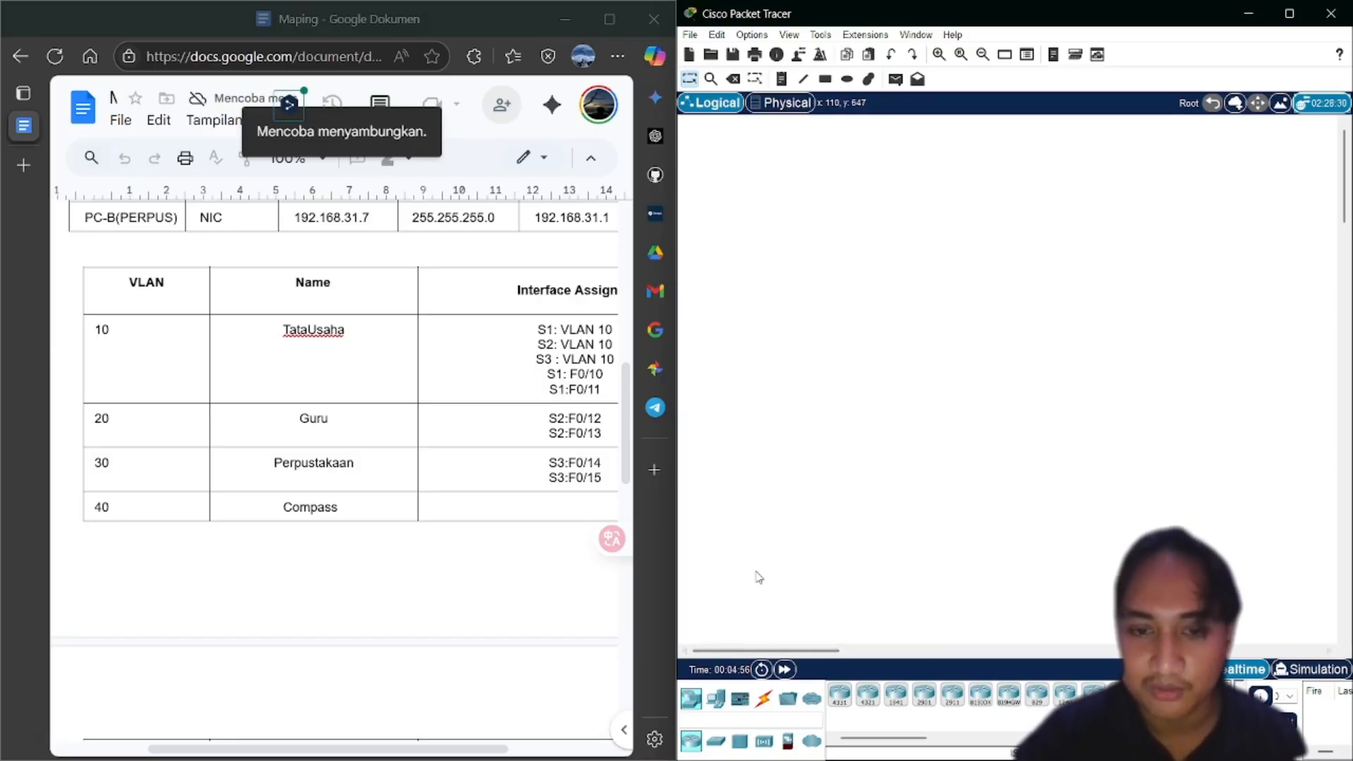
Place an ISR4331 router at the upper left and three 2960 switches: Switch0 below it, Switch1 upper right, Switch2 lower right
click(837, 697)
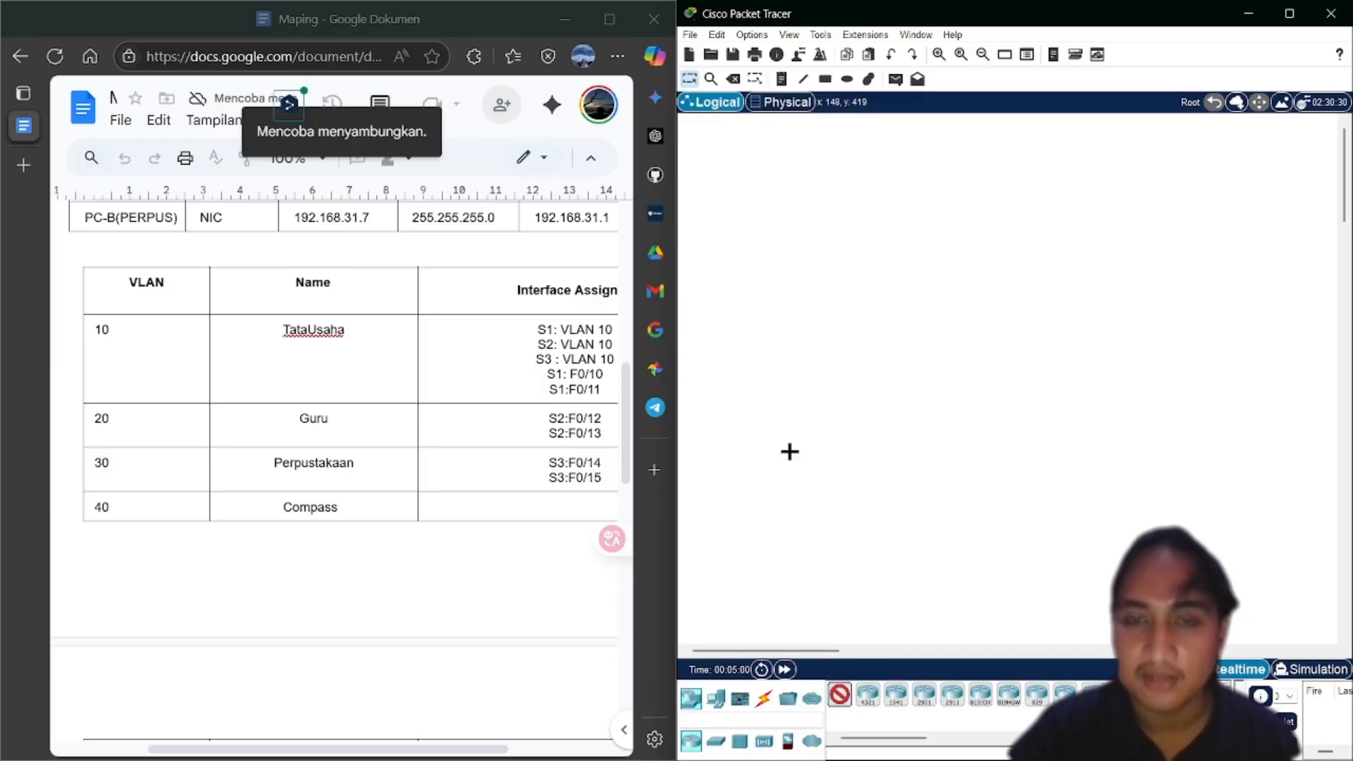
click(778, 213)
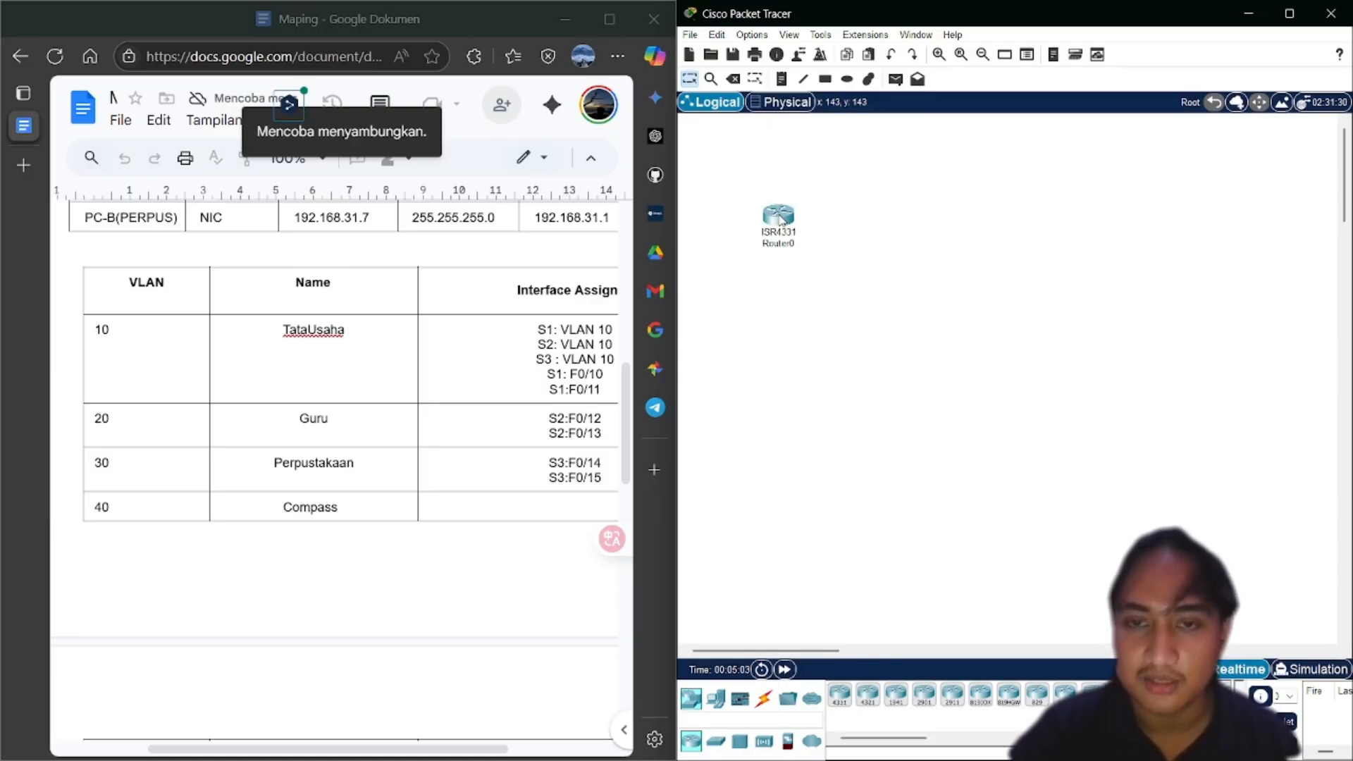
click(717, 742)
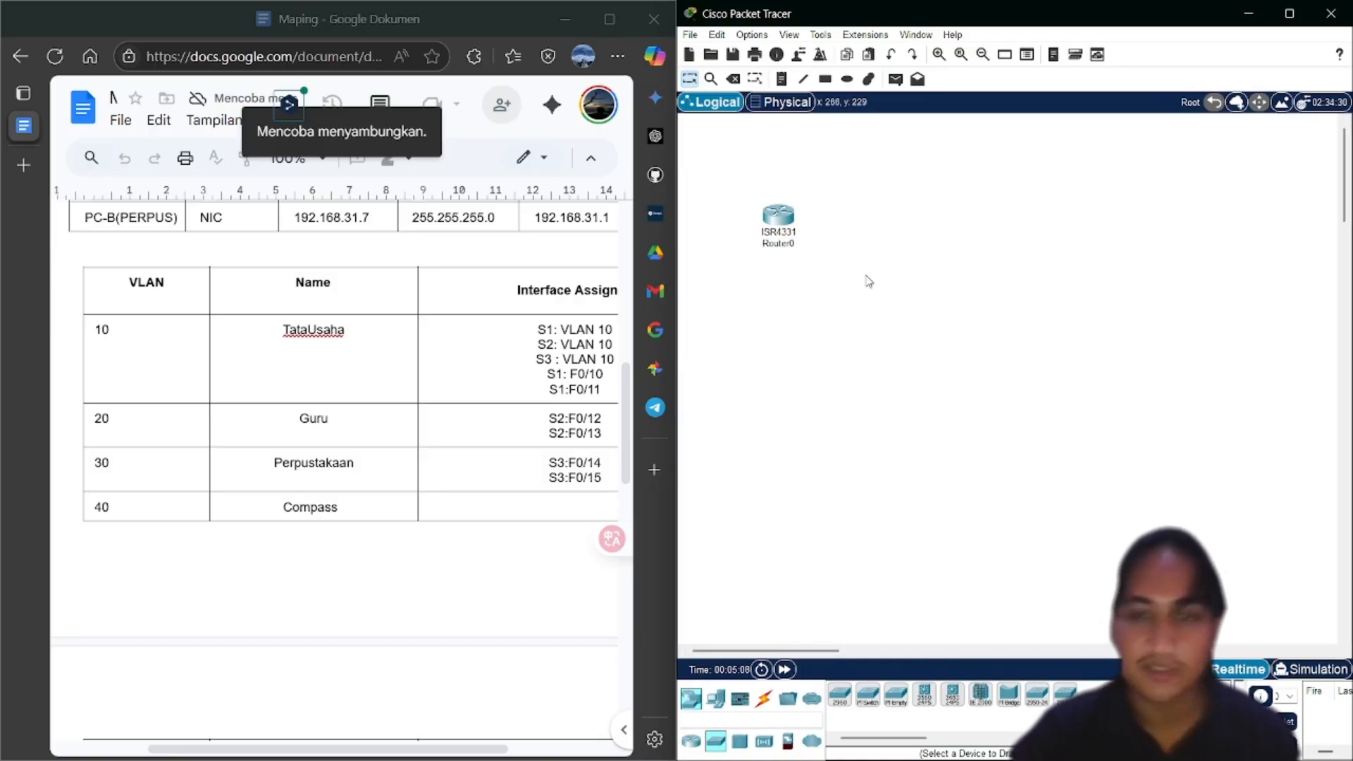
click(845, 703)
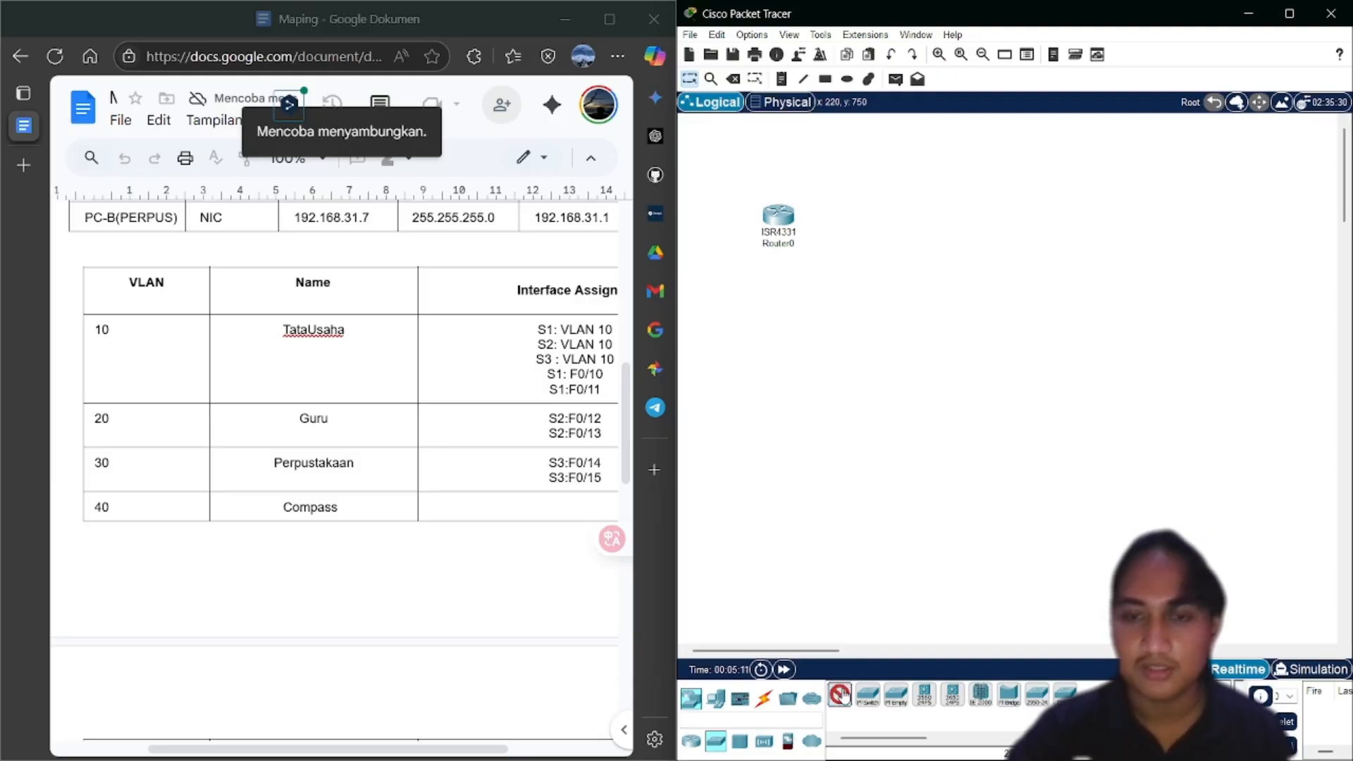
click(780, 337)
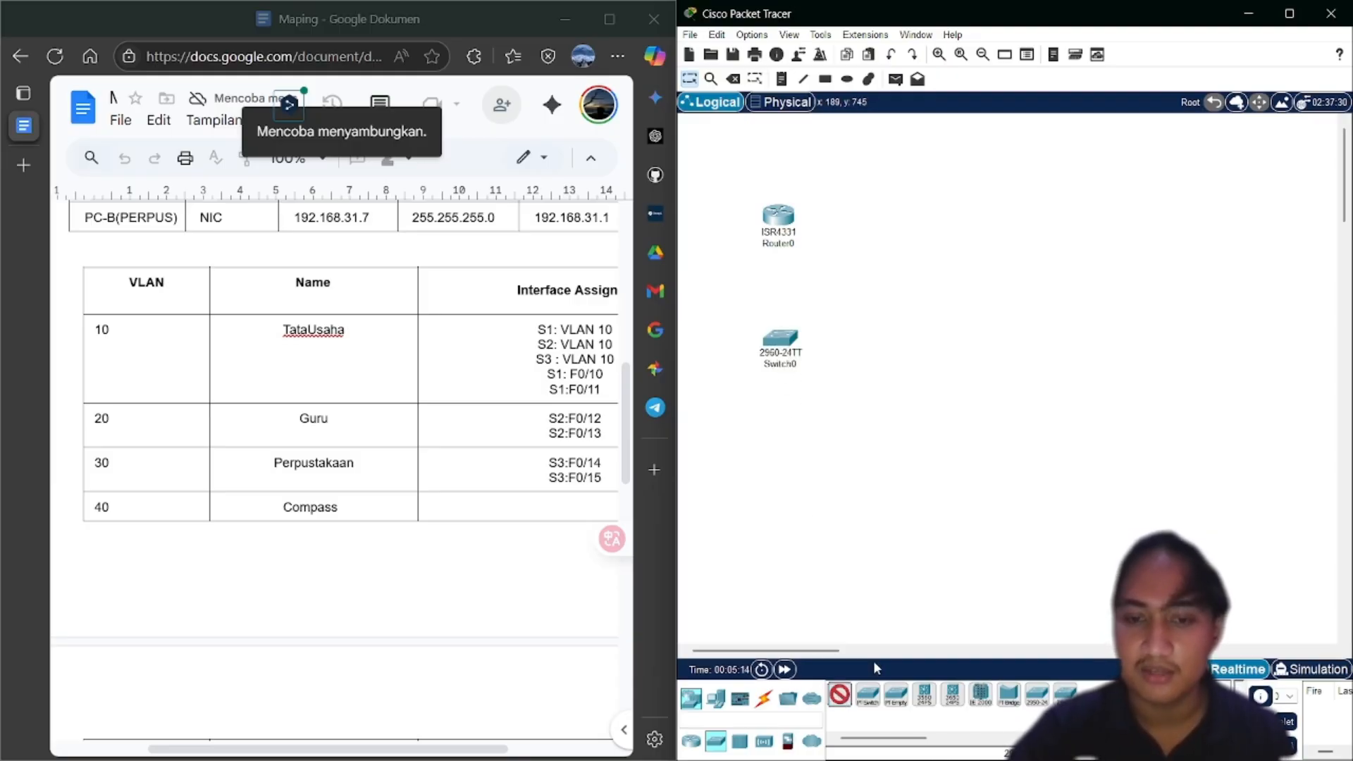
click(1139, 219)
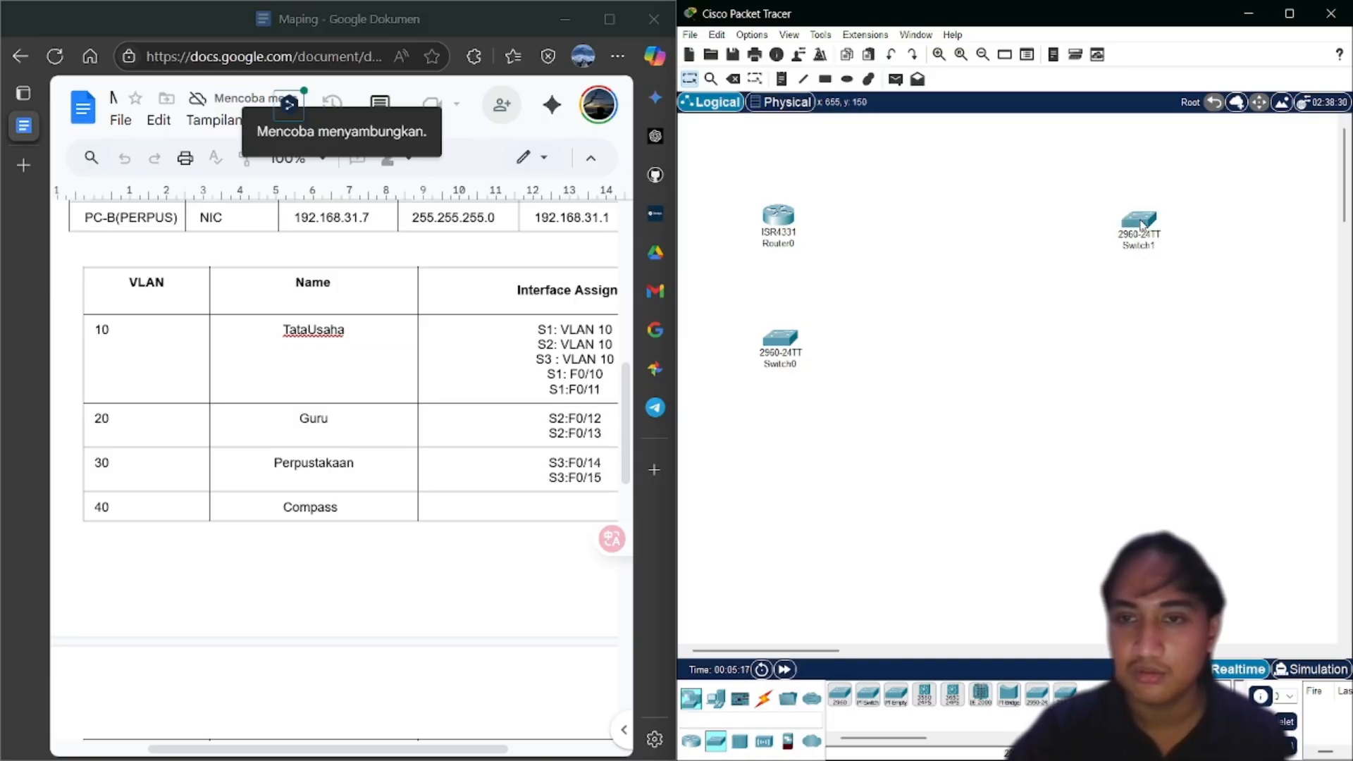
click(836, 697)
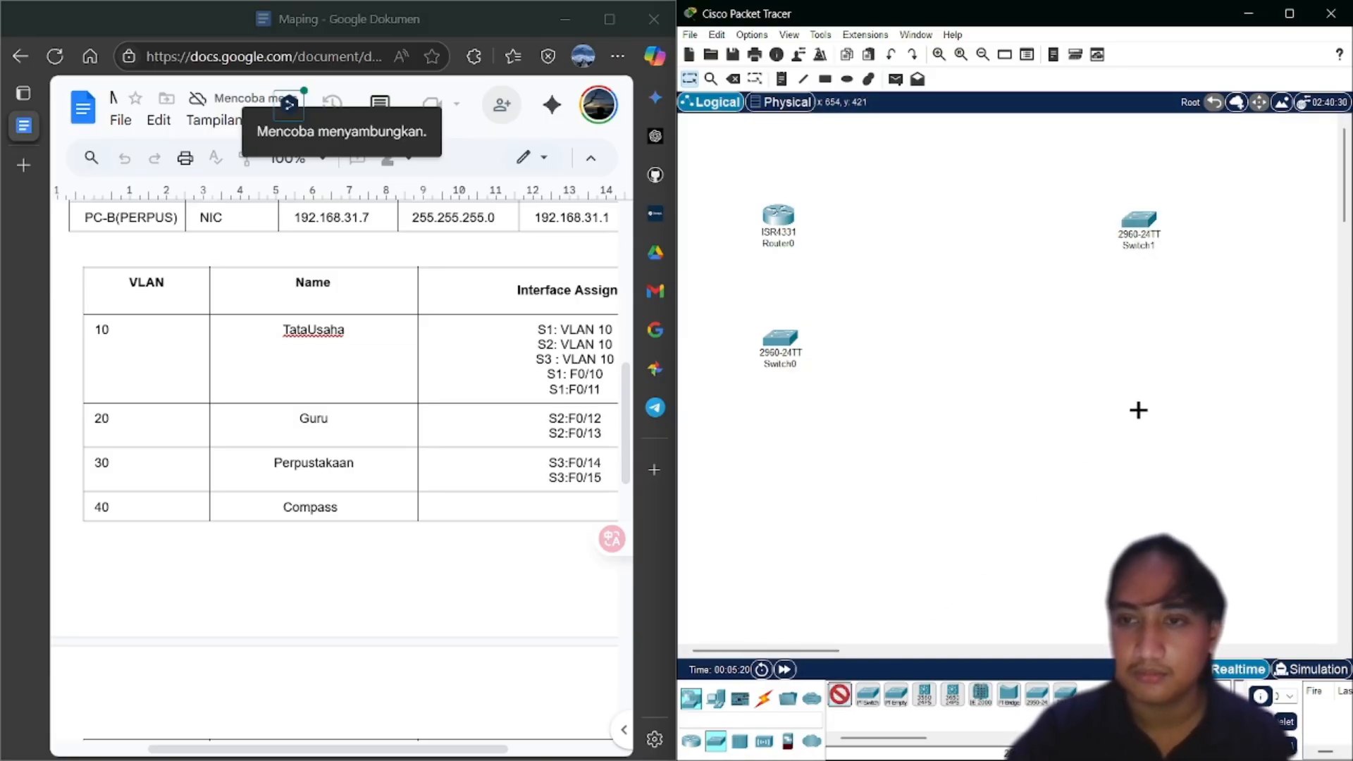
click(1139, 410)
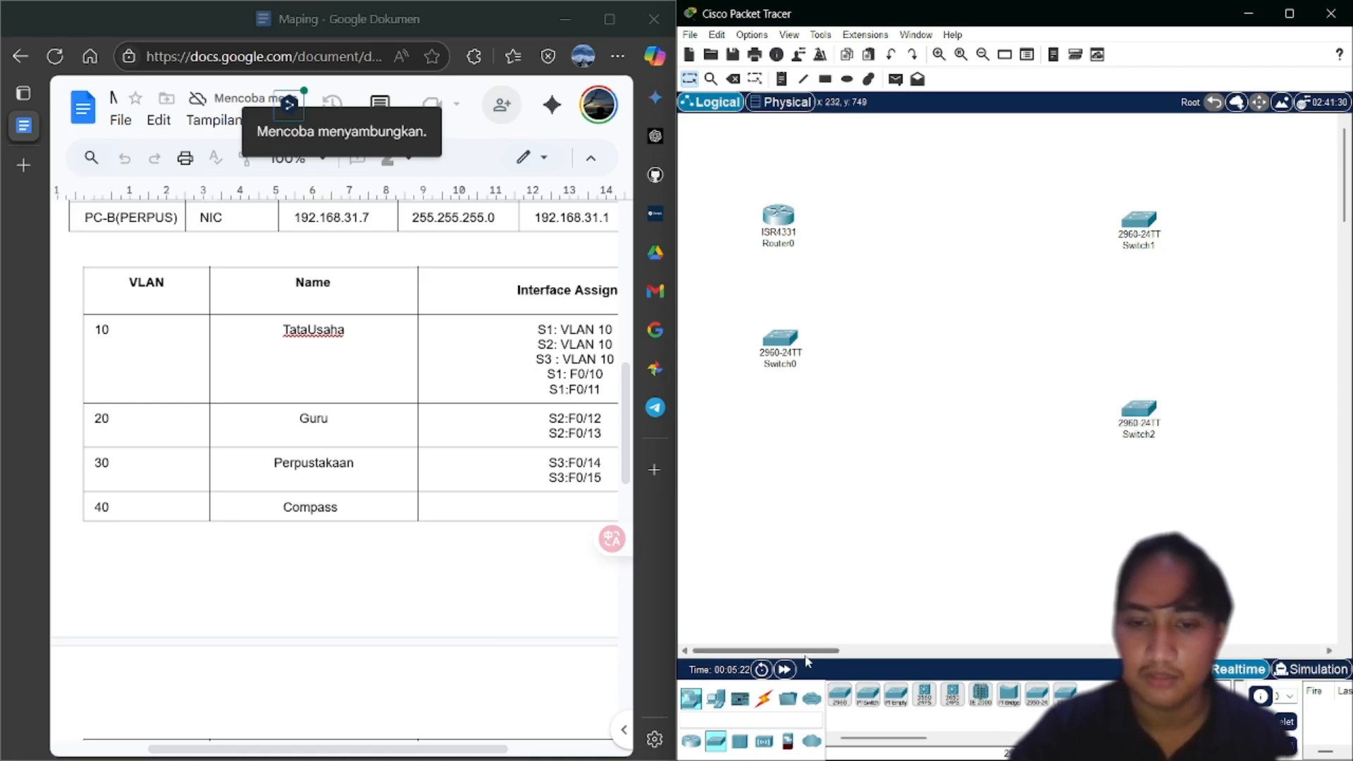
Place six PC-PT computers: PC0 and PC1 at the lower left, PC2–PC5 down the right side
click(716, 698)
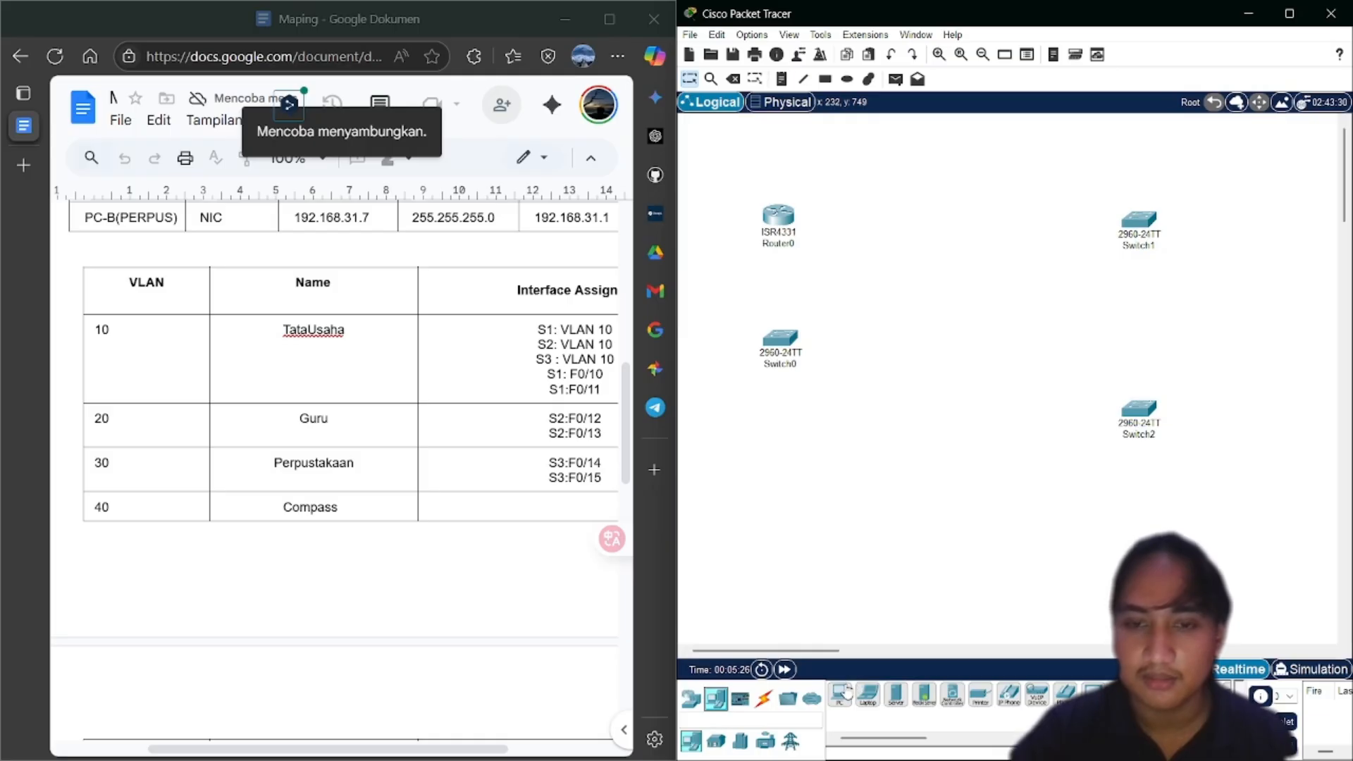
click(842, 694)
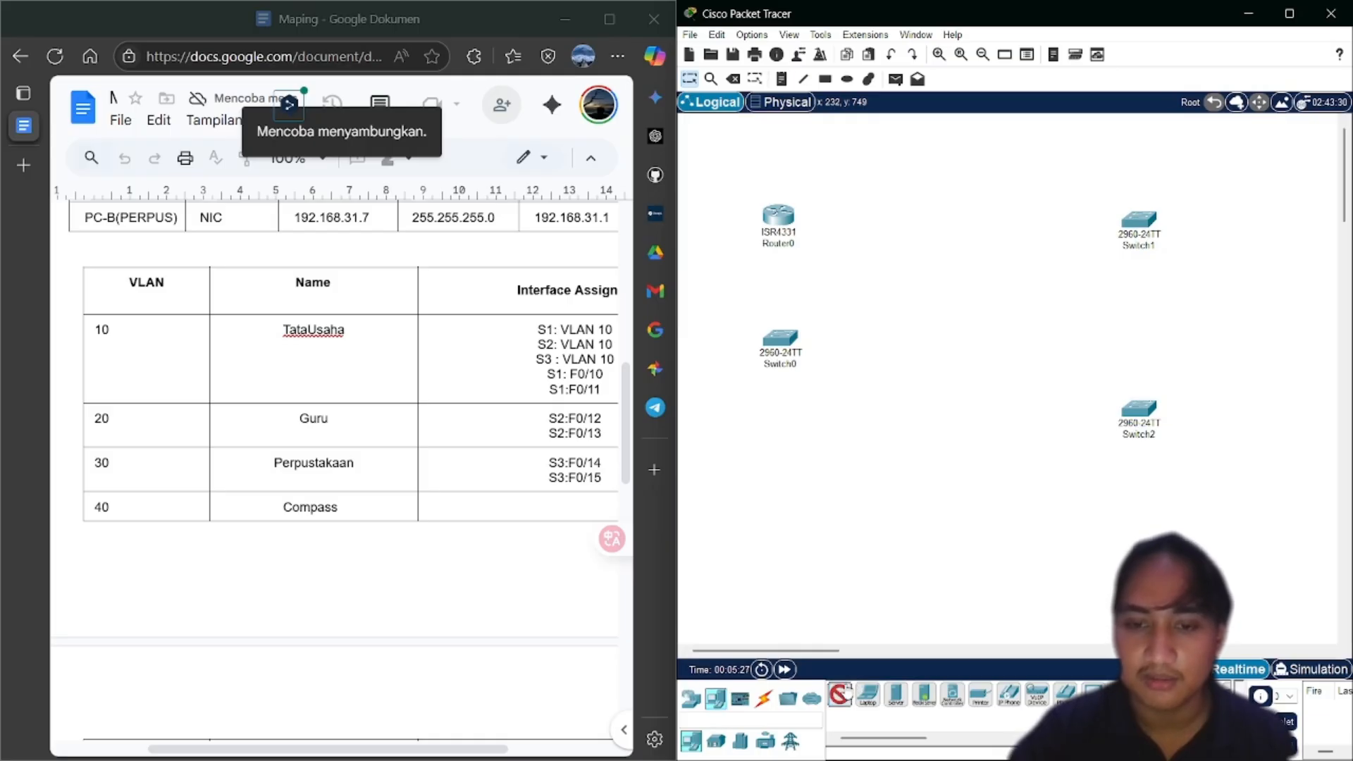
click(703, 457)
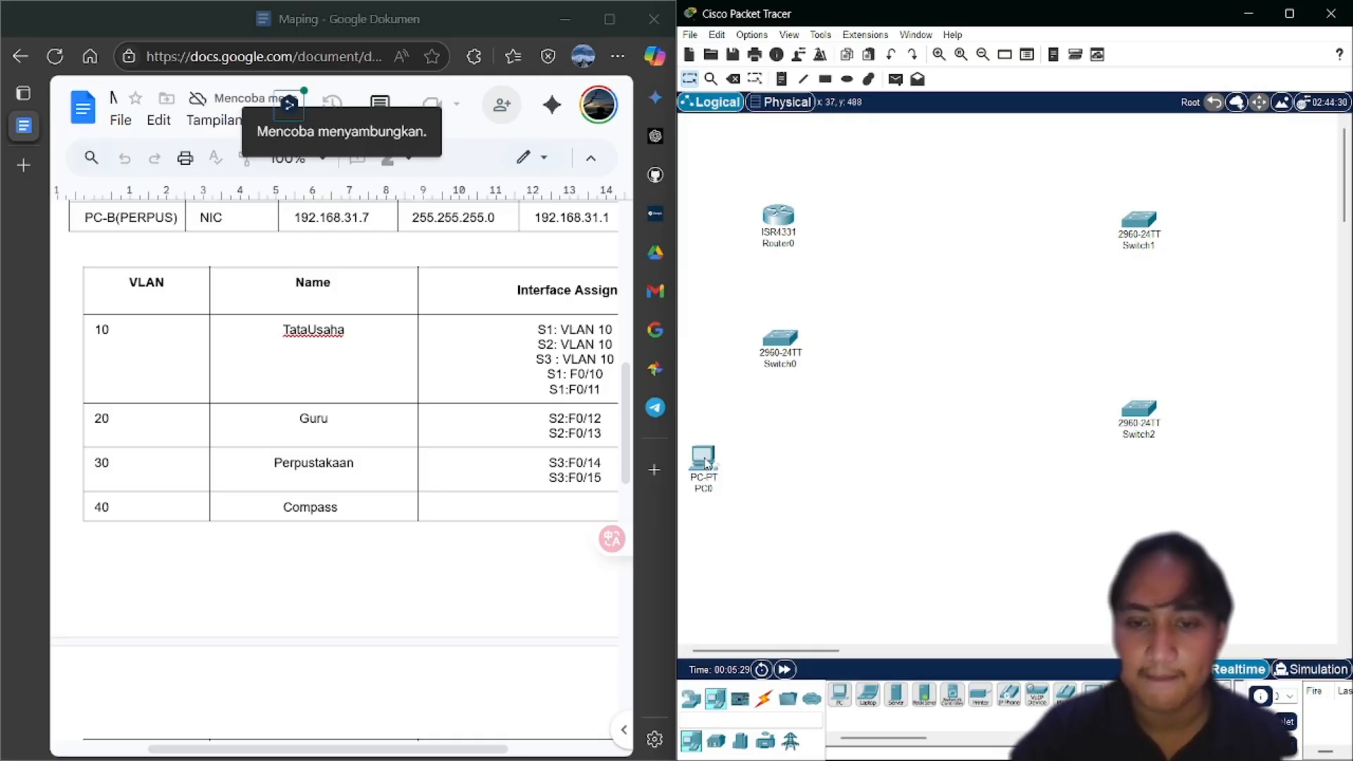
click(835, 695)
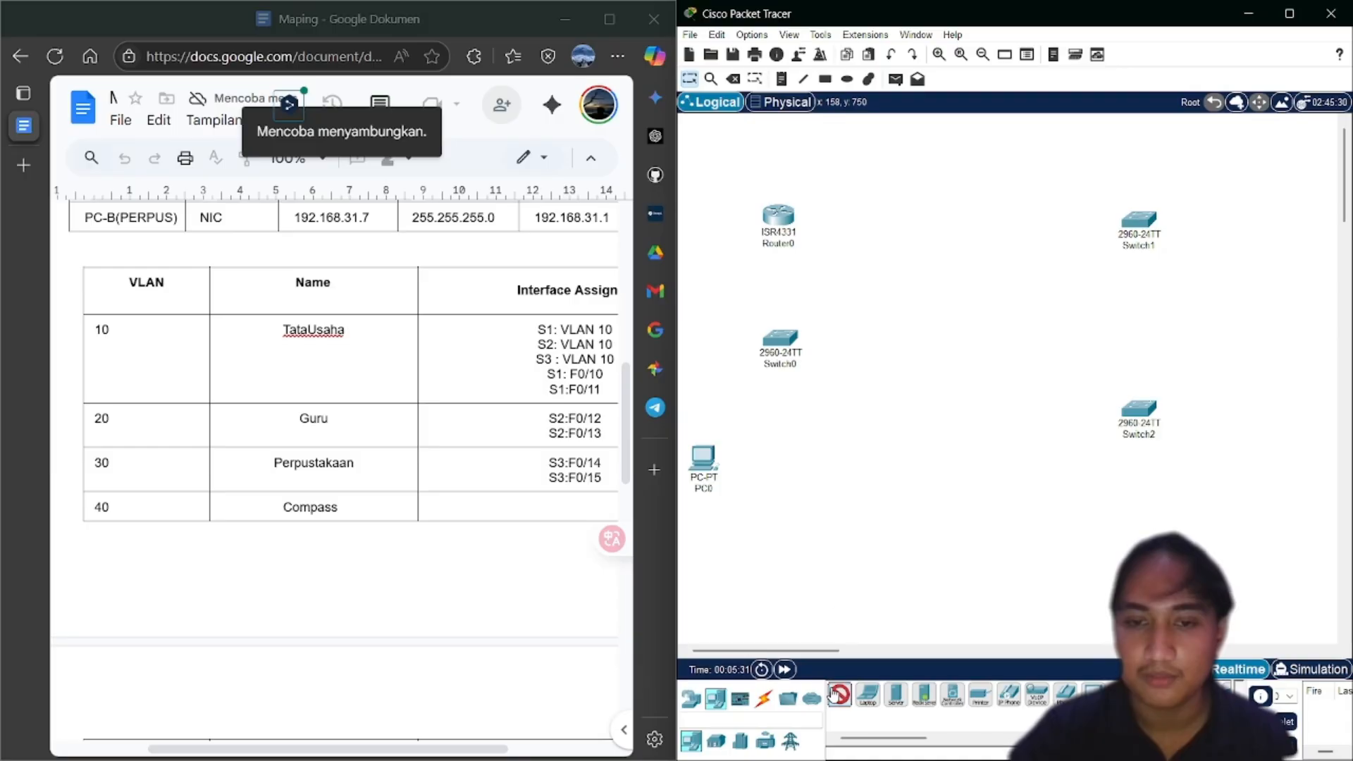
click(830, 483)
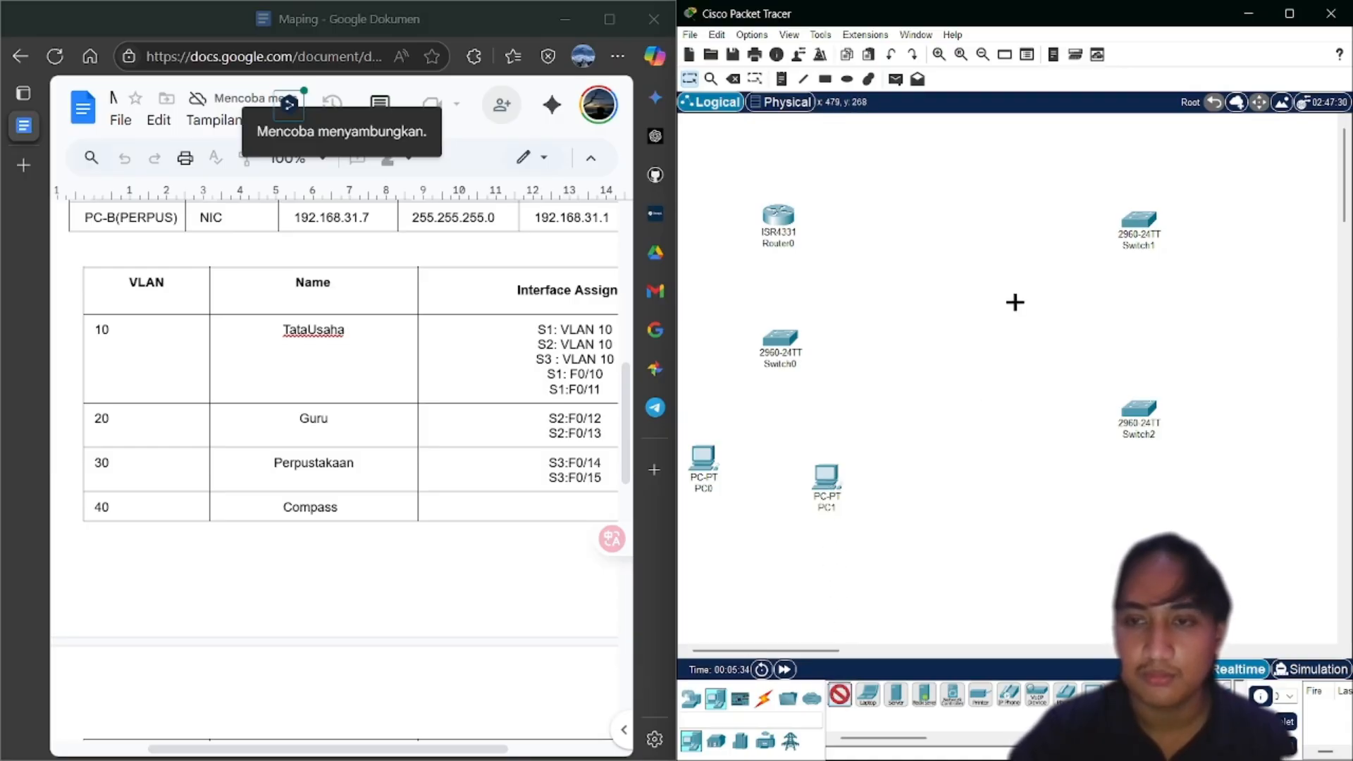
click(1254, 184)
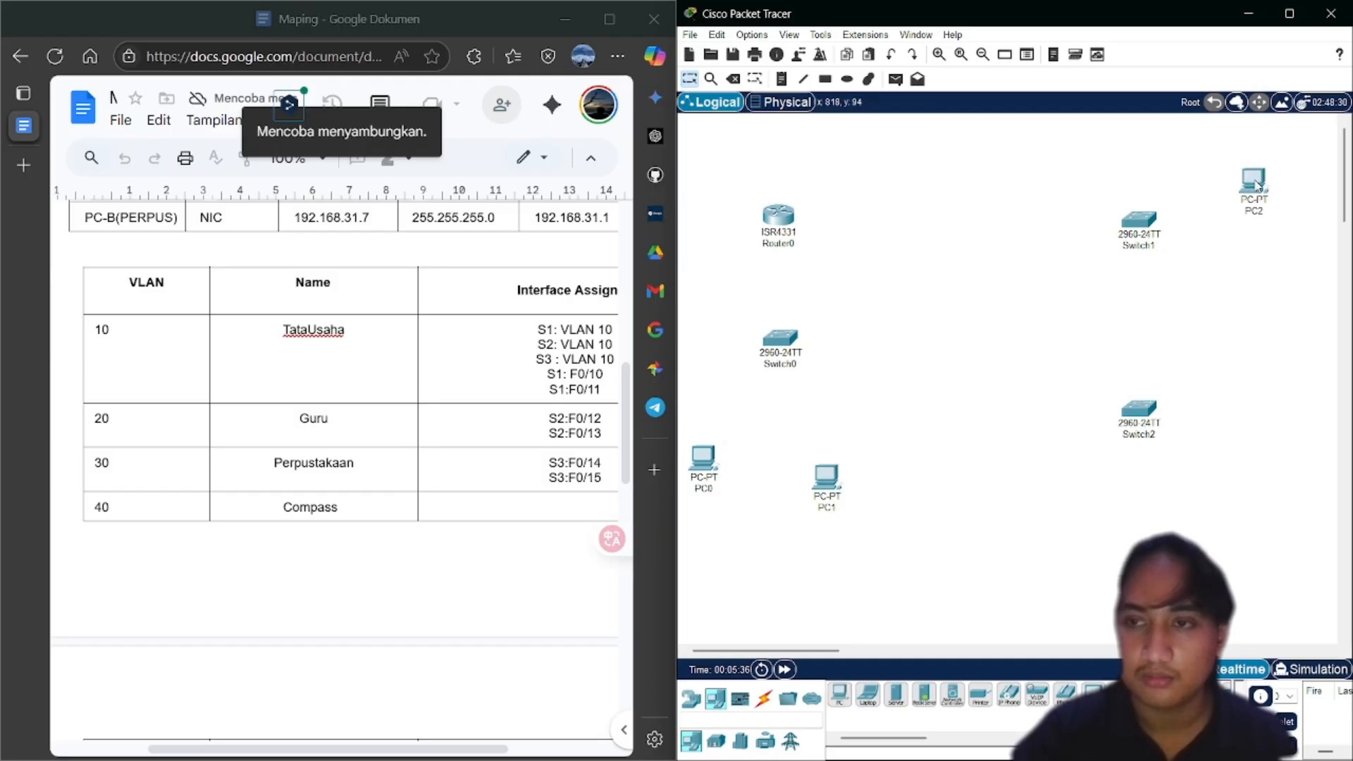
click(838, 705)
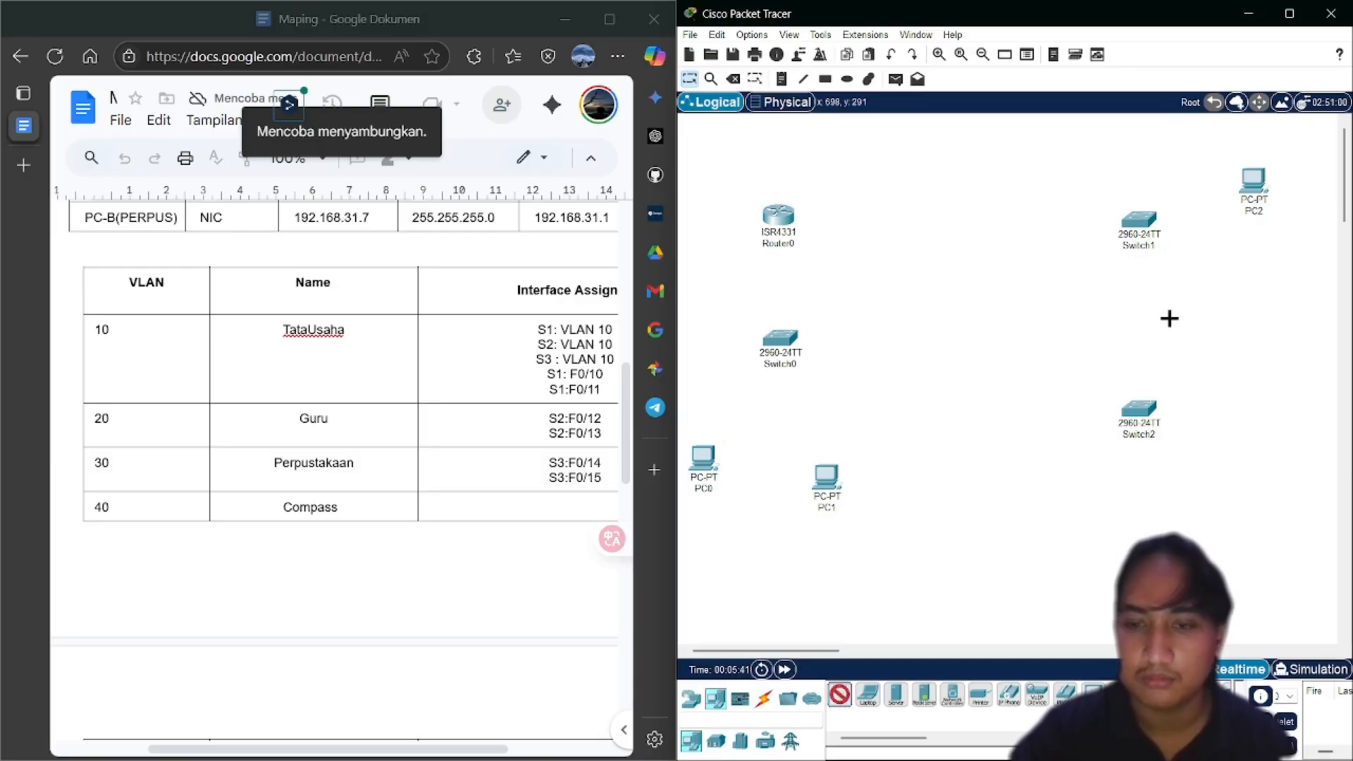
click(1255, 276)
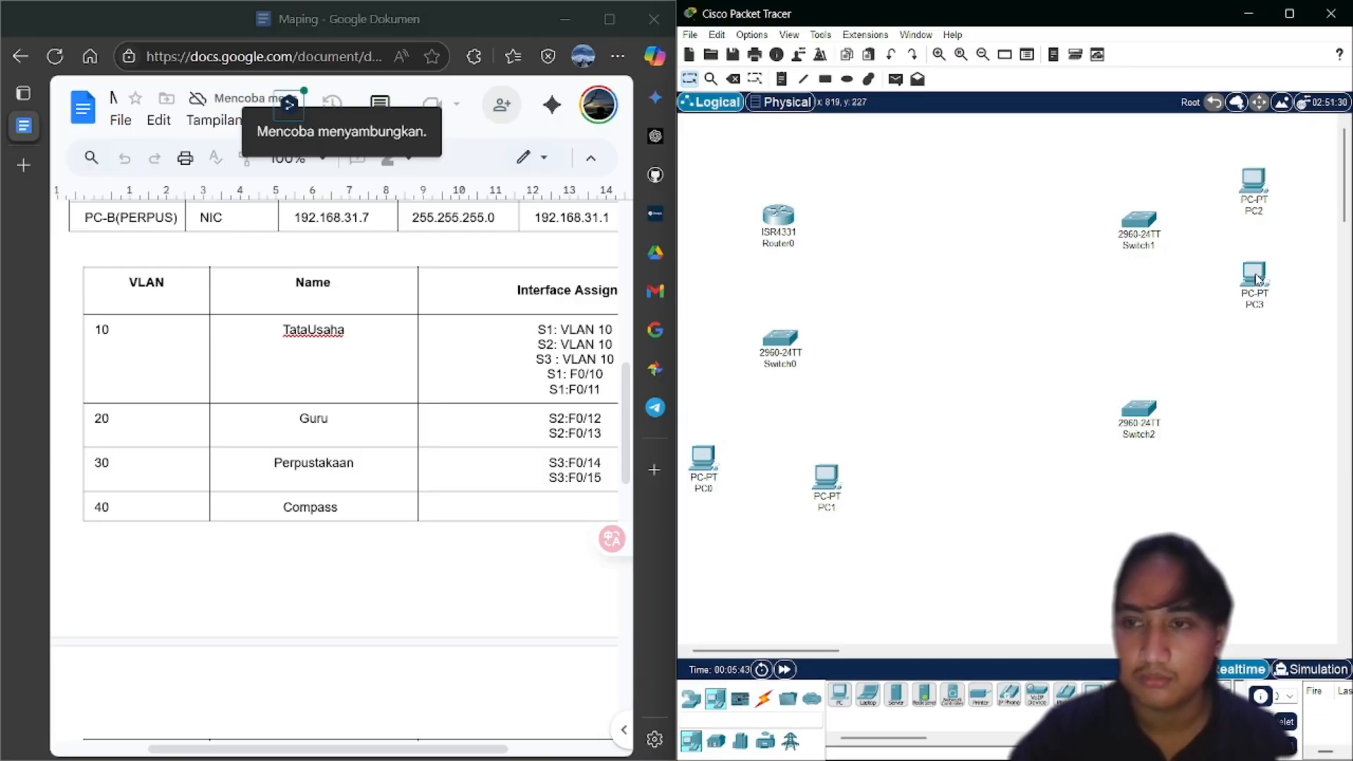
click(841, 697)
click(1262, 385)
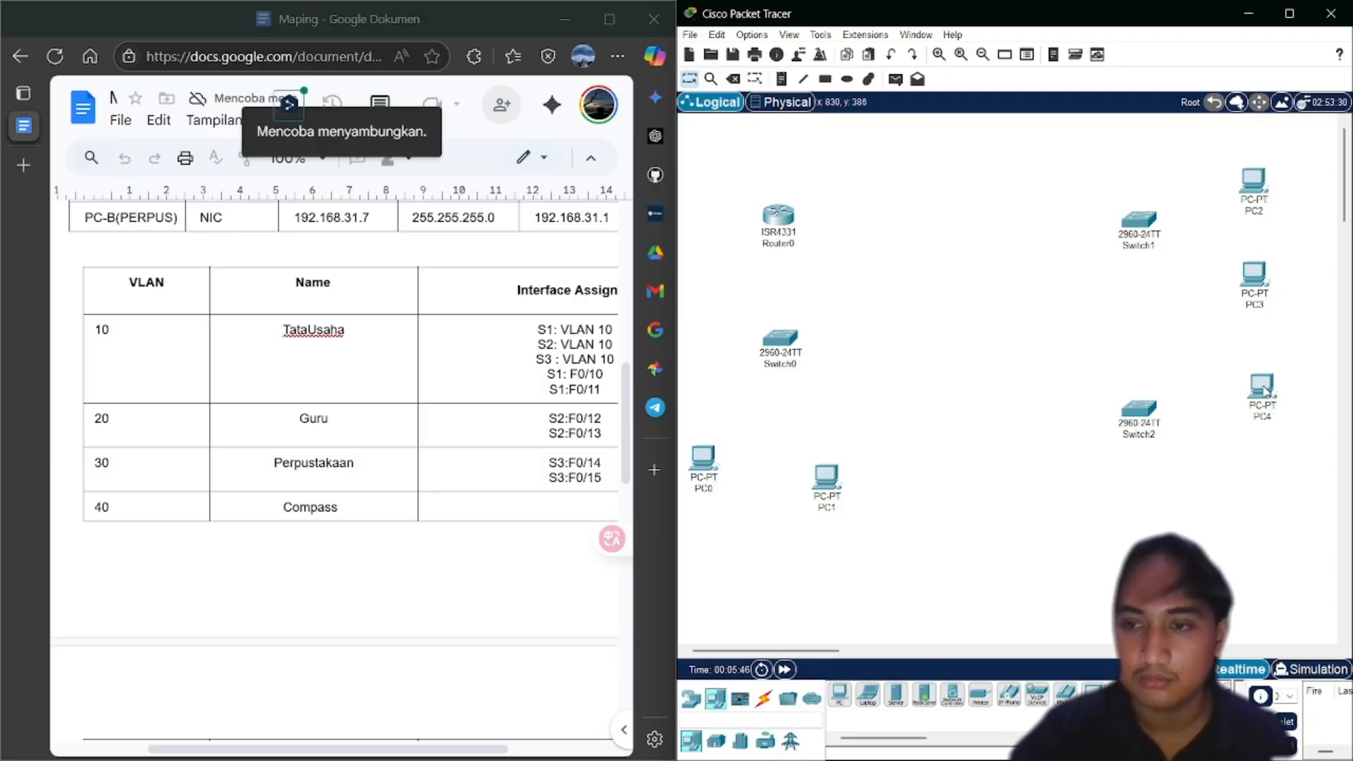
click(842, 696)
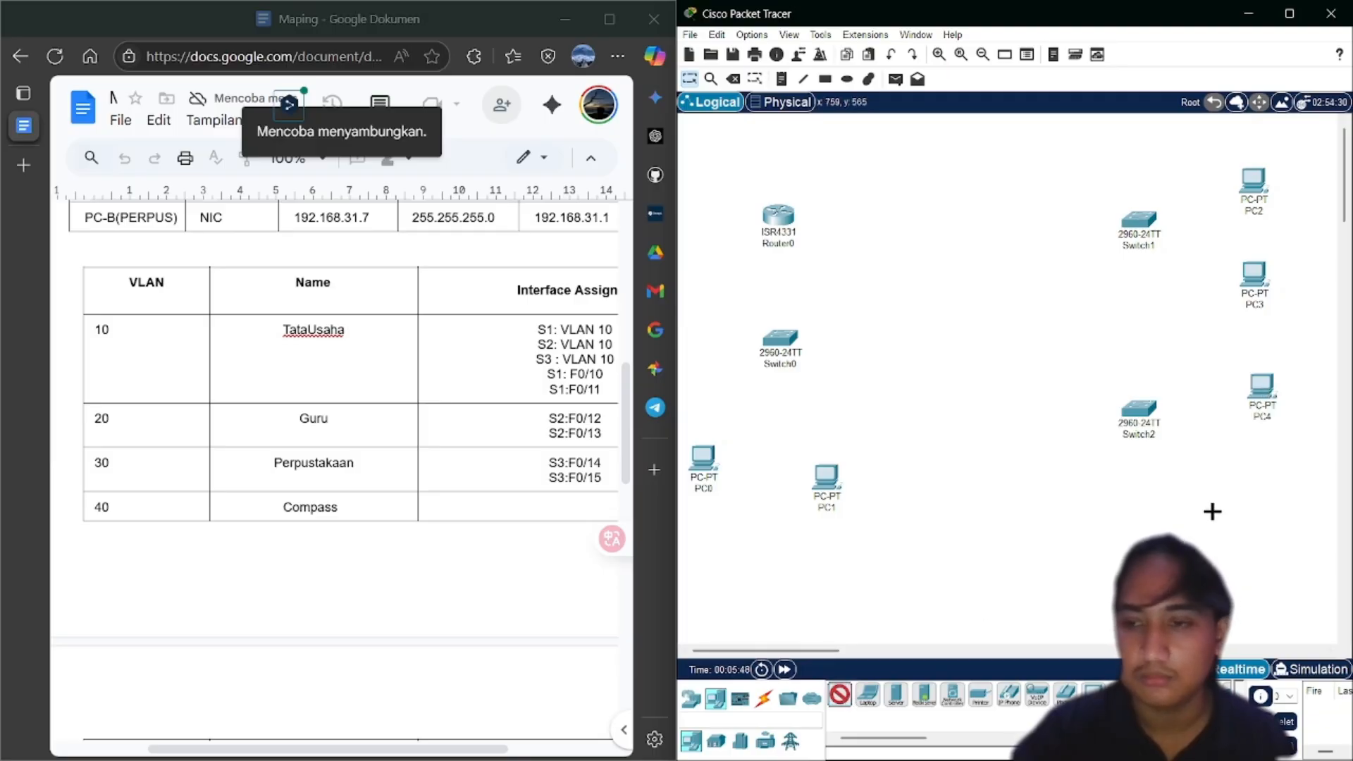
click(1250, 508)
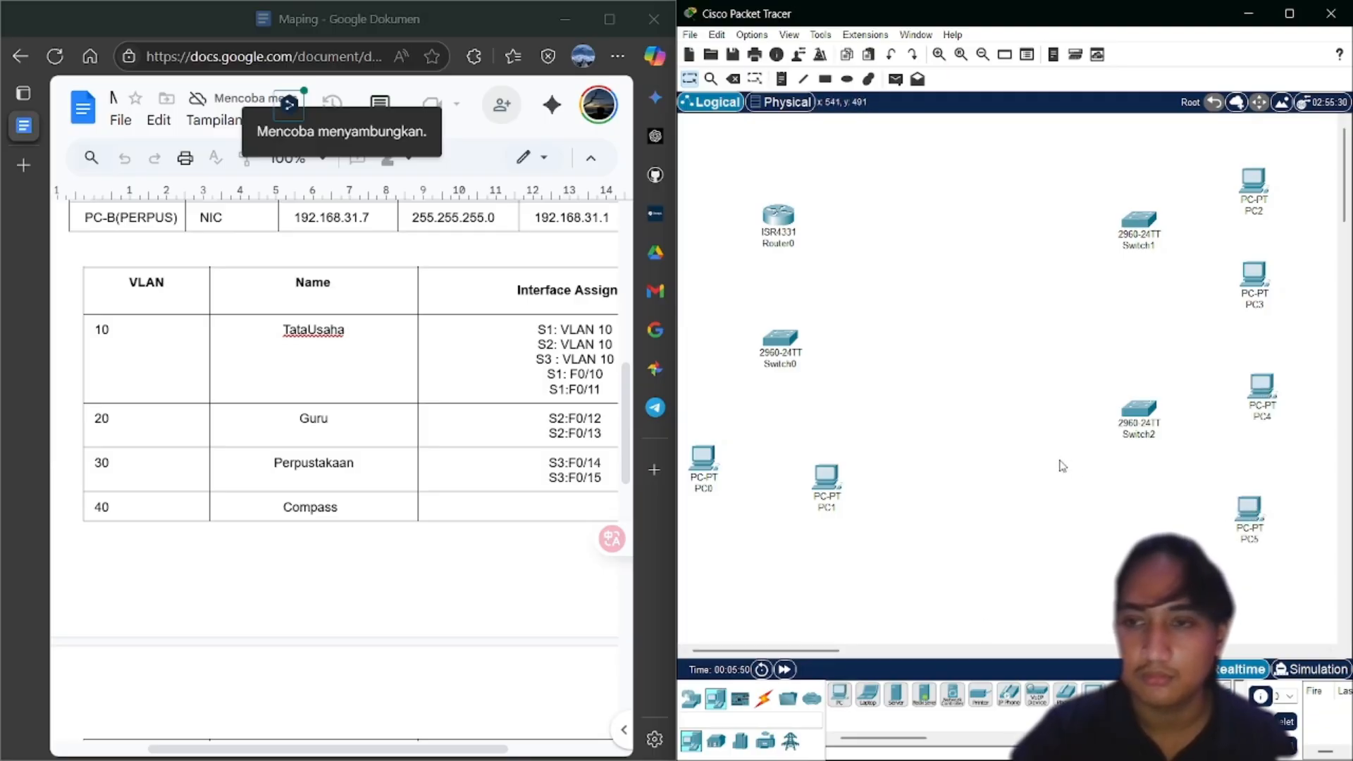
Reposition Switch1, Switch2 and PC2–PC4 into a tidier layout
drag(1128, 431, 1082, 476)
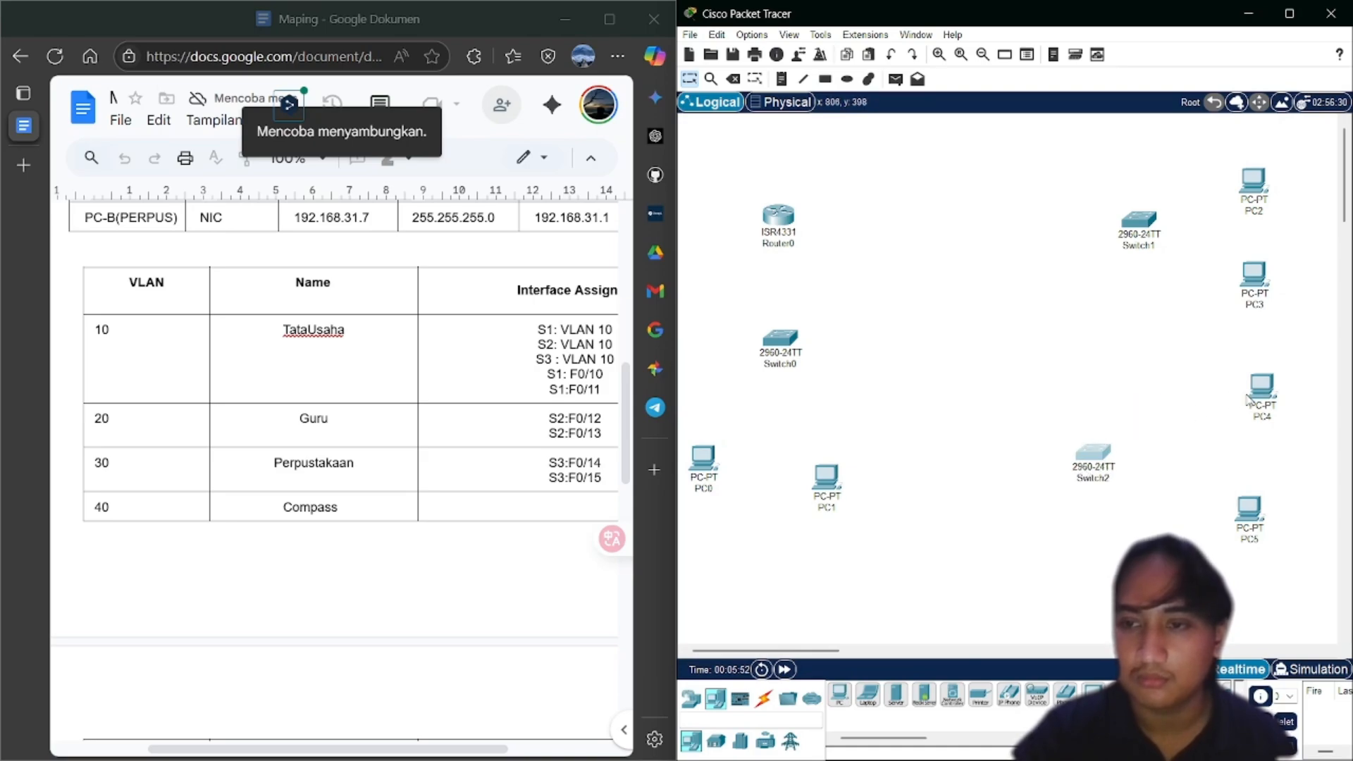
drag(1246, 398, 1229, 408)
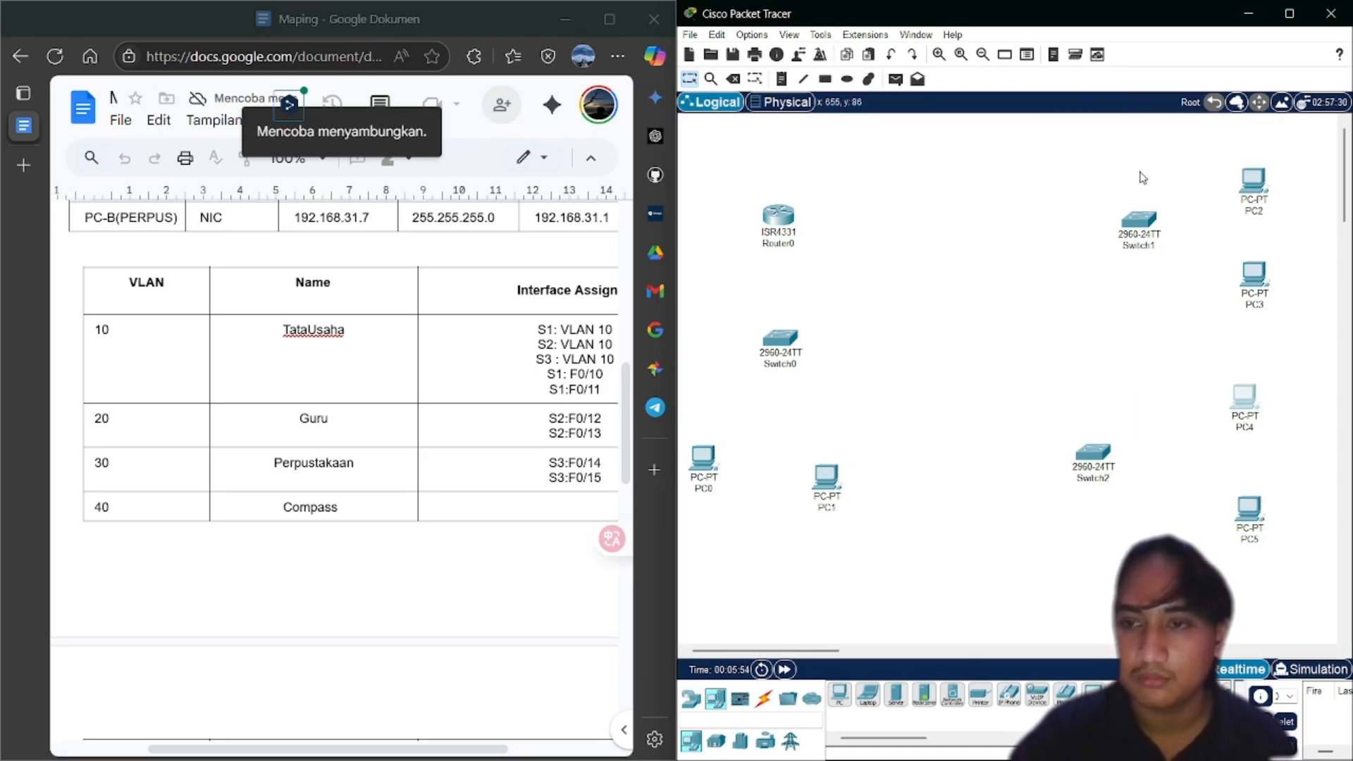
drag(1143, 218, 1100, 231)
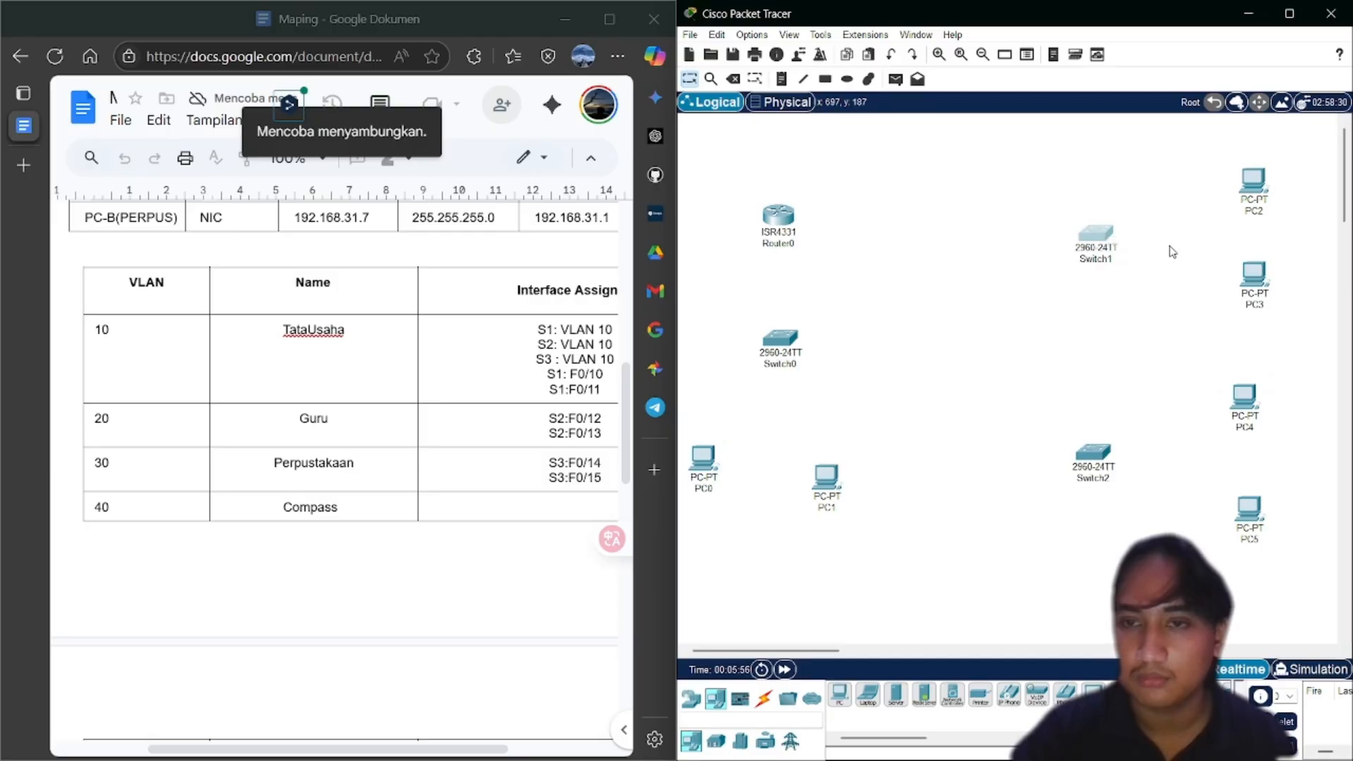
drag(1252, 284, 1240, 281)
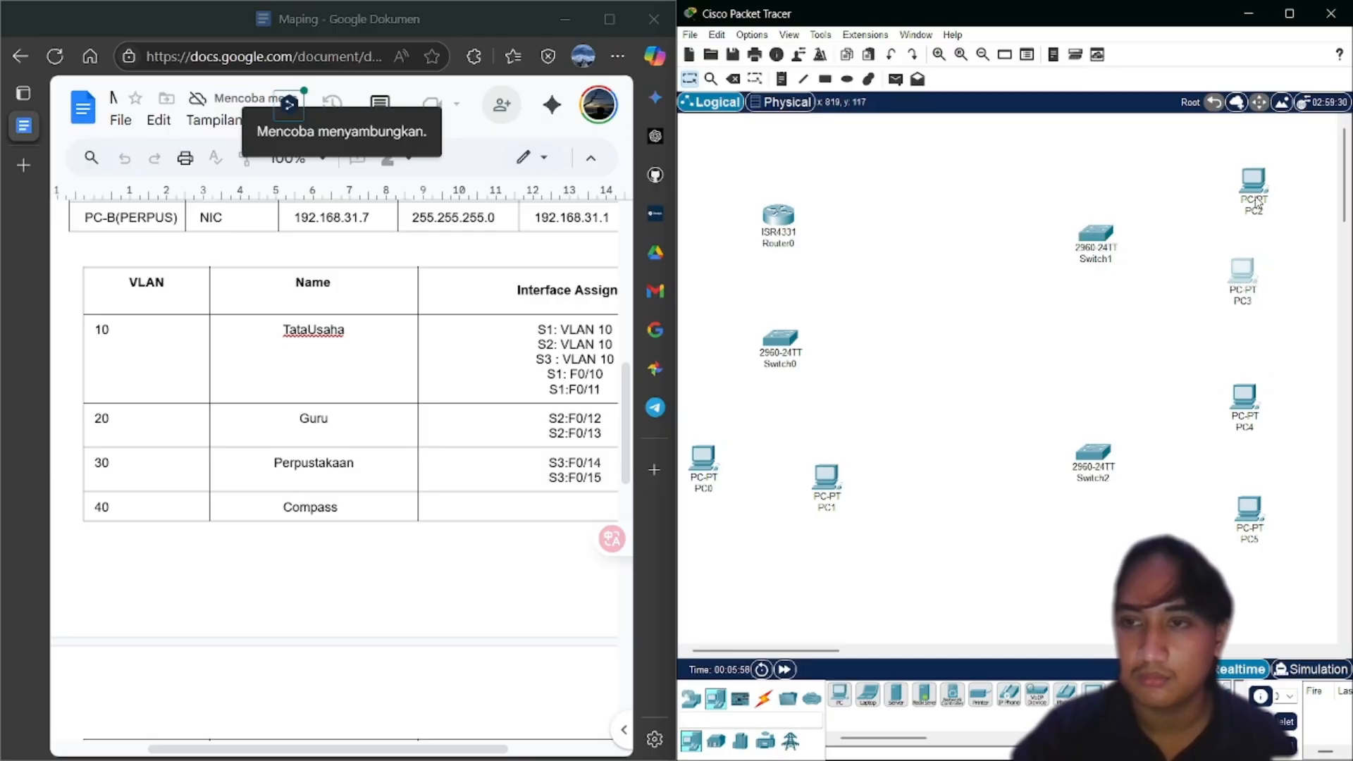
drag(1258, 205, 1232, 196)
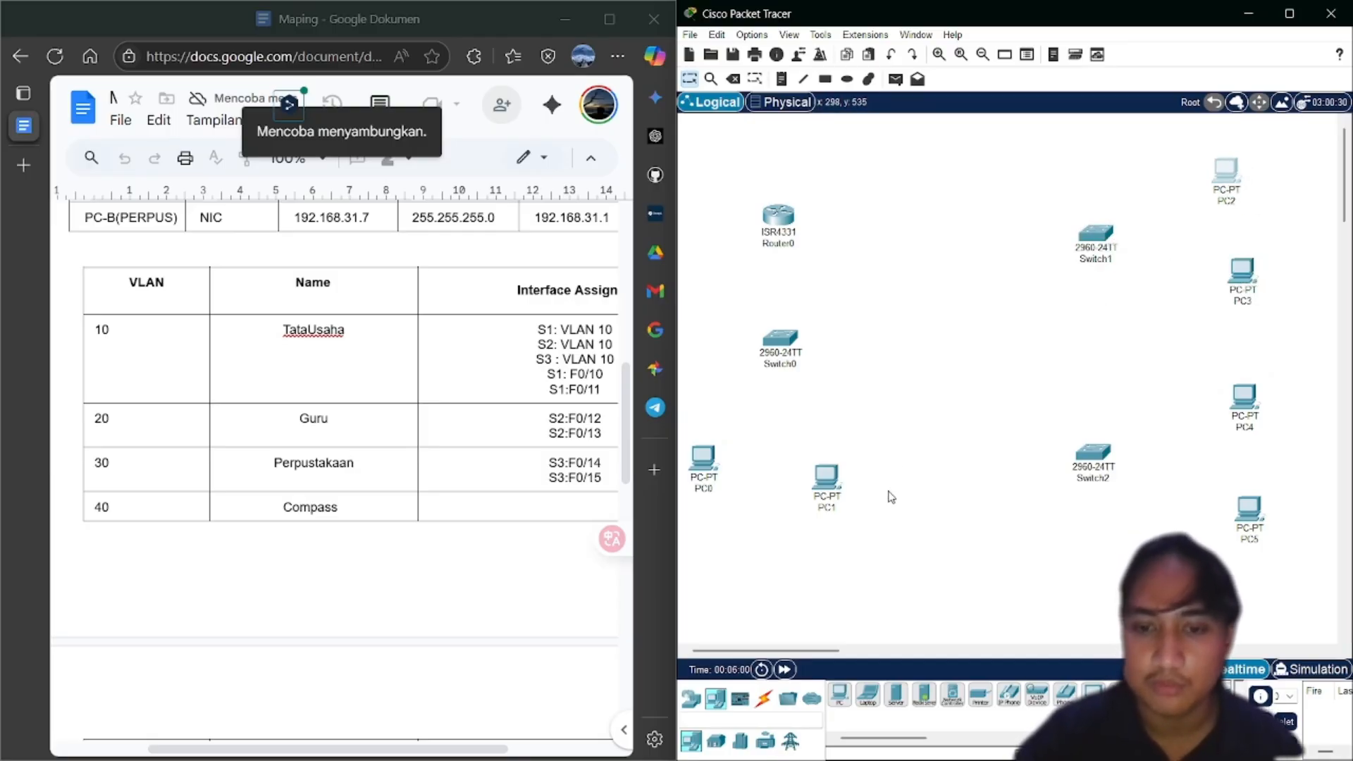
click(763, 697)
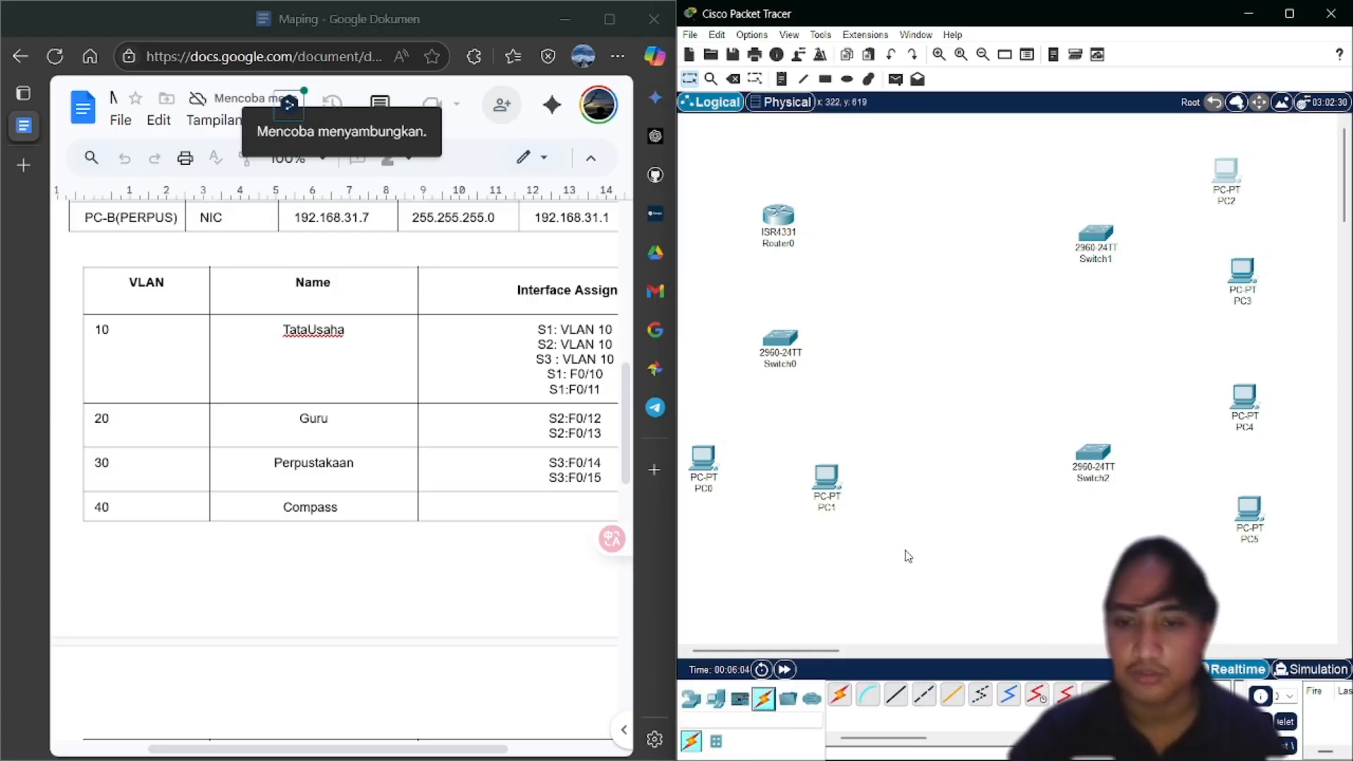
Cable Router0 GigabitEthernet0/0/1 to Switch0 FastEthernet0/1 with a copper straight-through cable
click(899, 700)
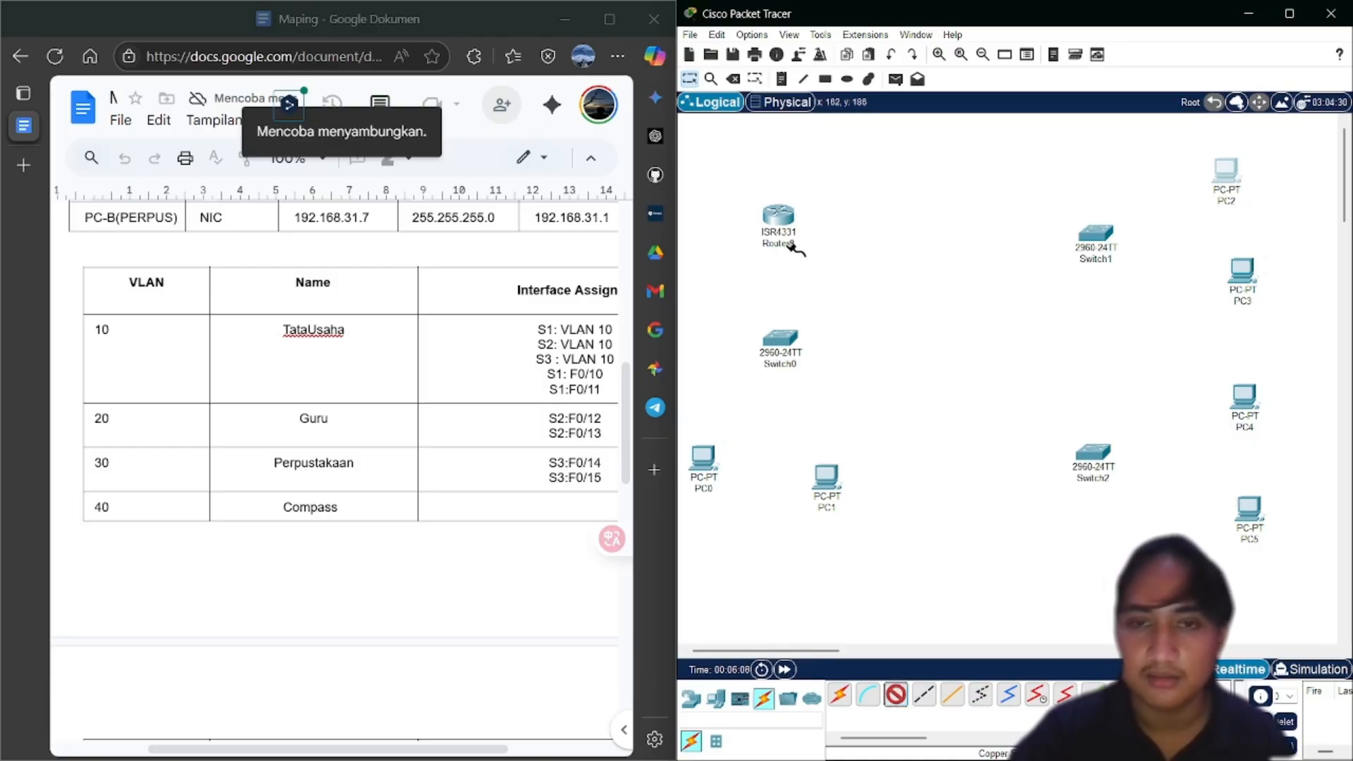
click(782, 224)
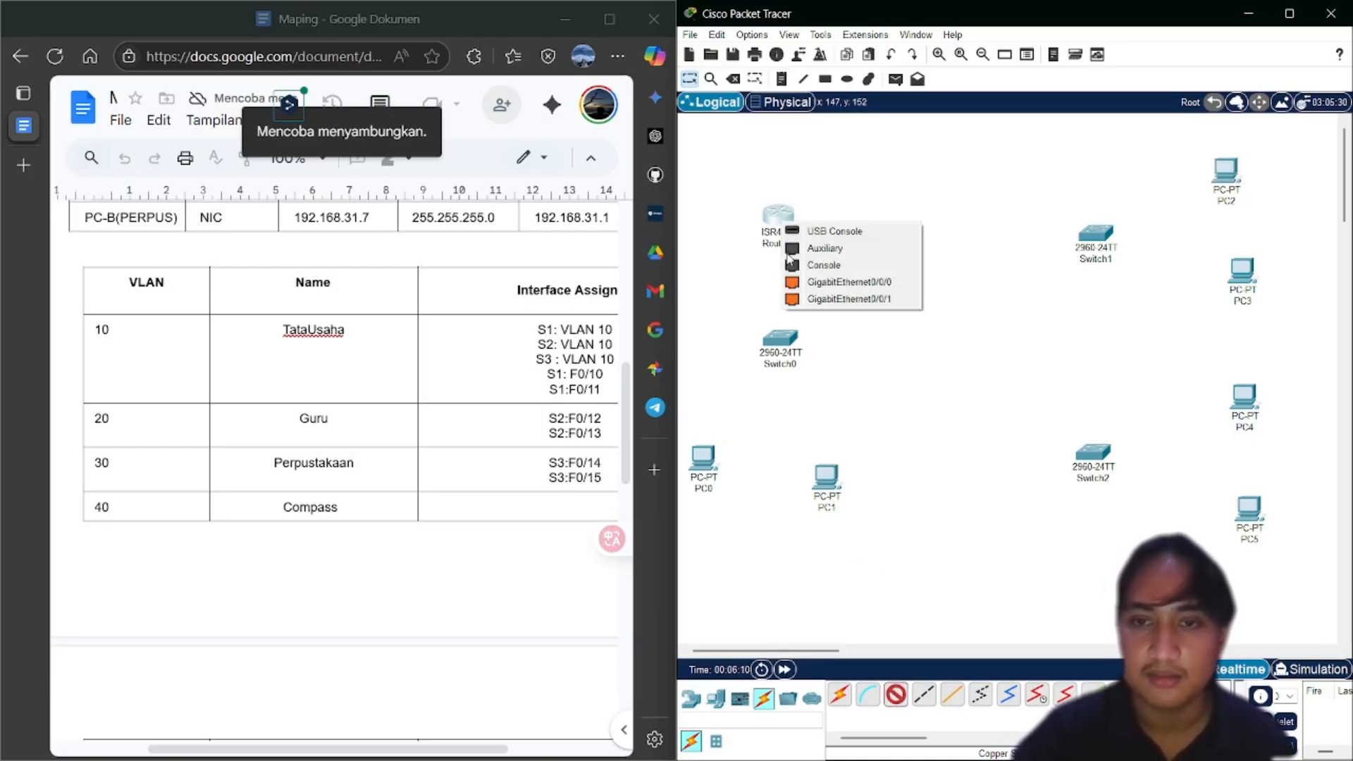
click(800, 299)
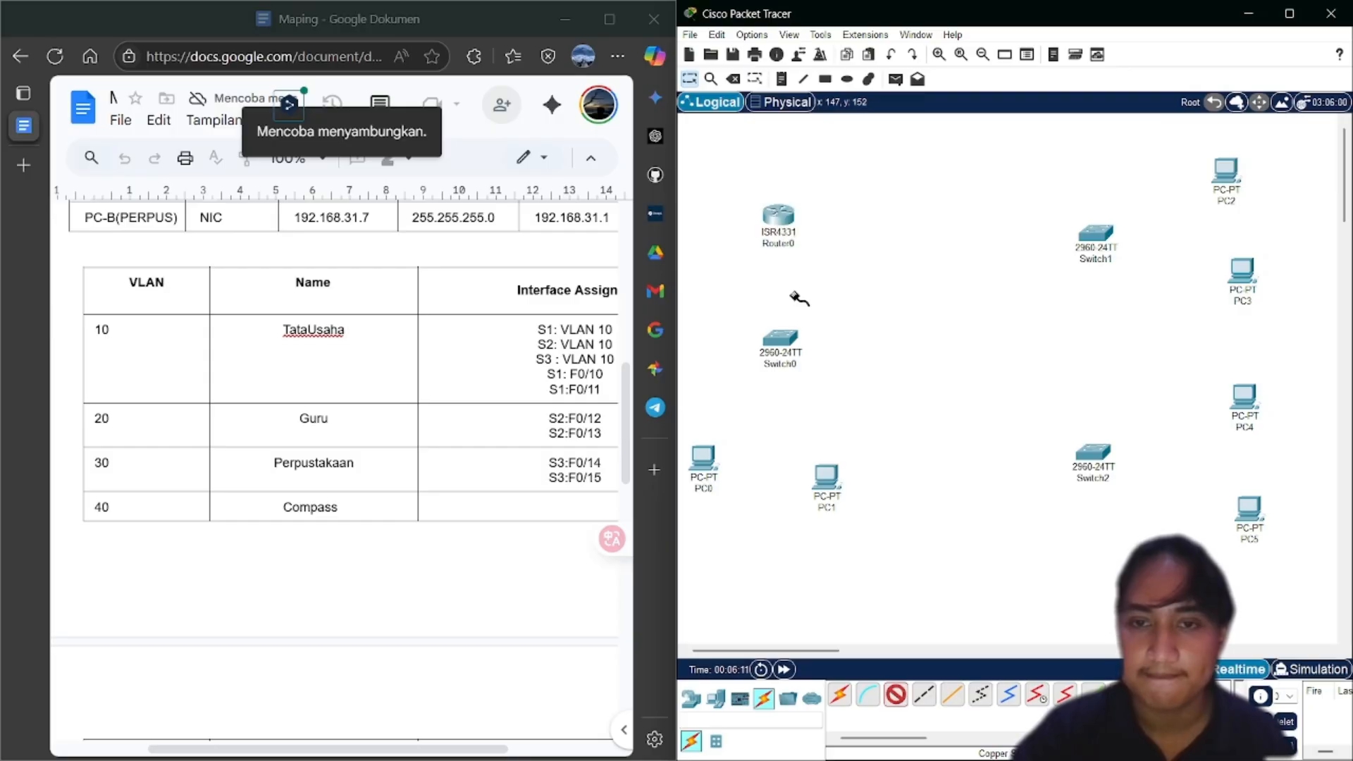
click(782, 343)
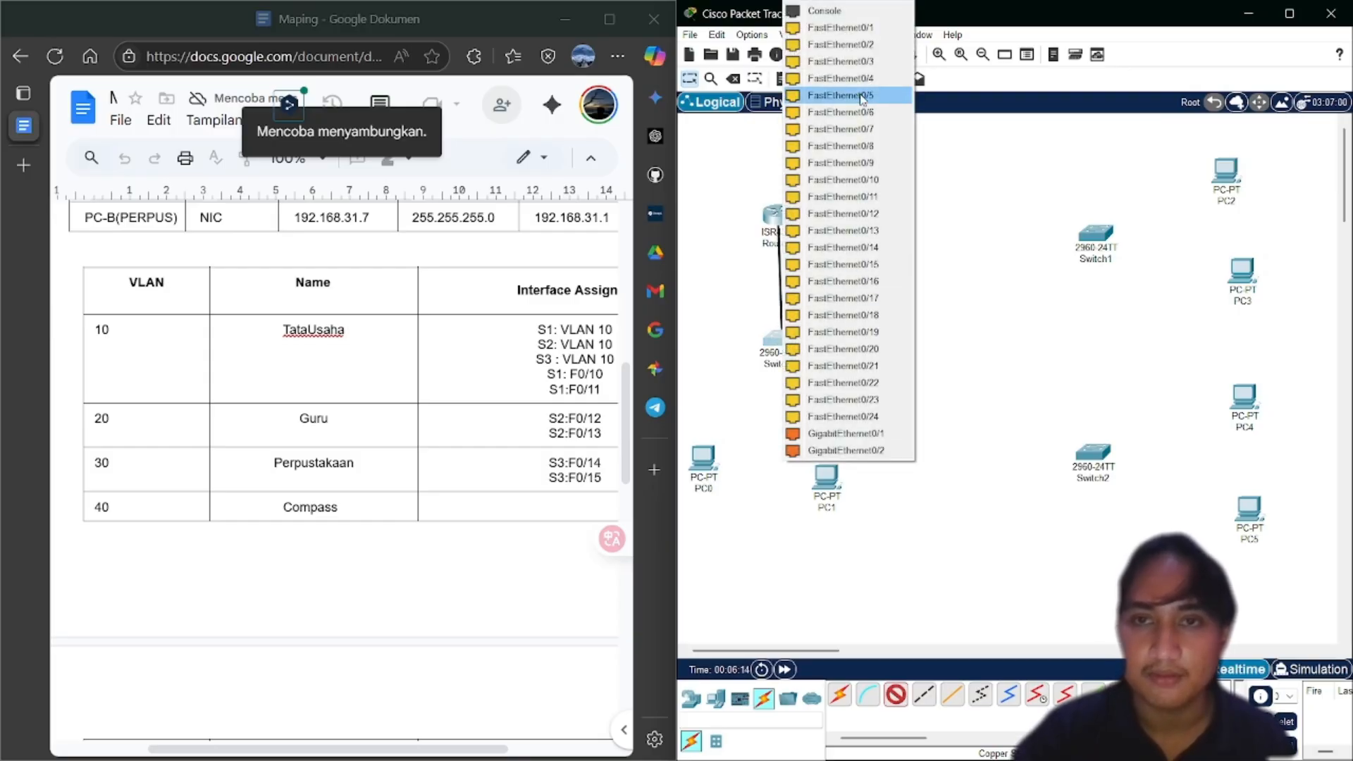
click(858, 28)
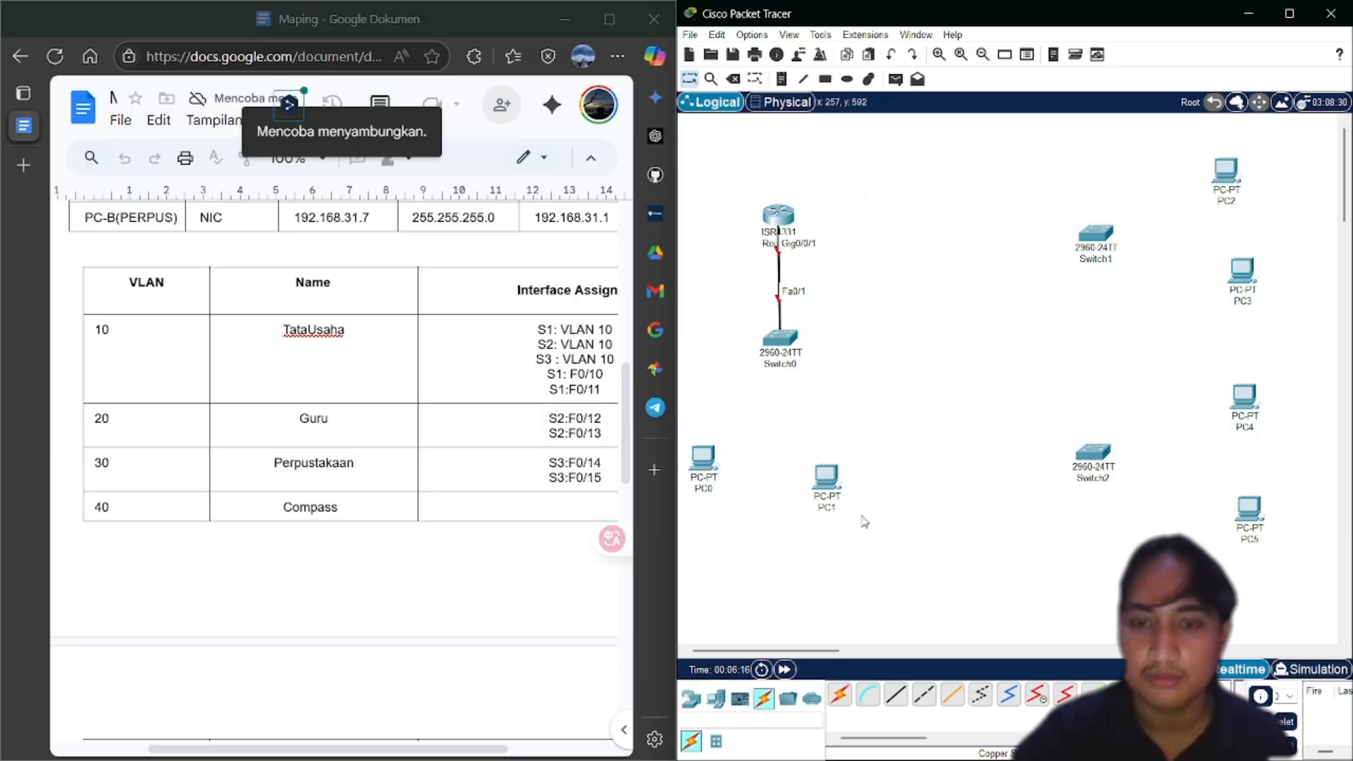
Connect PC0 FastEthernet0 to Switch0 port FastEthernet0/10
click(895, 696)
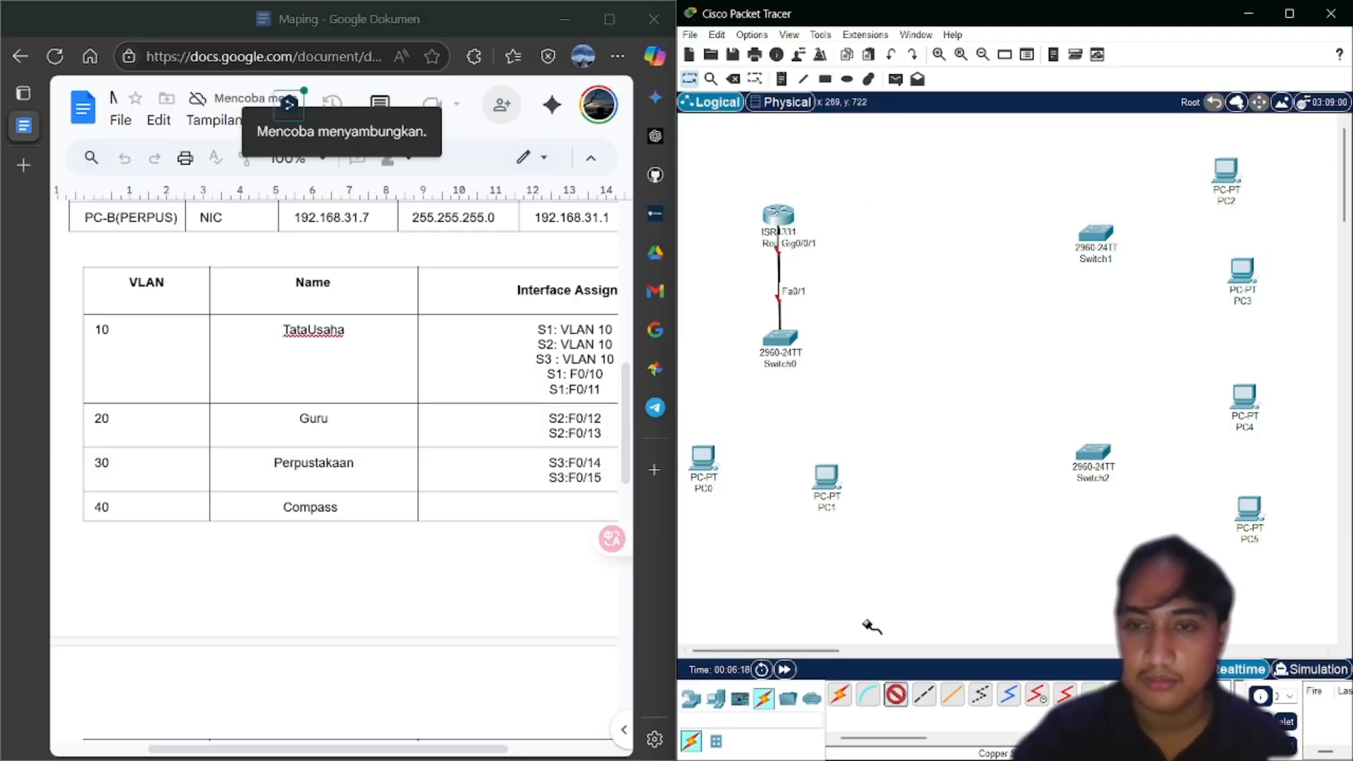
click(702, 458)
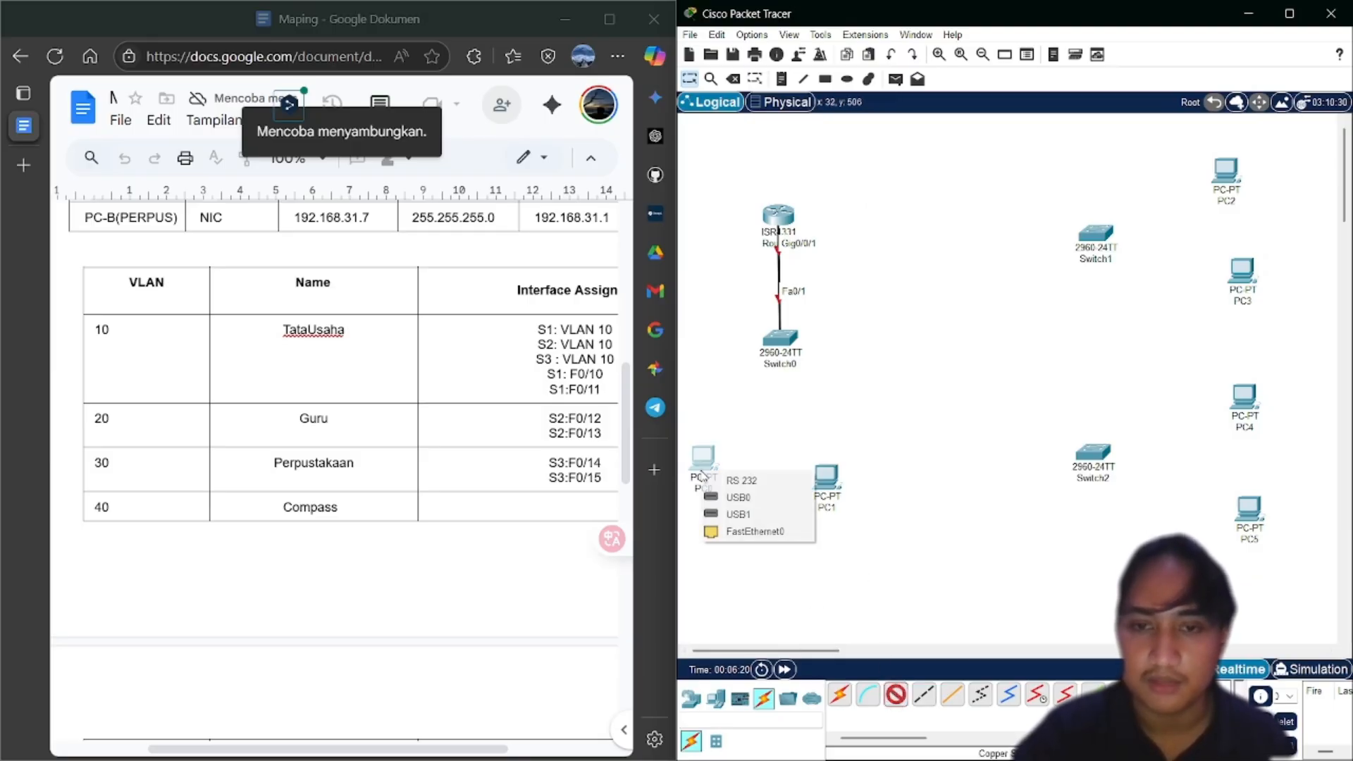
click(753, 532)
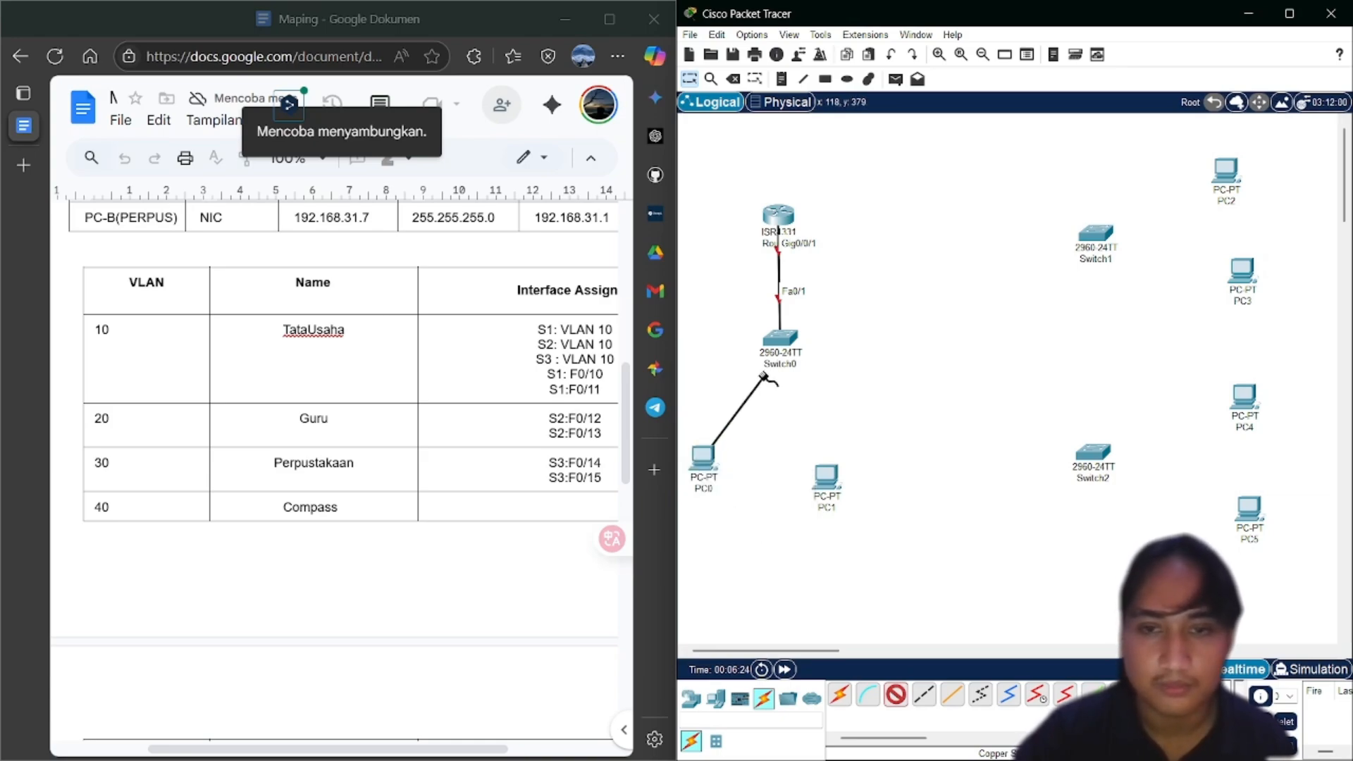
click(782, 341)
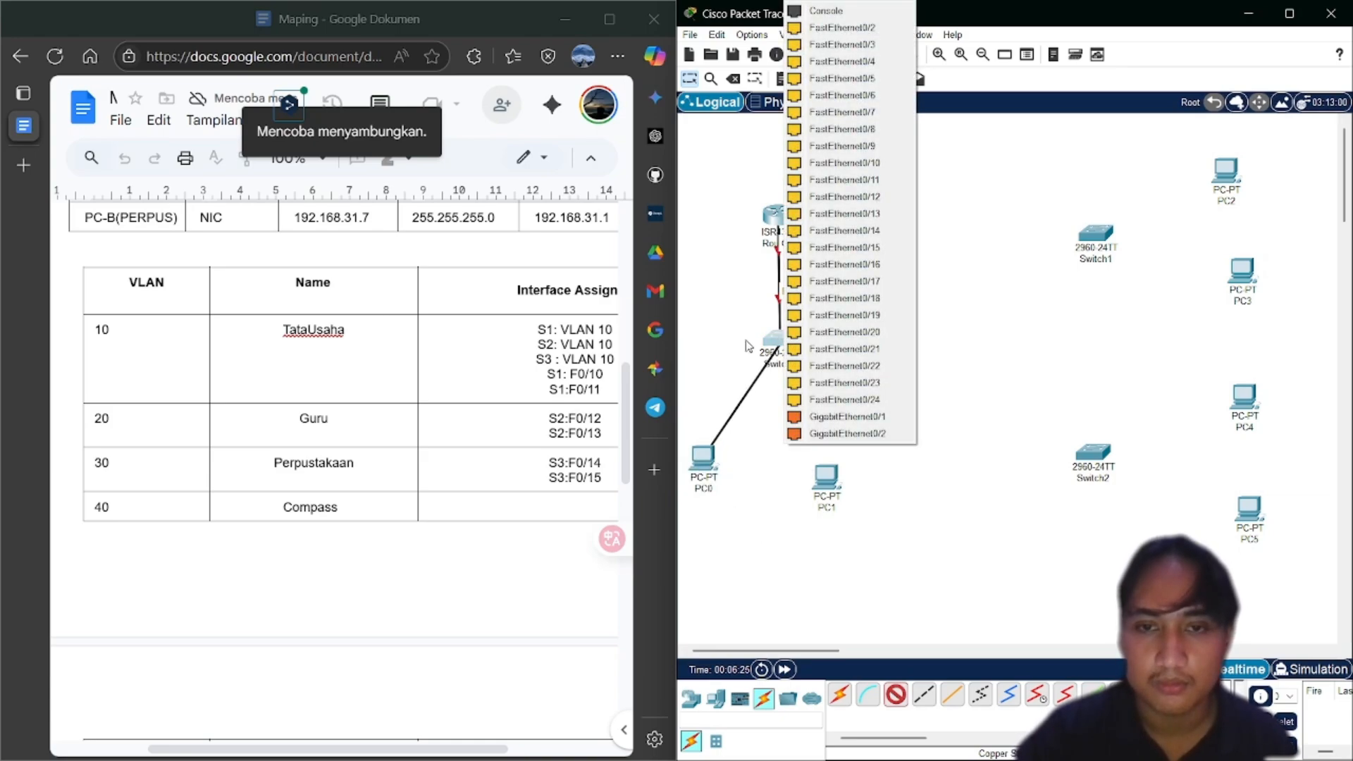
scroll(539, 335, right, 2)
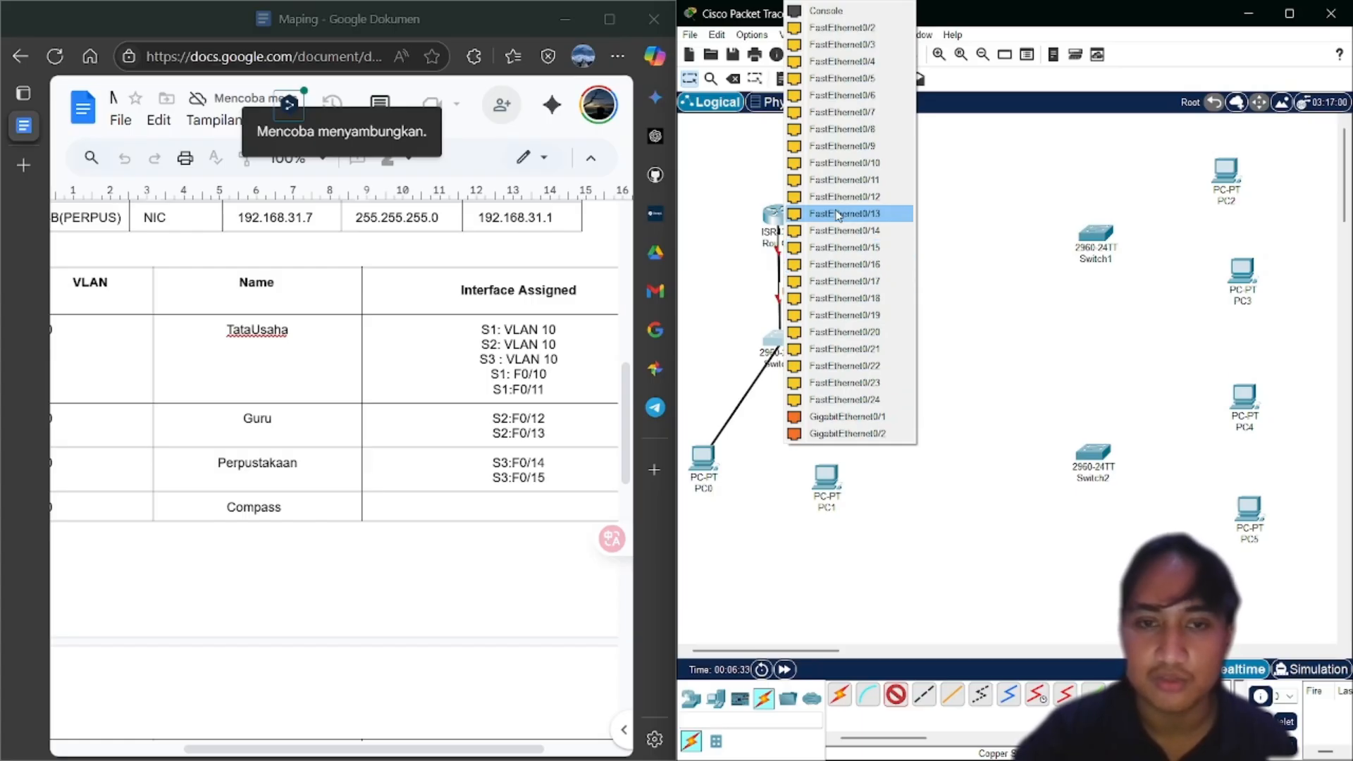
click(839, 164)
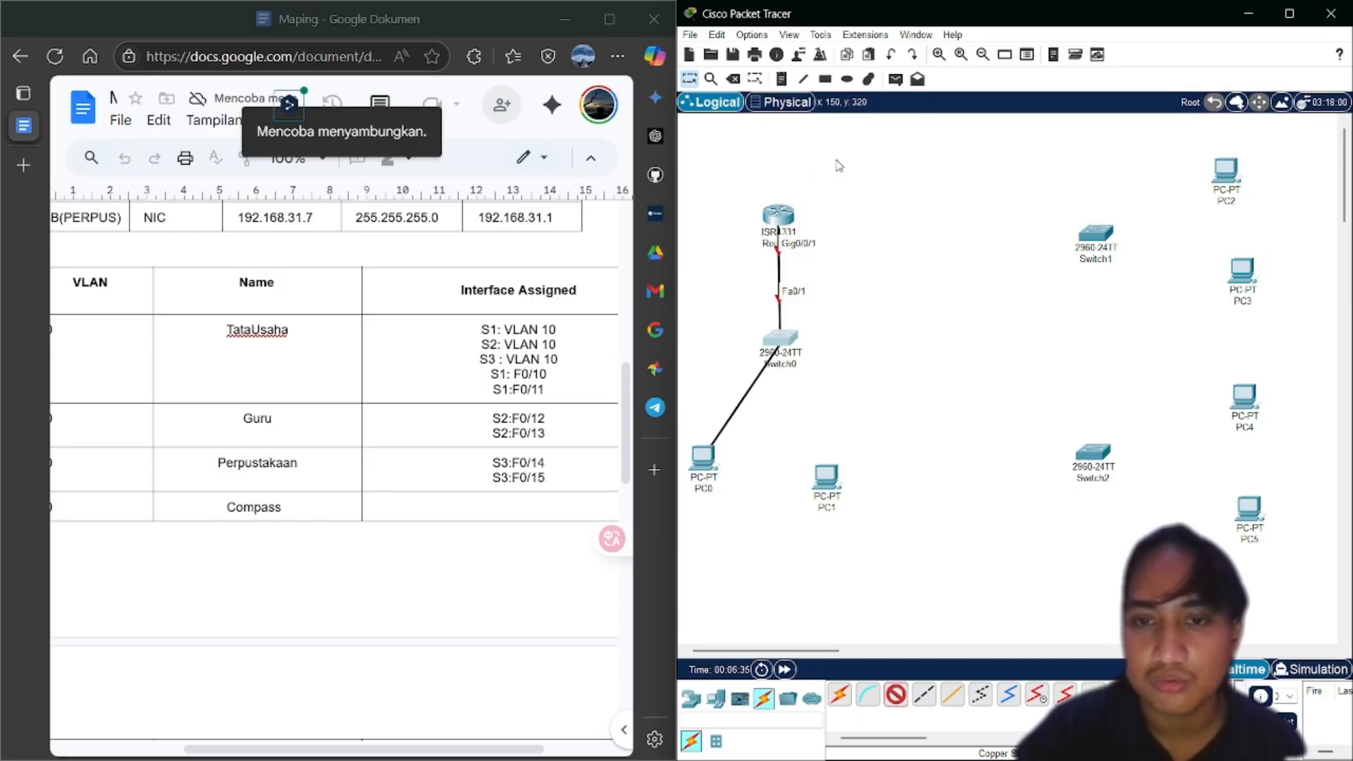
Connect PC1 FastEthernet0 to Switch0 port FastEthernet0/11
click(896, 698)
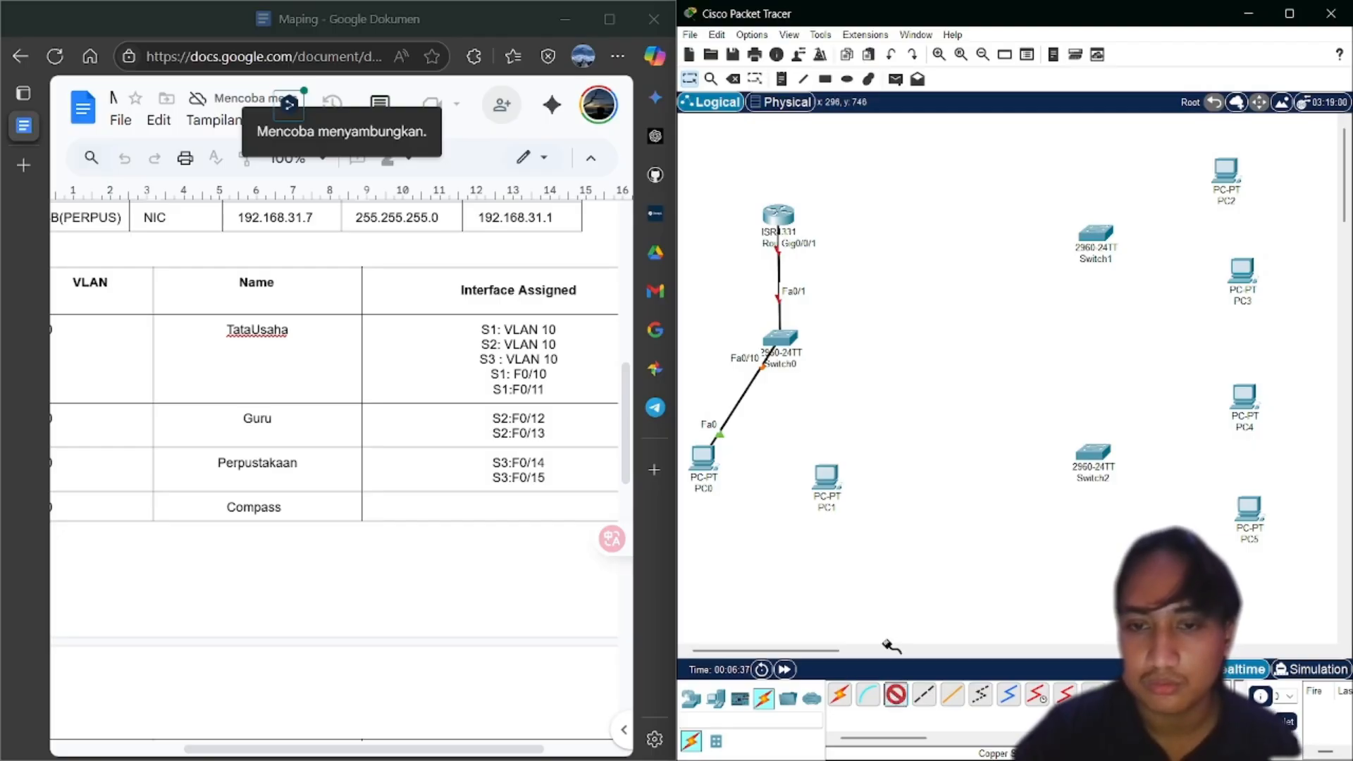
click(828, 477)
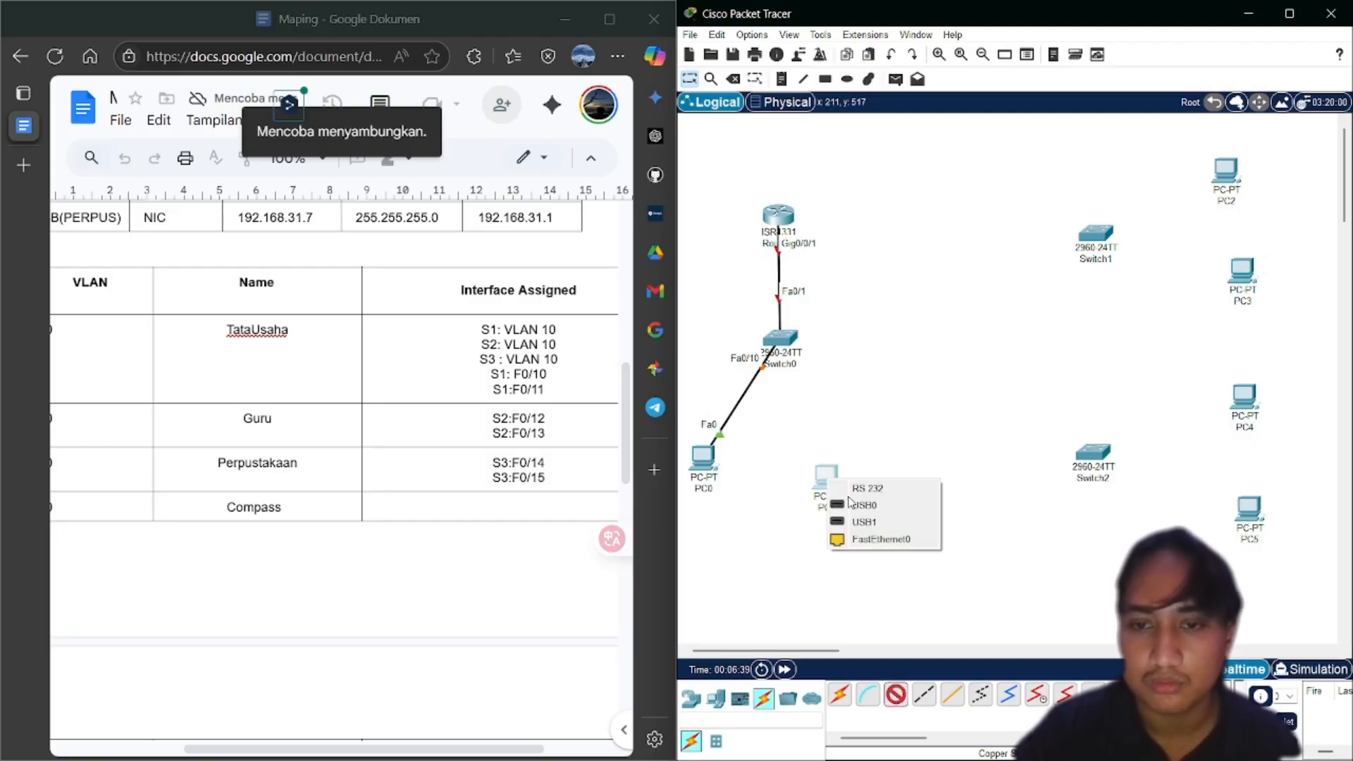
click(867, 540)
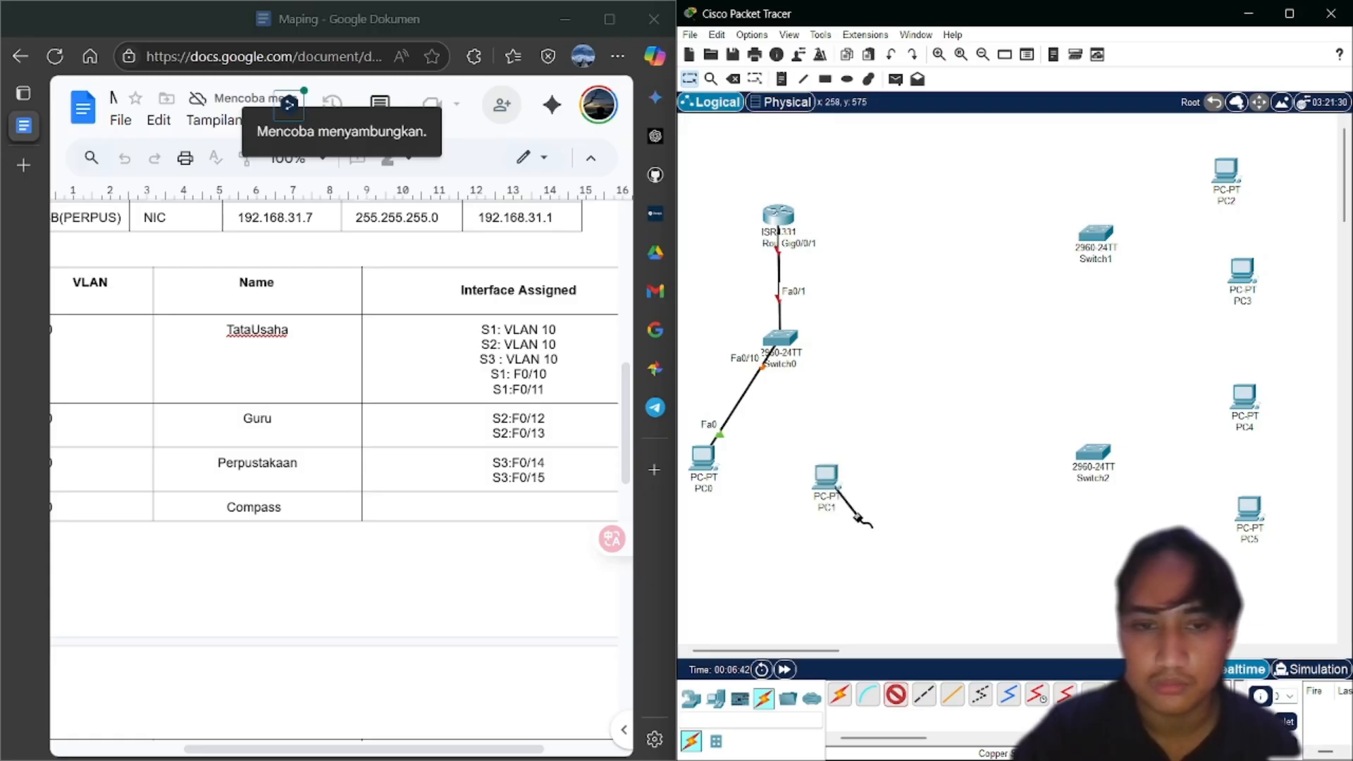
click(783, 341)
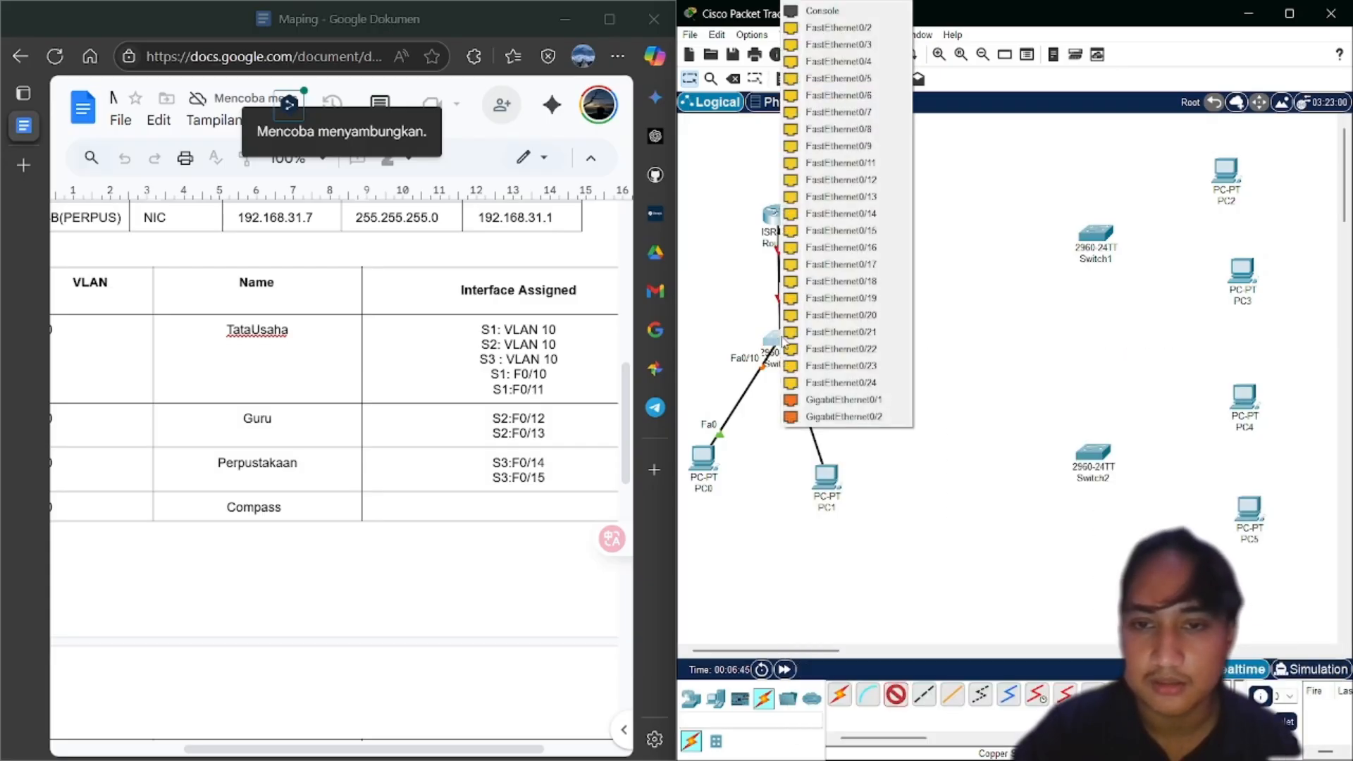
click(837, 164)
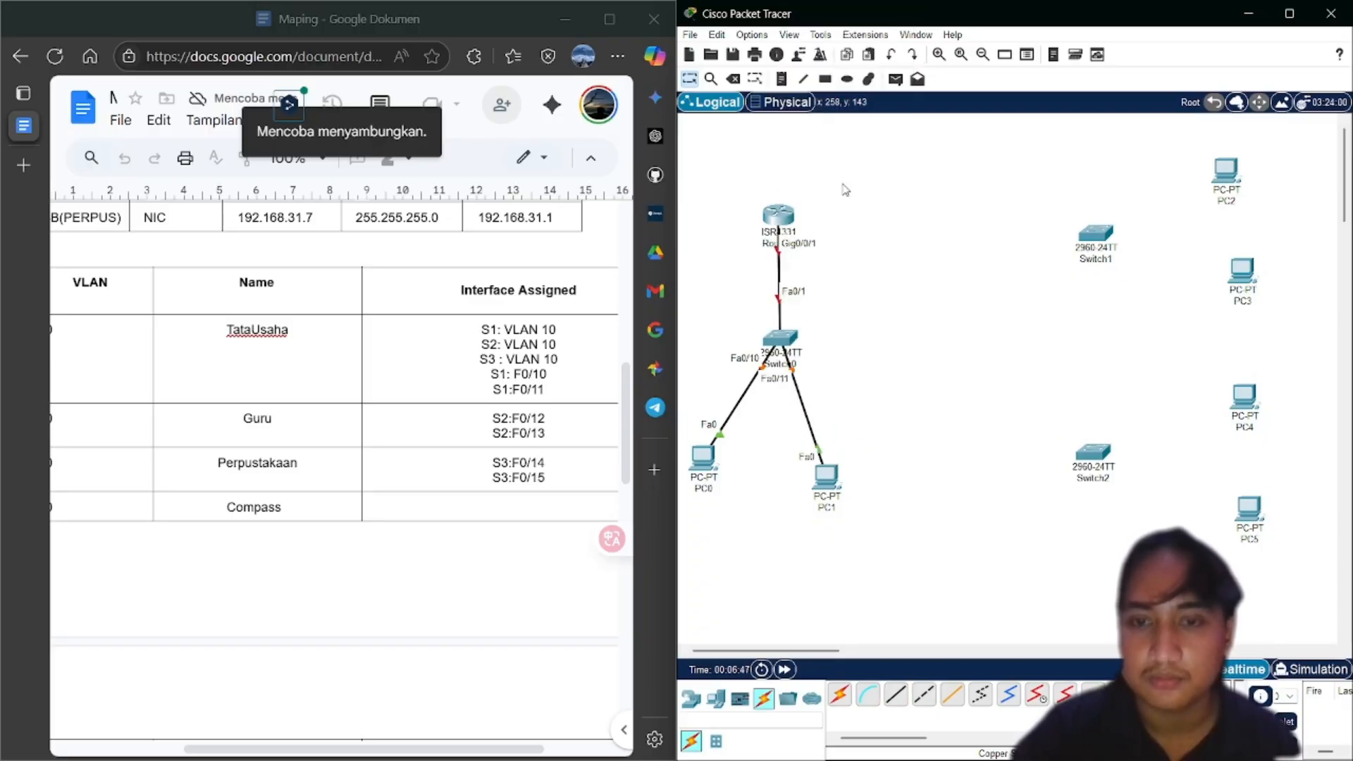
Cable Switch1 Fa0/12 and Fa0/13 to PC2 and PC3 FastEthernet0
click(892, 707)
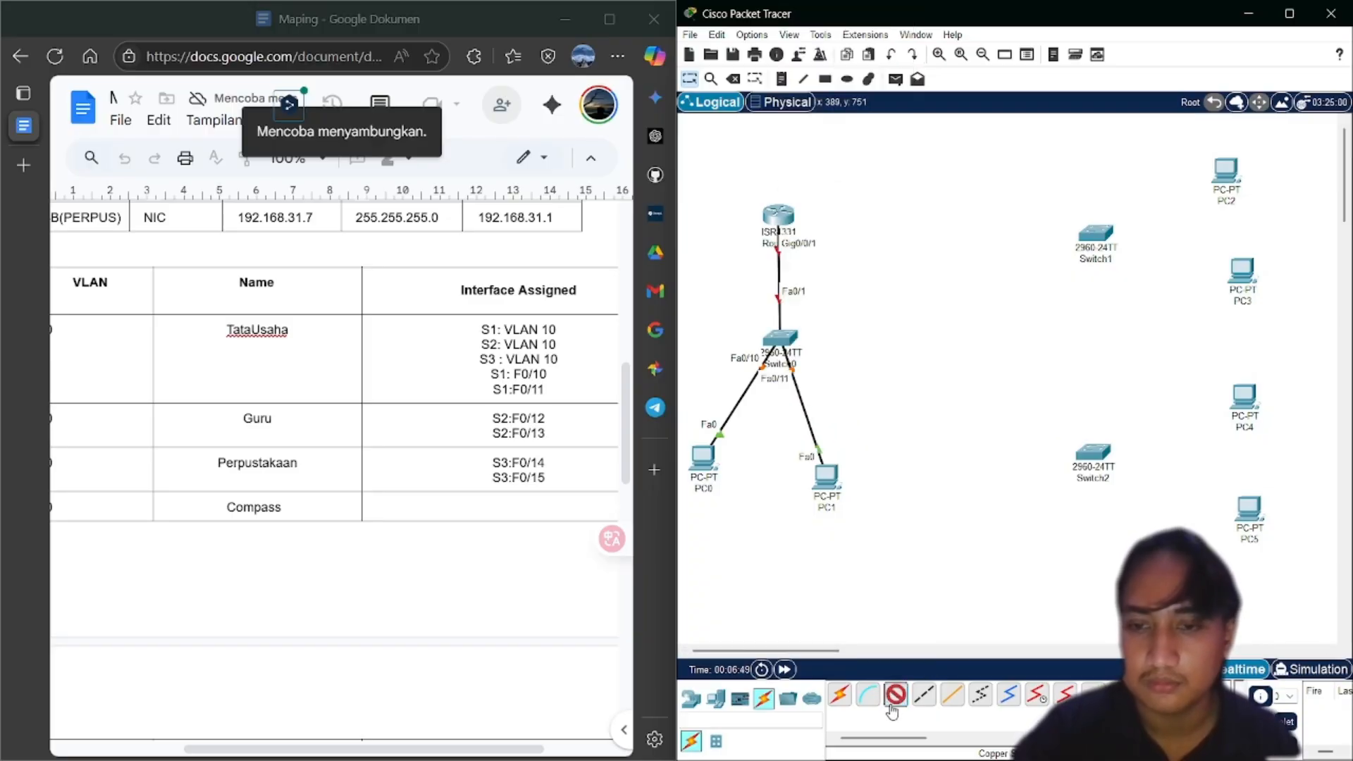
click(1098, 237)
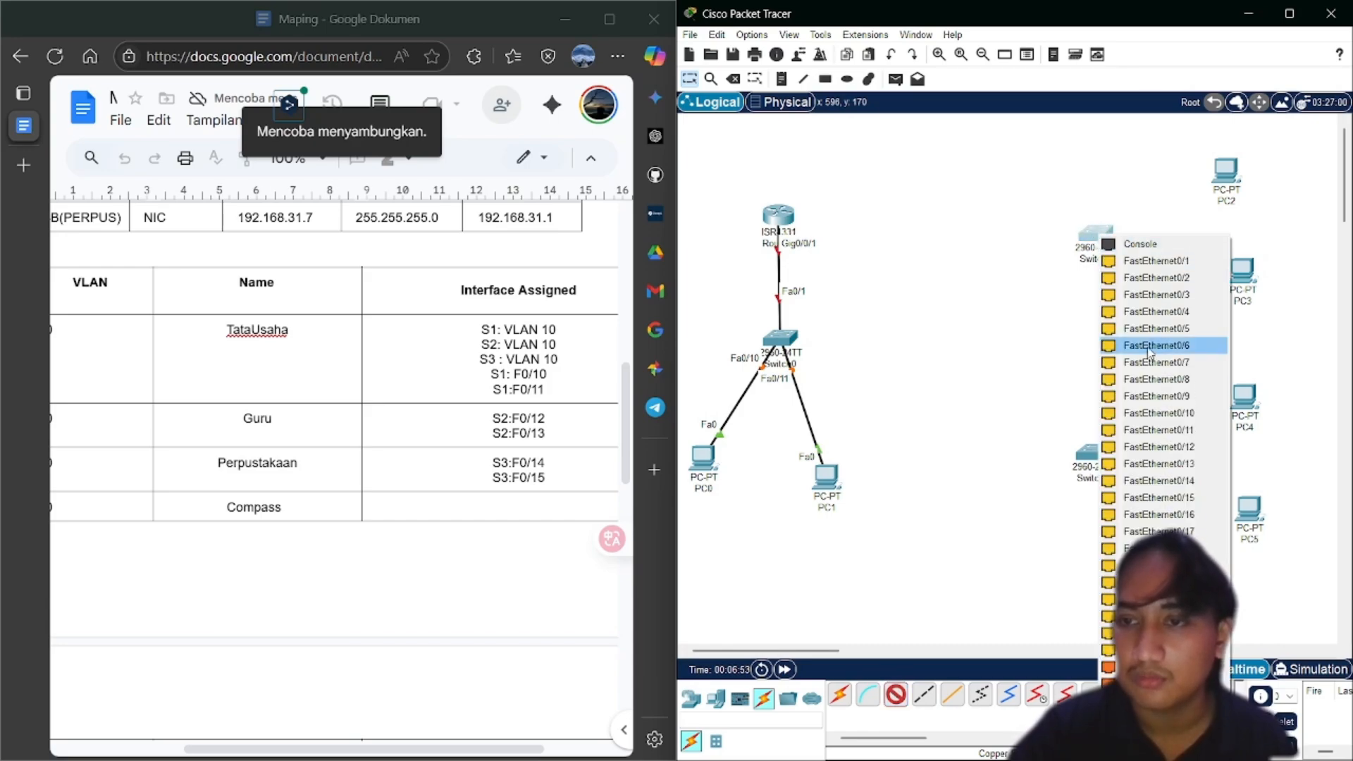
click(1126, 448)
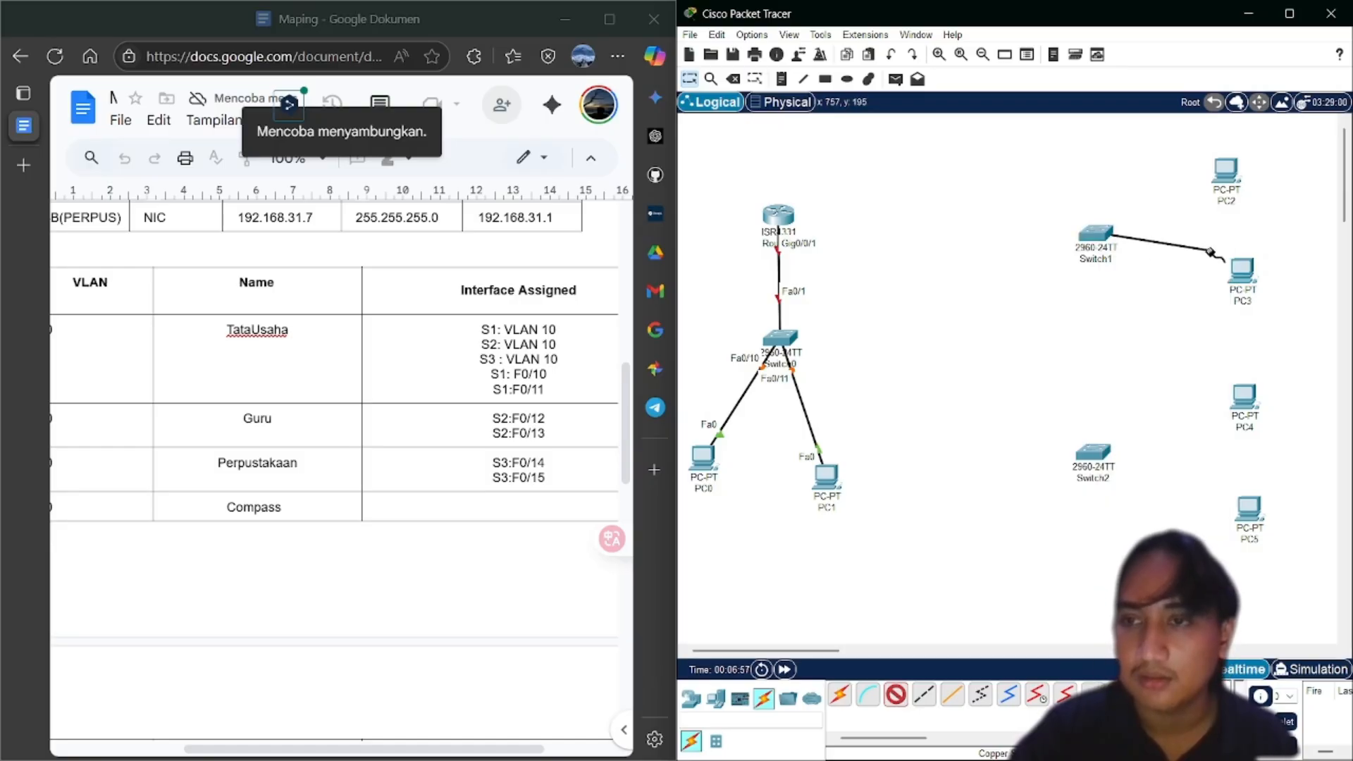
click(1228, 173)
click(1252, 237)
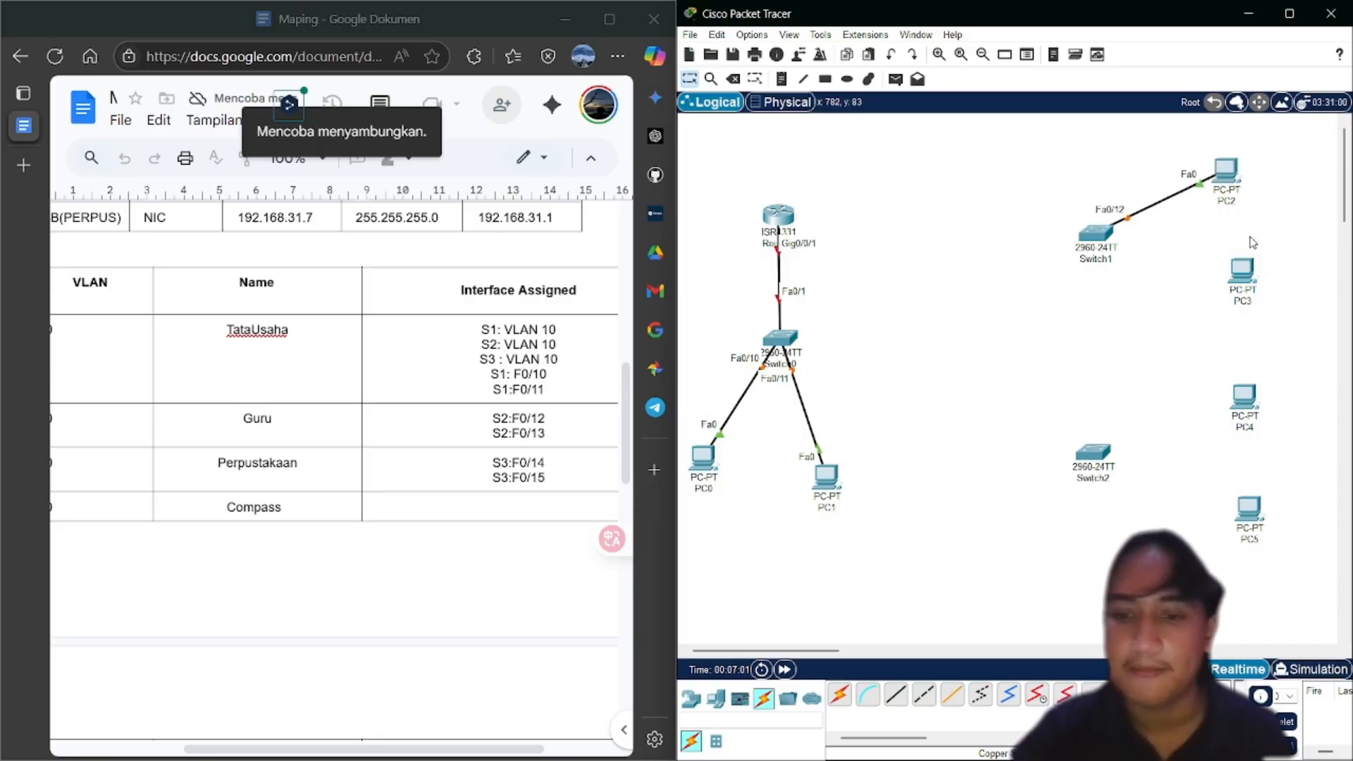
click(898, 694)
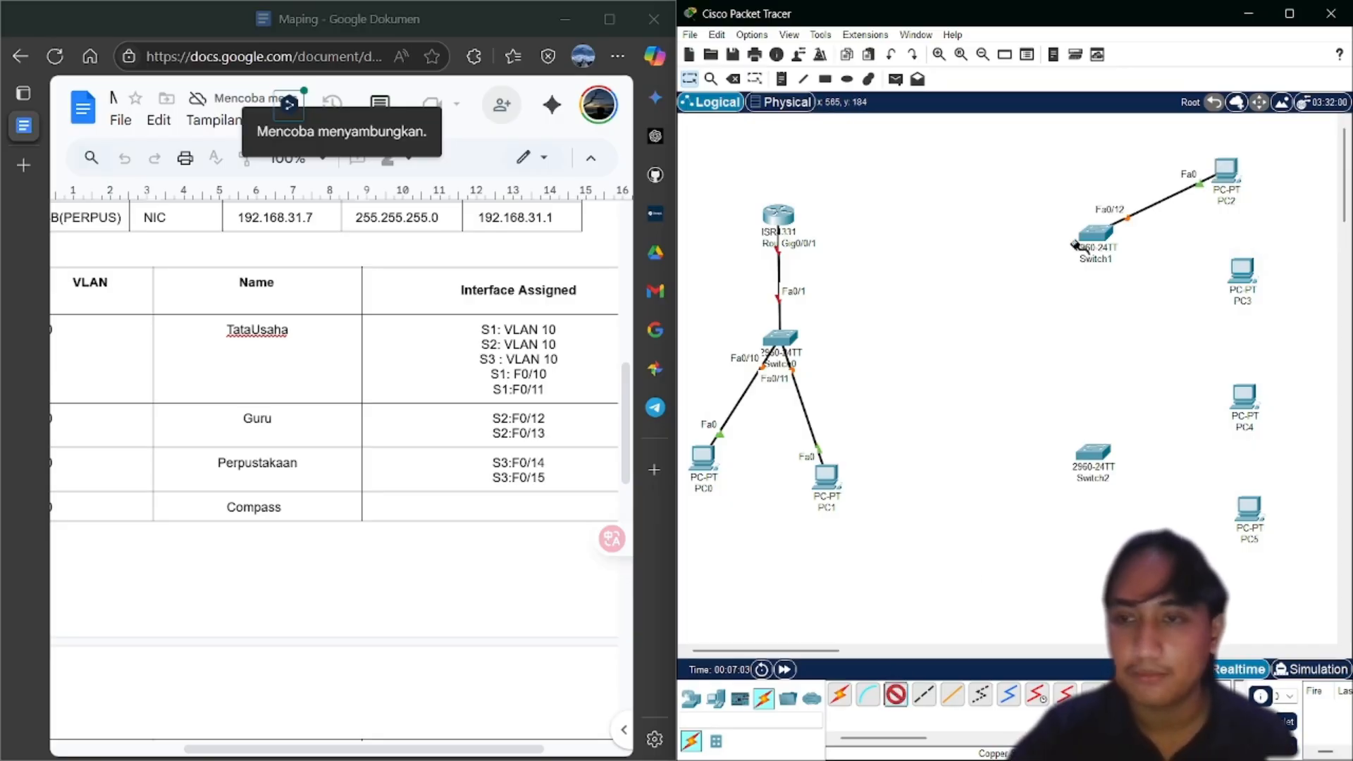
click(1086, 239)
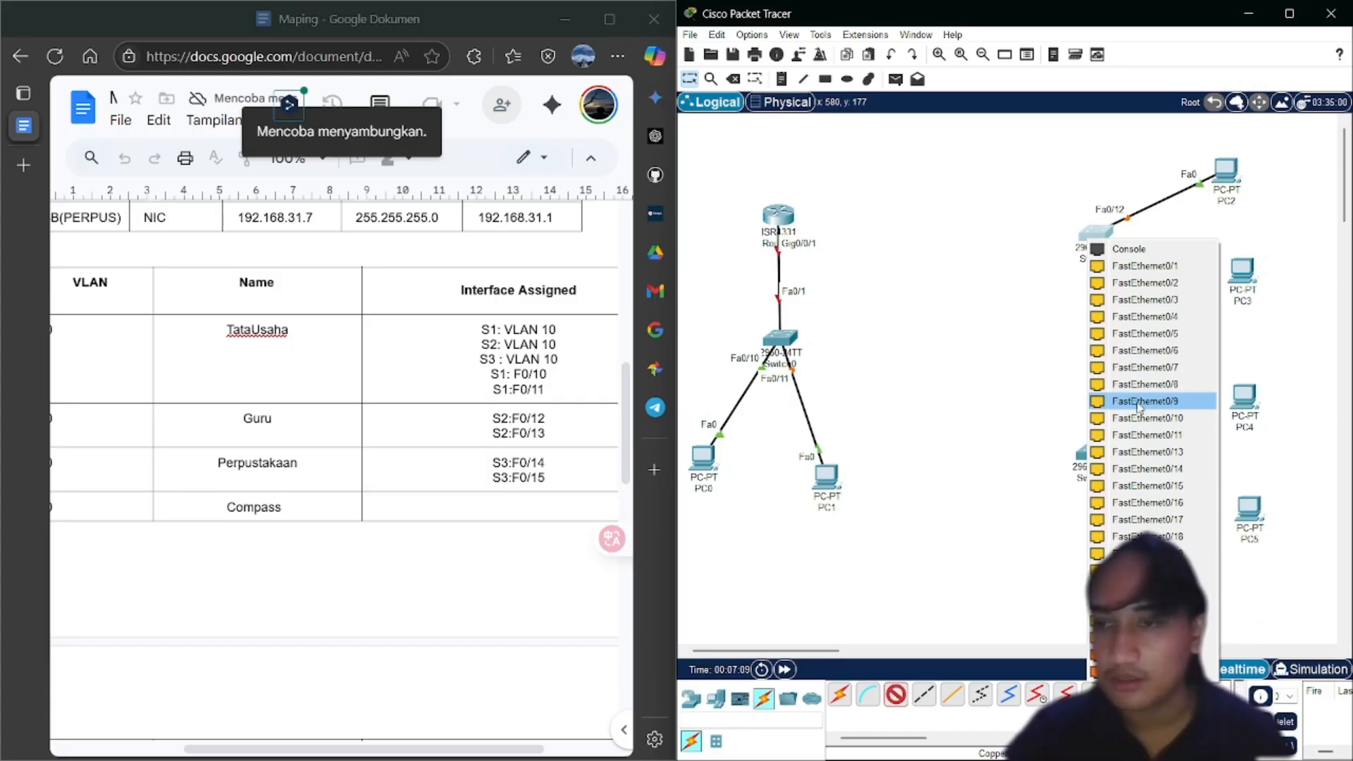
click(1148, 452)
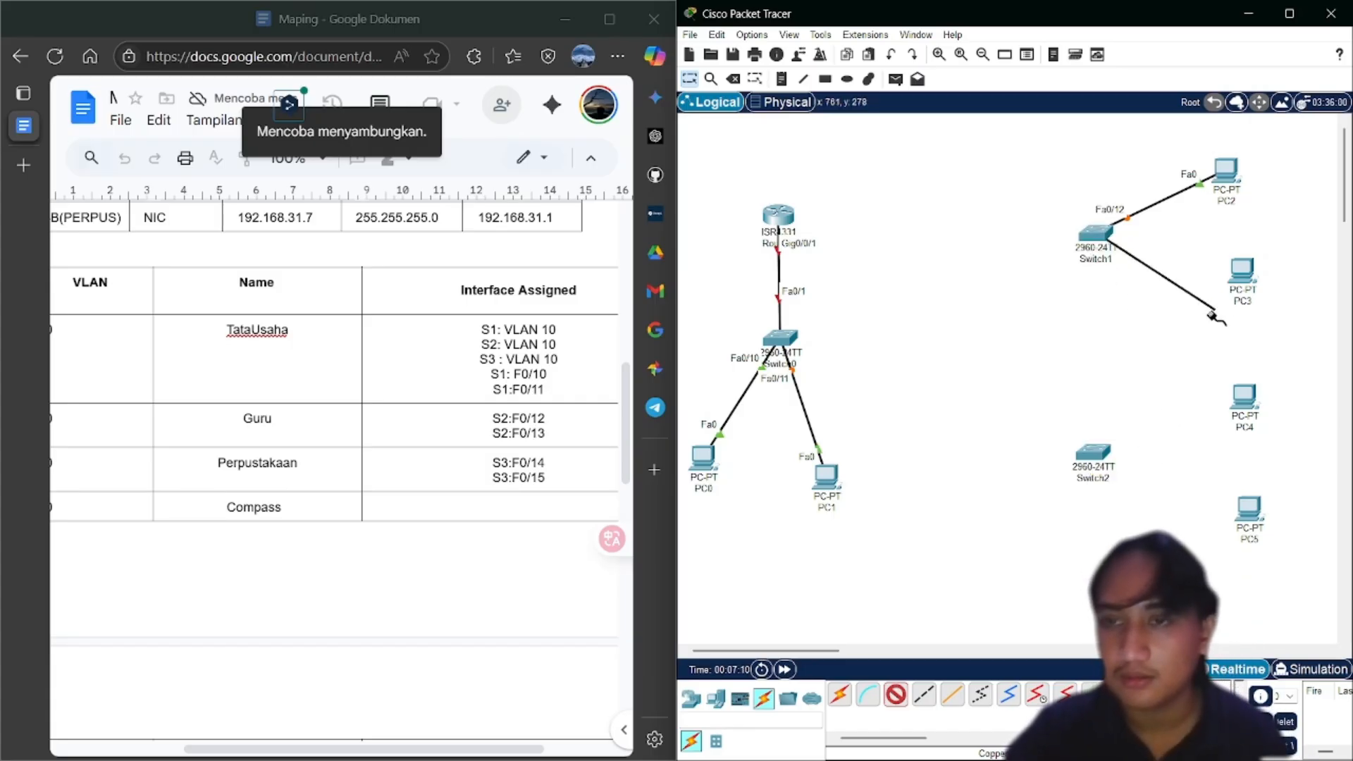
click(1240, 275)
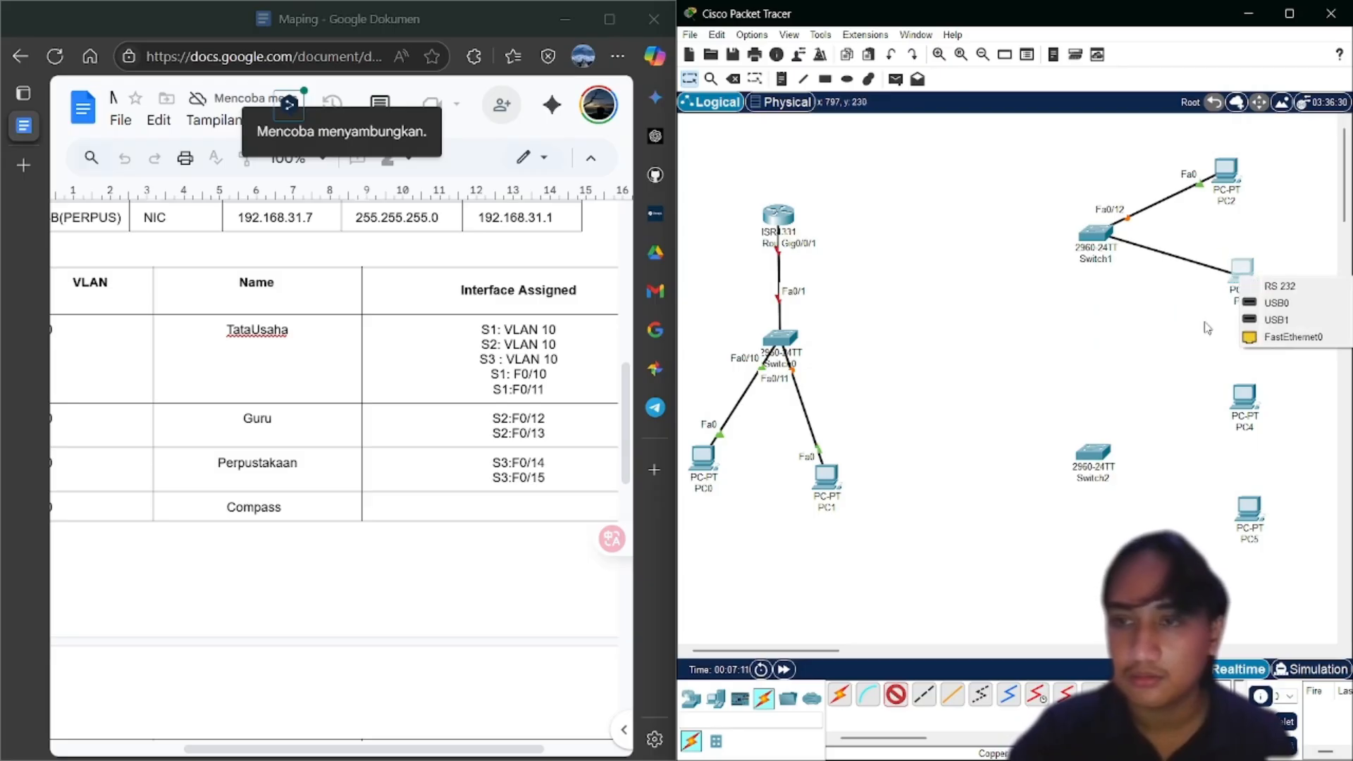
click(1274, 338)
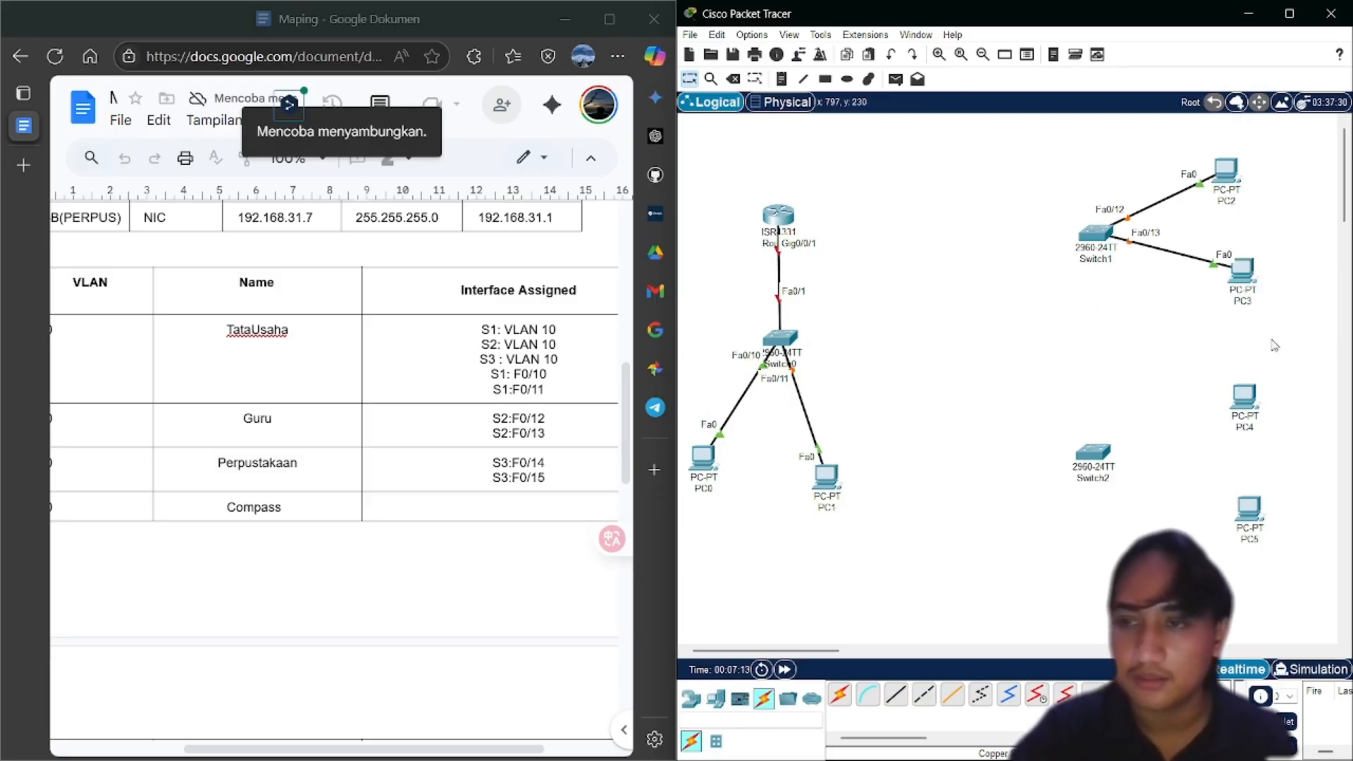
Cable Switch2 Fa0/14 and Fa0/15 to PC4 and PC5 FastEthernet0
click(895, 695)
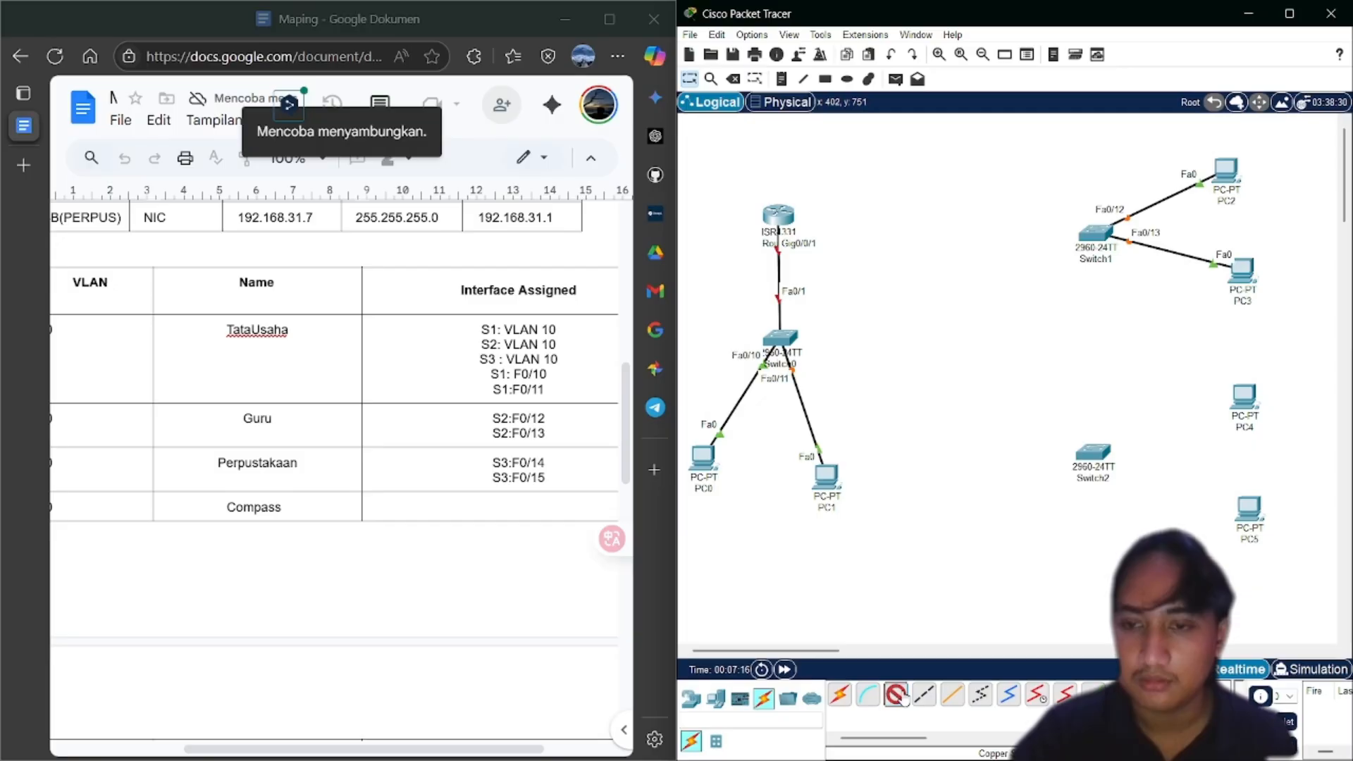
click(1091, 457)
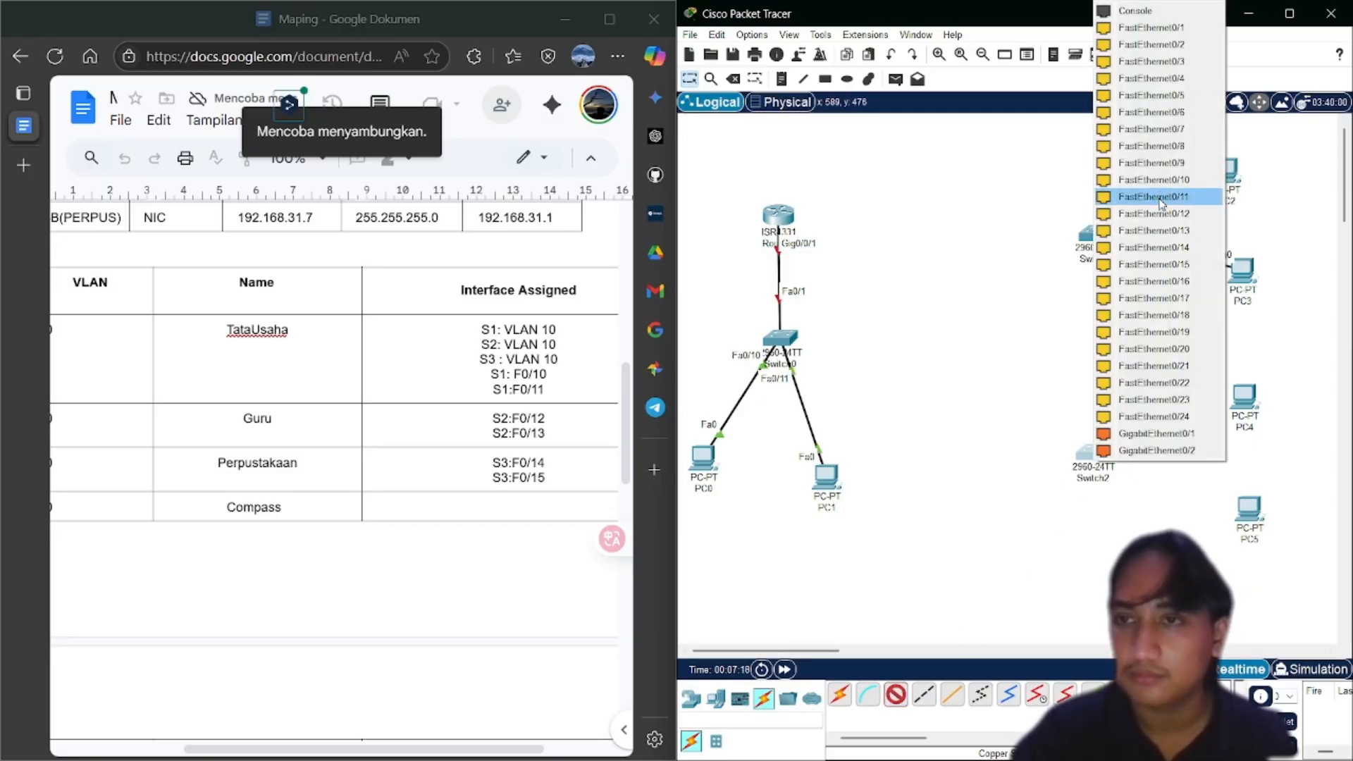
click(1157, 249)
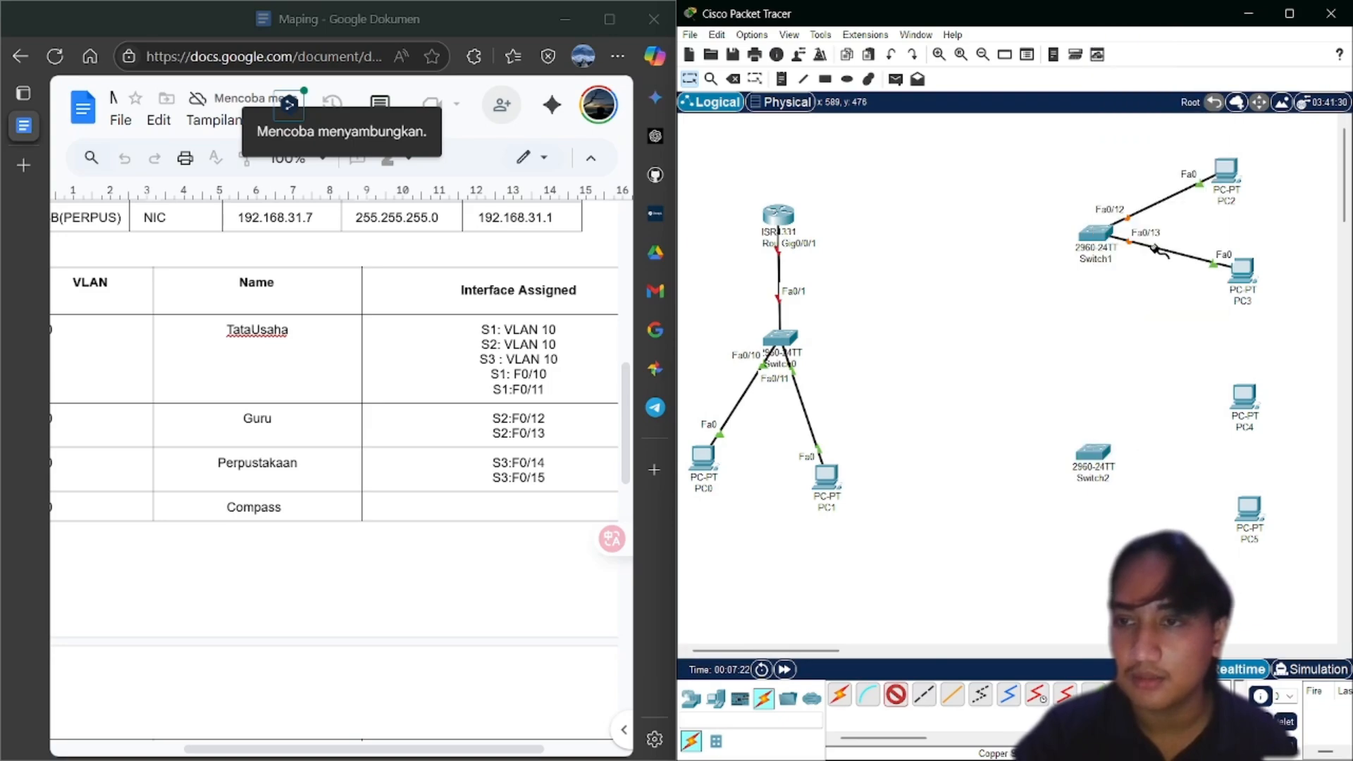
click(1241, 396)
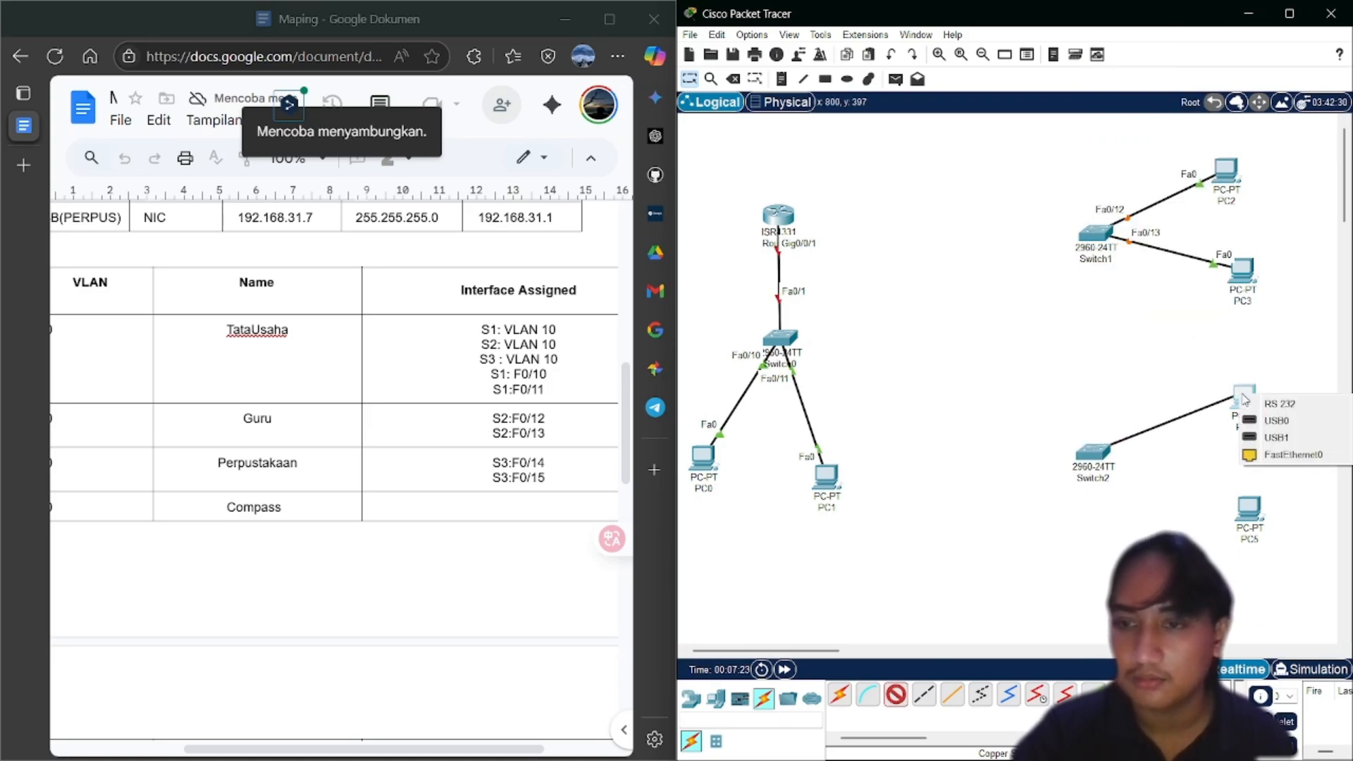
click(1254, 461)
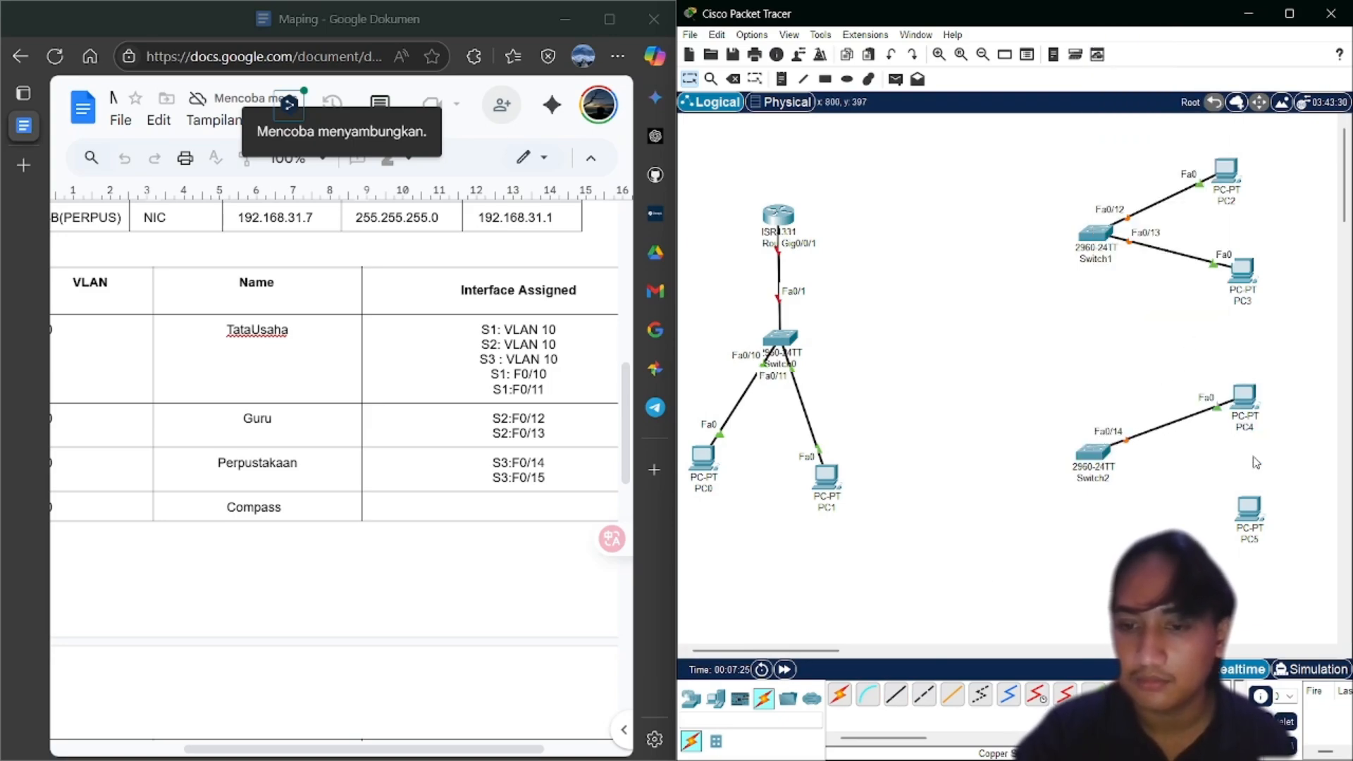
click(893, 698)
click(1099, 457)
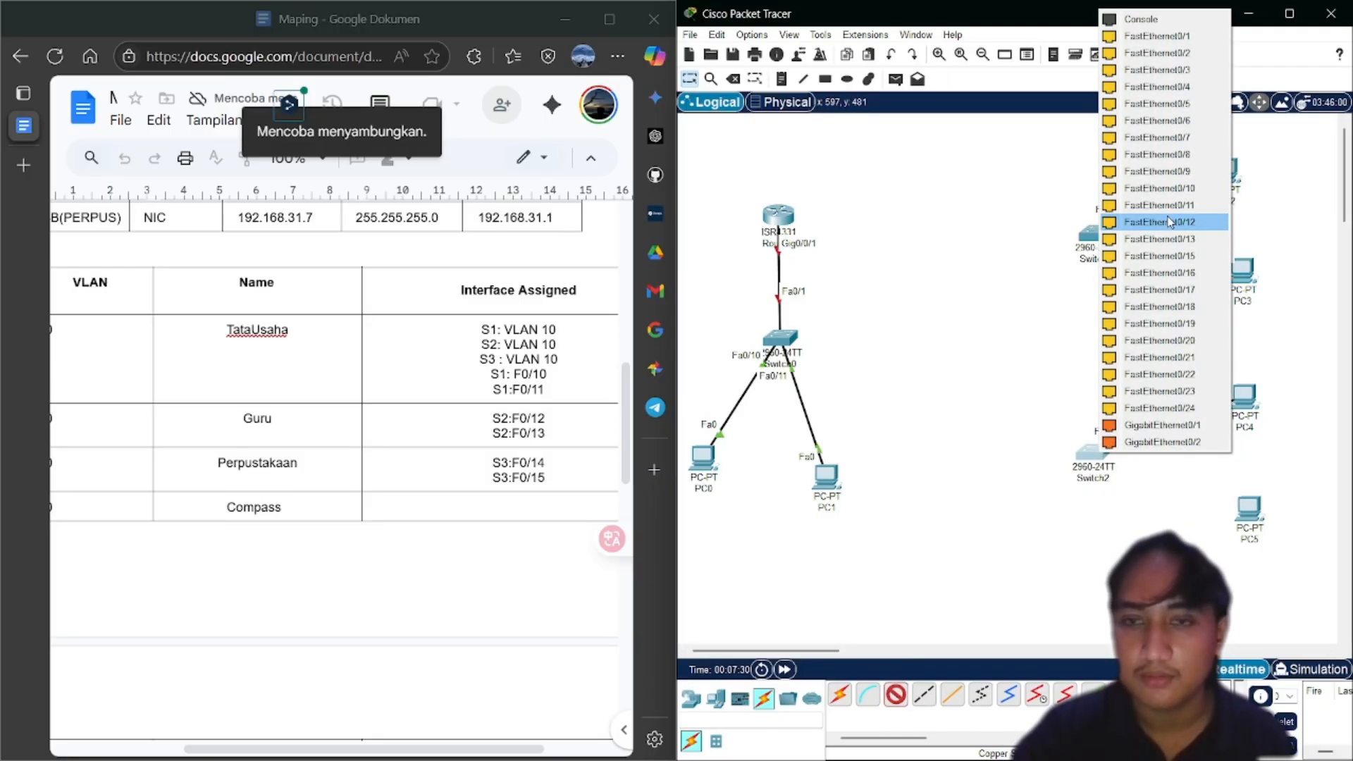
click(1172, 256)
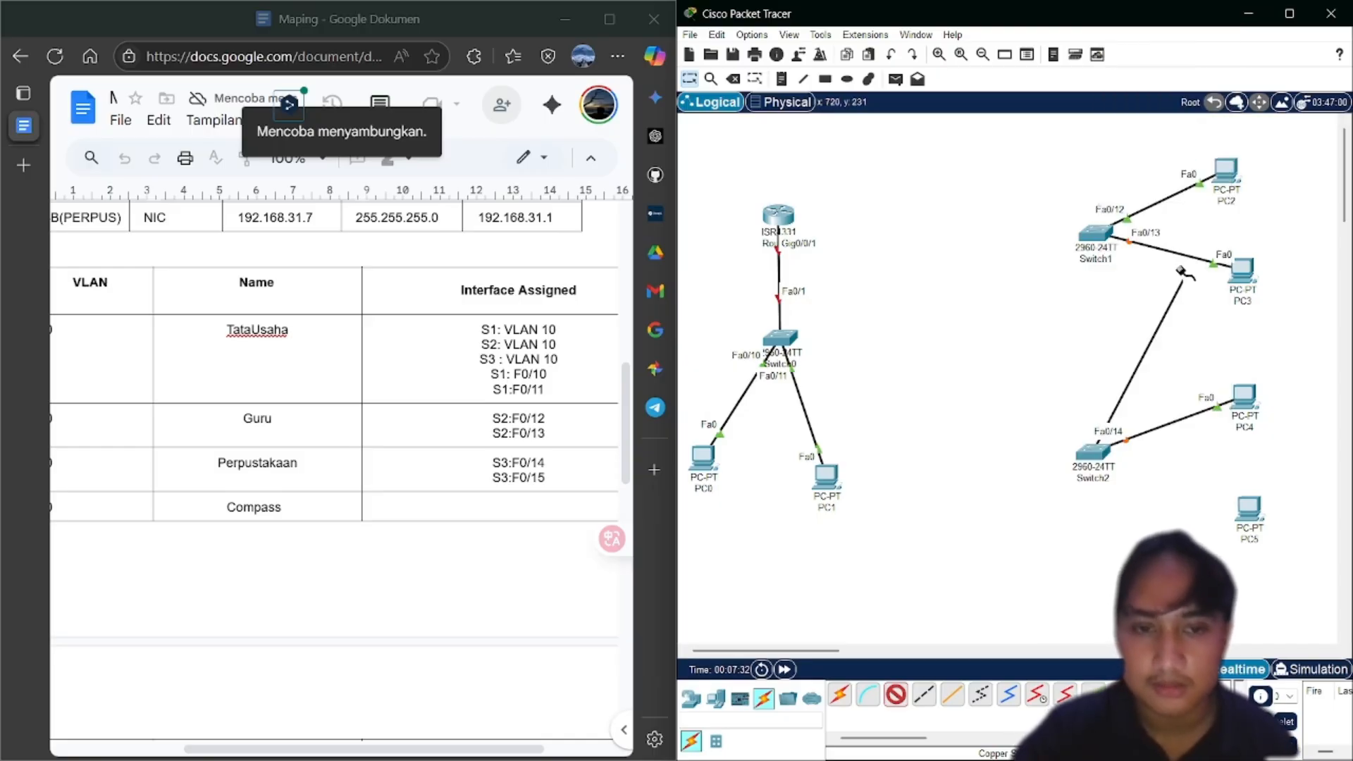
click(1249, 504)
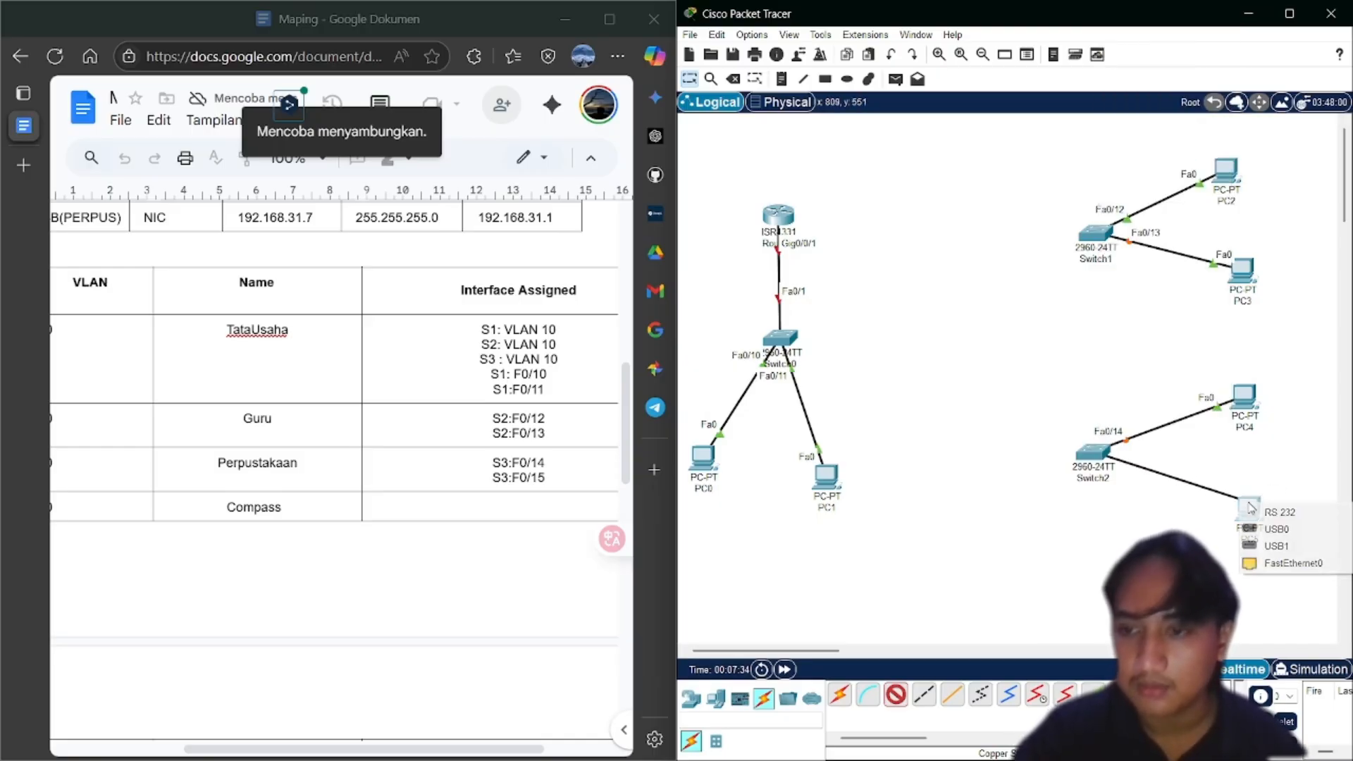
click(1253, 563)
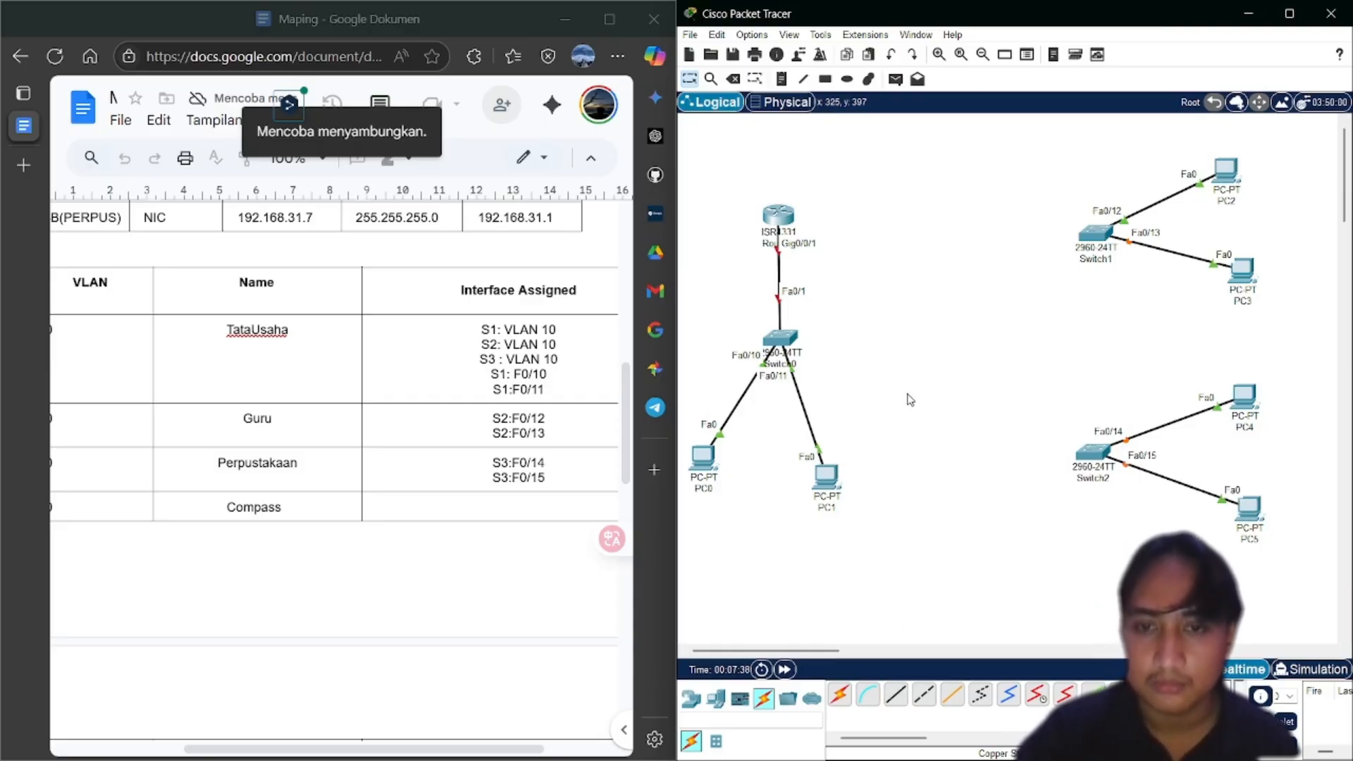
Link Switch0 Fa0/2 to Switch1 Fa0/2 with a copper cross-over cable
click(923, 697)
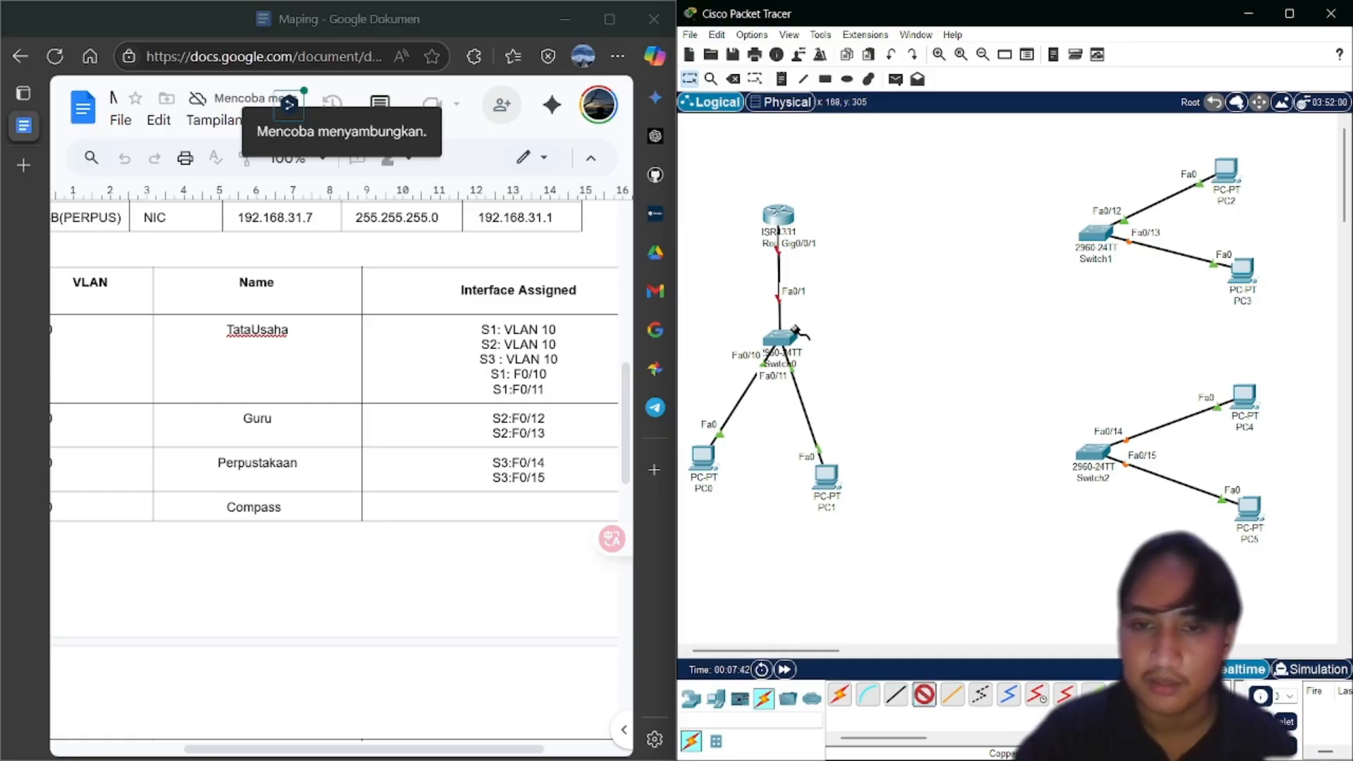
click(785, 336)
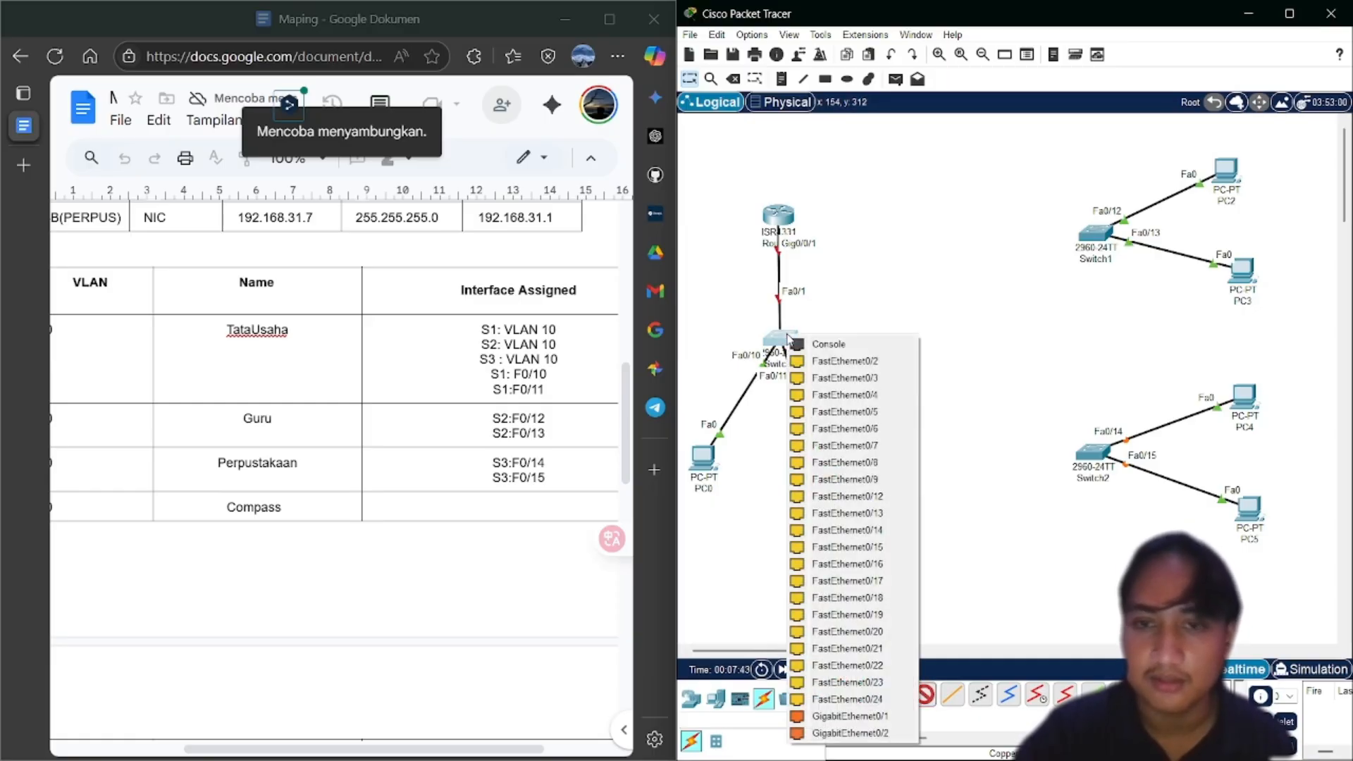
click(834, 366)
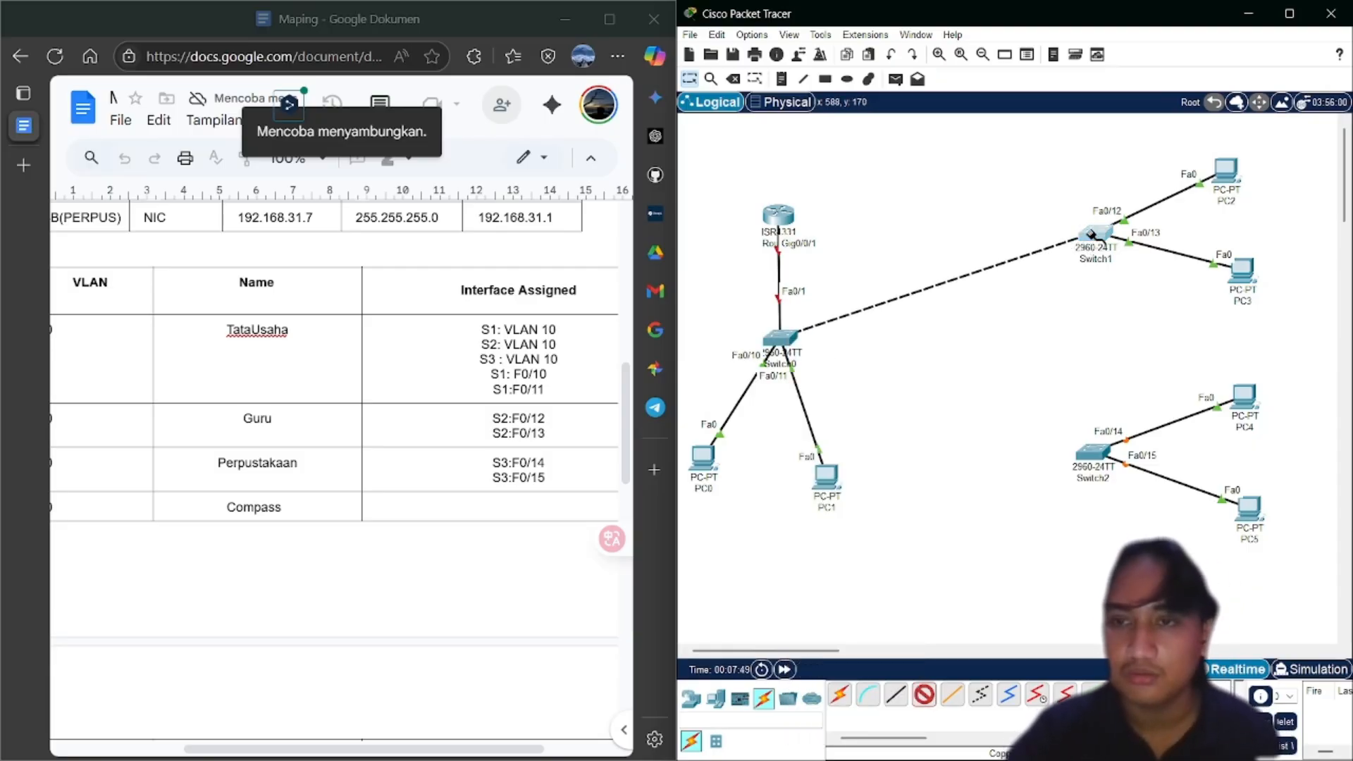
click(1090, 235)
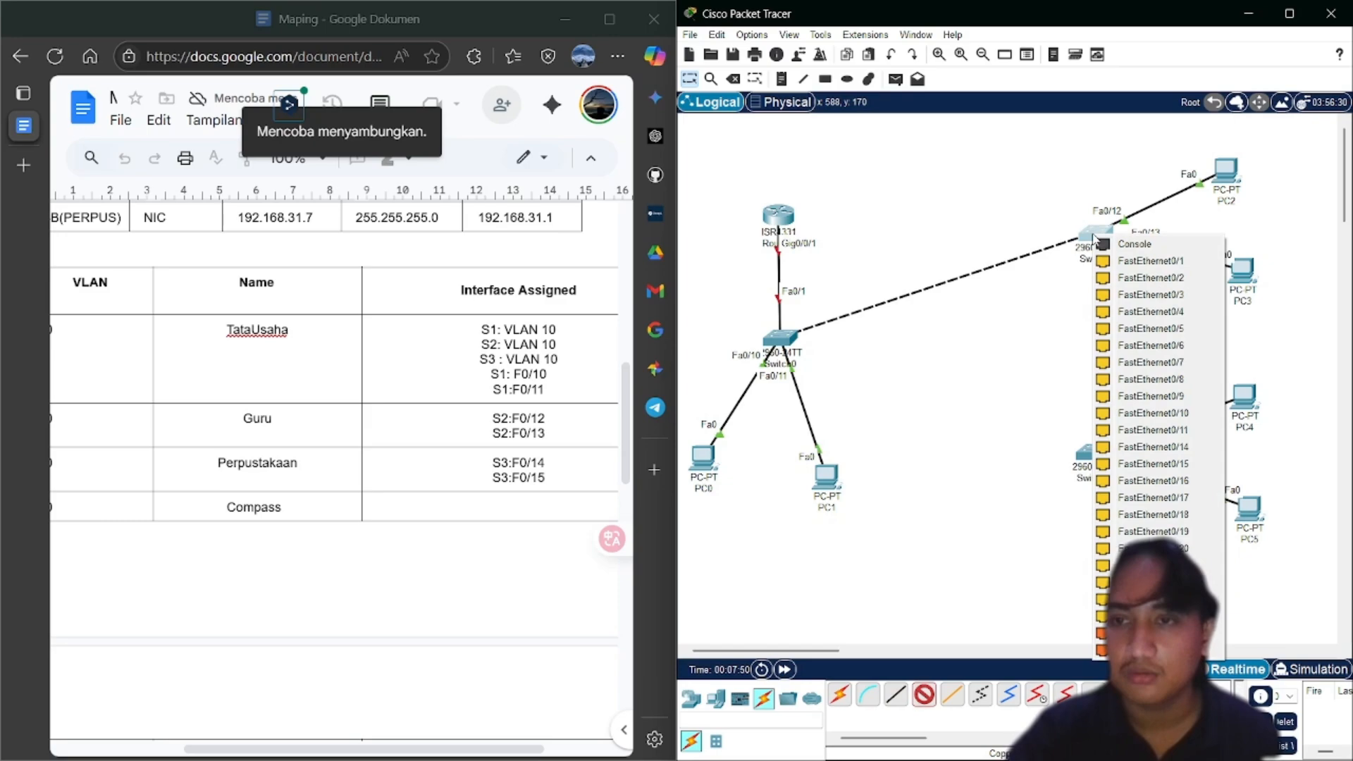
click(1112, 277)
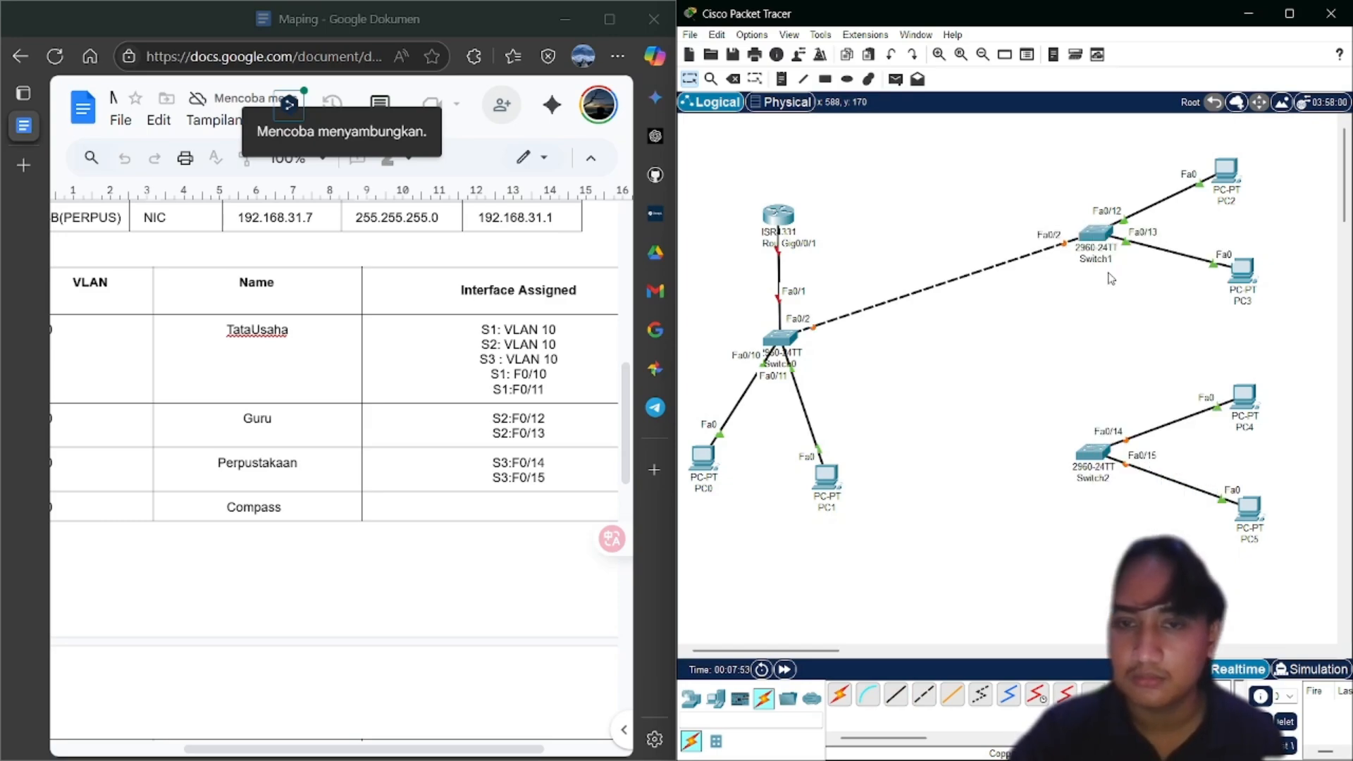
Link Switch0 Fa0/3 to Switch2 Fa0/3 with a cross-over cable, then nudge PC0 slightly
click(924, 694)
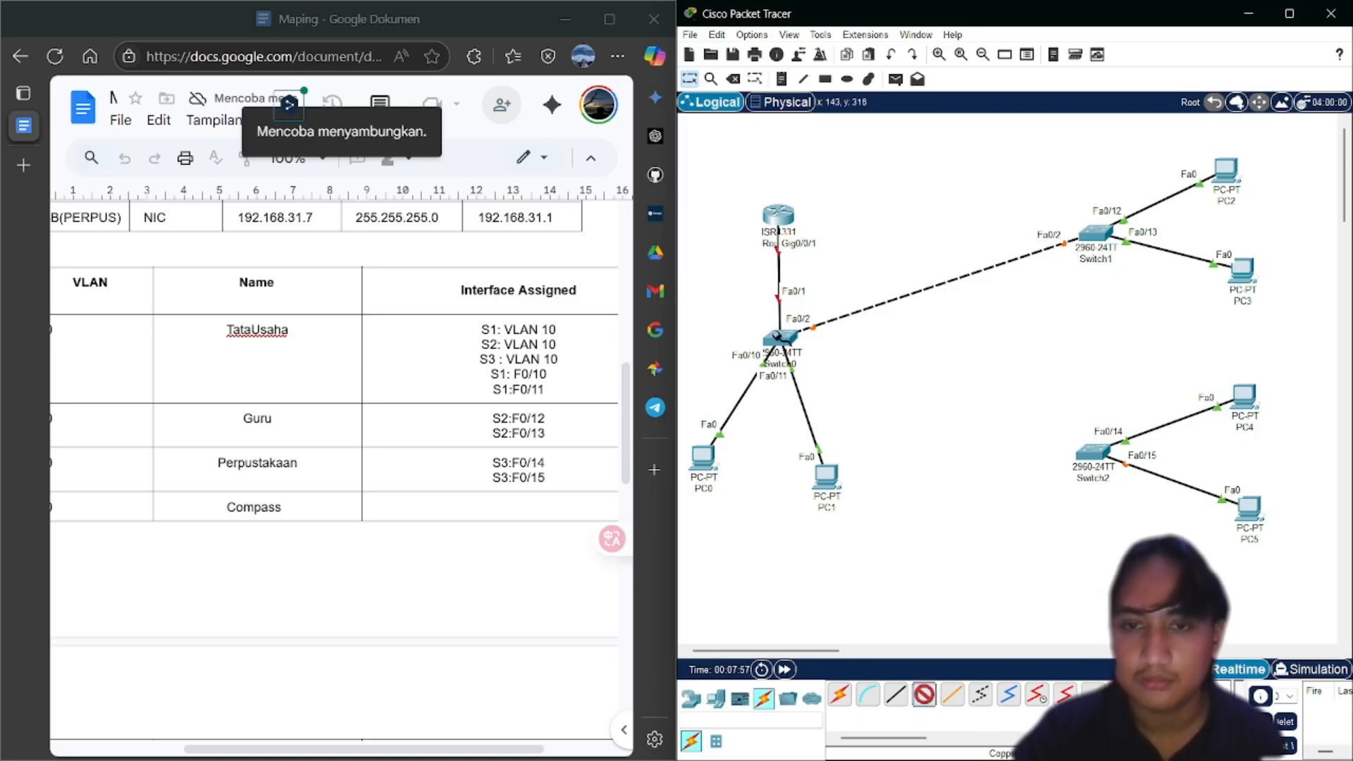
click(779, 338)
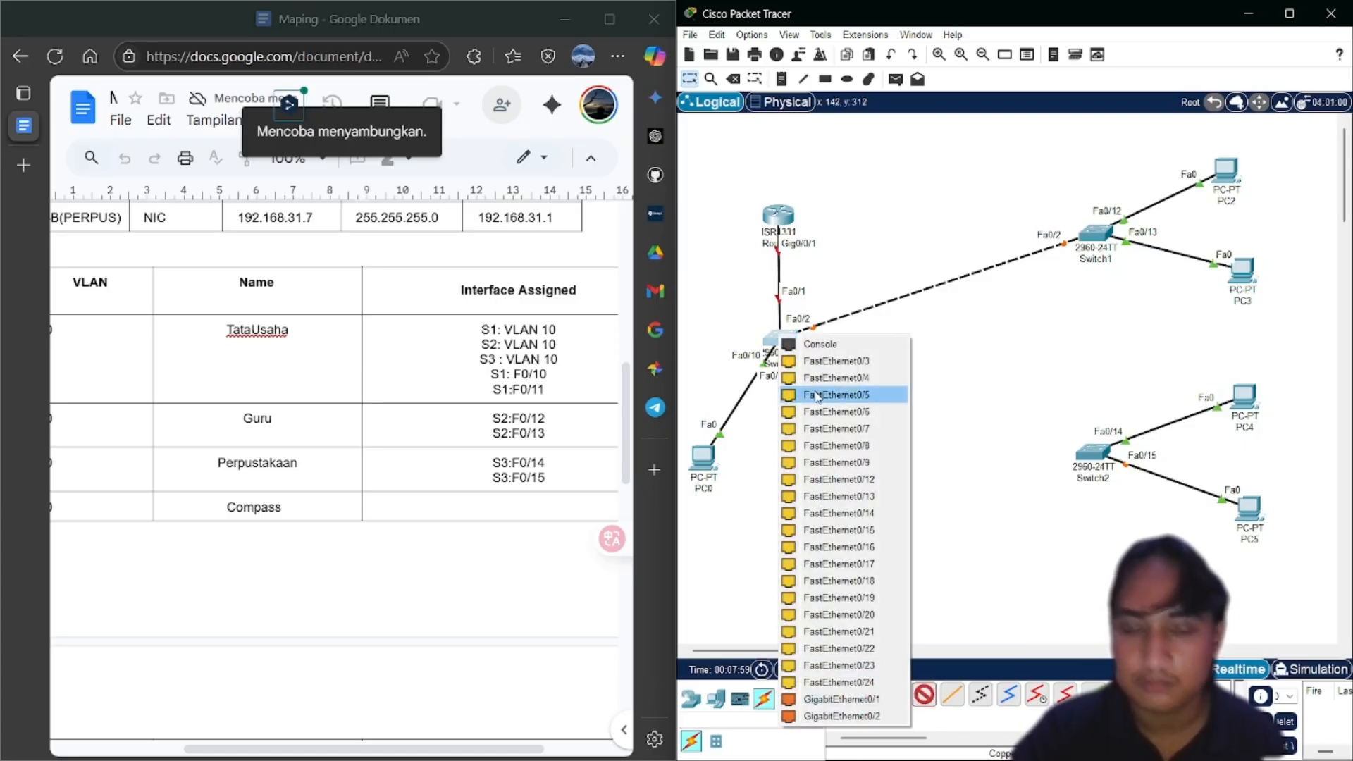
click(821, 361)
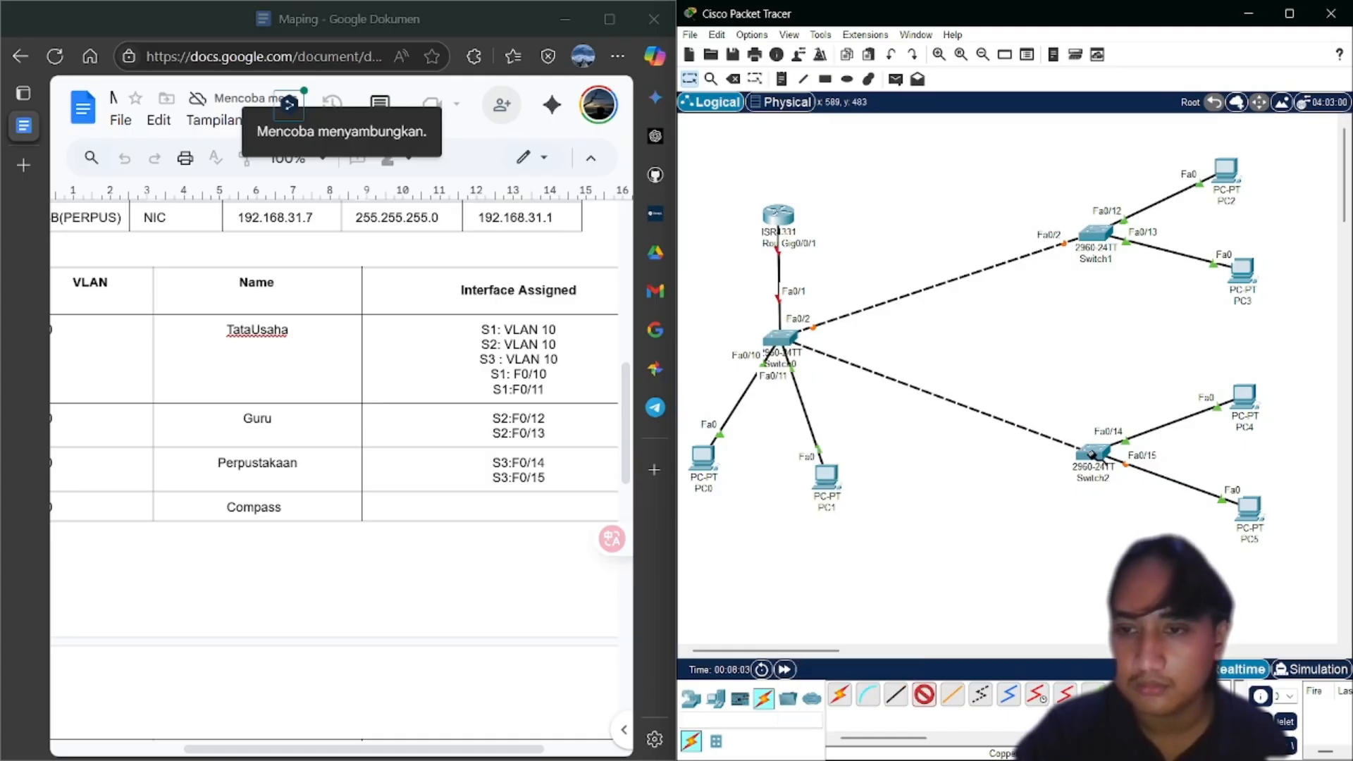
click(1091, 453)
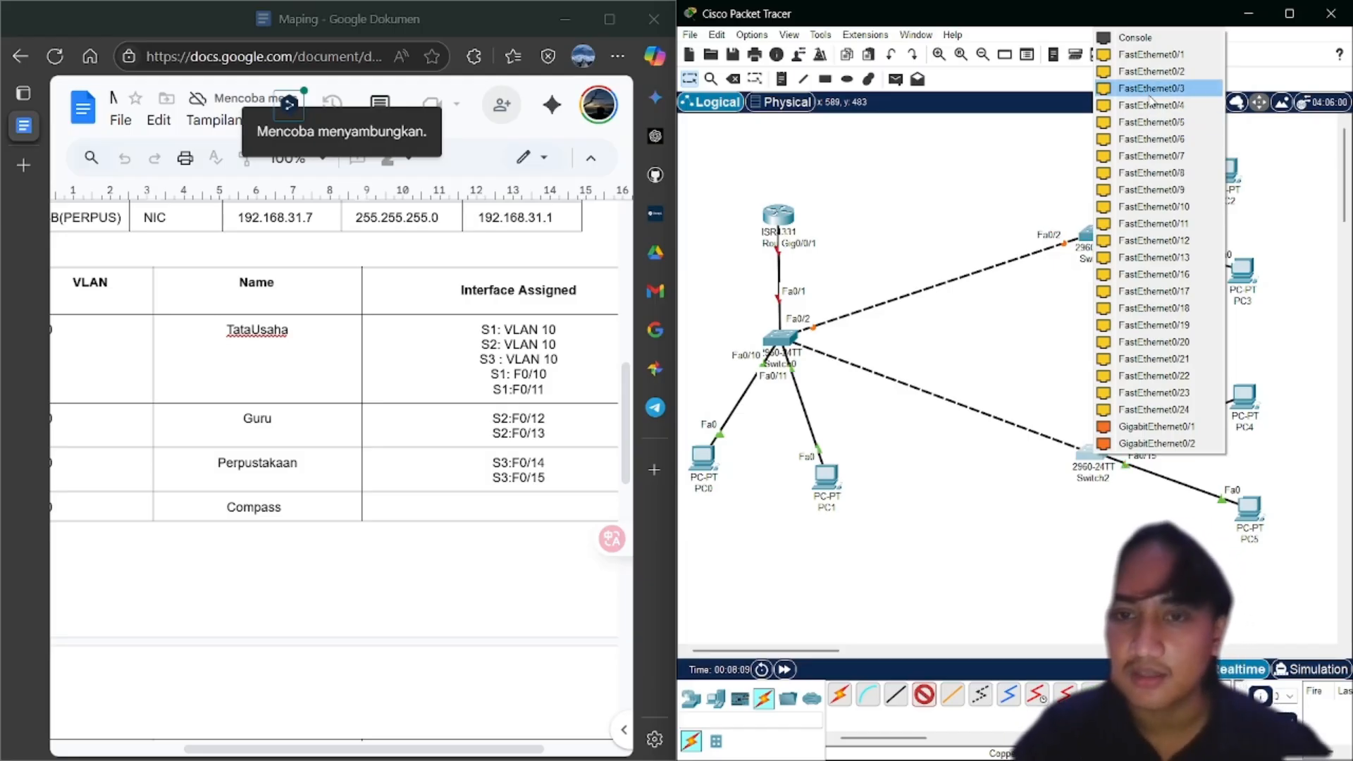
click(1150, 92)
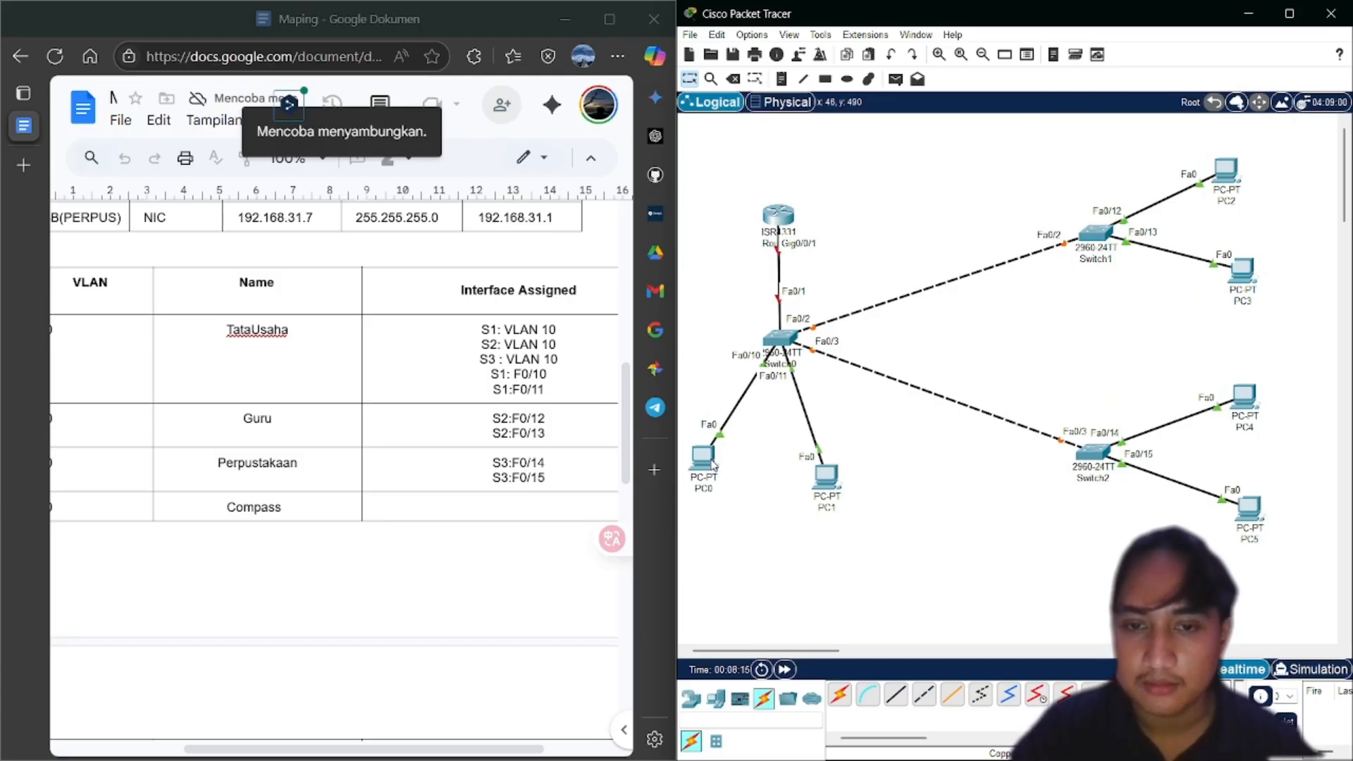
drag(708, 465, 721, 473)
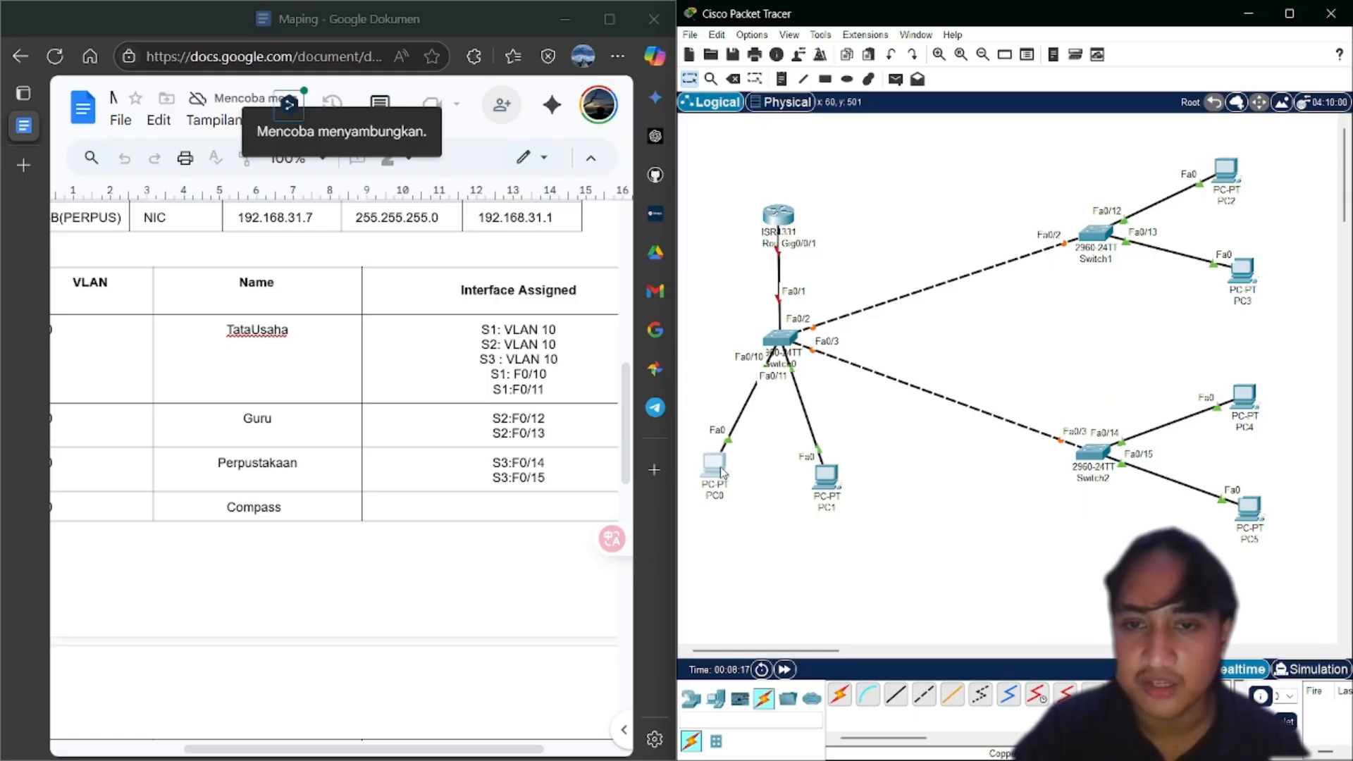
Run console cables from PC0's RS 232 to Switch0's console port and from PC4's RS 232 to Switch2's console port
click(874, 694)
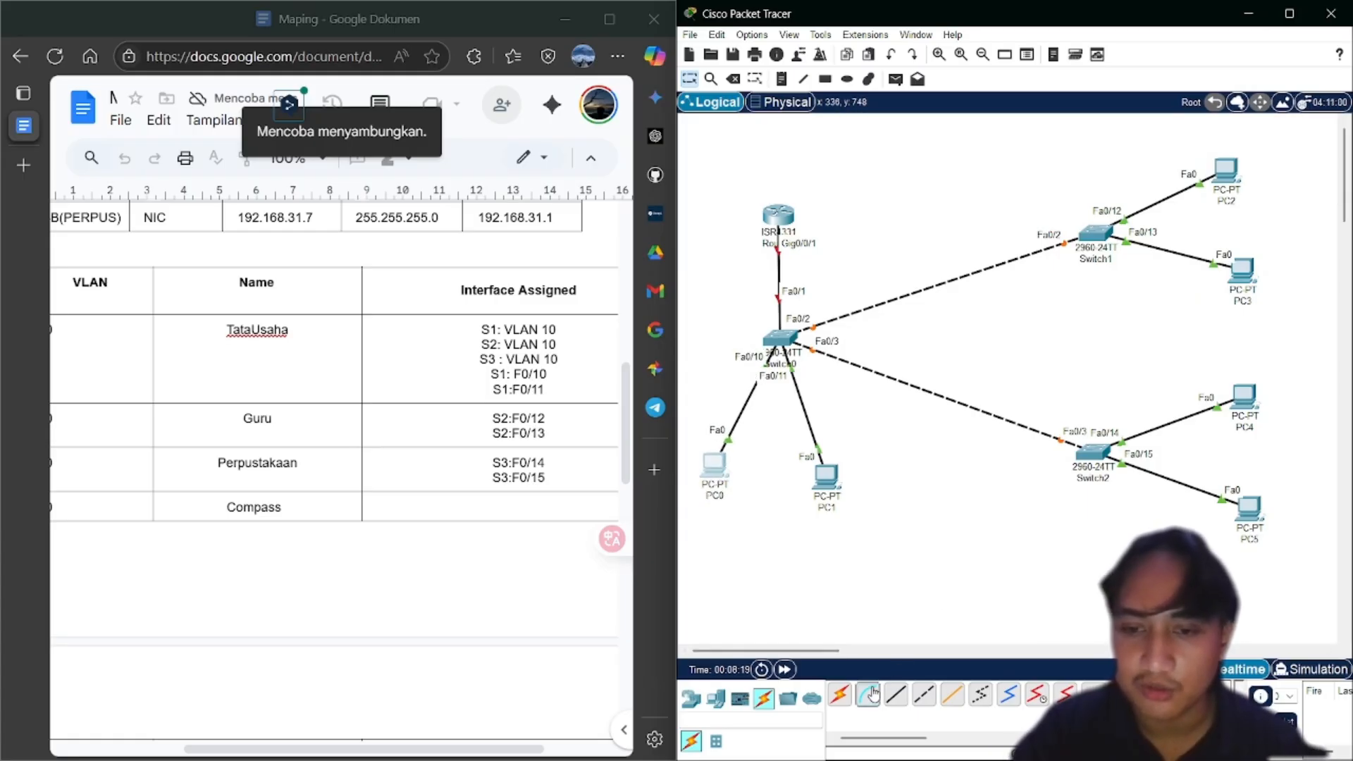
click(709, 467)
click(736, 476)
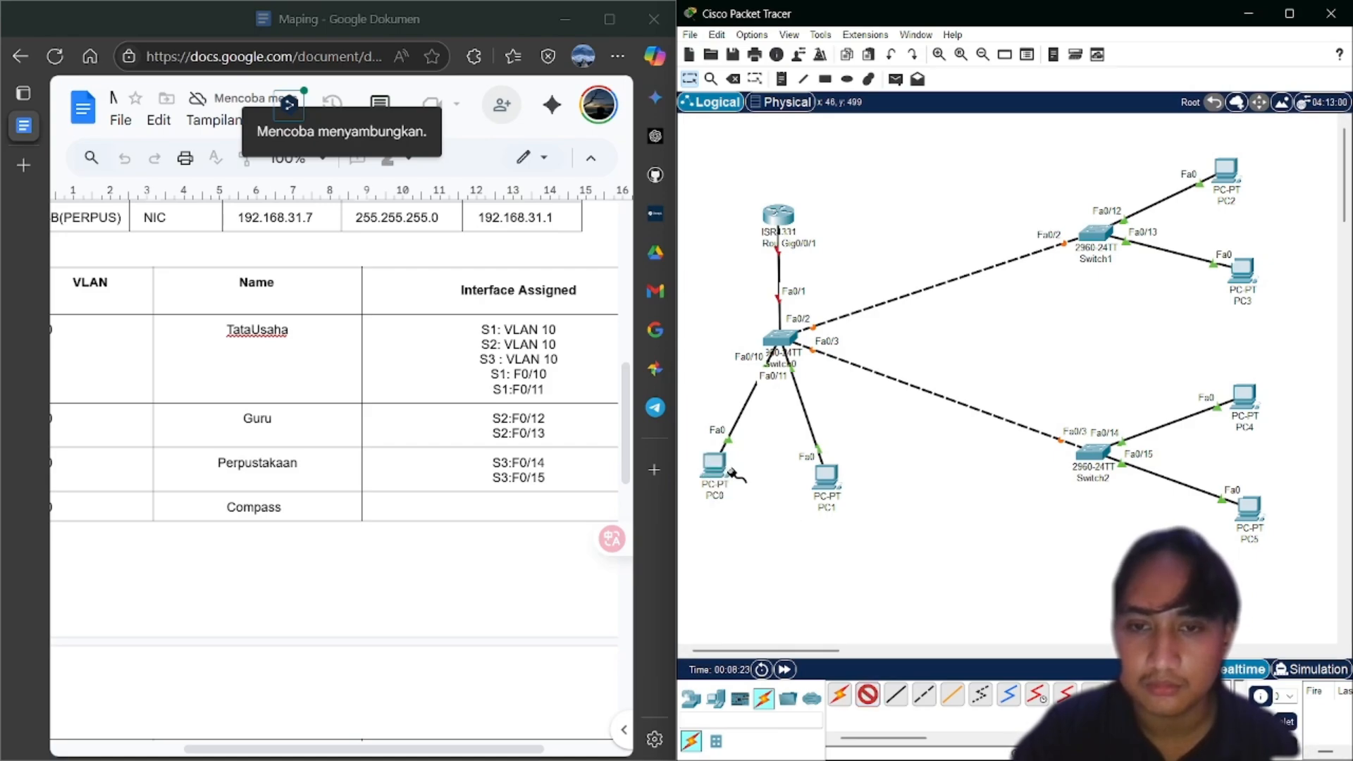
click(790, 343)
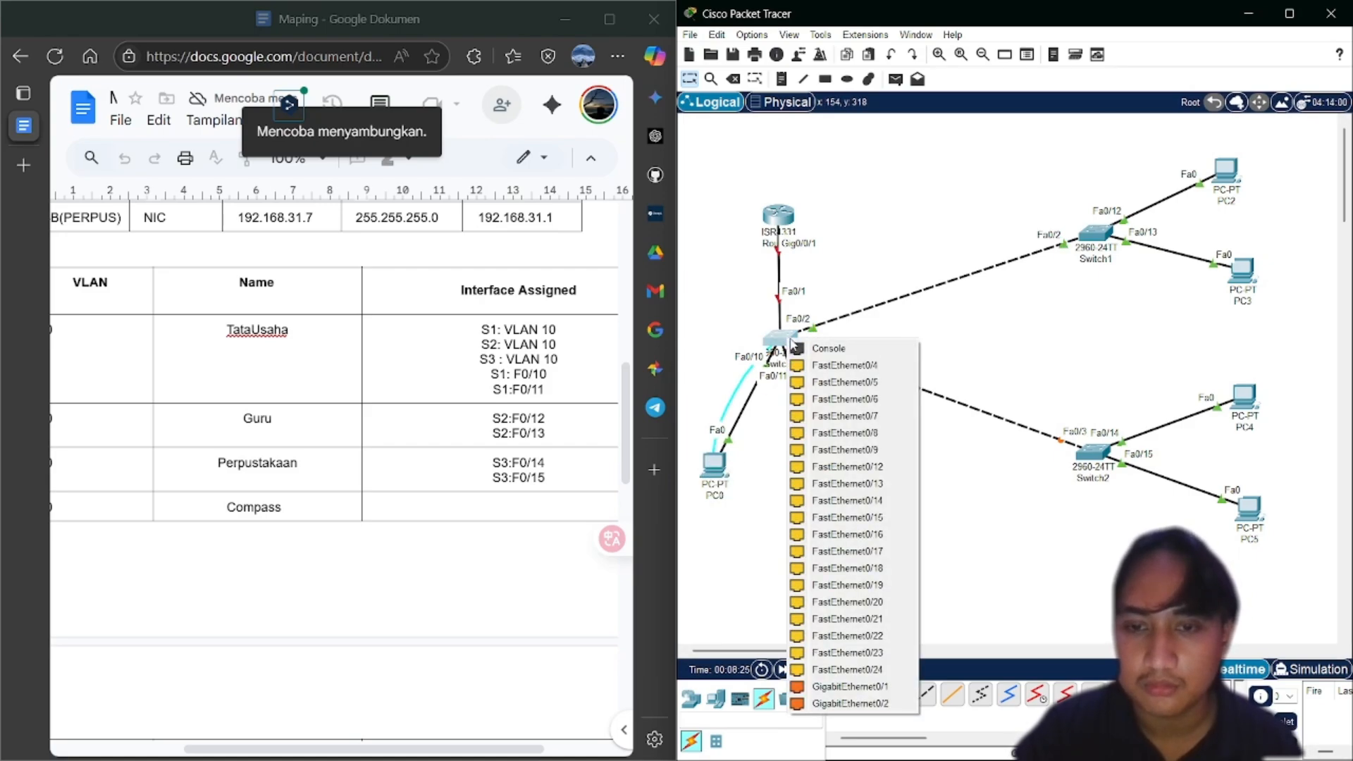
click(800, 348)
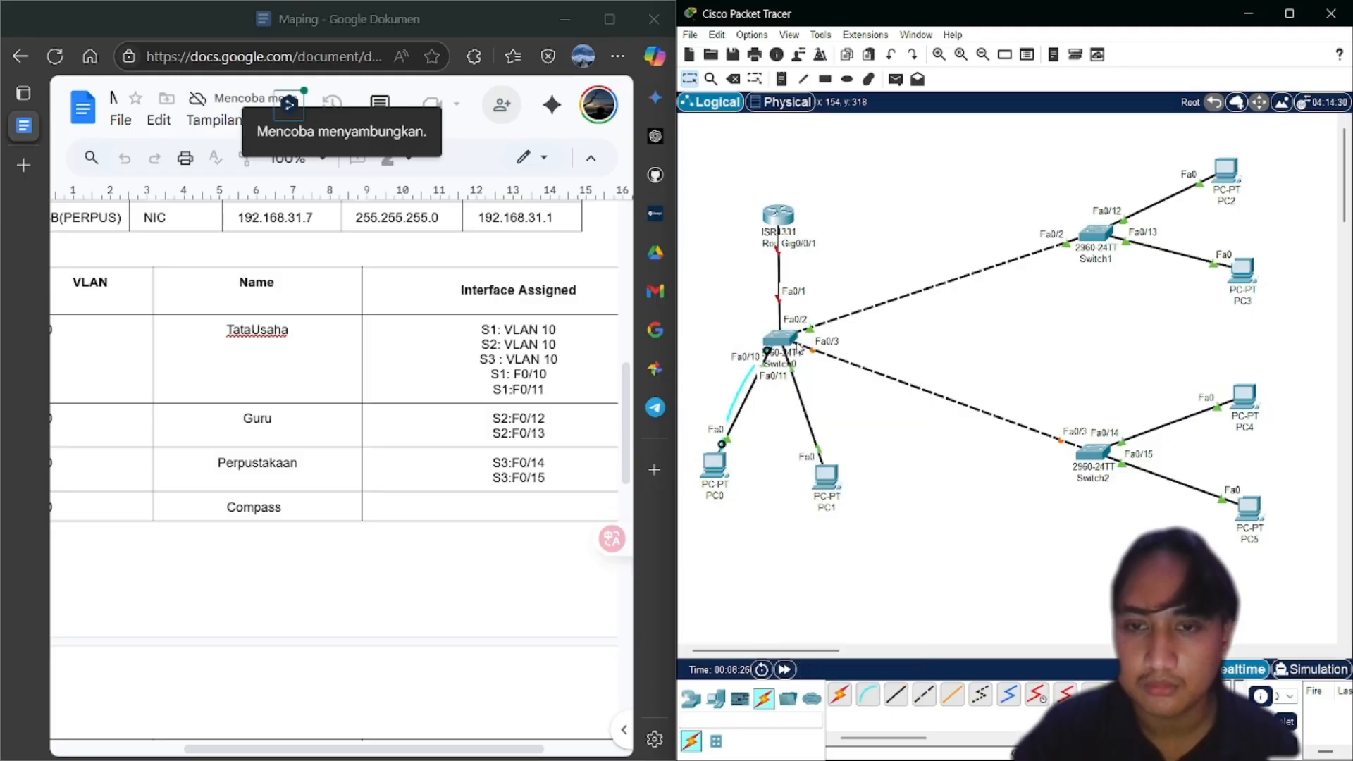
click(867, 696)
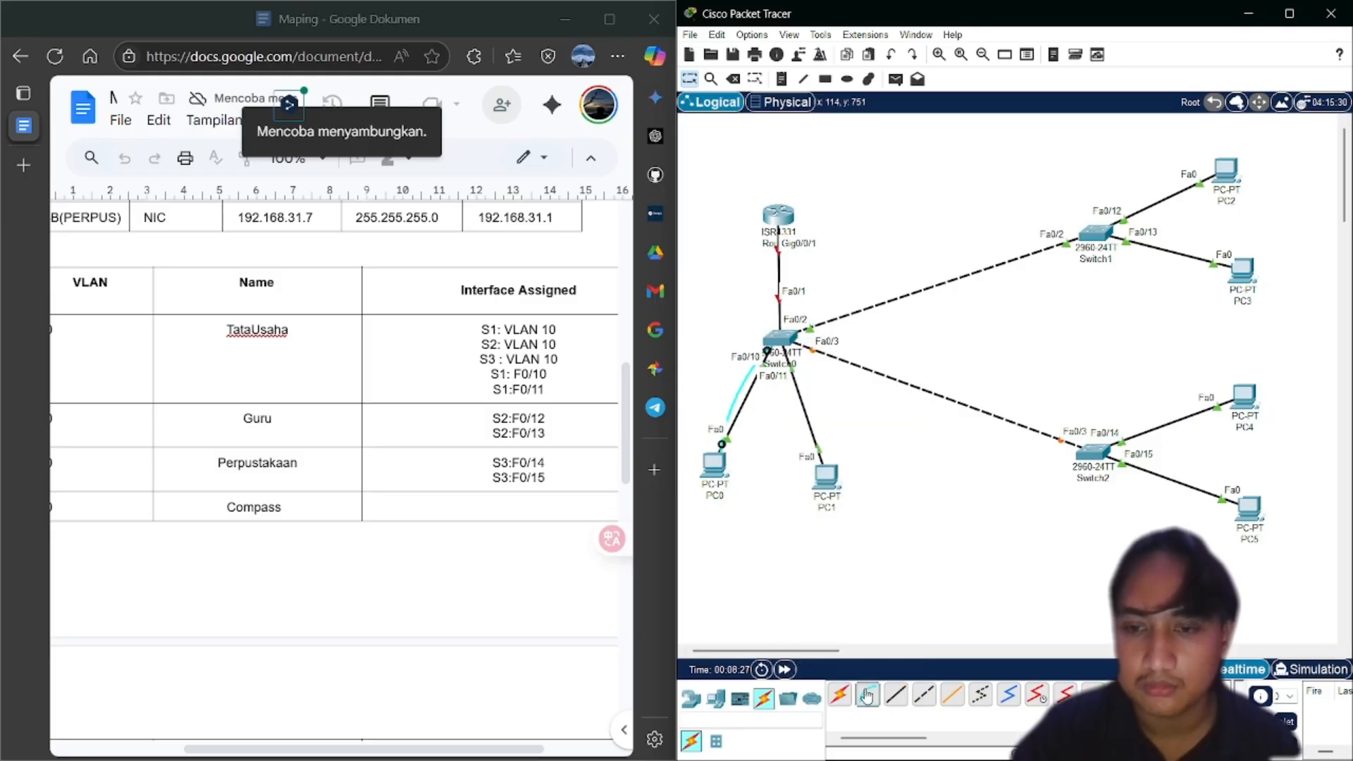
click(1242, 399)
click(1253, 407)
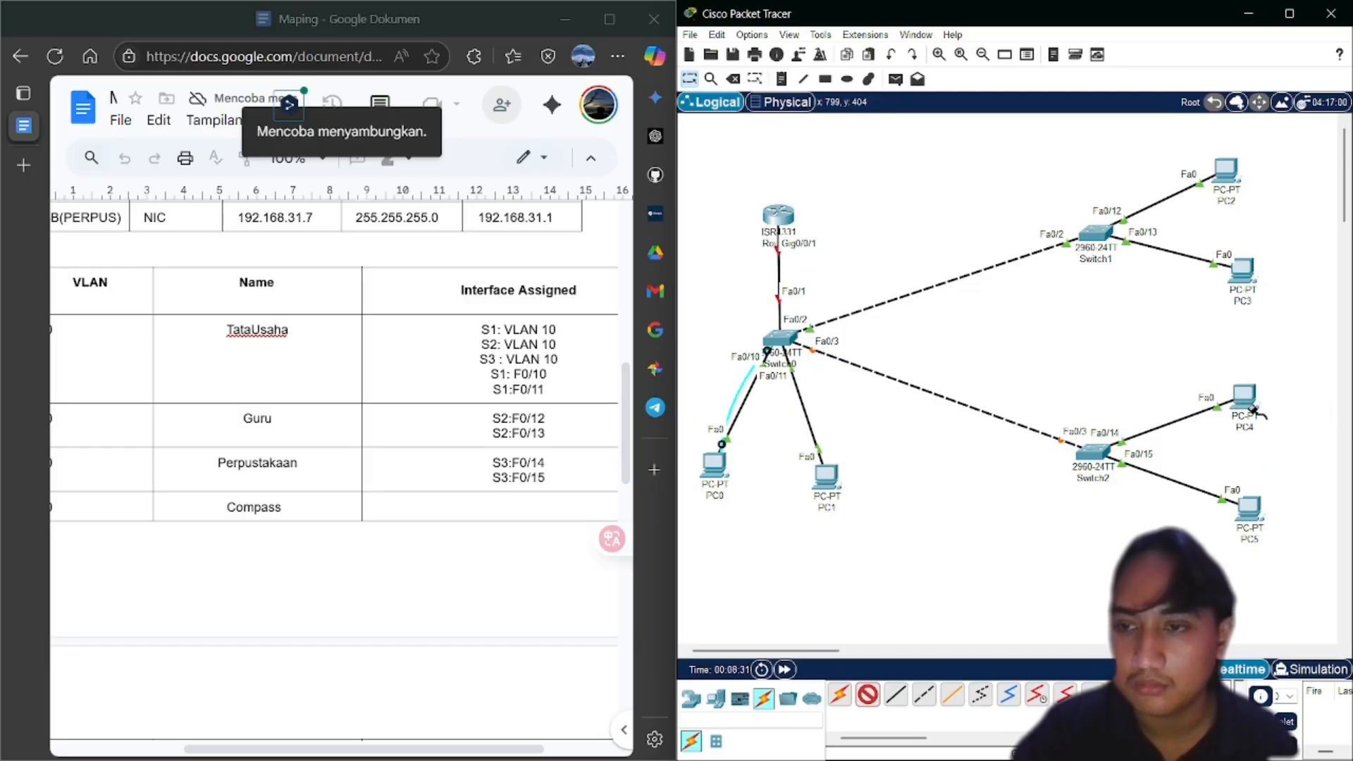
click(1091, 453)
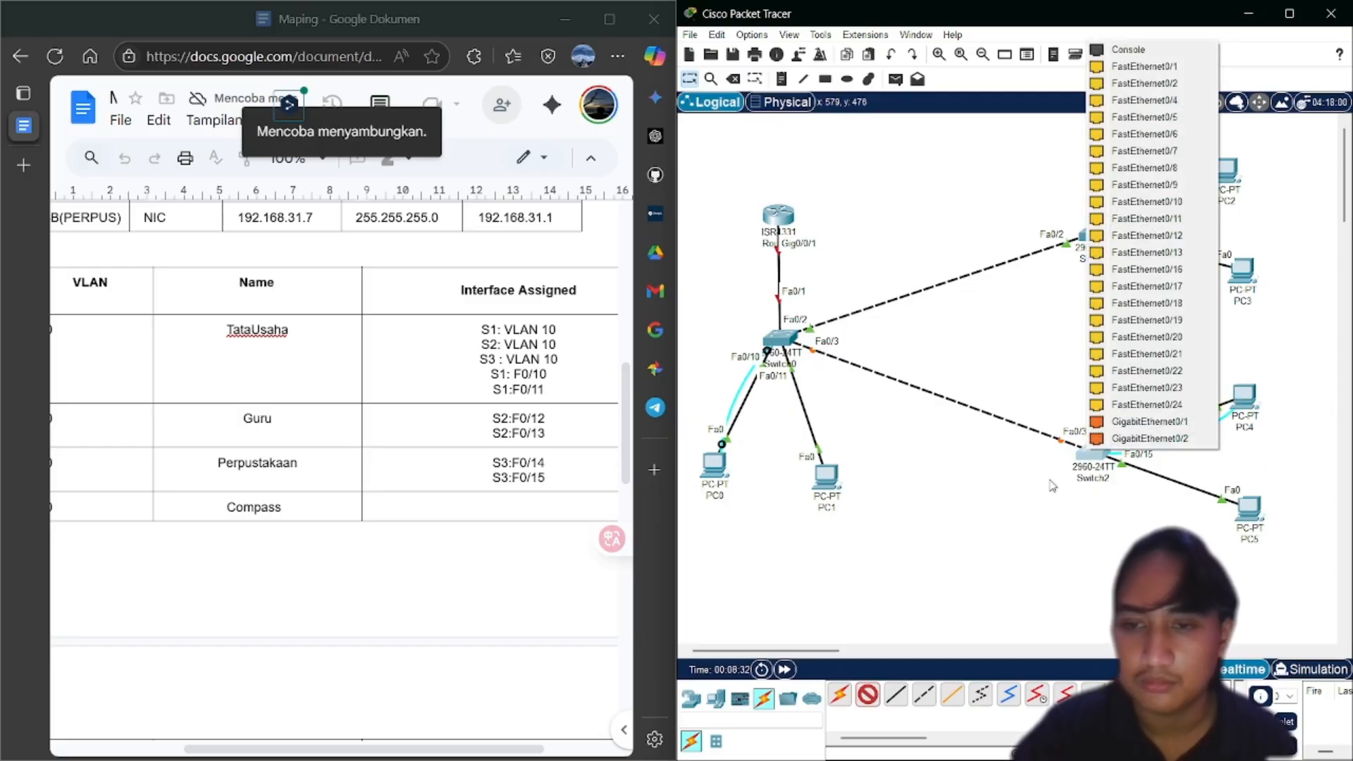
click(1127, 54)
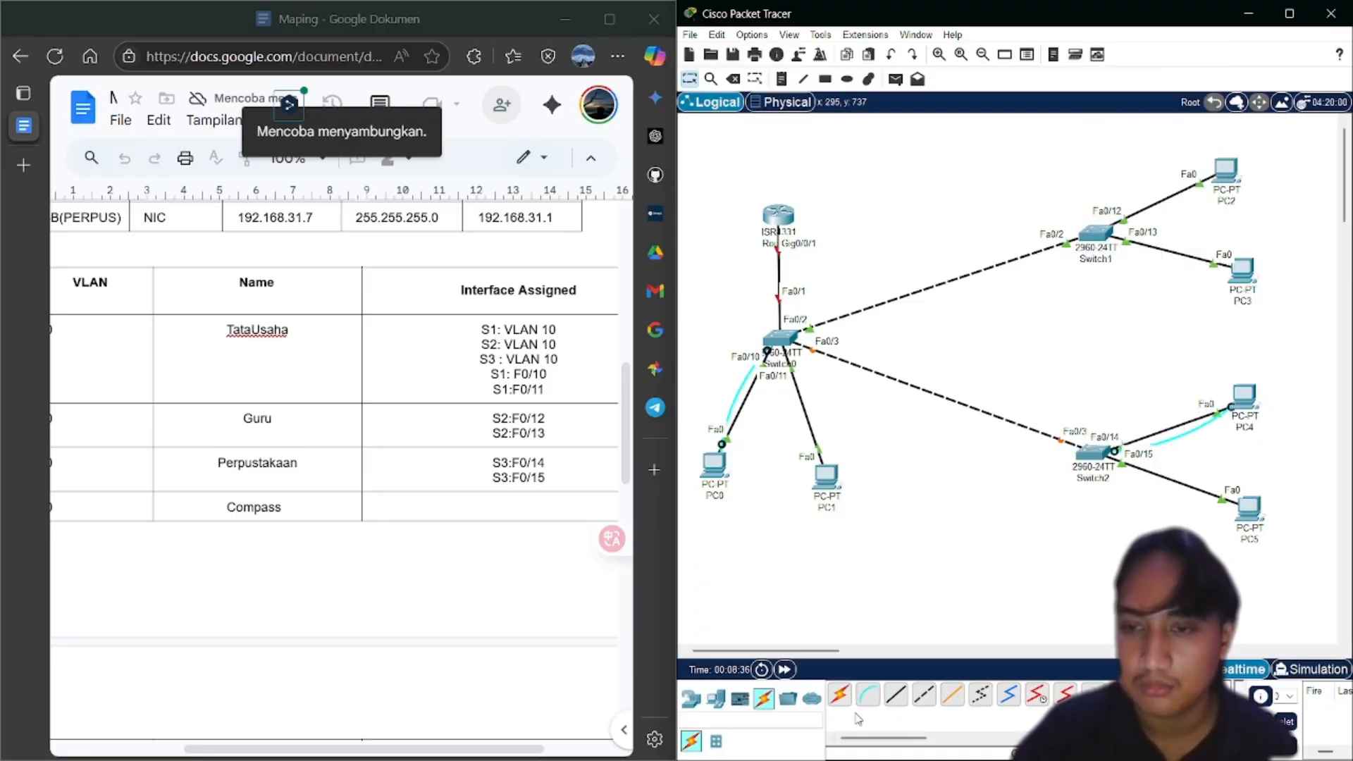
Run a console cable from PC2's RS 232 port to Switch1's console port
click(868, 695)
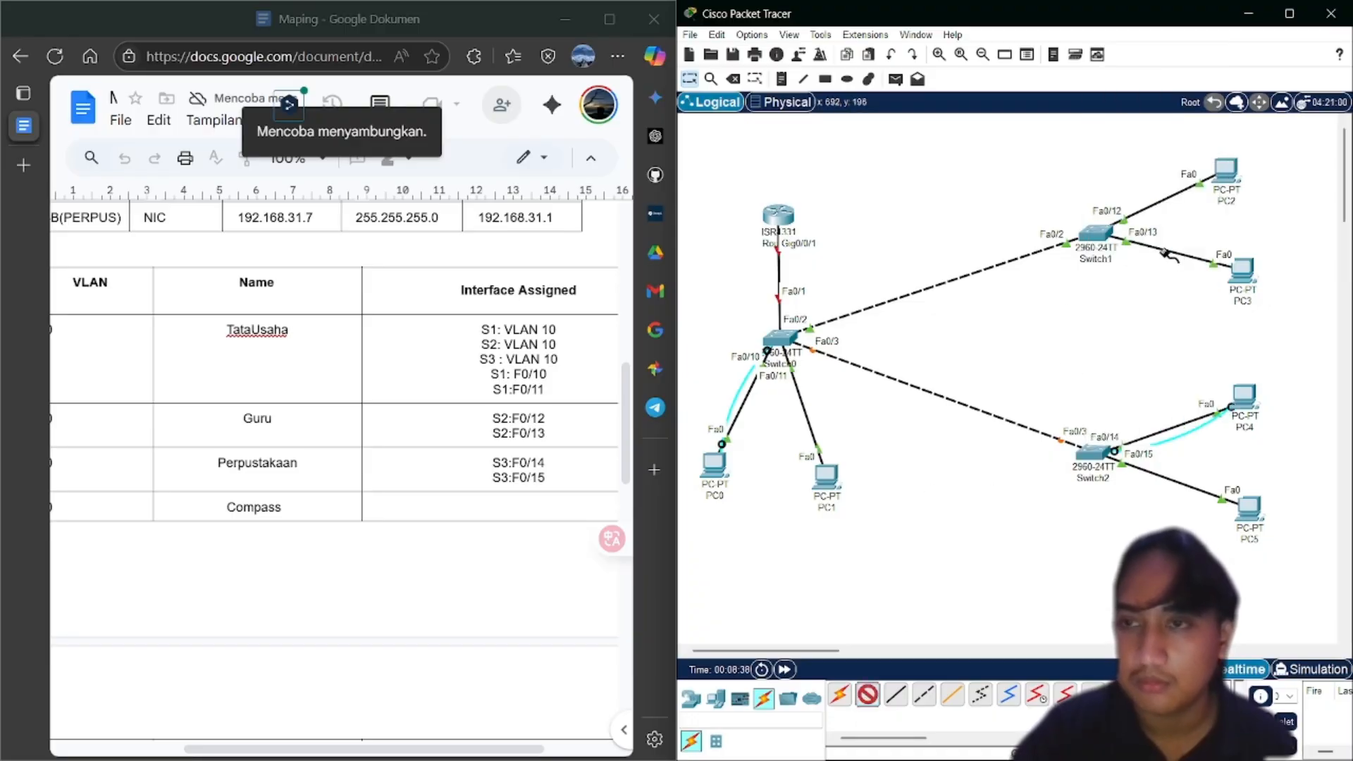
click(1233, 175)
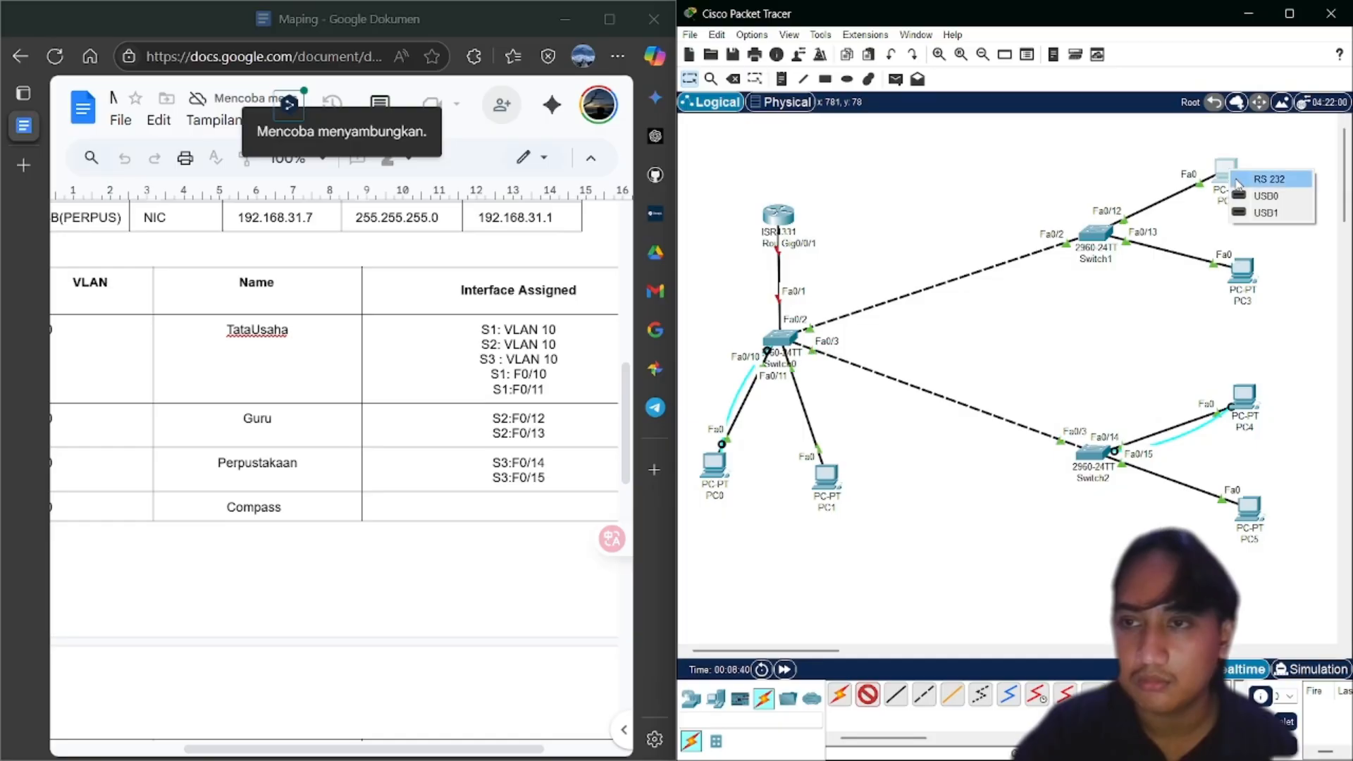
click(1239, 180)
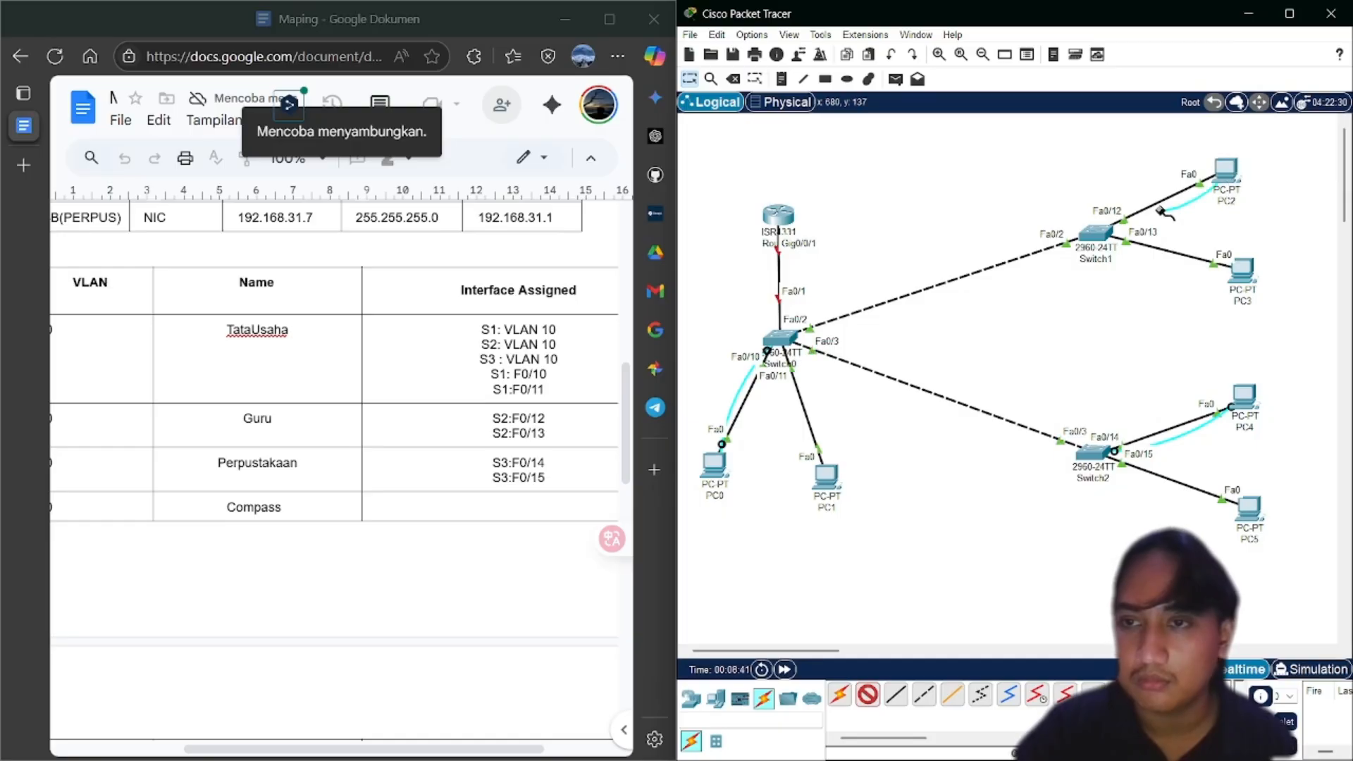
click(1101, 234)
click(1121, 241)
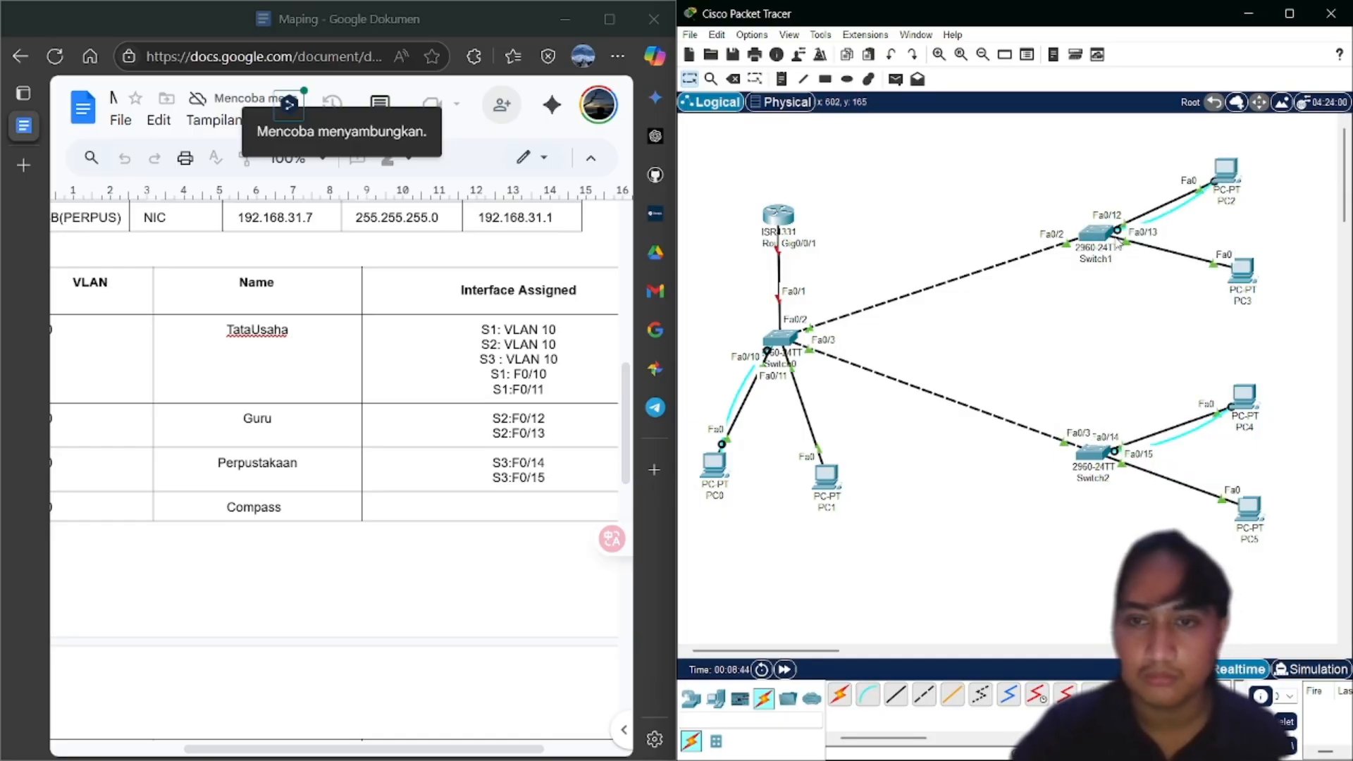
Rename Switch0 to S1, leaving the router's name unchanged
scroll(412, 343, left, 2)
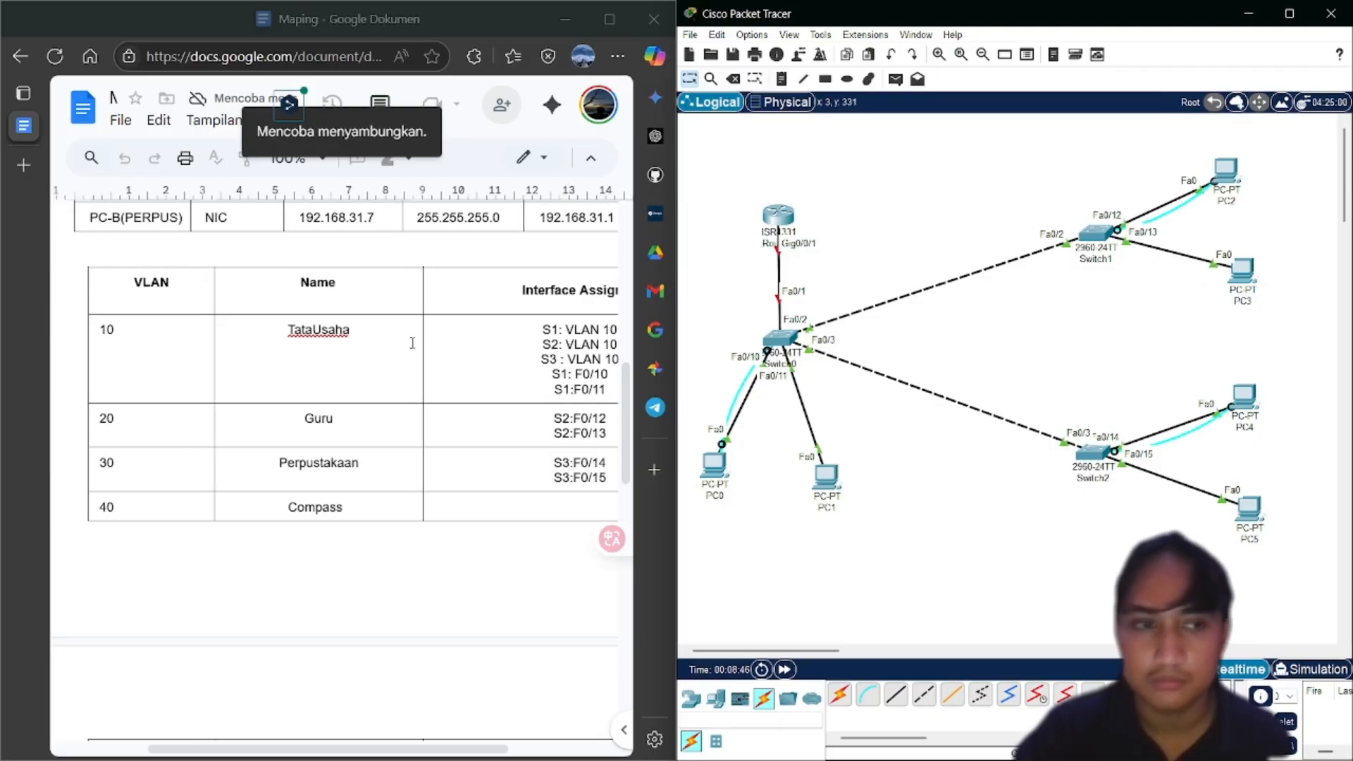
scroll(412, 344, right, 2)
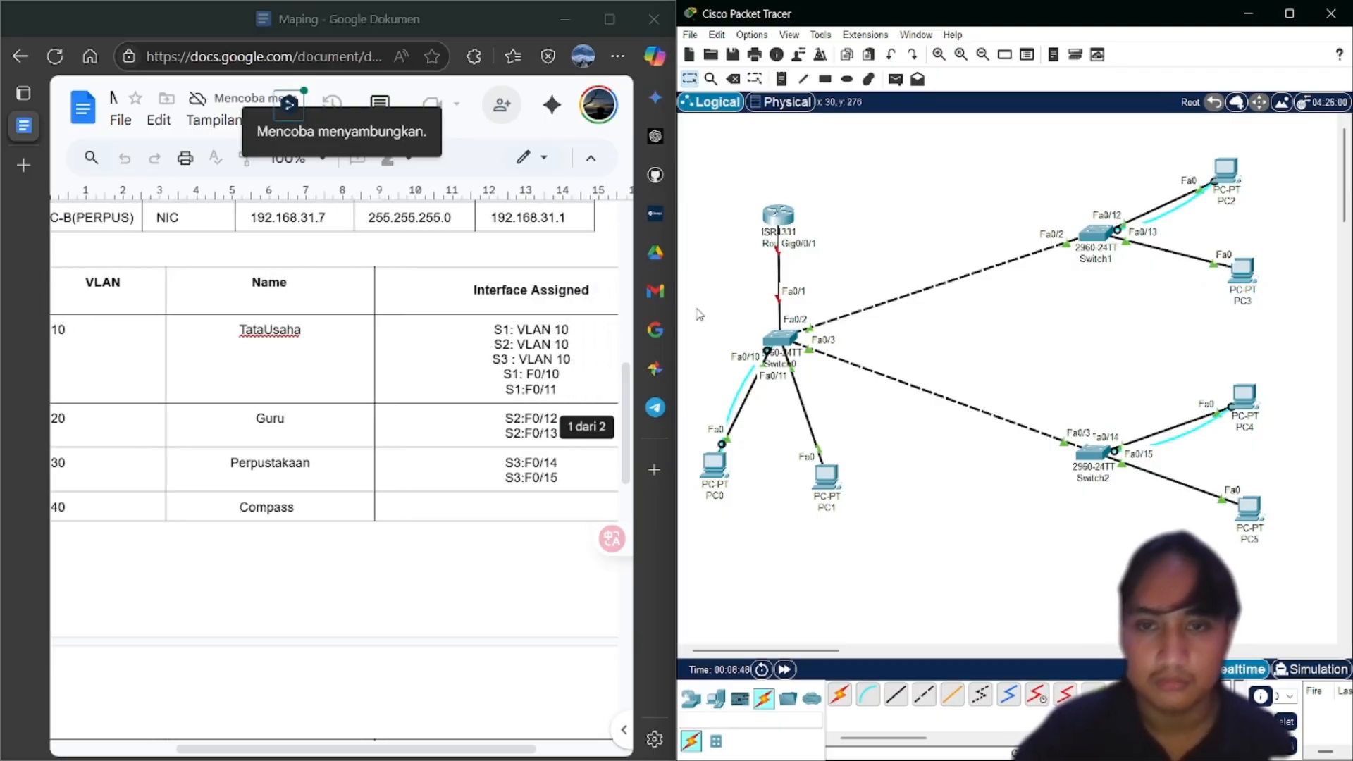
click(775, 243)
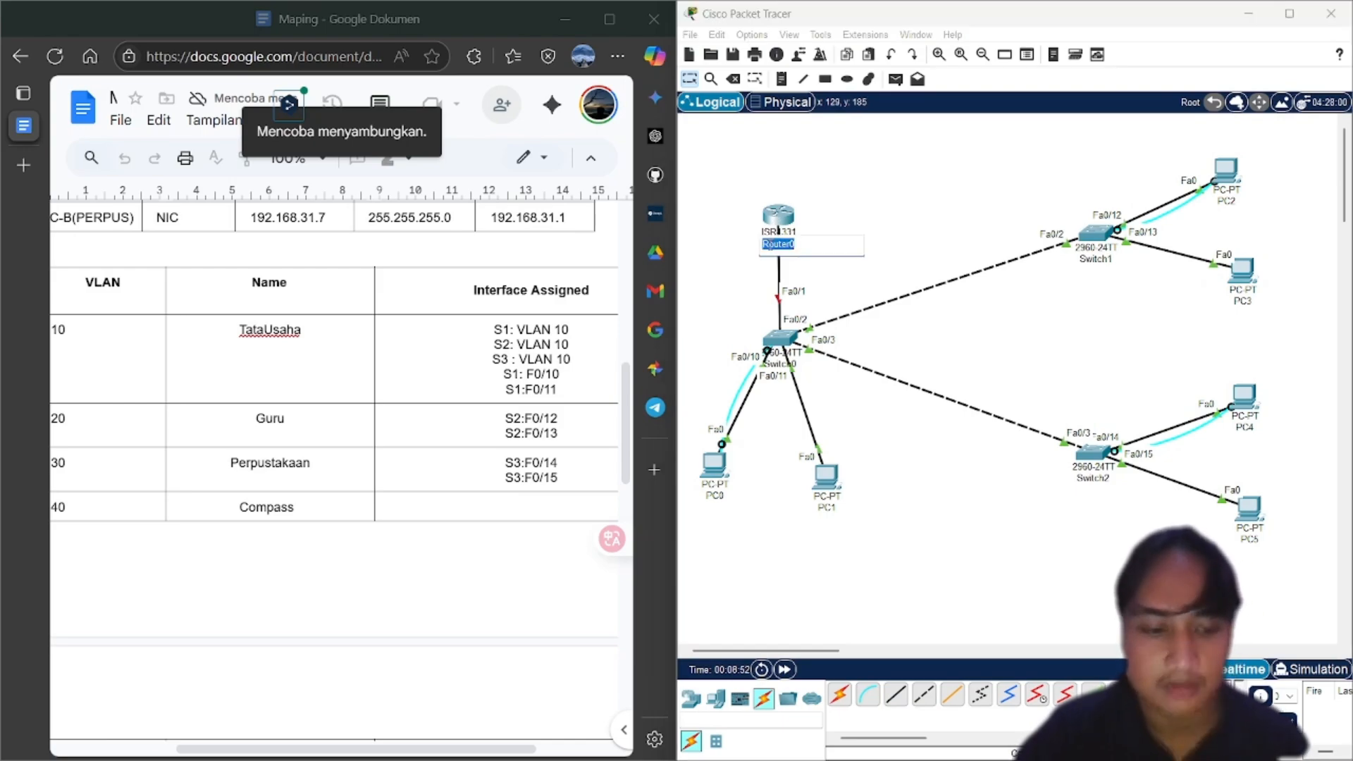
text(RR1)
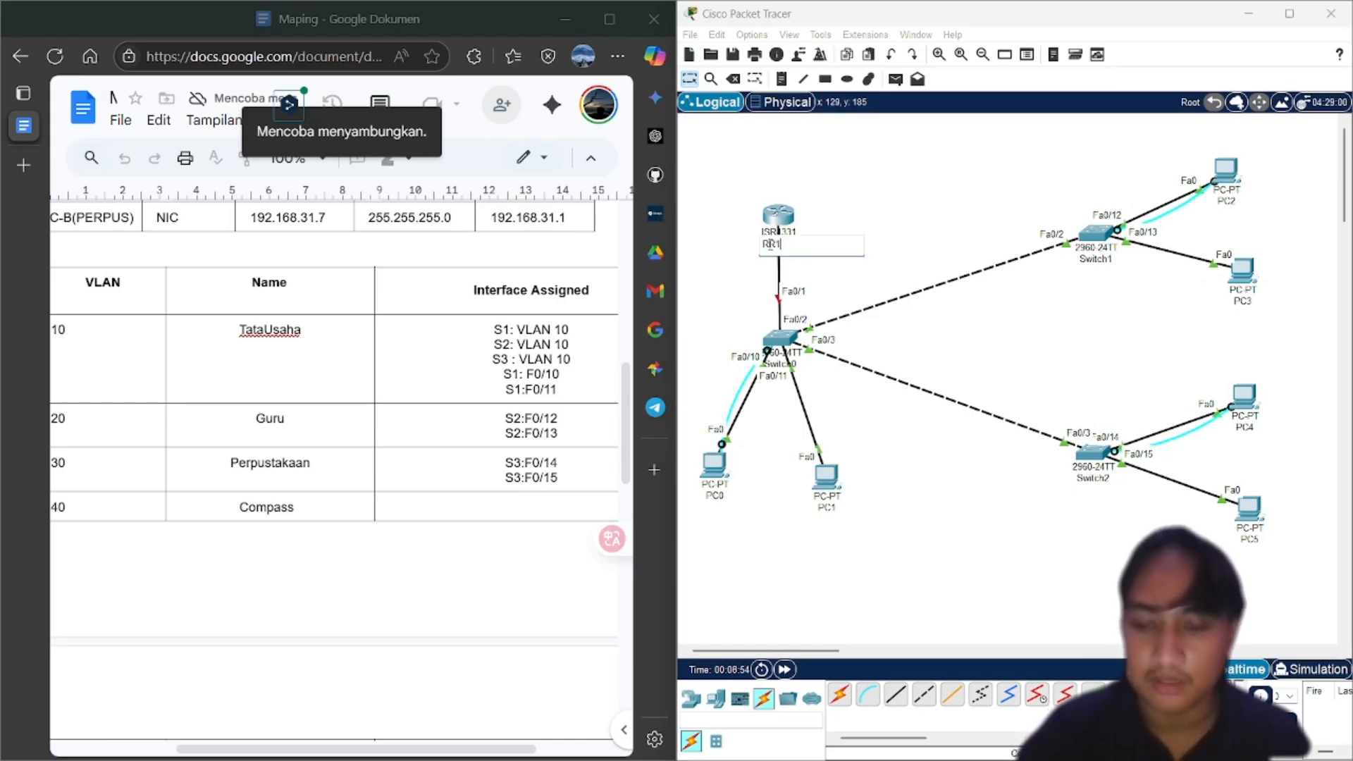
key(BackSpace)
key(BackSpace)
key(BackSpace)
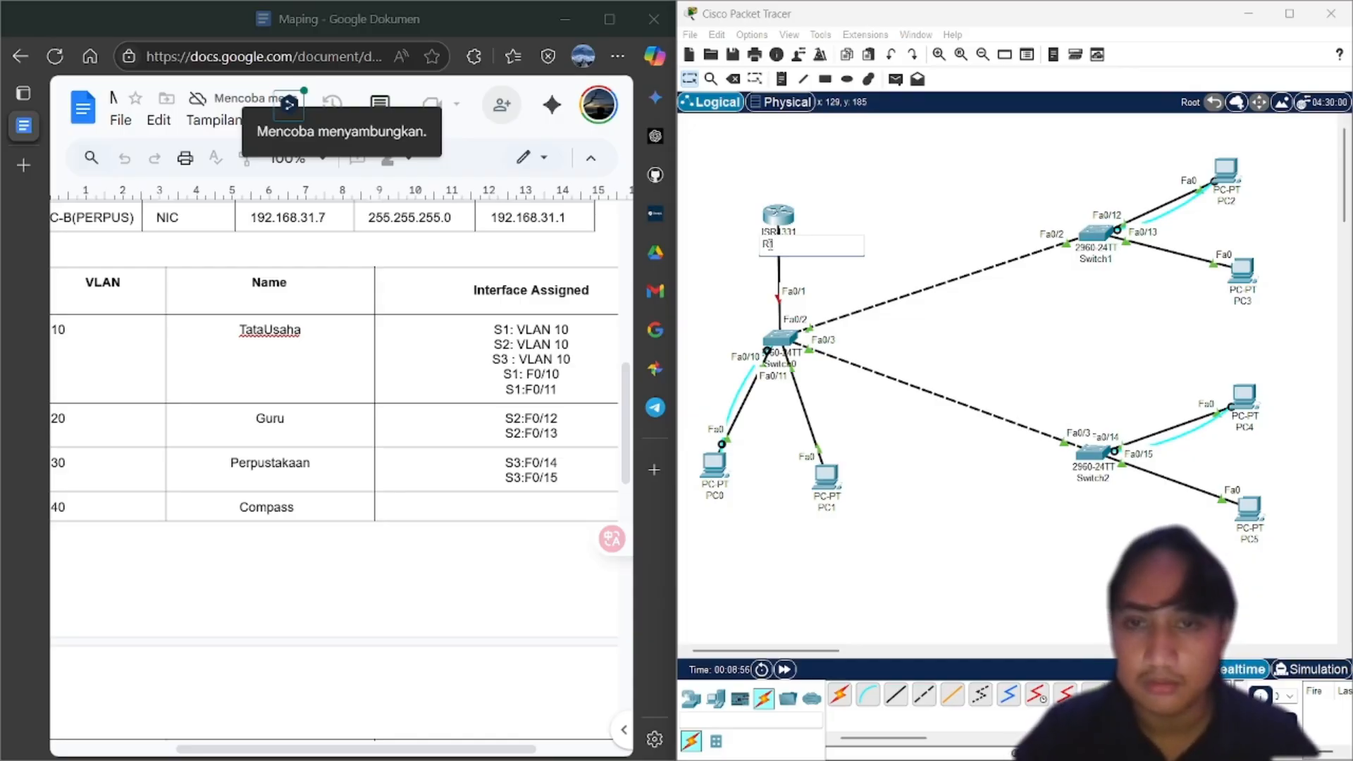
click(823, 267)
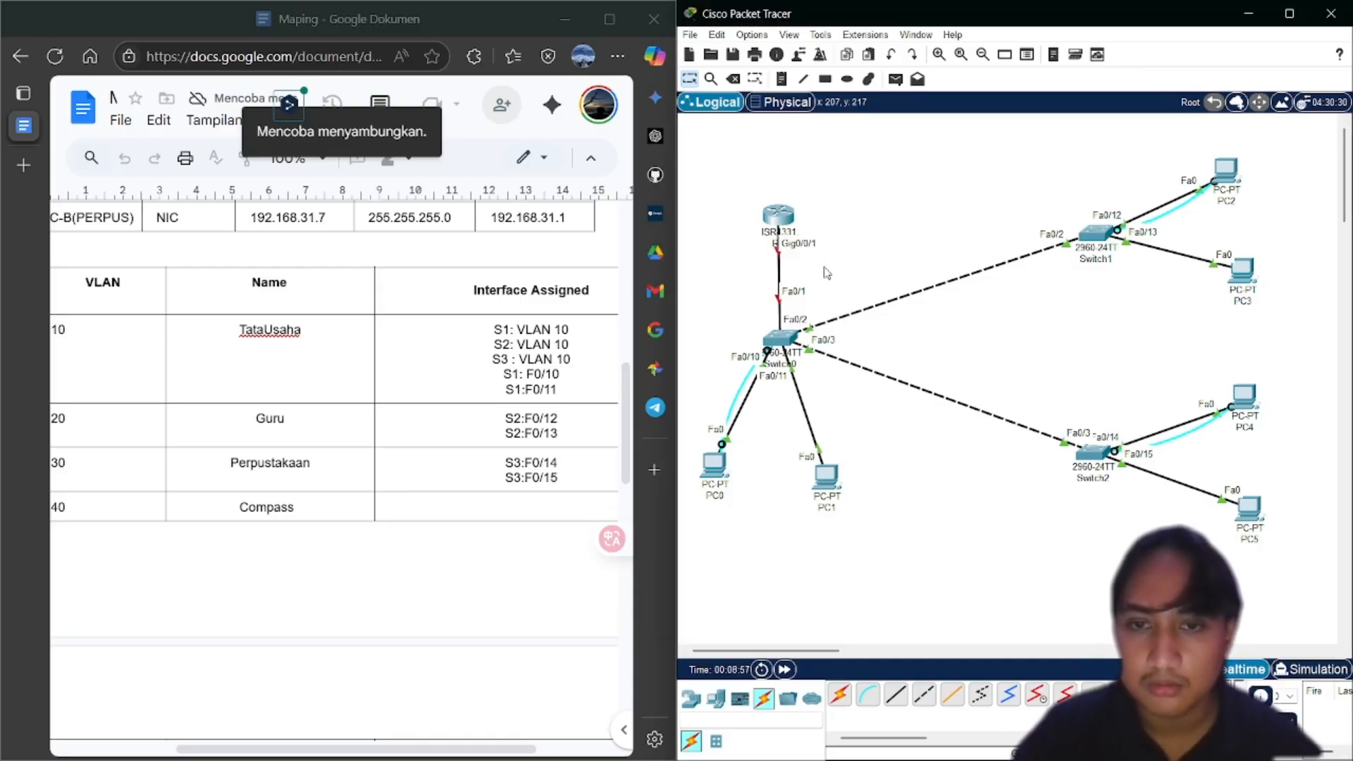
click(778, 364)
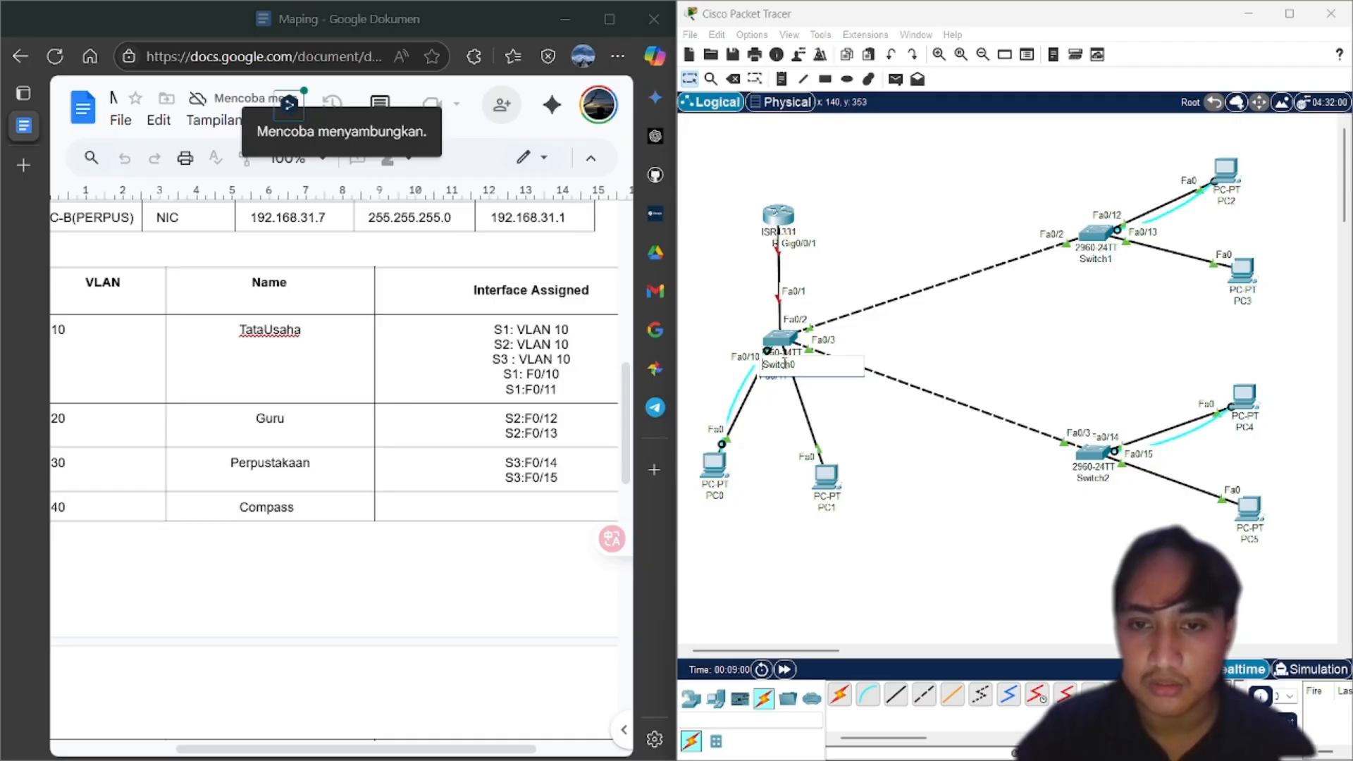
key(BackSpace)
key(BackSpace)
key(BackSpace)
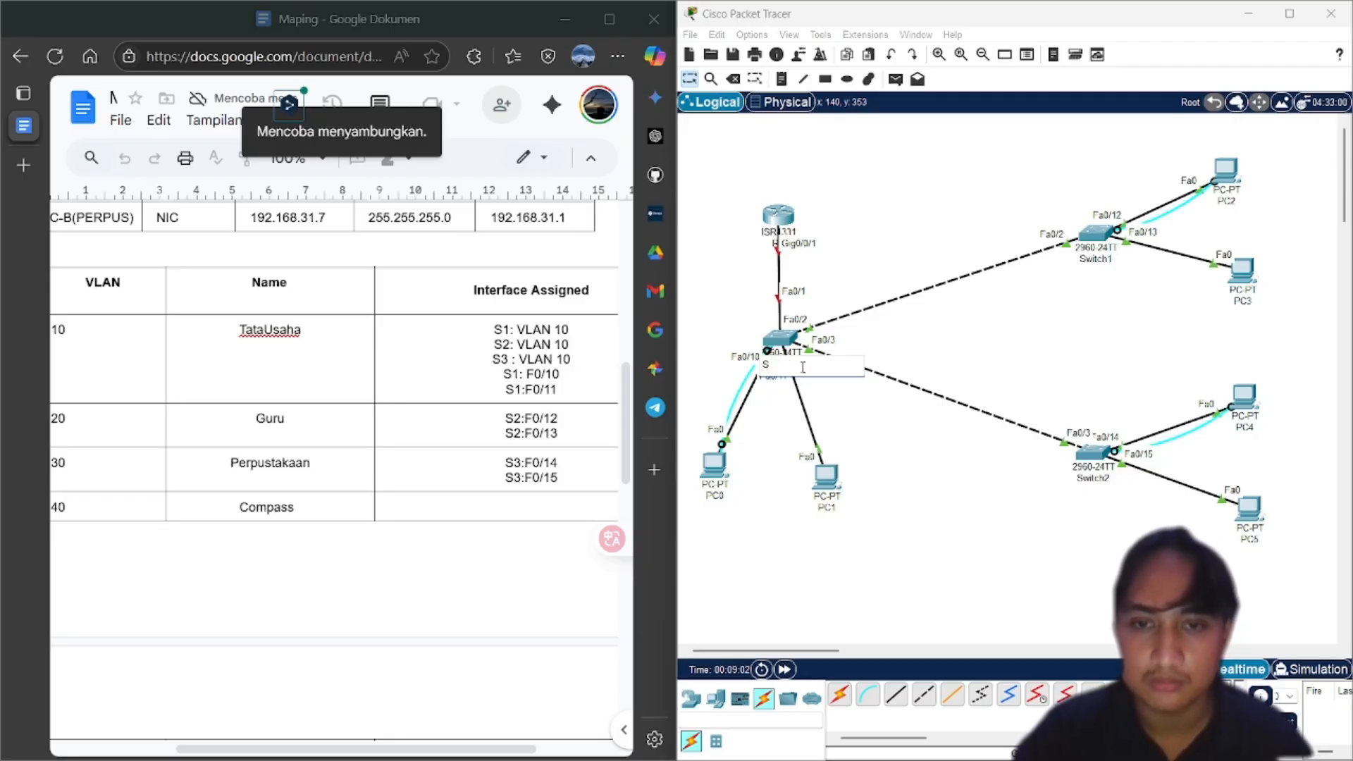
text(1)
click(1034, 270)
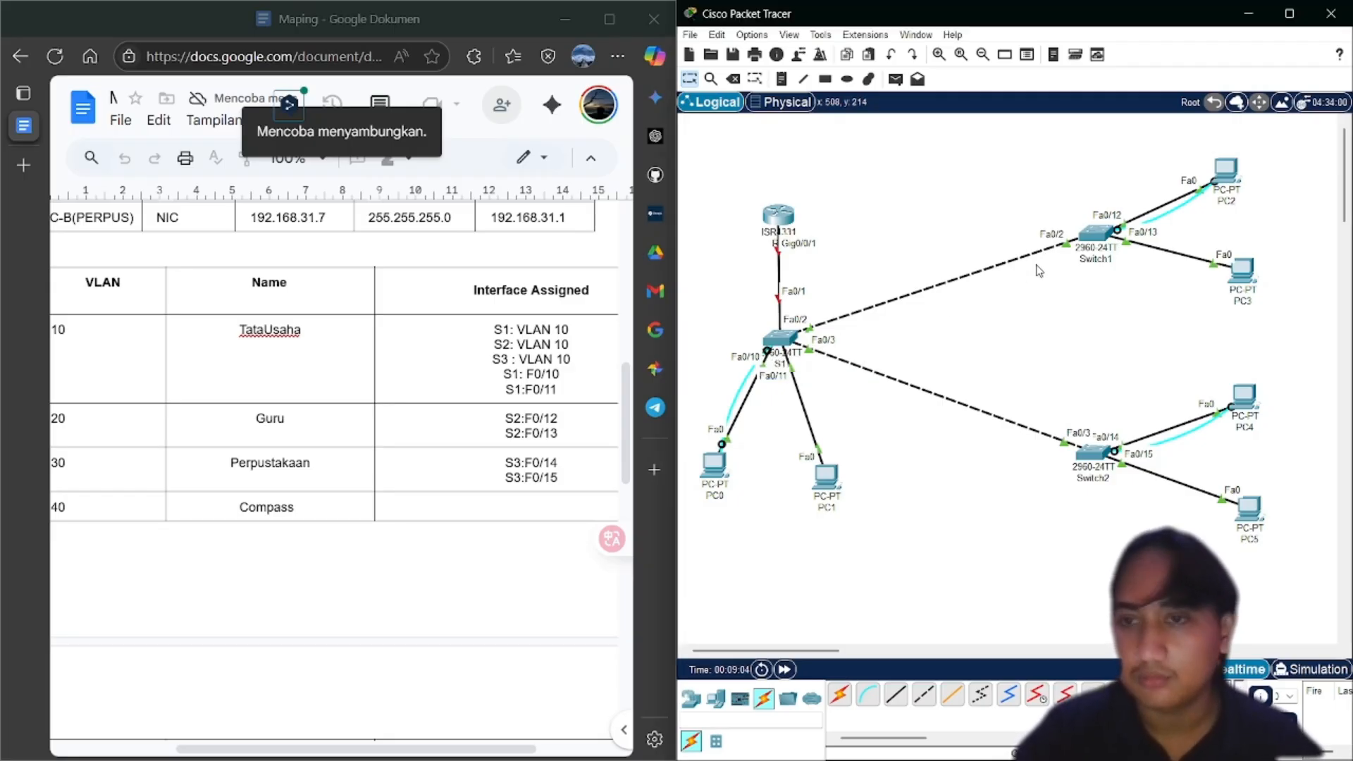
Rename Switch1 to S2 and Switch2 to S3, then move PC0 slightly lower
click(1088, 262)
text(S)
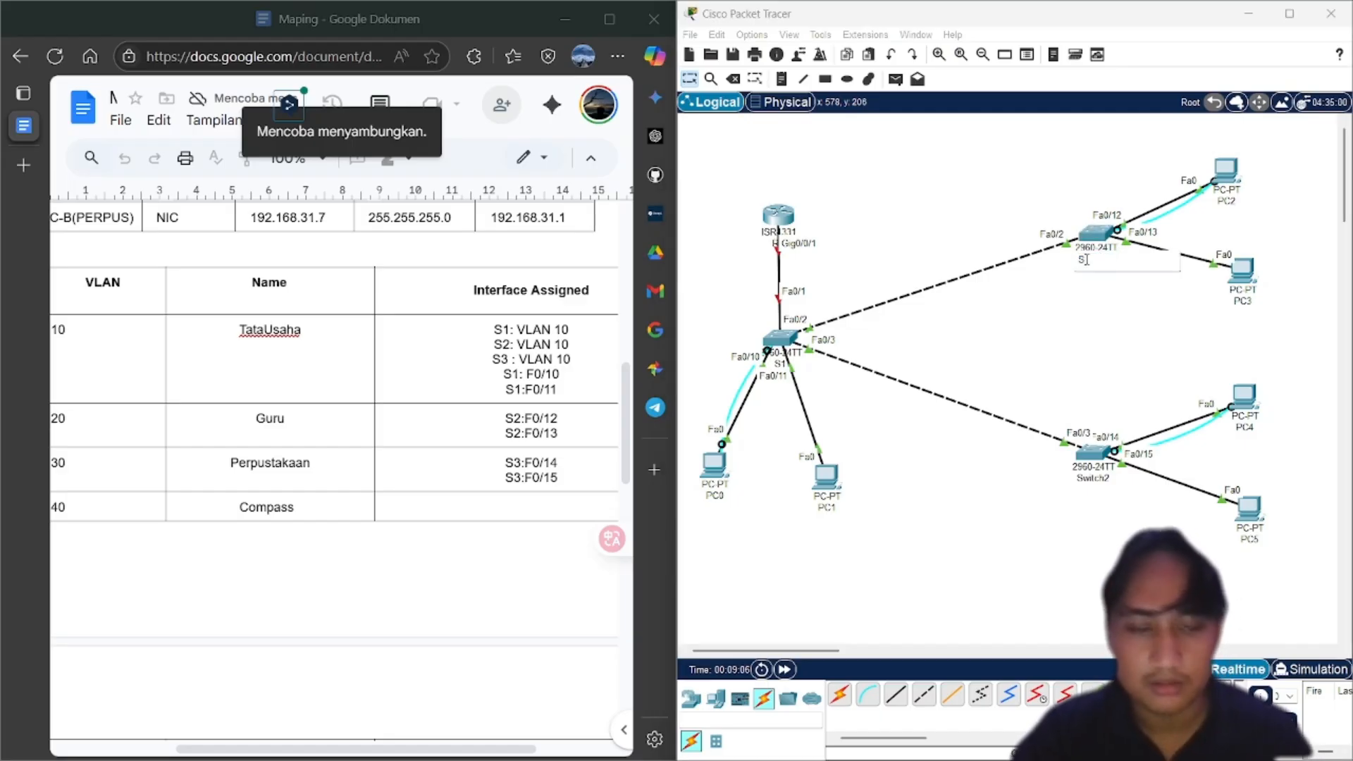
text(2)
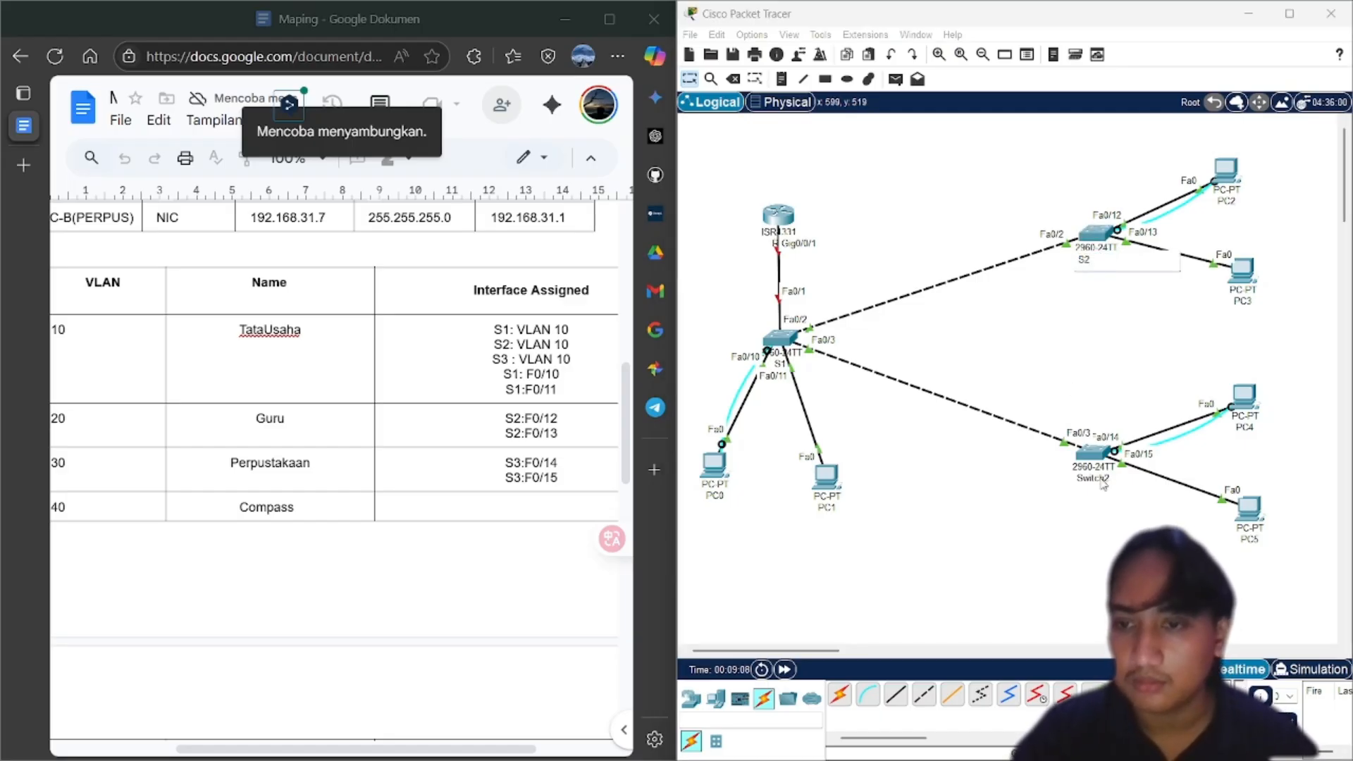
click(1098, 485)
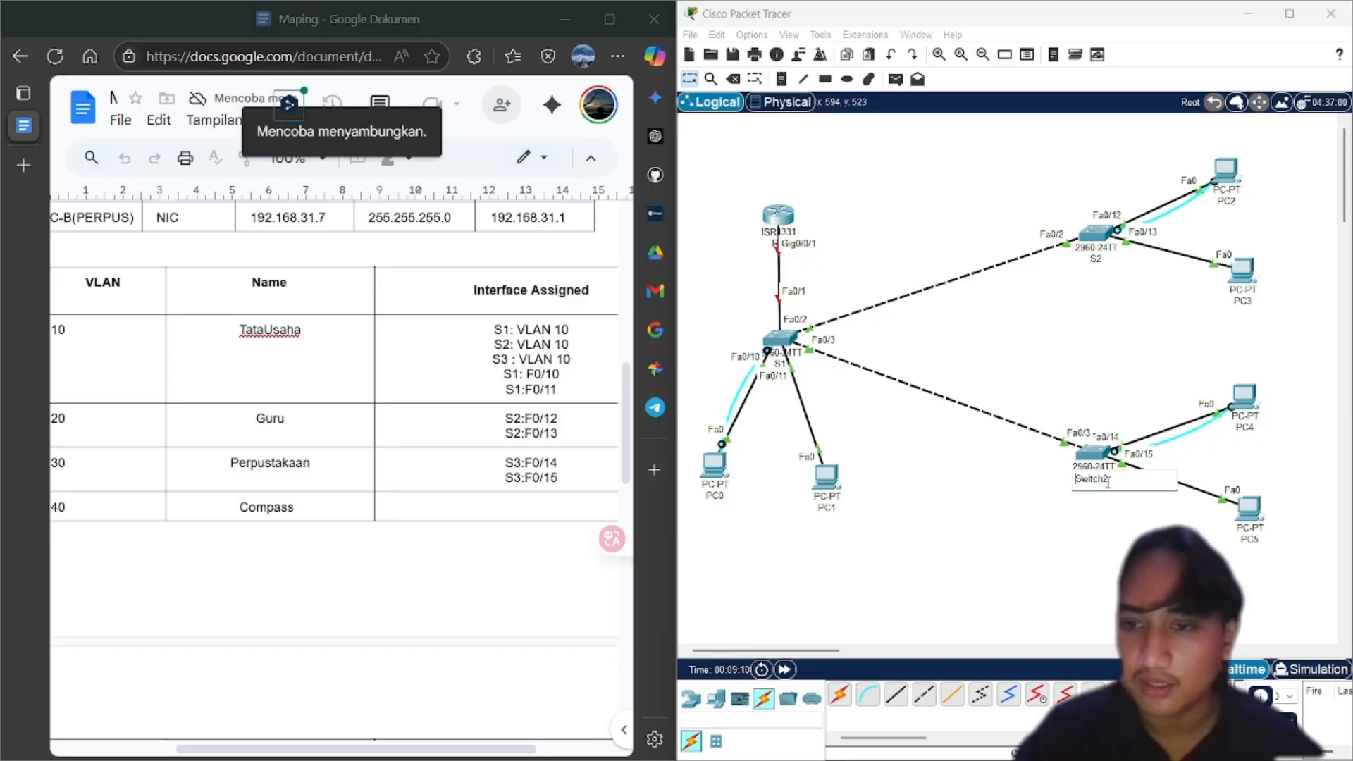
key(BackSpace)
key(BackSpace)
key(BackSpace)
key(BackSpace)
text(3)
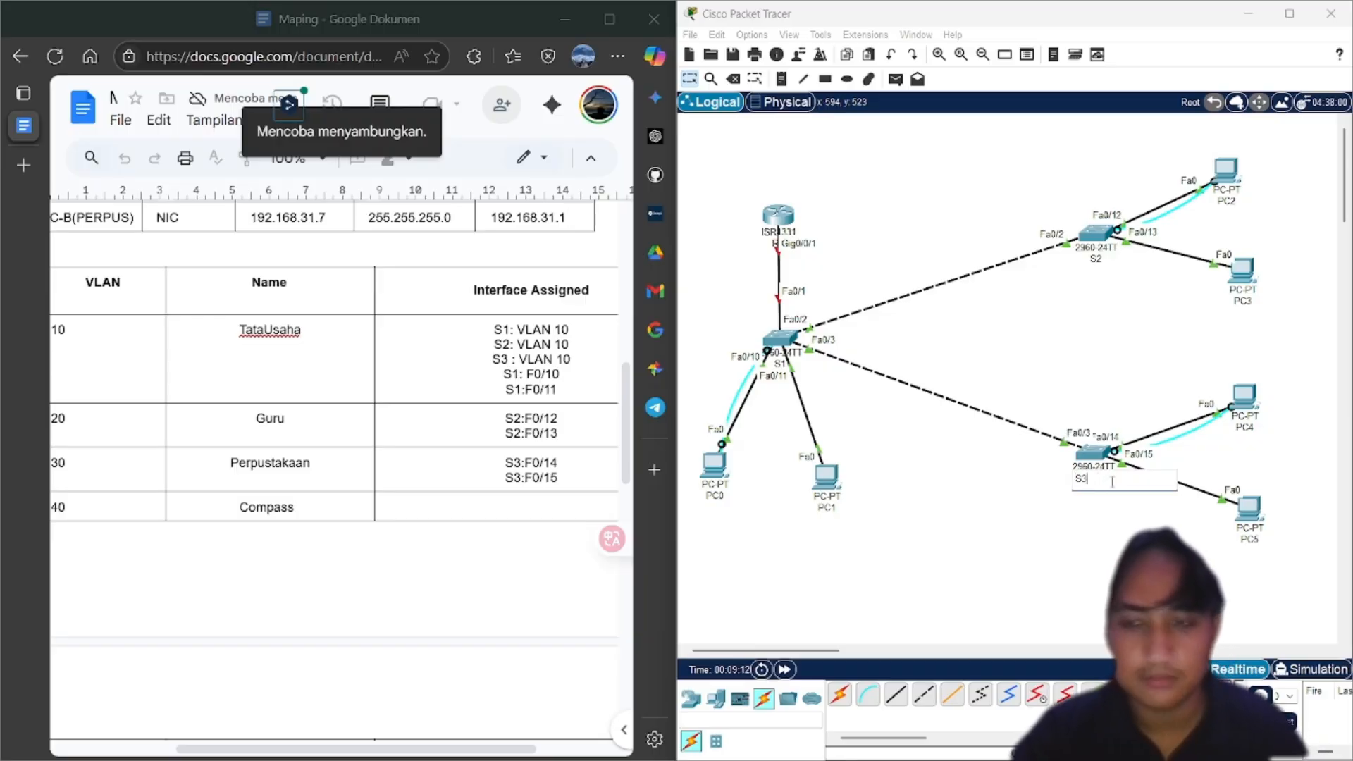
click(969, 478)
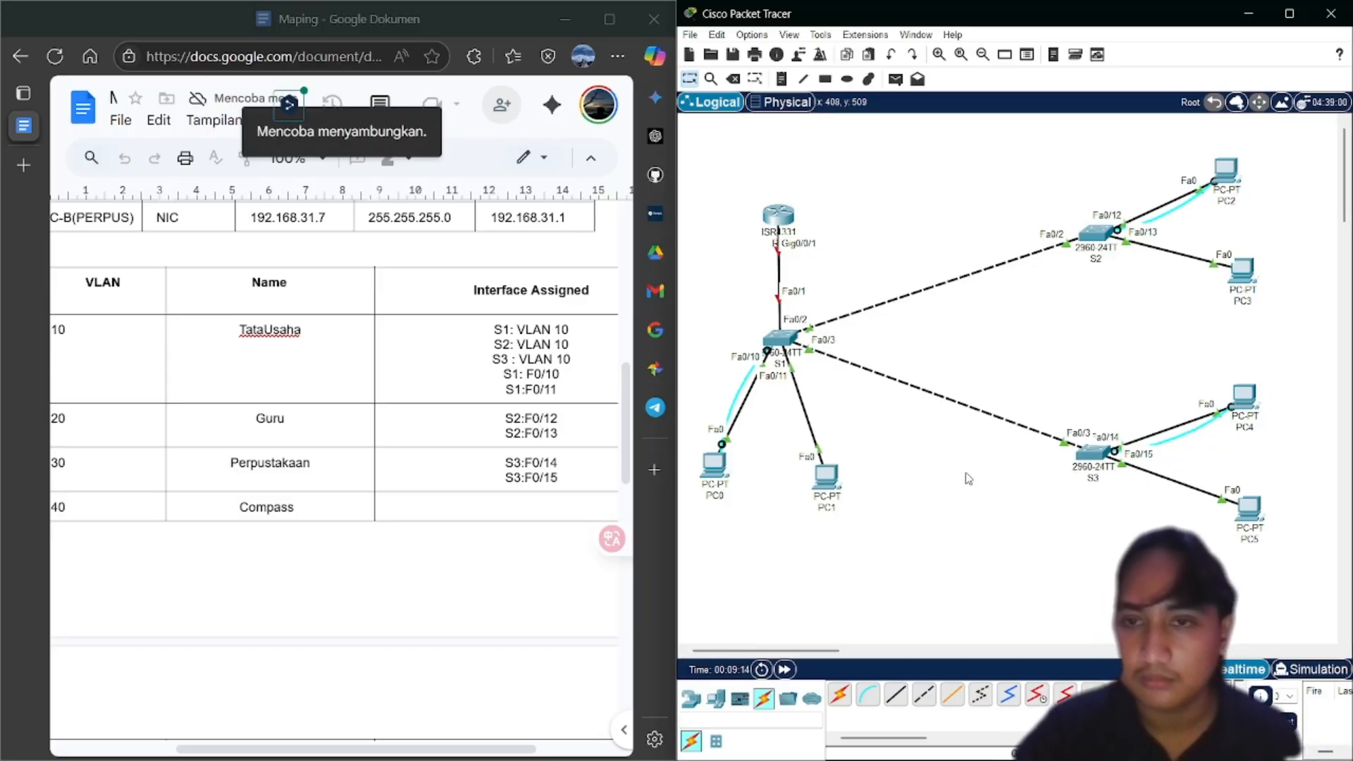
drag(707, 473, 711, 479)
Rename PC0 to PC-A(TU) and PC1 to PC-B(TU)
click(712, 502)
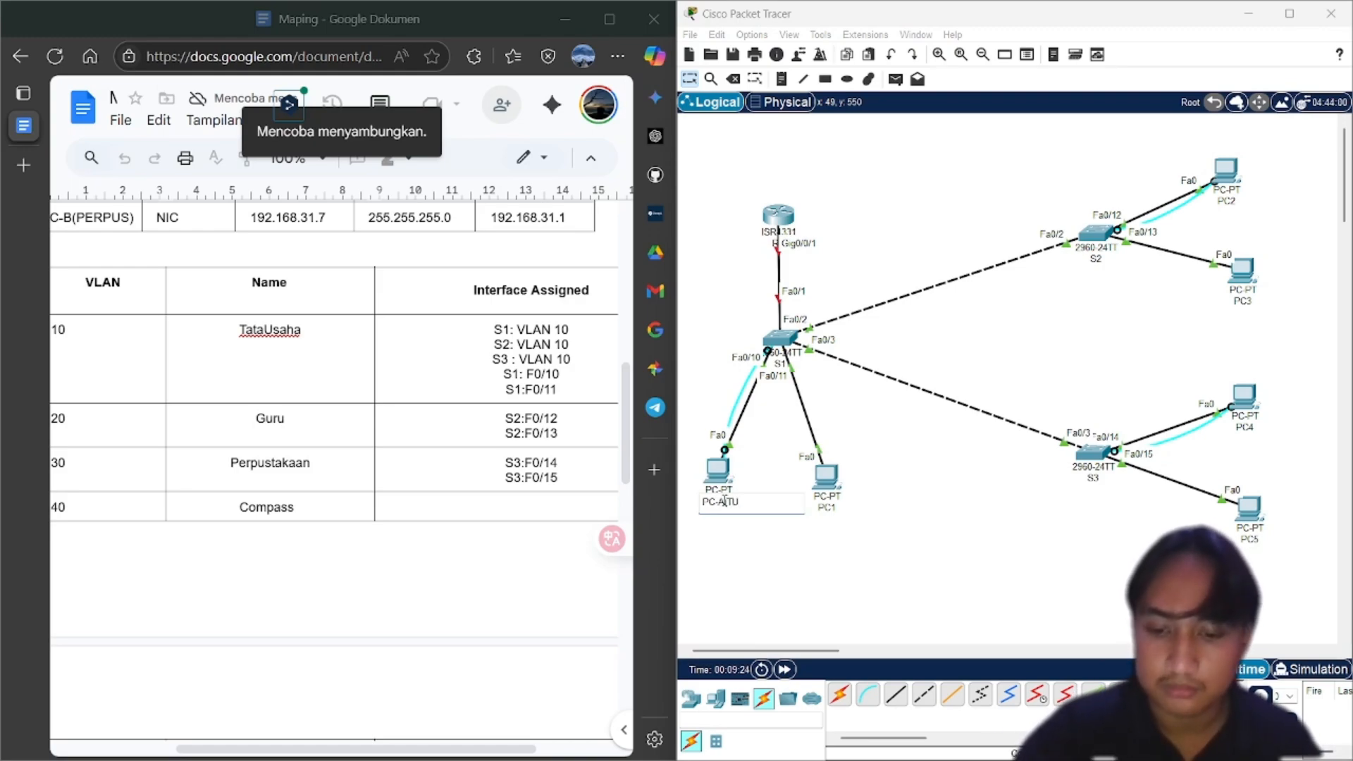
key(BackSpace)
key(BackSpace)
key(BackSpace)
key(BackSpace)
key(BackSpace)
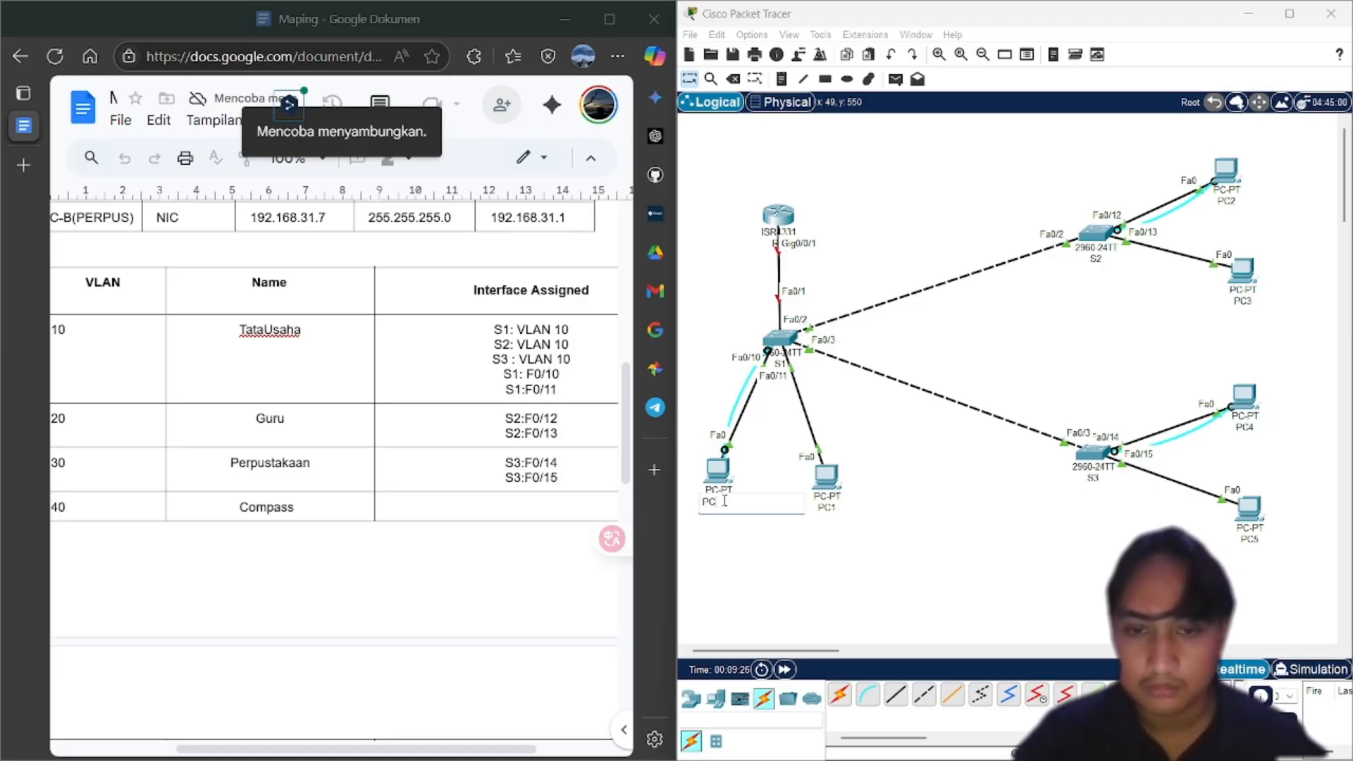
key(ctrl+a)
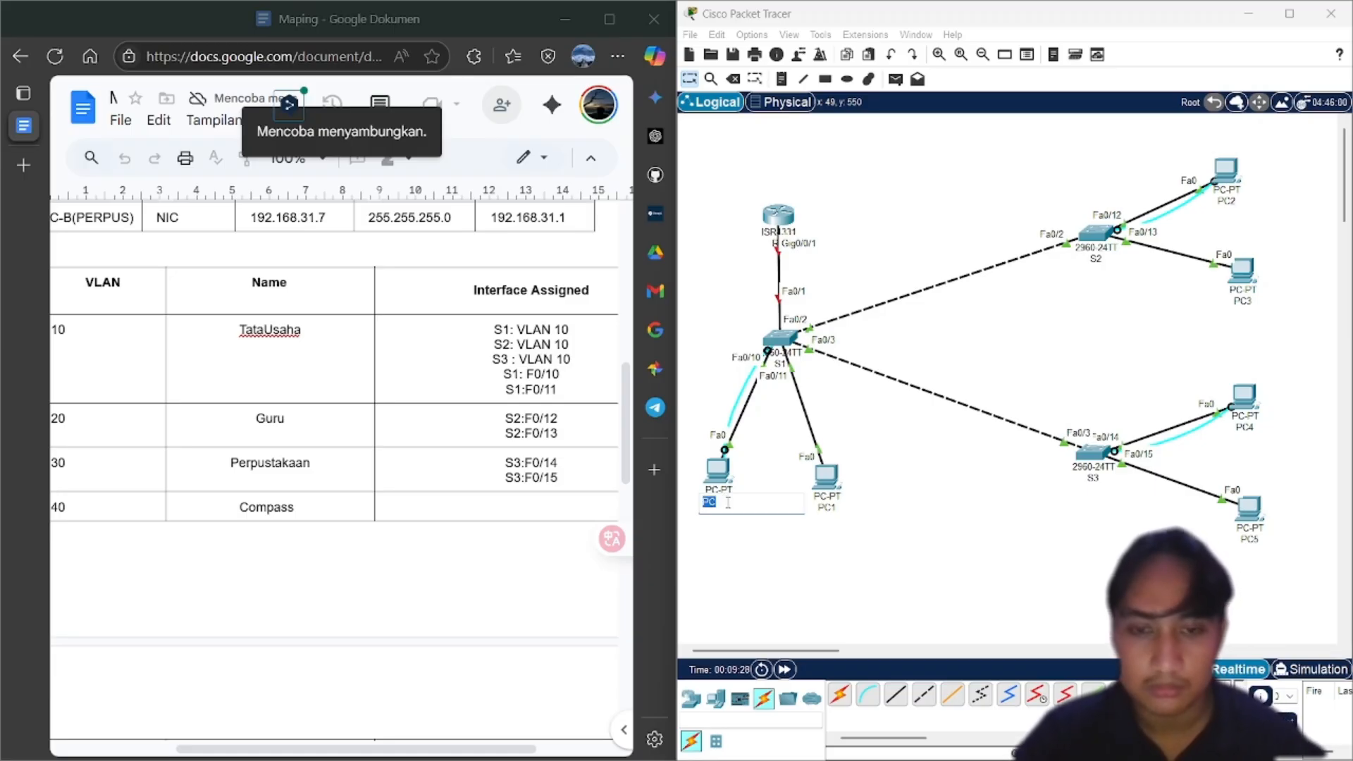
click(728, 502)
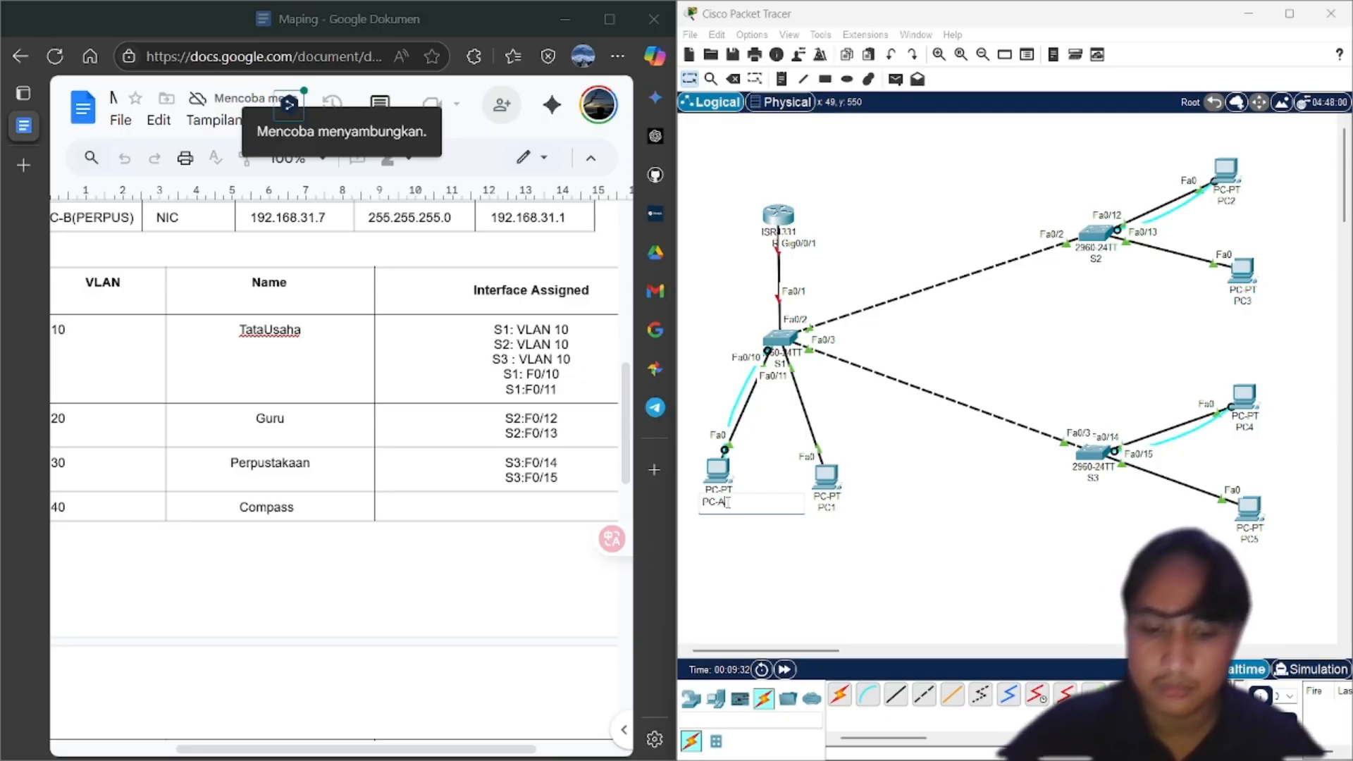
text(-ATU)
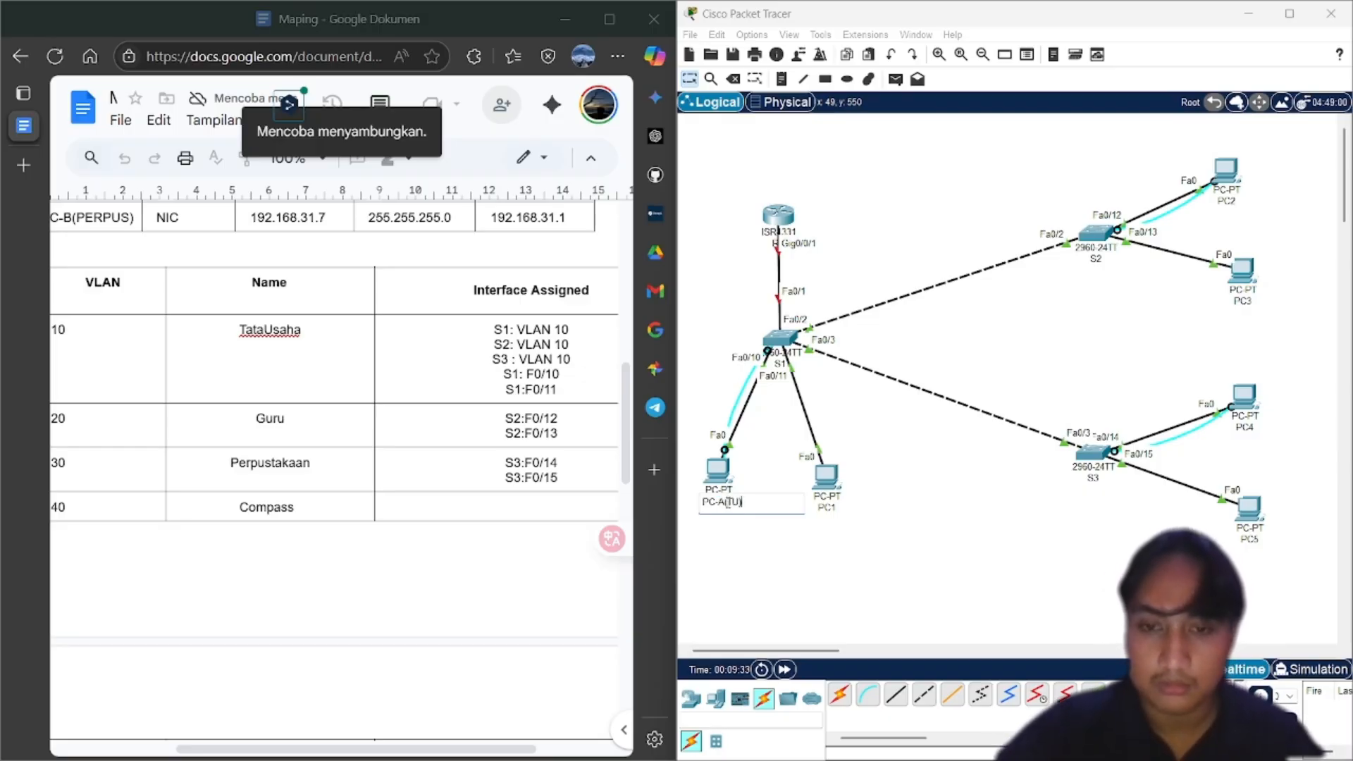
key(ctrl+a)
key(ctrl+c)
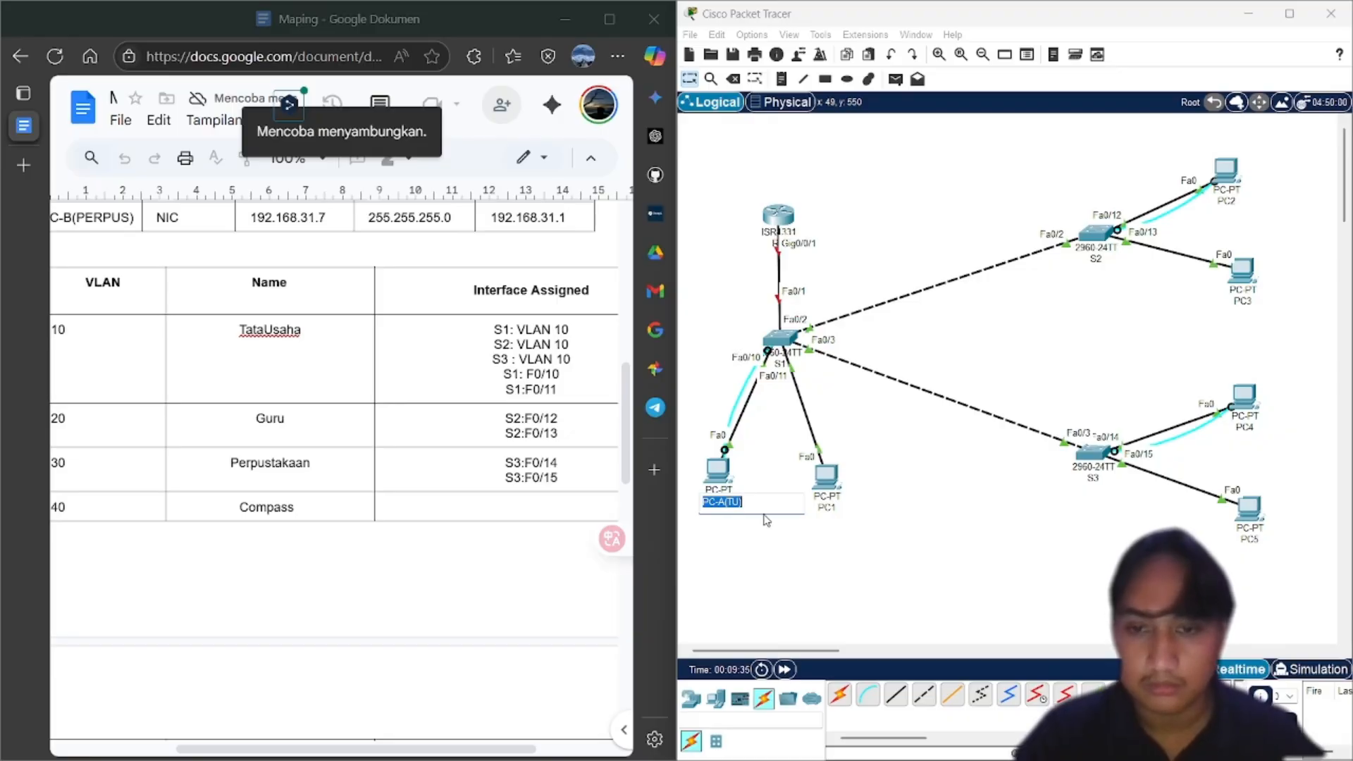
click(828, 507)
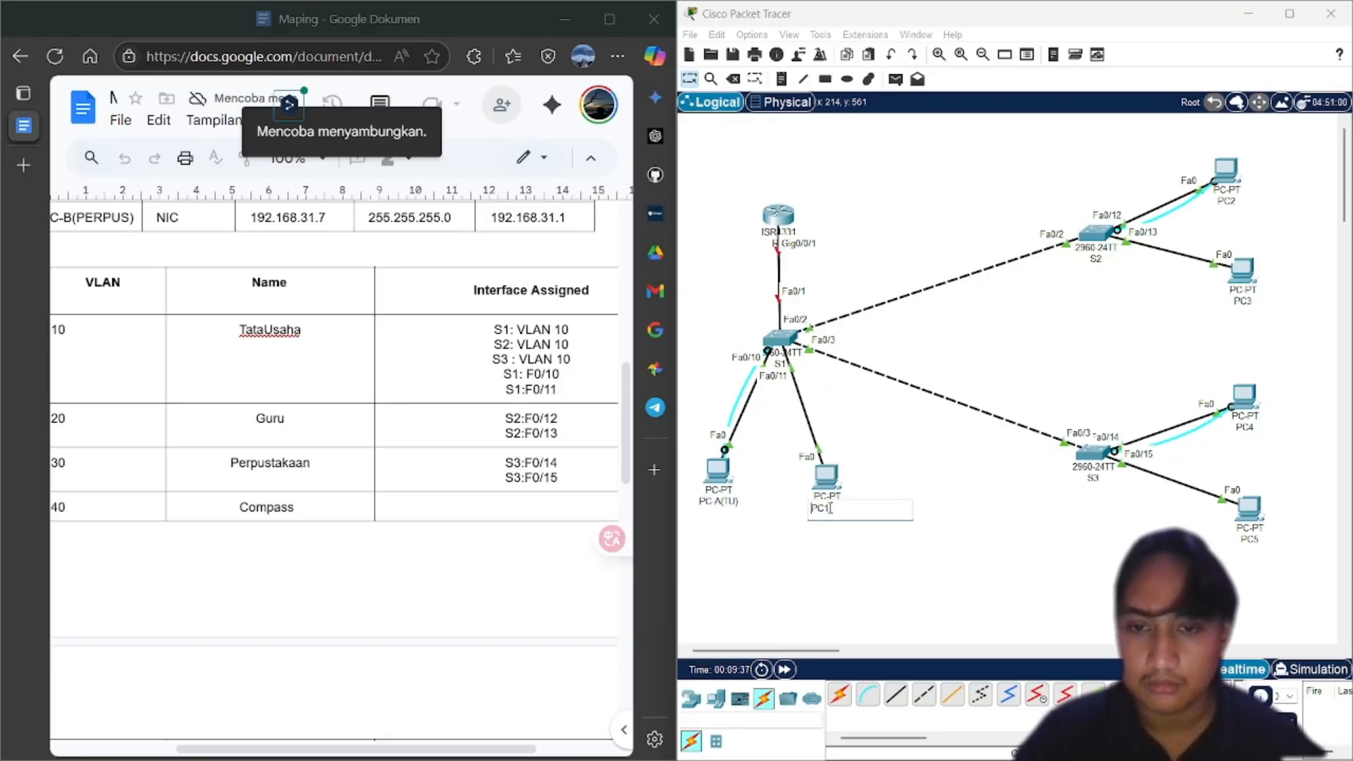
key(ctrl+a)
key(ctrl+v)
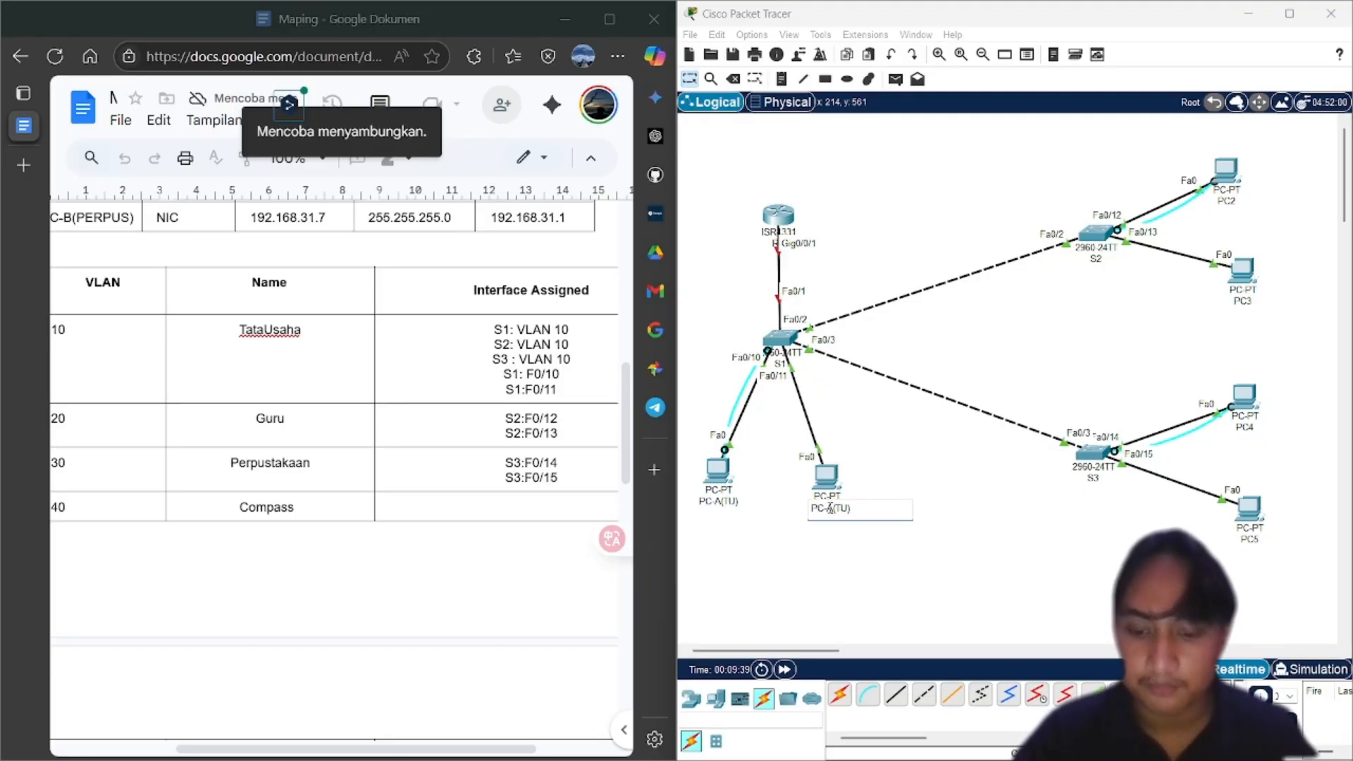
key(Left)
key(BackSpace)
text(B)
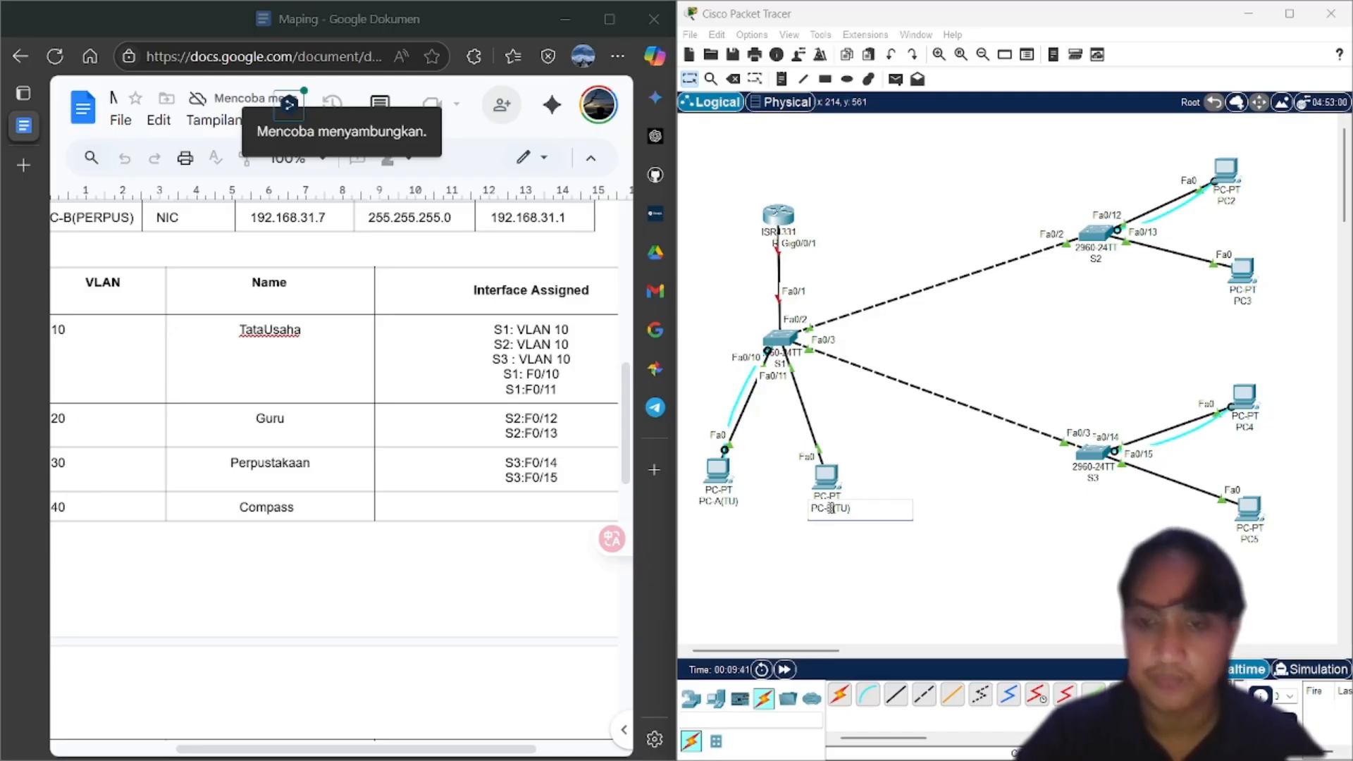
click(928, 468)
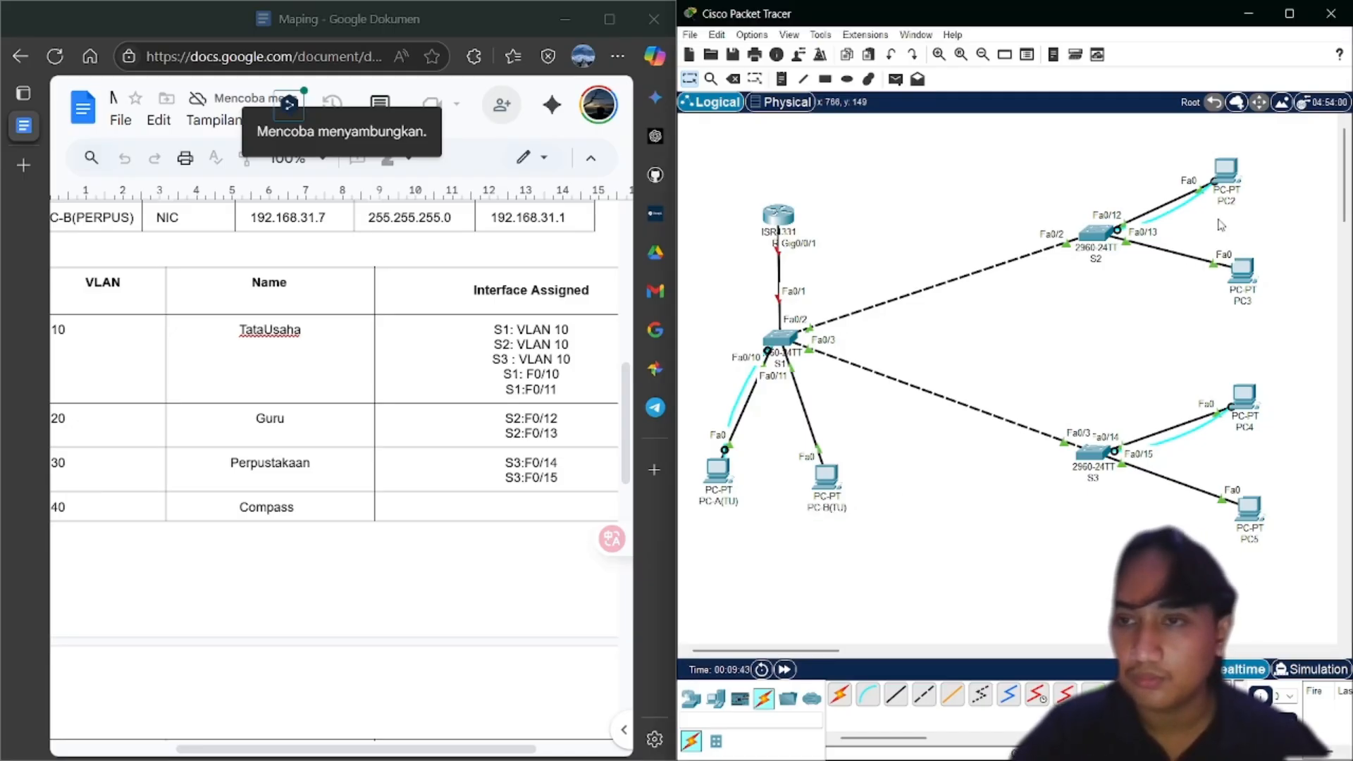
Rename PC2 to PC-A(GURU) and PC3 to PC-B(GURU)
click(1226, 203)
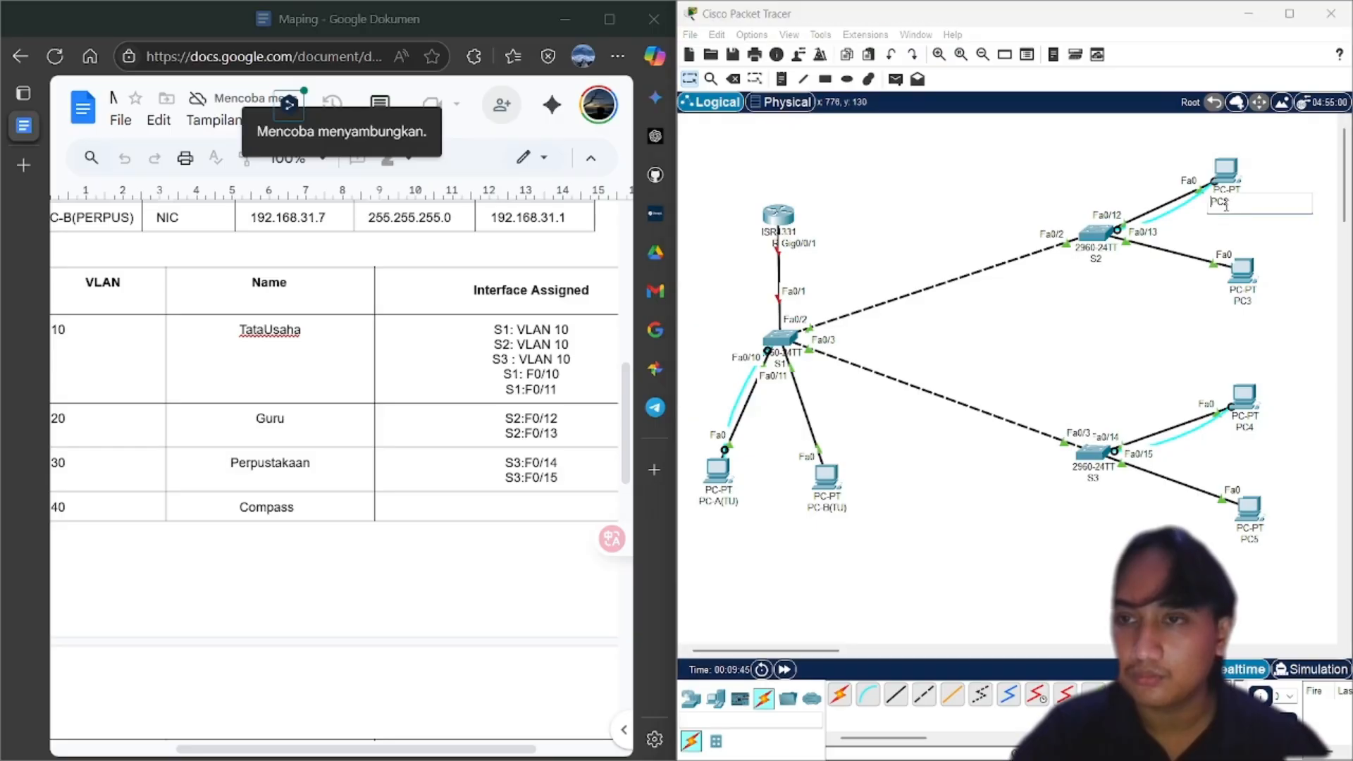
double_click(1226, 202)
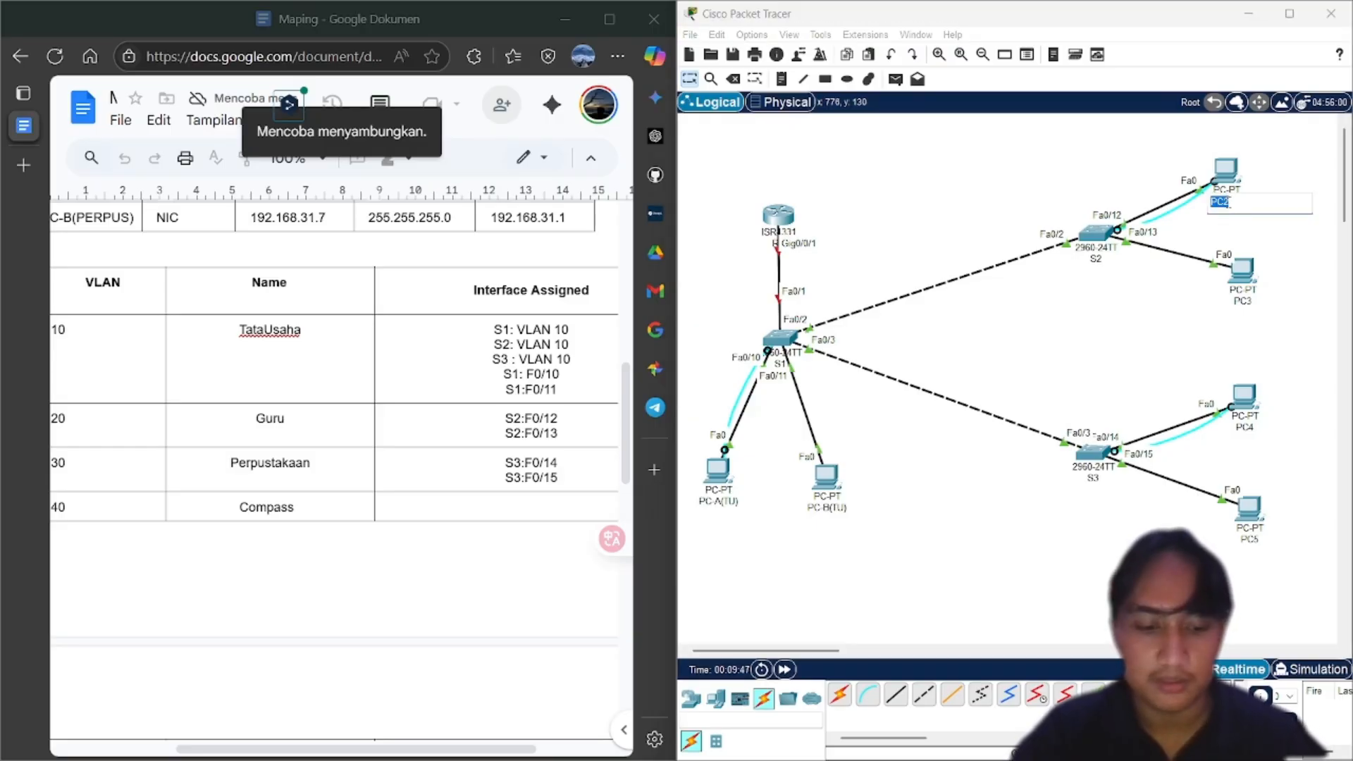
key(ctrl+v)
key(BackSpace)
key(BackSpace)
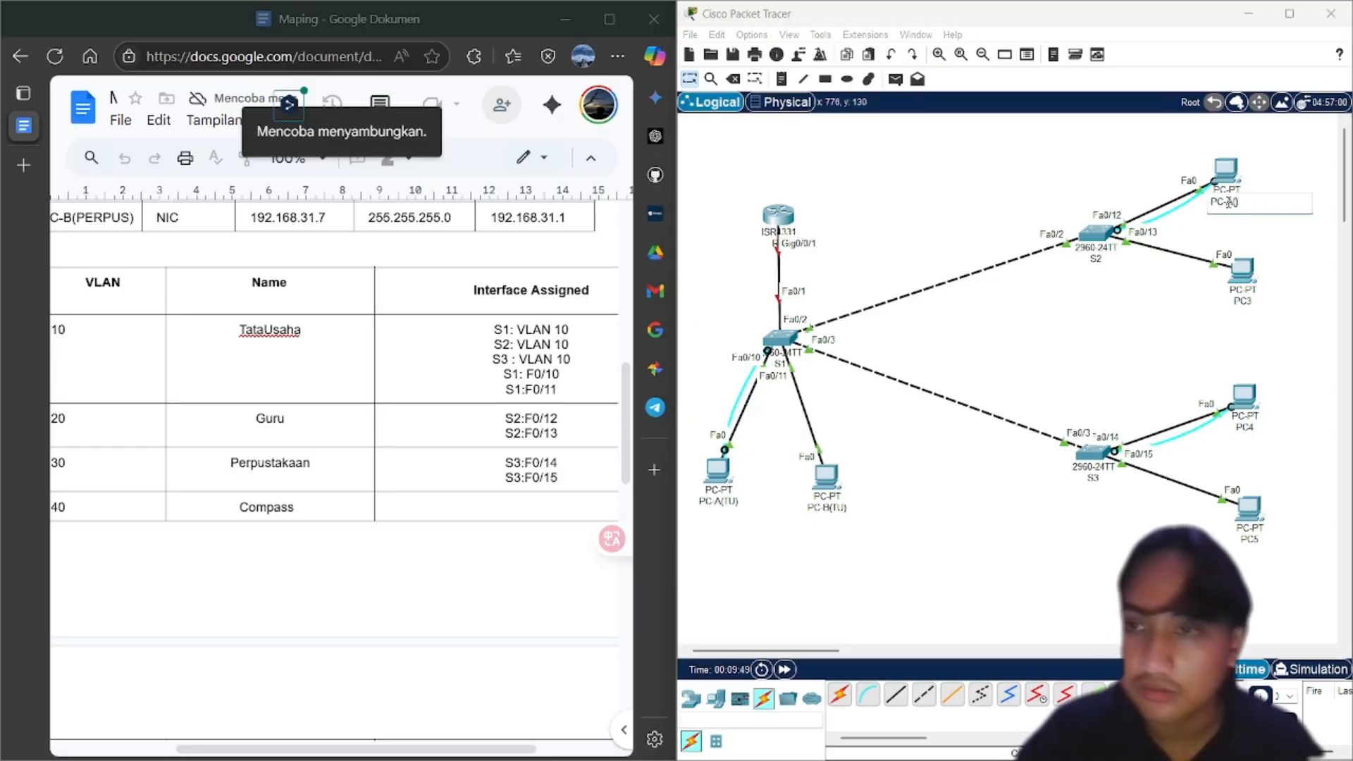
text(GURU)
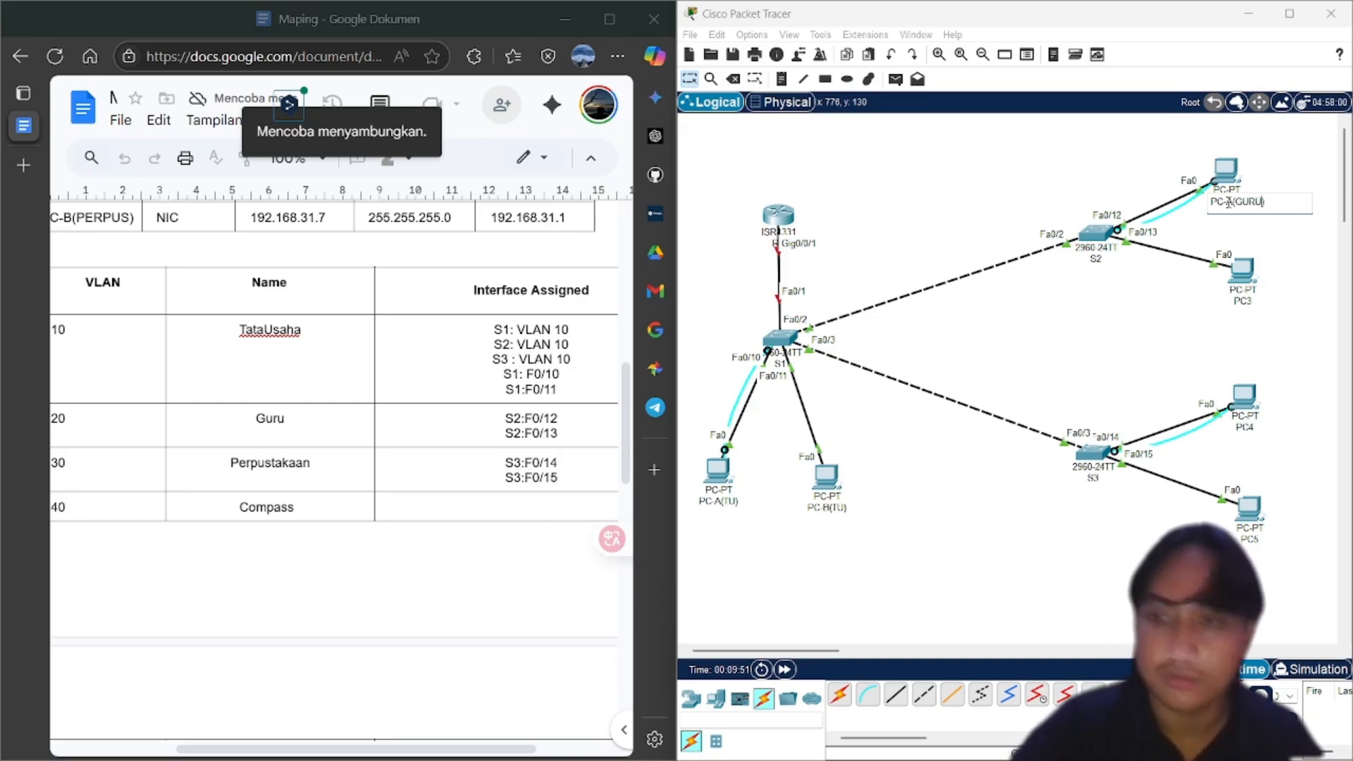
key(ctrl+a)
key(ctrl+c)
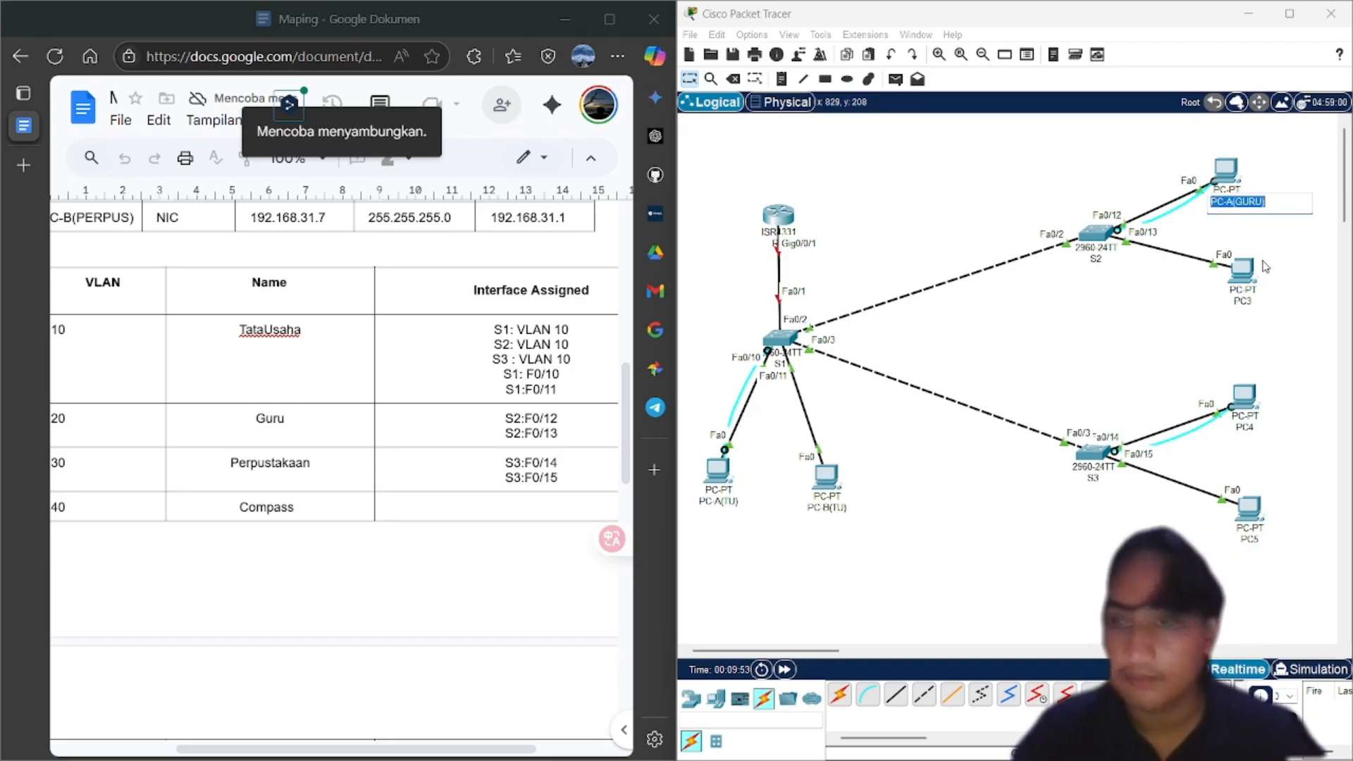
click(1249, 302)
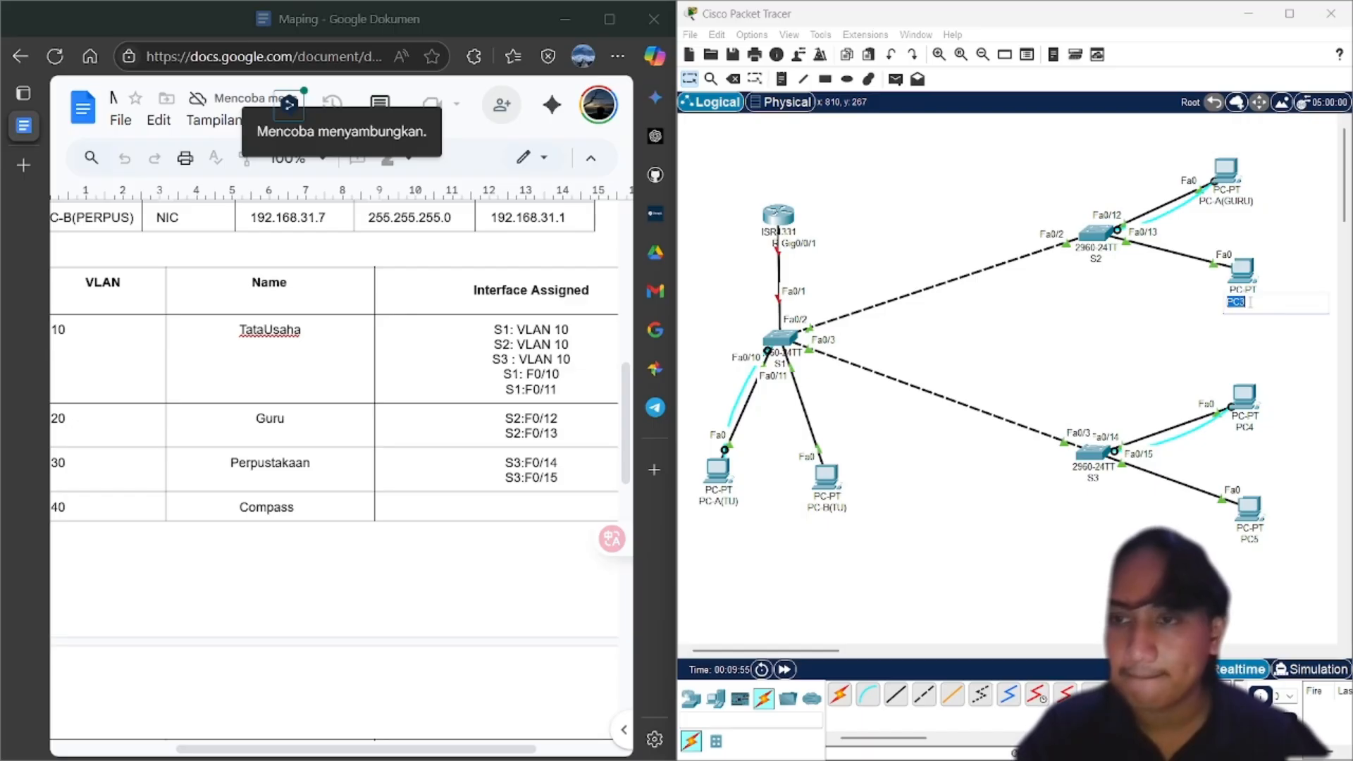
key(ctrl+v)
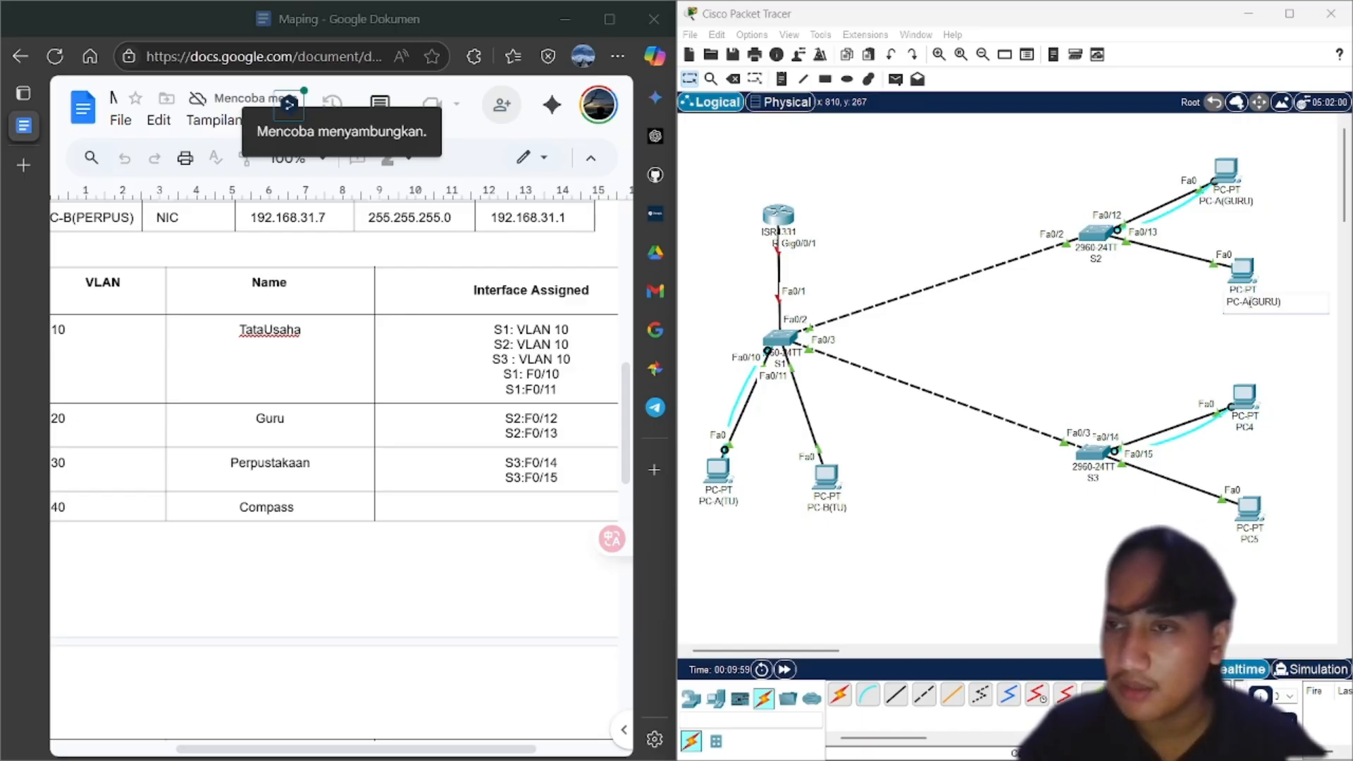
click(1251, 302)
text(B)
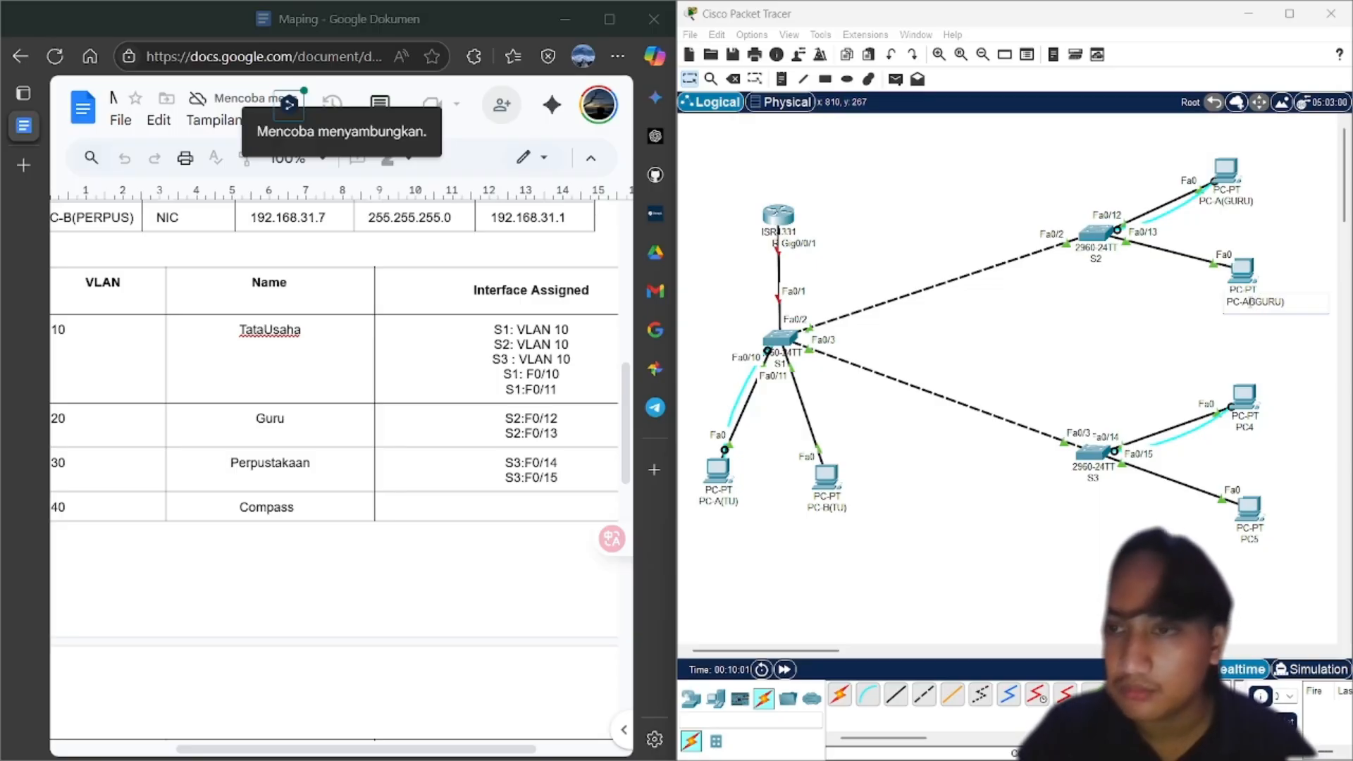
key(BackSpace)
key(BackSpace)
text(D()
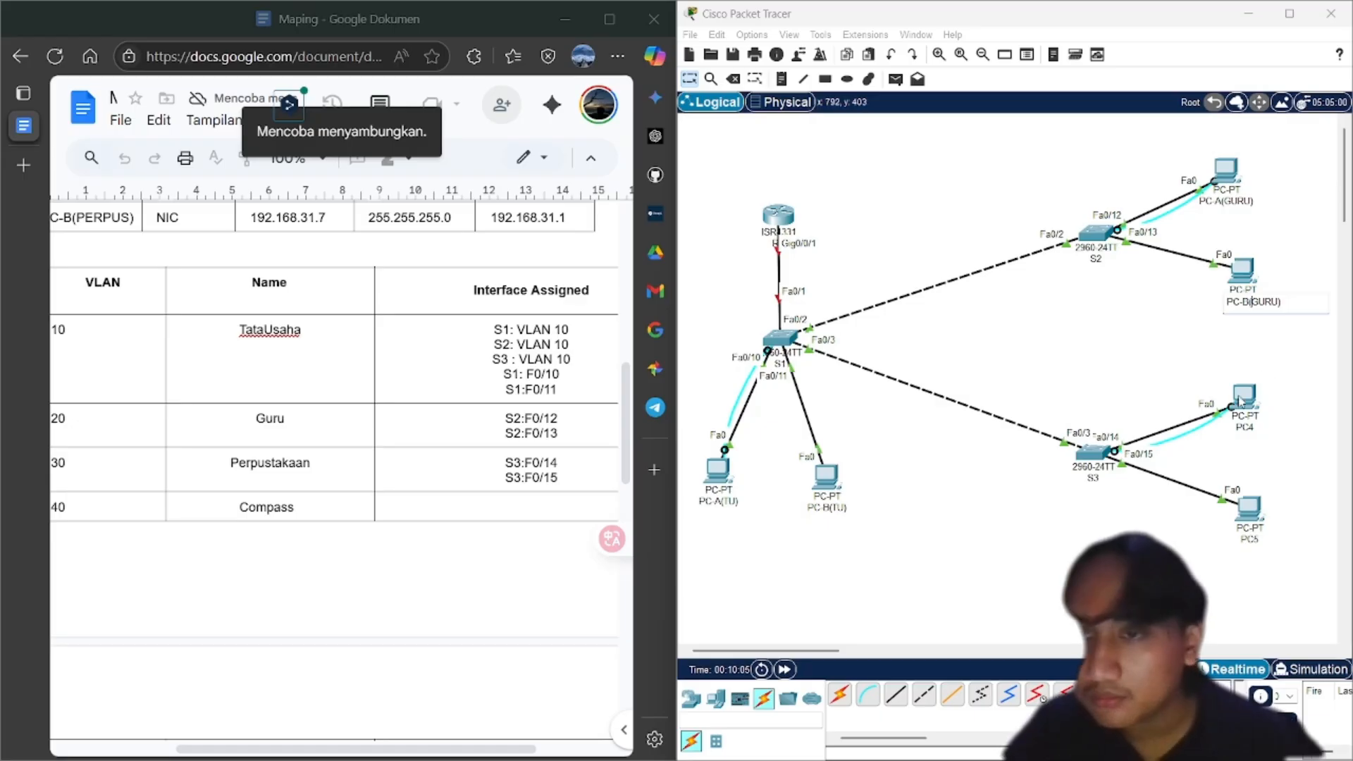
Rename PC4 to PC-A(PERPUS) and PC5 to PC-B(PERPUS)
click(1238, 428)
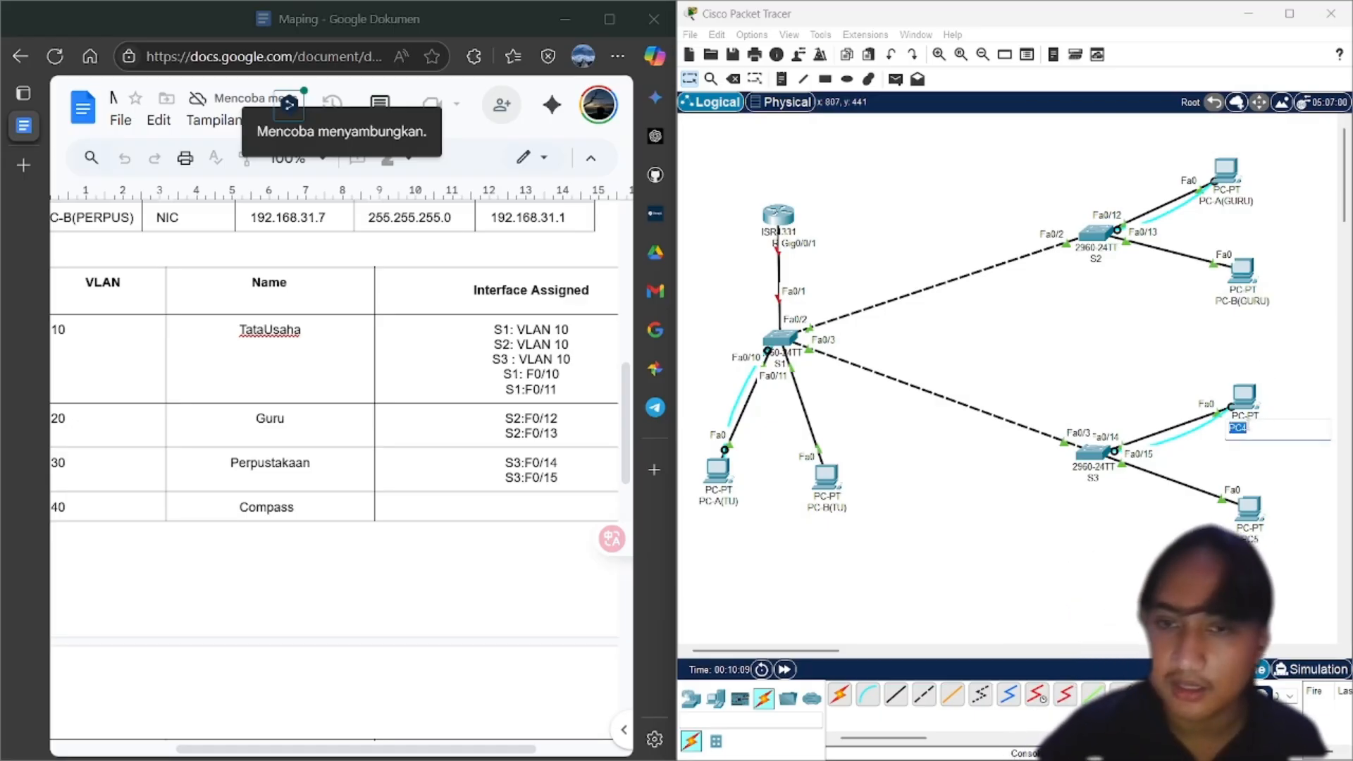
key(ctrl+v)
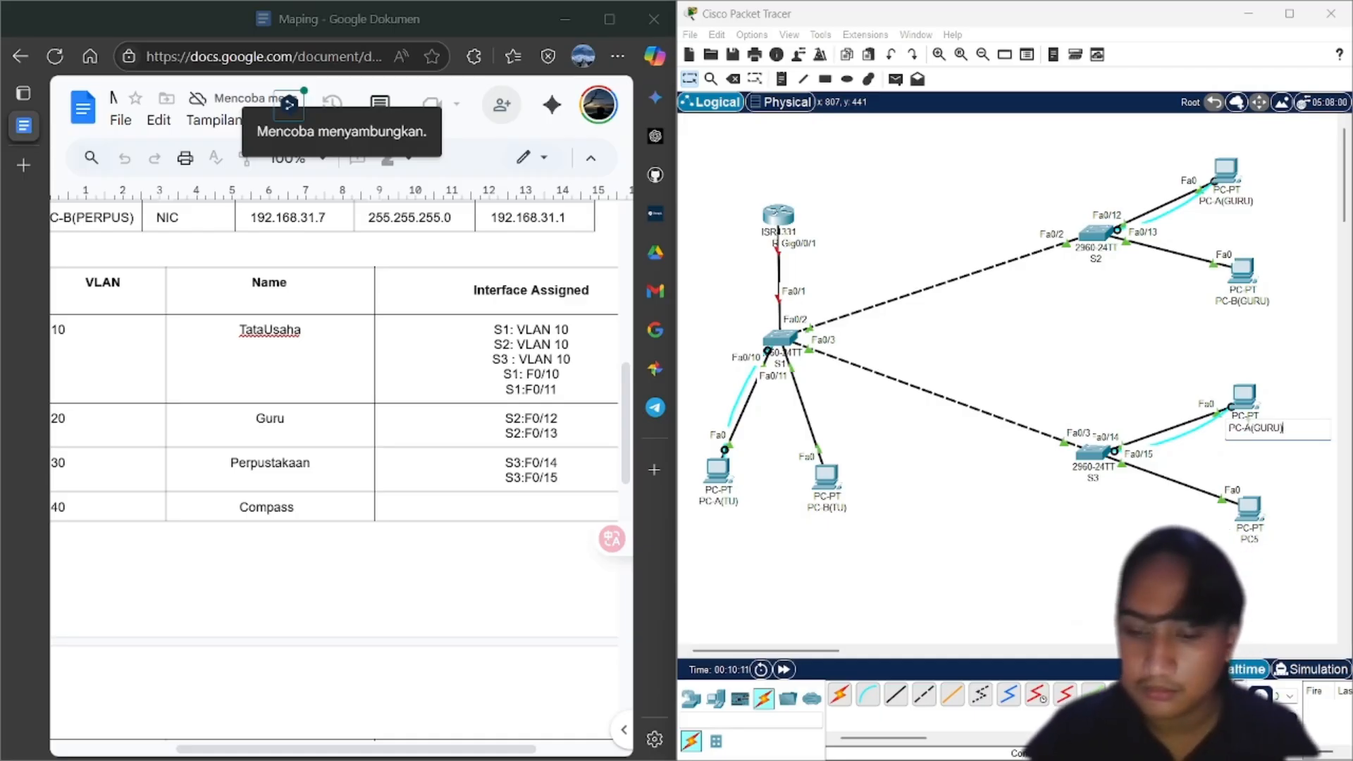
key(BackSpace)
key(BackSpace)
key(BackSpace)
text(PERPUS)
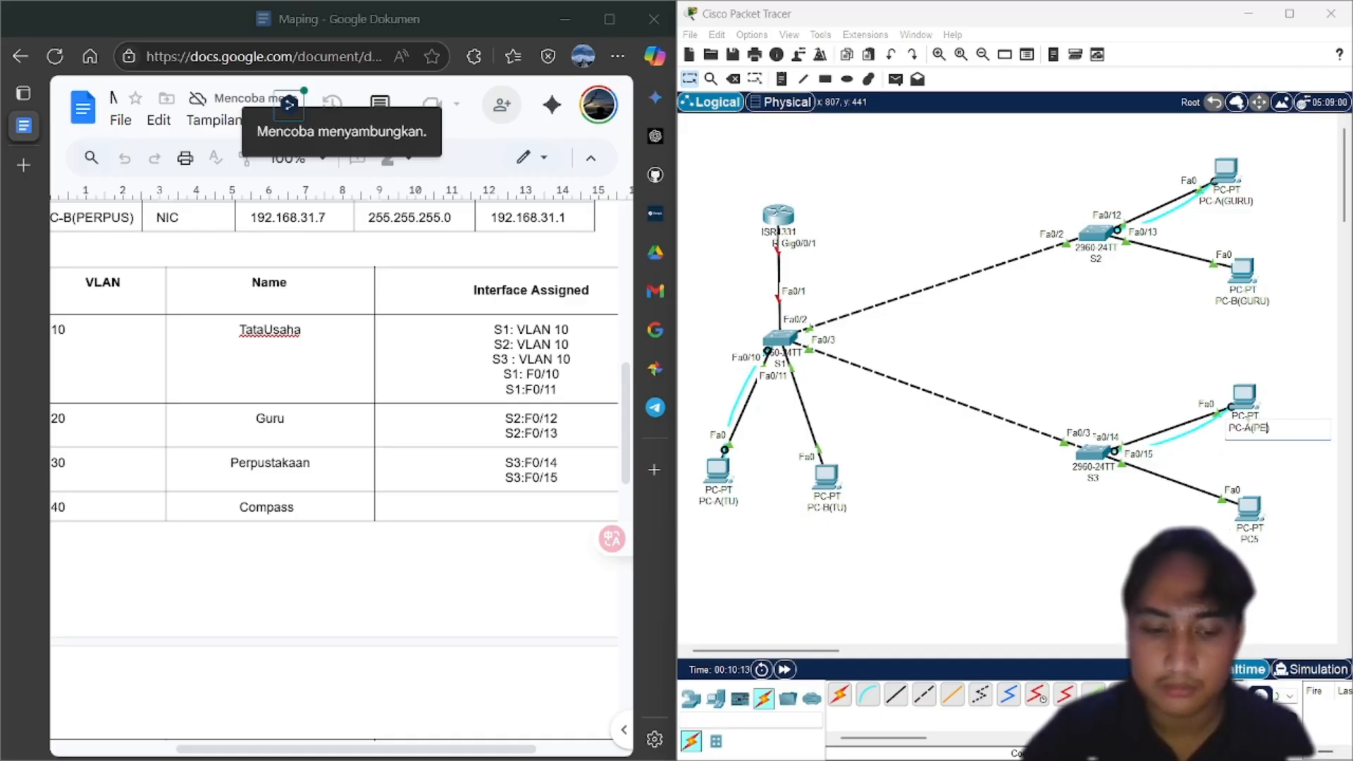
key(ctrl+a)
key(ctrl+c)
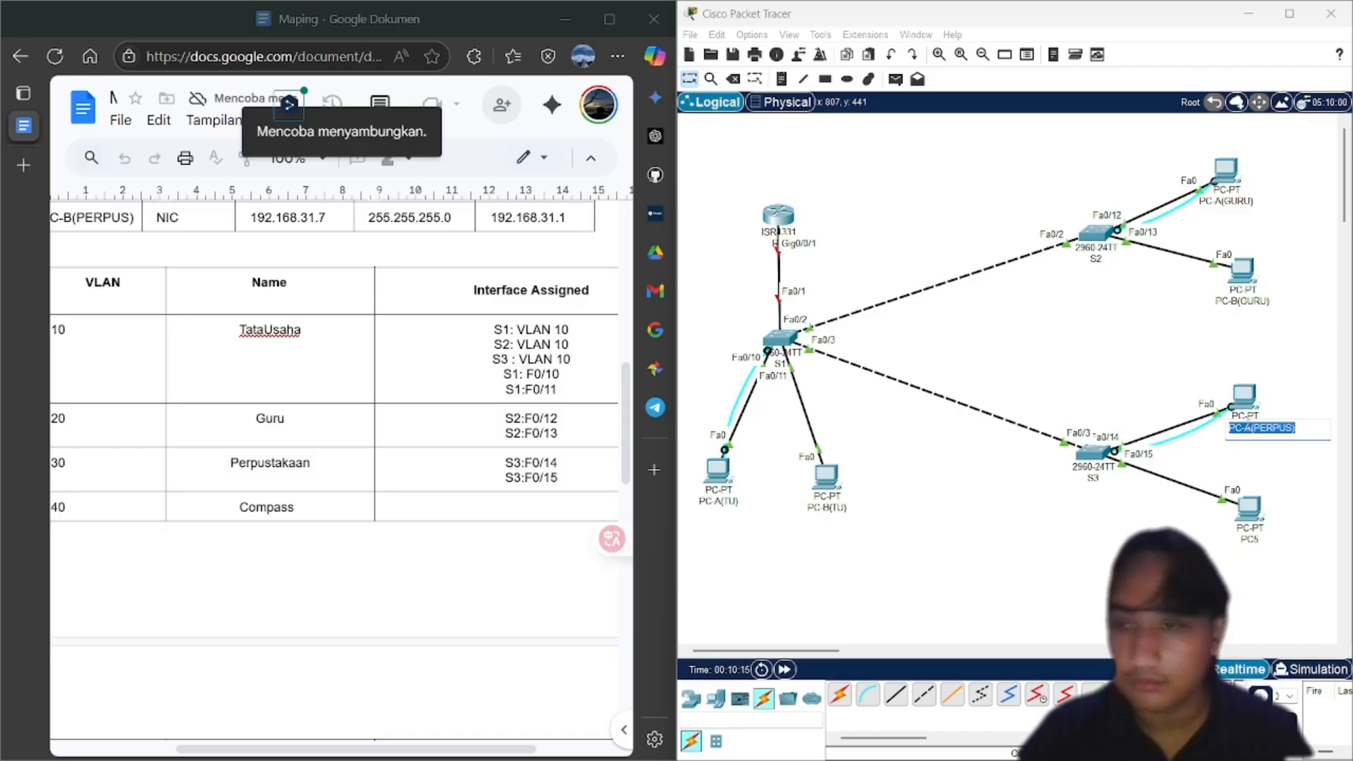
click(1250, 542)
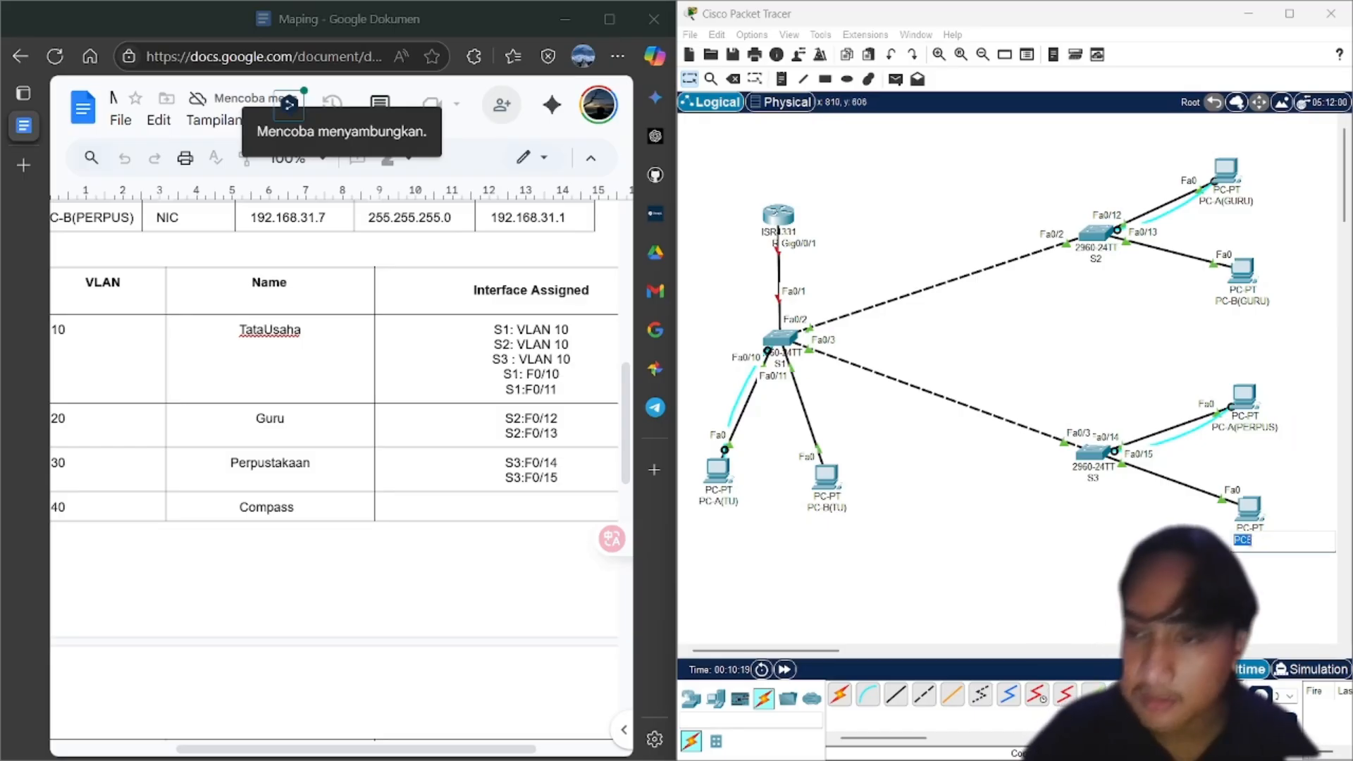
key(ctrl+v)
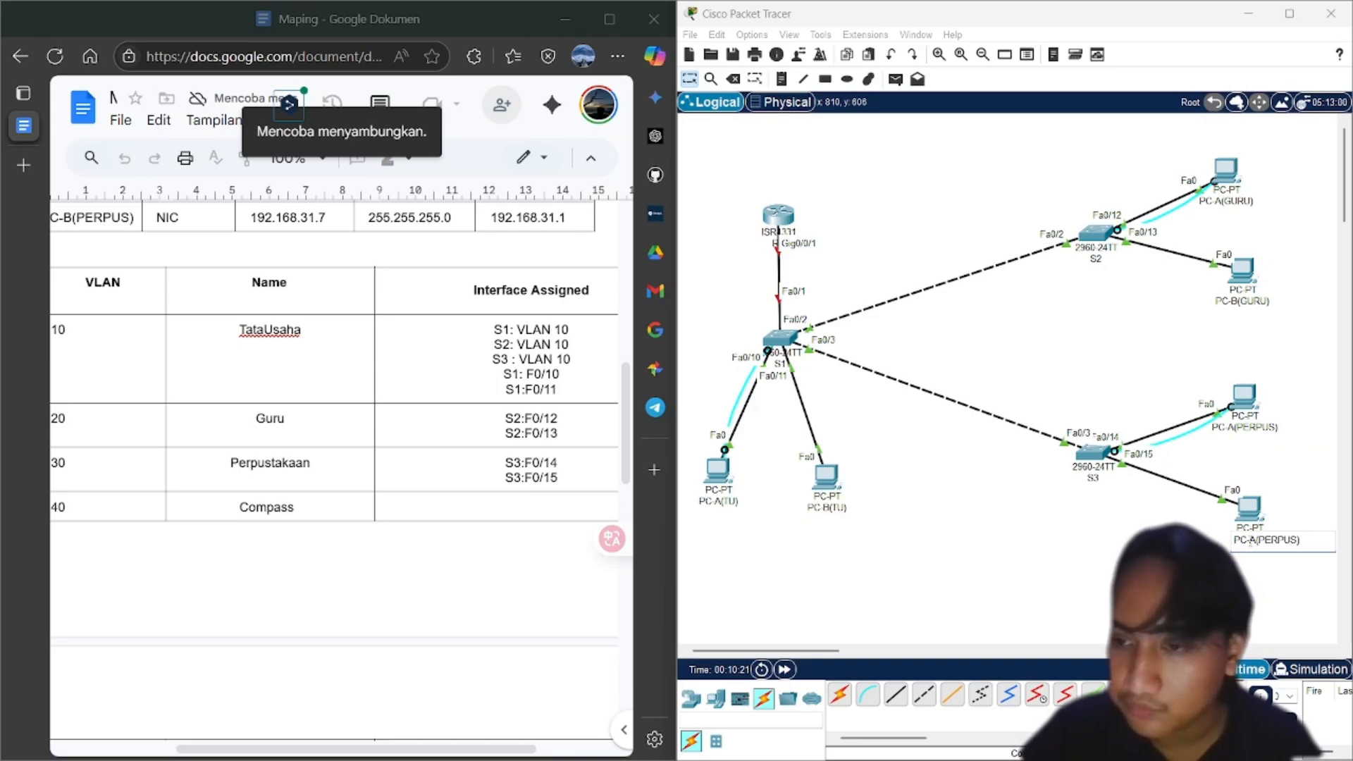
key(BackSpace)
text(B)
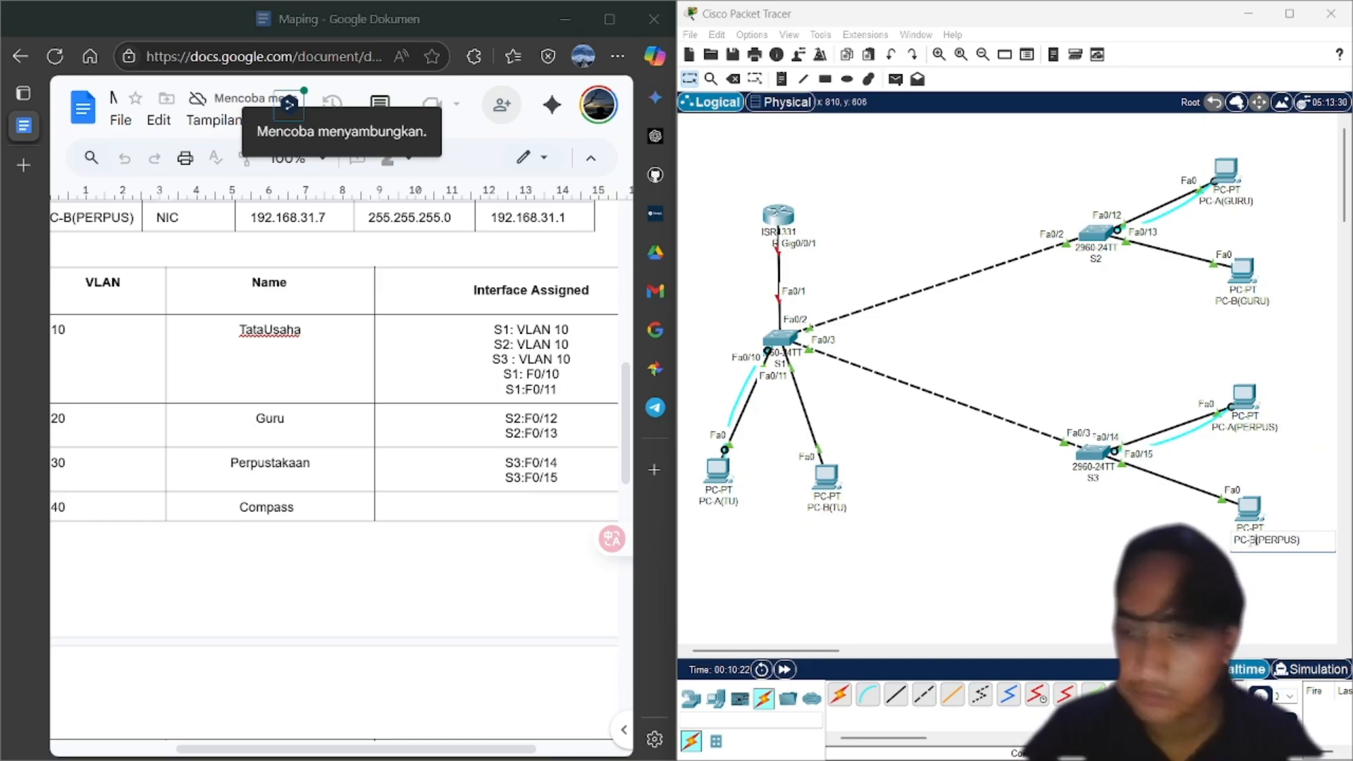
click(1076, 523)
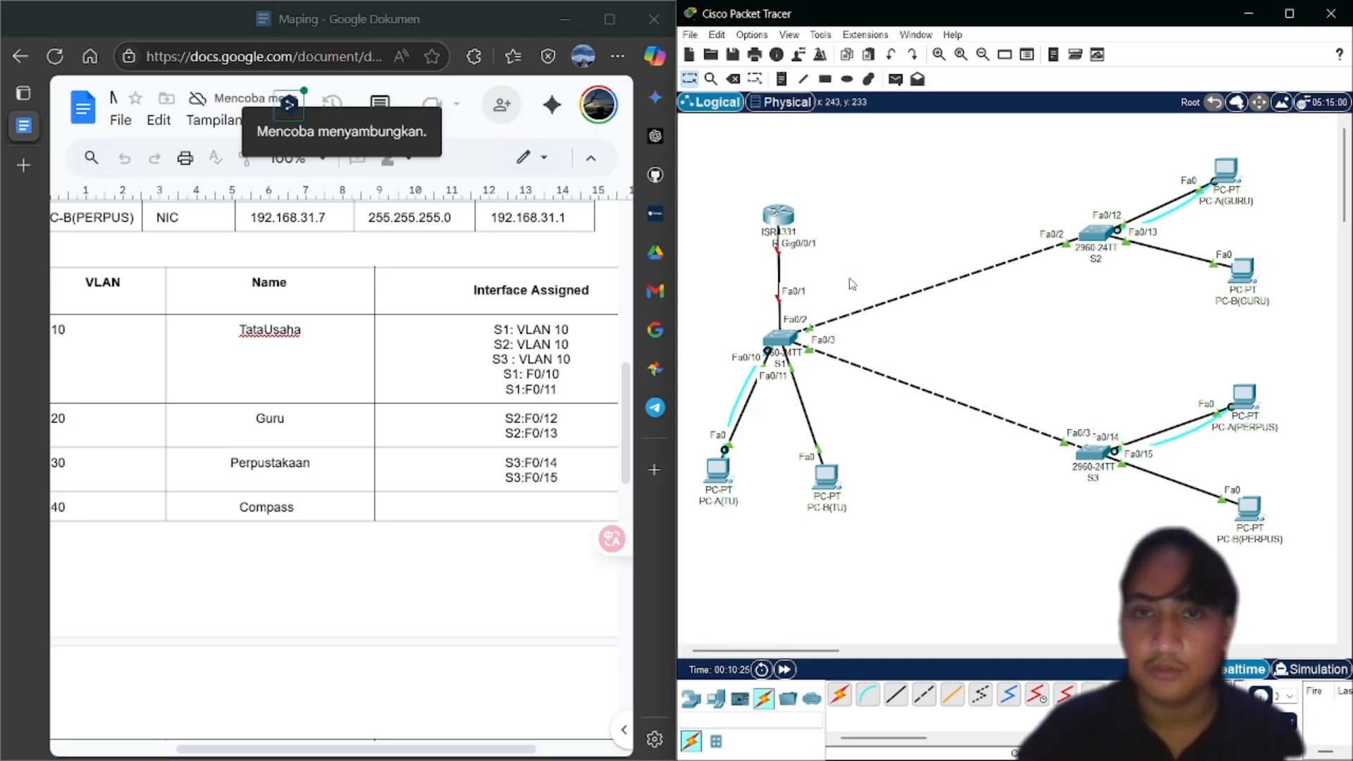
Draw a solid light green rectangle behind the router, switch S1 and the two TU PCs
click(824, 79)
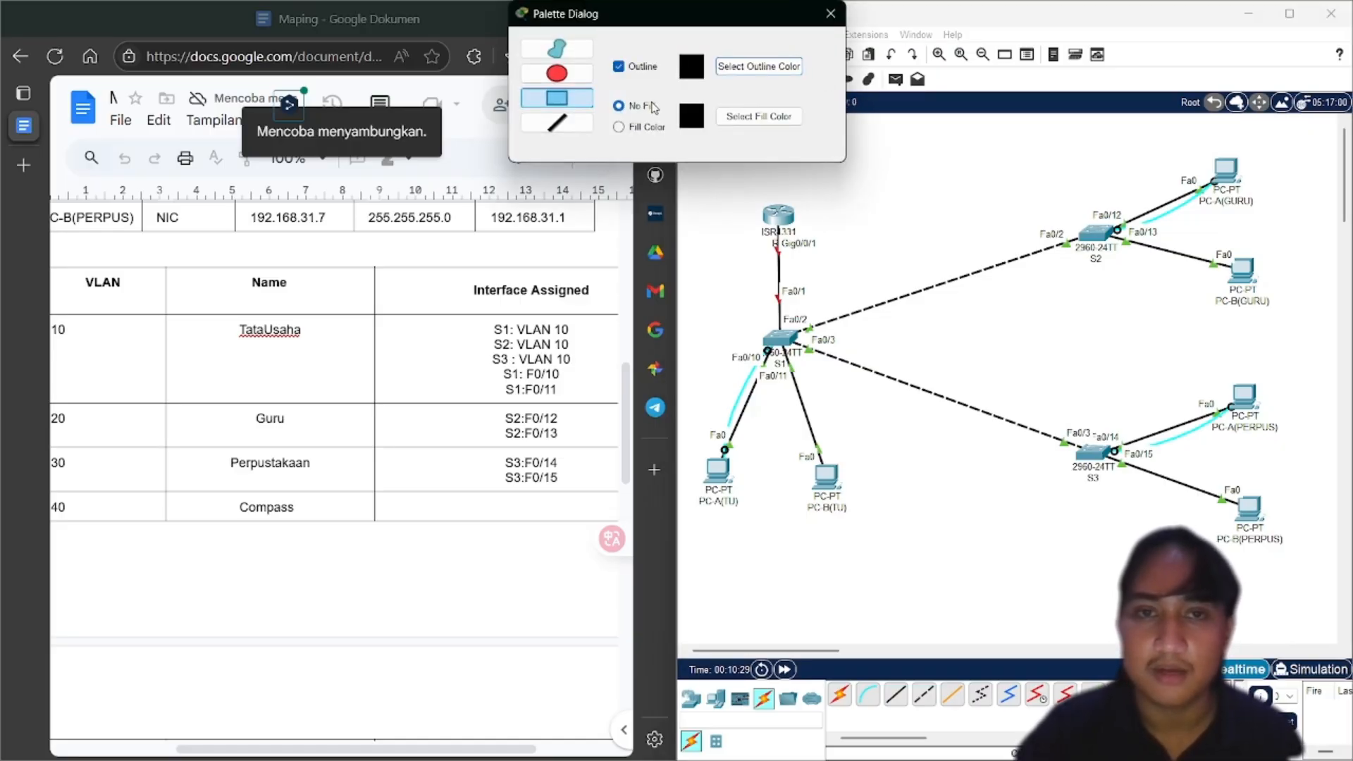
click(619, 127)
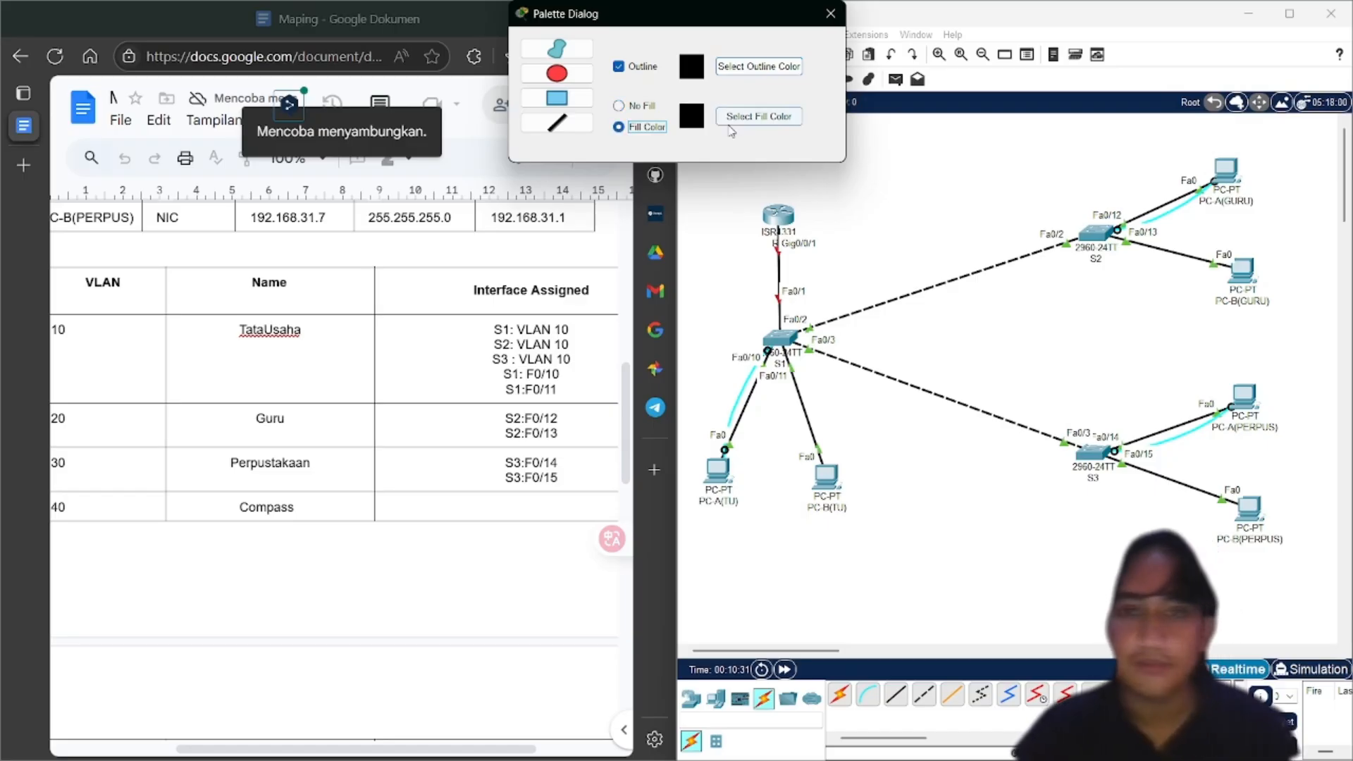
click(759, 116)
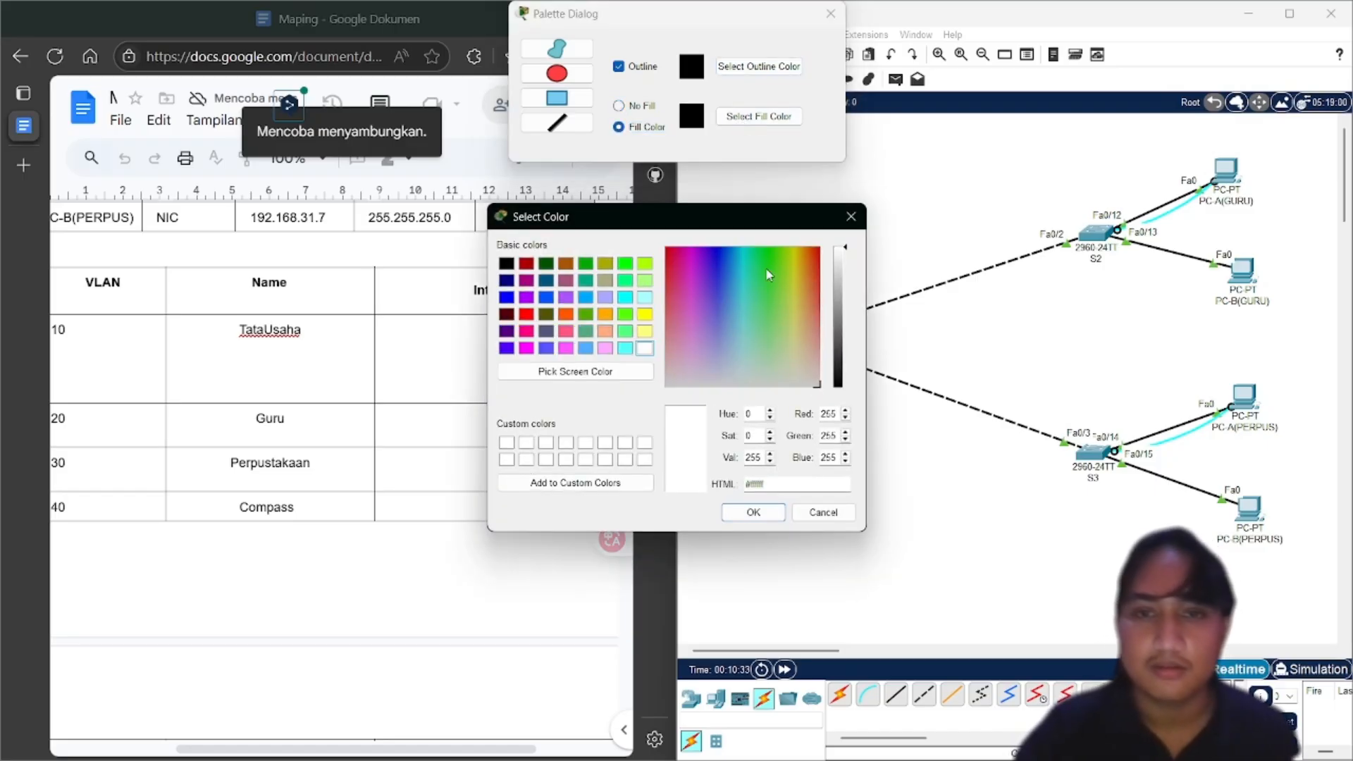
click(718, 253)
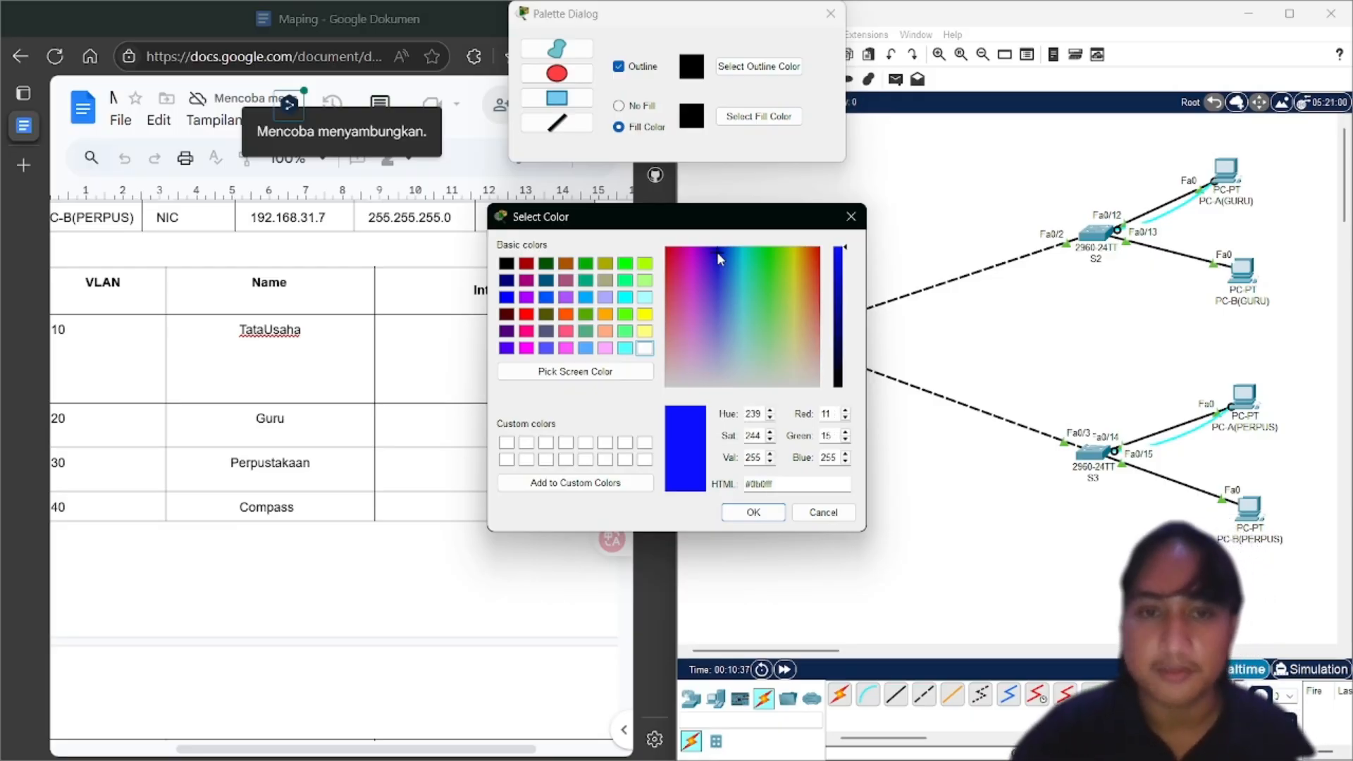
click(767, 254)
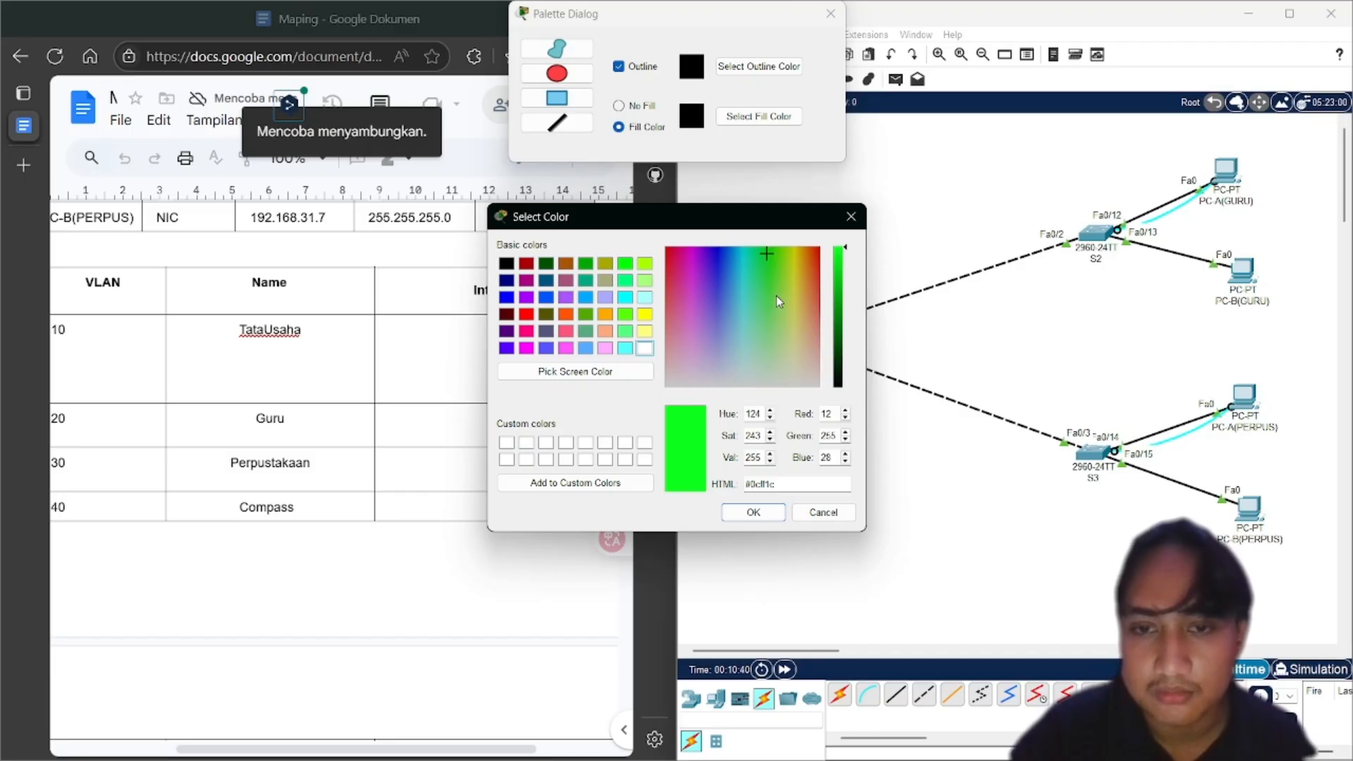
click(776, 280)
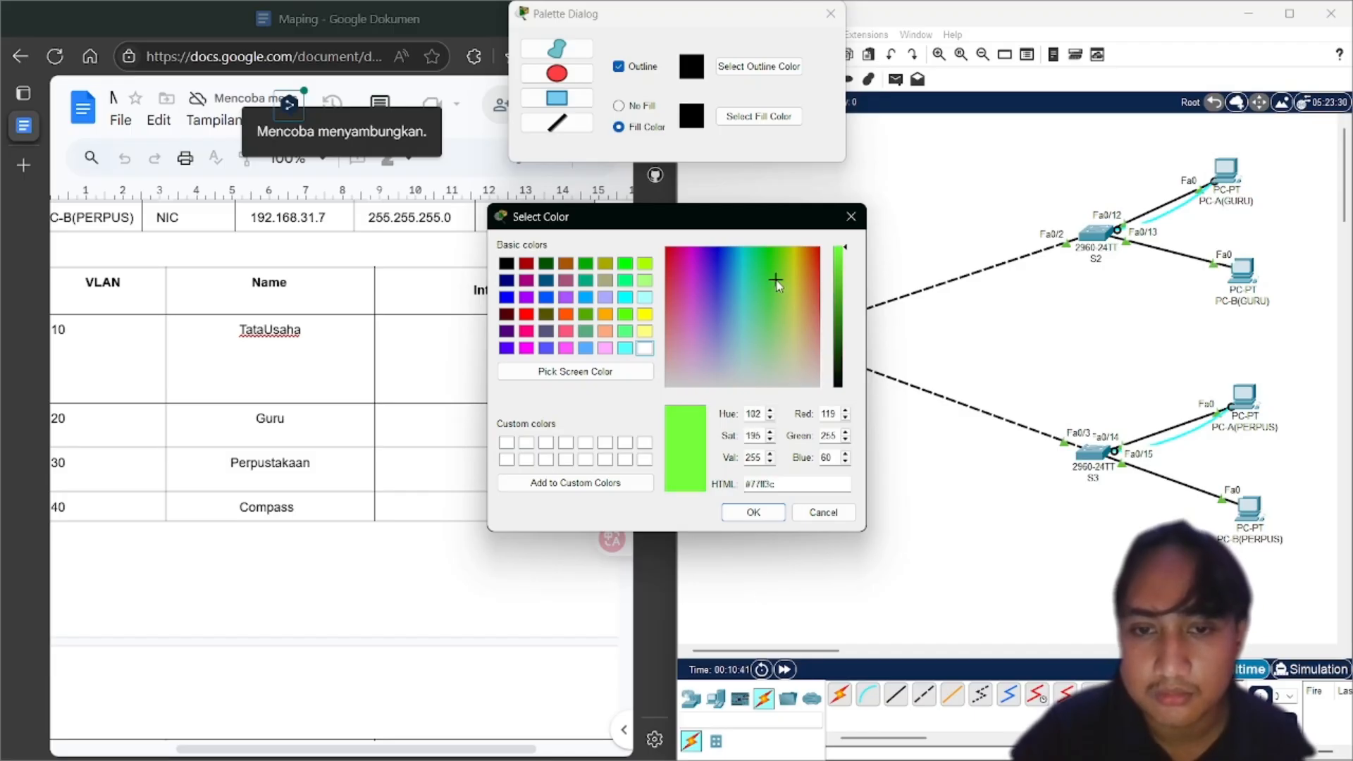
click(733, 512)
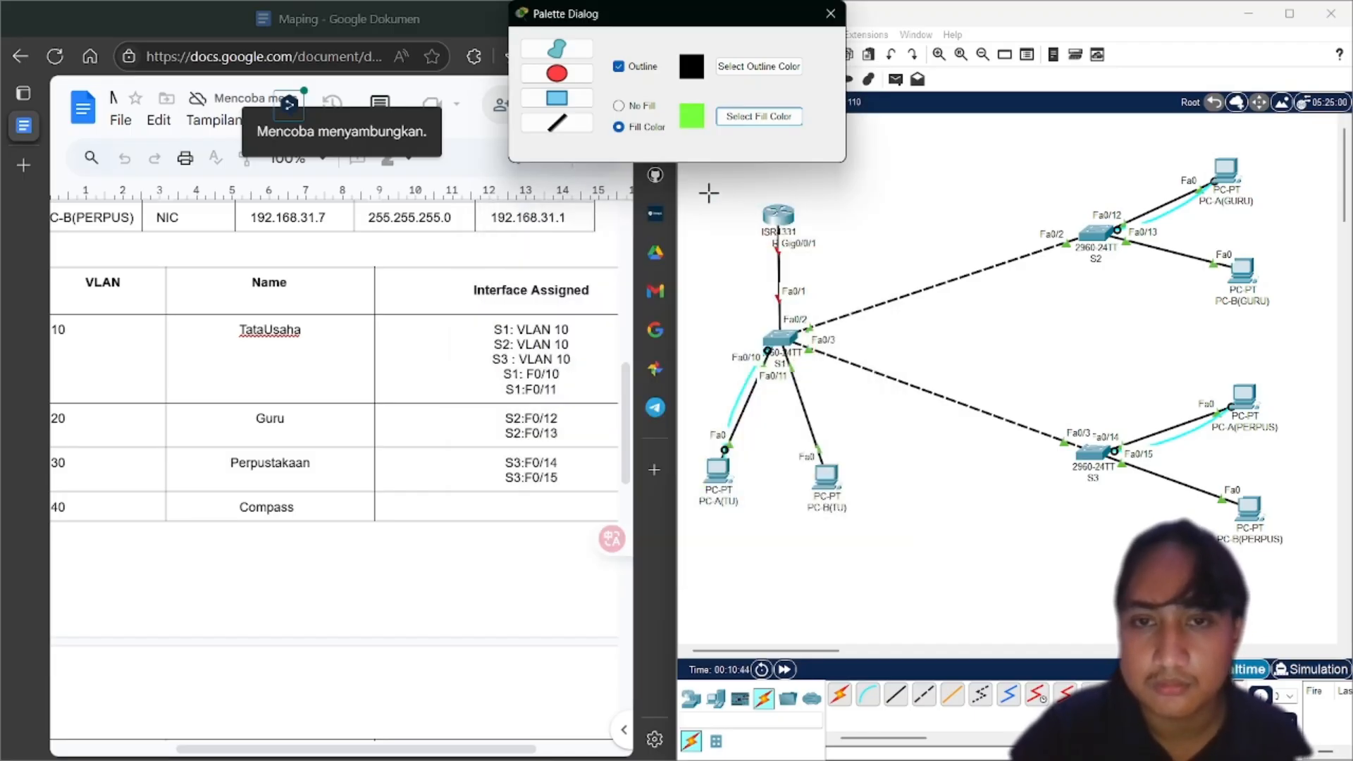
drag(689, 175, 878, 534)
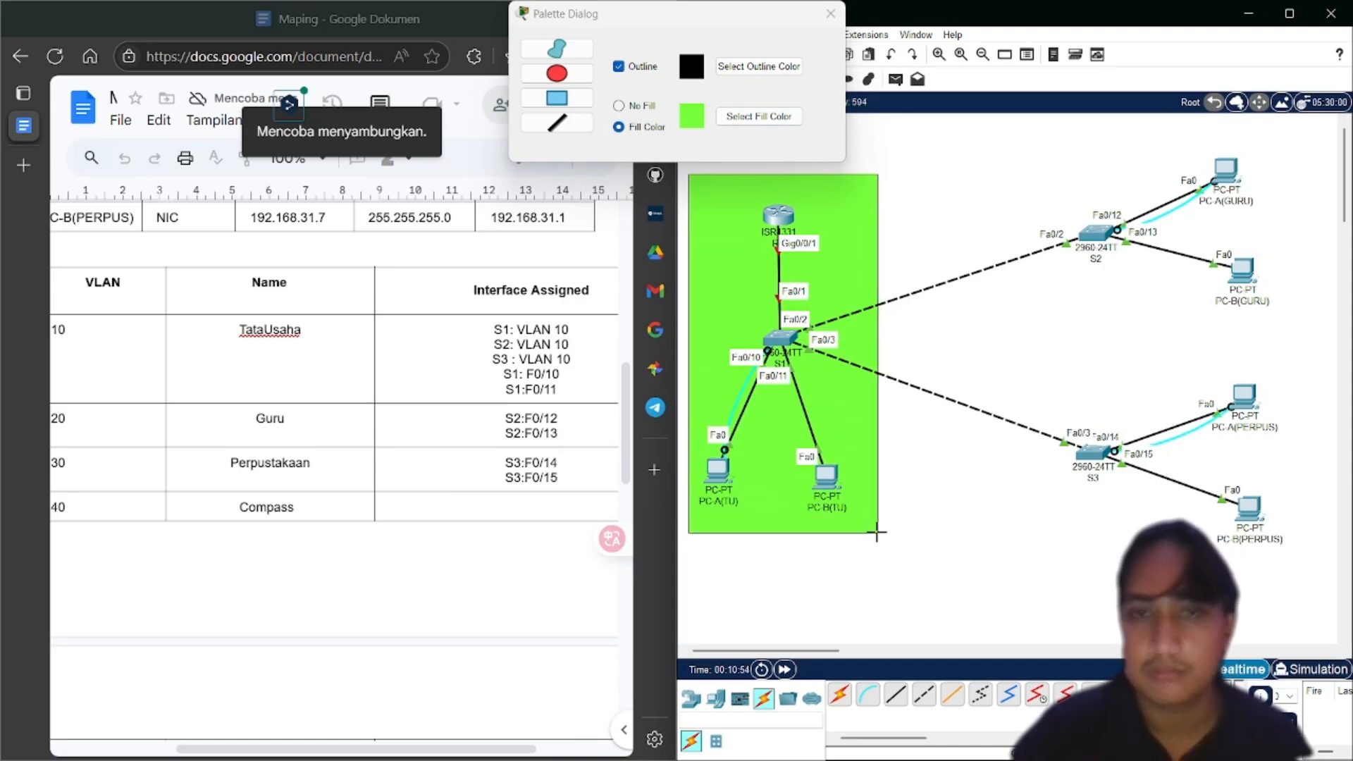
click(685, 109)
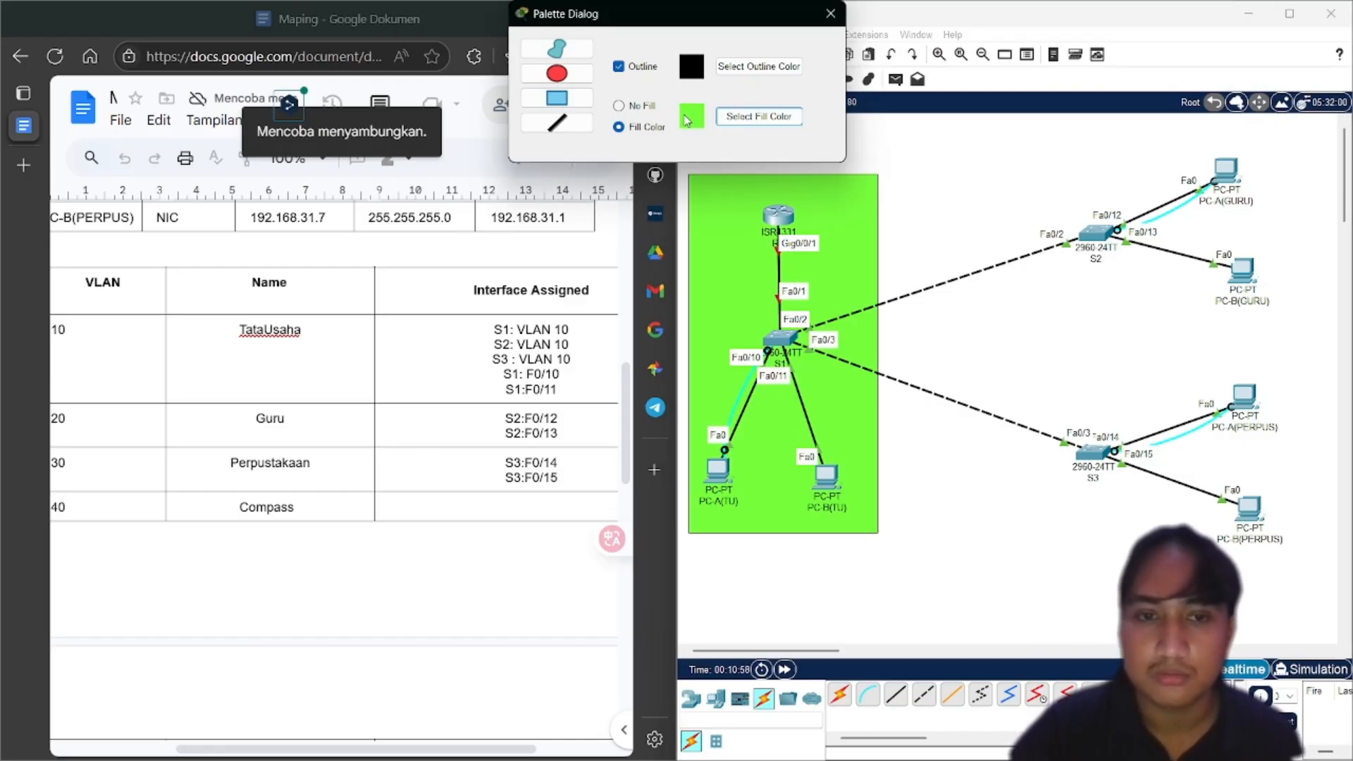
Draw a cyan-filled rectangle around switch S2 and the GURU PCs
click(725, 119)
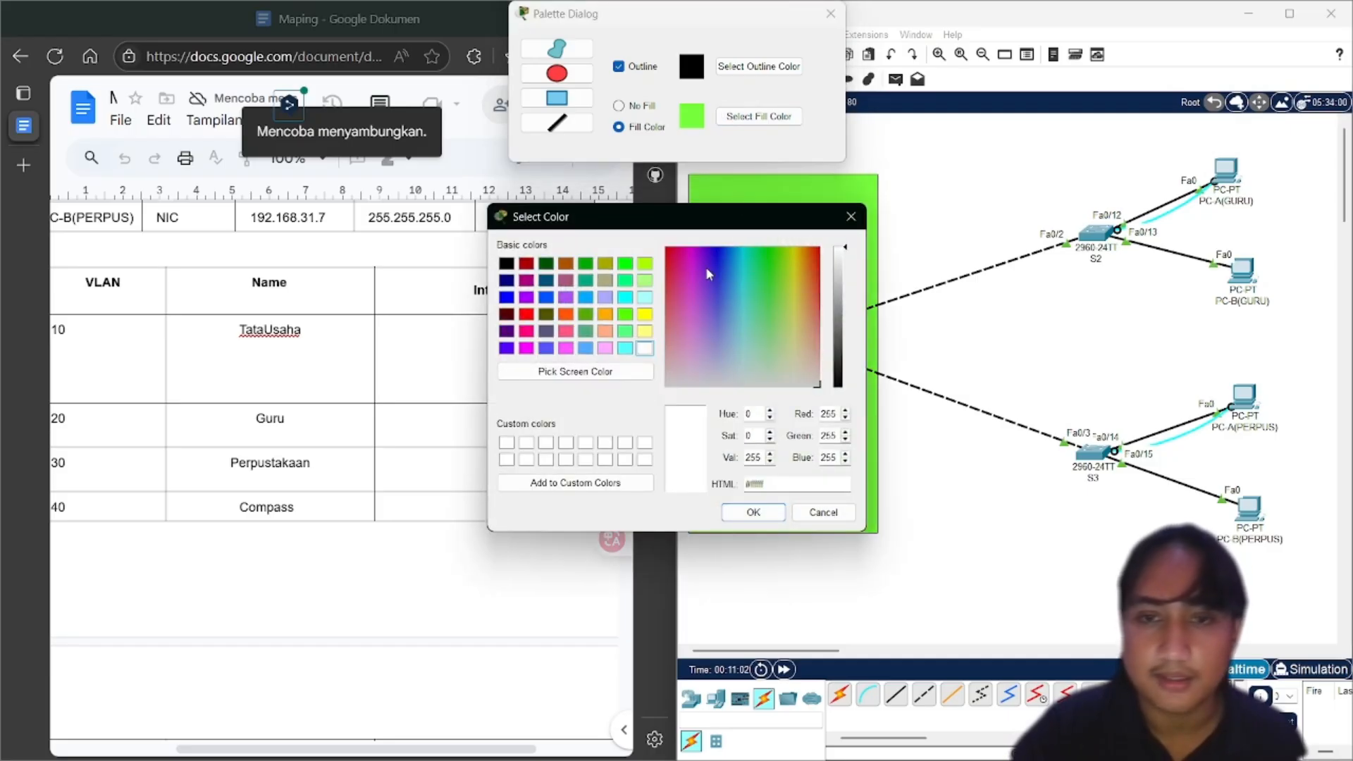
click(742, 298)
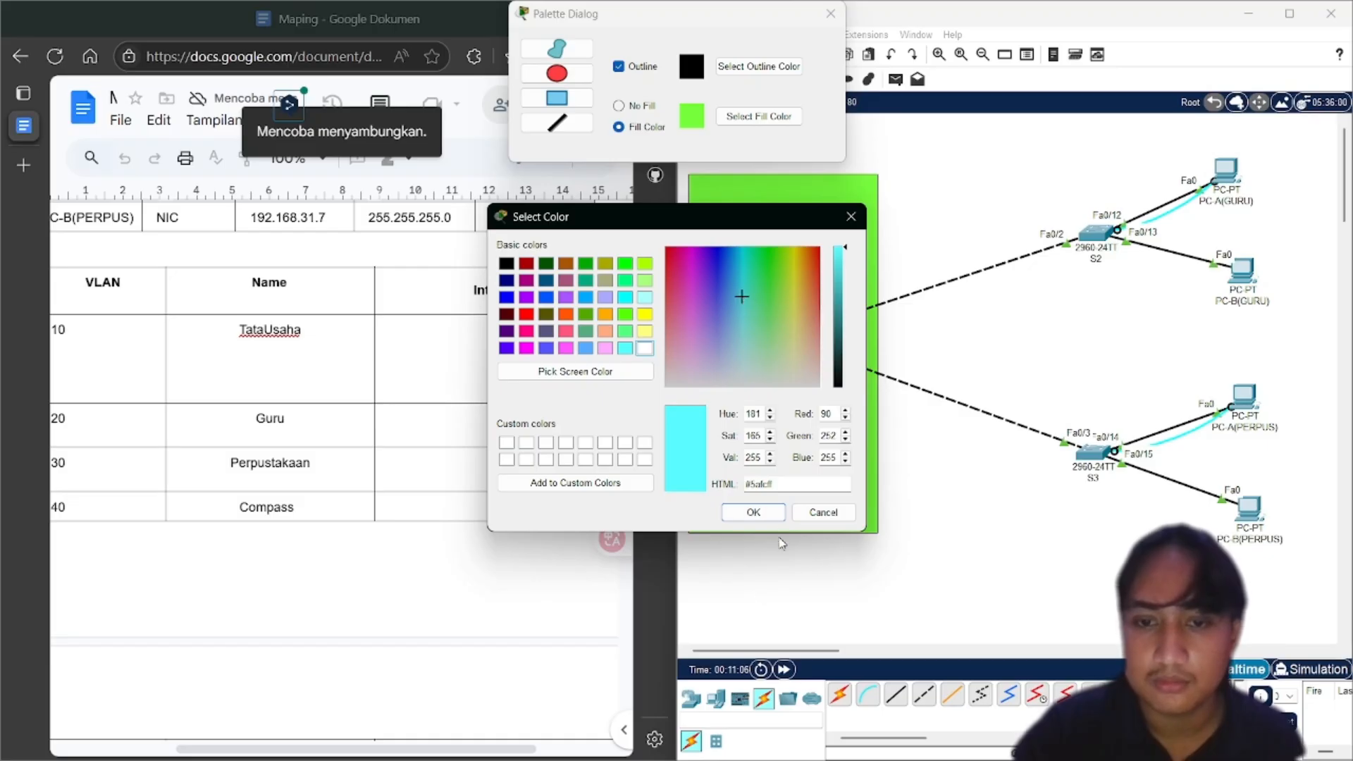
click(754, 513)
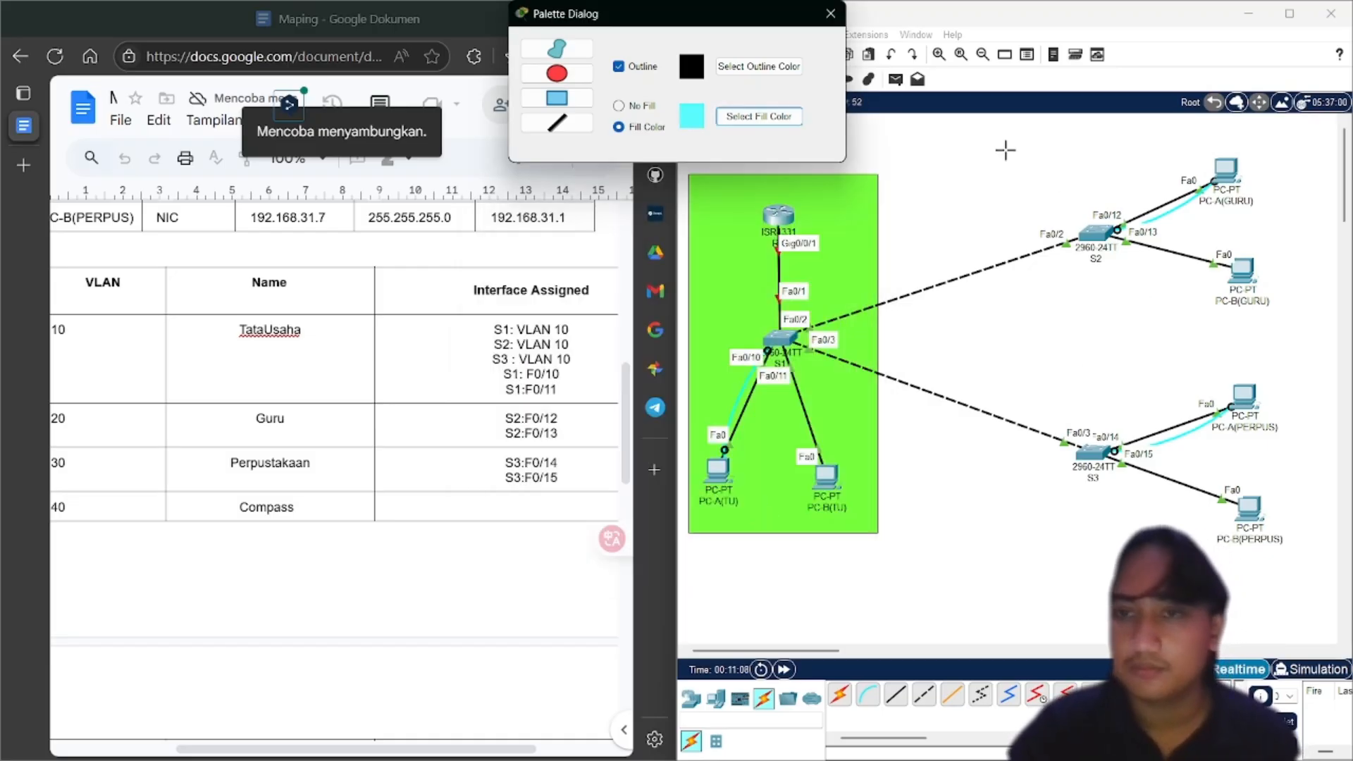
drag(981, 164, 1325, 328)
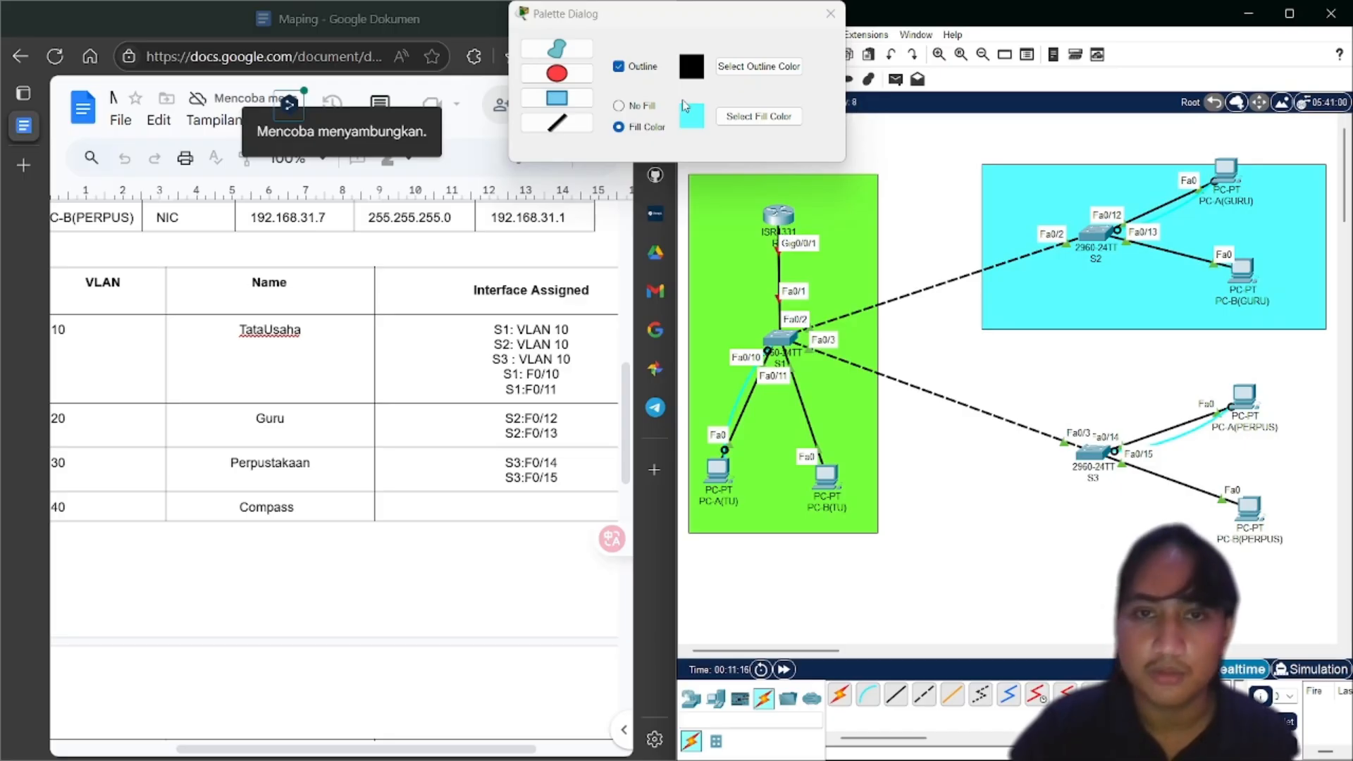
Draw a magenta-filled rectangle around switch S3 and the PERPUS PCs, then close the palette
click(723, 120)
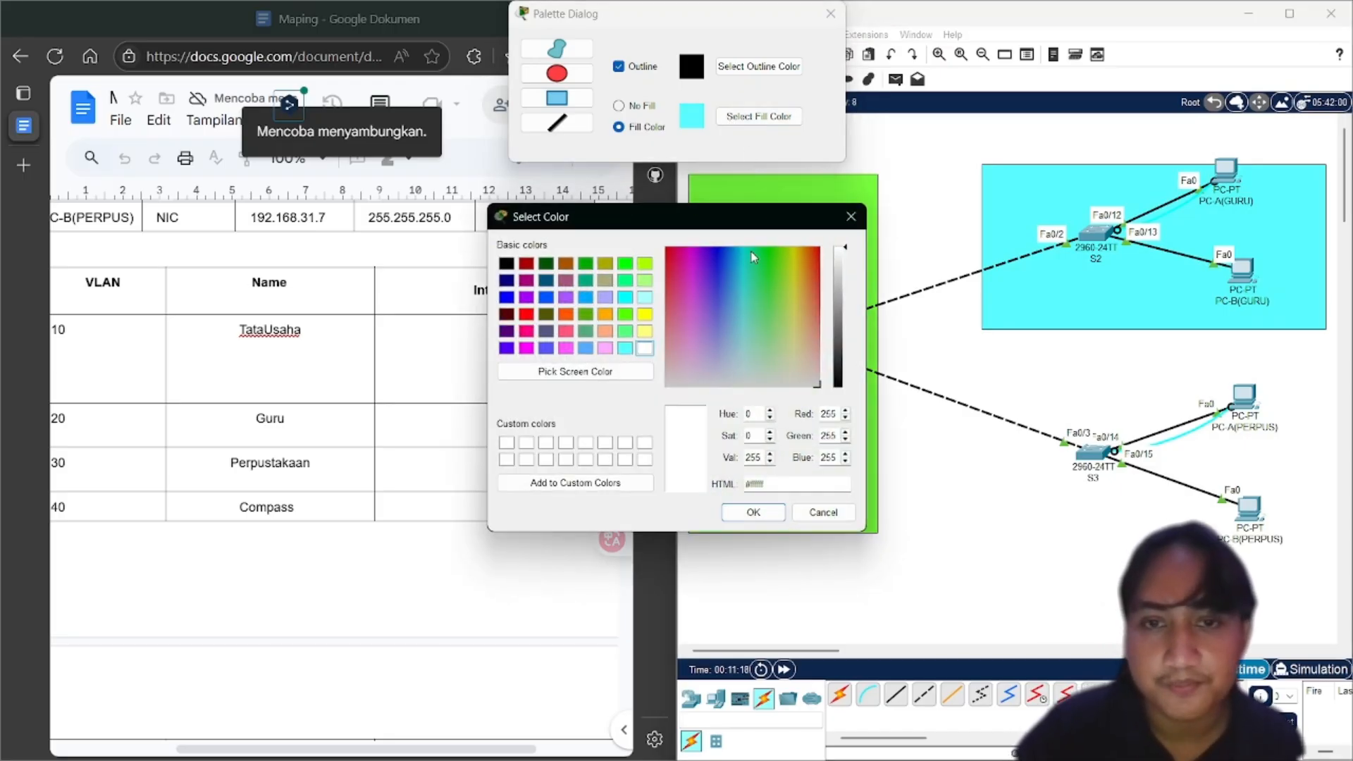
click(691, 294)
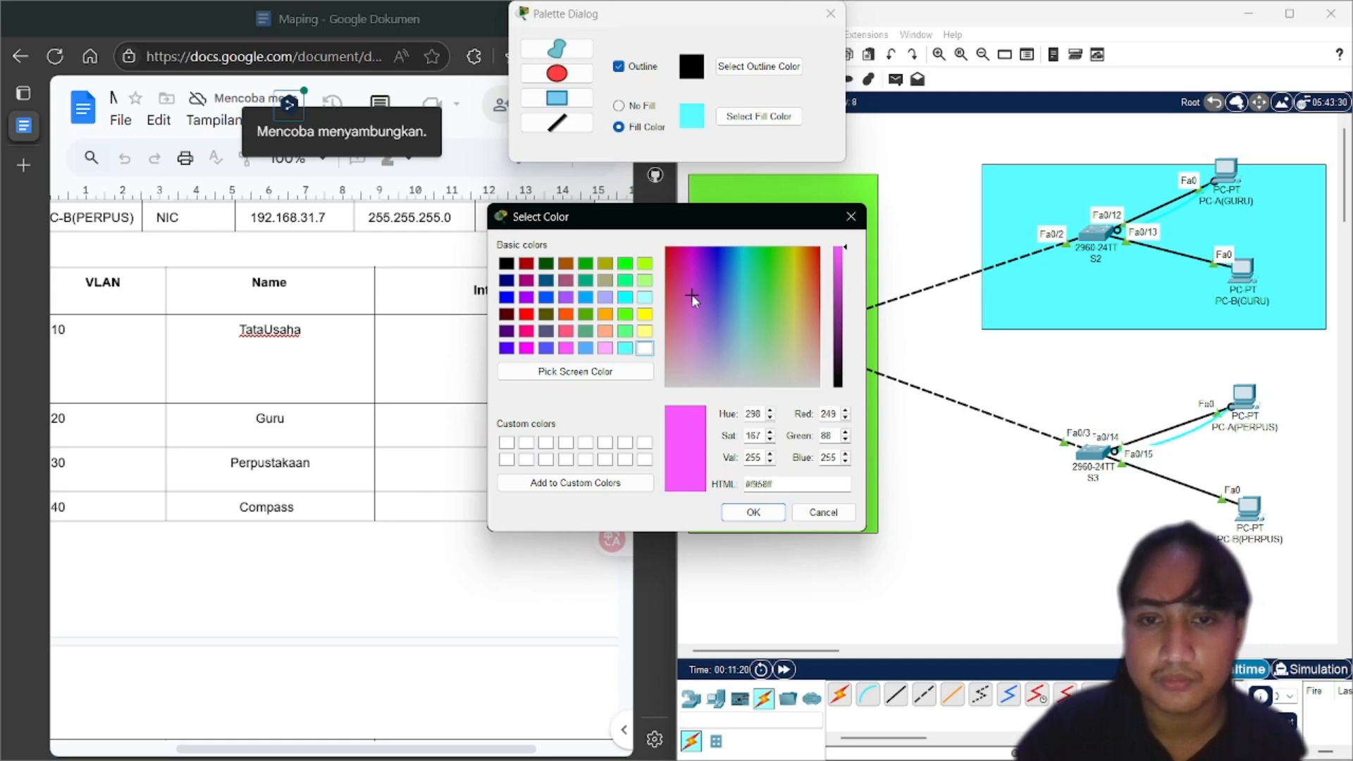
click(760, 517)
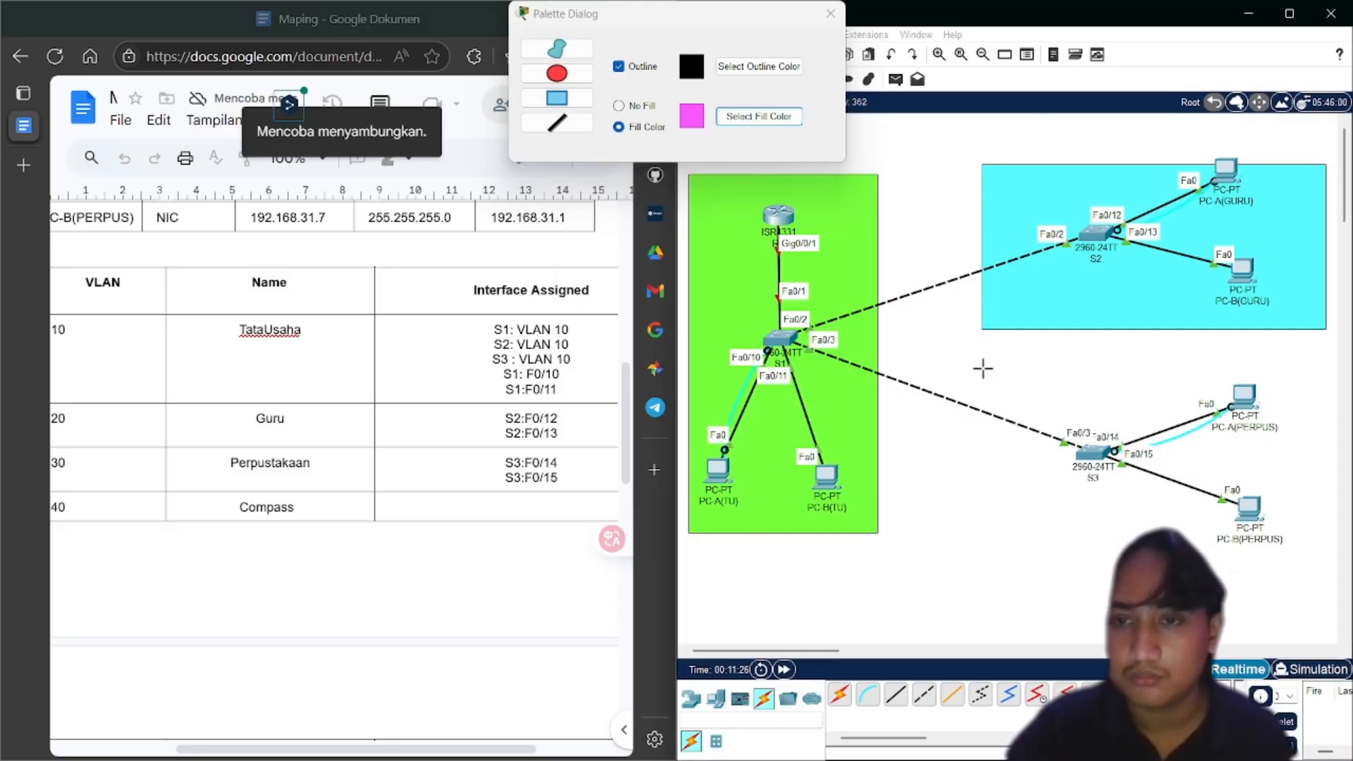
mouse_move(983, 368)
mouse_down()
mouse_move(1283, 472)
mouse_move(1323, 562)
mouse_up()
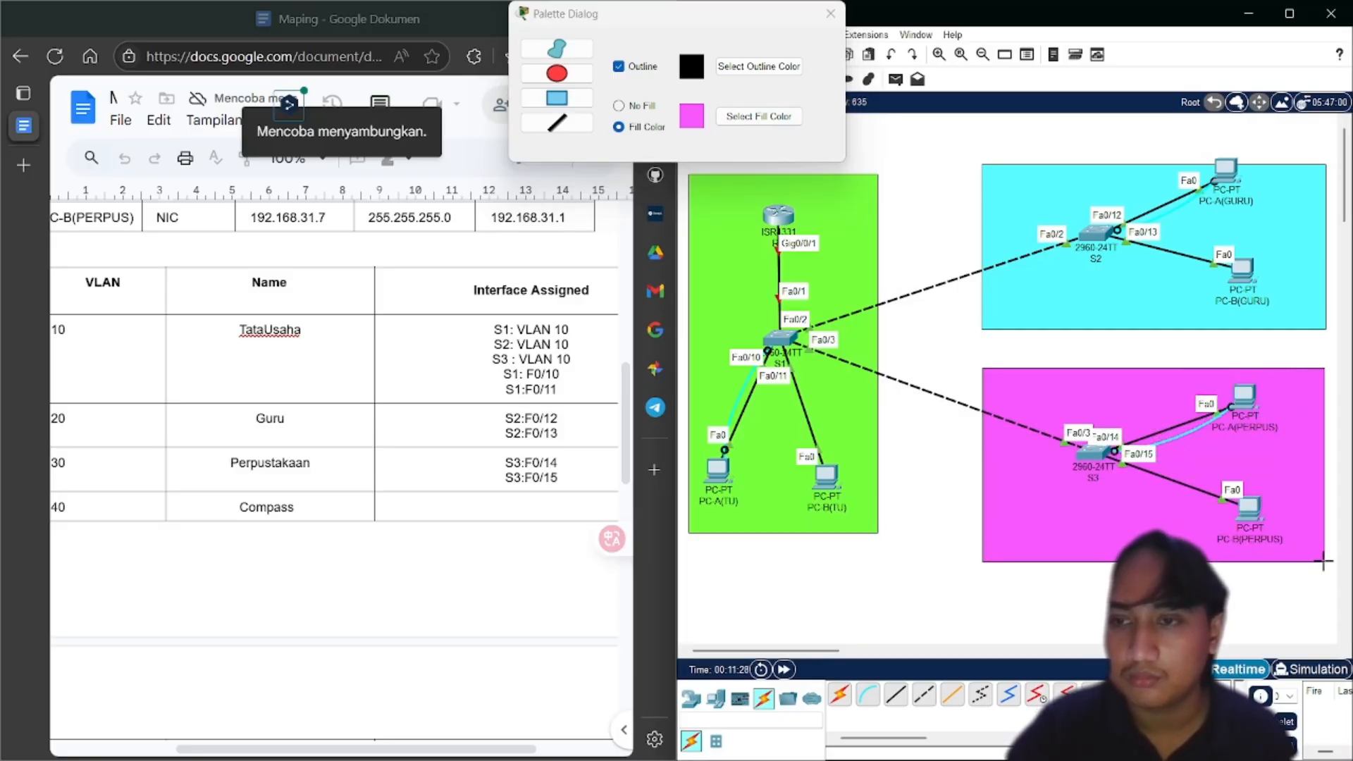
click(828, 14)
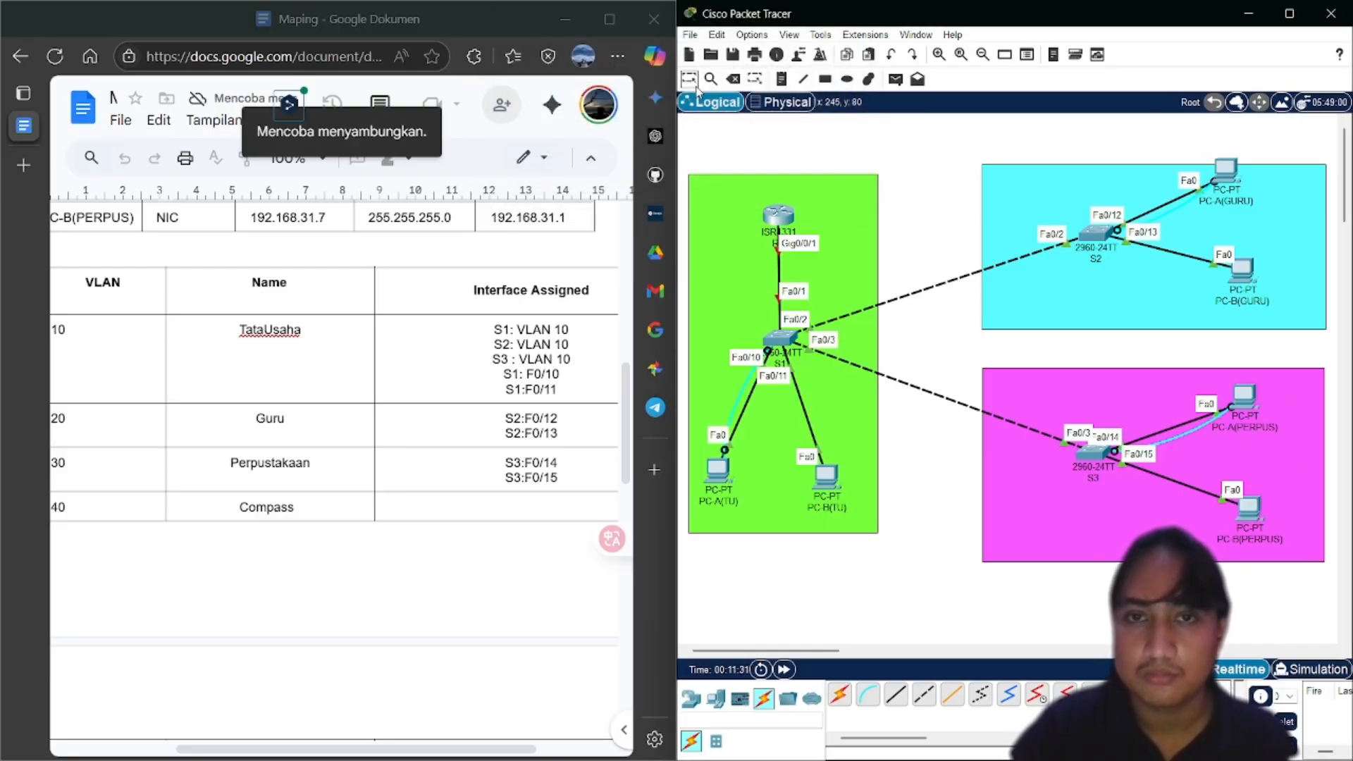
Add a 'GURU' note and place it at the top of the cyan area
mouse_move(1134, 294)
mouse_down()
mouse_move(1125, 262)
mouse_move(1130, 281)
mouse_up()
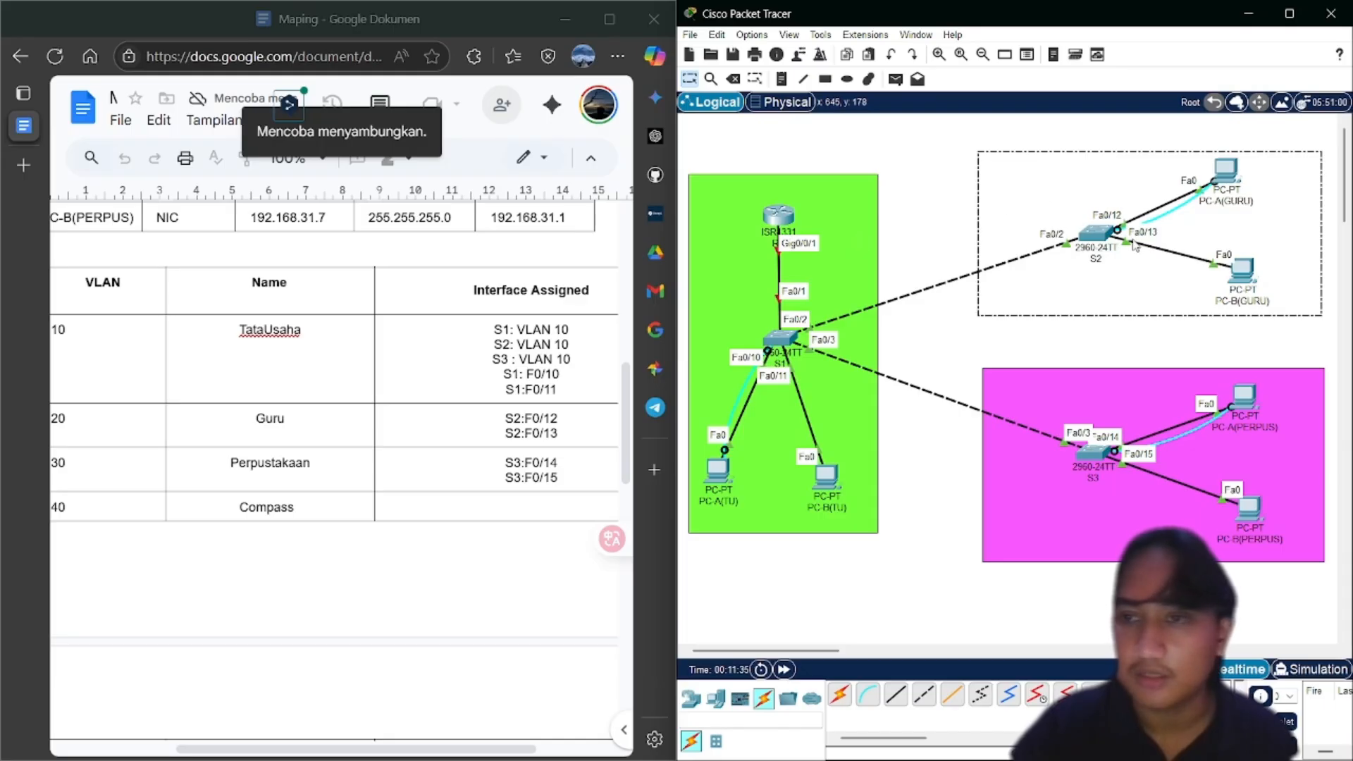
key(n)
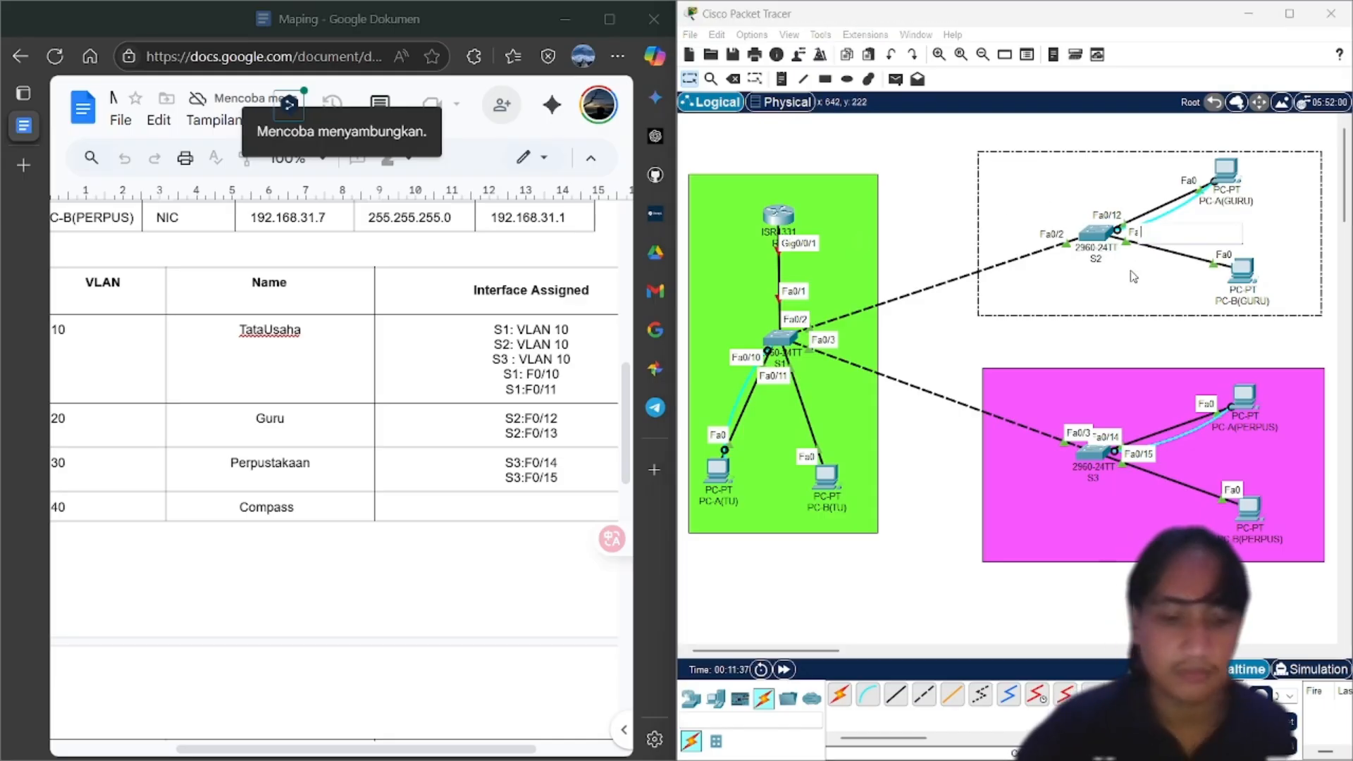
text(GURU)
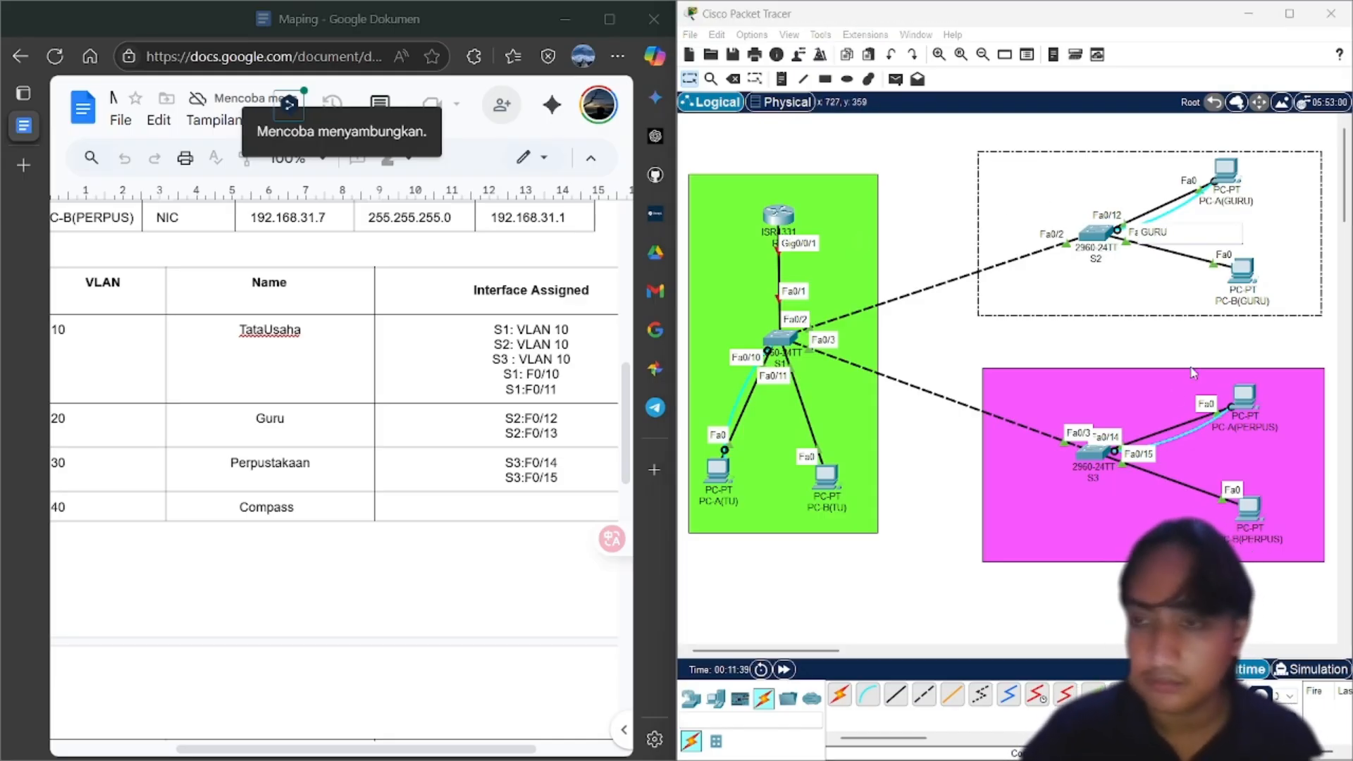
click(1130, 336)
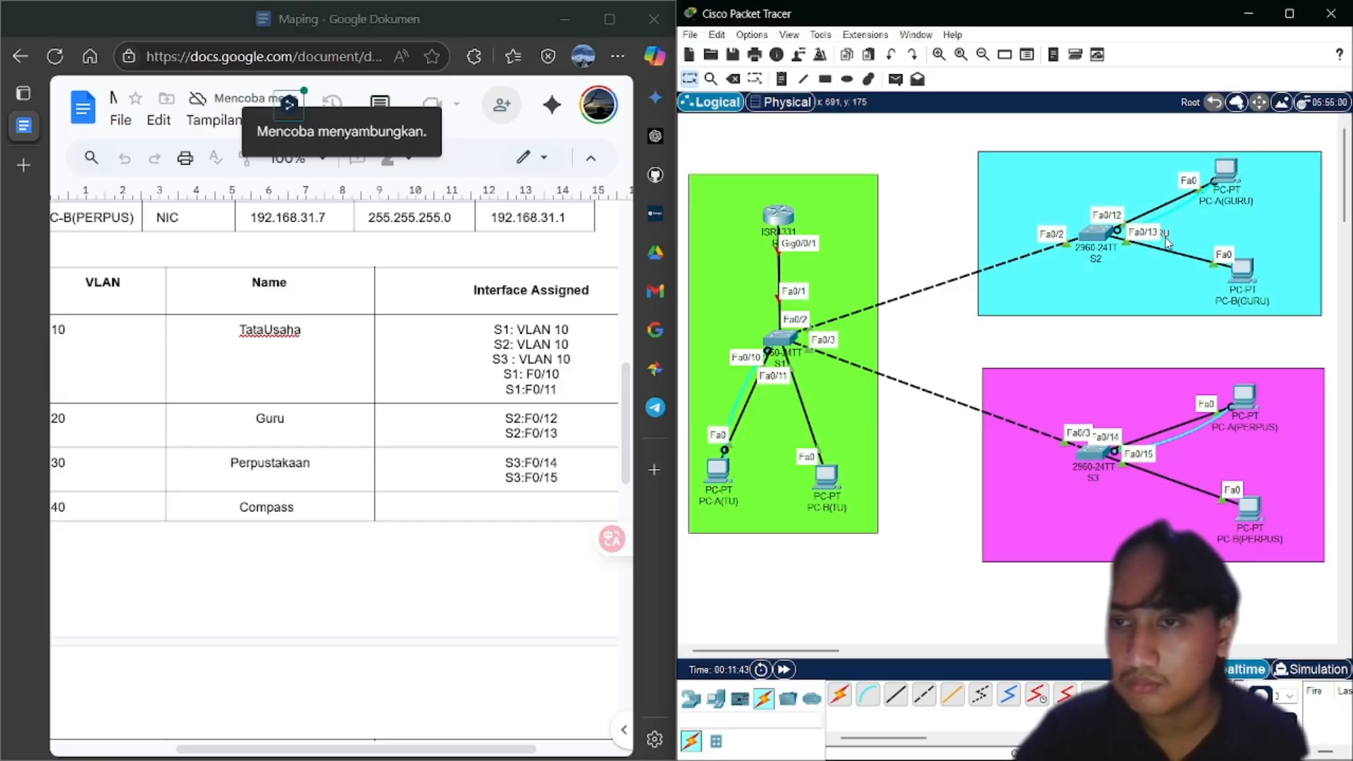
drag(1167, 242, 1163, 177)
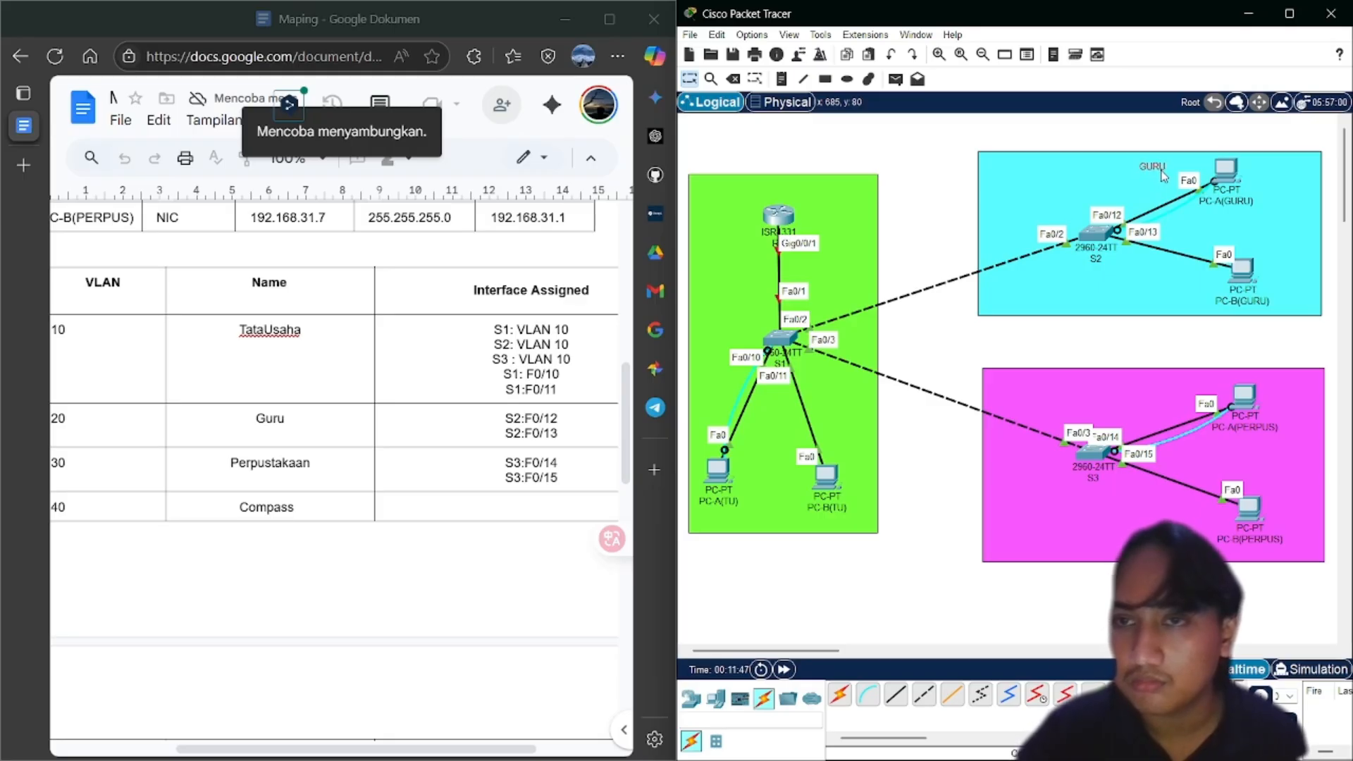
Add a 'PERPUSTAKAAN' note and move it to the top of the pink area
double_click(1094, 400)
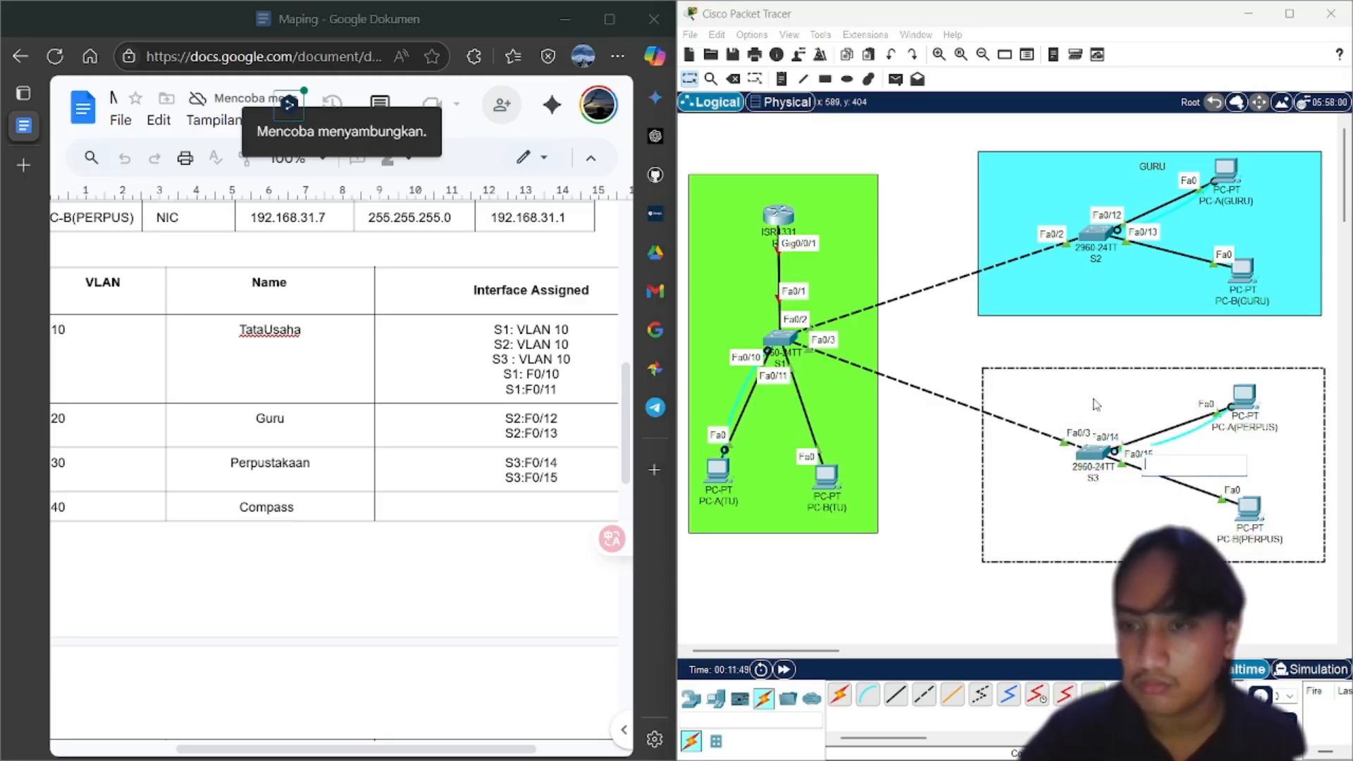
text(PERPUSTAKAAN)
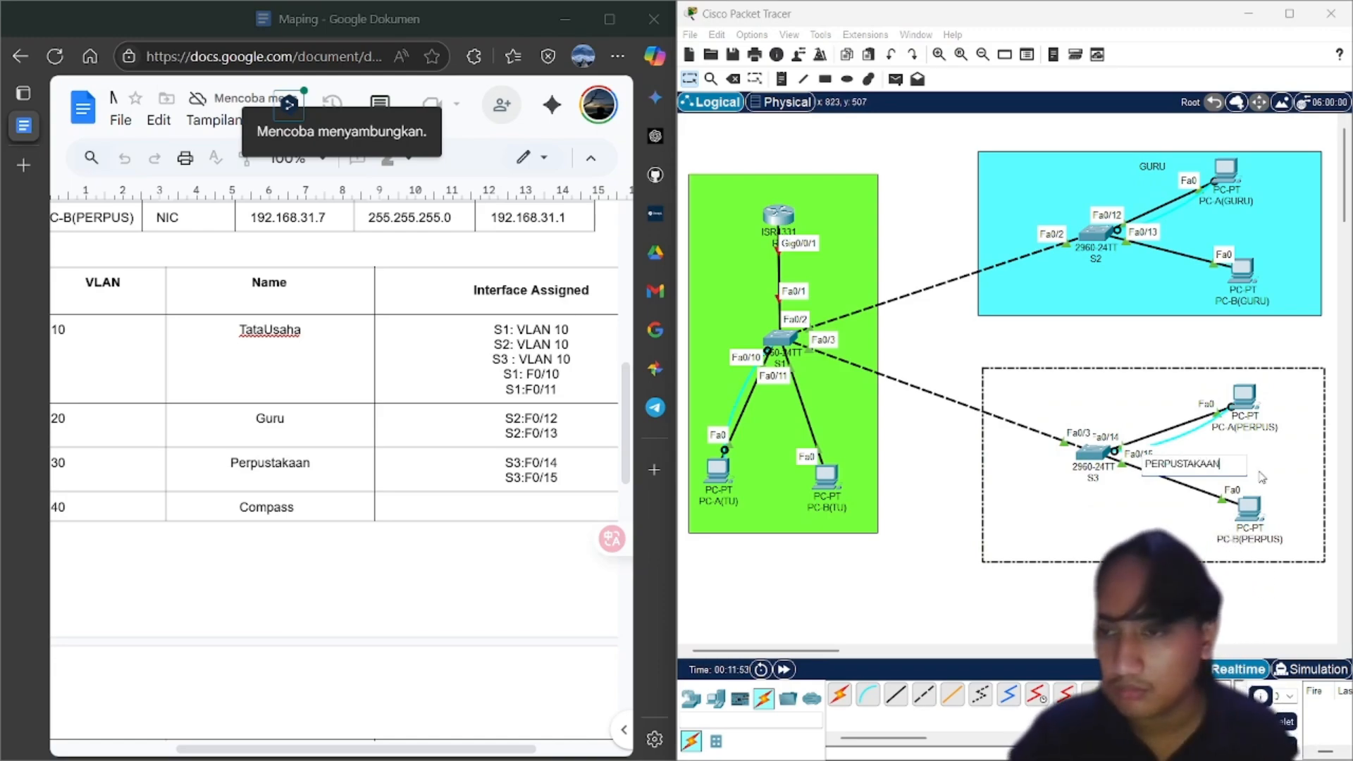
click(1137, 607)
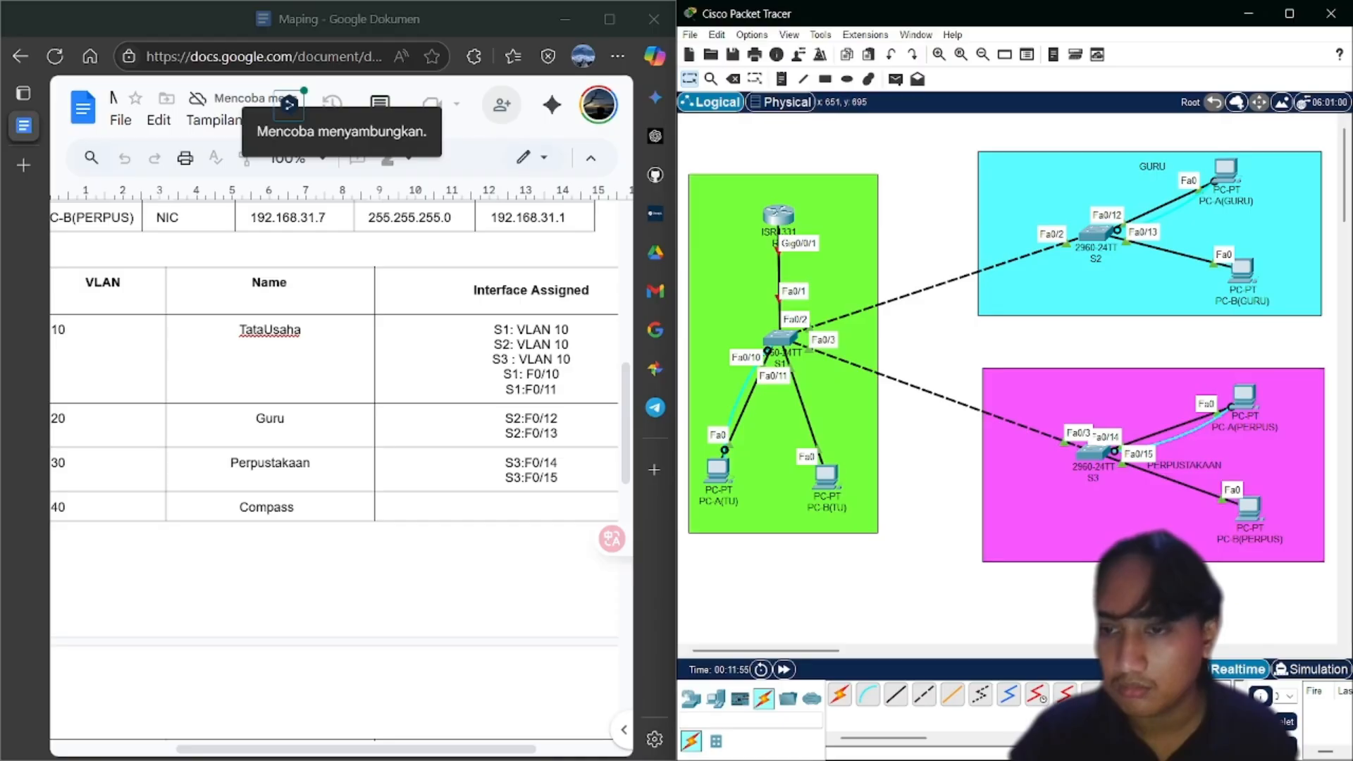
drag(1193, 461, 1167, 380)
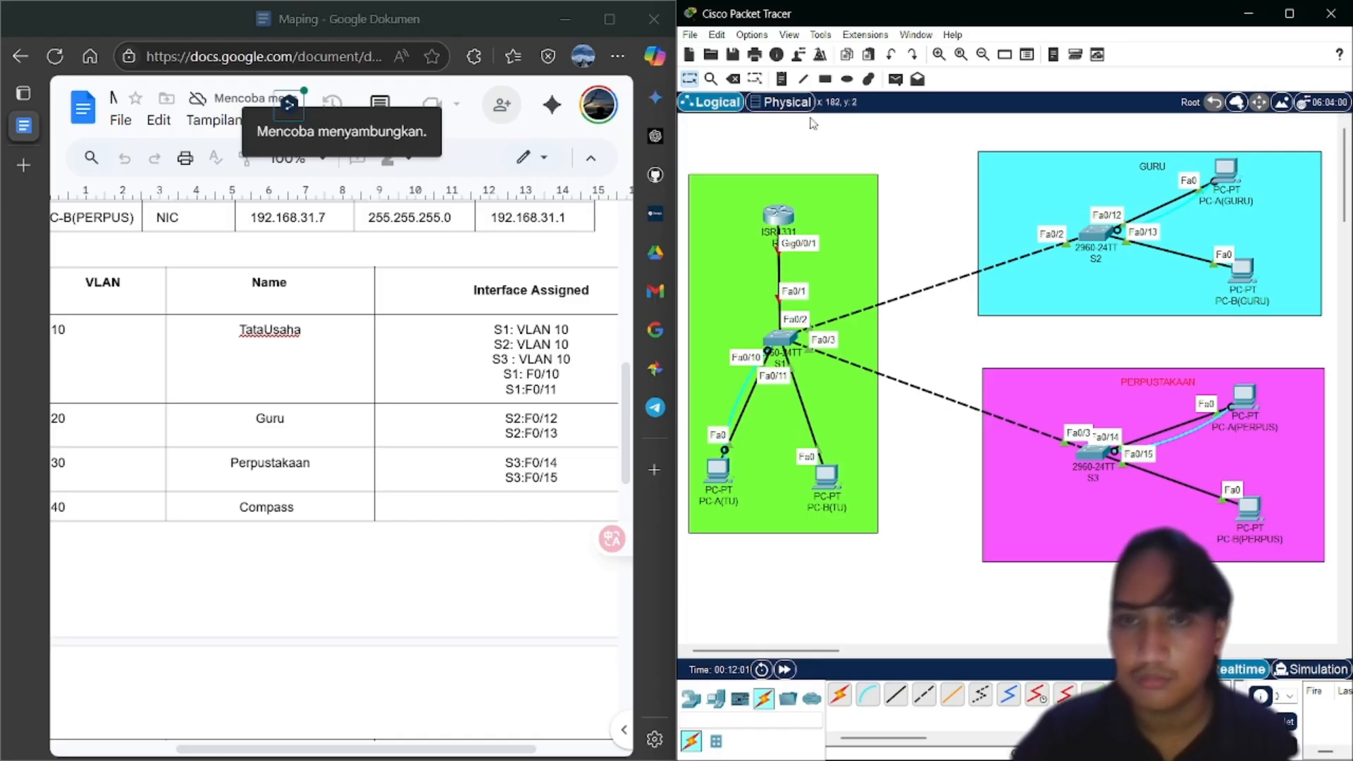
Add a 'TATA USAHA' note and position it at the top of the green area
double_click(738, 236)
text(TATA)
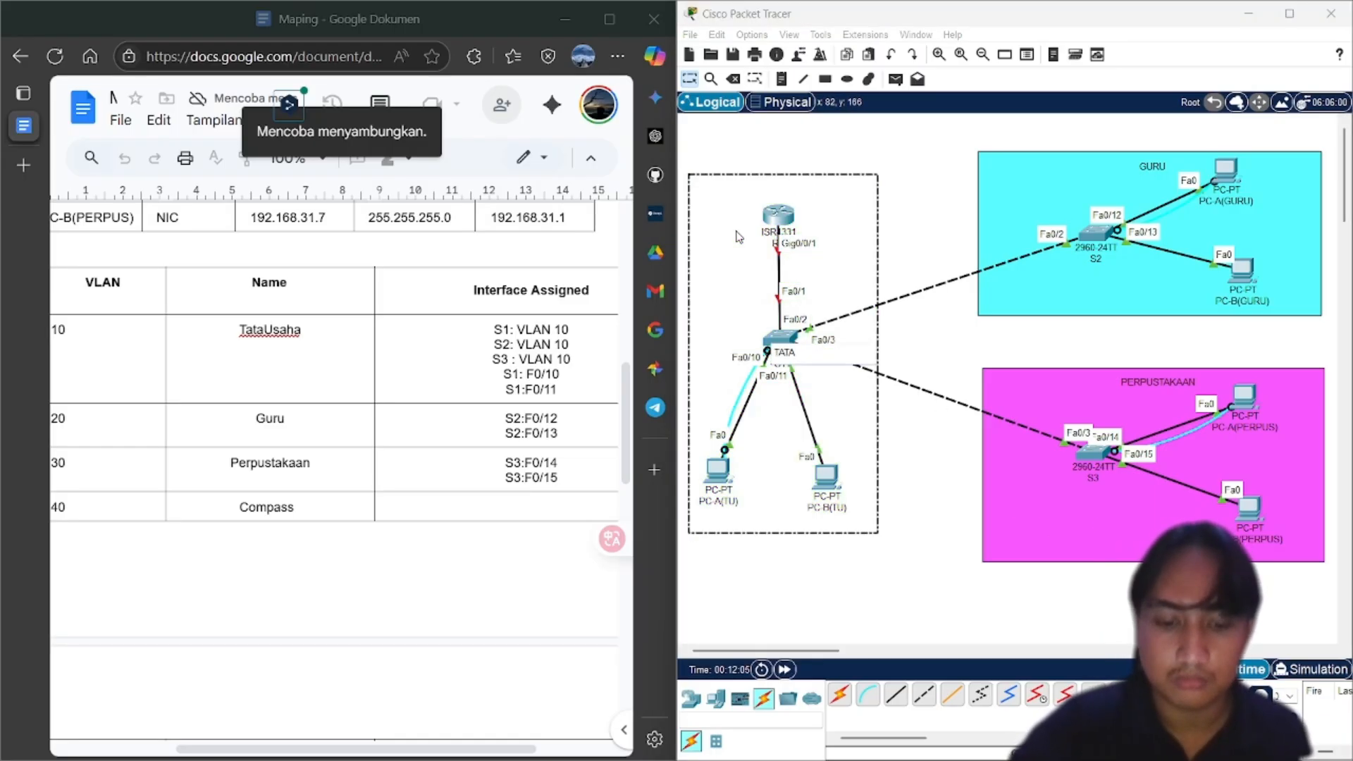
text( USAHA)
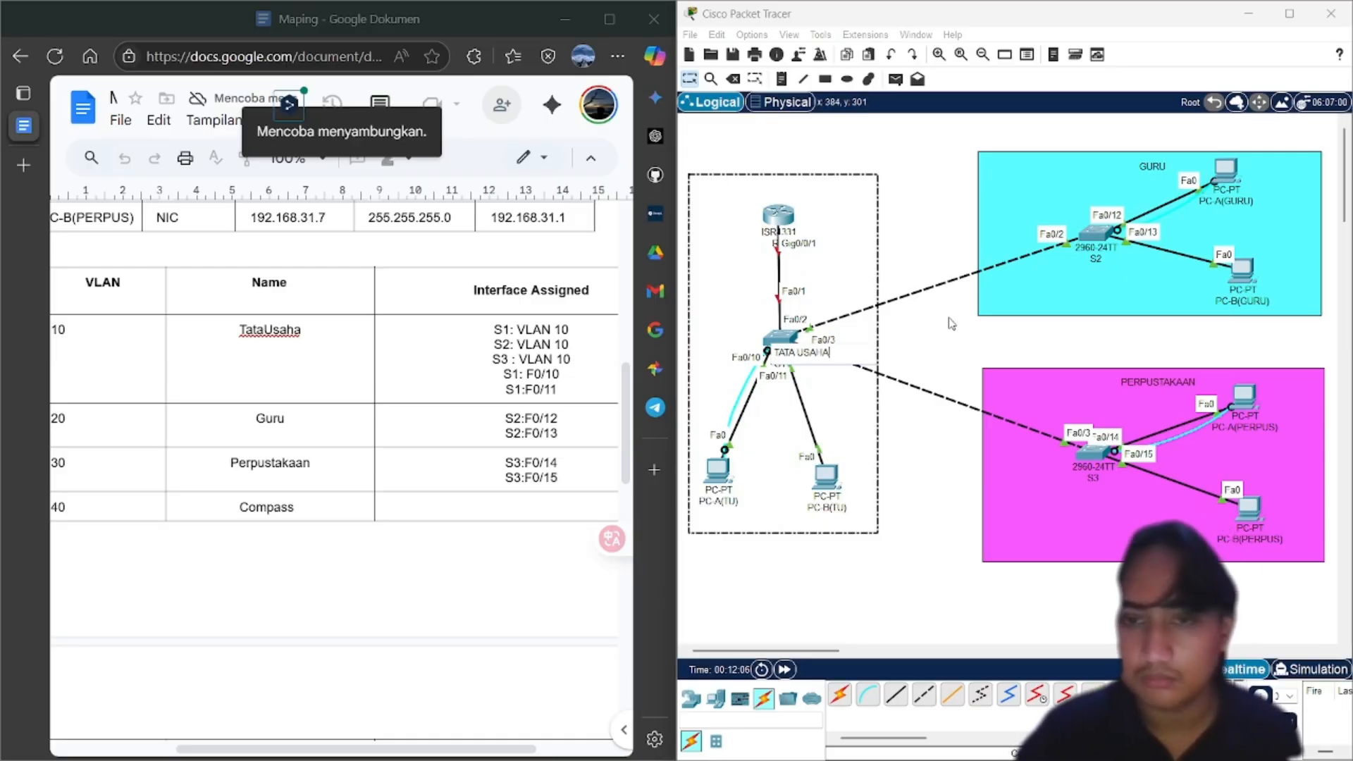
click(937, 344)
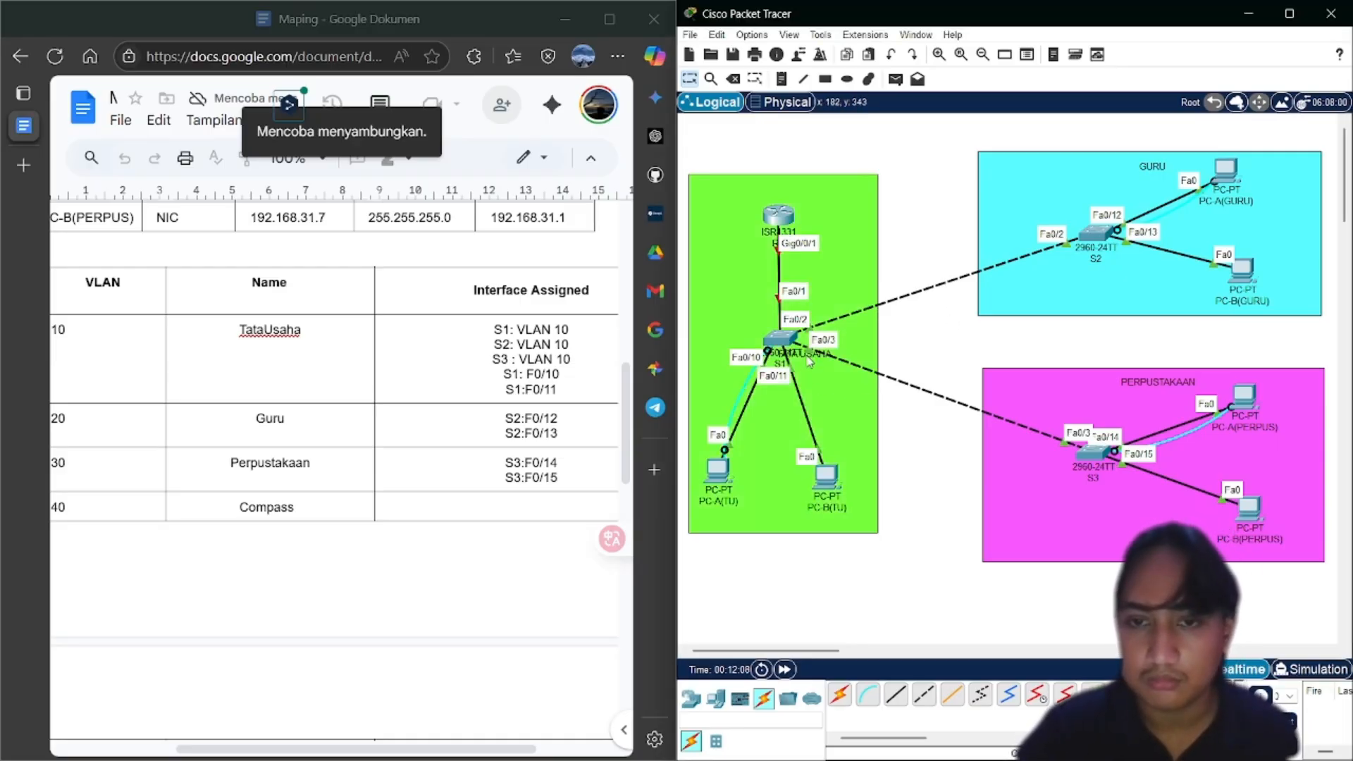
drag(809, 358, 784, 196)
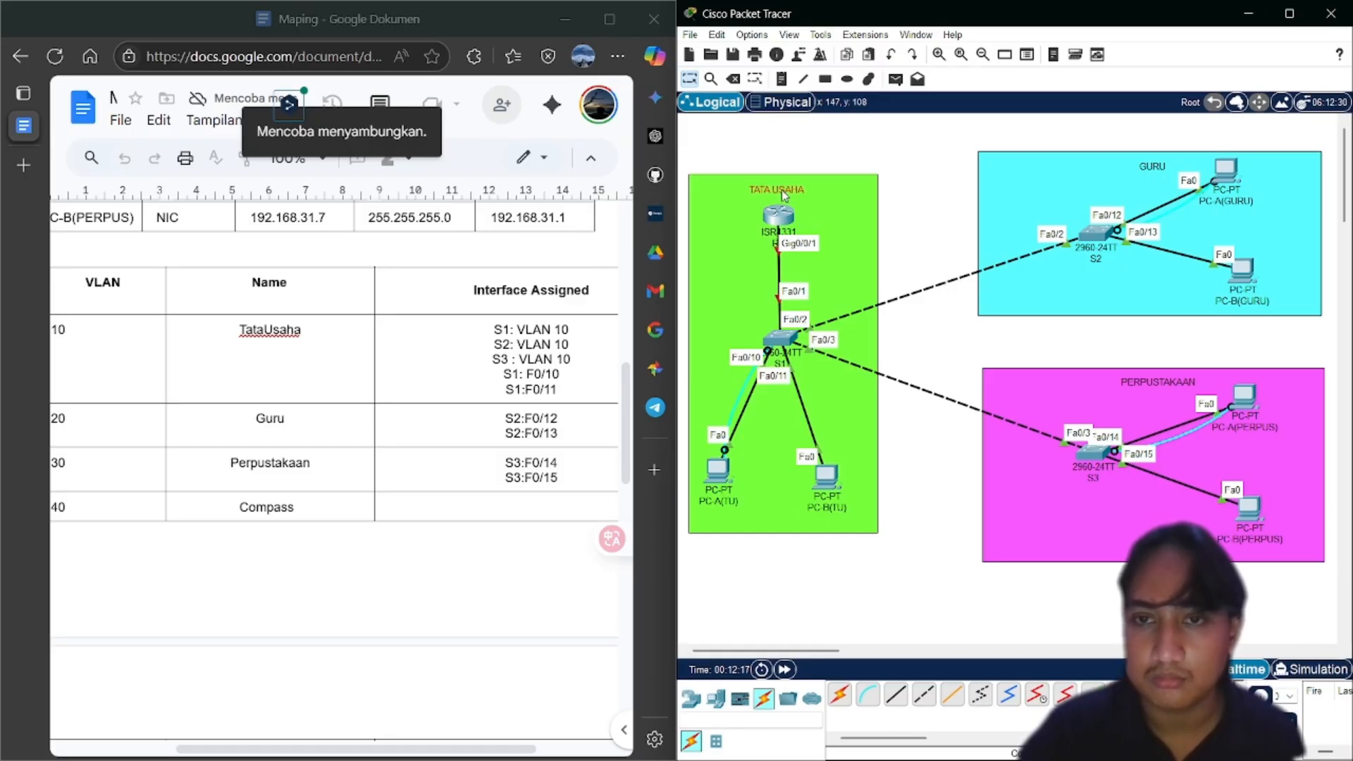
click(942, 184)
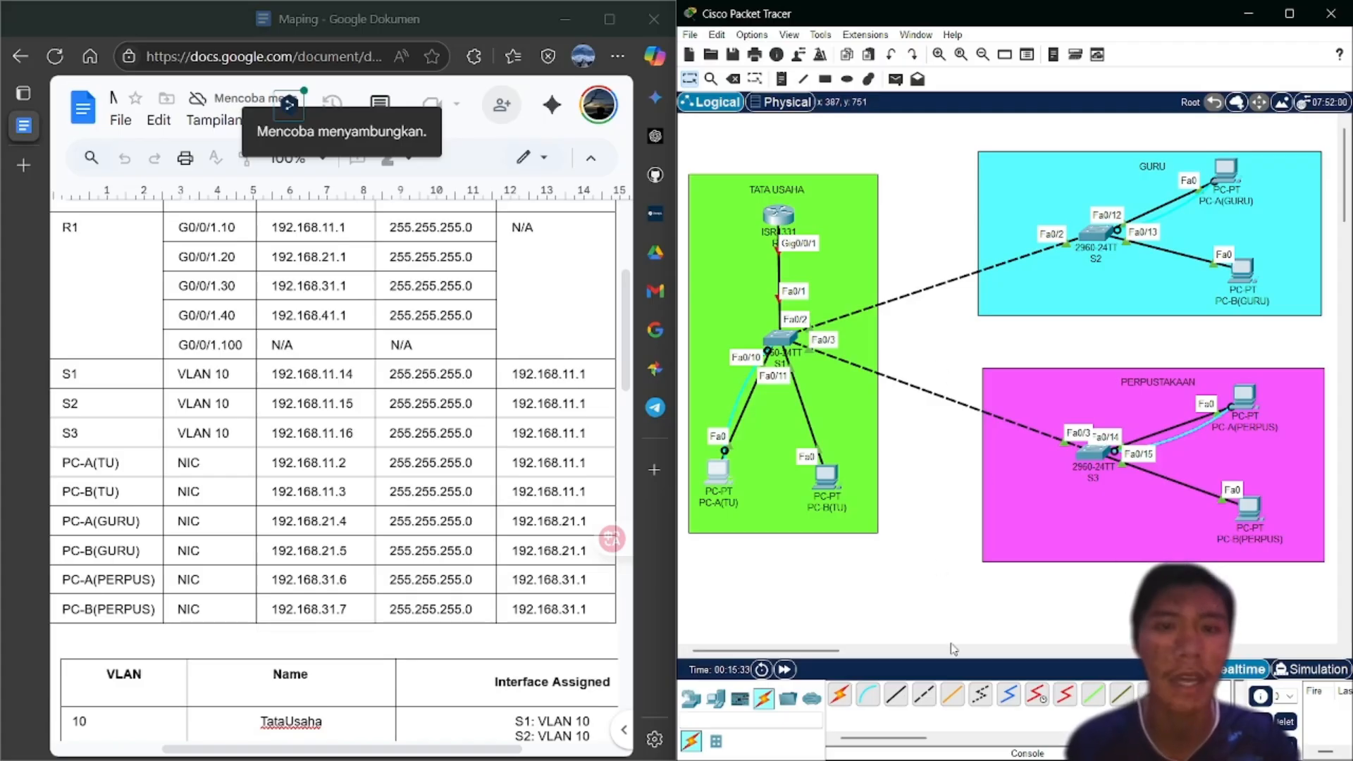
Set PC-A(TU) to IP 192.168.11.2, mask 255.255.255.0, gateway 192.168.11.1, and close its window
click(722, 474)
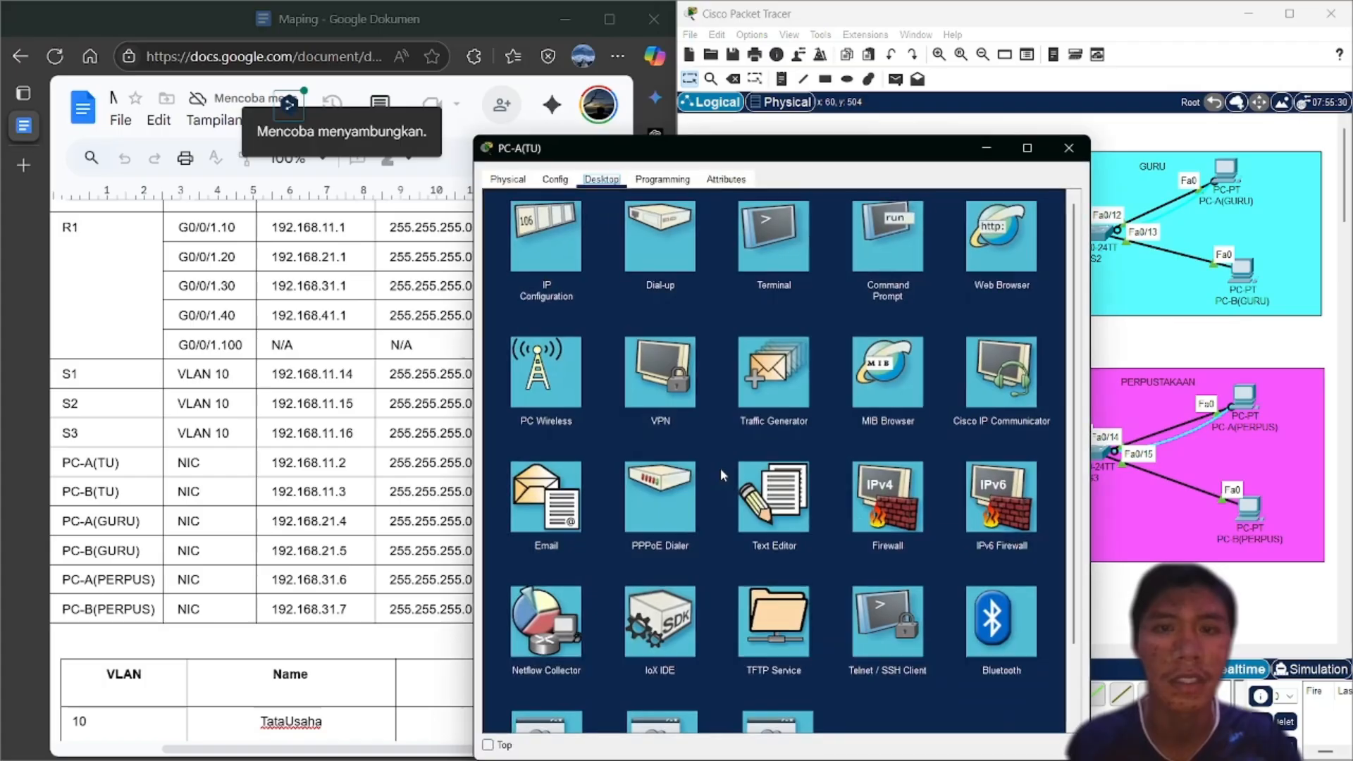
click(542, 246)
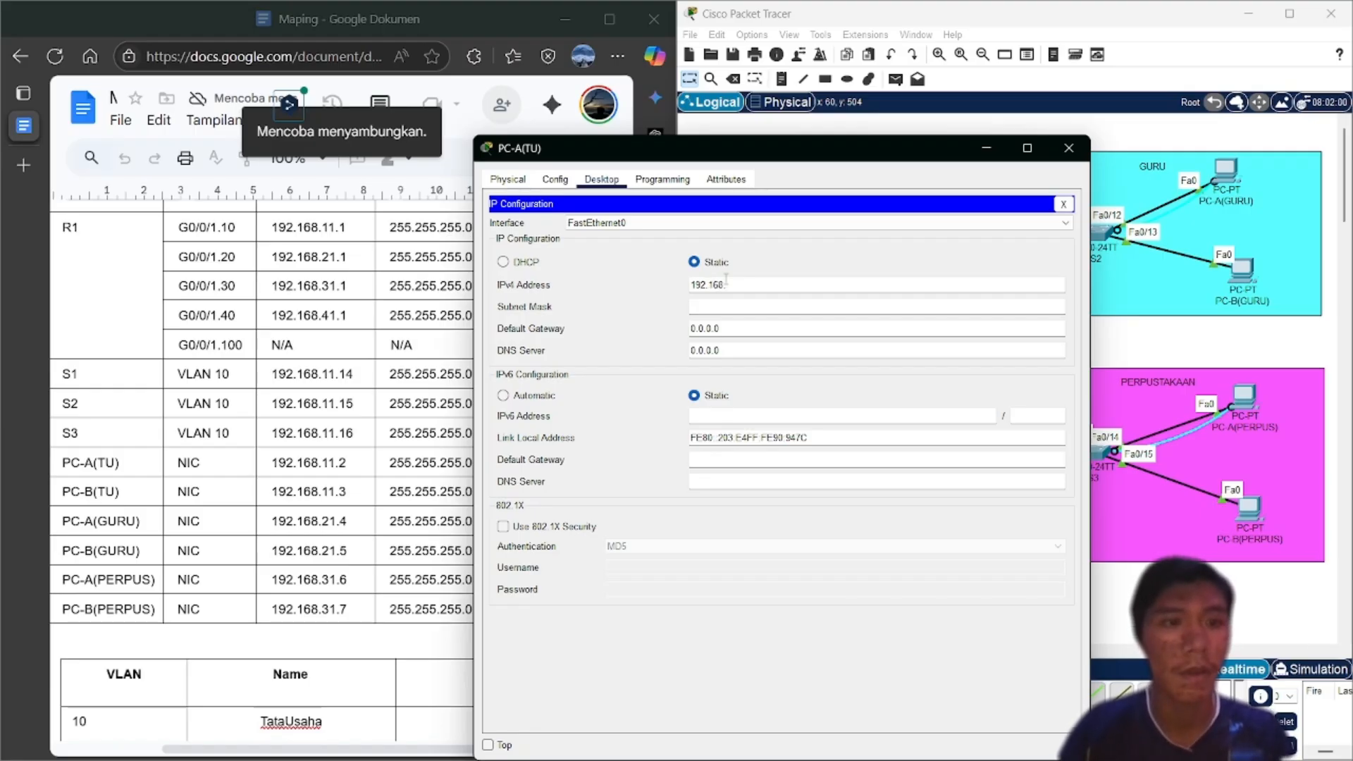
text(.11.2)
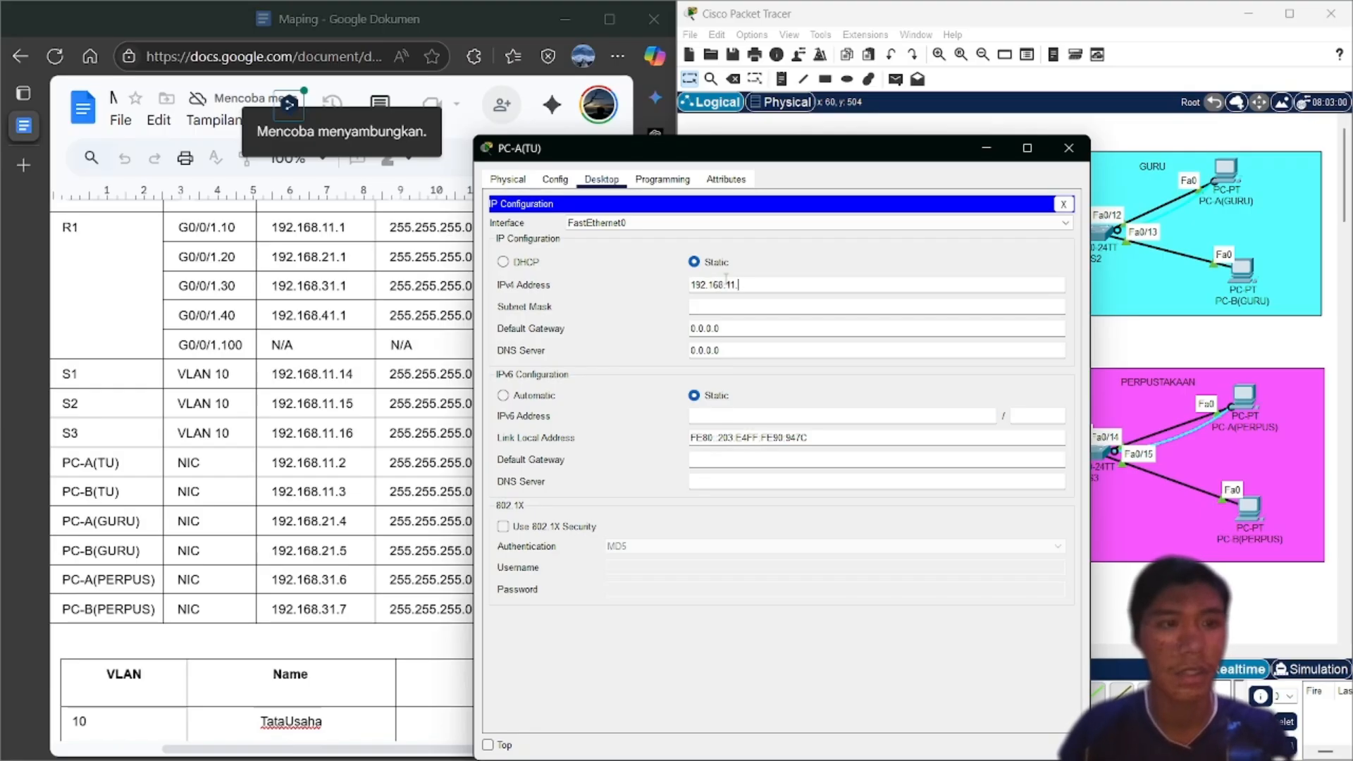
click(730, 306)
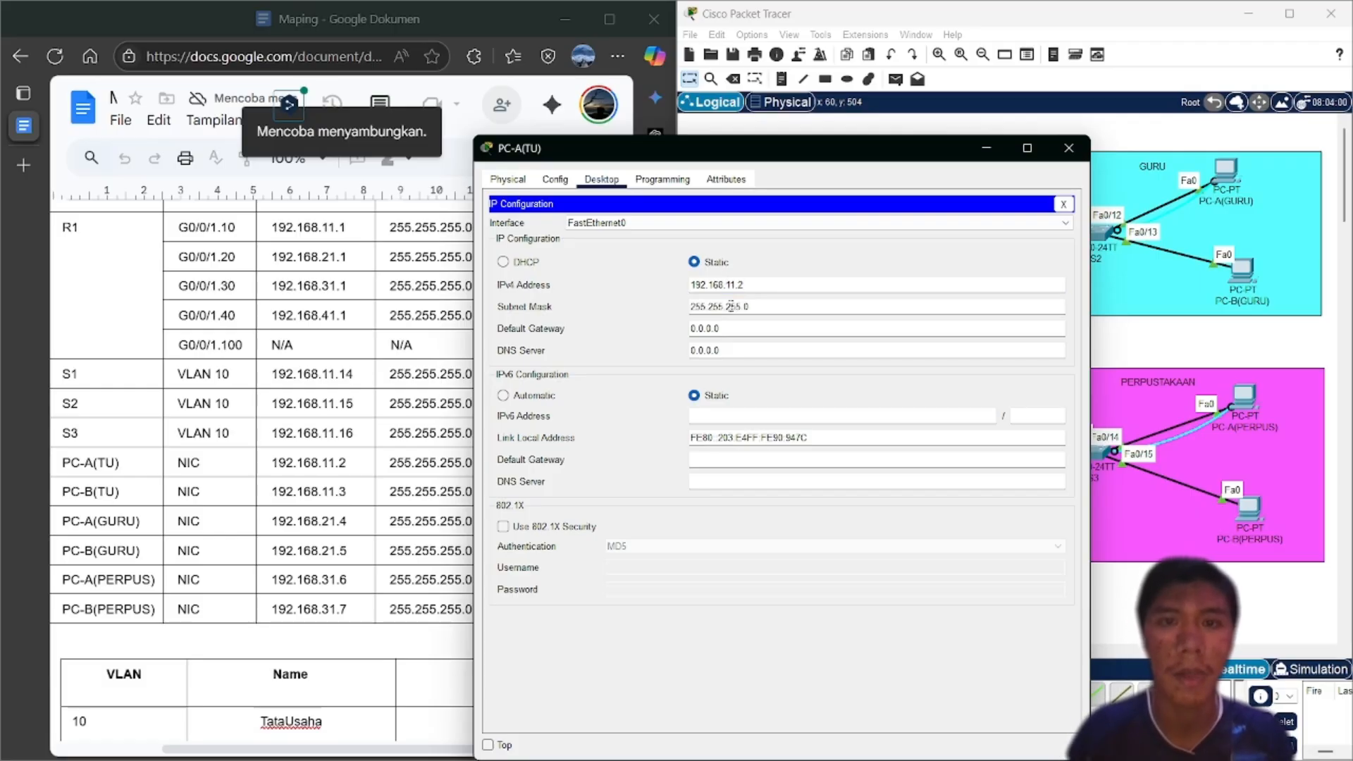
click(734, 327)
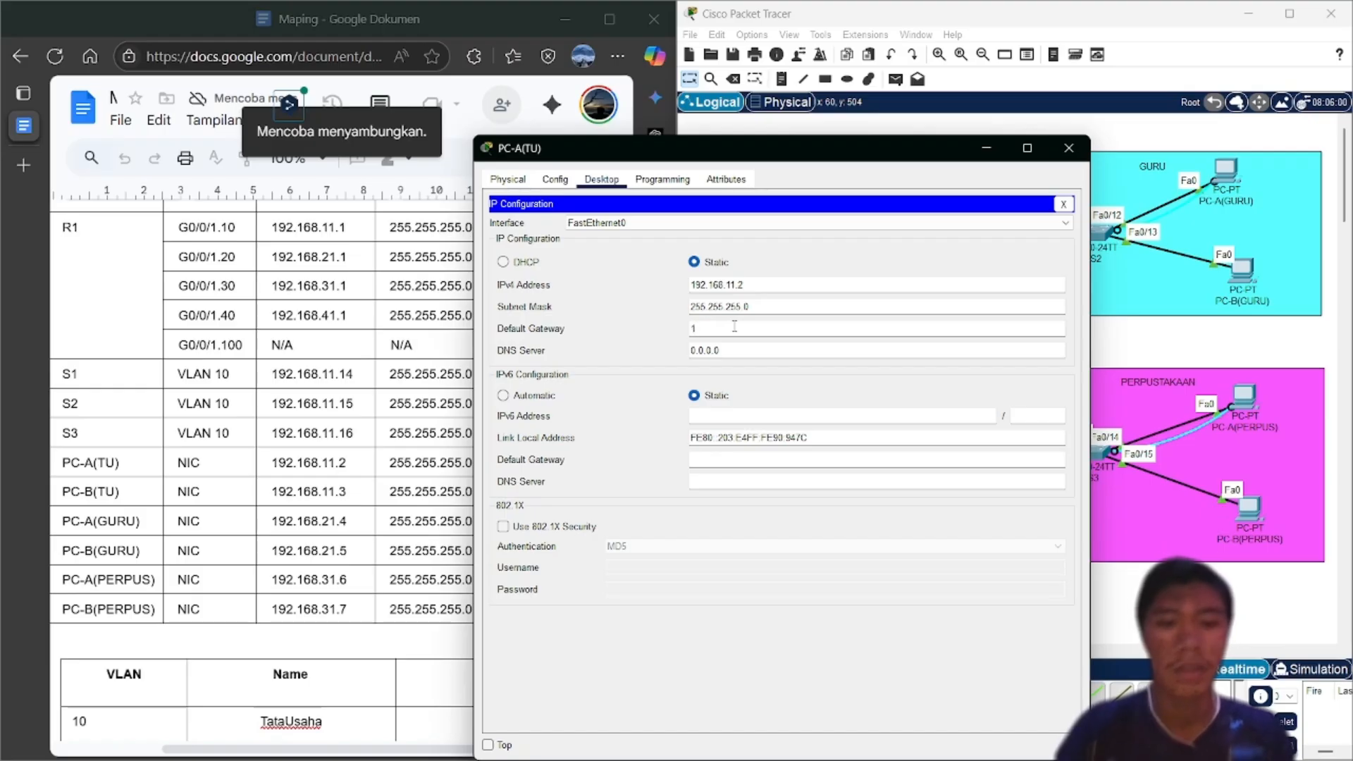
text(192)
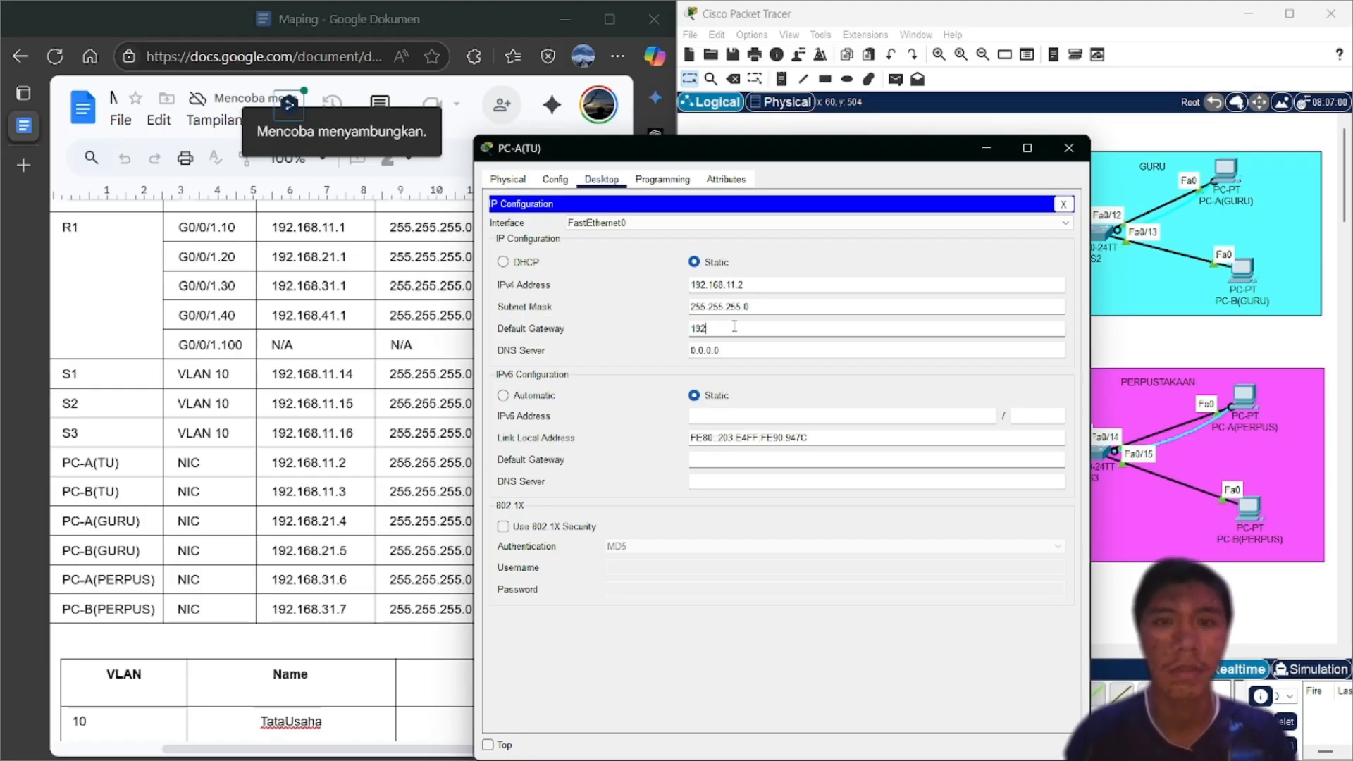
text(.168)
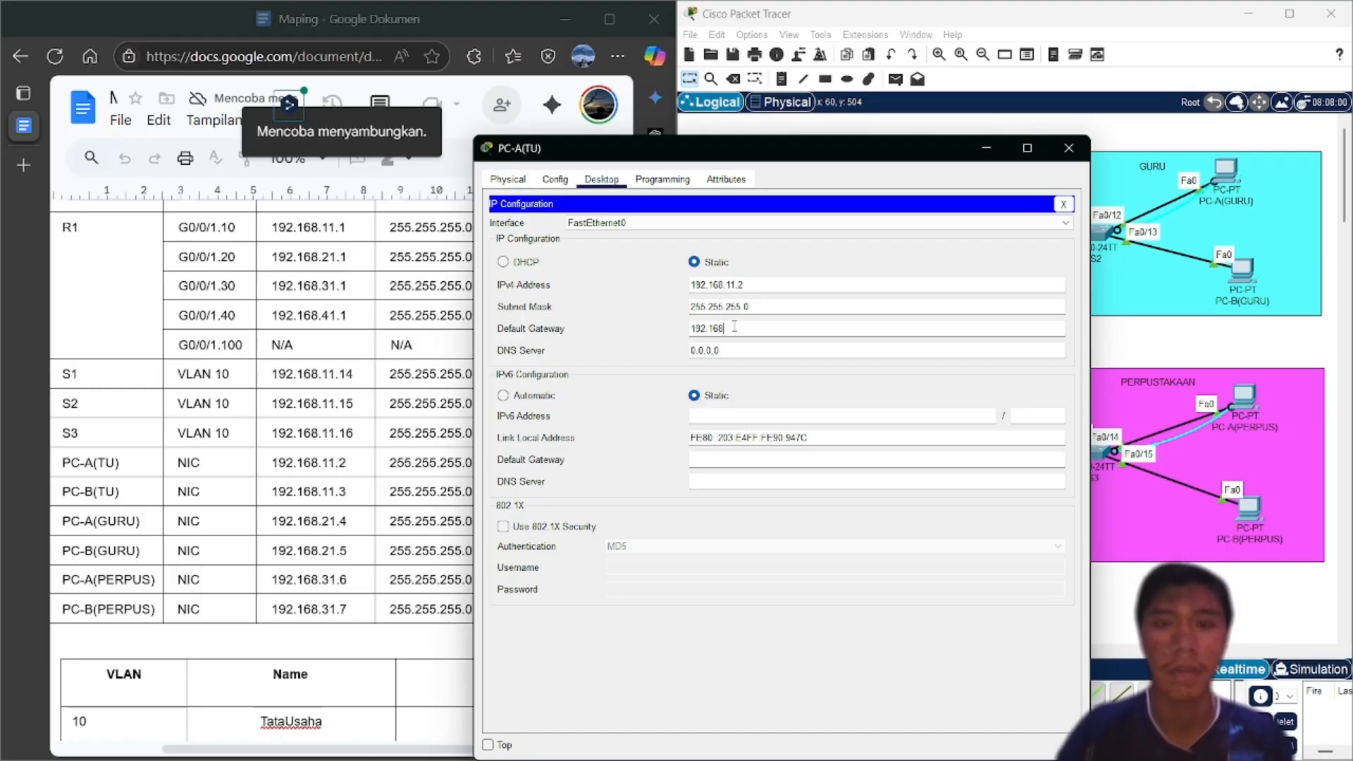
text(.)
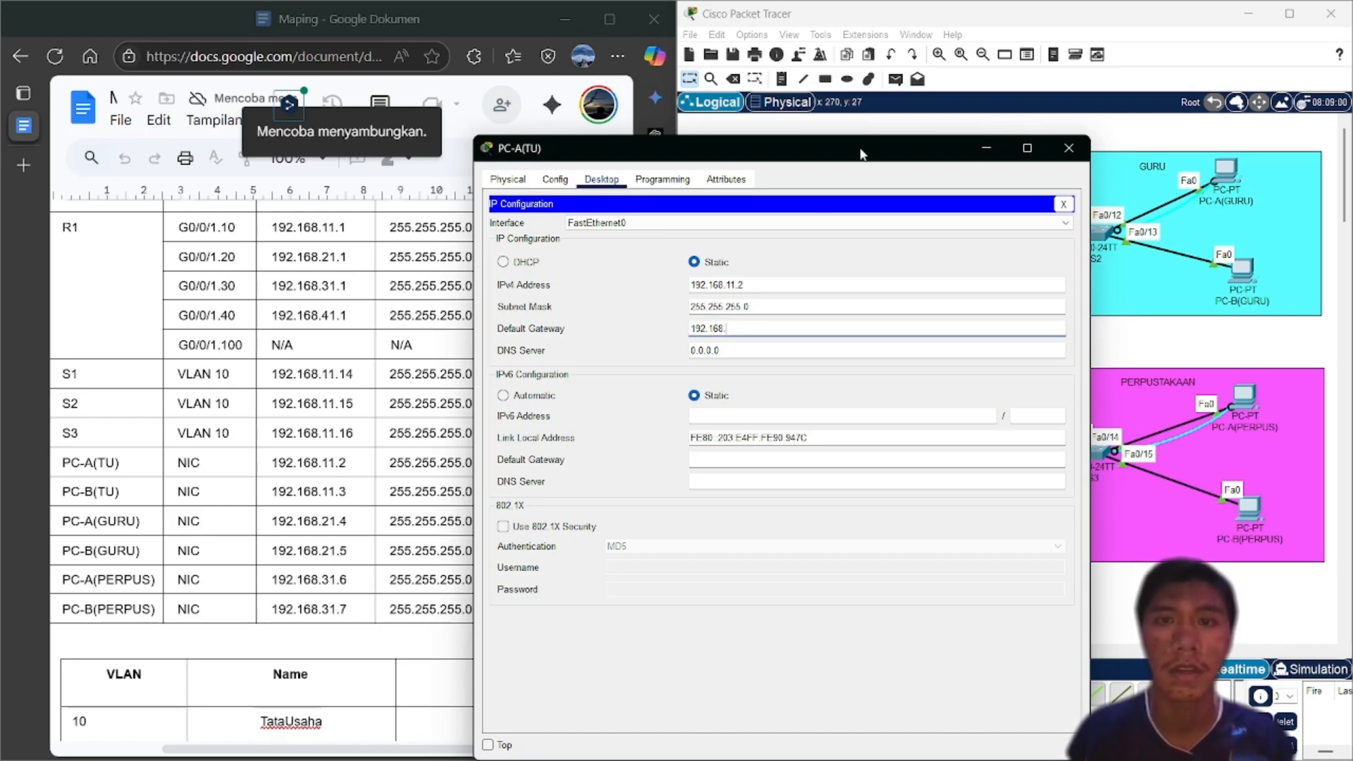
drag(862, 153, 1033, 127)
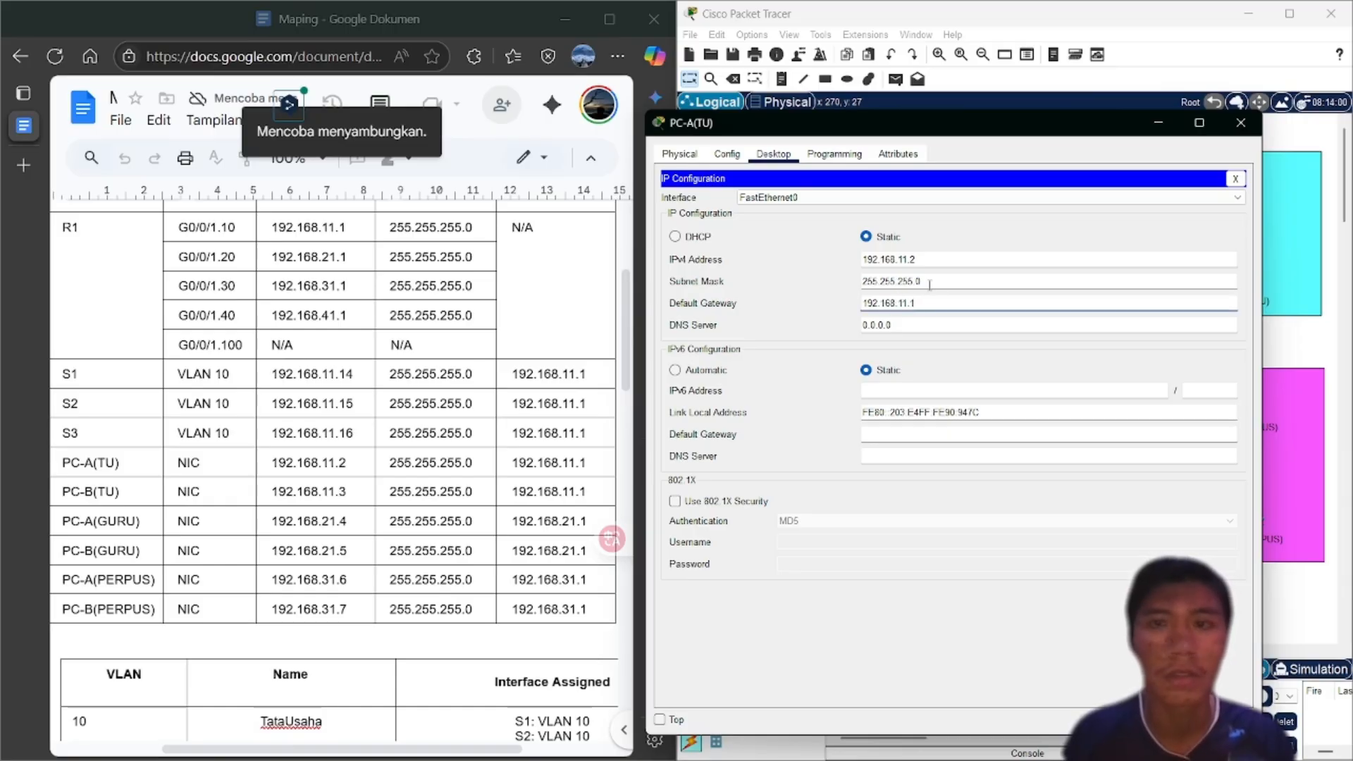
click(1237, 130)
click(826, 474)
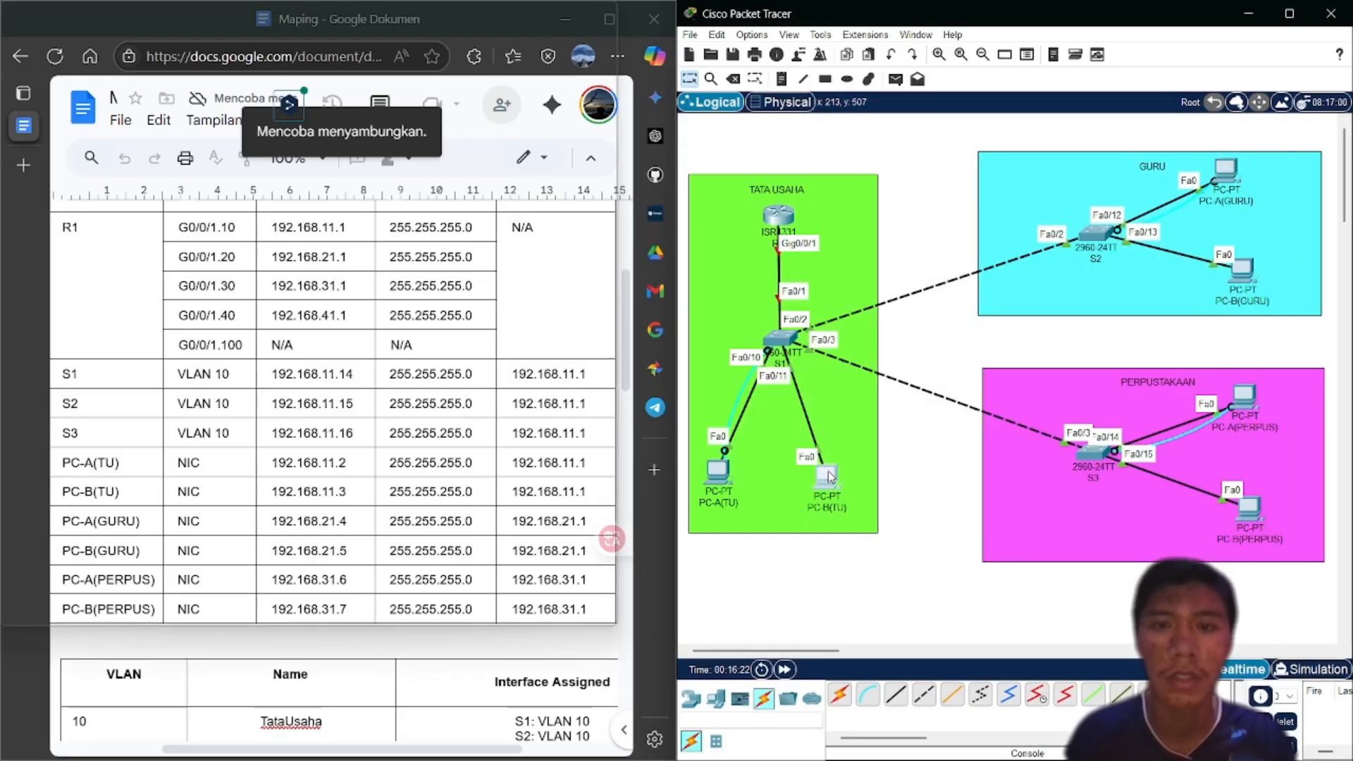
Set PC-B(TU) to IP 192.168.11.3, mask 255.255.255.0, gateway 192.168.11.1, and close its window
click(596, 210)
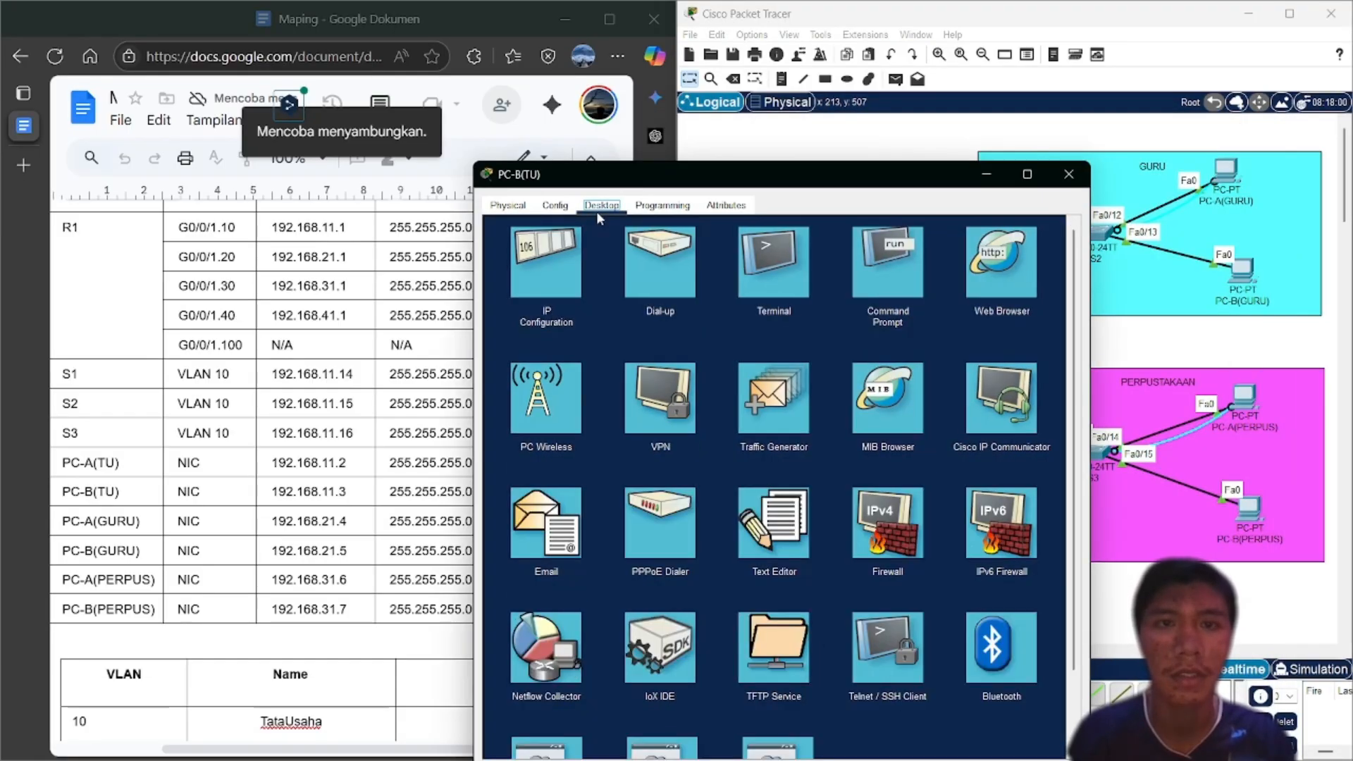
click(538, 299)
click(719, 310)
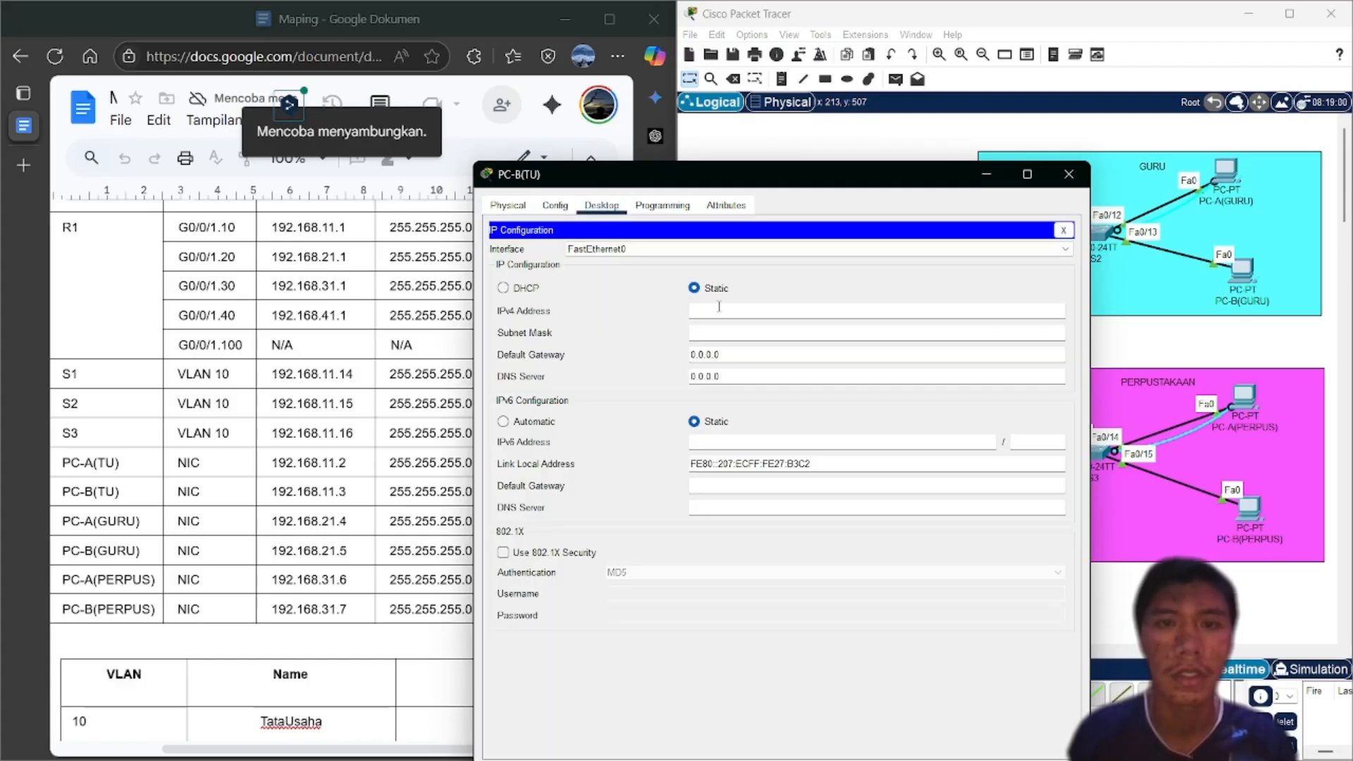
text(192)
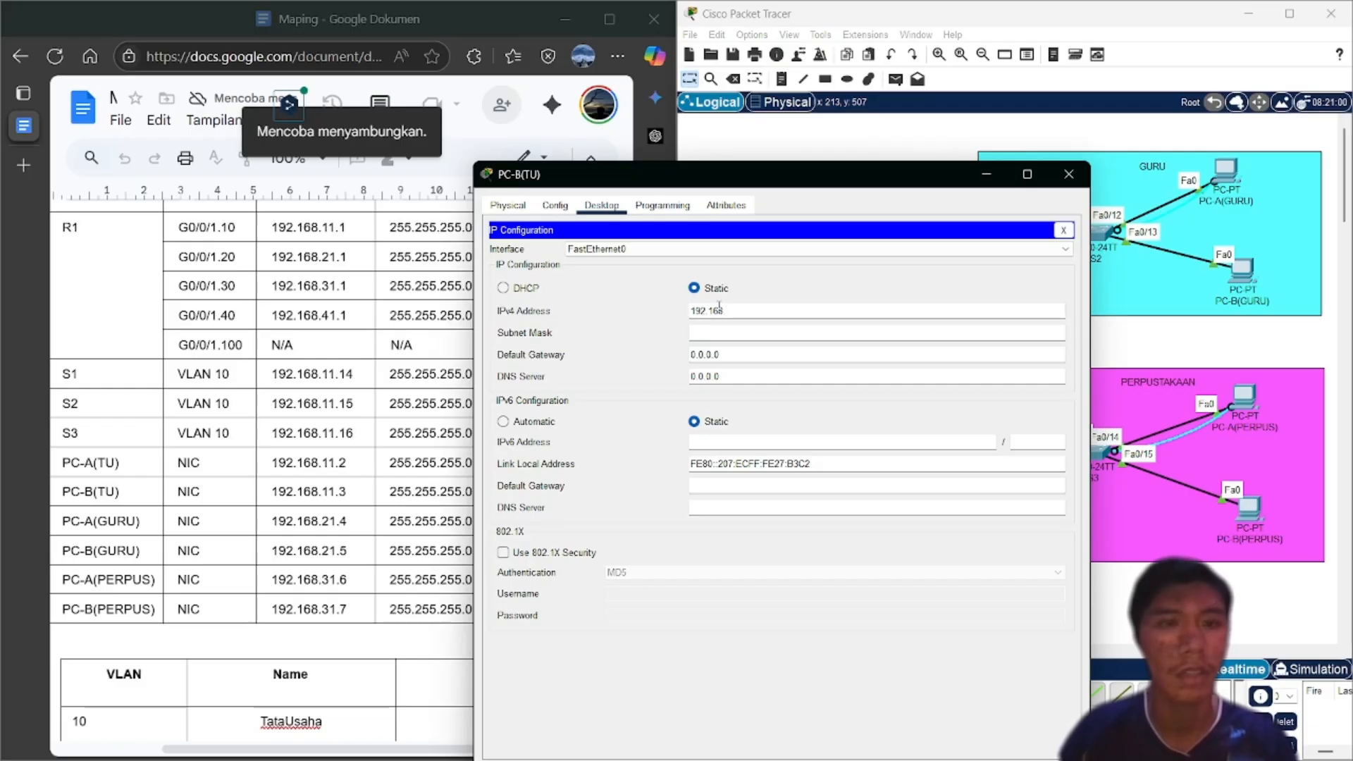
text(.168)
drag(773, 189, 929, 151)
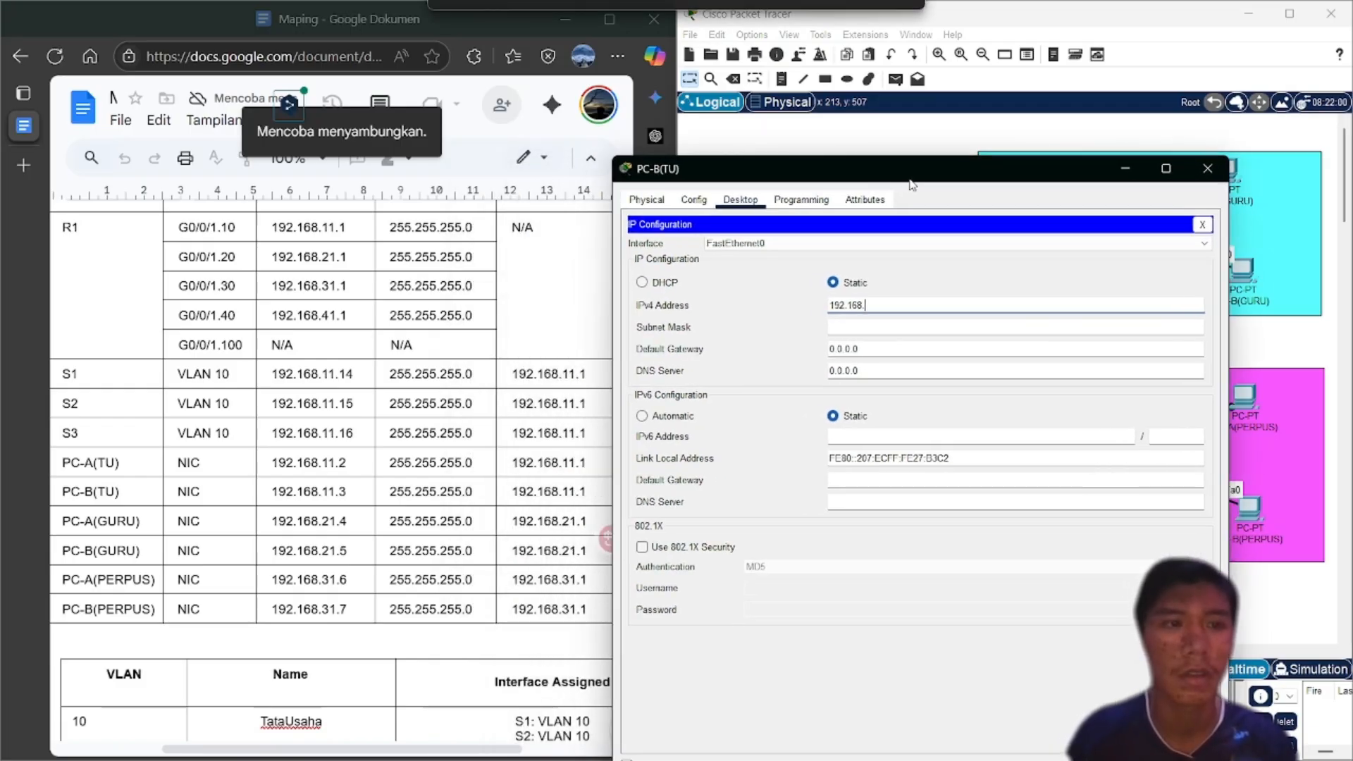
text(.3)
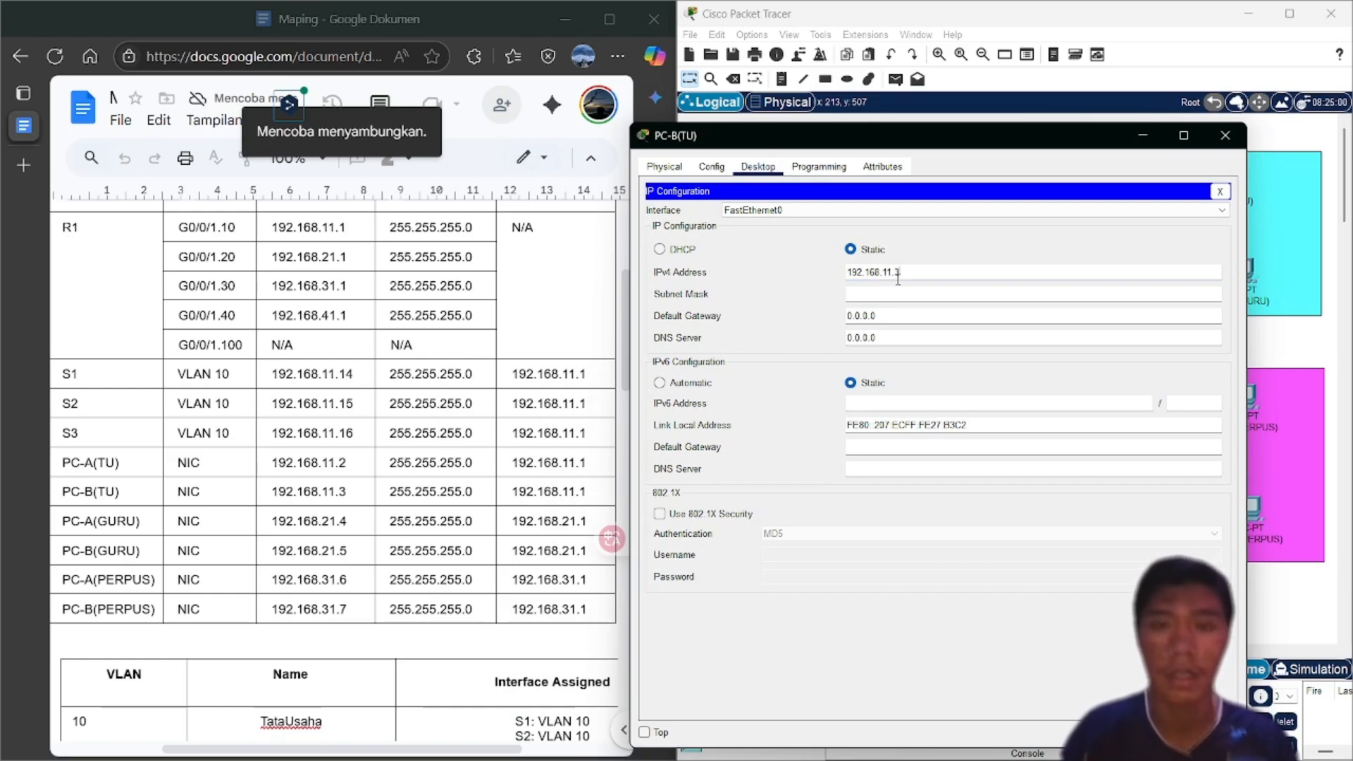
click(893, 293)
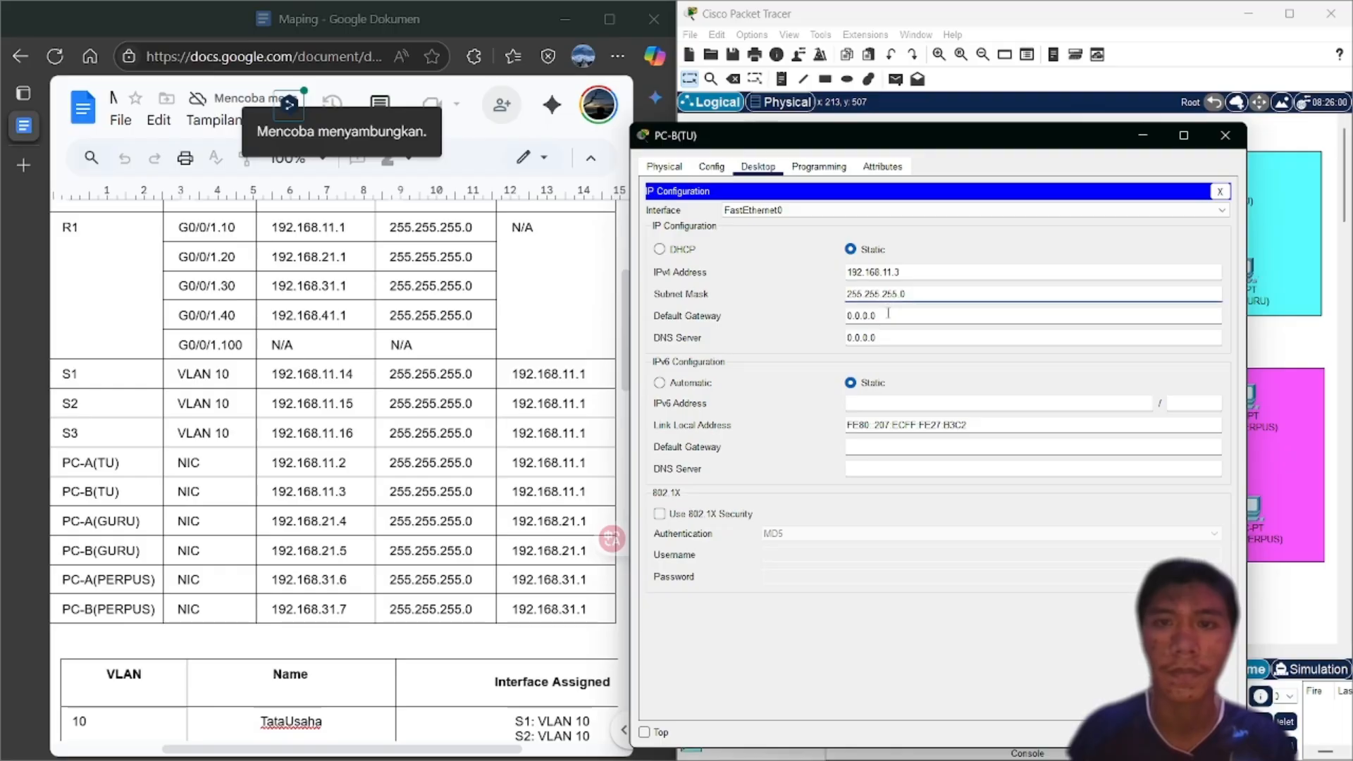
click(888, 313)
key(BackSpace)
key(BackSpace)
key(BackSpace)
key(BackSpace)
key(BackSpace)
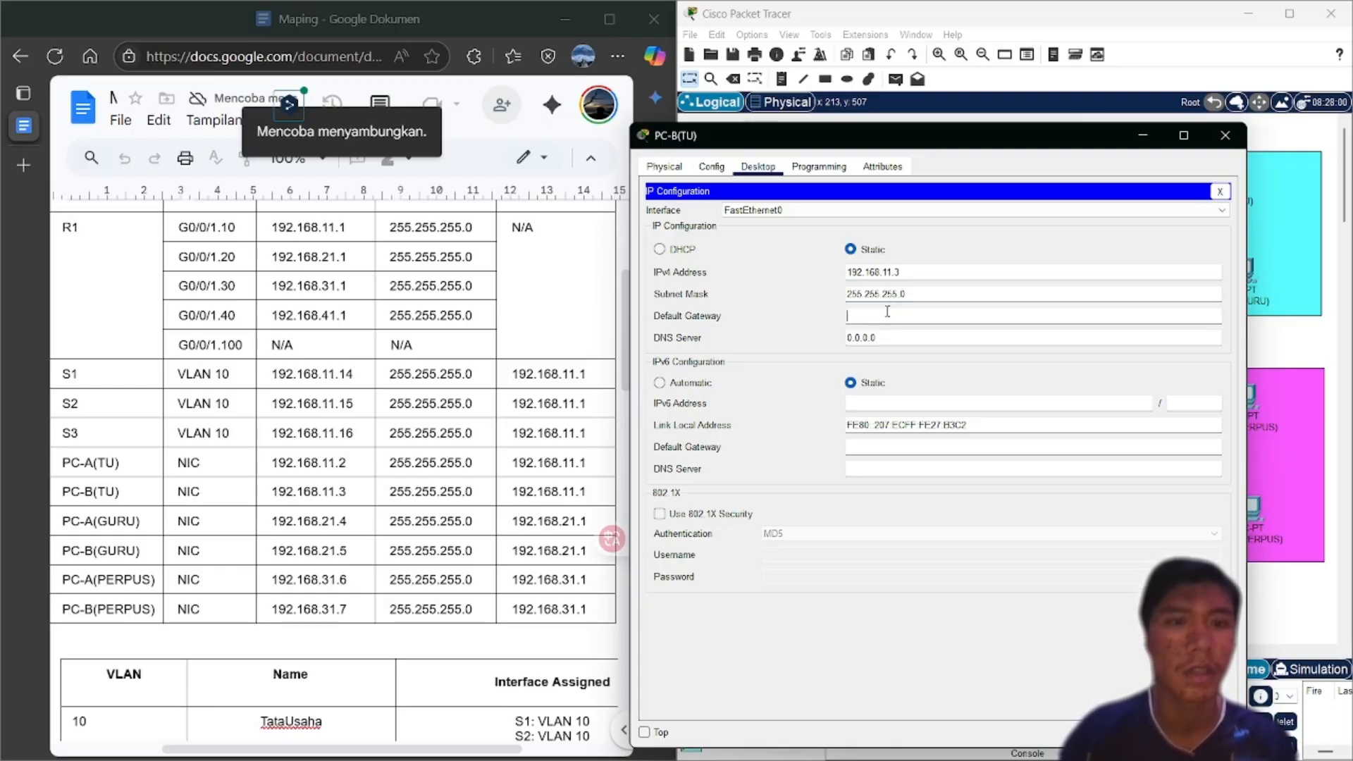
text(192.1)
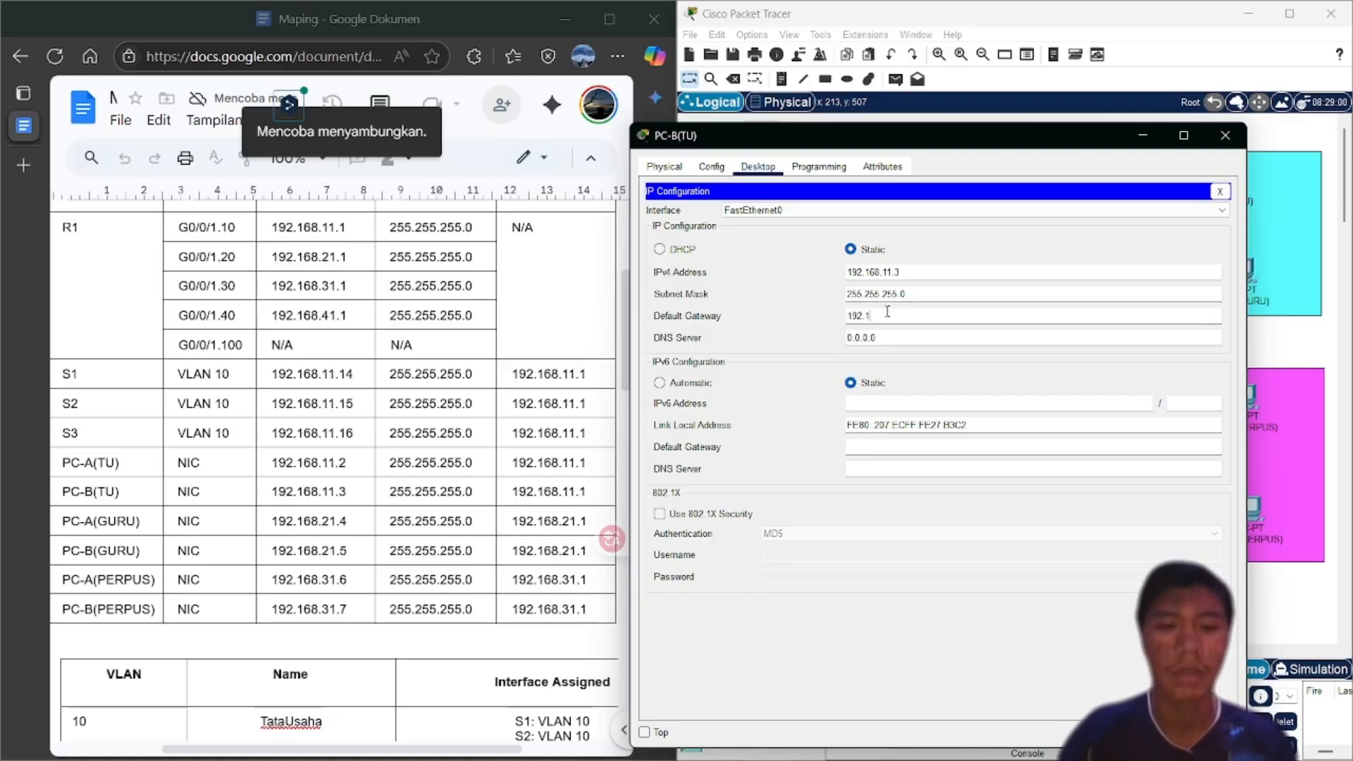
text(68)
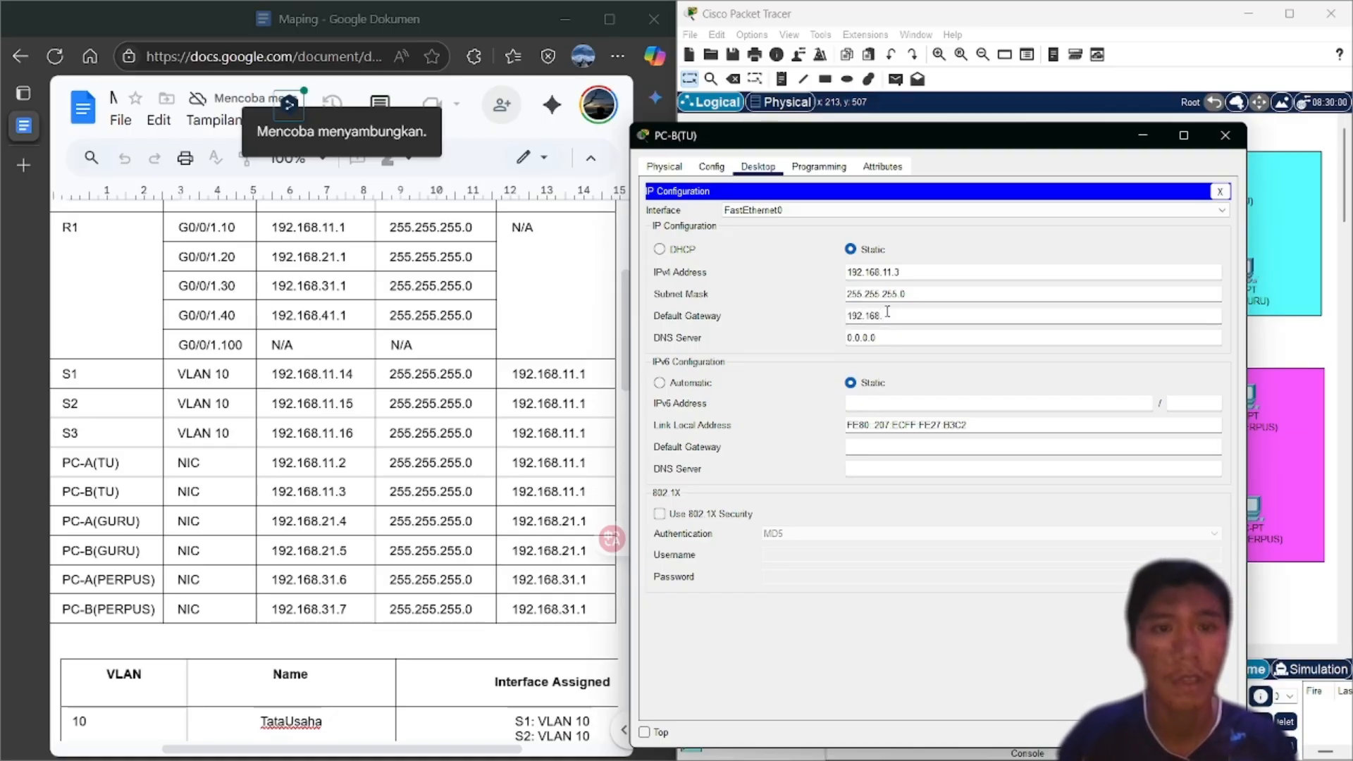
text(.)
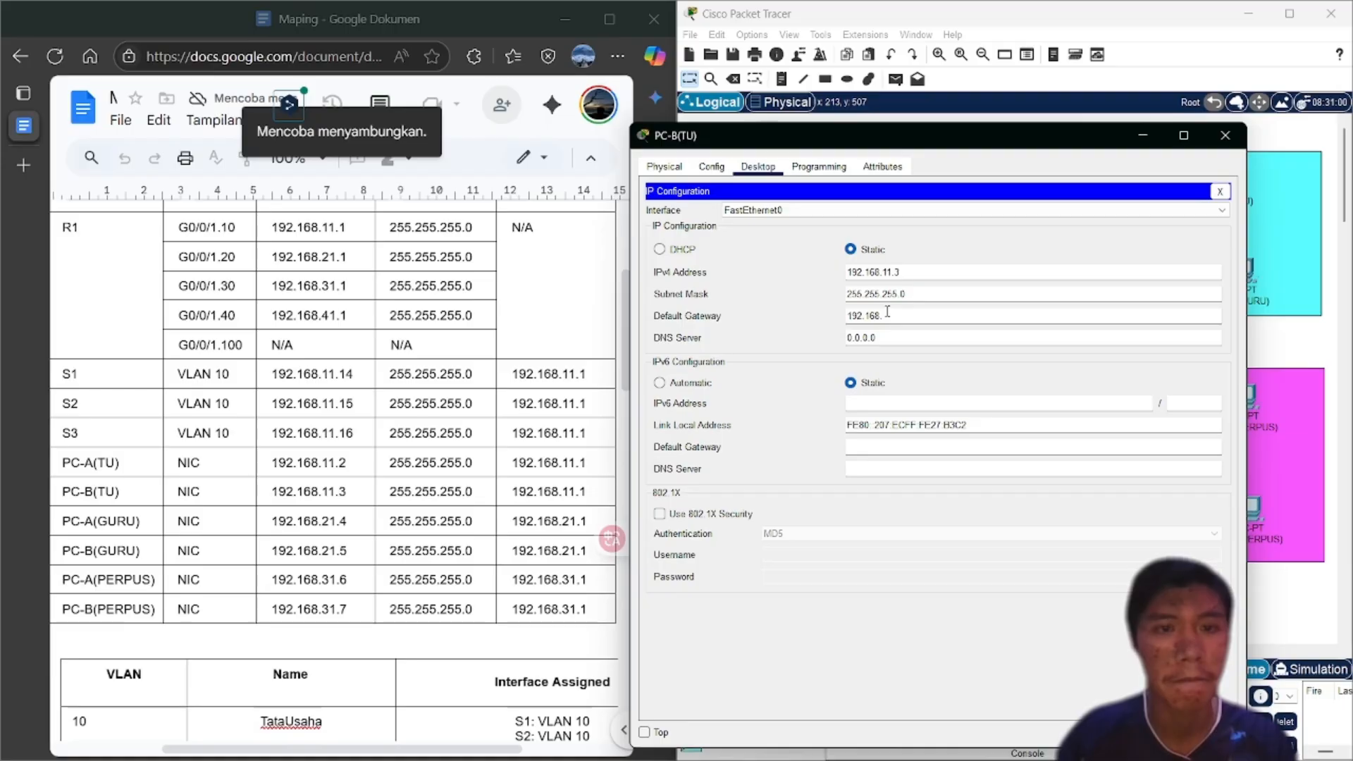
text(11.1)
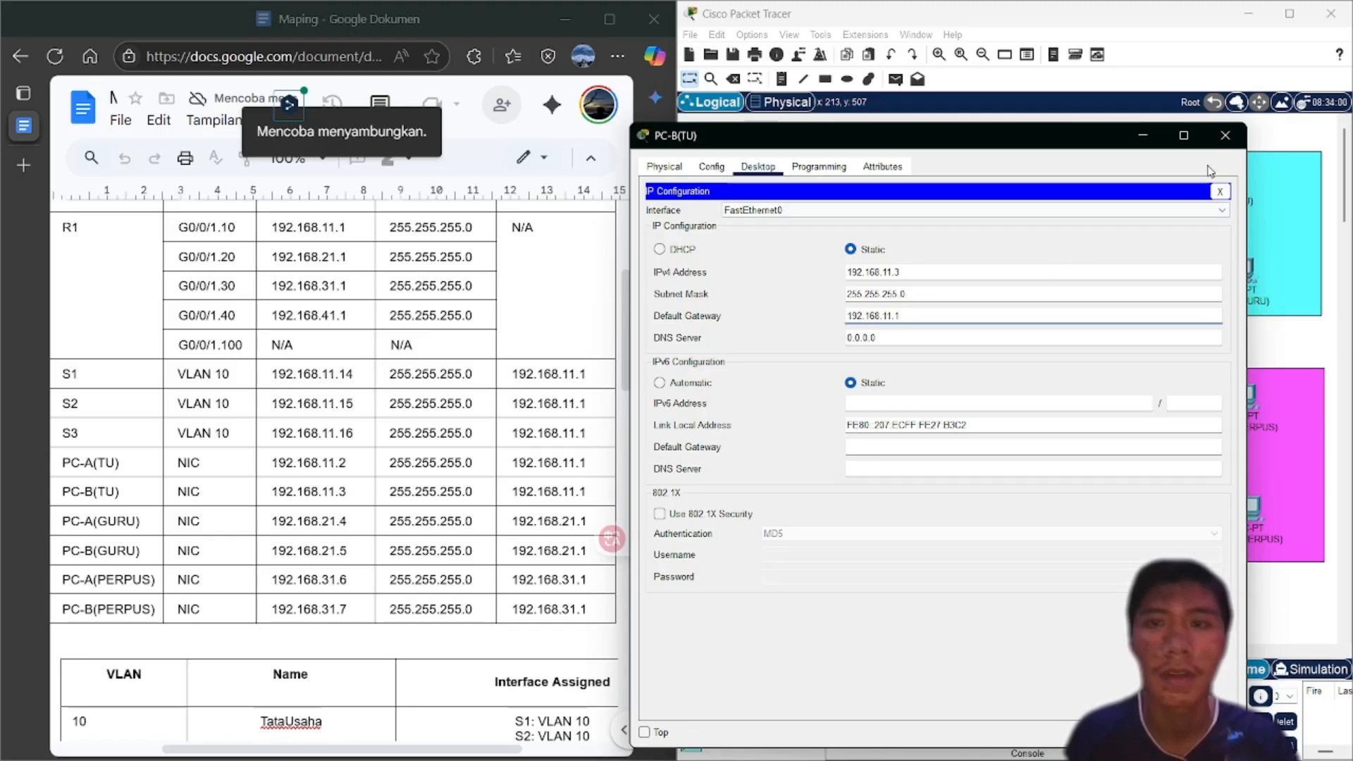
click(1228, 136)
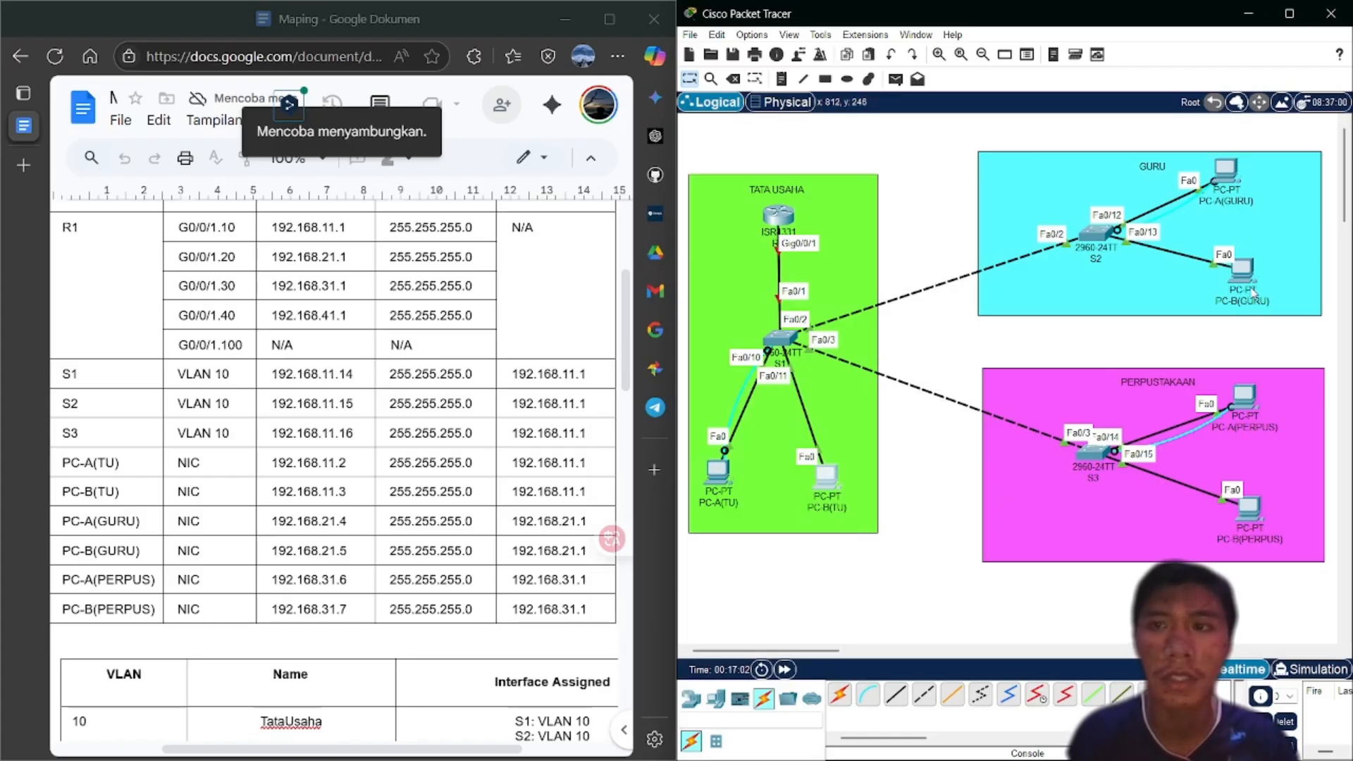
Set PC-A(GURU) to IP 192.168.21.4, mask 255.255.255.0, gateway 192.168.21.1, and close its window
click(1231, 181)
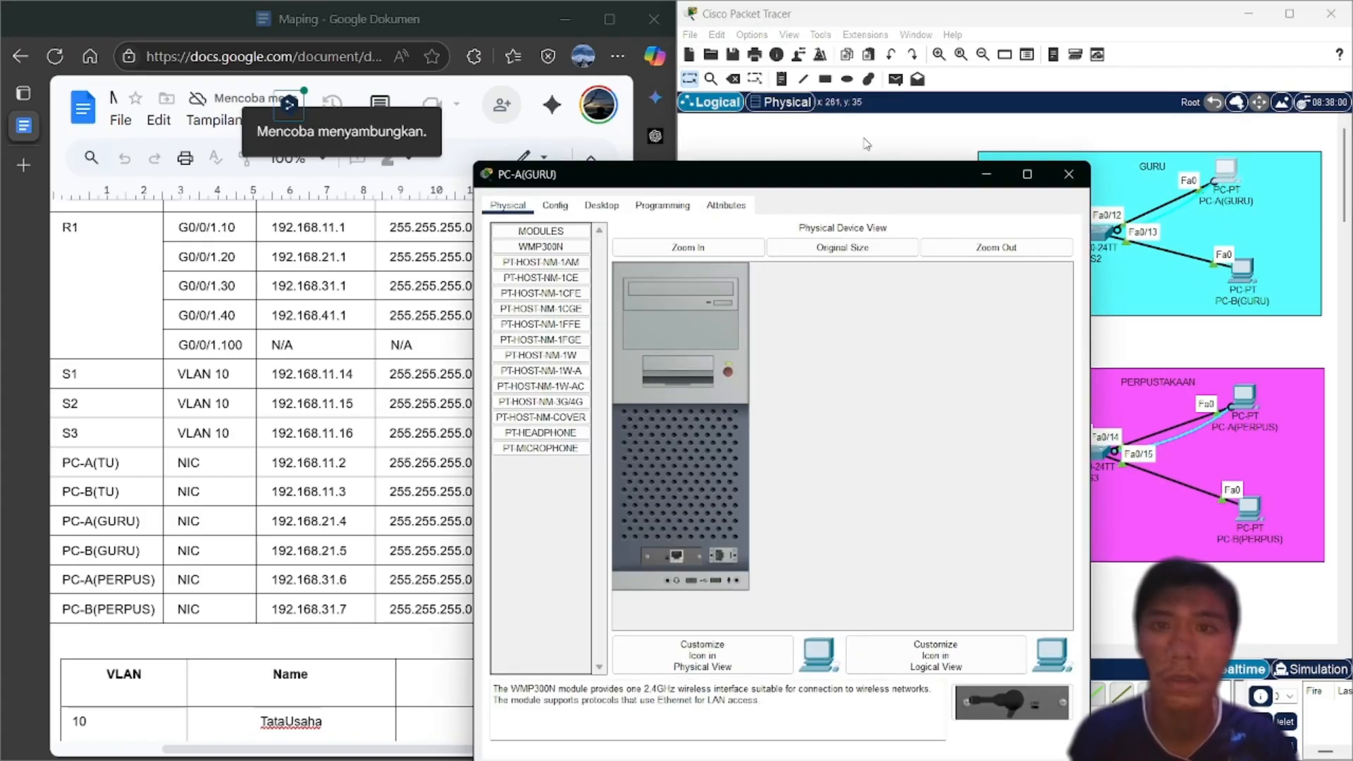
drag(861, 171, 881, 164)
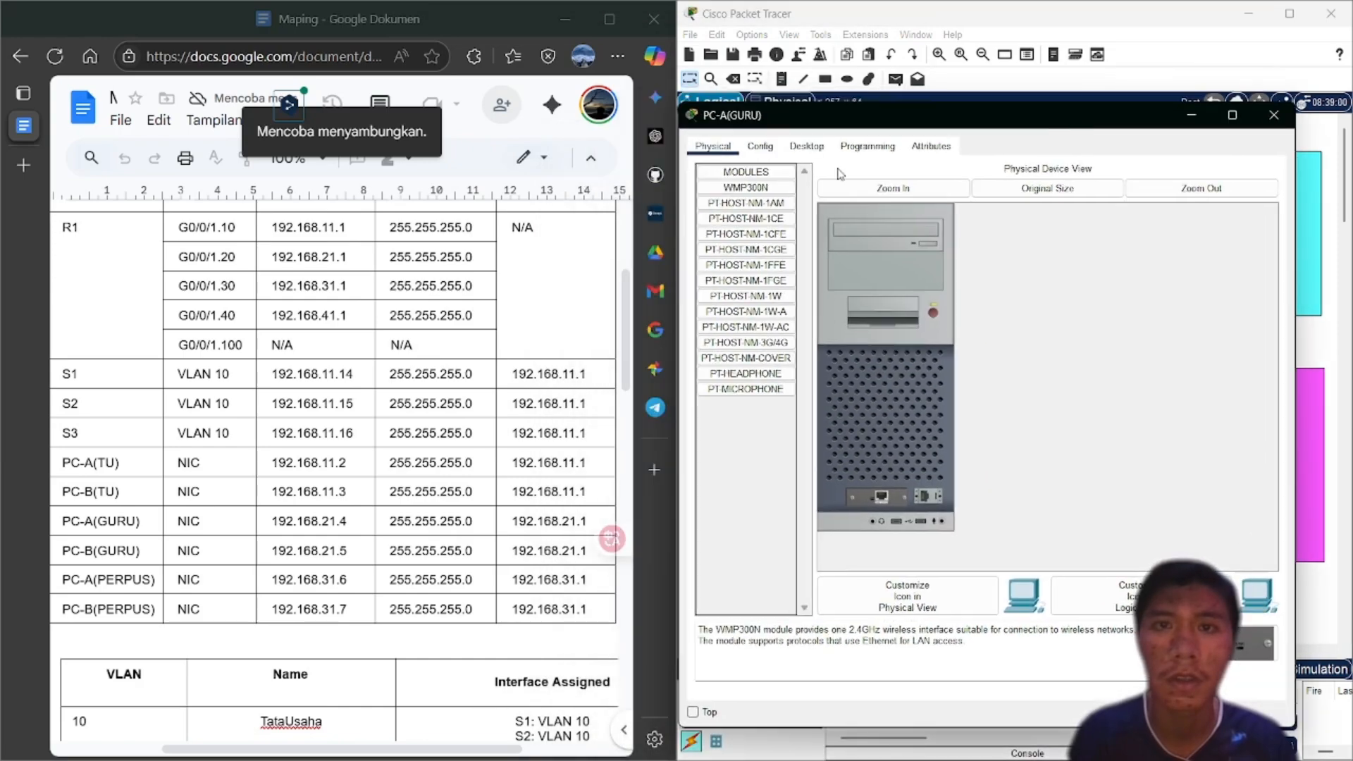
click(805, 145)
click(748, 241)
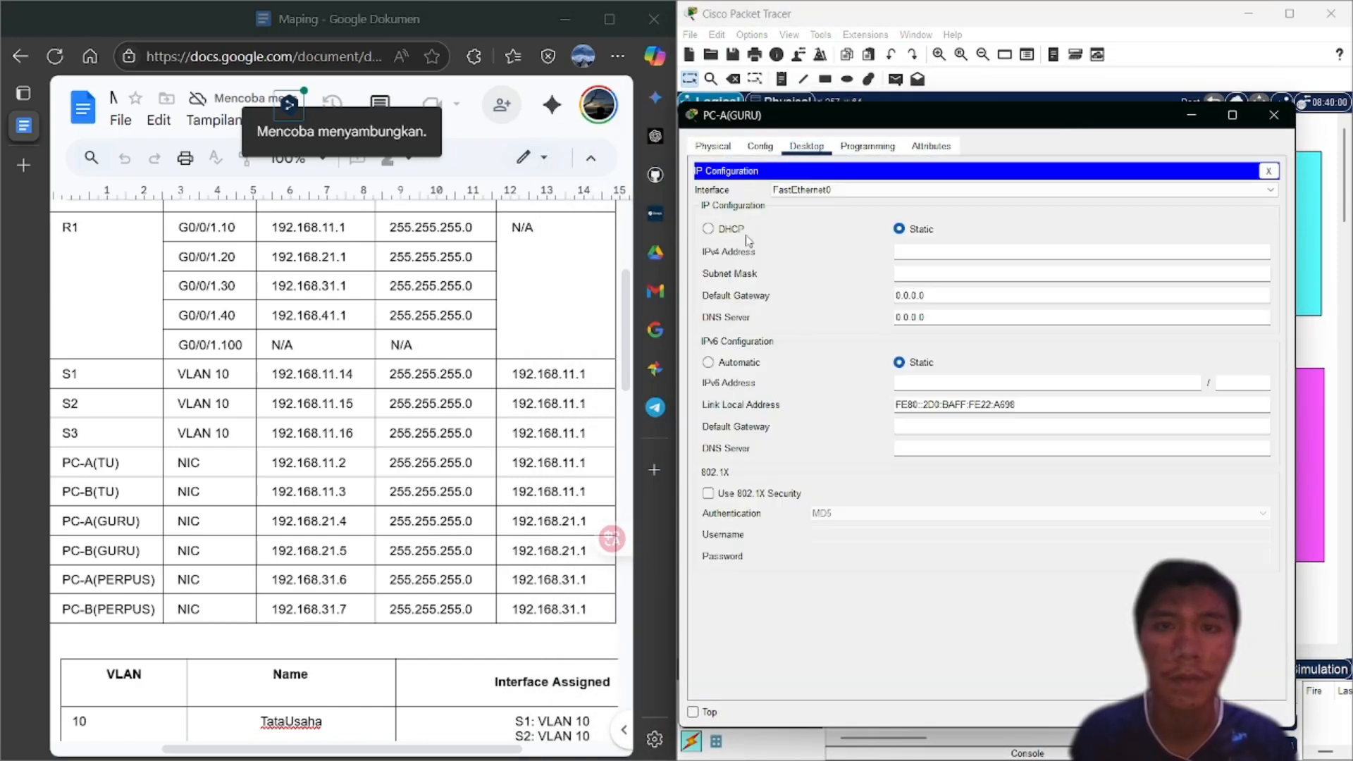
click(921, 252)
text(192)
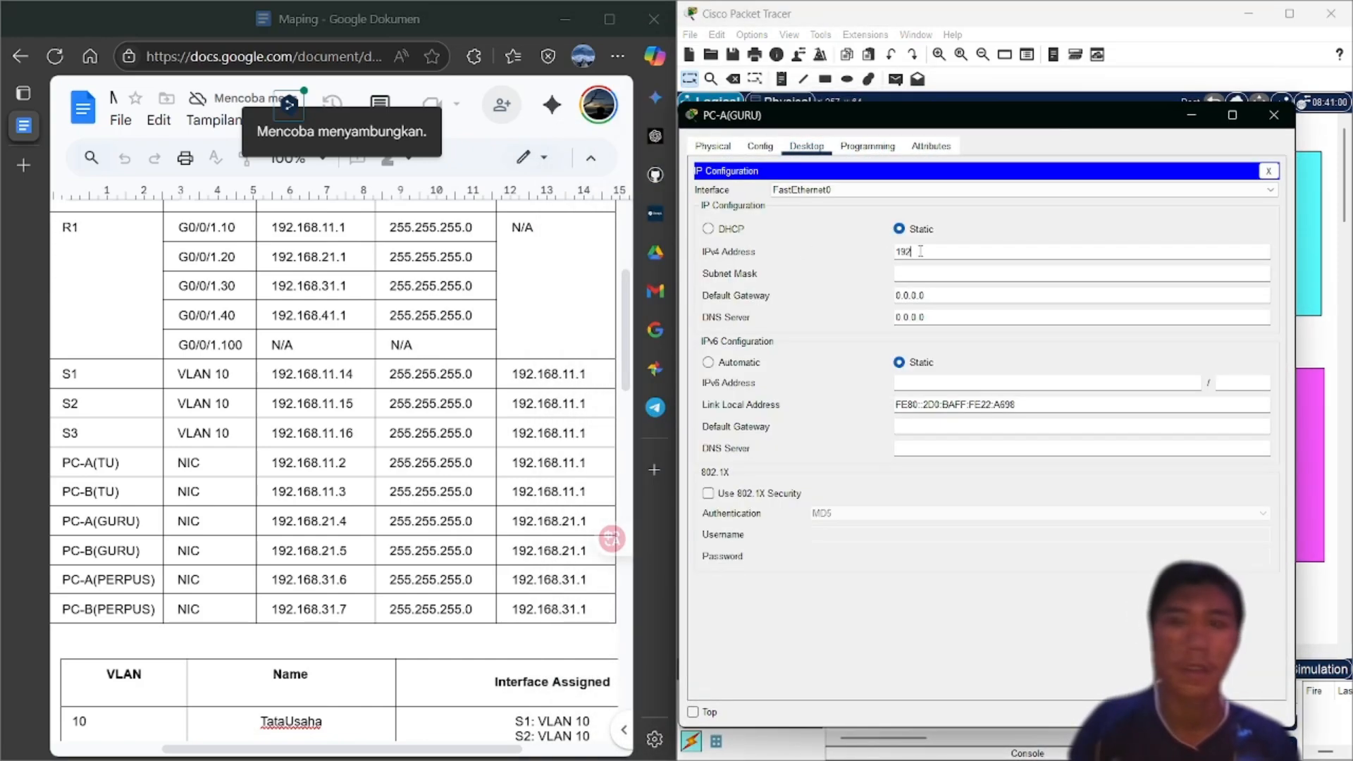
text(.168)
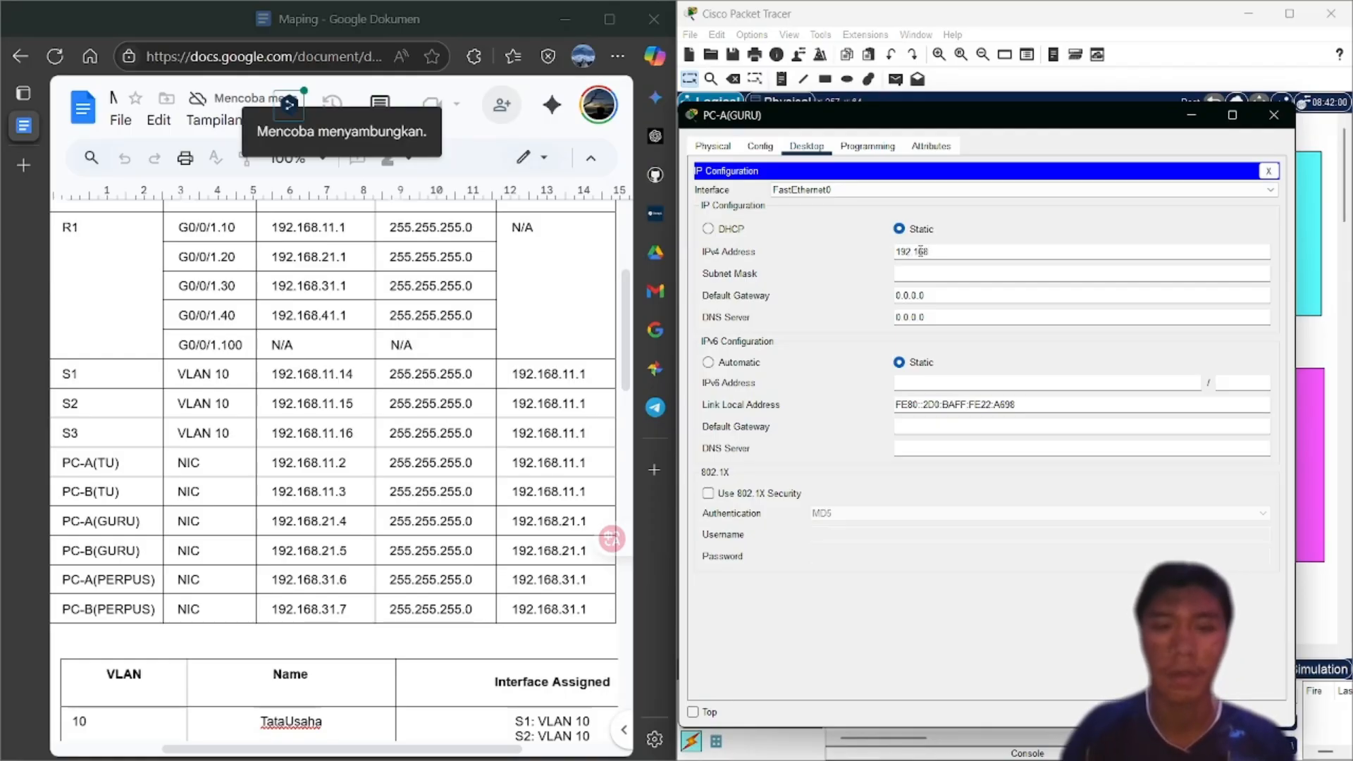
text(.21.4)
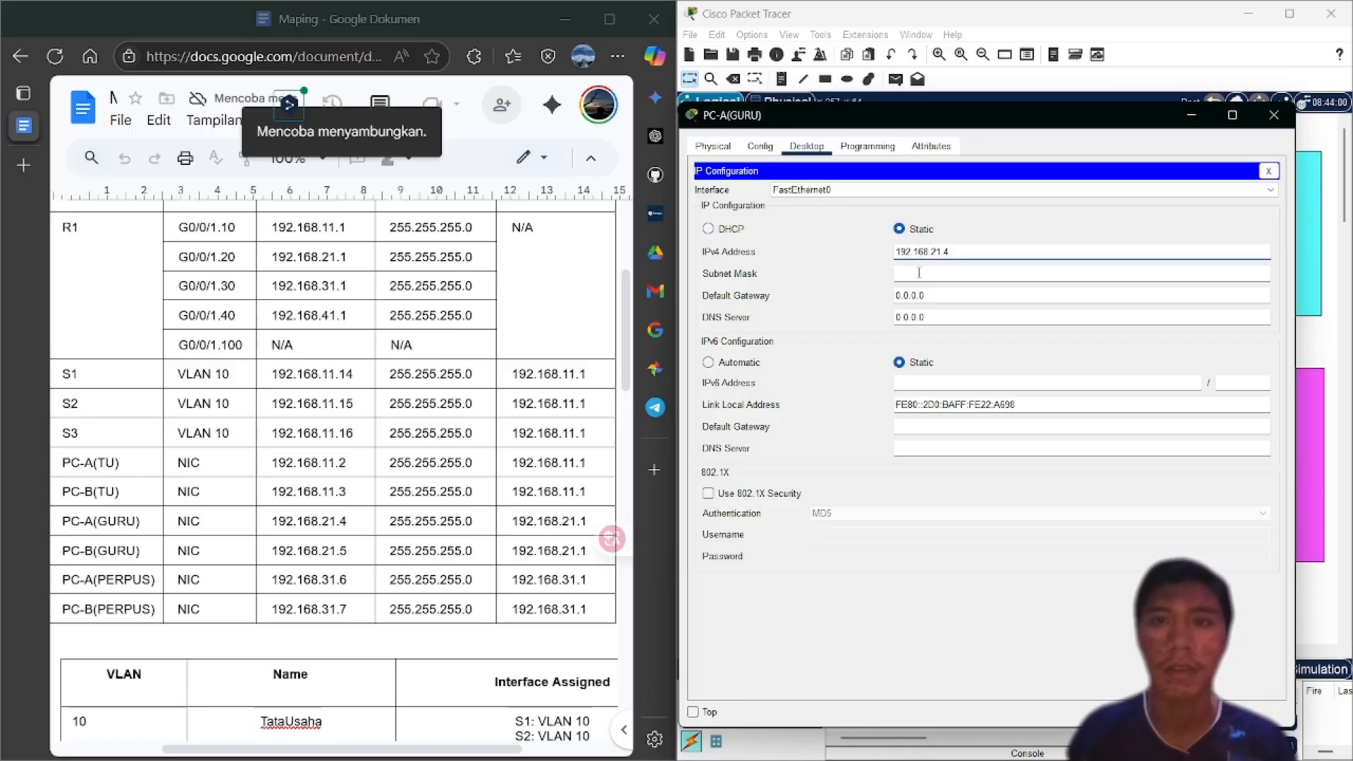
click(926, 274)
click(929, 296)
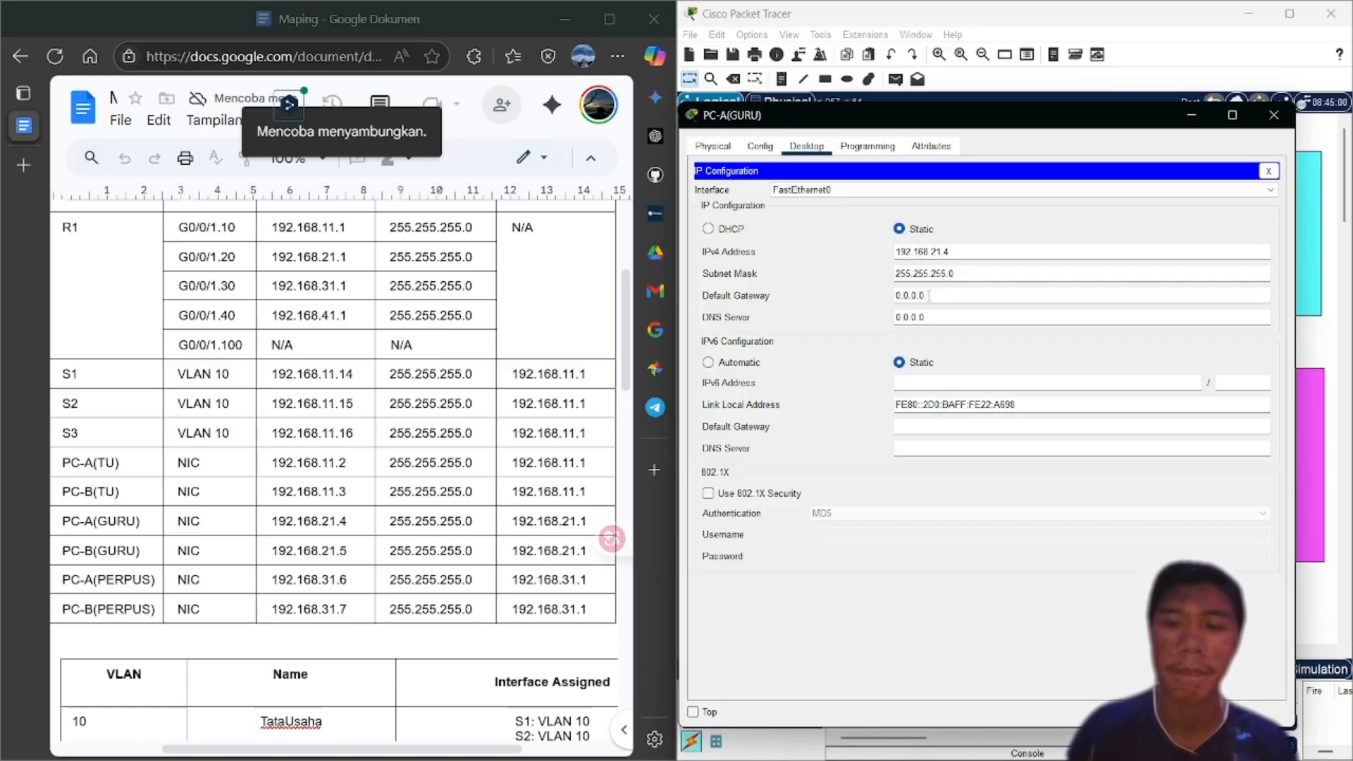
key(BackSpace)
key(BackSpace)
key(BackSpace)
key(BackSpace)
key(BackSpace)
text(192)
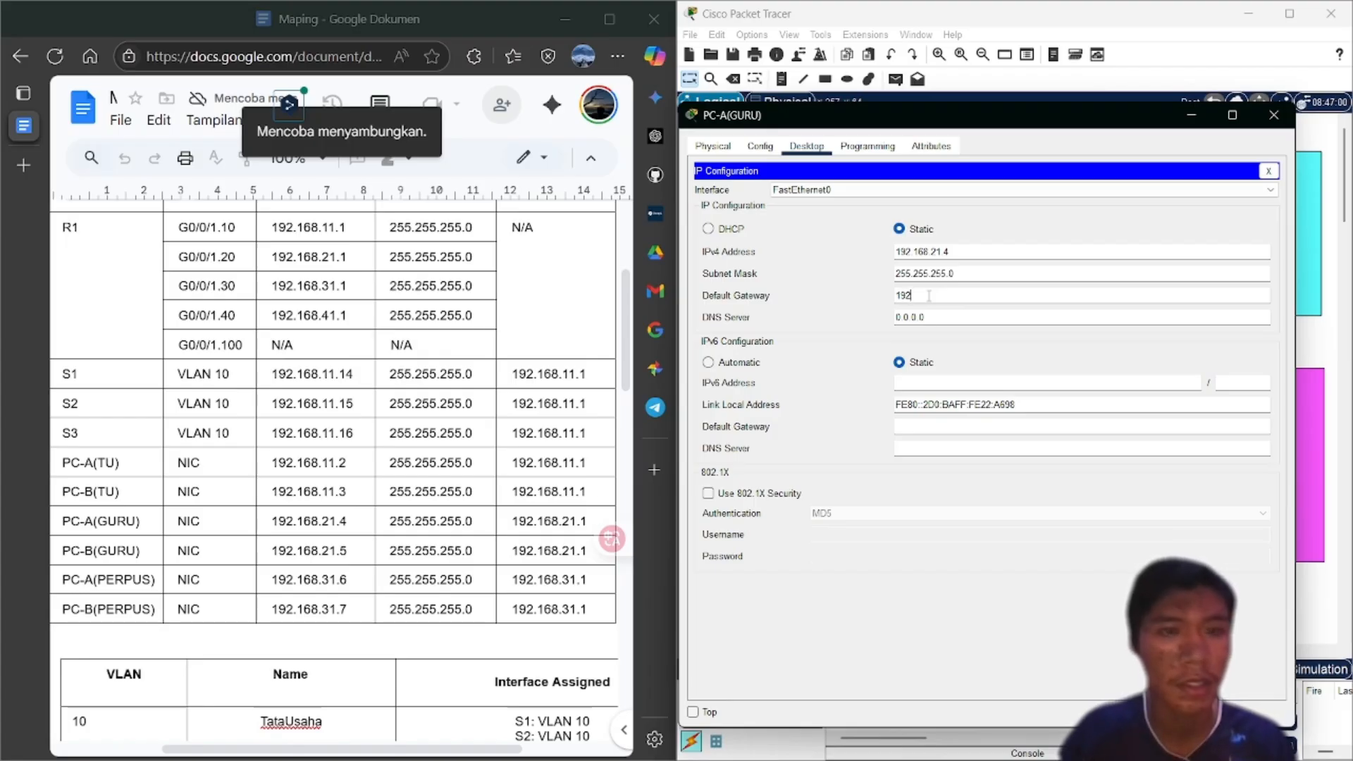
text(.168)
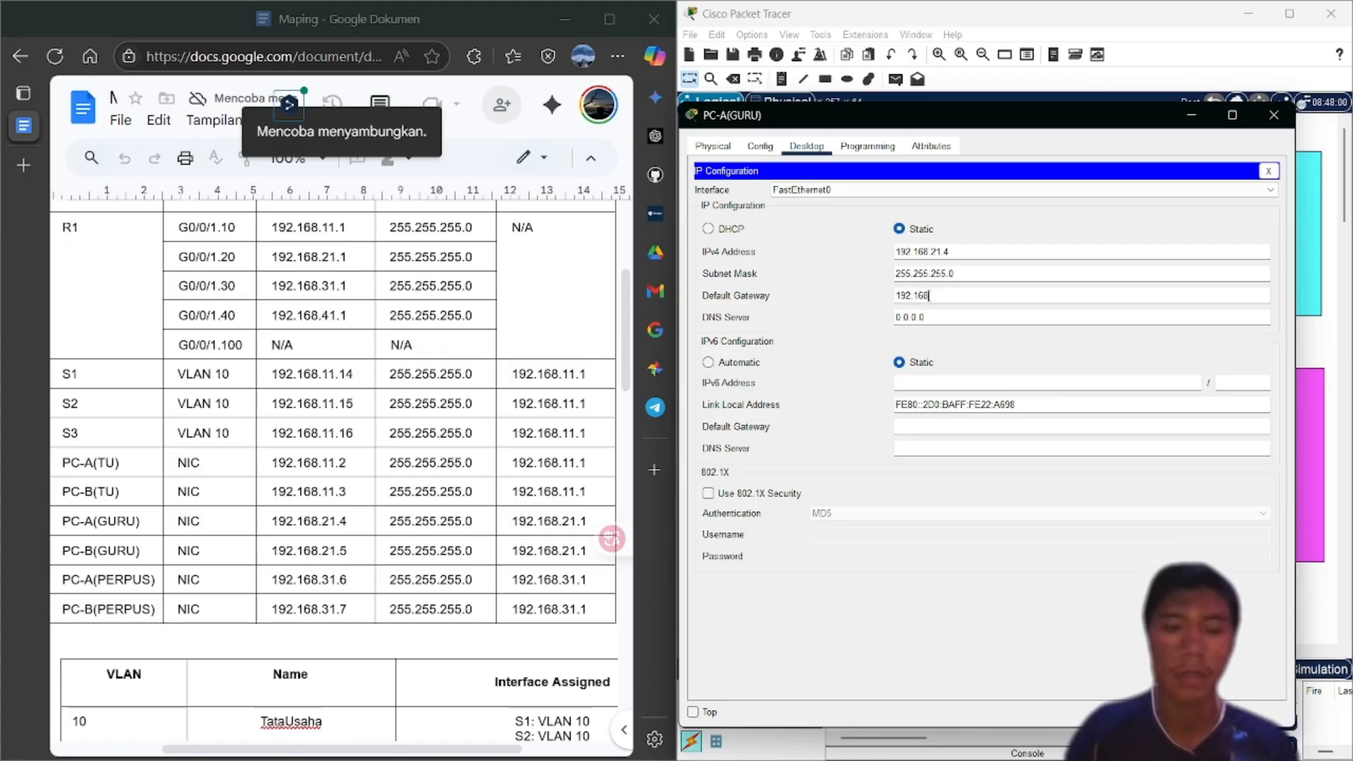
text(.2)
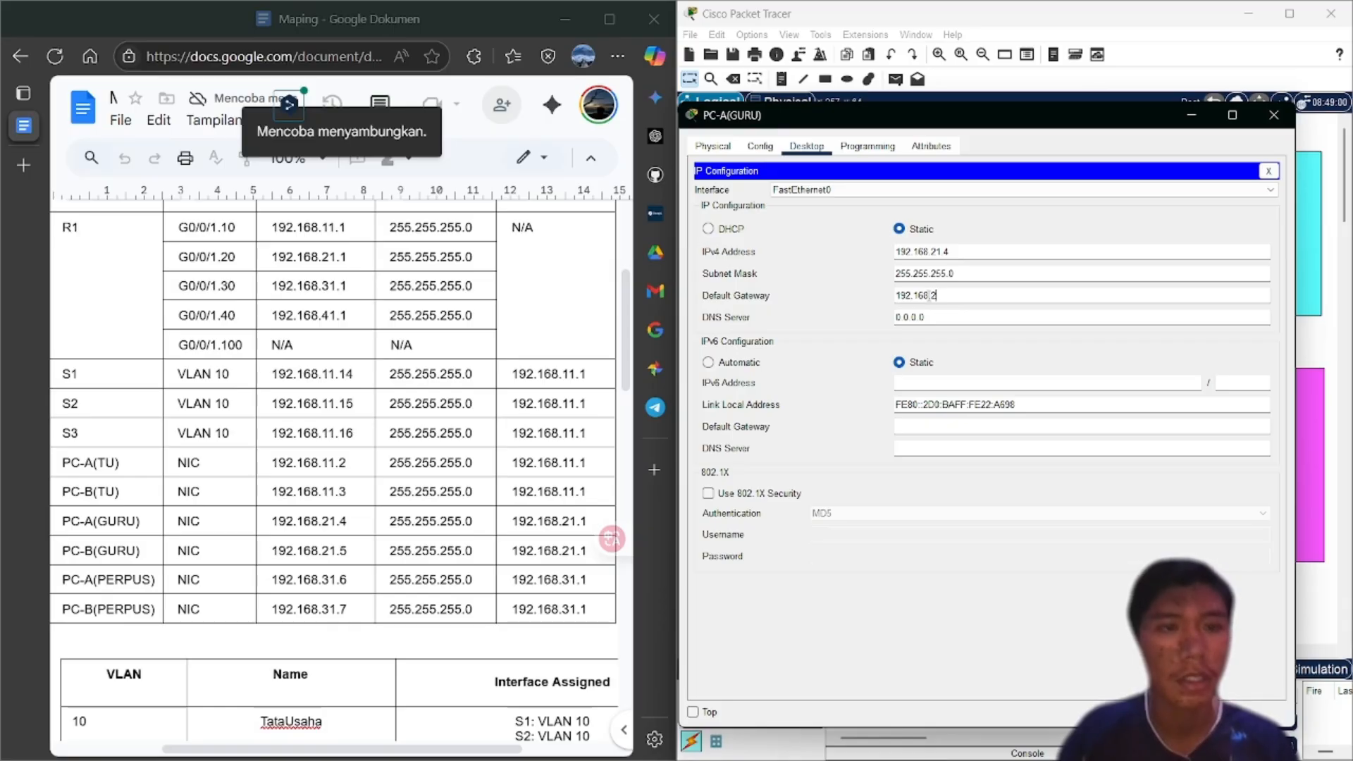
text(1.1)
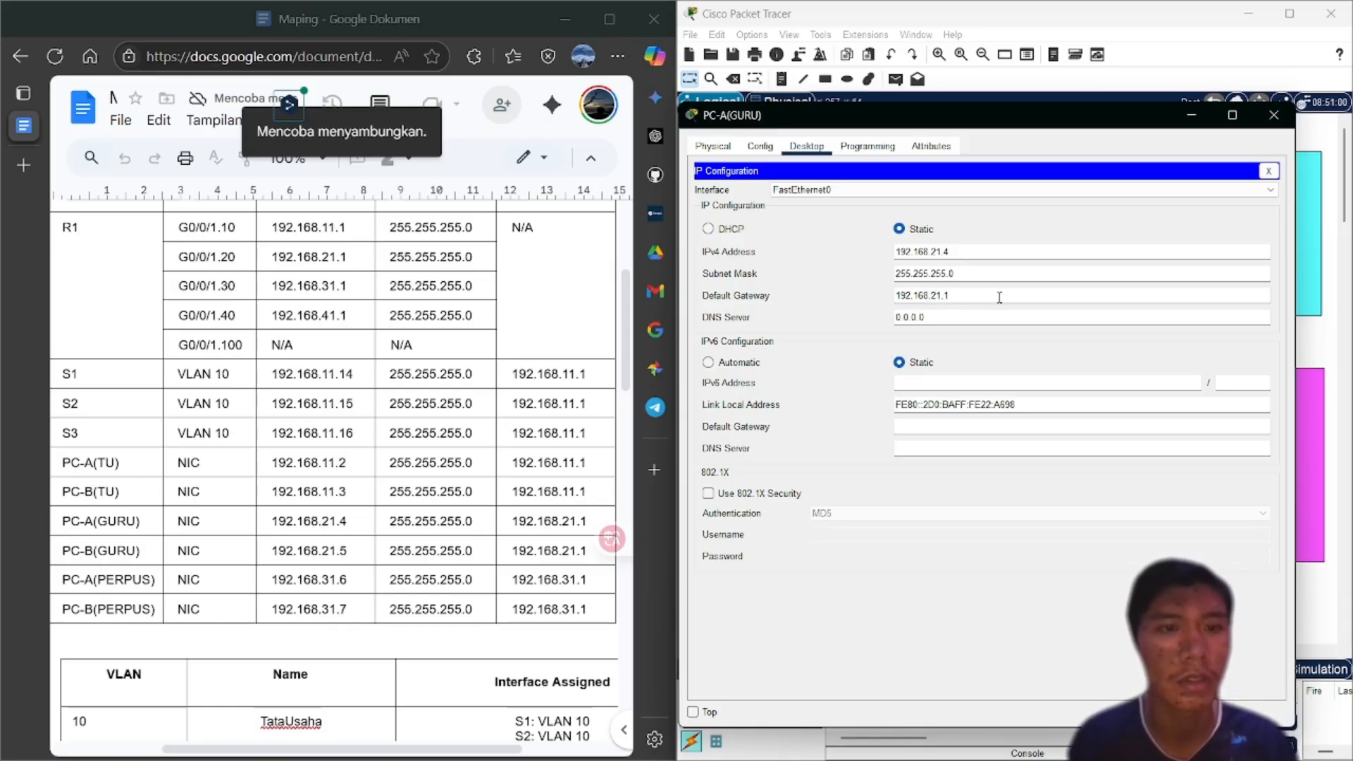
click(1277, 115)
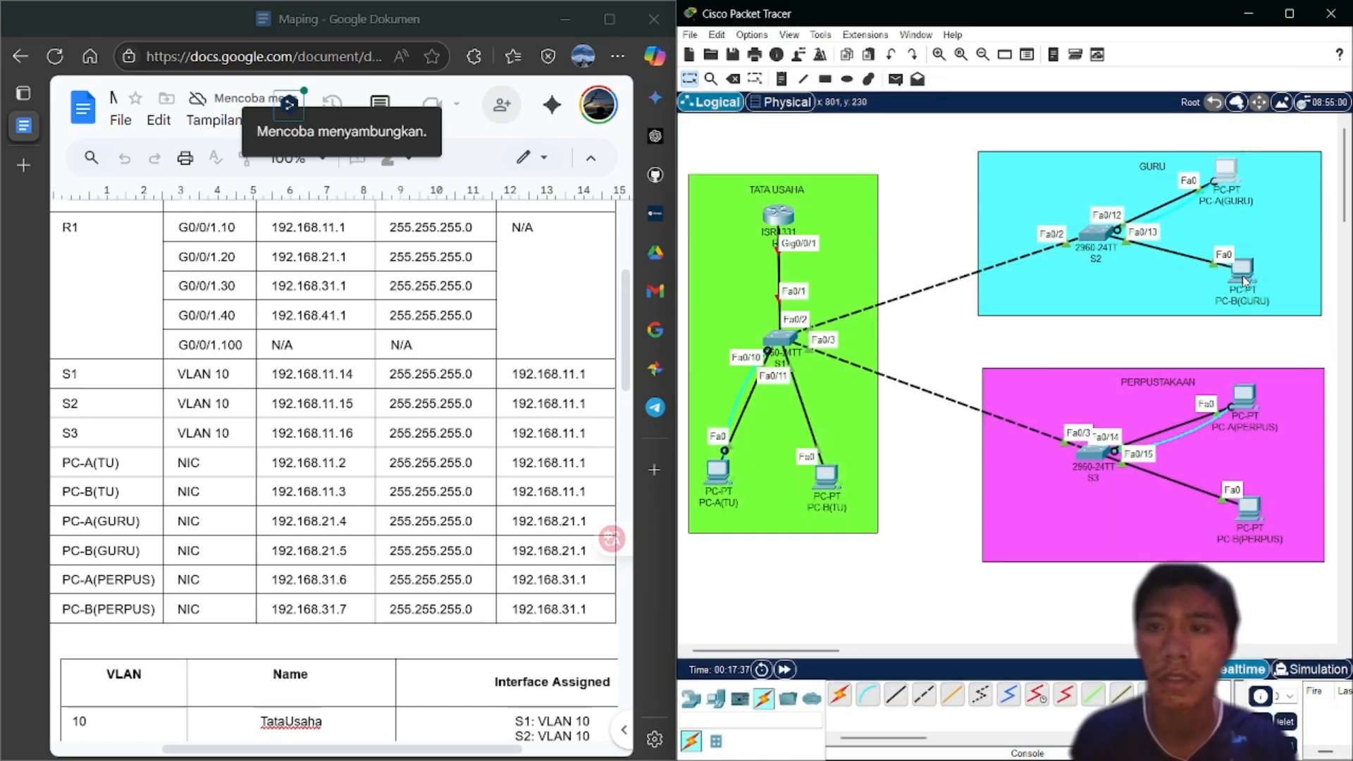
Set PC-B(GURU) to IP 192.168.21.5, mask 255.255.255.0, gateway 192.168.21.1, and close its window
click(1241, 270)
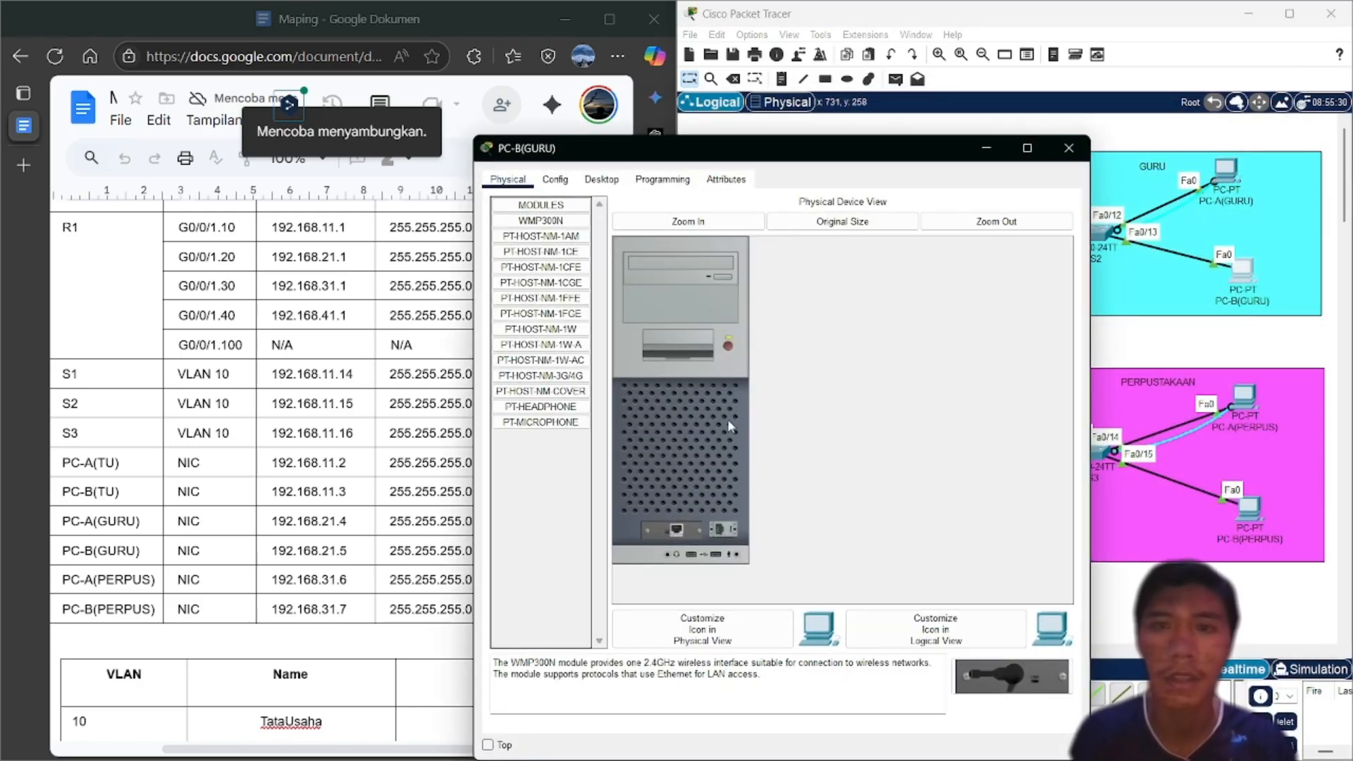
click(601, 179)
click(544, 255)
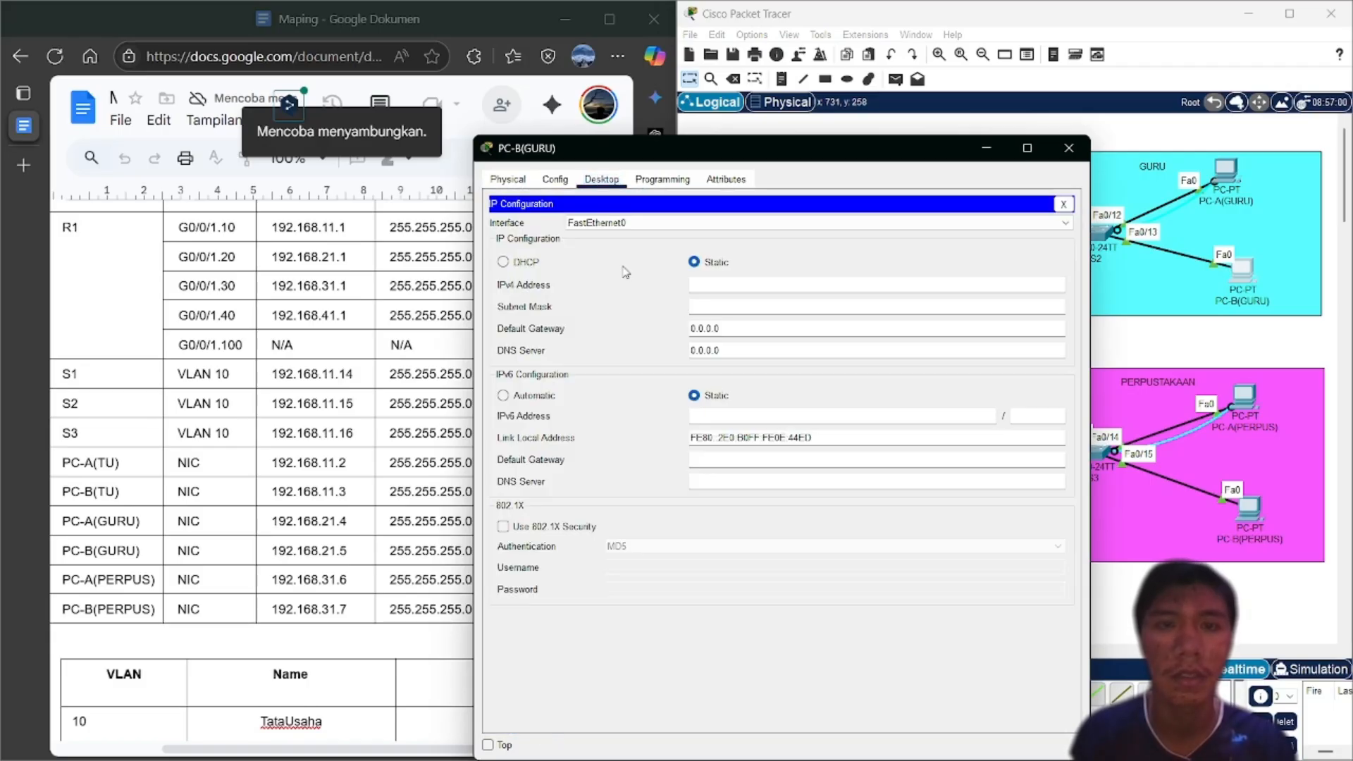
text(1)
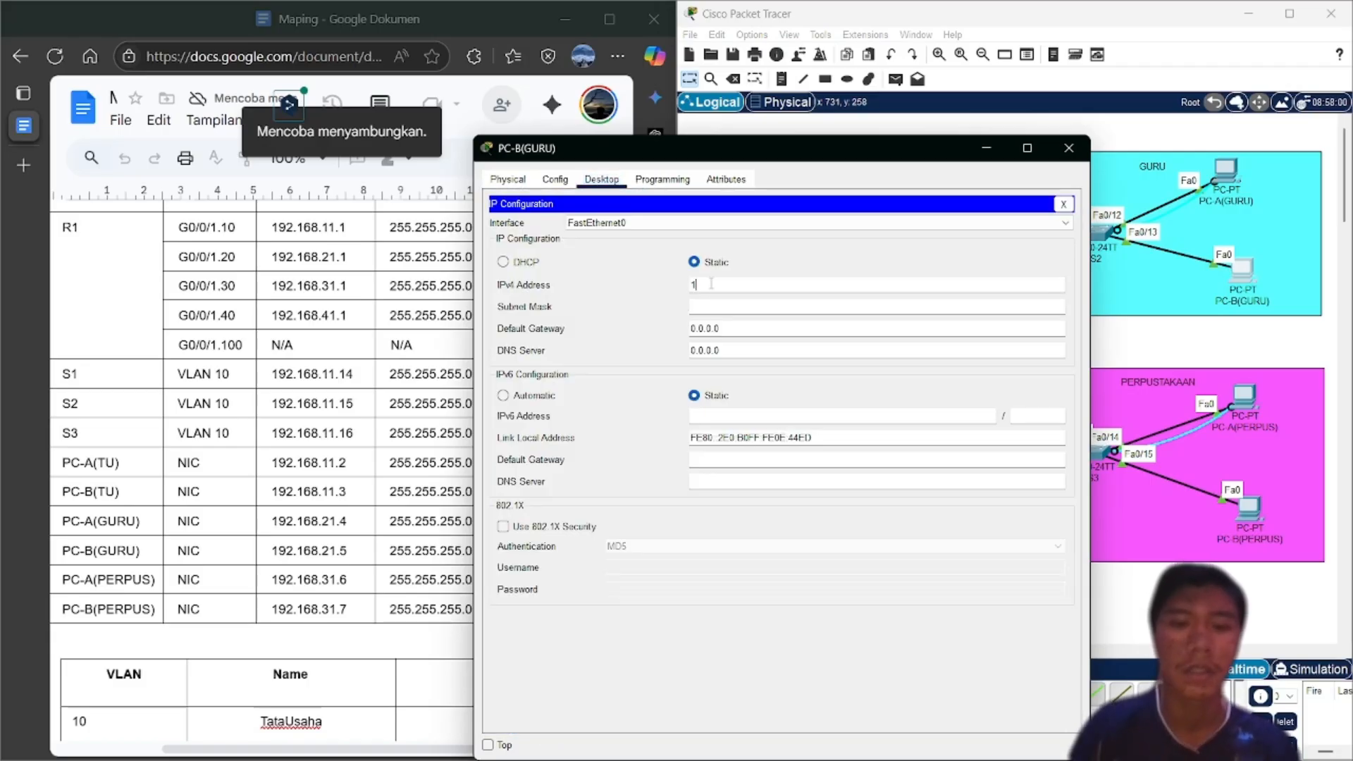
text(92.168)
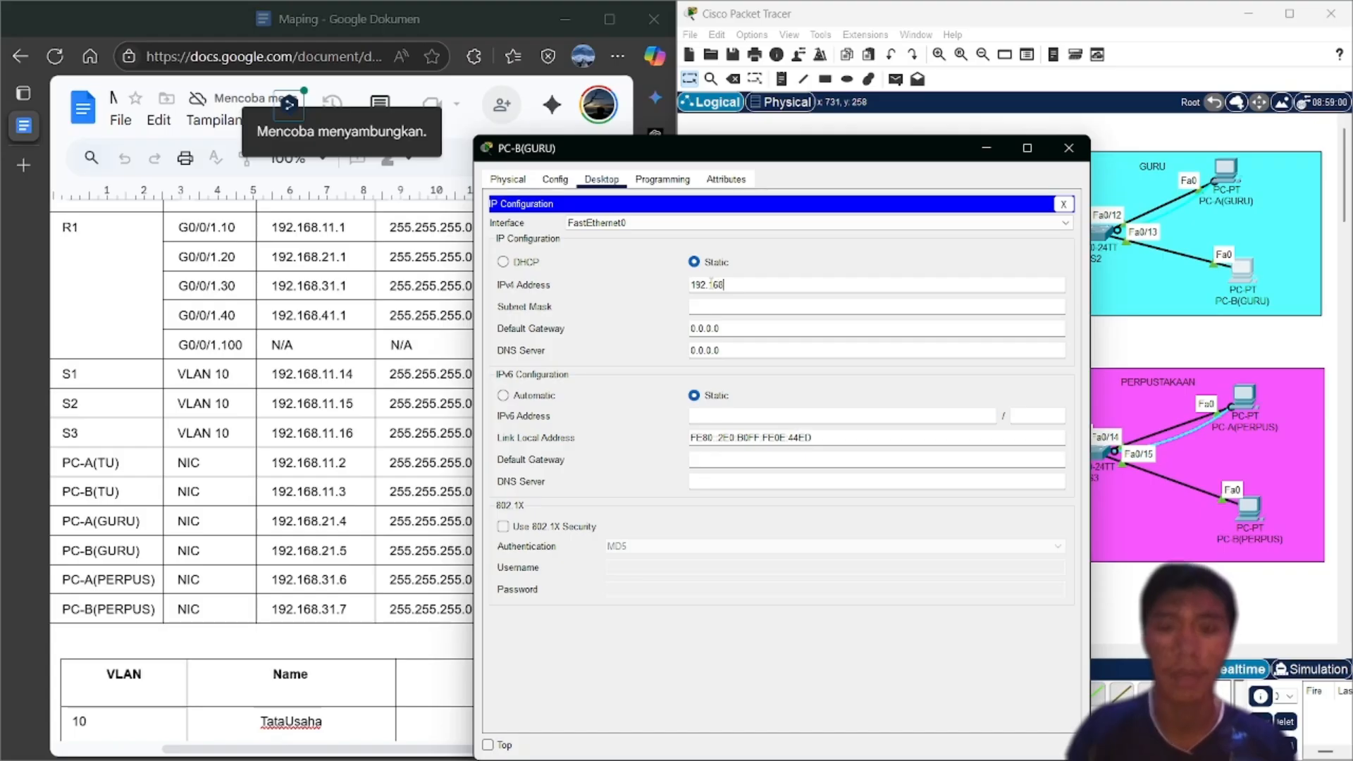
text(.)
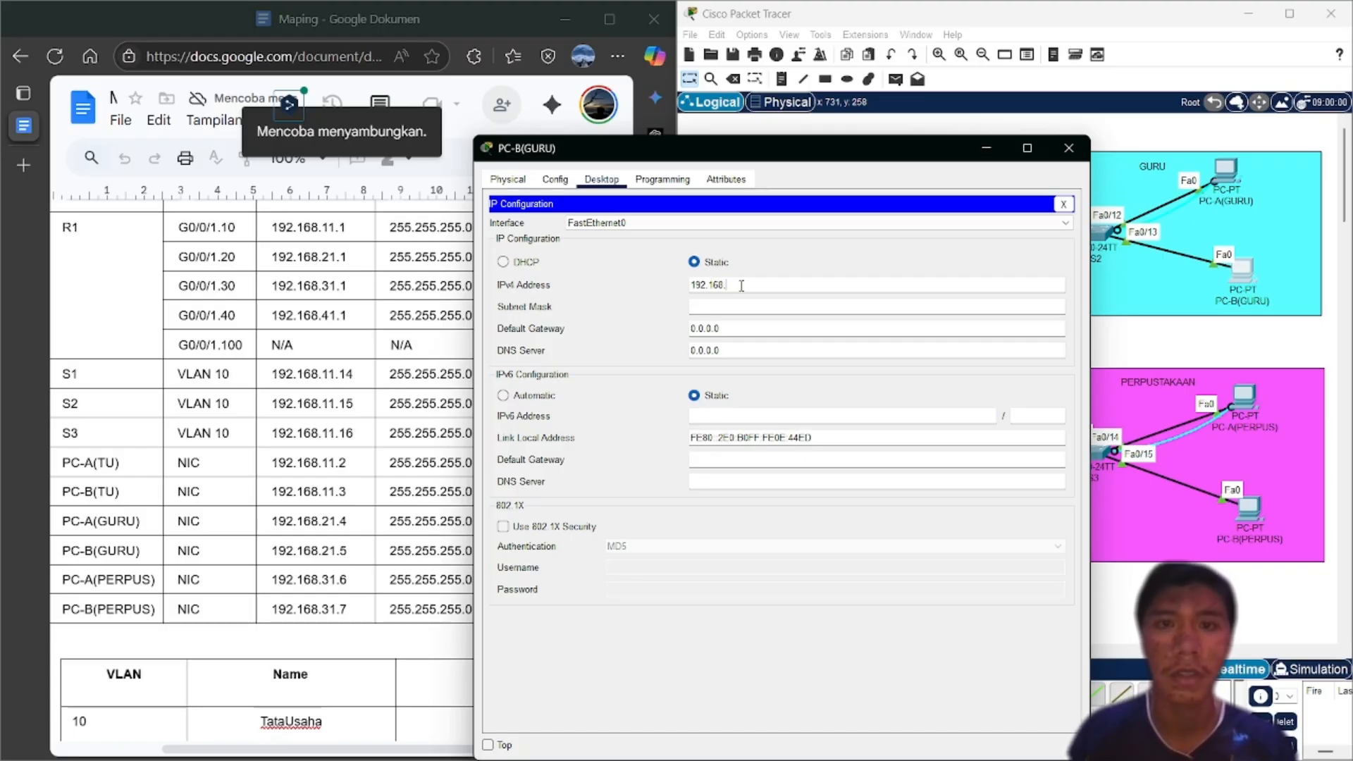
text(21.5)
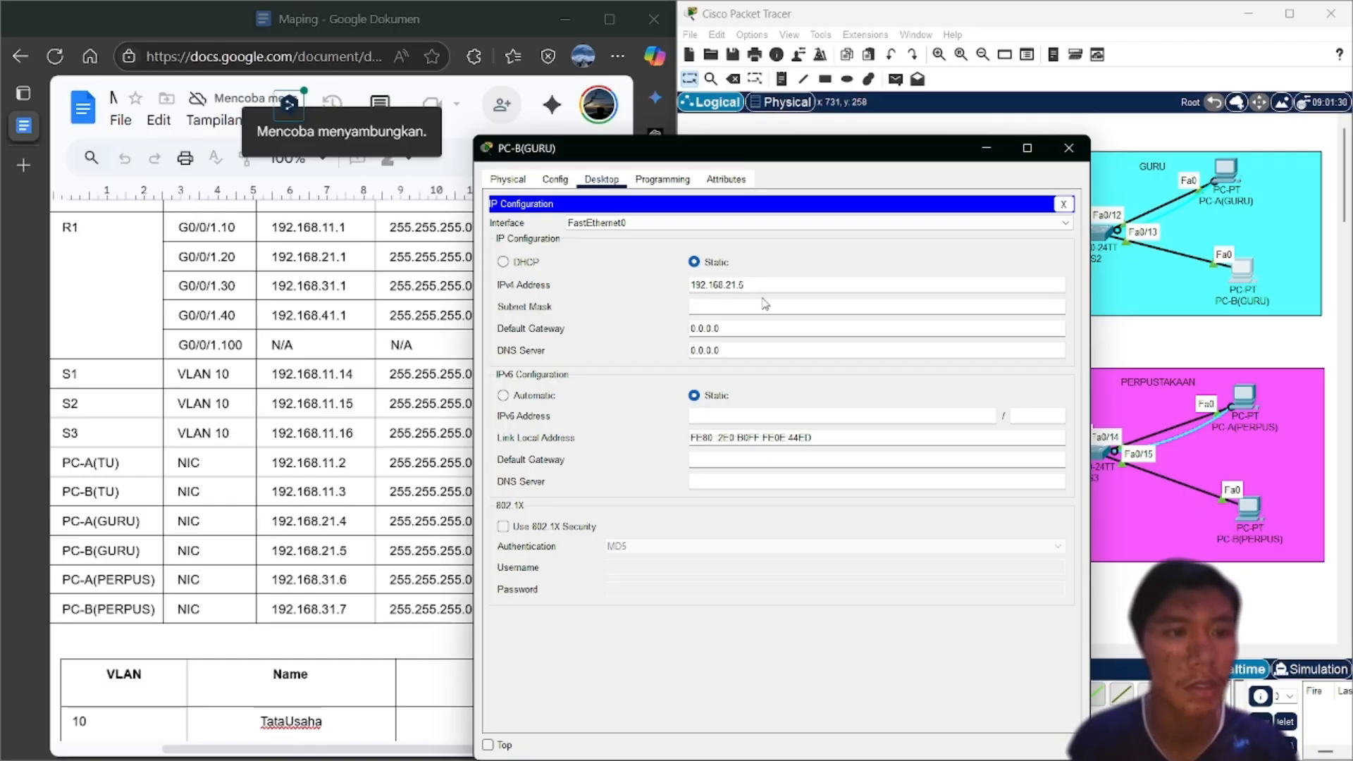
click(765, 290)
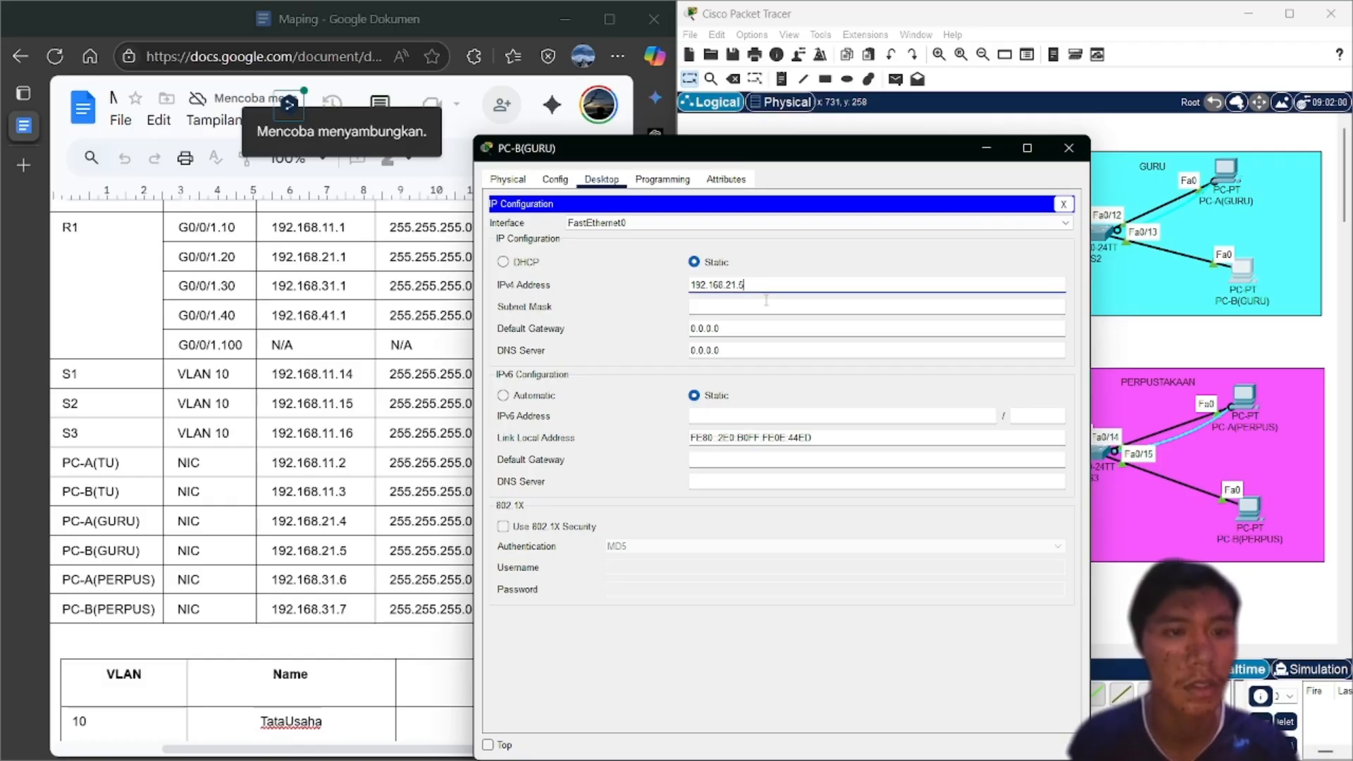
click(736, 306)
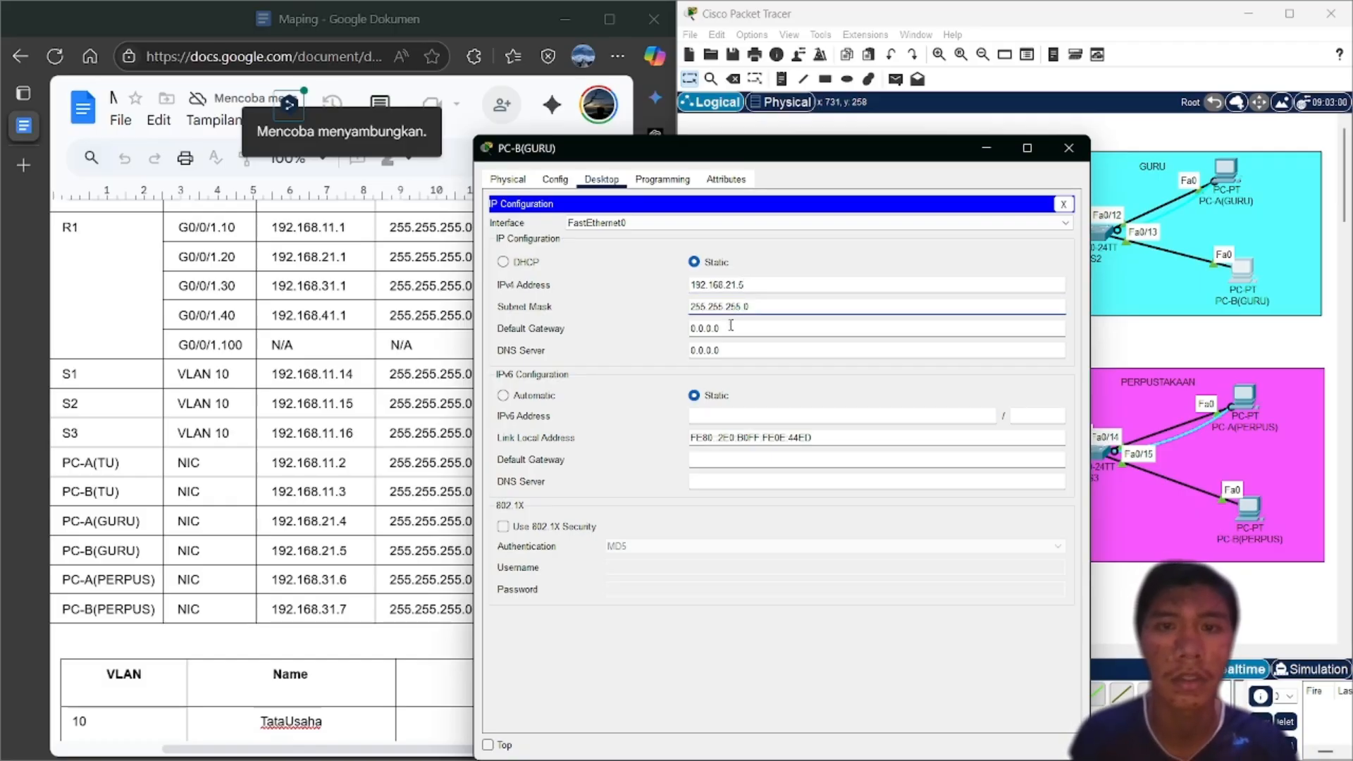
click(731, 325)
key(BackSpace)
key(BackSpace)
key(BackSpace)
key(BackSpace)
key(BackSpace)
key(BackSpace)
key(BackSpace)
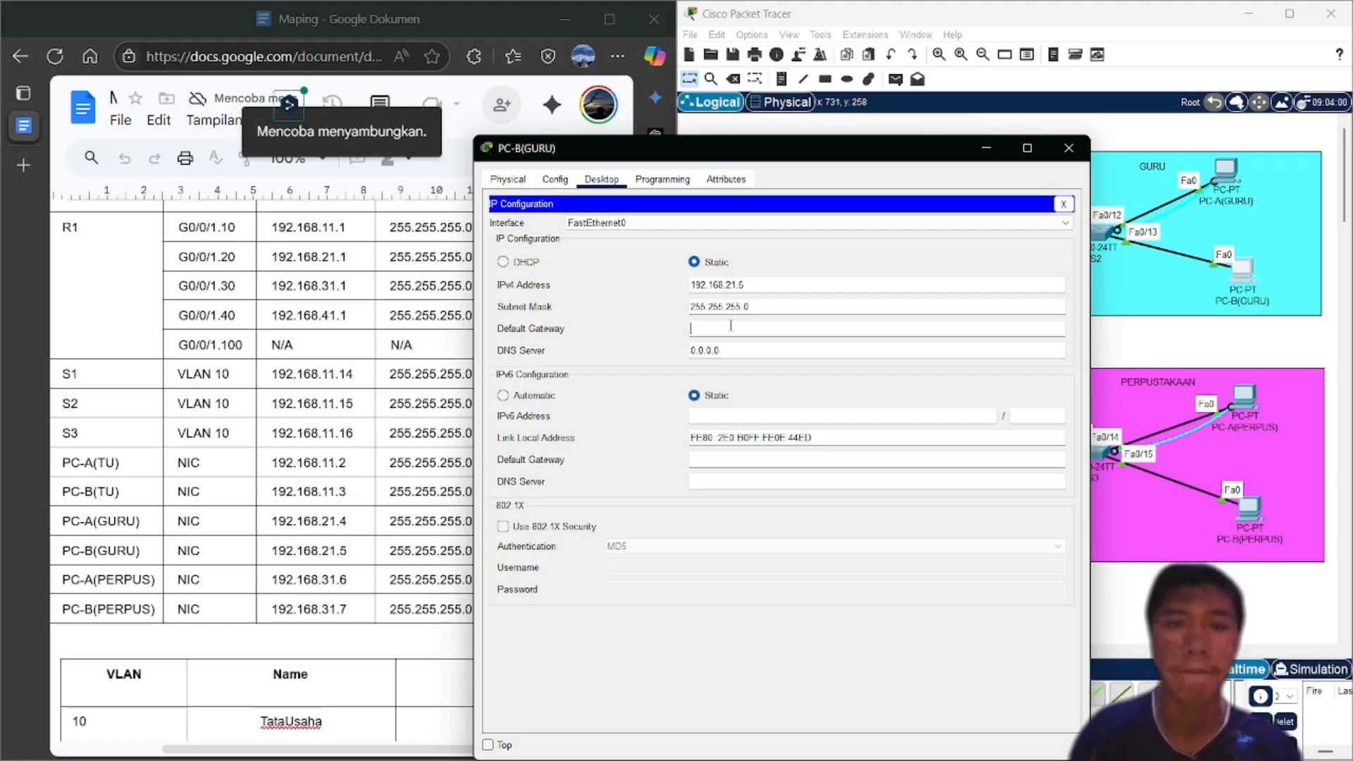
text(192.1)
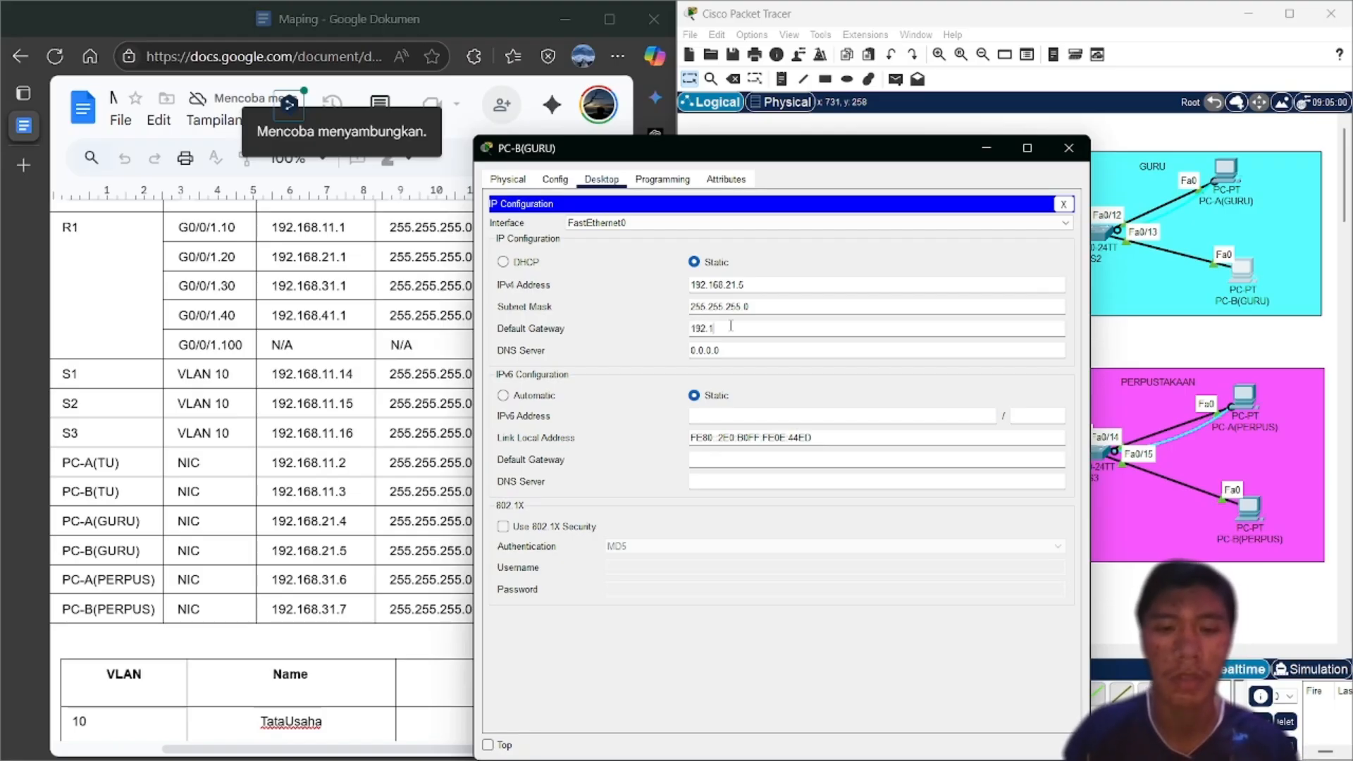
text(68.)
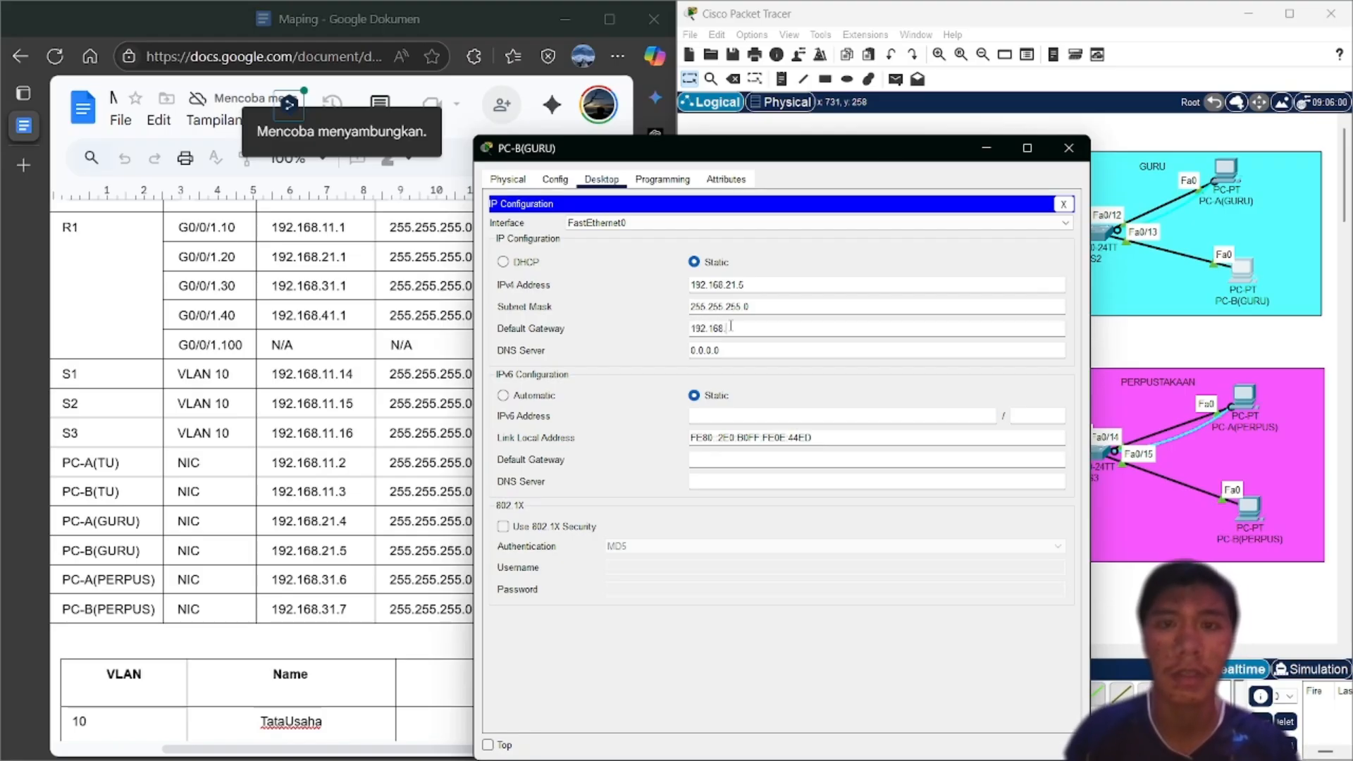
drag(910, 153, 1046, 147)
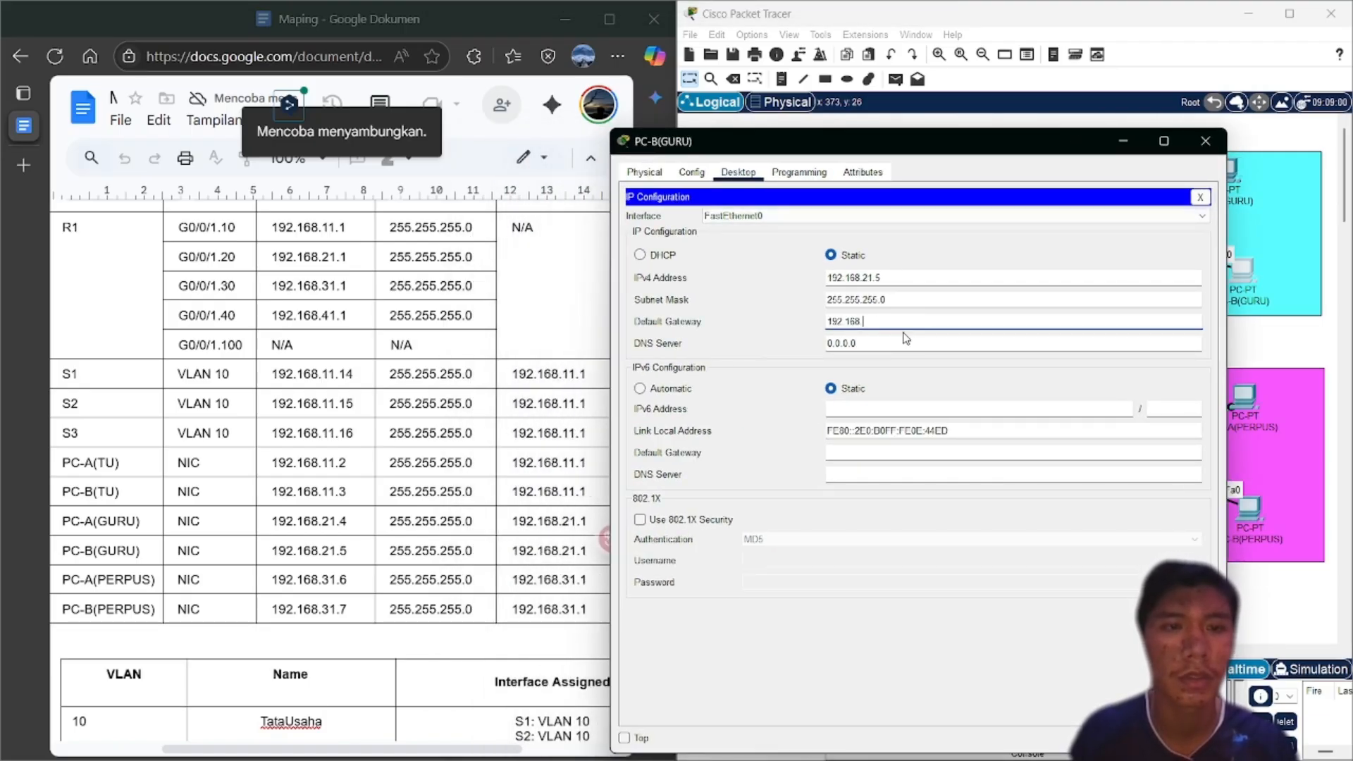
text(21.1)
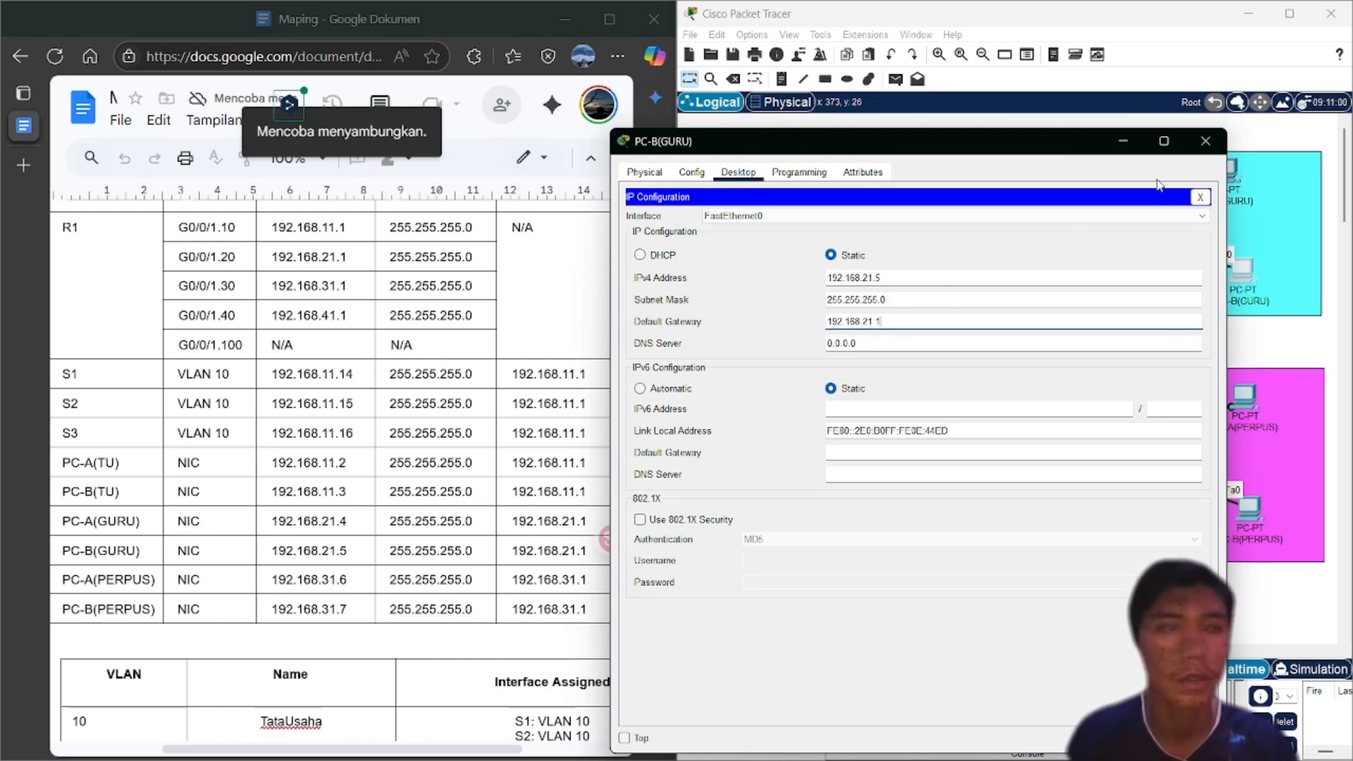
click(1205, 142)
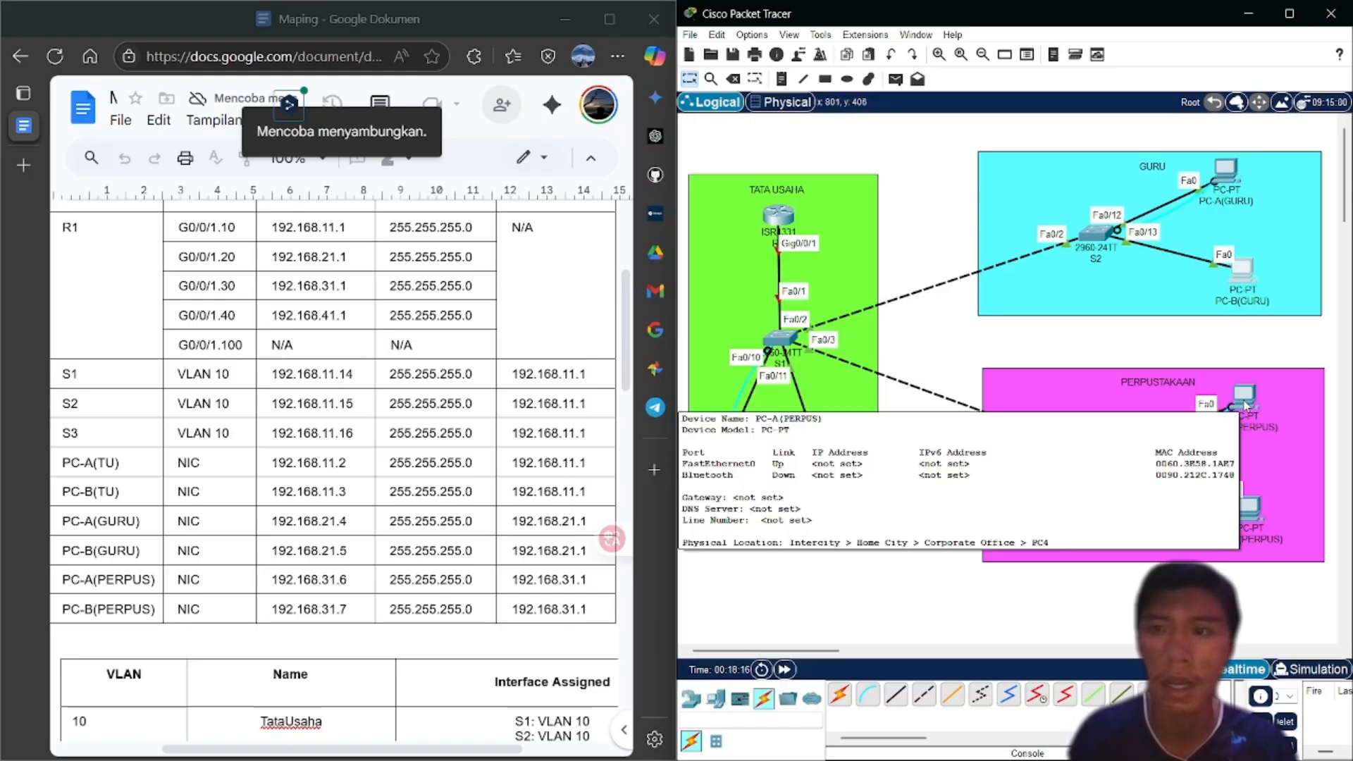
Set PC-A(PERPUS) to IP 192.168.31.6, mask 255.255.255.0 and gateway 192.168.31.1
click(1245, 407)
click(596, 207)
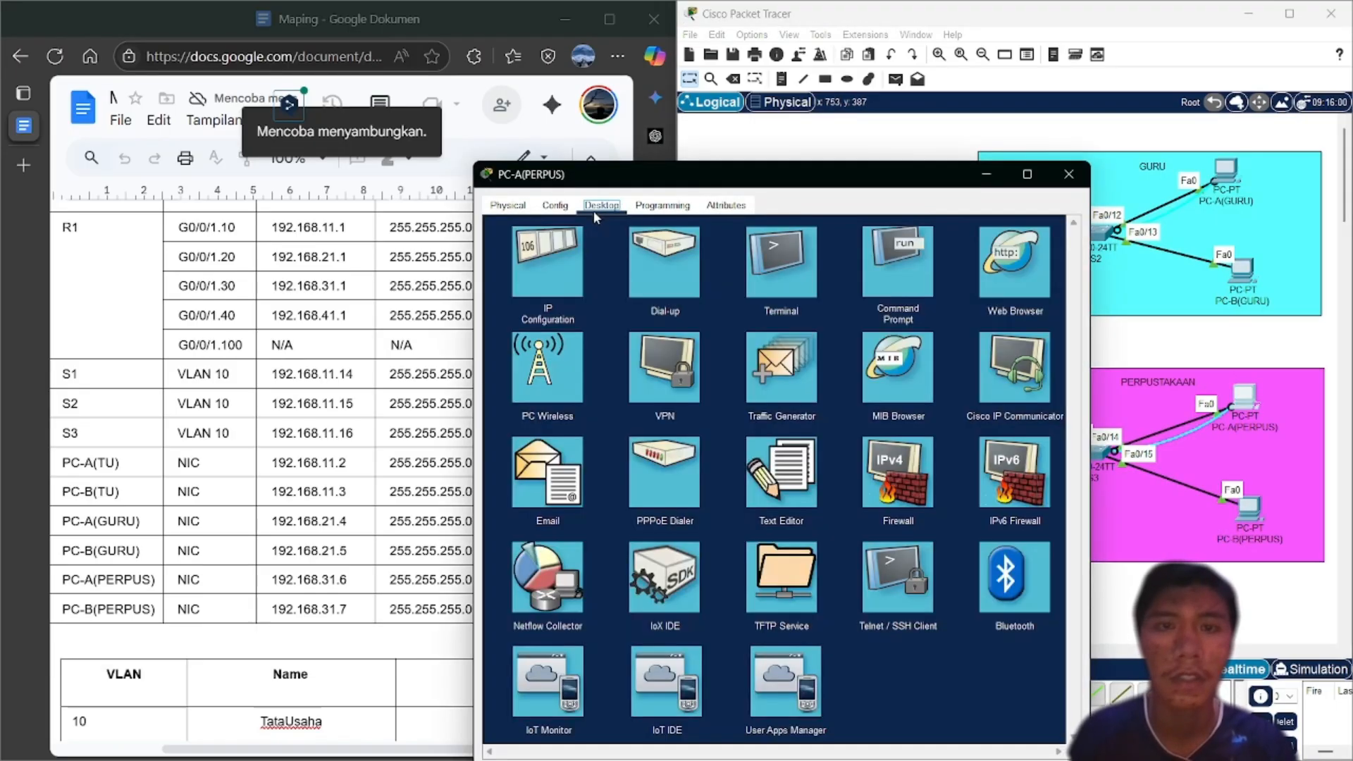
click(552, 285)
click(694, 311)
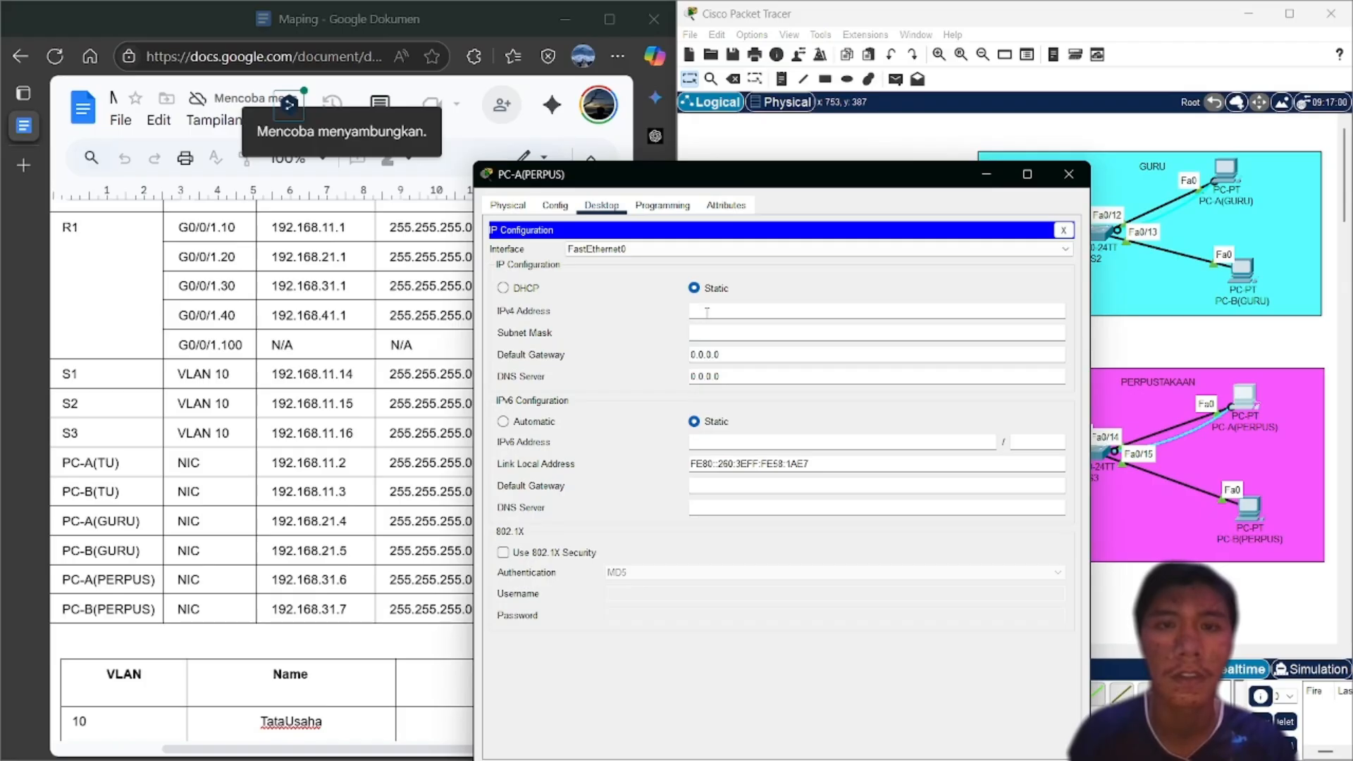
text(192.1)
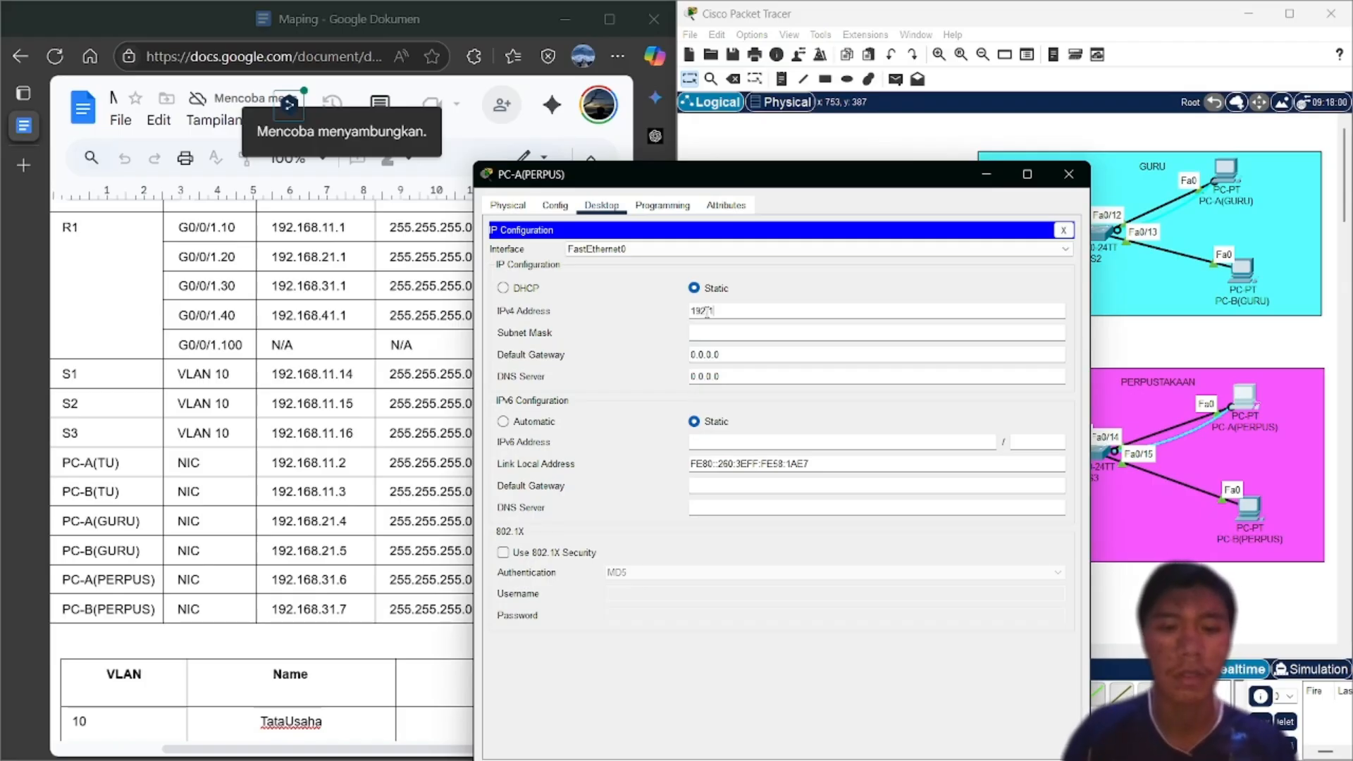
text(68)
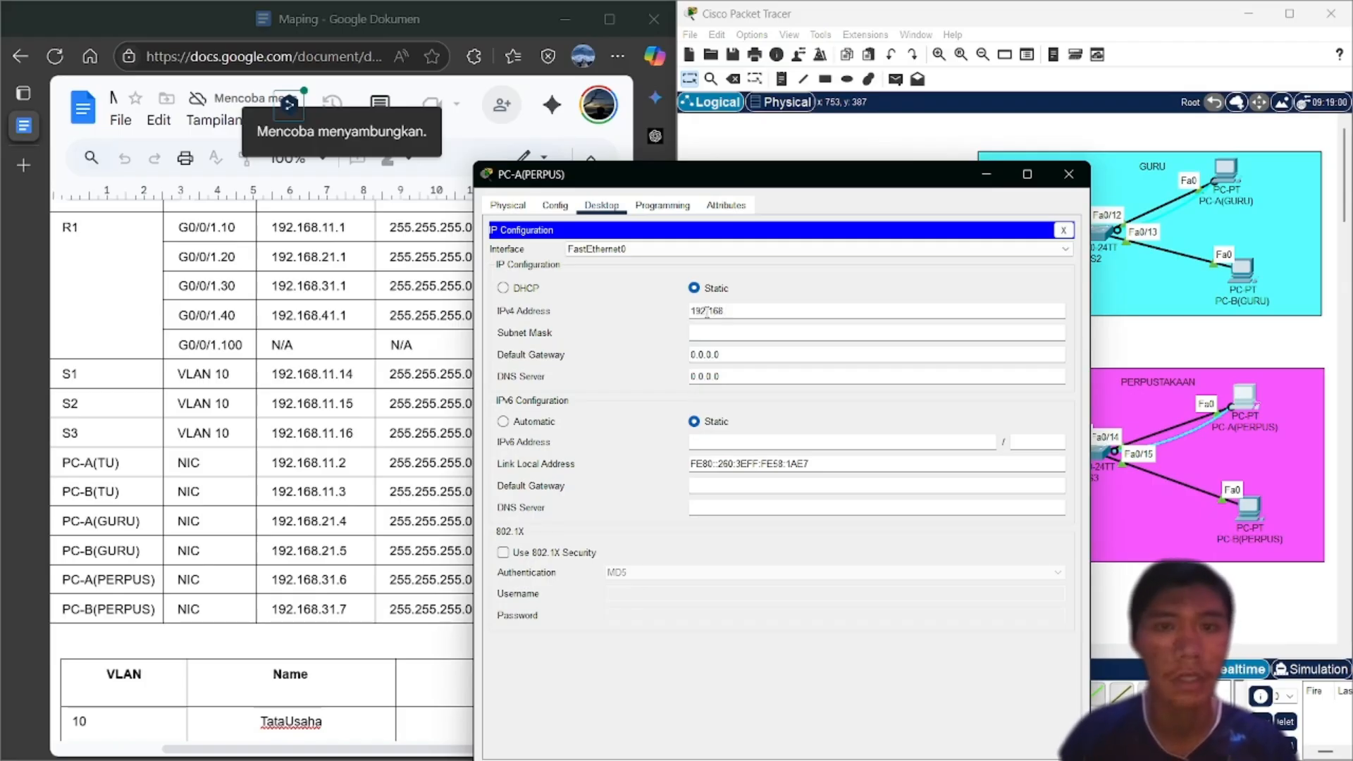
text(.31)
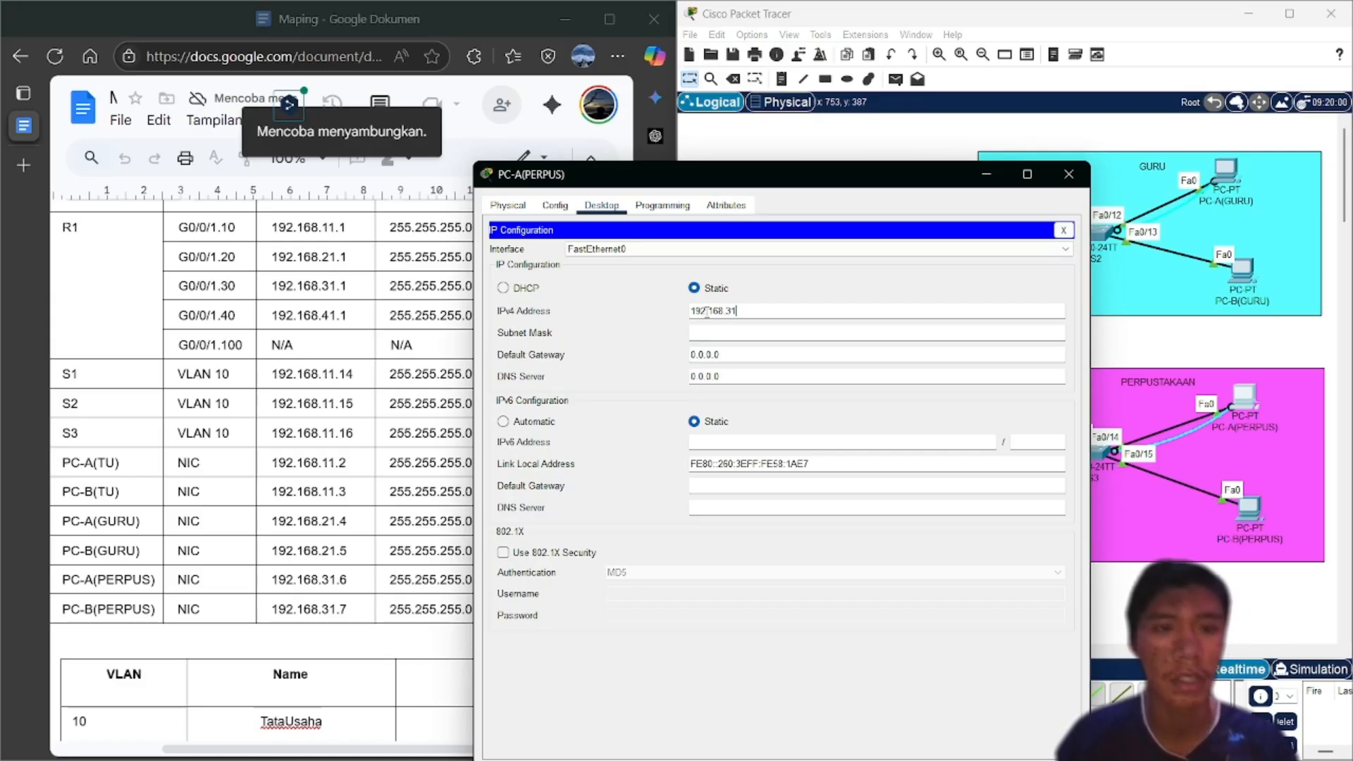
text(.6)
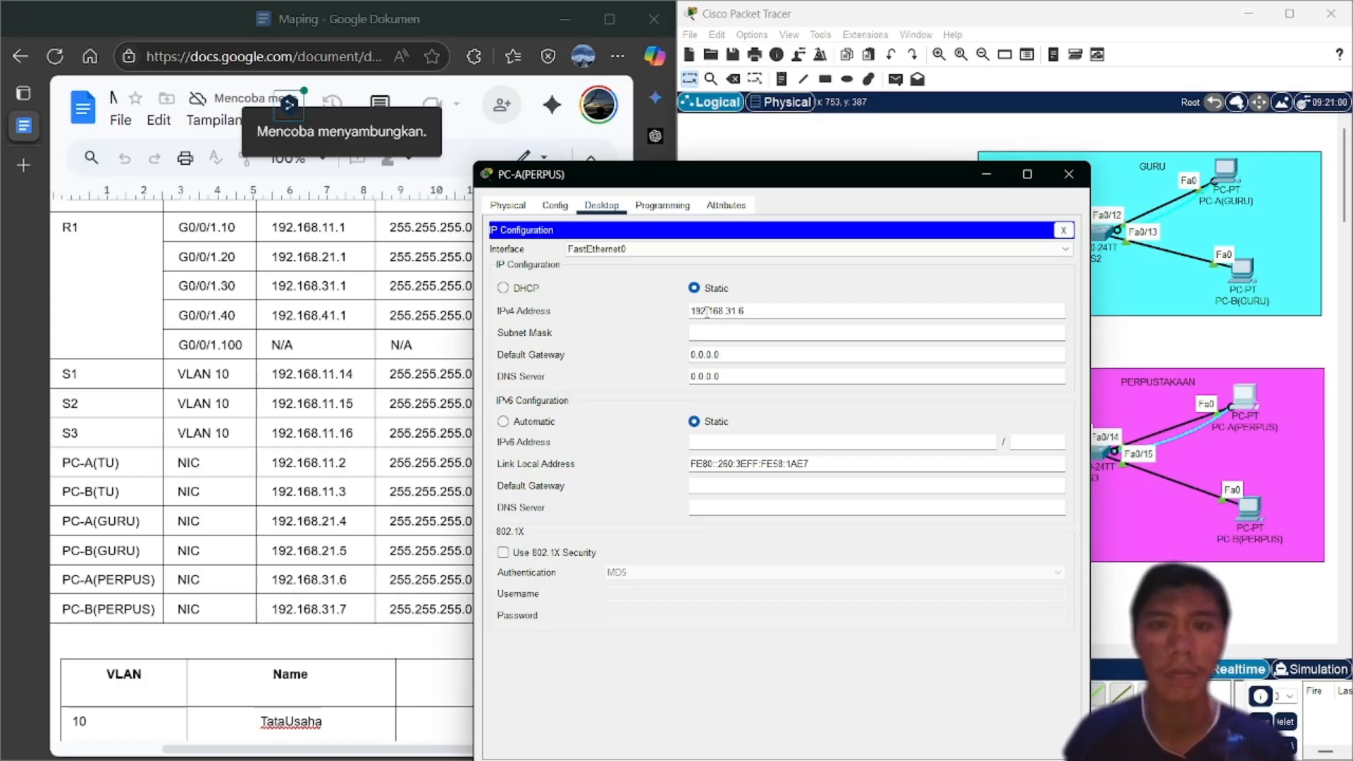
click(732, 333)
click(729, 354)
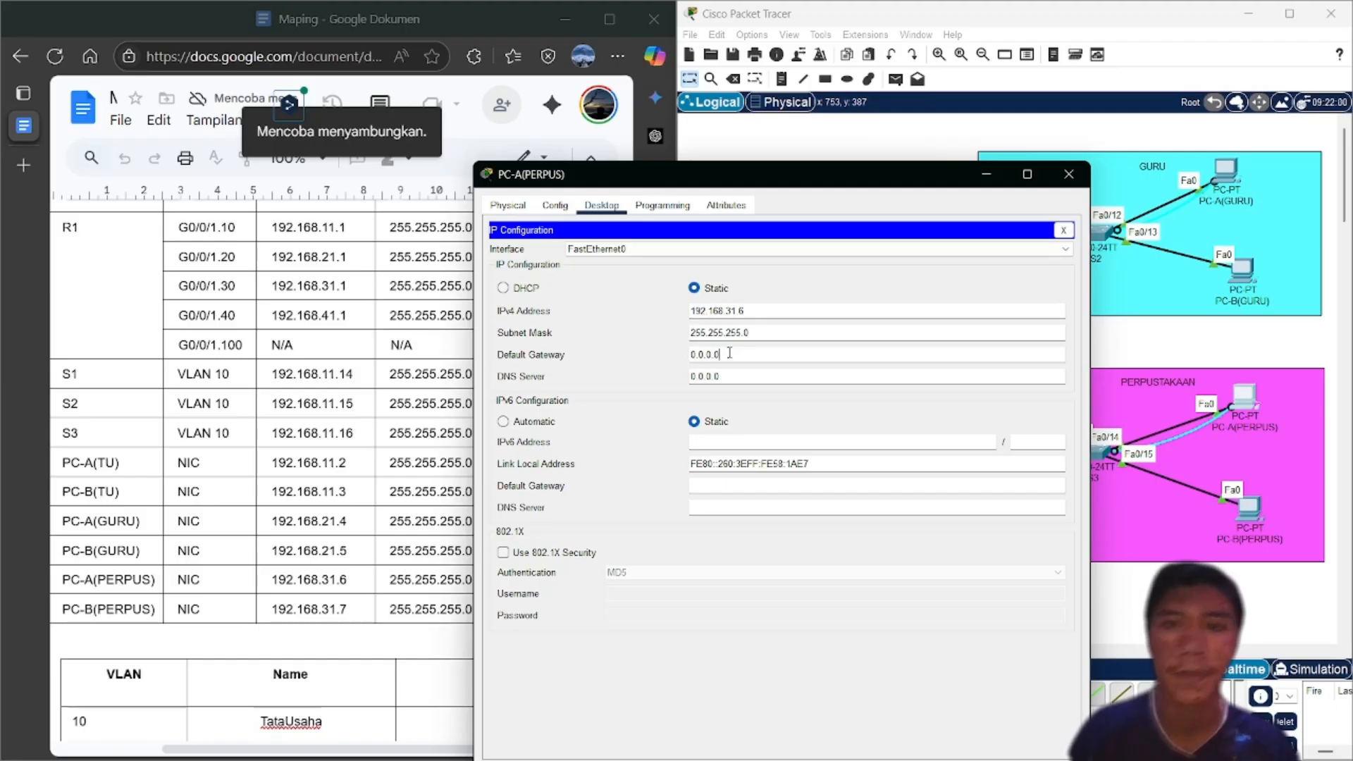
key(BackSpace)
key(BackSpace)
key(BackSpace)
key(BackSpace)
key(BackSpace)
key(BackSpace)
key(BackSpace)
text(192)
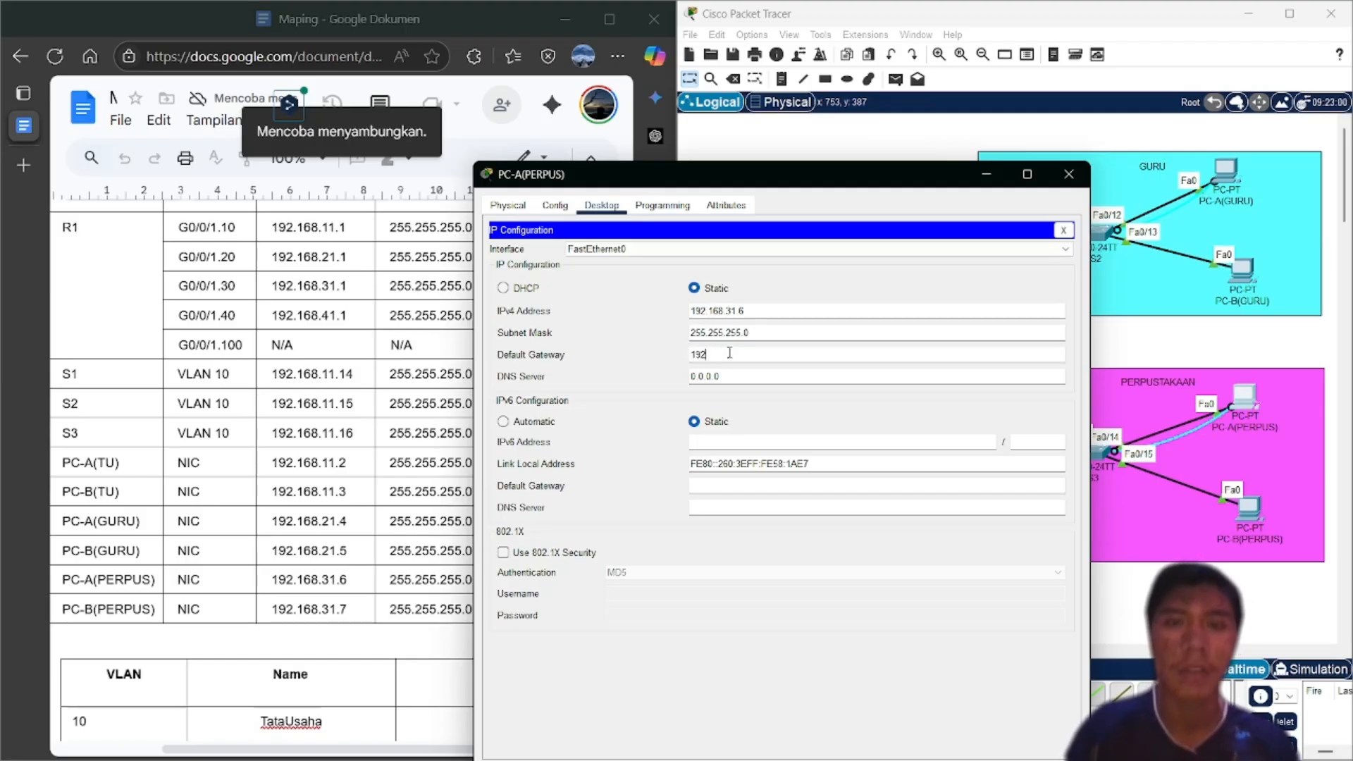
text(.168.)
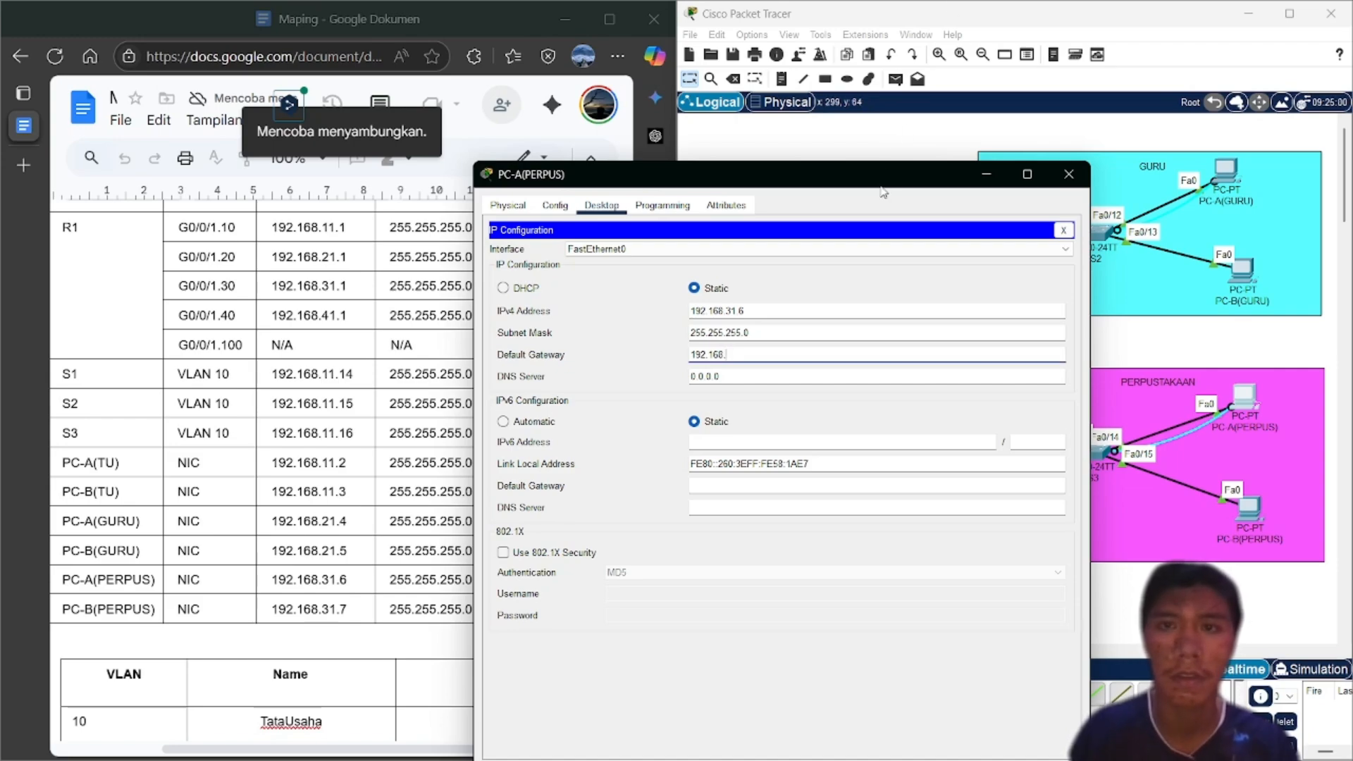
drag(918, 180, 1079, 173)
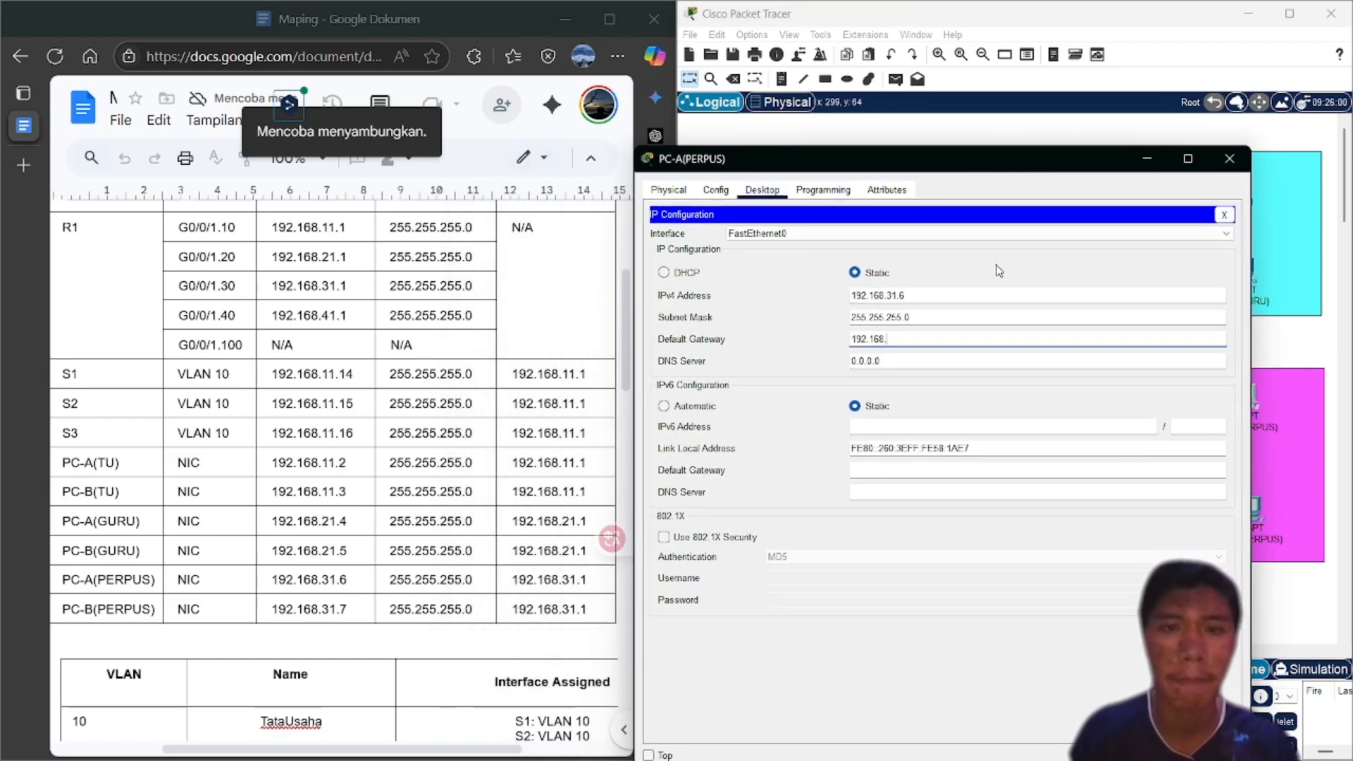
click(934, 337)
text(31.)
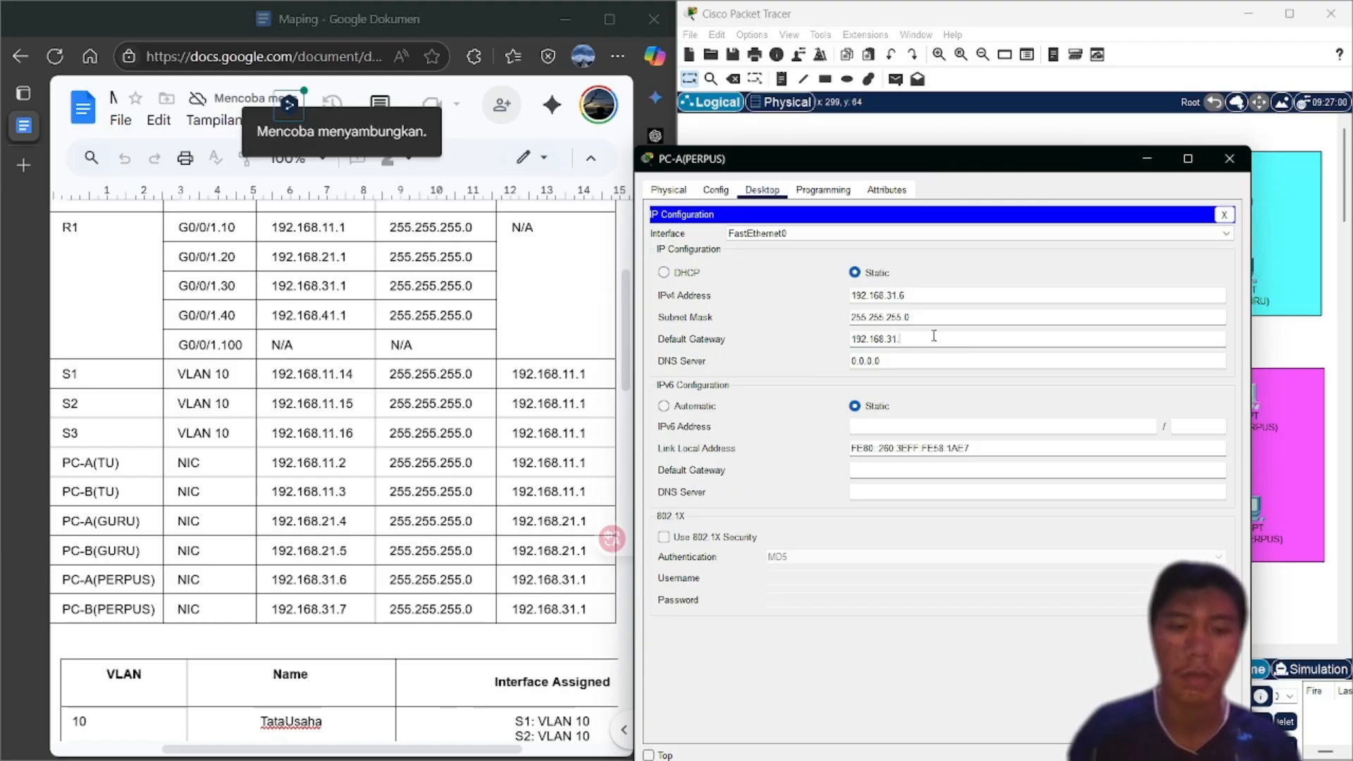
text(1)
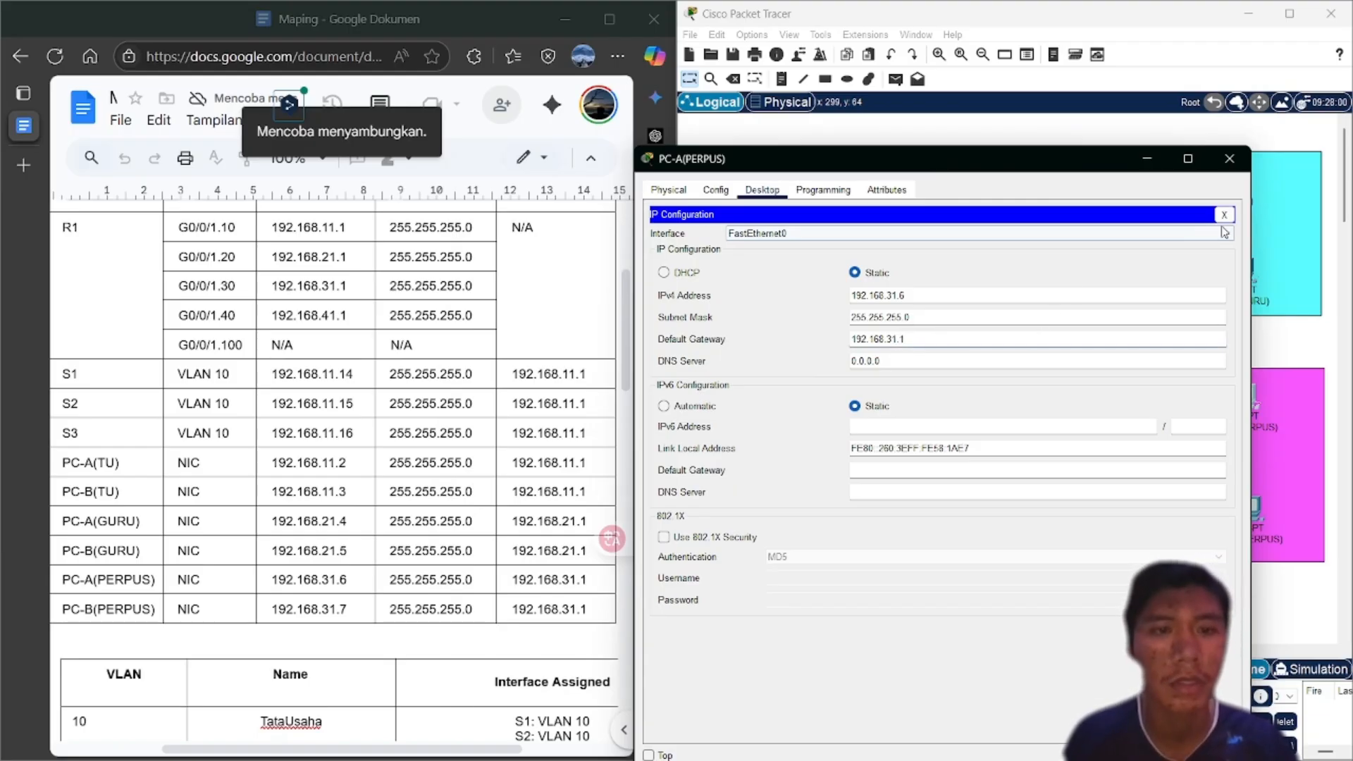
Set PC-B(PERPUS) to IP 192.168.31.7, mask 255.255.255.0, gateway 192.168.31.1, and close its window
click(1227, 159)
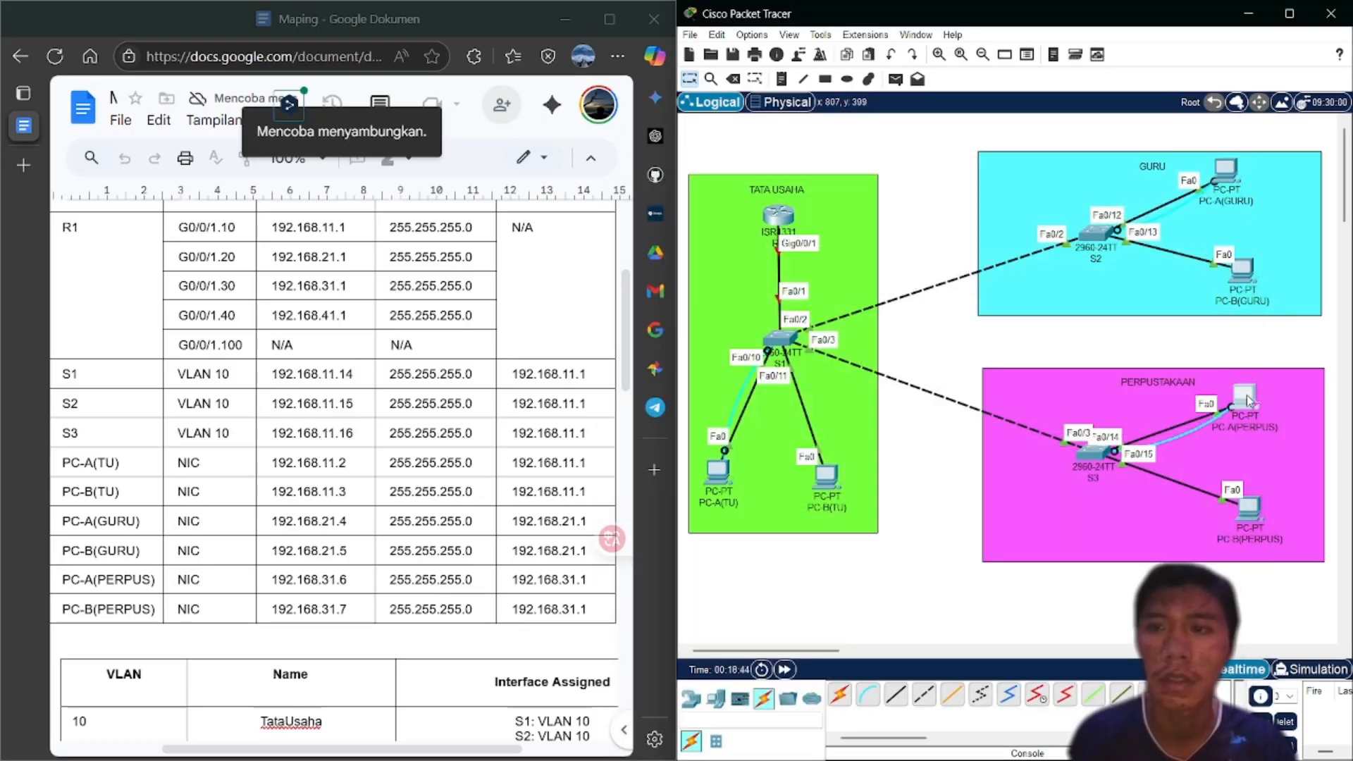
click(1249, 506)
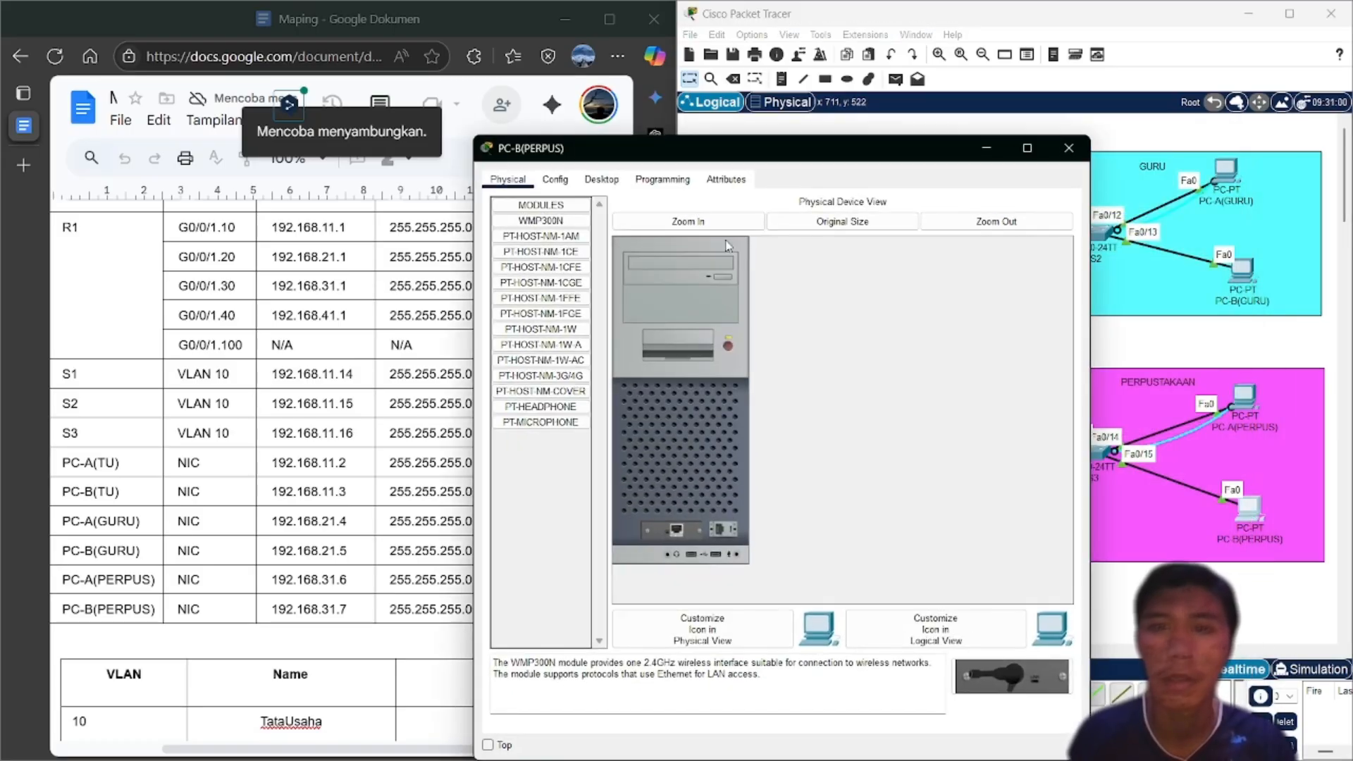
click(601, 180)
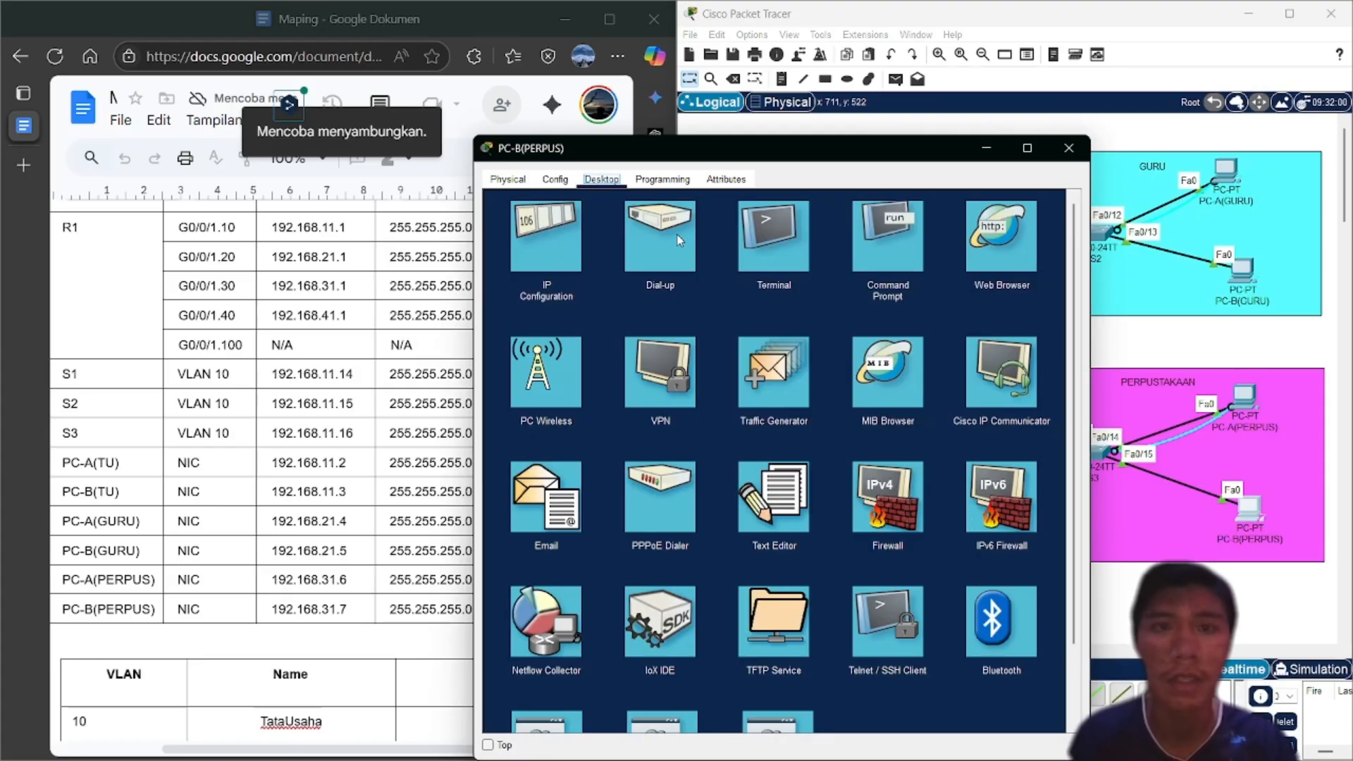
click(553, 252)
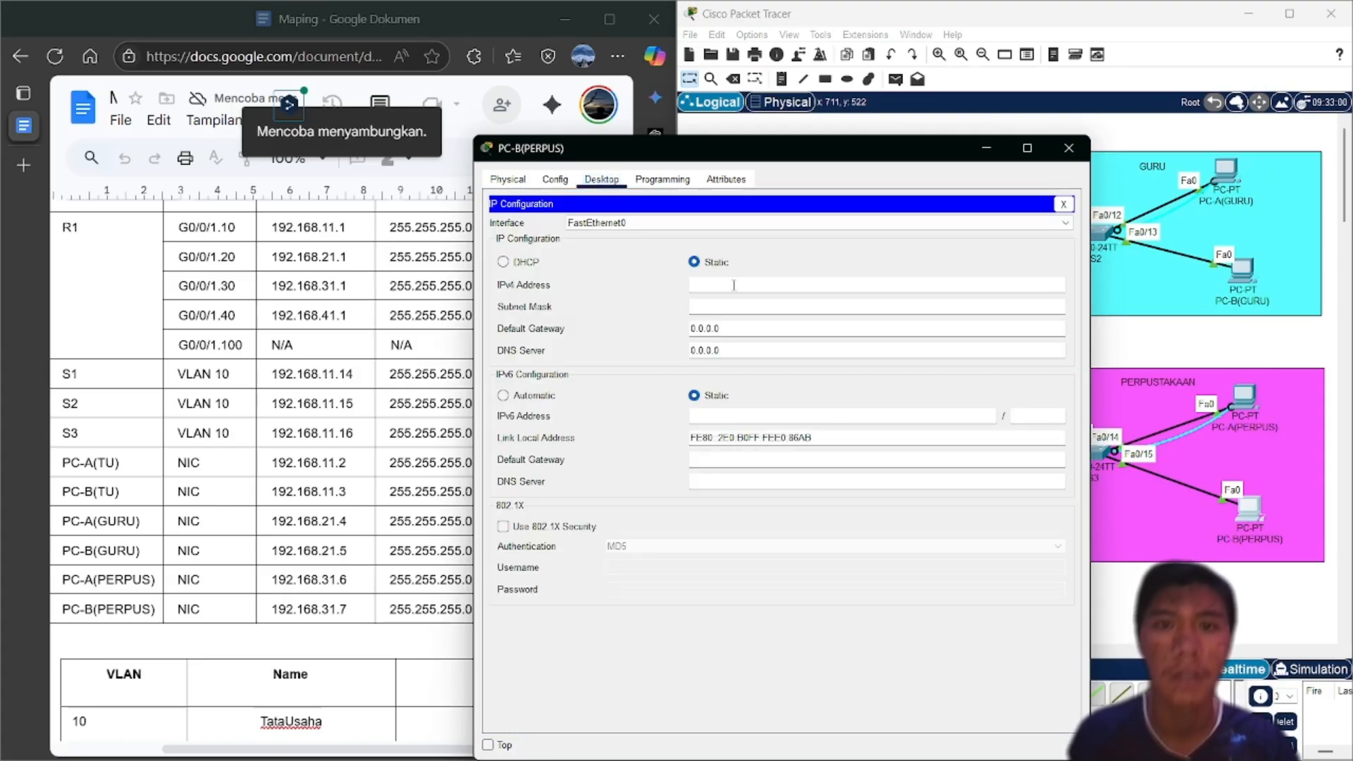
text(192)
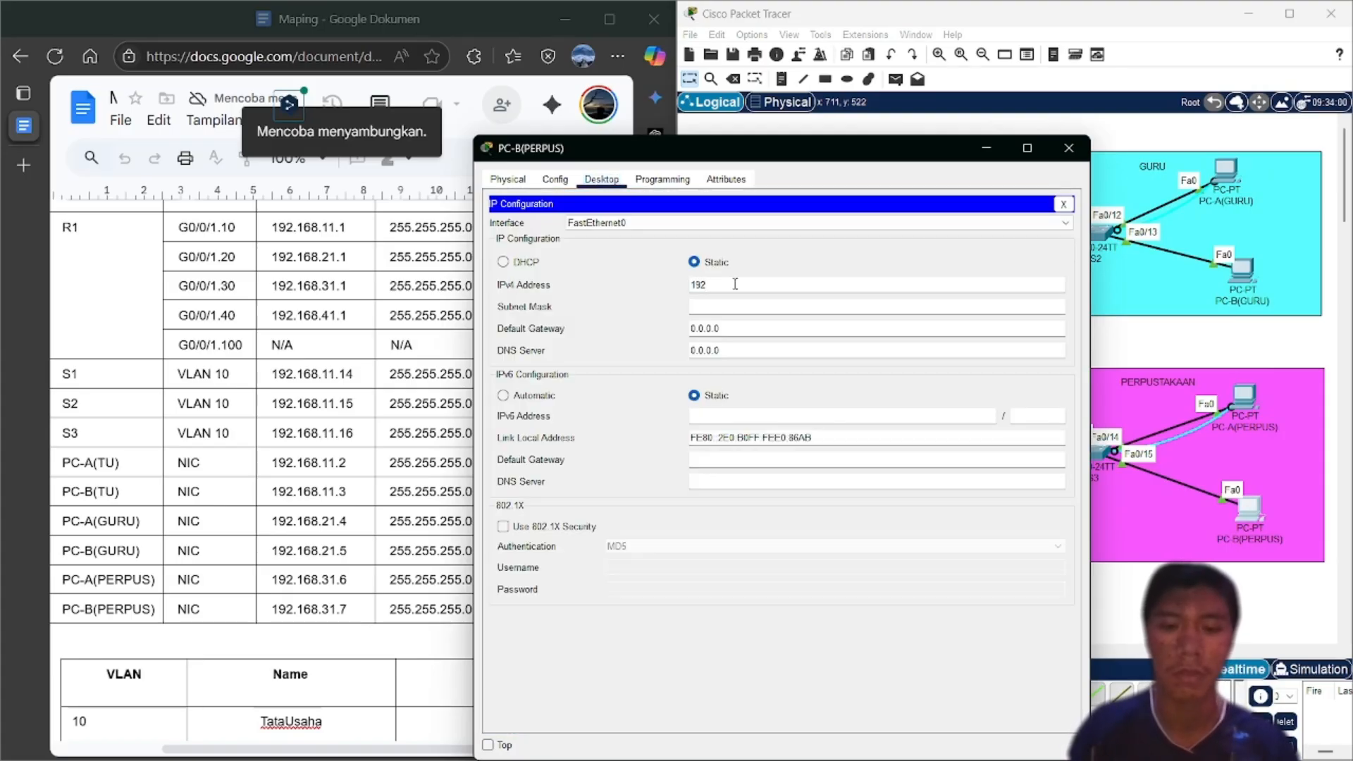
text(.168)
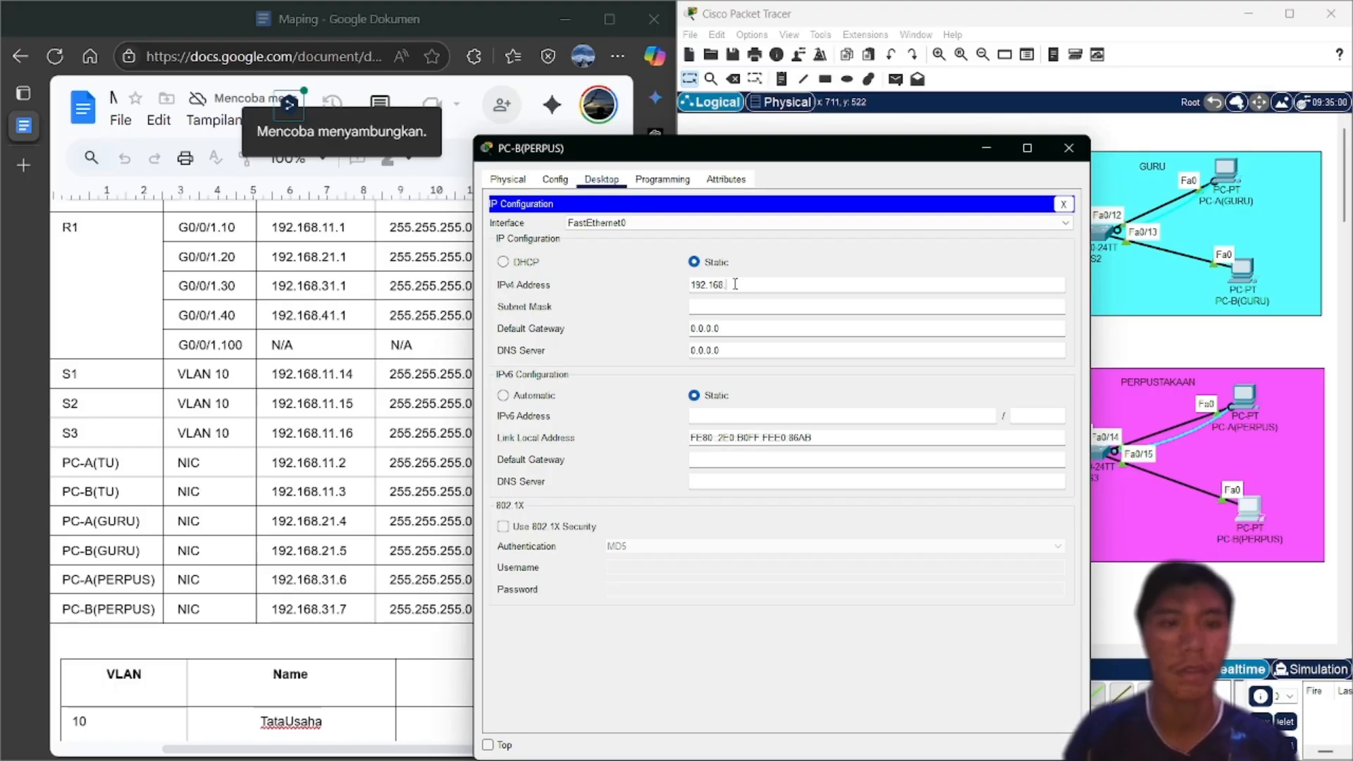
text(.31)
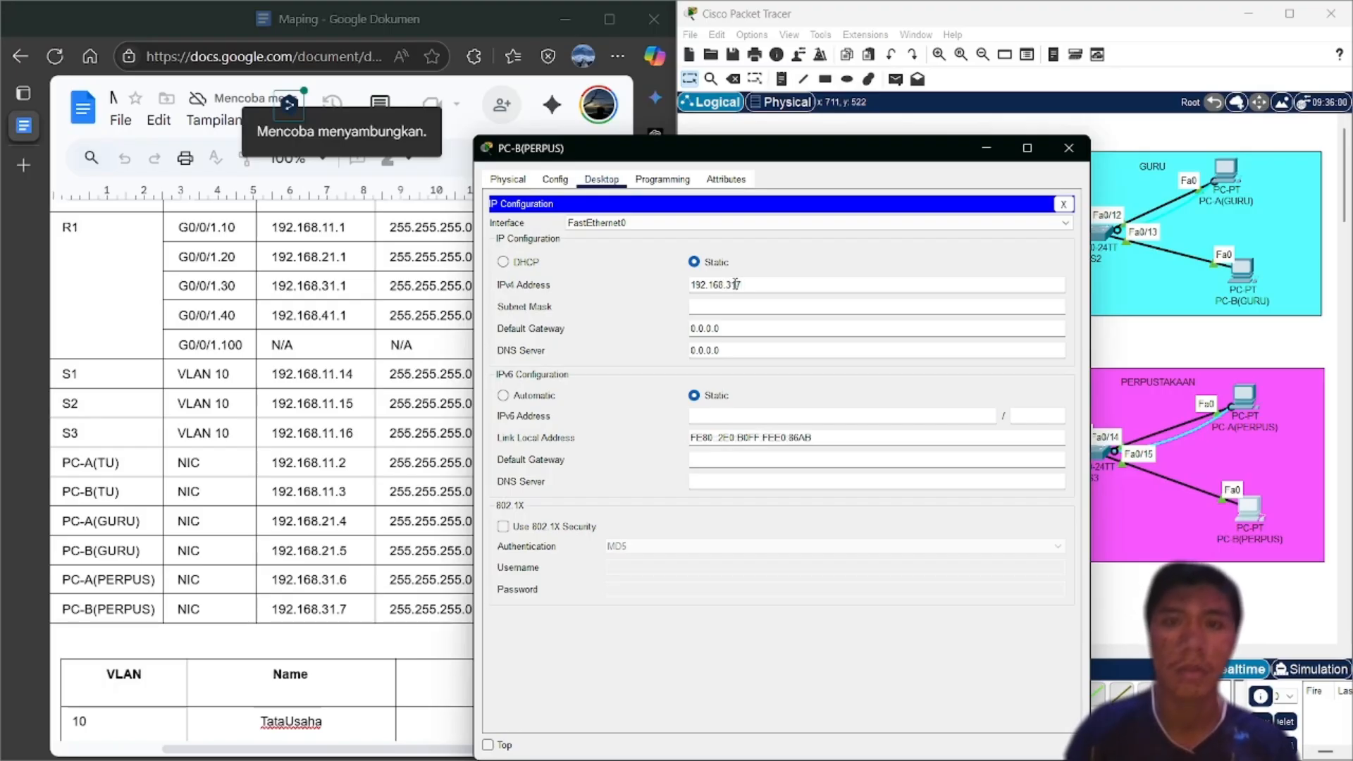
text(.7)
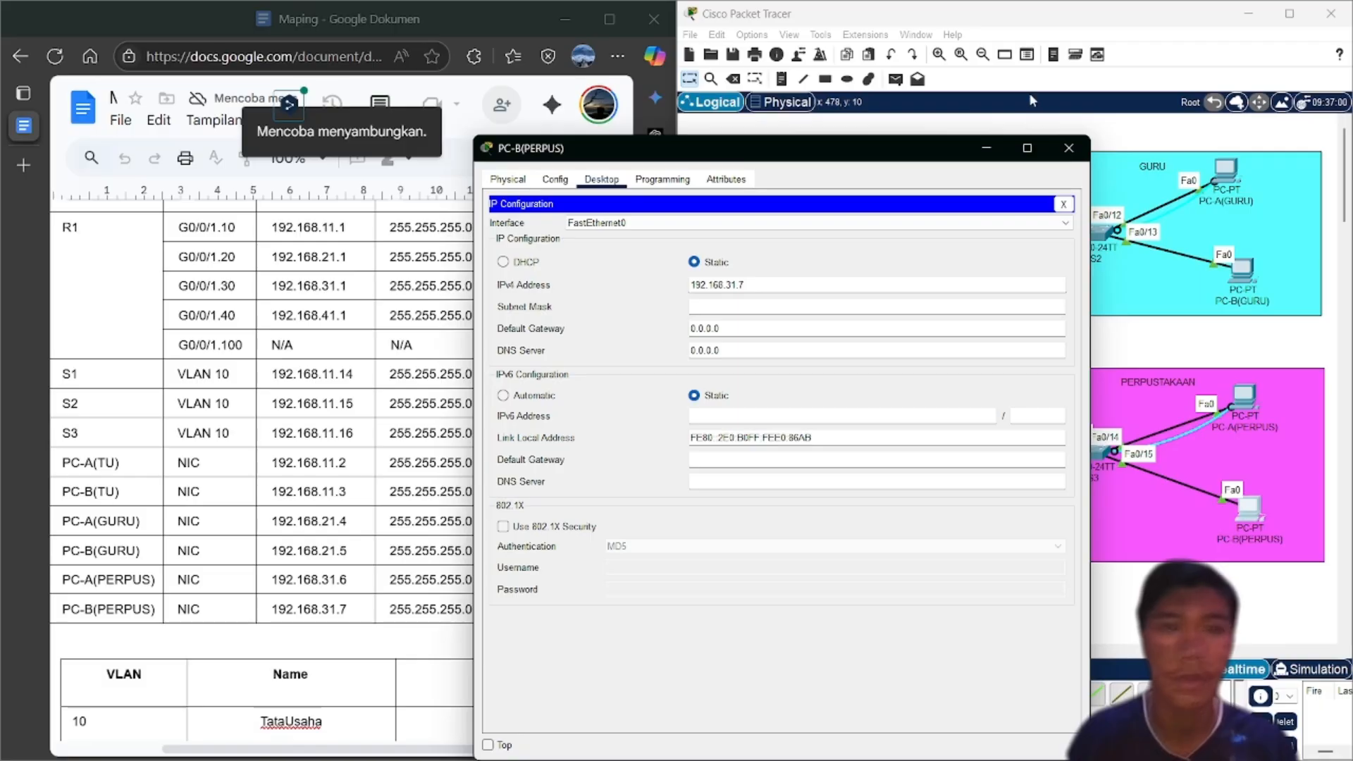
drag(893, 151, 1086, 139)
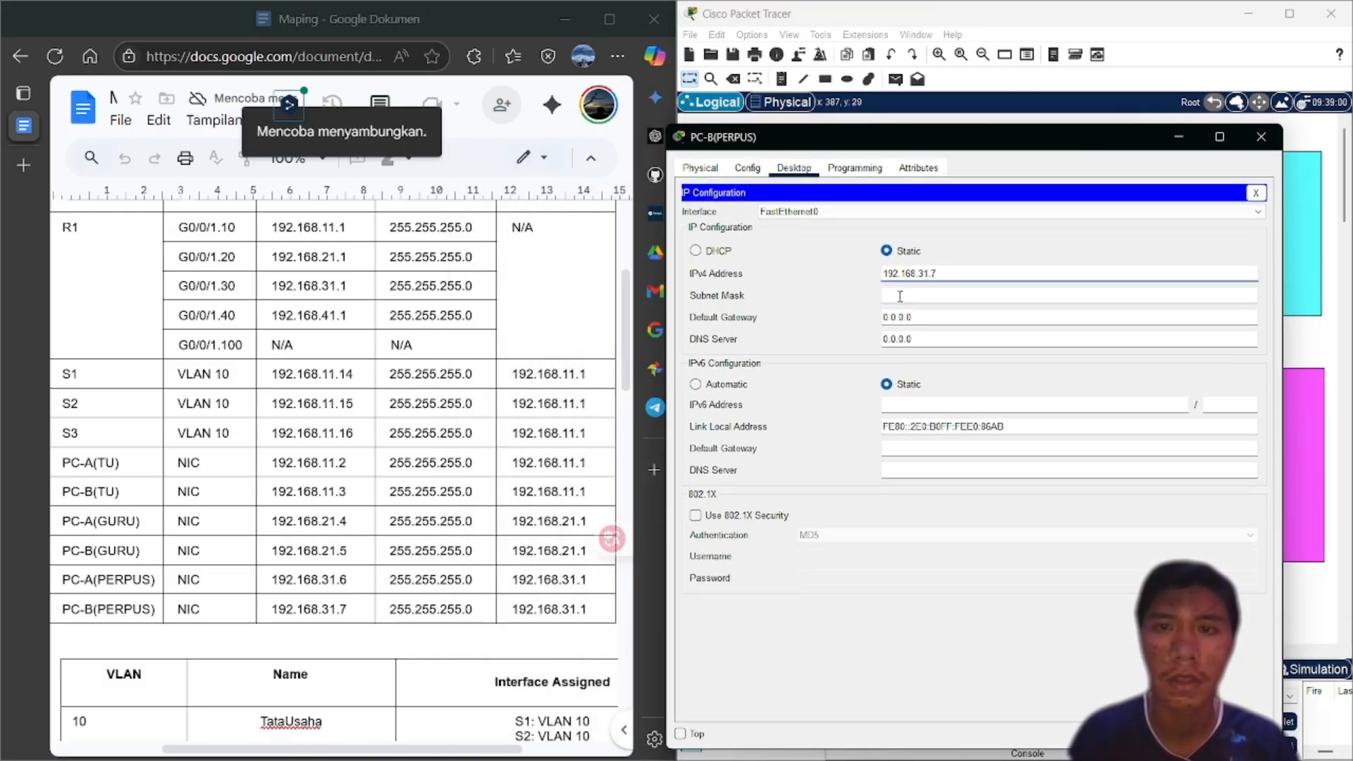
click(901, 296)
click(922, 316)
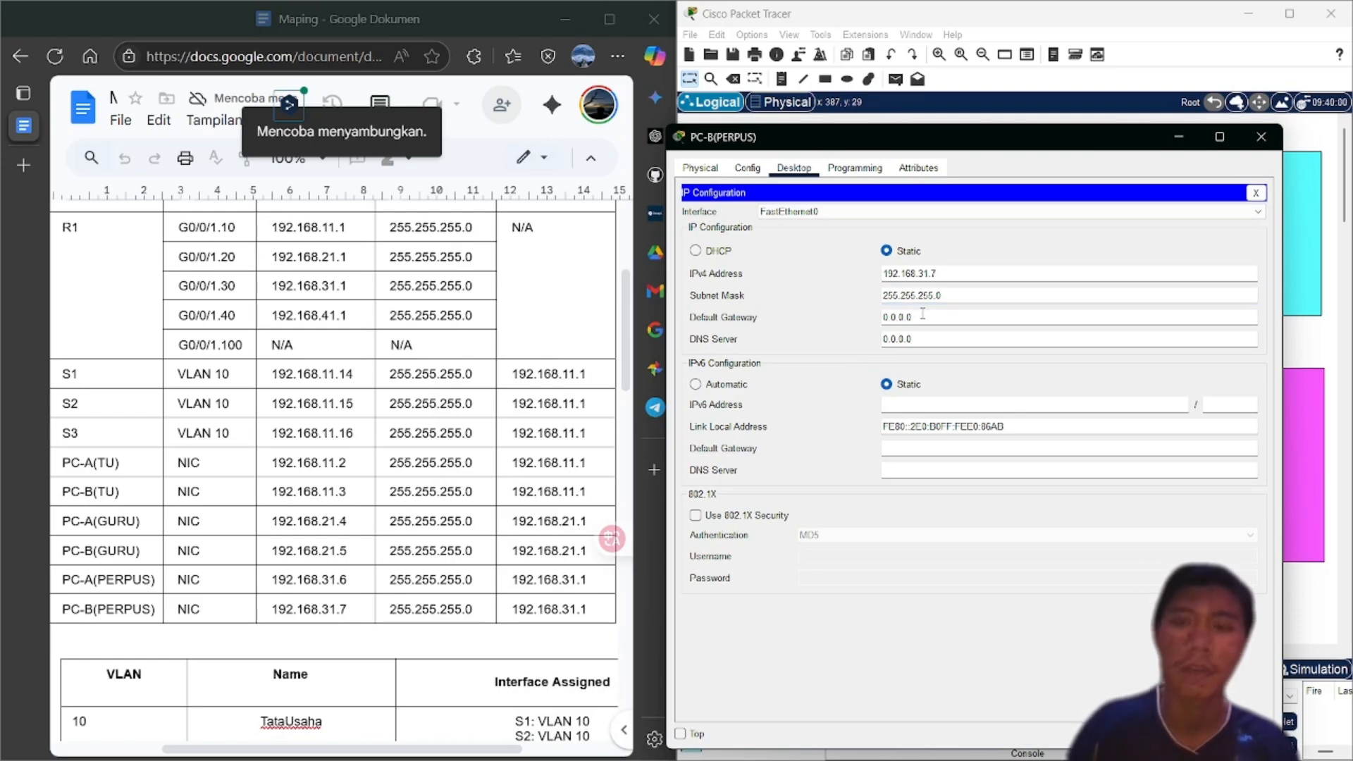
key(BackSpace)
key(BackSpace)
key(BackSpace)
key(BackSpace)
key(BackSpace)
key(BackSpace)
key(BackSpace)
text(192)
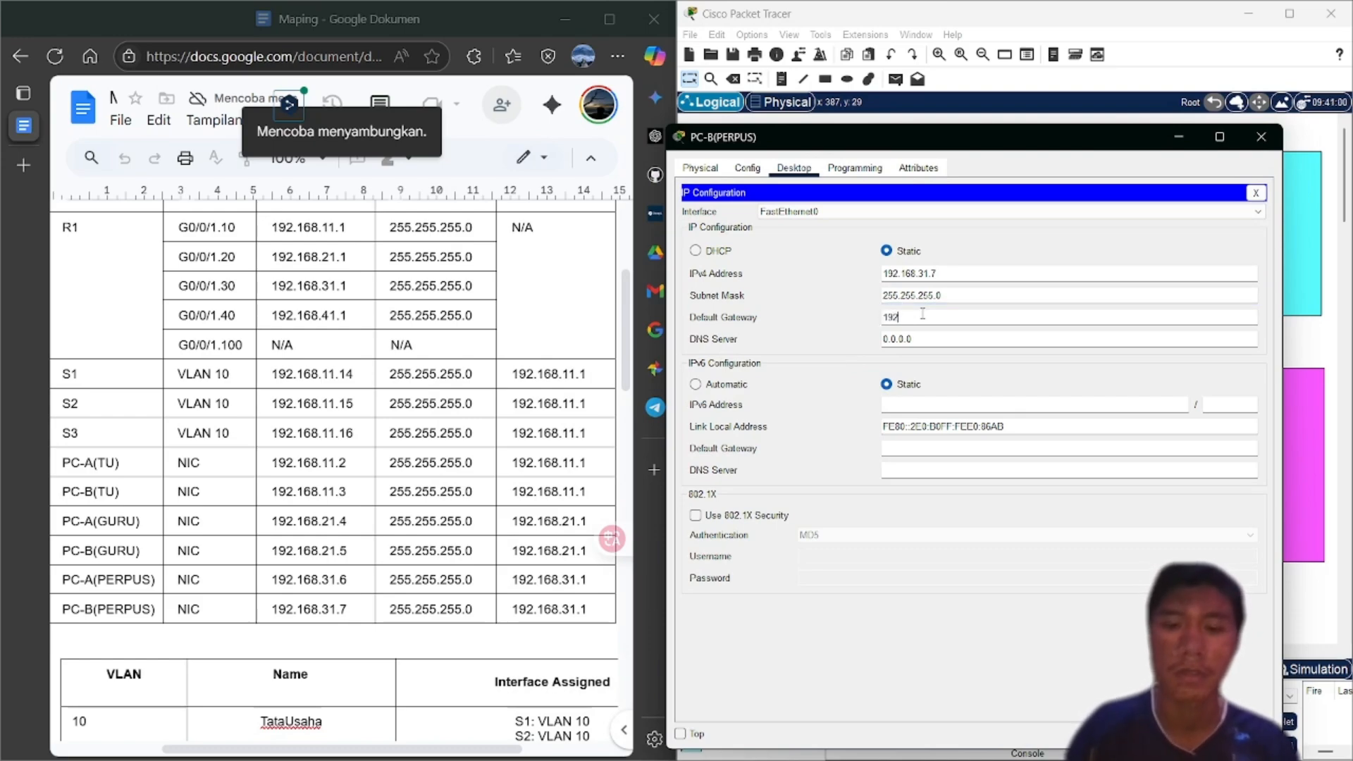
text(.168)
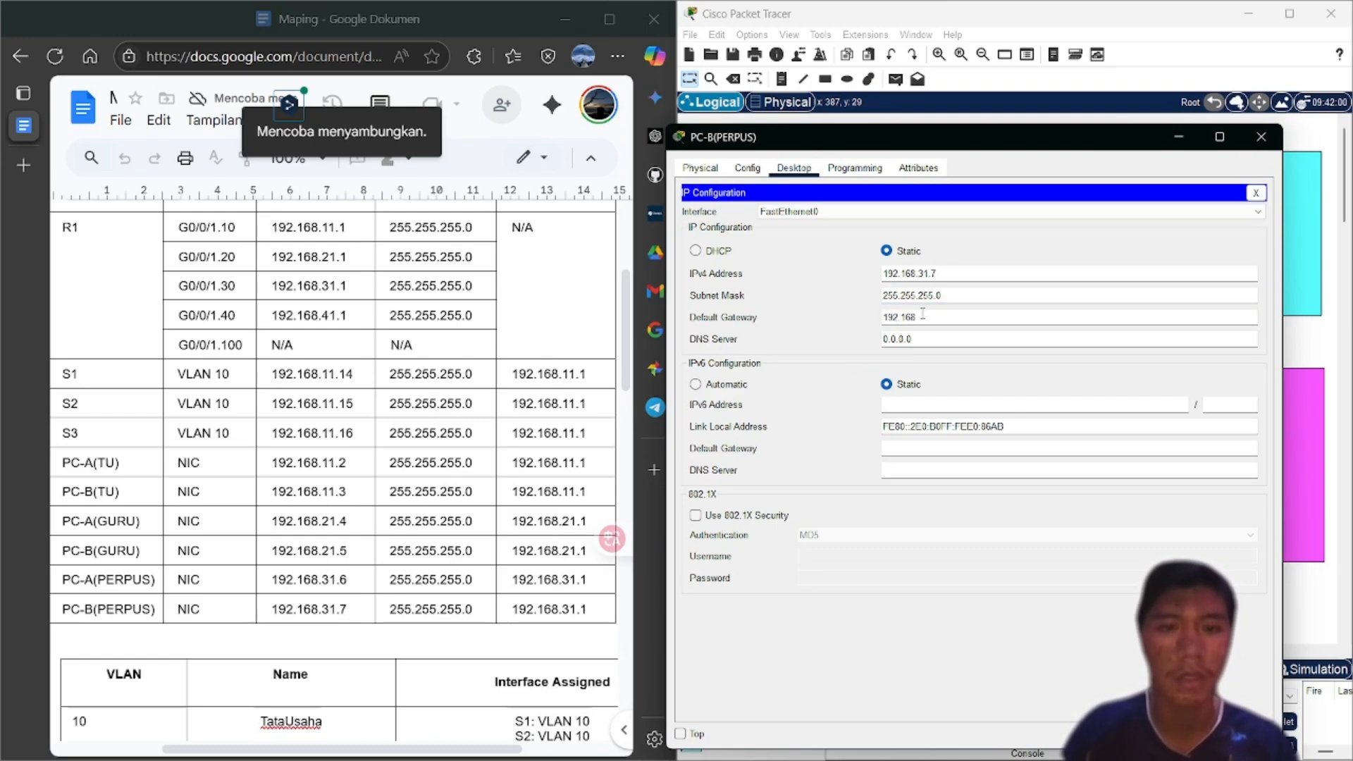
text(.31)
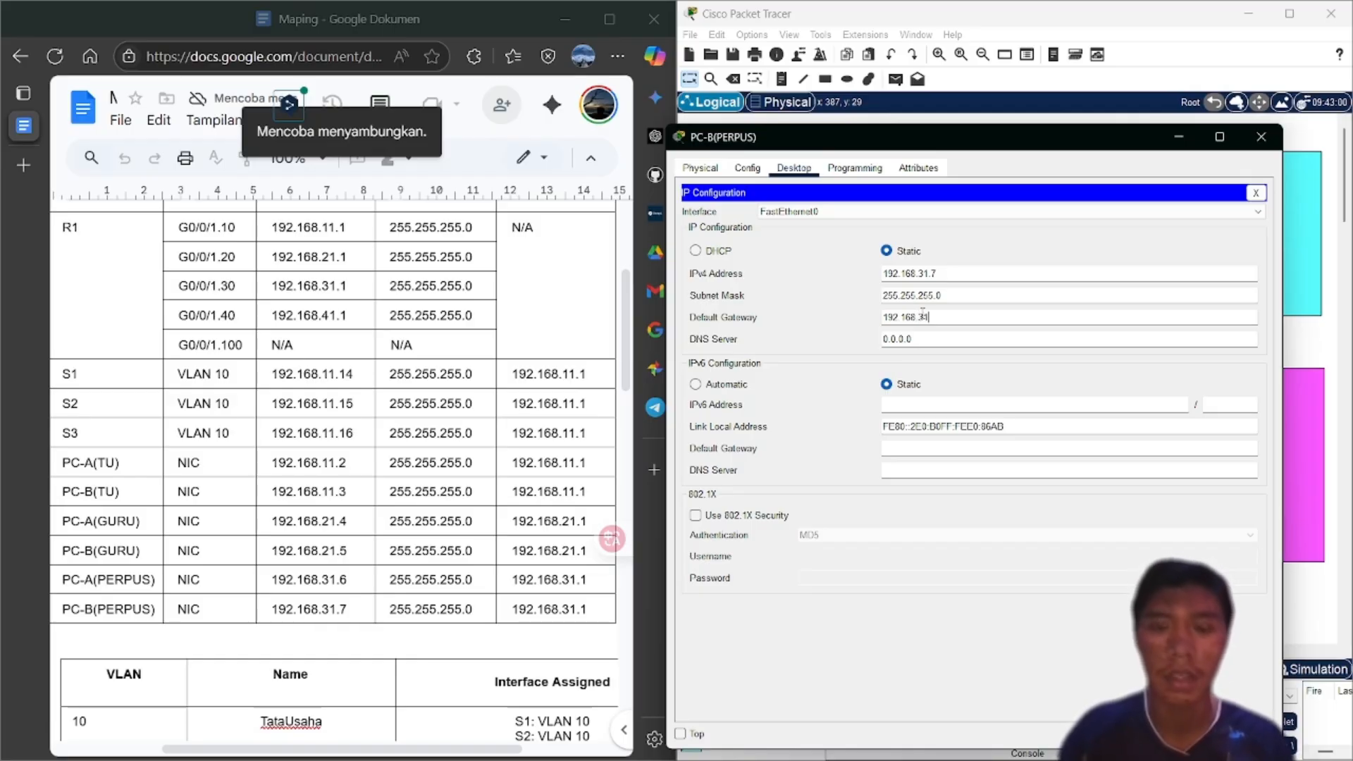
text(.1)
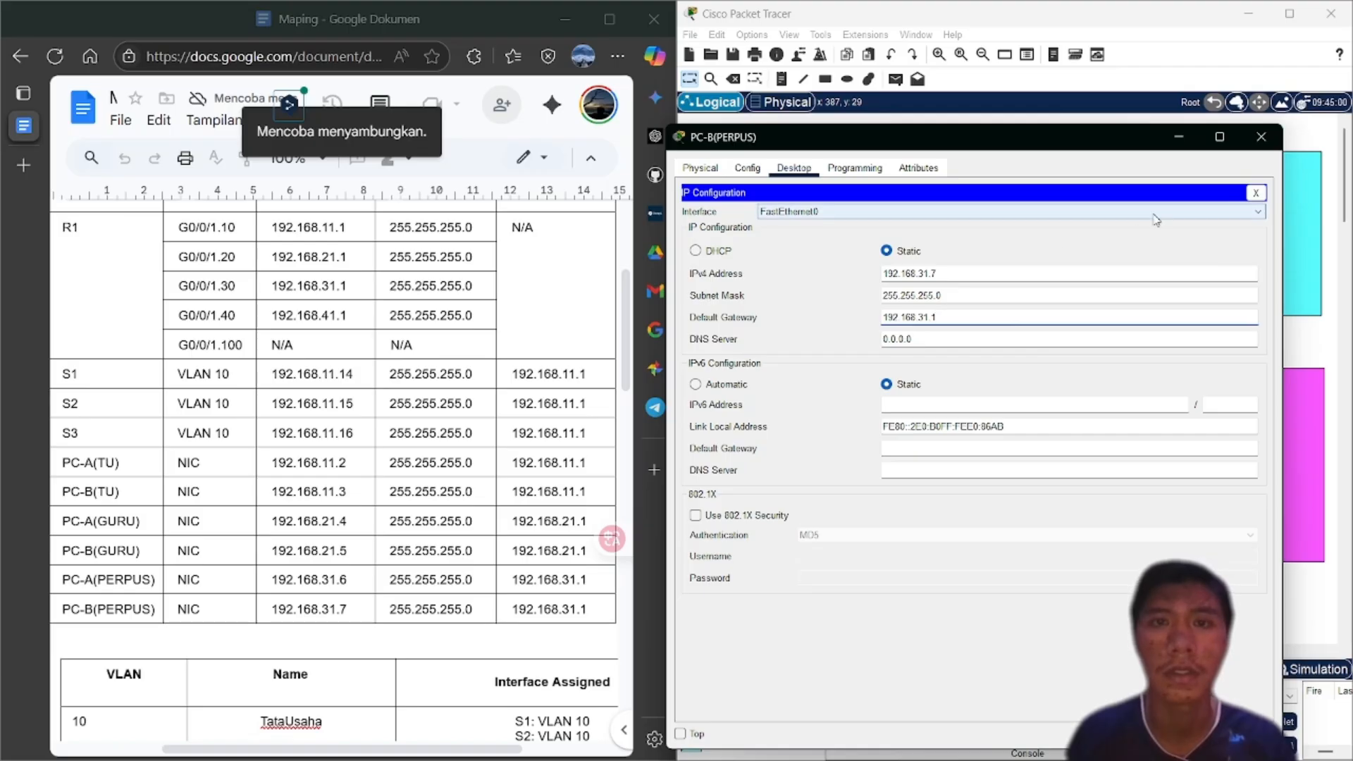
click(1279, 139)
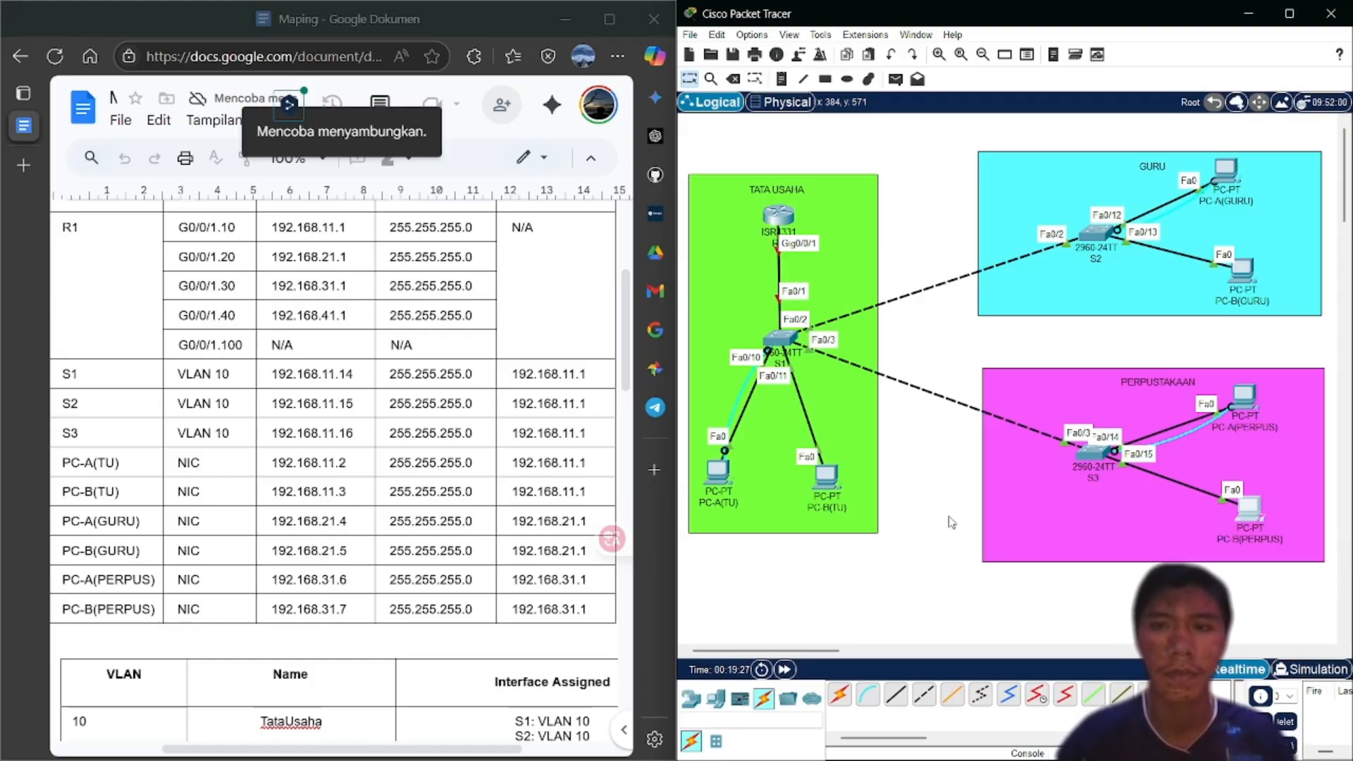
mouse_move(949, 759)
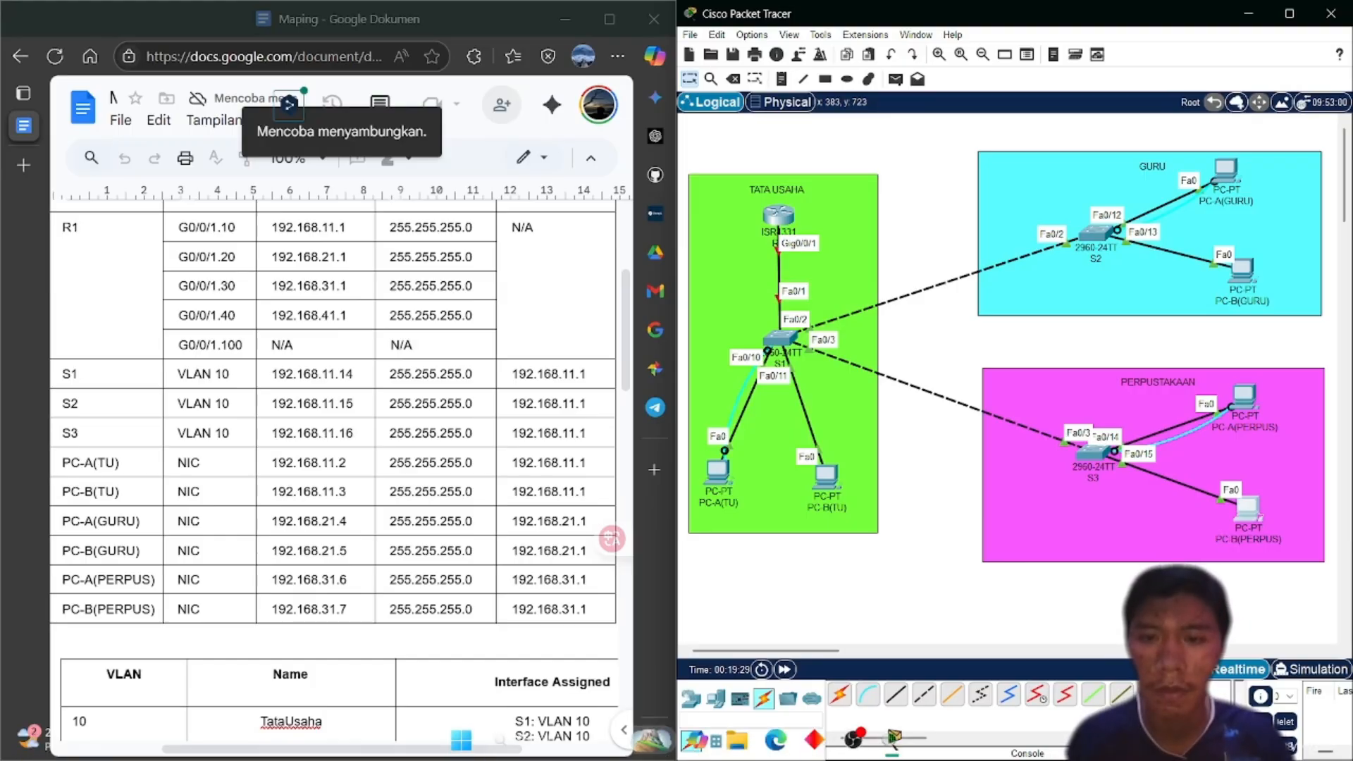
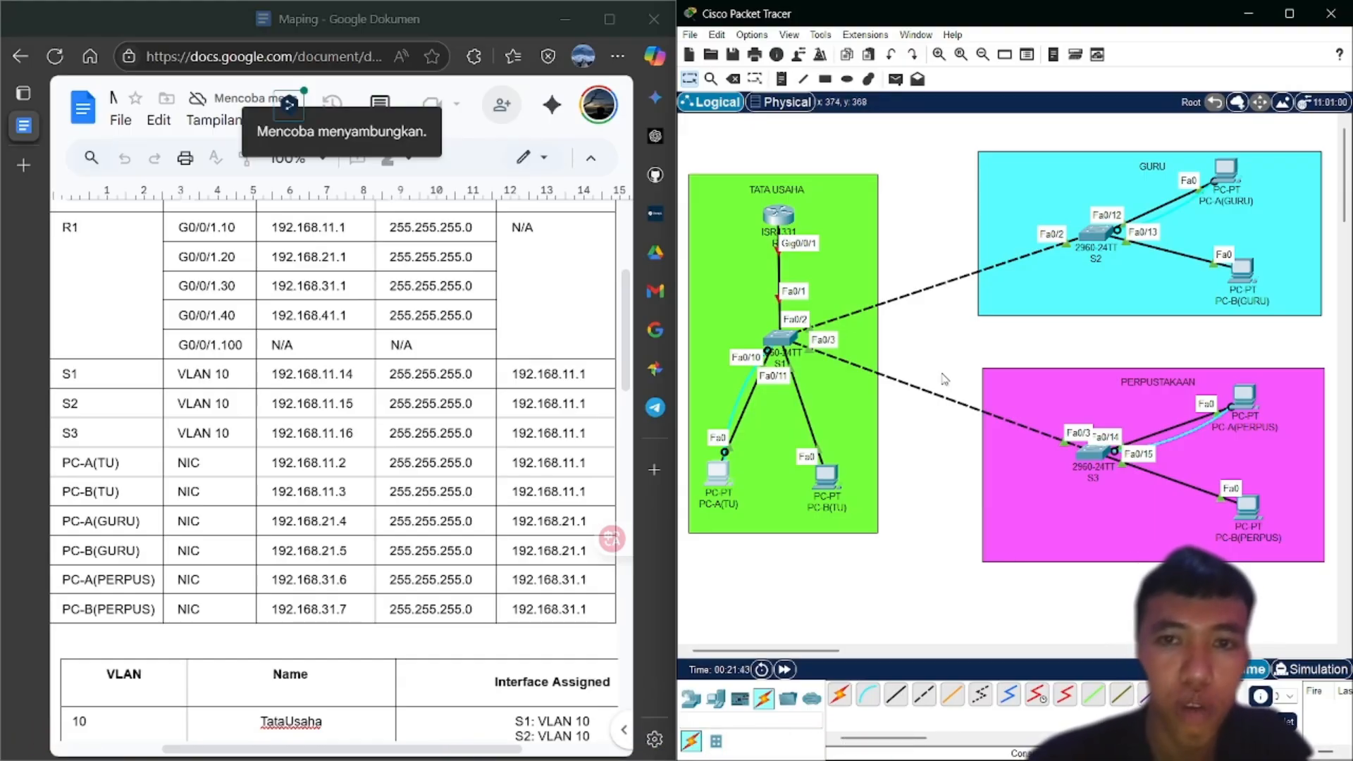
Open R1's CLI, answer N to the initial configuration dialog, and reach the Router> prompt
click(778, 220)
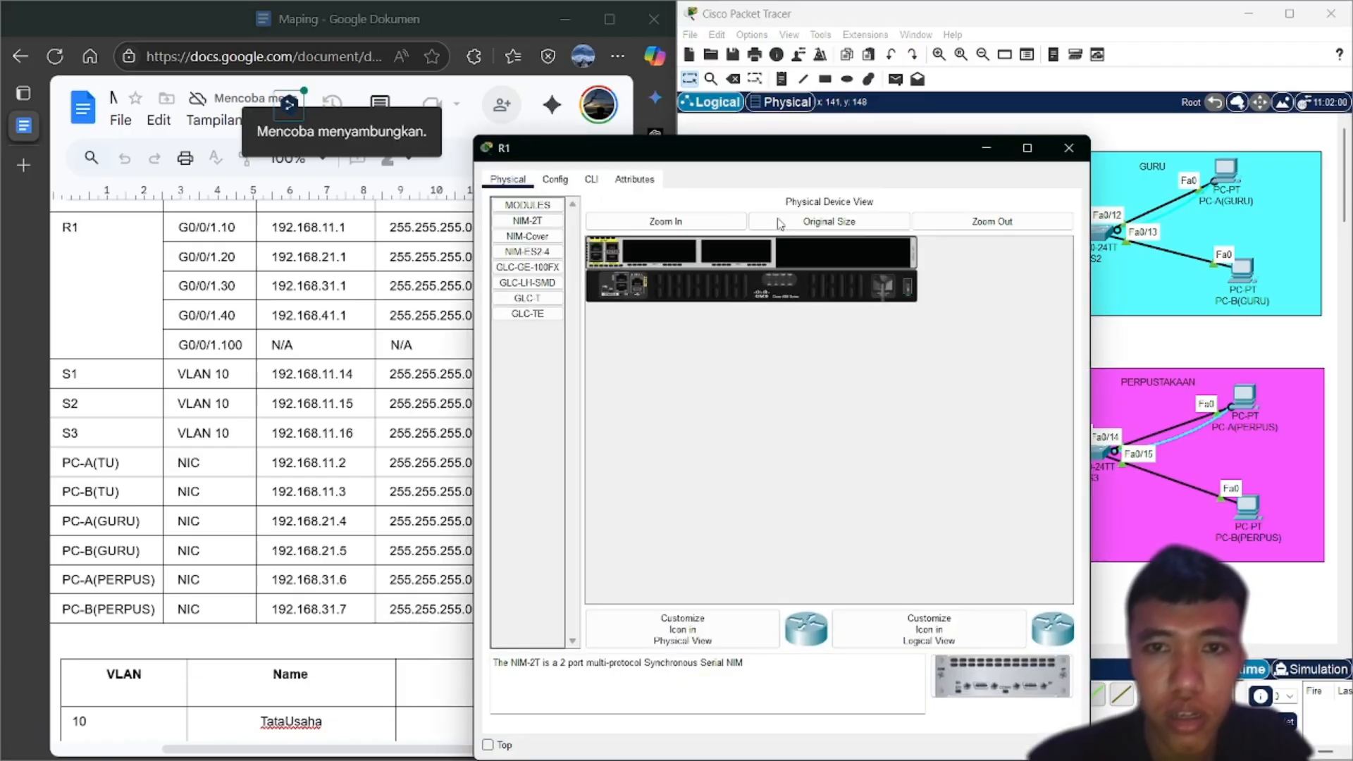
click(592, 180)
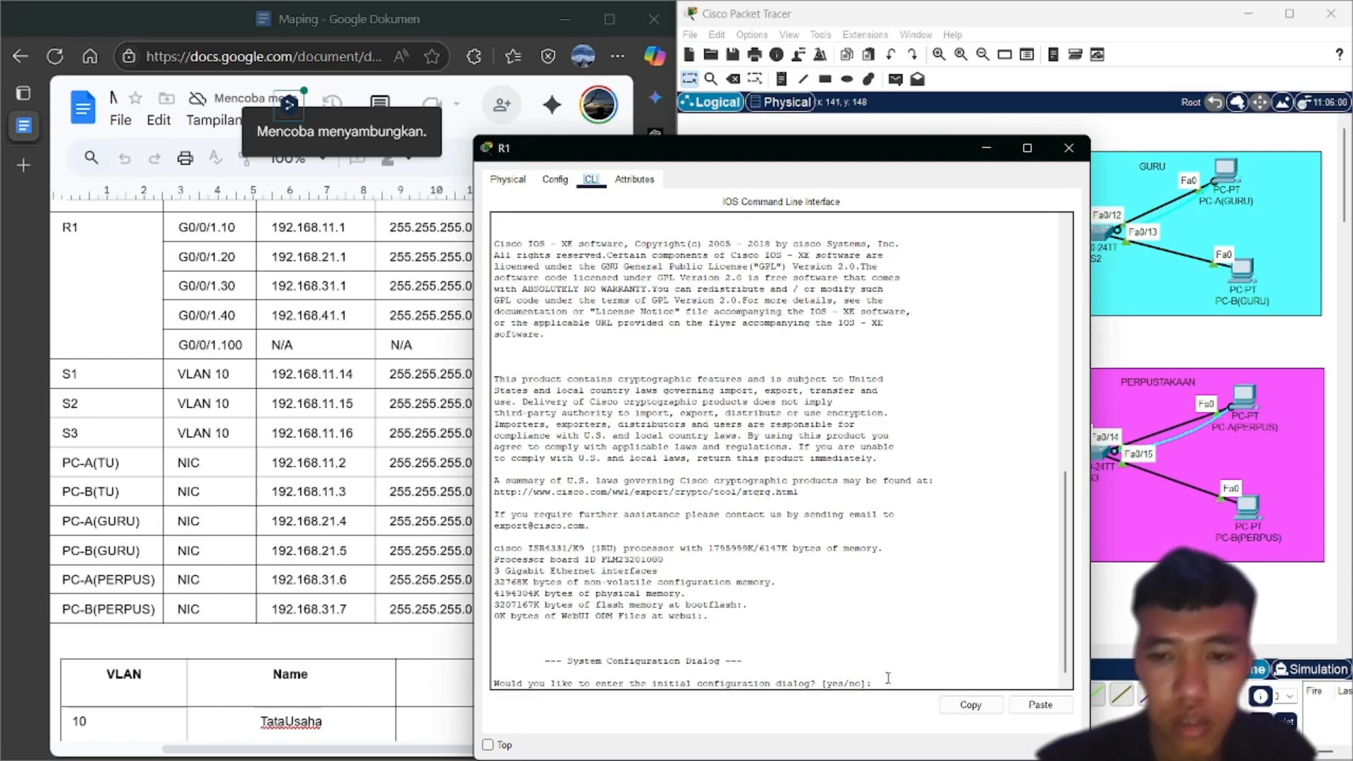
text(y)
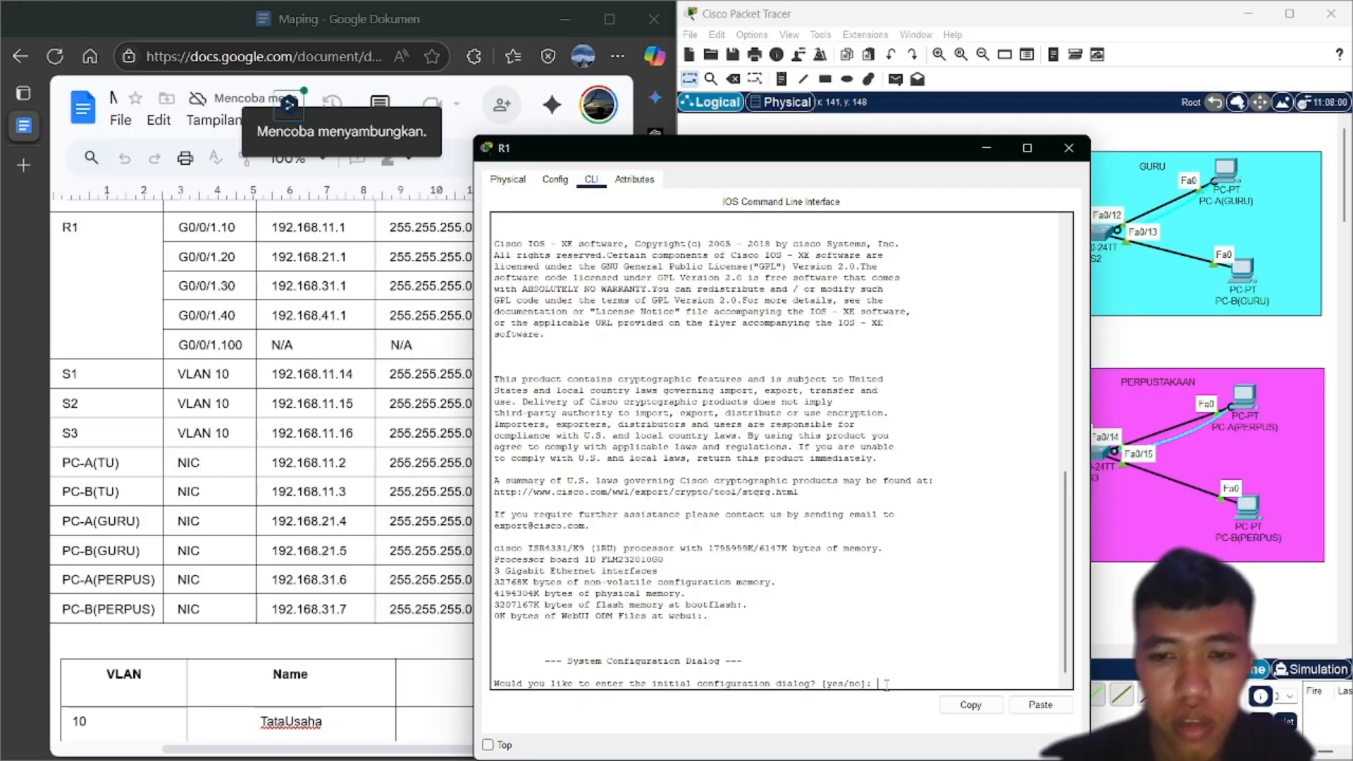
key(Return)
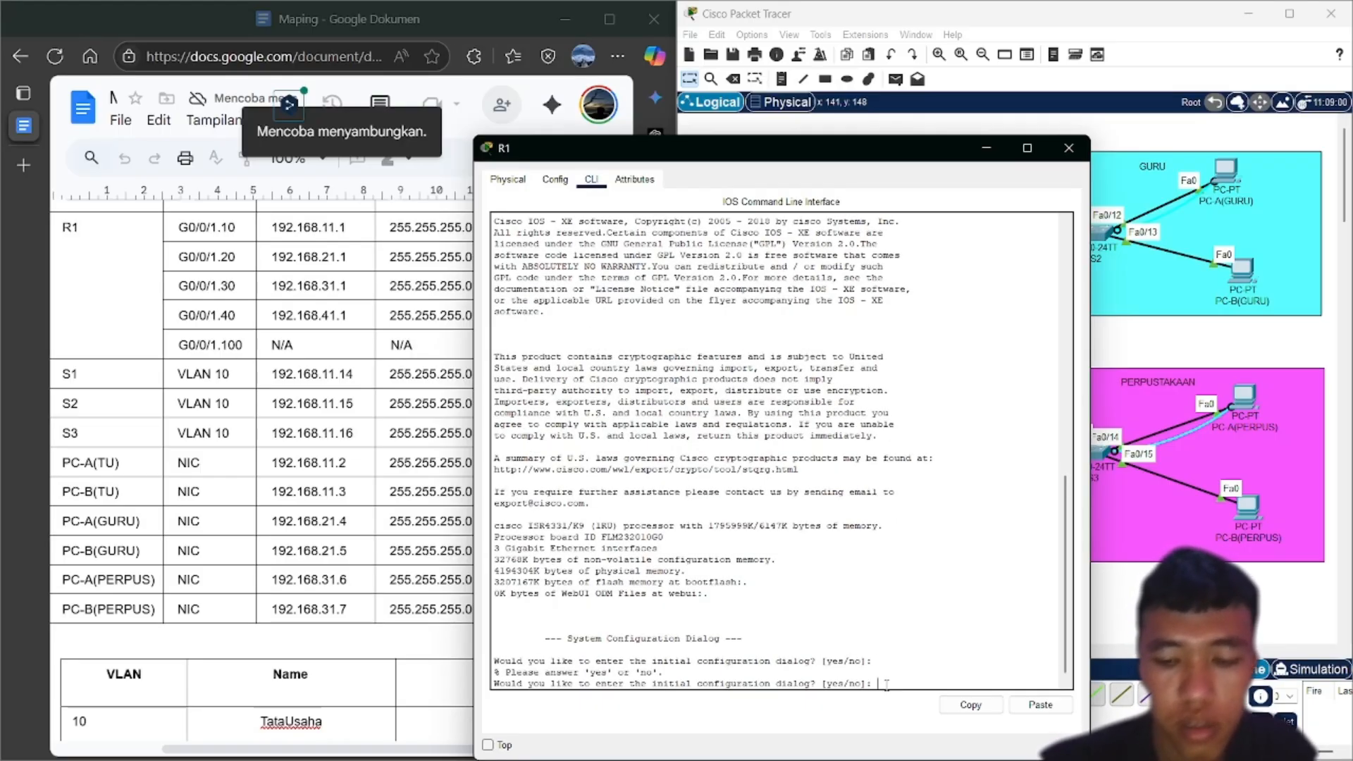
mouse_move(1010, 745)
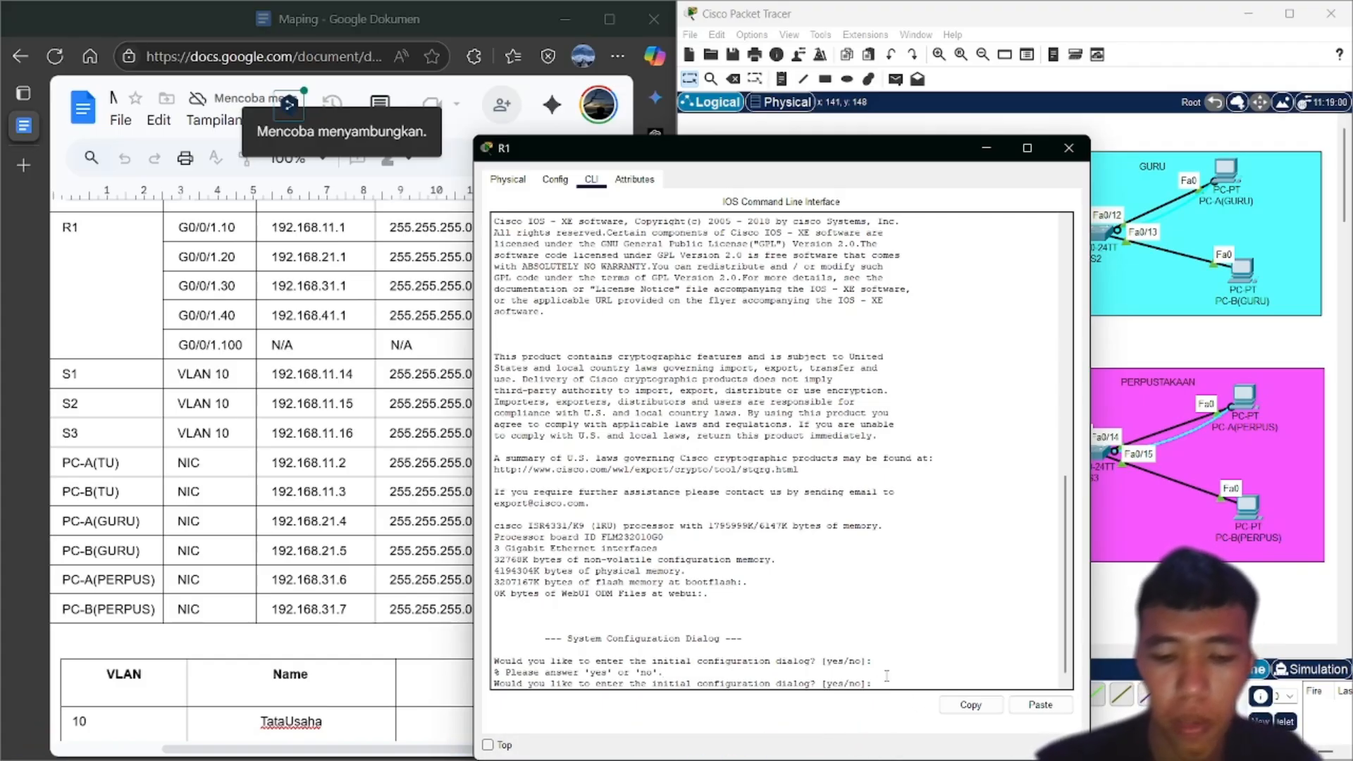
text(N)
key(Return)
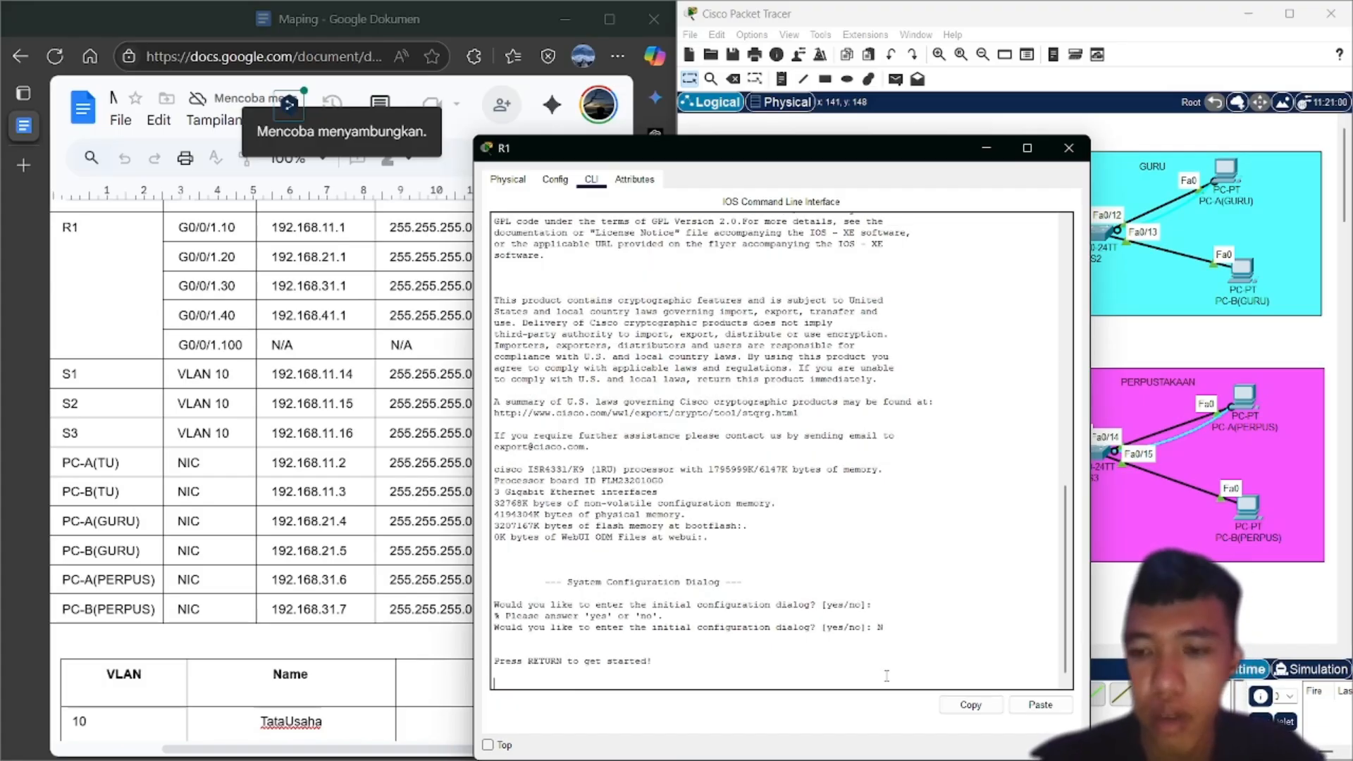
key(Return)
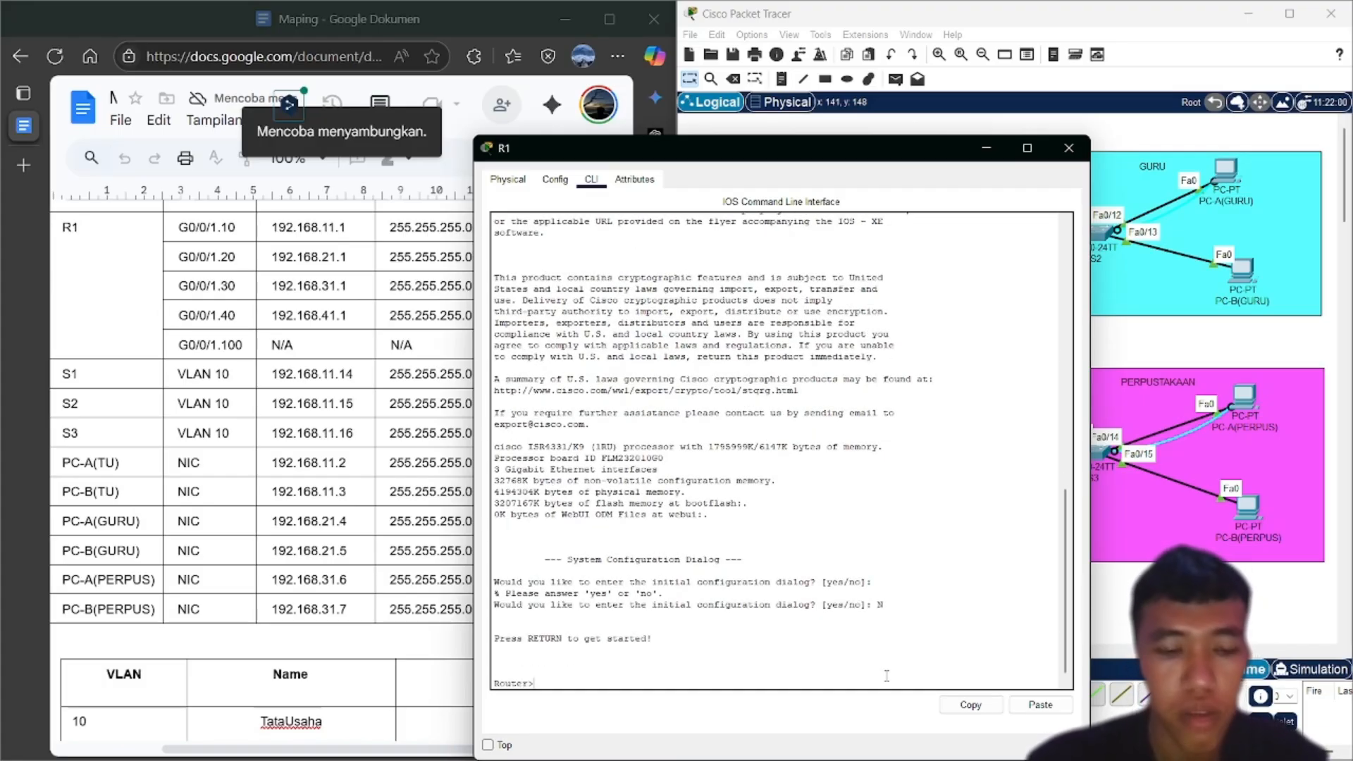
Enter global configuration with en and conf t, and set the hostname to R1
text(en)
key(Return)
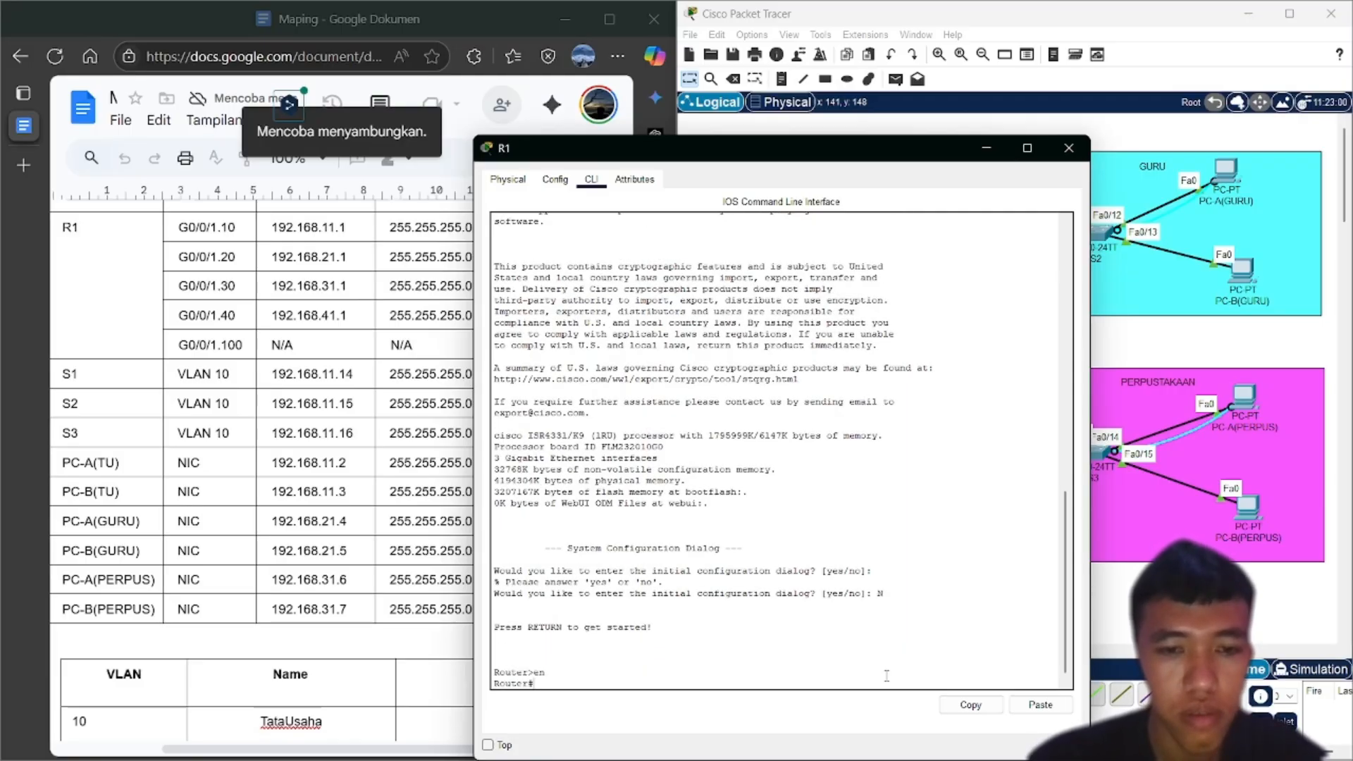
text(conf t)
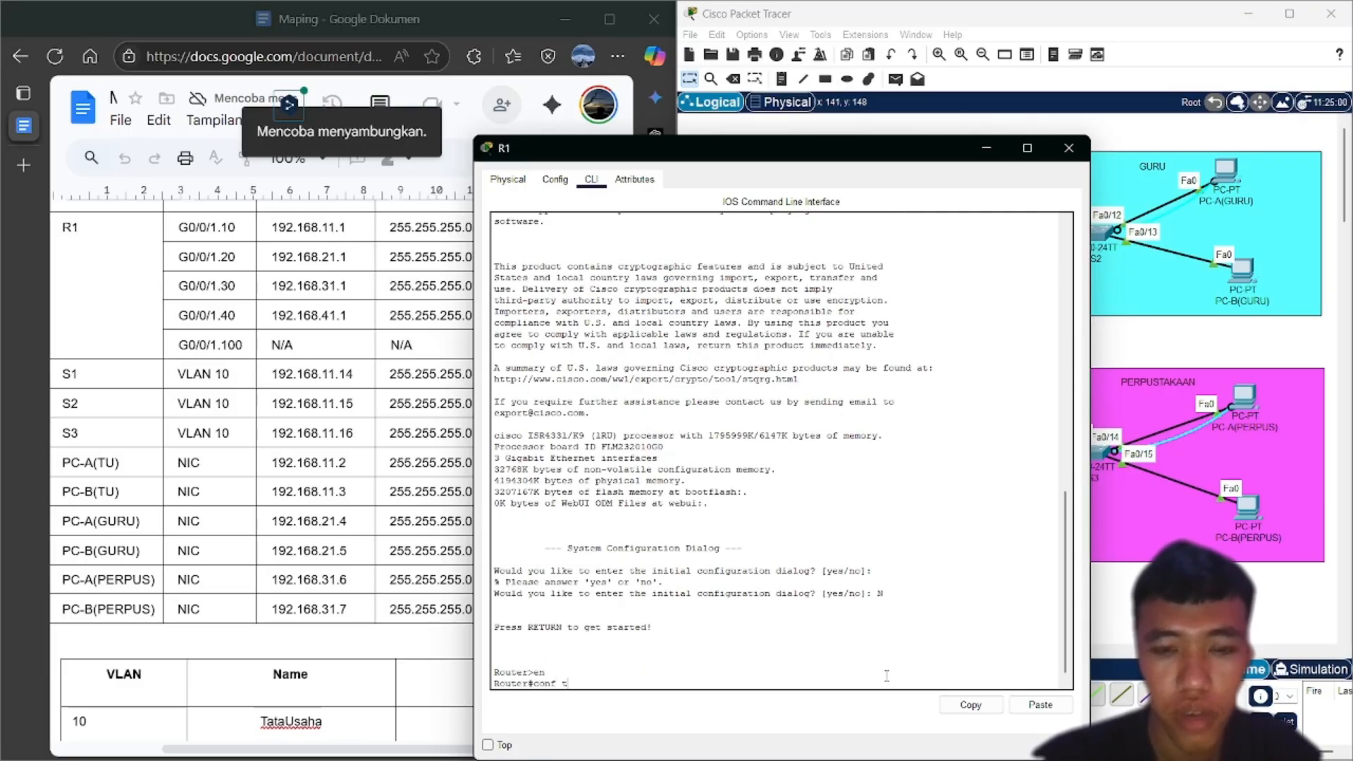
key(Return)
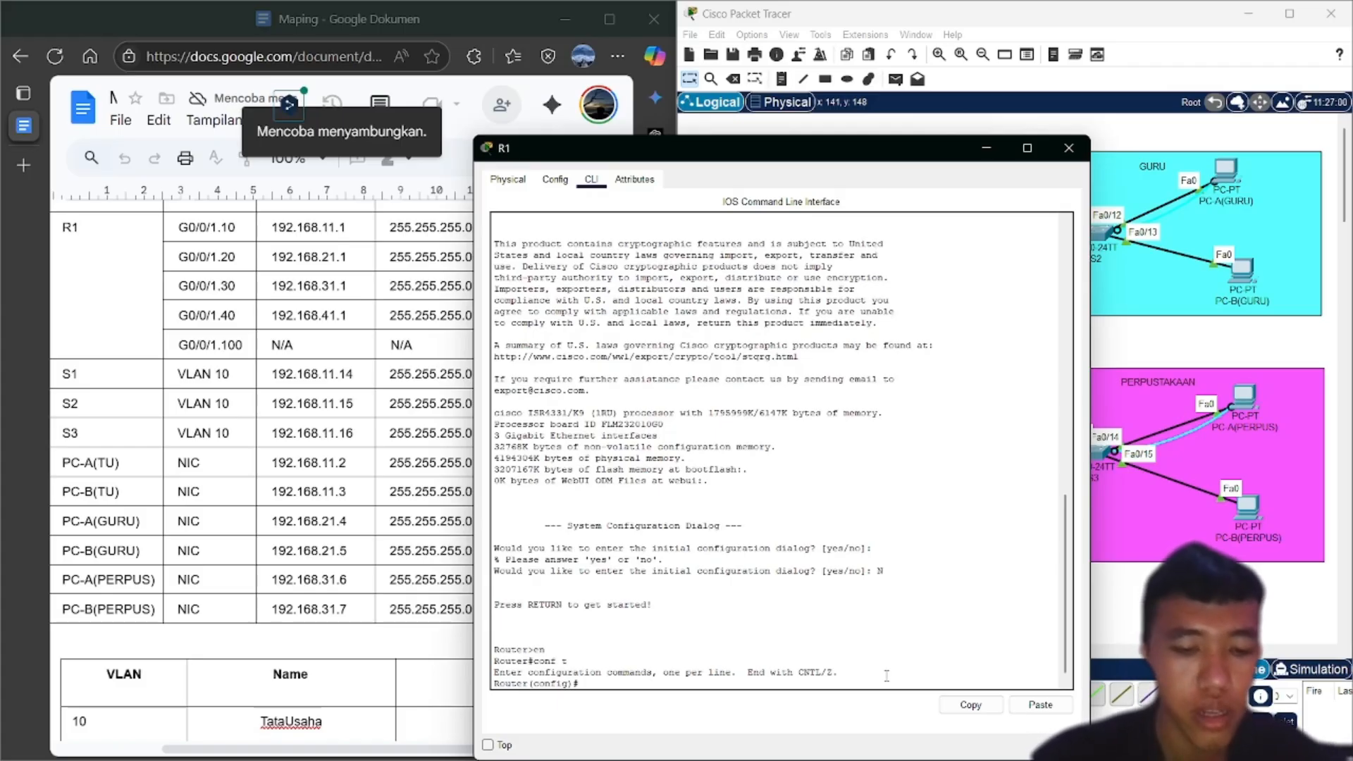
text(hos)
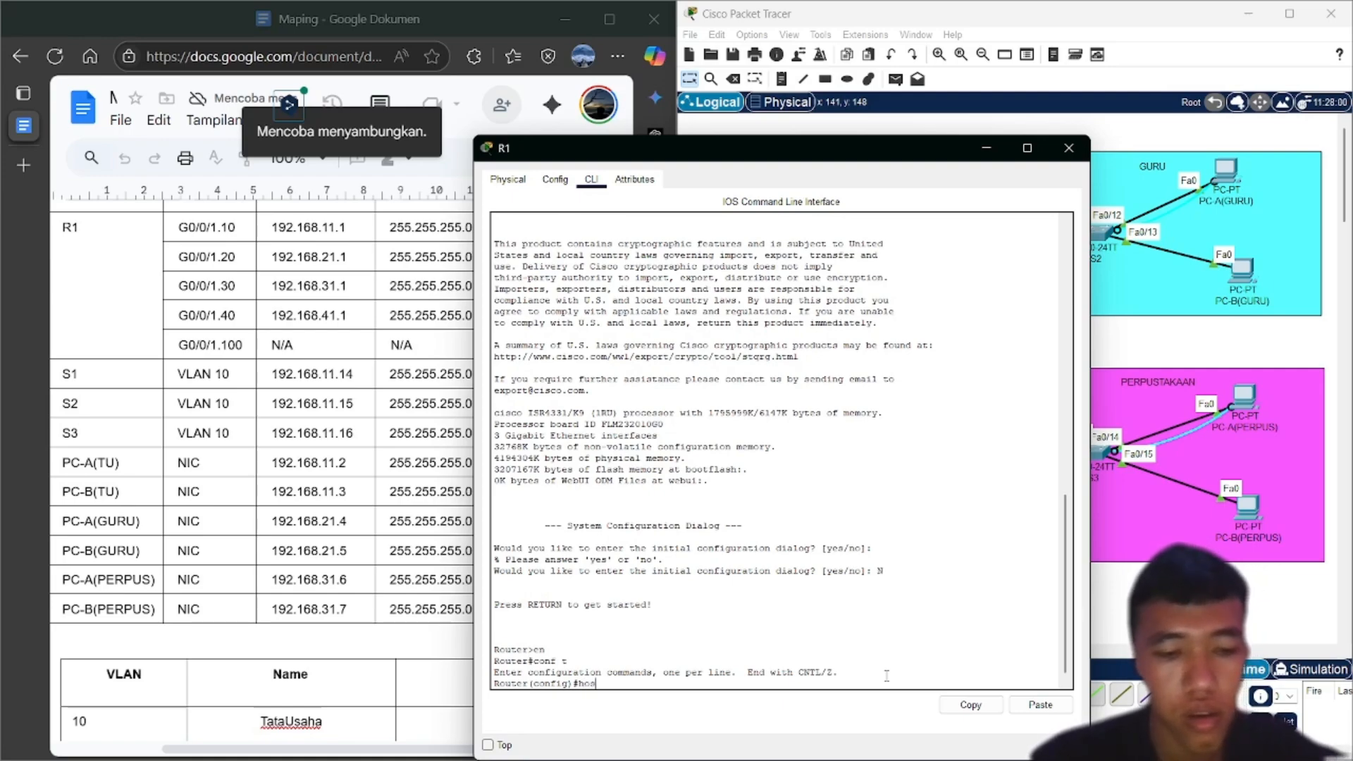
key(Tab)
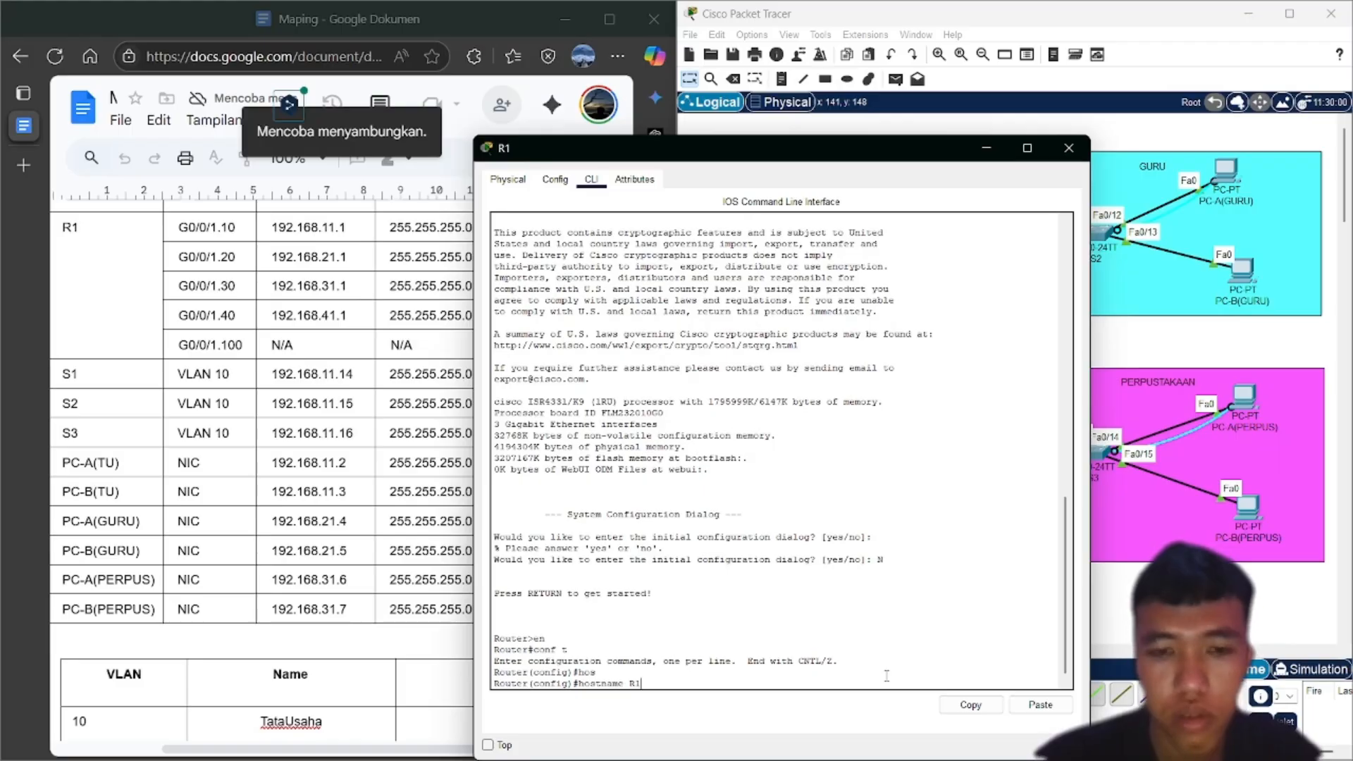
key(Return)
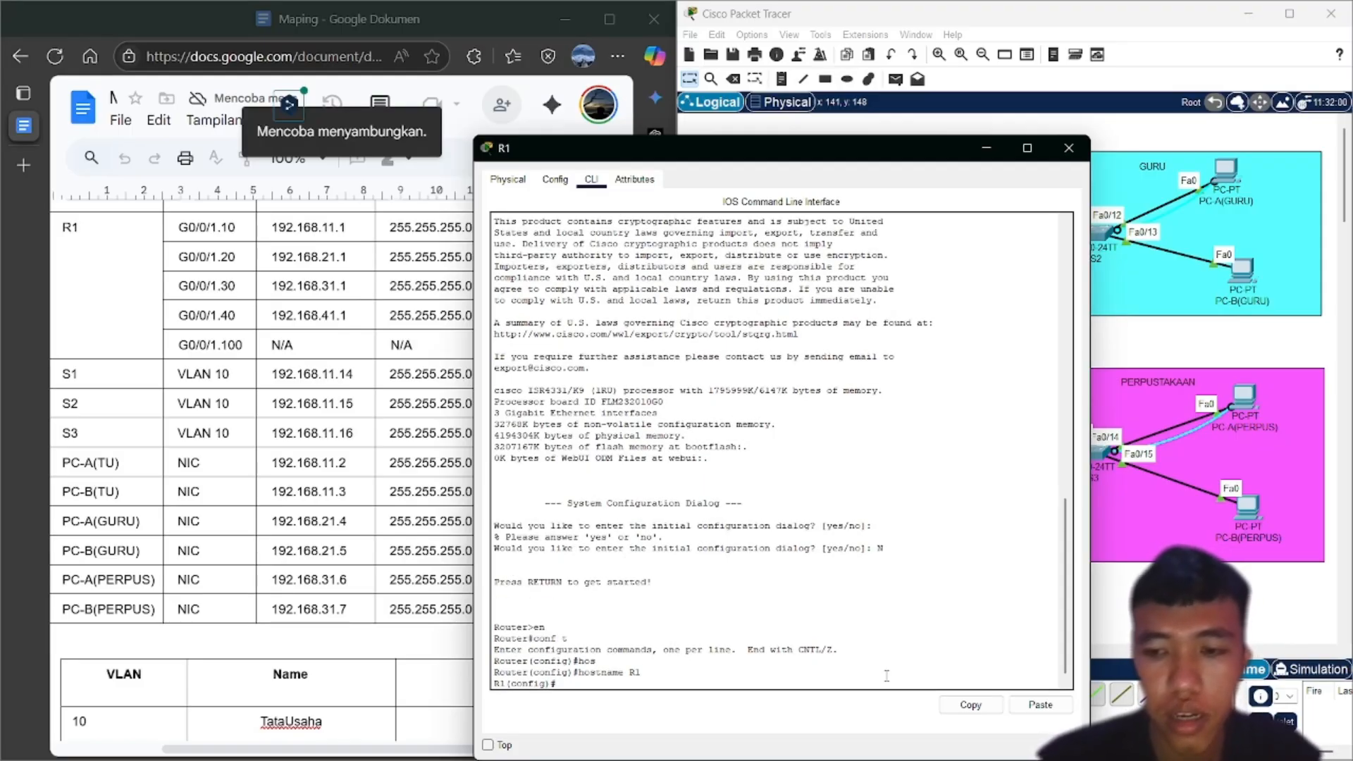
Disable DNS lookups on R1 with no ip domain-lookup
text(n)
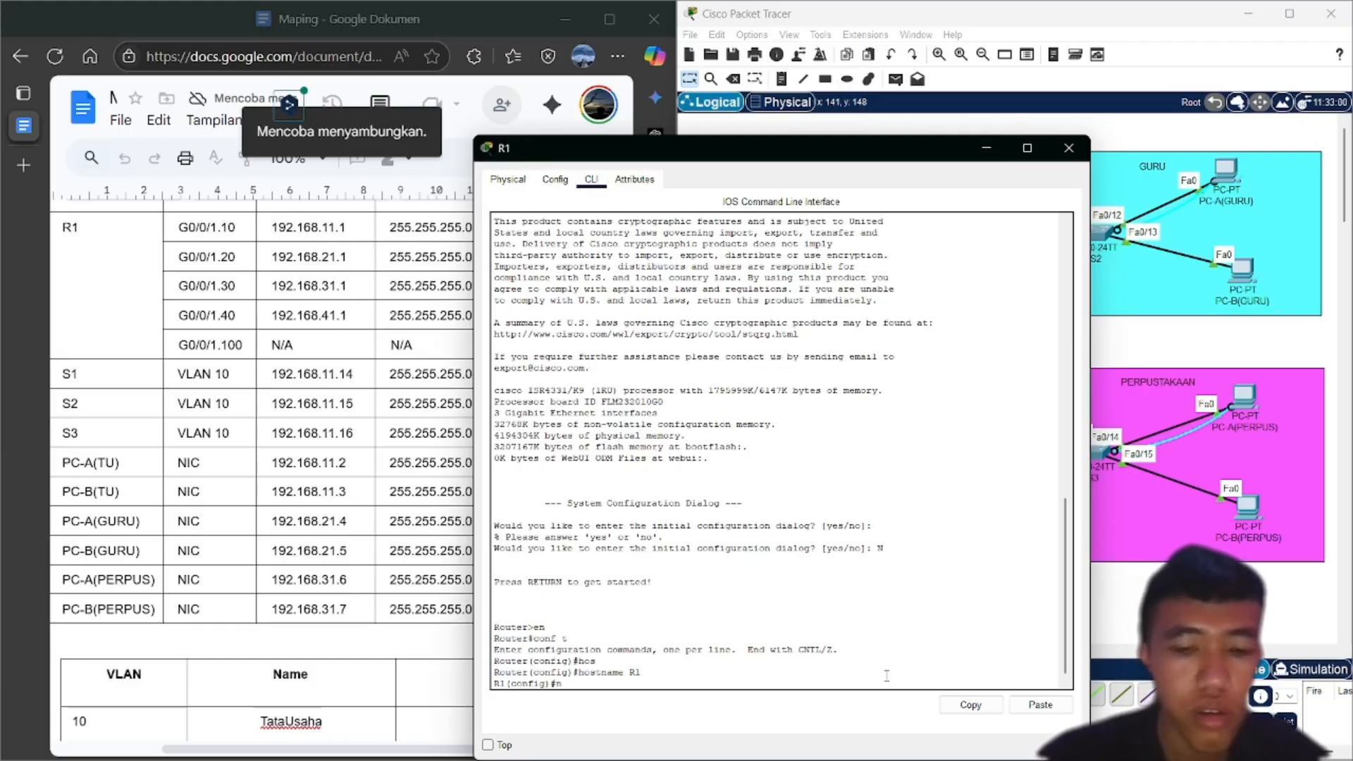
text(o ip)
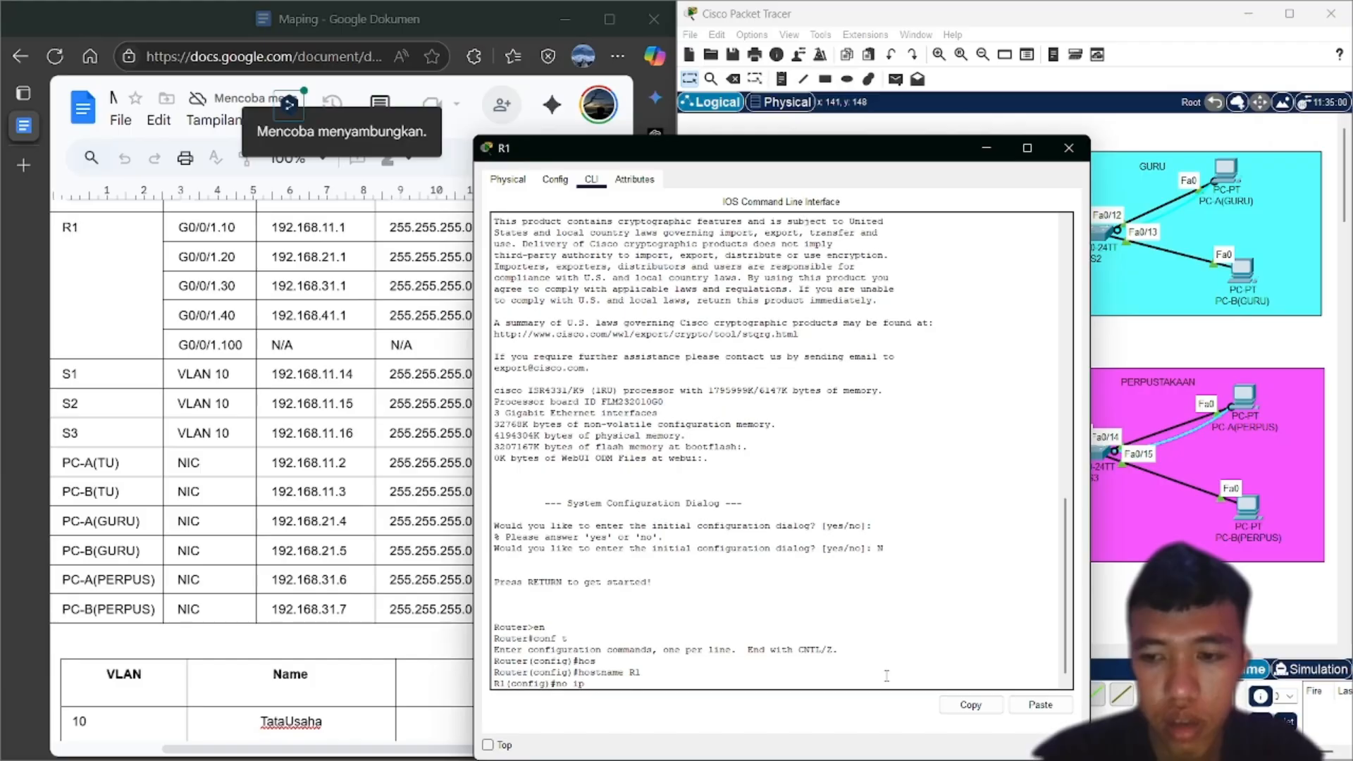
text( doma)
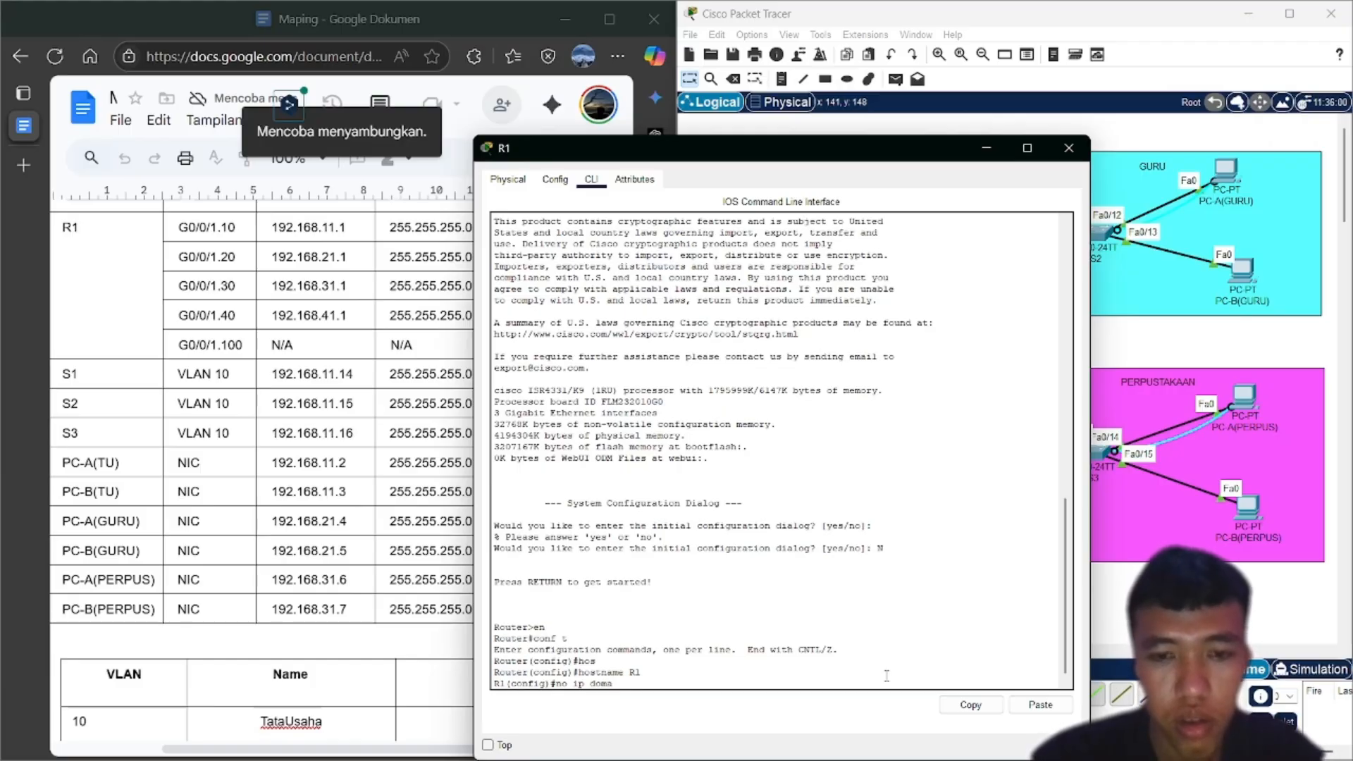
key(Tab)
text(in)
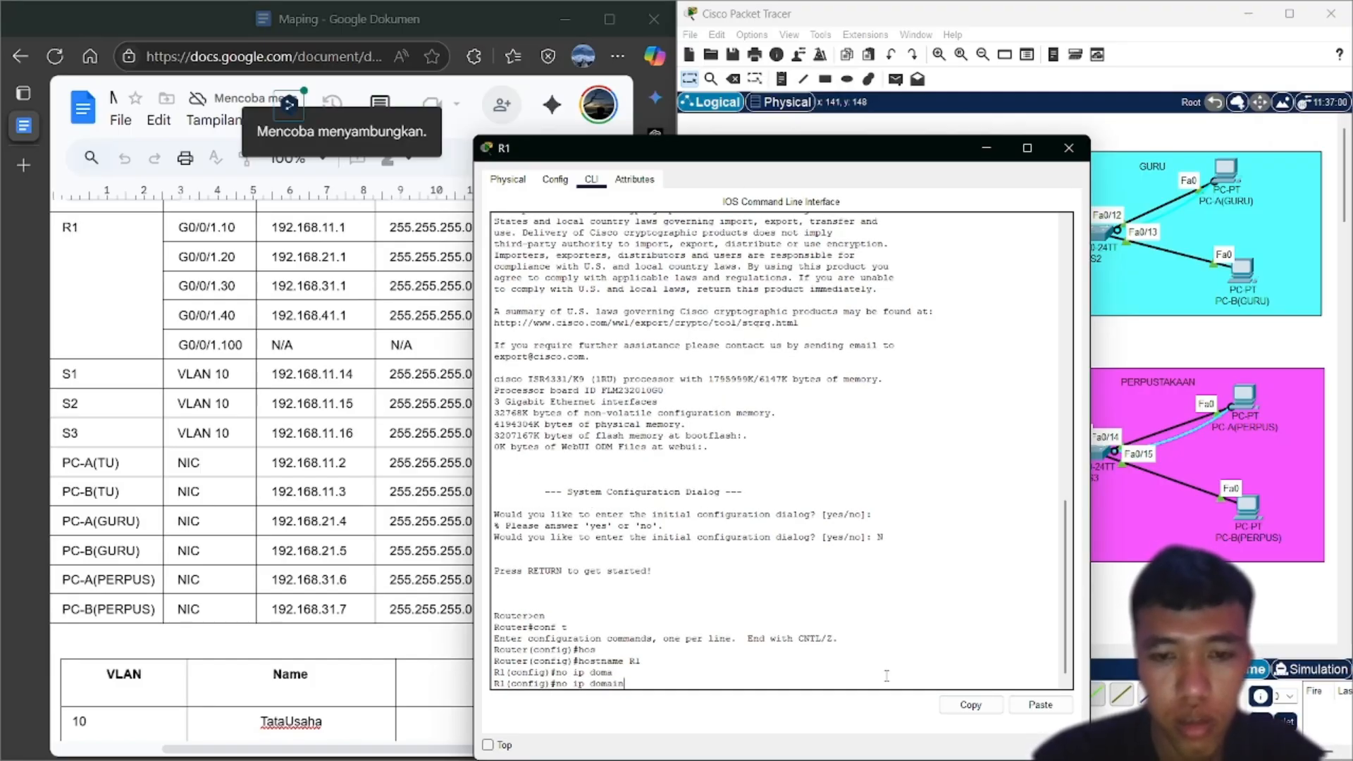
text(-loo)
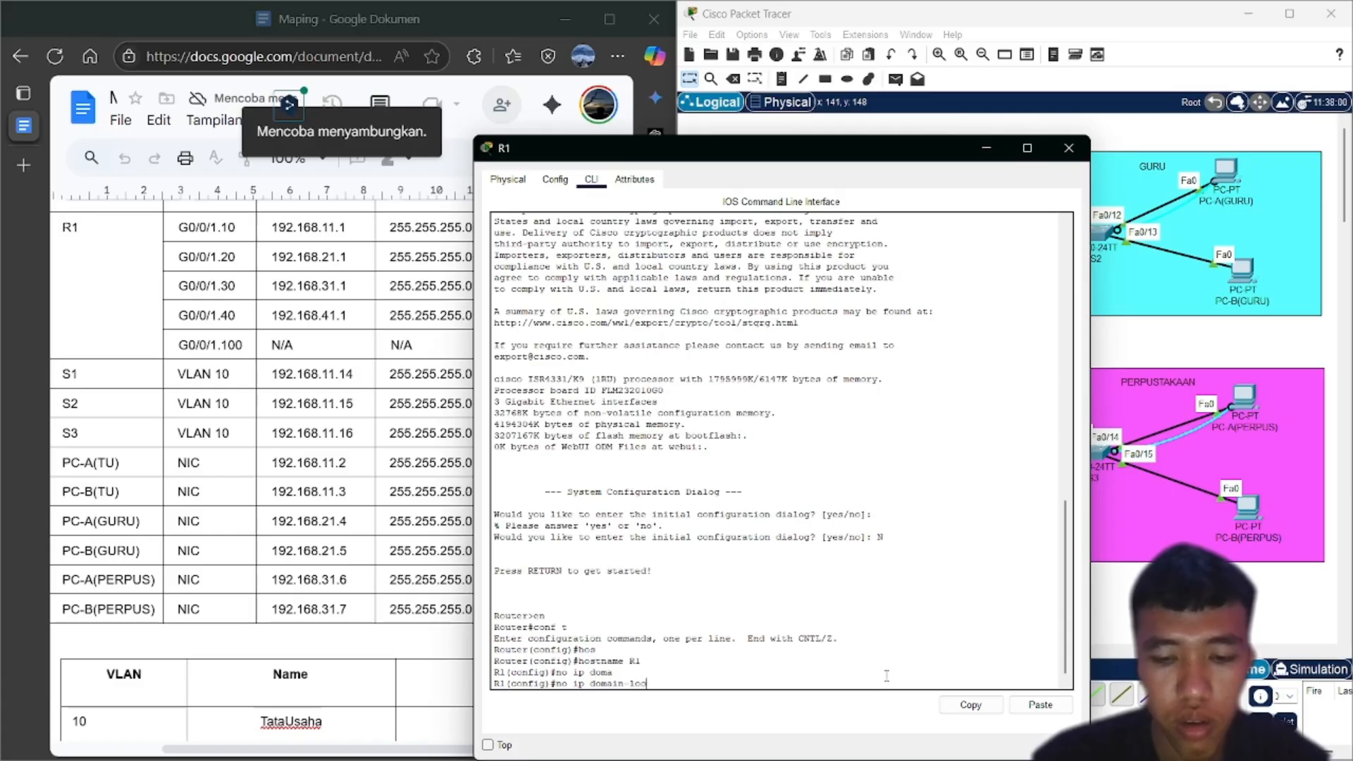
text(kup)
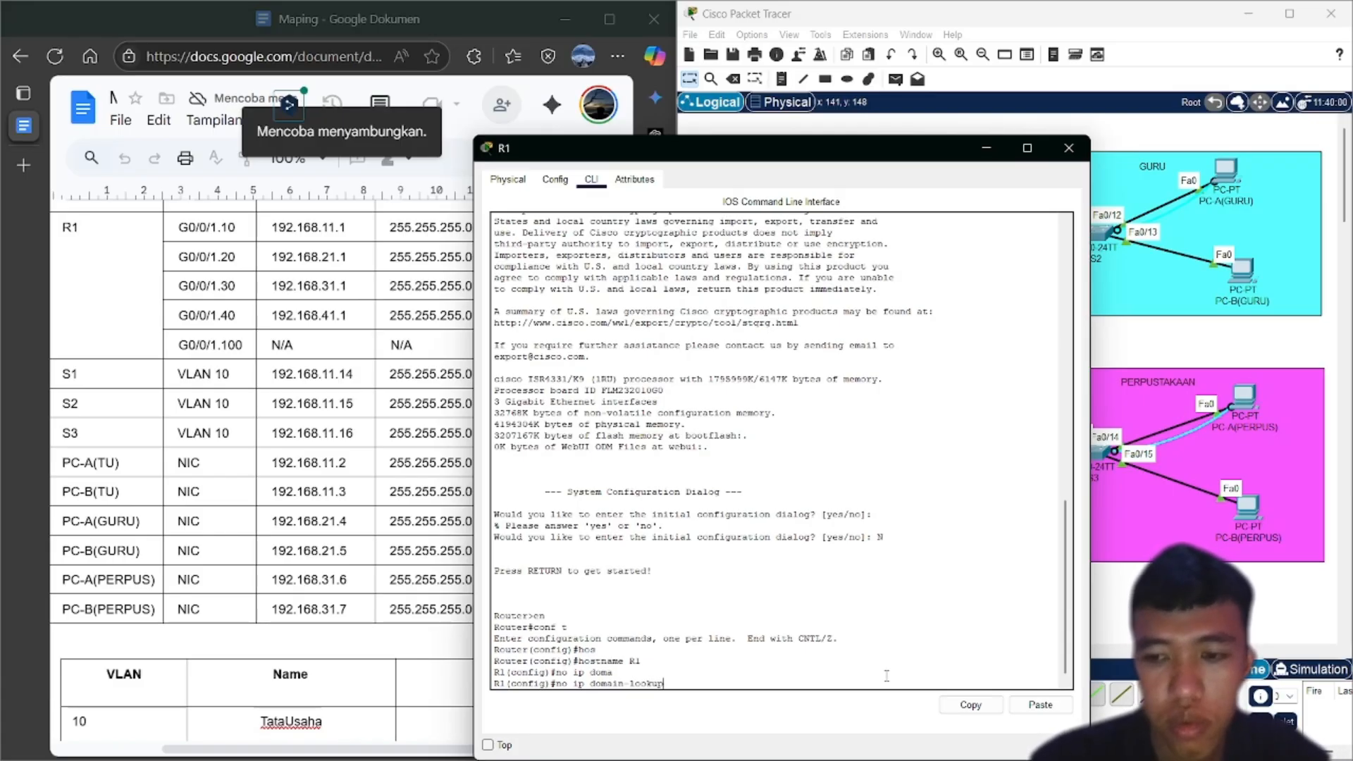
key(Return)
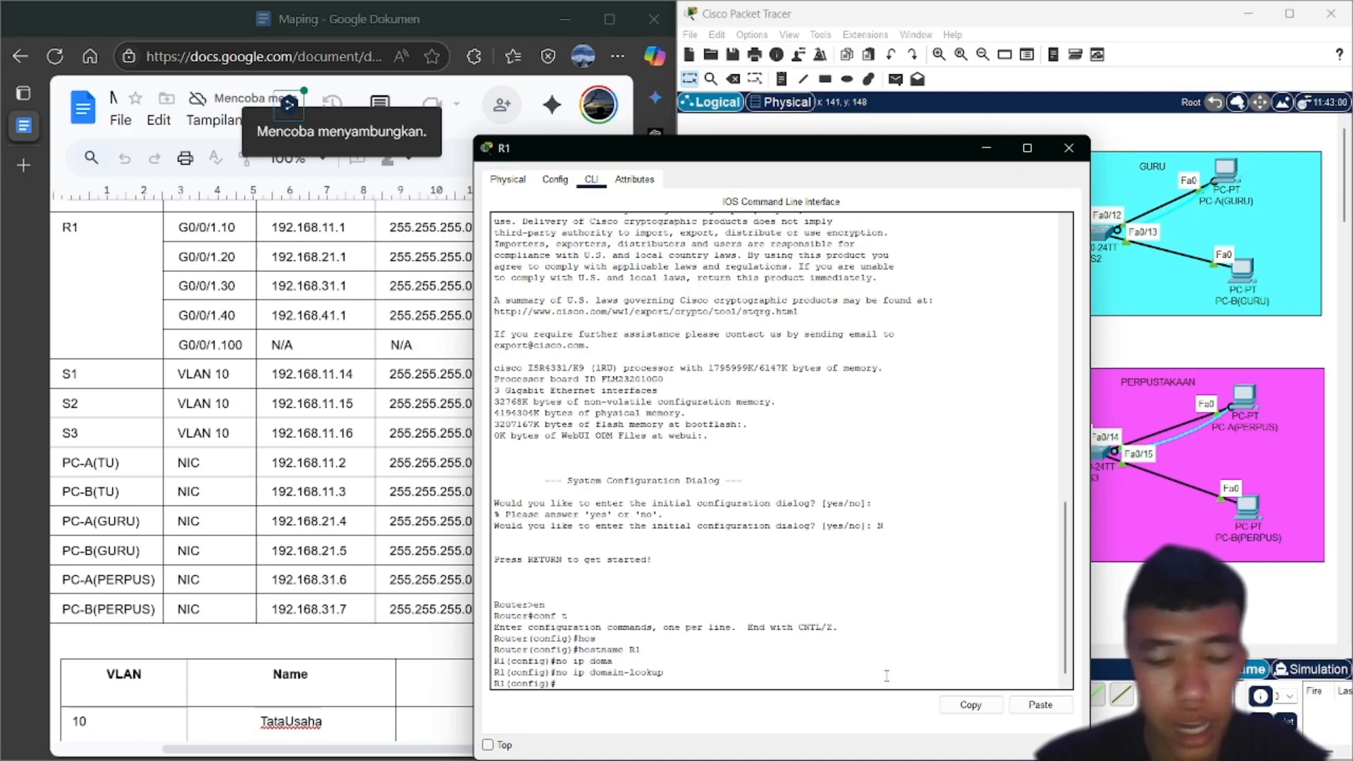
Set R1's privileged-mode enable secret password
text(enab)
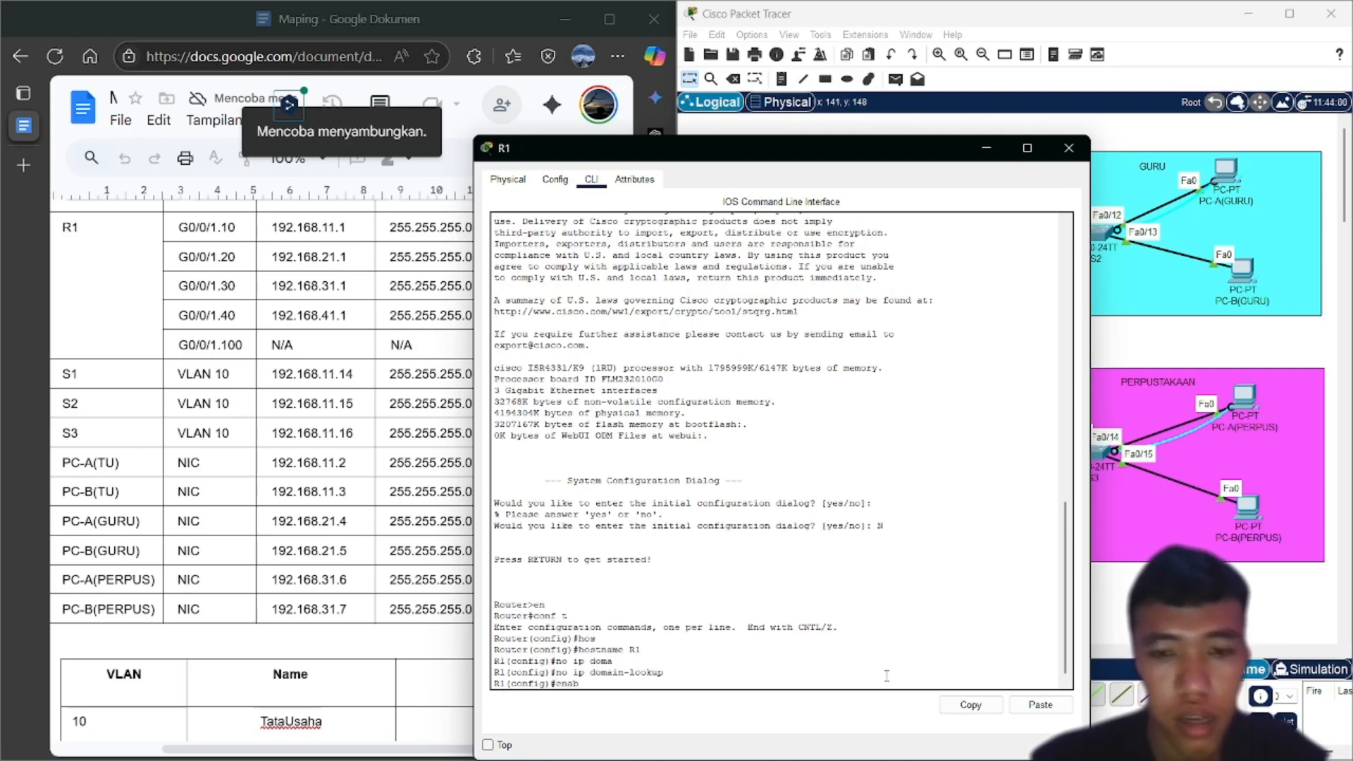
key(Tab)
text(abl)
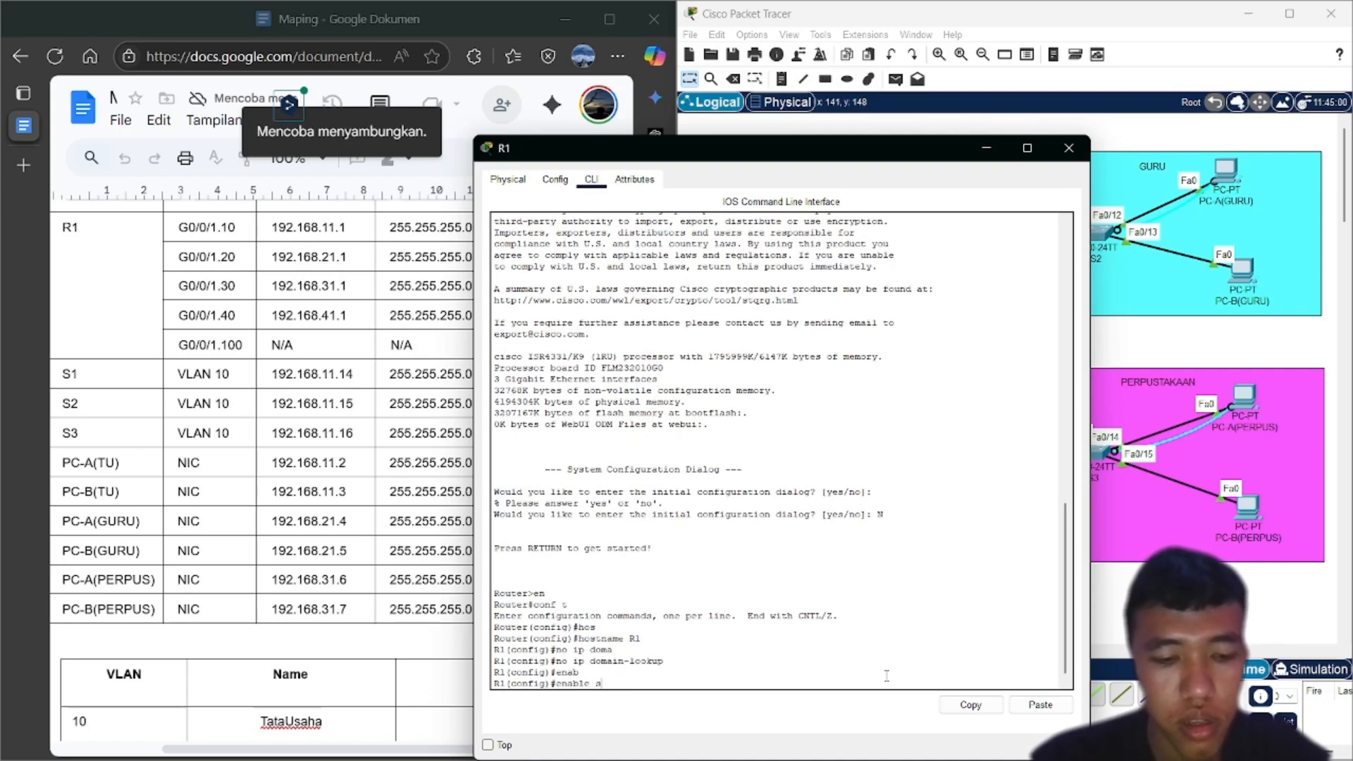
text(e)
key(Tab)
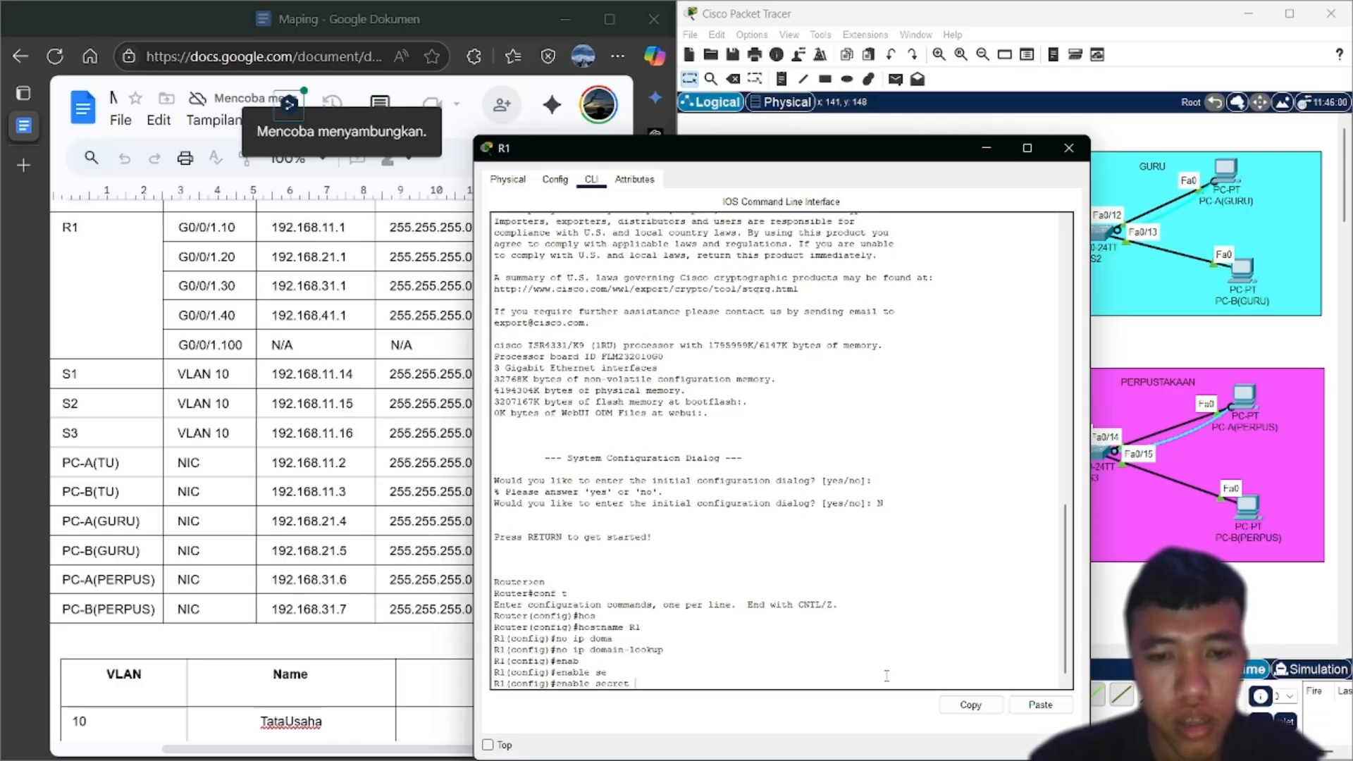
text(class)
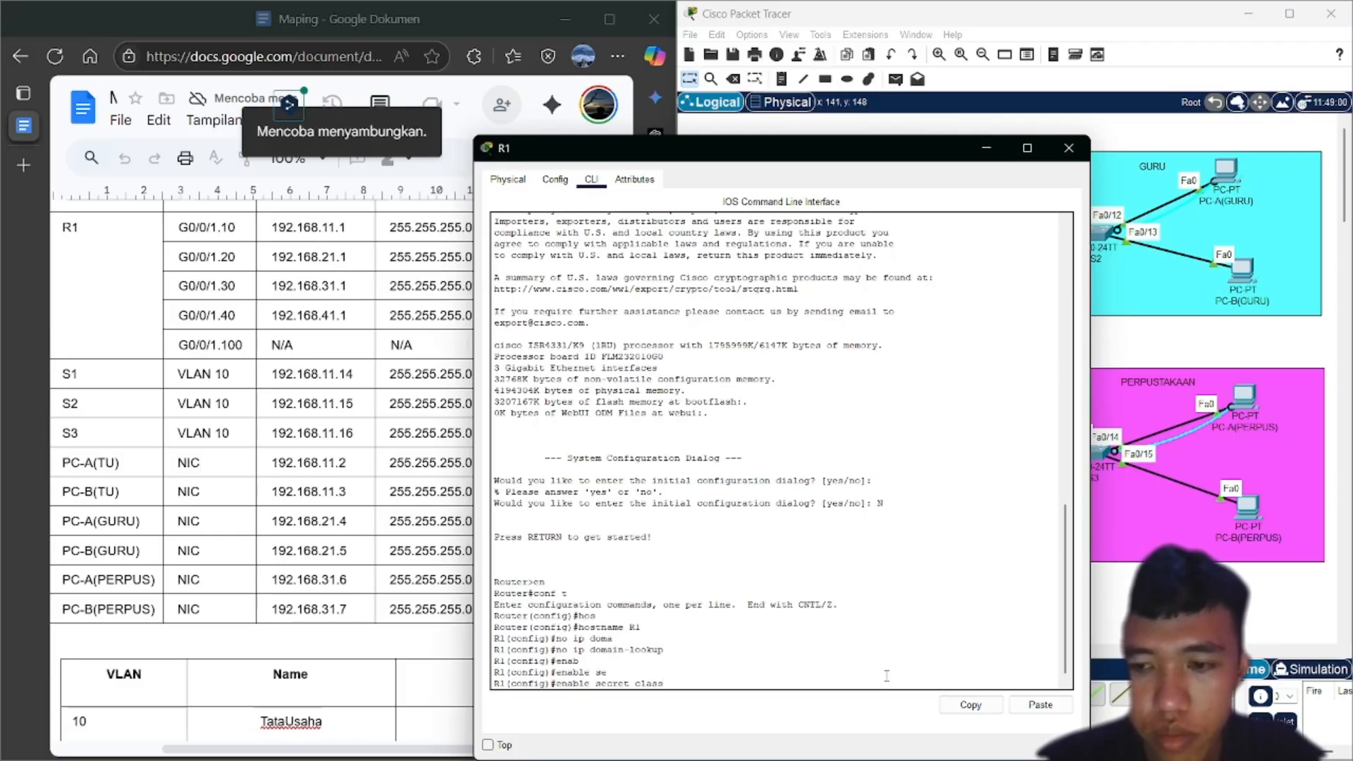
key(Return)
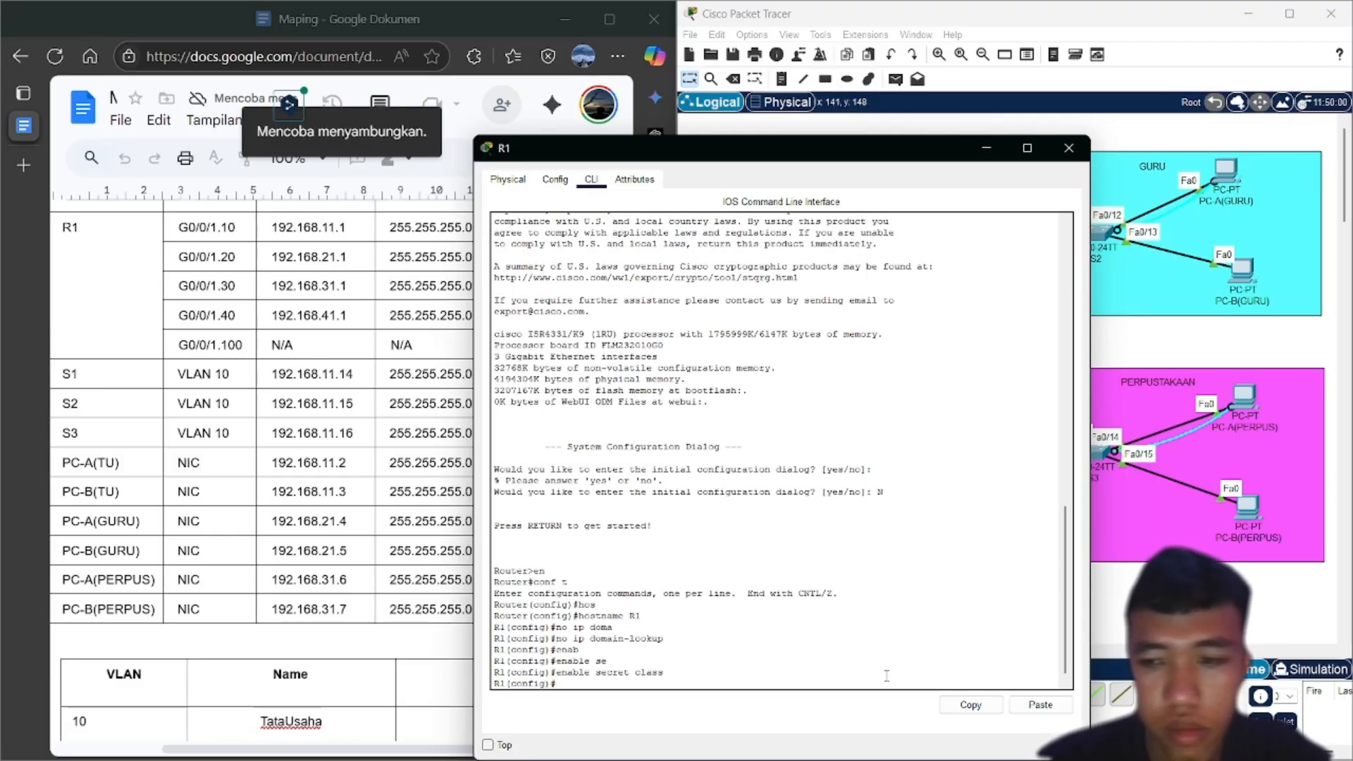
Give console line 0 a password, require login, and exit to global configuration
text(line )
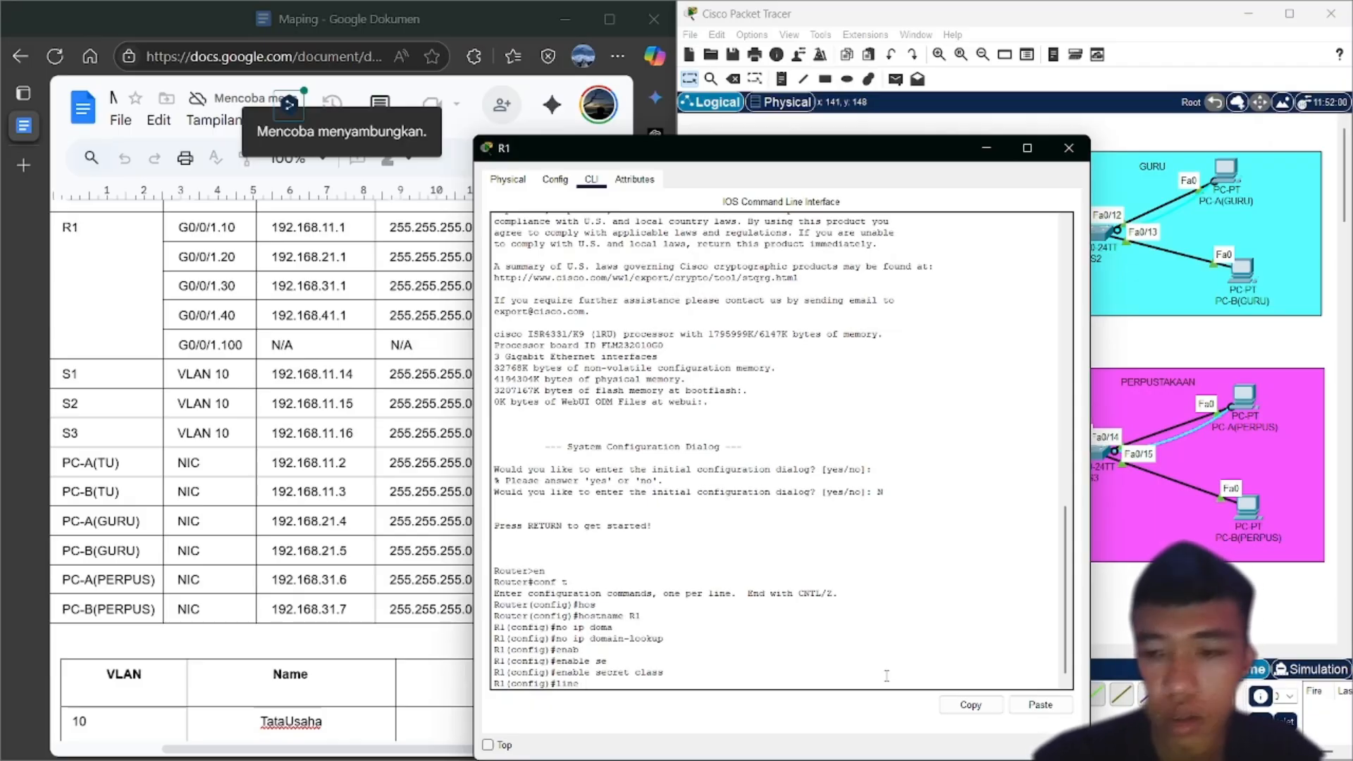
text(con)
key(Tab)
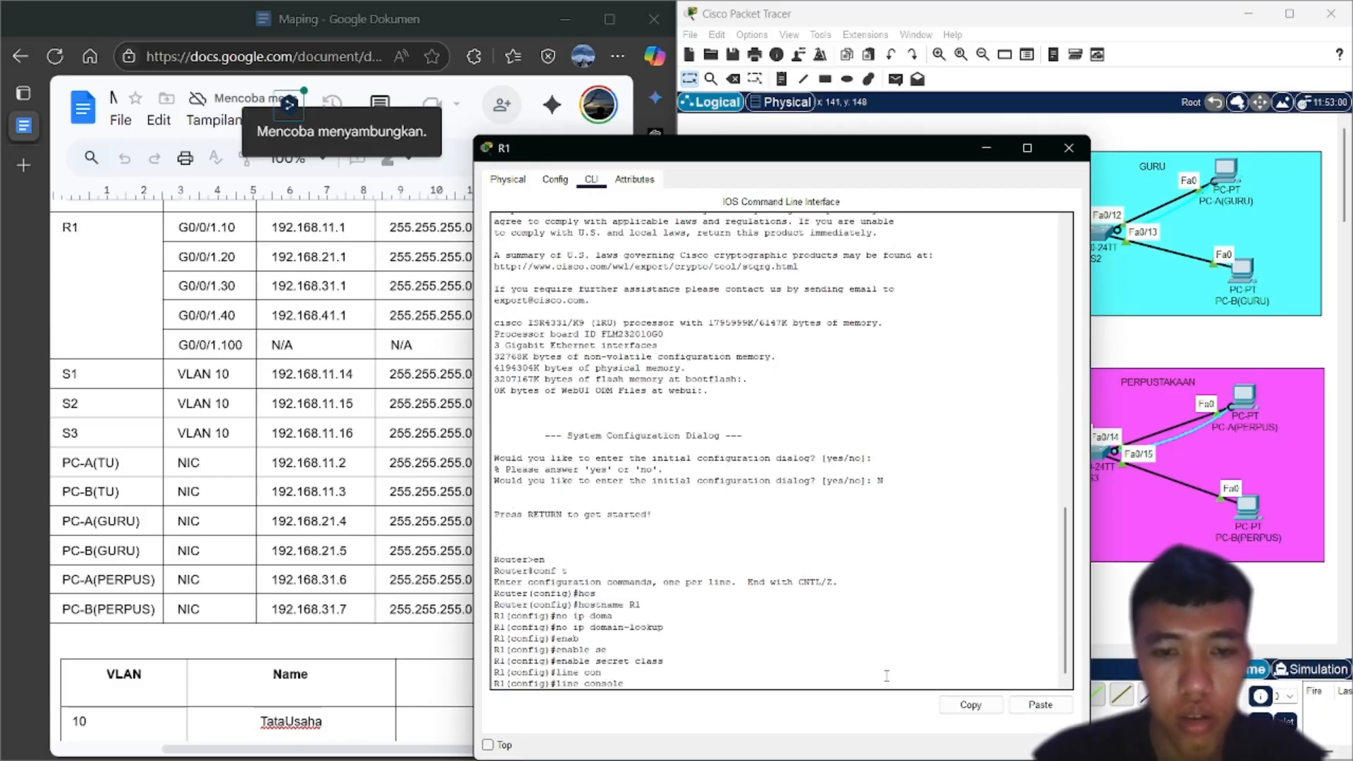
text(0)
key(Return)
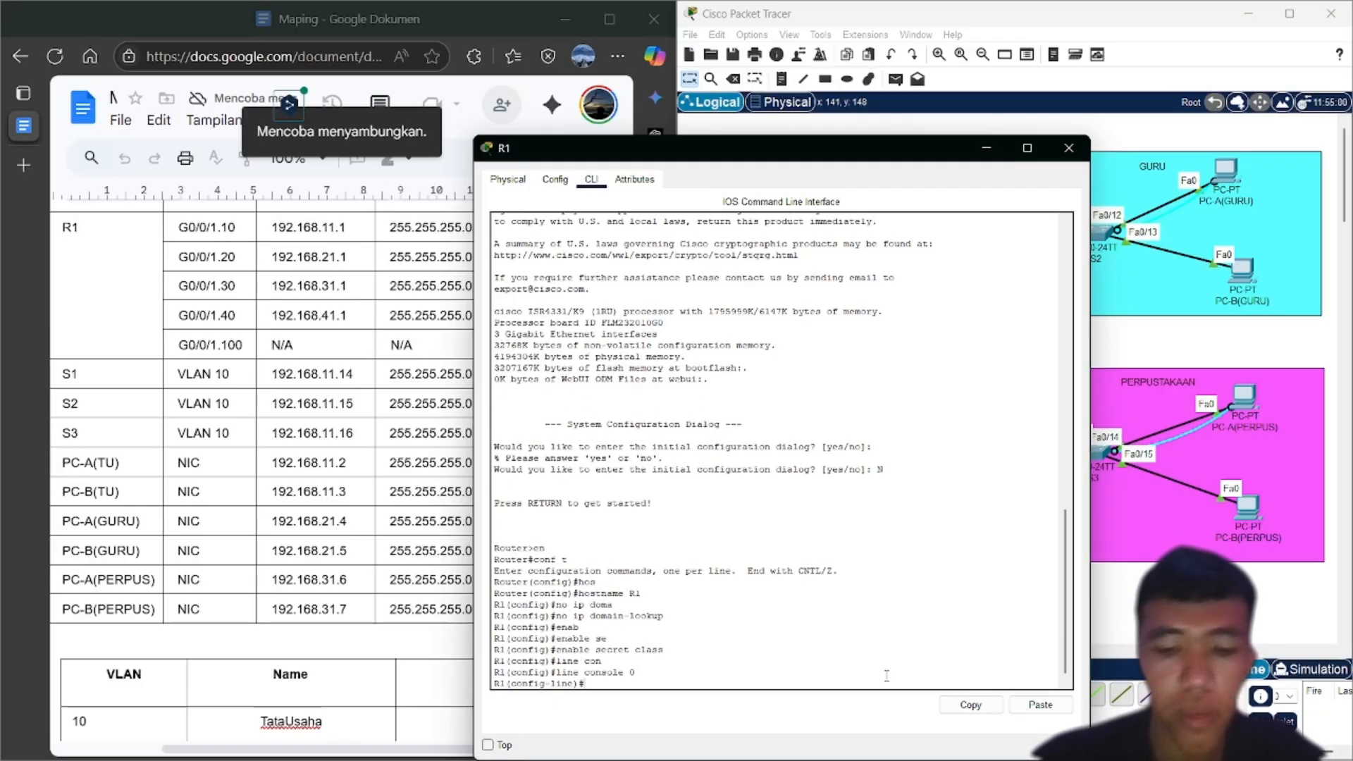
text(pas)
key(Tab)
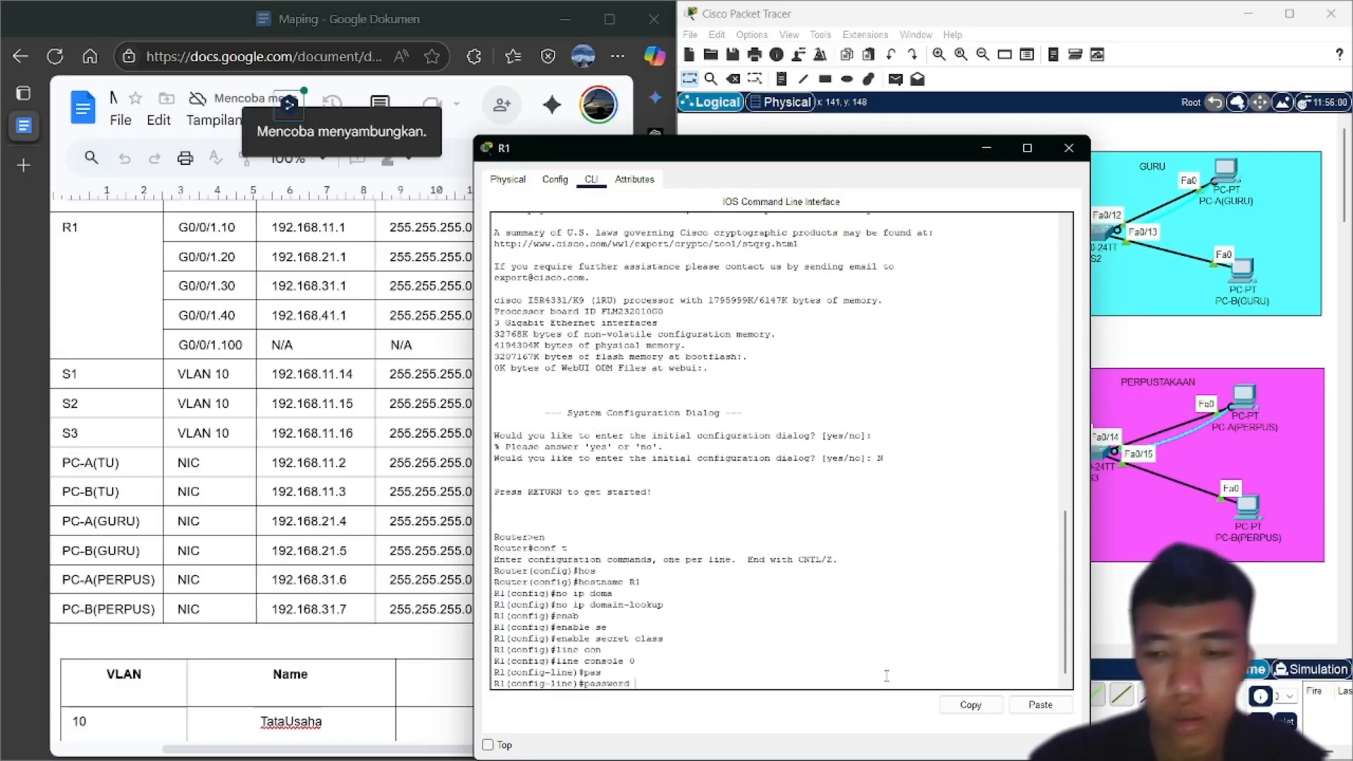
text(cisco)
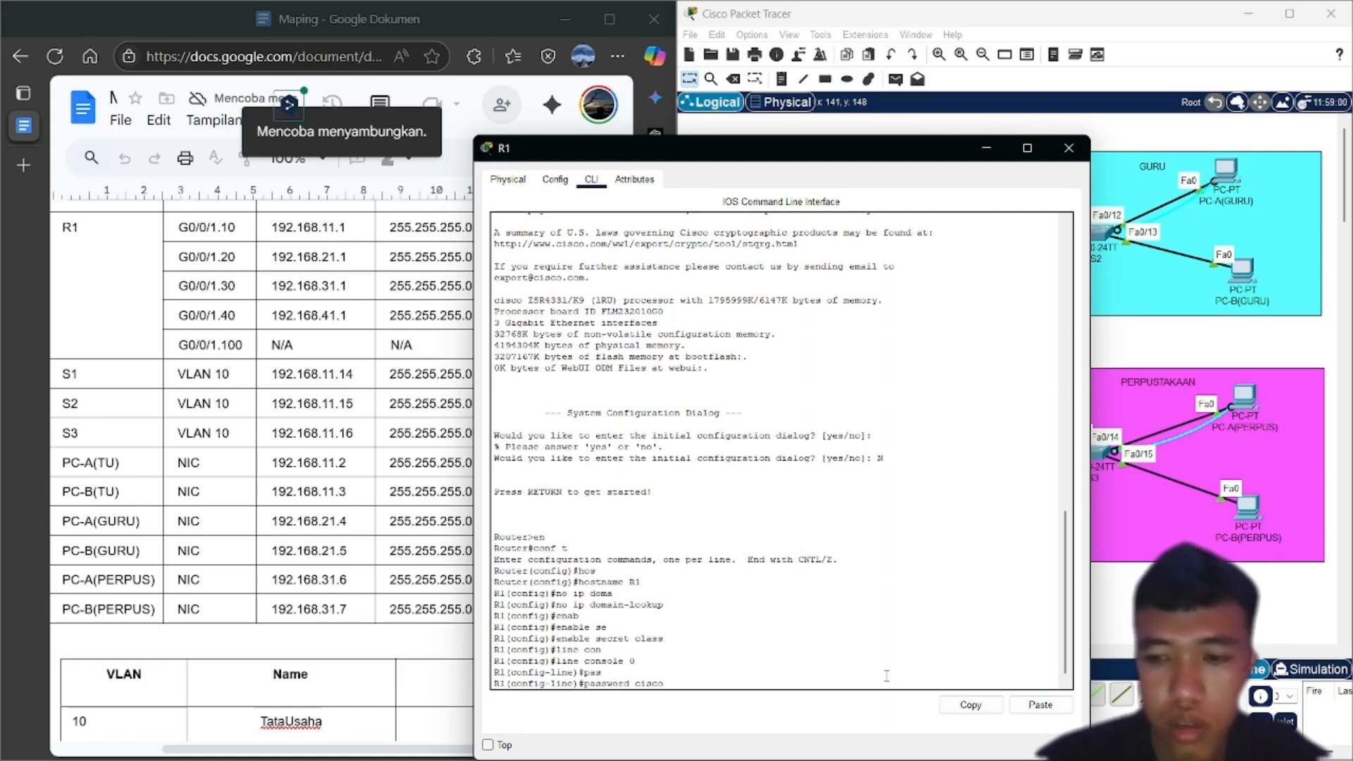
key(Return)
text(log)
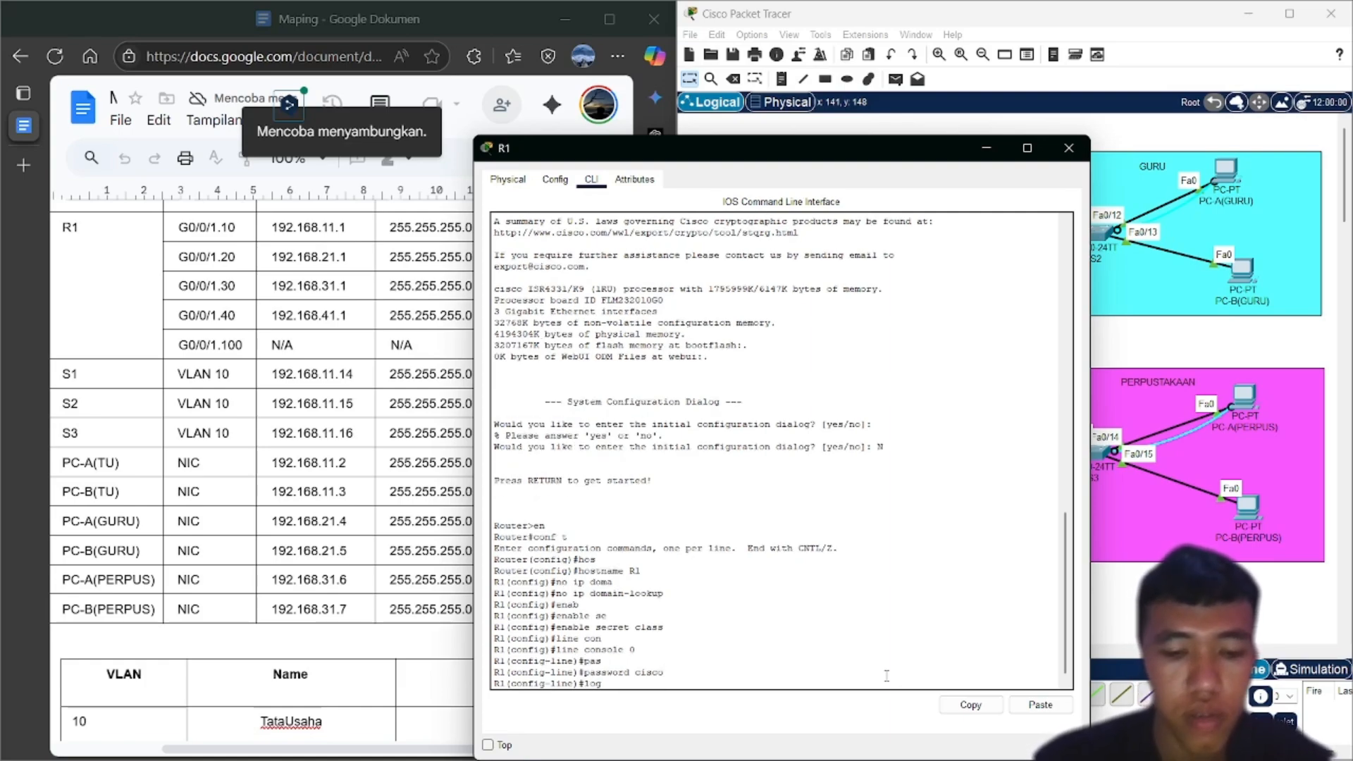
text(in)
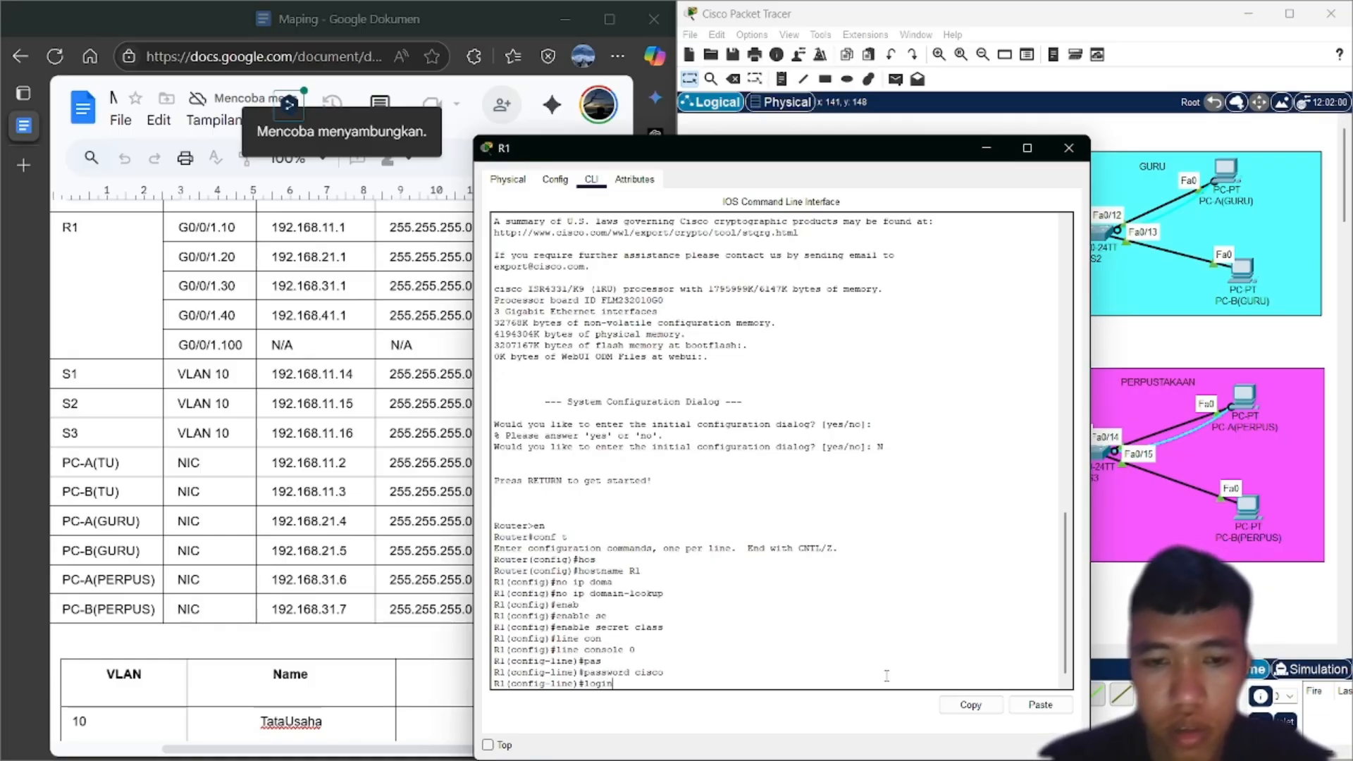
key(Return)
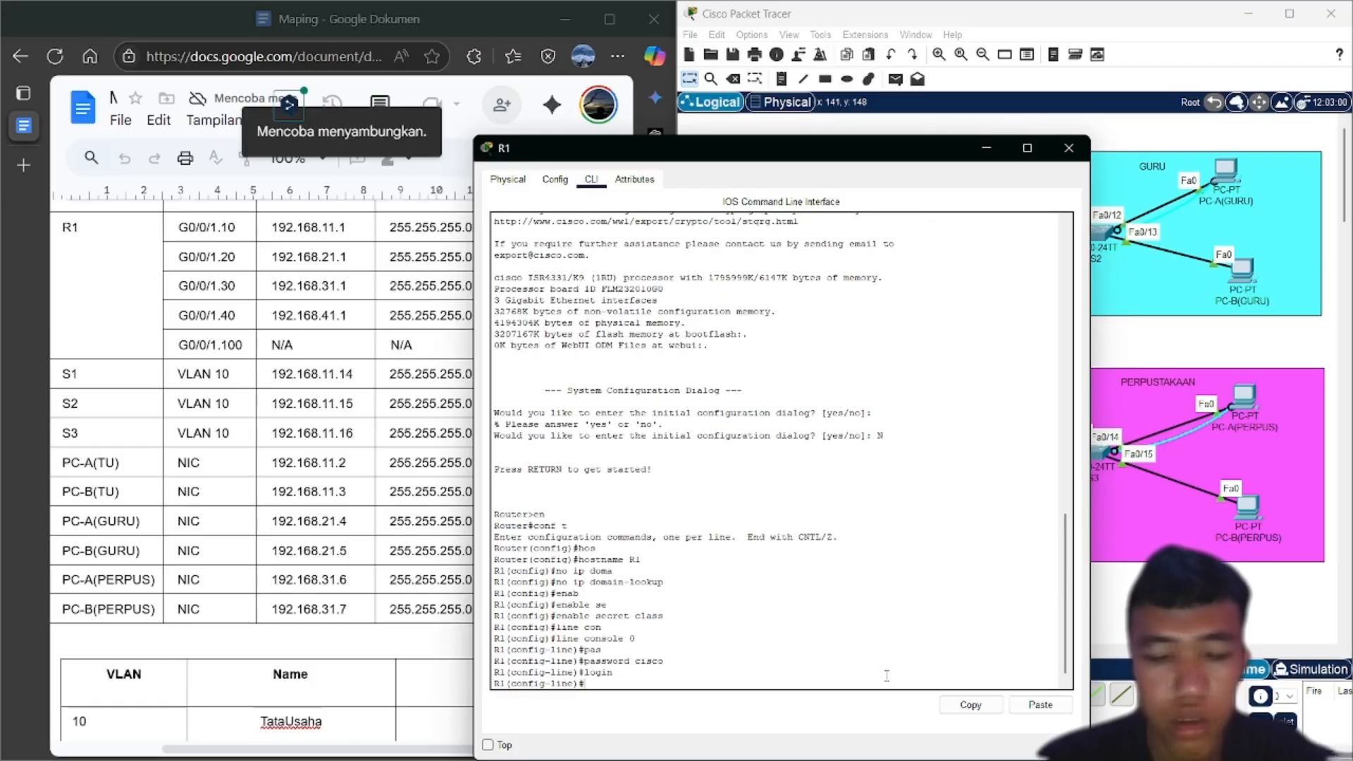
text(exit)
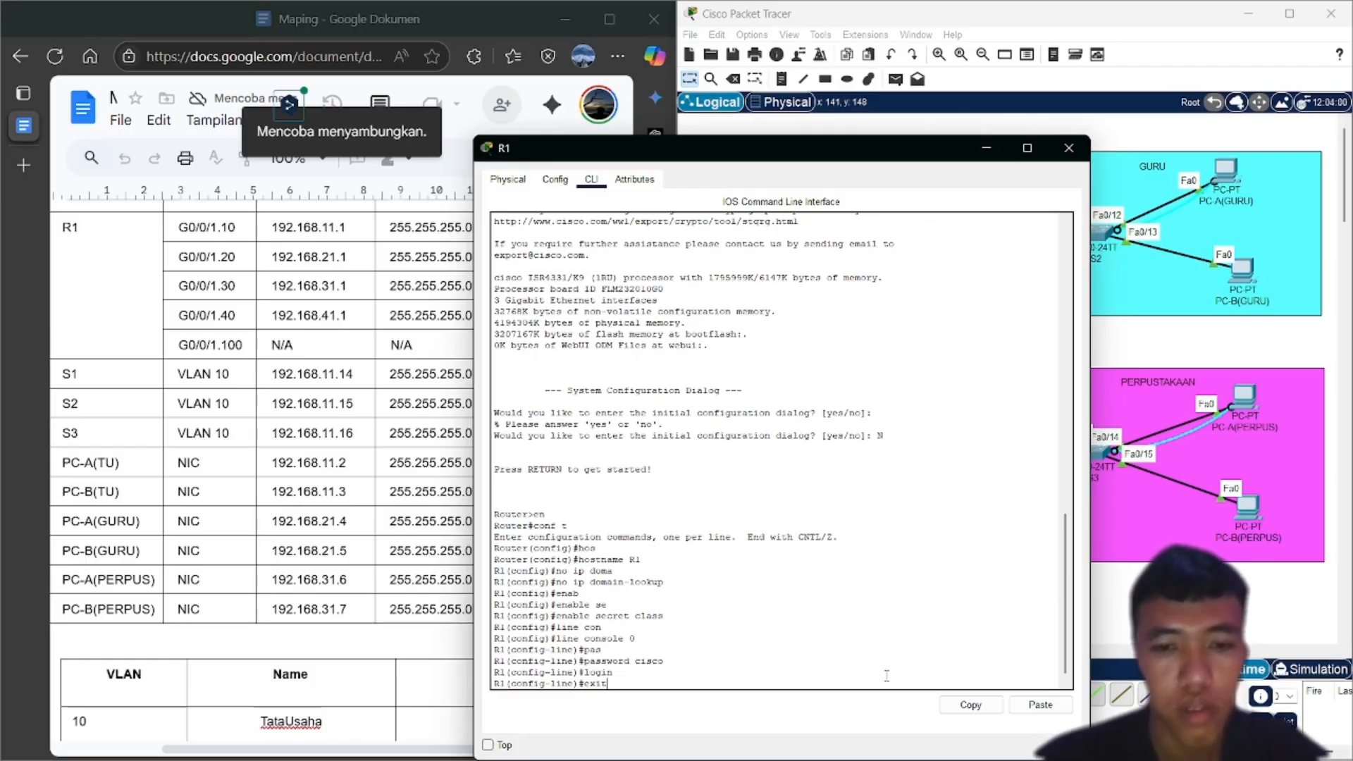
key(Return)
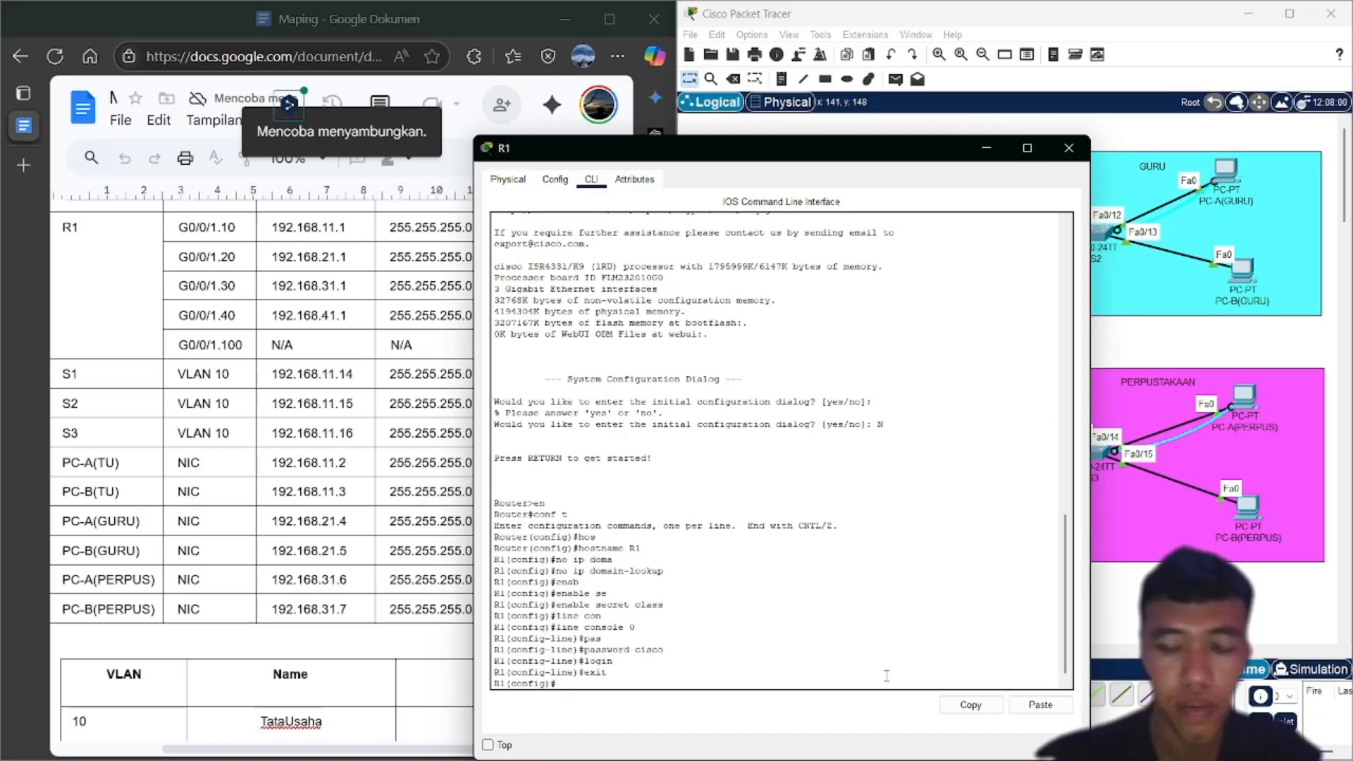
text(line)
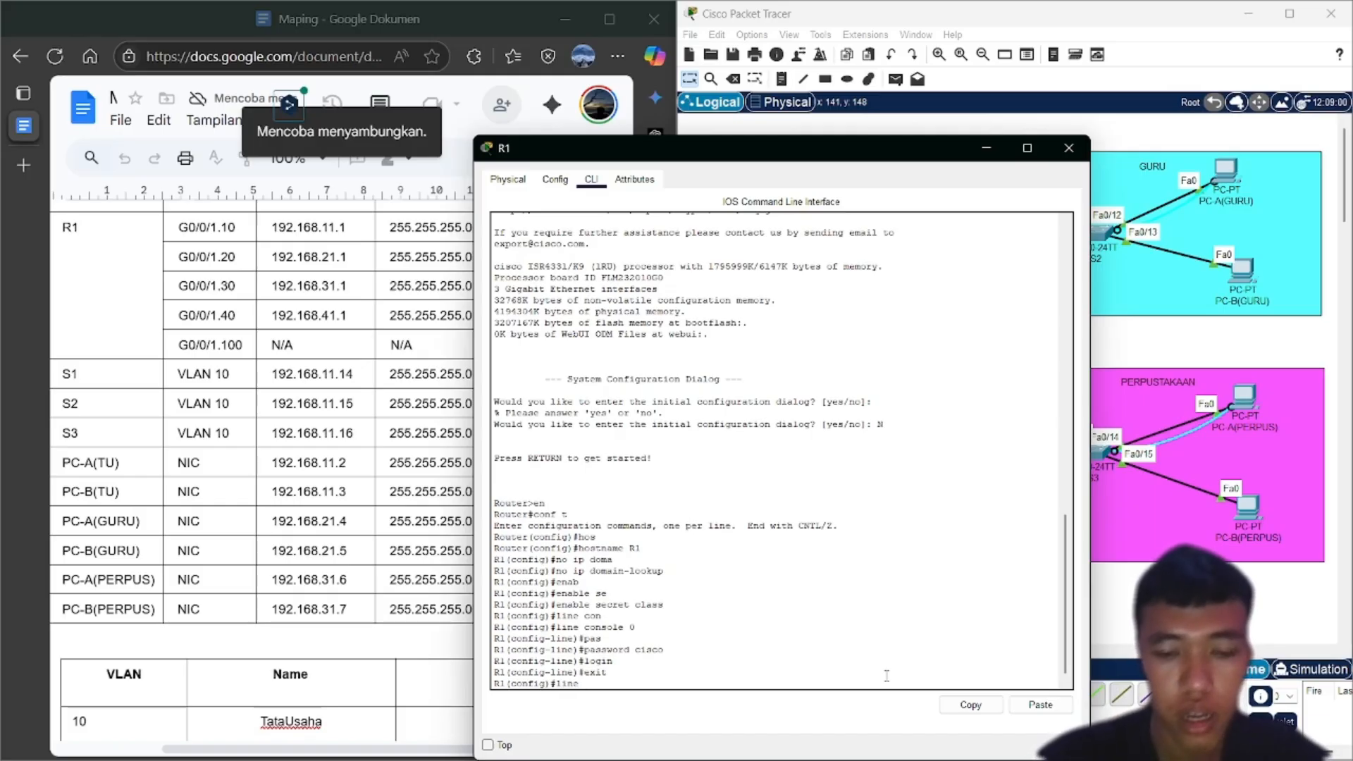
text( vy)
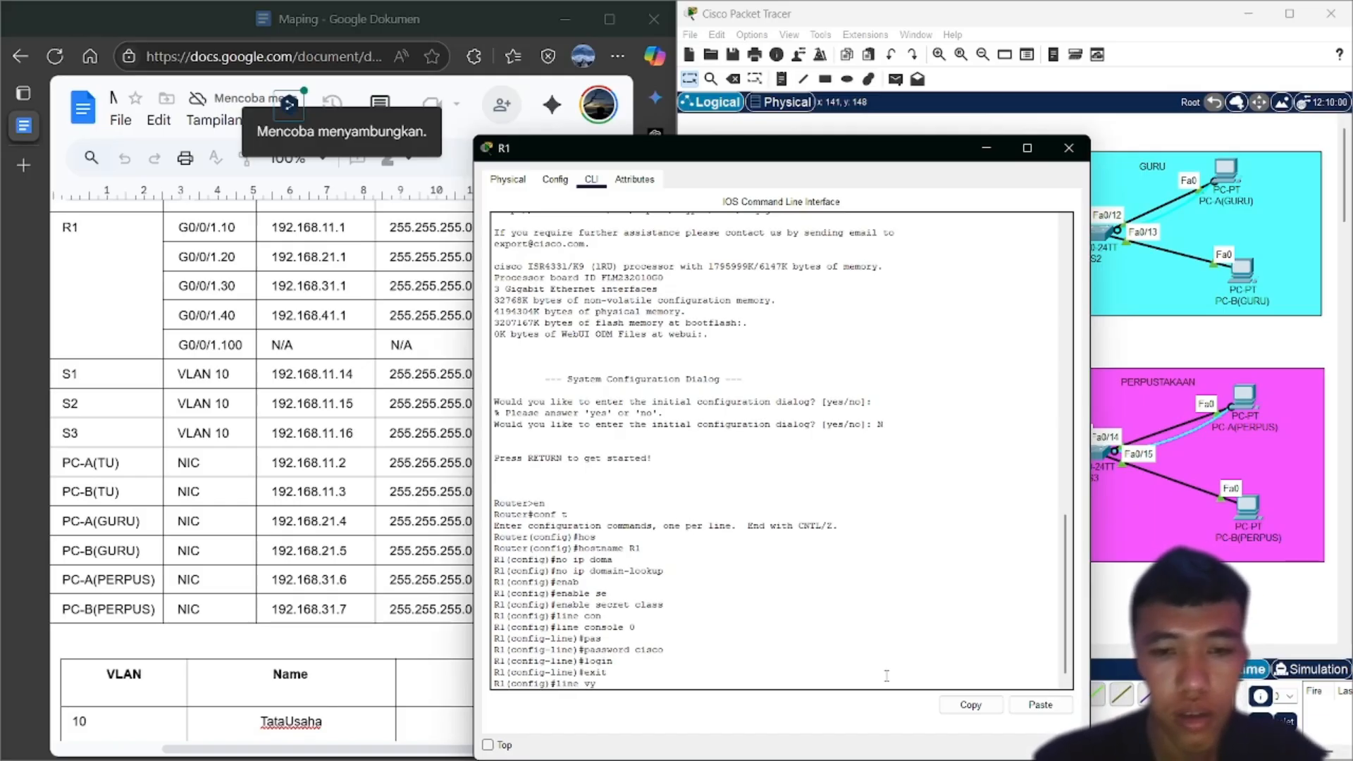
key(BackSpace)
text(ty)
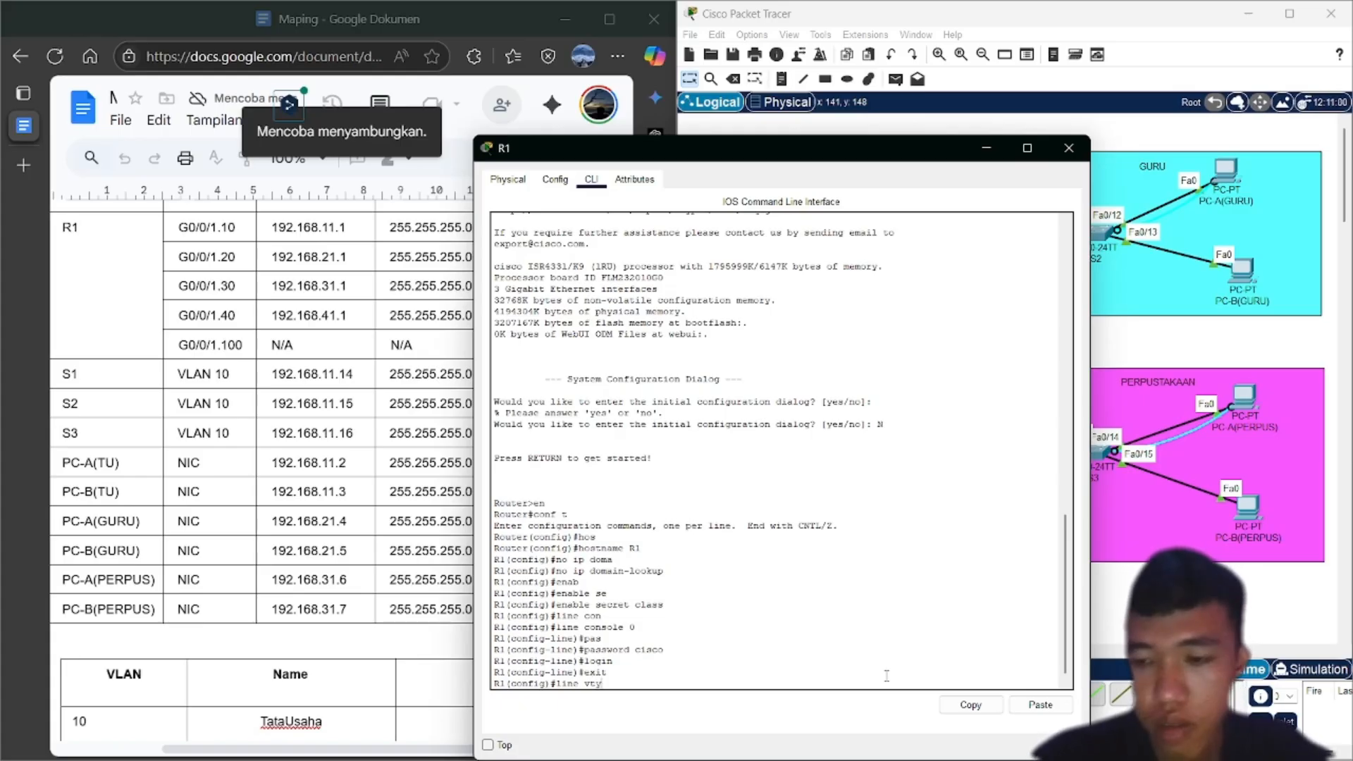
text( 0)
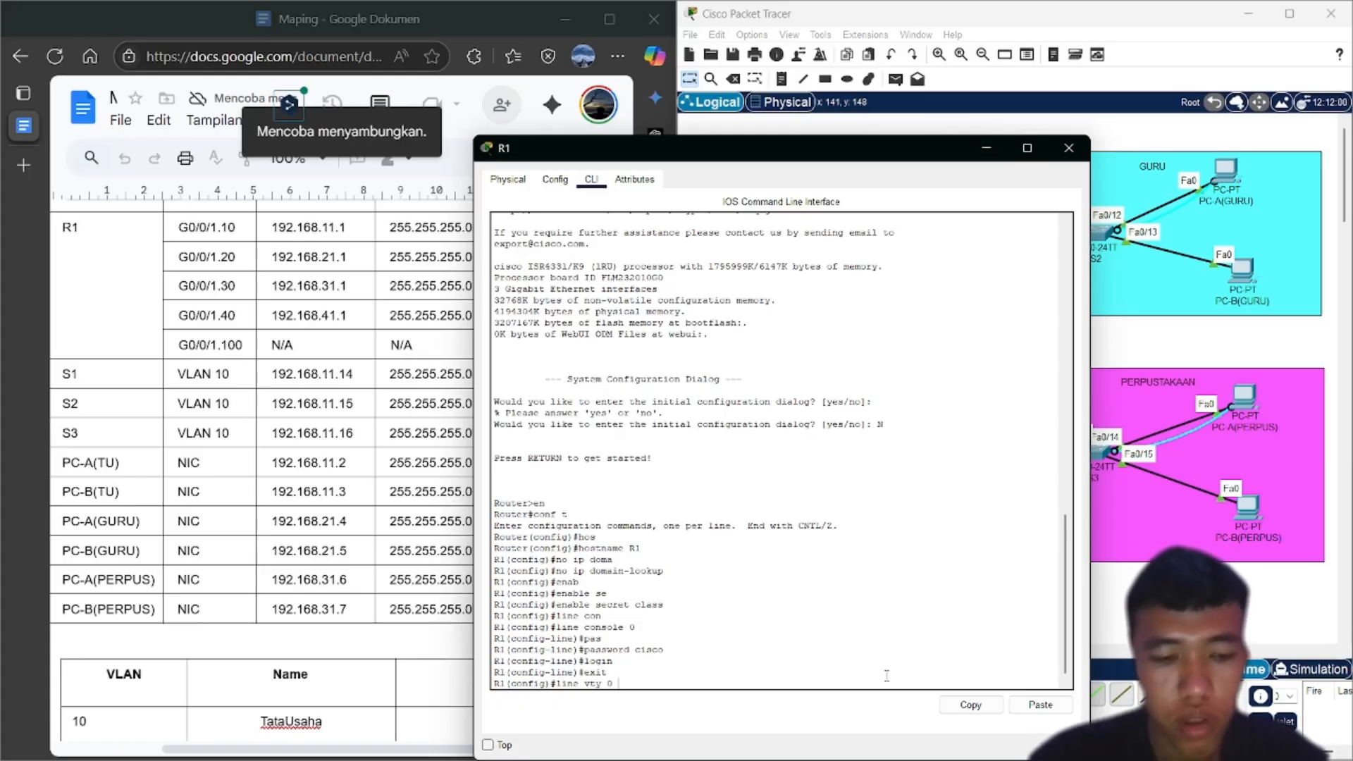
text( 4)
Under line vty 0 4, set the line password, enable login, and exit
key(Return)
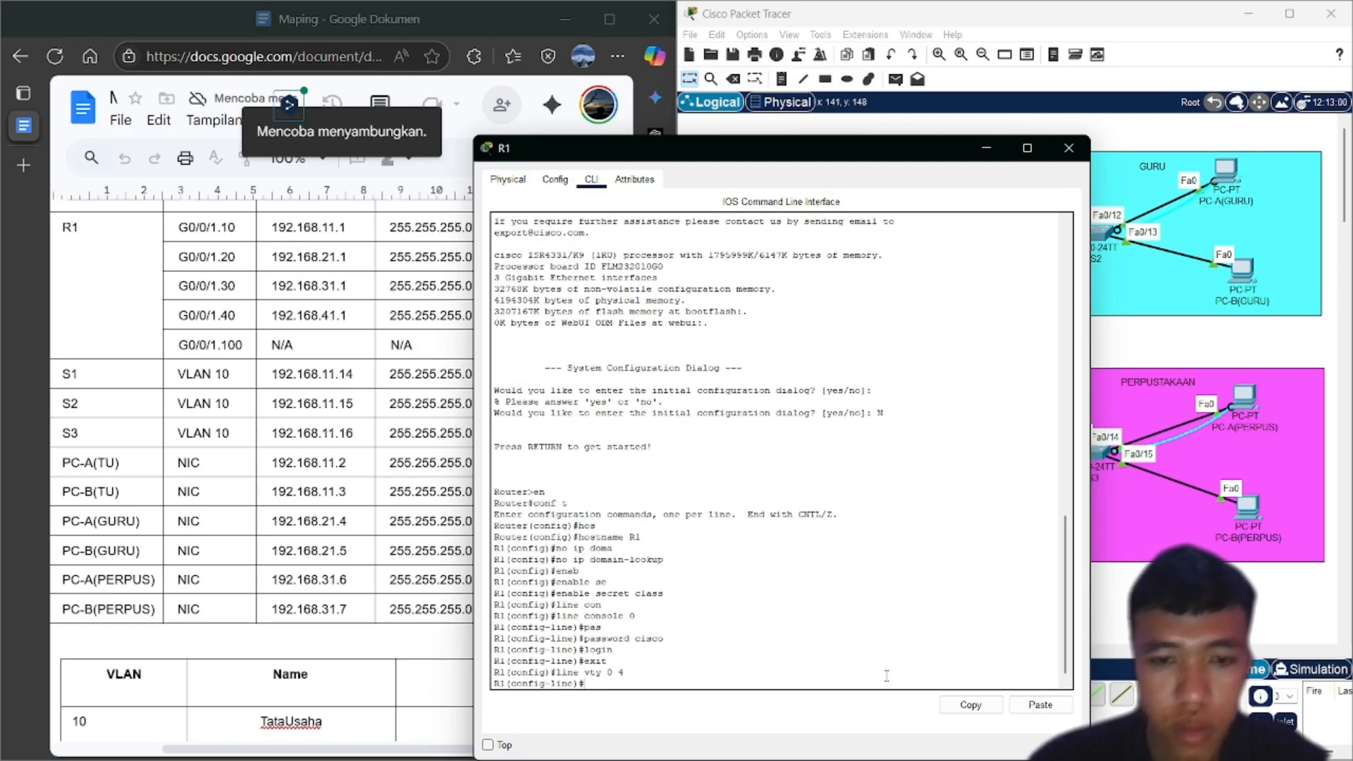
text(pas)
key(Tab)
text(c)
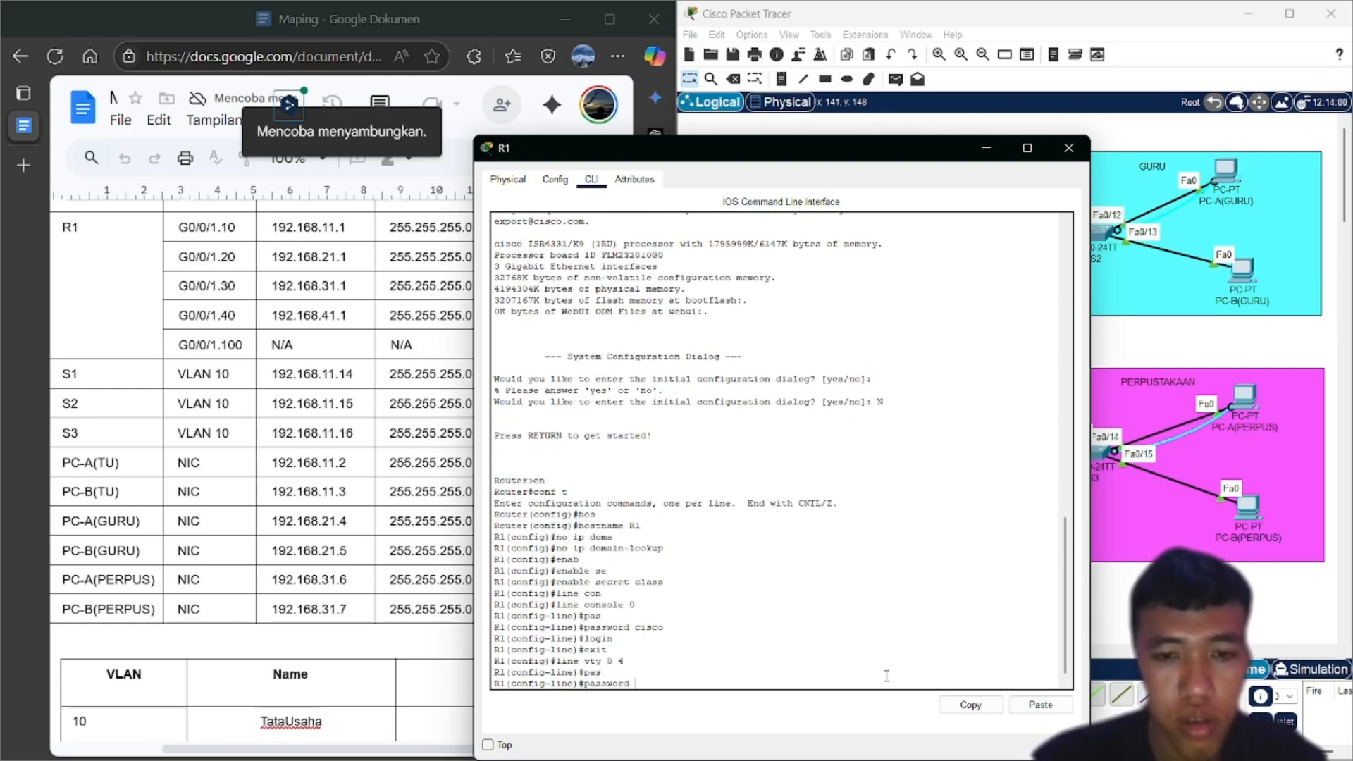
text(is)
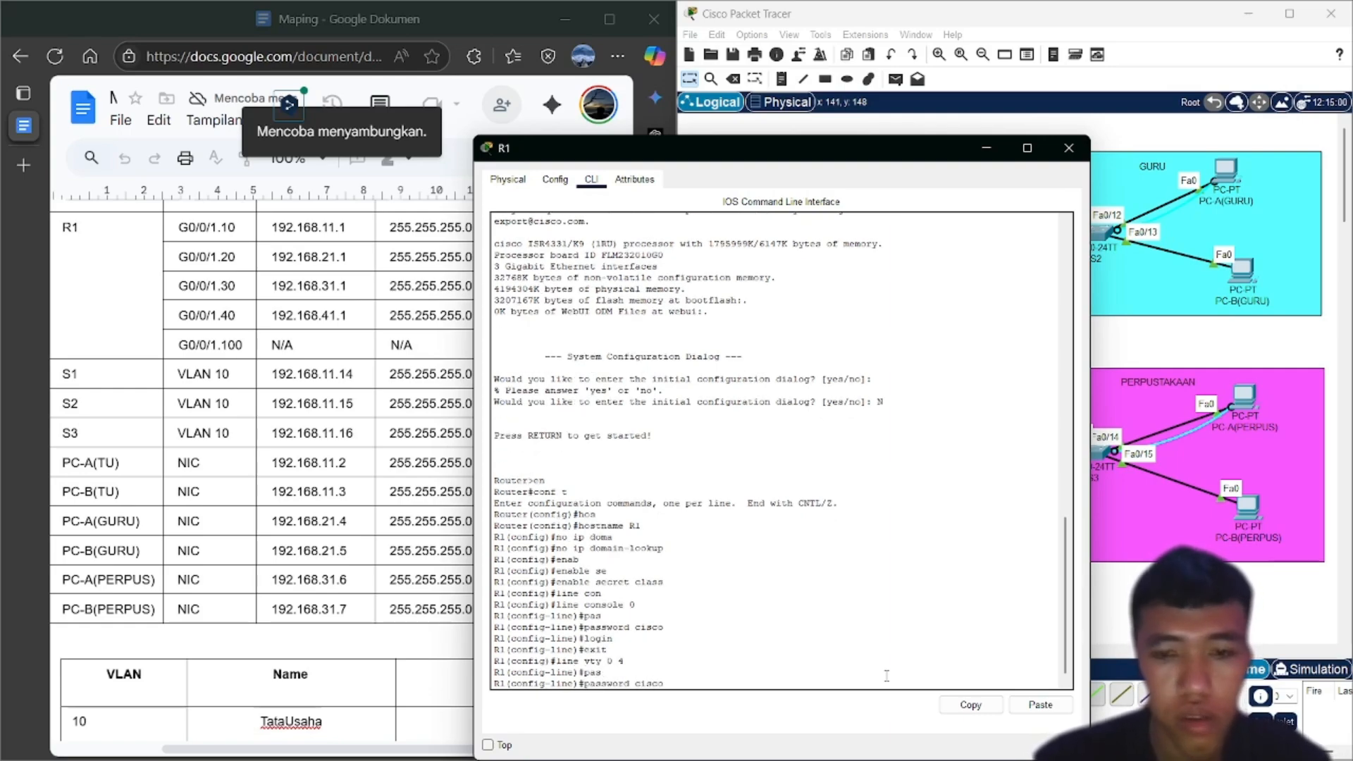
text(co)
key(Return)
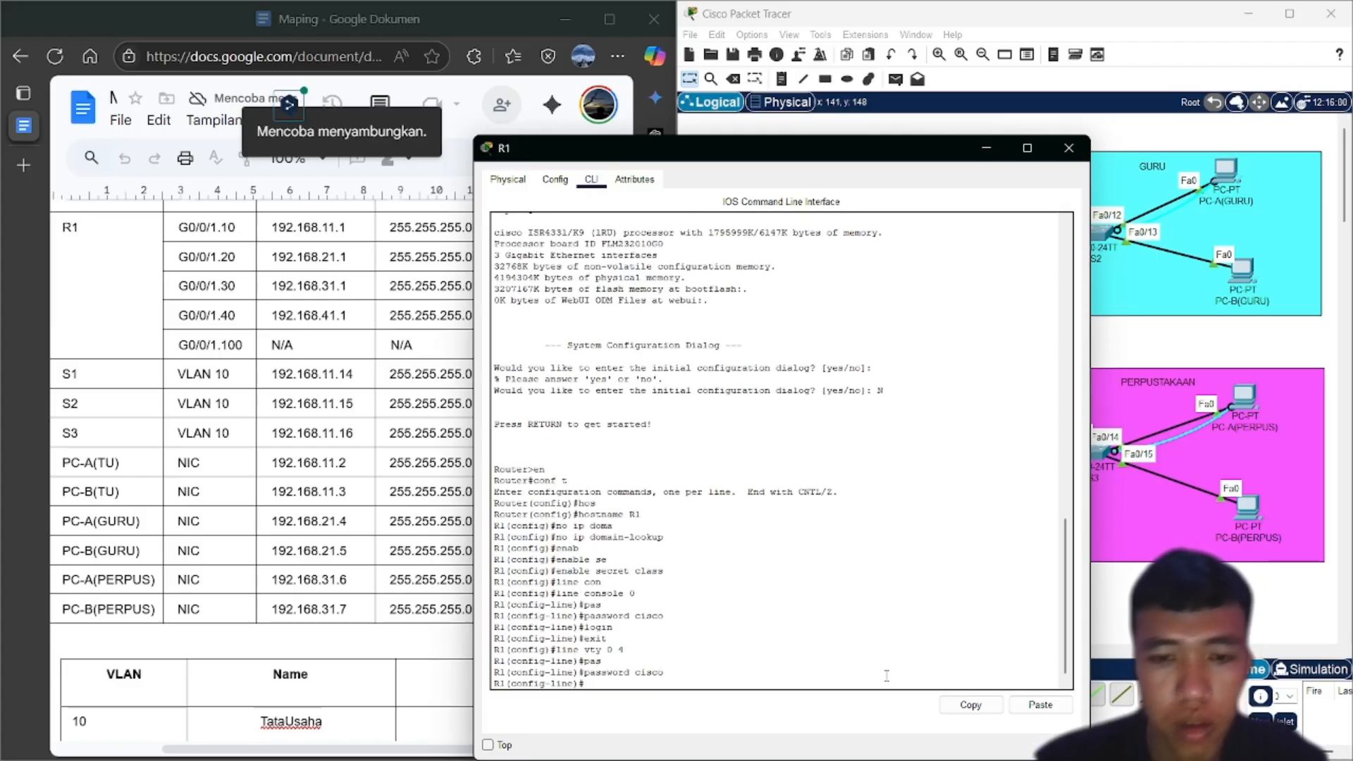
text(login)
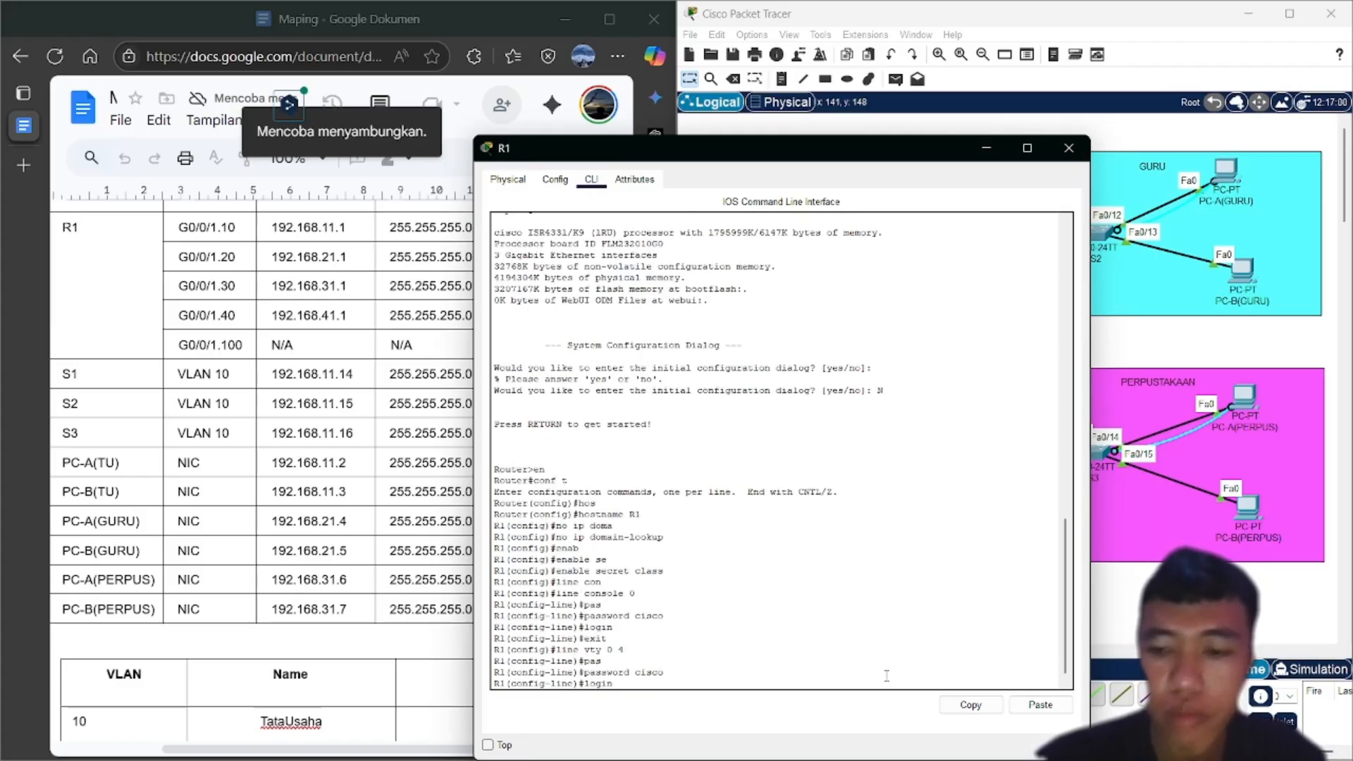
key(Return)
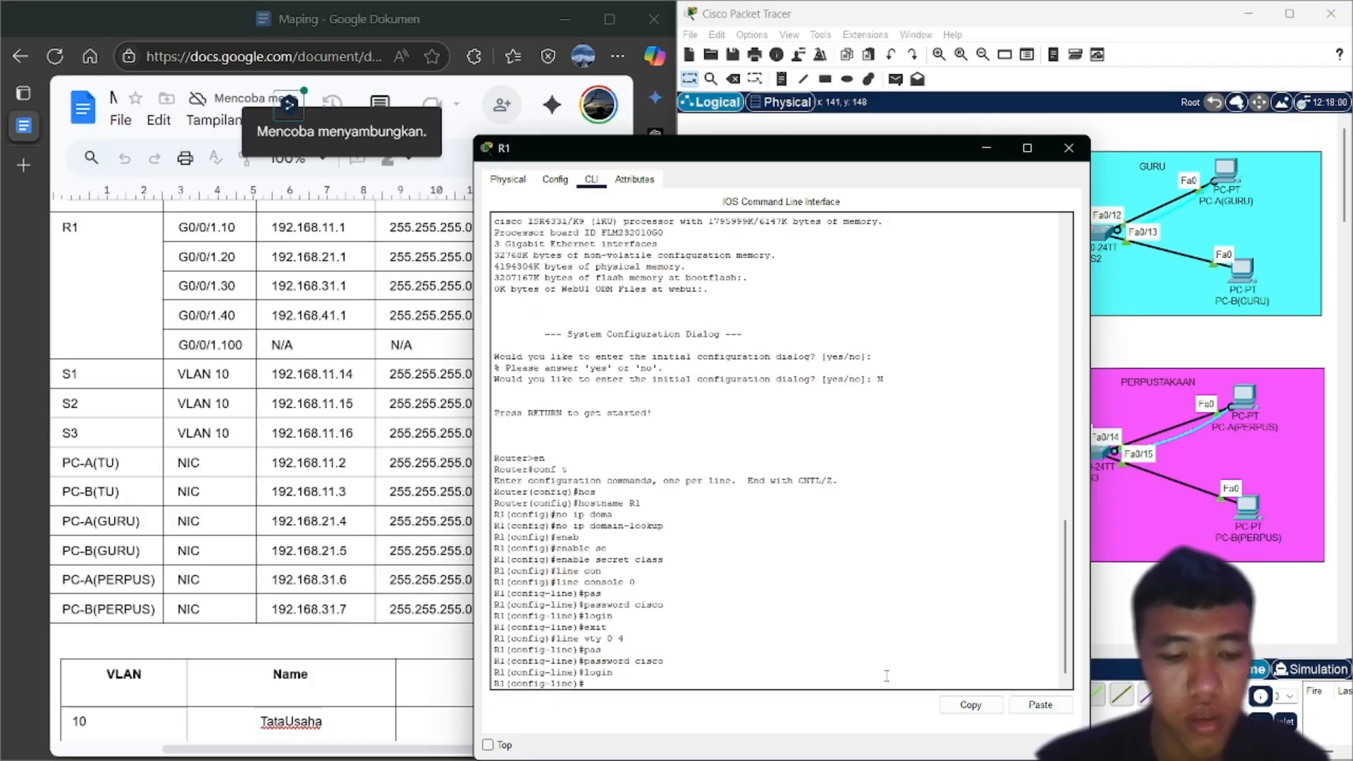
text(exit)
key(Return)
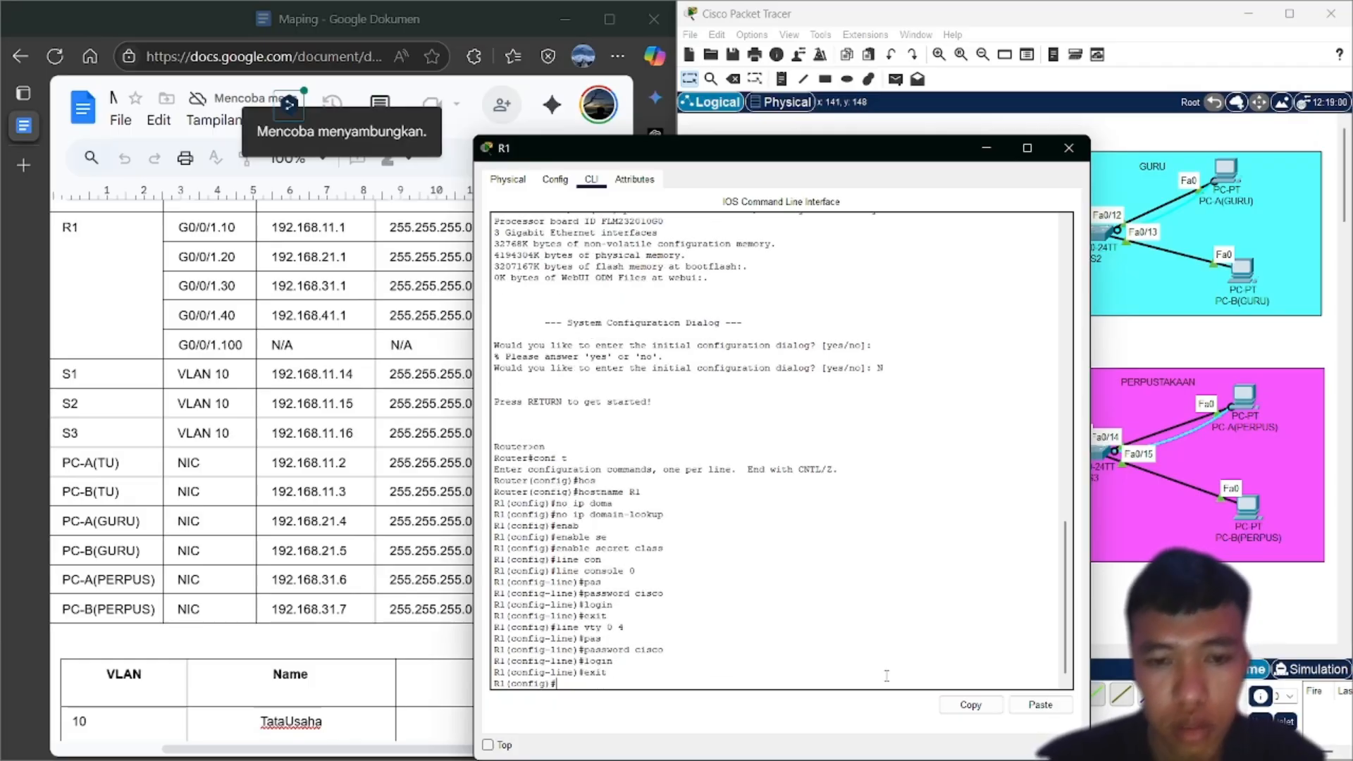
Turn on service password-encryption on R1
text(ser)
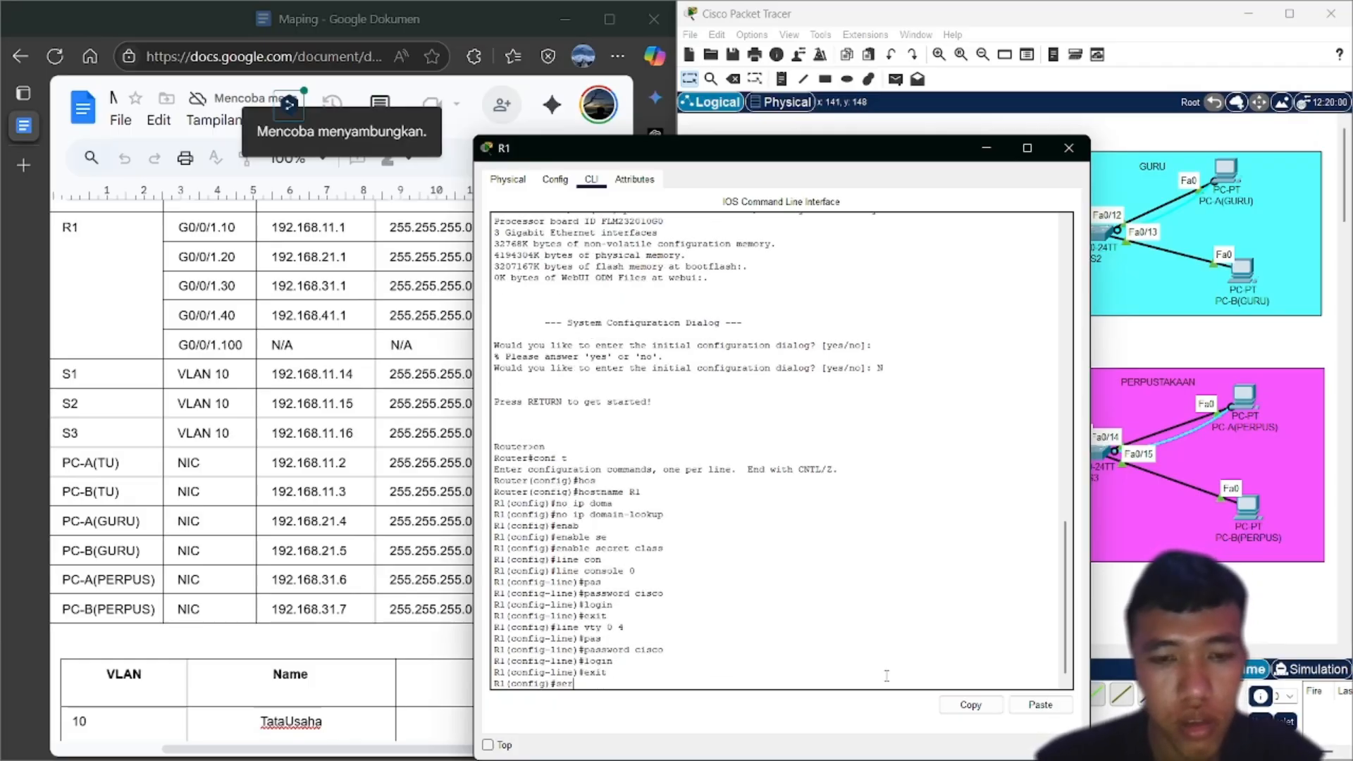
key(Tab)
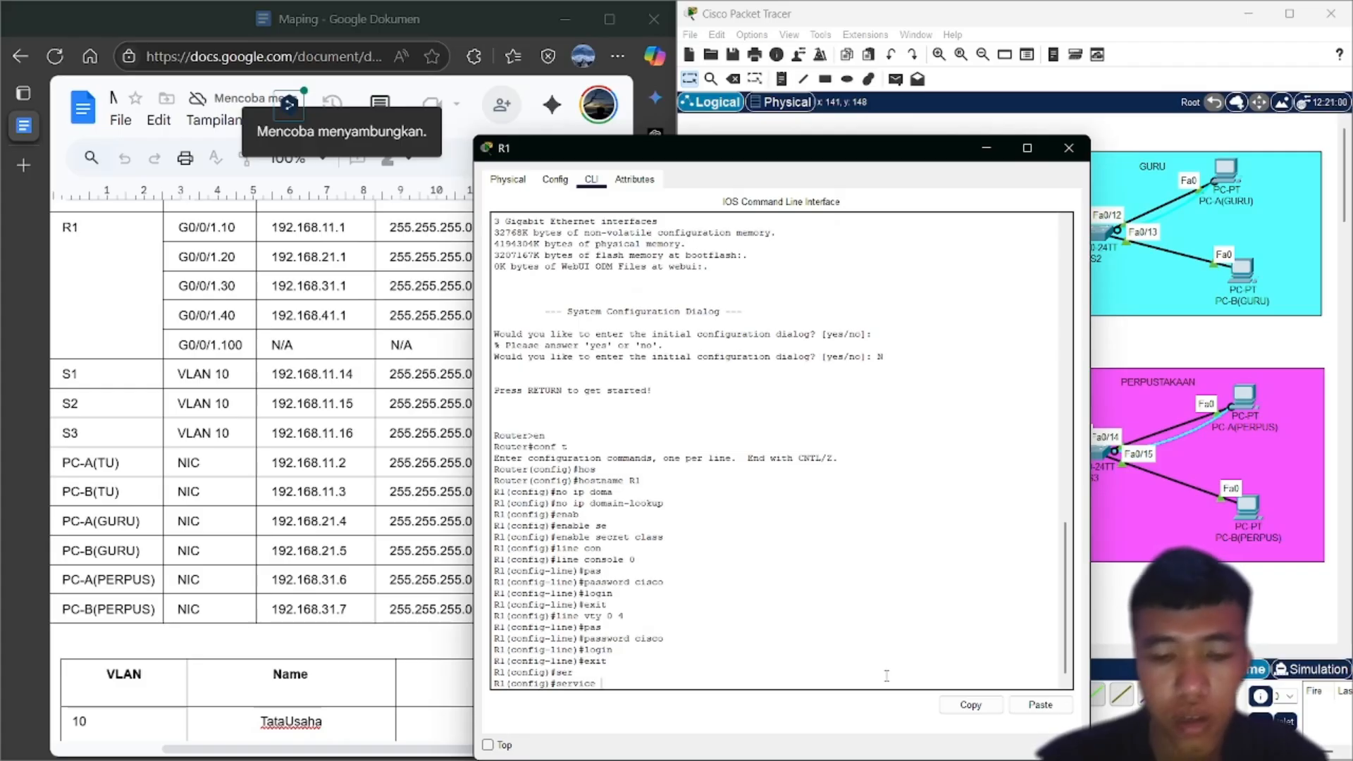
text(pas)
key(Tab)
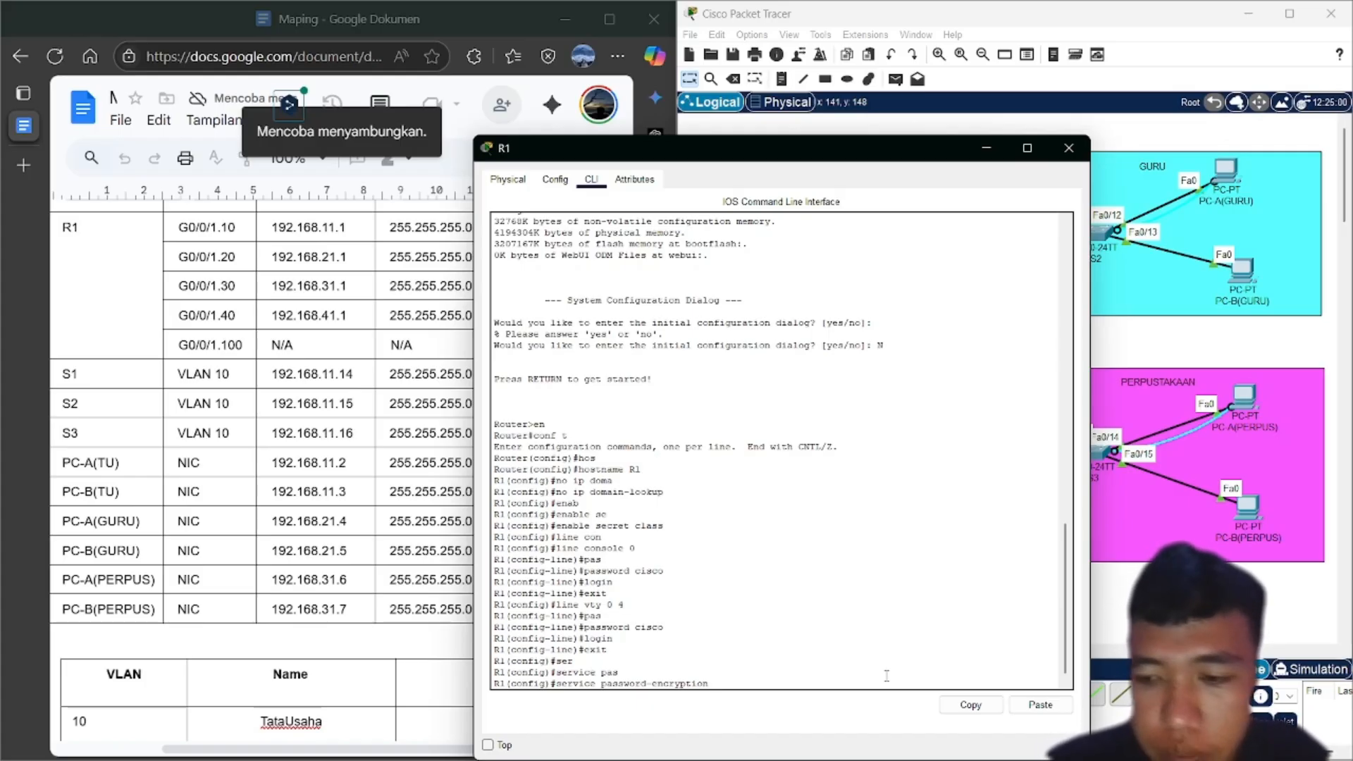
key(Return)
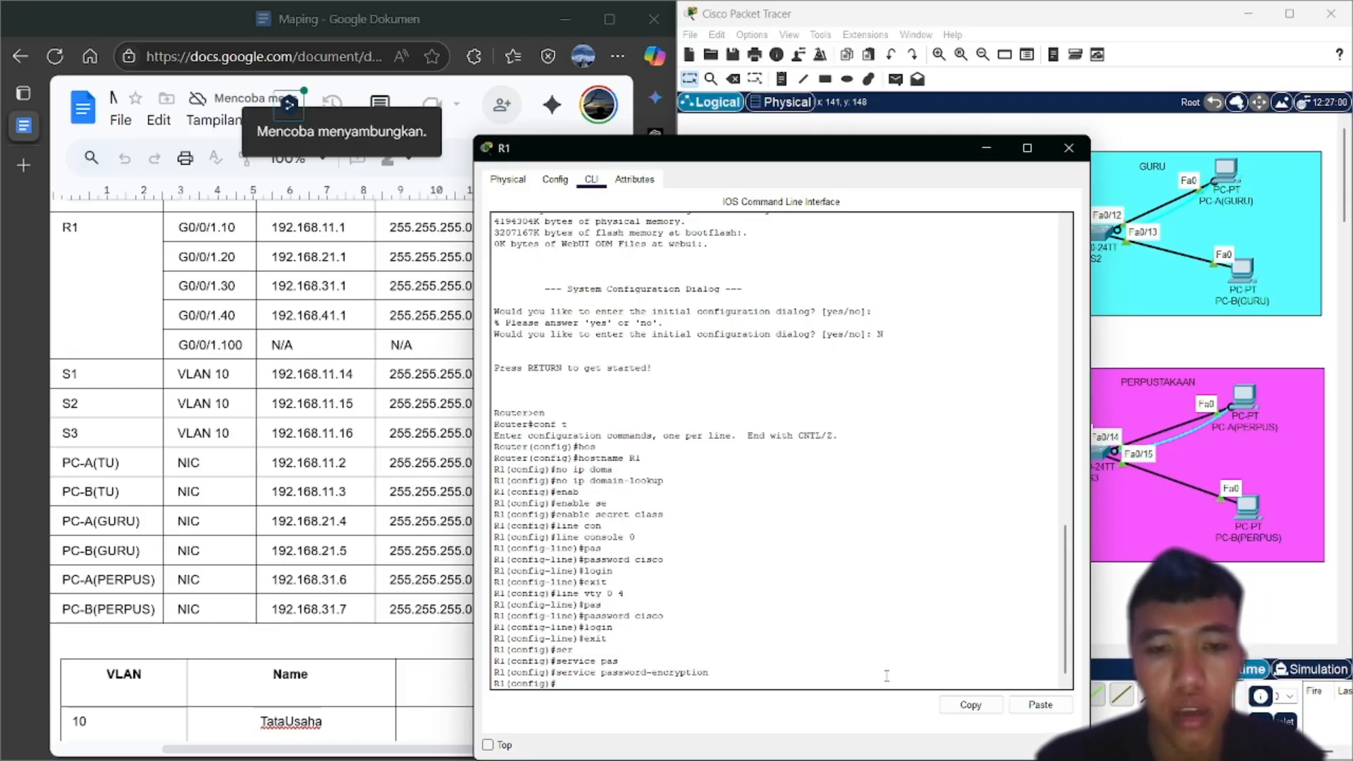
Exit to privileged mode and save running-config to startup-config with the default filename
text(ex)
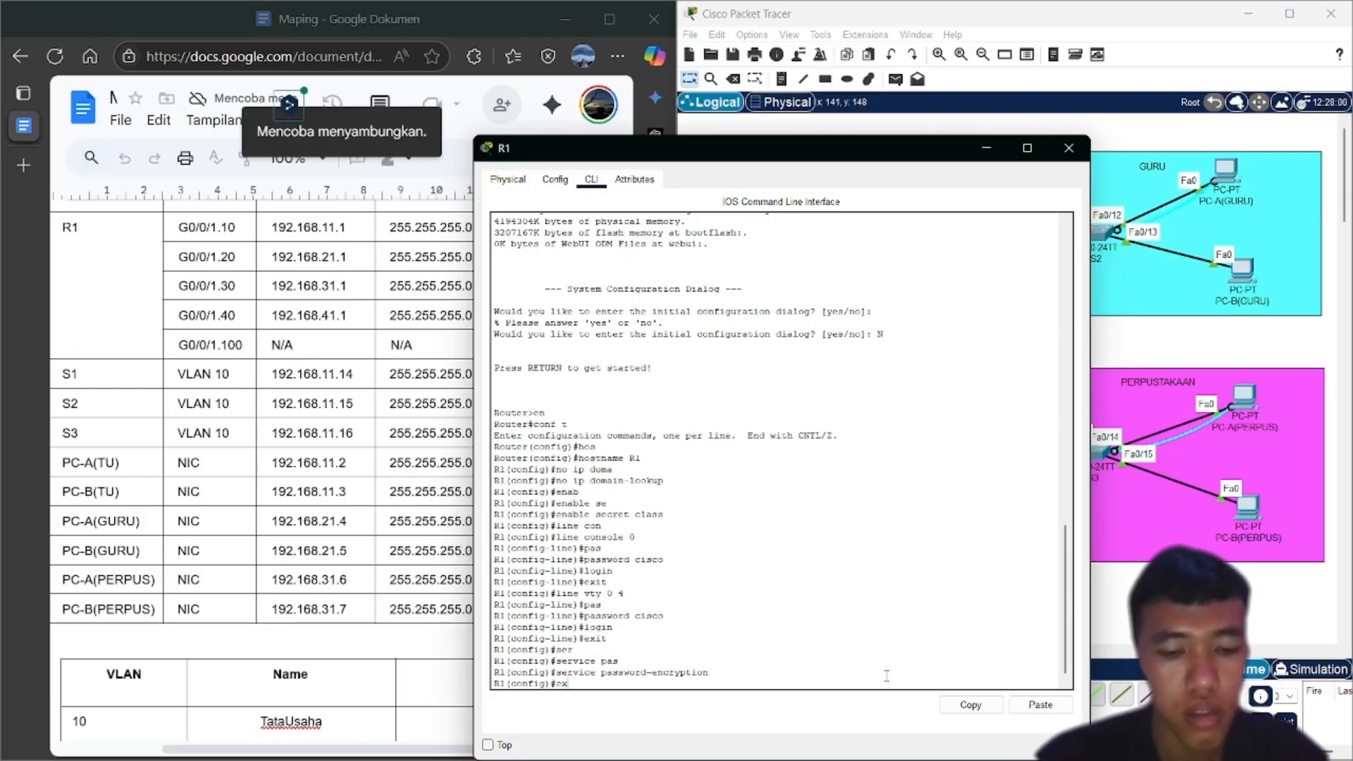
text(it)
key(Return)
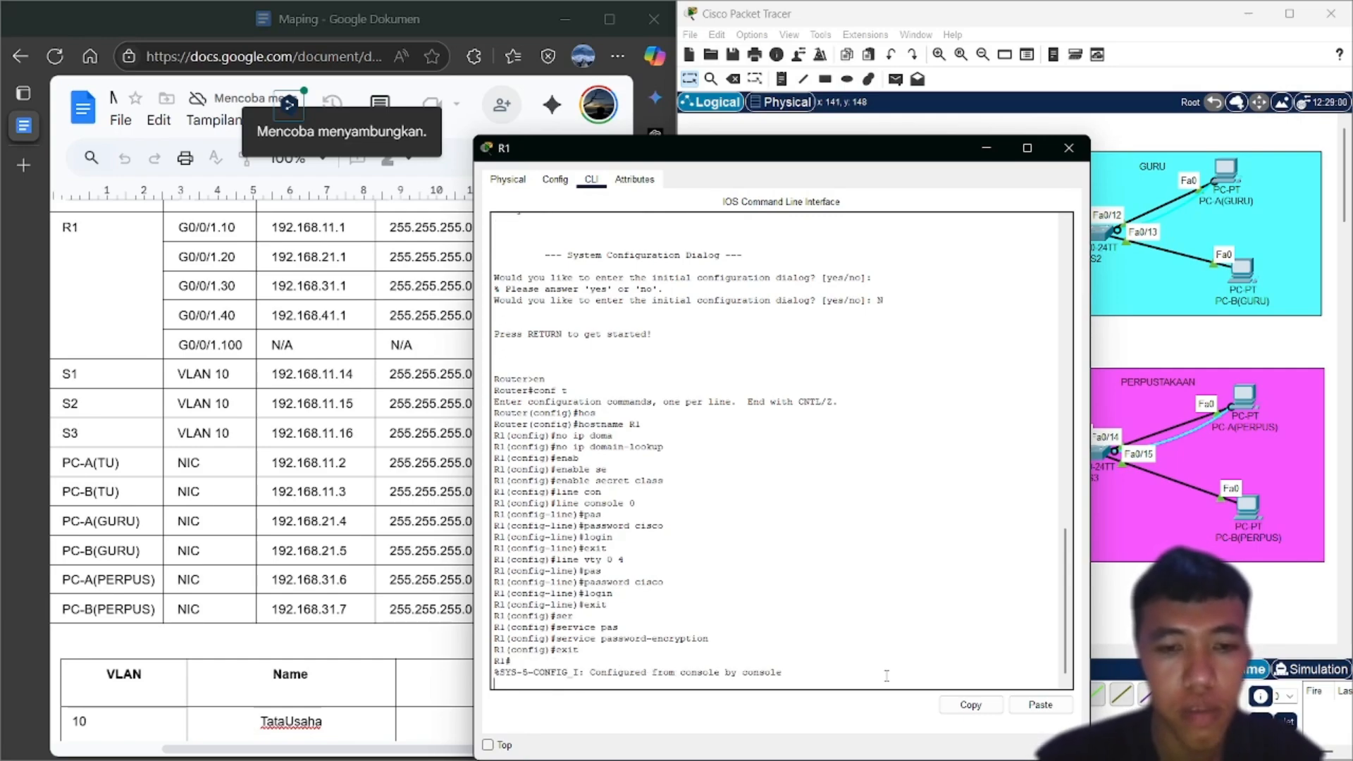
key(Return)
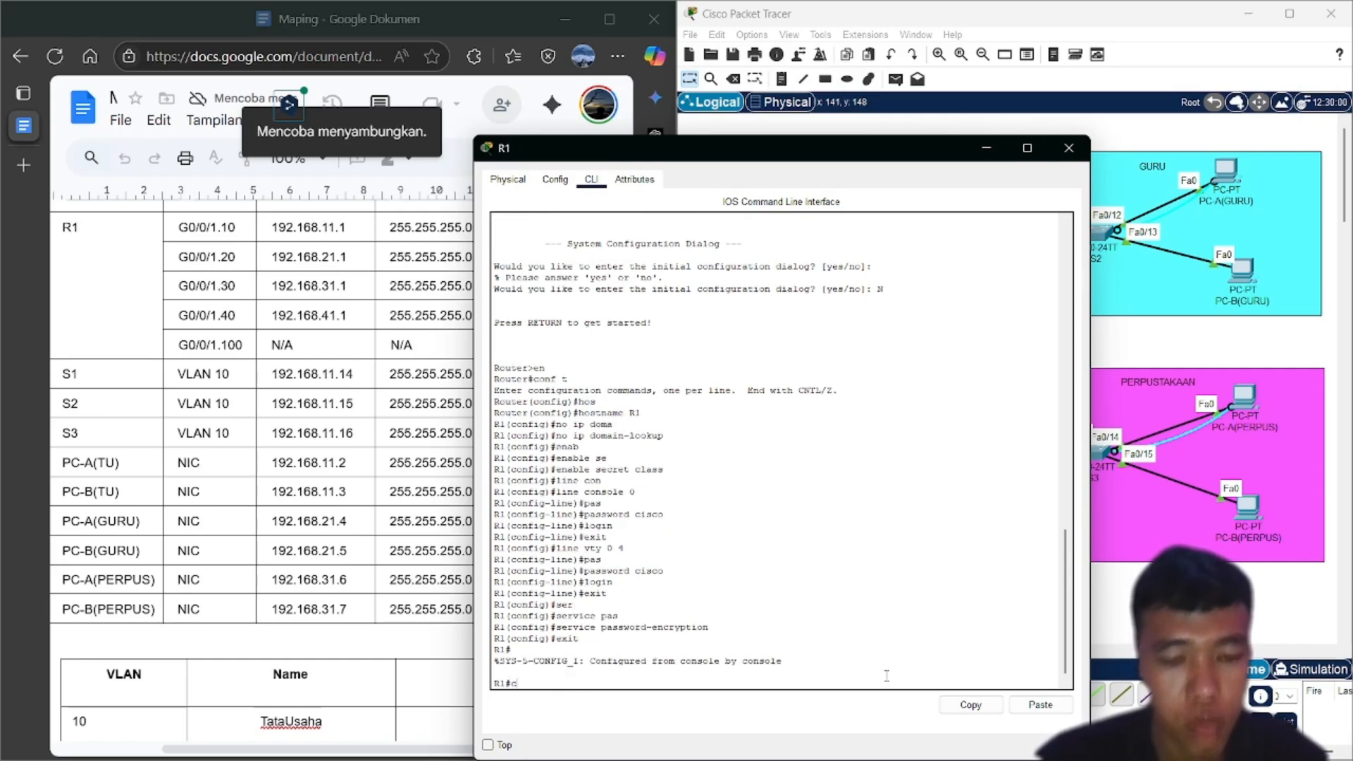
text(con)
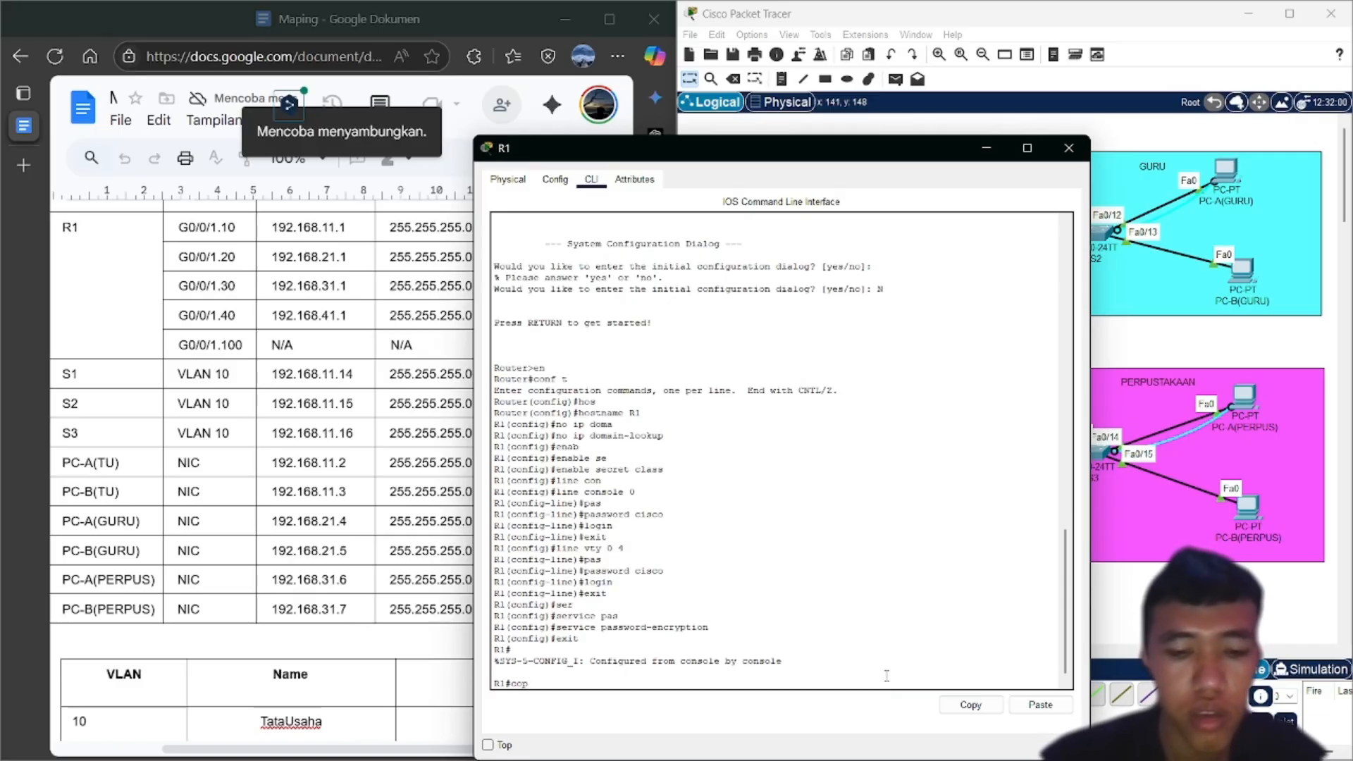
text(y)
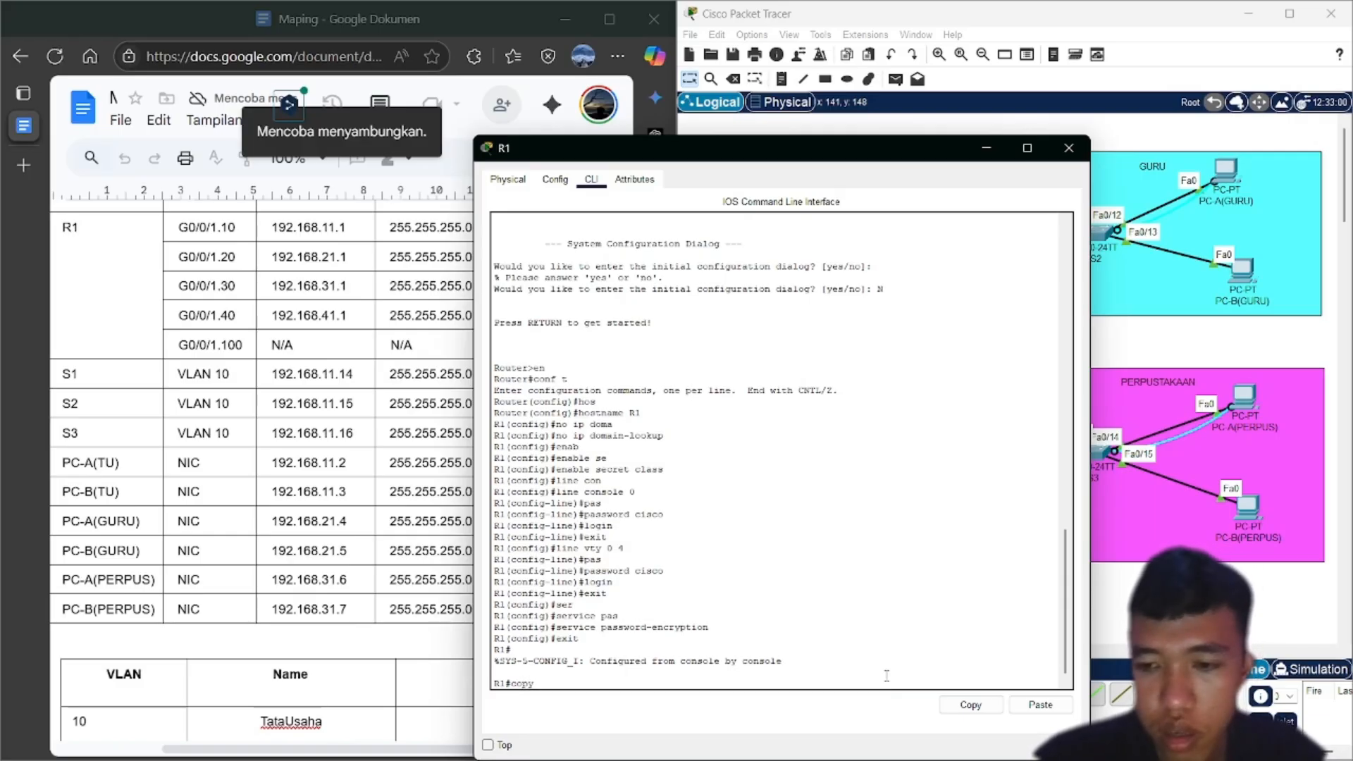
text( ru)
key(Tab)
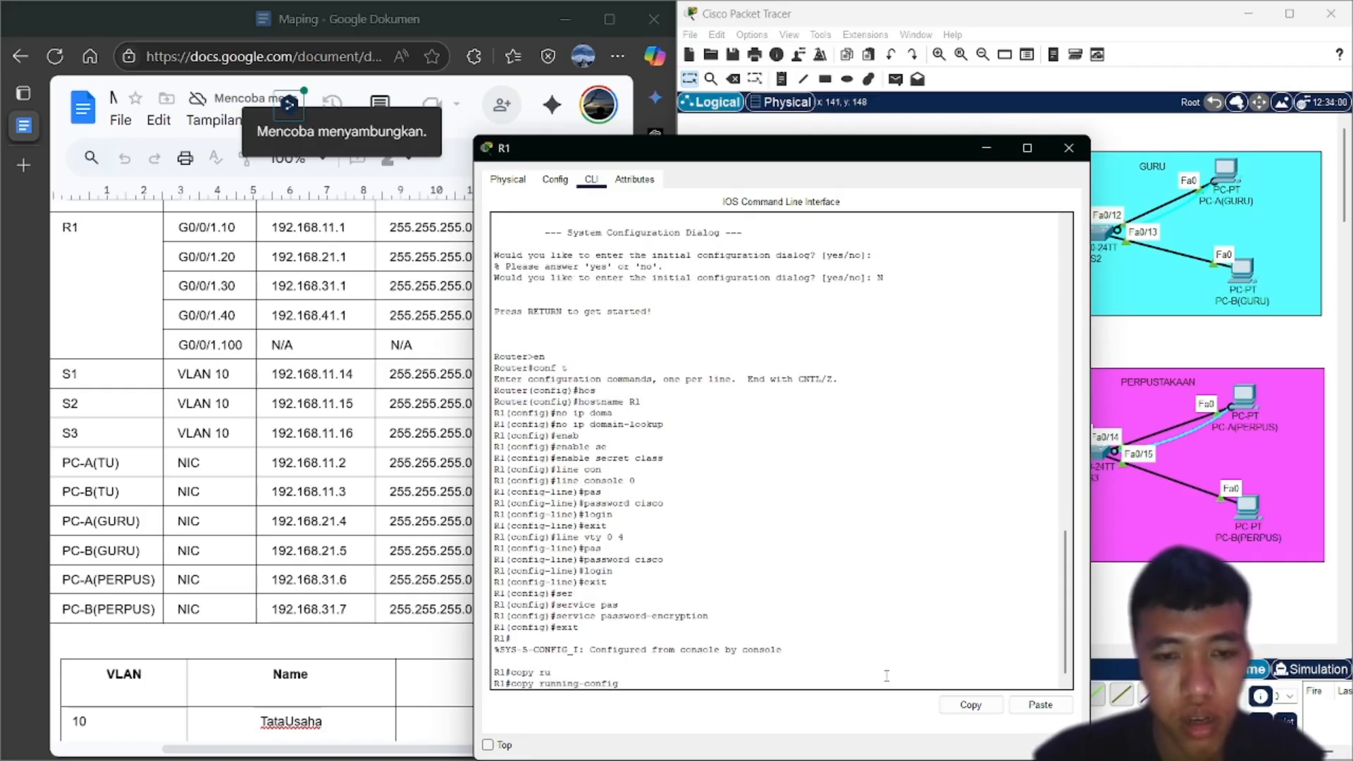
text(st)
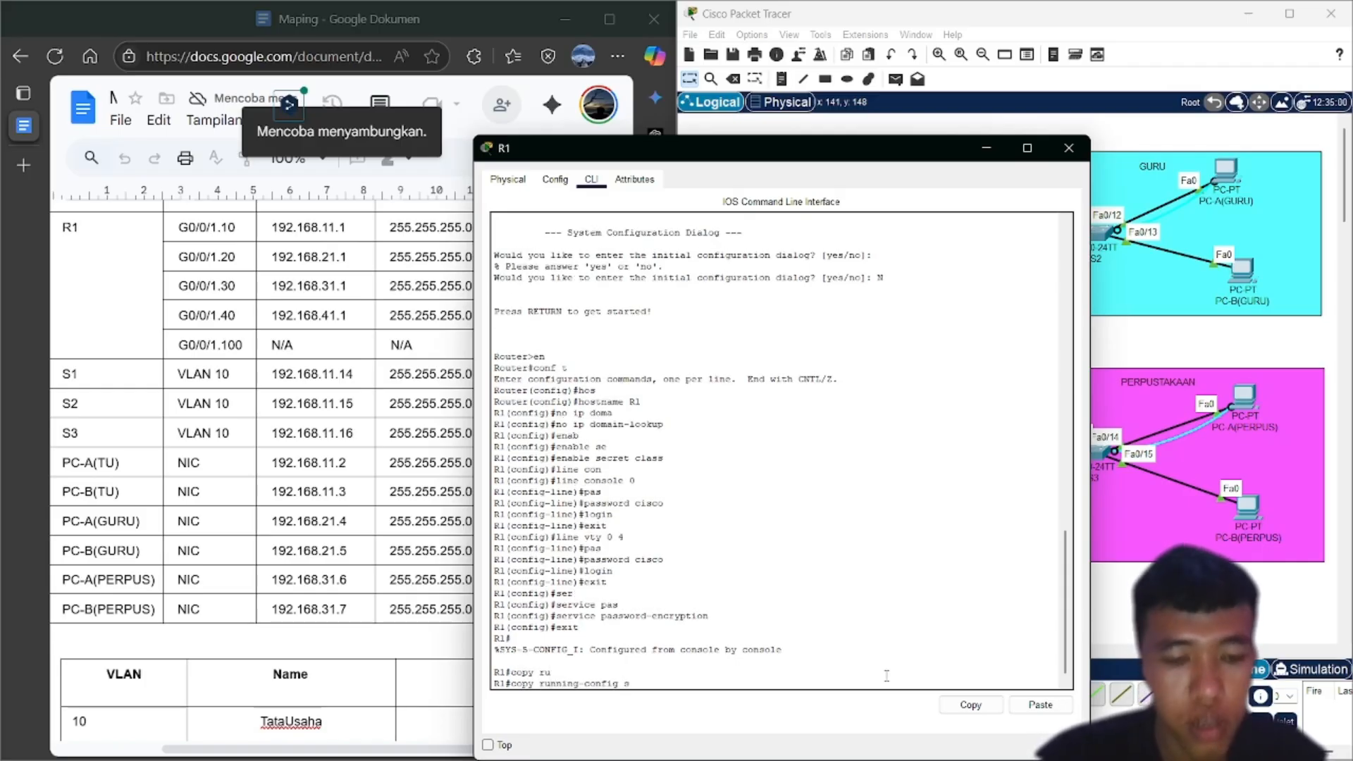
key(Tab)
key(Return)
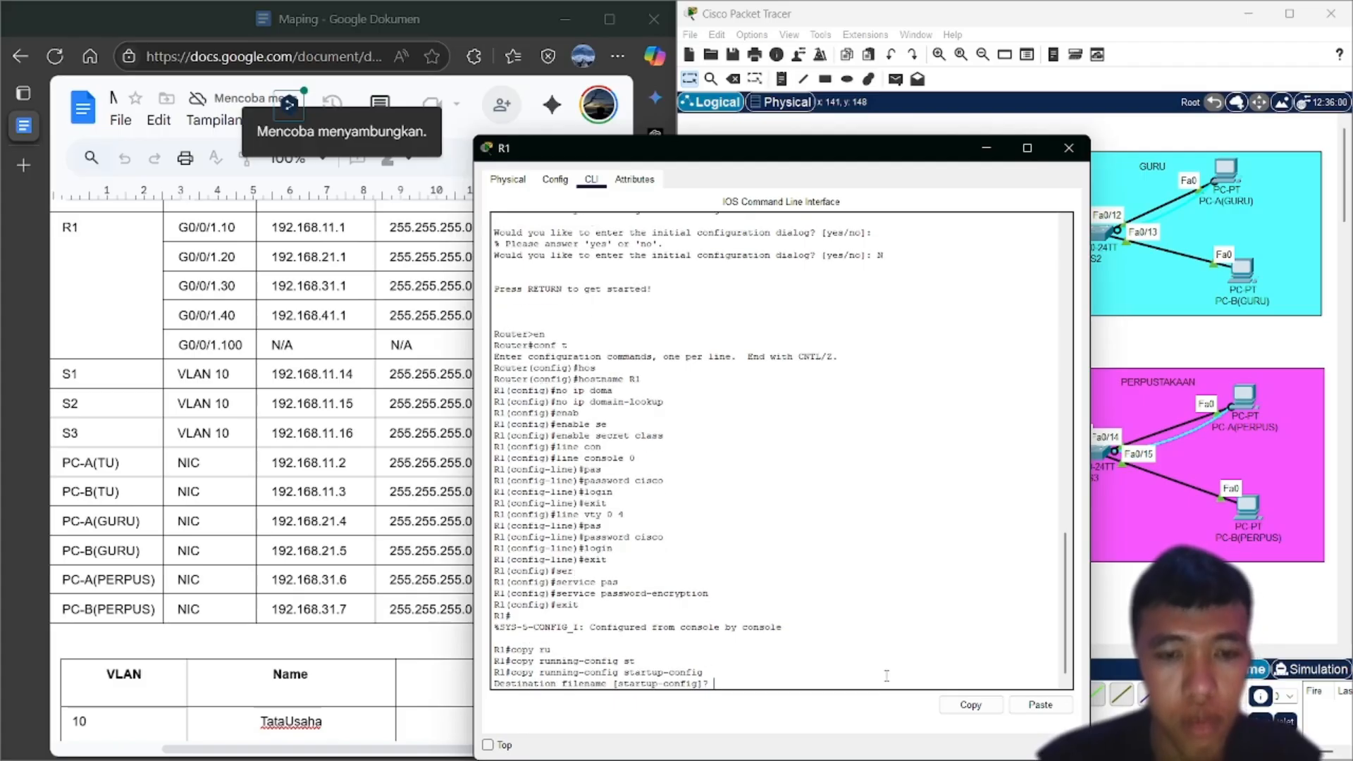
key(Return)
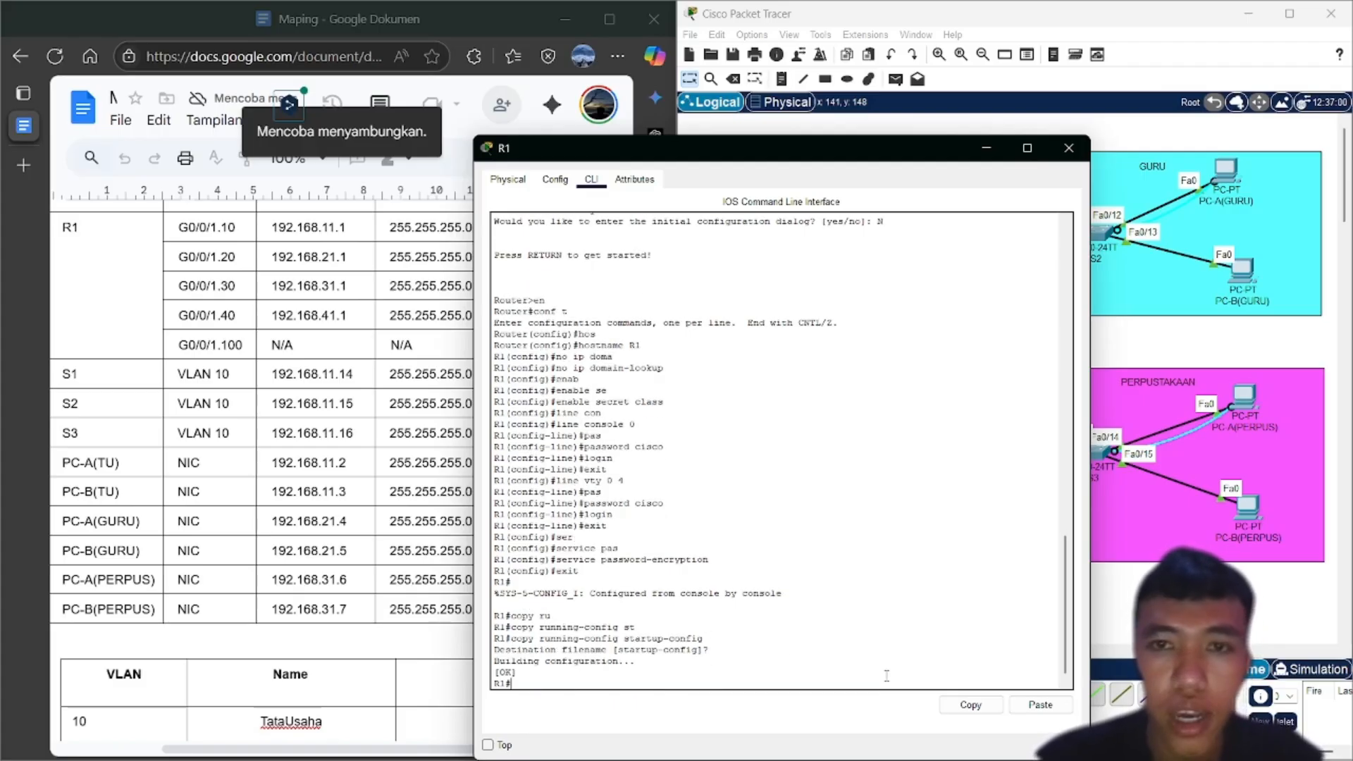
Minimize R1's CLI and open a terminal console from PC-A(TU) to the switch with default settings
click(986, 151)
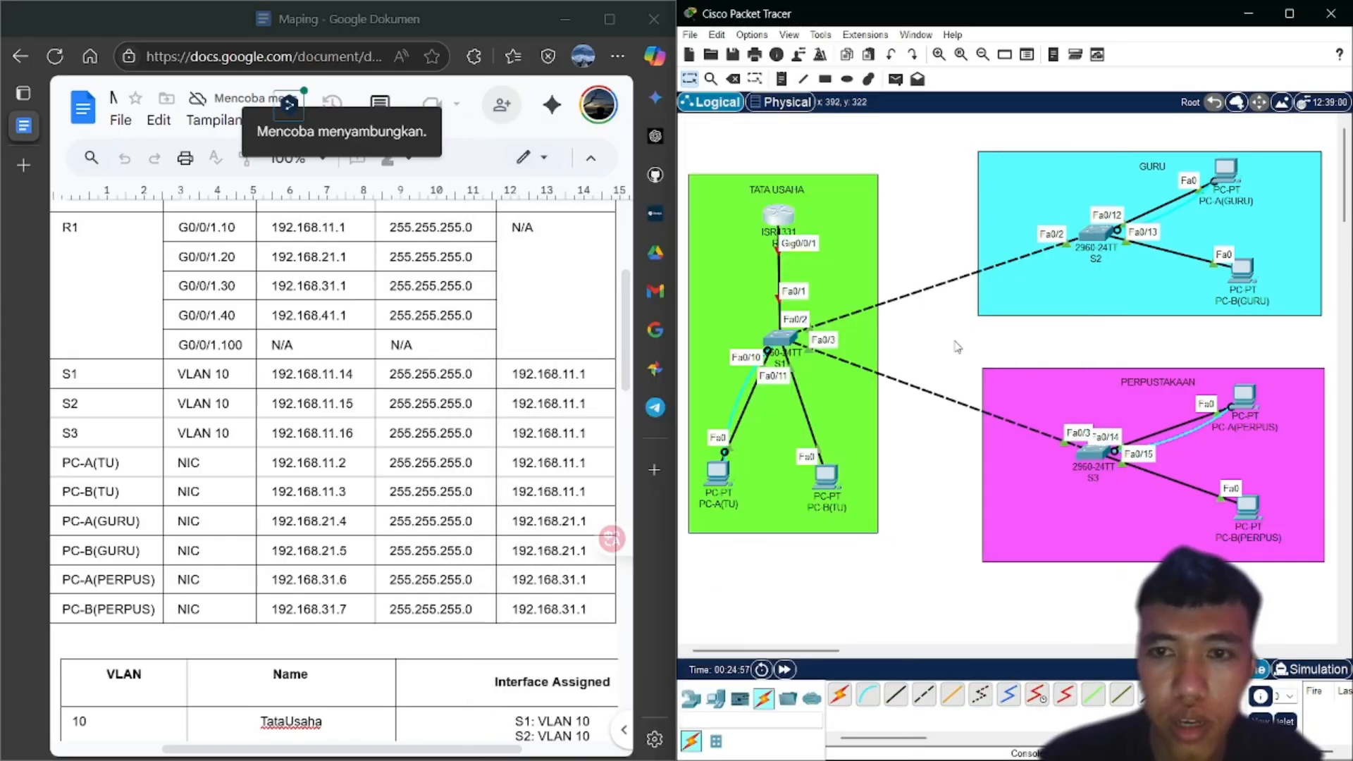
drag(955, 341, 906, 348)
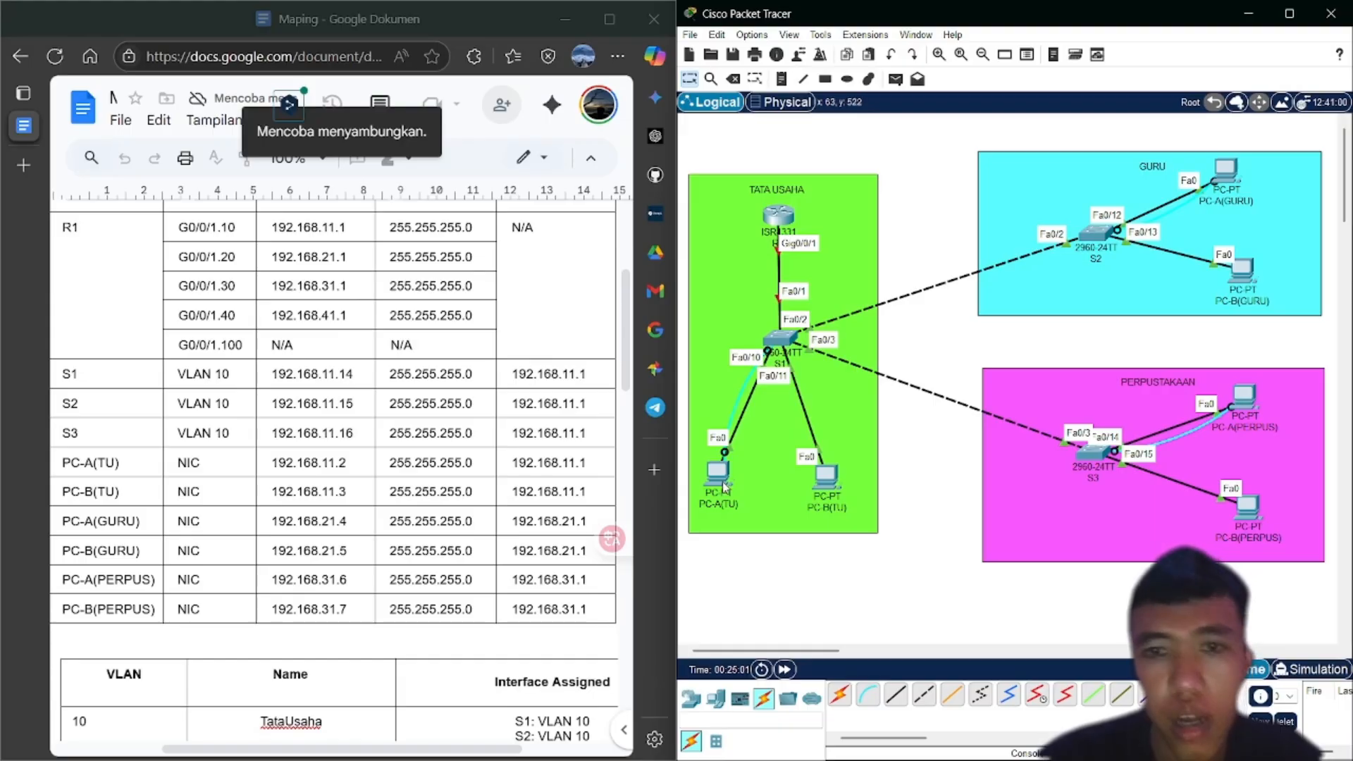
mouse_move(726, 486)
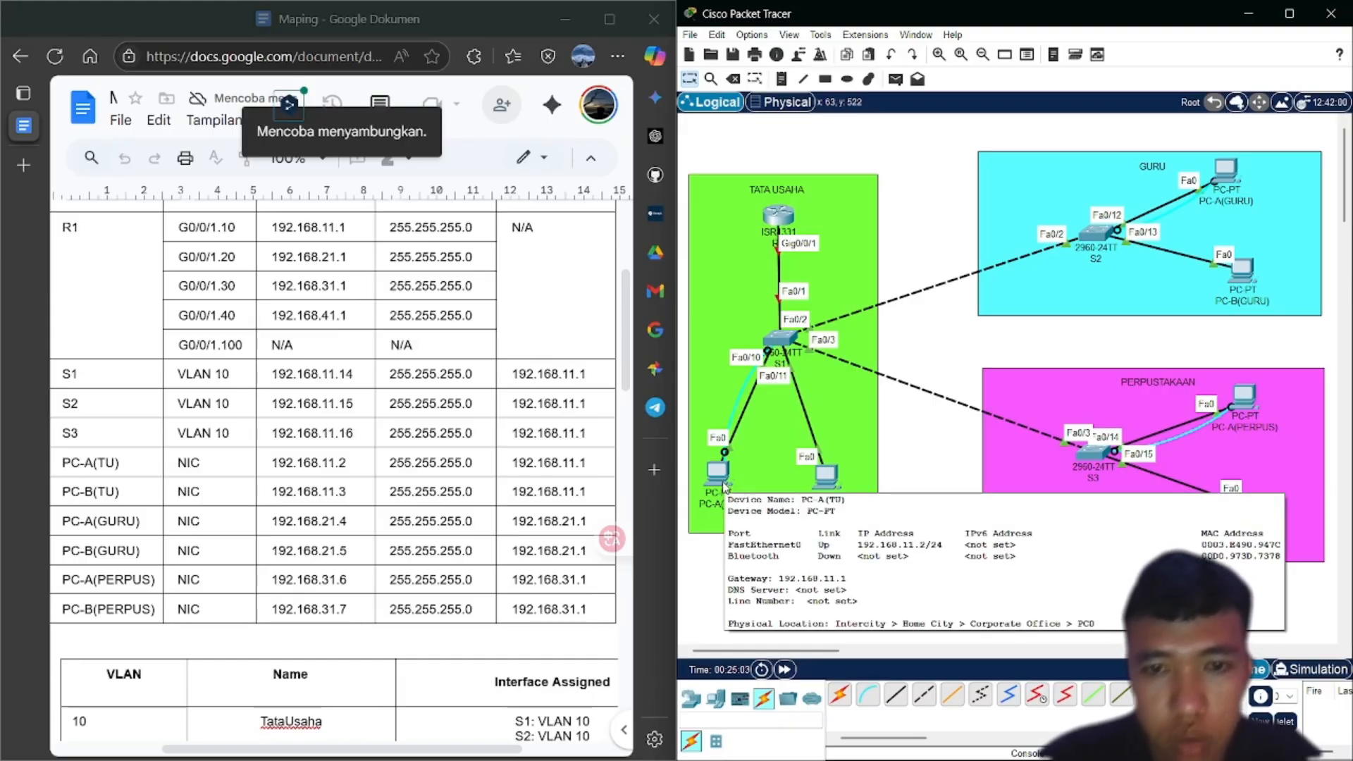
click(725, 486)
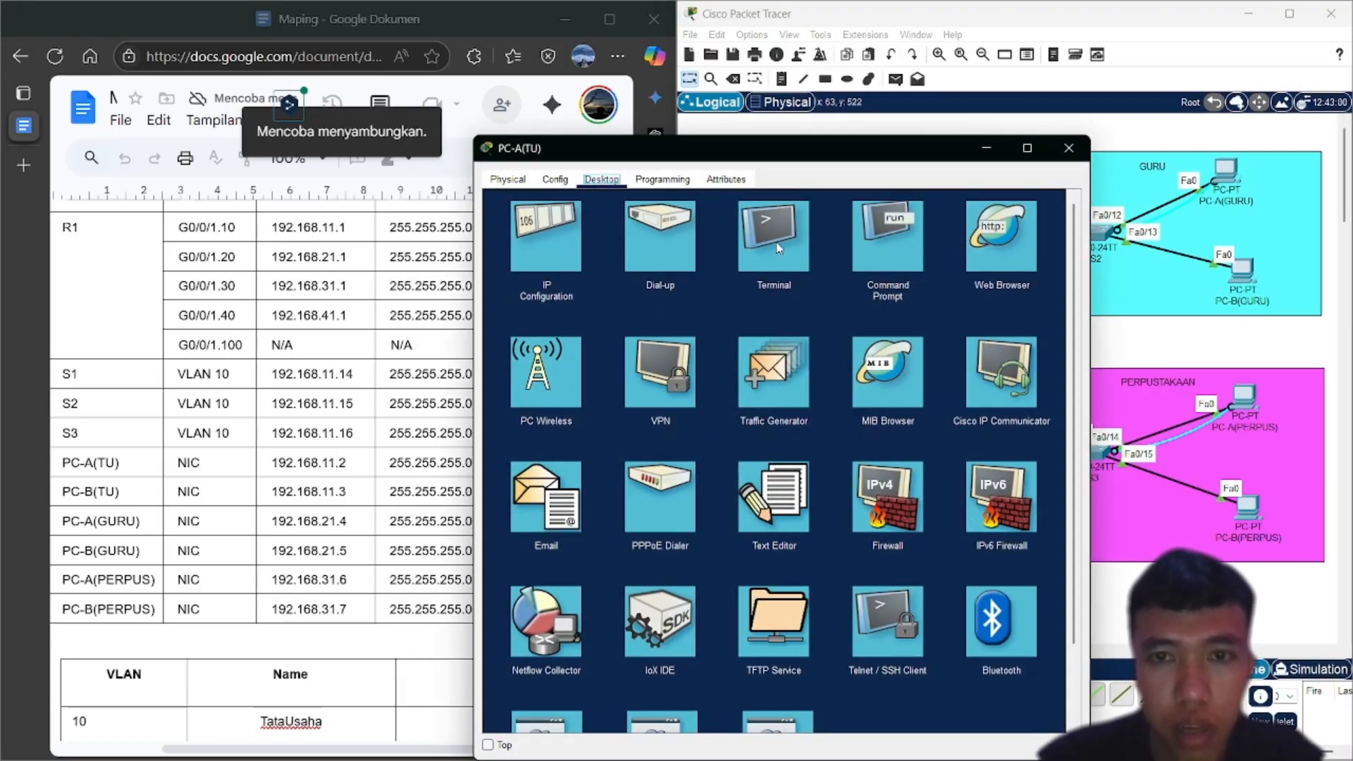
click(778, 248)
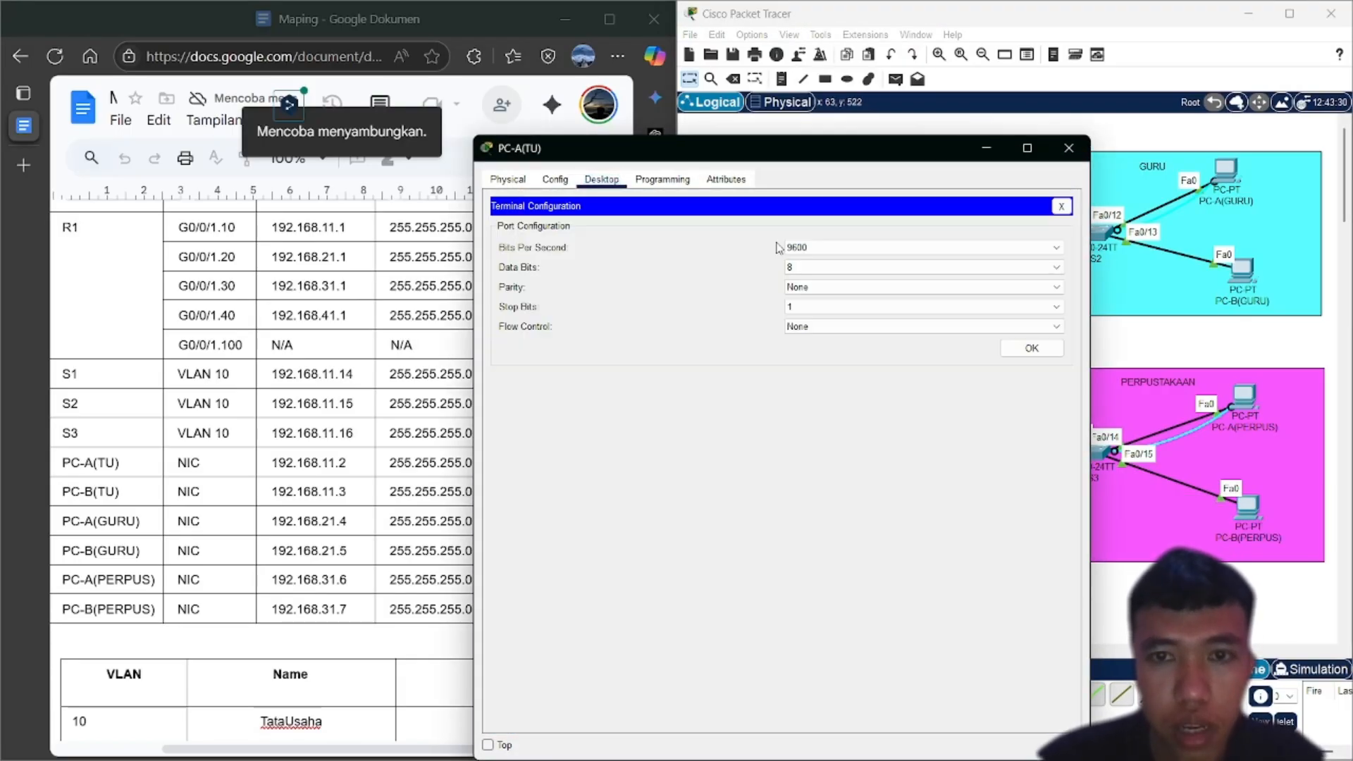
click(1031, 349)
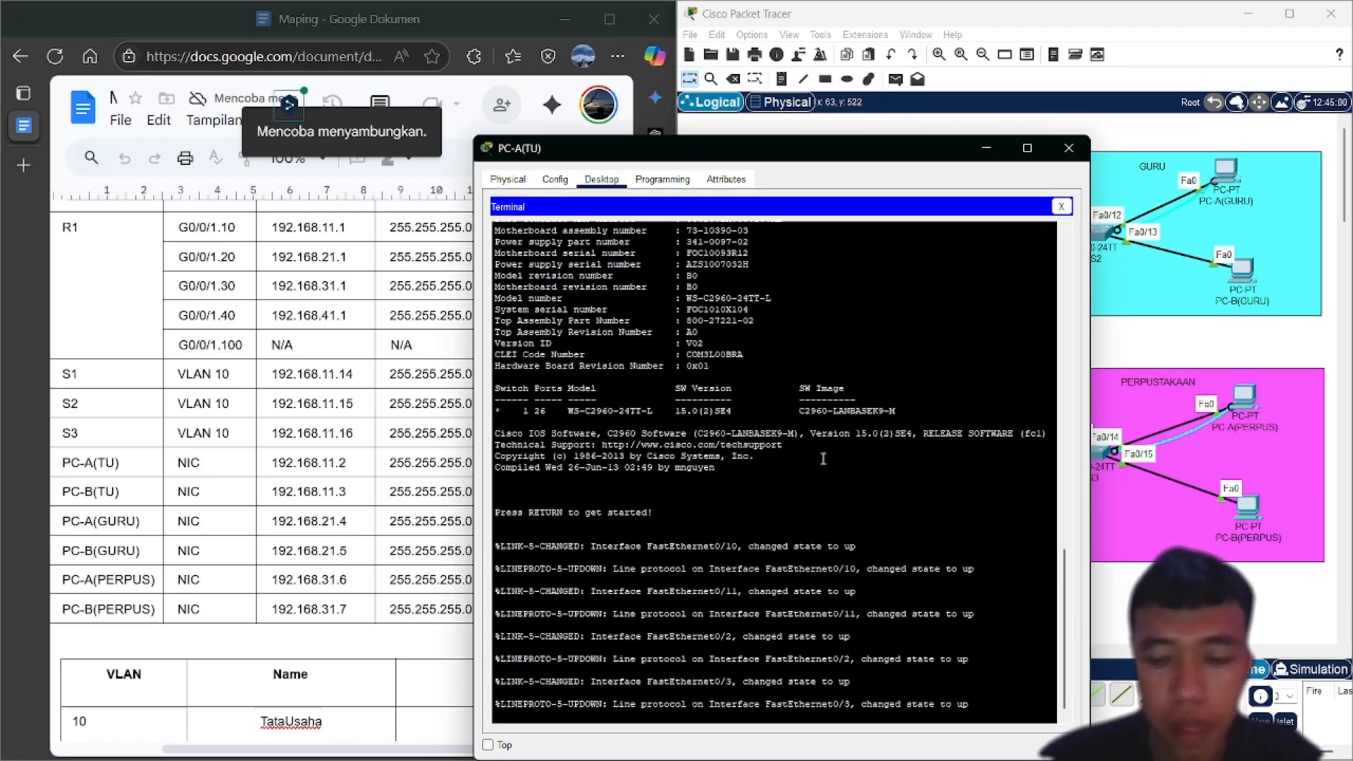
key(Return)
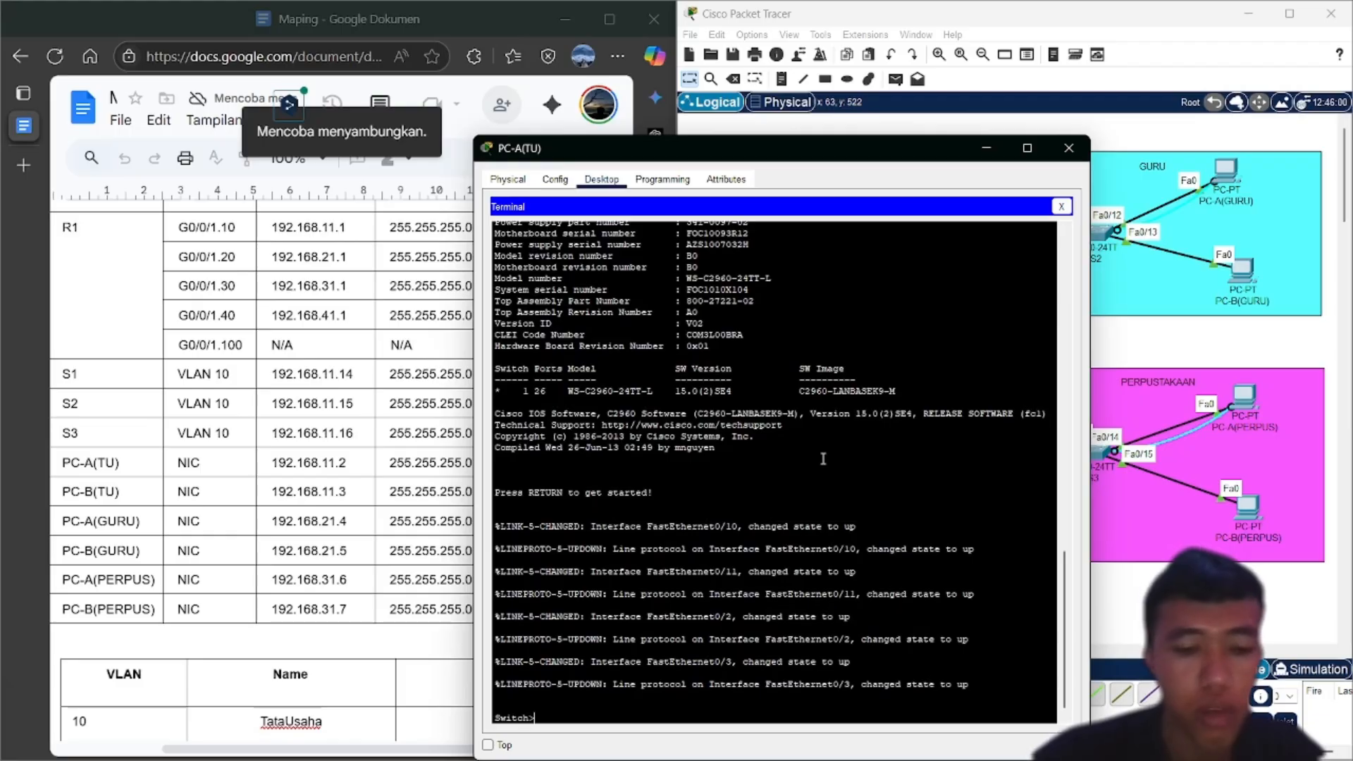
Enter the switch's global configuration mode and type the hostname S1 command
text(en)
key(Return)
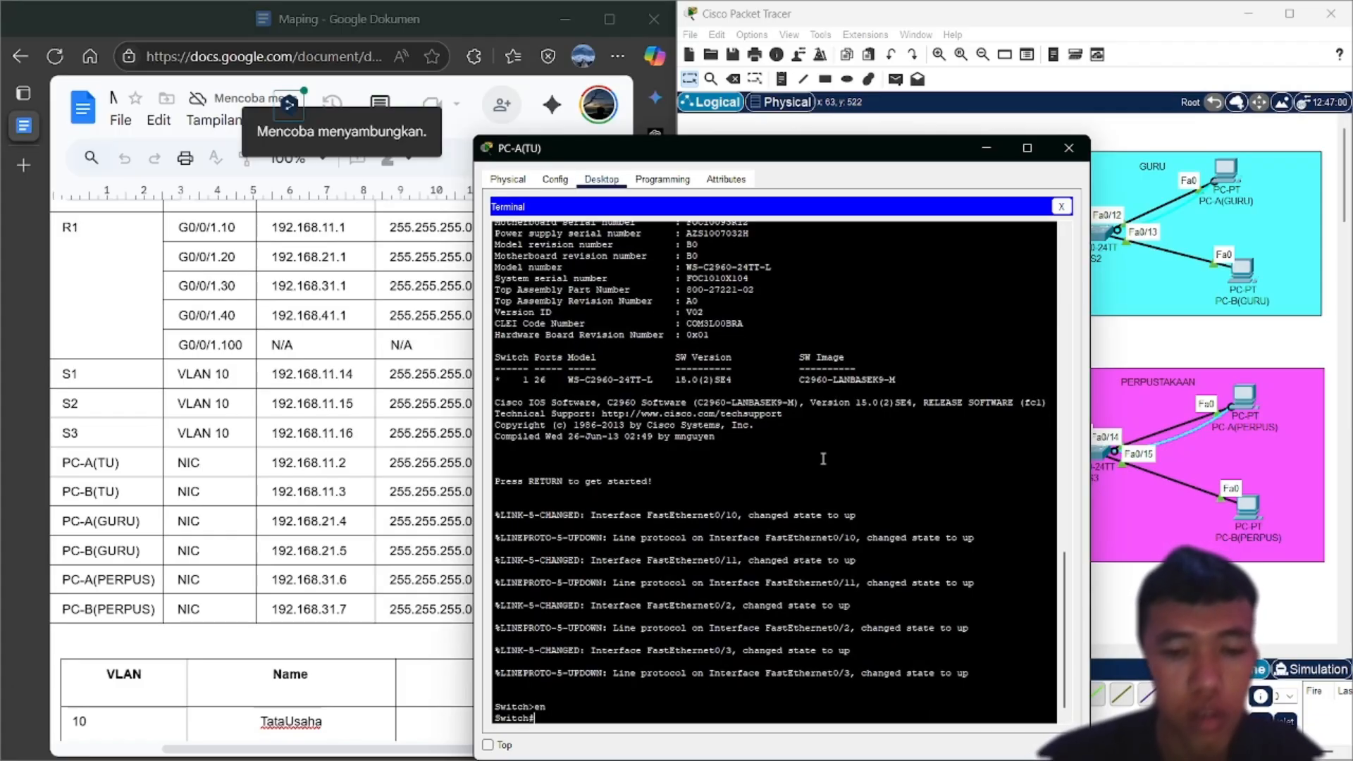
text(ter)
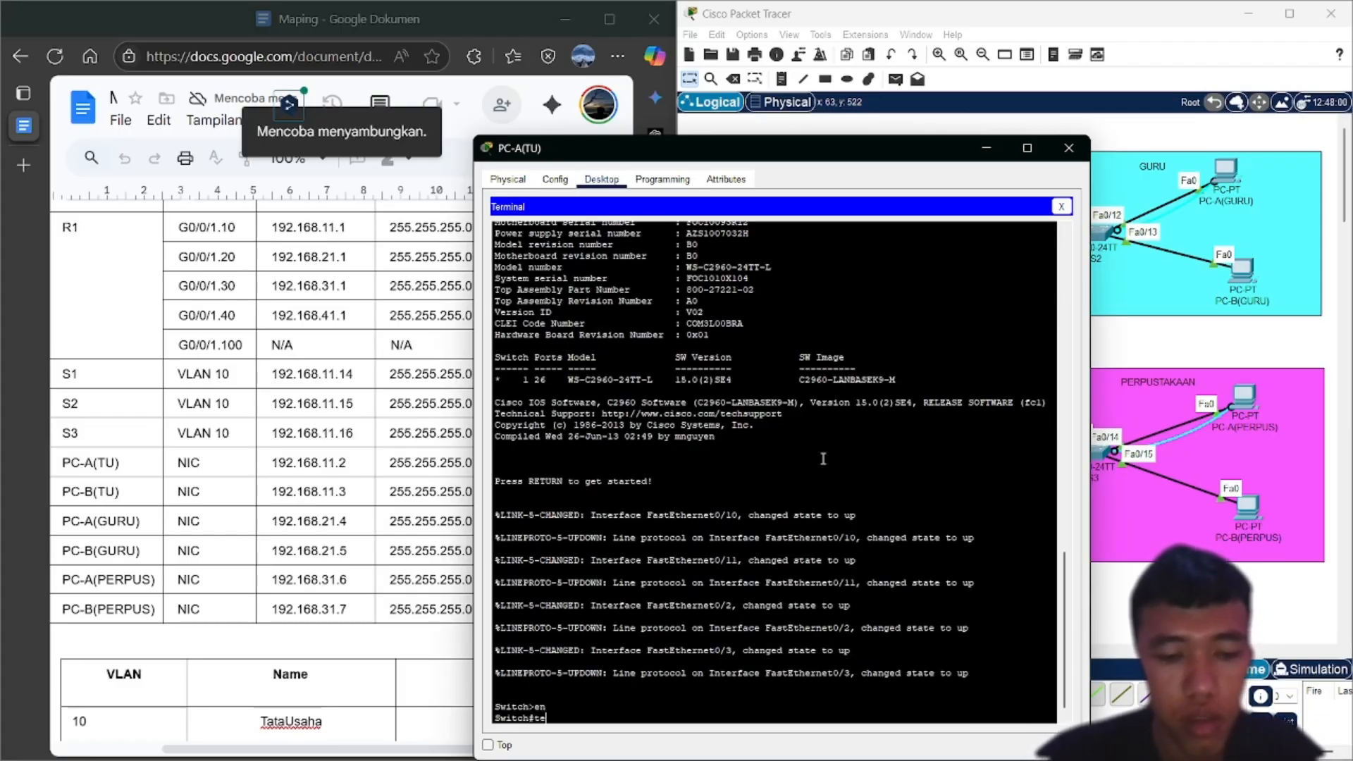
key(BackSpace)
key(BackSpace)
key(BackSpace)
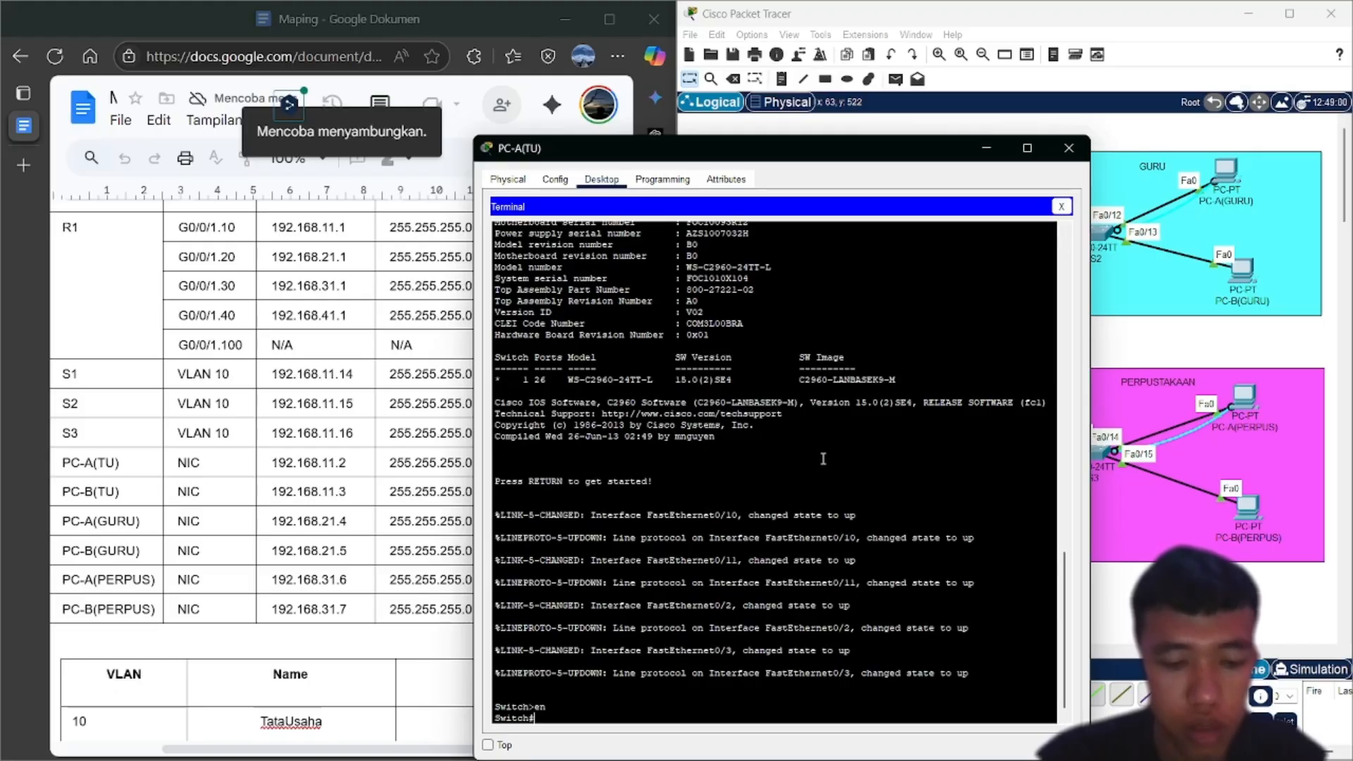
text(conf t)
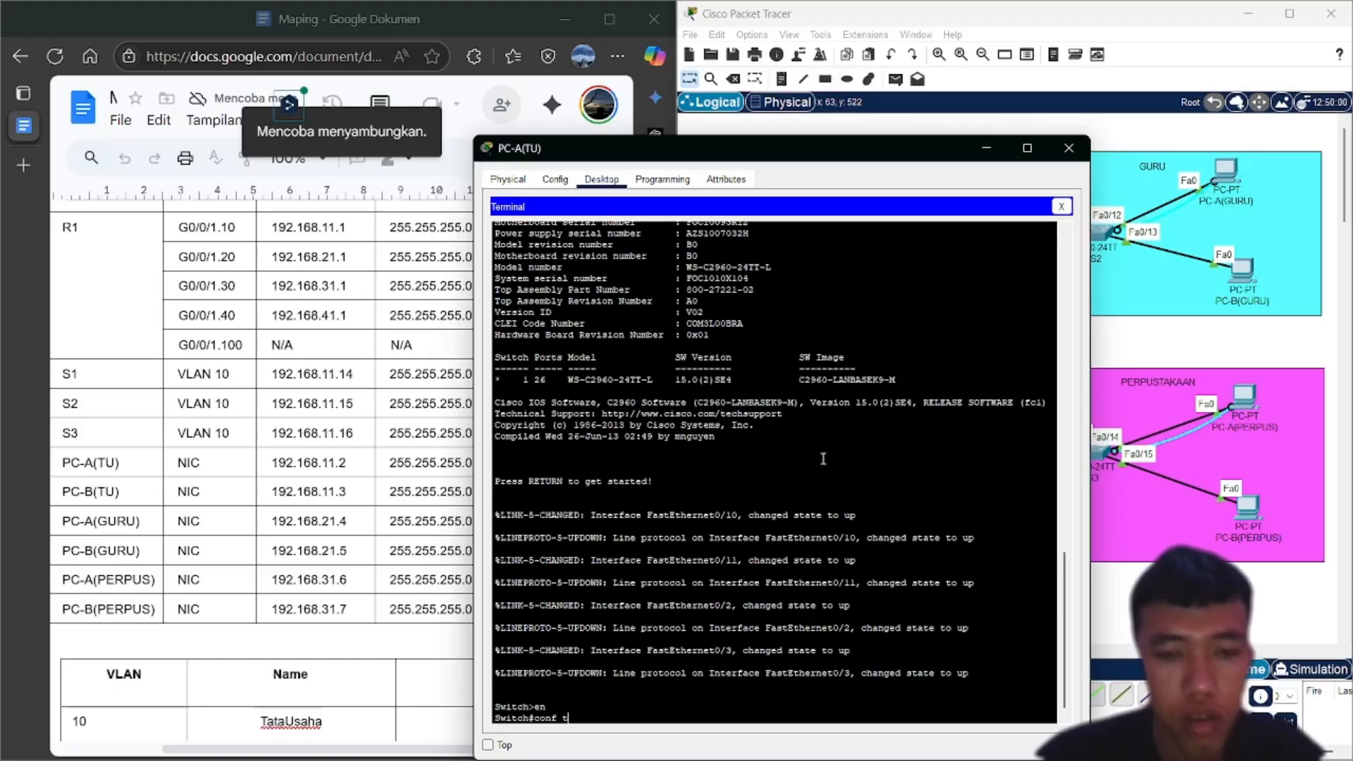
key(Return)
text(hos)
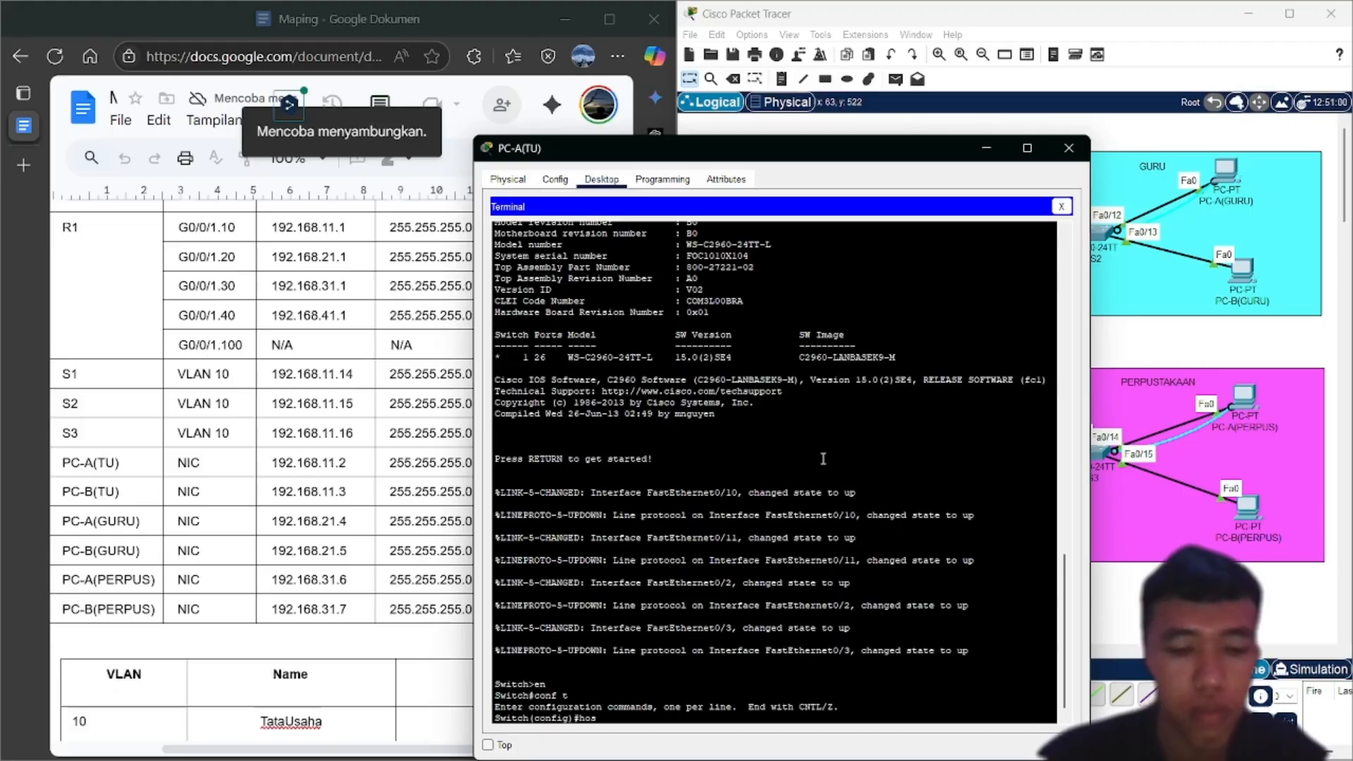
text(t)
key(Tab)
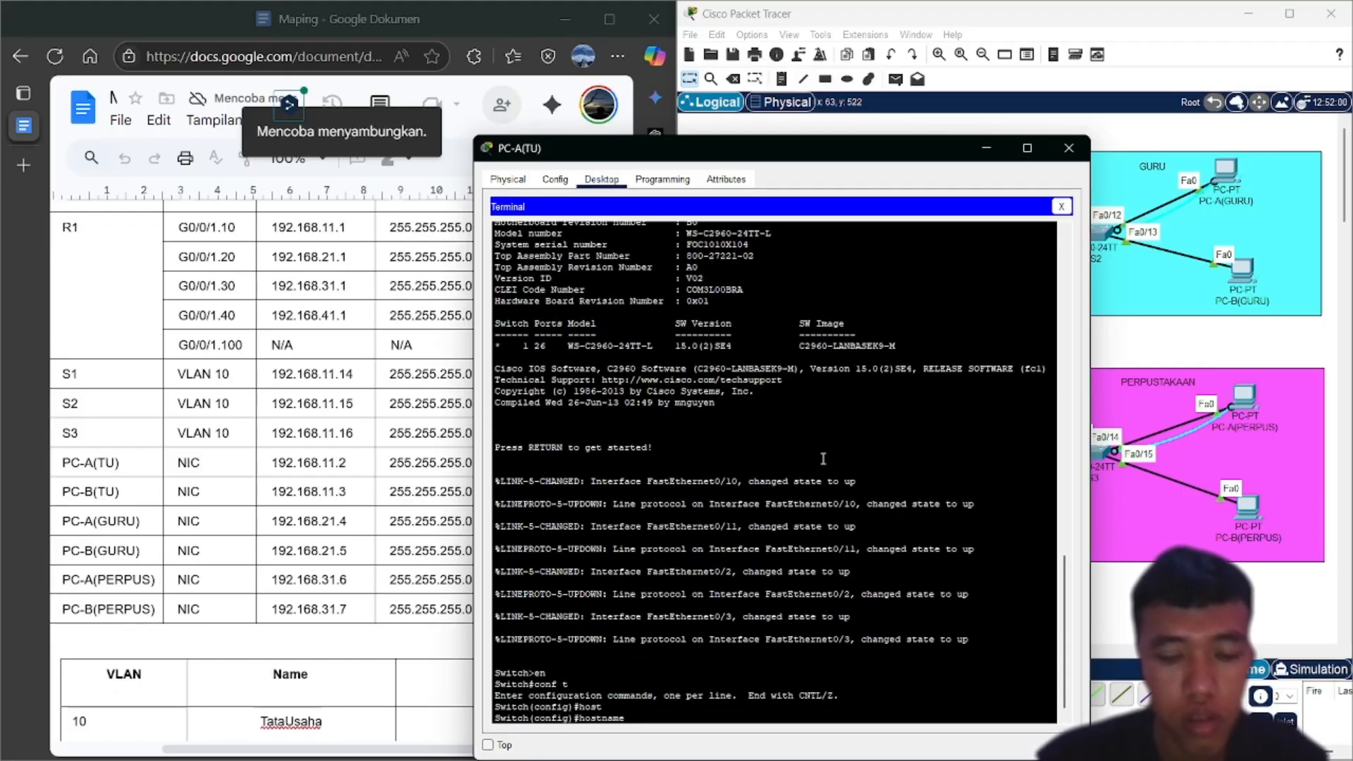
text(S1)
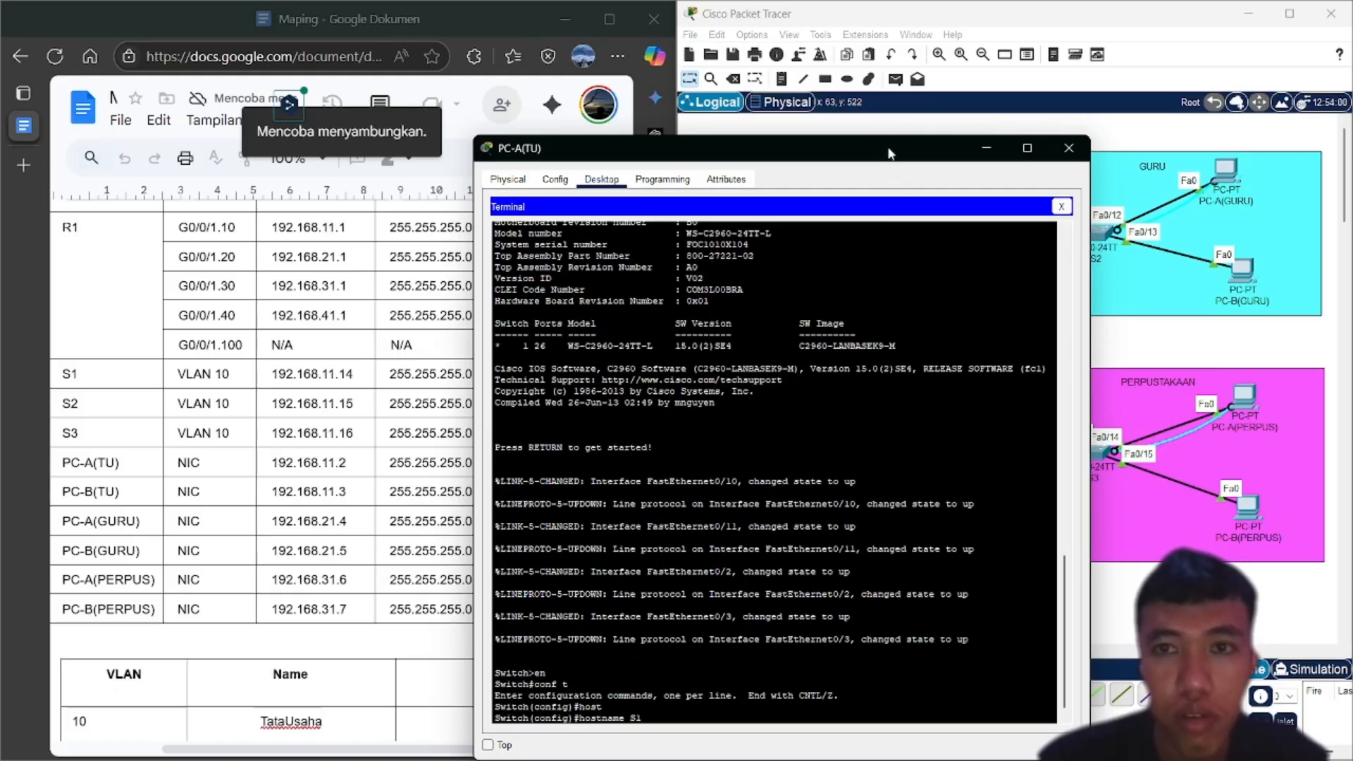
Apply the hostname S1 and disable IP domain lookup on the switch
drag(889, 153, 963, 89)
key(Return)
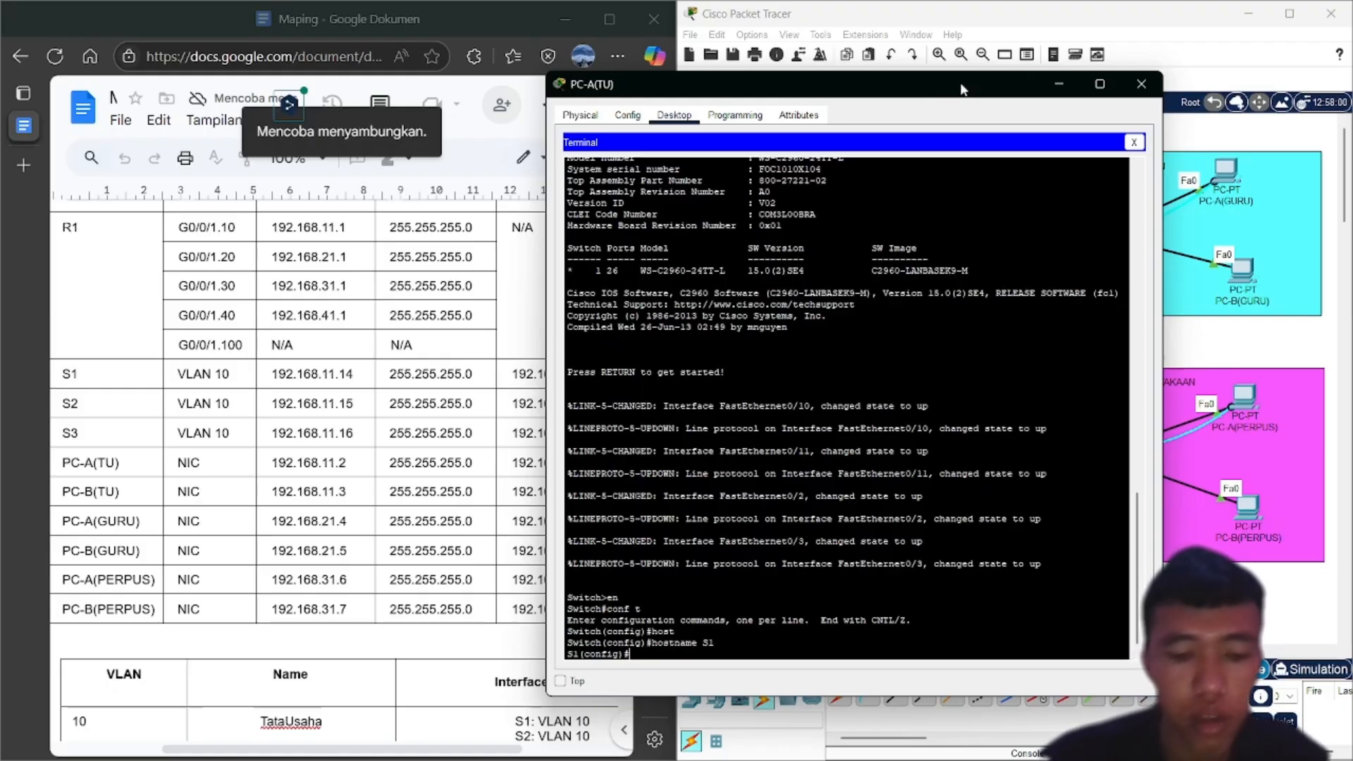
text(no)
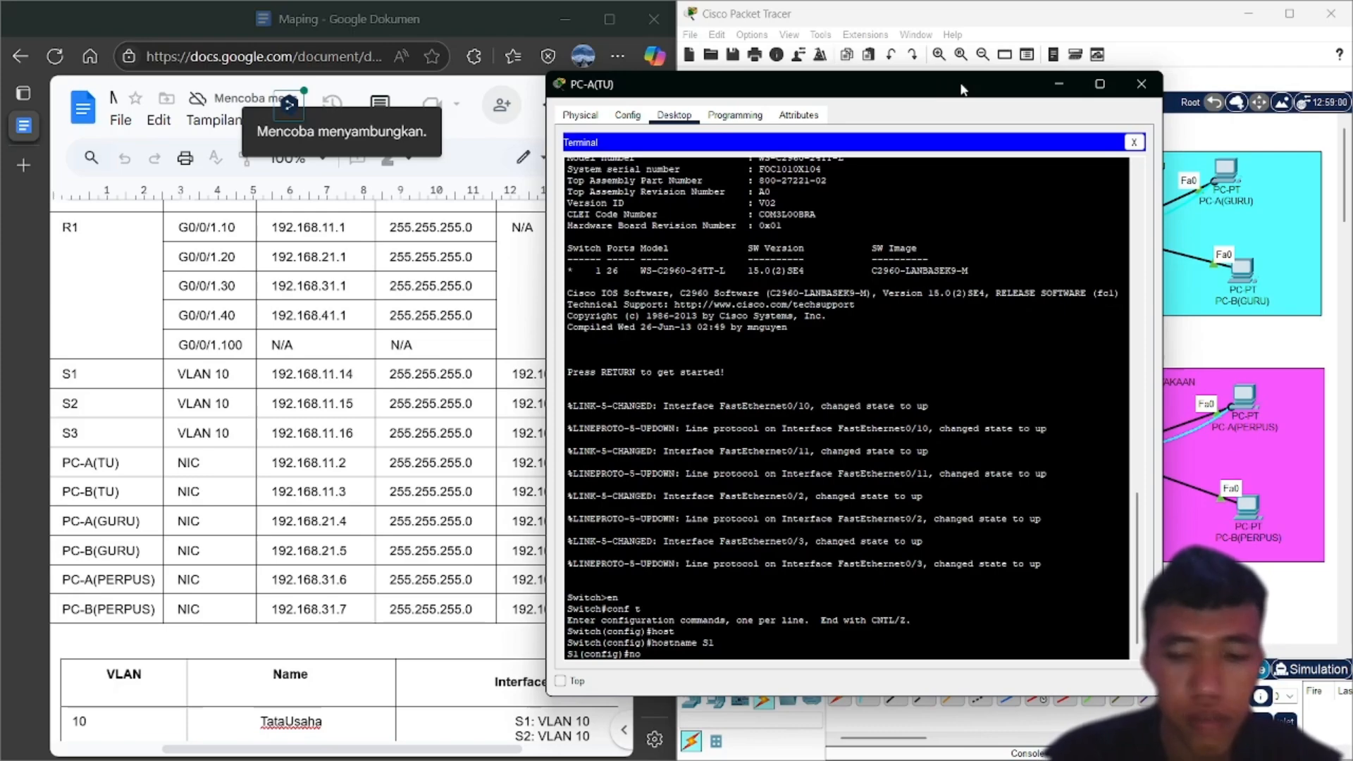
text( ip domain-)
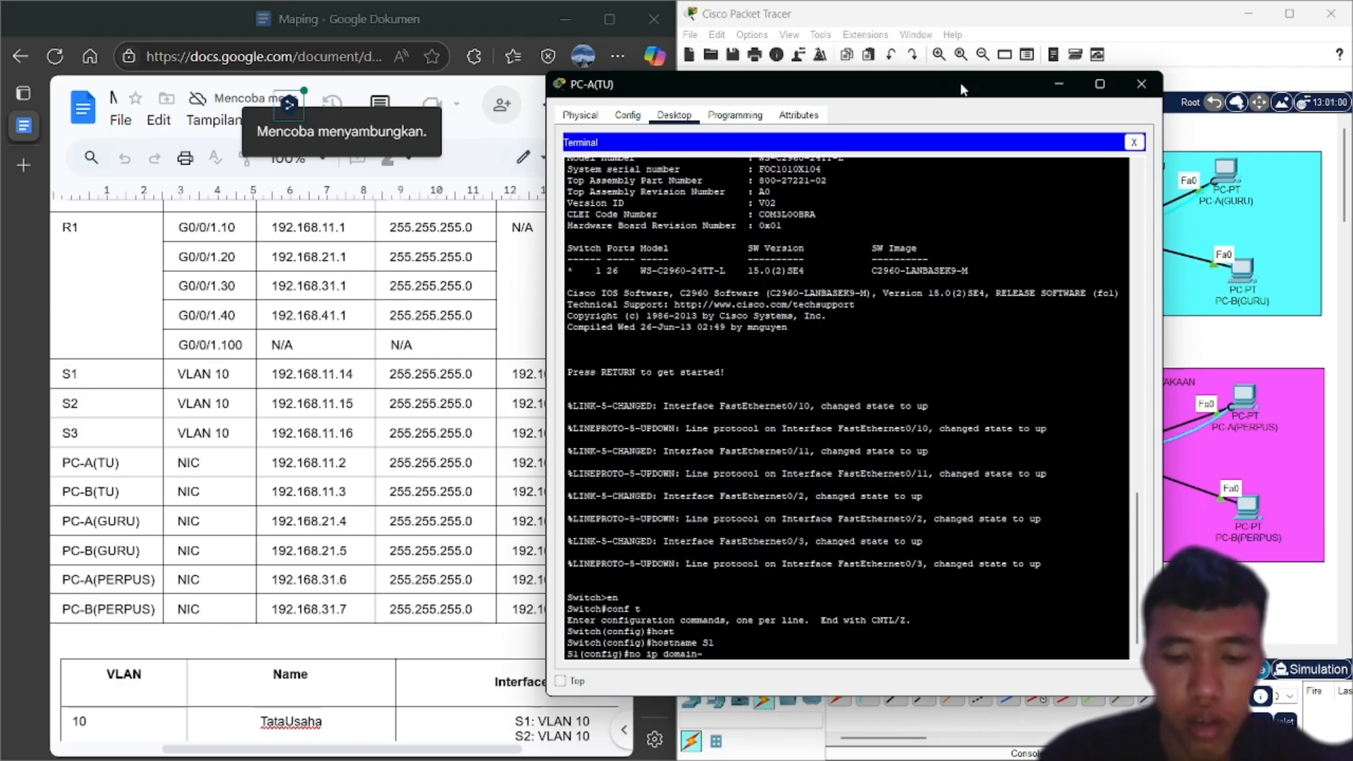
text(loo)
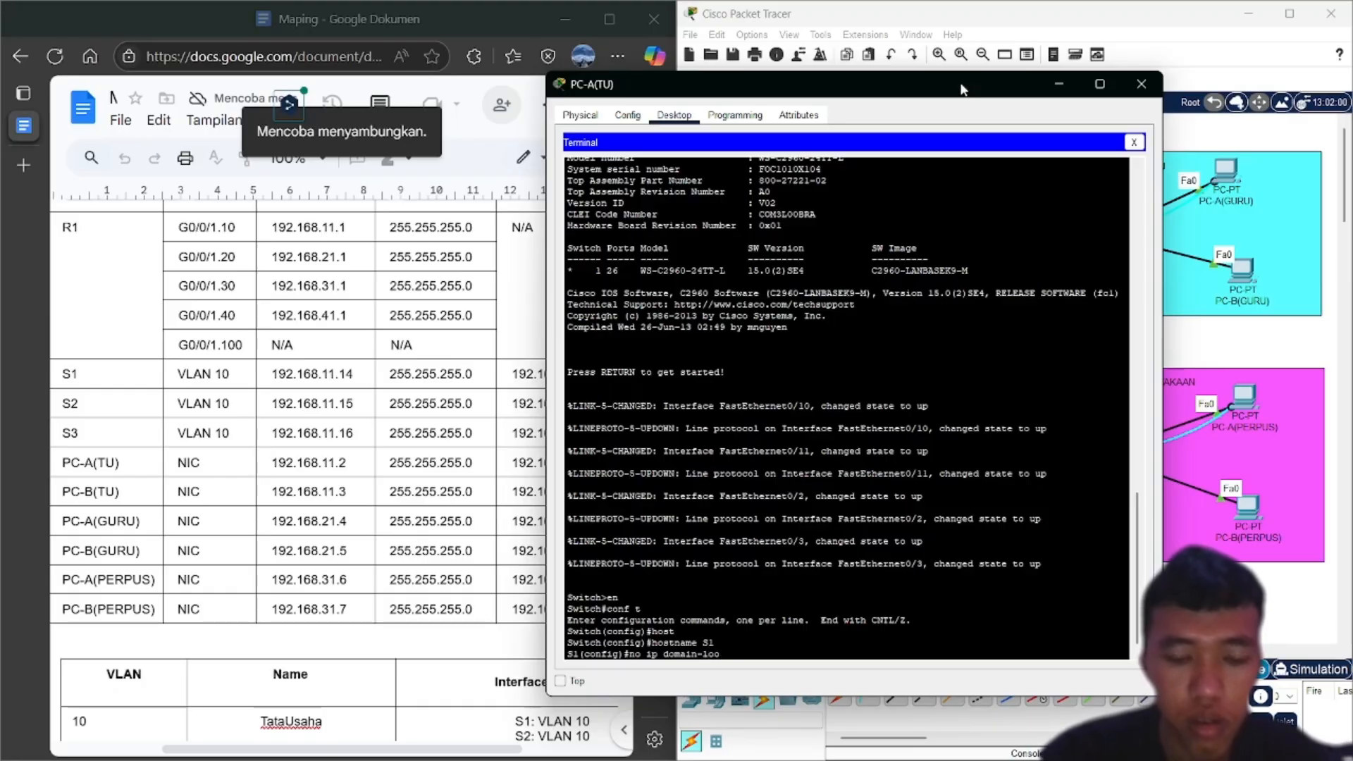
text(kup)
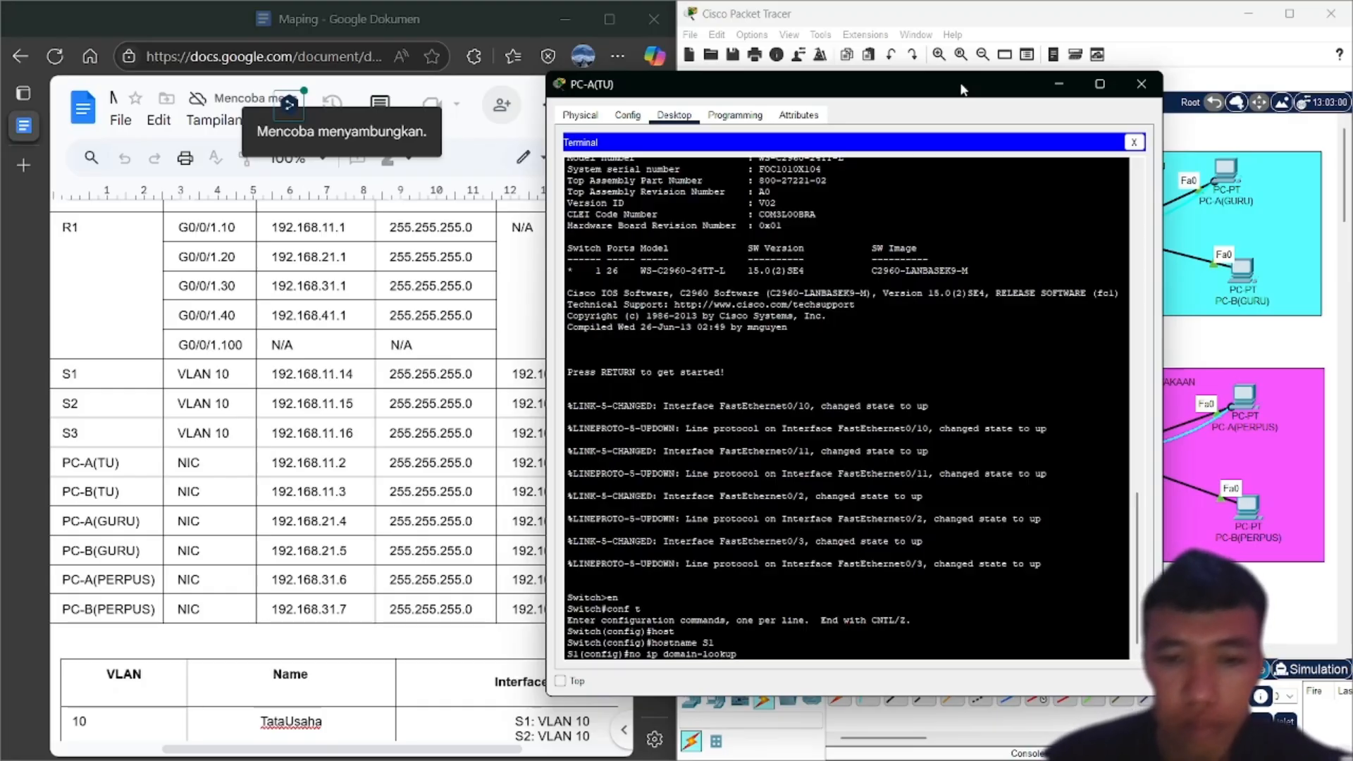
key(Return)
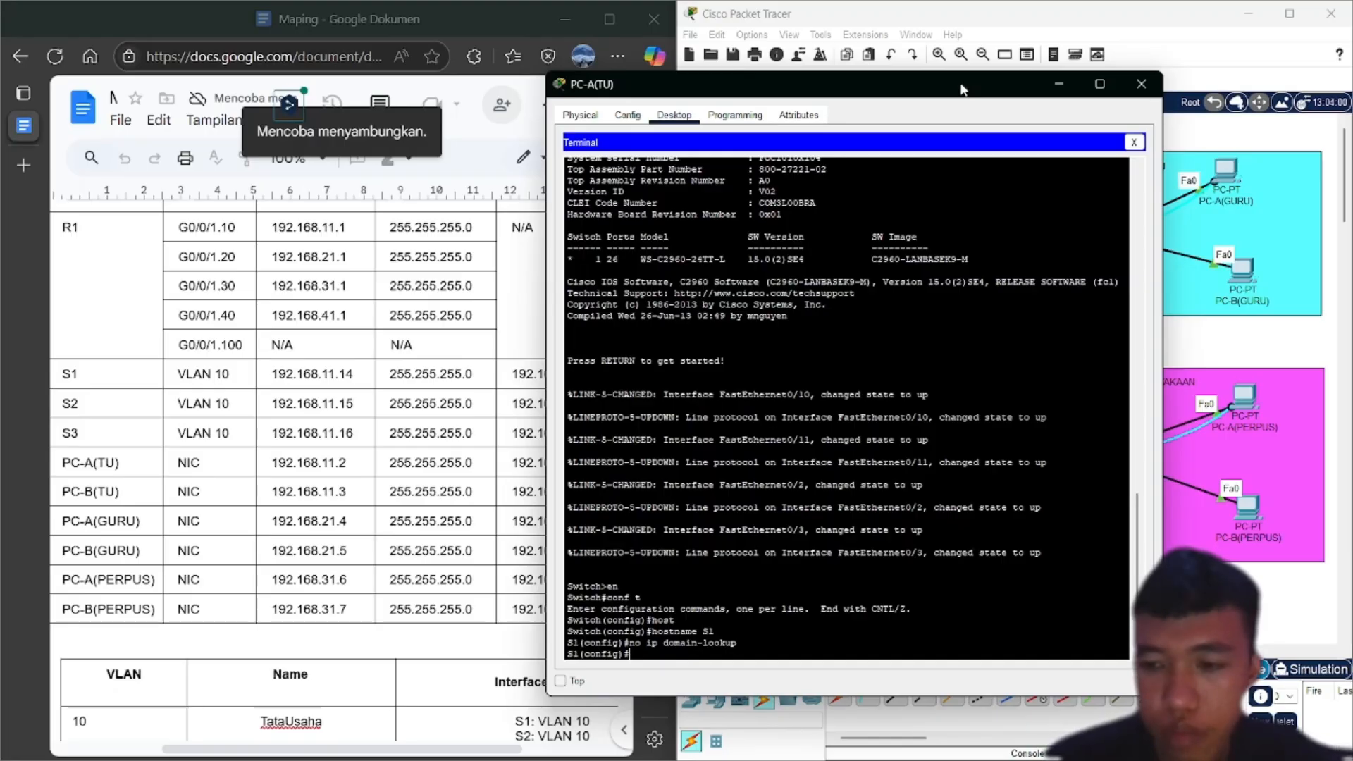
Set the switch's privileged-mode enable secret password
text(en)
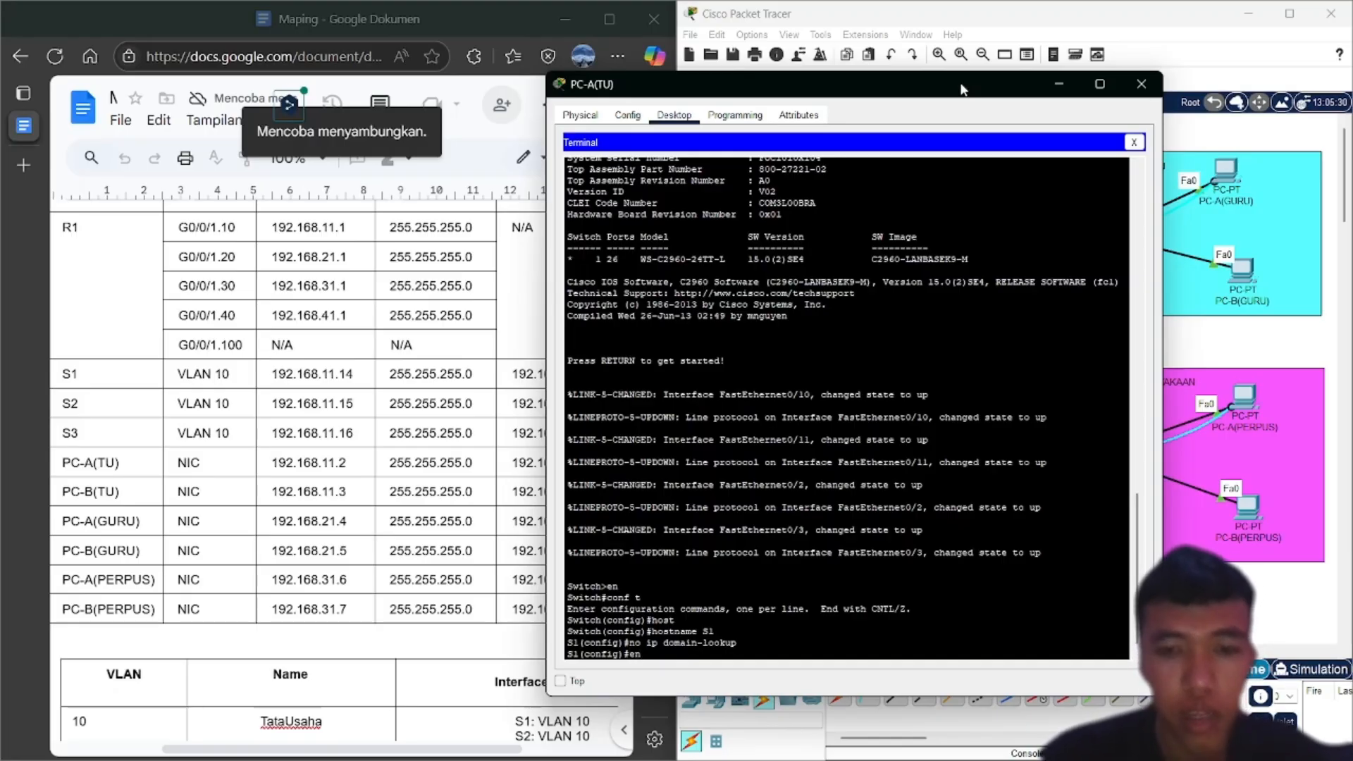
key(Tab)
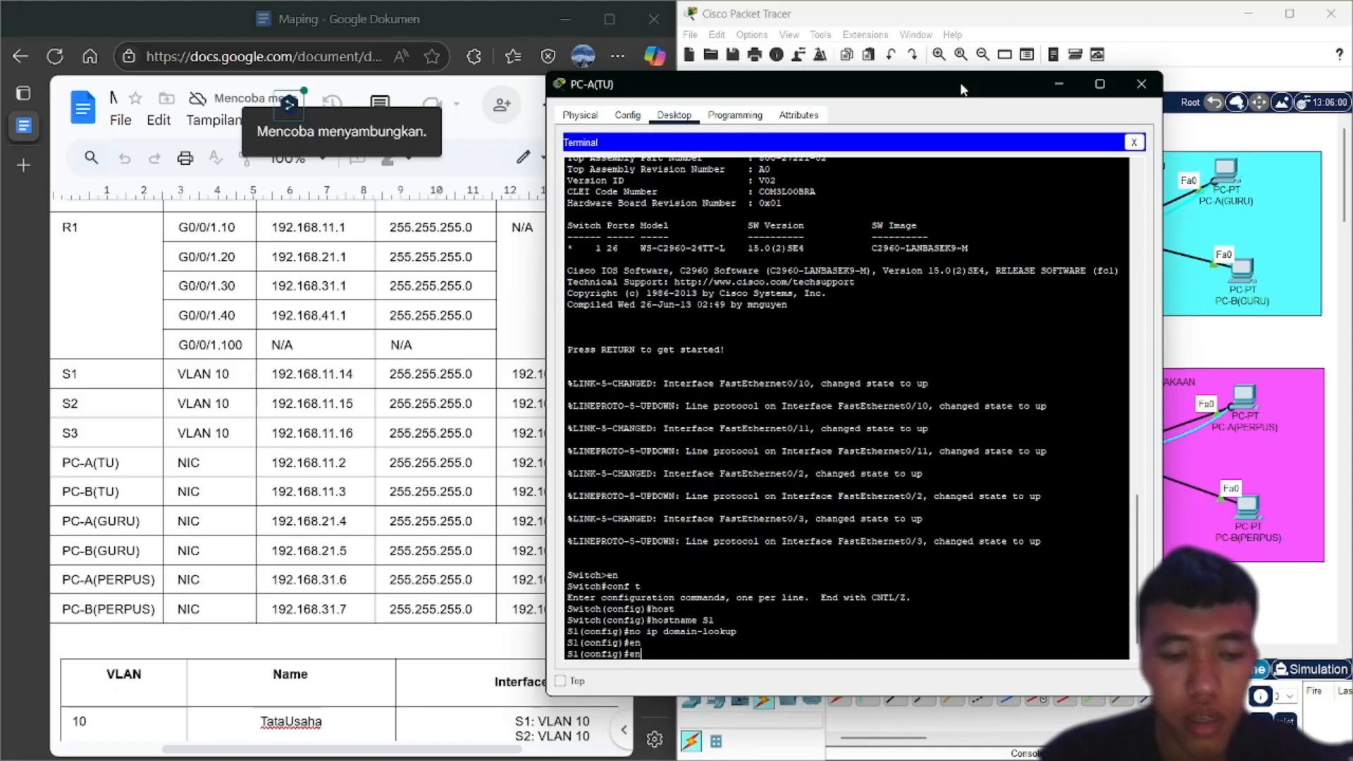
text(a)
key(Tab)
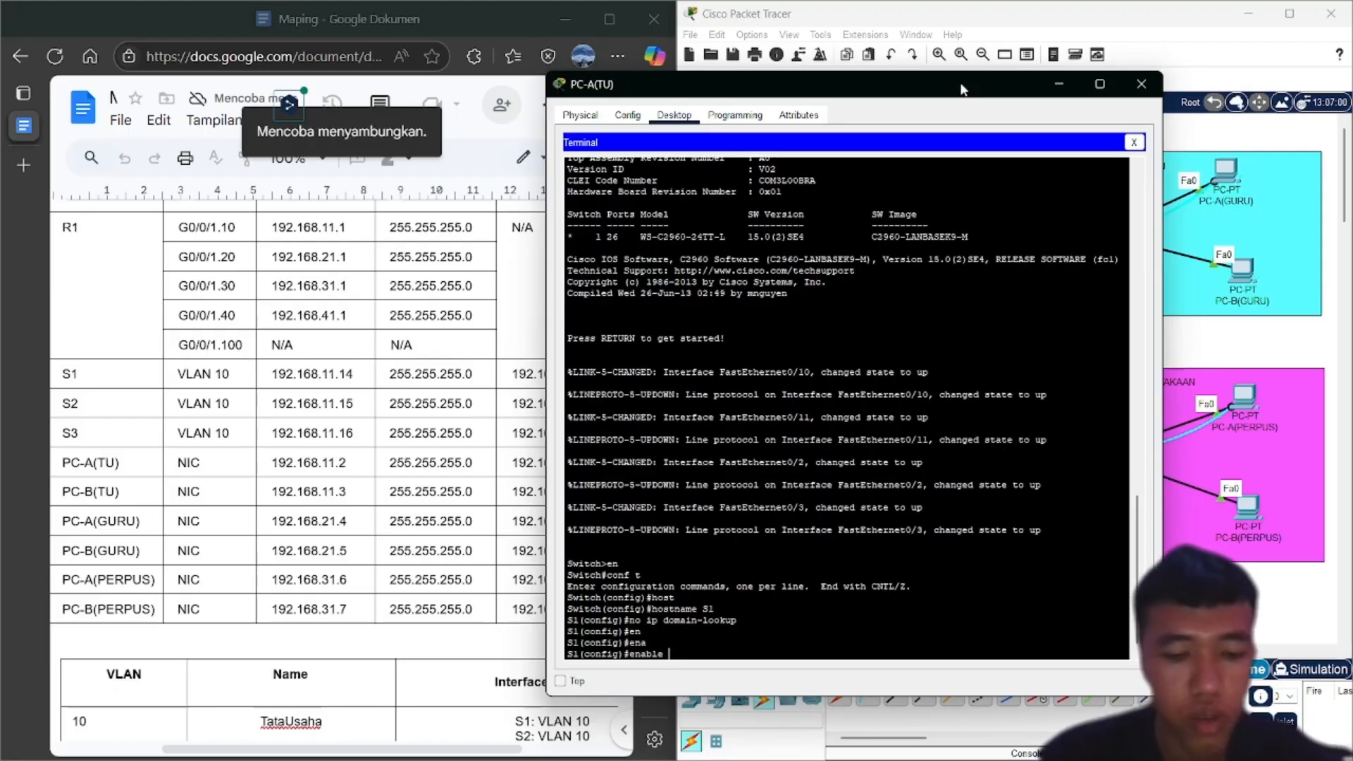
text(scr)
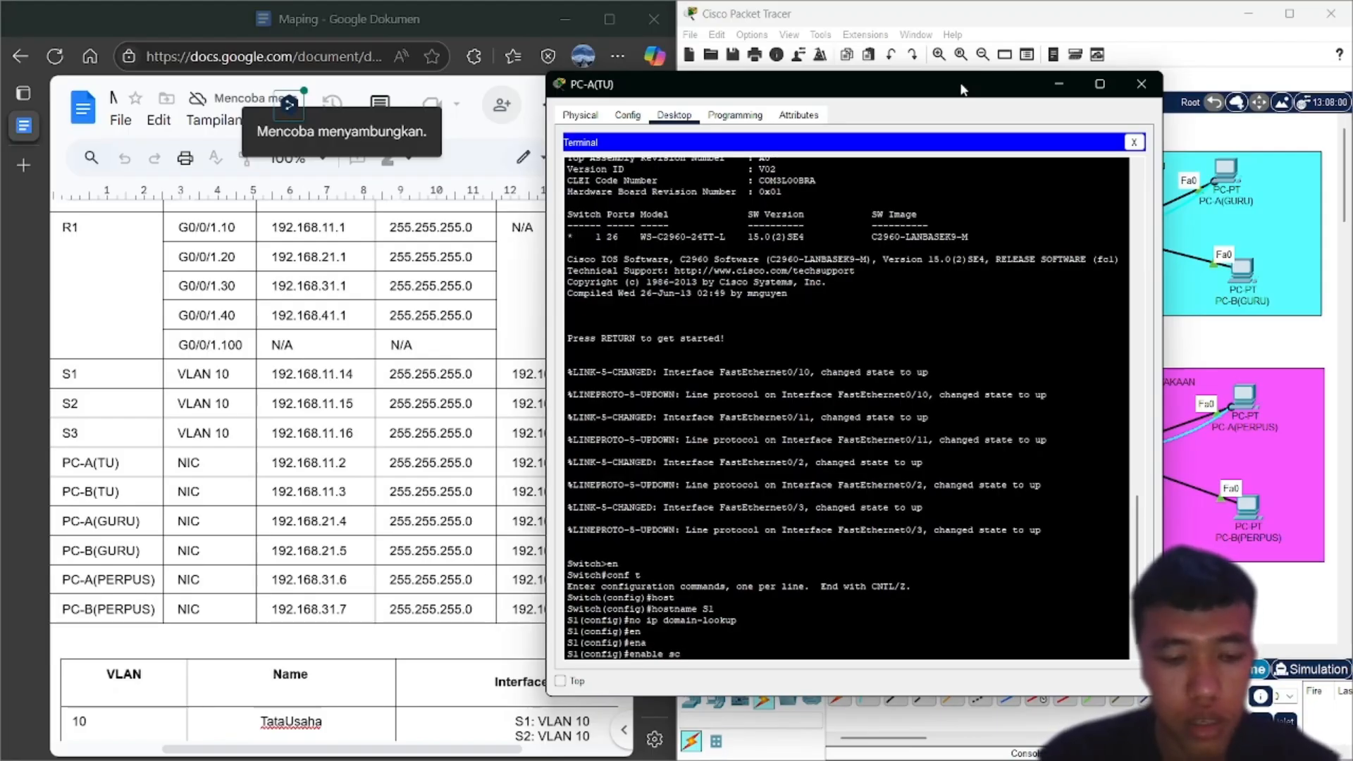
key(Tab)
key(BackSpace)
key(BackSpace)
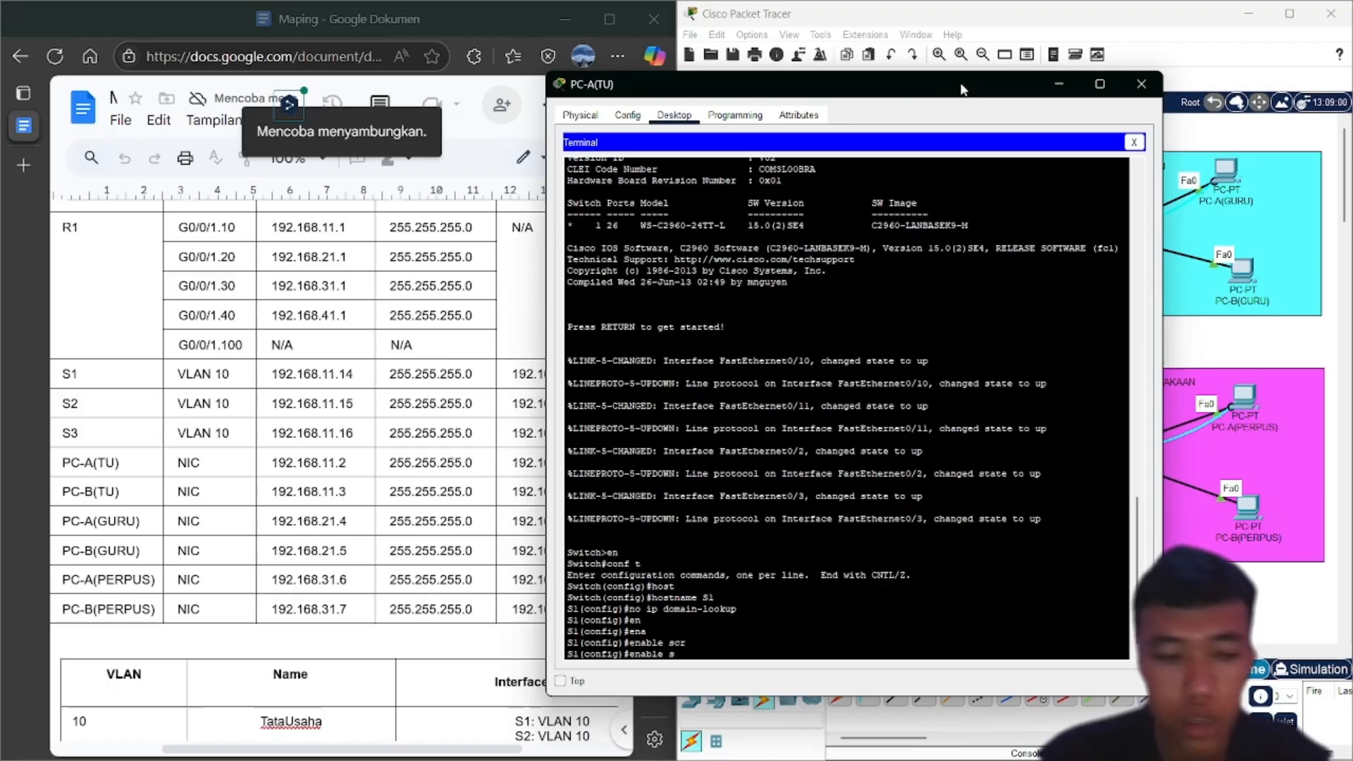
text(e)
key(Tab)
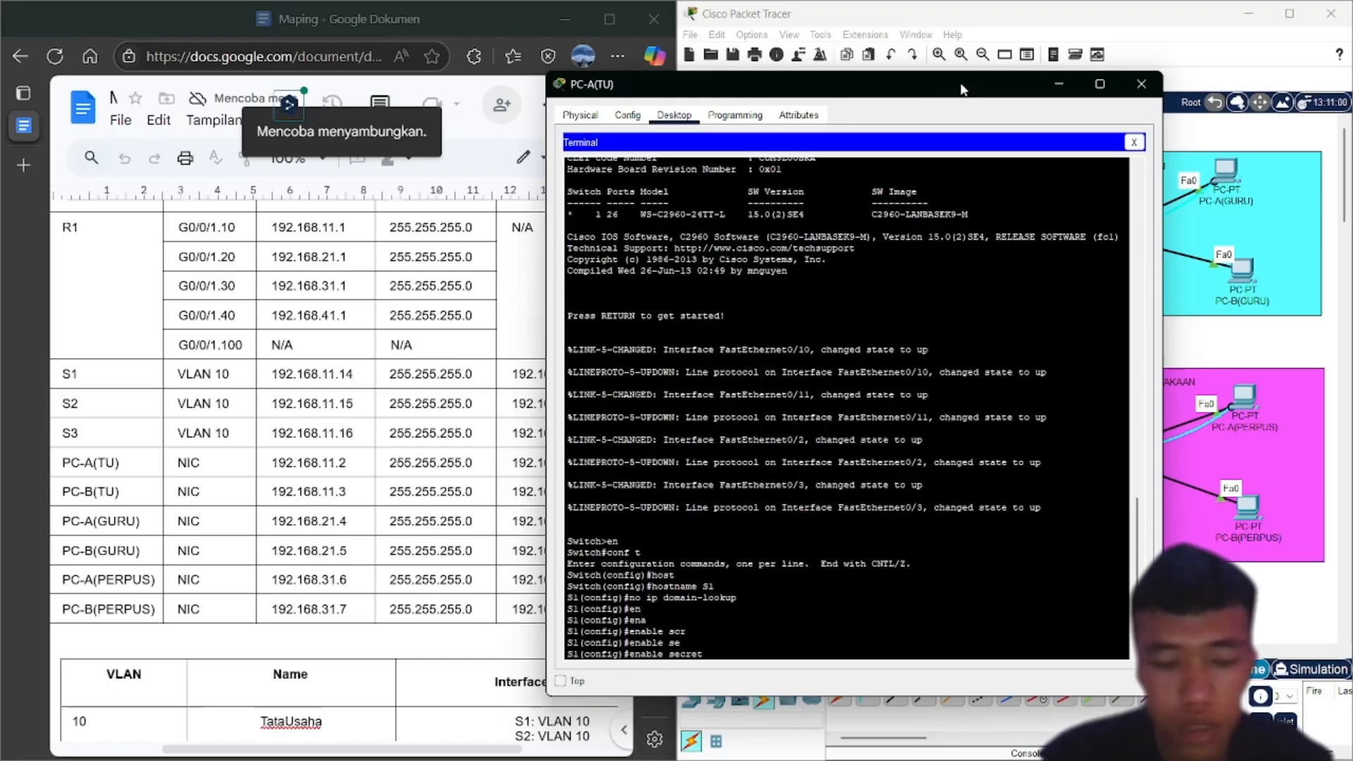
text(class)
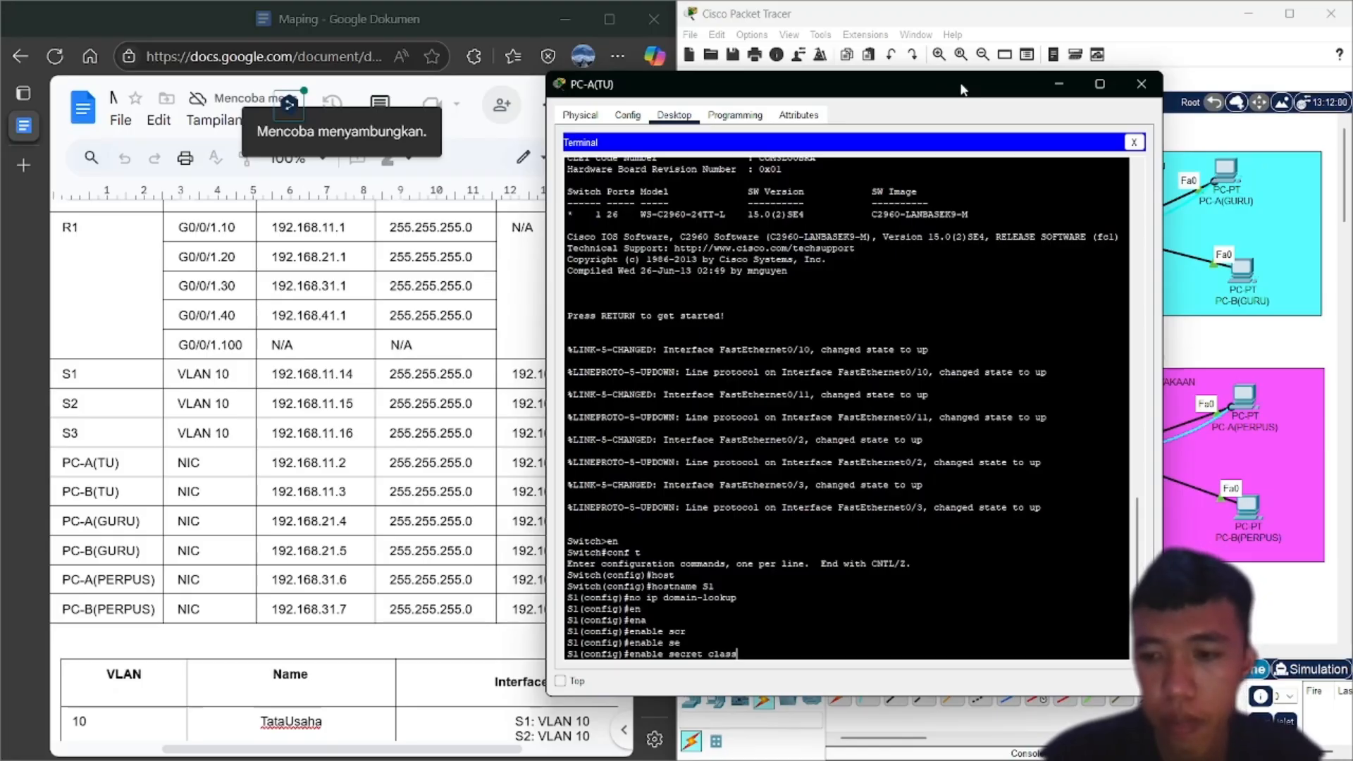
key(Return)
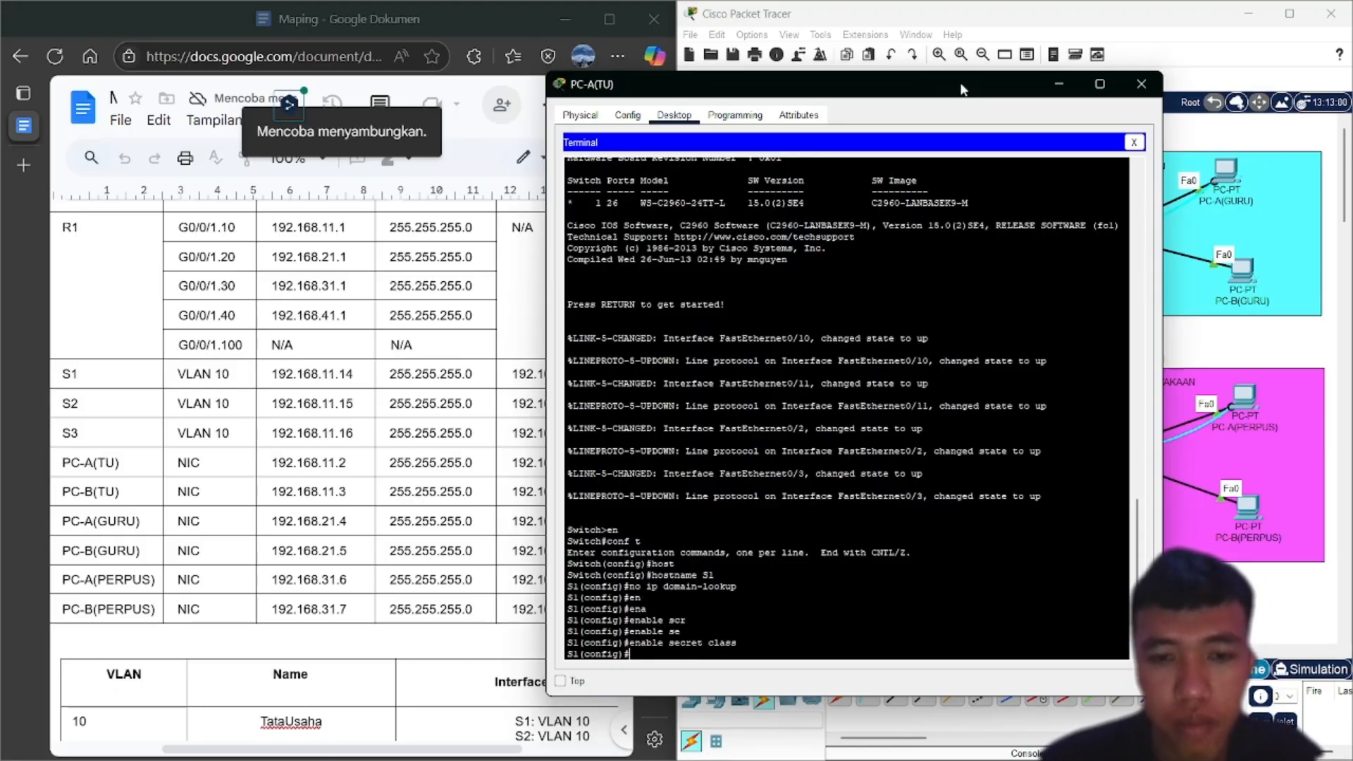
Give console line 0 a password, require login, and exit
text(line)
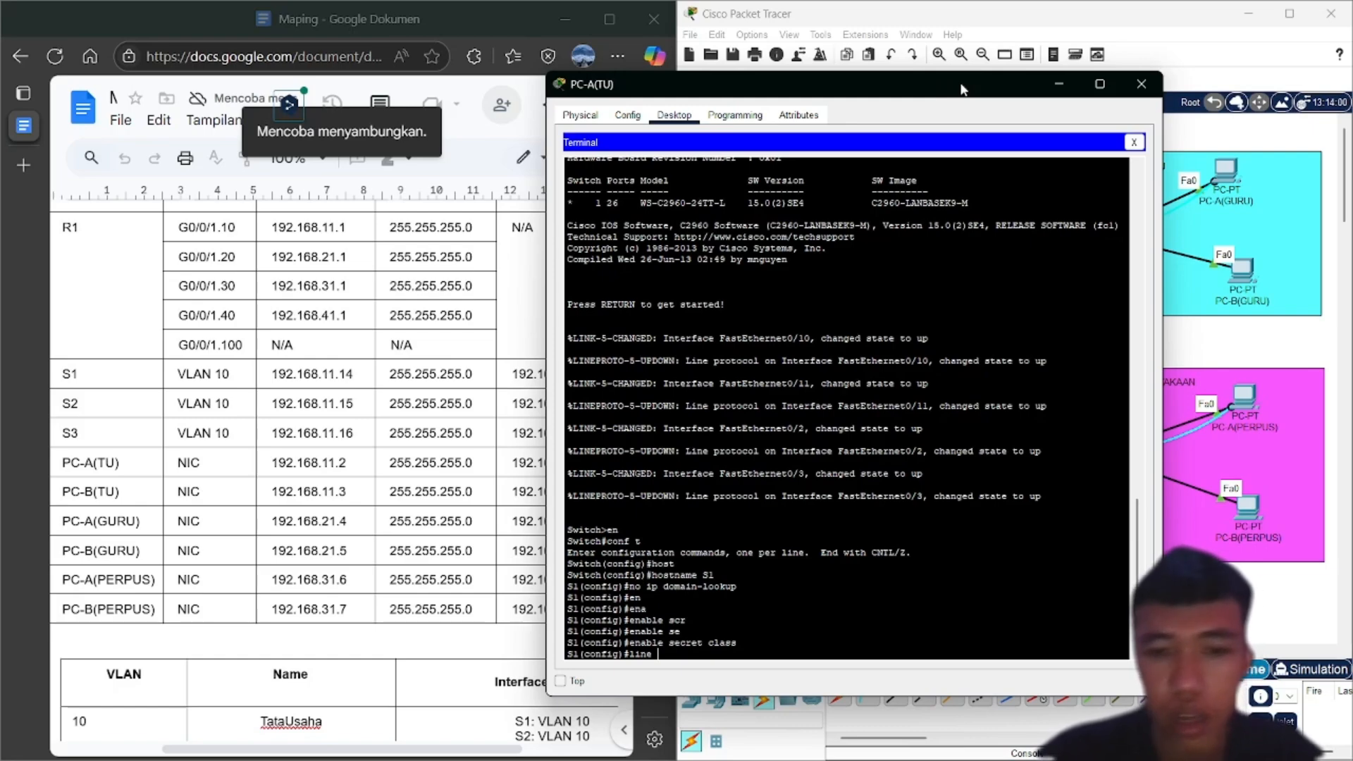
text( con)
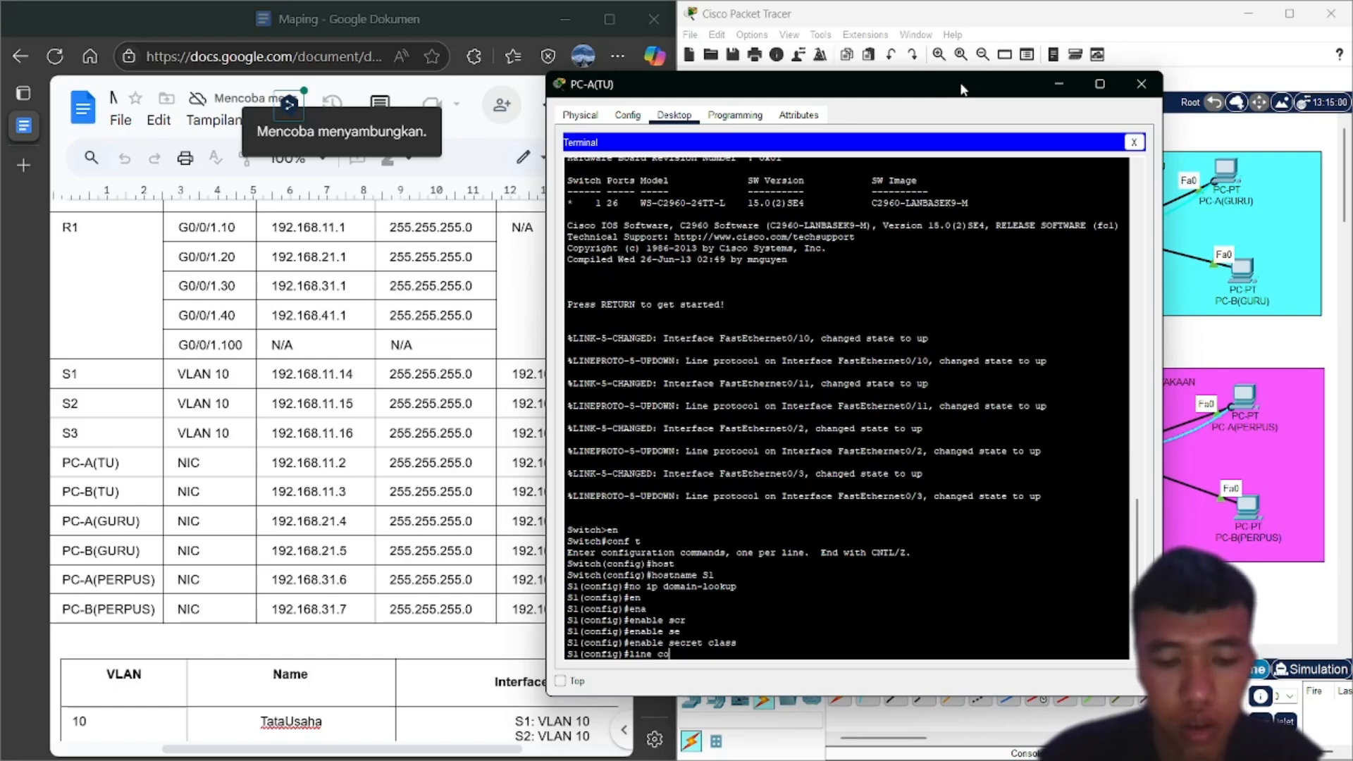
key(Tab)
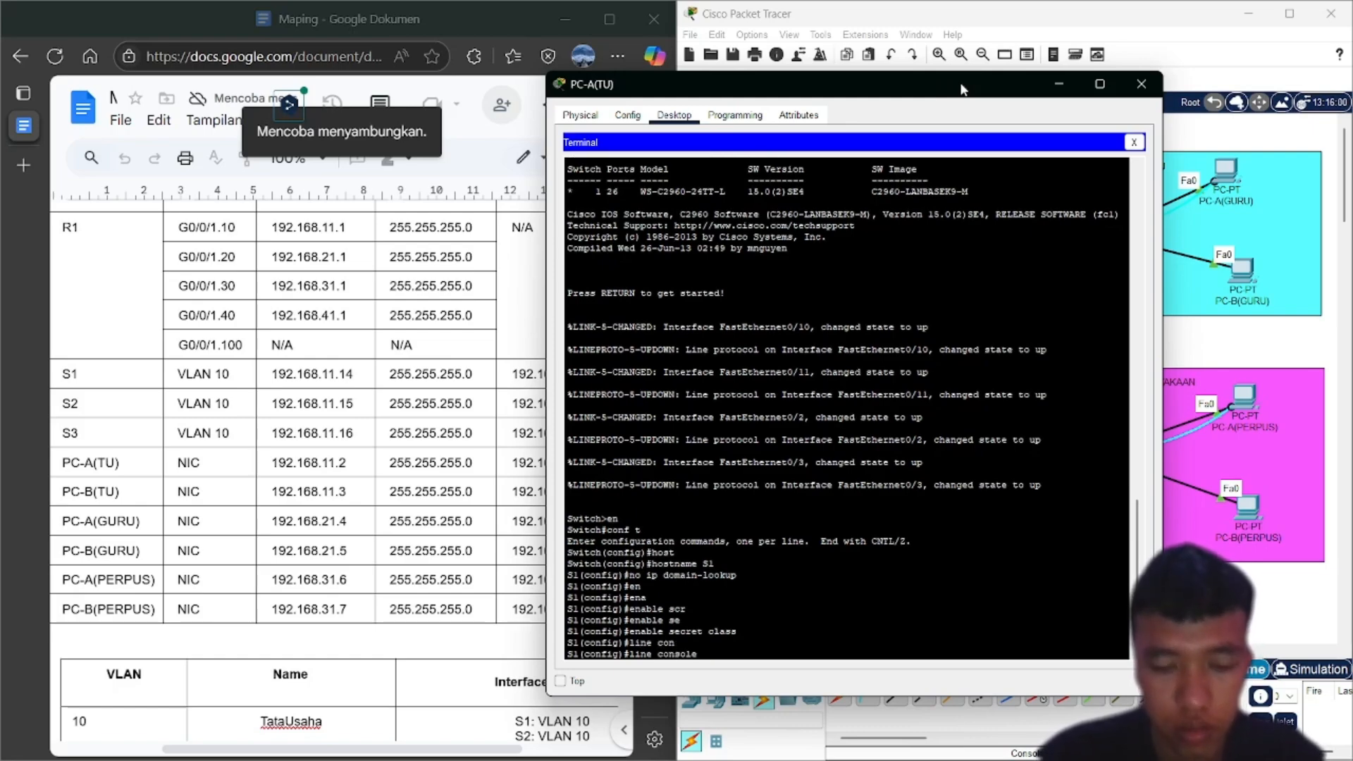
text(0)
key(Return)
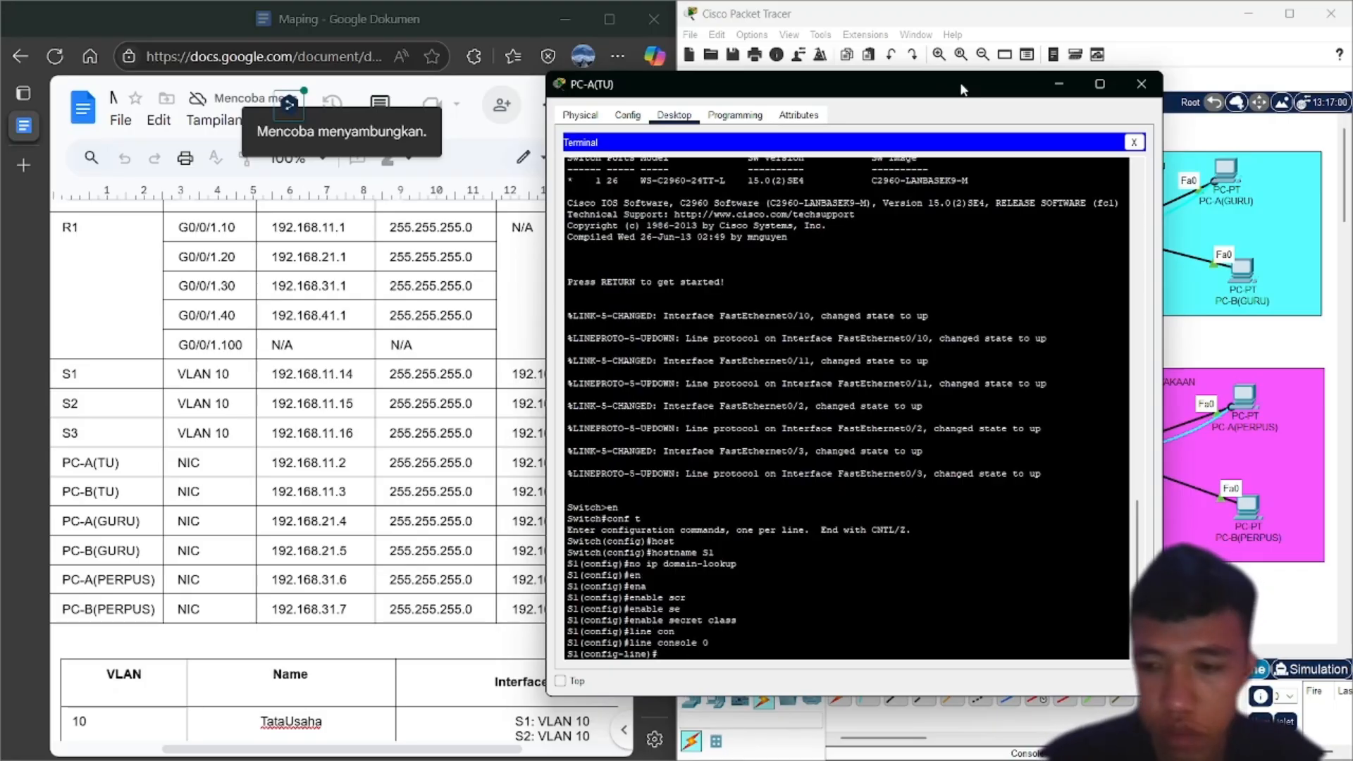
text(p)
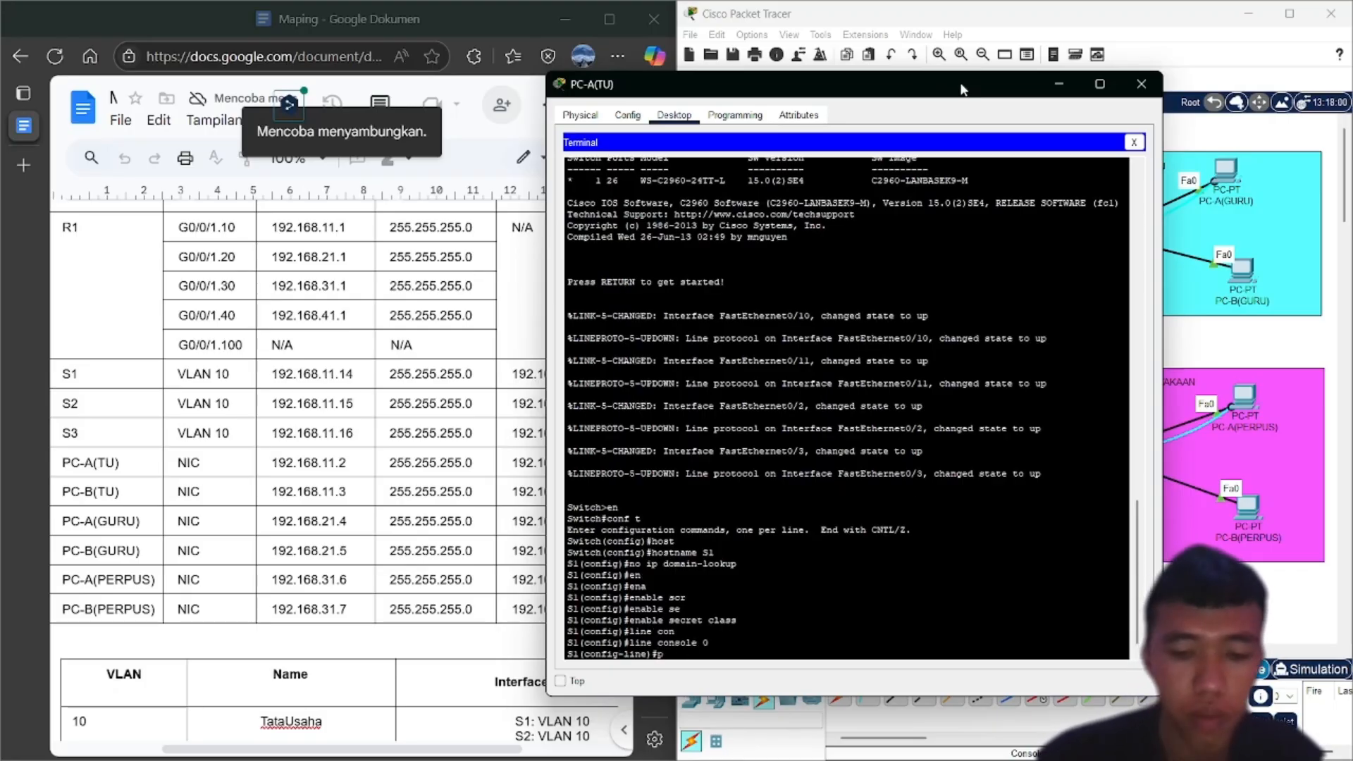
text(as)
key(Tab)
text(c)
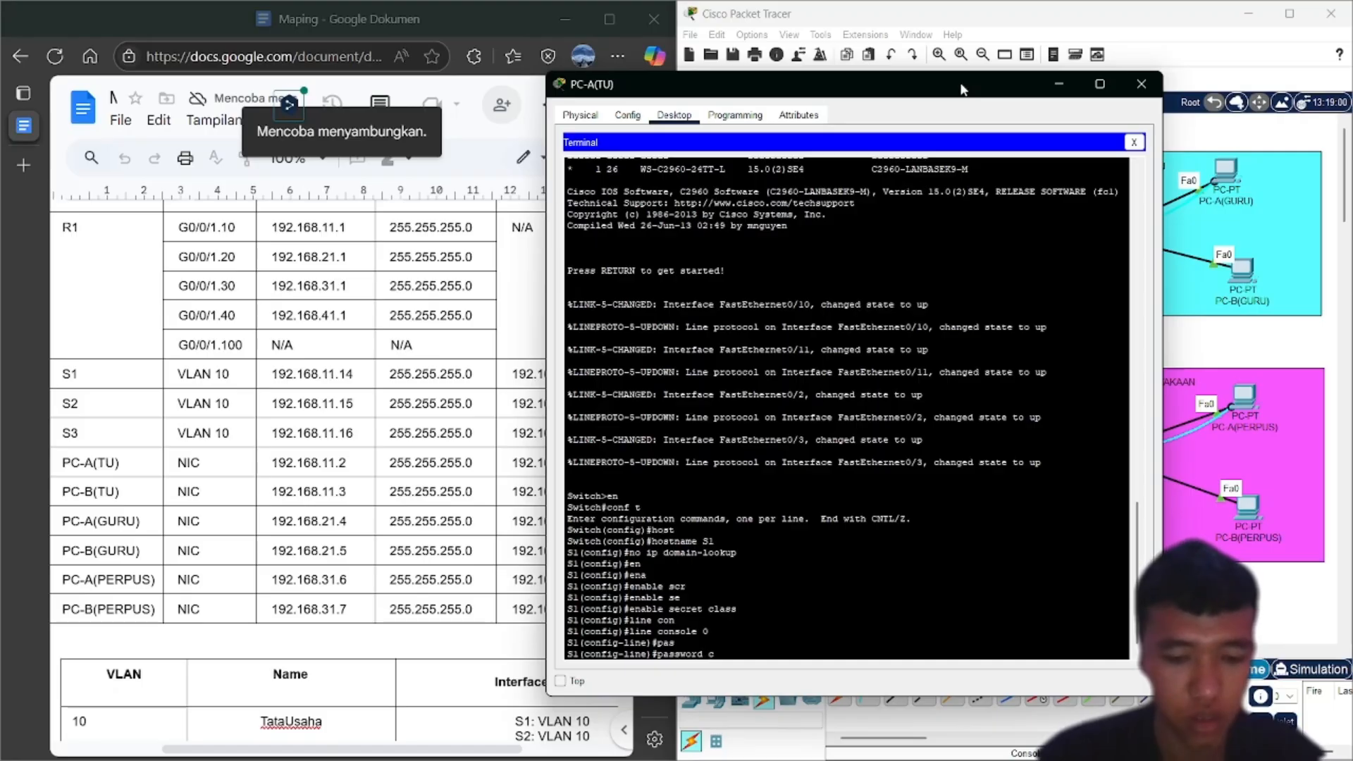
text(isco)
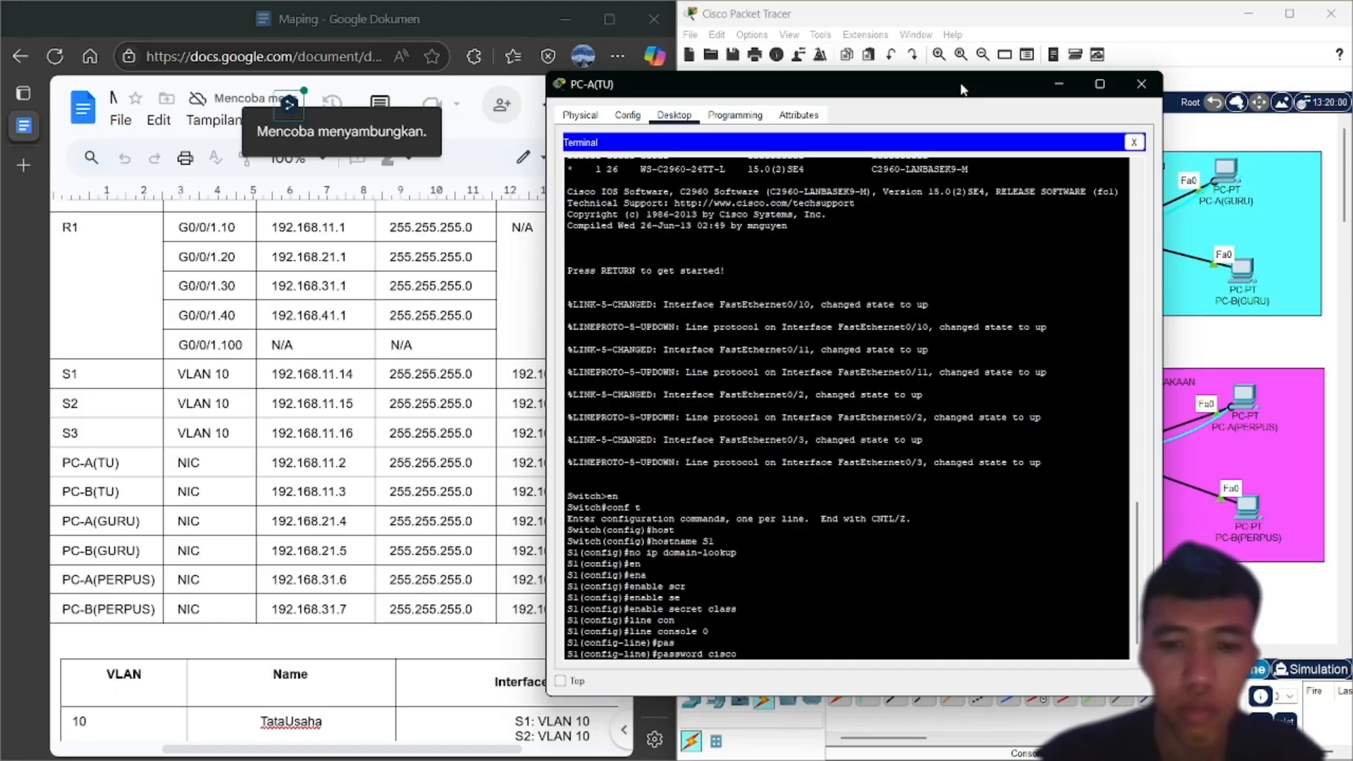
key(Return)
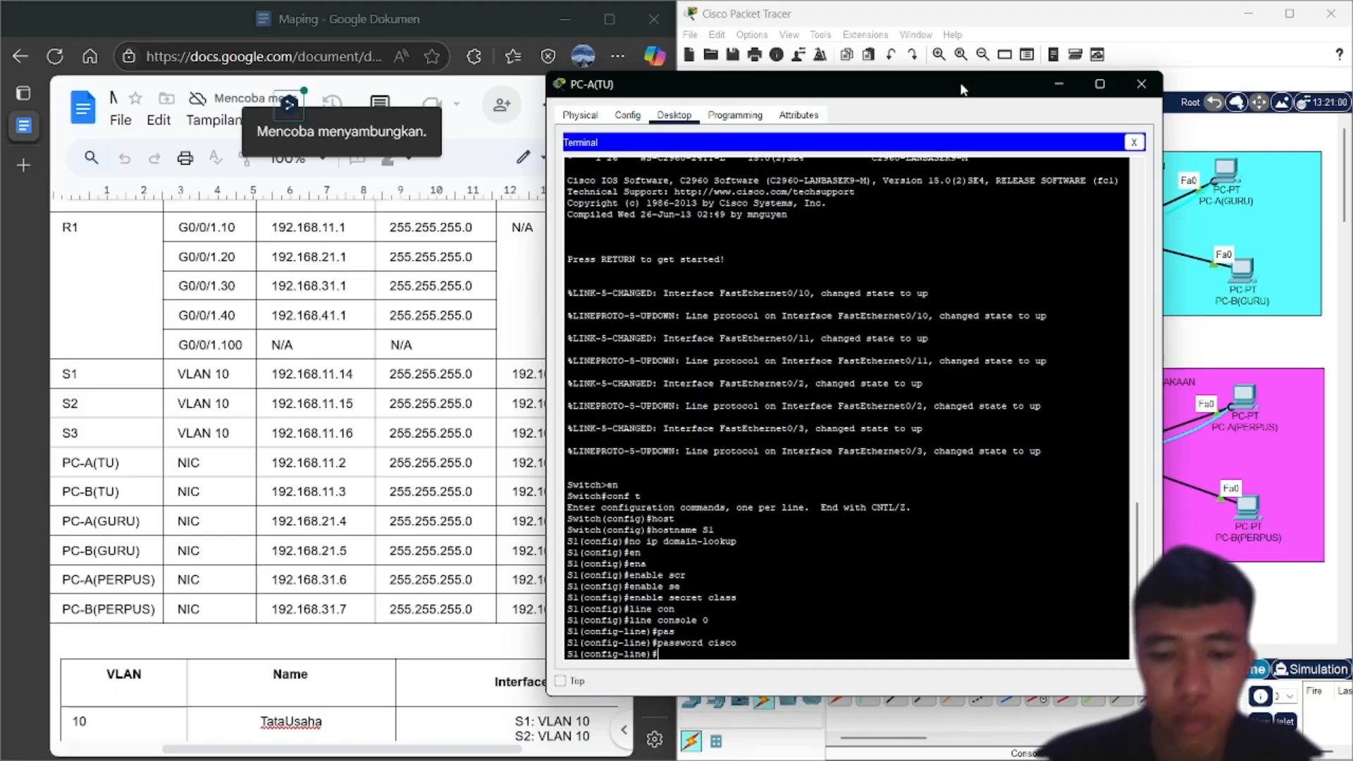
text(logi)
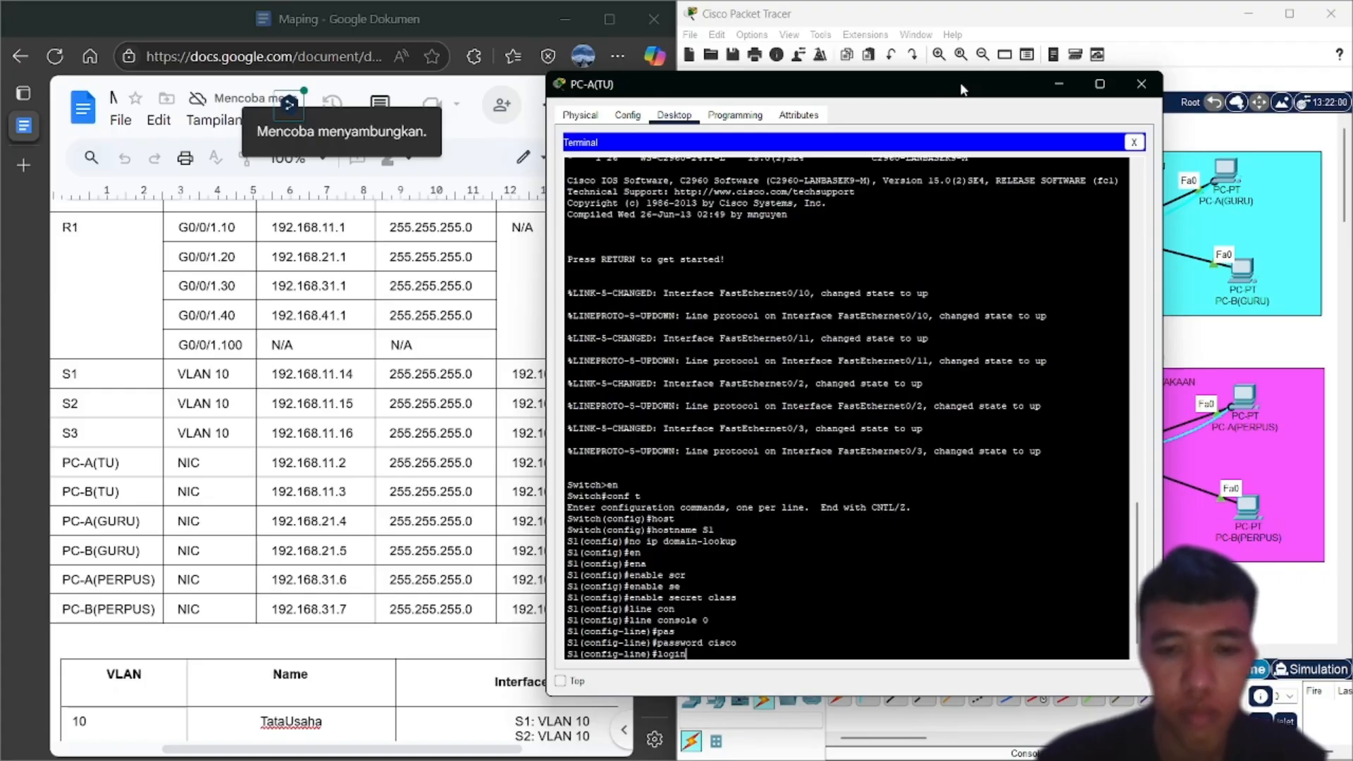
text(n)
key(Return)
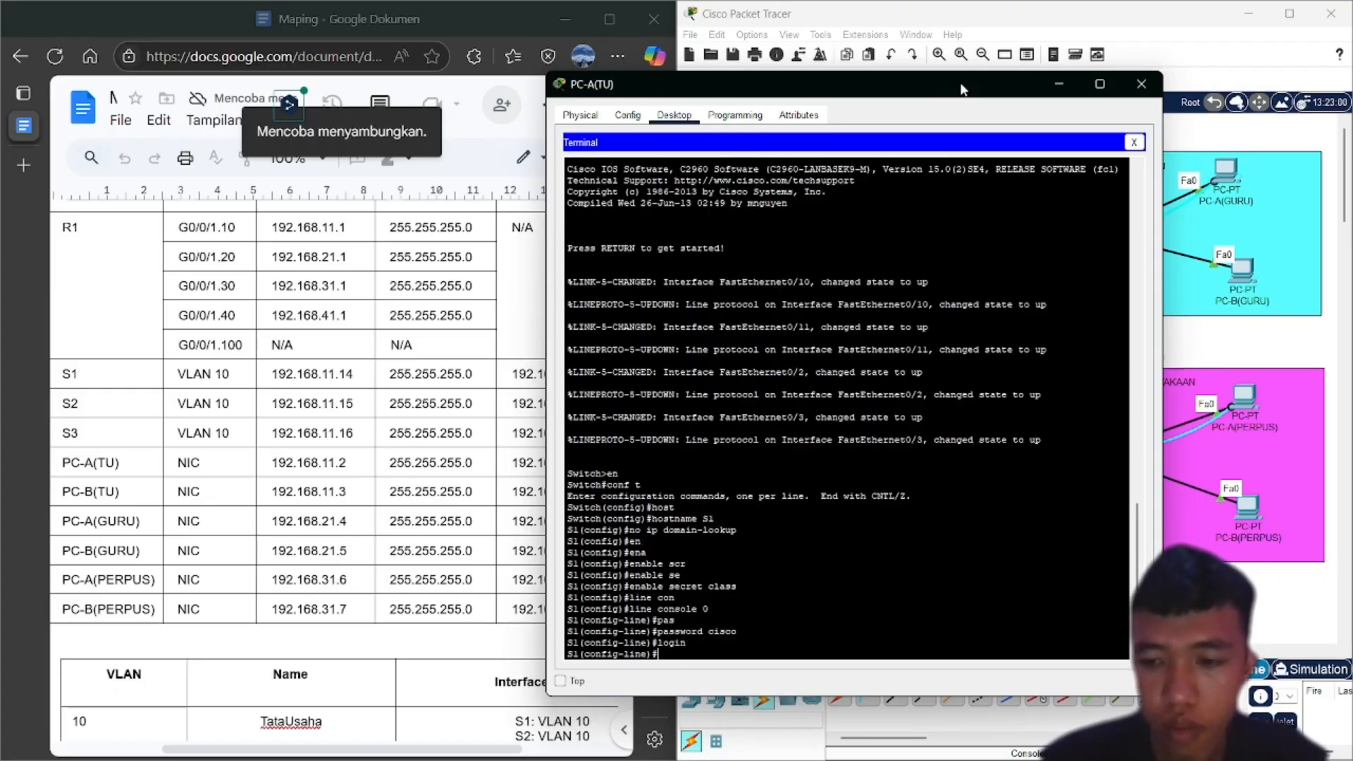
text(e)
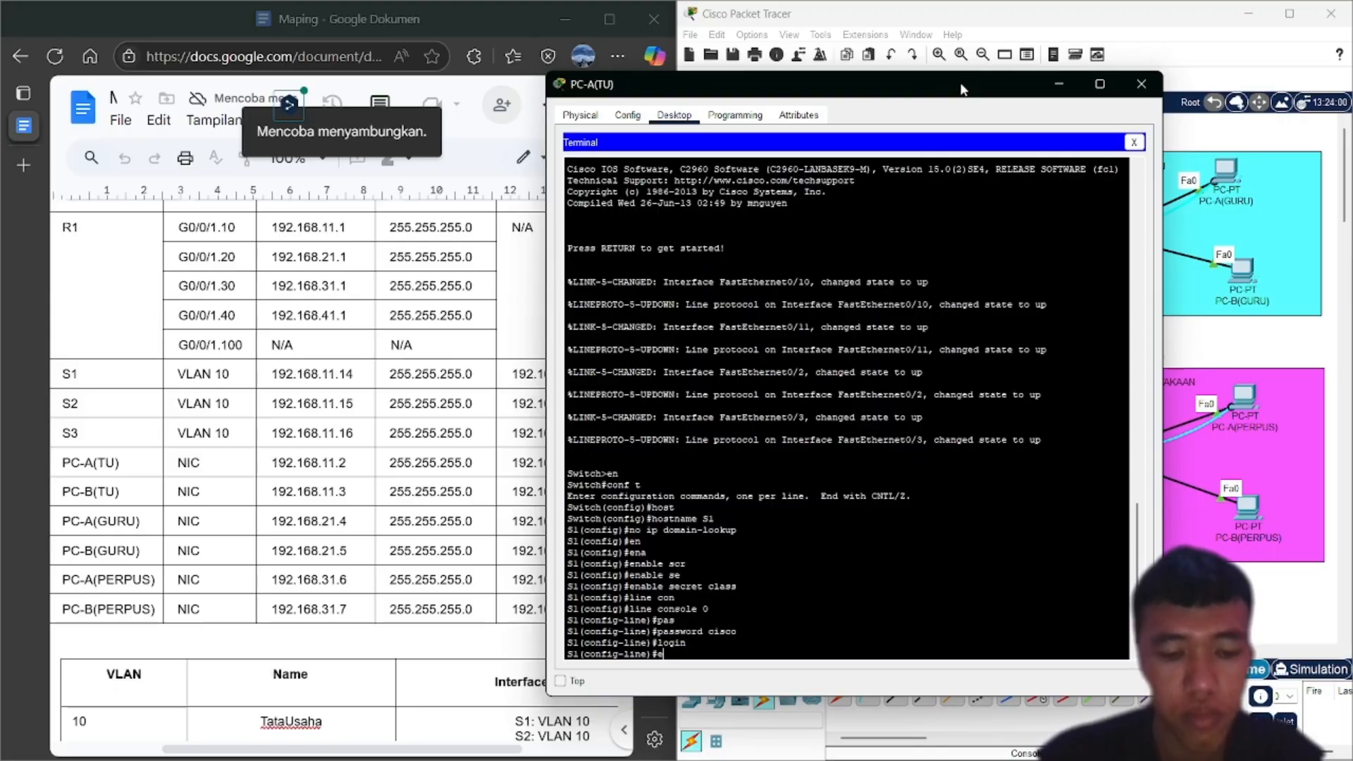
text(xit)
key(Return)
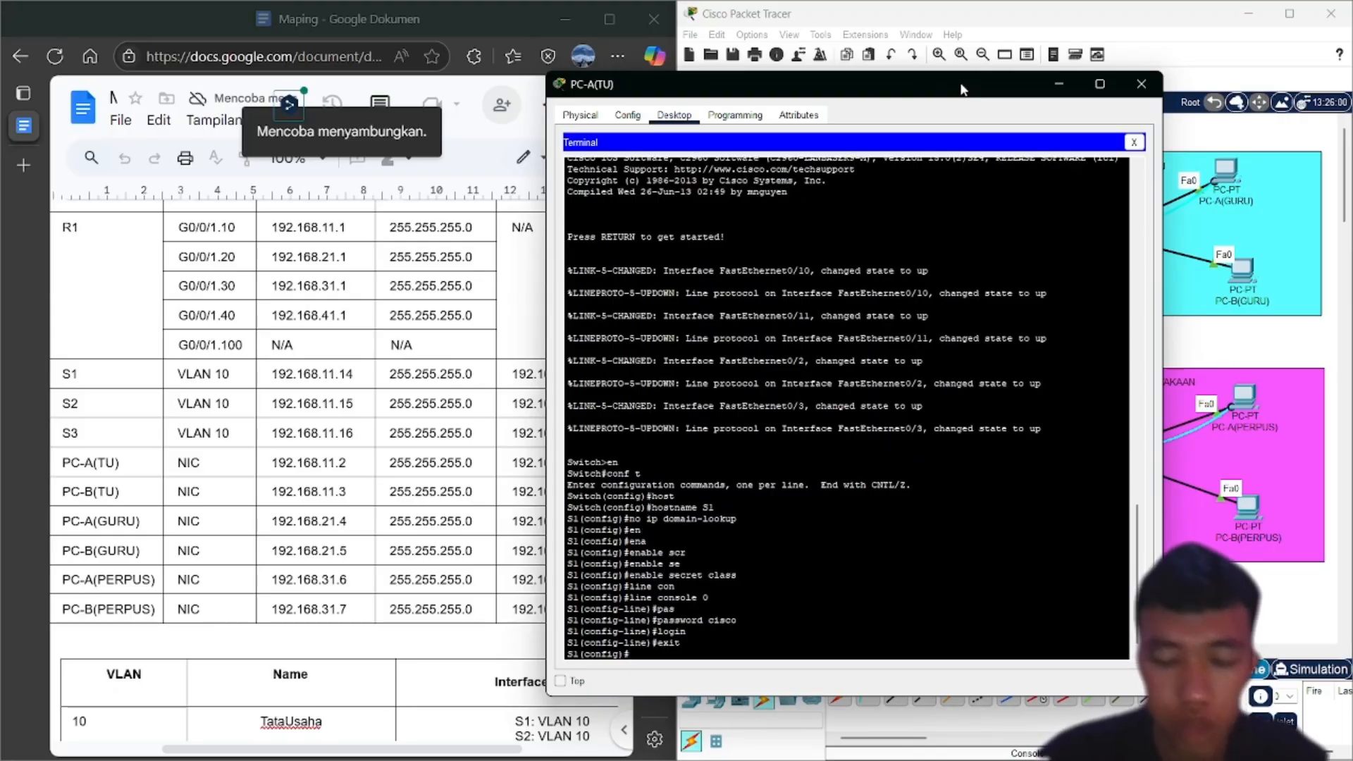
Give VTY lines 0 15 a password, require login, and exit
text(line v)
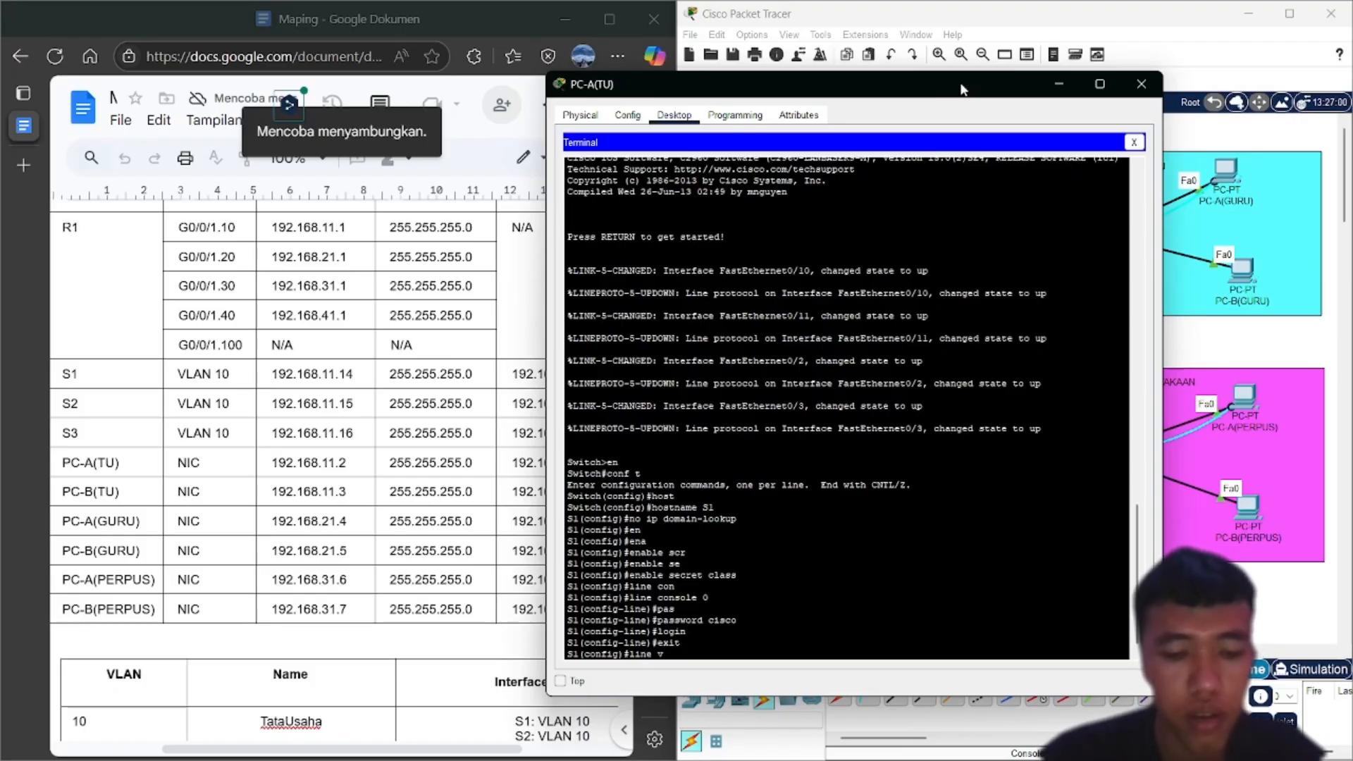
text(ty 0)
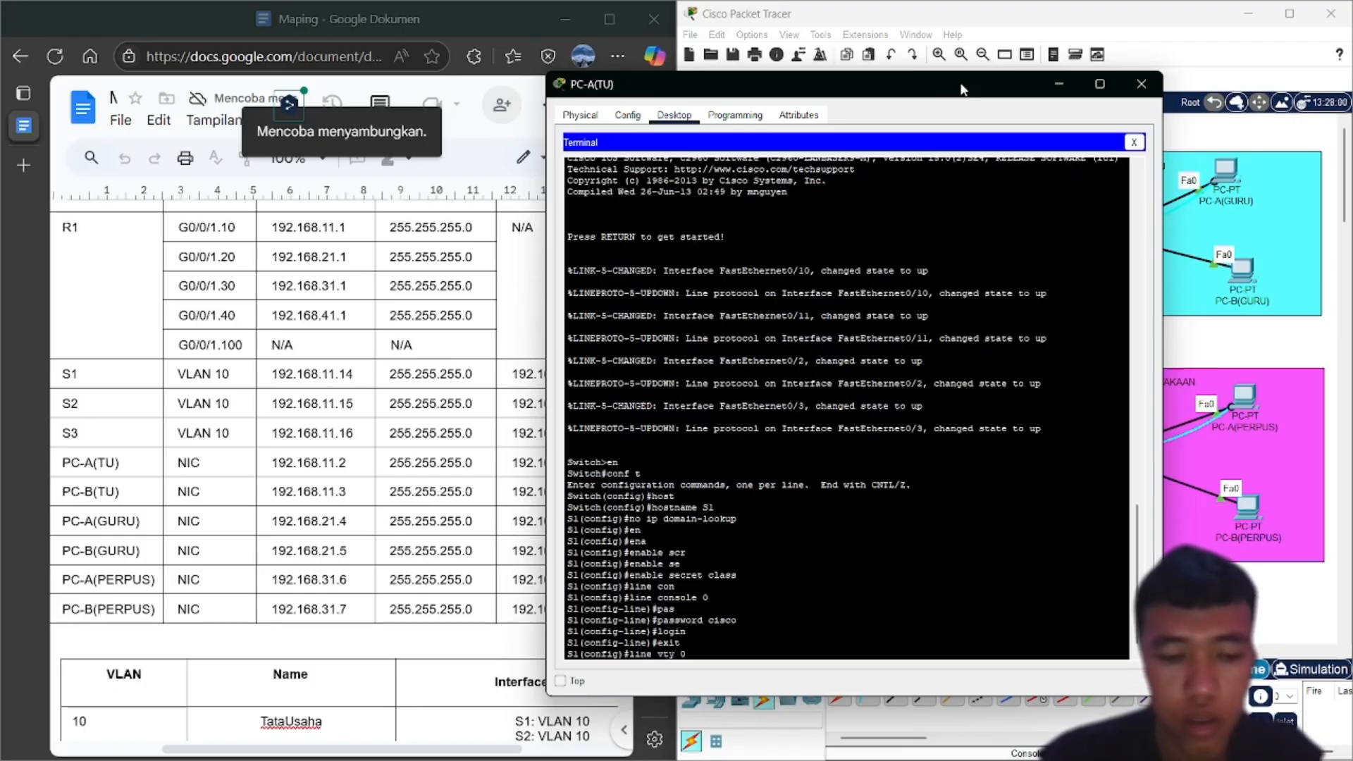
text( 15)
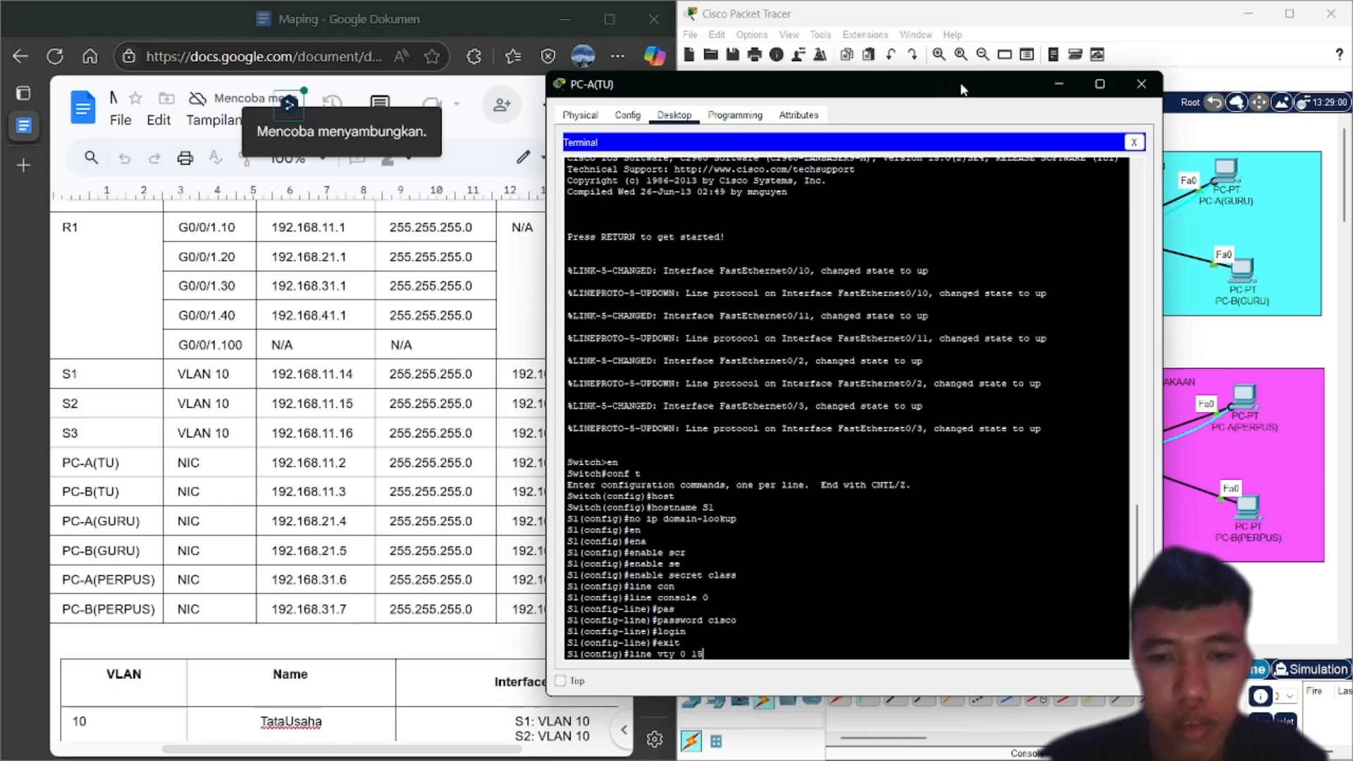
key(Return)
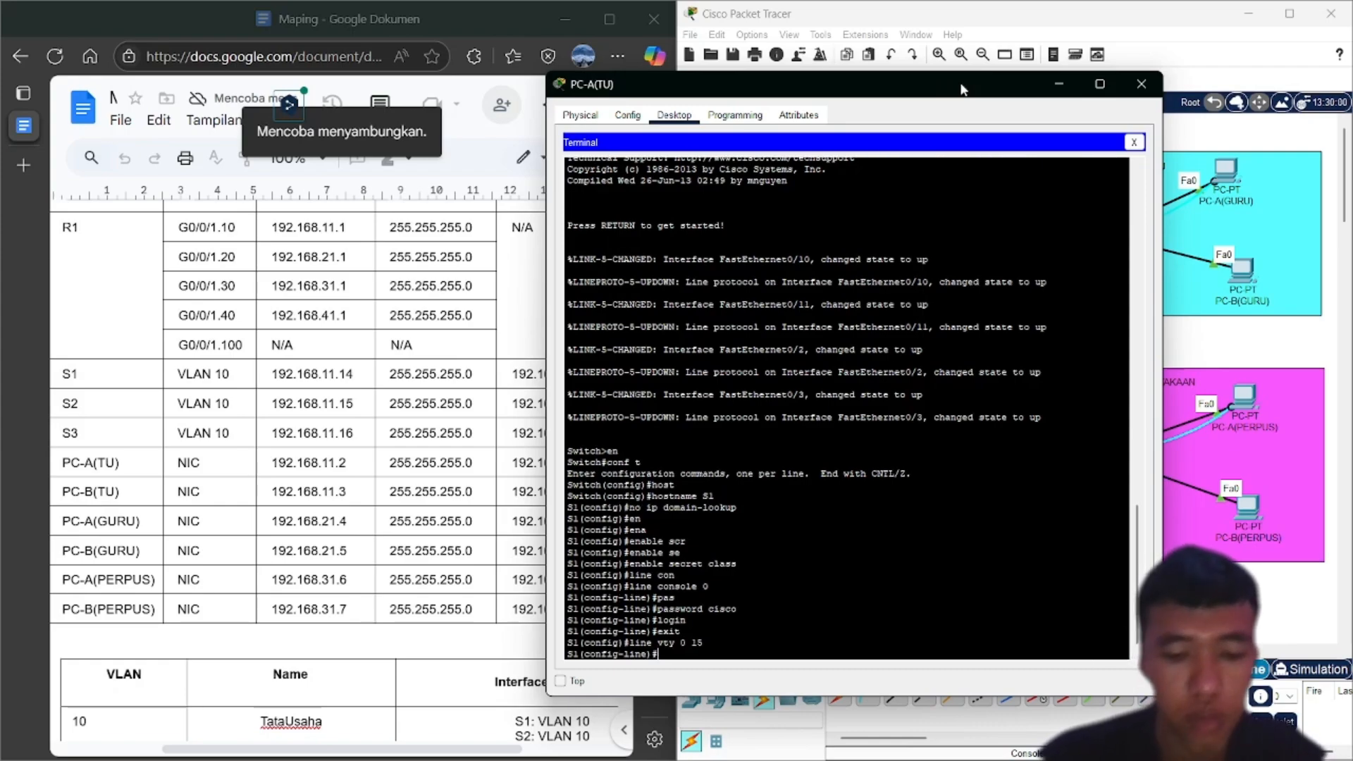
text(pas)
key(Tab)
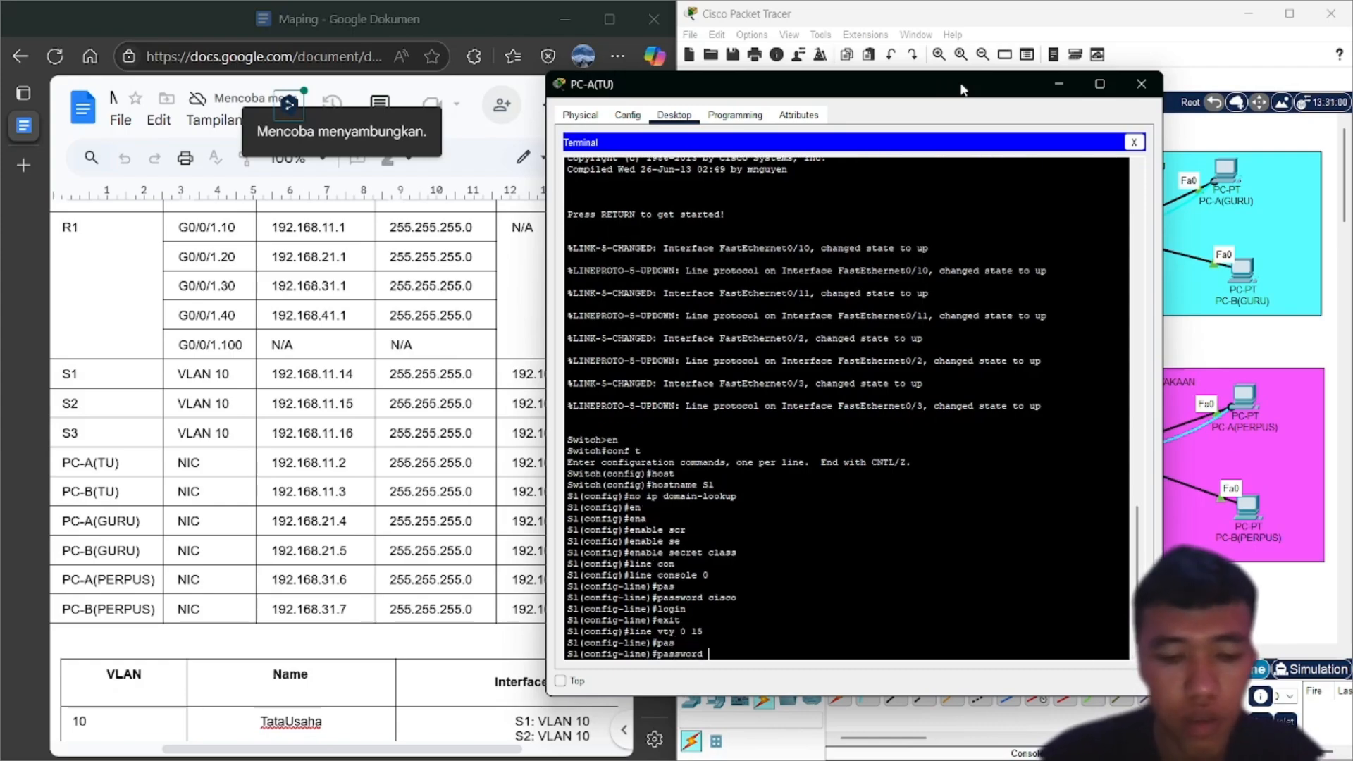
text(cisco)
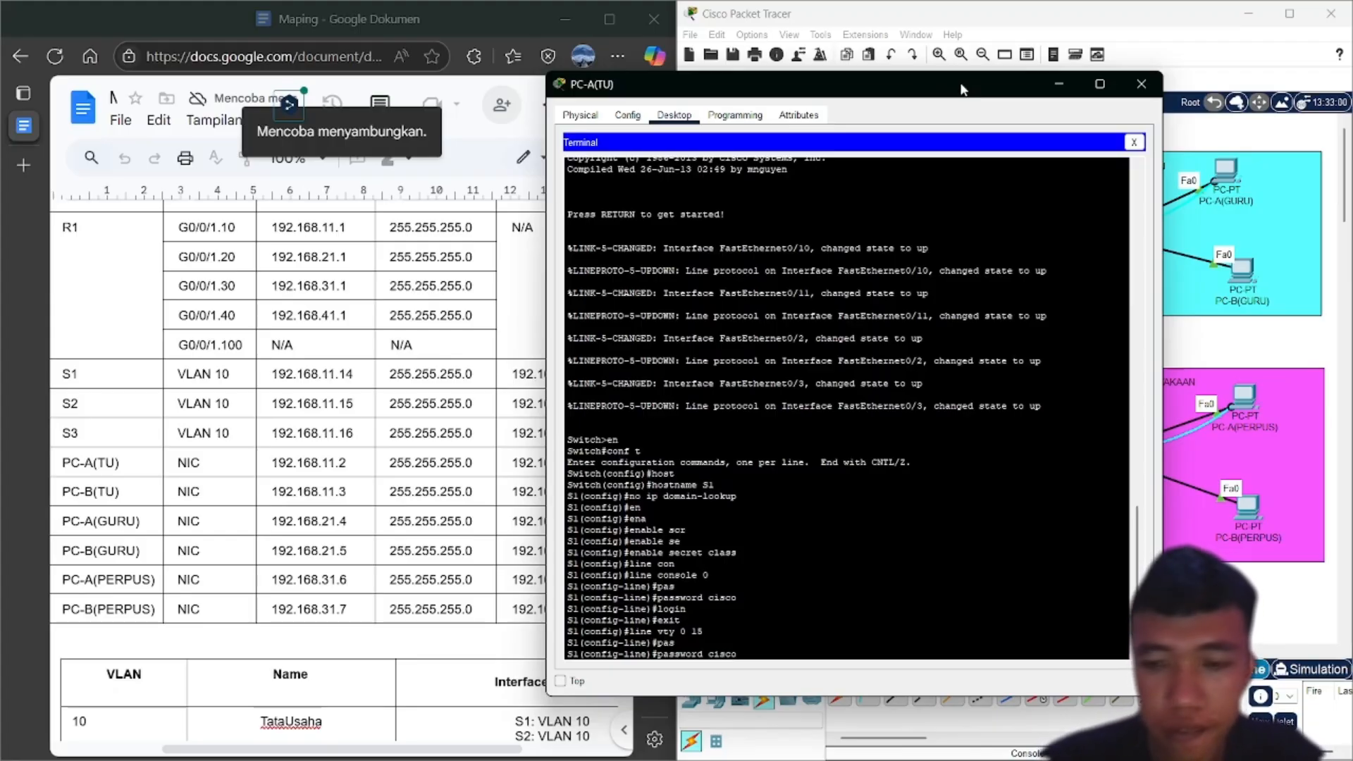
key(Return)
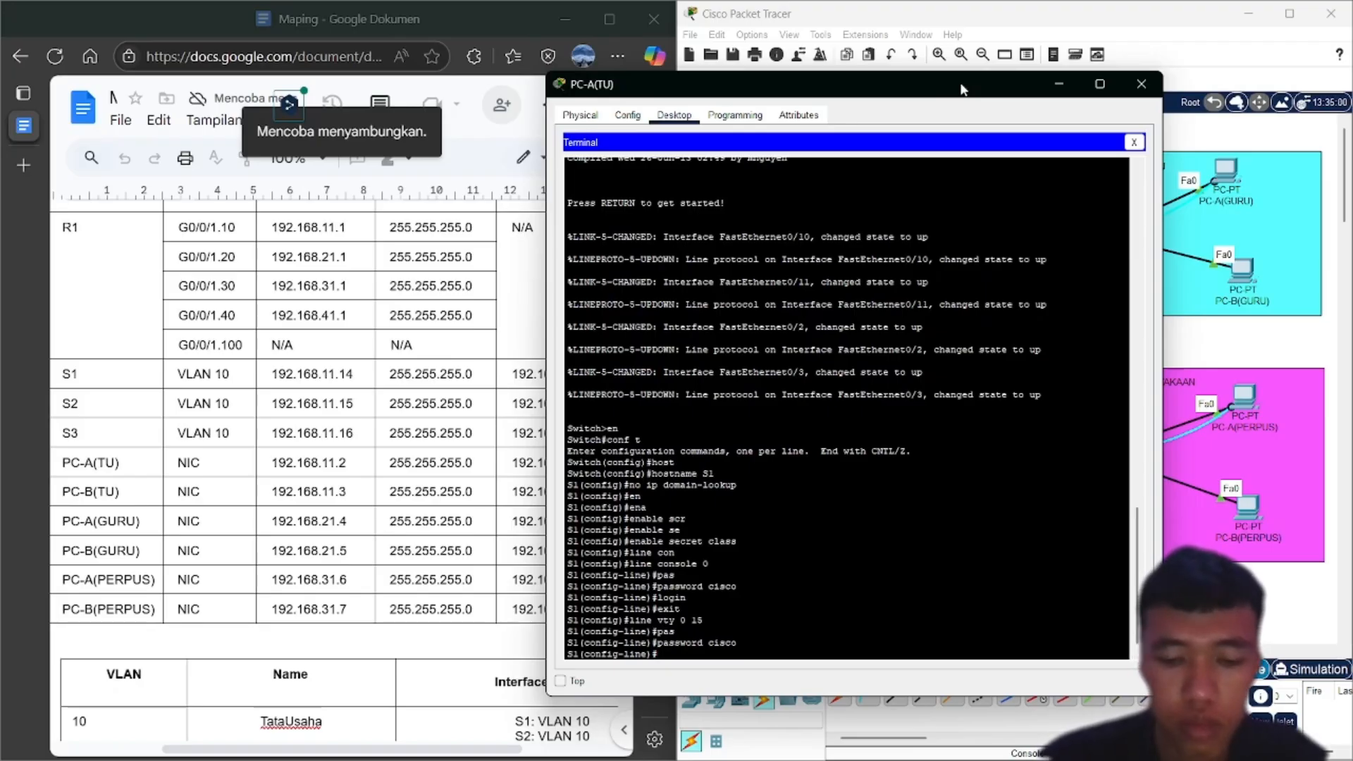
text(login)
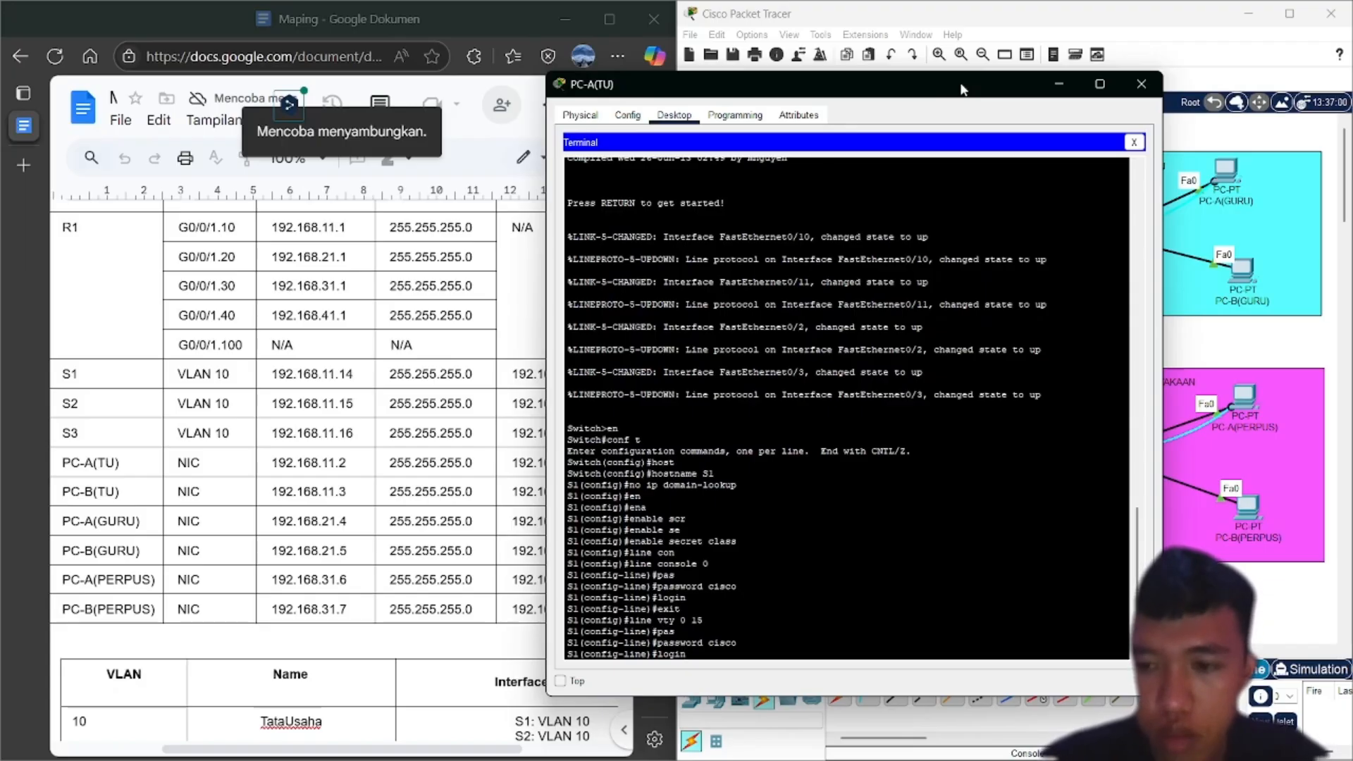
key(Return)
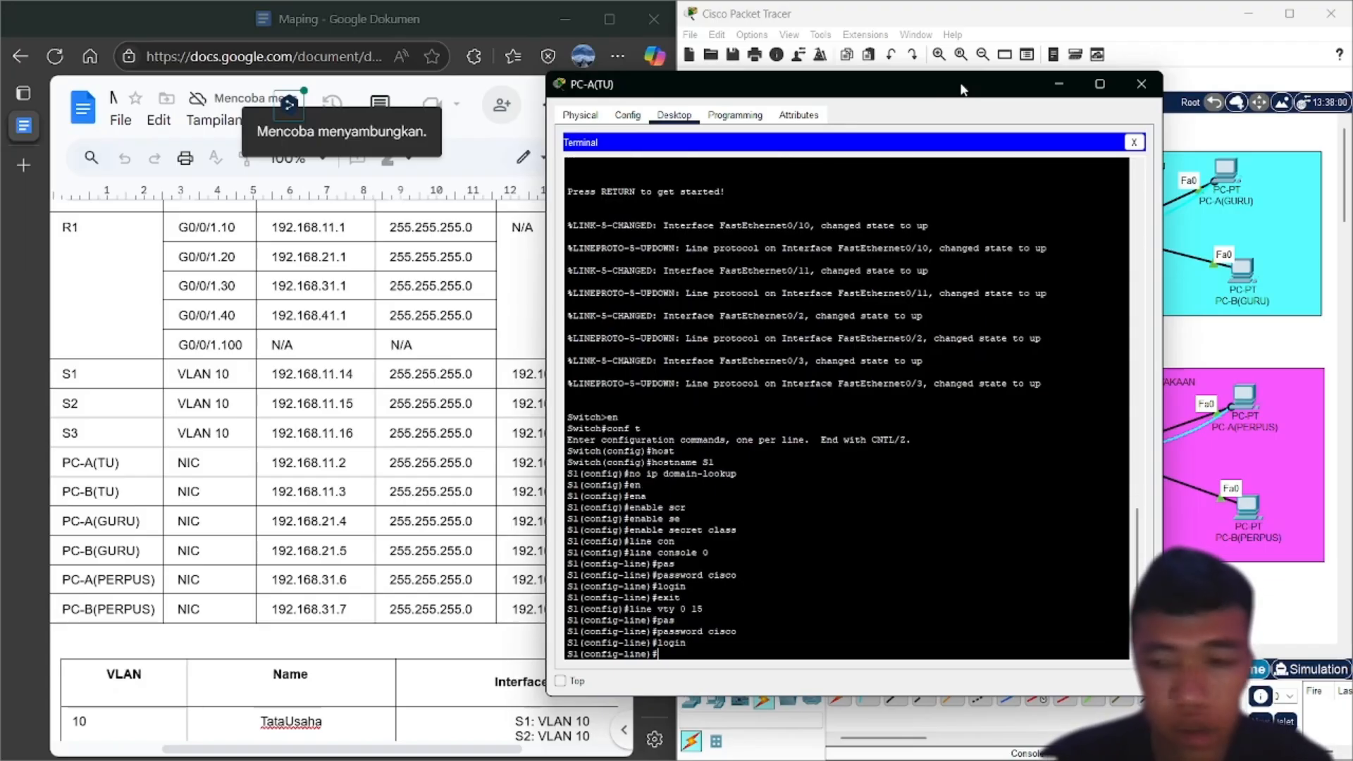
text(exit)
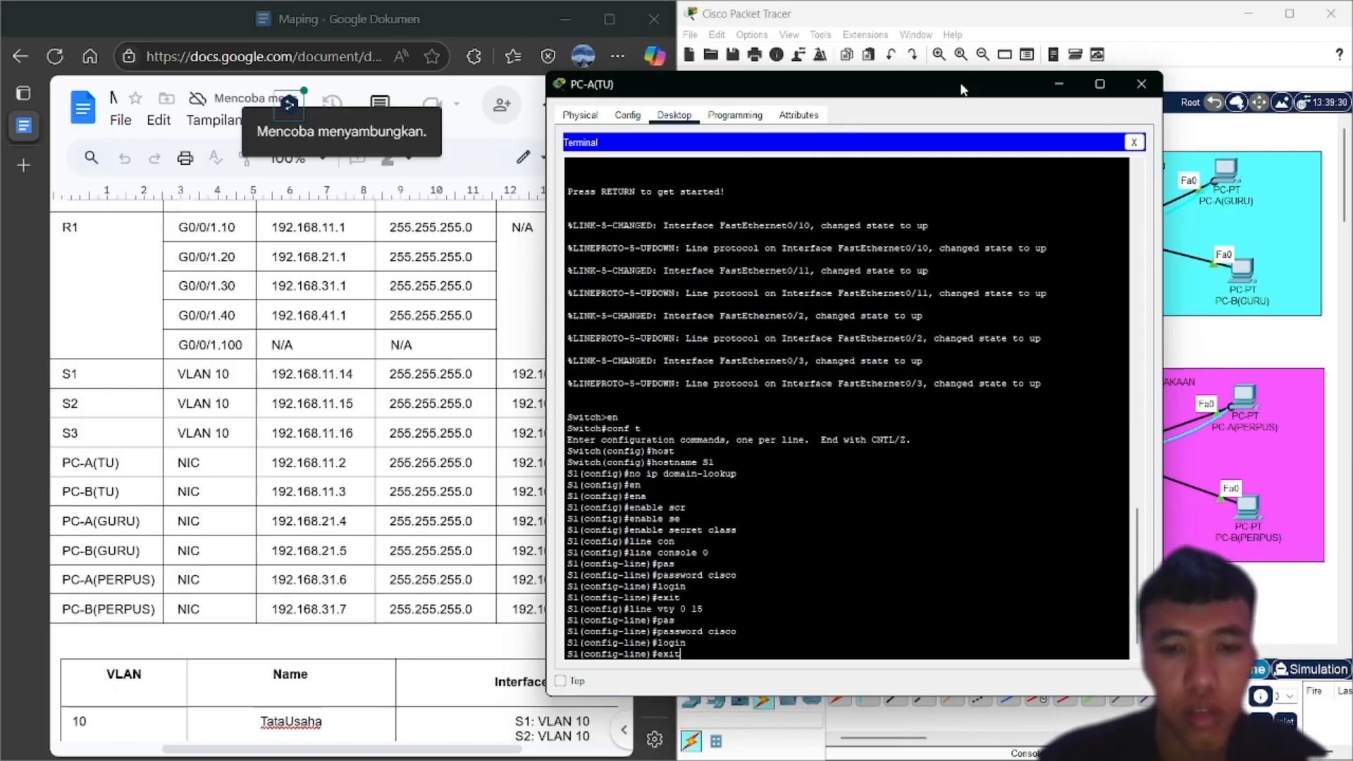
key(Return)
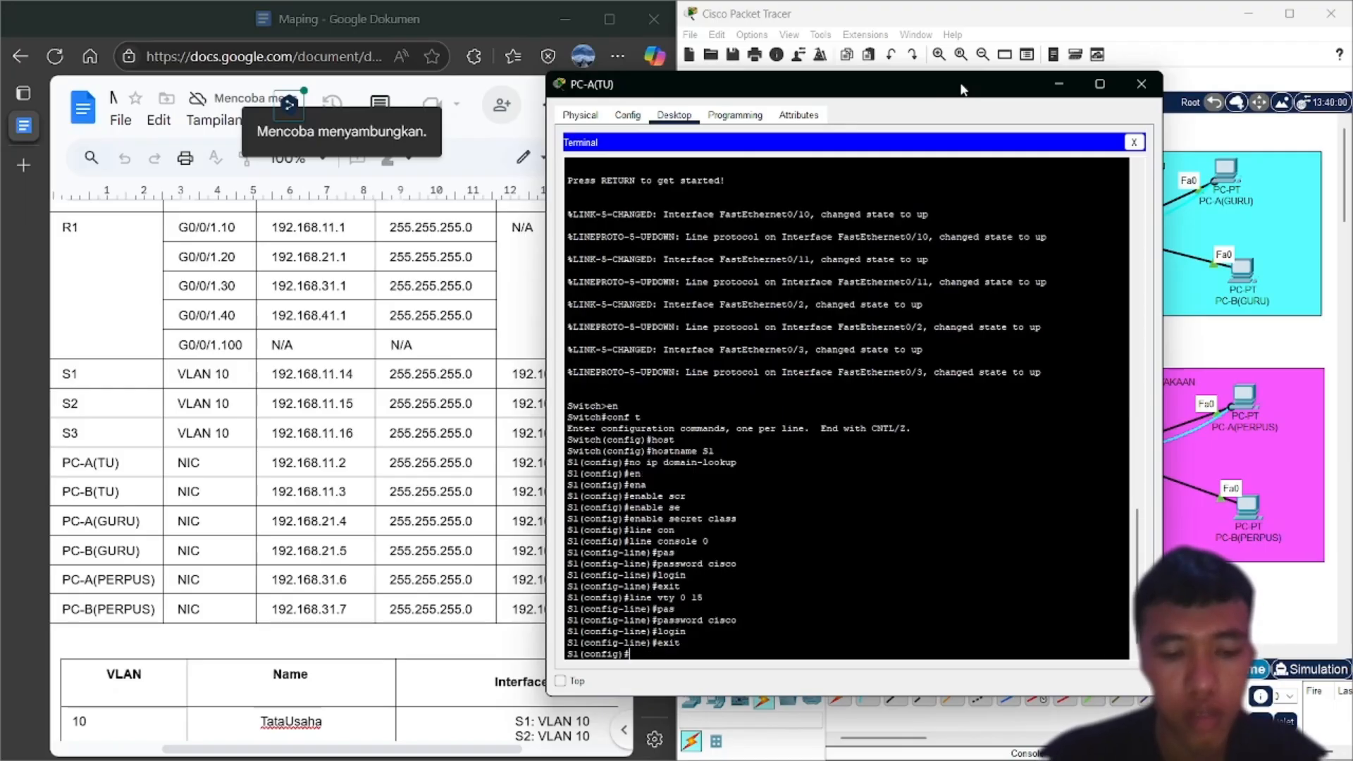
Turn on service password-encryption on S1
text(ser)
key(Tab)
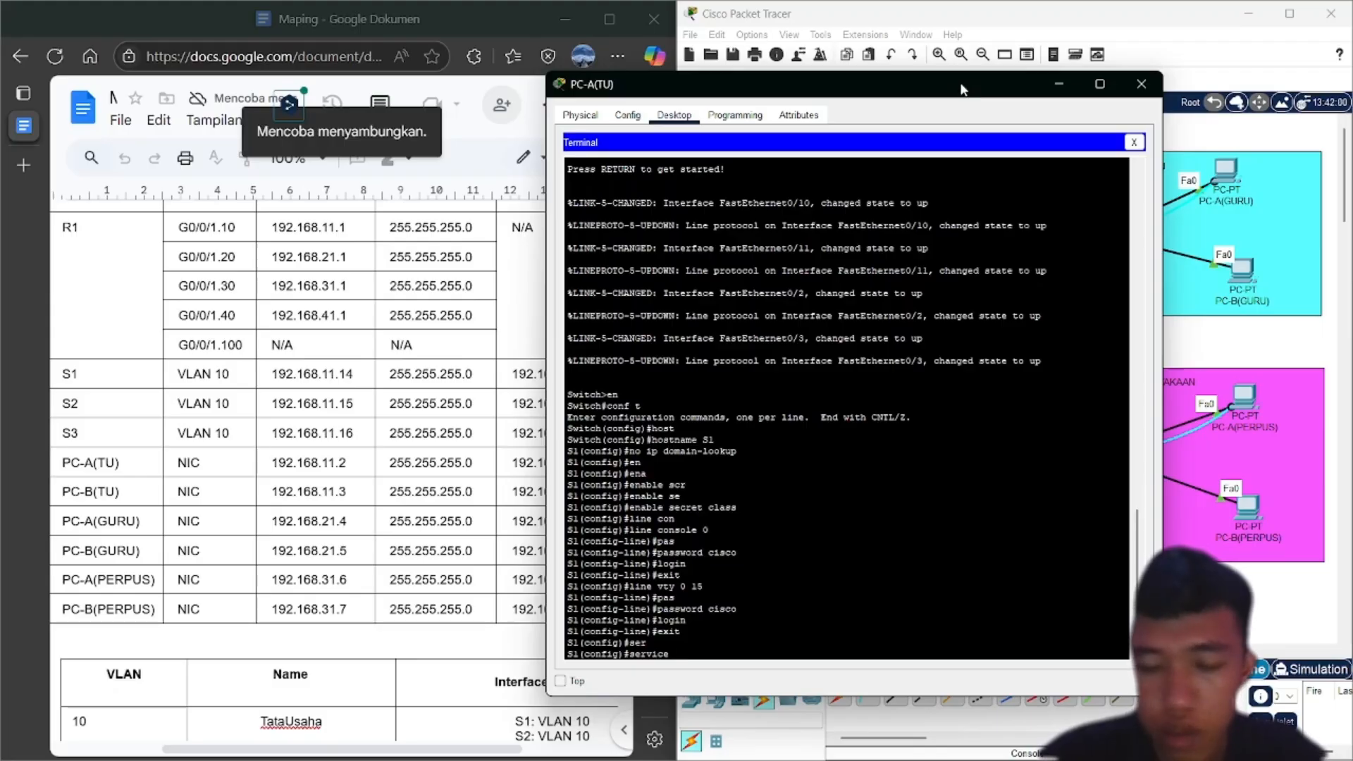
text(pas)
key(Tab)
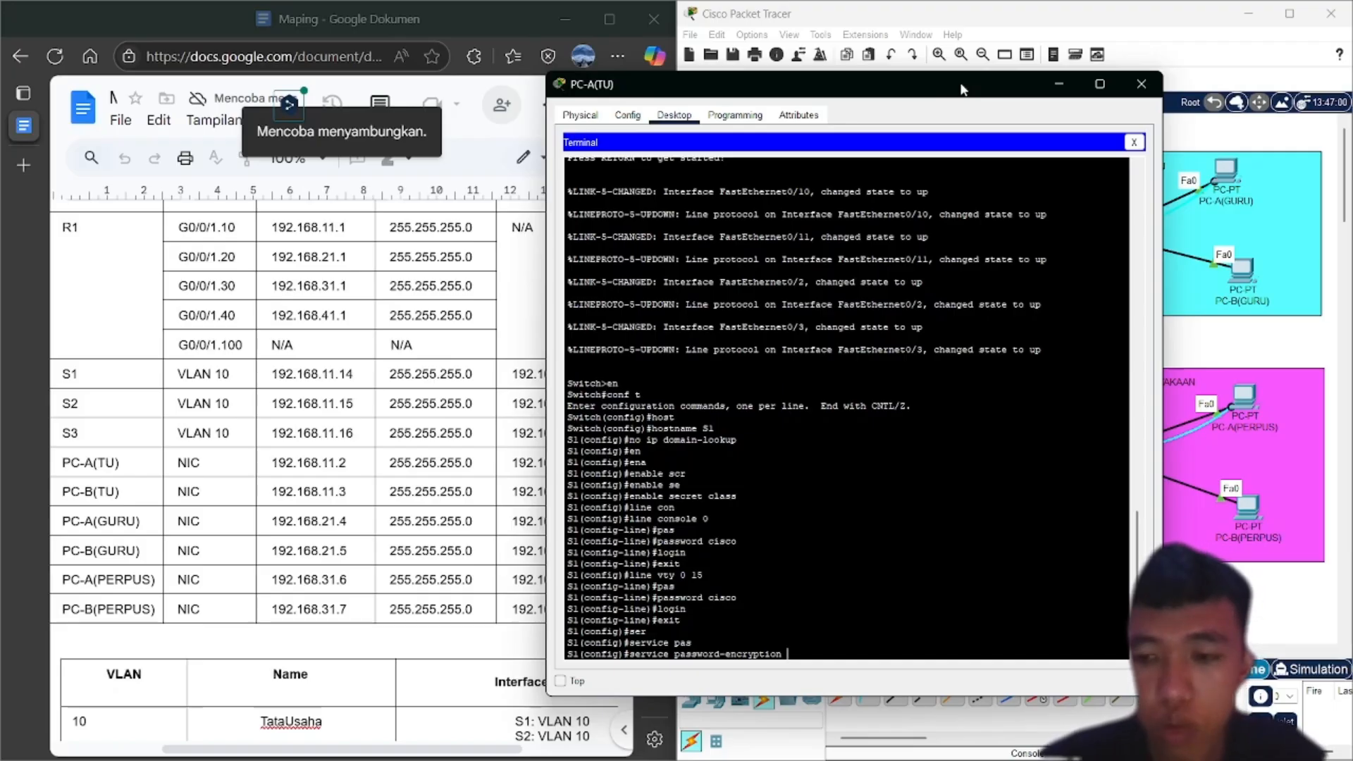
key(Return)
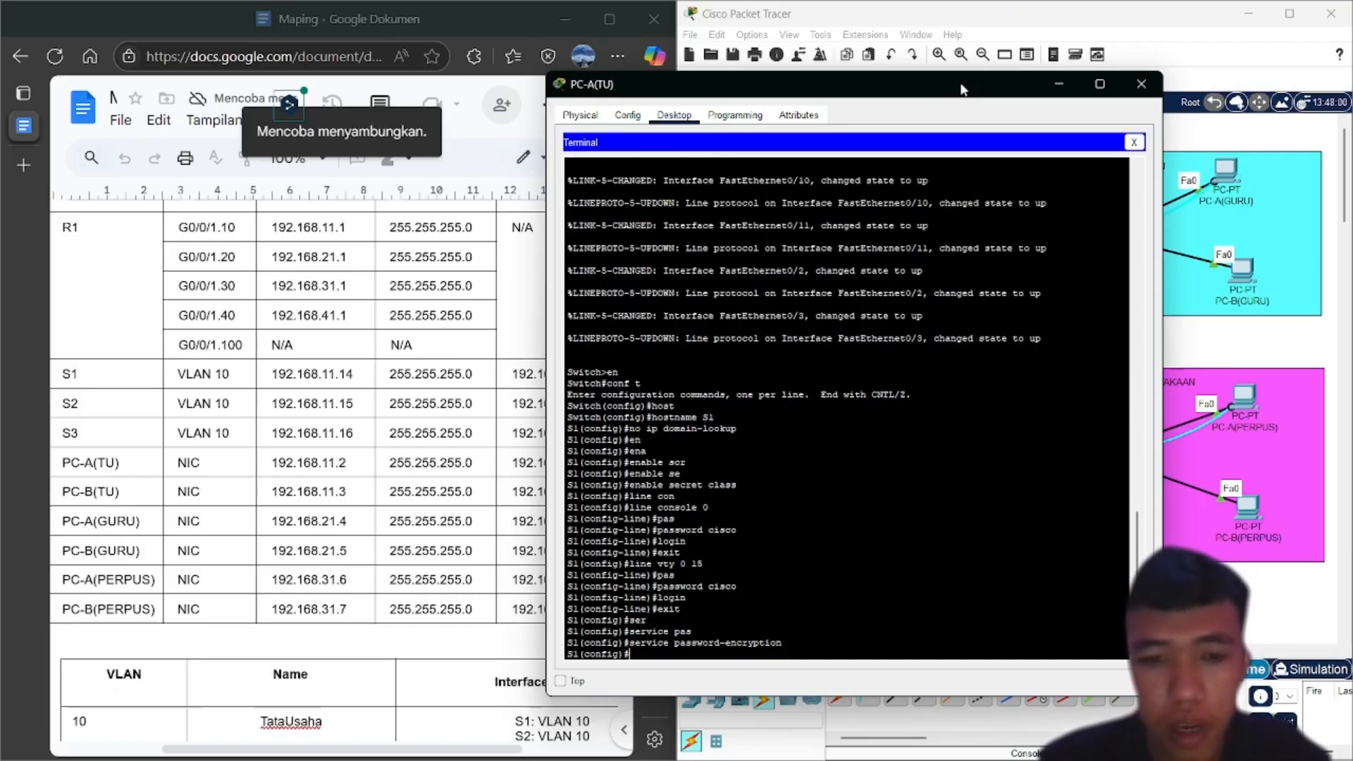
Exit to privileged mode and copy running-config to startup-config, accepting the default name
text(exit)
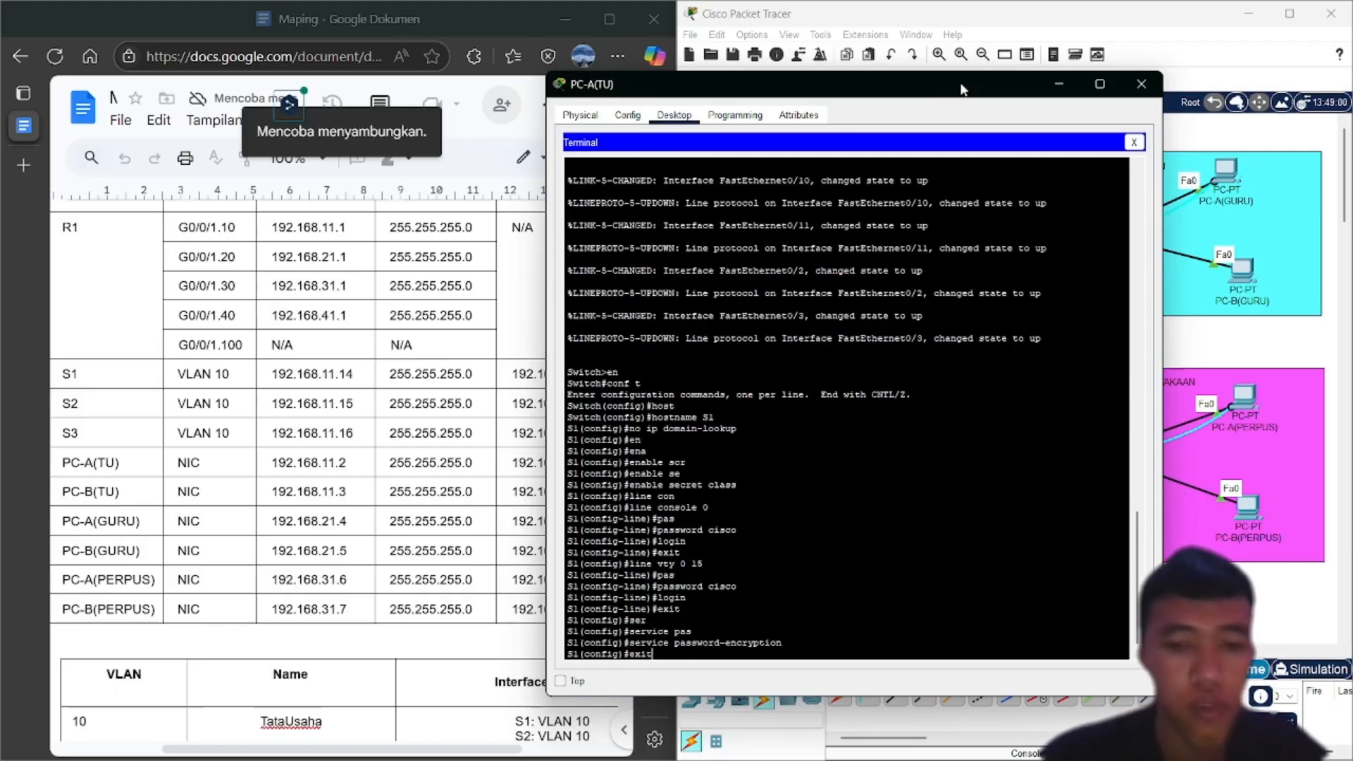
key(Return)
key(Return)
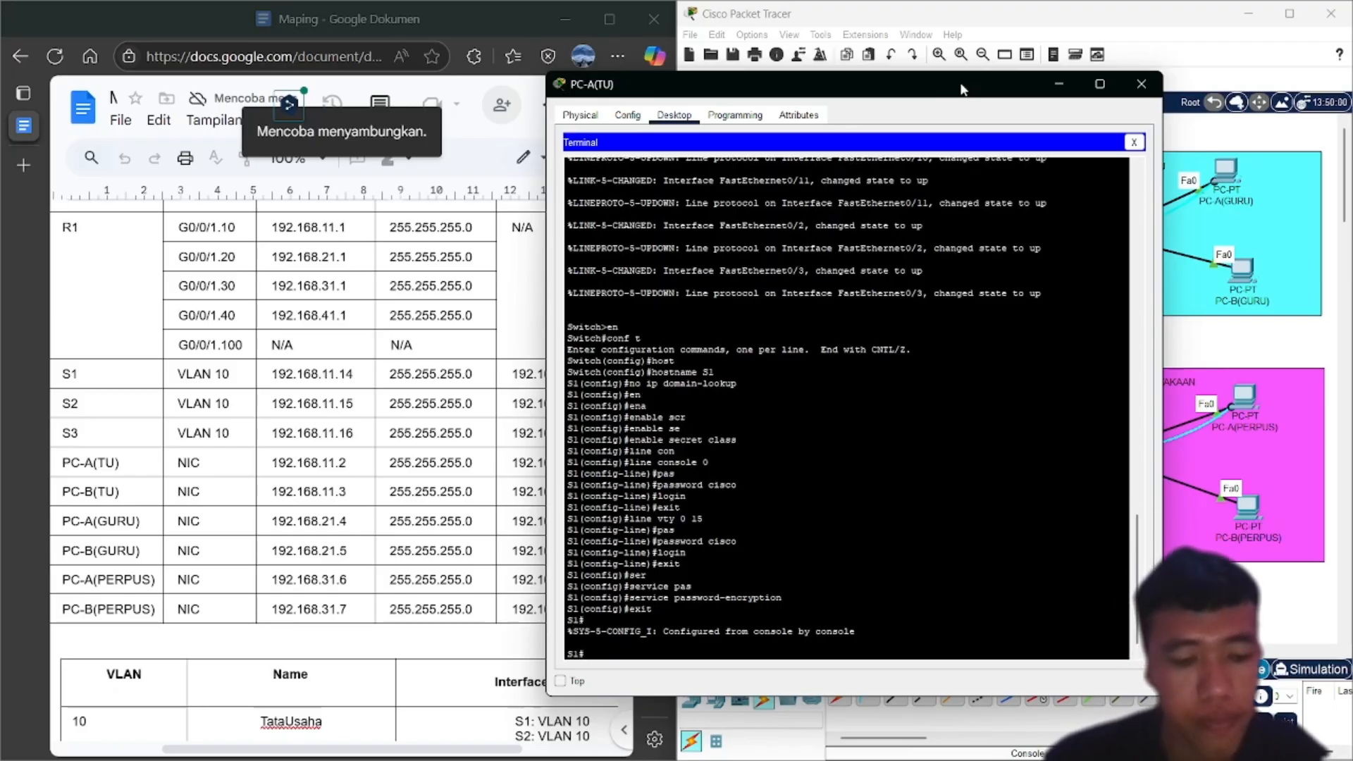
text(copy)
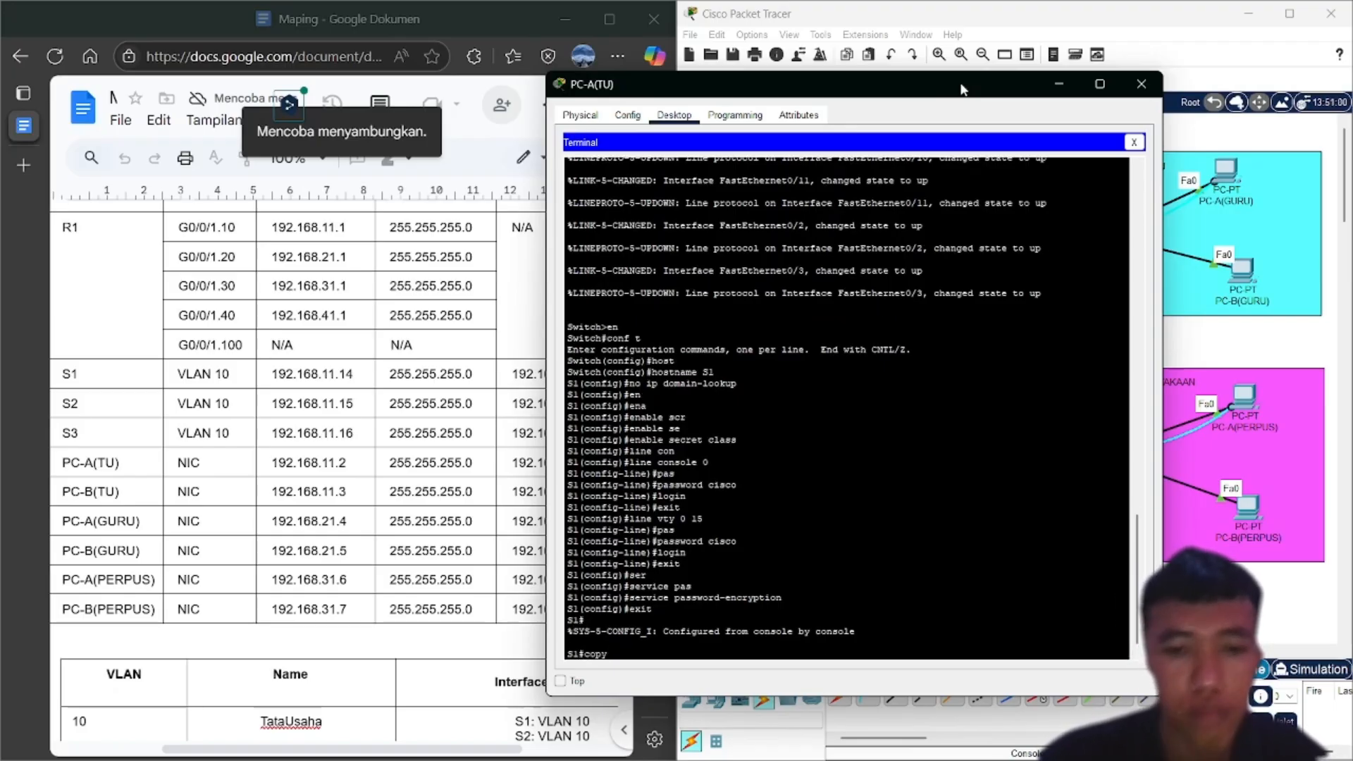
text( ru)
key(Tab)
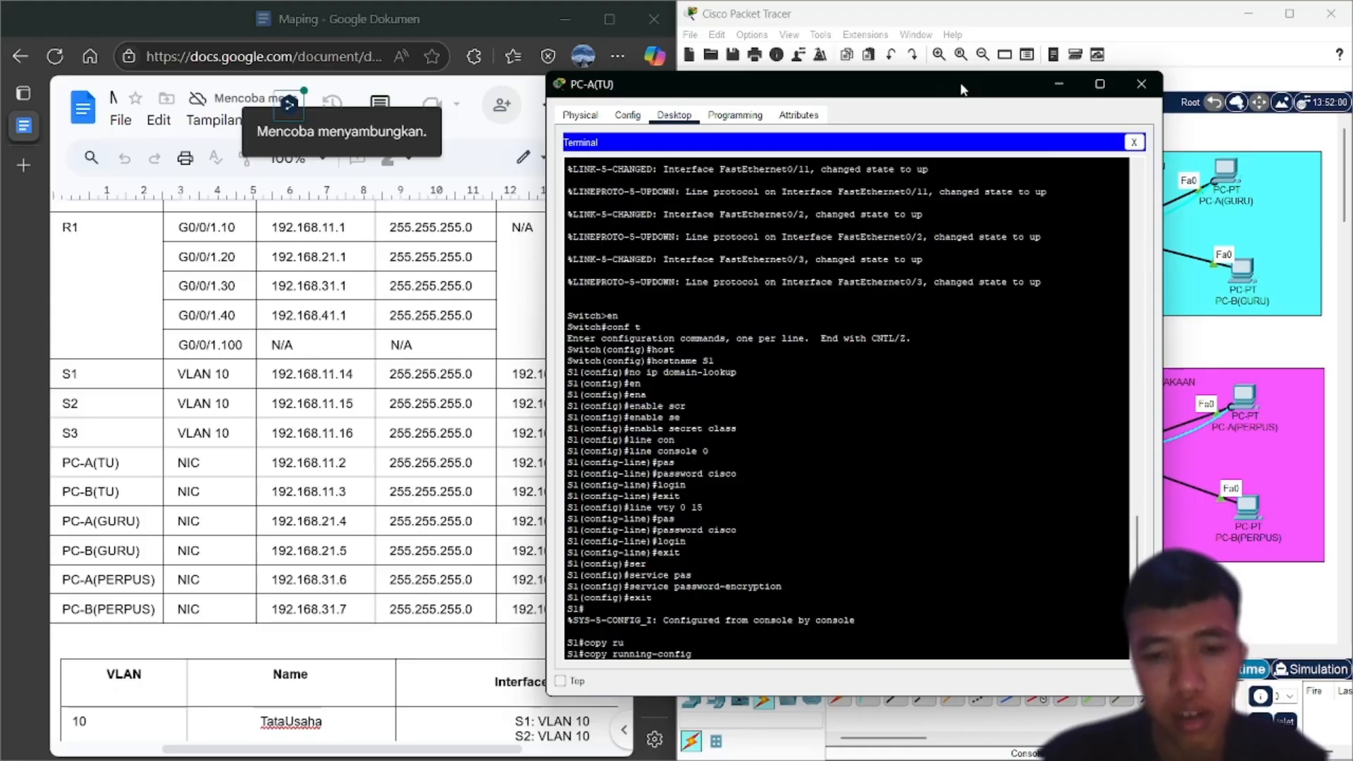
text(s)
key(Tab)
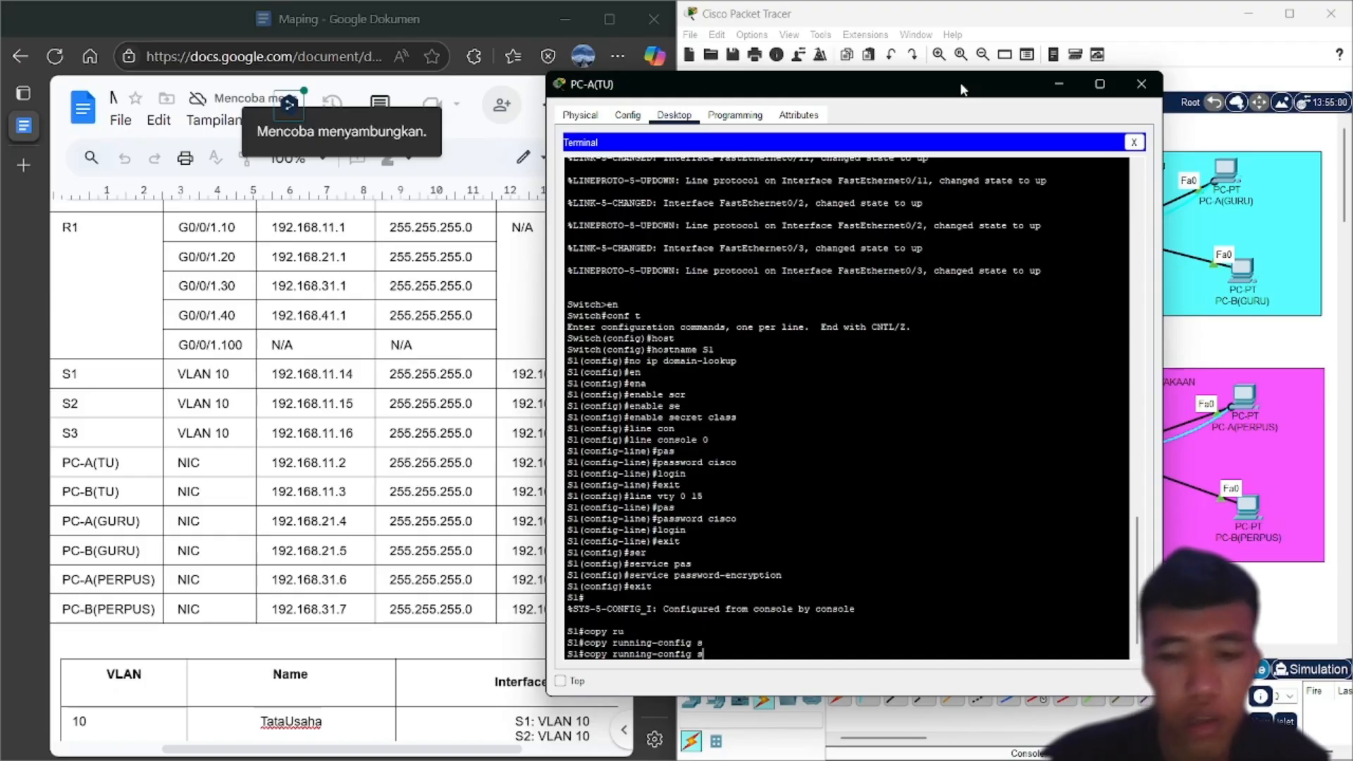
text(t)
key(Tab)
key(Return)
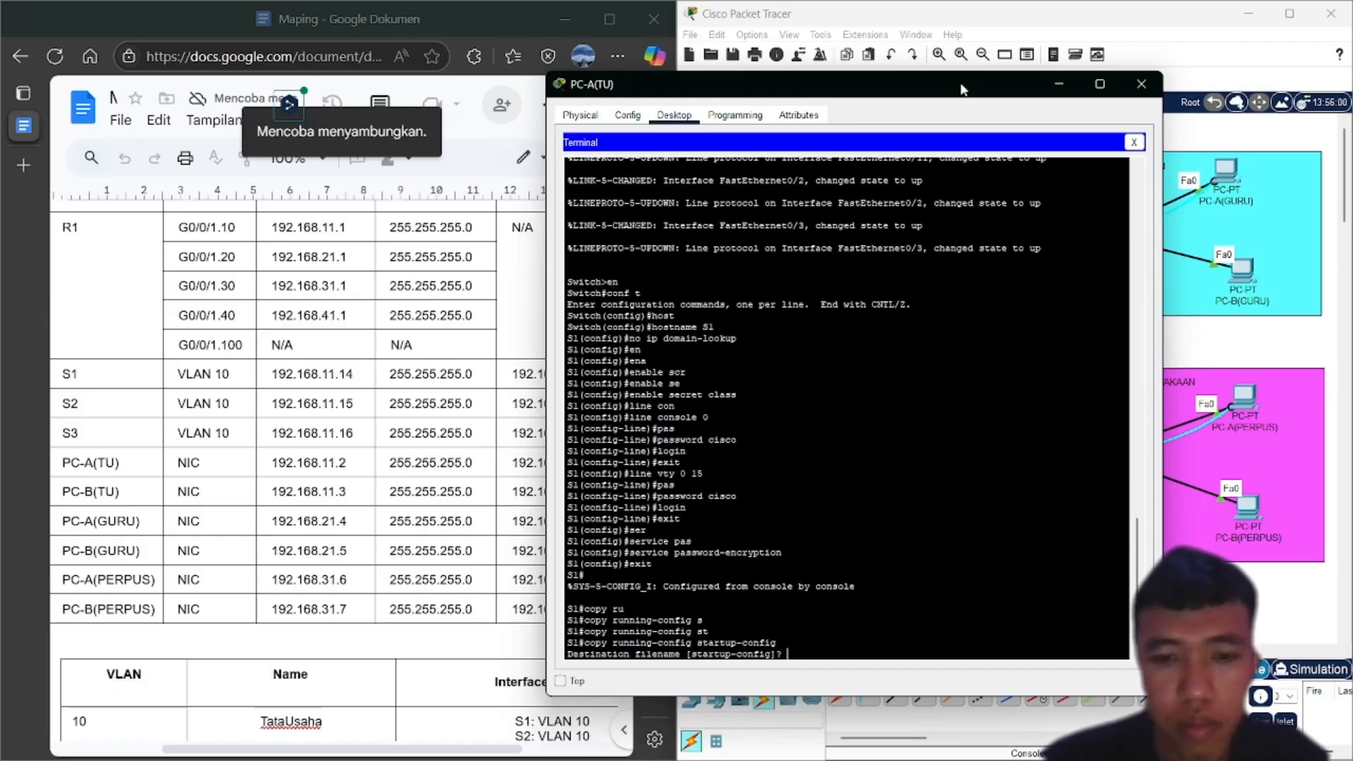
key(Return)
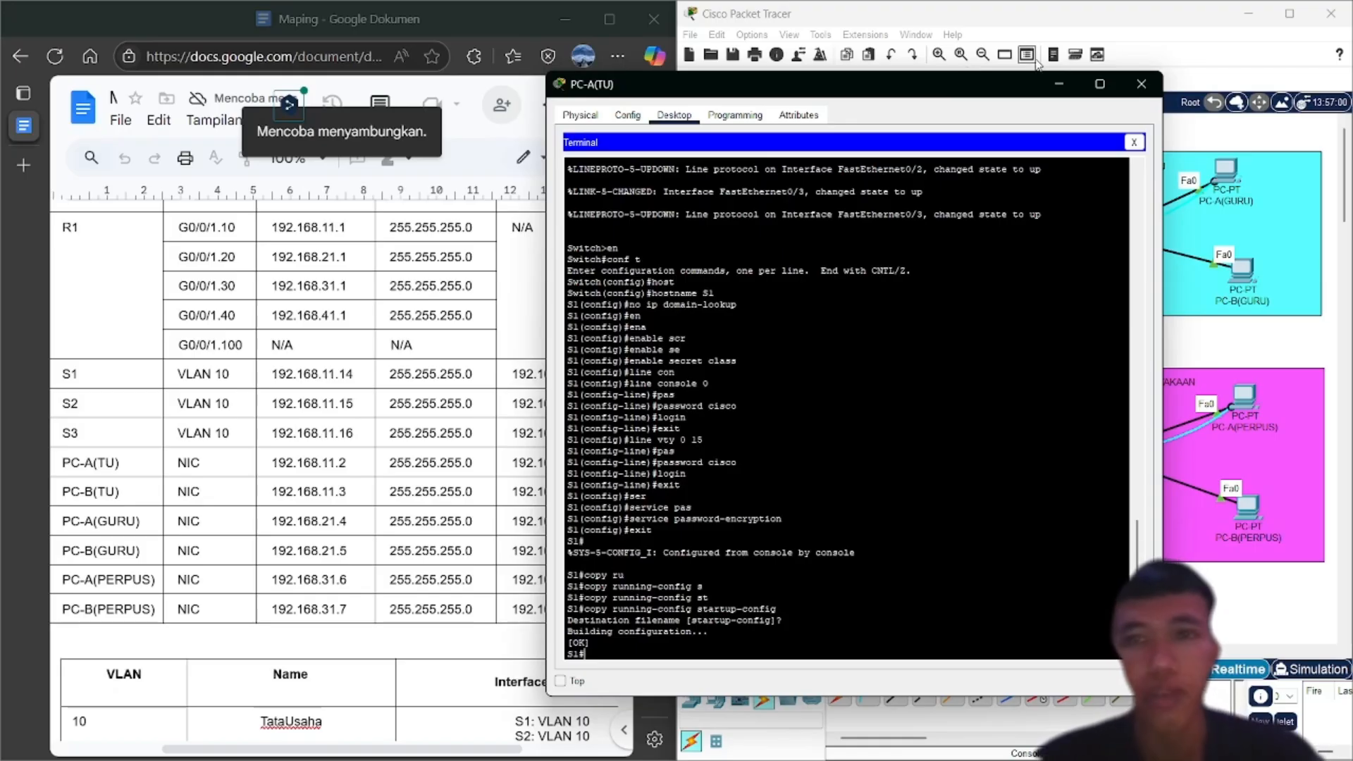
Minimize the PC-A(TU) and PC-A(PERPUS) terminals and scroll to show the whole three-area topology
click(1050, 100)
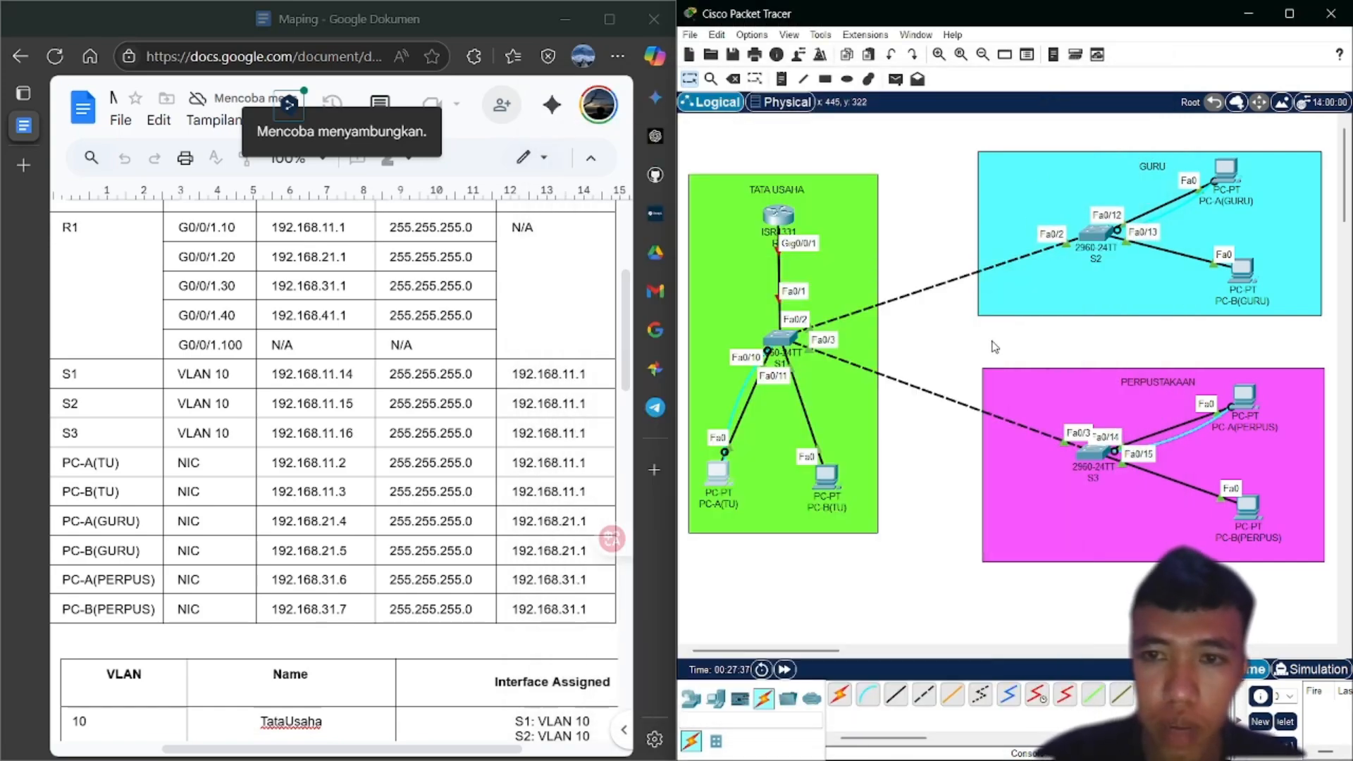
drag(992, 341, 930, 362)
scroll(930, 363, right, 5)
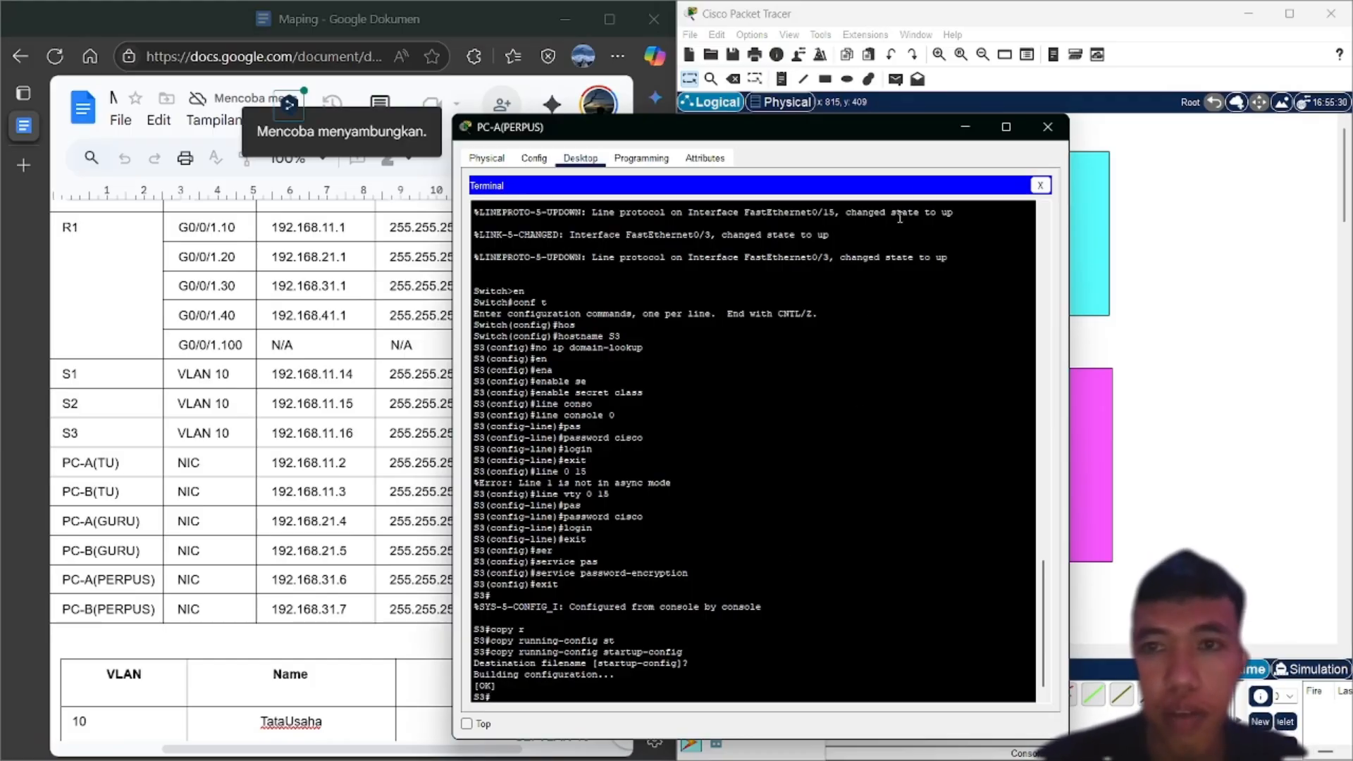
click(955, 130)
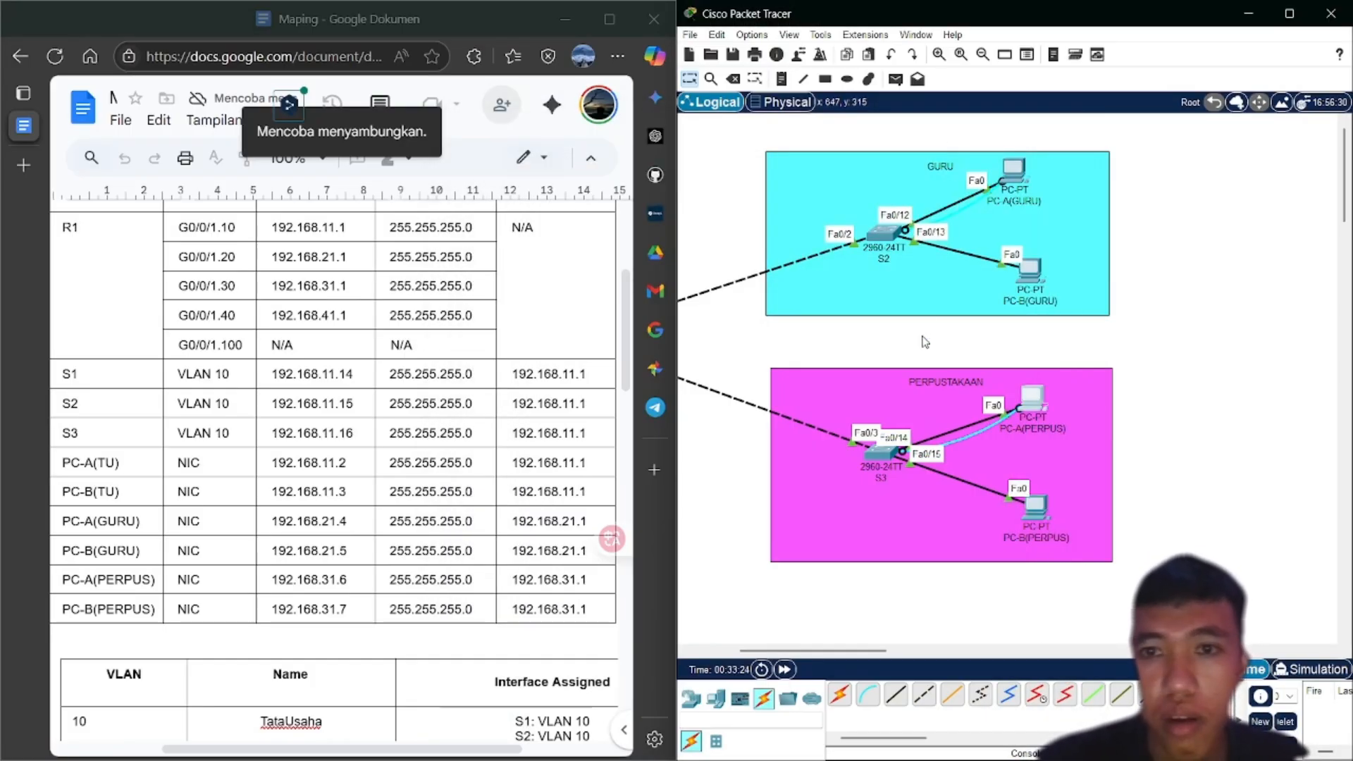
scroll(924, 341, left, 4)
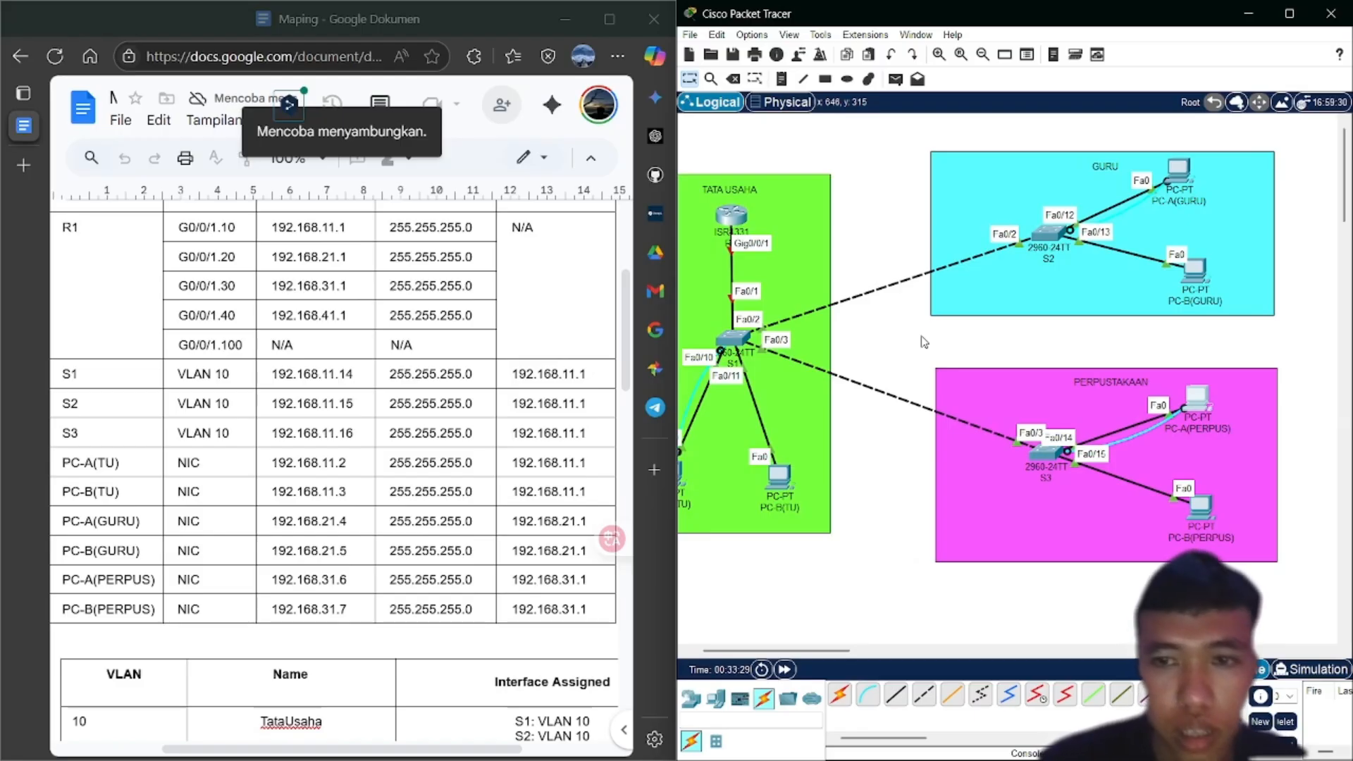
scroll(924, 342, left, 1)
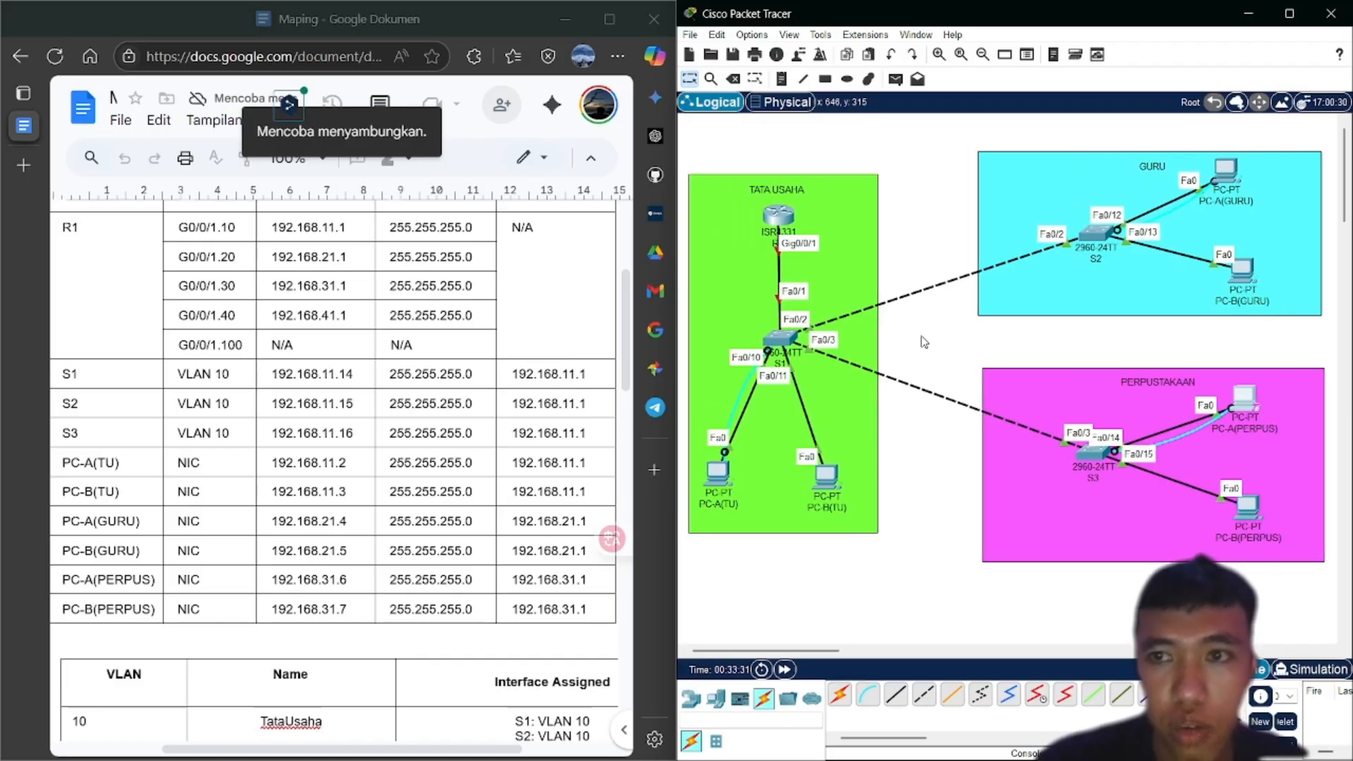
scroll(924, 342, right, 3)
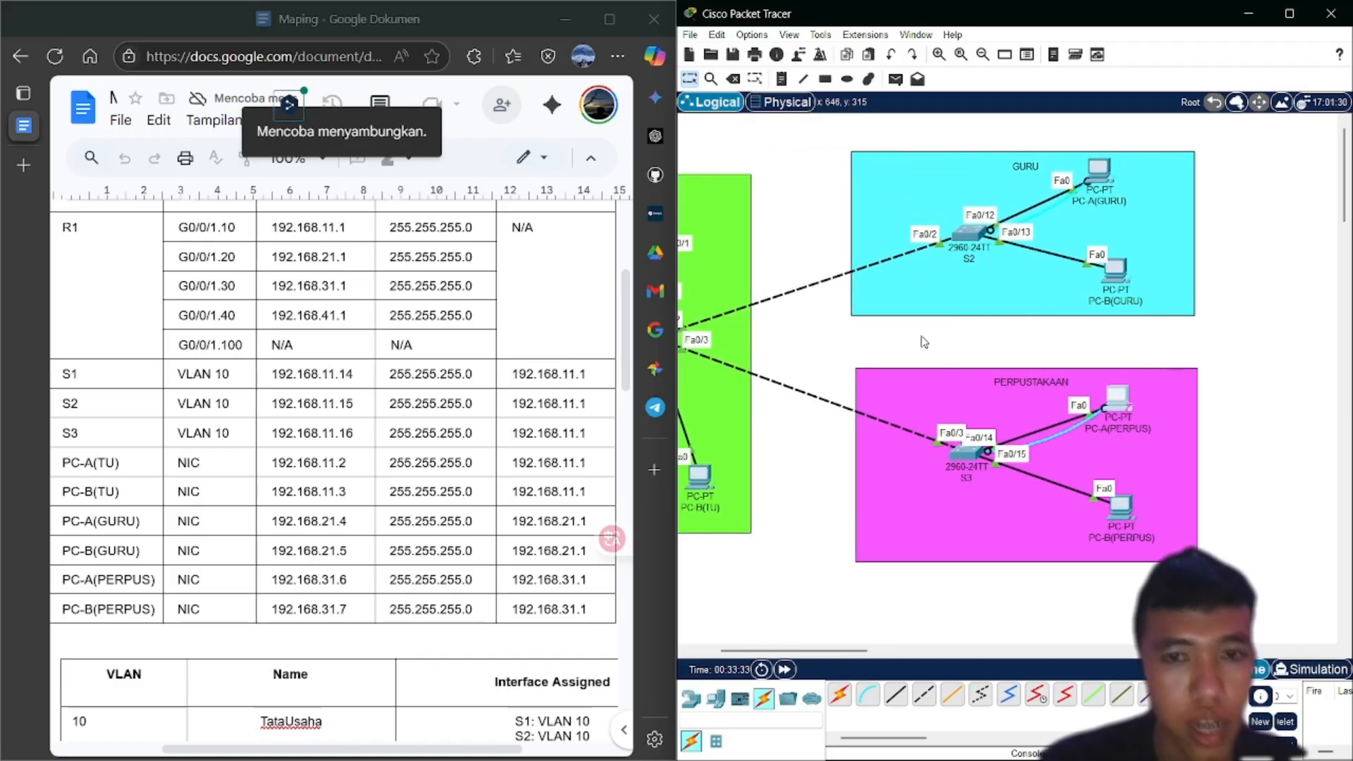
scroll(924, 342, left, 1)
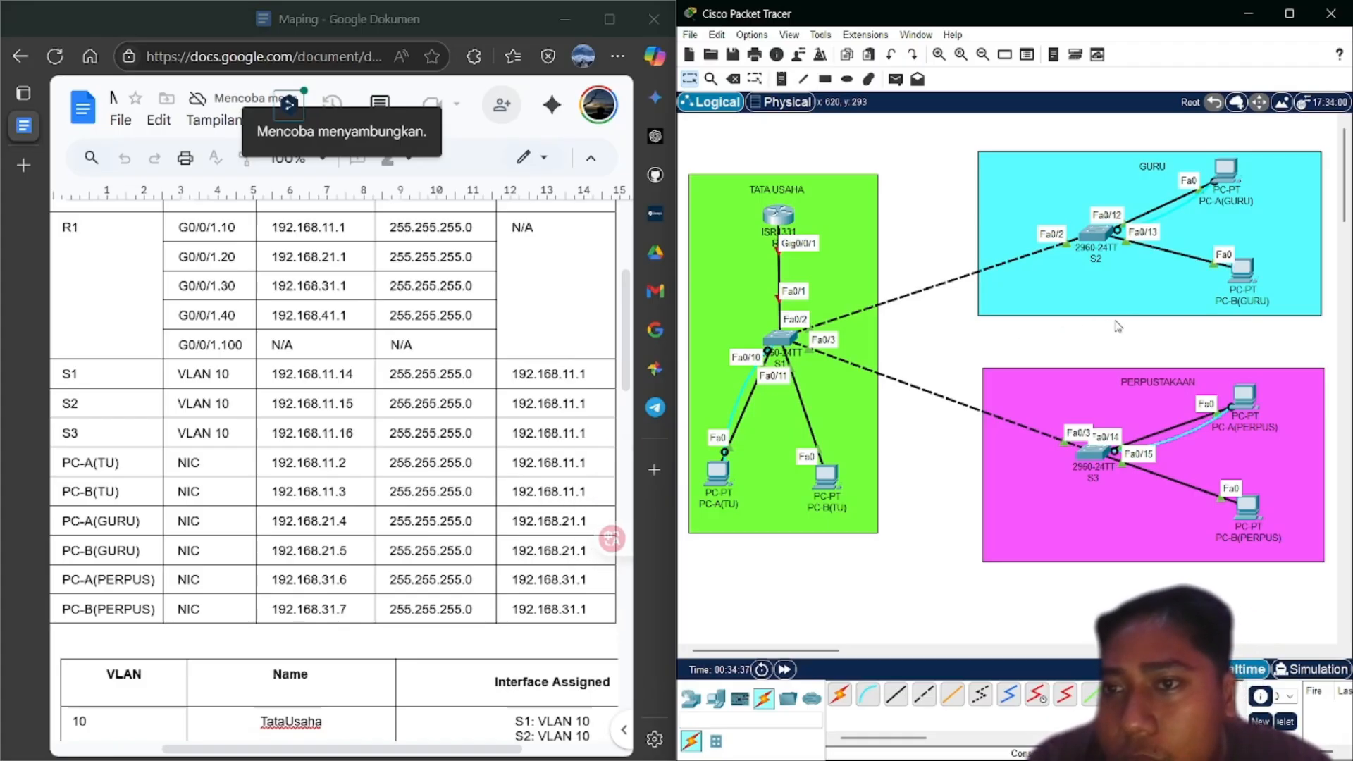
Open PC-A(GURU)'s terminal to switch S2 and run show vlan brief
click(1224, 169)
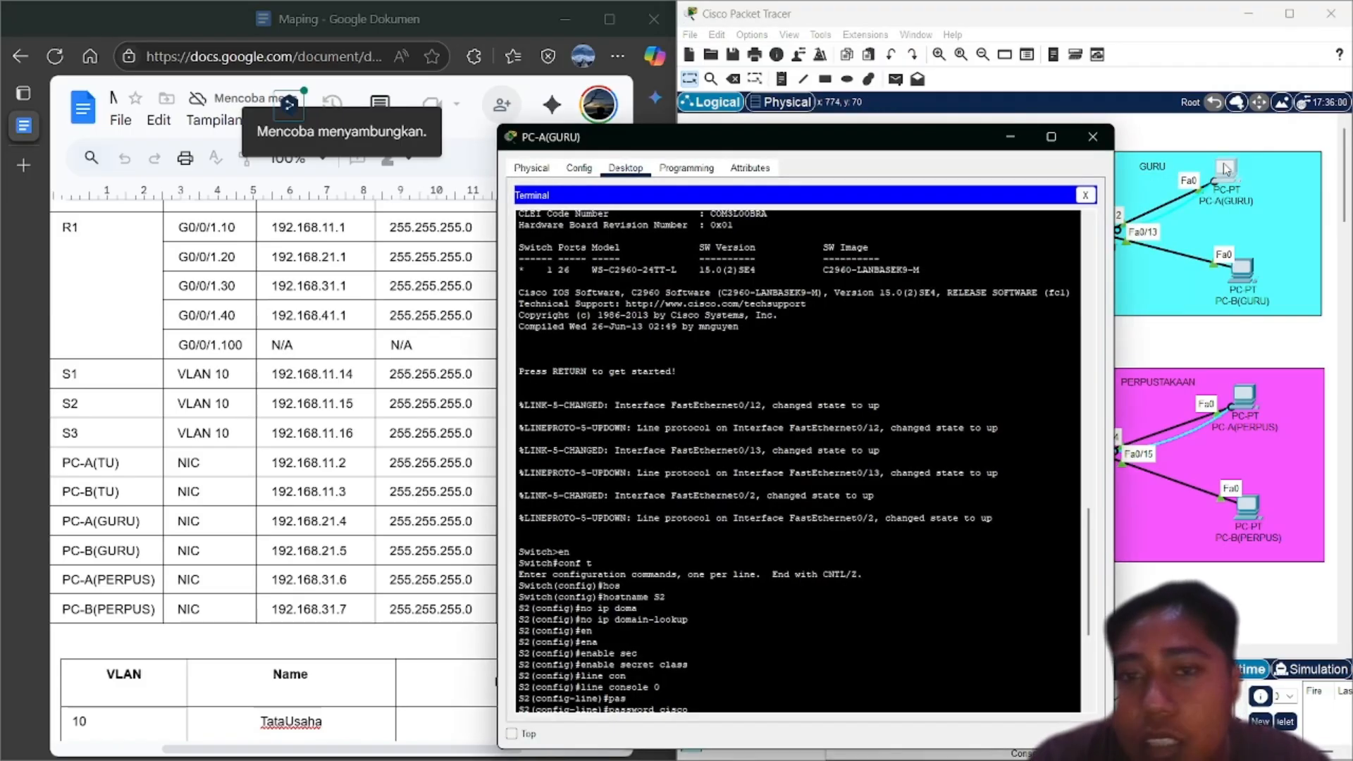
click(1093, 137)
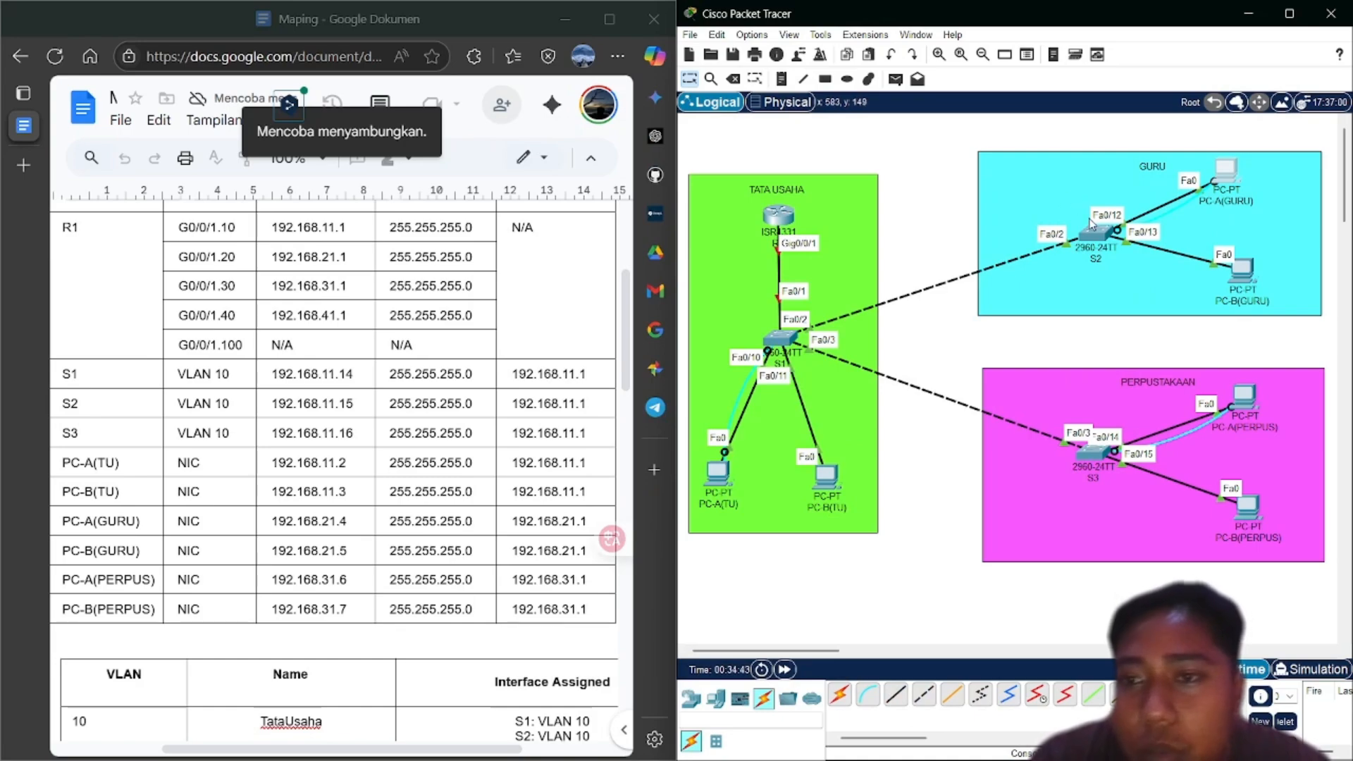
click(1227, 181)
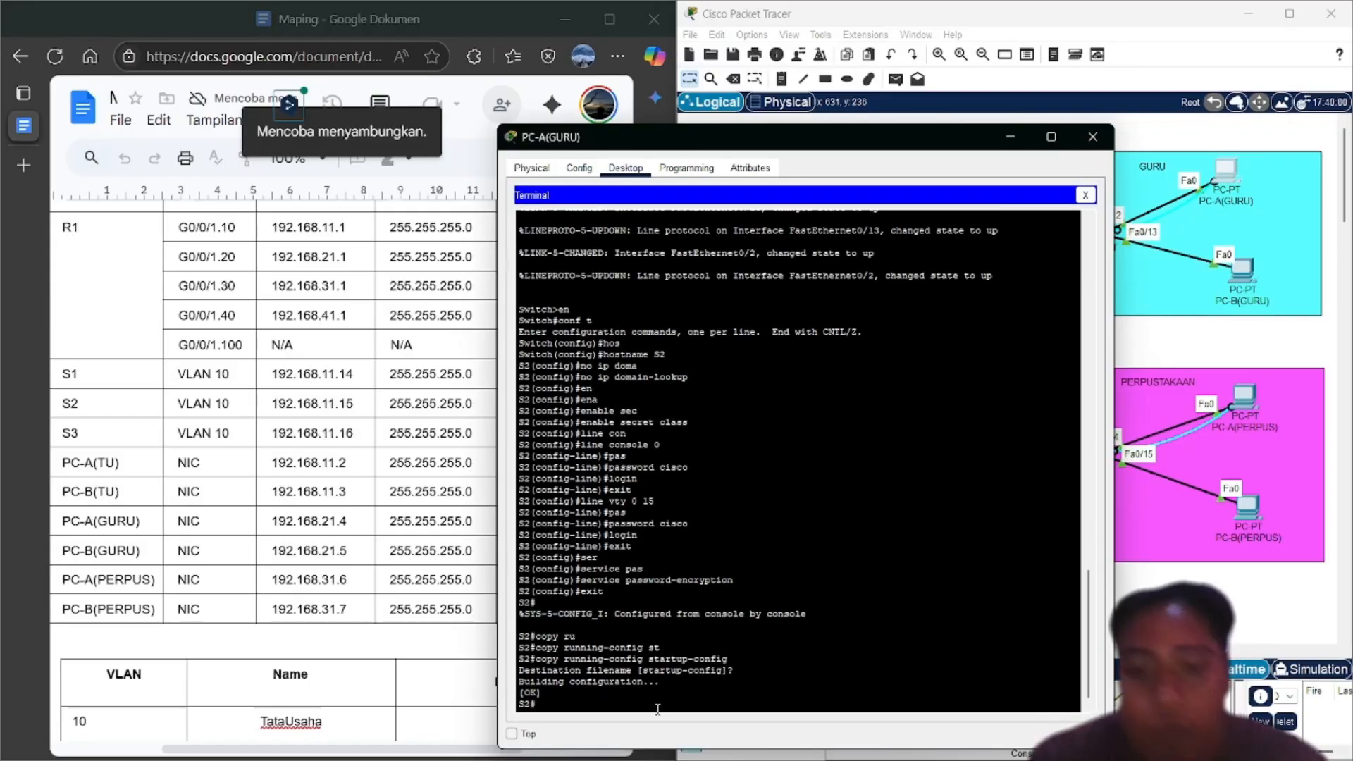
text(con)
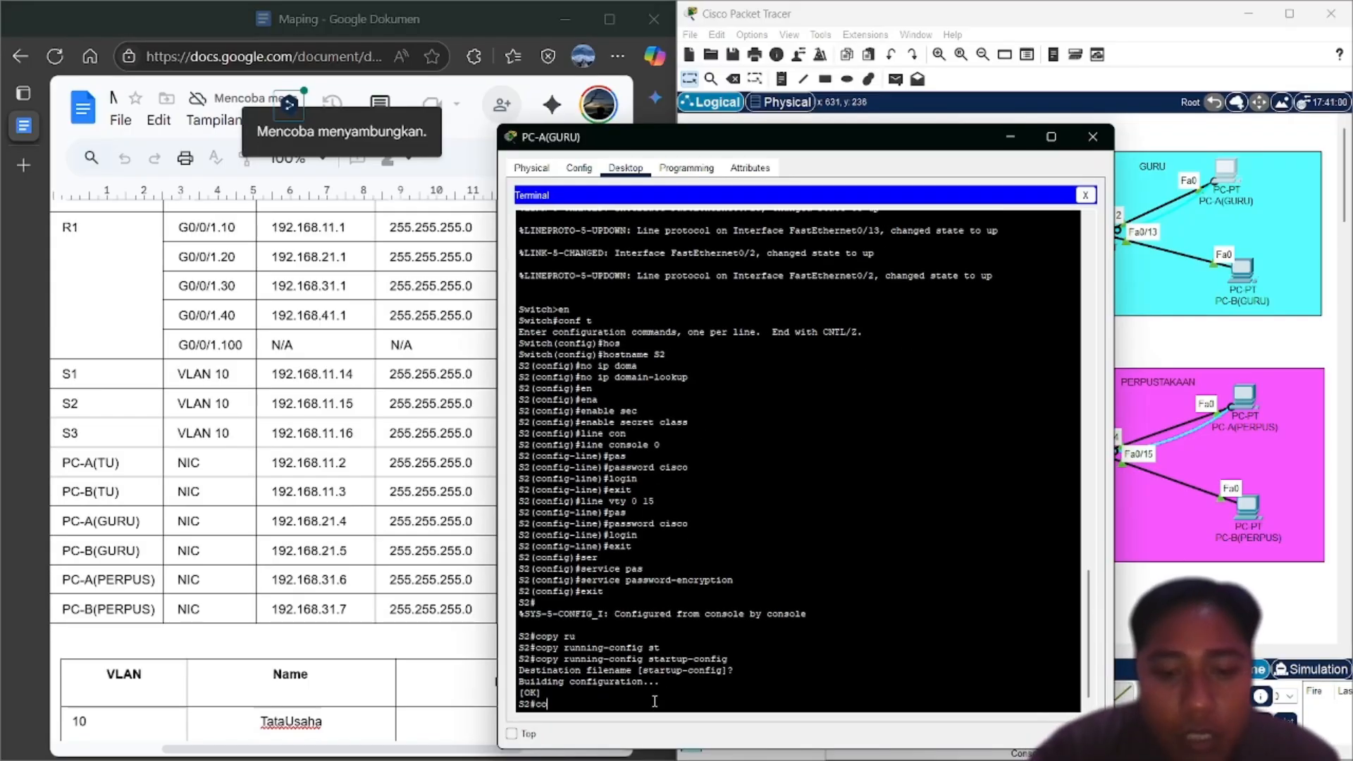
key(BackSpace)
key(BackSpace)
key(BackSpace)
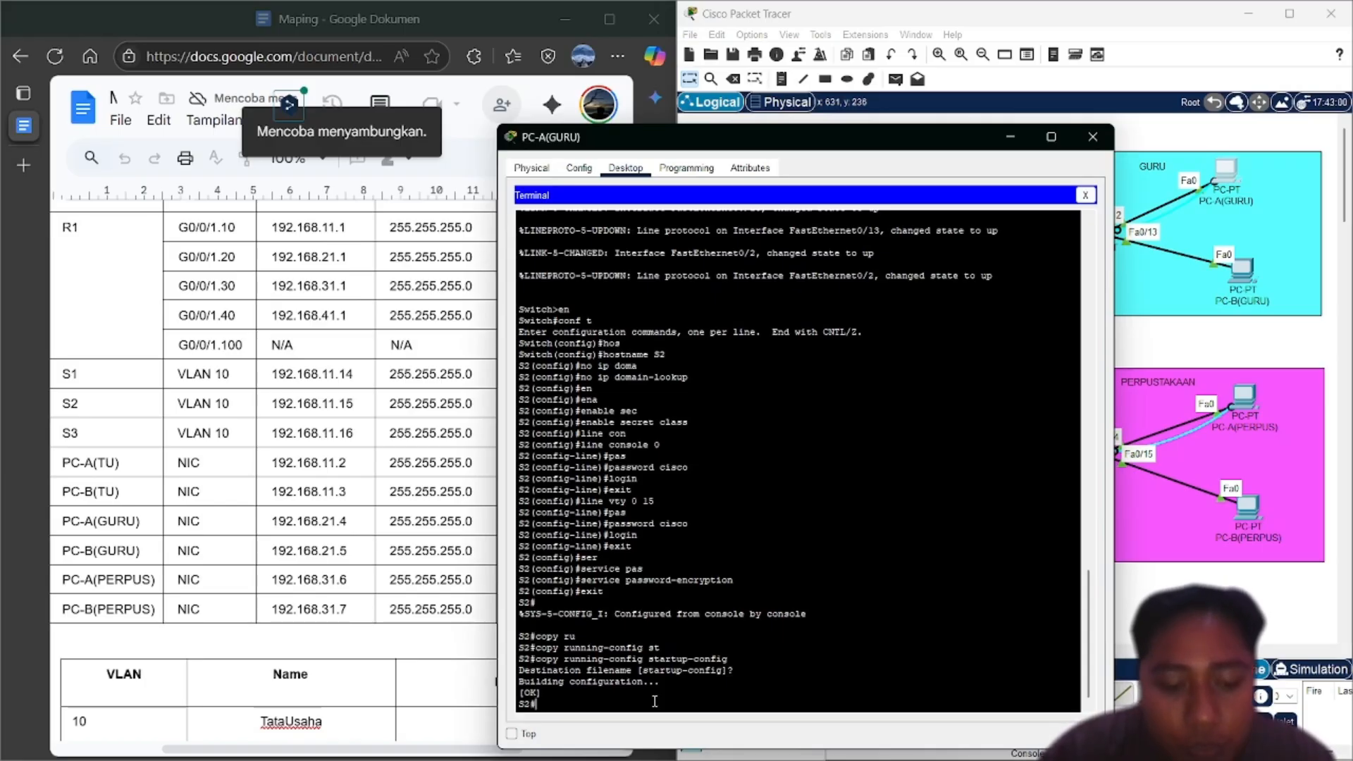
text(sh)
key(Tab)
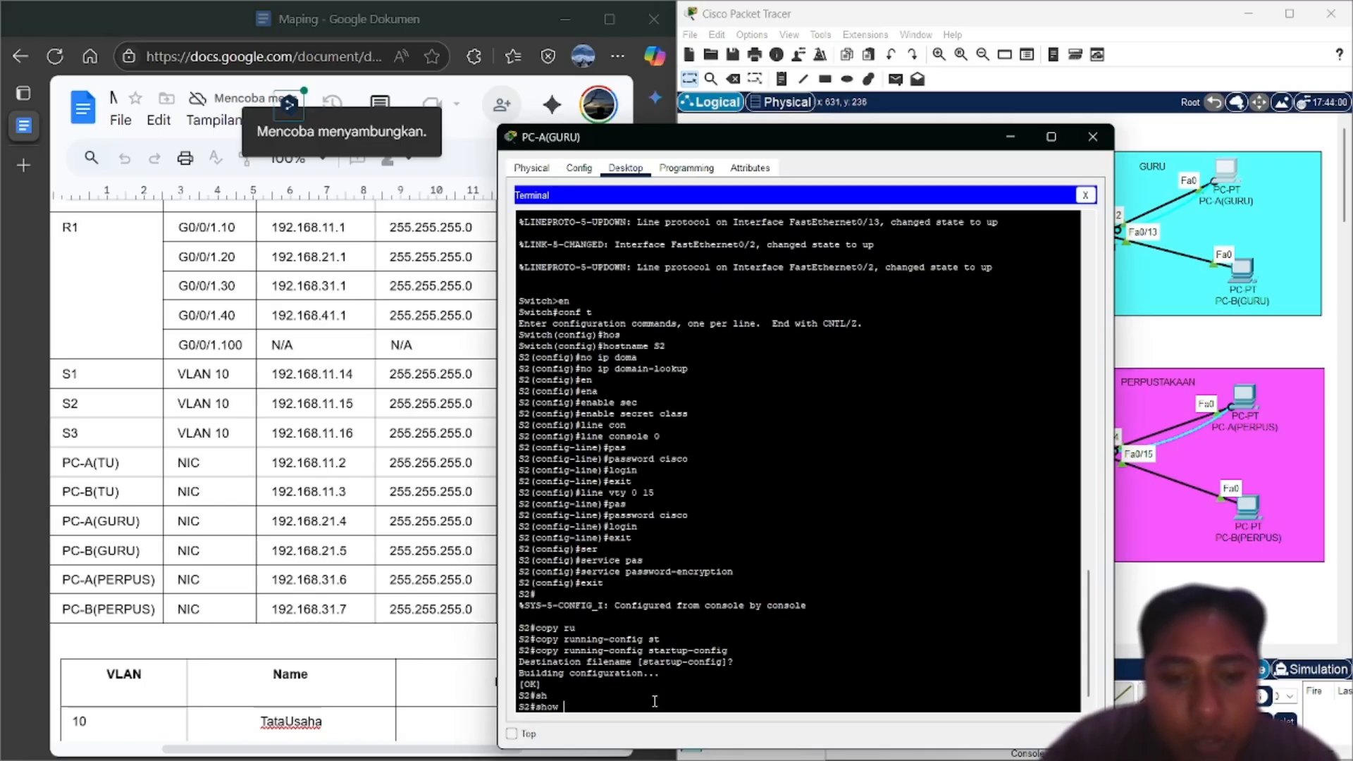
text(int)
key(Tab)
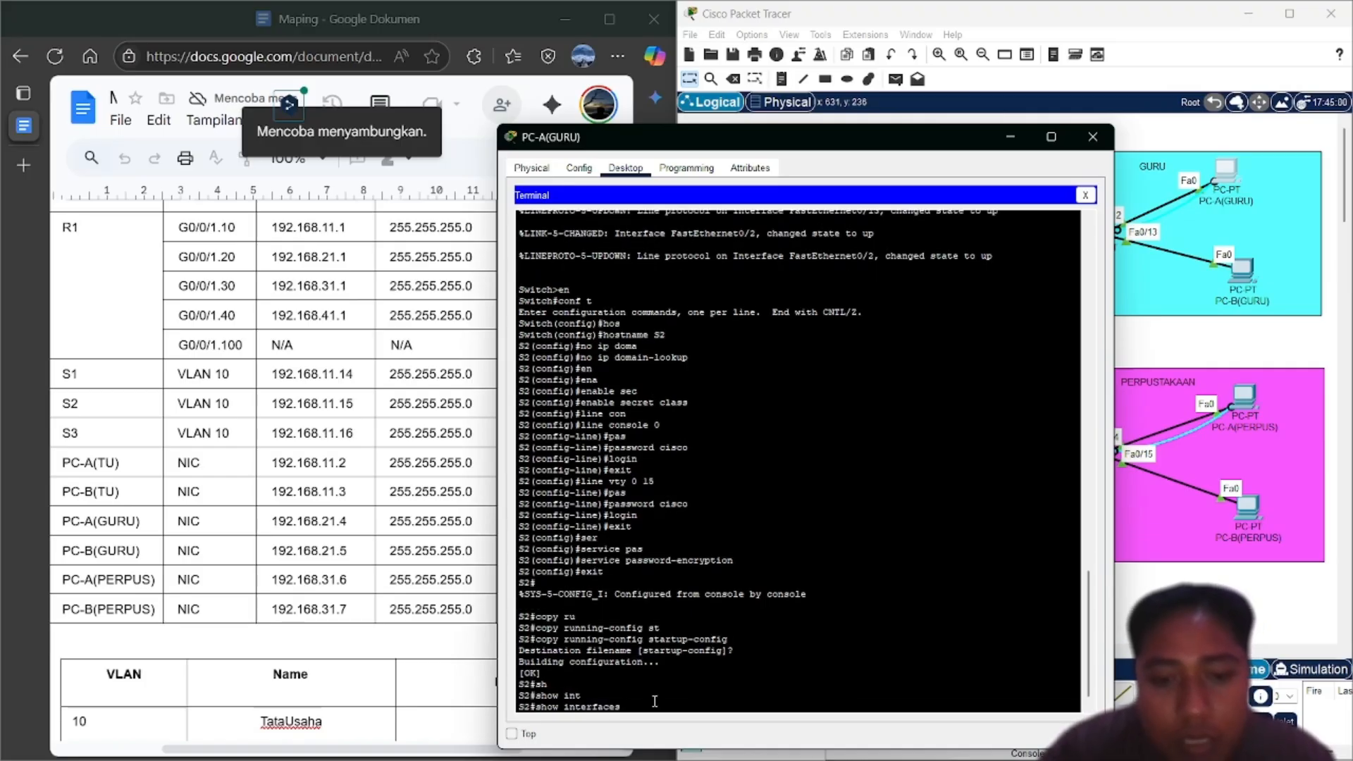
key(BackSpace)
key(BackSpace)
key(BackSpace)
key(BackSpace)
key(BackSpace)
key(BackSpace)
key(BackSpace)
key(BackSpace)
key(BackSpace)
key(BackSpace)
key(BackSpace)
text(vl)
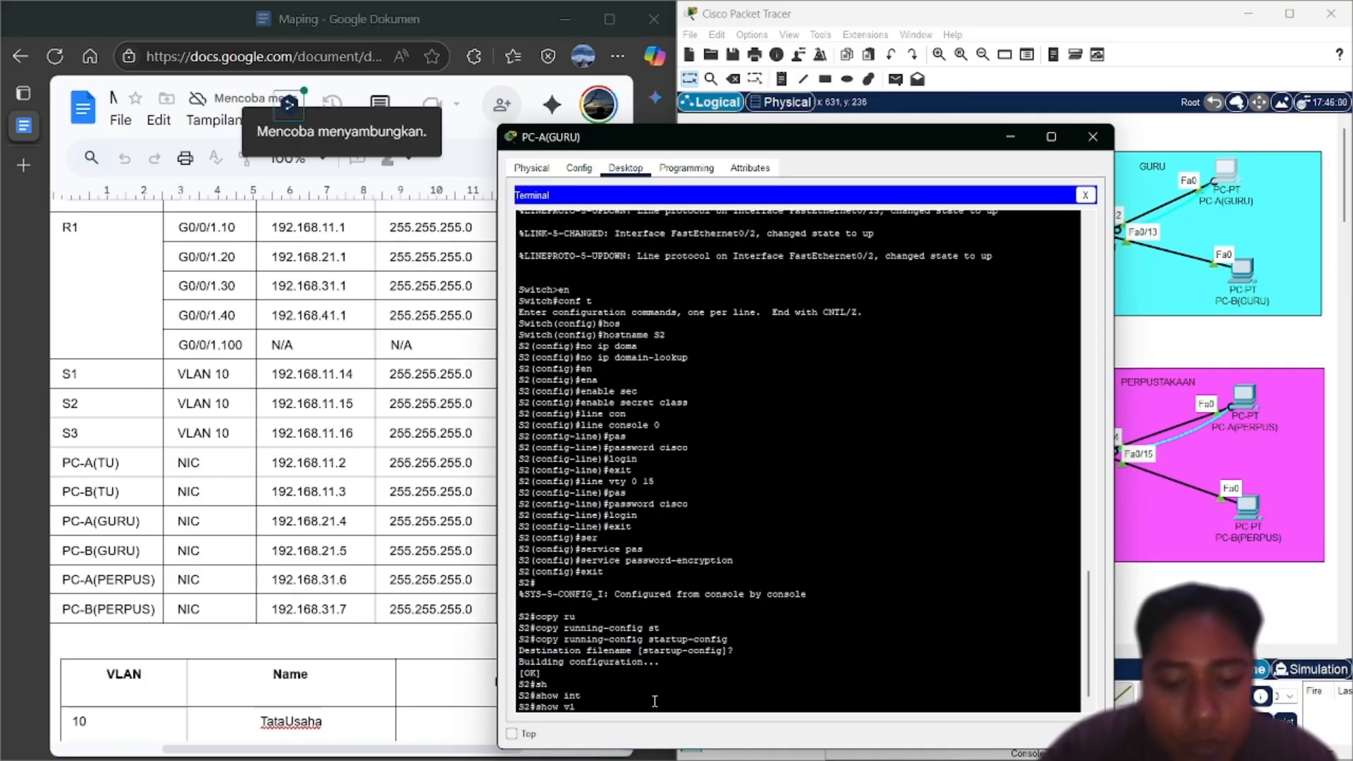
text(an br)
key(Tab)
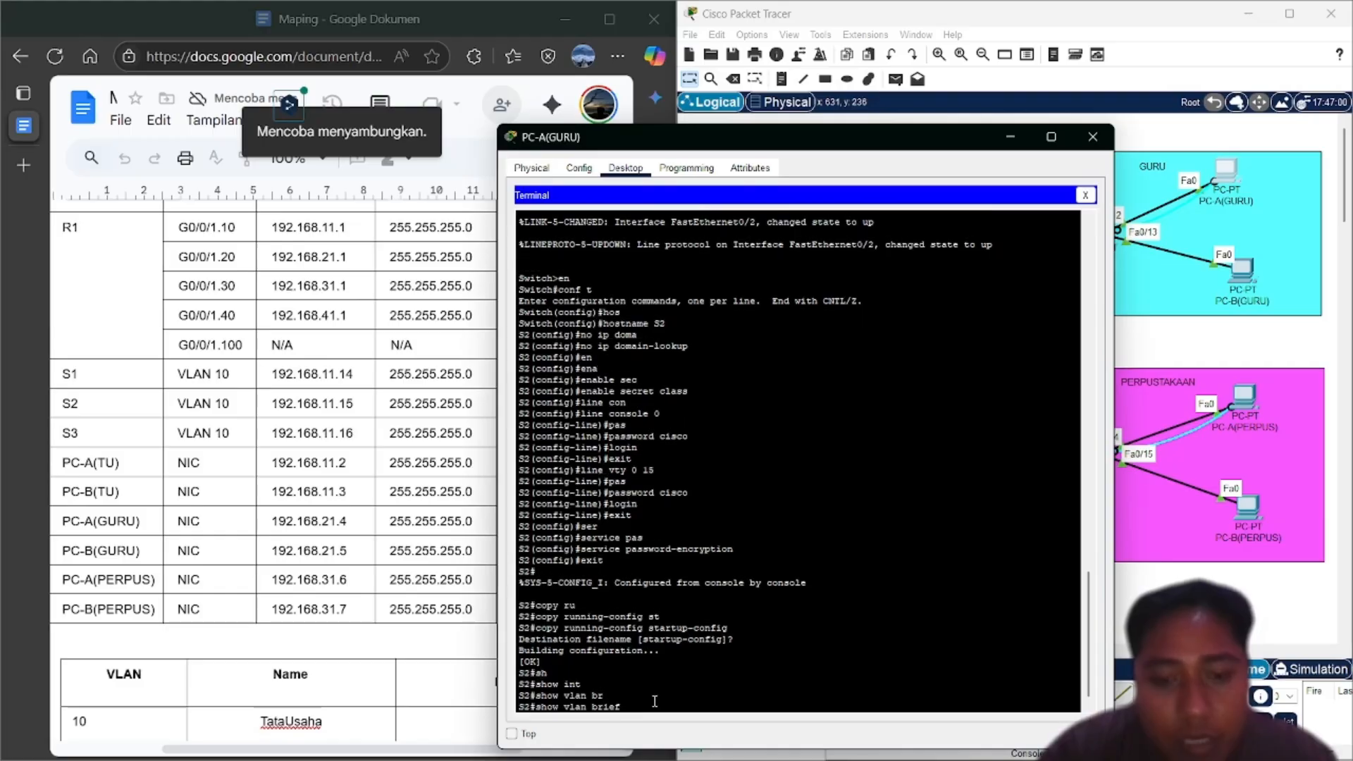
key(Return)
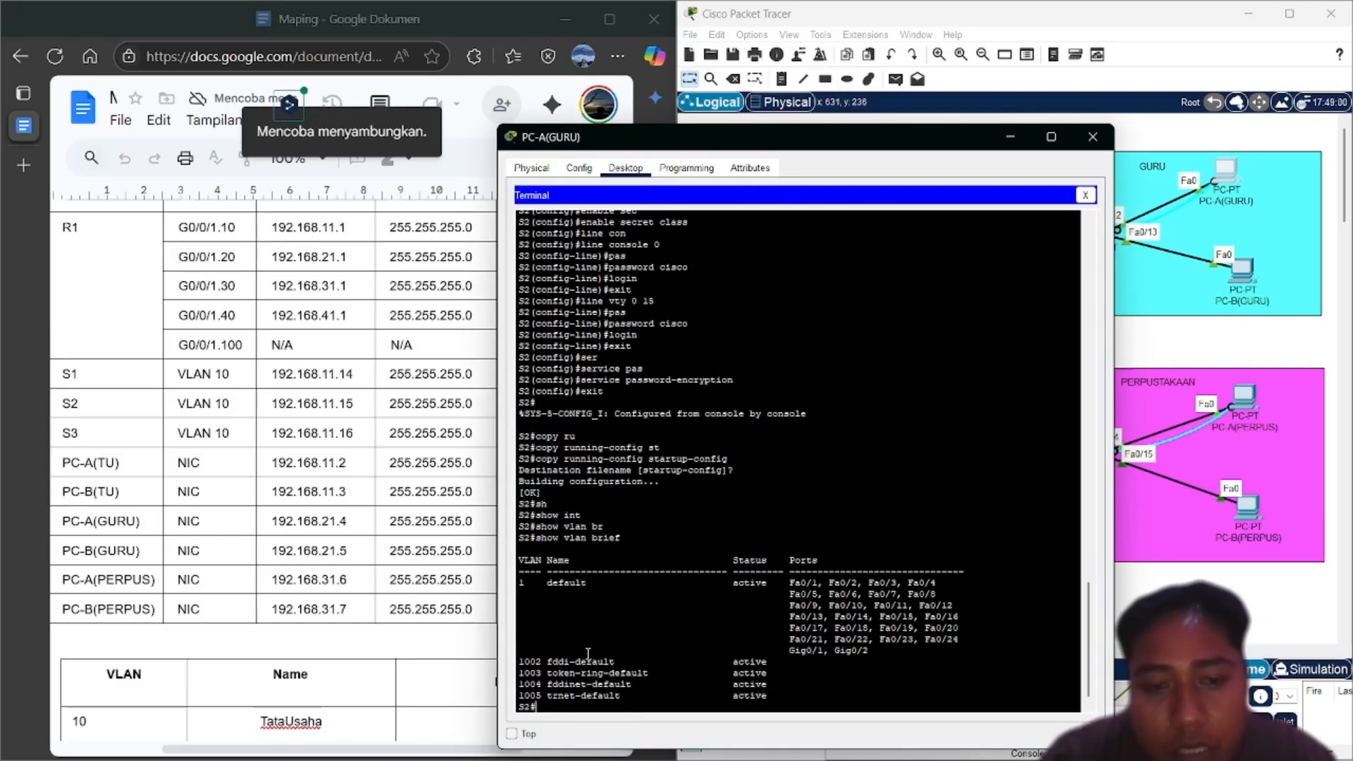
Review S2's default VLAN list, then enter global configuration mode with conf t
scroll(332, 648, down, 3)
scroll(333, 648, down, 5)
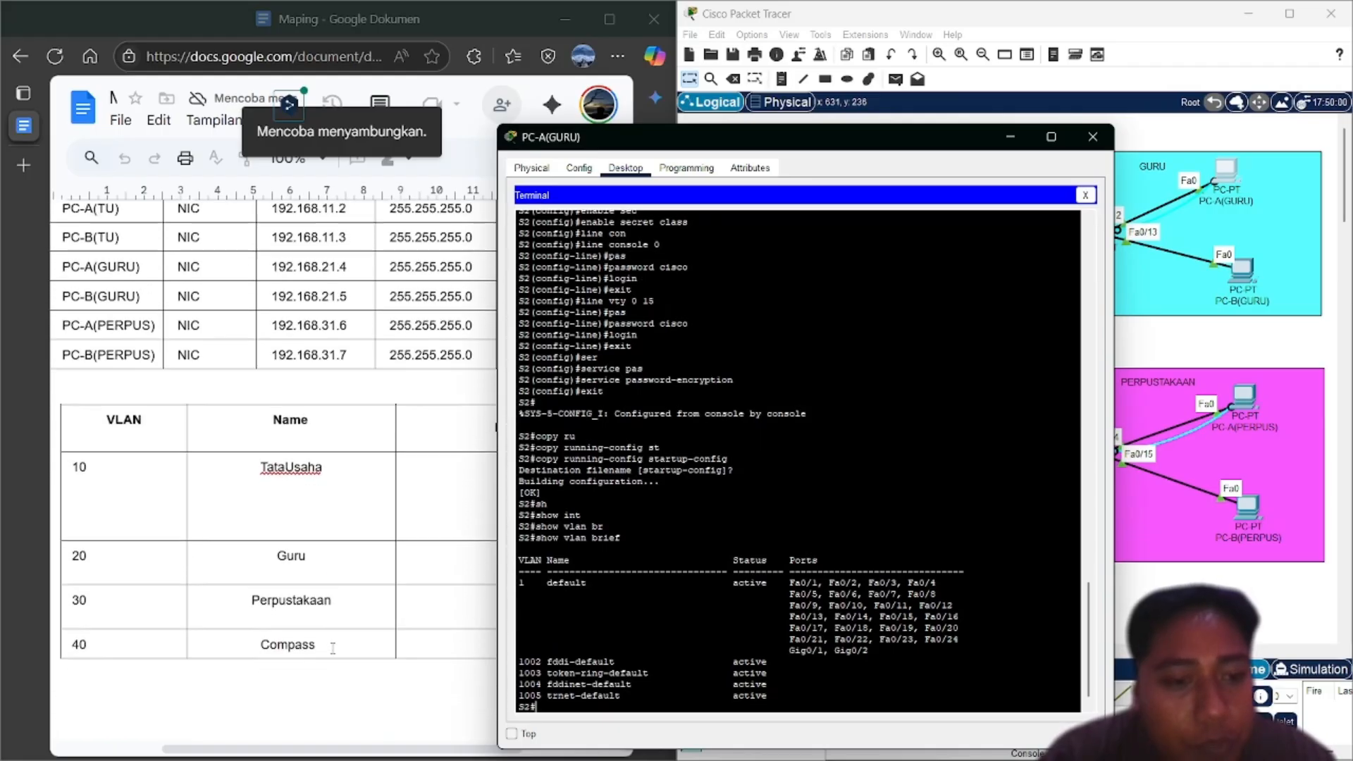
scroll(333, 648, up, 2)
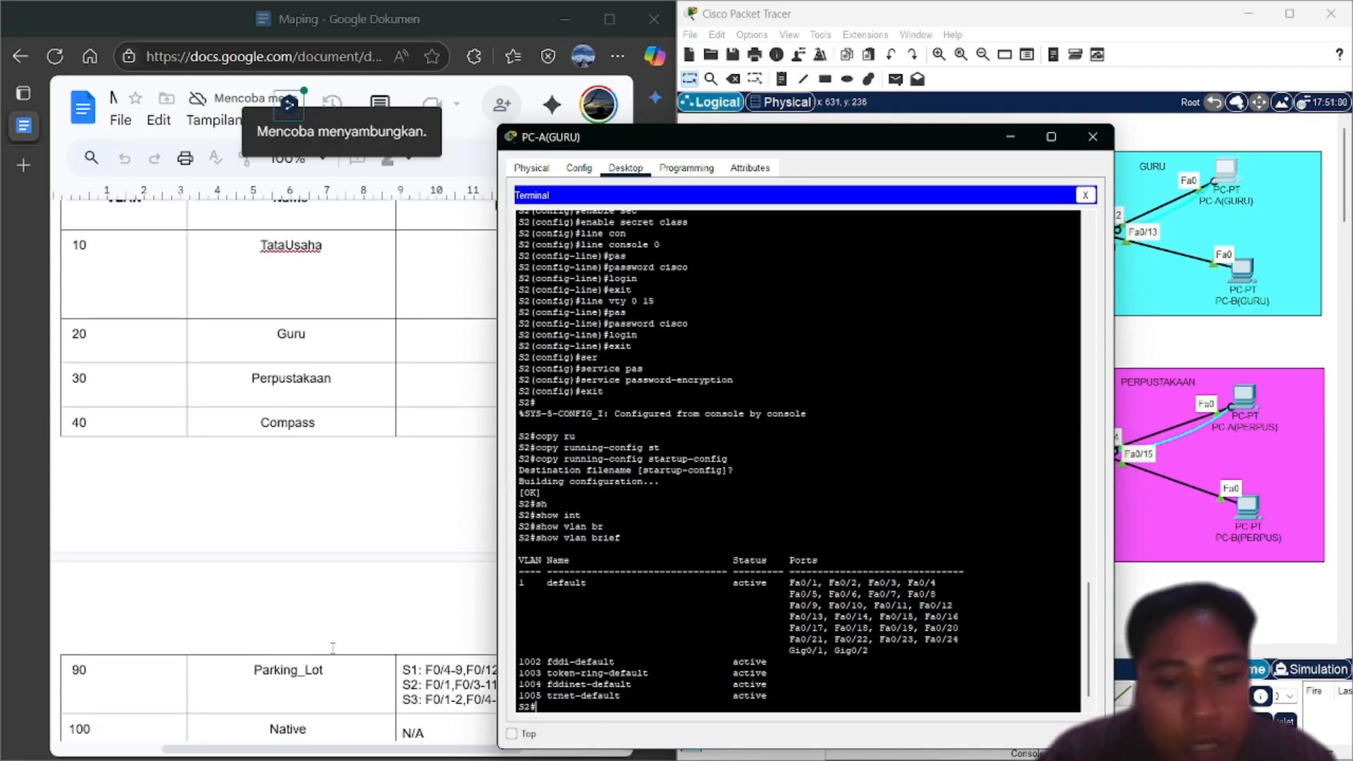
text(conf t)
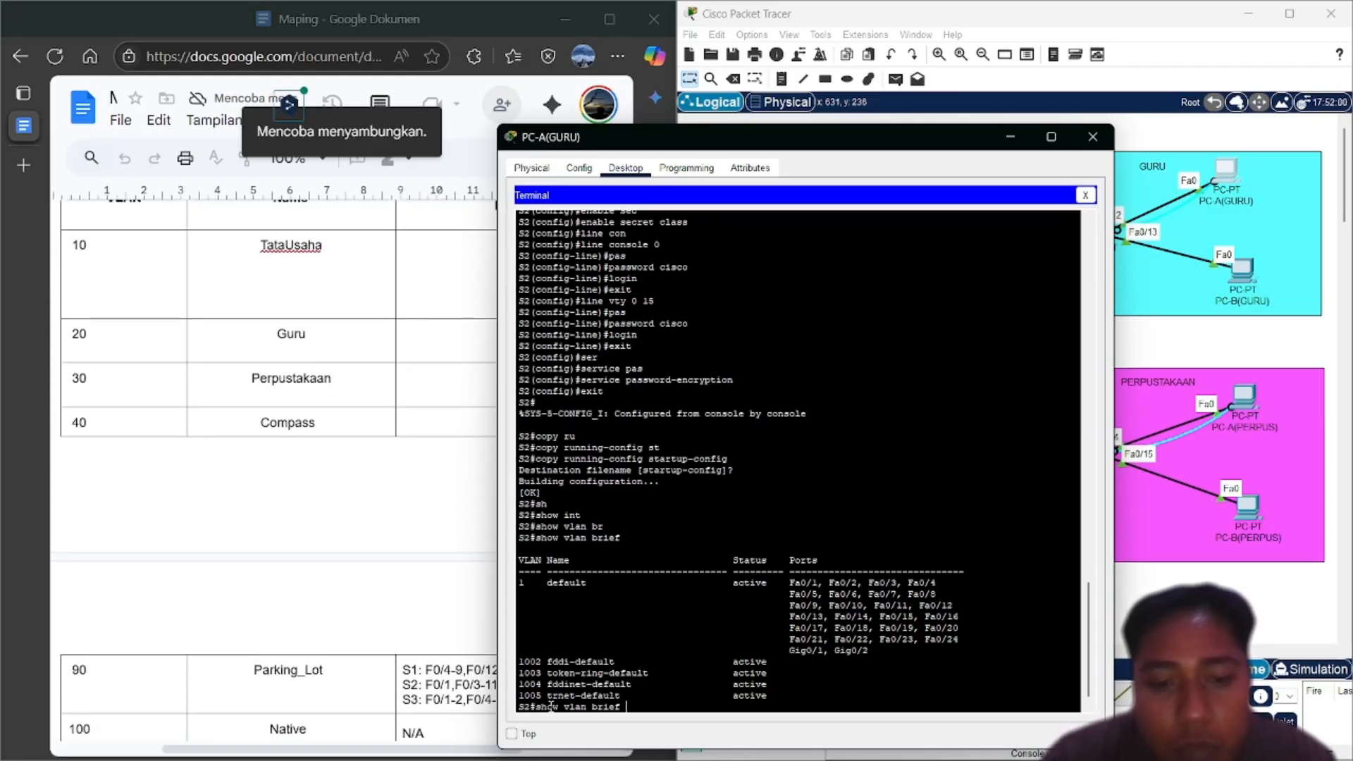
key(Return)
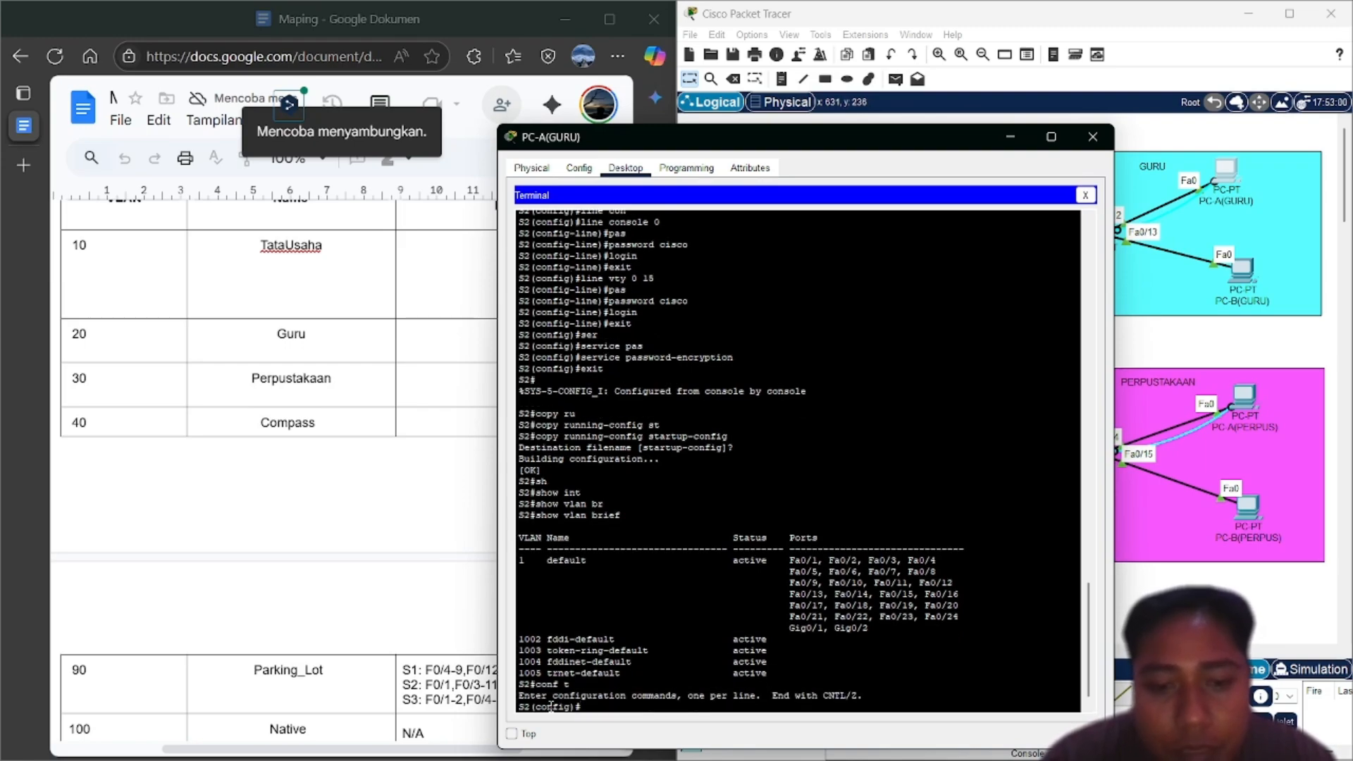
Create VLAN 10 named TataUsaha and VLAN 20 named Guru on S2
text(exit)
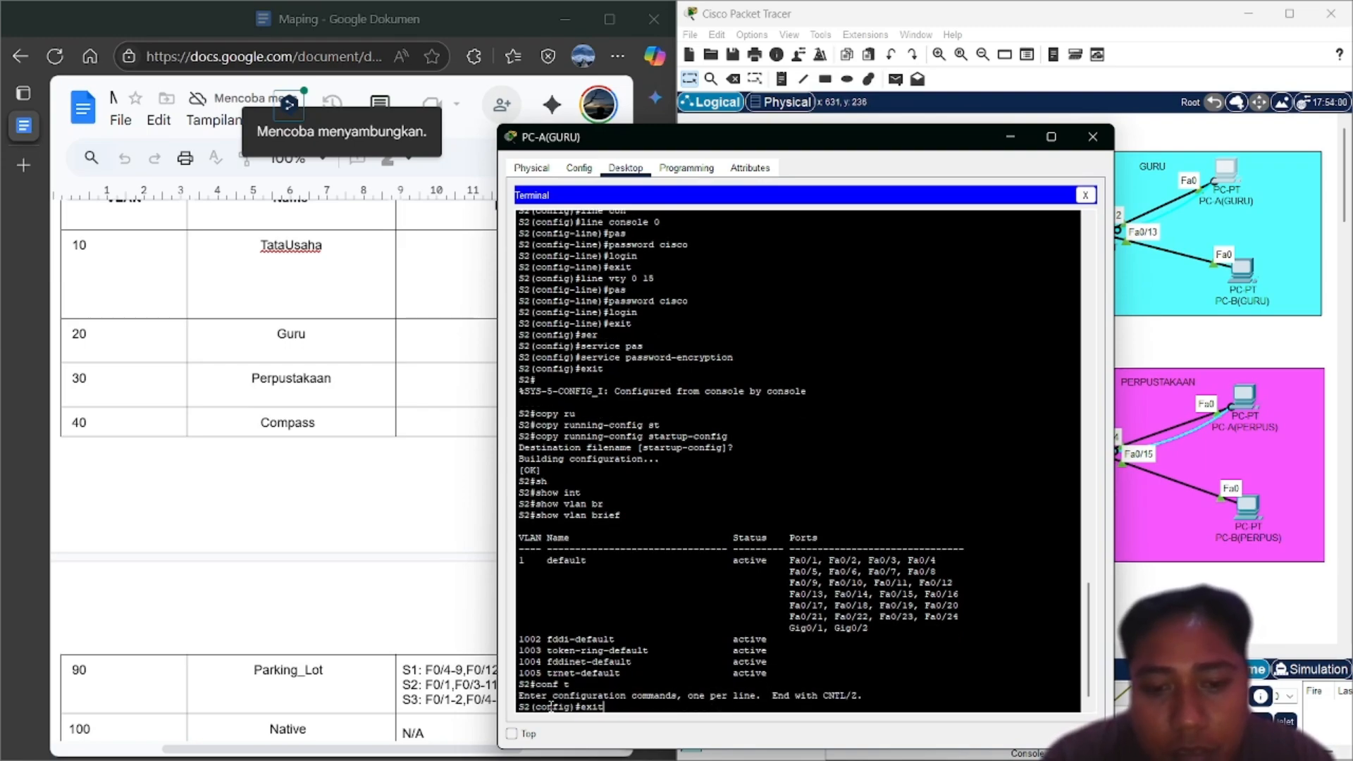
key(BackSpace)
key(BackSpace)
key(BackSpace)
key(BackSpace)
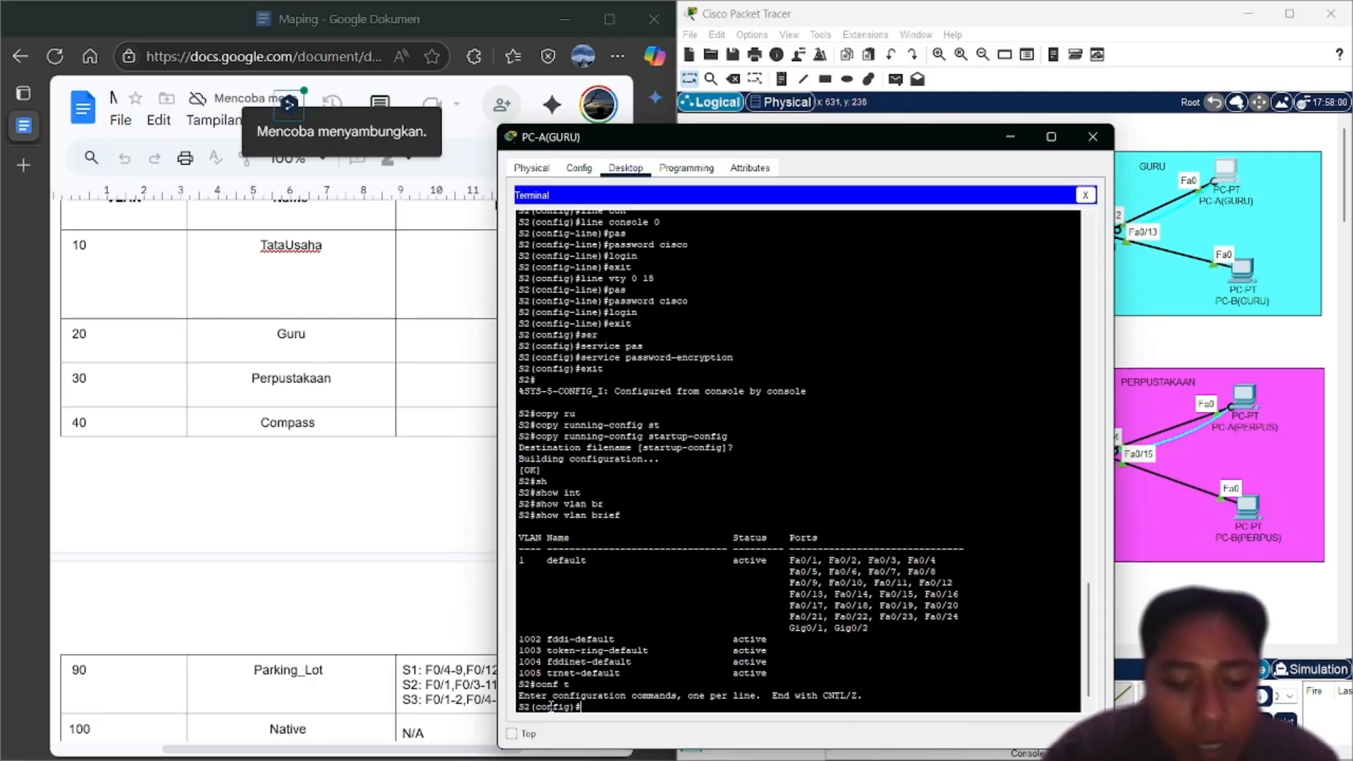
text(vlan 1)
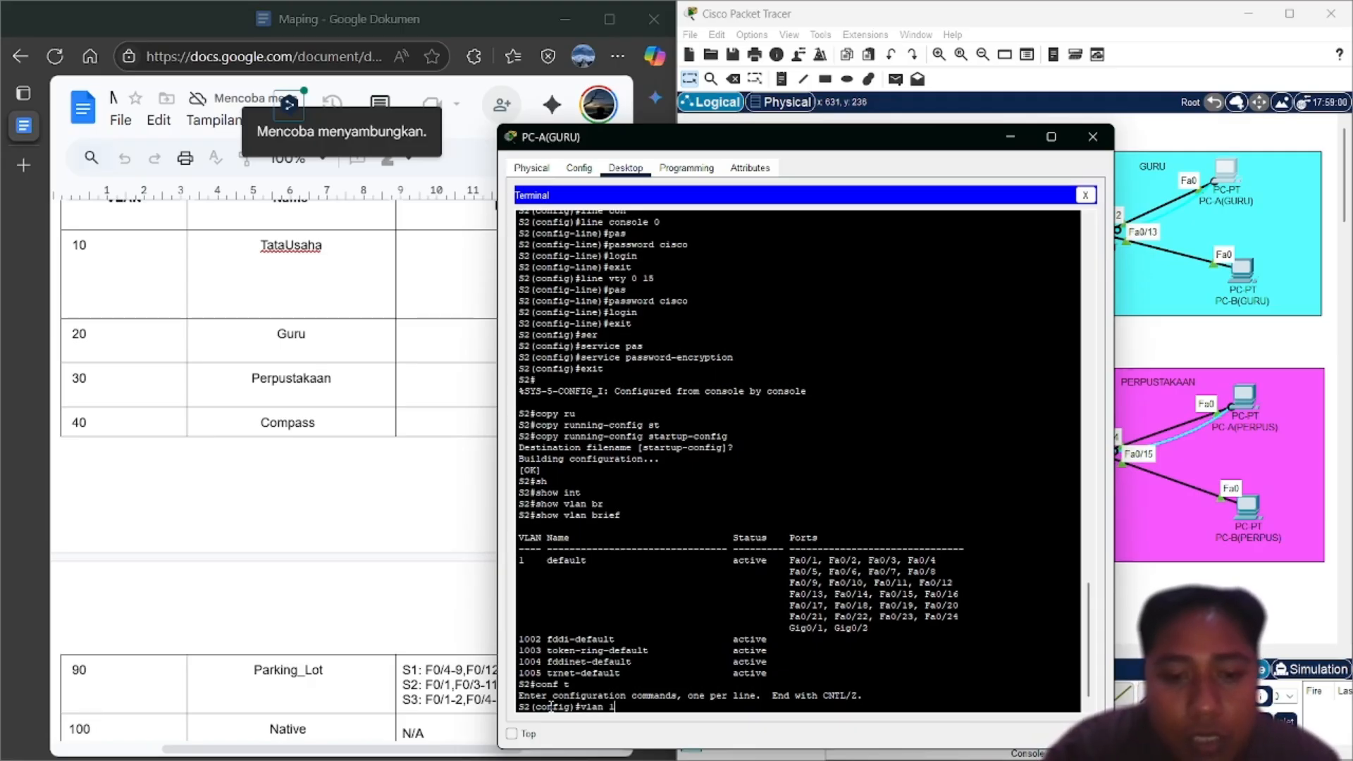
text(0)
key(Return)
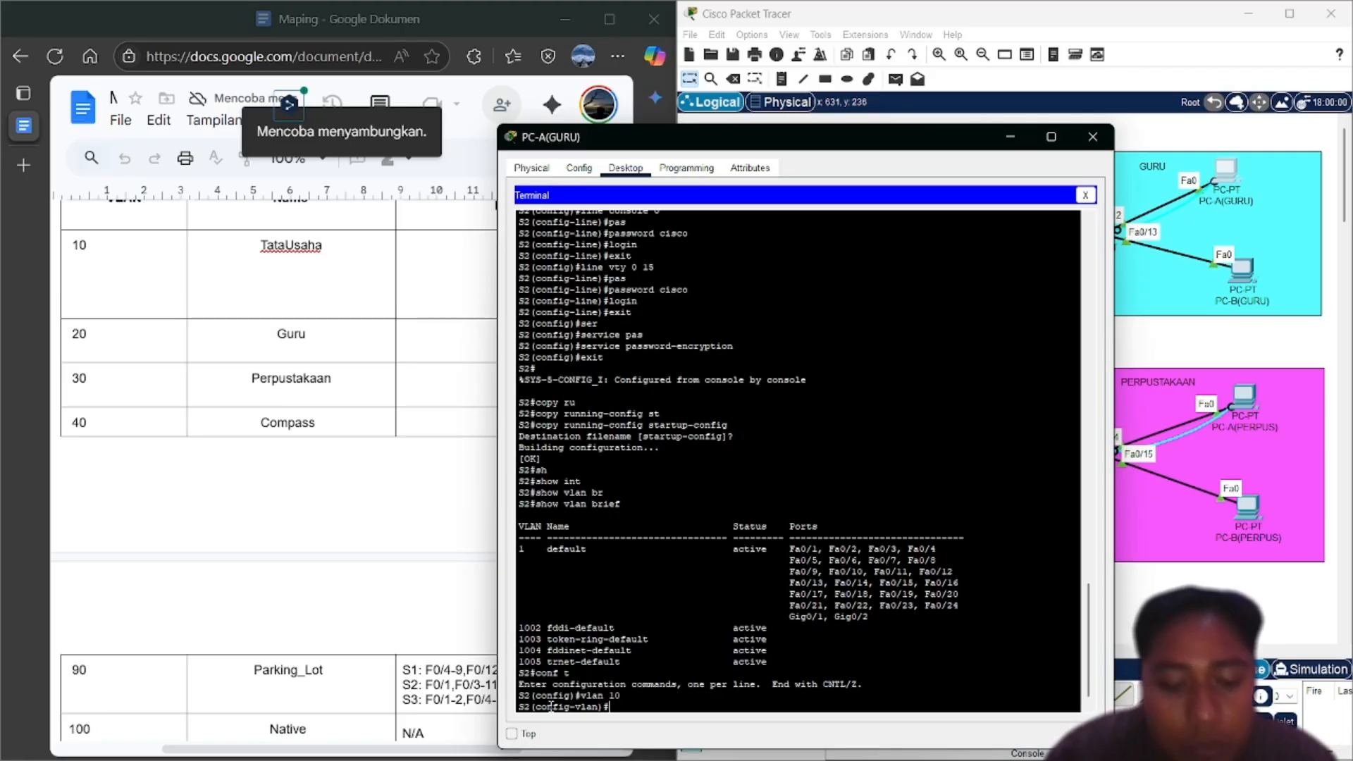
text(name T)
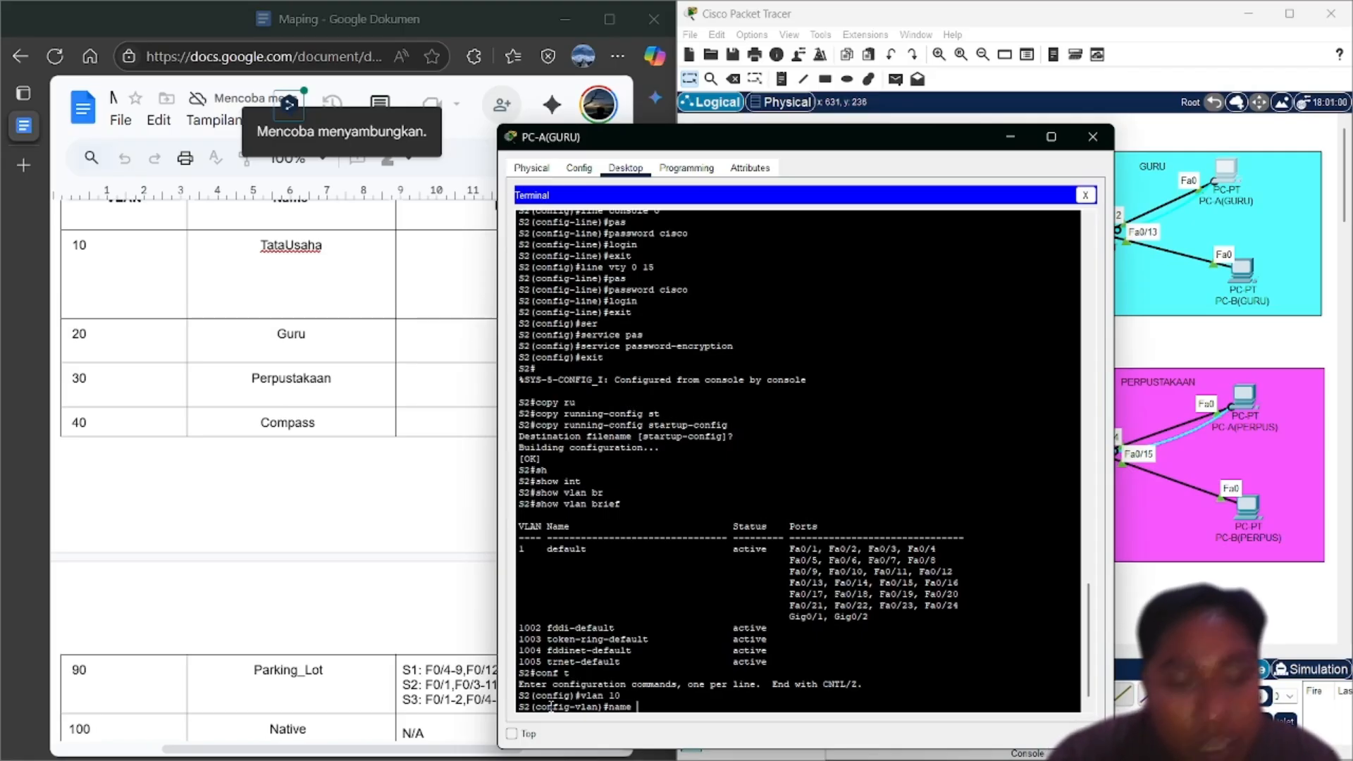
text(ataU)
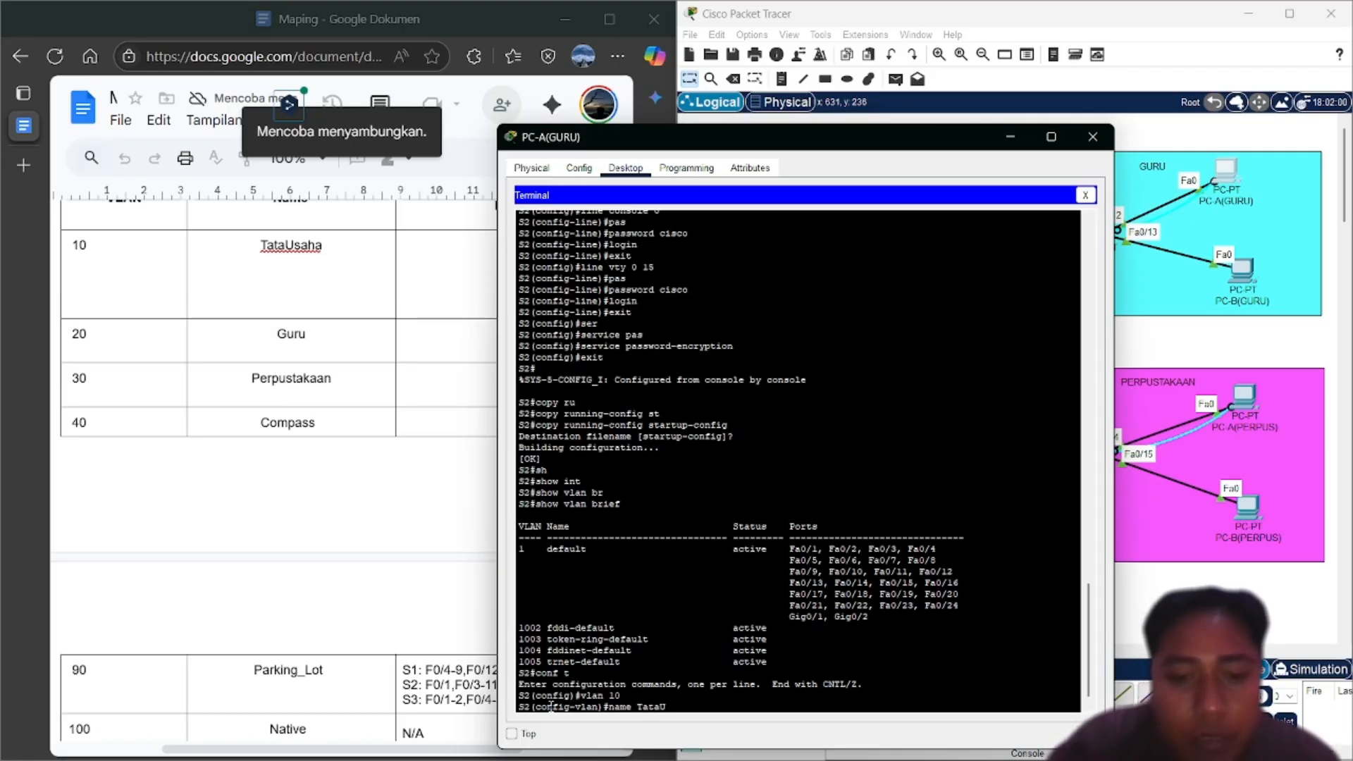
text(saha)
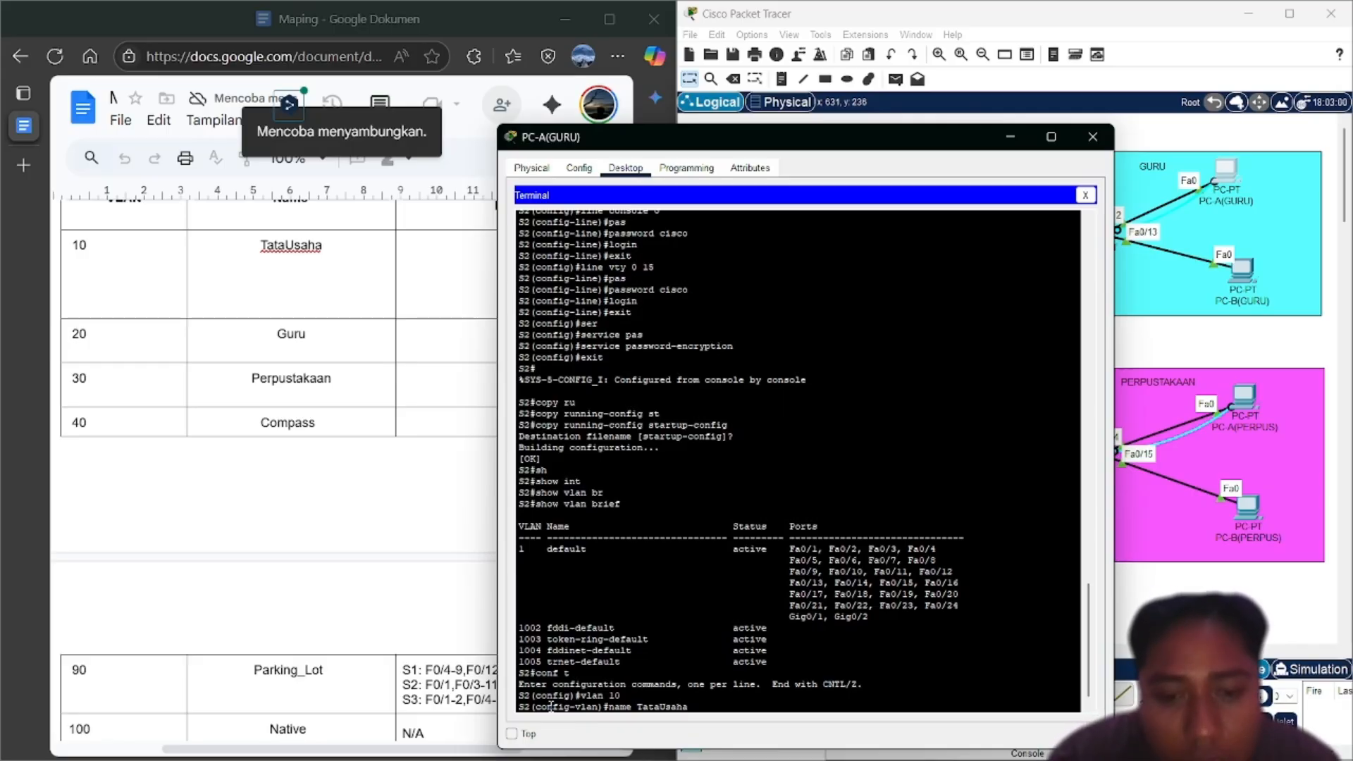
key(Return)
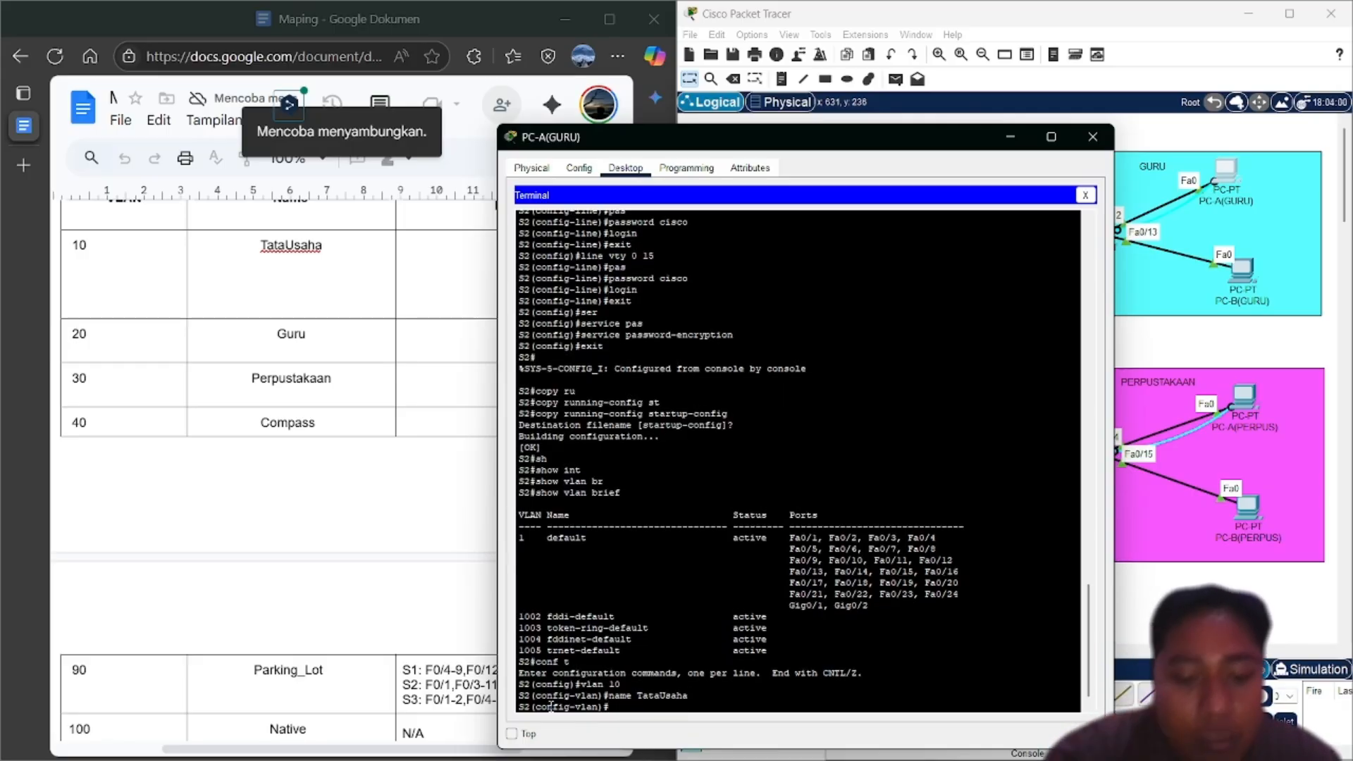
text(vlan 20)
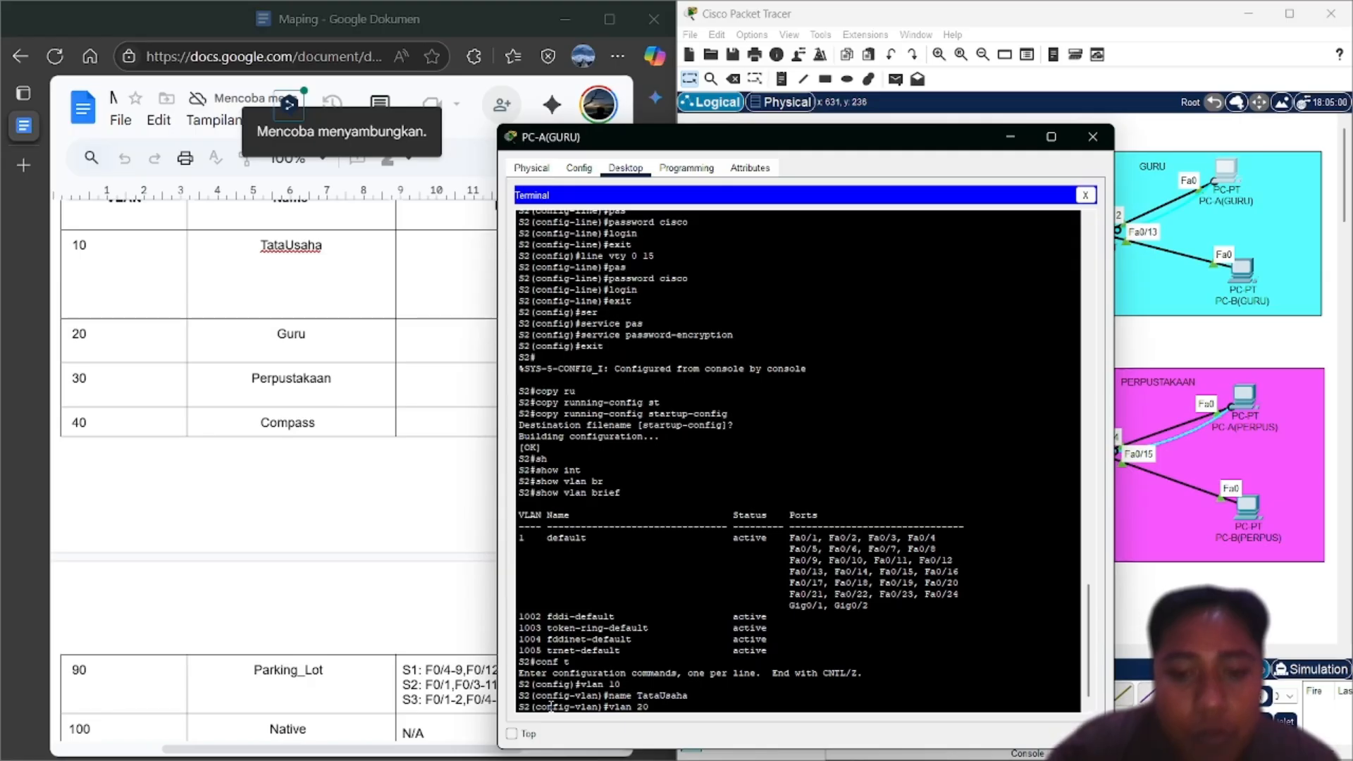
key(Return)
text(name)
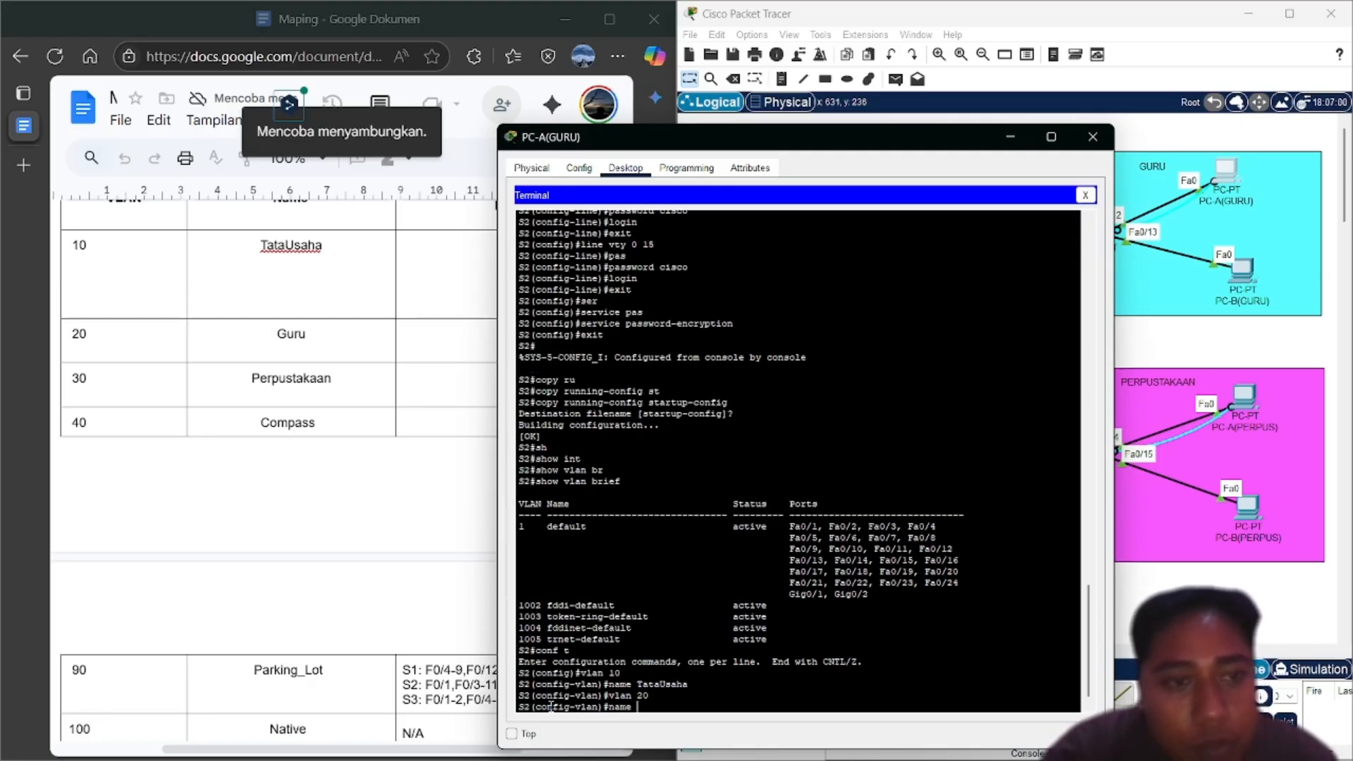
text( Guru)
key(Return)
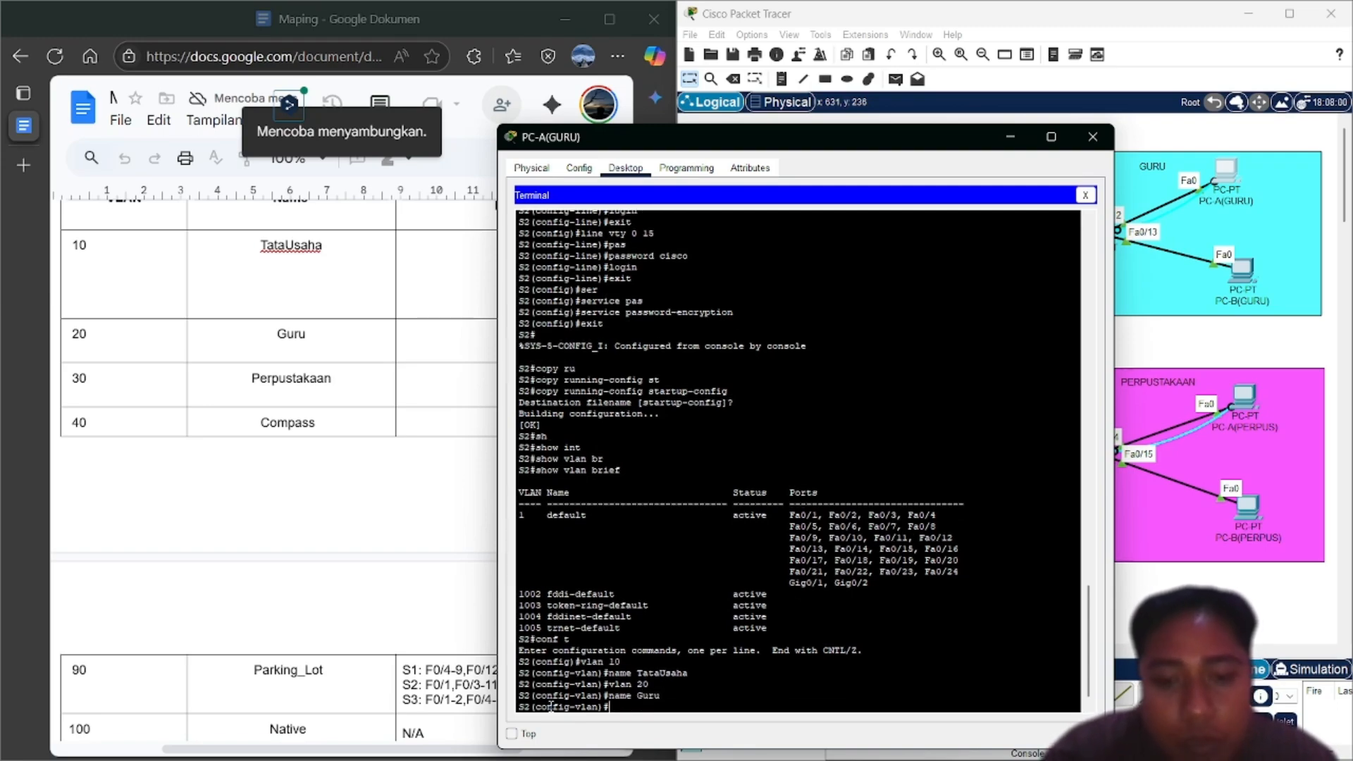
Create VLAN 30 named Perpustakaan and VLAN 40 named Compass
text(vlan )
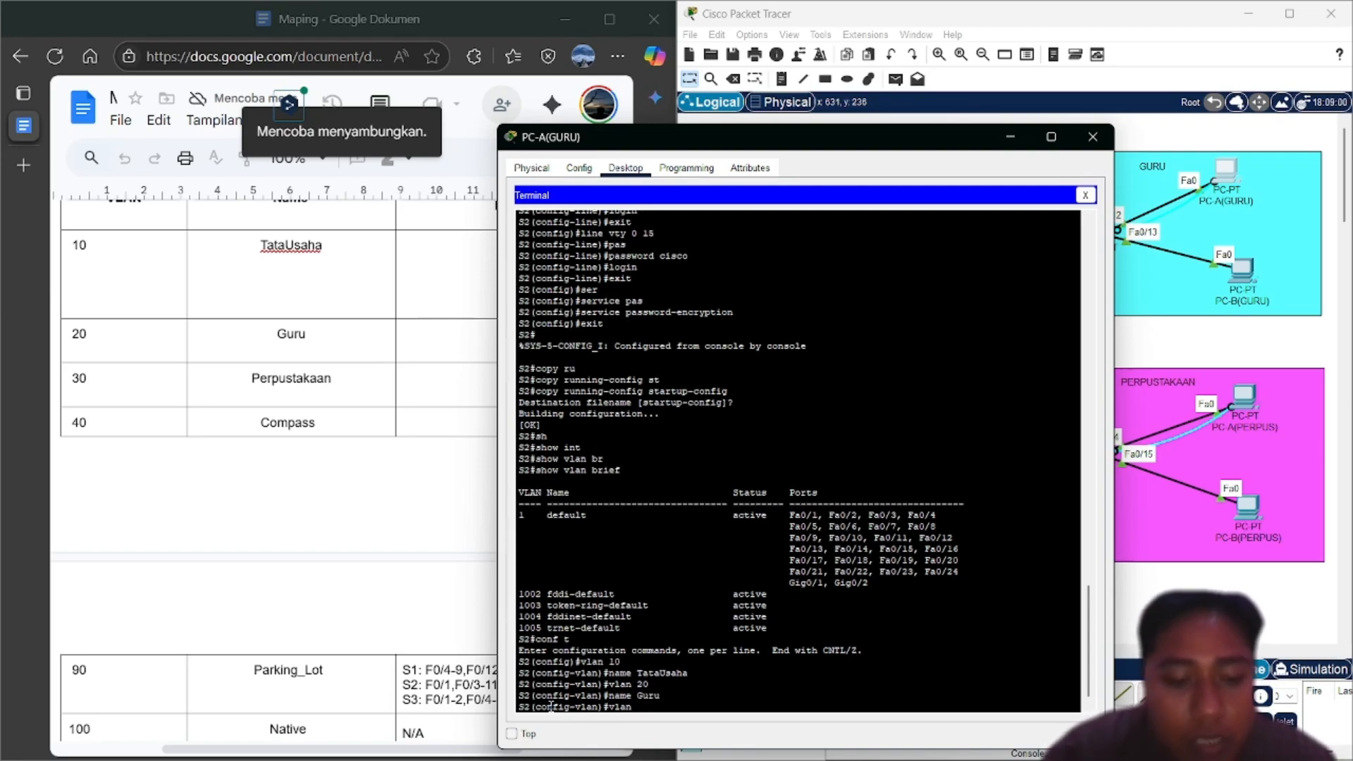
text(30)
key(Return)
key(Up)
key(Up)
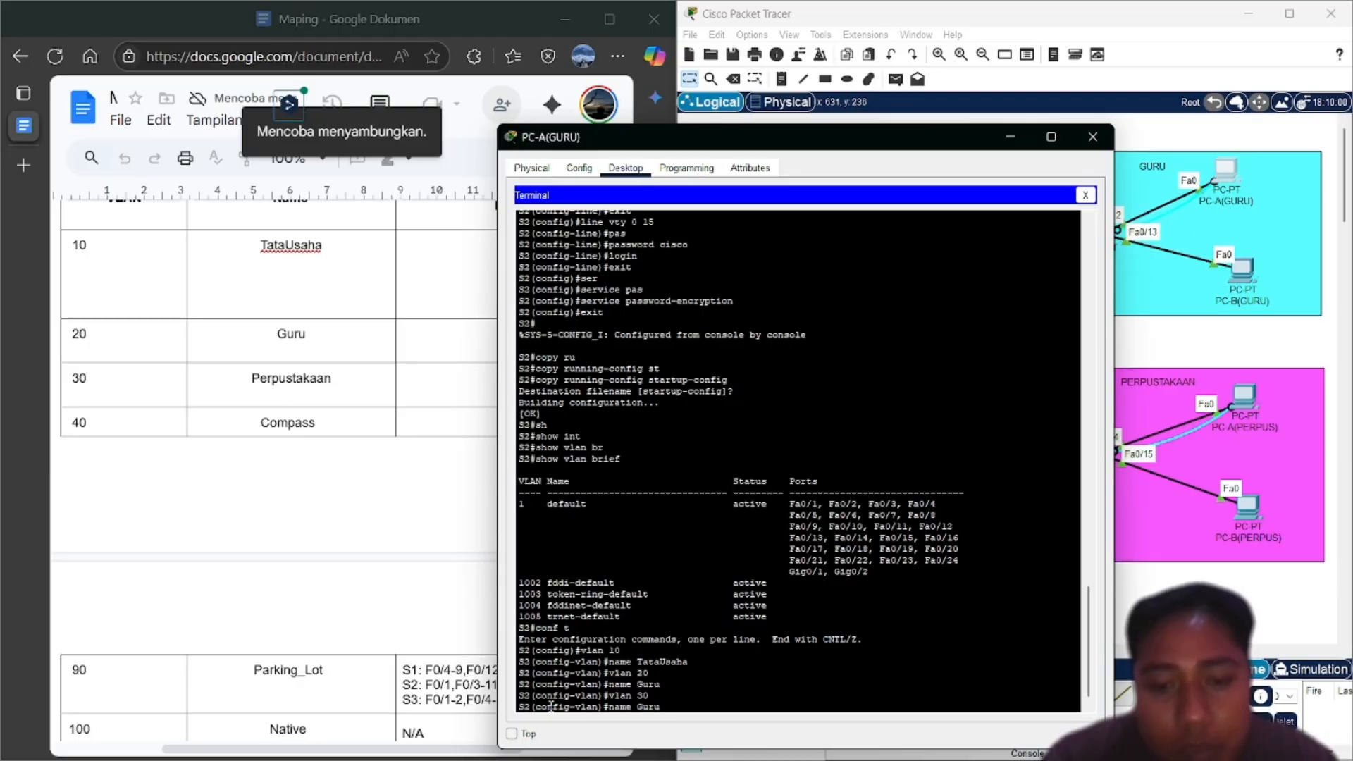
key(BackSpace)
key(BackSpace)
key(BackSpace)
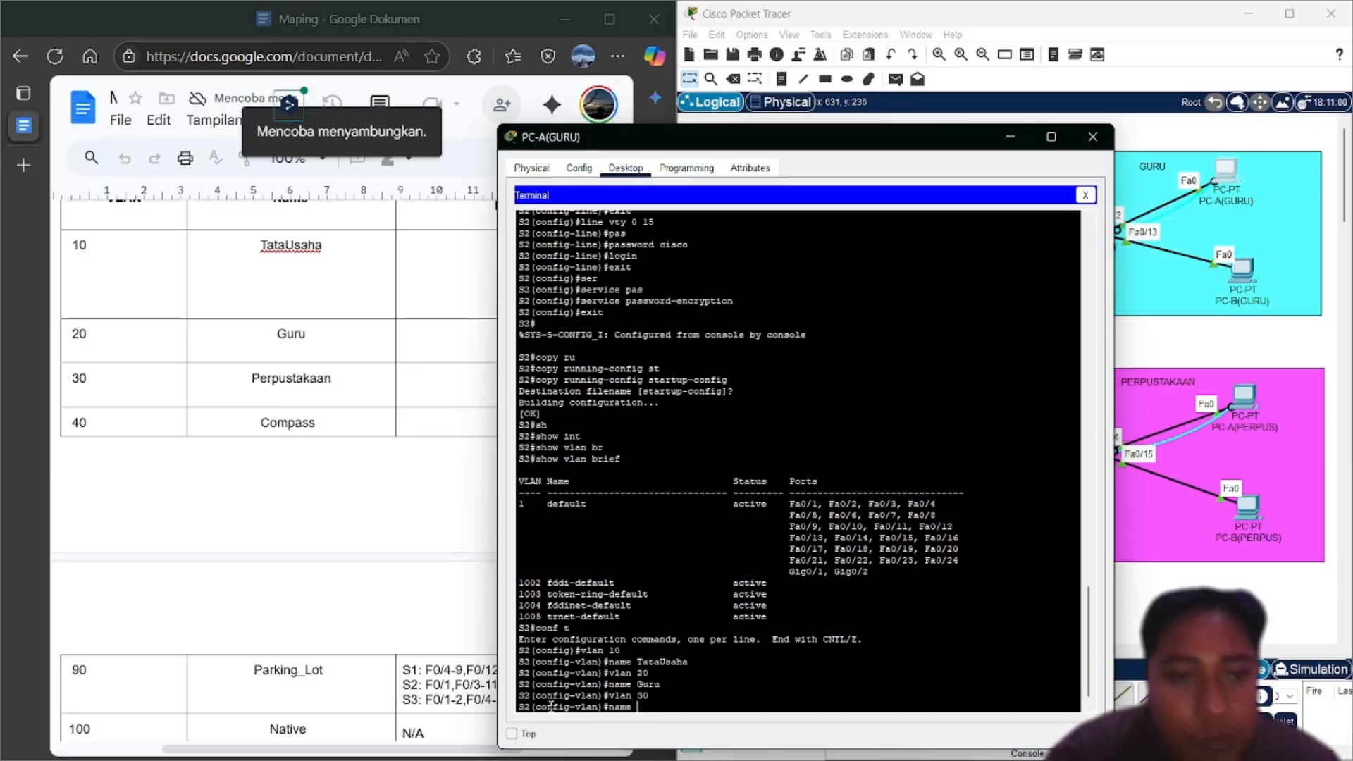
text(Per)
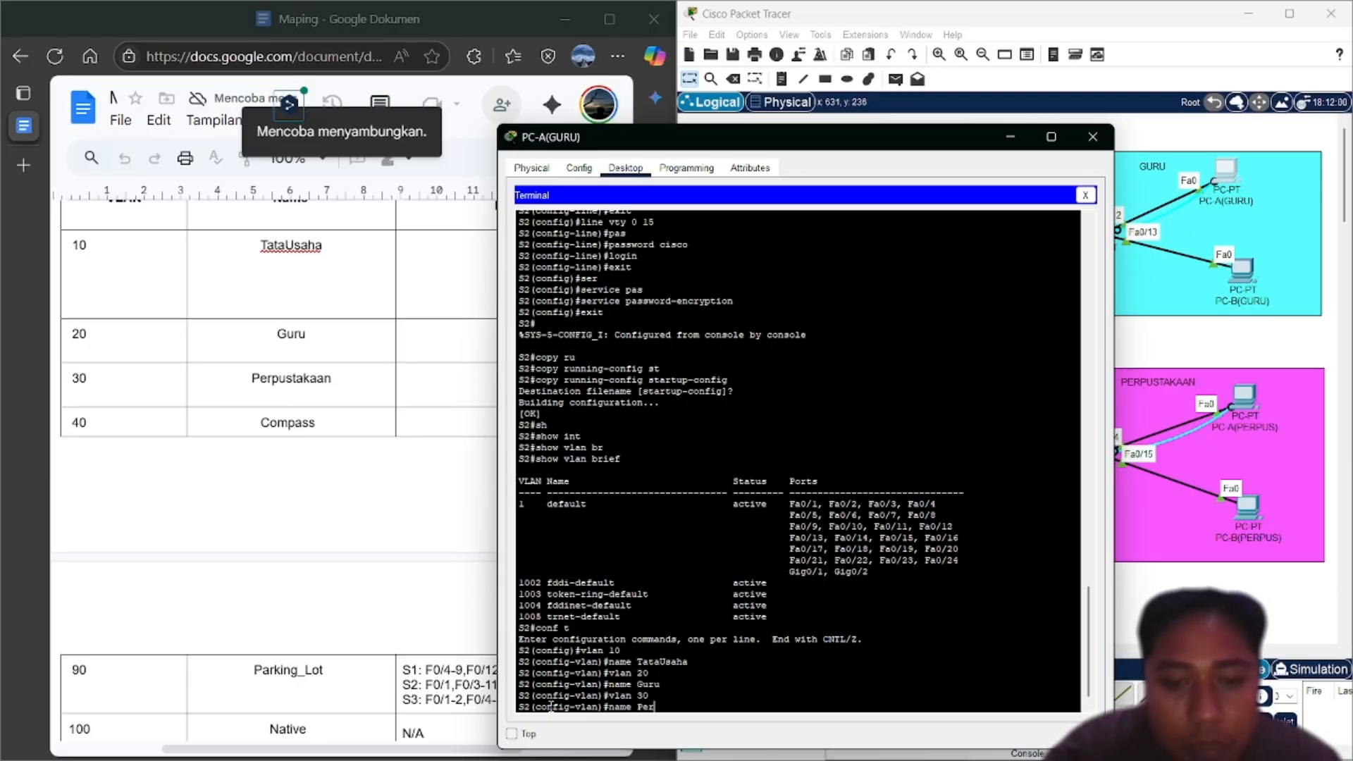
text(pustakaan)
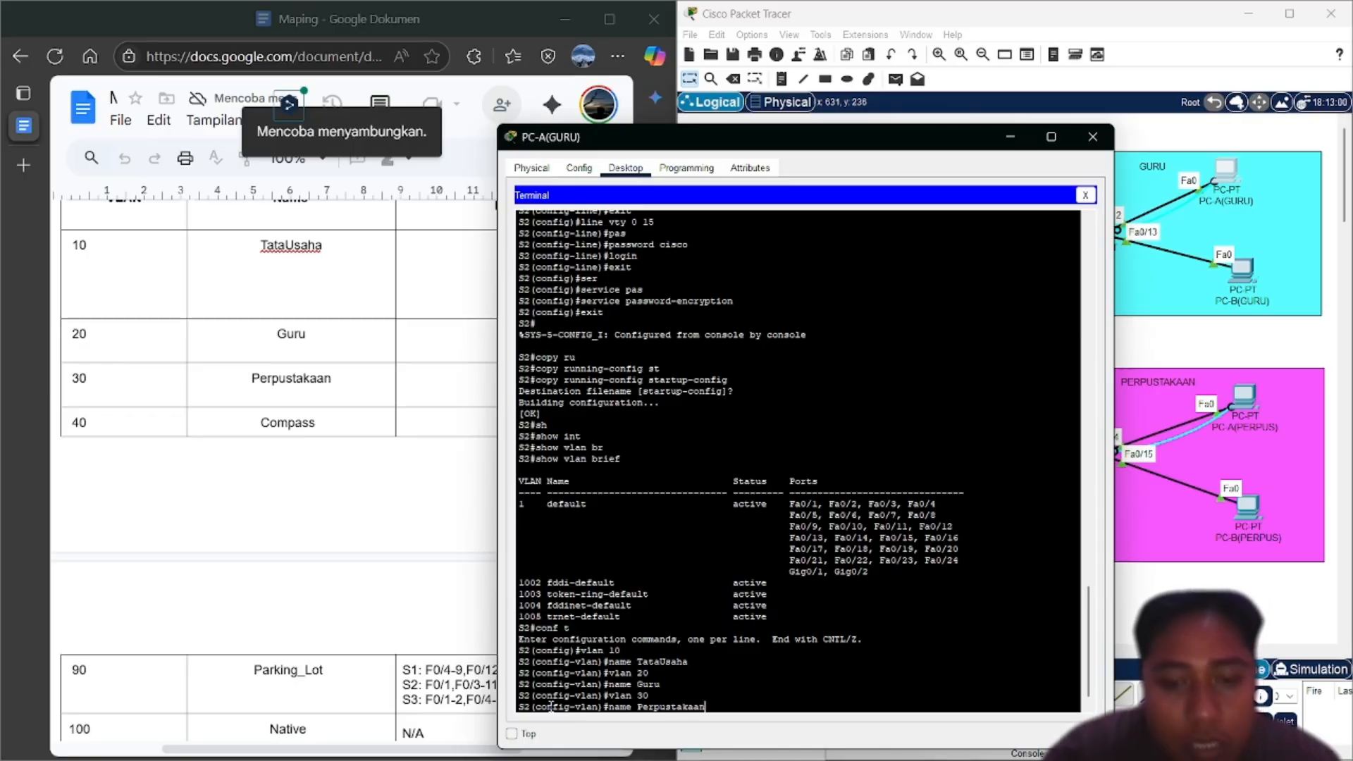
key(Return)
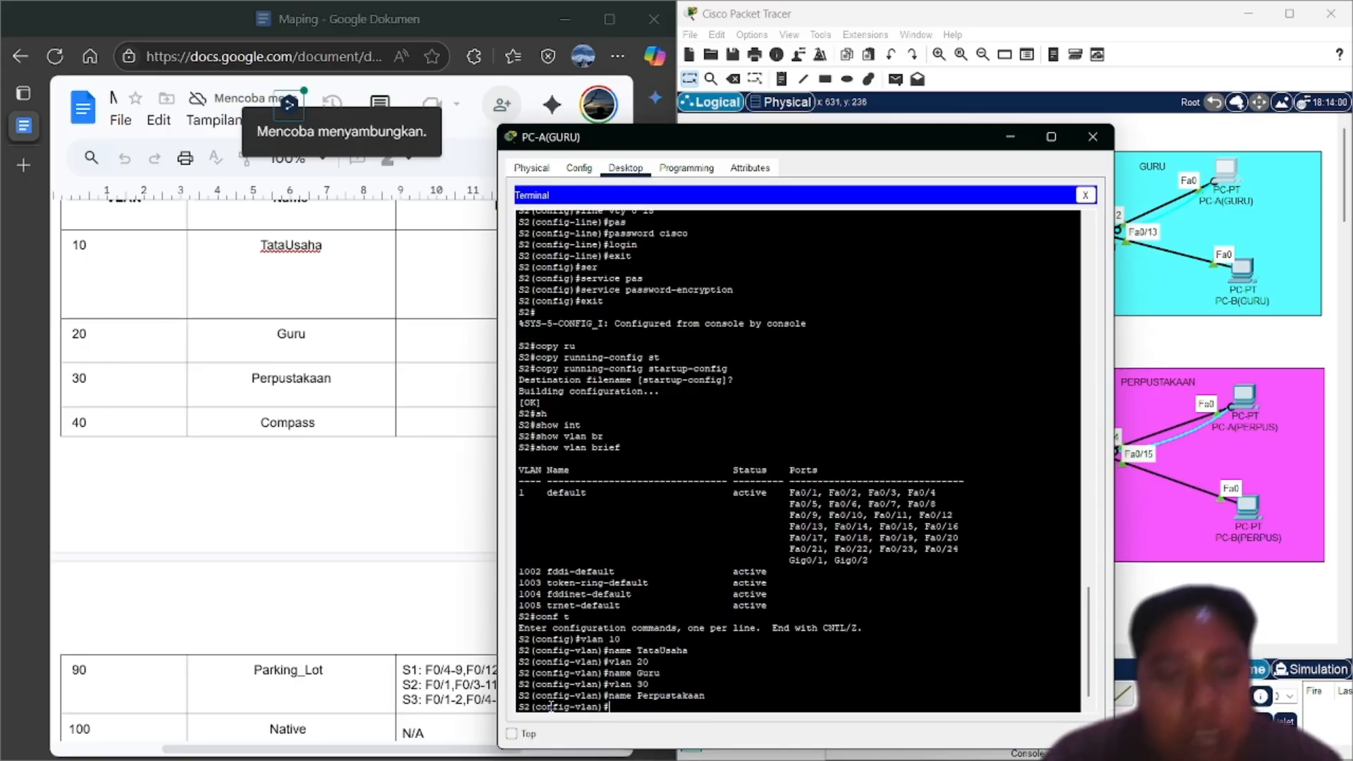
key(Up)
key(Up)
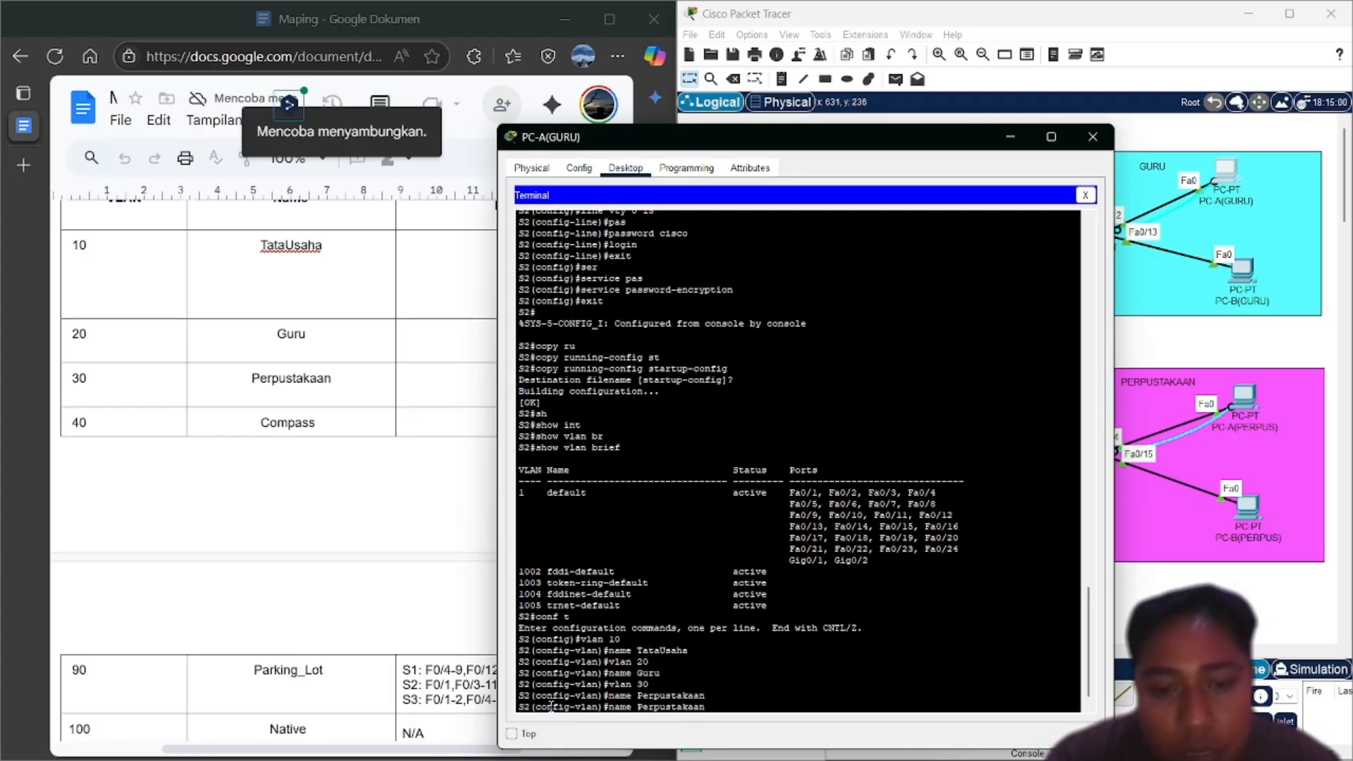
key(BackSpace)
key(BackSpace)
text(40)
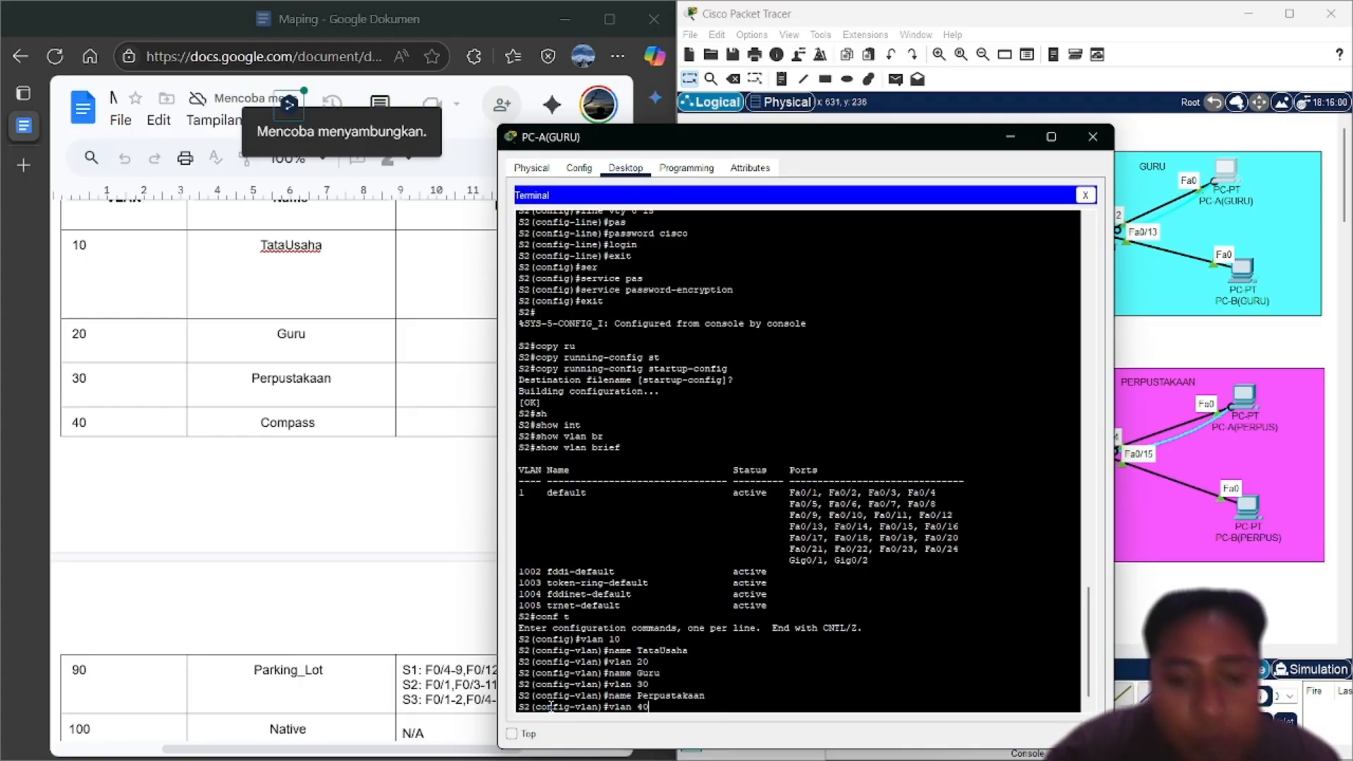
key(Return)
text(name )
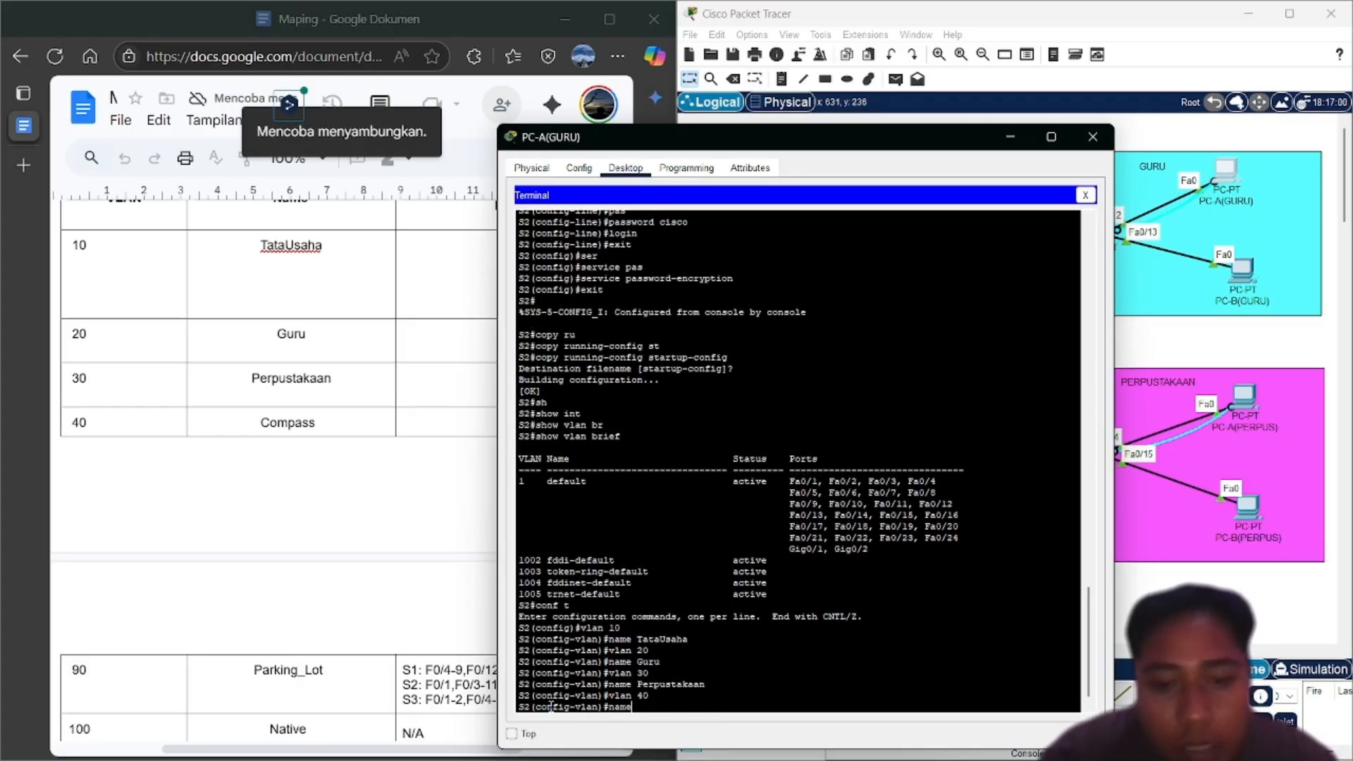
text(Compa)
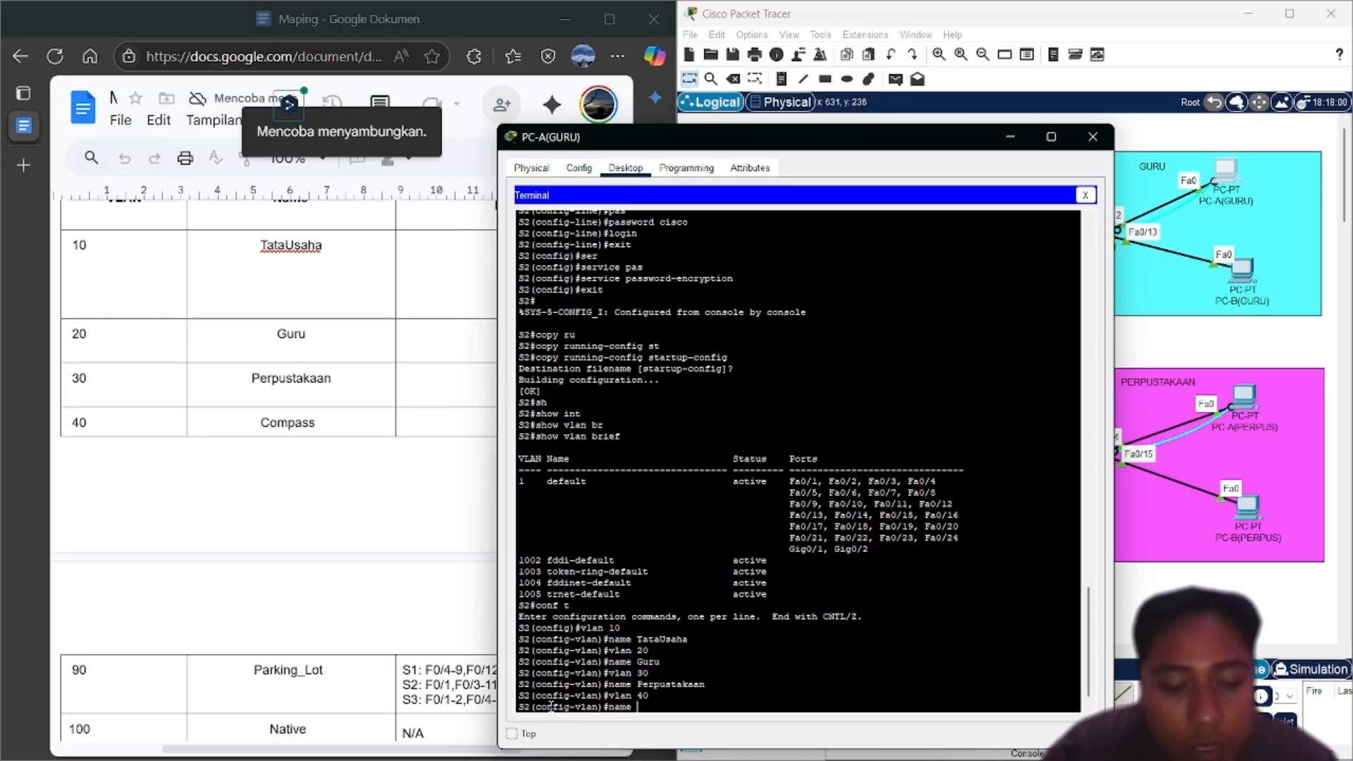
text(s)
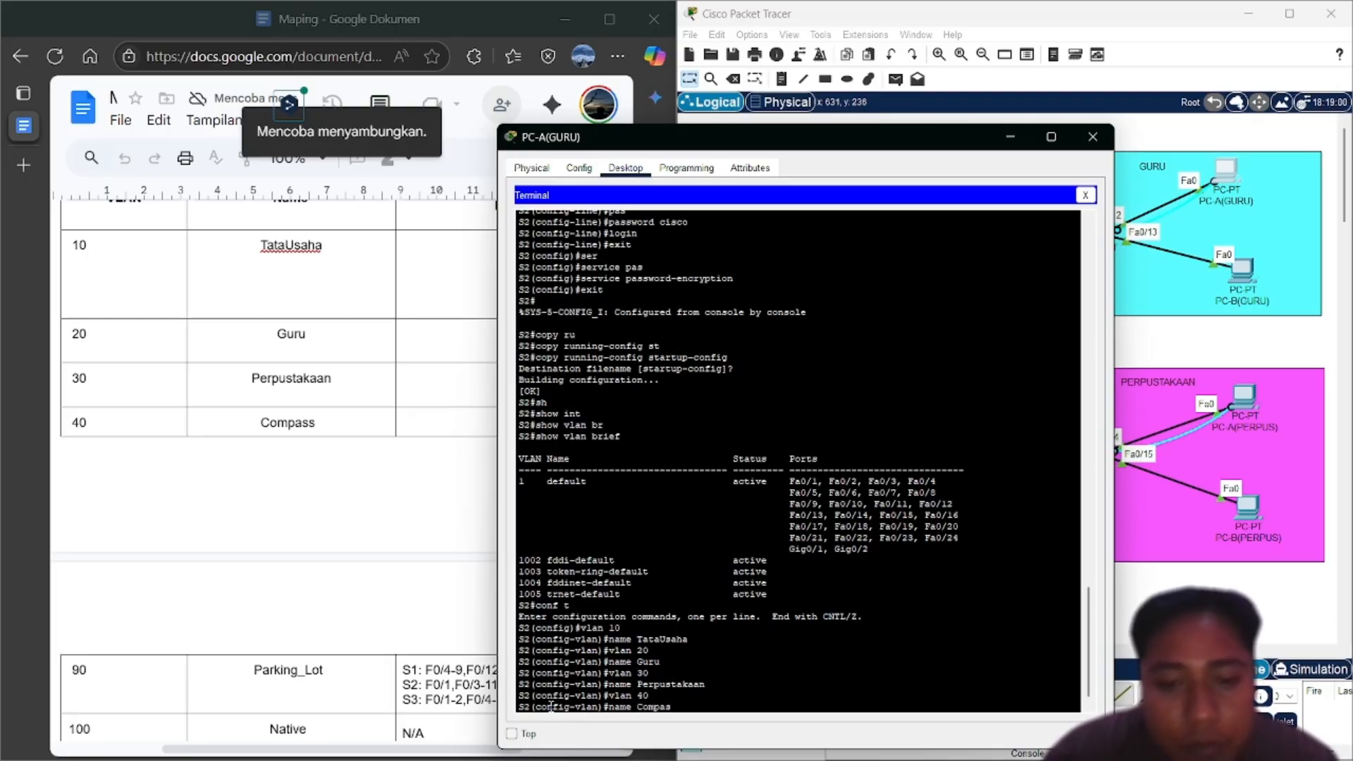
text(s)
key(Return)
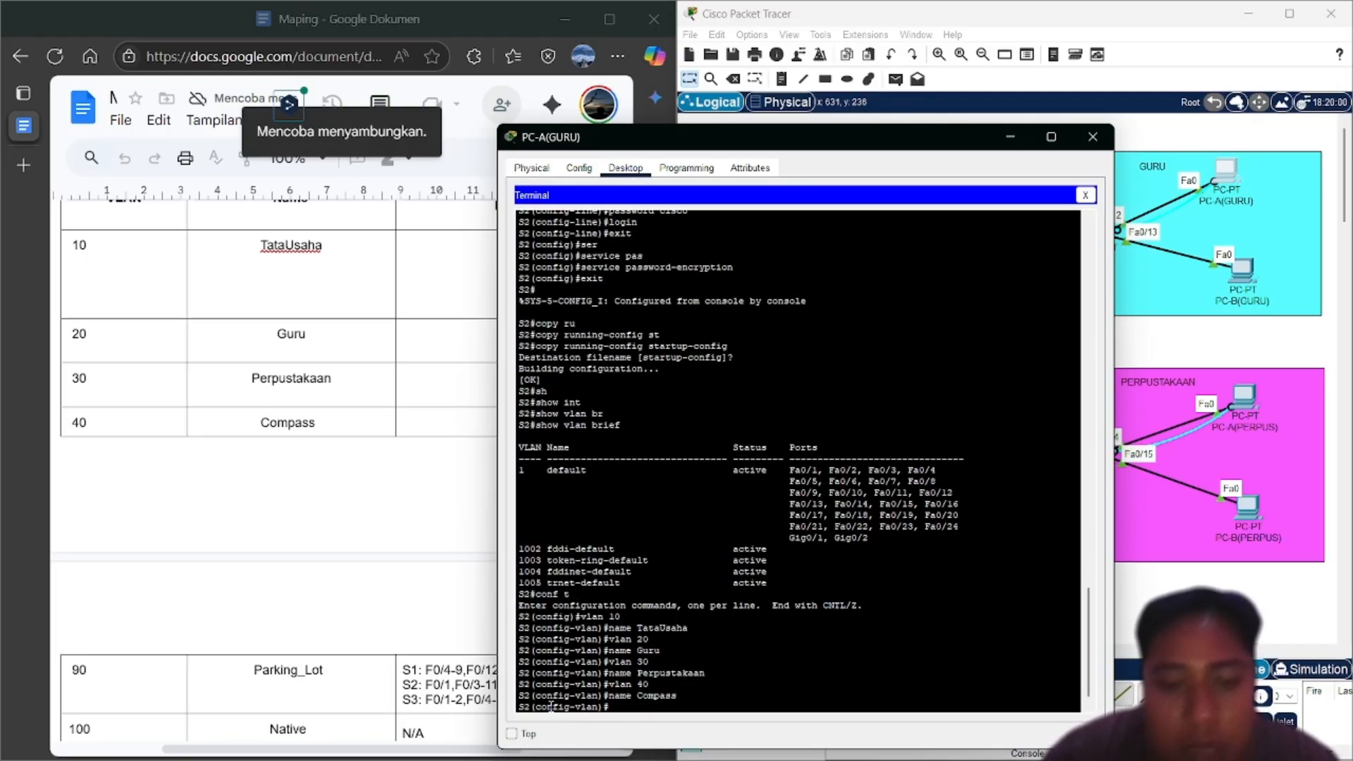
Create VLAN 90 named Parking_Lot and VLAN 100 named Native
text(vlan 90)
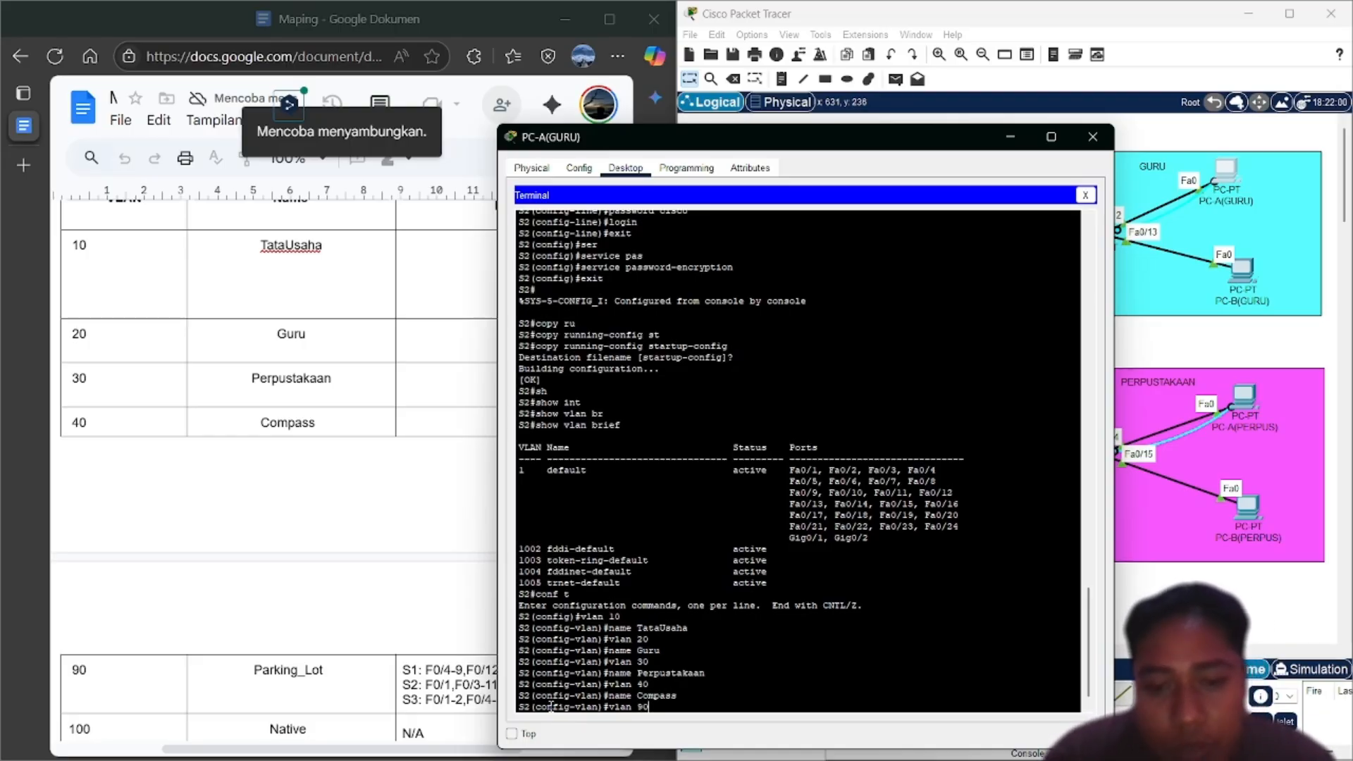
key(Return)
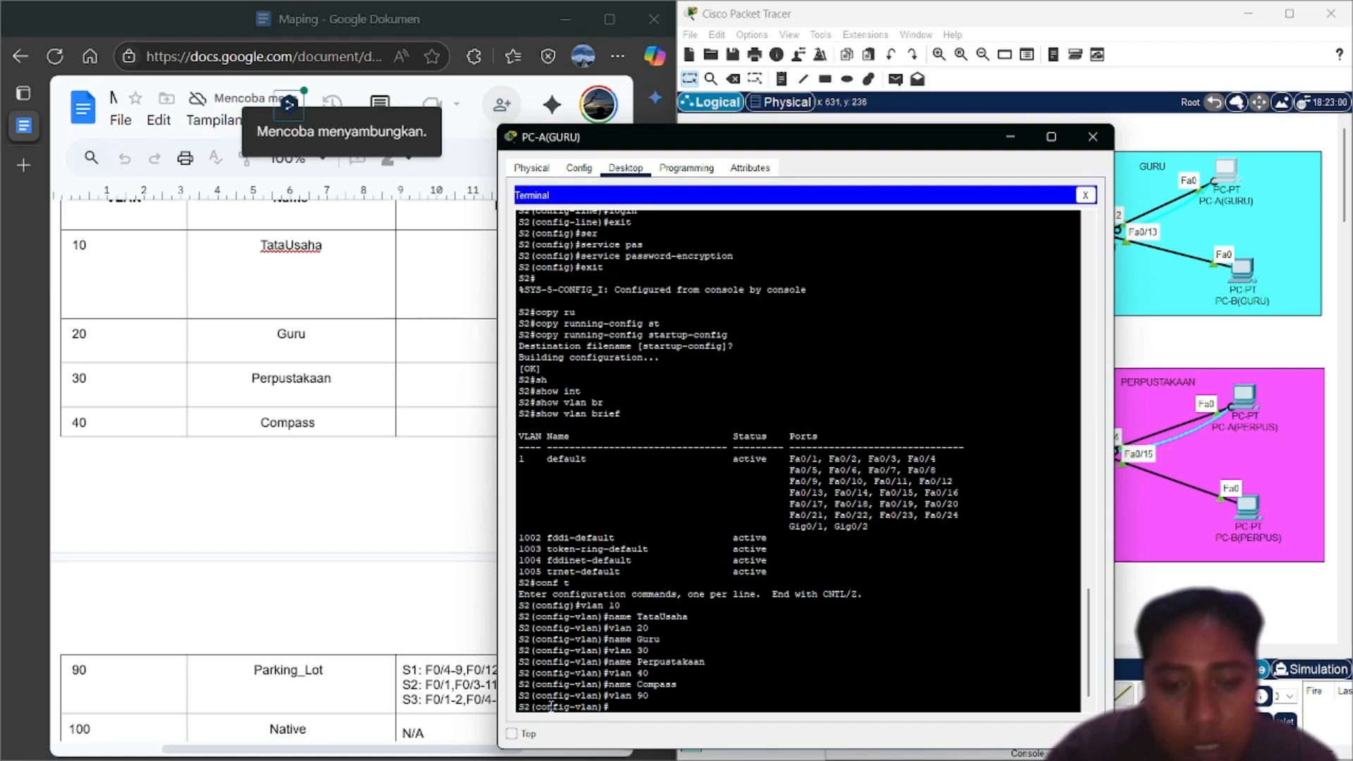
text(name P)
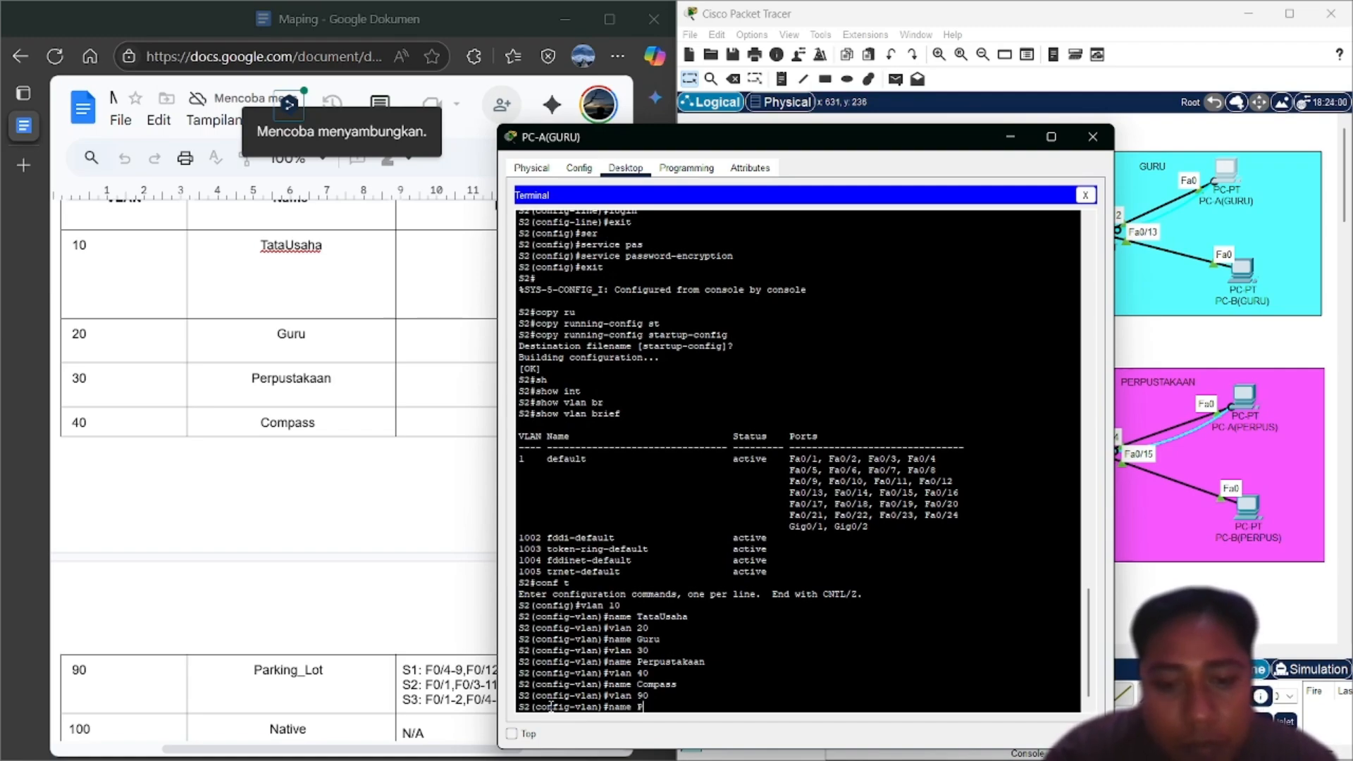
text(arking)
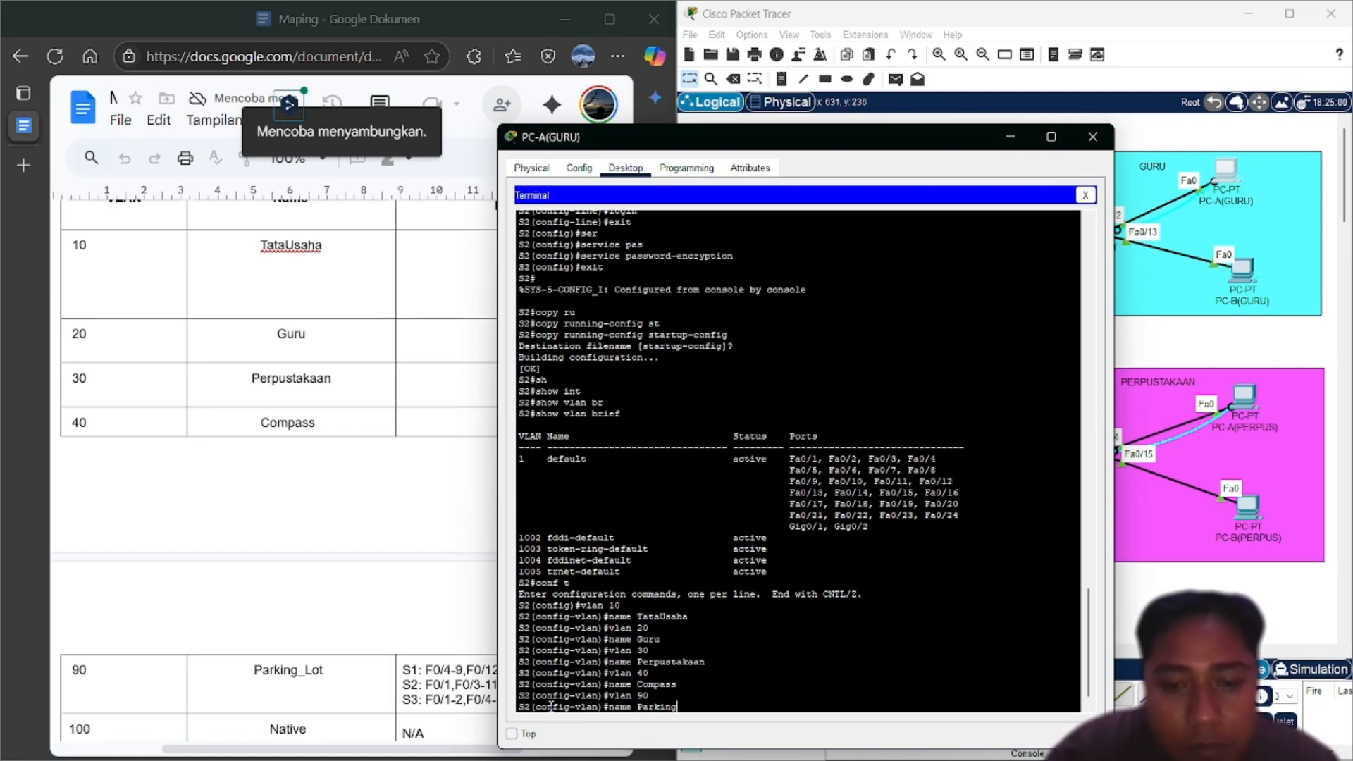
text(_)
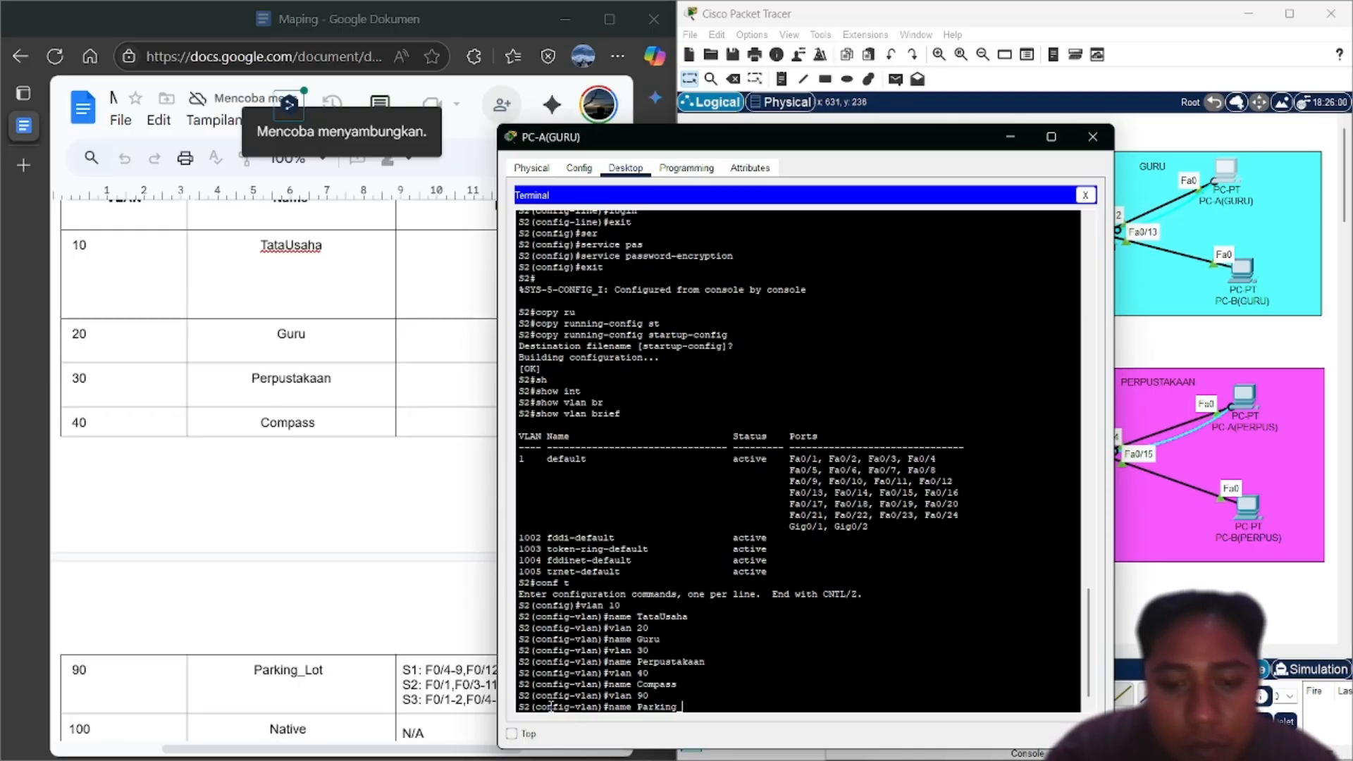
text(Lot)
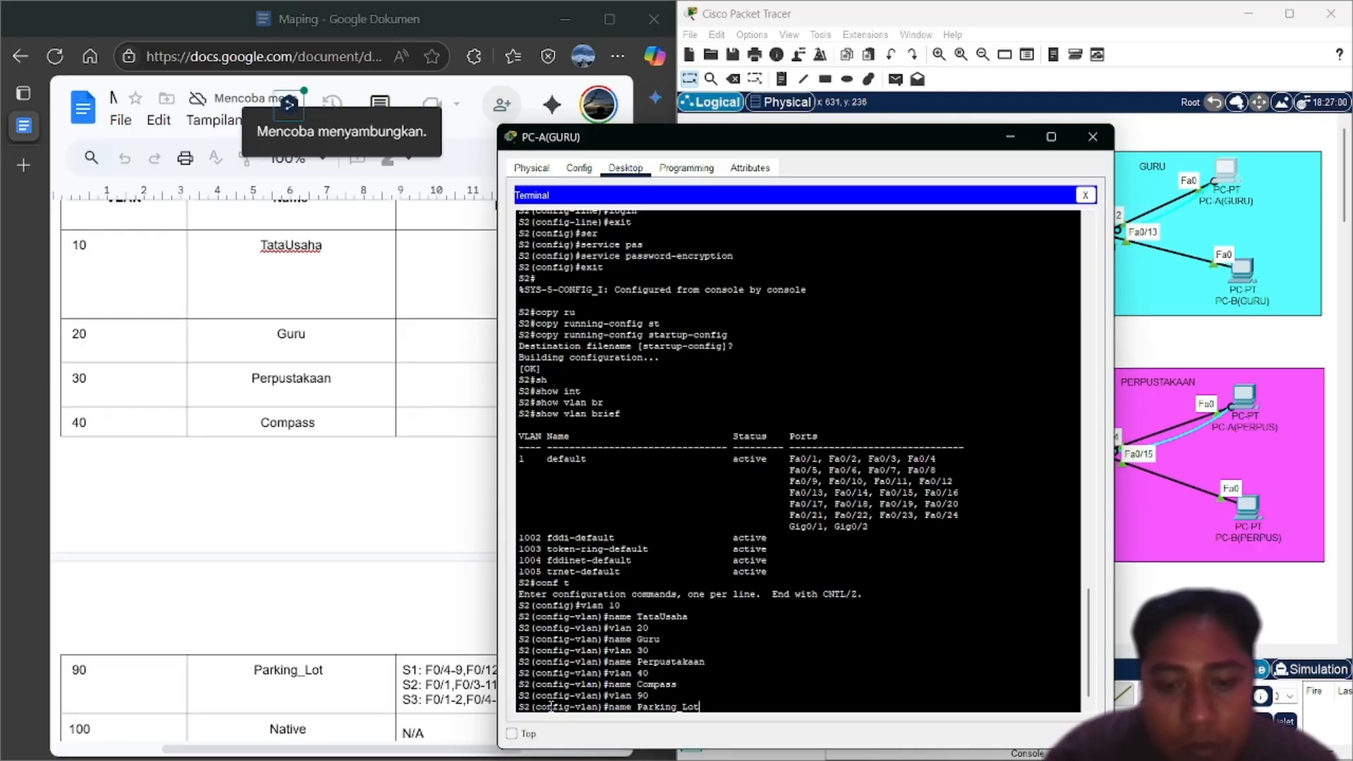
key(Return)
text(nfig-vlan)#n)
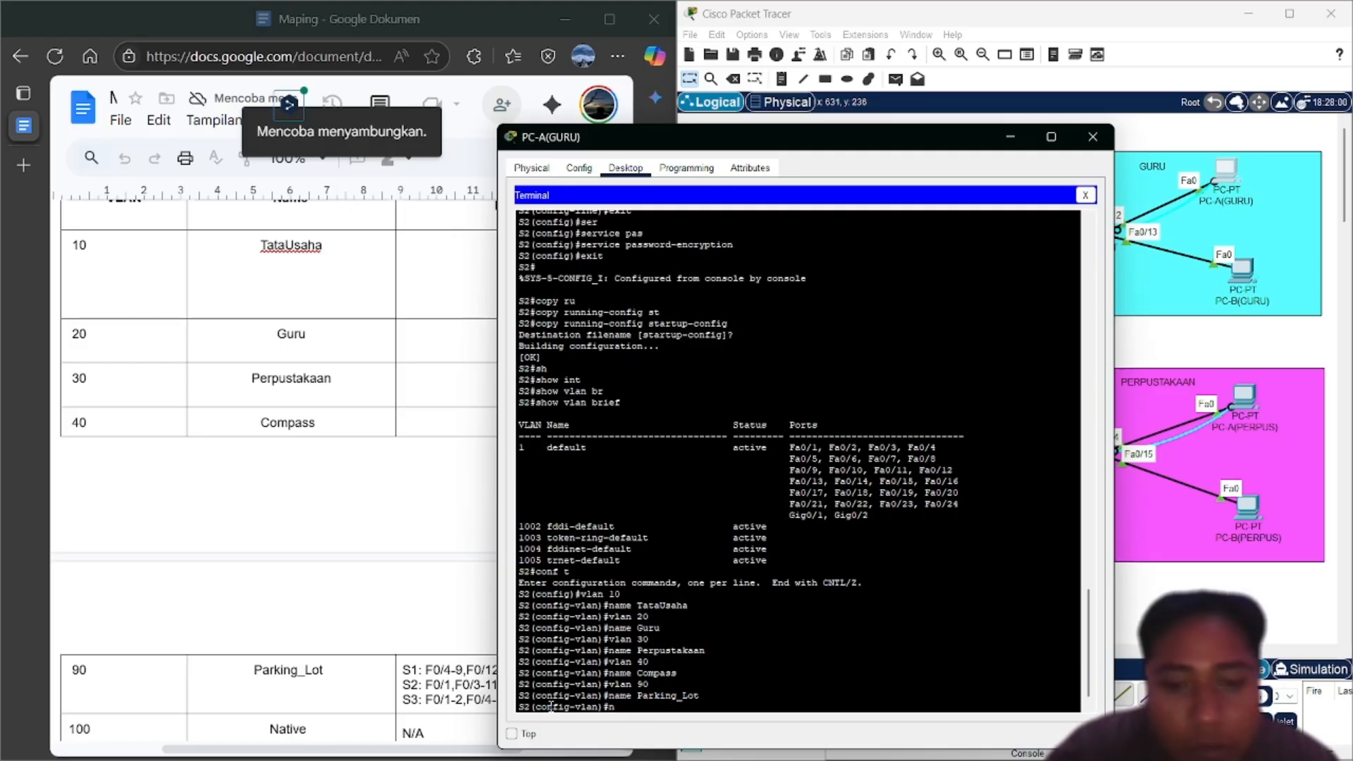
text(a)
key(BackSpace)
key(BackSpace)
text(vlan)
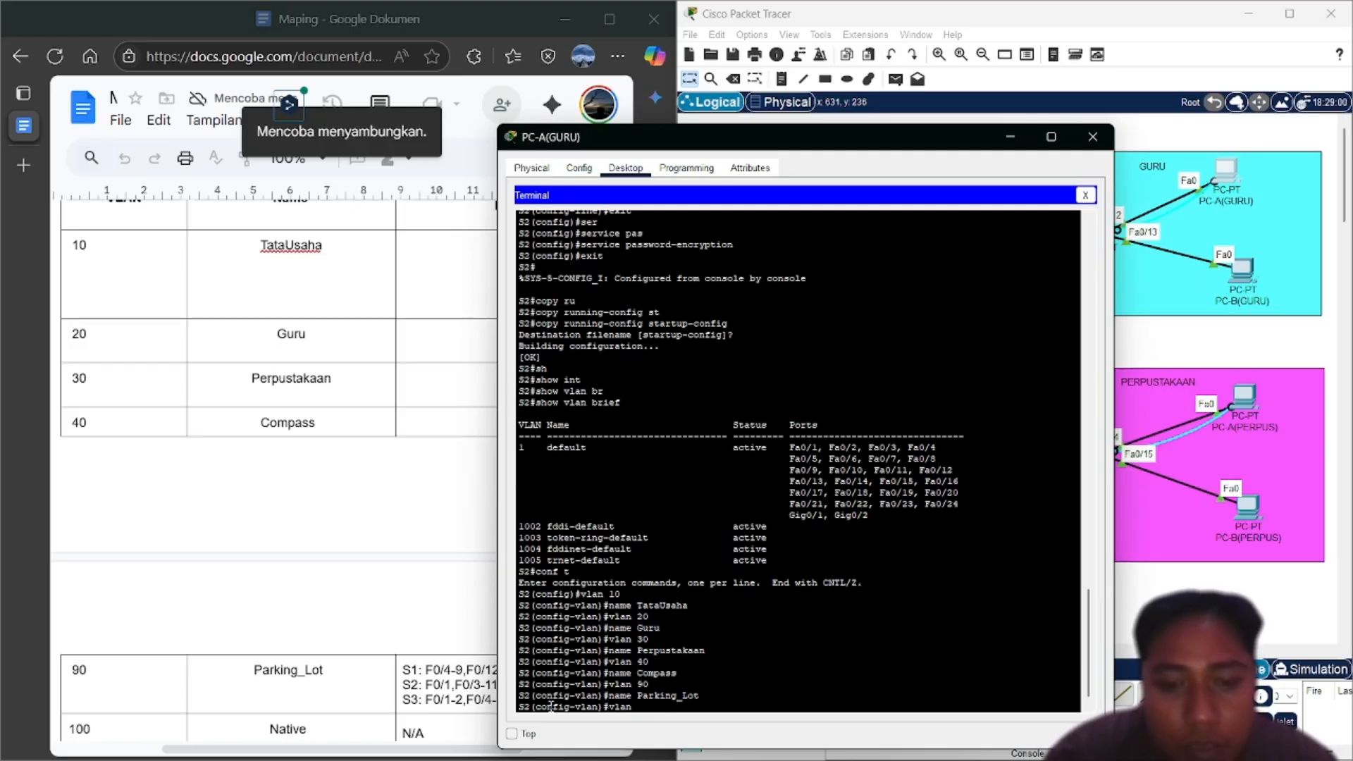
text( 100)
key(Return)
text(nfig-vlan)#n)
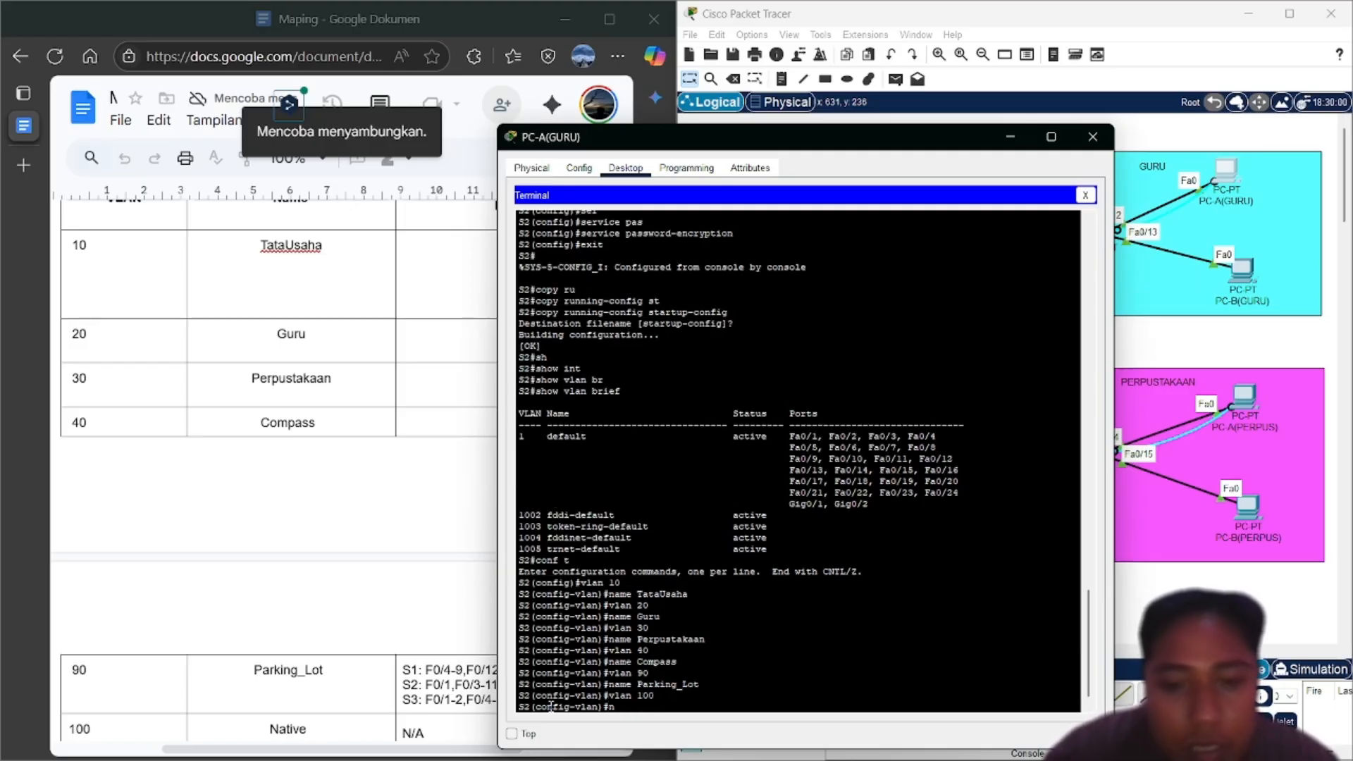
text(ame)
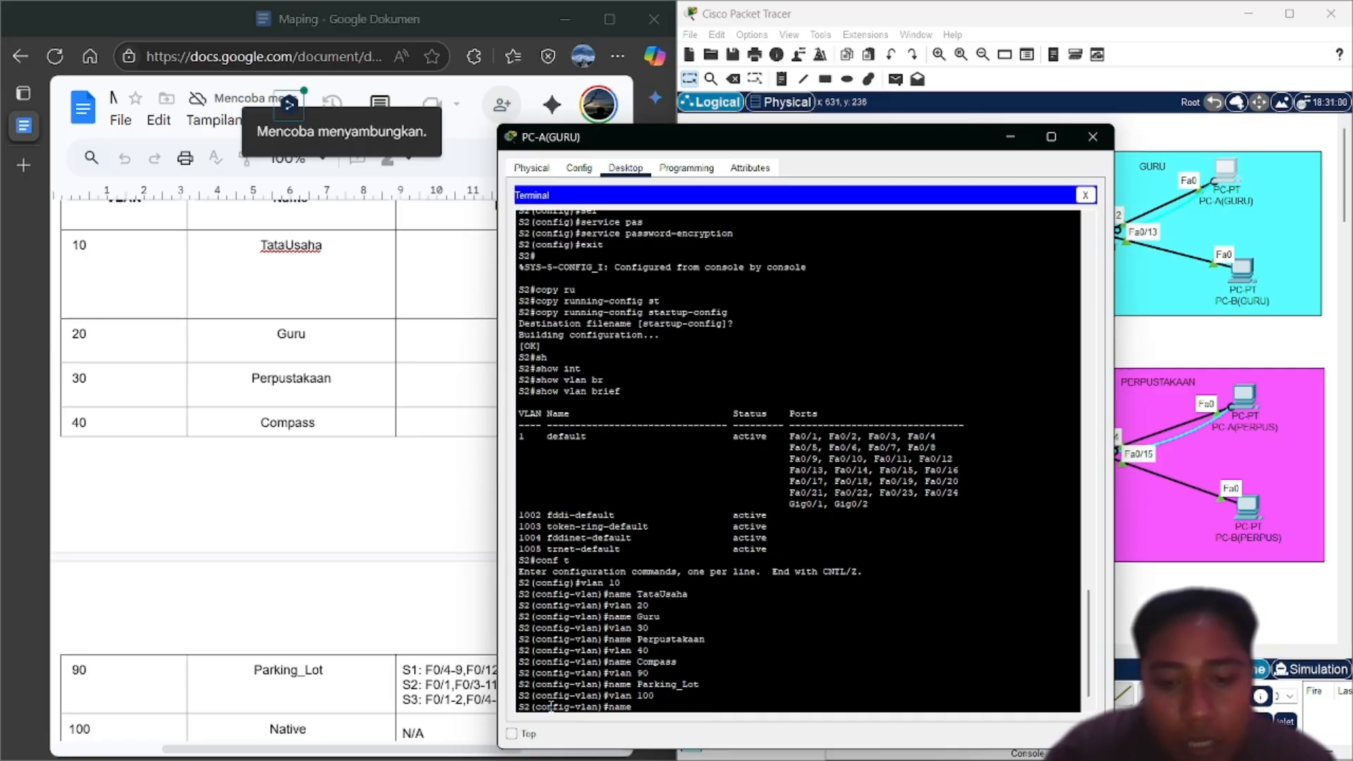
text( Nativ)
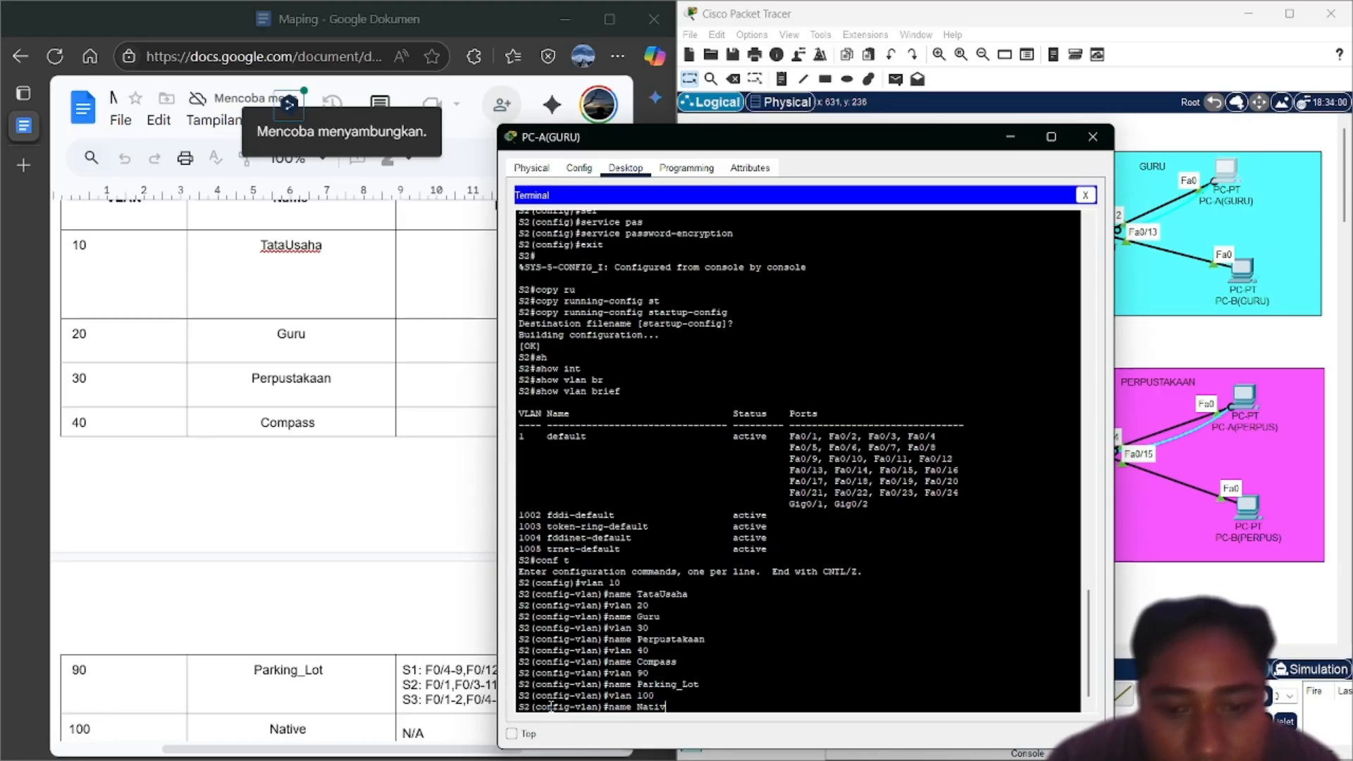
text(e)
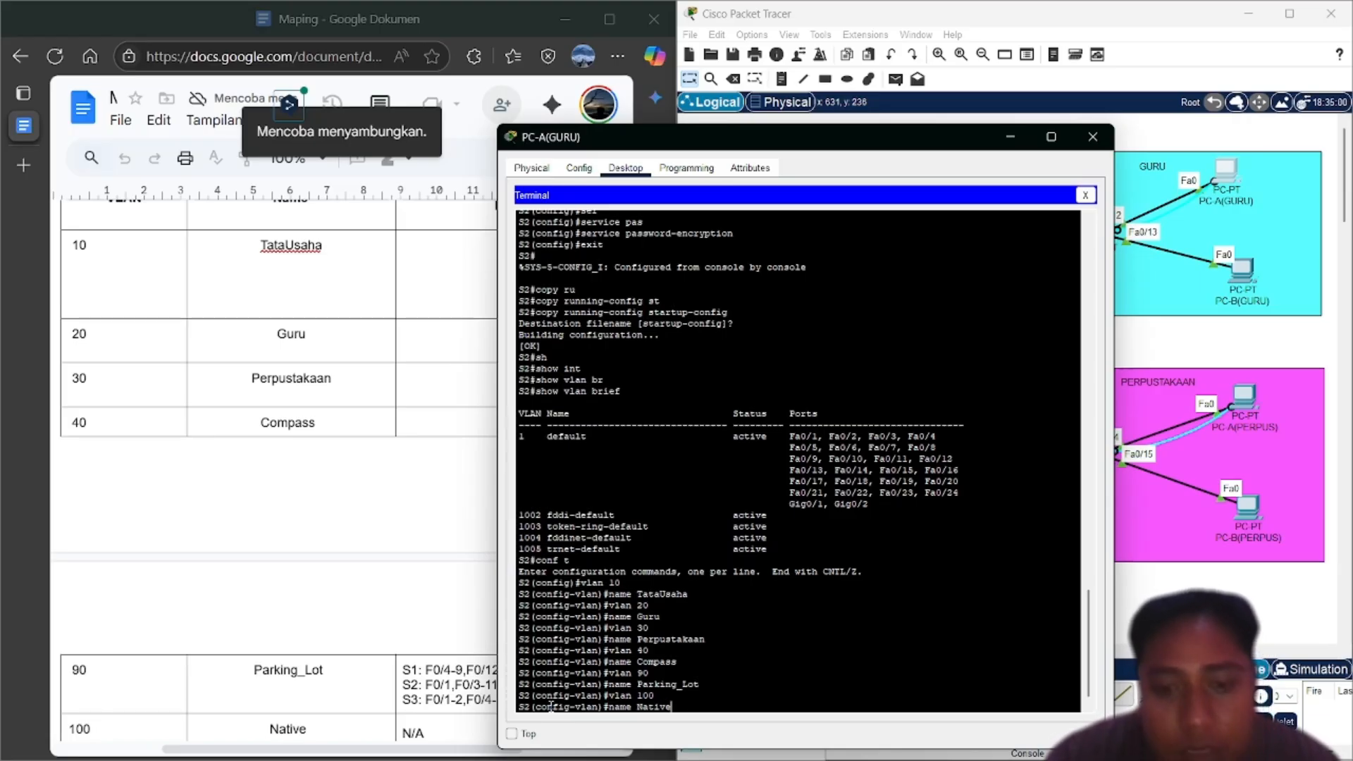
key(Return)
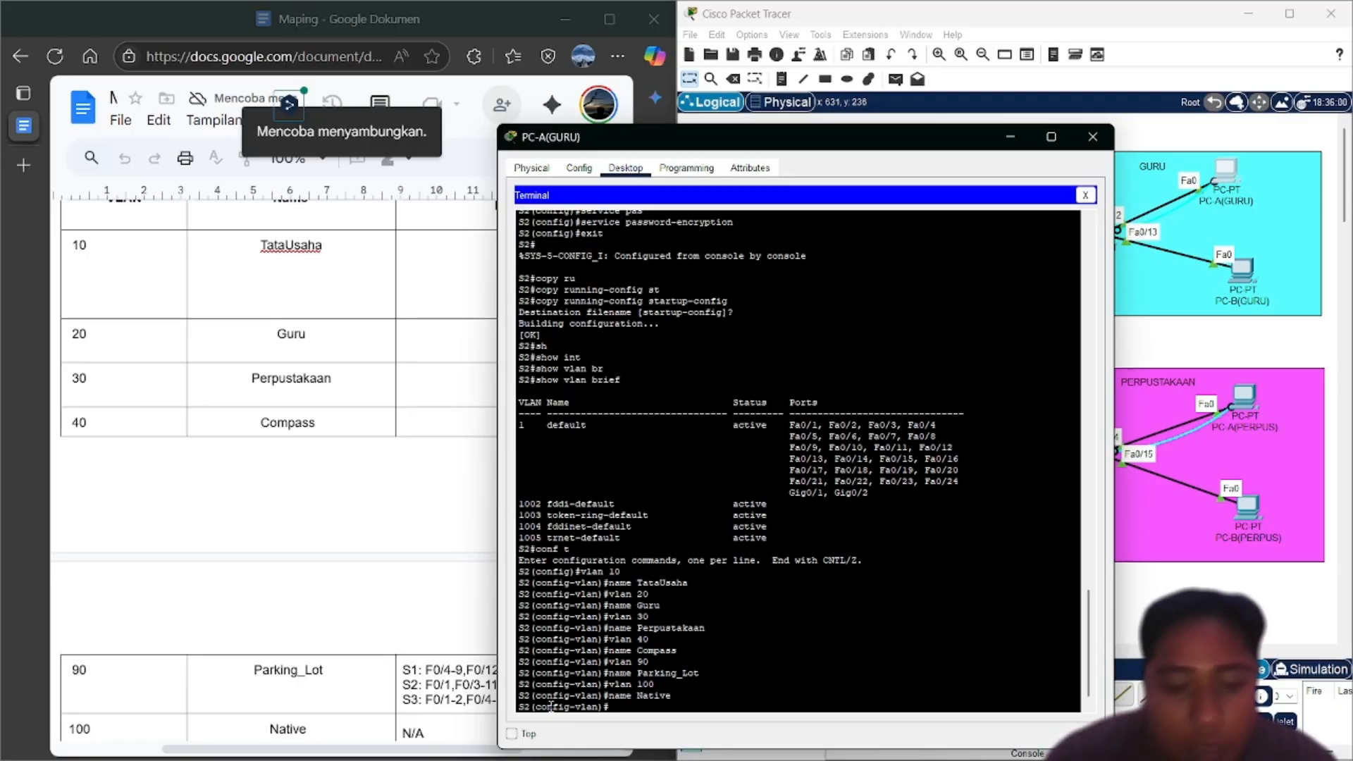
Leave configuration mode with end and recall the earlier VLAN summary command
text(end)
key(Return)
text(conf t)
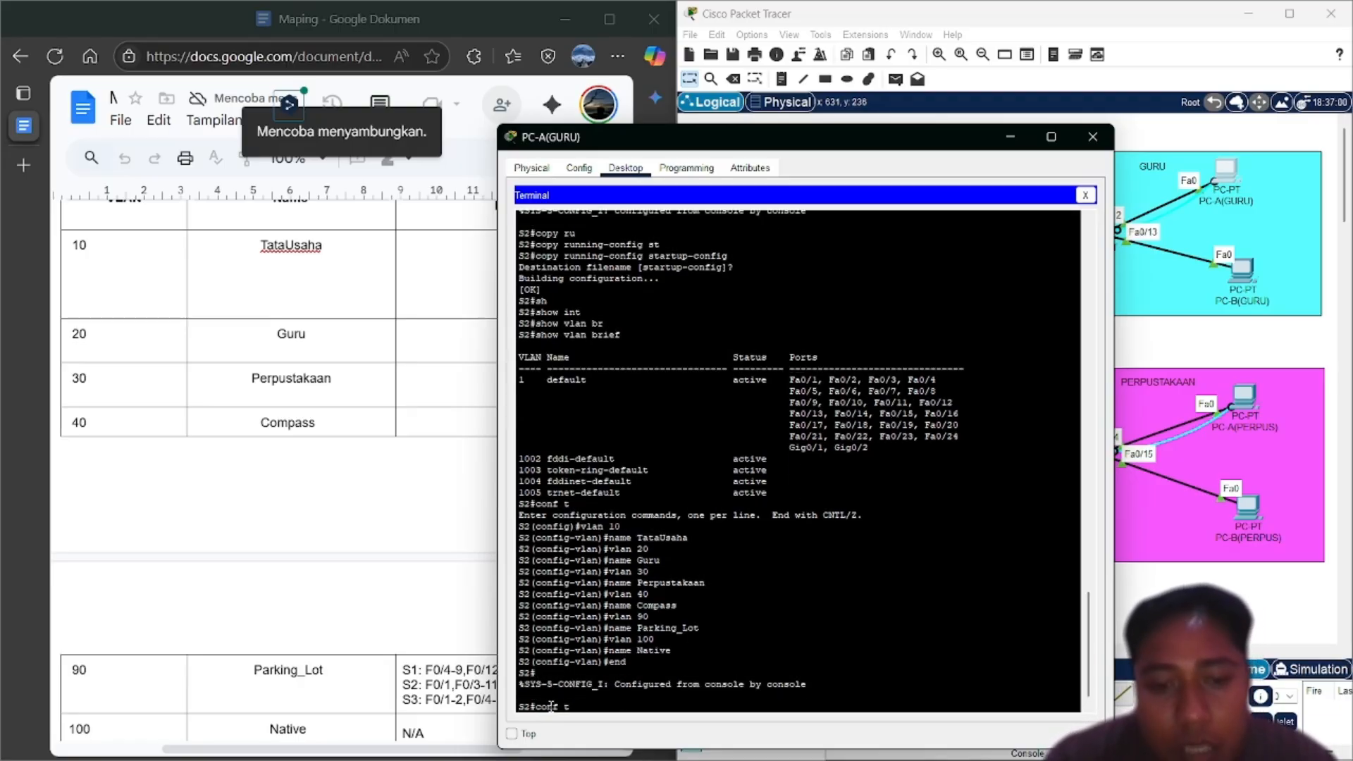
key(Up)
key(Up)
List S2's VLANs and bring the addressing table showing VLAN 10 address 192.168.11.15 into view
key(Return)
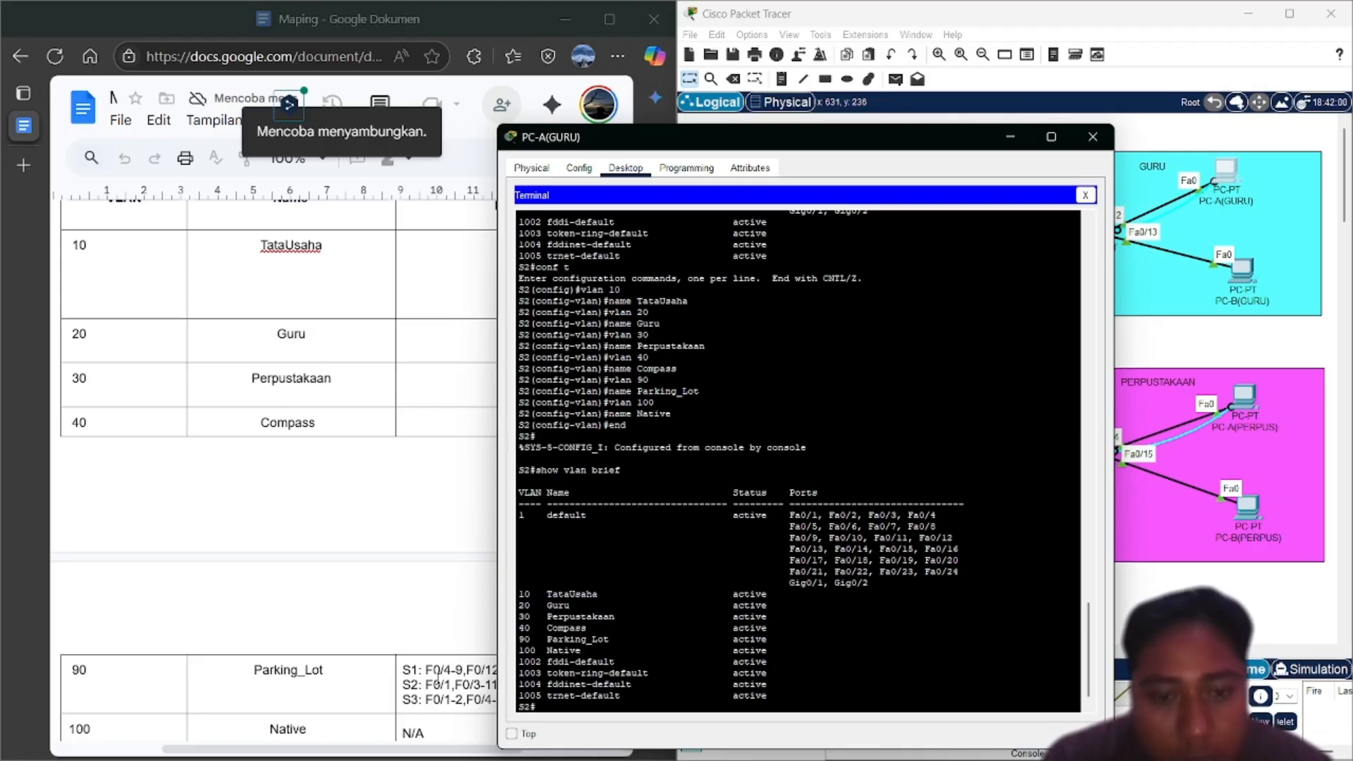
scroll(405, 677, up, 3)
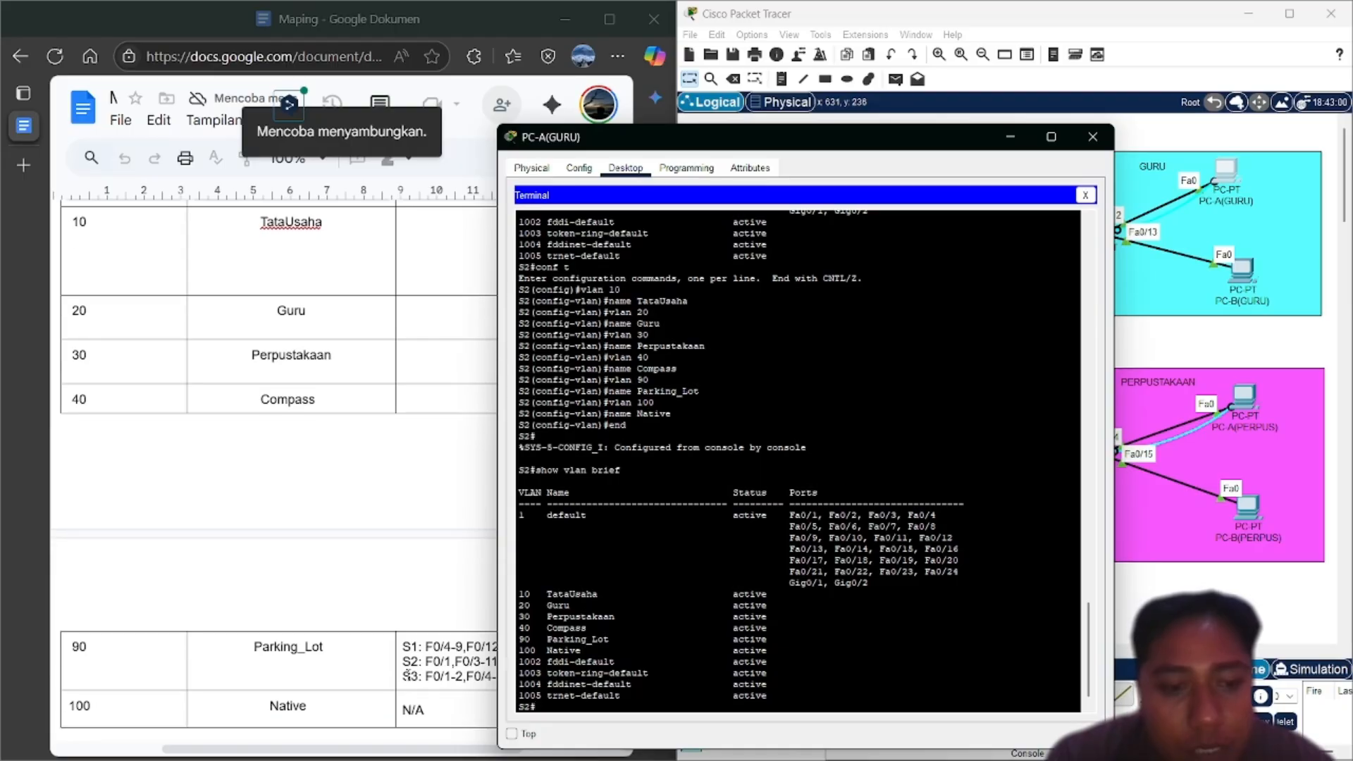
scroll(366, 622, up, 5)
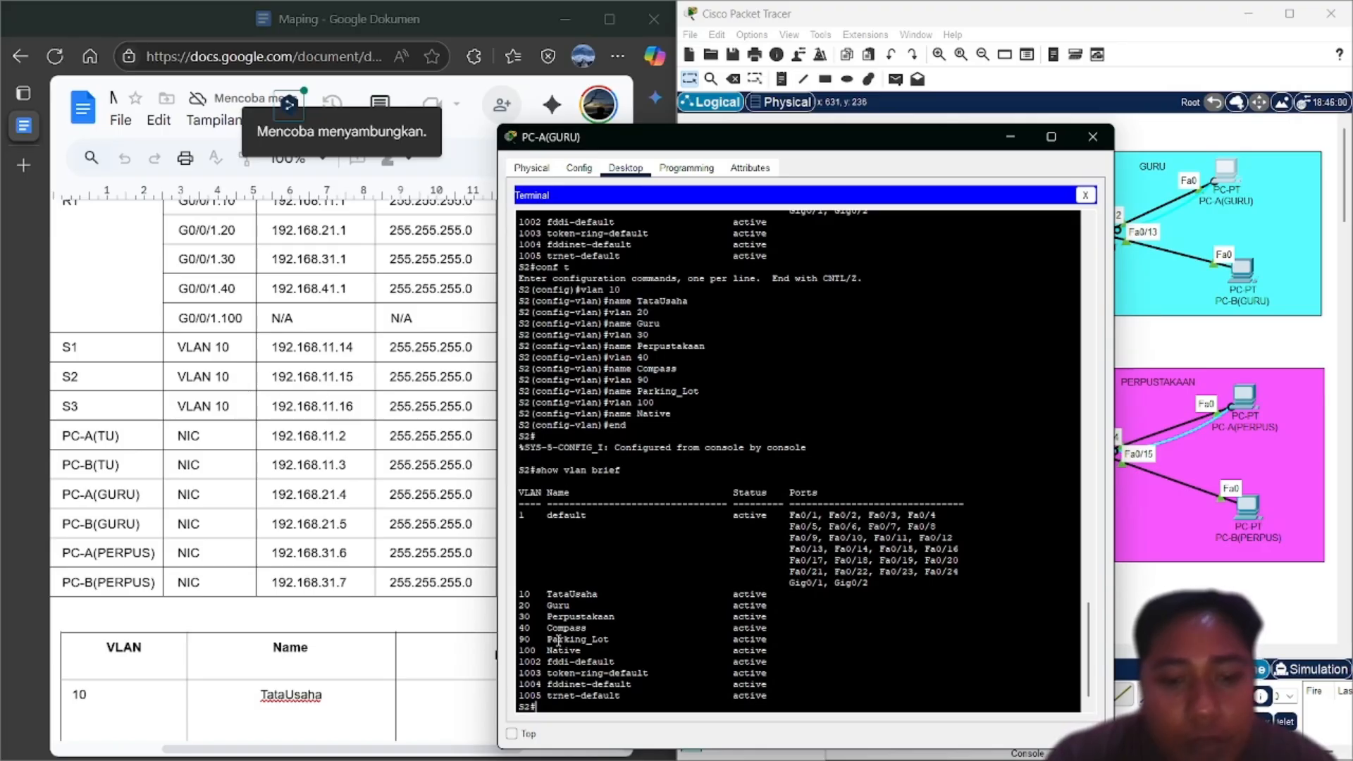
Enter global configuration on S2 and select interface VLAN 10
text(conf t)
key(Return)
text(name Native)
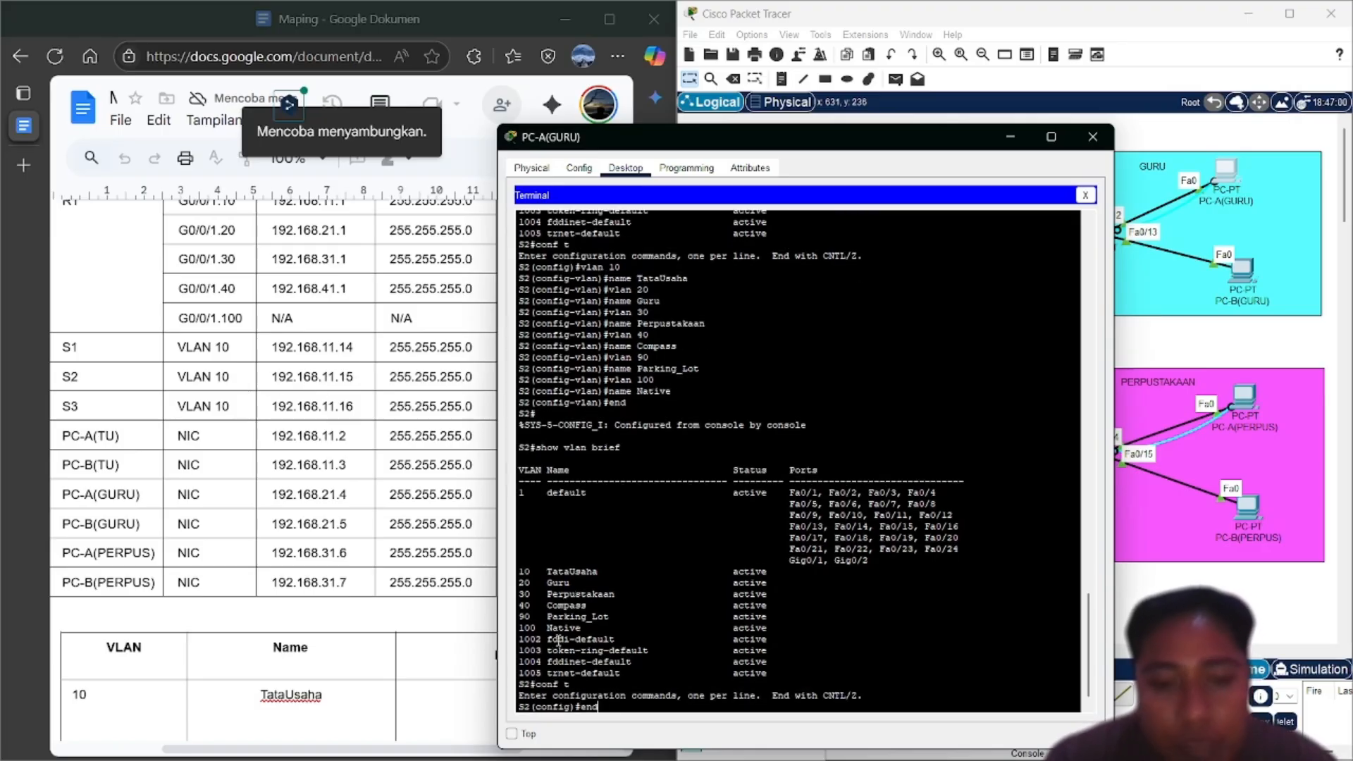
key(Down)
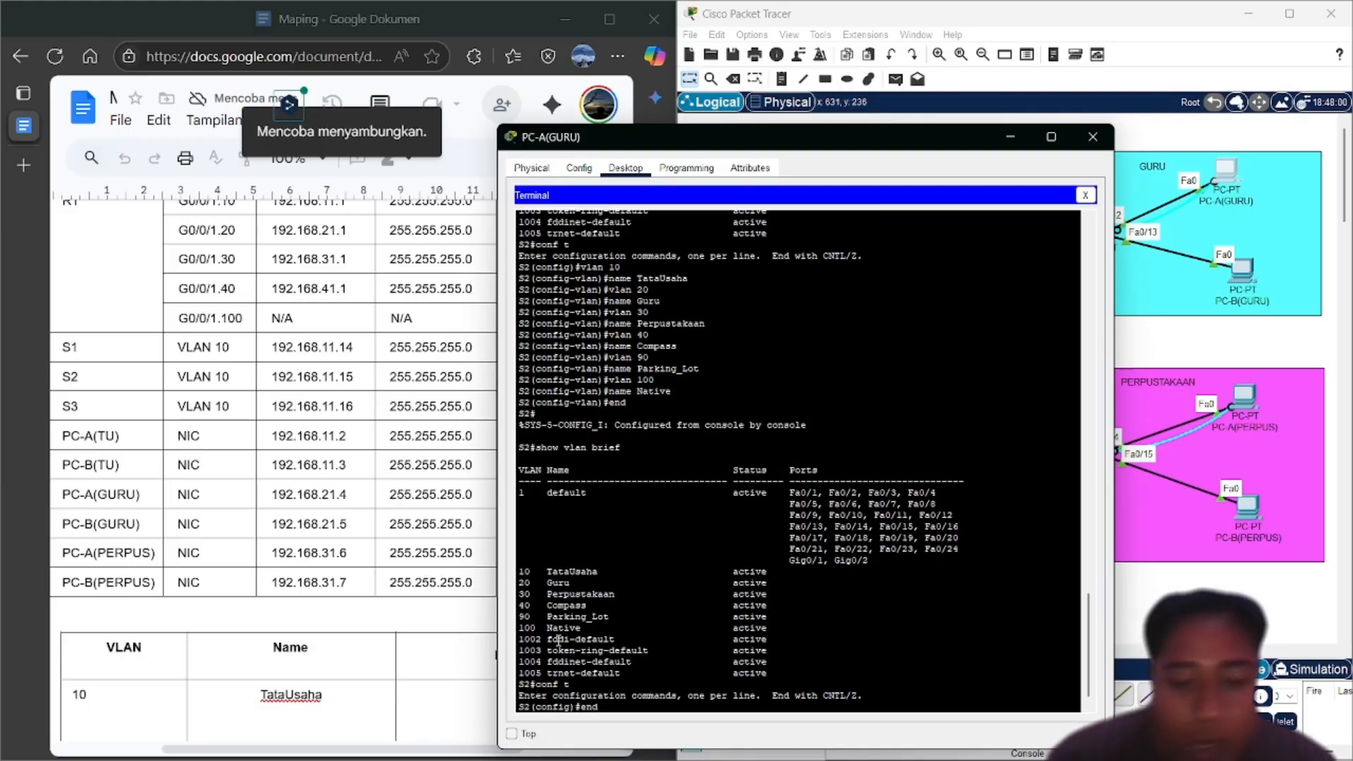
key(Down)
text(int vl)
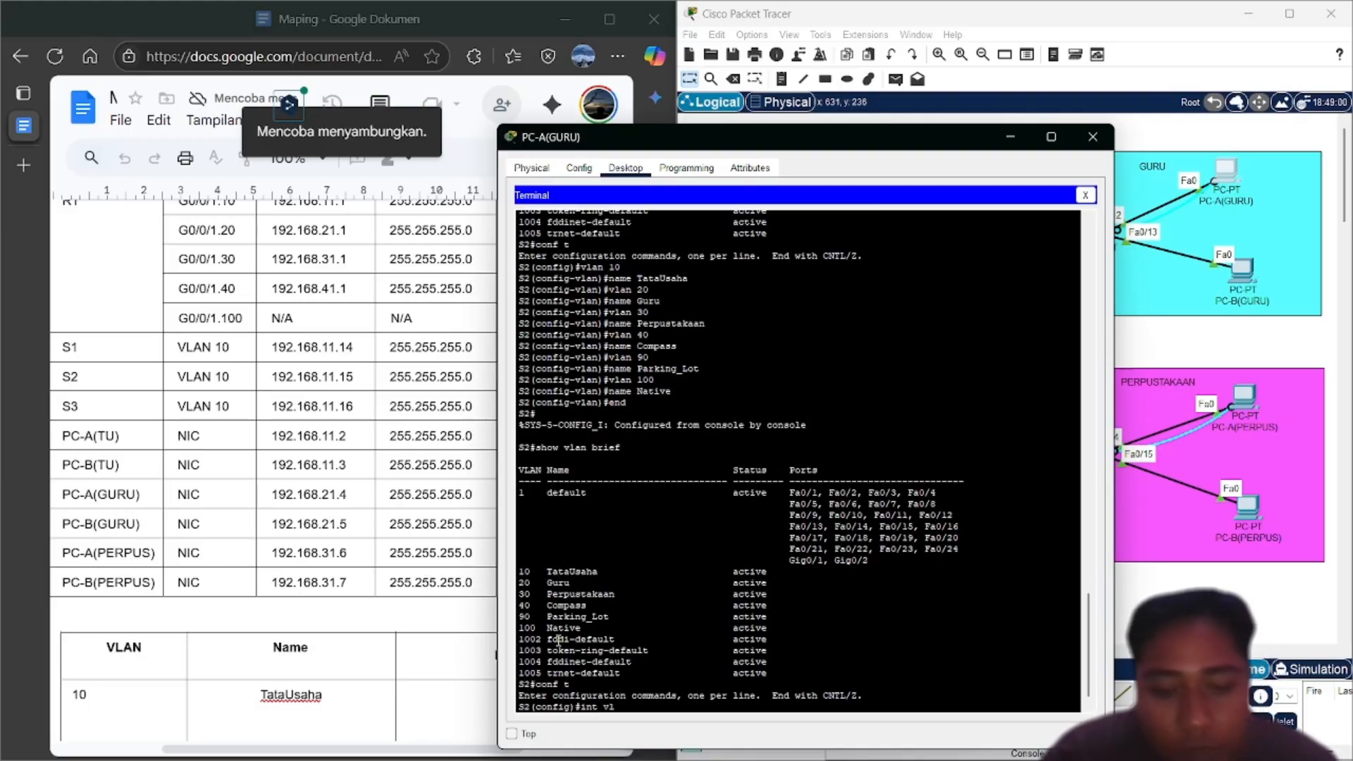
text(an 10)
key(Return)
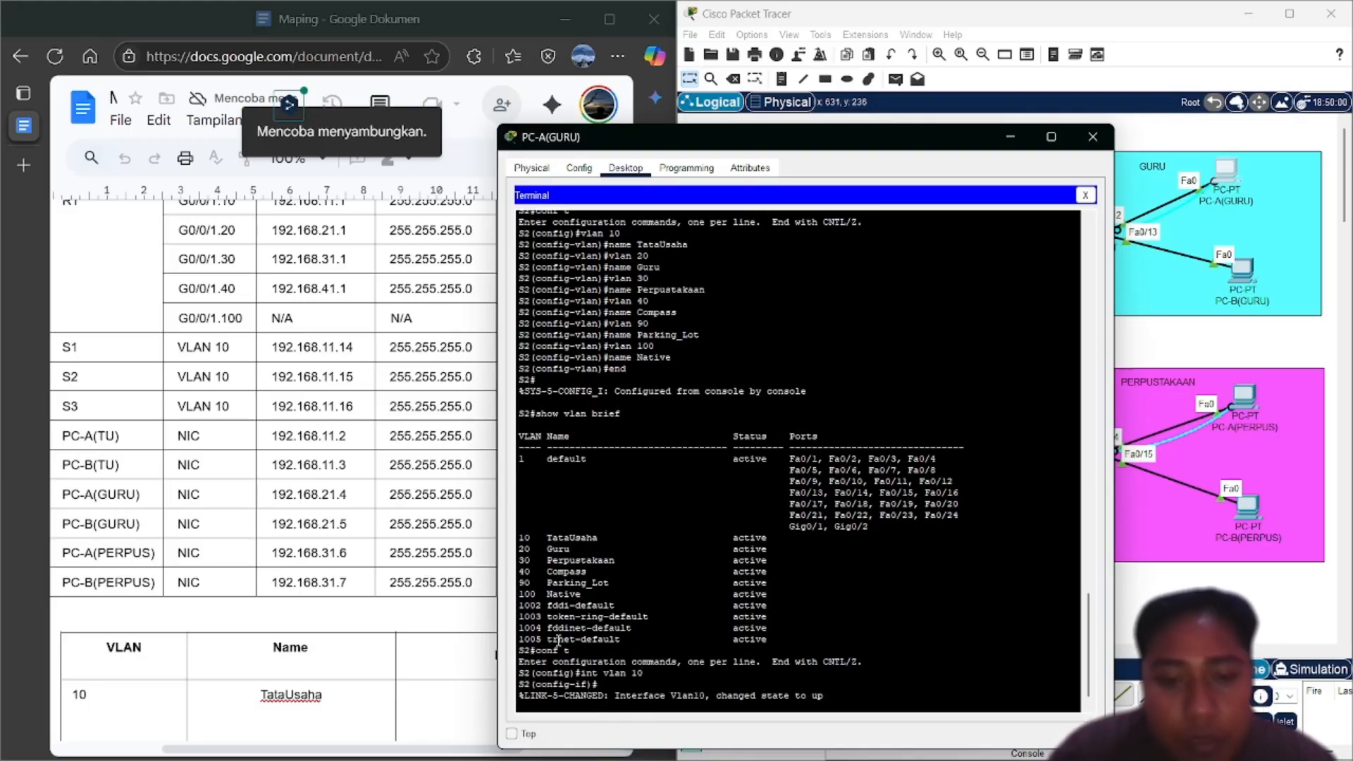
Assign 192.168.11.15 with mask 255.255.255.0, enable the interface with no shutdown, and exit
text(ip ad)
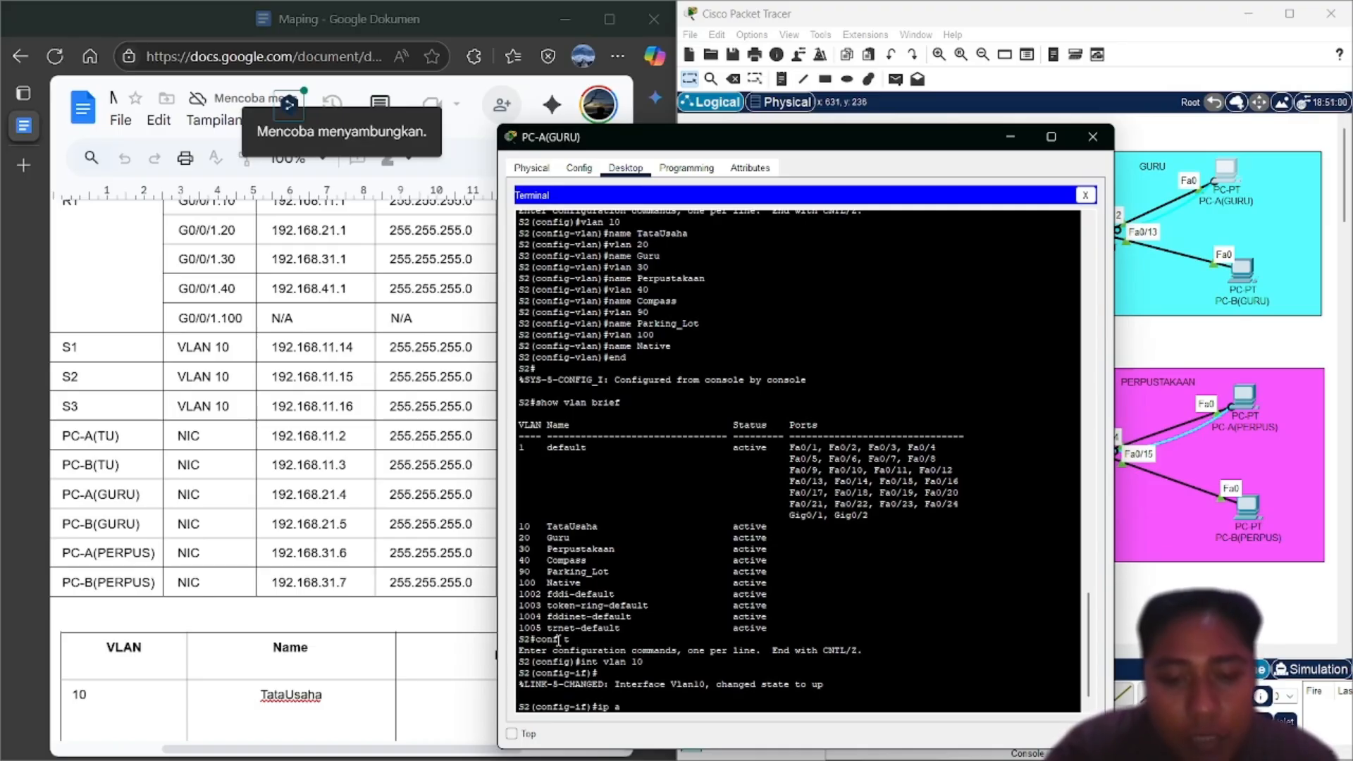
key(Tab)
text(192.1)
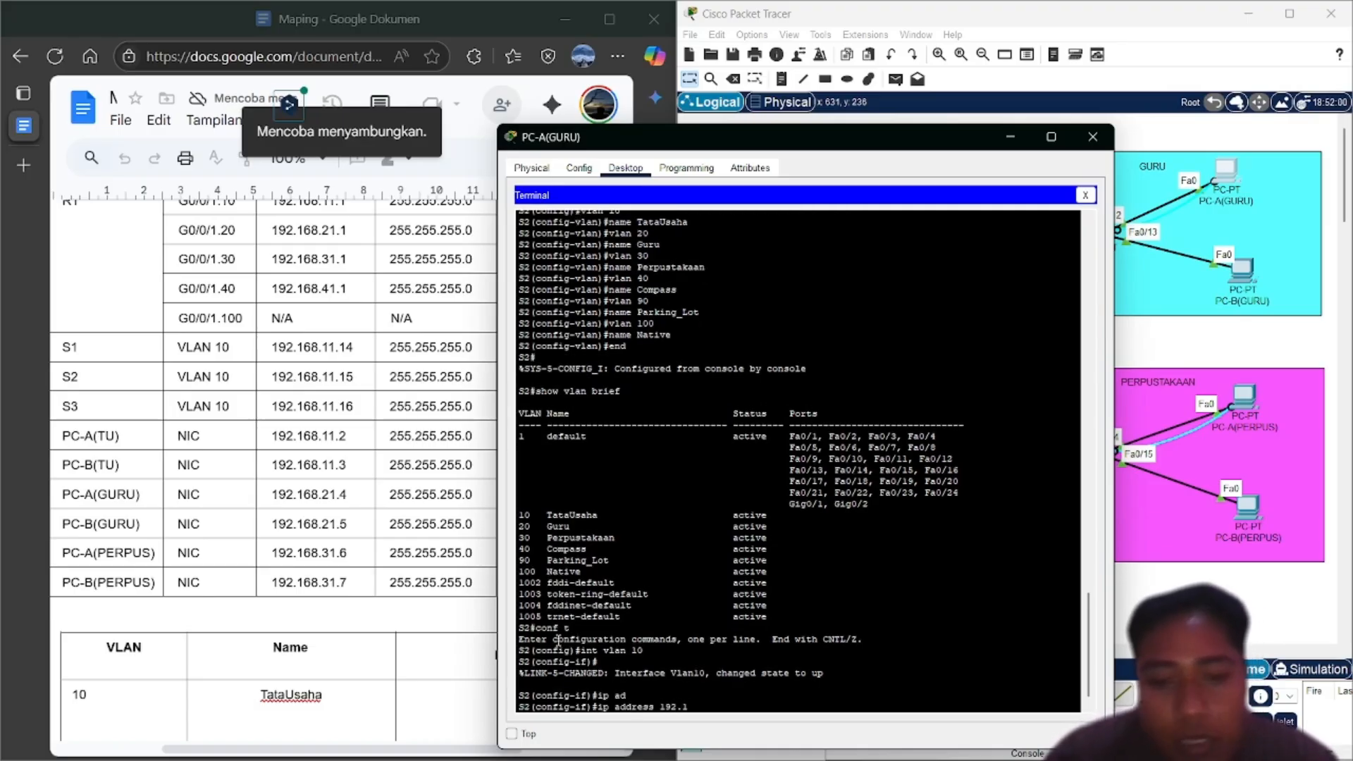
text(68.)
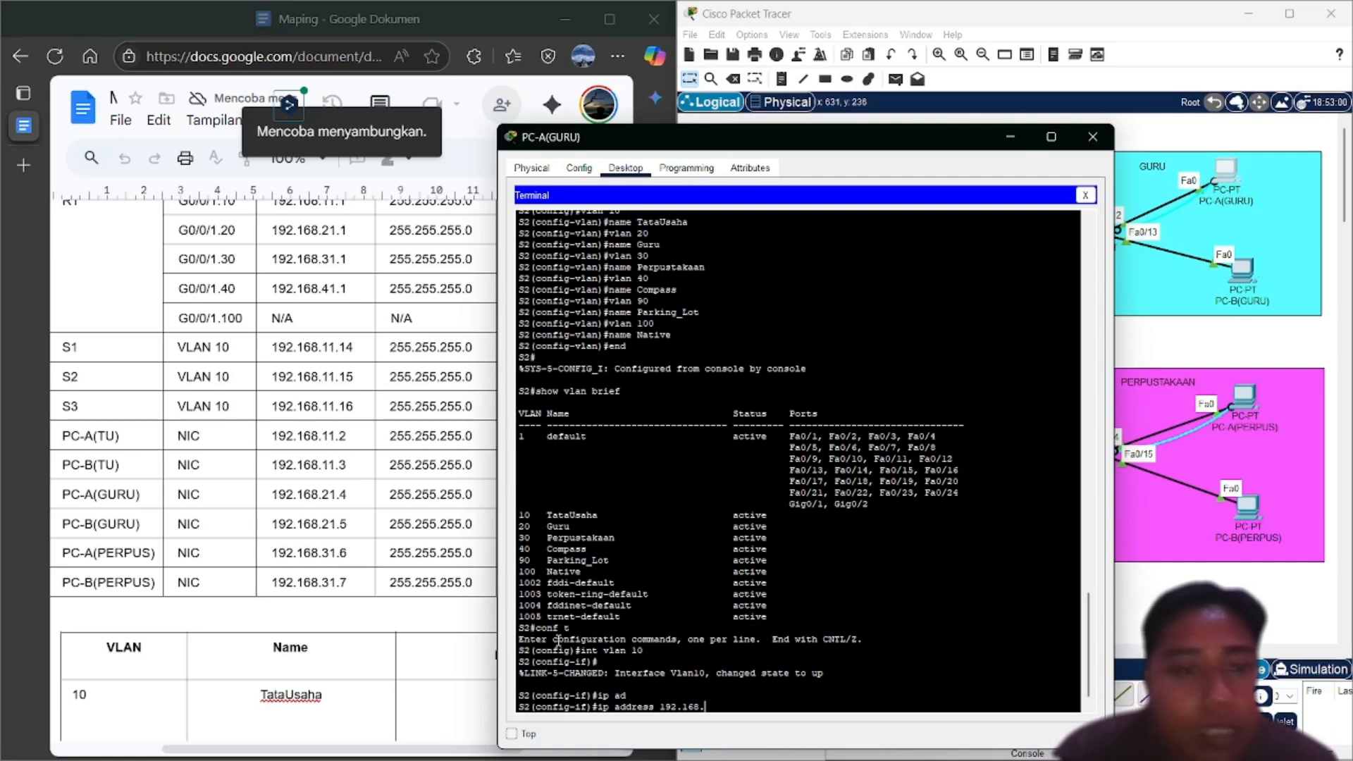
text(1)
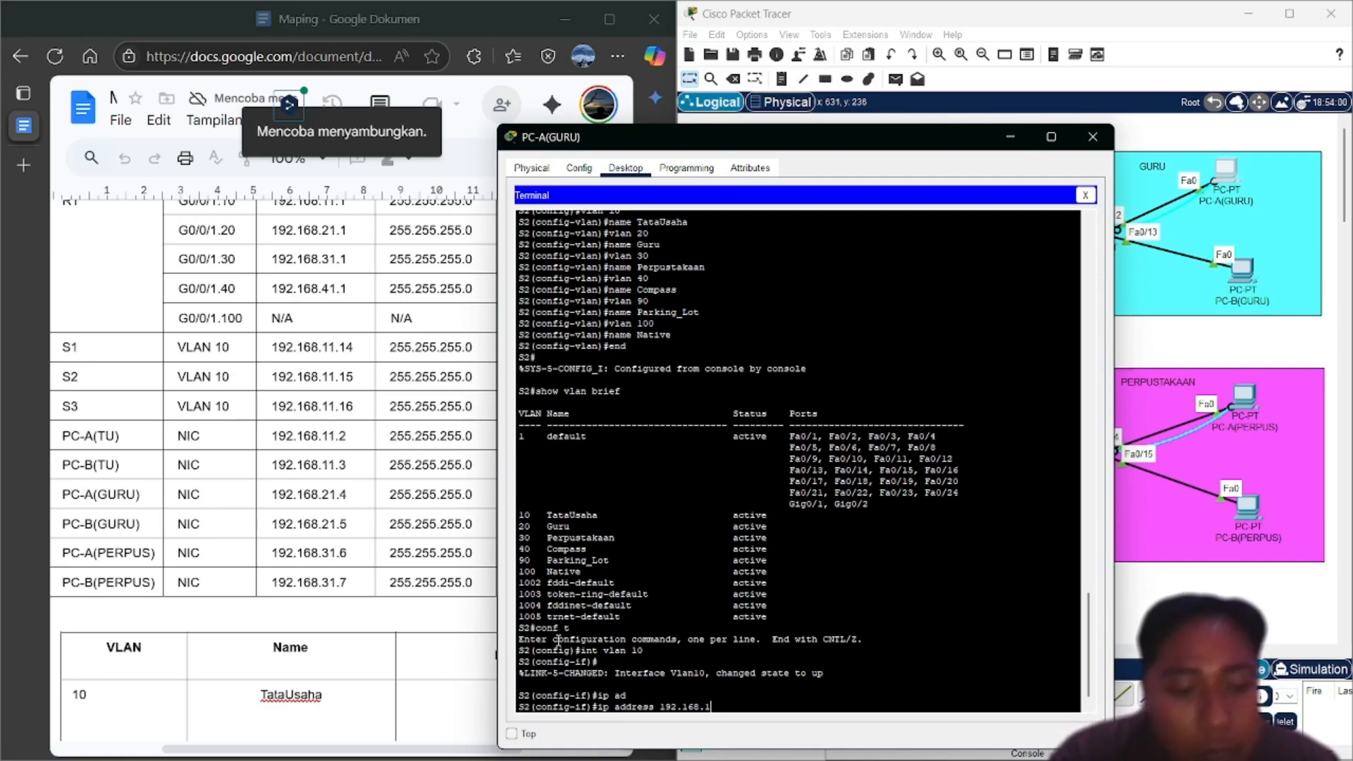
text(1.)
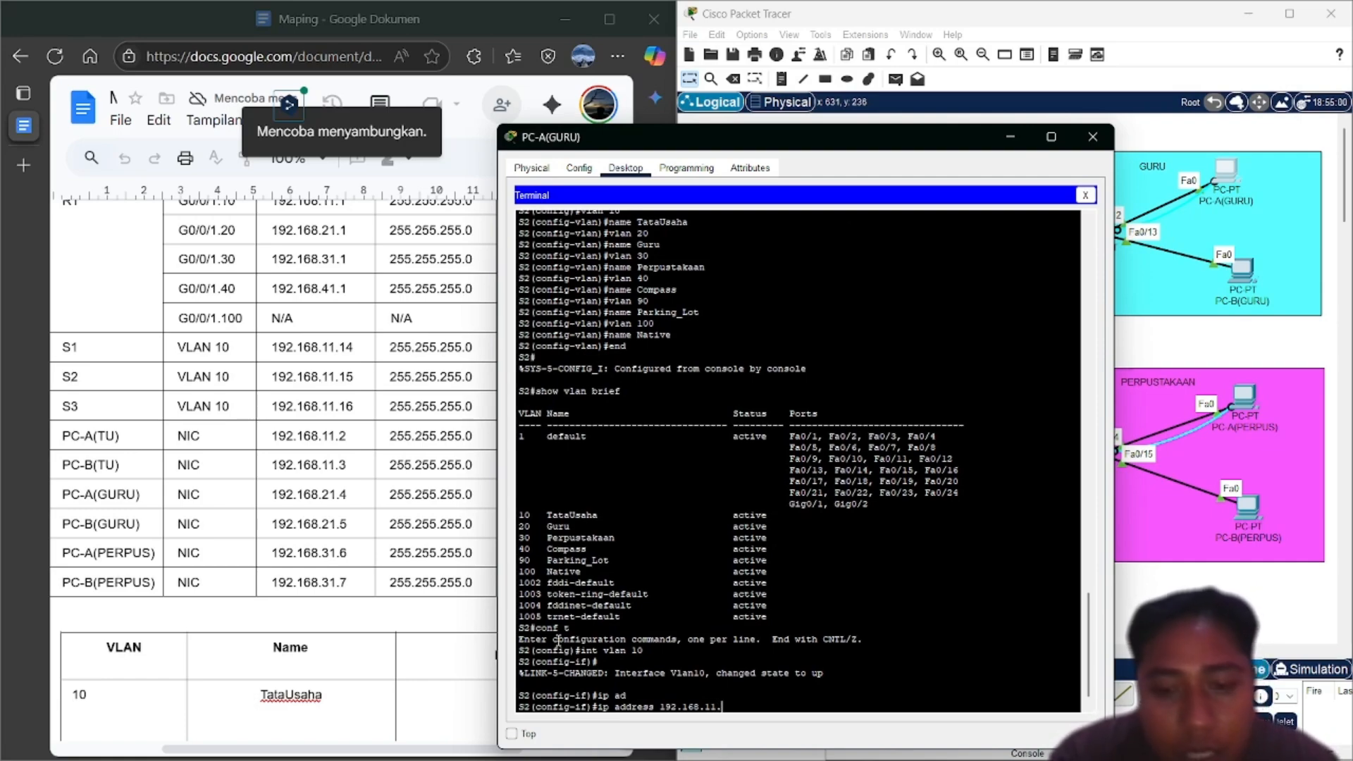
text(15)
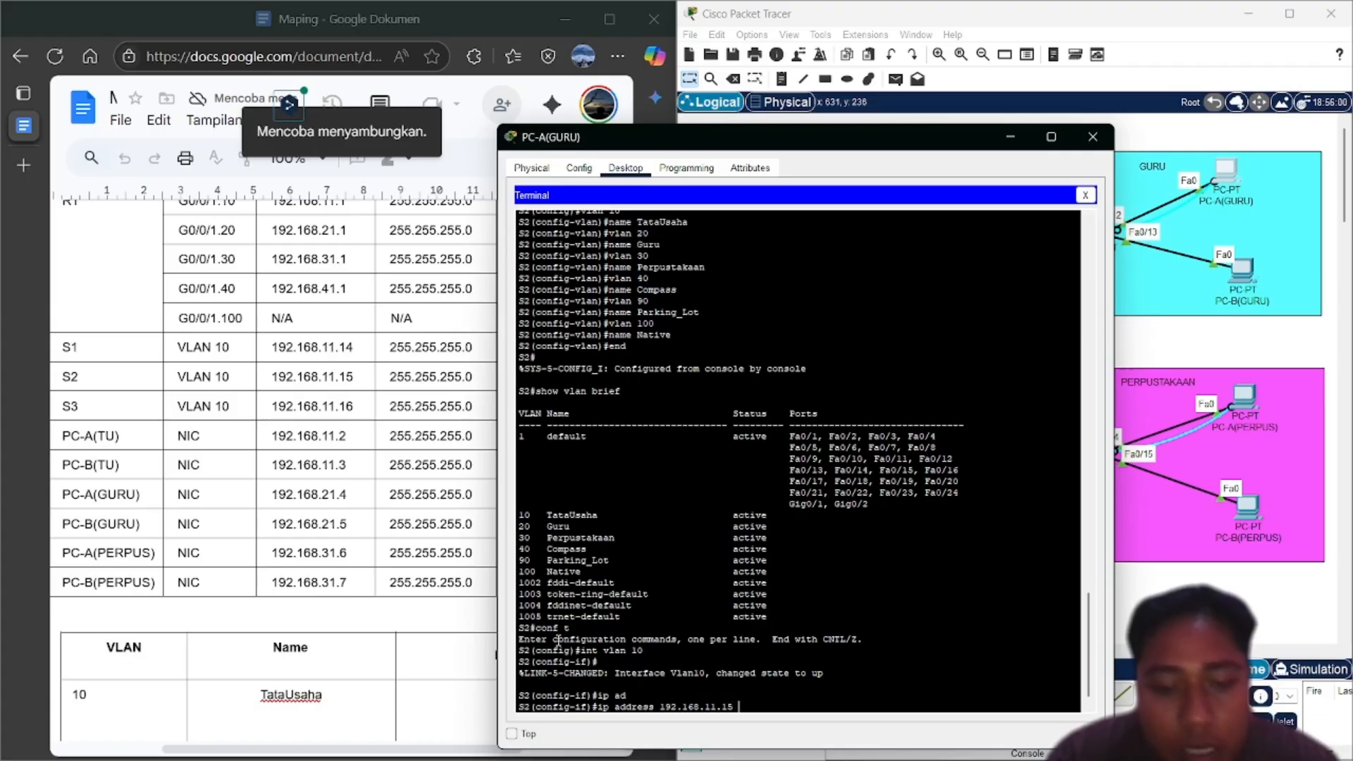
text( 25)
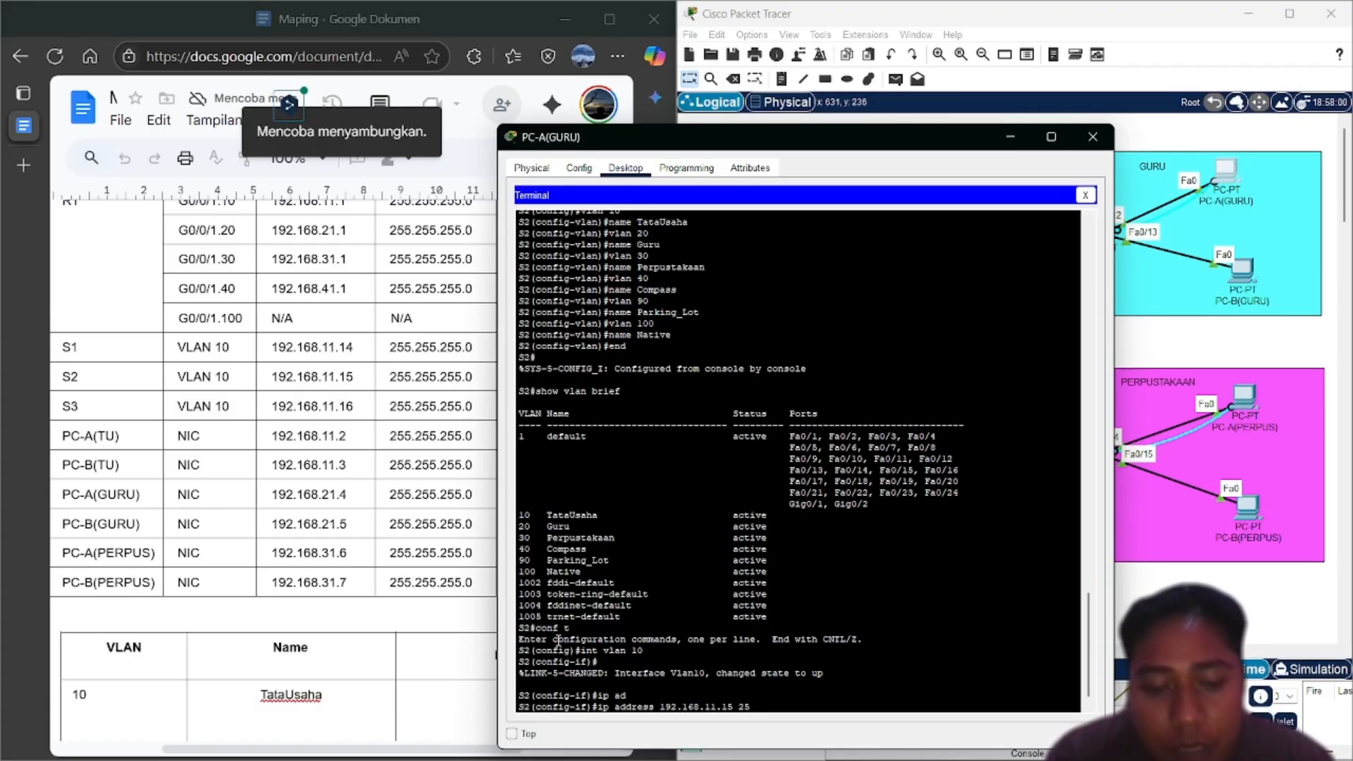
text(.25.255.255)
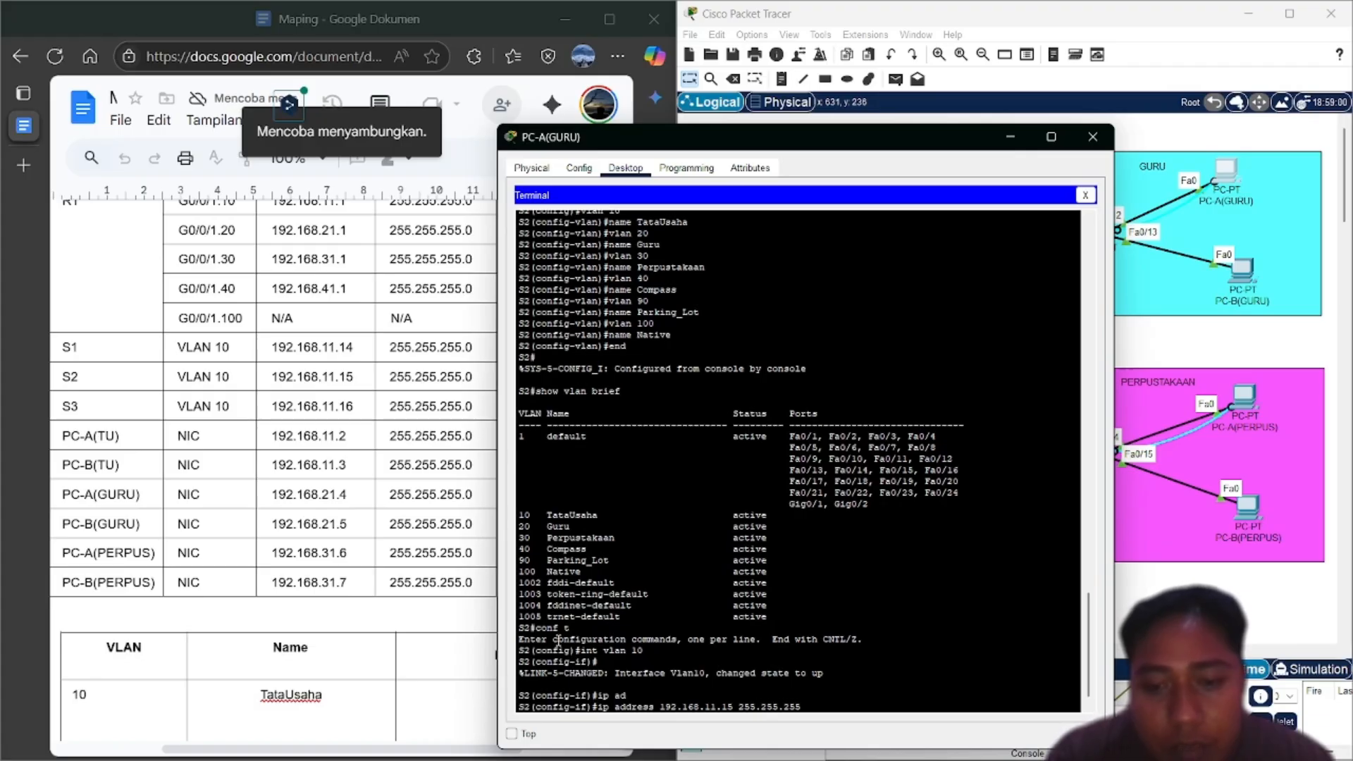
text(.0)
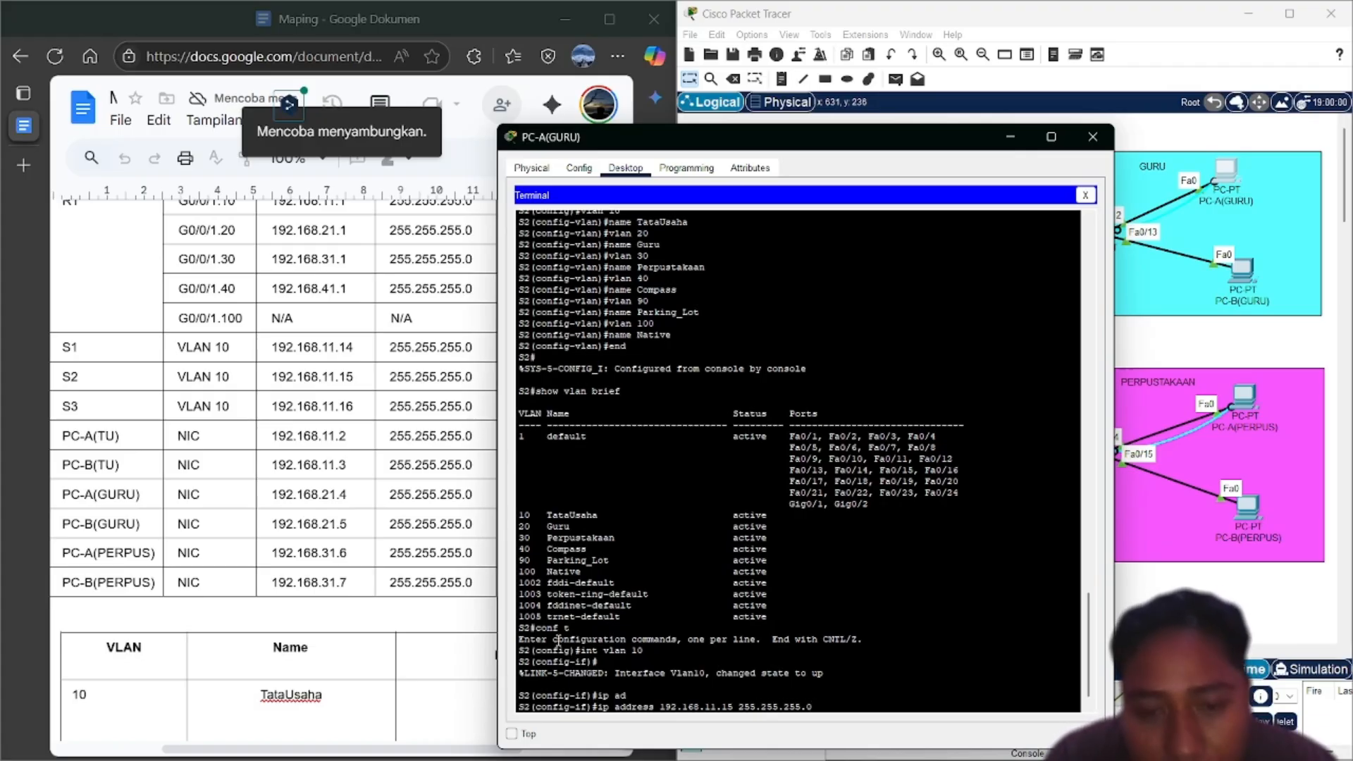
key(Return)
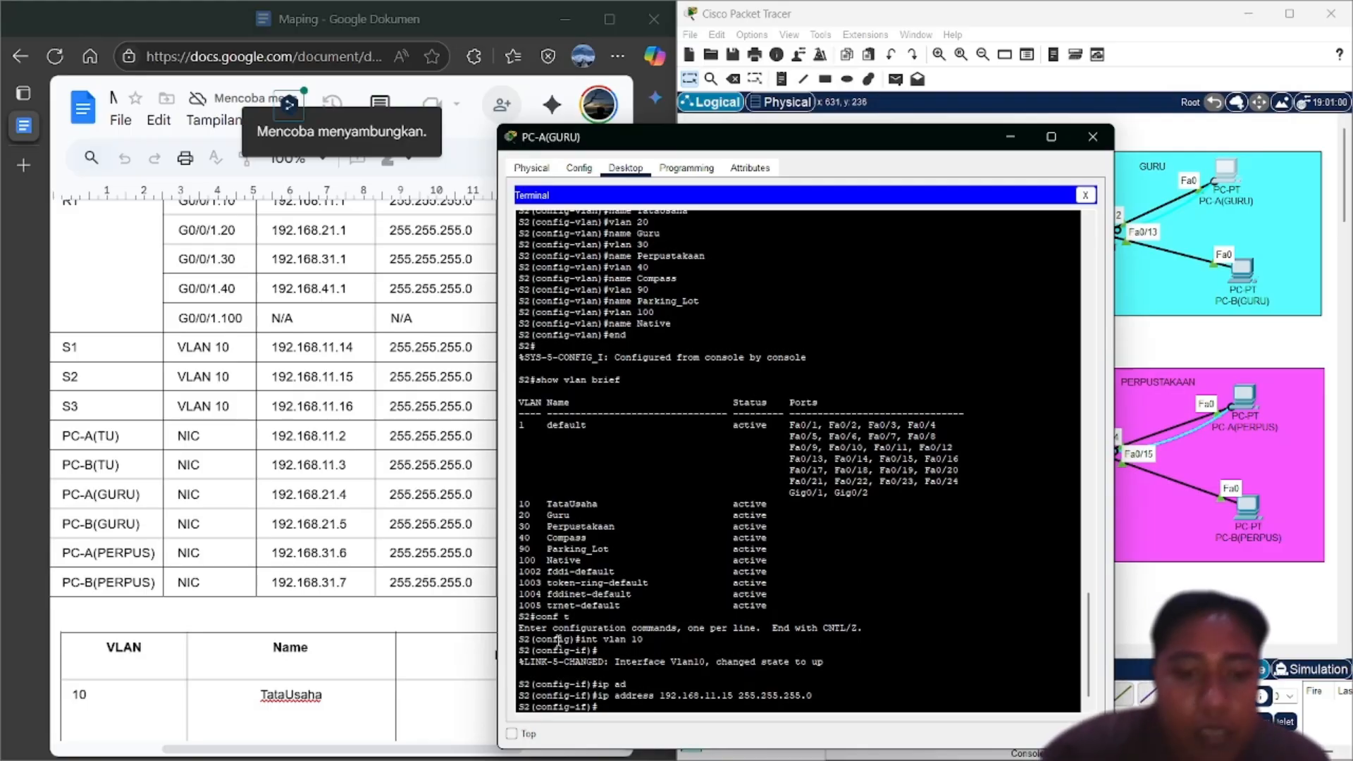
text(no sh)
key(Return)
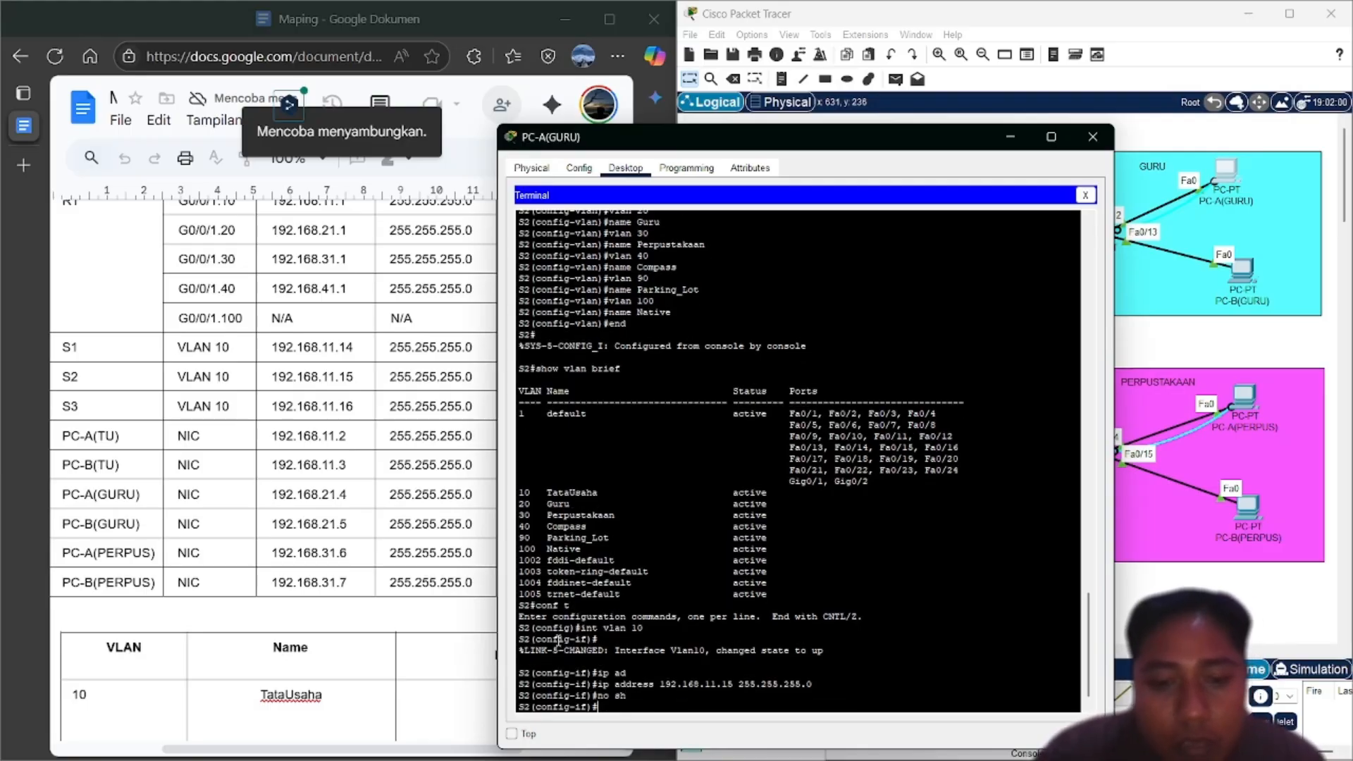
text(exit)
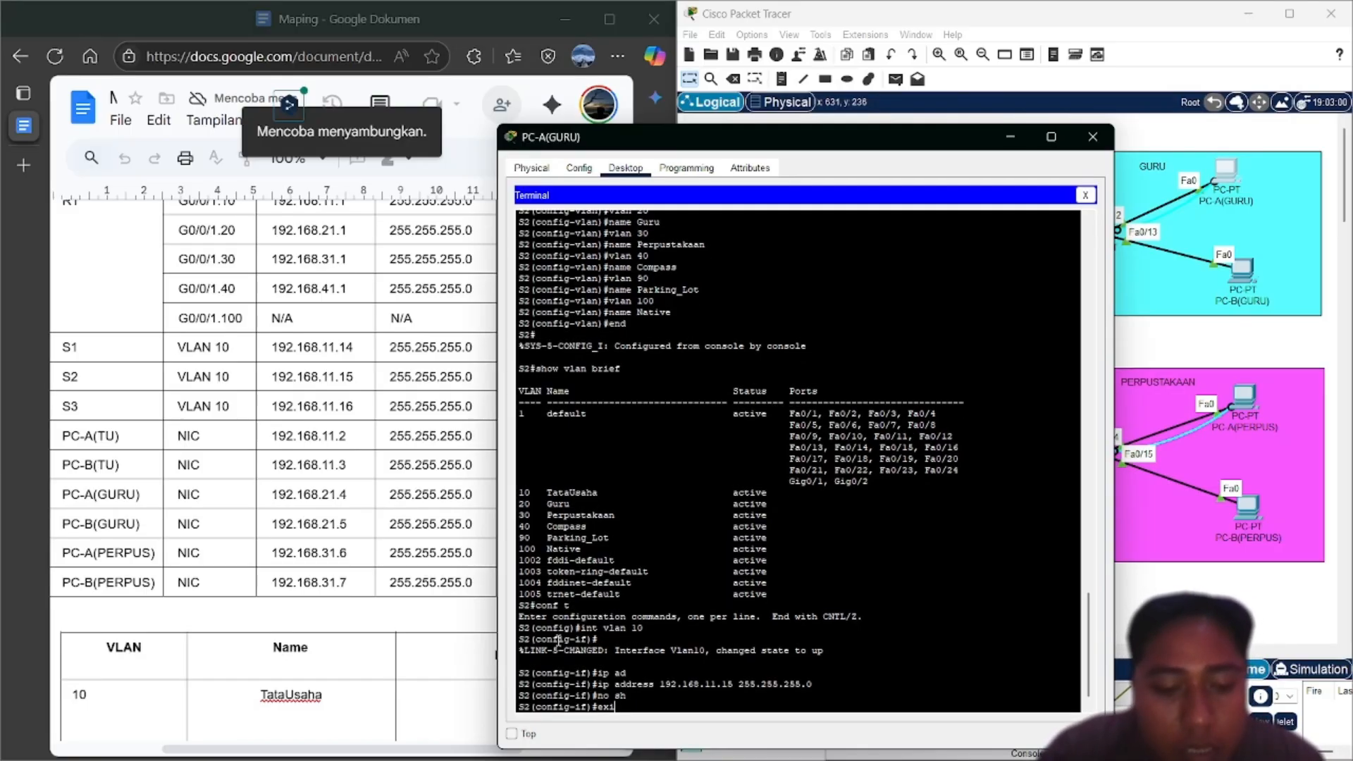
key(Return)
Enter ip default-gateway 192.168.11.1 in S2's global configuration
text(ip def)
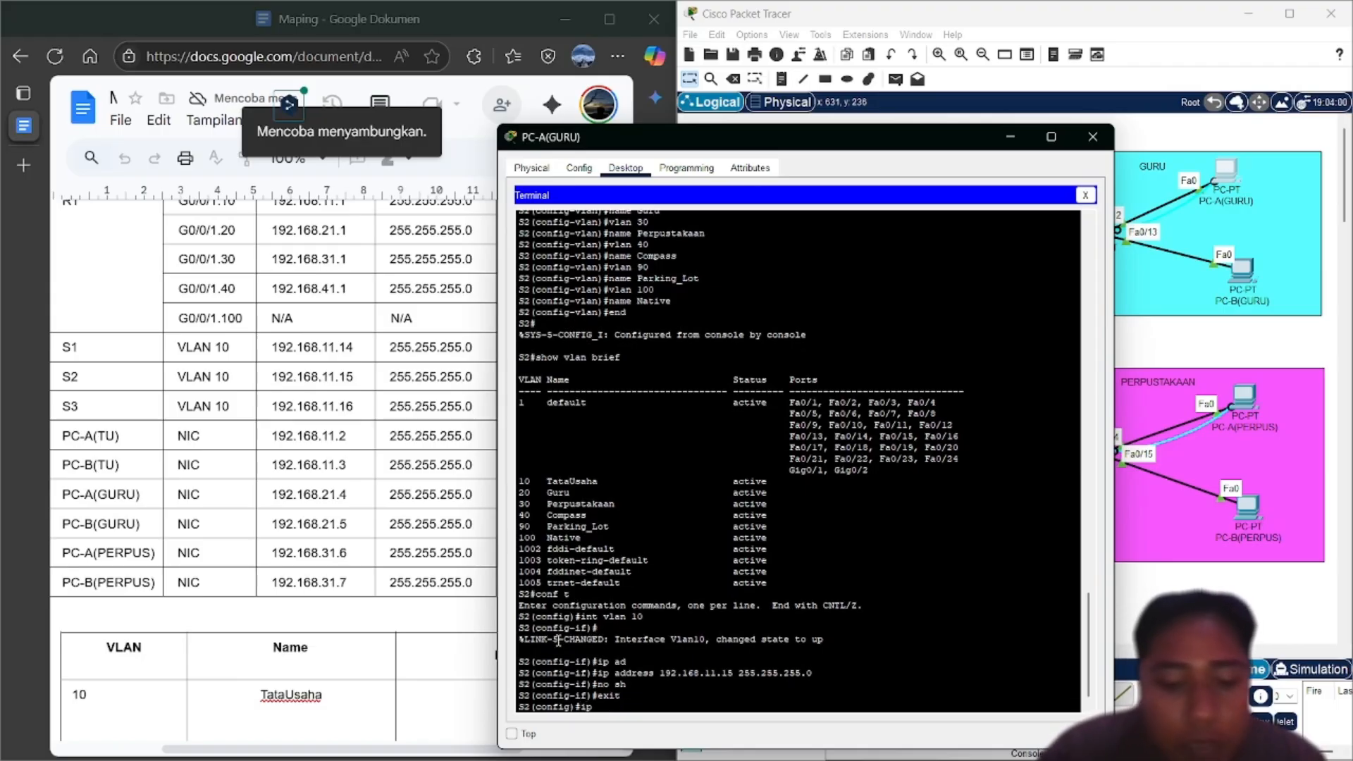
key(Return)
key(Up)
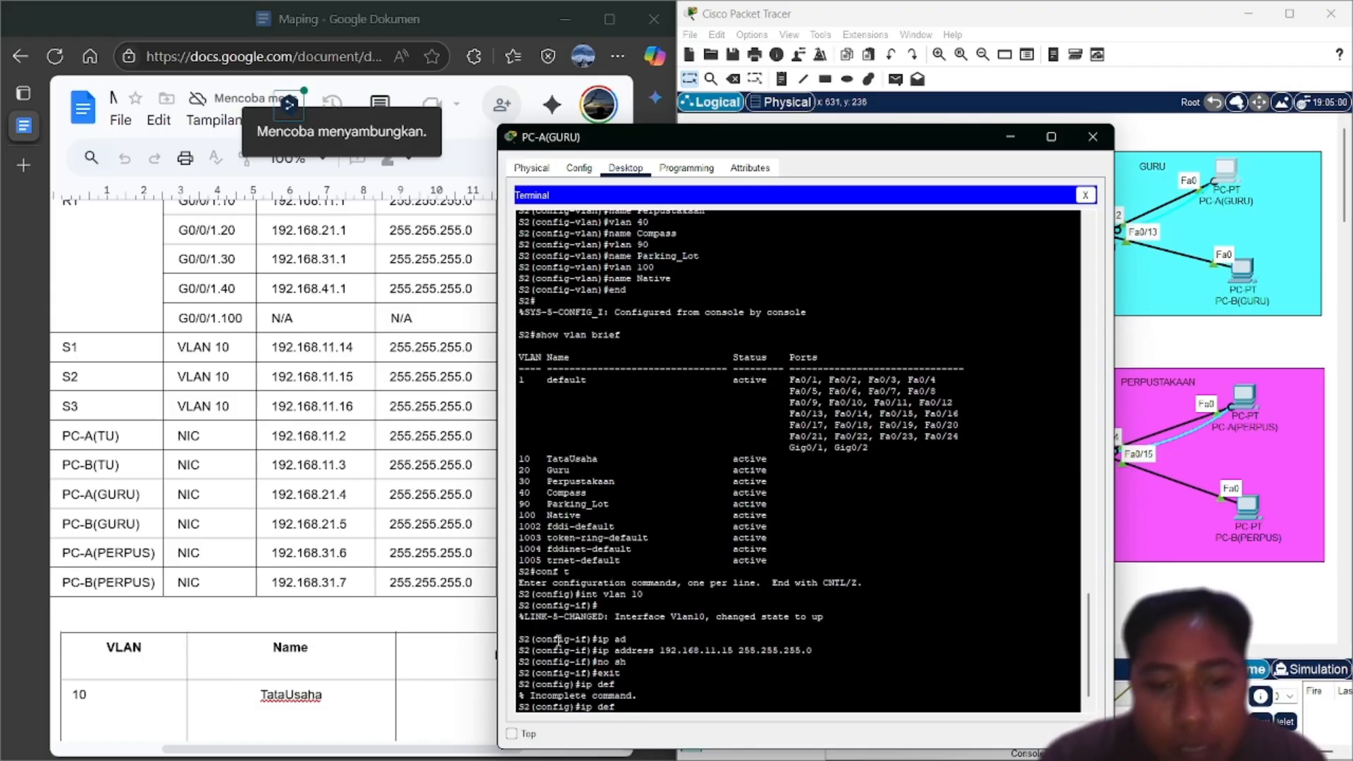
key(Tab)
key(Return)
key(Up)
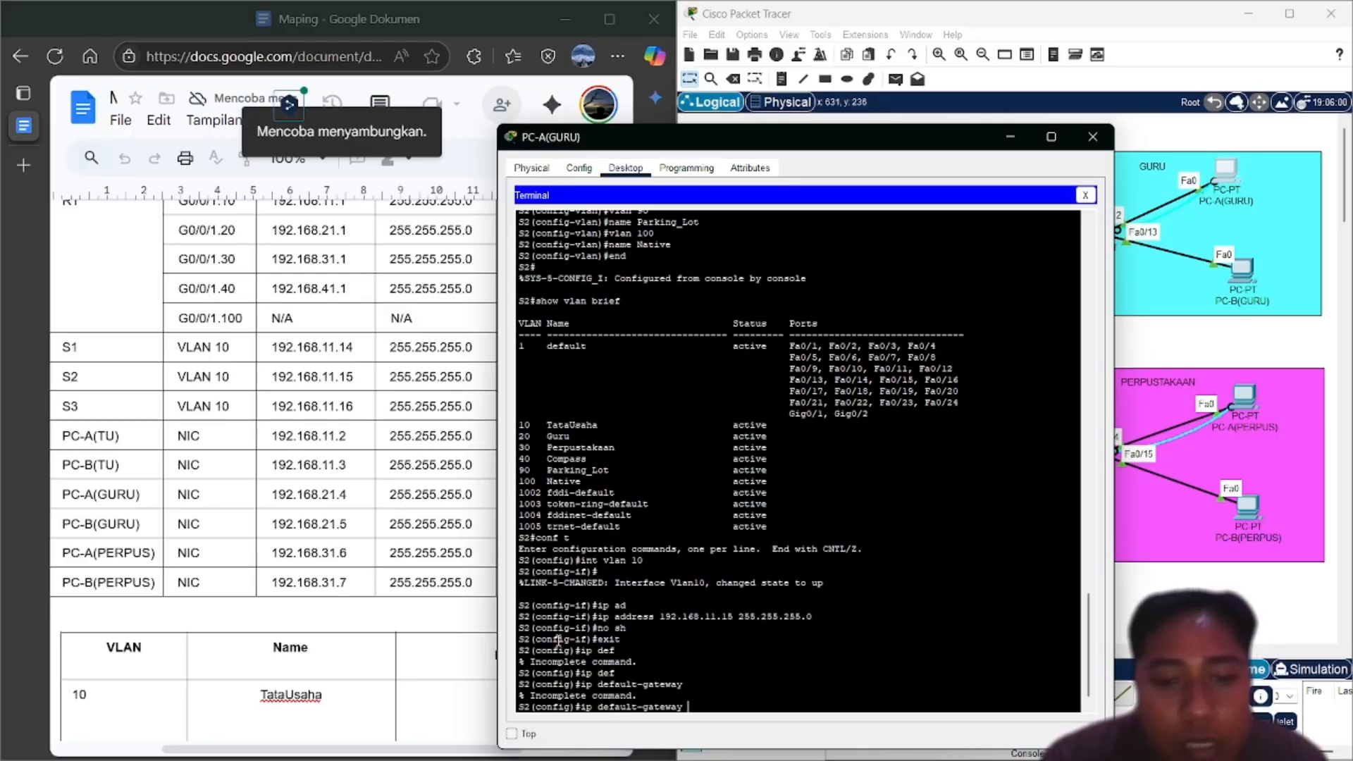
scroll(303, 308, right, 5)
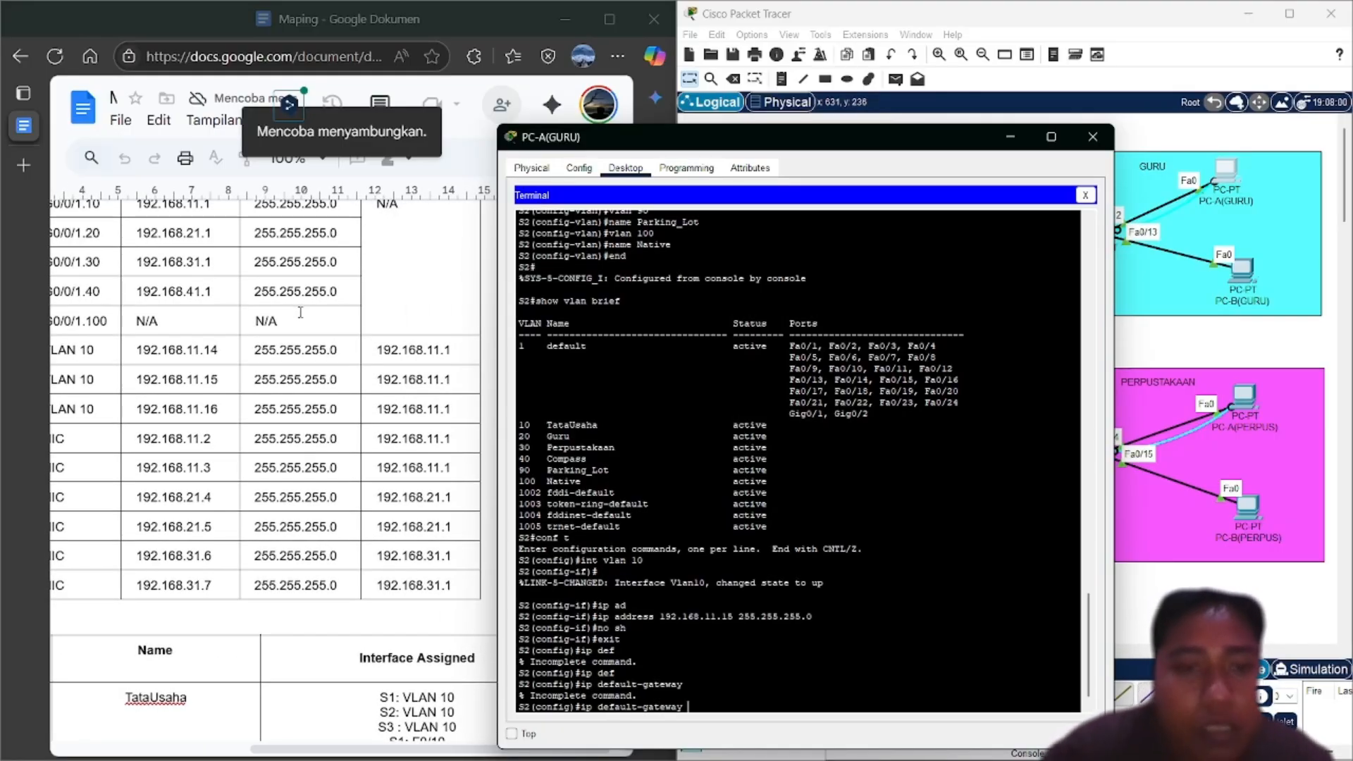
text(192)
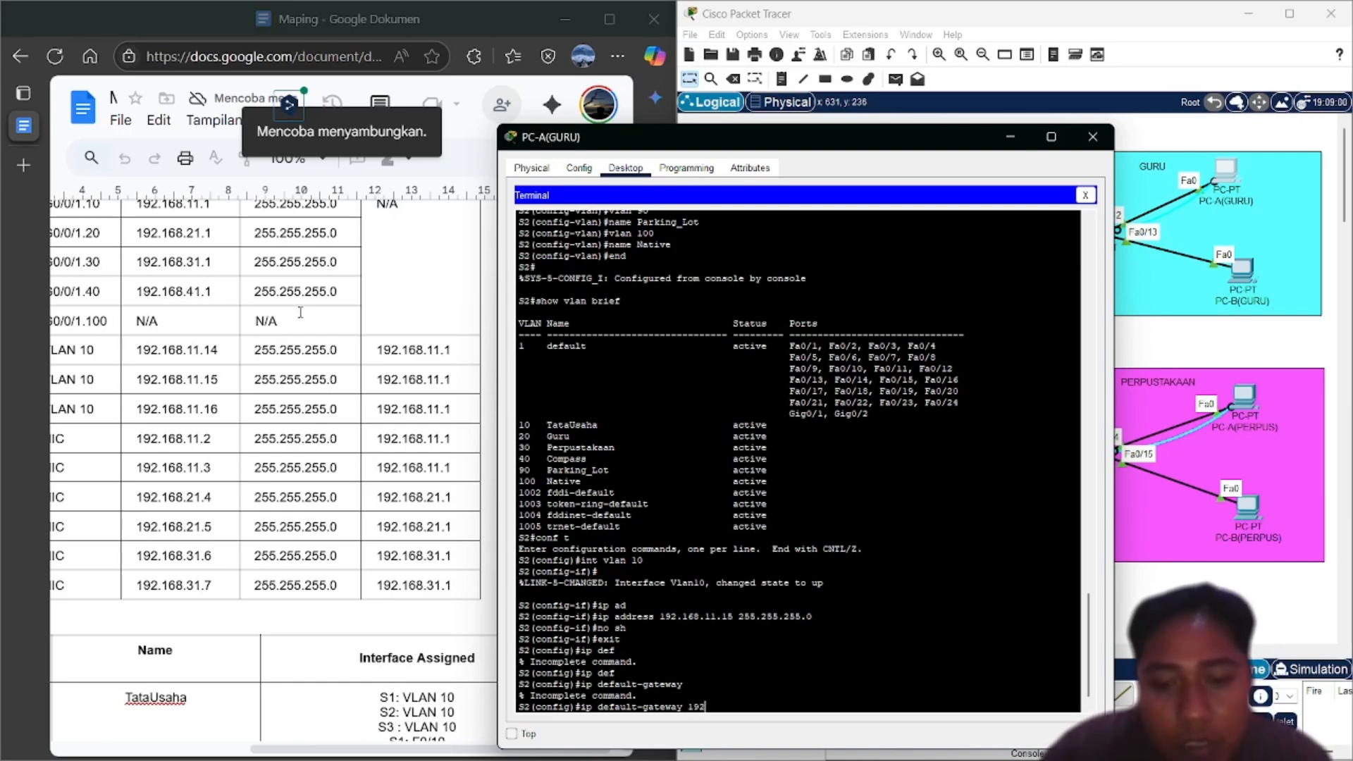
text(.168.)
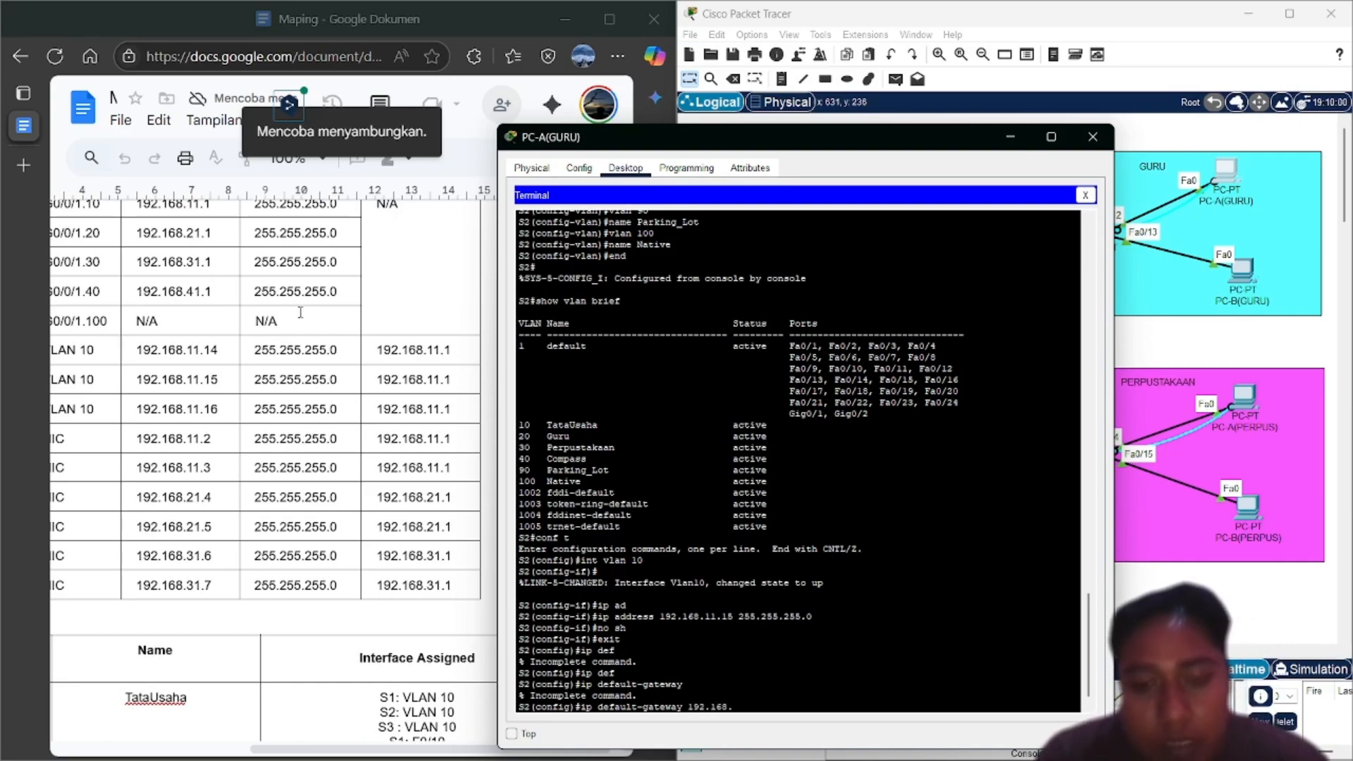
text(11.1)
key(Return)
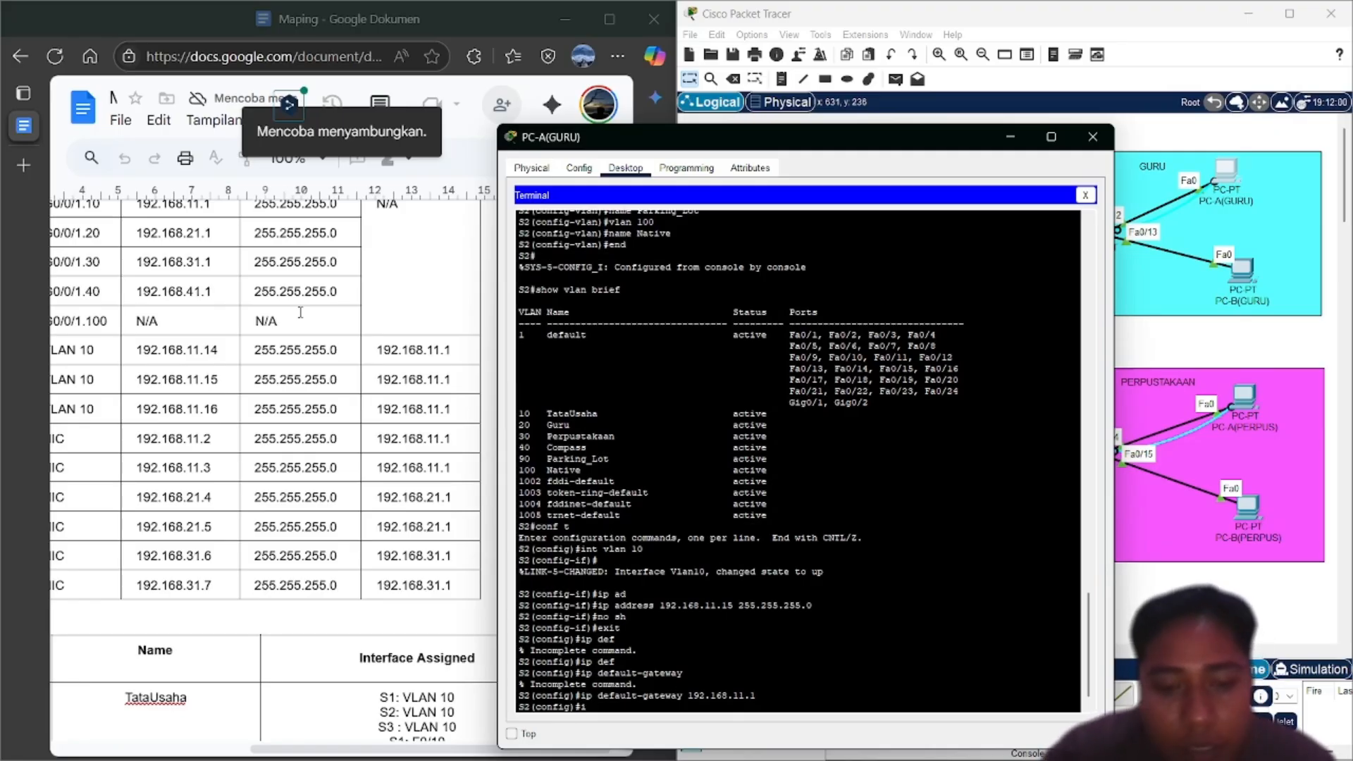
scroll(165, 305, down, 3)
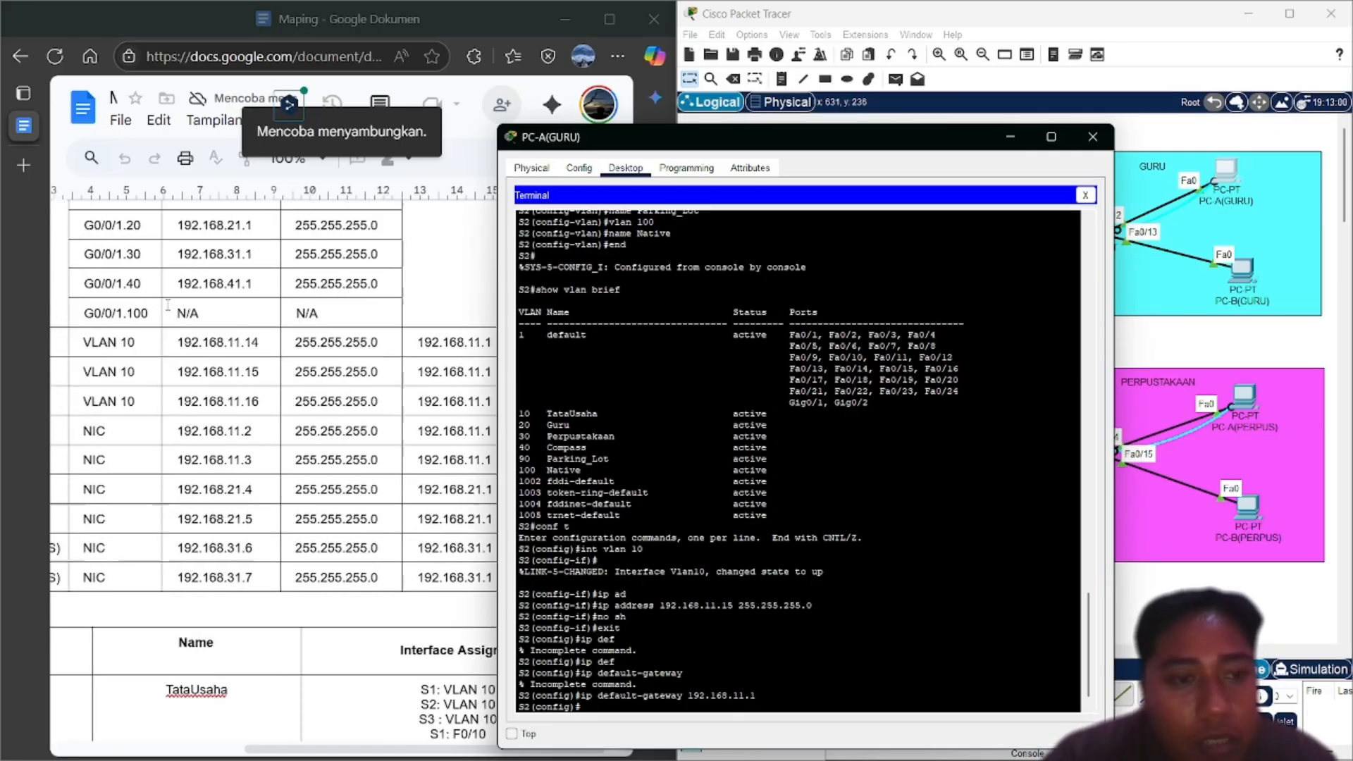
scroll(168, 305, left, 2)
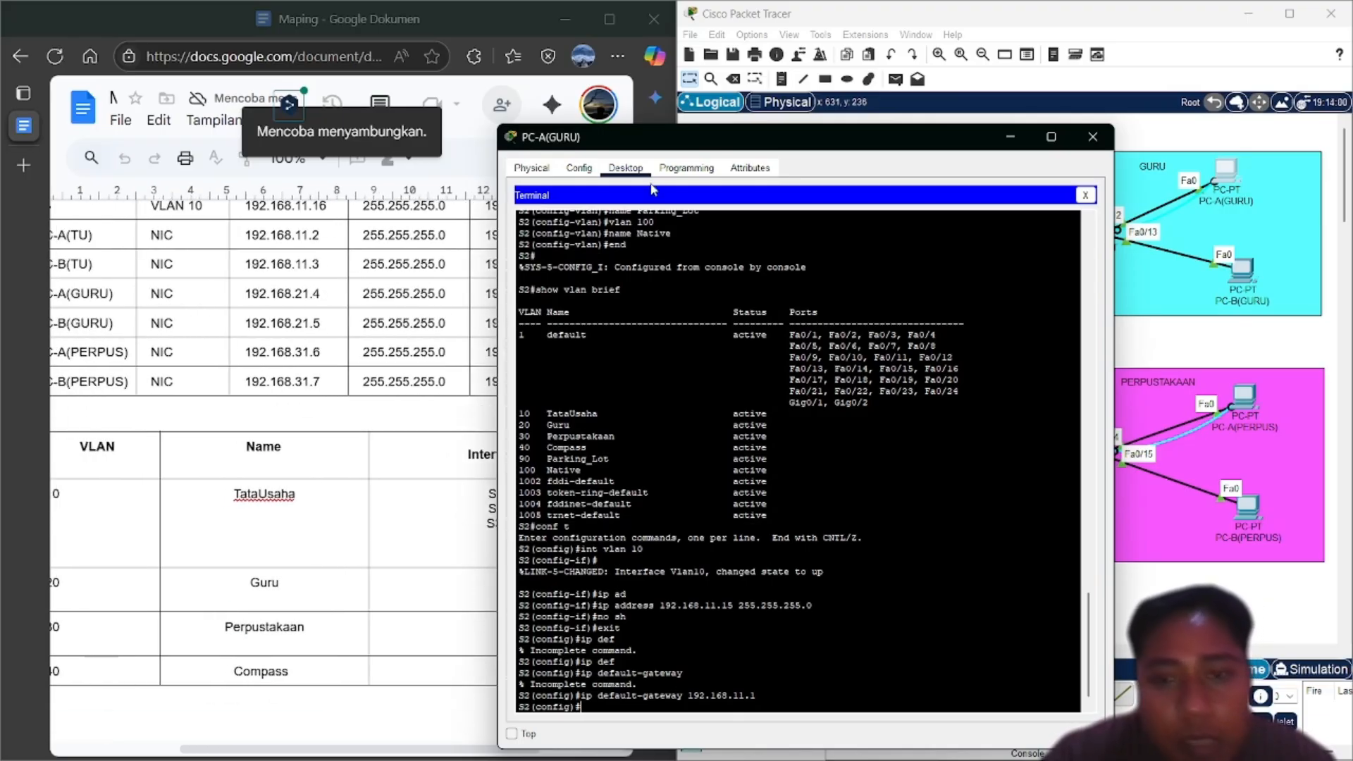
drag(785, 334, 868, 403)
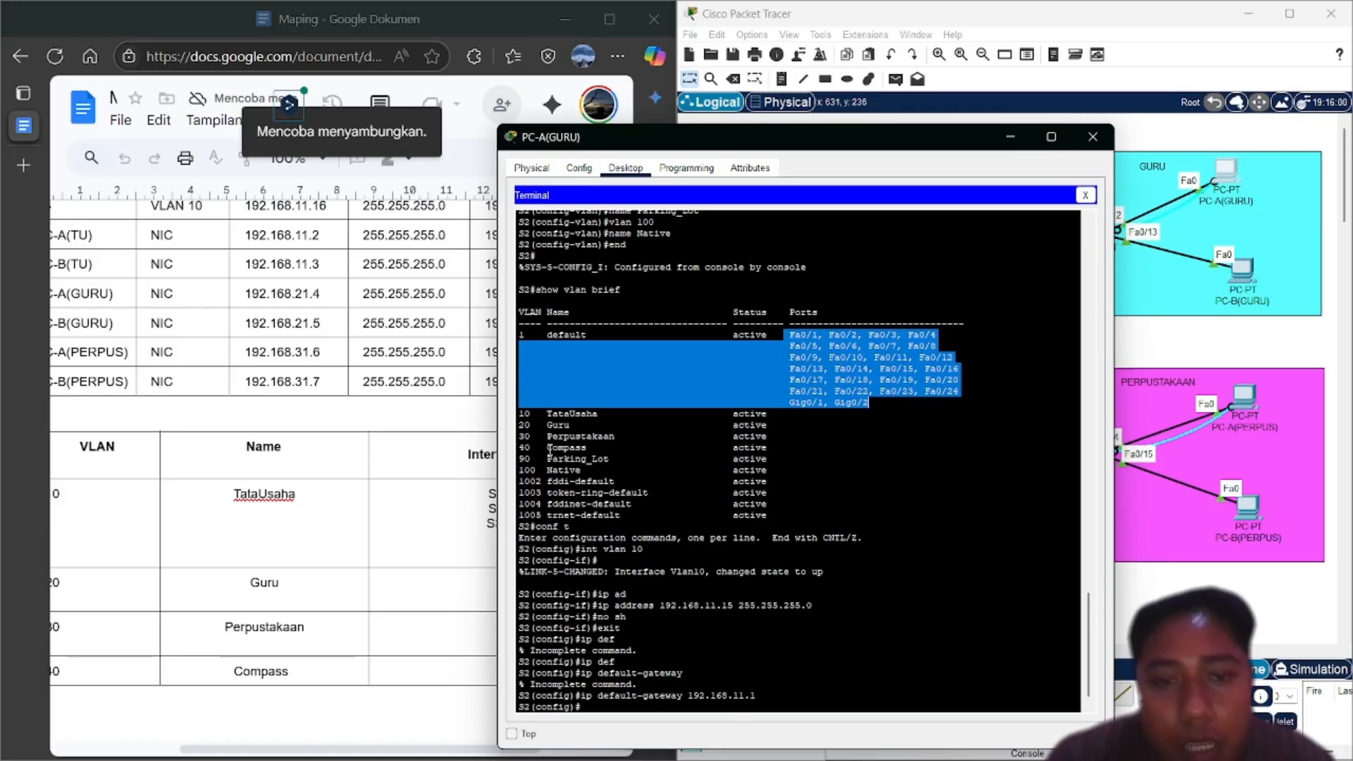
drag(547, 459, 619, 462)
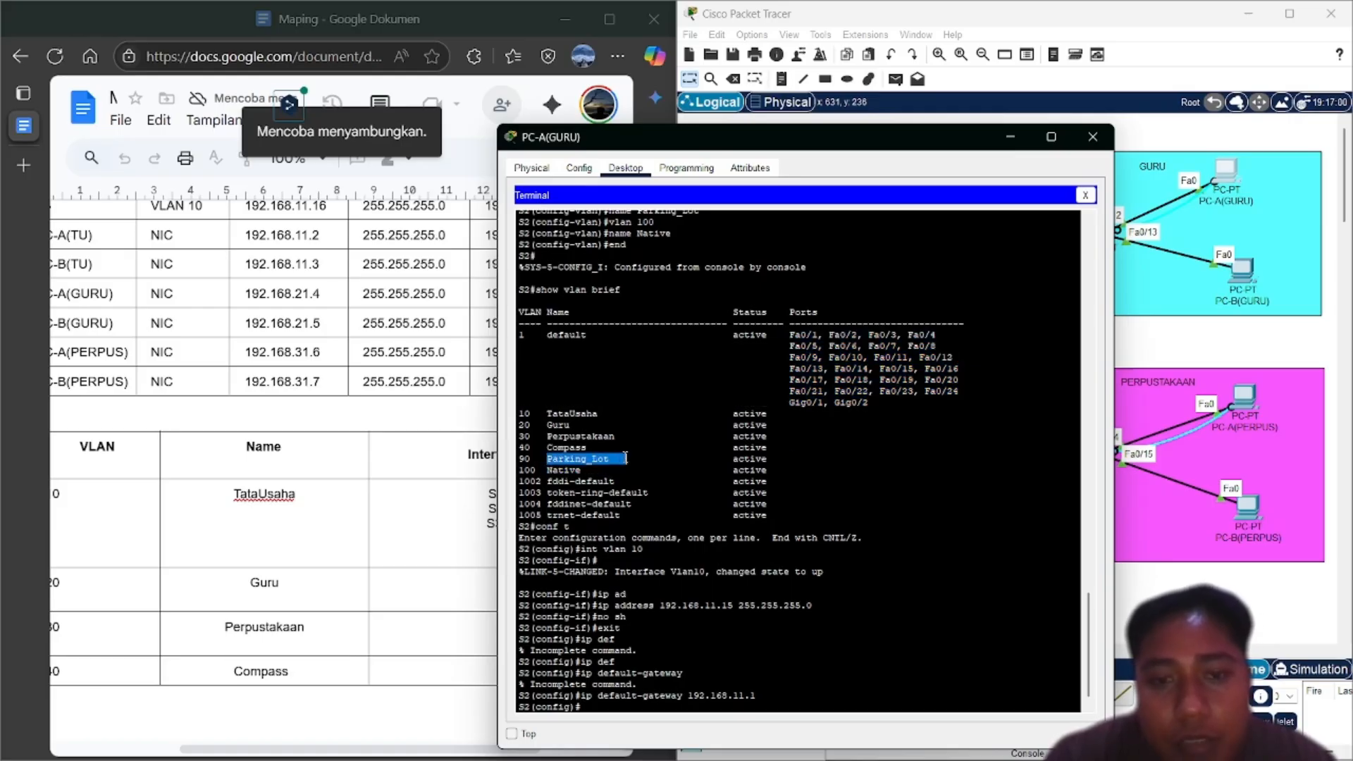
click(645, 350)
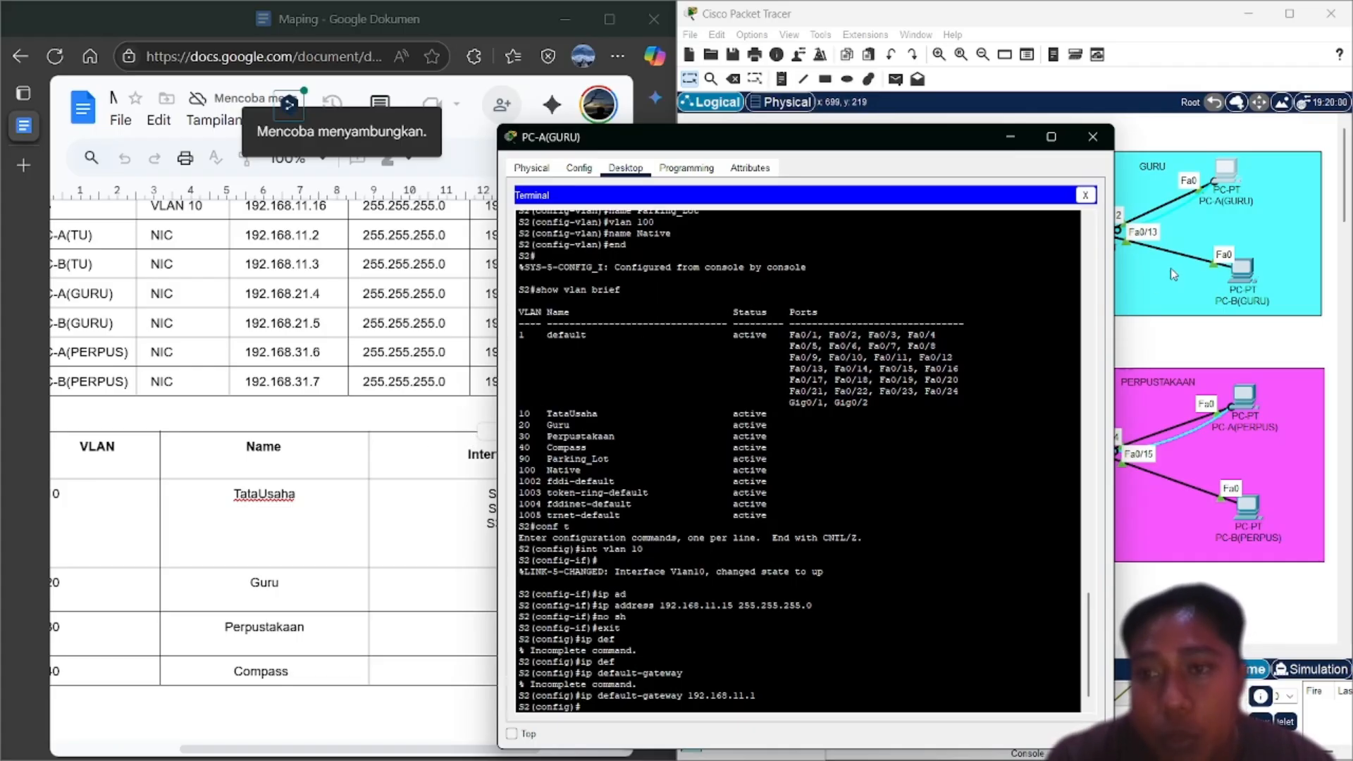
scroll(455, 472, down, 1)
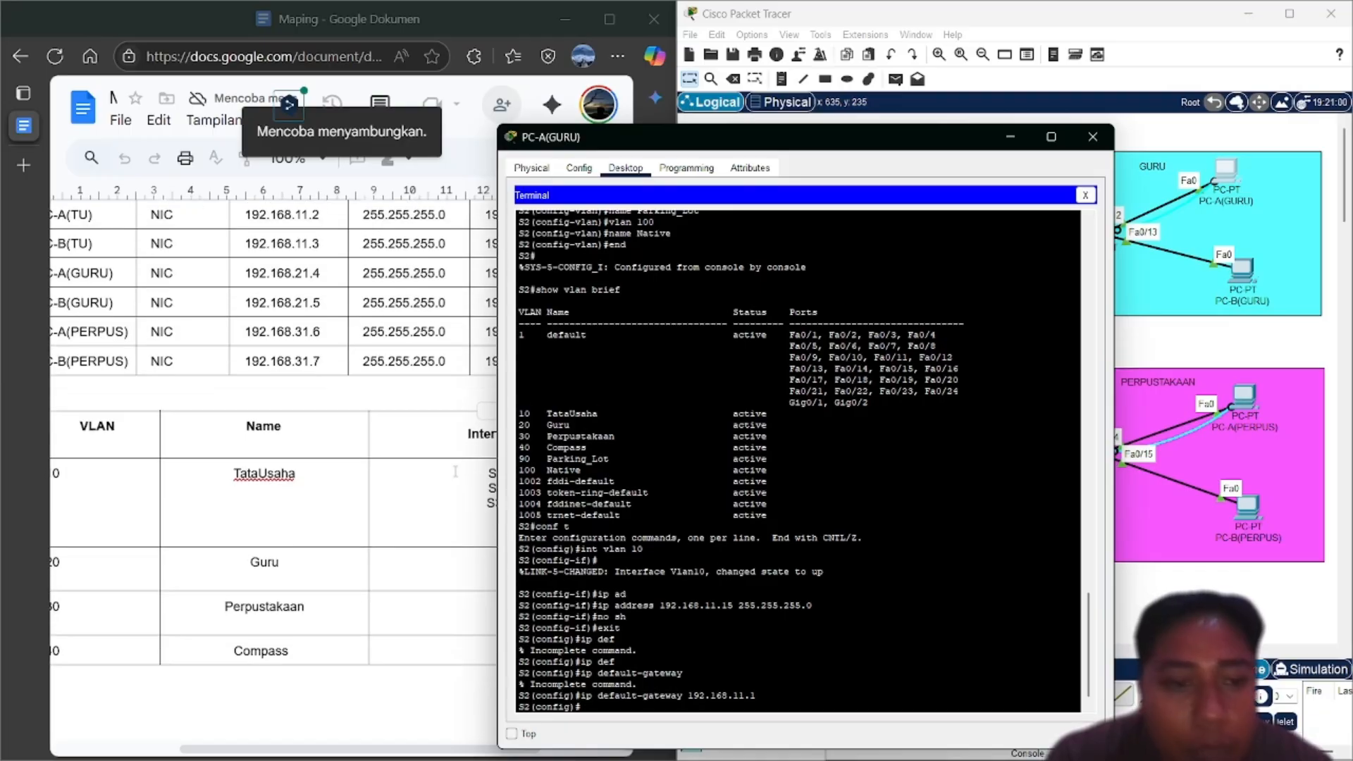
scroll(455, 472, down, 3)
scroll(455, 471, right, 2)
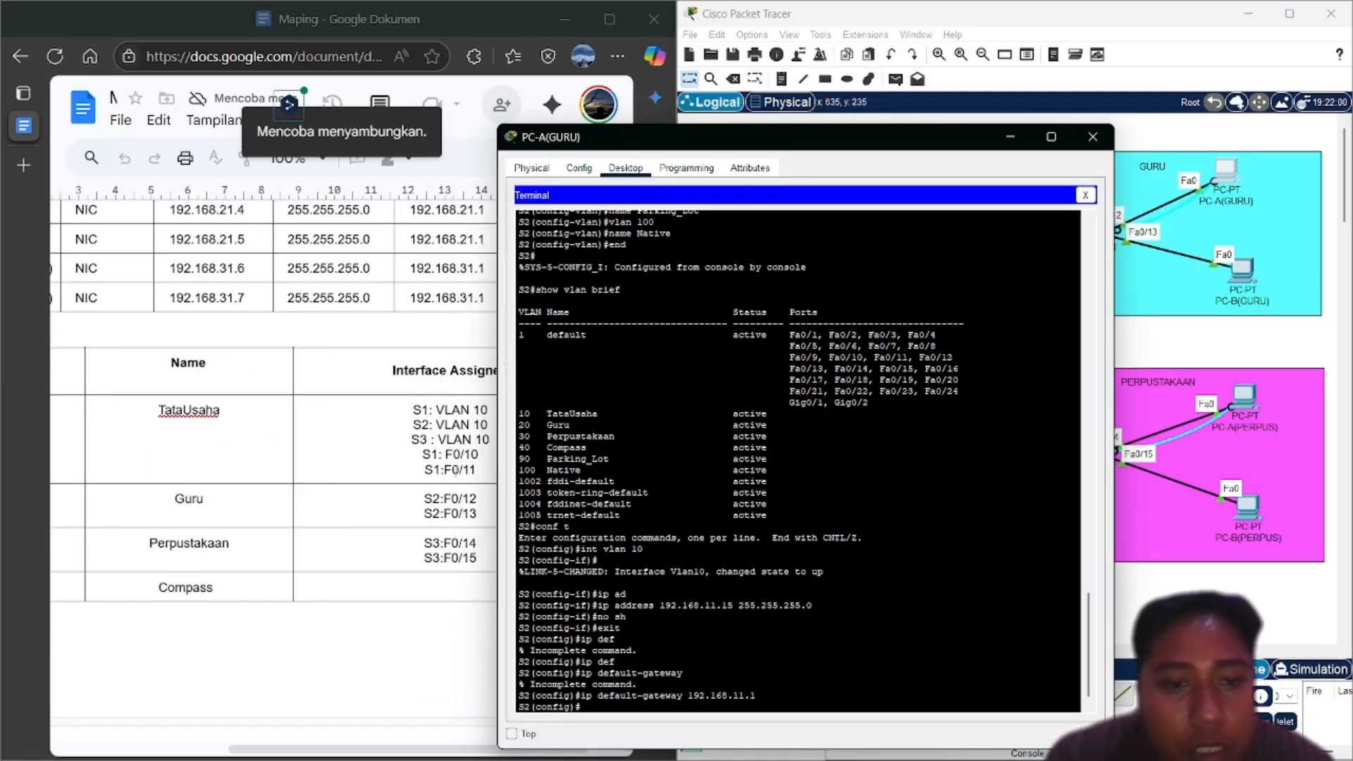
scroll(447, 491, right, 2)
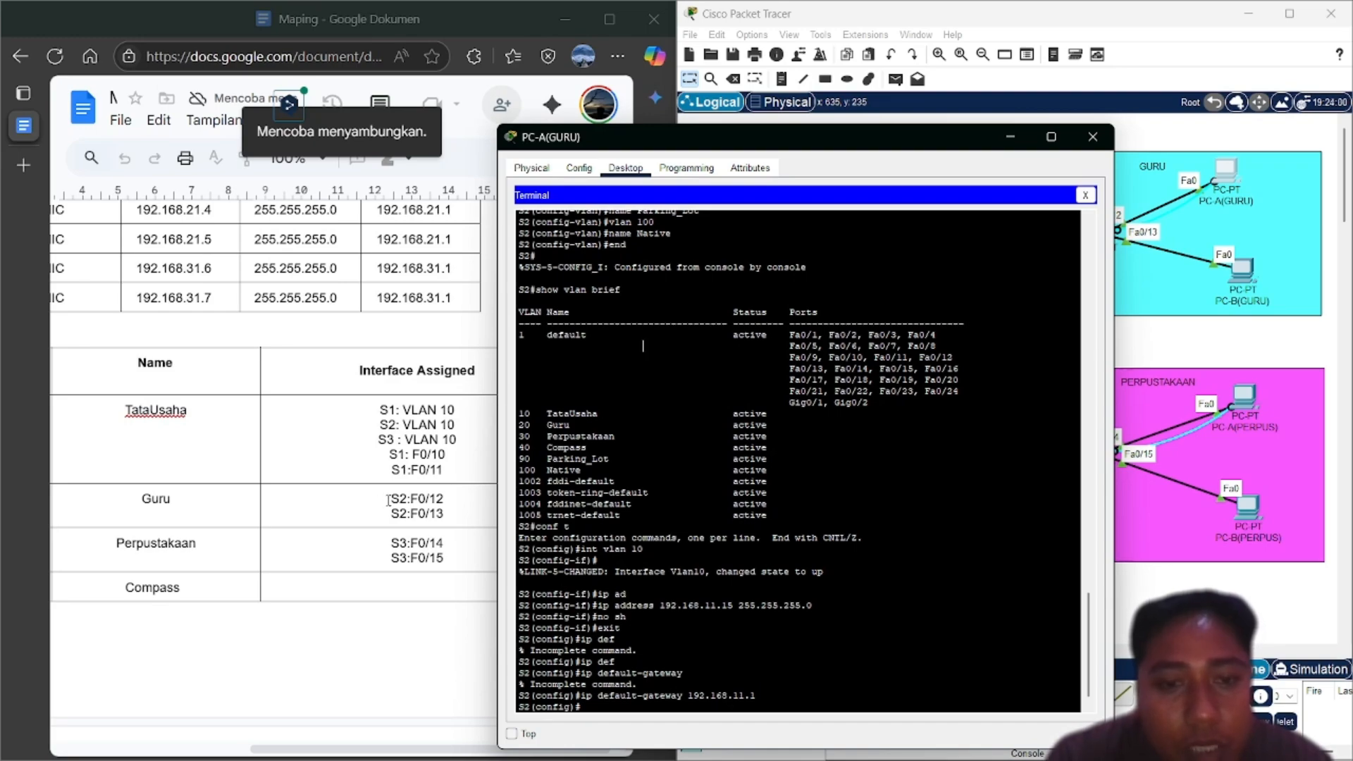
scroll(464, 514, left, 3)
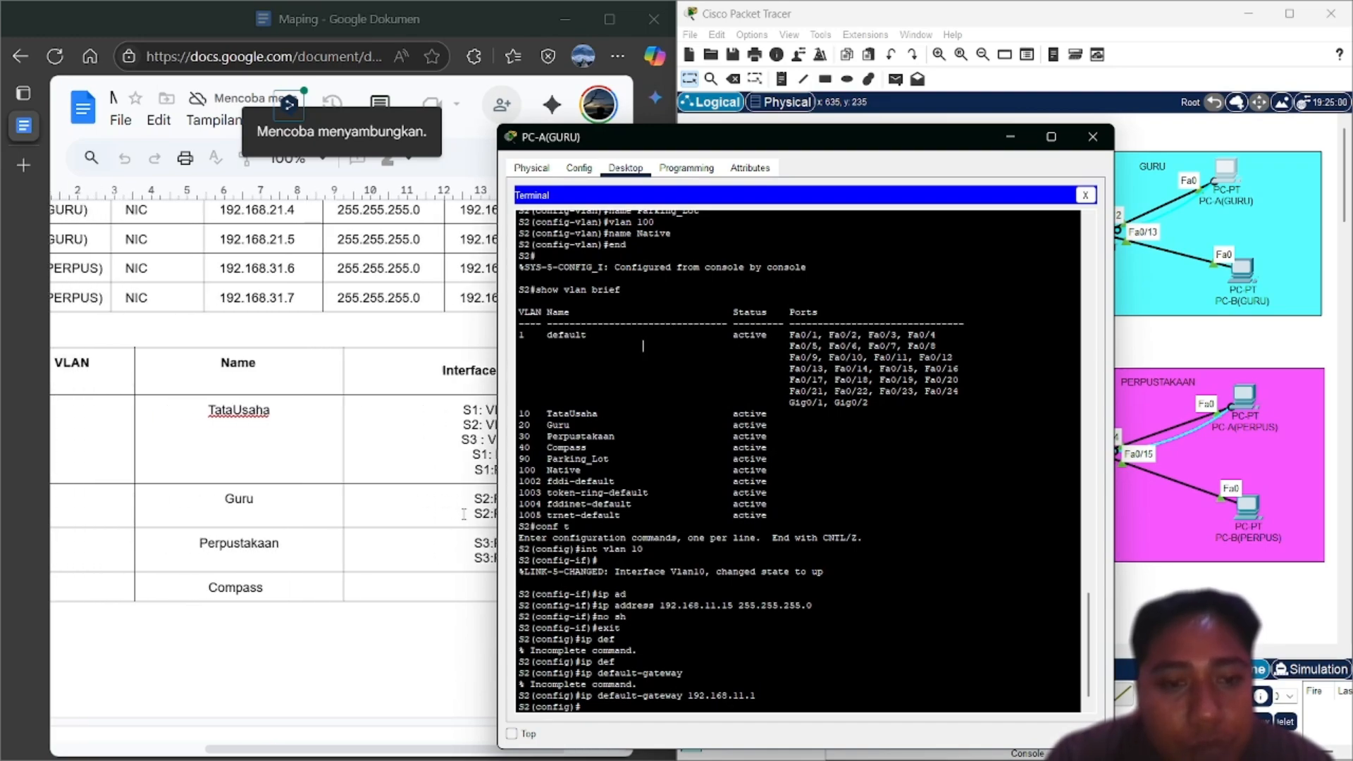
scroll(463, 513, left, 3)
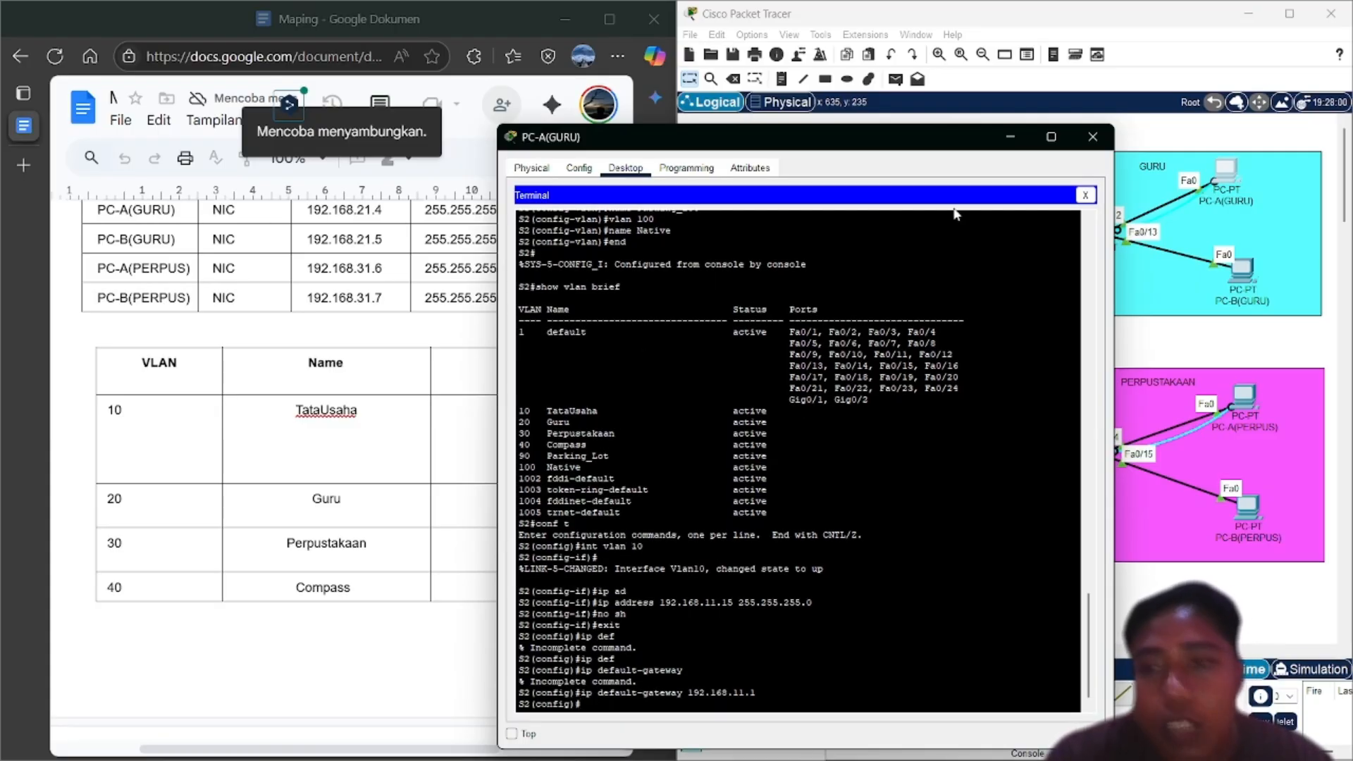
click(1010, 137)
scroll(995, 226, right, 5)
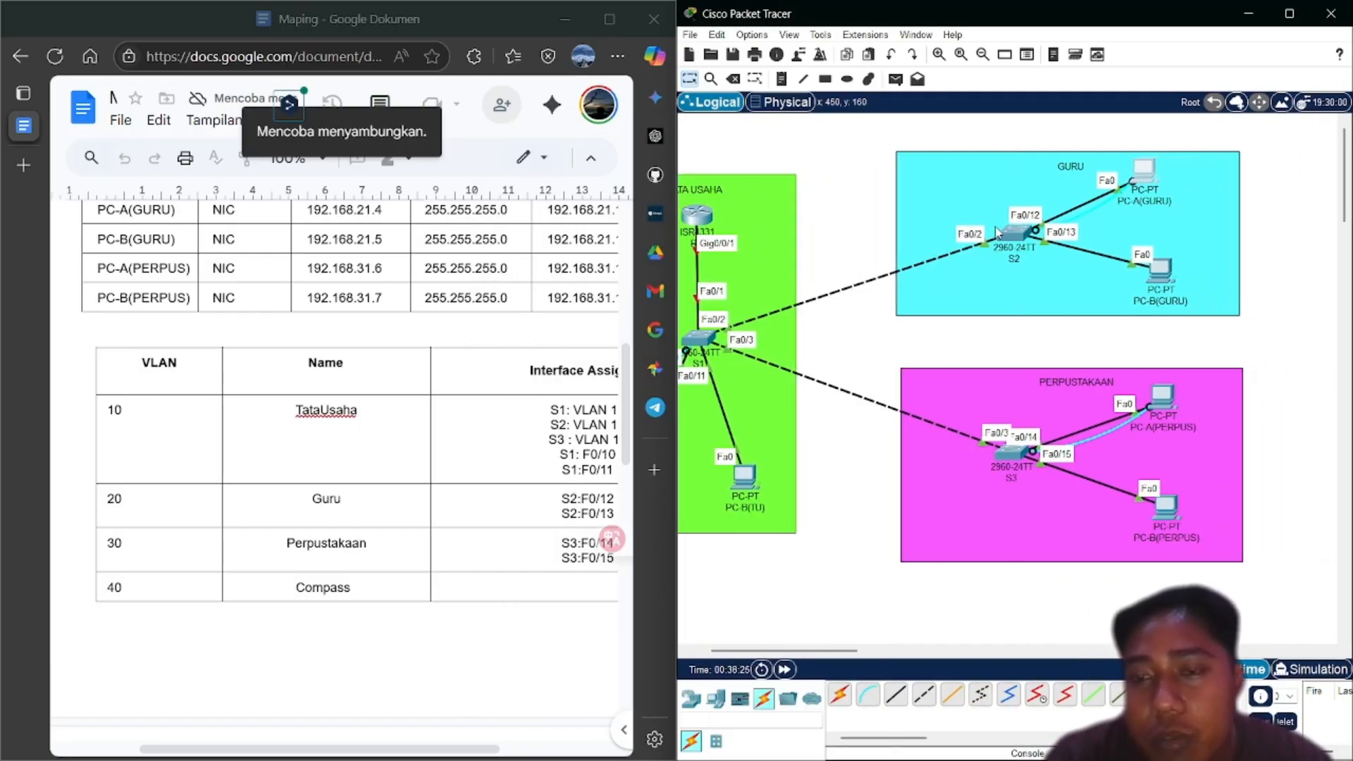
scroll(997, 233, right, 1)
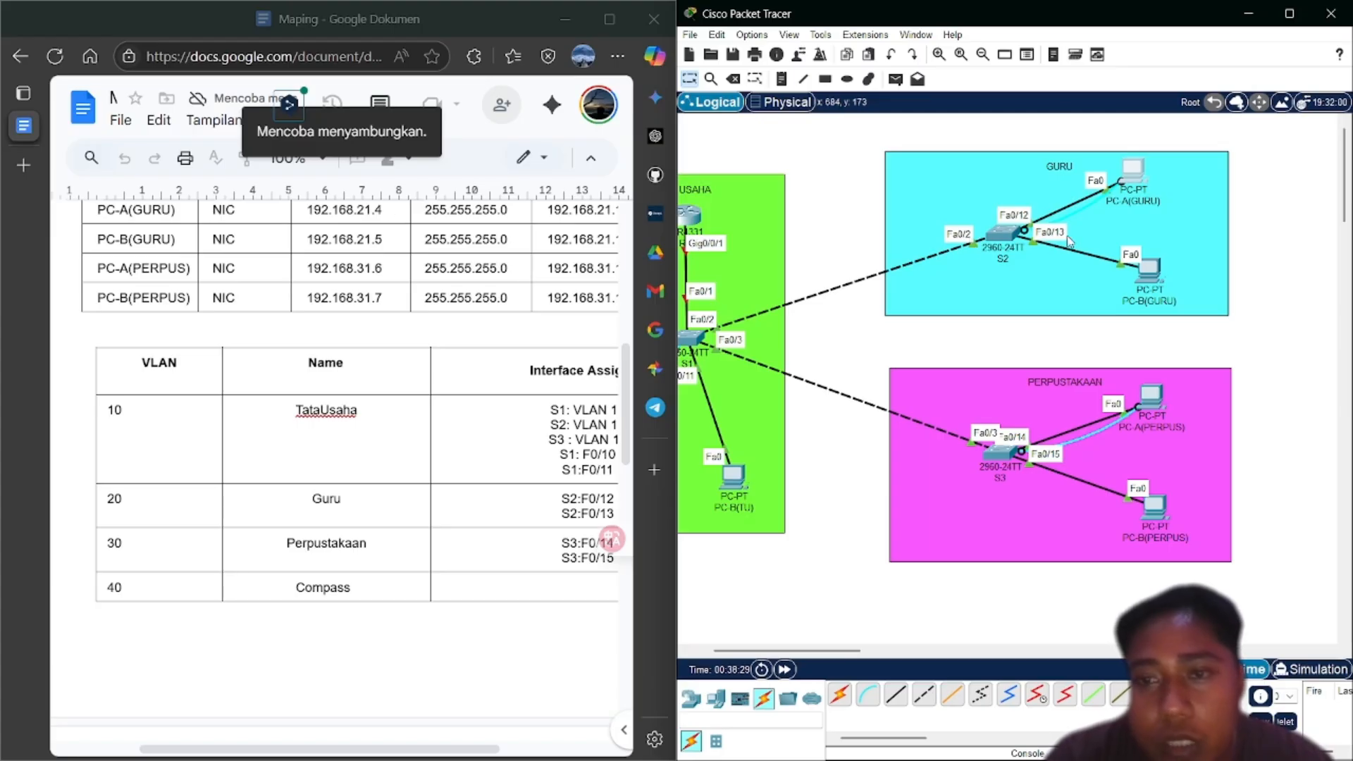
scroll(434, 493, down, 5)
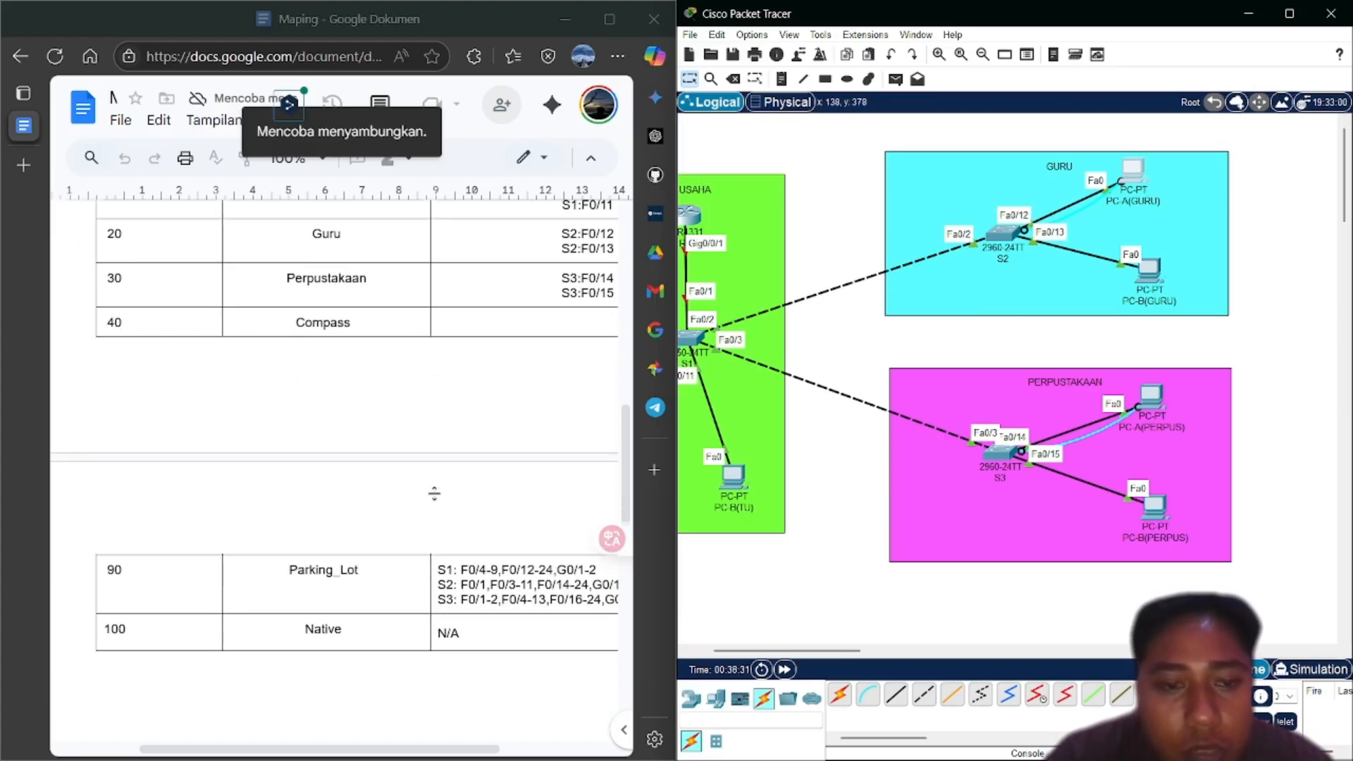
scroll(434, 493, right, 2)
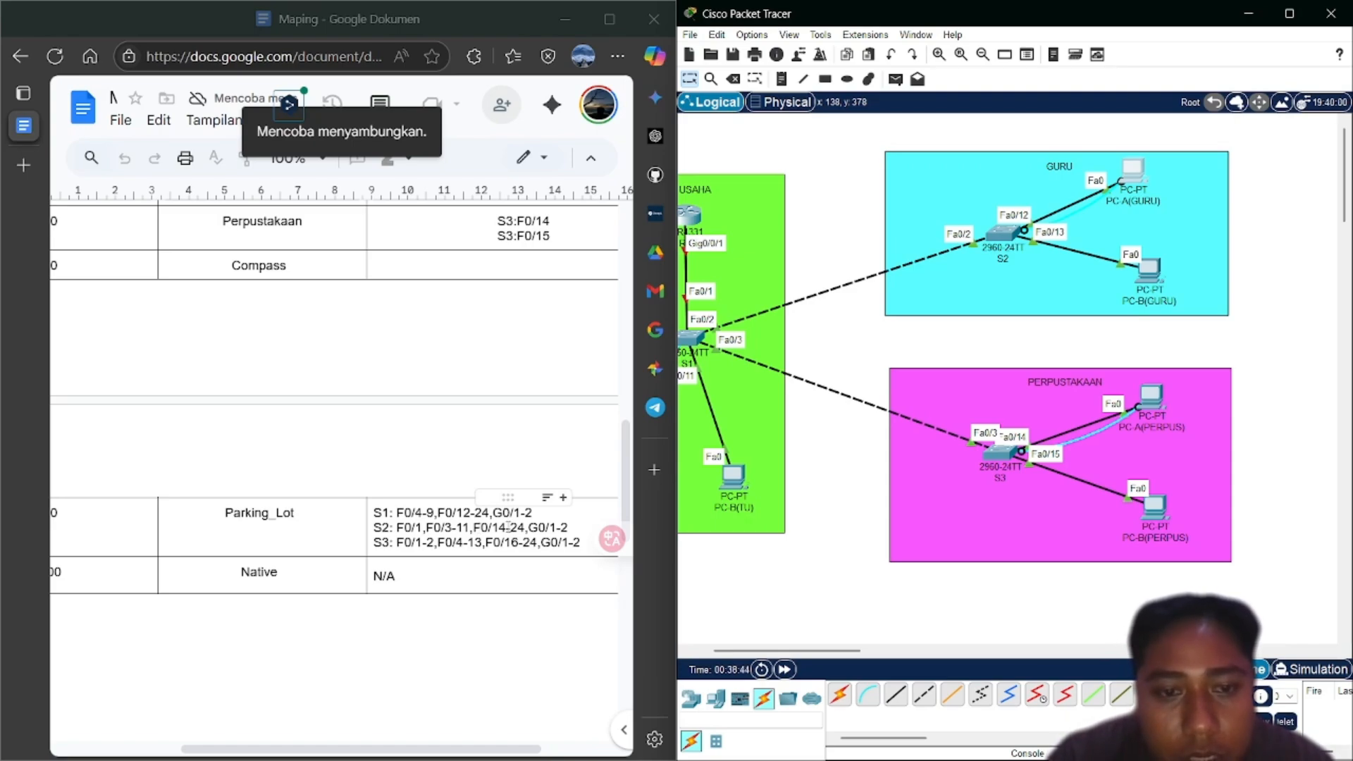
scroll(530, 532, right, 2)
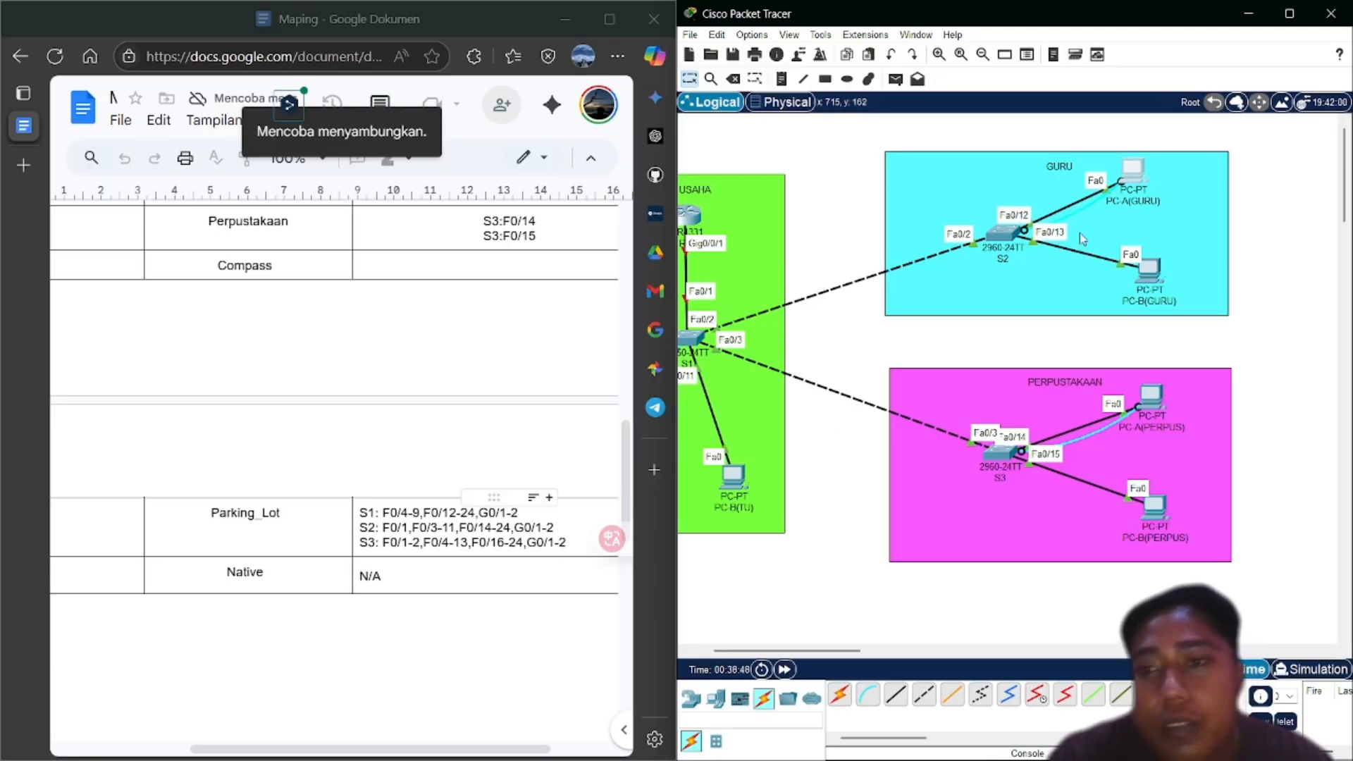
click(1135, 172)
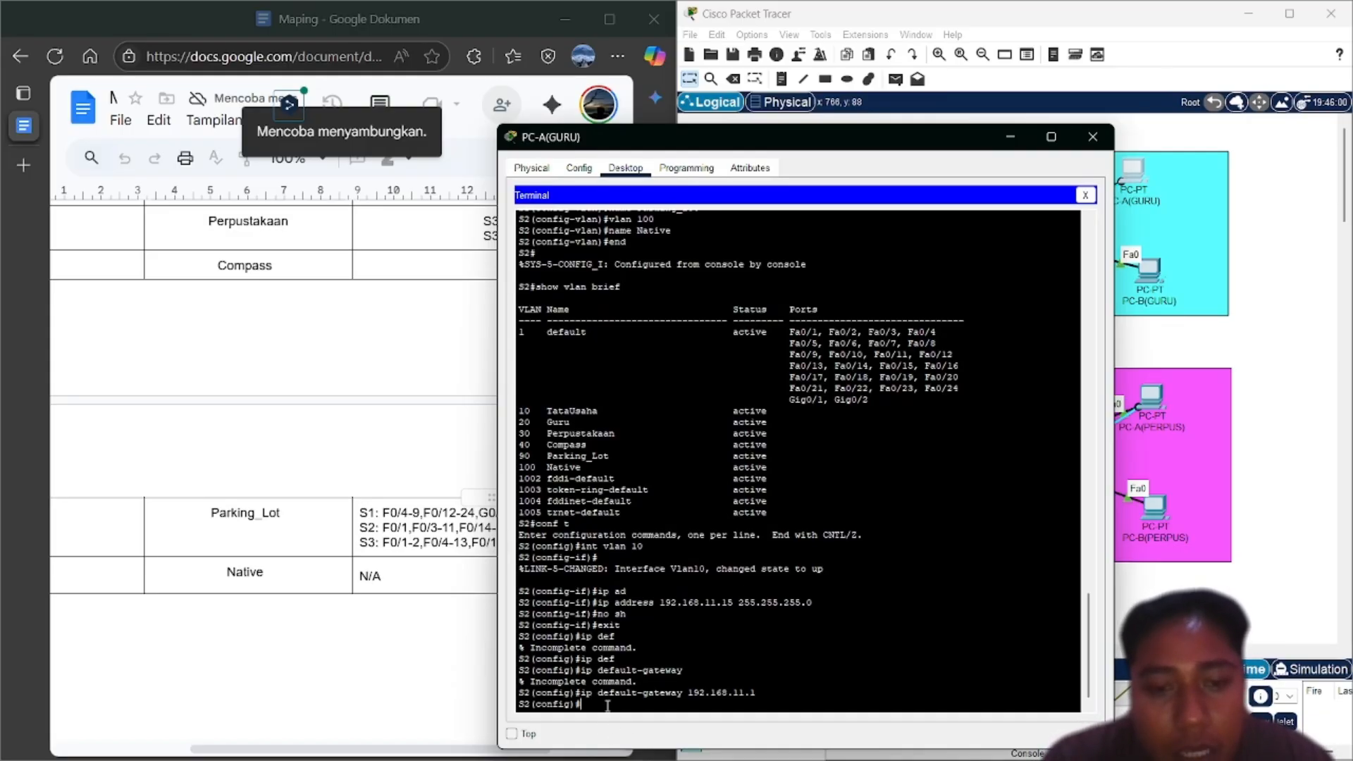
Type int range f0/1,f0/3-11 and the start of the f0/14-24 range, fixing typos
text(int )
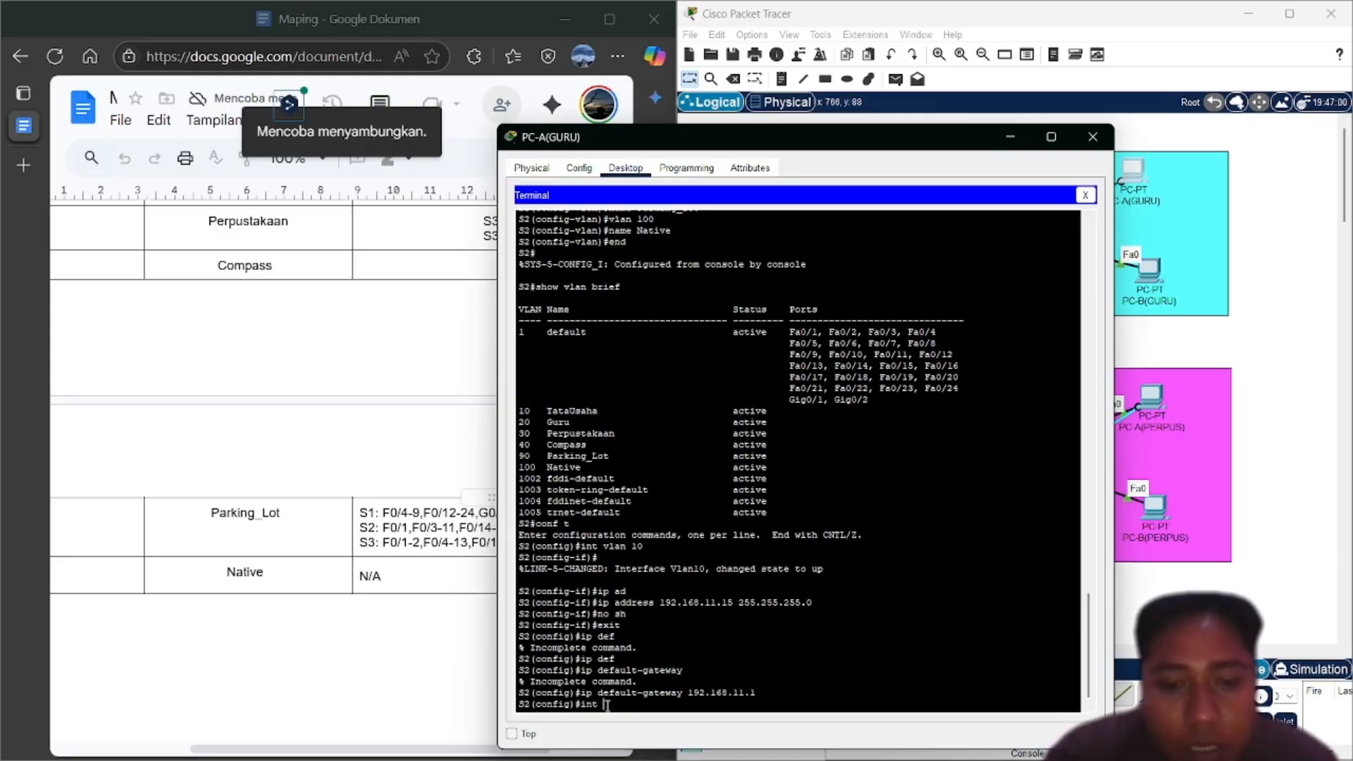
text(range )
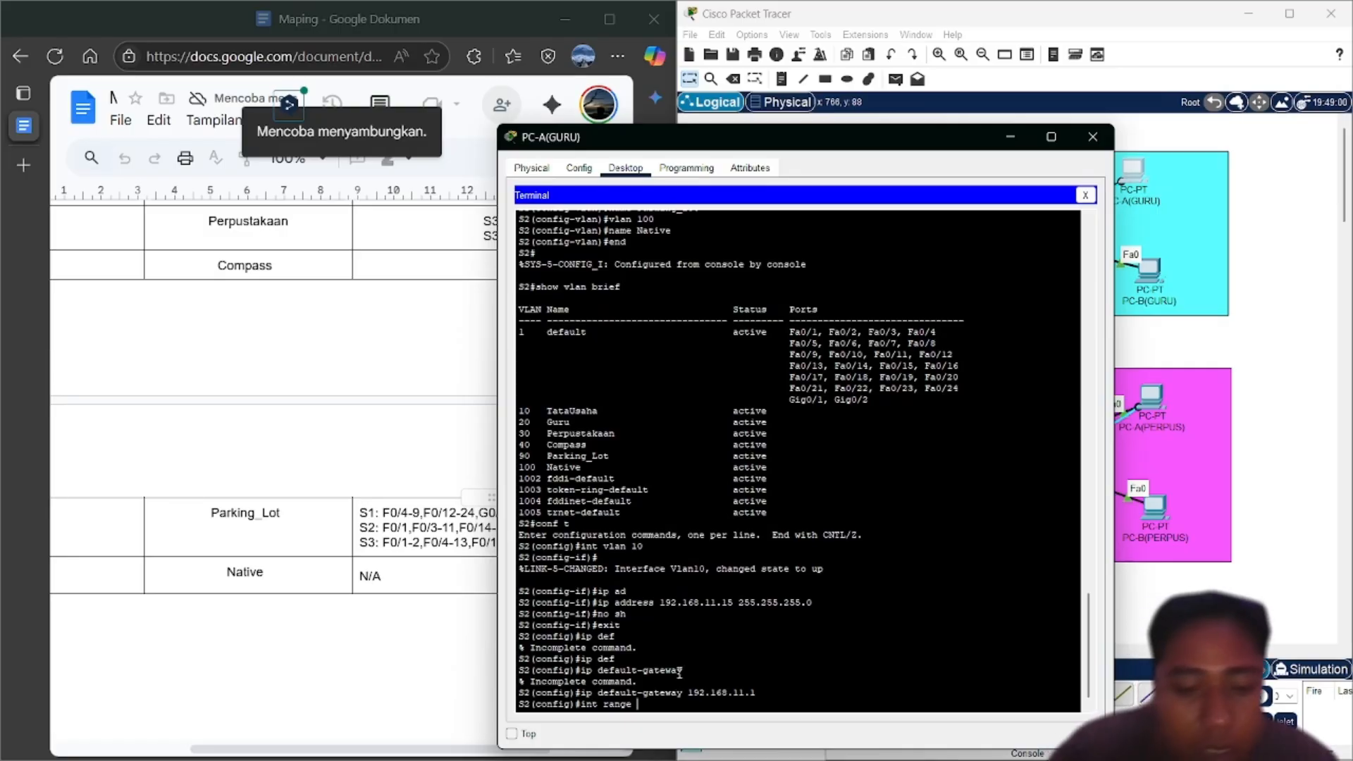
text(f0/1)
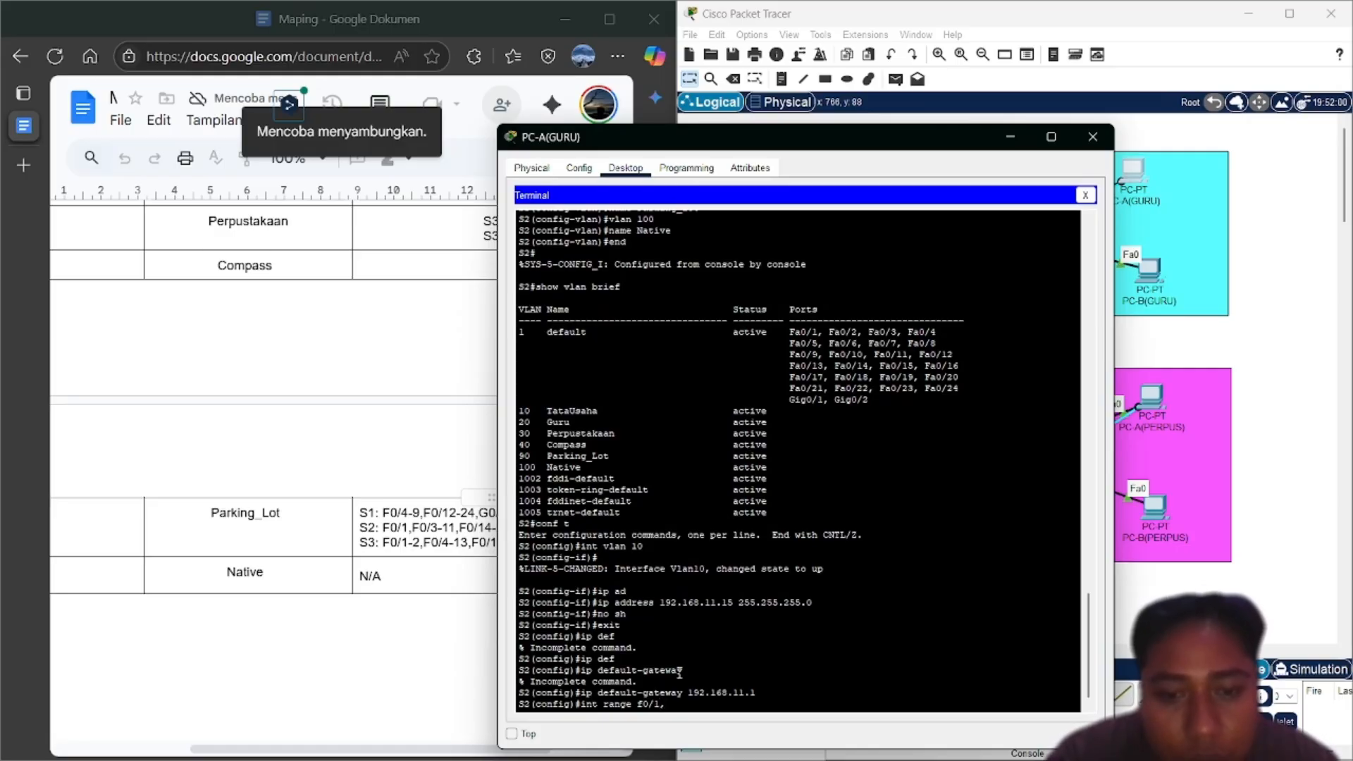
text(,f0/2)
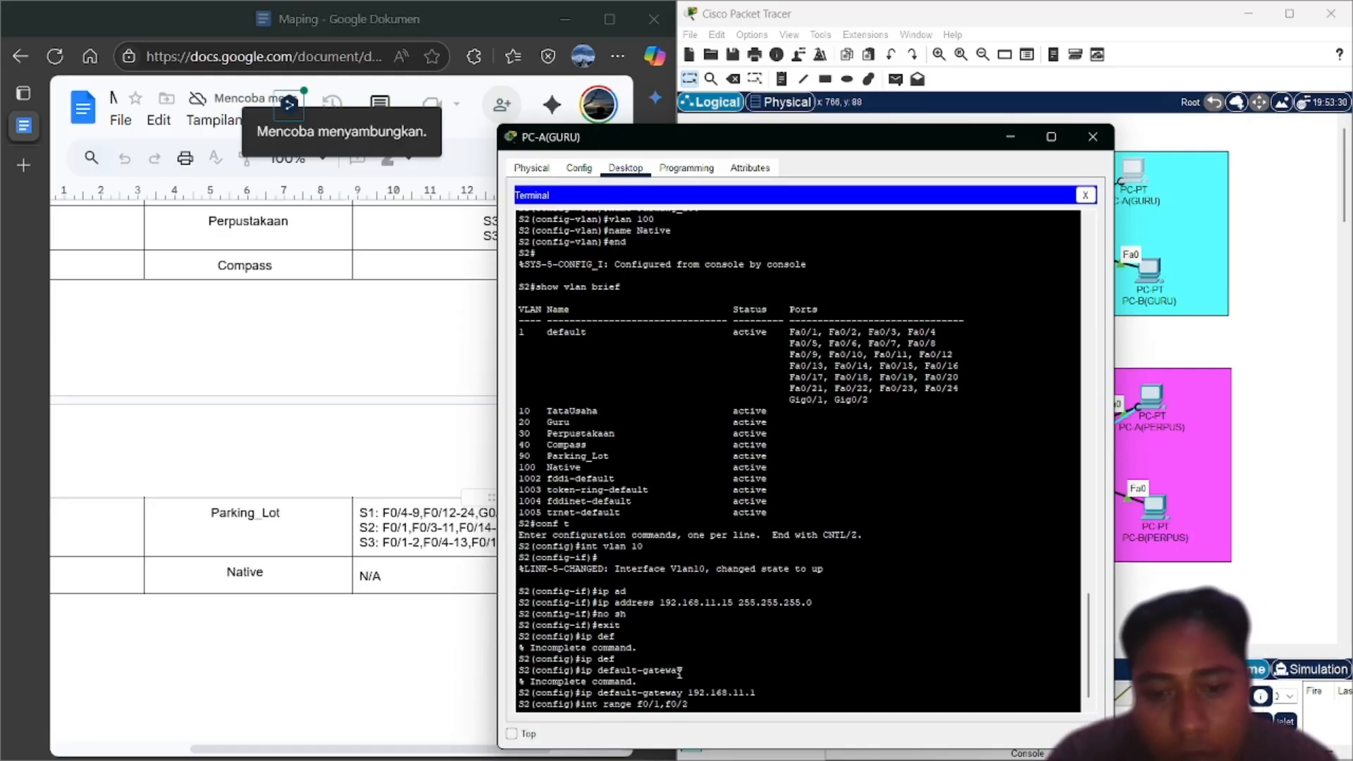
key(BackSpace)
text(3)
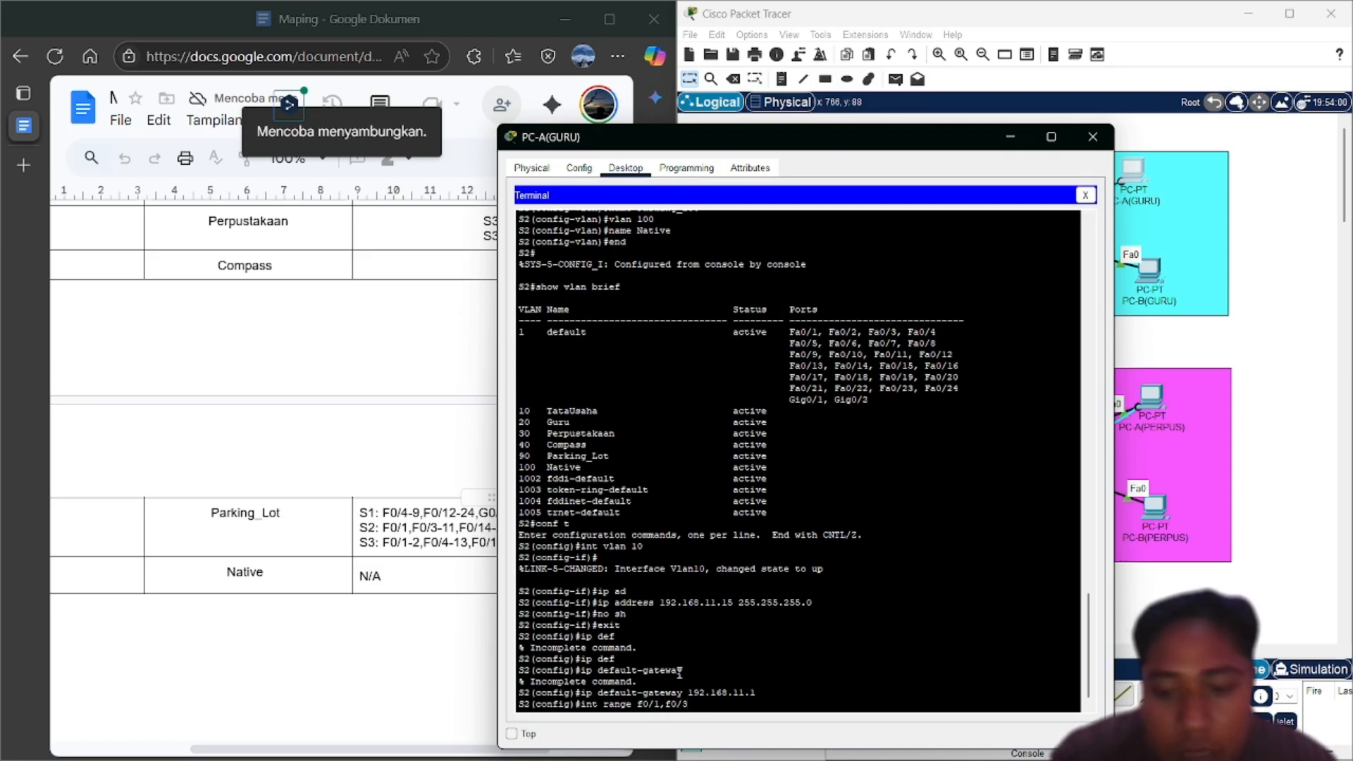
text(-11)
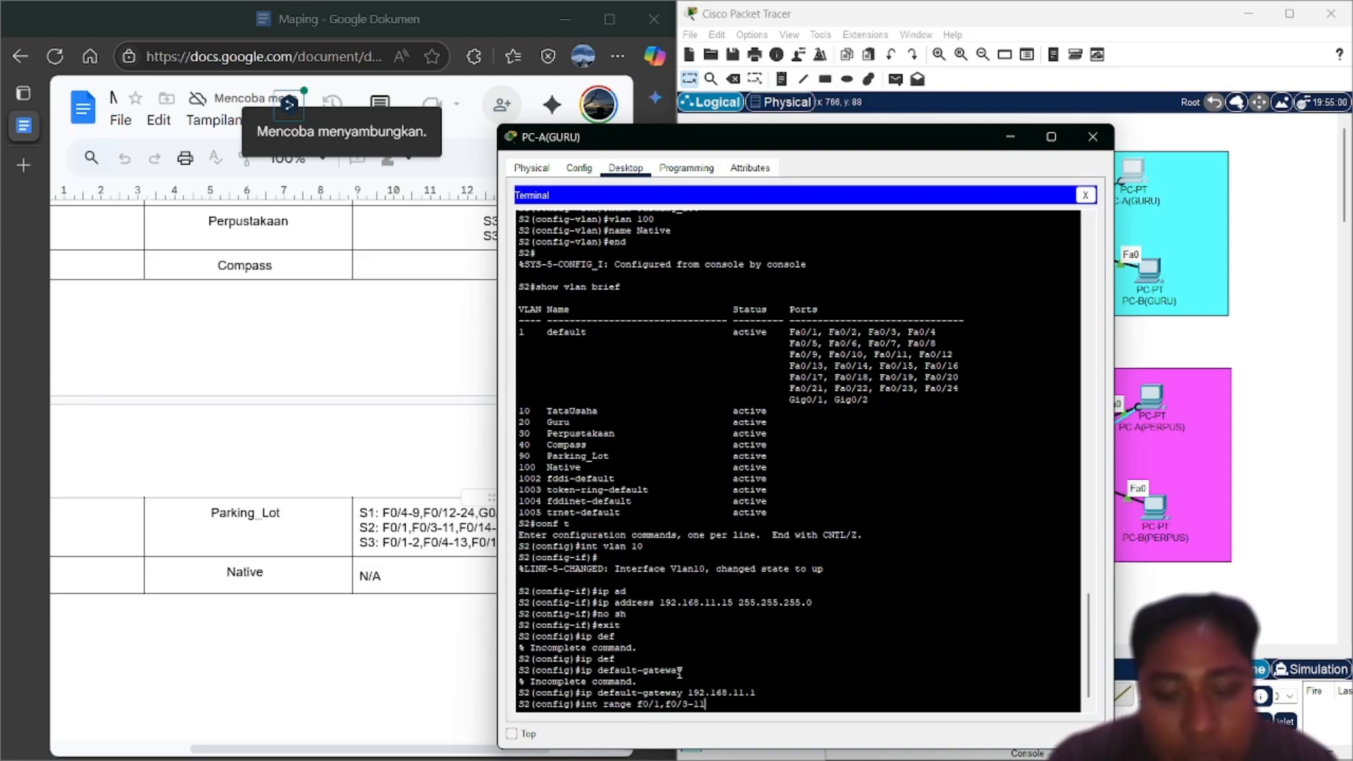
text(,df0)
key(Num_Lock)
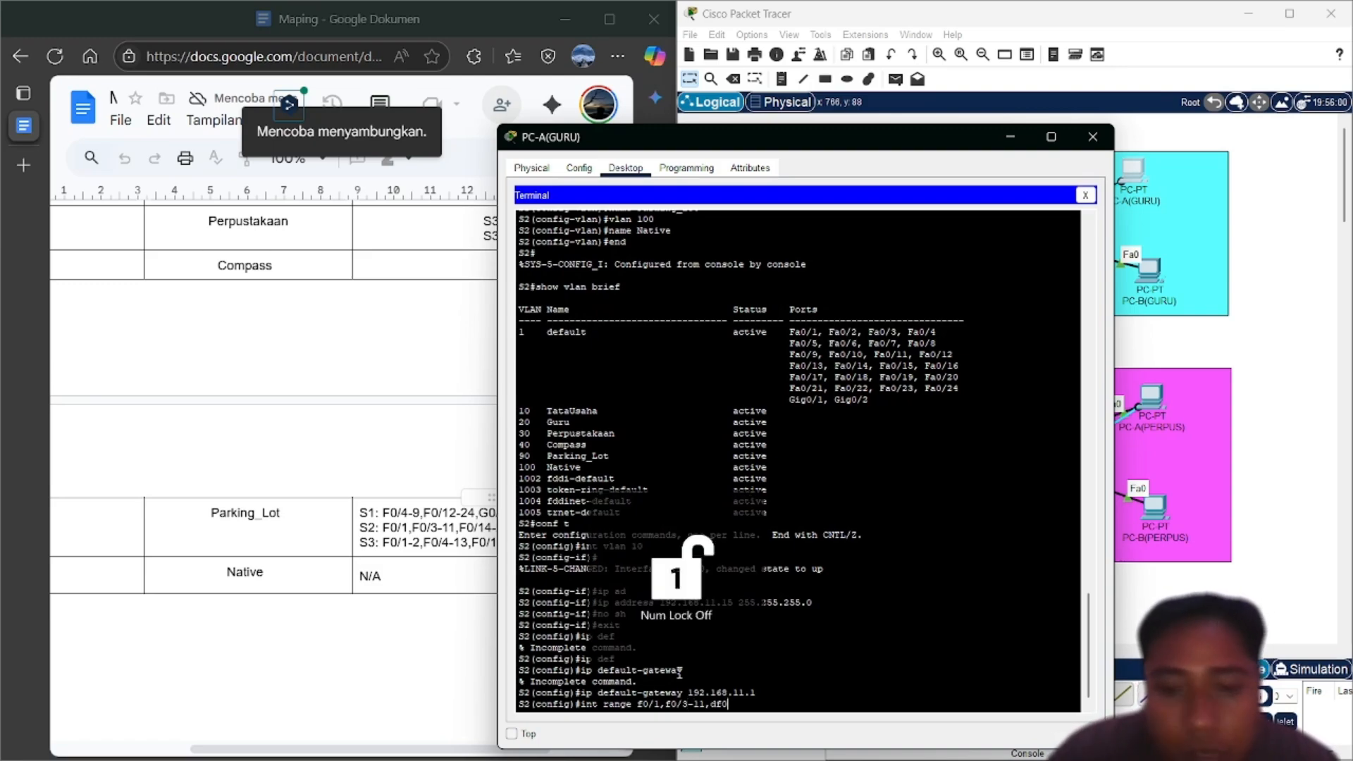
key(BackSpace)
key(BackSpace)
key(BackSpace)
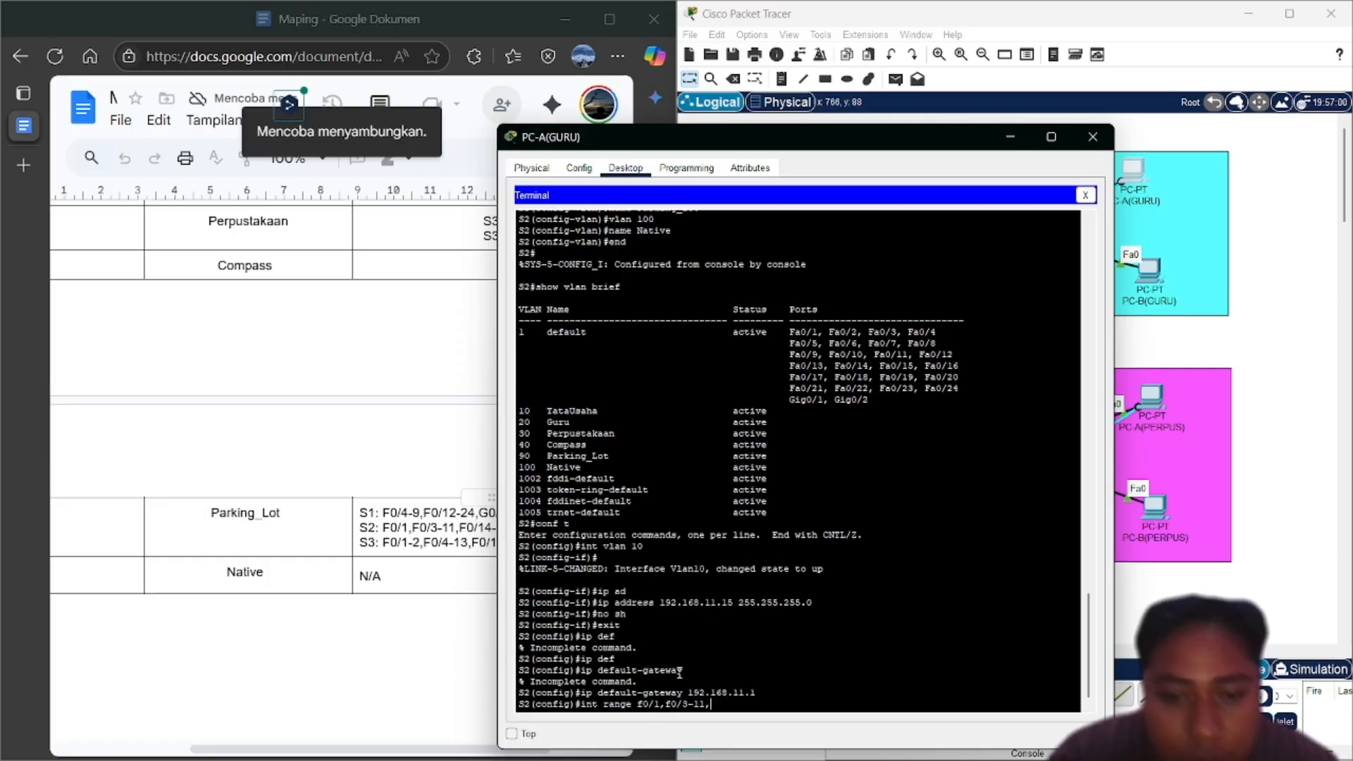
text(f0)
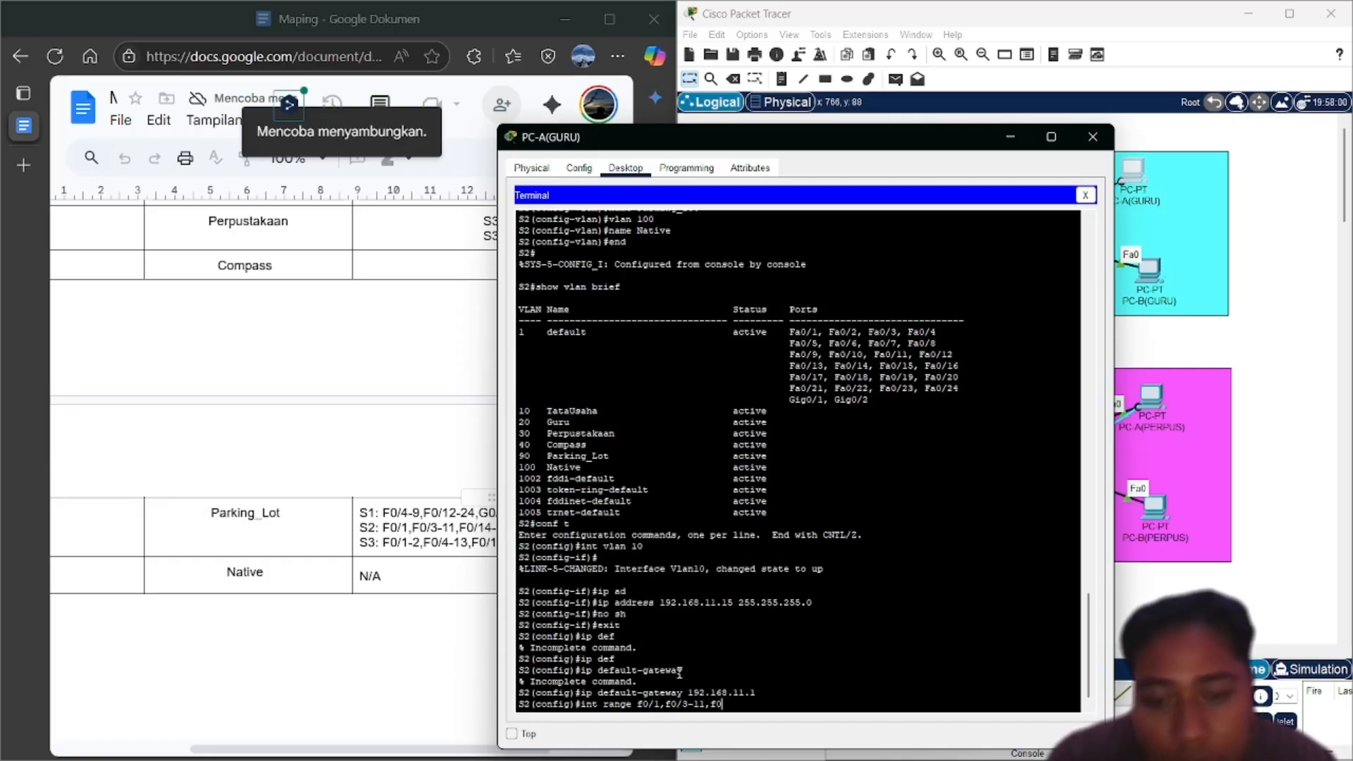
text(/)
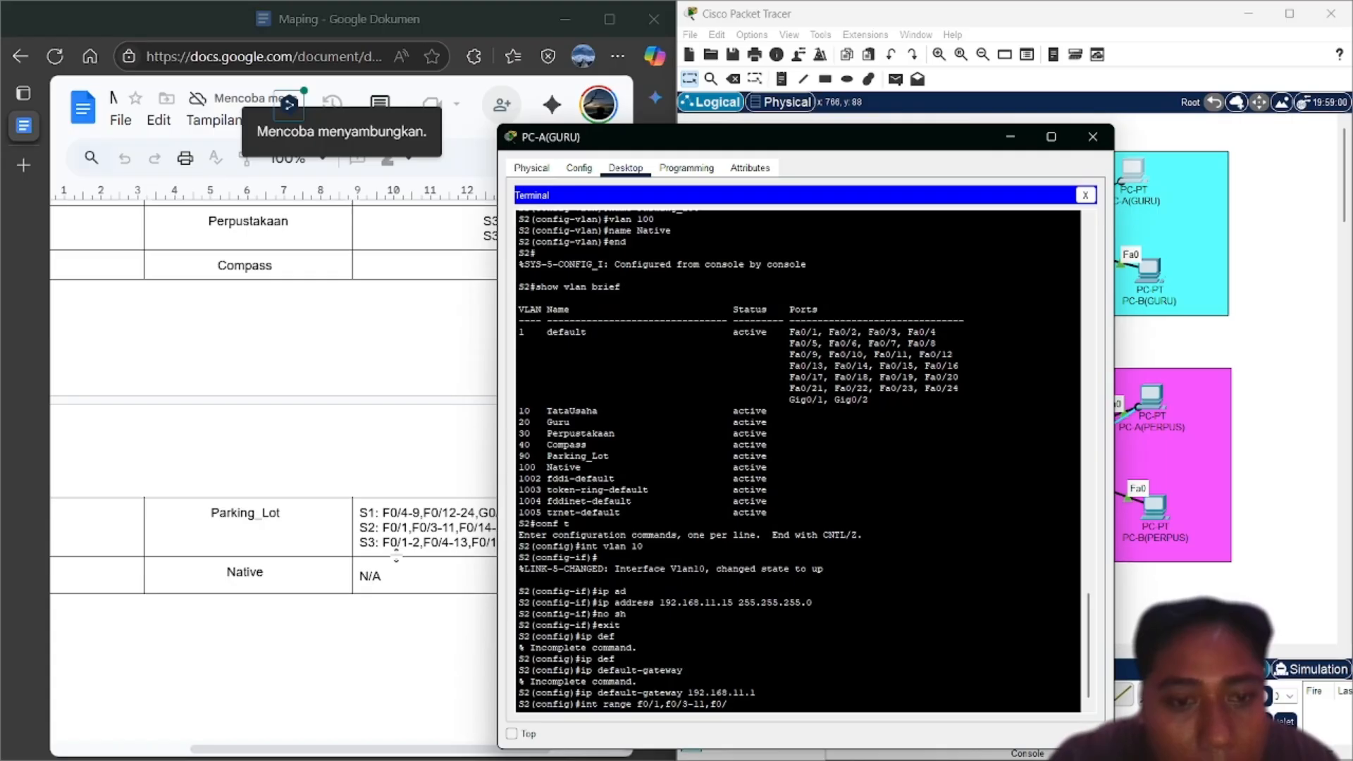
scroll(396, 555, right, 3)
text(1)
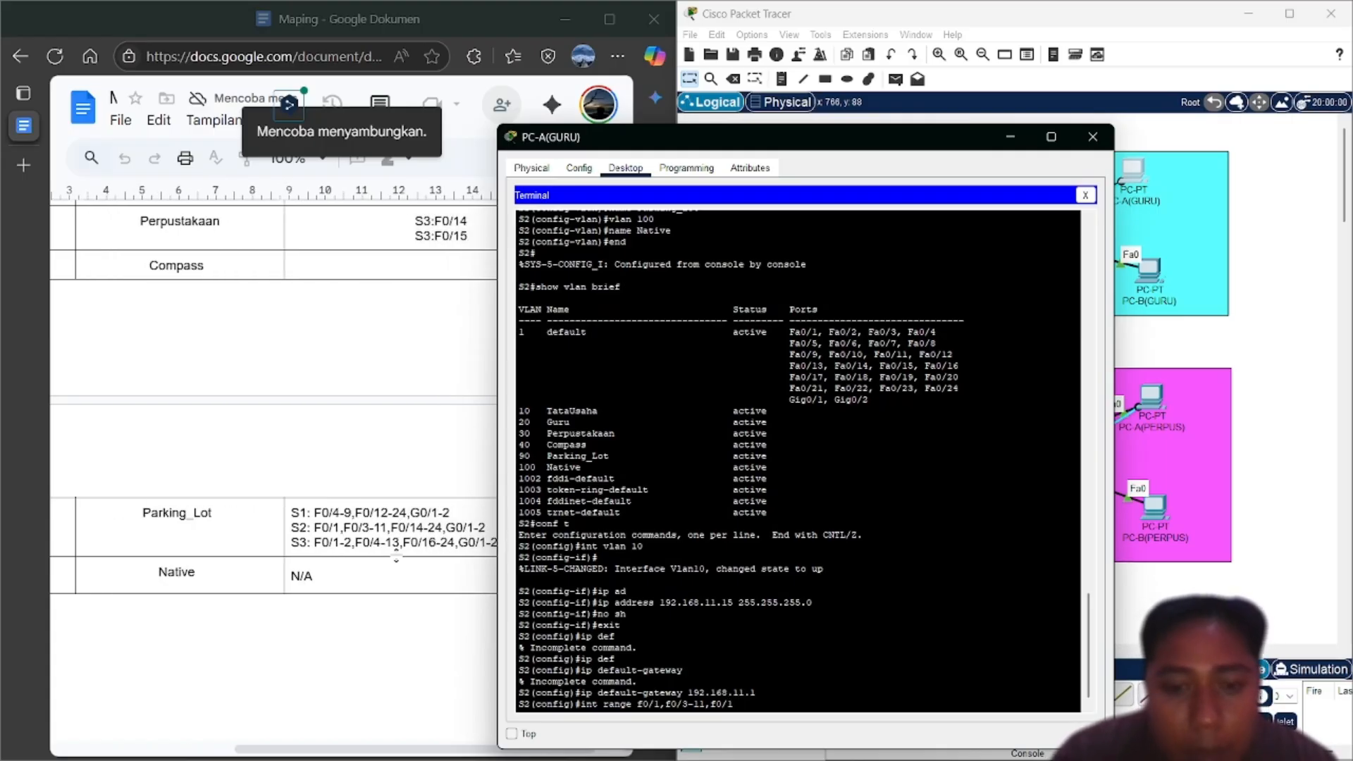
text(24-)
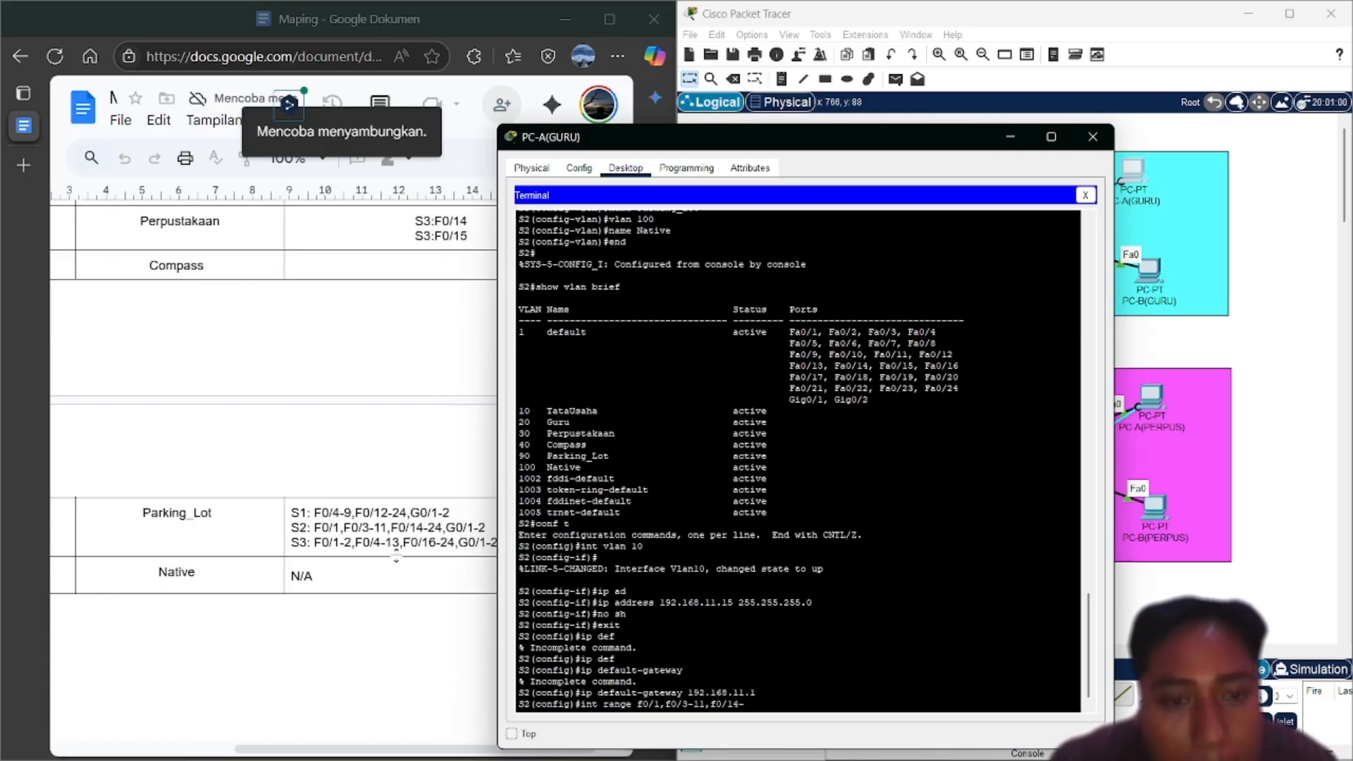
scroll(396, 555, right, 1)
text(-2)
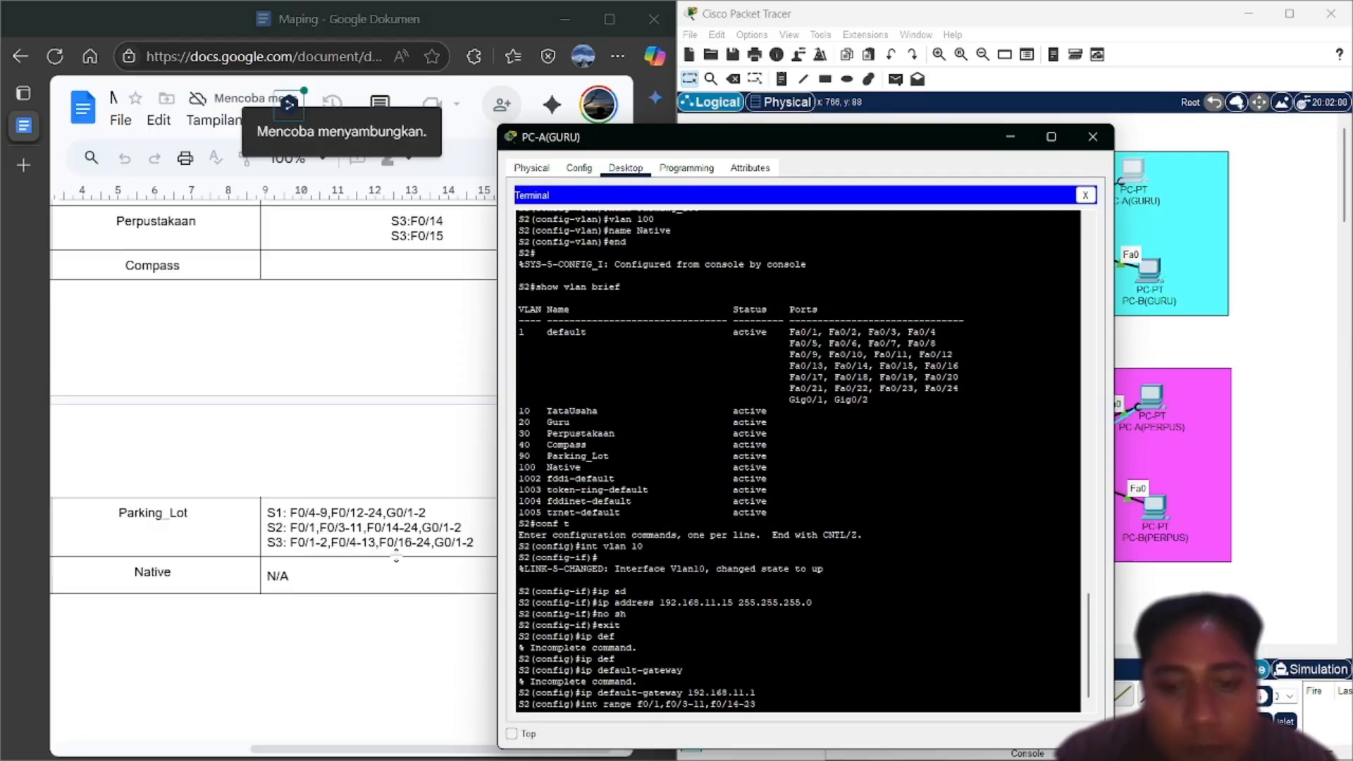
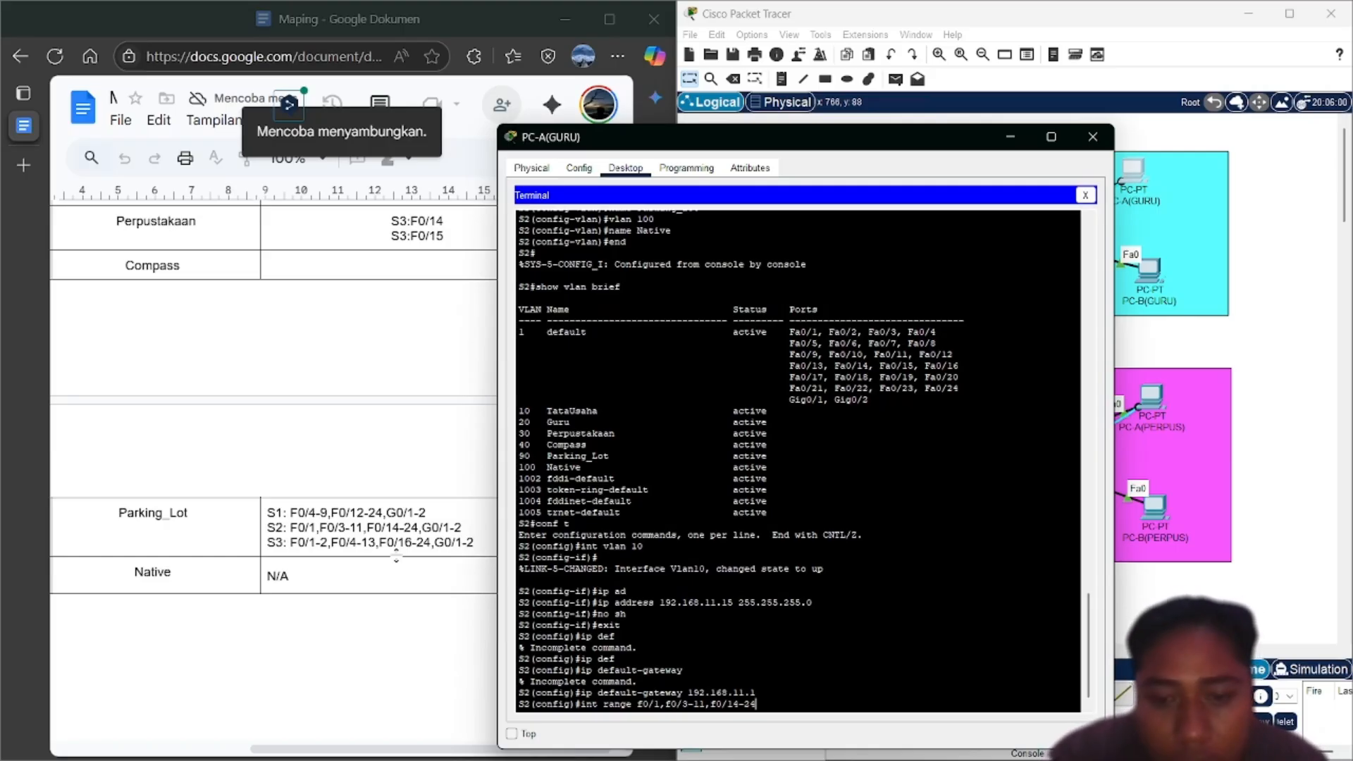
Finish selecting ports f0/1, f0/3-11, f0/14-24 and f0/1-2, and set them to access mode
text(f0/1)
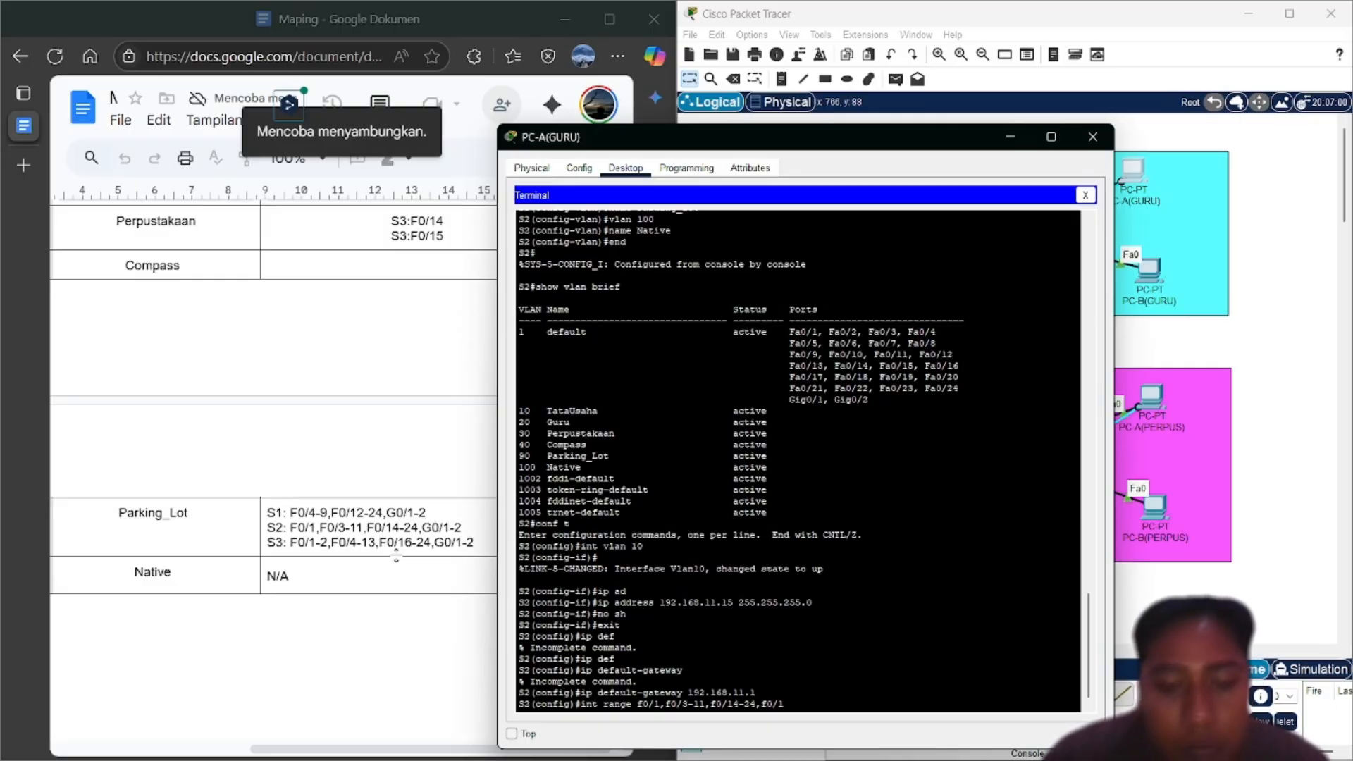
text(-2)
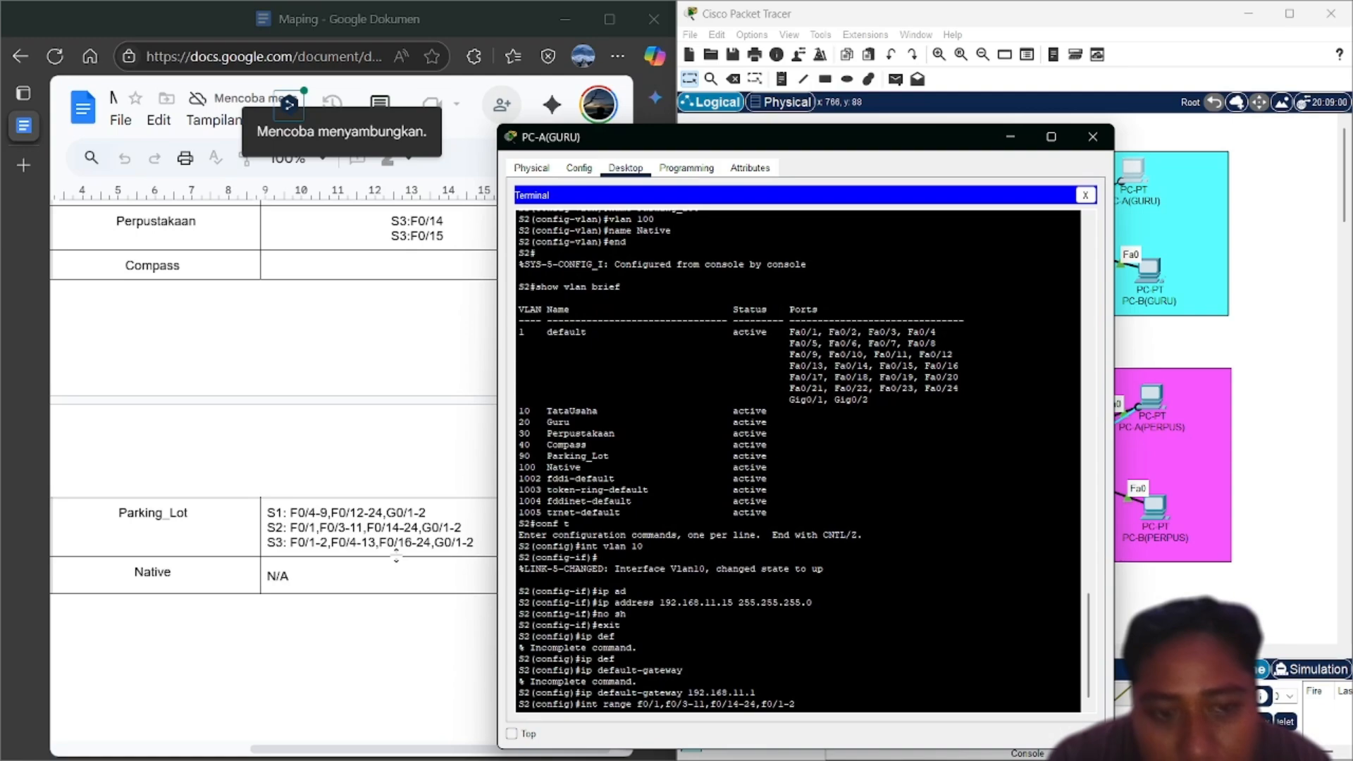
key(Return)
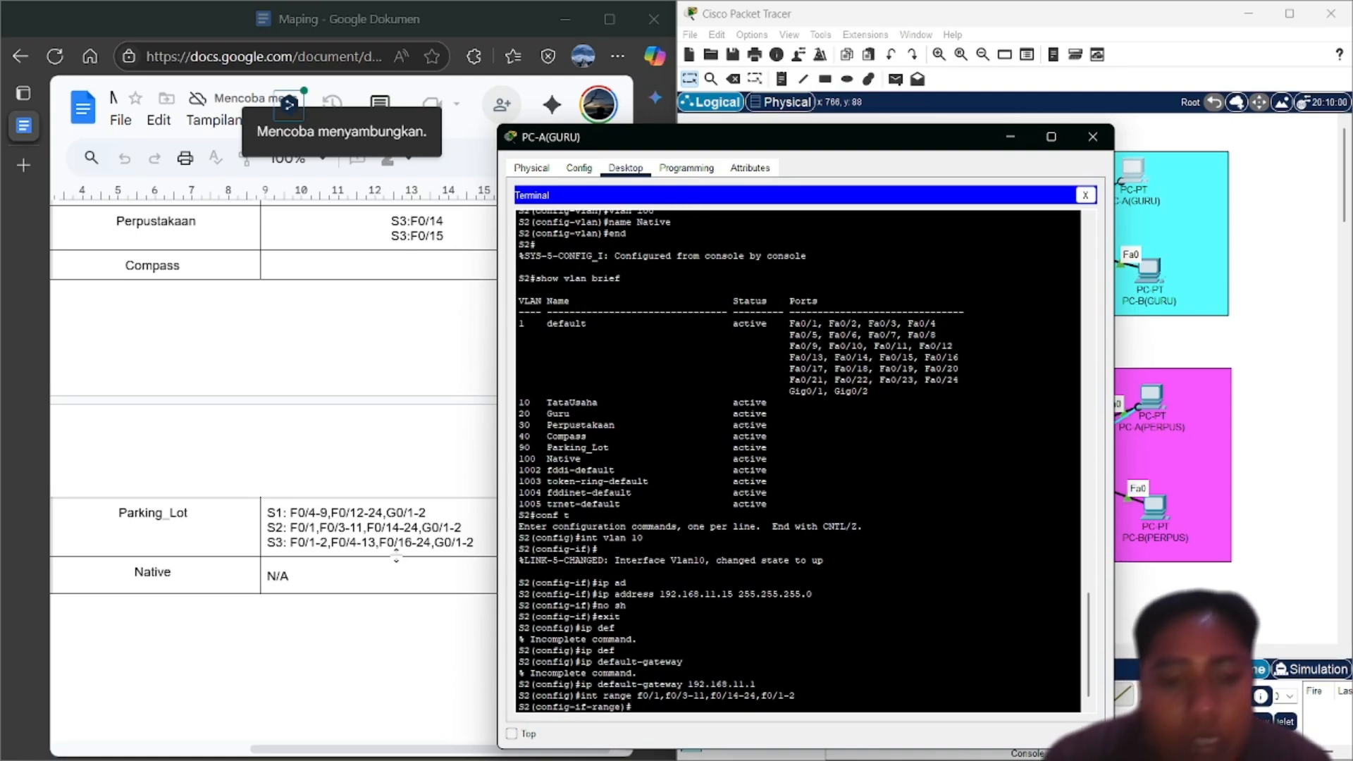
text(sw)
key(Tab)
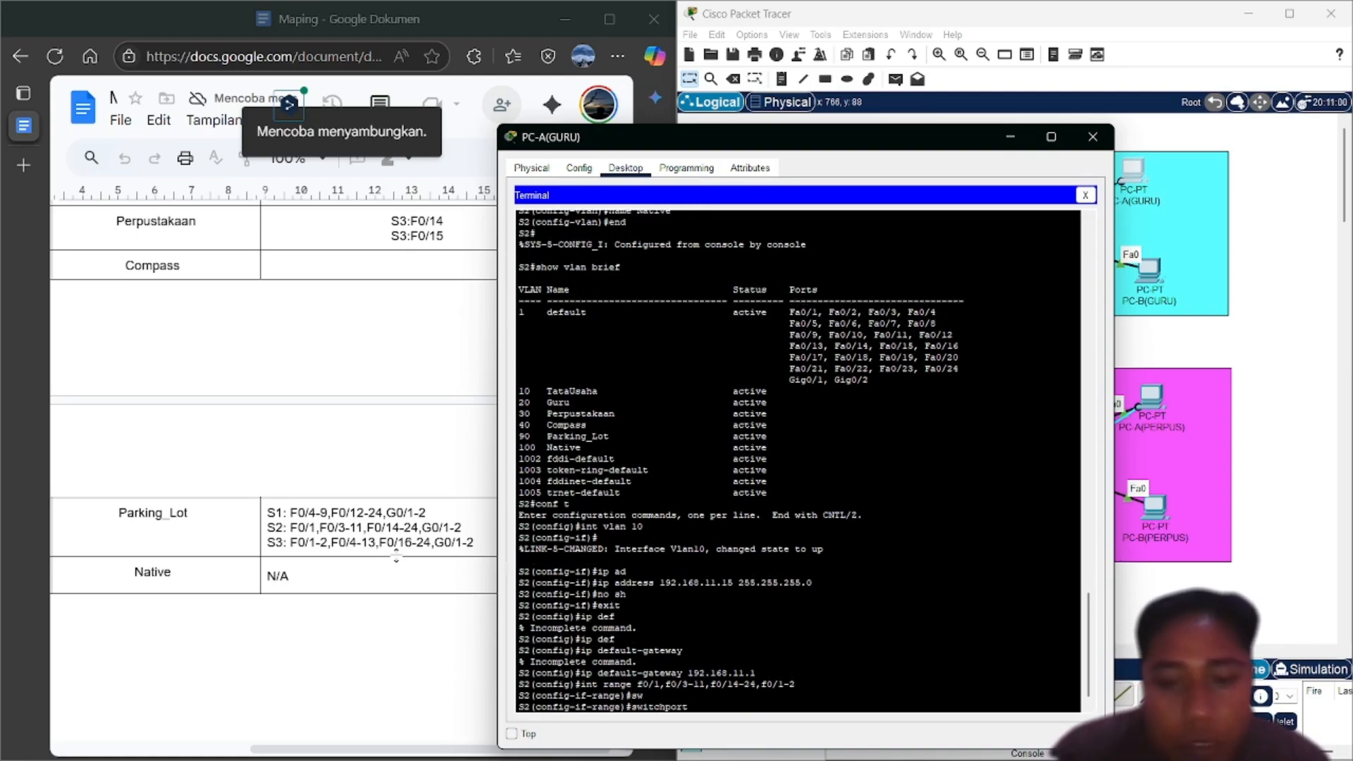
text(mode)
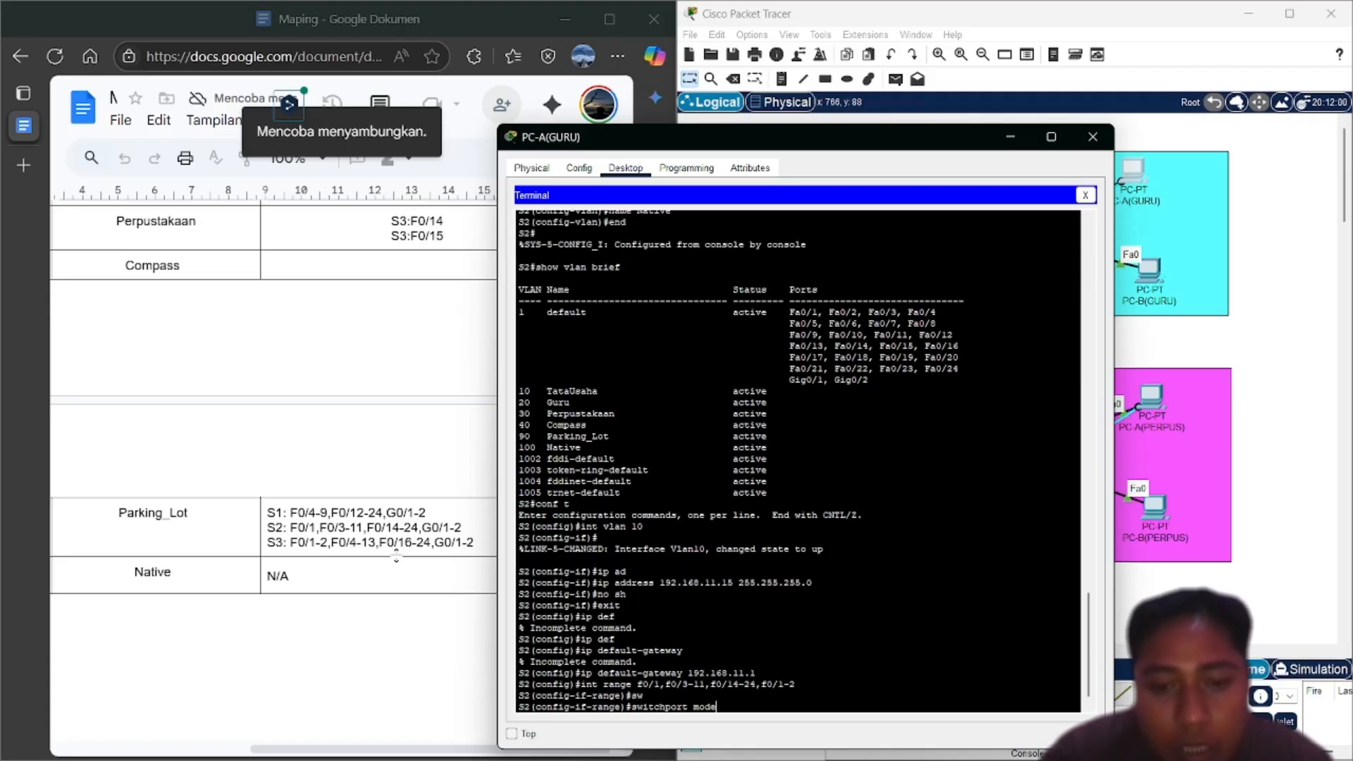
text( ac)
key(Tab)
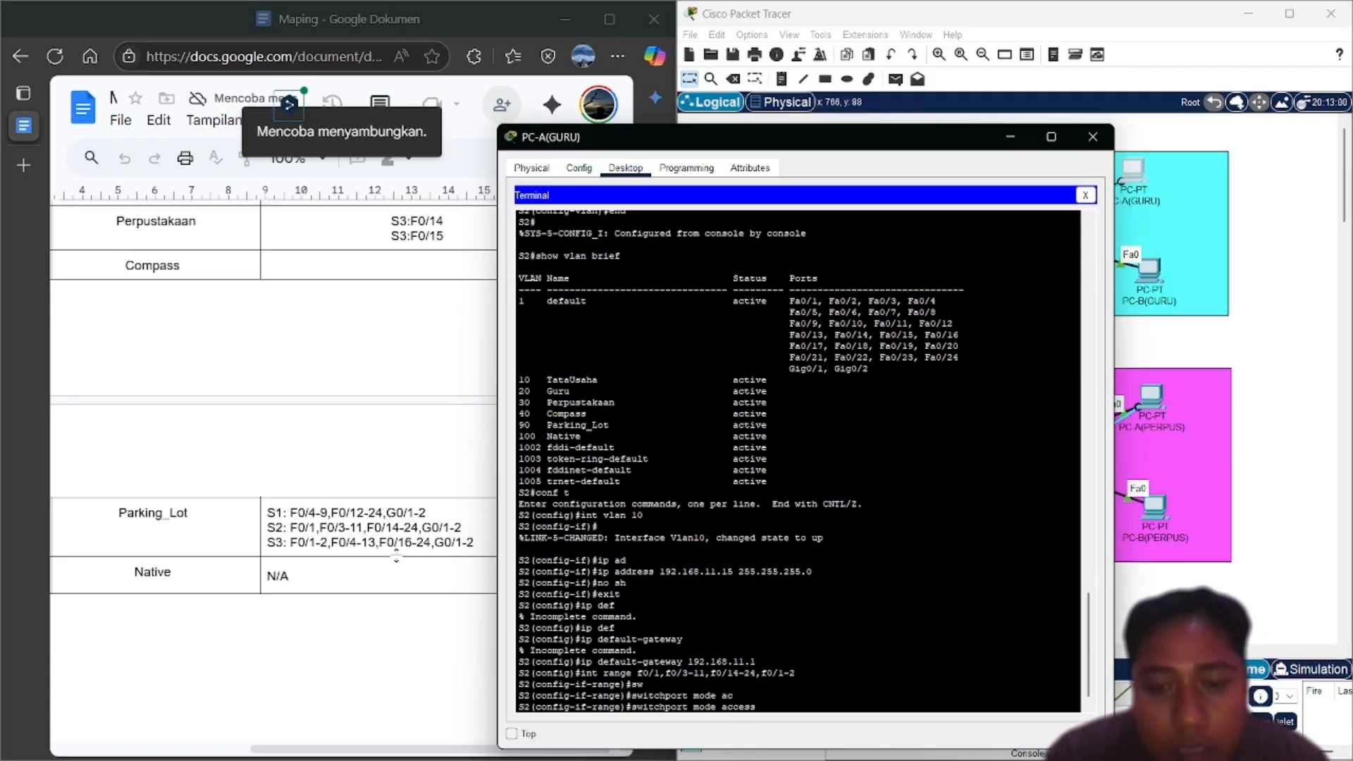
key(Return)
Assign the selected ports to VLAN 90 and shut them down
text(sw)
key(Tab)
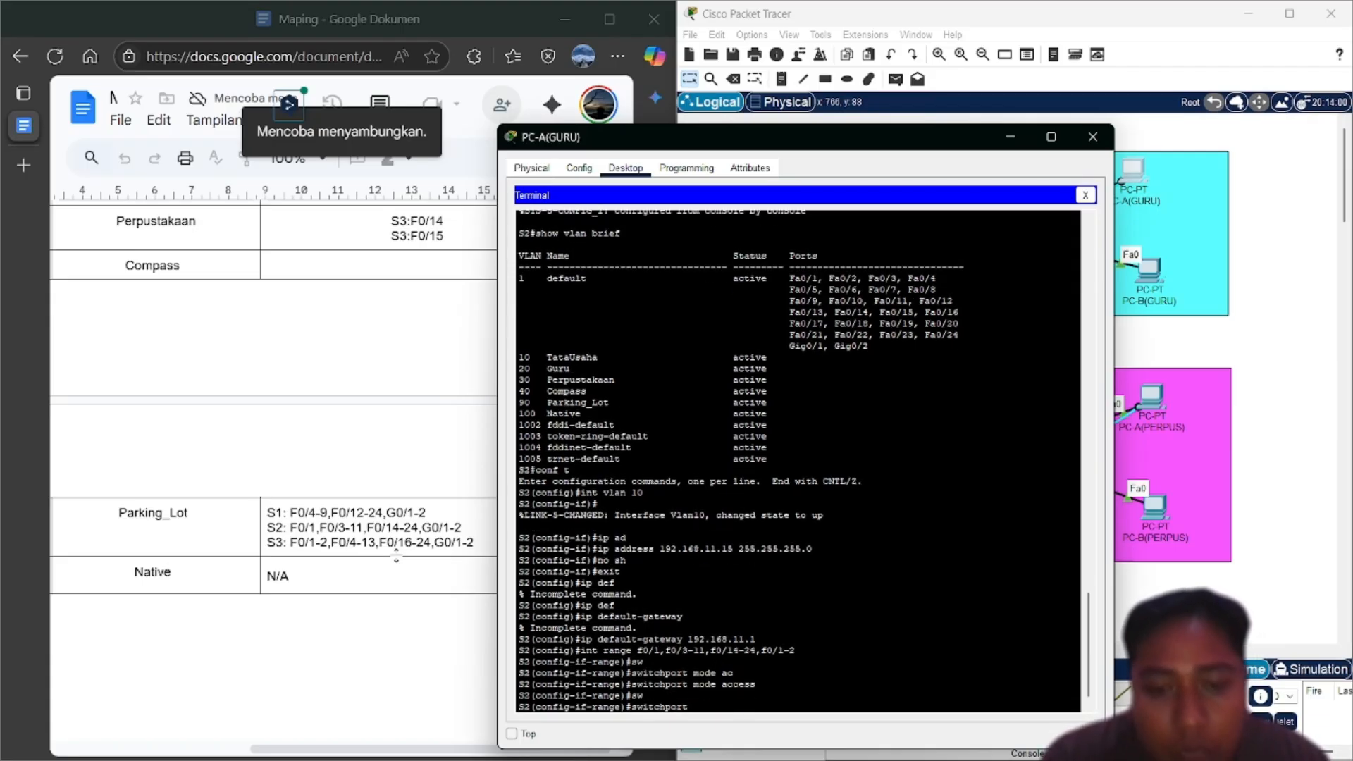
text(ac)
key(Tab)
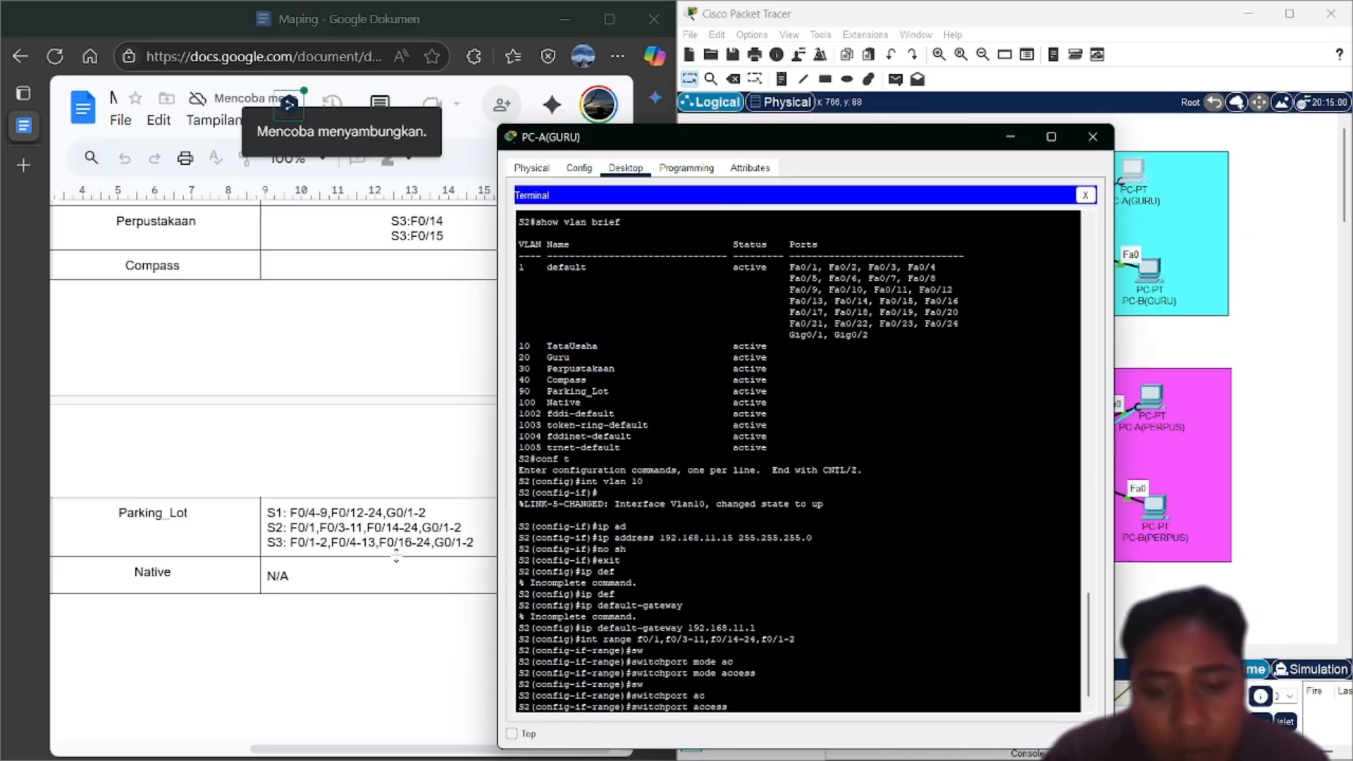
text(vl)
key(Tab)
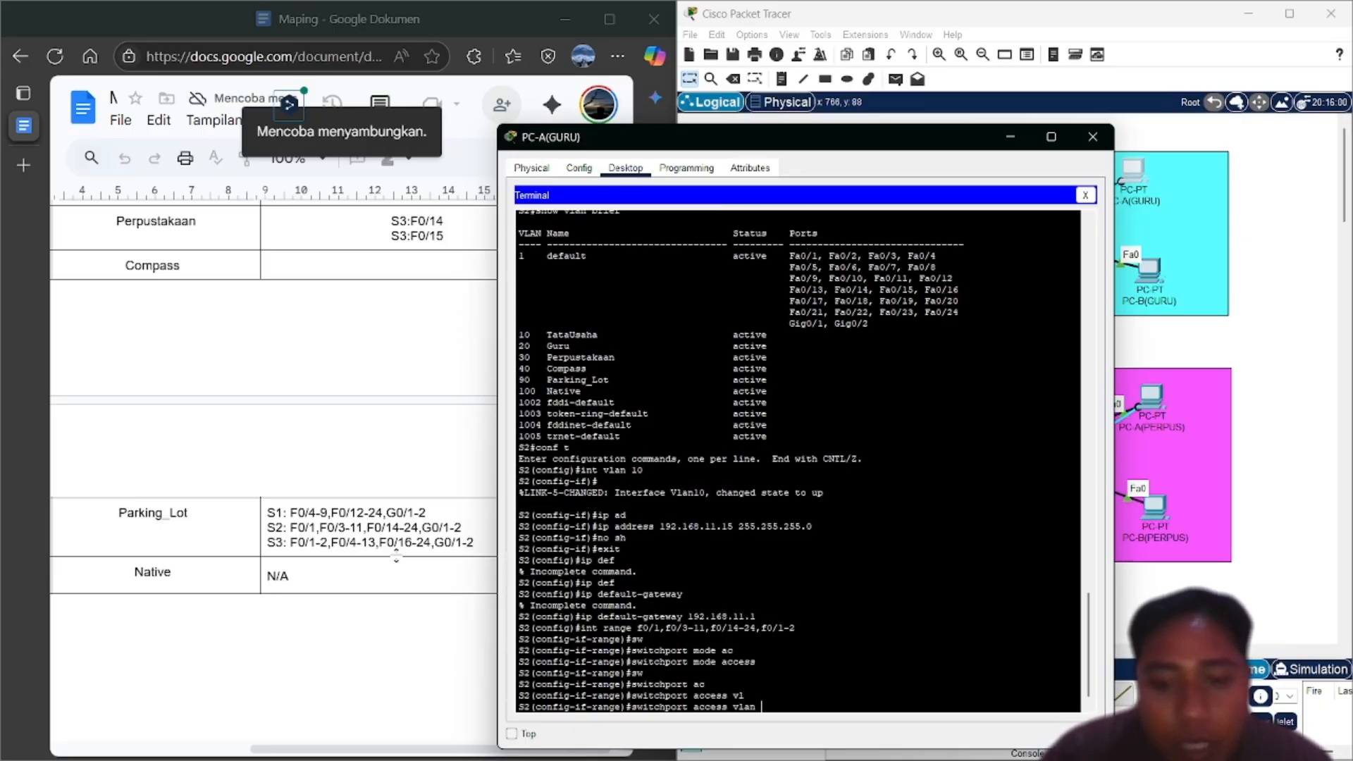
text(90)
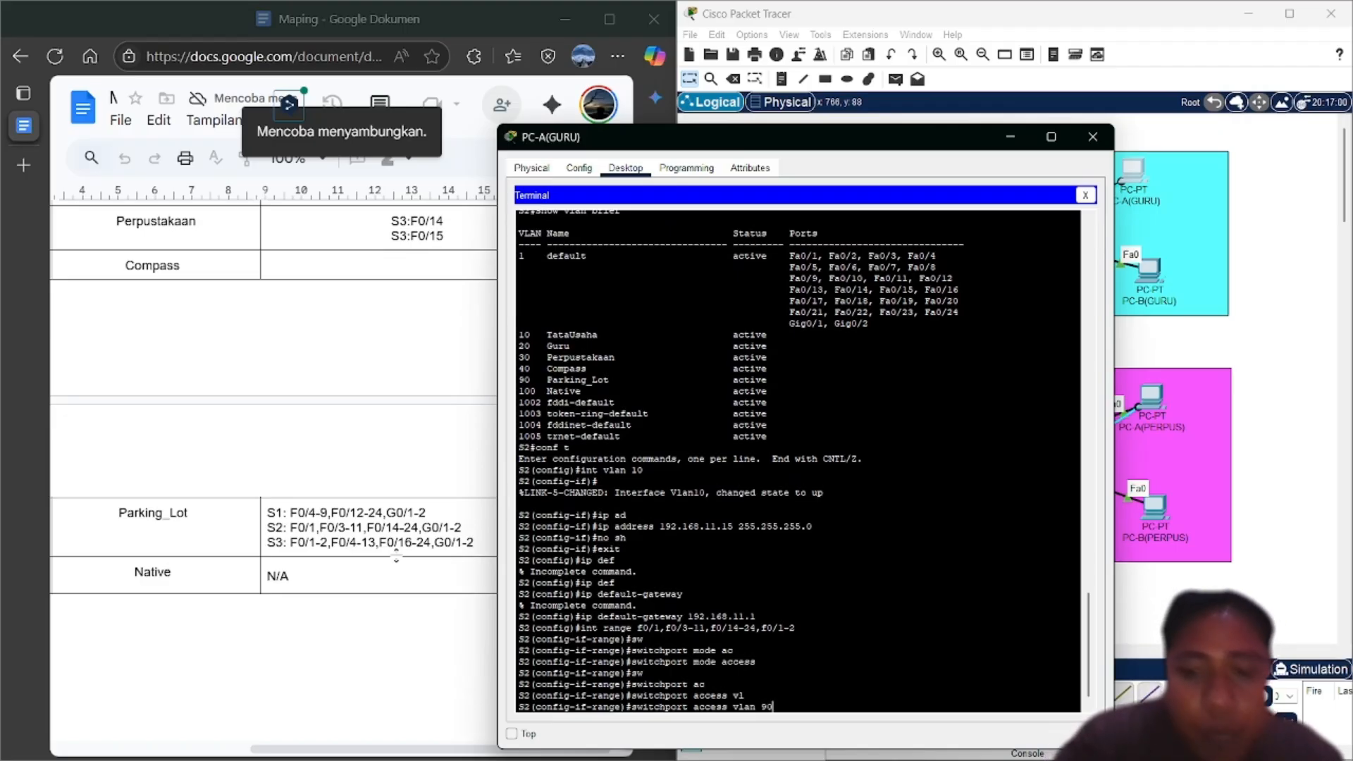
key(Return)
text(nfig-if-range)#n)
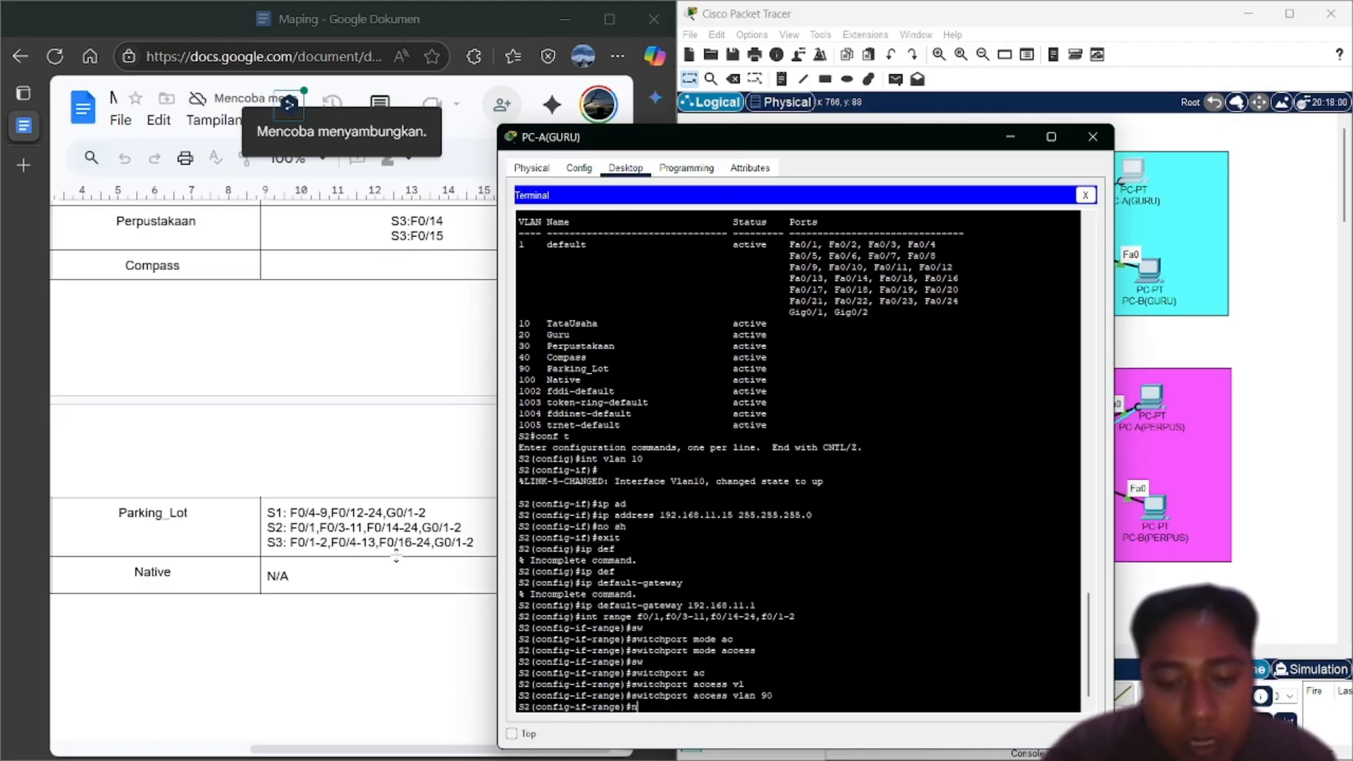
key(BackSpace)
text(sh)
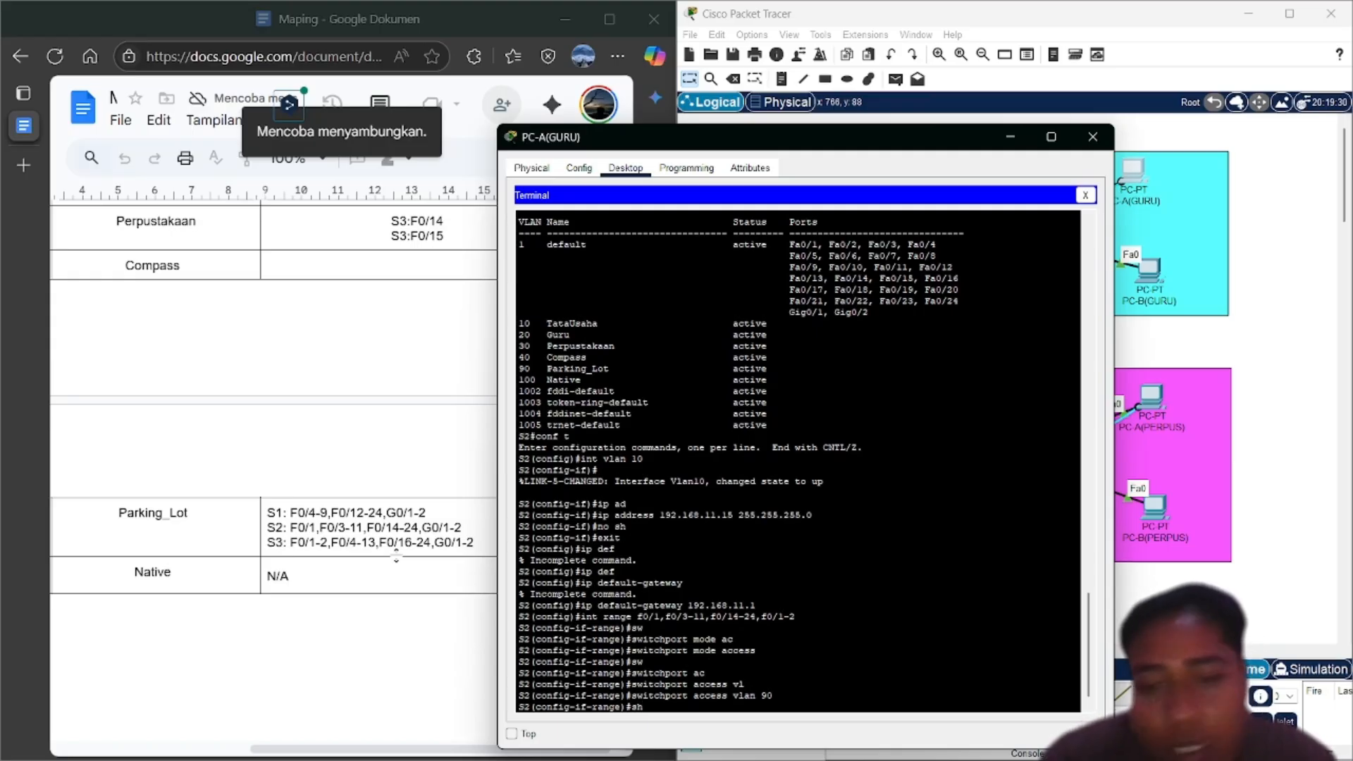
key(Return)
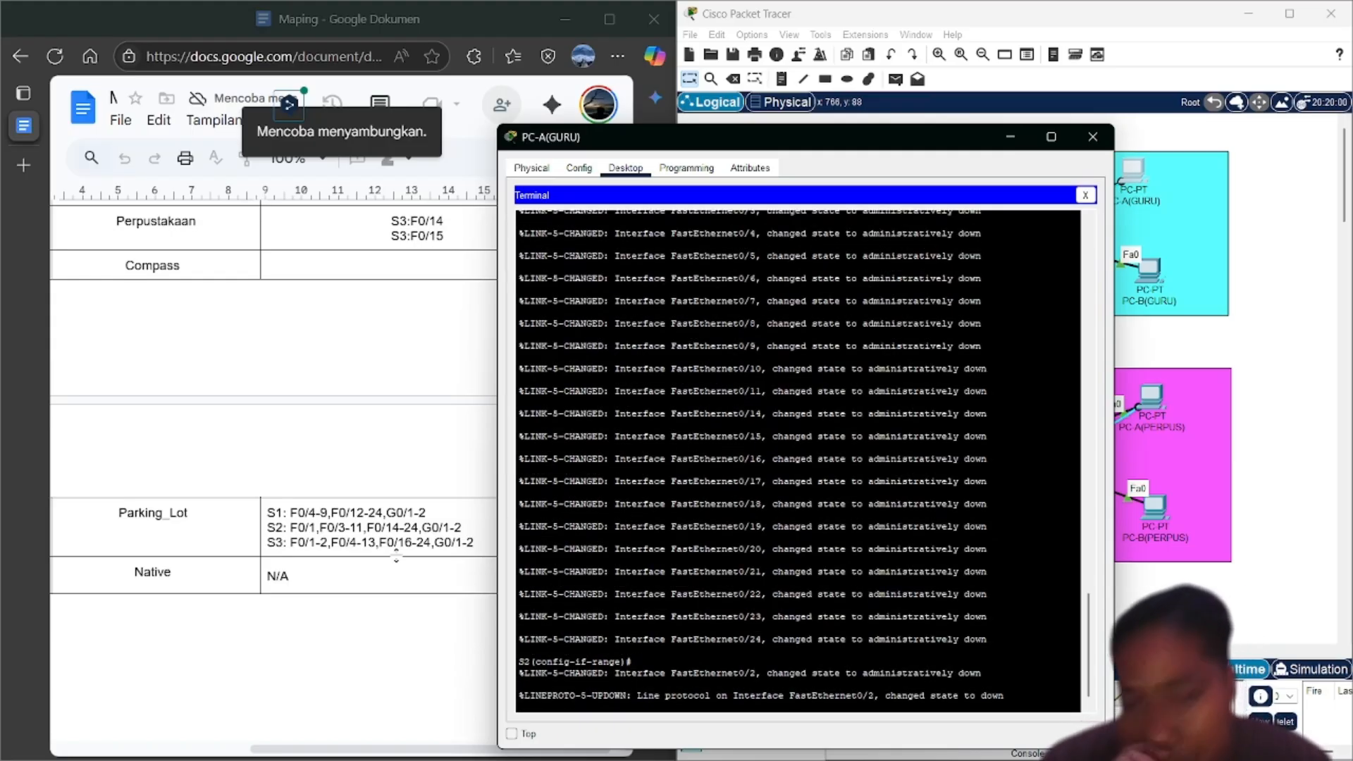
Leave configuration mode and display the VLAN table with show vlan brief
key(Return)
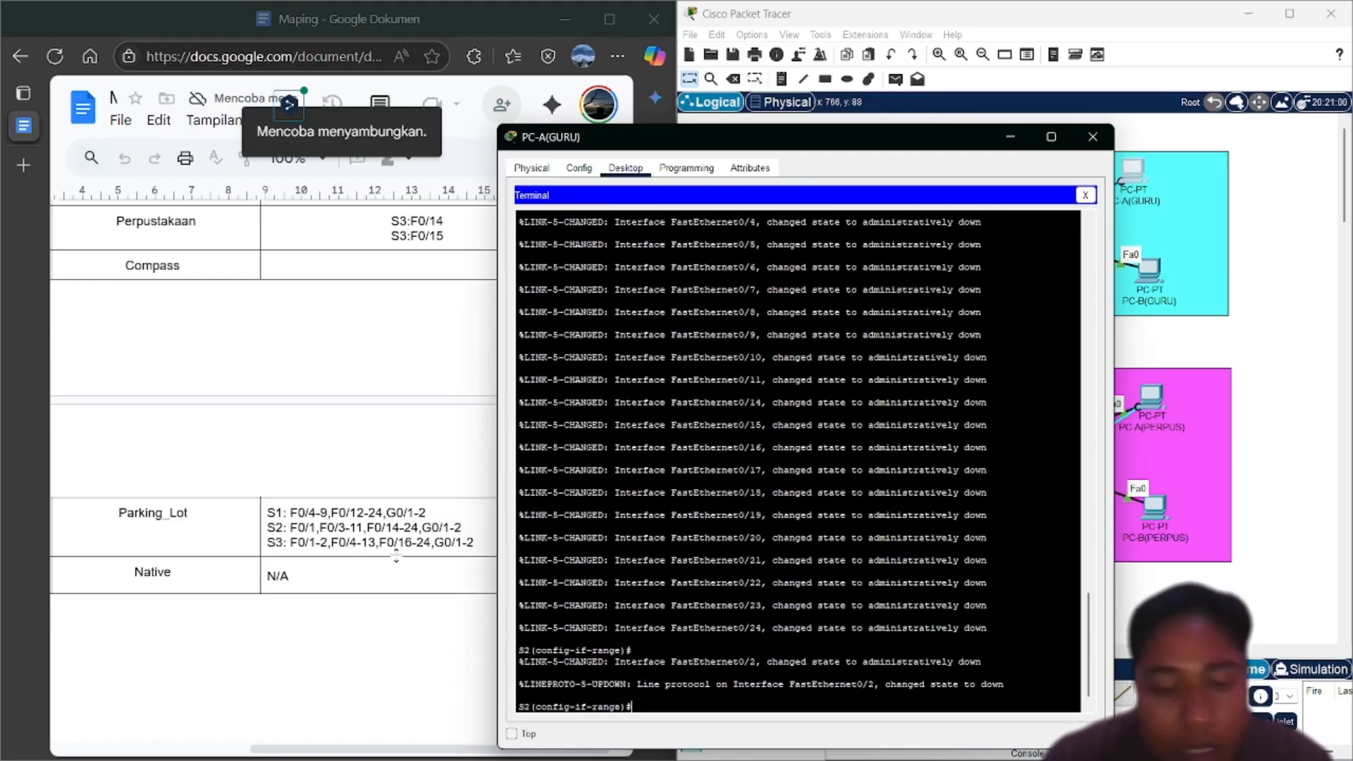
text(end)
key(Return)
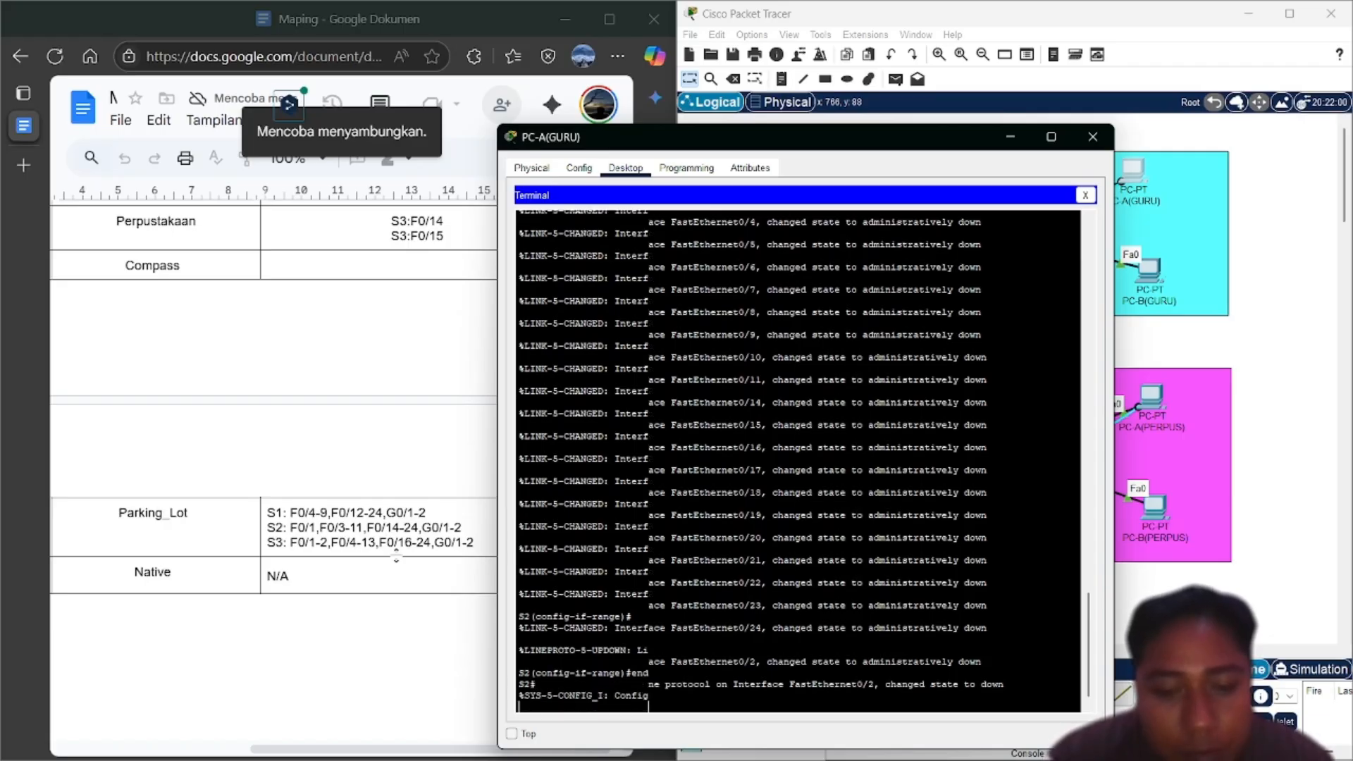
text(show vlan brief)
key(Return)
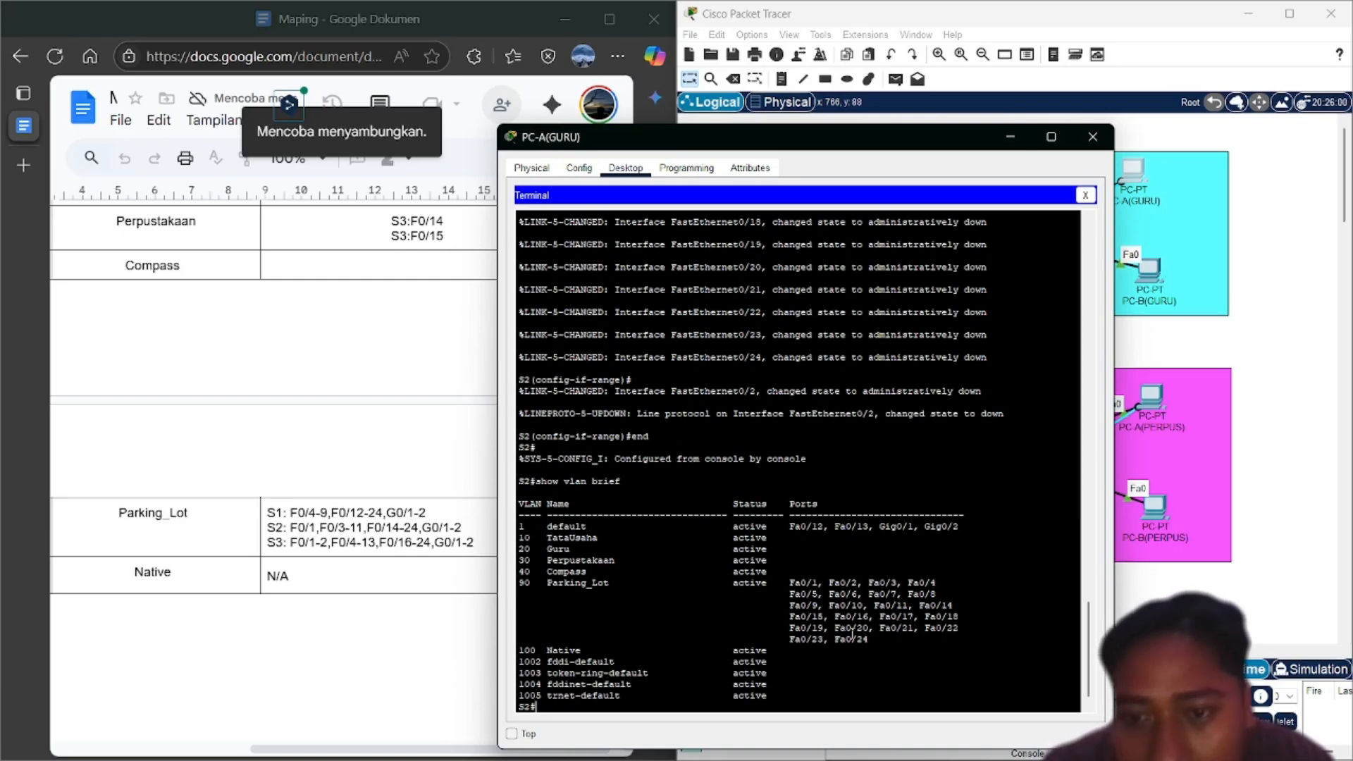
Re-run conf t from history and recall the int range command, trimming it toward f0/1-2
key(Up)
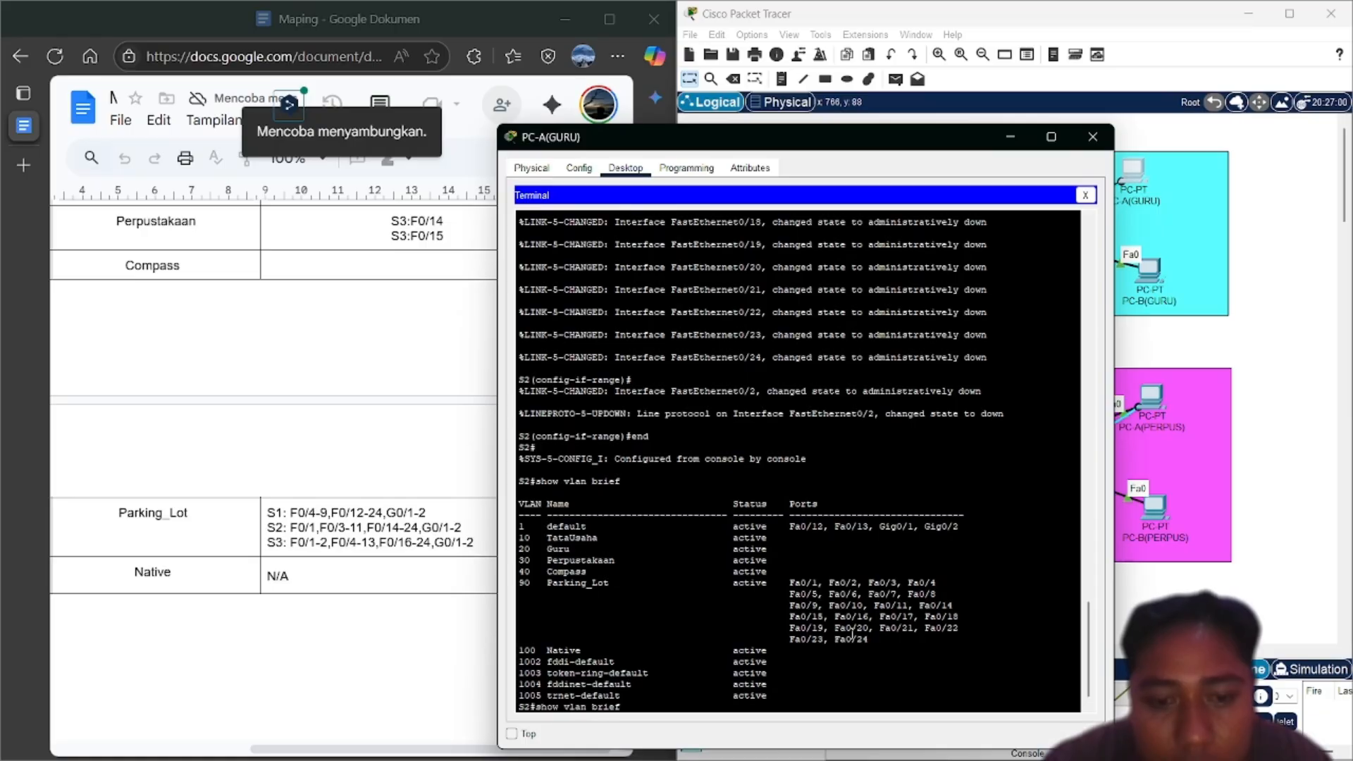
key(Up)
key(Up)
key(Up)
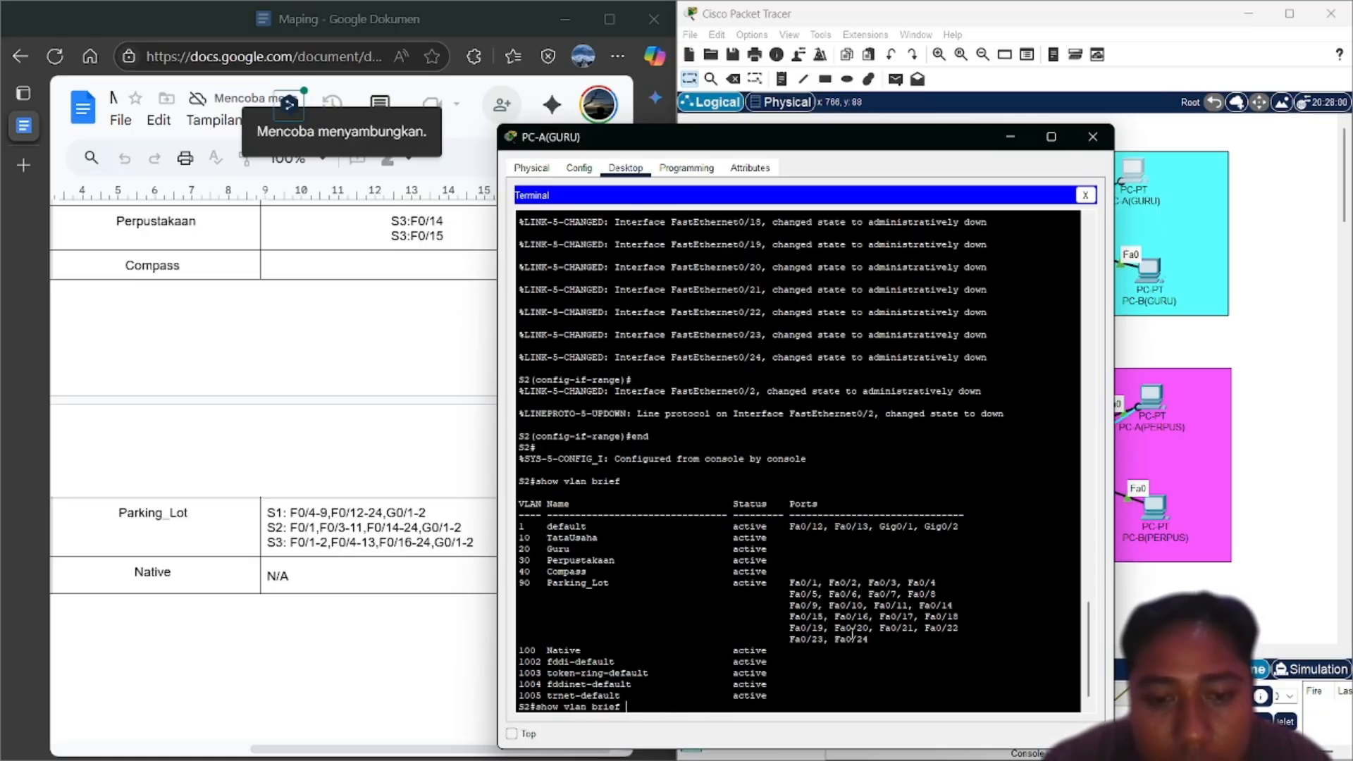
key(Return)
key(Up)
key(Up)
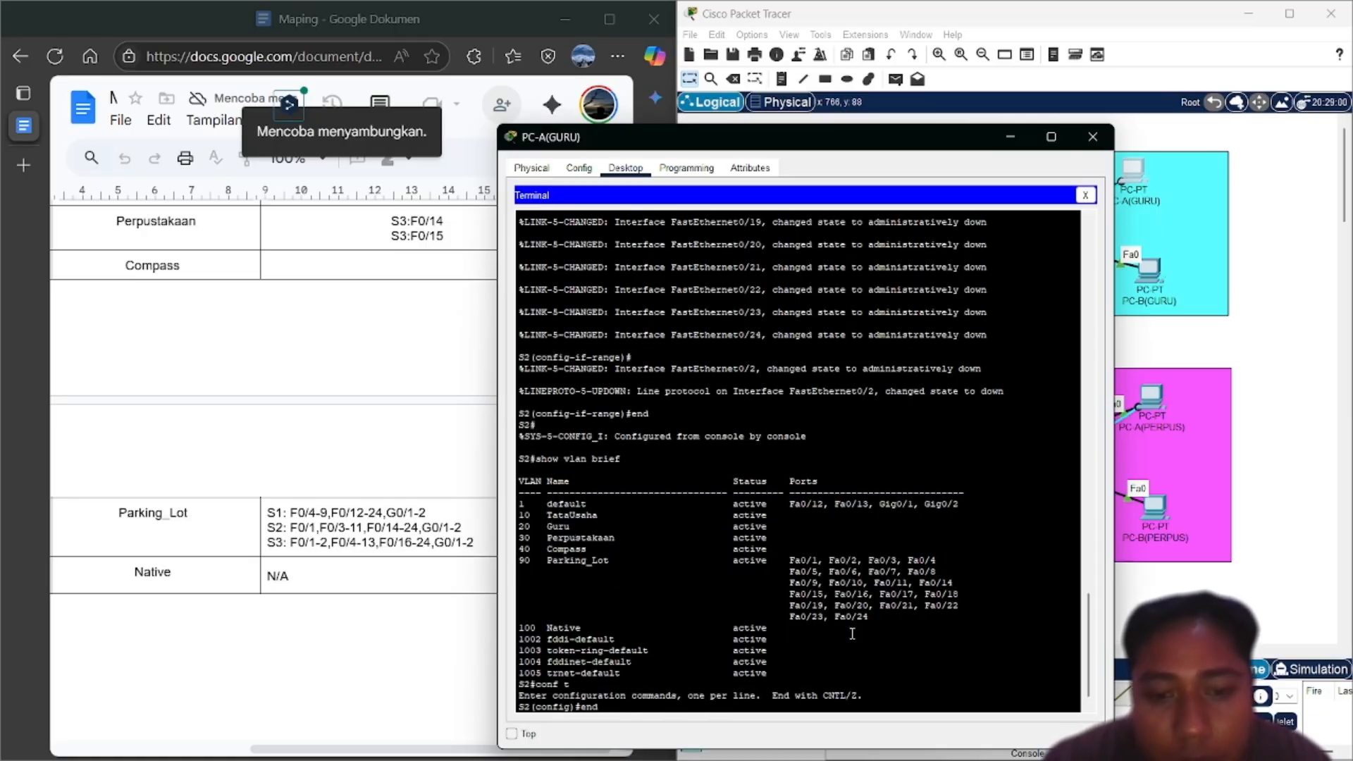
key(Up)
key(Up)
key(Up)
key(Up)
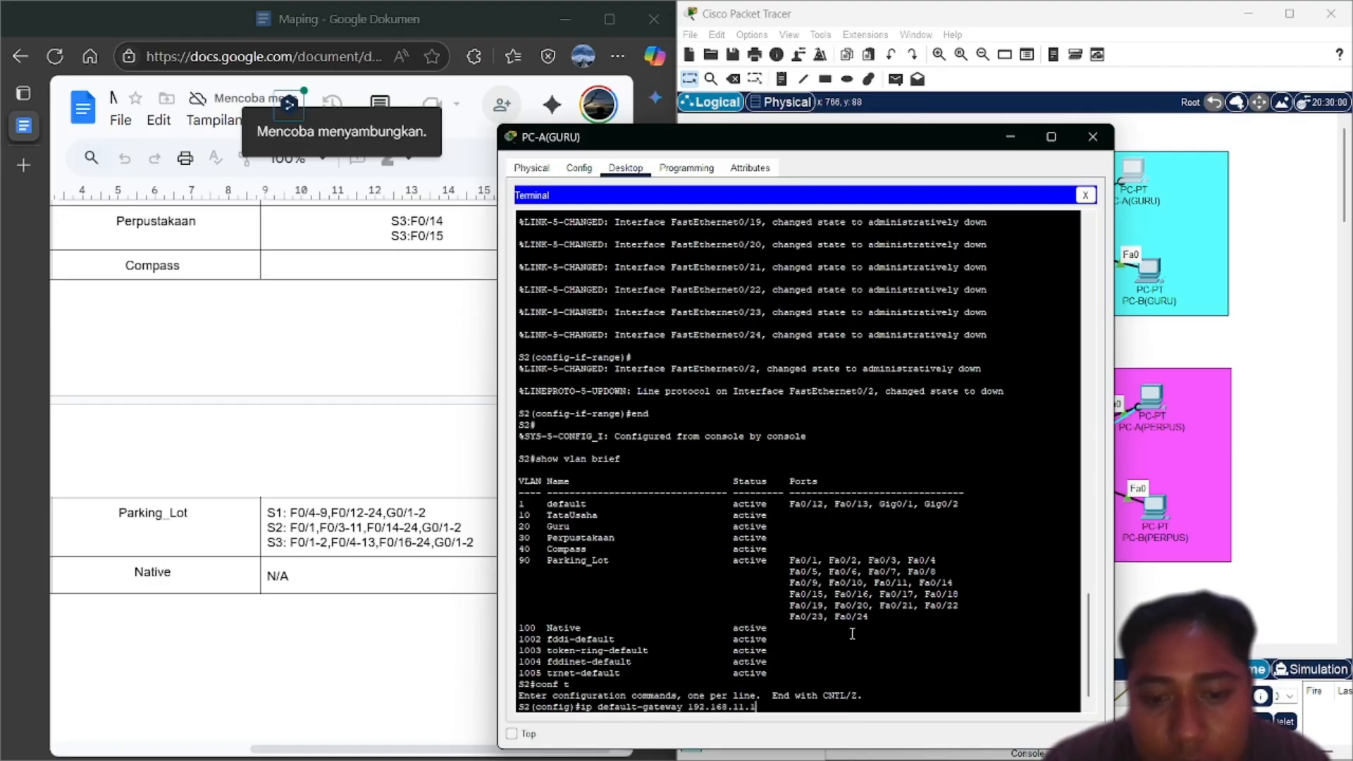
key(Left)
key(Left)
key(Left)
key(Left)
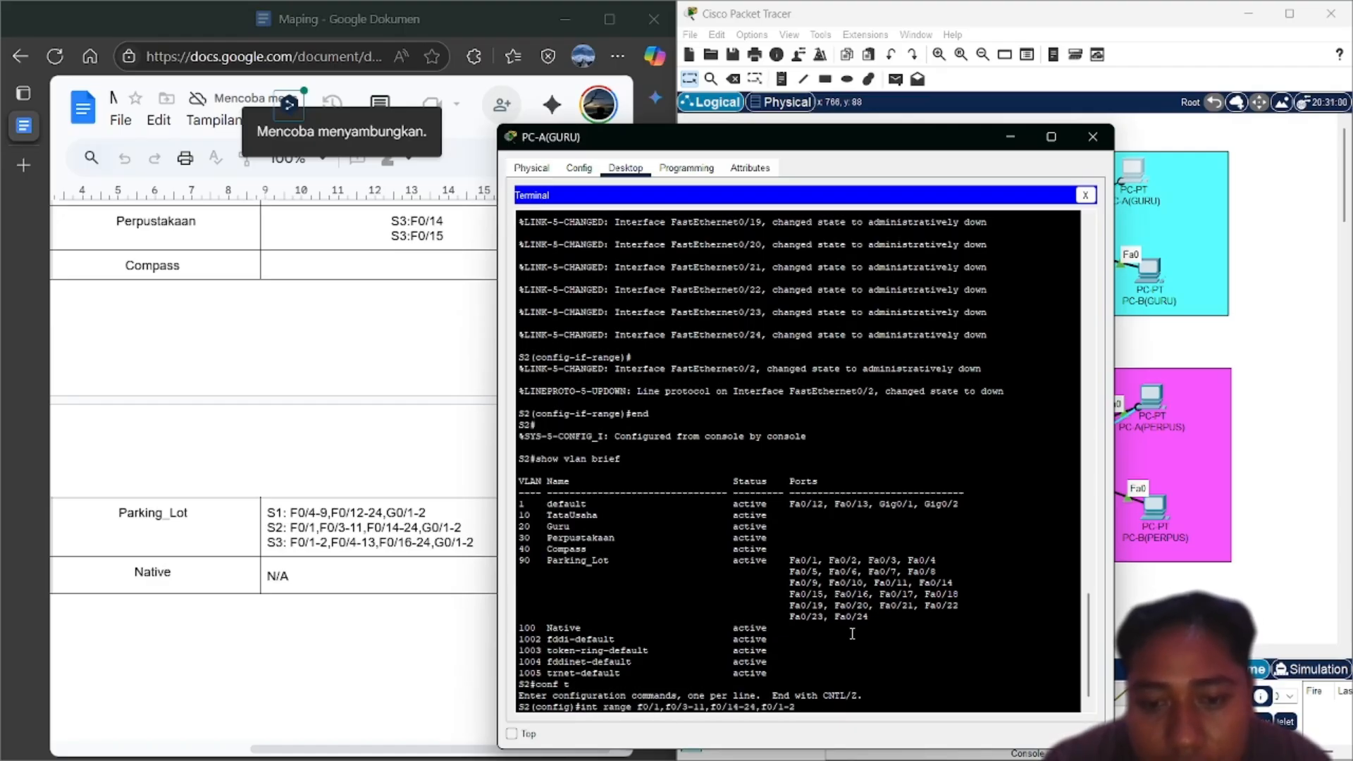
key(BackSpace)
key(BackSpace)
key(BackSpace)
key(BackSpace)
key(BackSpace)
key(BackSpace)
key(BackSpace)
key(BackSpace)
key(BackSpace)
key(BackSpace)
key(BackSpace)
key(BackSpace)
key(BackSpace)
key(BackSpace)
key(BackSpace)
key(BackSpace)
key(BackSpace)
key(BackSpace)
key(BackSpace)
key(BackSpace)
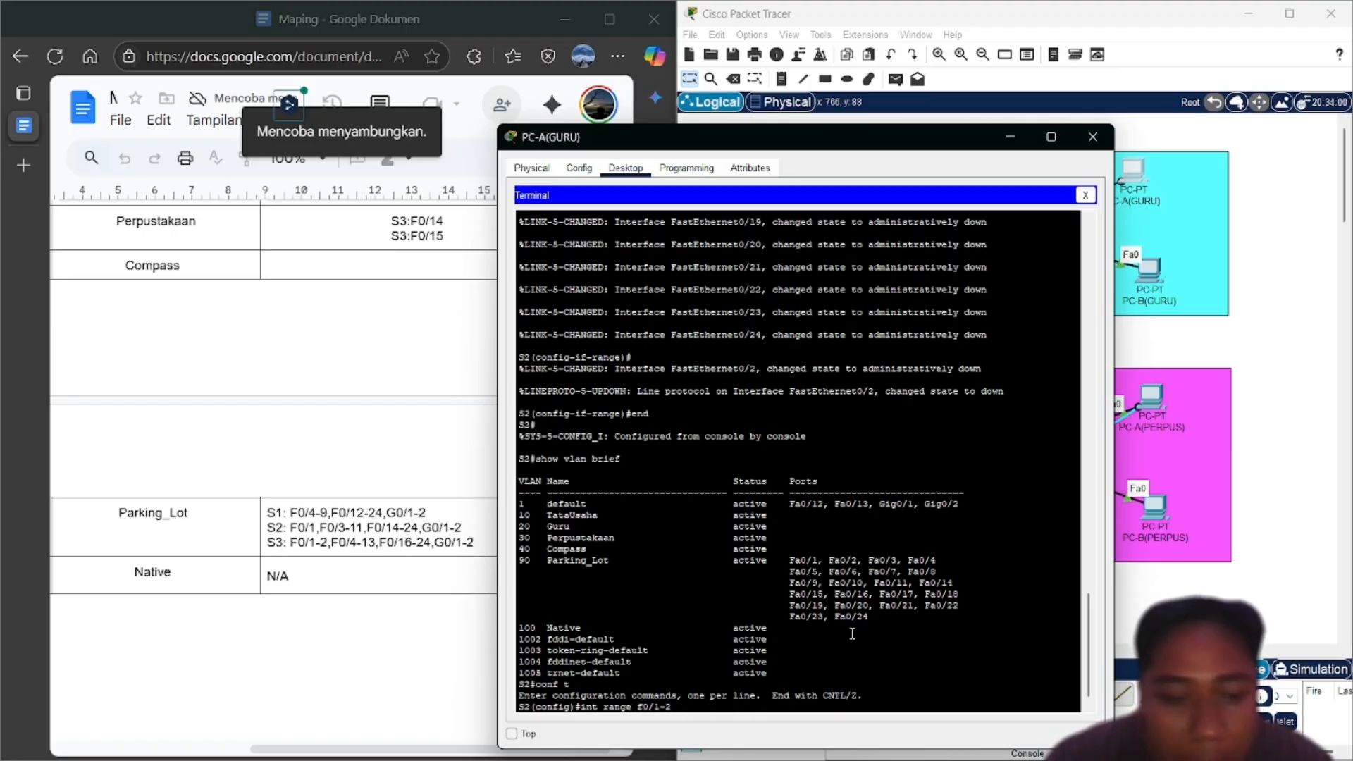
Edit the range command to select uplink ports G0/1-2
key(BackSpace)
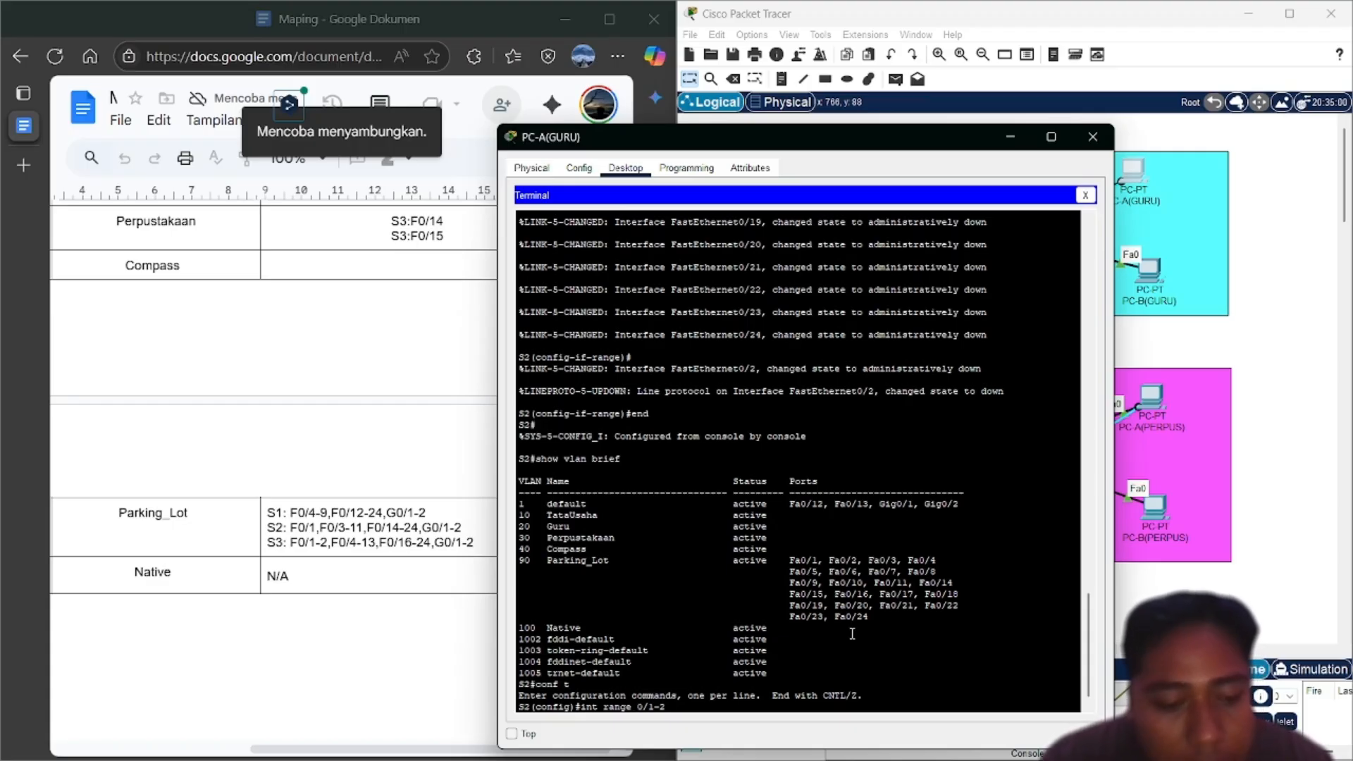
text(G)
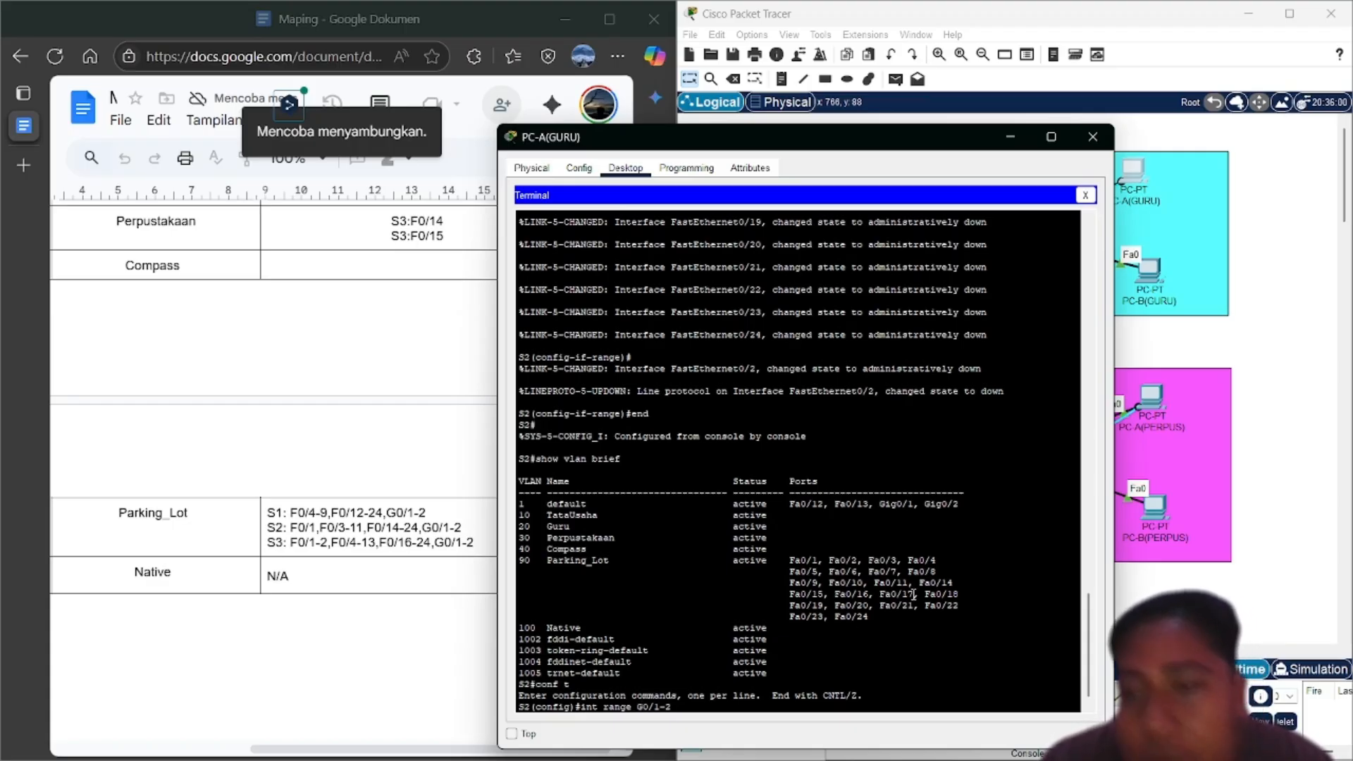
click(1026, 139)
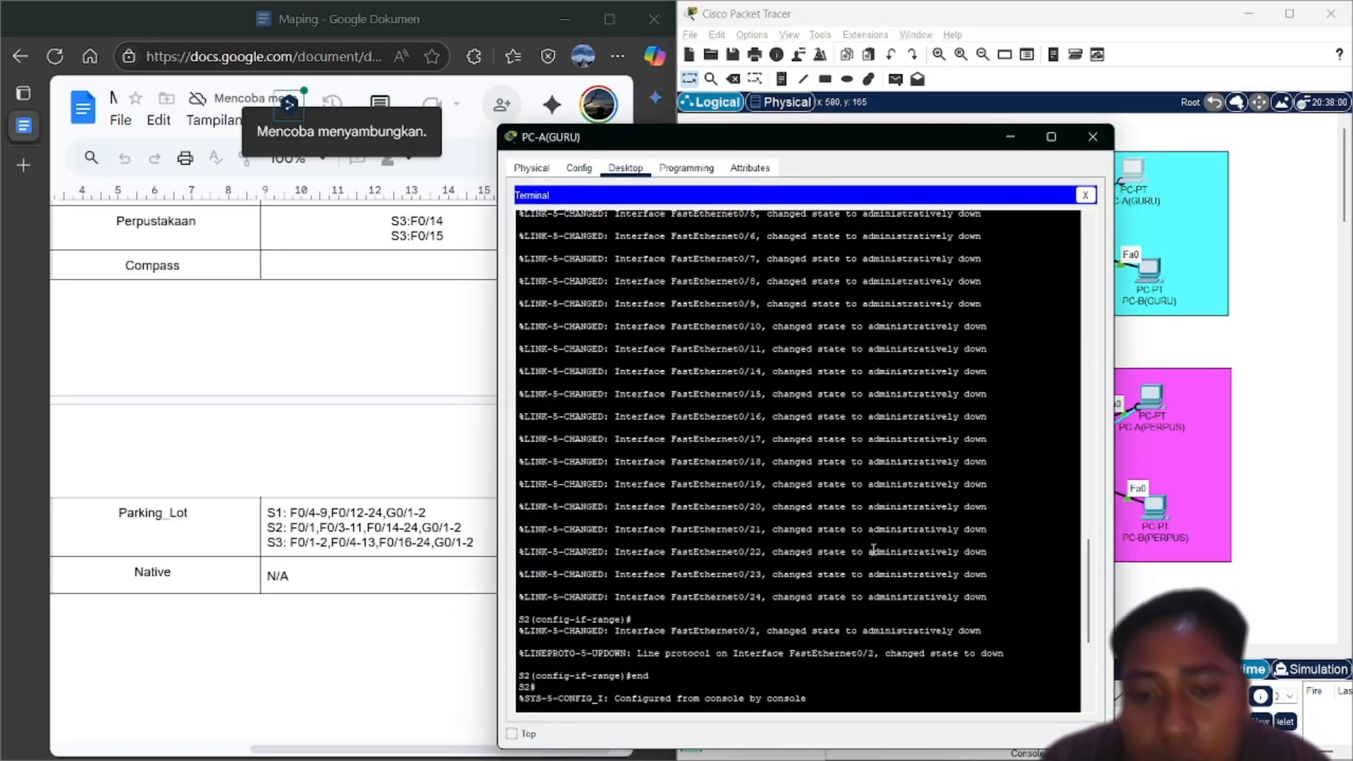
click(840, 655)
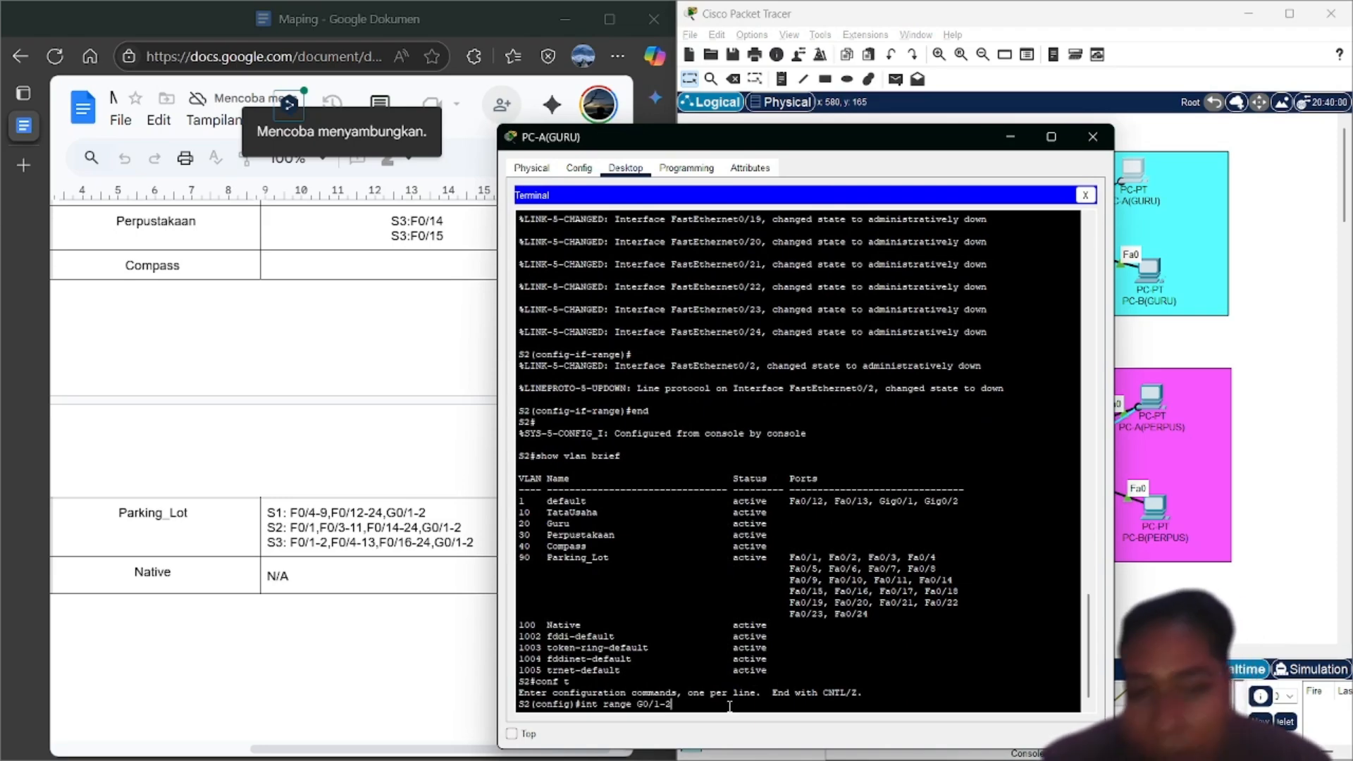
key(Return)
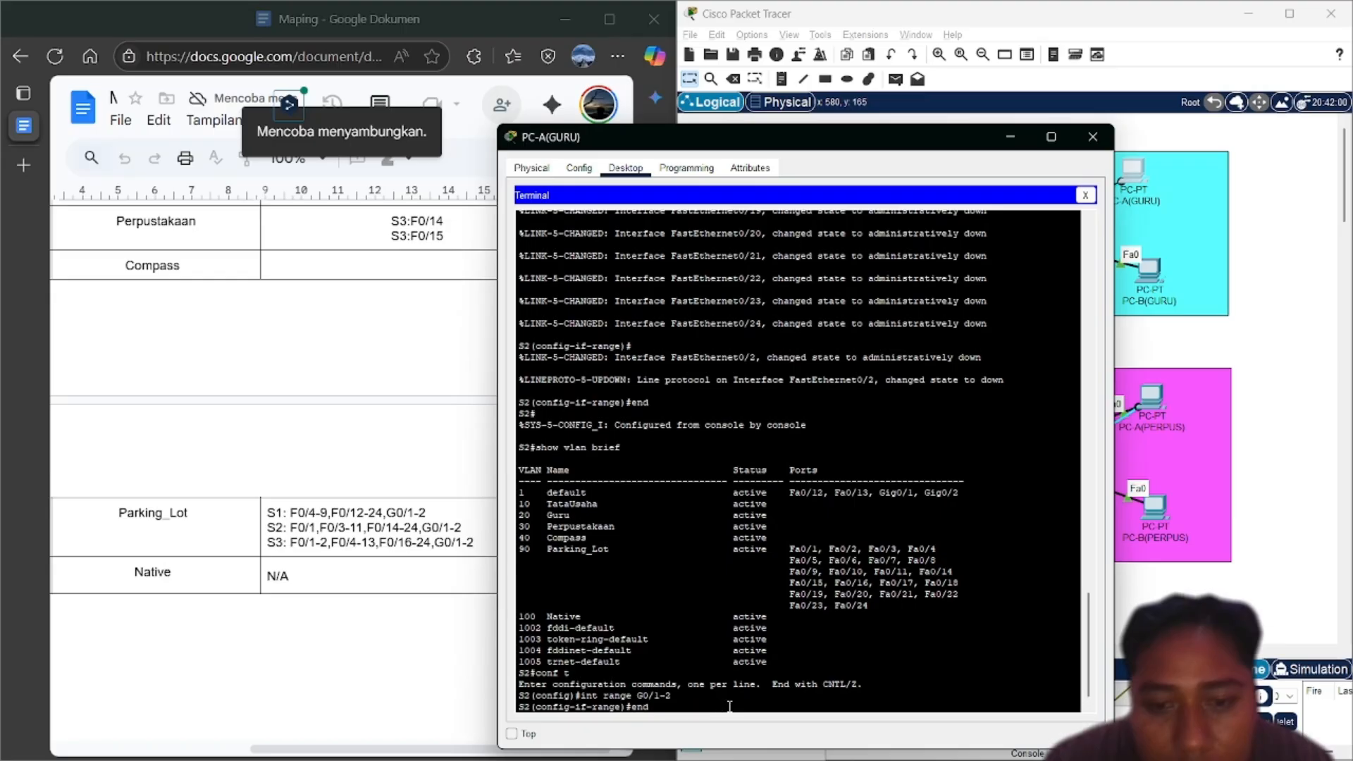
Make G0/1-2 access ports in VLAN 90, then exit the interface range
text(sh)
key(Down)
key(Up)
key(Up)
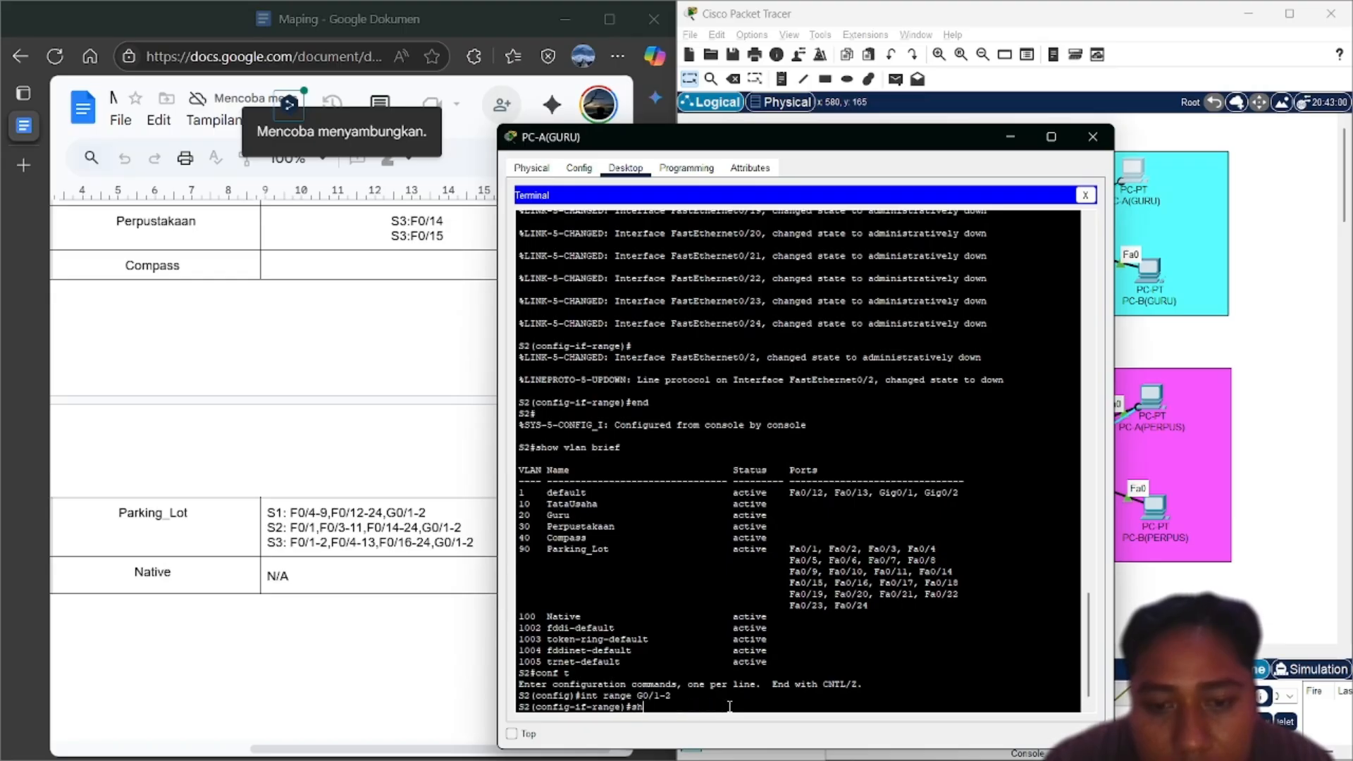
key(Up)
key(Up)
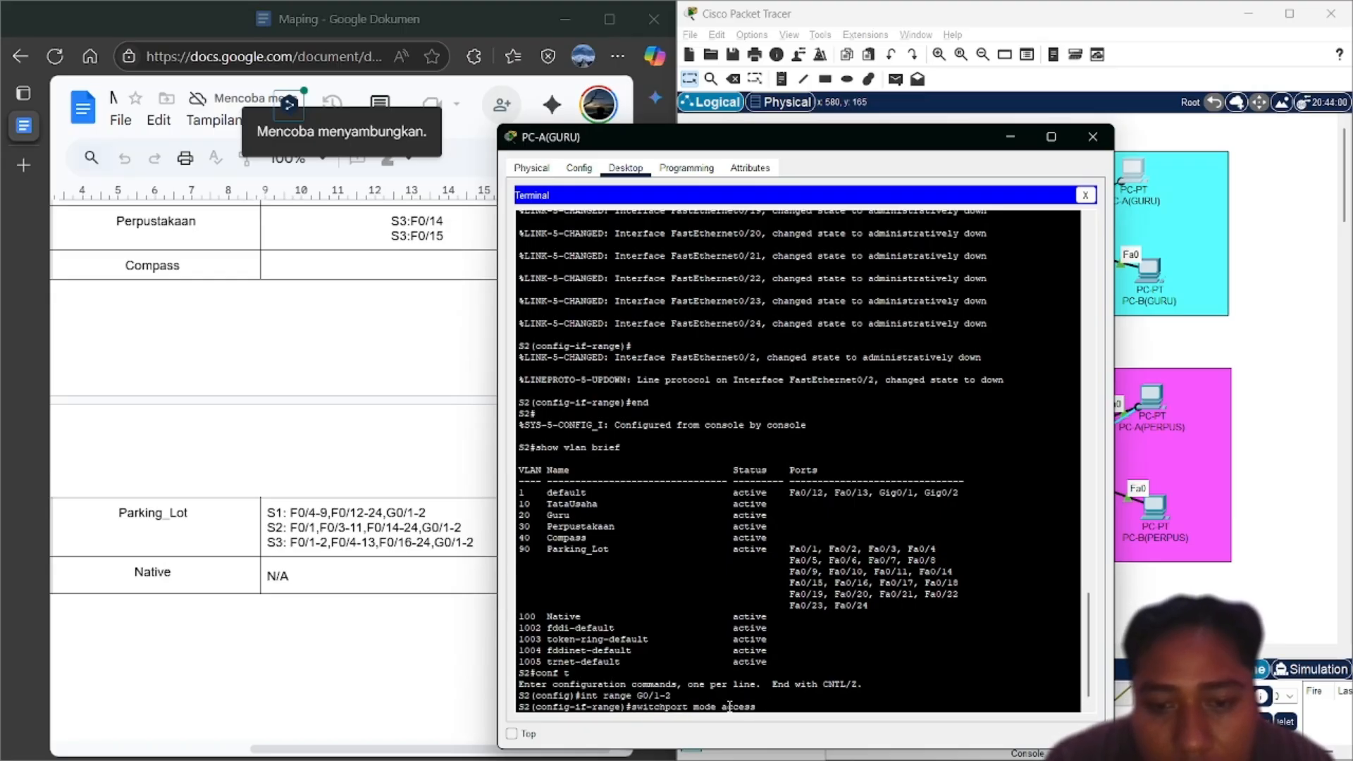
key(Return)
key(Up)
key(Up)
key(Up)
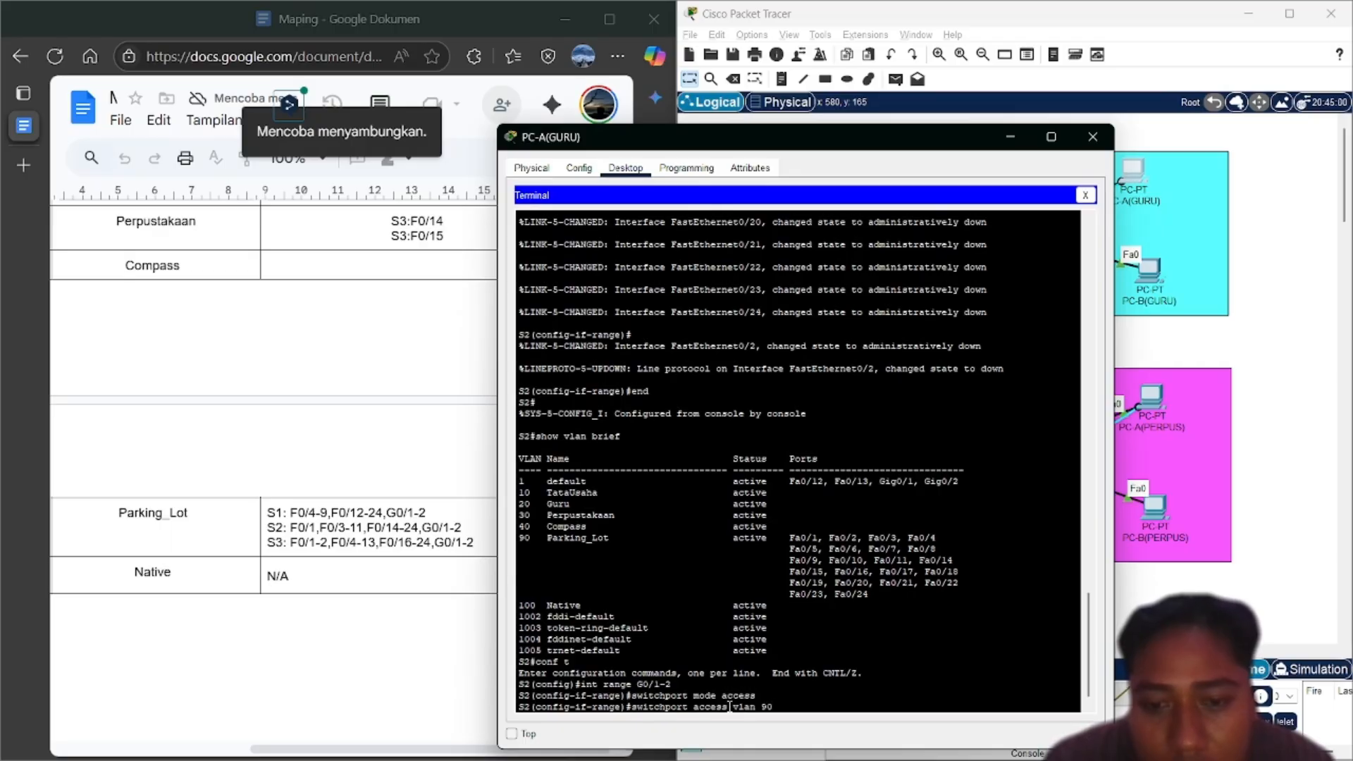
key(Return)
text(end)
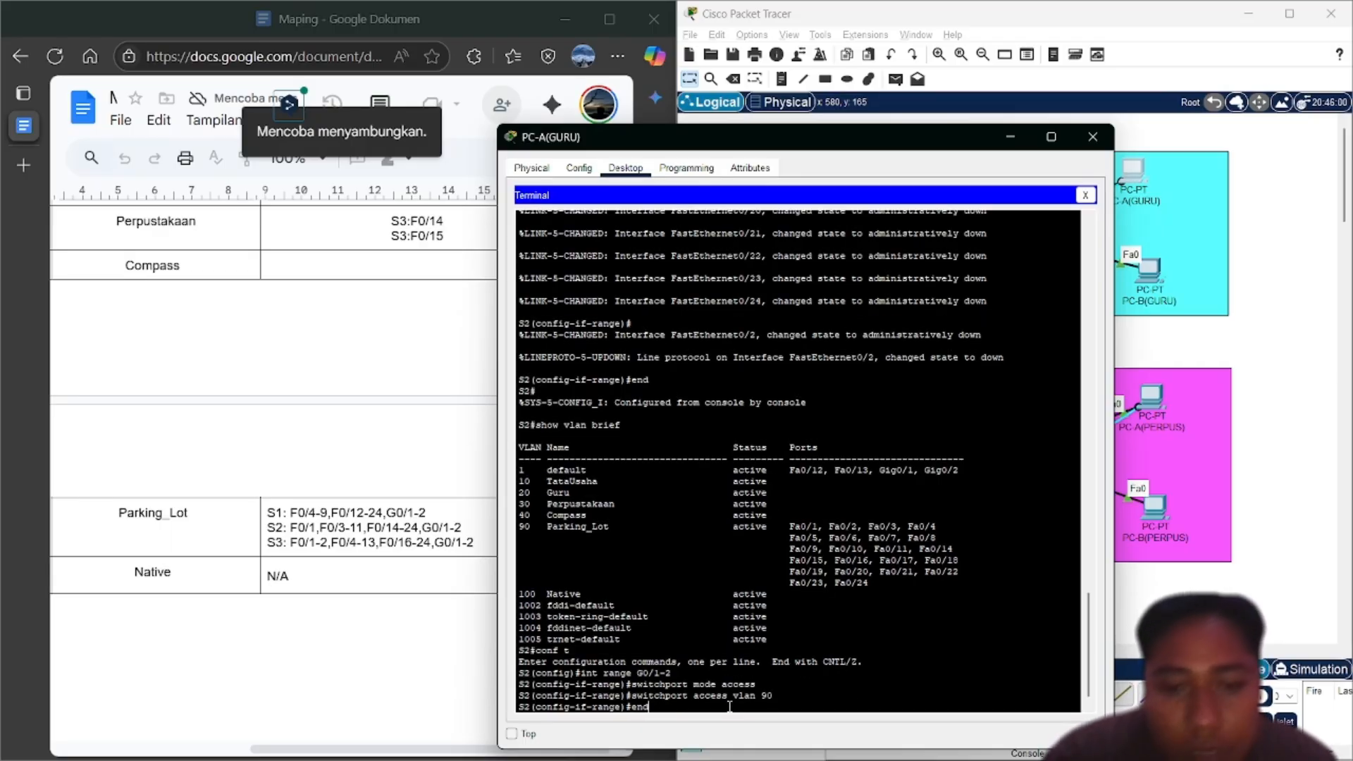
key(BackSpace)
key(BackSpace)
key(BackSpace)
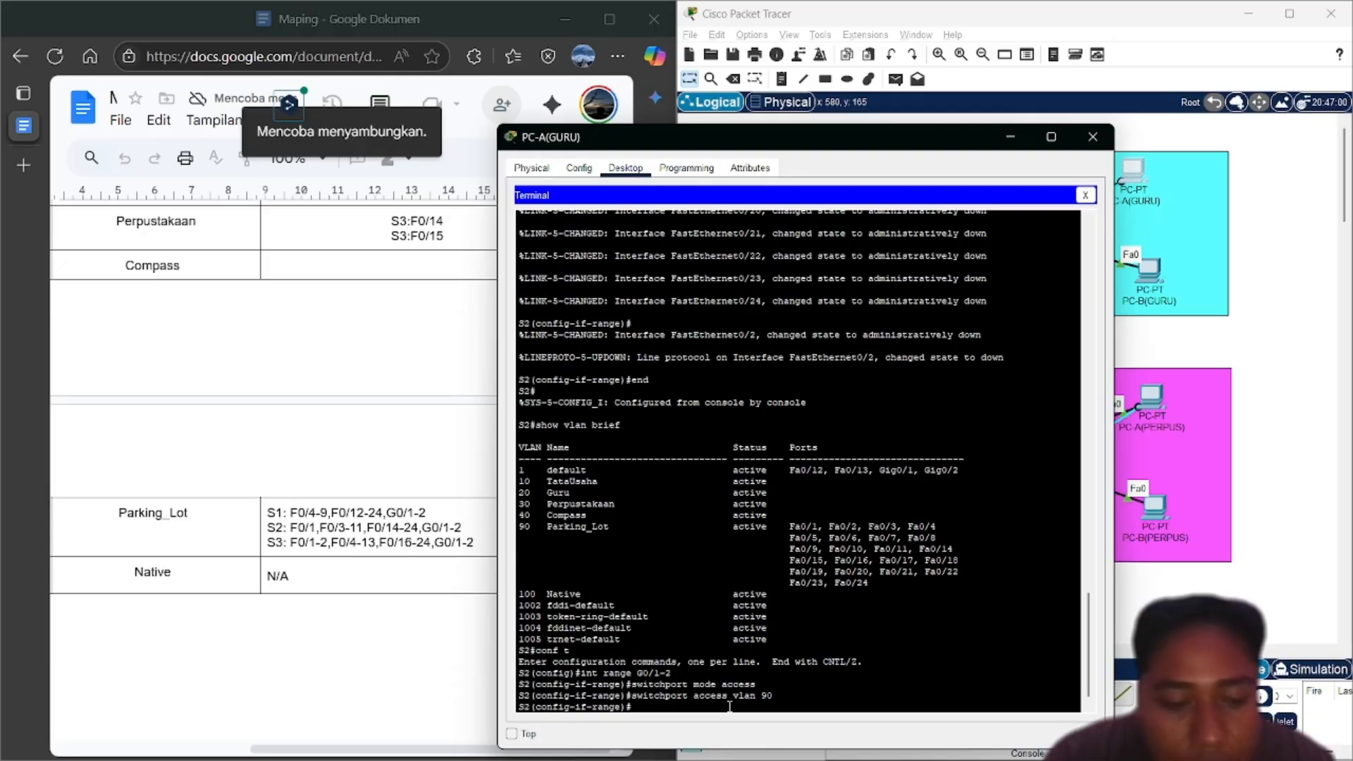
text(exit)
key(Return)
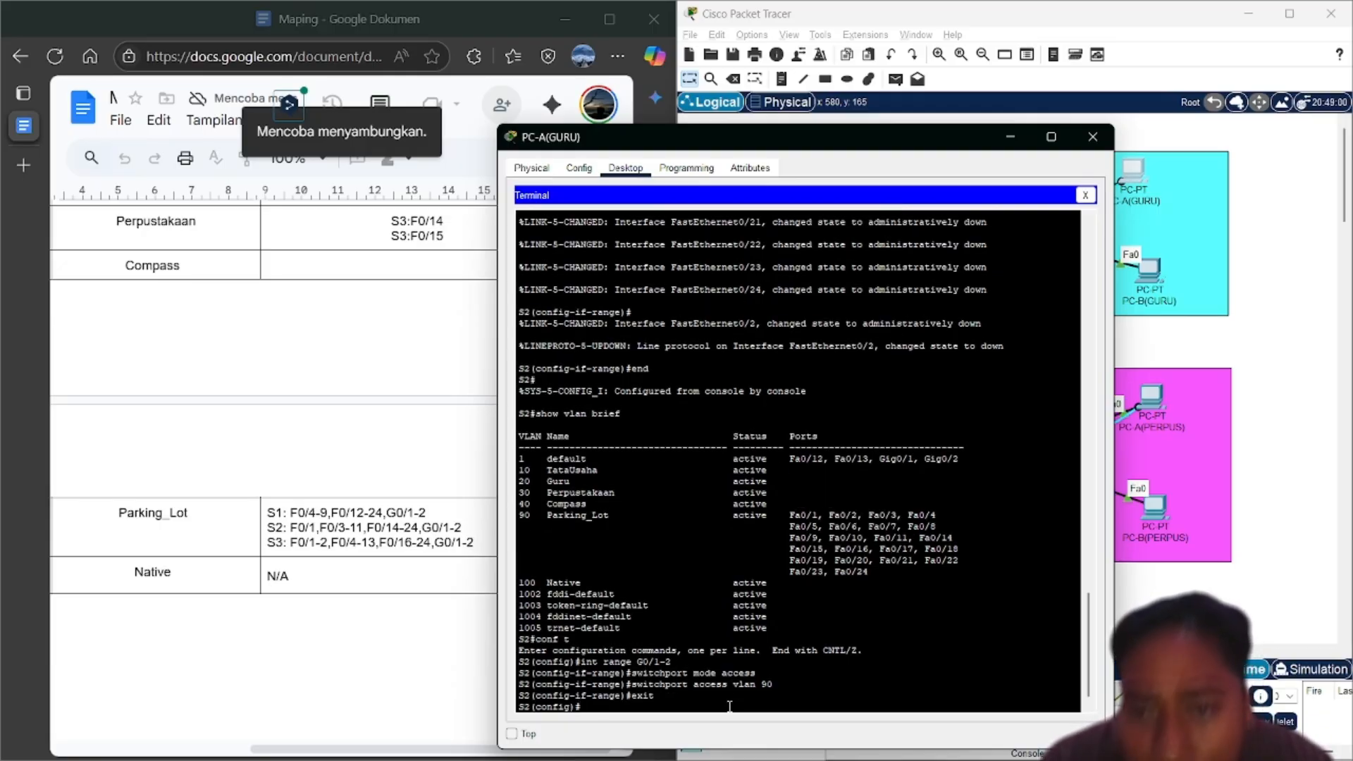
Make interface Fa0/2 an access port in VLAN 1 and enable it with no shutdown
text(int)
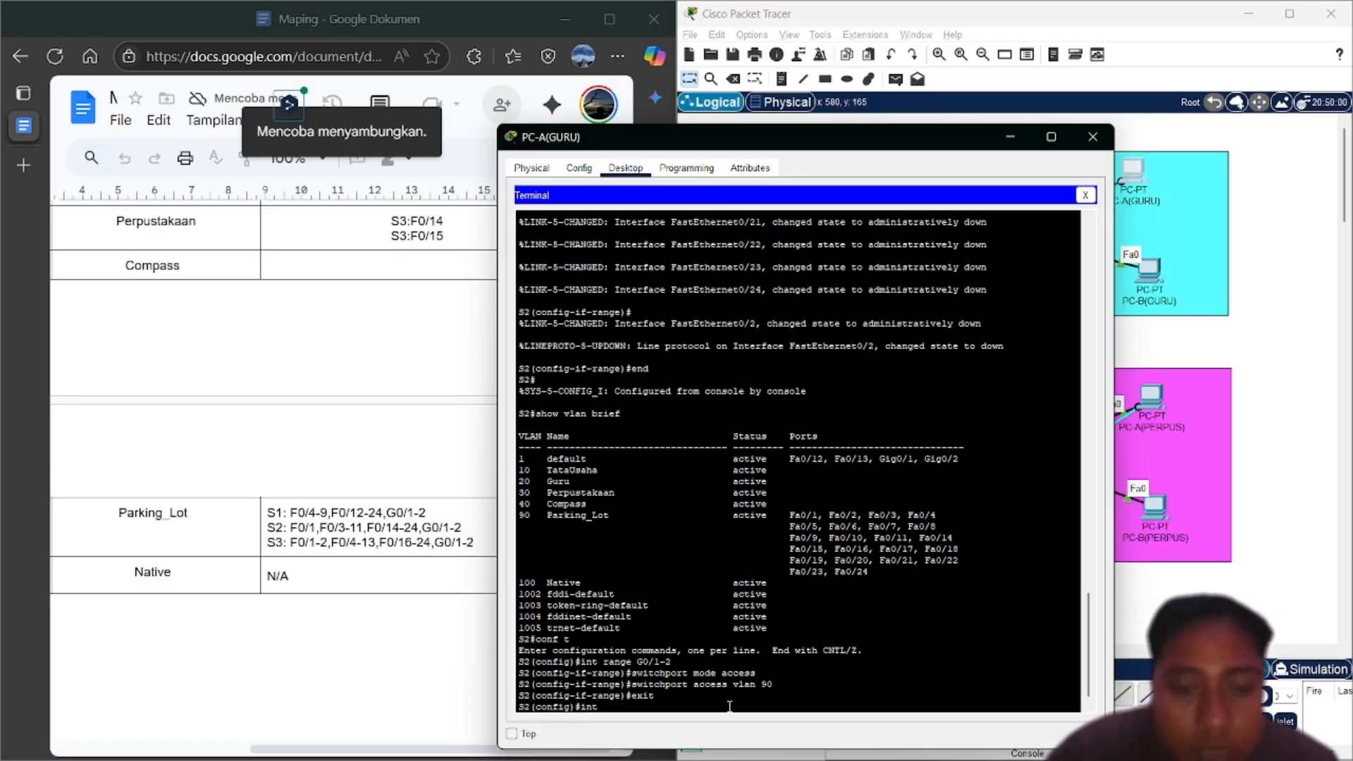
text( f0/2)
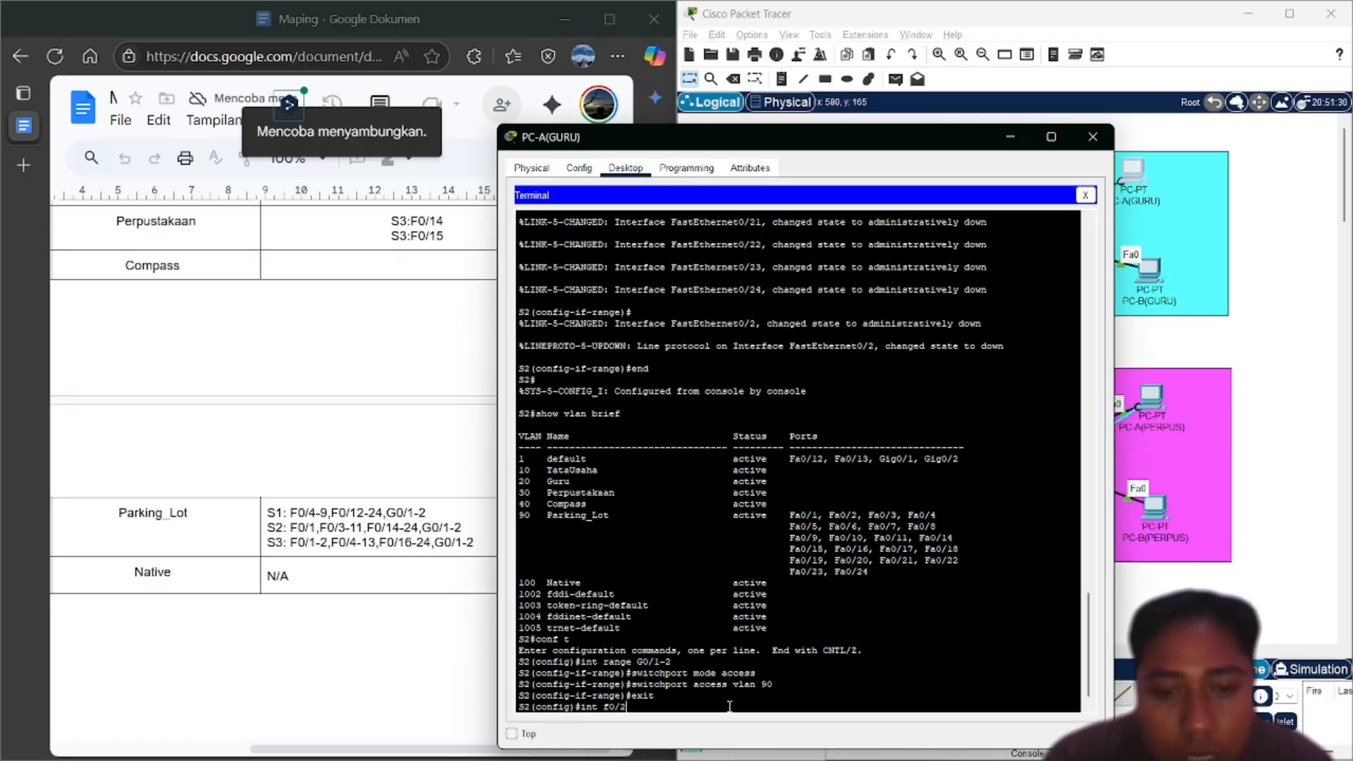
key(Return)
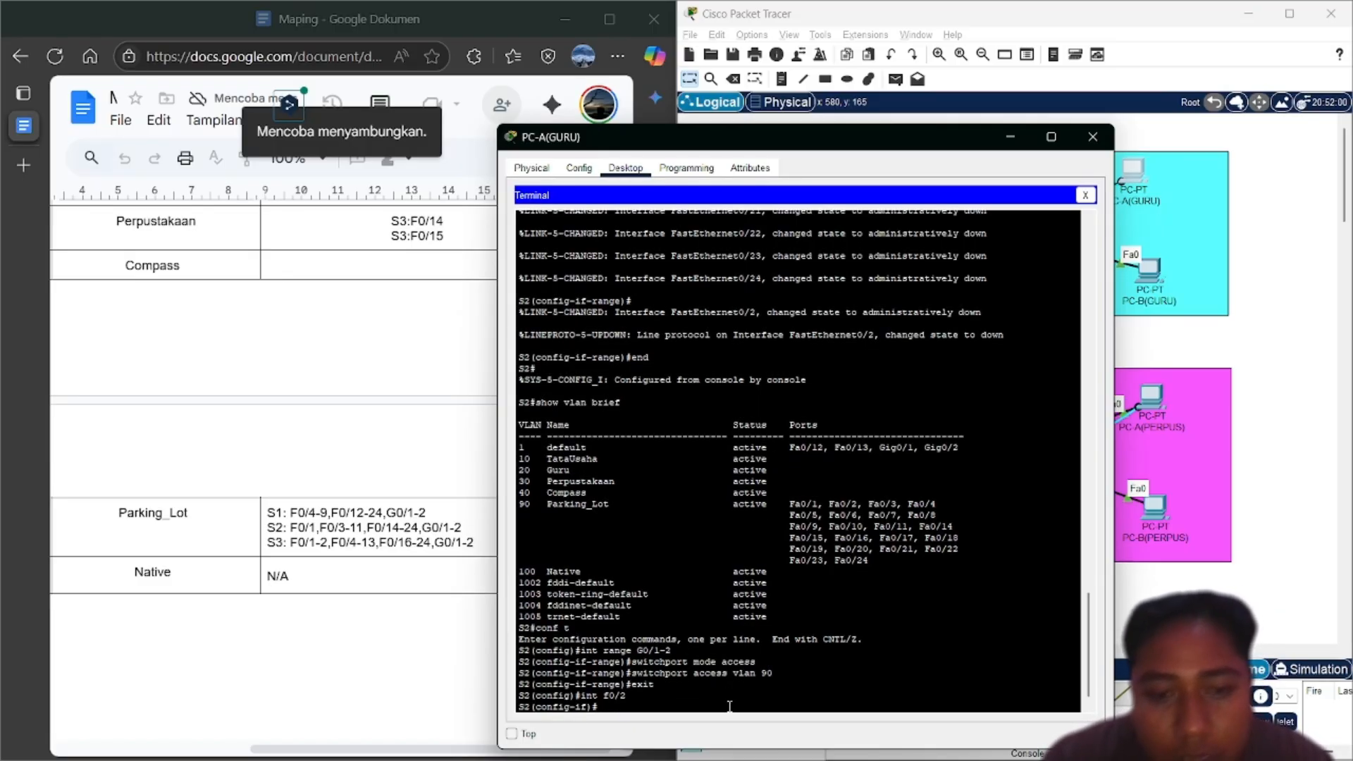
text(switchport access vlan 90)
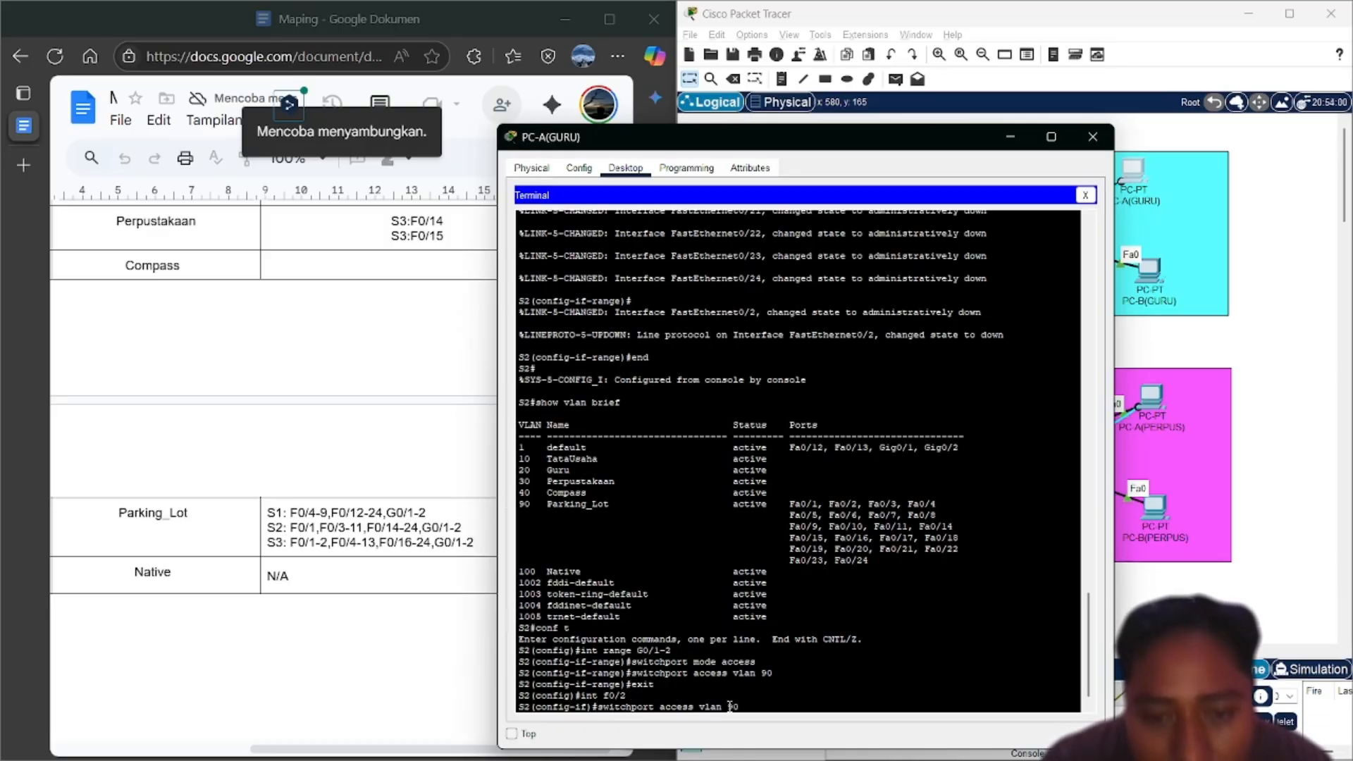
key(Up)
key(Return)
key(Up)
key(Up)
key(Up)
key(Up)
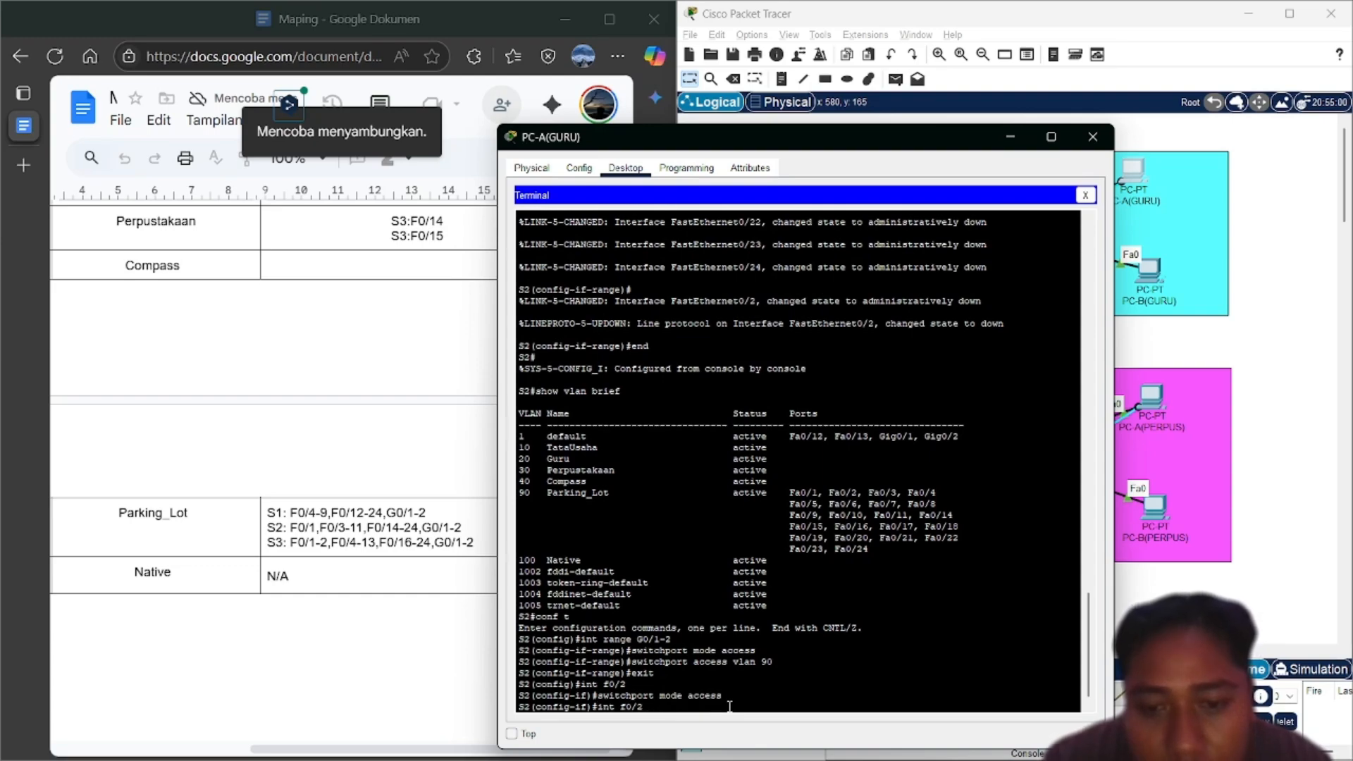
key(BackSpace)
key(BackSpace)
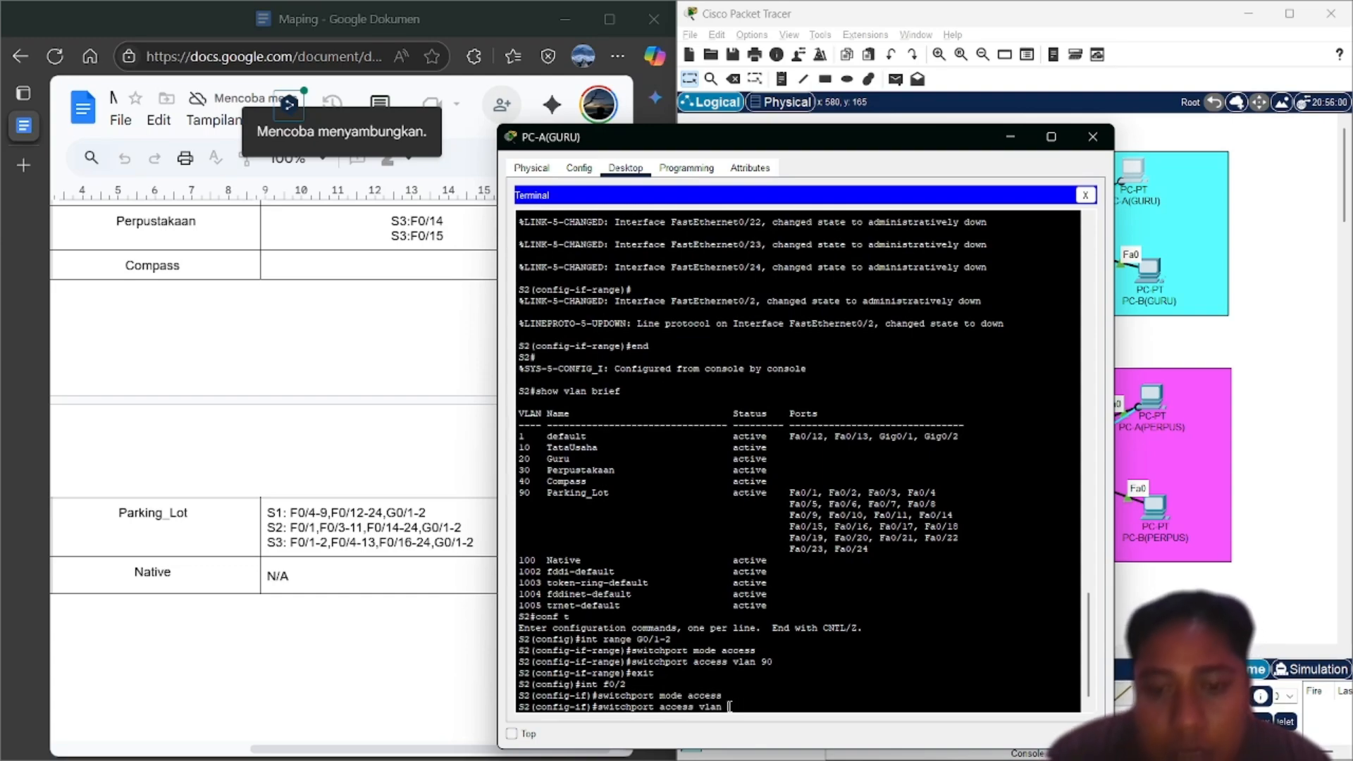
text(1)
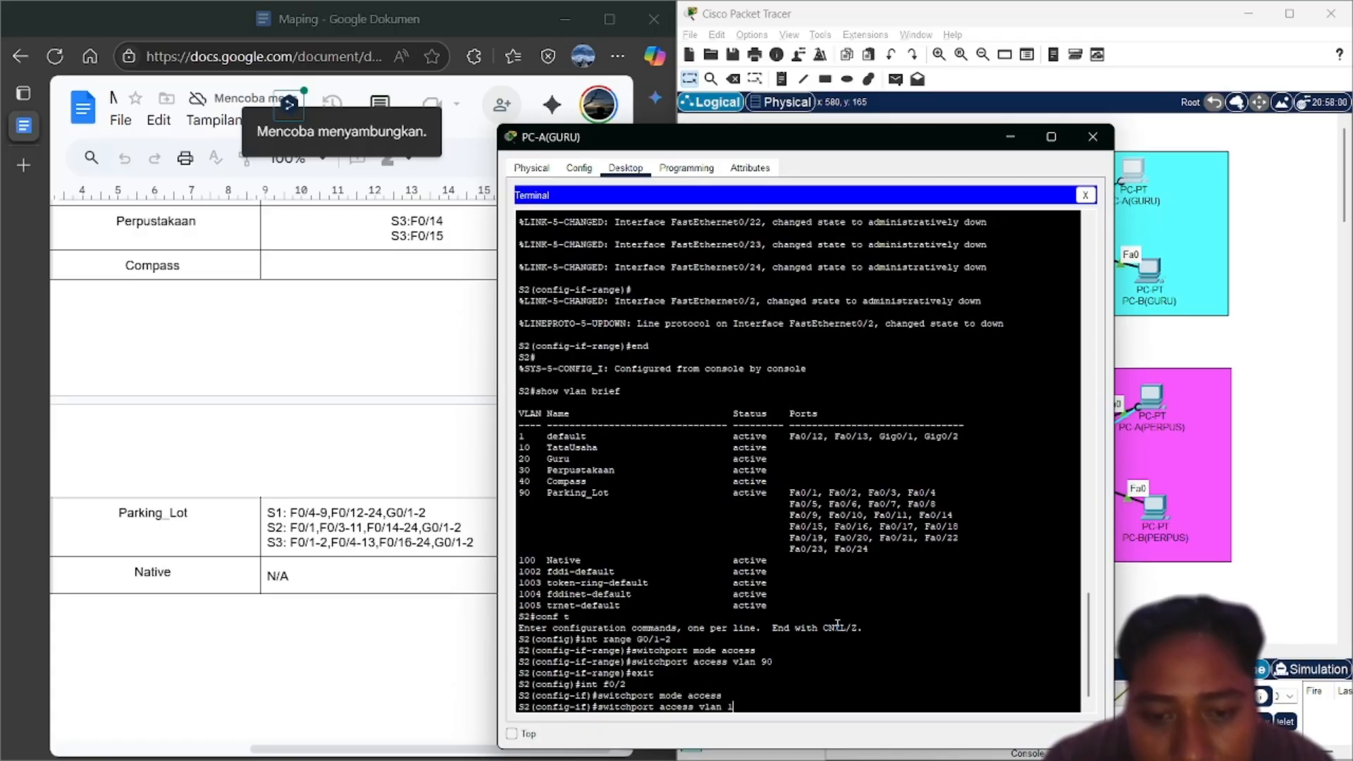
key(Return)
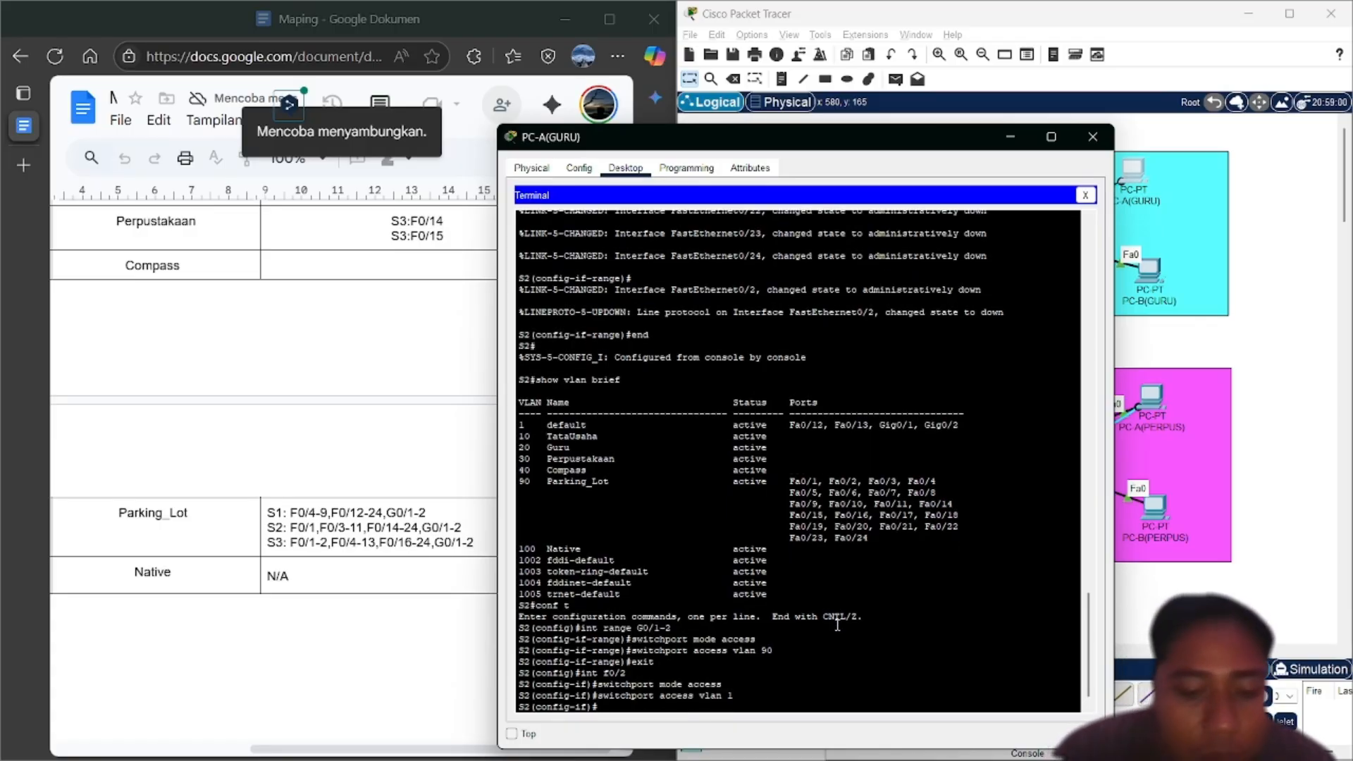
text(no sh)
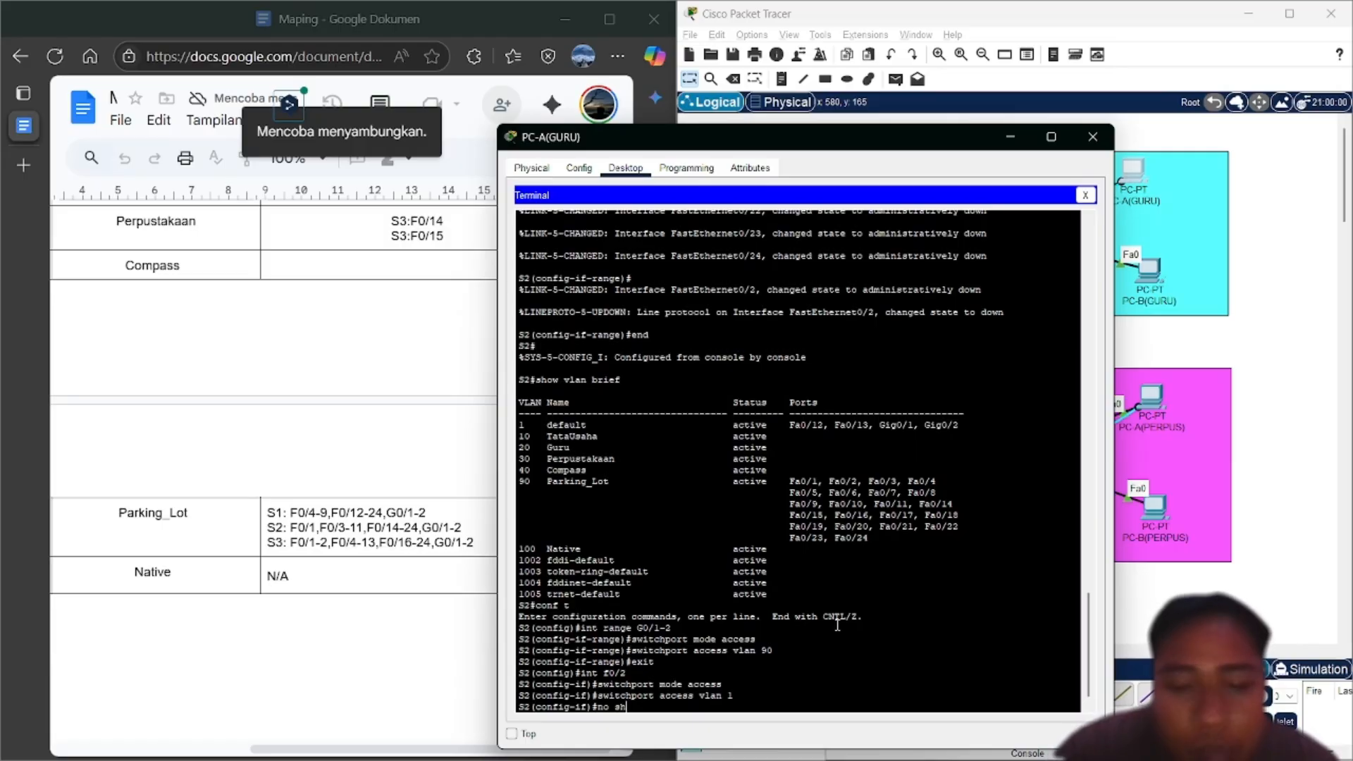
key(Return)
End configuration, check the VLAN table with show vlan brief, and recall conf t
key(Return)
text(end)
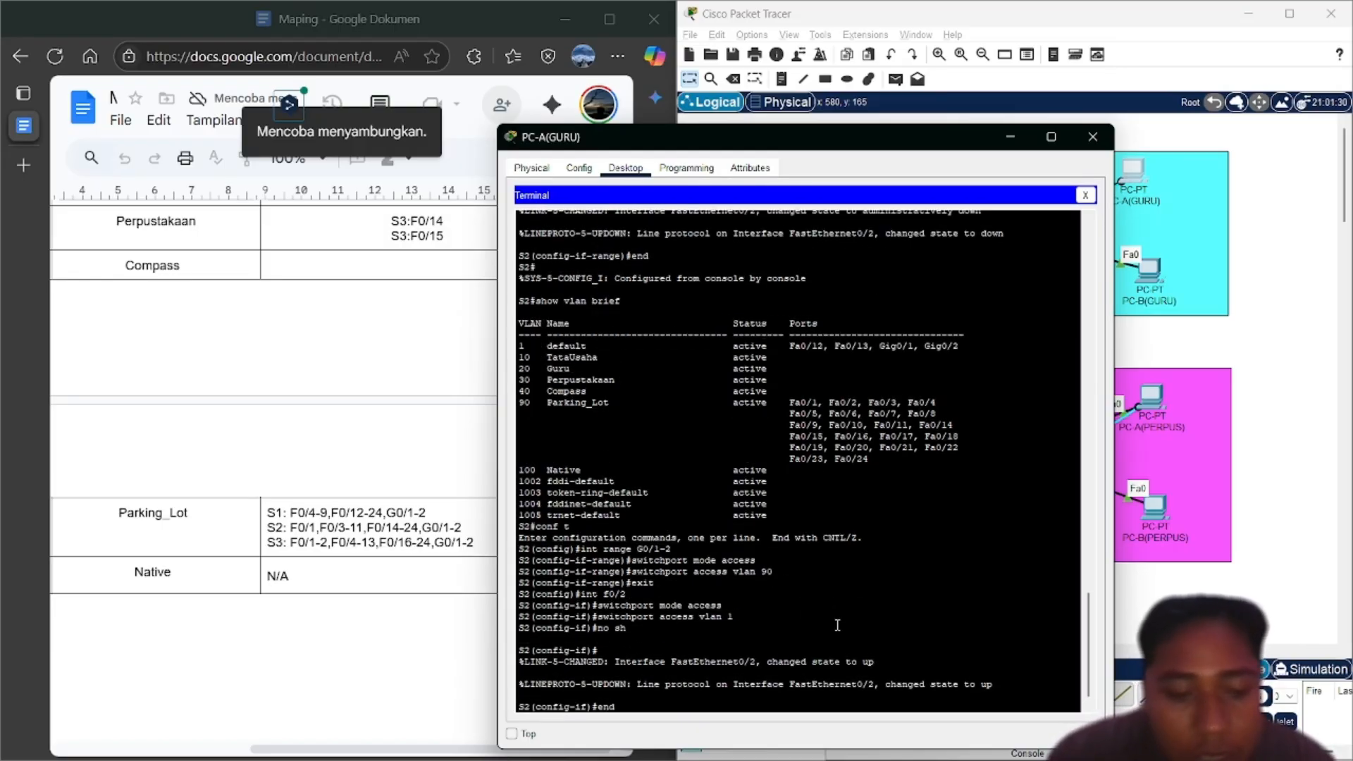
key(Return)
text(show vlan brief)
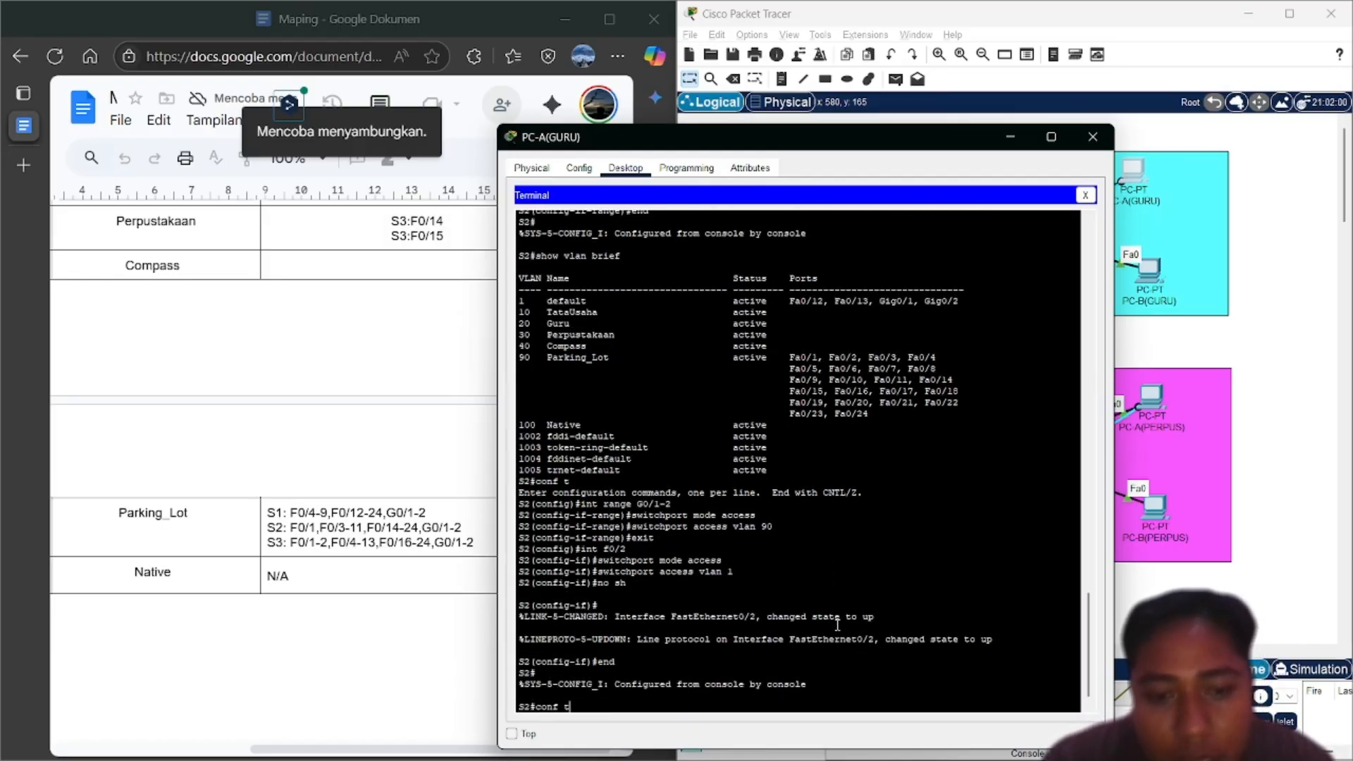
key(Return)
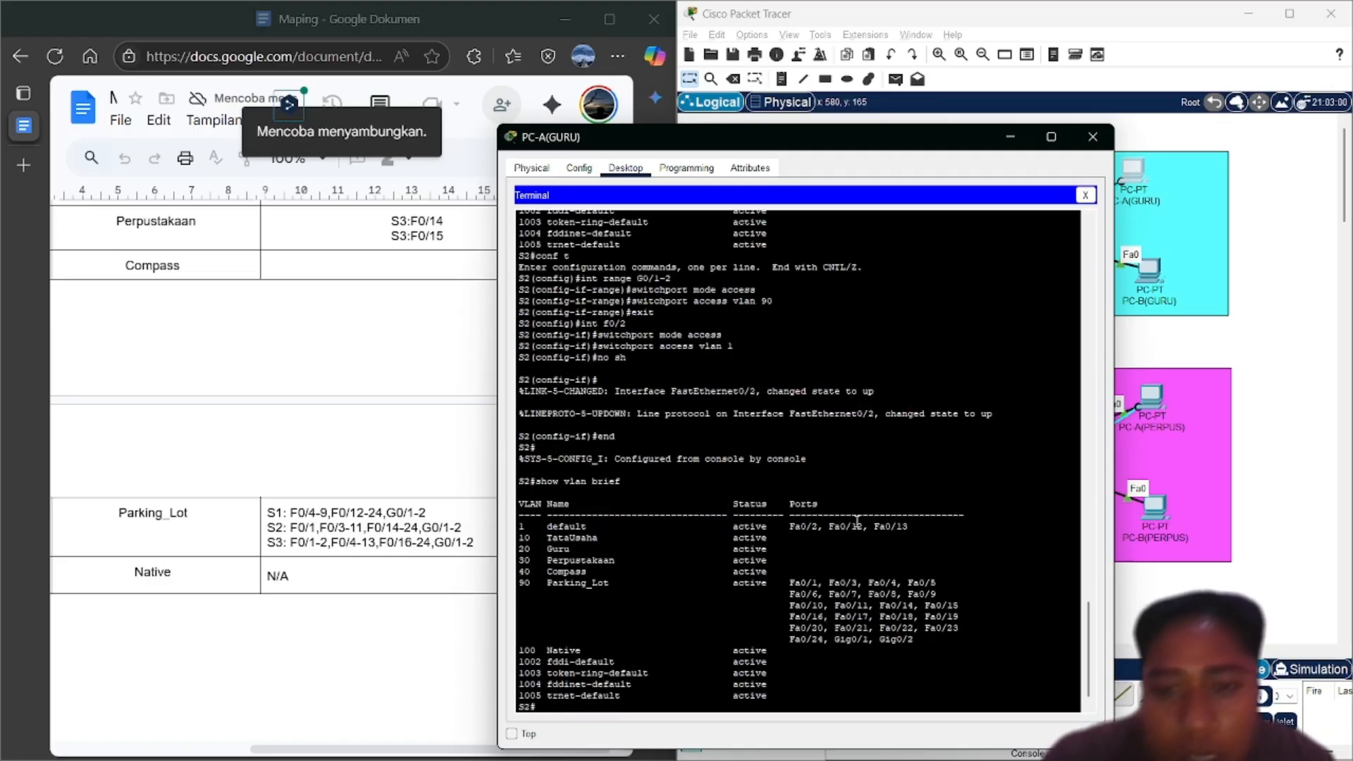
click(1260, 348)
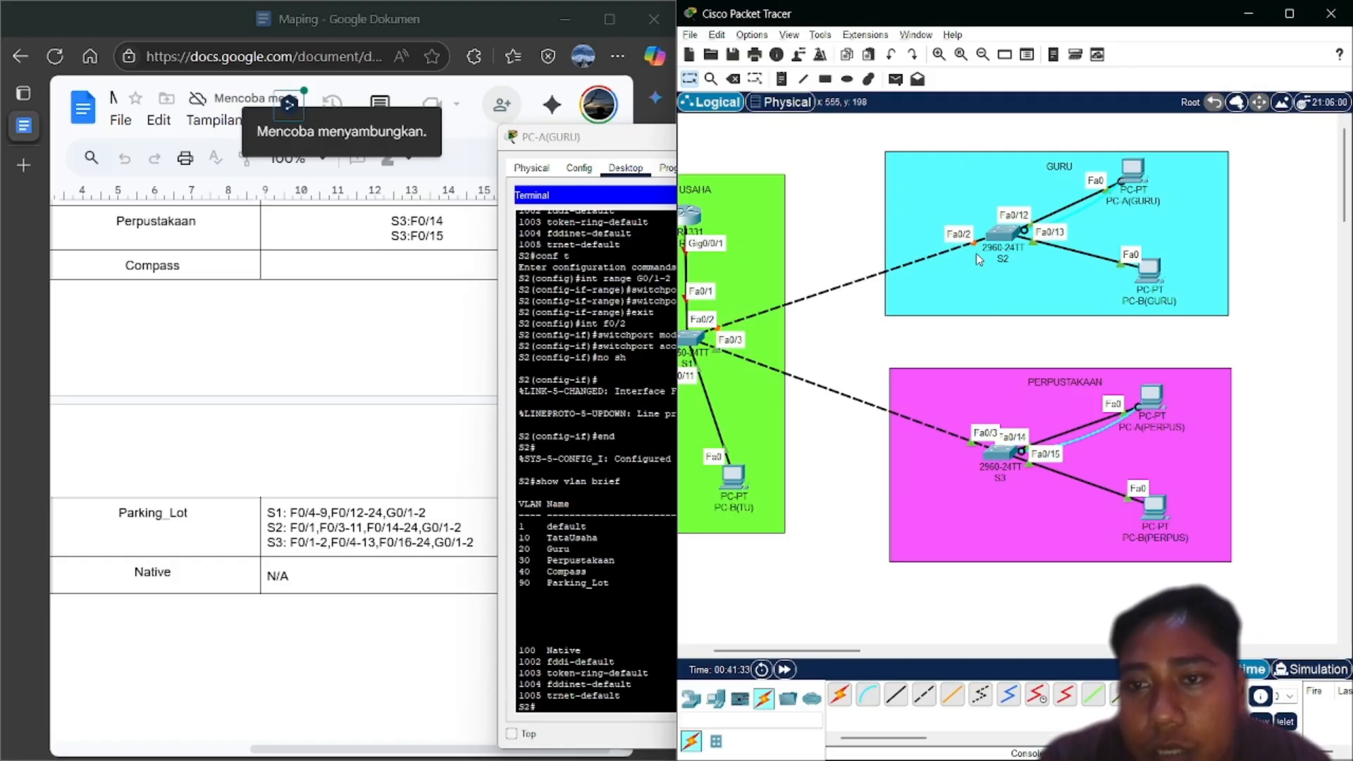
click(638, 449)
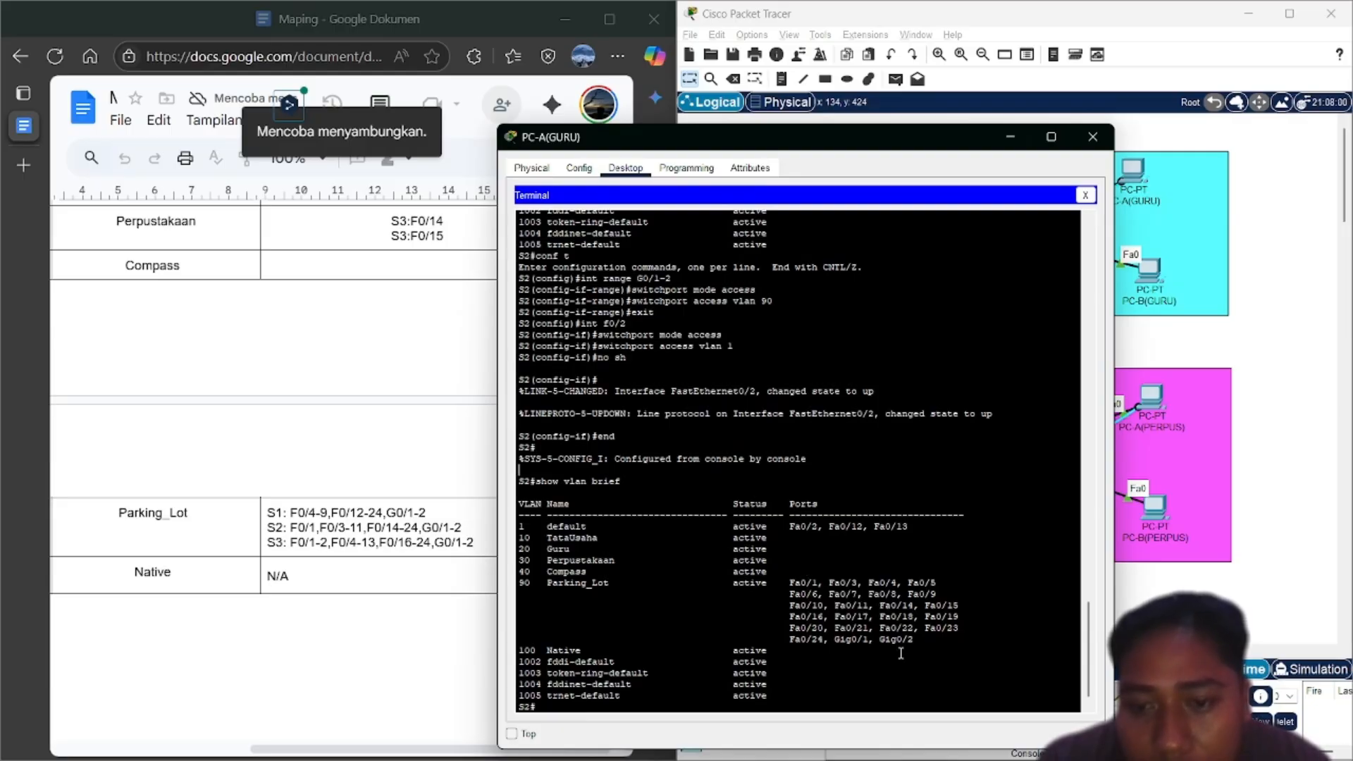
key(Up)
key(Up)
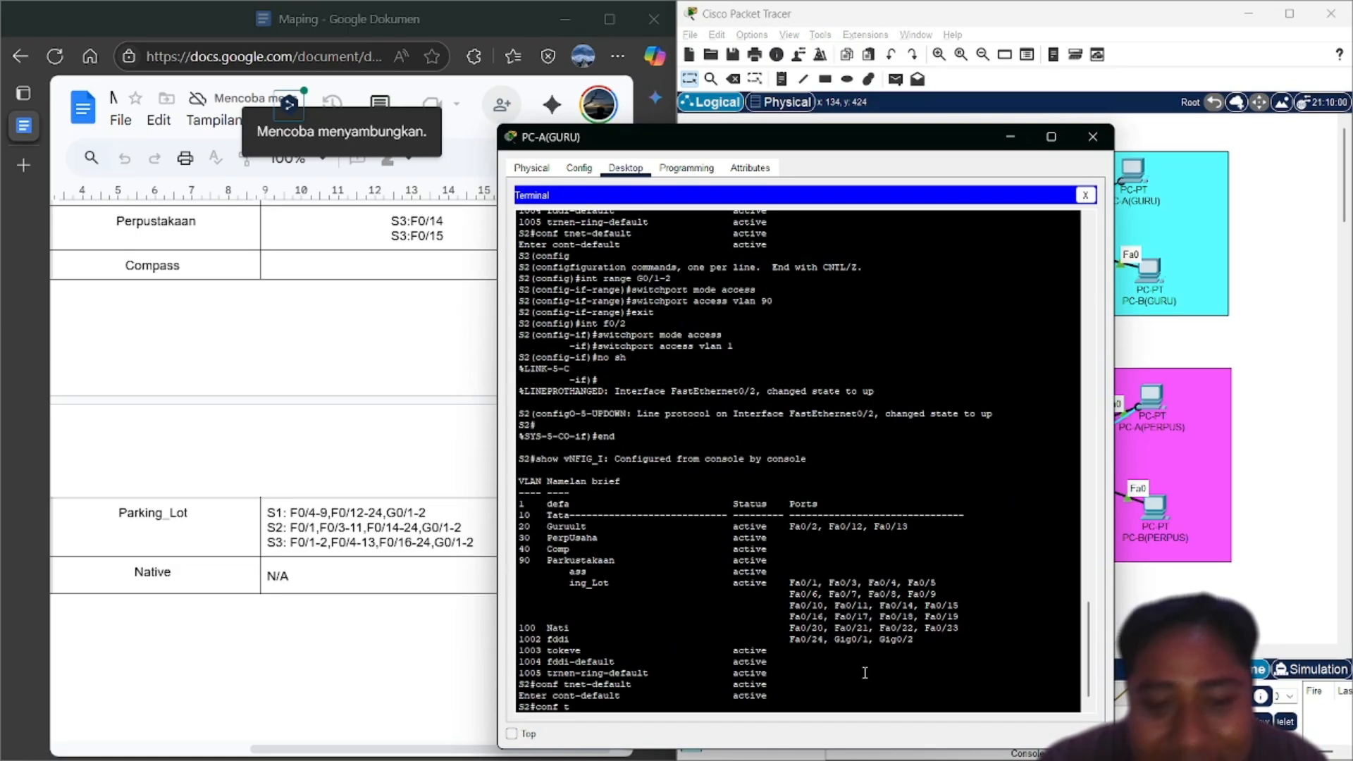
Re-enter global configuration and shut down the G0/1-2 interface range
key(Return)
key(Up)
key(Up)
key(Up)
key(Up)
key(Up)
key(Up)
key(Up)
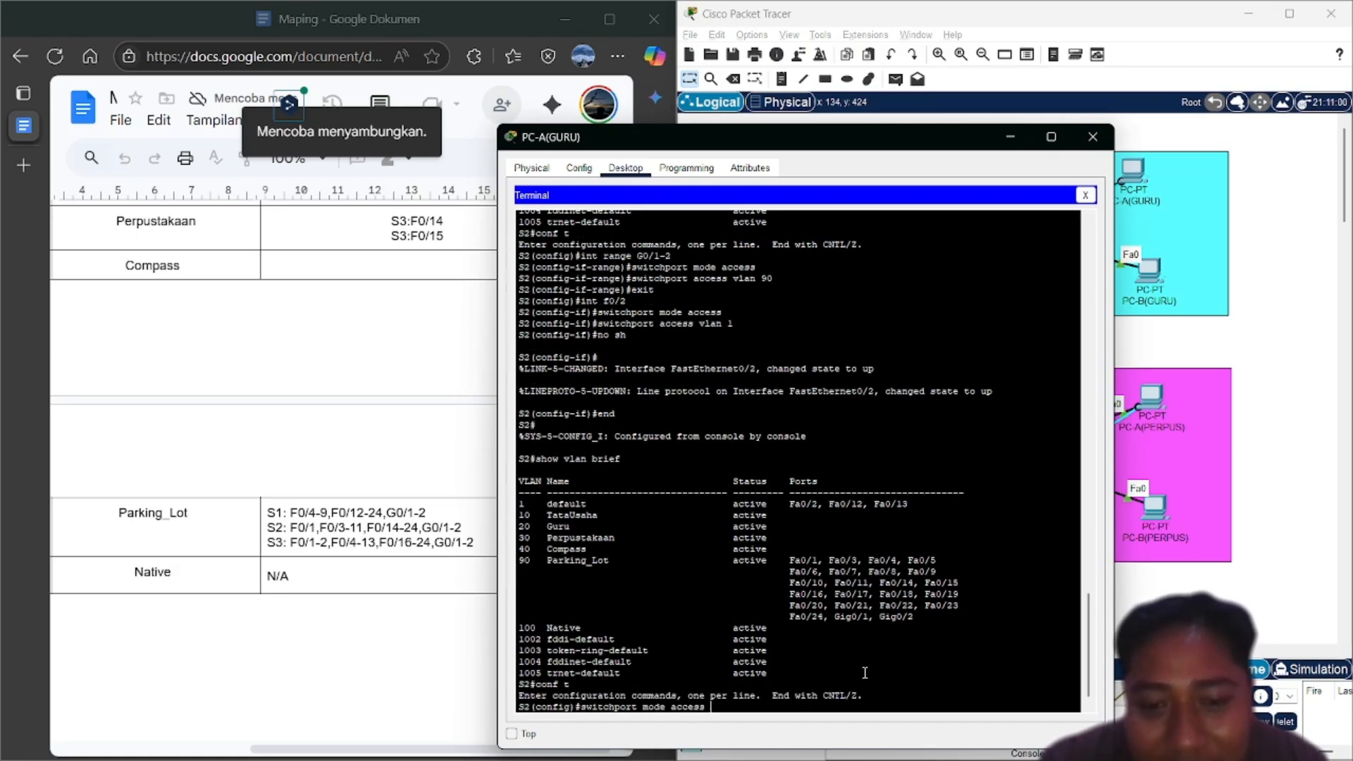
key(Up)
key(Up)
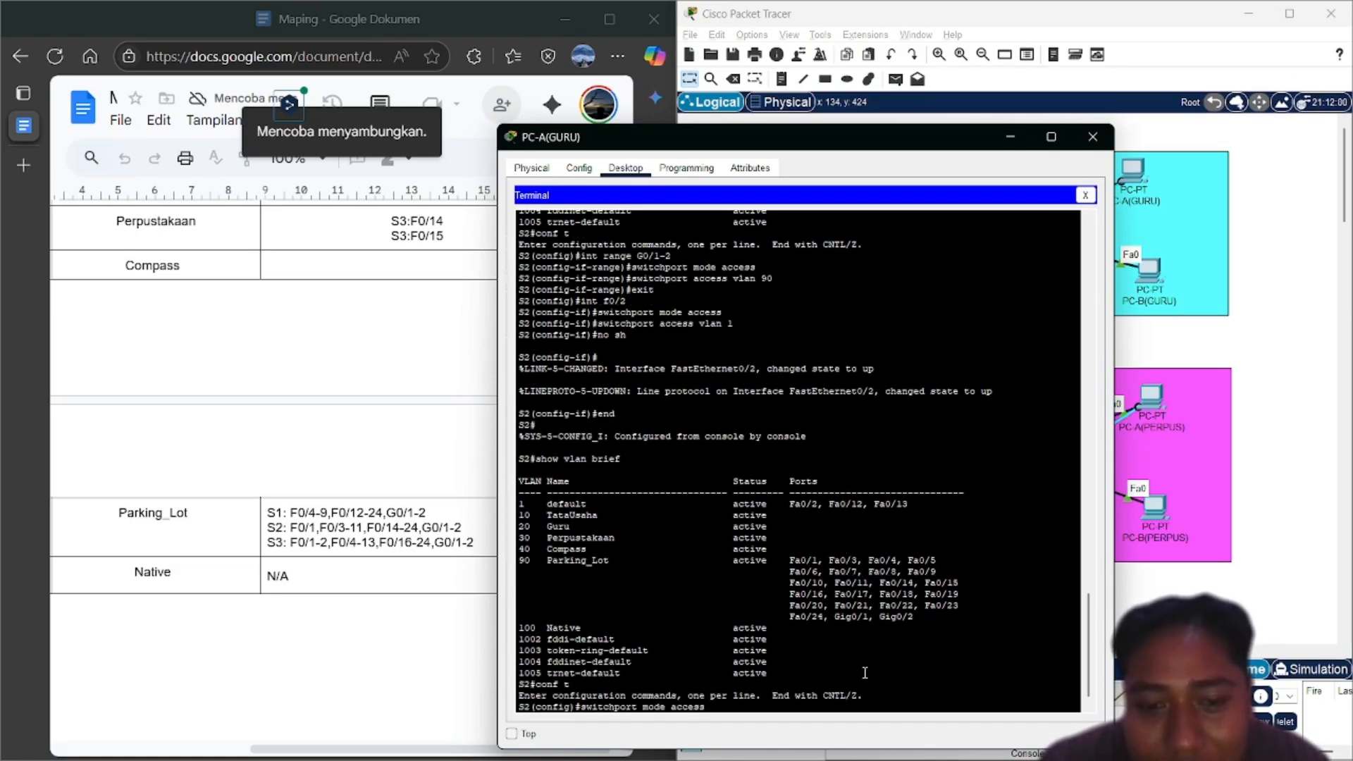
key(Up)
key(Return)
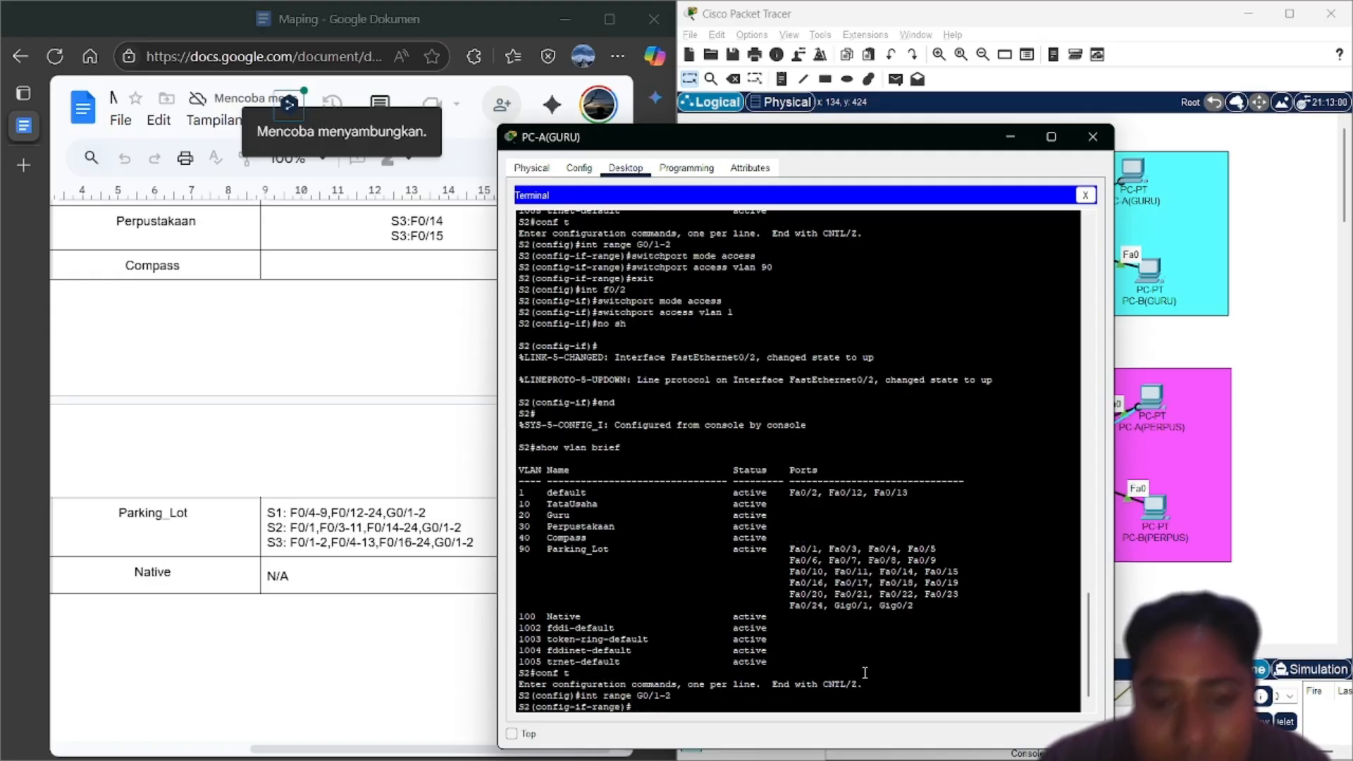
text(sh)
key(Return)
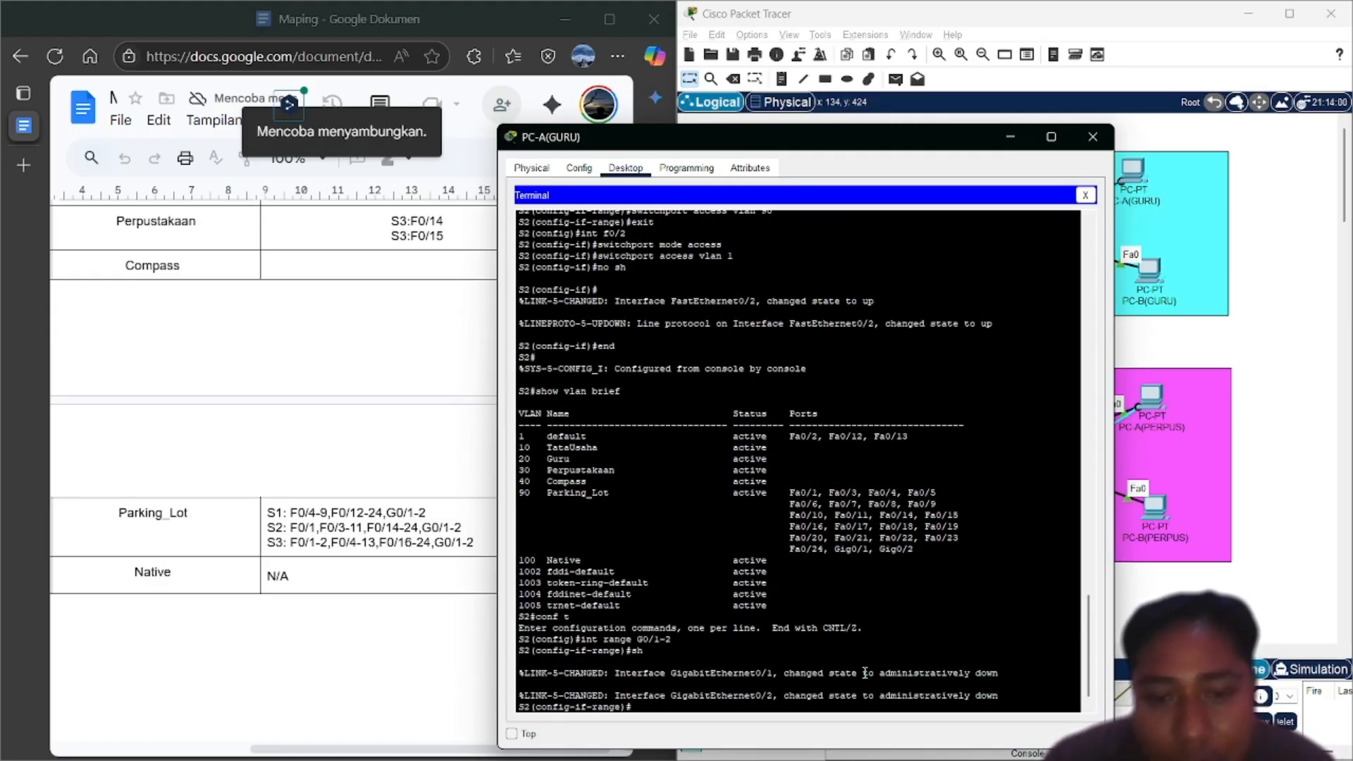
key(Return)
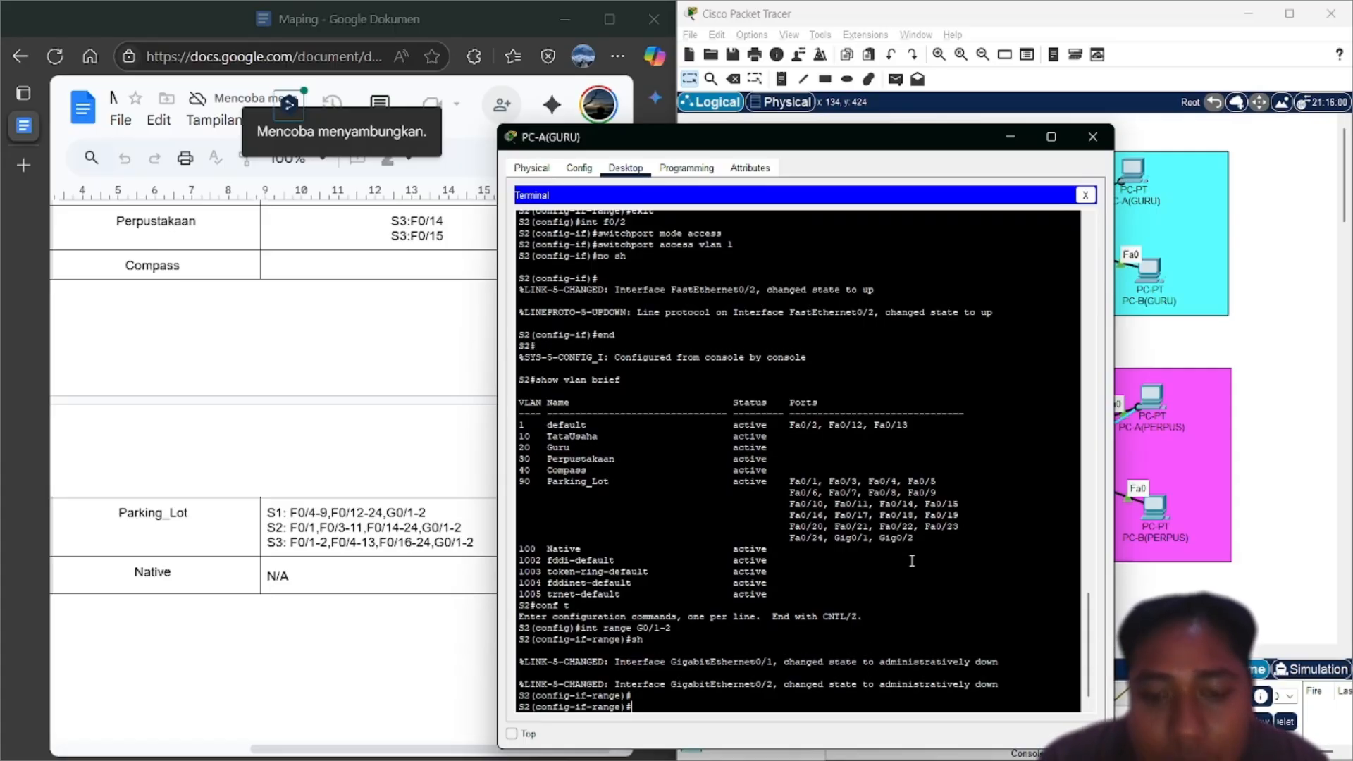
End configuration and display the VLAN table with show vlan brief
text(end)
key(Return)
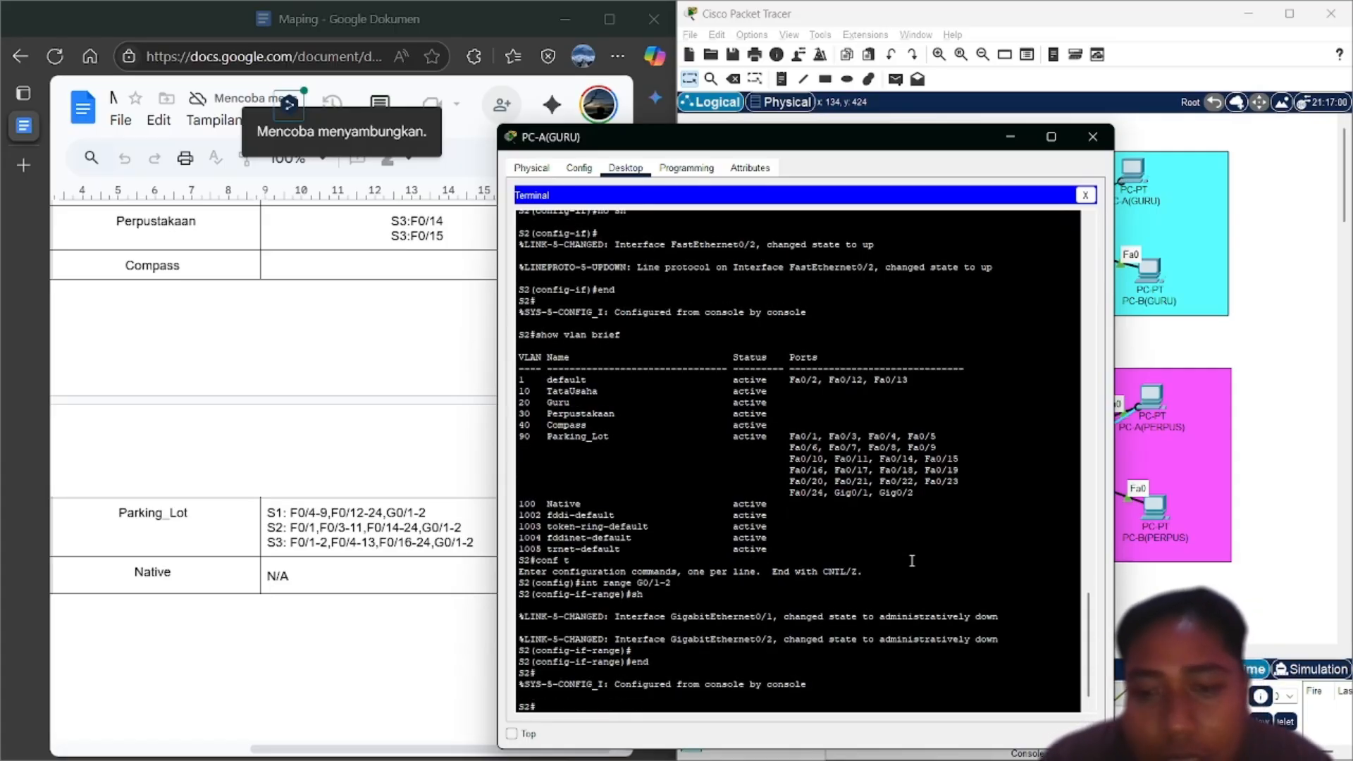
text(show vlan brief)
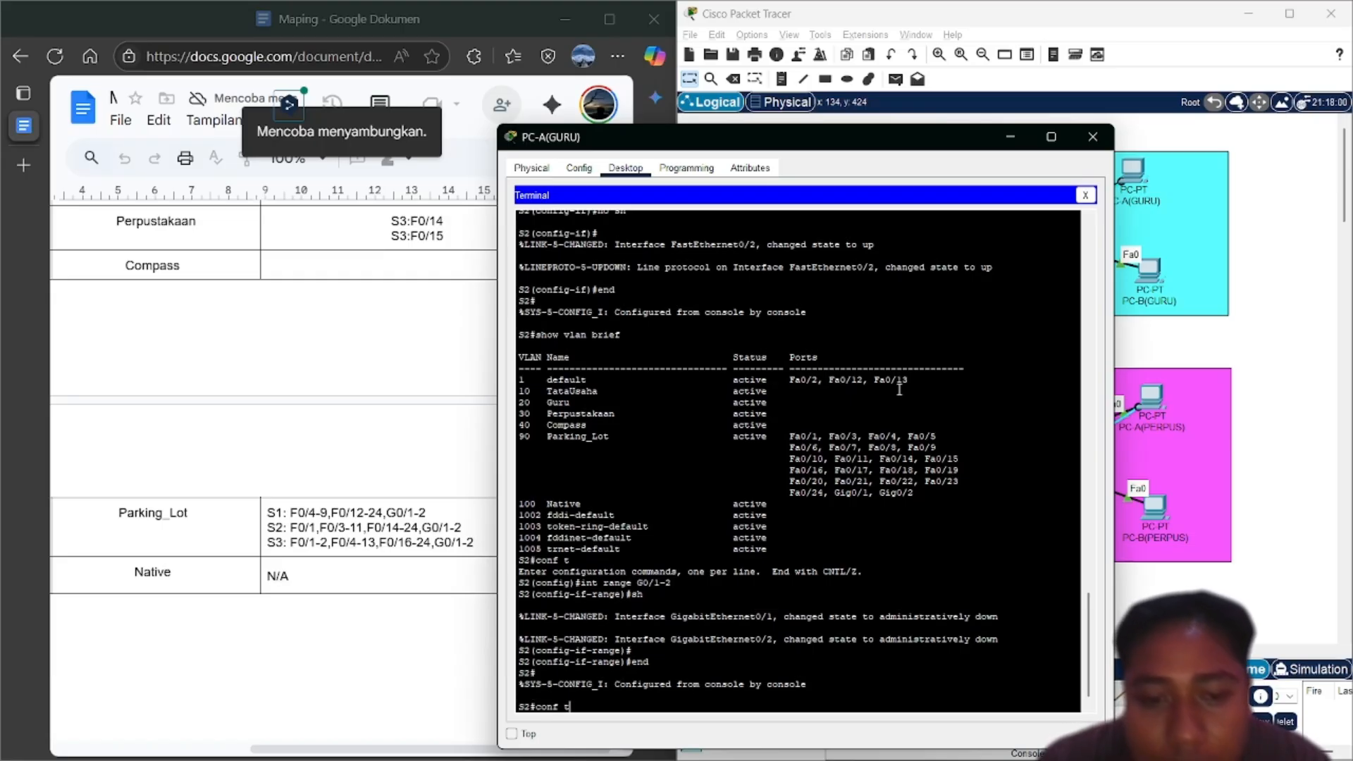
key(Return)
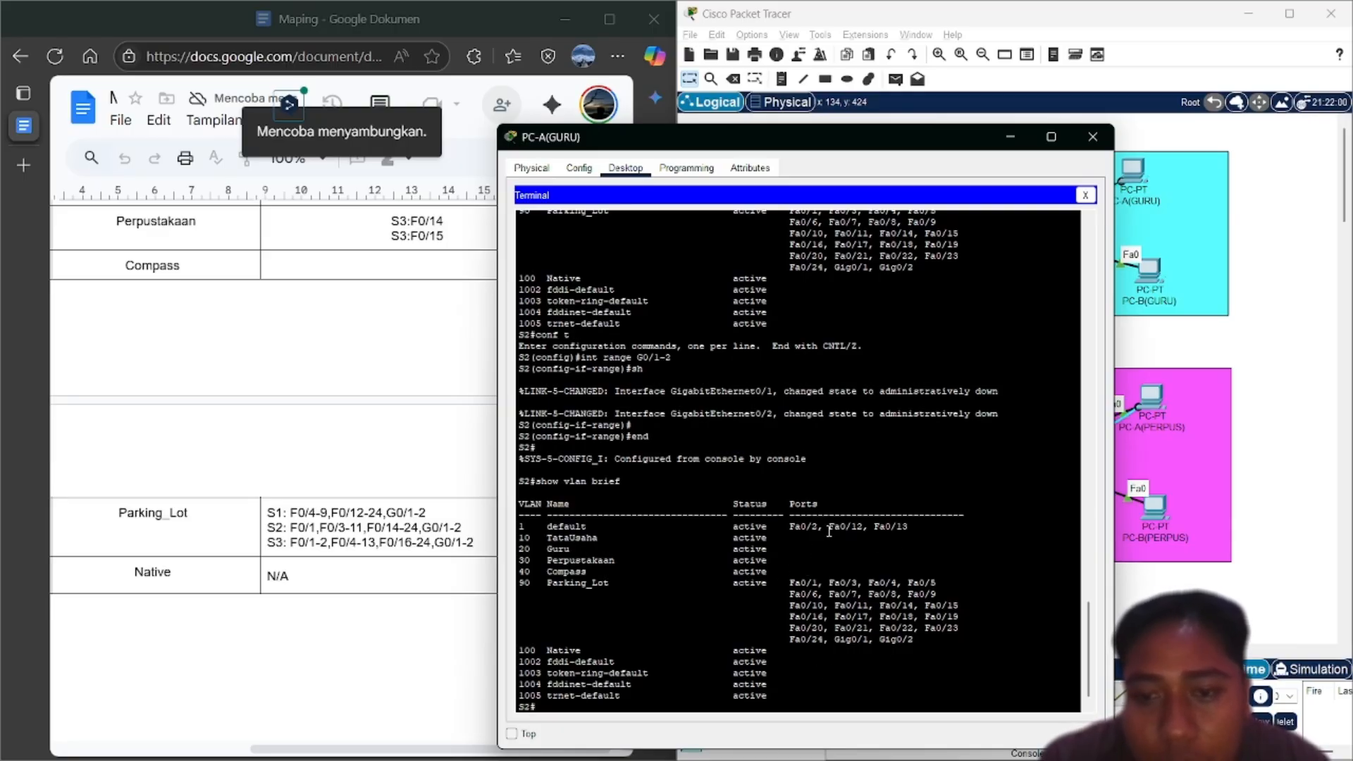
Minimize the terminal to check the topology and port plan, then restore it
click(1011, 138)
scroll(528, 467, up, 1)
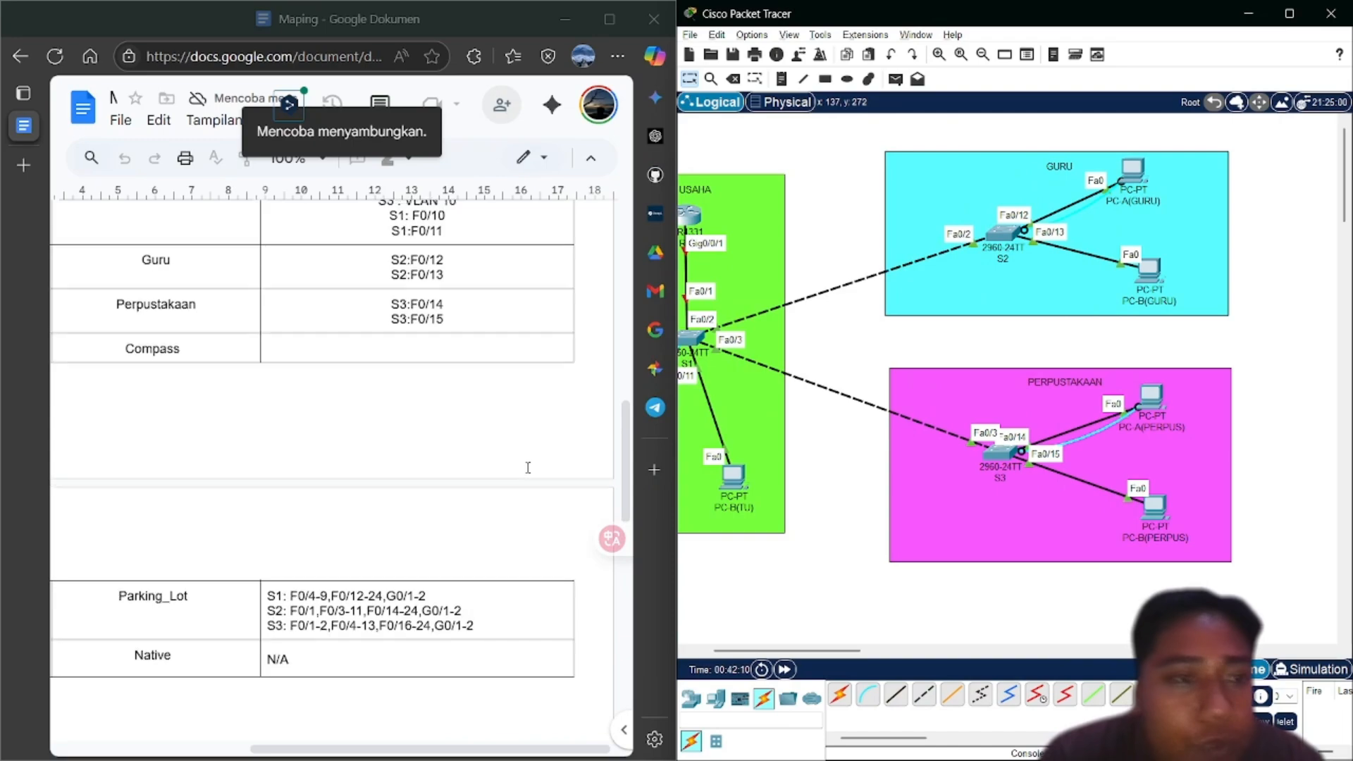
scroll(528, 467, up, 1)
scroll(528, 467, left, 3)
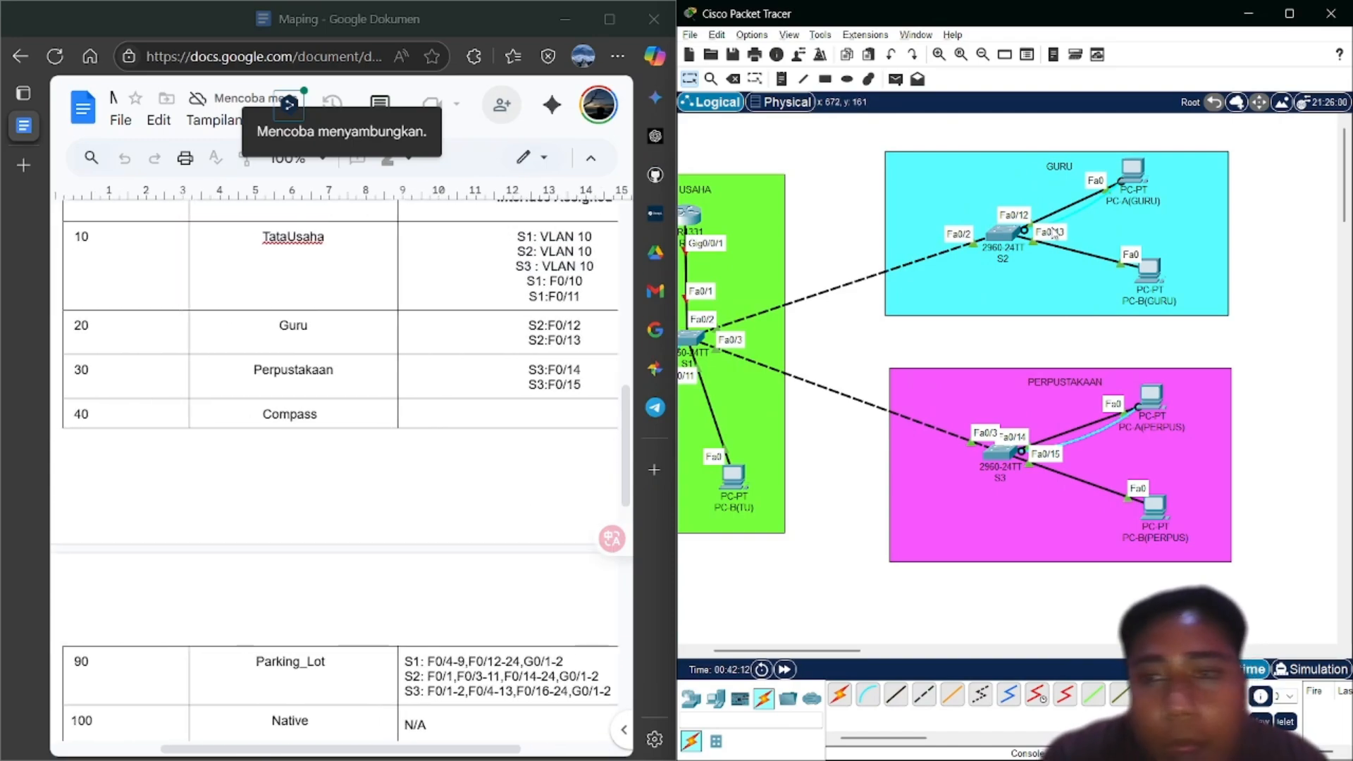
click(1132, 170)
scroll(648, 565, down, 2)
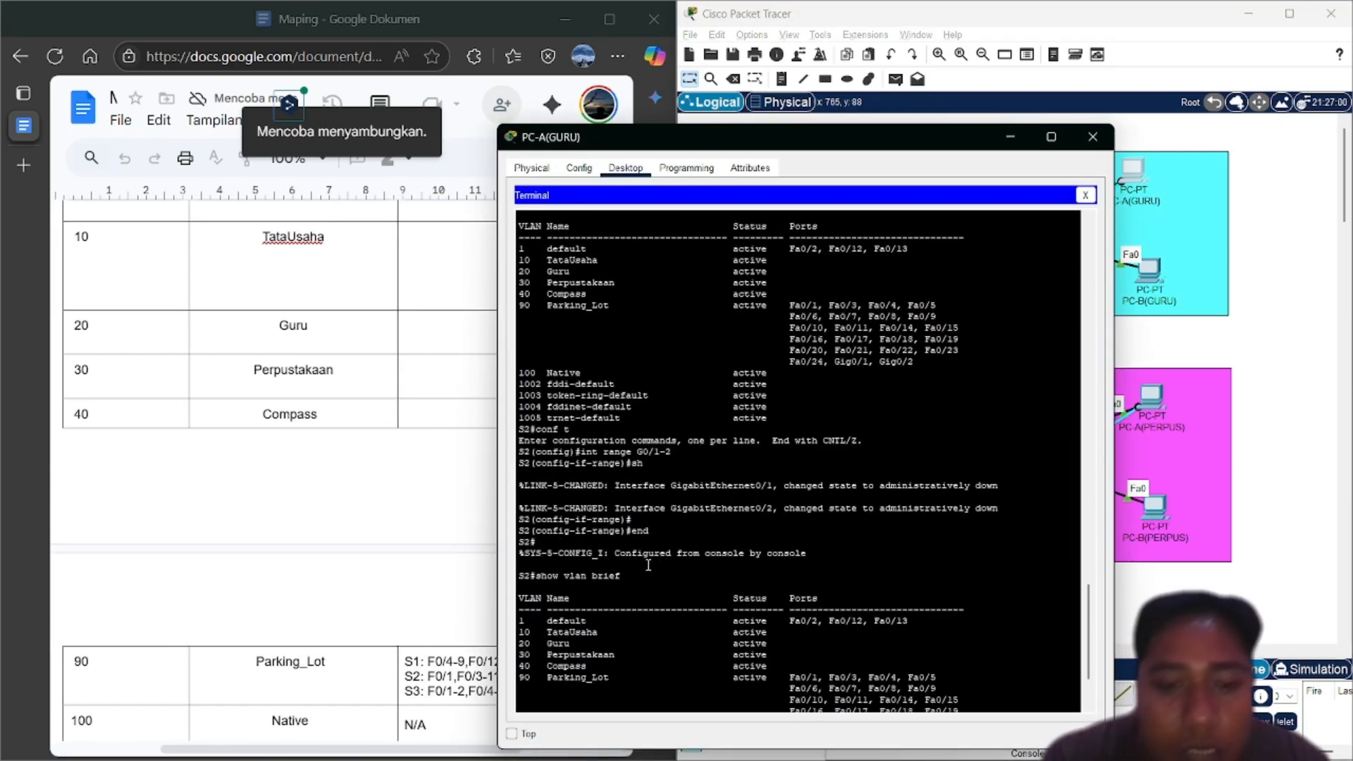
scroll(648, 566, down, 3)
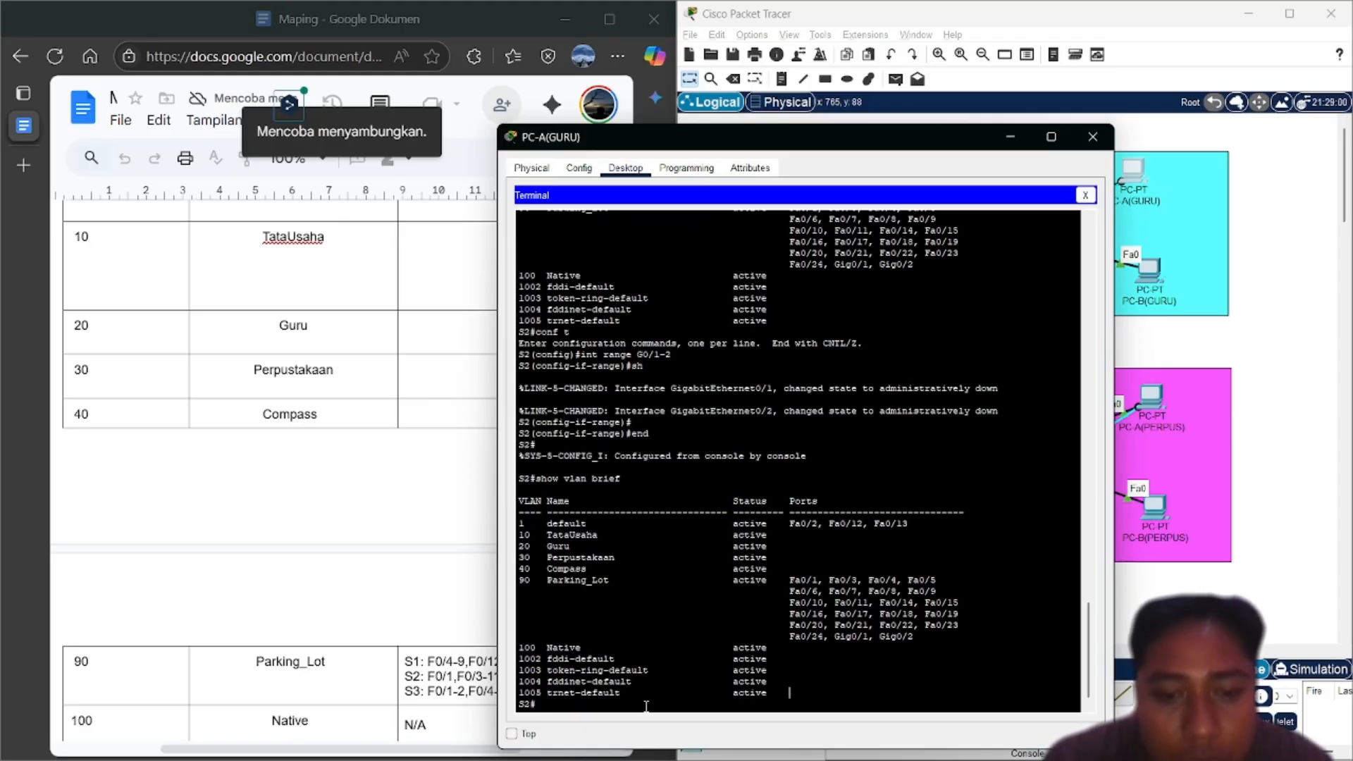
Re-enter global configuration and edit the recalled range command to int range f0/12-13
key(Up)
key(Up)
key(Return)
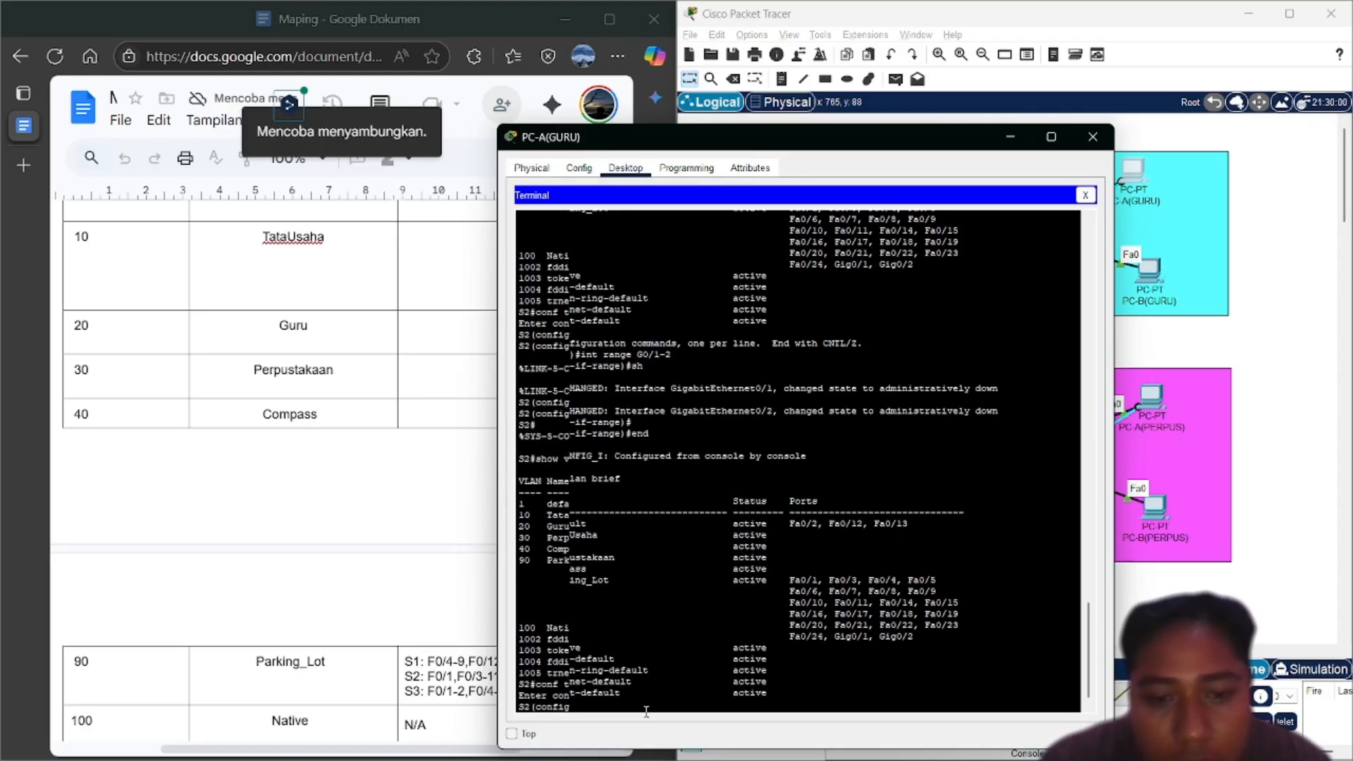
key(Up)
key(Up)
key(Up)
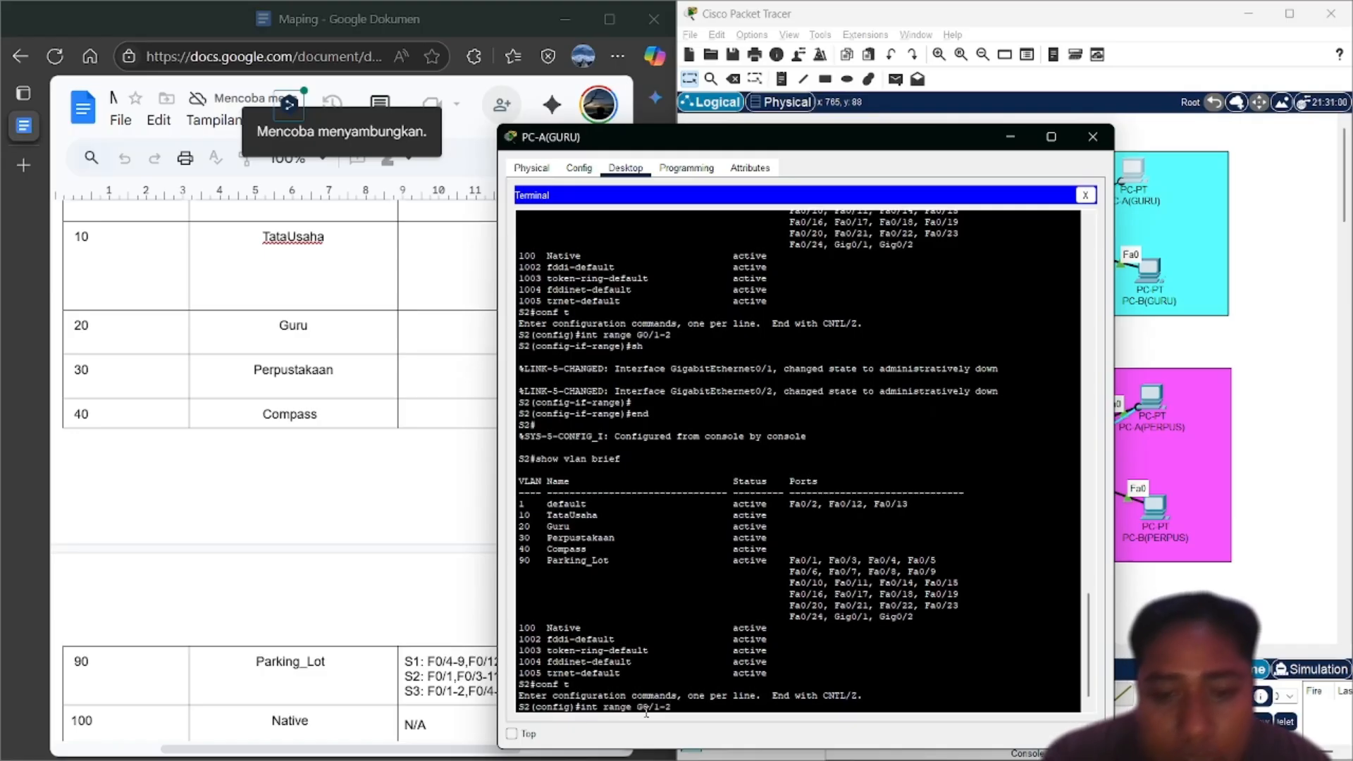
key(BackSpace)
key(BackSpace)
key(BackSpace)
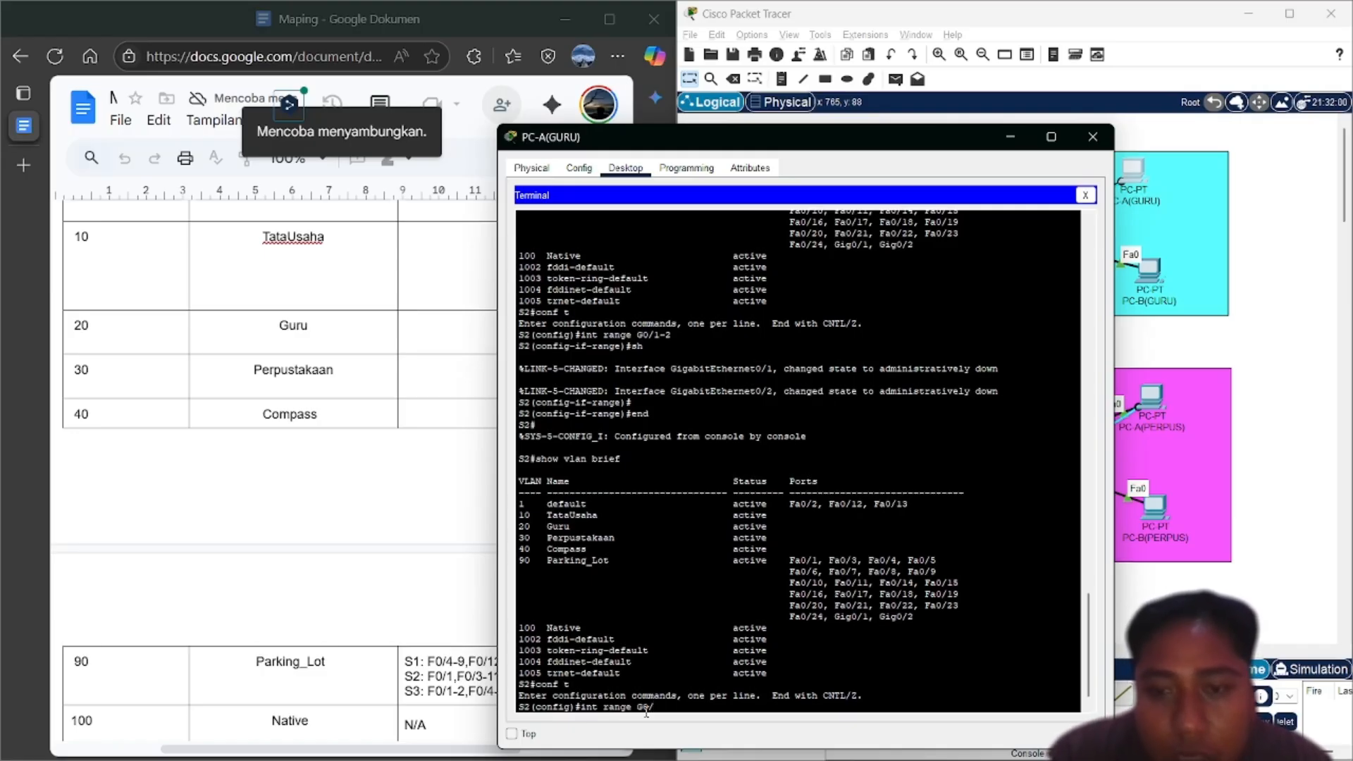
text(12-13)
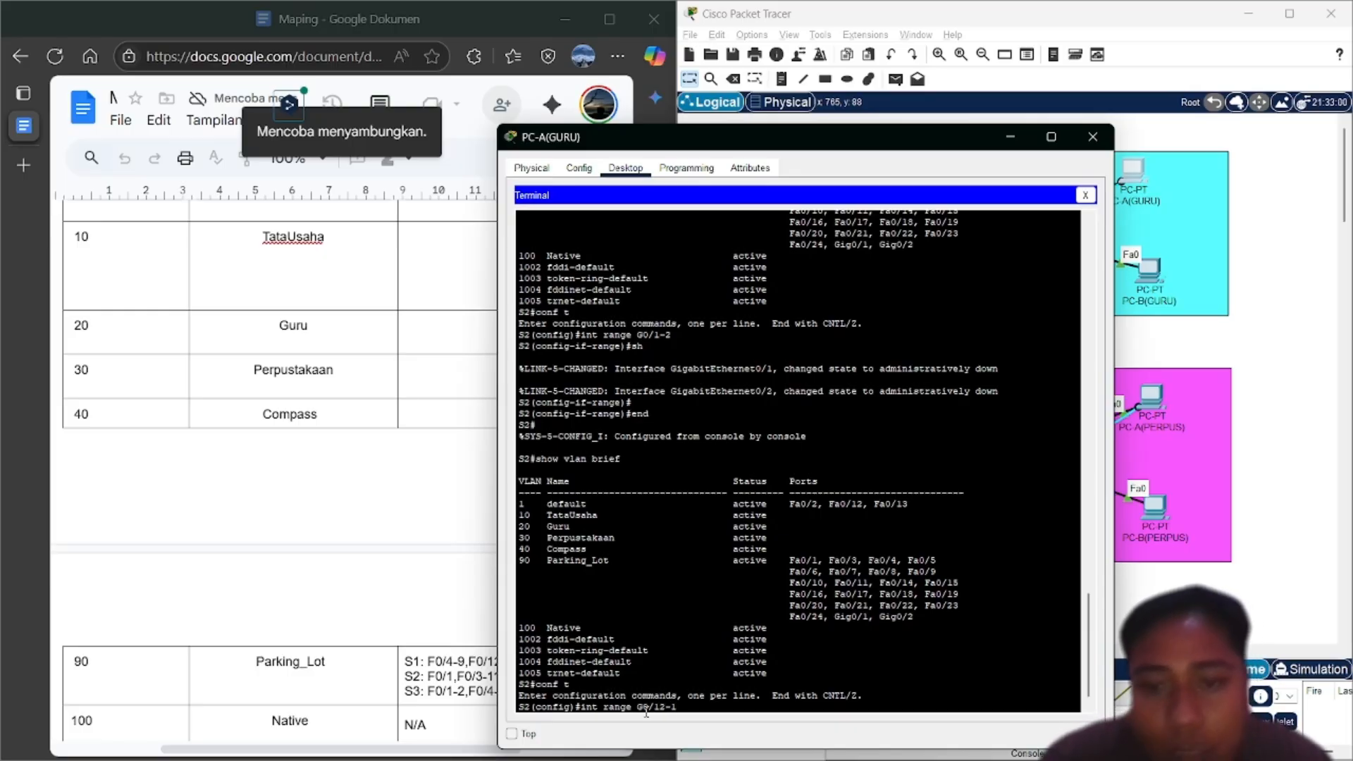
key(Left)
key(Left)
key(Left)
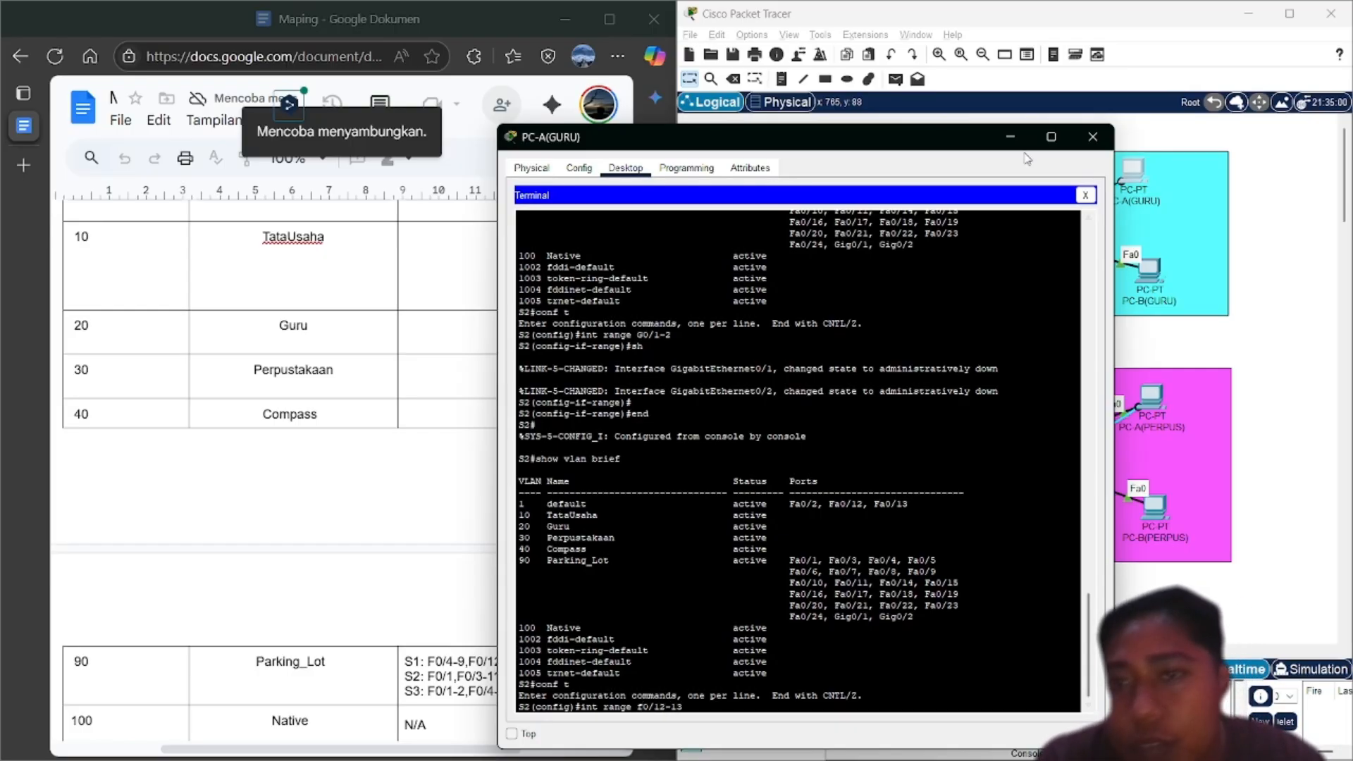
click(1010, 137)
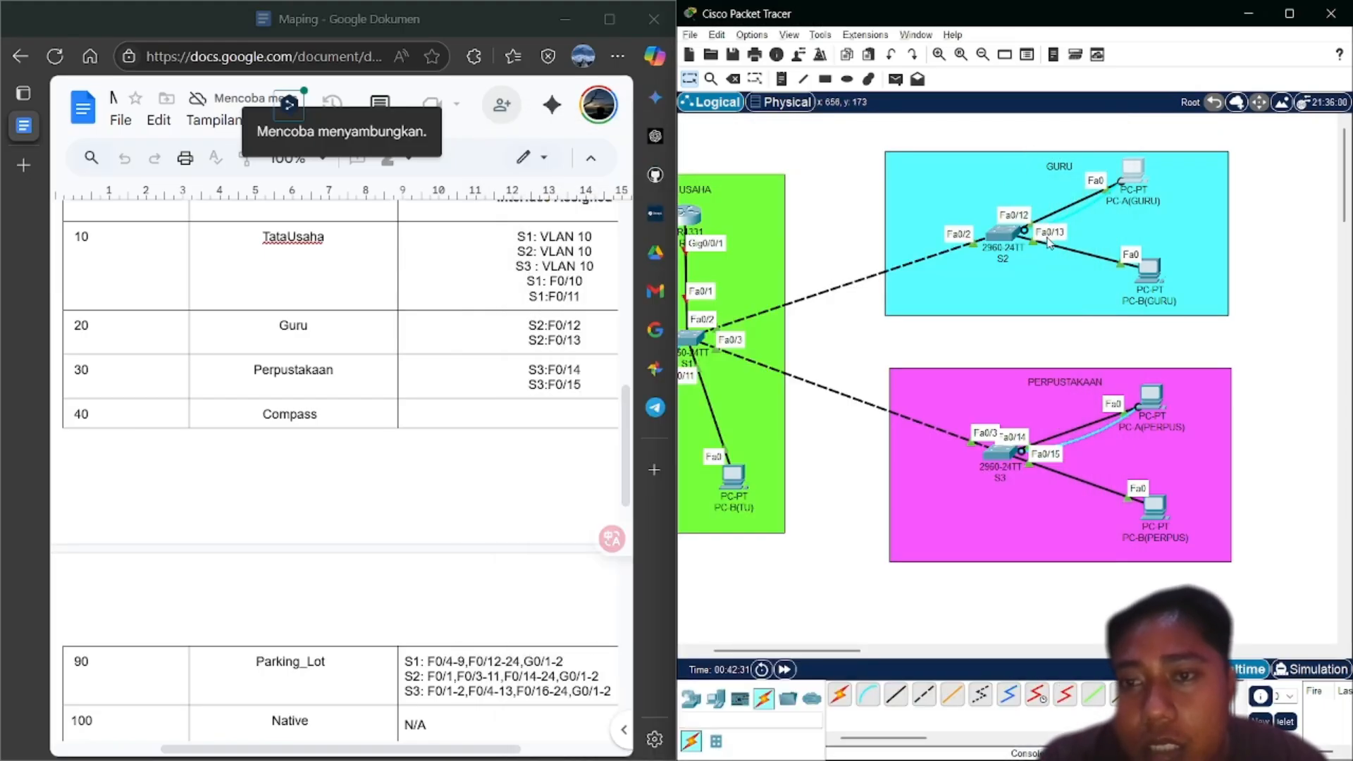
click(1145, 167)
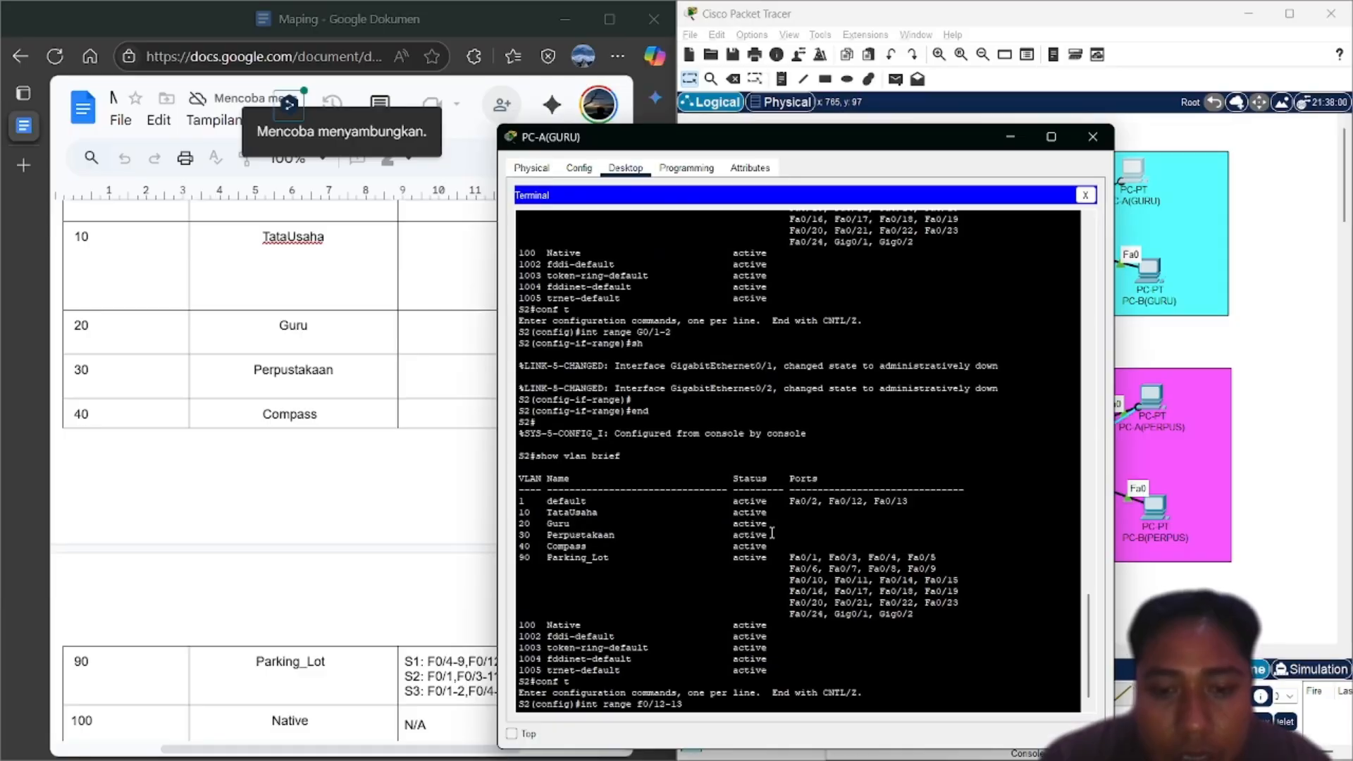
Select Fa0/12-13, make them access ports in VLAN 20, and enable them with no shutdown
key(Return)
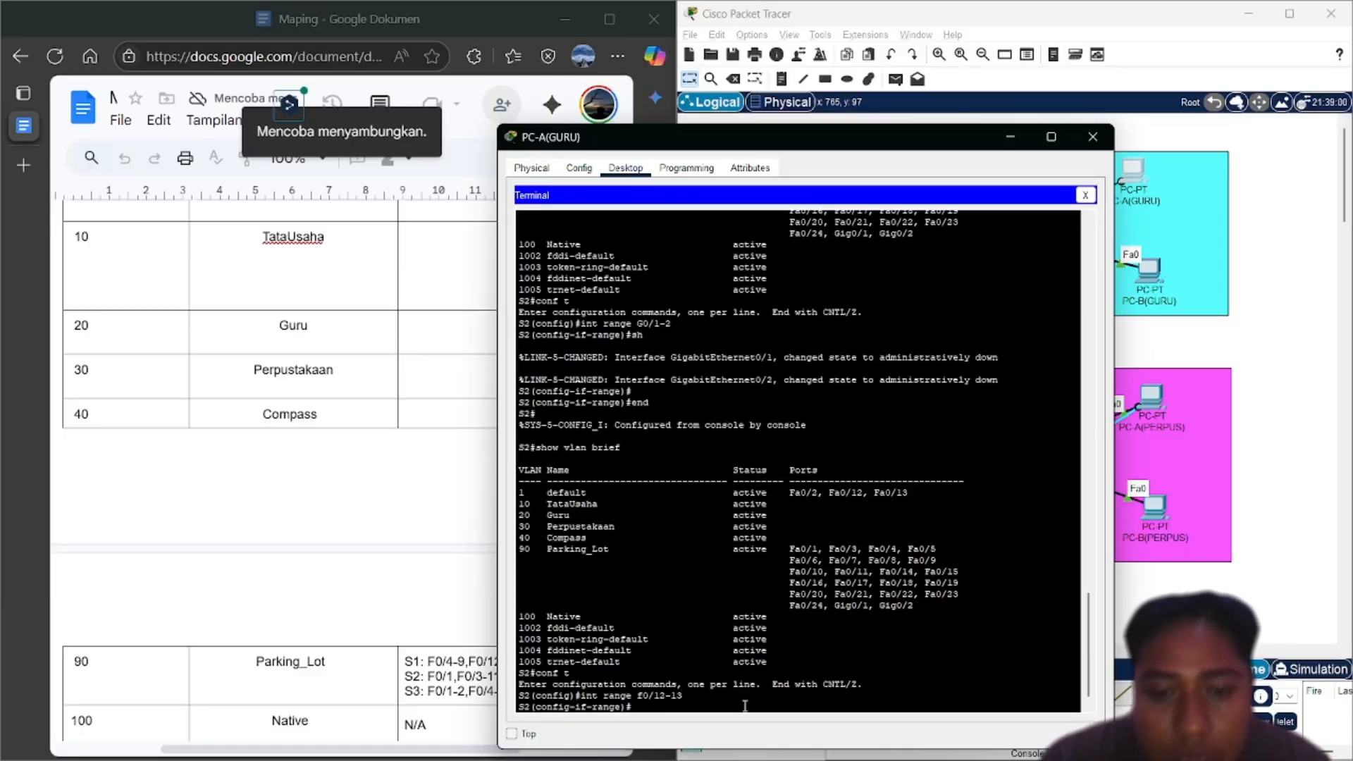
text(no sh)
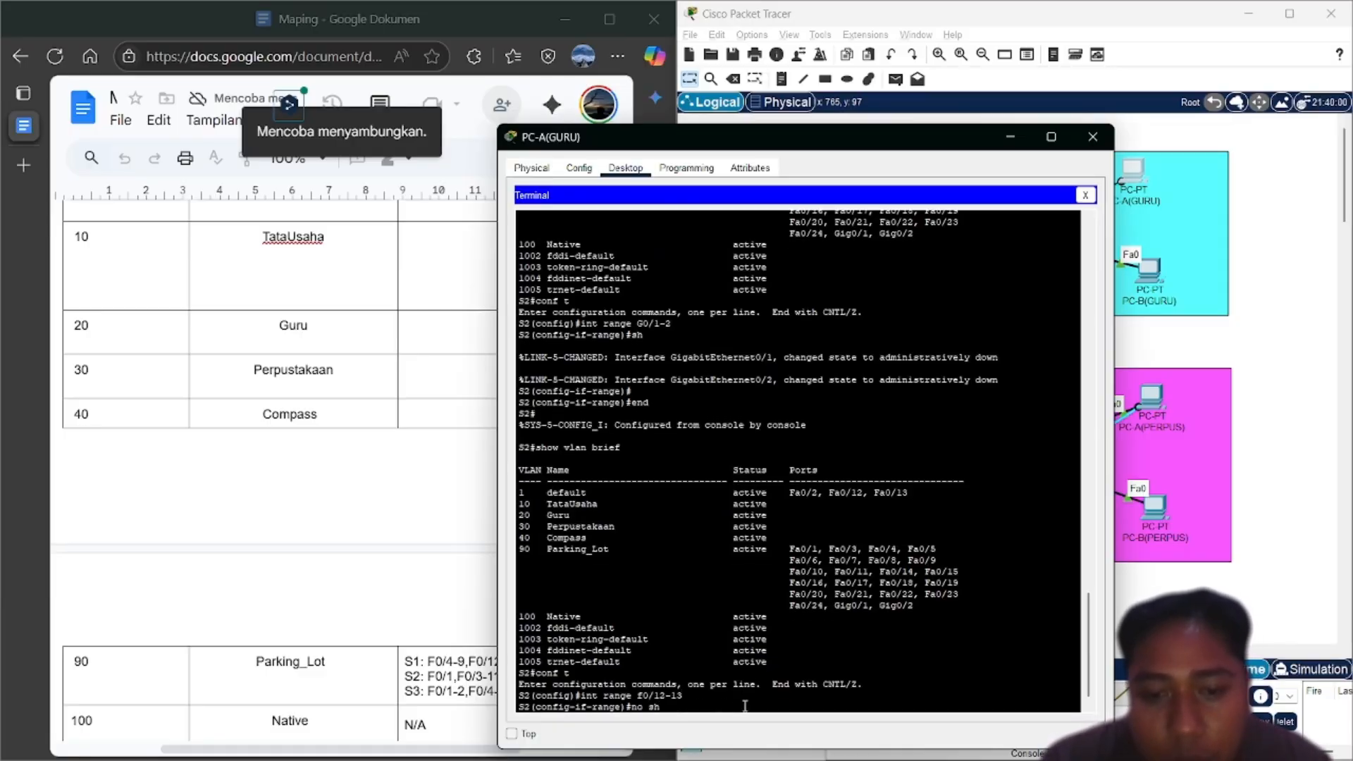
key(Up)
key(Up)
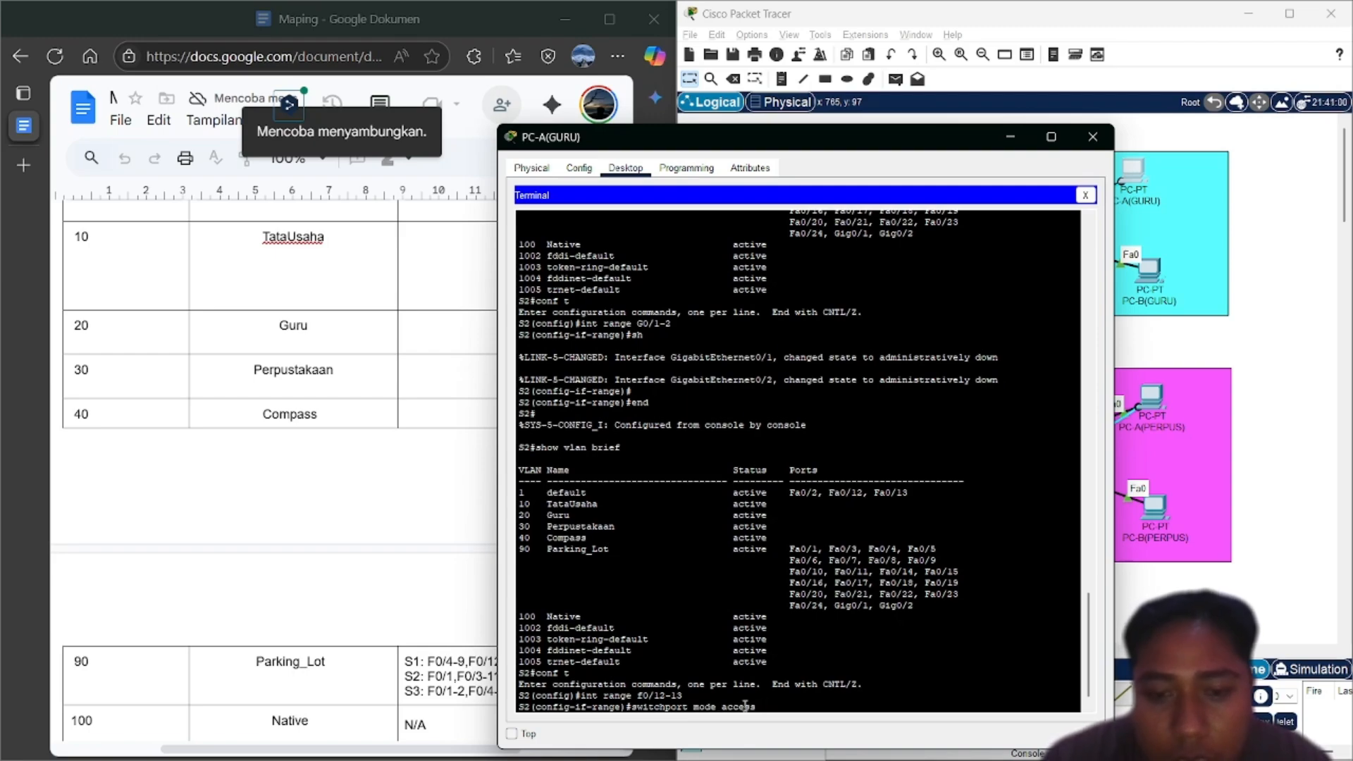
key(Return)
text(sh)
key(Up)
key(Up)
key(Up)
key(Up)
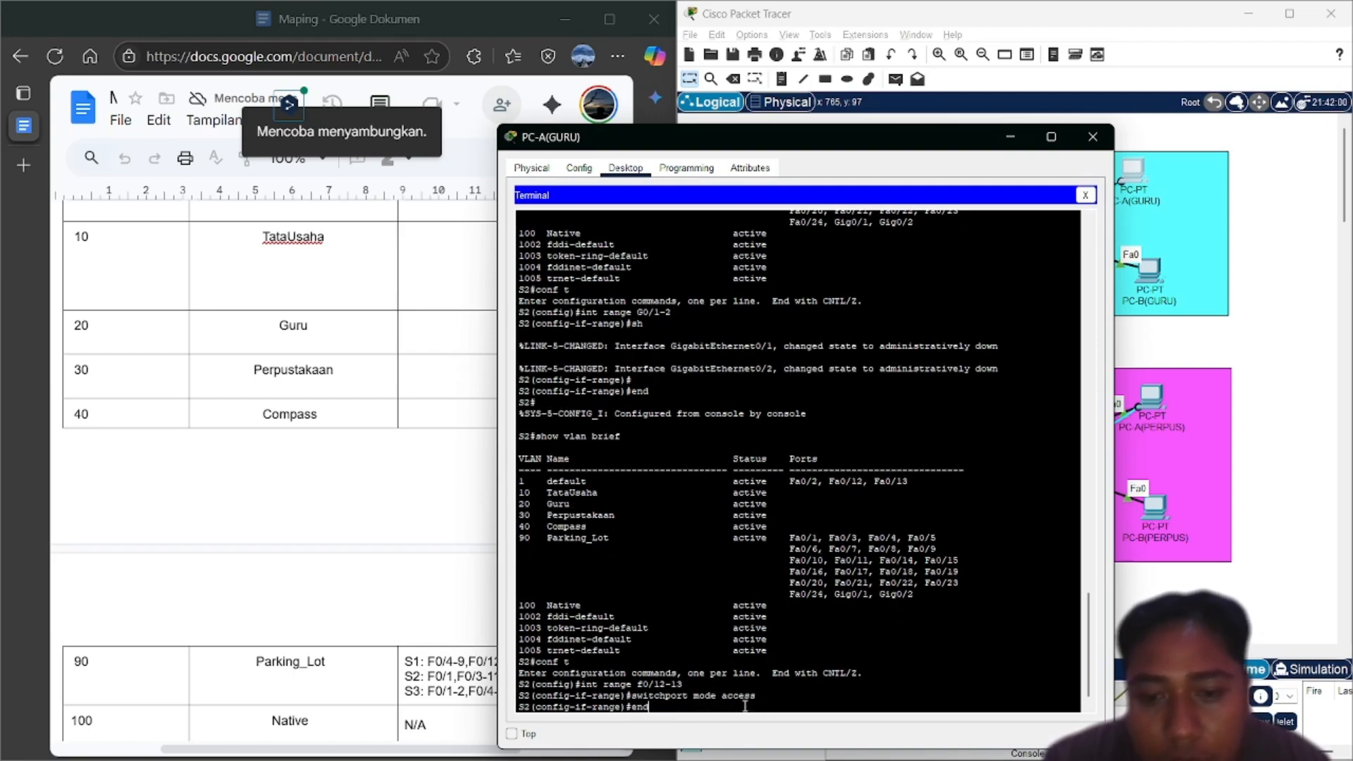
key(BackSpace)
text(2)
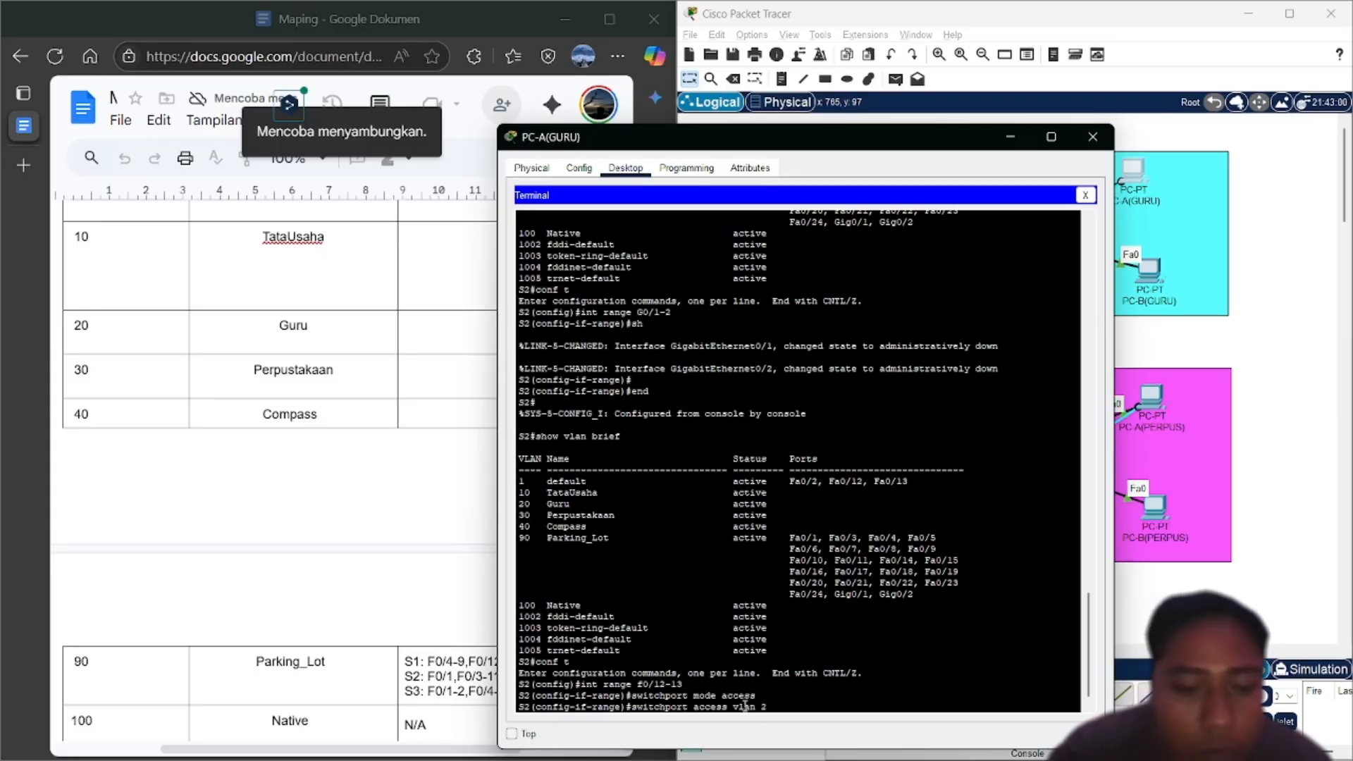
text(0)
key(Return)
text(n)
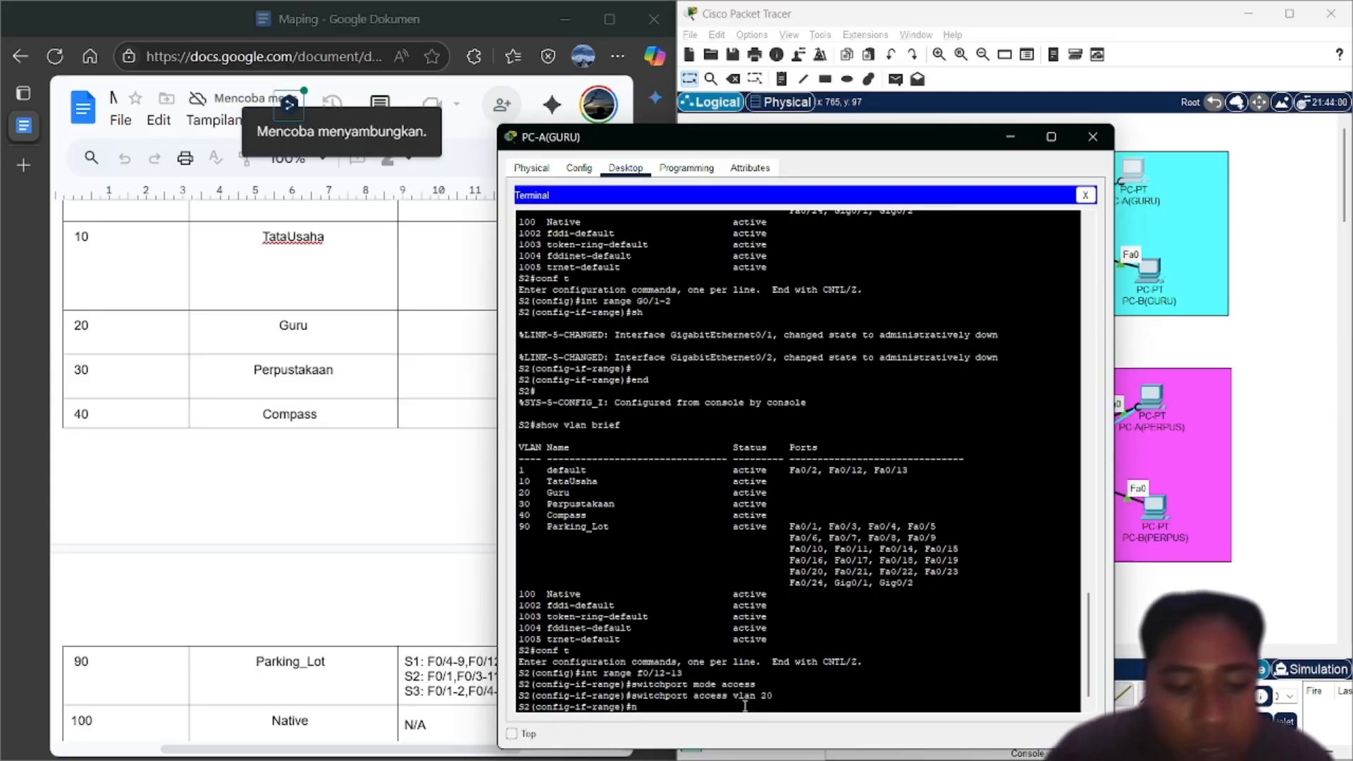
text(o s)
key(BackSpace)
text(o sh)
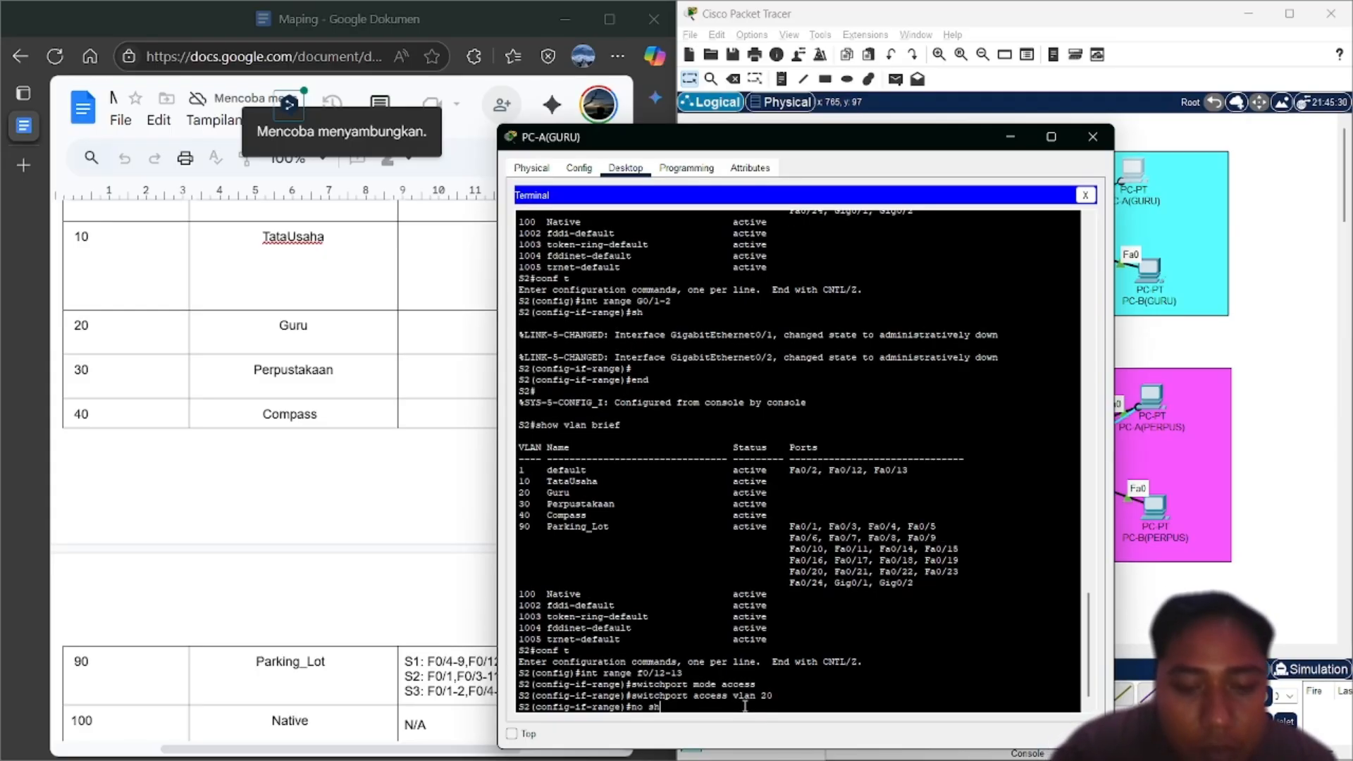
key(Return)
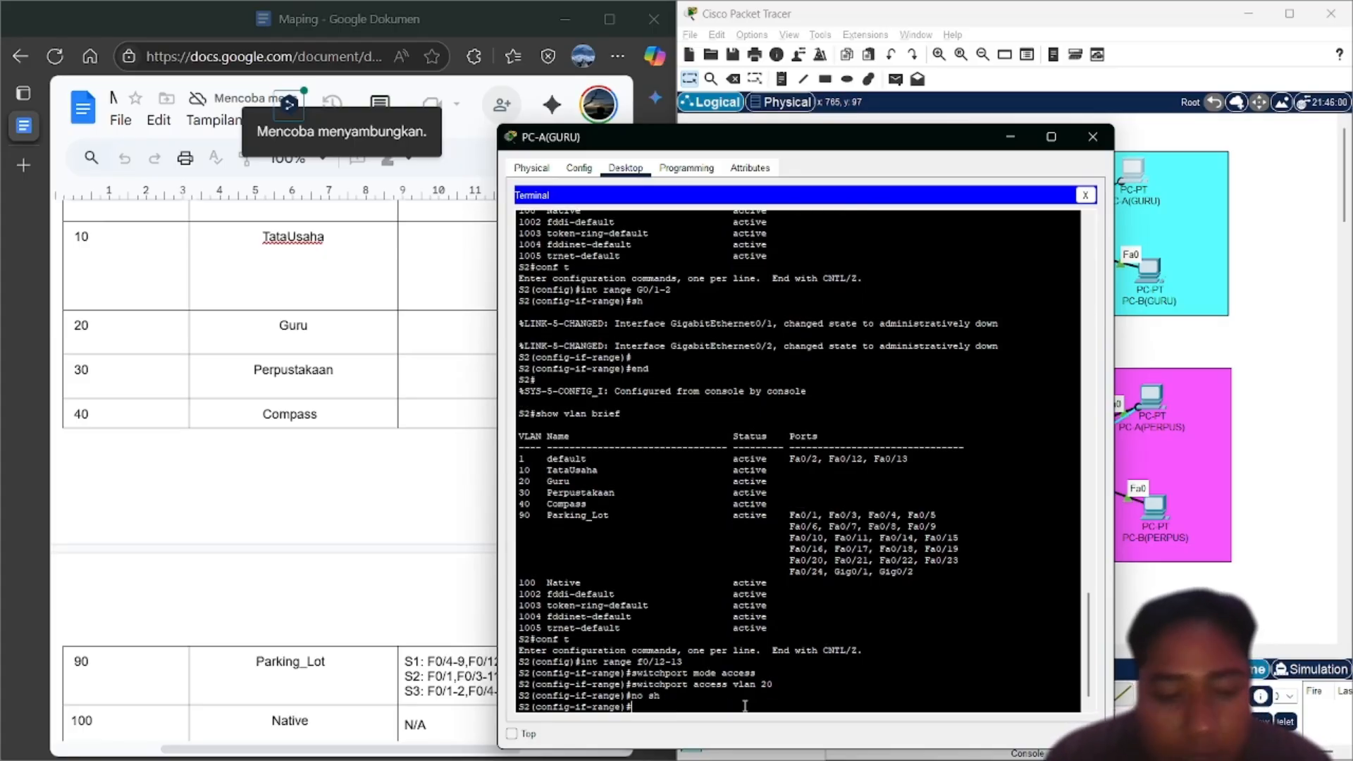
End configuration, verify Fa0/12-13 in VLAN 20 with show vlan brief, and re-enter conf t
text(end)
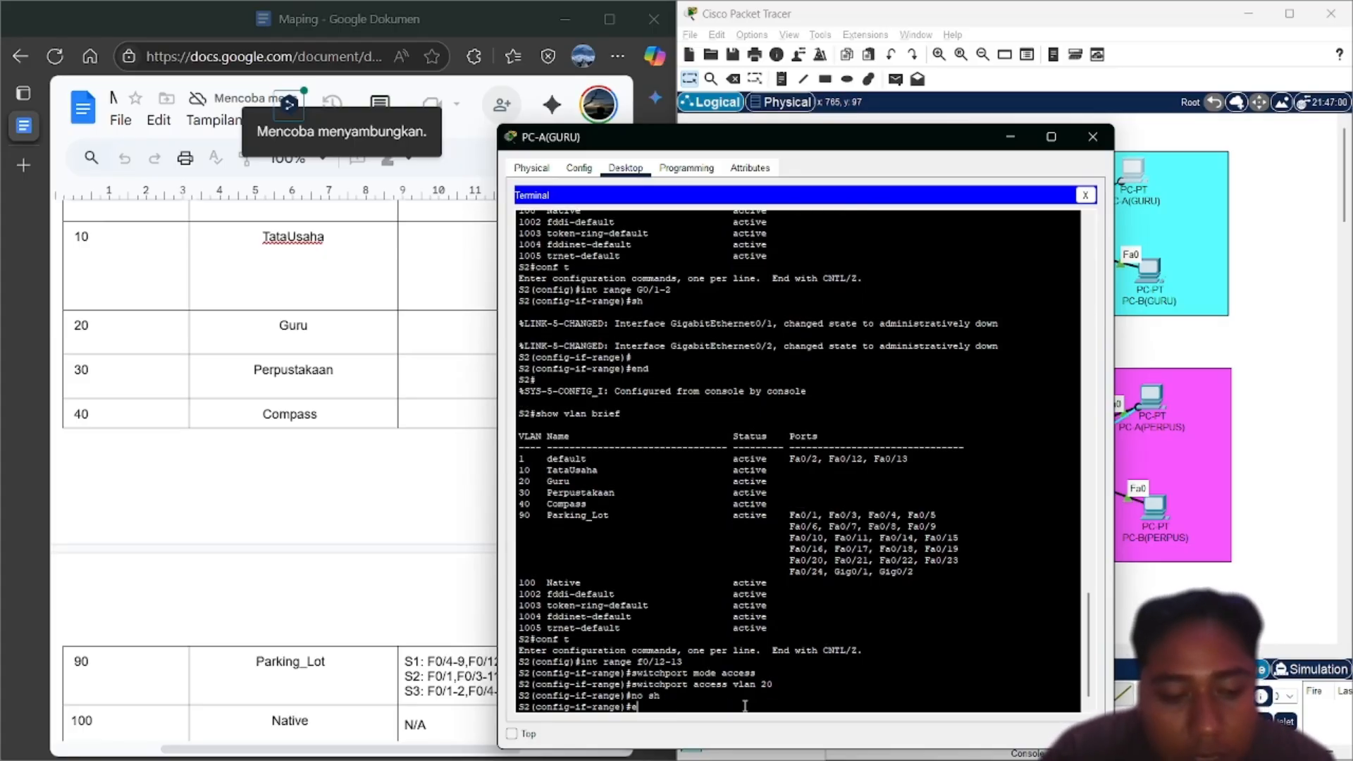
key(Return)
text(conf t)
key(Up)
key(Up)
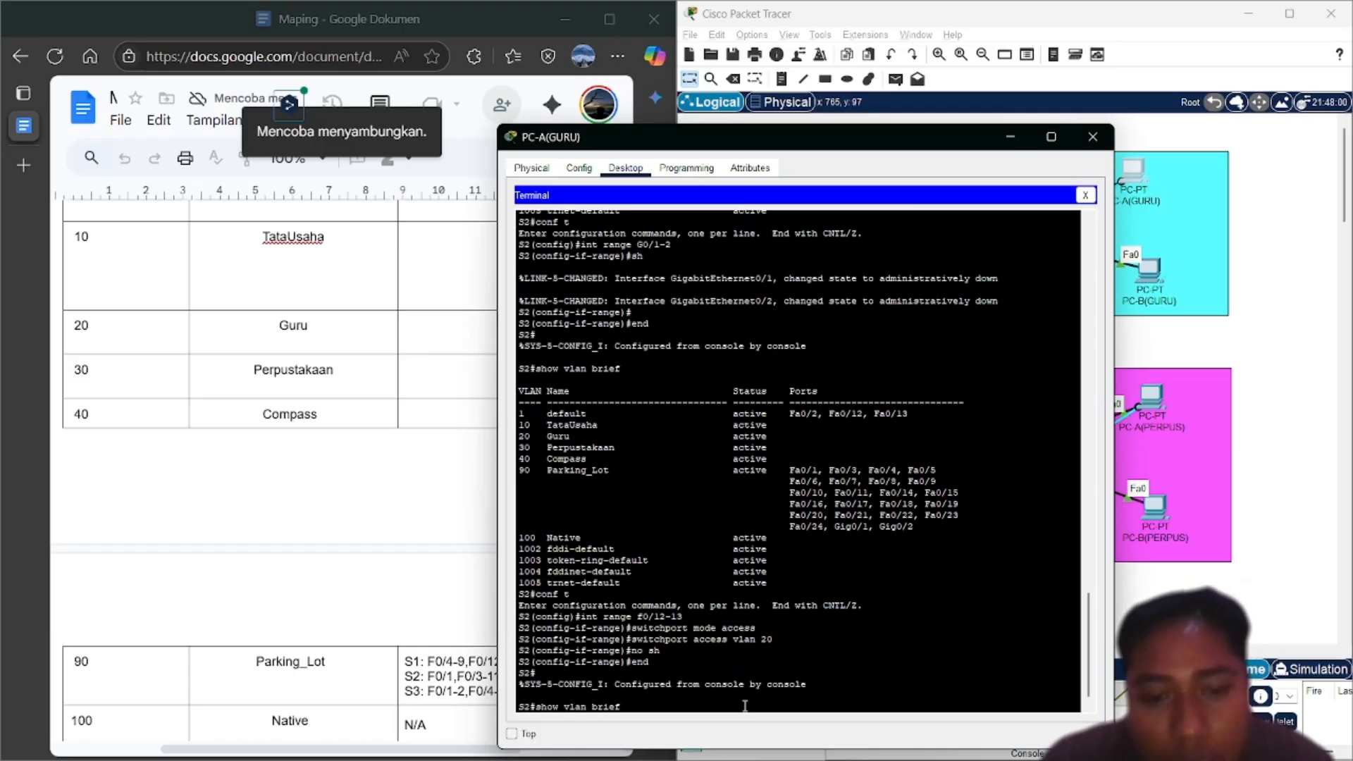
key(Return)
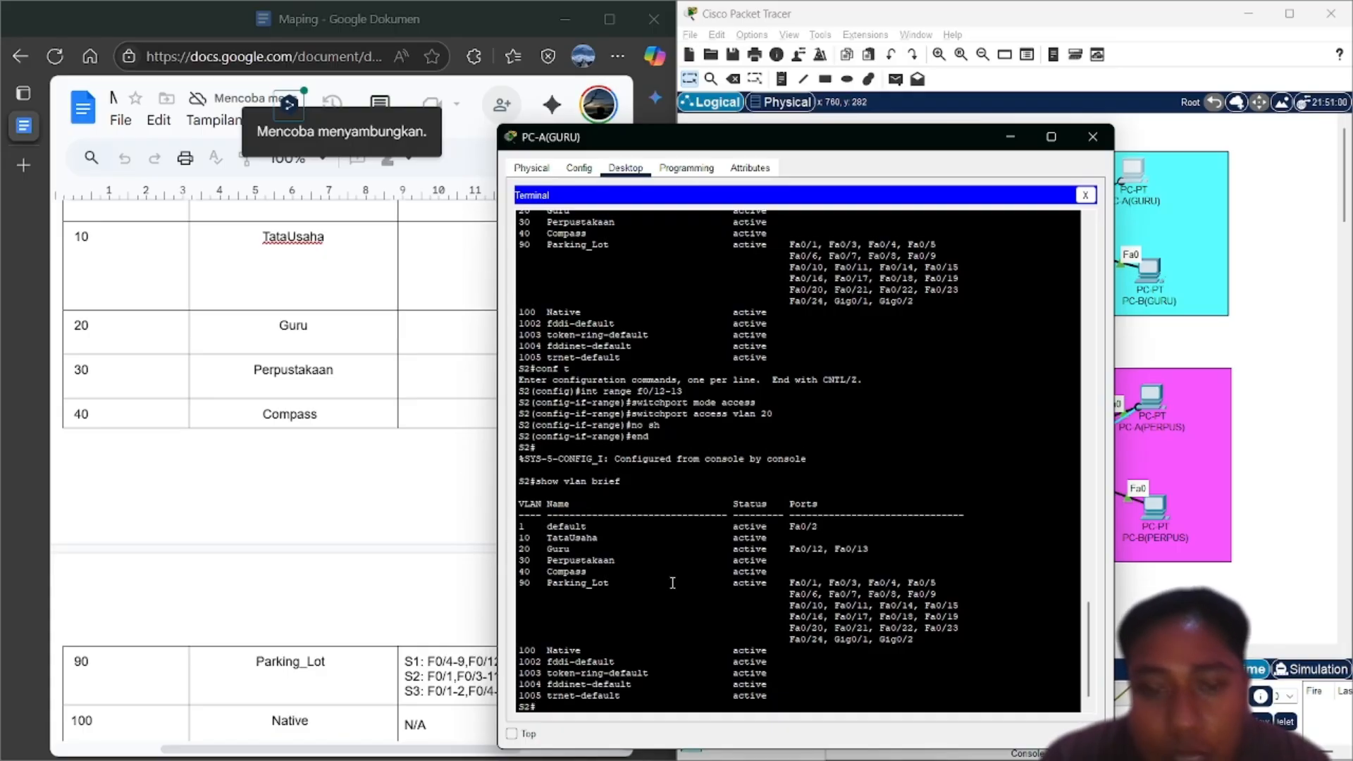
scroll(672, 582, down, 1)
text(conf t)
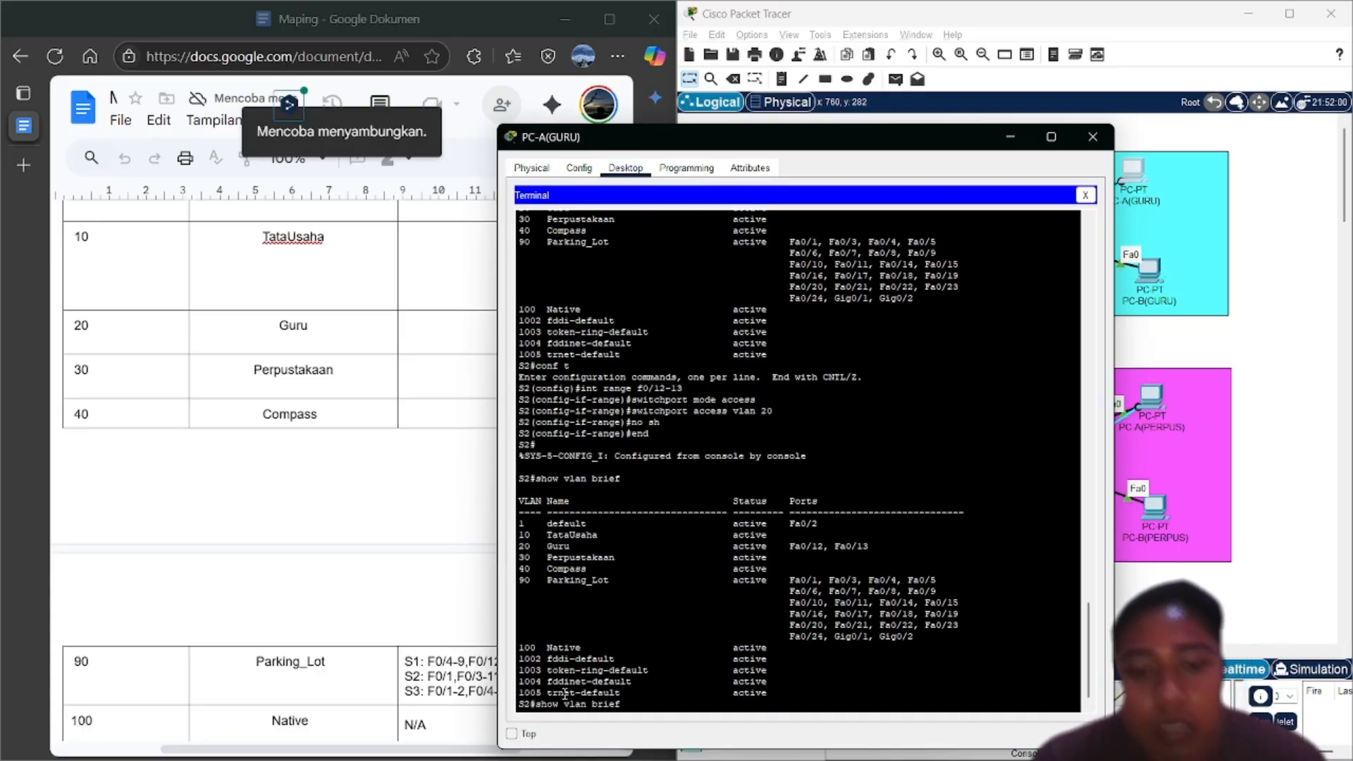
key(Return)
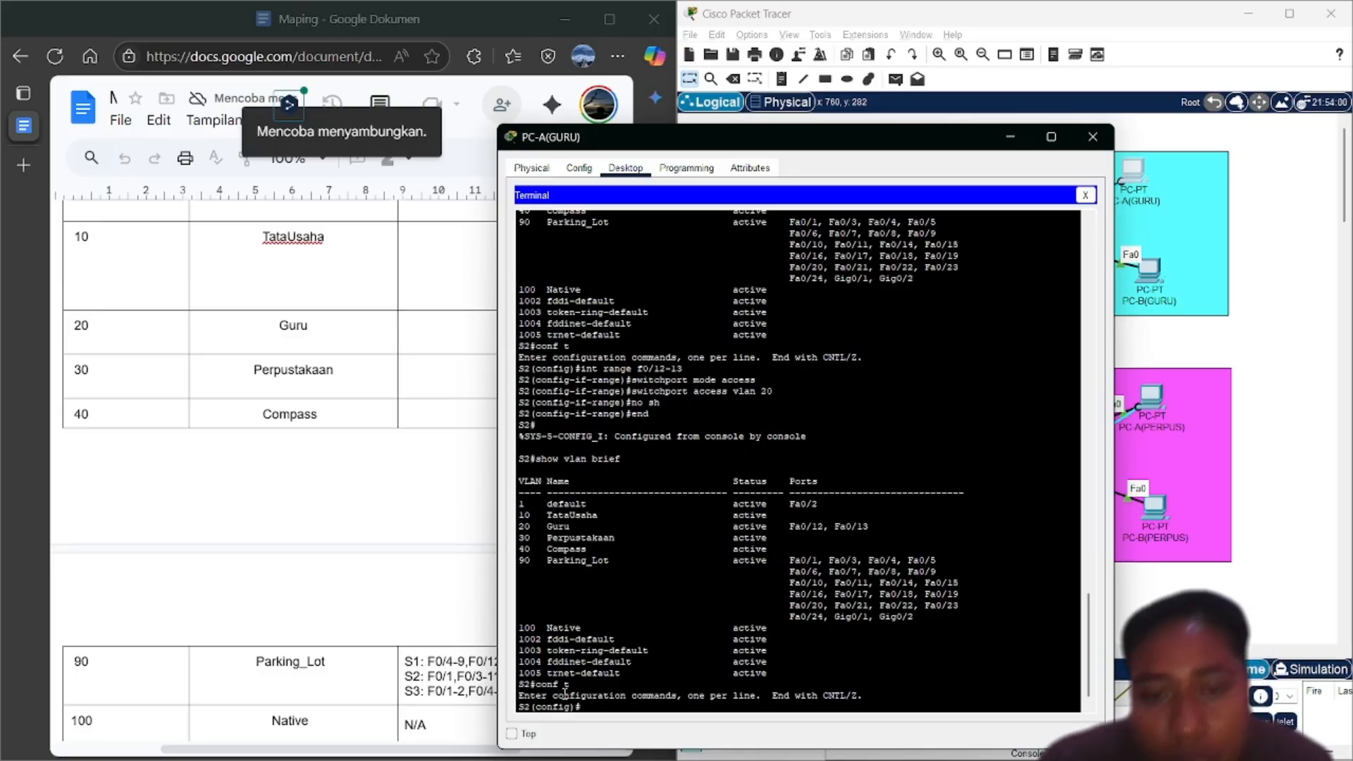
Select interface Fa0/2 on S2 and set it to trunk mode
text(switchport mode access)
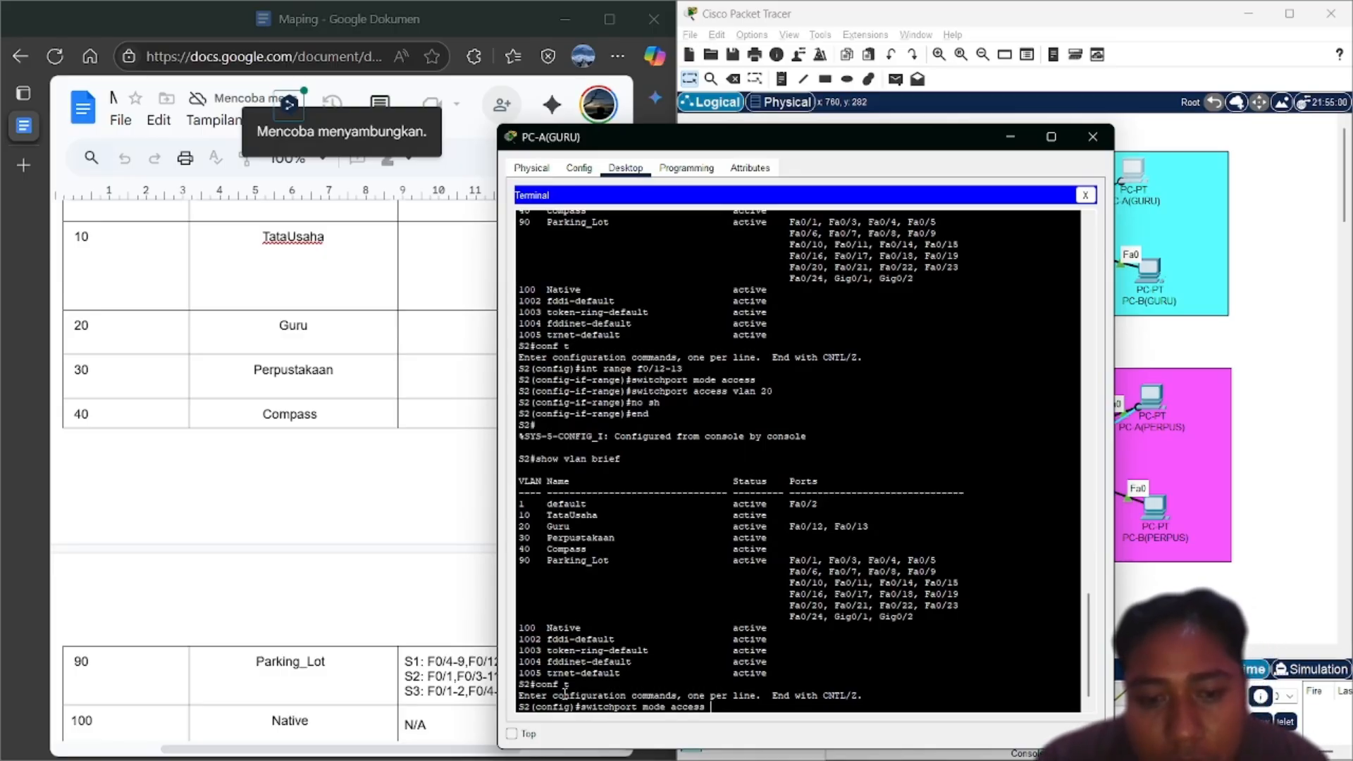
key(Up)
key(Up)
key(Up)
key(Up)
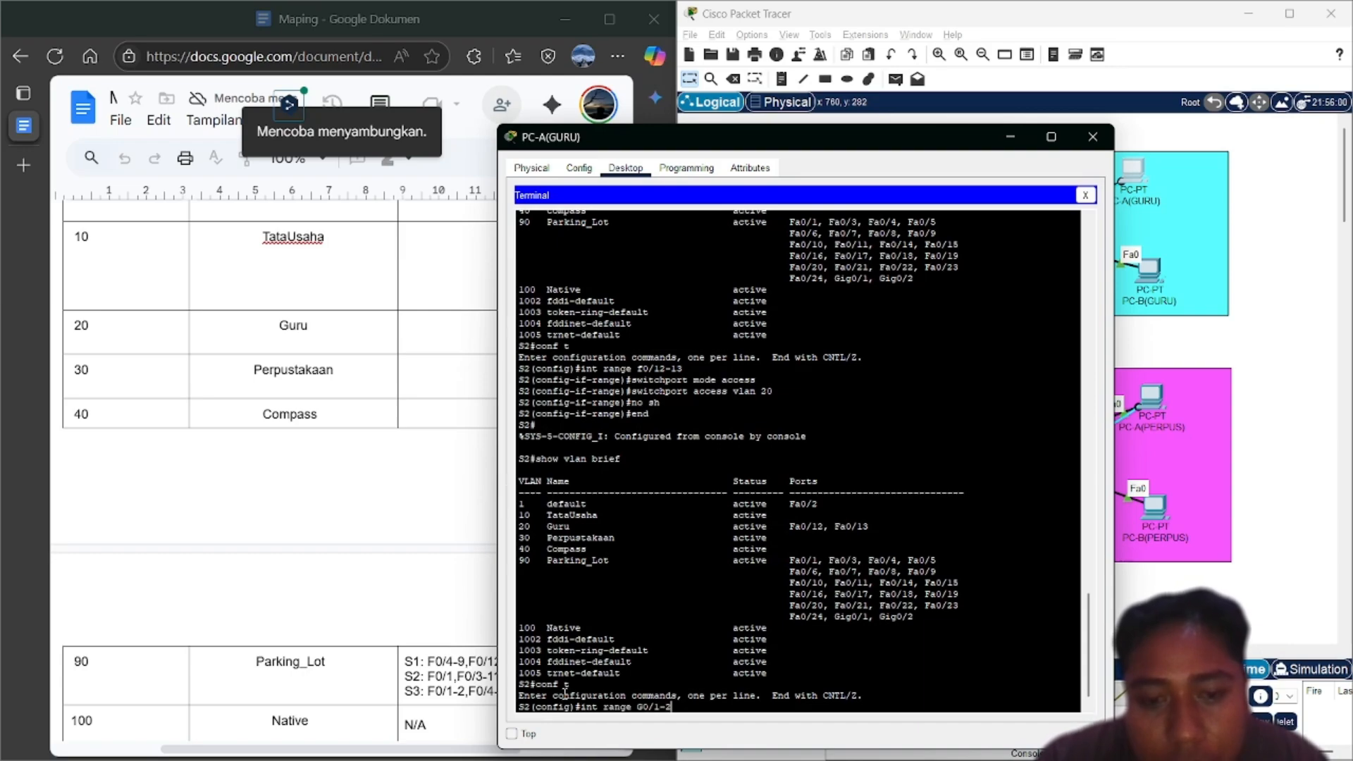
key(Up)
key(Up)
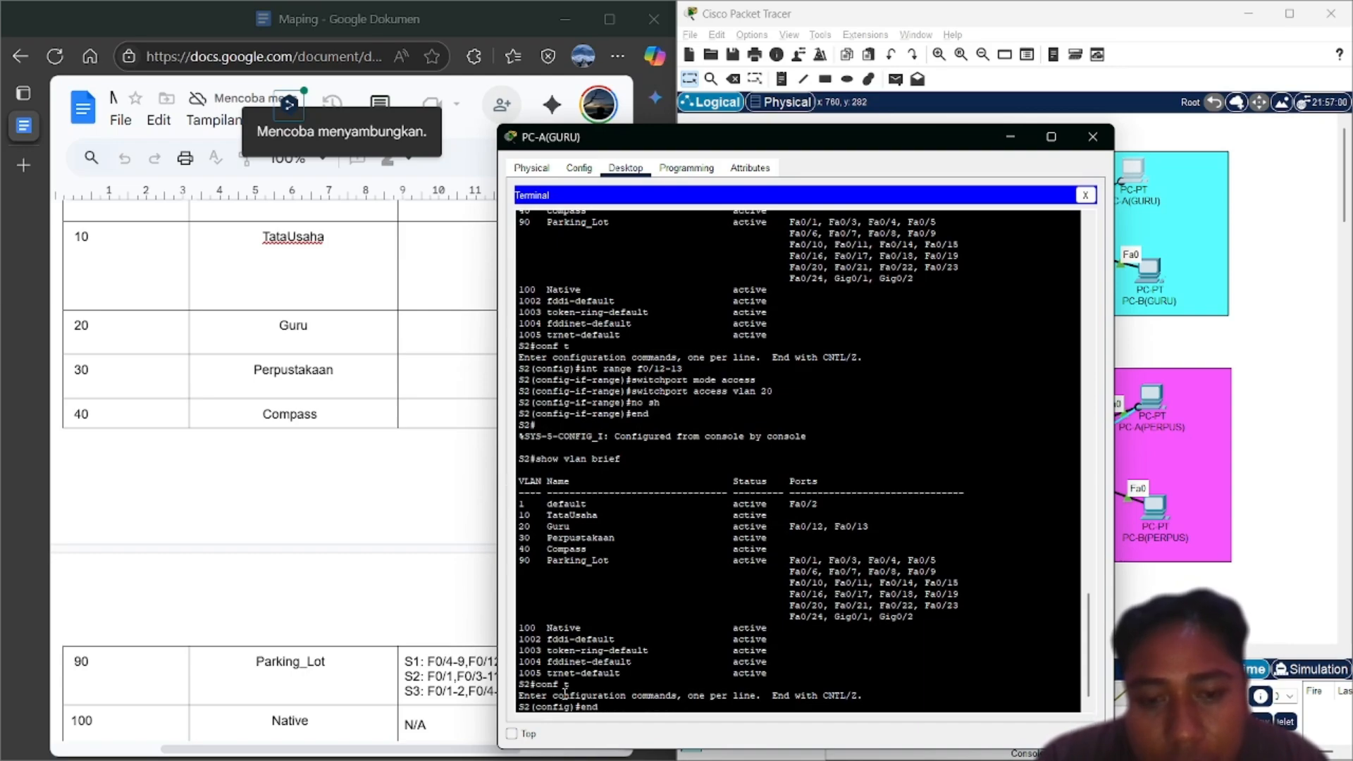
key(Down)
key(Down)
text(int )
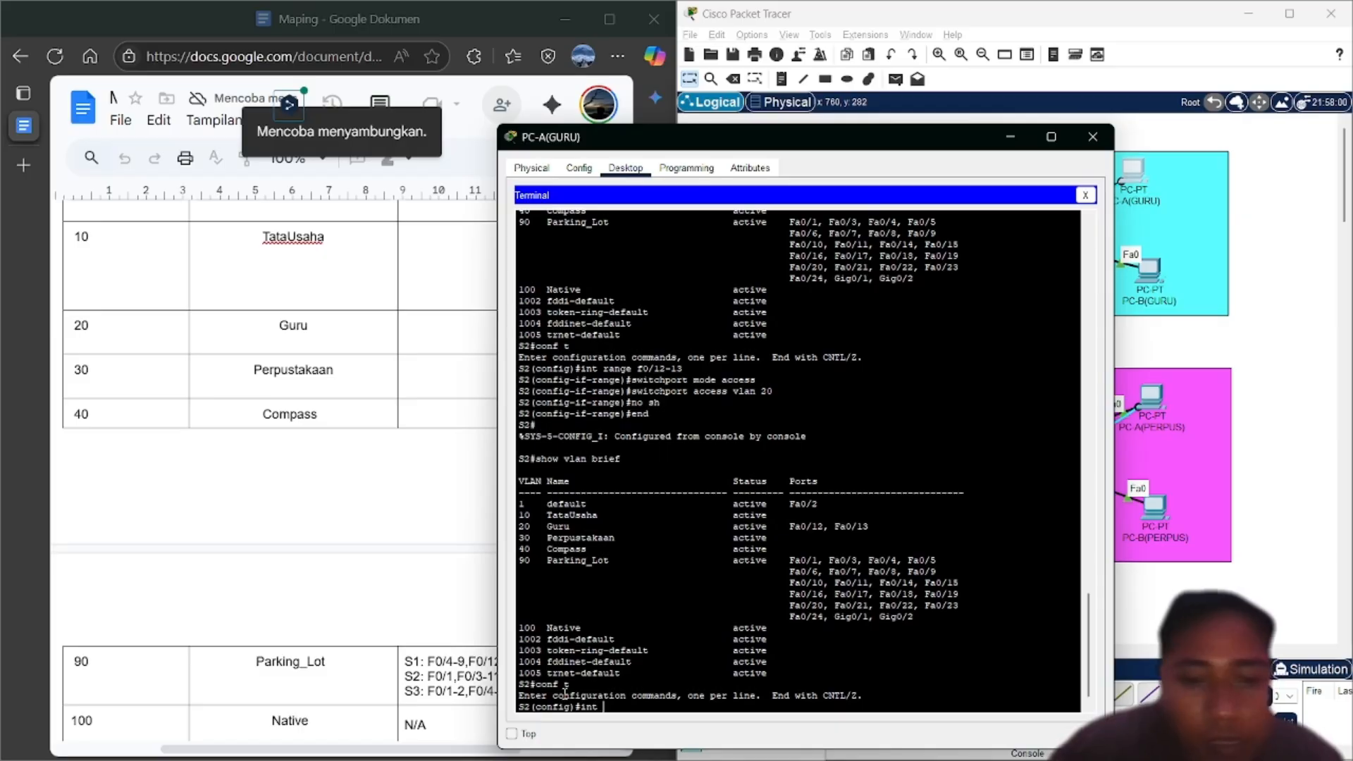
text(f0)
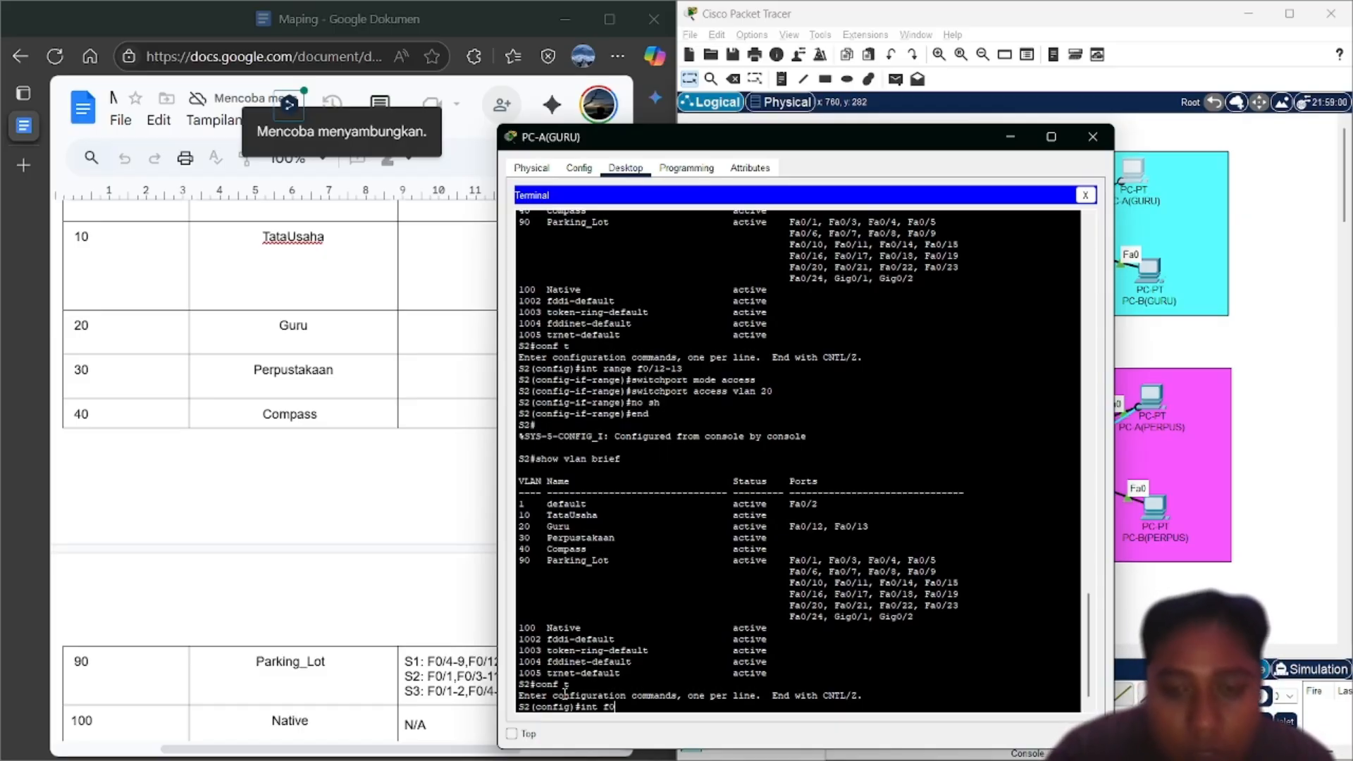
text(/2)
key(Return)
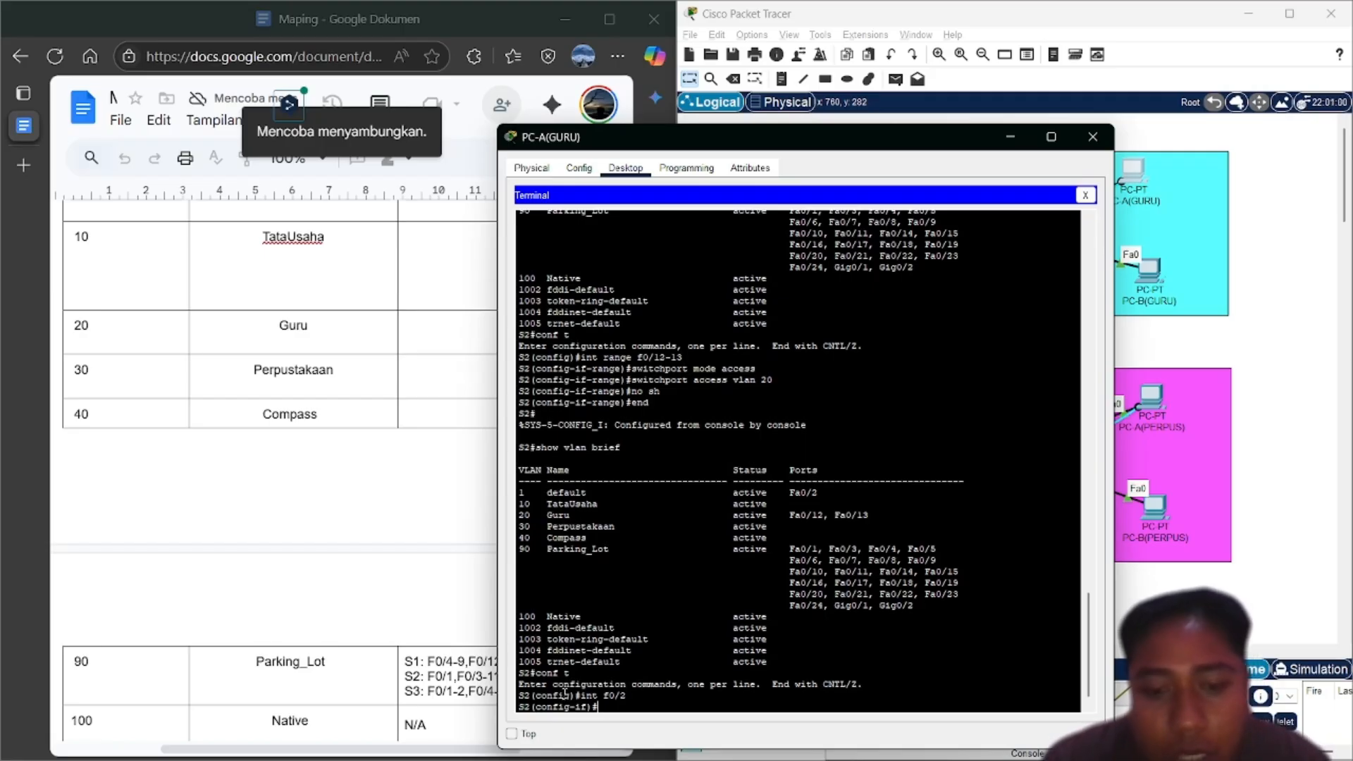
text(switchport mode access)
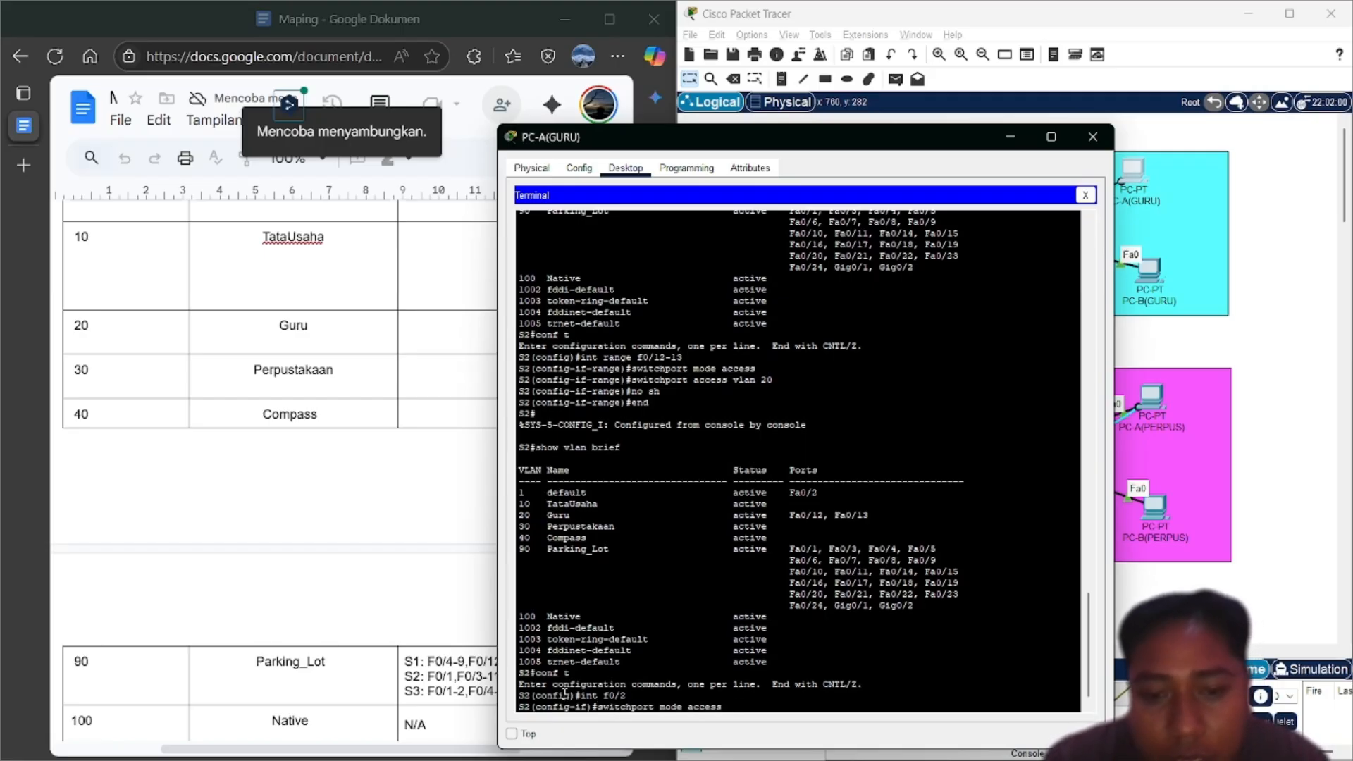
key(BackSpace)
key(BackSpace)
key(BackSpace)
key(BackSpace)
key(BackSpace)
key(BackSpace)
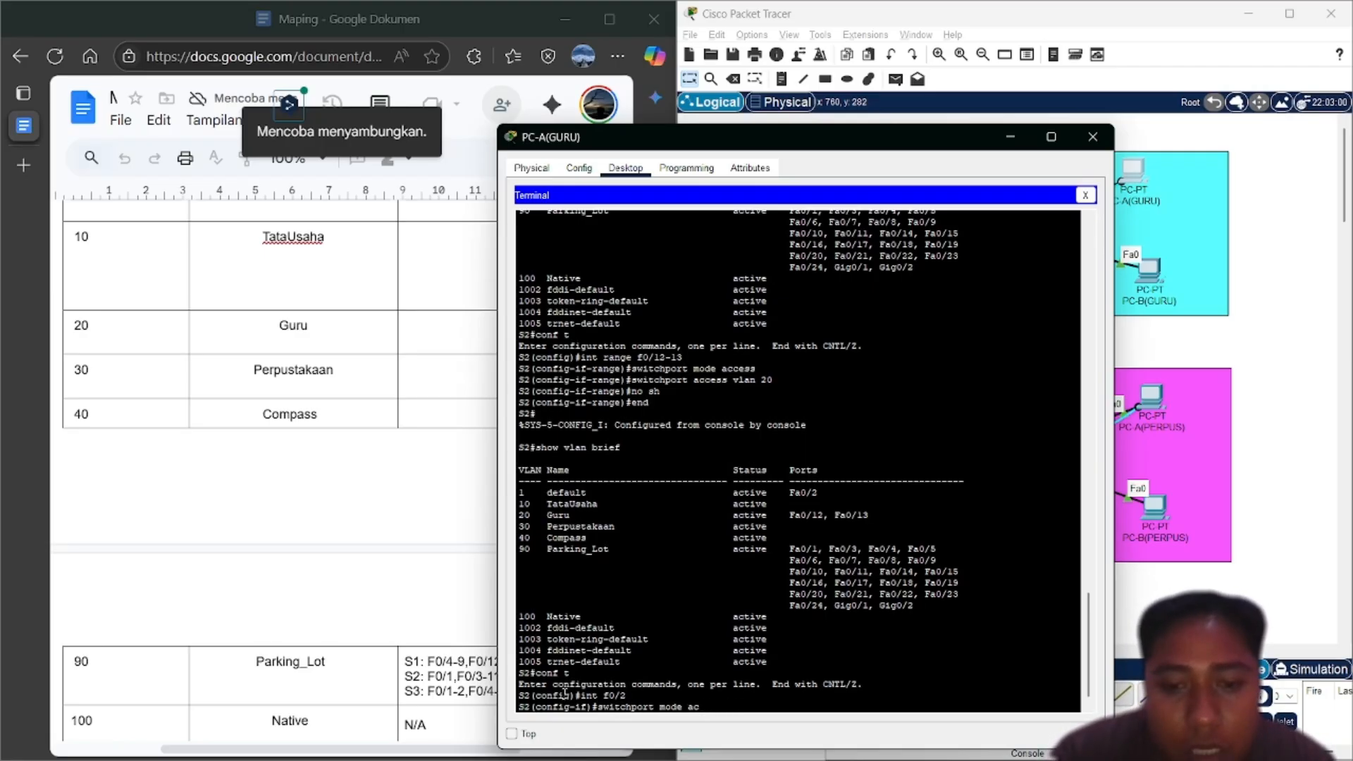
text(tr)
key(Tab)
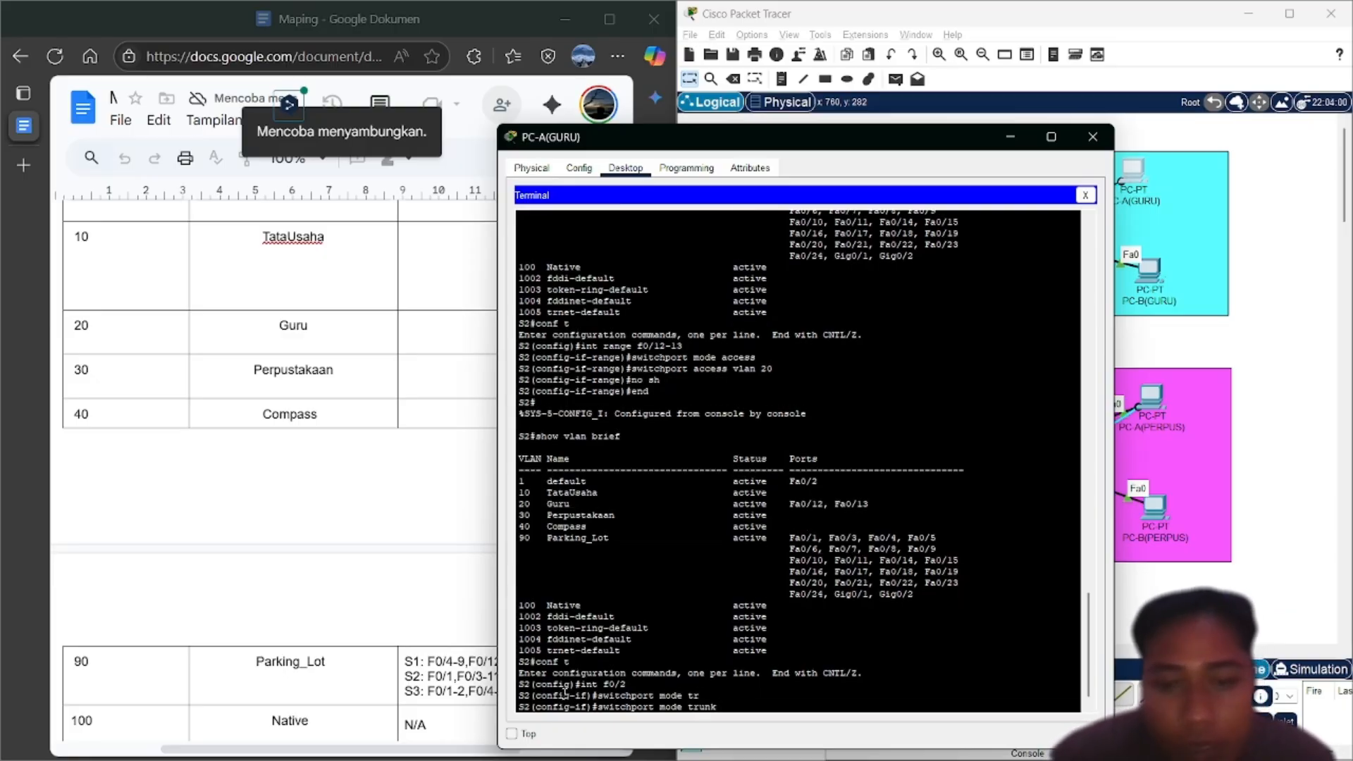
key(Return)
key(Return)
Set the Fa0/2 trunk's native VLAN to 100
key(Up)
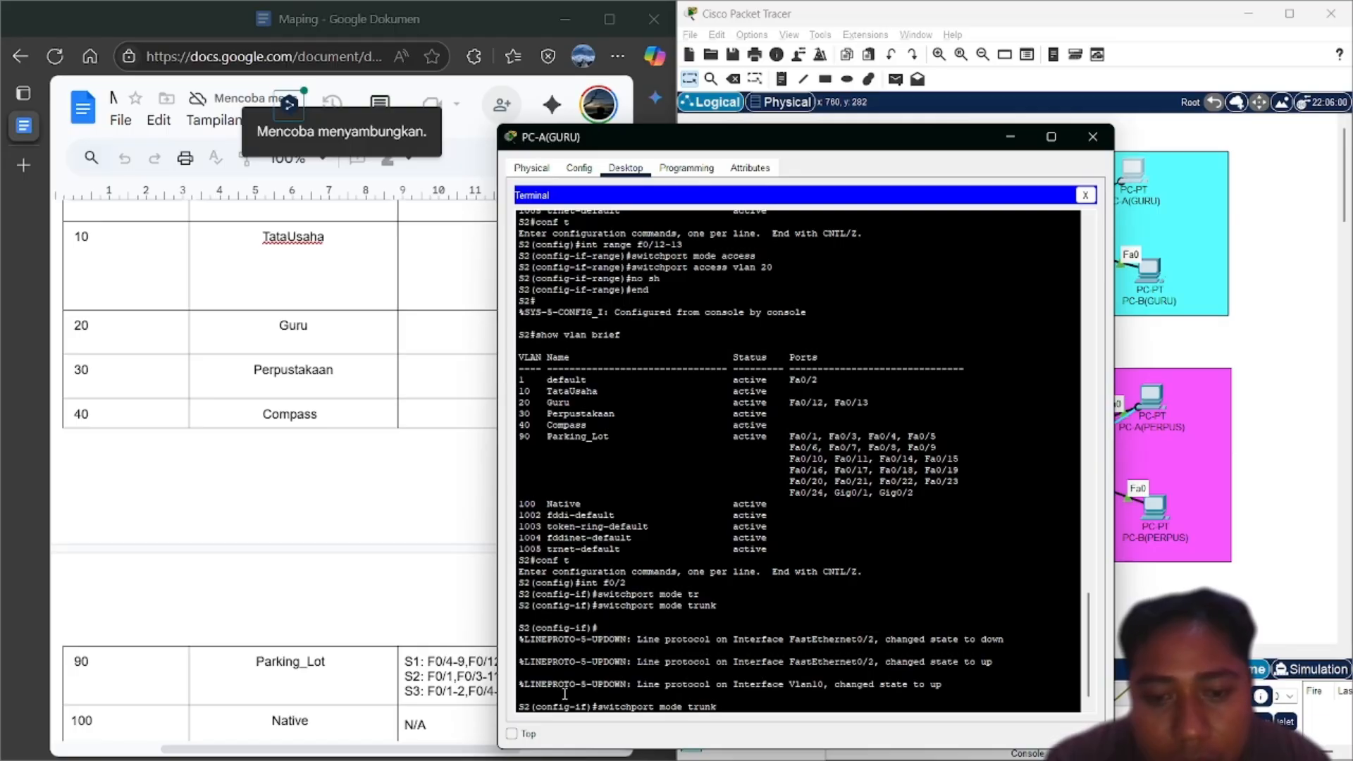
key(BackSpace)
key(BackSpace)
key(BackSpace)
key(BackSpace)
key(BackSpace)
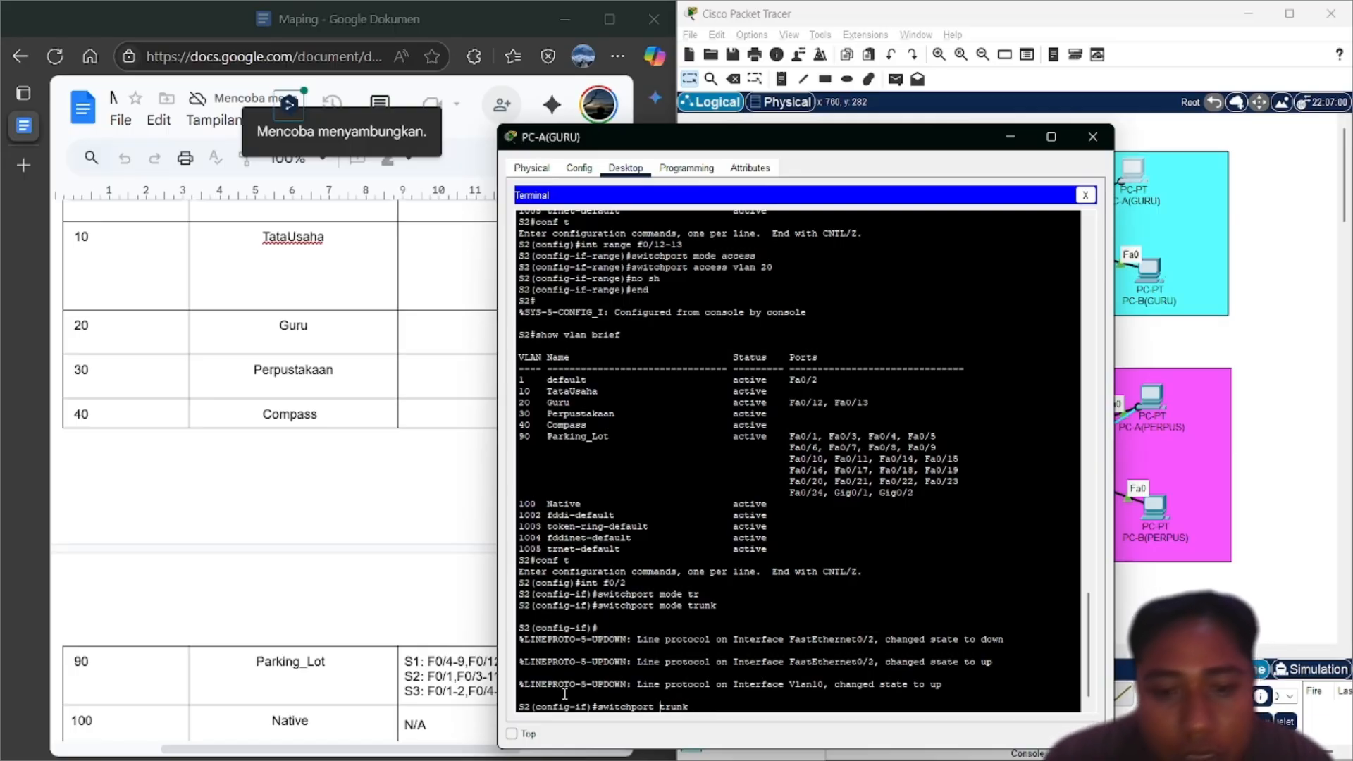
text(native)
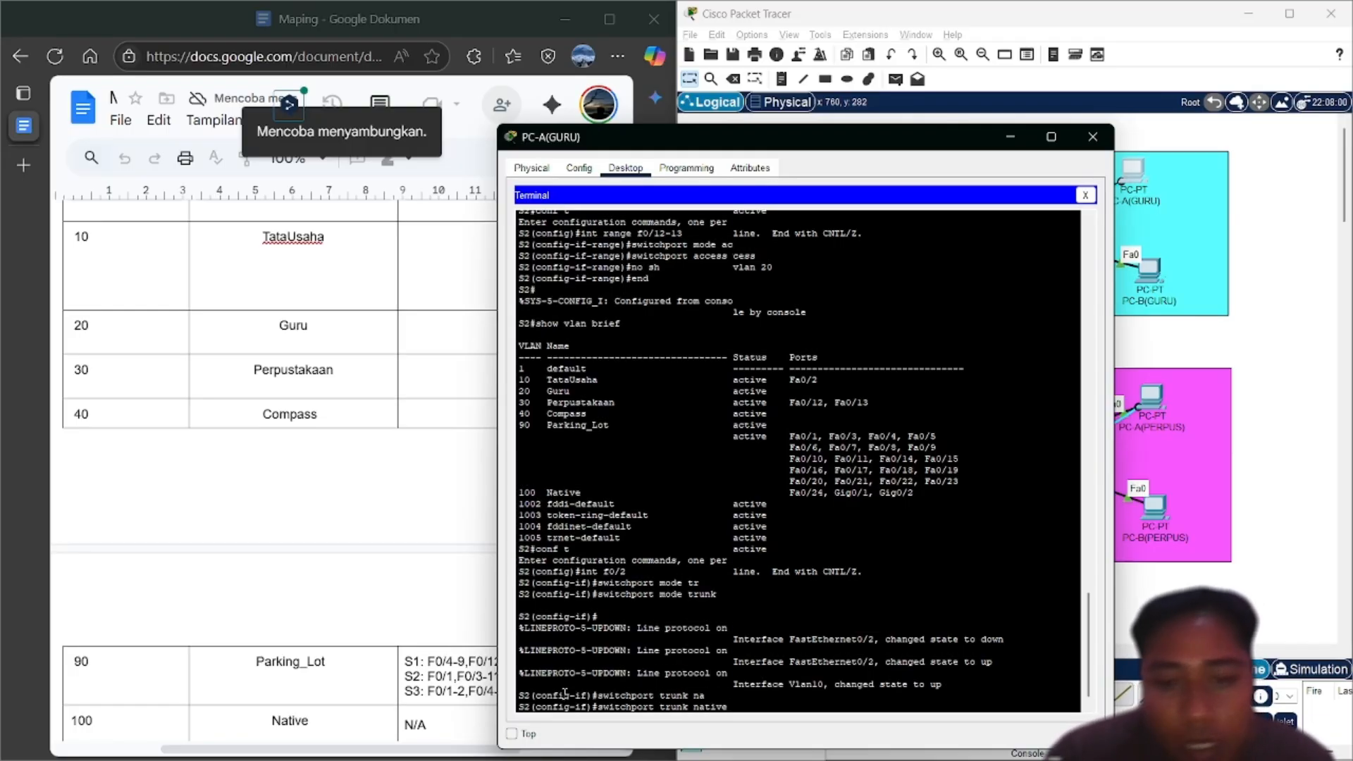
key(Tab)
text(vl)
key(Tab)
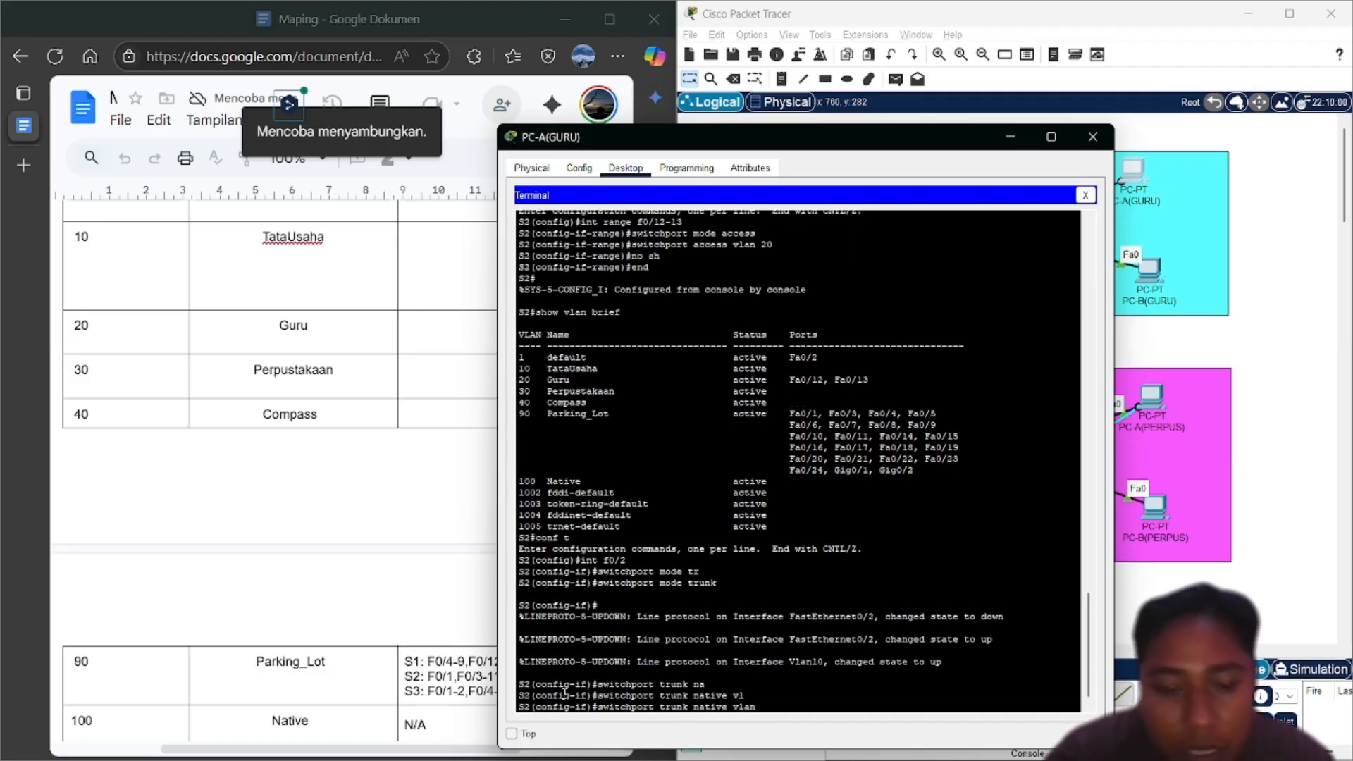
text(100)
key(Return)
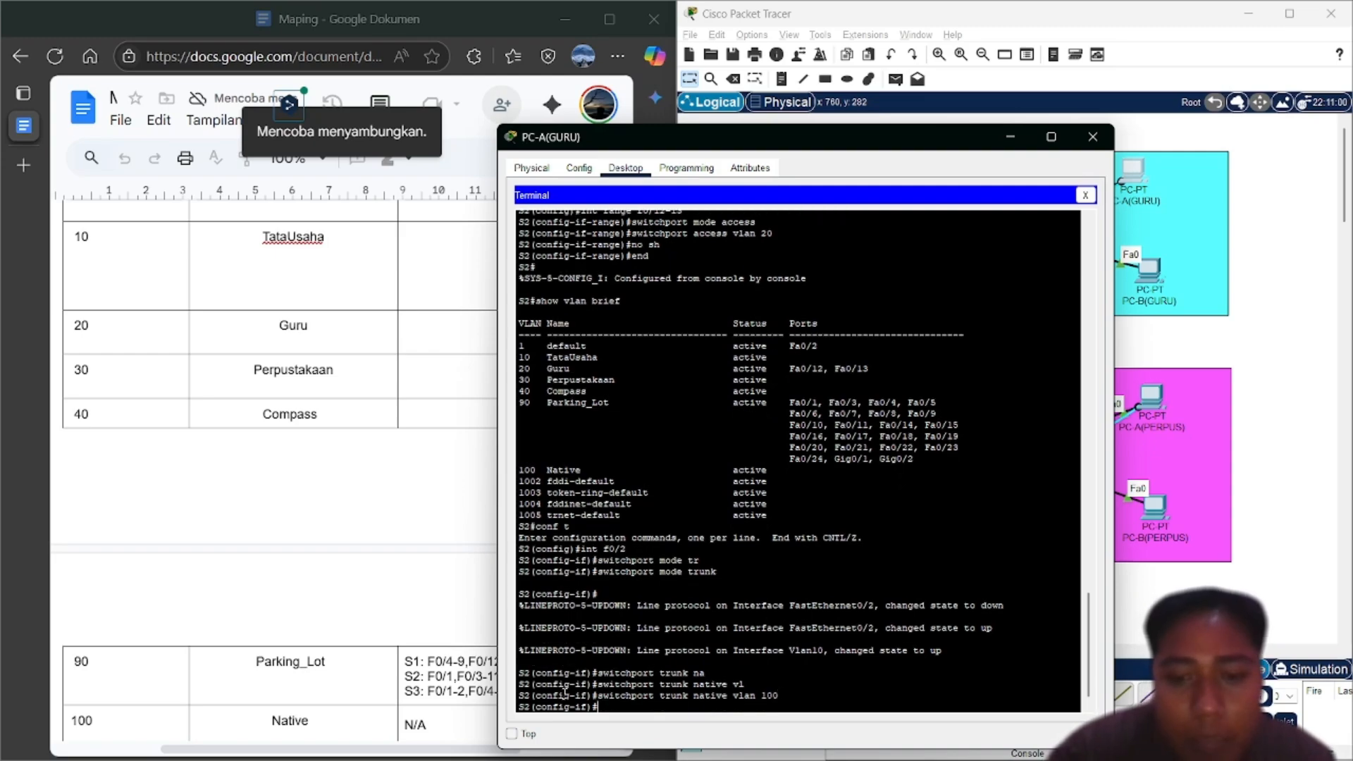
Allow only VLANs 10, 20, 30, 40 and 100 on the trunk, then end configuration
key(Up)
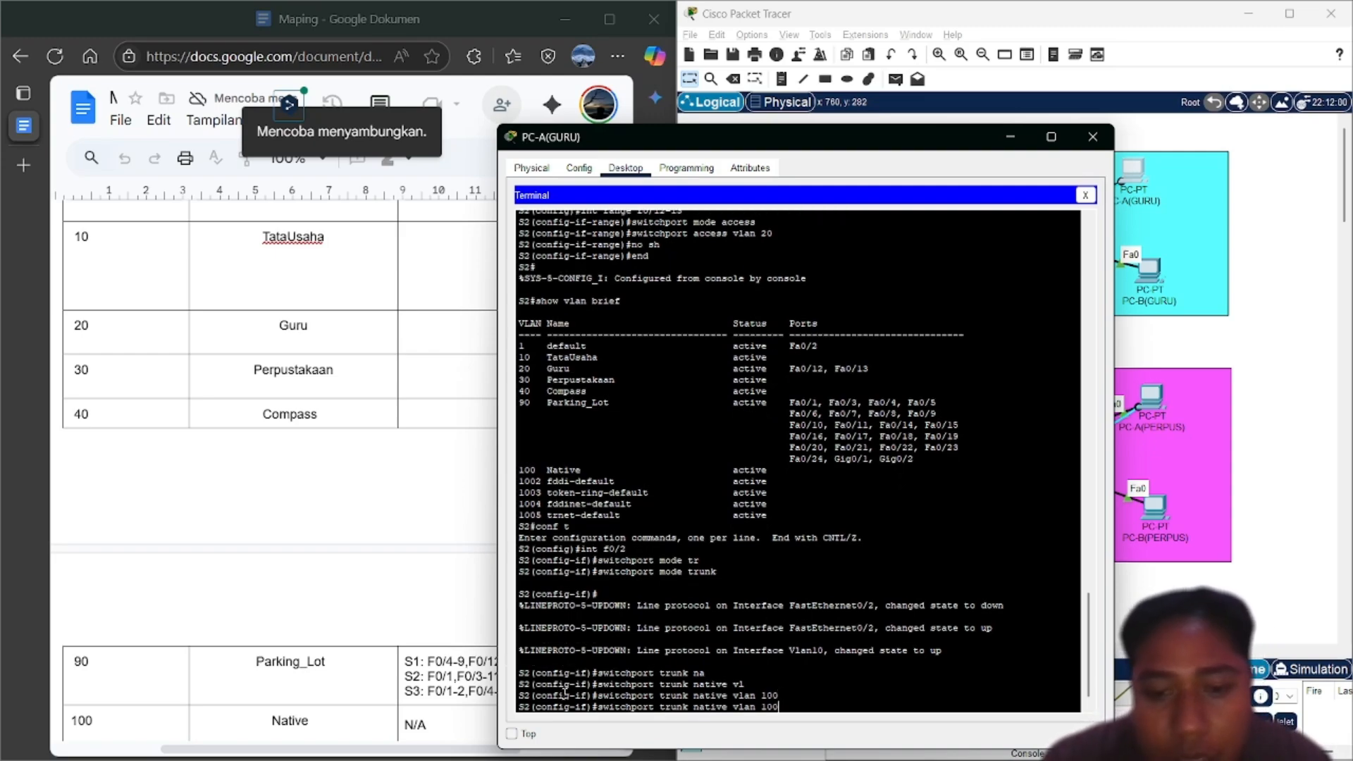
key(BackSpace)
key(BackSpace)
key(BackSpace)
key(BackSpace)
key(BackSpace)
key(BackSpace)
key(BackSpace)
key(BackSpace)
key(BackSpace)
key(BackSpace)
key(BackSpace)
key(BackSpace)
key(BackSpace)
key(BackSpace)
key(BackSpace)
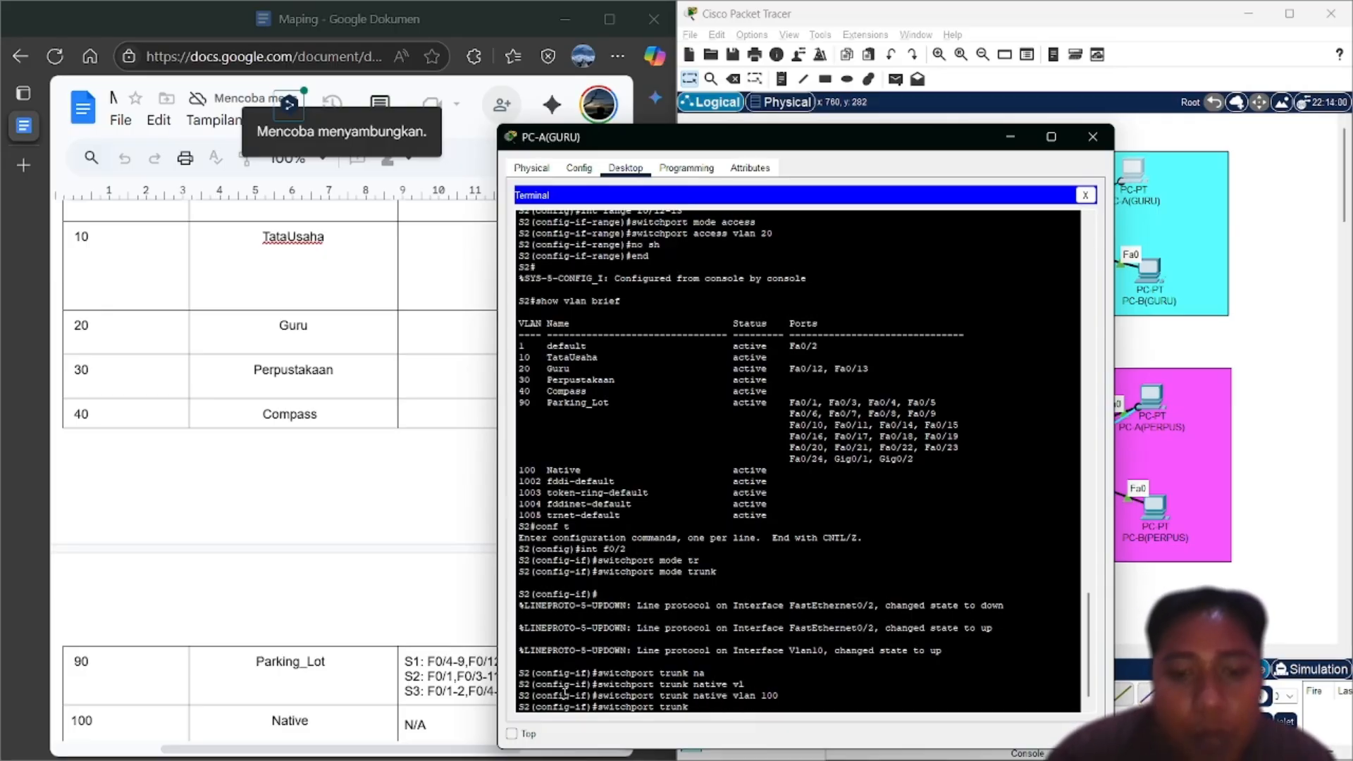
text(al)
key(Tab)
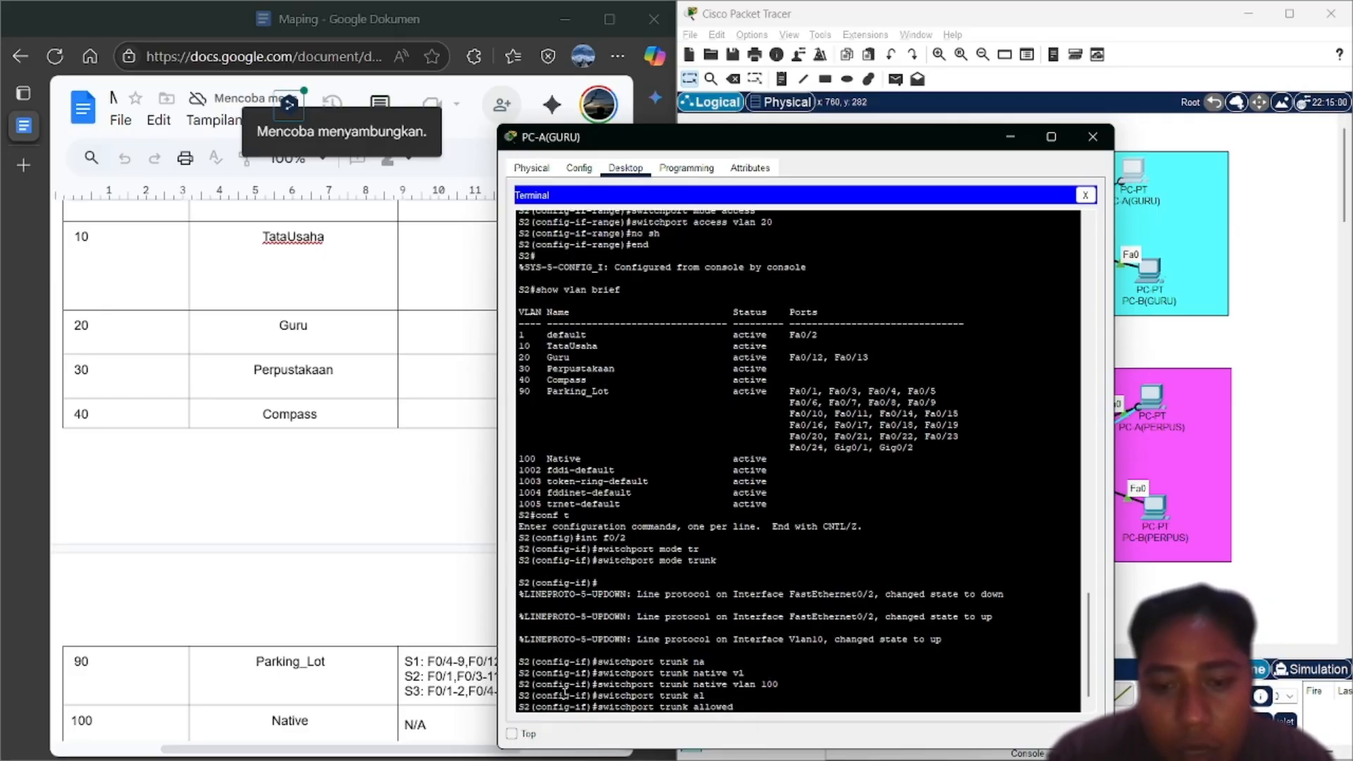
text(v)
key(Tab)
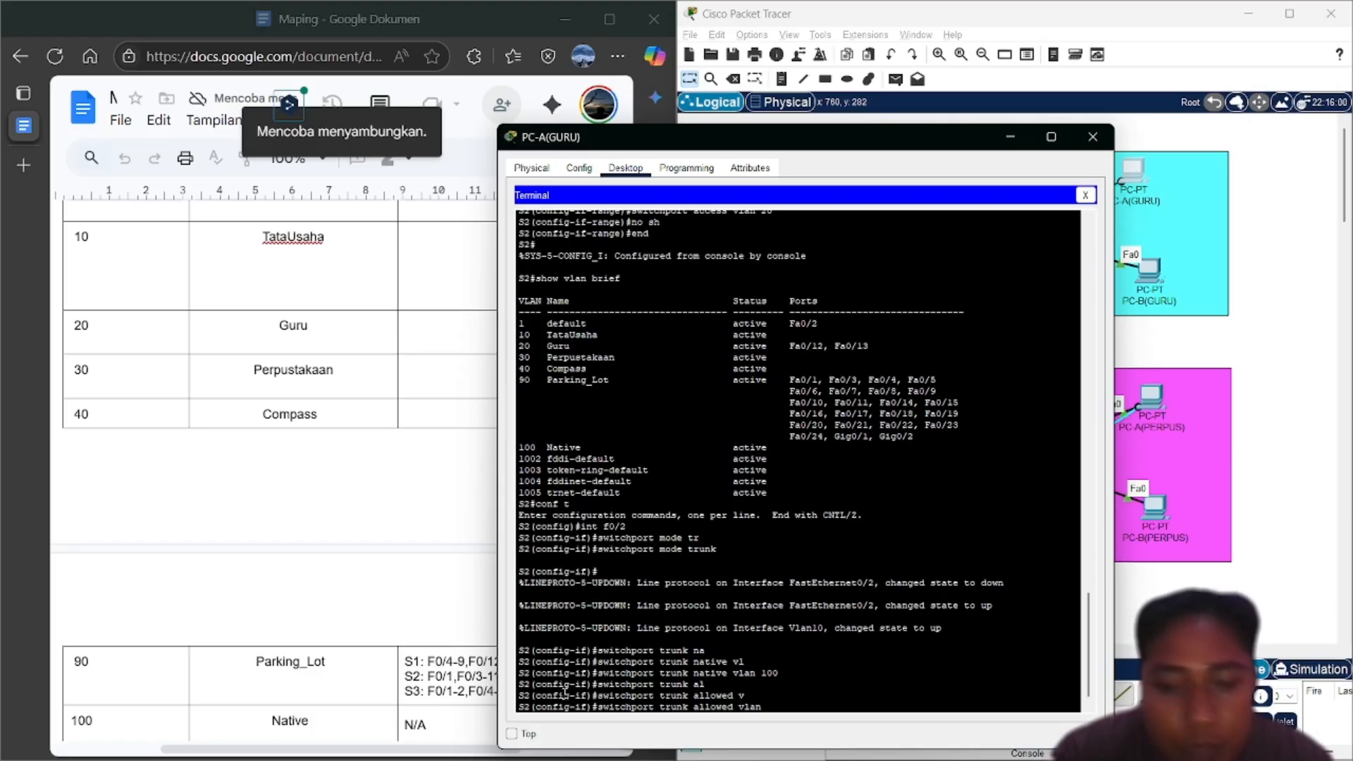
text(10,)
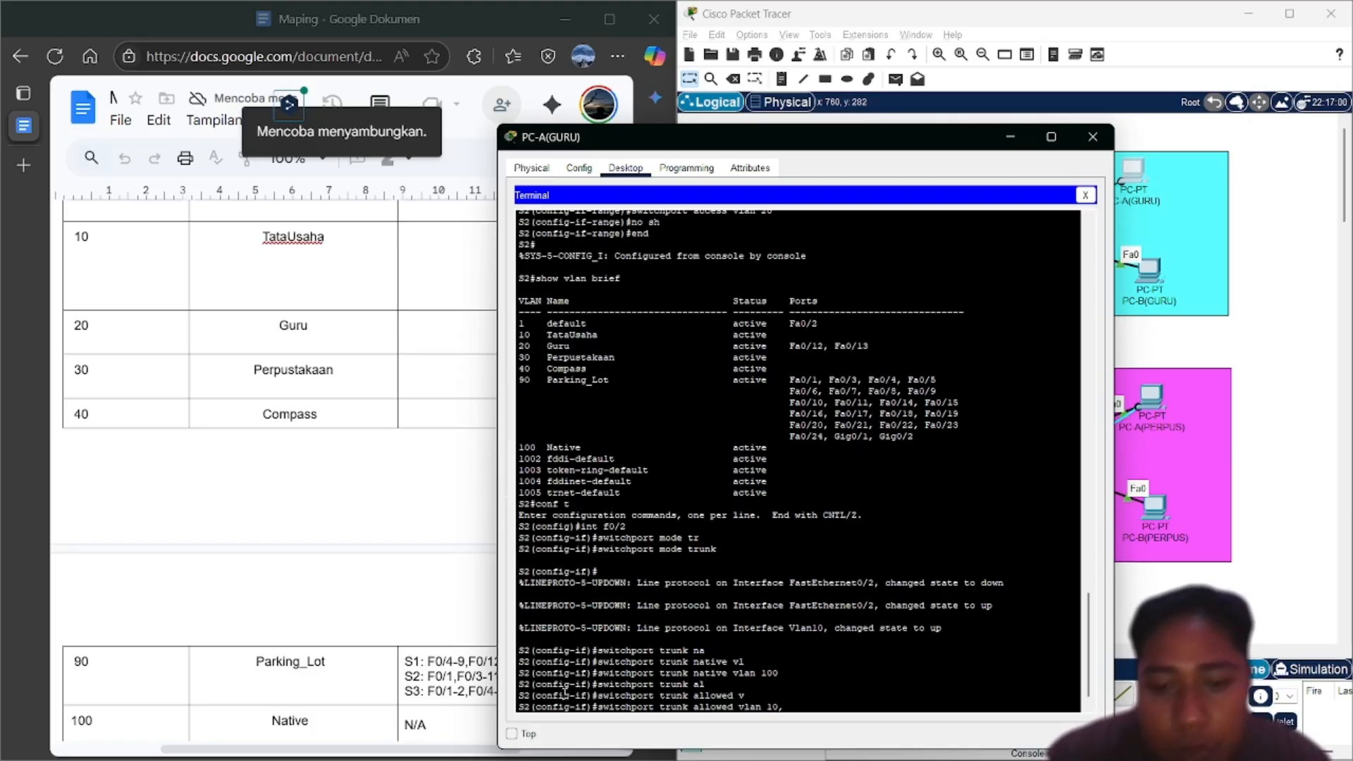
text(20,30)
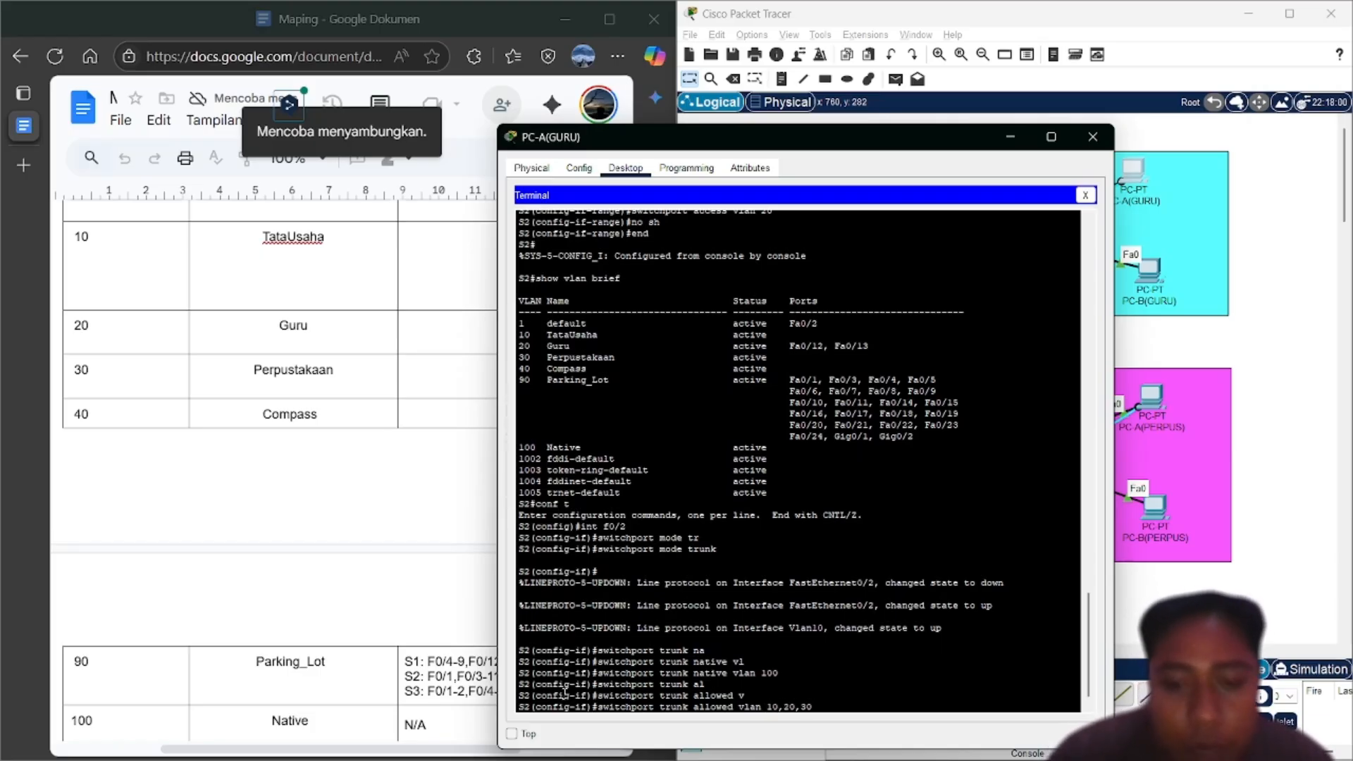
text(,40,100)
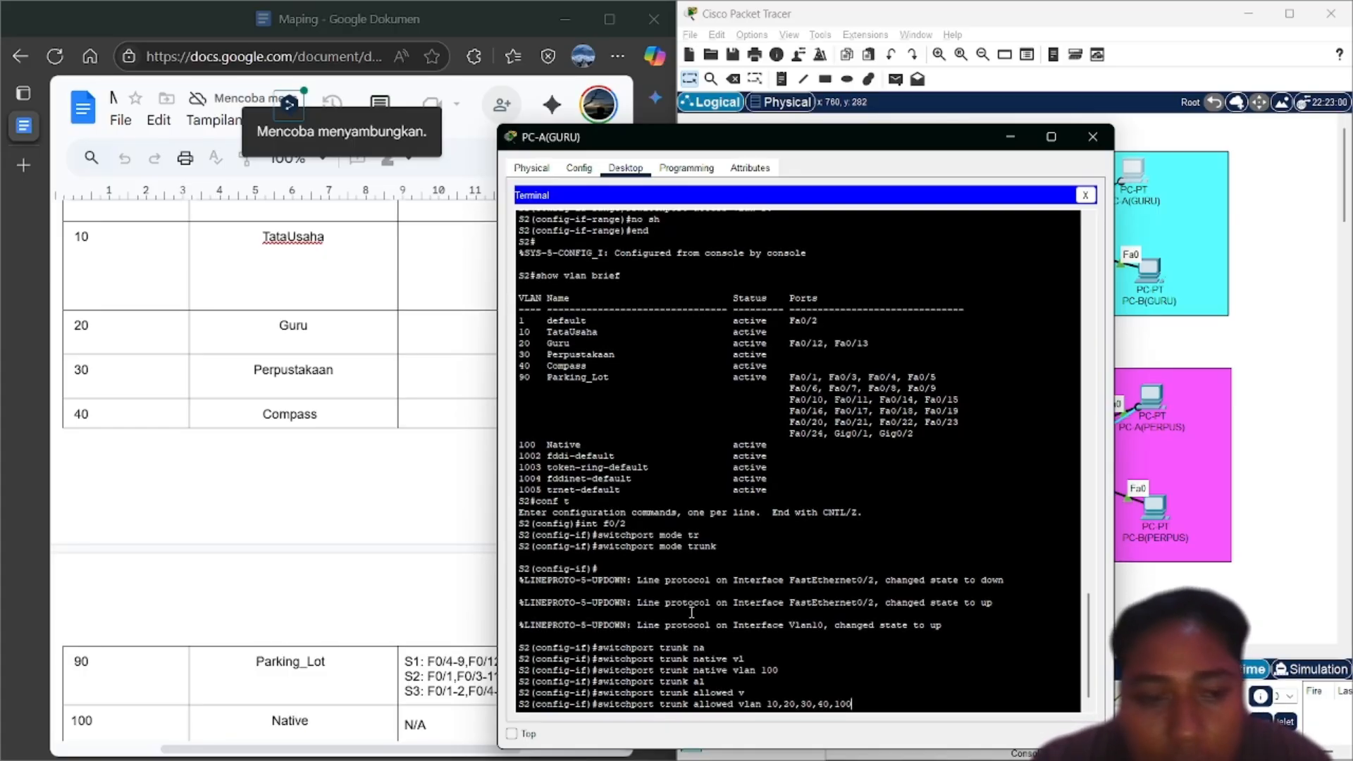
scroll(432, 636, down, 1)
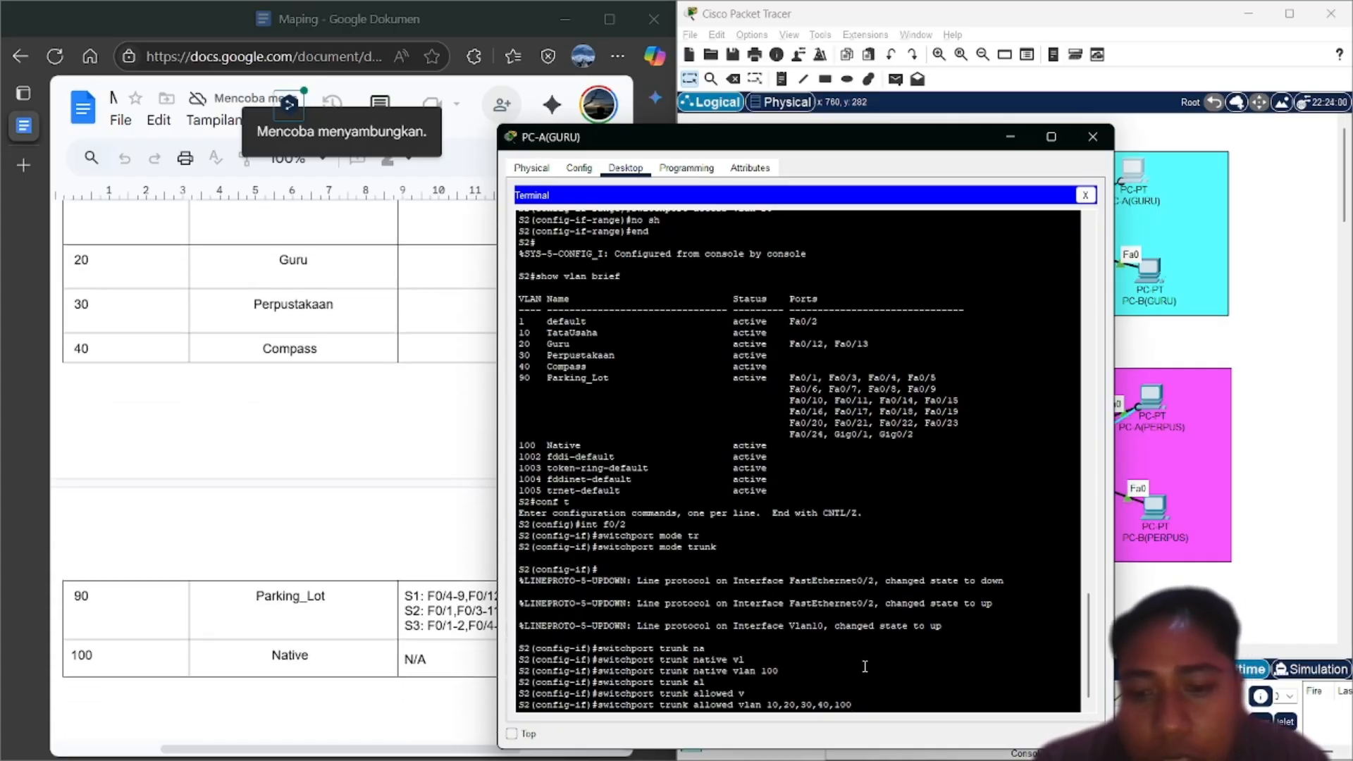
key(Return)
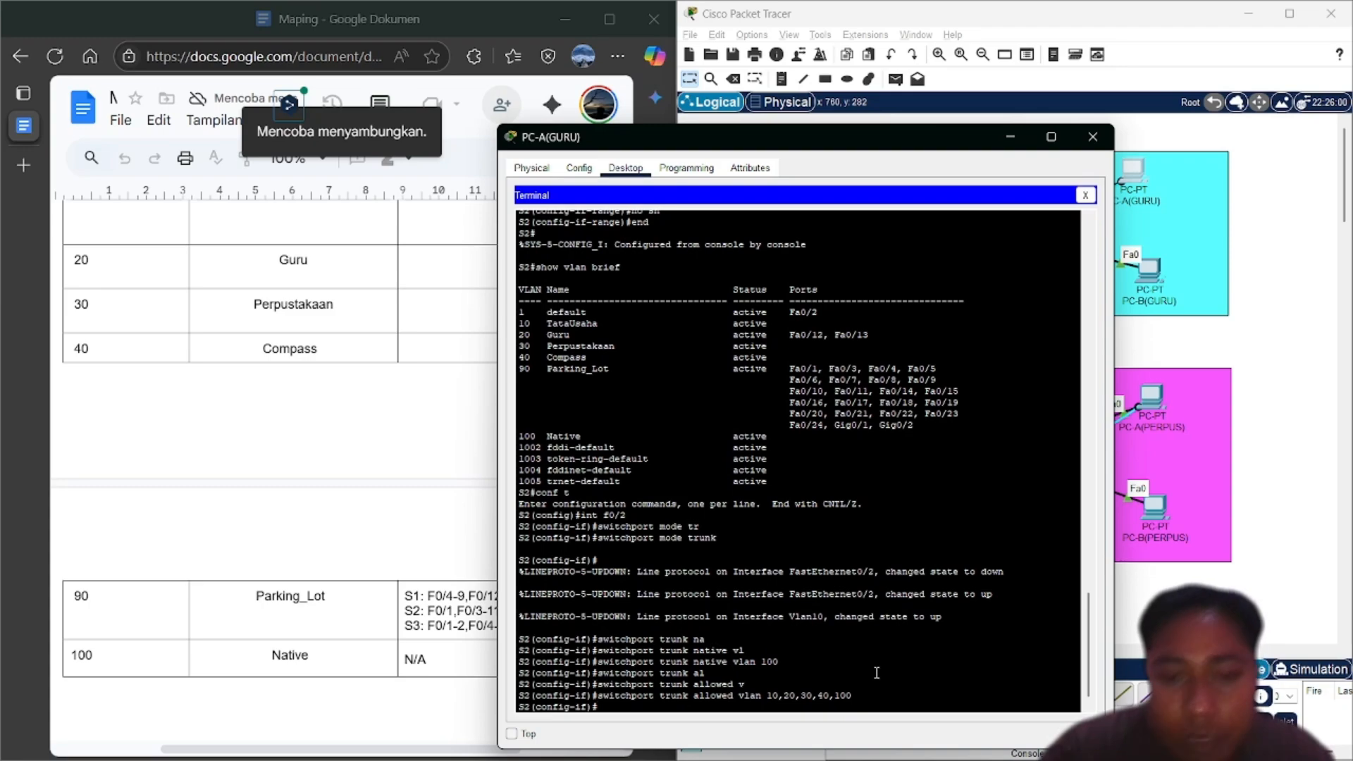
text(end)
key(Return)
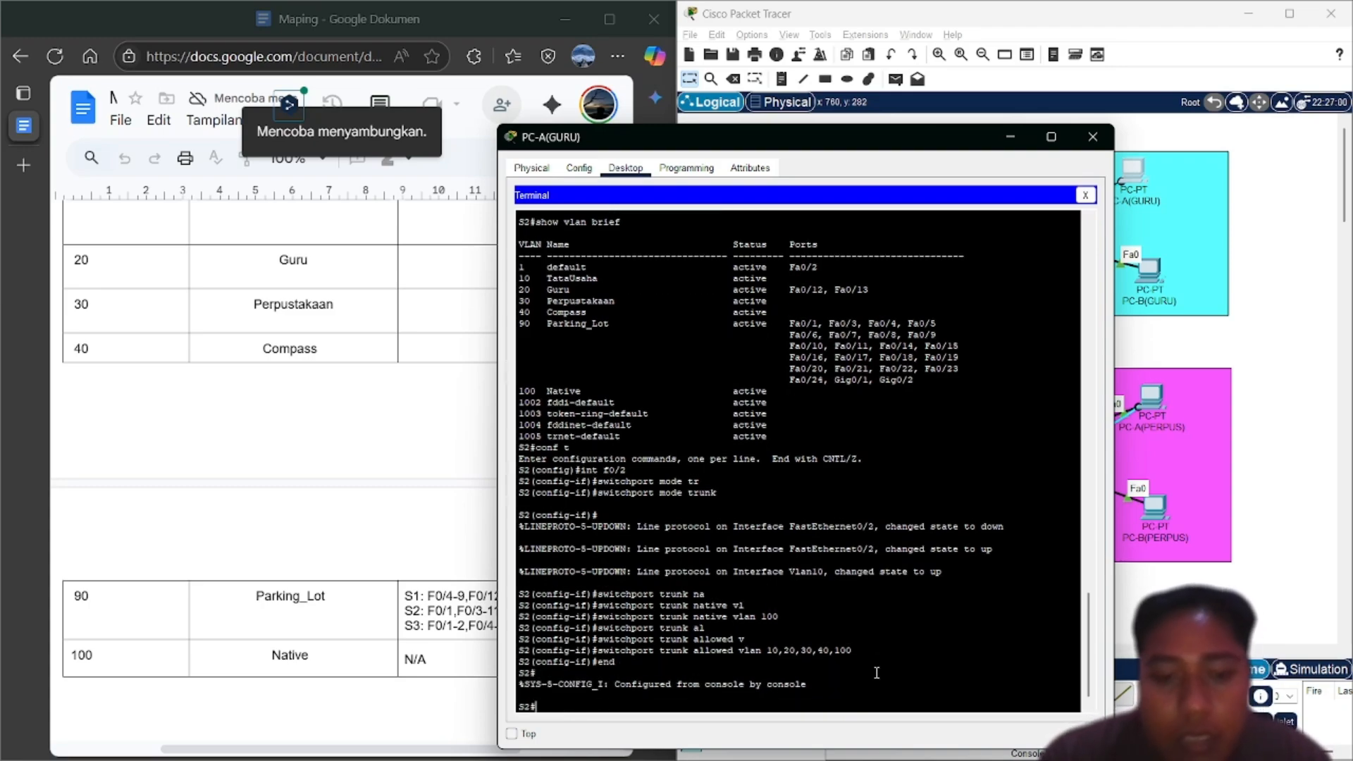
Run show vlan brief on S2 to list its VLANs and ports
text(sw)
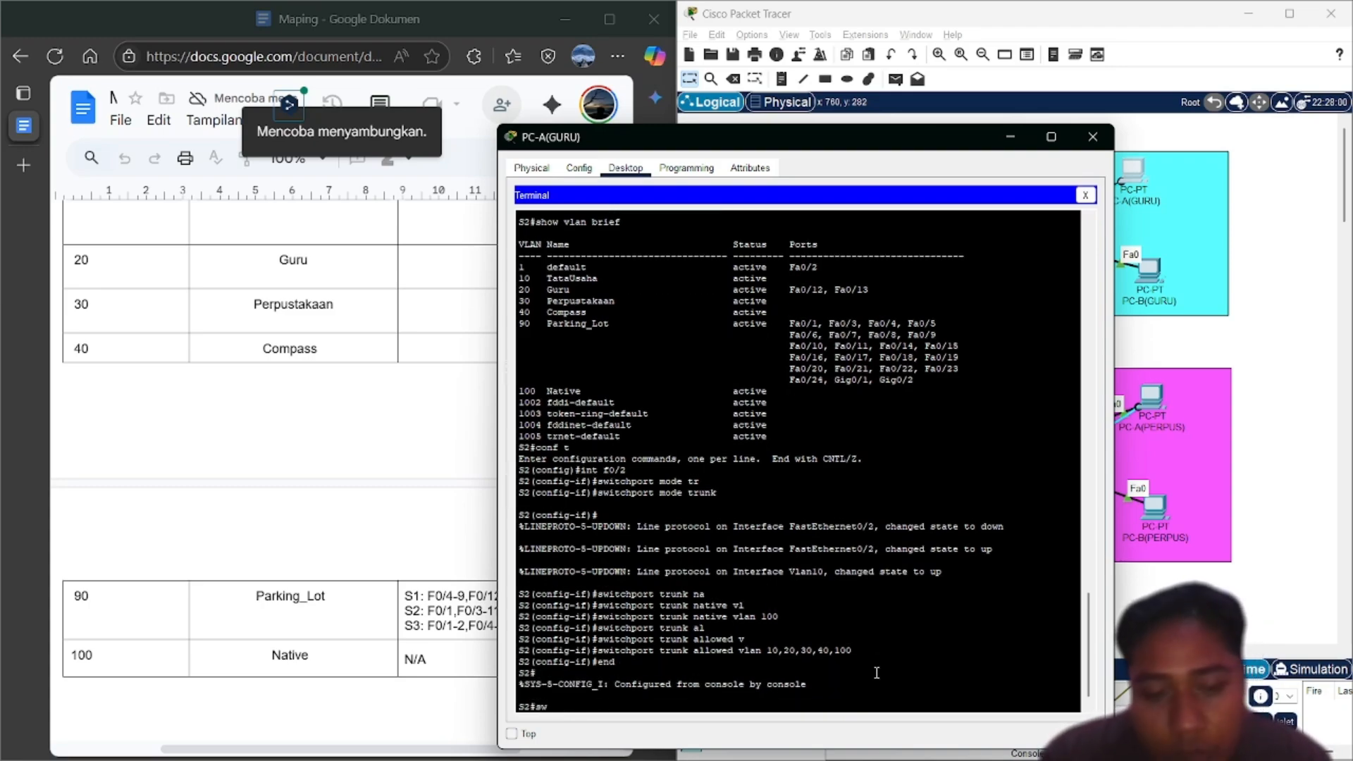
key(BackSpace)
text(h)
key(Tab)
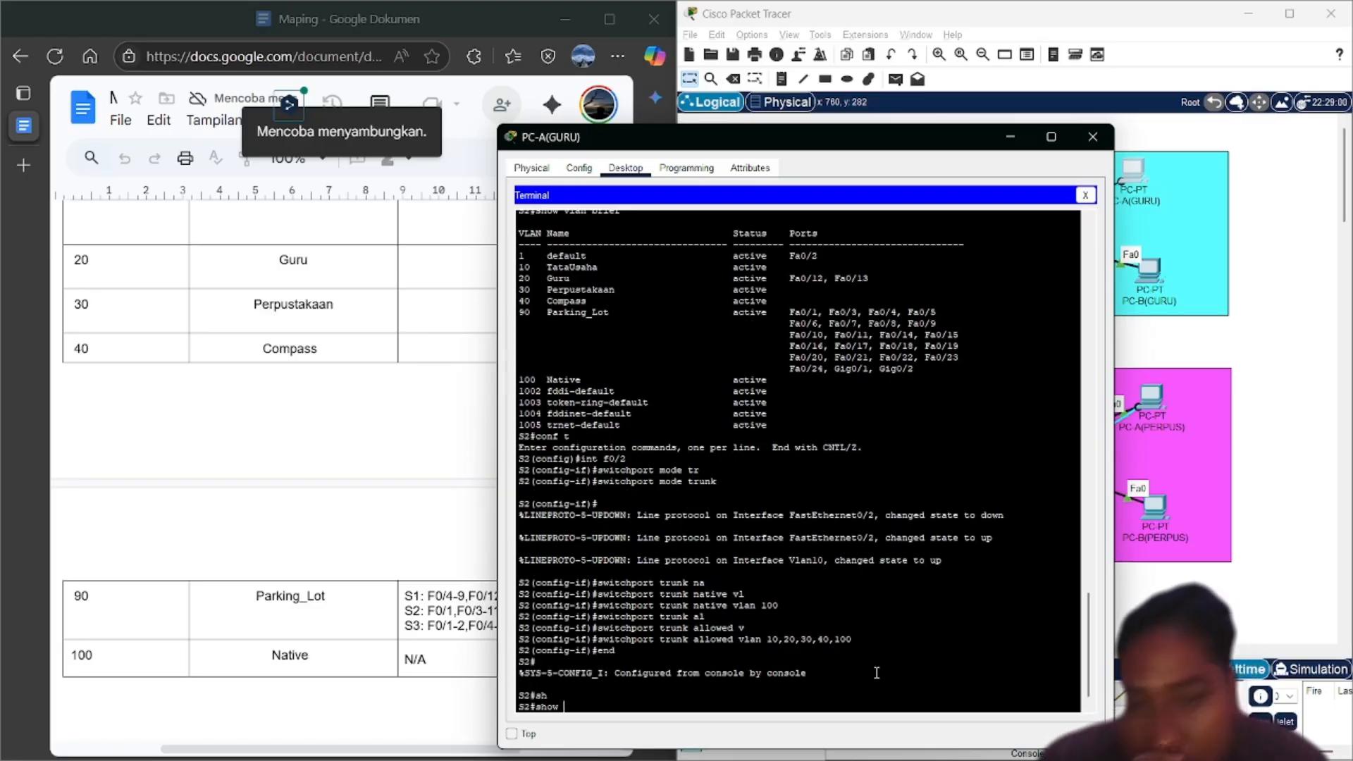
key(BackSpace)
key(BackSpace)
key(BackSpace)
key(BackSpace)
key(BackSpace)
text(conf t)
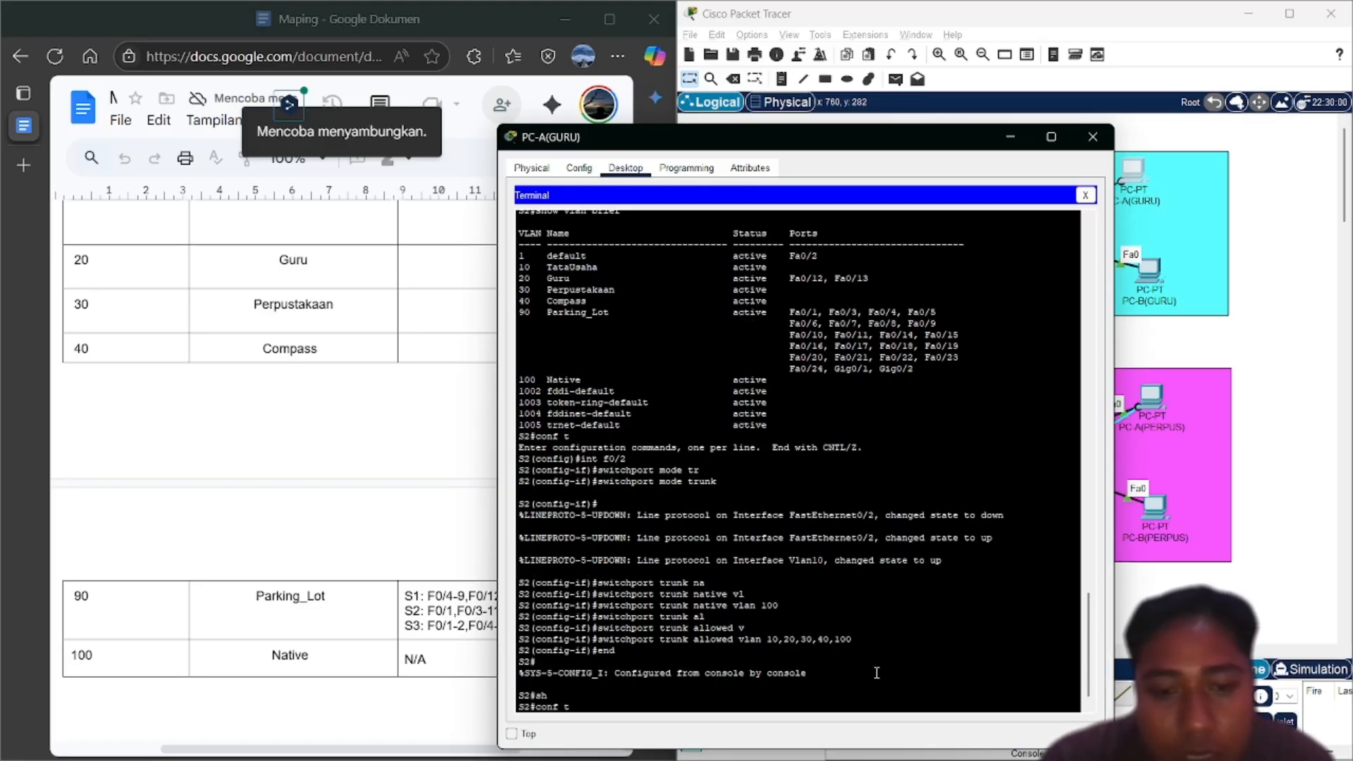
key(Up)
key(Return)
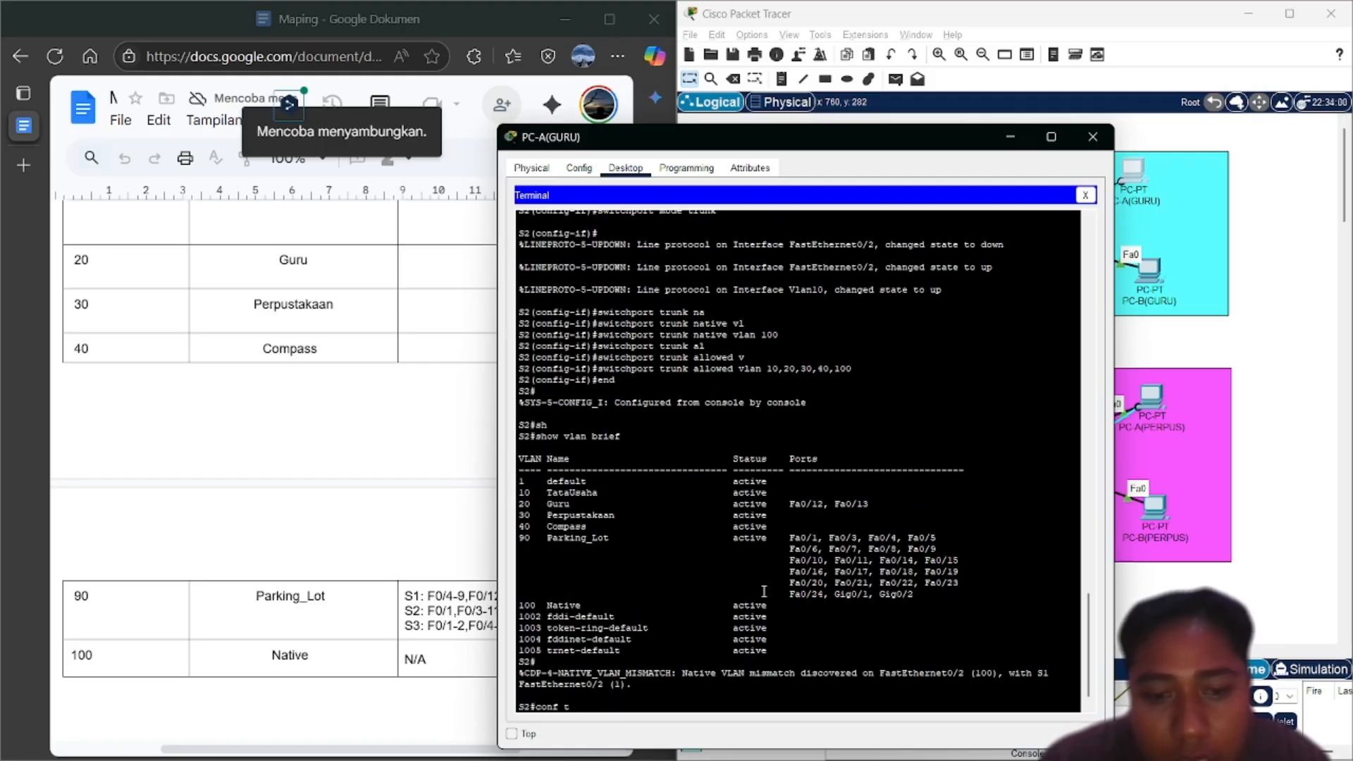
Run show interfaces trunk to display Fa0/2's trunk status
key(BackSpace)
key(BackSpace)
key(BackSpace)
key(BackSpace)
key(BackSpace)
key(BackSpace)
key(BackSpace)
key(BackSpace)
key(BackSpace)
key(BackSpace)
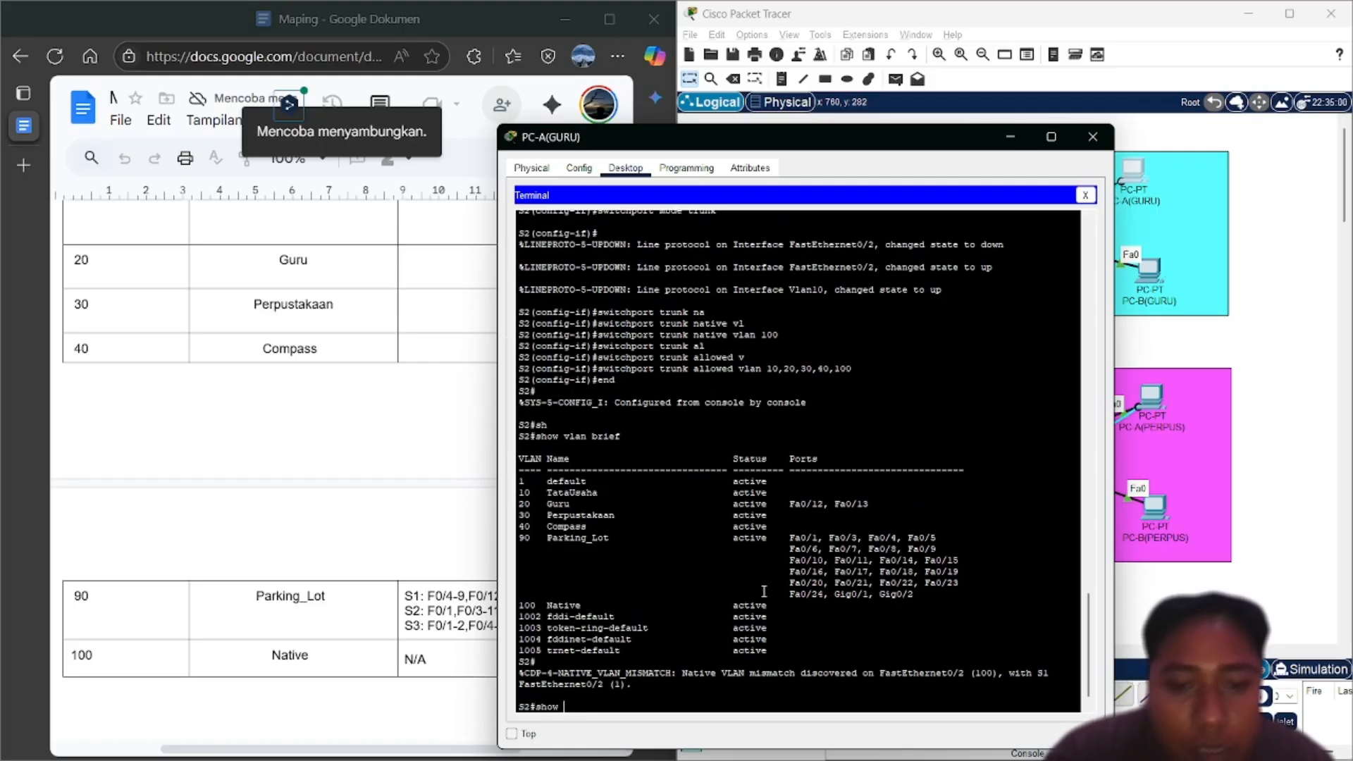
text(int)
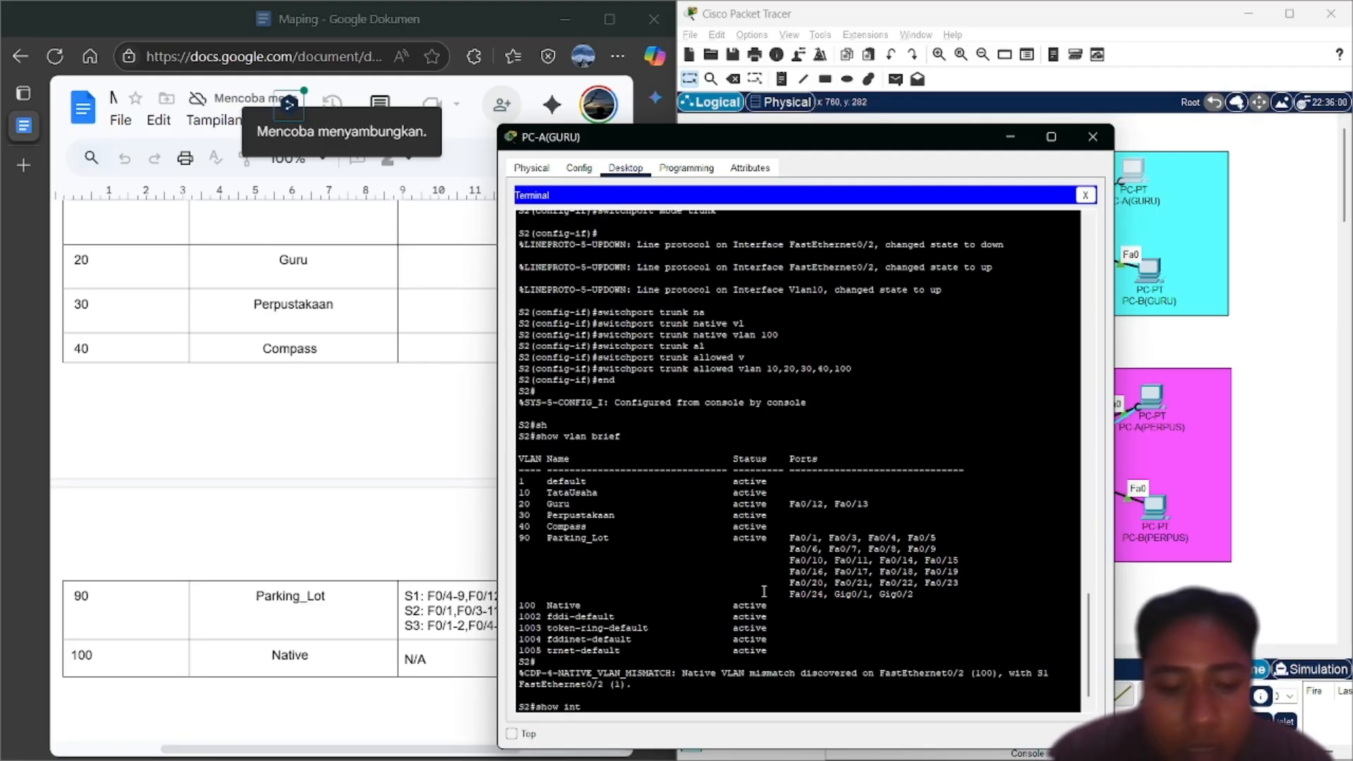
text( tr)
key(Tab)
key(Return)
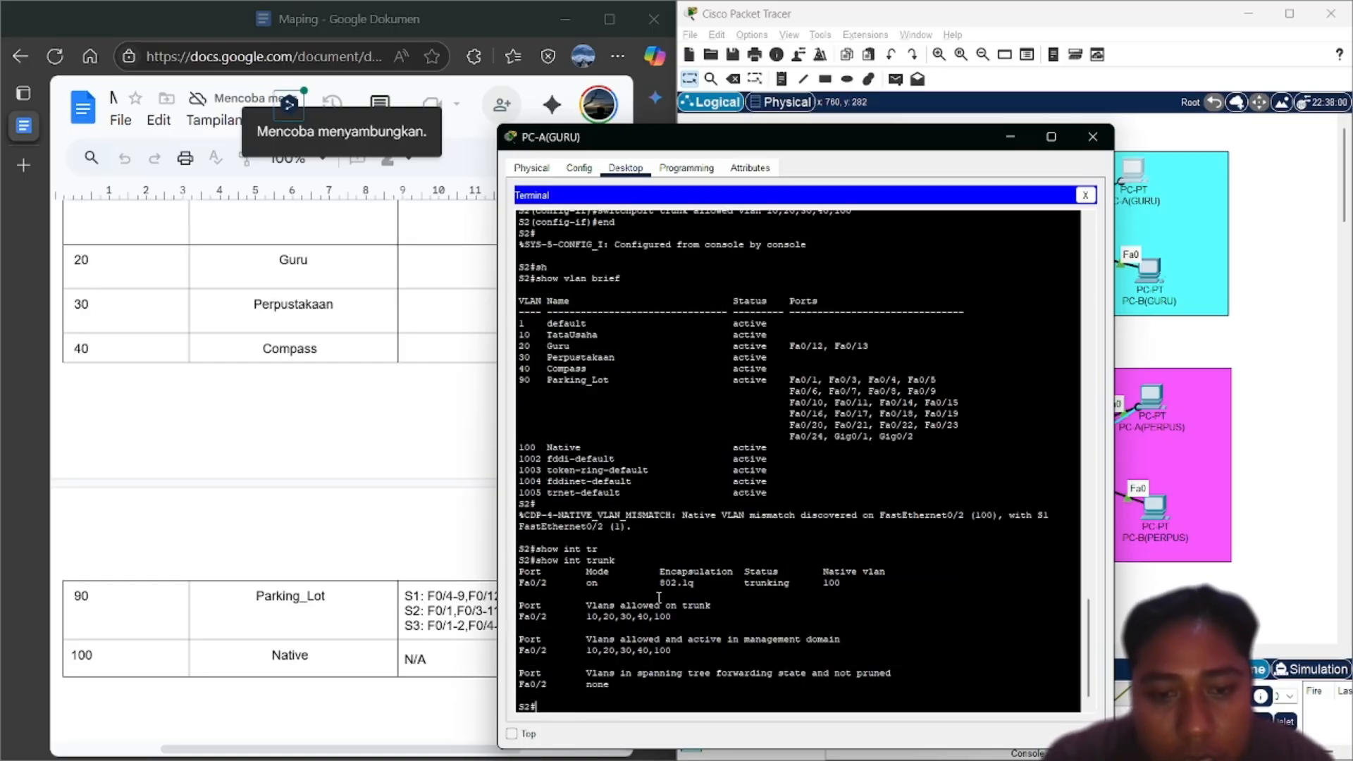
Fast-forward simulation time until S2's console session ends, then restart it in PC-A(GURU)'s terminal
click(1176, 556)
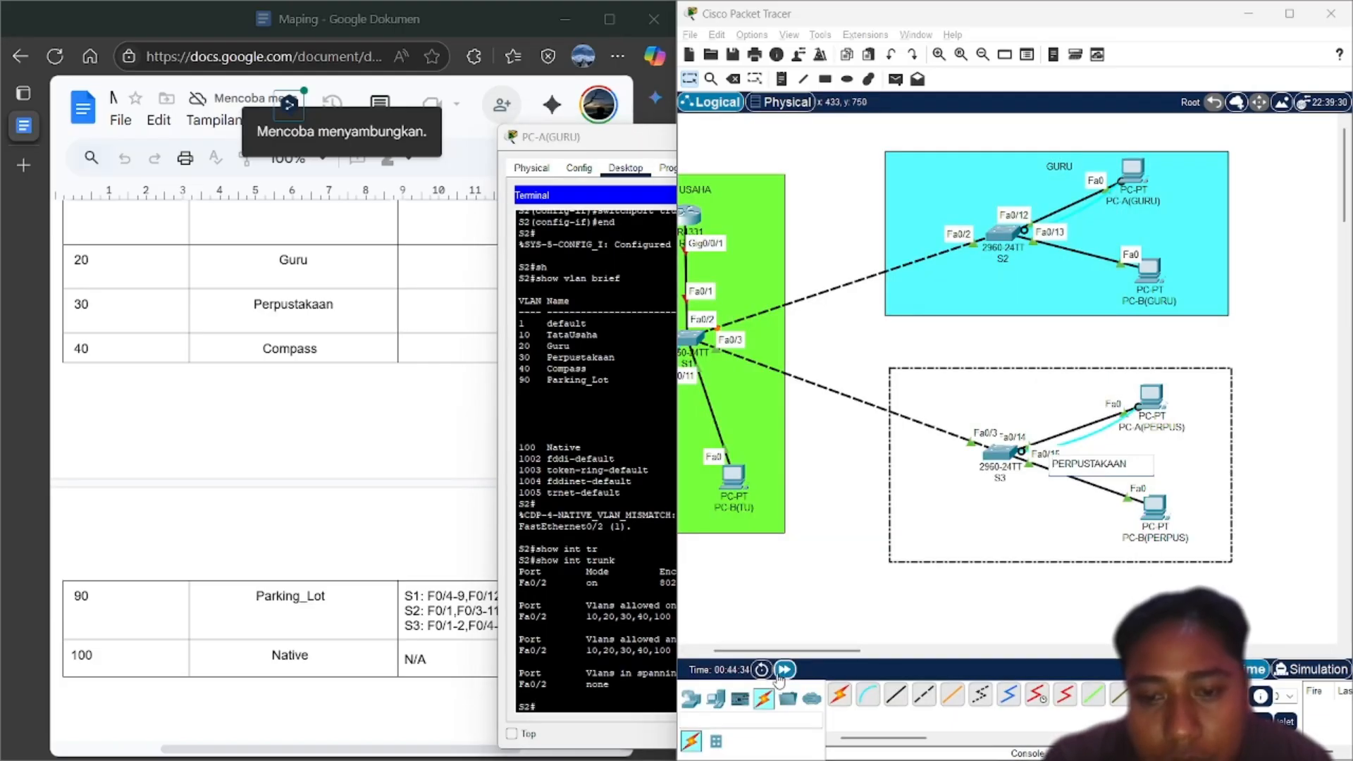
click(784, 669)
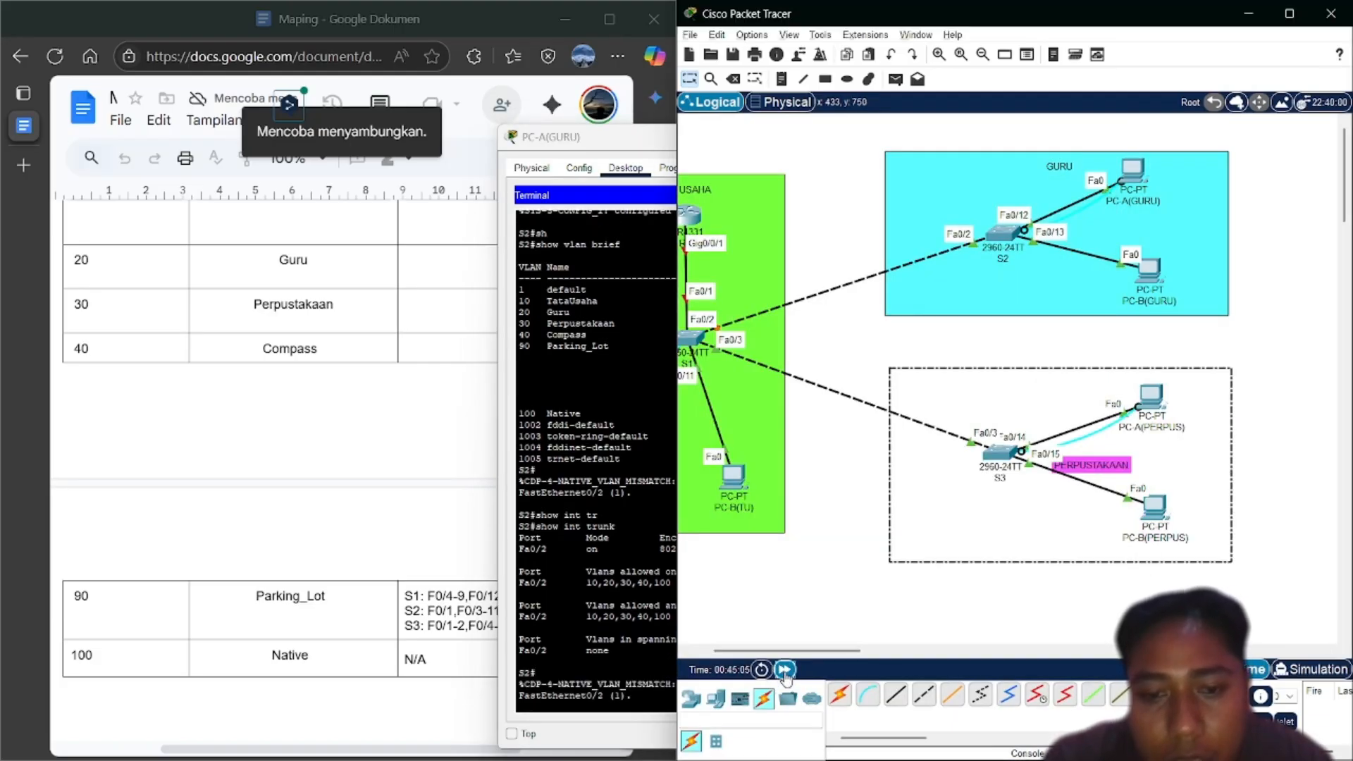
click(784, 669)
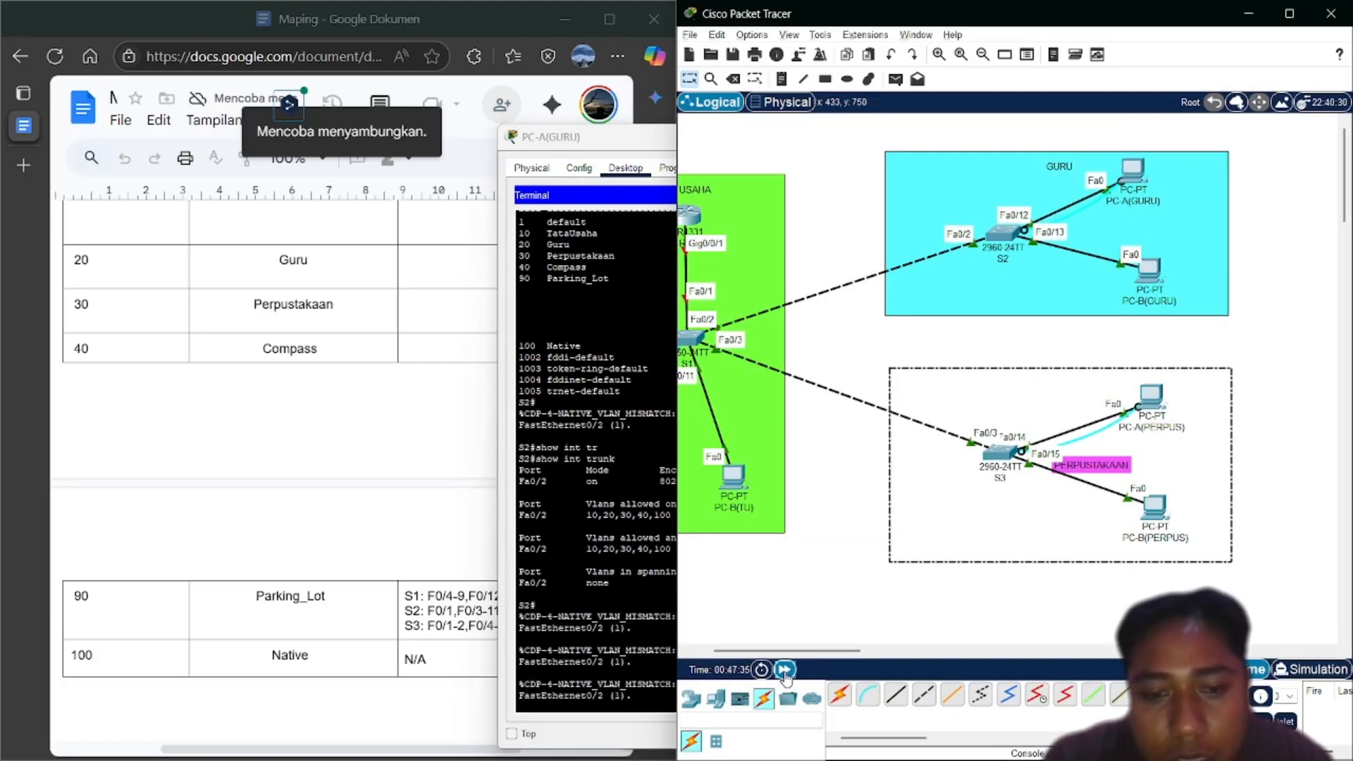
click(784, 670)
click(784, 669)
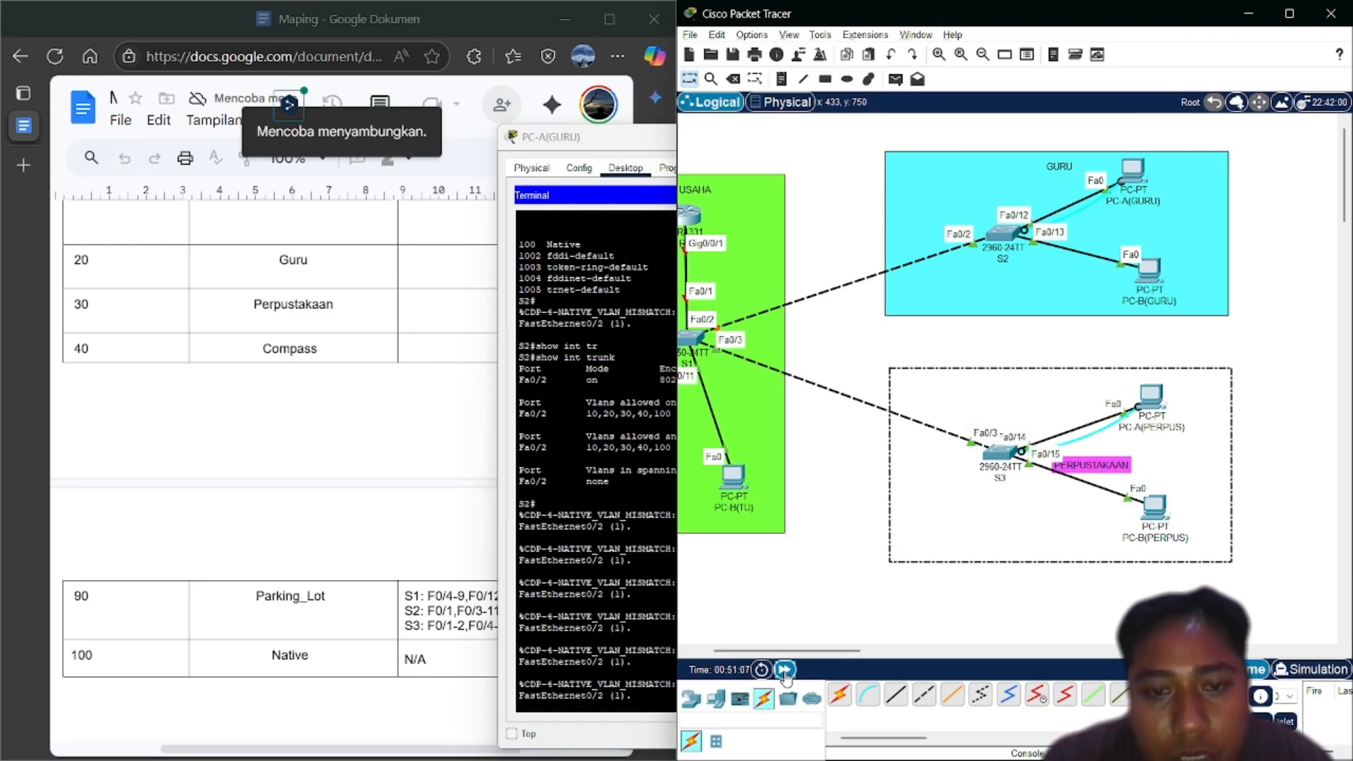
click(785, 669)
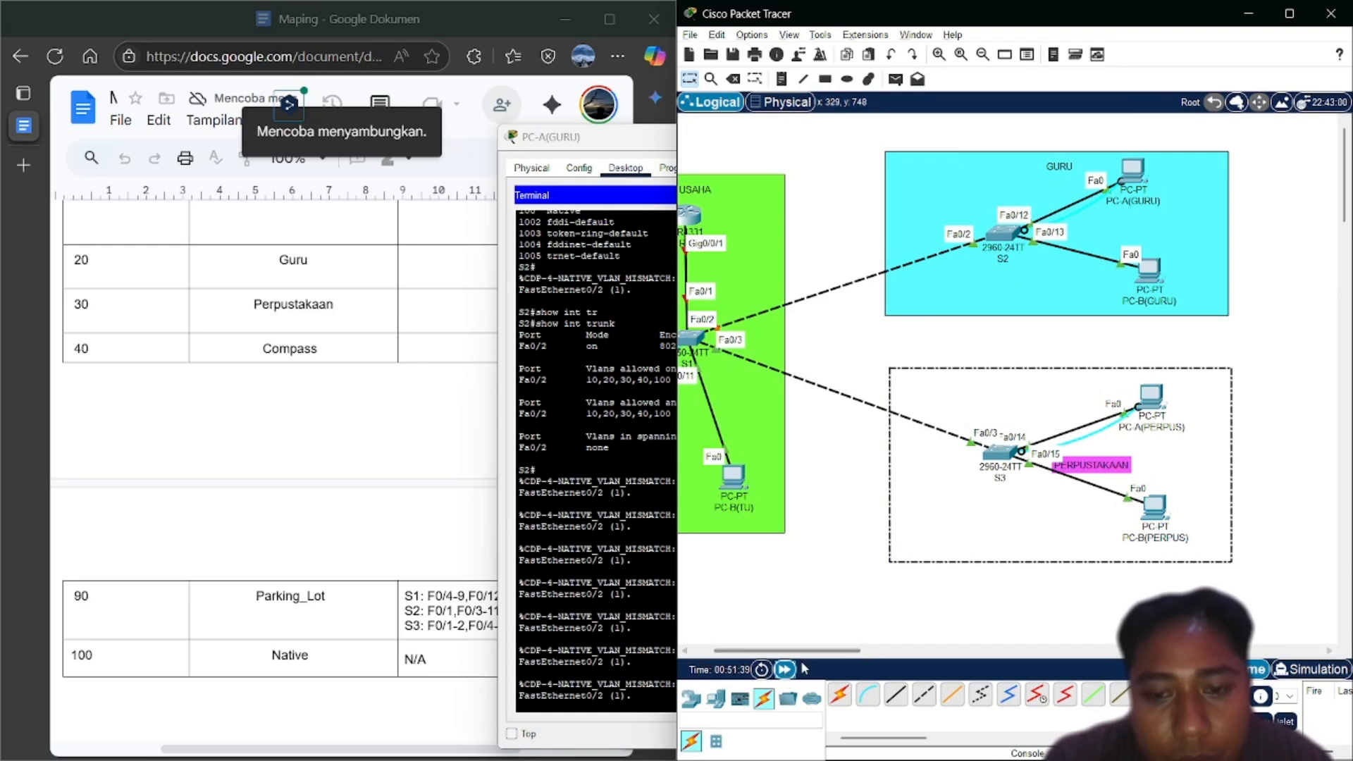
click(785, 670)
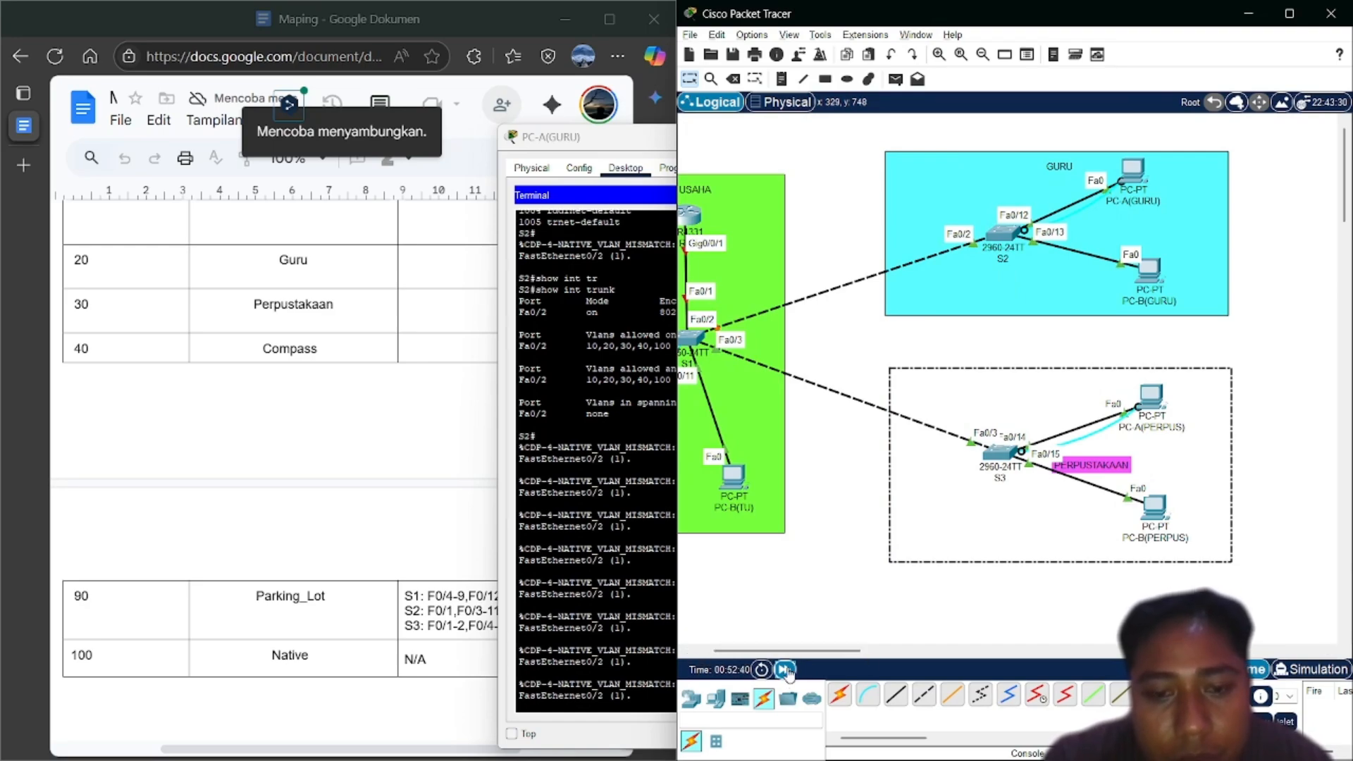
click(784, 669)
click(786, 671)
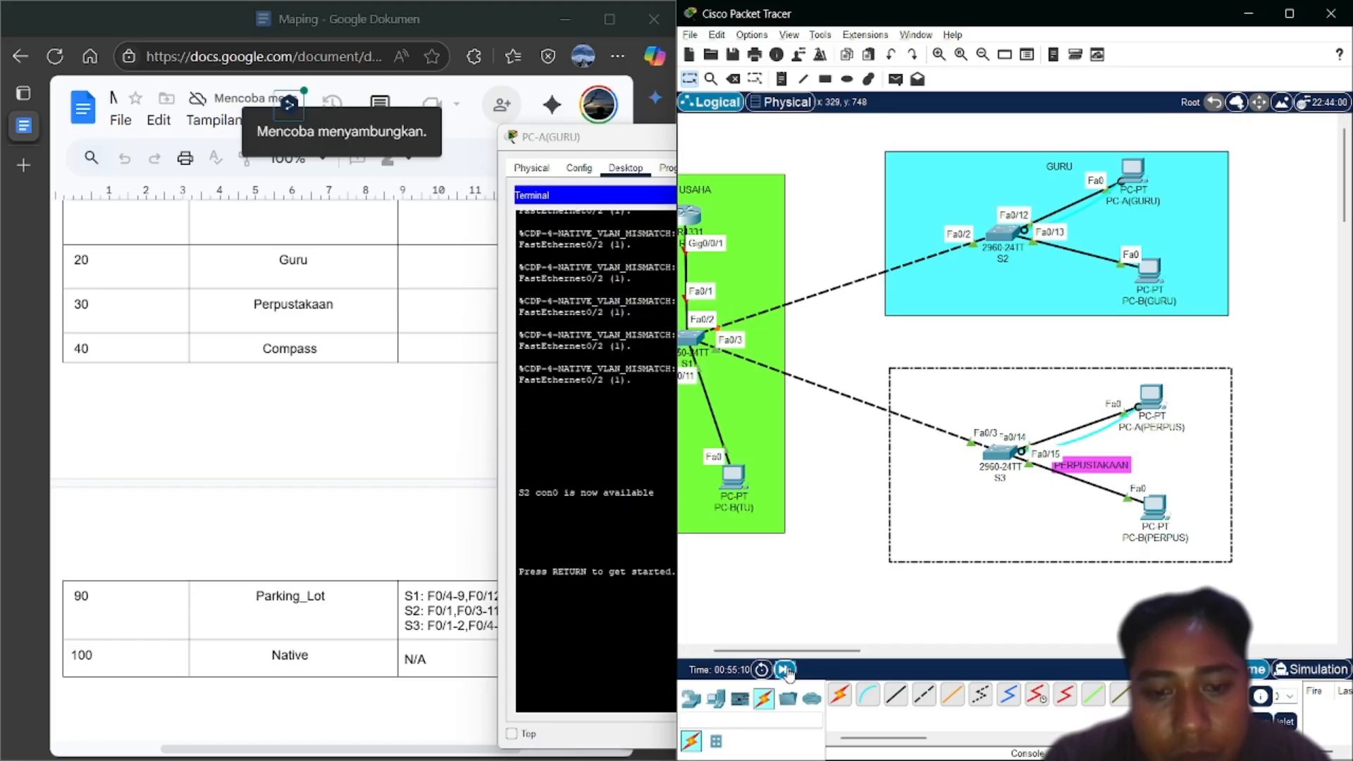
click(787, 672)
click(663, 671)
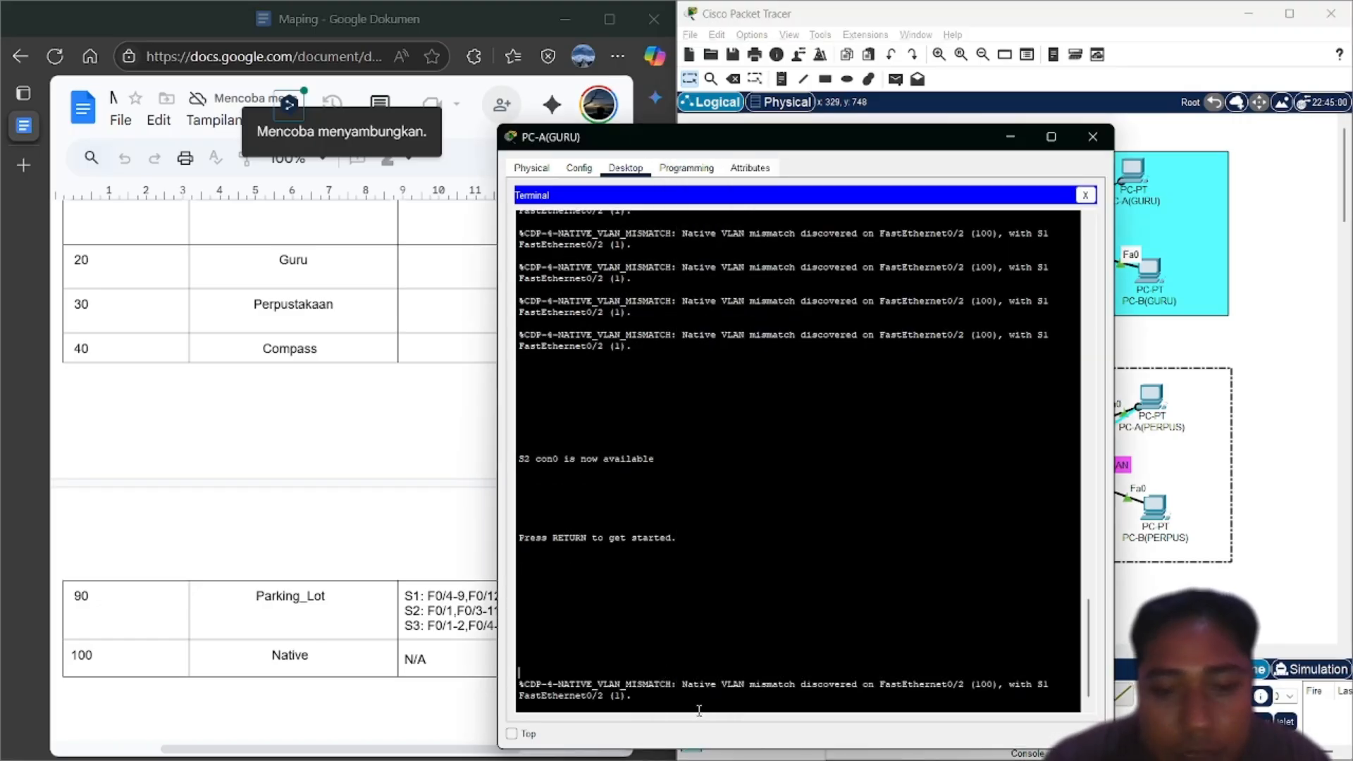
key(Return)
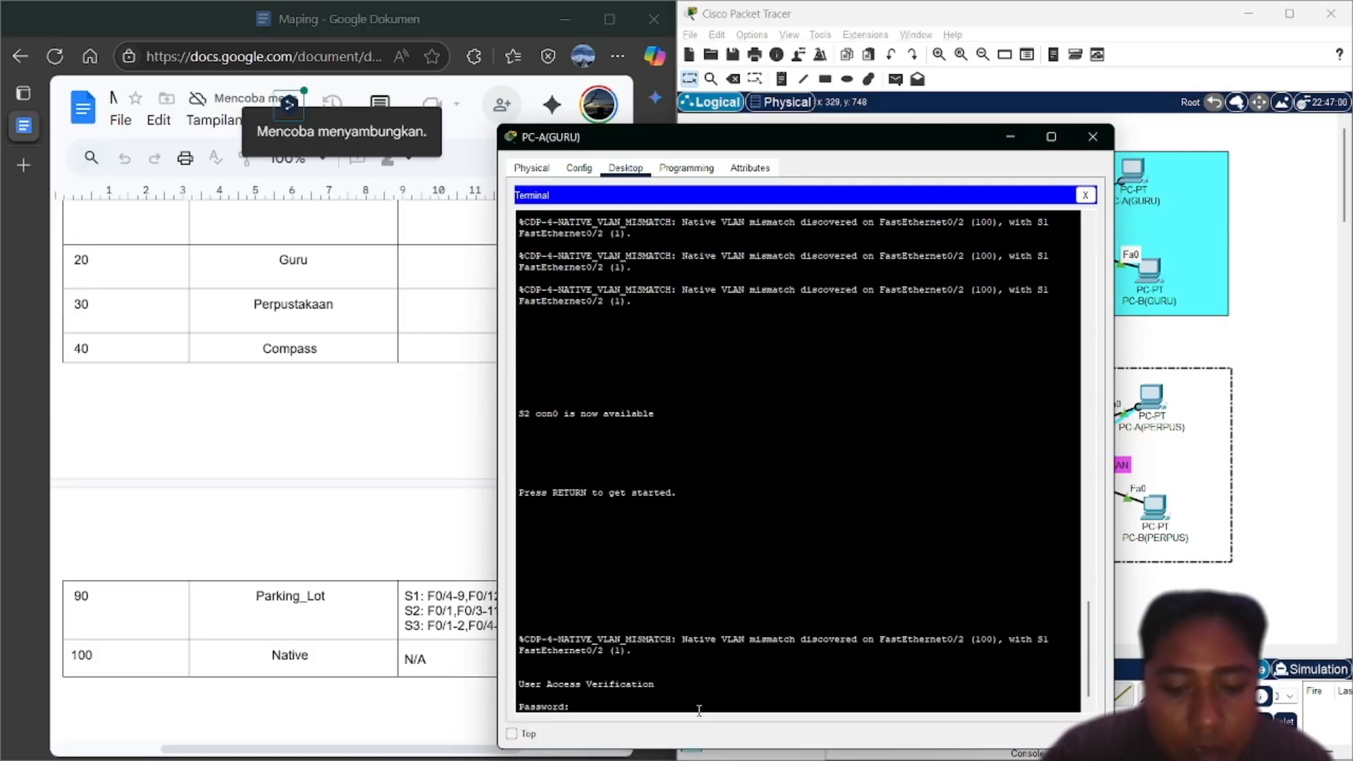
Log back into S2's privileged mode with en and the enable password
text(en)
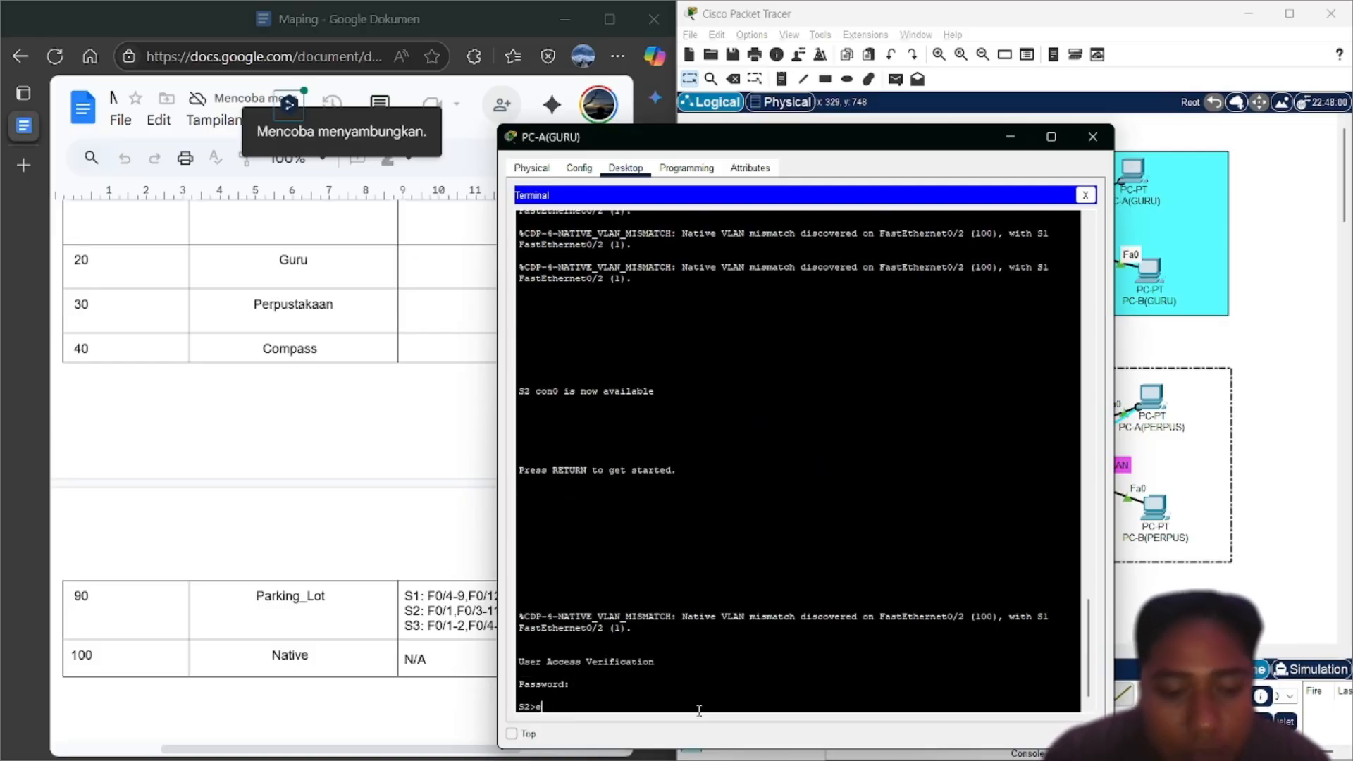
key(Return)
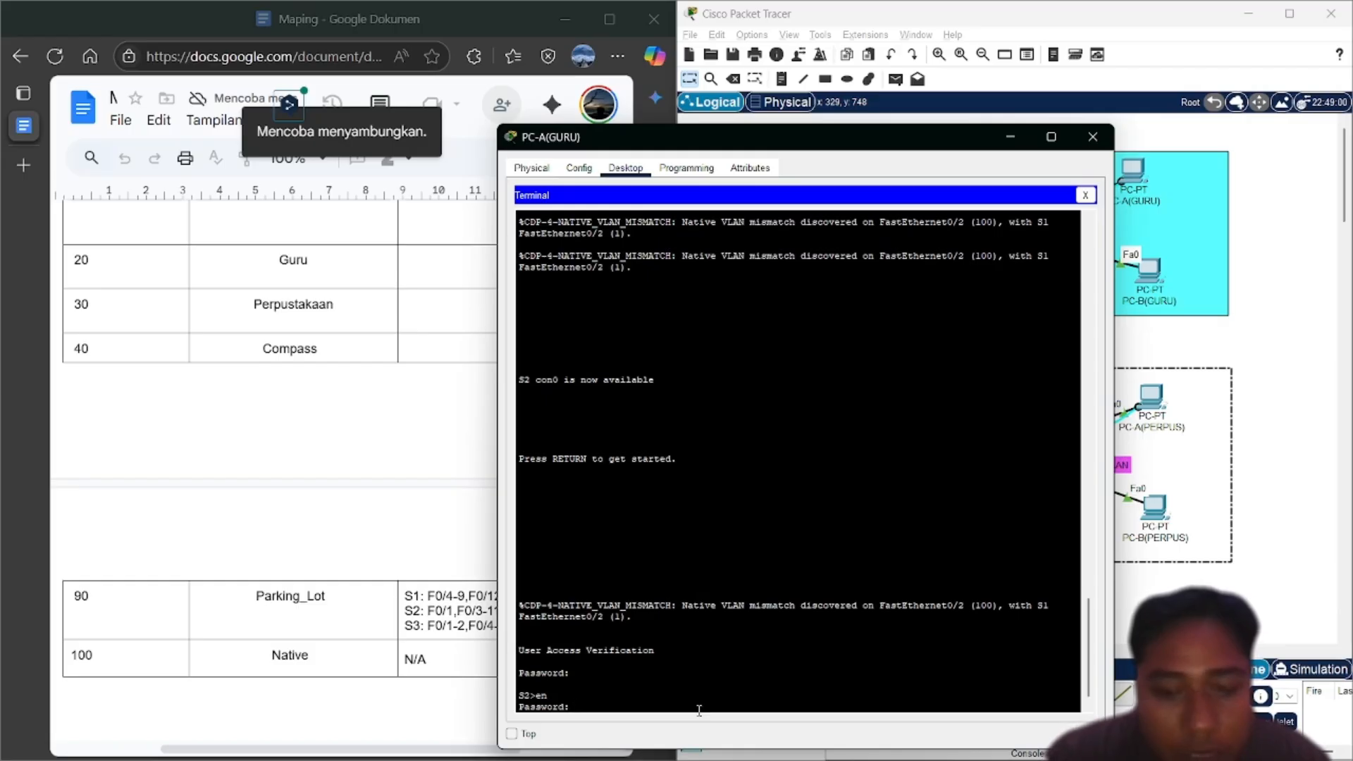
key(Return)
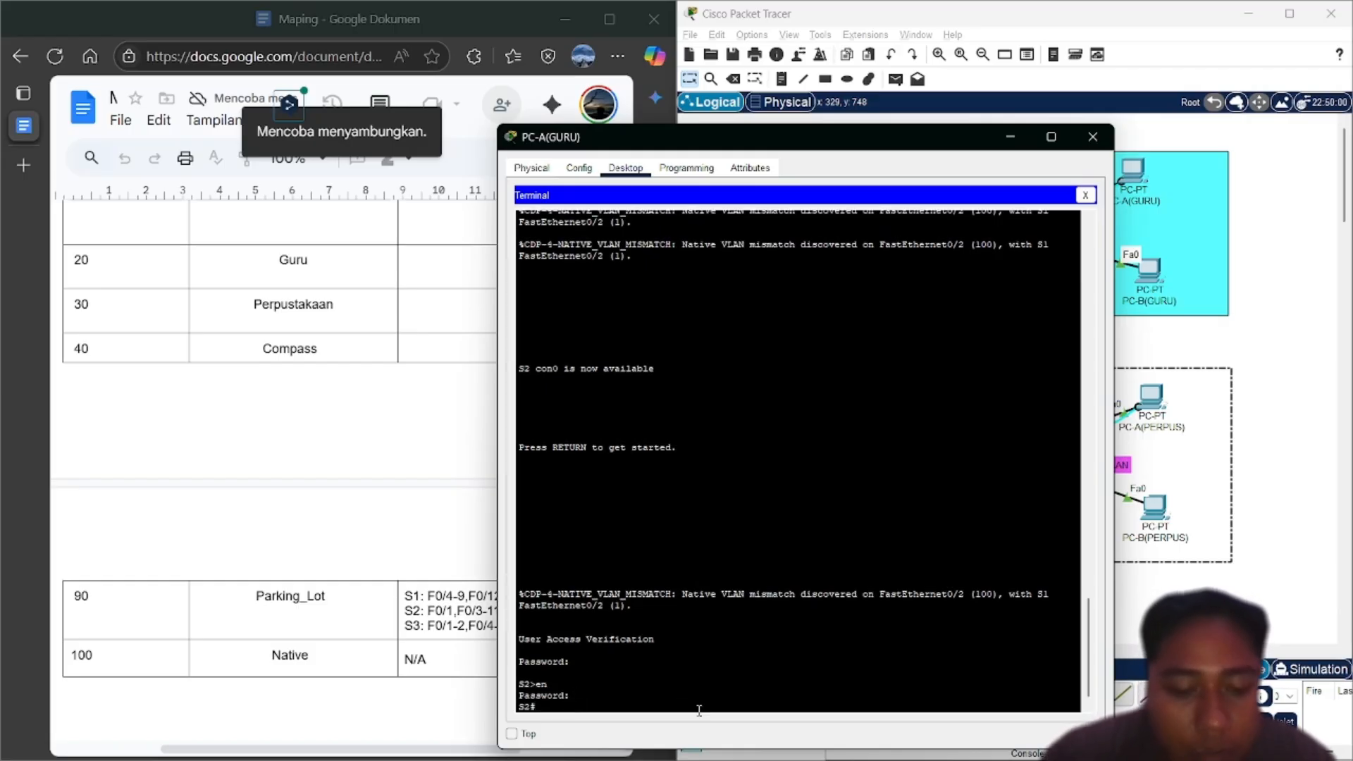
Run show interfaces trunk to confirm native VLAN 100, then close the terminal
text(sh)
key(Tab)
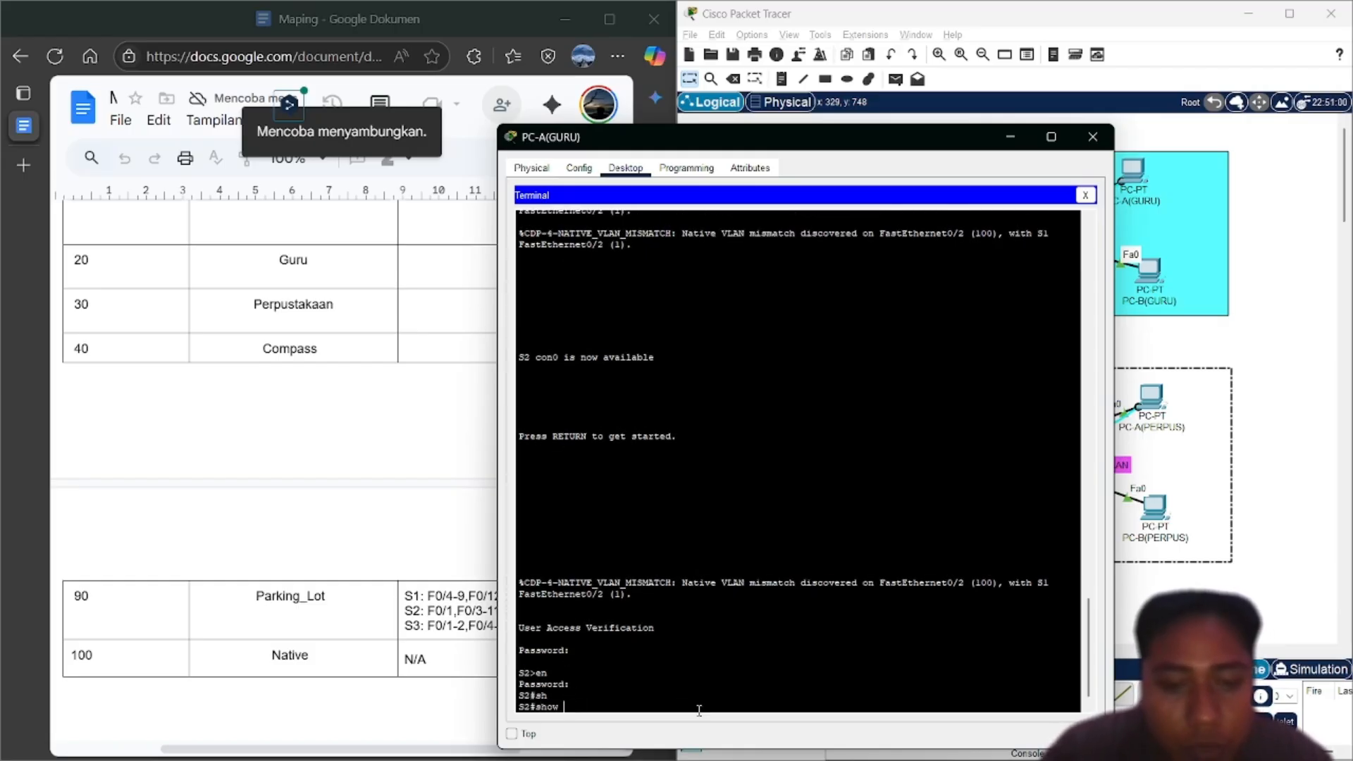
text(int tr)
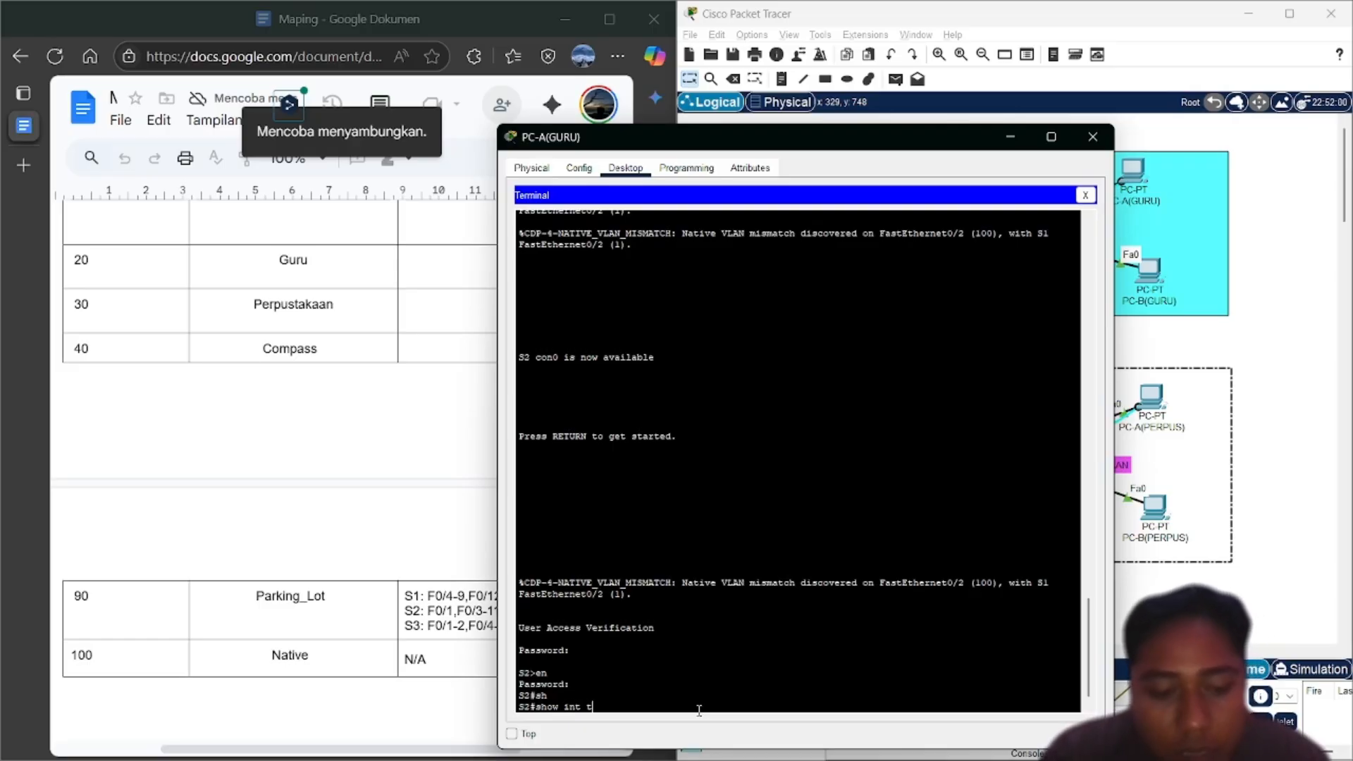
key(Tab)
key(Return)
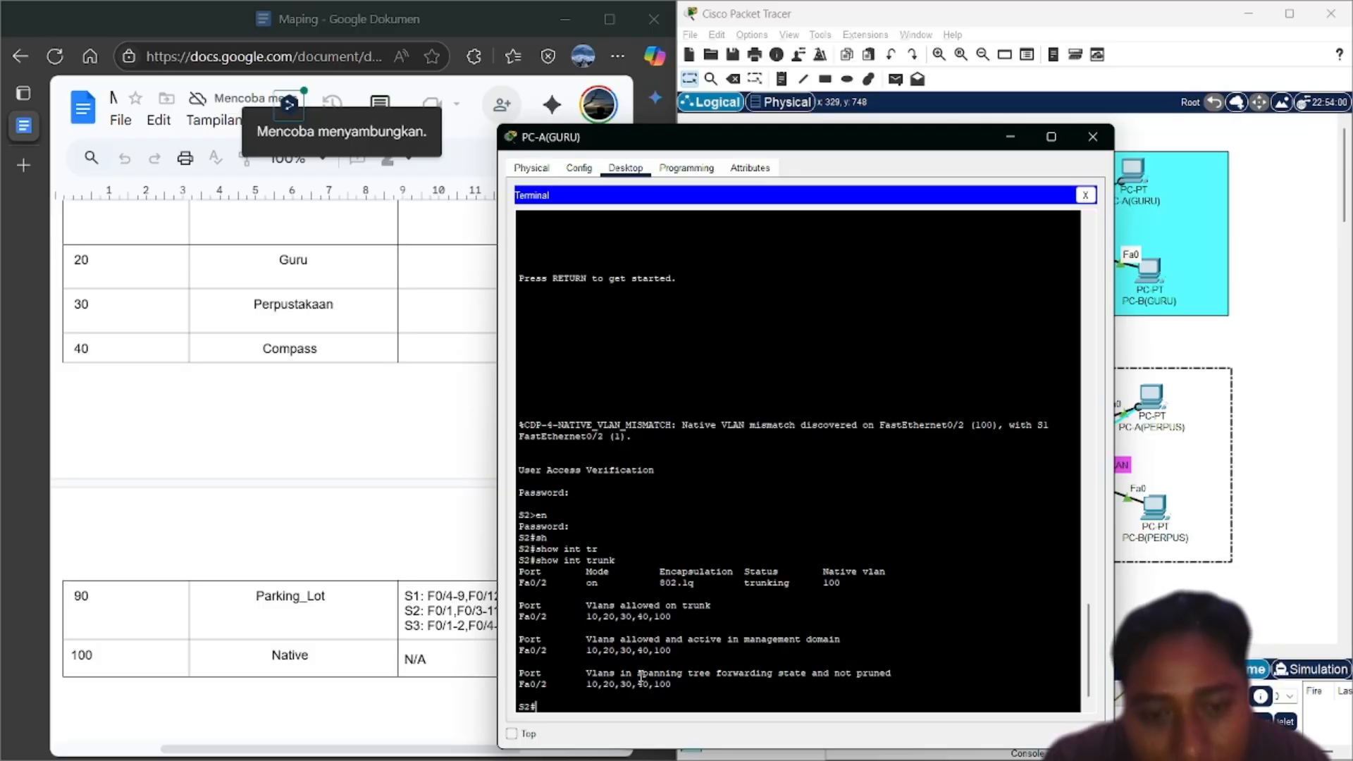
click(1086, 195)
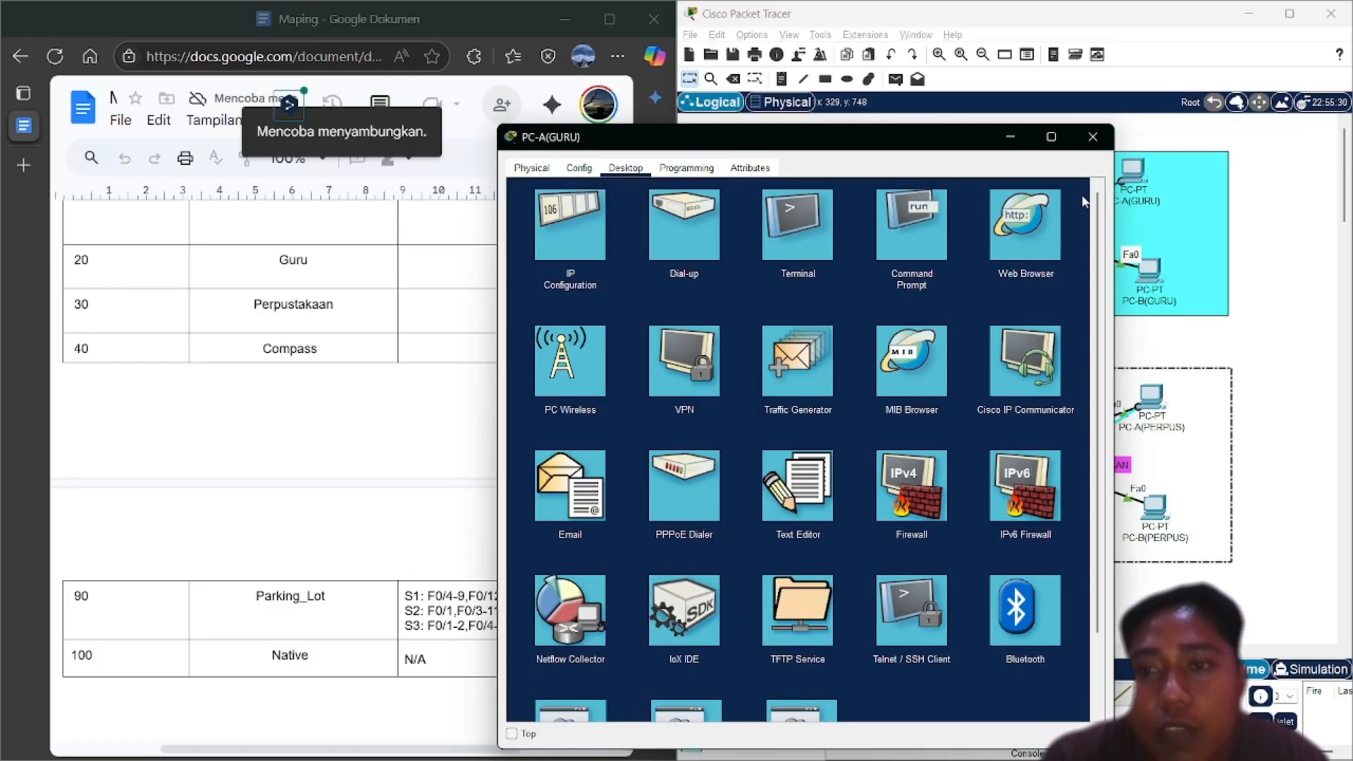
Switch from PC-A(GURU) to PC-A(TU) and log into S1's privileged mode with the console and enable passwords
click(1097, 140)
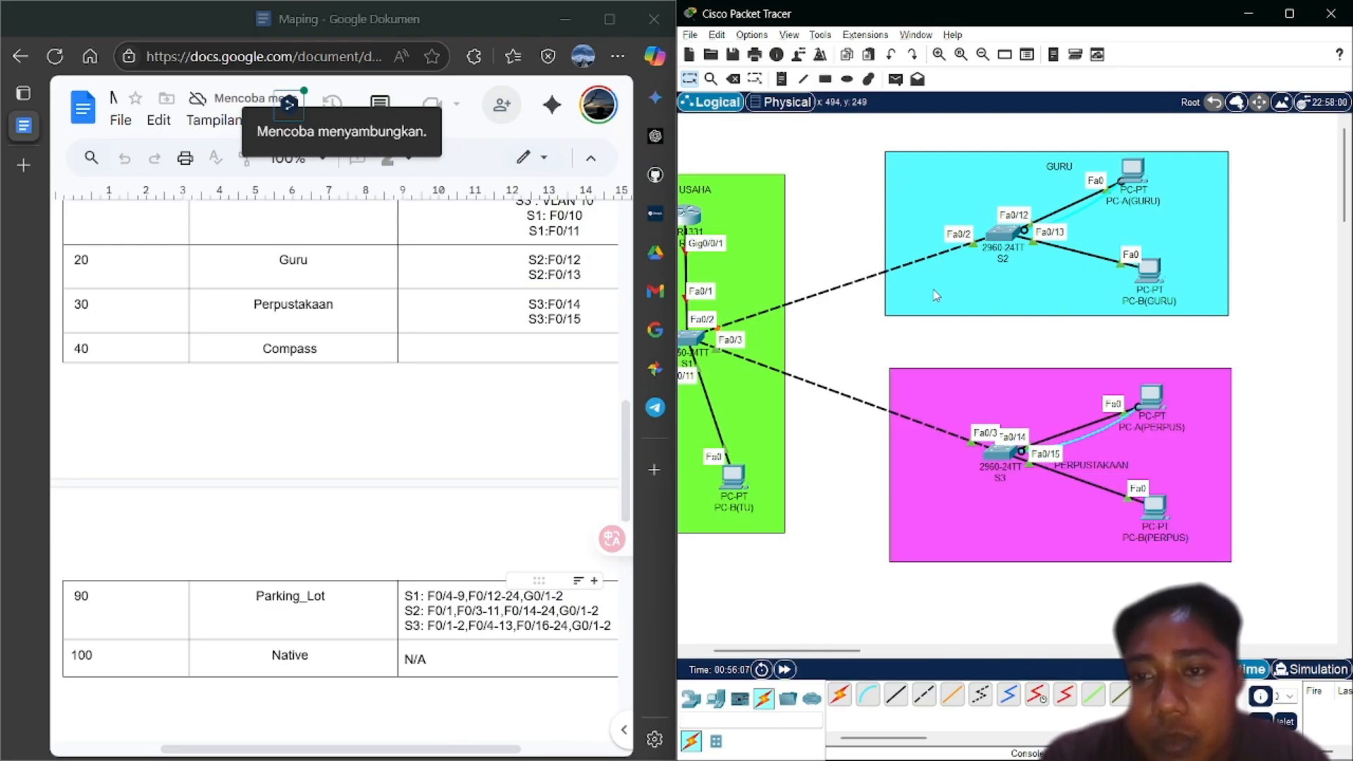
scroll(935, 296, left, 3)
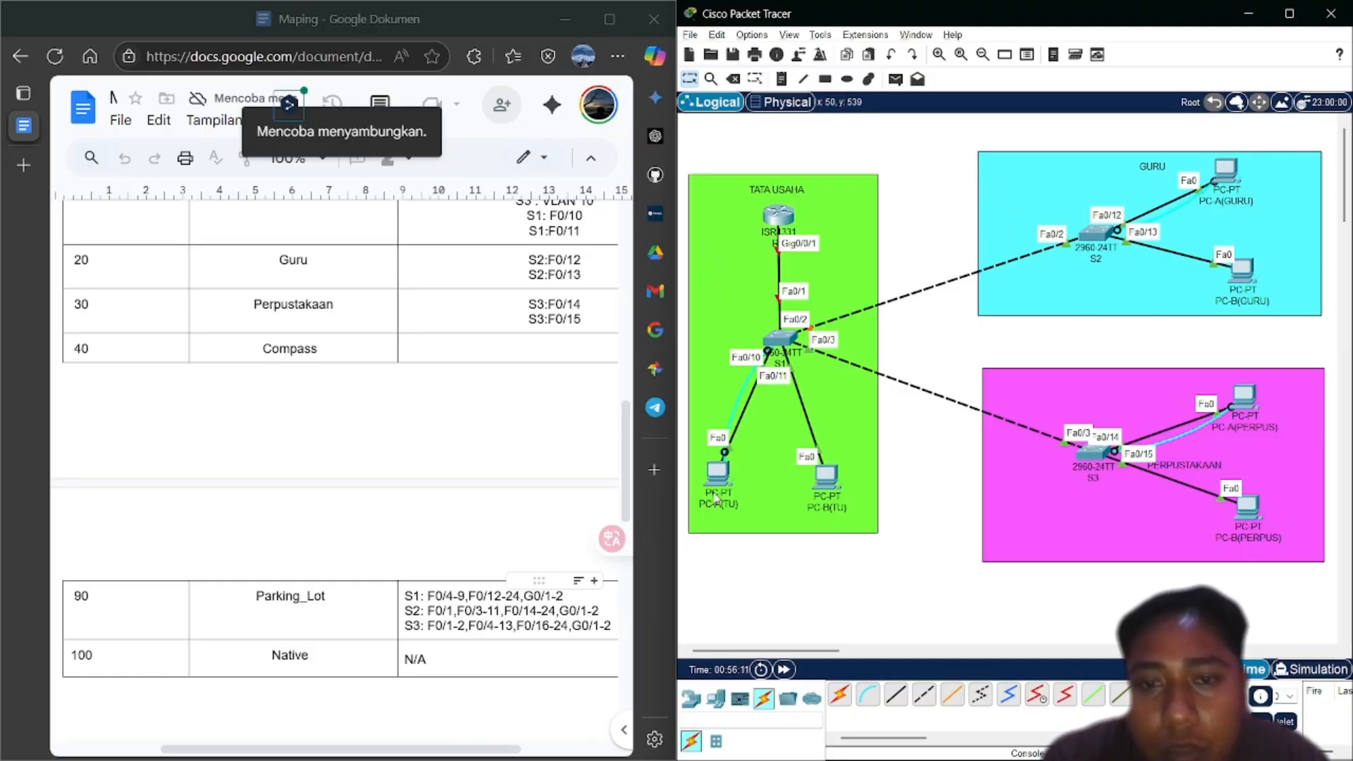
click(718, 487)
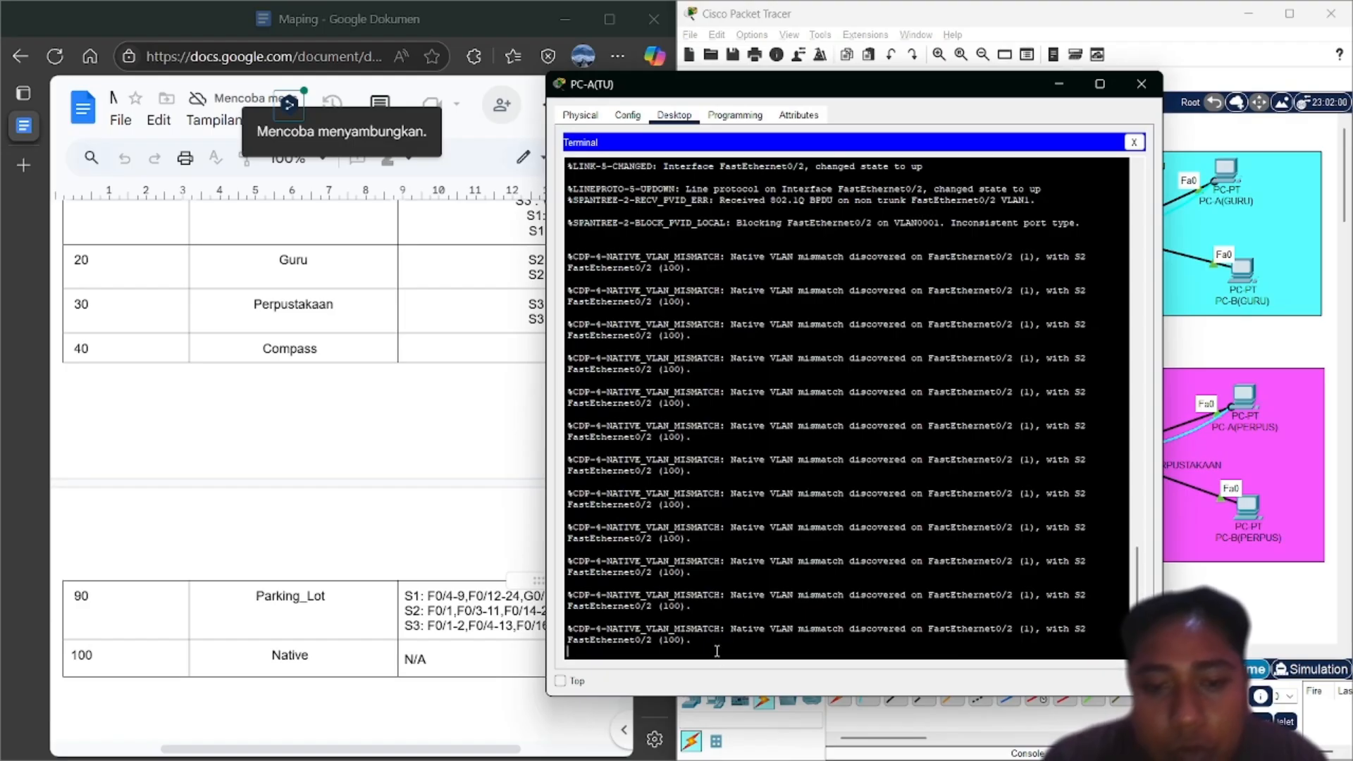
key(Return)
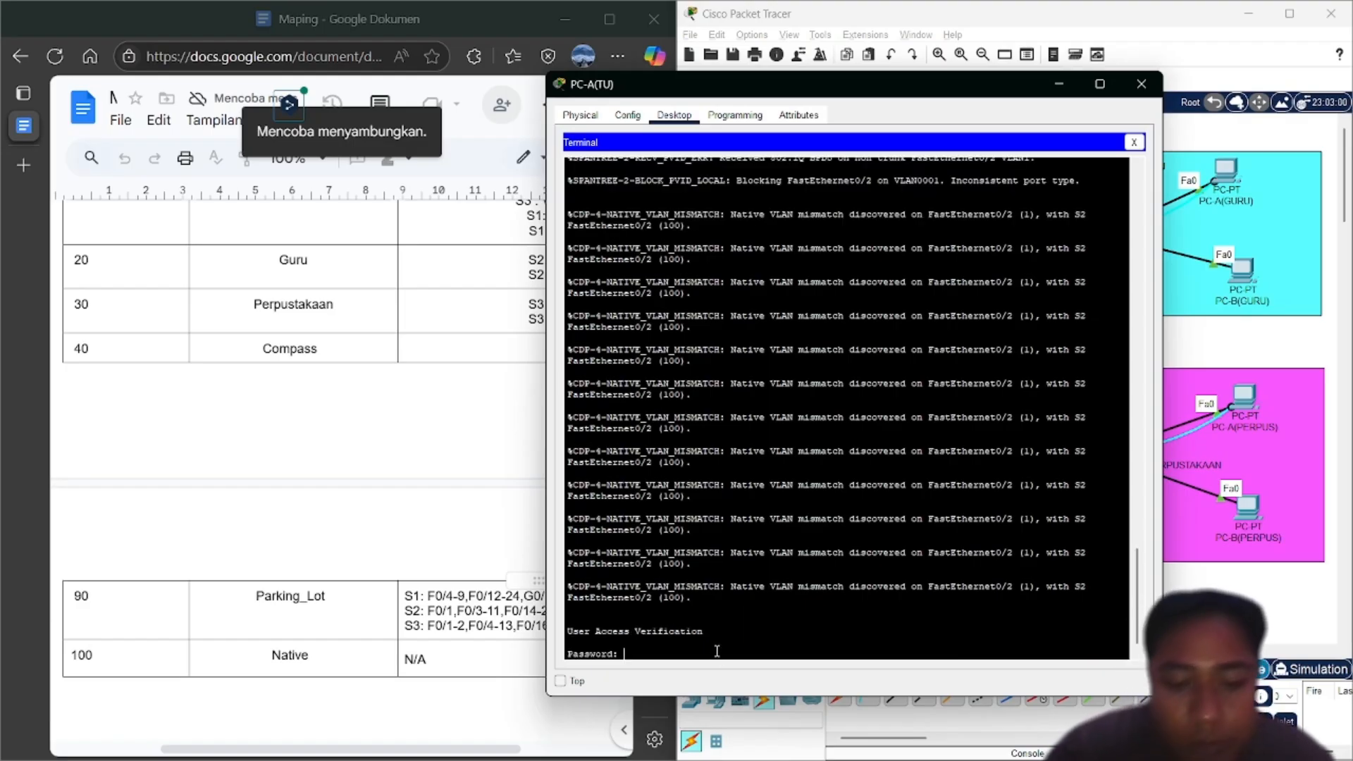
key(Return)
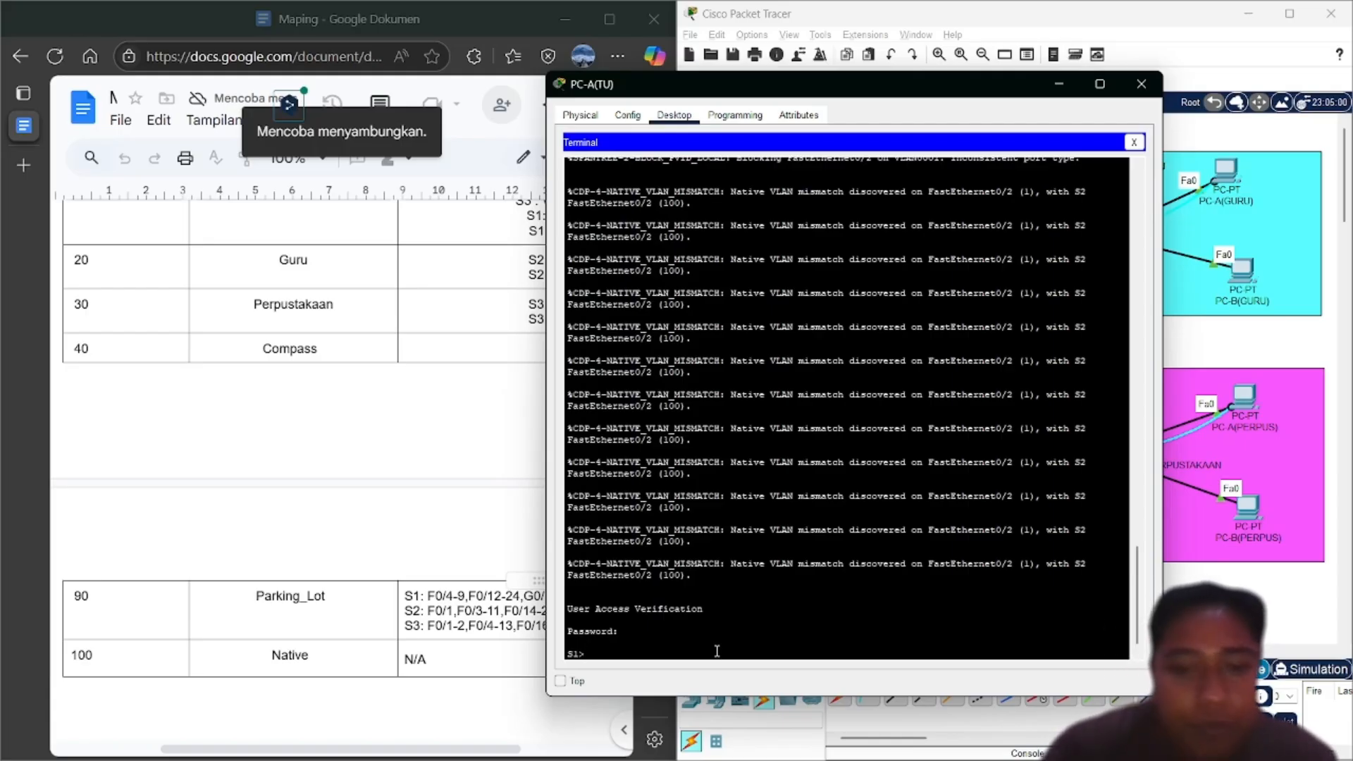
text(en)
key(Return)
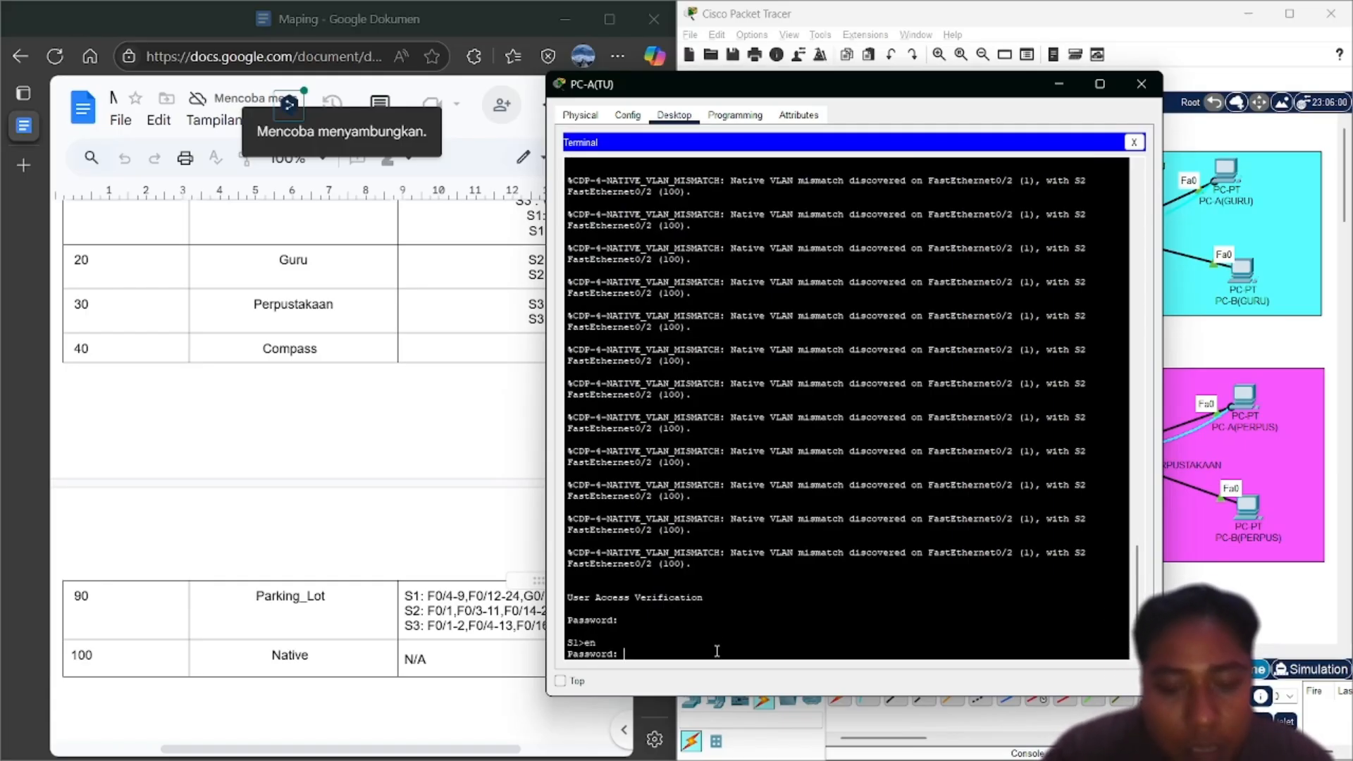
key(Return)
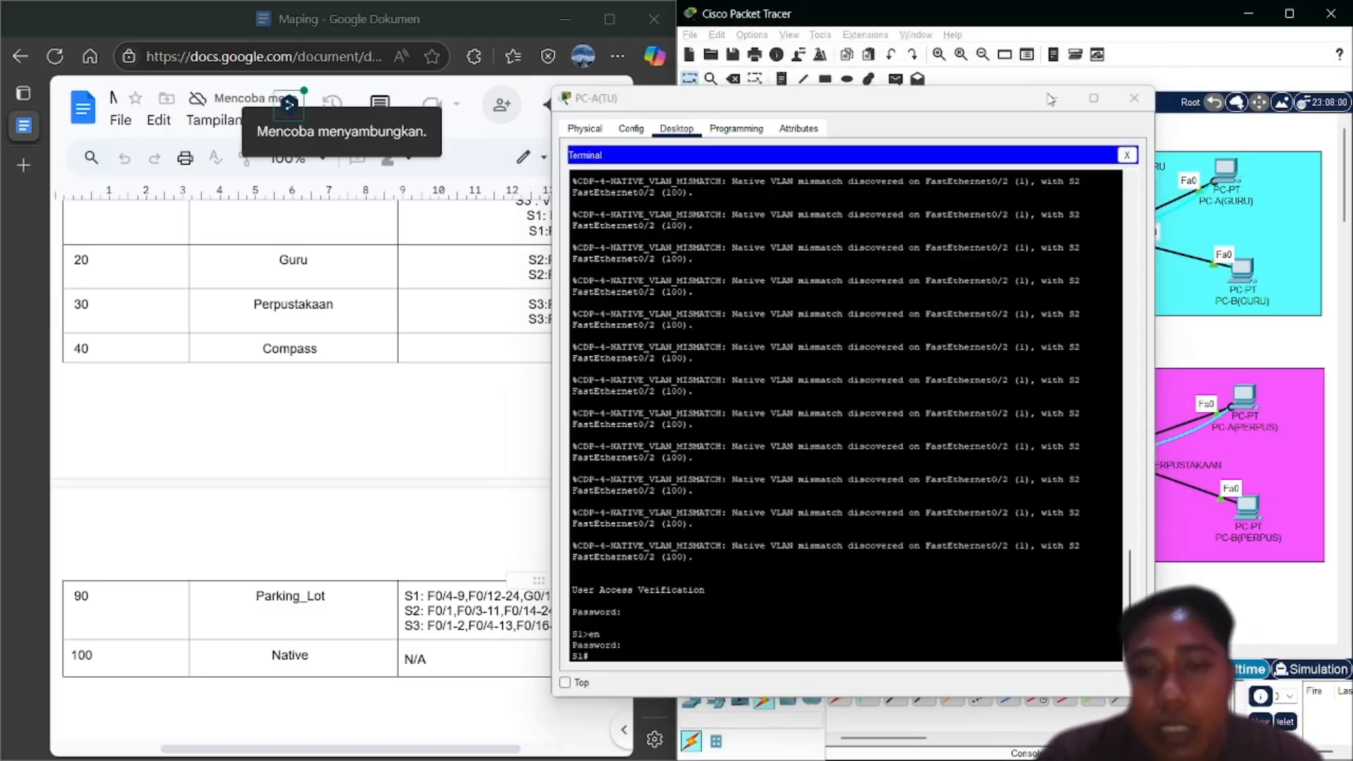
Hide PC-A(TU)'s window to check the plan, then reopen it and start typing configure terminal
click(1059, 83)
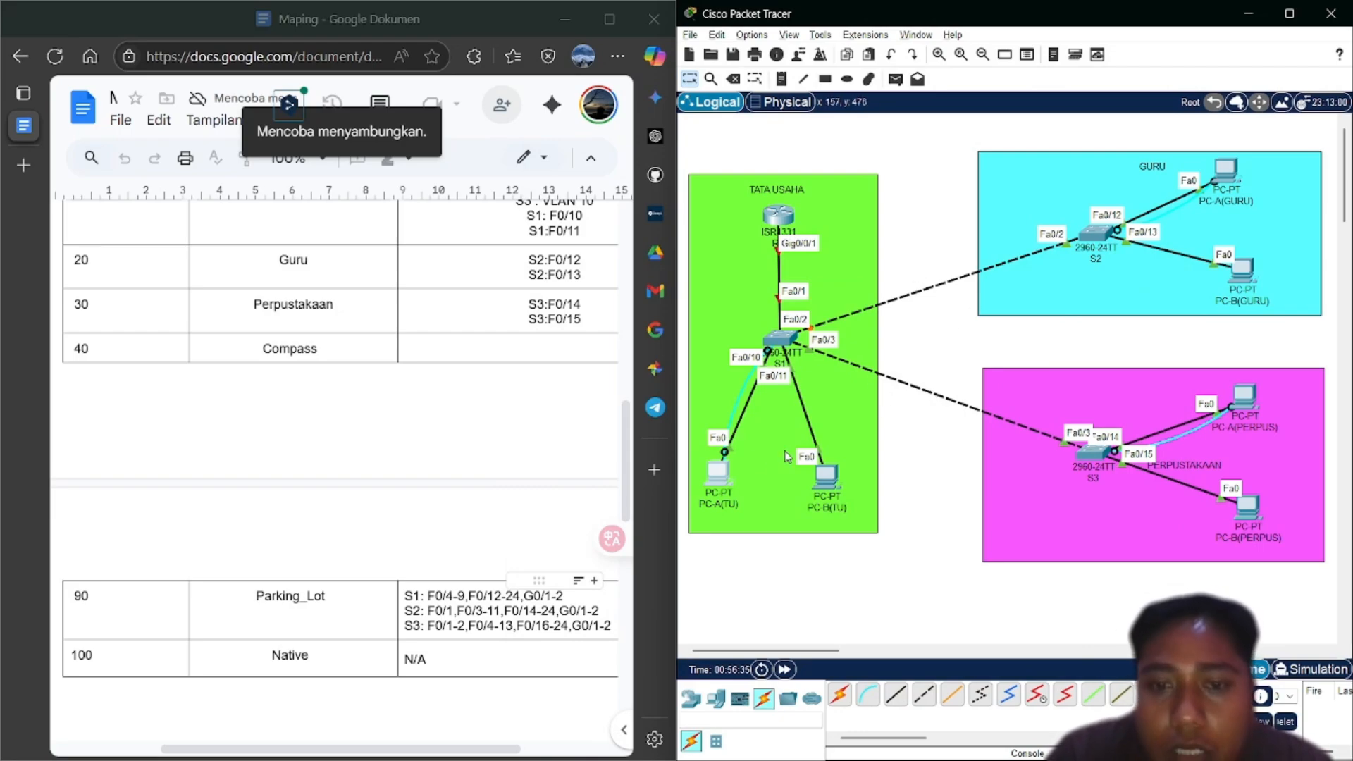
scroll(446, 558, up, 2)
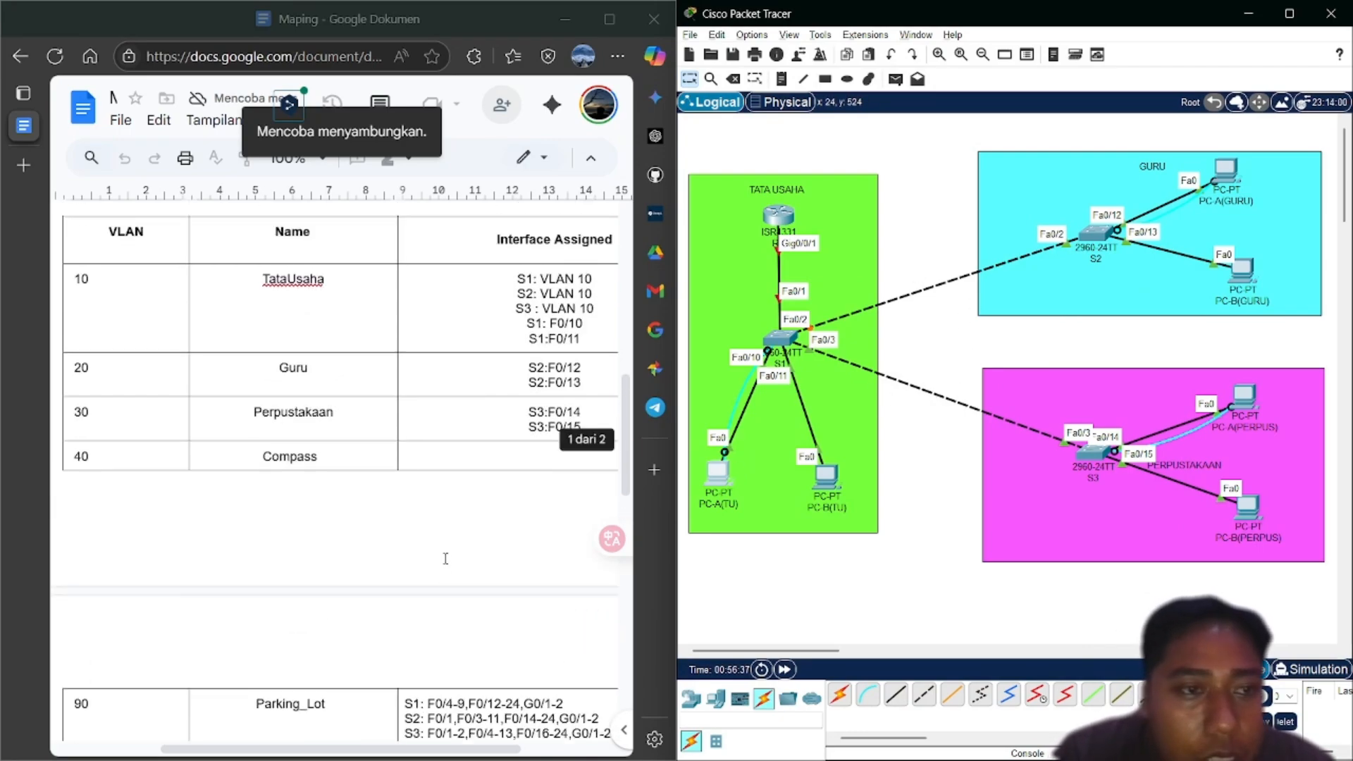
scroll(445, 558, down, 1)
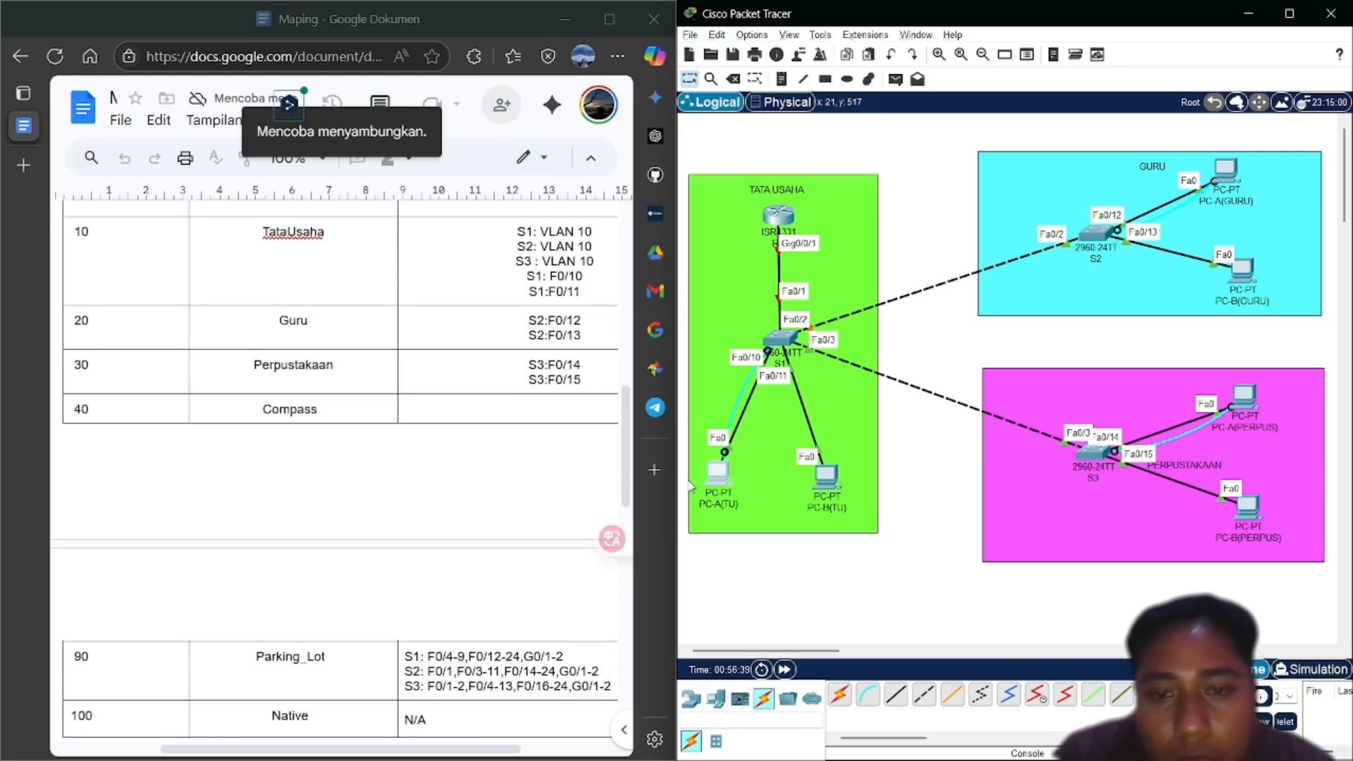
click(716, 472)
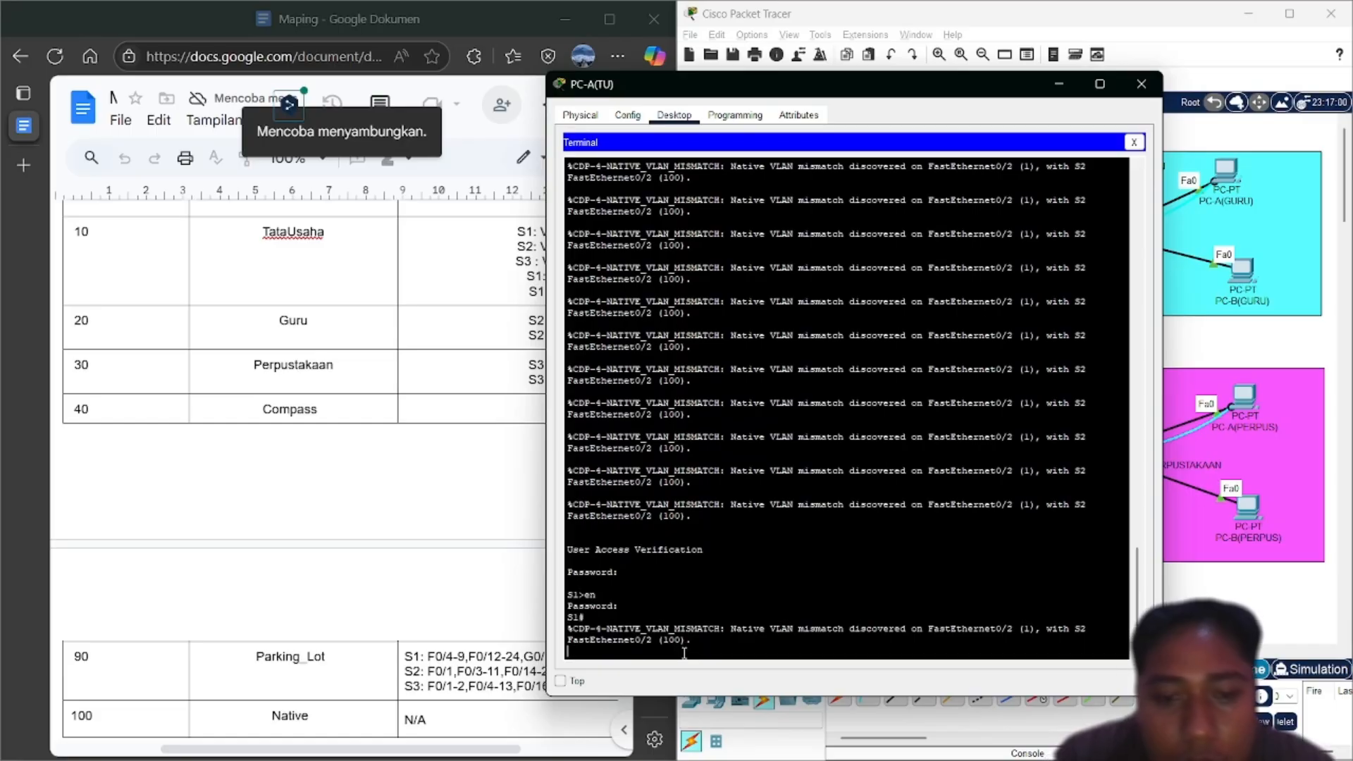
key(Return)
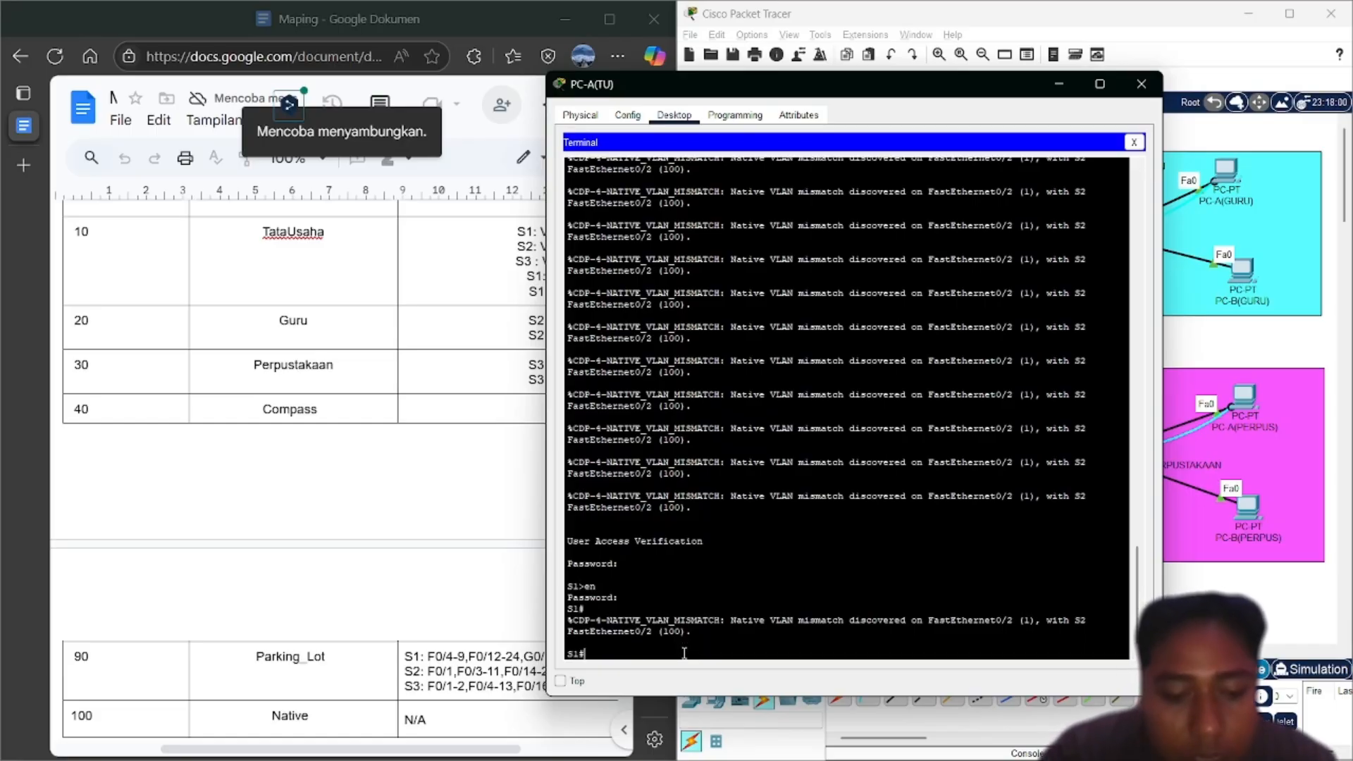
text(cong)
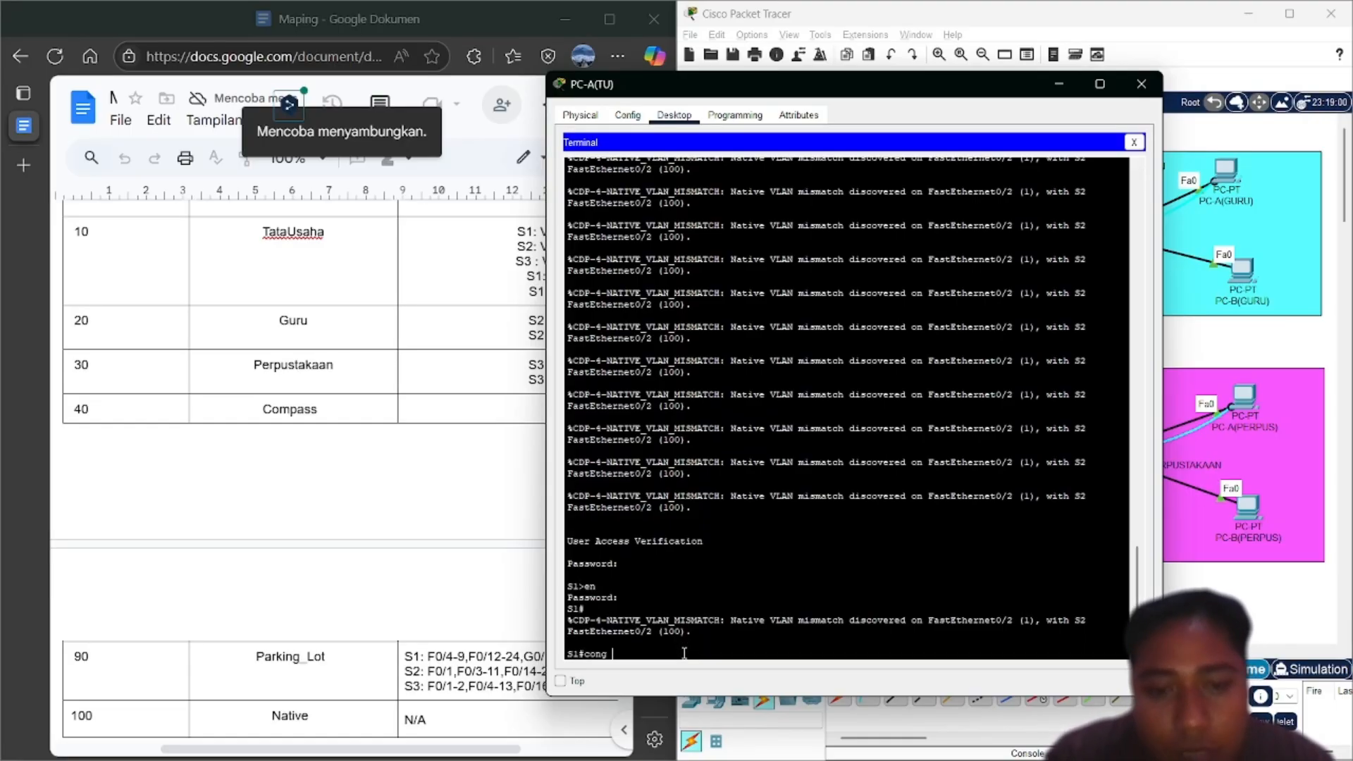
key(BackSpace)
Enter global configuration on S1 and create VLAN 10 named TataUsaha
text(f t)
key(Return)
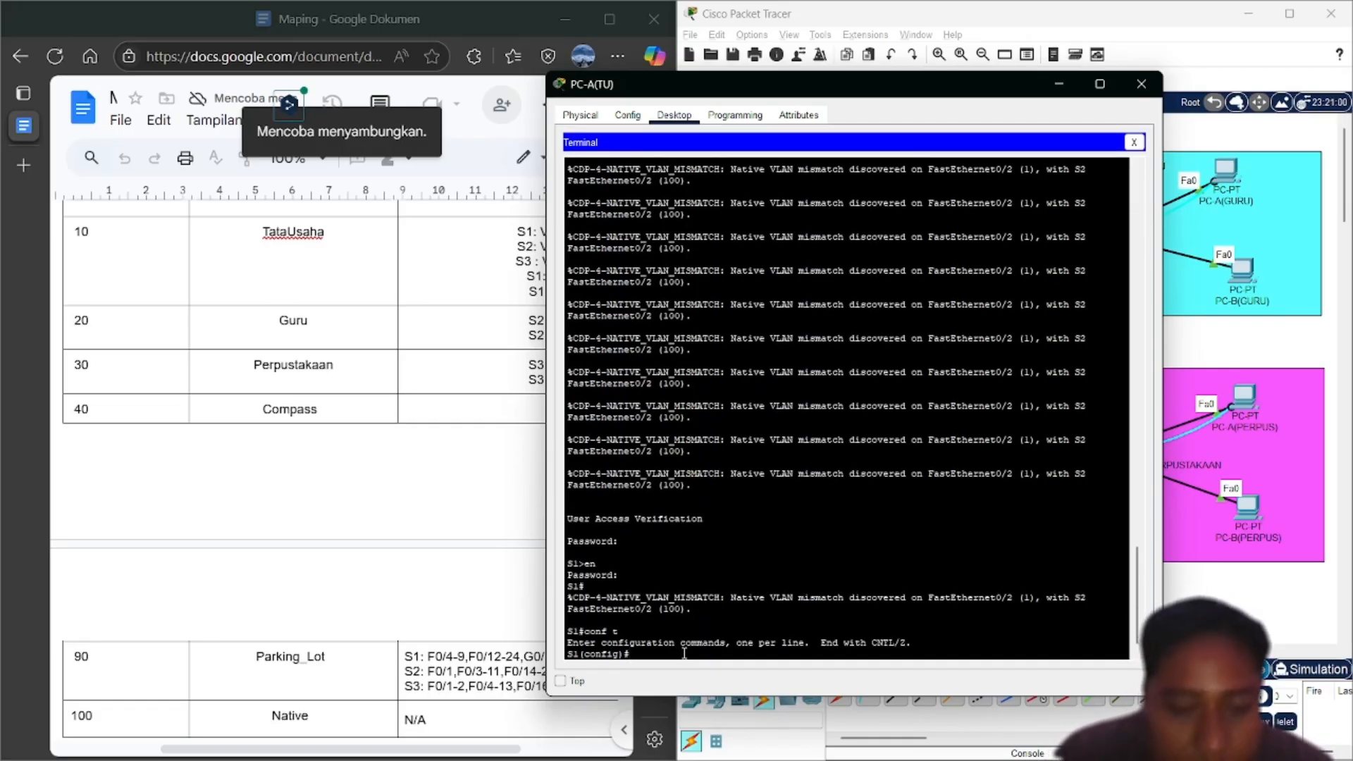
text(vlan 1)
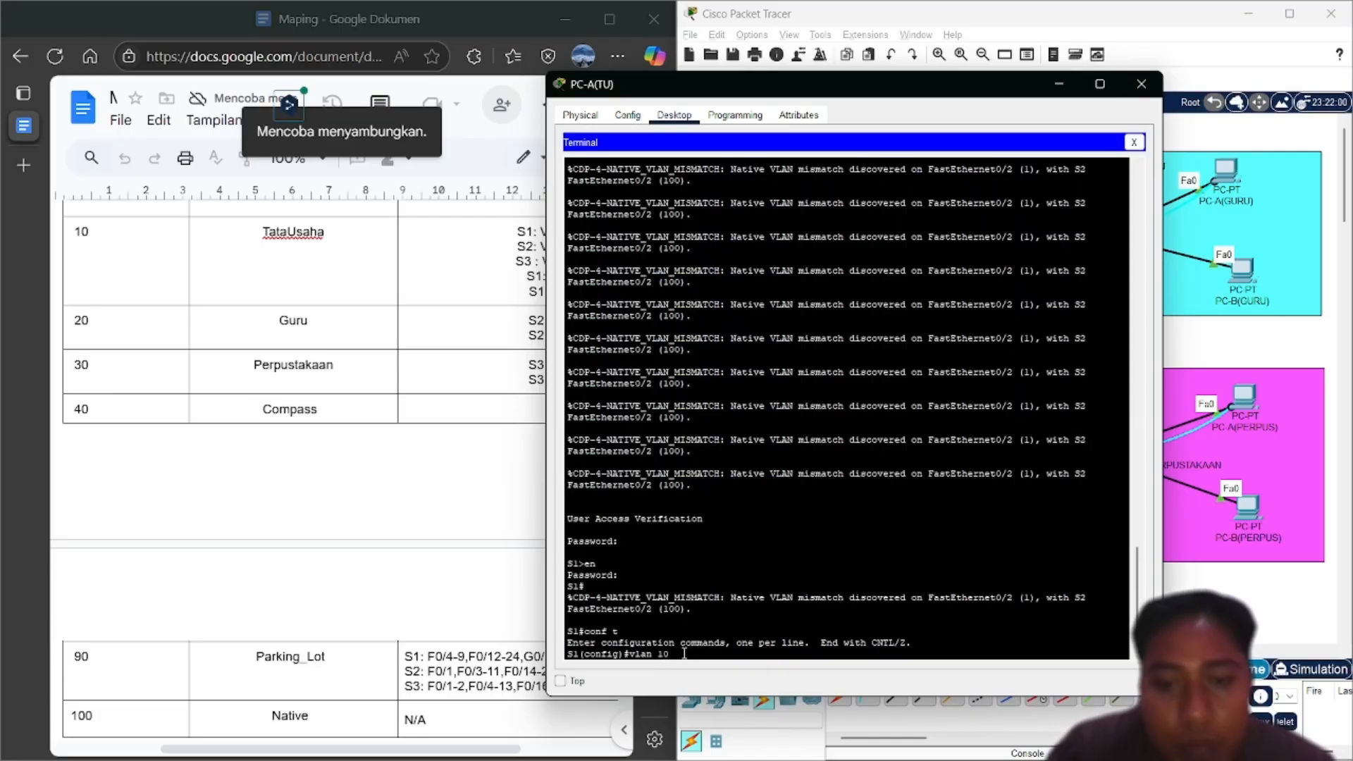
text(0)
key(Return)
text(name)
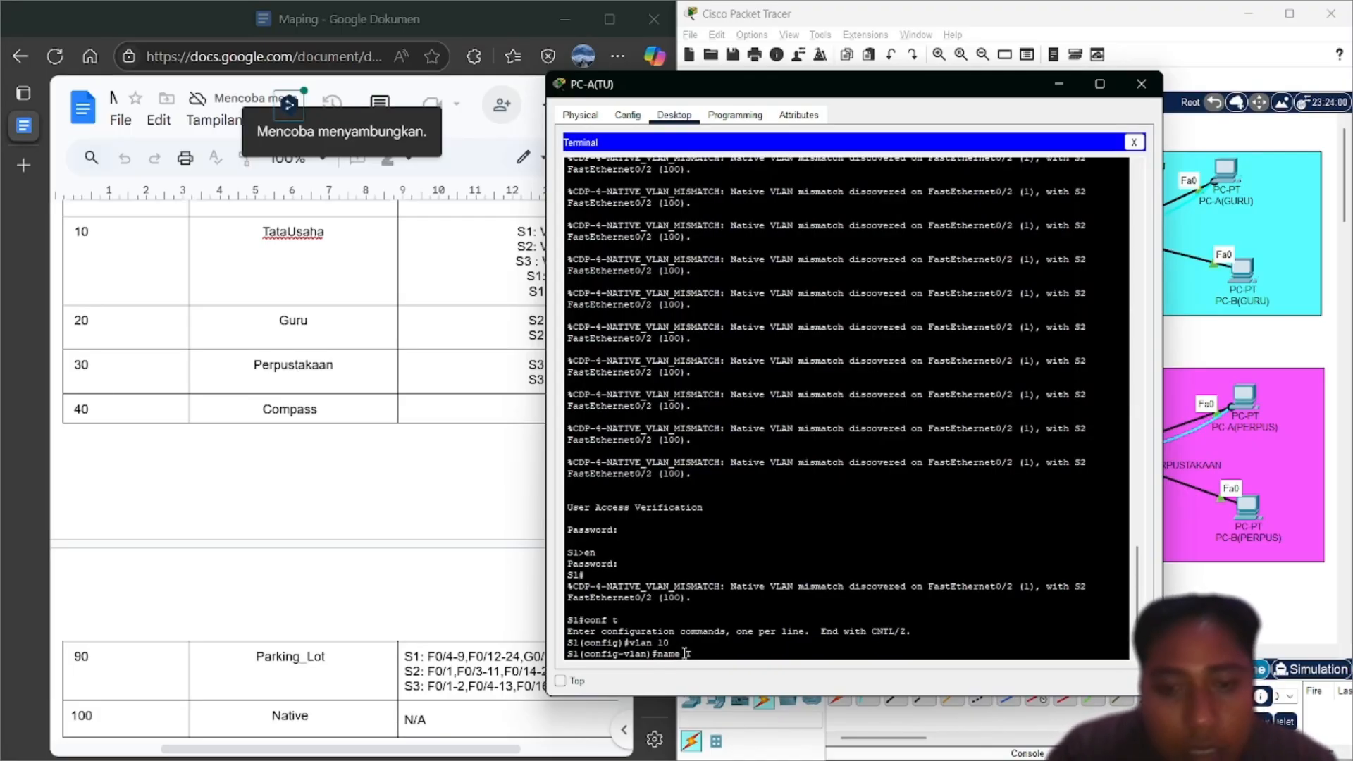
text( Tata)
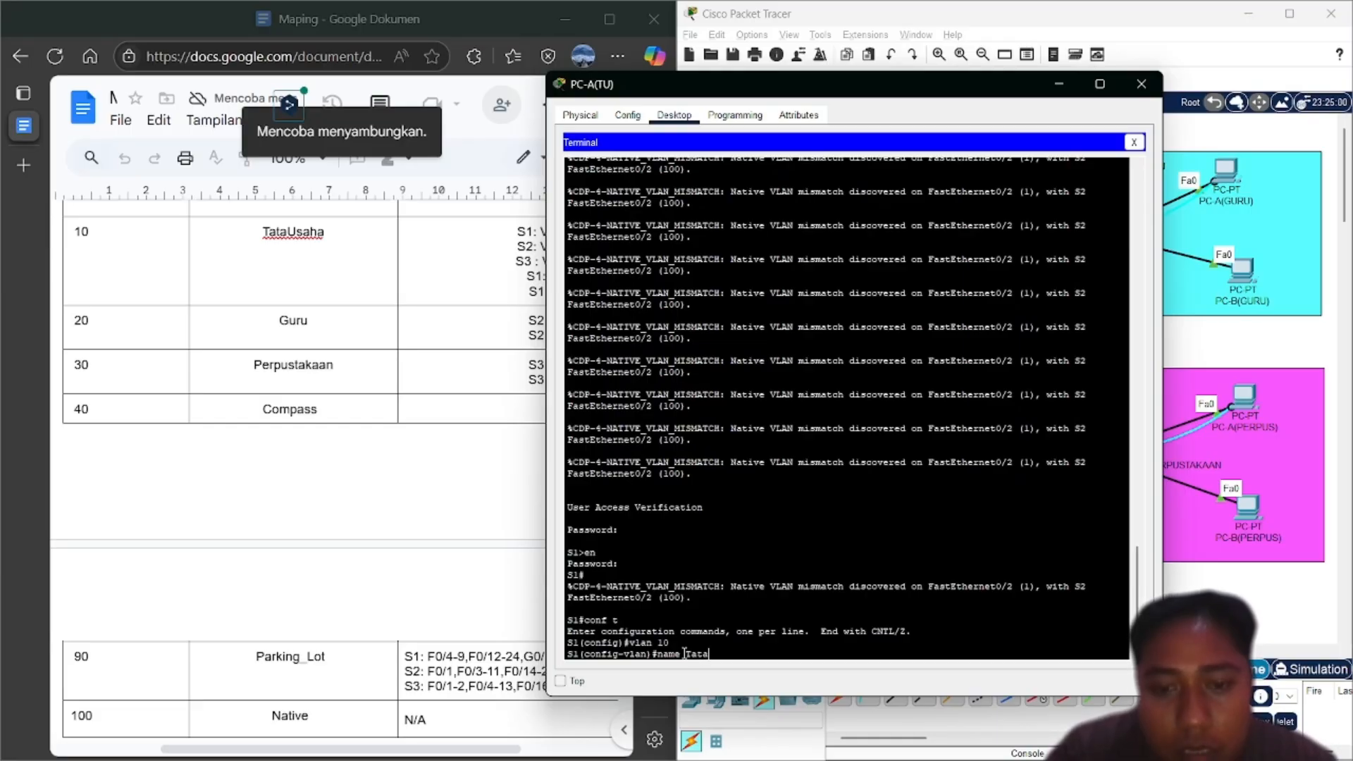
text(Usaha)
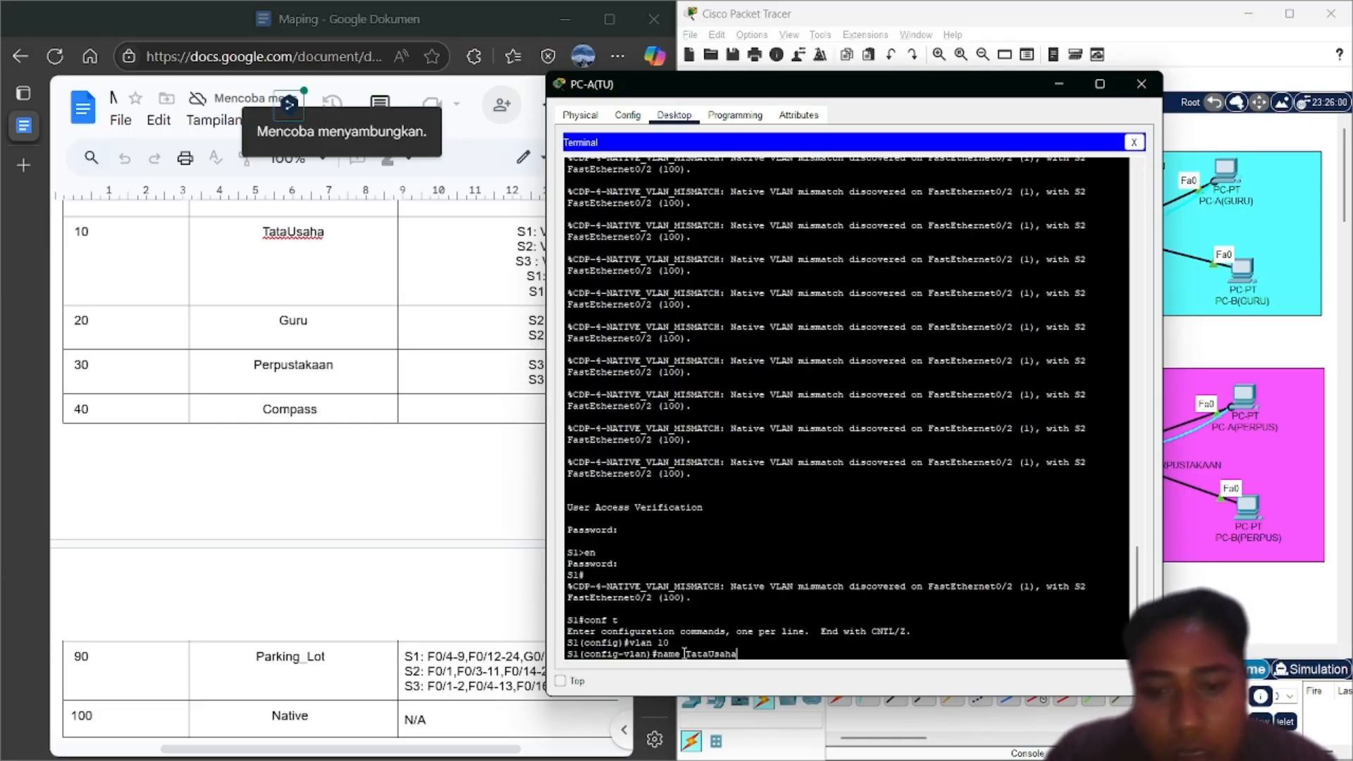
key(Return)
Create VLAN 20 named Guru and VLAN 30 named Perpustakaan
text(vlan)#name)
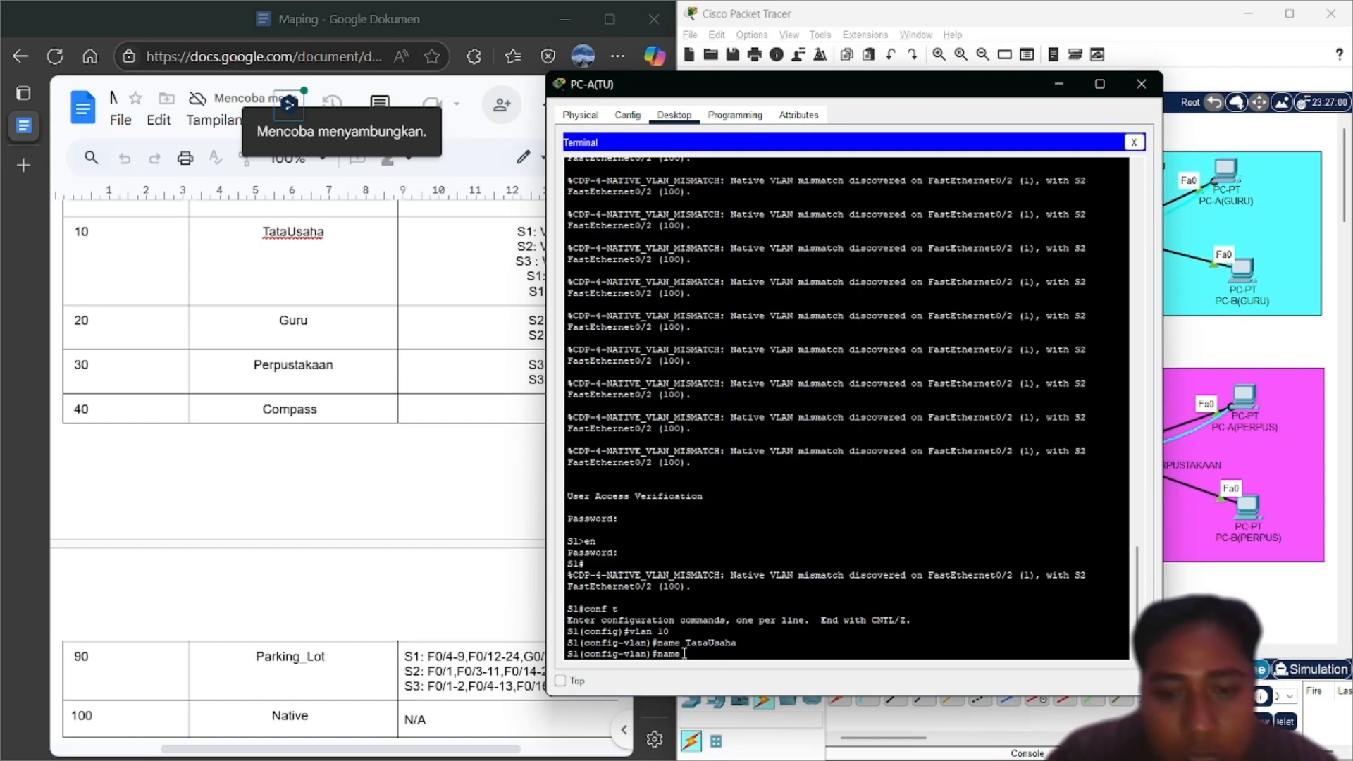
key(BackSpace)
key(BackSpace)
key(BackSpace)
key(BackSpace)
key(Up)
key(Down)
text(vlan 1)
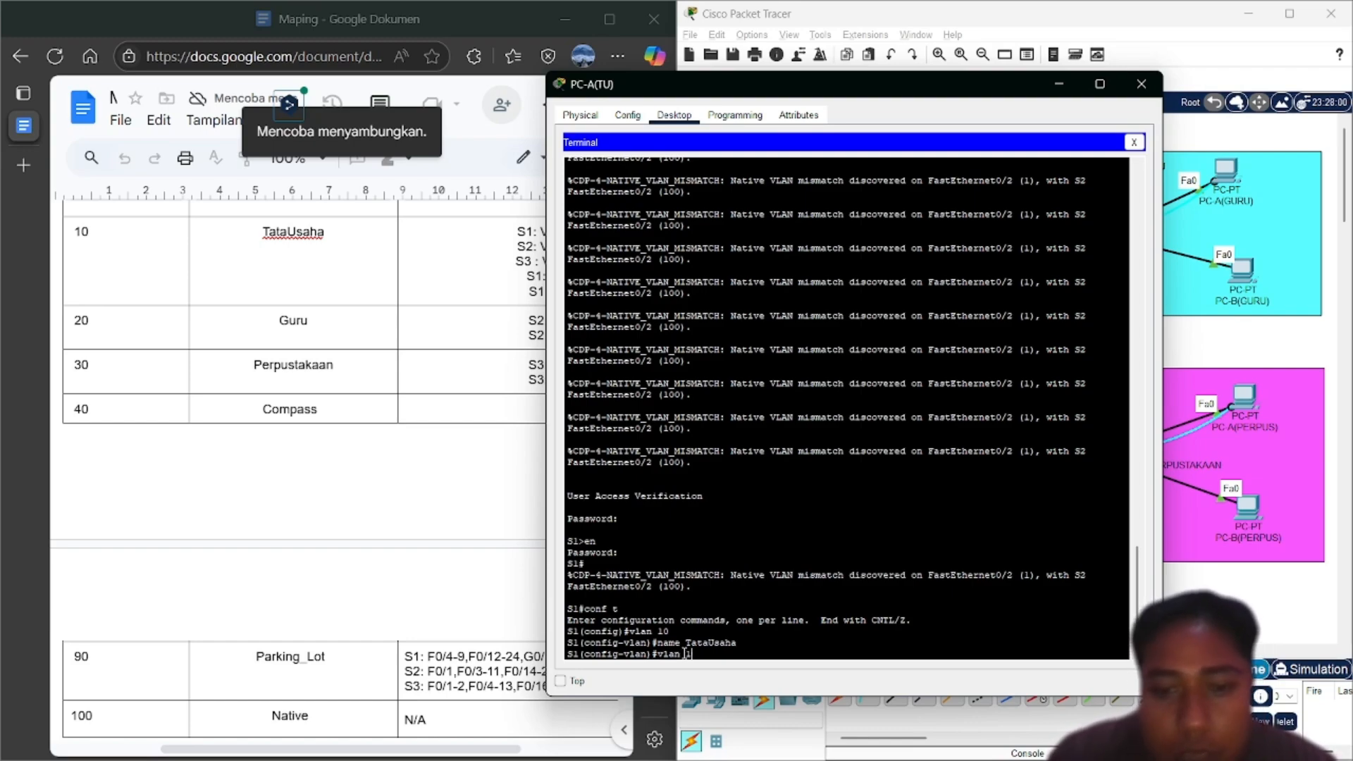
text(0)
key(Return)
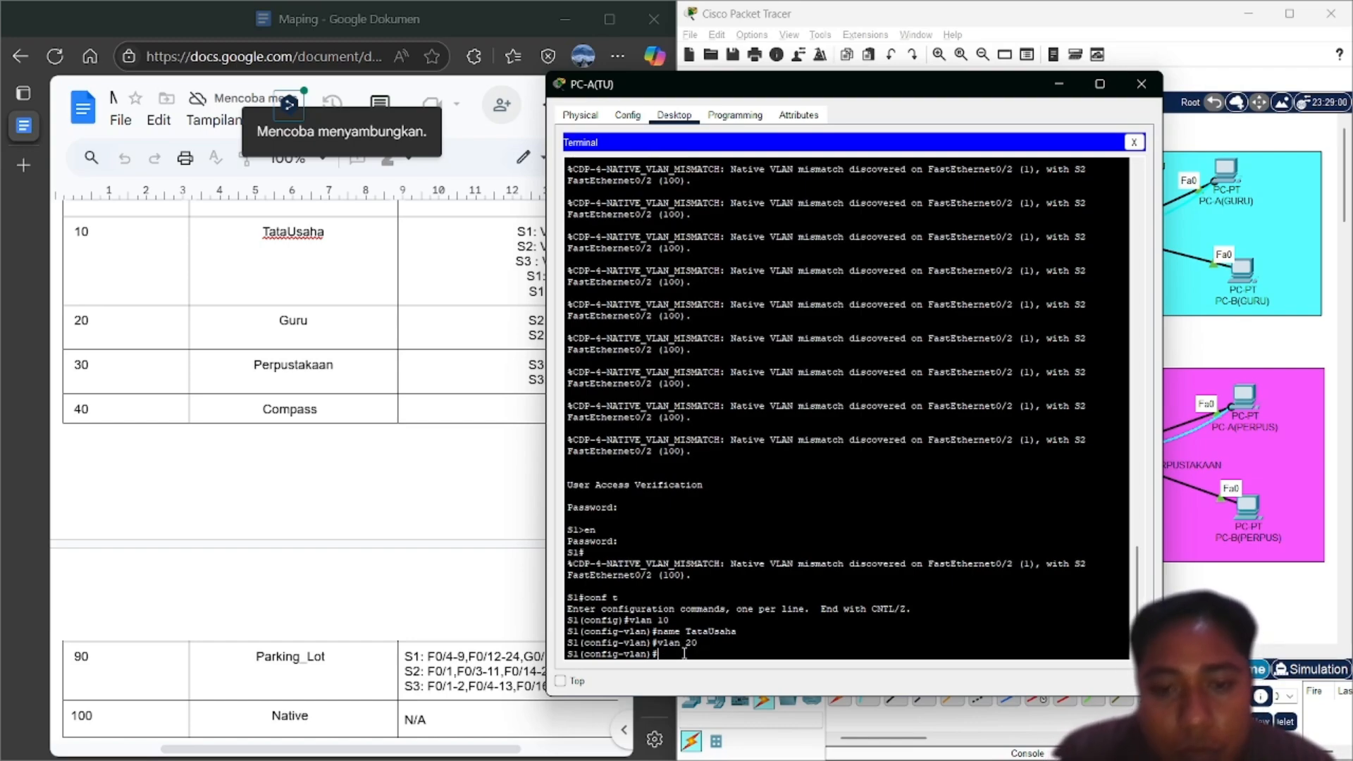
key(Up)
key(Up)
key(BackSpace)
key(BackSpace)
key(BackSpace)
key(BackSpace)
key(BackSpace)
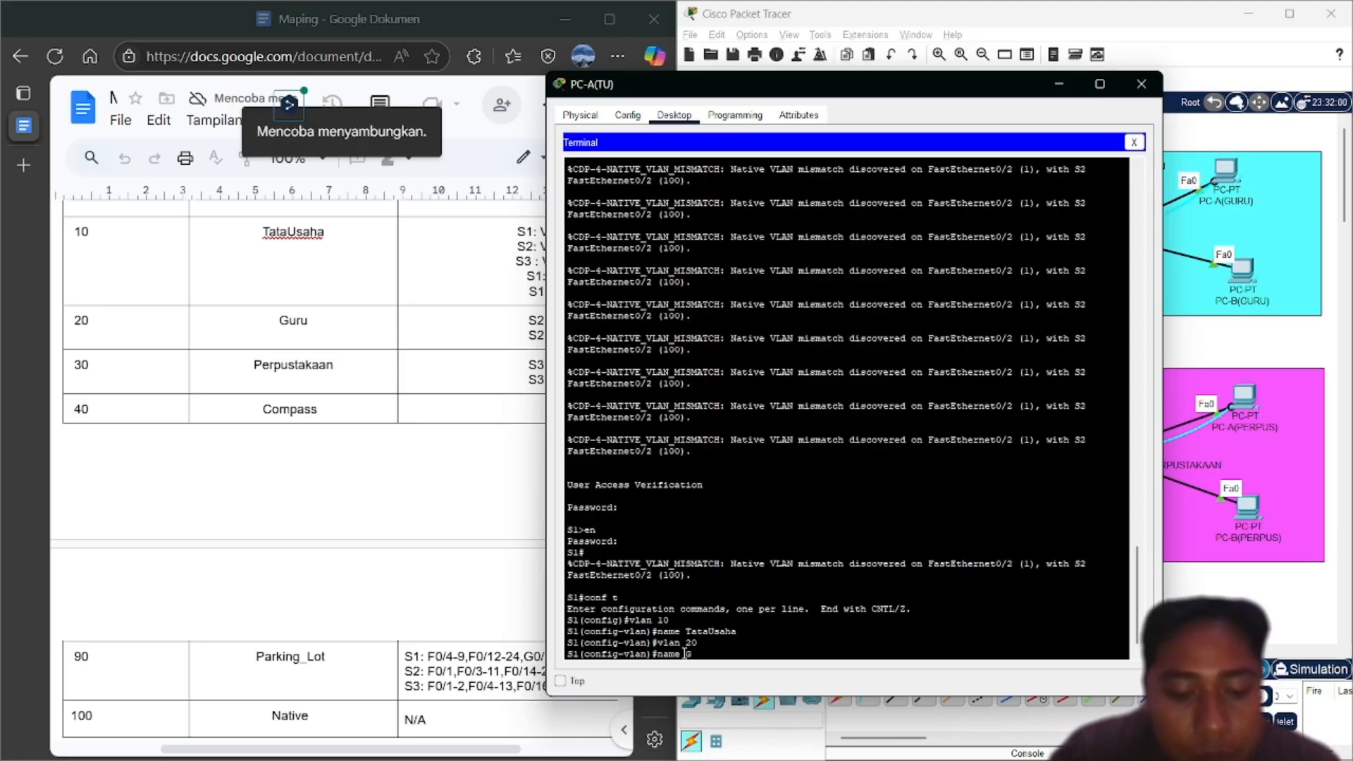
key(Return)
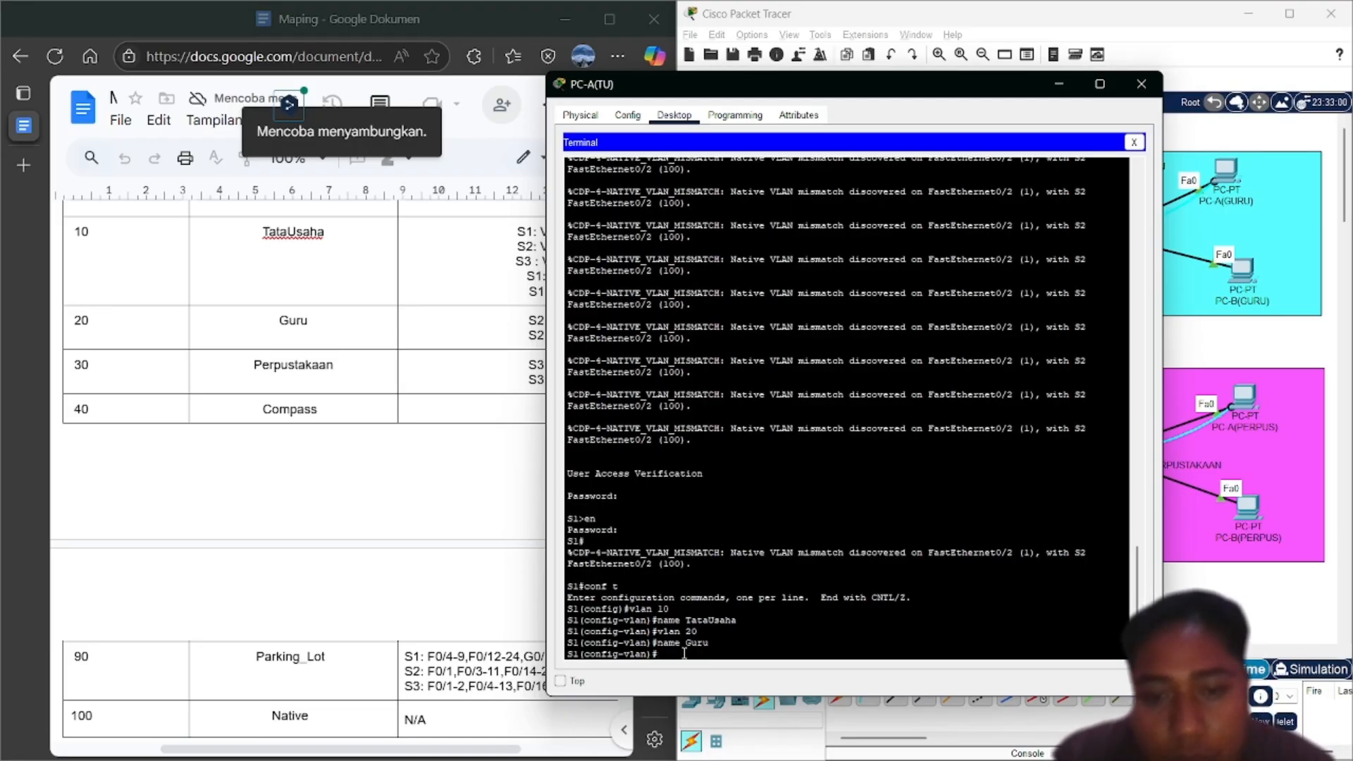
key(Up)
key(Up)
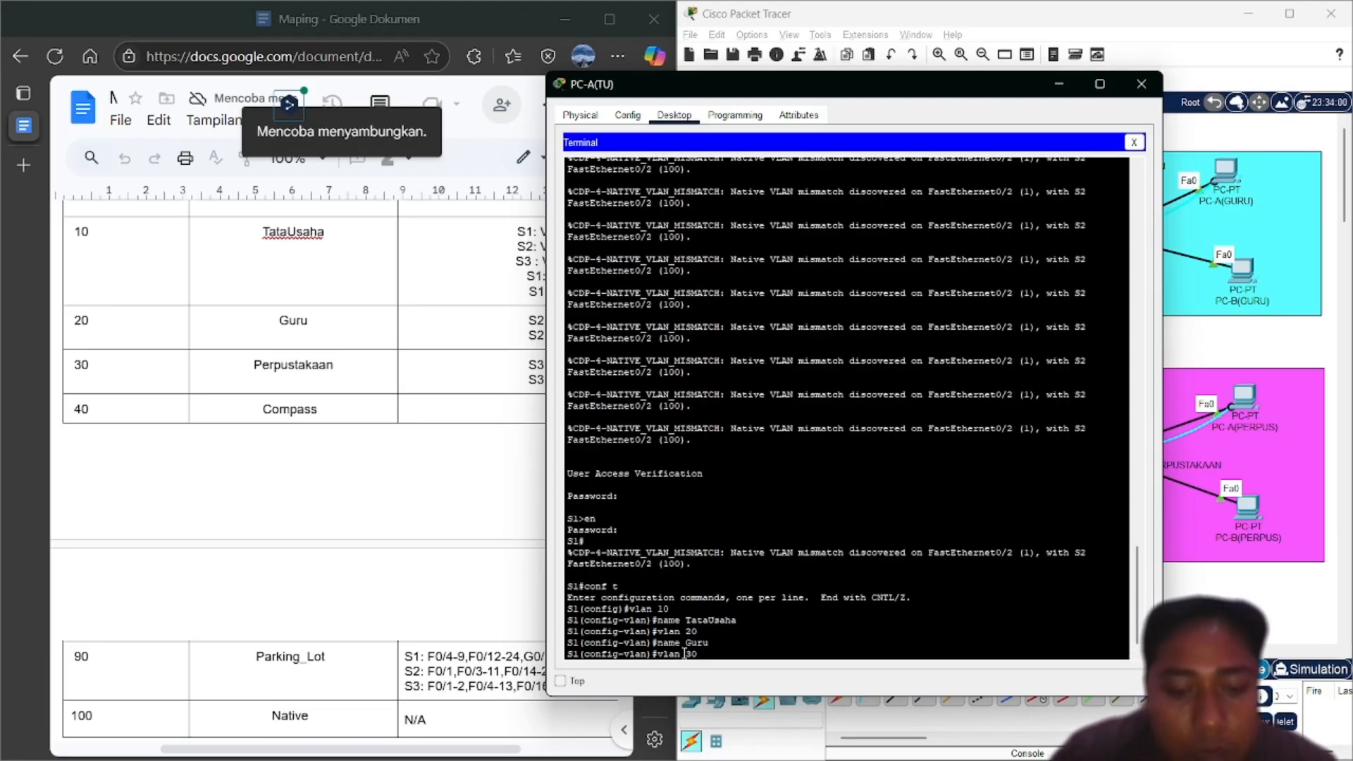
key(Return)
key(Up)
key(Up)
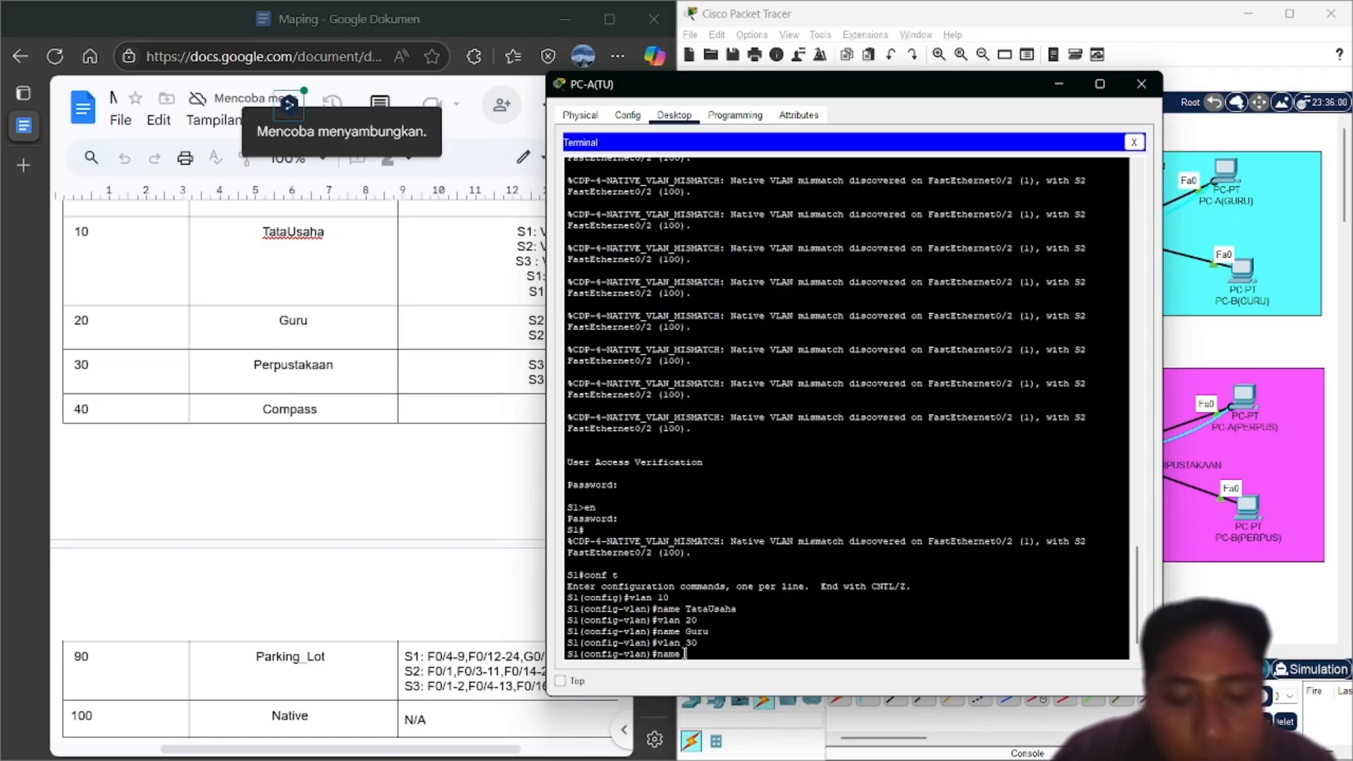
text(Perpustak)
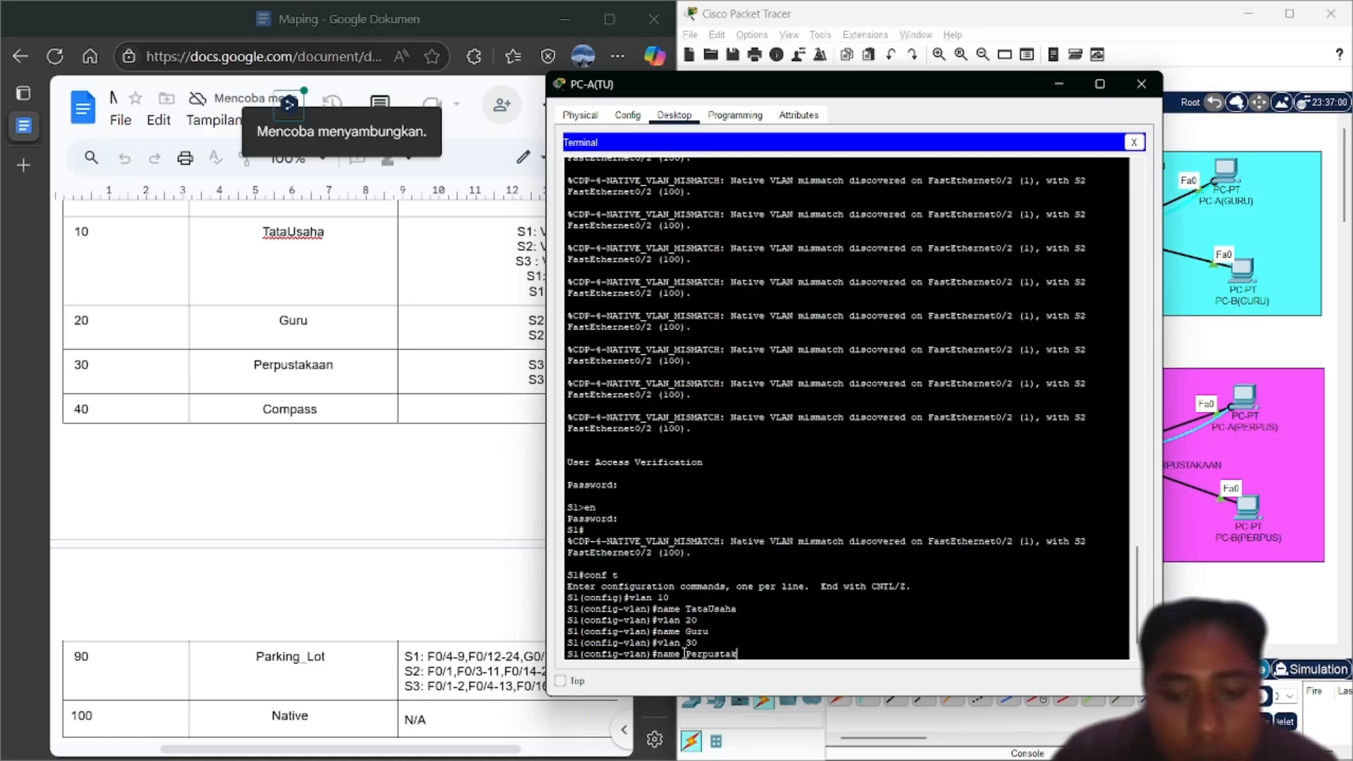
text(aan)
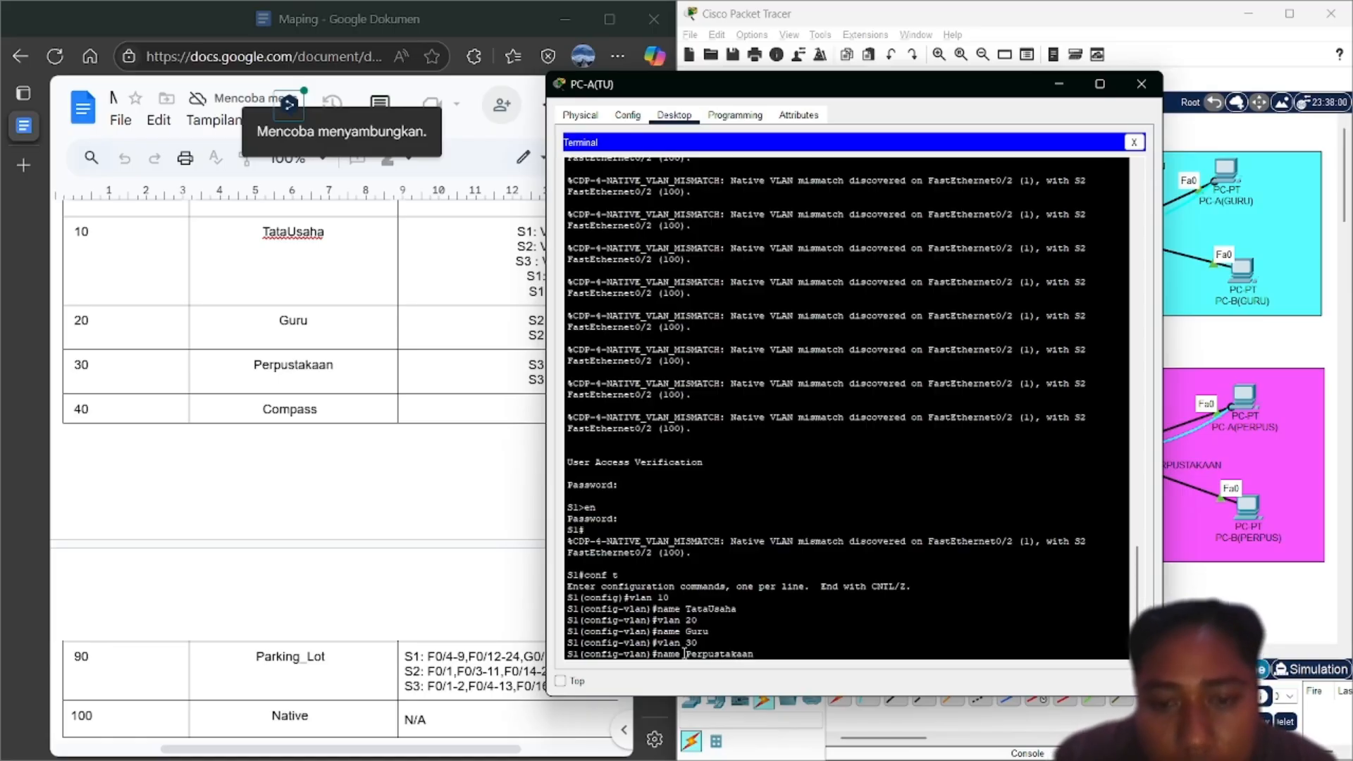
key(Return)
Create VLAN 40 and name it Compass
key(Up)
key(Up)
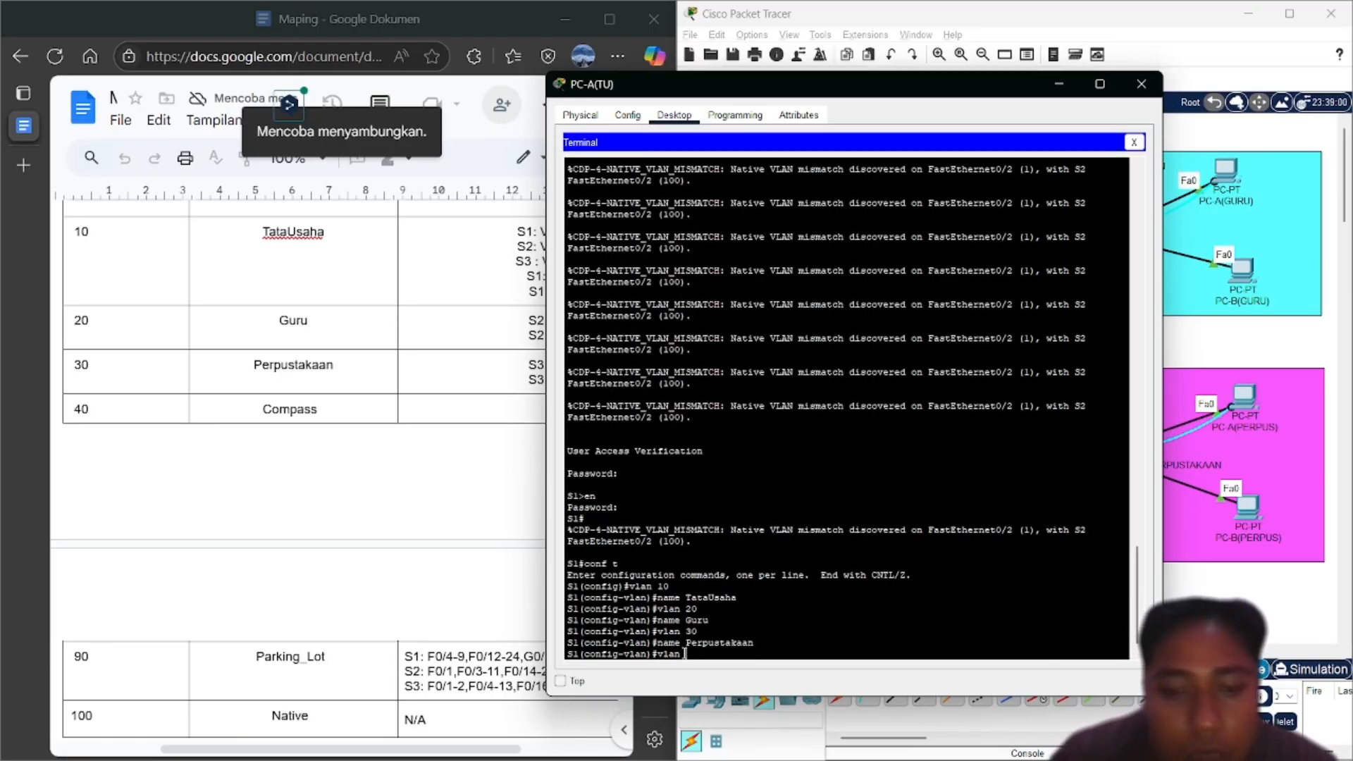
text(40)
key(Return)
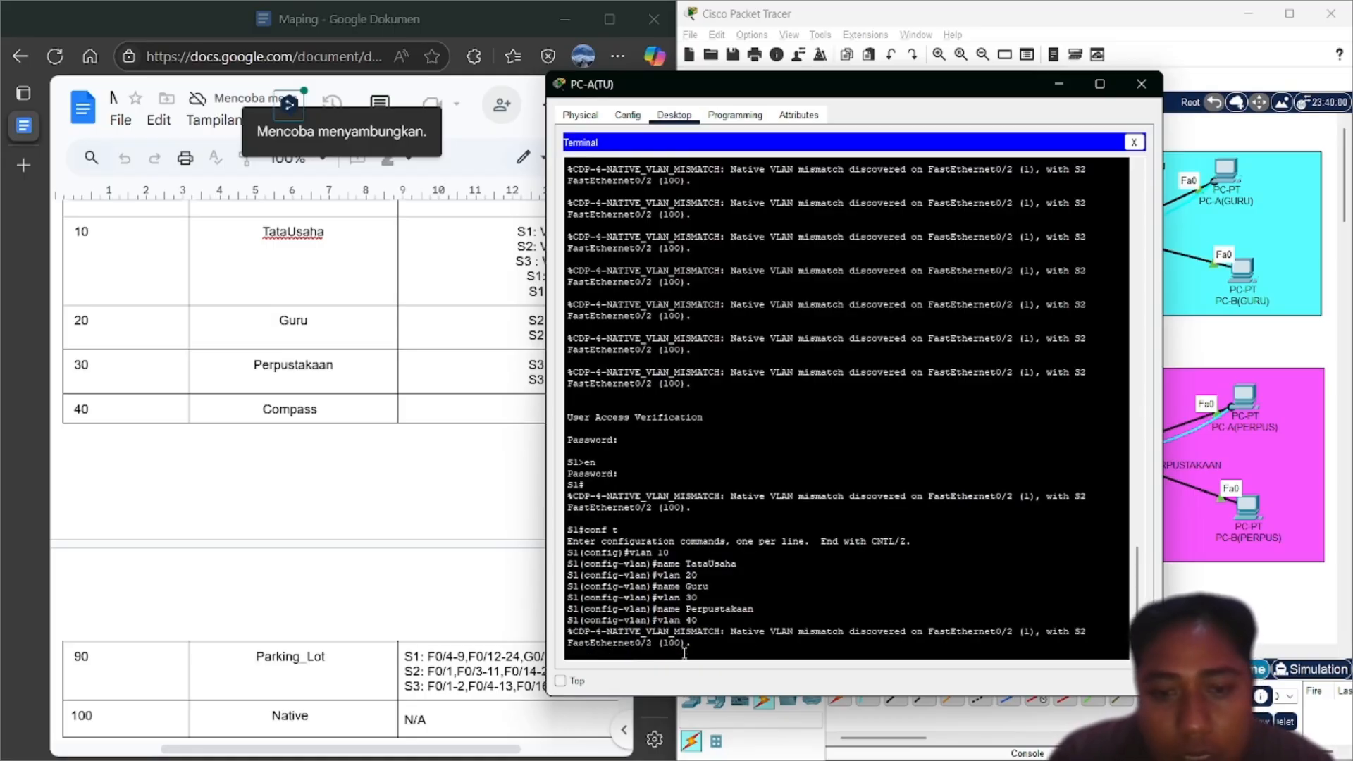
key(Return)
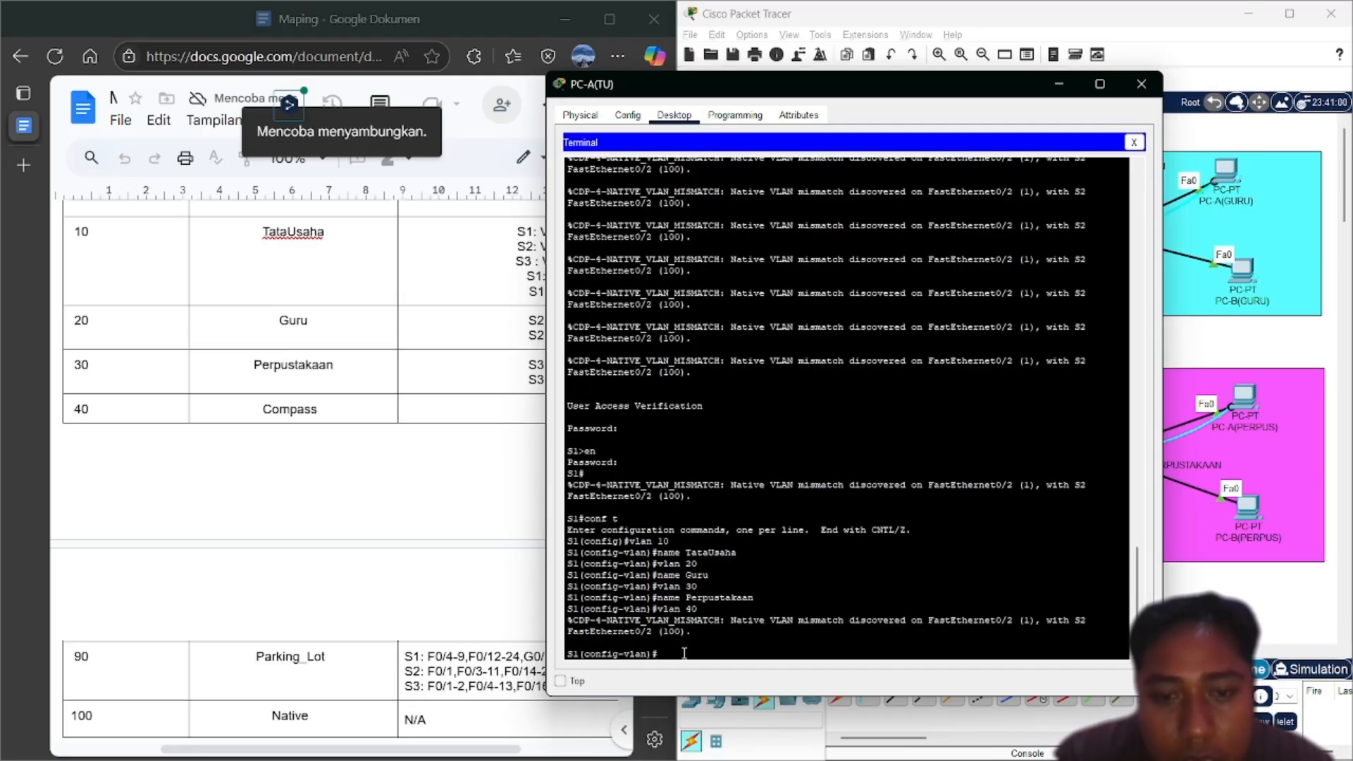
key(Up)
key(Up)
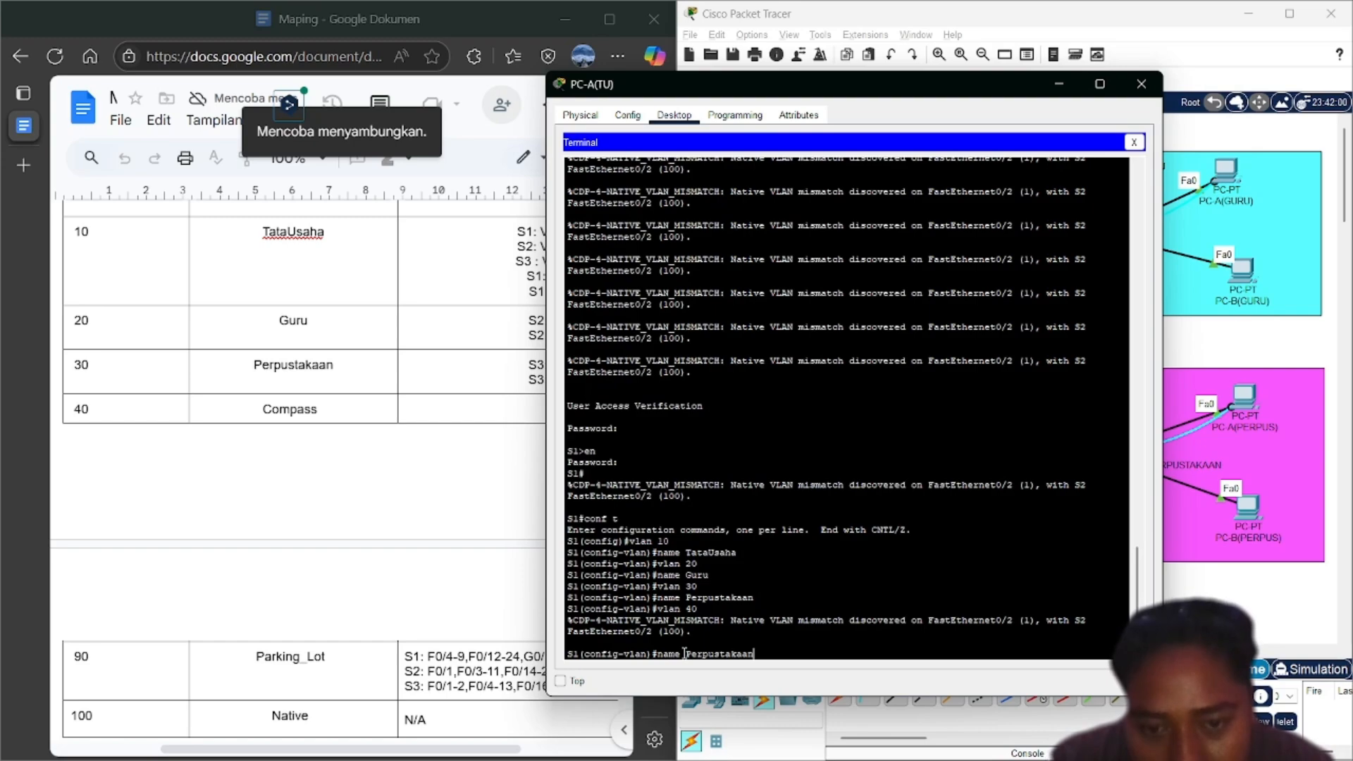
key(BackSpace)
key(BackSpace)
key(BackSpace)
key(BackSpace)
key(BackSpace)
key(BackSpace)
key(BackSpace)
key(BackSpace)
key(BackSpace)
key(BackSpace)
key(BackSpace)
key(BackSpace)
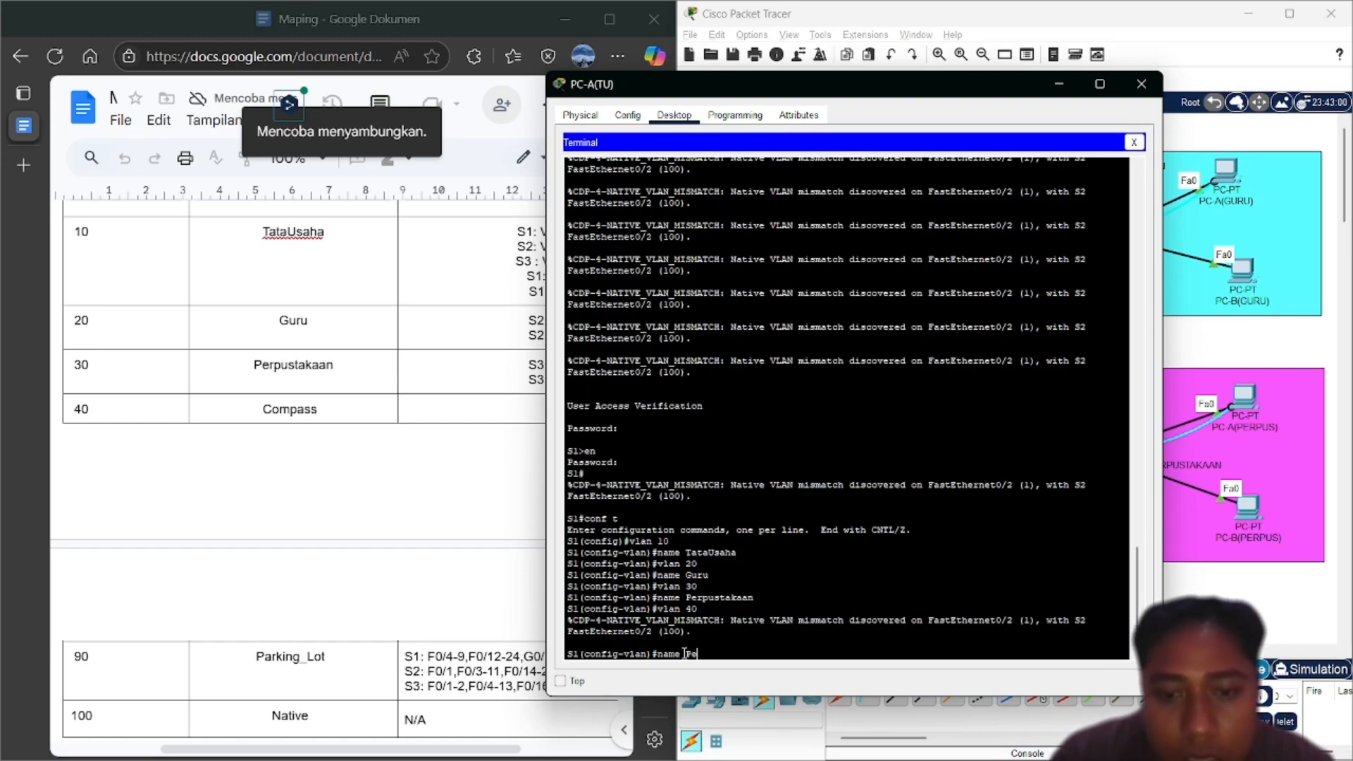
text(Compass)
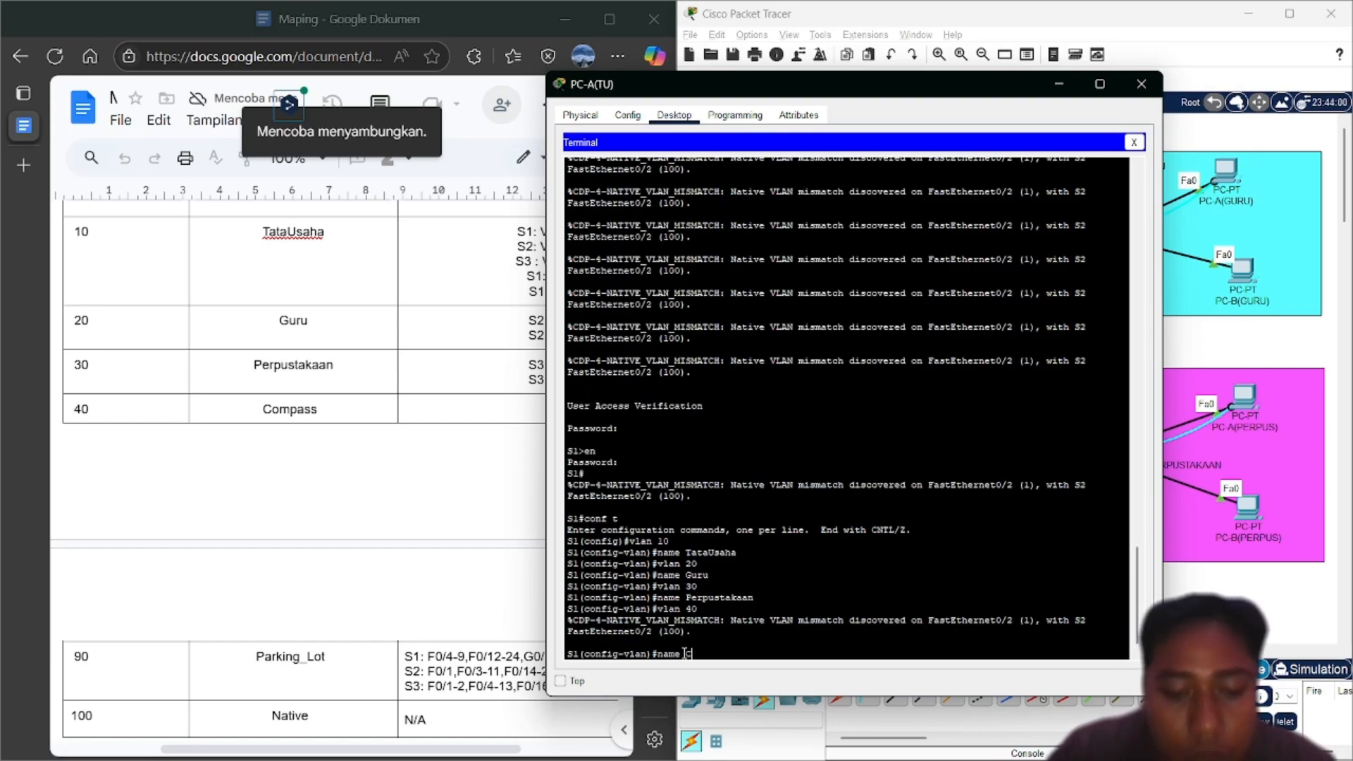
key(Return)
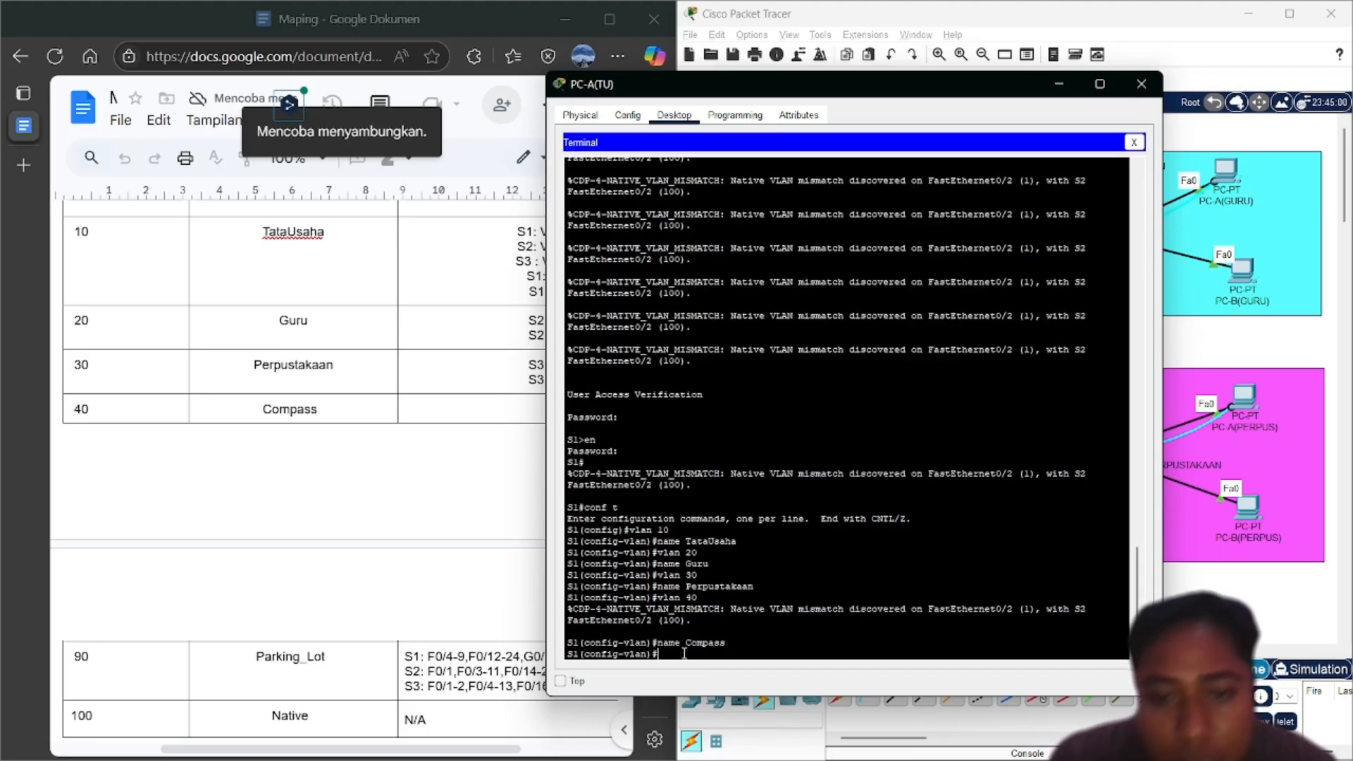
key(Up)
key(Up)
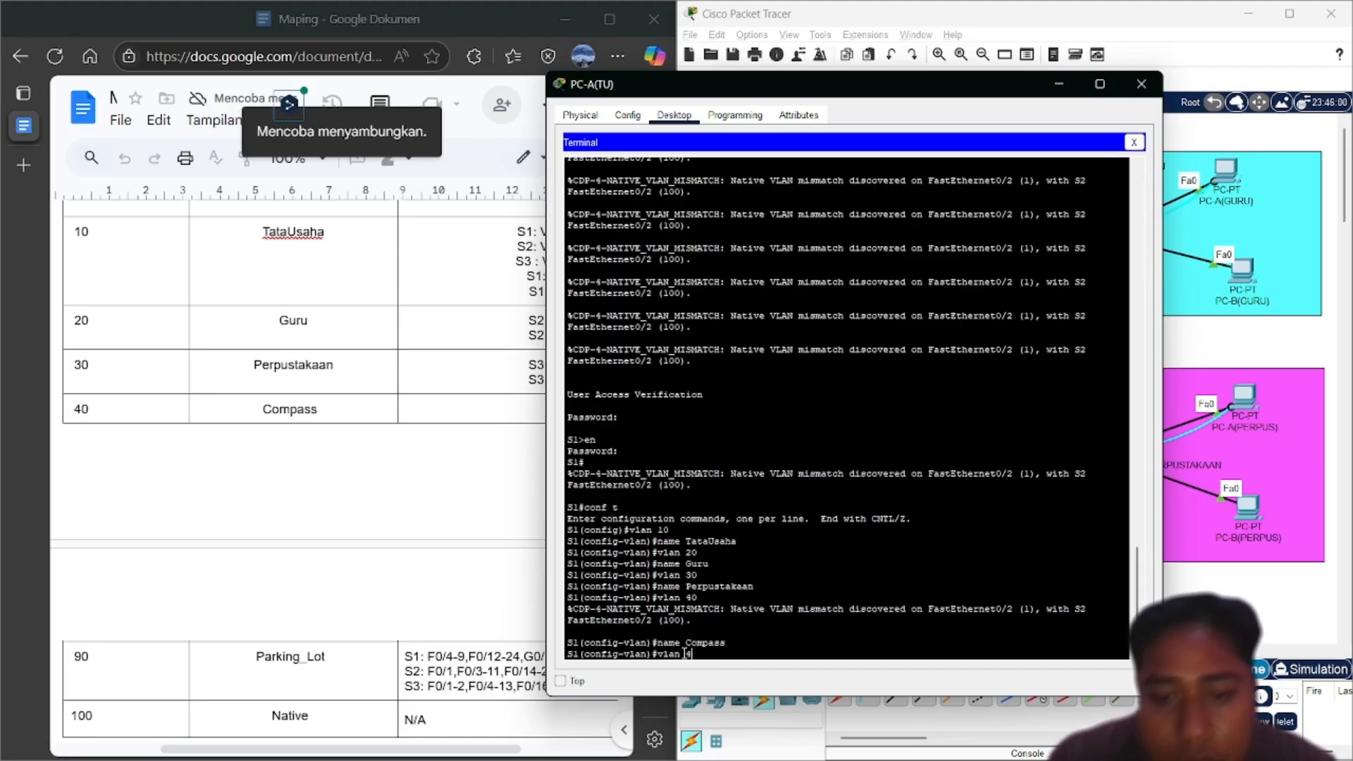
Create VLAN 90 and name it Parking_Lot, fixing the rejected name entry
key(Return)
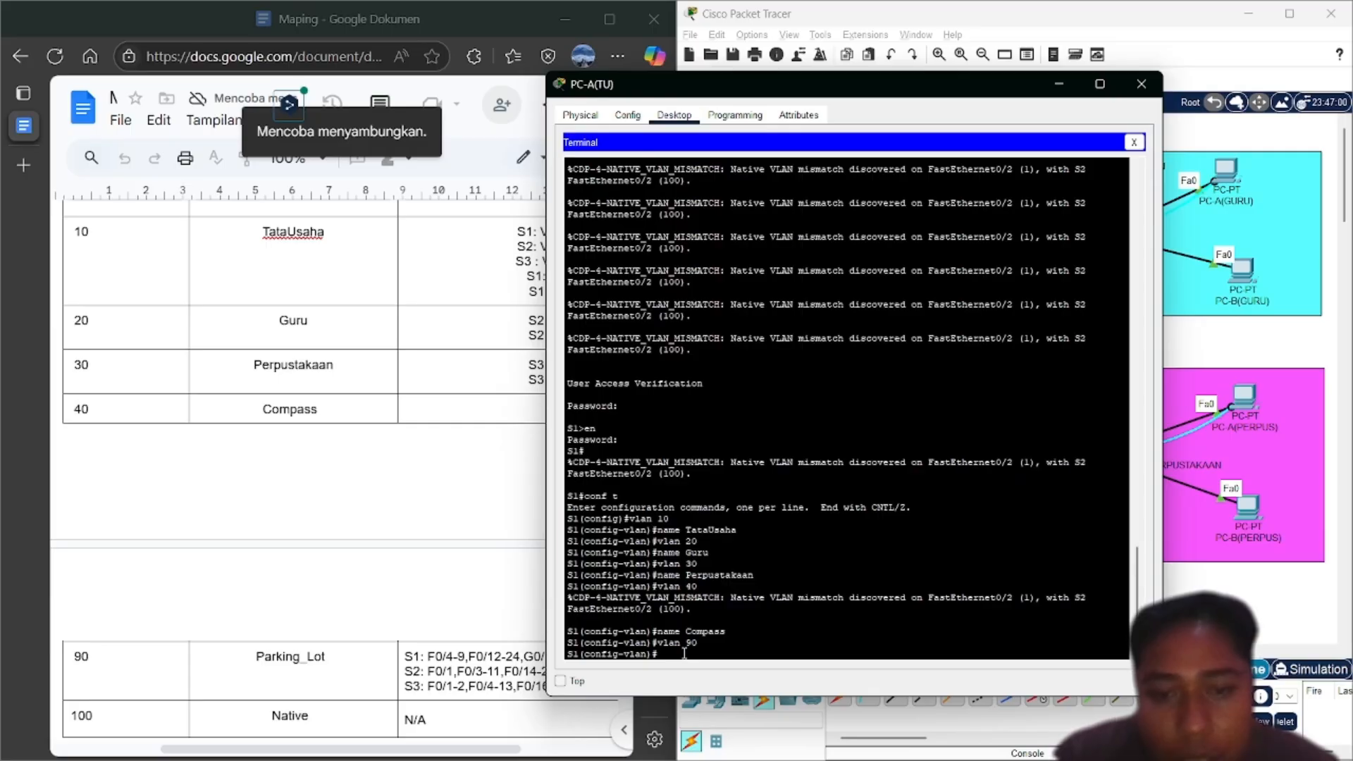
text(Parking )
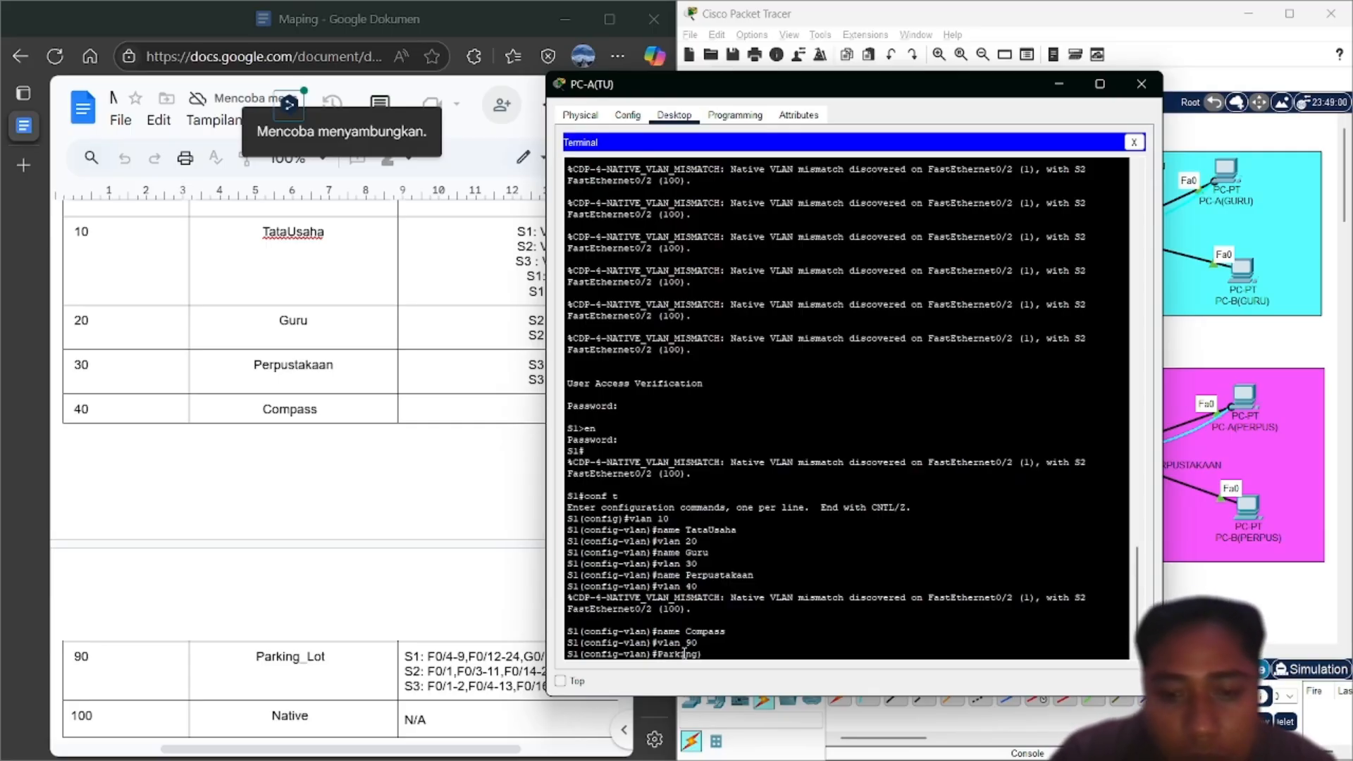
text(Lot)
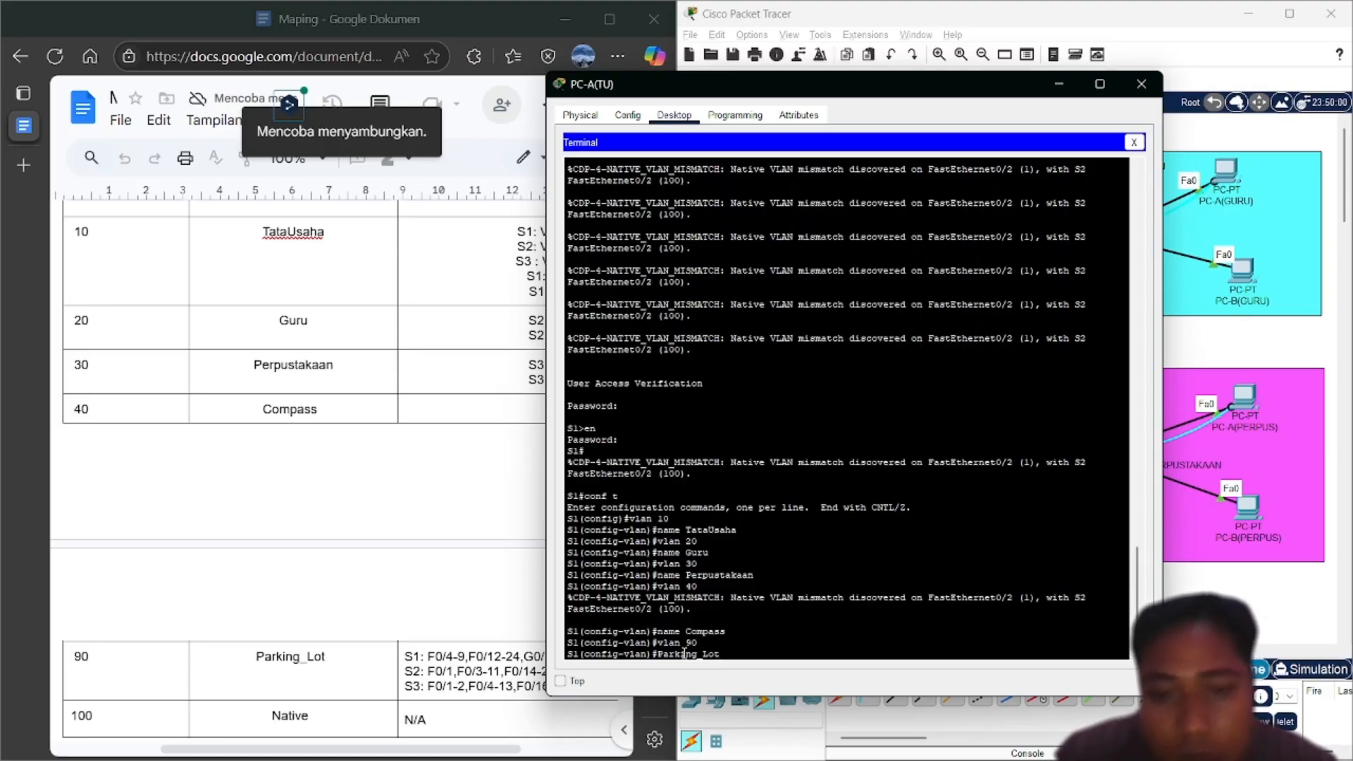
key(Return)
key(Up)
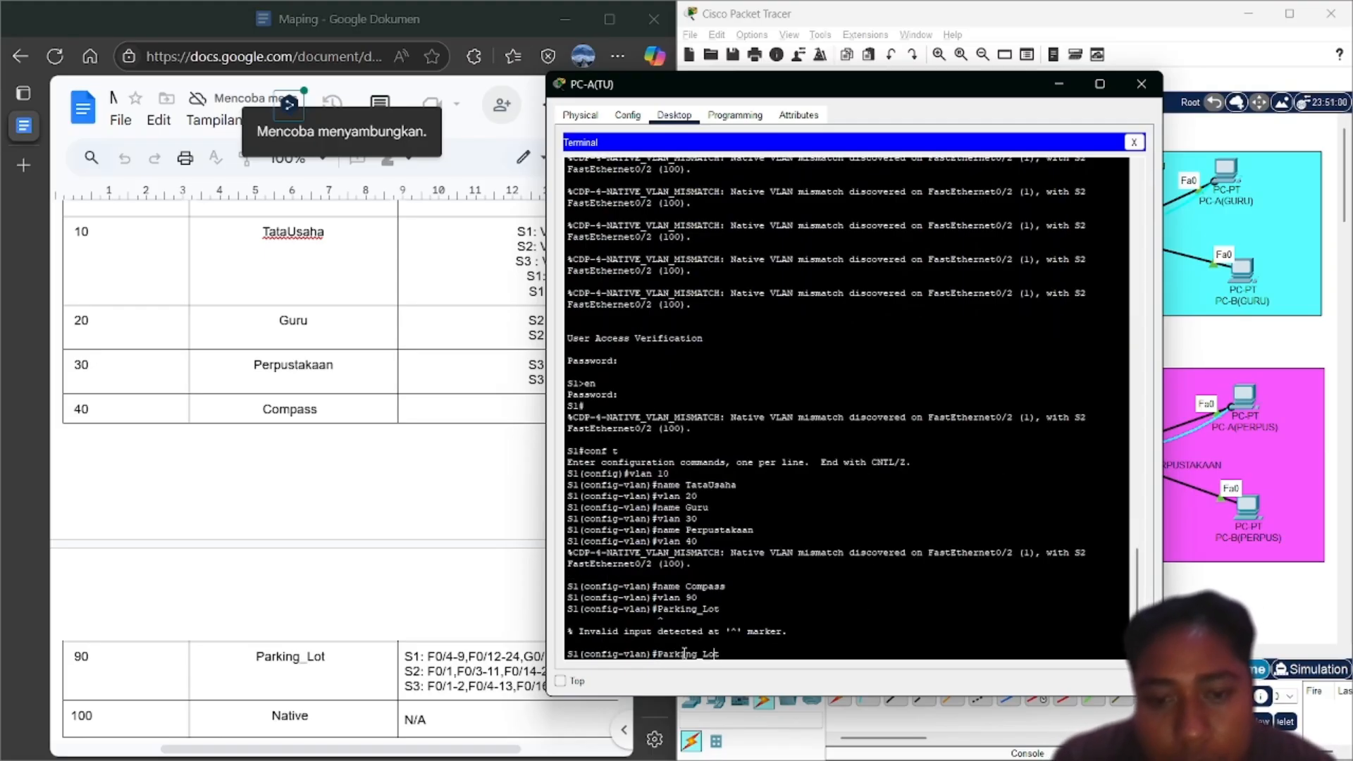
text(naem)
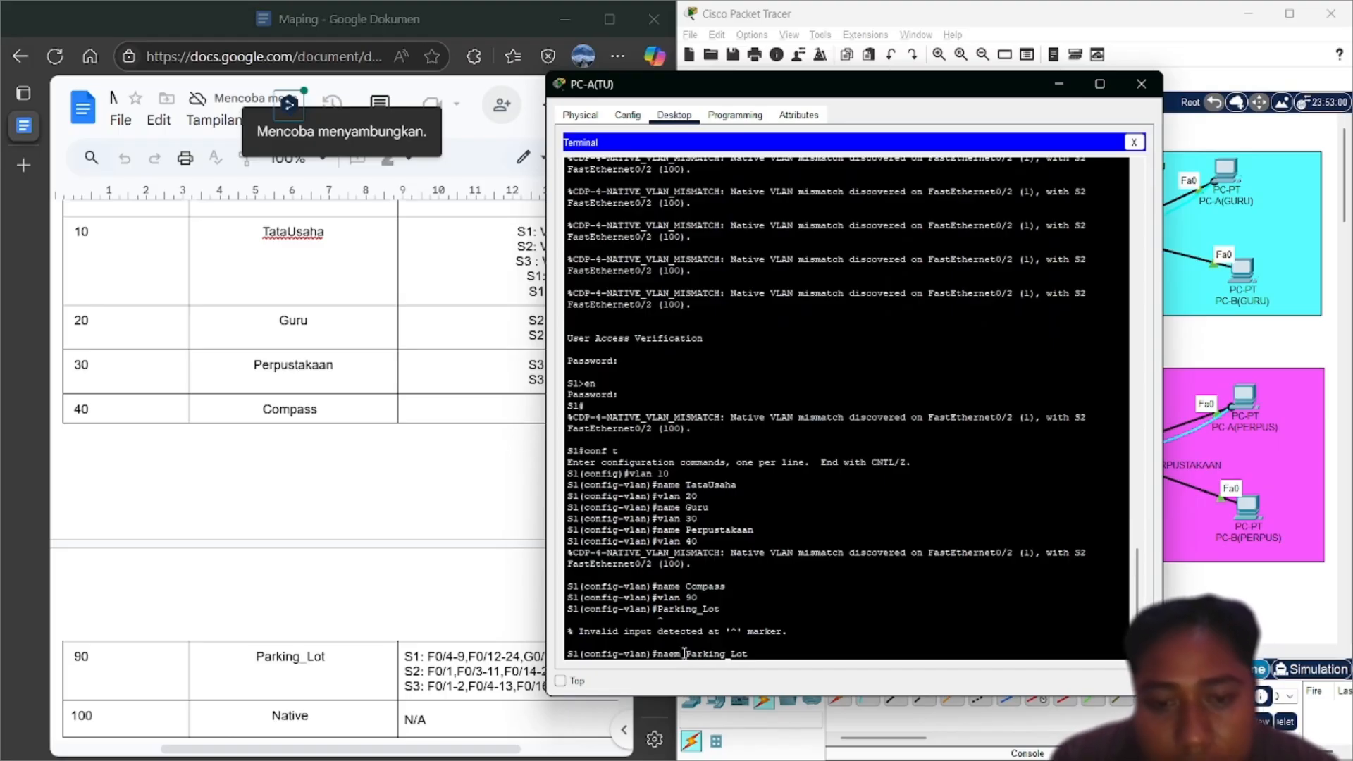
key(BackSpace)
key(BackSpace)
key(BackSpace)
text(me)
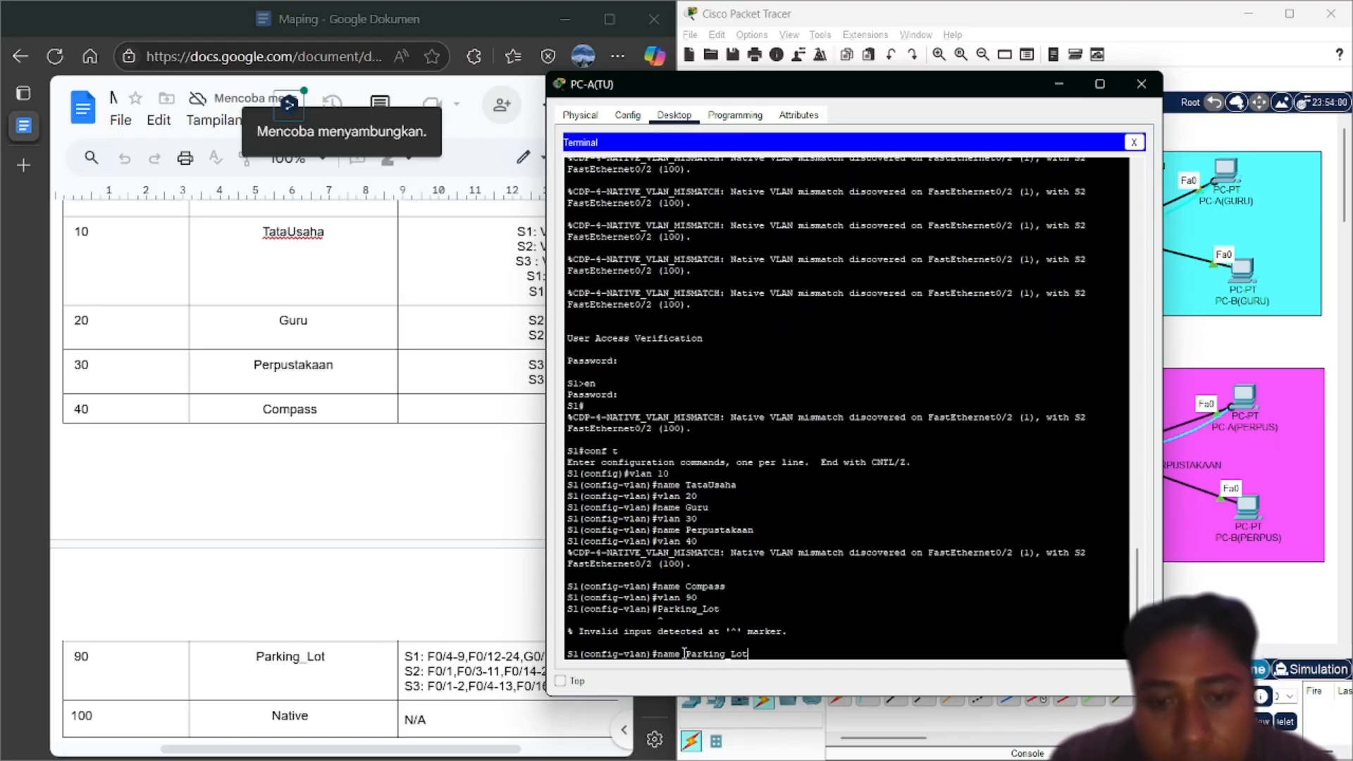
key(Return)
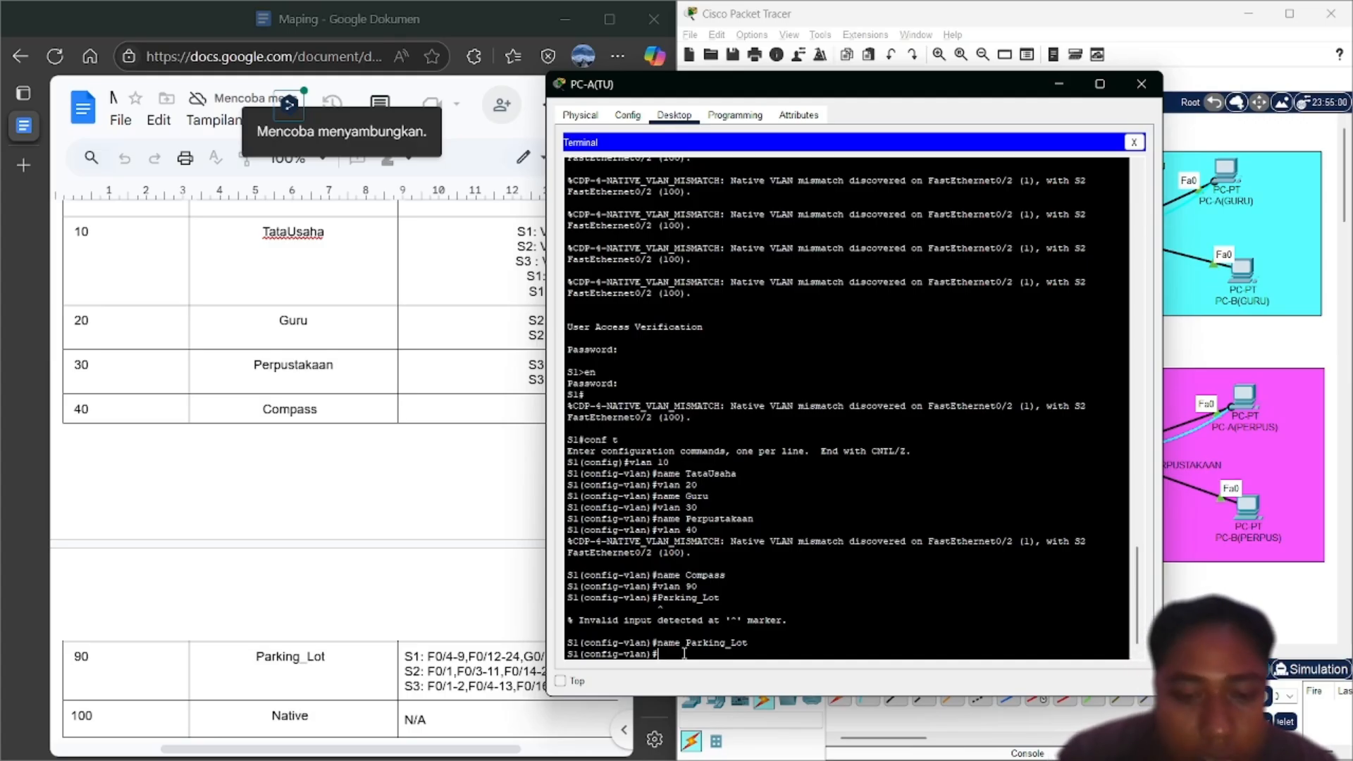
Create VLAN 100 and name it Native
key(Up)
key(Up)
key(BackSpace)
key(BackSpace)
key(BackSpace)
key(BackSpace)
key(BackSpace)
key(BackSpace)
key(BackSpace)
key(BackSpace)
key(BackSpace)
key(BackSpace)
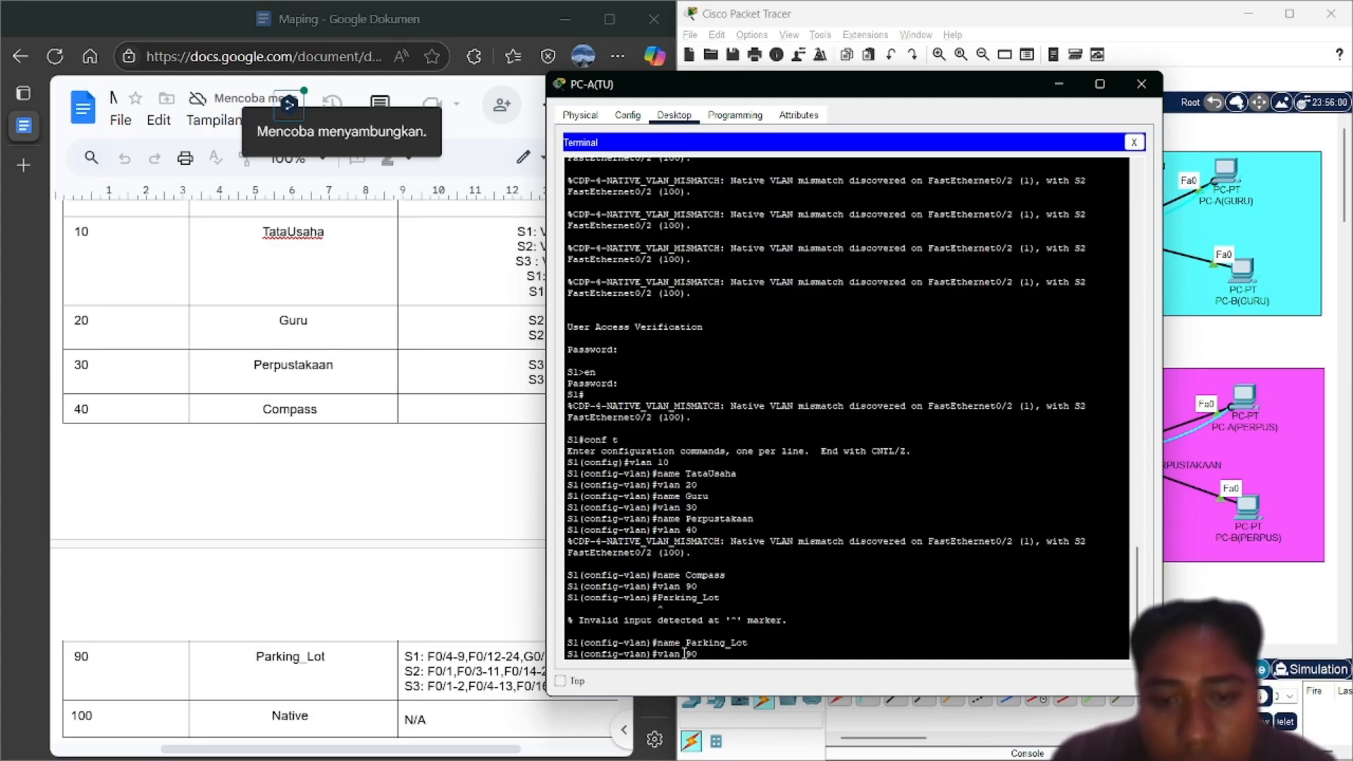
text(vlan 10)
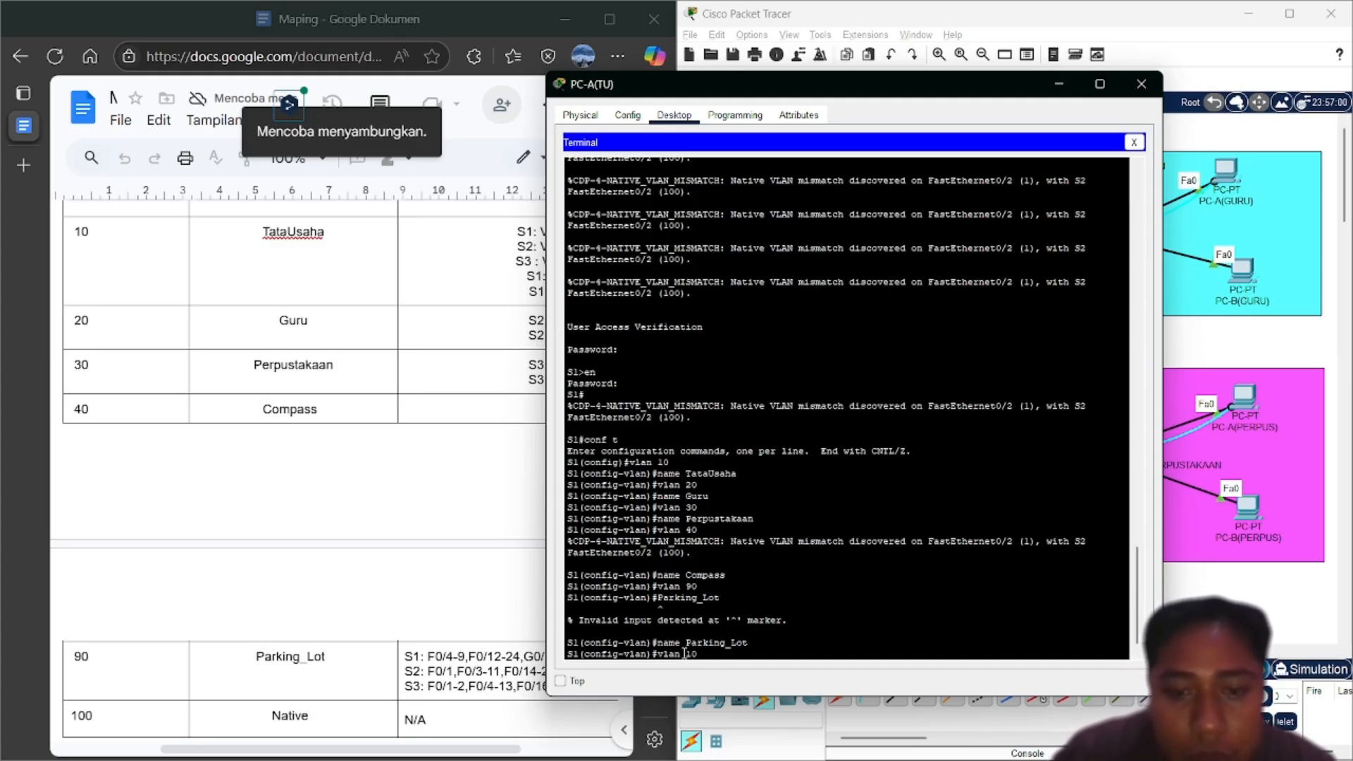
text(0)
key(Return)
key(Up)
key(Up)
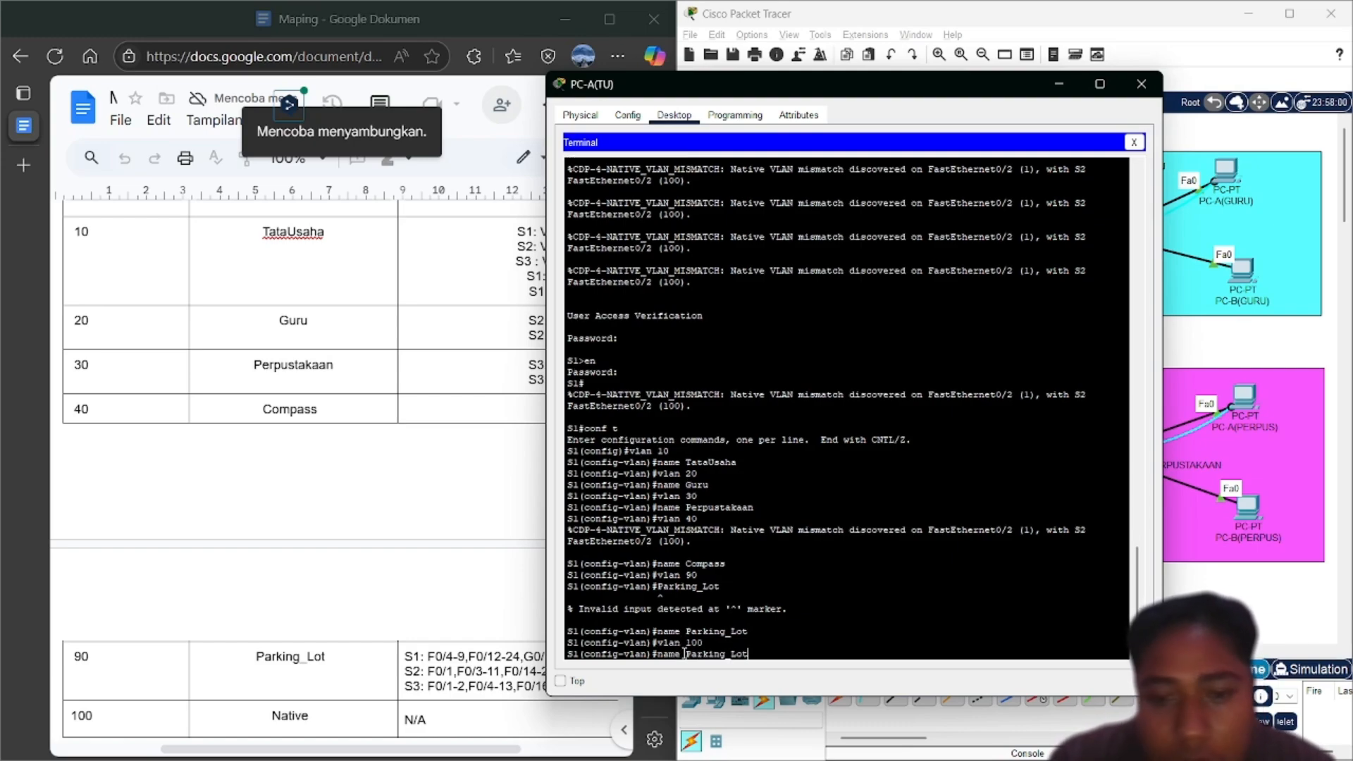
key(BackSpace)
key(BackSpace)
key(BackSpace)
key(BackSpace)
key(BackSpace)
key(BackSpace)
key(BackSpace)
key(BackSpace)
key(BackSpace)
key(BackSpace)
key(BackSpace)
text(N)
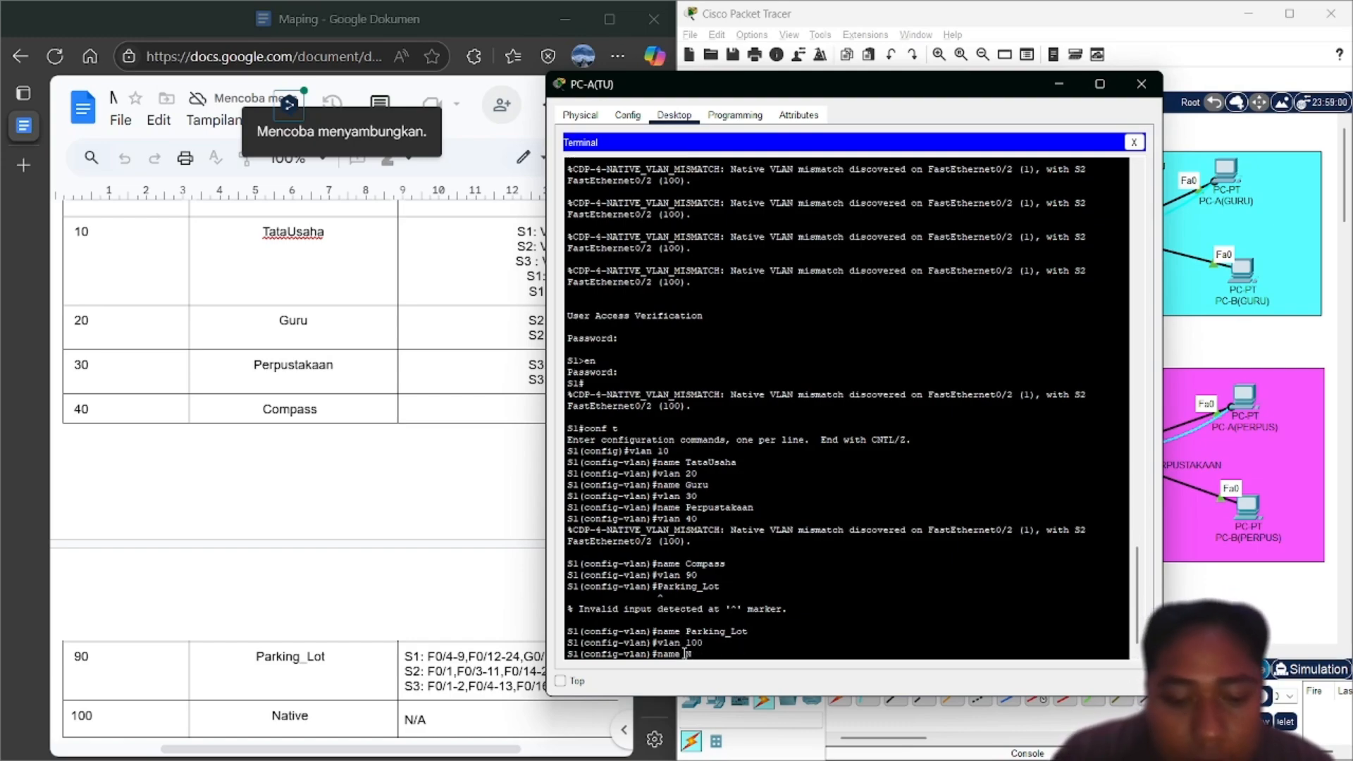
text(ative)
key(Return)
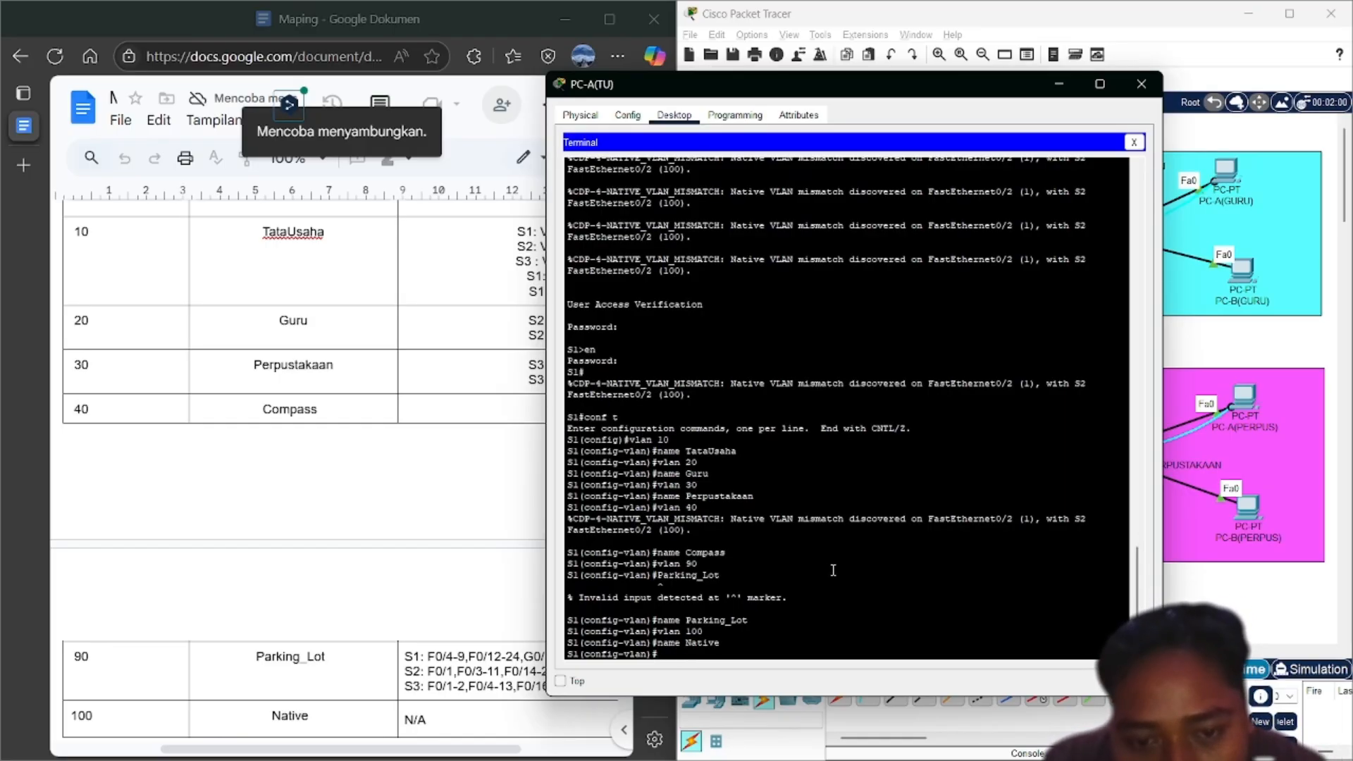
Exit configuration mode and run show vlan brief to list VLANs 10, 20, 30, 40, 90 and 100
text(end)
key(Return)
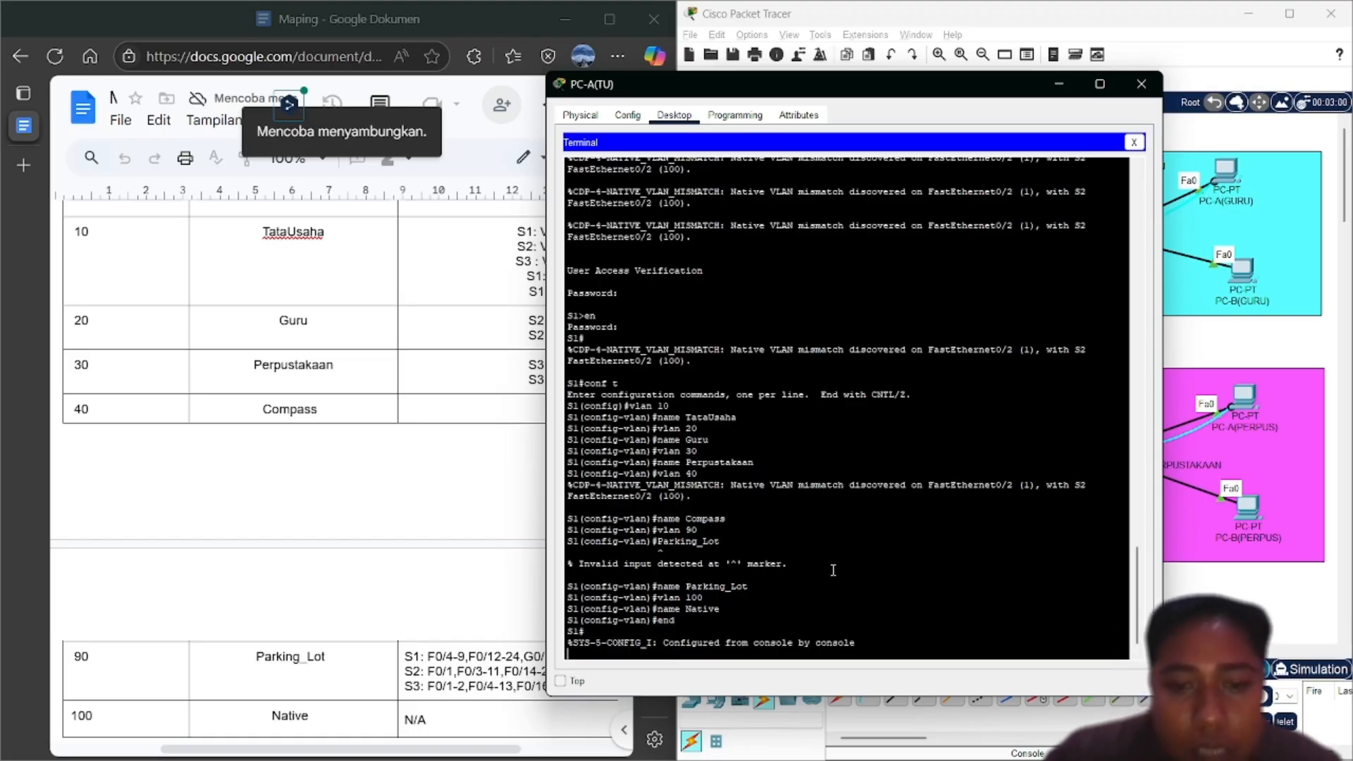
text(conf t)
key(BackSpace)
key(BackSpace)
key(BackSpace)
key(BackSpace)
key(BackSpace)
key(BackSpace)
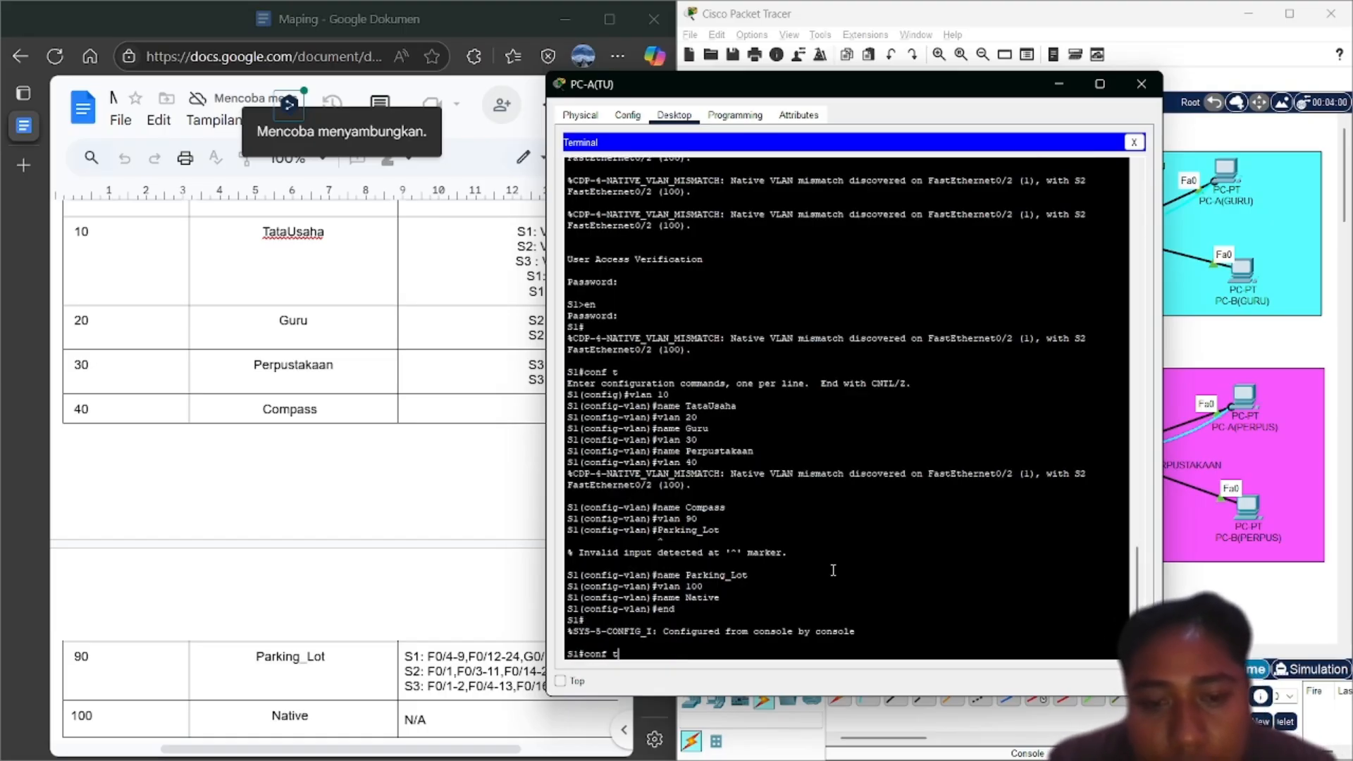
text(sh)
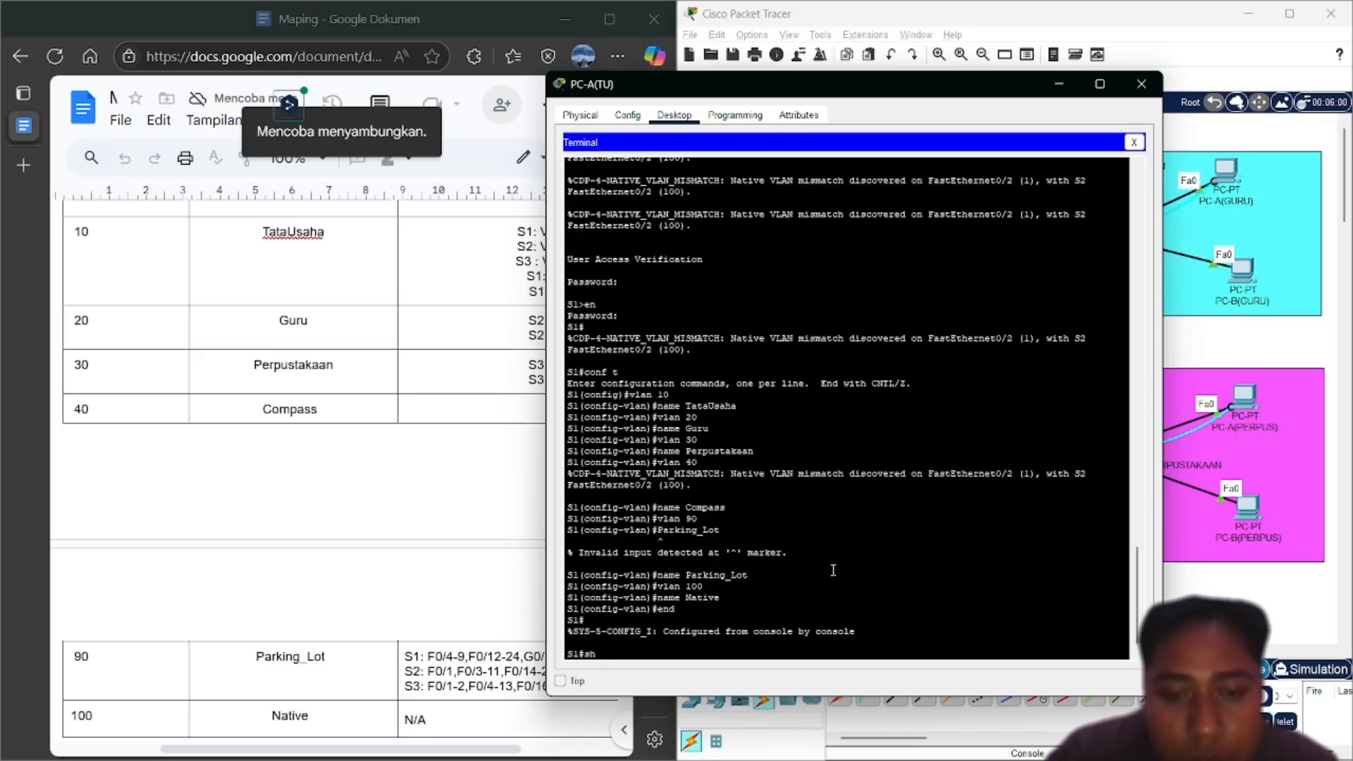
key(Tab)
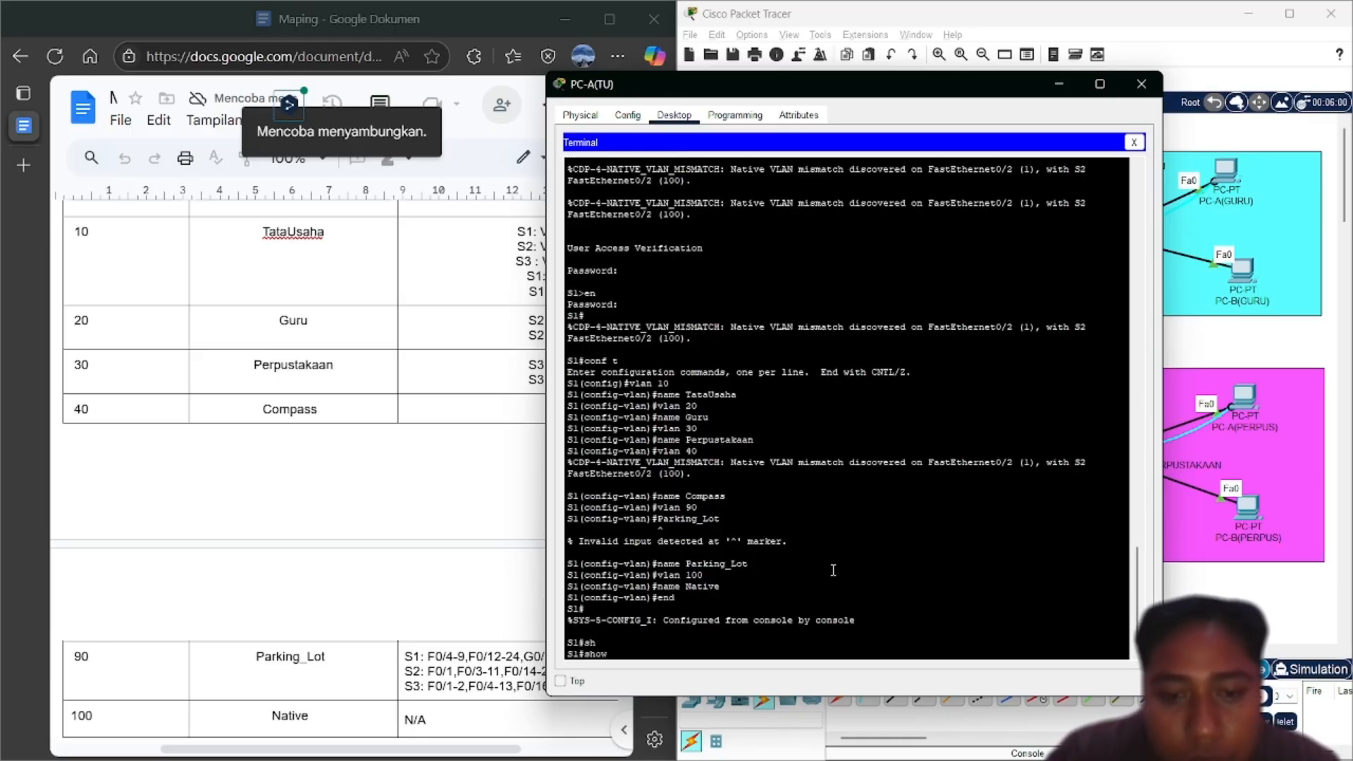
text(vl)
key(Tab)
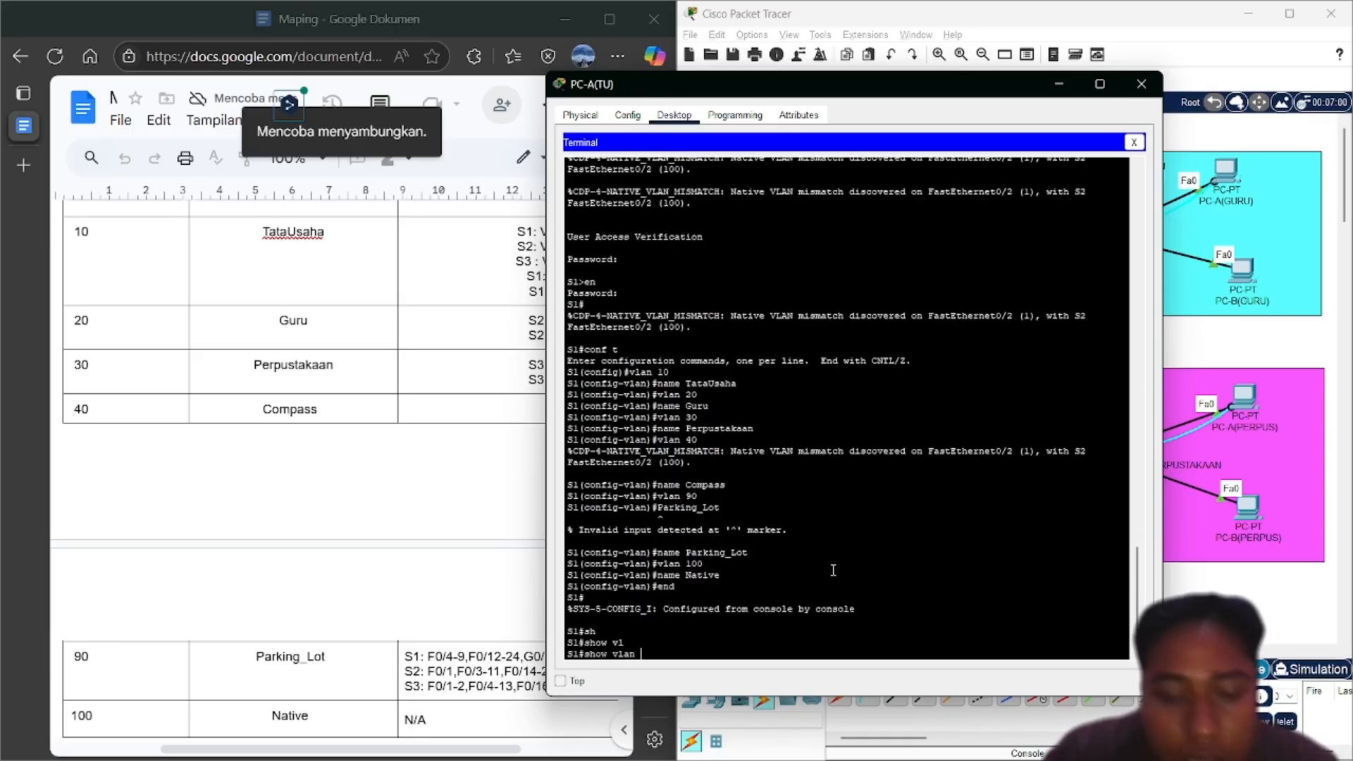
text(b)
key(Tab)
key(Return)
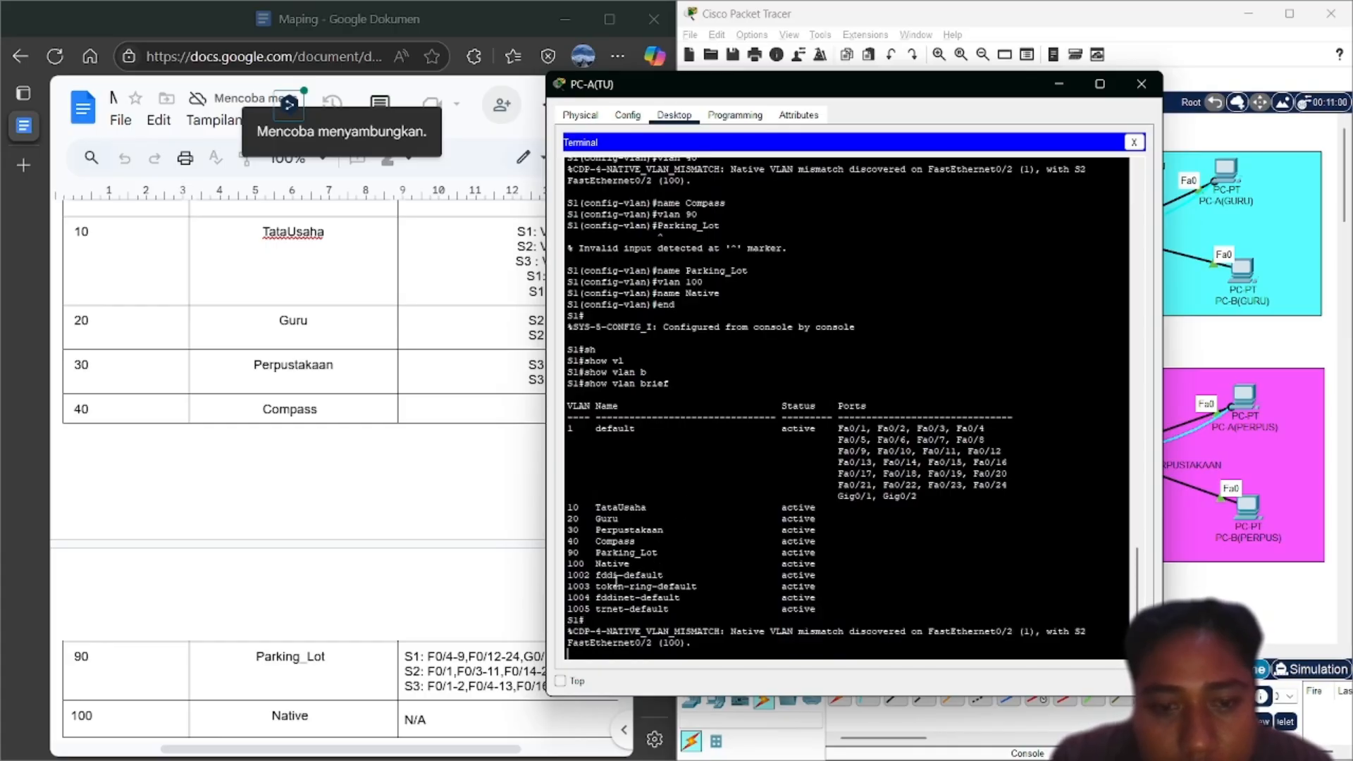
Enter global configuration on S1 and select interface VLAN 10
key(Return)
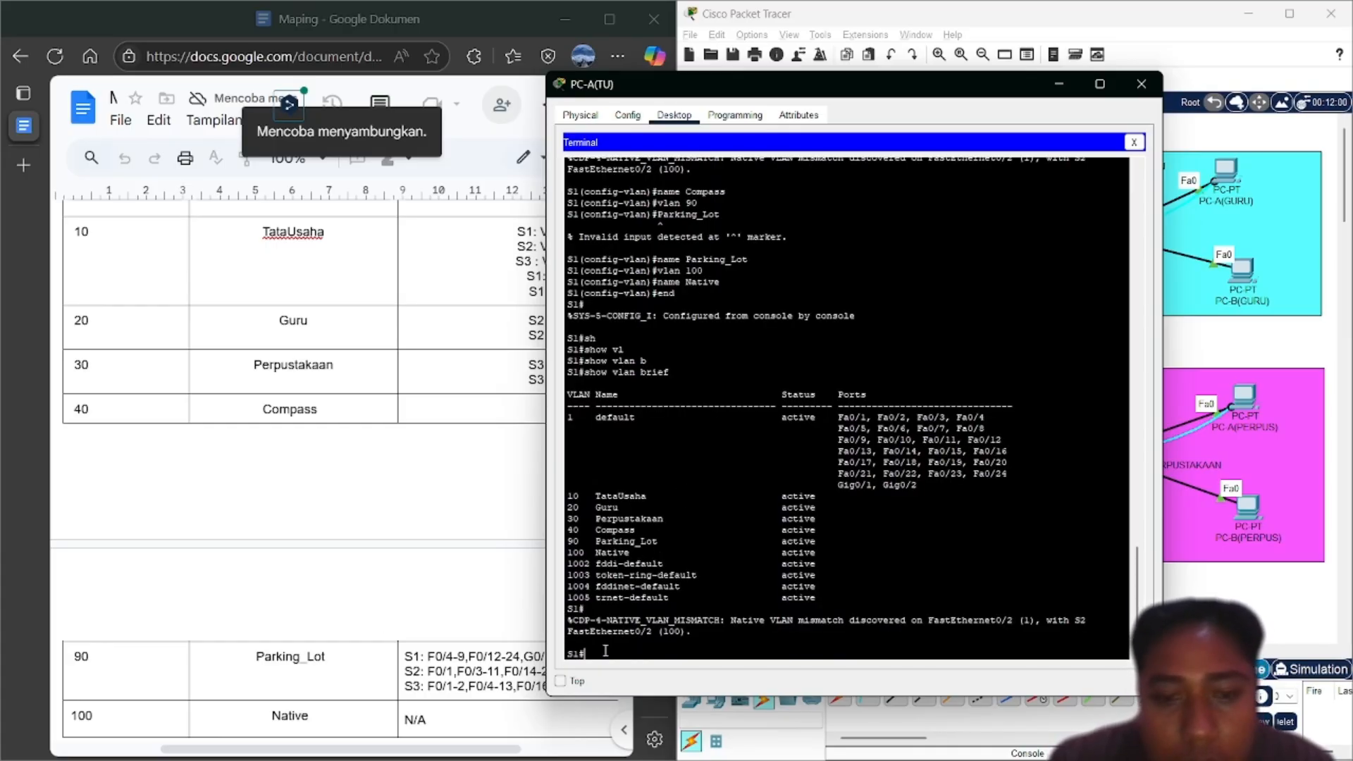
text(conf t)
key(Return)
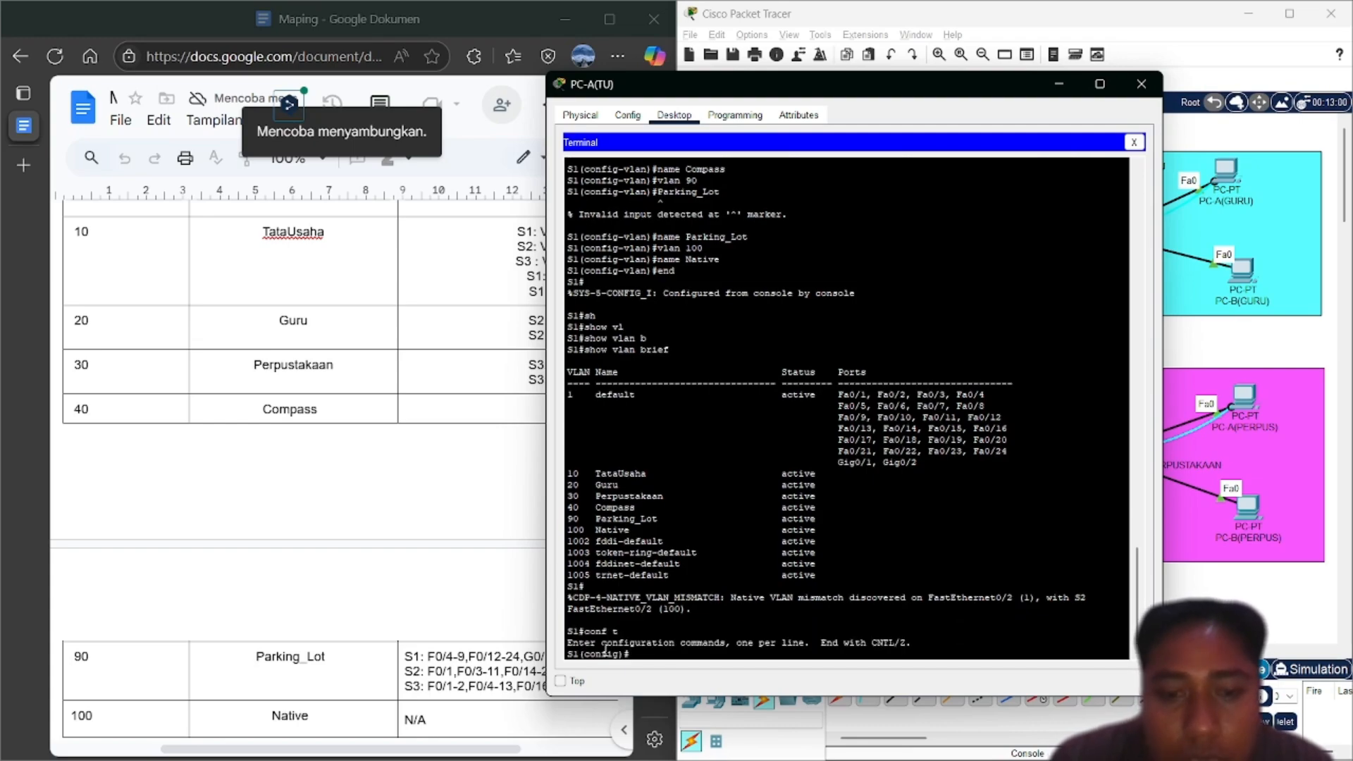
text(vlan 100)
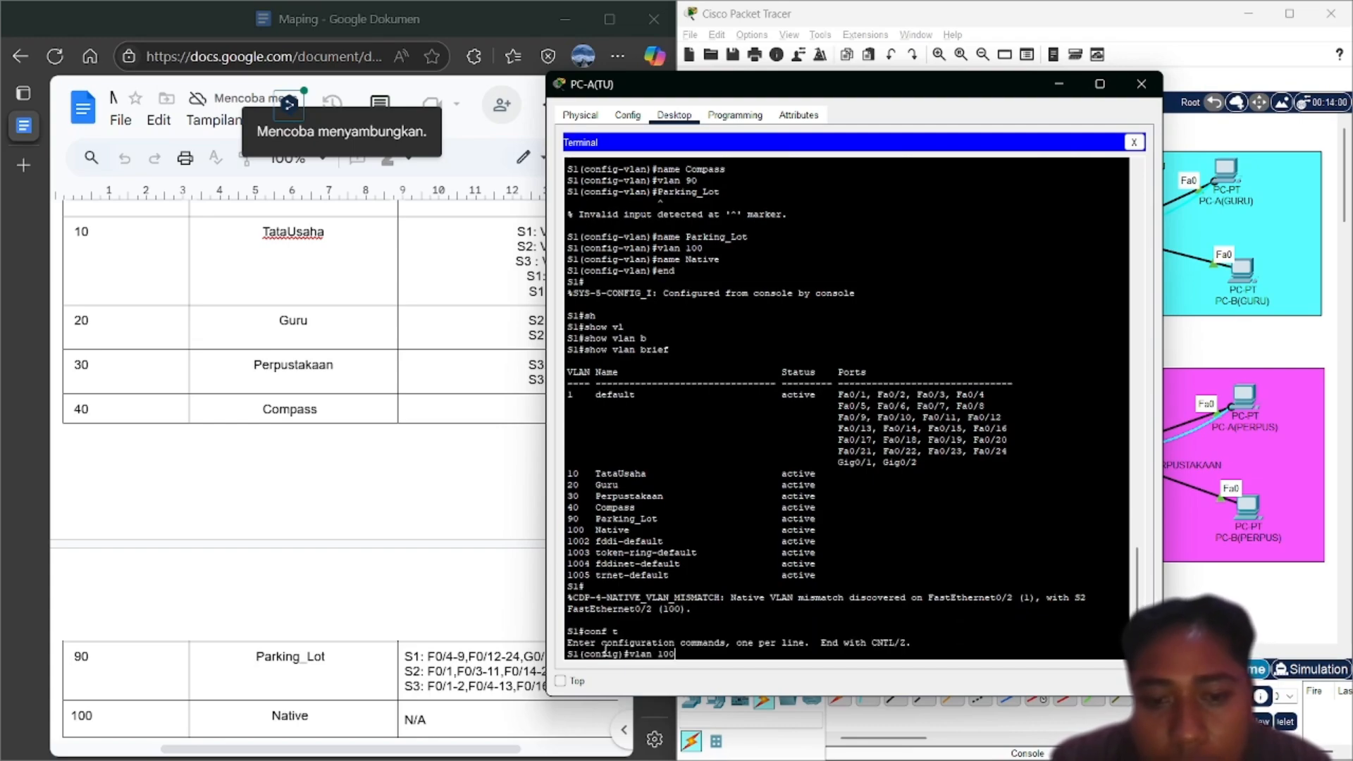
key(Up)
key(Up)
key(Down)
key(Down)
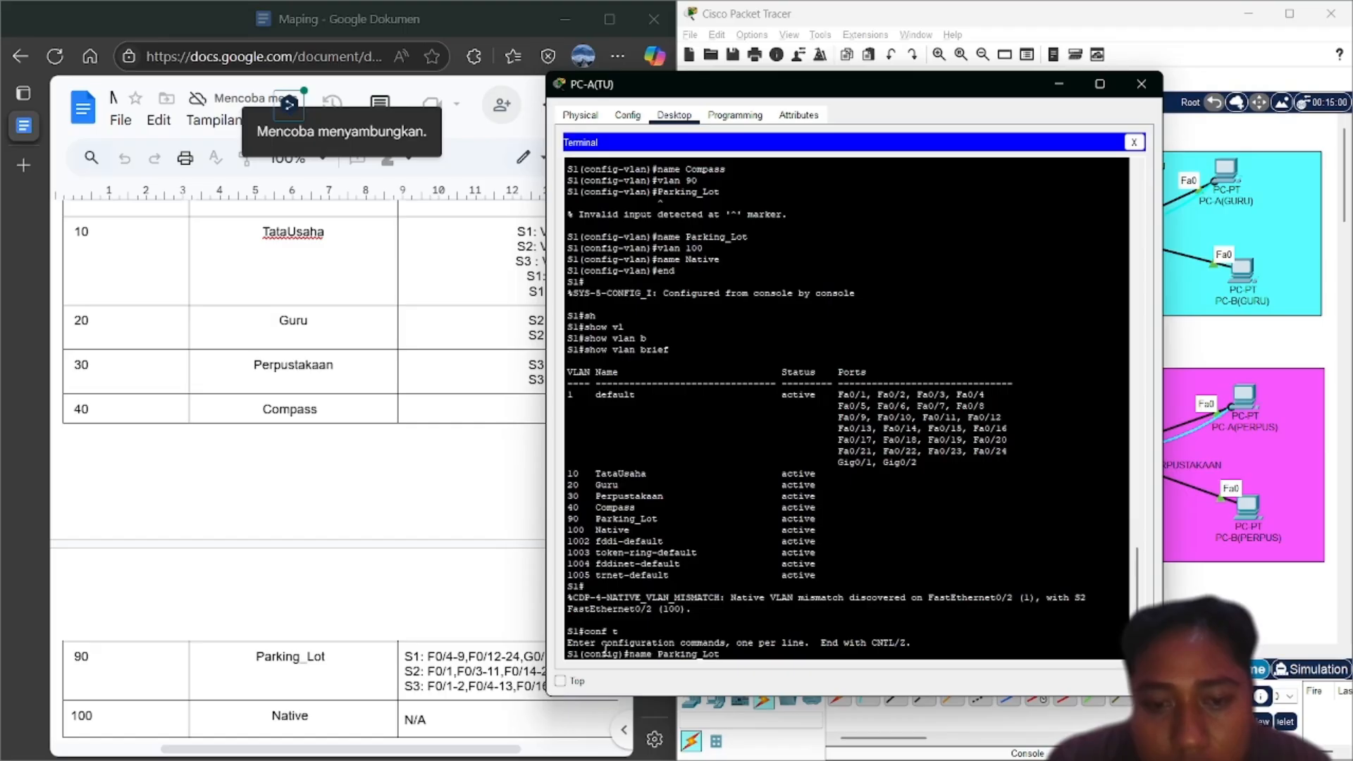
text(int v)
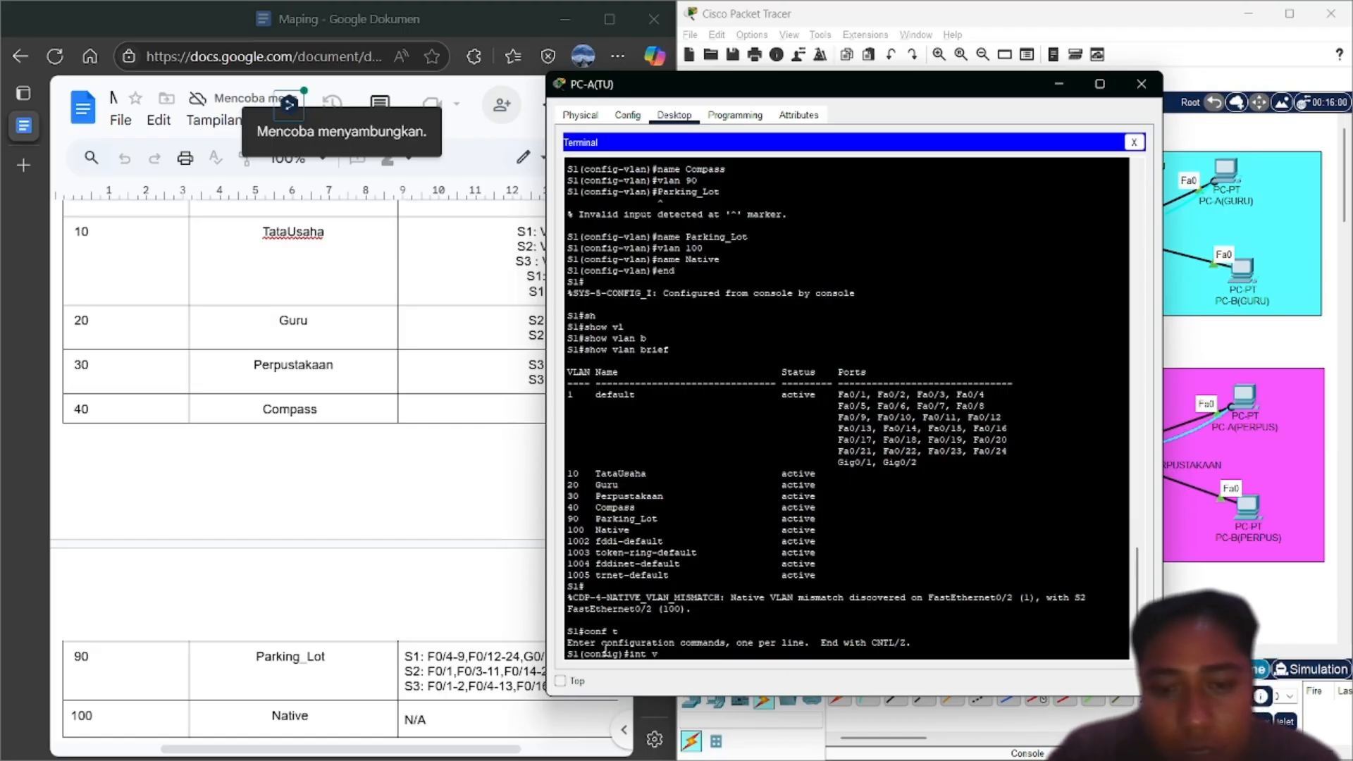
text(lan 10)
key(Return)
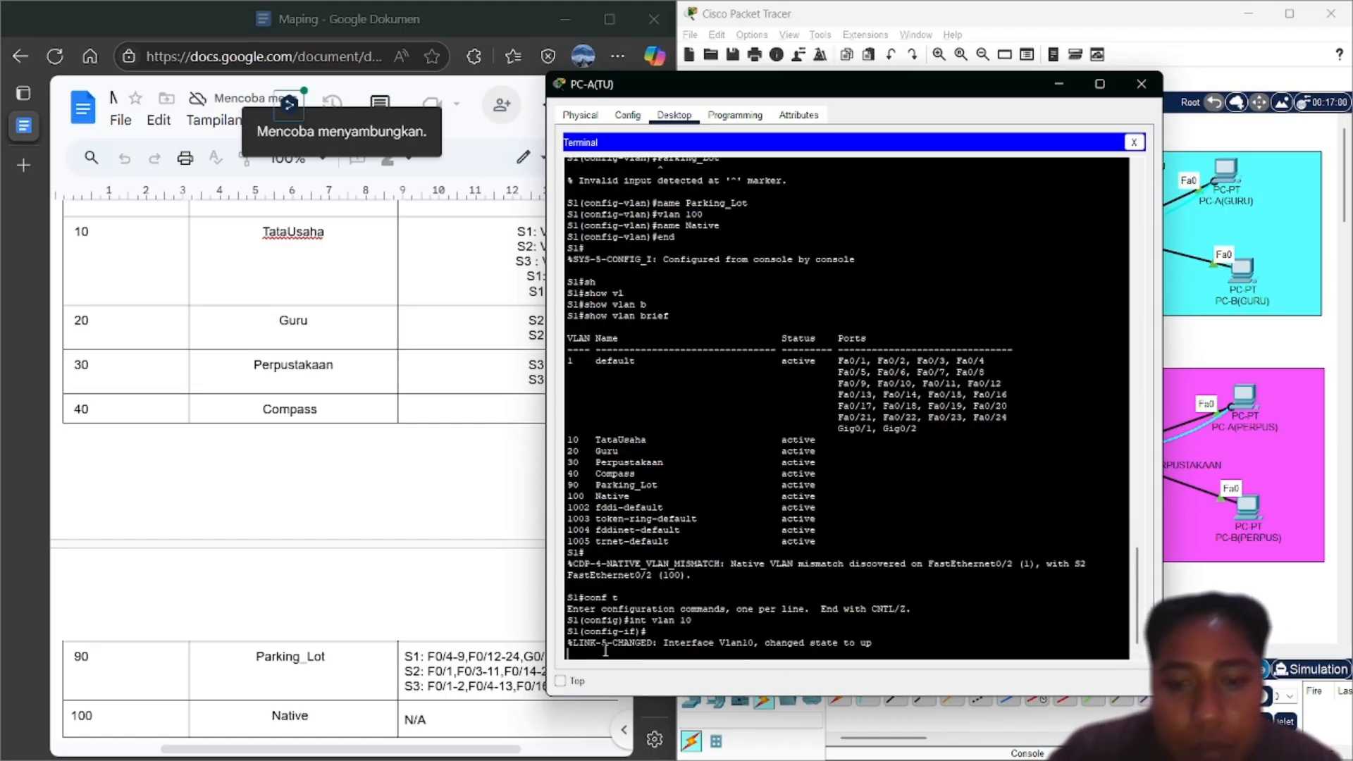
scroll(396, 509, up, 2)
scroll(396, 508, up, 2)
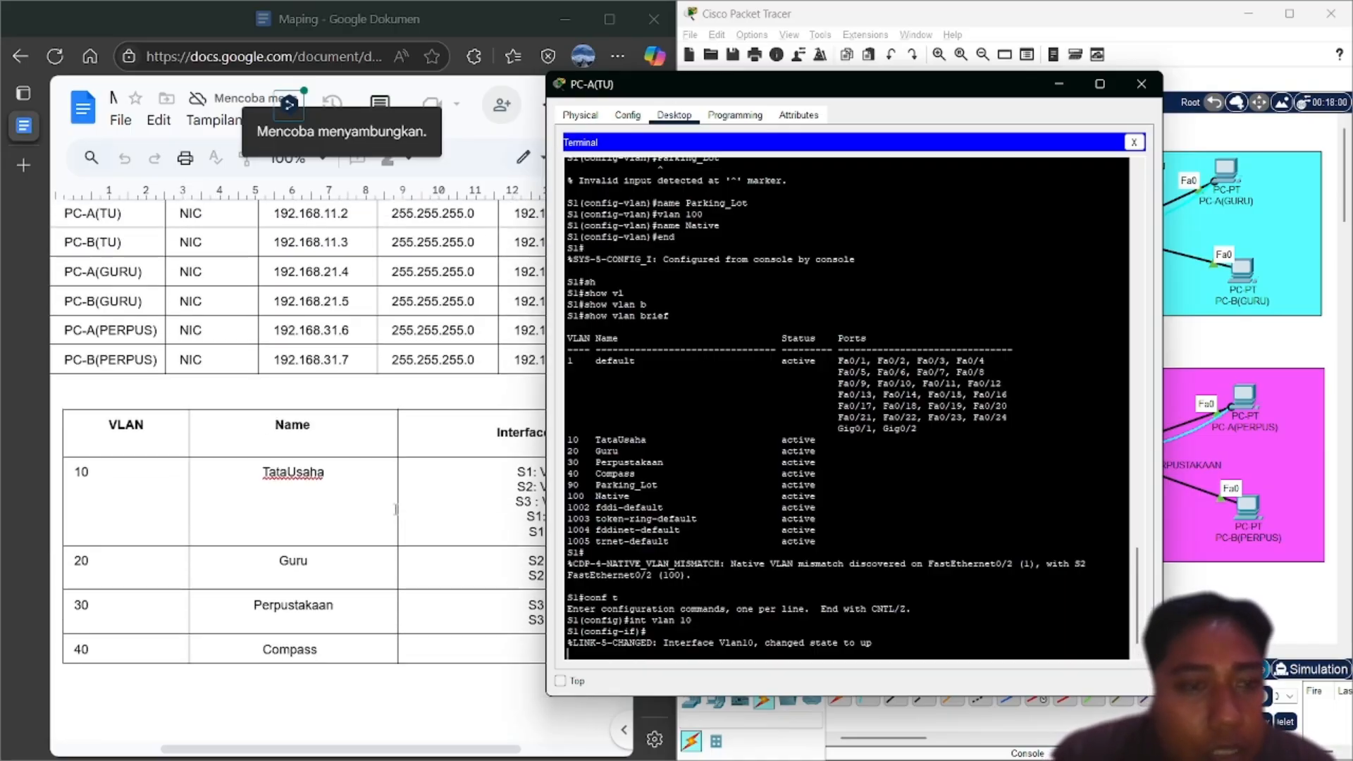
scroll(396, 509, up, 5)
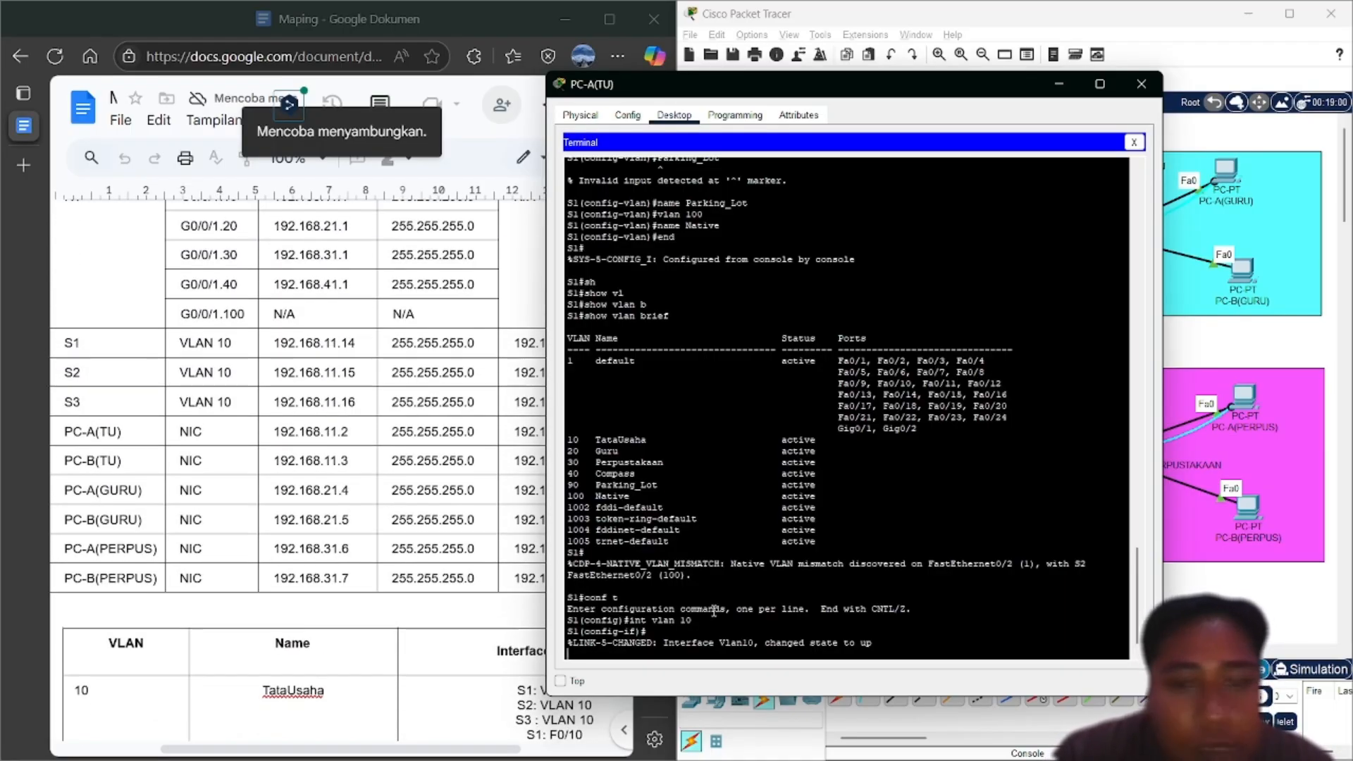
Assign VLAN 10 the address 192.168.11.14 255.255.255.0, then exit configuration mode with end
key(Return)
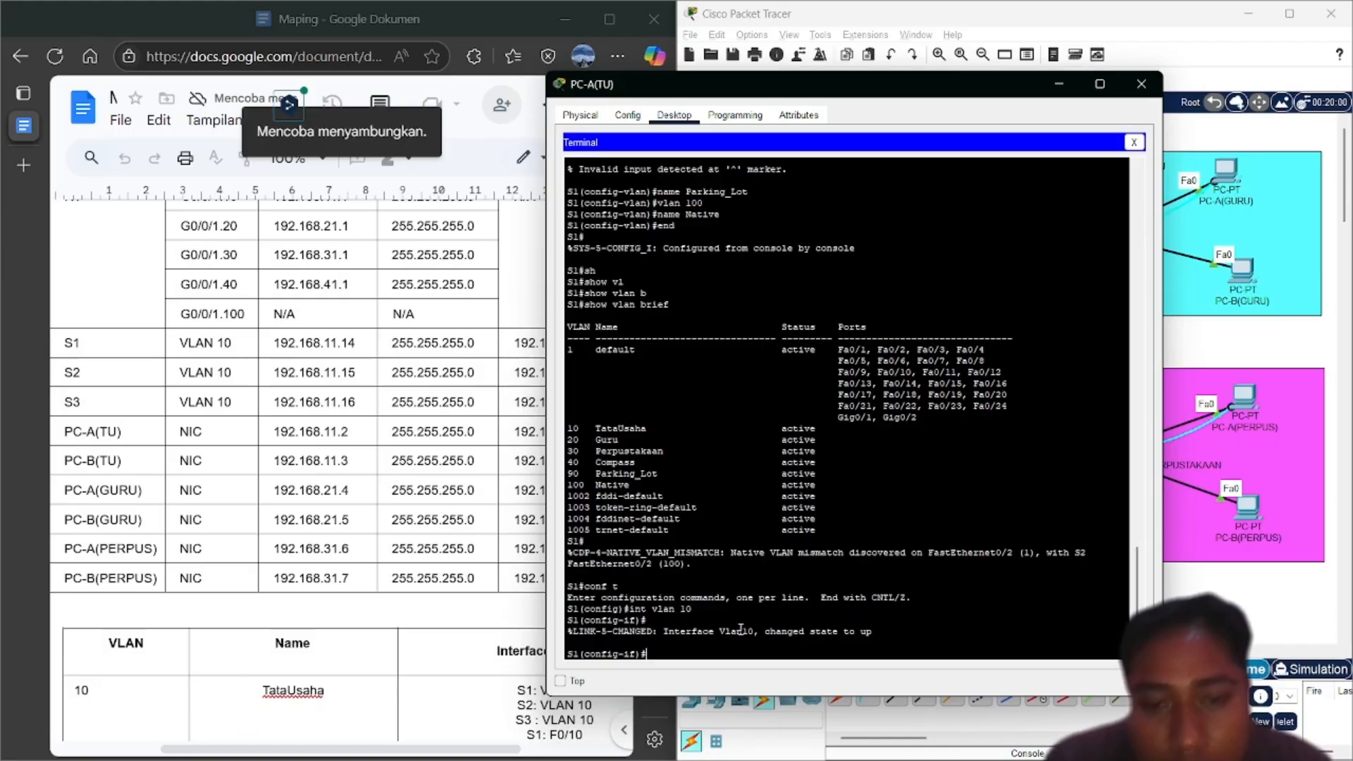
text(ip)
key(Tab)
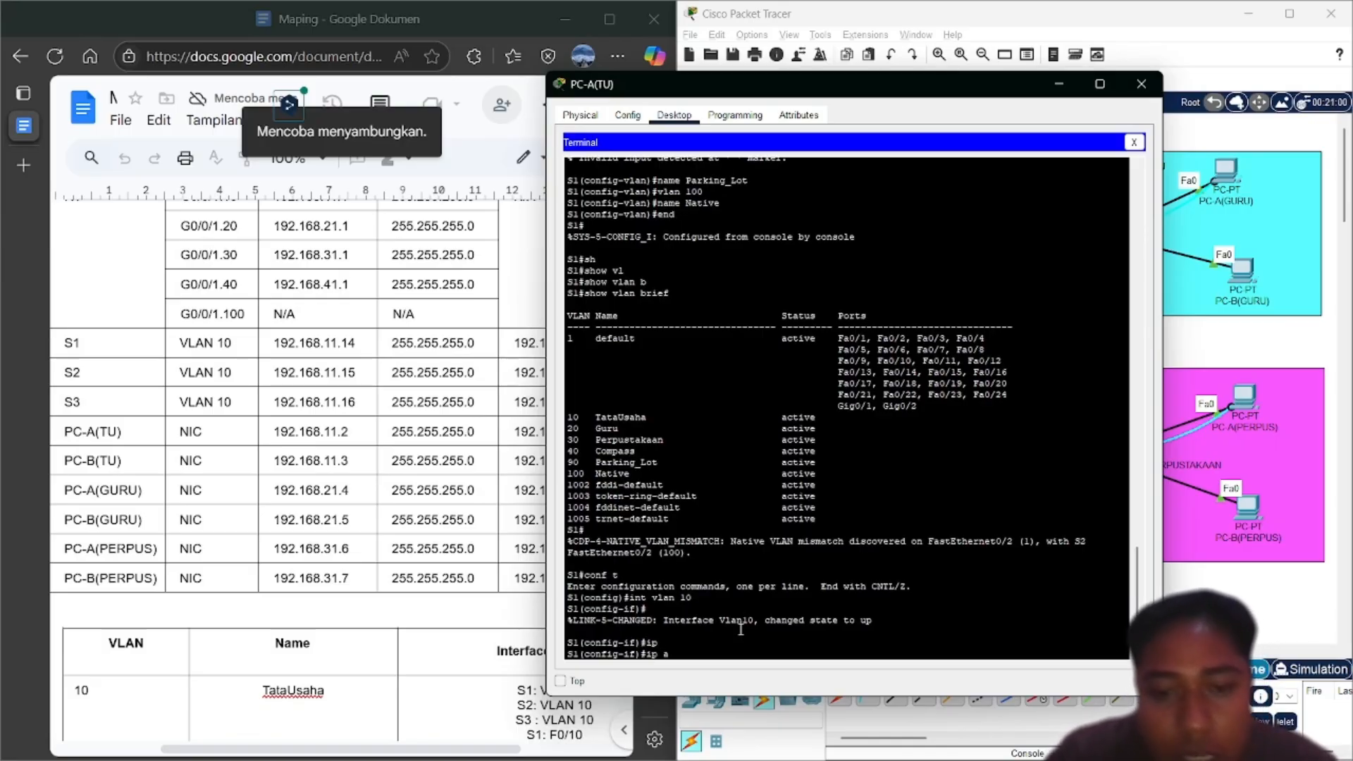
text(ad)
key(Tab)
text(192)
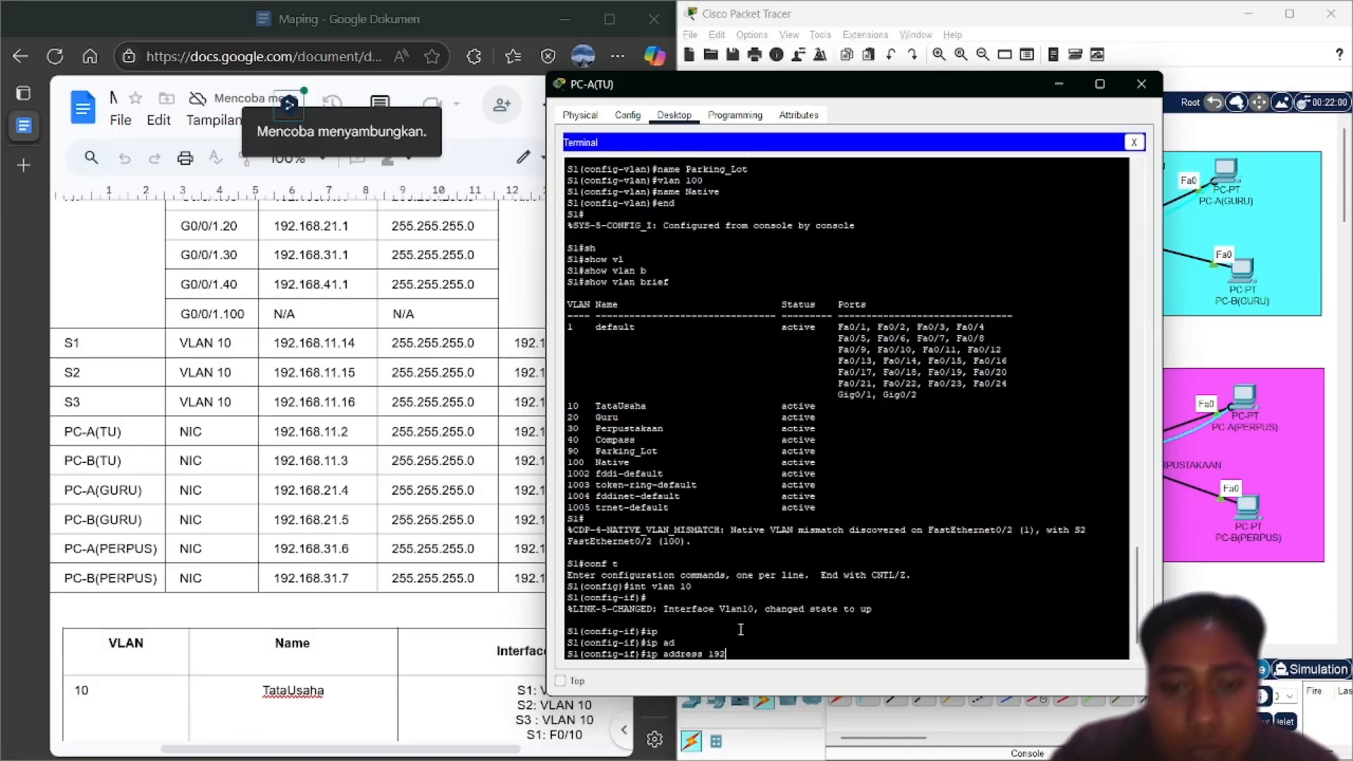
text(.168.)
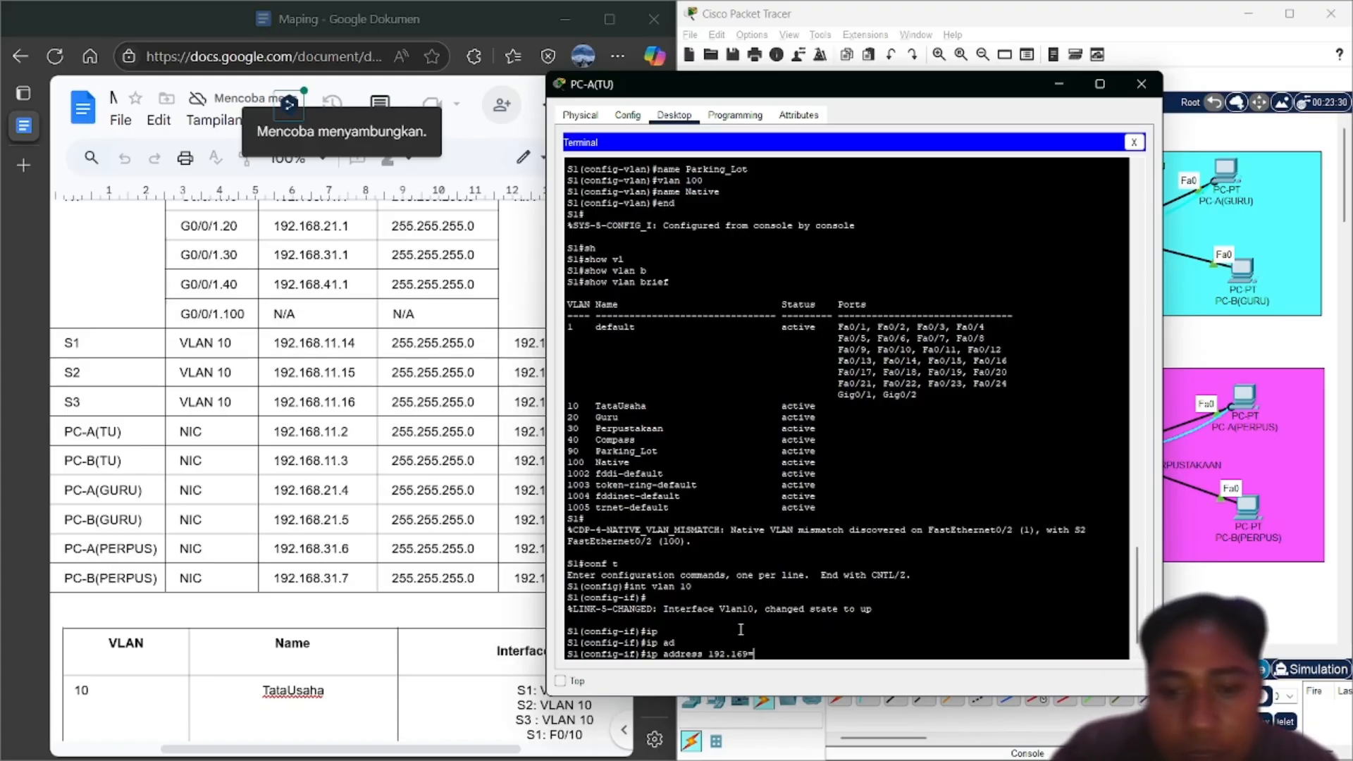
key(BackSpace)
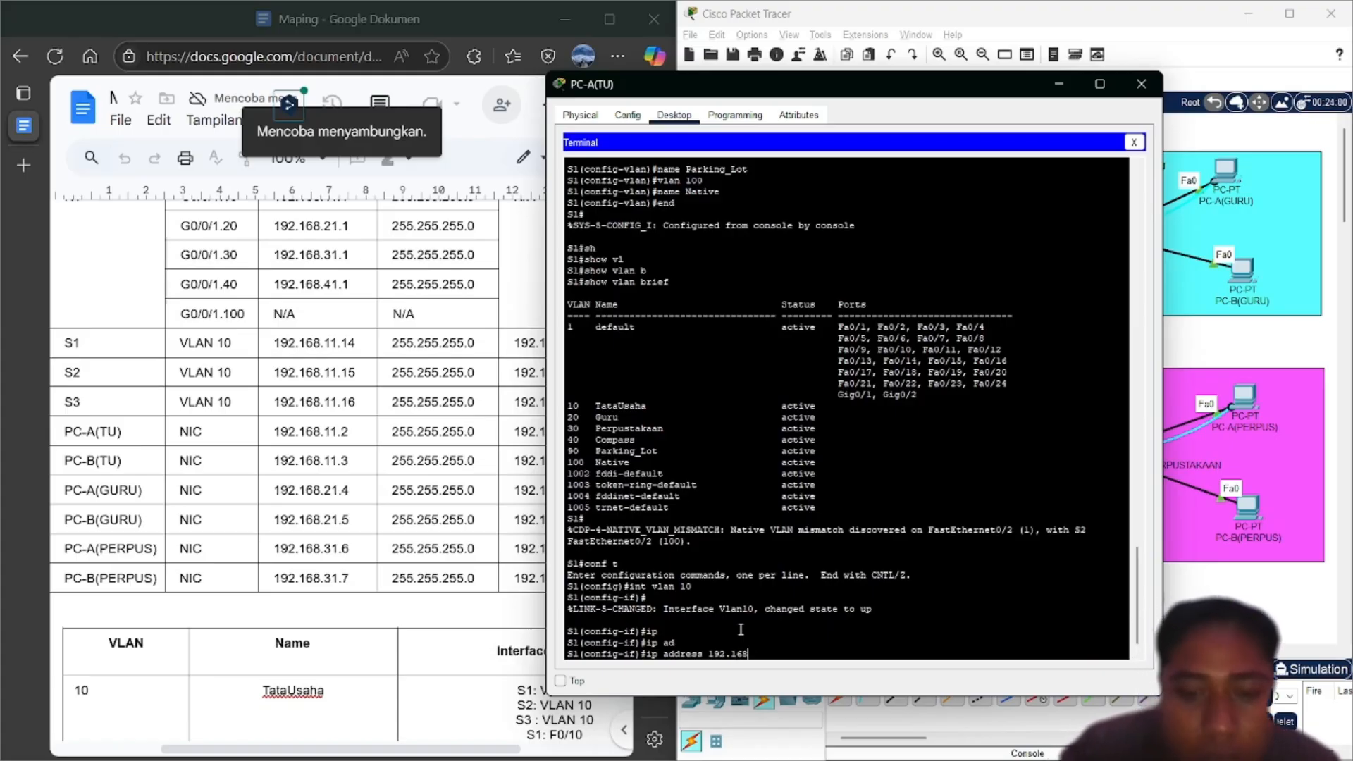
text(.11.)
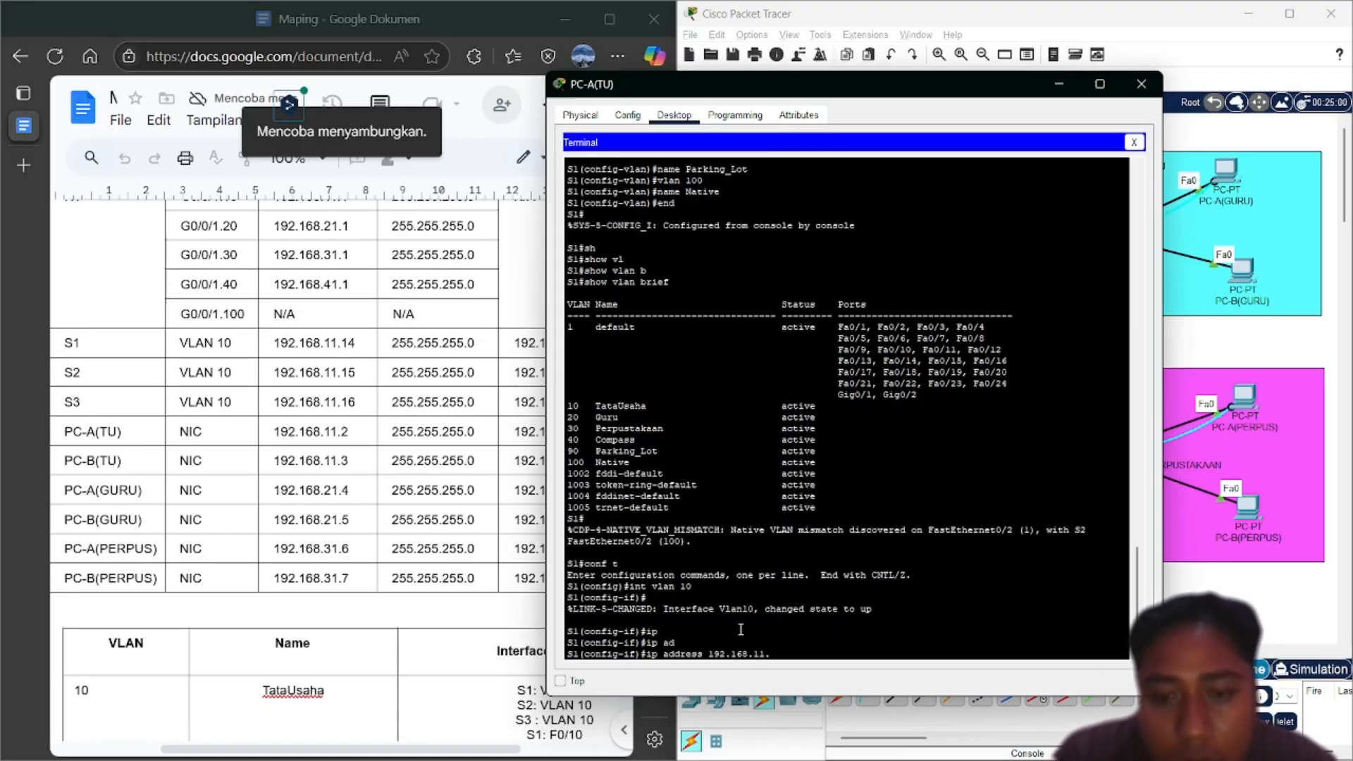
text(1)
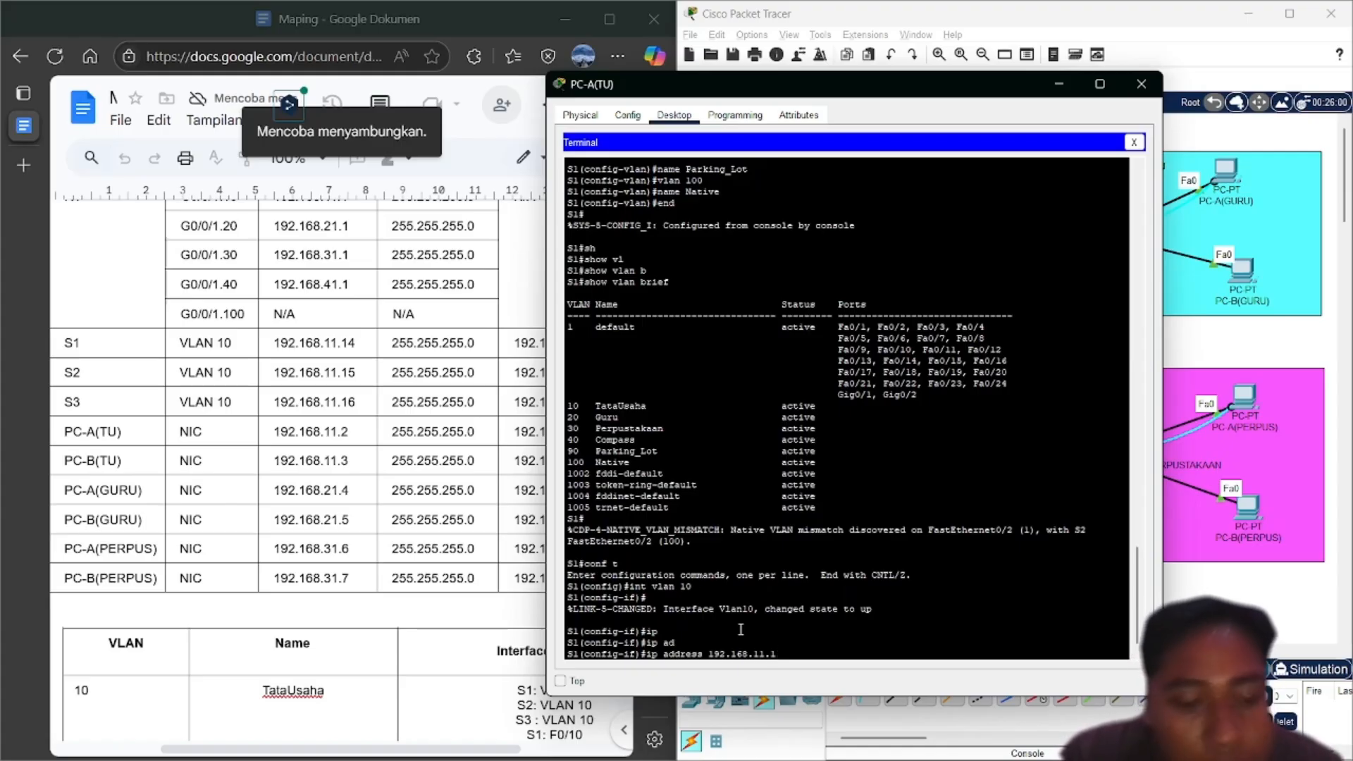
text(4 1)
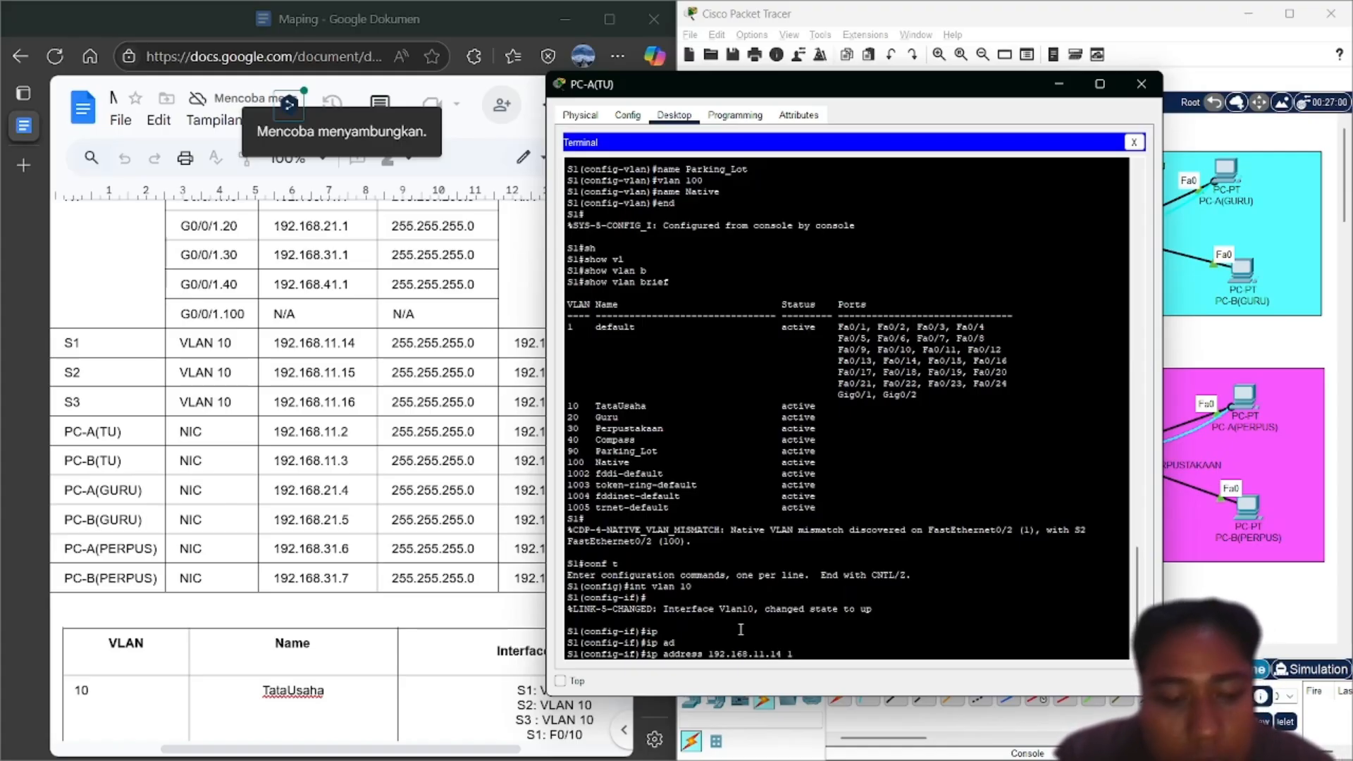
key(BackSpace)
text(25)
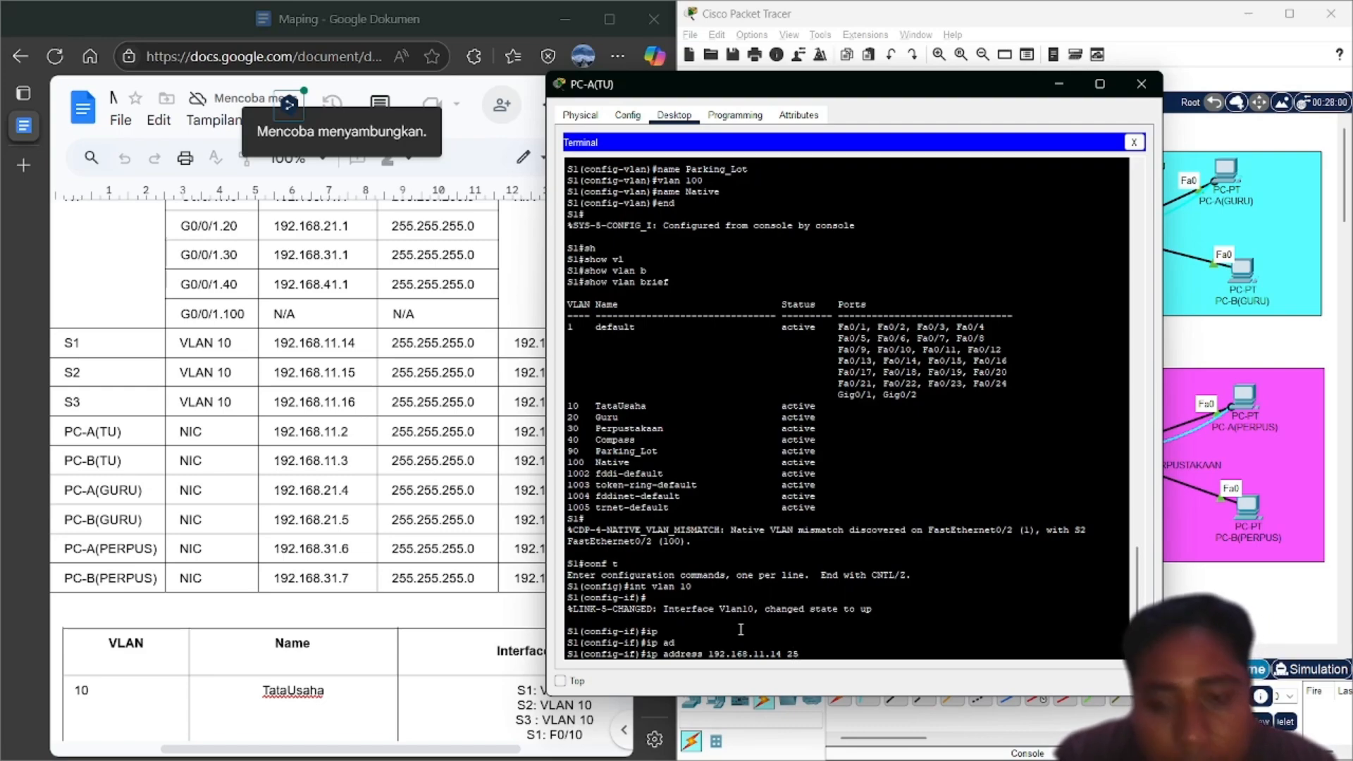
text(5.255.2550)
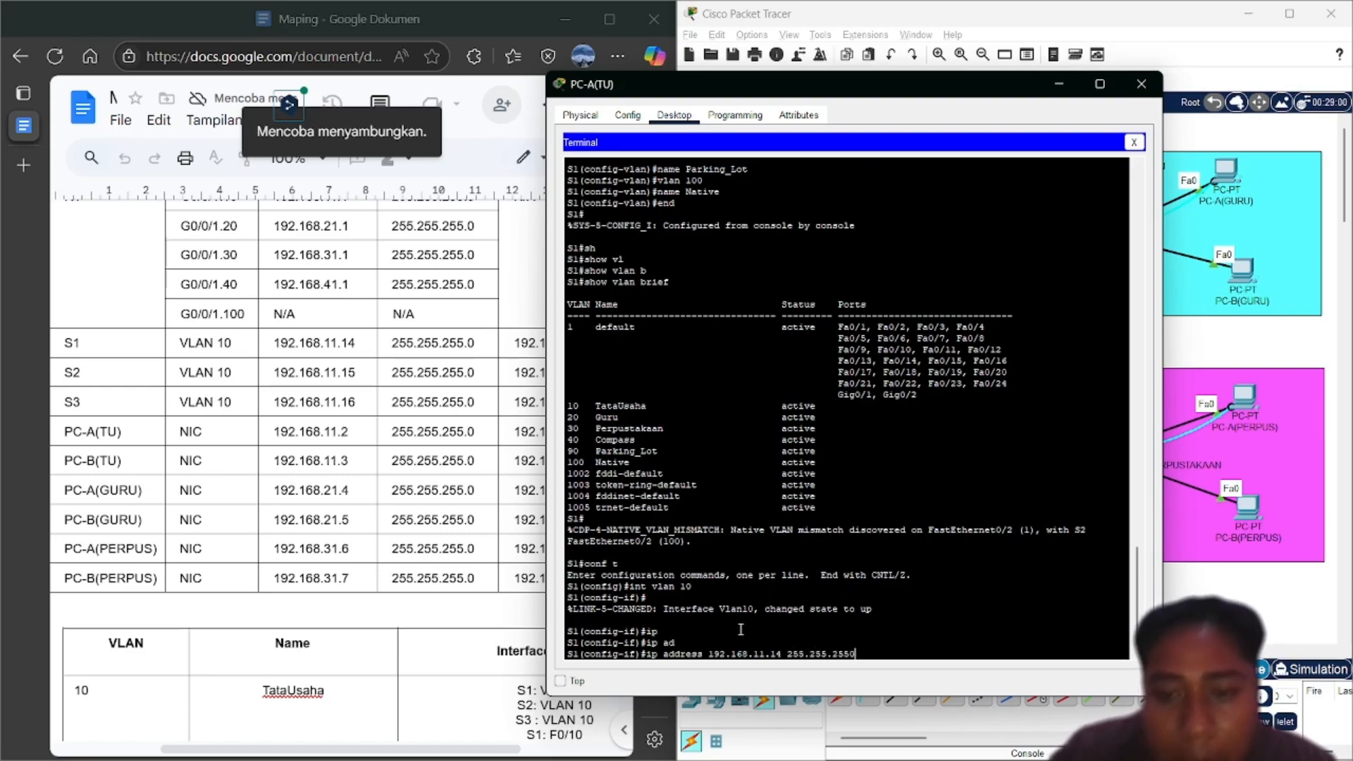
key(BackSpace)
text(.0)
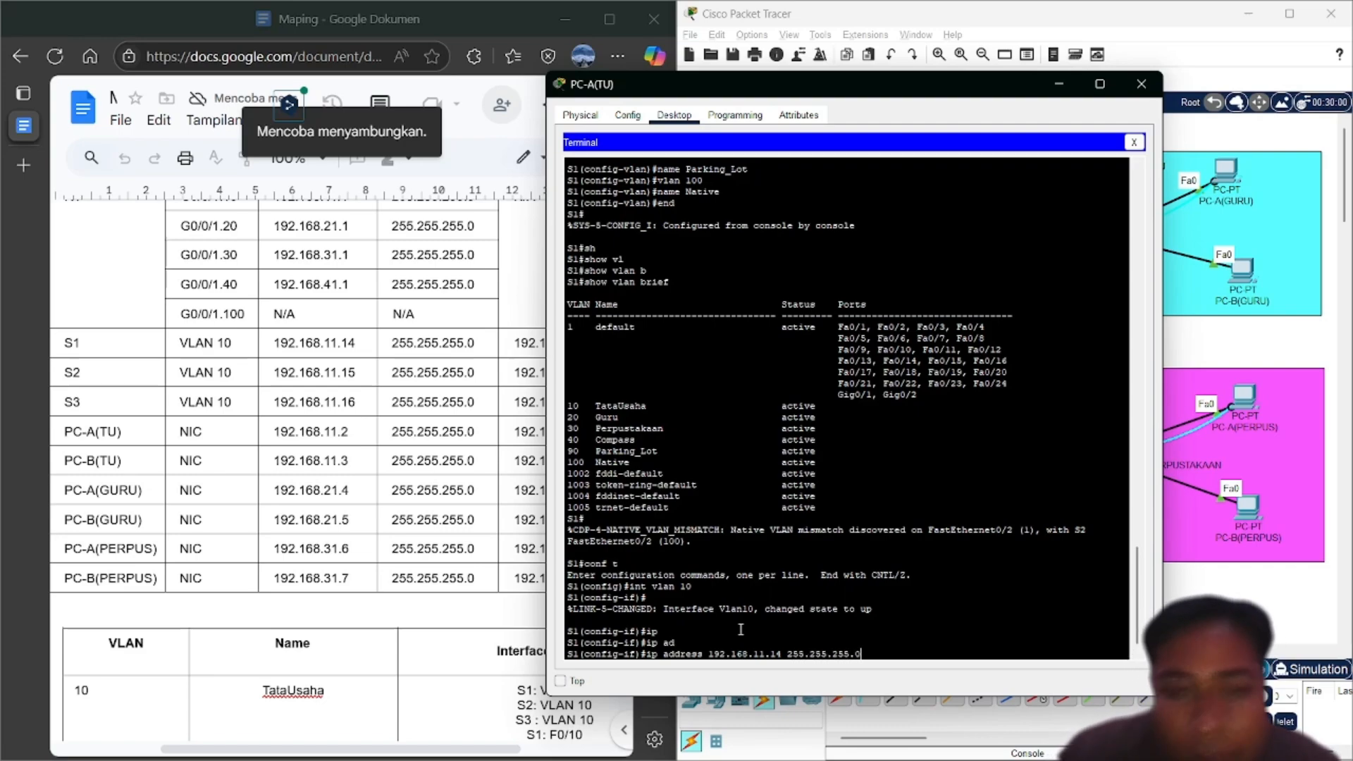
key(Return)
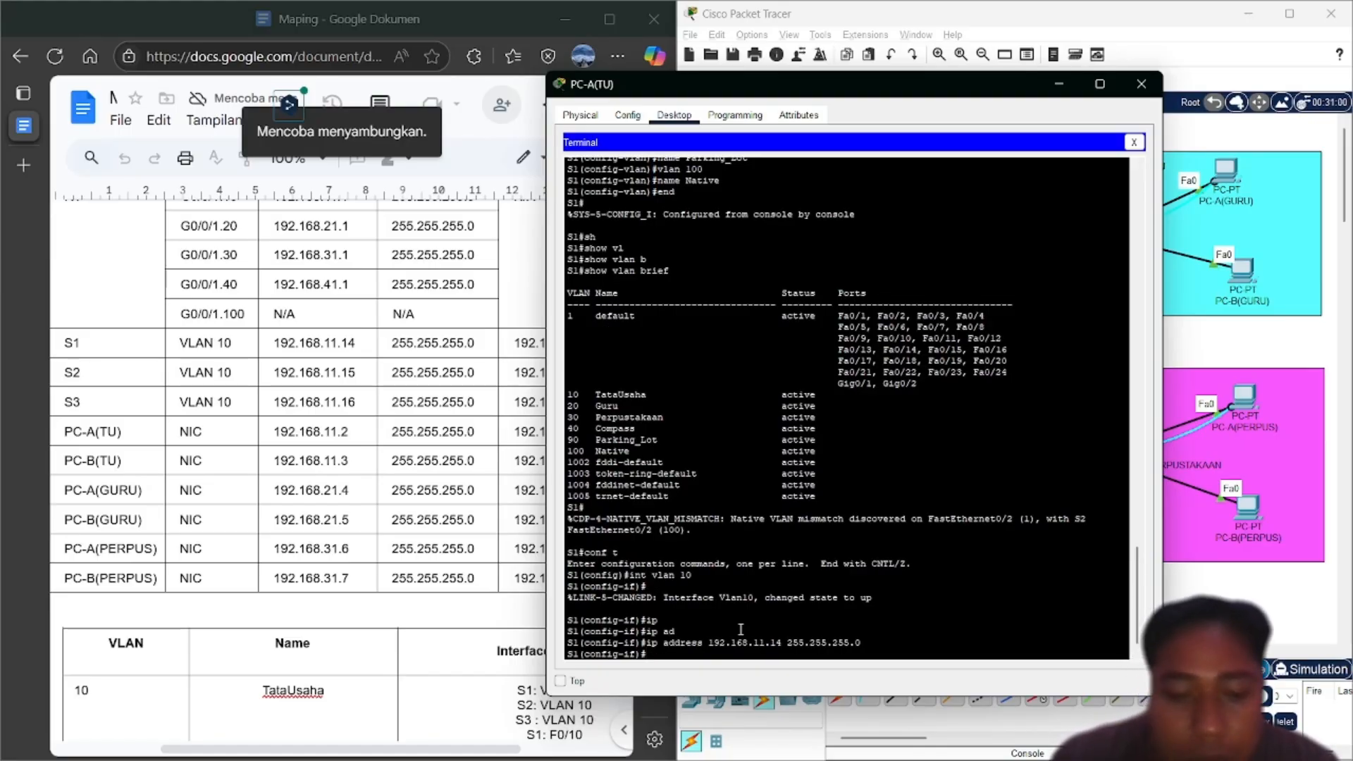
text(end)
key(Return)
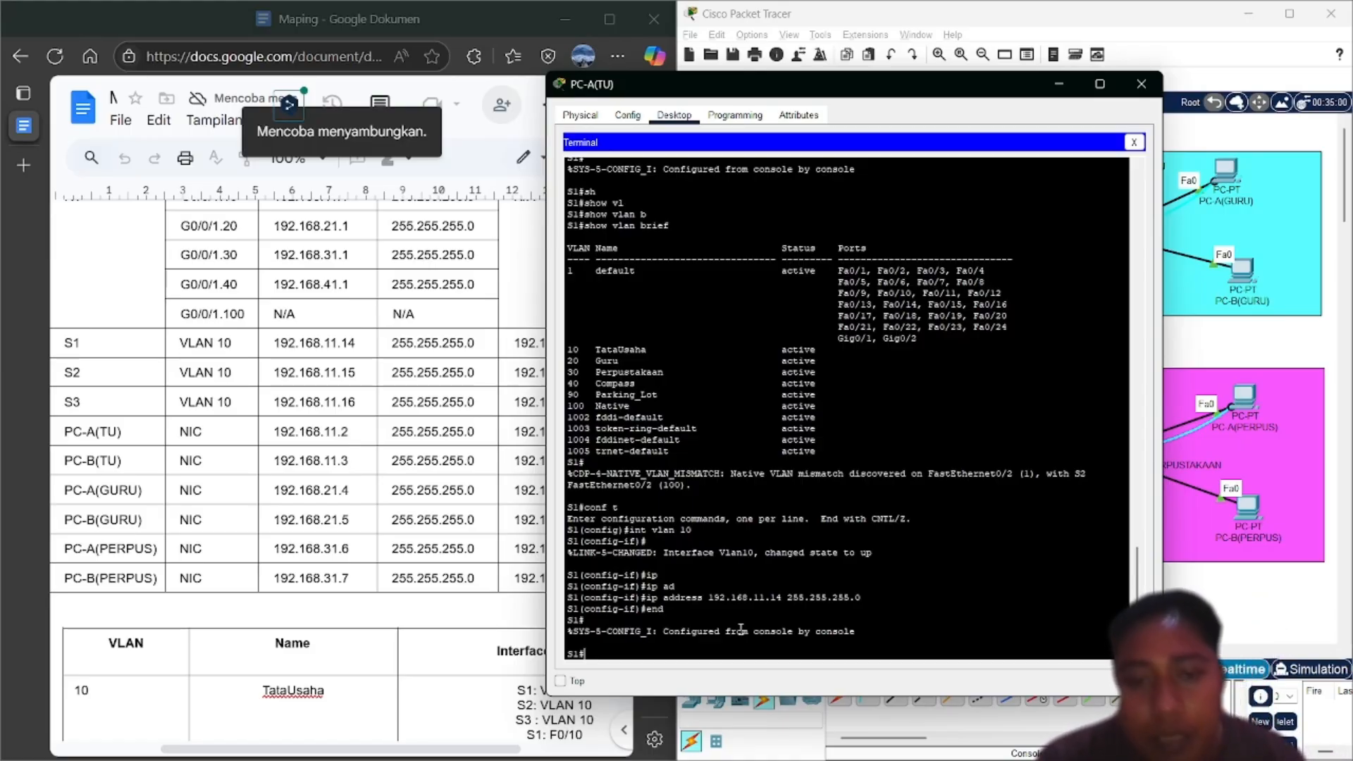
From global configuration, set S1's ip default-gateway to 192.168.11.1
text(conf t)
key(Return)
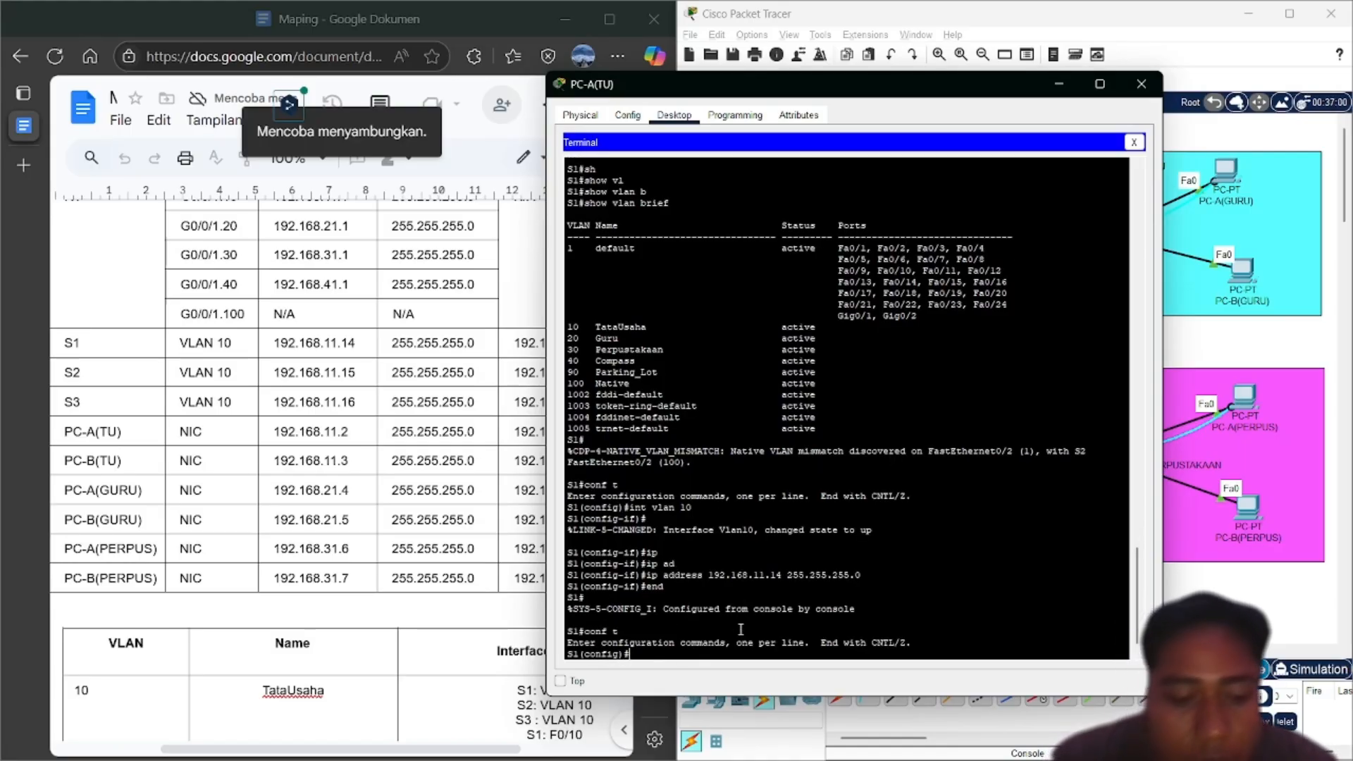
text(ip de)
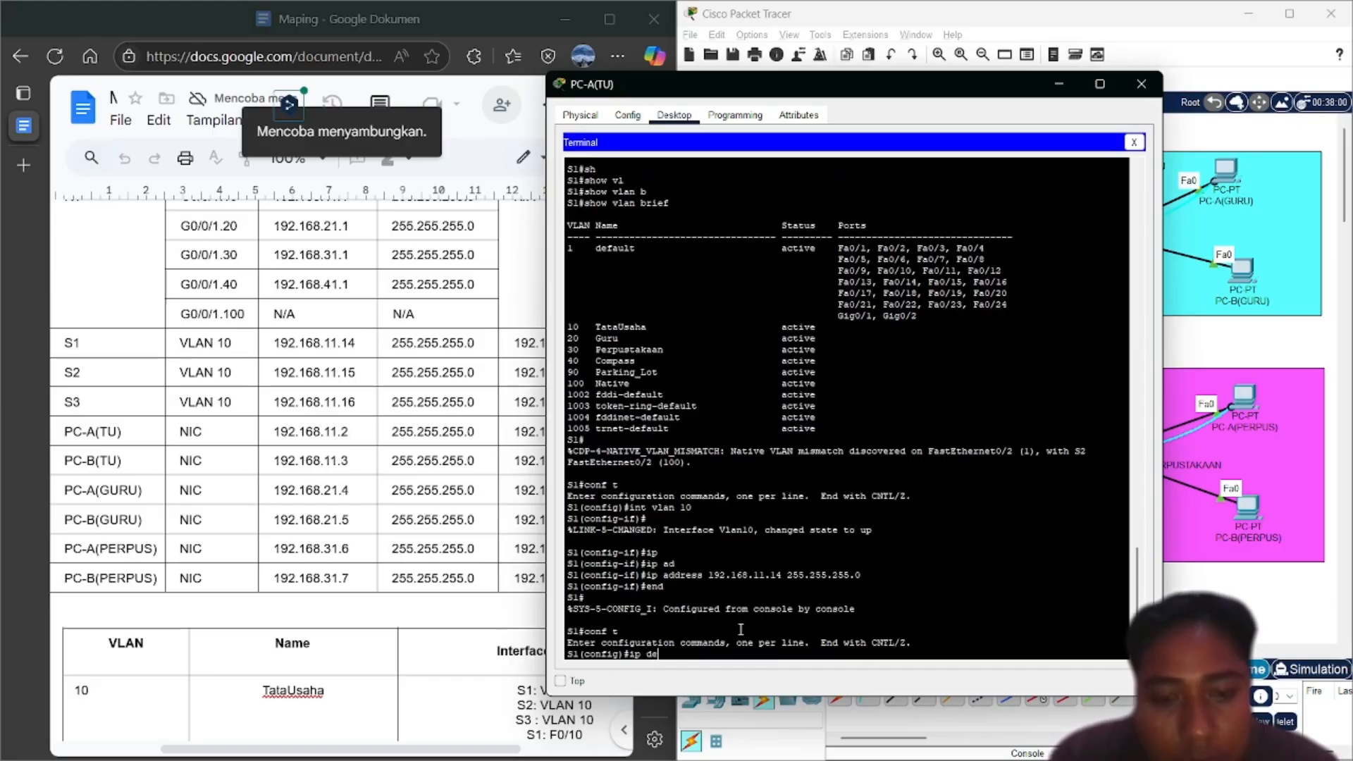
key(Tab)
text(1)
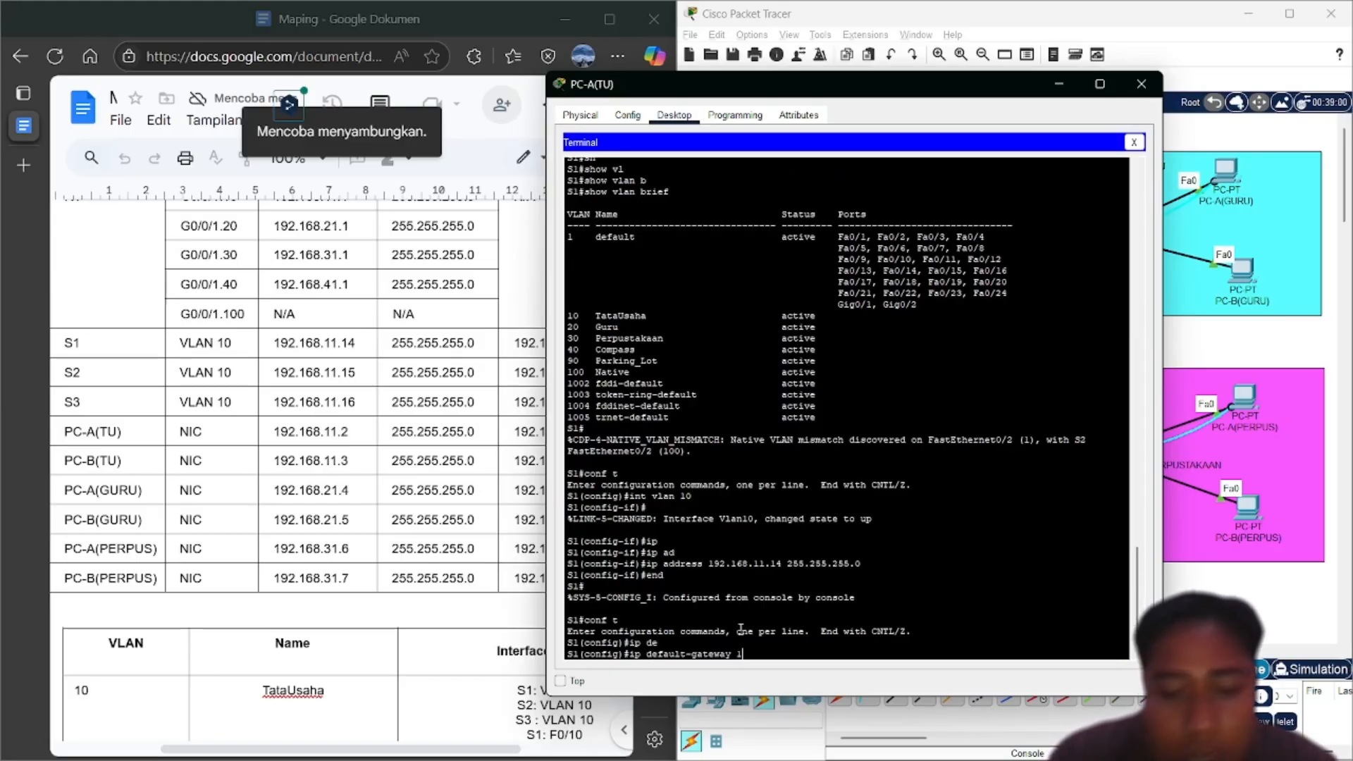
text(92.168.)
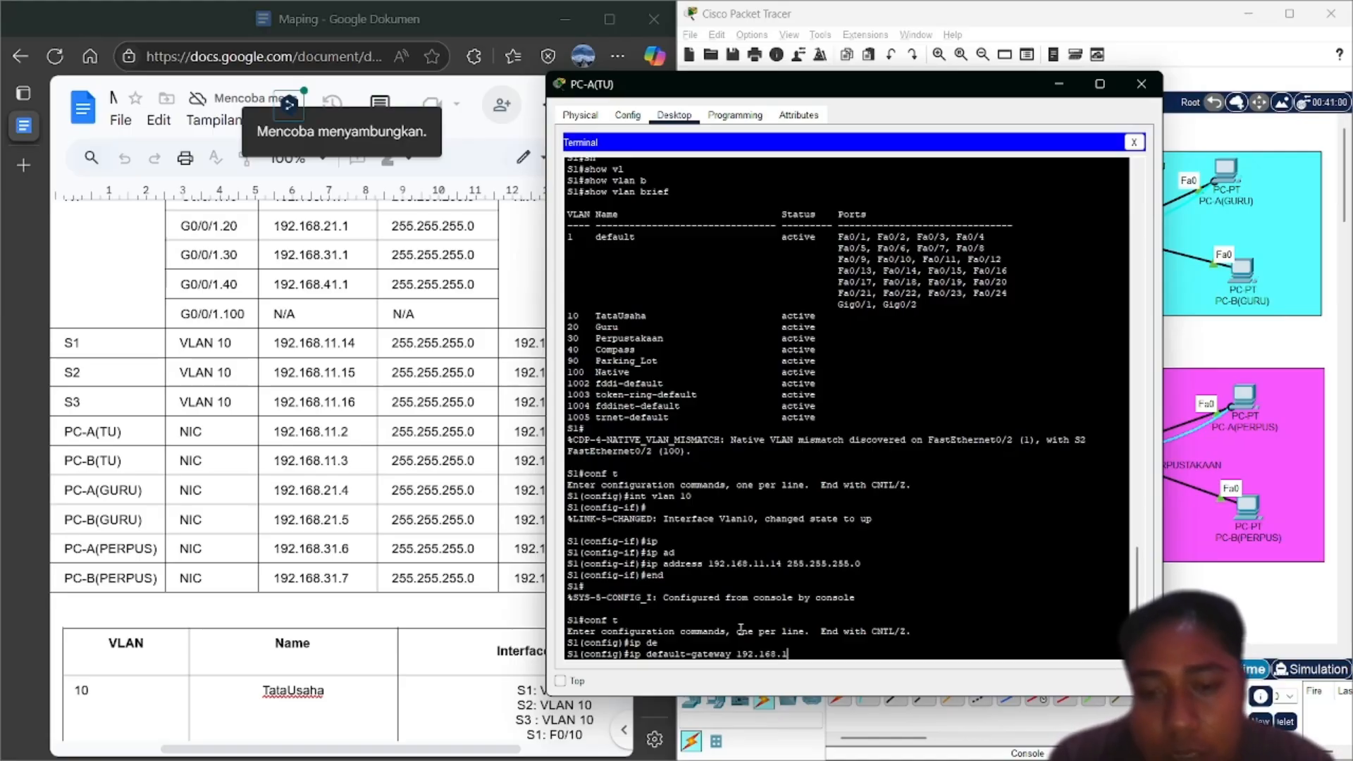
text(11.1)
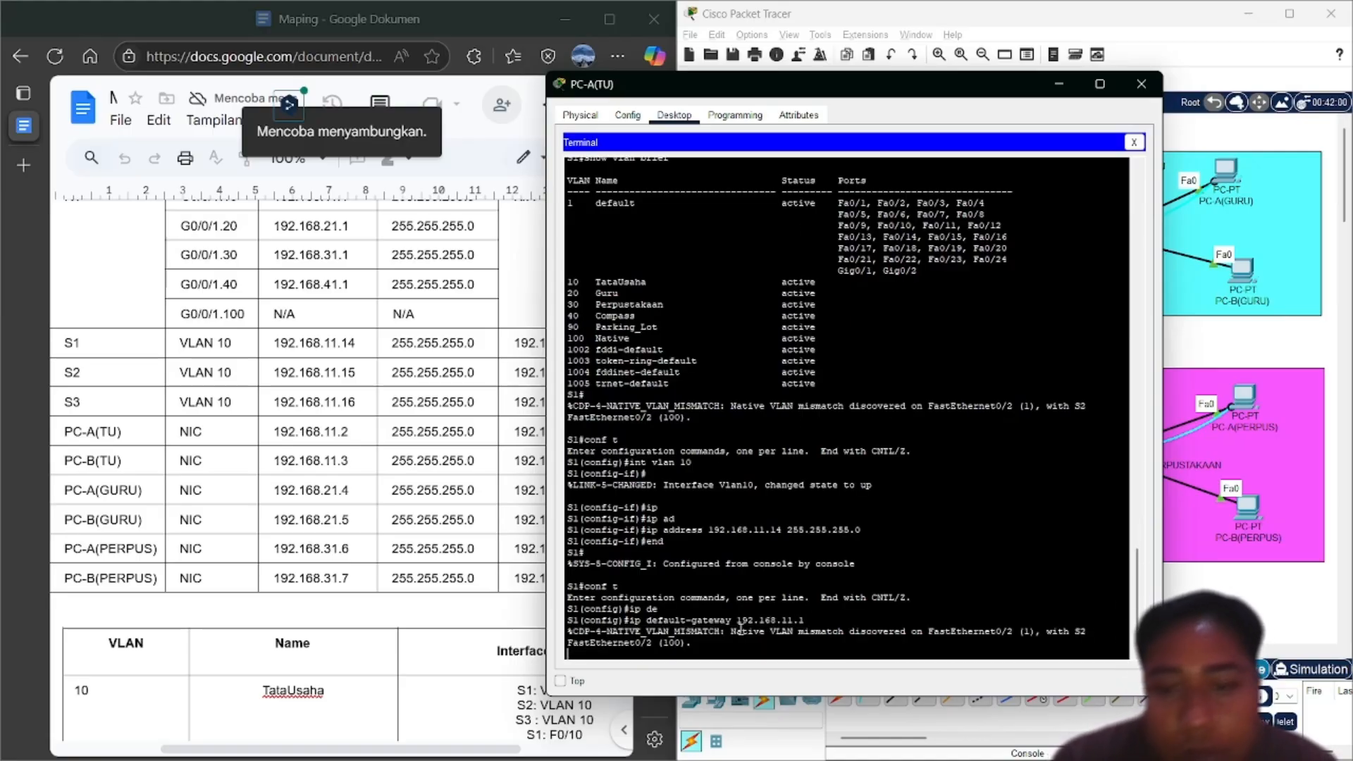
key(Return)
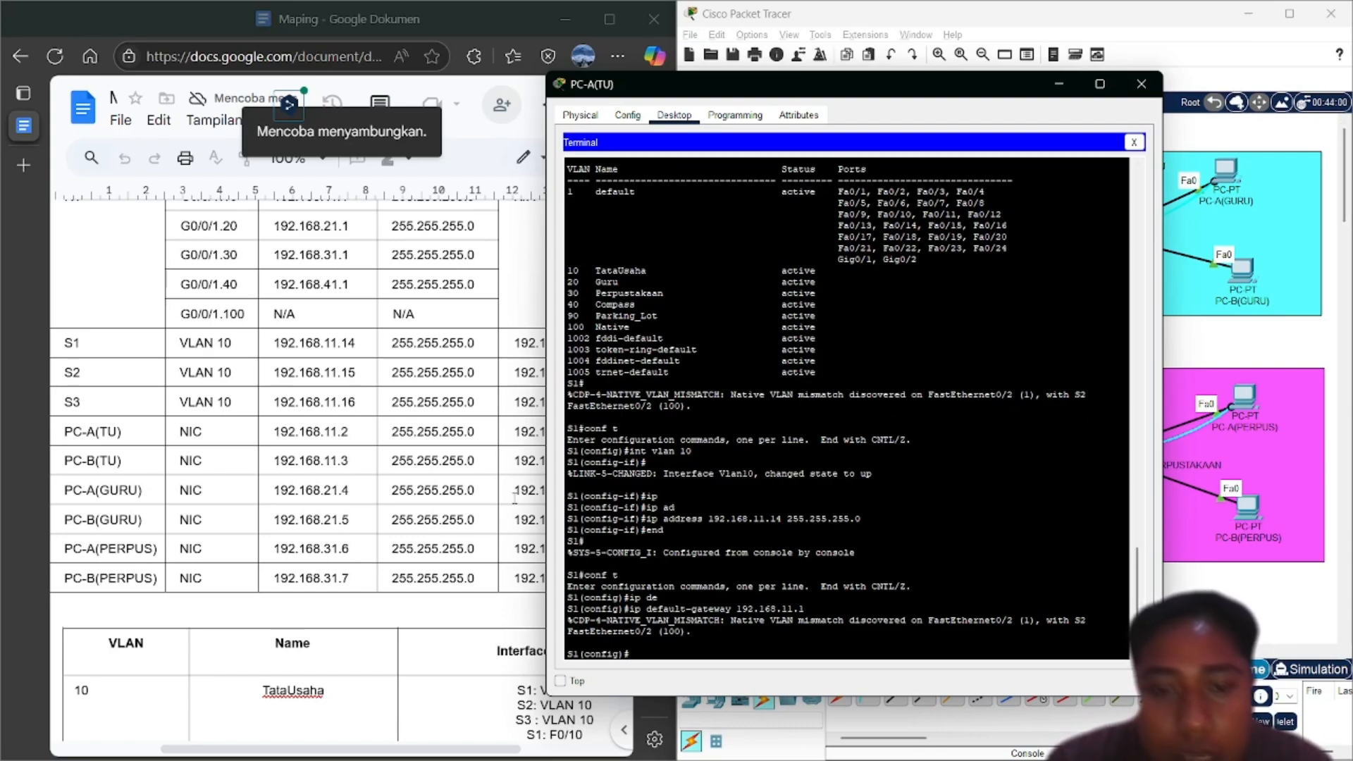
scroll(515, 498, right, 3)
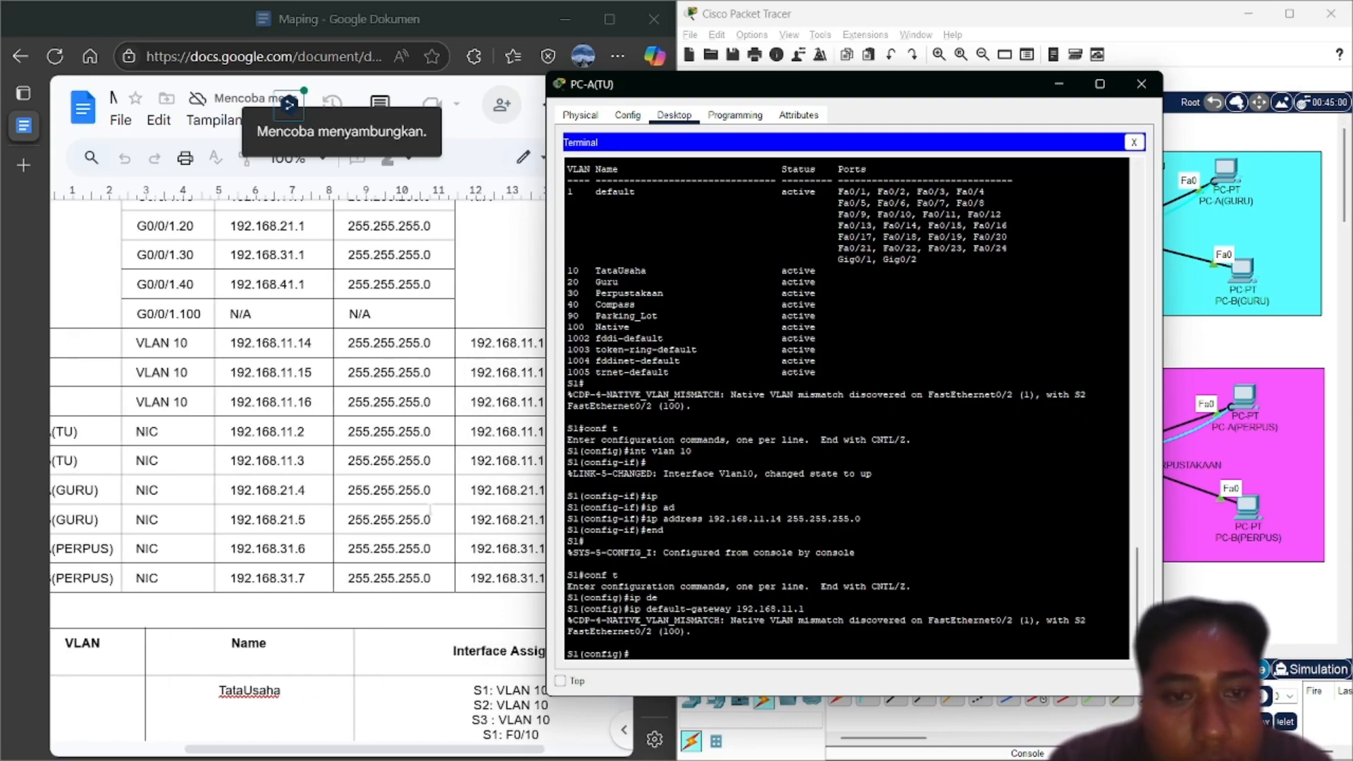
scroll(430, 511, left, 3)
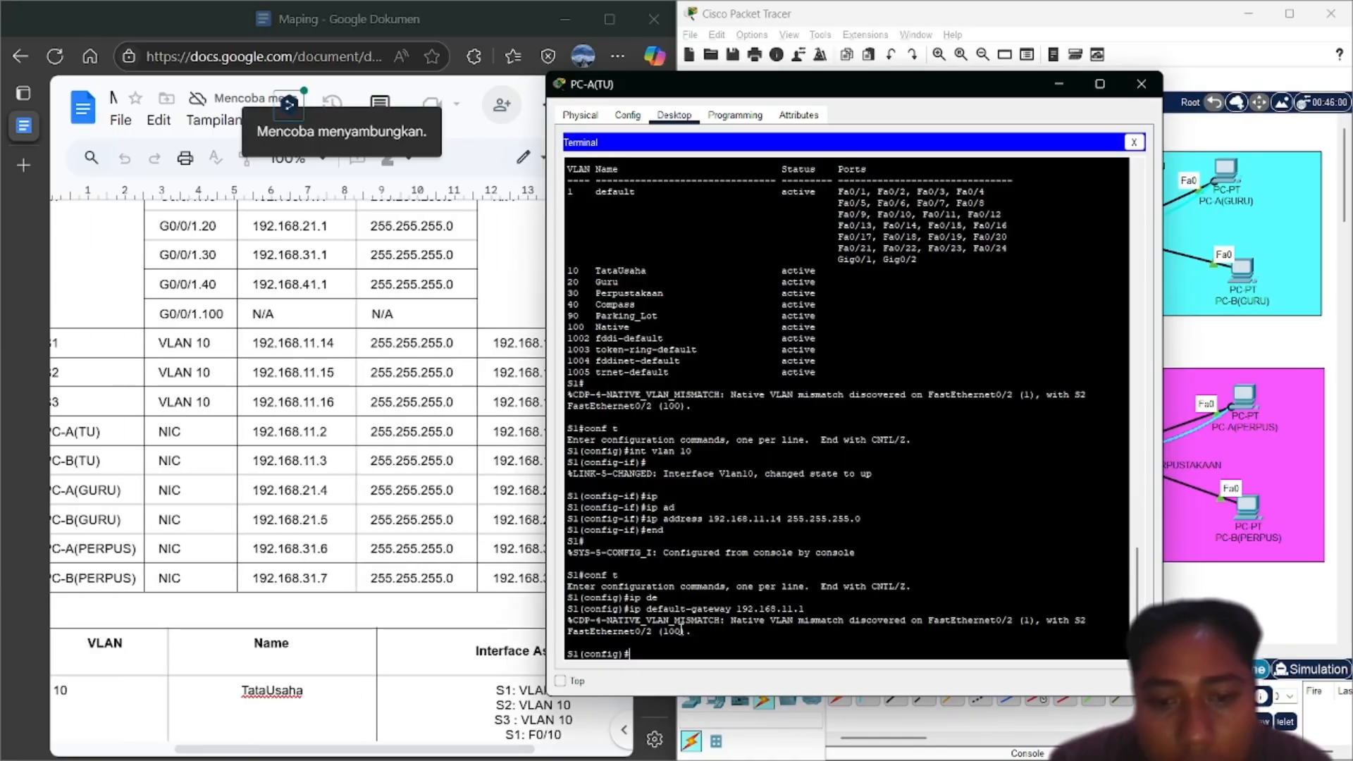
key(Up)
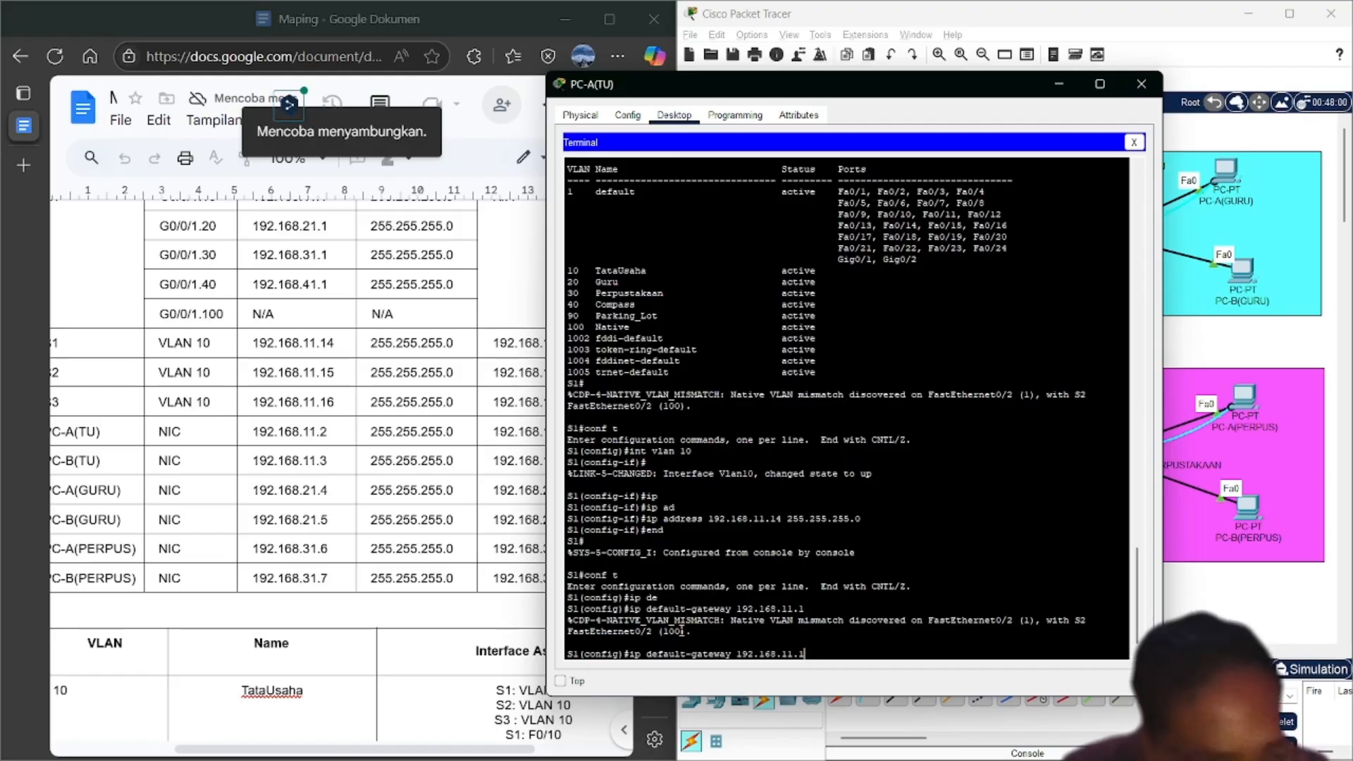
key(Down)
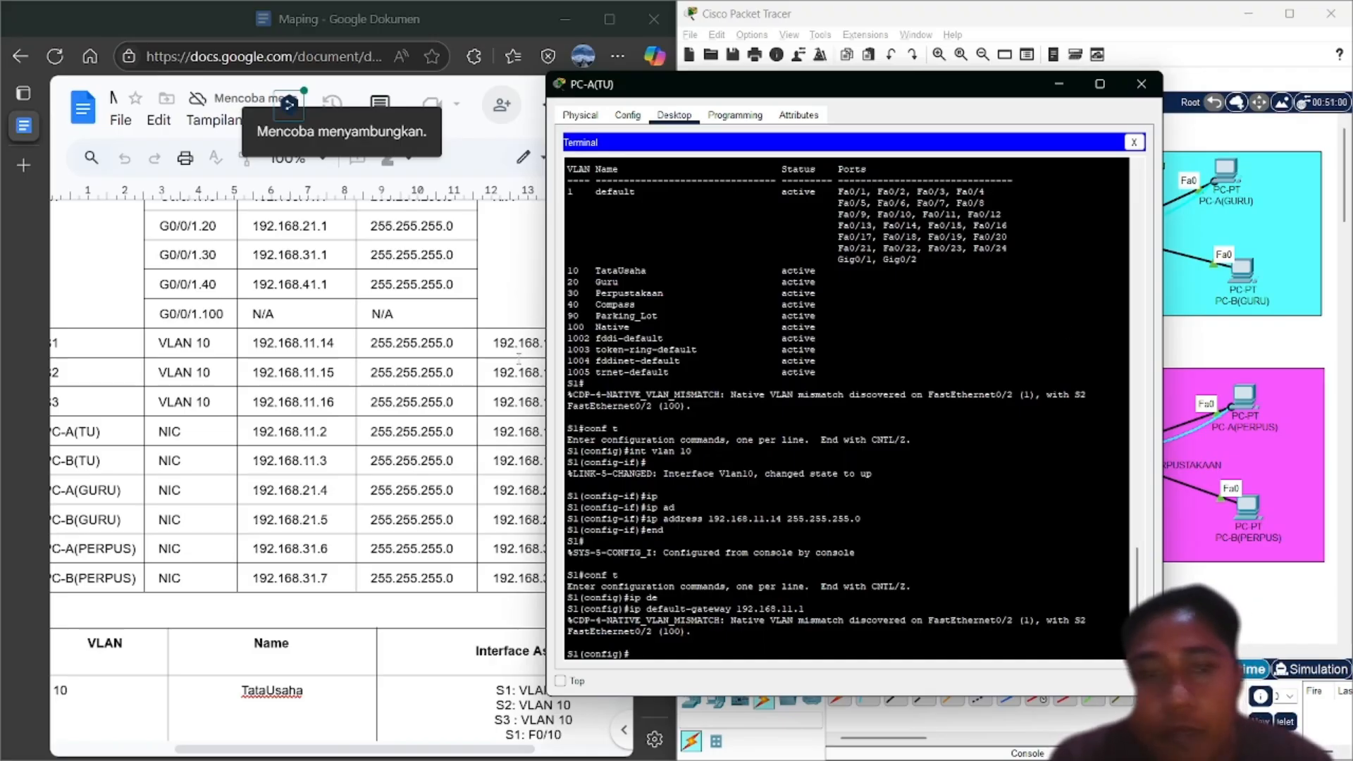
scroll(337, 418, left, 3)
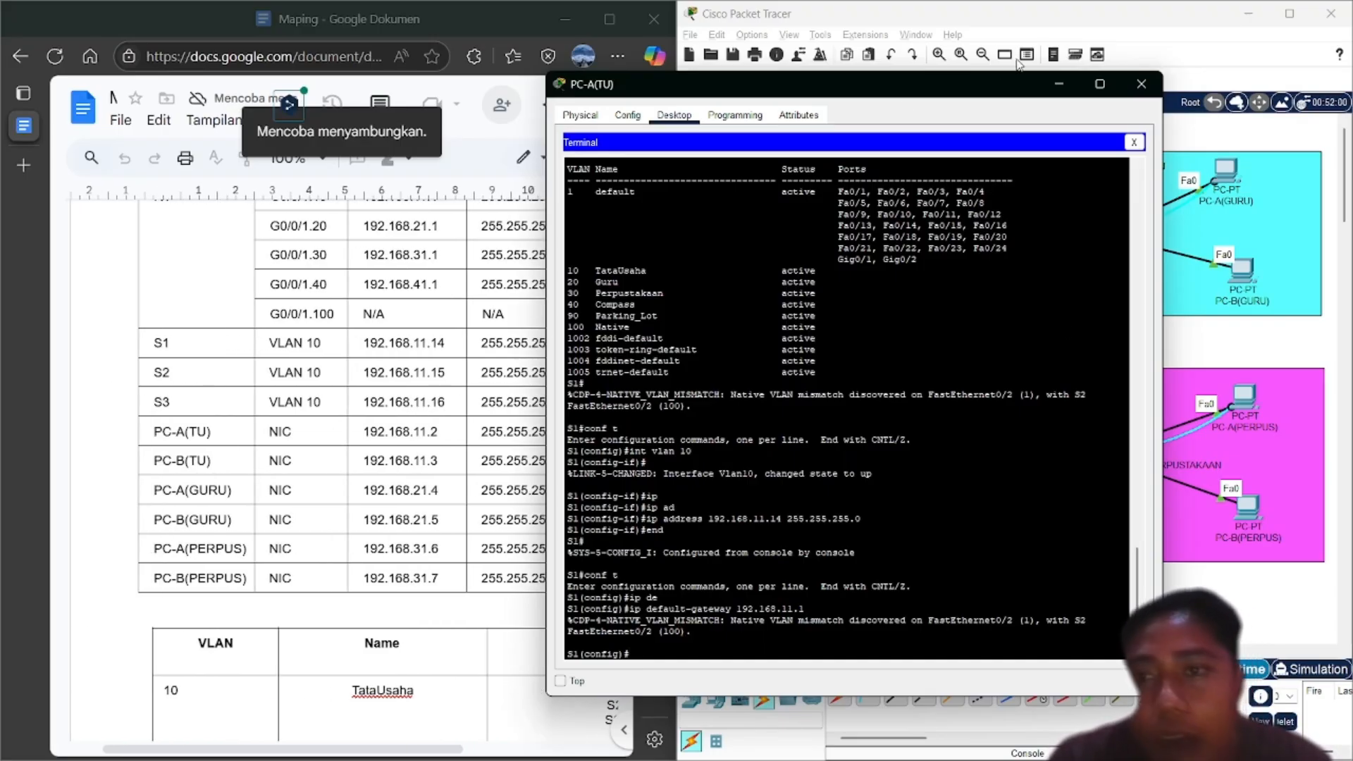
click(1057, 86)
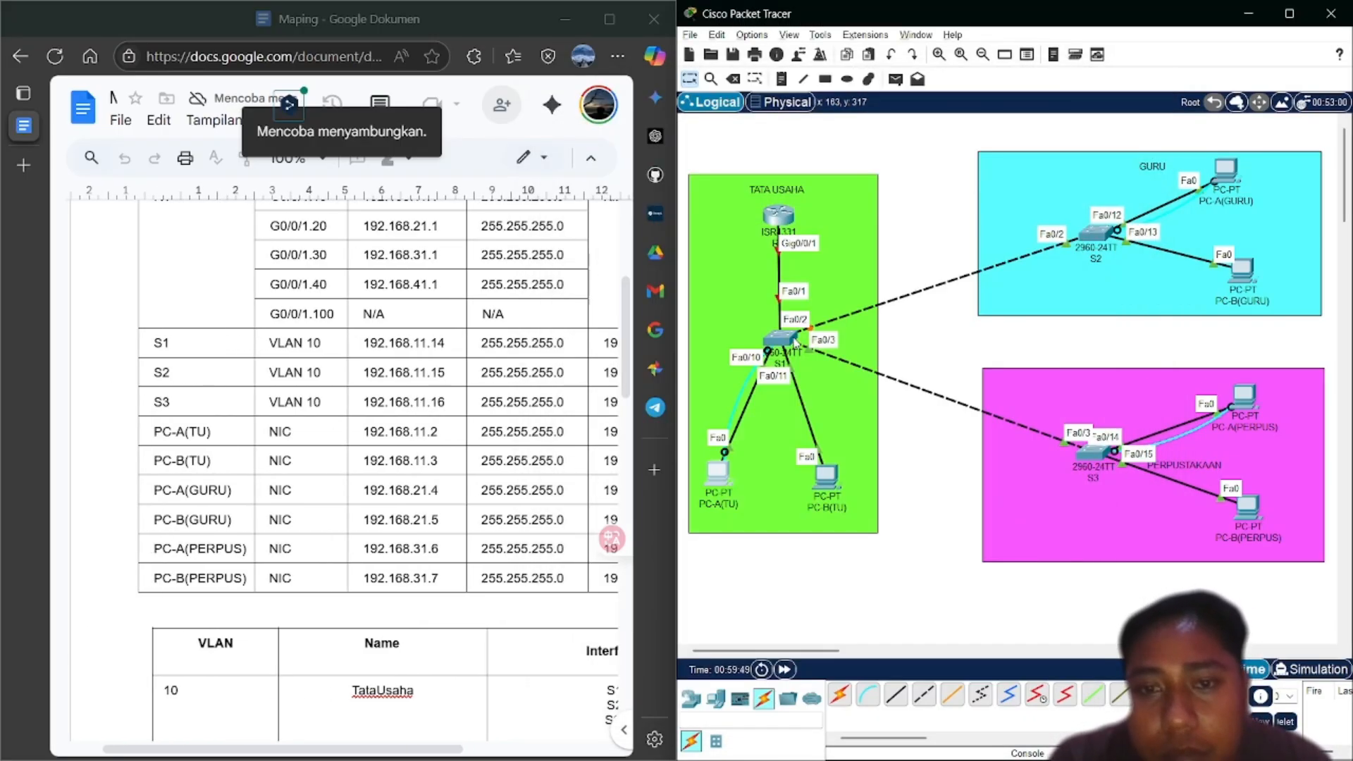
mouse_move(795, 339)
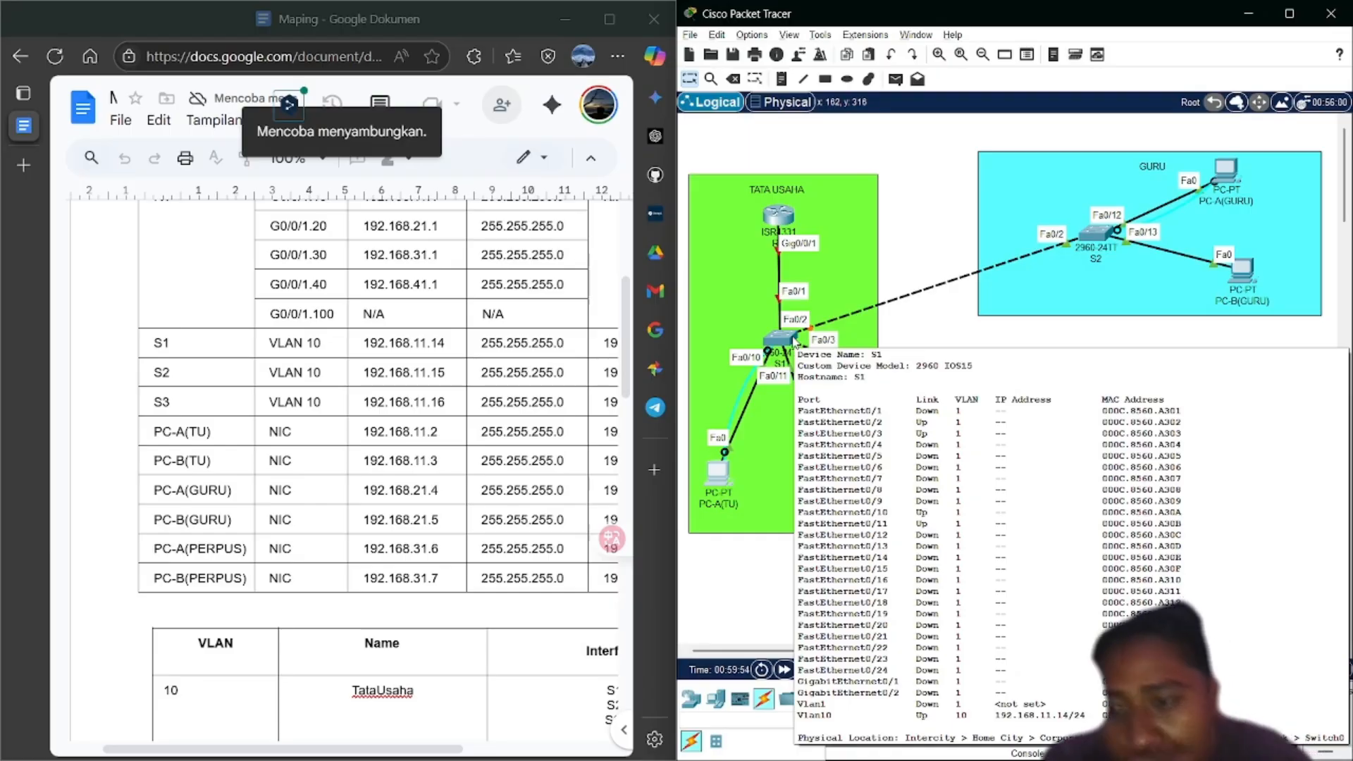
click(716, 479)
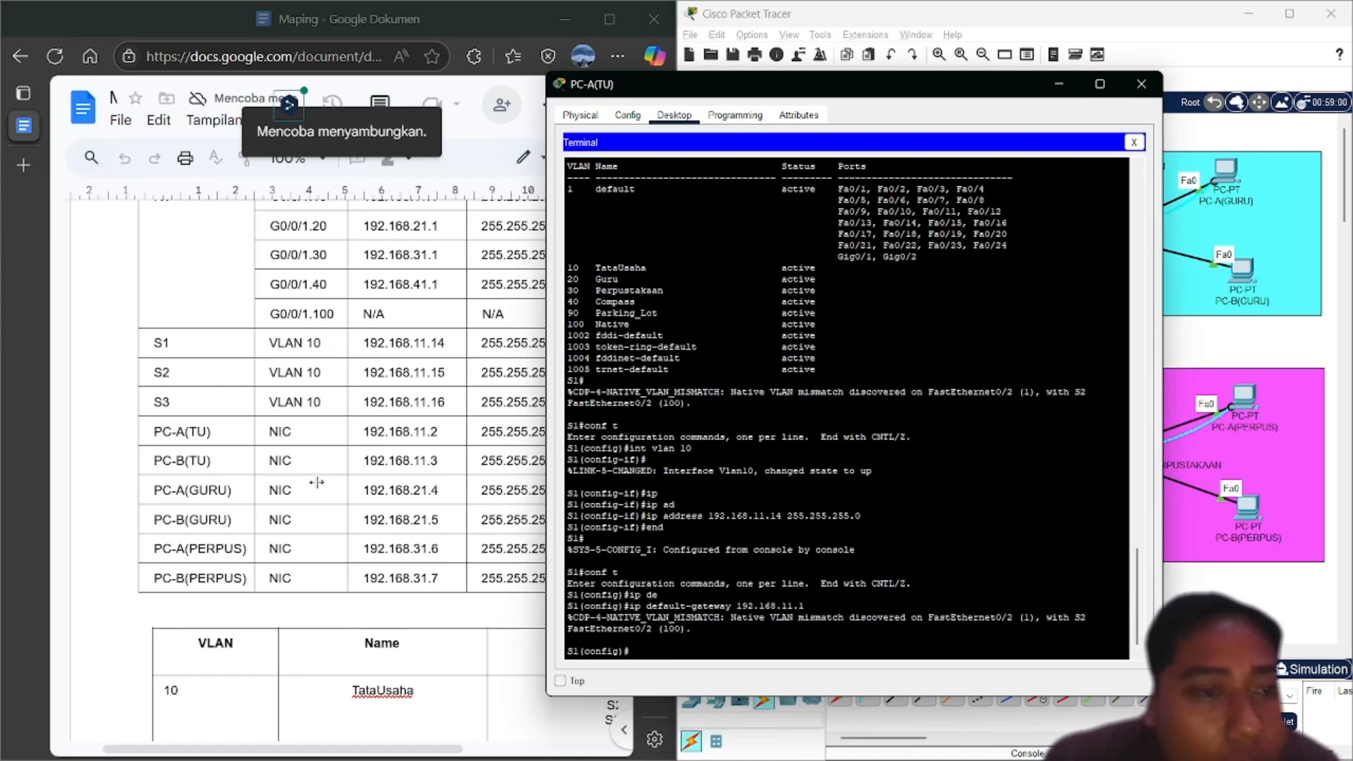
scroll(295, 475, down, 3)
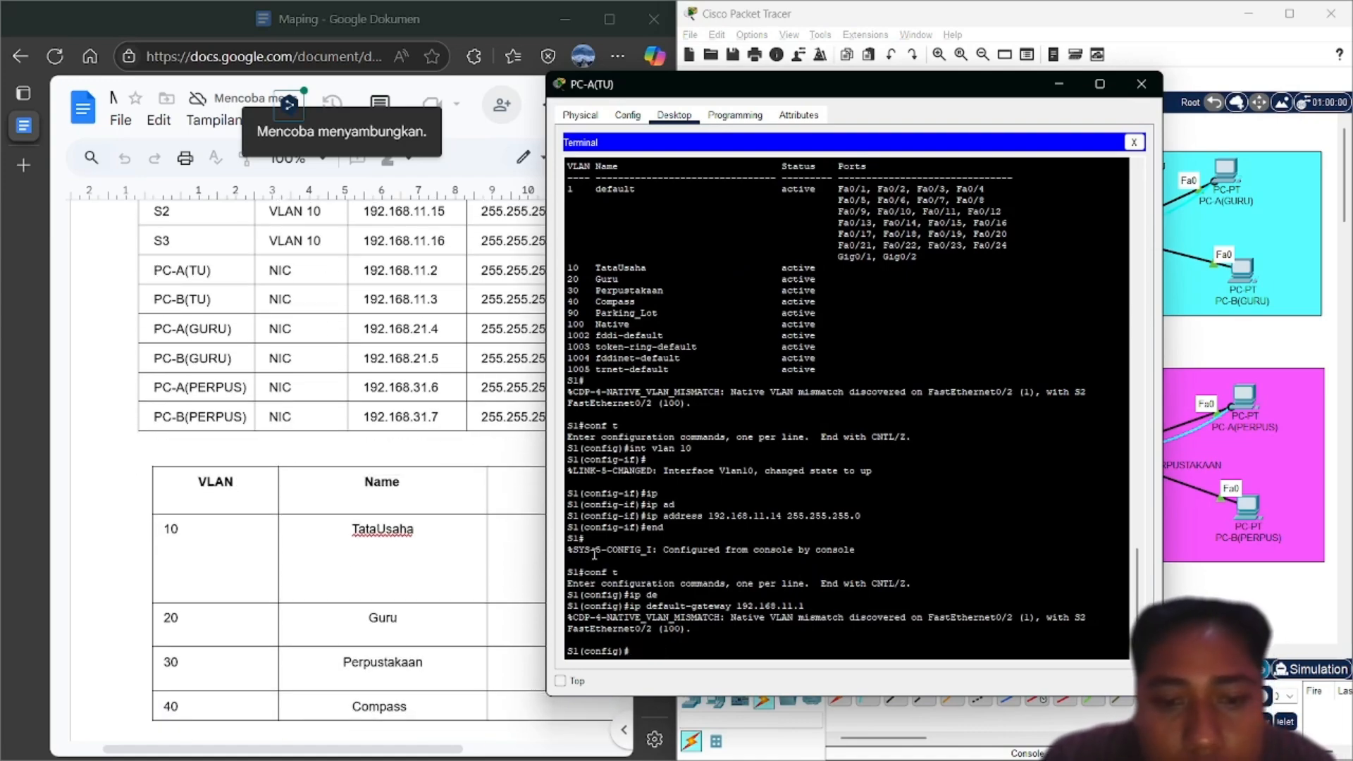
scroll(594, 554, up, 2)
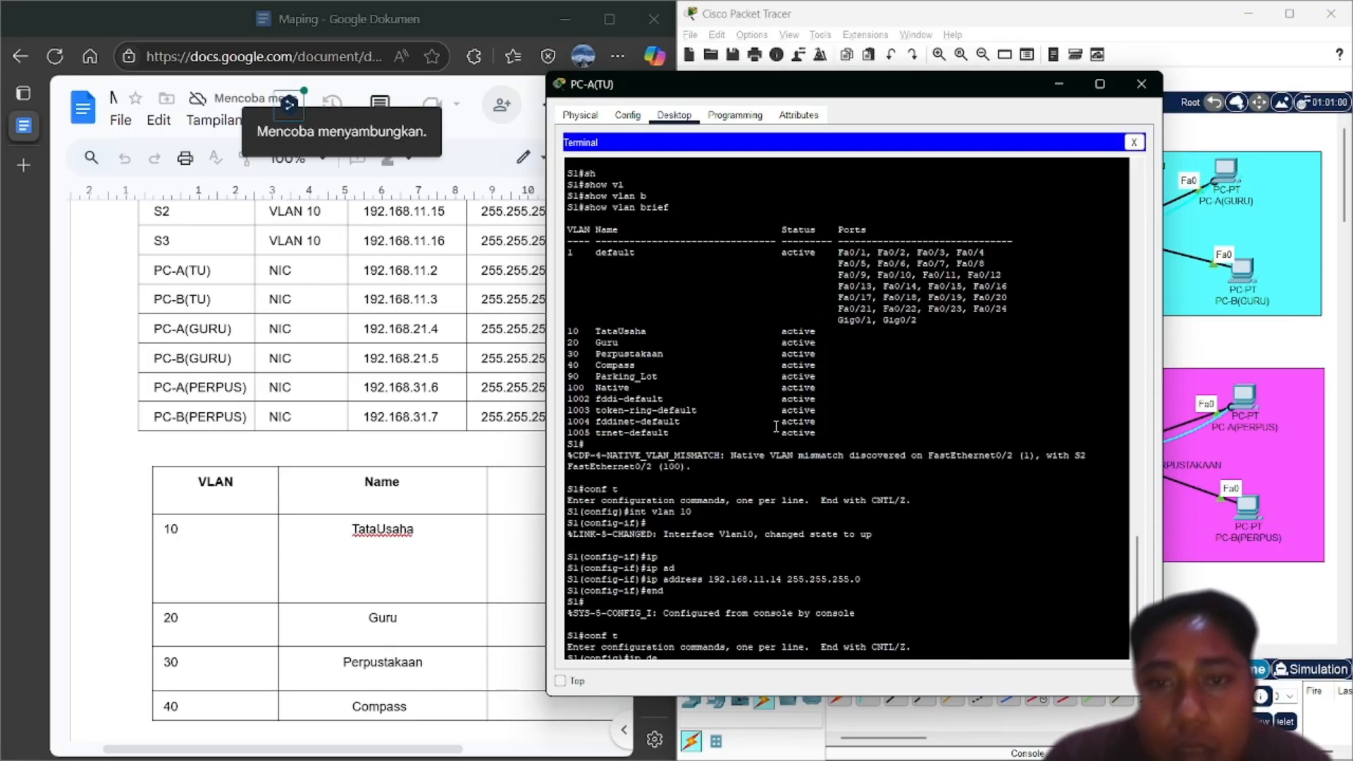
scroll(359, 459, down, 3)
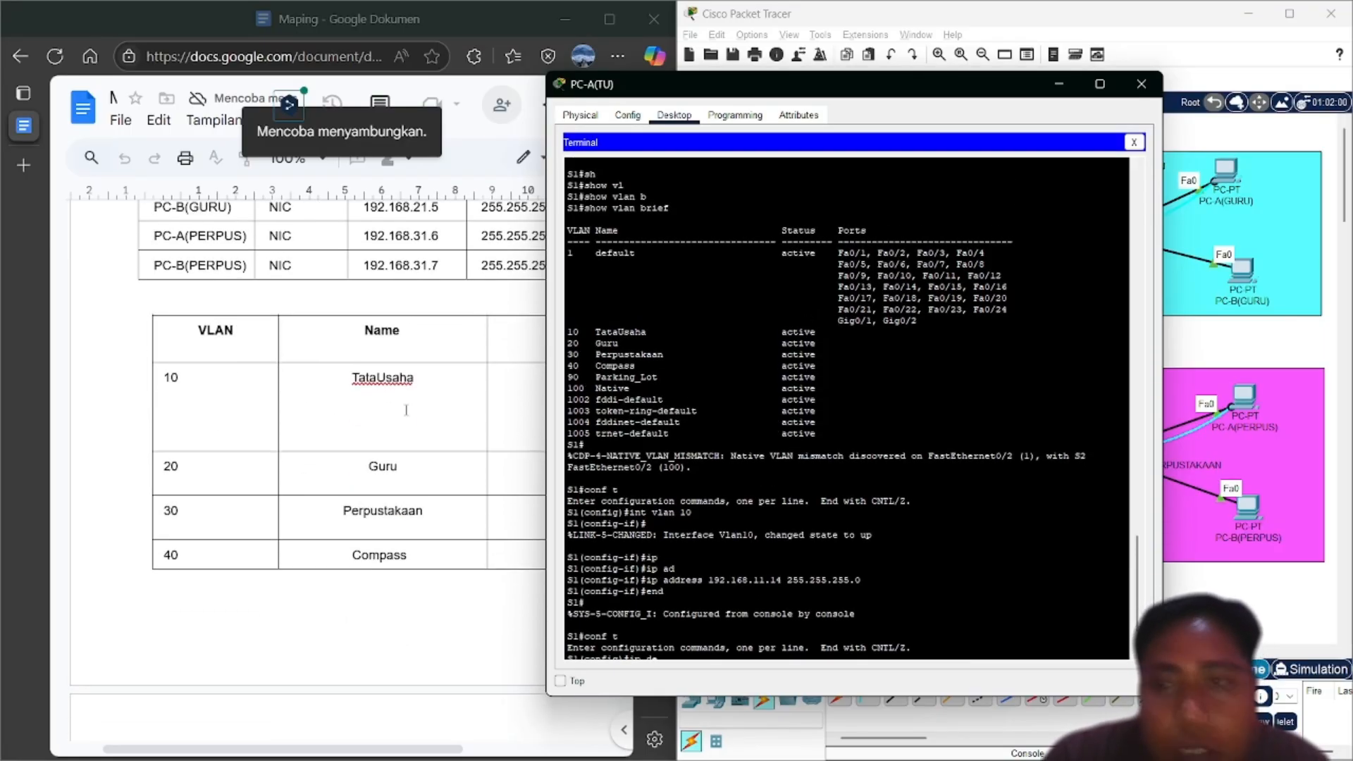
click(1058, 84)
scroll(866, 269, down, 2)
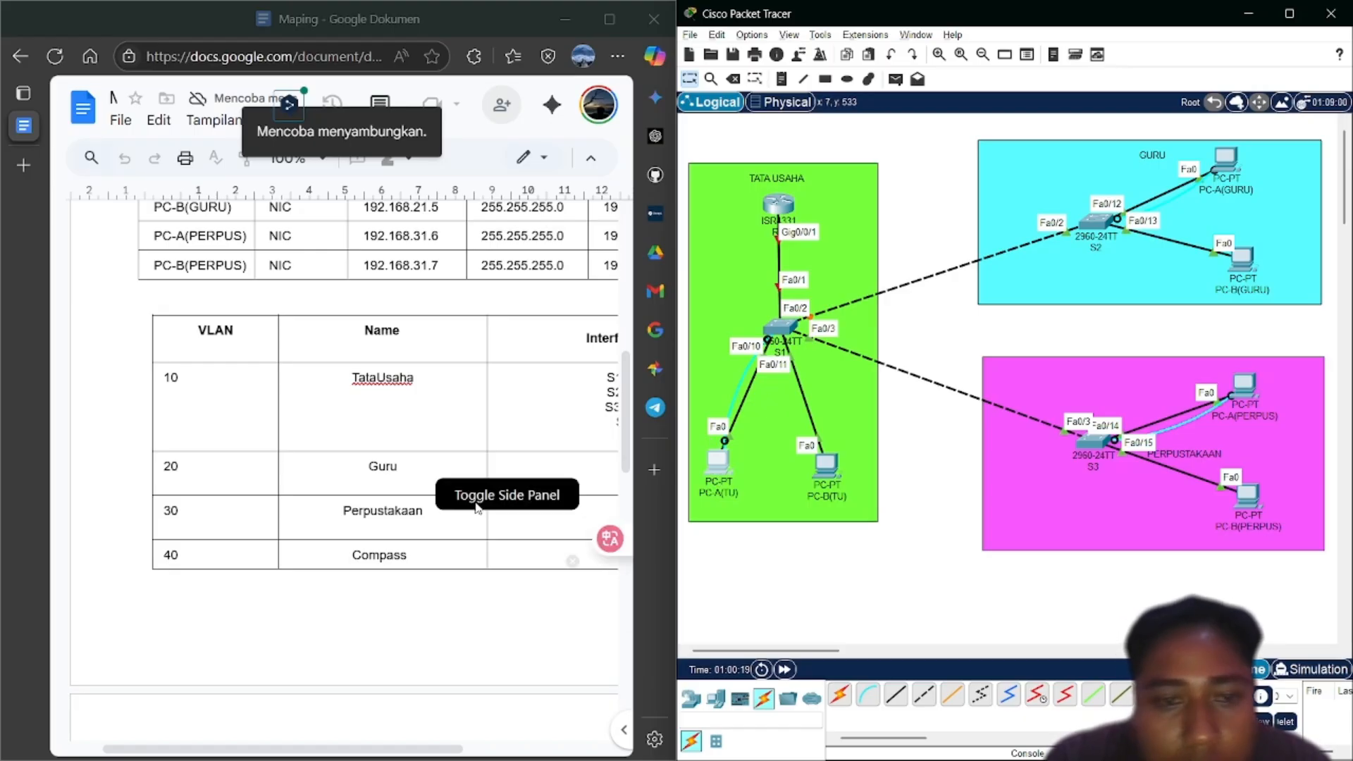
scroll(352, 552, down, 3)
scroll(353, 552, down, 2)
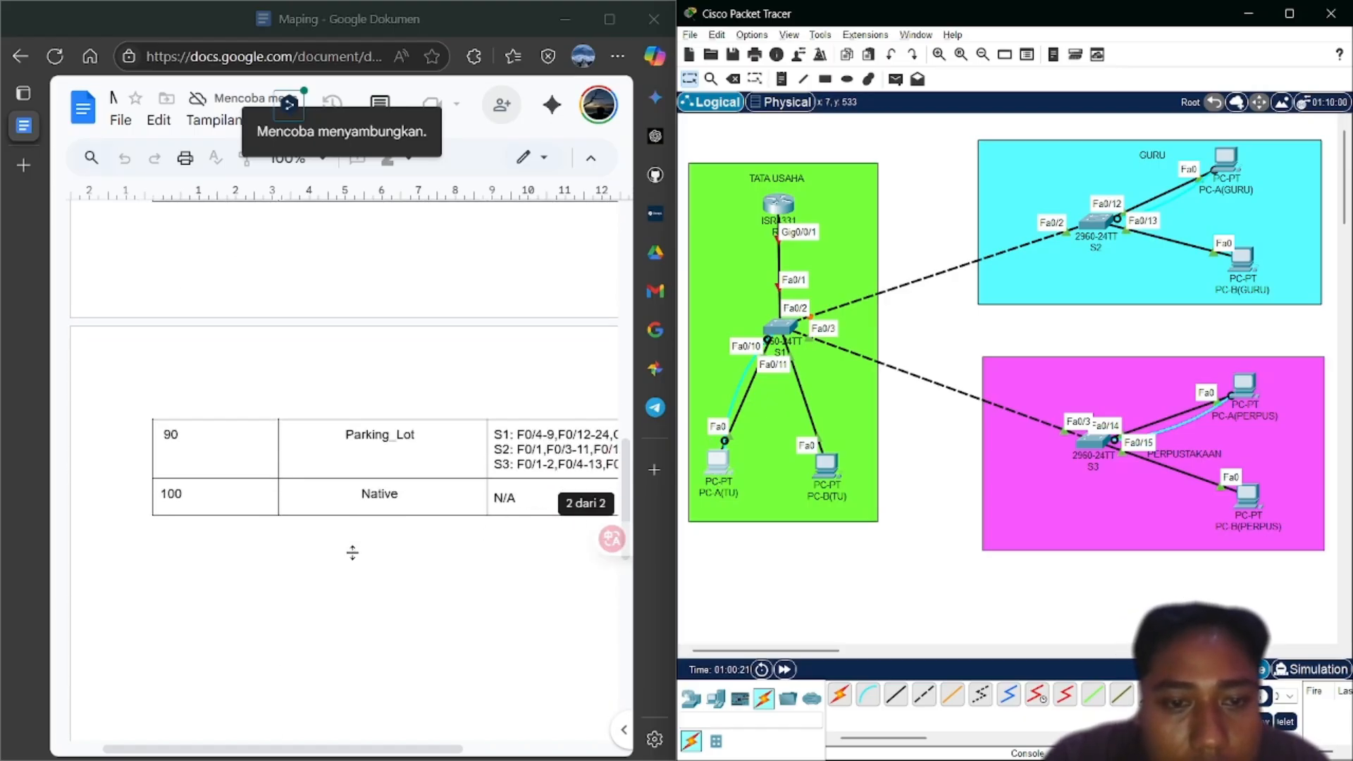
scroll(352, 552, right, 3)
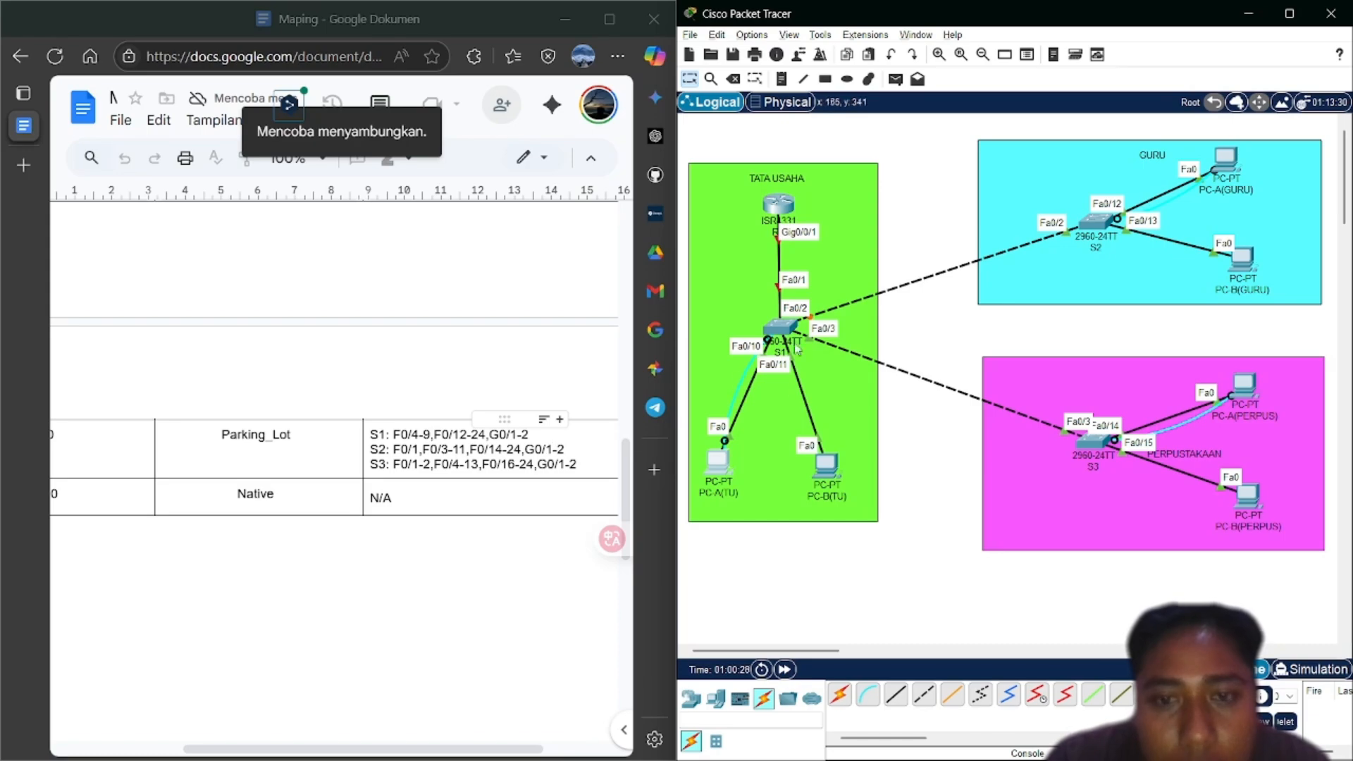
click(717, 465)
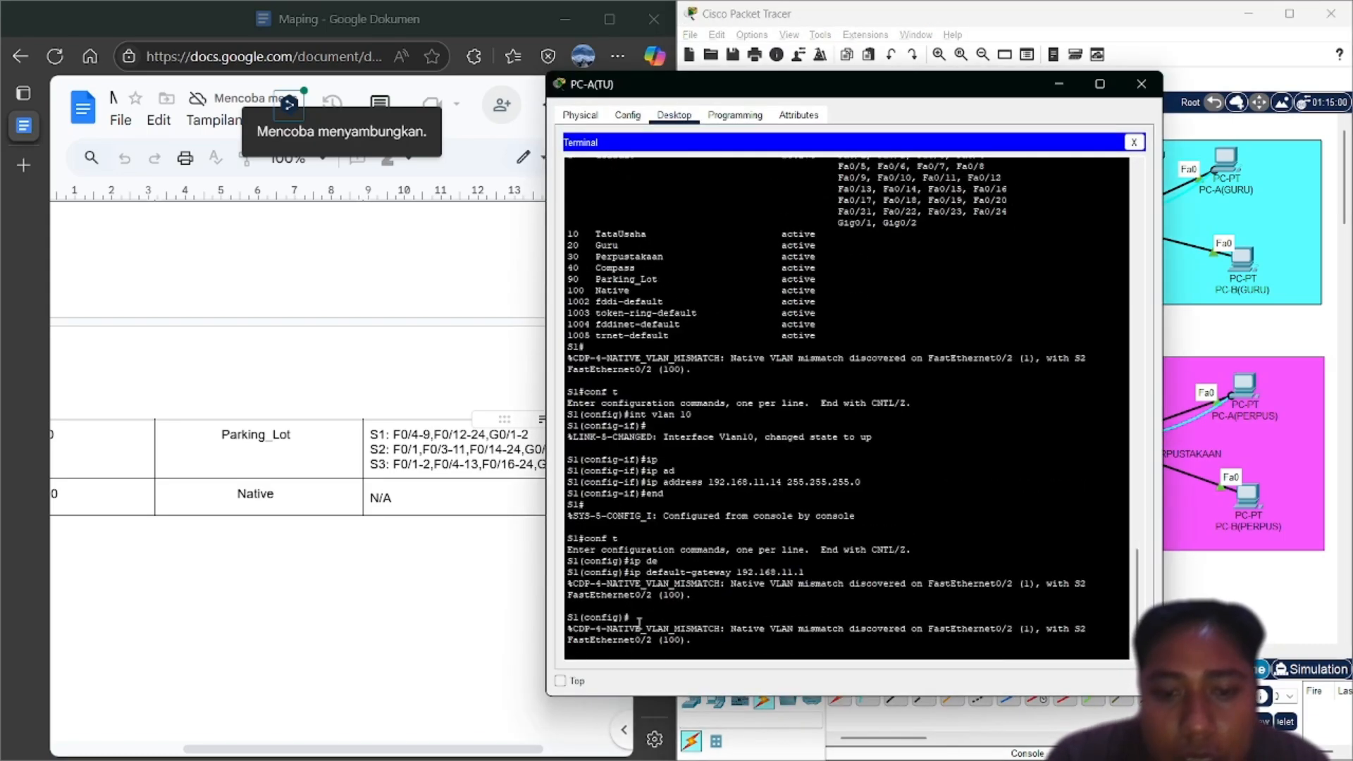
Select the port range F0/4-9, F0/12-24 and G0/1-2 and set it to switchport mode access
right_click(681, 649)
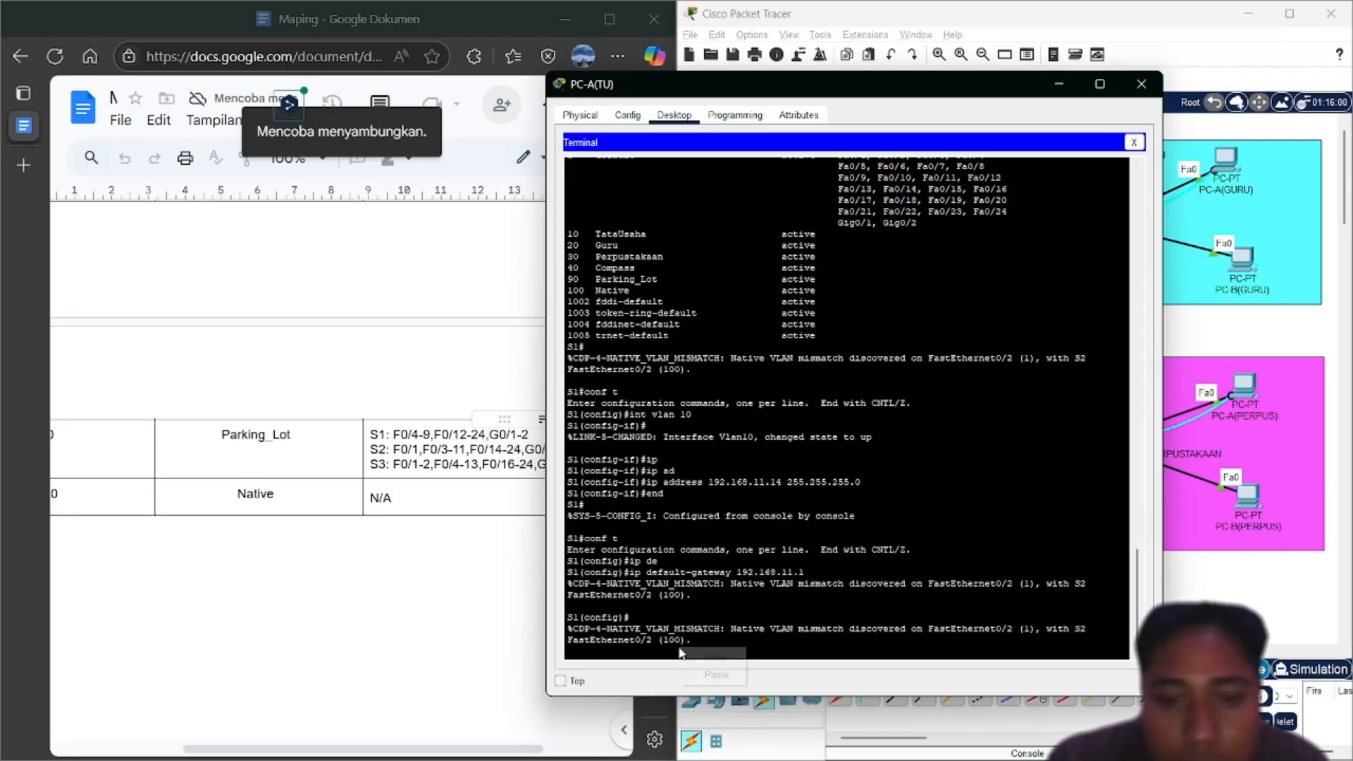
click(667, 654)
key(Return)
key(Return)
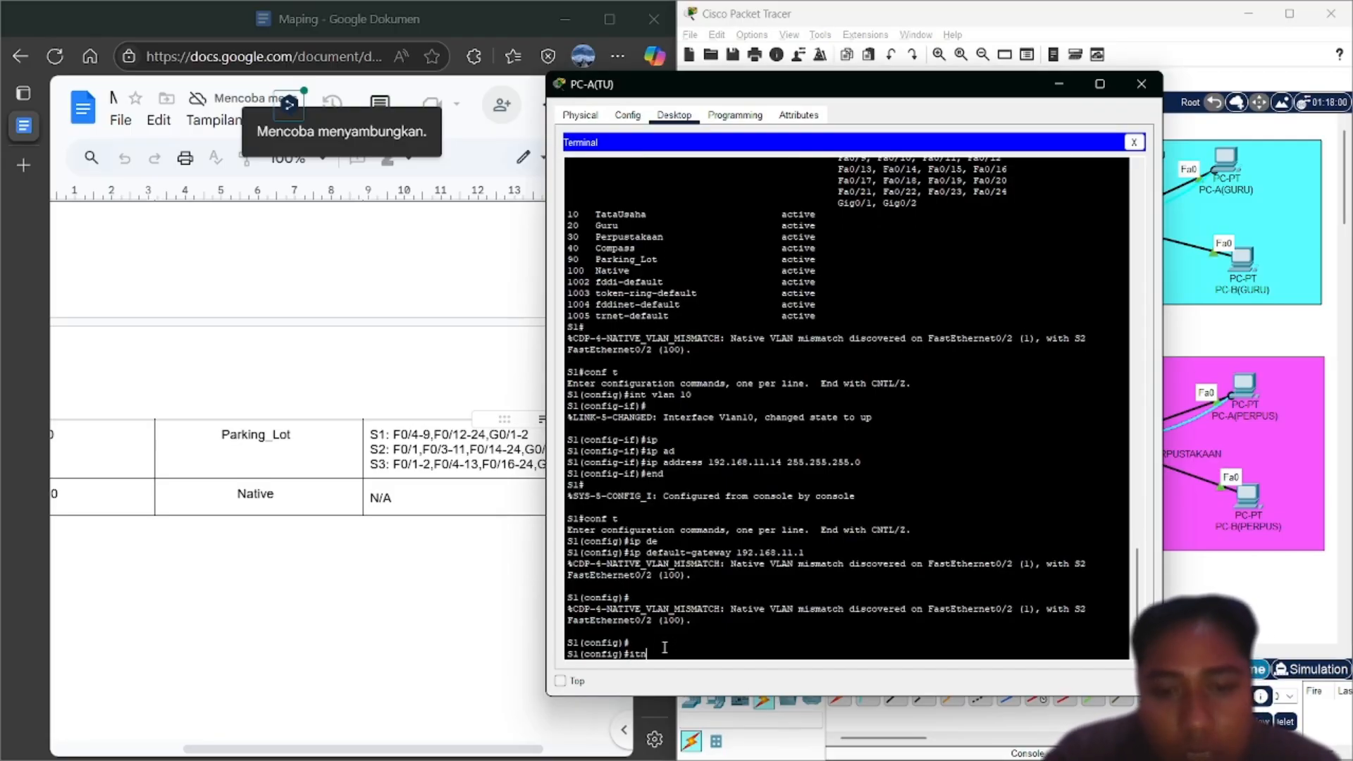
text(int )
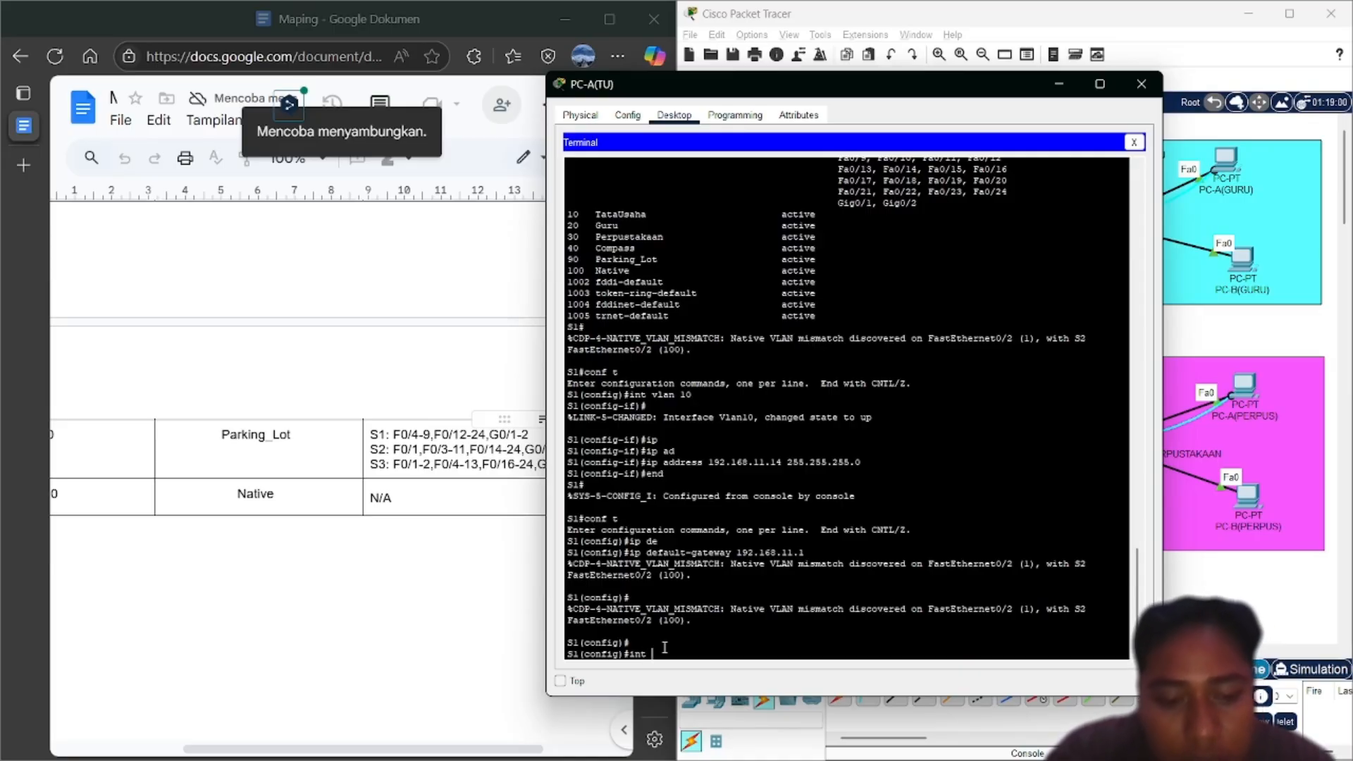
text(range)
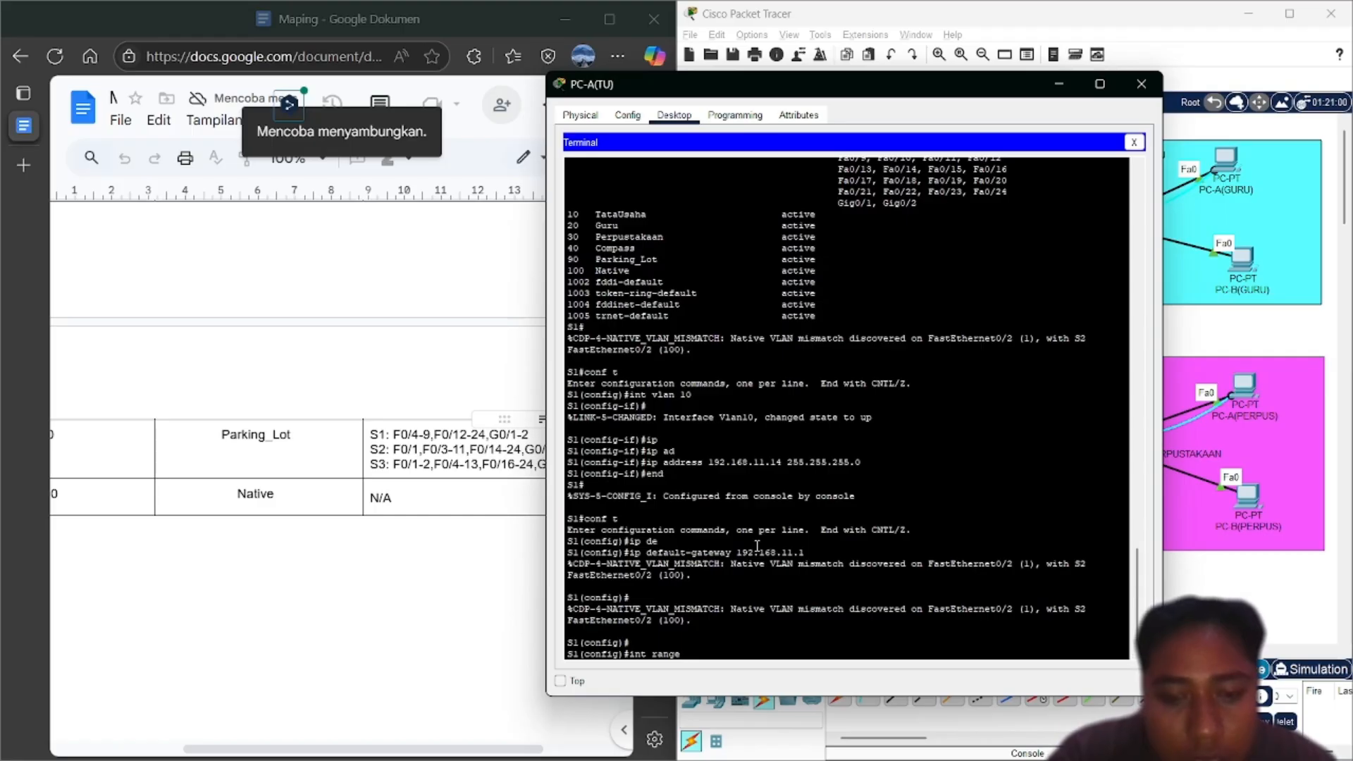
text( f0/)
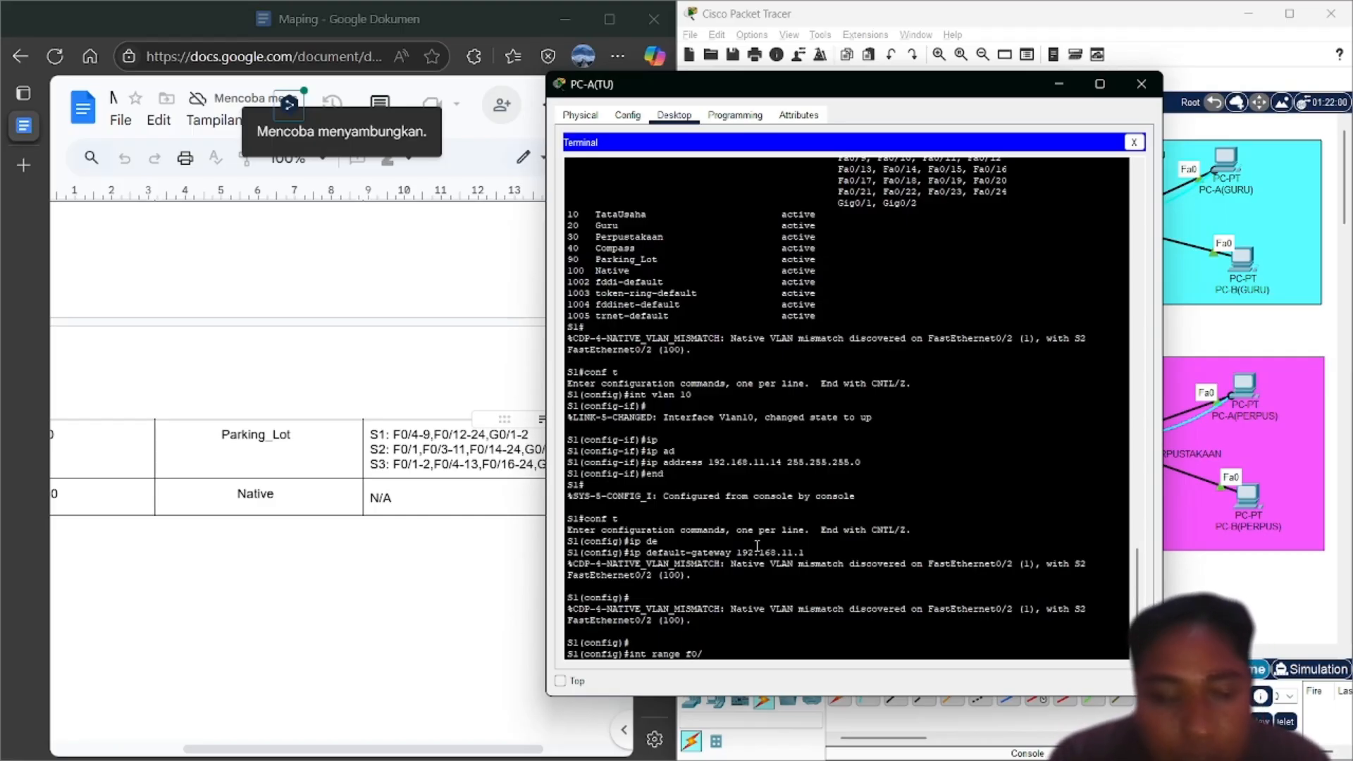
text(4-)
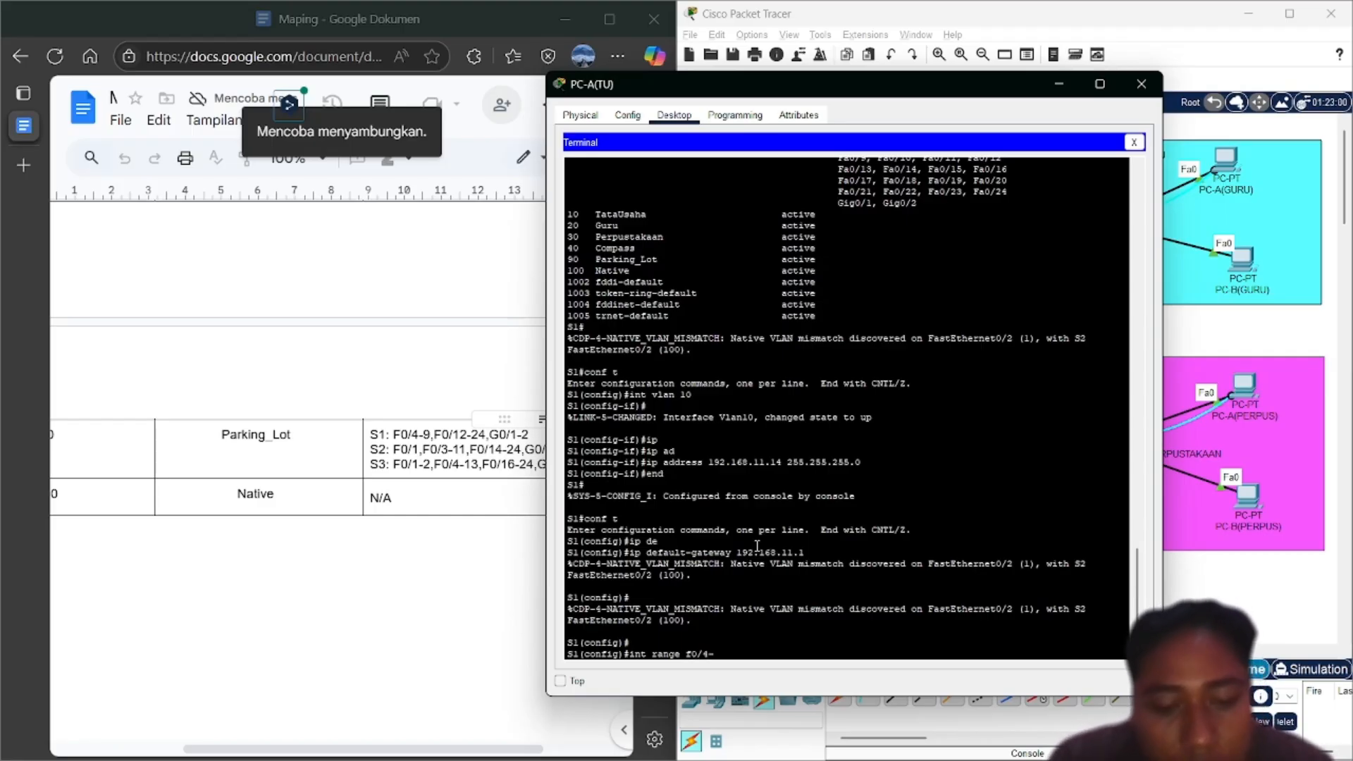
text(9,)
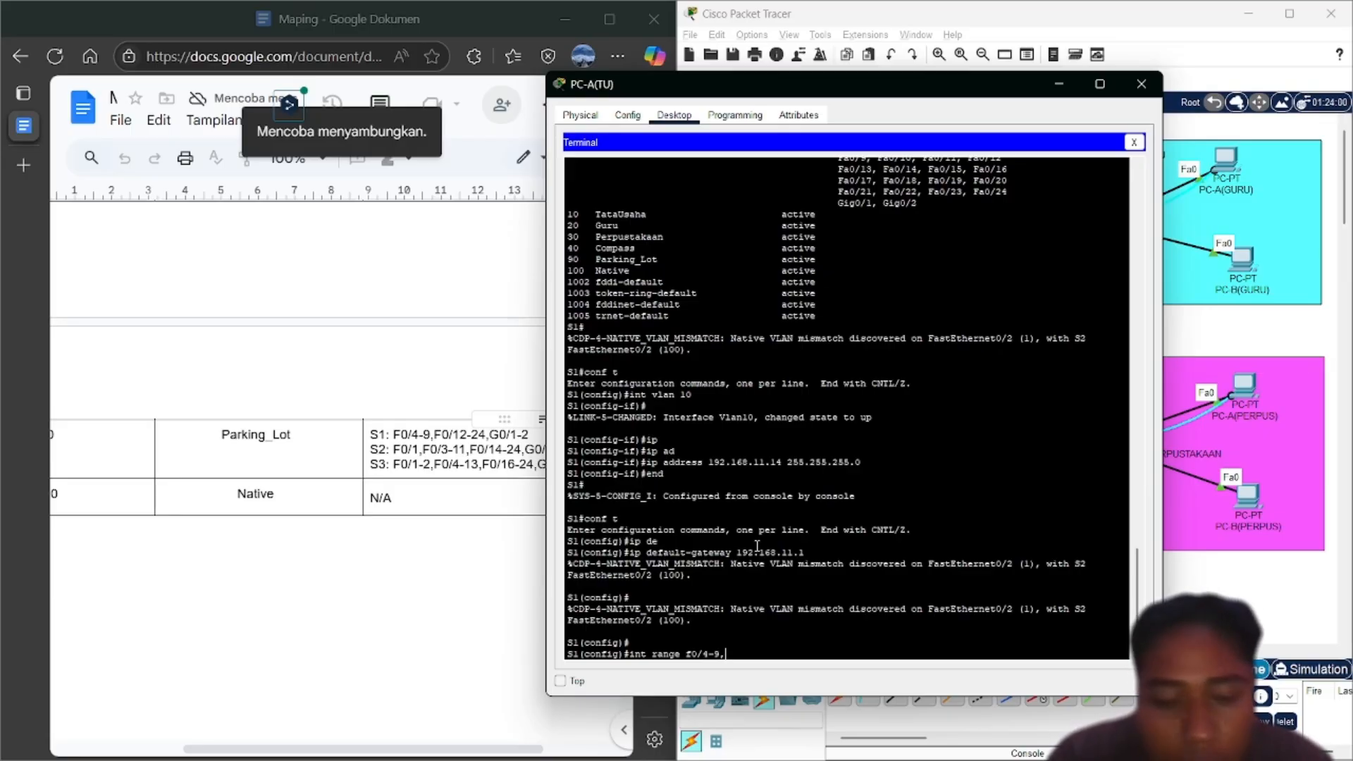
text(f0)
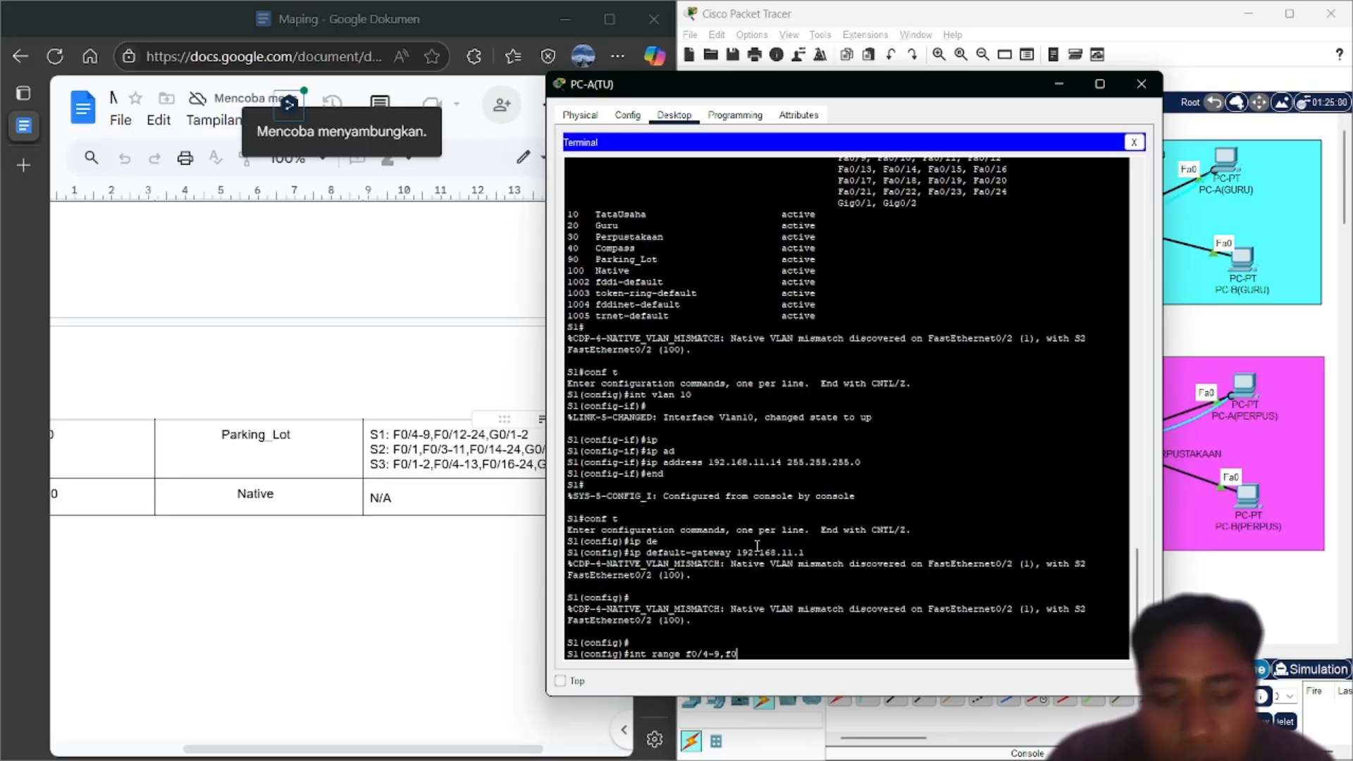
text(/12)
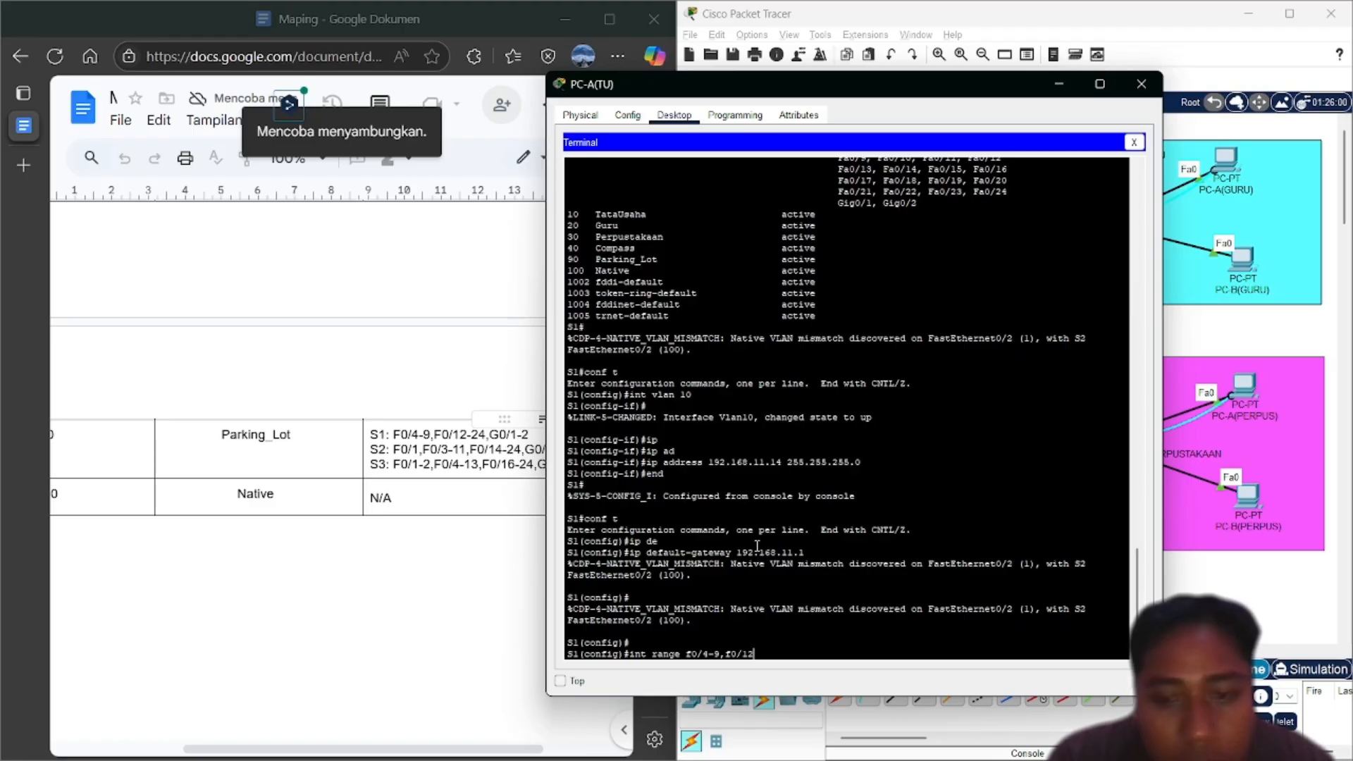
text(-)
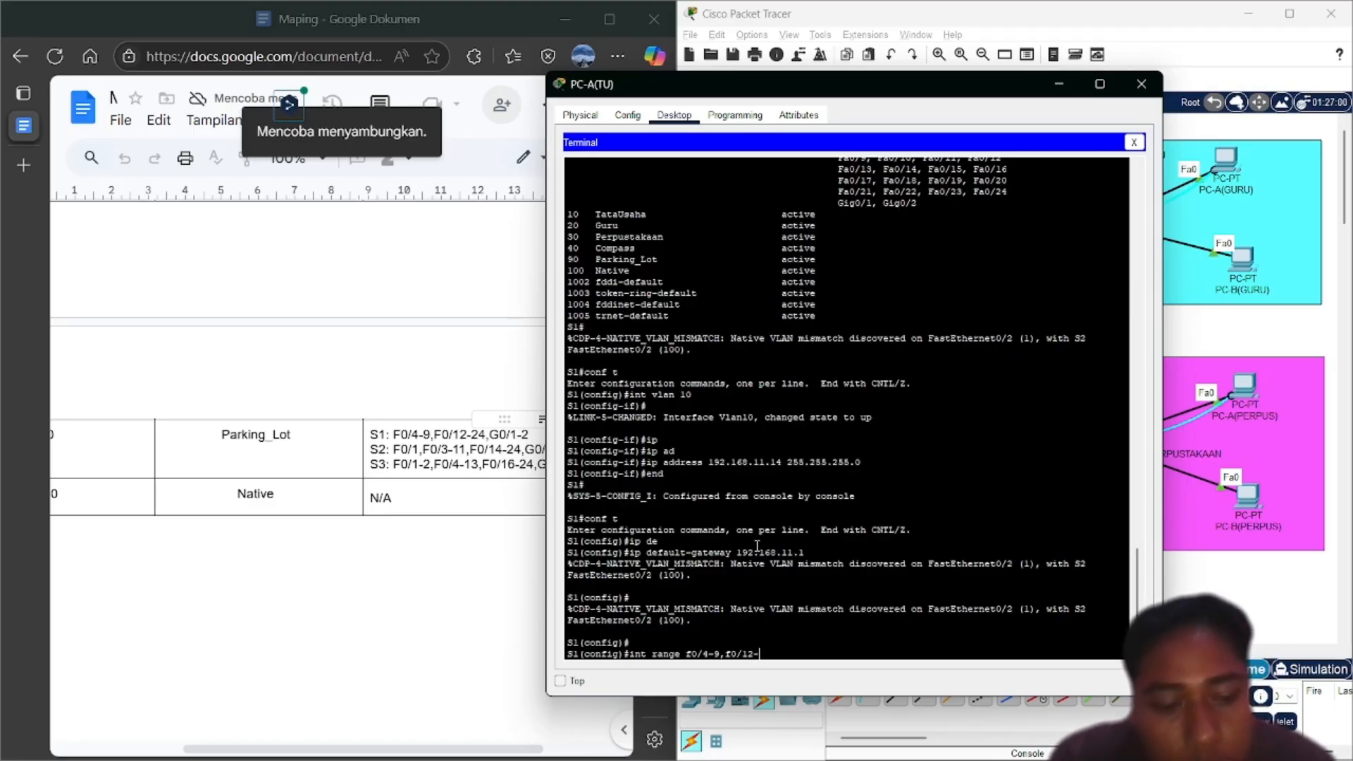
text(24,g)
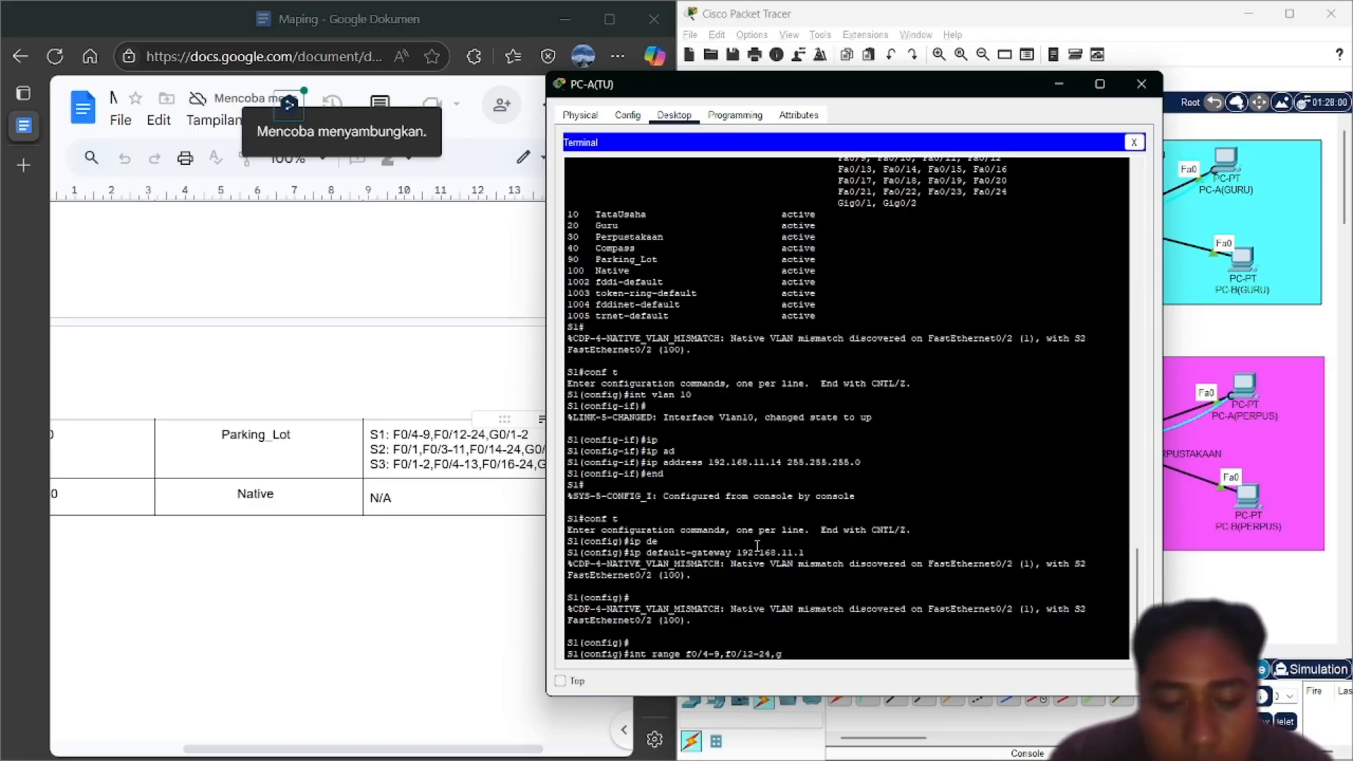
text(0/1-2)
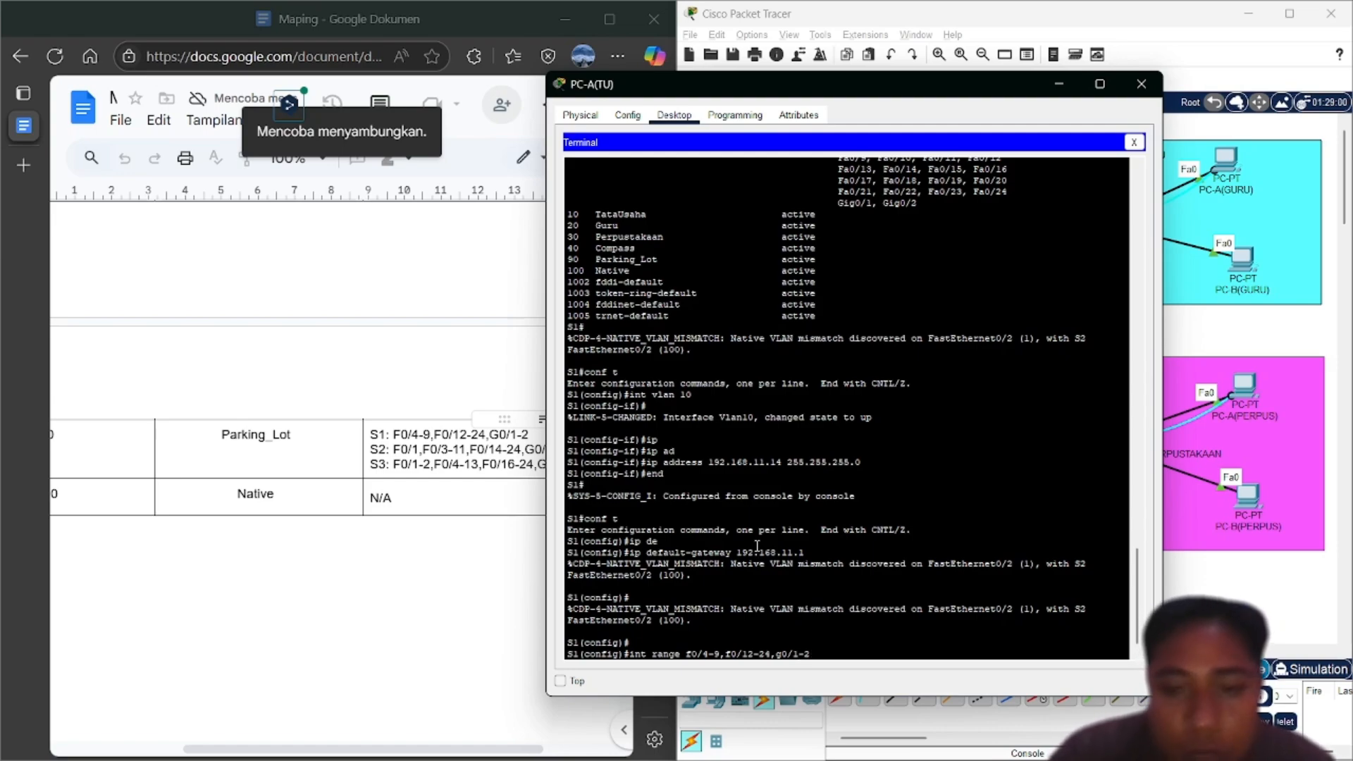
key(Return)
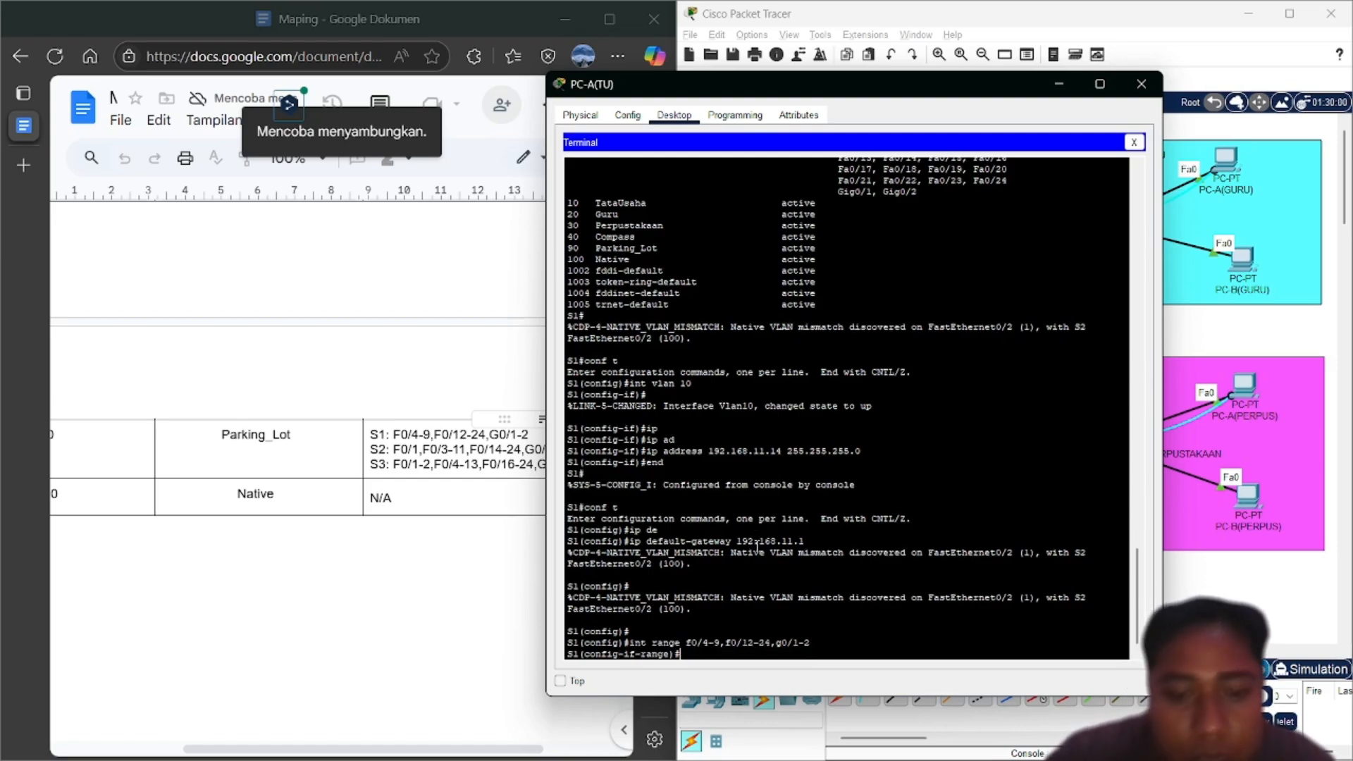
text(sw)
key(Tab)
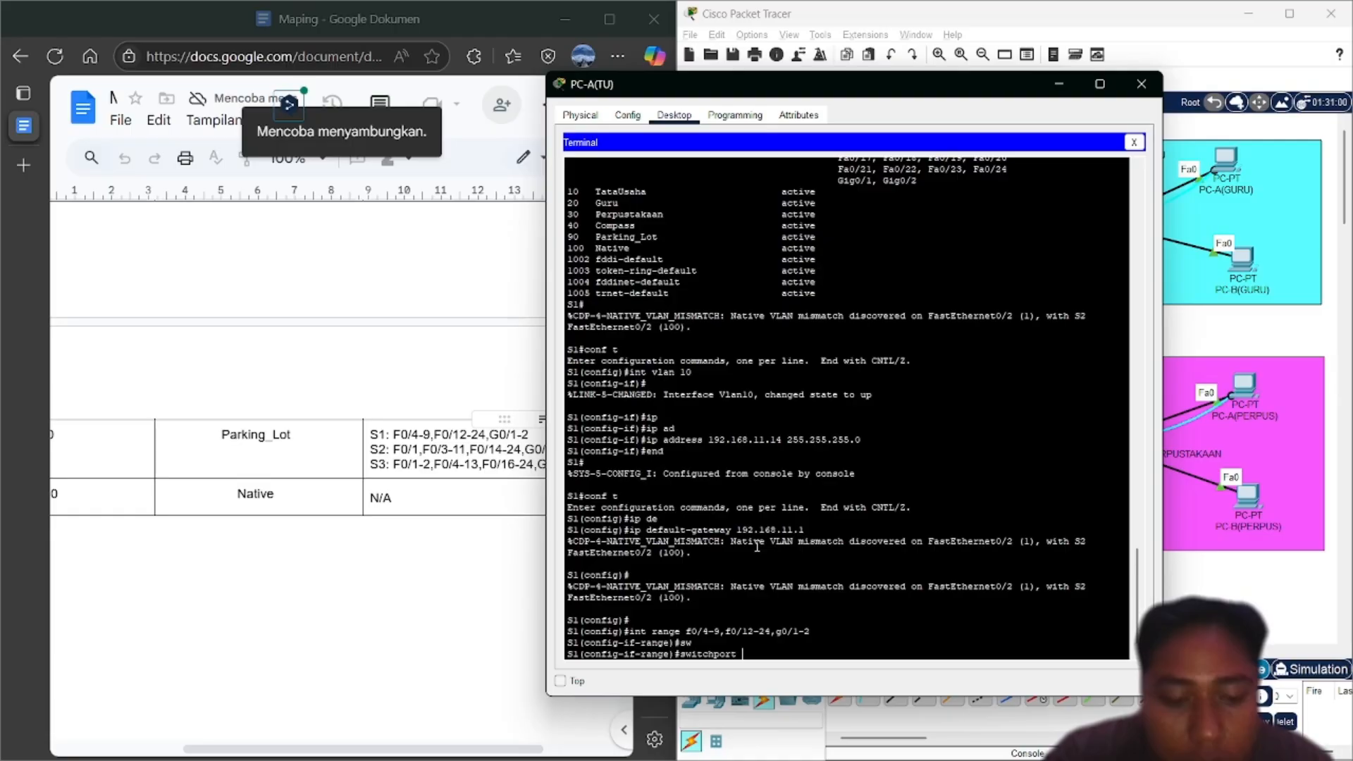
text(a)
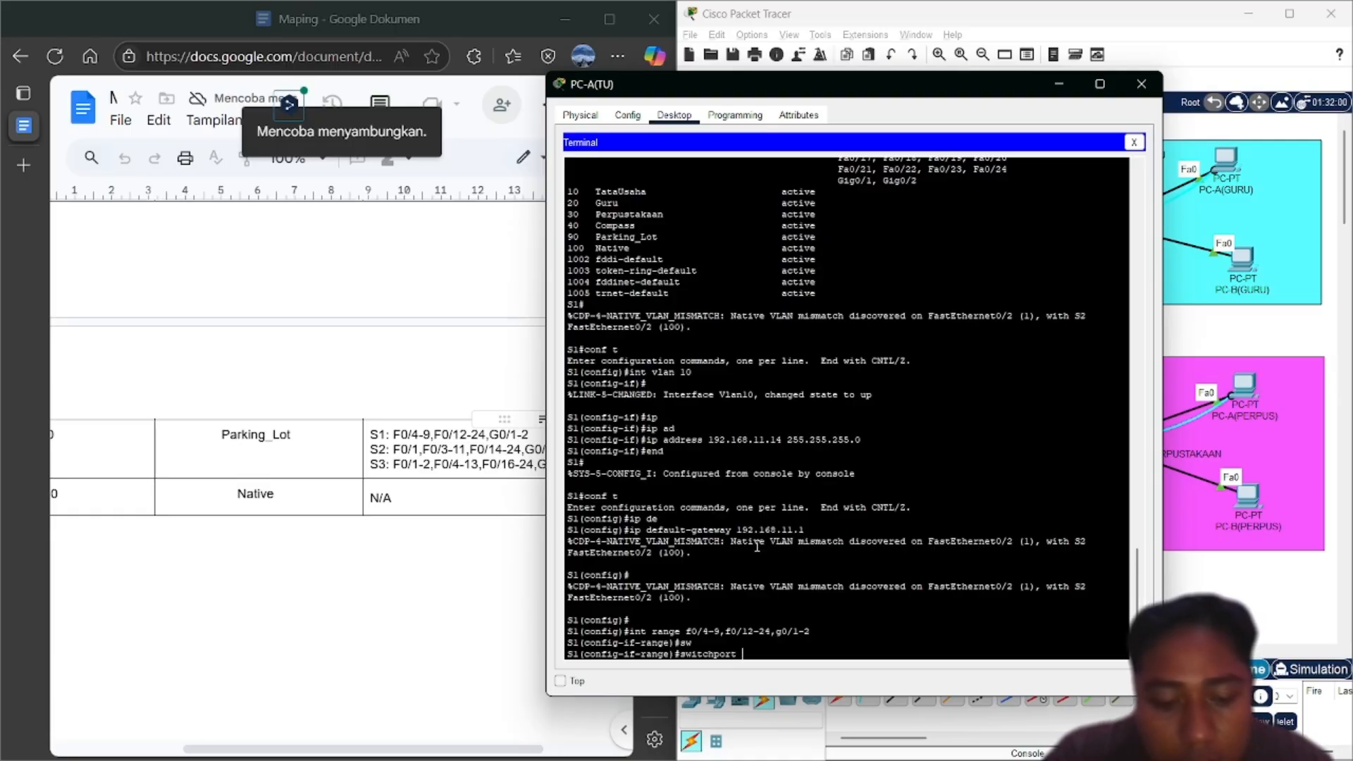
text(mo)
key(Tab)
text(a)
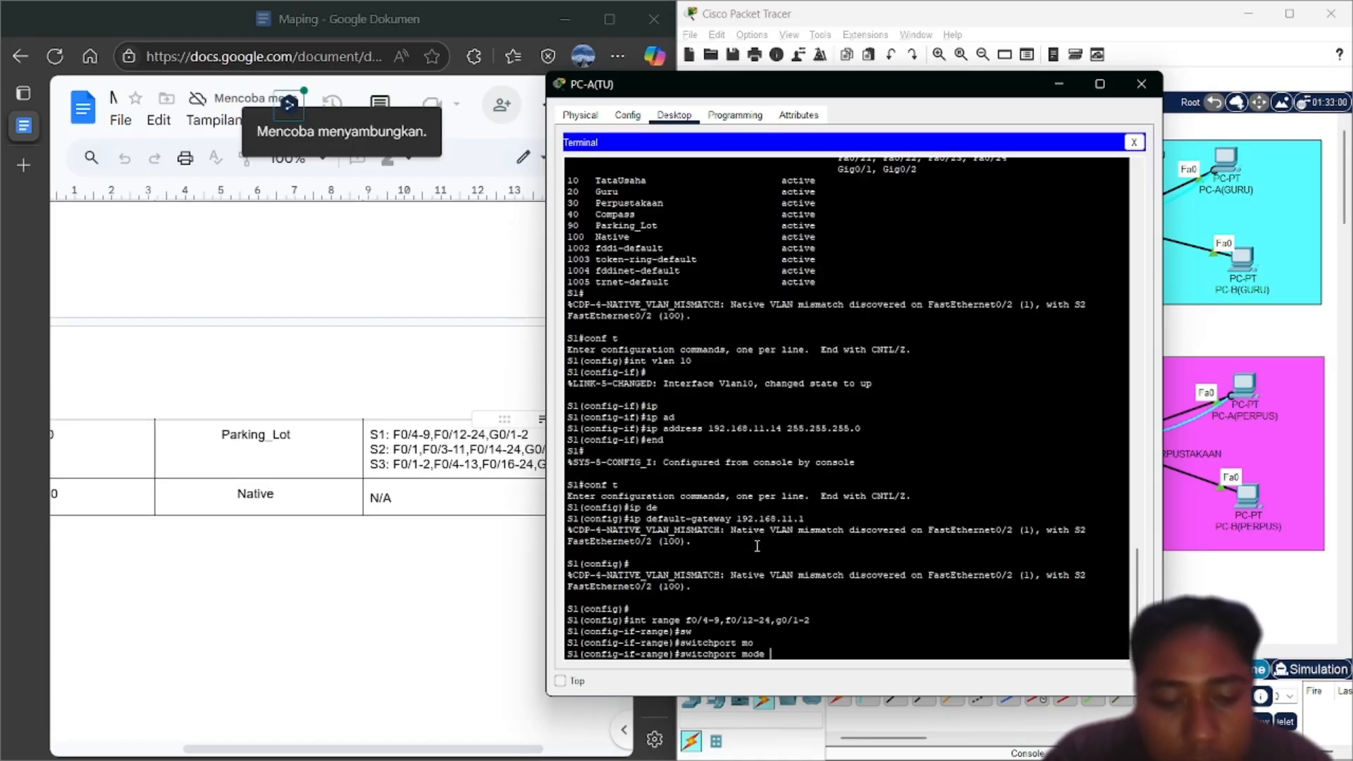
text(c)
key(Tab)
key(Return)
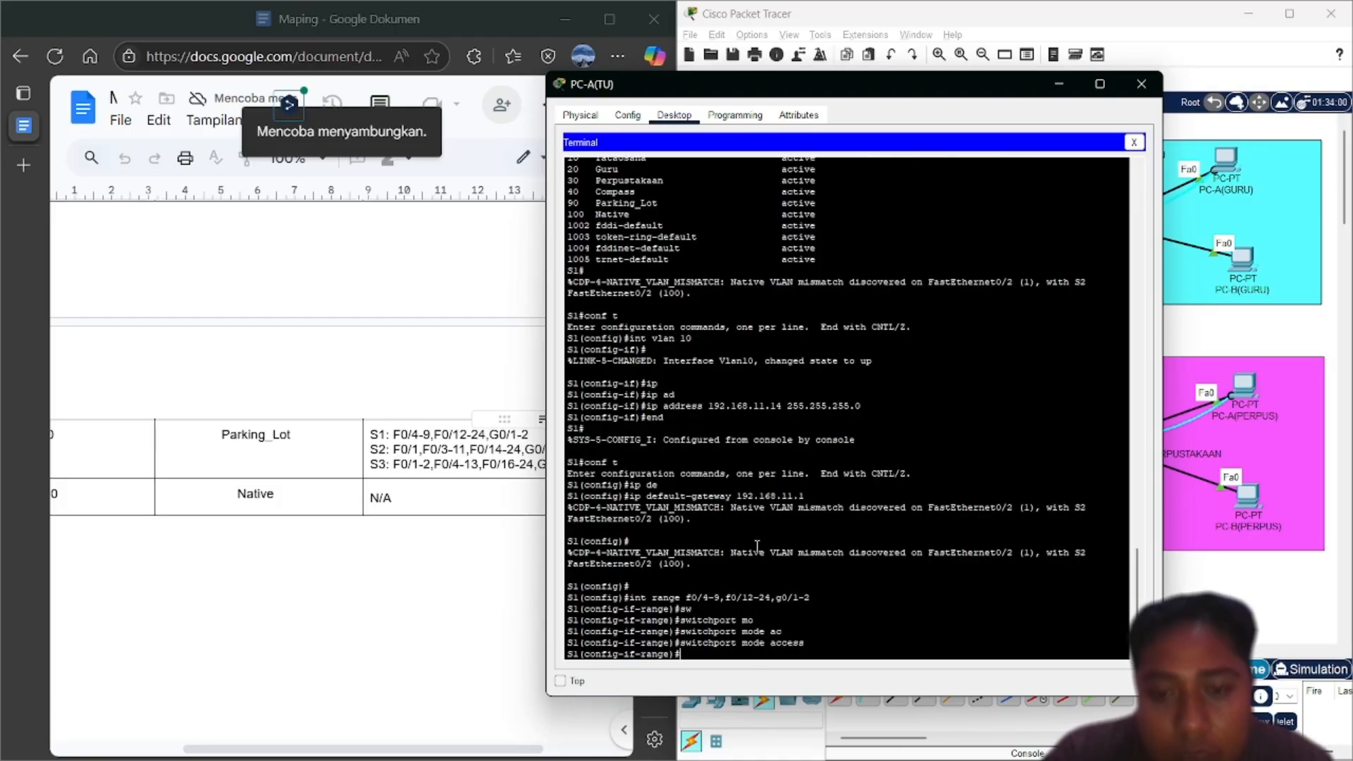
Assign those ports to access VLAN 90 and shut them down
text(sw)
key(Tab)
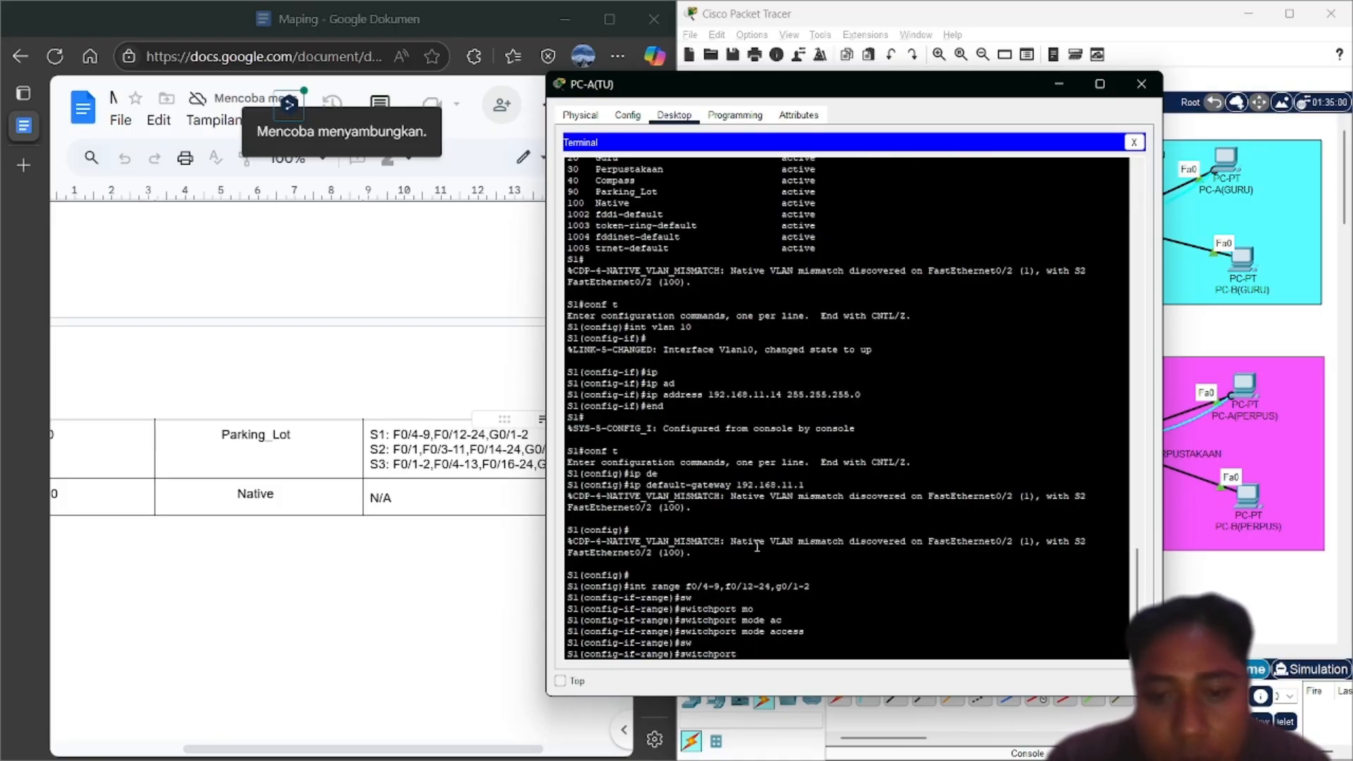
text(ac)
key(Tab)
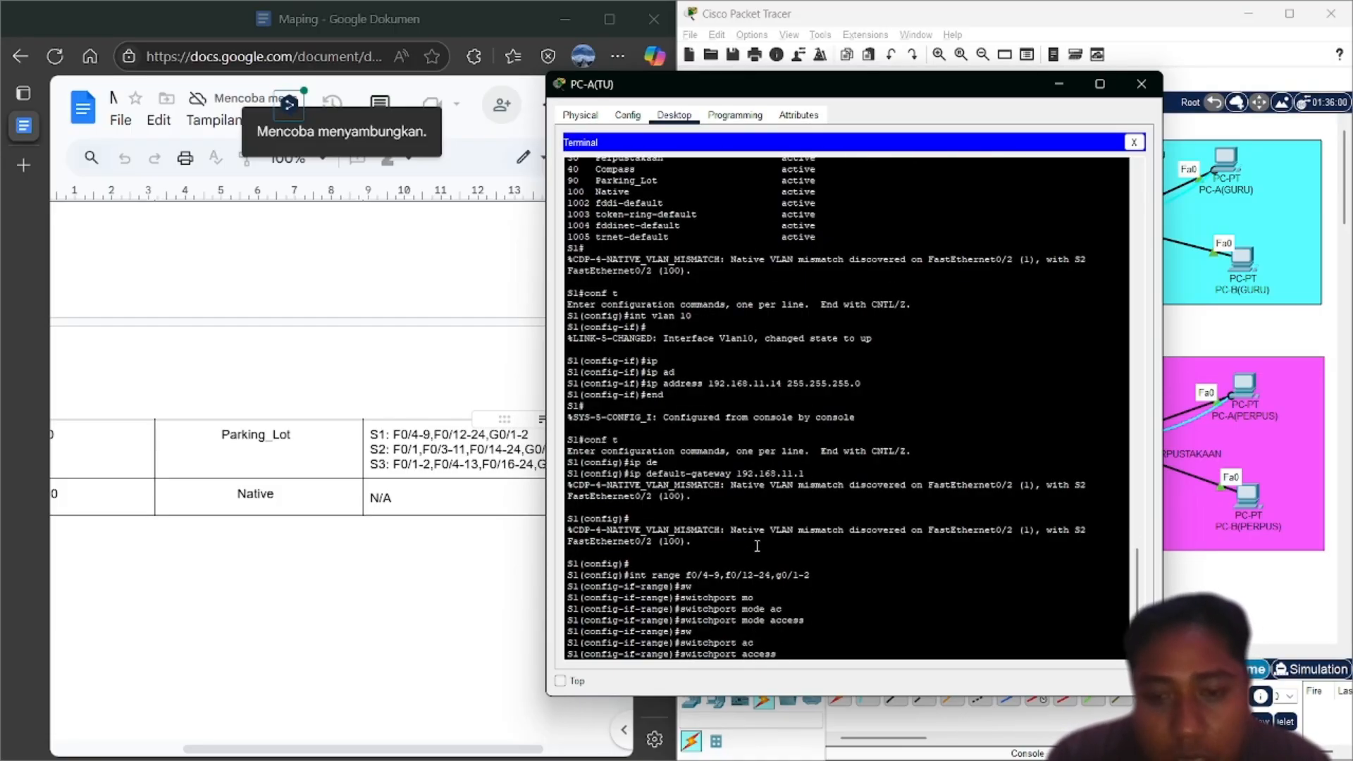
text(vl)
key(Tab)
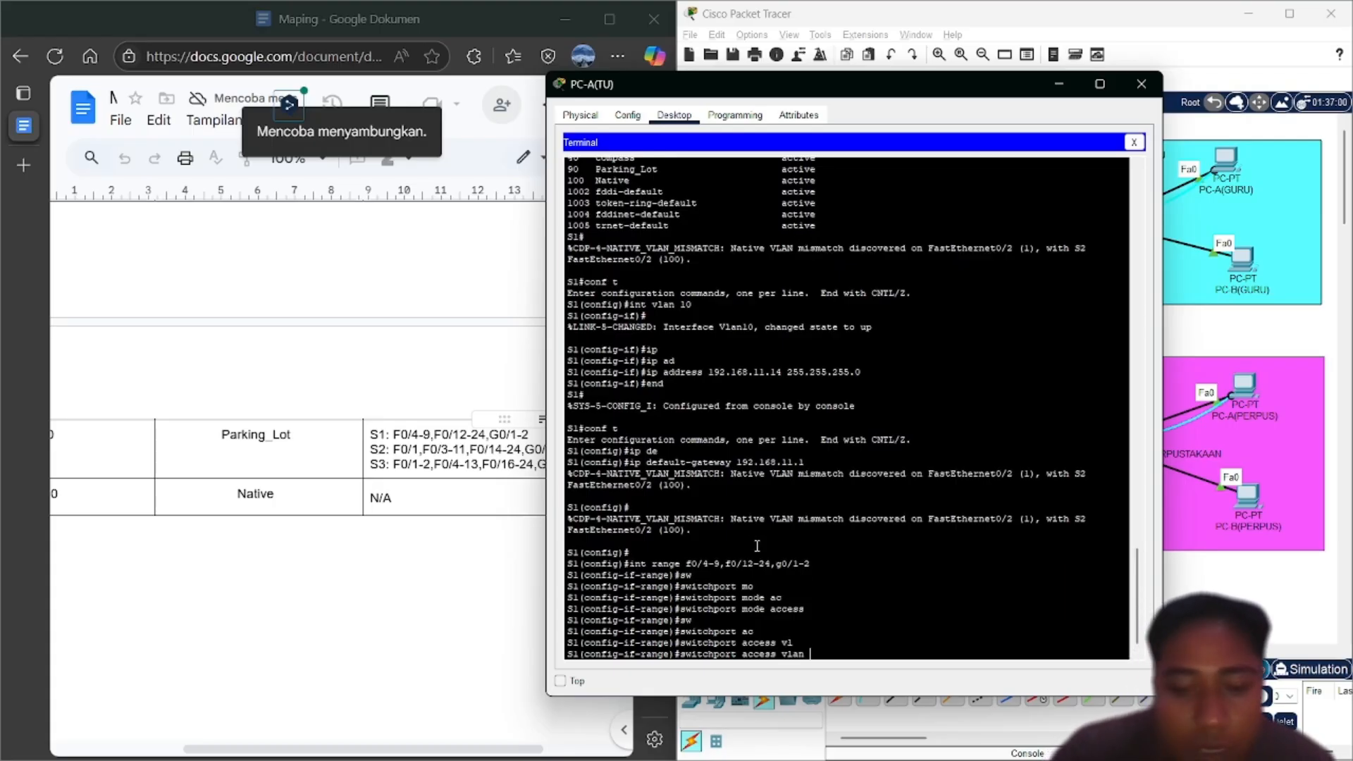
text(90)
key(Return)
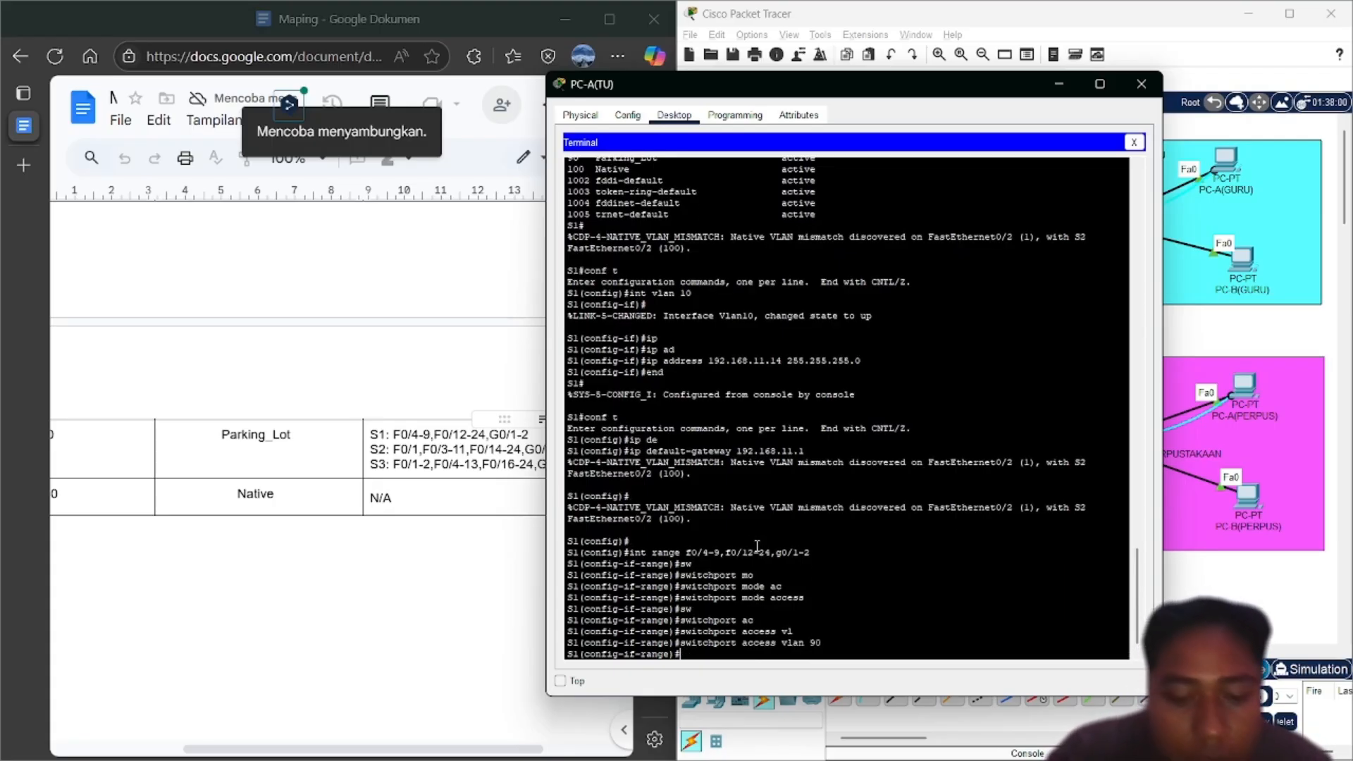
text(sh)
key(Return)
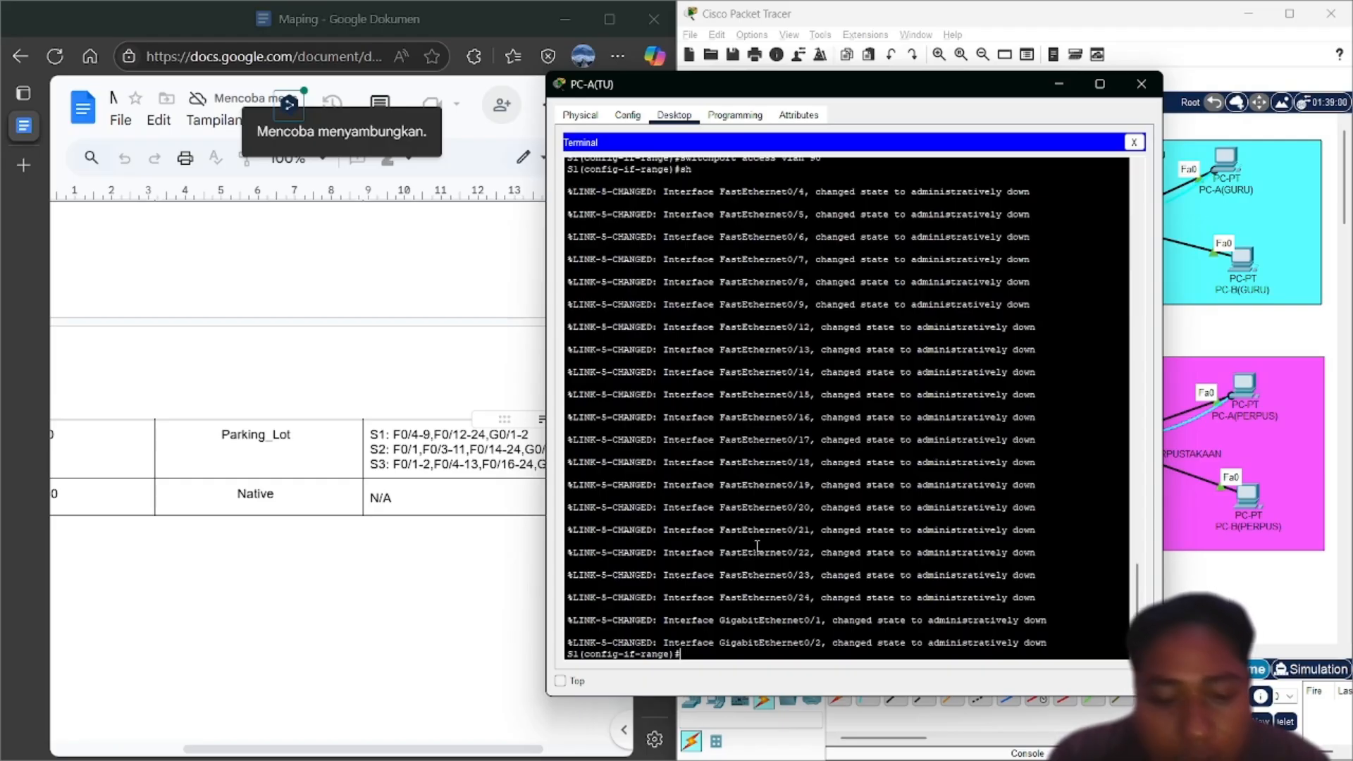
Return to the privileged prompt and run show vlan brief to check the VLAN 1 and VLAN 90 ports
text(end)
key(Return)
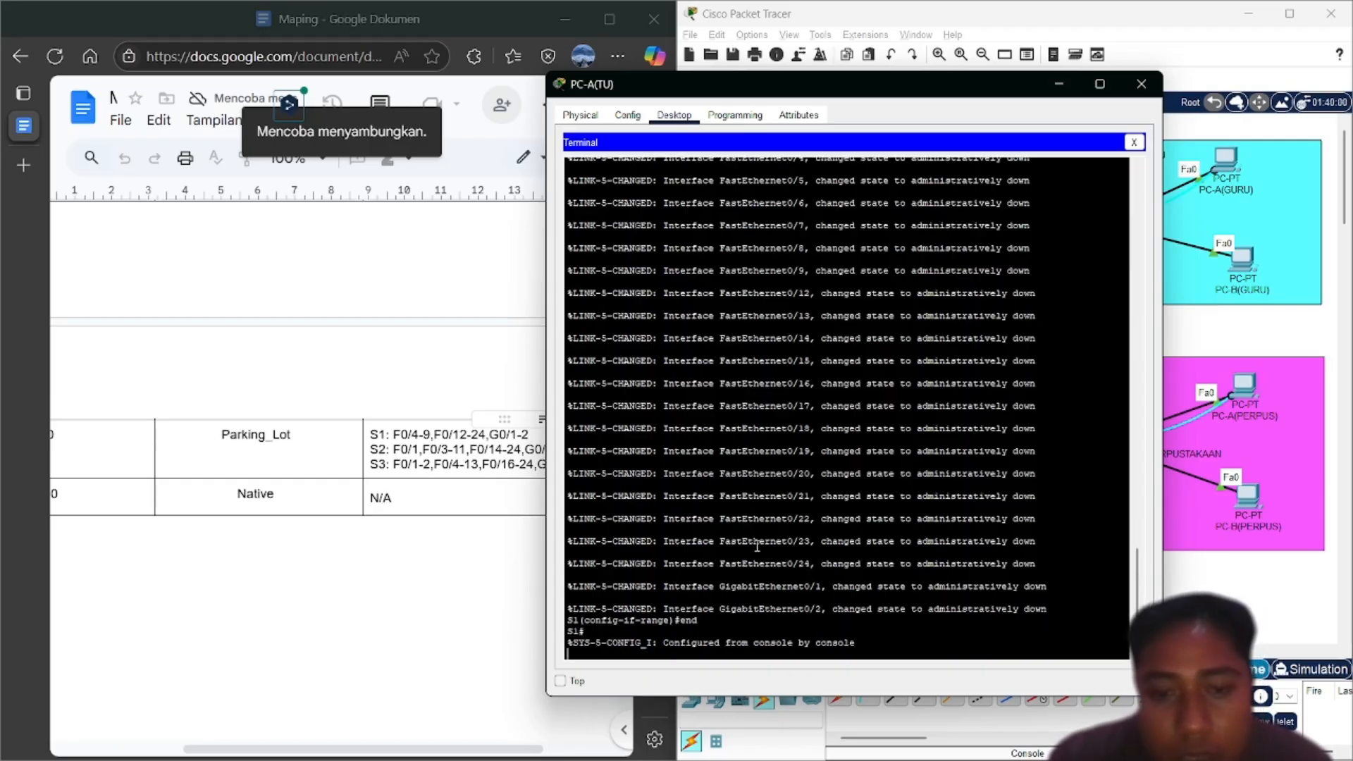
key(Return)
text(show vlan brief)
key(Return)
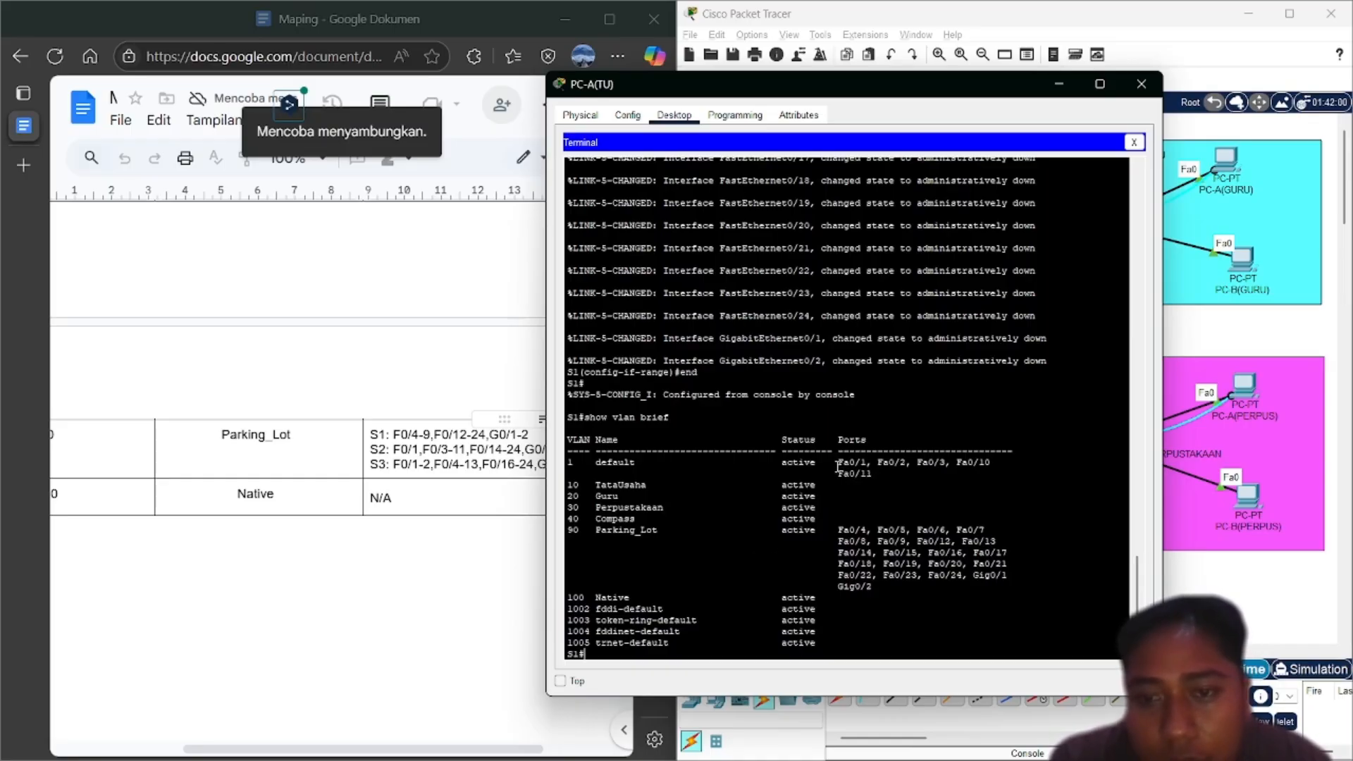
drag(837, 463, 881, 474)
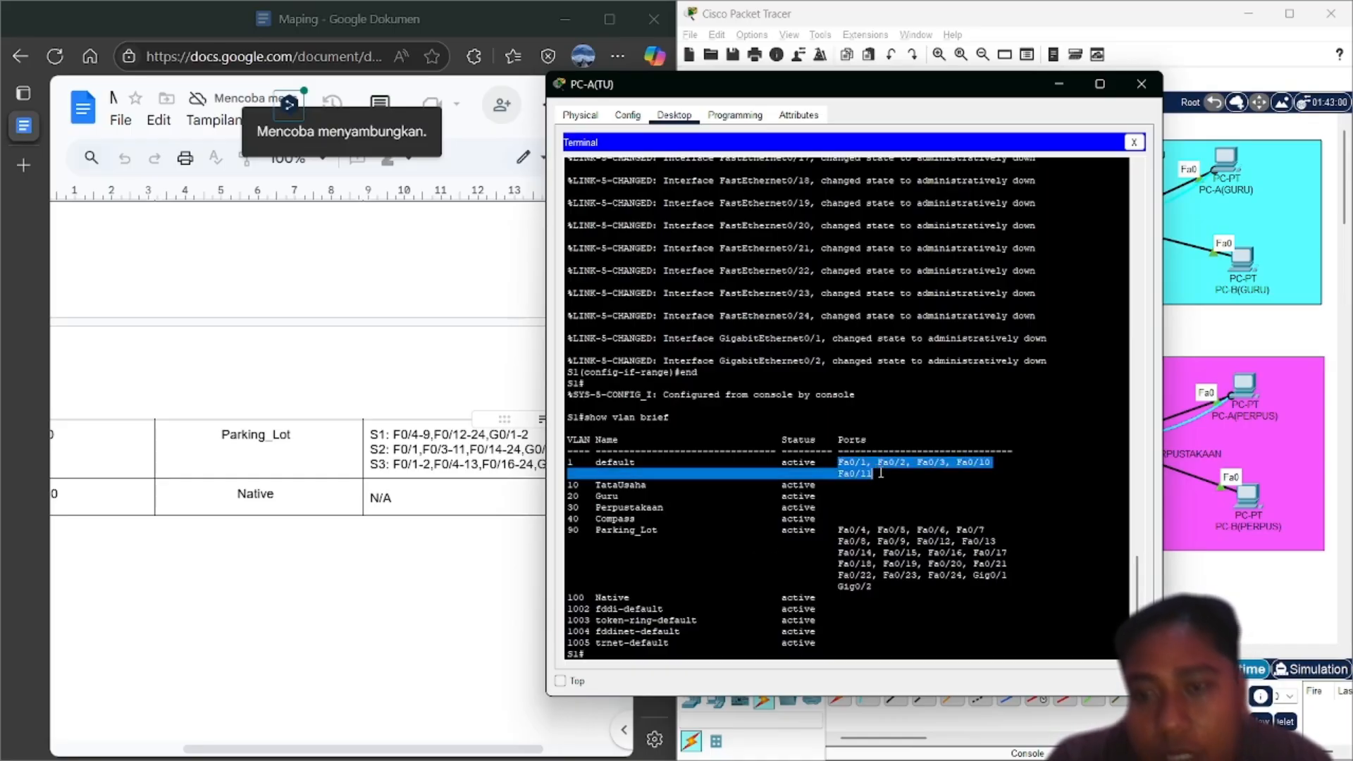
click(880, 474)
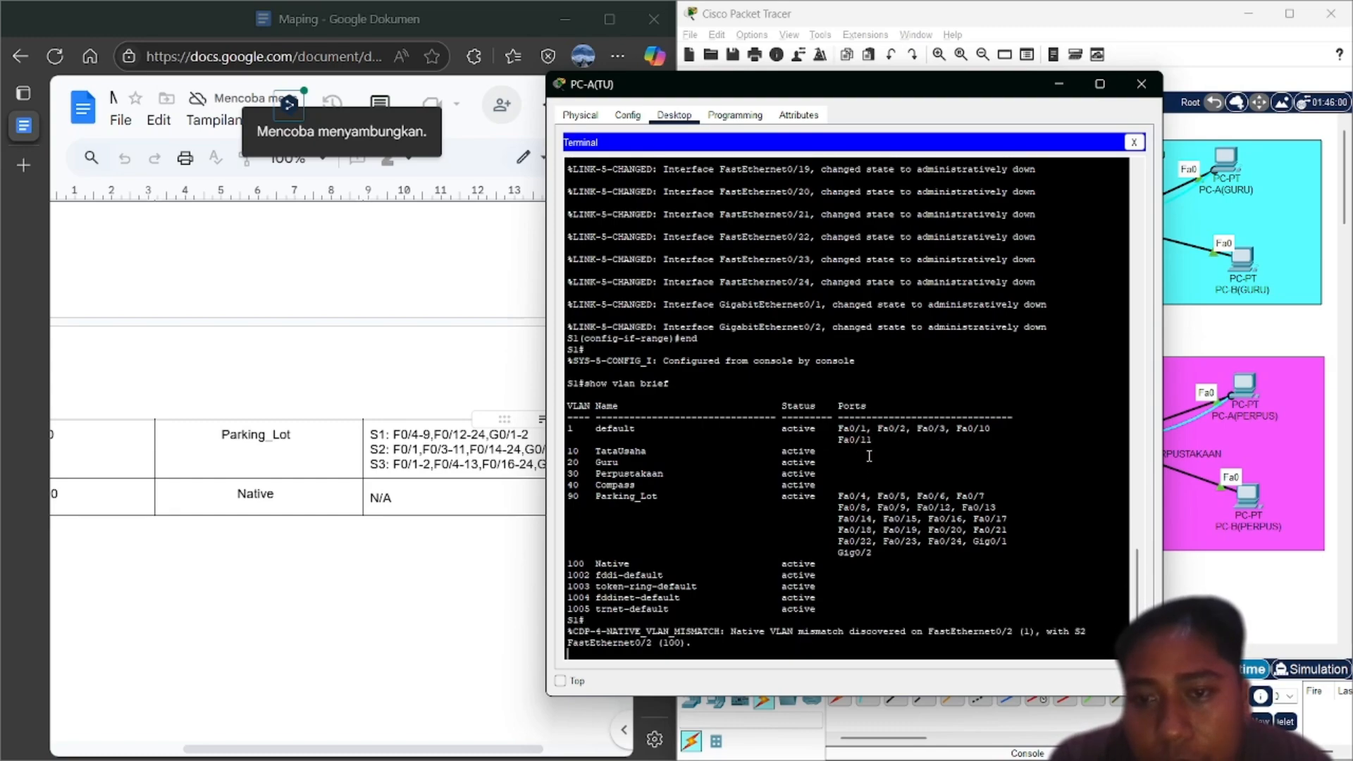
text(show vlan brief)
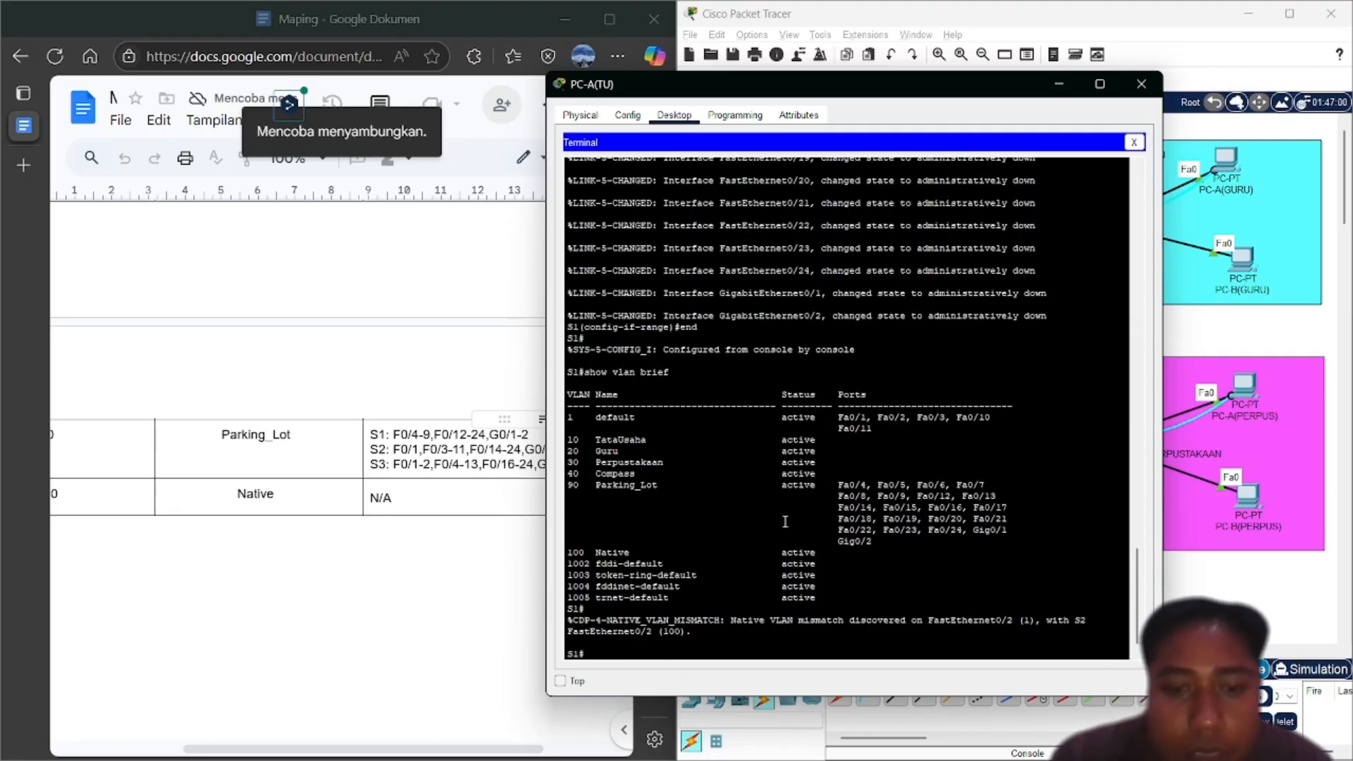
key(Up)
key(Down)
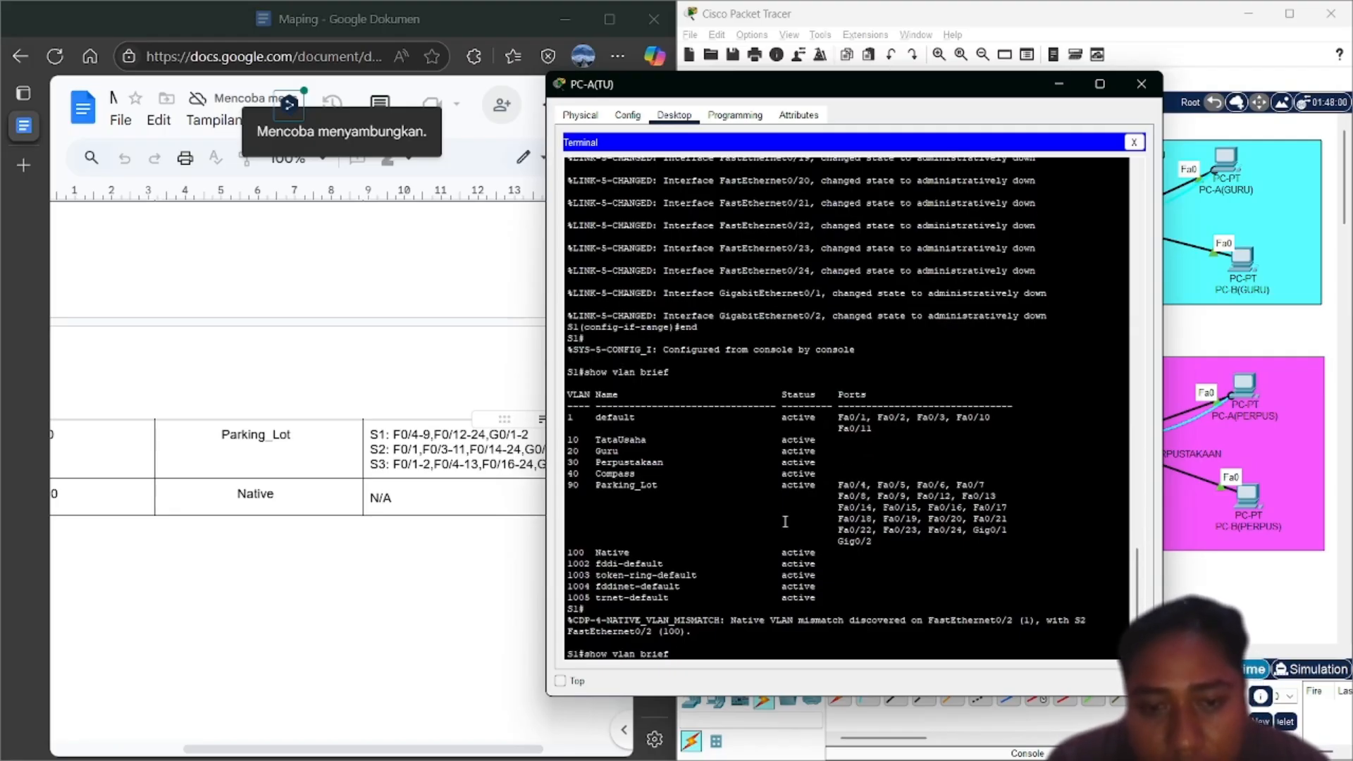
In global configuration, select ports F0/10-11 and set them to switchport mode access
key(Up)
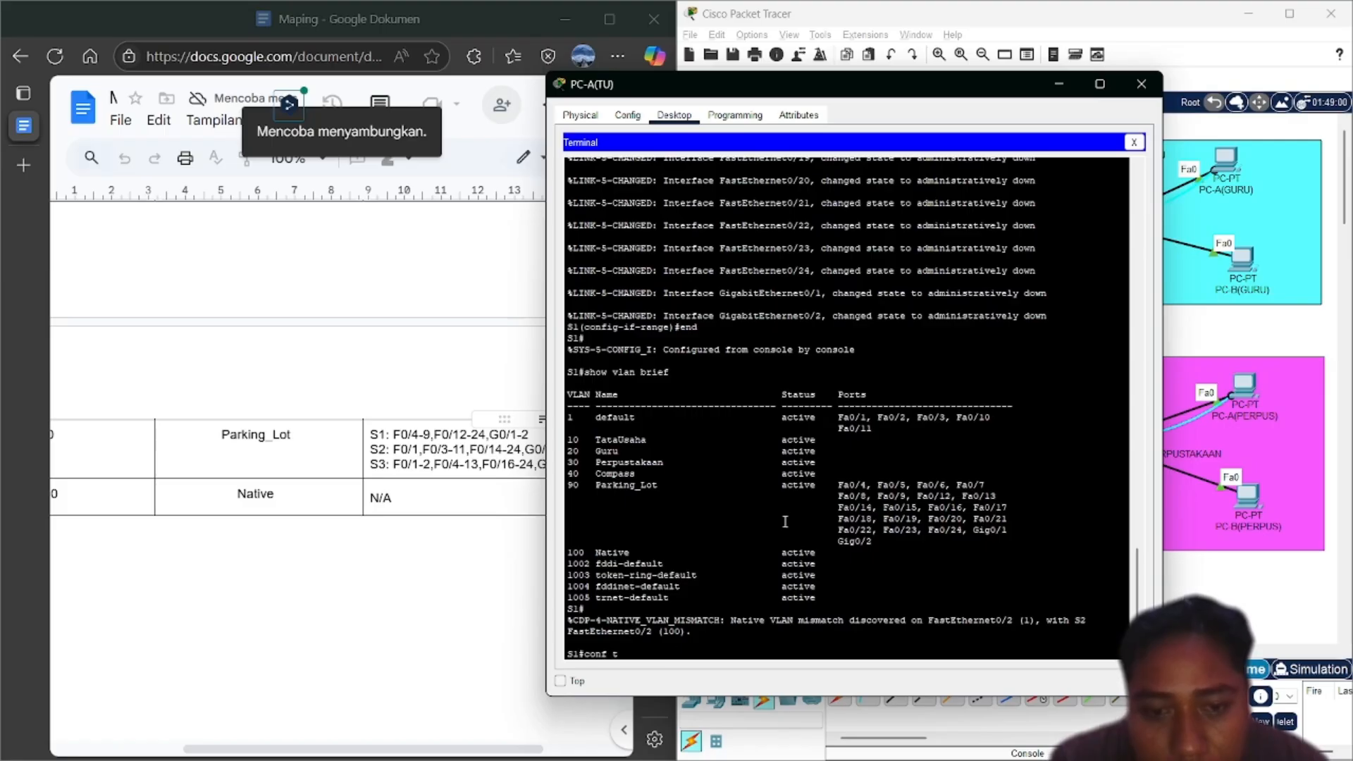
key(Return)
text(end)
key(Up)
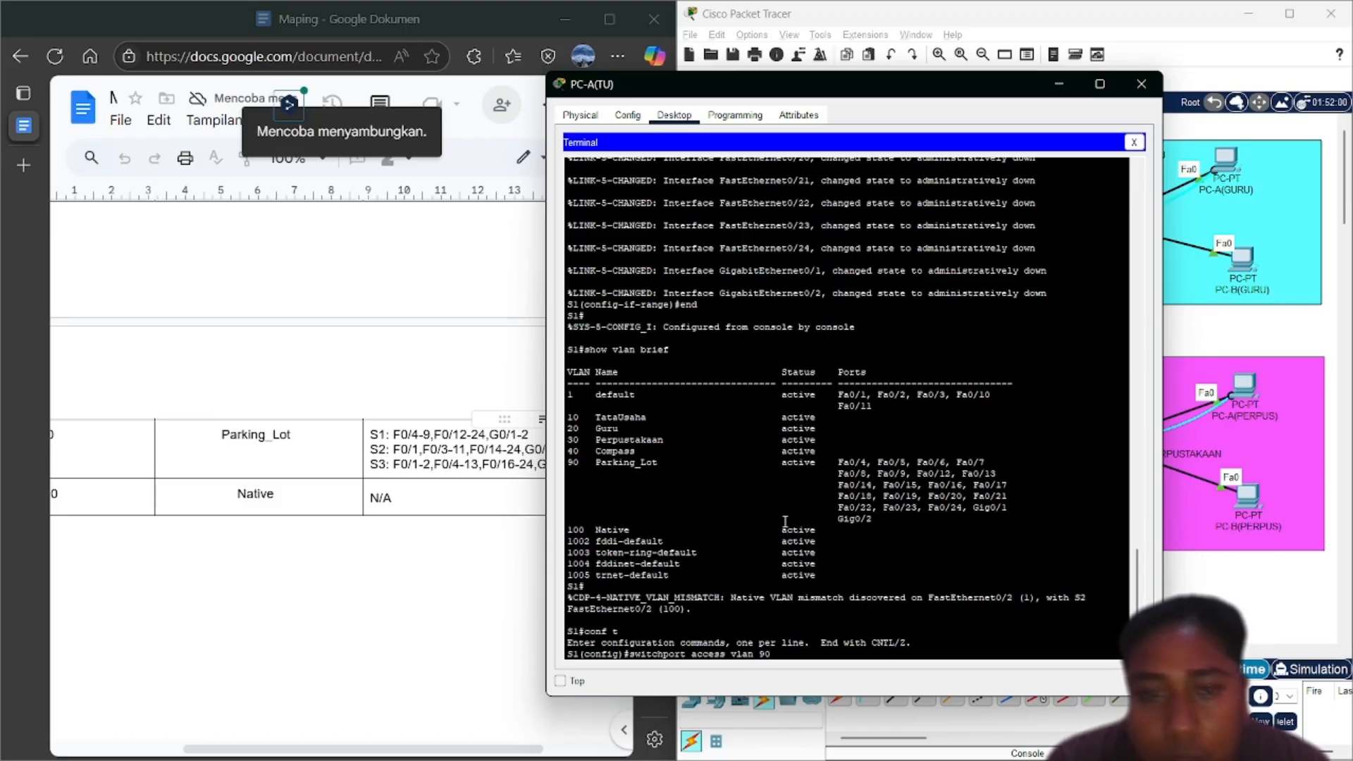
key(Up)
key(Up)
key(Up)
key(Up)
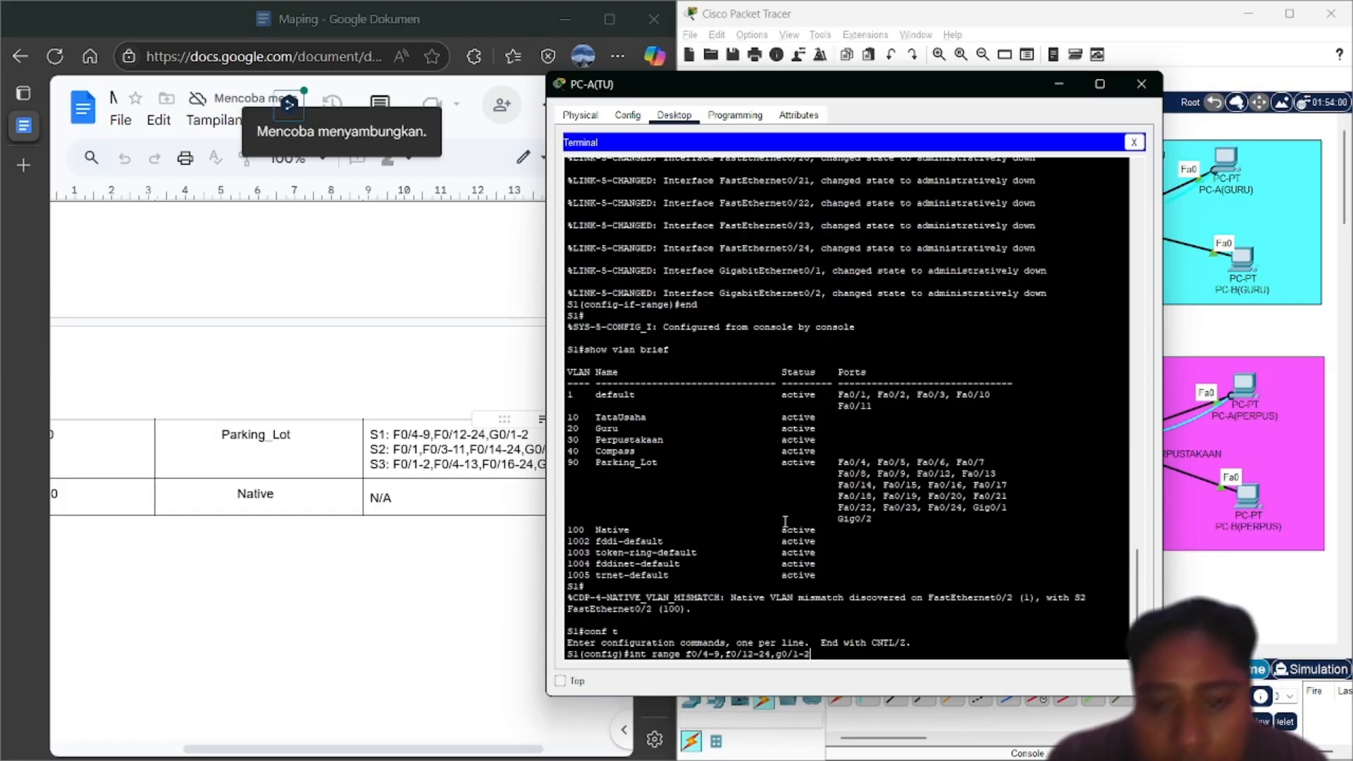
key(BackSpace)
key(BackSpace)
key(BackSpace)
key(BackSpace)
key(BackSpace)
key(BackSpace)
key(BackSpace)
key(BackSpace)
key(BackSpace)
key(BackSpace)
key(BackSpace)
key(BackSpace)
key(BackSpace)
key(BackSpace)
key(BackSpace)
key(BackSpace)
key(BackSpace)
key(BackSpace)
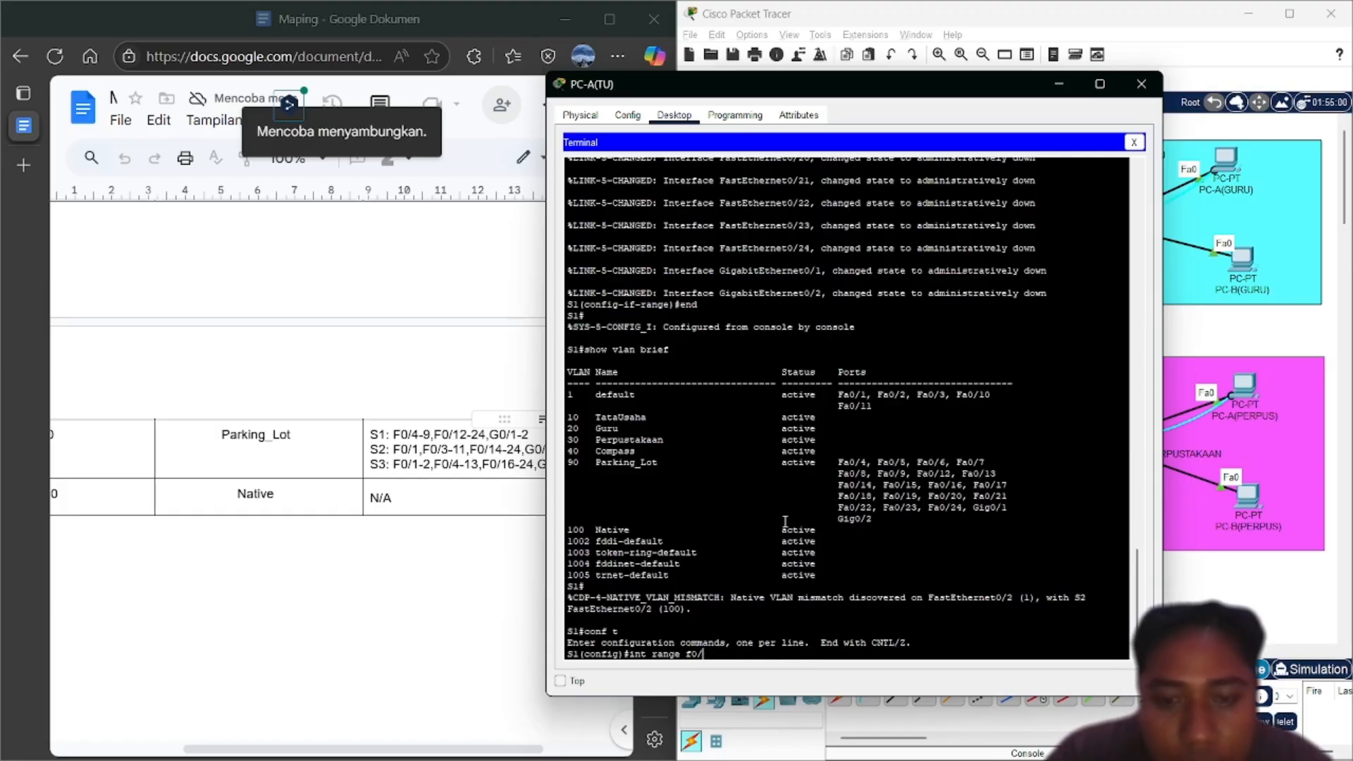
text(10-11)
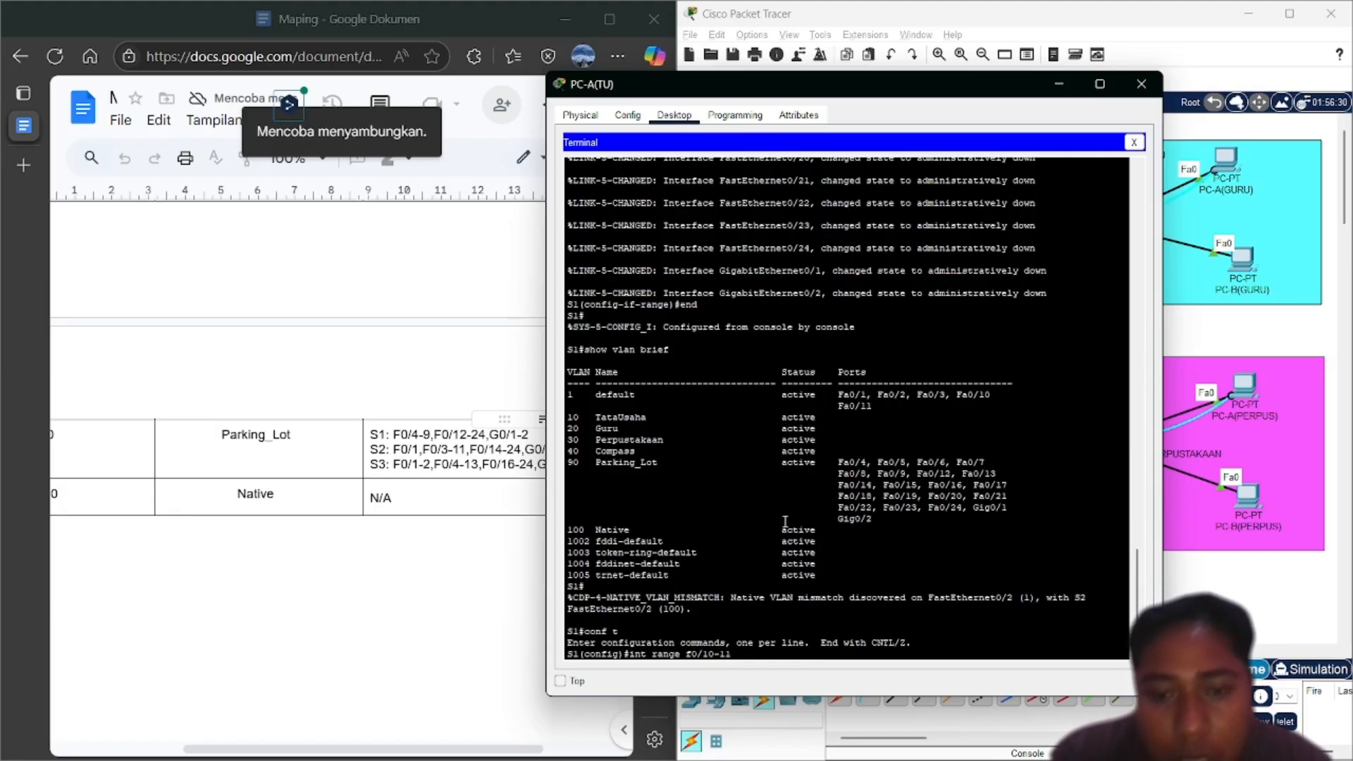
key(Return)
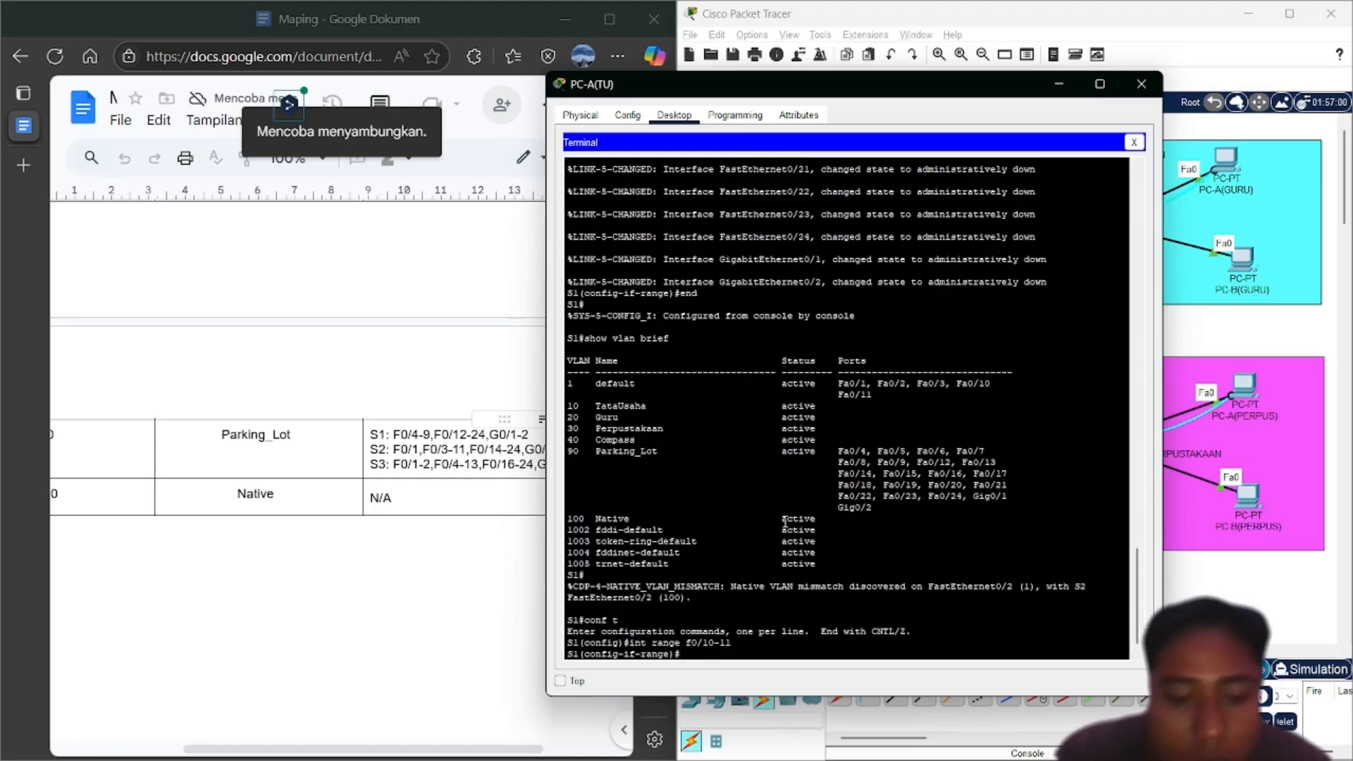
text(sw)
key(Tab)
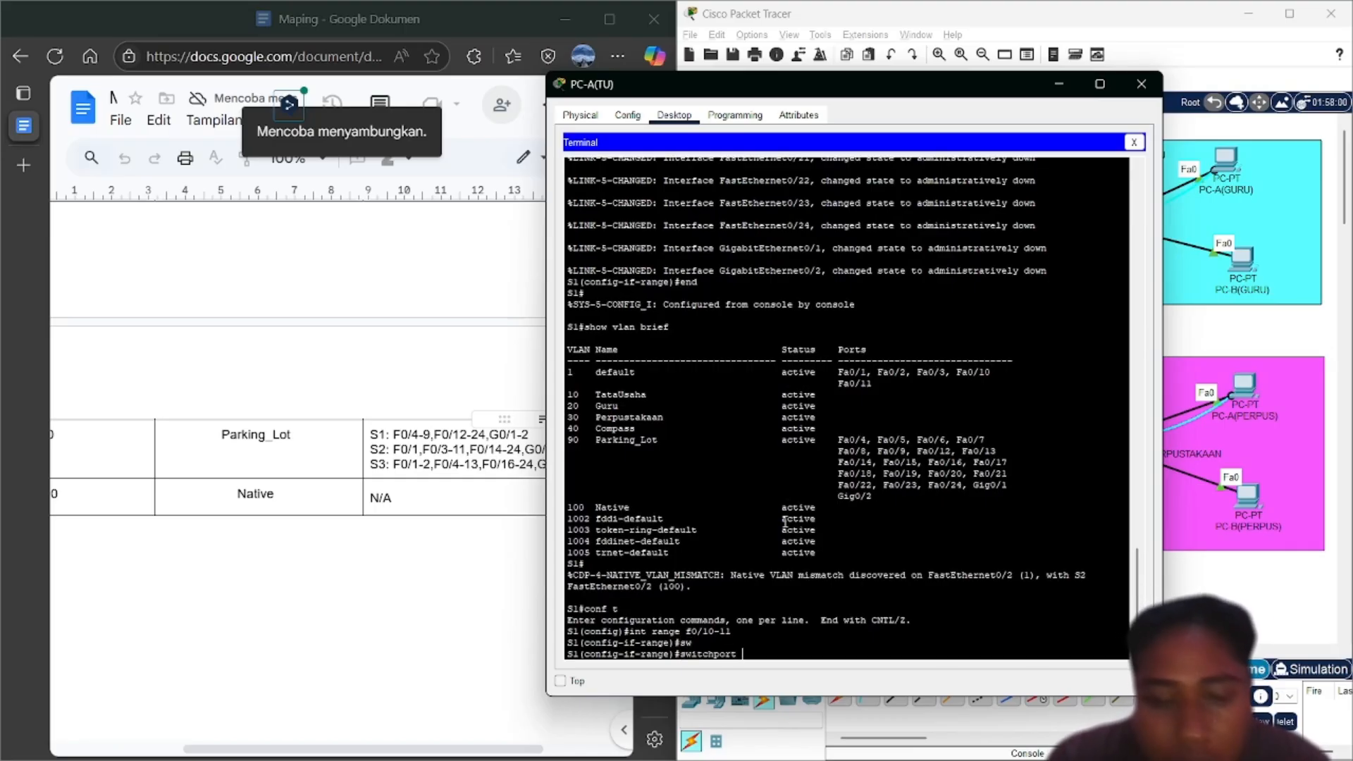
text(mo)
key(Tab)
text(a)
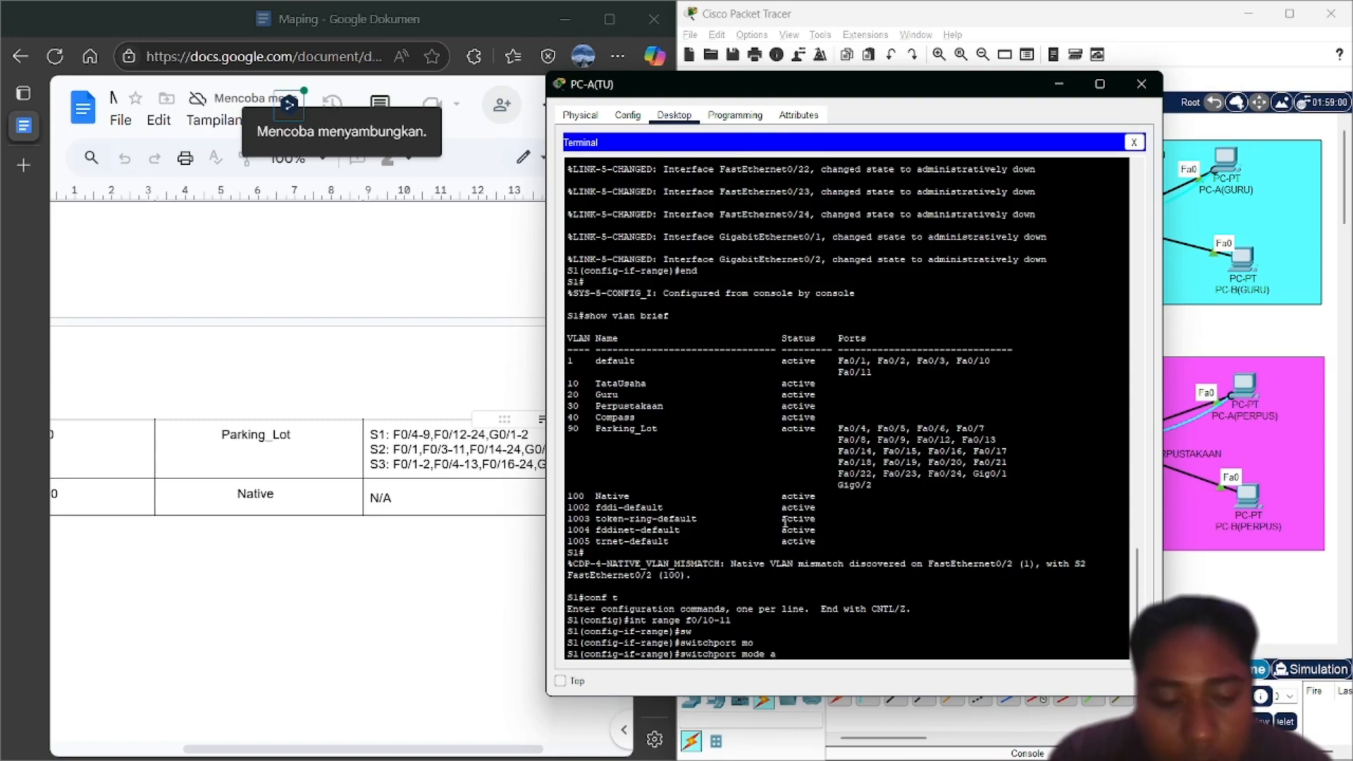
text(c)
key(Tab)
key(Return)
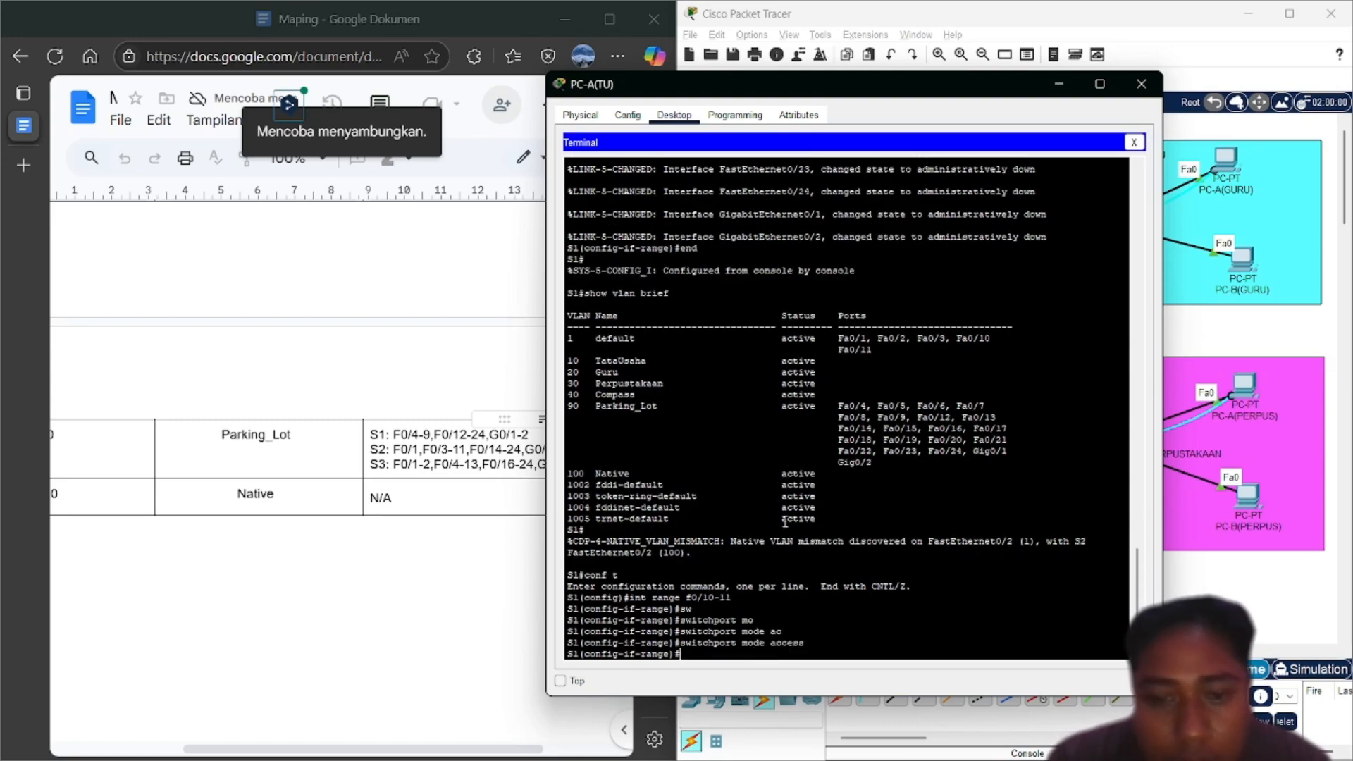
Assign F0/10-11 to access VLAN 10 and enable them with no shutdown
text(sw)
key(Tab)
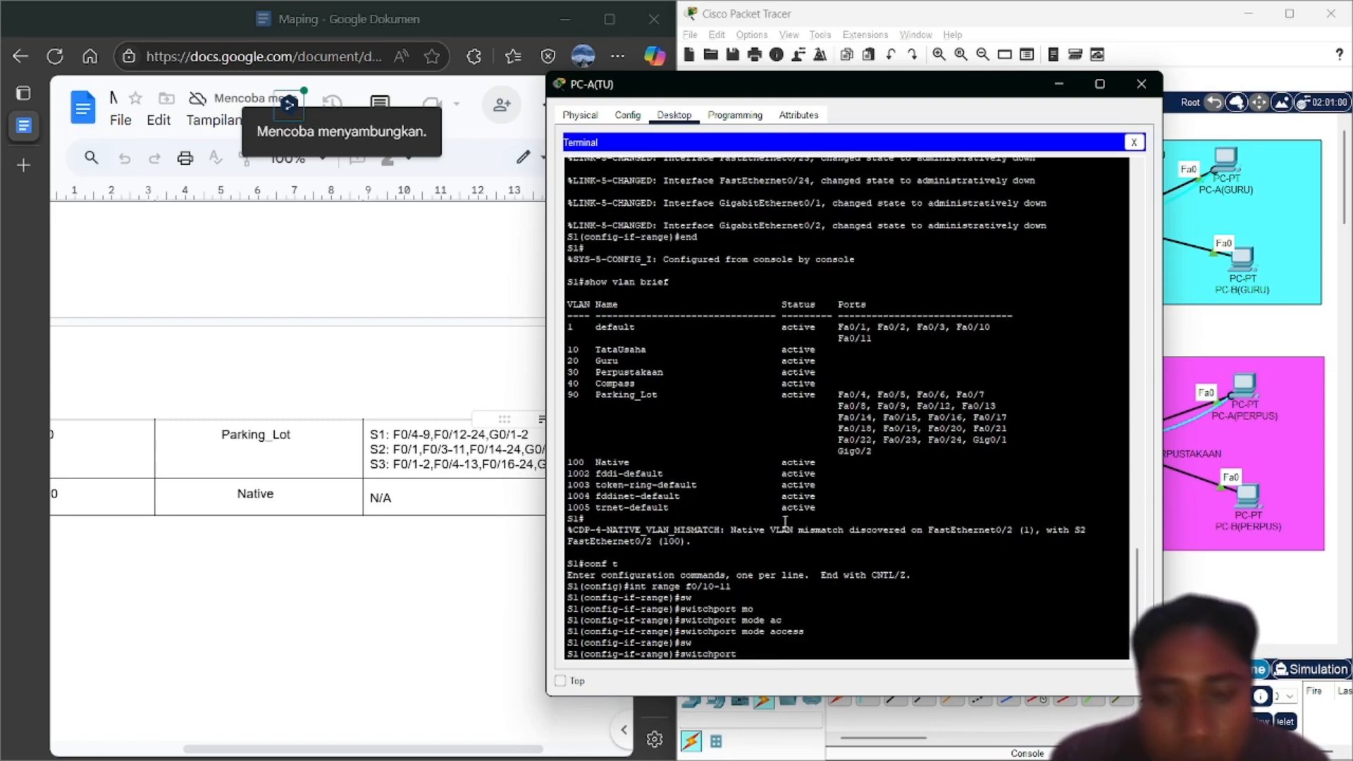
text(ac)
key(Tab)
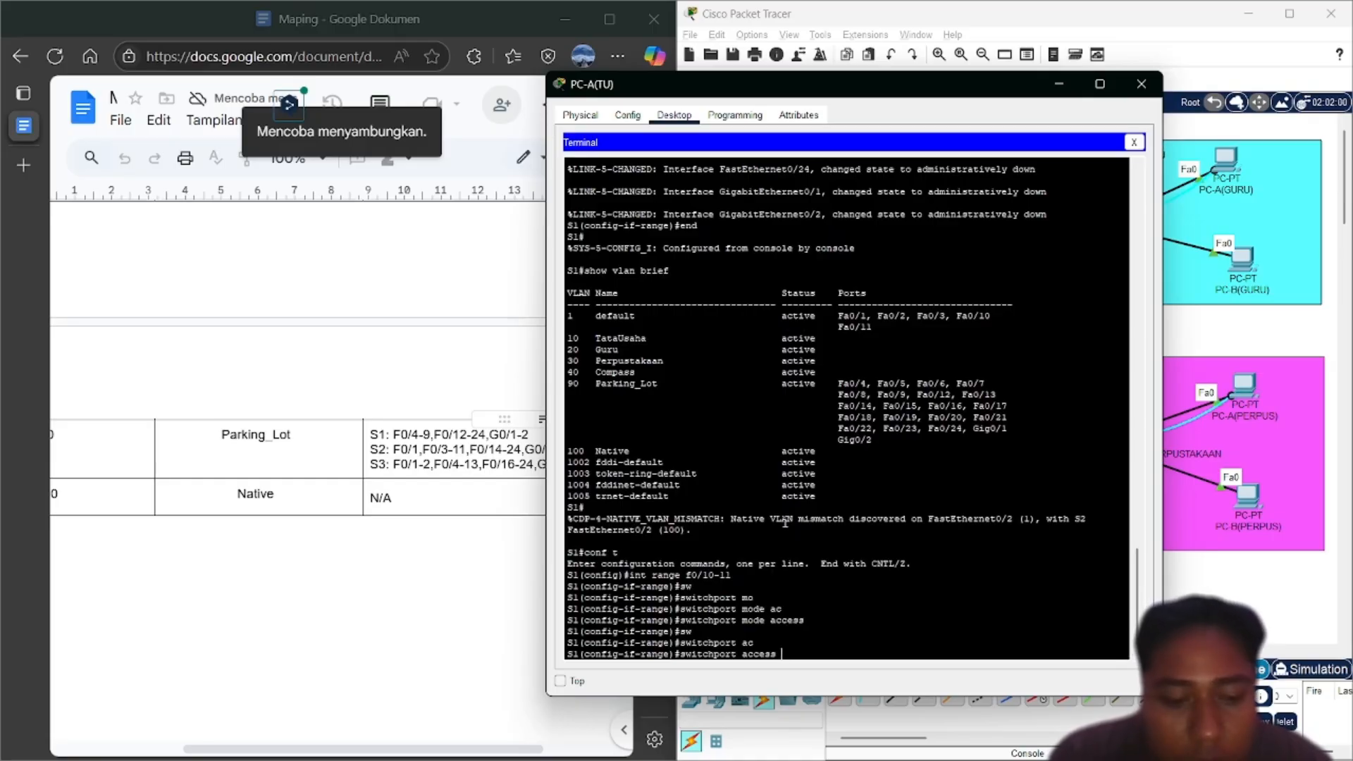
text(v)
key(Tab)
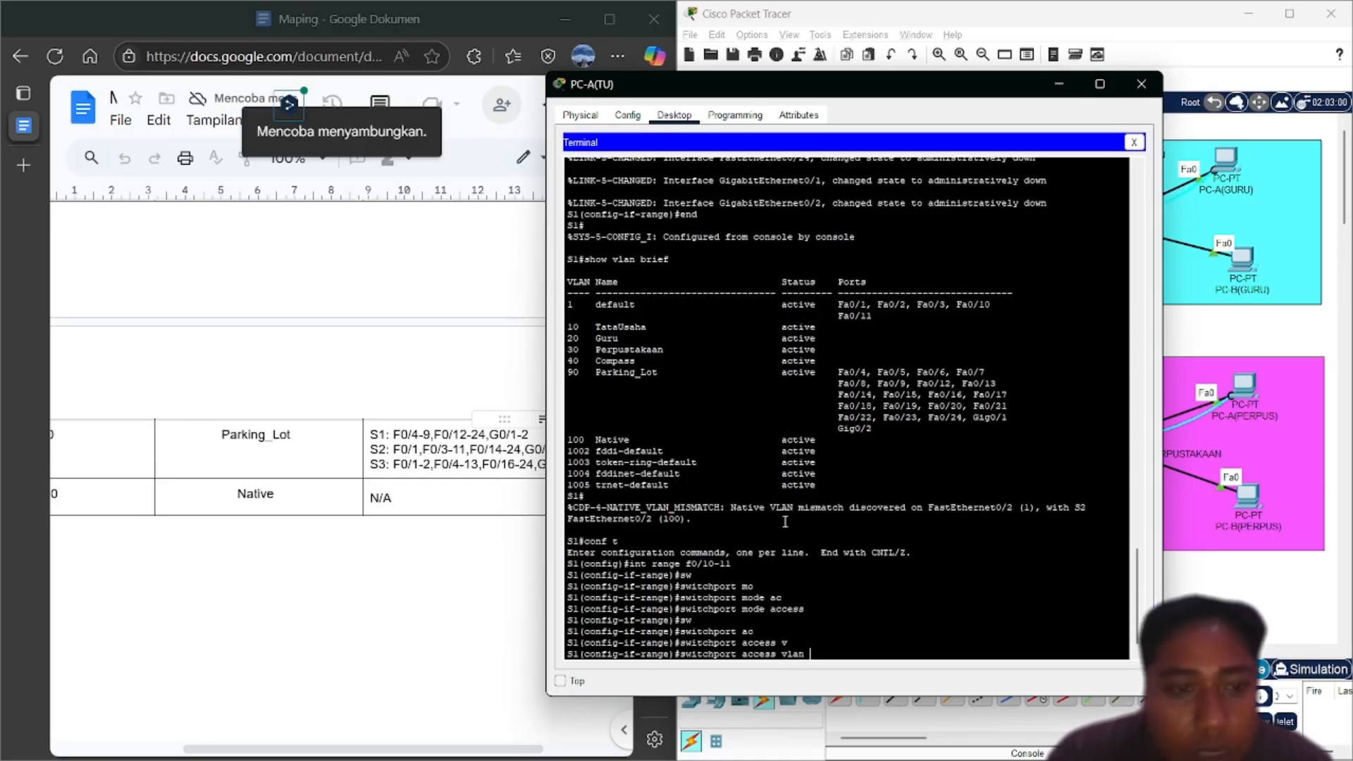
text(10)
key(Return)
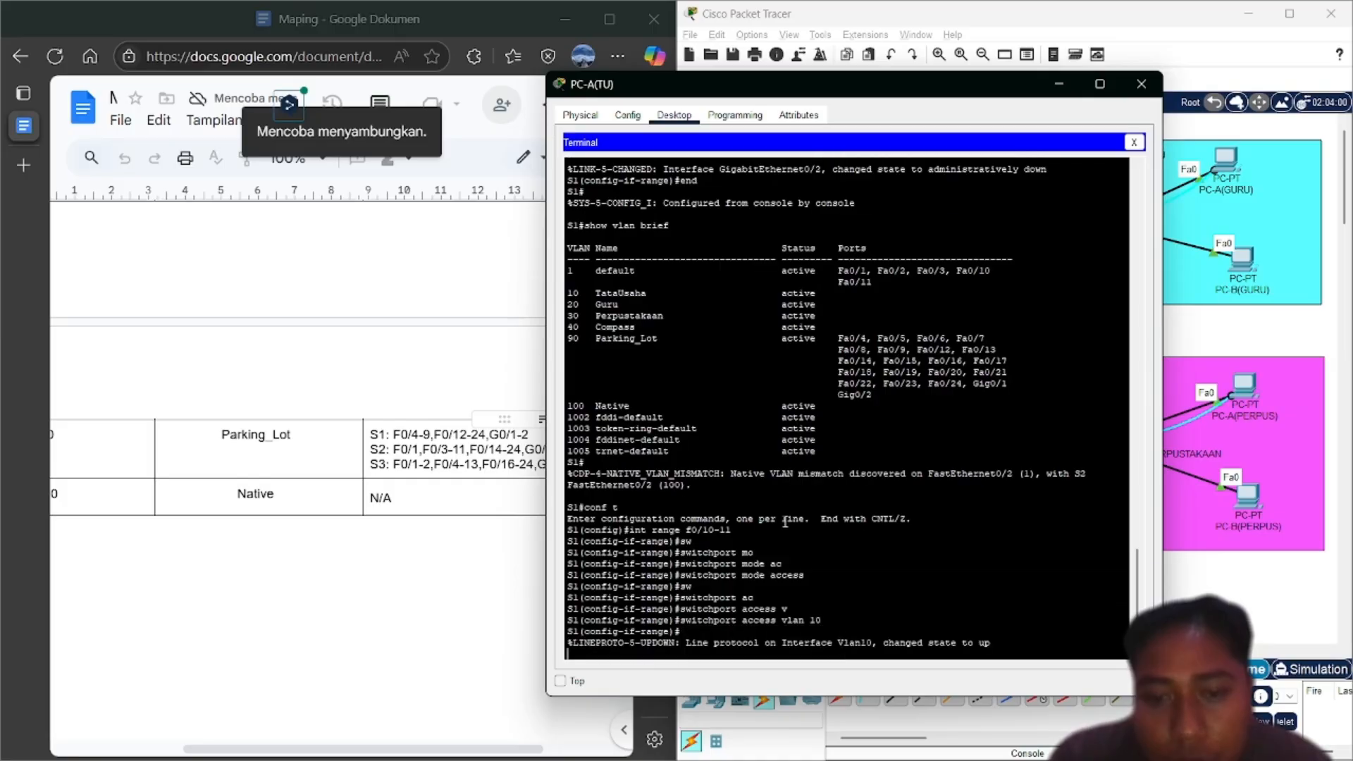
key(Return)
text(nfig-if-range)#n)
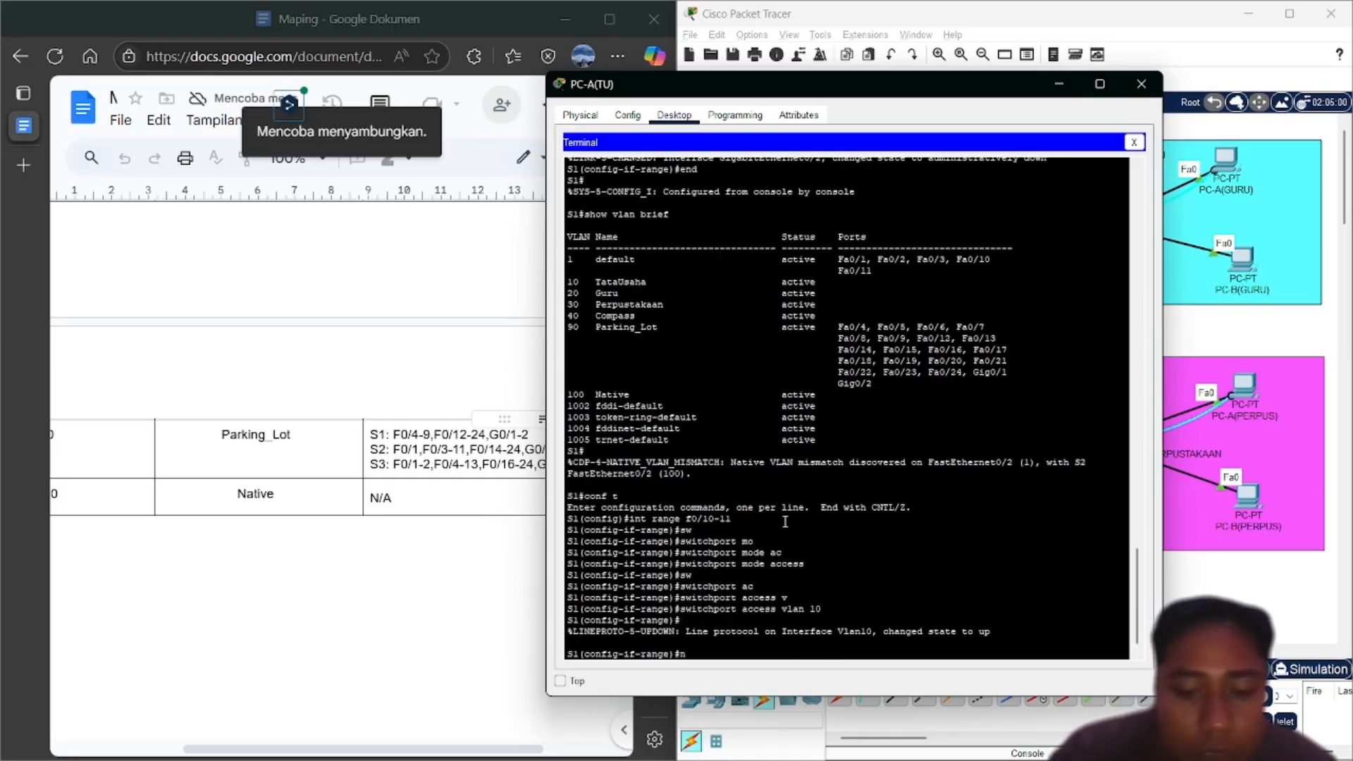
text(o sh)
key(Return)
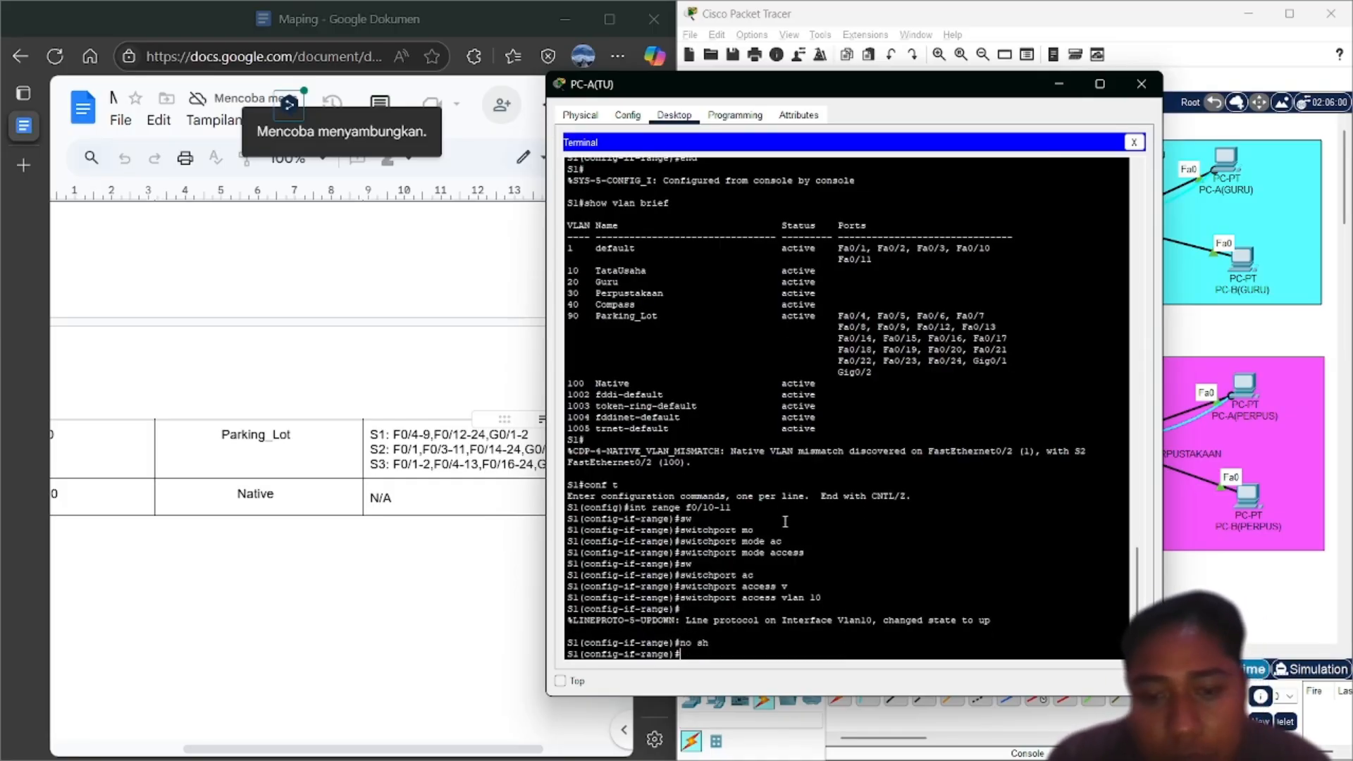
Exit configuration mode and run show vlan brief to confirm the VLAN 10 ports
text(end)
key(Return)
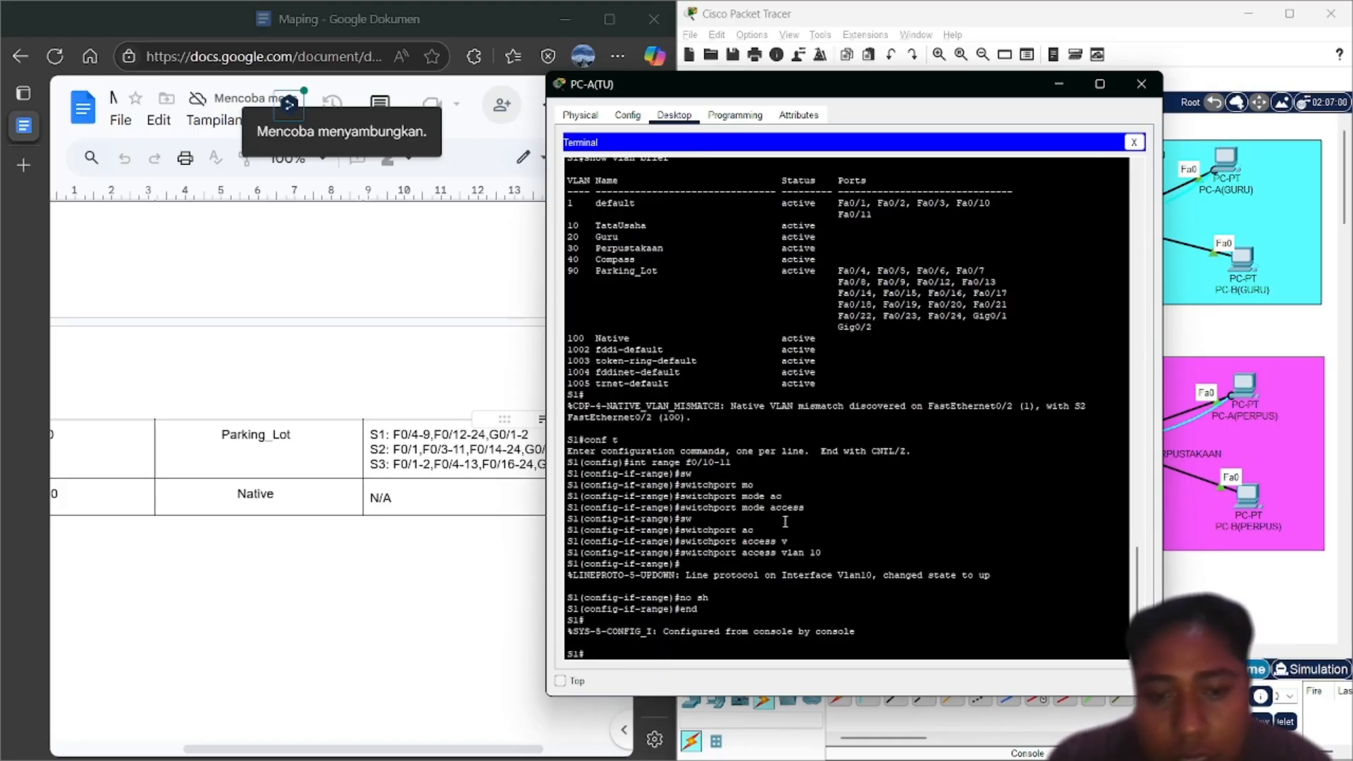
text(show vlan brief)
key(Return)
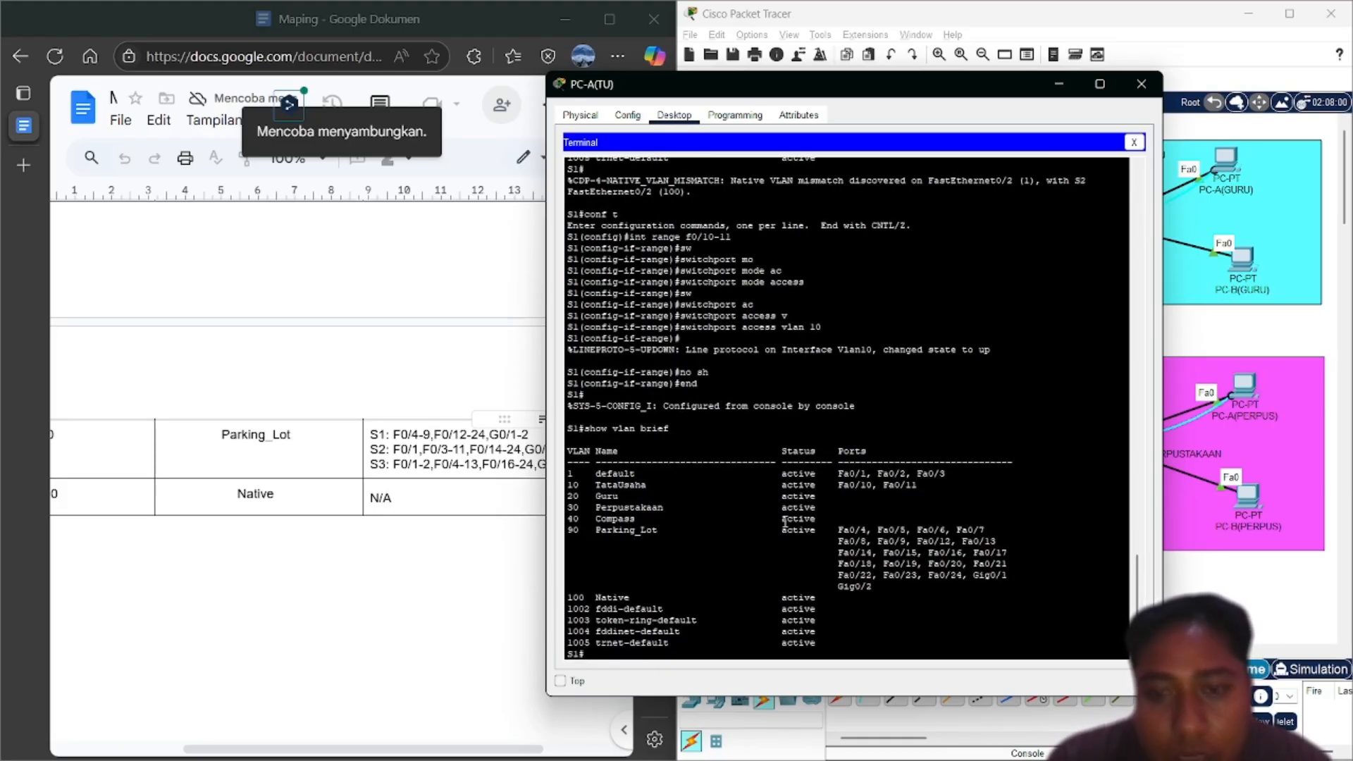
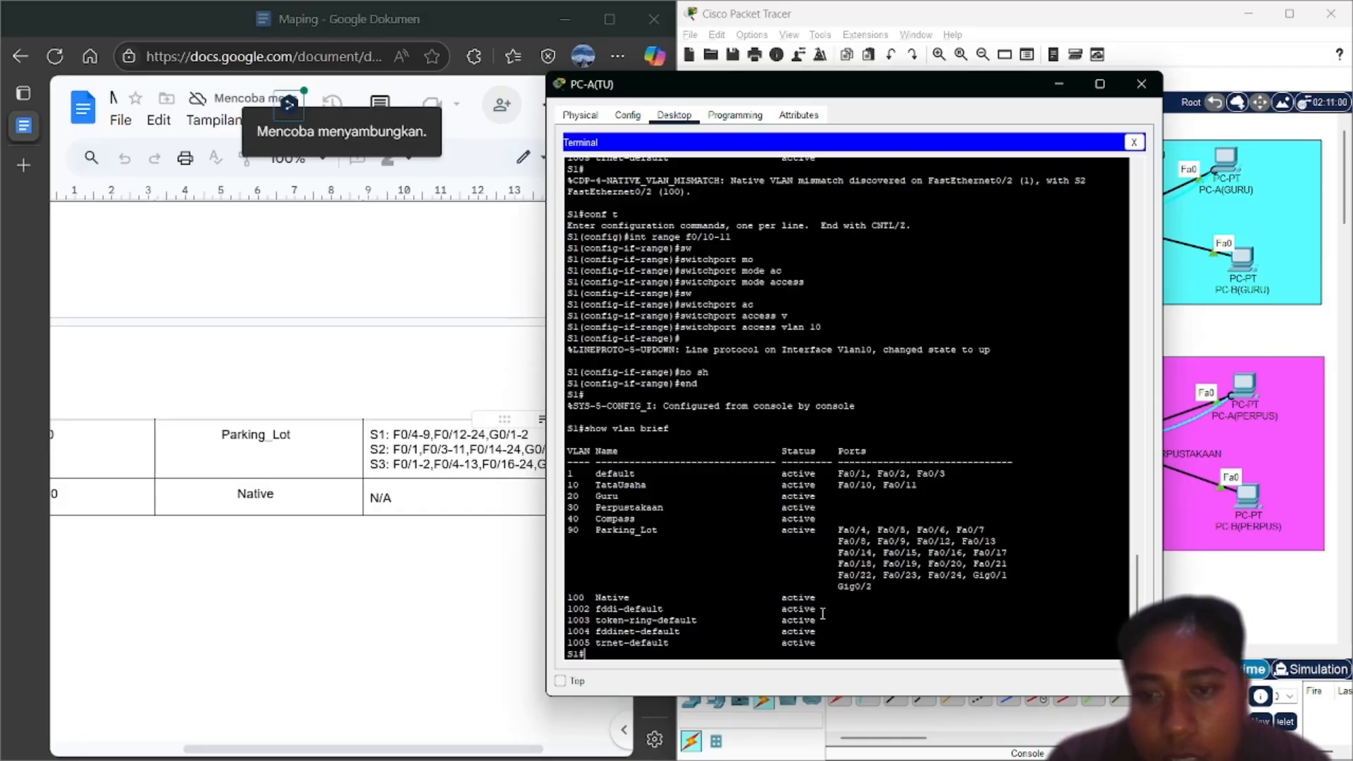
Enter global configuration on S1 and select the interface range Fa0/2-3
text(conf t)
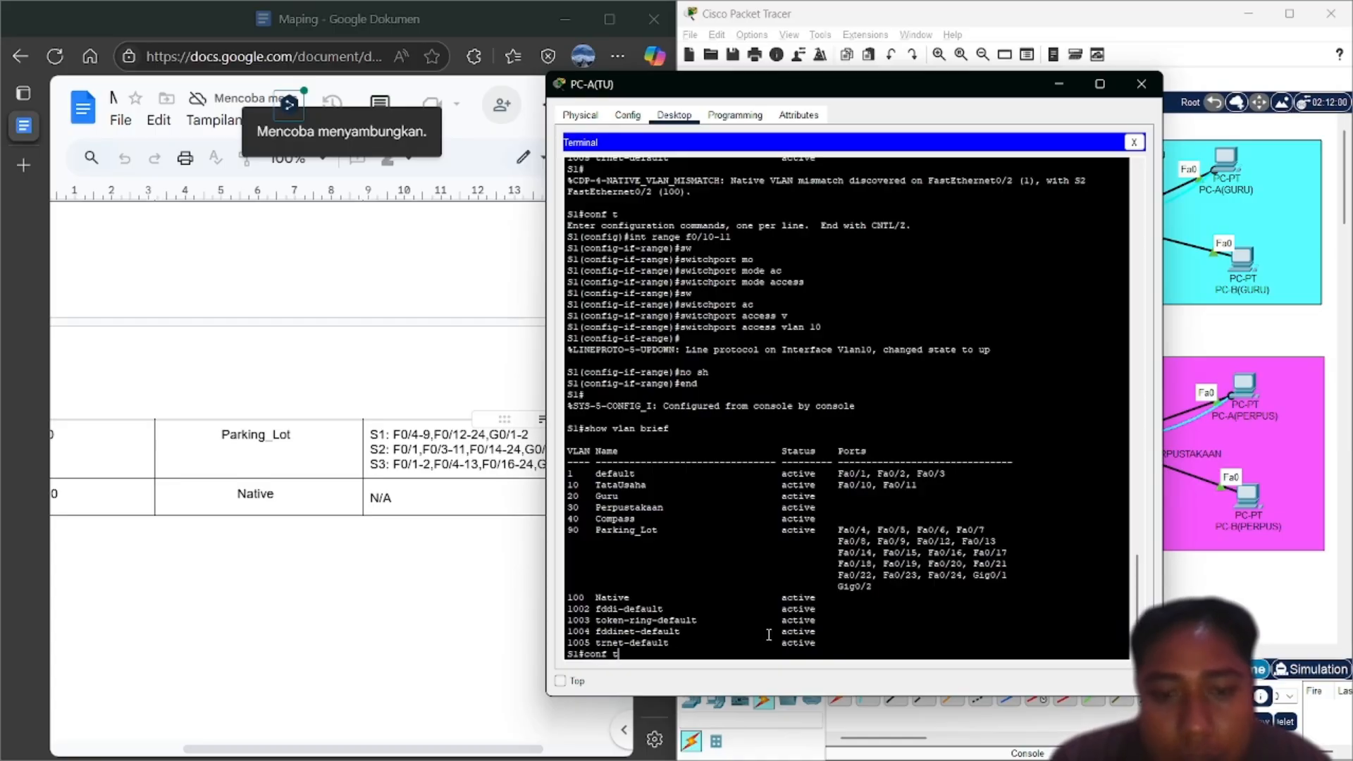
key(Return)
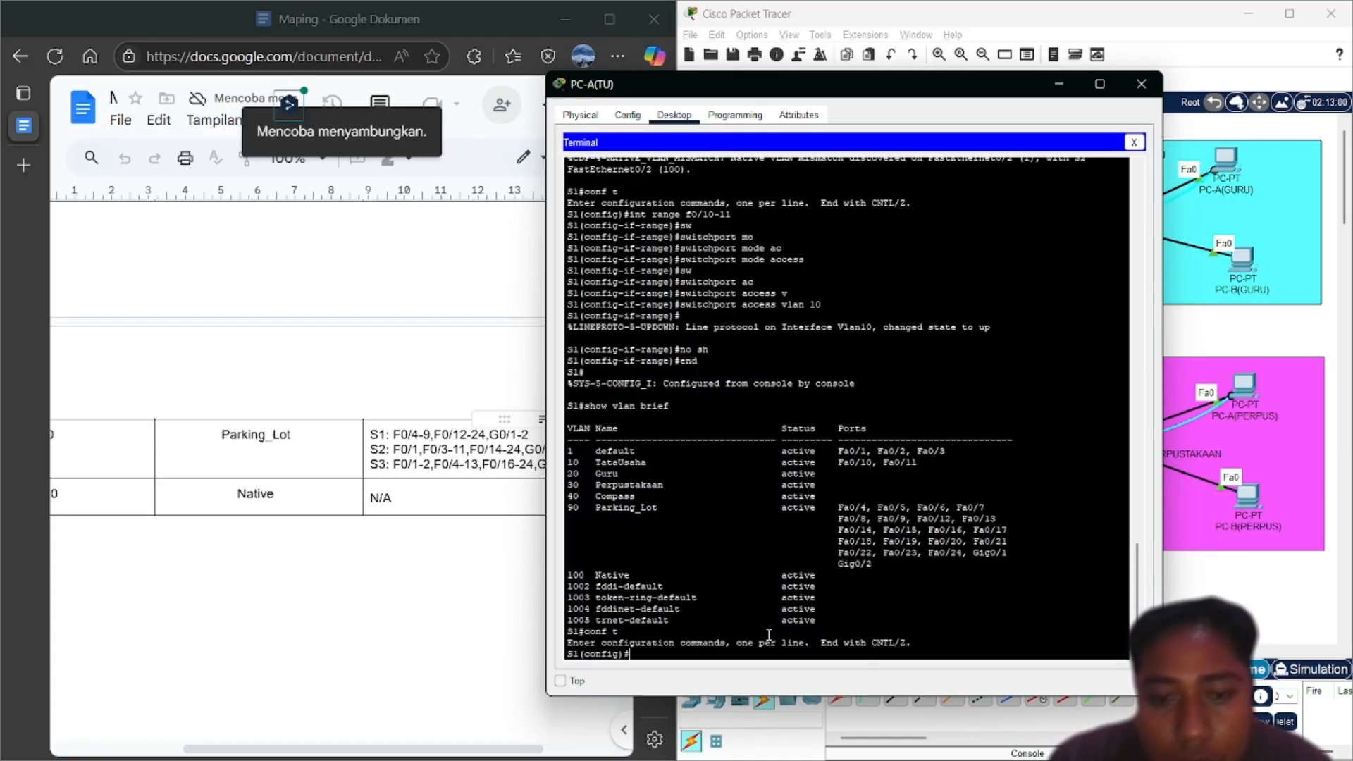
text(switchport mode access)
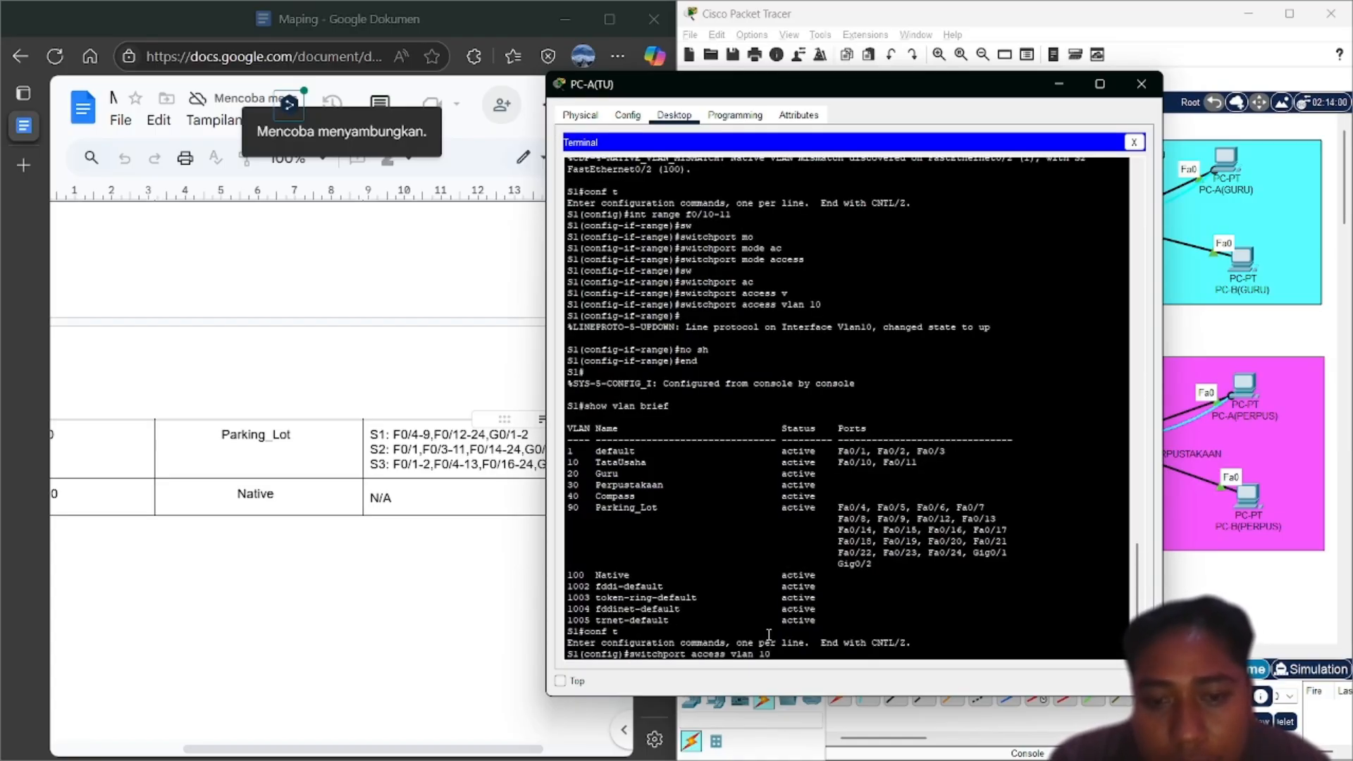
key(Up)
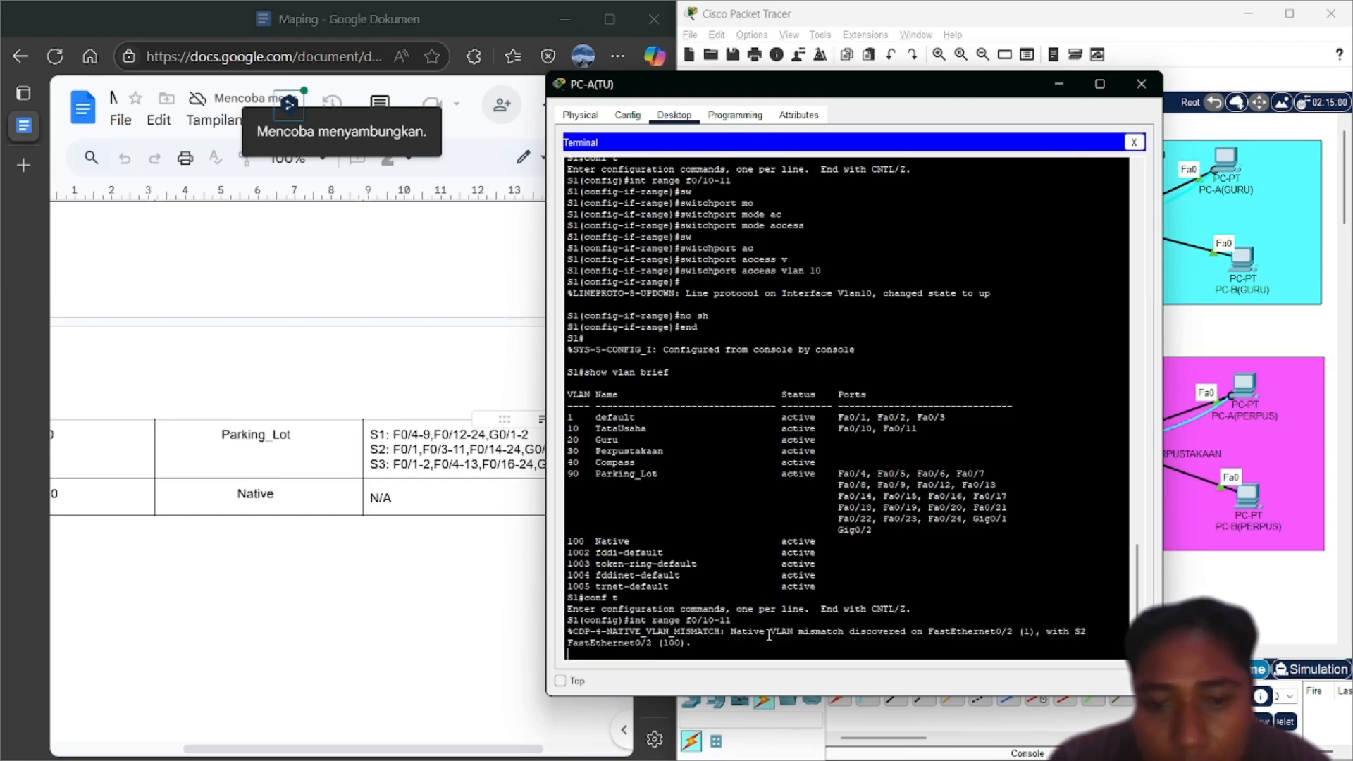
key(Down)
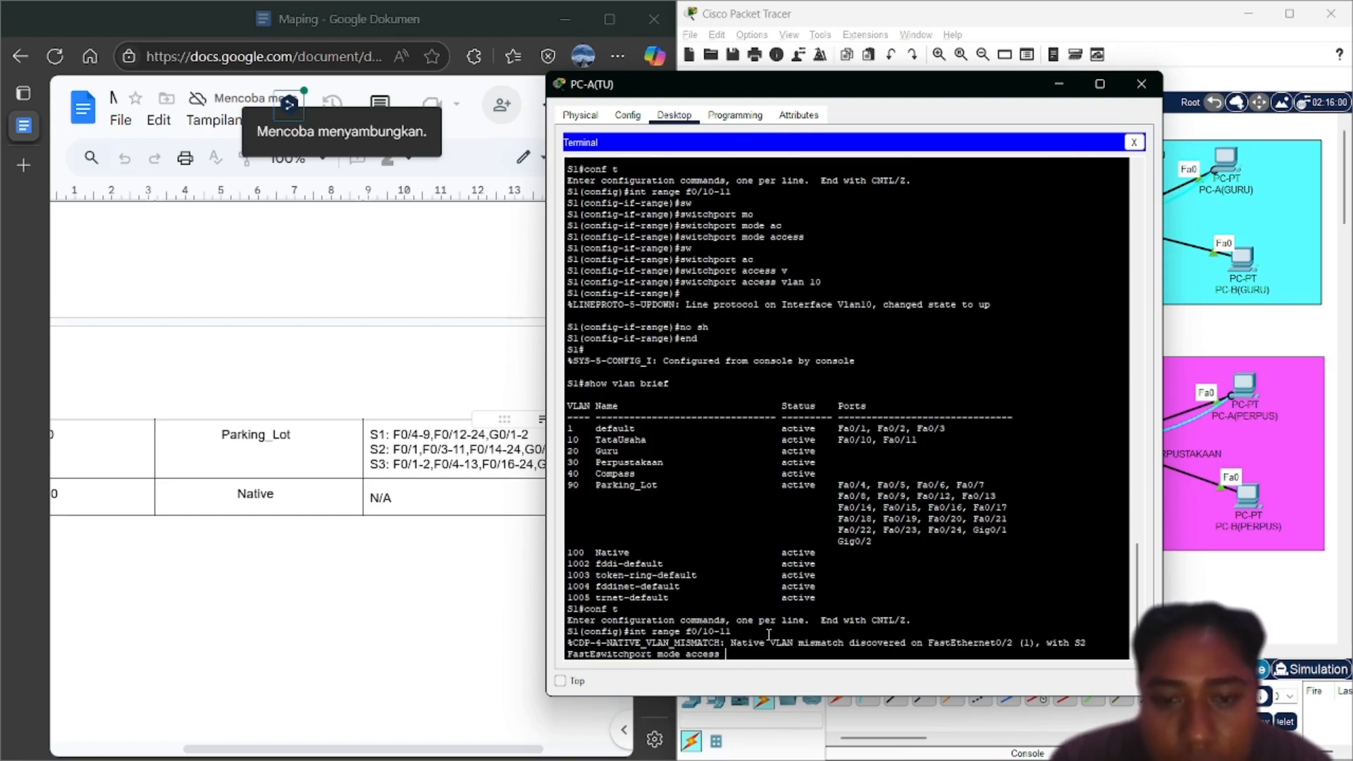
key(BackSpace)
key(BackSpace)
key(BackSpace)
key(BackSpace)
key(BackSpace)
key(BackSpace)
key(BackSpace)
key(BackSpace)
key(BackSpace)
key(BackSpace)
key(BackSpace)
key(BackSpace)
key(BackSpace)
key(BackSpace)
key(BackSpace)
key(BackSpace)
key(BackSpace)
key(BackSpace)
key(BackSpace)
key(BackSpace)
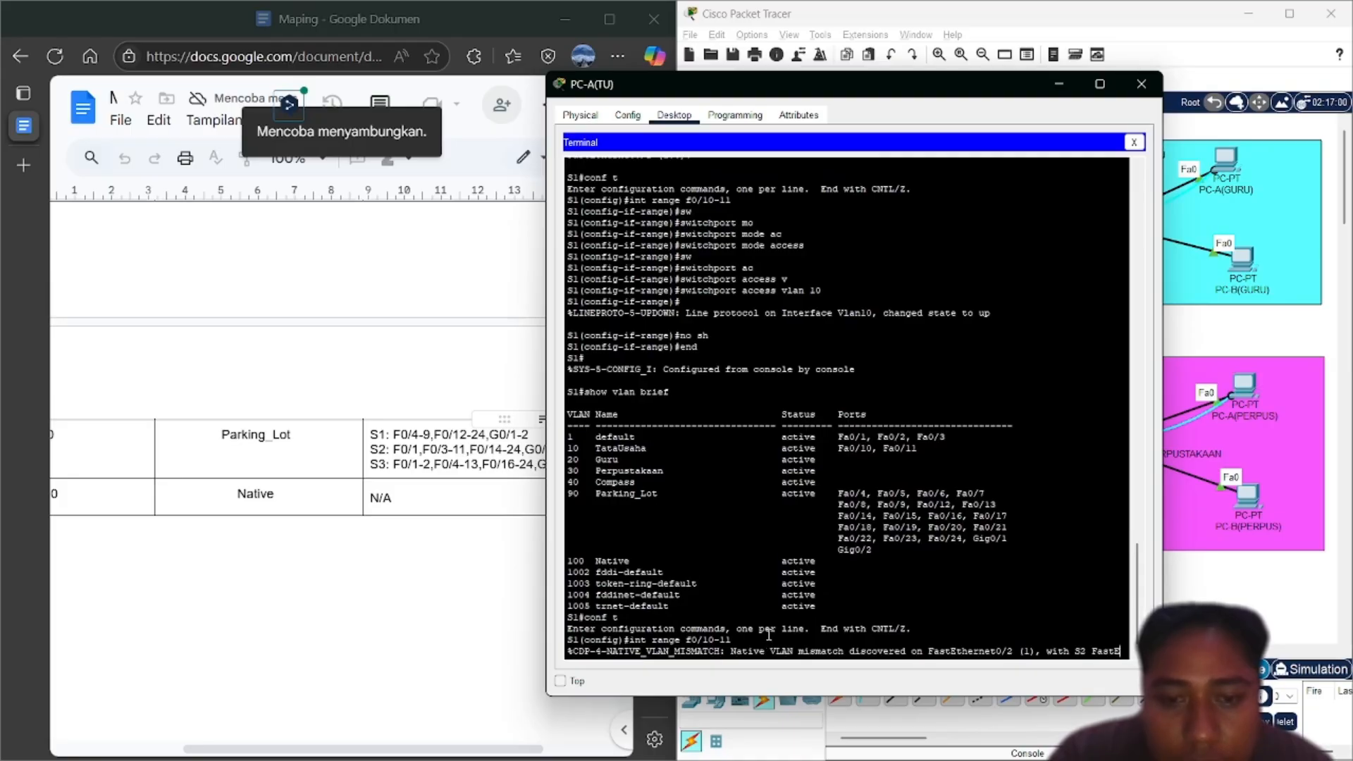
key(Up)
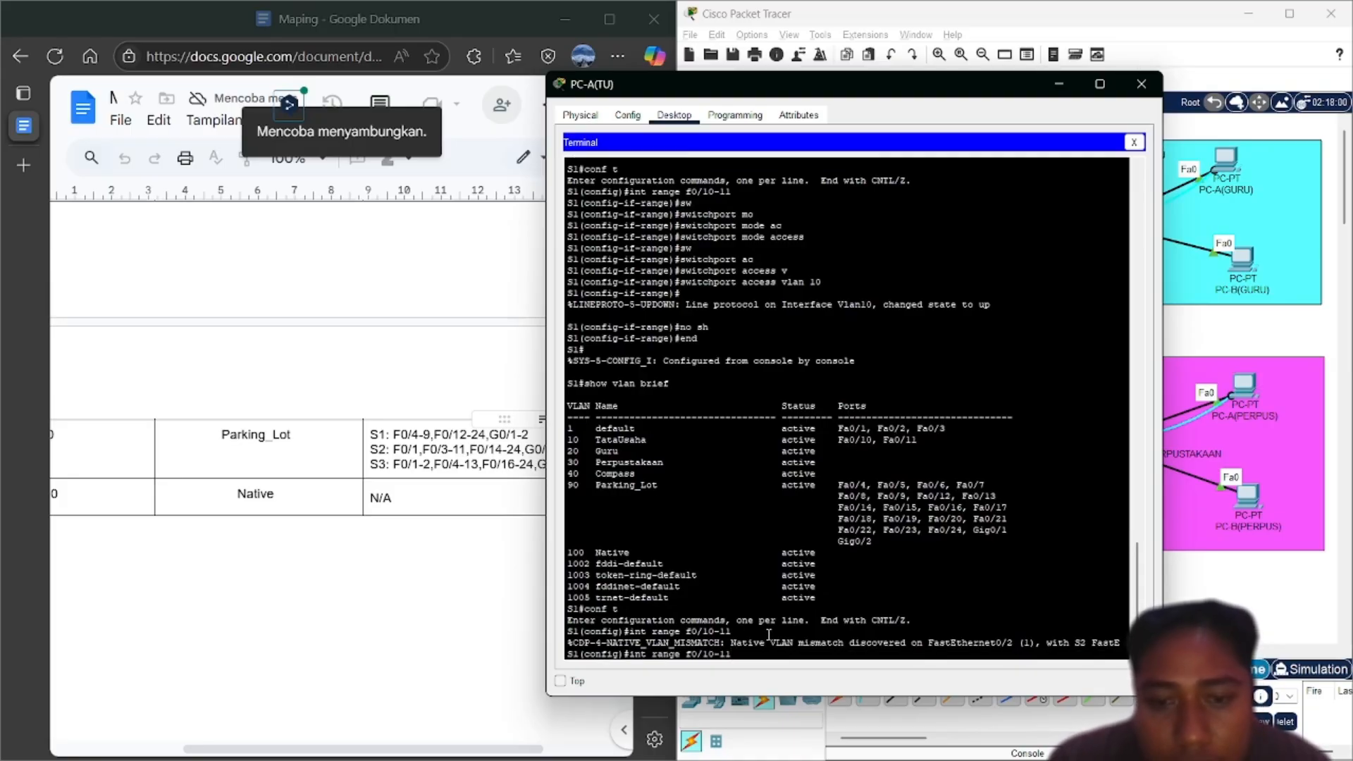
key(BackSpace)
key(BackSpace)
key(BackSpace)
key(BackSpace)
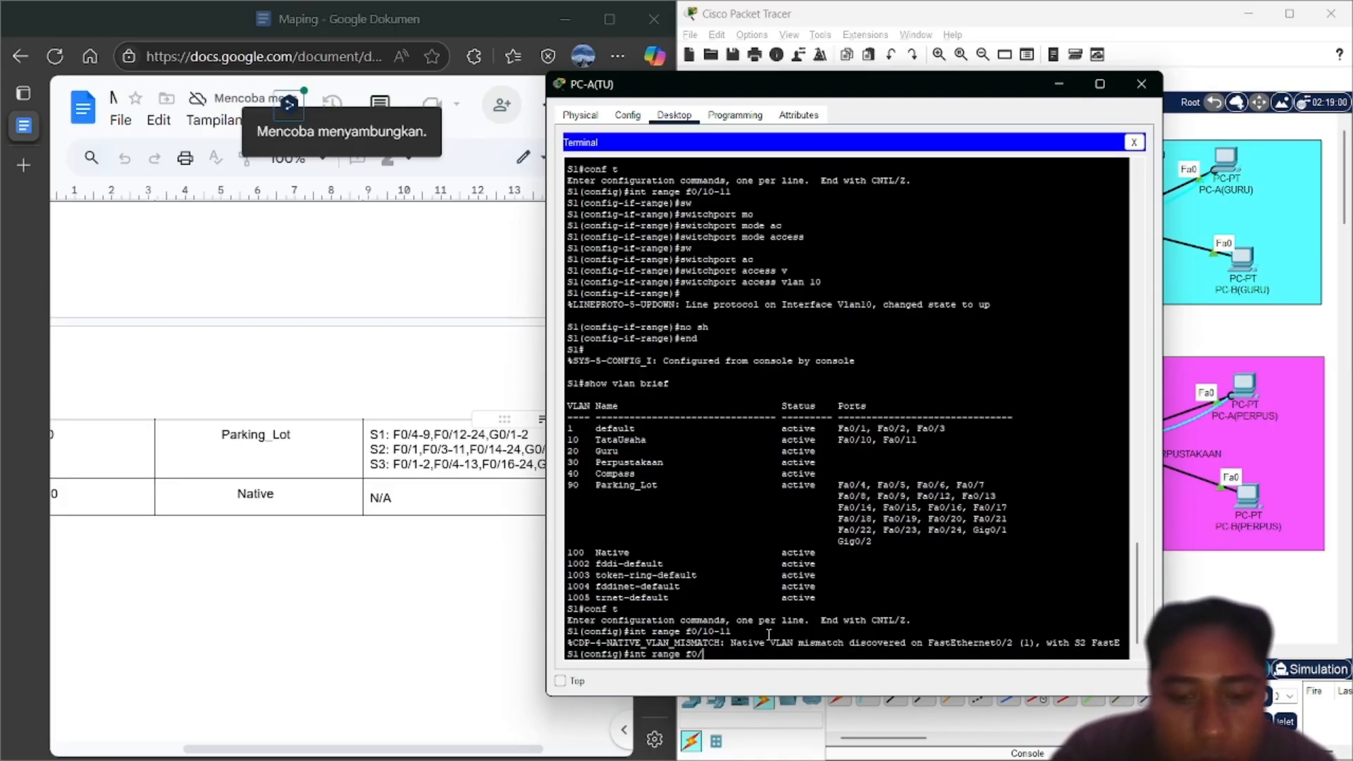
text(2-)
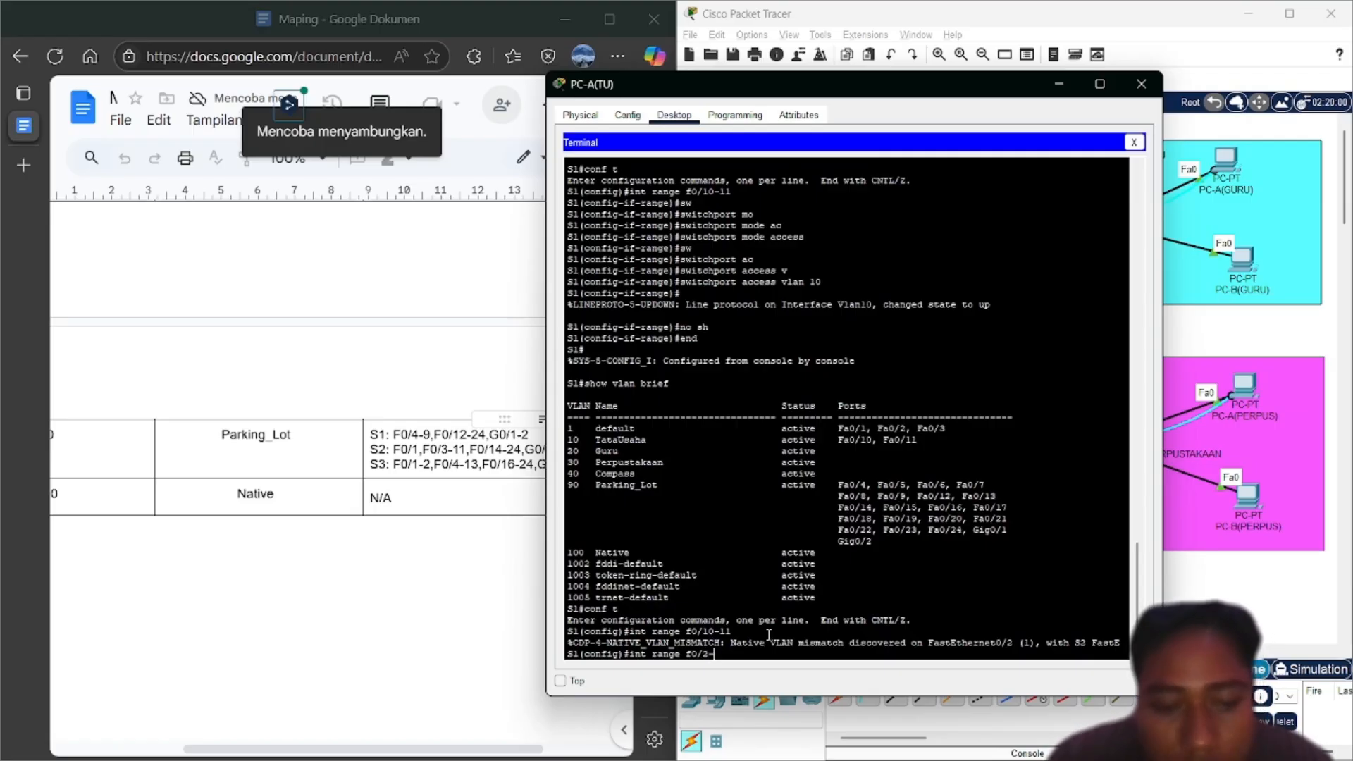
text(3)
key(Return)
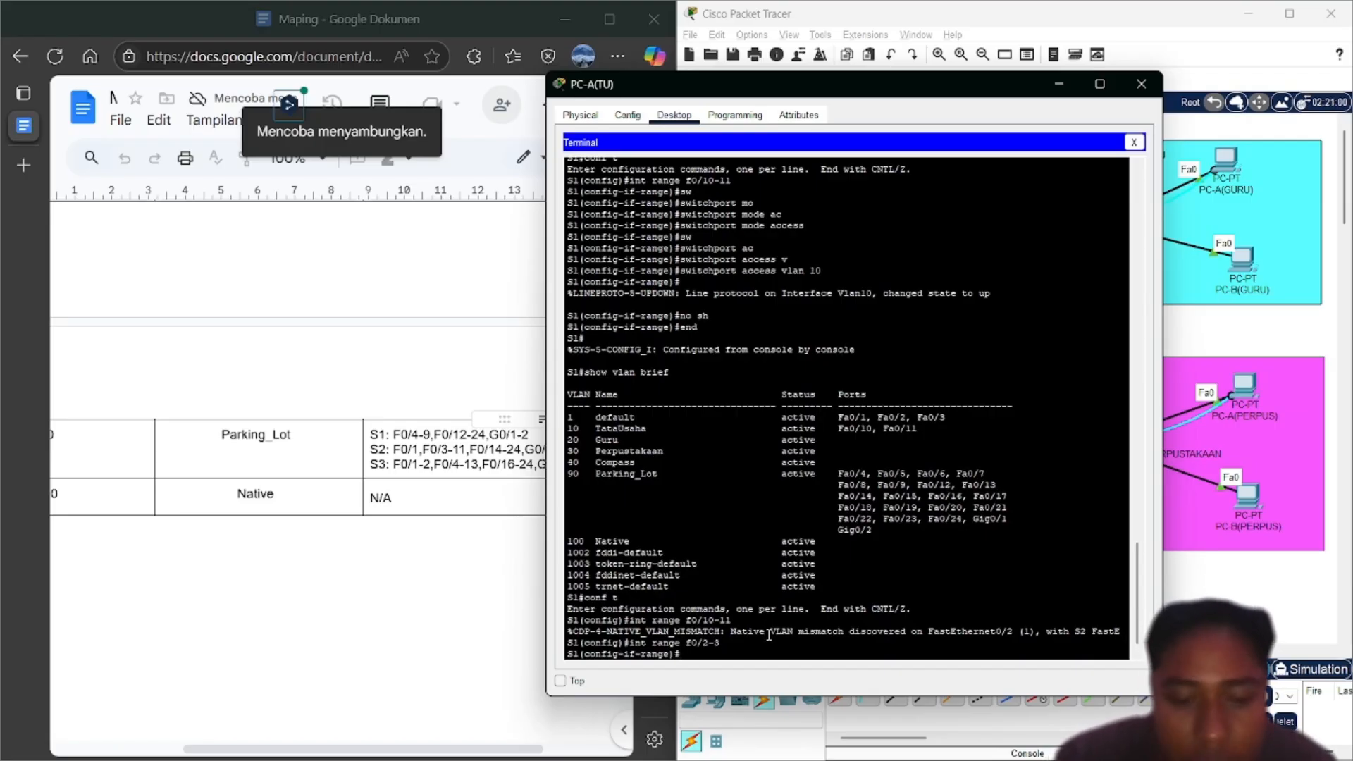
Set ports Fa0/2-3 to switchport mode trunk
text(sw)
key(Tab)
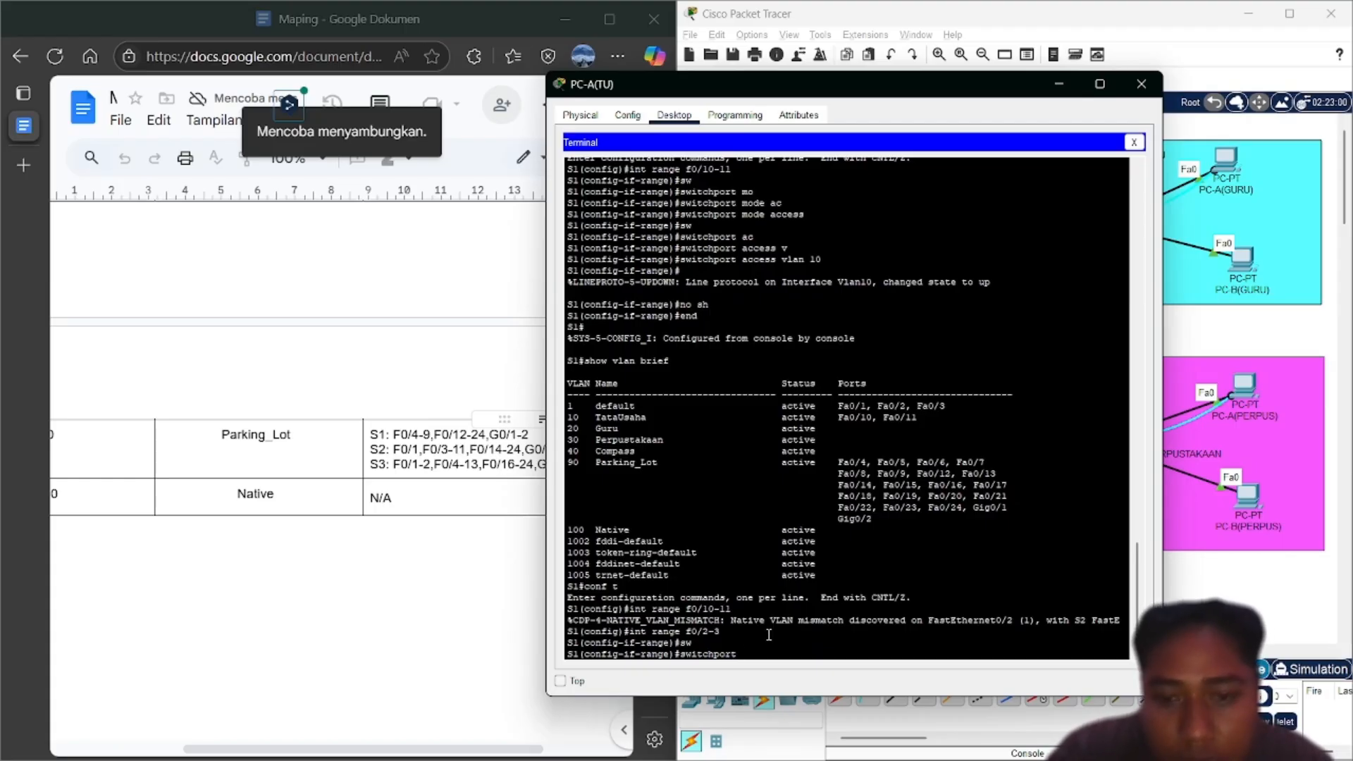
text(m)
key(Tab)
text(tr)
key(Tab)
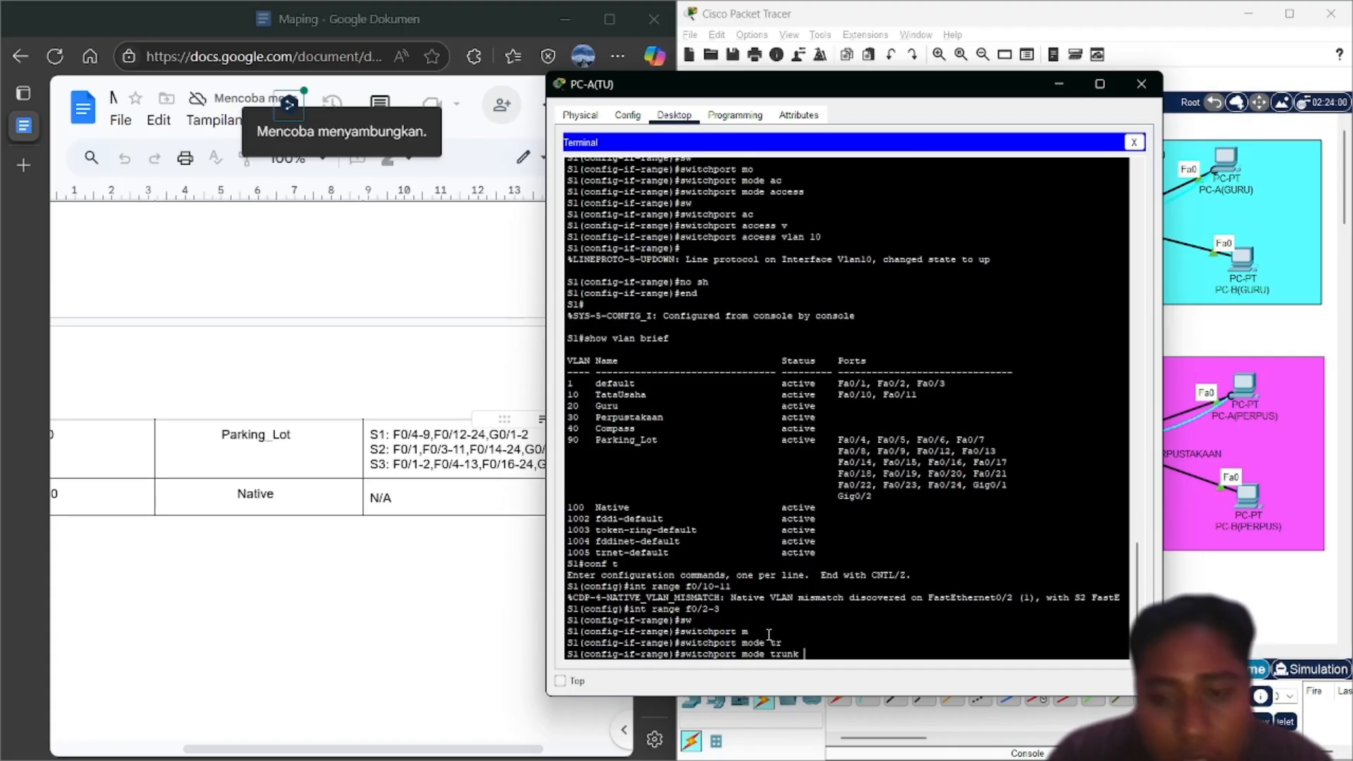
key(Return)
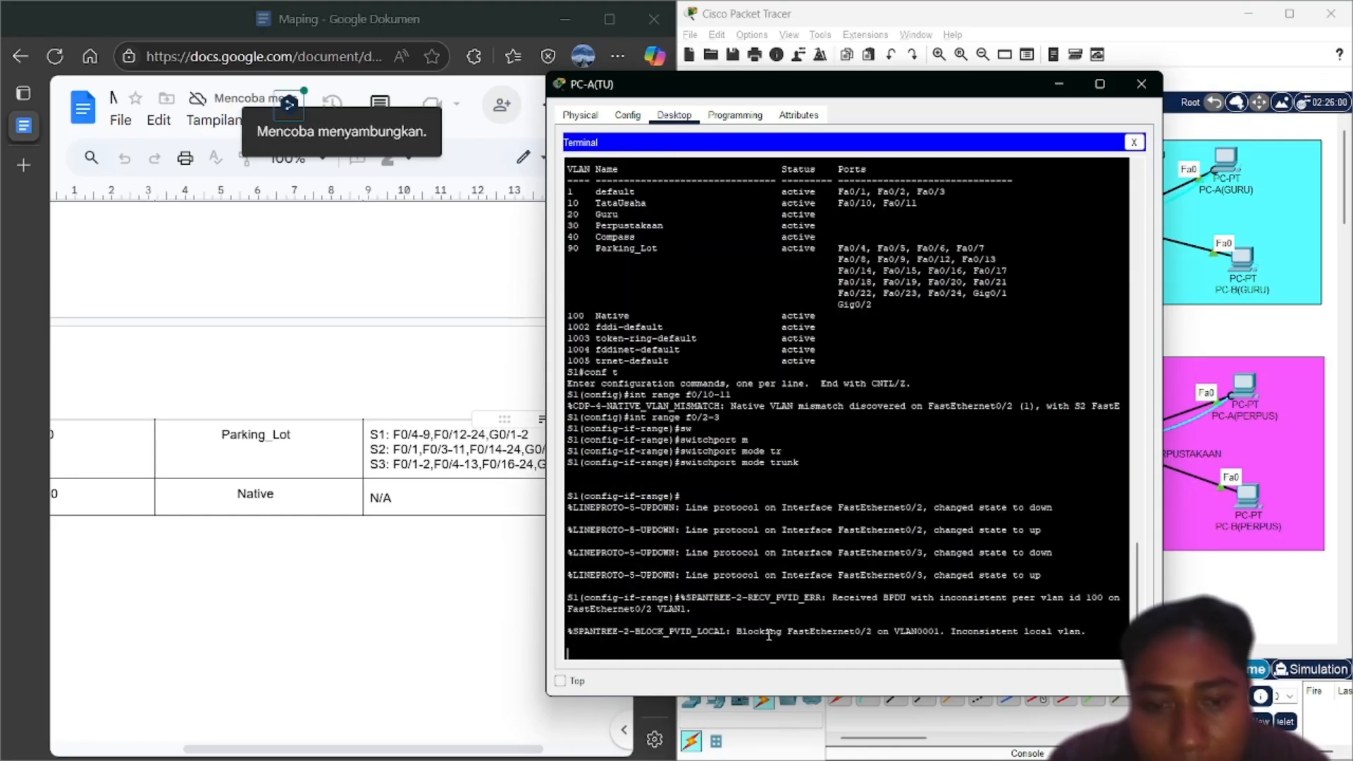
Set the trunk native VLAN to 100 on Fa0/2-3
key(Return)
key(Up)
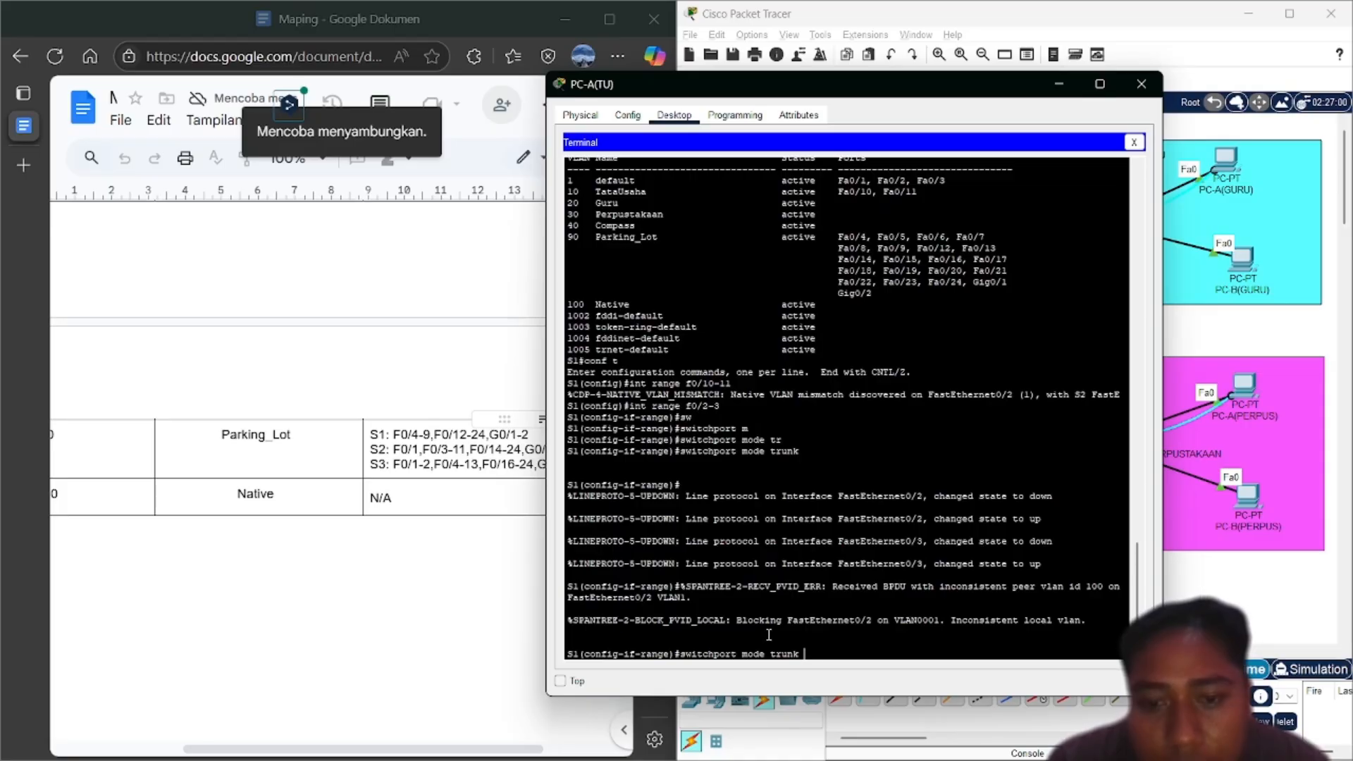
key(BackSpace)
key(Left)
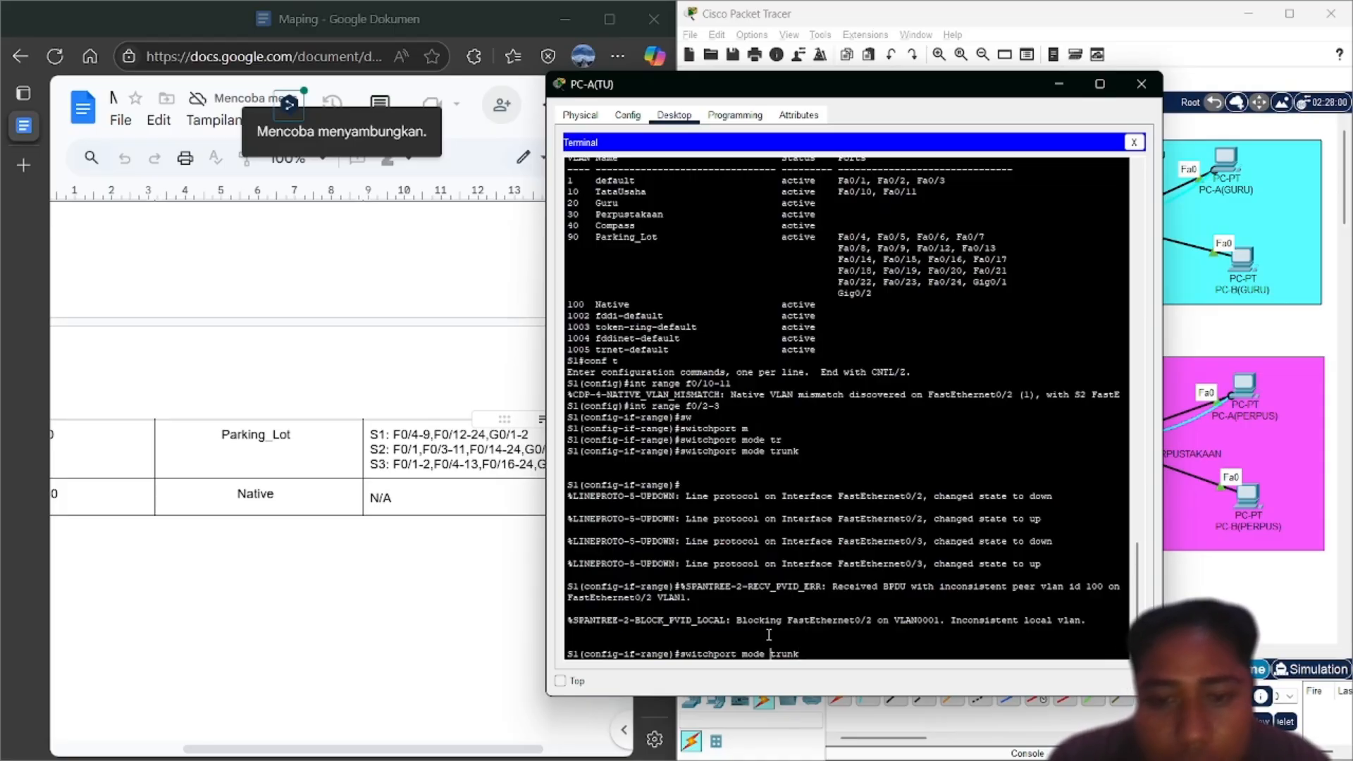
key(BackSpace)
key(BackSpace)
key(BackSpace)
key(BackSpace)
key(BackSpace)
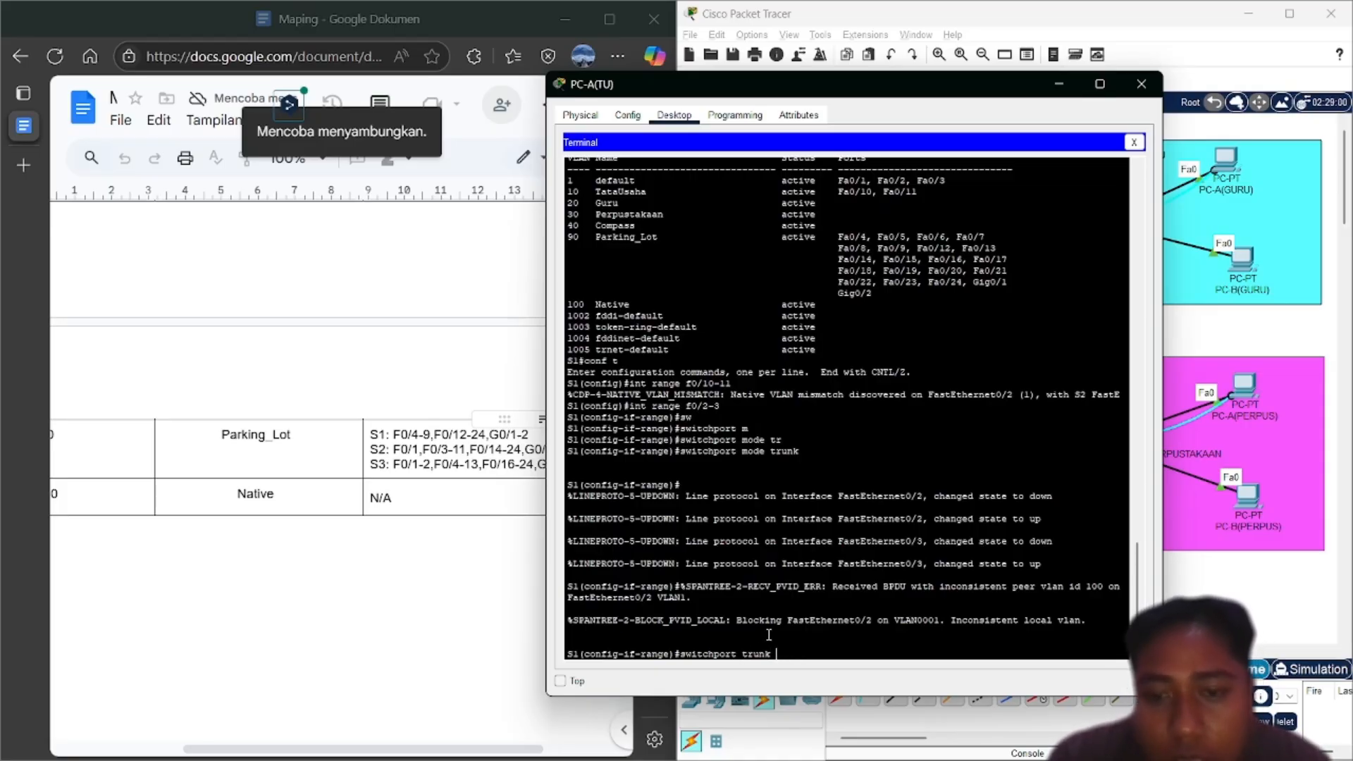
text(n)
key(Tab)
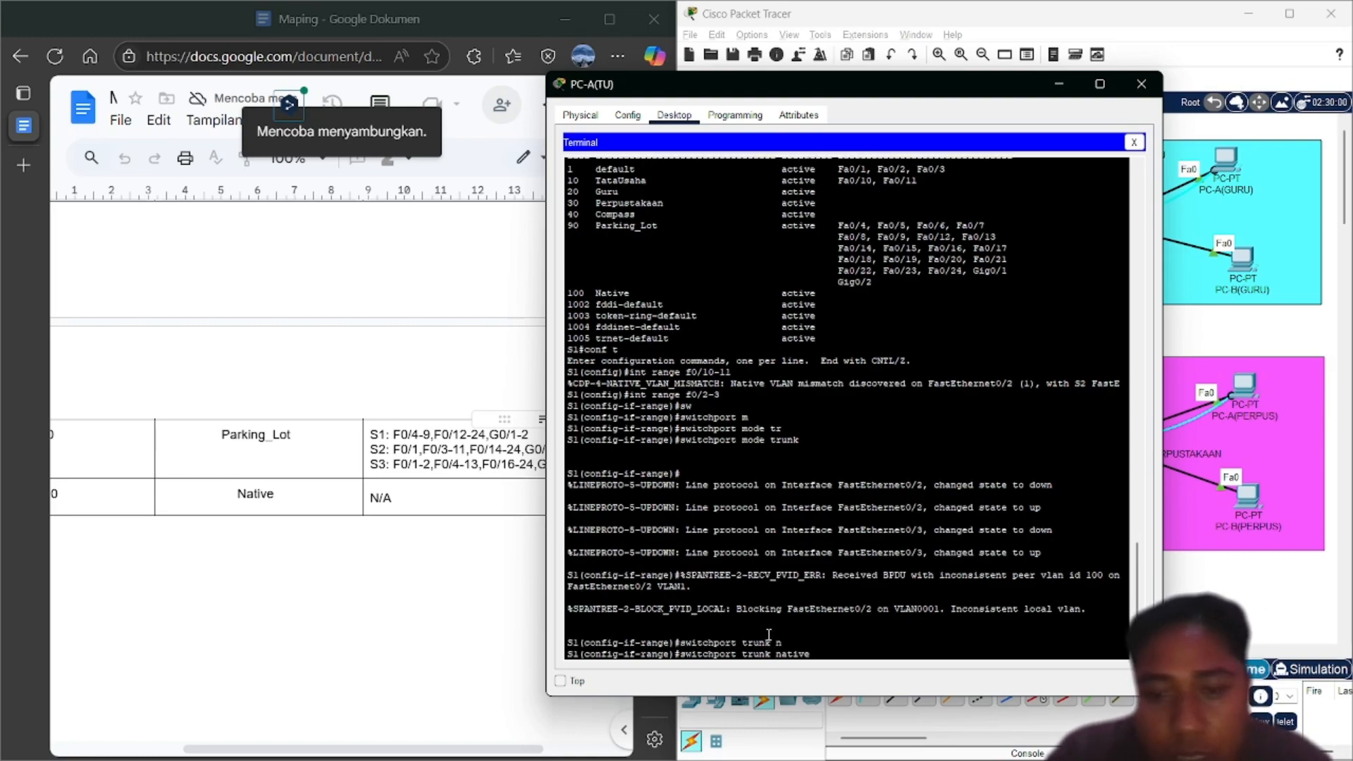
text(v)
key(Tab)
text(100)
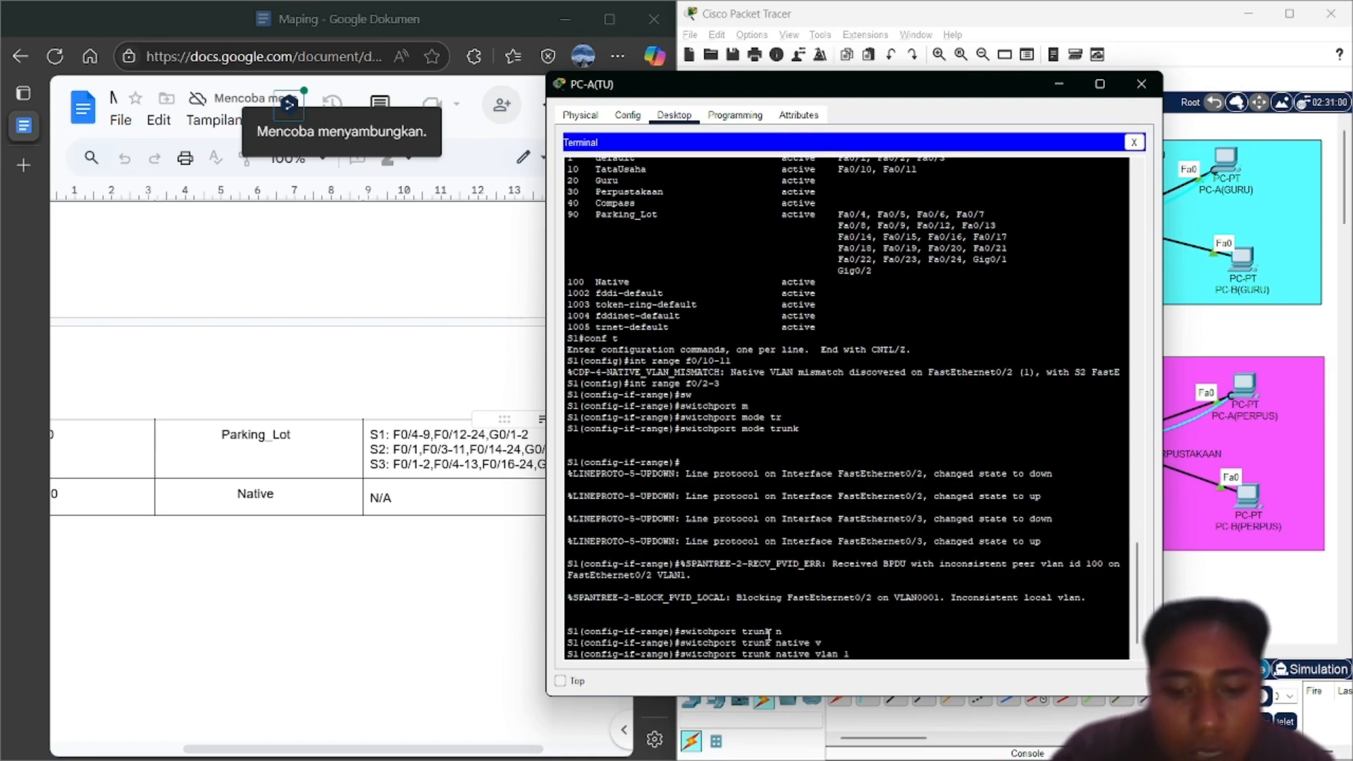
key(Return)
key(Return)
Restrict the trunks to allowed VLANs 10,20,30,40,100
key(Up)
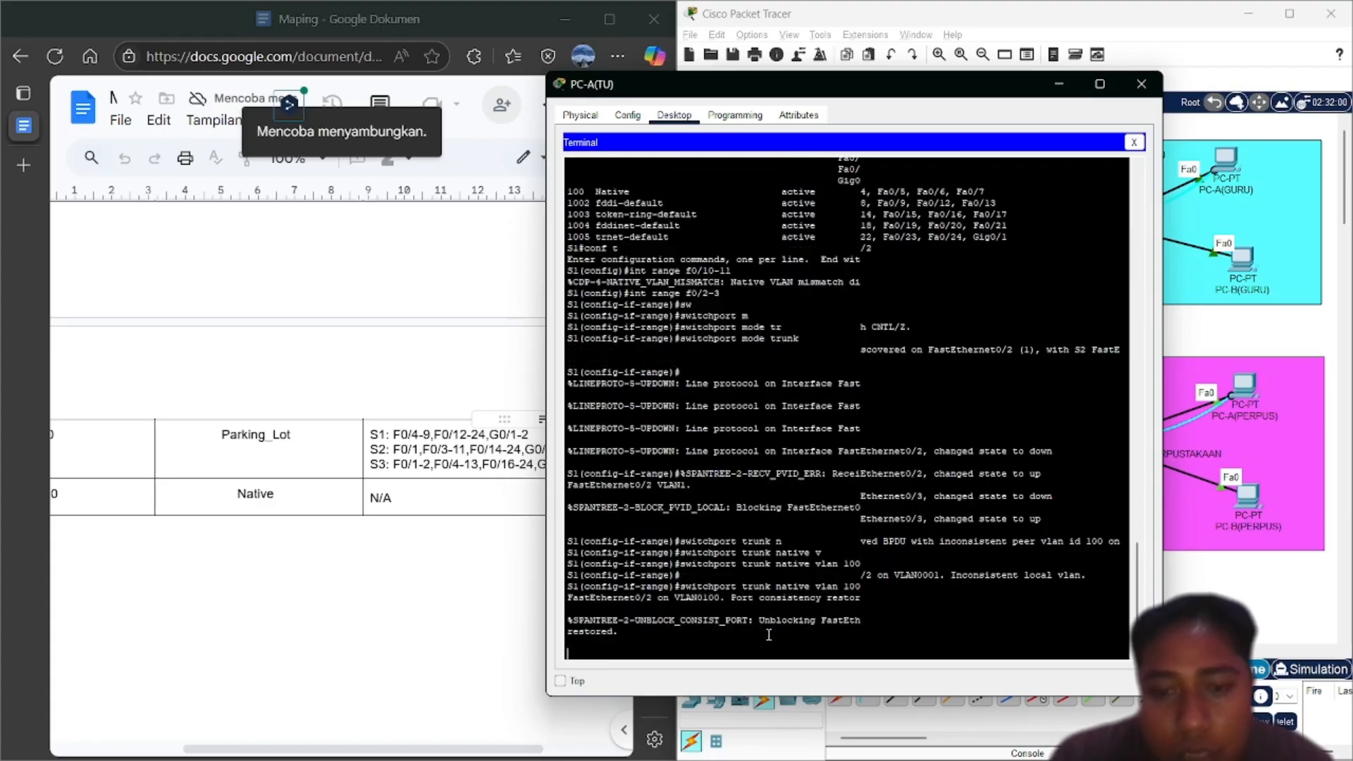
scroll(769, 634, up, 1)
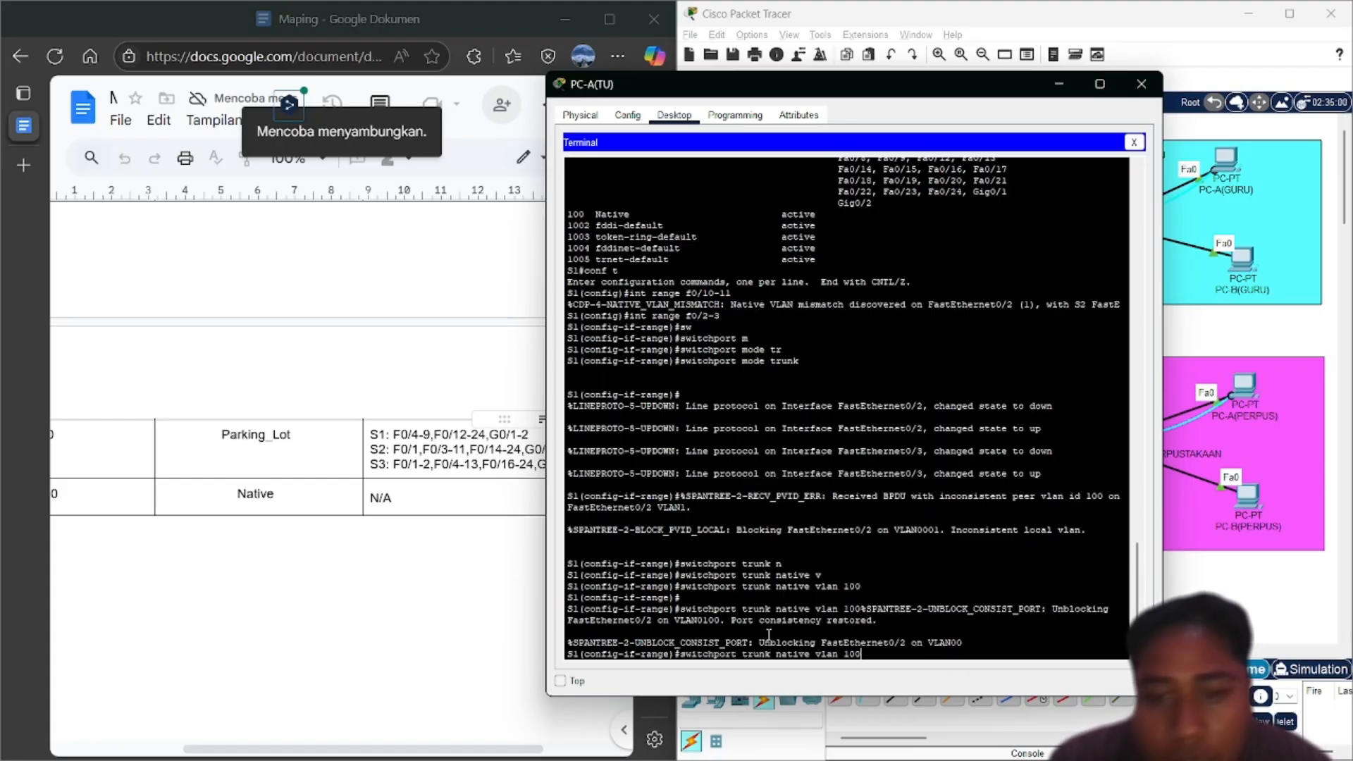
key(BackSpace)
key(BackSpace)
key(BackSpace)
key(BackSpace)
key(BackSpace)
key(BackSpace)
key(BackSpace)
key(BackSpace)
key(BackSpace)
key(BackSpace)
key(BackSpace)
key(BackSpace)
key(BackSpace)
key(BackSpace)
key(BackSpace)
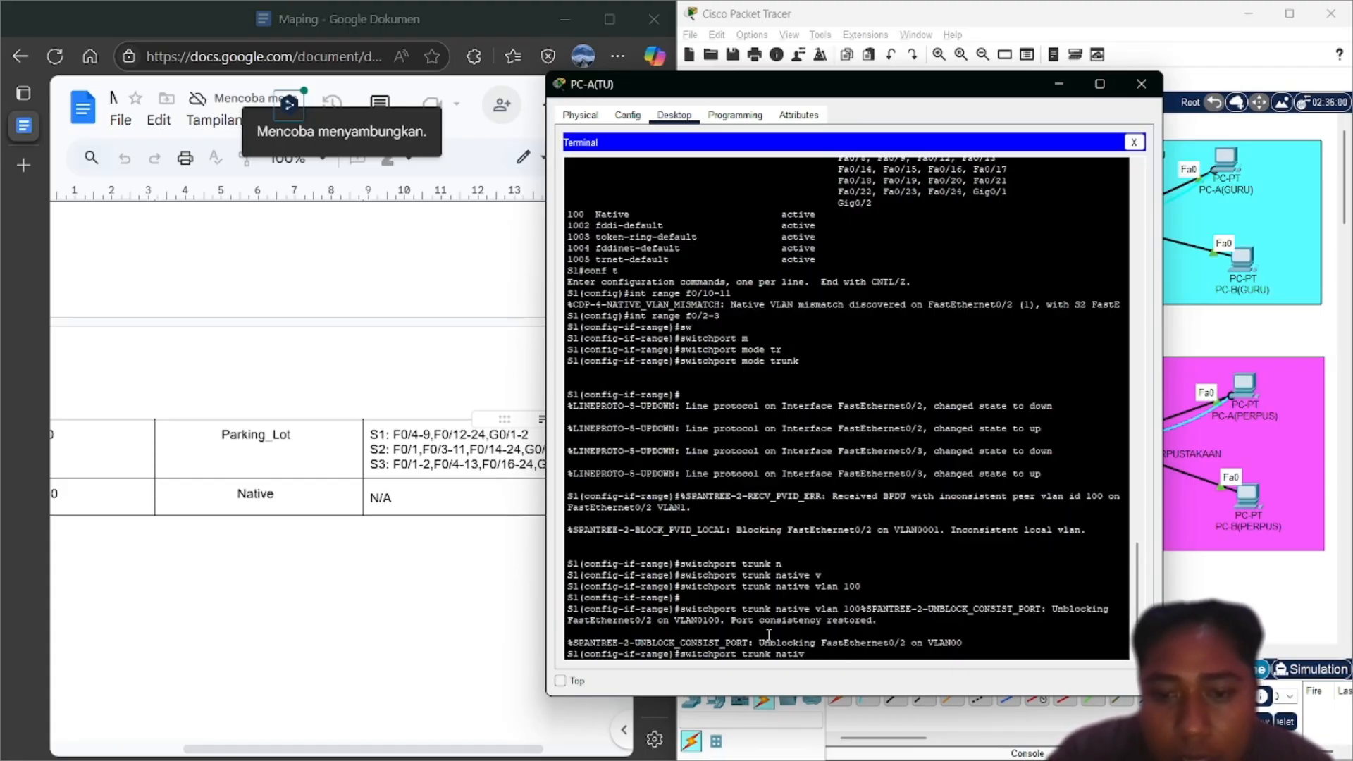
text(al)
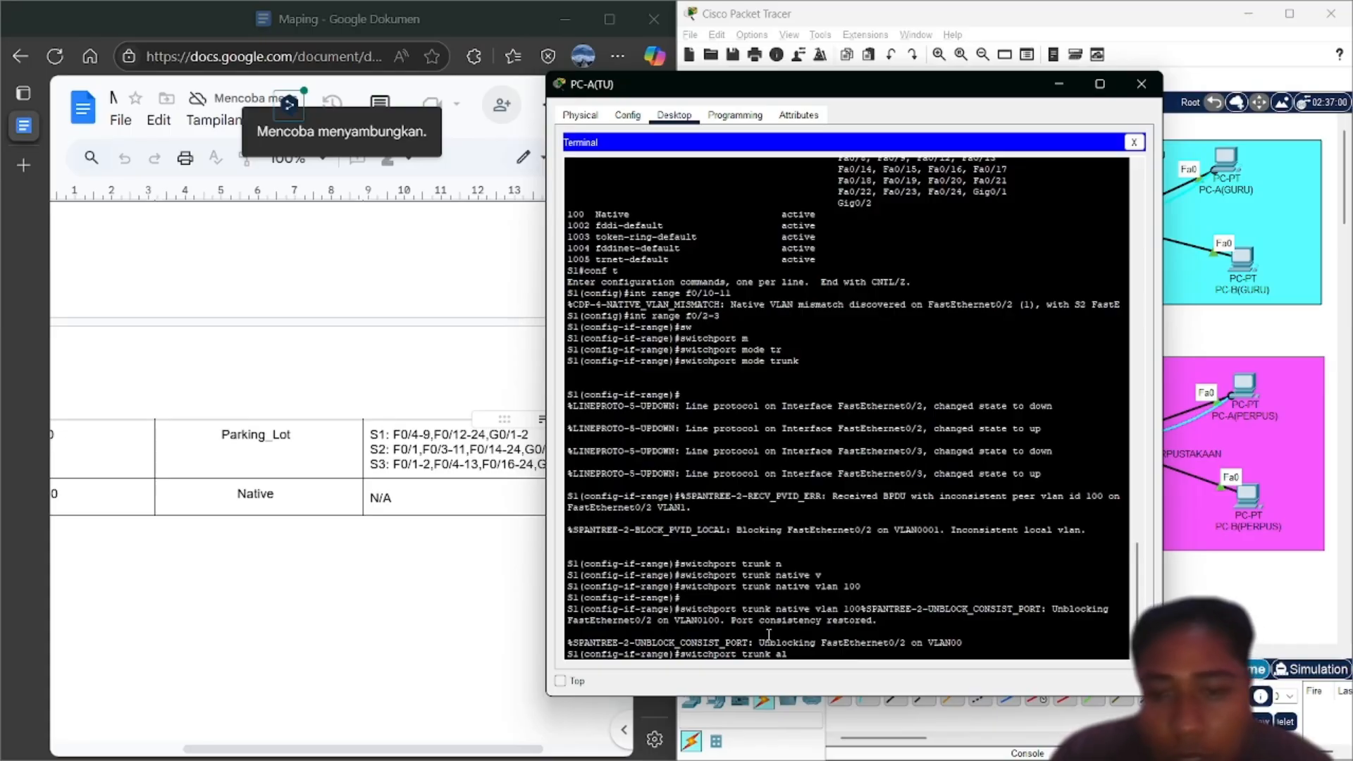
key(Tab)
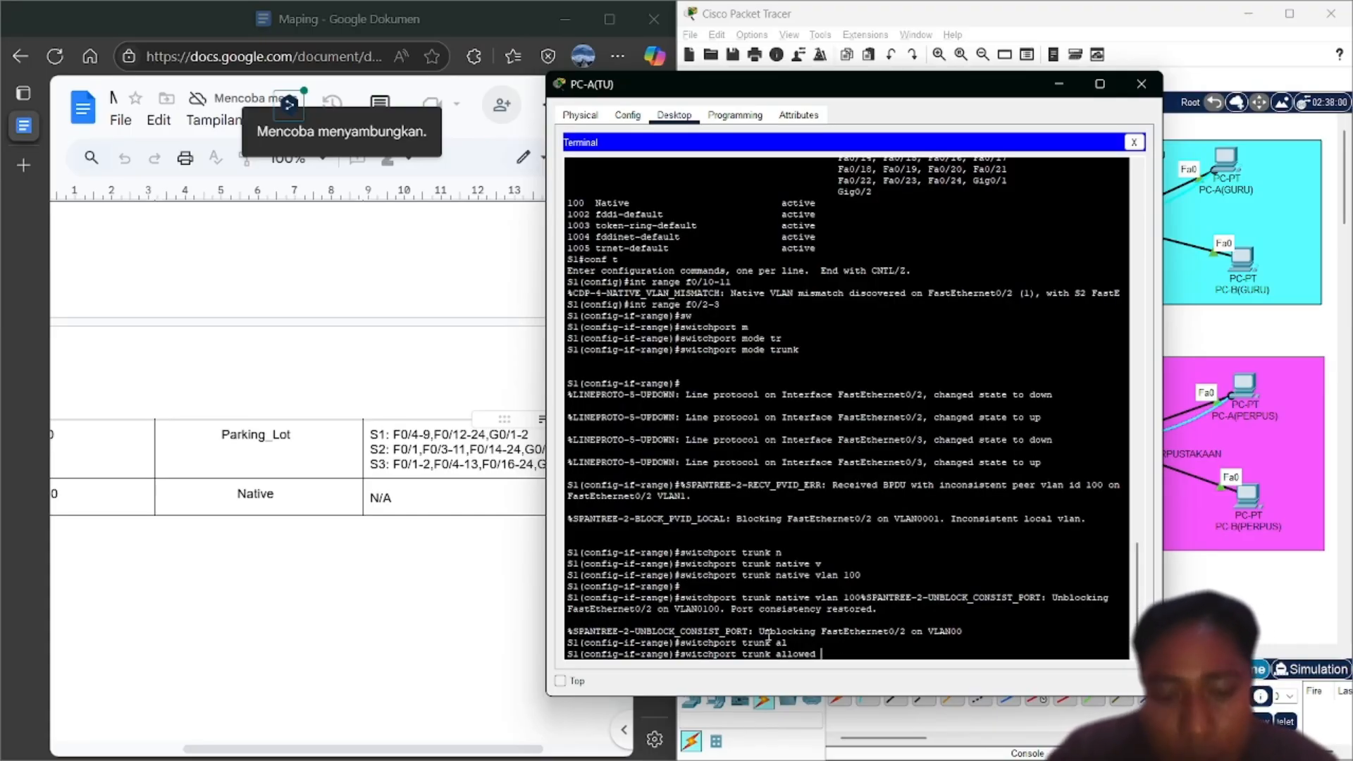
text(vl)
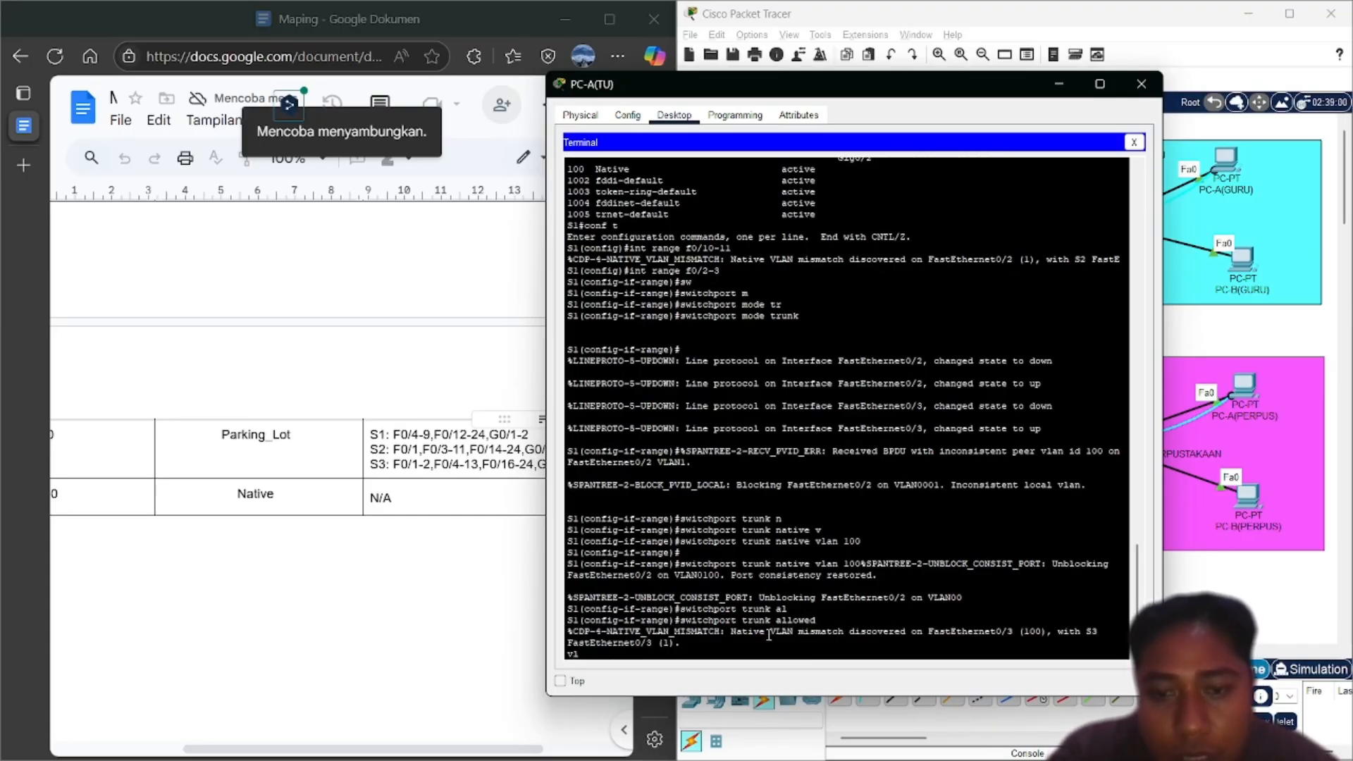
text(a)
key(Tab)
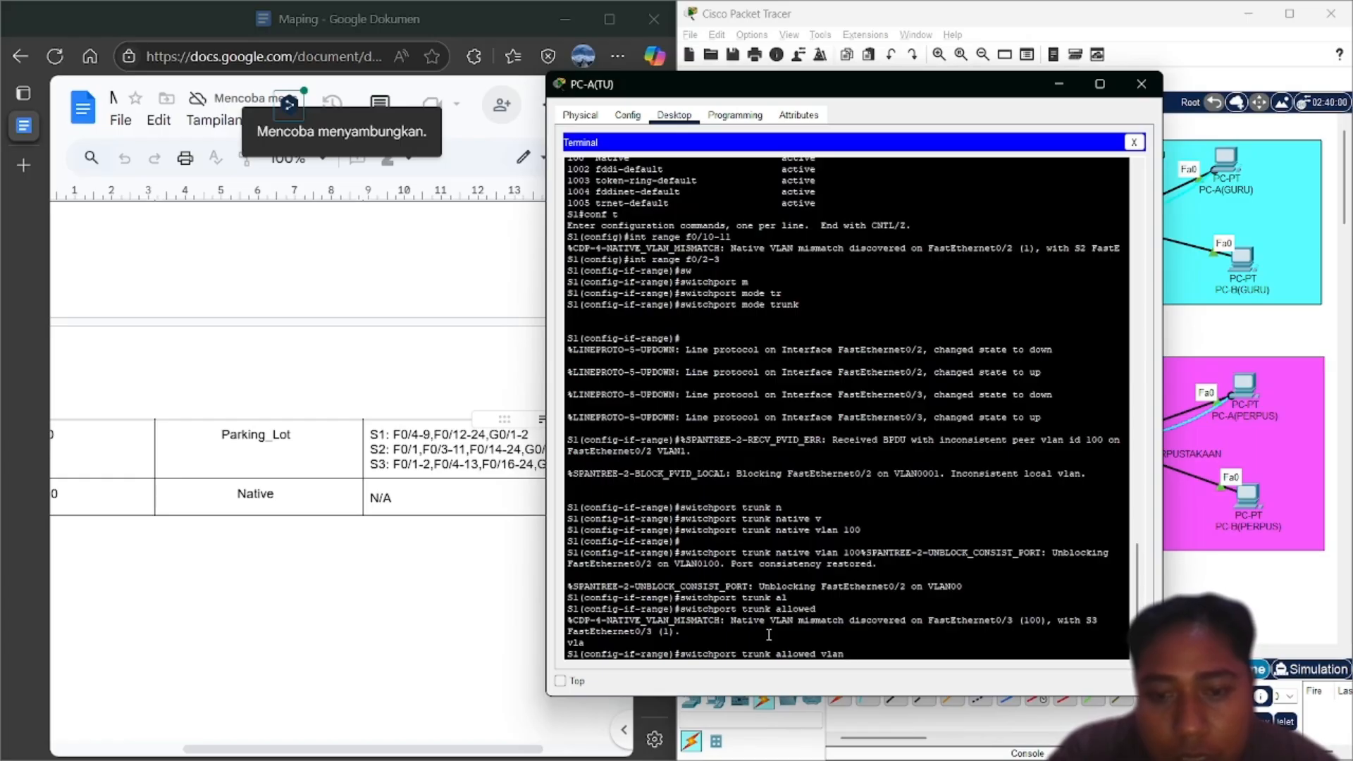
key(Tab)
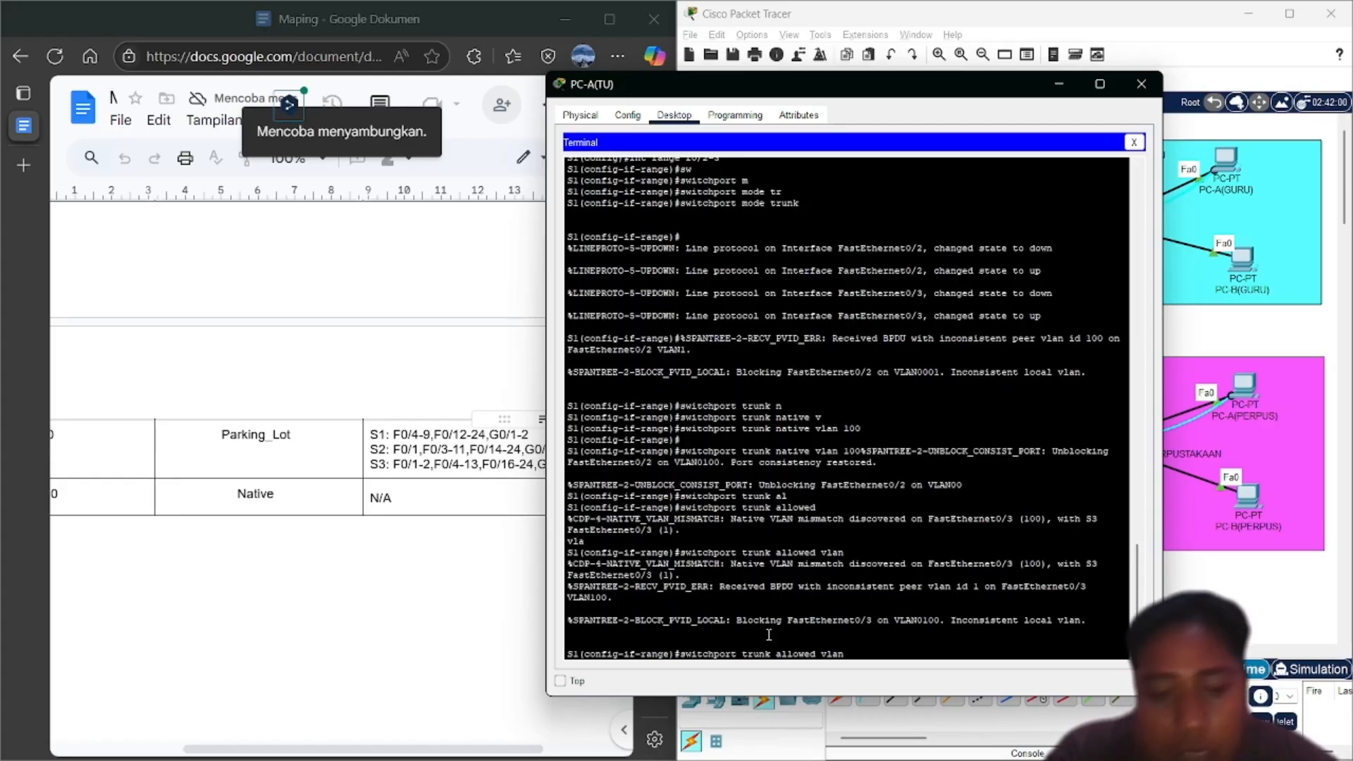
text(10,20)
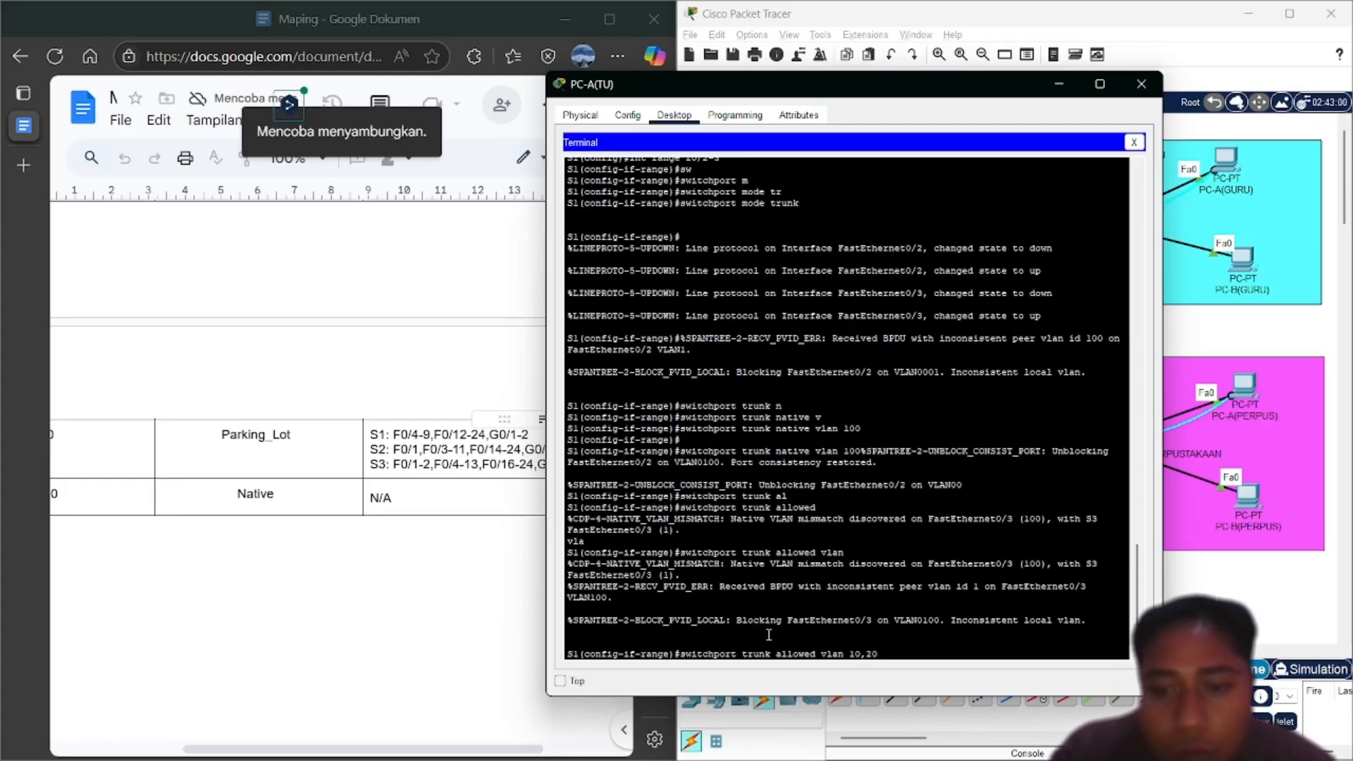
text(,30)
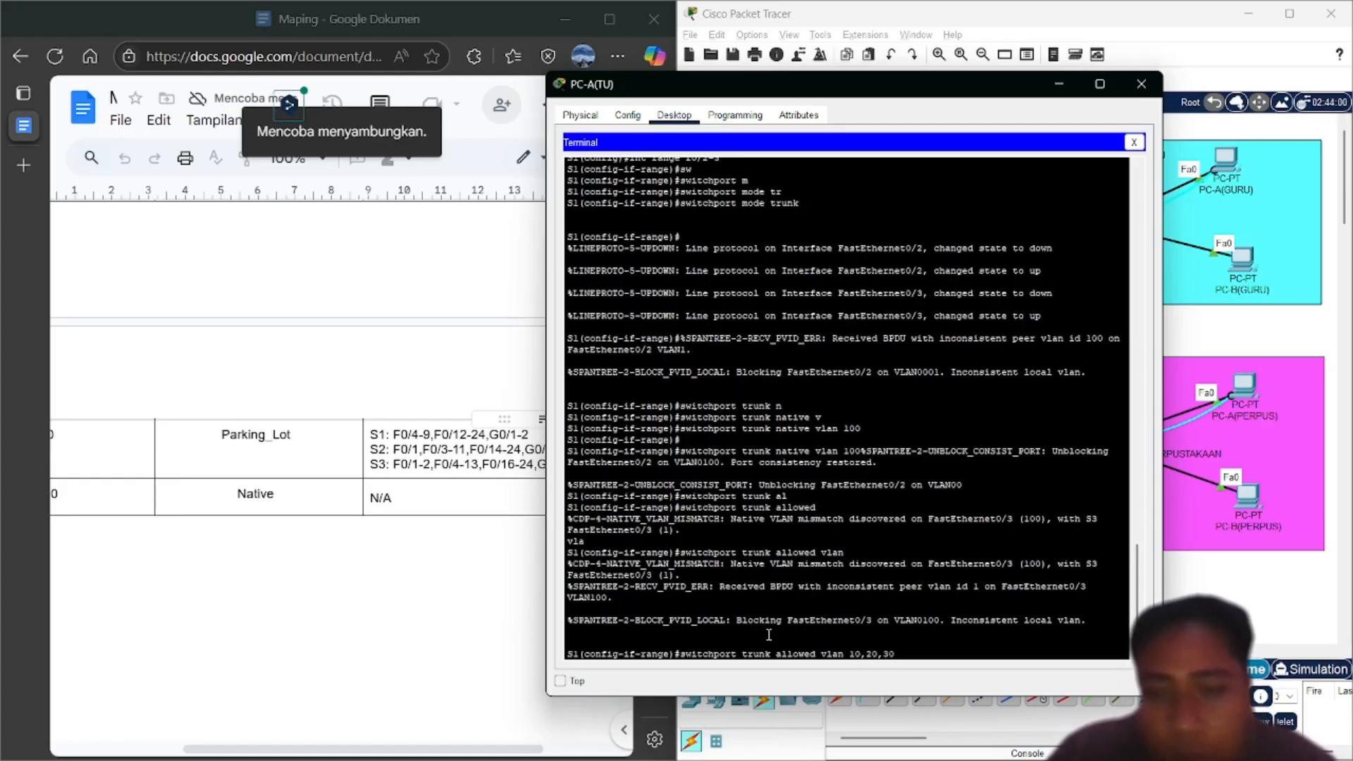
text(,40)
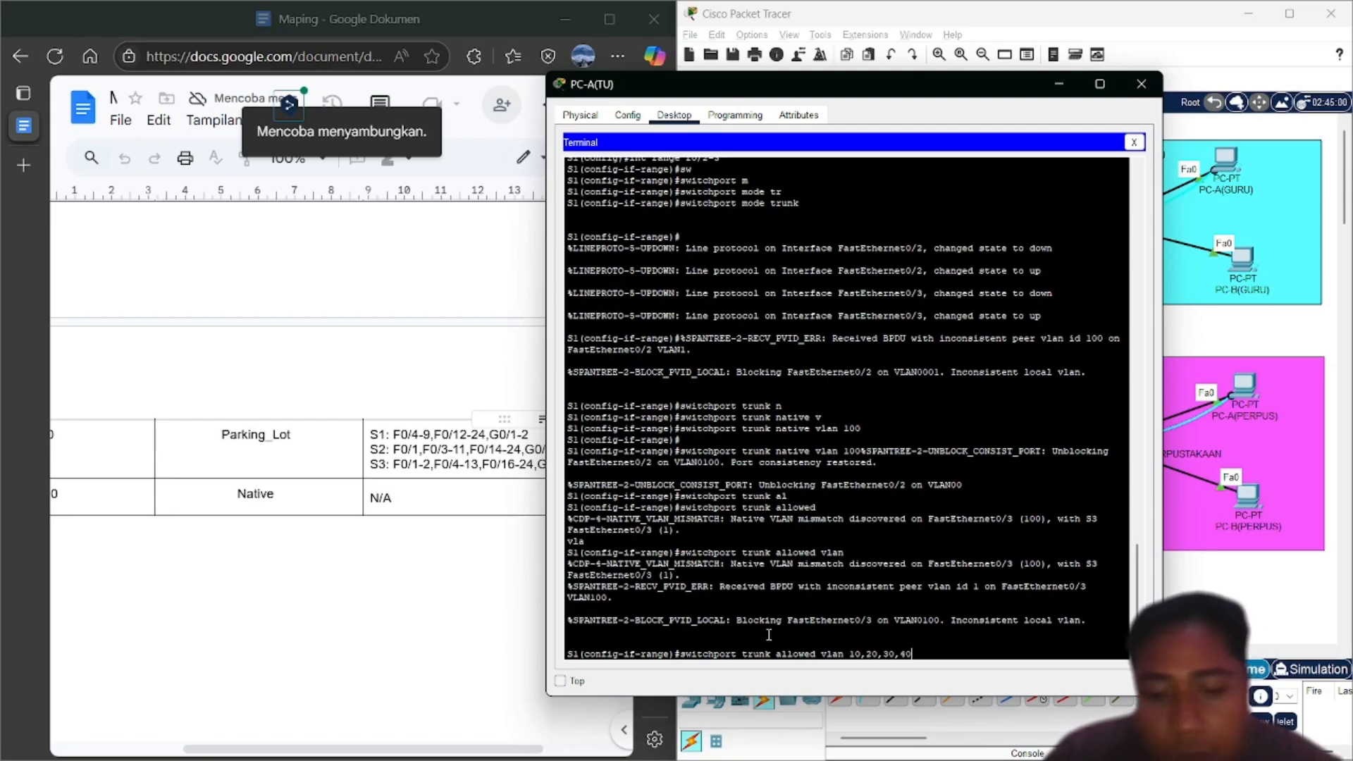
text(,100)
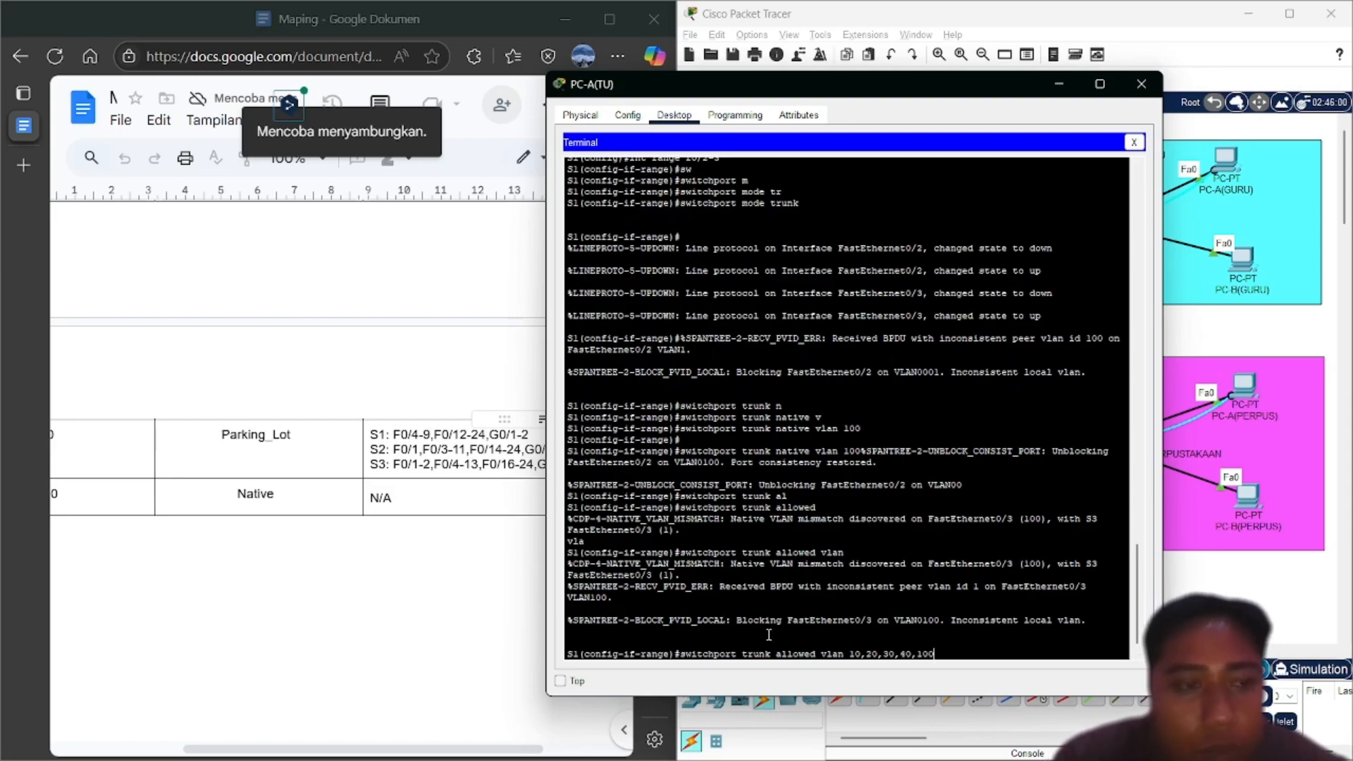
key(Return)
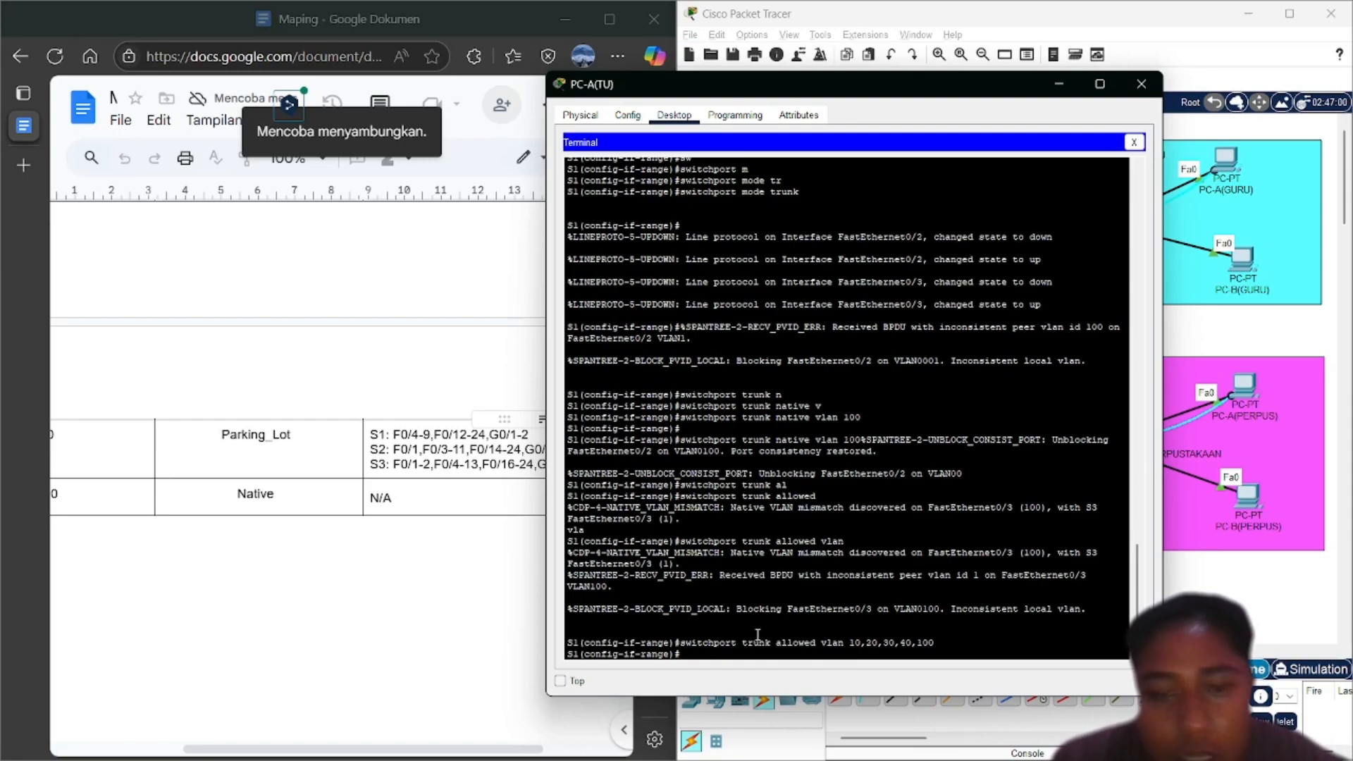
scroll(422, 551, left, 2)
scroll(422, 551, left, 1)
scroll(421, 551, right, 1)
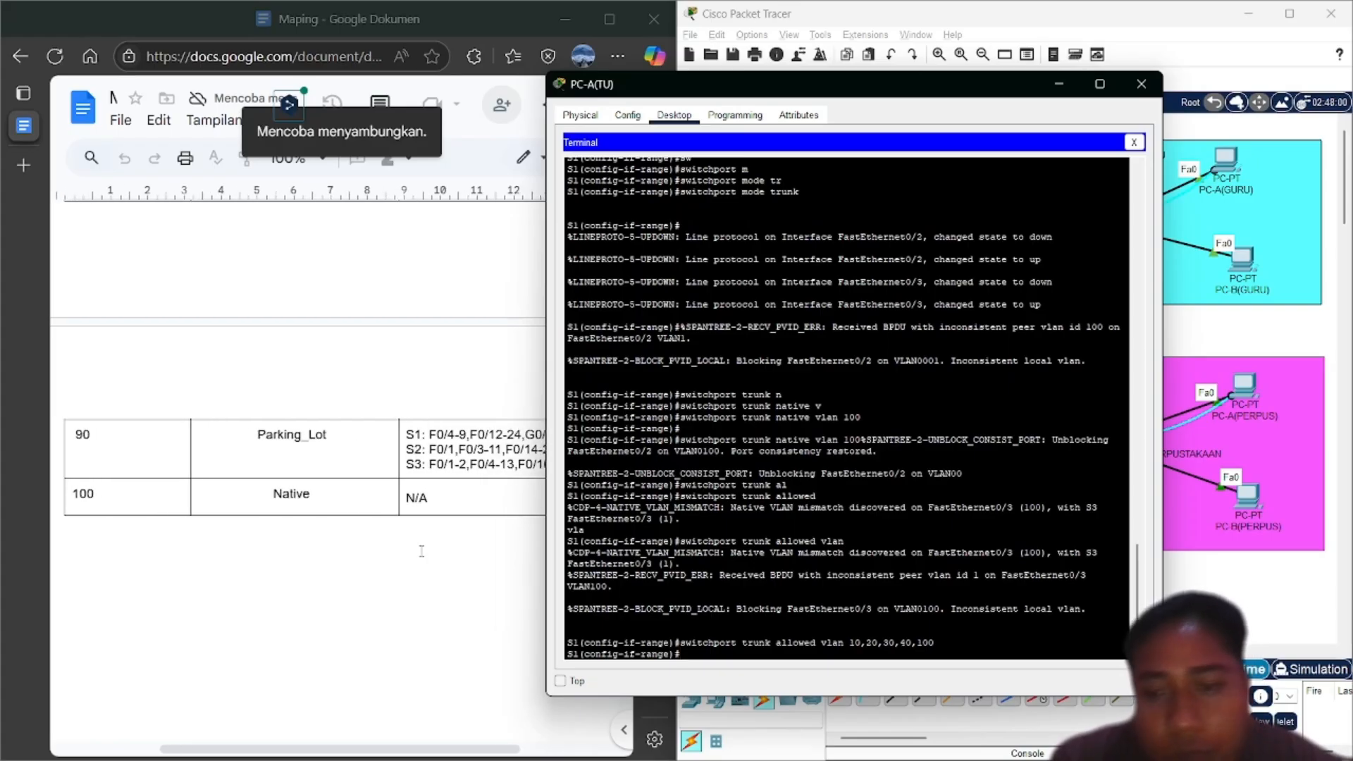
Exit configuration mode on S1 and run show vlan brief
text(end)
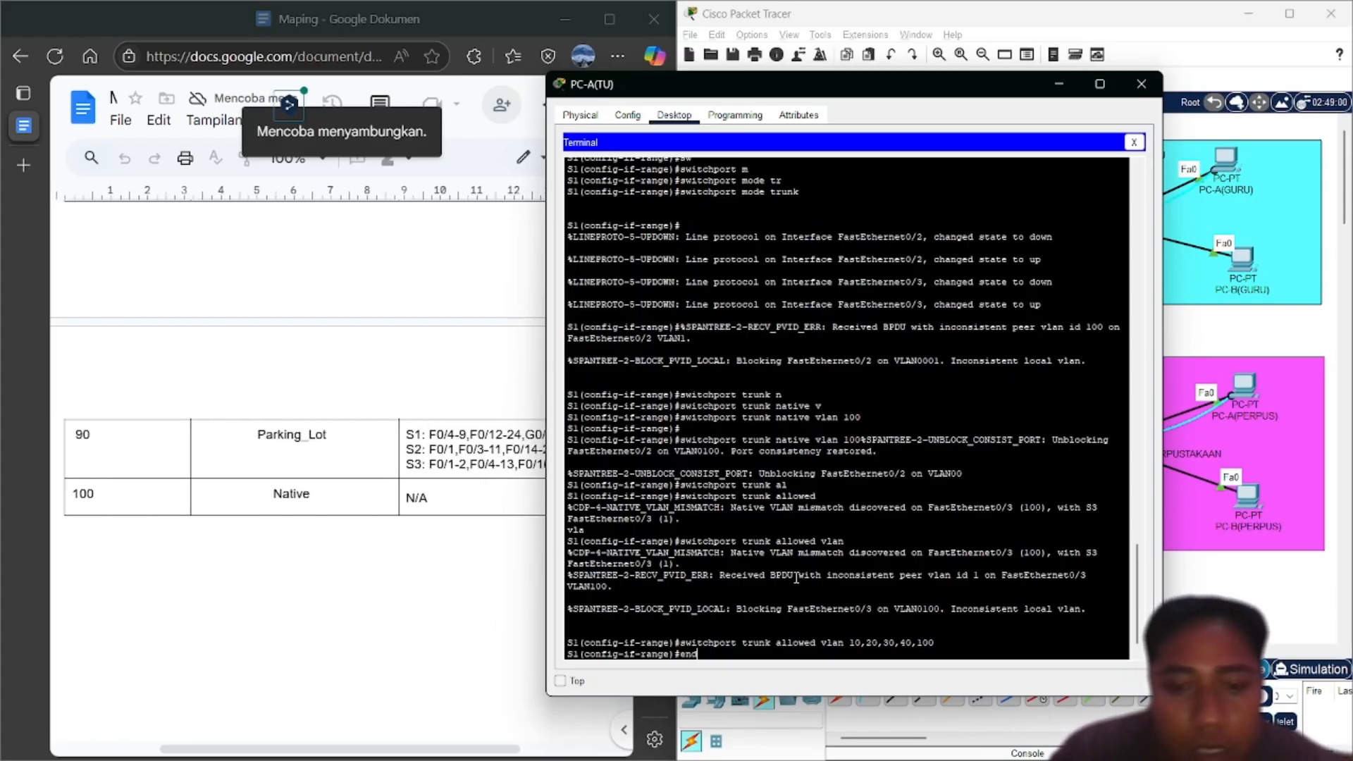
key(Return)
text(conf t)
key(BackSpace)
key(BackSpace)
key(BackSpace)
key(BackSpace)
key(BackSpace)
key(BackSpace)
text(show vlan brief)
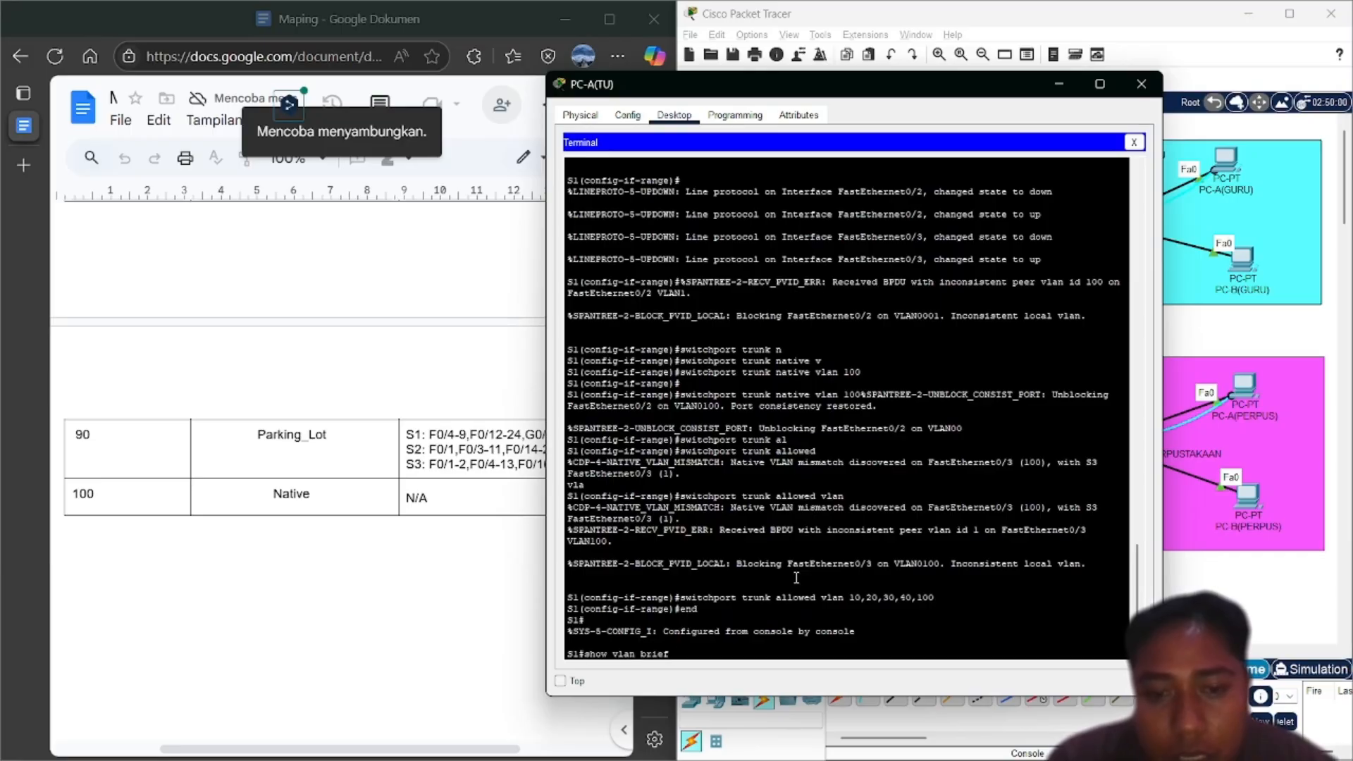
key(Return)
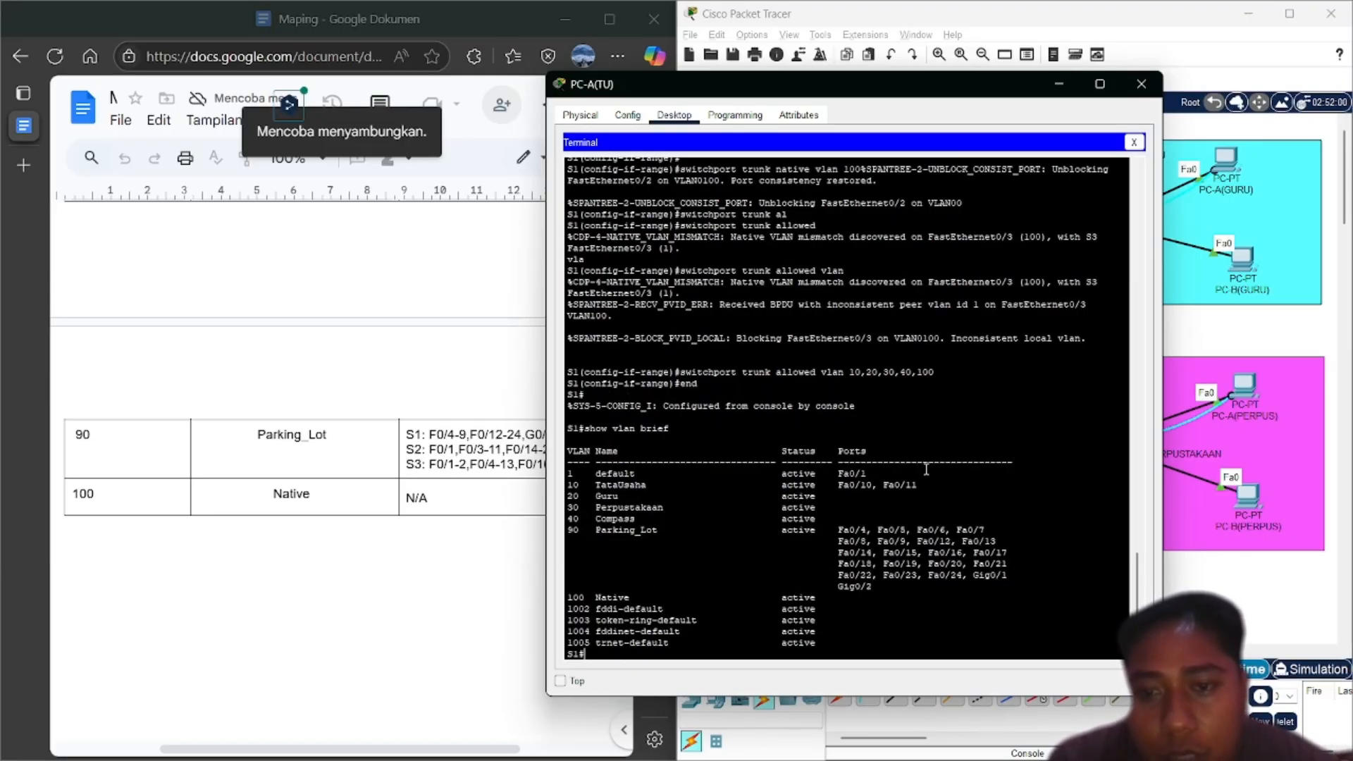
Run show interfaces trunk to check Fa0/2-3 trunk status
key(Up)
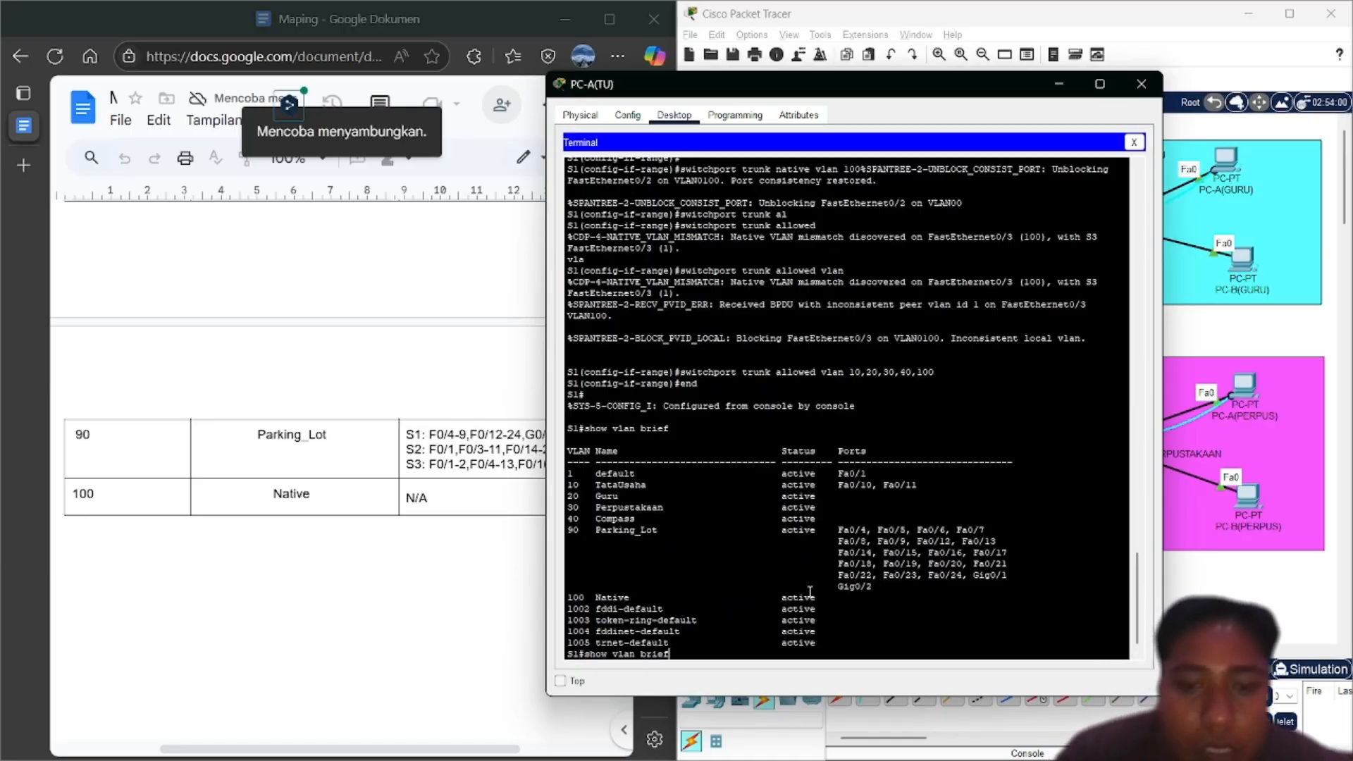
key(BackSpace)
key(BackSpace)
key(BackSpace)
key(BackSpace)
key(BackSpace)
key(BackSpace)
key(BackSpace)
key(BackSpace)
key(BackSpace)
key(BackSpace)
text(int)
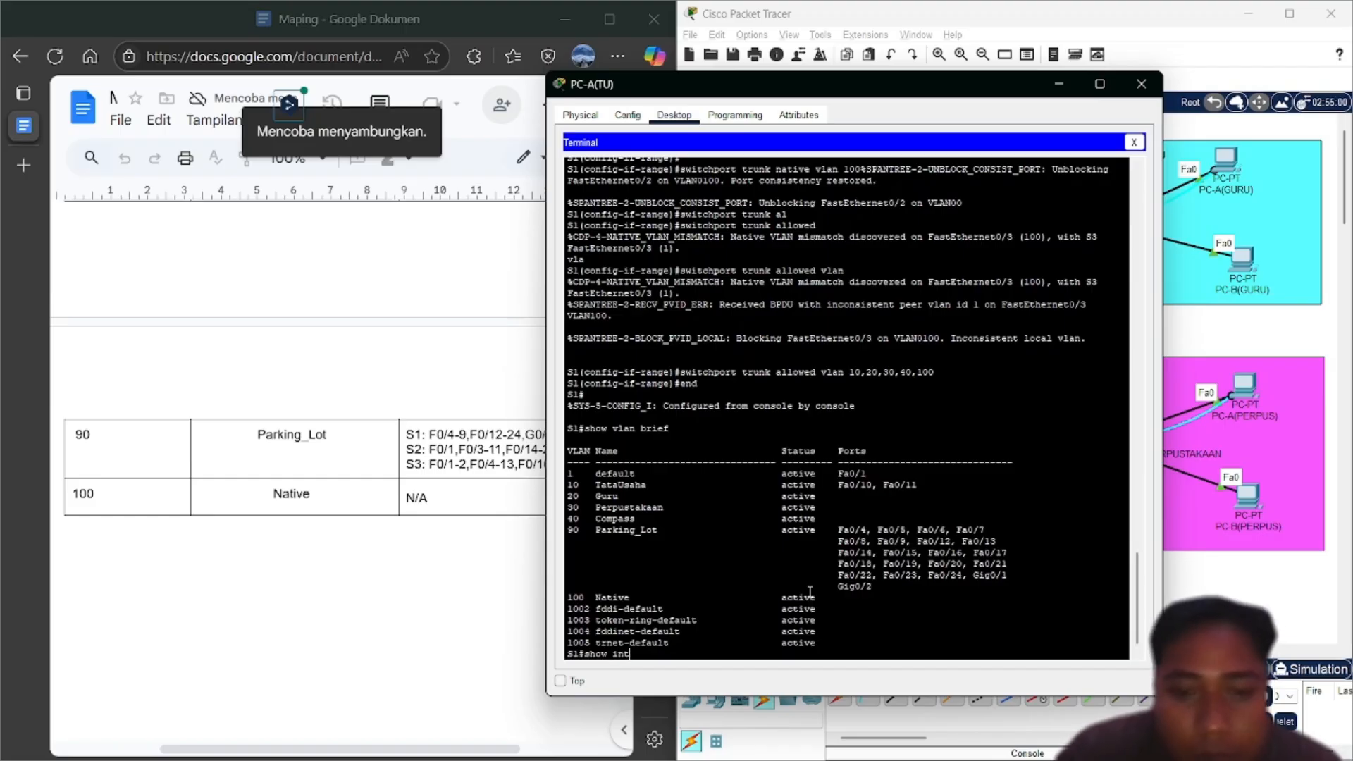
text( tr)
key(Tab)
key(Return)
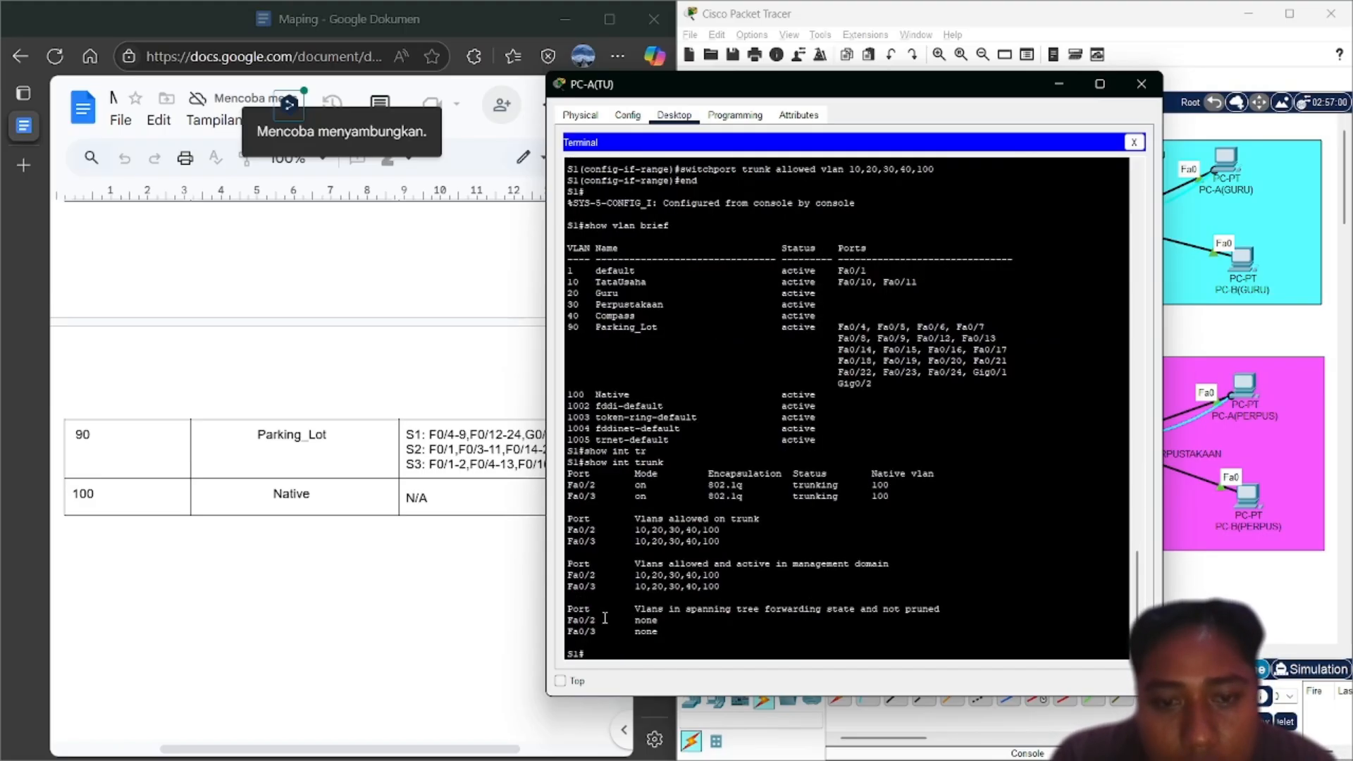
Fast-forward simulation time, then log back into S1 and enter privileged mode
click(1229, 578)
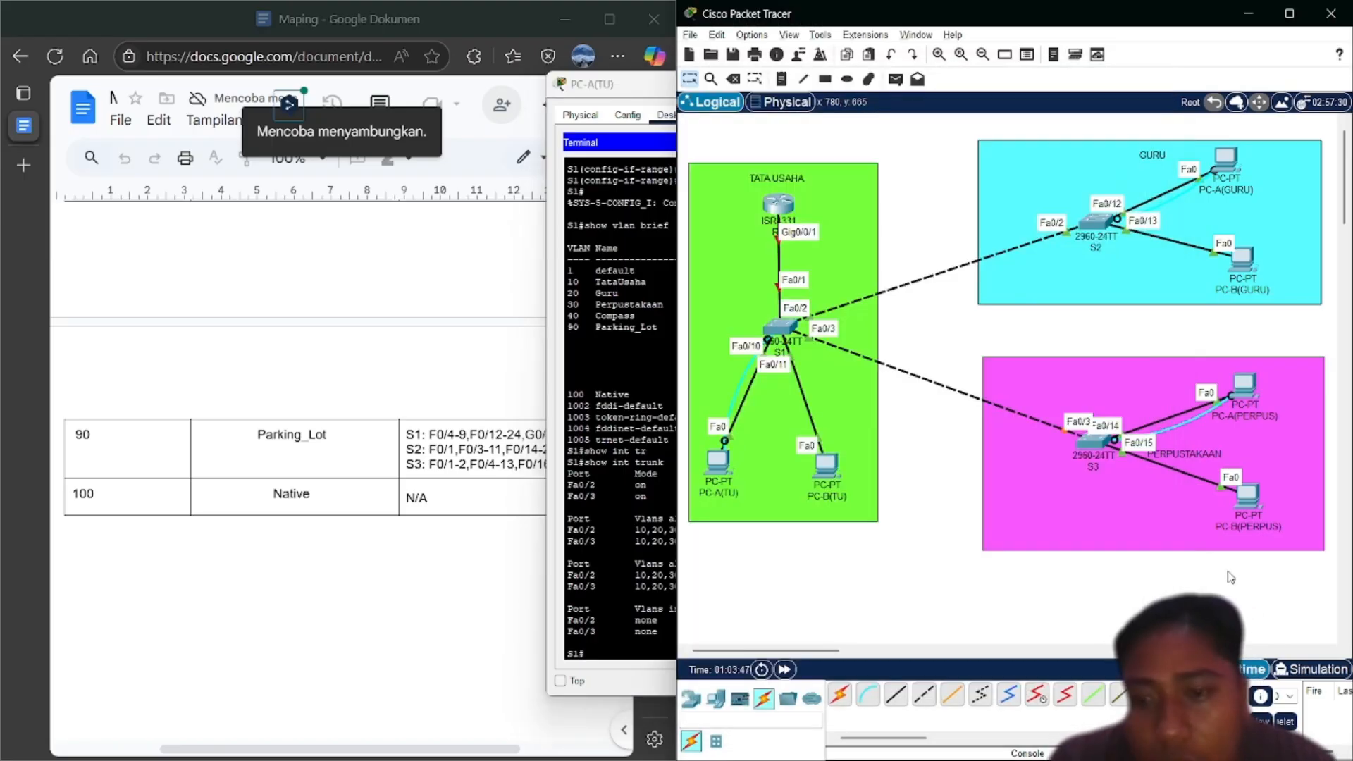
click(785, 675)
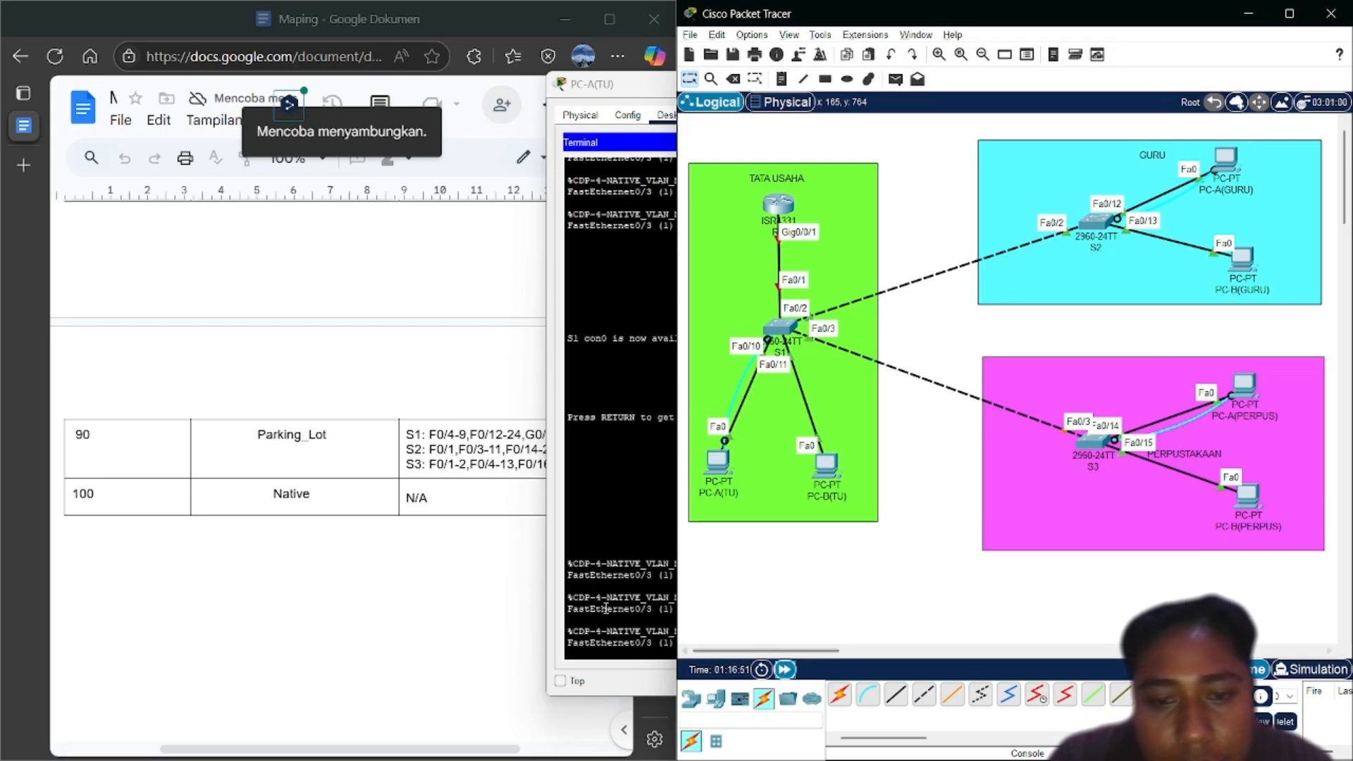
click(656, 630)
key(Return)
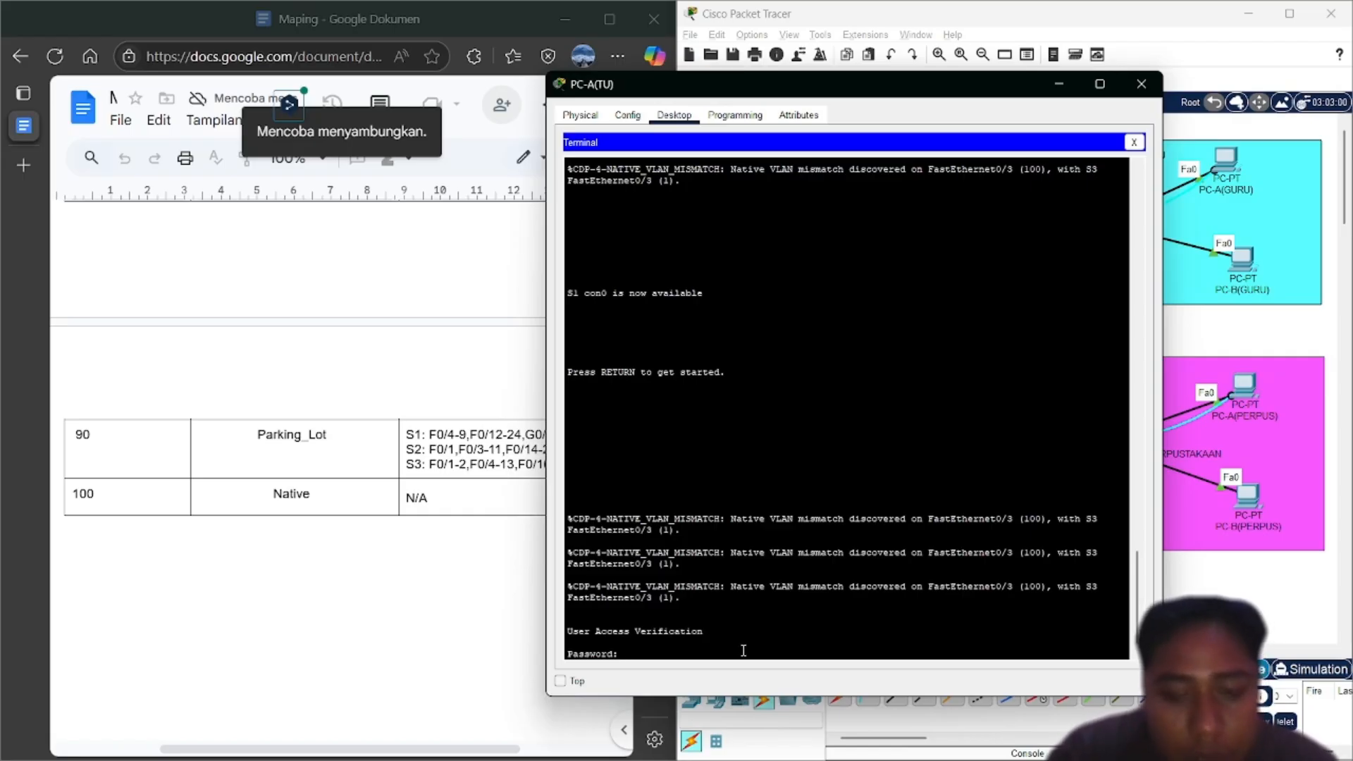
key(Return)
text(en)
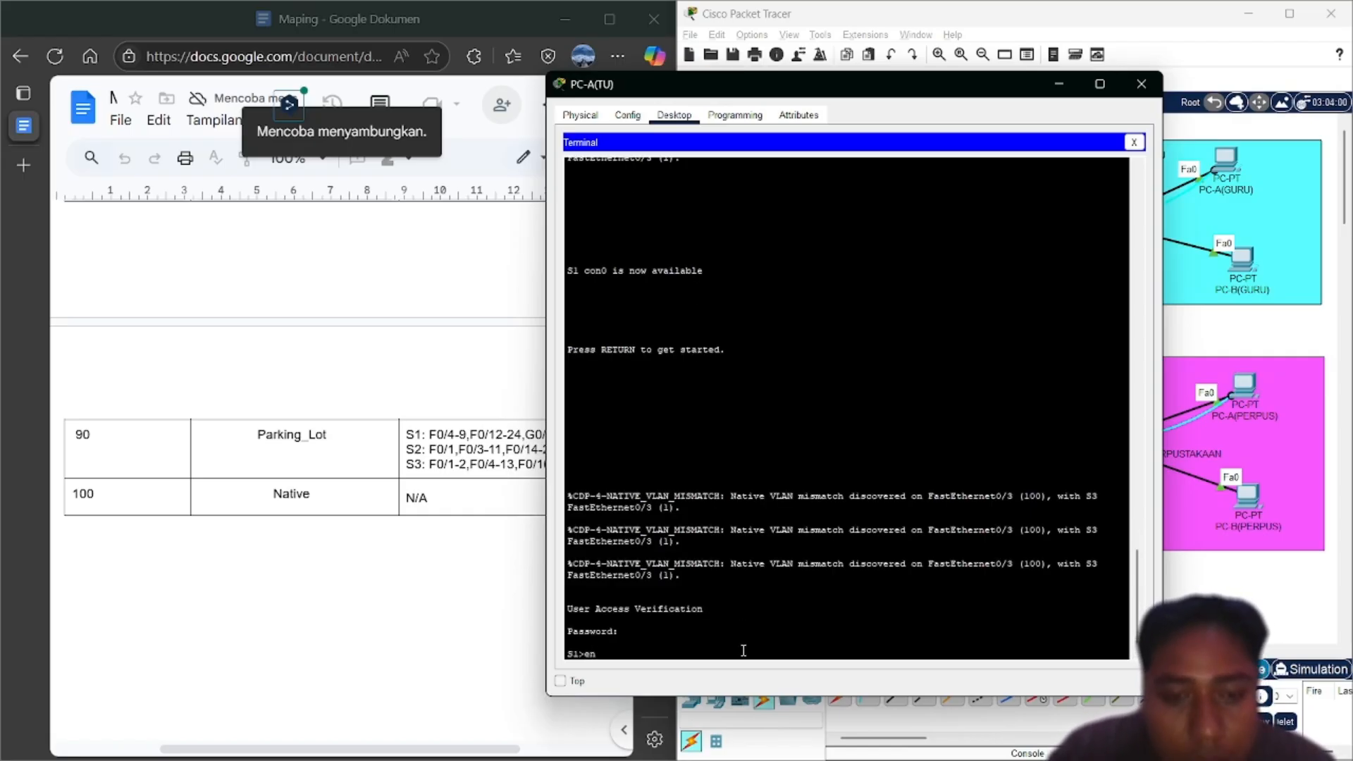
key(Return)
key(Return)
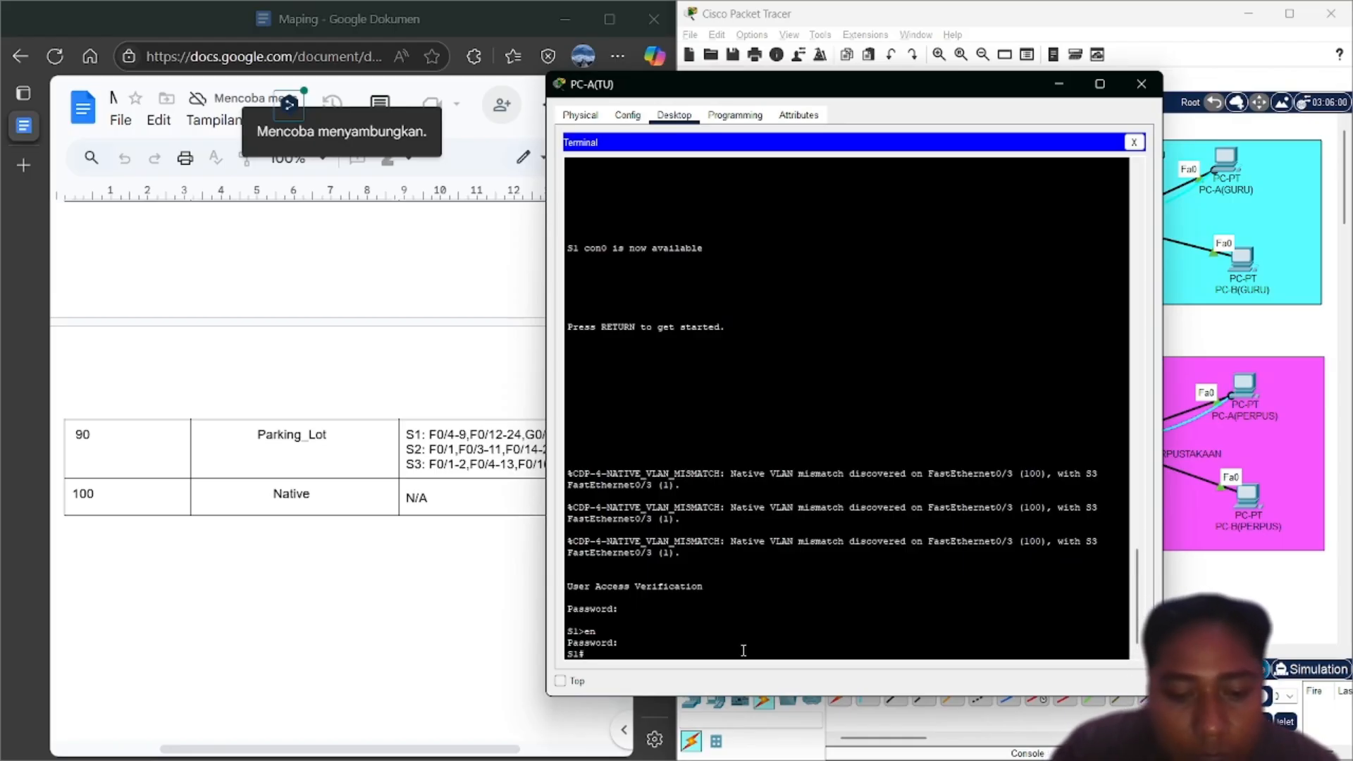
Run show int trunk to confirm VLANs 10,20,30,40,100, then close the terminal
text(in)
key(BackSpace)
text(sh)
key(Tab)
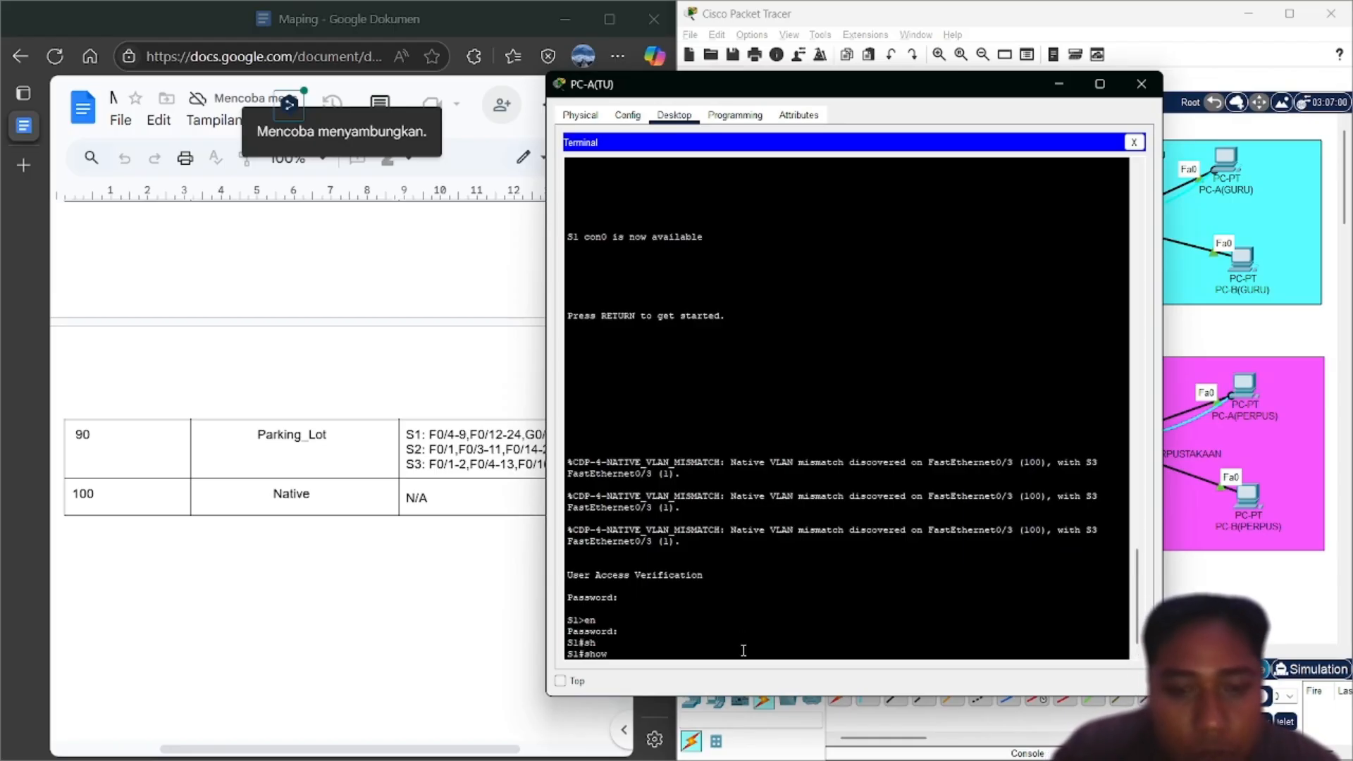
text(int tr)
key(Tab)
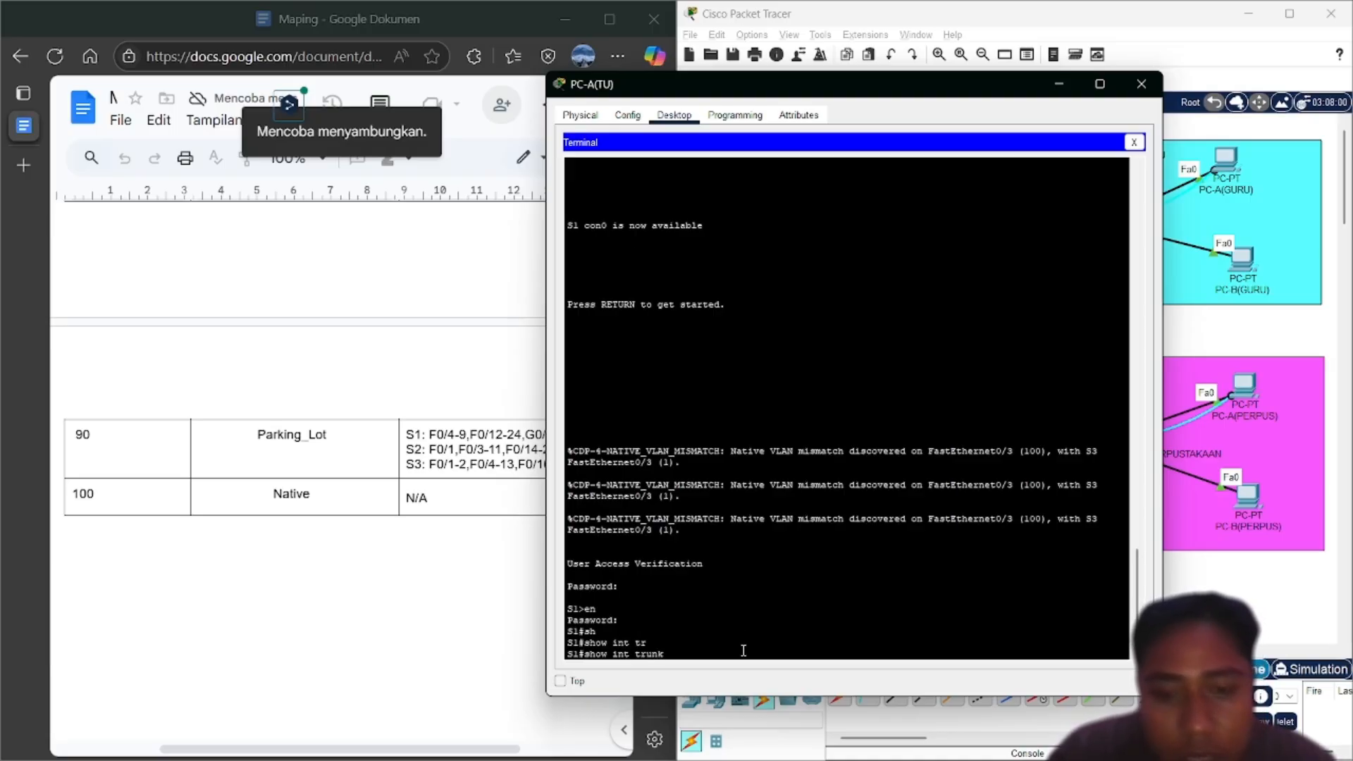
key(Return)
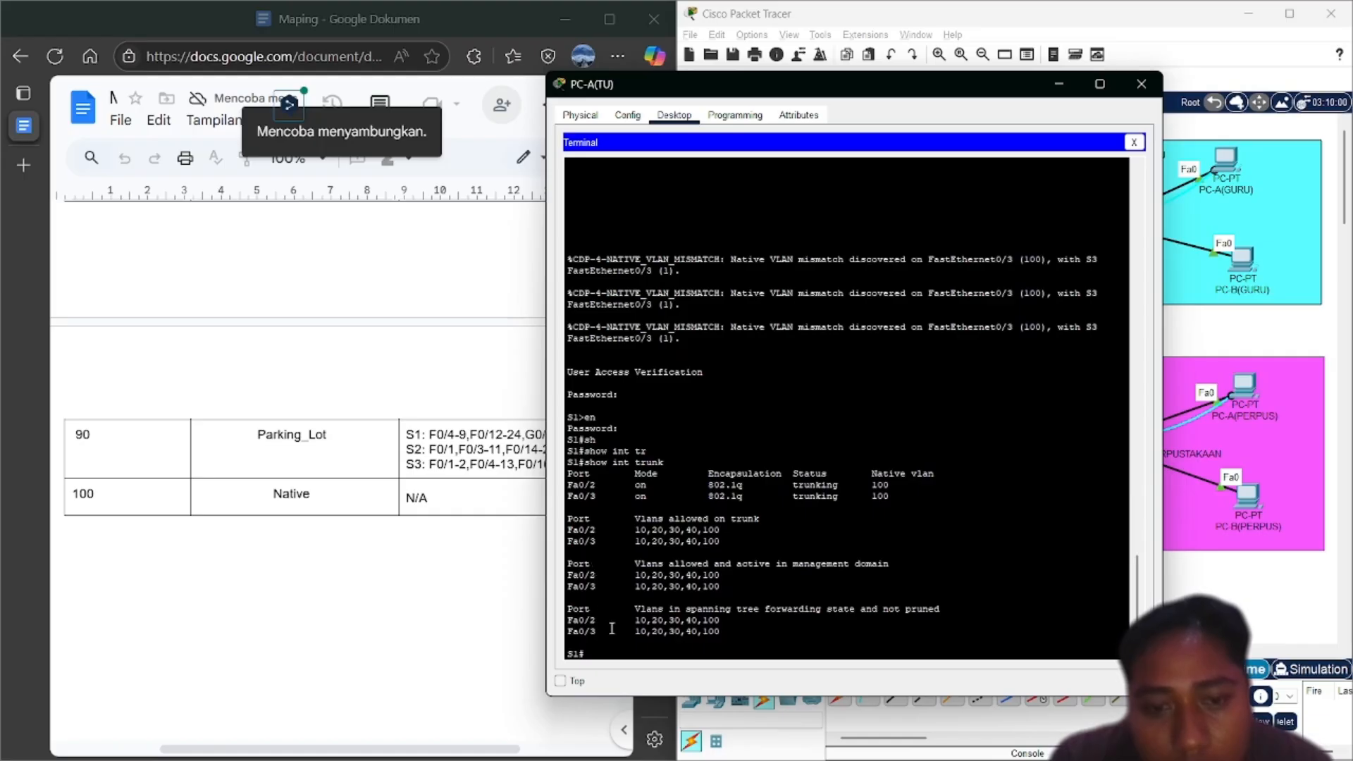
click(1134, 142)
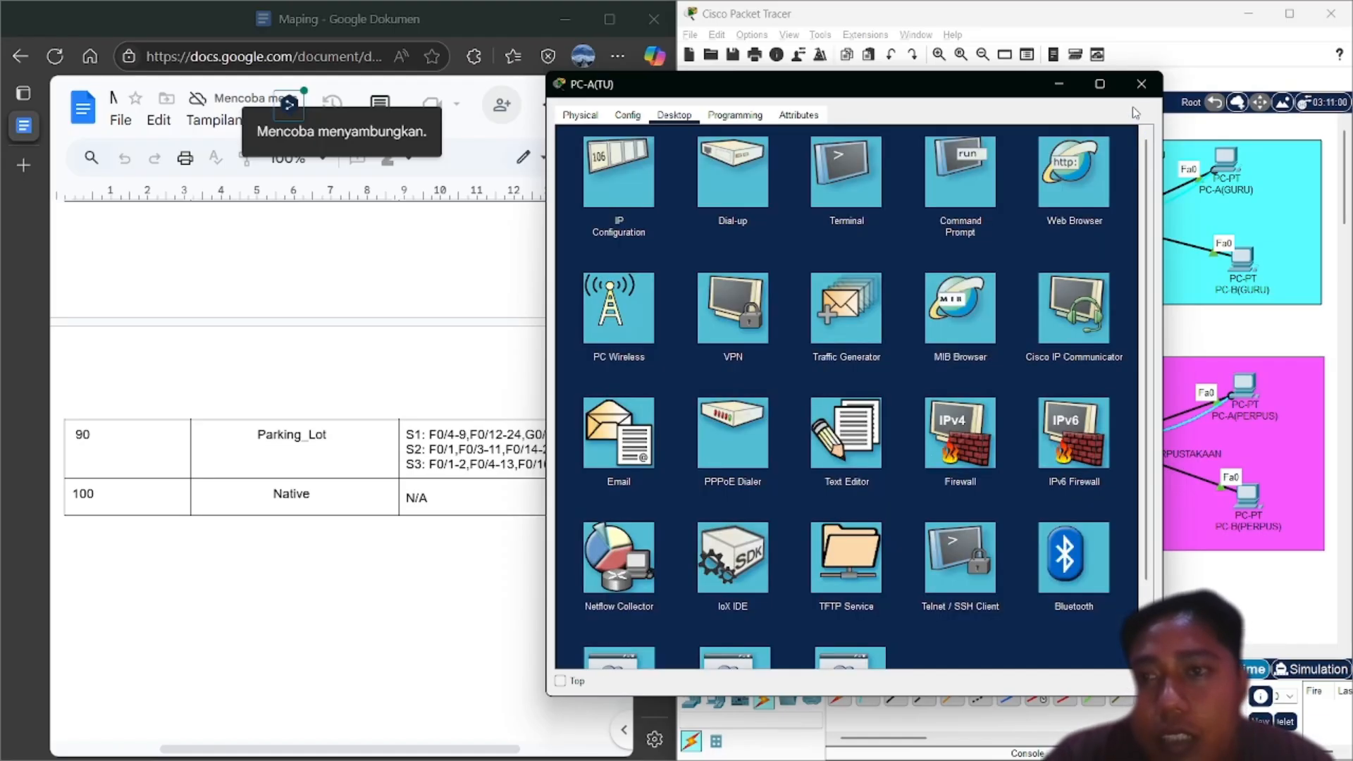
Open S2's console terminal from PC-A(GURU) and log into privileged mode
click(1142, 84)
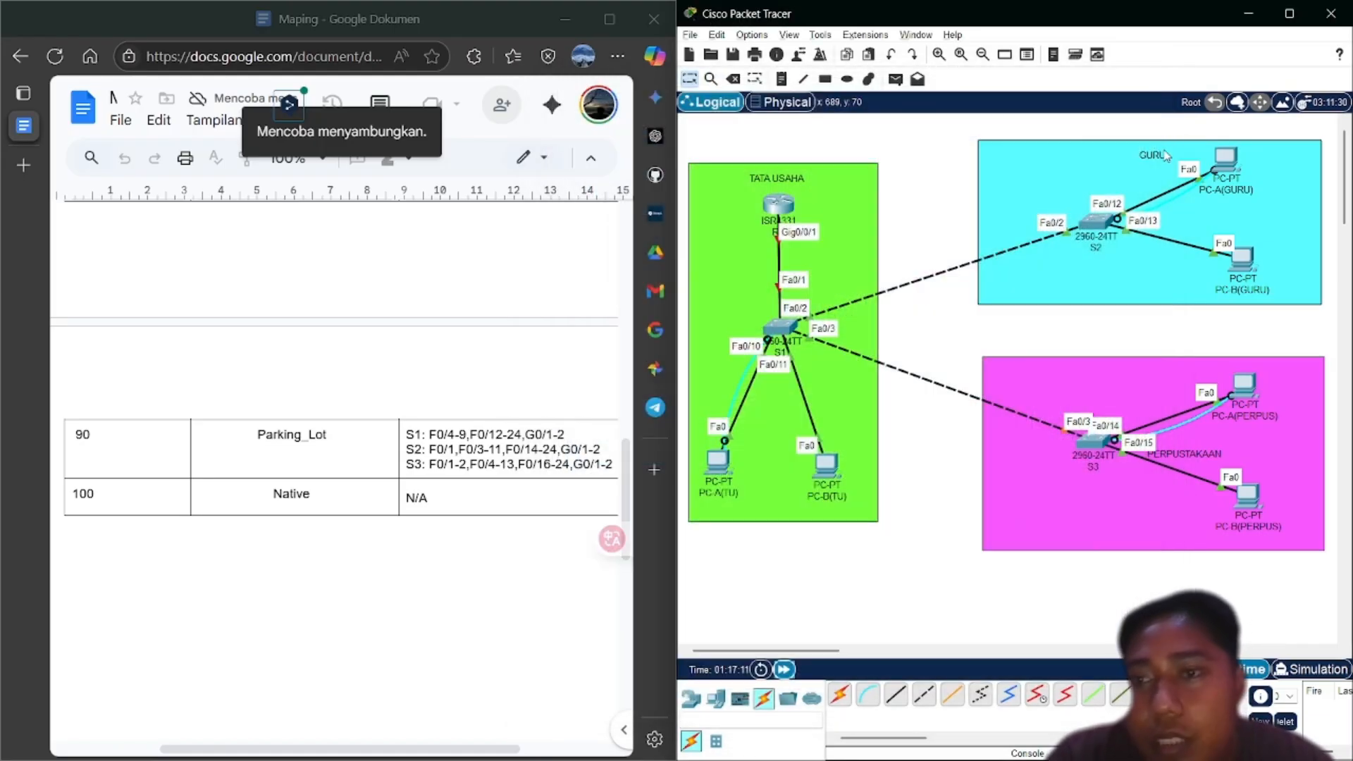
click(1226, 161)
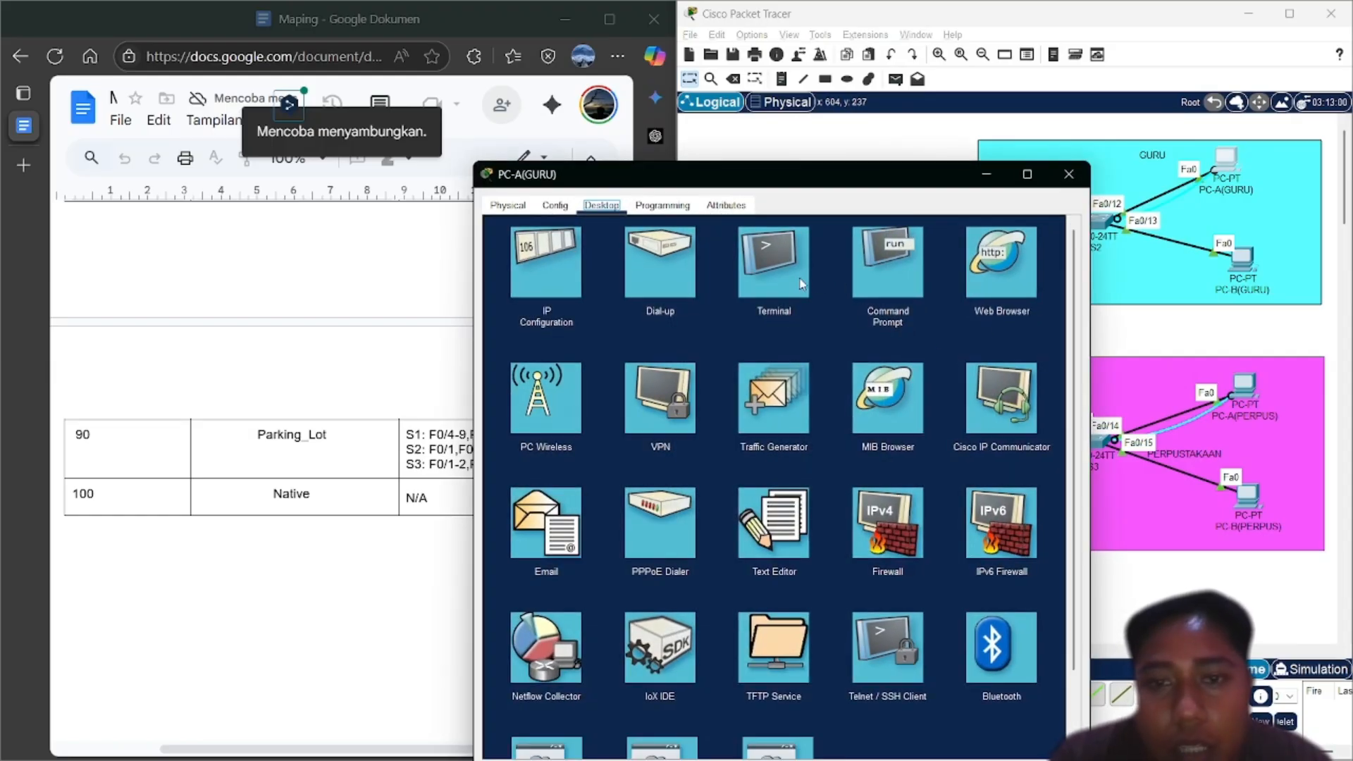
click(801, 284)
click(1032, 376)
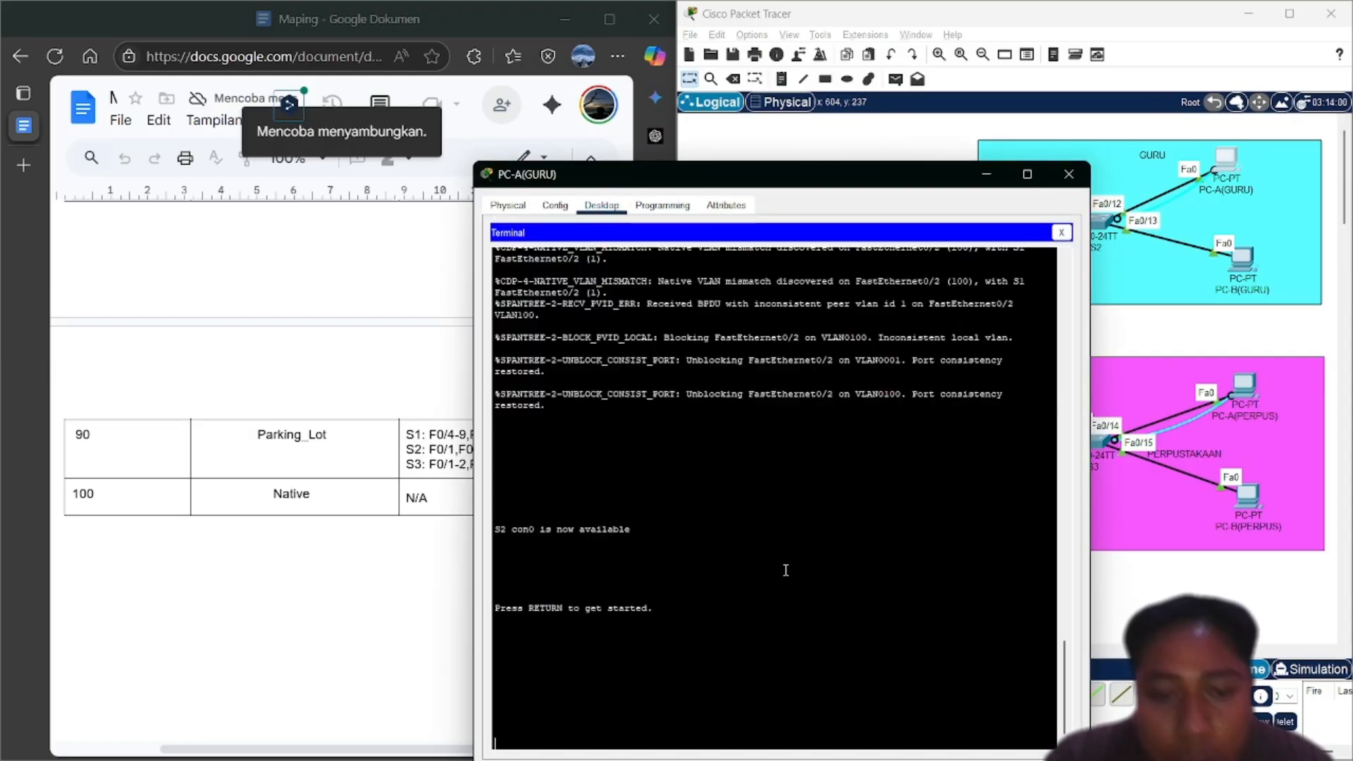
key(Return)
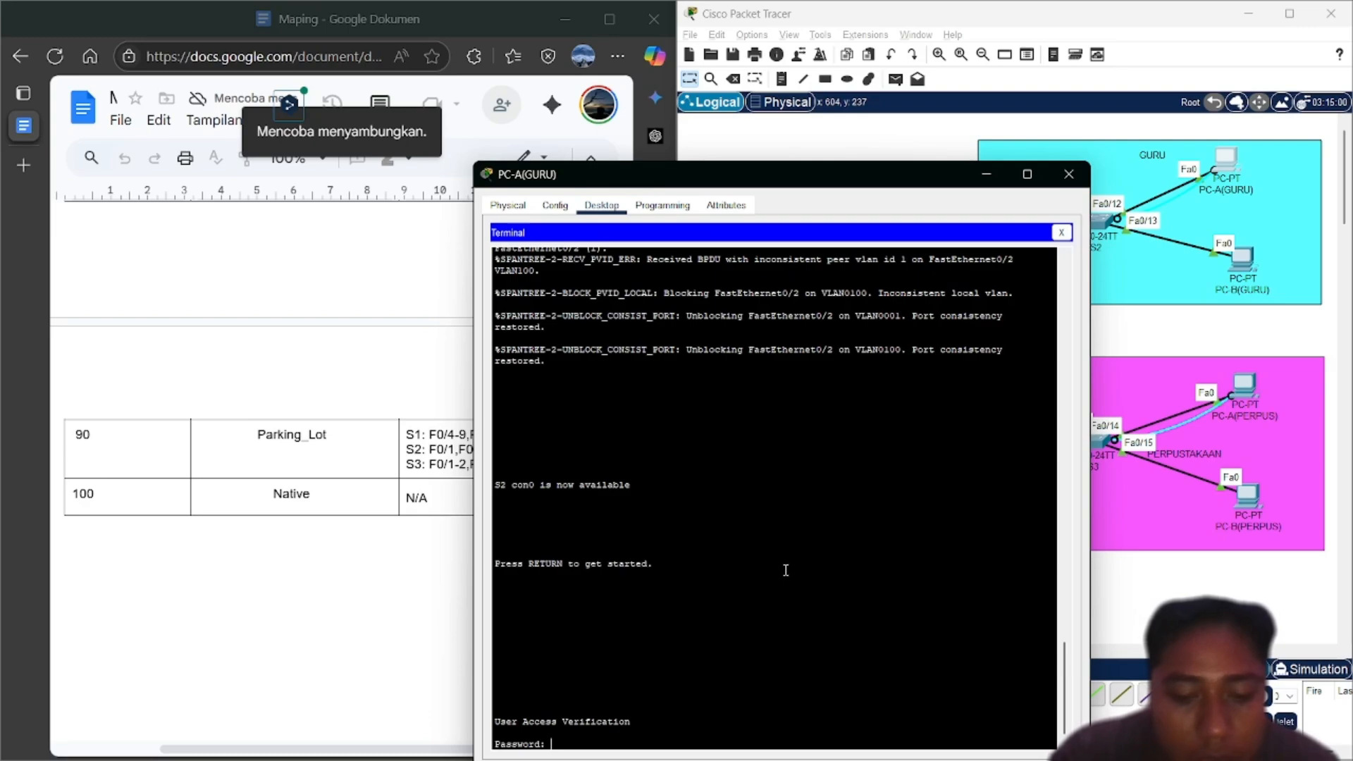
key(Return)
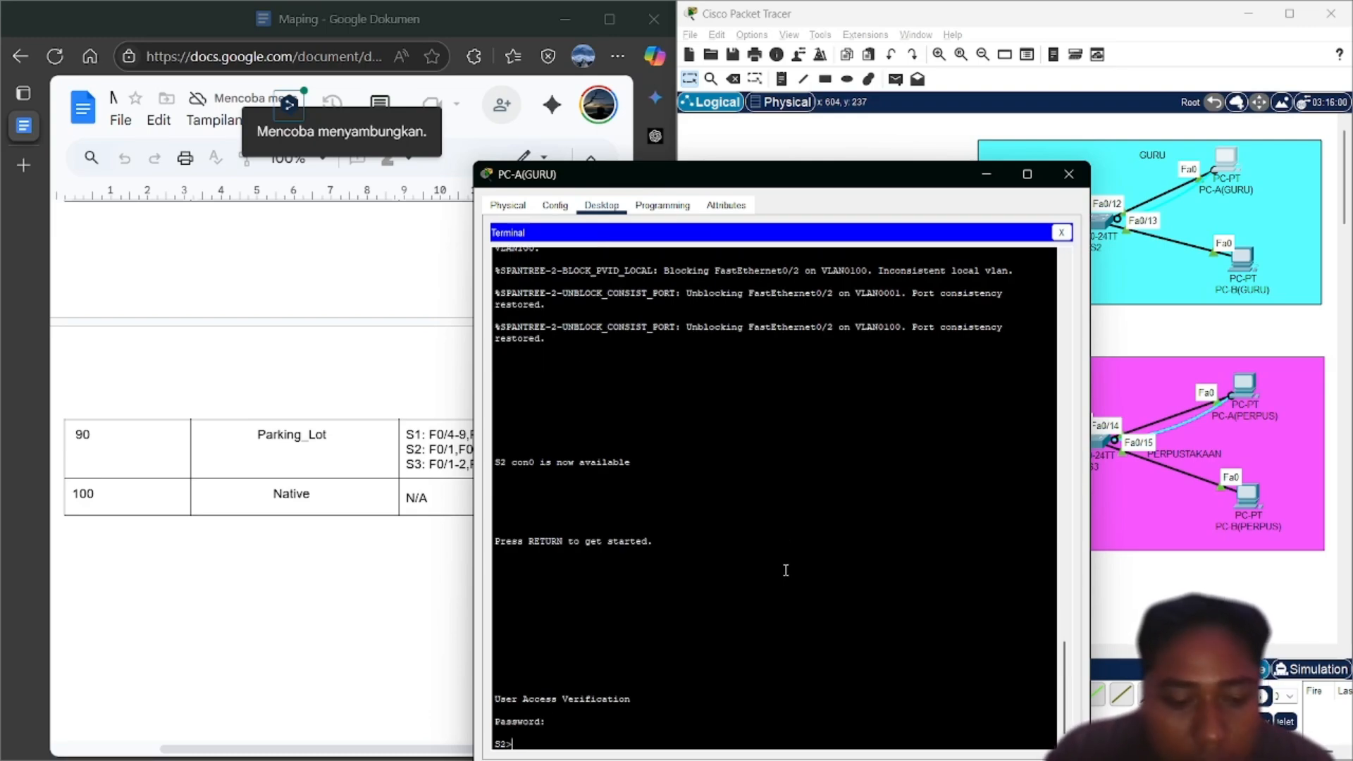
text(en)
key(Return)
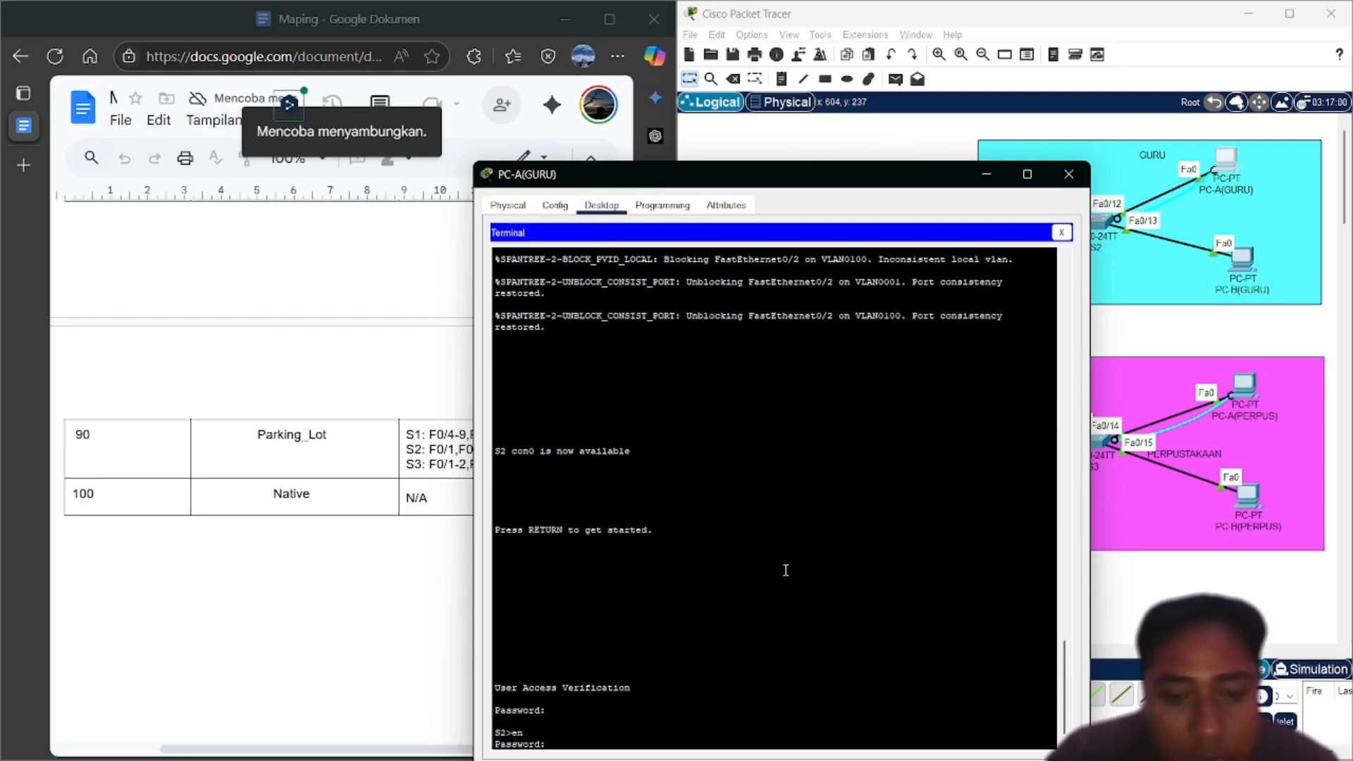
key(Return)
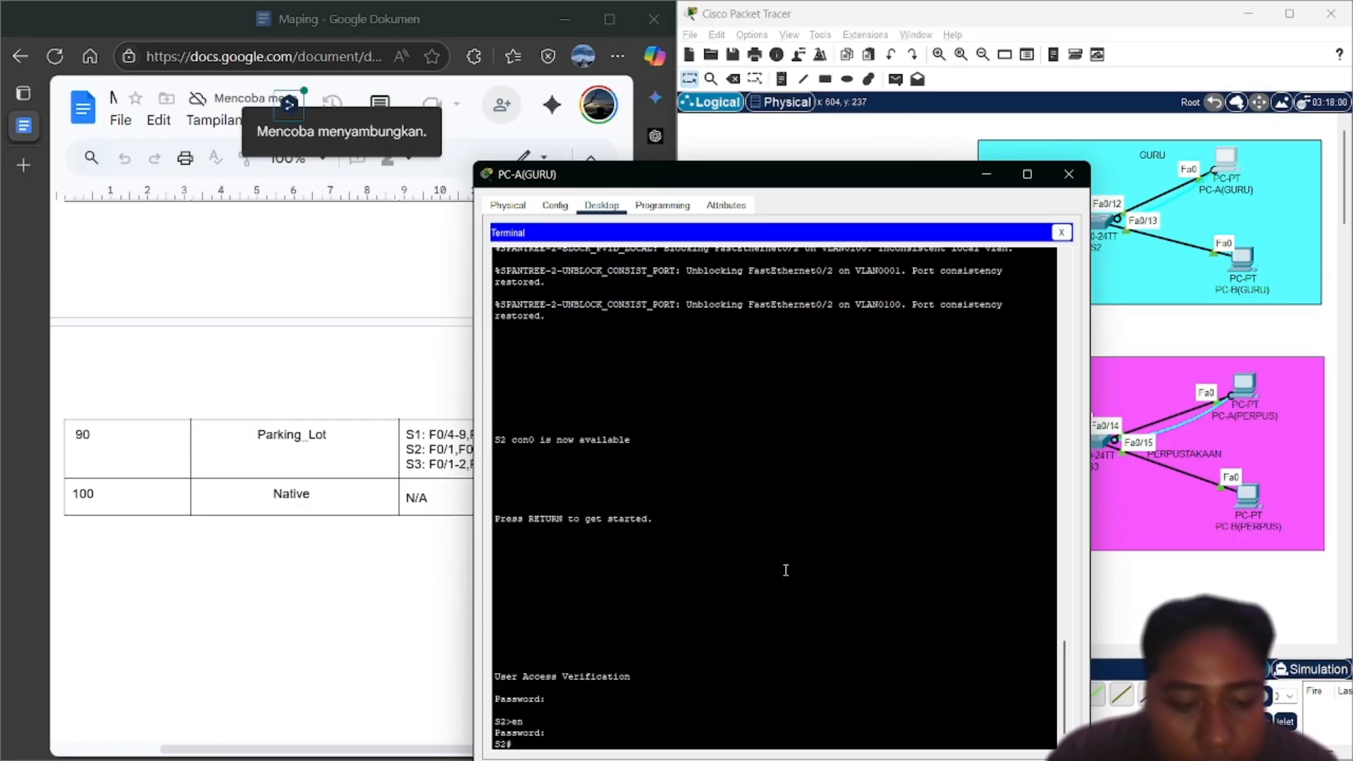
In global configuration, apply ip default-gateway 192.168.11.1 on S2
text(conf)
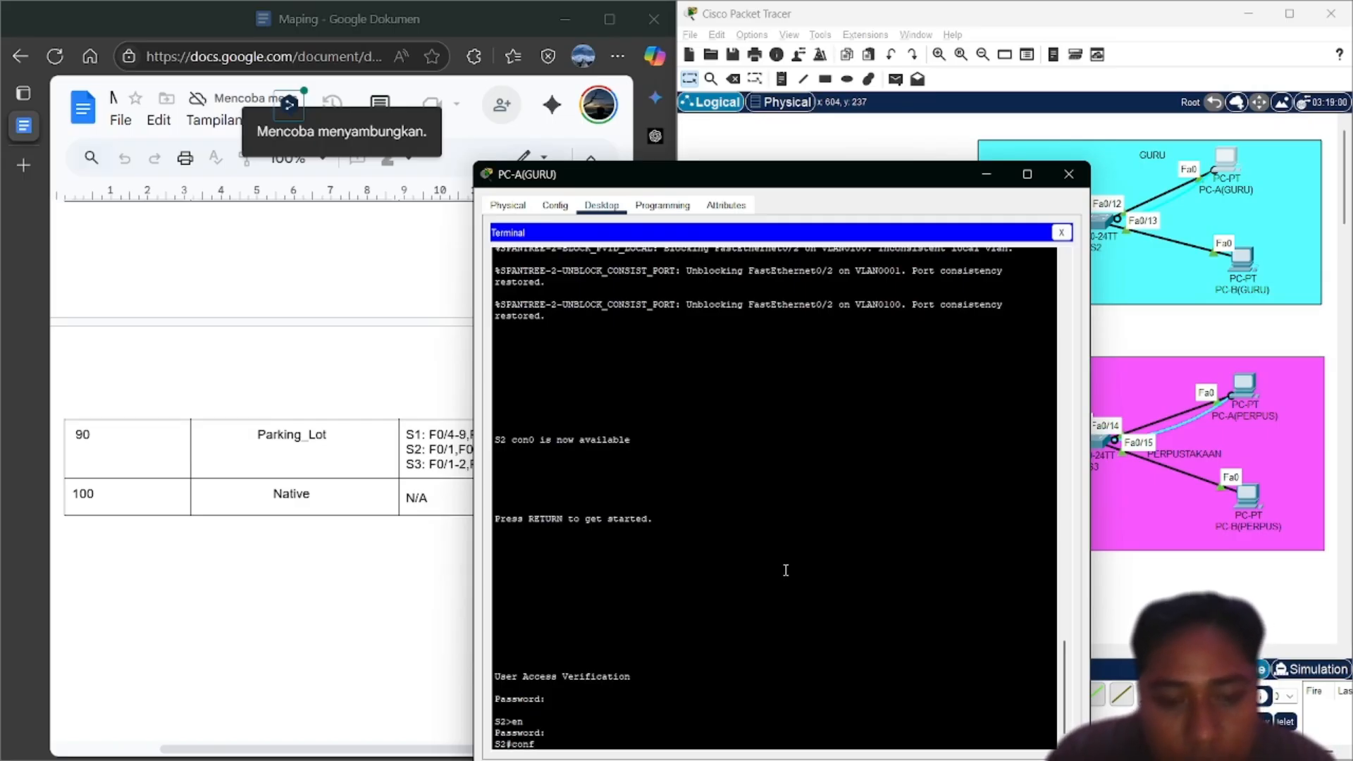
text( t)
key(Return)
text(ig)#i)
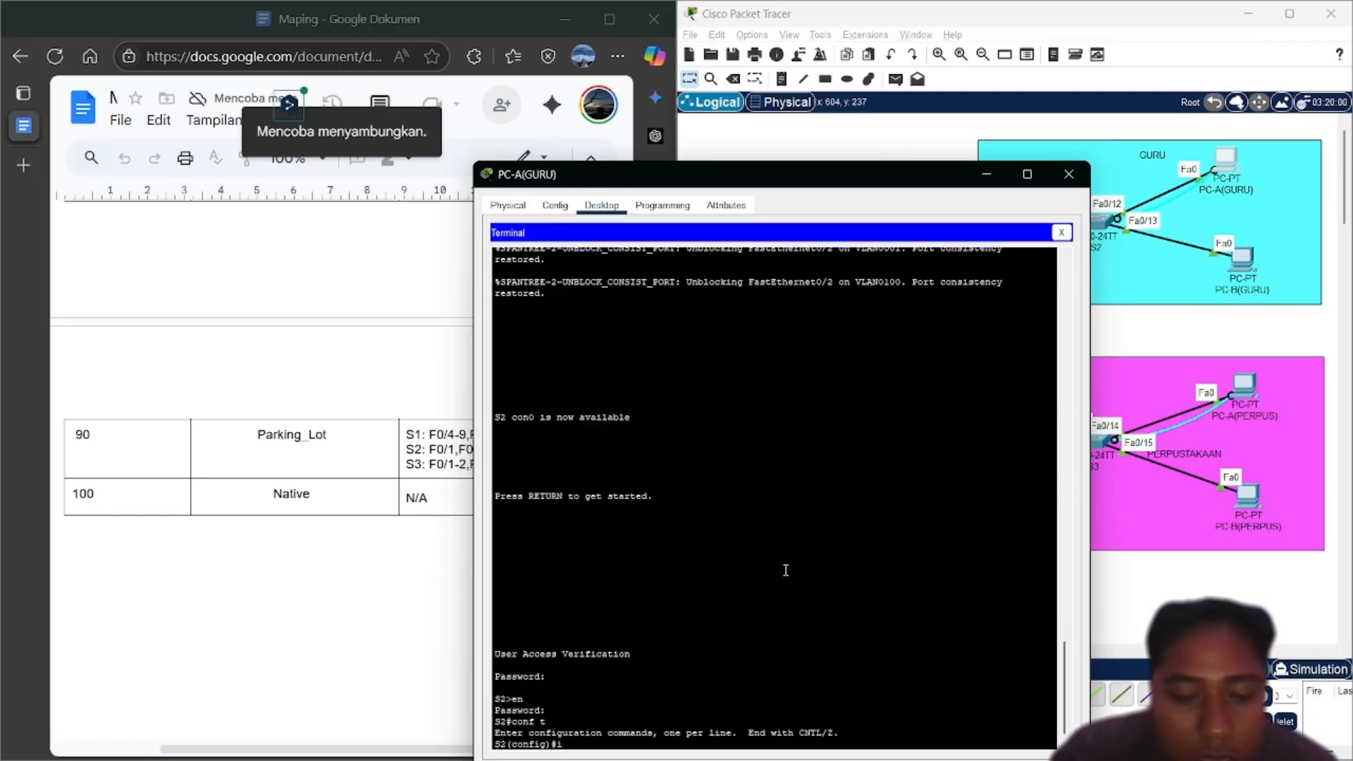
text(p def)
key(Tab)
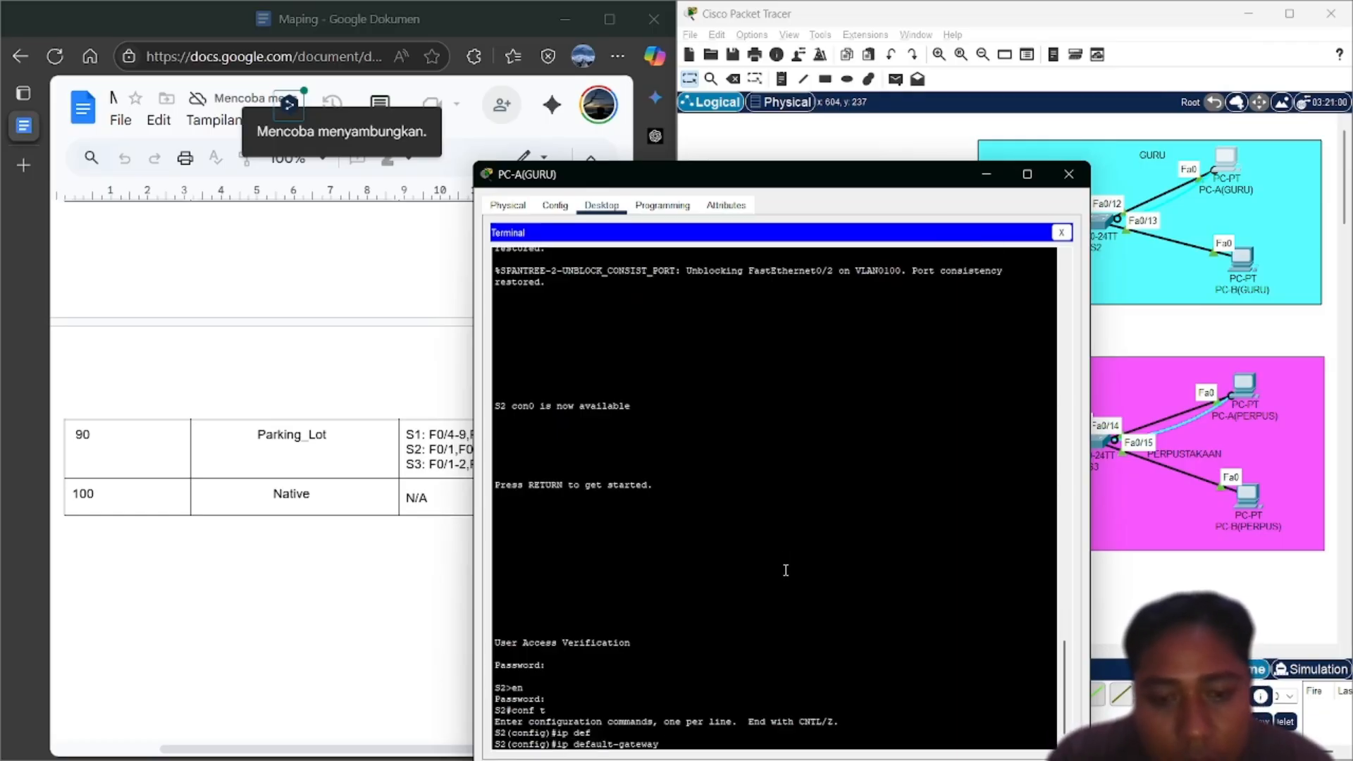
text(192.1)
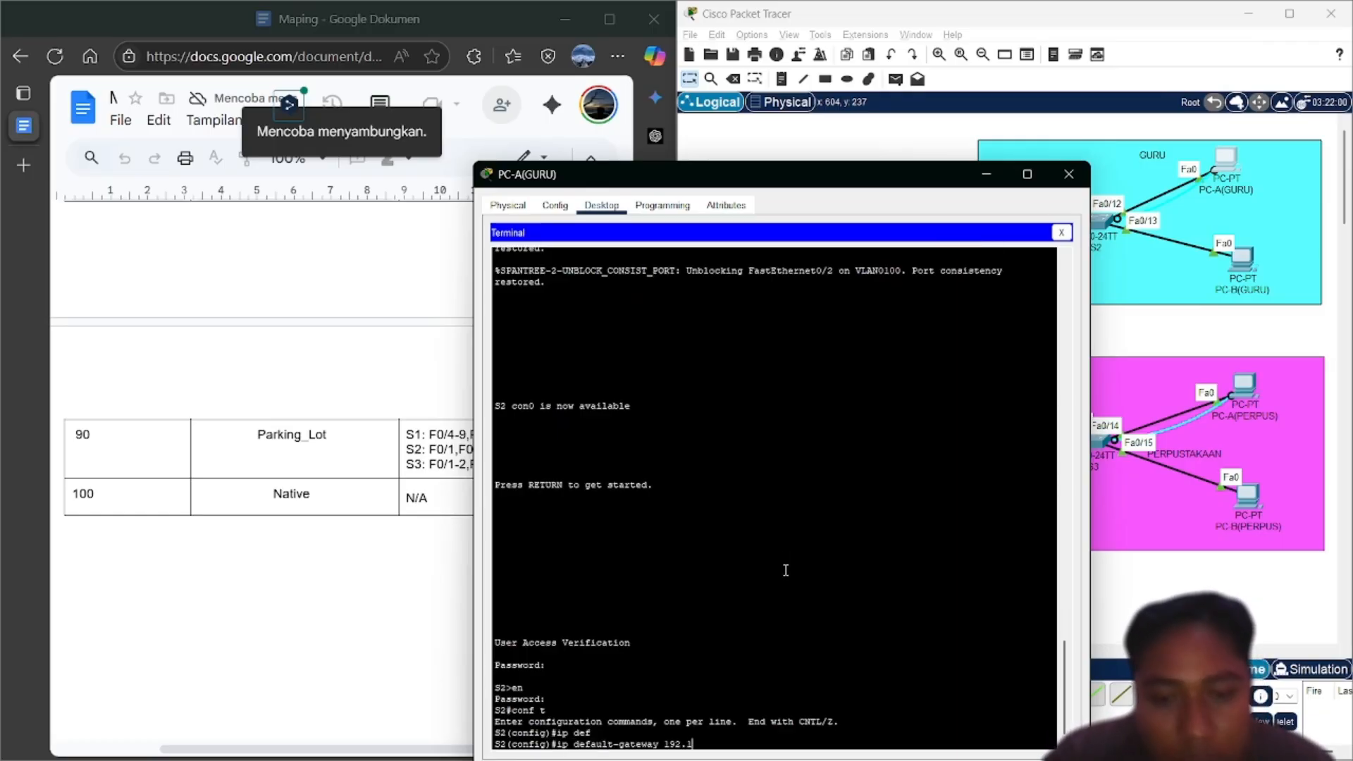
text(68)
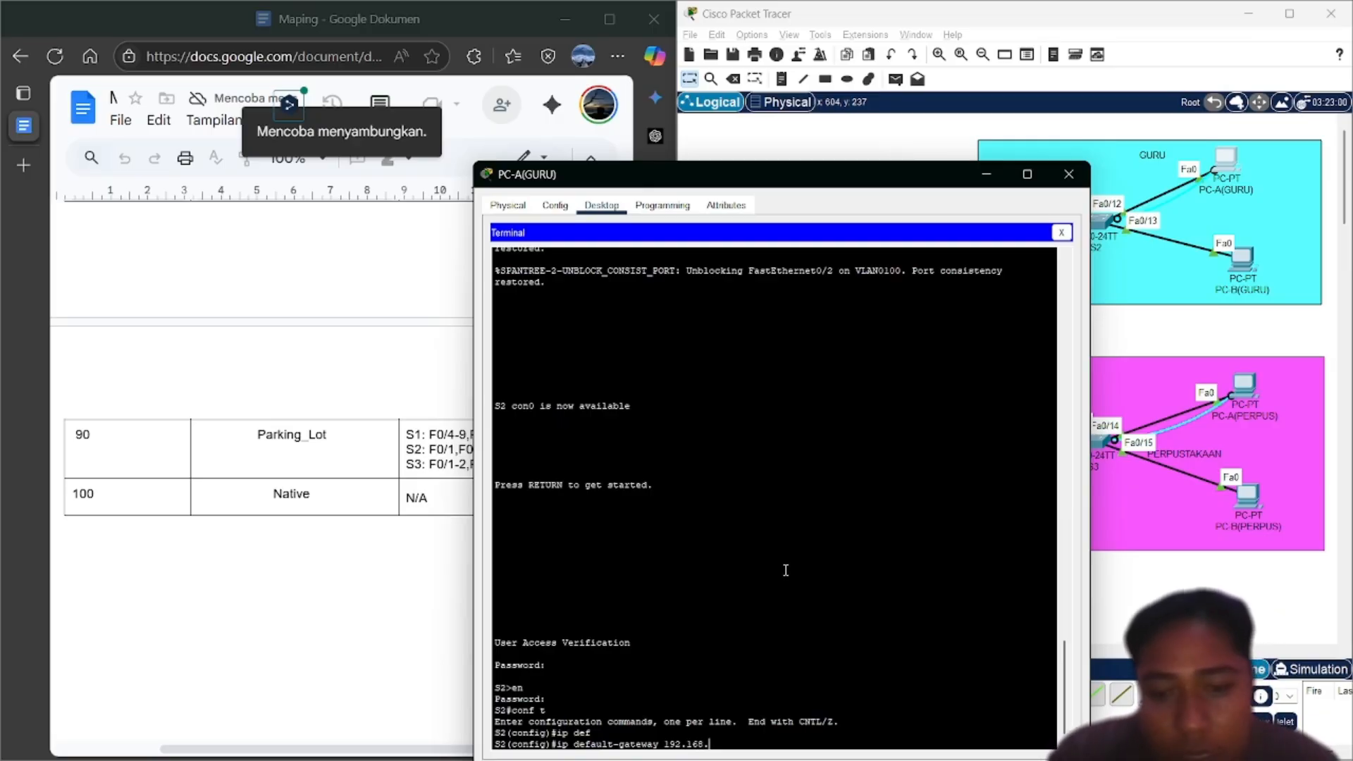
text(.)
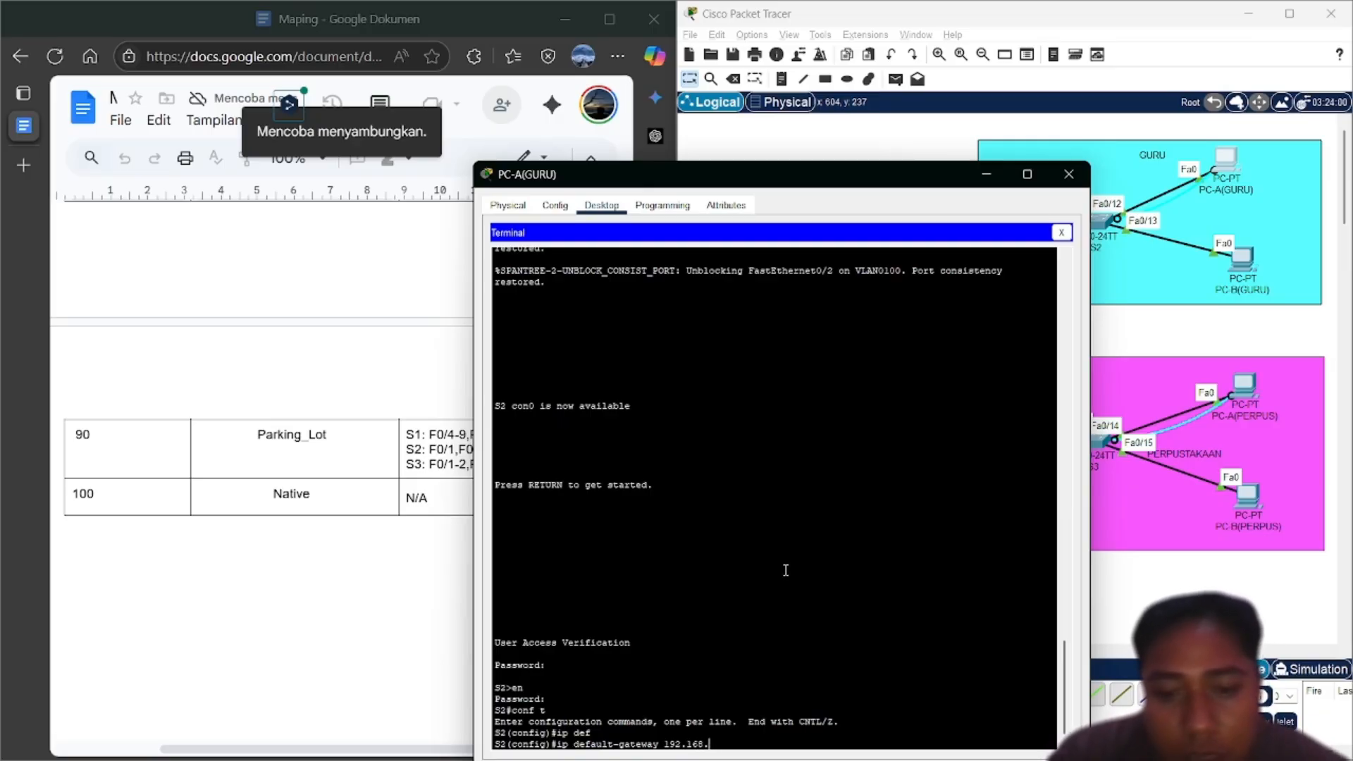
text(11.1)
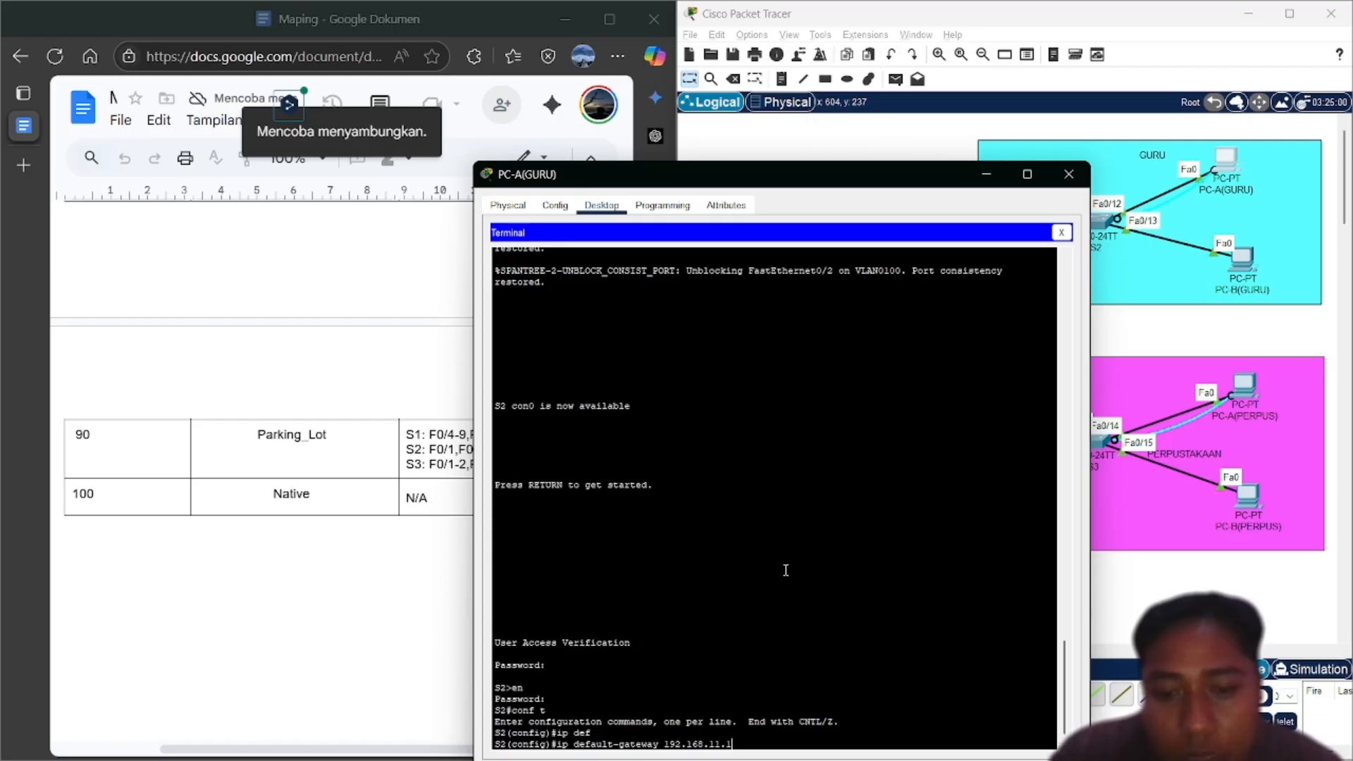
key(Return)
Check the addressing document, then close the PC-A(GURU) device window
click(367, 546)
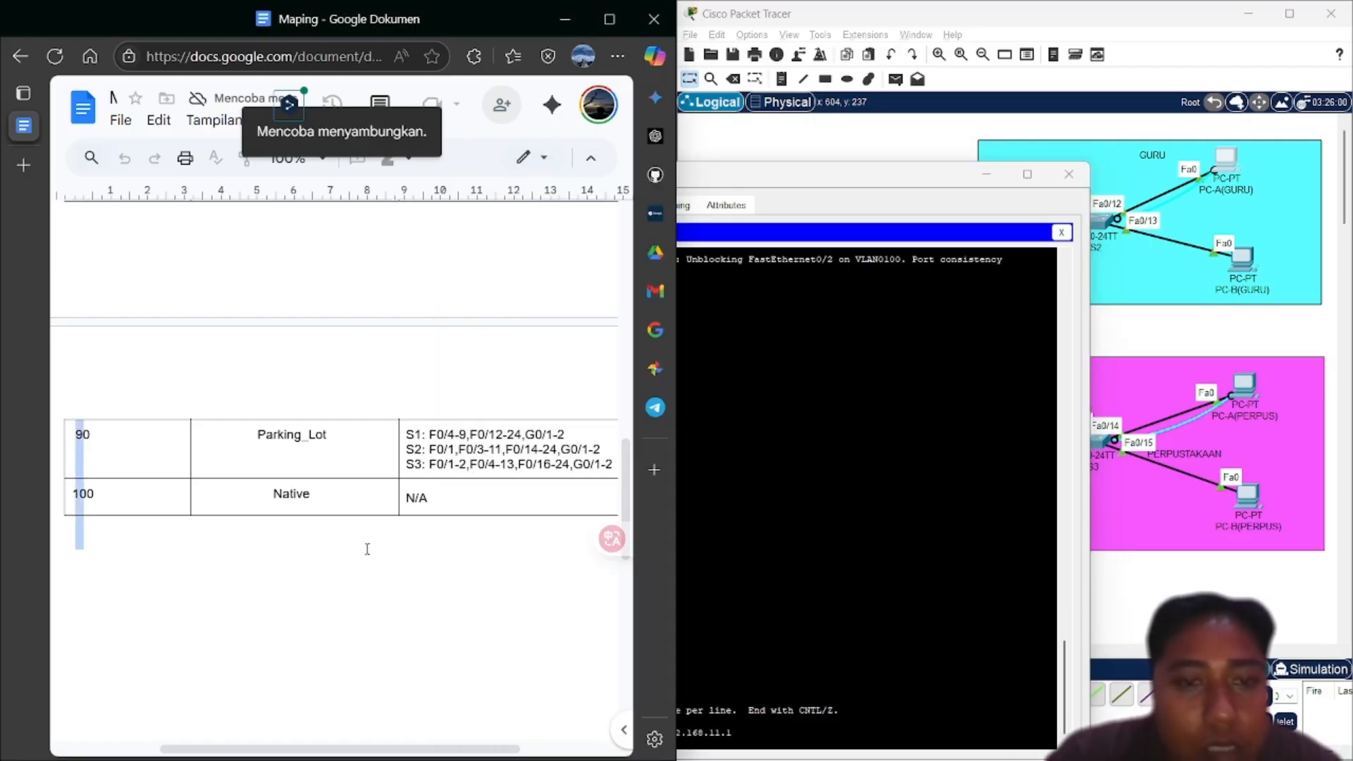
scroll(367, 549, up, 5)
scroll(367, 549, up, 4)
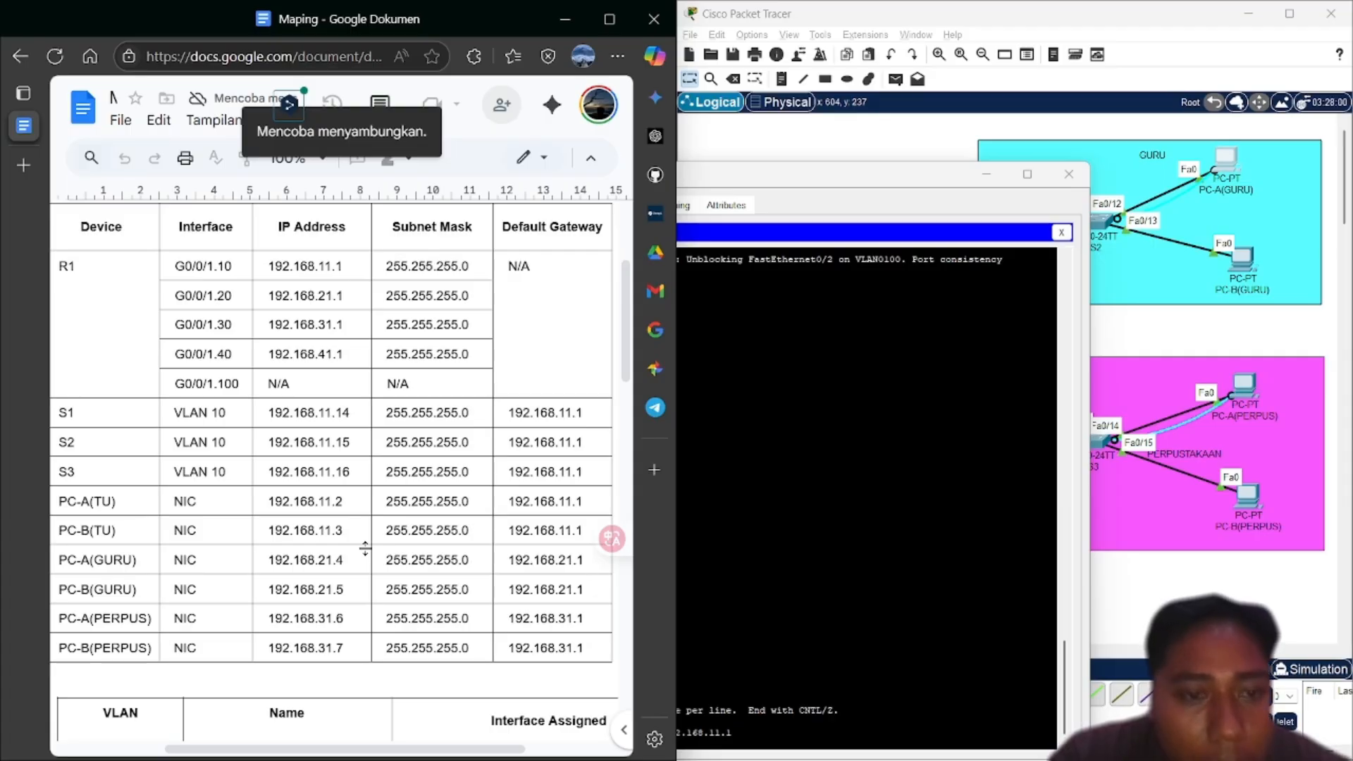
right_click(897, 501)
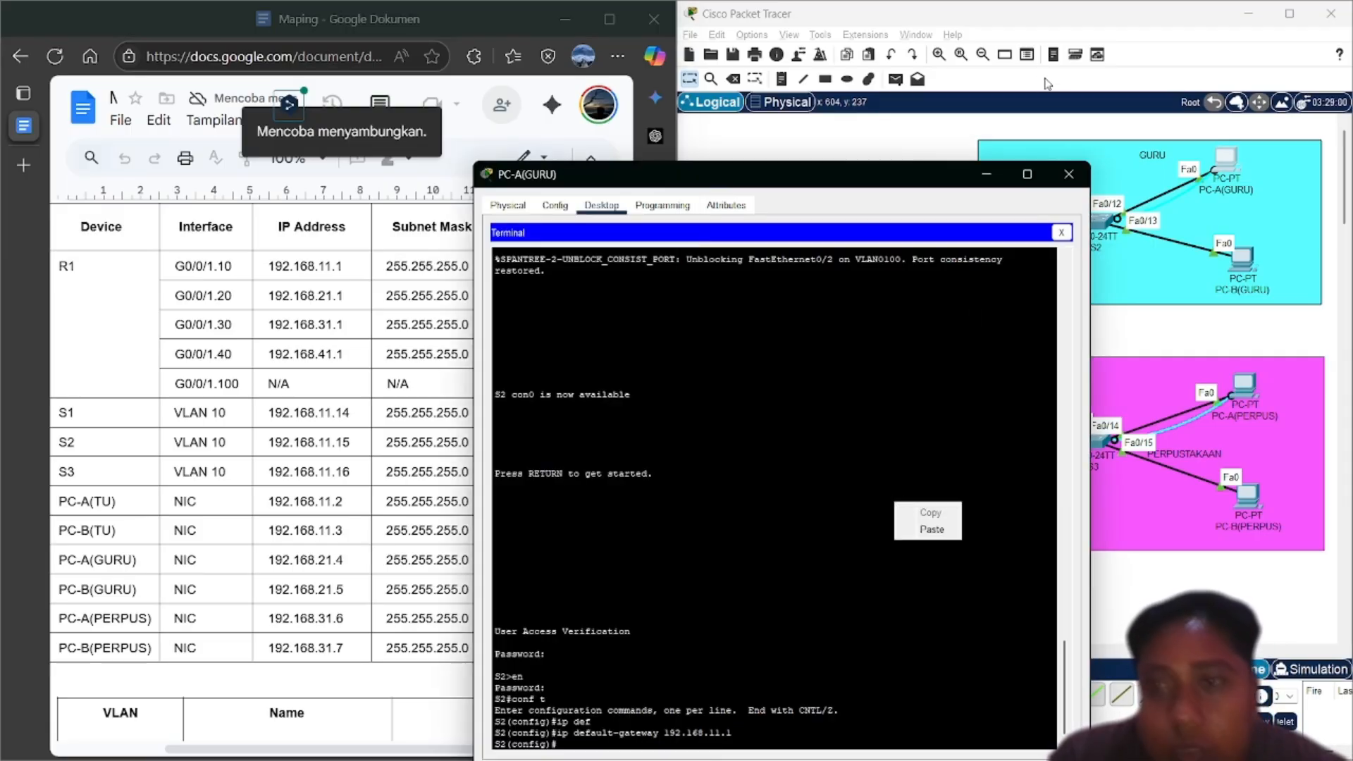
click(1073, 181)
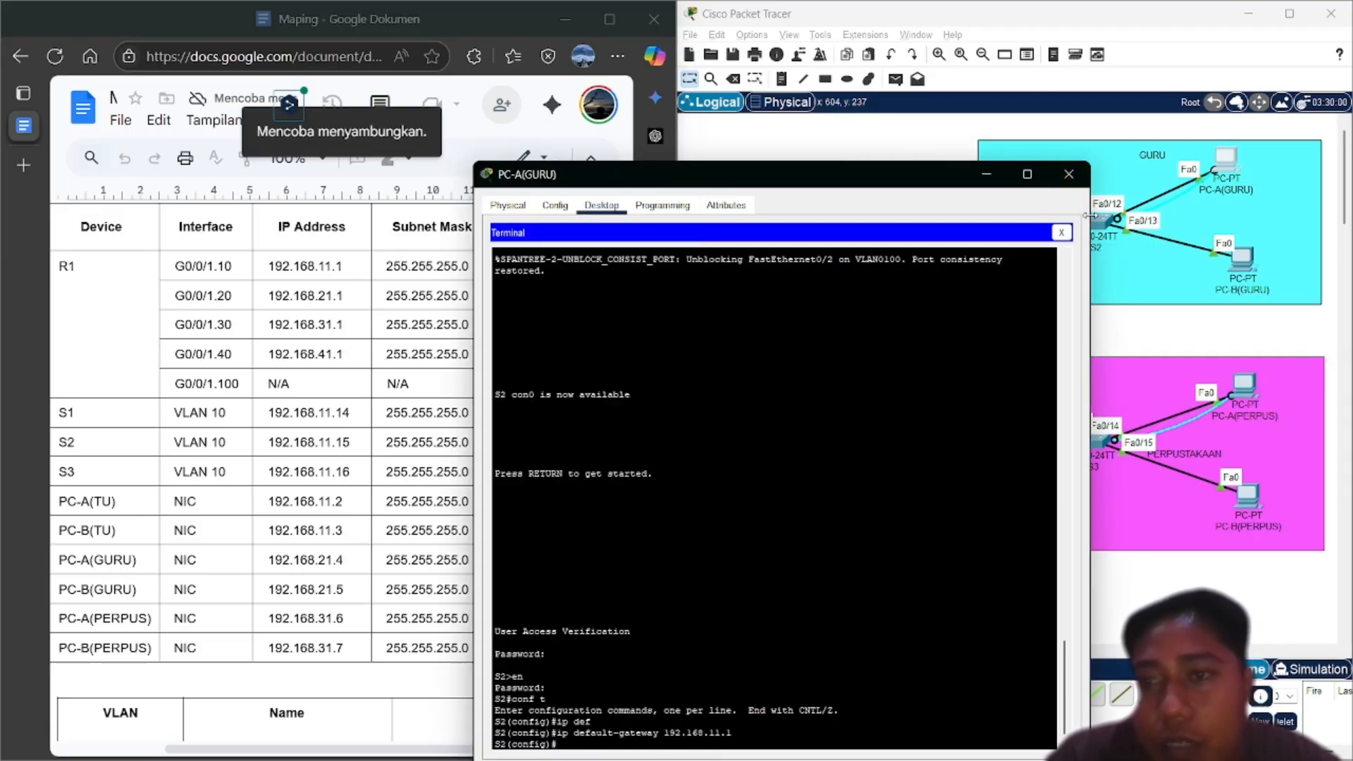
click(1068, 175)
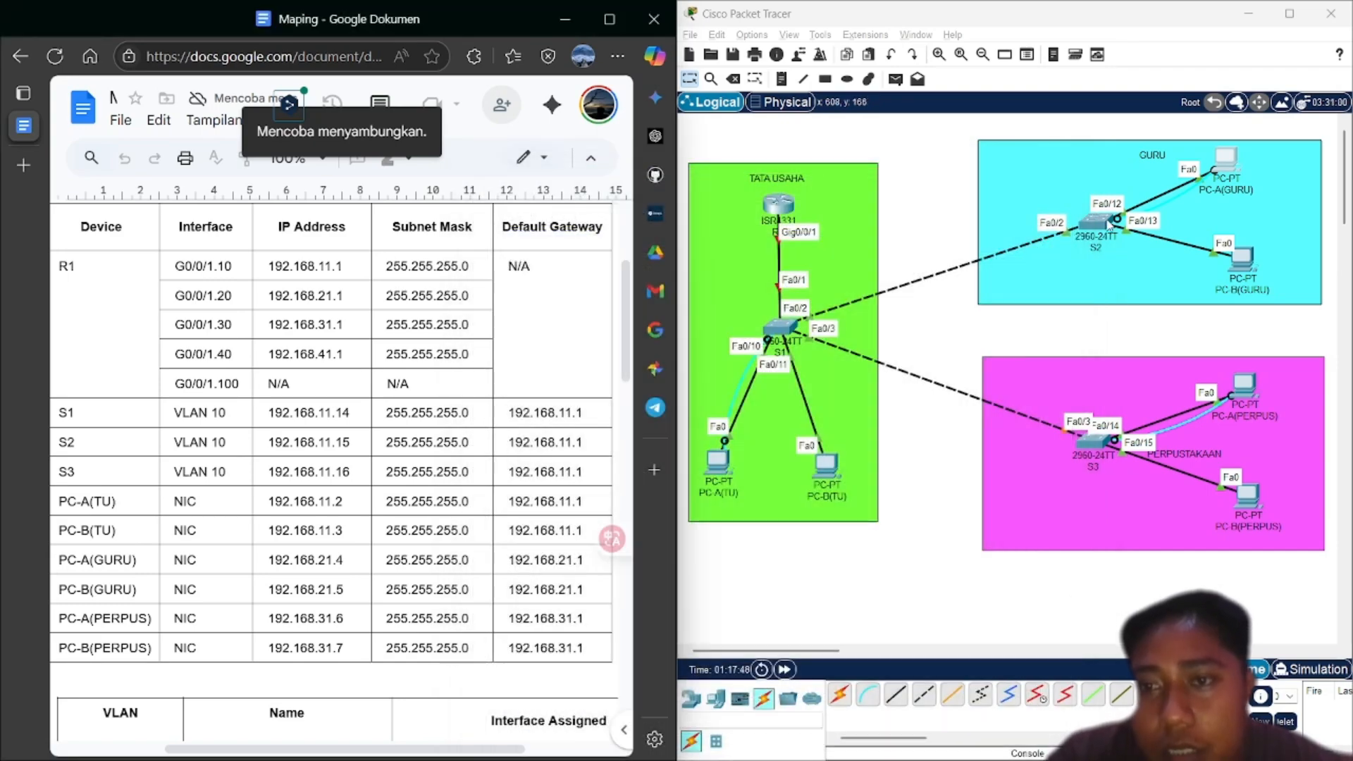
Bring up PC-A(TU)'s desktop applications from the topology
click(1086, 321)
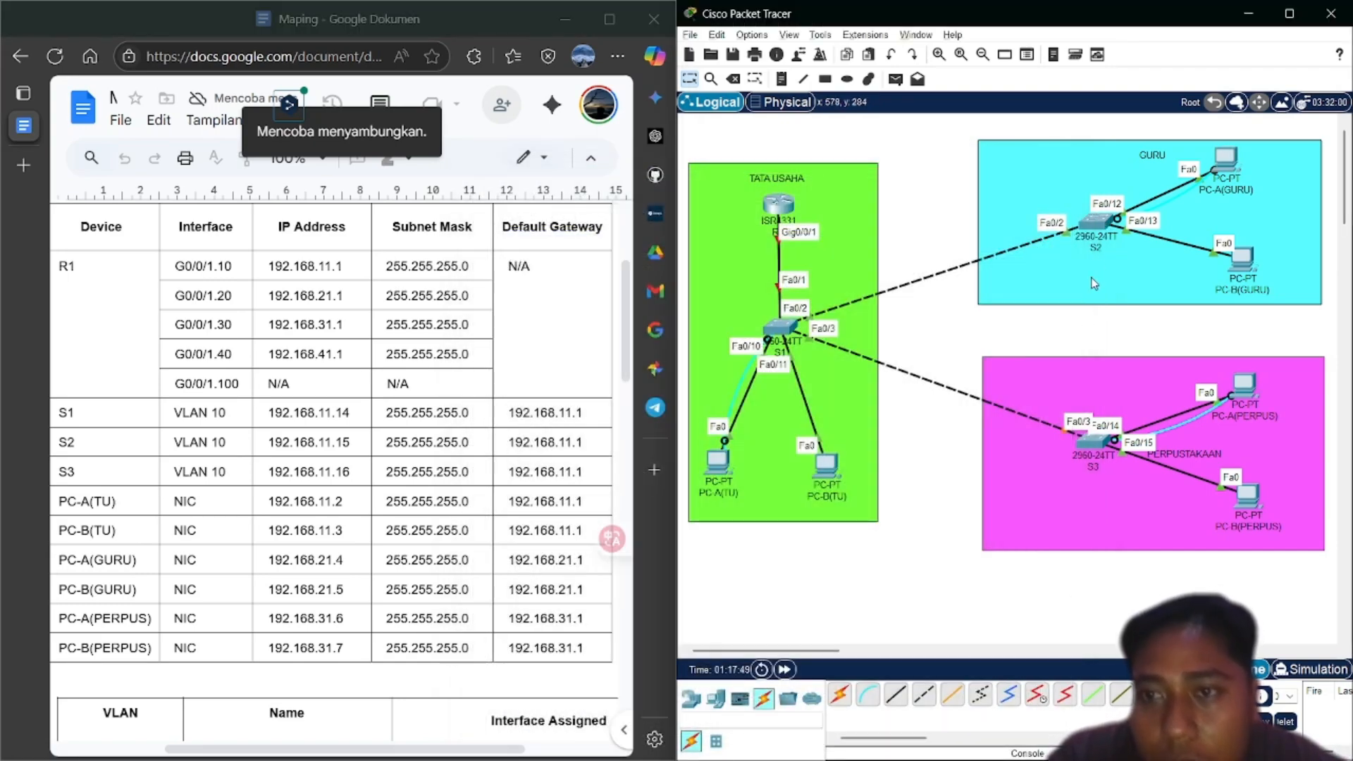
mouse_move(1101, 227)
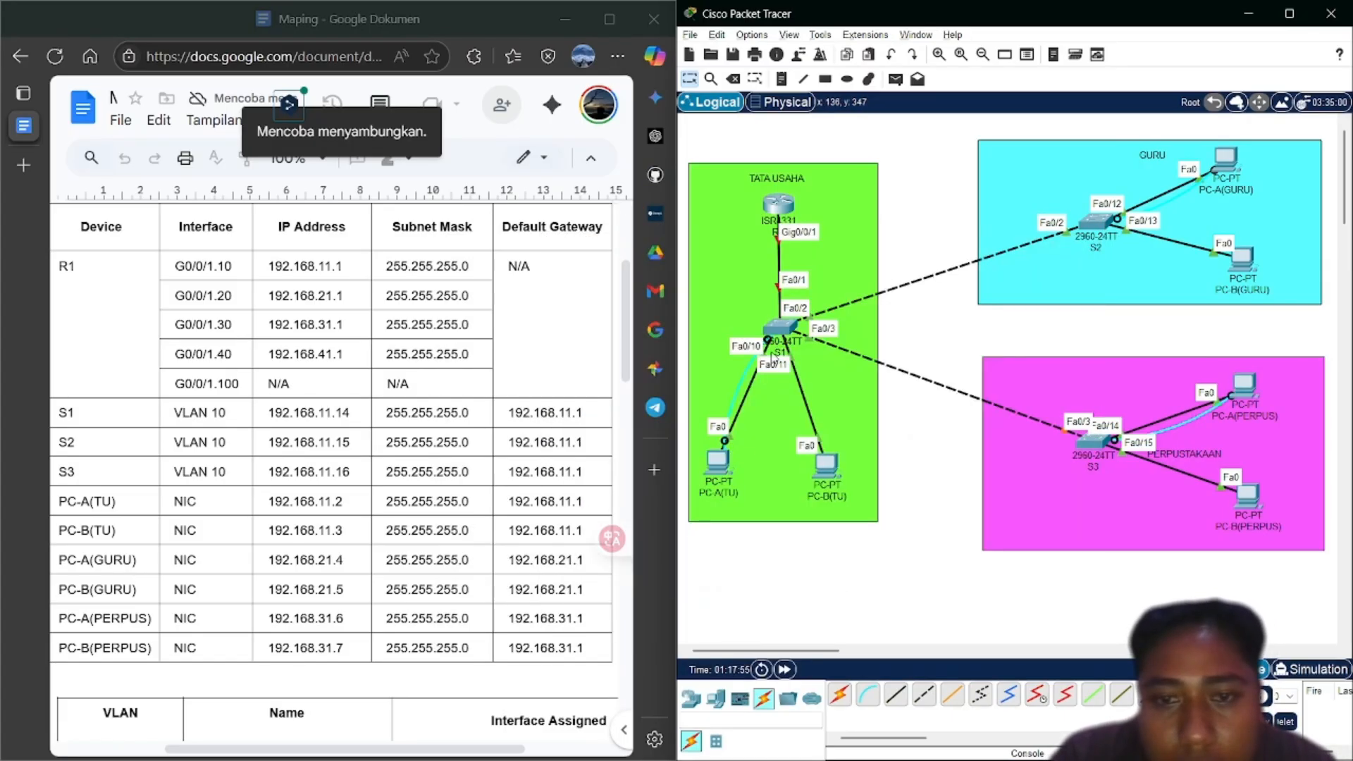
mouse_move(787, 331)
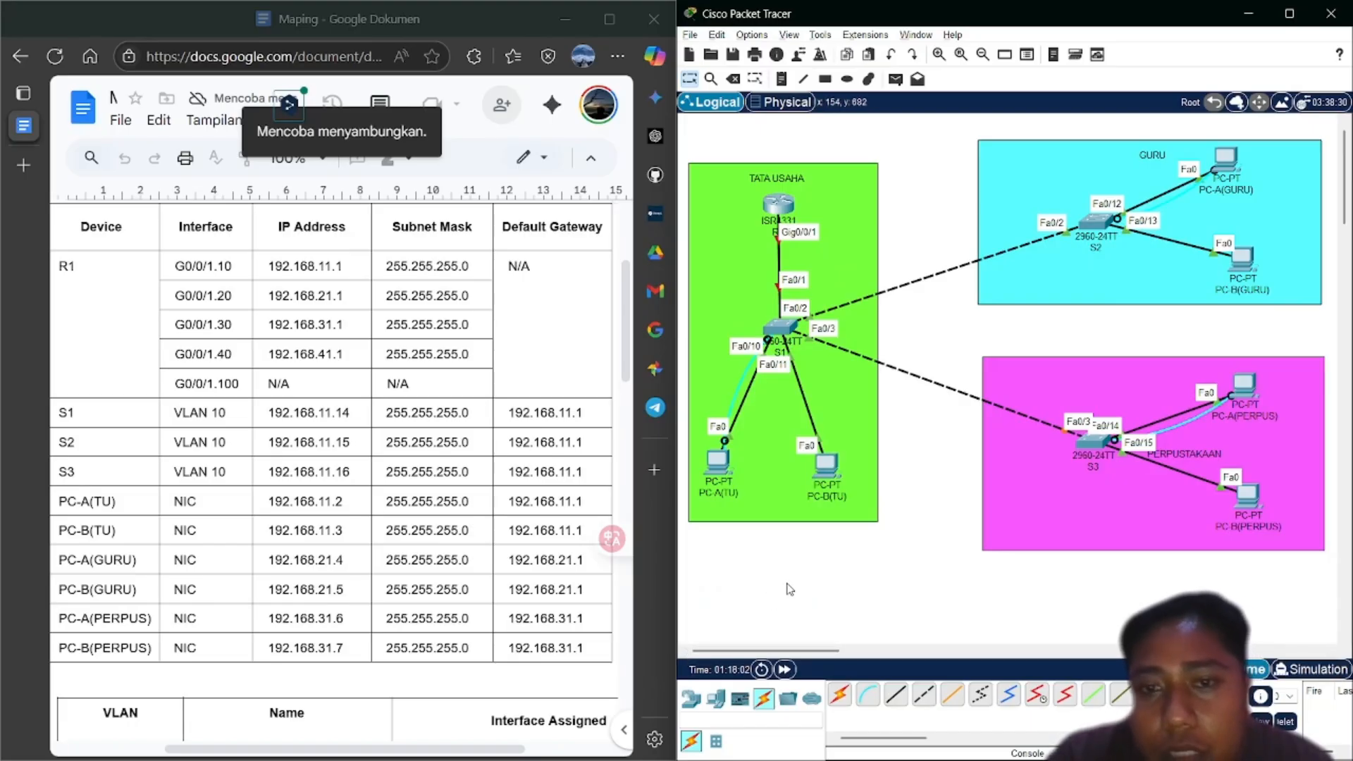
click(783, 327)
click(1080, 149)
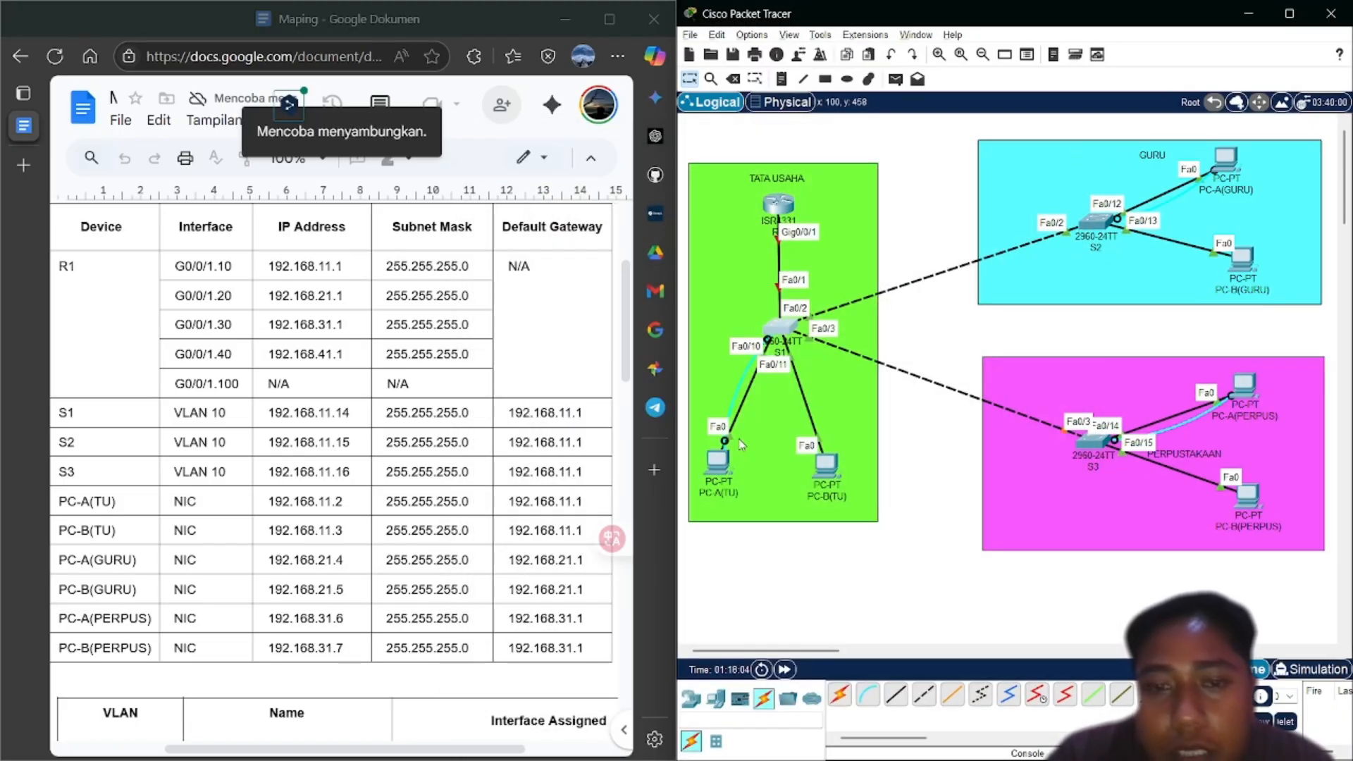
click(721, 476)
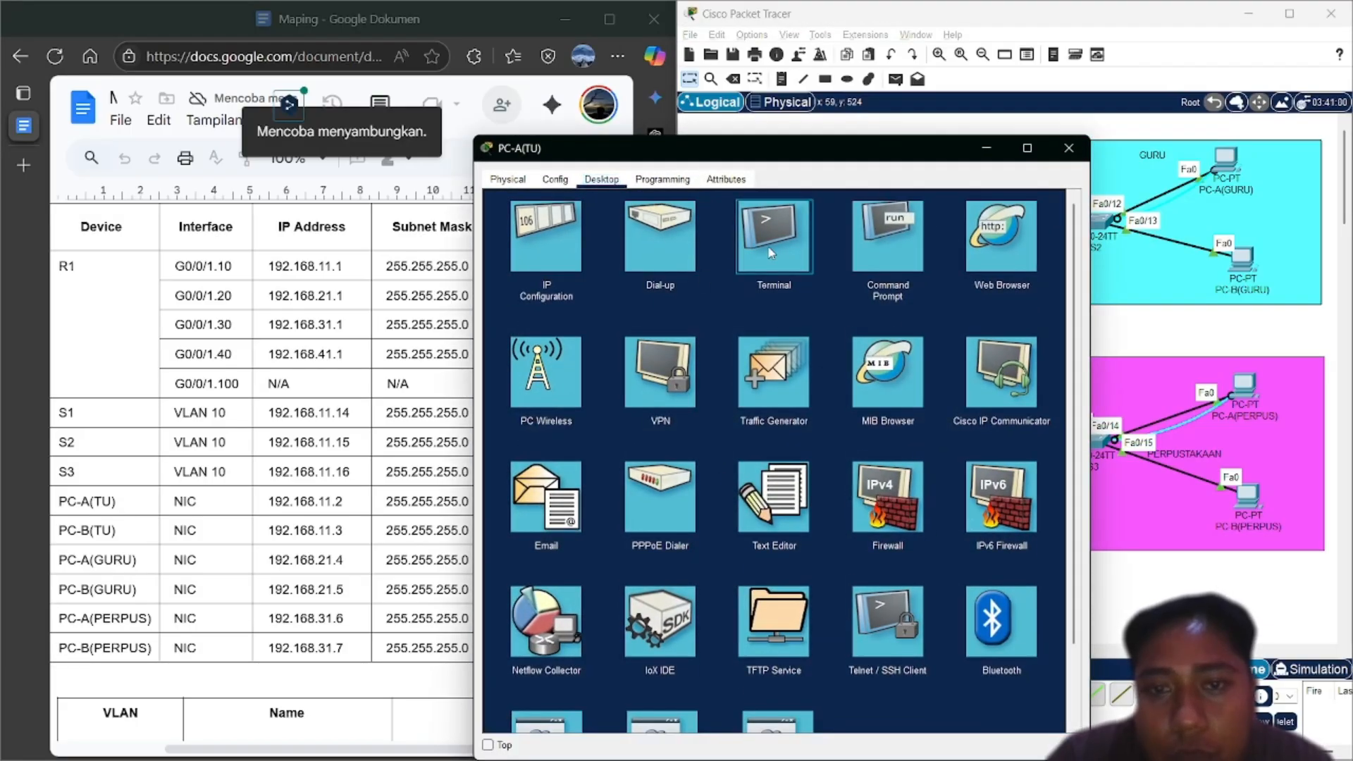
Start the S1 console from PC-A(TU) with default settings, then return to the topology
click(768, 254)
click(1032, 348)
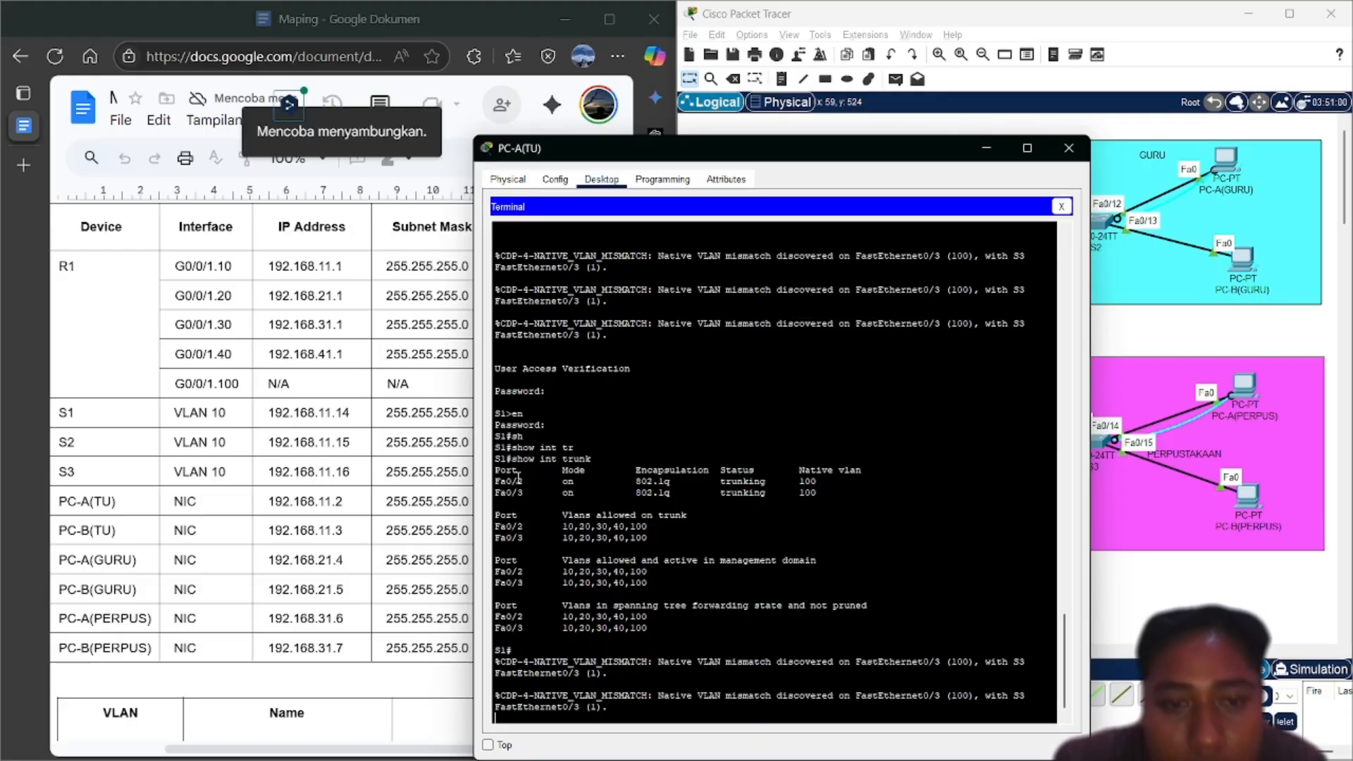
click(1119, 534)
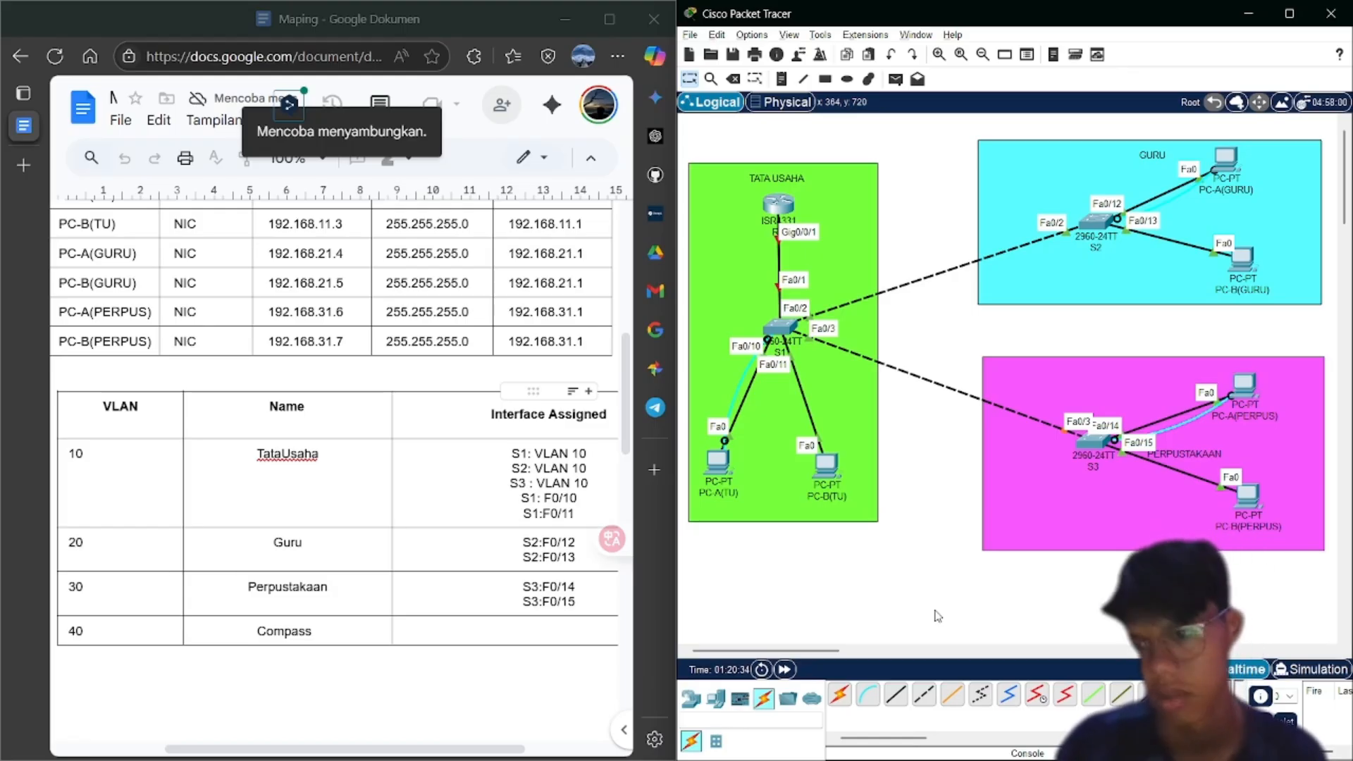
click(1246, 383)
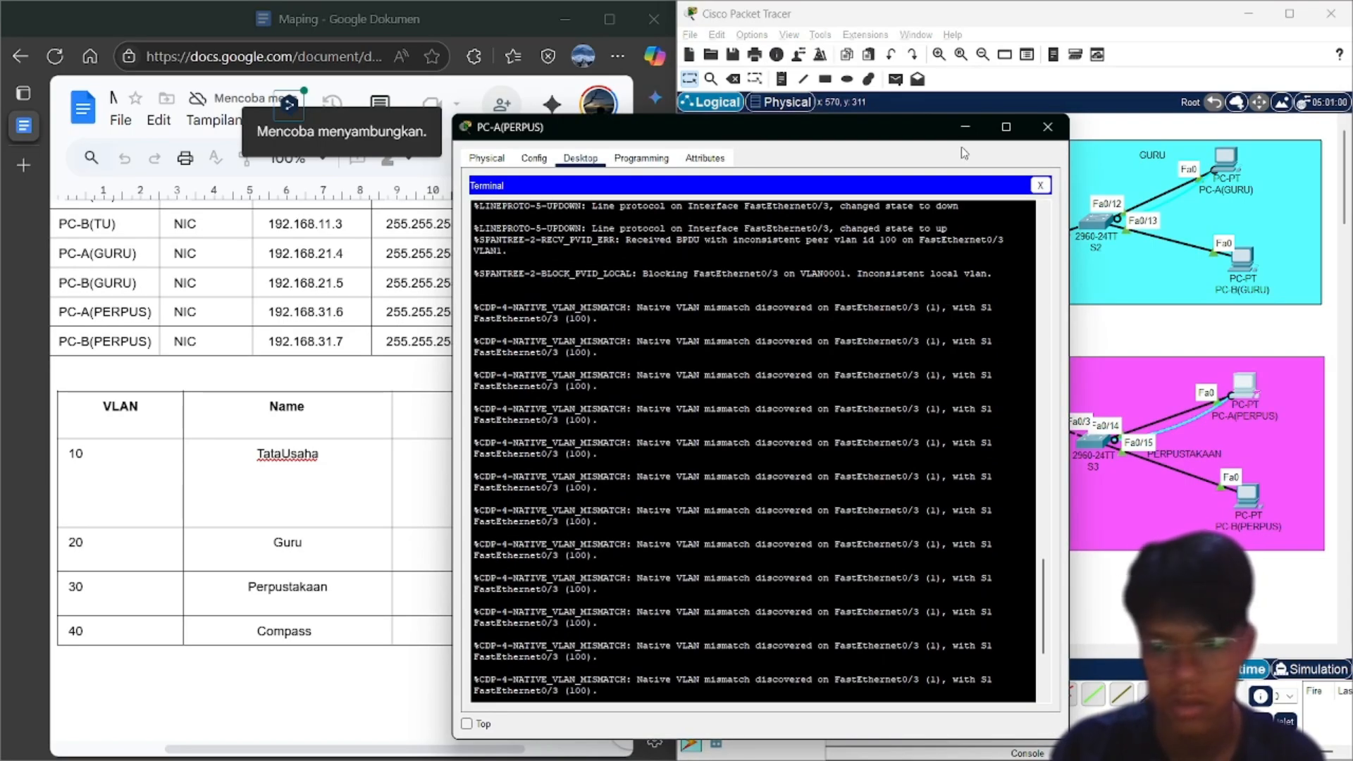
scroll(896, 351, up, 10)
scroll(896, 351, up, 7)
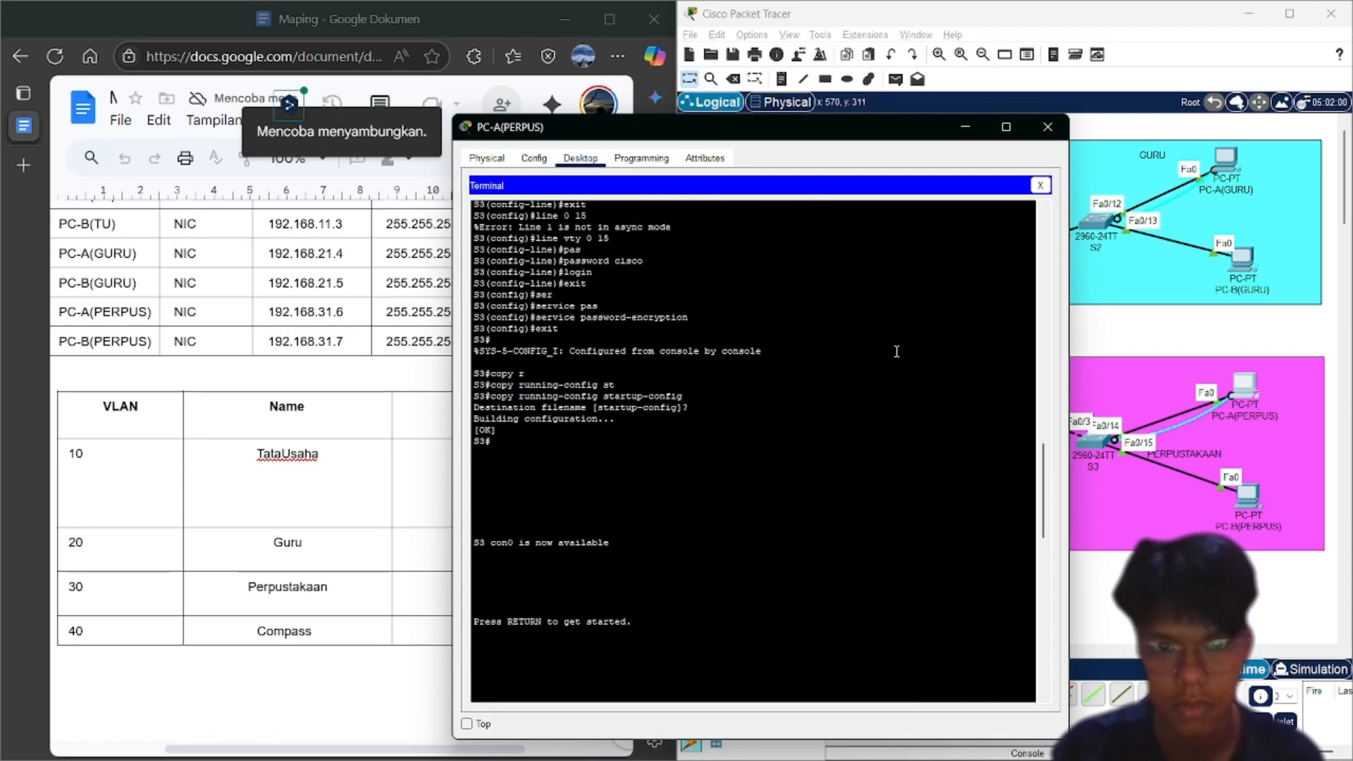
scroll(896, 351, down, 15)
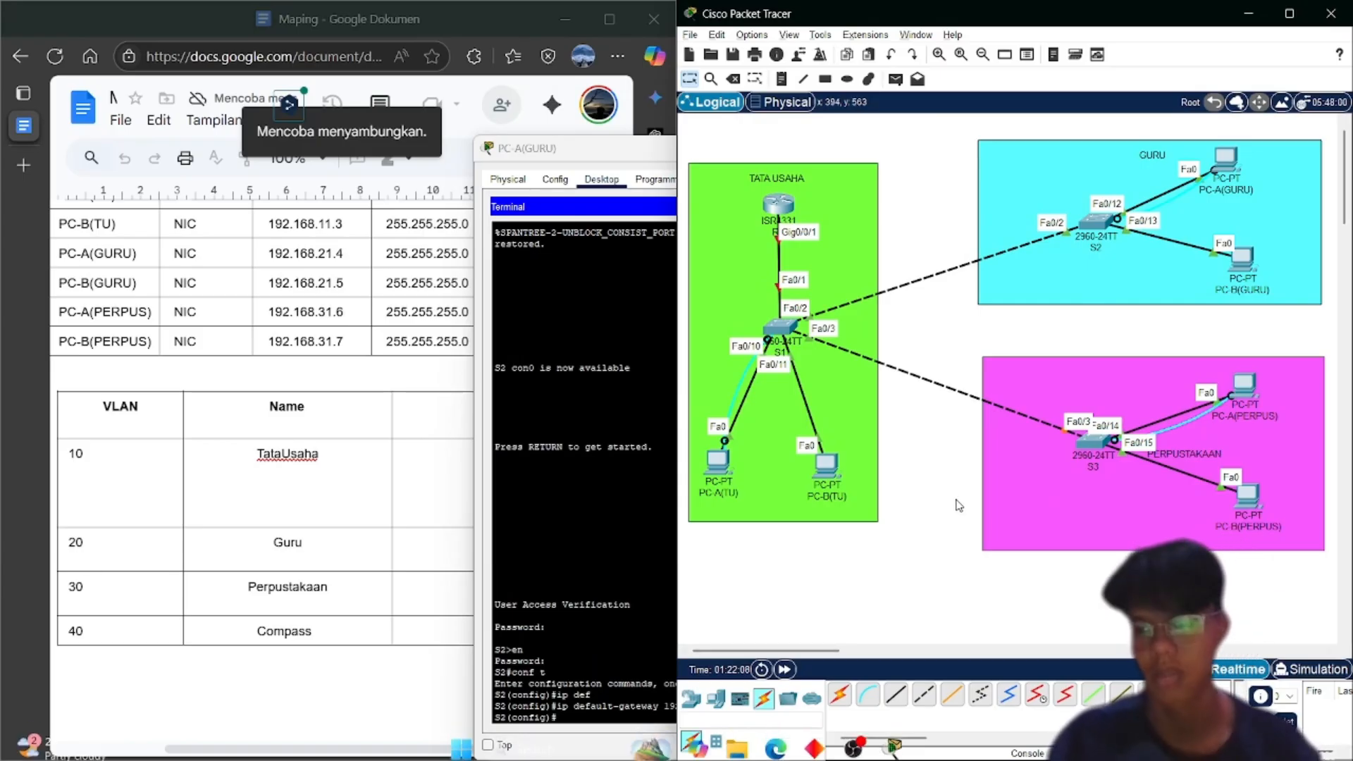
Open S3's console from PC-A(PERPUS) and enter privileged mode with enable
click(1246, 388)
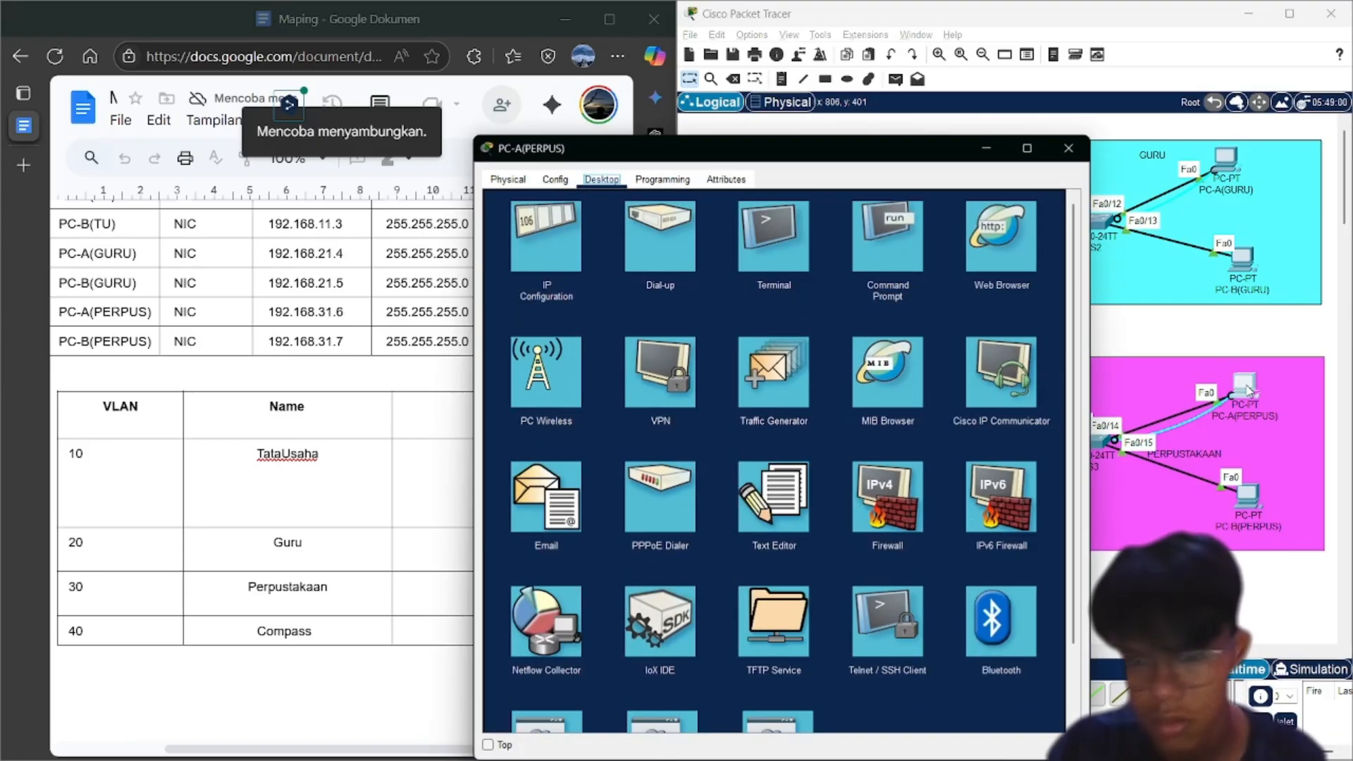
click(774, 223)
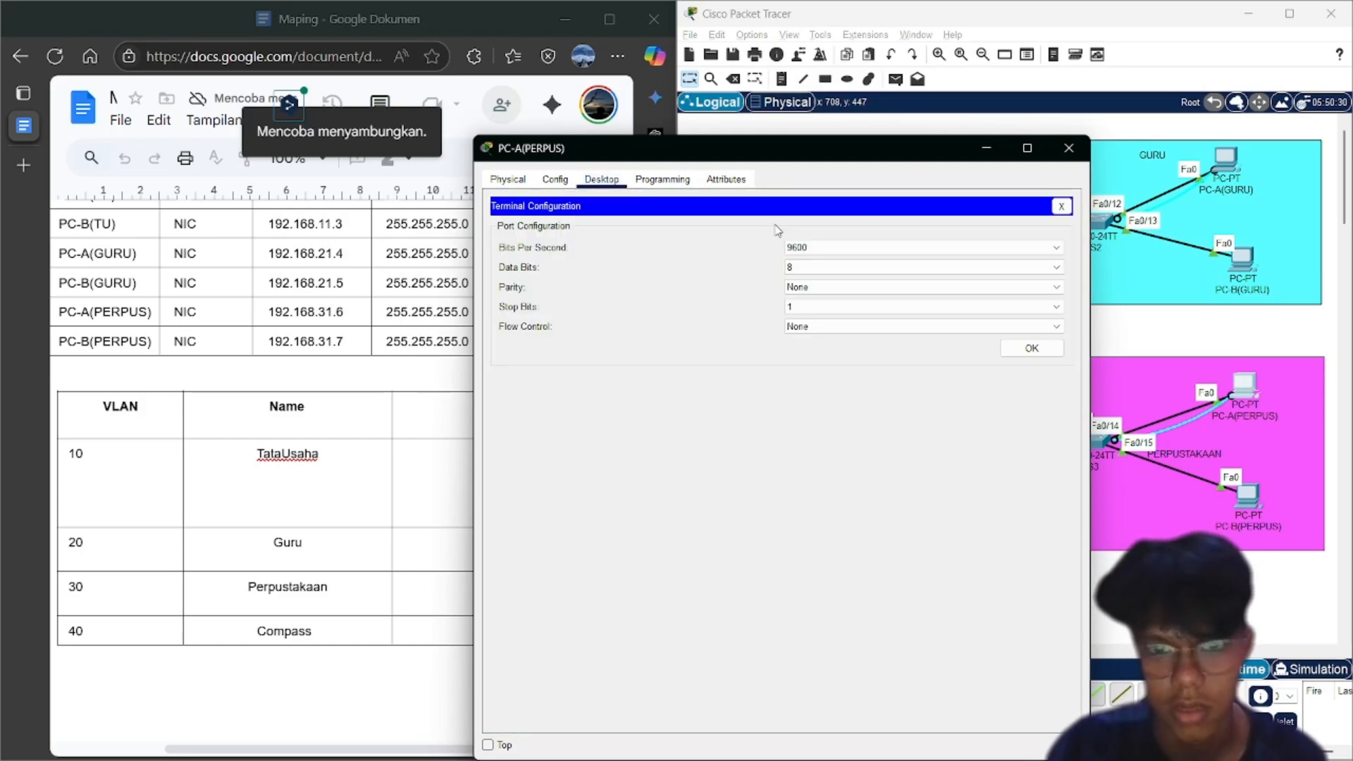
click(1023, 348)
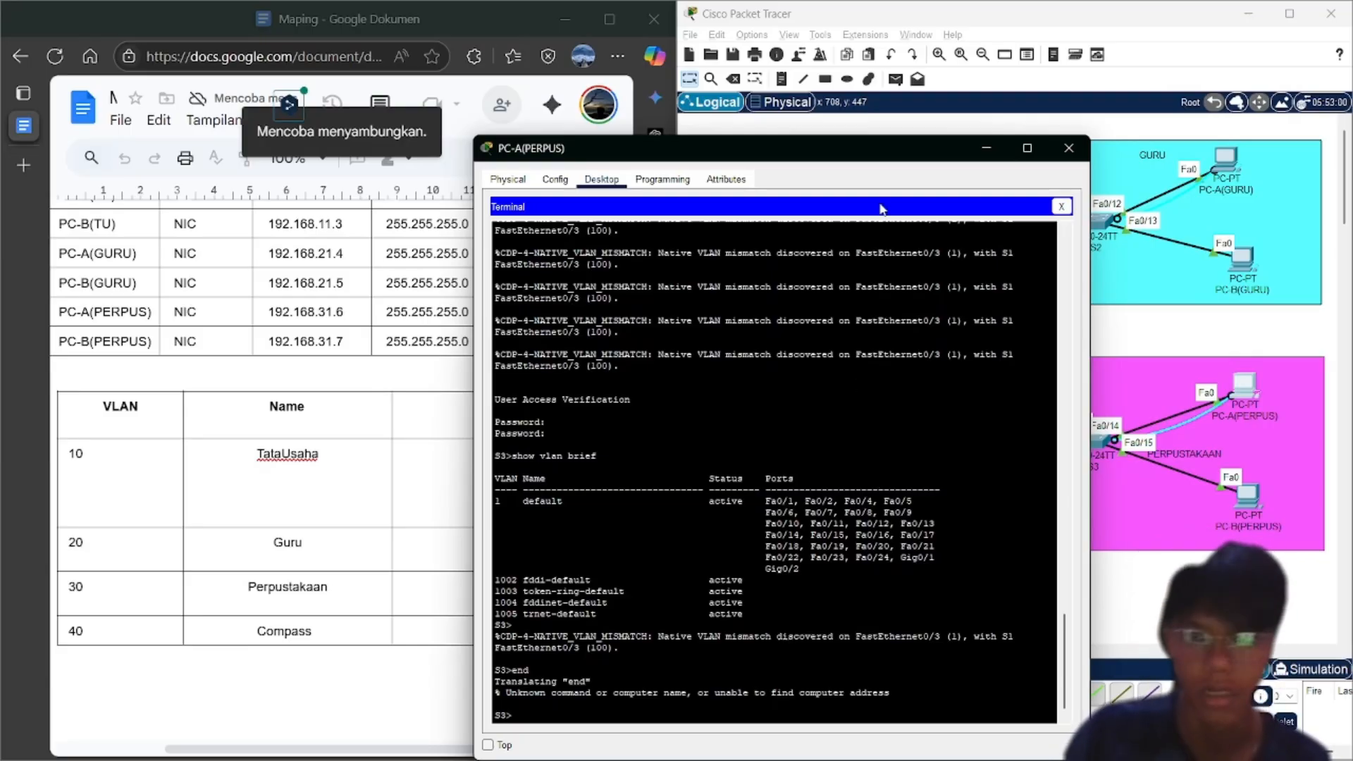
drag(895, 161, 1083, 86)
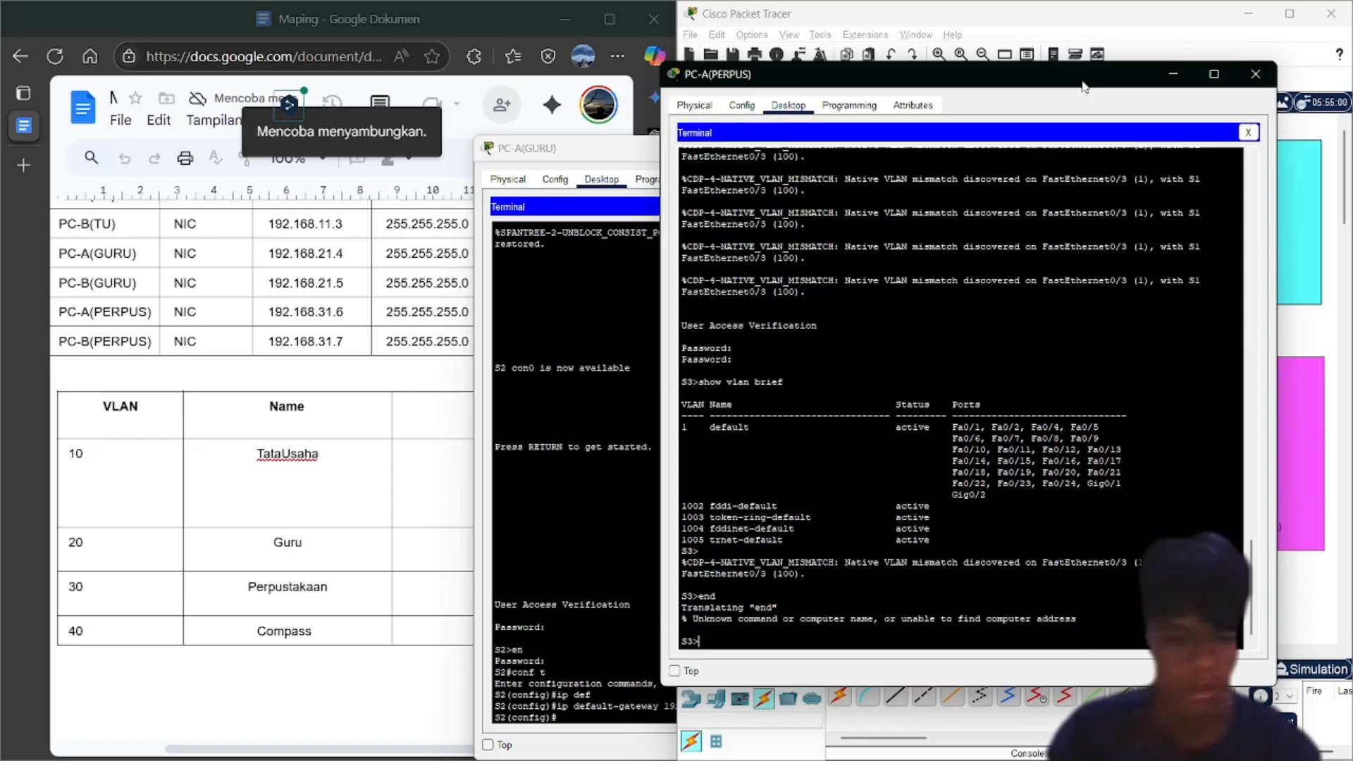
text(enable)
key(Return)
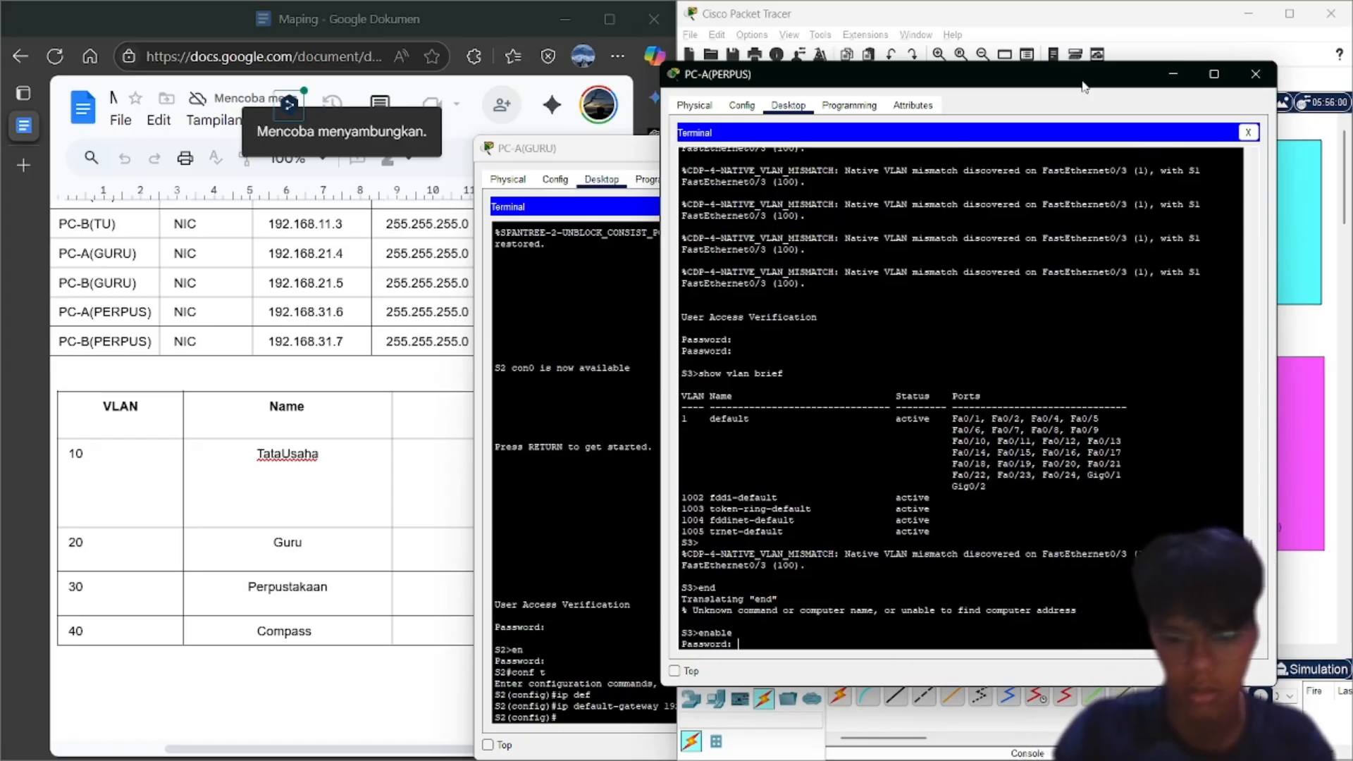
key(Return)
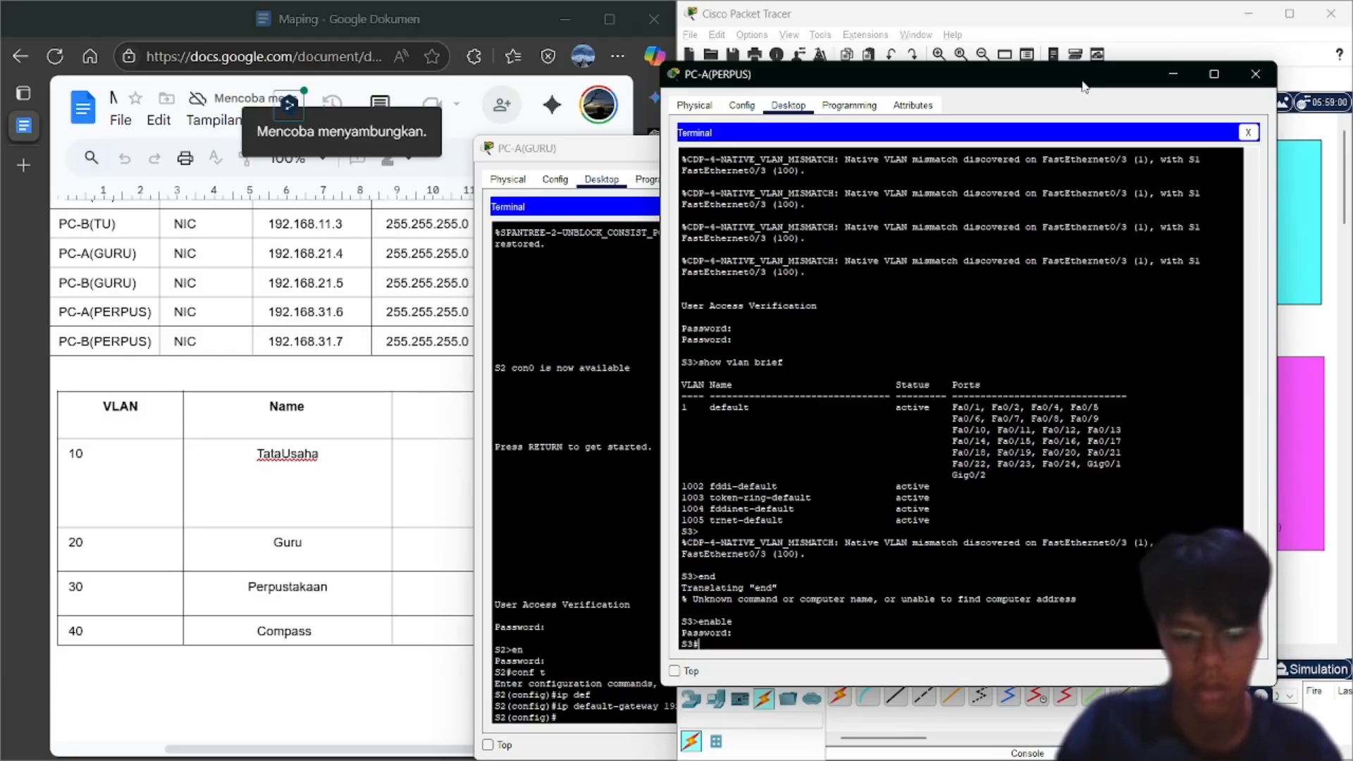
In global configuration on S3, create VLAN 10 named TataUsaha
text(conf)
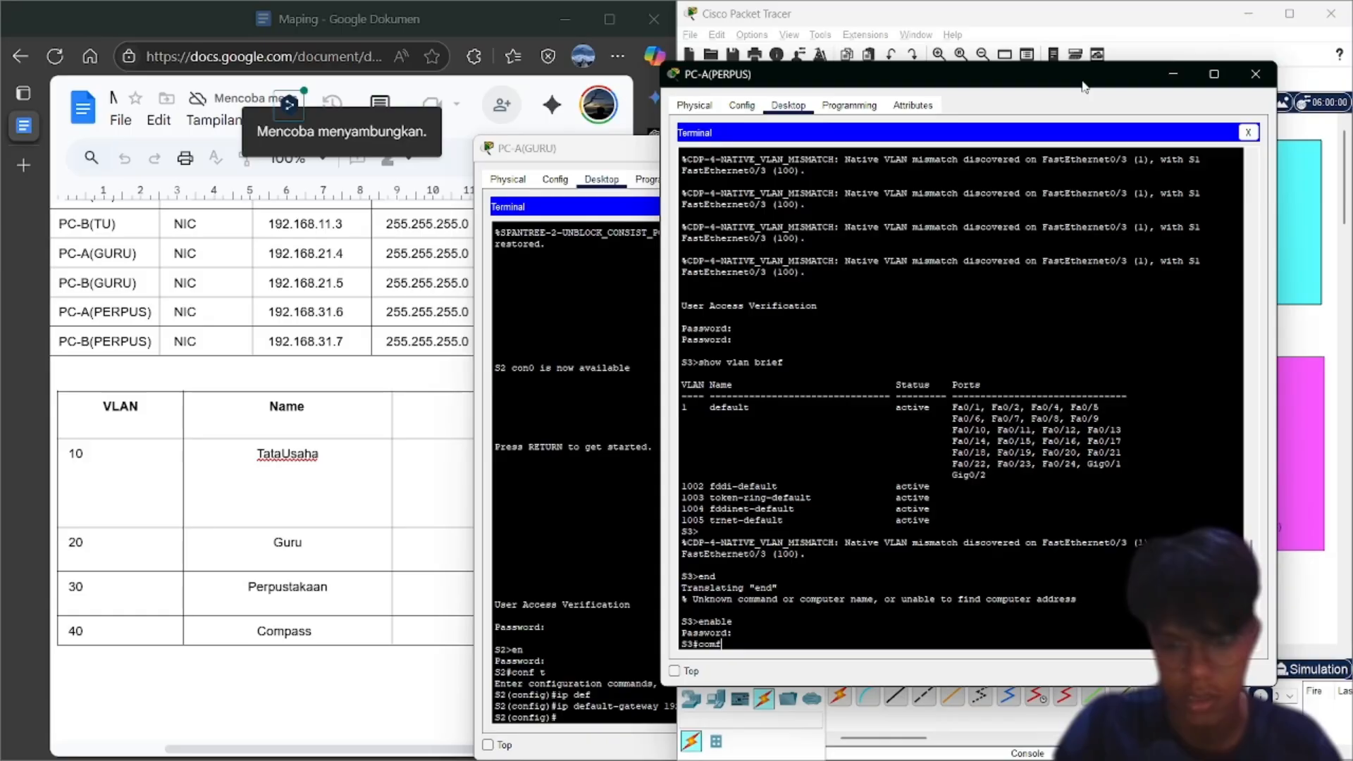
text( t)
key(Return)
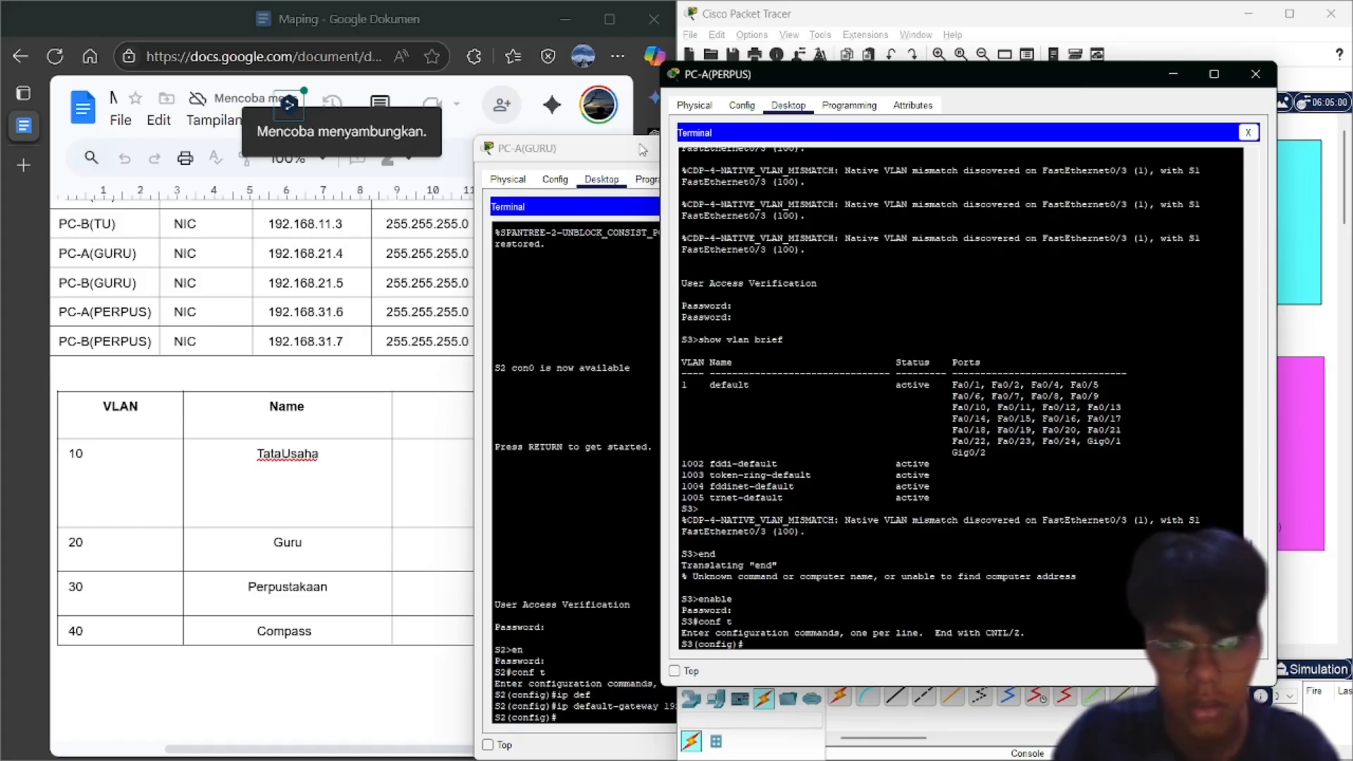
click(629, 159)
click(986, 148)
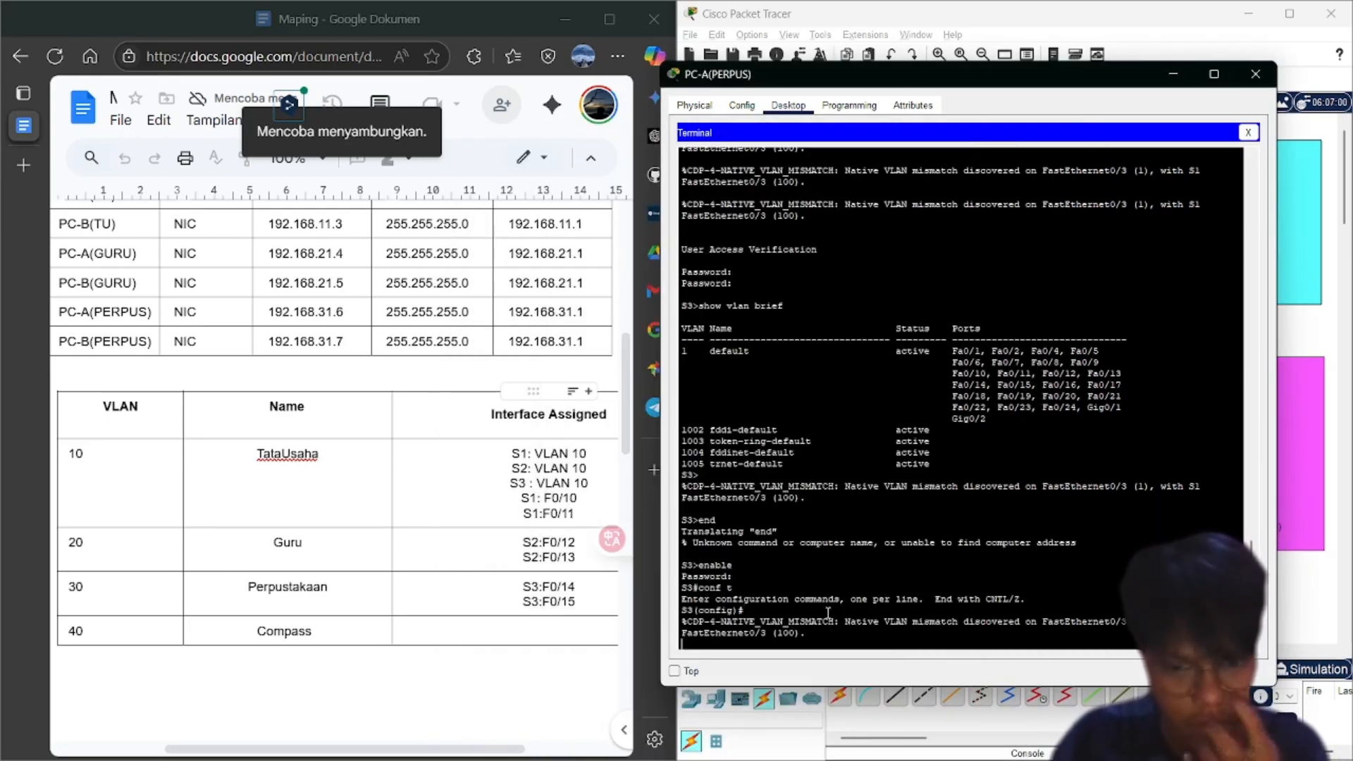
key(Return)
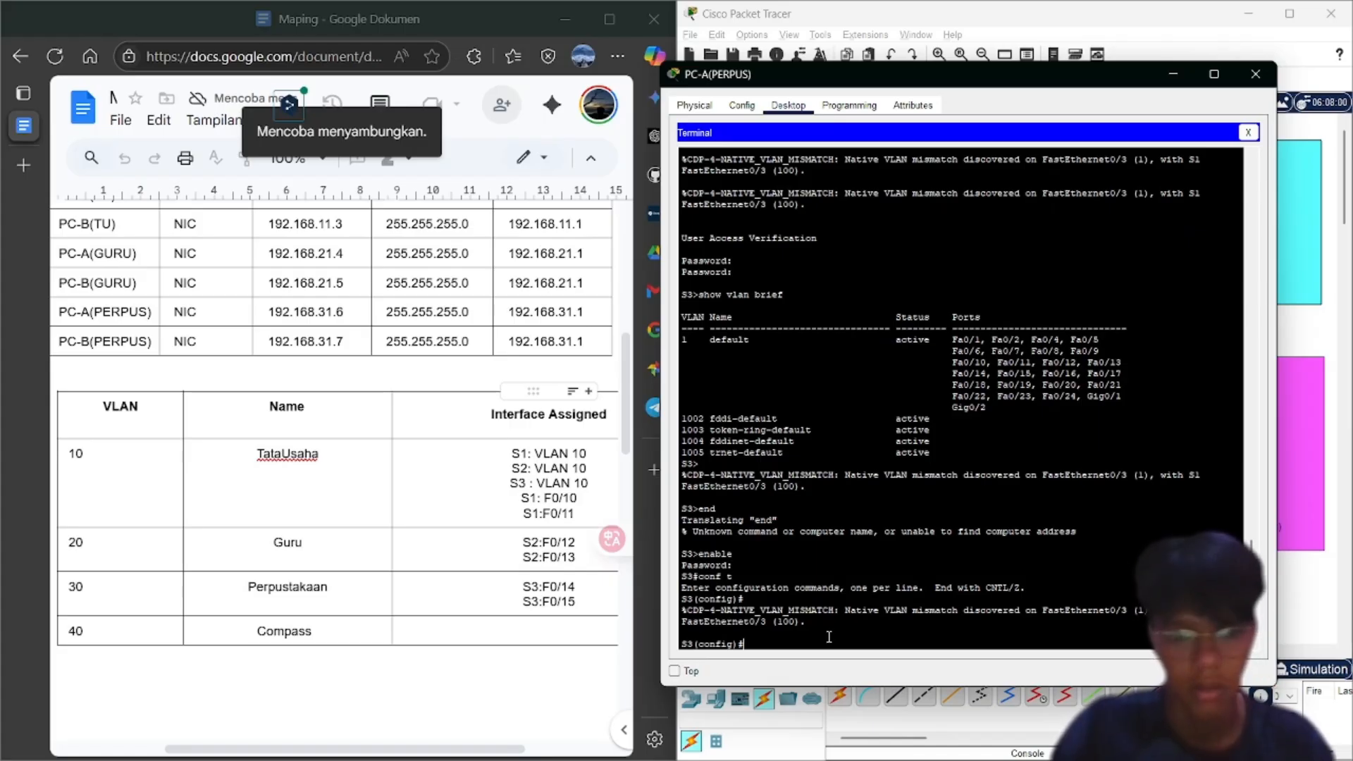
text(vlan)
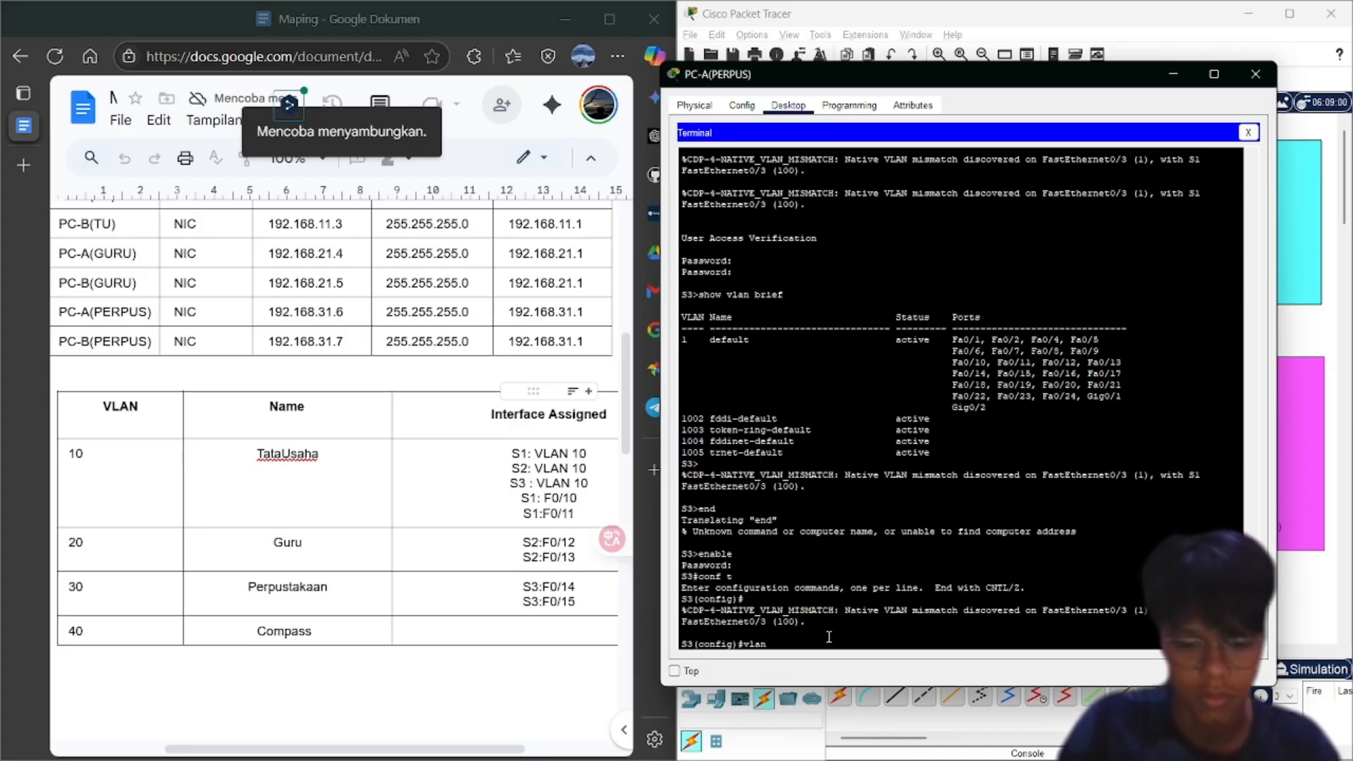
text( 10)
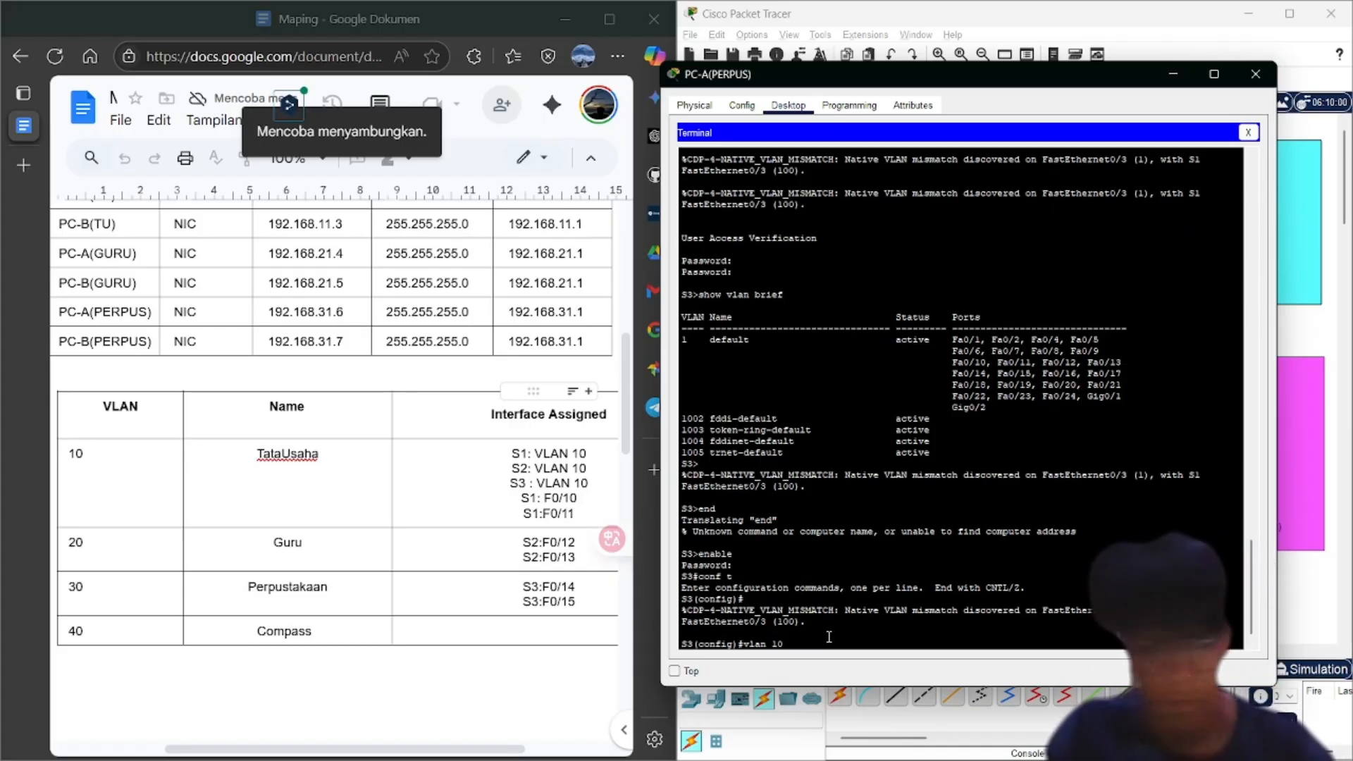
key(Return)
text(nam)
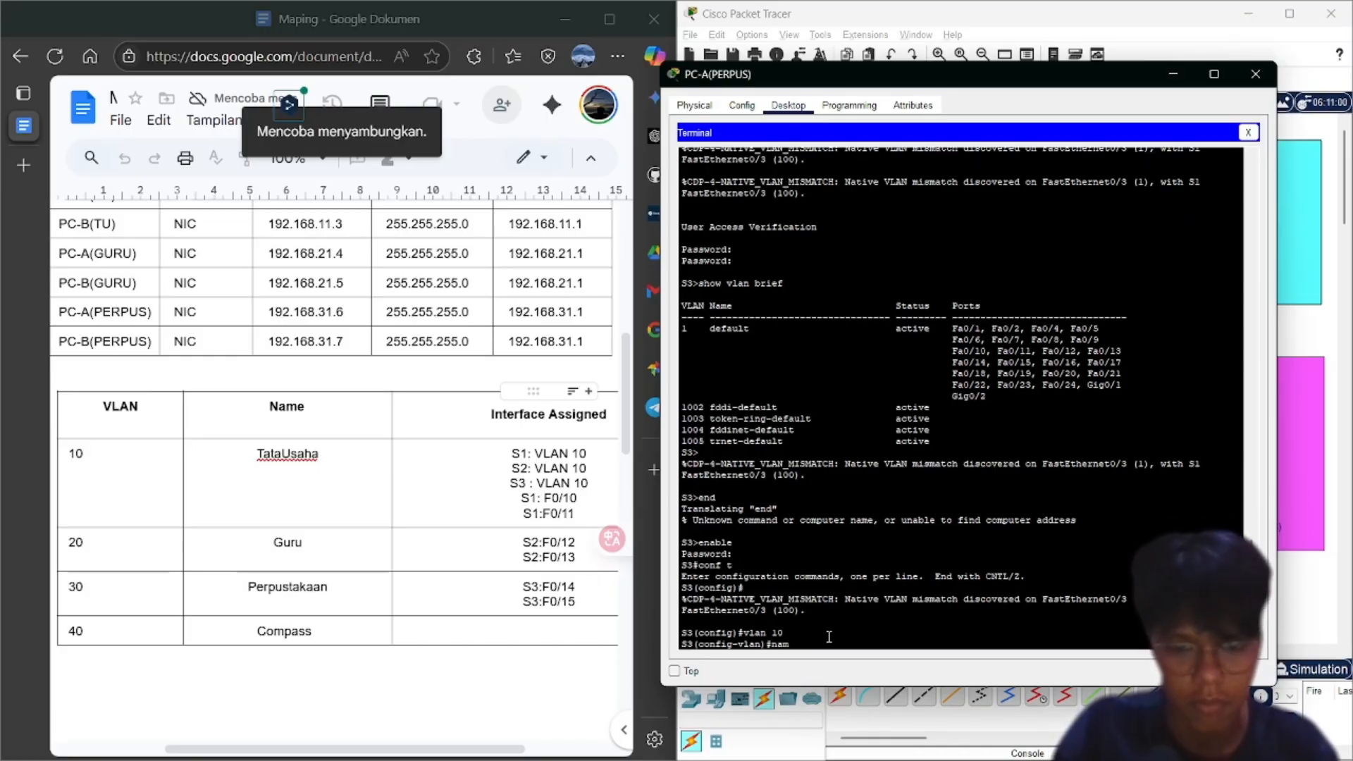
text(e Tata)
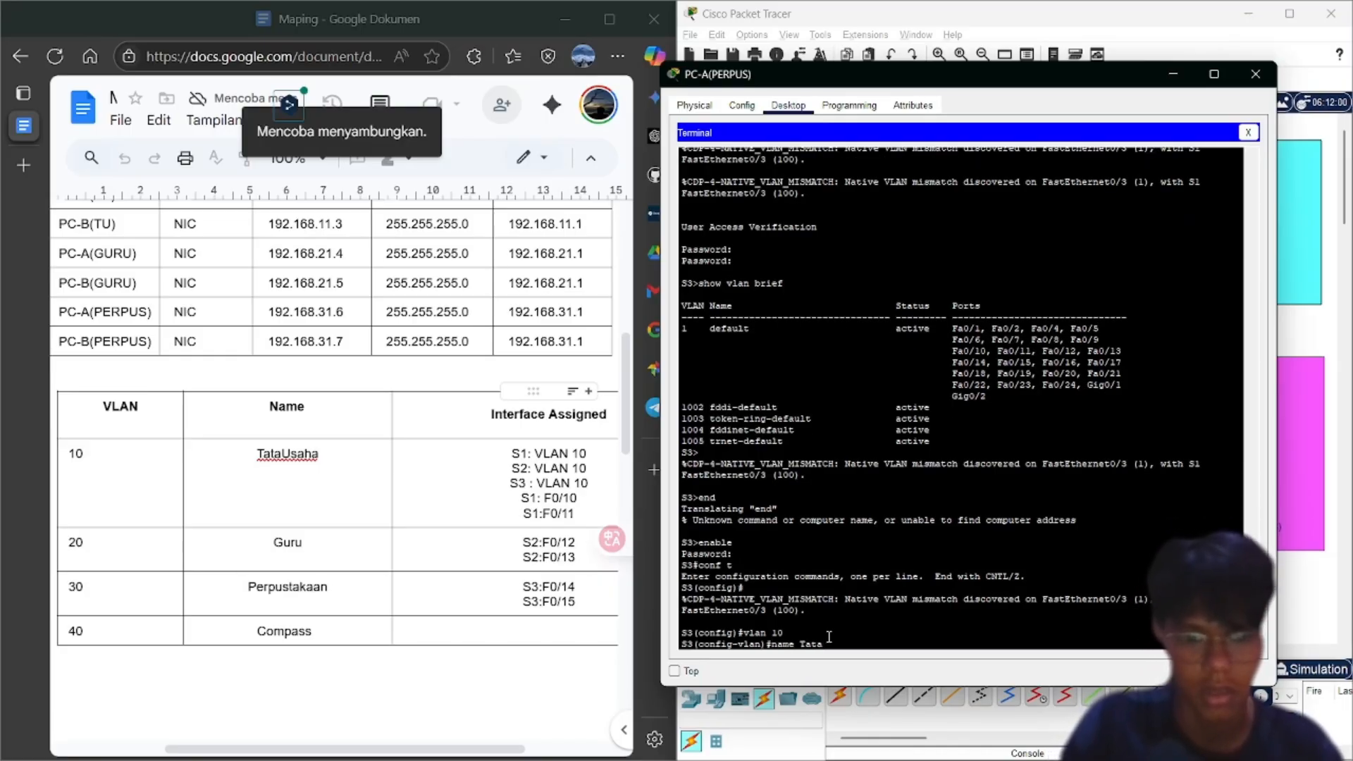
text(Usaha)
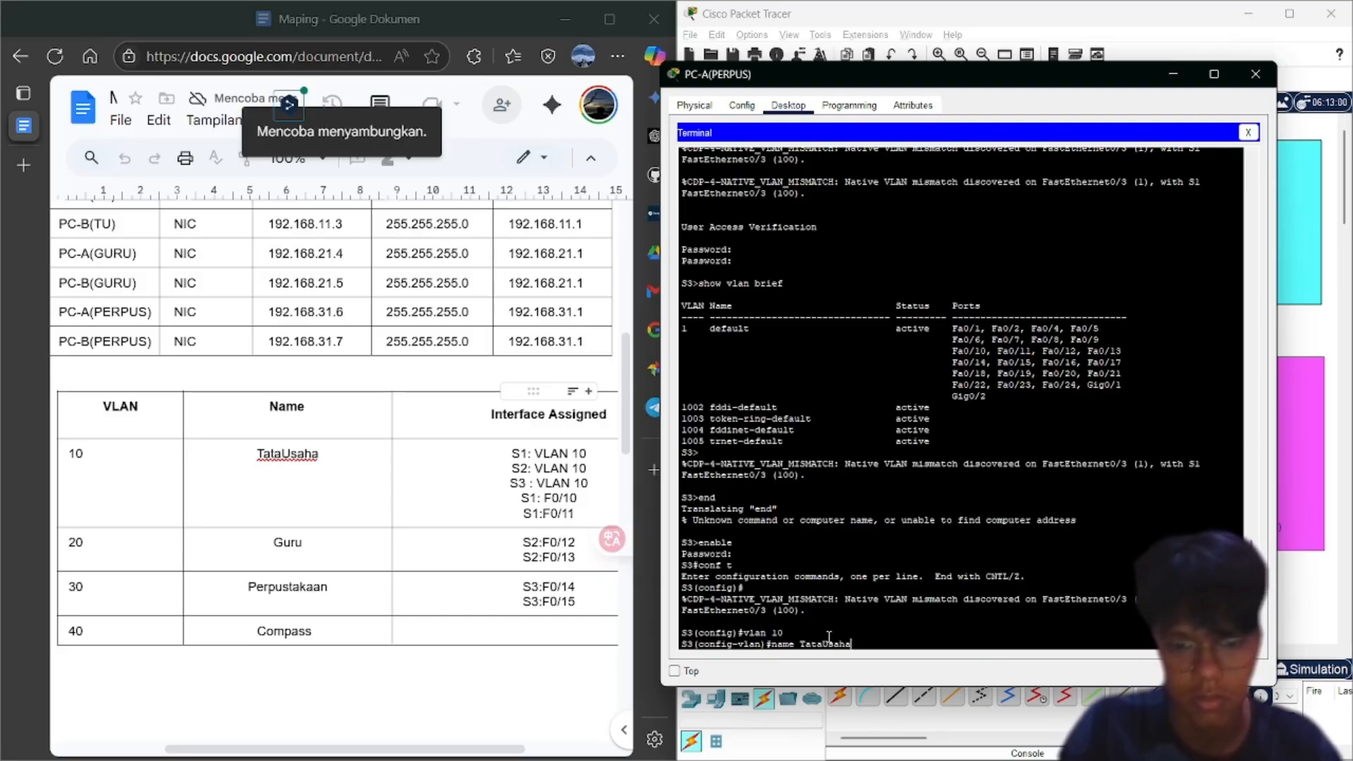
key(Return)
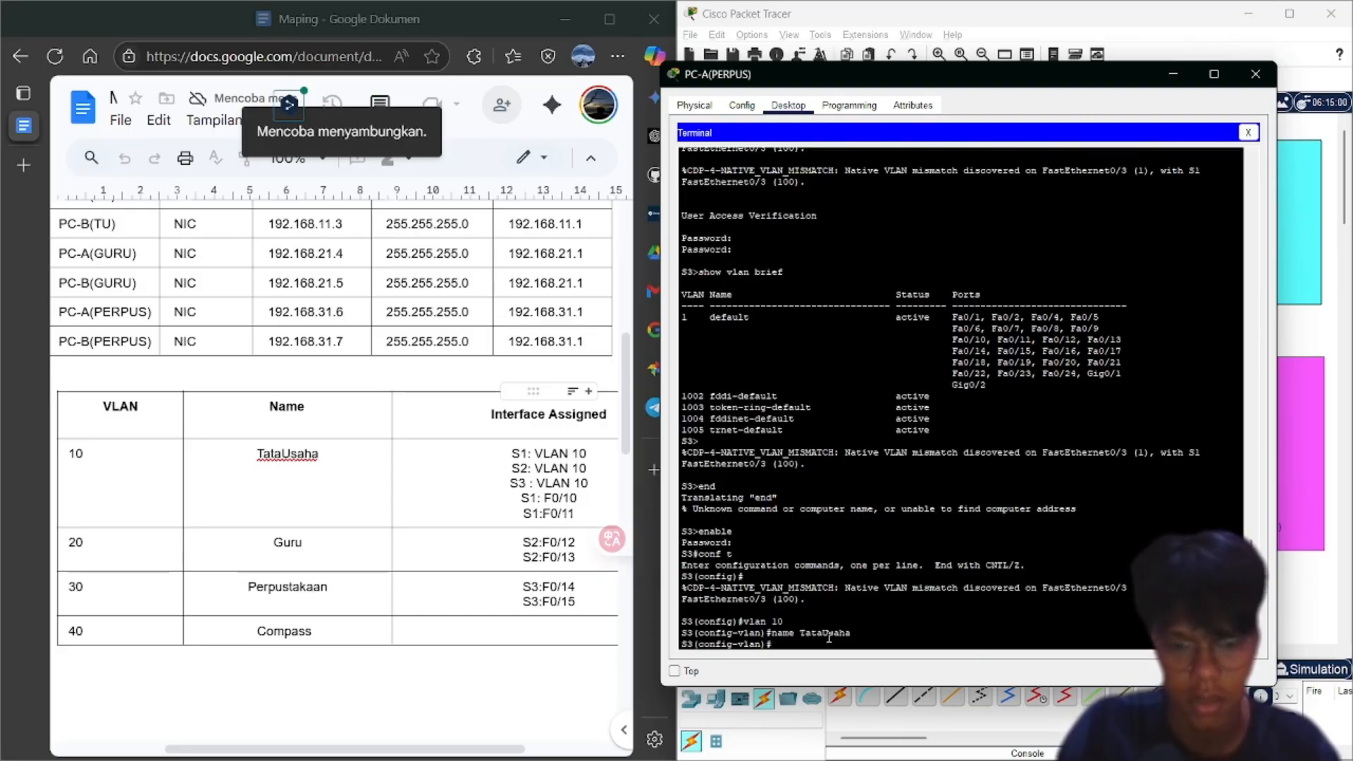
Create VLAN 30 named Perpustakaan and exit to global configuration
text(vla)
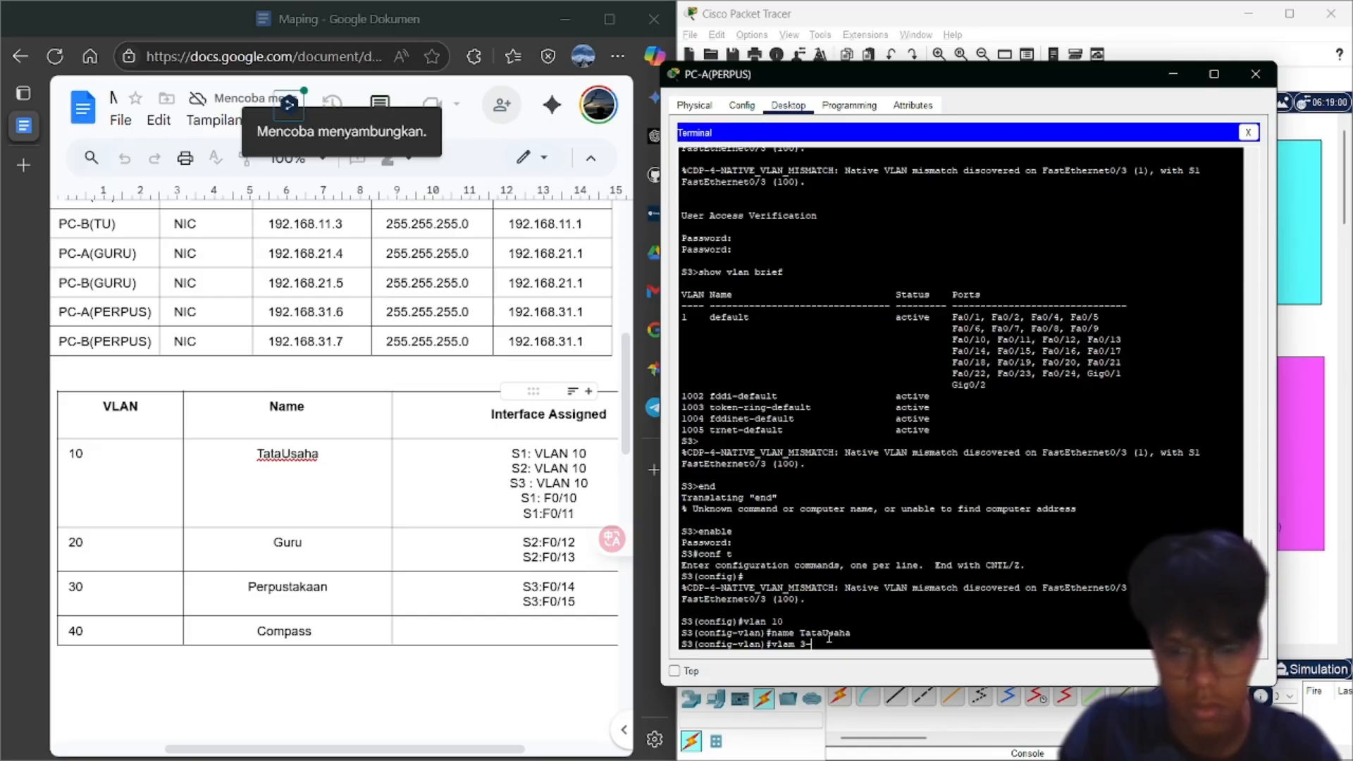
text(m 3-)
key(BackSpace)
key(BackSpace)
key(BackSpace)
key(BackSpace)
key(BackSpace)
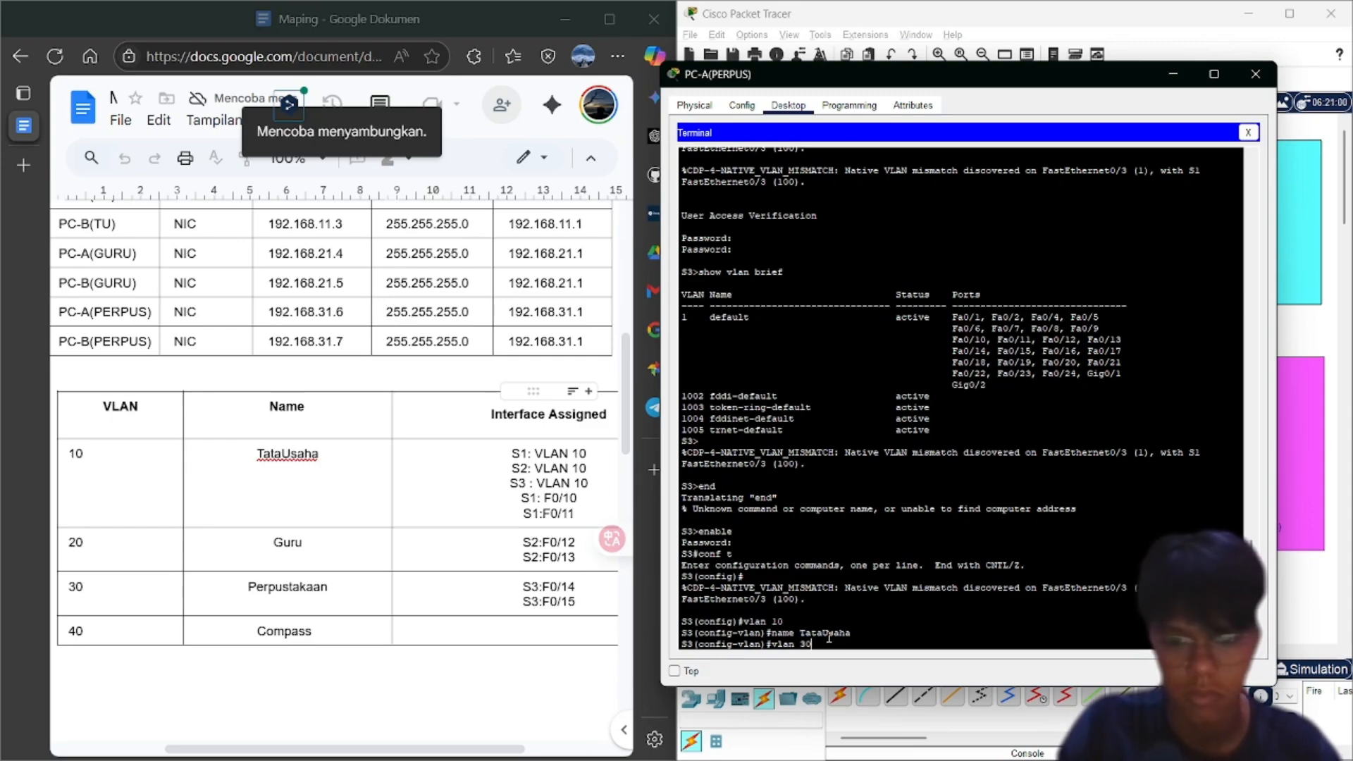
key(Return)
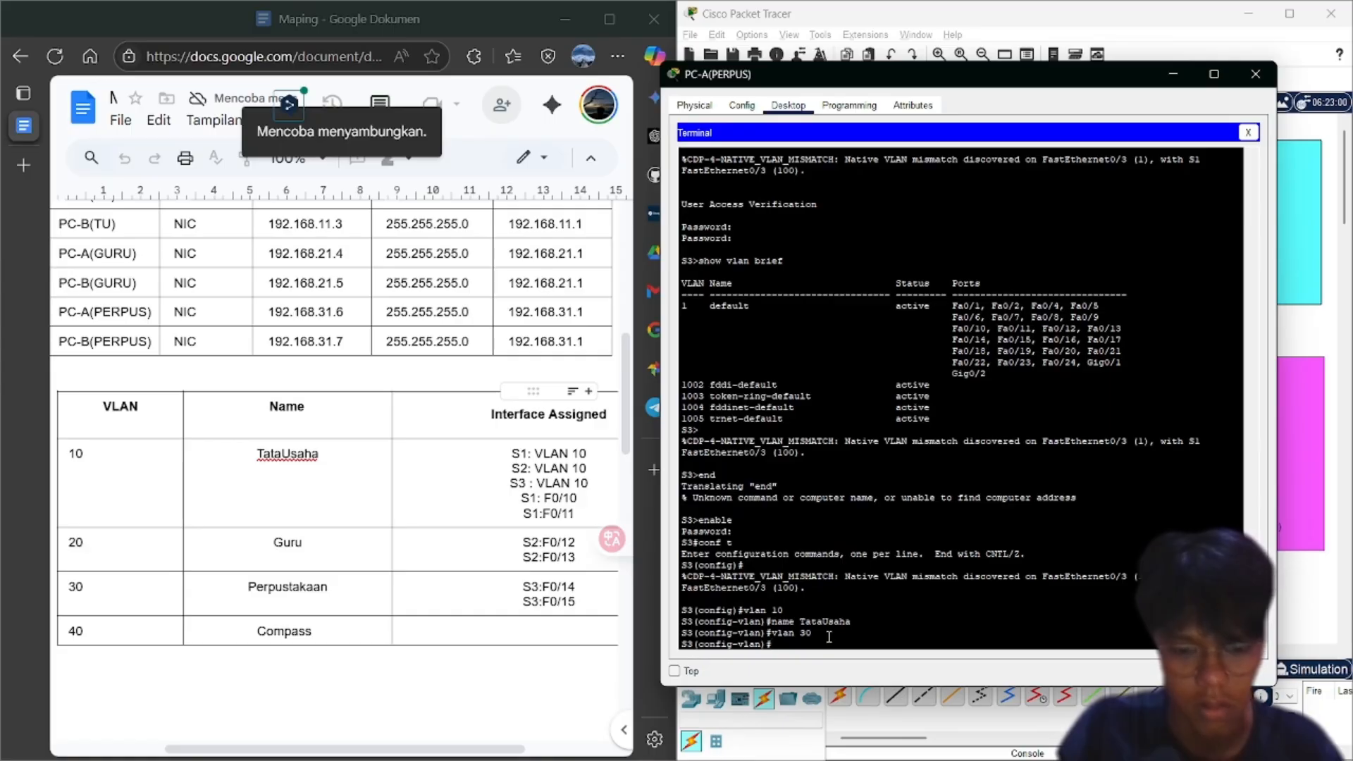
text(name Perpusta)
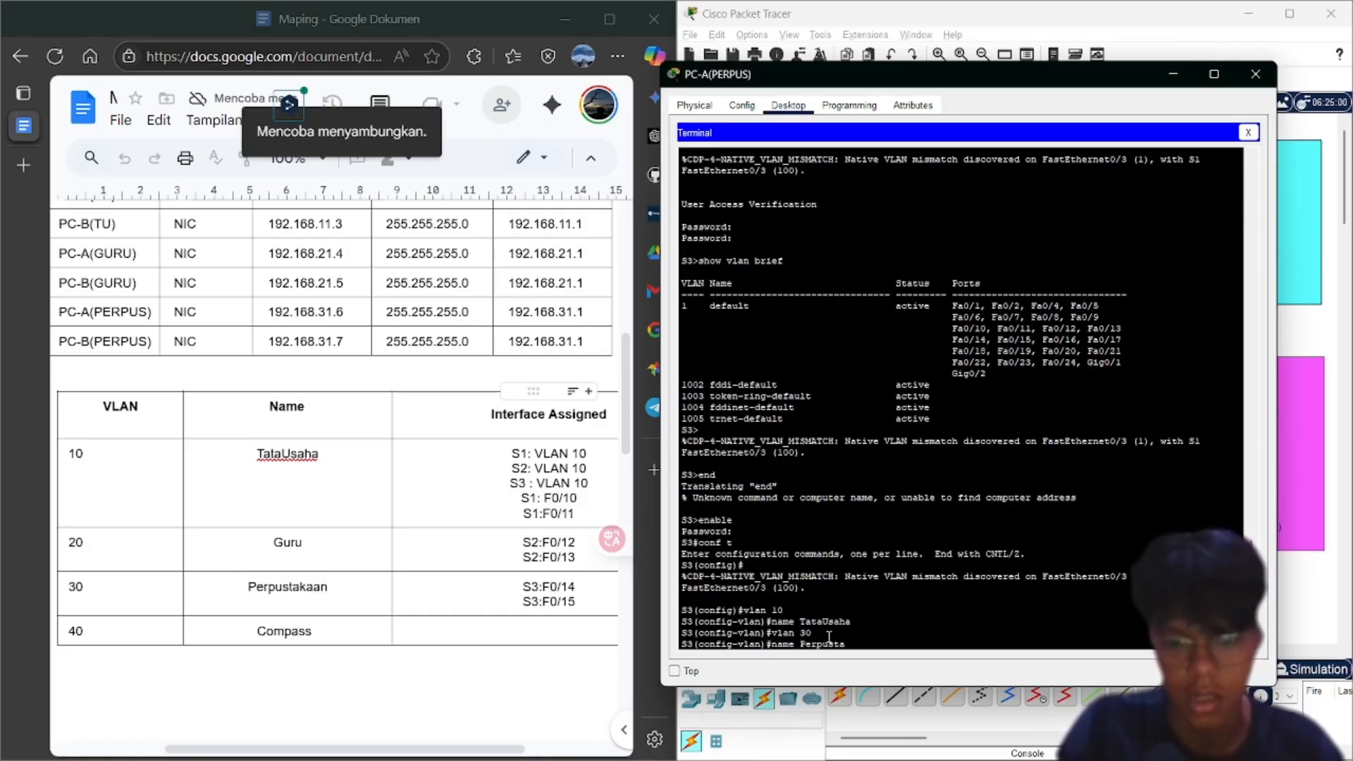
text(kaan)
key(Return)
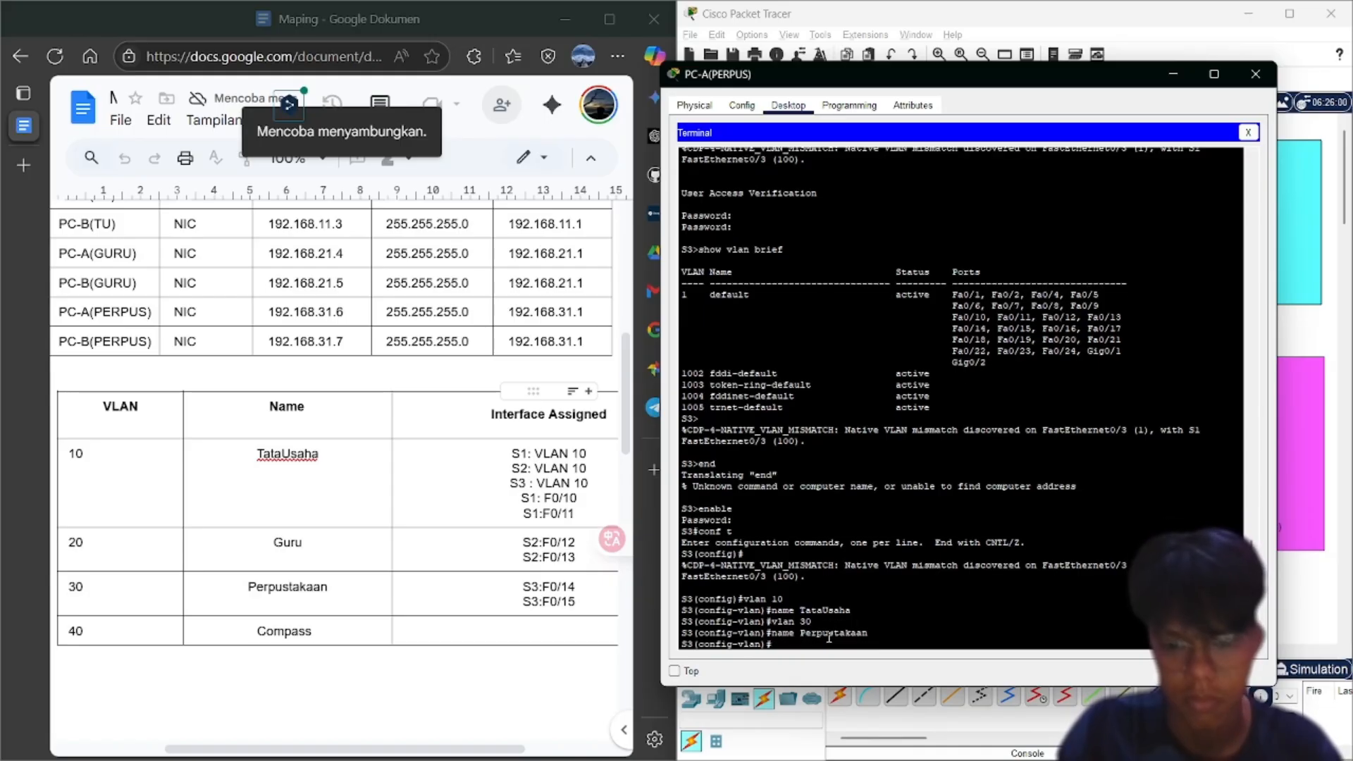
text(exi)
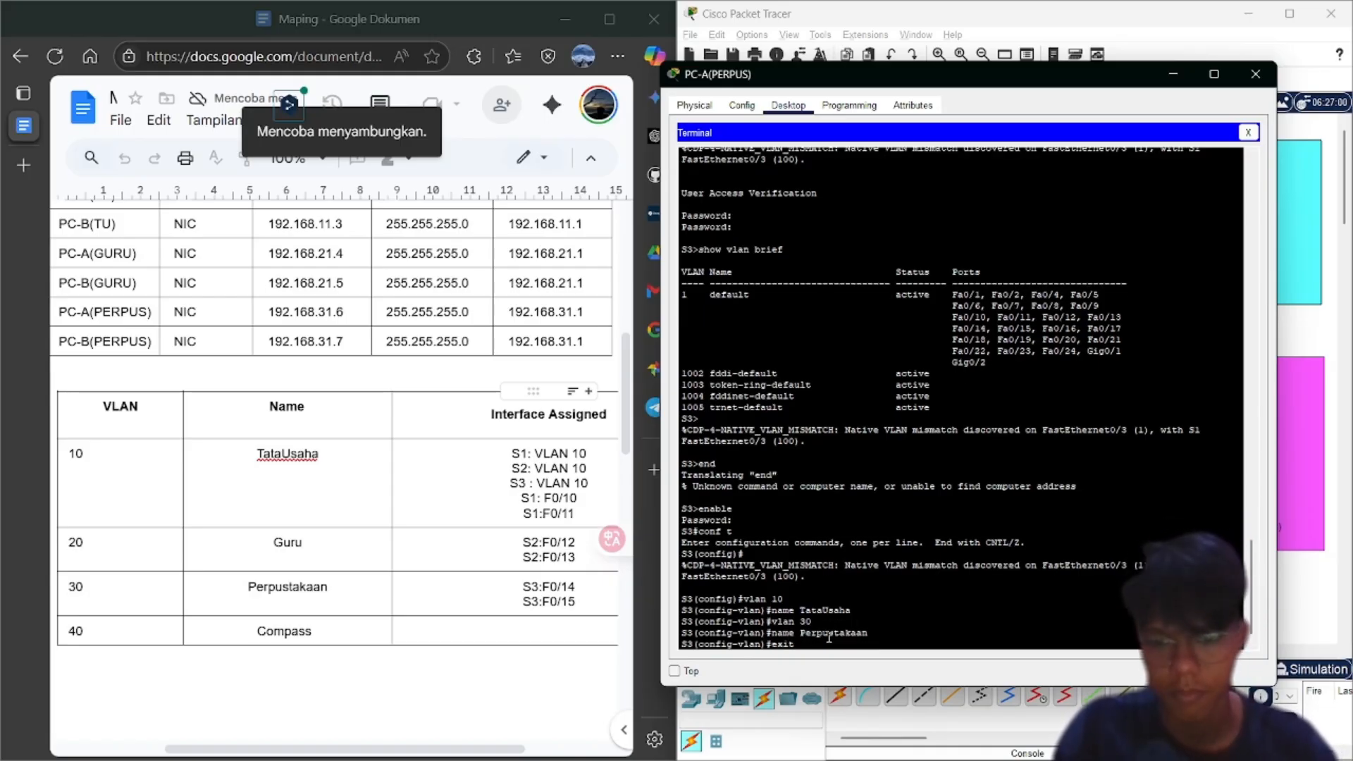
text(t)
key(Return)
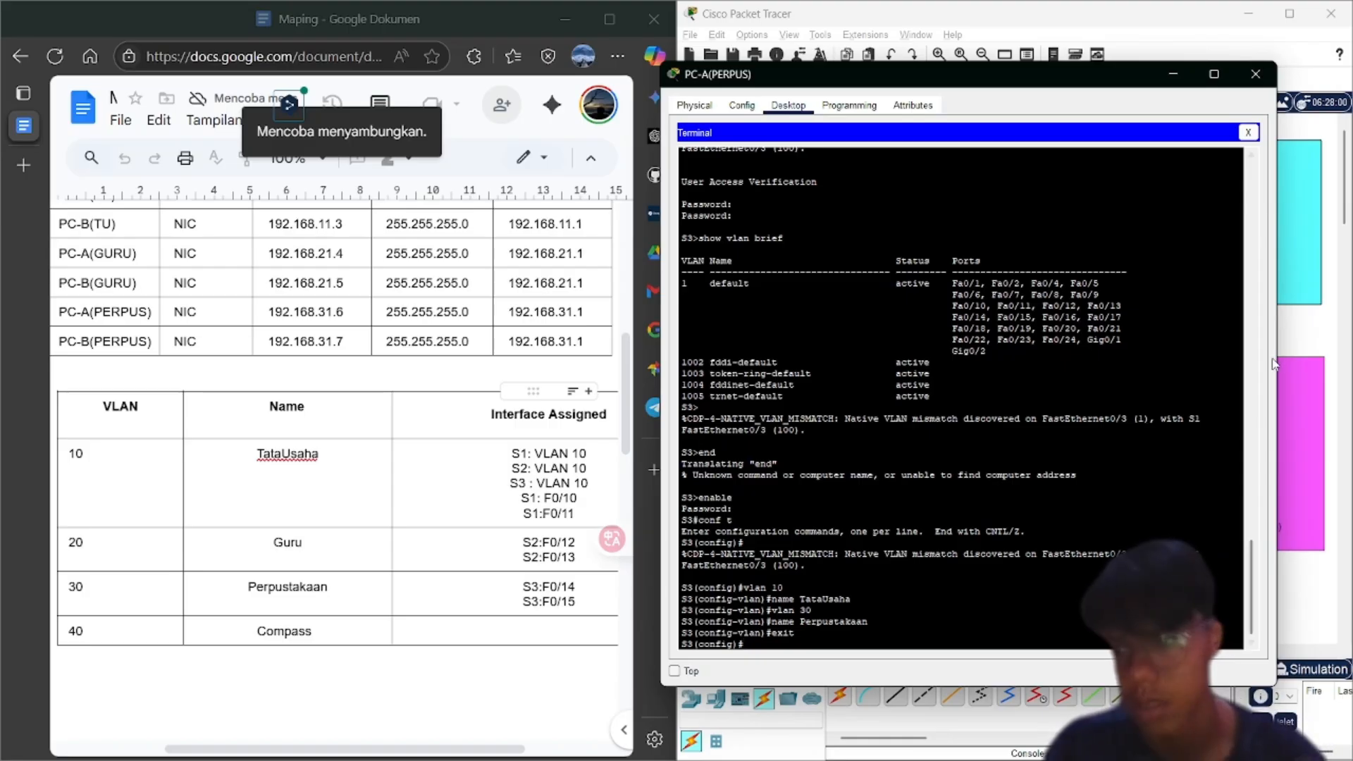
On S2, end configuration and run show vlan brief, then close PC-A(GURU) and reopen PC-A(PERPUS)
click(1297, 346)
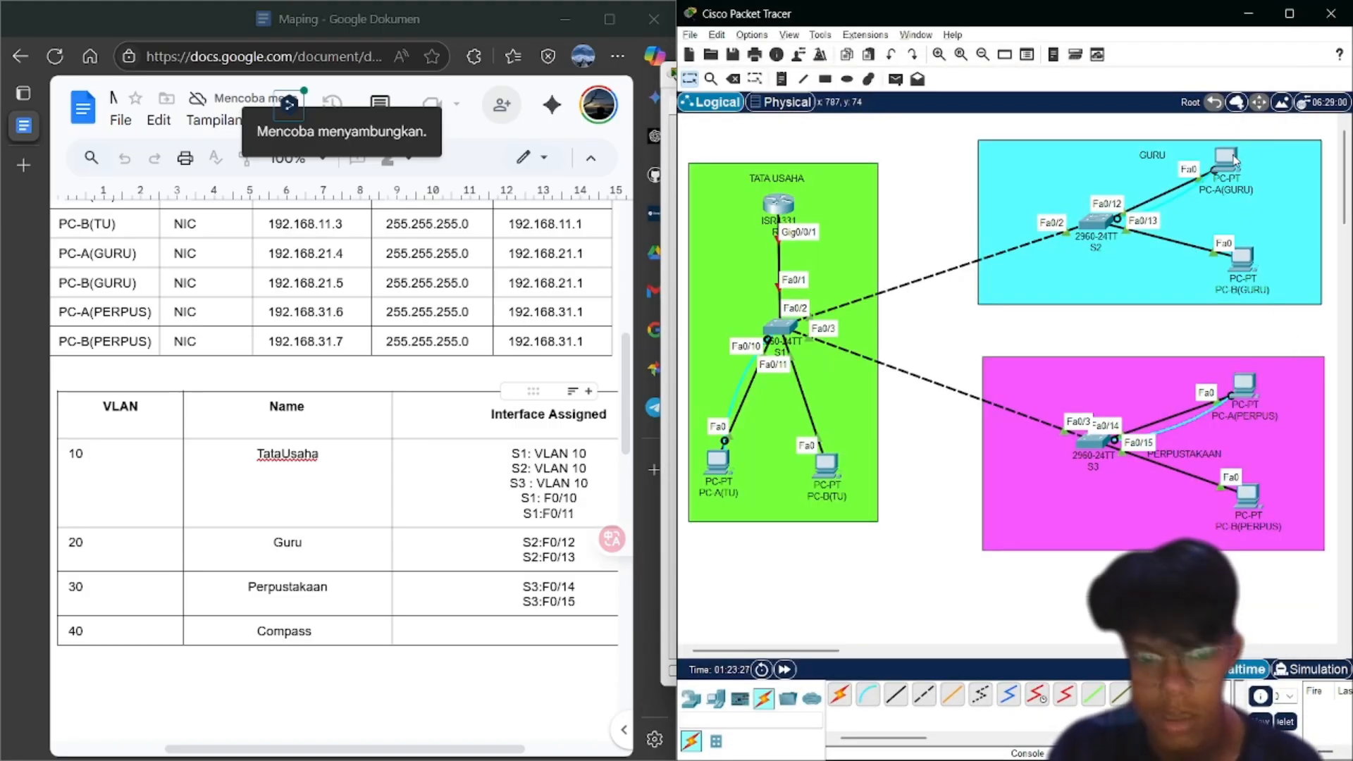
click(1232, 160)
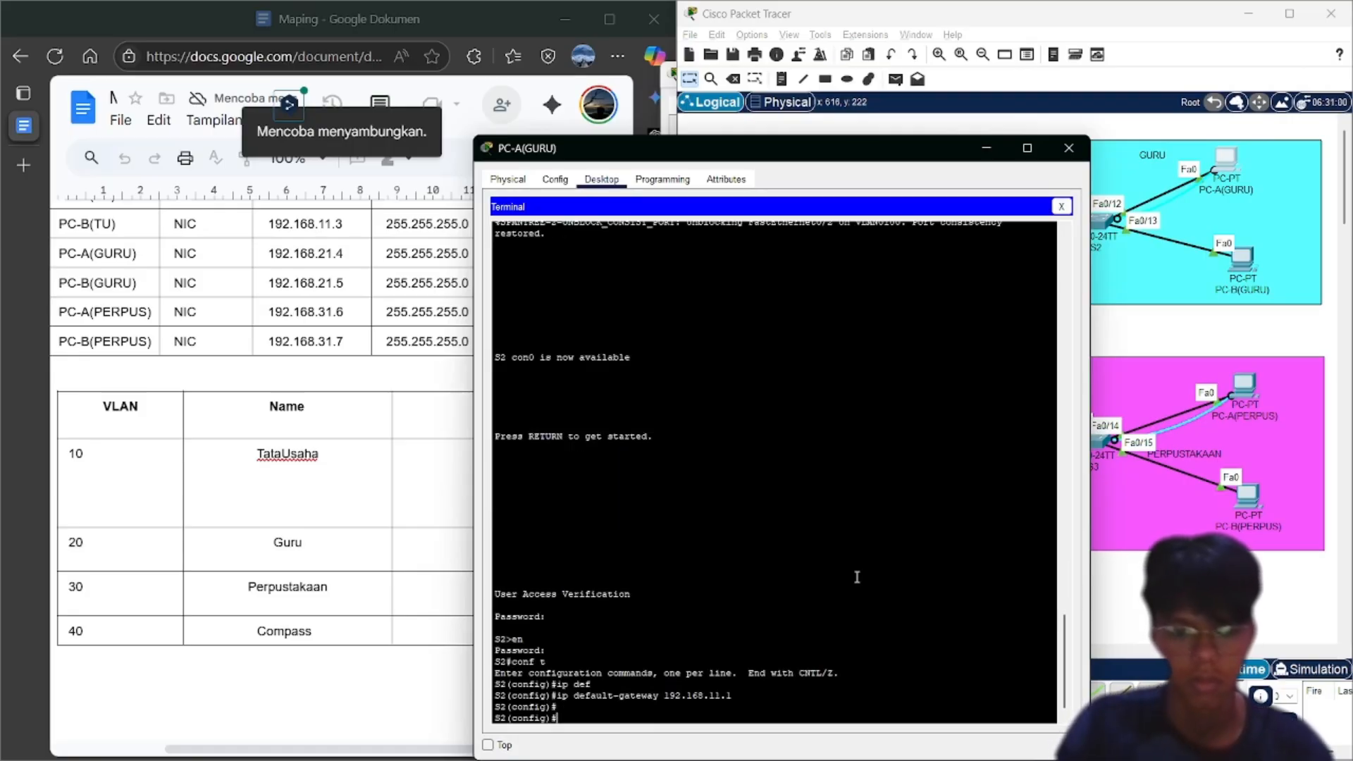
text(end)
key(Return)
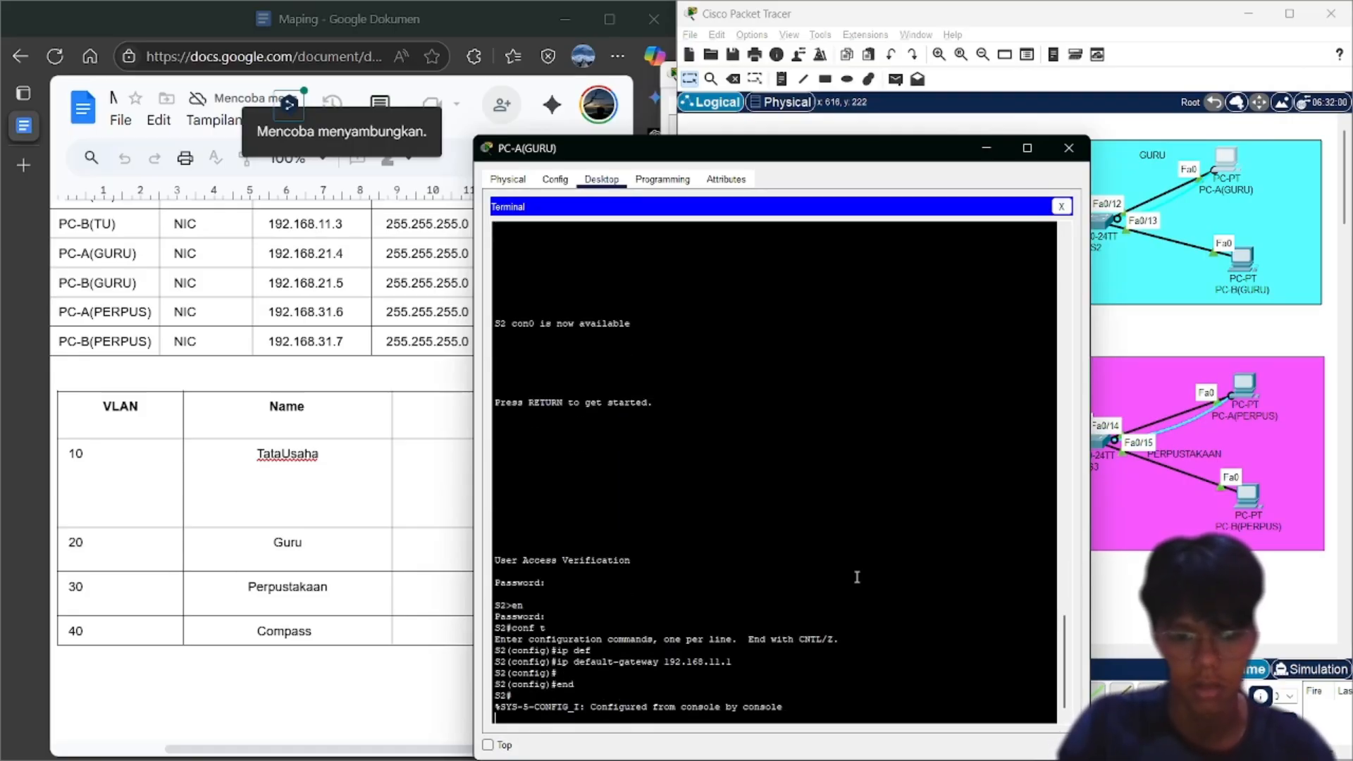
key(Return)
text(show bl)
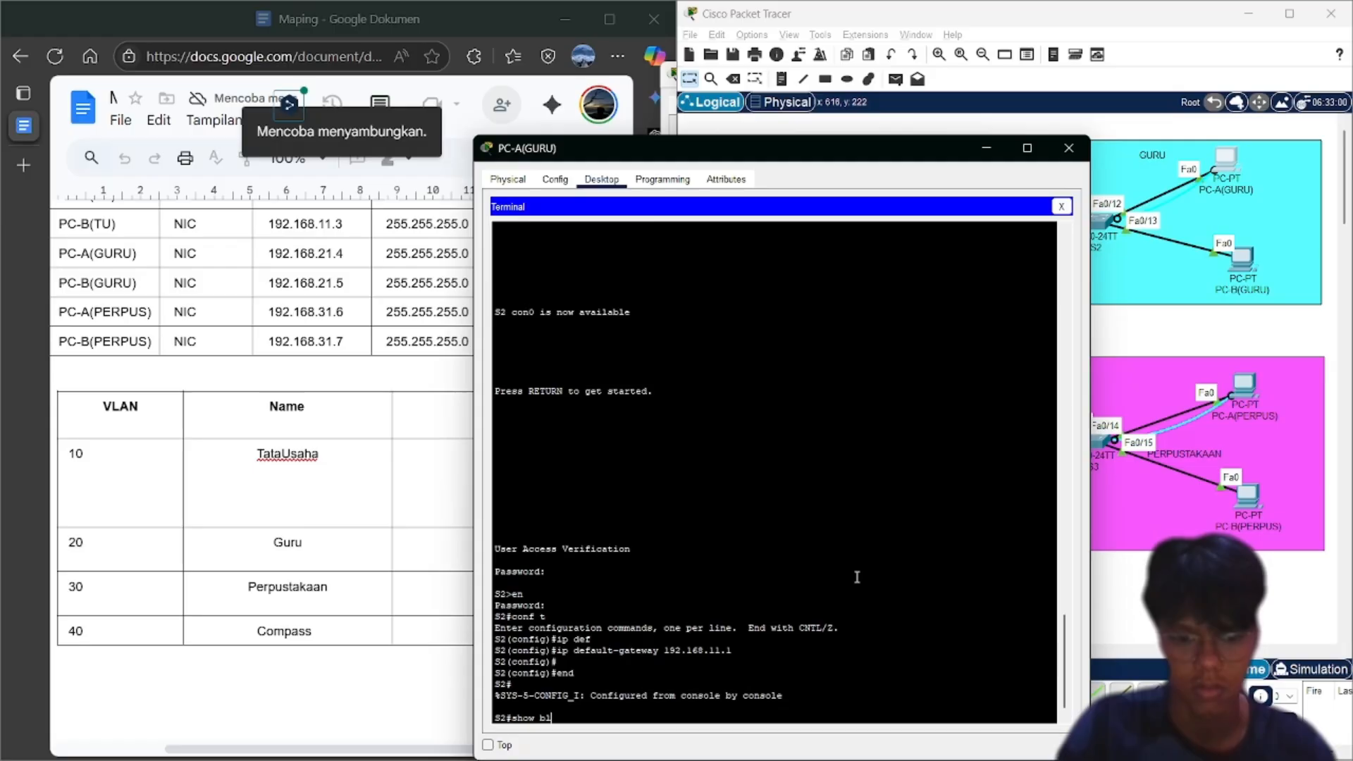
key(BackSpace)
key(BackSpace)
text(vlan brief)
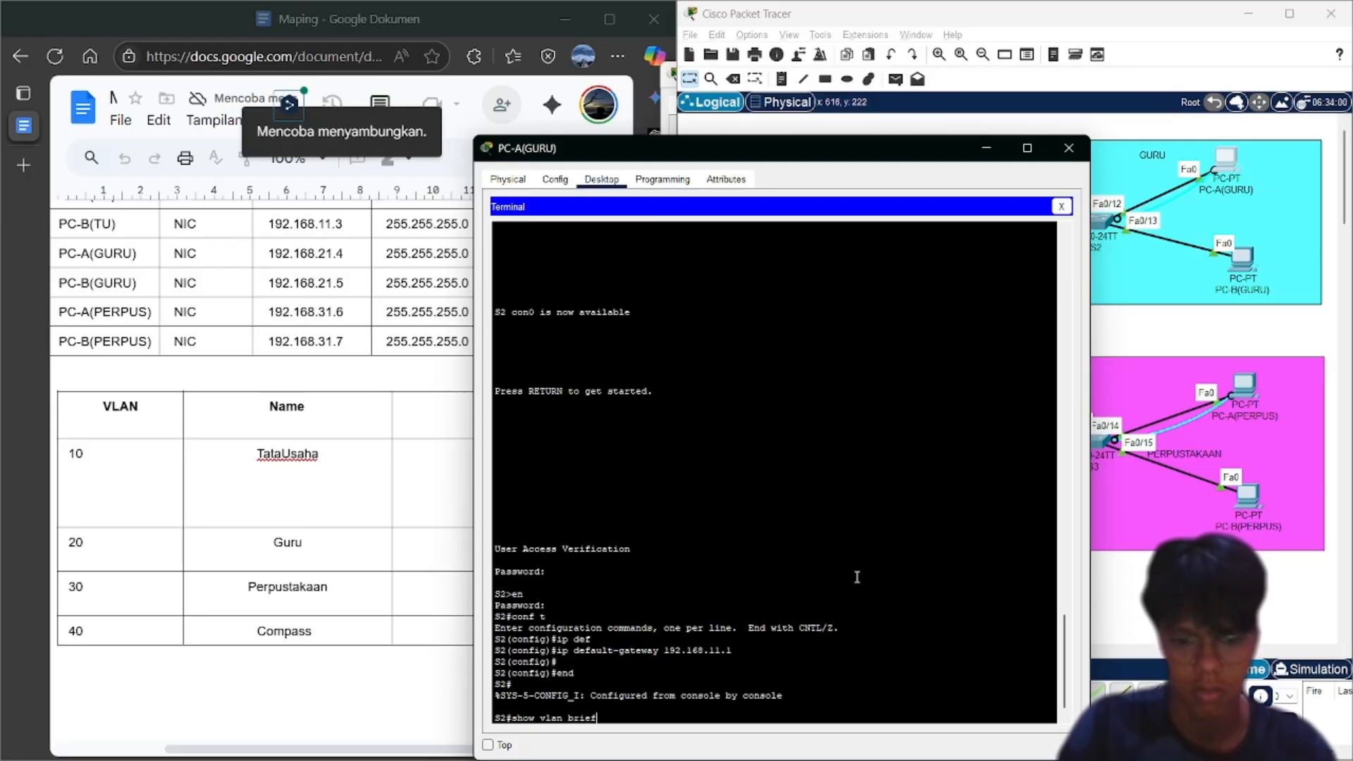
key(Return)
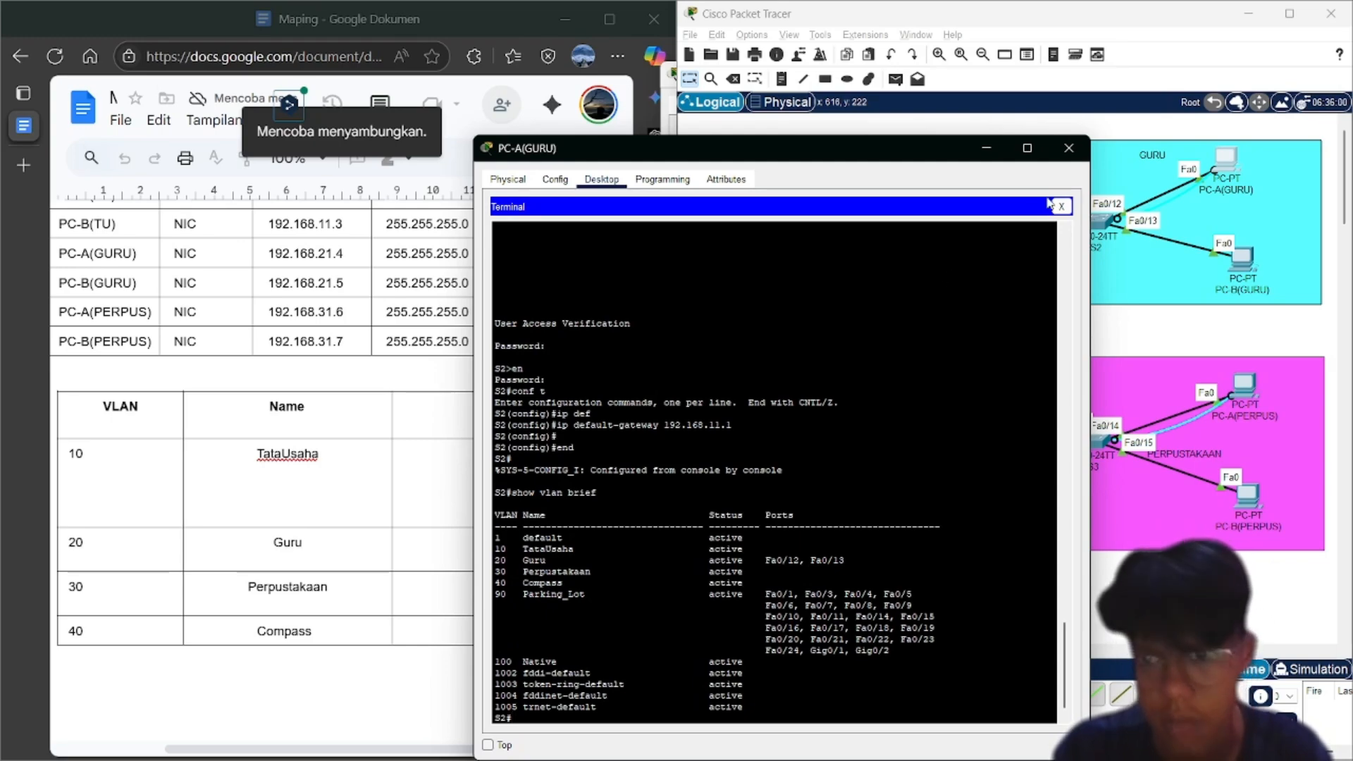
click(1069, 148)
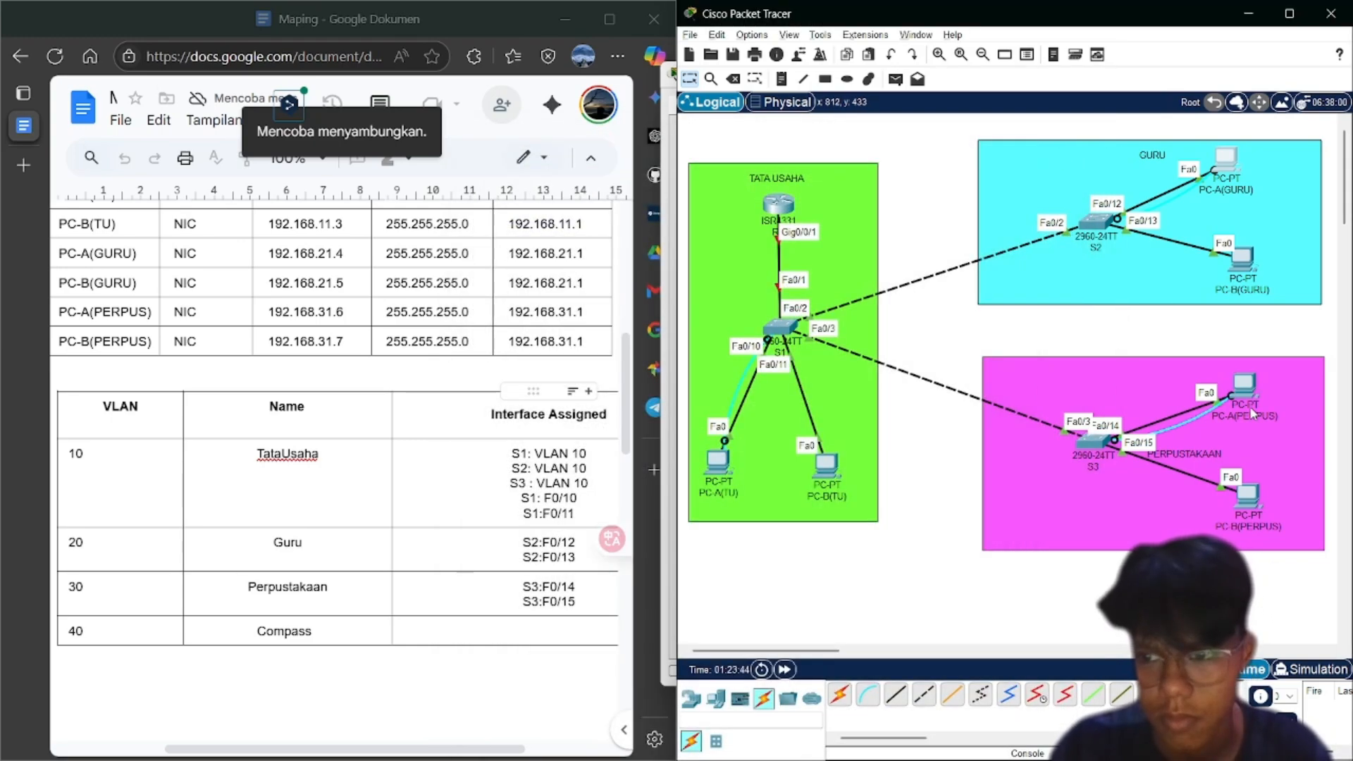
click(1244, 384)
Create VLAN 20 on S3 and name it Guru
key(Return)
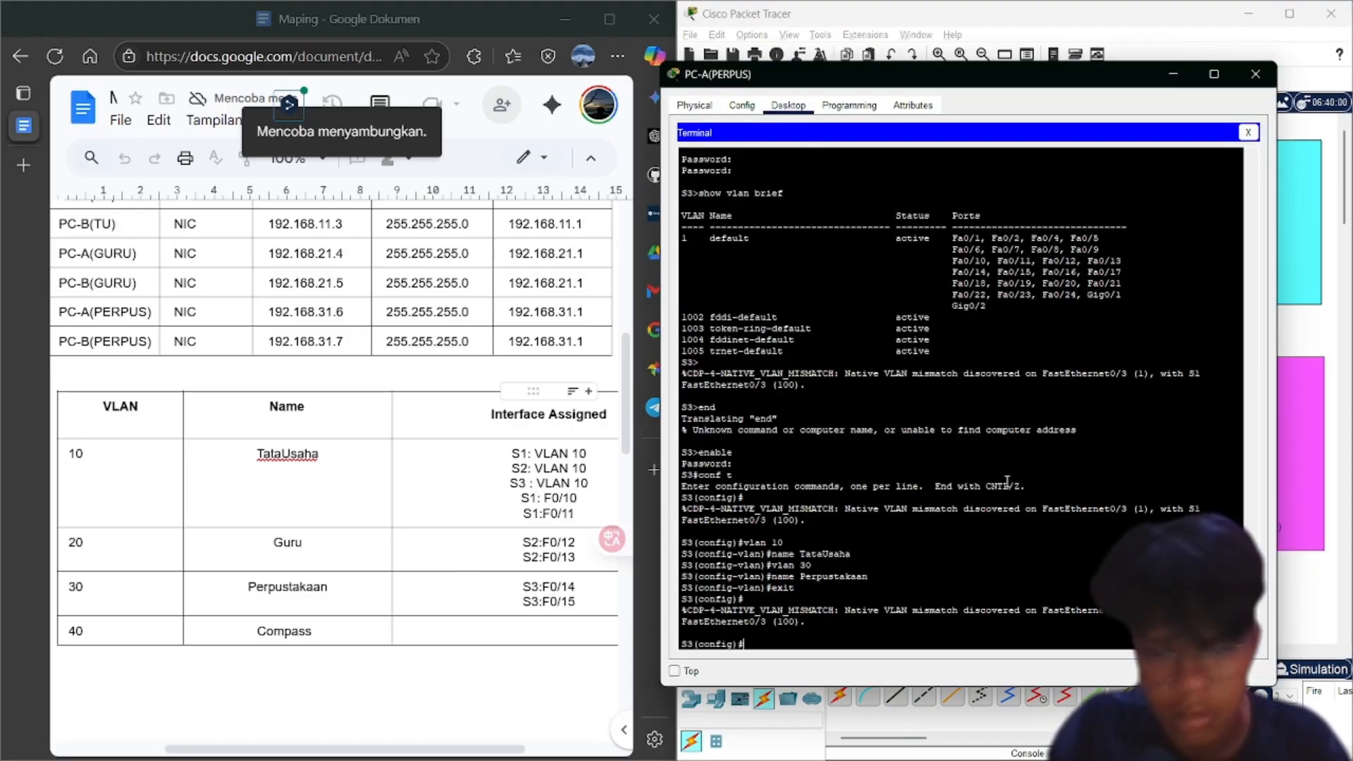
text(vla)
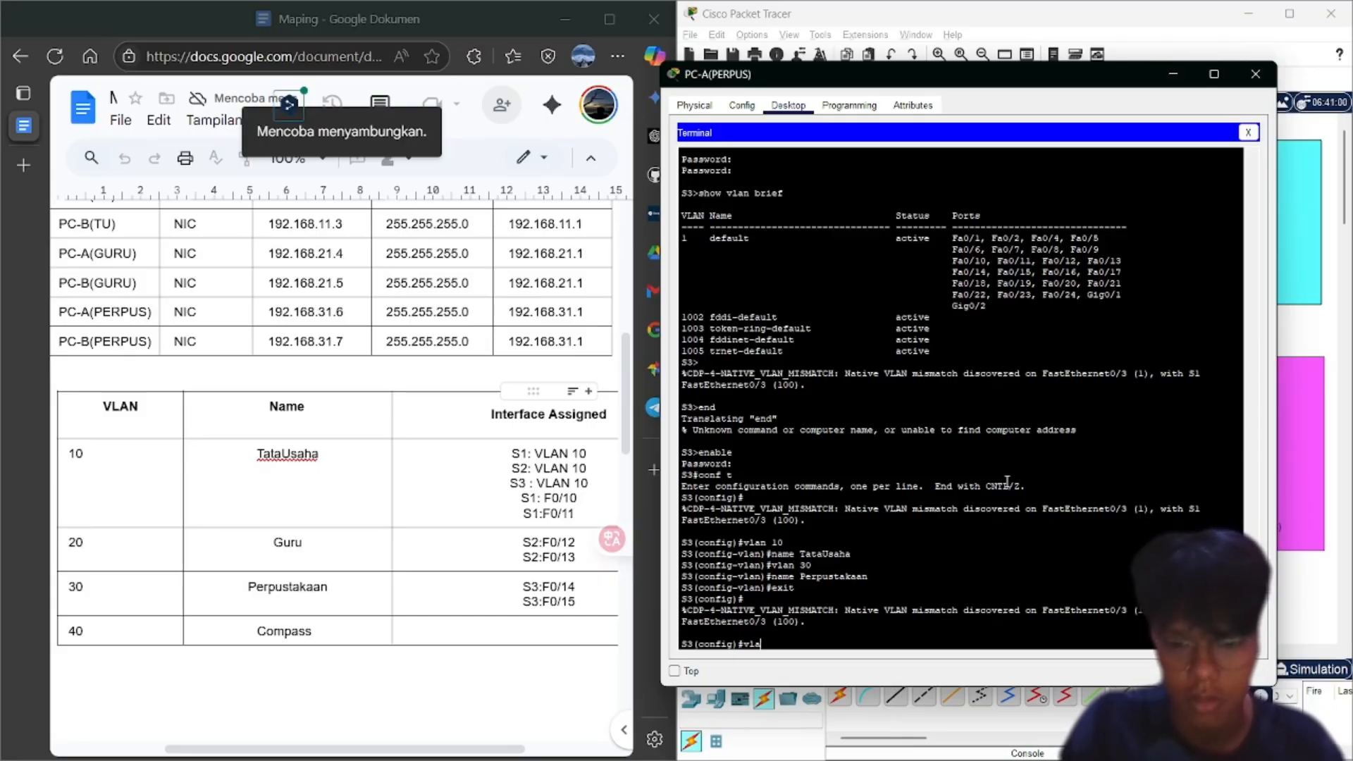
text(n 20)
key(Return)
text(name)
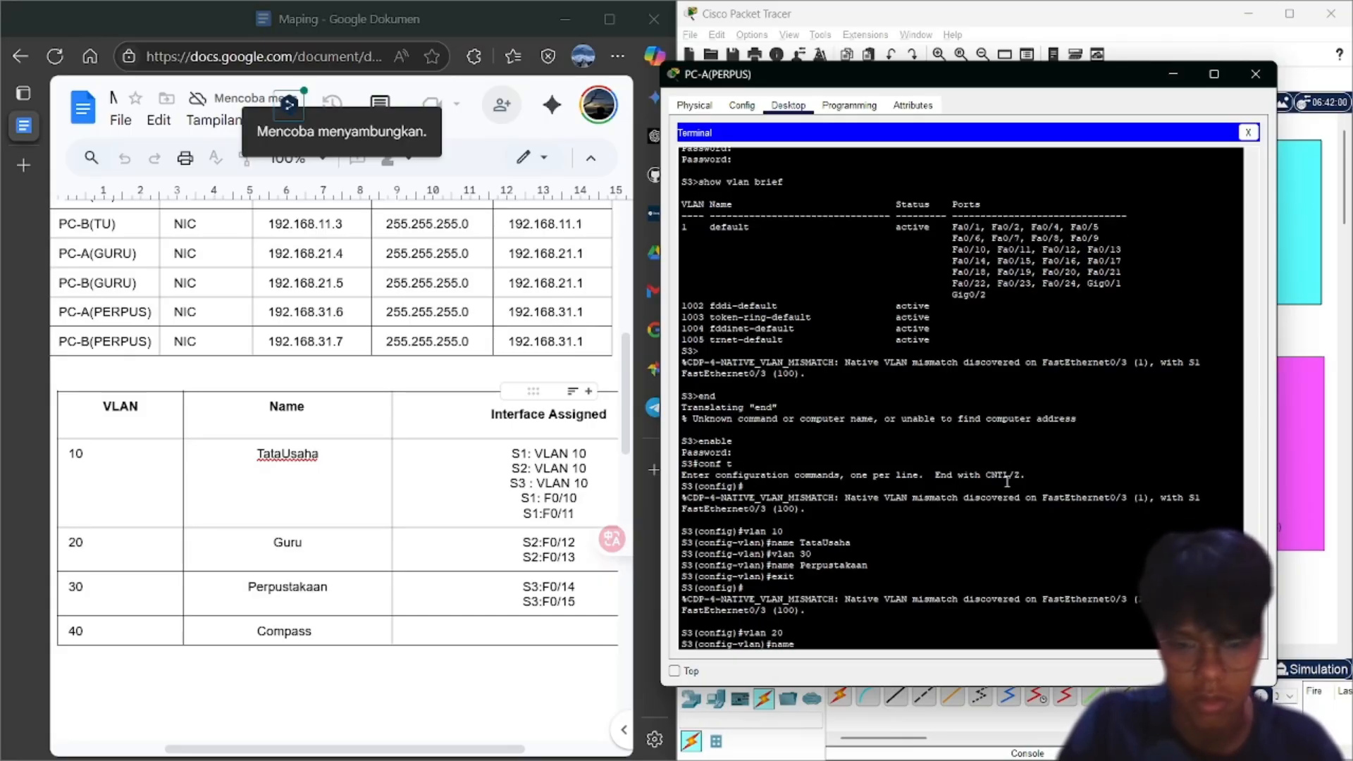
text( Guru)
key(Return)
Leave configuration mode and run show vlan brief to confirm TataUsaha, Guru and Perpustakaan
text(end)
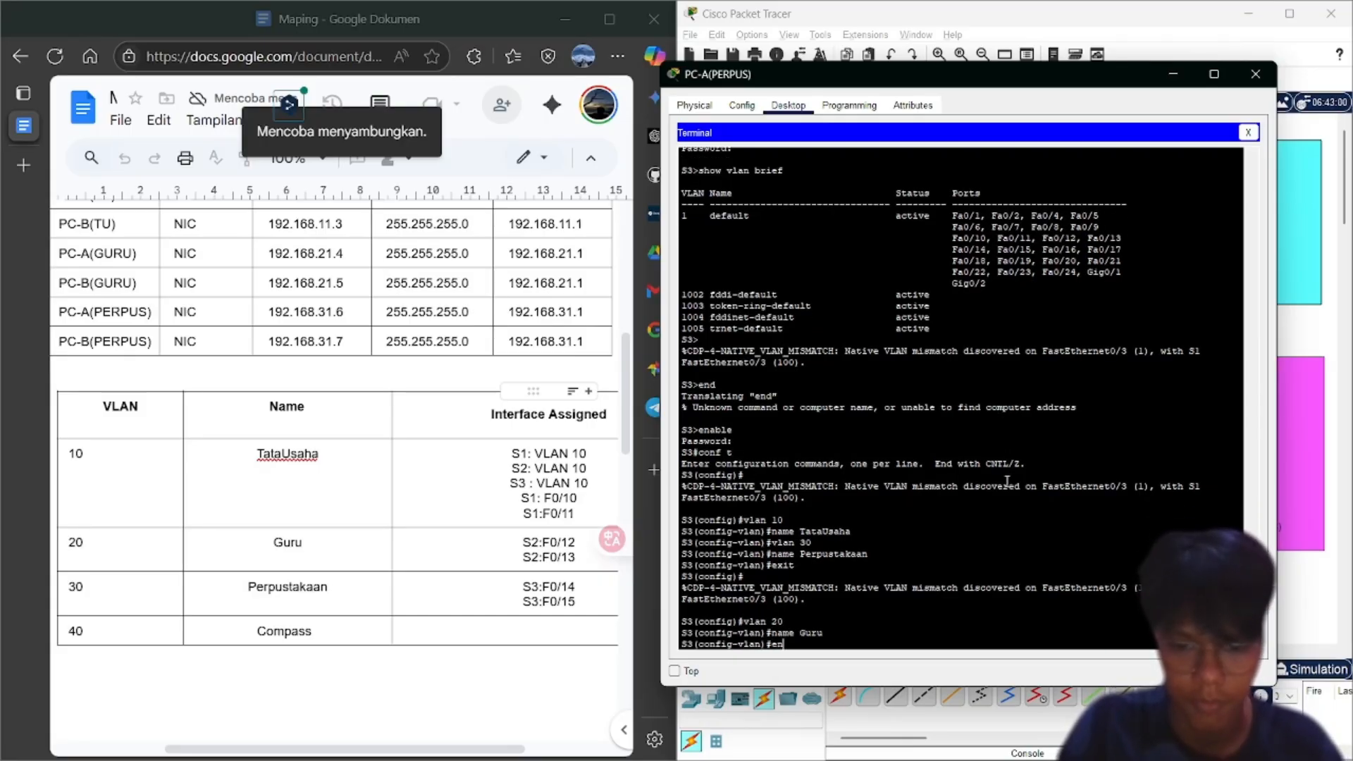
key(BackSpace)
key(BackSpace)
key(BackSpace)
text(e)
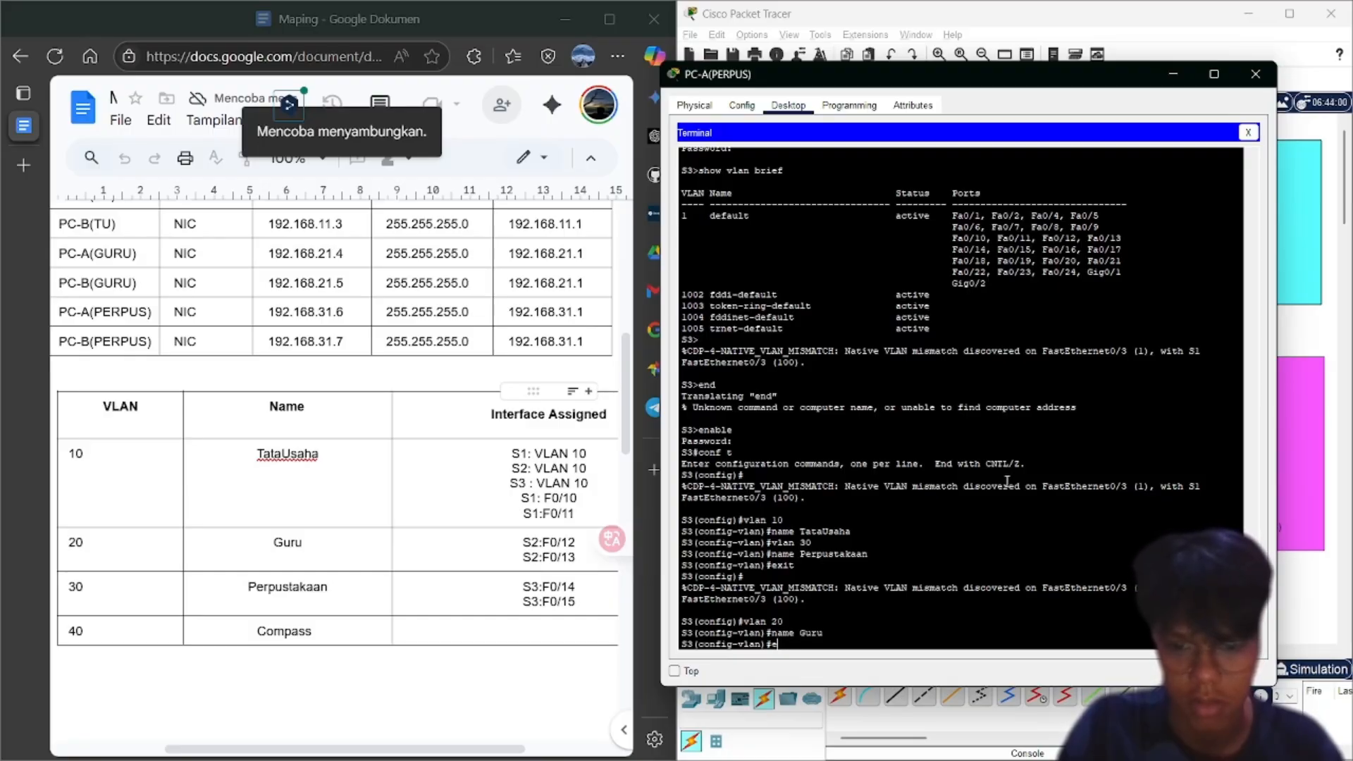
text(nd)
key(Return)
text(sh)
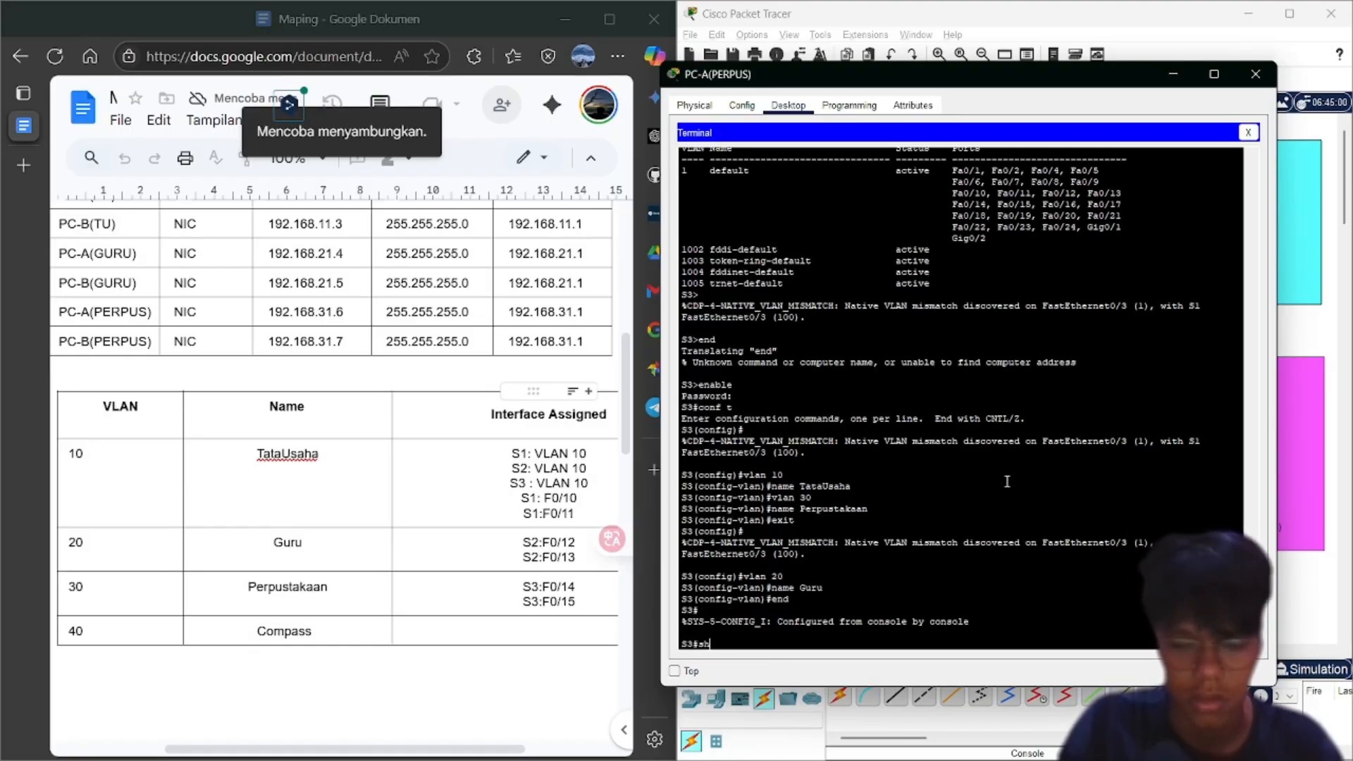
text(ow vlan b)
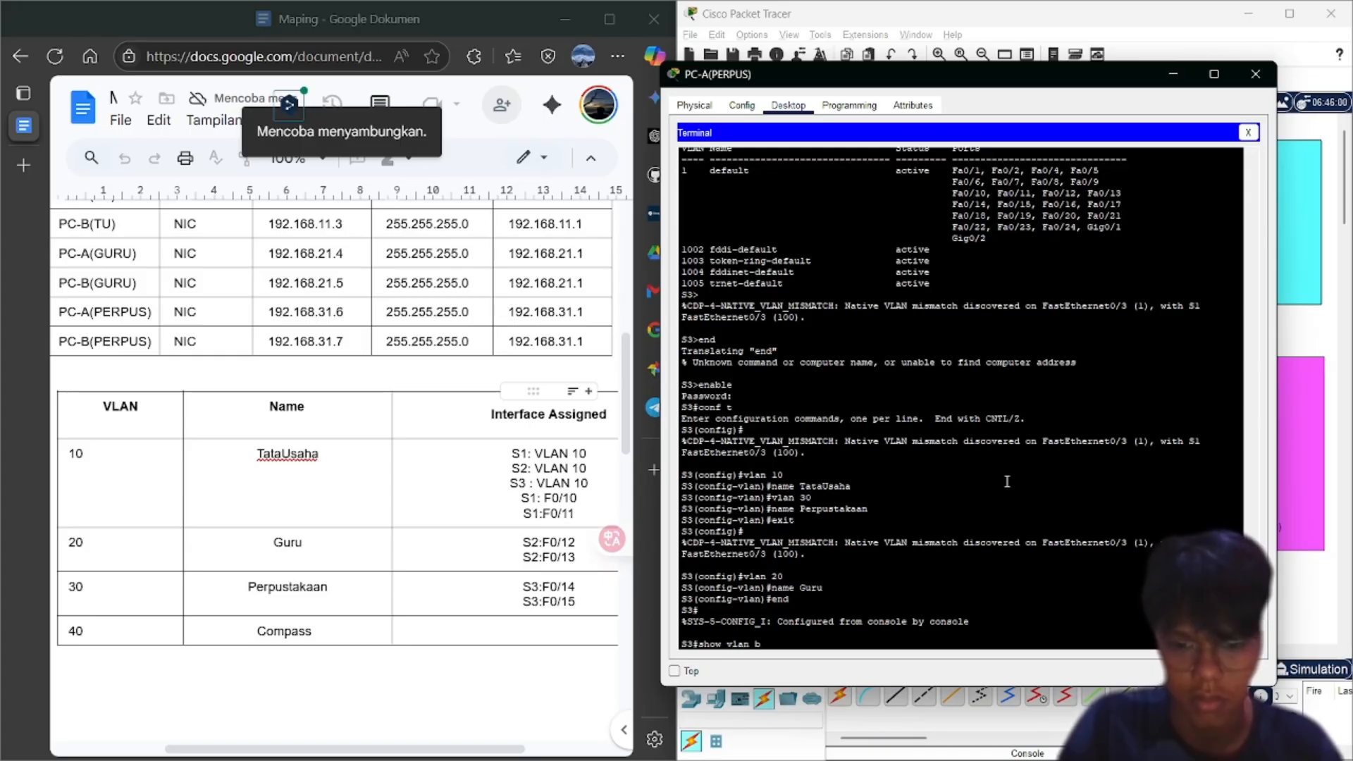
text(rief)
key(Return)
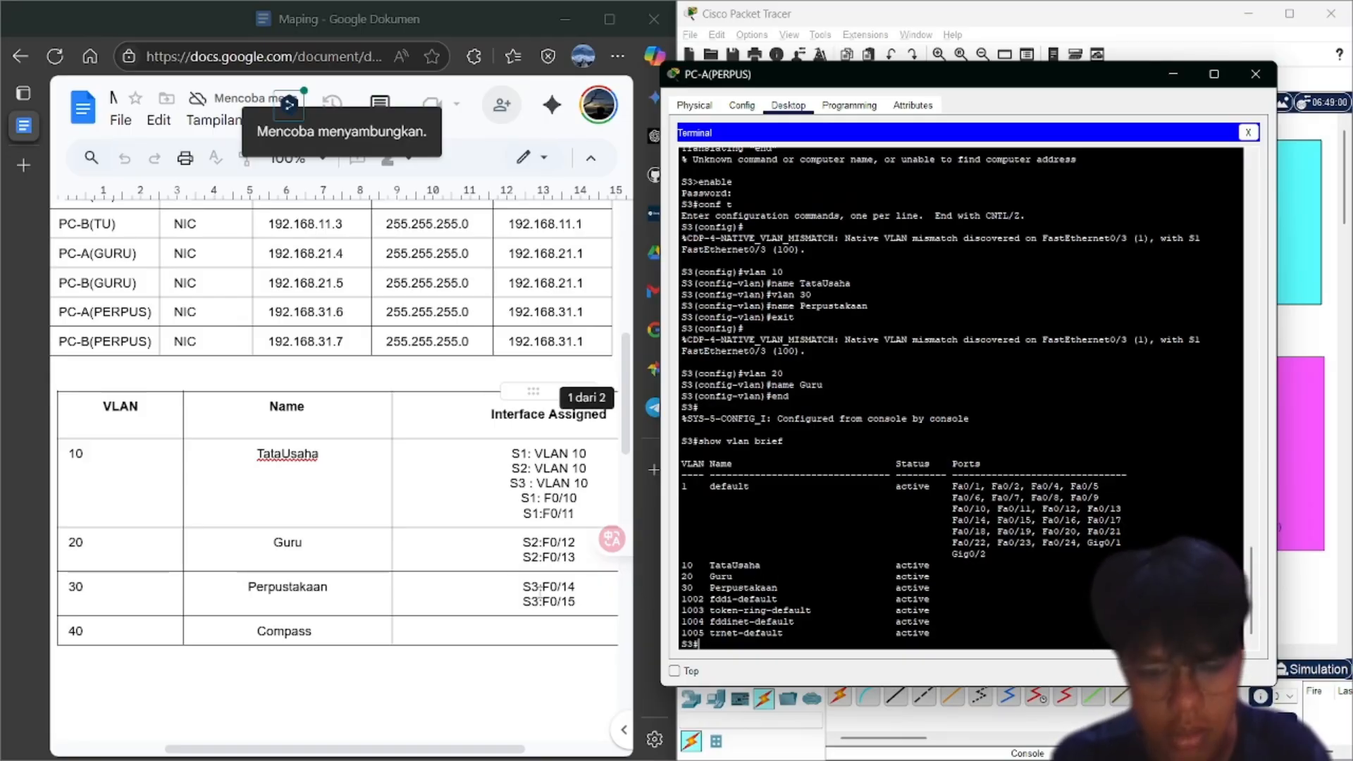
Enter global configuration on S3 and create VLAN 40 named Compass
scroll(537, 592, down, 4)
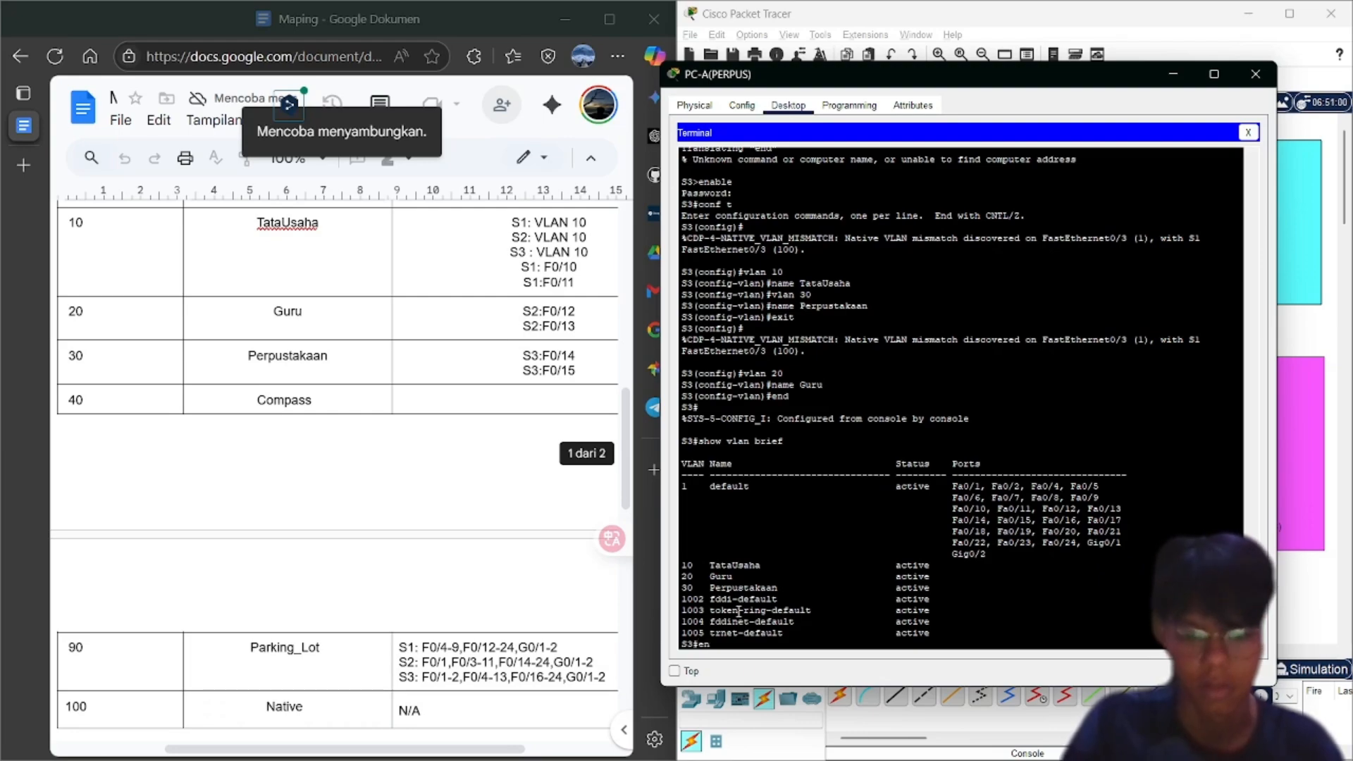
text(v)
key(BackSpace)
text(con)
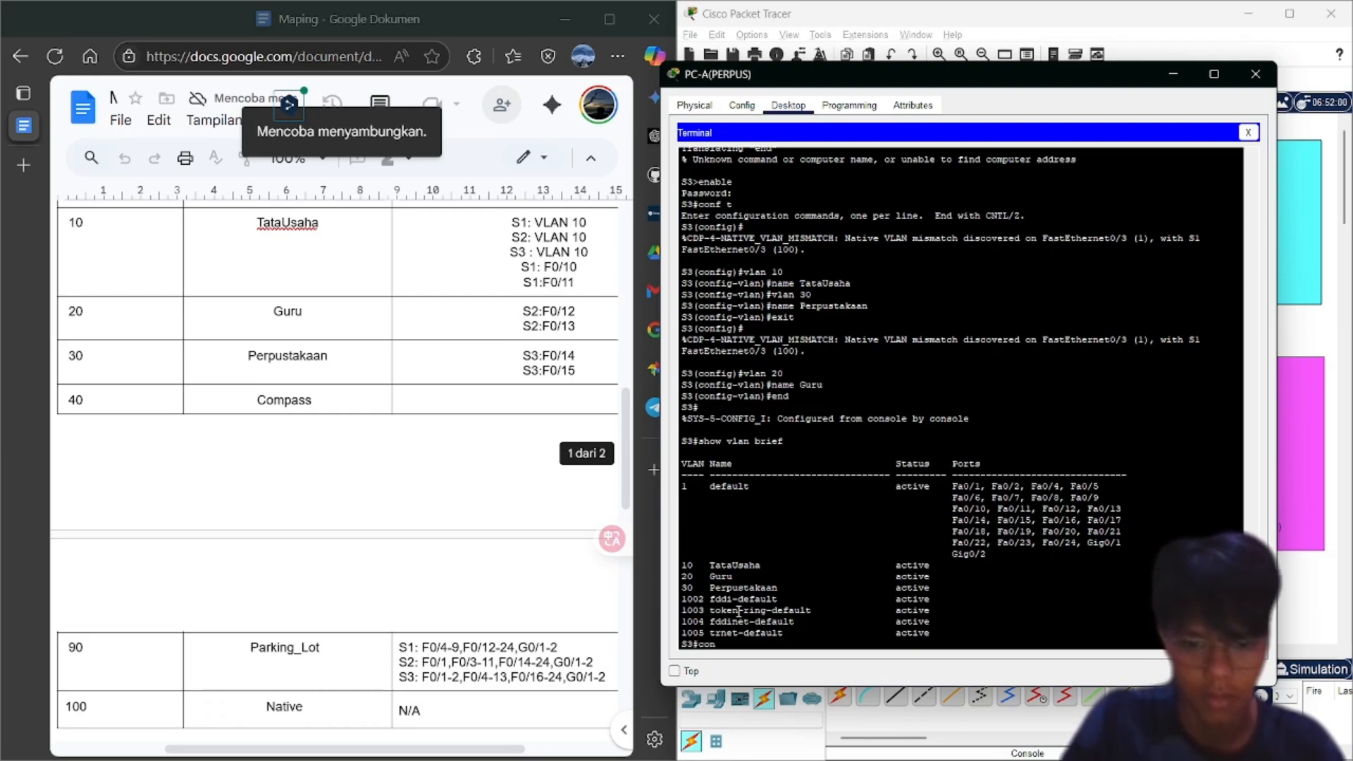
text(f t)
key(Return)
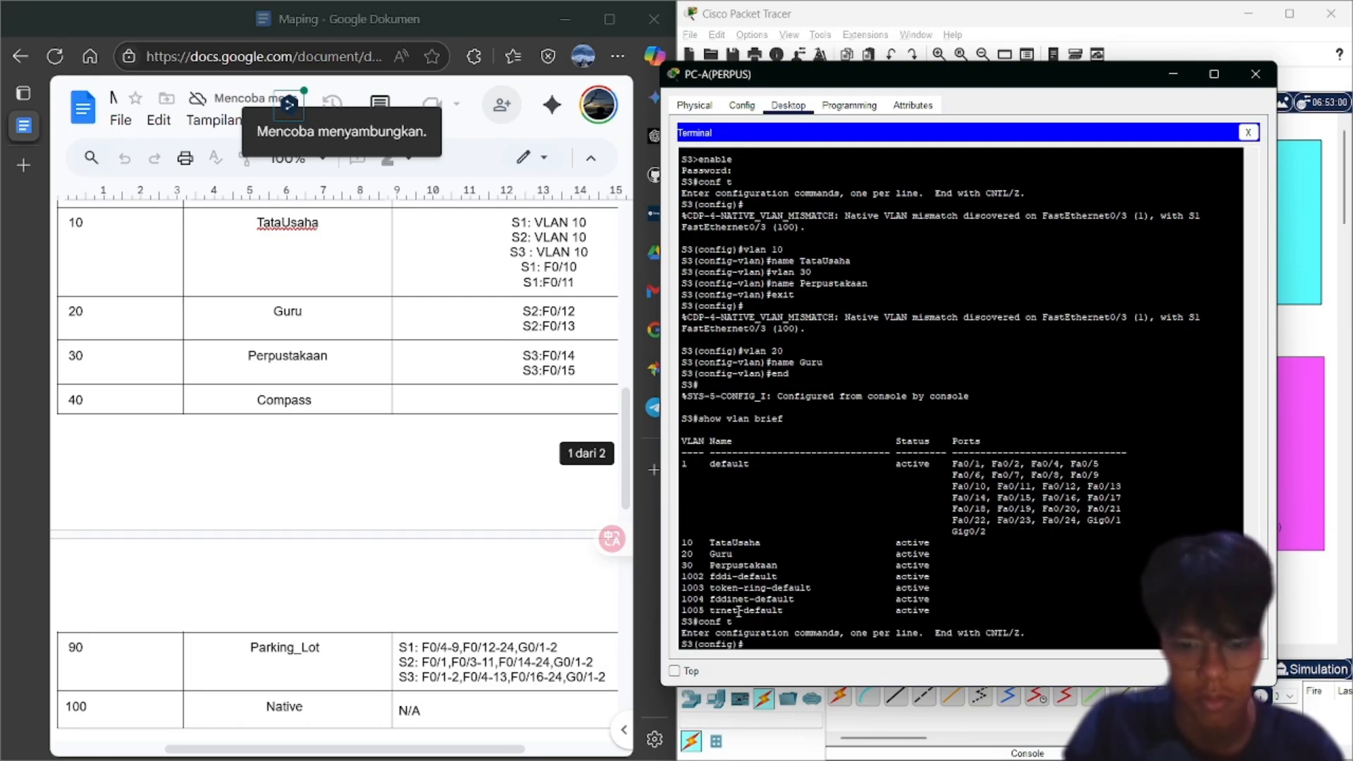
text(v)
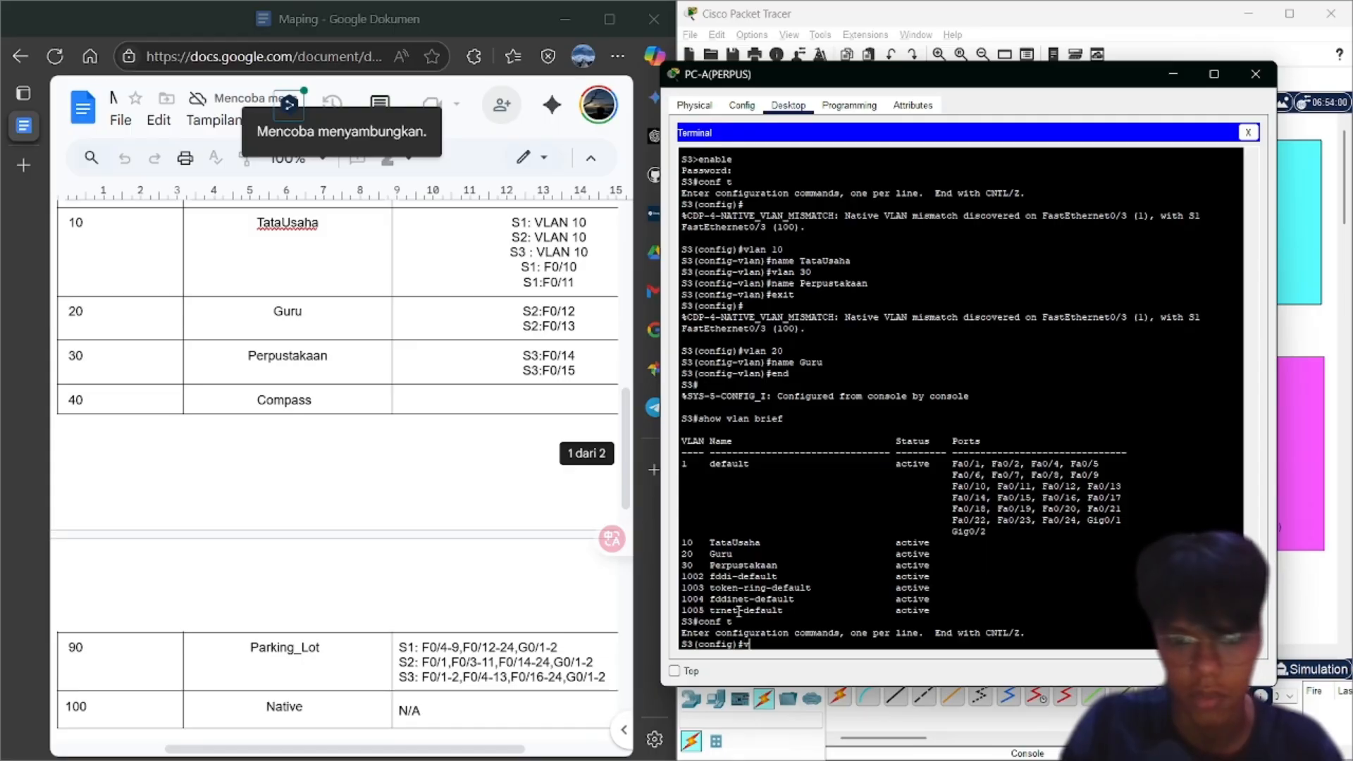
text(lan 4)
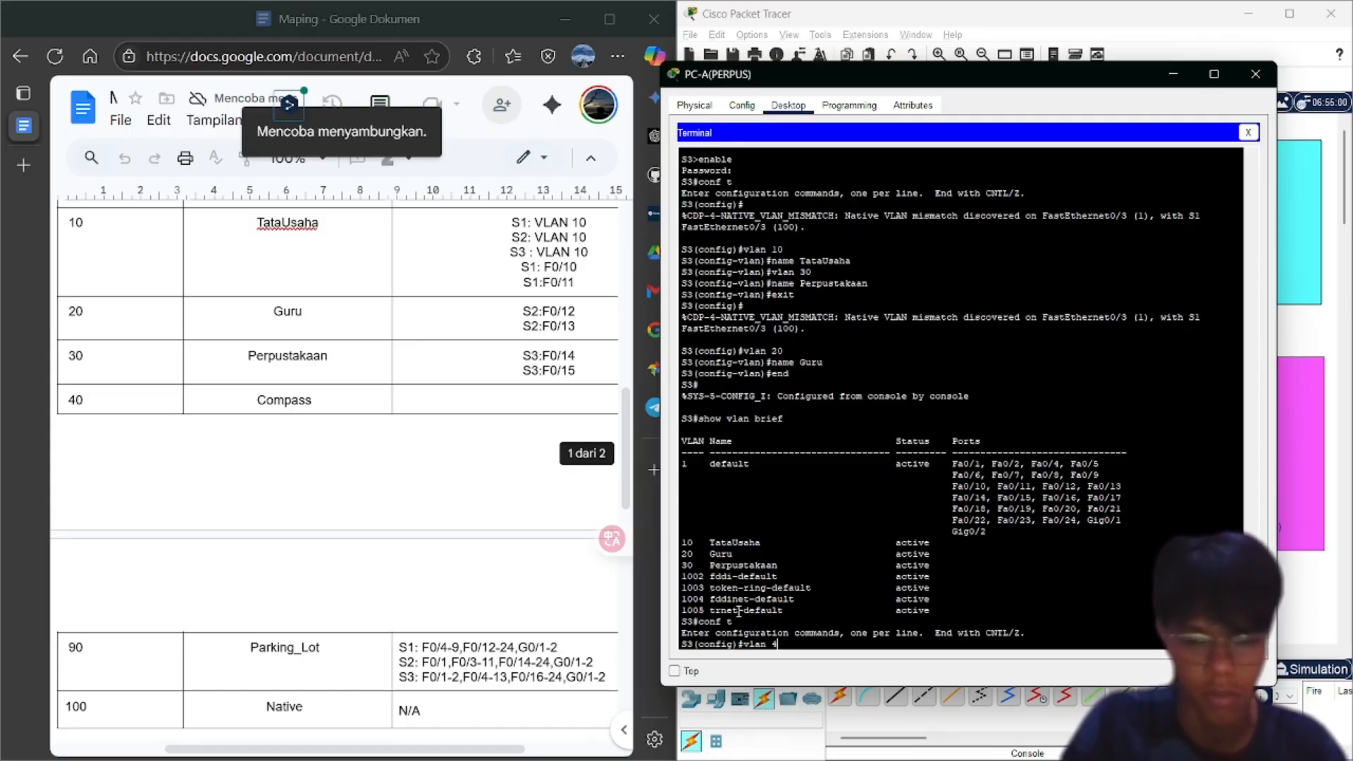
text(0)
key(Return)
text(name Co)
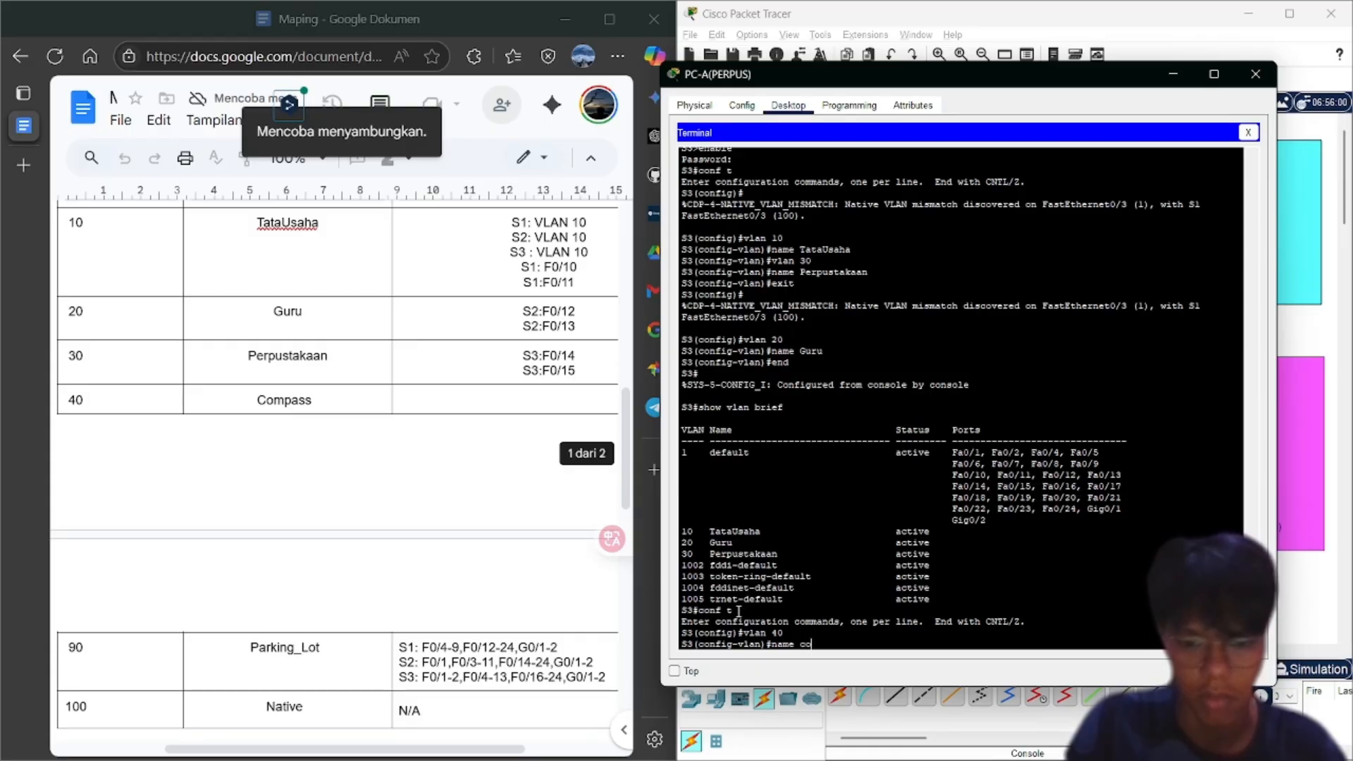
text(mpass)
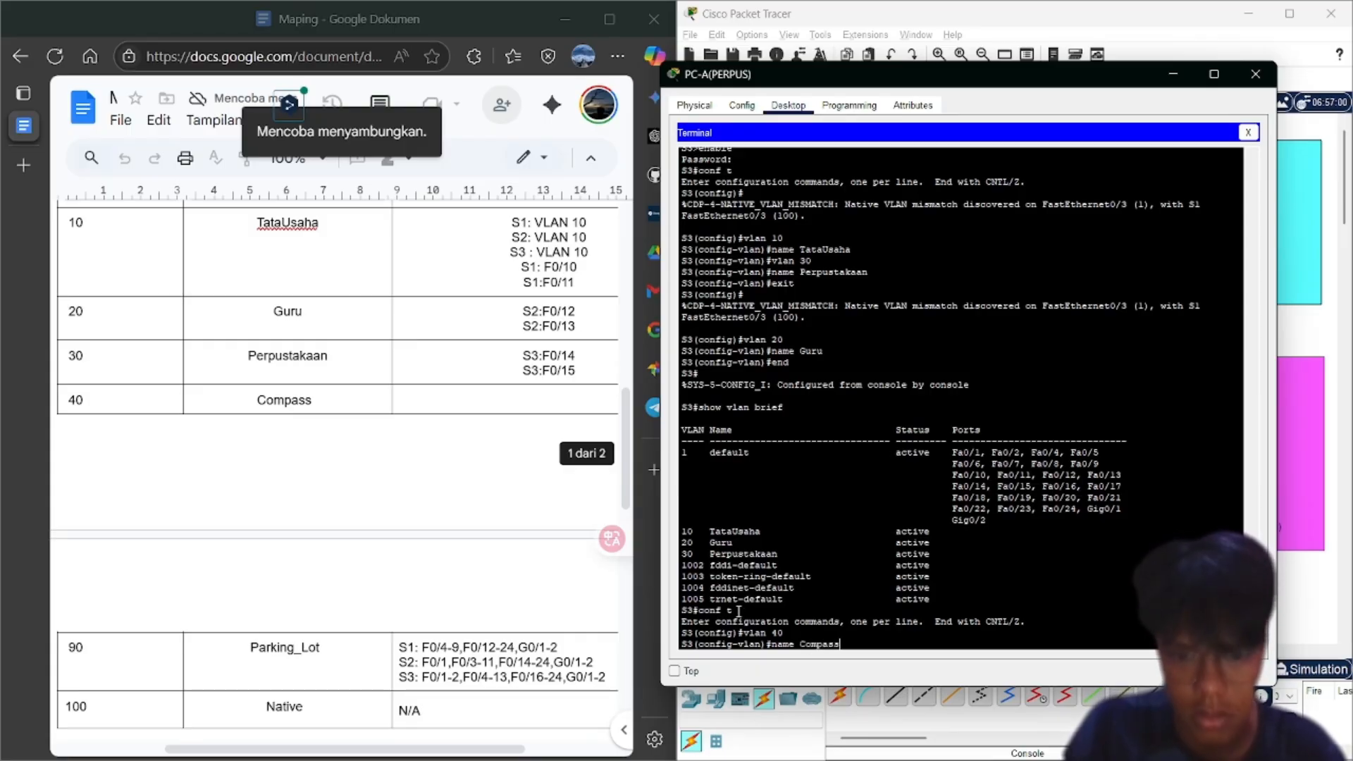
key(Return)
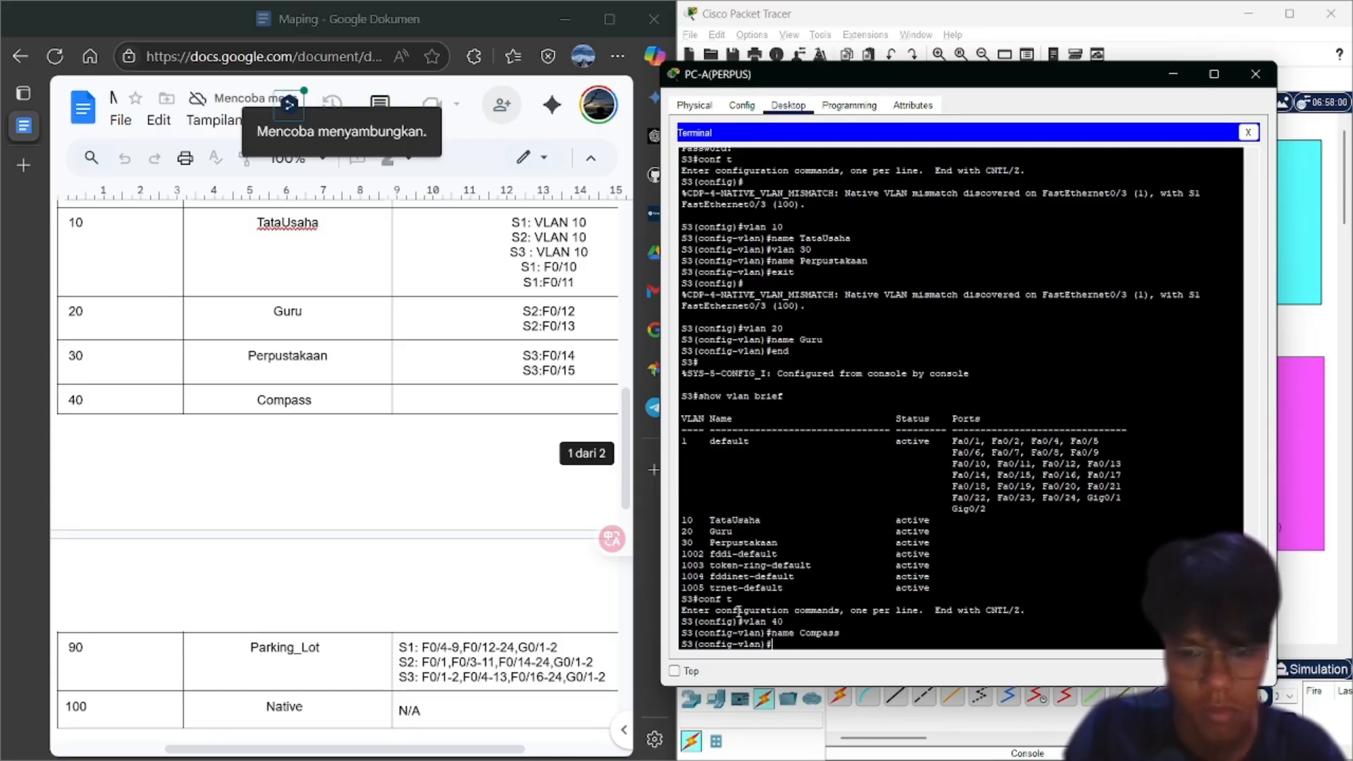
Create VLAN 90 named Parking_Lot and VLAN 100 named Native
text(vlan 90)
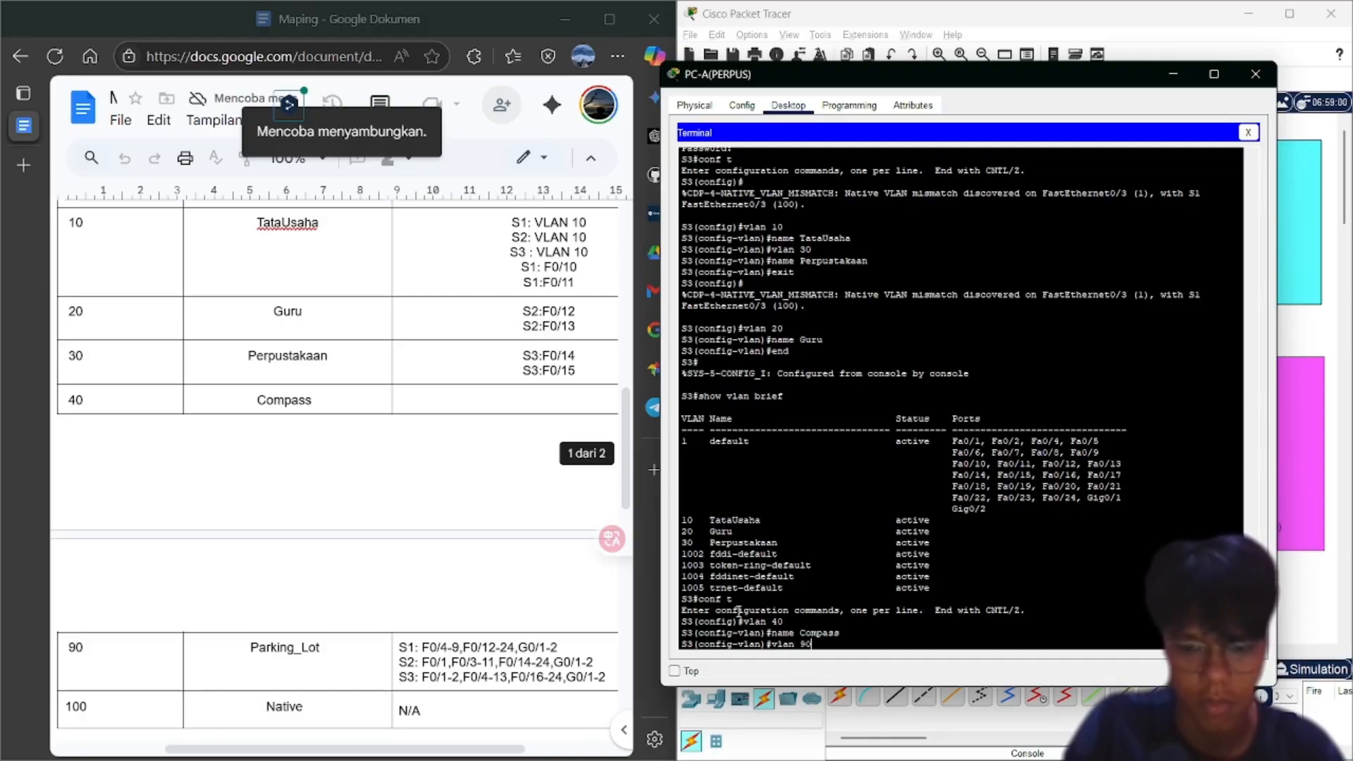
key(Return)
text(name ParkingLot)
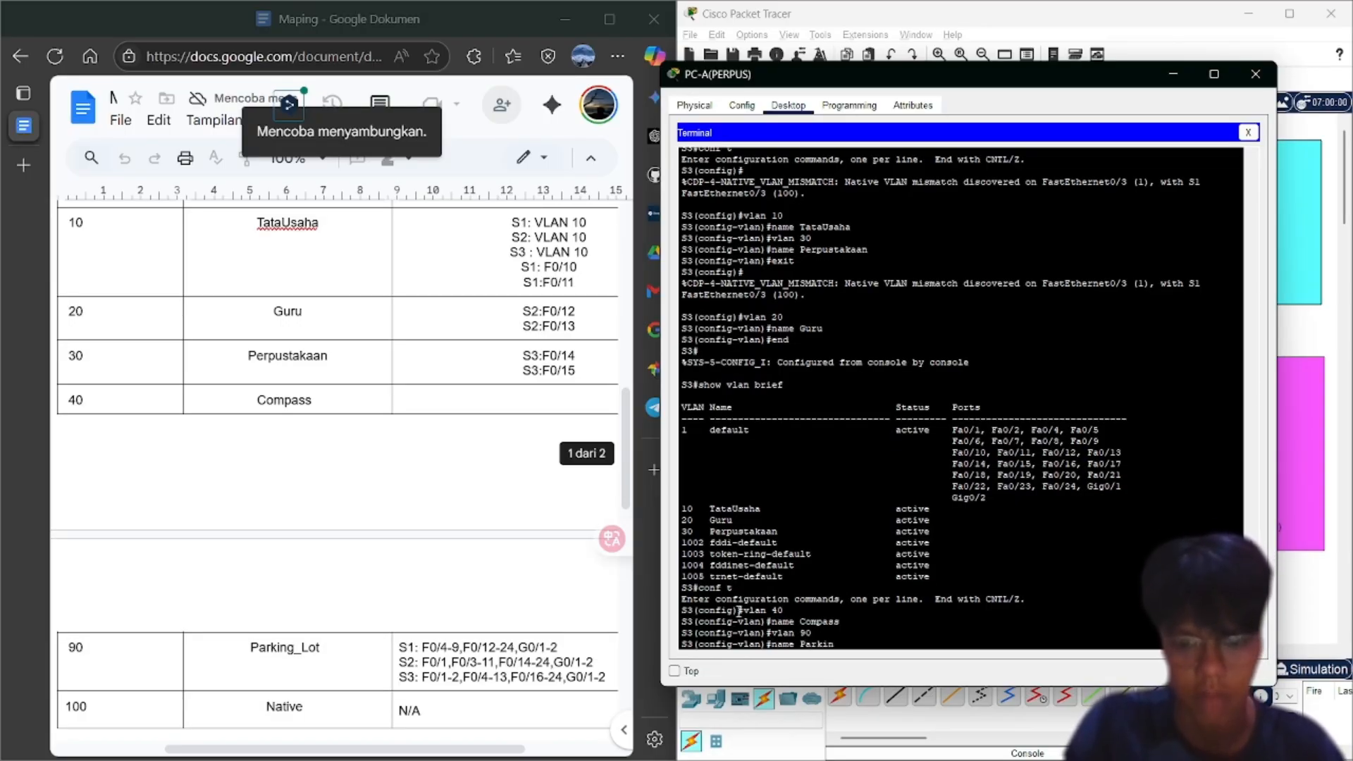
key(BackSpace)
key(BackSpace)
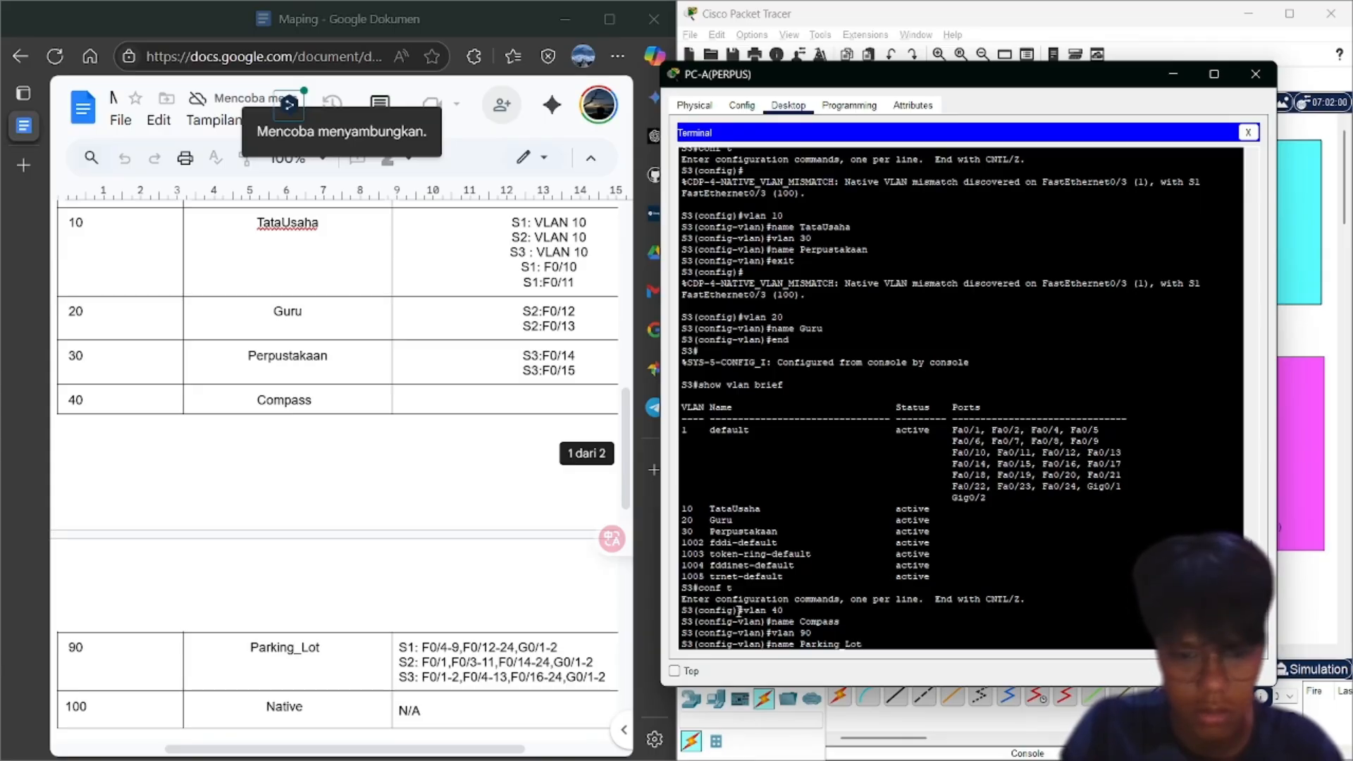
key(Return)
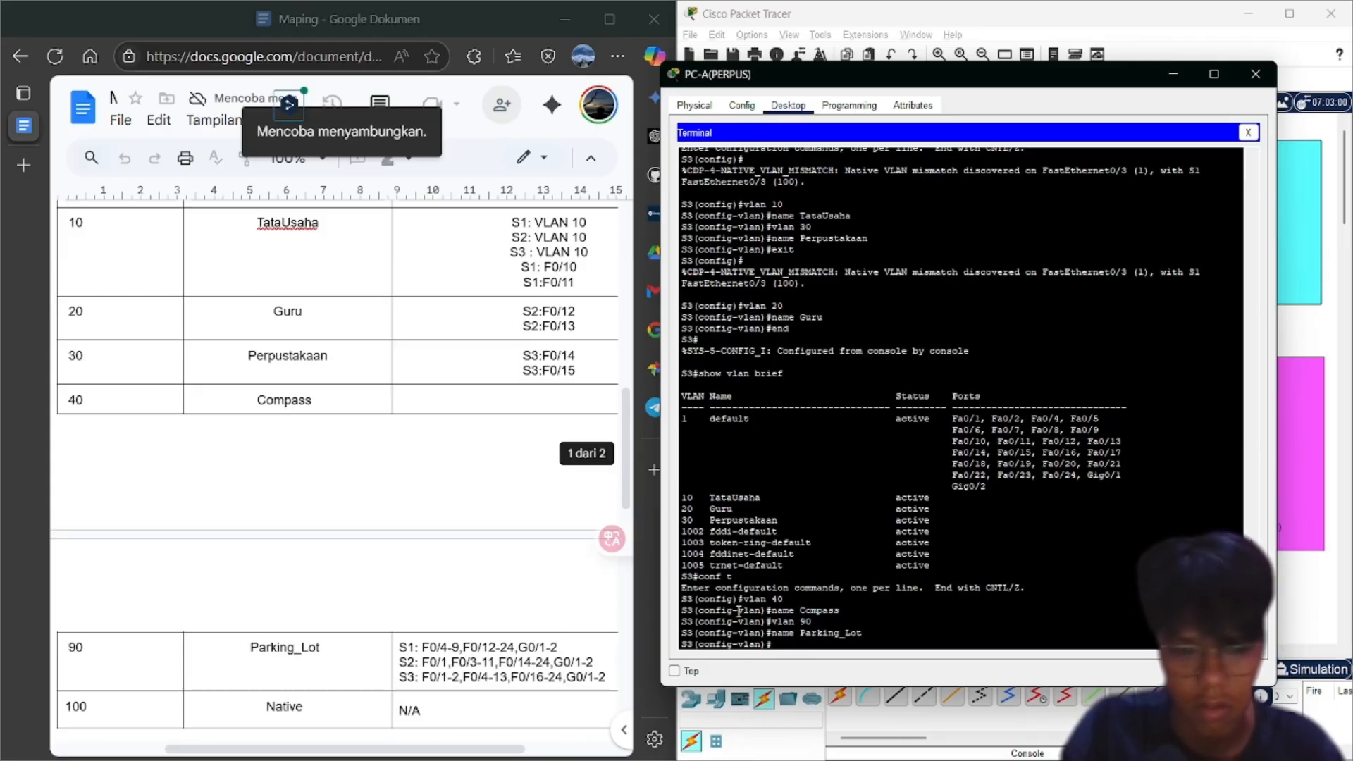
text(vlan 100)
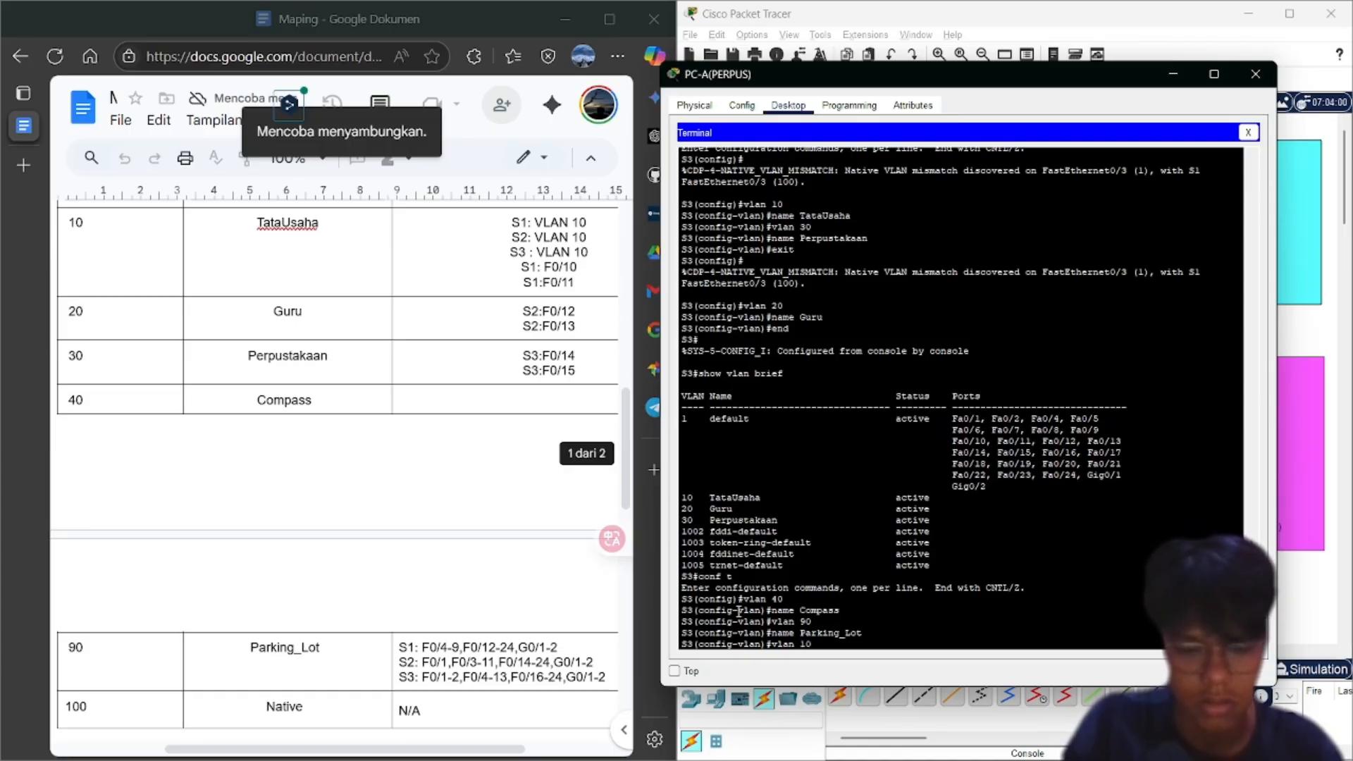
key(Return)
text(name Nati)
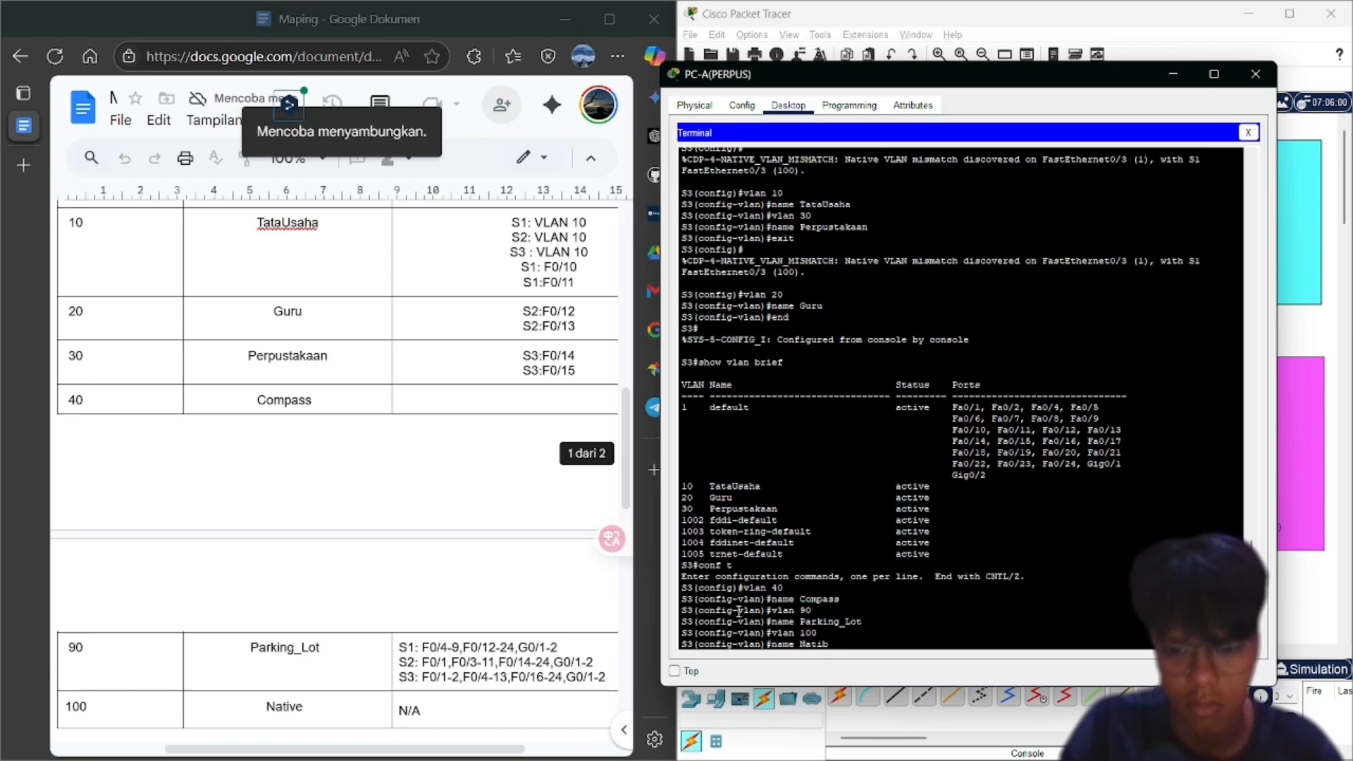
text(ve)
key(Return)
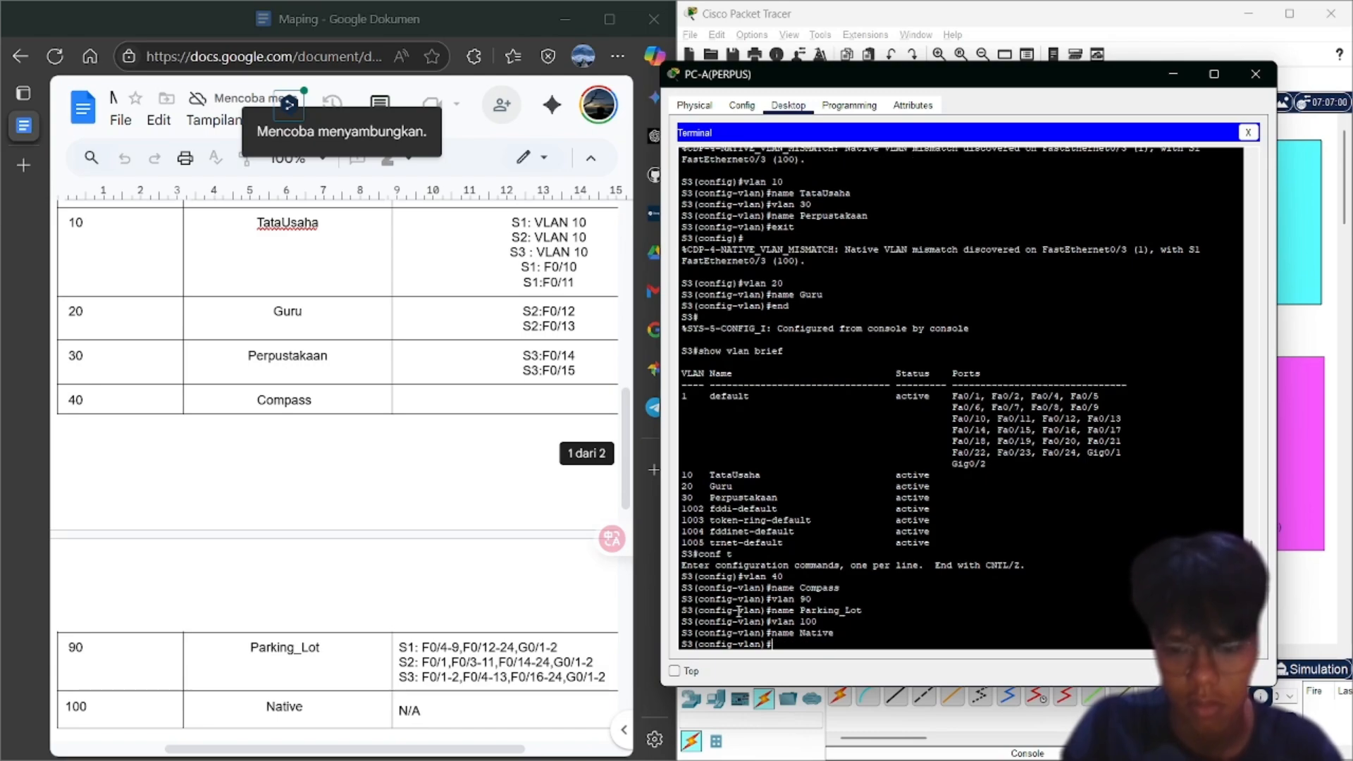
Exit configuration mode and list S3's VLANs with show vlan brief
text(end)
key(Return)
text(show )
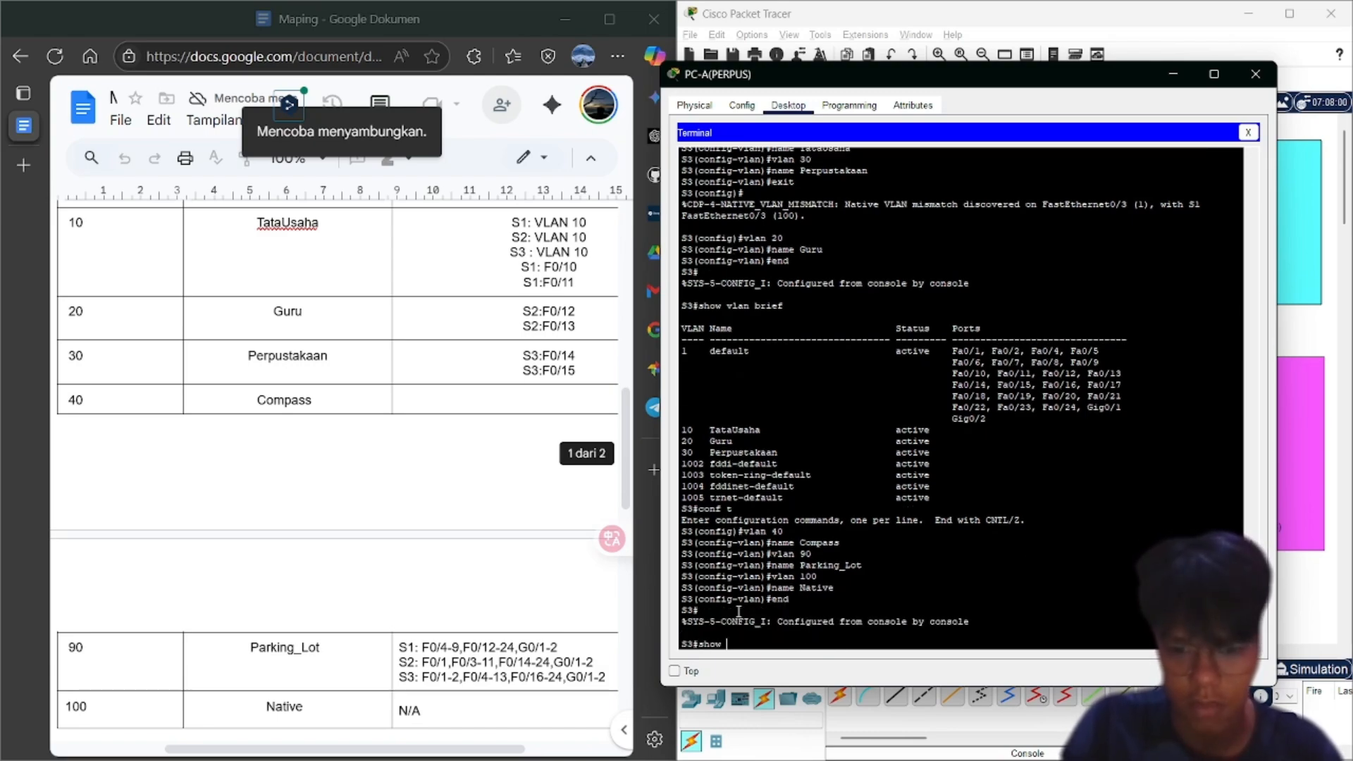
text(vlan brief)
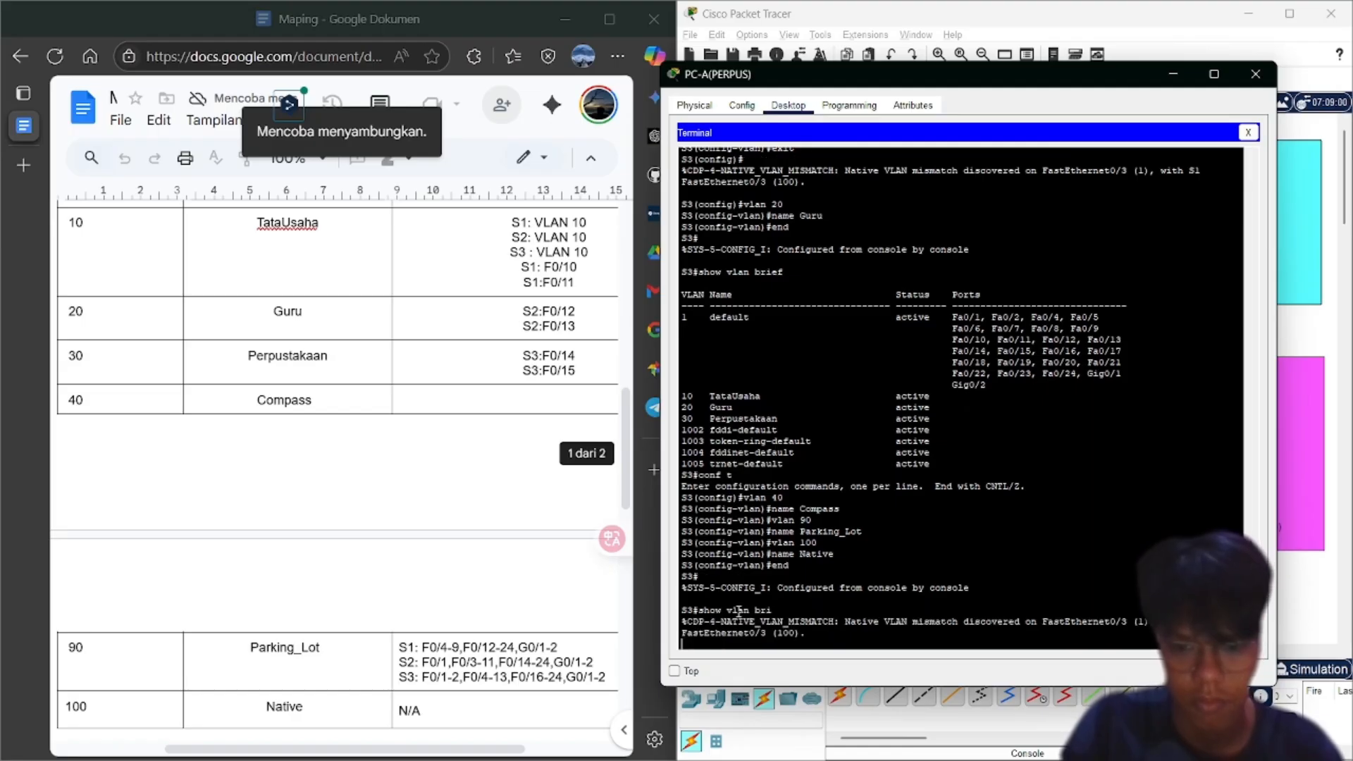
key(Return)
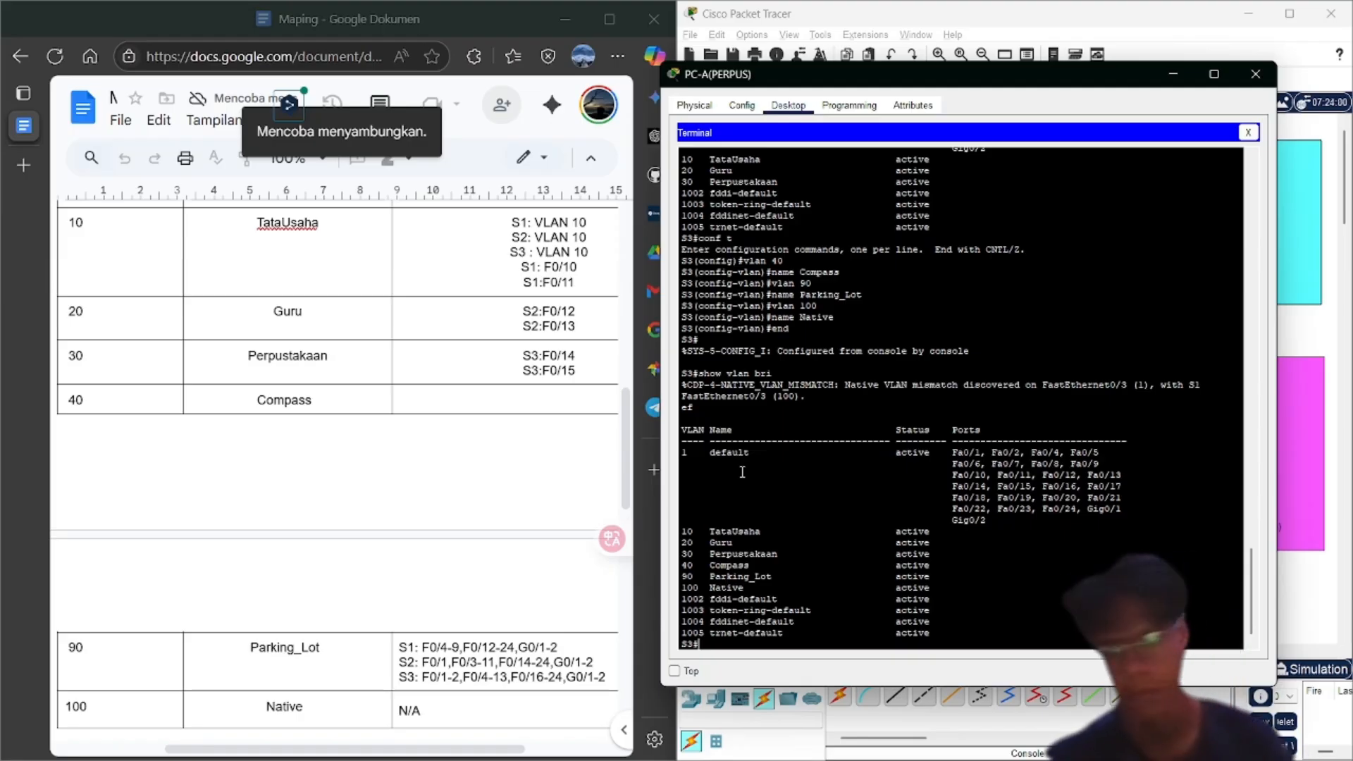
drag(1026, 86, 658, 118)
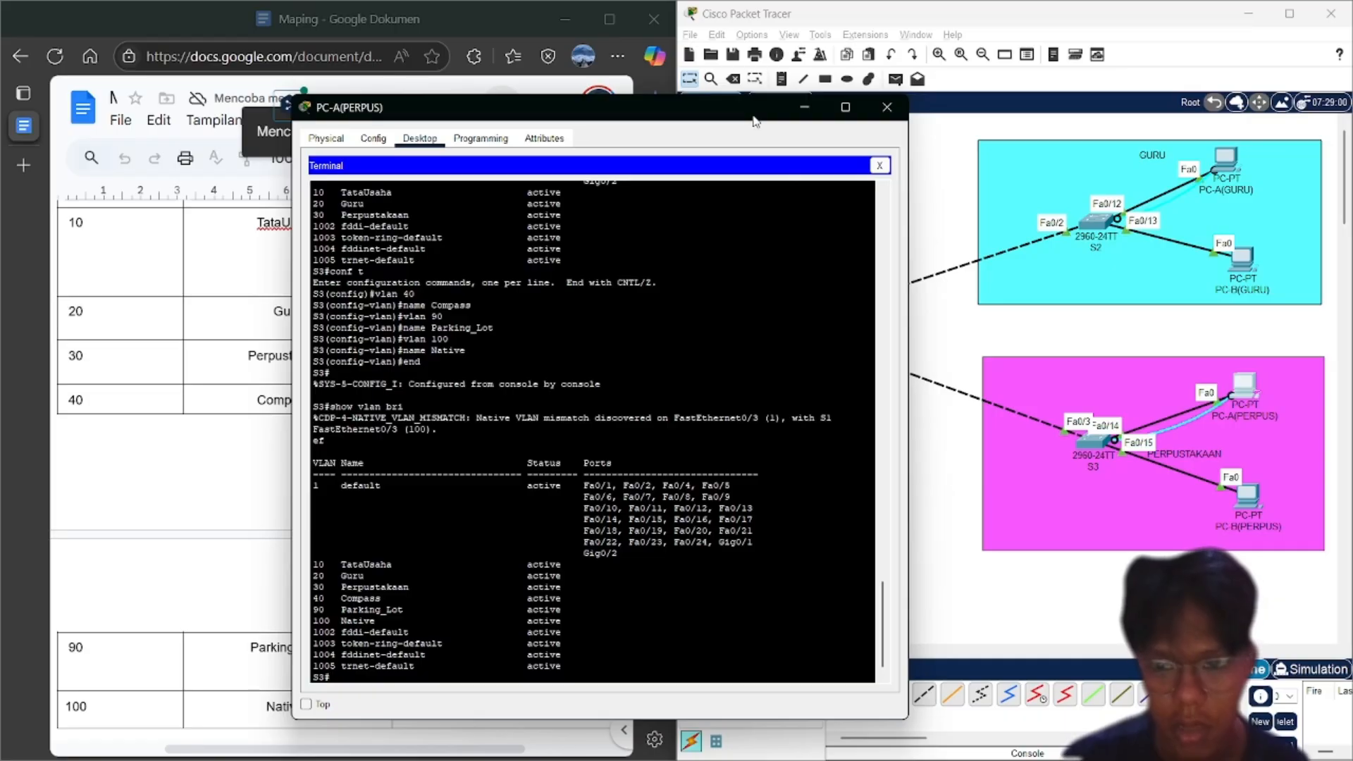
drag(755, 121, 1070, 90)
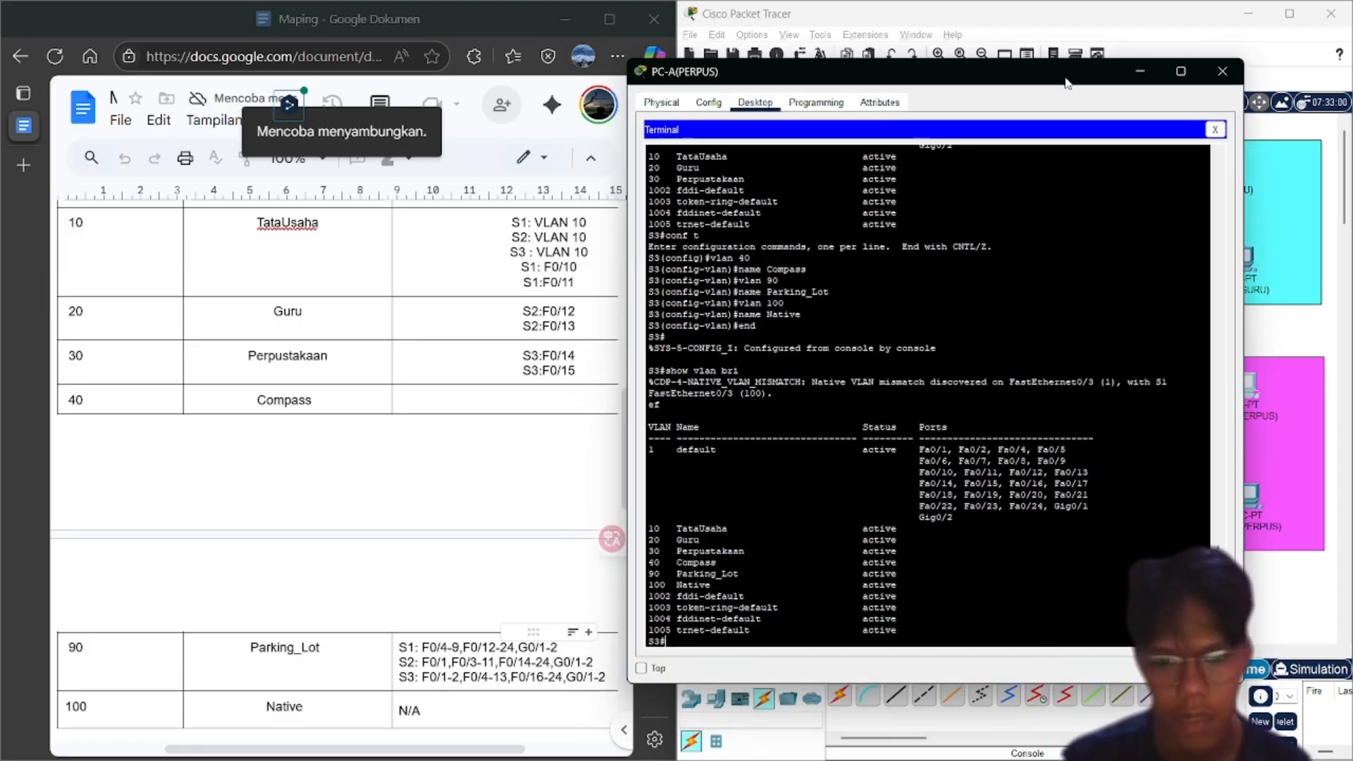
drag(1070, 90, 1098, 74)
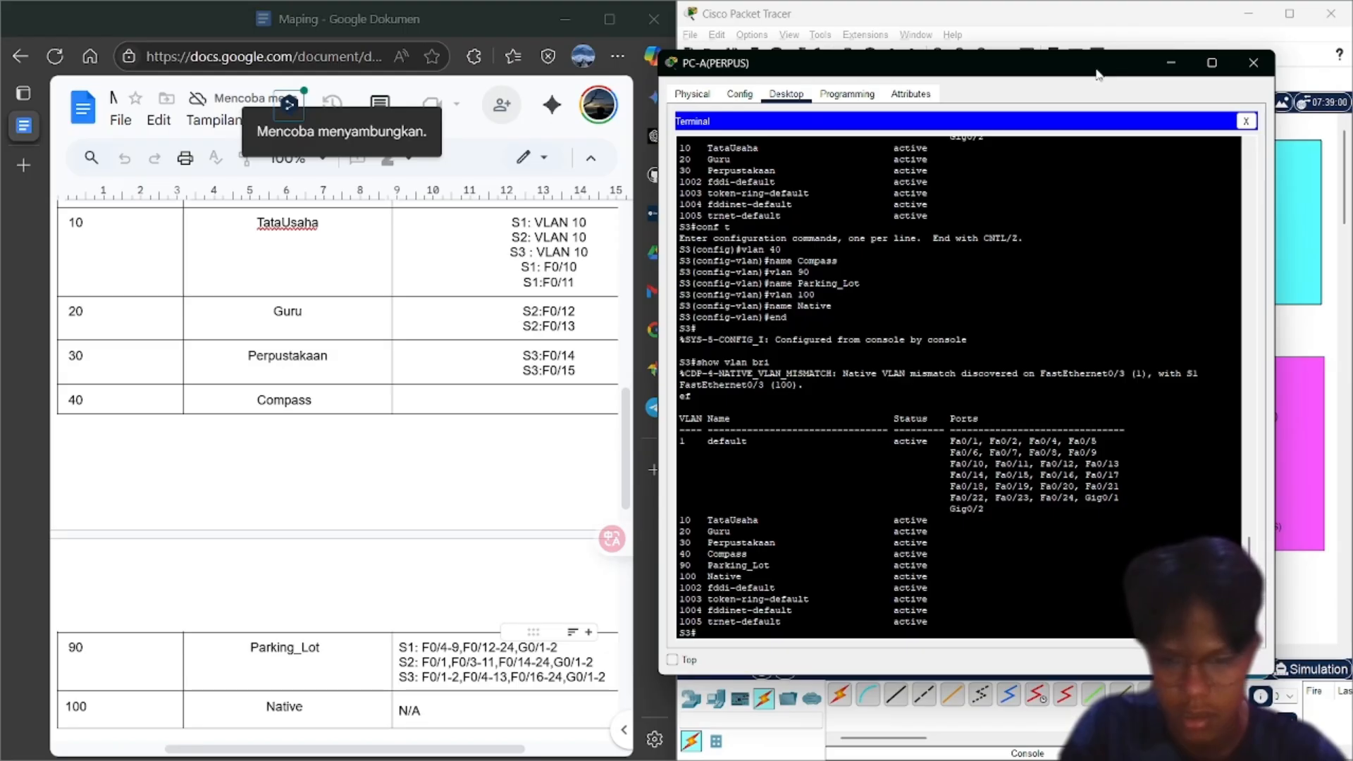
text(c)
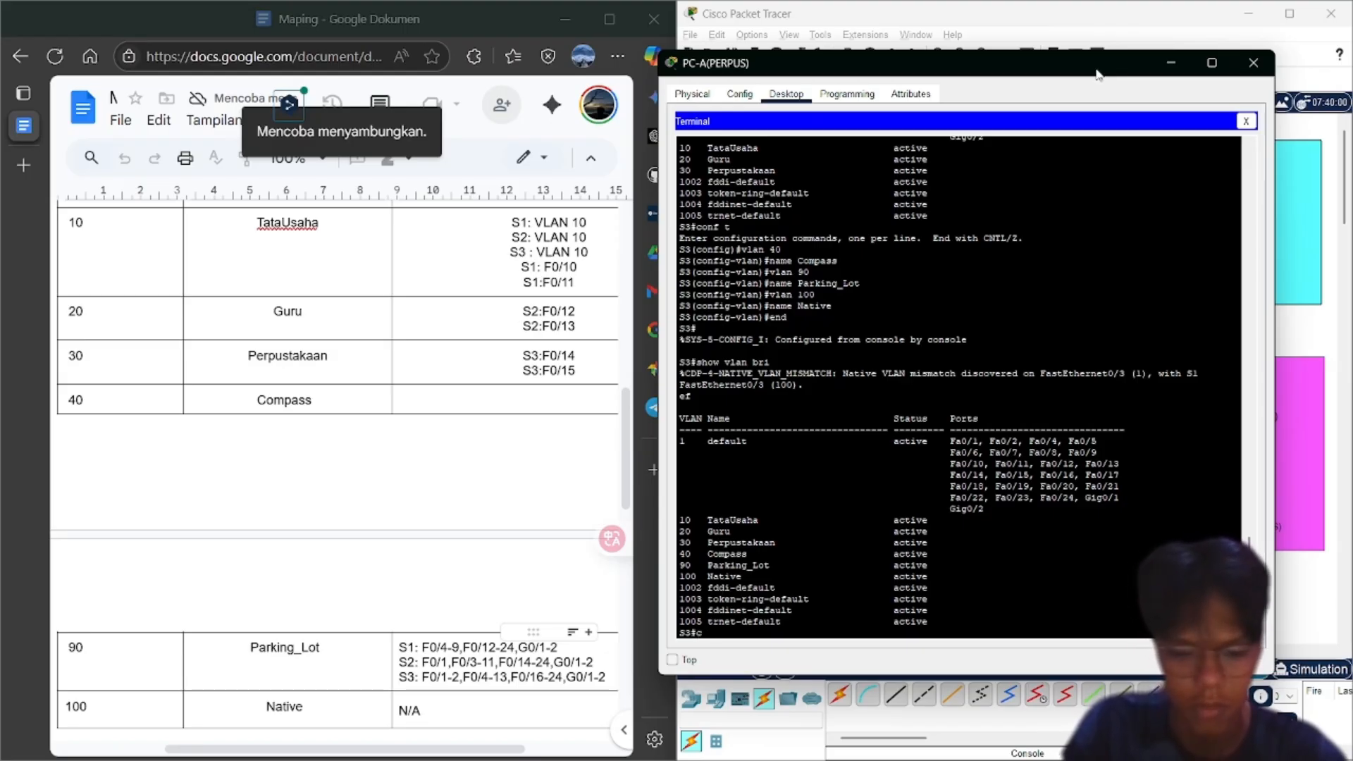
text(onf t)
Create interface Vlan30 on S3 with int vlan 30, then exit to global configuration
key(Return)
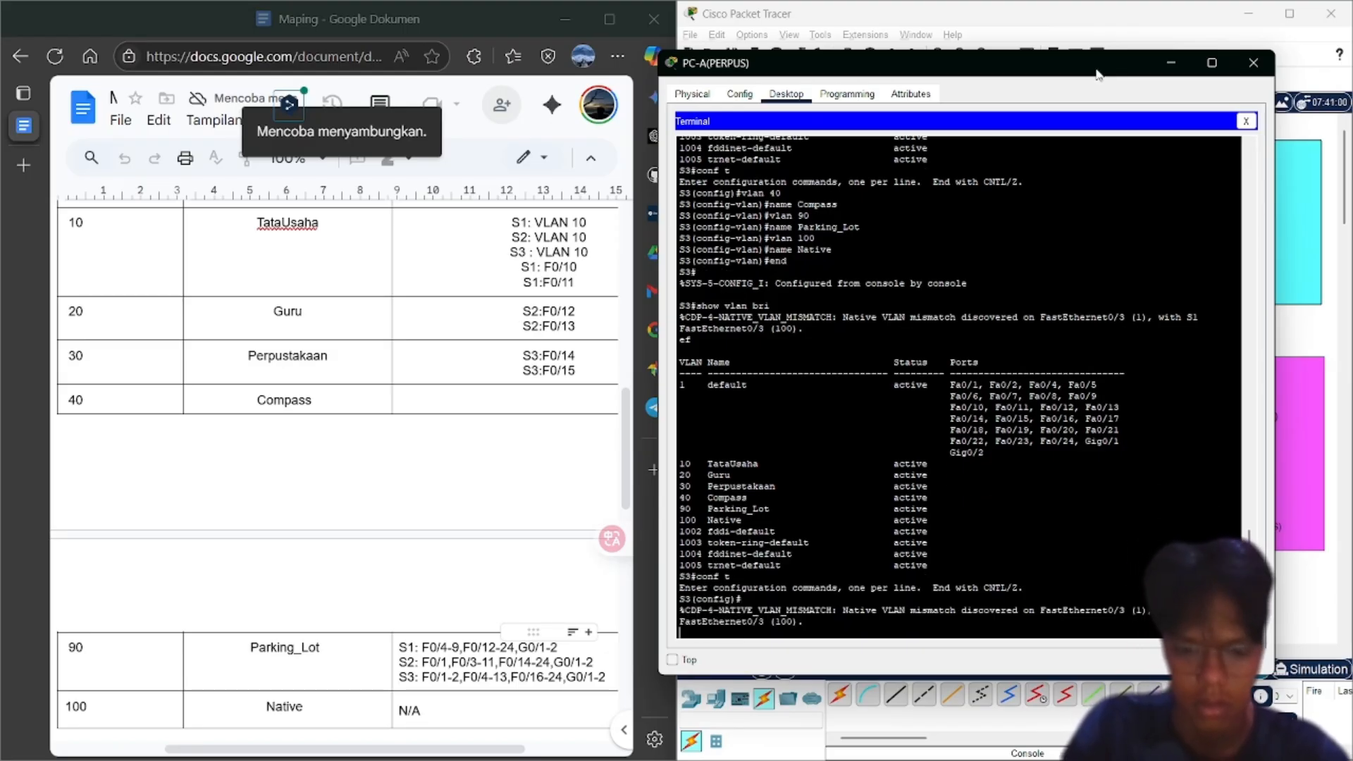
key(Return)
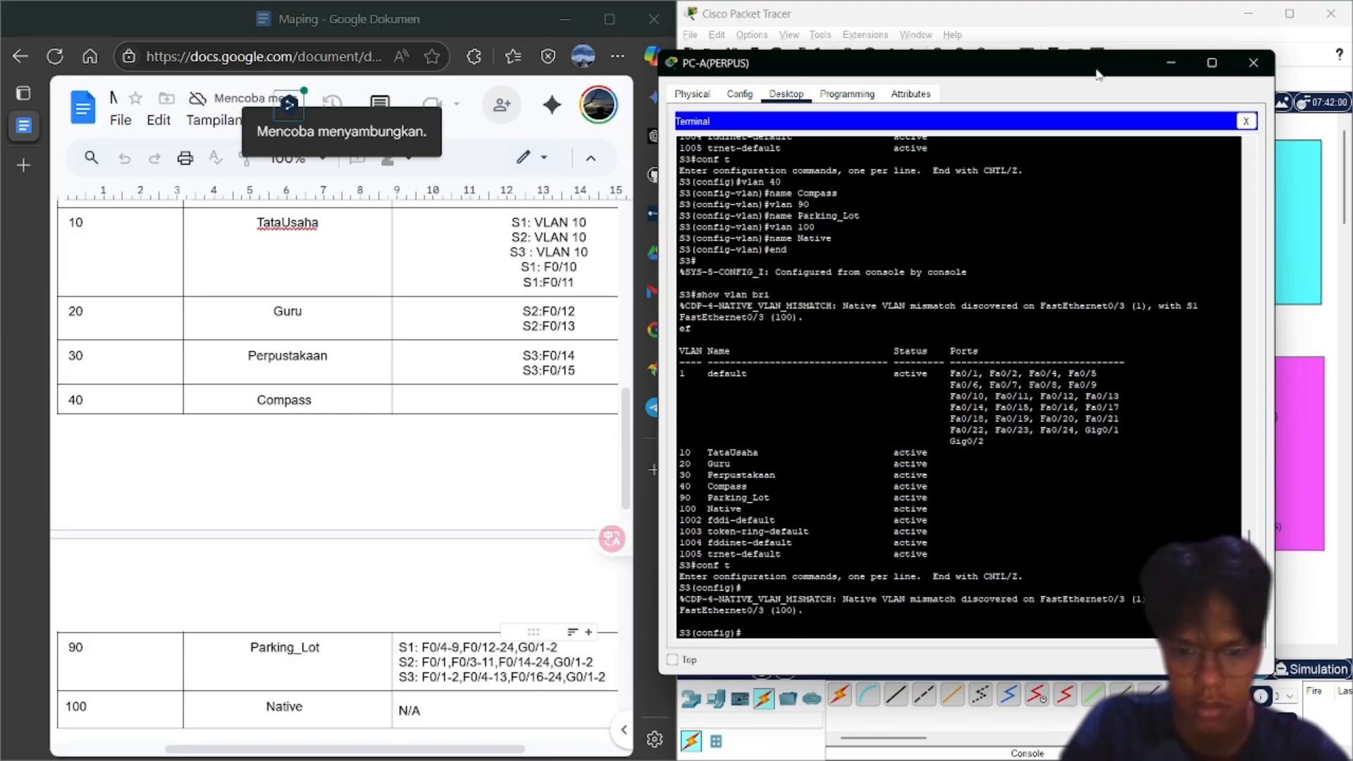
text(int)
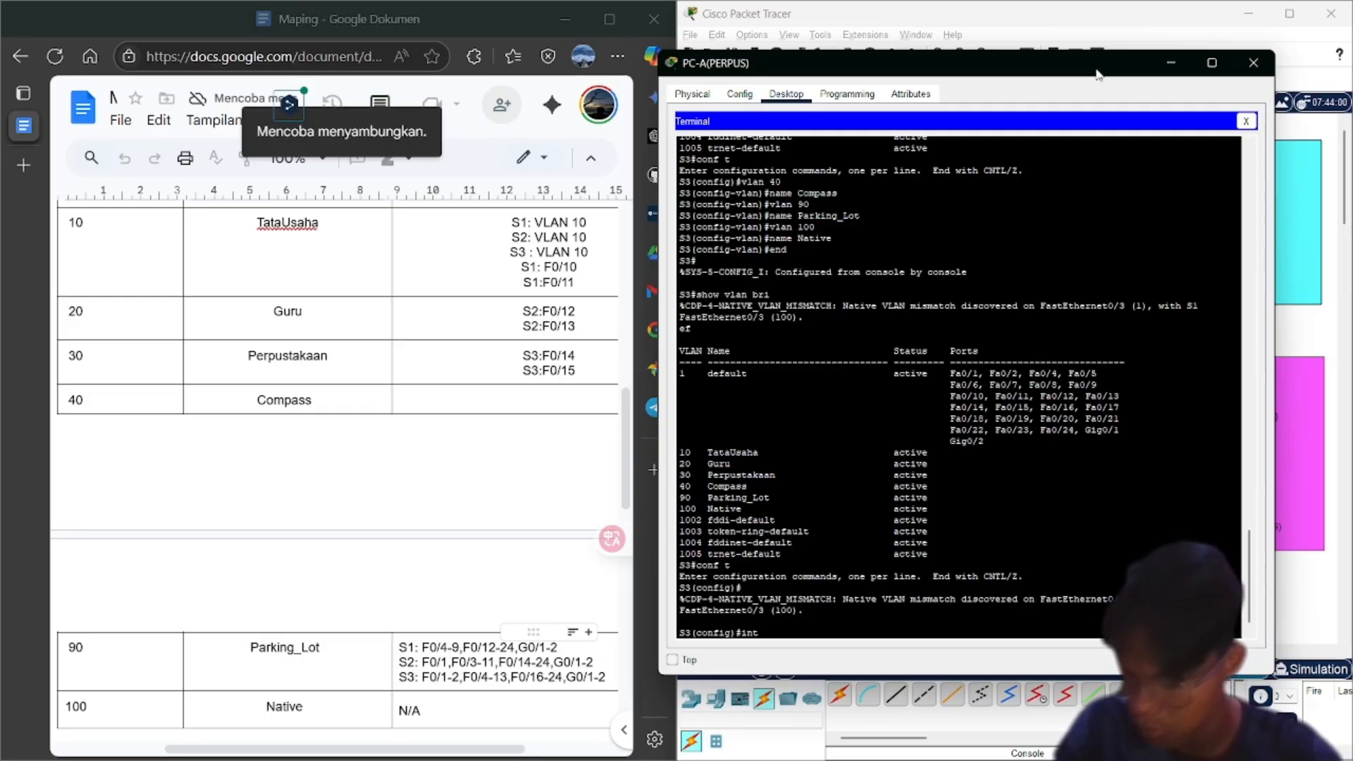
text( vlan 30)
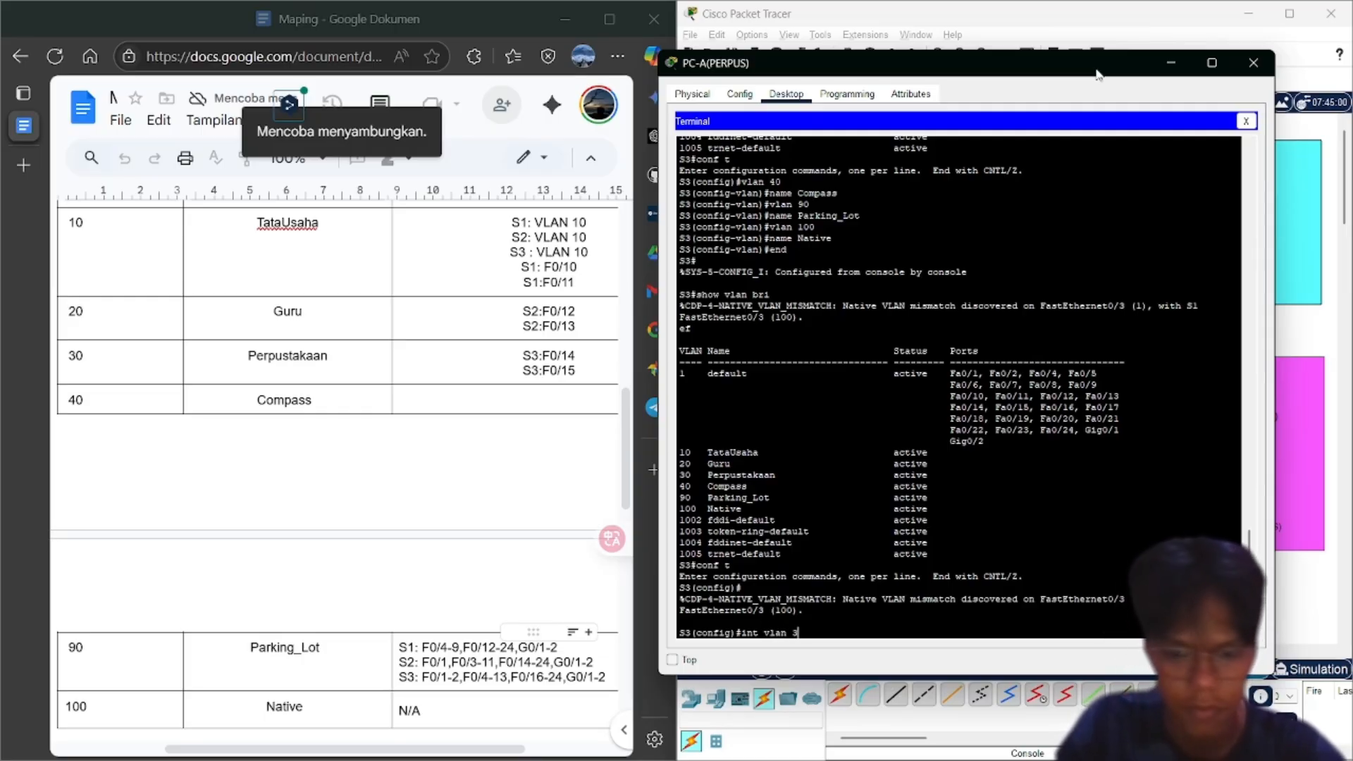
click(626, 276)
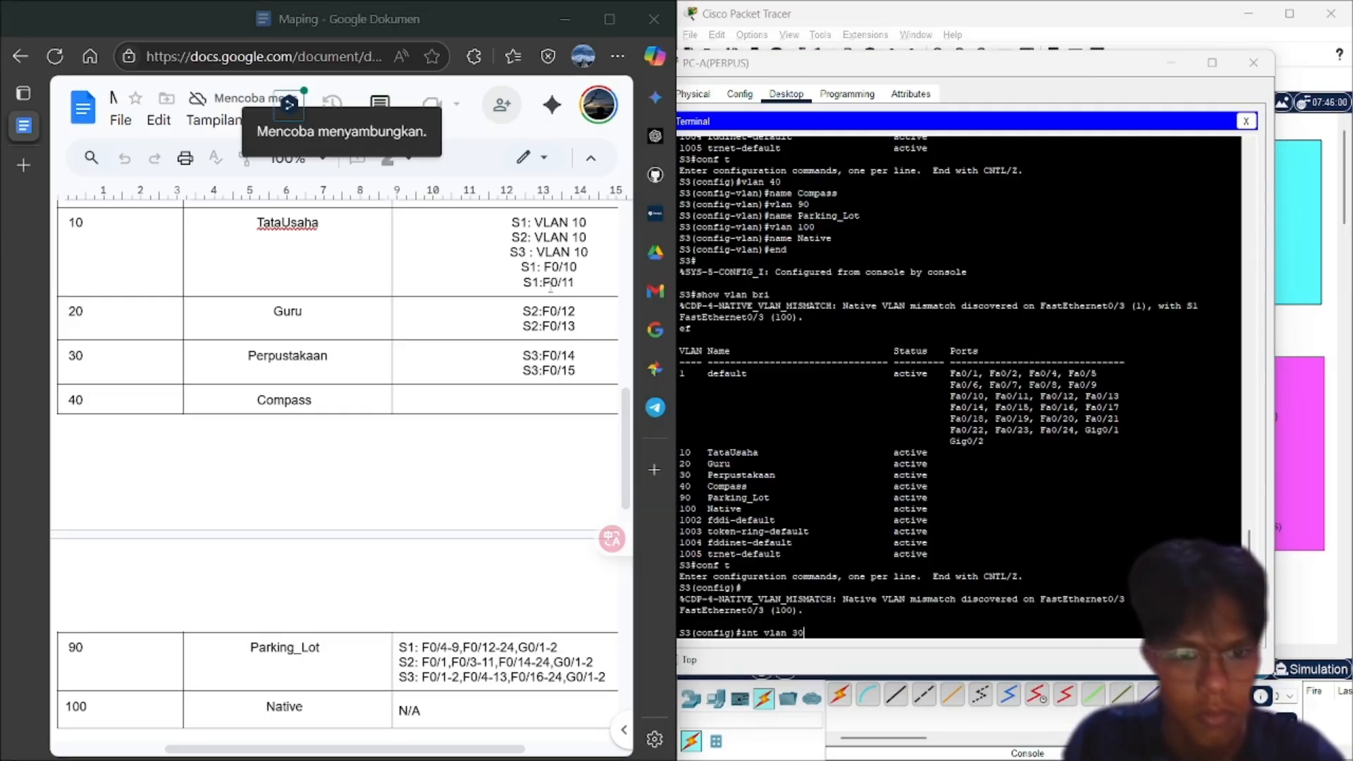
scroll(550, 285, up, 6)
scroll(550, 285, up, 3)
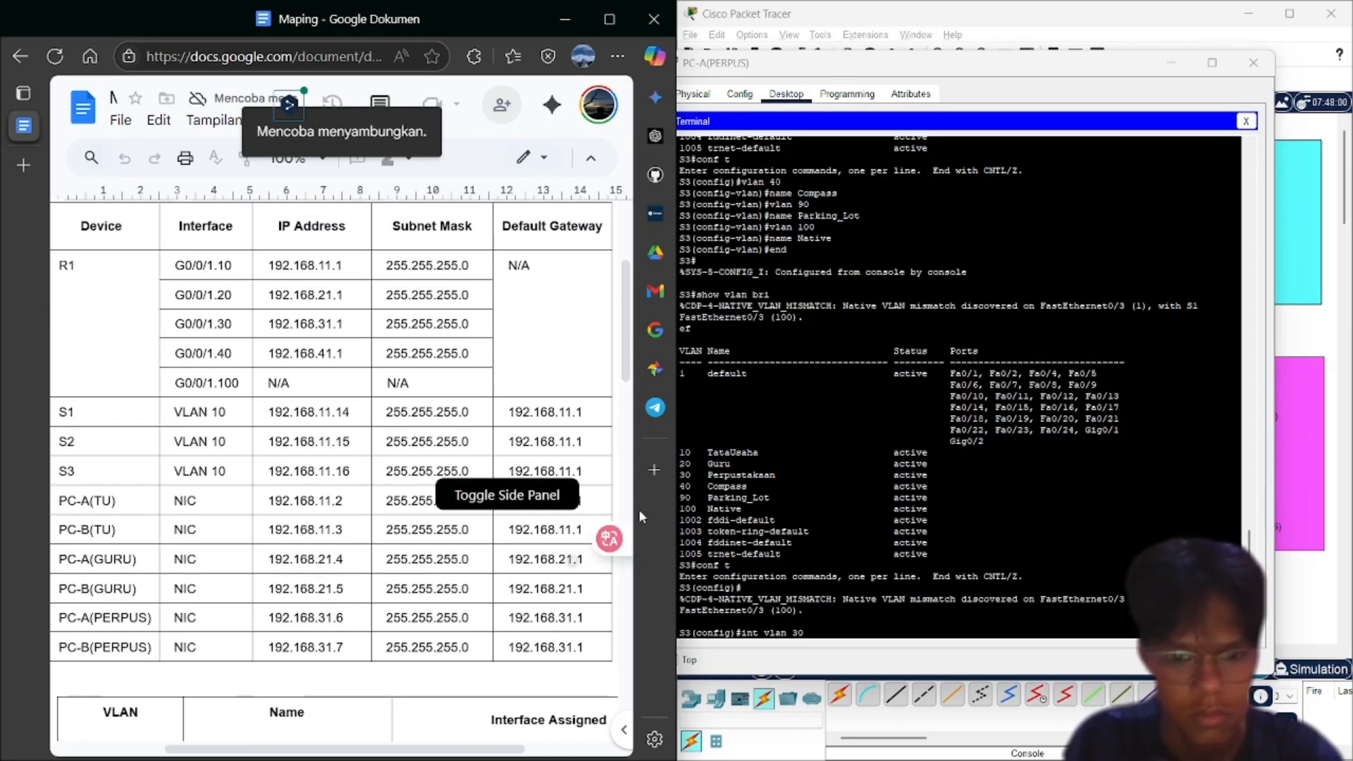
click(829, 635)
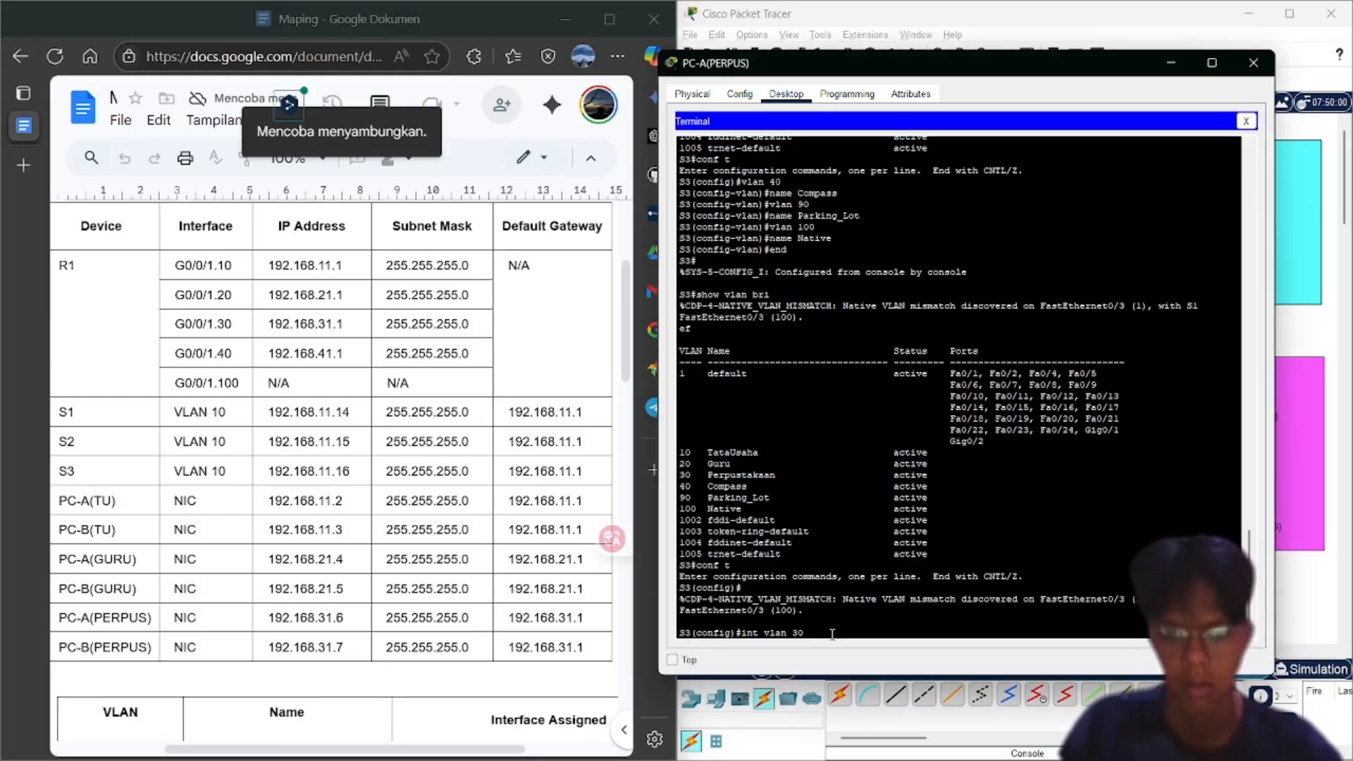
key(Return)
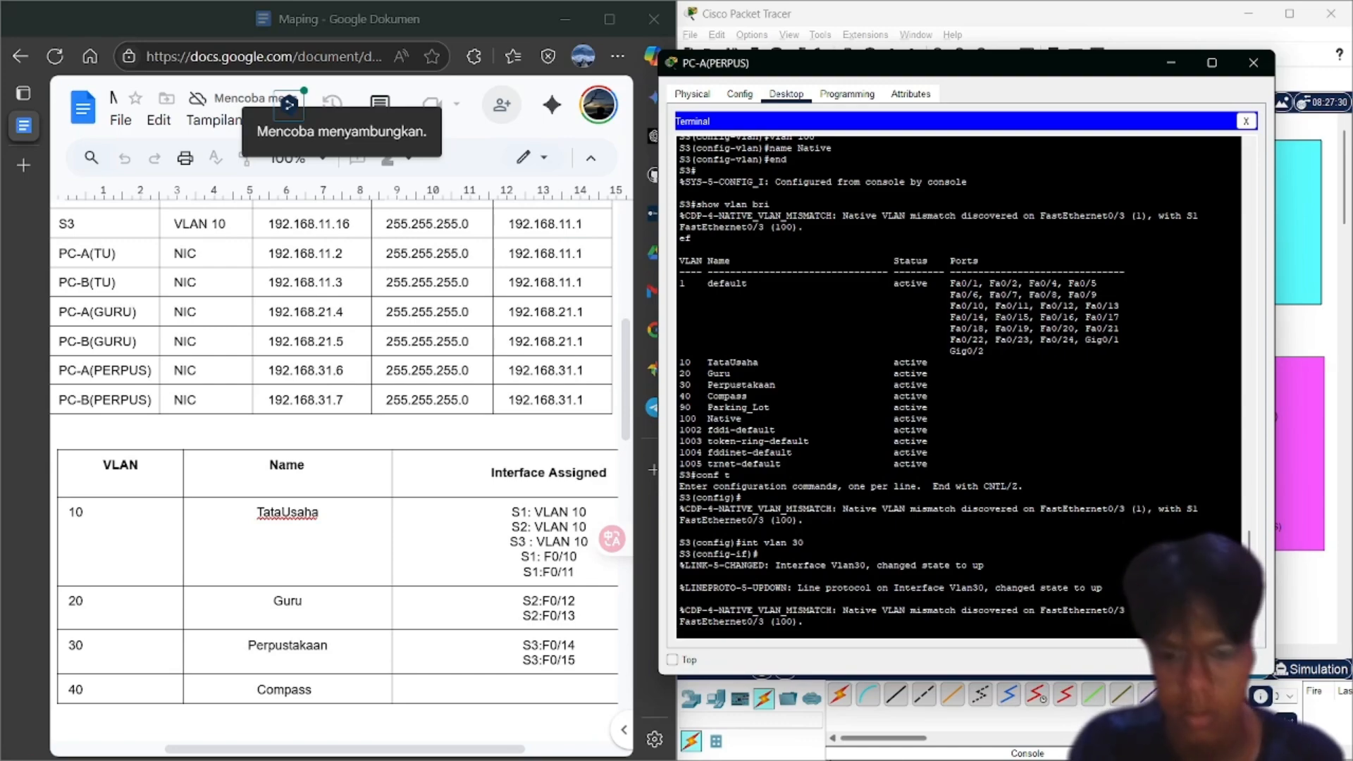
key(Return)
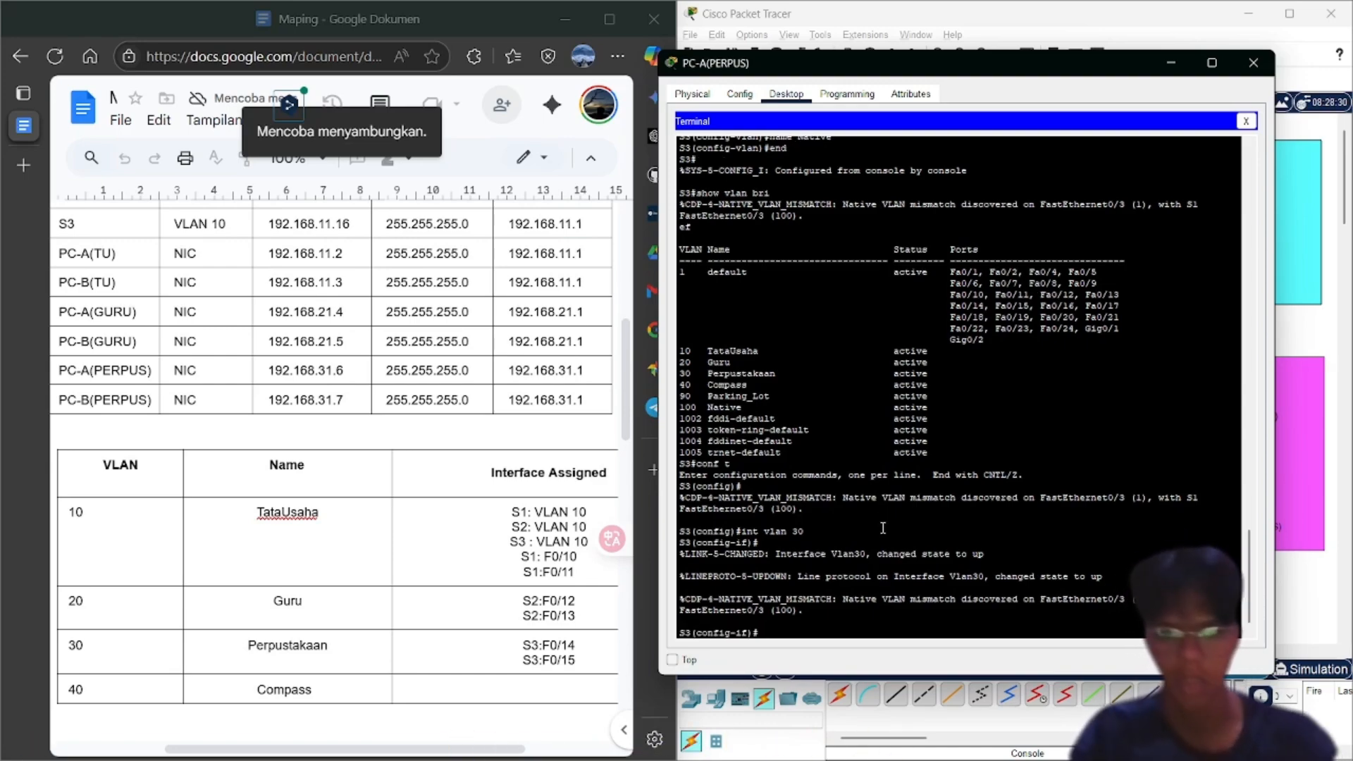
text(e)
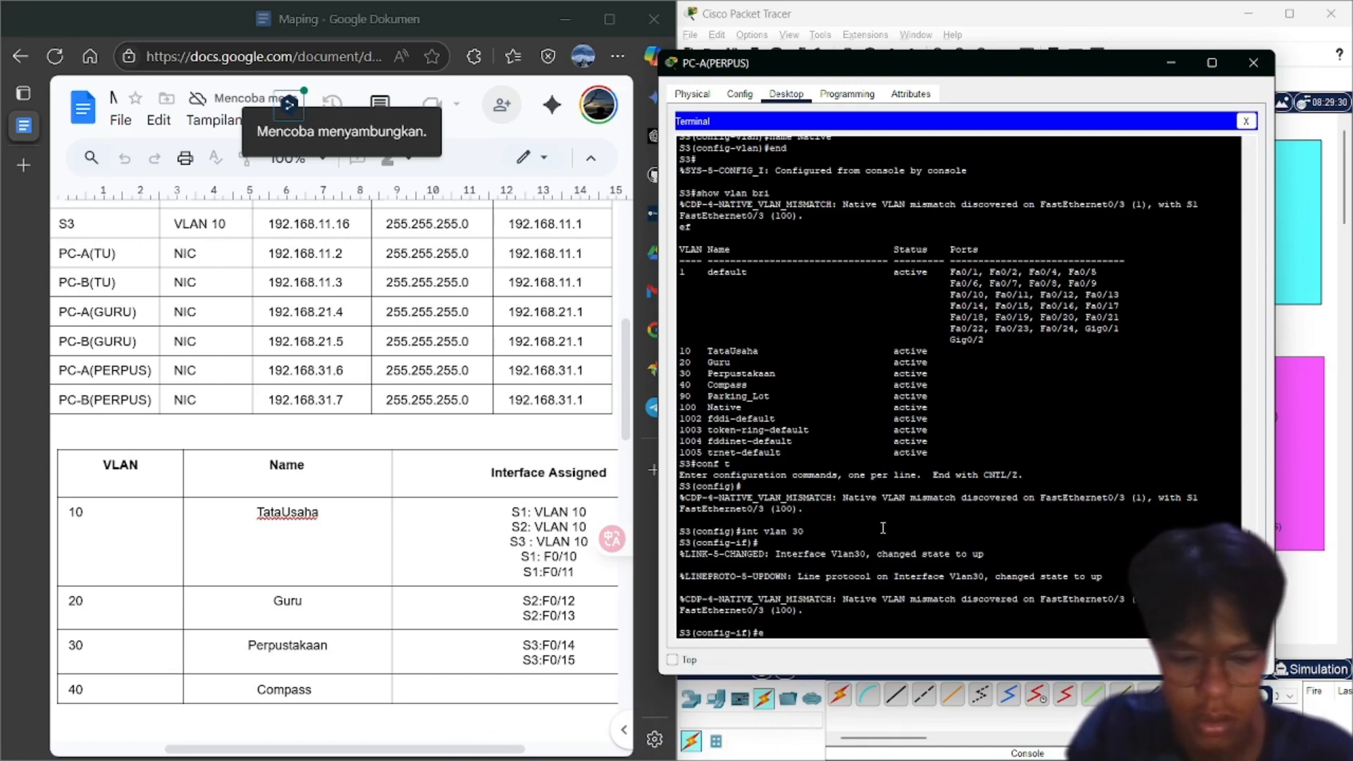
text(xit)
key(Return)
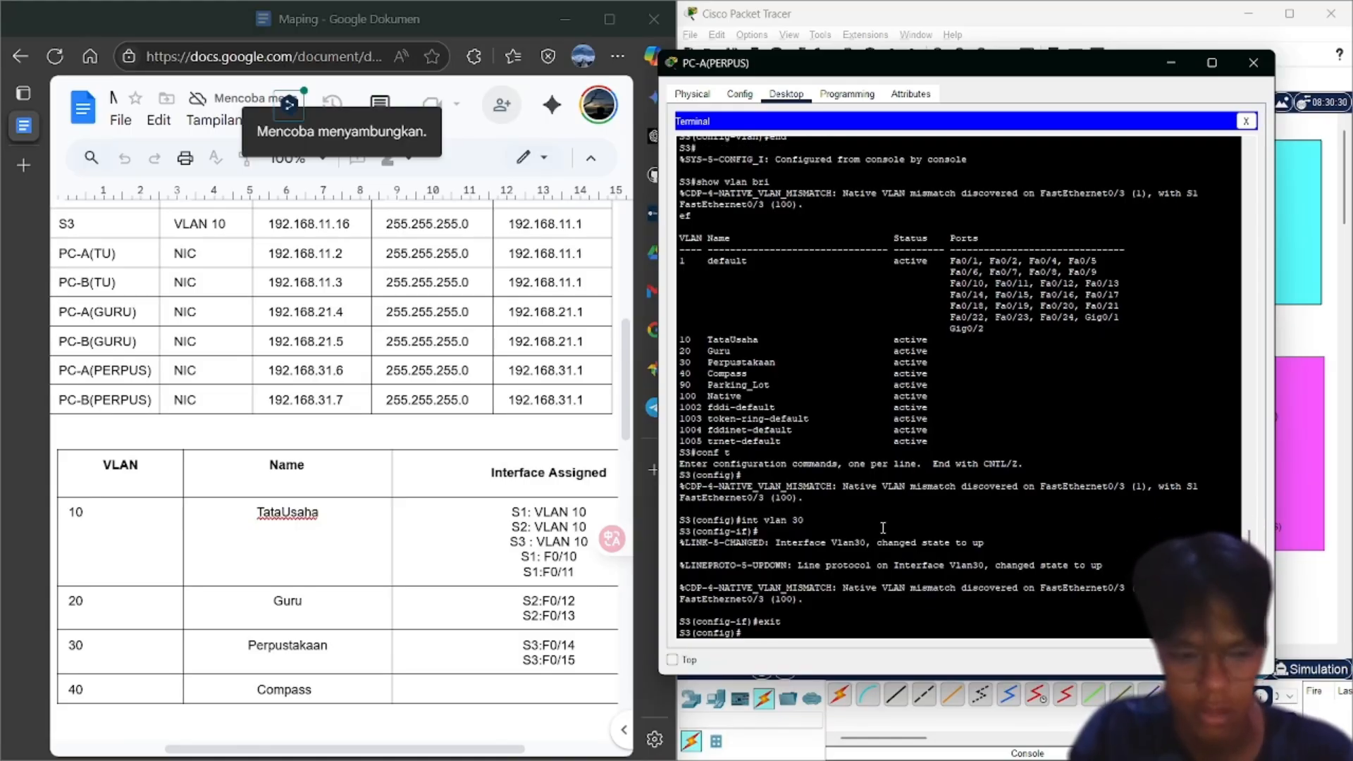
Assign S3's interface Vlan10 the address 192.168.11.16 with mask 255.255.255.0
scroll(256, 372, up, 3)
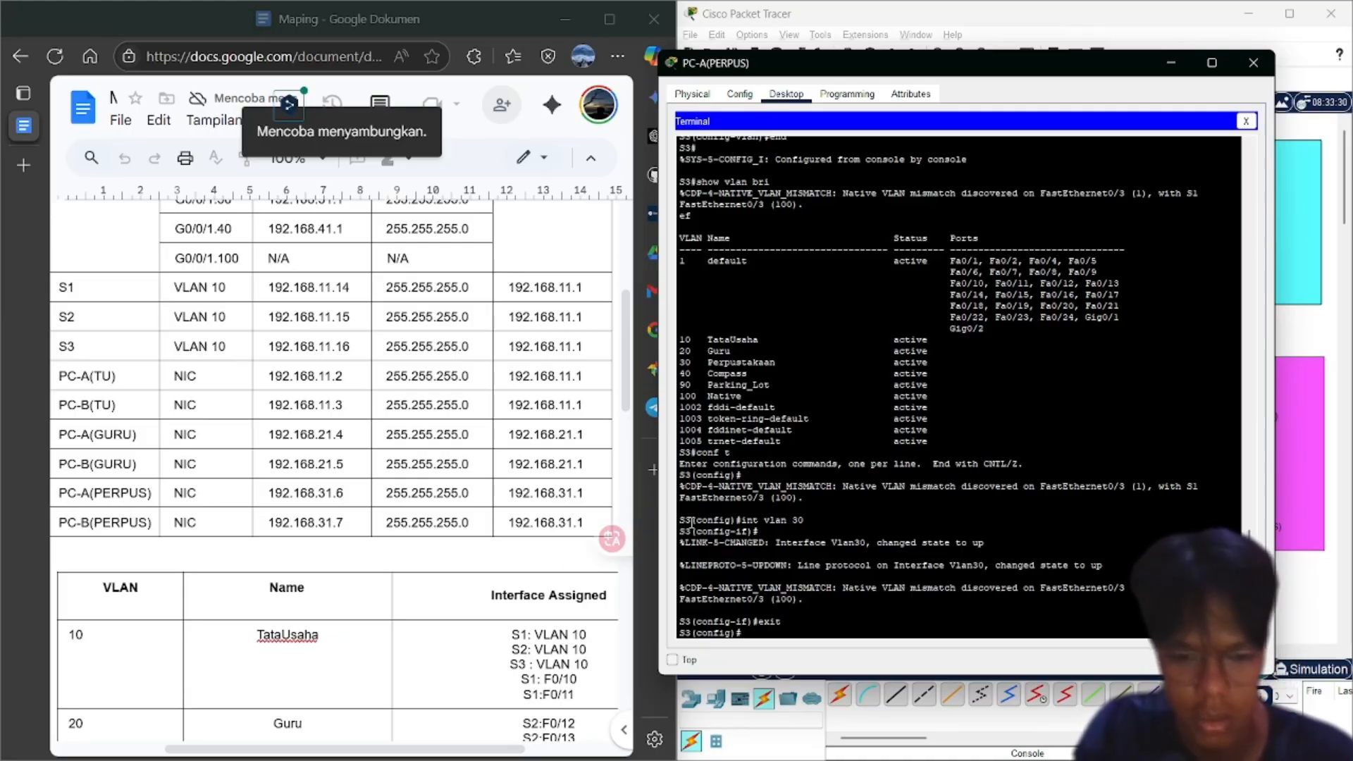
text(int vlan 0)
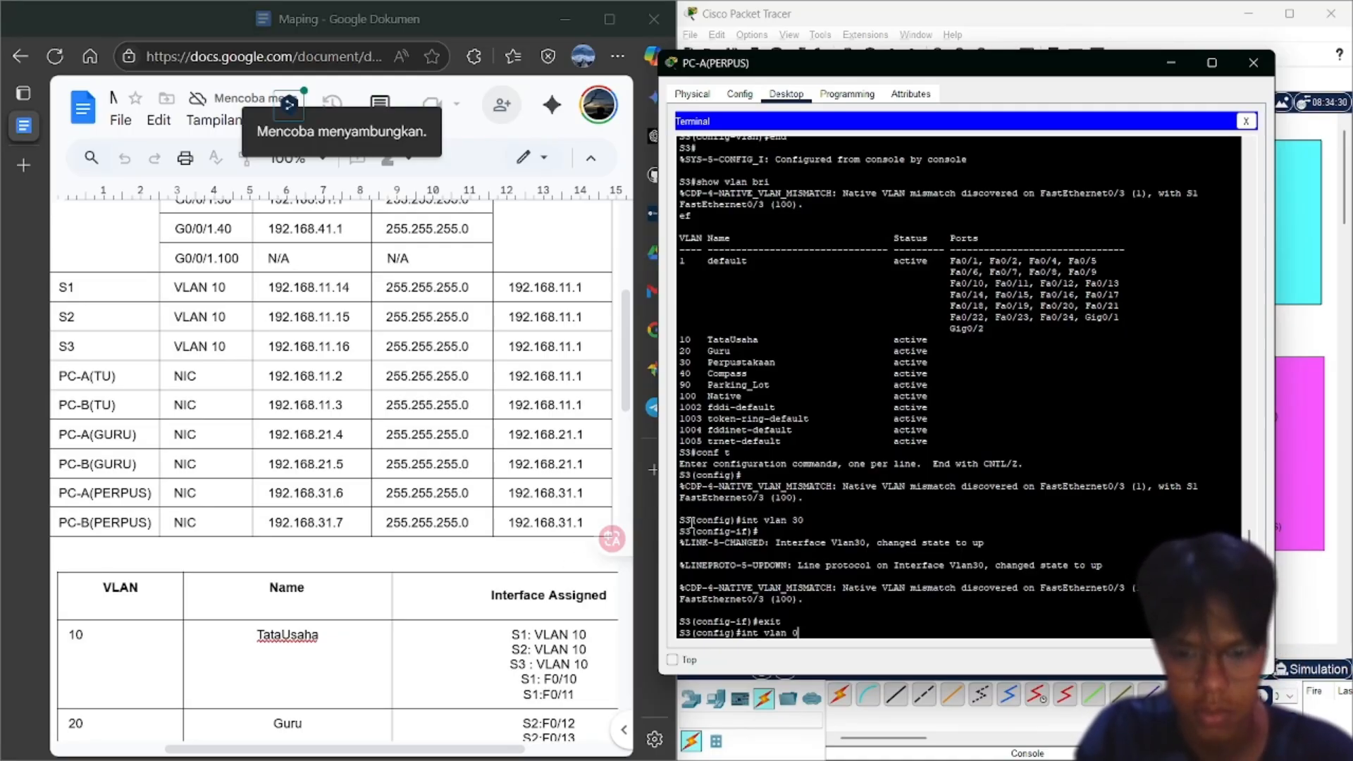
key(BackSpace)
text(10)
key(Return)
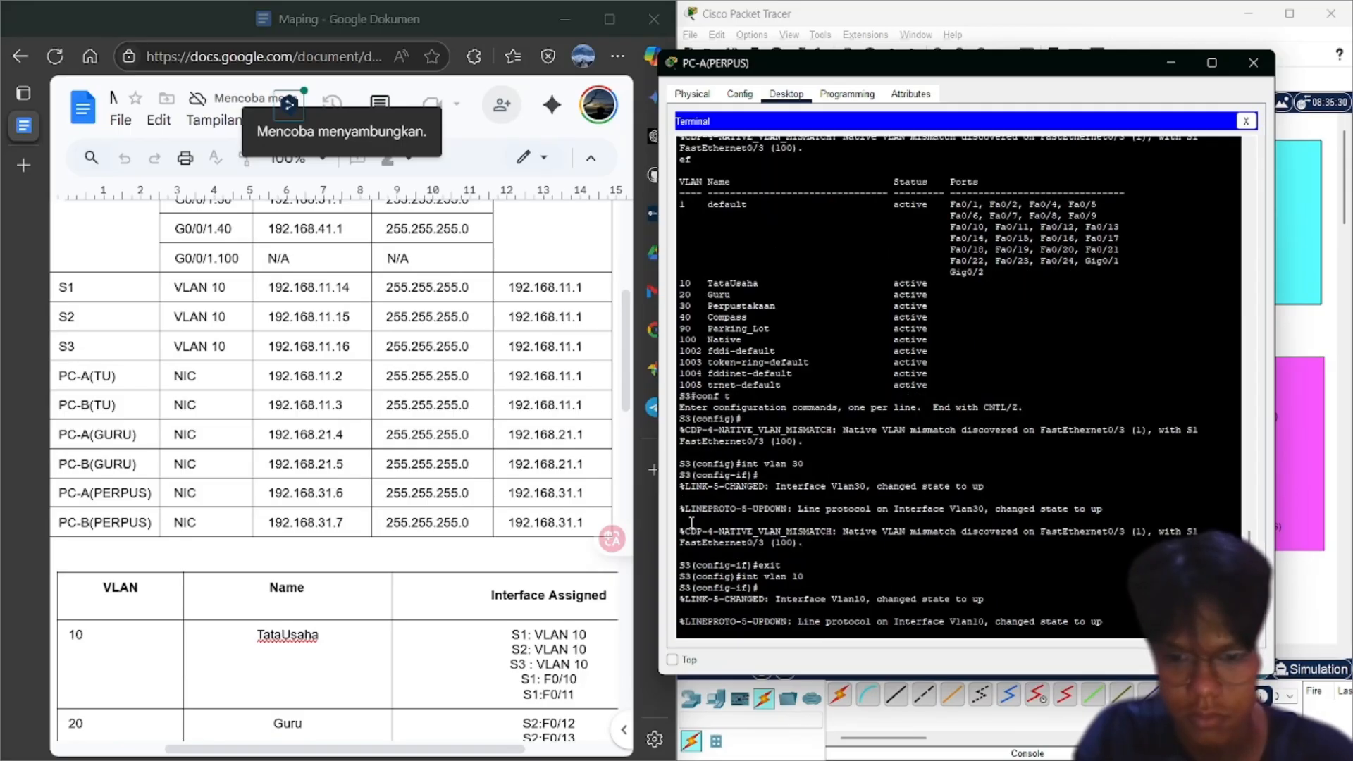
key(Return)
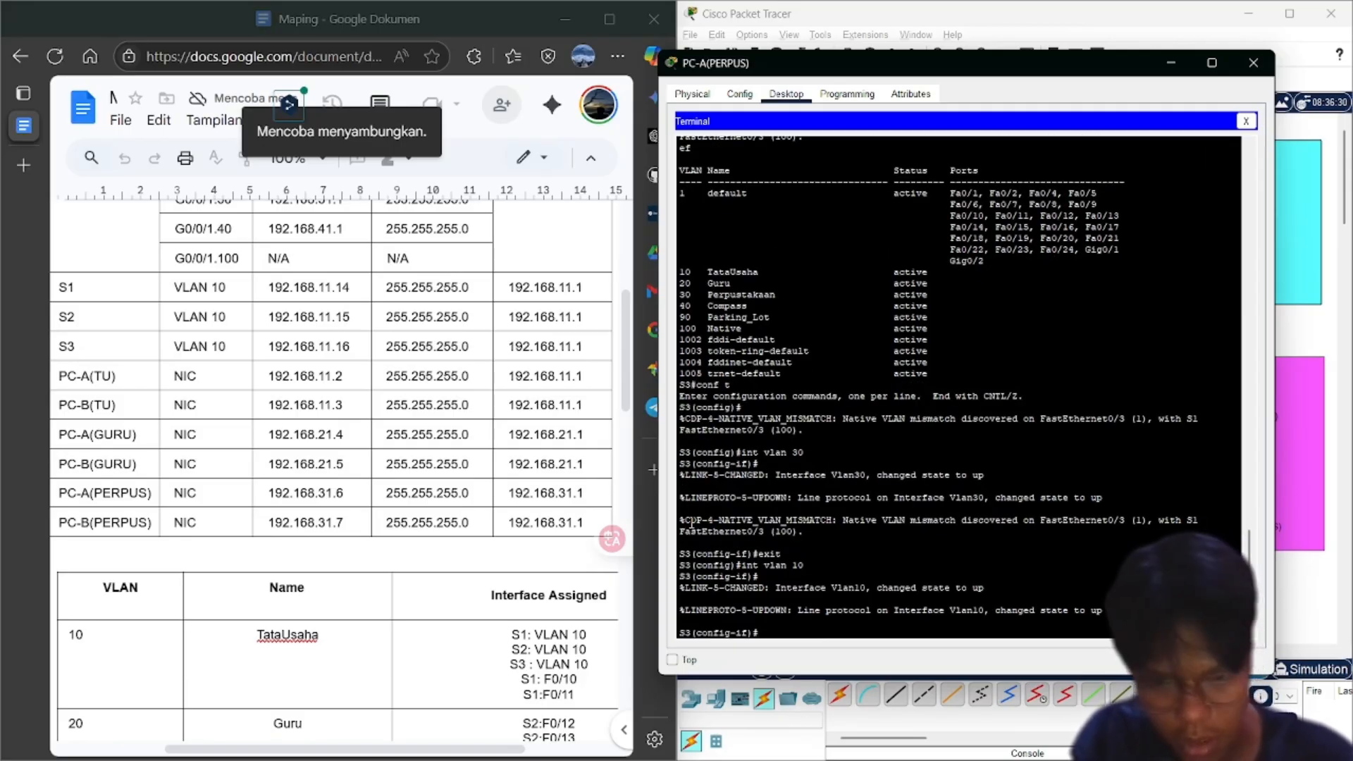
text(ip address)
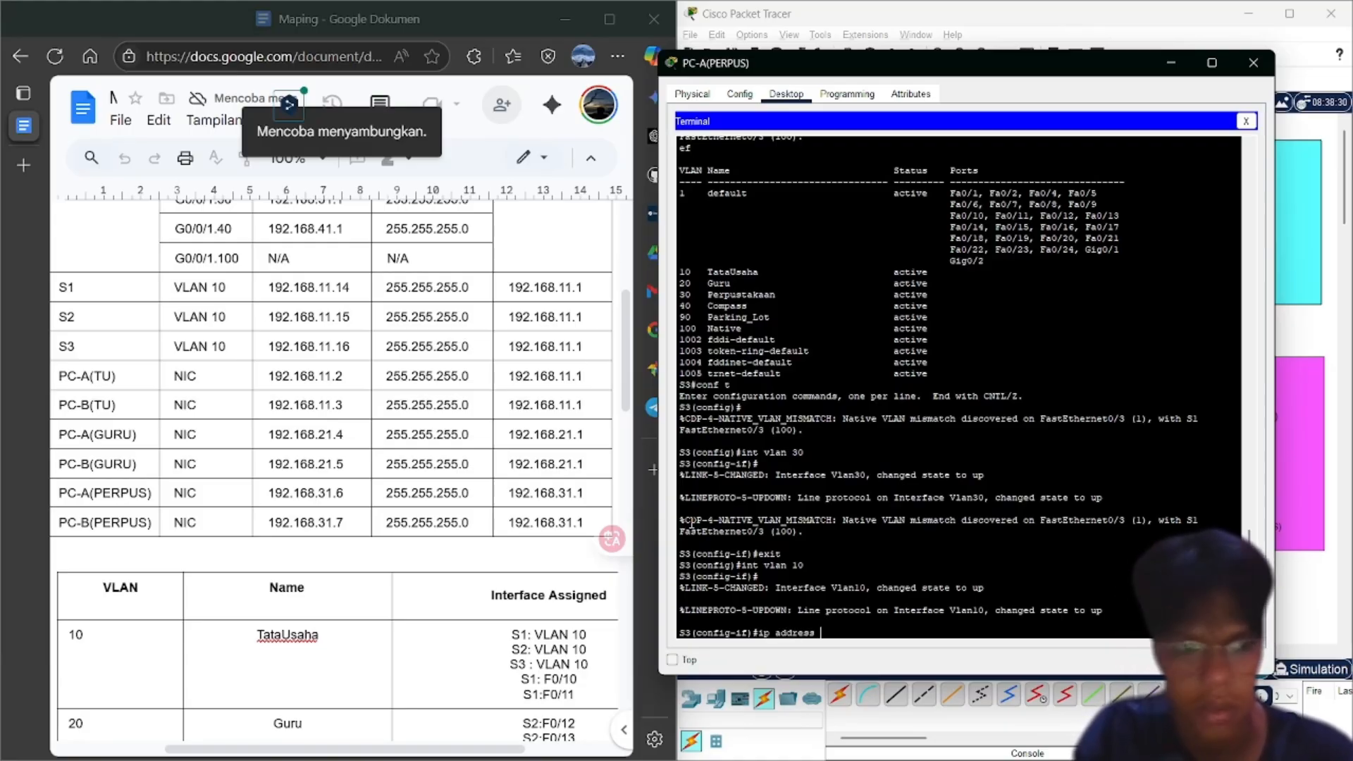
text( 192.)
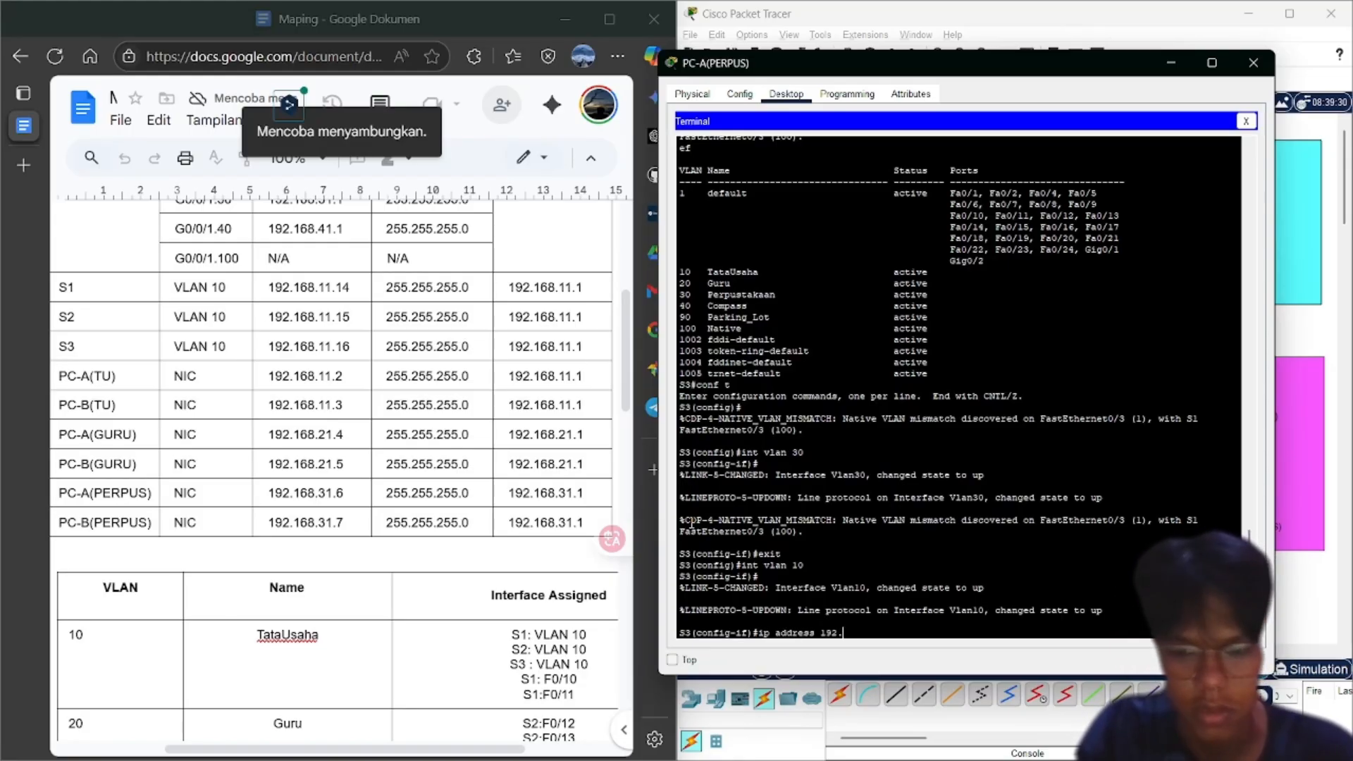
text(168.)
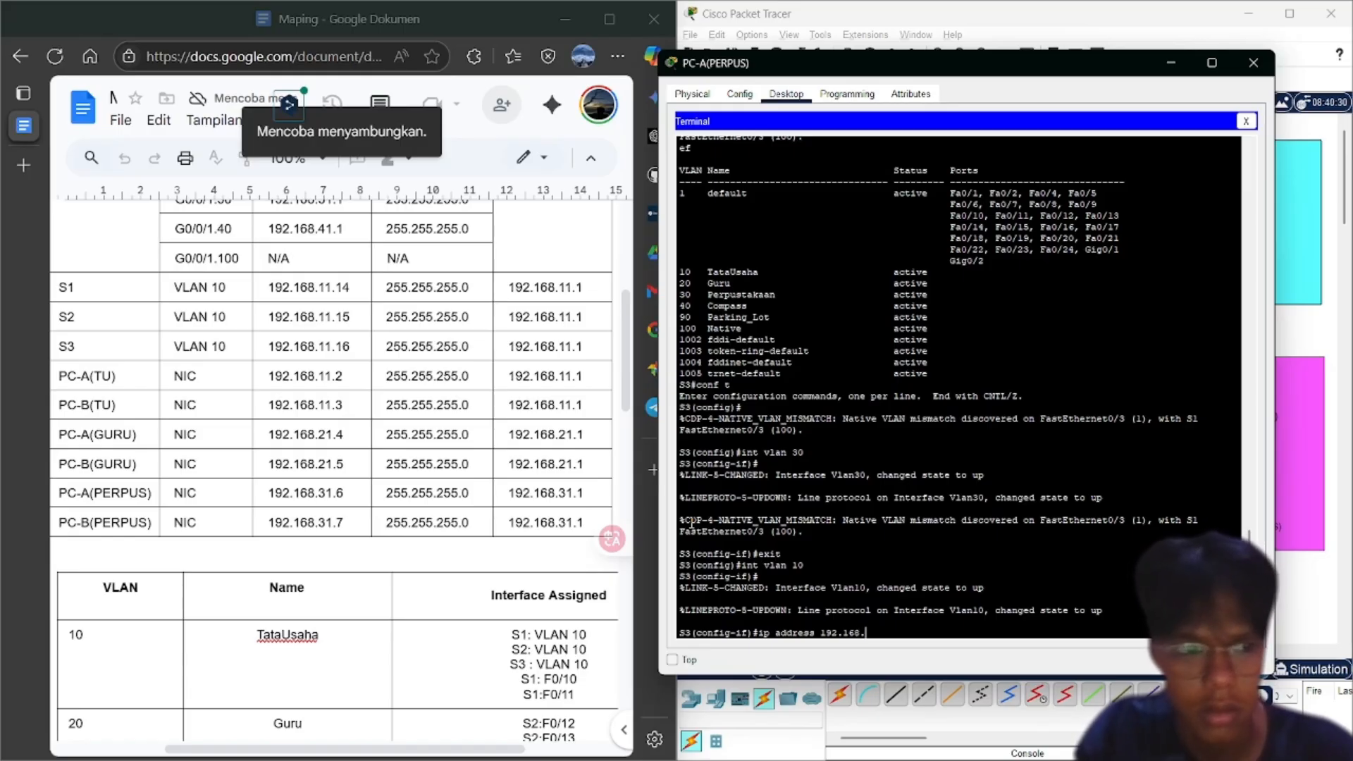
text(11.16 )
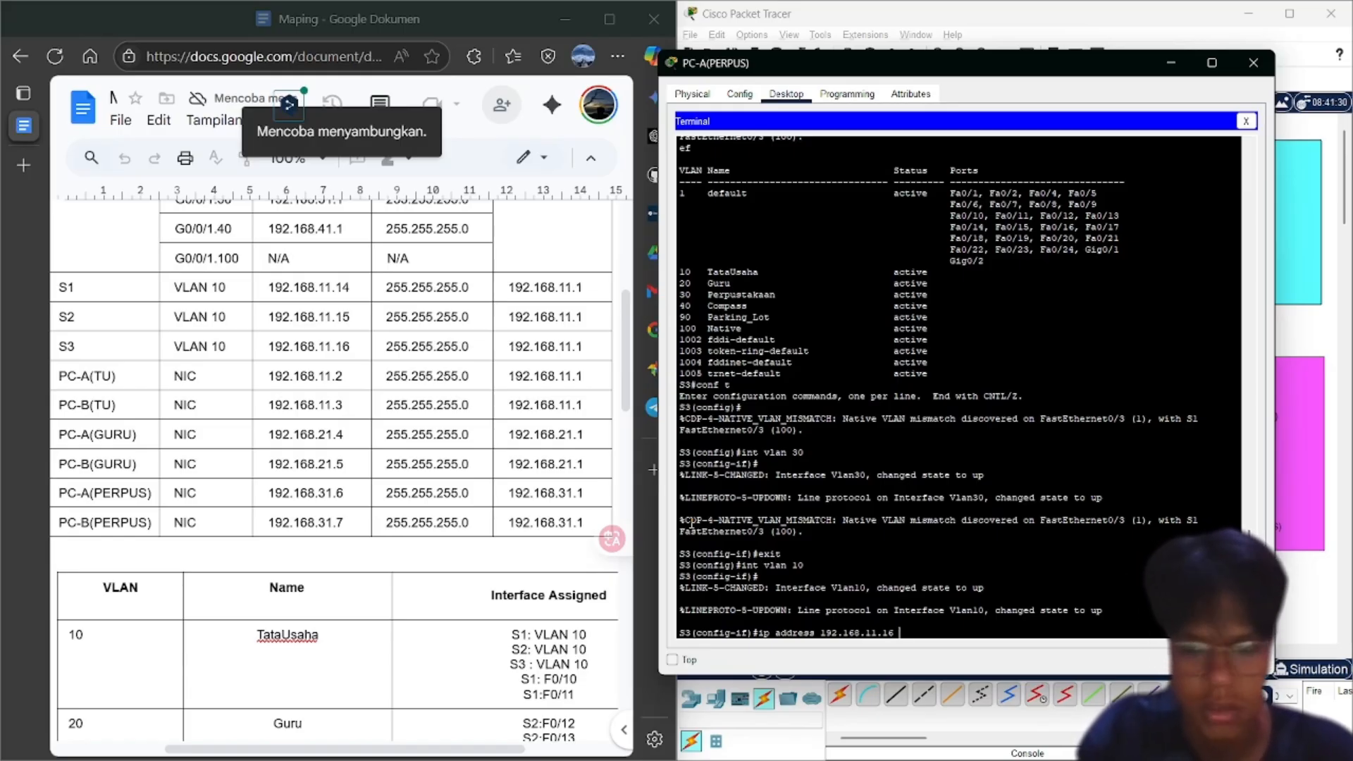
text(255.255.2)
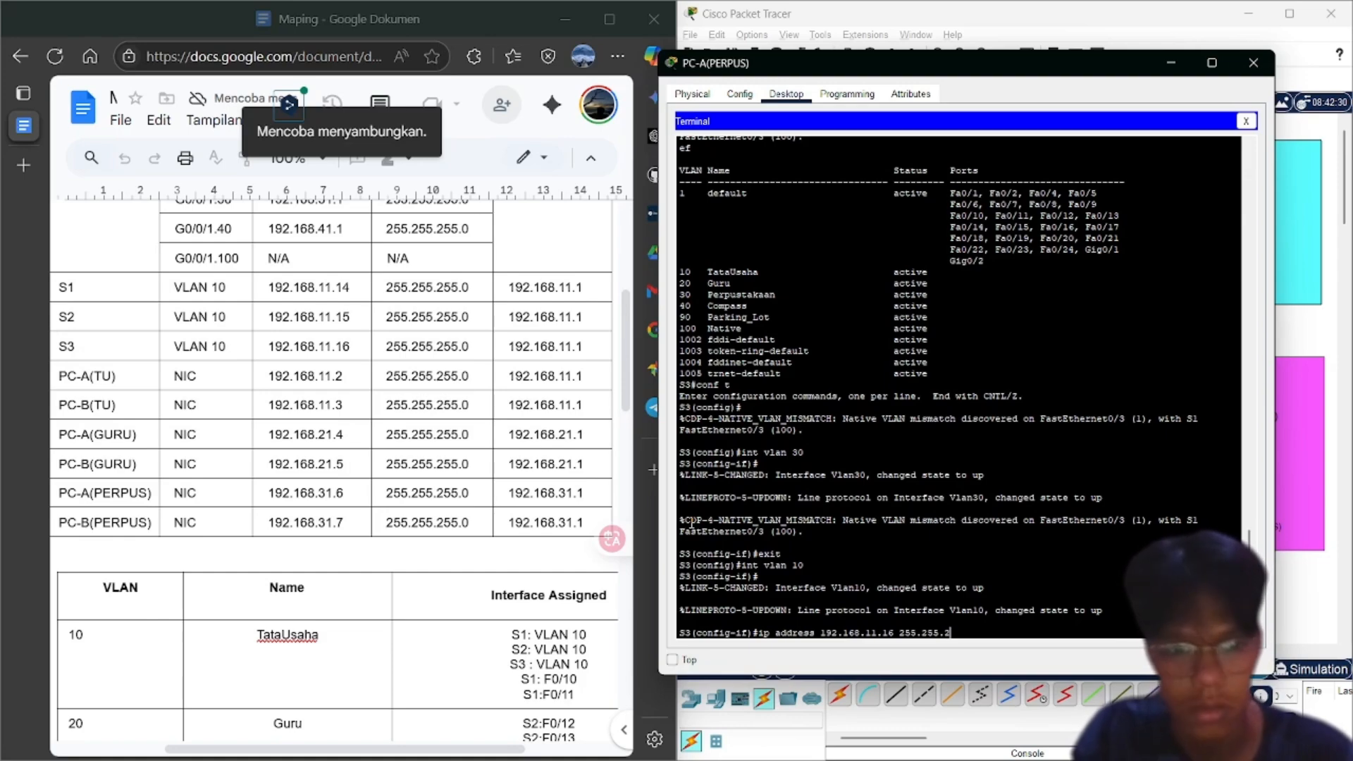
text(55.0)
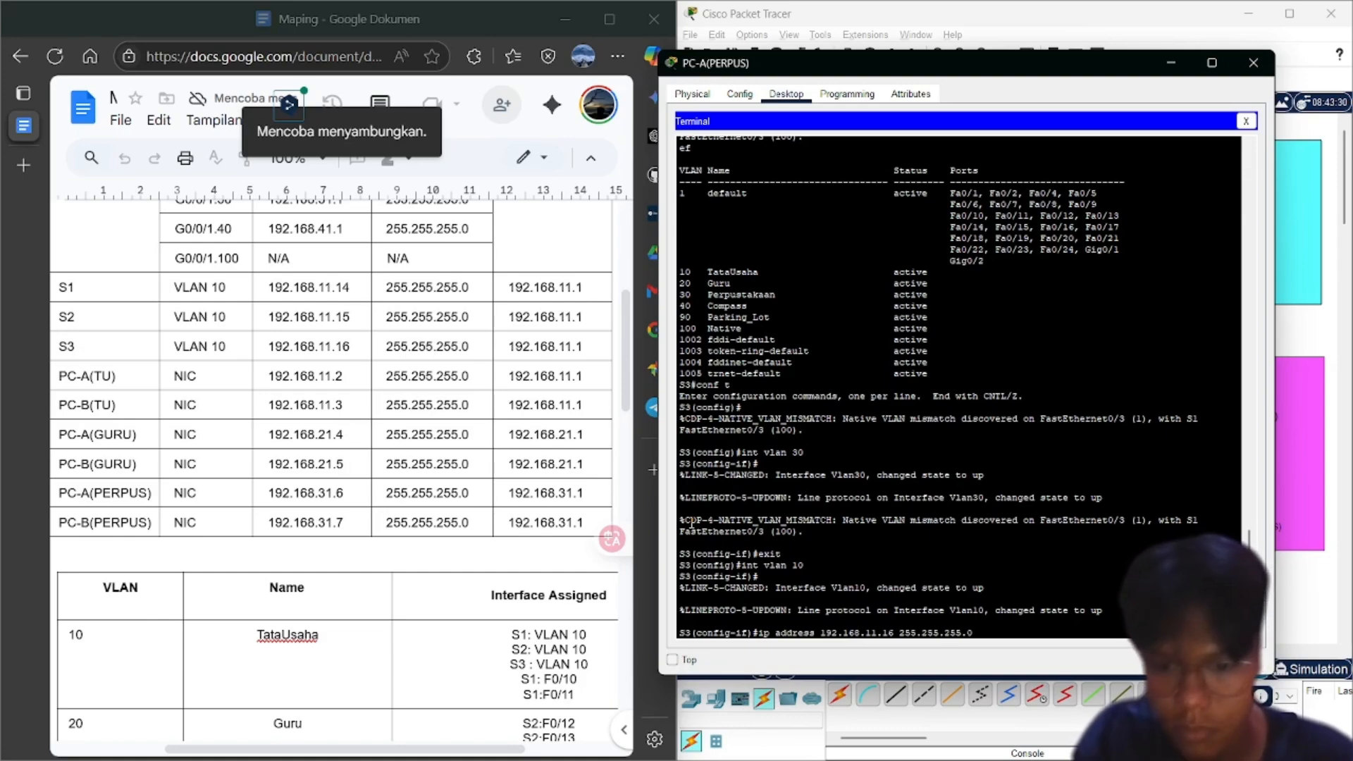
key(Return)
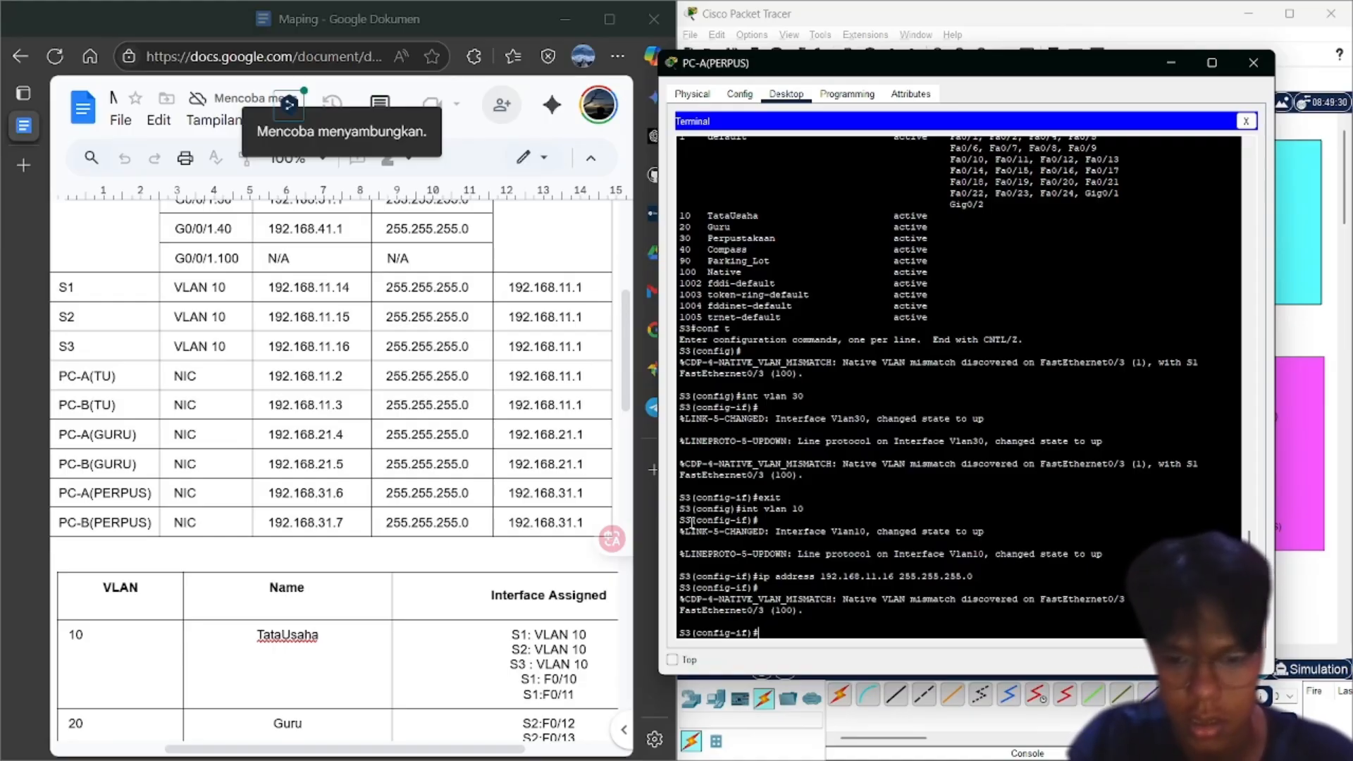
Enter ip default-gateway 192.168.11.1 on S3, completing the keyword with Tab
text(e)
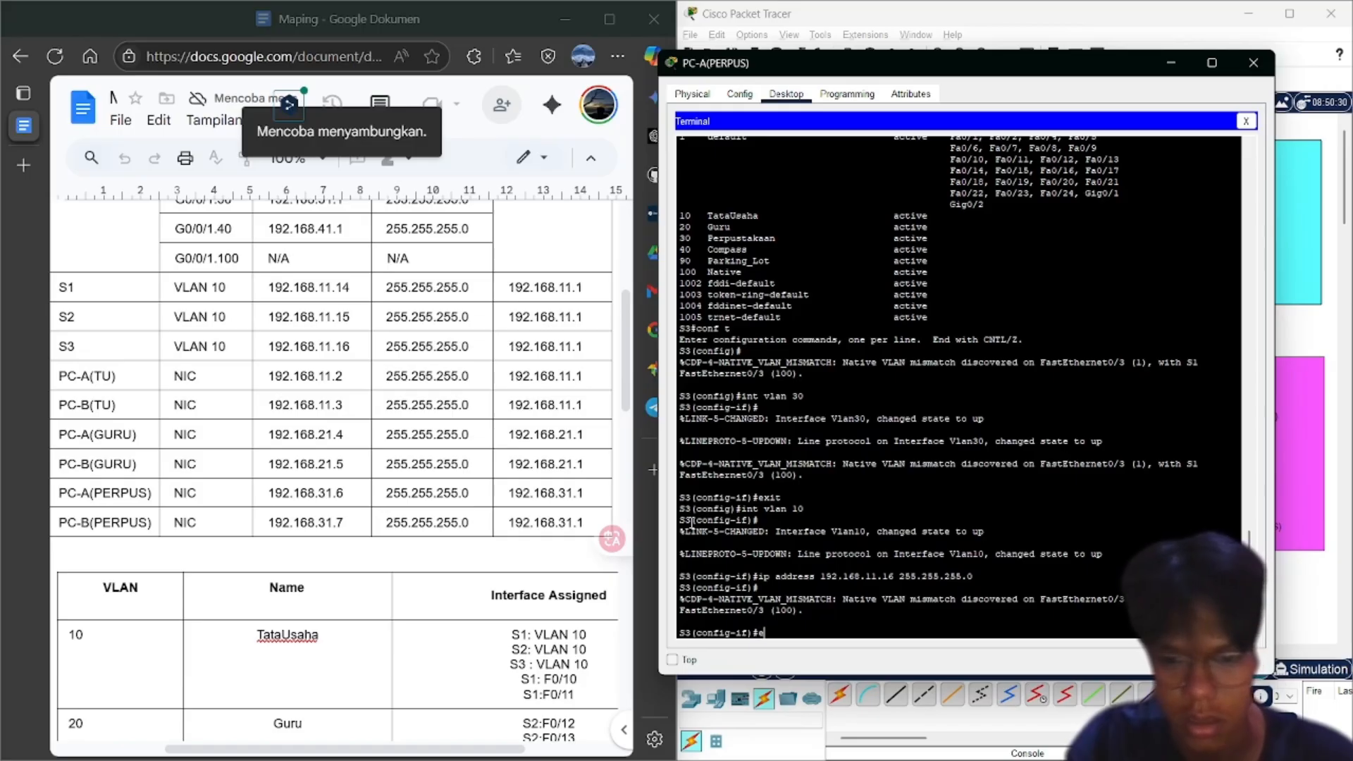
key(BackSpace)
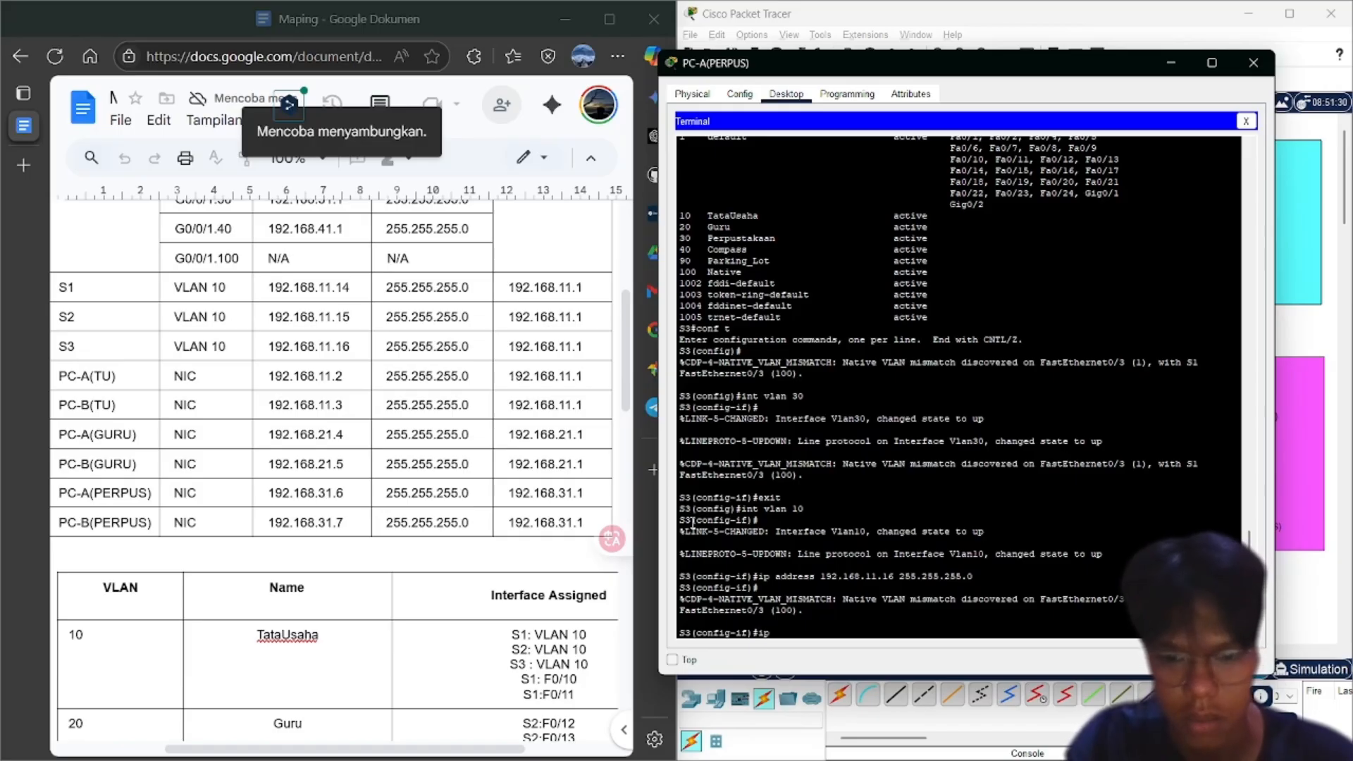
text(ip de)
key(Tab)
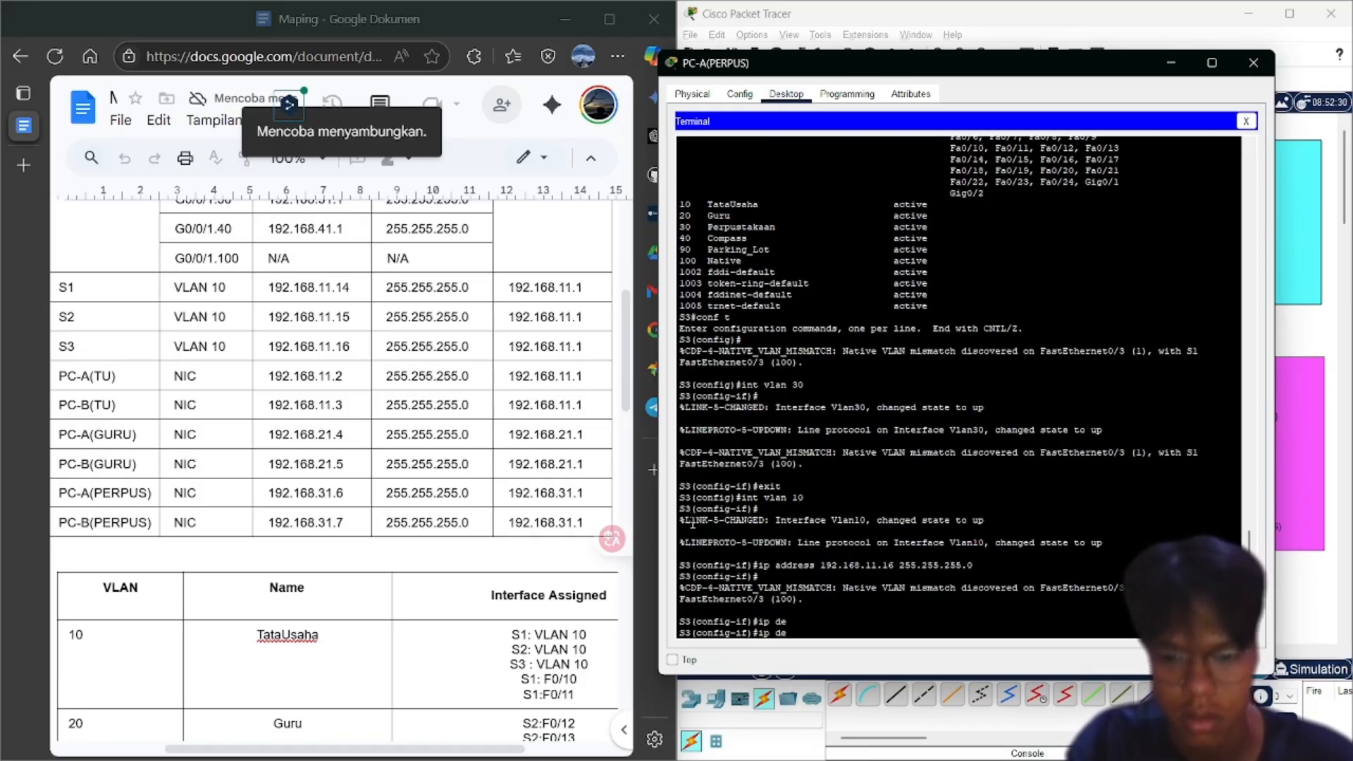
text(f)
key(Tab)
text(aul)
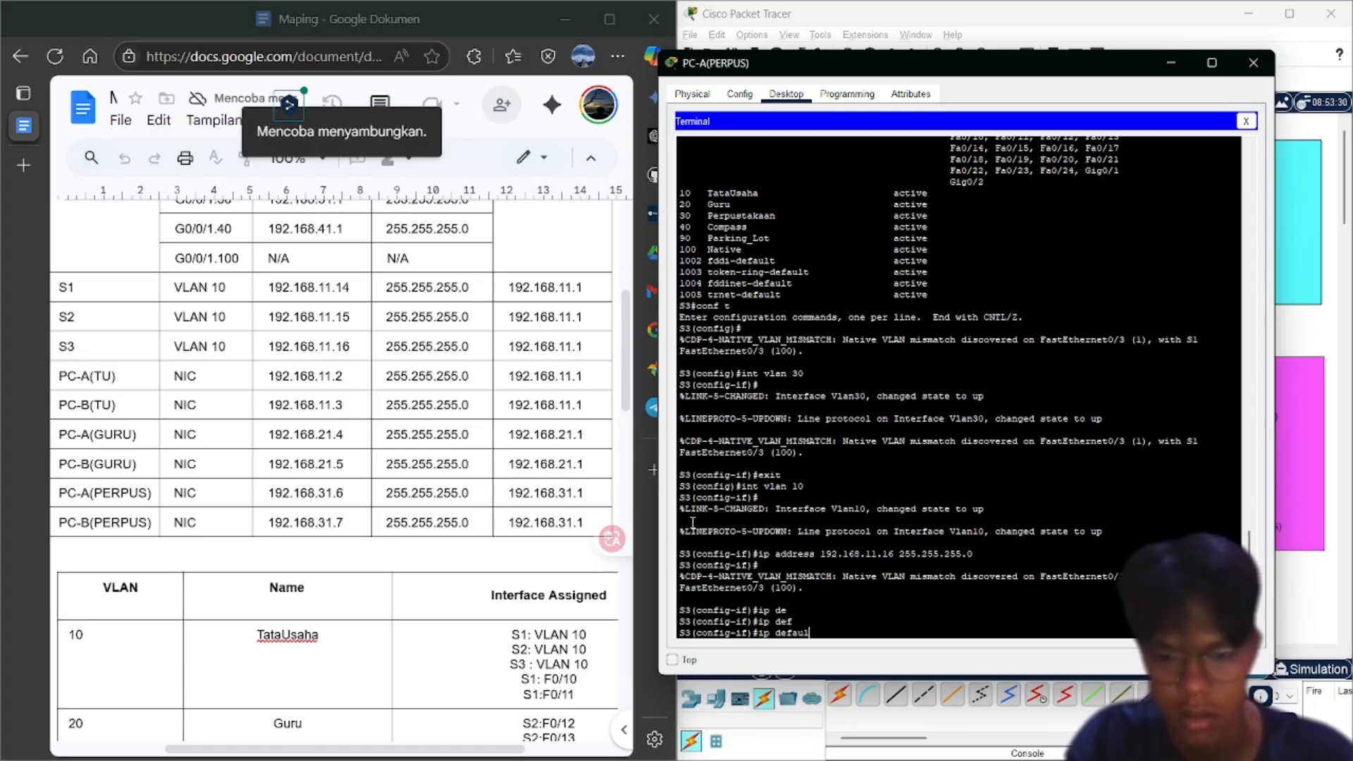
text(t-gatewa)
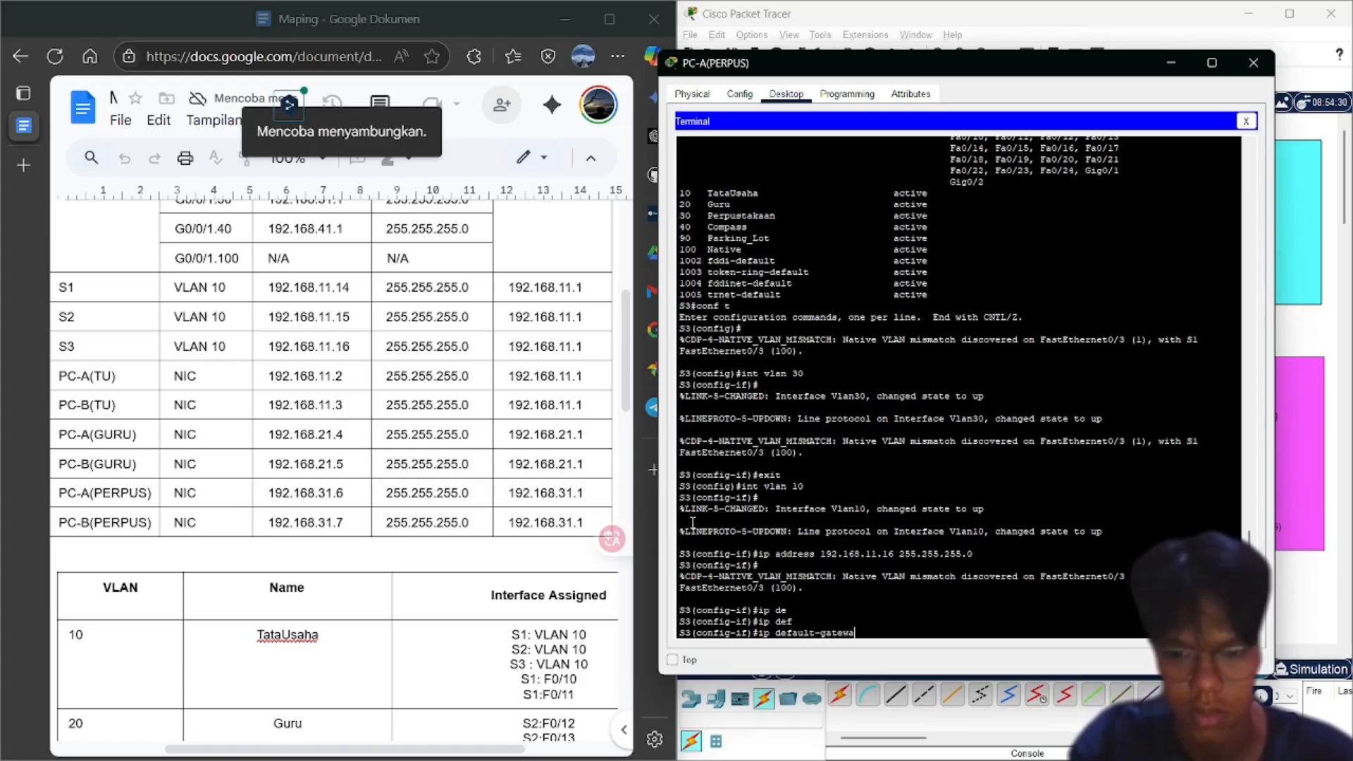
text(y 1)
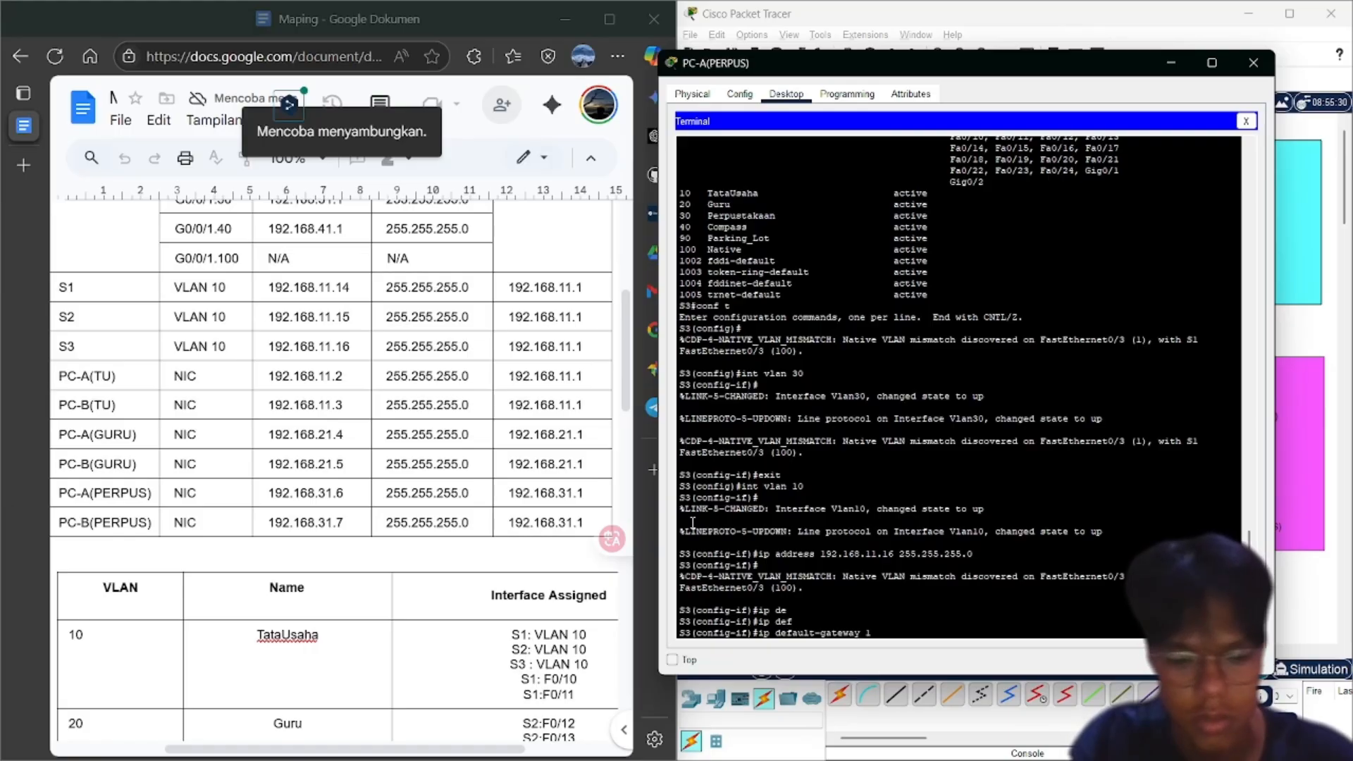
text(92.168.)
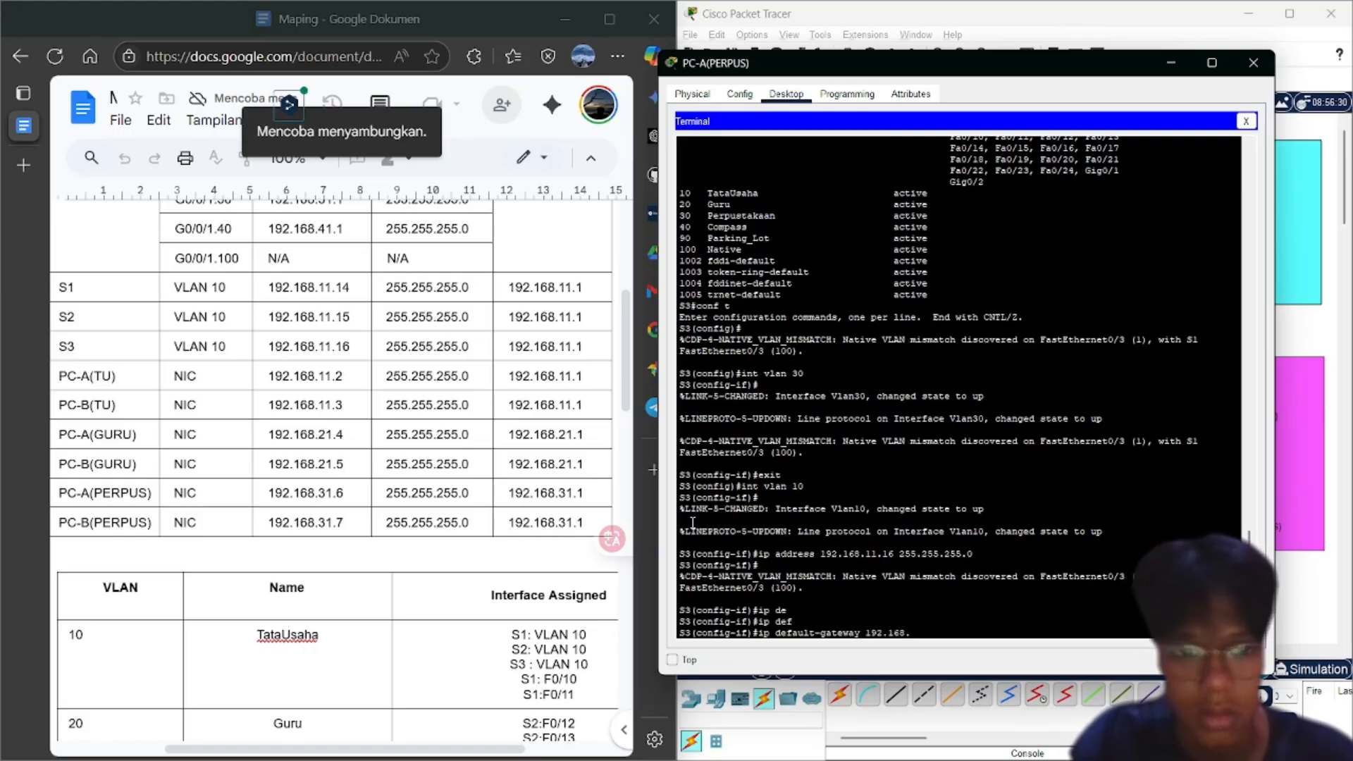
text(11.1)
key(Return)
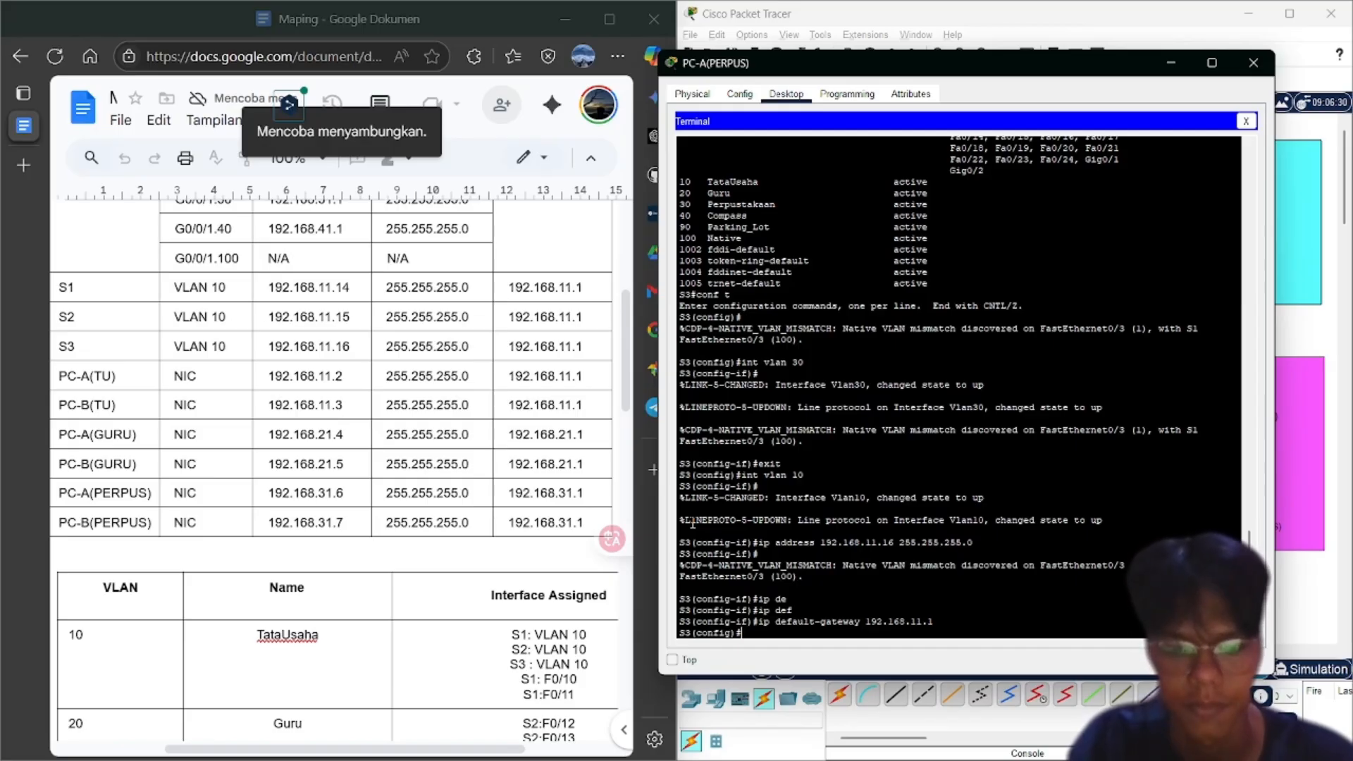
scroll(503, 553, down, 5)
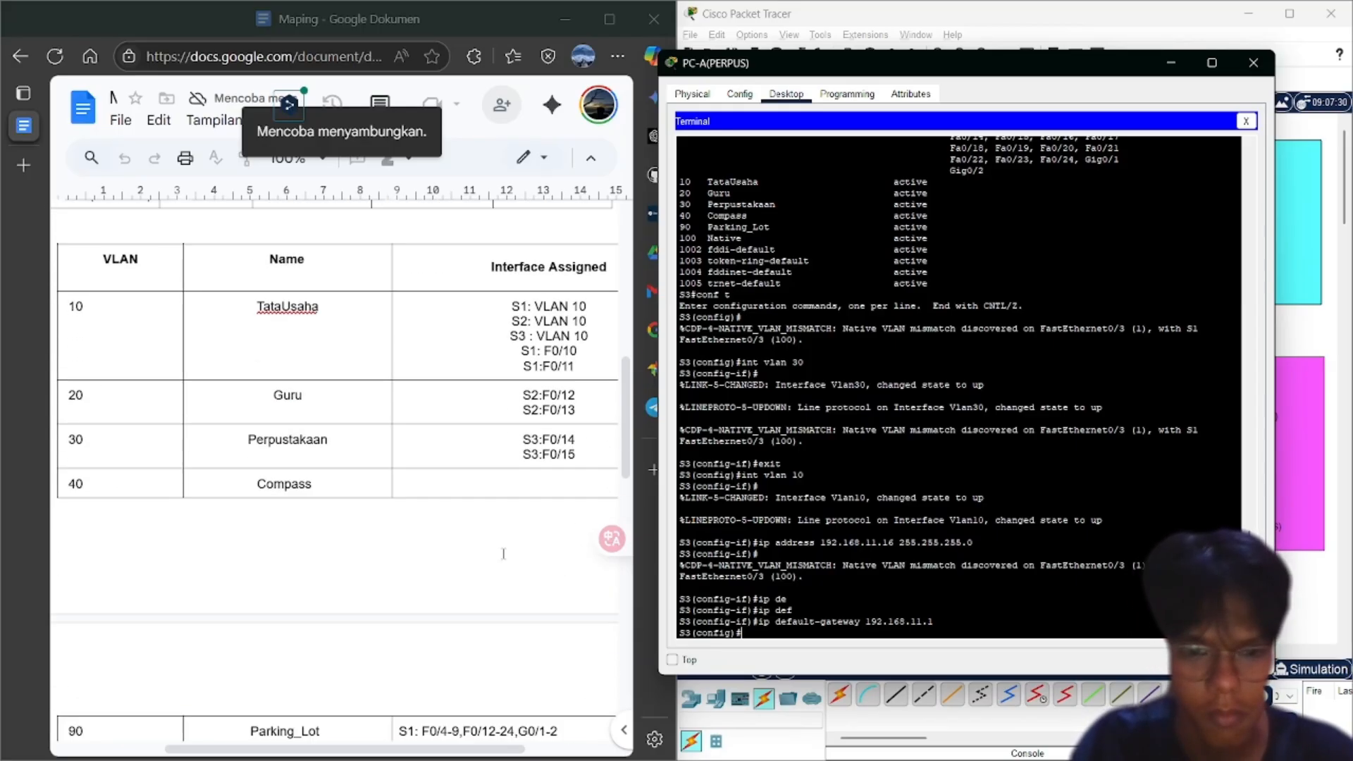
Reapply 192.168.11.16 255.255.255.0 to S3's Vlan10 from history and enable it with no shutdown
scroll(503, 554, down, 3)
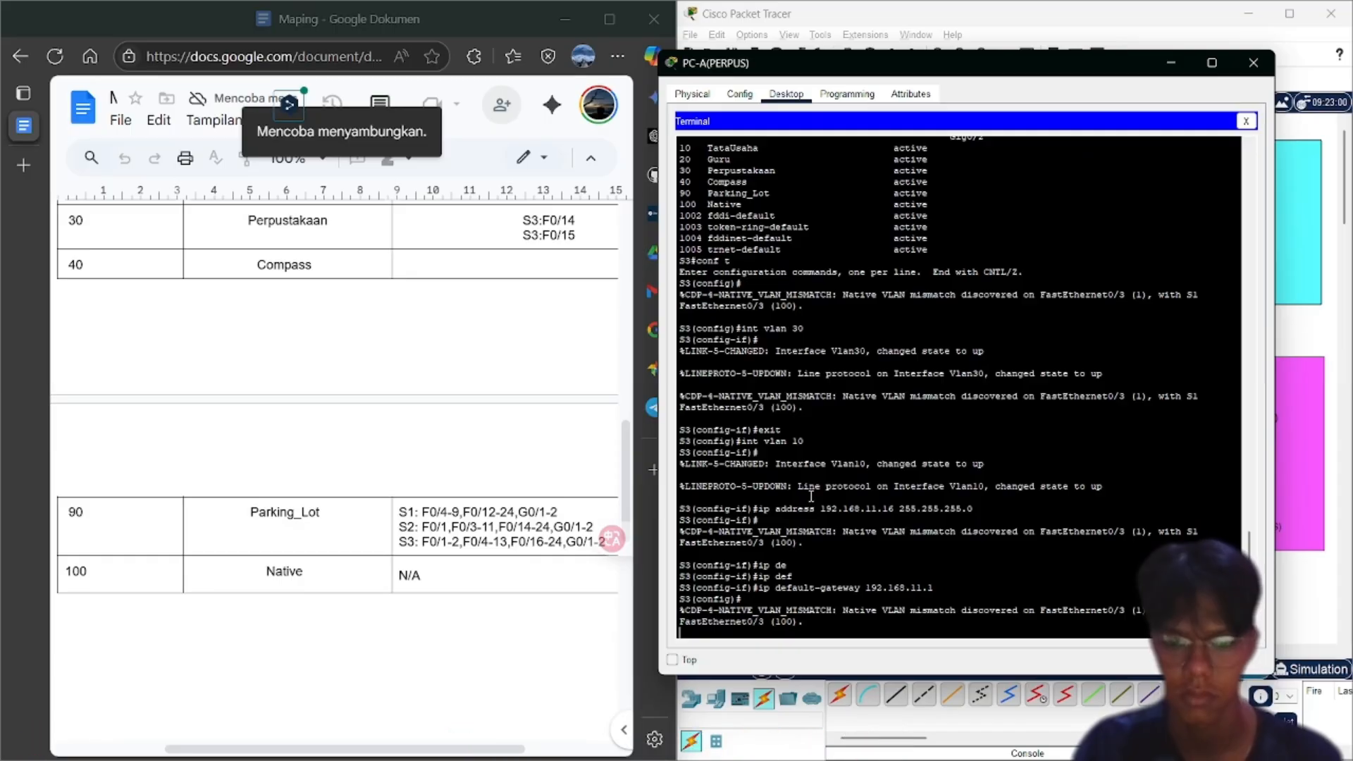
key(Return)
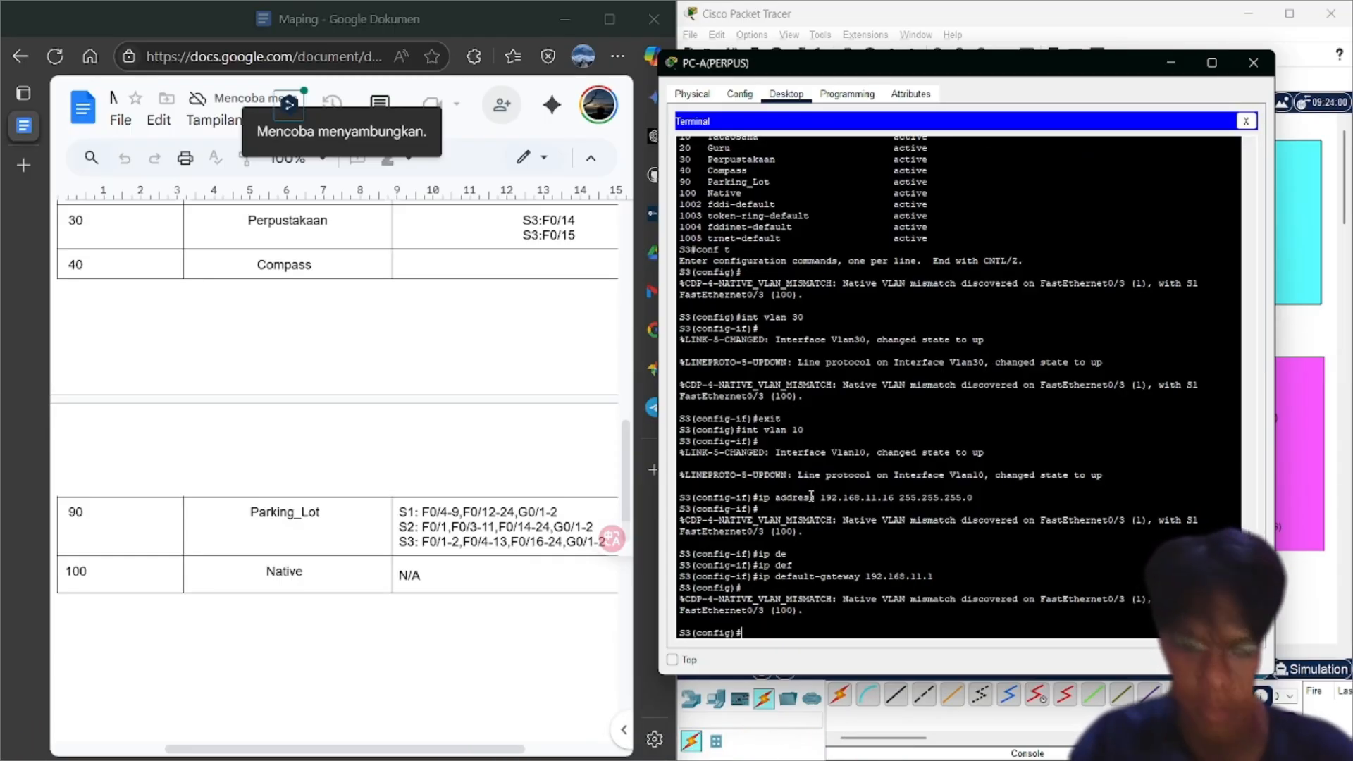
key(Up)
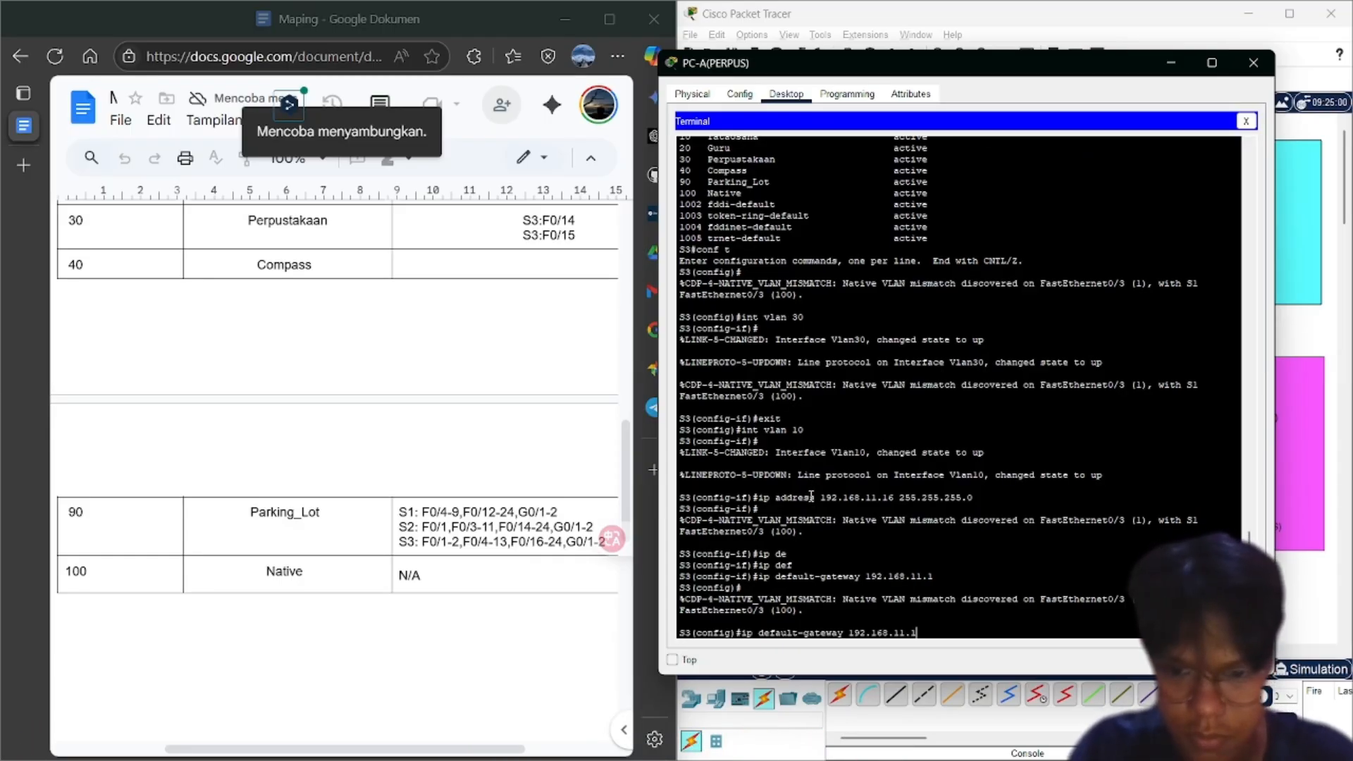
key(Up)
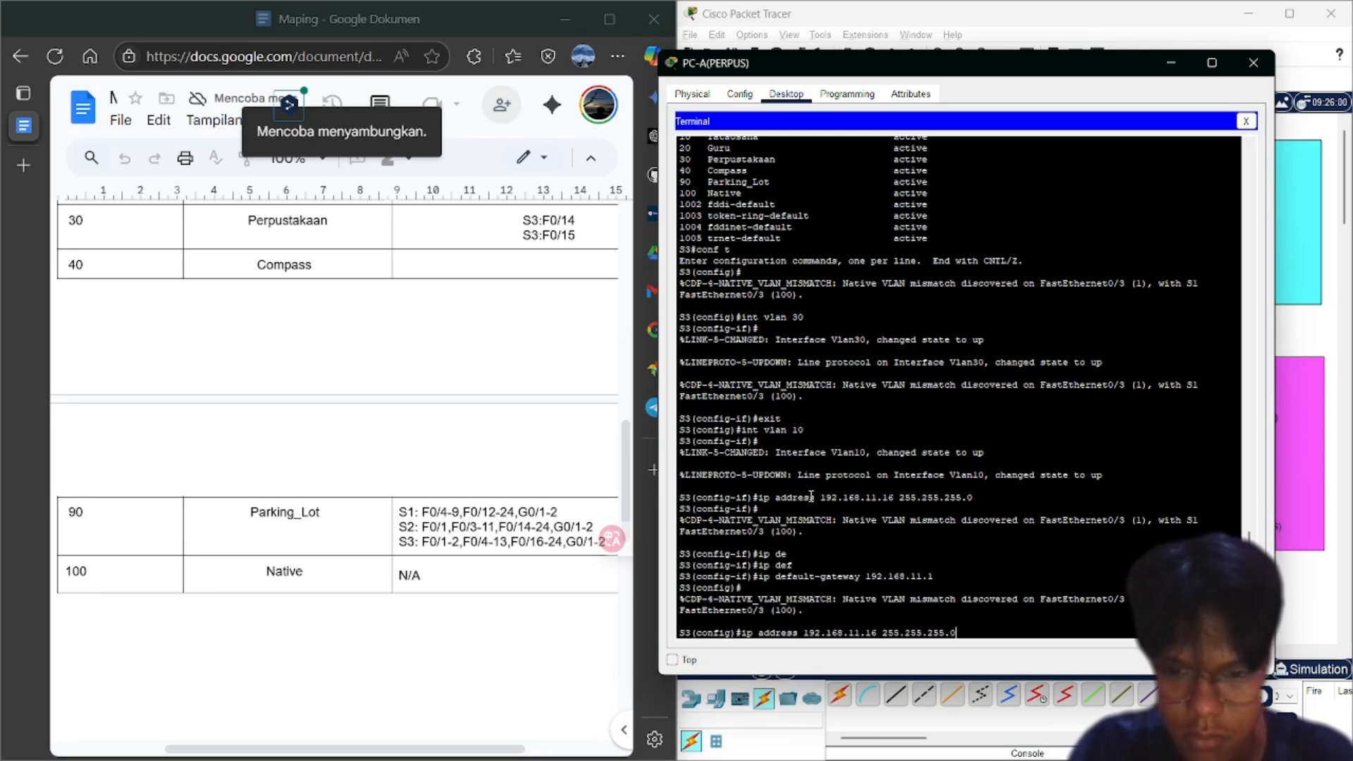
key(Up)
key(Return)
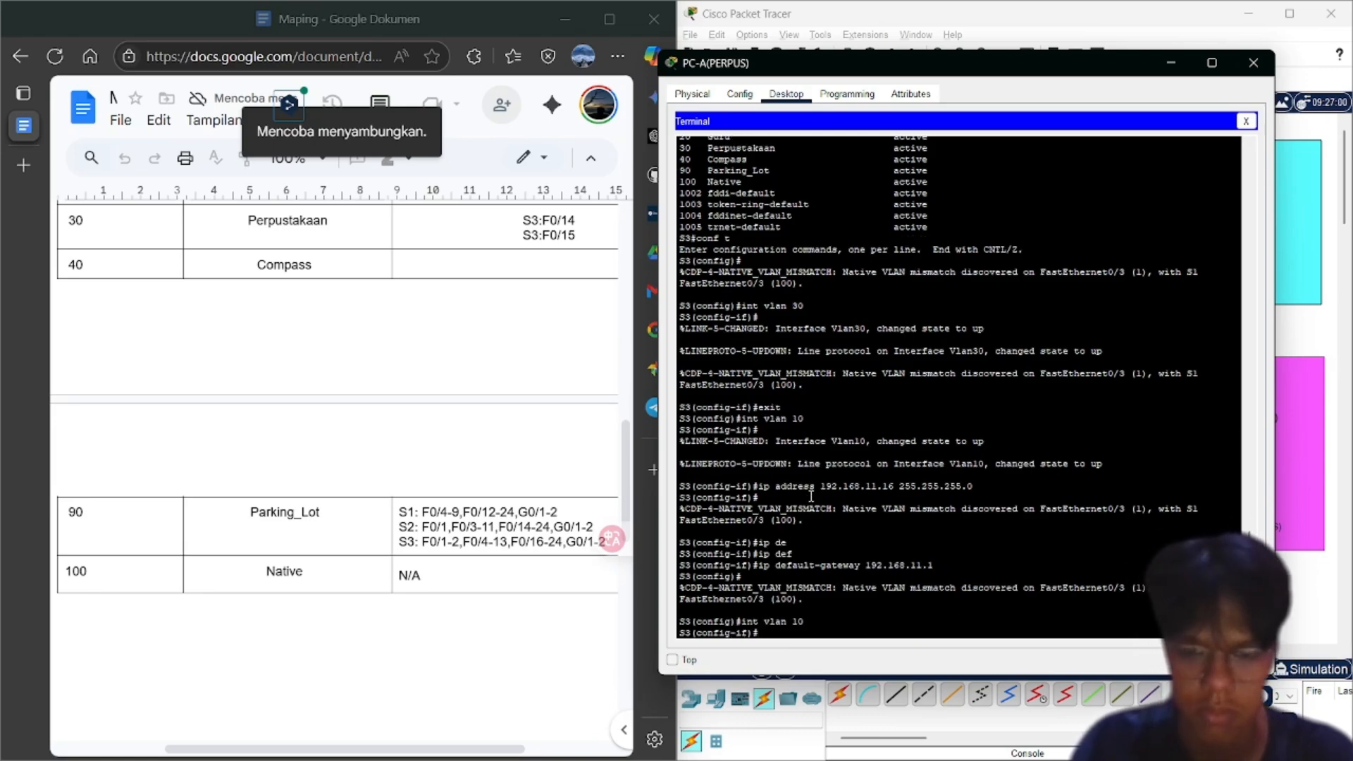
key(Up)
key(Up)
key(Up)
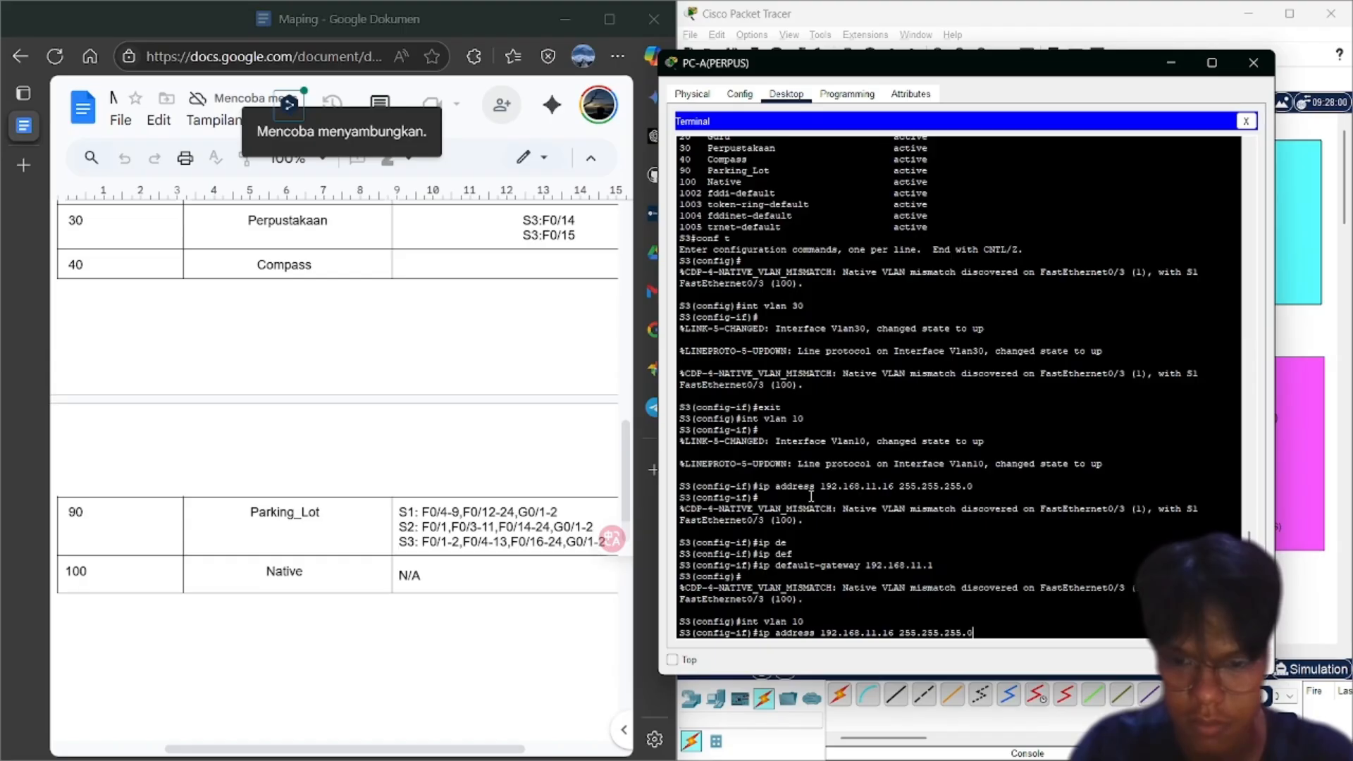
key(Return)
text(no sh)
key(Return)
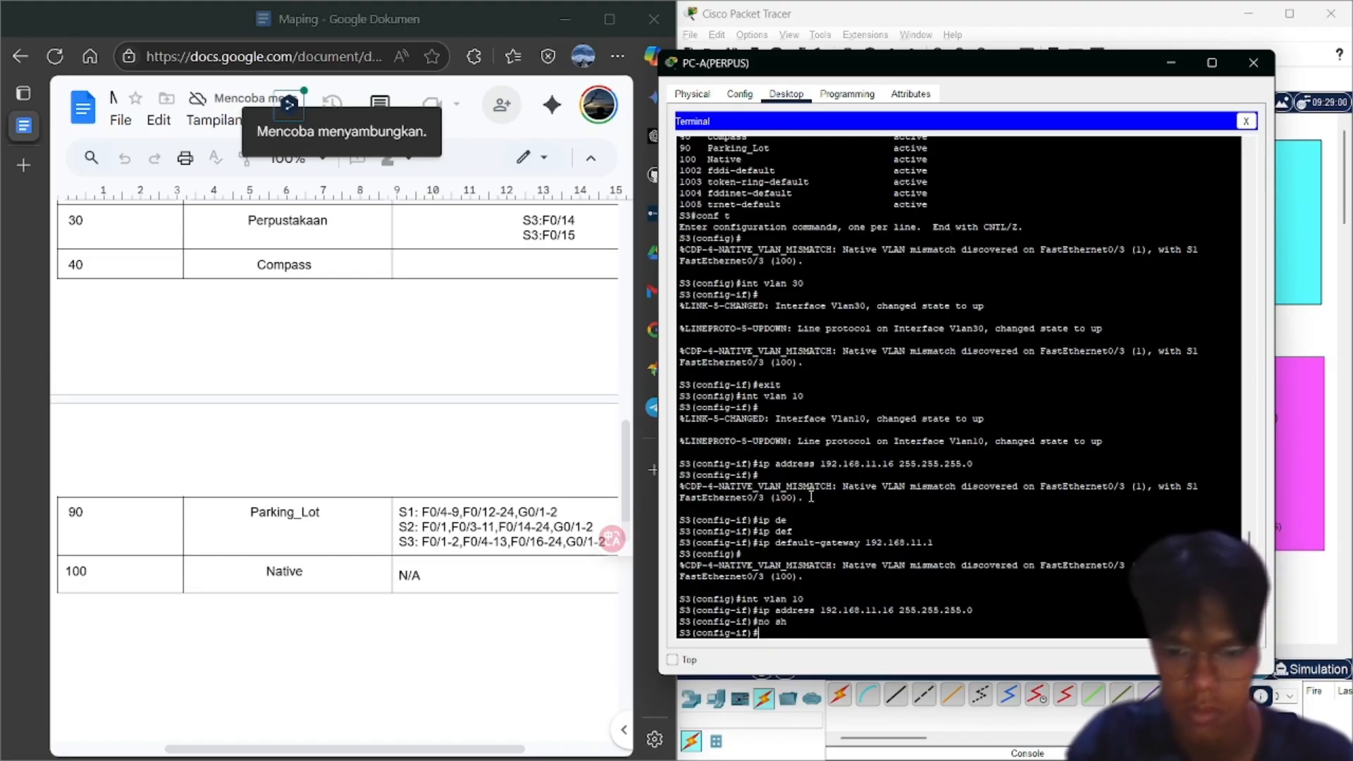
Return to global configuration and reapply default gateway 192.168.11.1
text(exit)
key(Return)
key(Up)
key(Up)
key(Up)
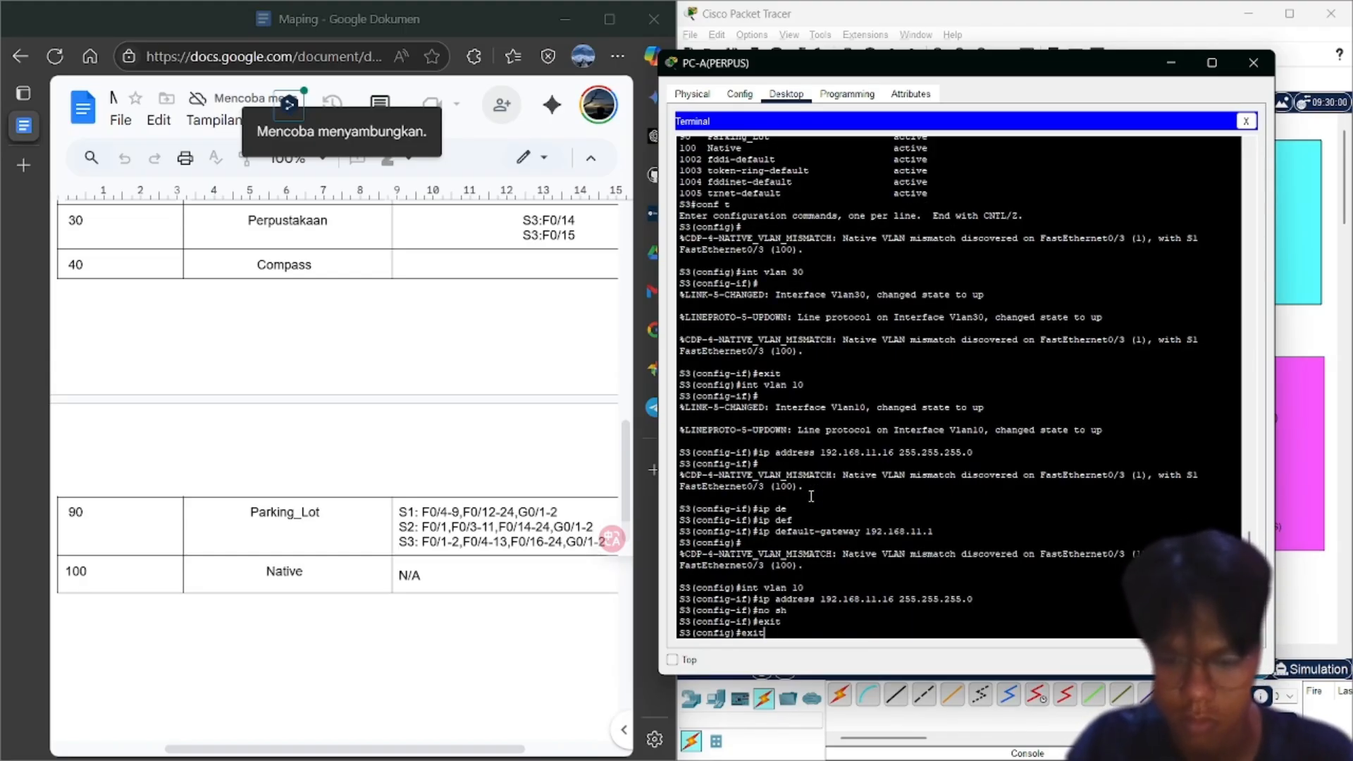
key(Up)
key(Up)
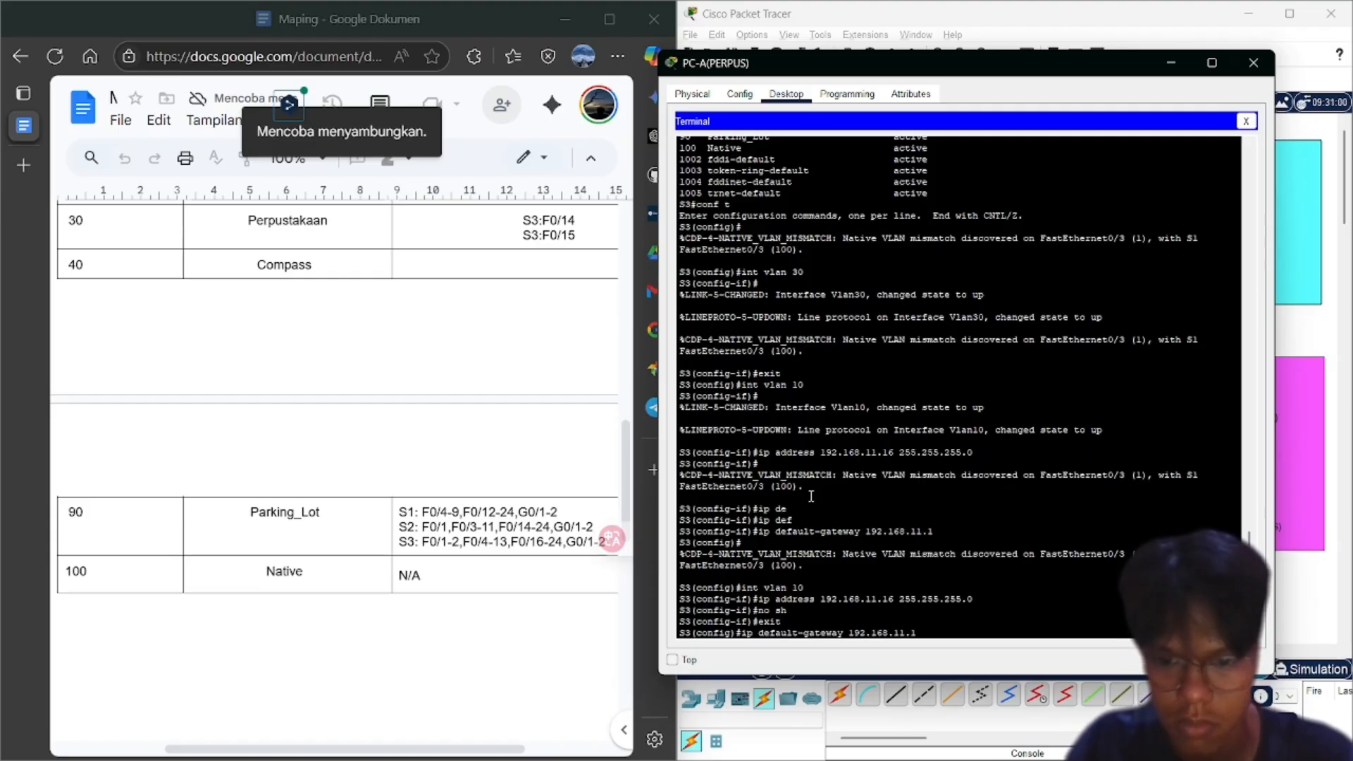
key(Return)
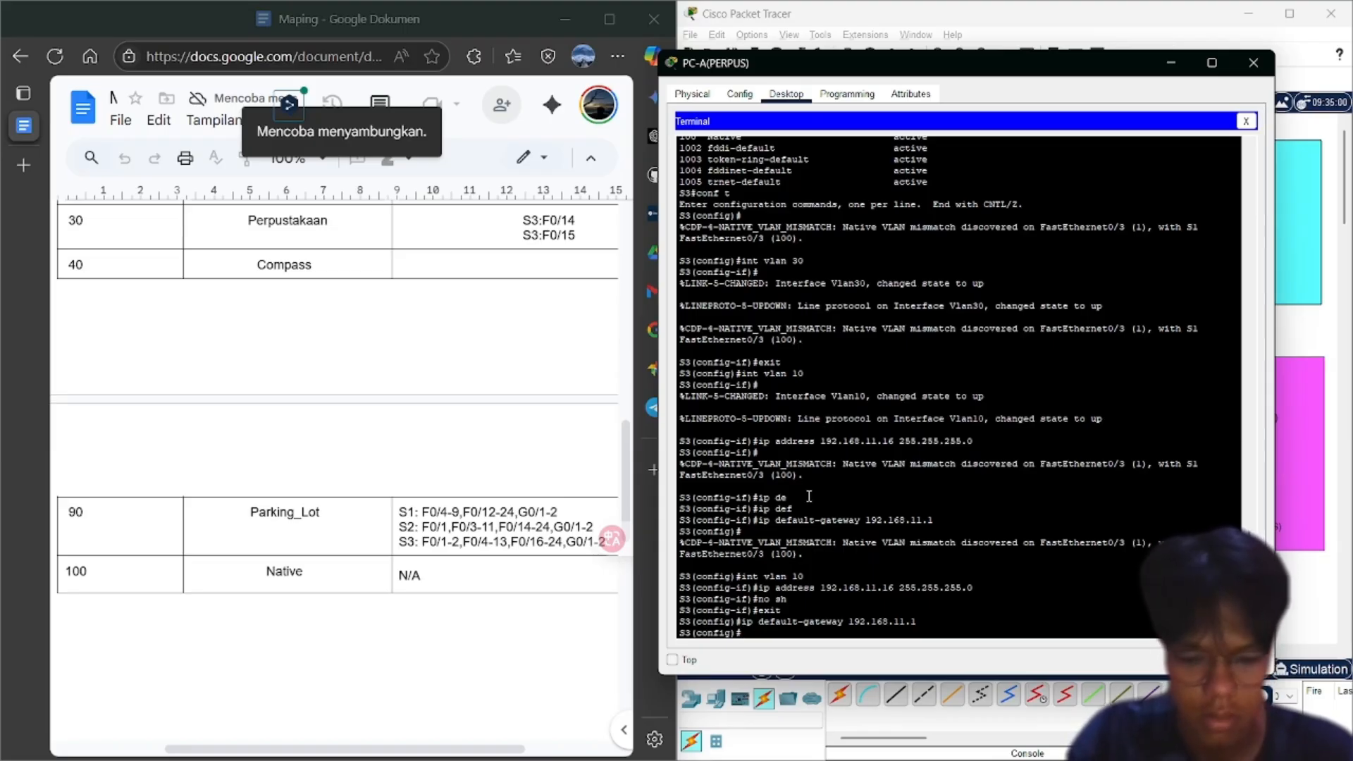
Select S3 ports f0/1-2, f0/4-13, f0/16-24 and g0/1-2 and make them access ports
text(int)
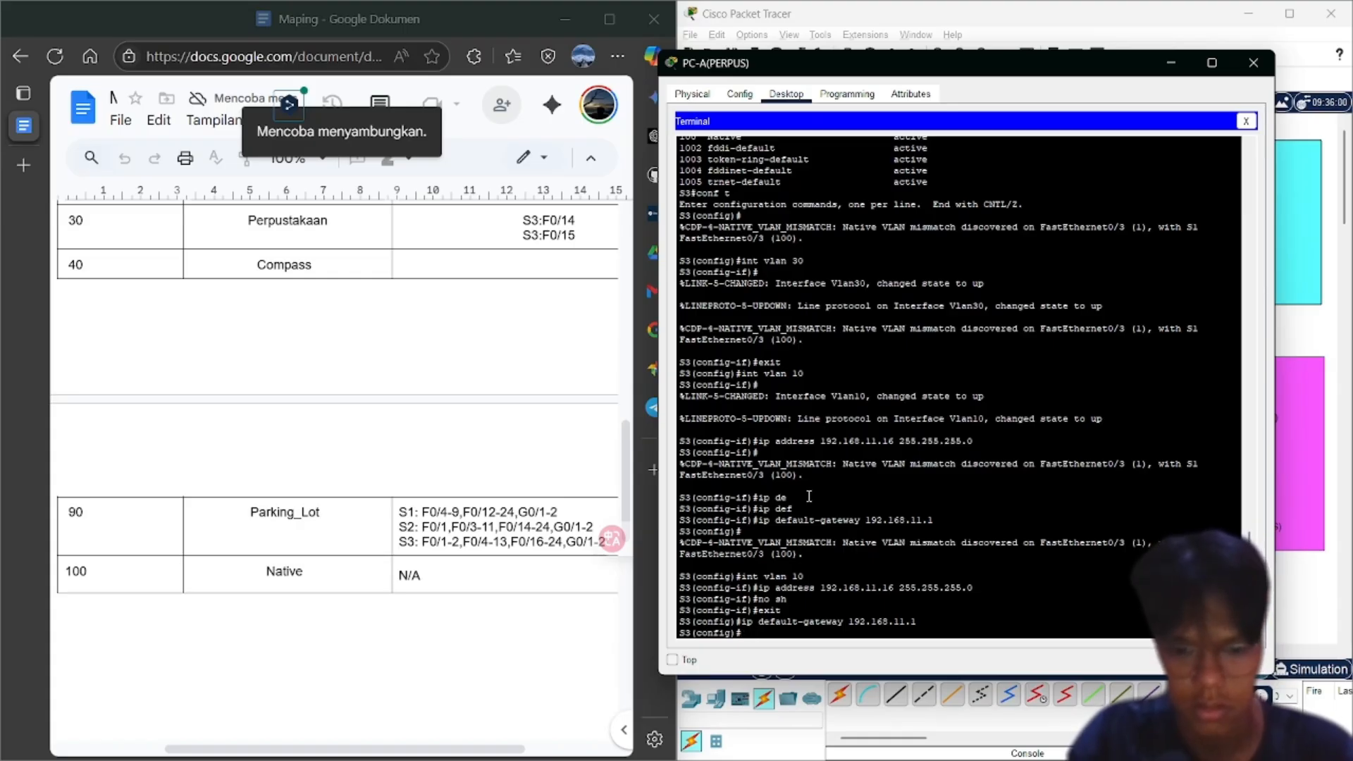
text( range)
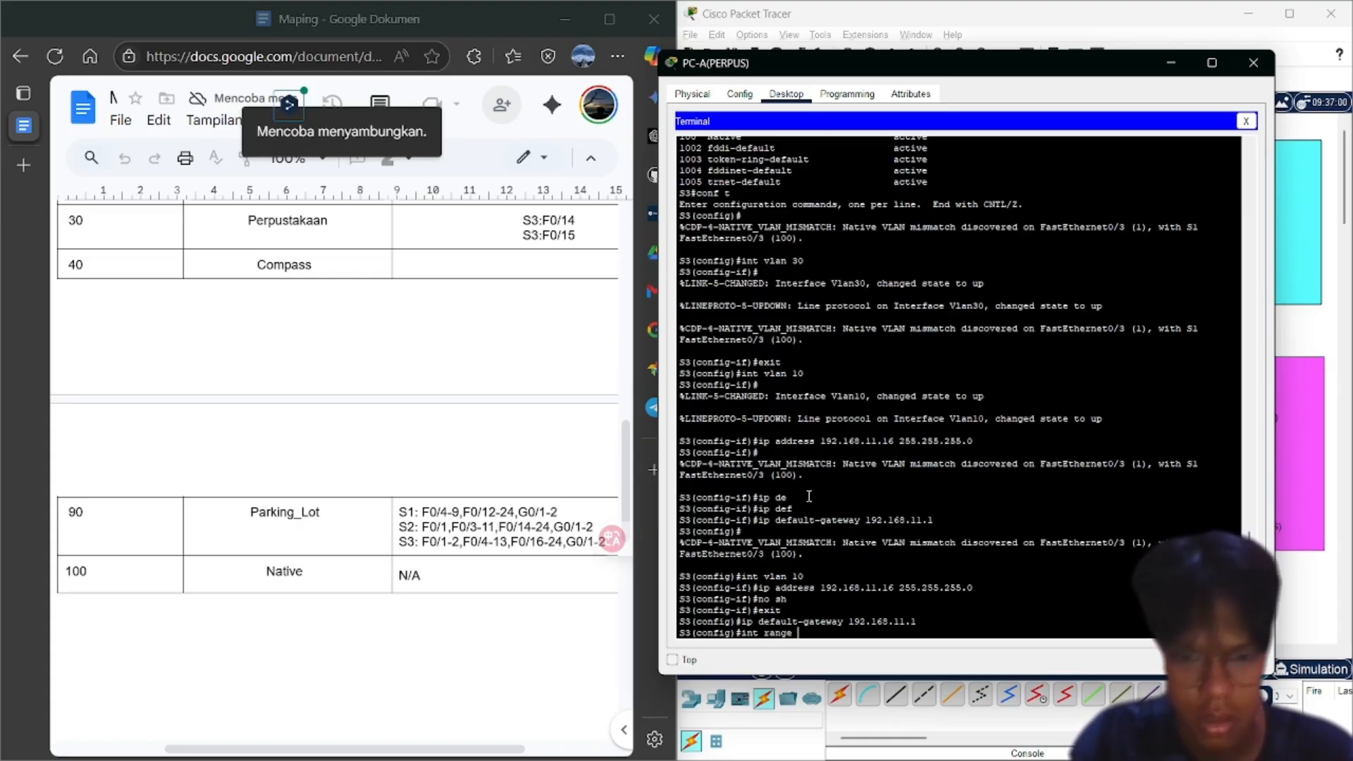
text( f0)
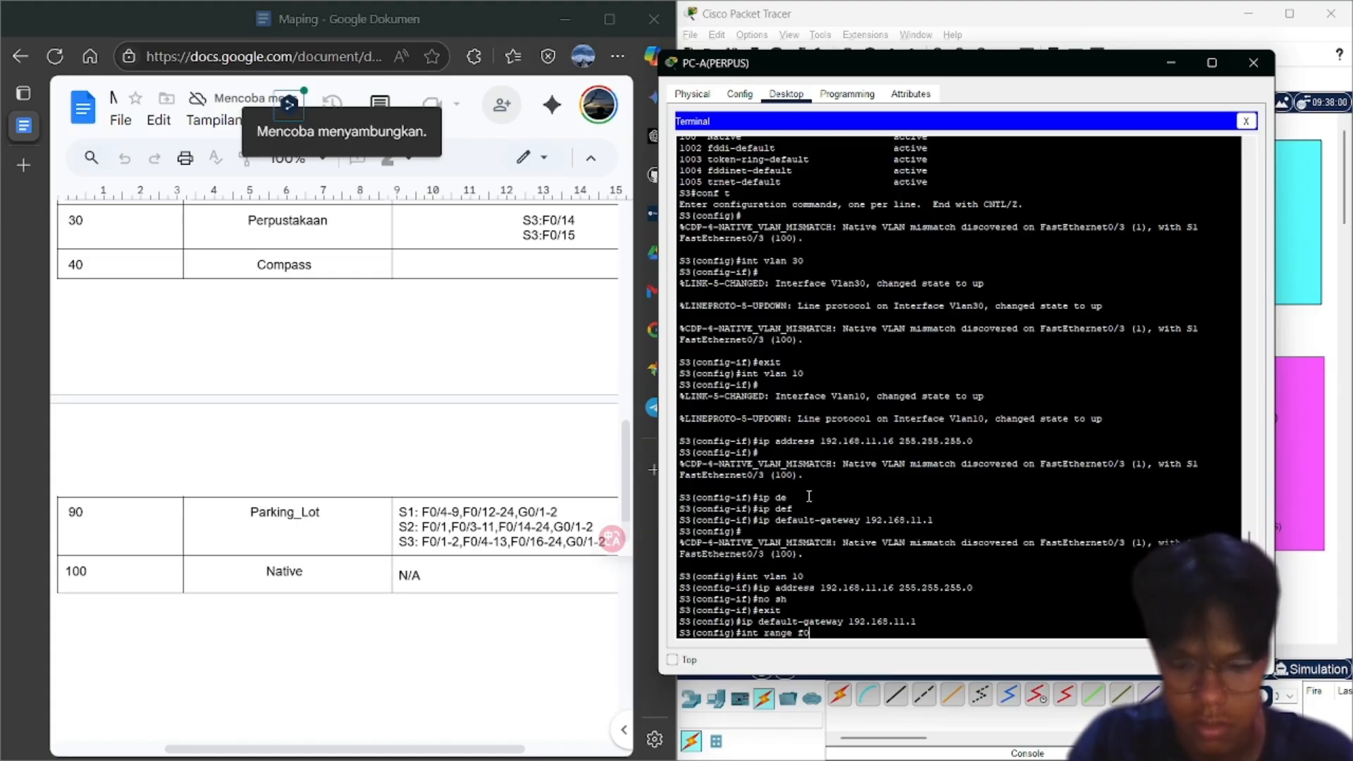
text(/1-)
text(-2)
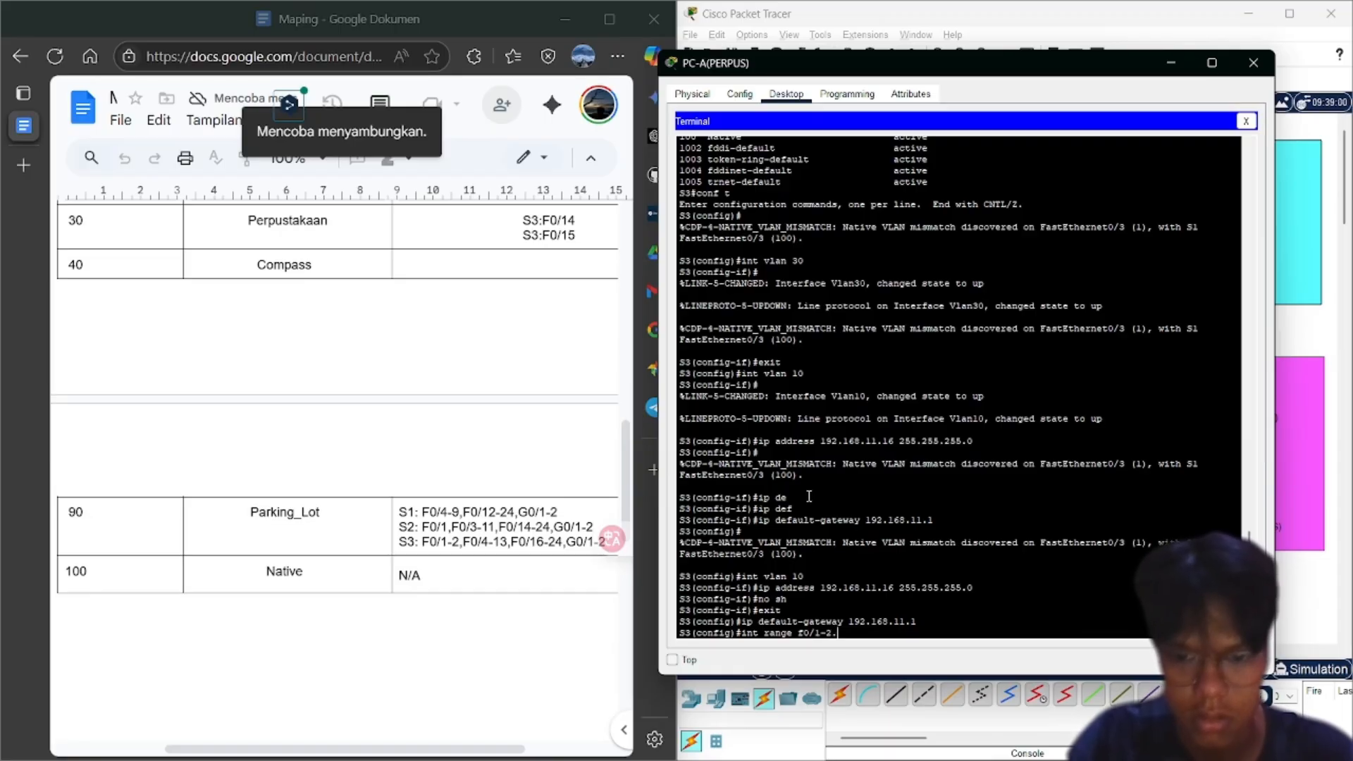
text(, f)
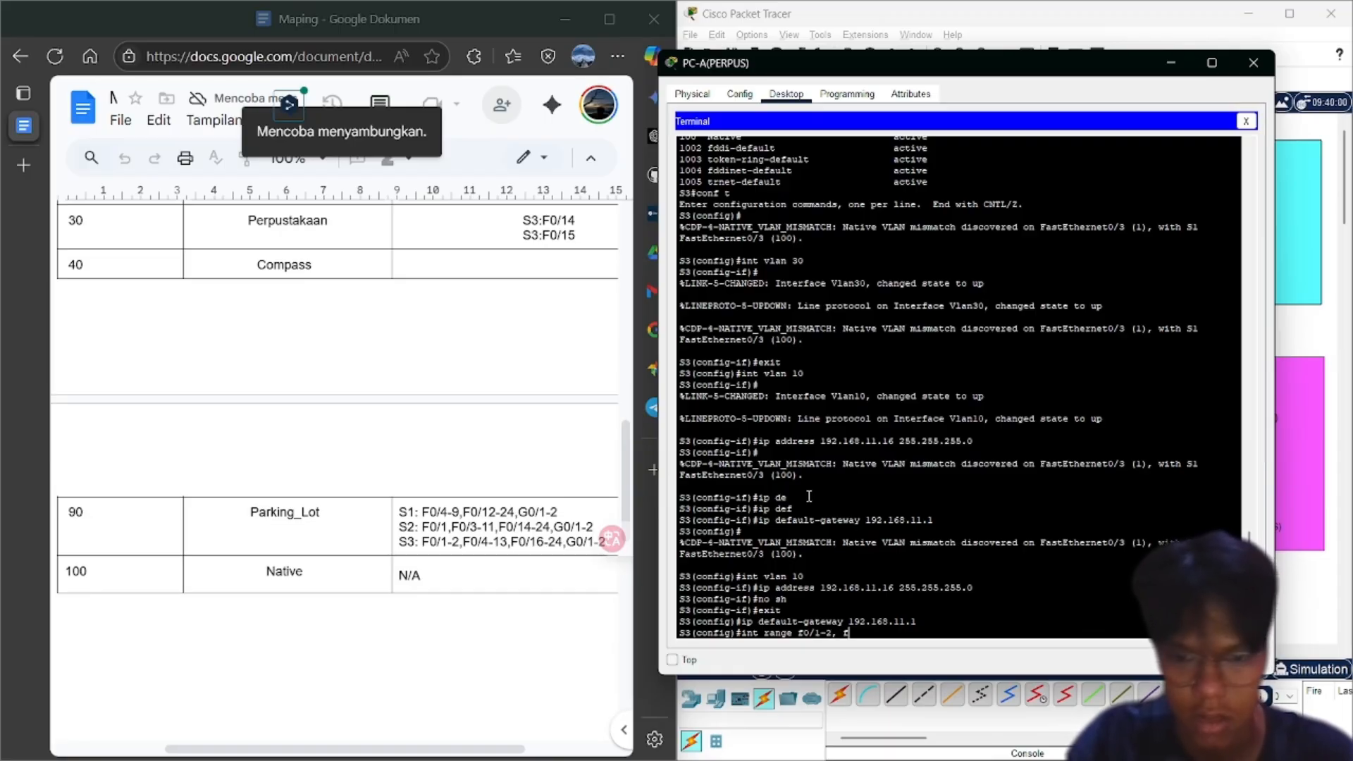
text(0/4-13)
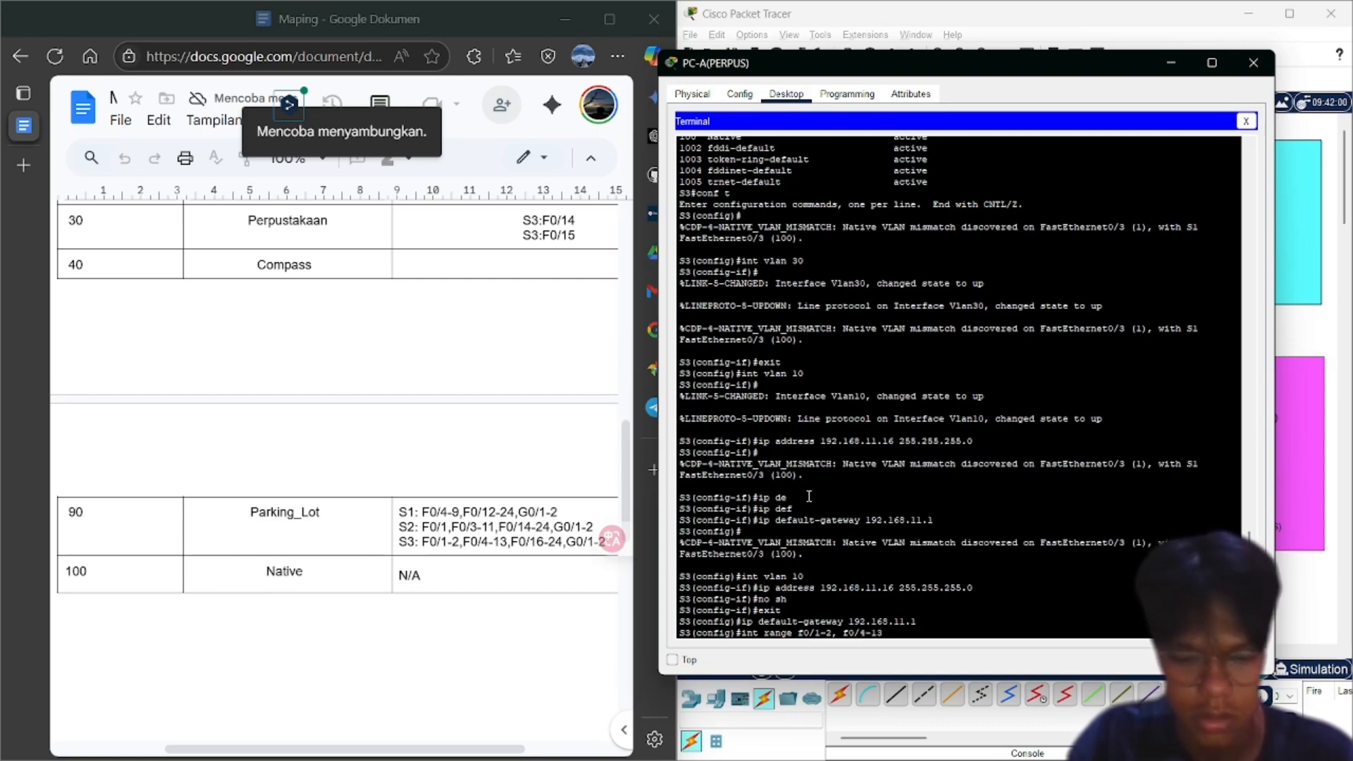
text(, f0/)
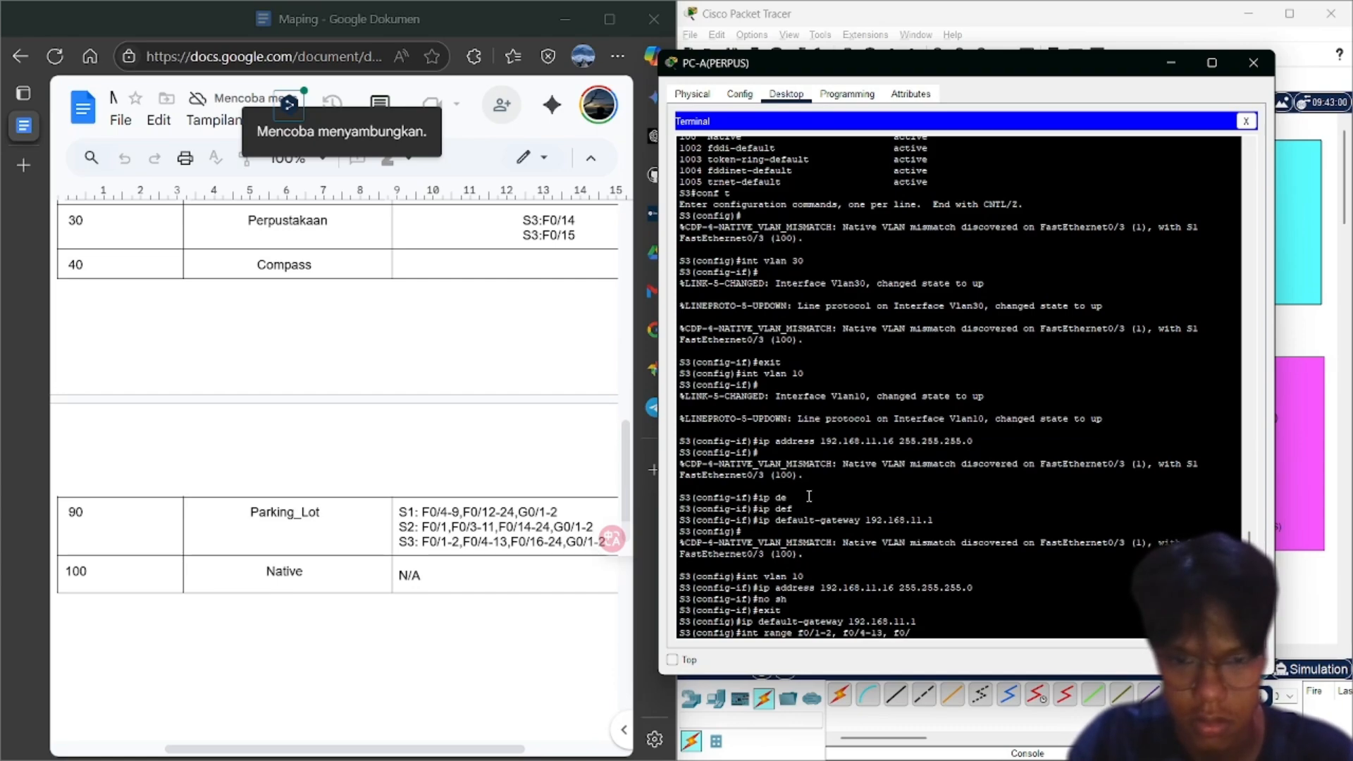
text(16-24)
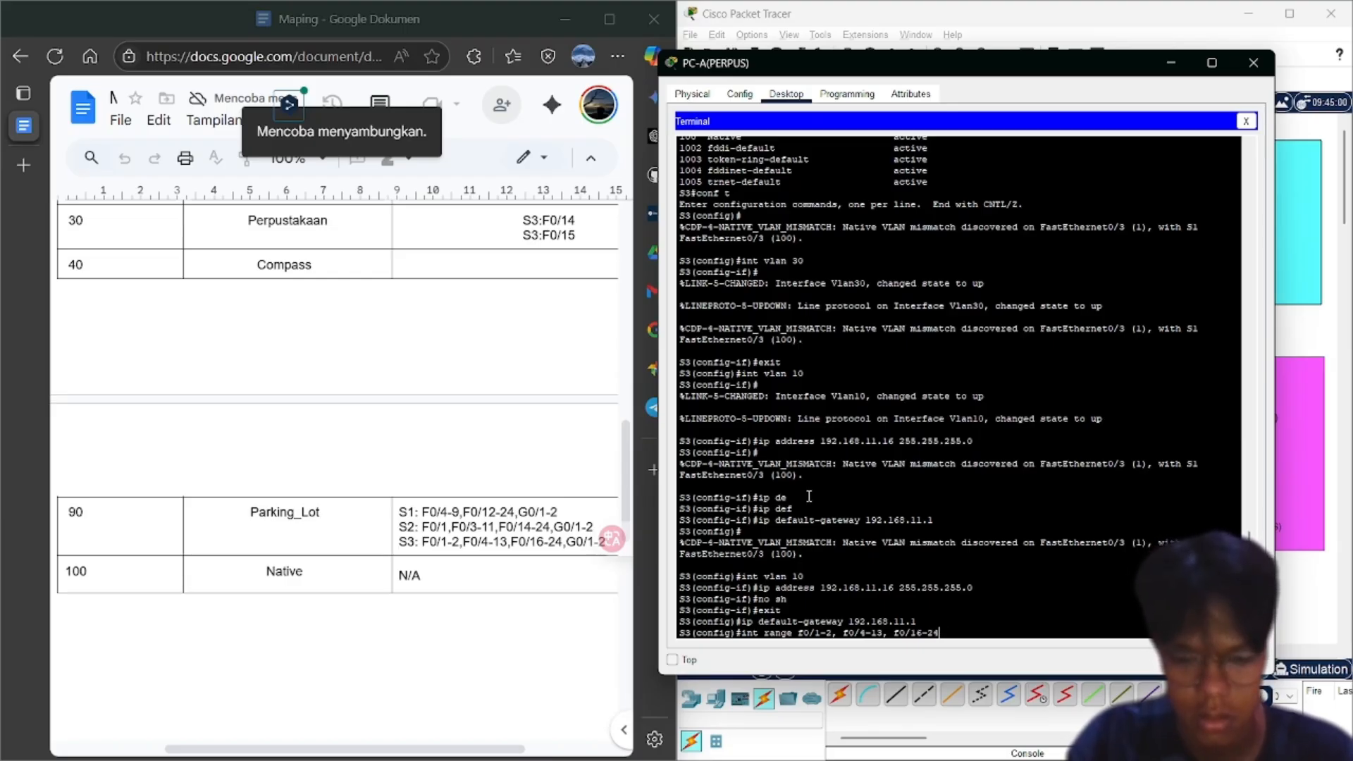
text(, g0)
text(/1-2)
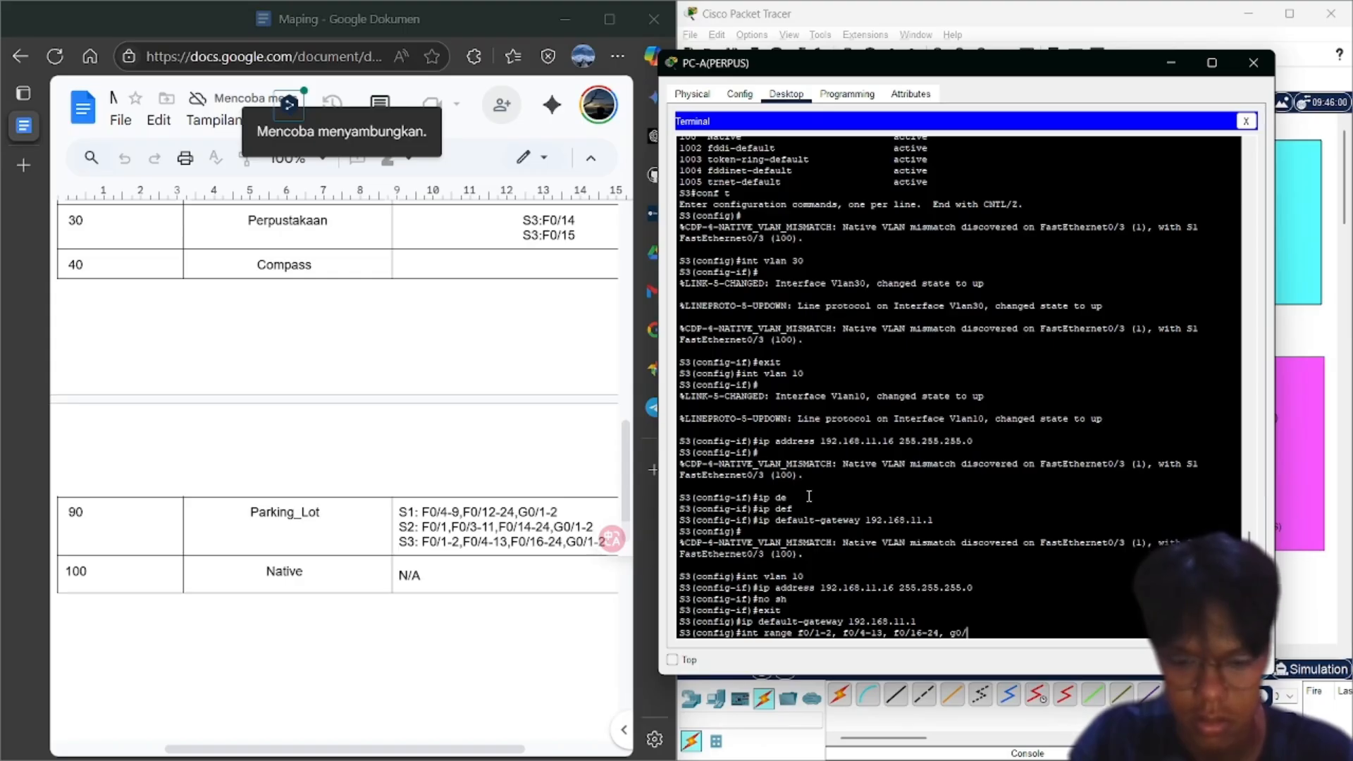
key(Return)
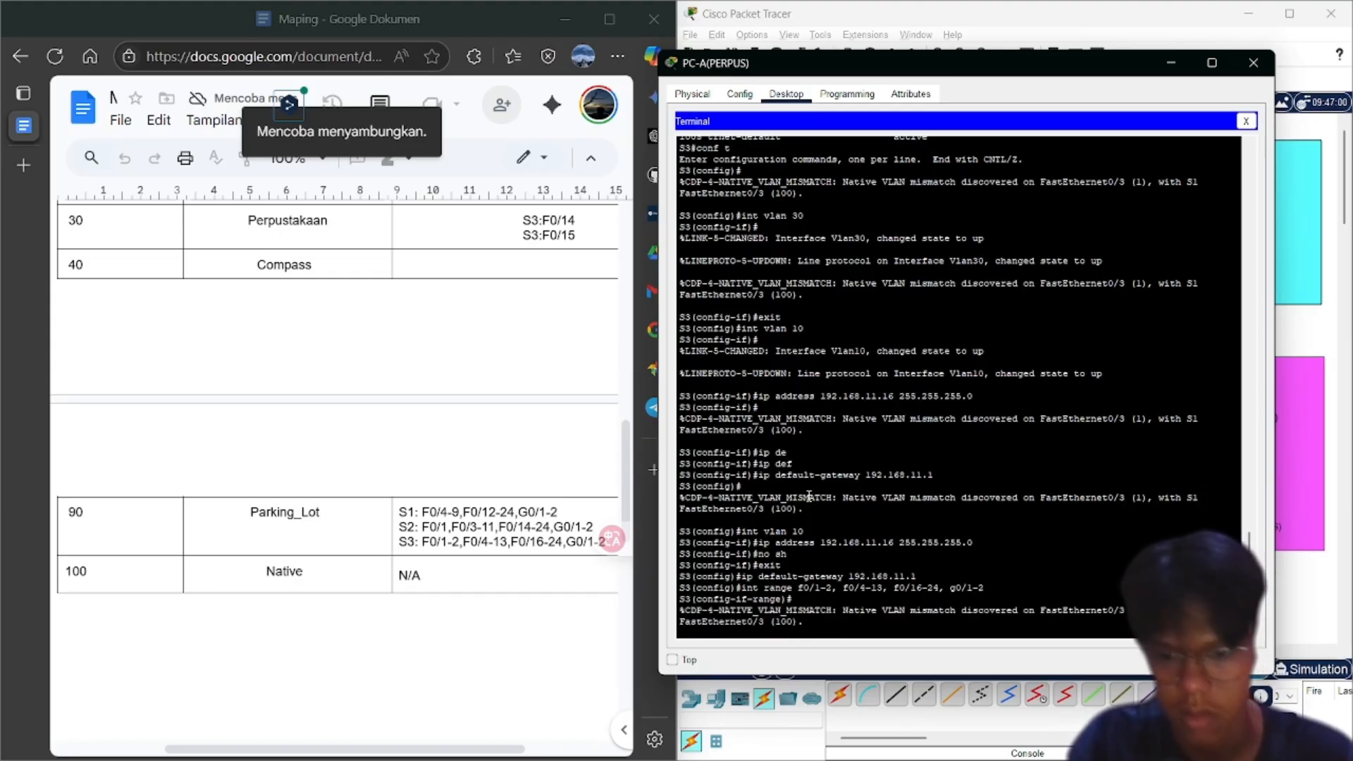
key(Return)
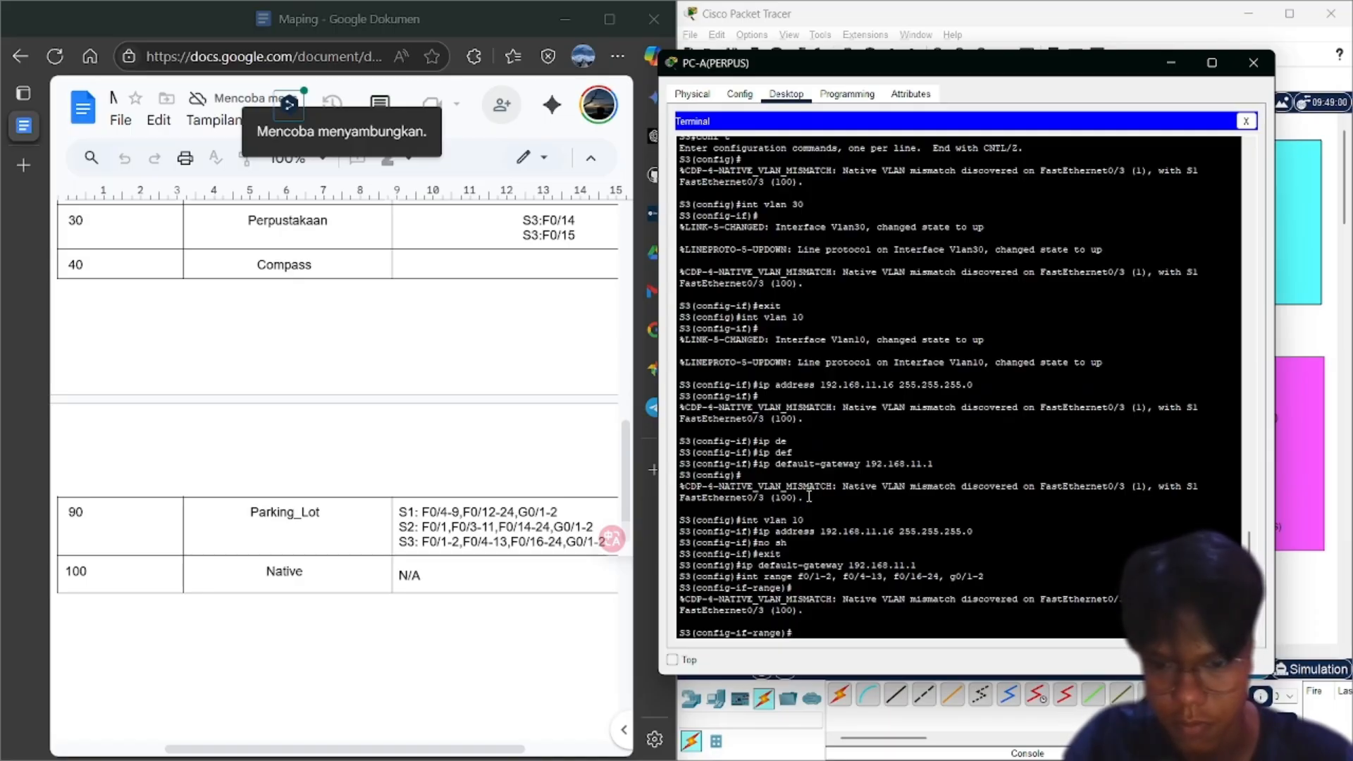
text(swi)
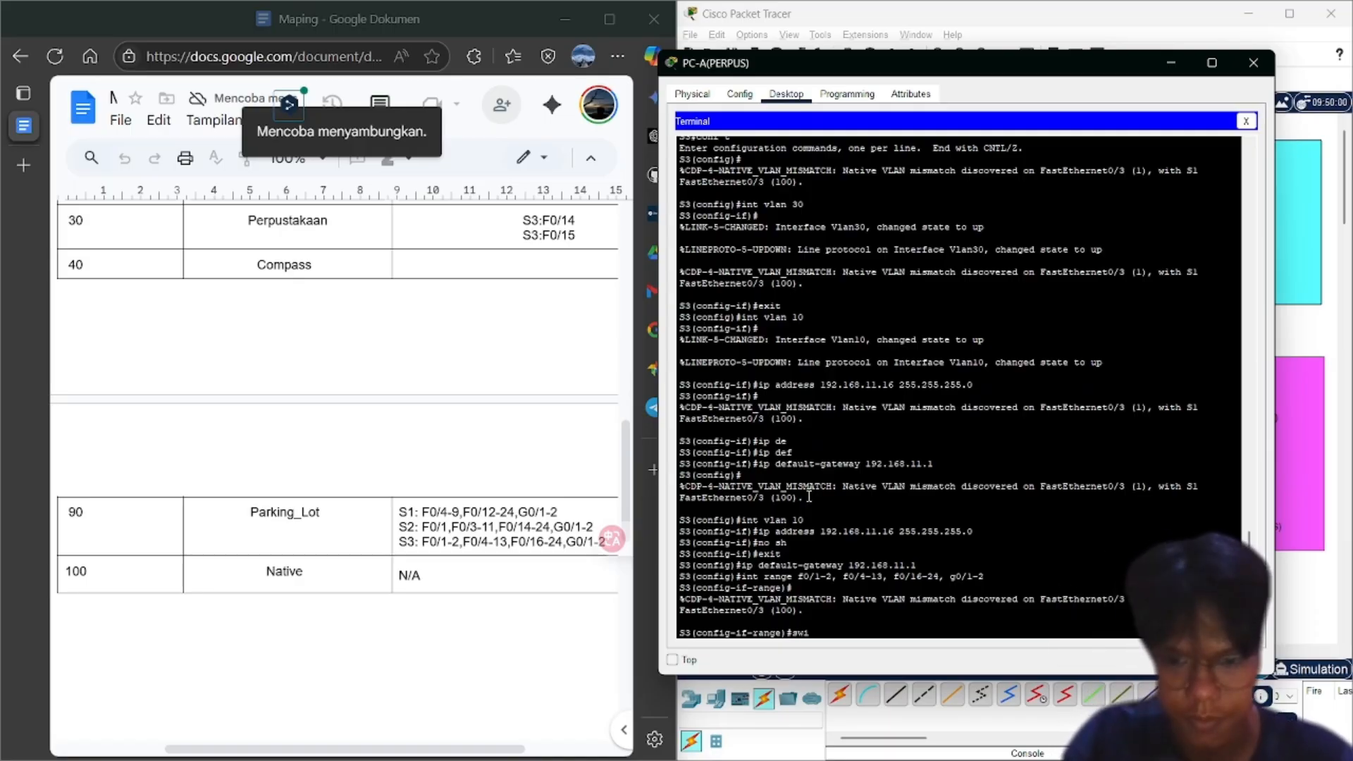
text(tchport mo)
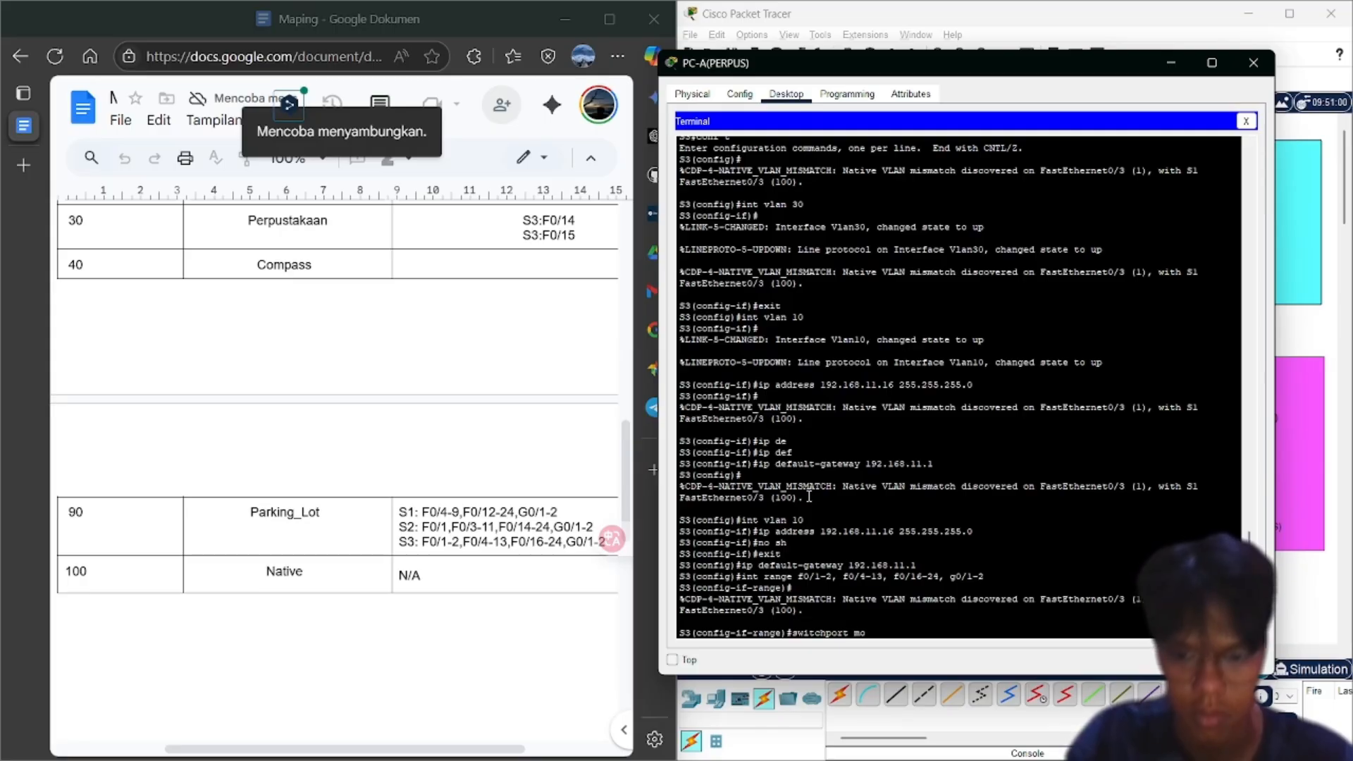
text(de access)
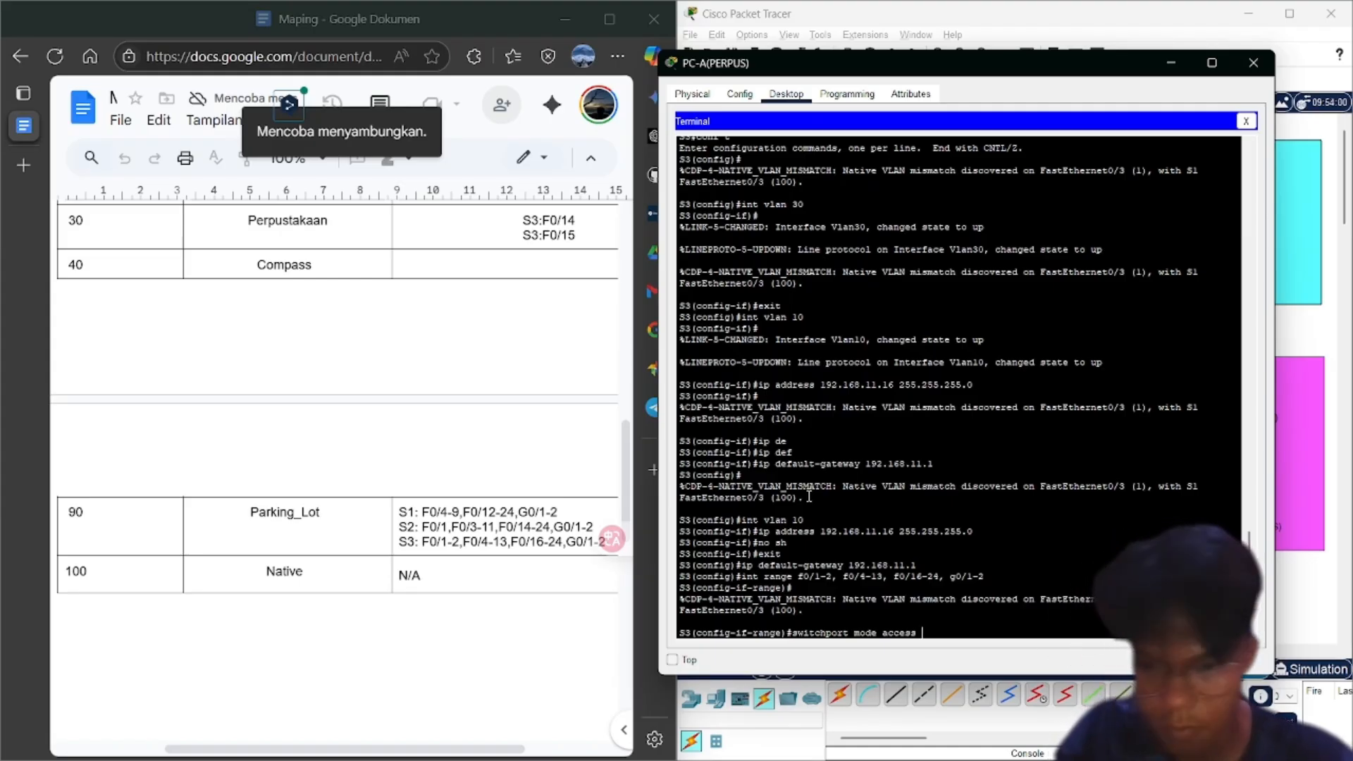
key(Return)
Put the port range in VLAN 90 and shut all of them down
text(switc)
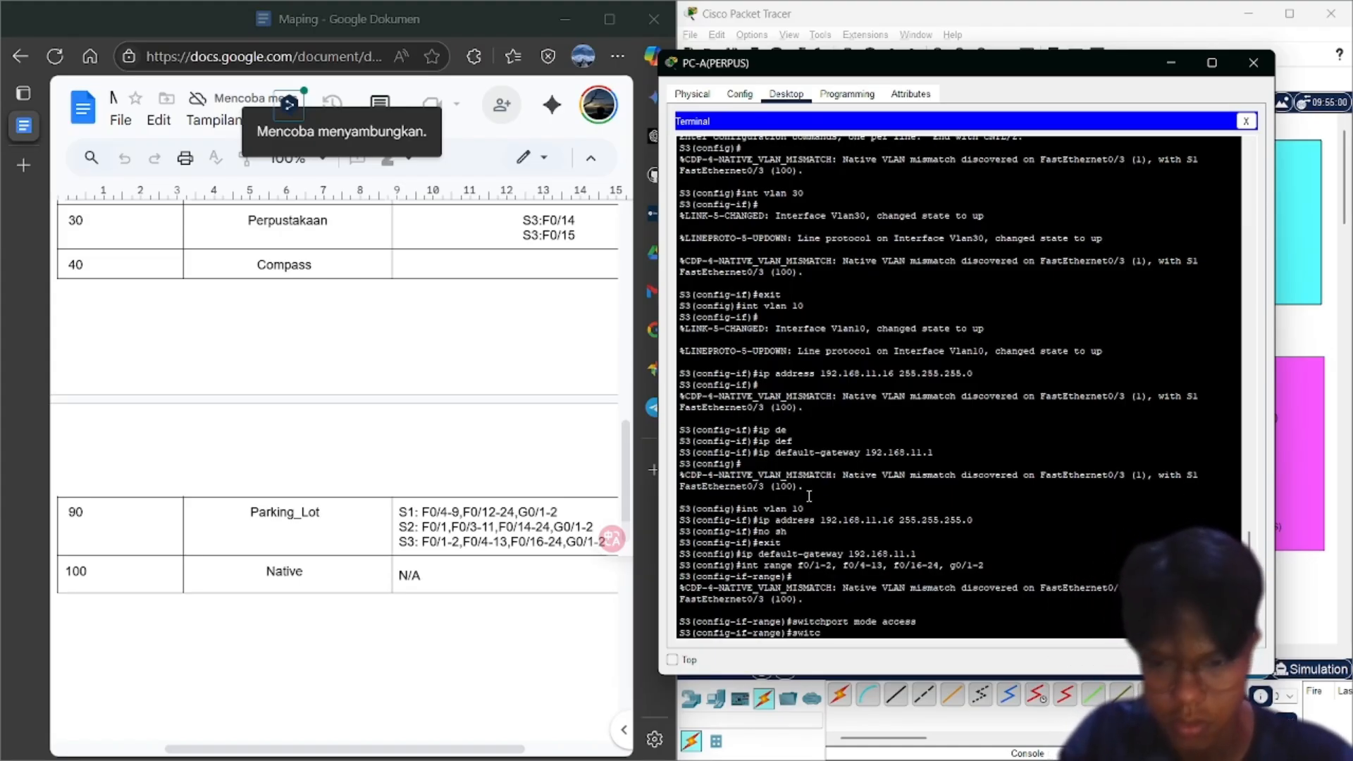
text(hport ace)
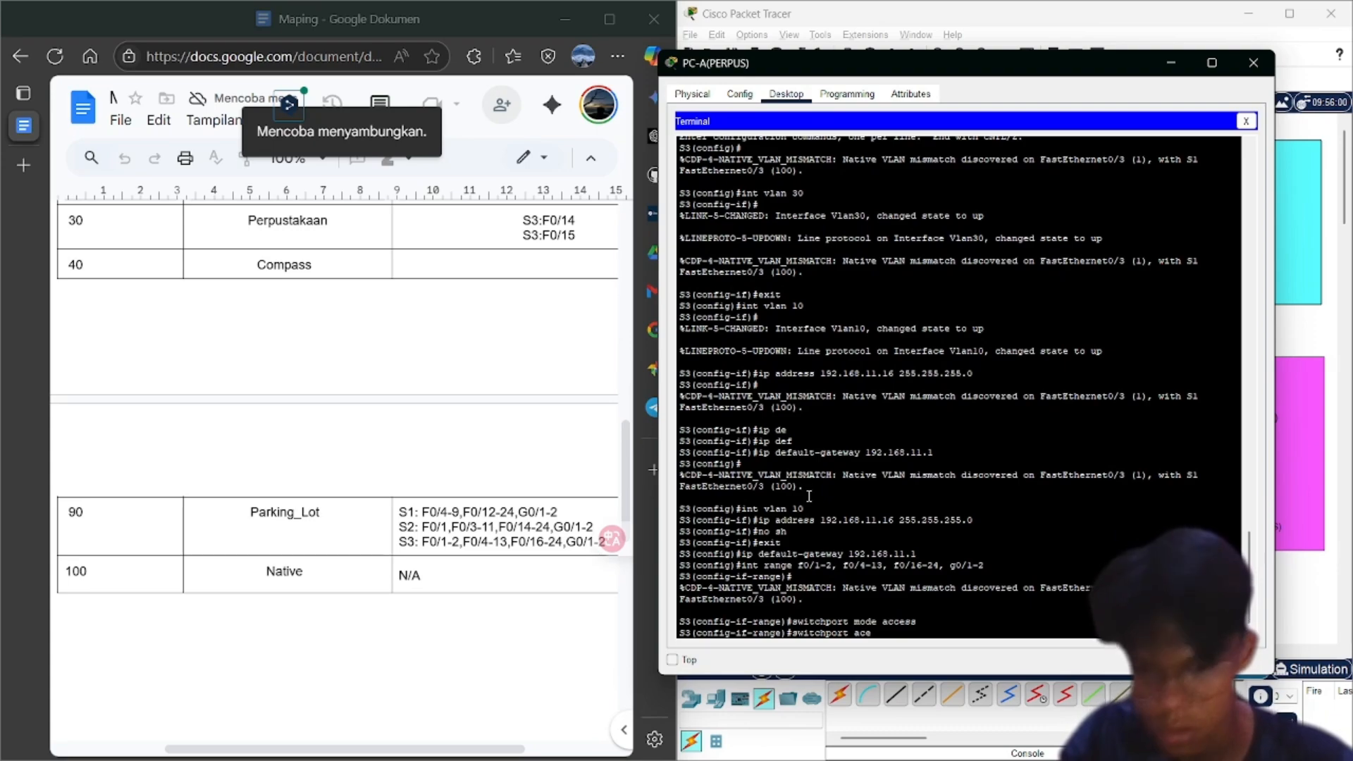
text(ss vlan)
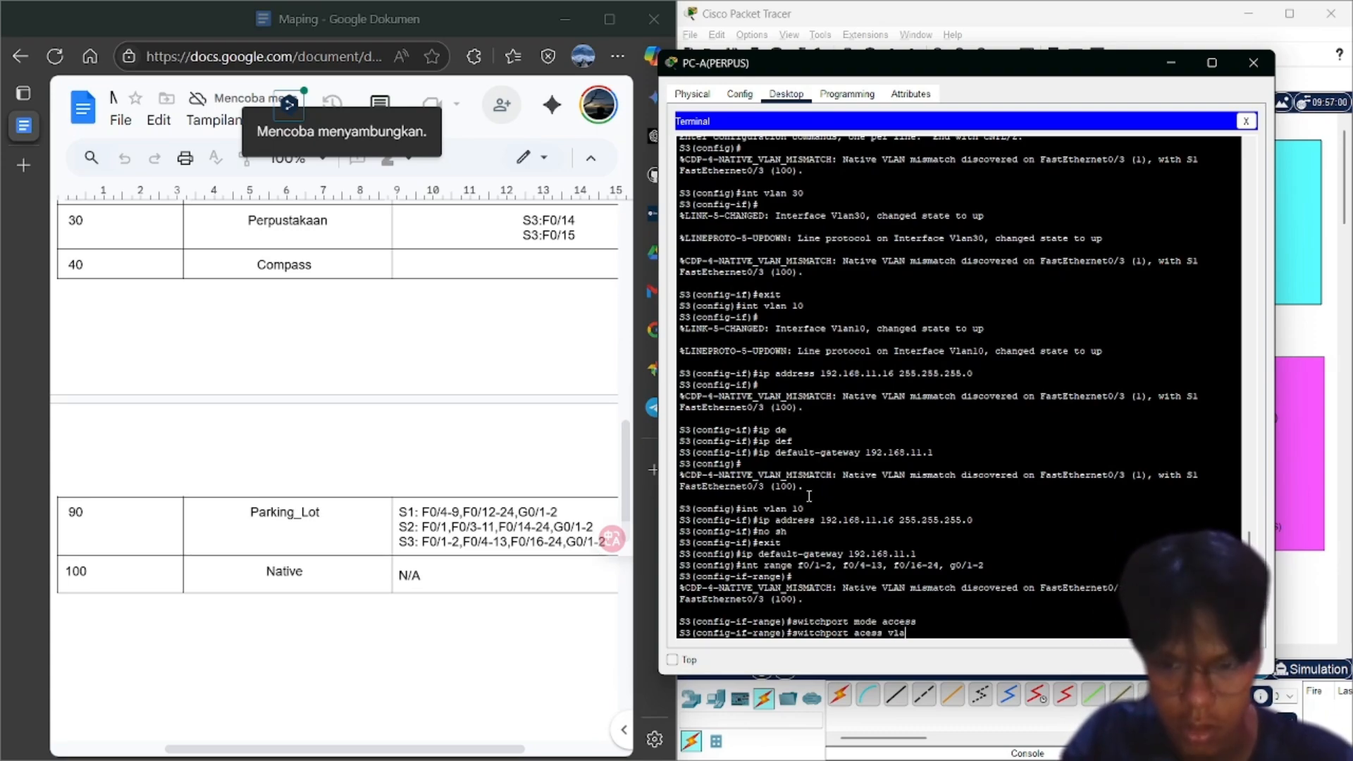
key(BackSpace)
key(BackSpace)
key(BackSpace)
key(BackSpace)
key(BackSpace)
key(BackSpace)
key(BackSpace)
key(BackSpace)
text(ce)
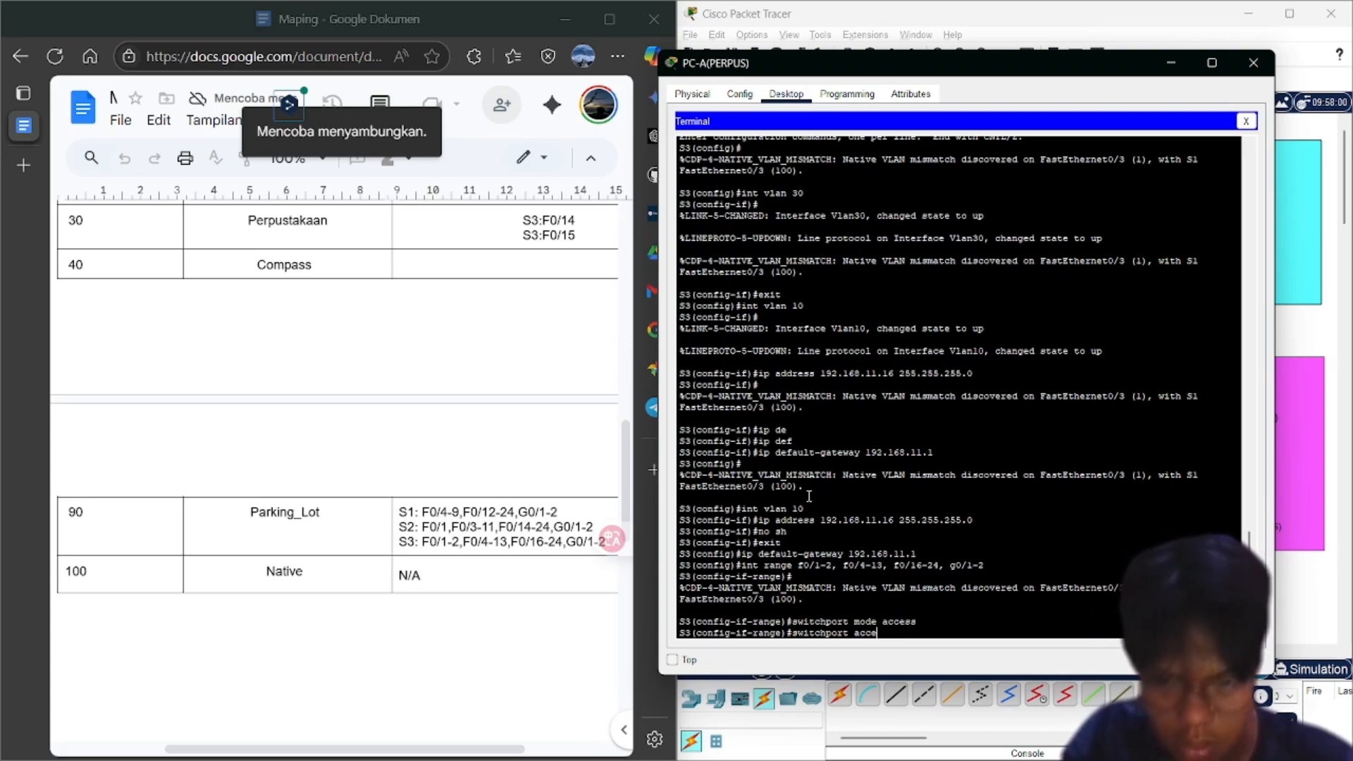
text(ss vlan 9)
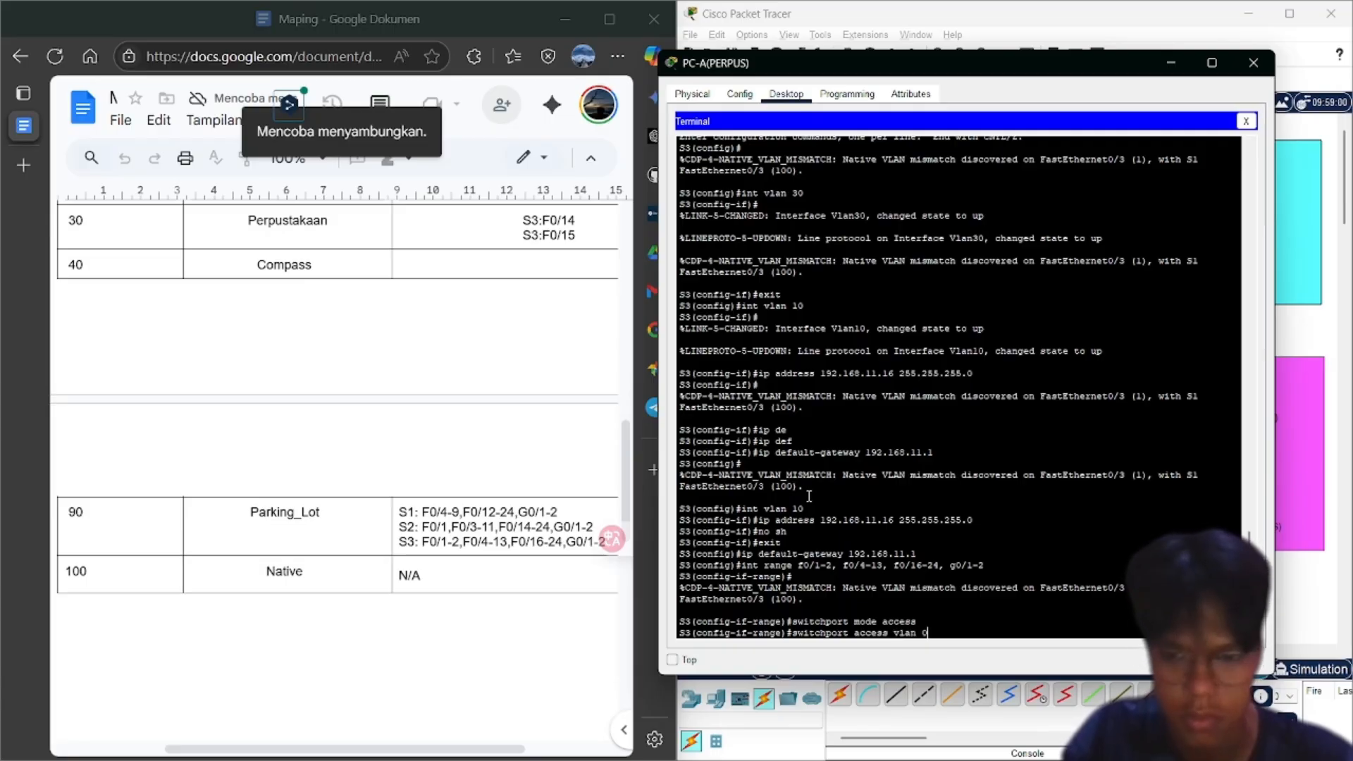
text(90)
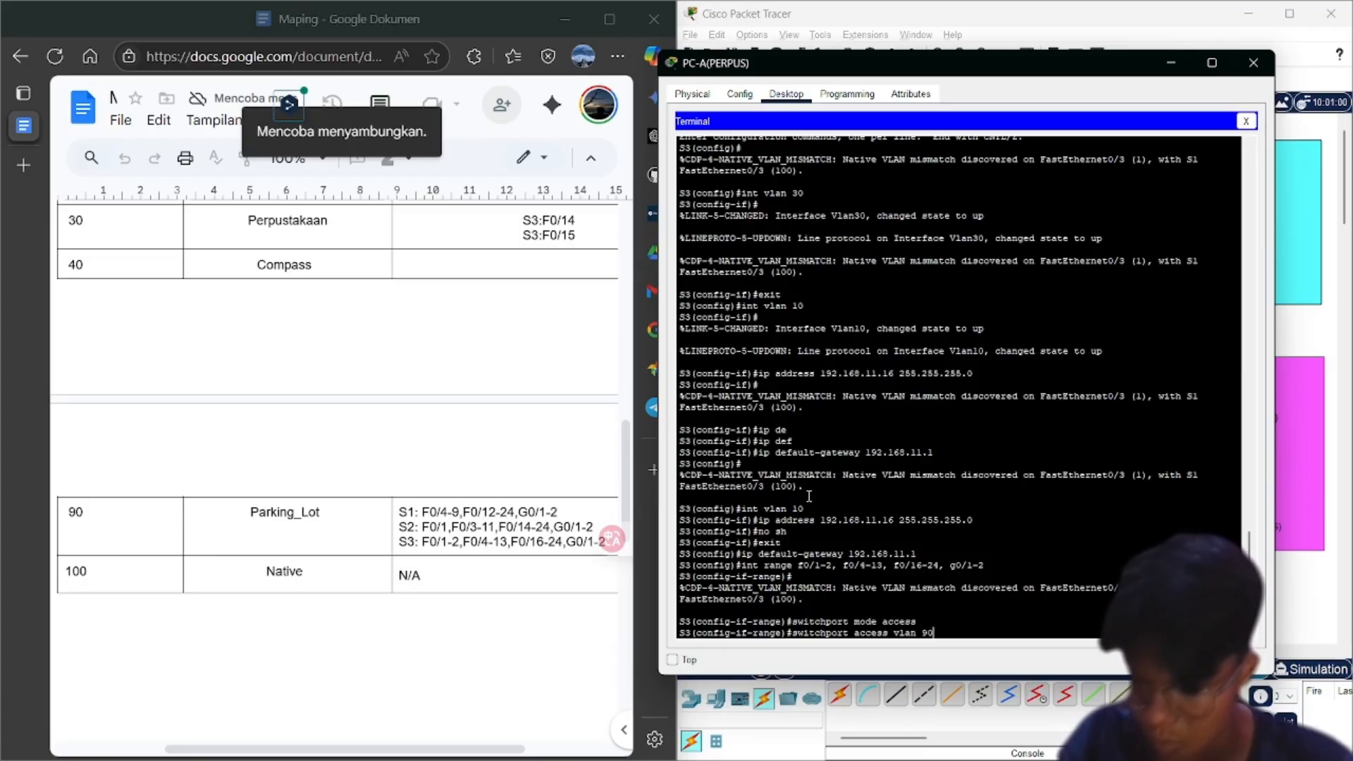
key(Return)
text(sh)
key(Return)
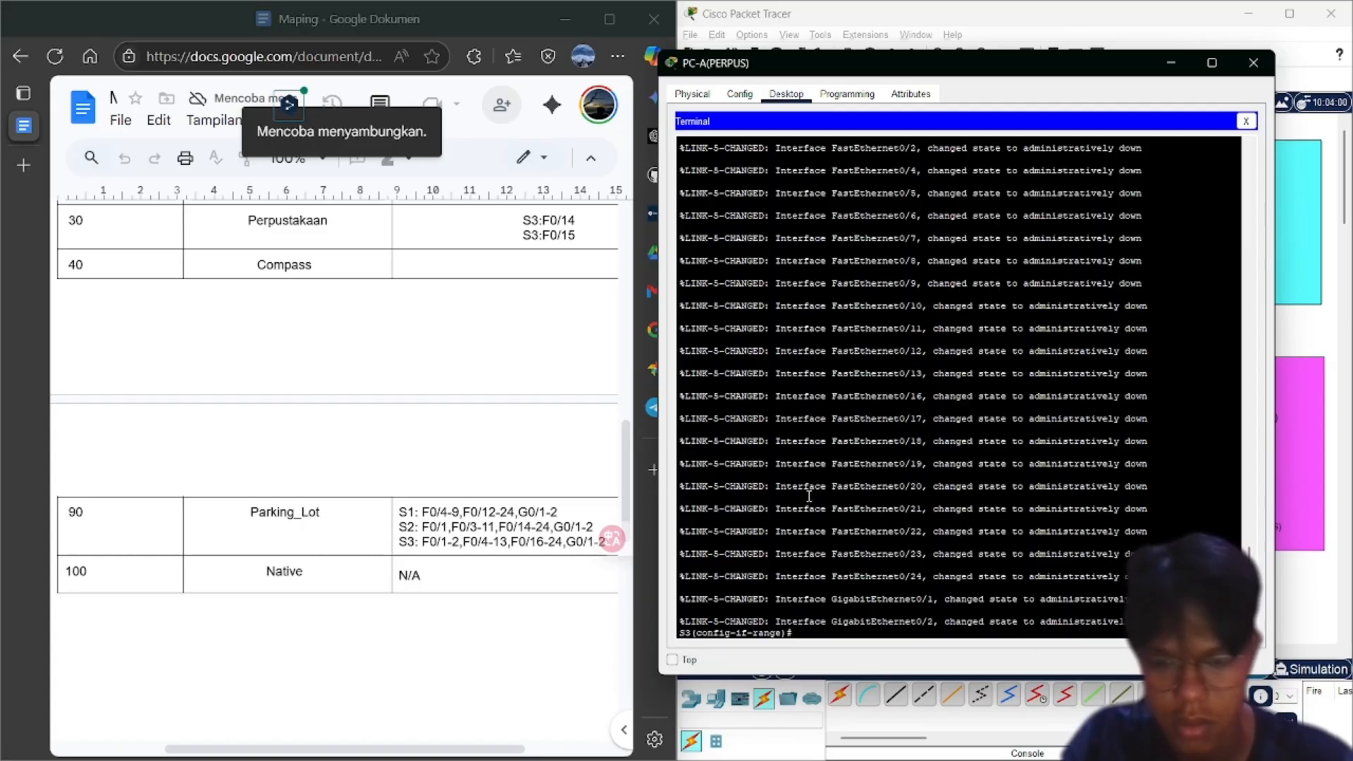
text(e)
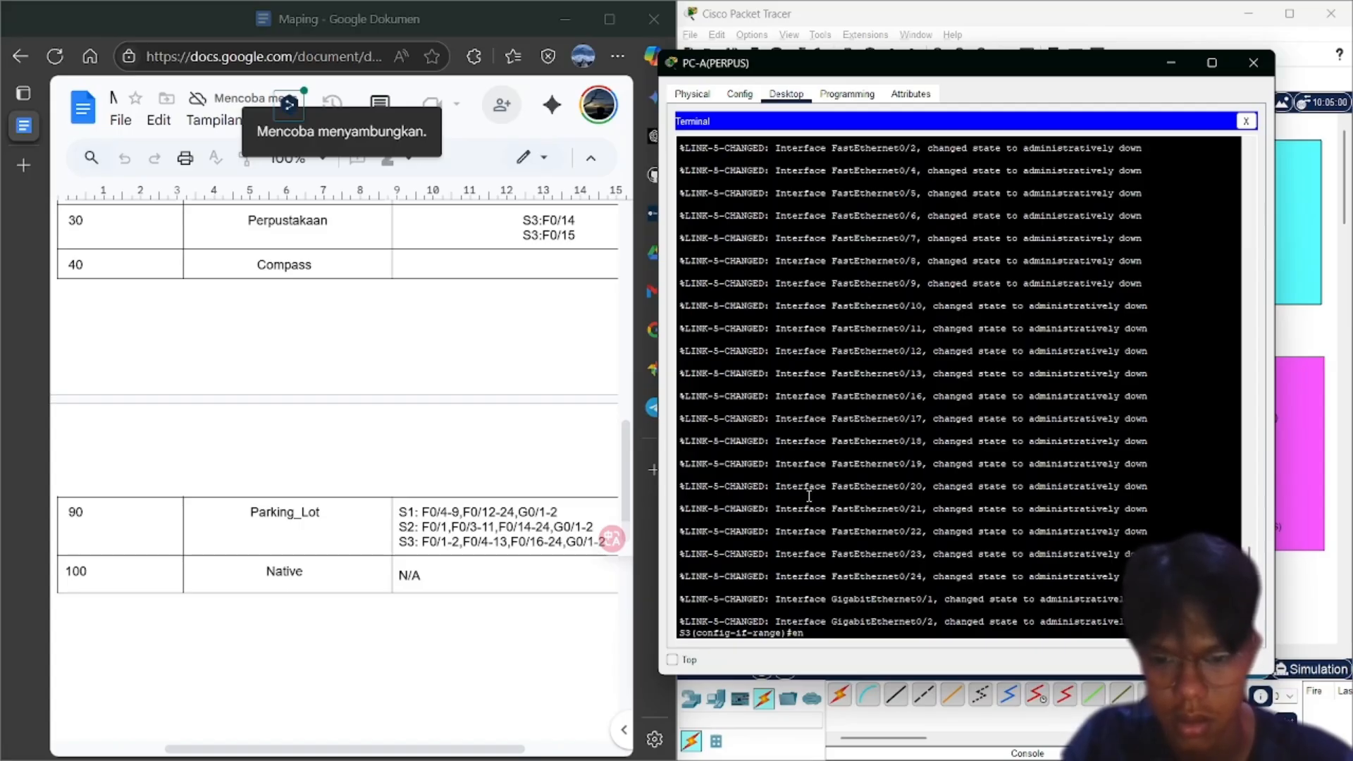
text(n)
text(d)
Leave configuration mode and check that show vlan brief lists the unused ports under VLAN 90 Parking_Lot
key(Return)
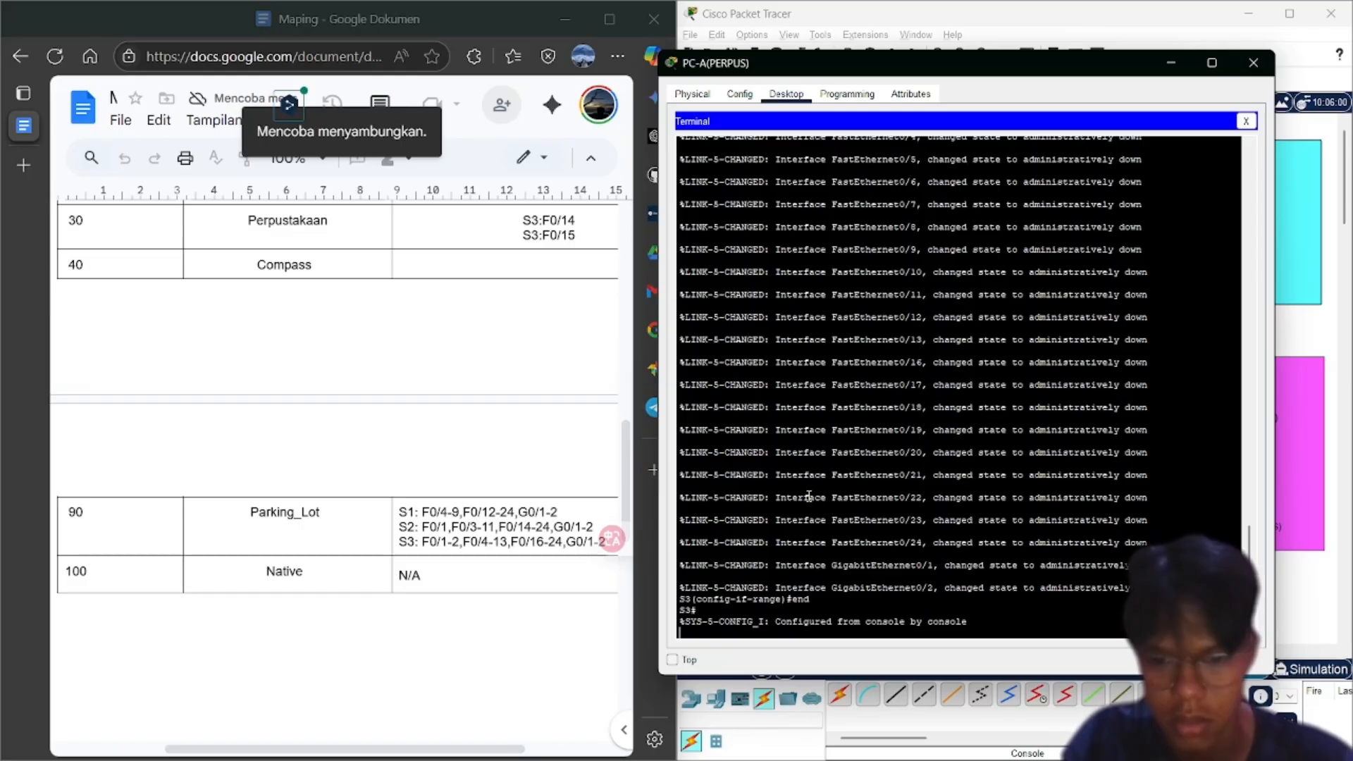
text(show)
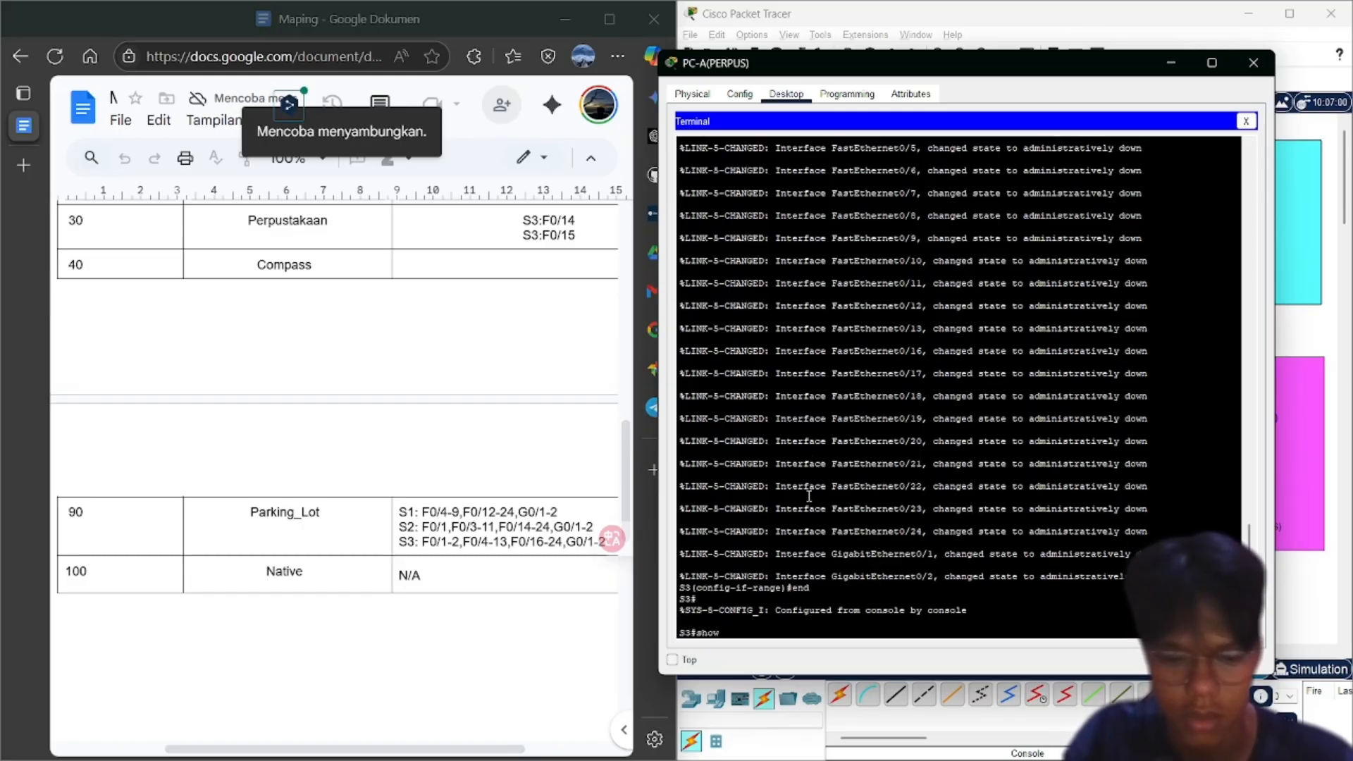
text( ilan brief)
key(Return)
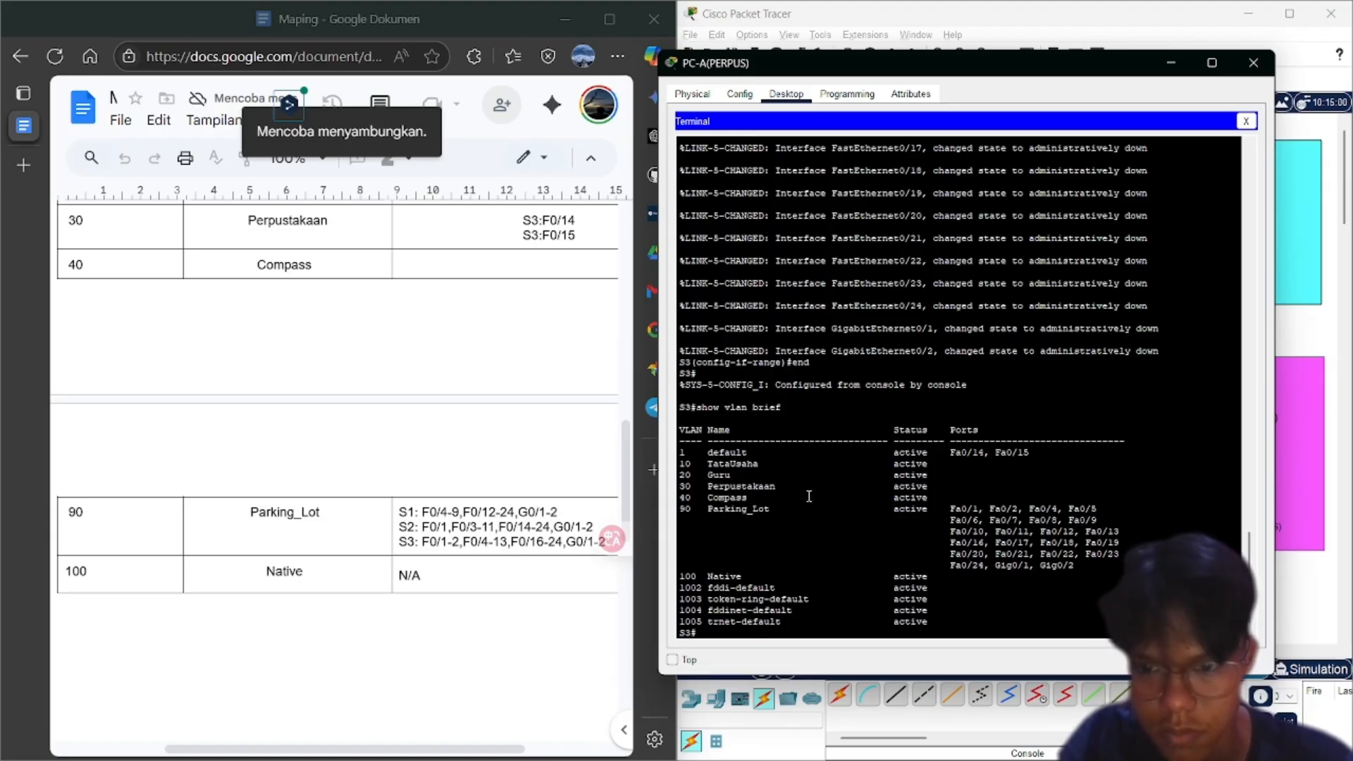
scroll(809, 496, up, 15)
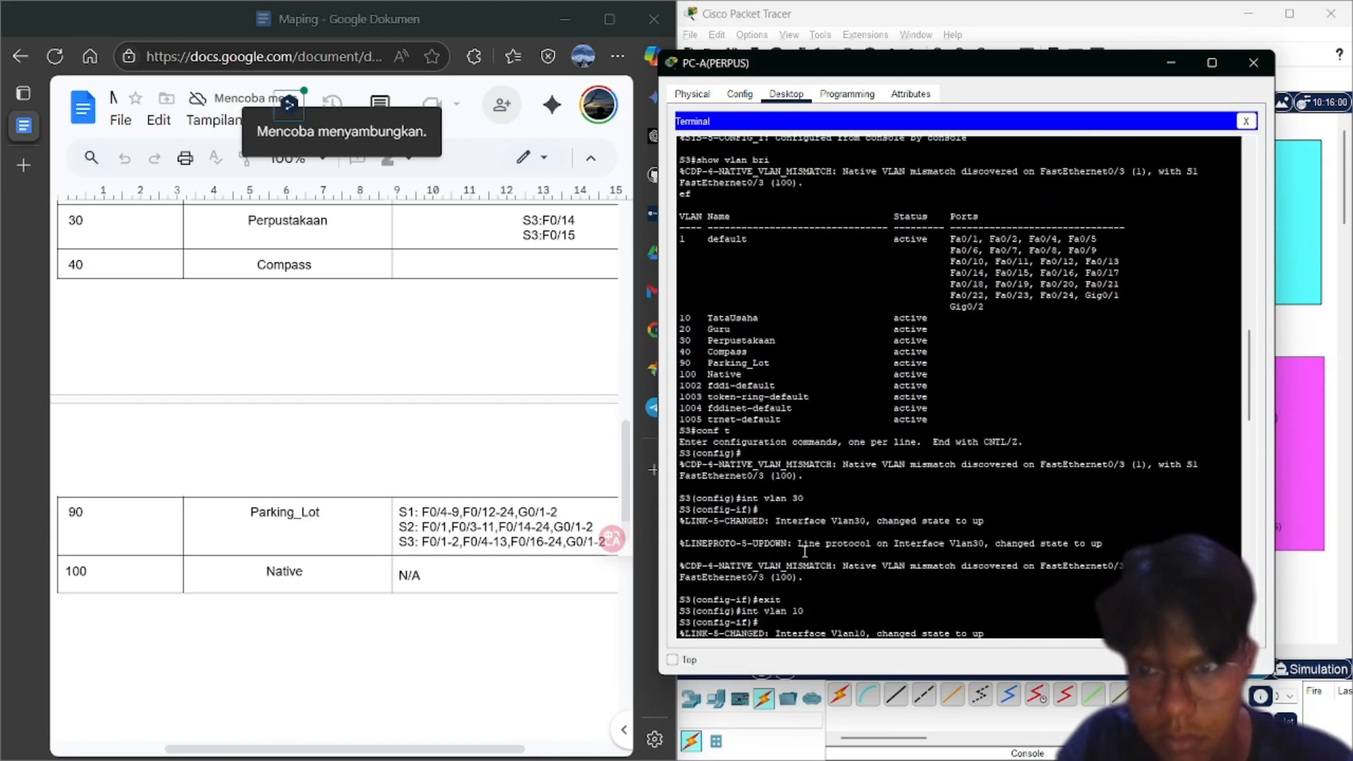
scroll(804, 551, up, 1)
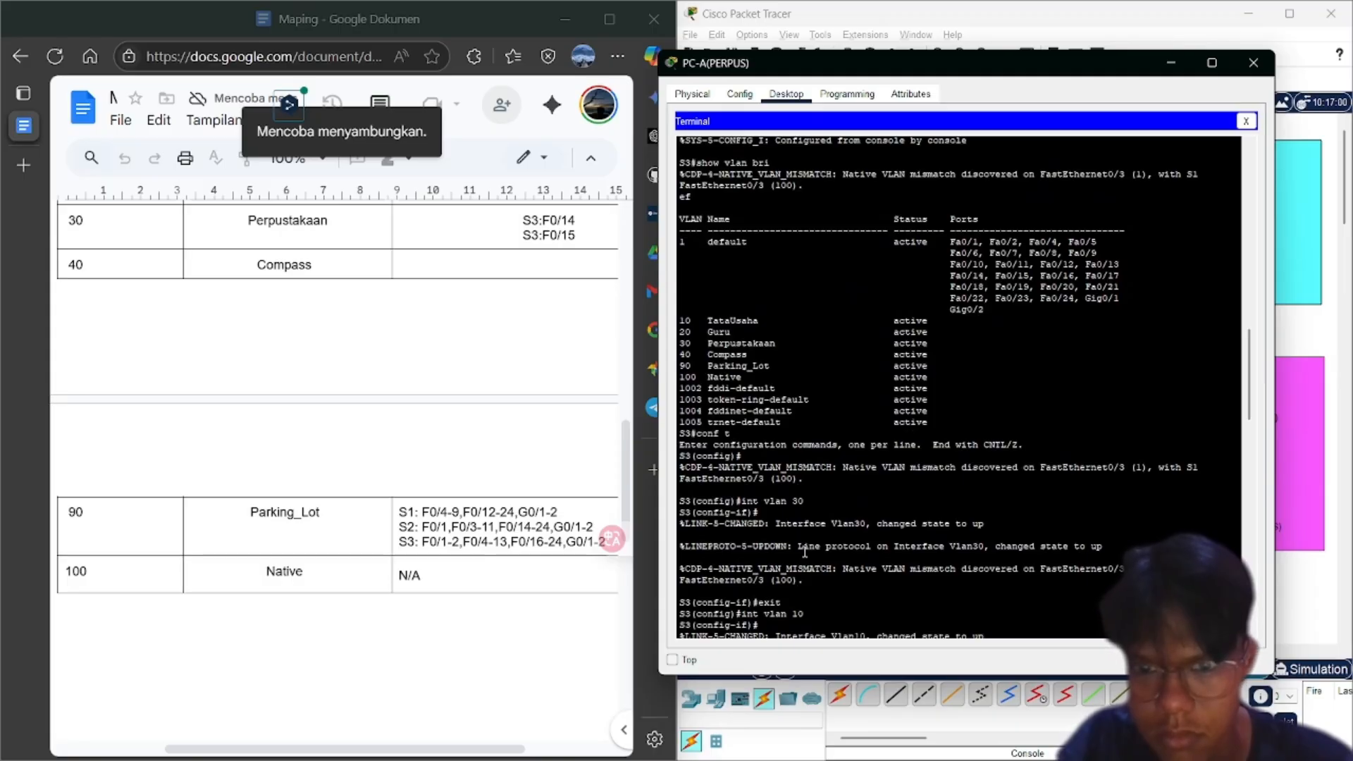
scroll(805, 552, down, 15)
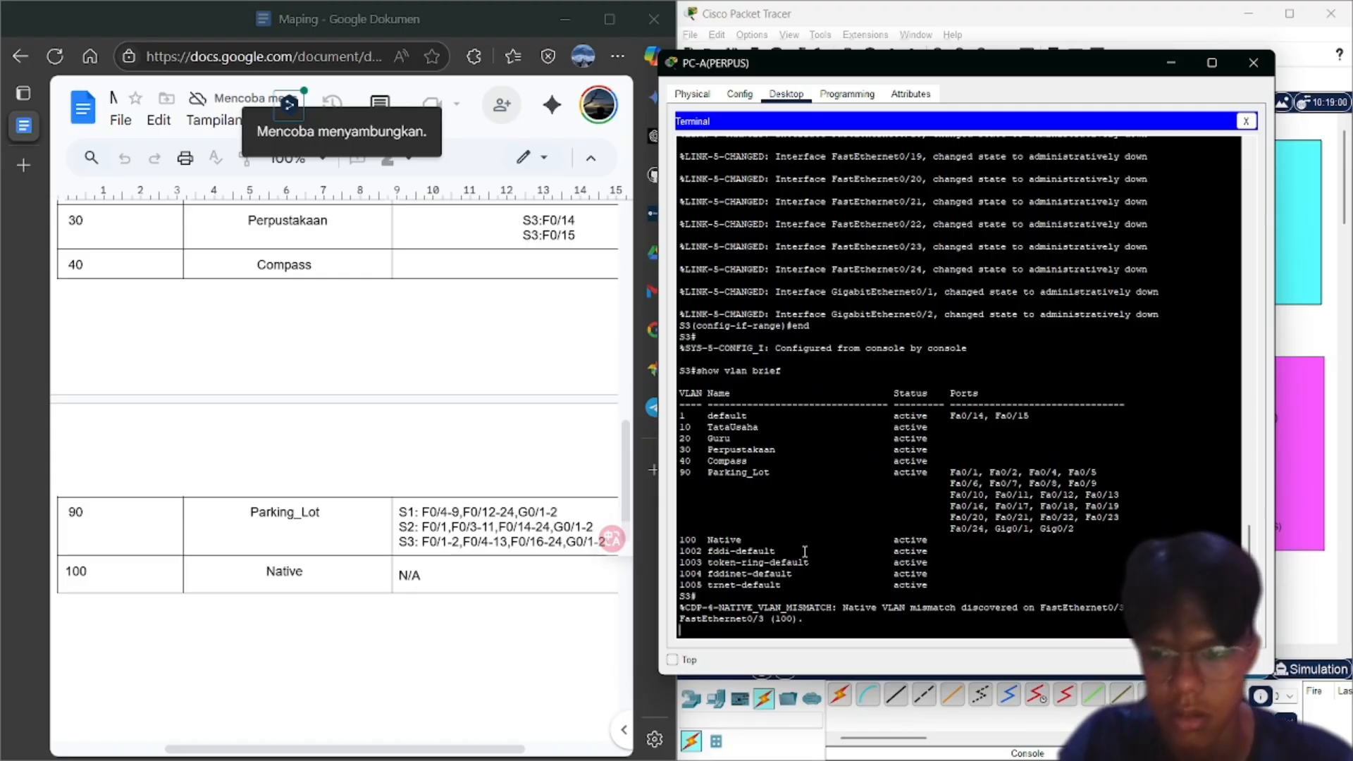
key(Return)
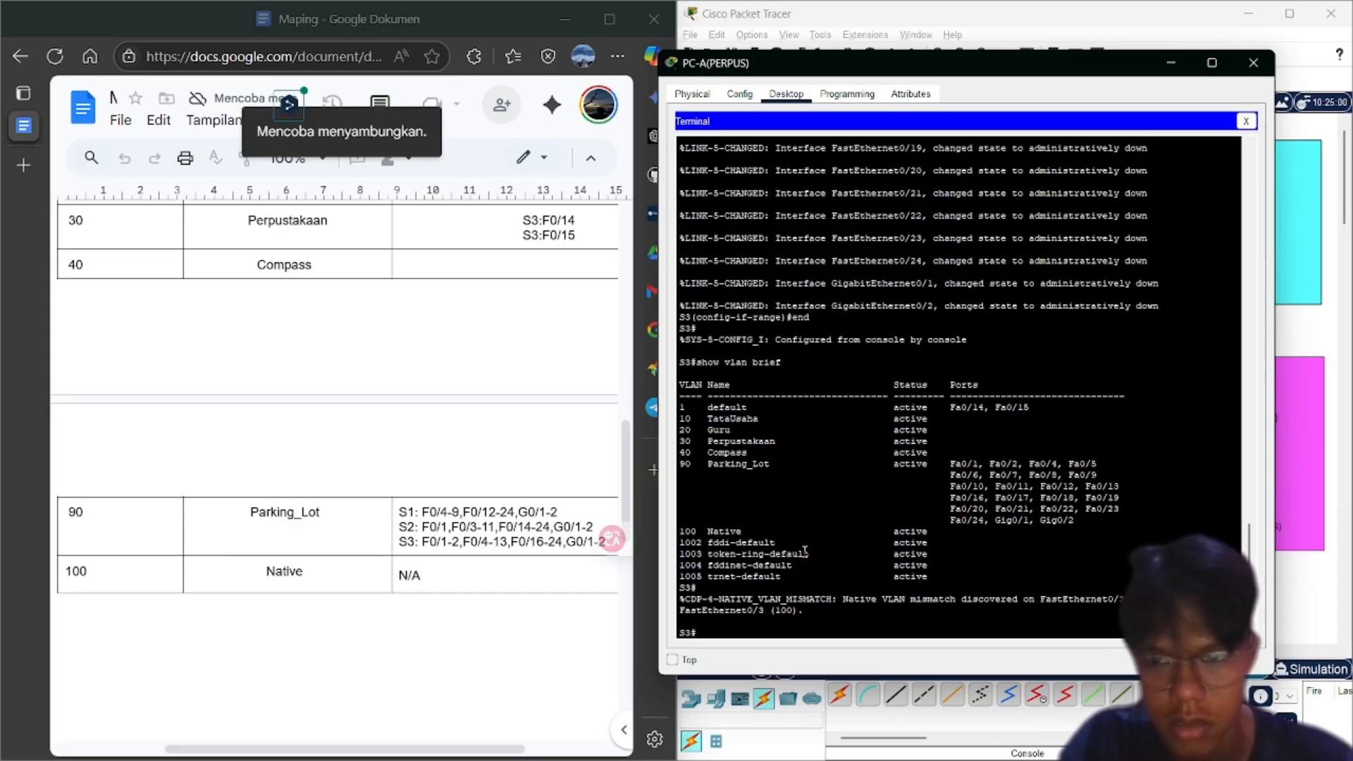
In global configuration, select S3 ports f0/14-15 and make them access ports
text(conf t)
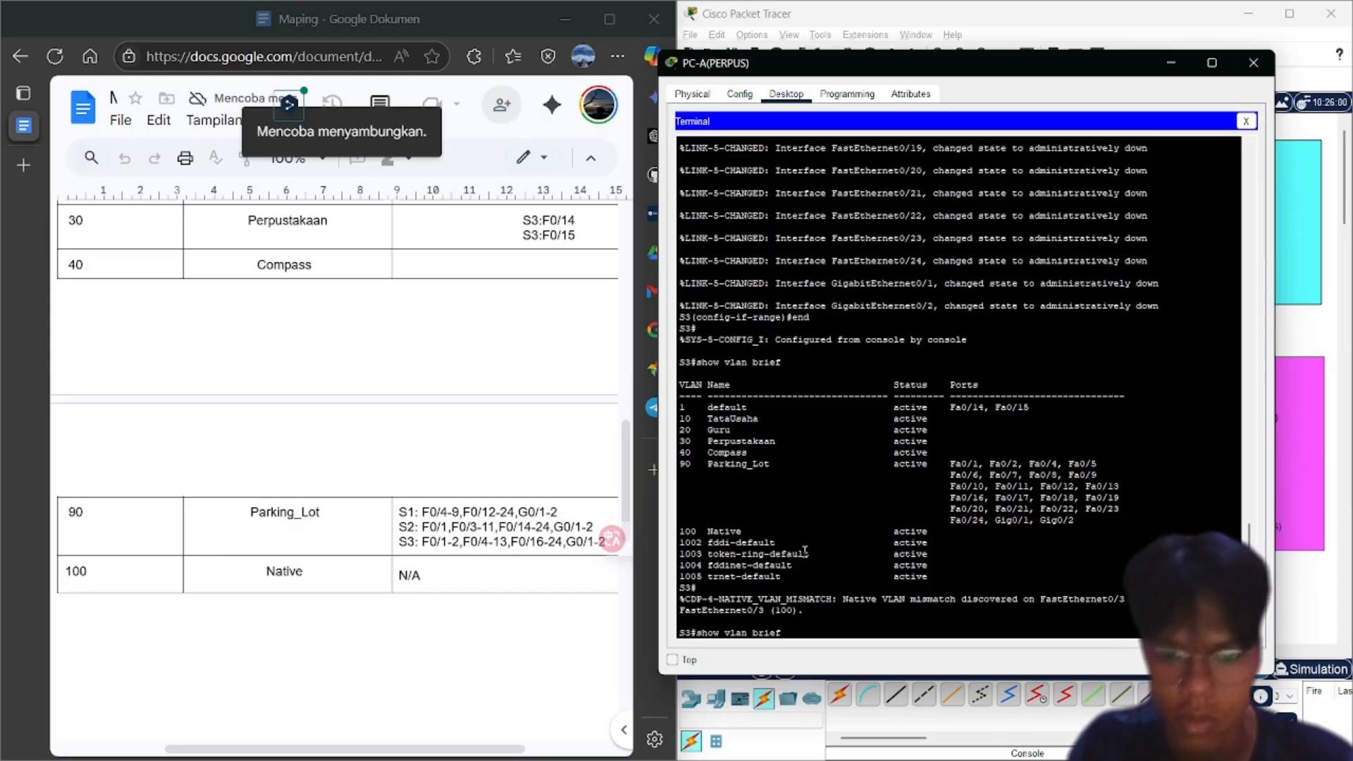
key(Return)
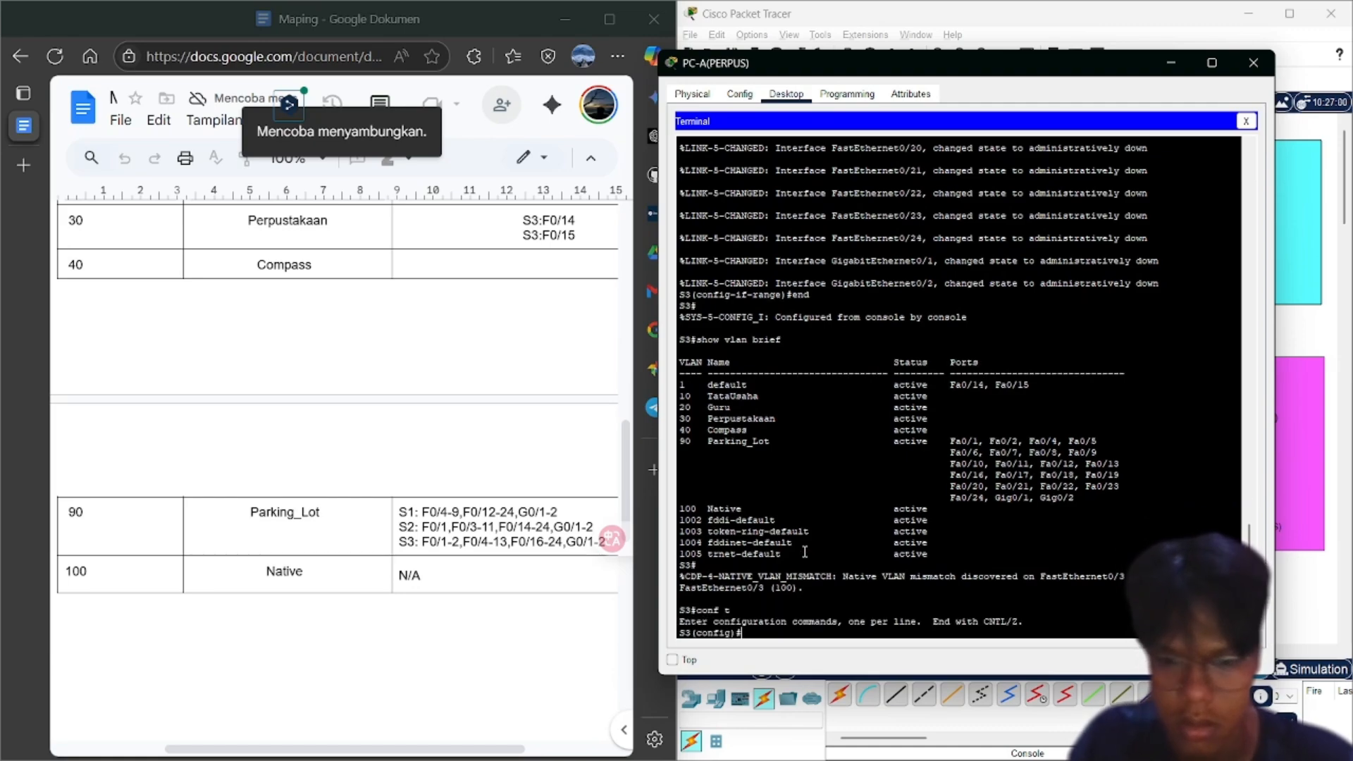
text(sh)
key(BackSpace)
key(BackSpace)
text(inf)
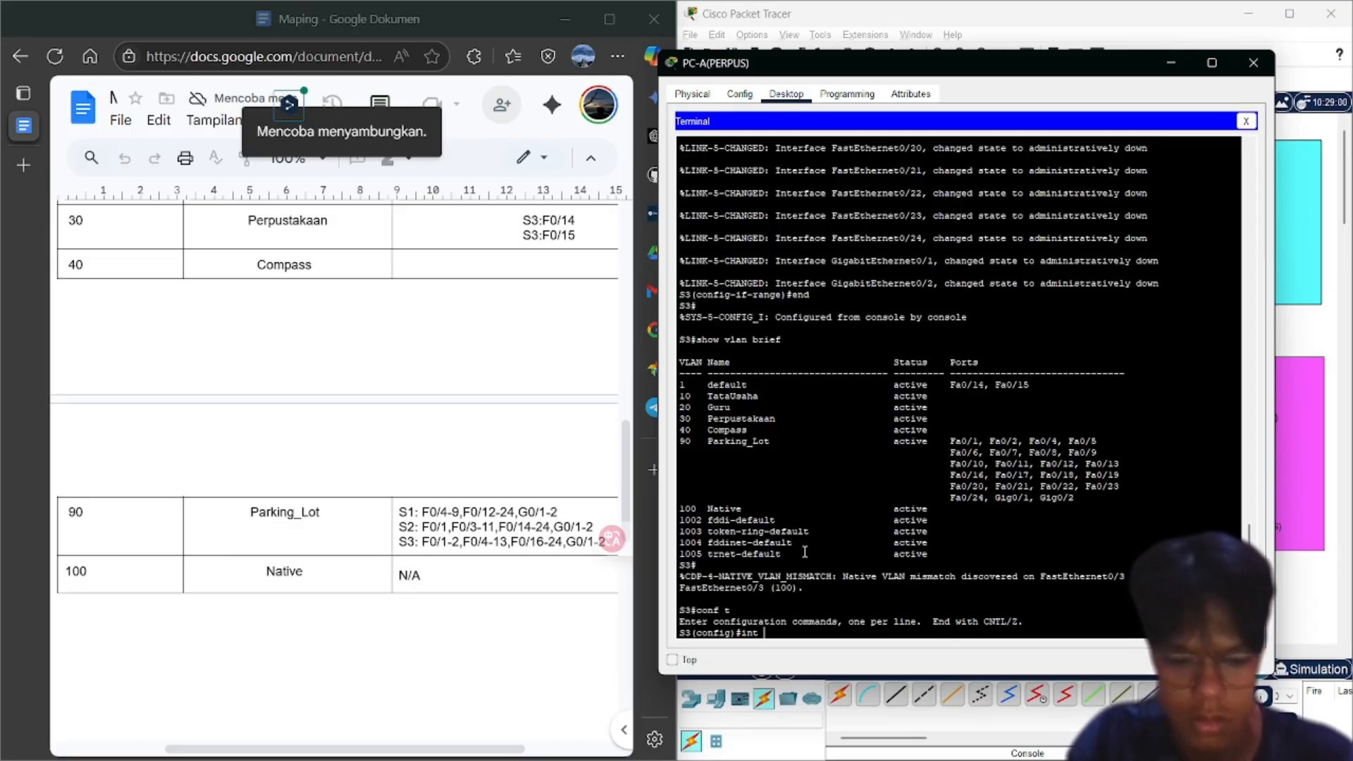
text( range f)
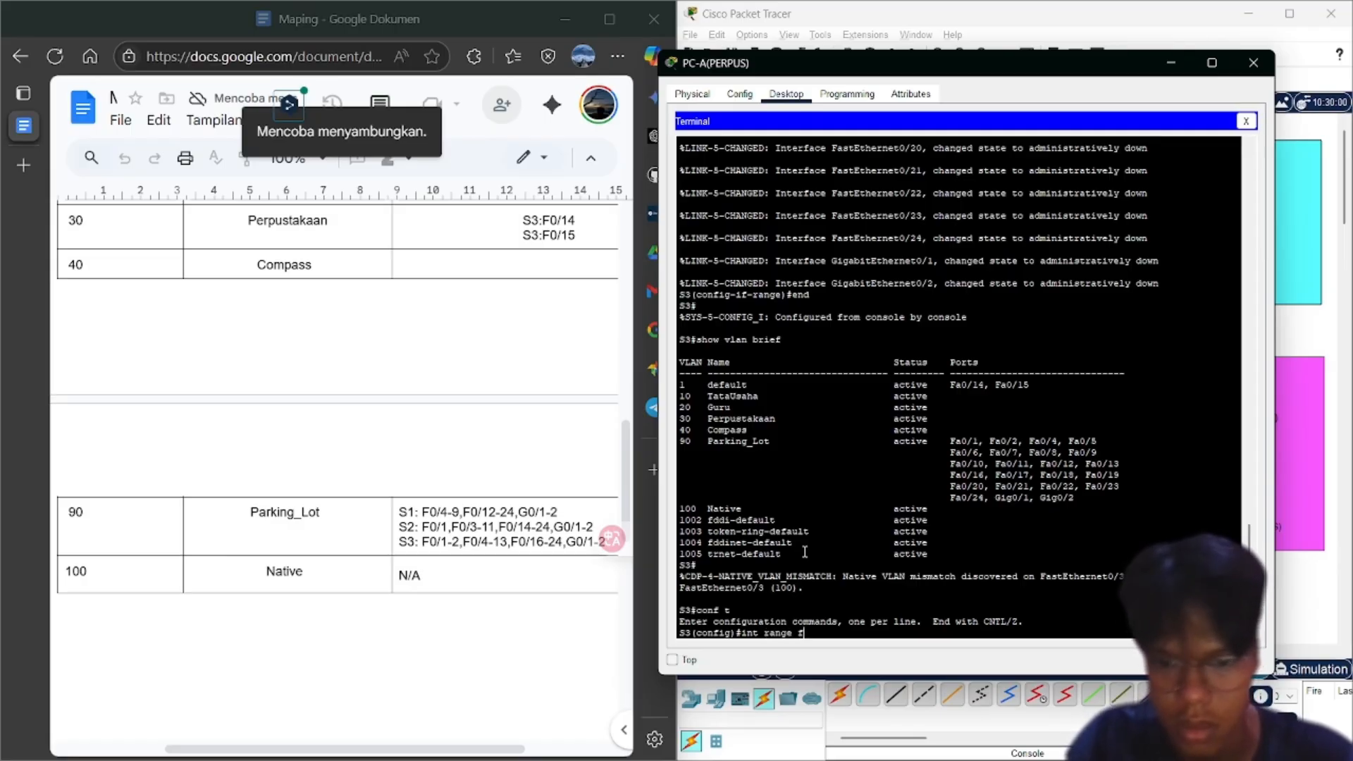
text(0)
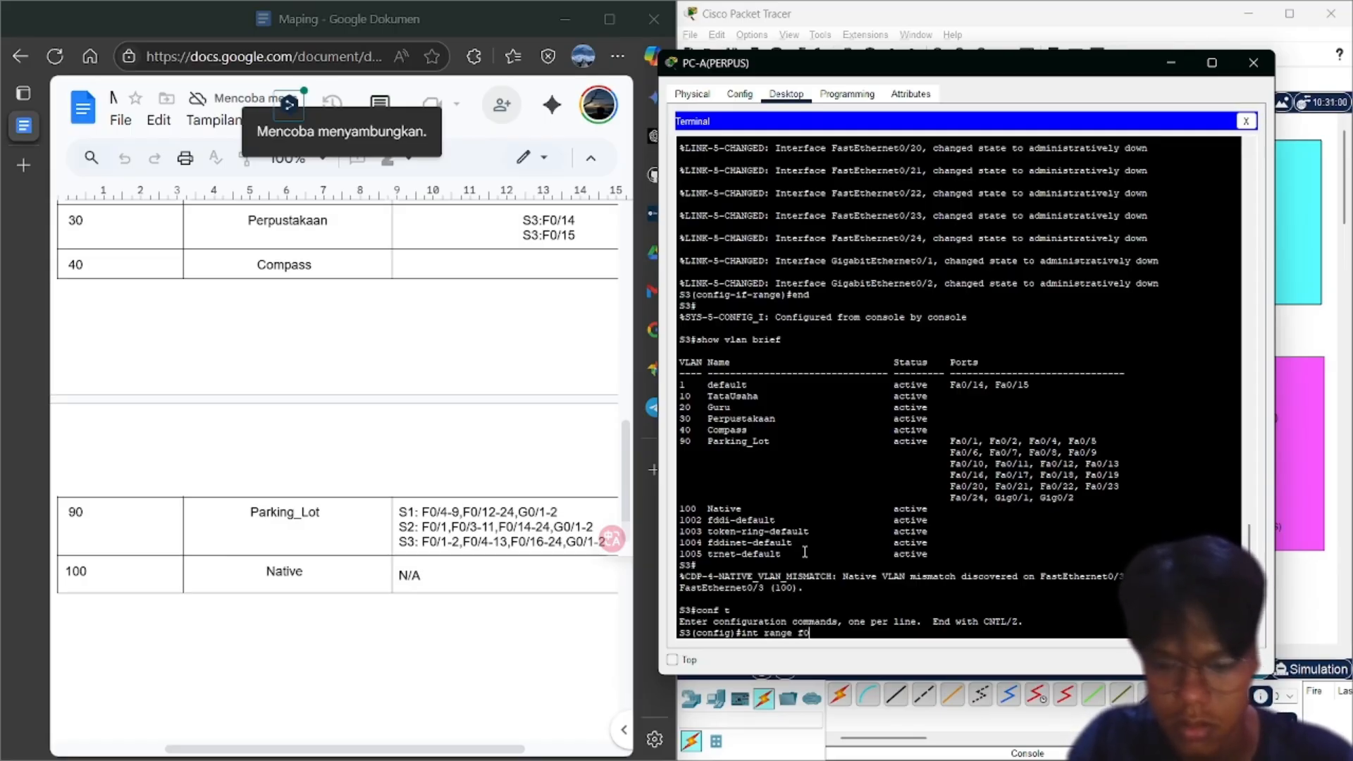
text(/14)
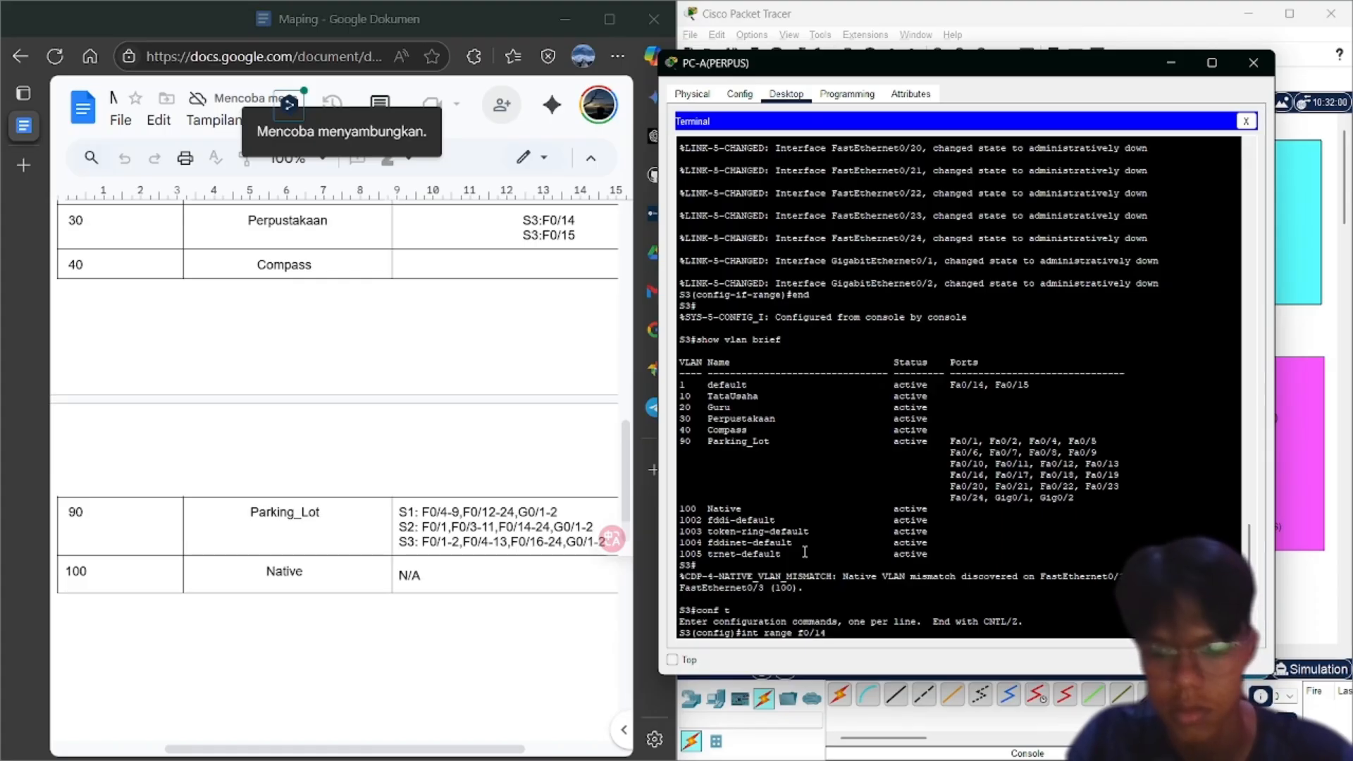
text(-15)
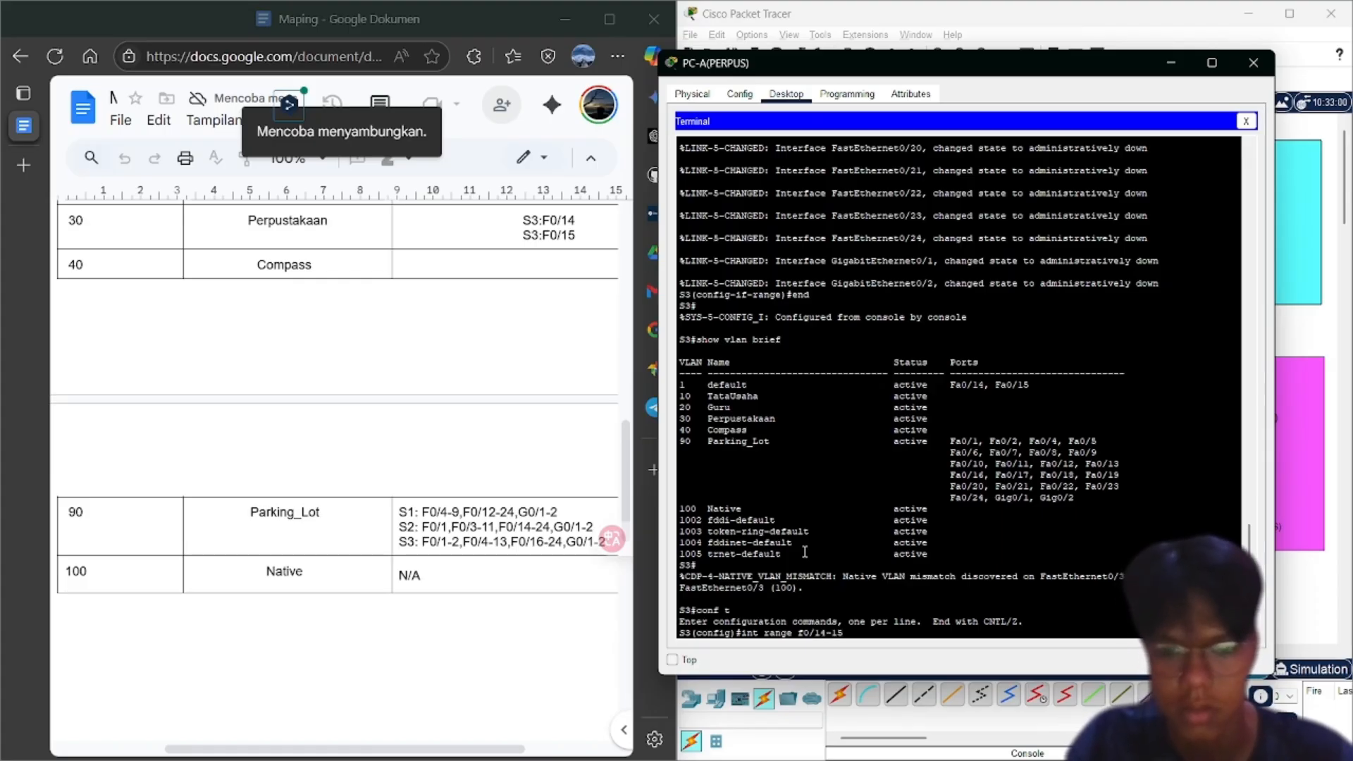
key(Return)
text(switchpor)
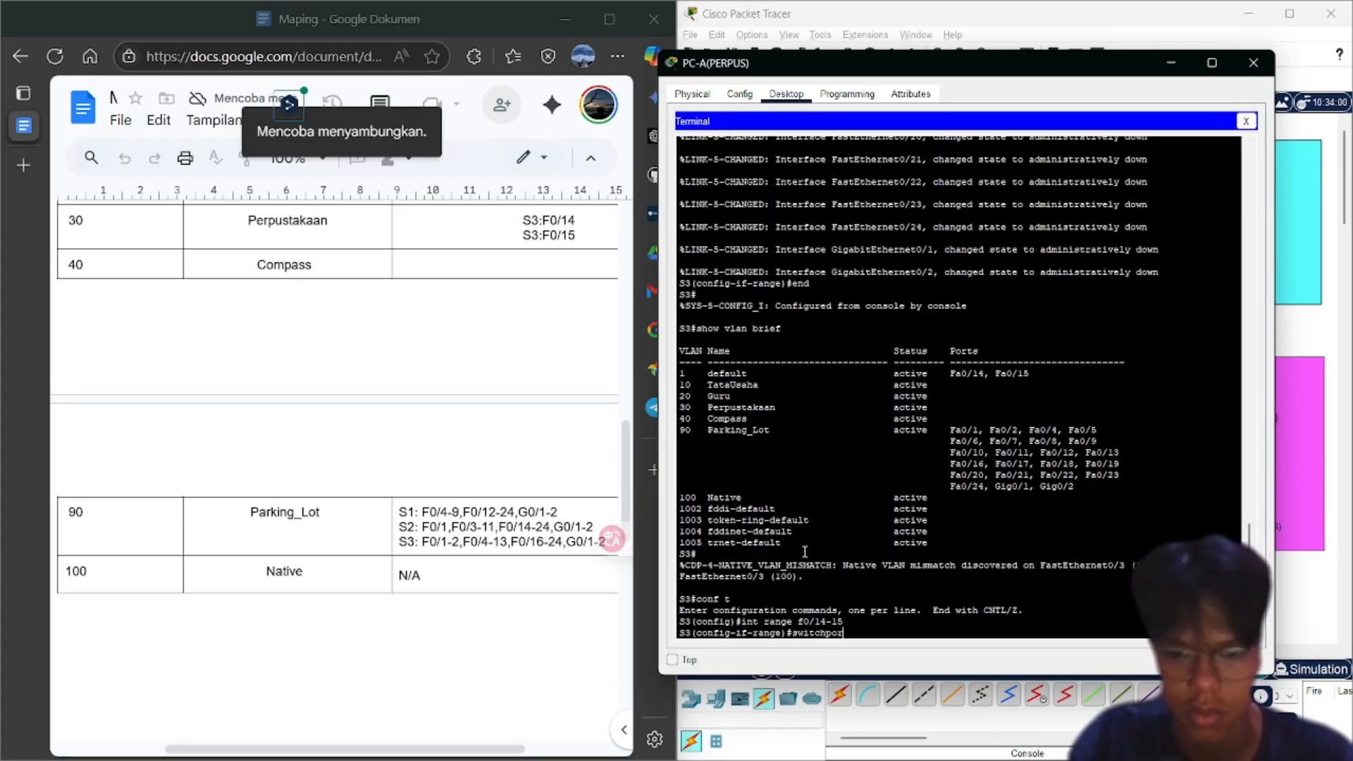
text(t mode access)
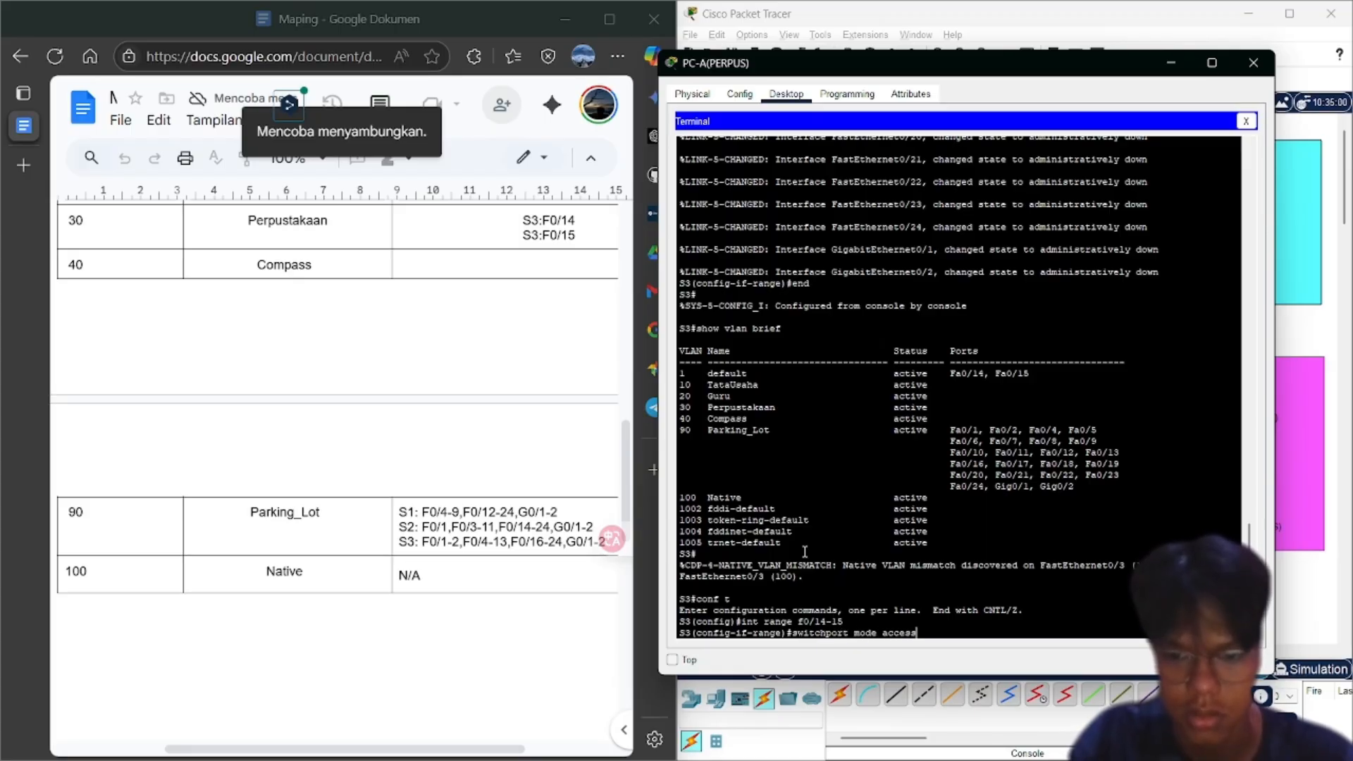
key(Return)
Assign Fa0/14-15 to VLAN 30 and enable them with no shutdown
text(switchpor)
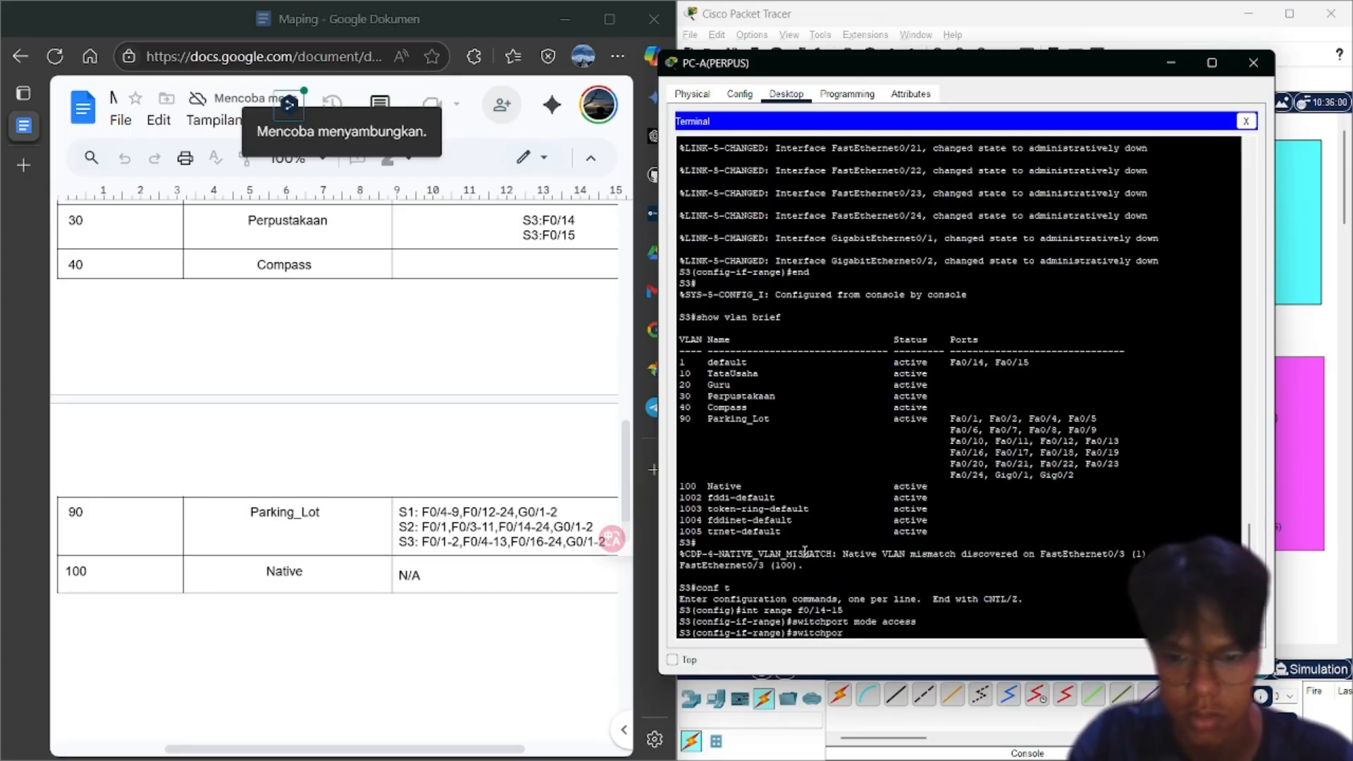
text(t)
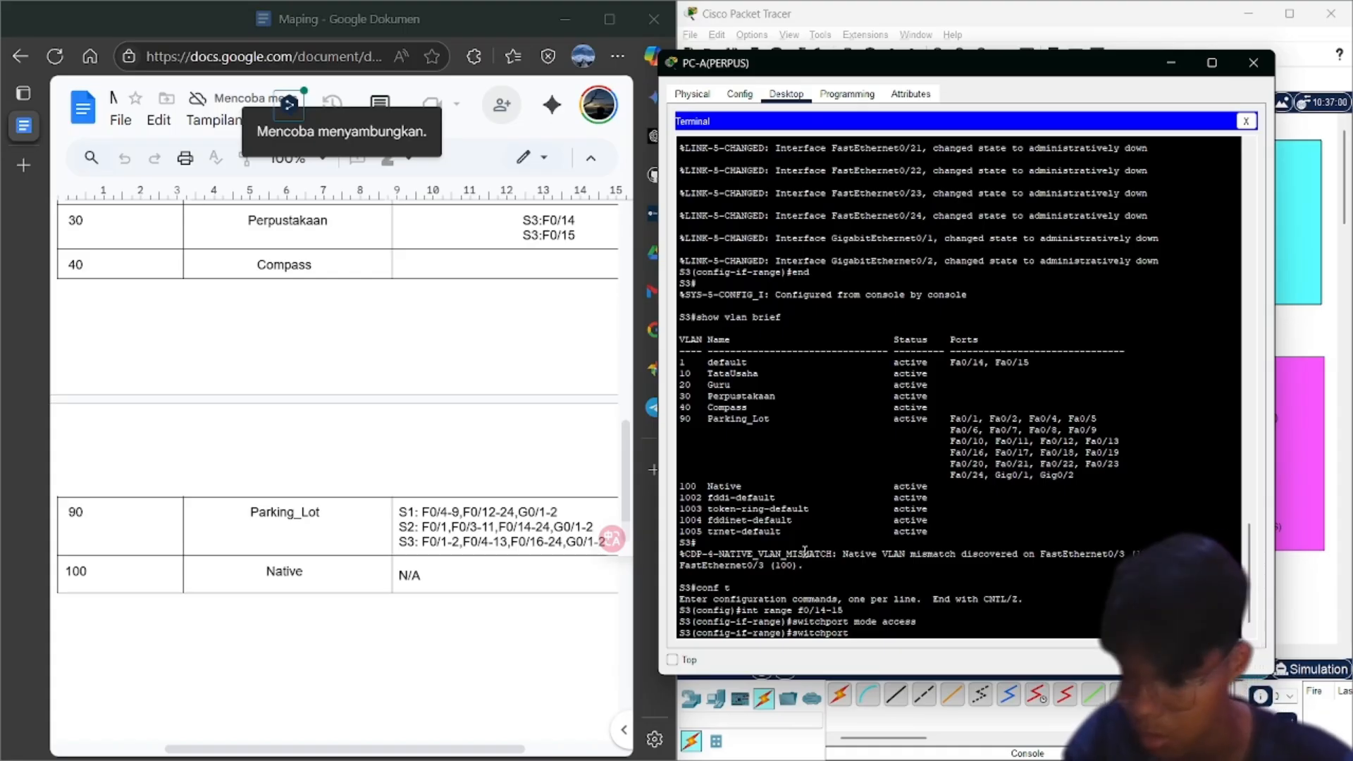
text( aces)
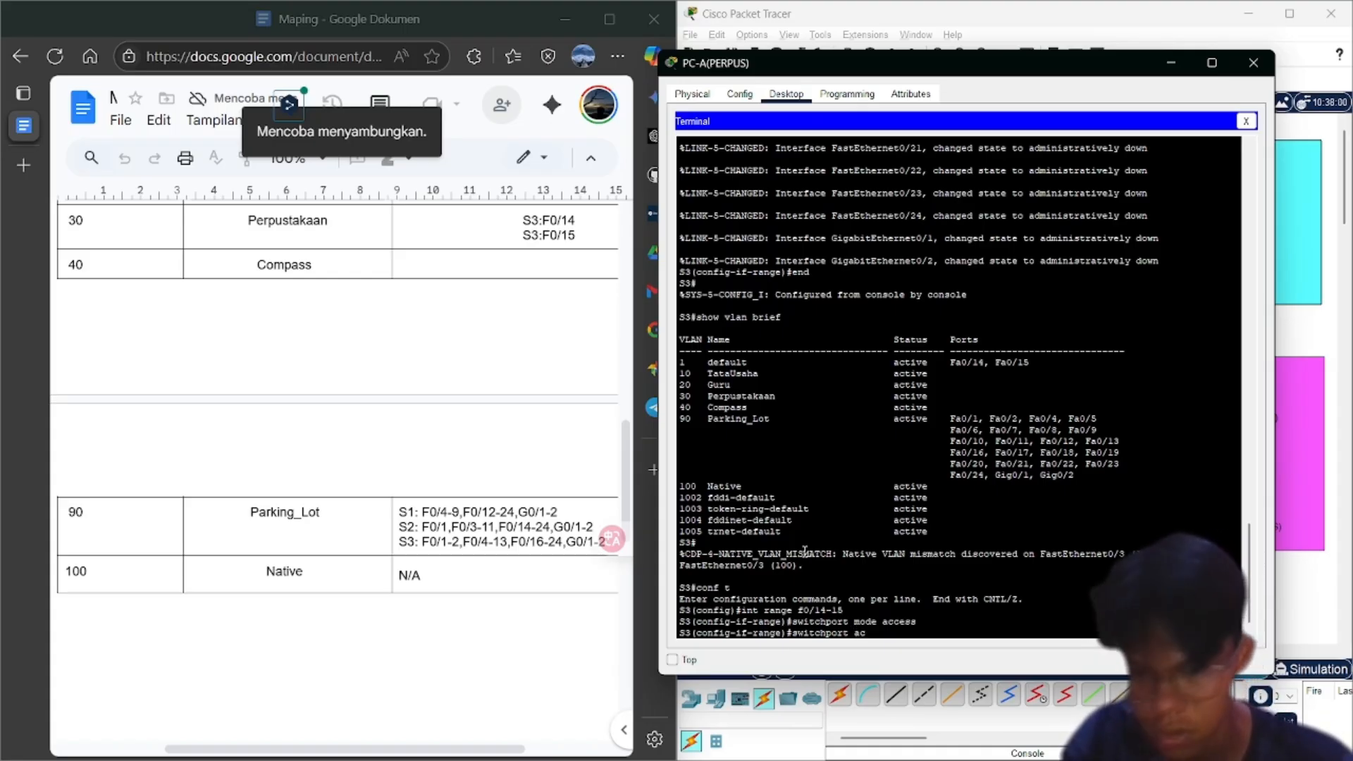
key(BackSpace)
key(BackSpace)
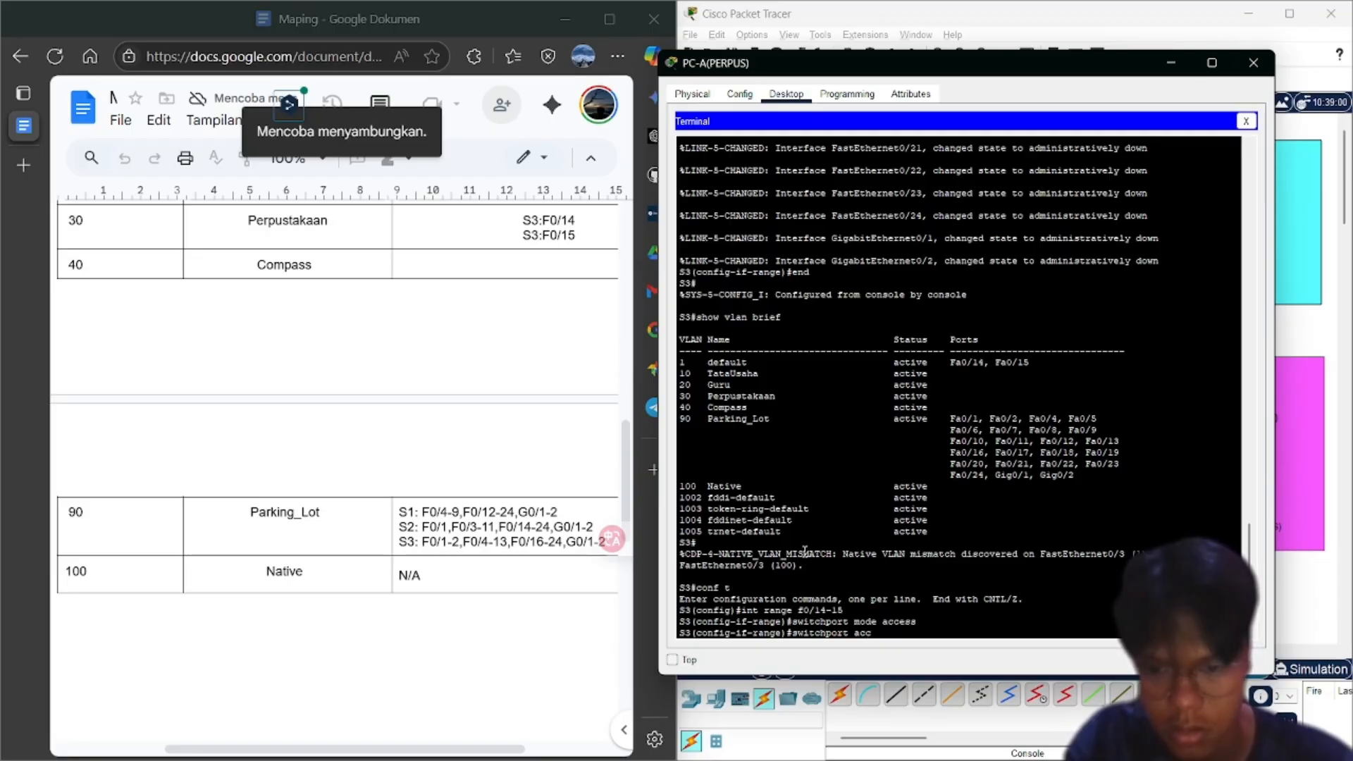
text(cess vlan )
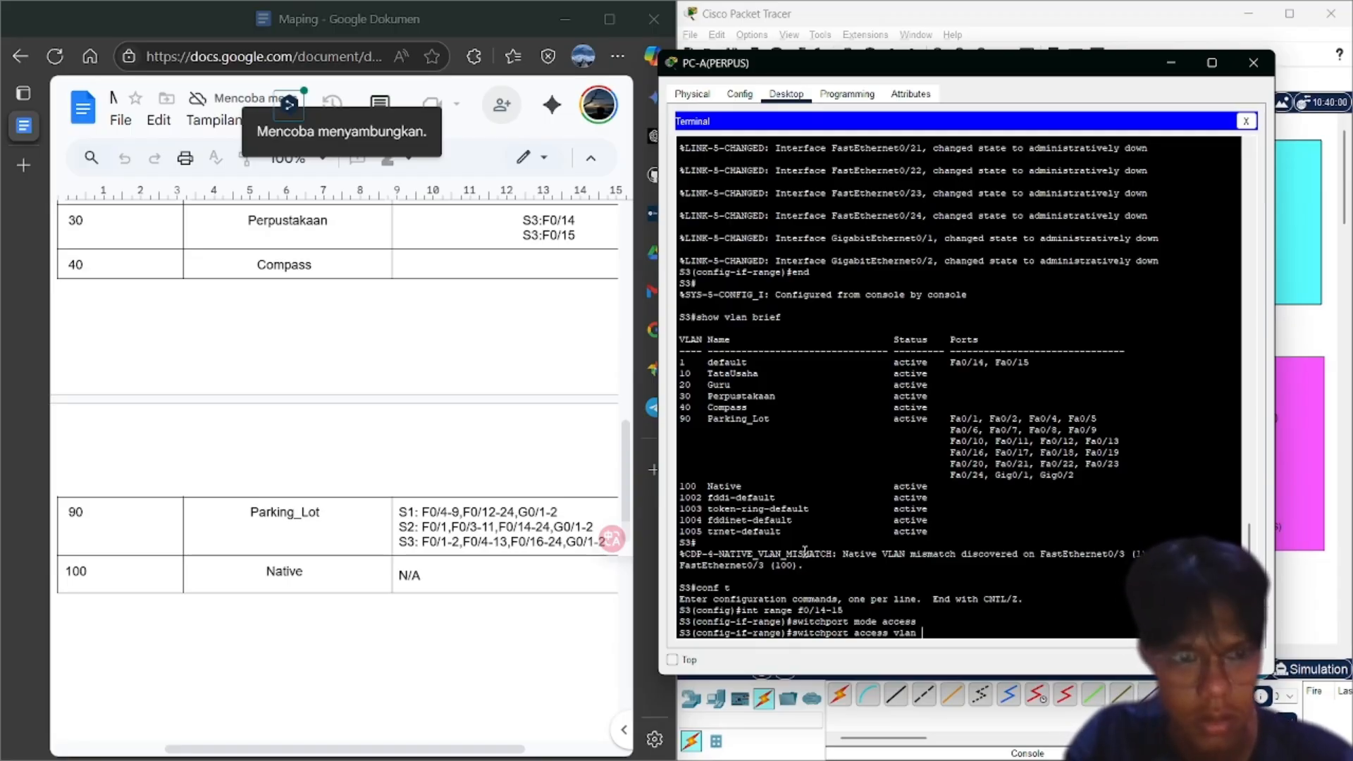
text(30)
key(Return)
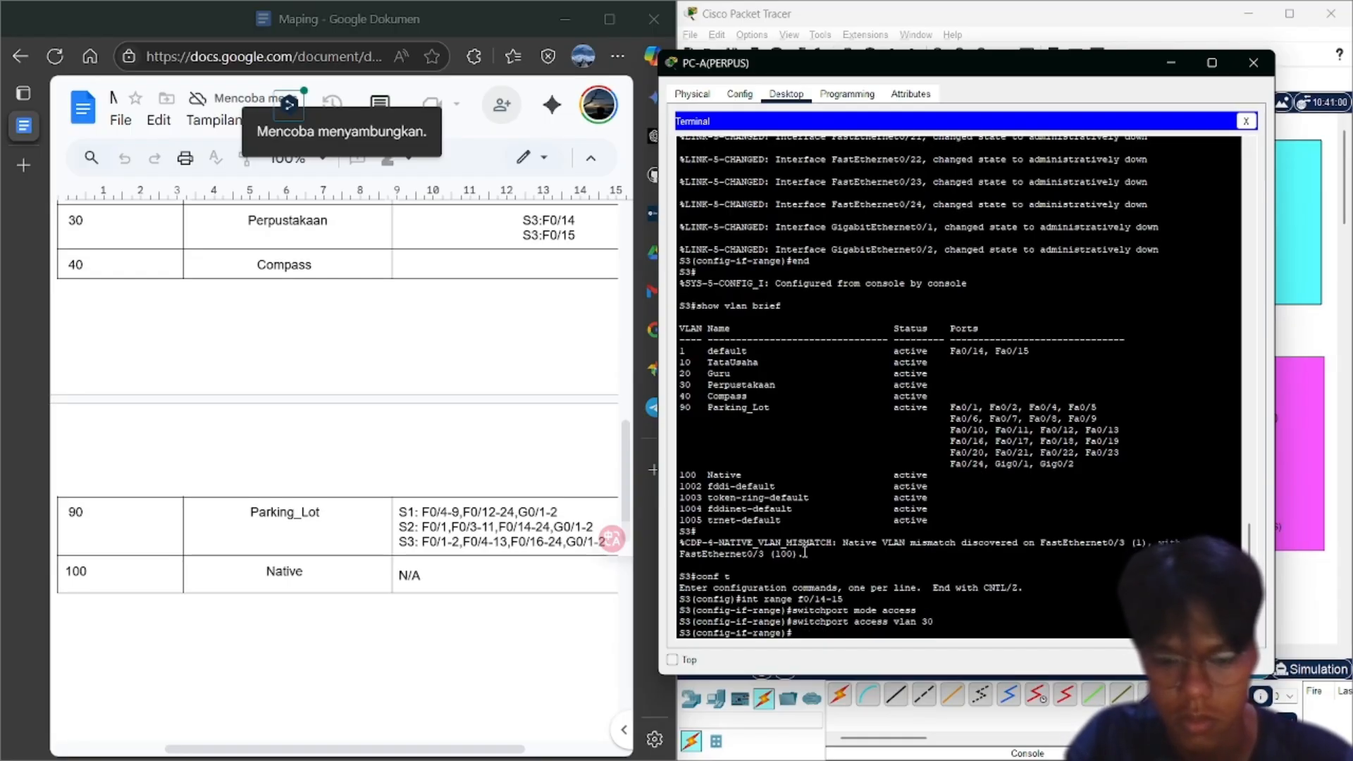
text(no sh)
key(Return)
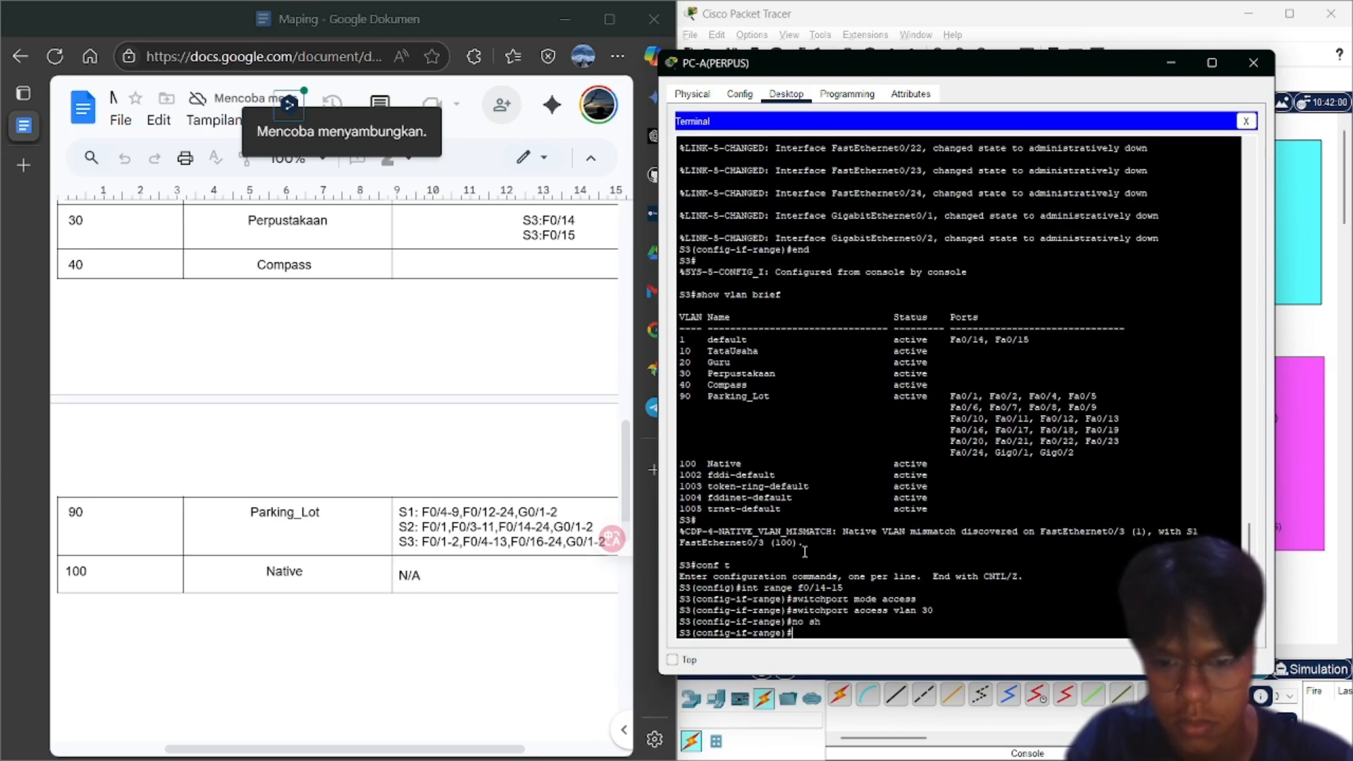
Exit back to privileged mode and enter show vlan brief
text(e)
text(xit)
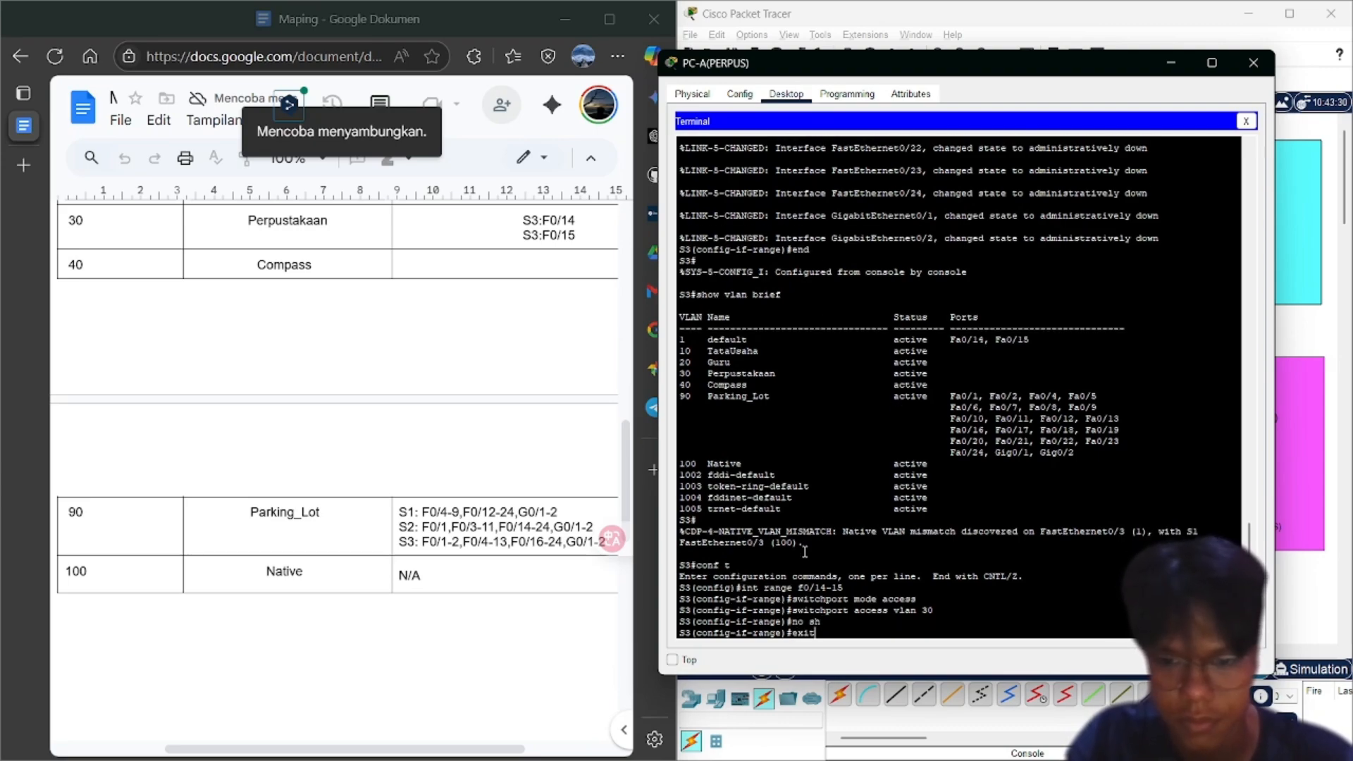
key(Return)
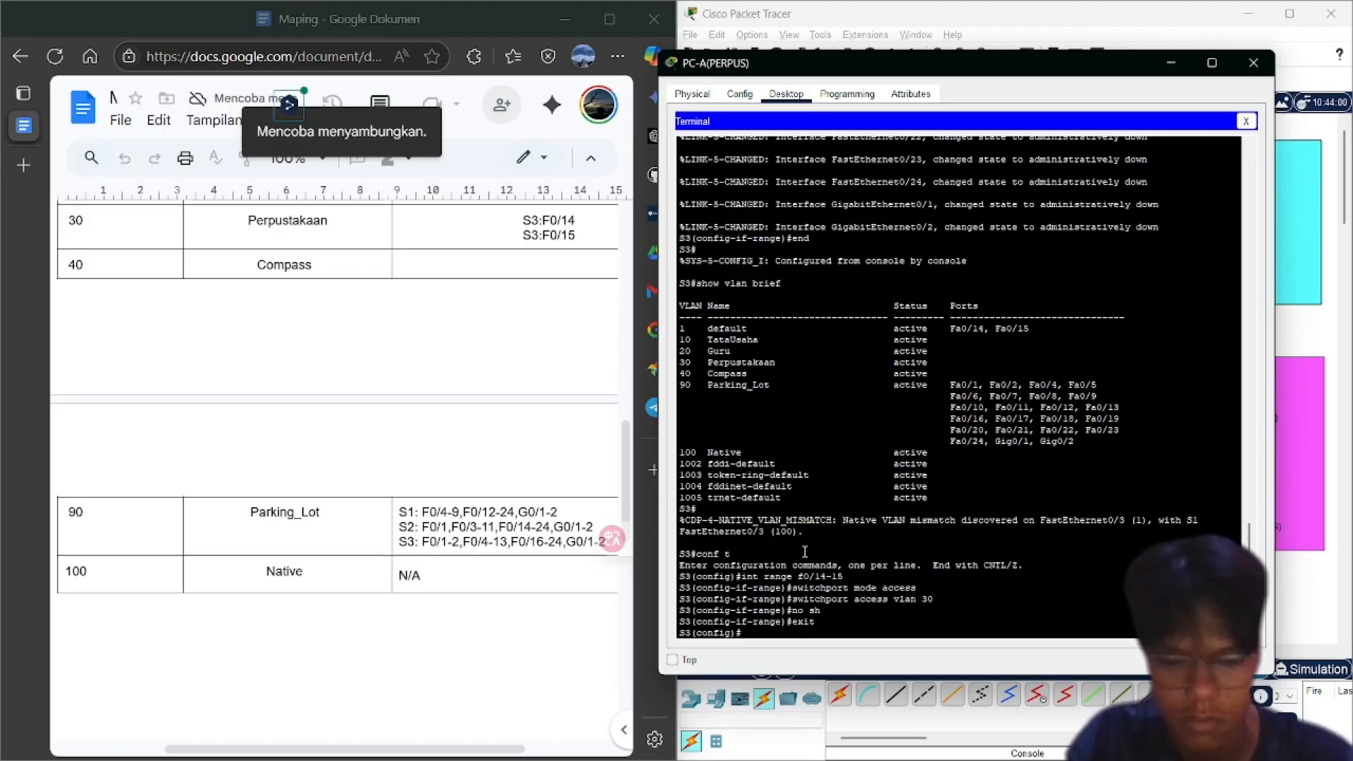
text(end)
key(Return)
key(Return)
text(s)
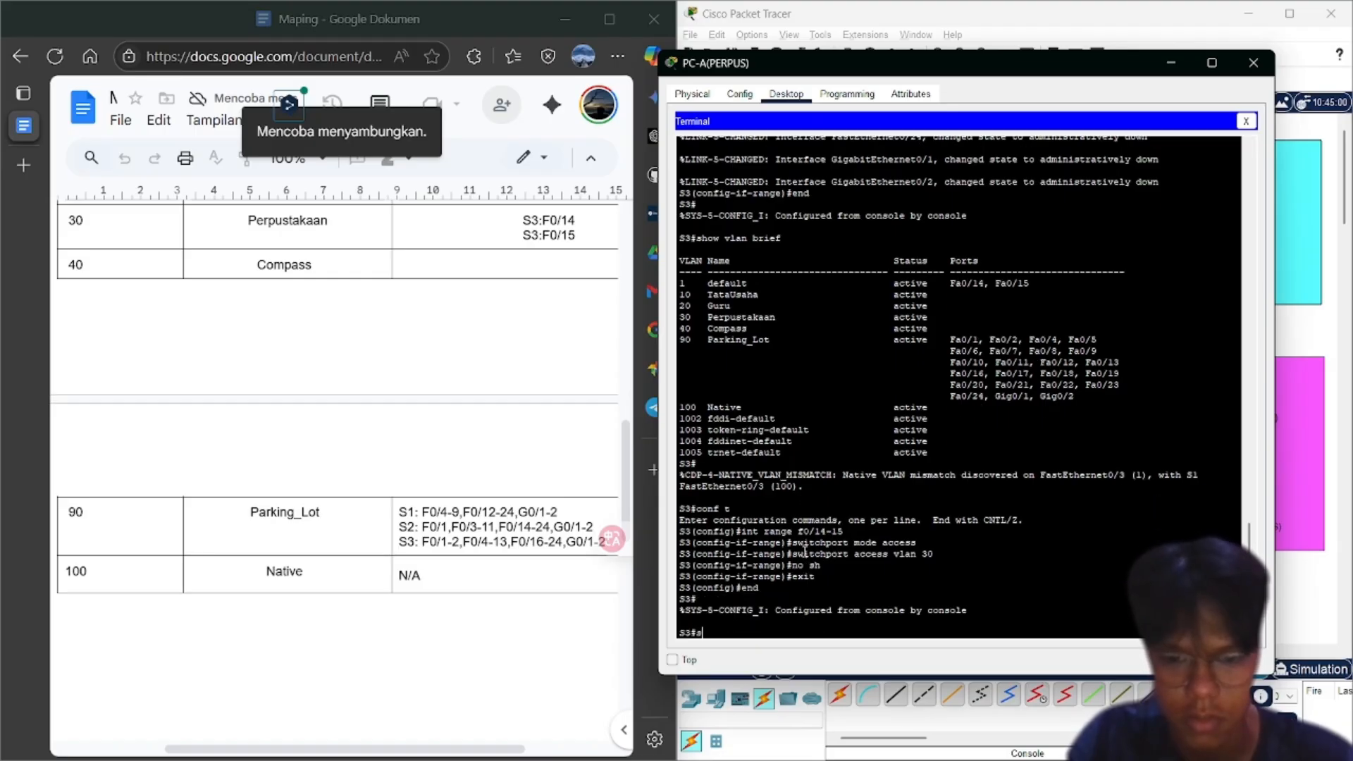
text(how vlan brief)
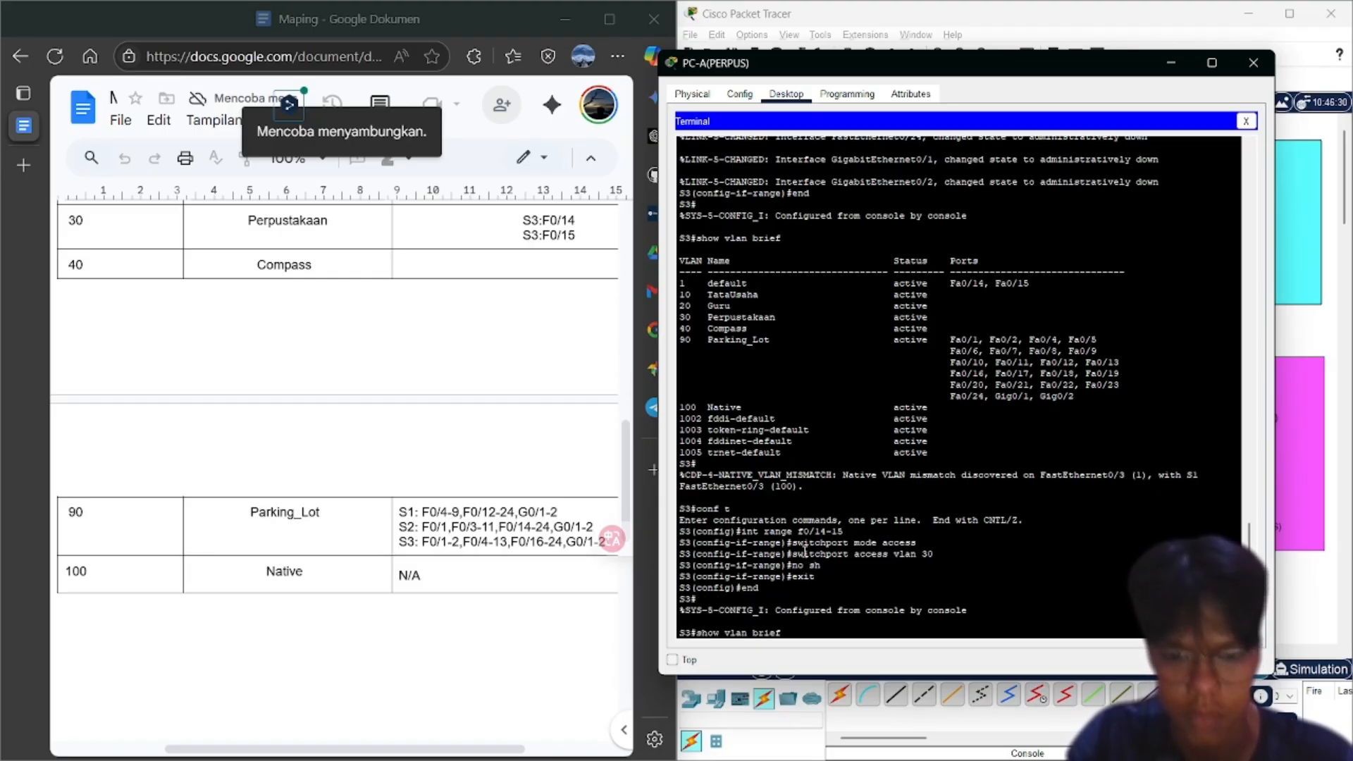
Show S3's VLAN brief with Fa0/14-15 in VLAN 30 Perpustakaan, terminal placed beside the topology
key(Return)
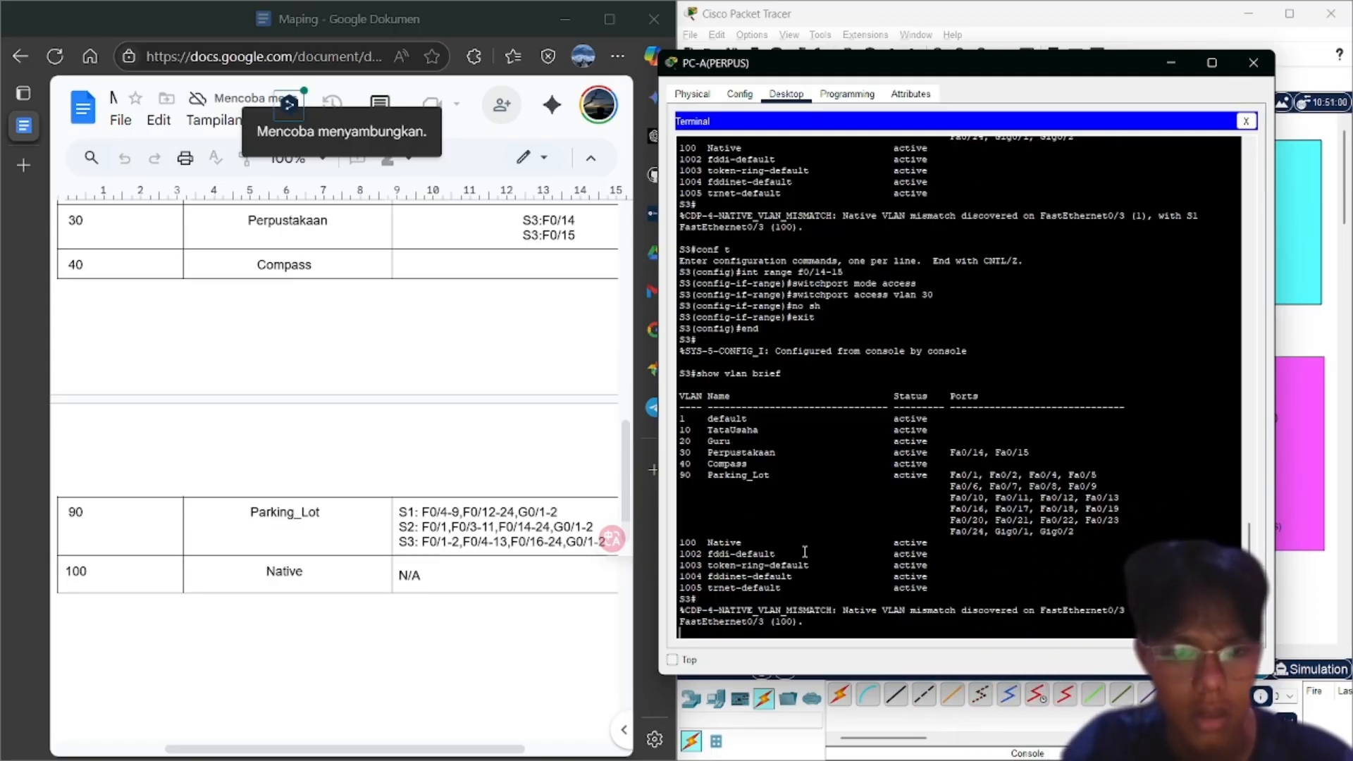
drag(1082, 70, 789, 65)
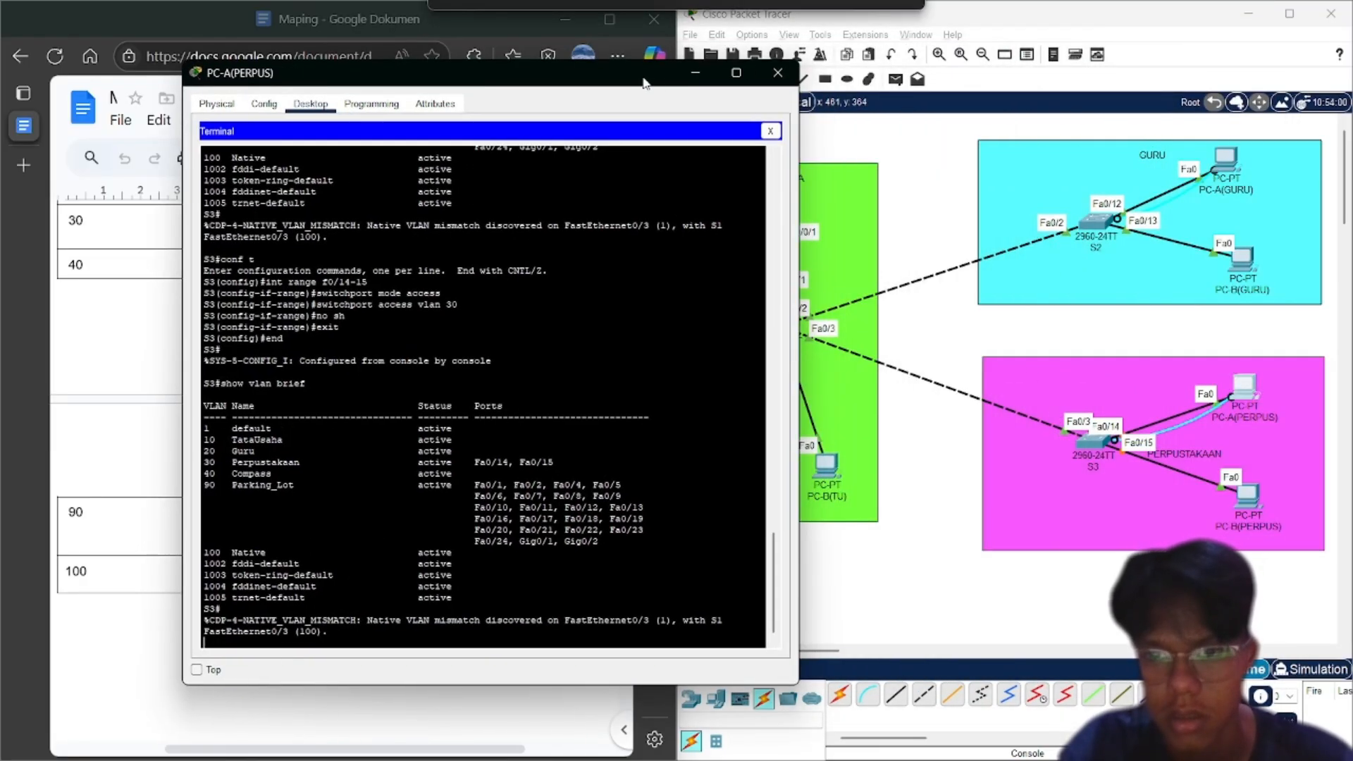
drag(629, 81, 919, 92)
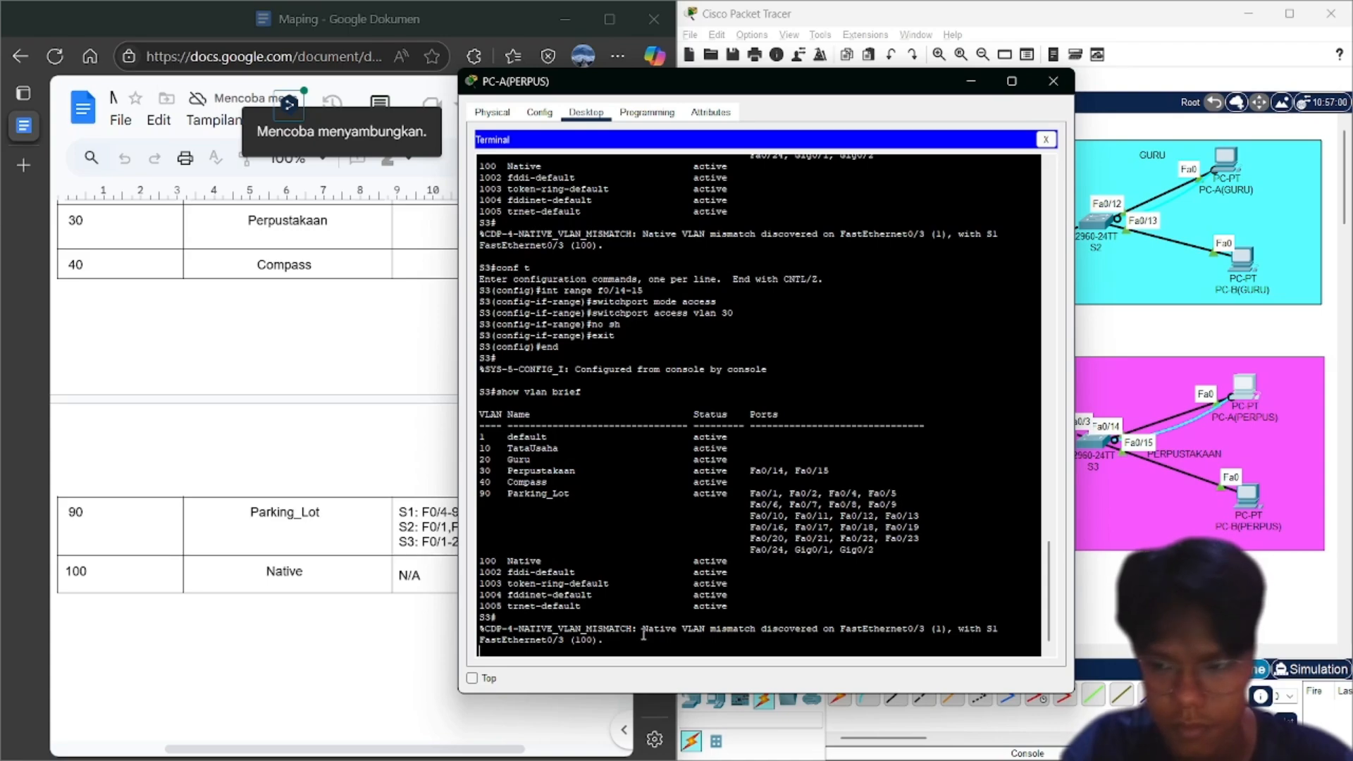
key(Return)
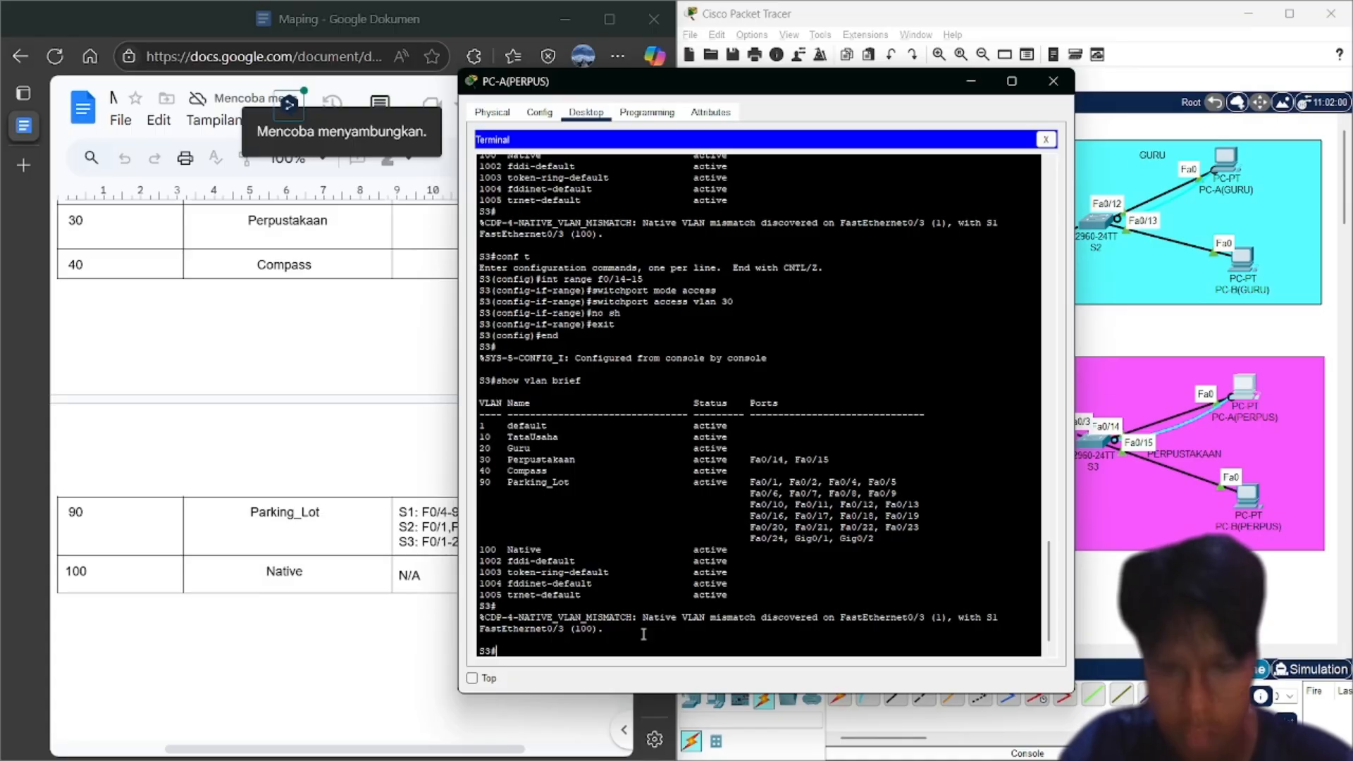
On S3, configure interface Fa0/3 as a trunk port with native VLAN 100
text(con)
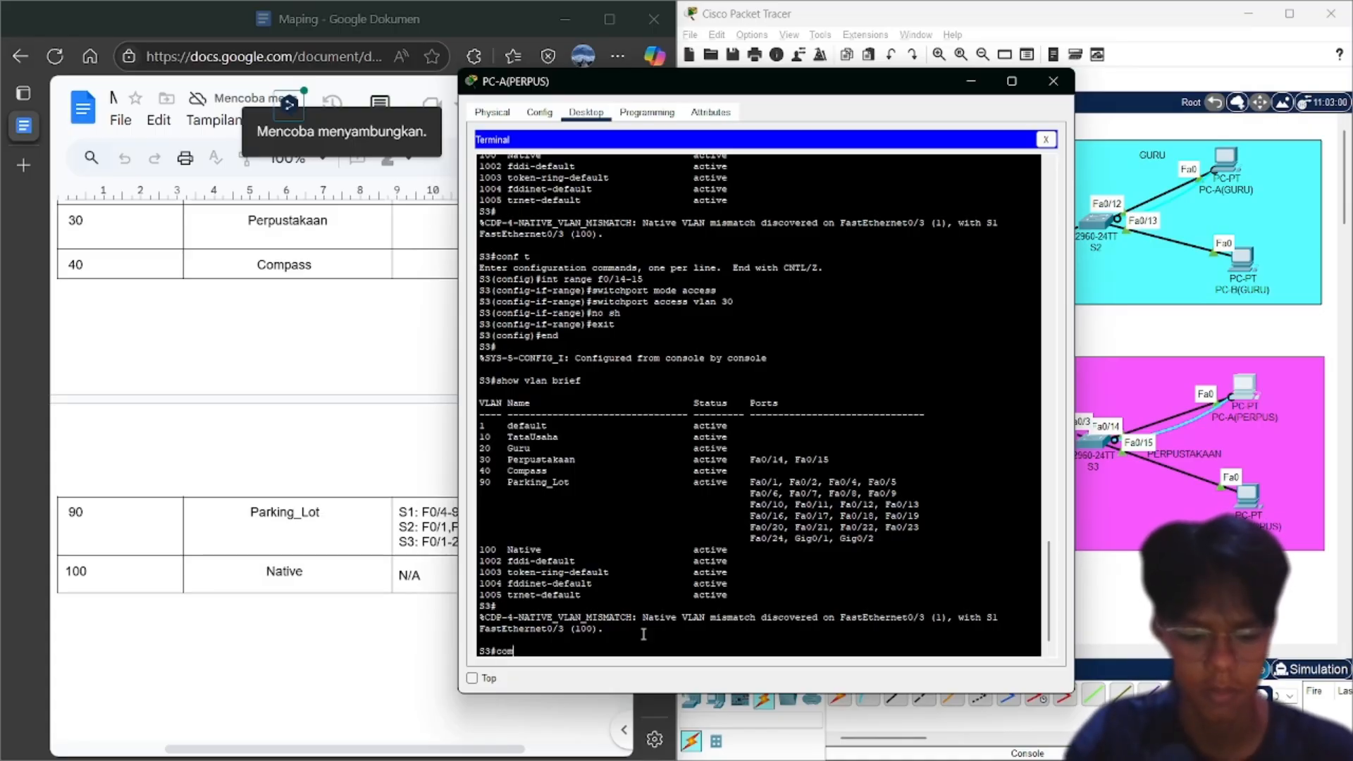
text(f t)
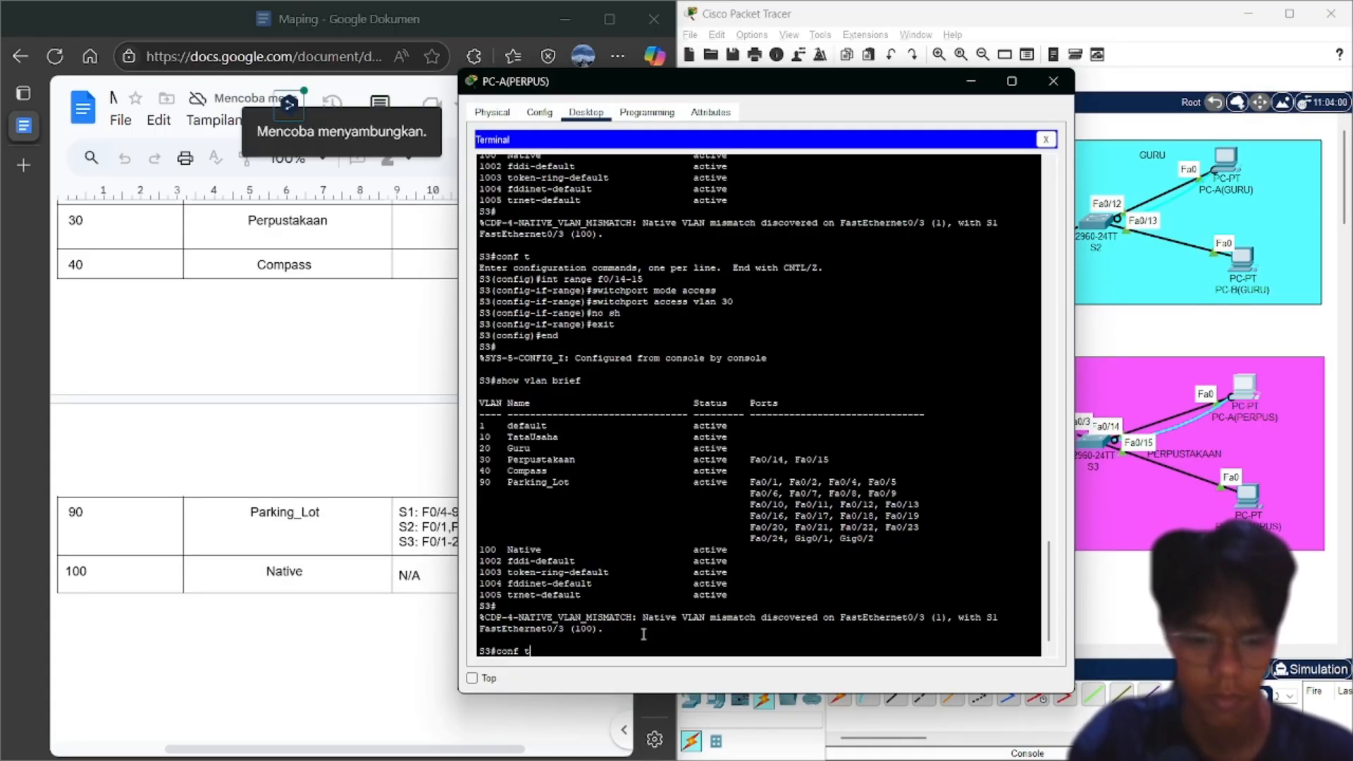
key(Return)
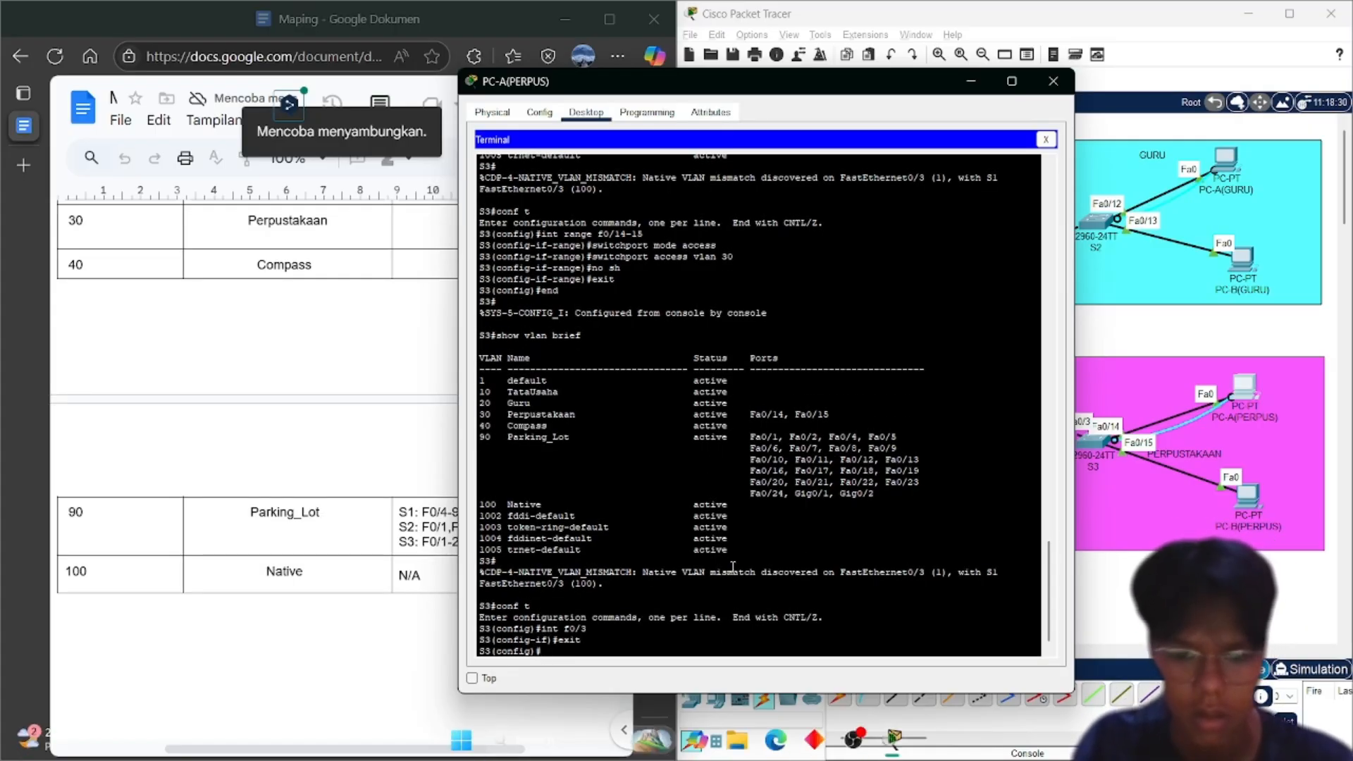
text(int f)
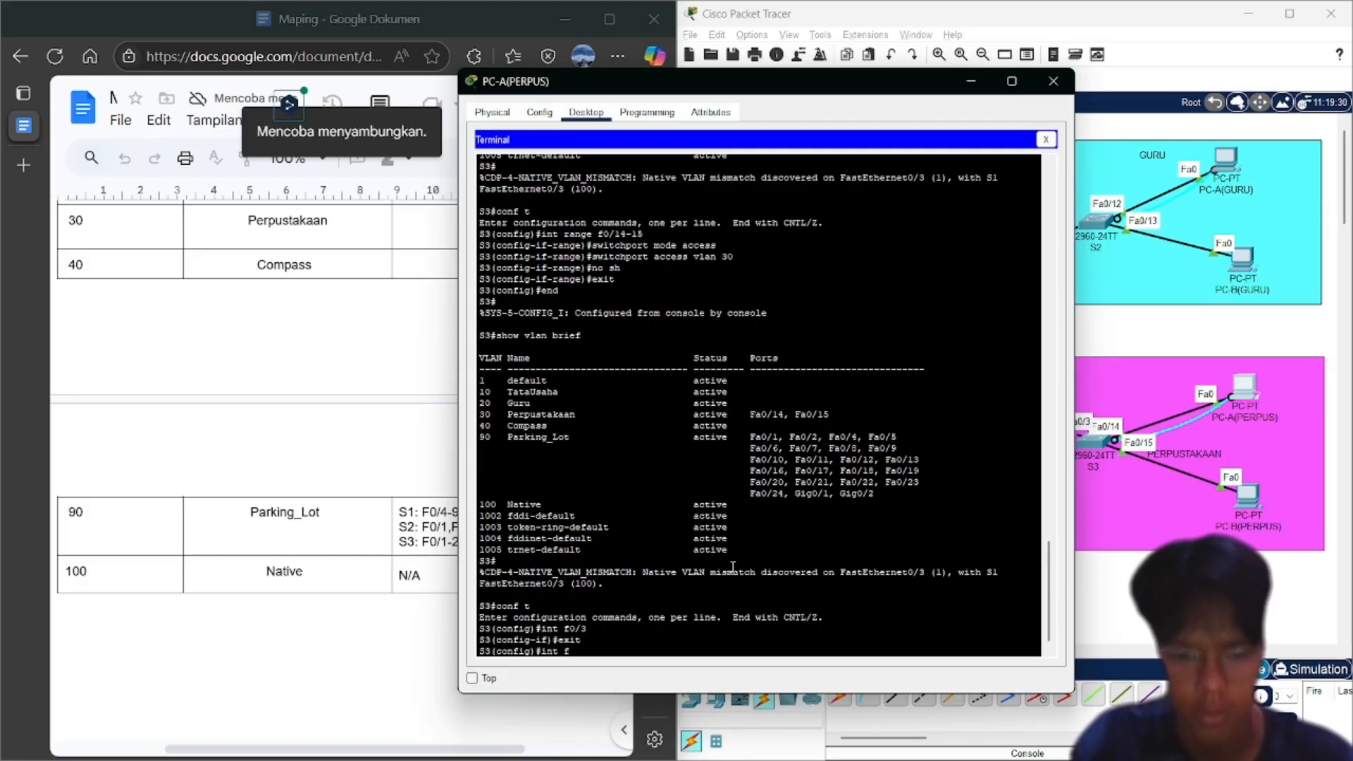
text(0/3)
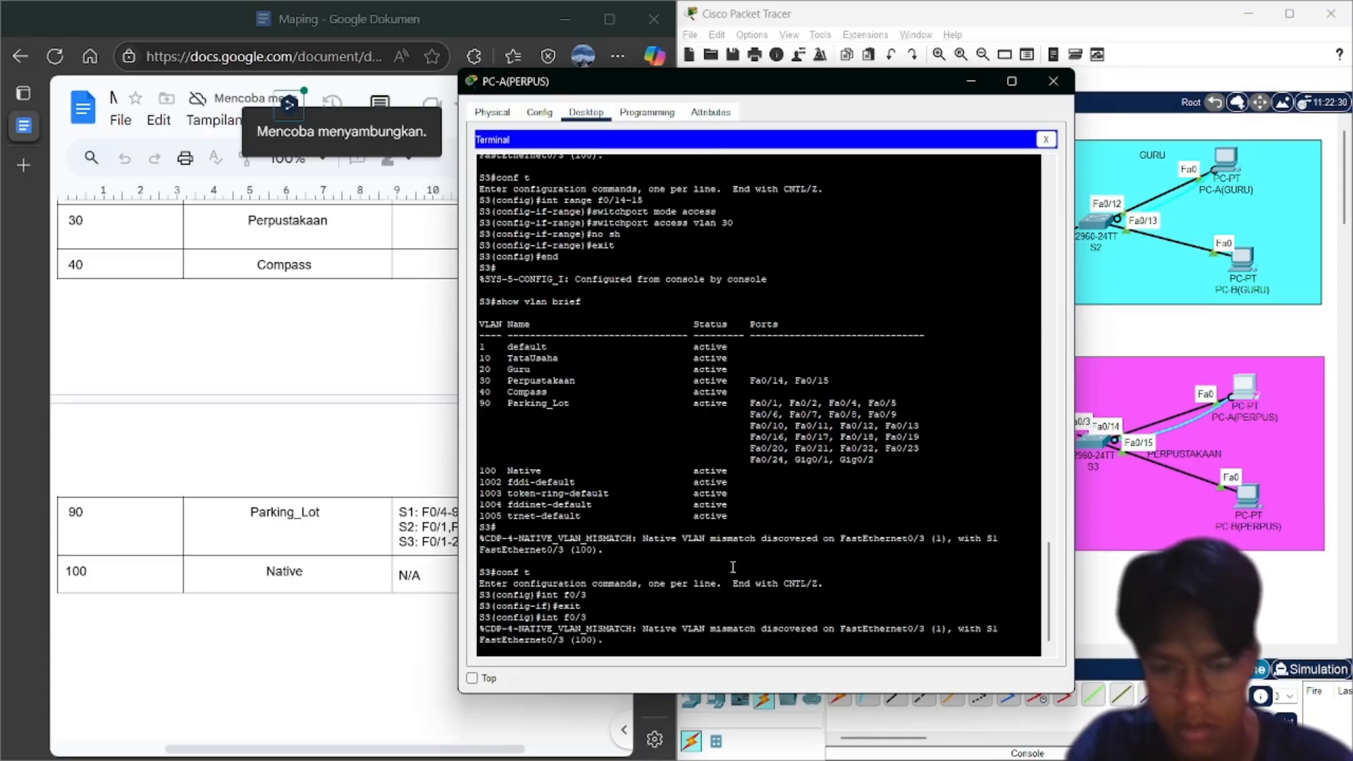
key(Return)
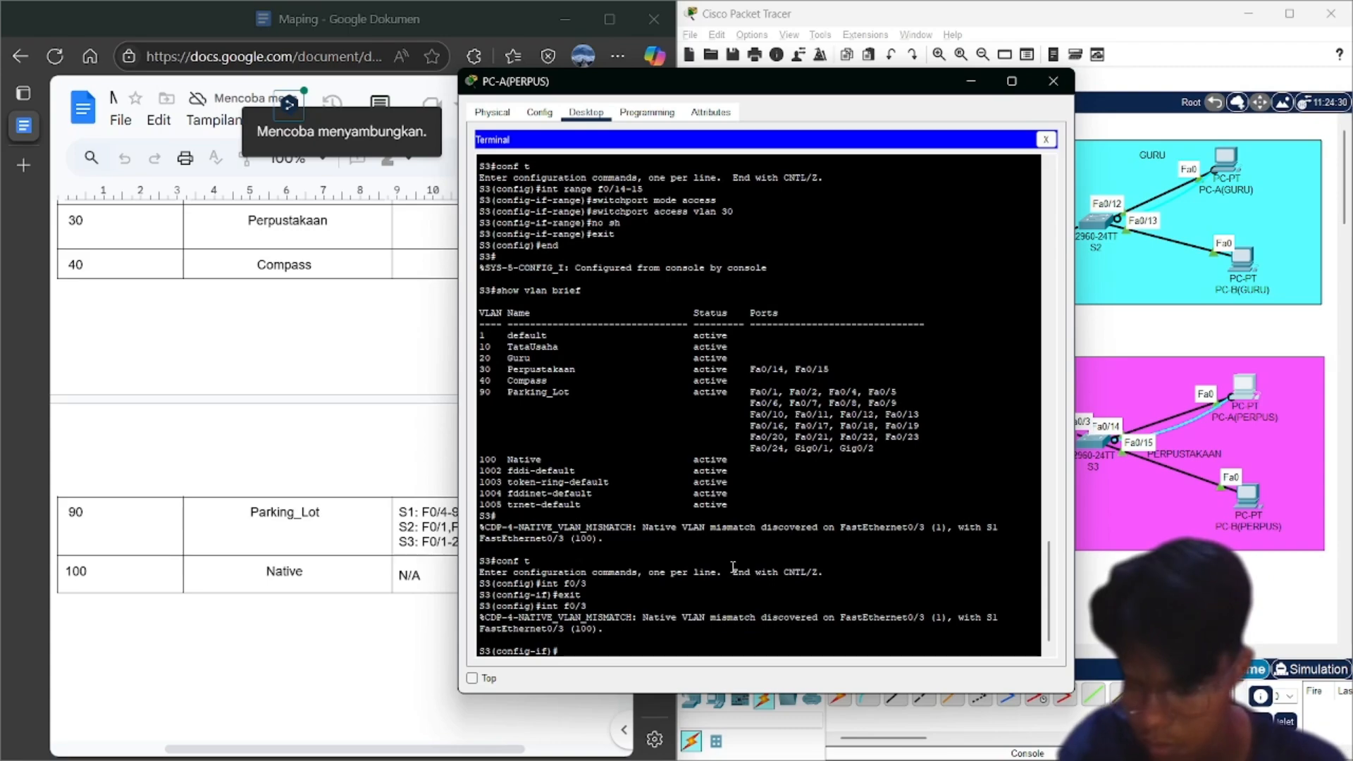
text(swi)
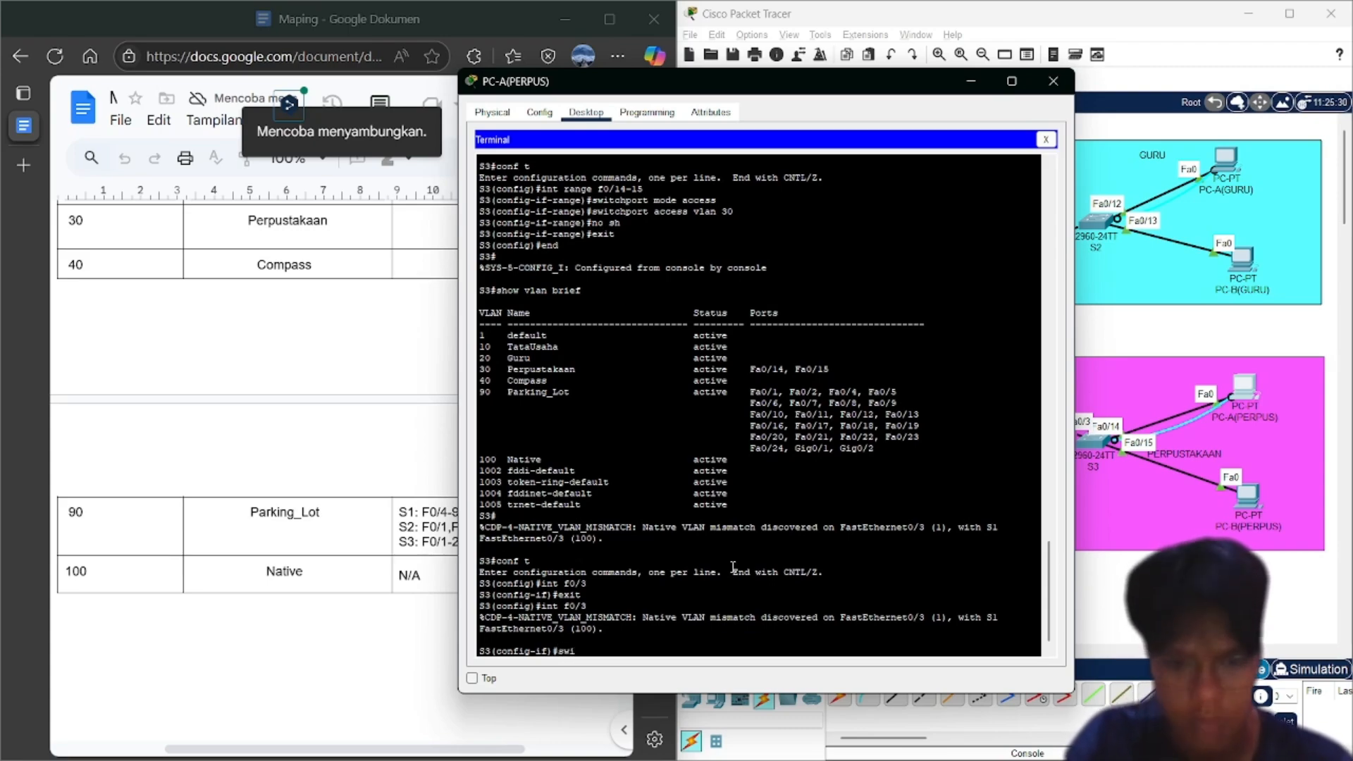
text(tchport mode trunk)
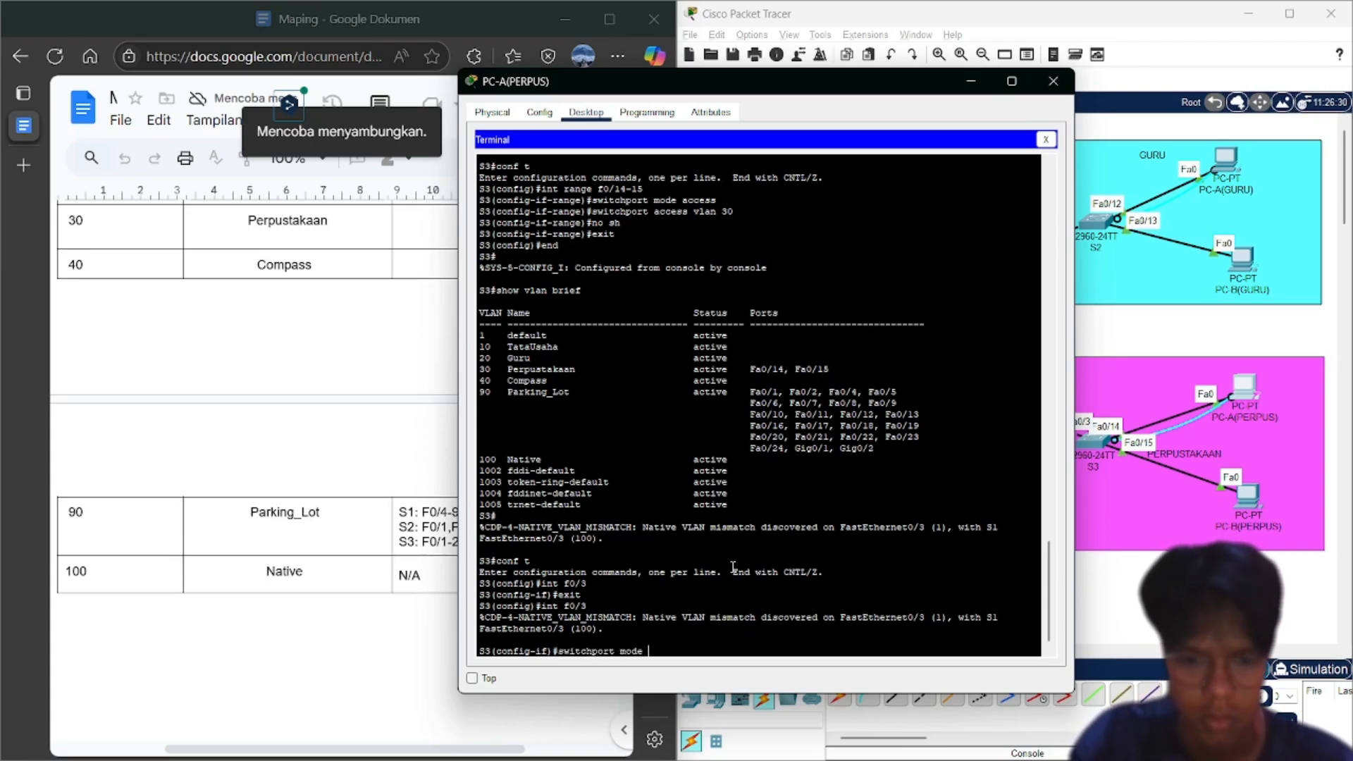
key(Return)
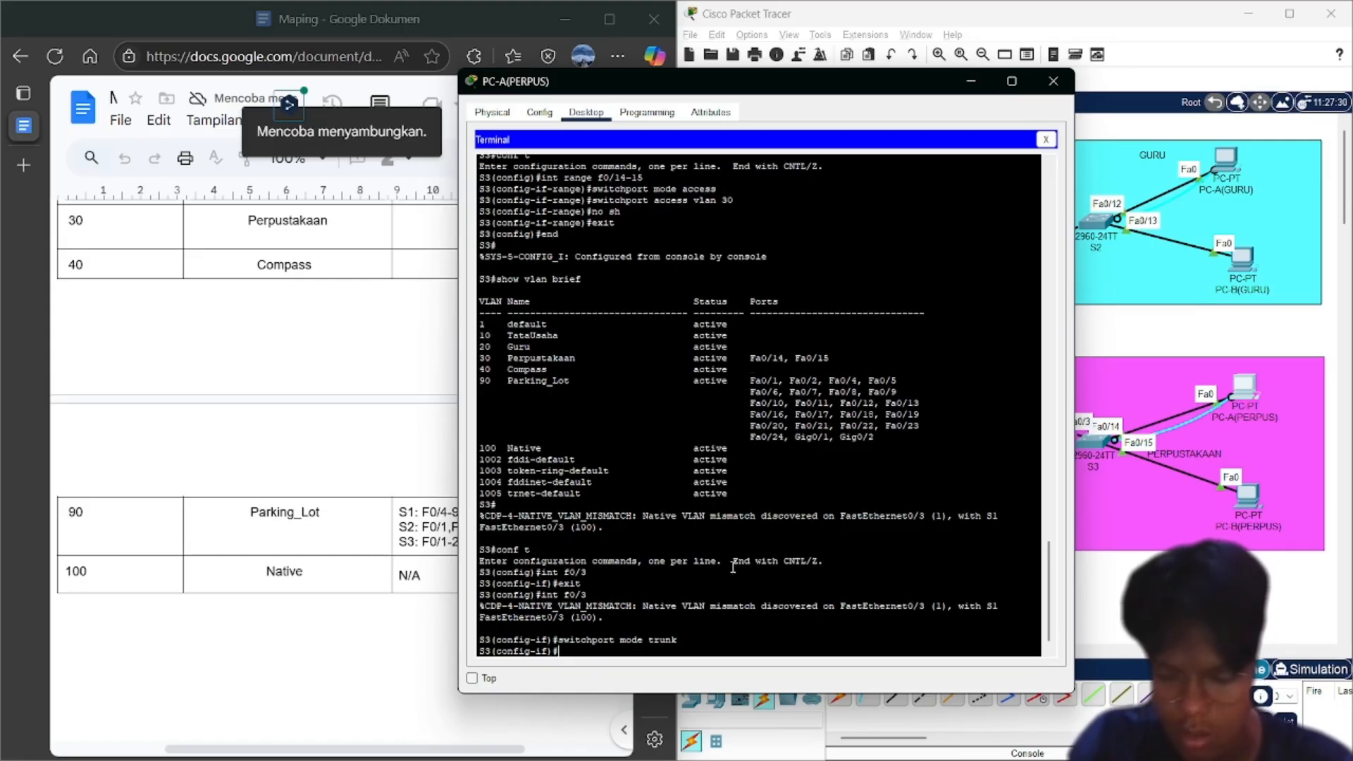
text(sw)
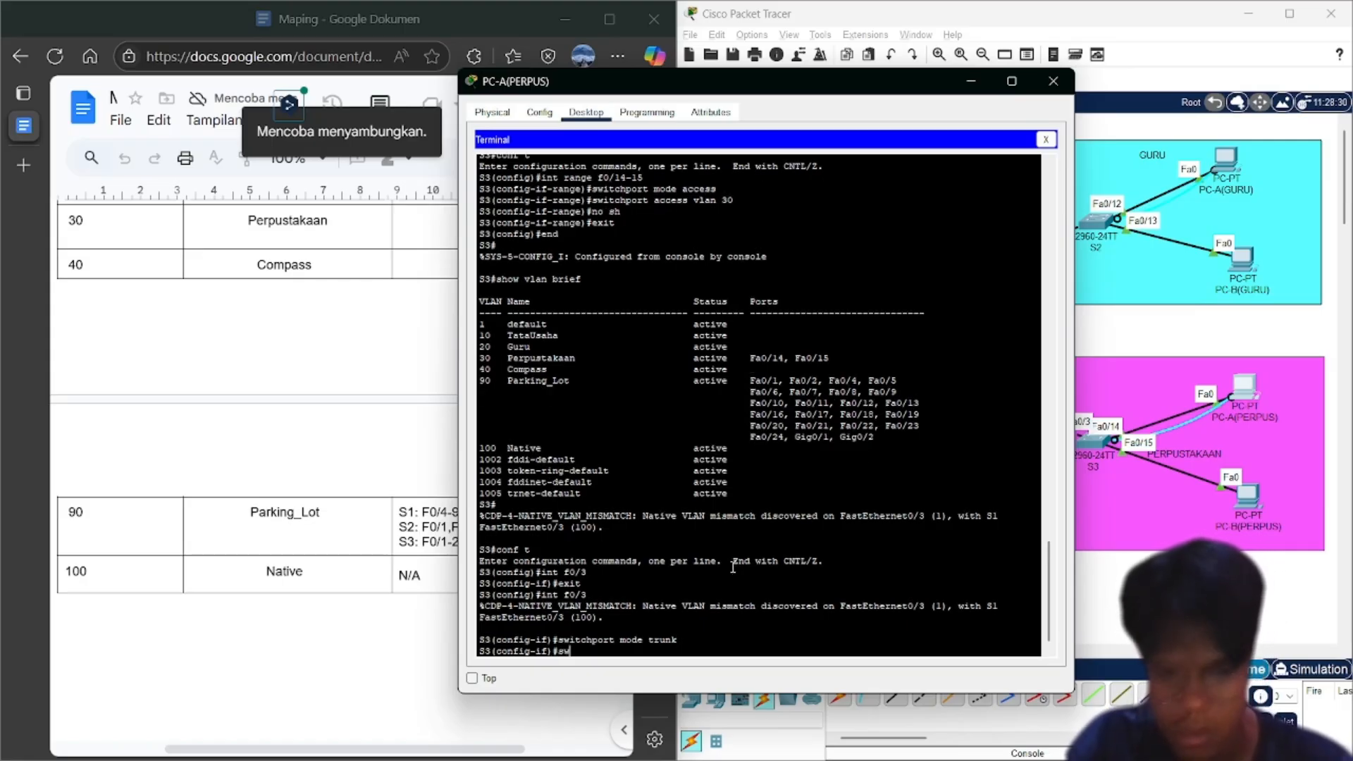
text(itchport trunk nati)
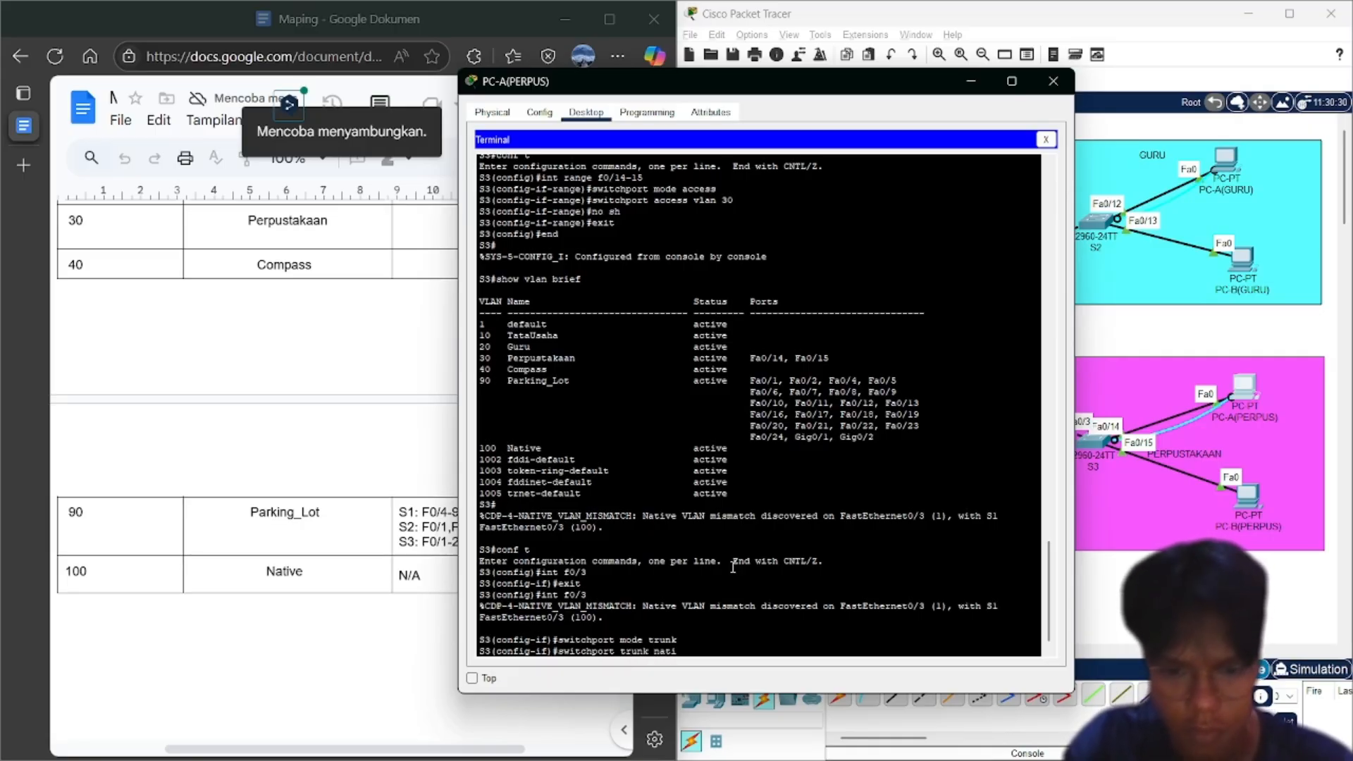
text(ve)
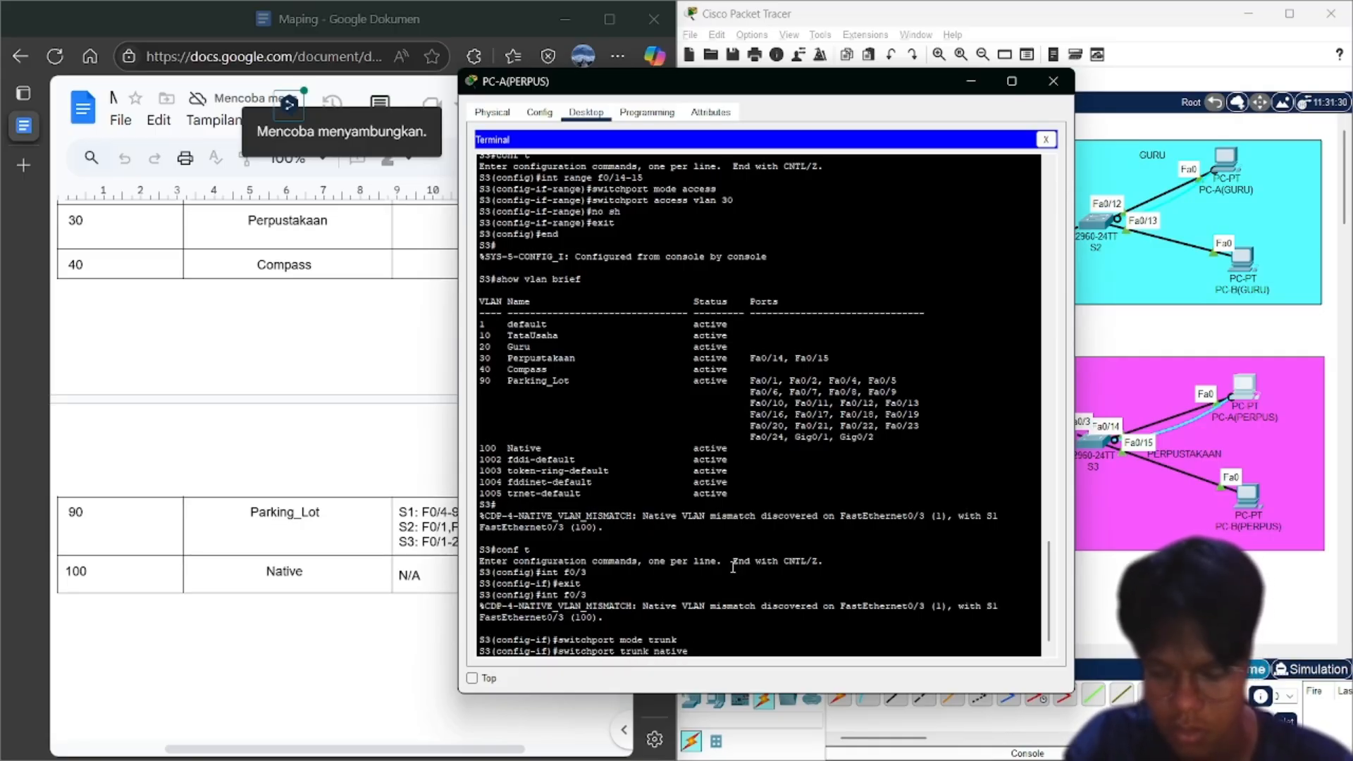
text( vlan 10)
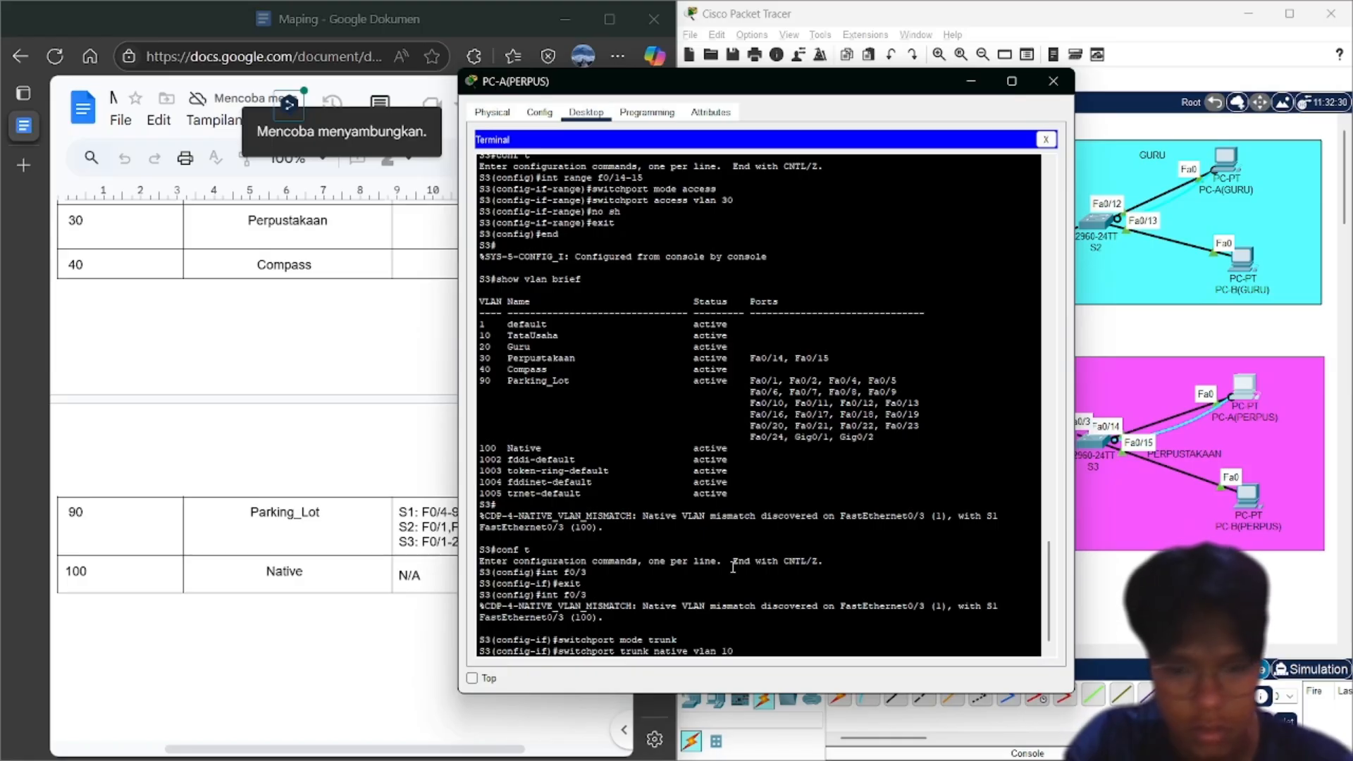
text(0)
key(Return)
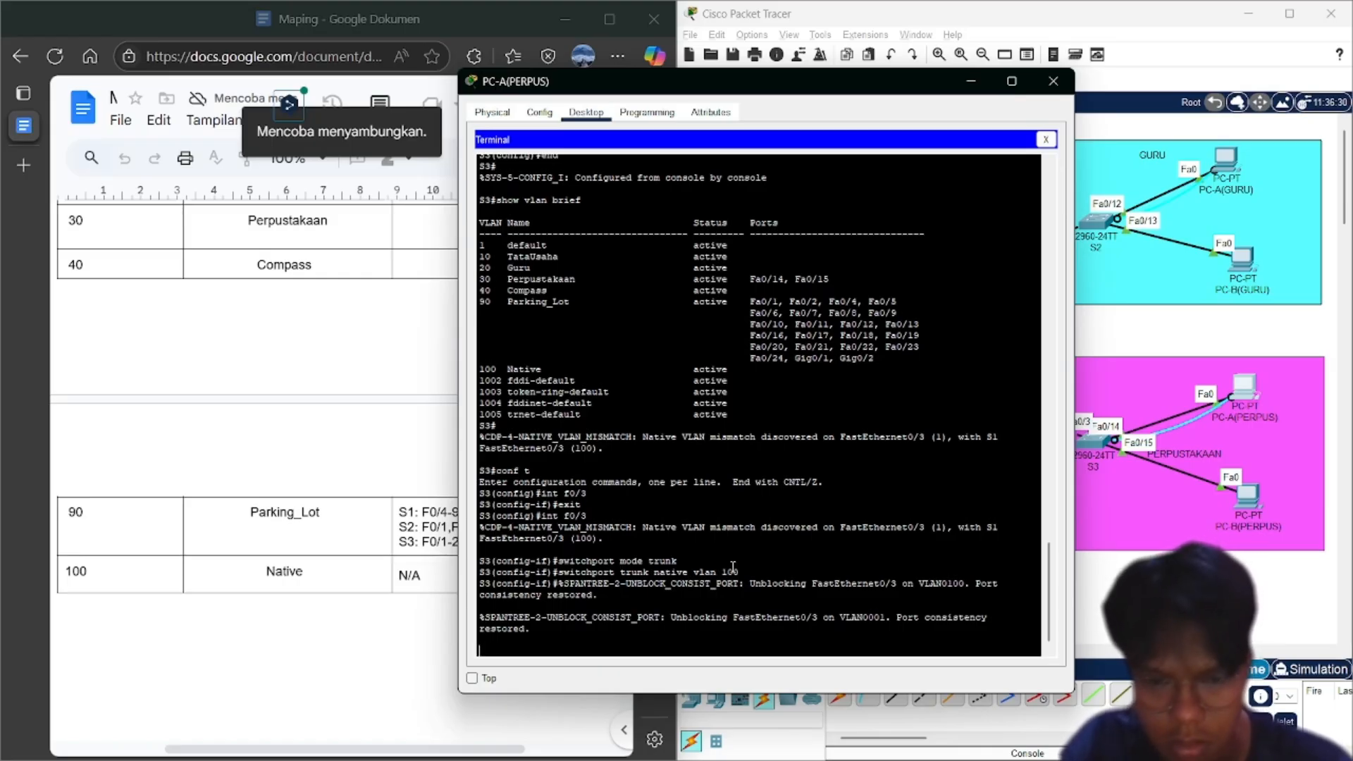
key(Return)
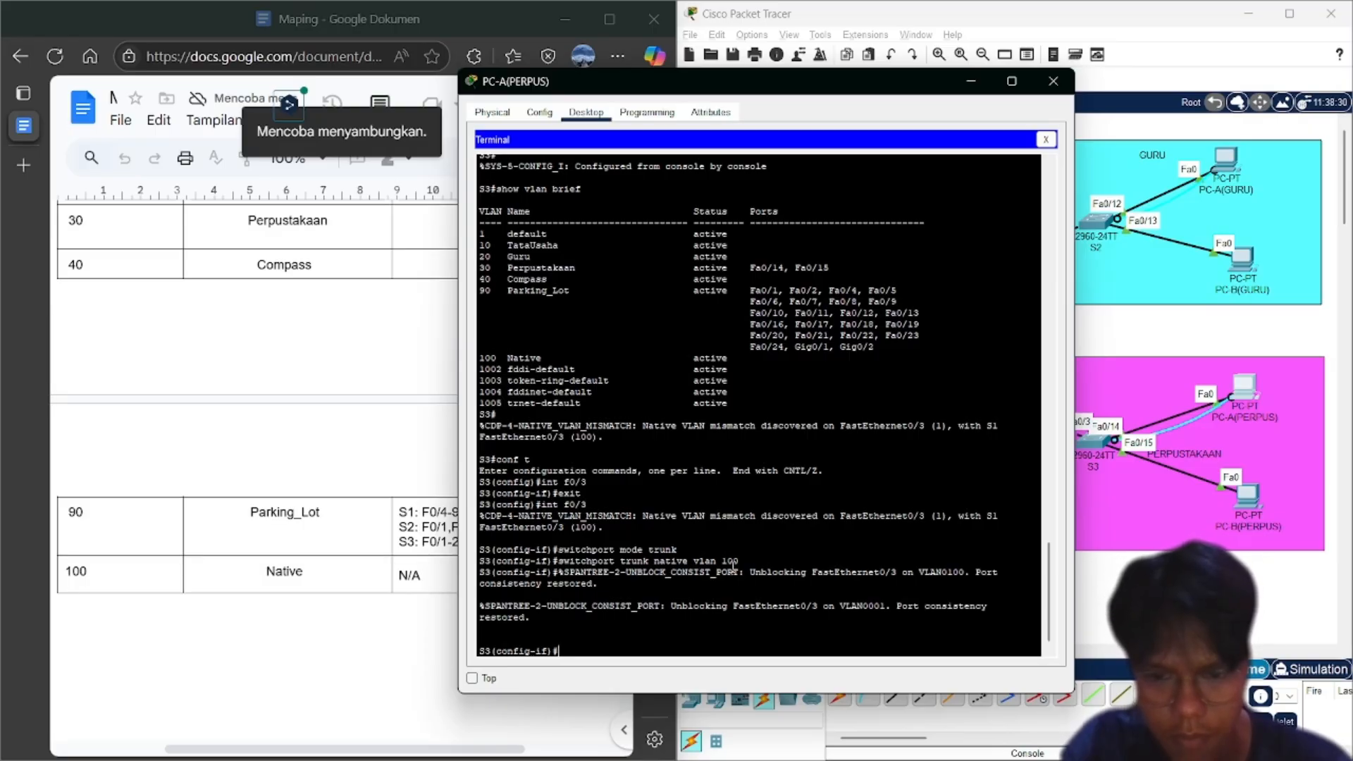
Restrict S3's Fa0/3 trunk to VLANs 10,20,30,40,100 and return to privileged mode with 'end'
text(switchp)
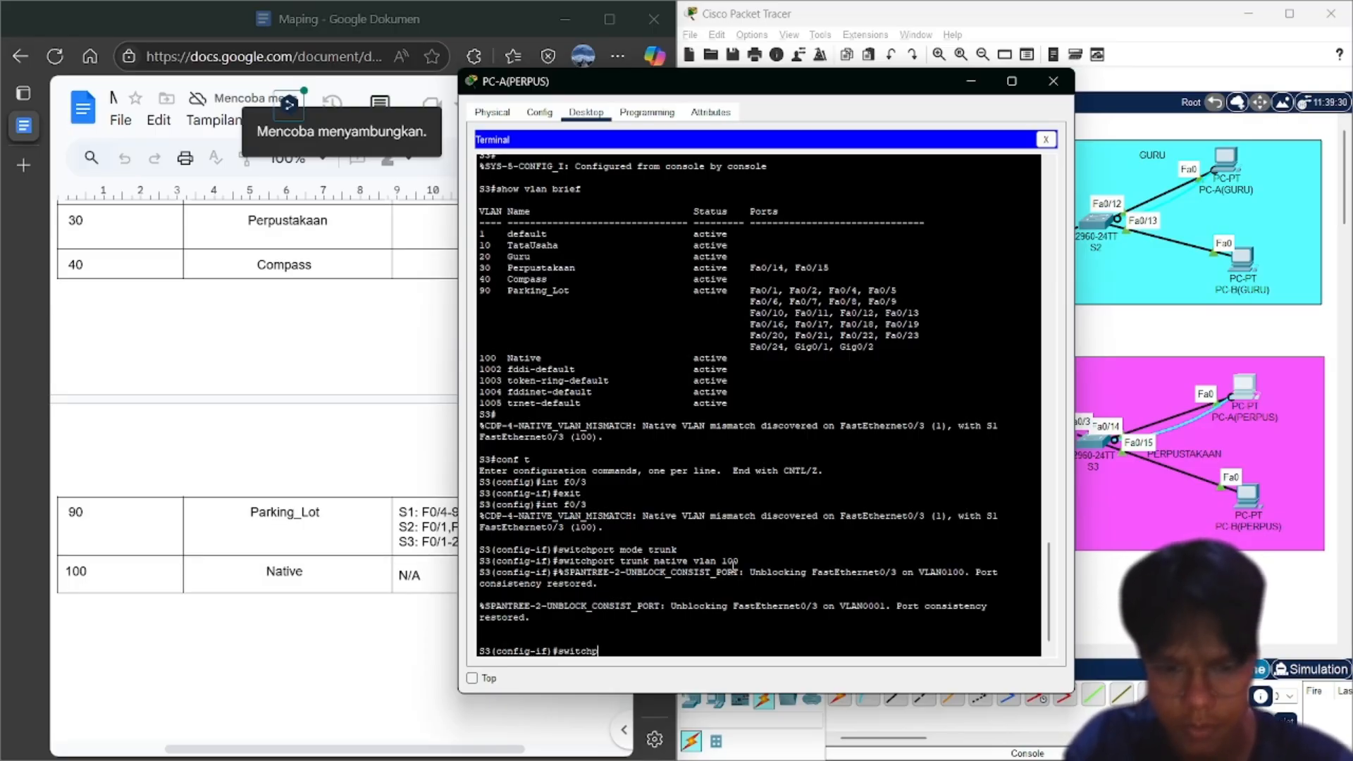
text(ort )
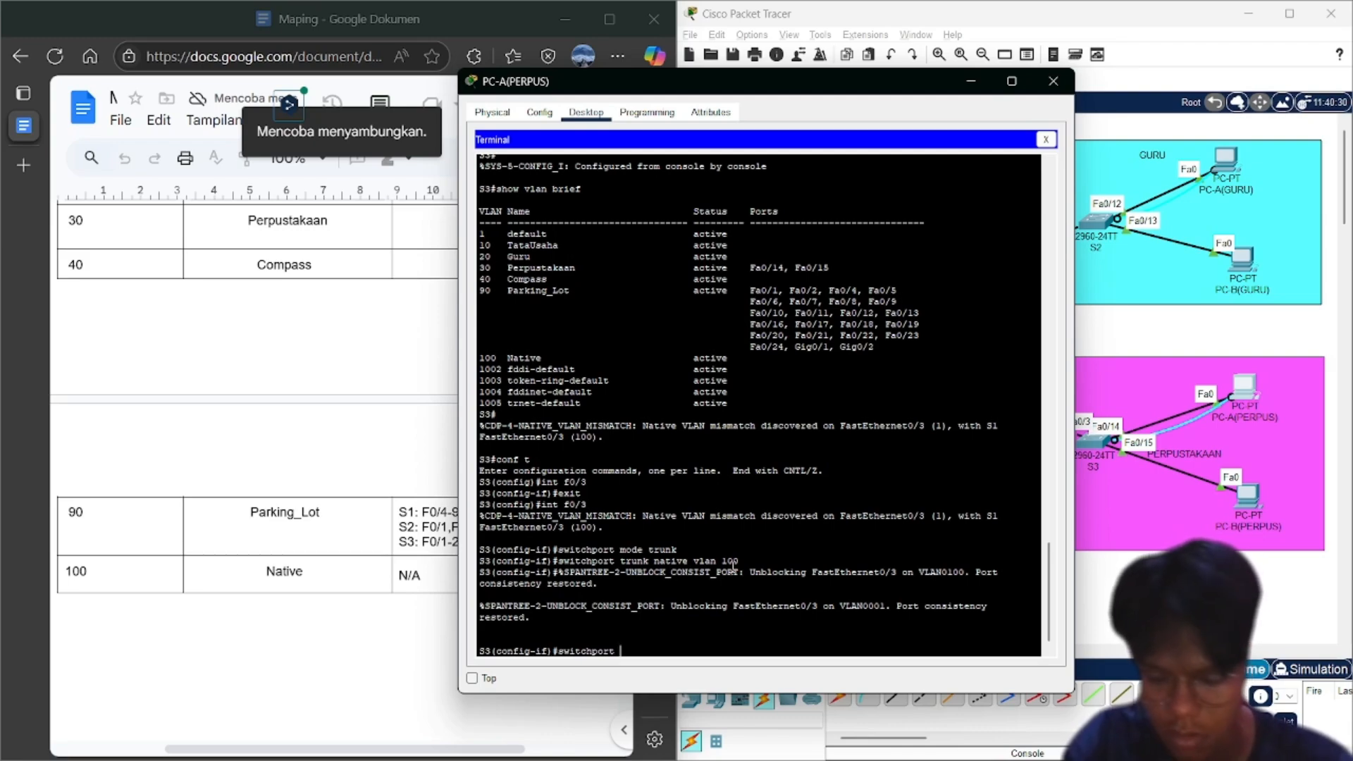
text(trunk a)
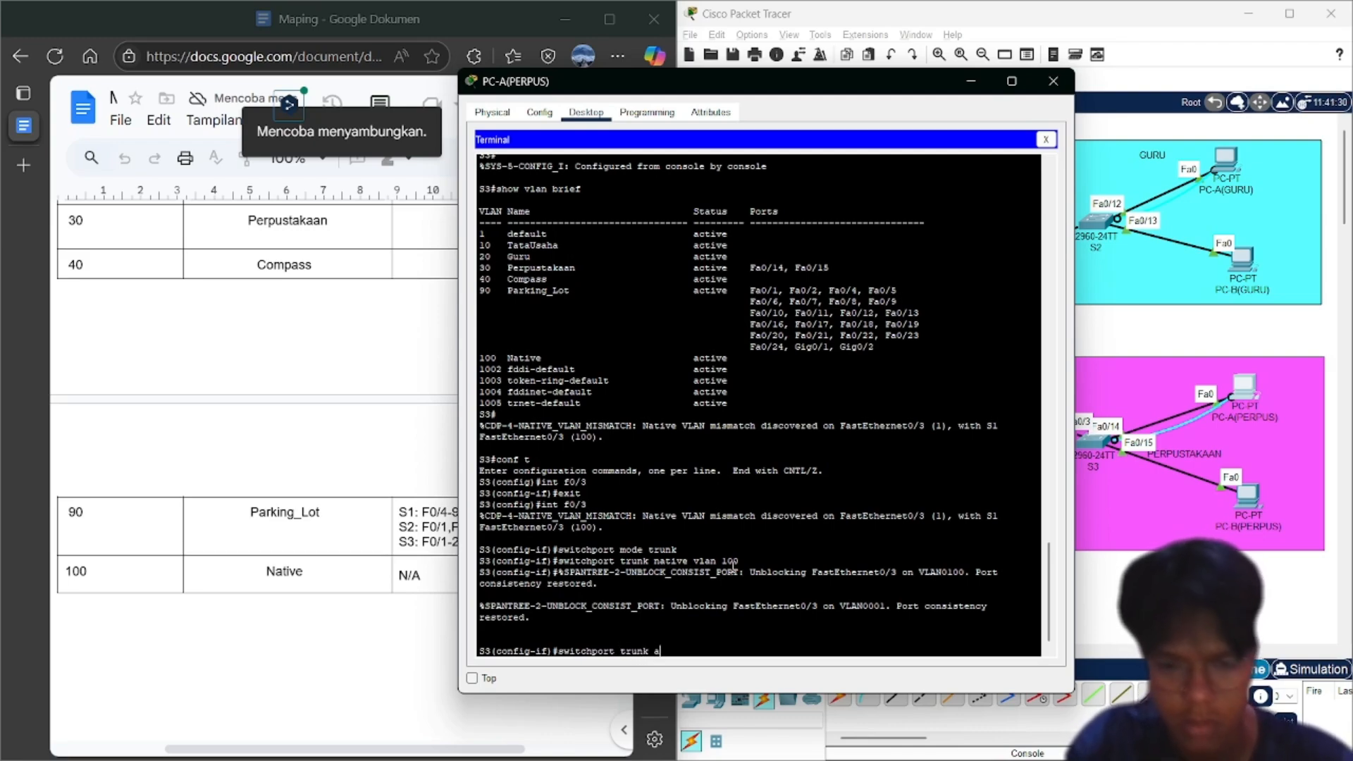
text(llowed v)
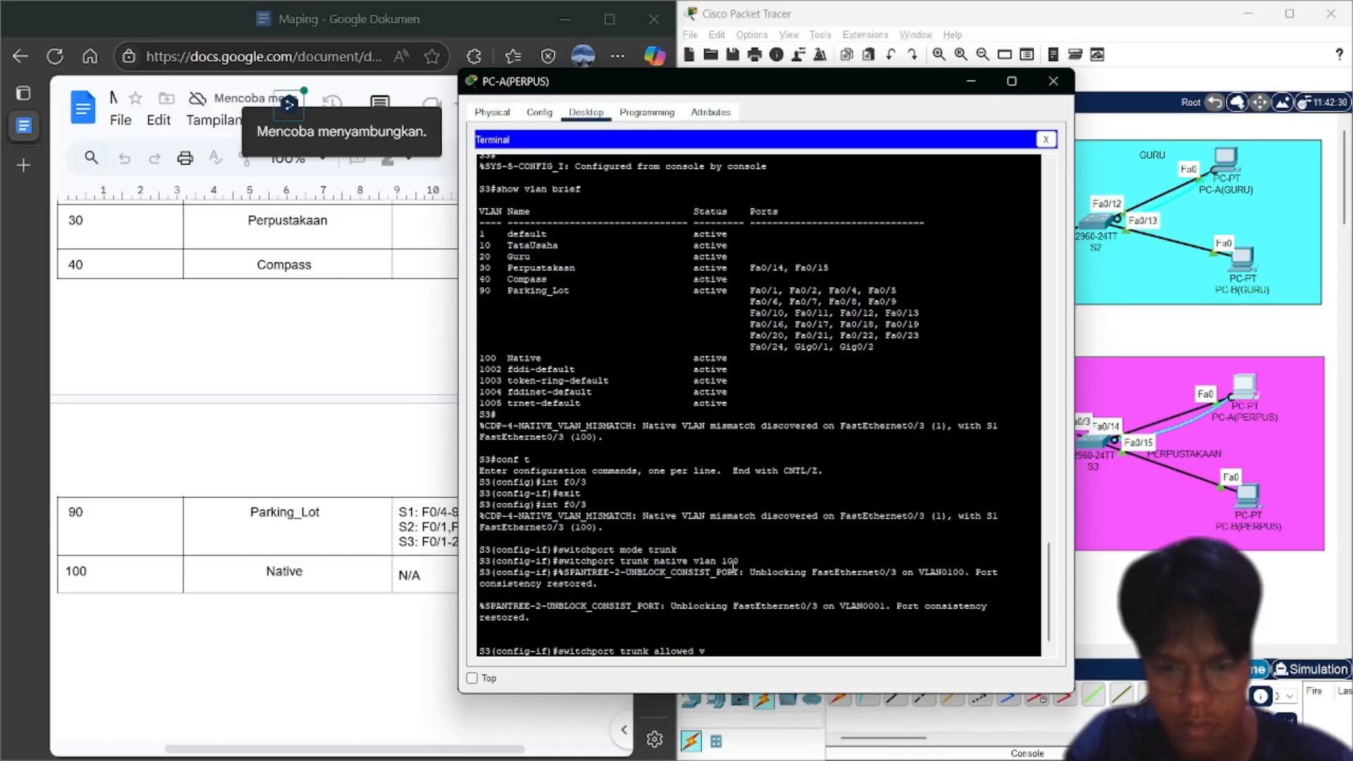
text(lan)
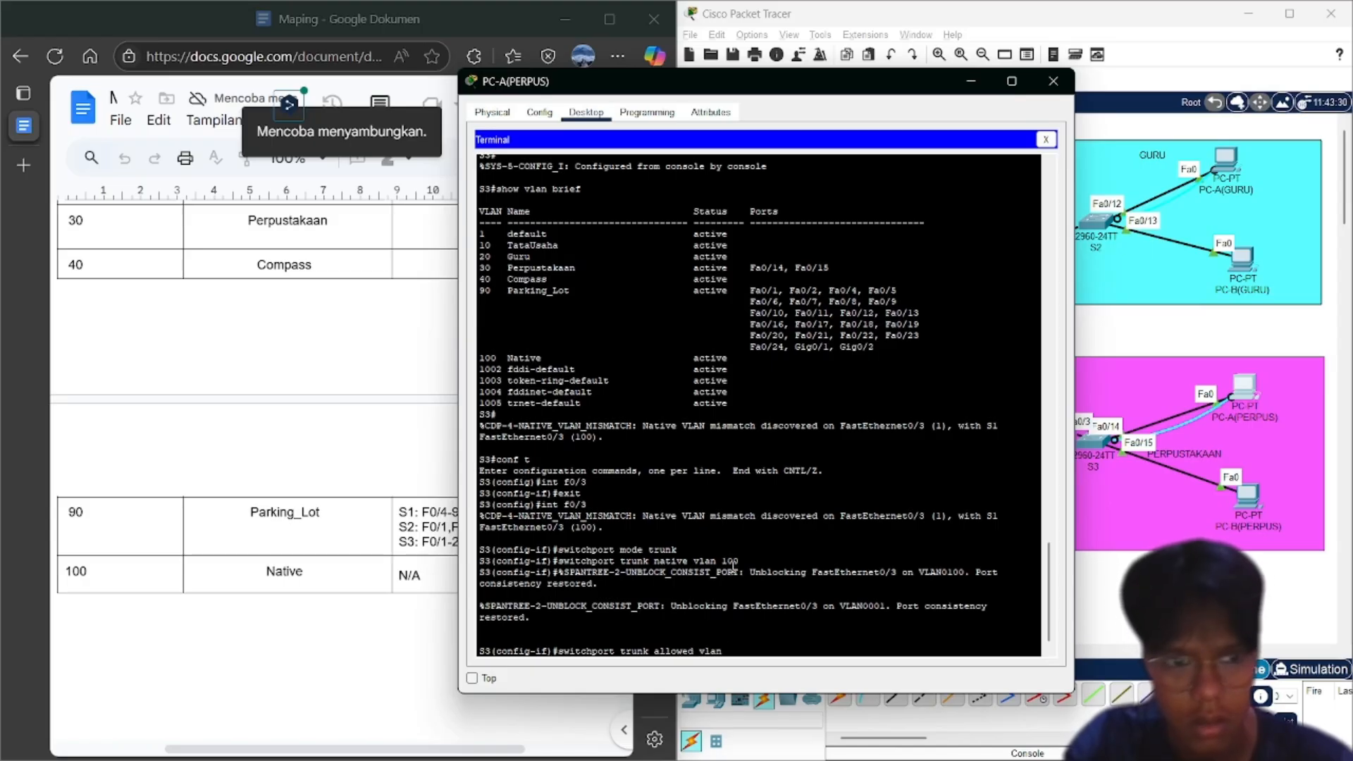
scroll(363, 464, up, 2)
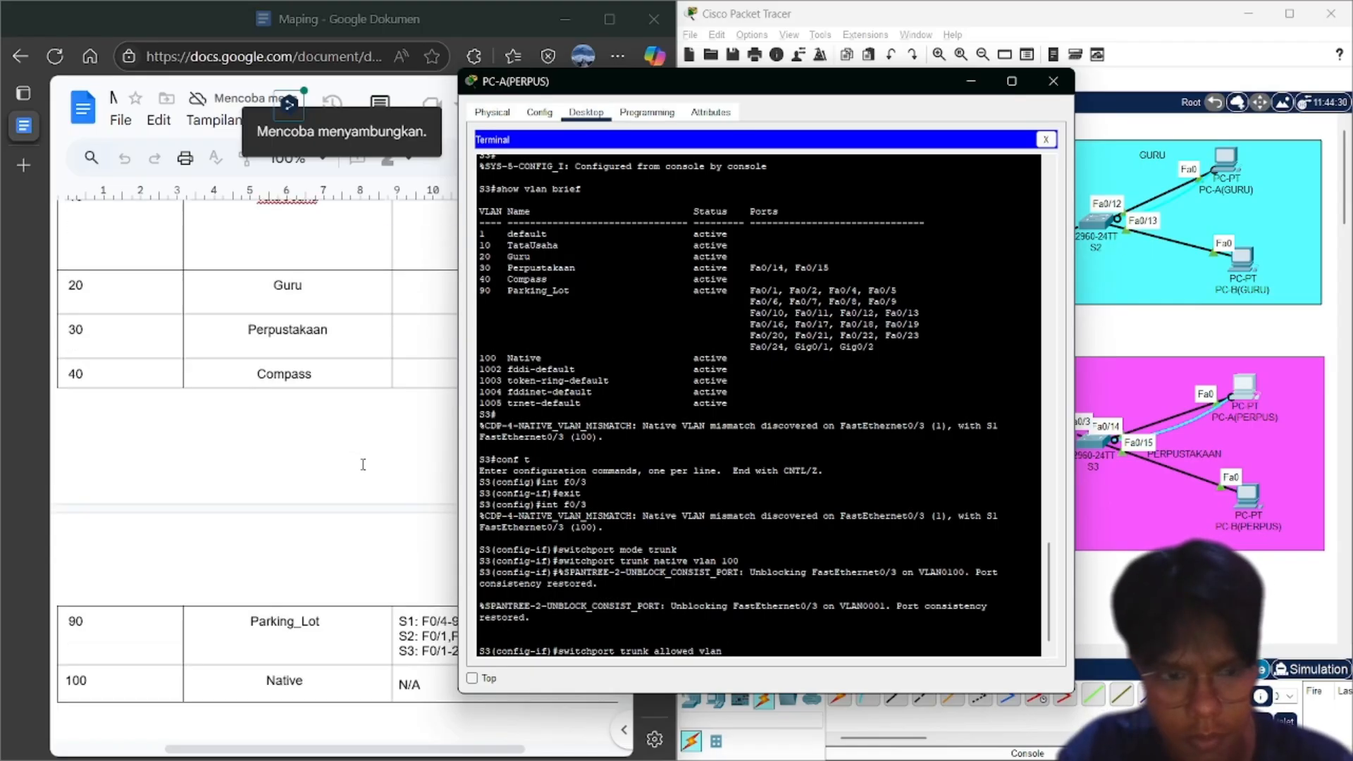
scroll(363, 465, up, 1)
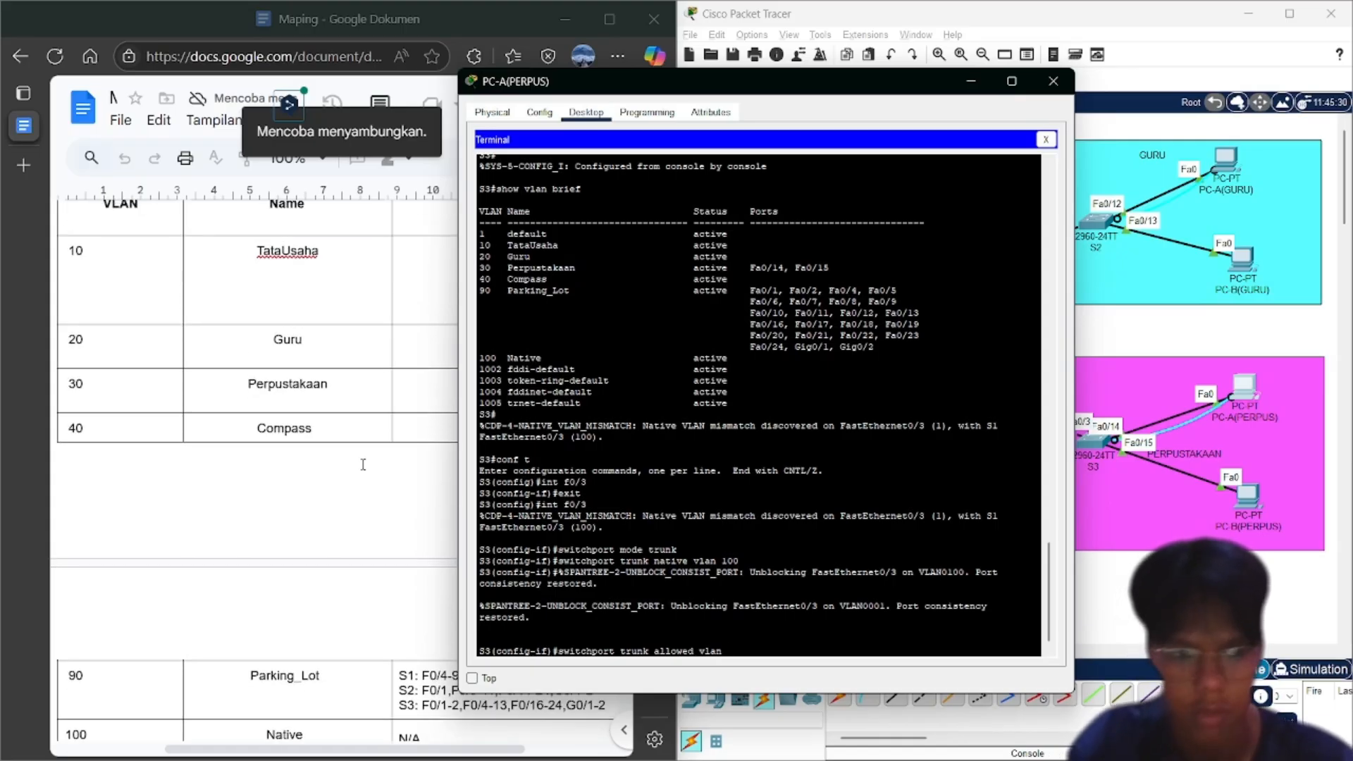
text(10)
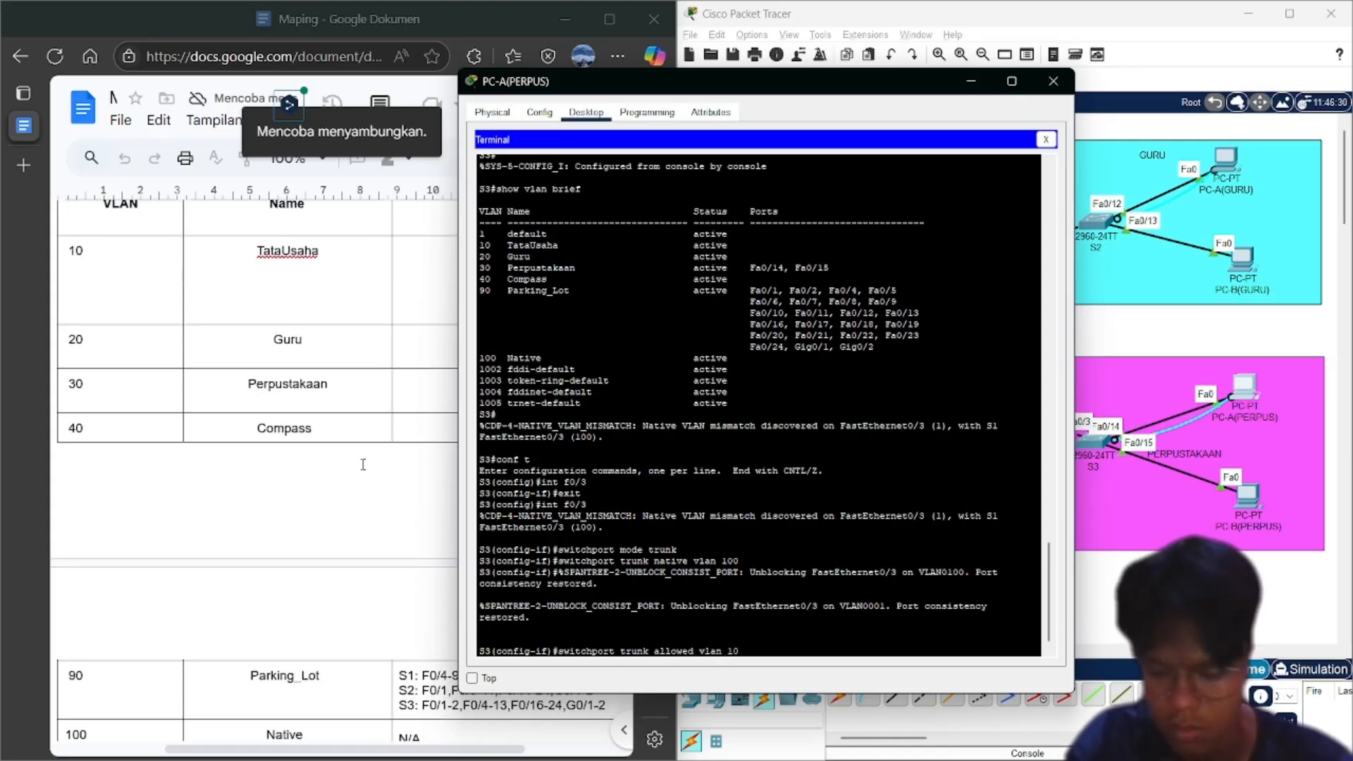
text(,20,30)
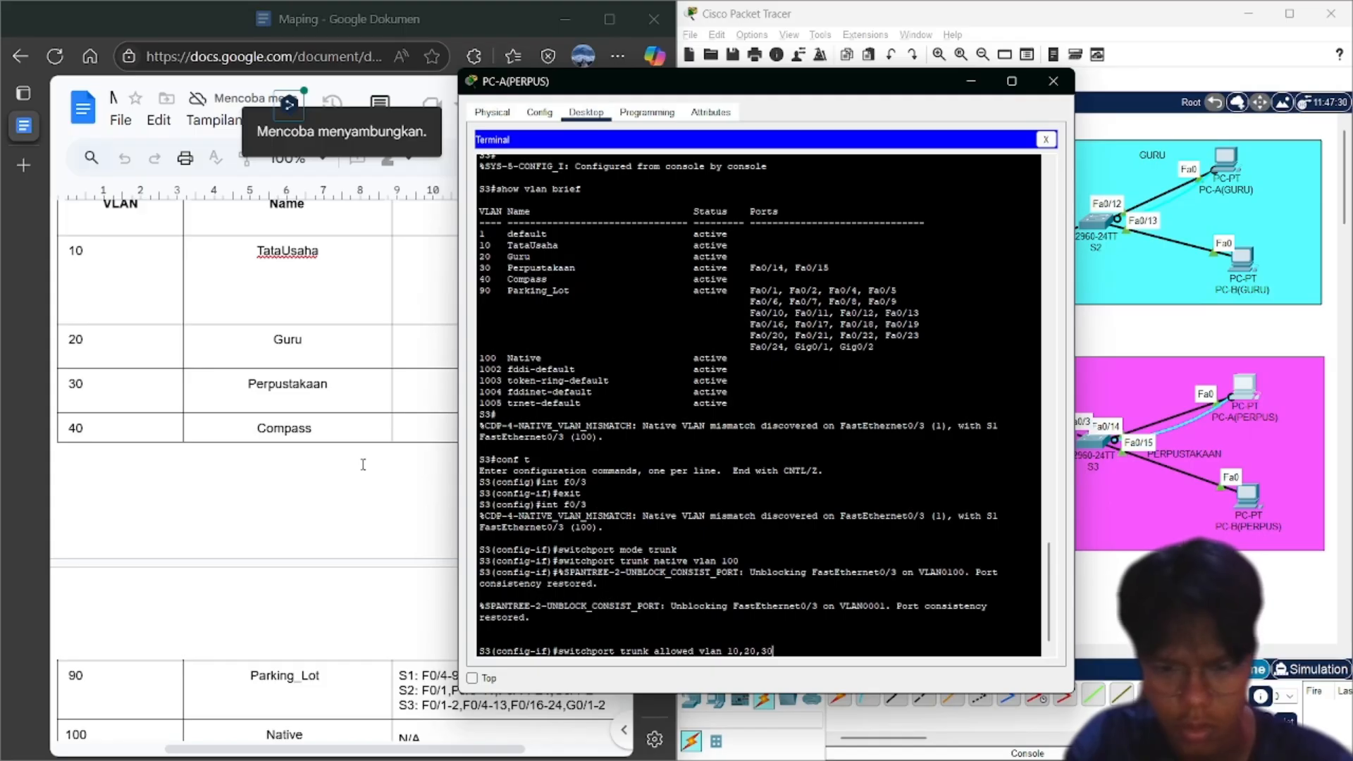
text(,100)
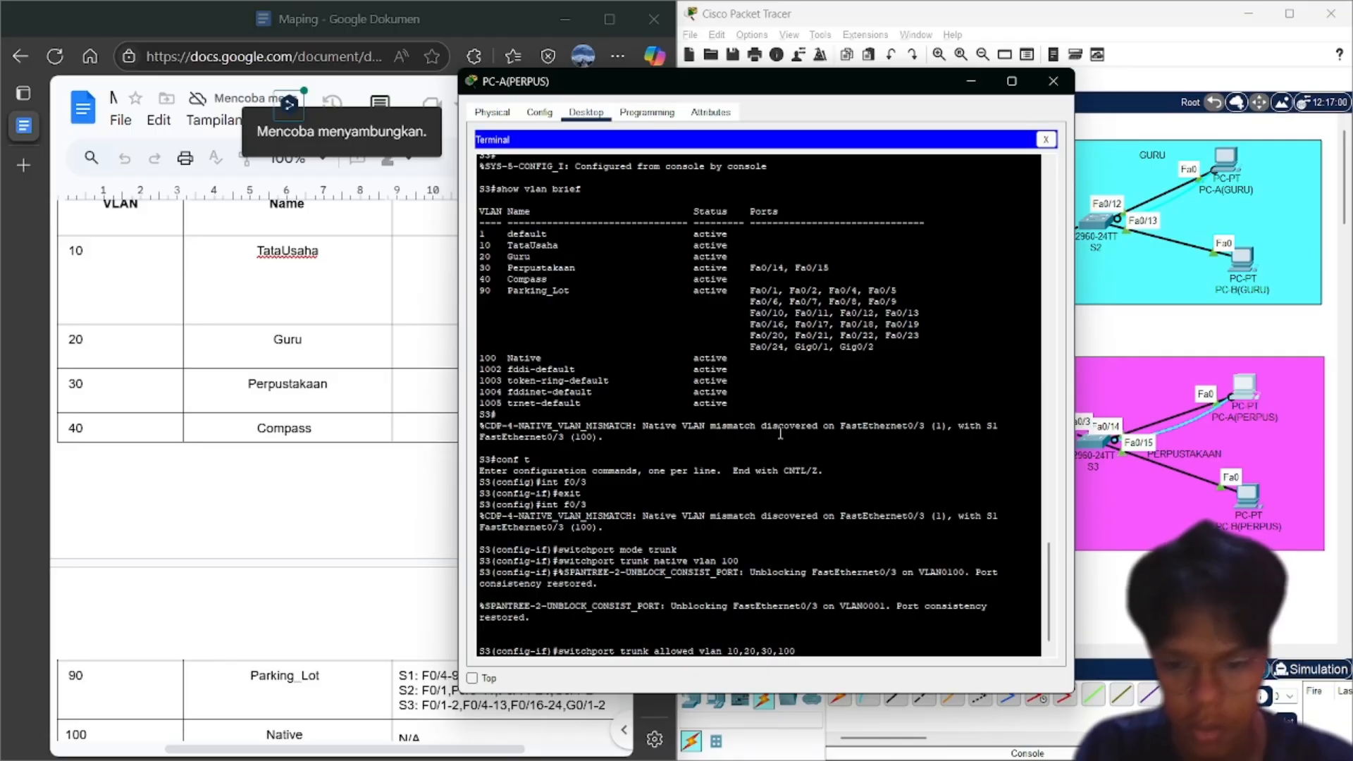
key(Left)
key(Left)
key(Left)
key(Left)
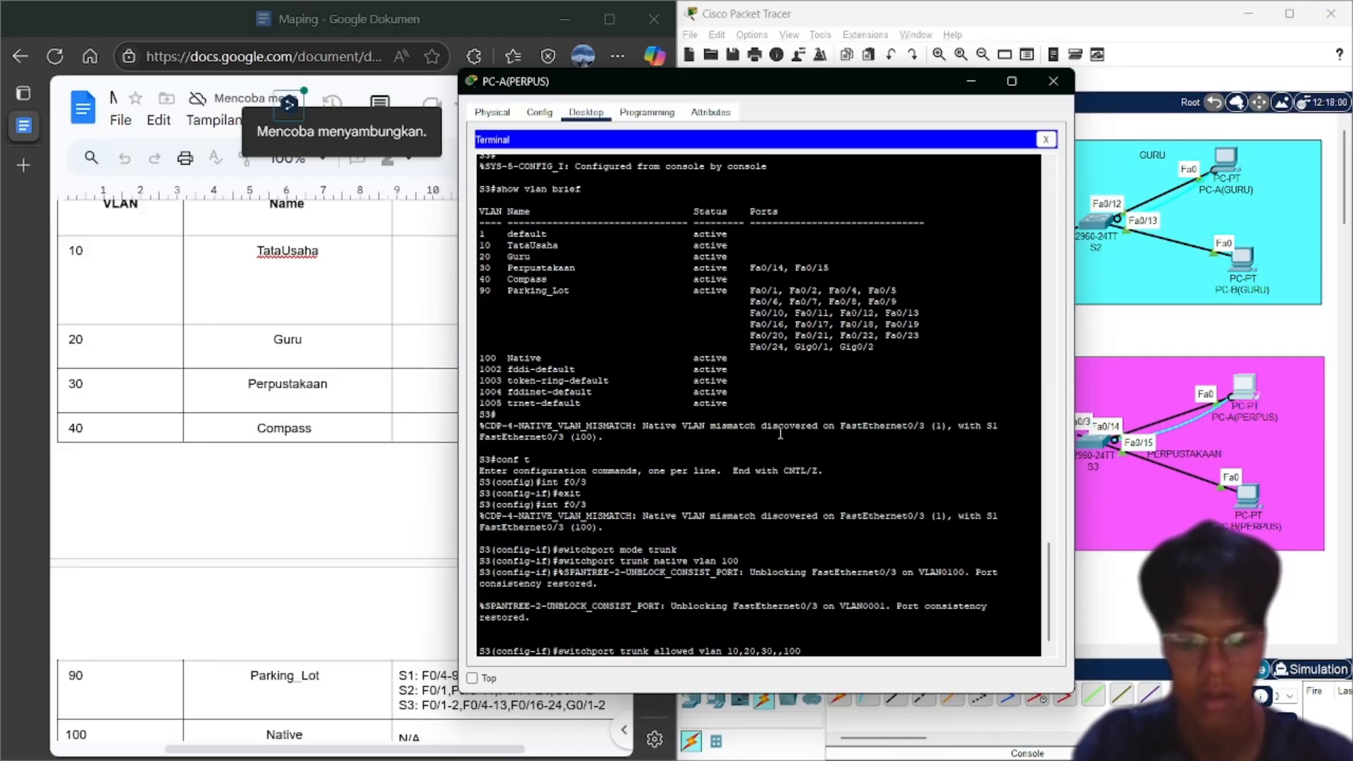
text(,40)
key(Return)
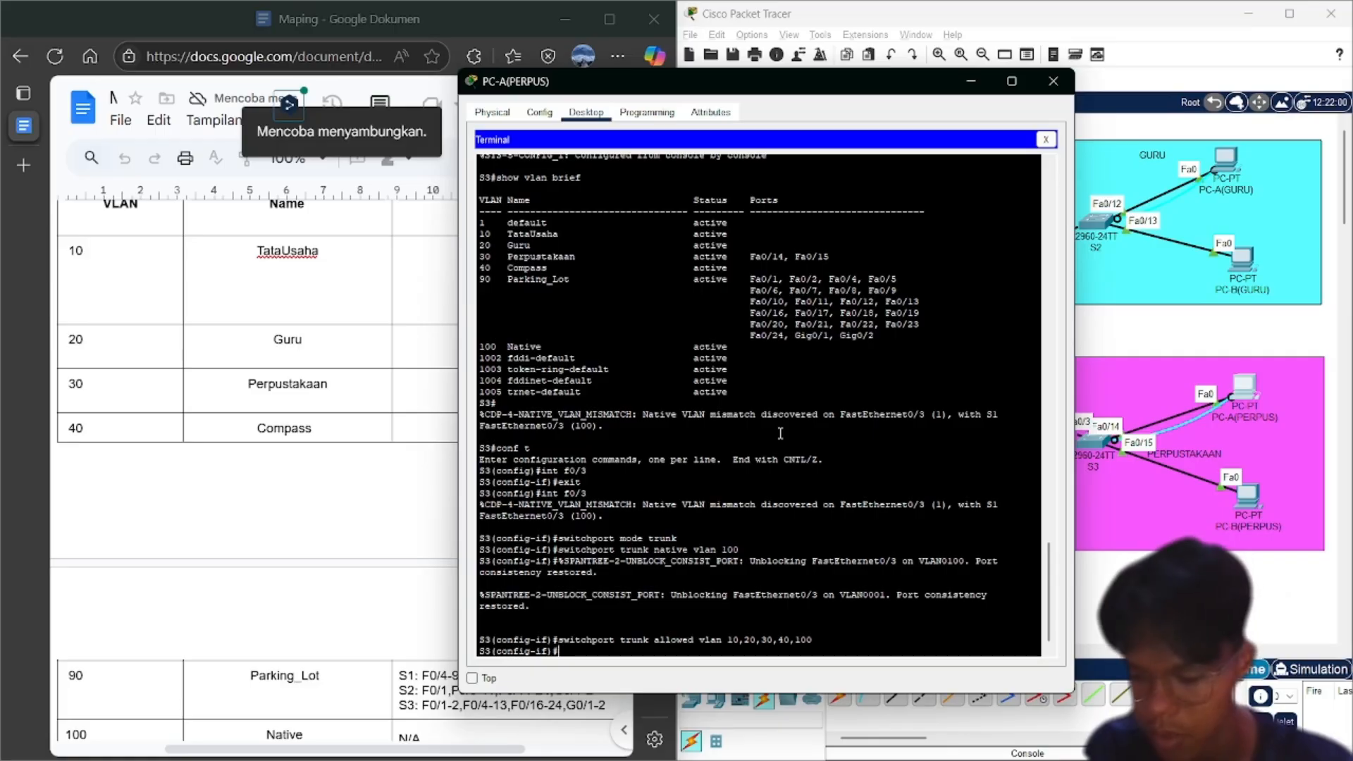
text(e)
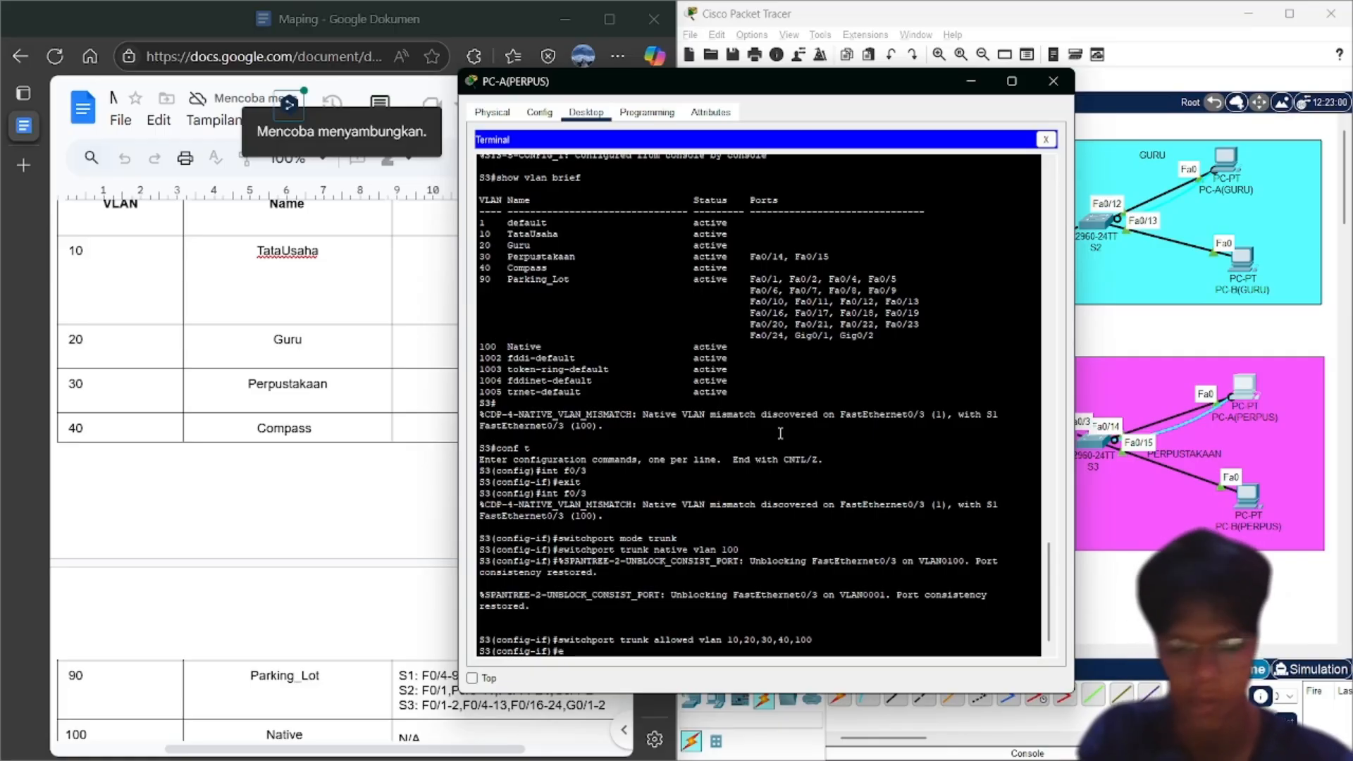
text(nd)
key(Return)
key(Return)
Run 'show interfaces trunk' on S3 to verify Fa0/3 native VLAN 100 and allowed VLANs
text(sho)
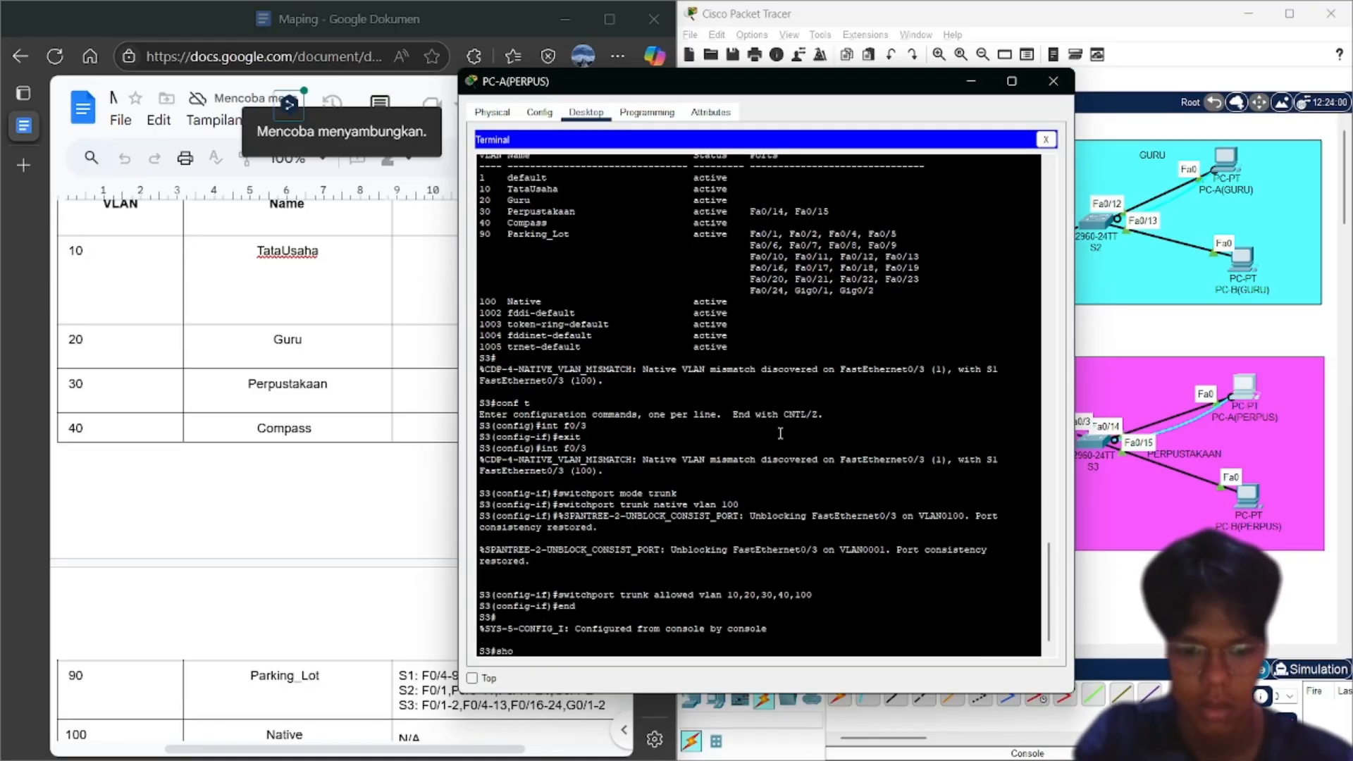
text(w interfaces)
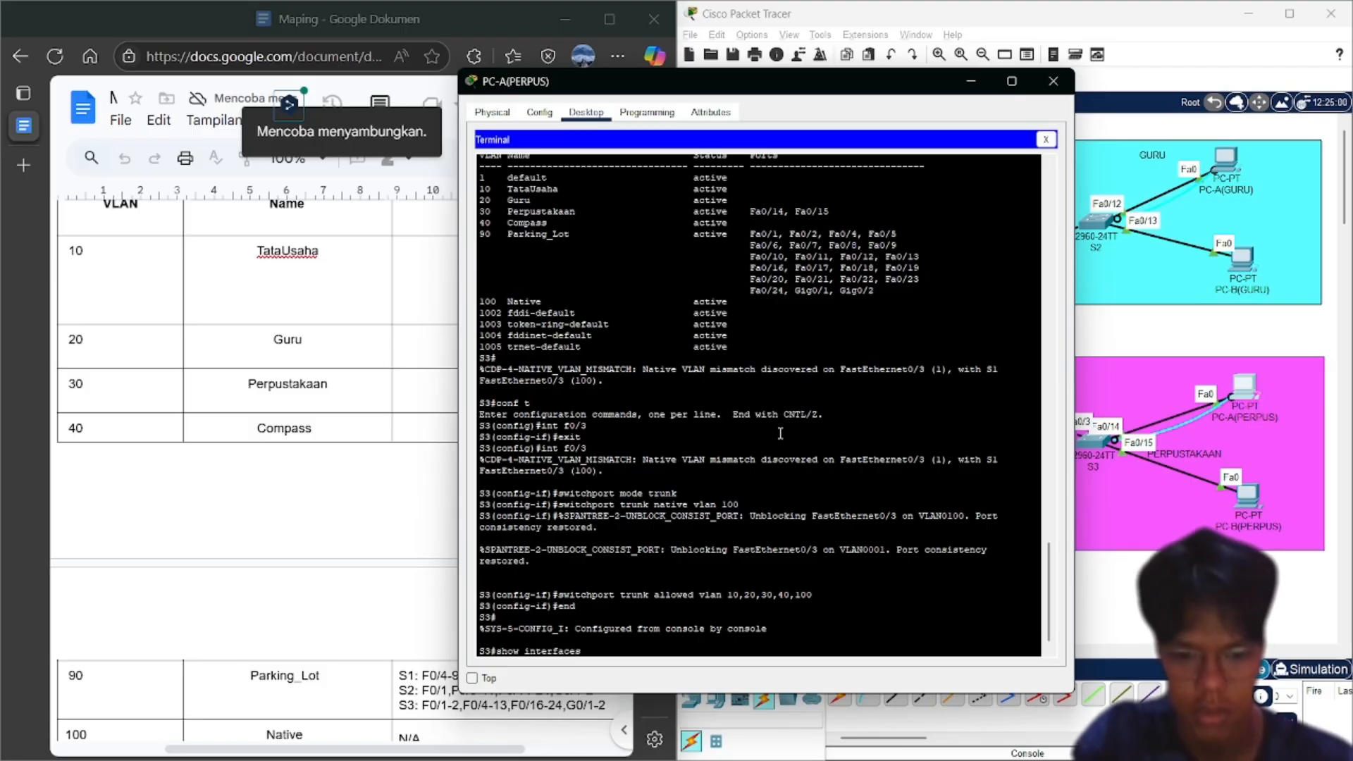
text( trunk)
key(Return)
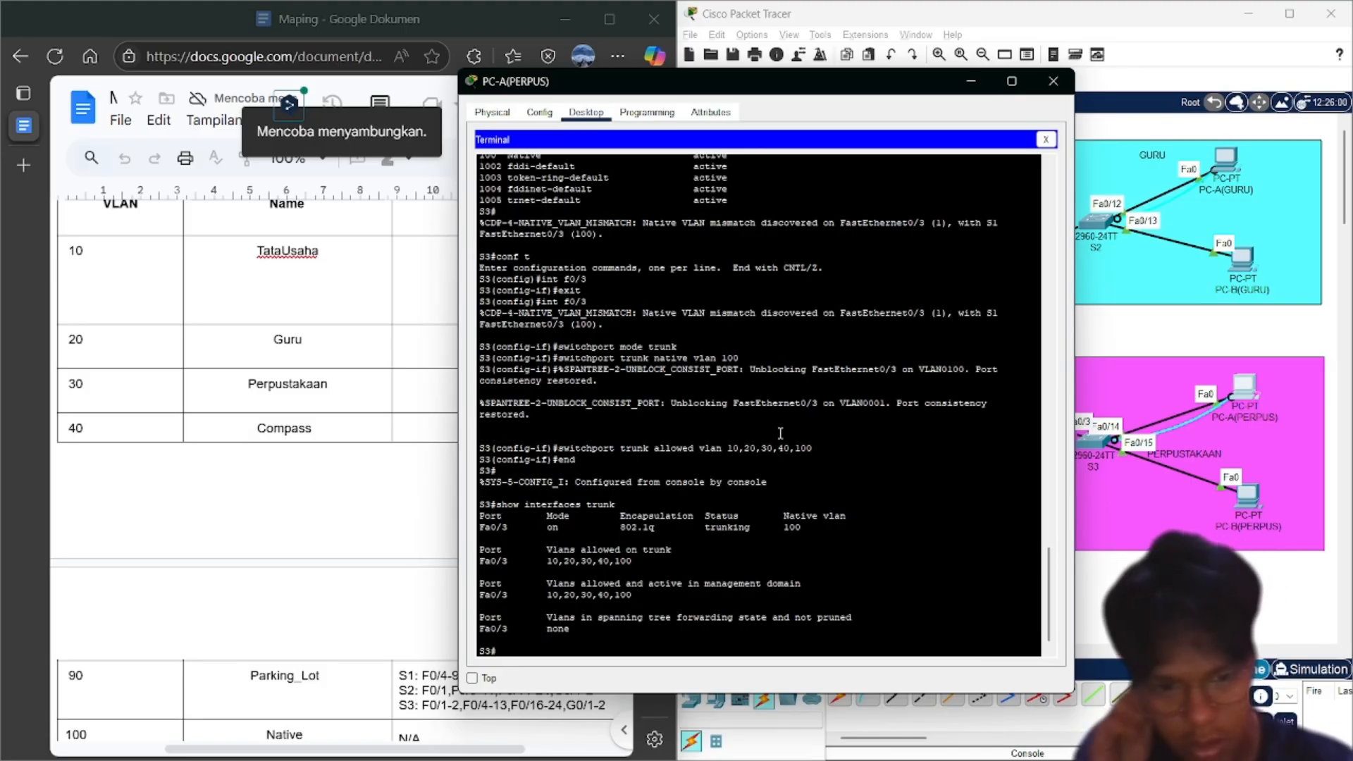
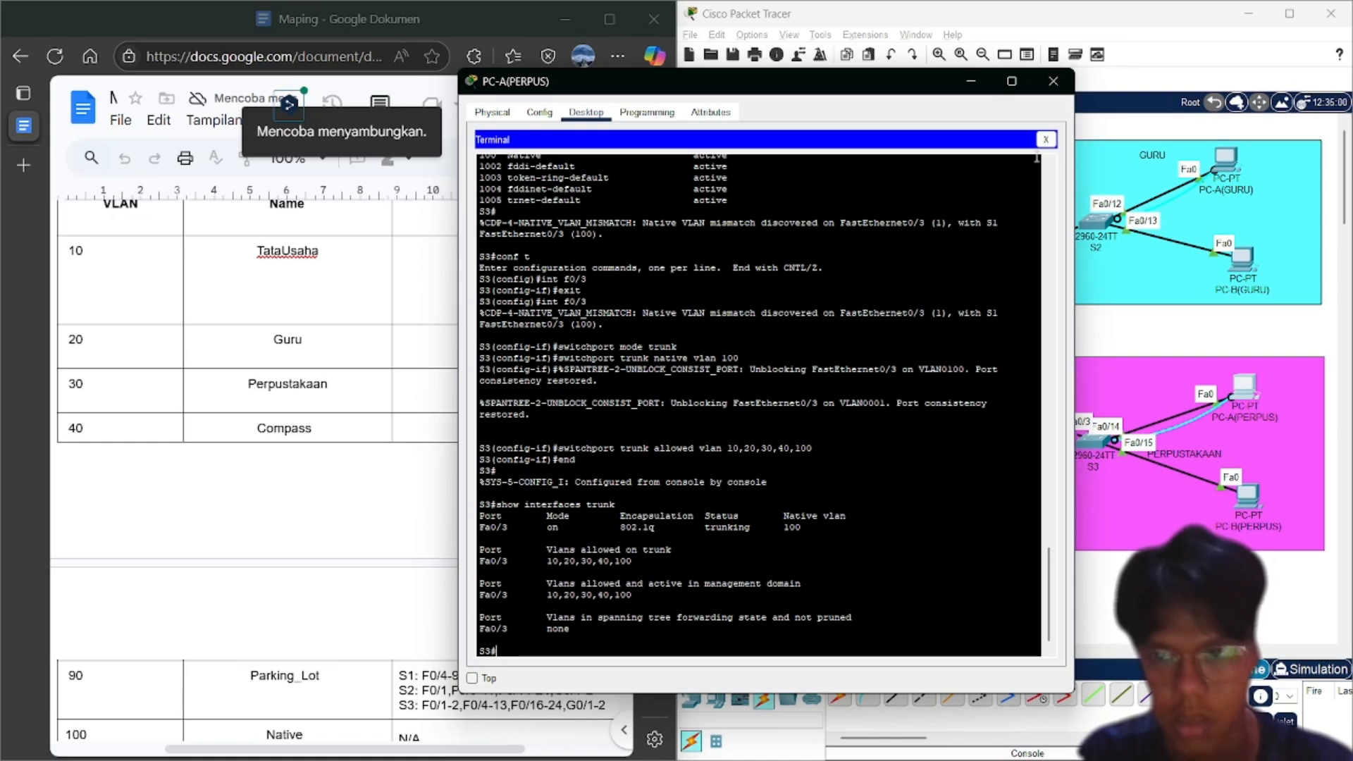
Close PC-A(PERPUS)'s terminal and device window, then select router R1
click(1050, 140)
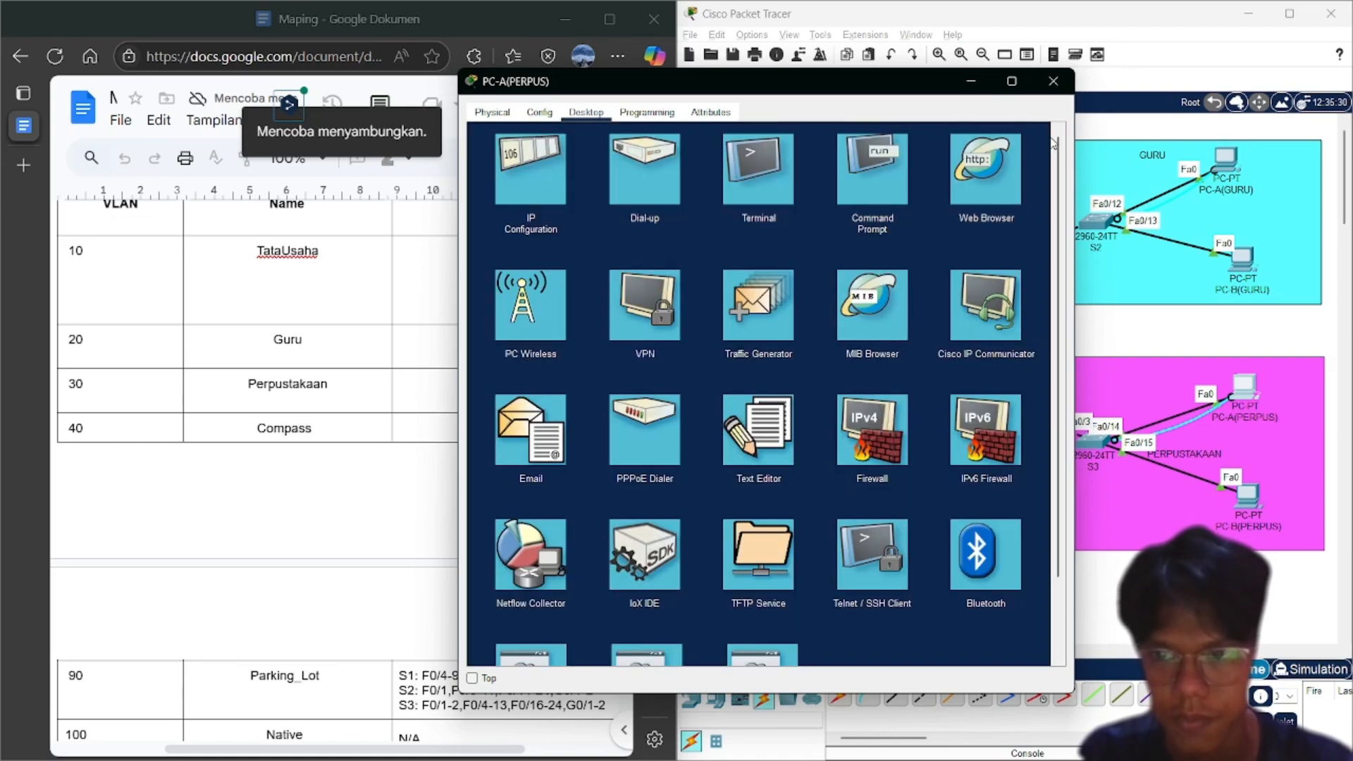
click(1052, 83)
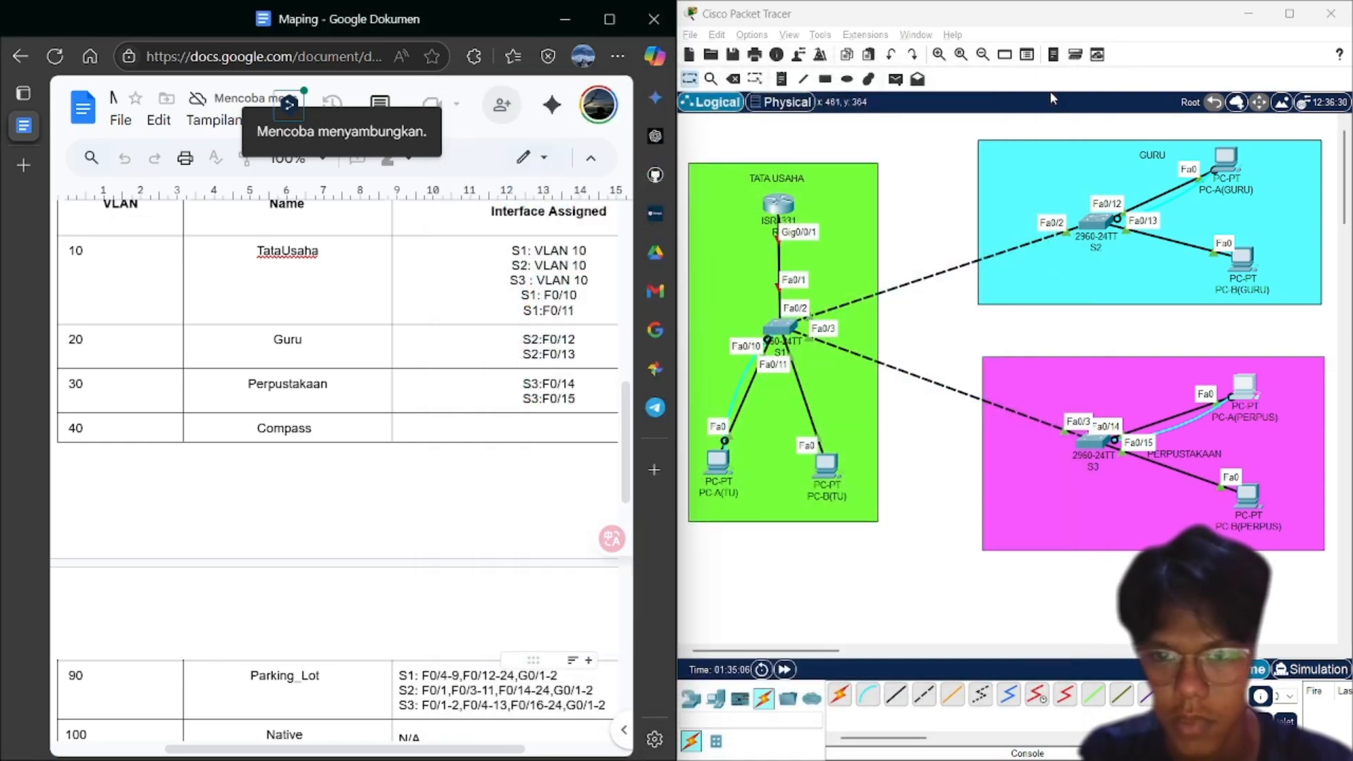
click(779, 204)
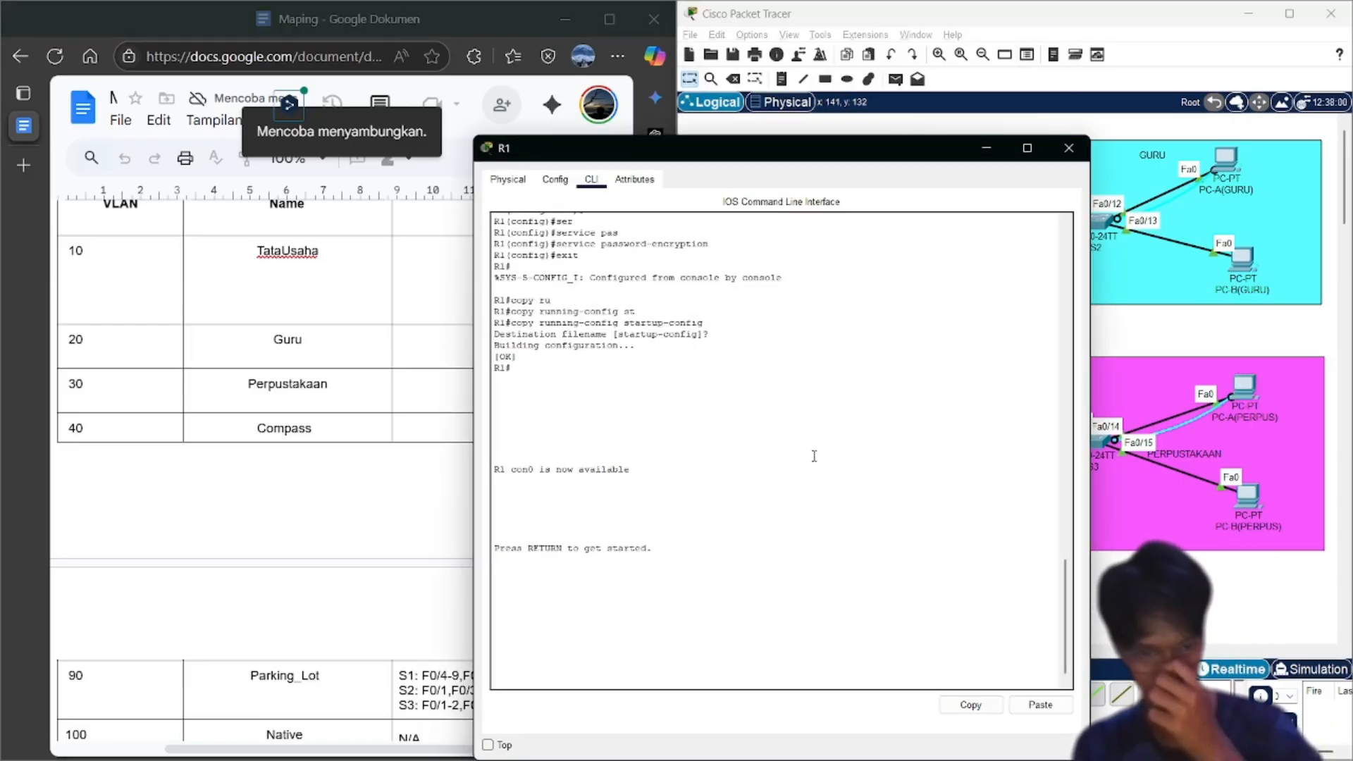
Log in to R1's console with its password and run enable to reach R1#
key(Return)
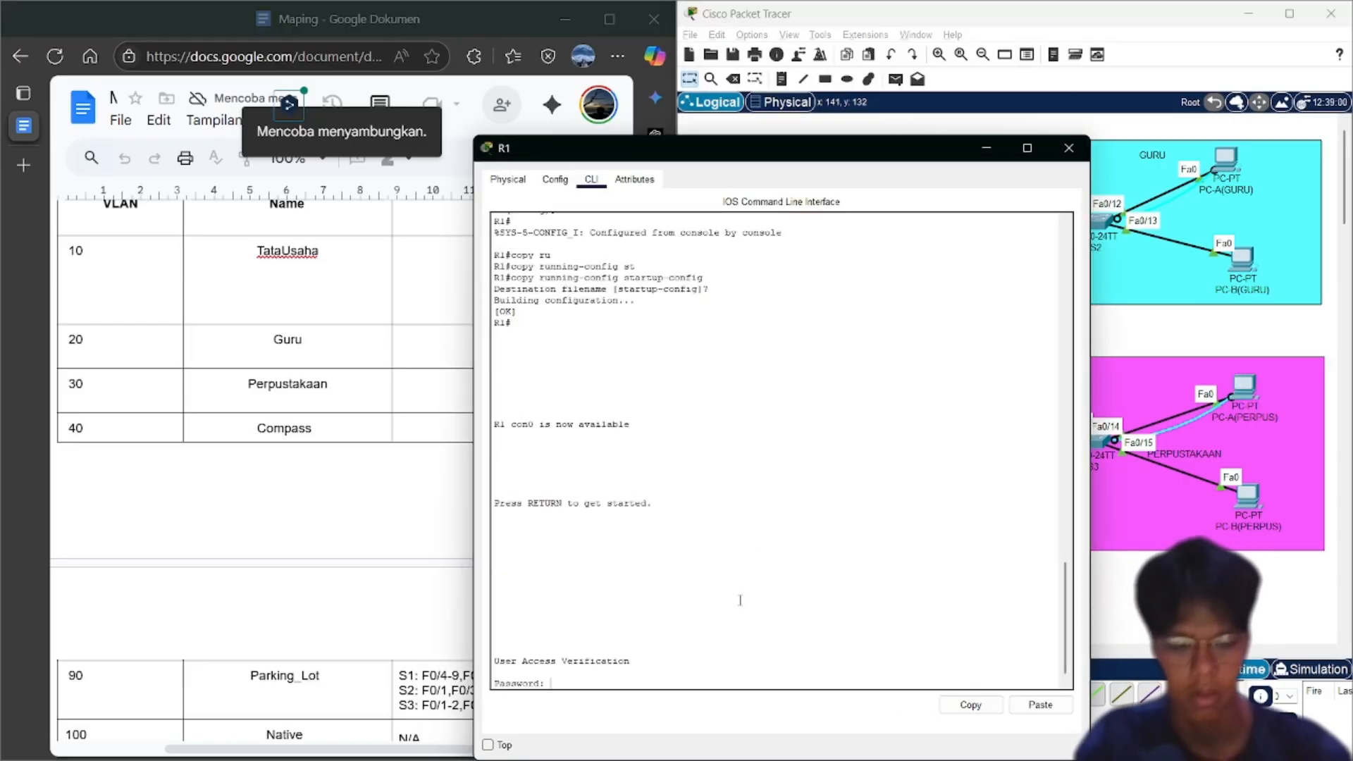
key(Return)
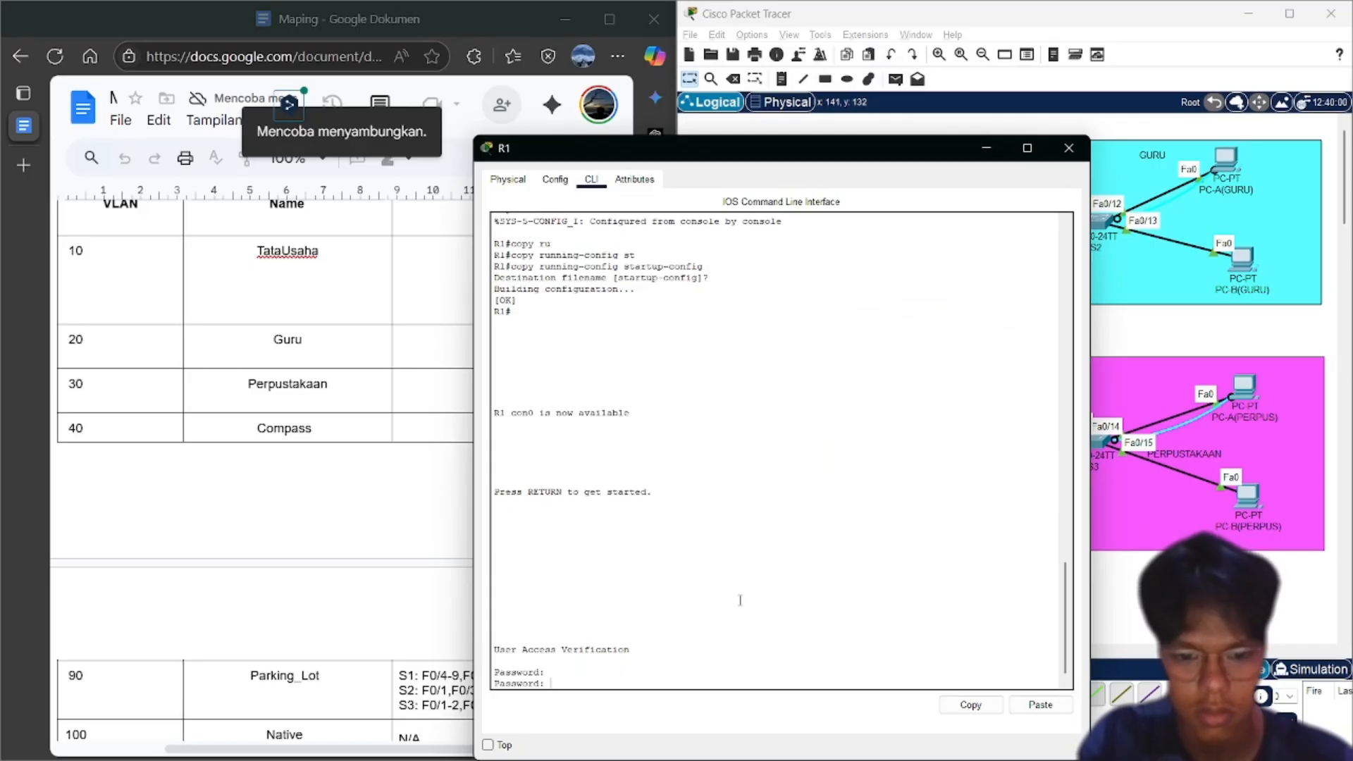
key(Return)
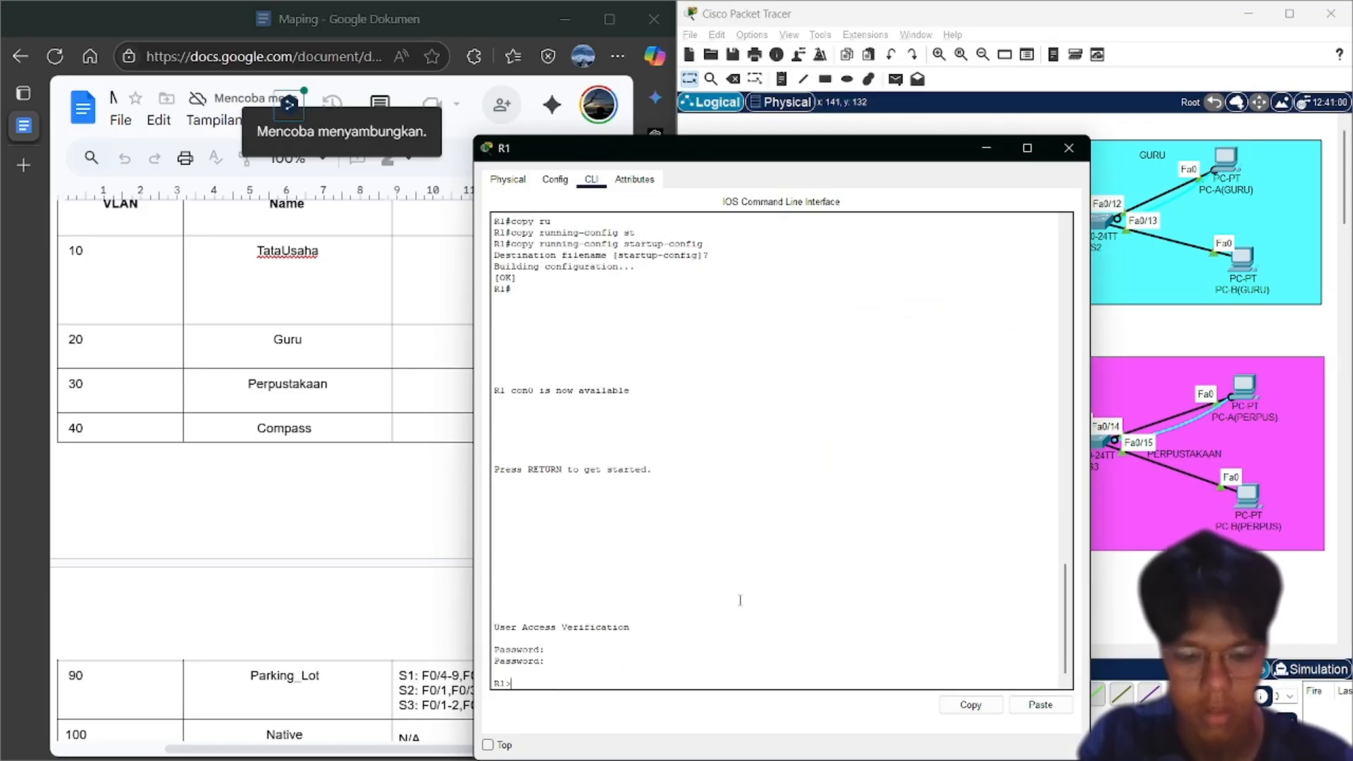
text(enable)
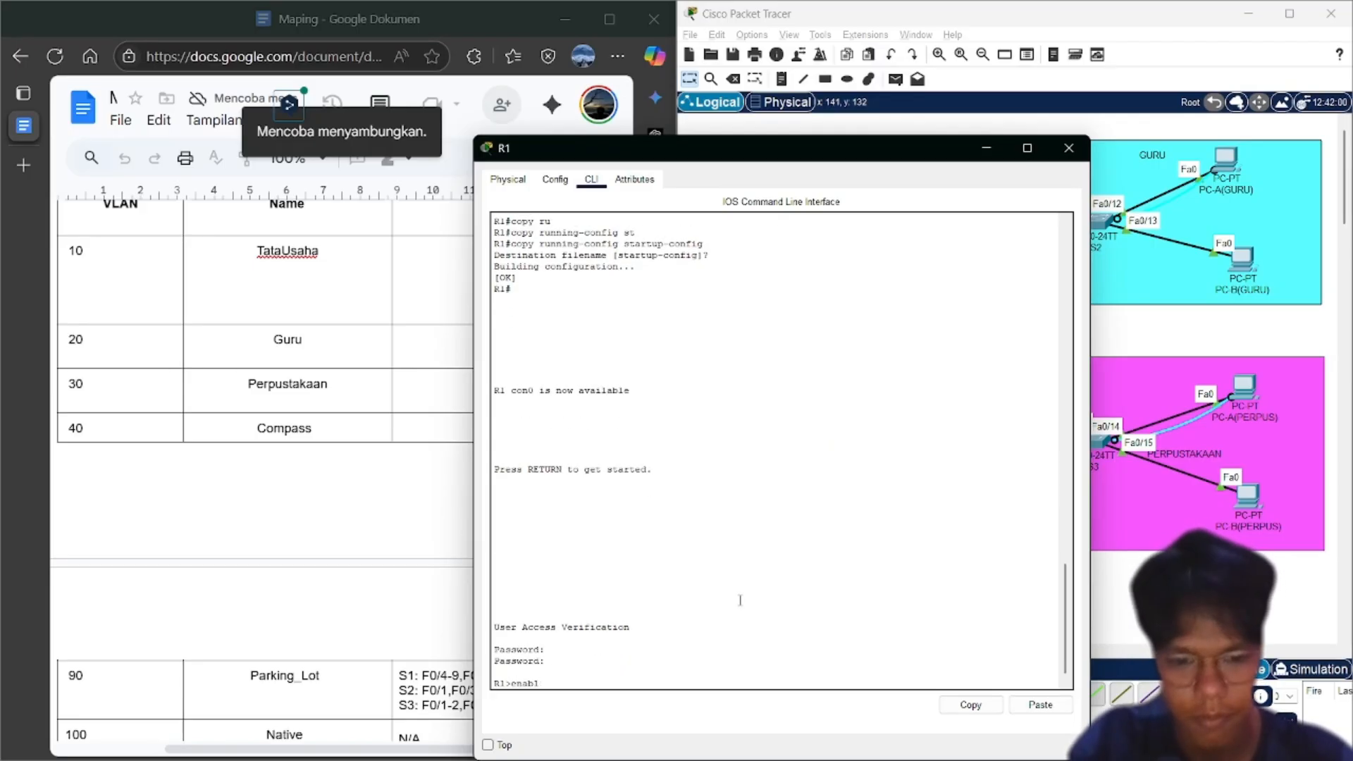
key(Return)
key(Return)
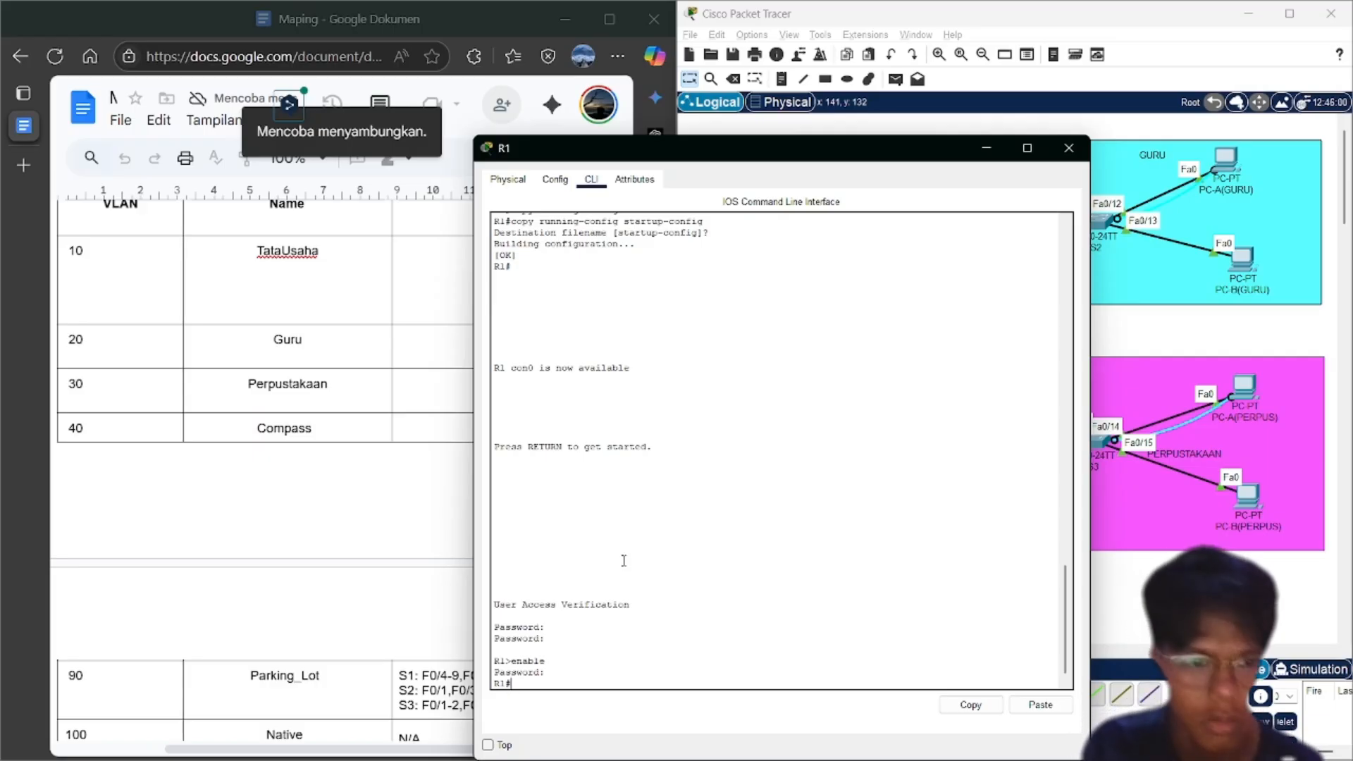
Check the addressing table in the planning document and reposition the R1 console beside it
click(361, 420)
scroll(361, 420, up, 6)
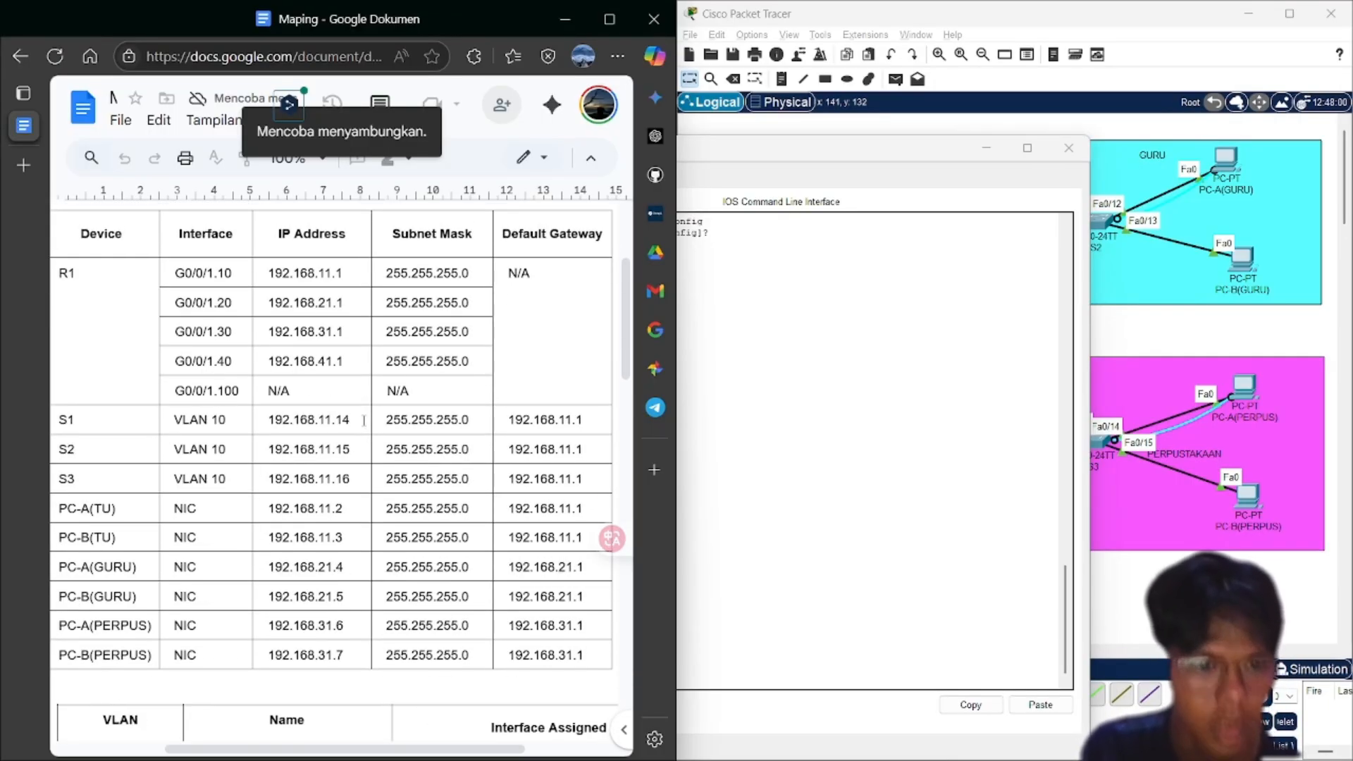
click(791, 531)
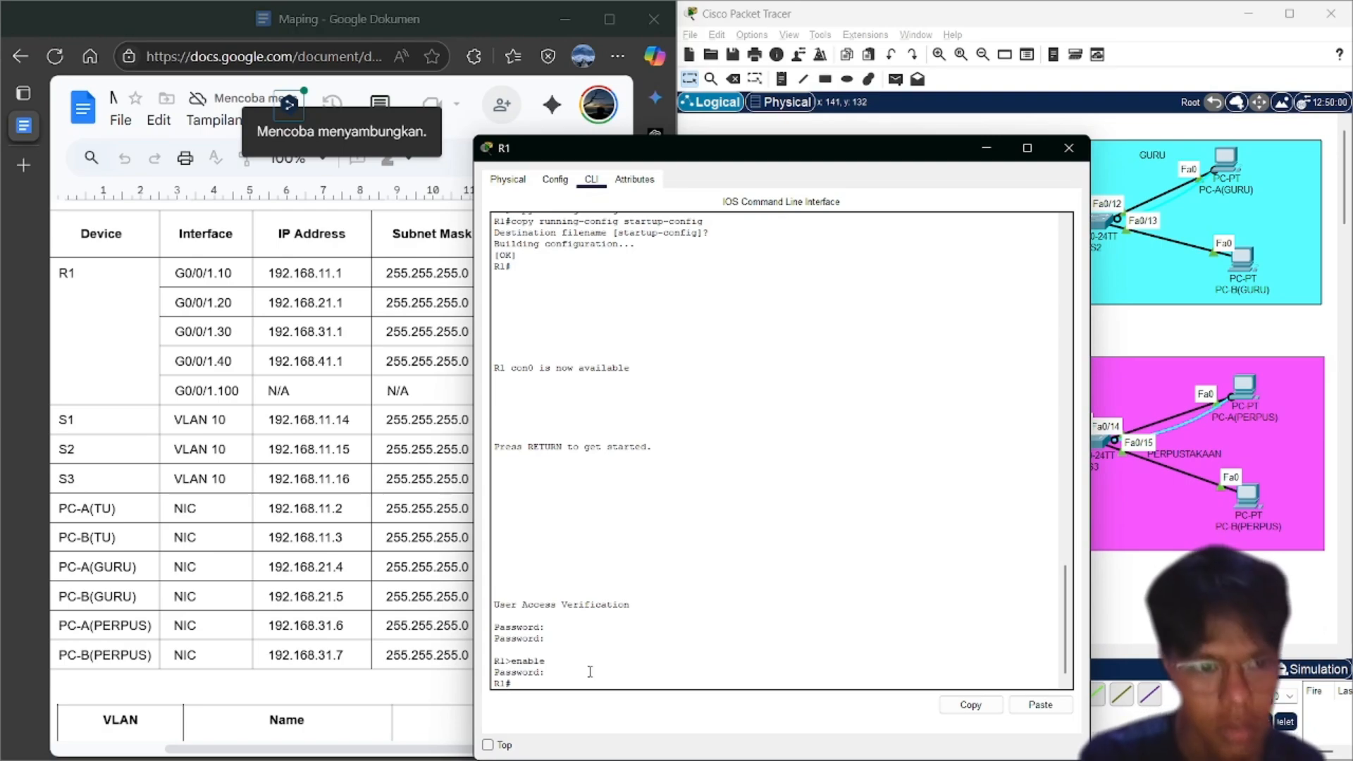
drag(824, 145, 683, 319)
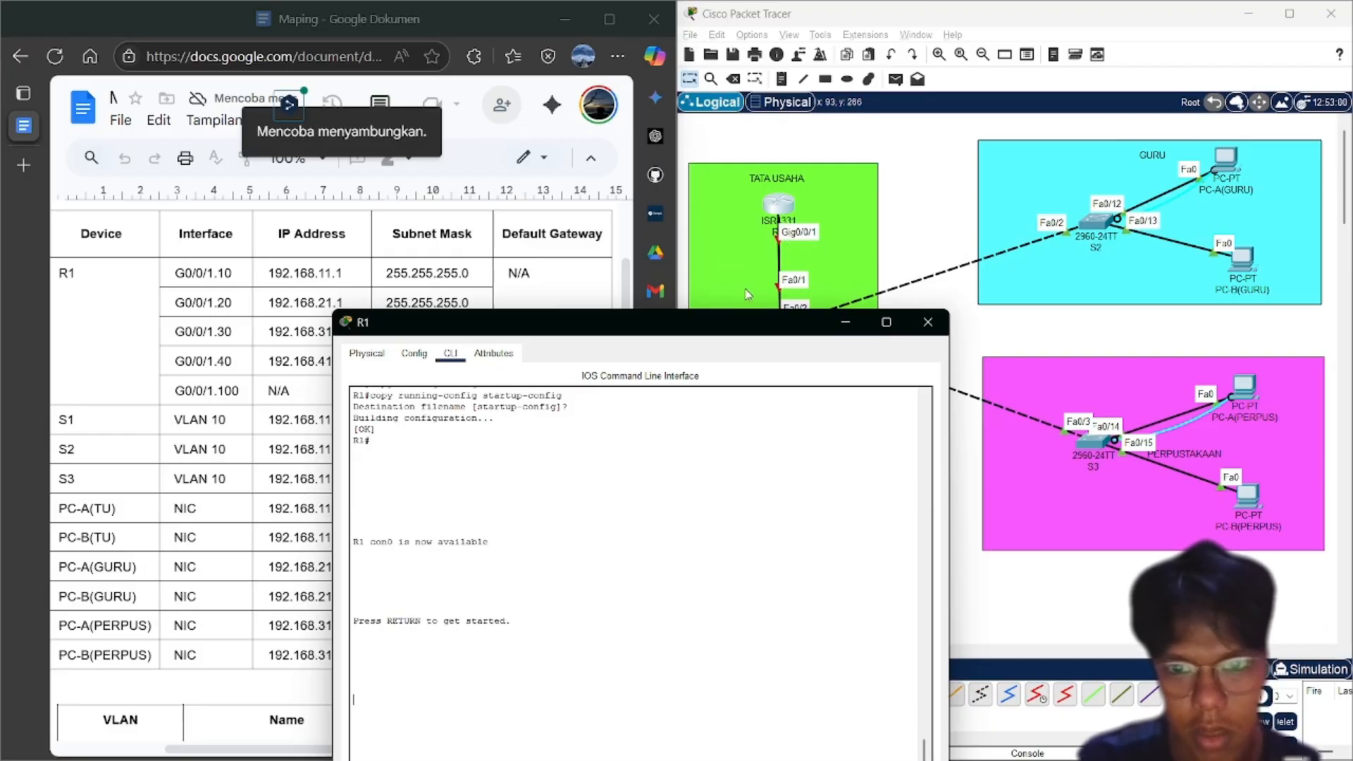
drag(720, 331, 899, 91)
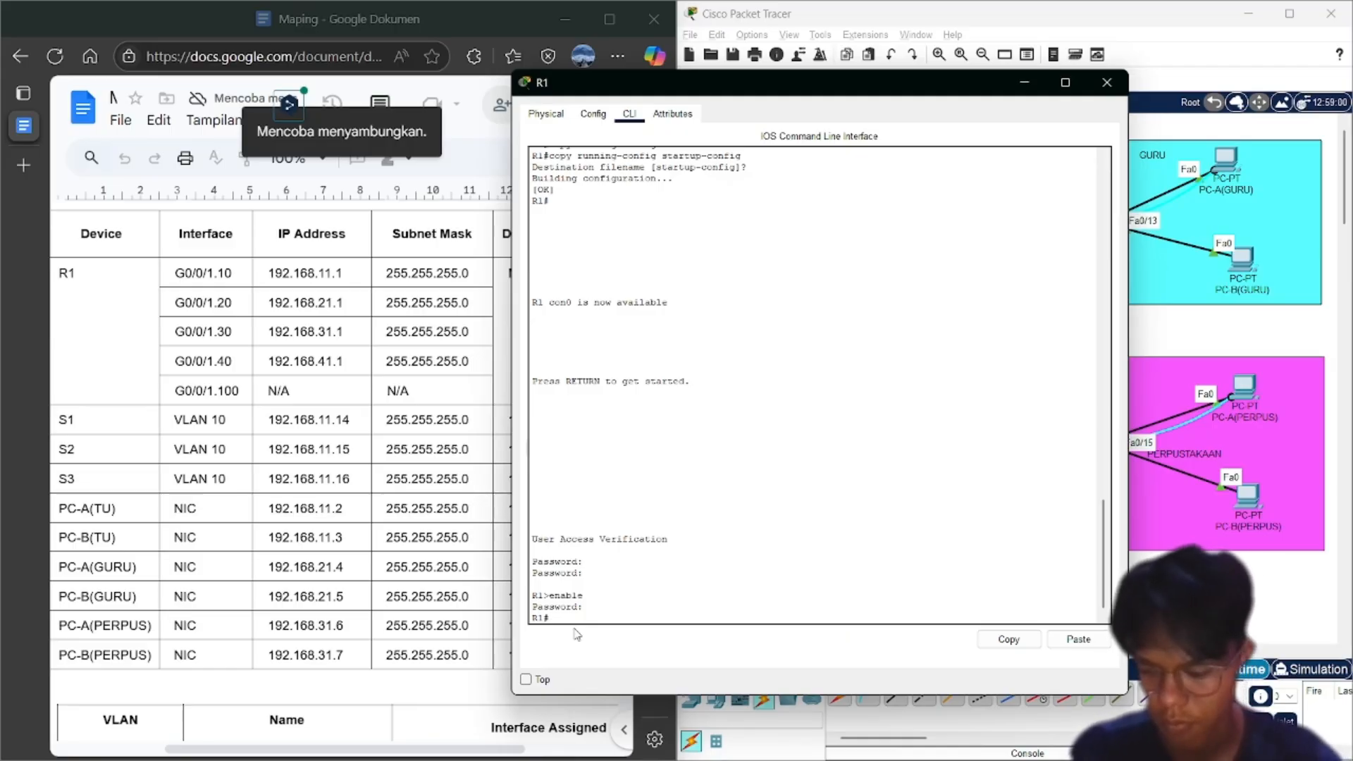
Try the interface g0/0/1 command on R1, fixing the mistyped g0/0/01
text(nt)
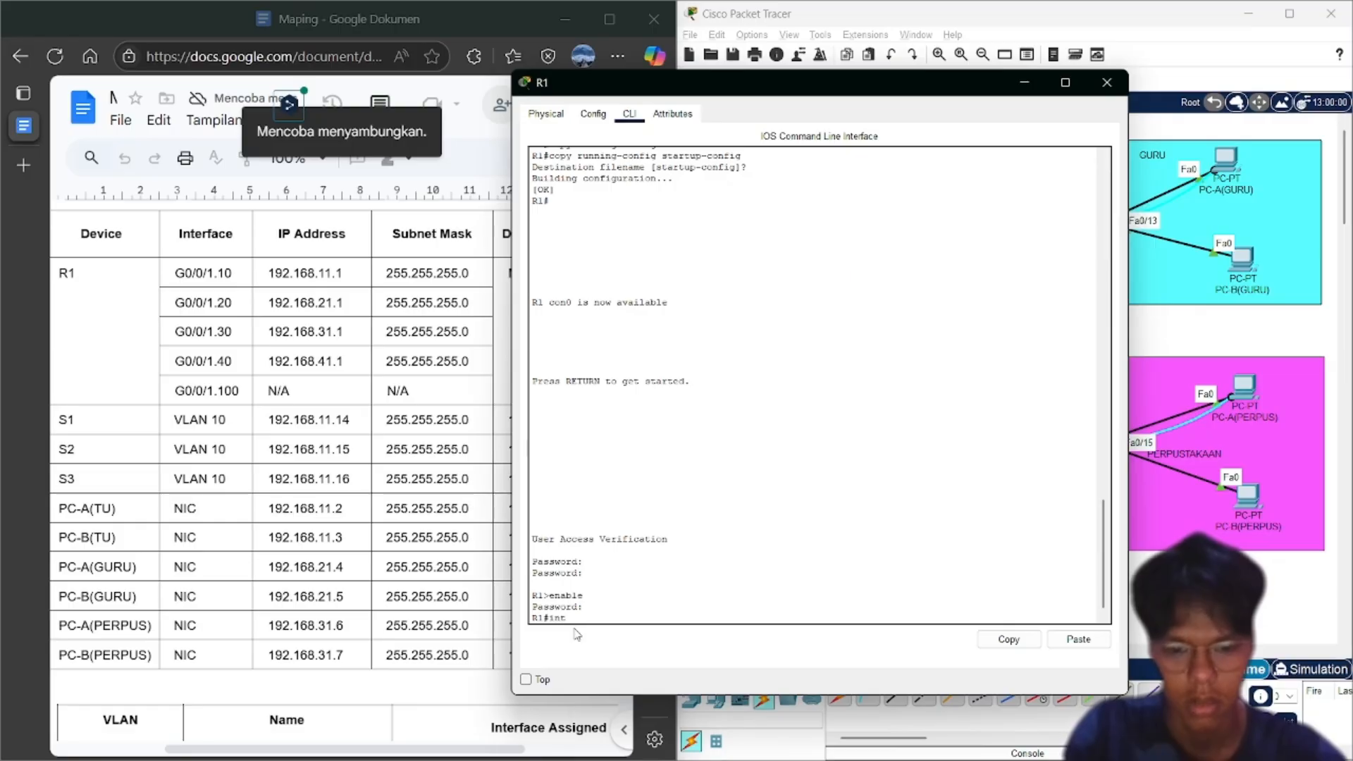
text( g0)
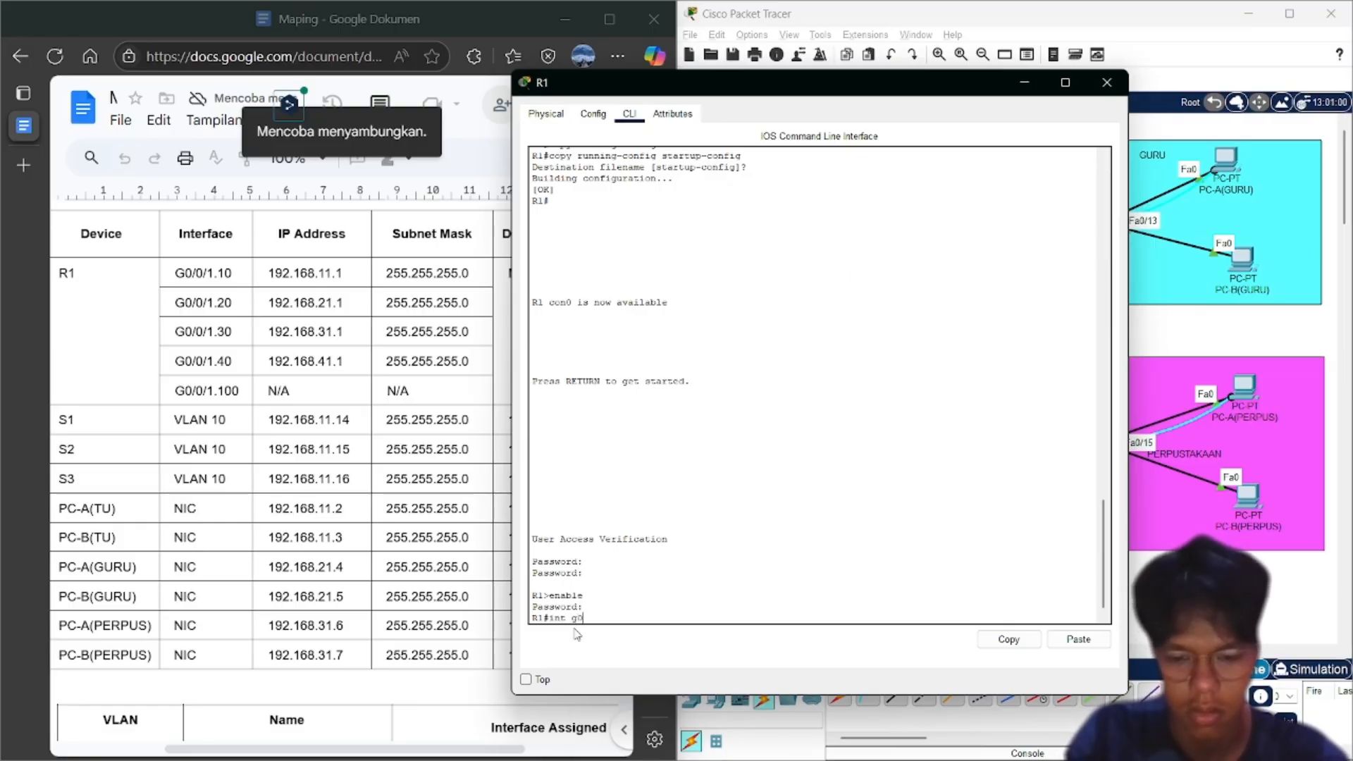
text(/0/01)
key(Return)
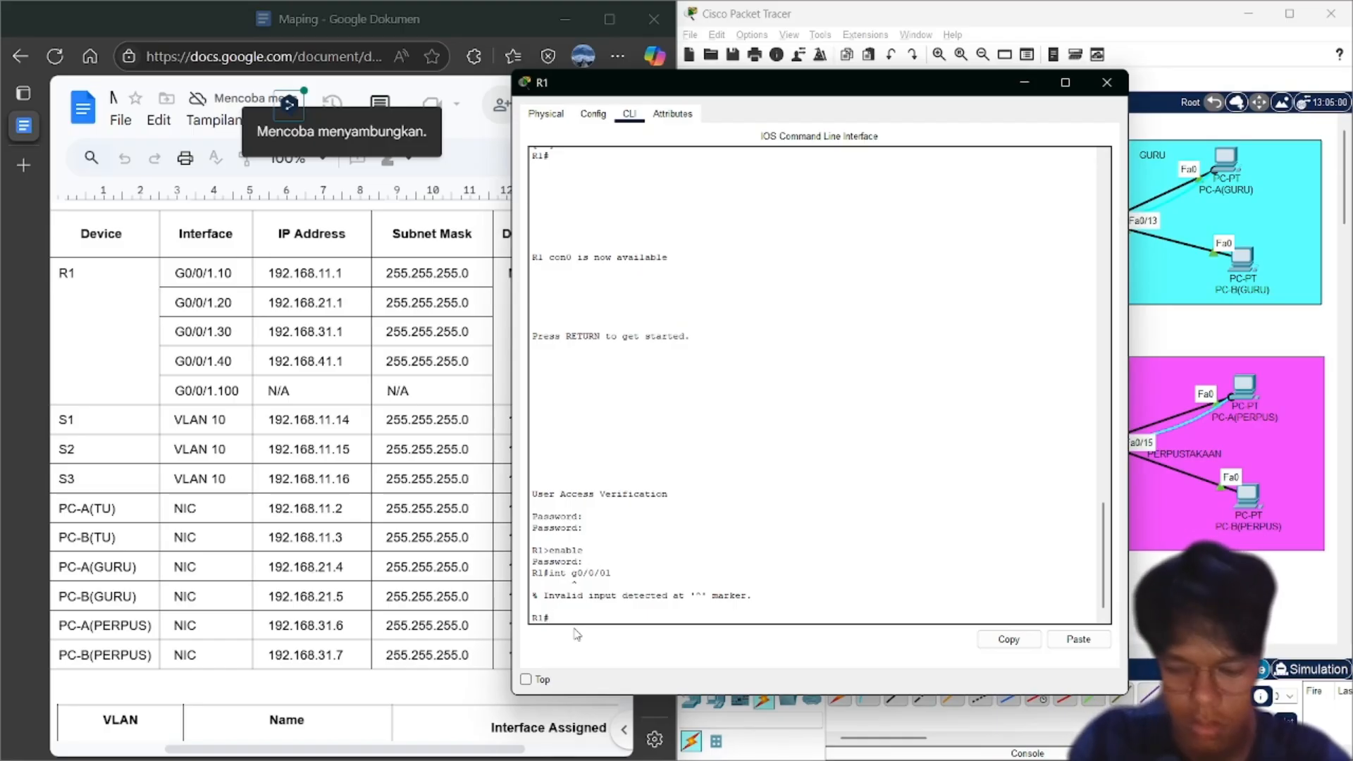
key(Up)
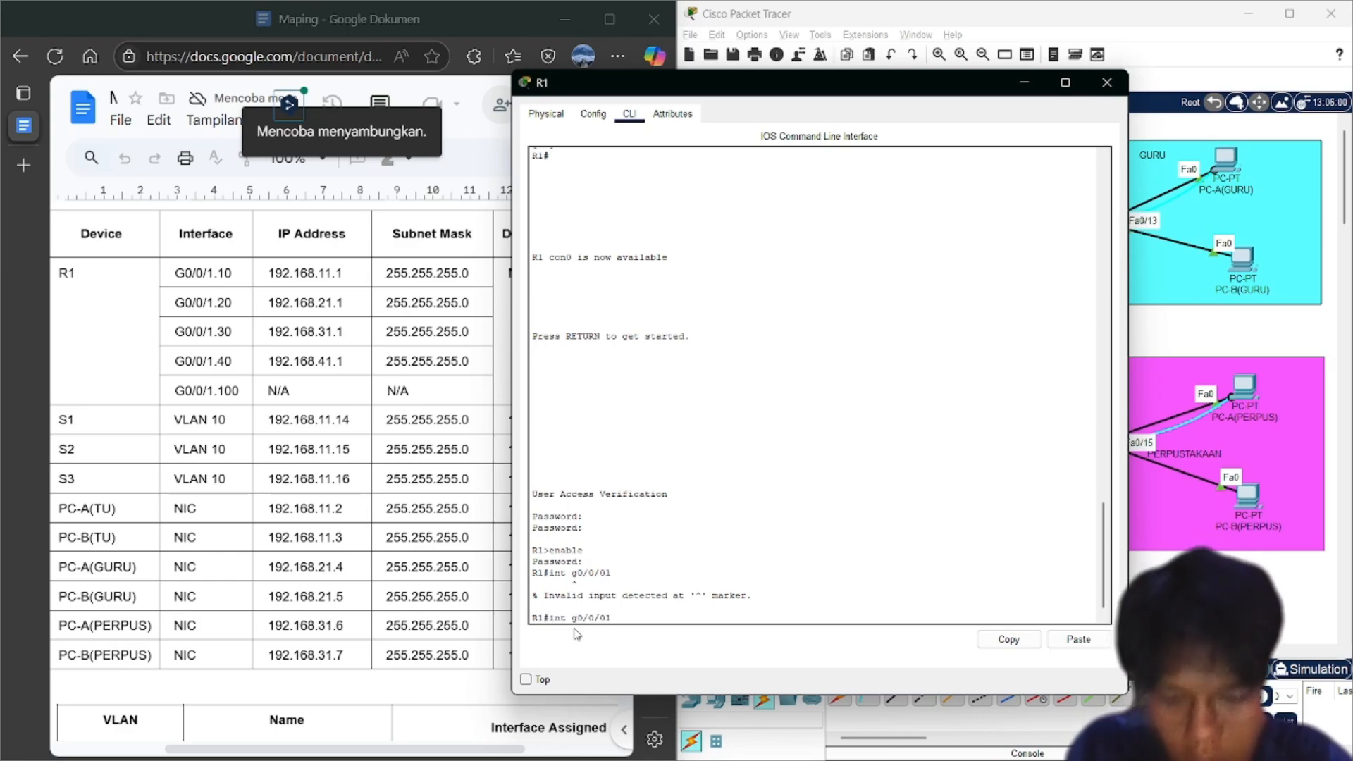
key(Return)
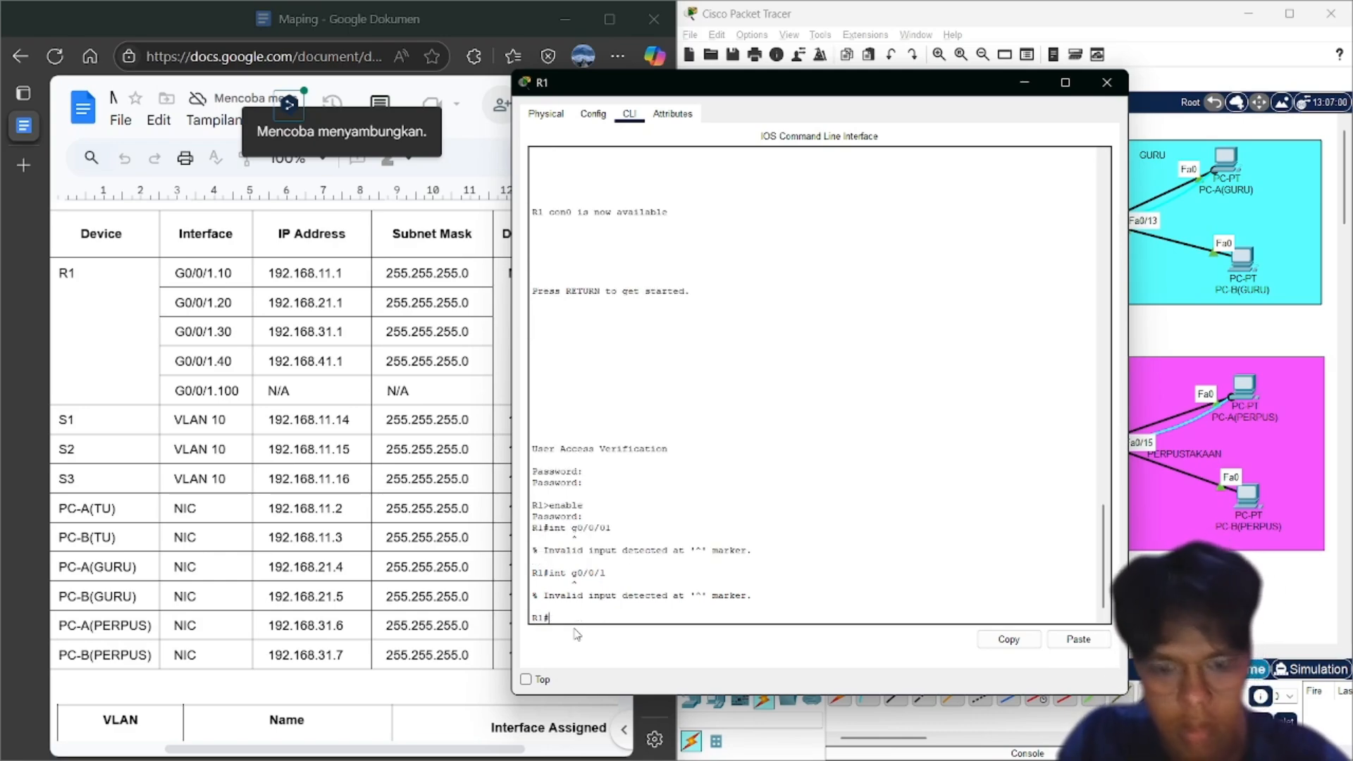
key(Up)
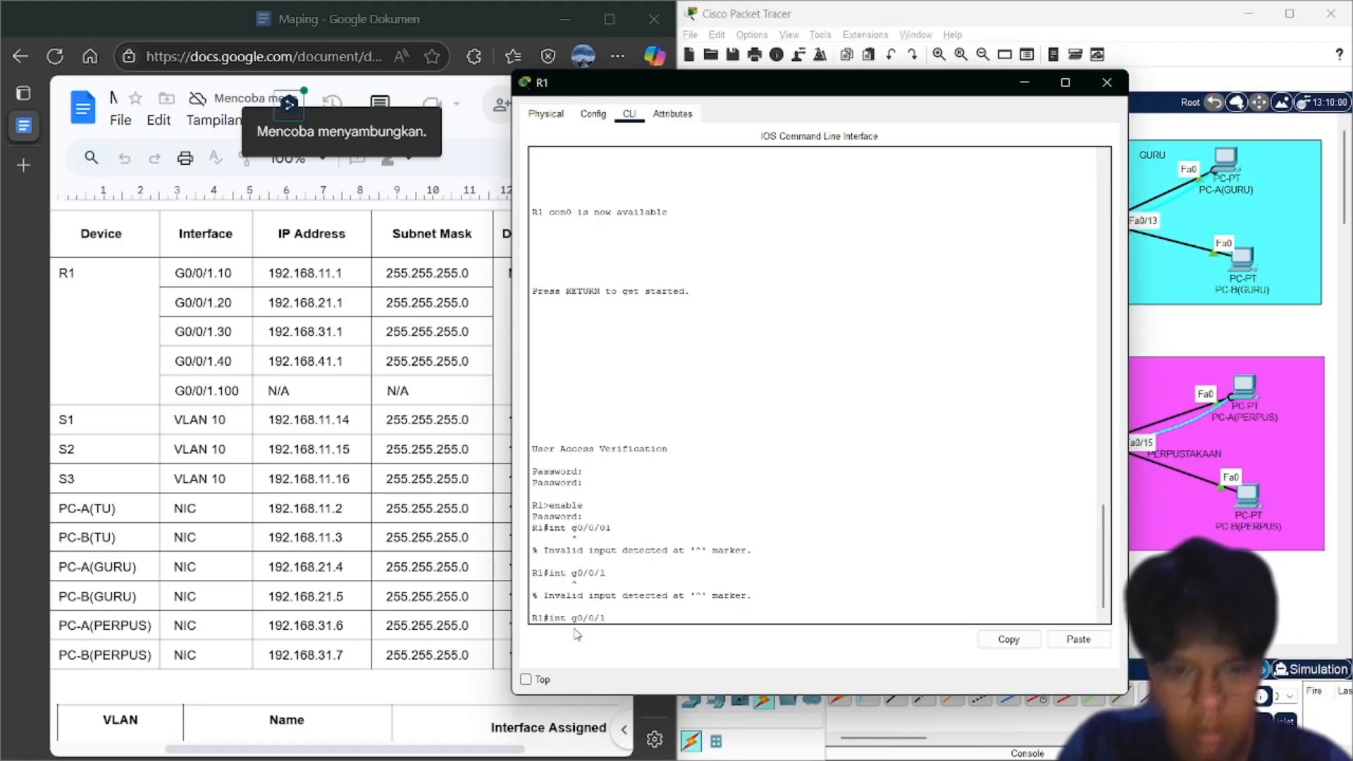
key(Left)
key(Left)
key(Left)
key(Left)
key(Left)
key(Left)
key(Left)
text(erface)
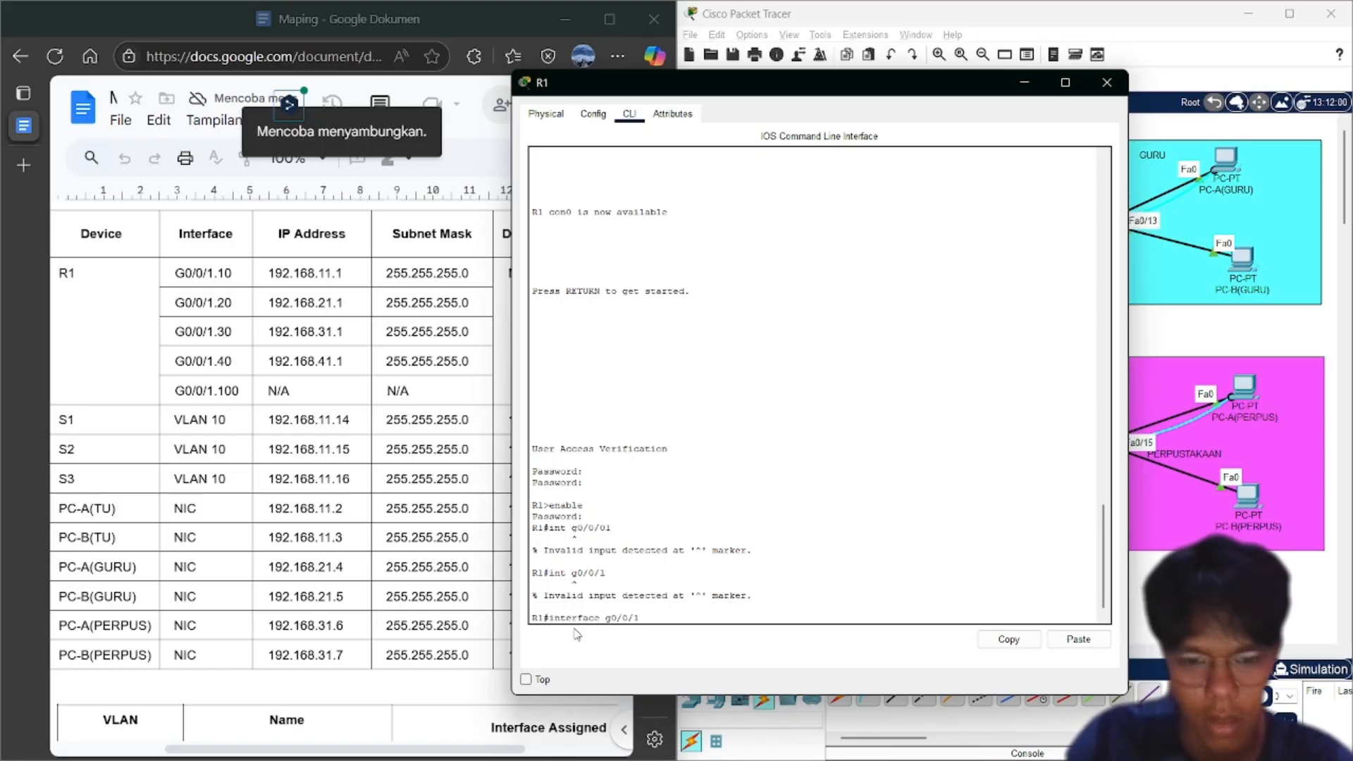
key(BackSpace)
key(BackSpace)
key(BackSpace)
key(BackSpace)
key(BackSpace)
key(BackSpace)
key(BackSpace)
key(BackSpace)
key(BackSpace)
key(BackSpace)
key(BackSpace)
key(BackSpace)
key(BackSpace)
key(BackSpace)
key(BackSpace)
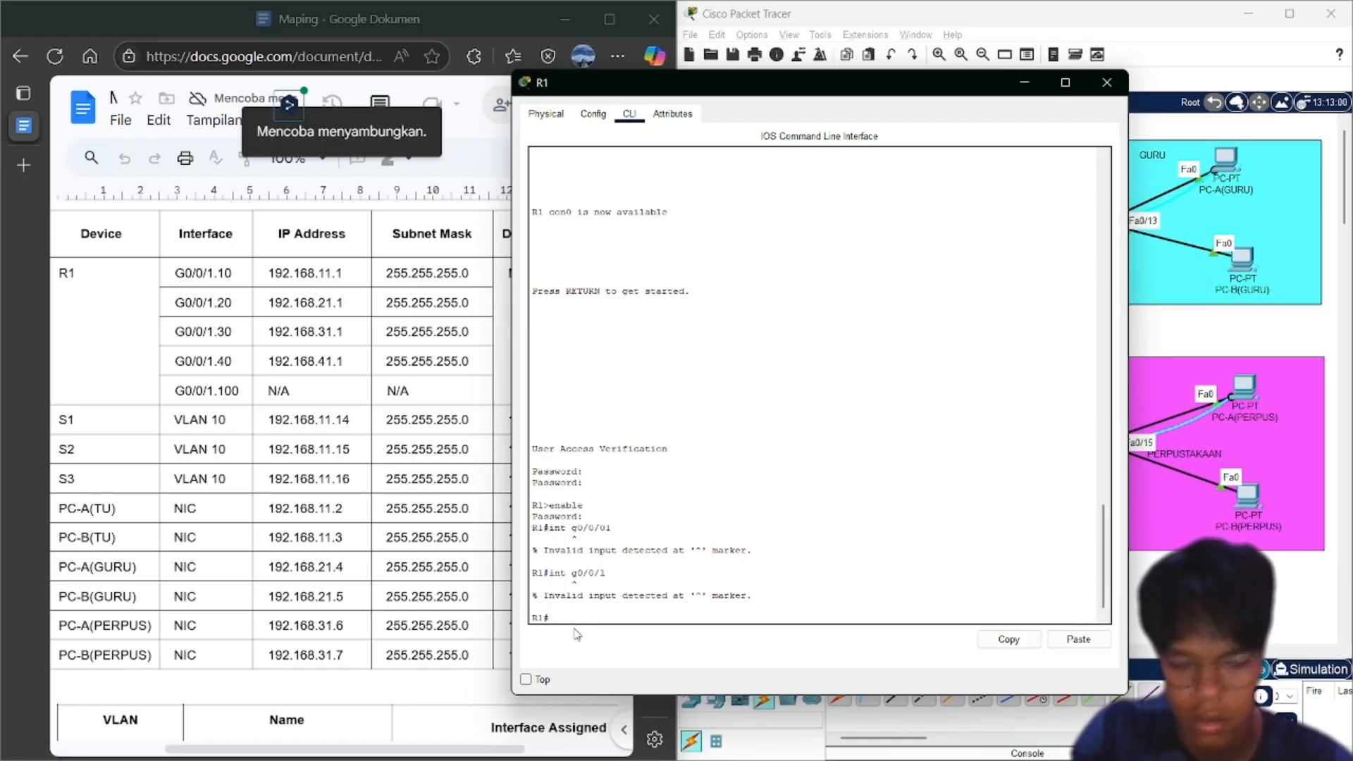
Enable R1's interface g0/0/1 with no shutdown from global configuration, then exit
text(conf t)
key(Return)
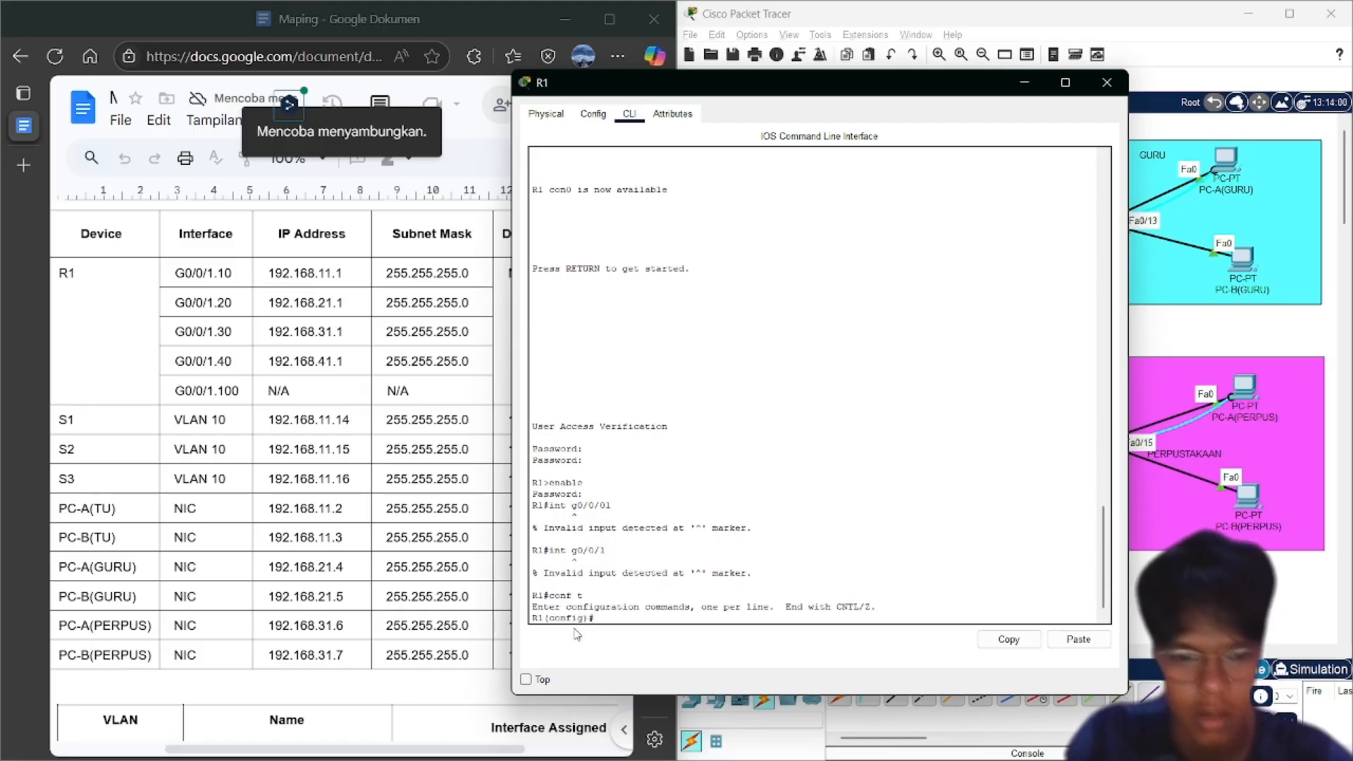
text(int g)
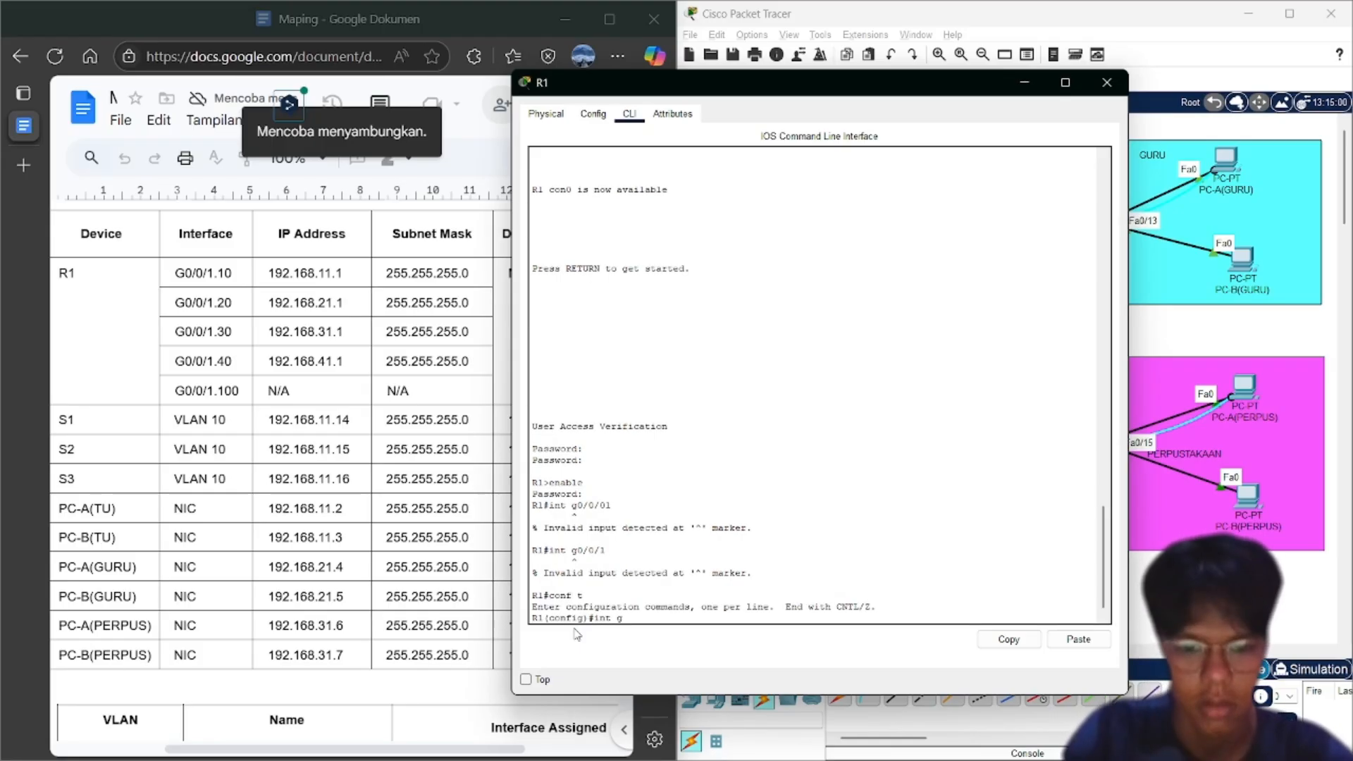
text(0/0/1)
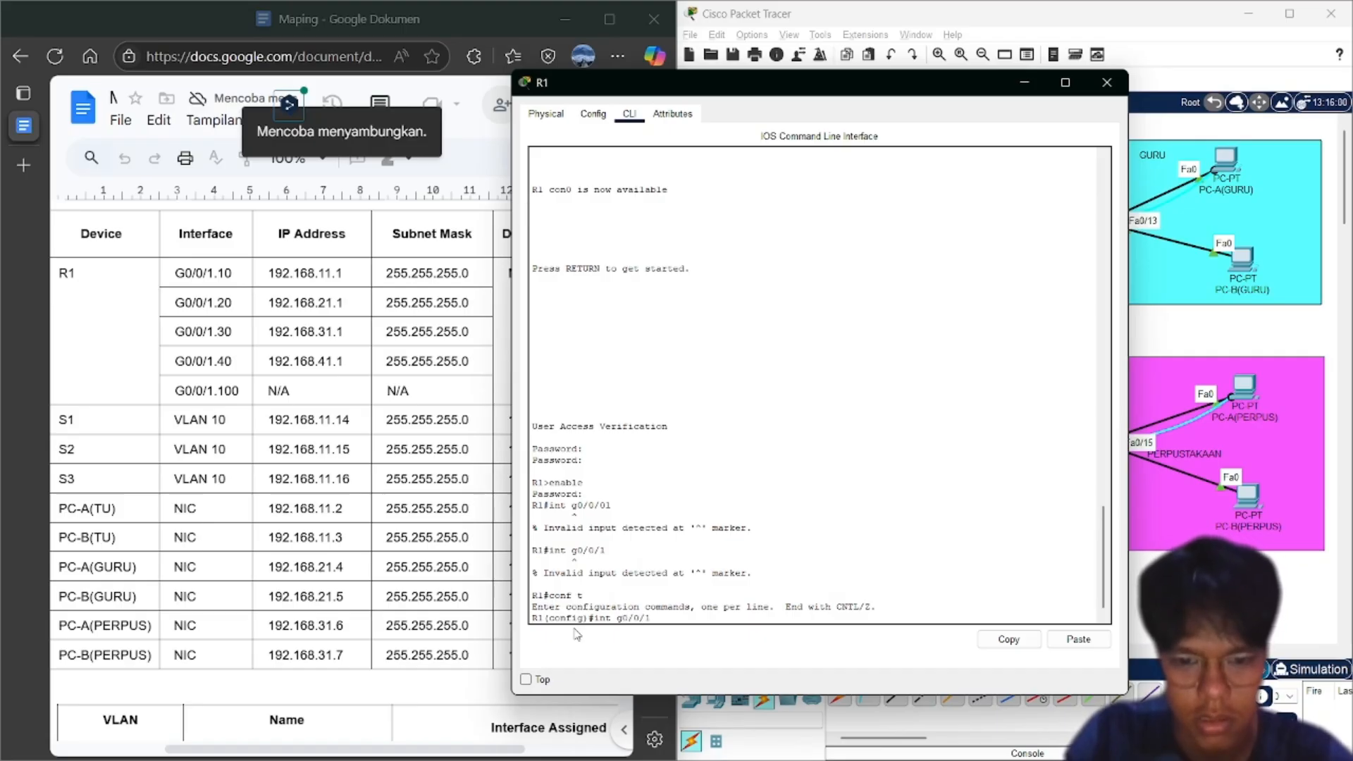
key(Return)
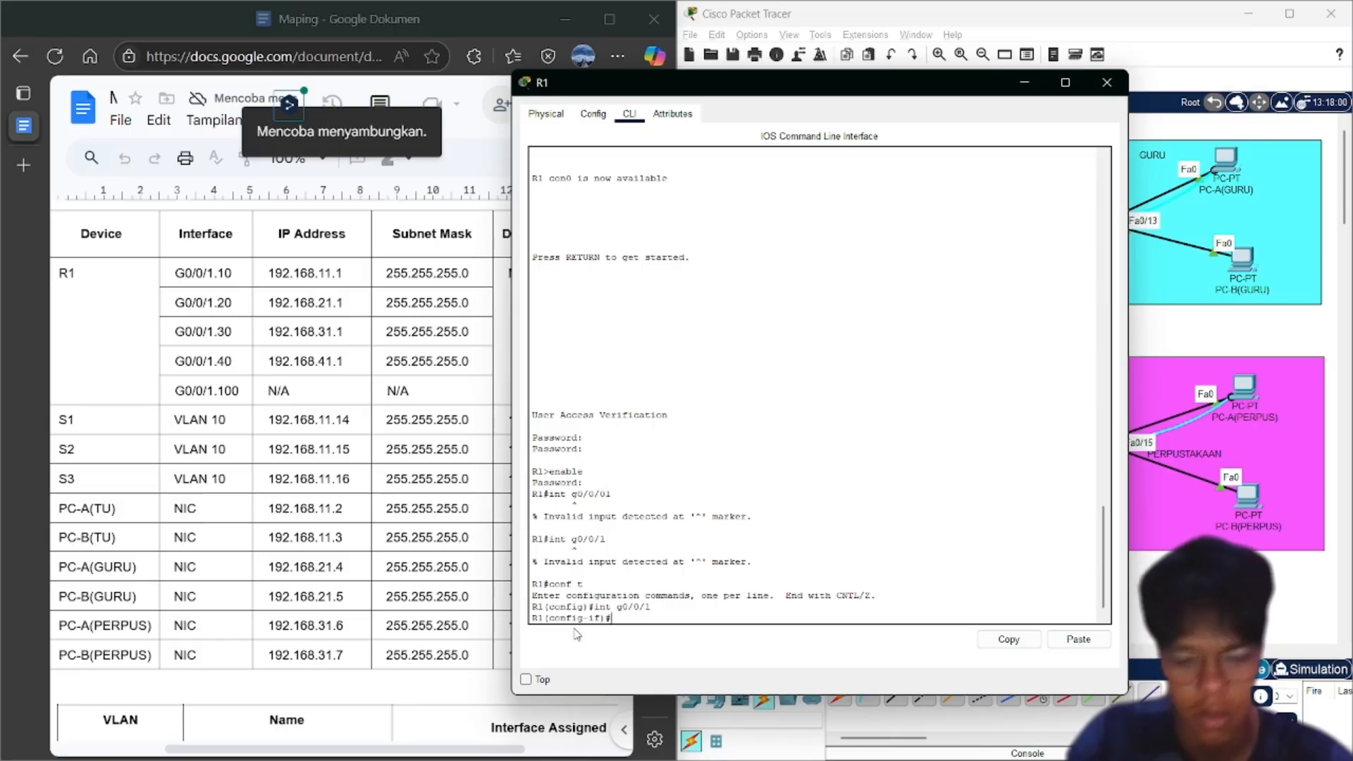
text(no sh)
key(Return)
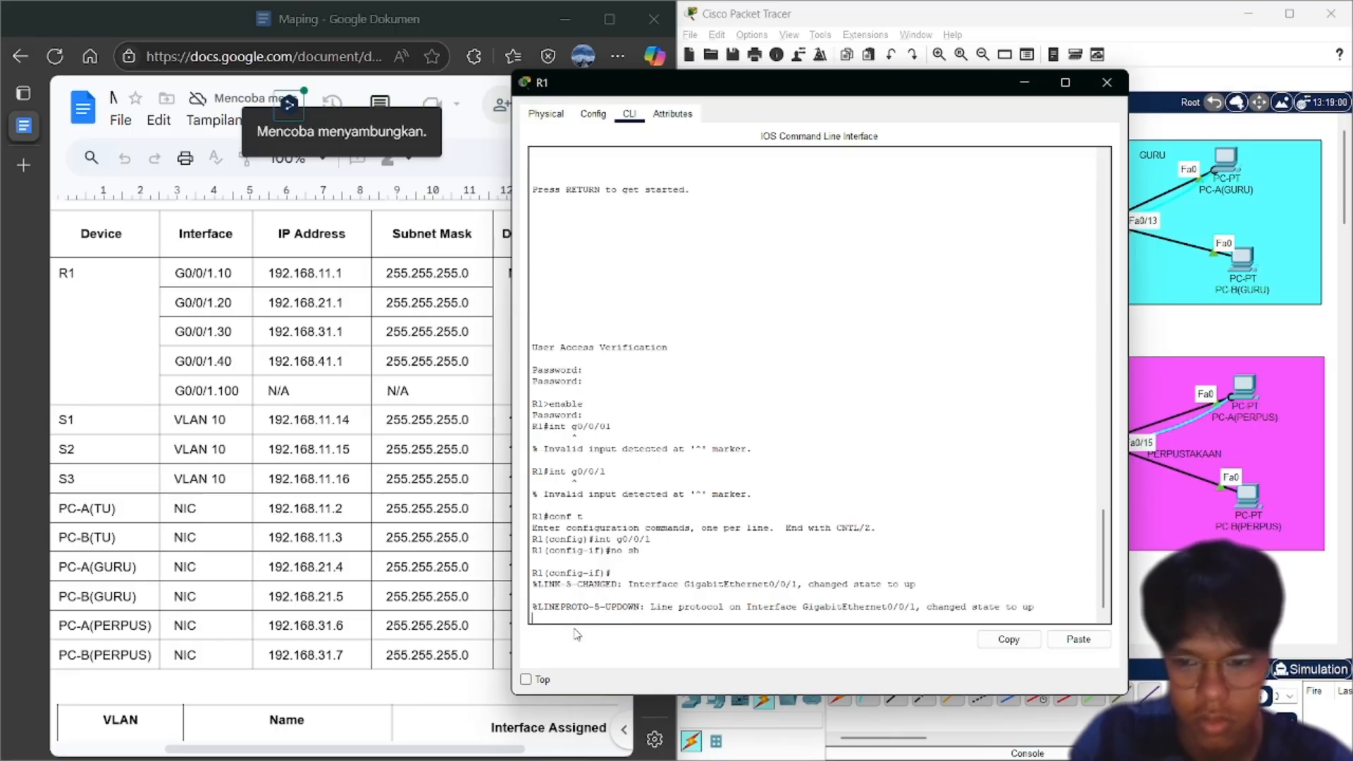
key(Return)
text(exit)
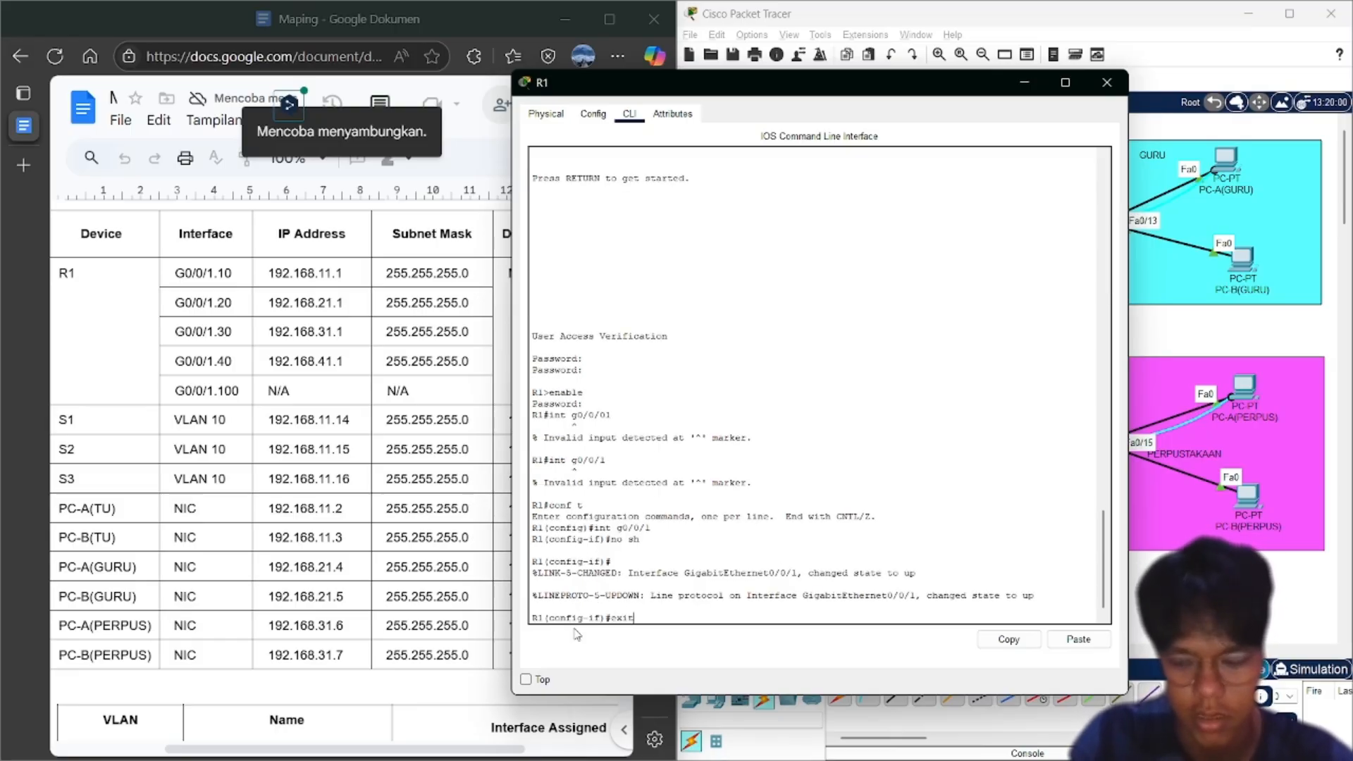
key(Return)
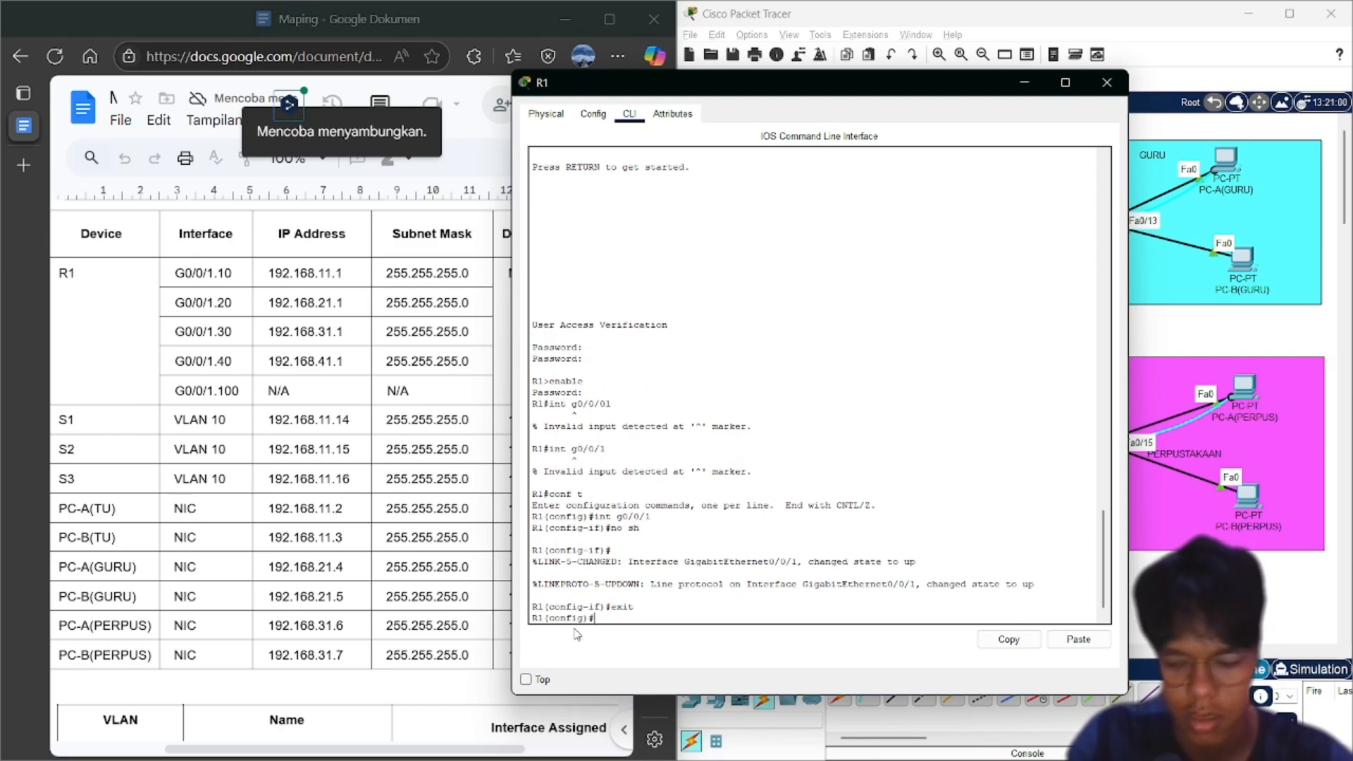
text(conf t)
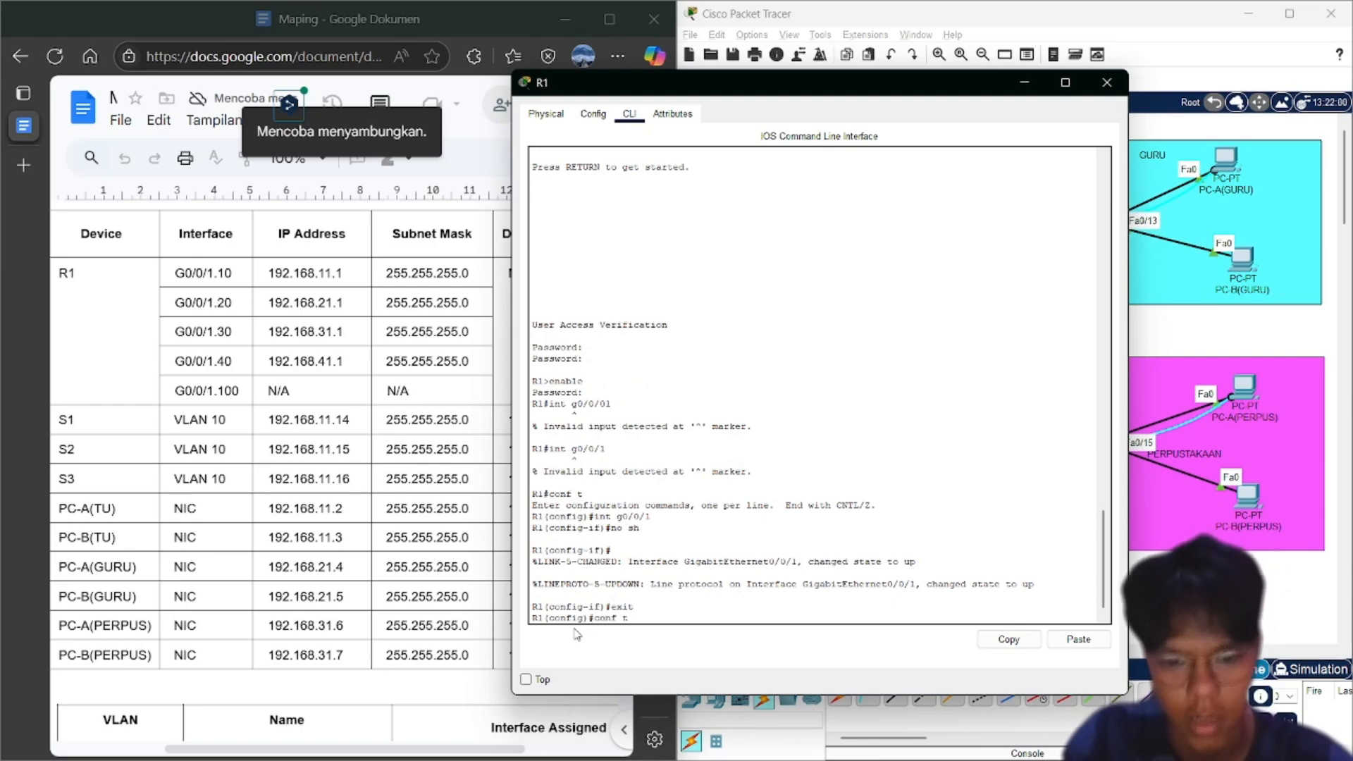
key(Return)
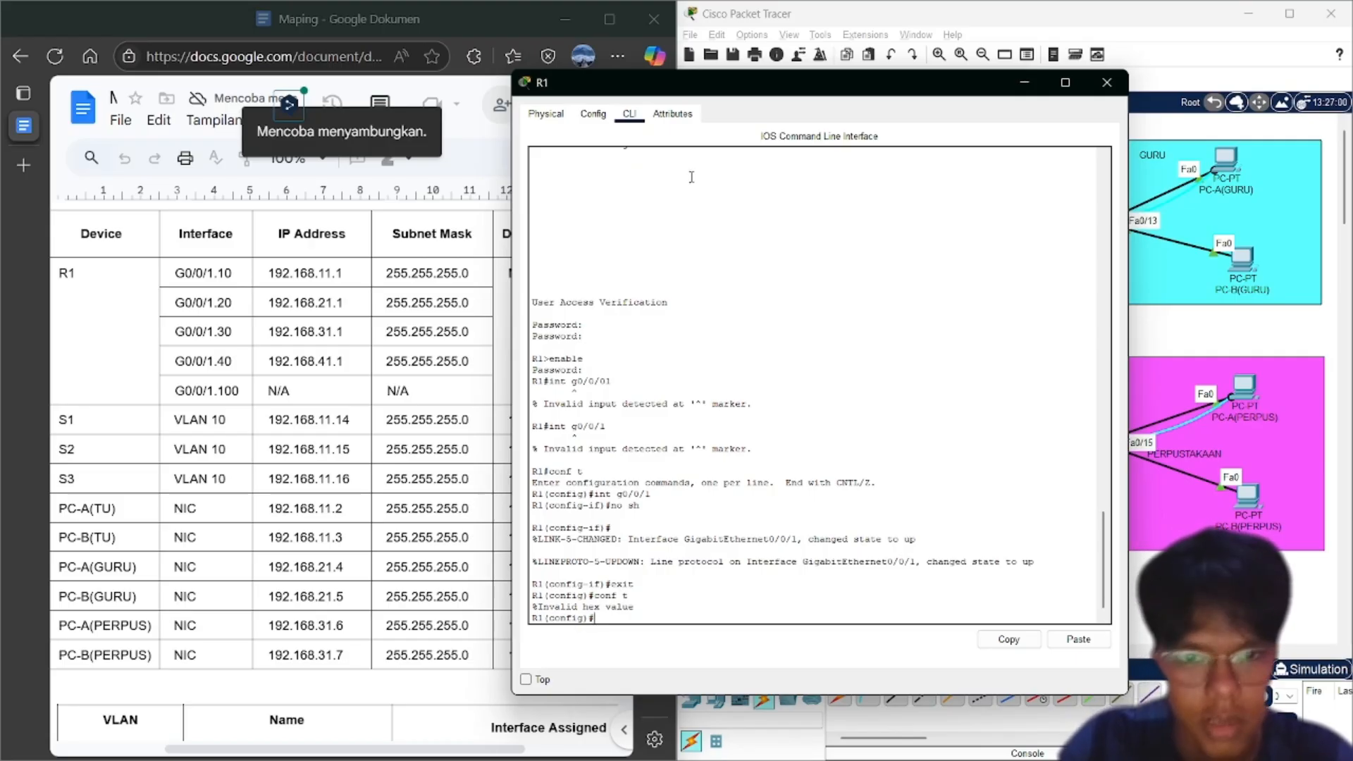
Create subinterface g0/0/1.10 with description TataUsaha Network and encapsulation dot1q 10
drag(831, 92, 981, 81)
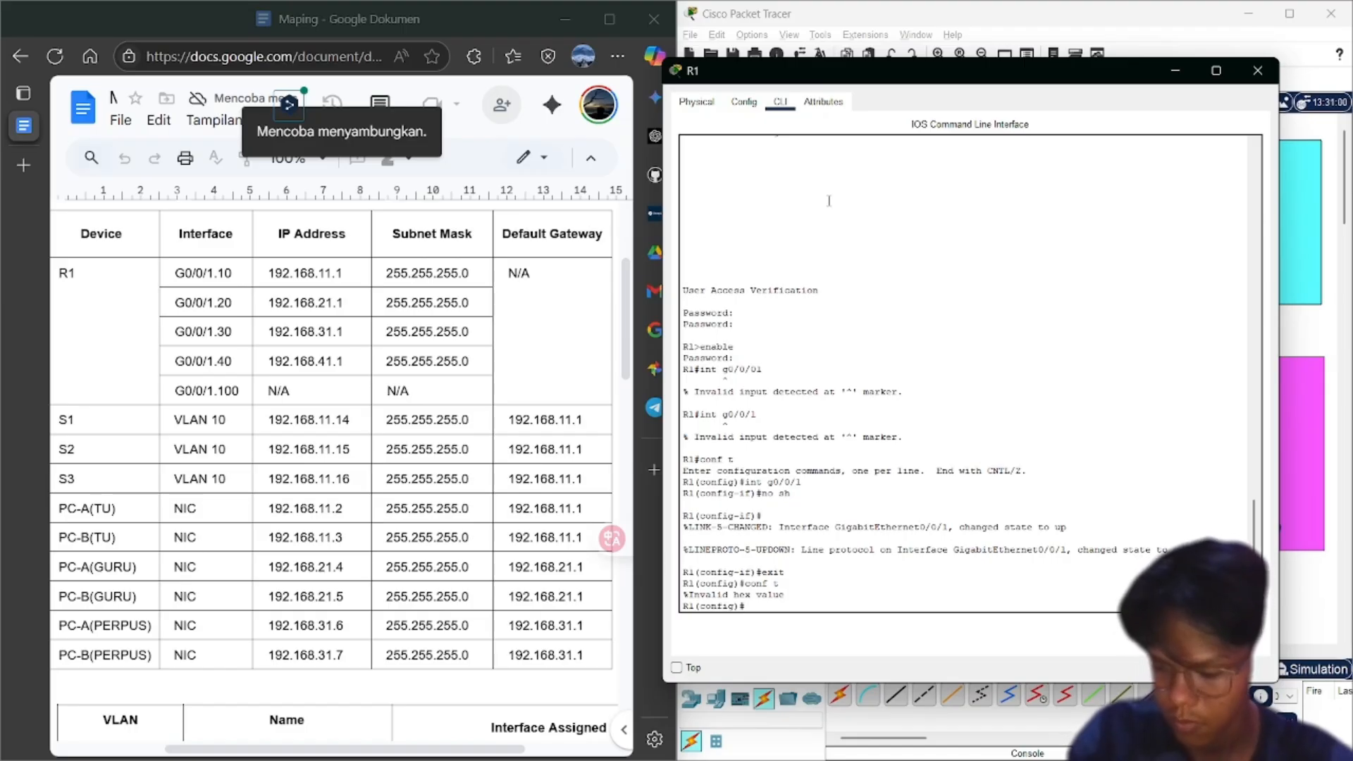
text(interface g)
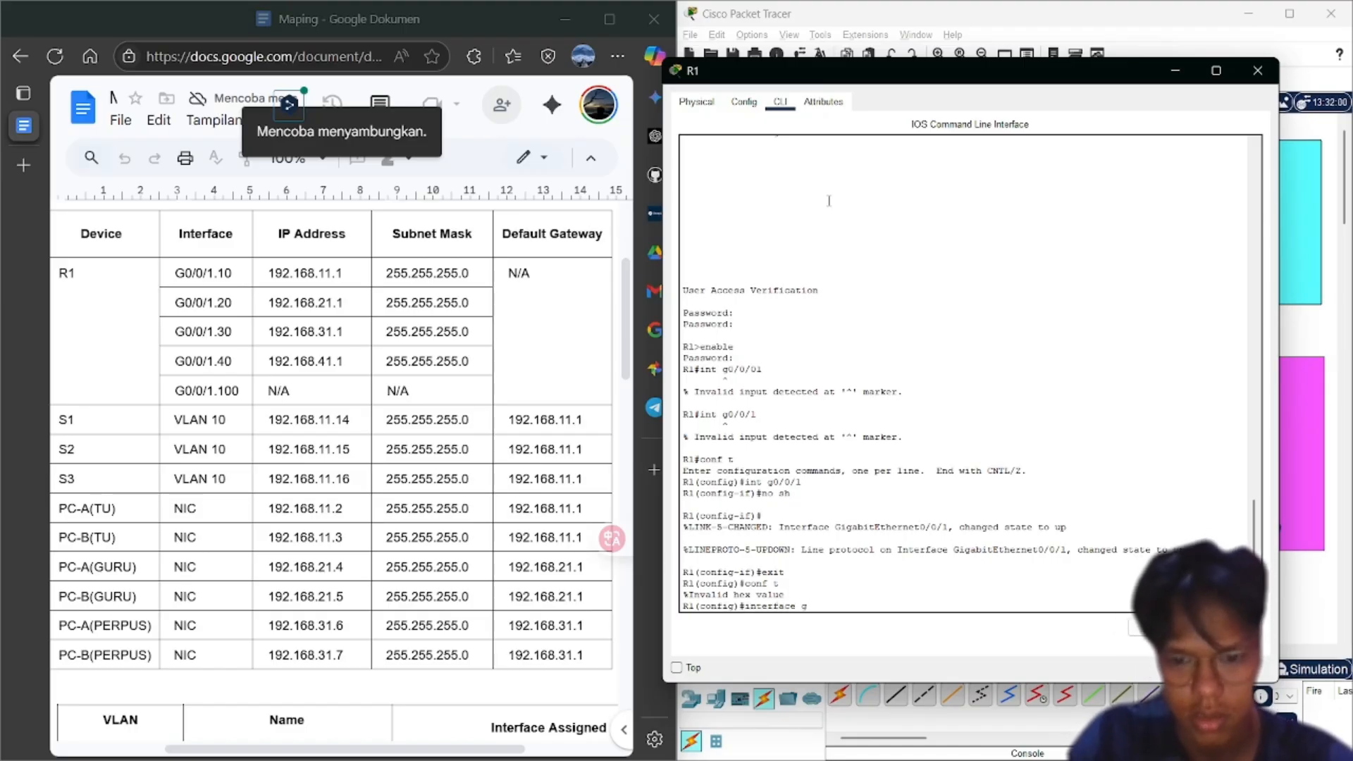
text(0/0/1)
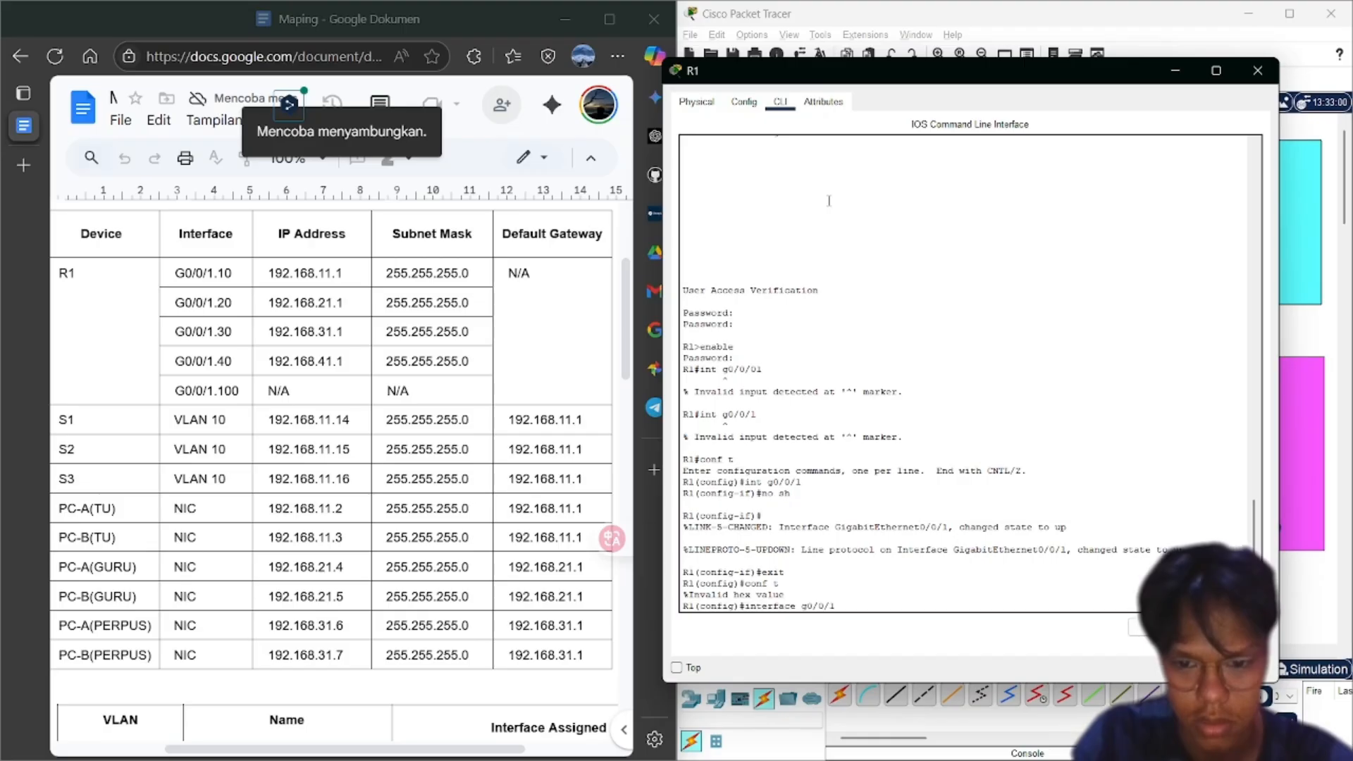
text(.10)
key(Return)
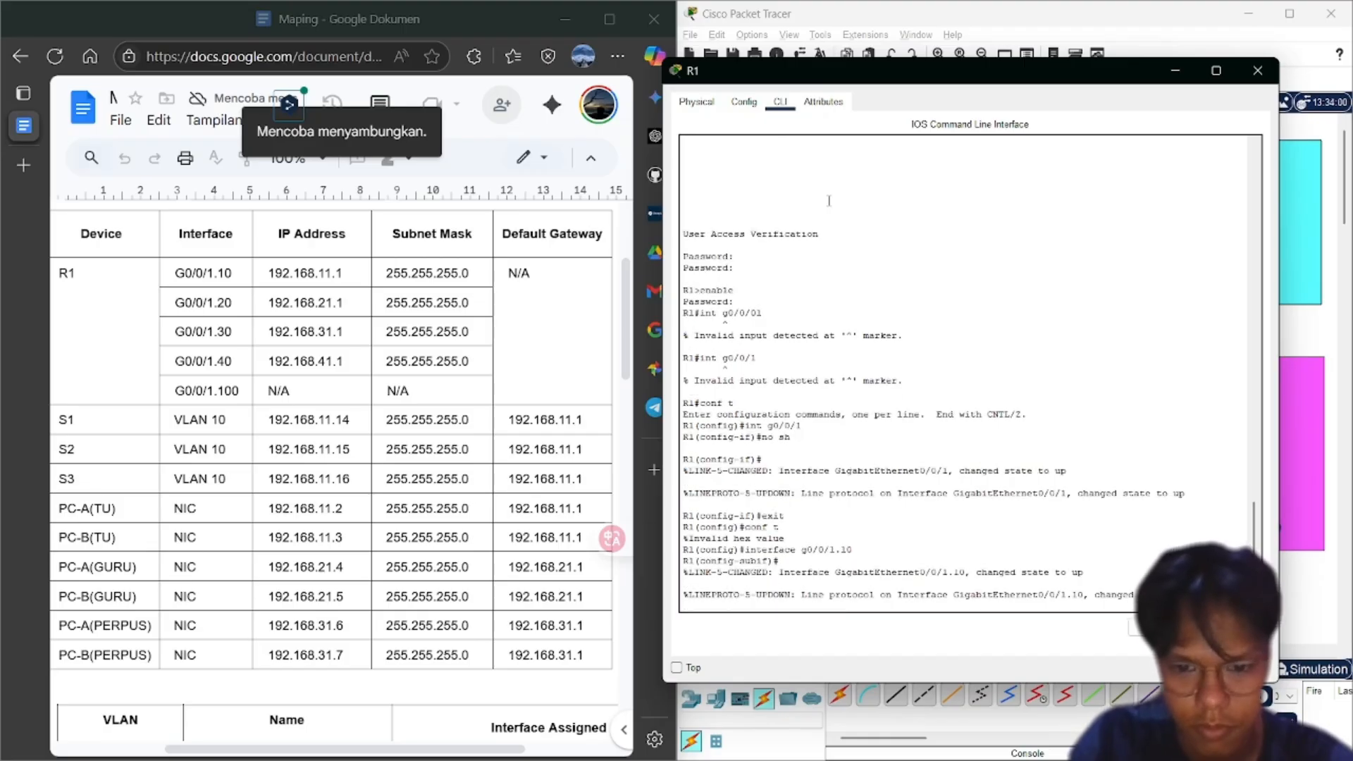
key(Return)
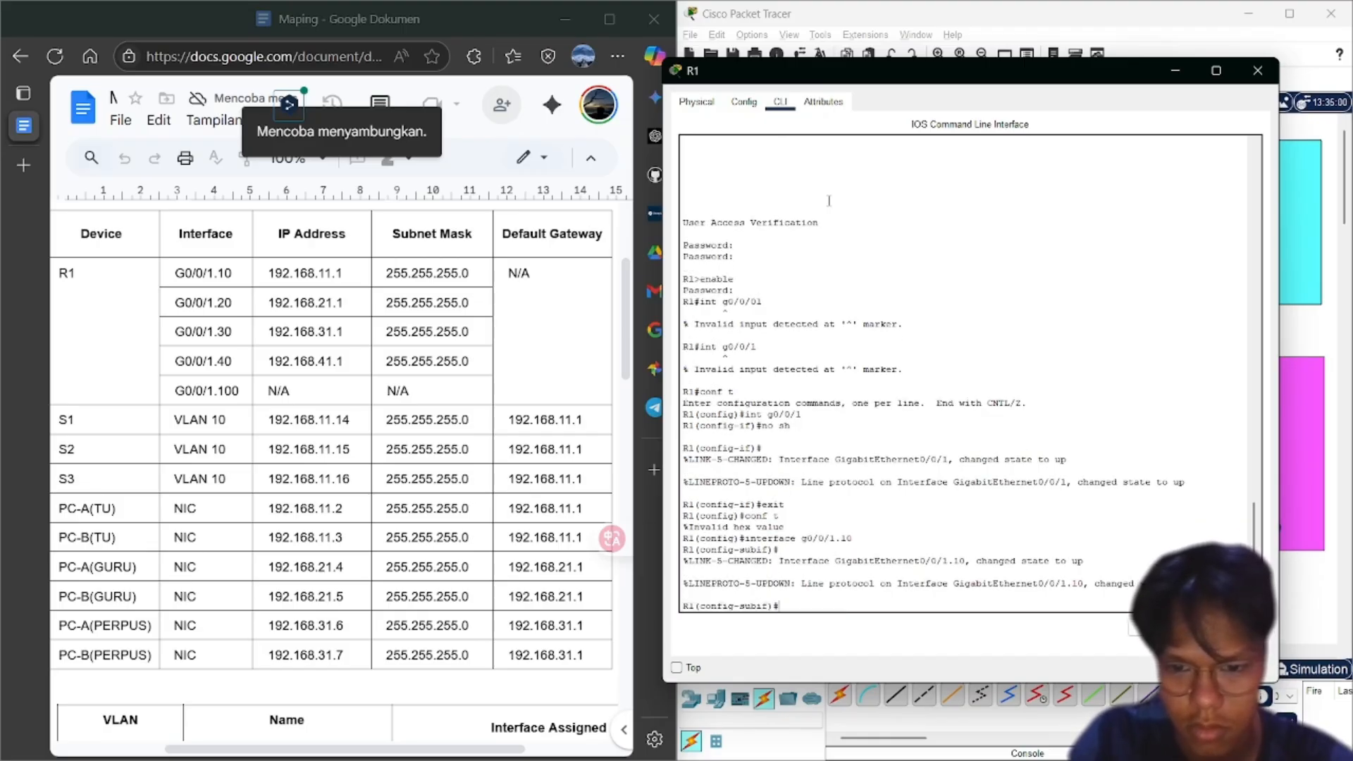
text(descripto)
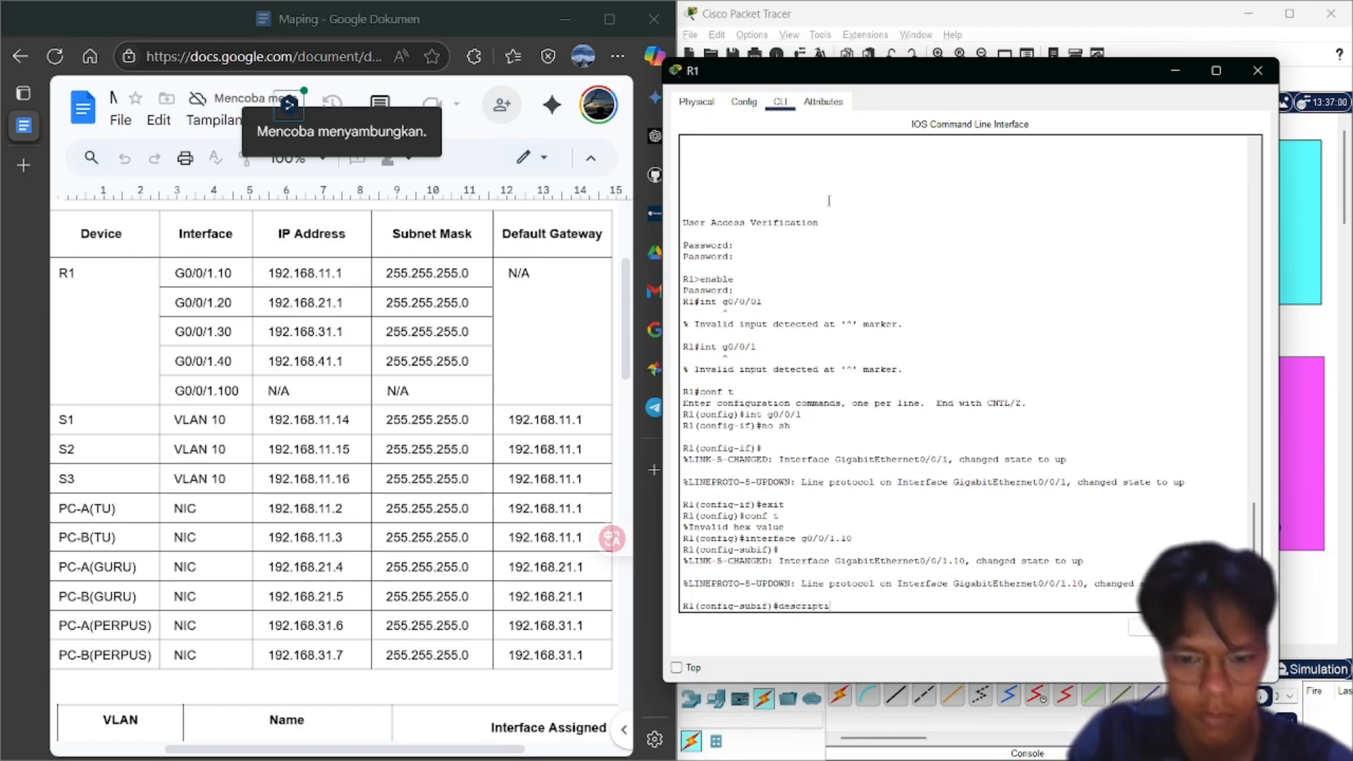
text(on)
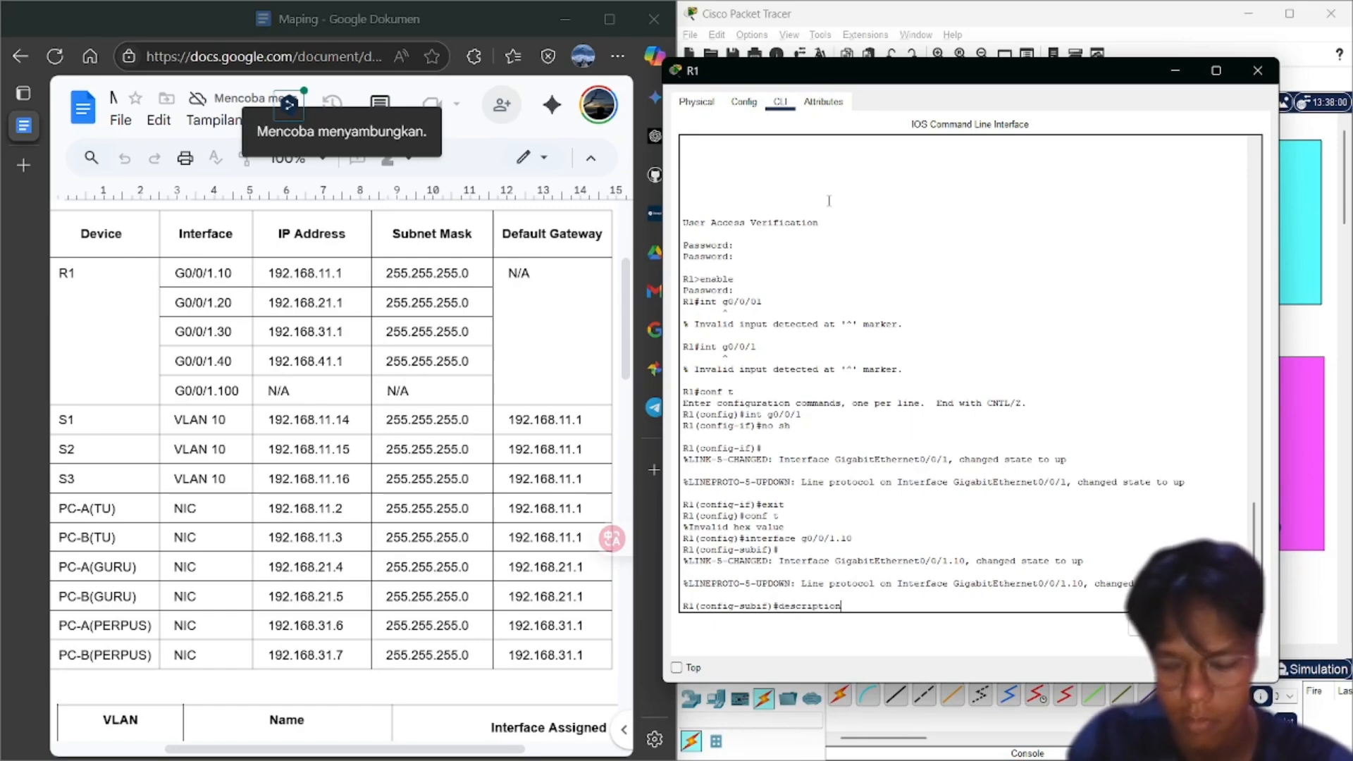
scroll(402, 333, down, 2)
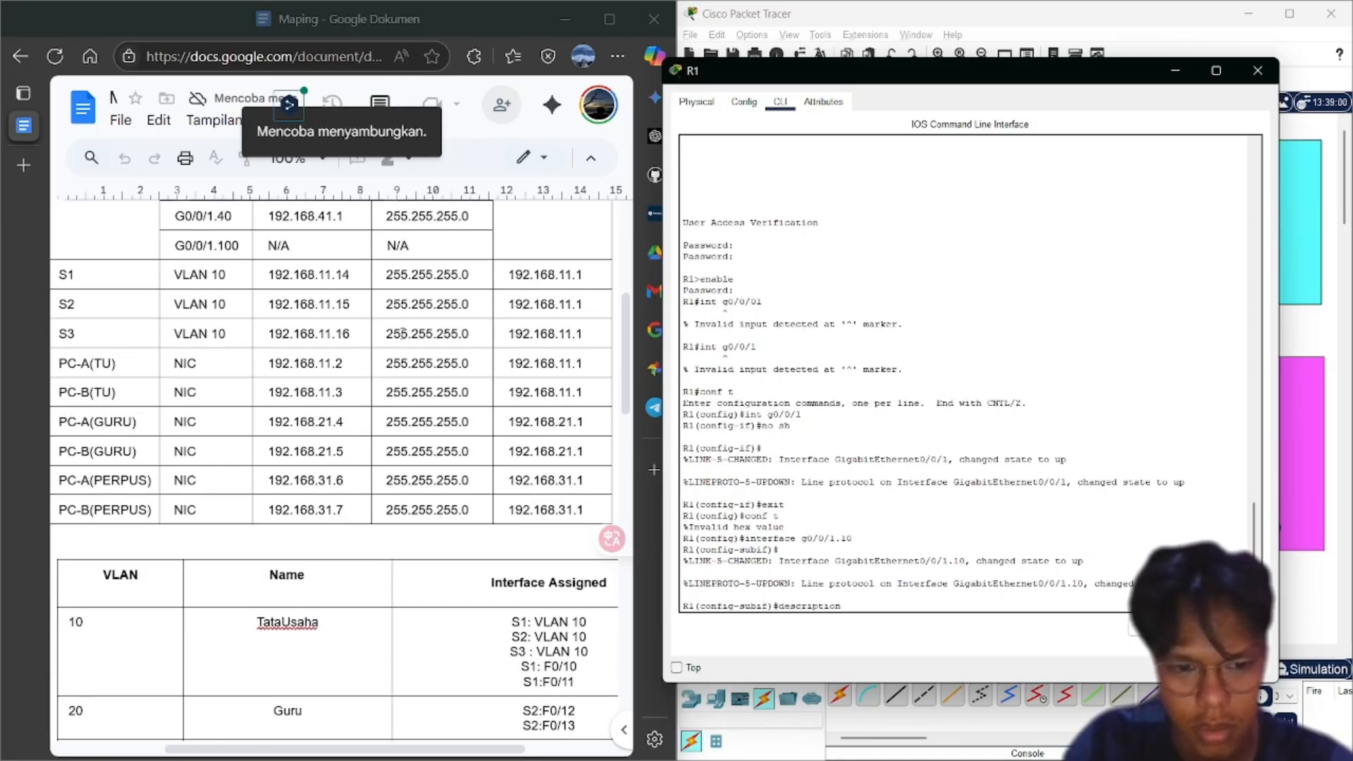
scroll(402, 333, down, 1)
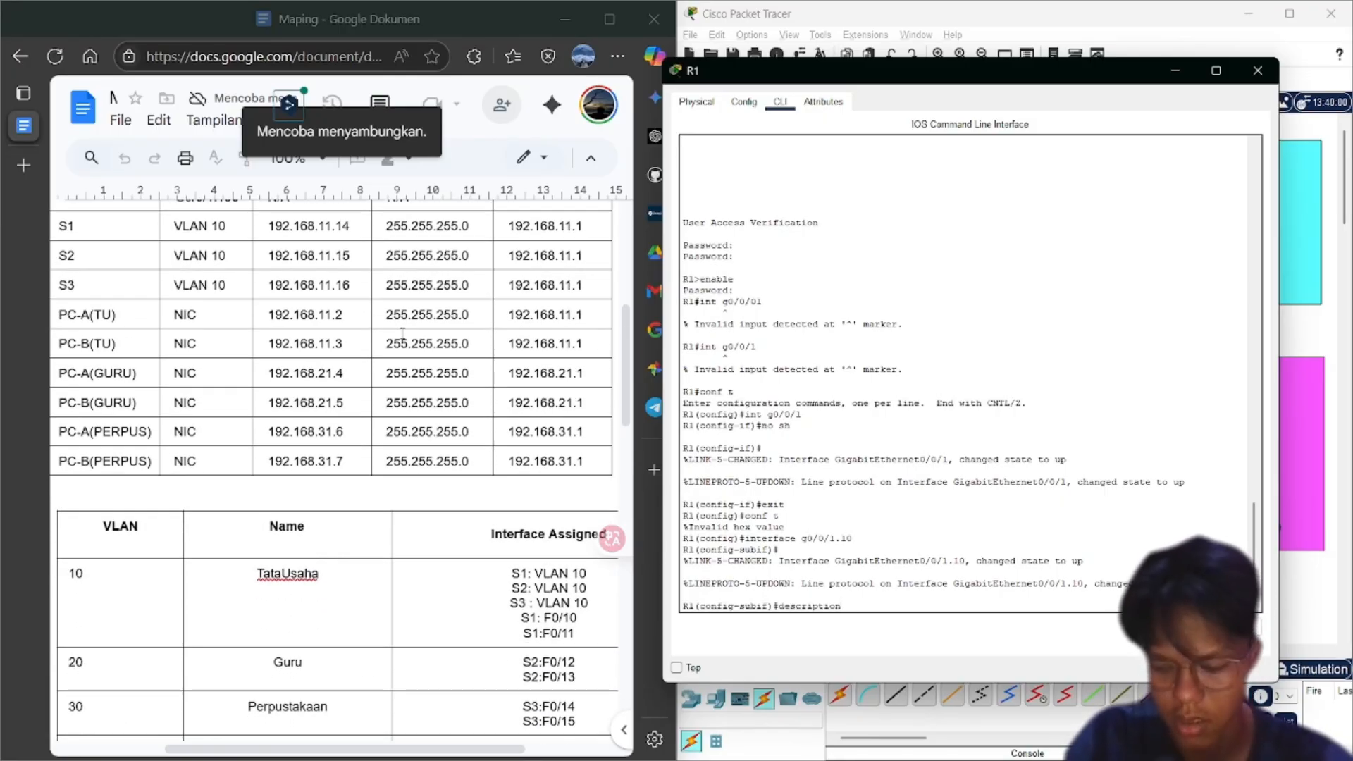
text(Tata)
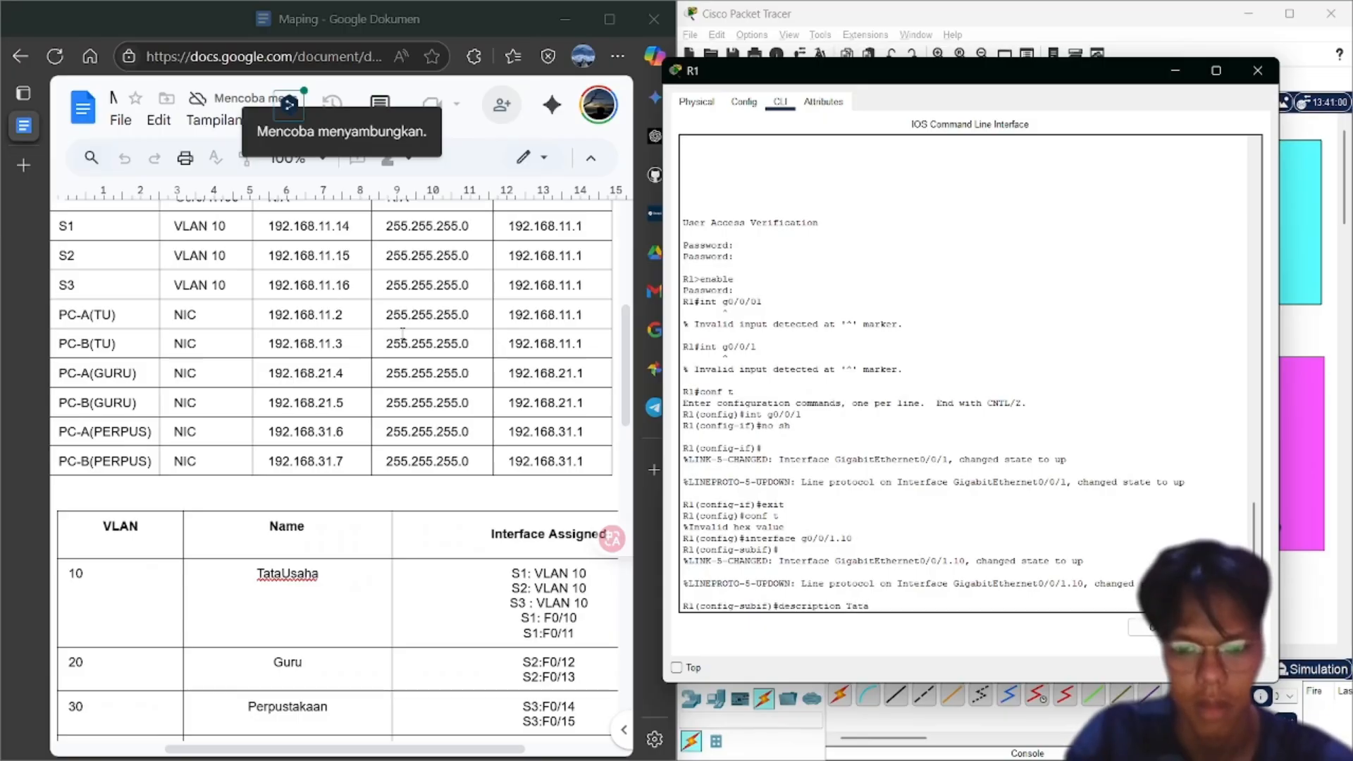
text(Usaha Ne)
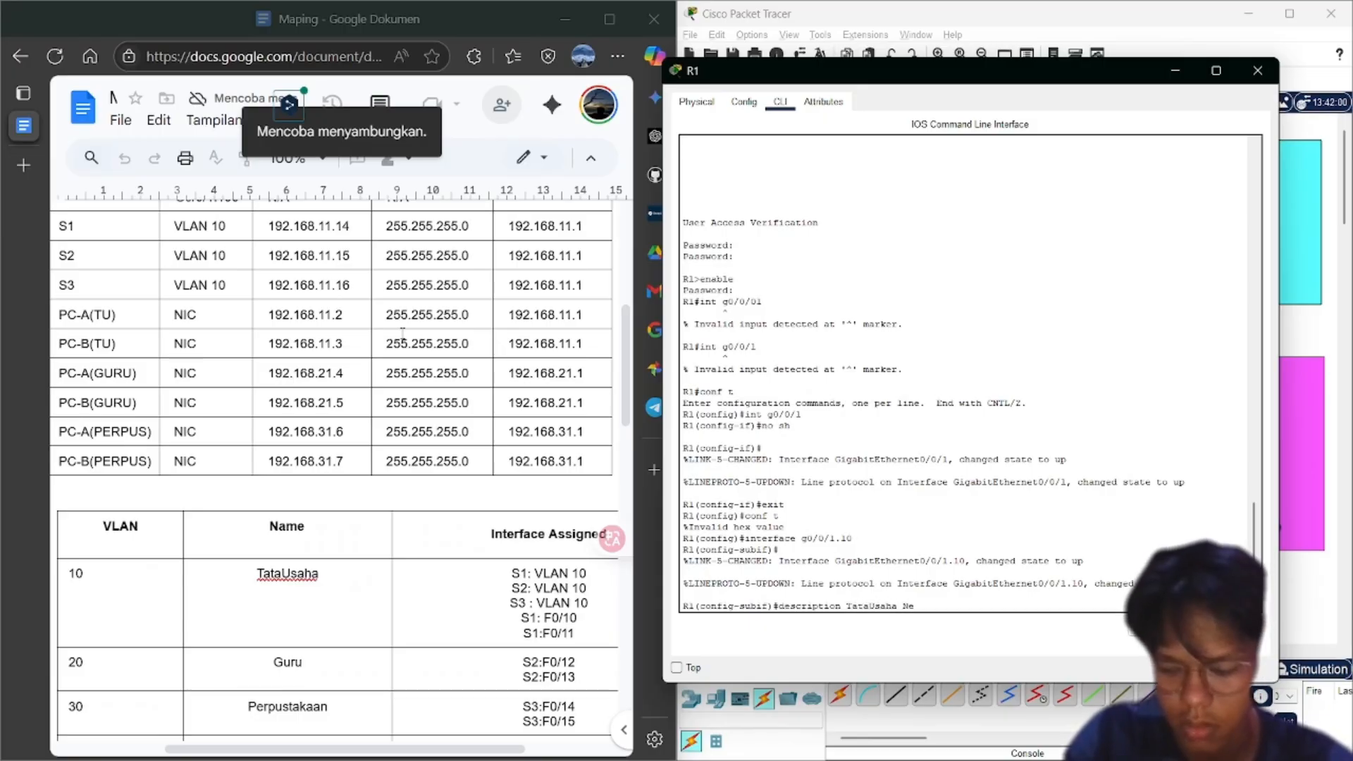
text(twork)
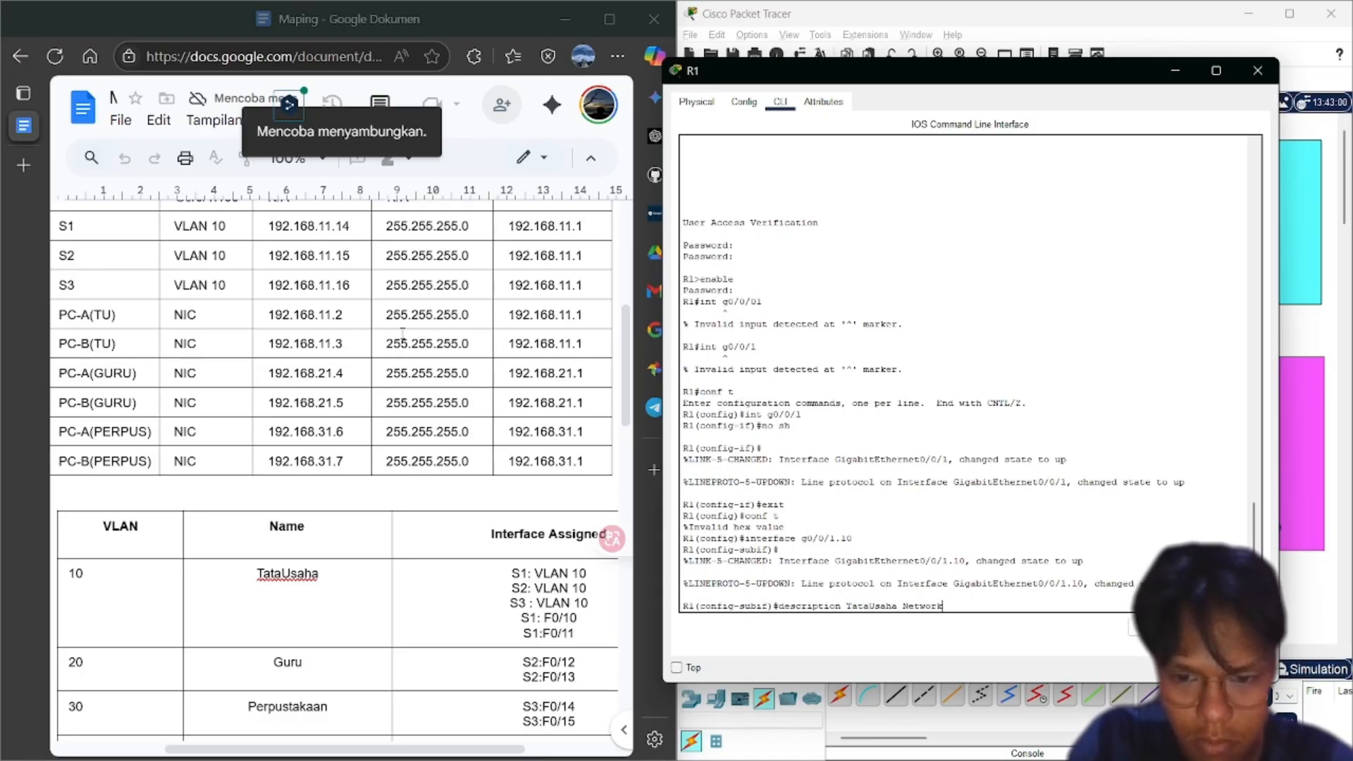
key(Return)
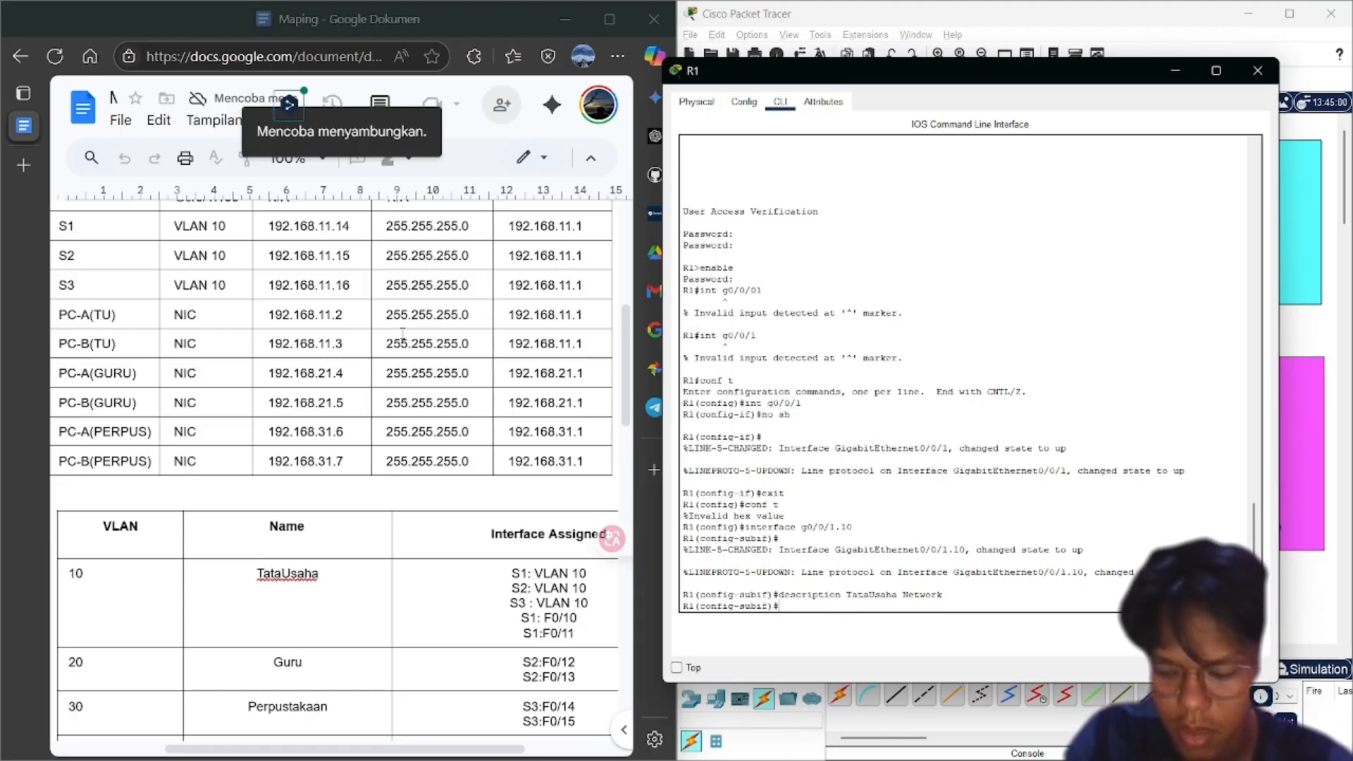
text(e)
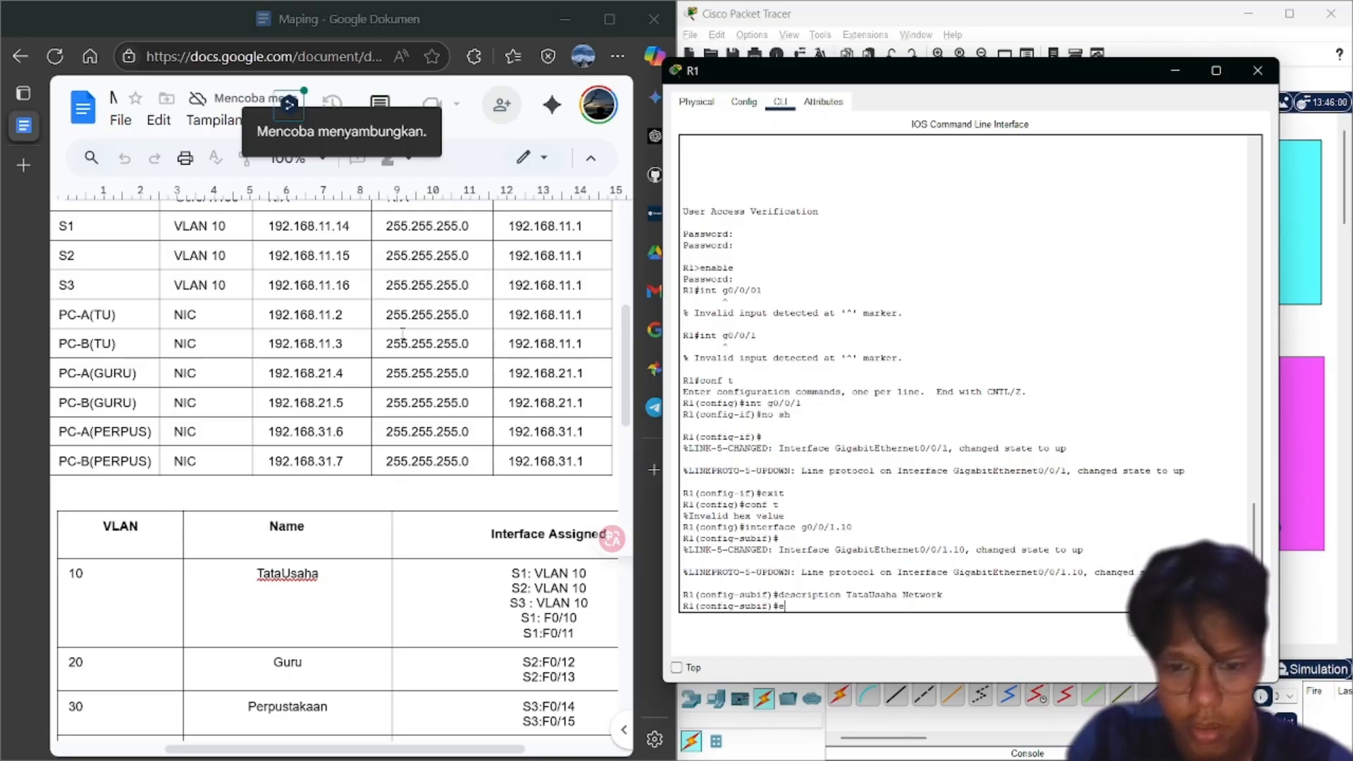
text(ncapsulation)
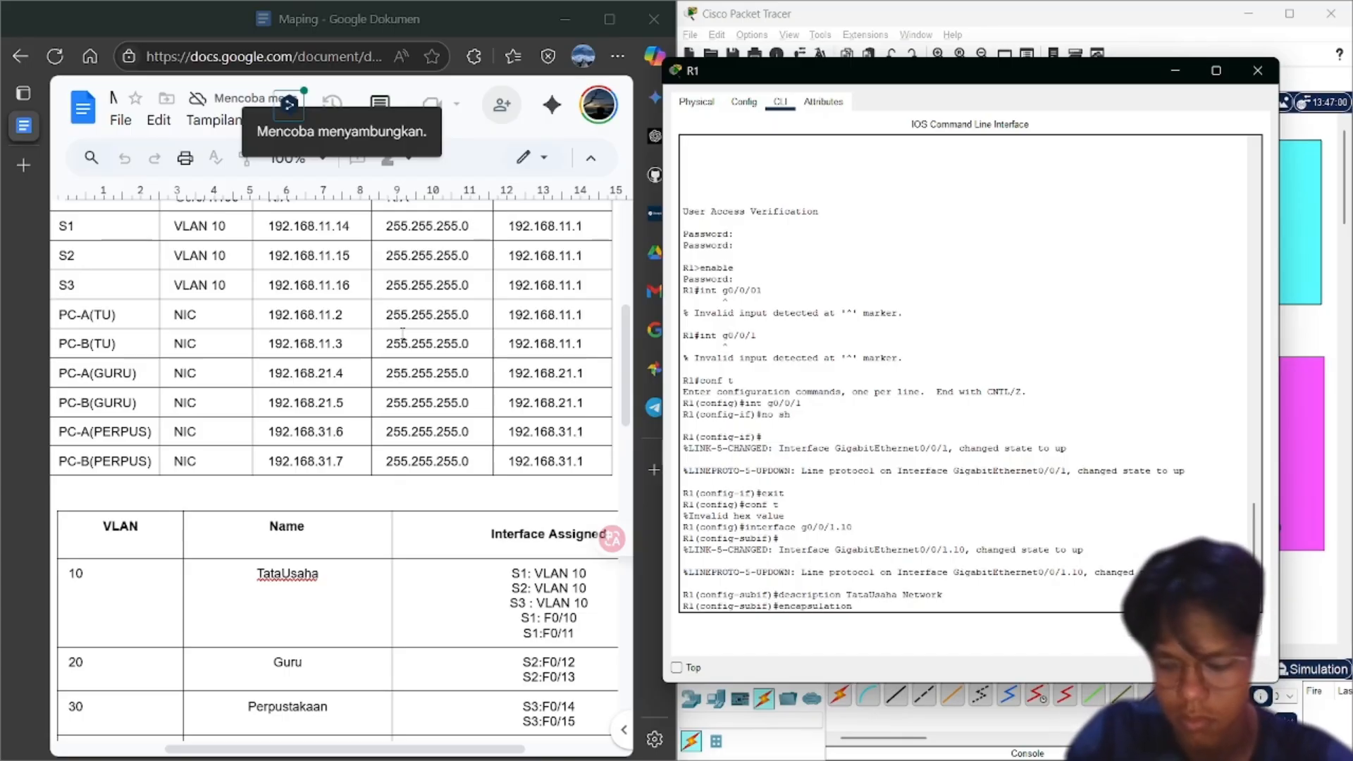
text( dot1)
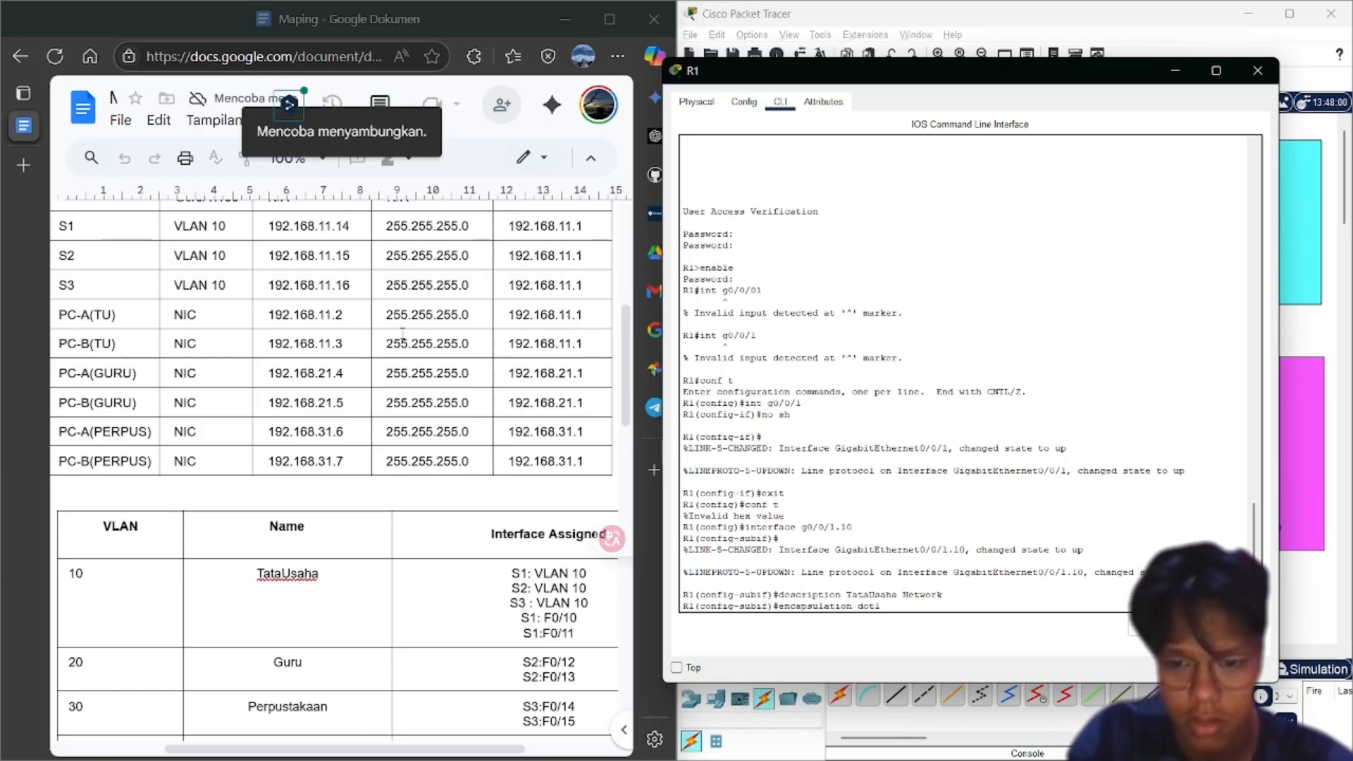
text(q)
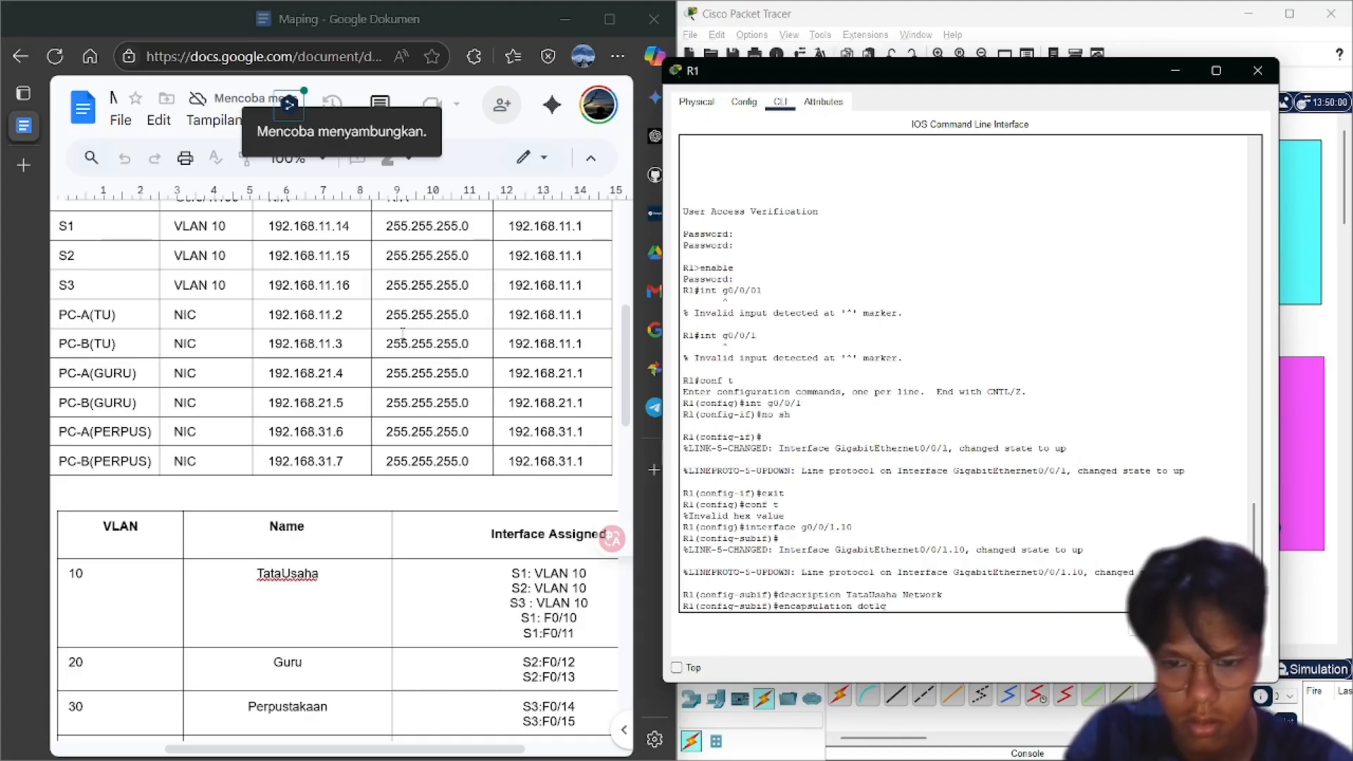
text( 10)
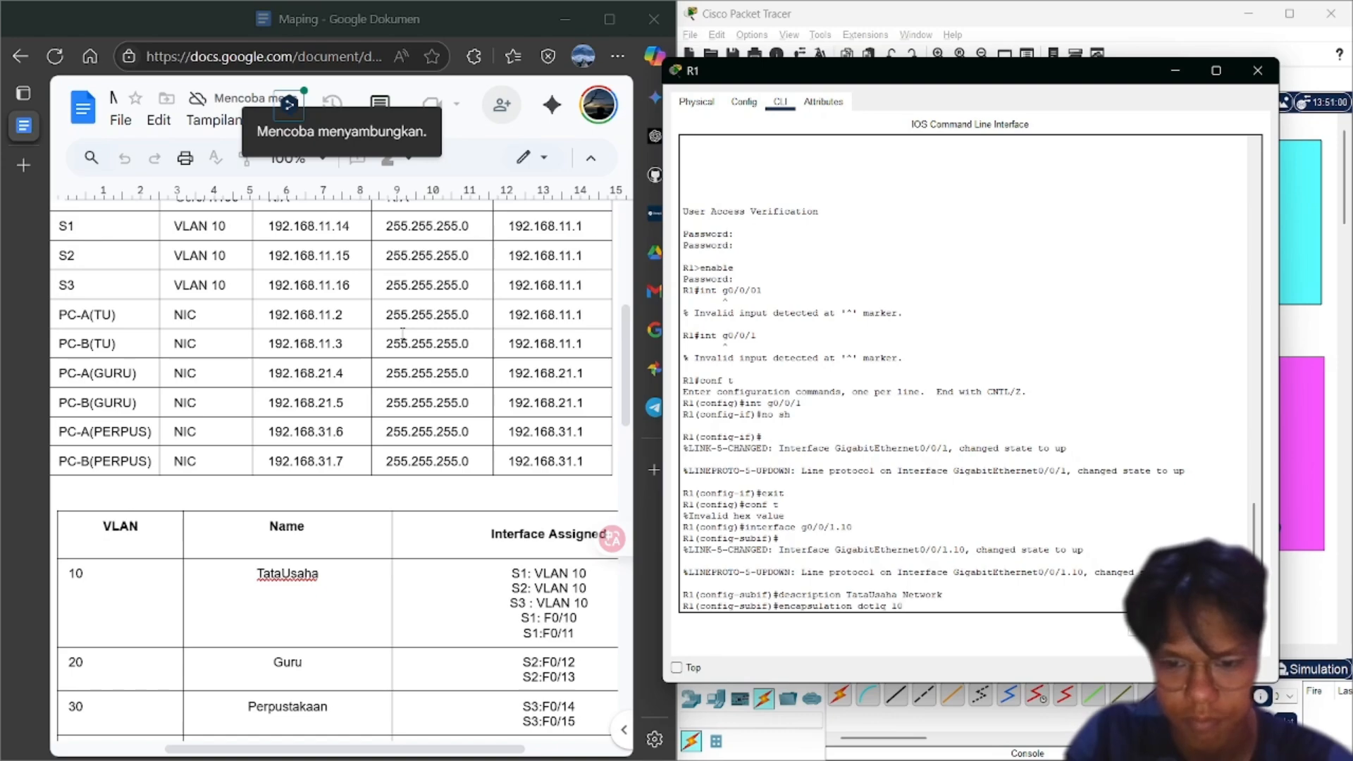
key(Return)
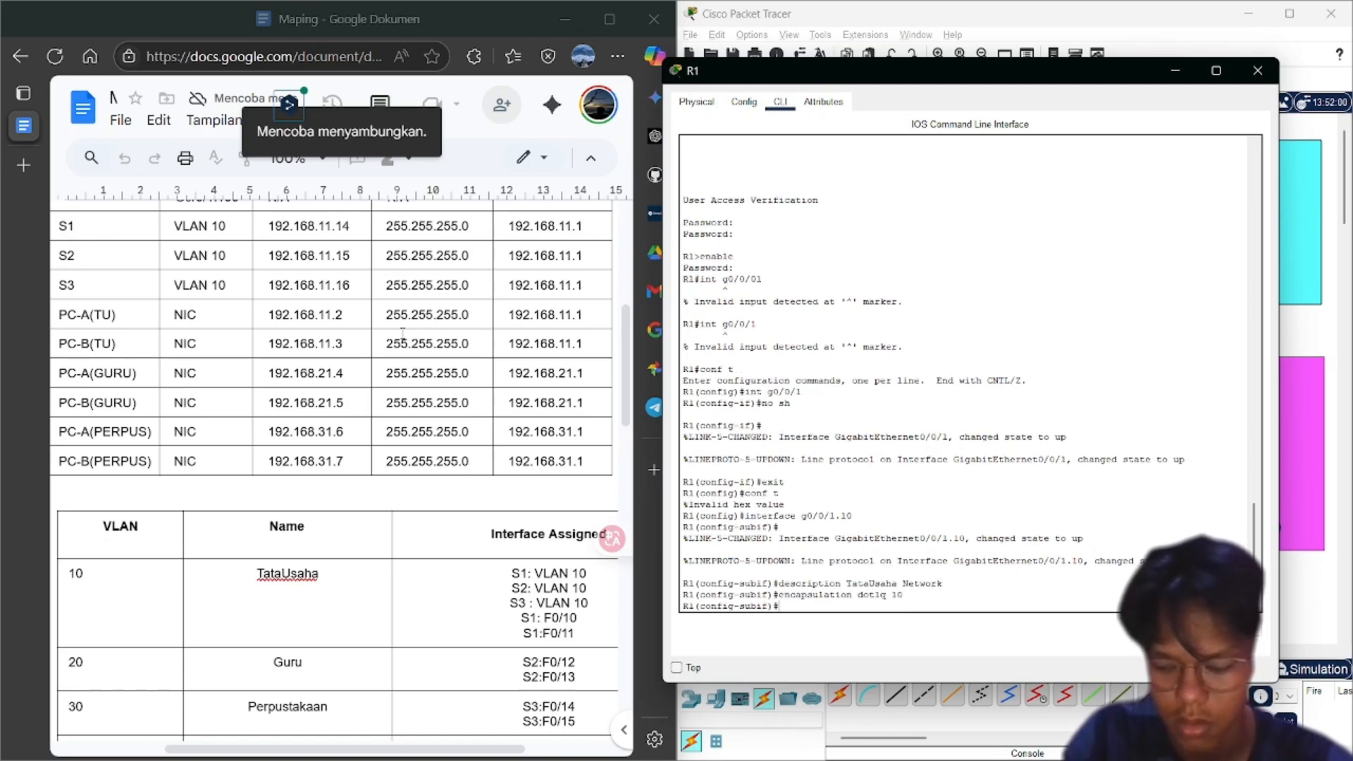
Assign g0/0/1.10 the address 192.168.11.1 255.255.255.0, checking the addressing plan first
text(ip)
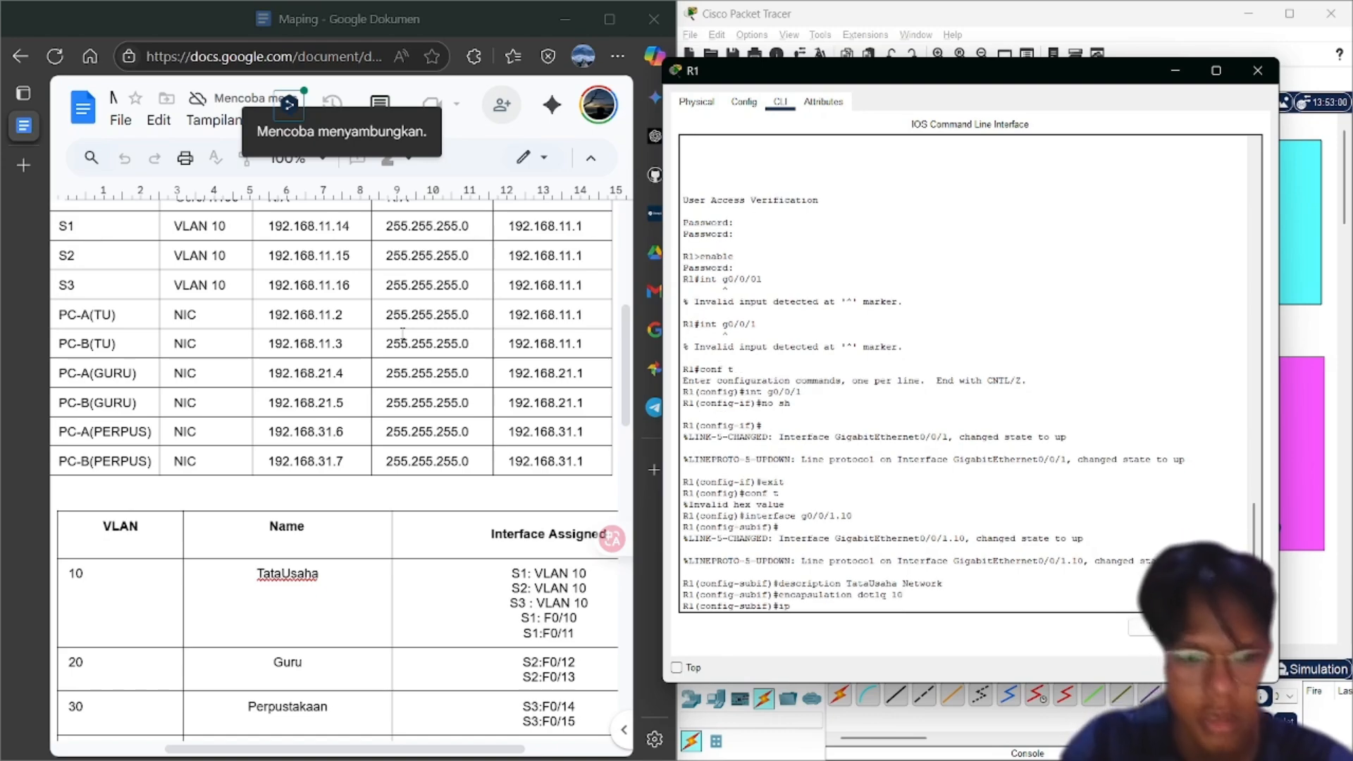
click(248, 292)
scroll(250, 295, up, 5)
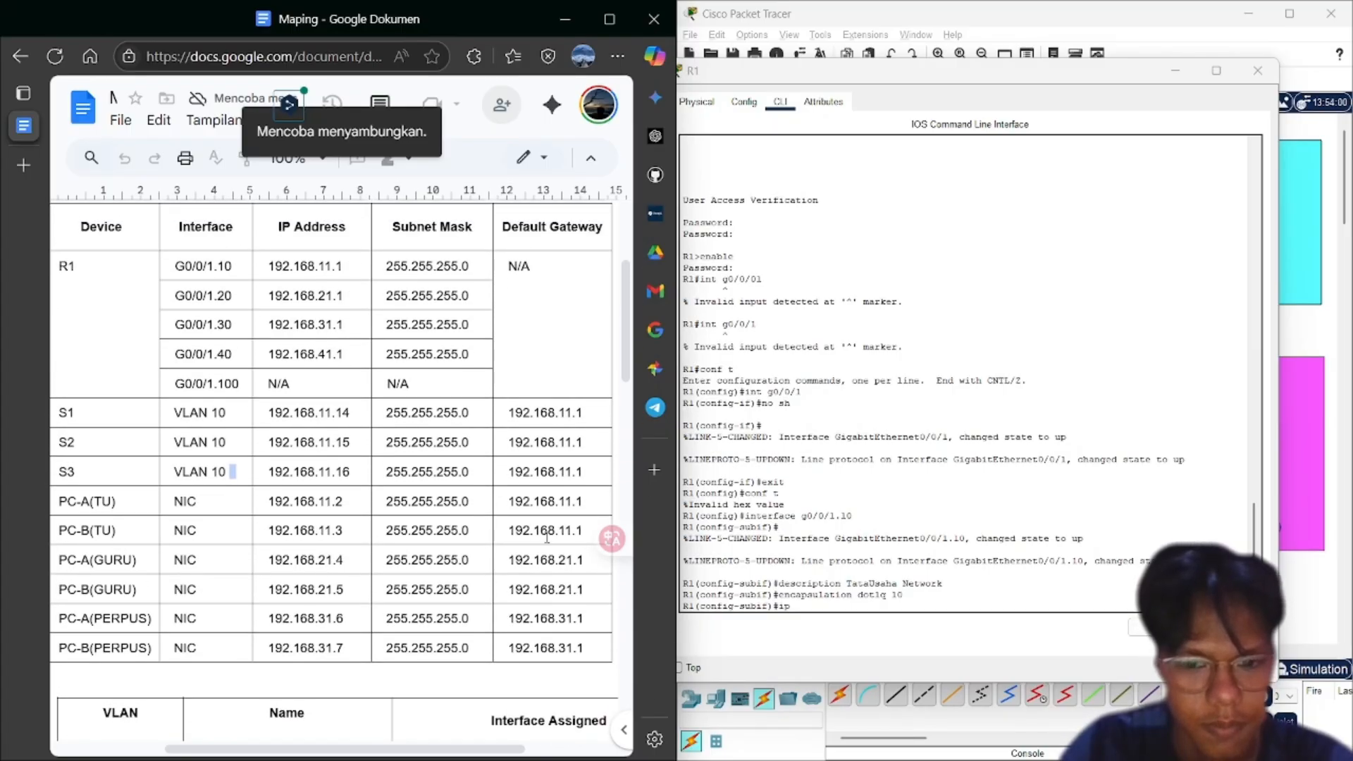
click(821, 605)
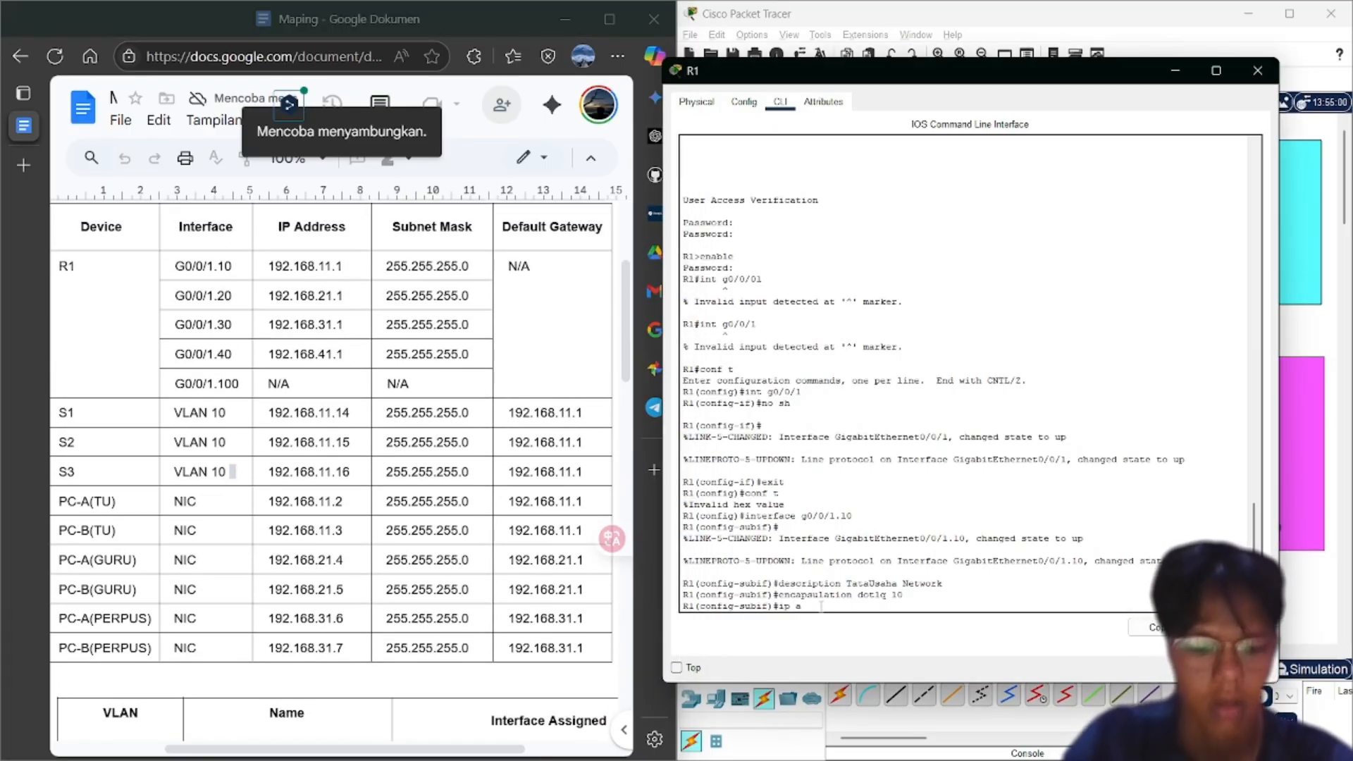
text(ddress 192)
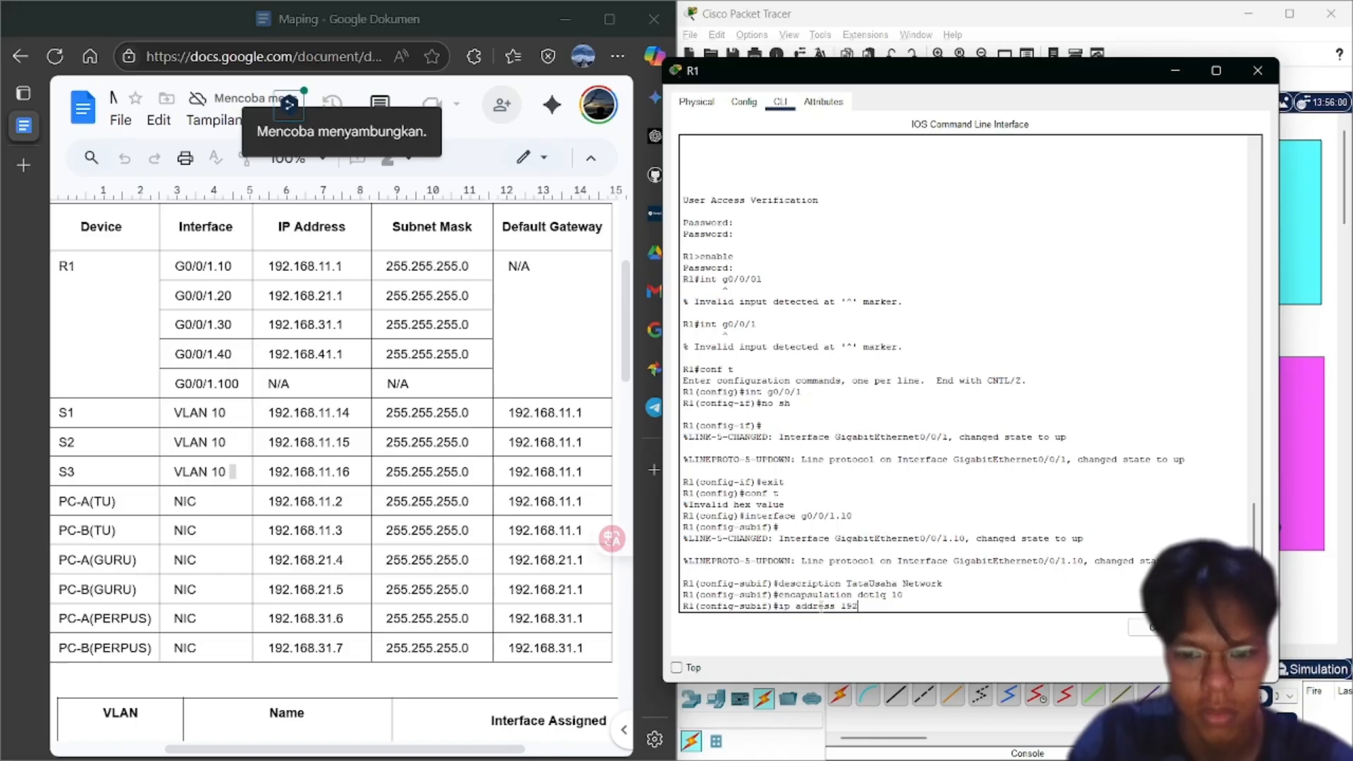
text(.16)
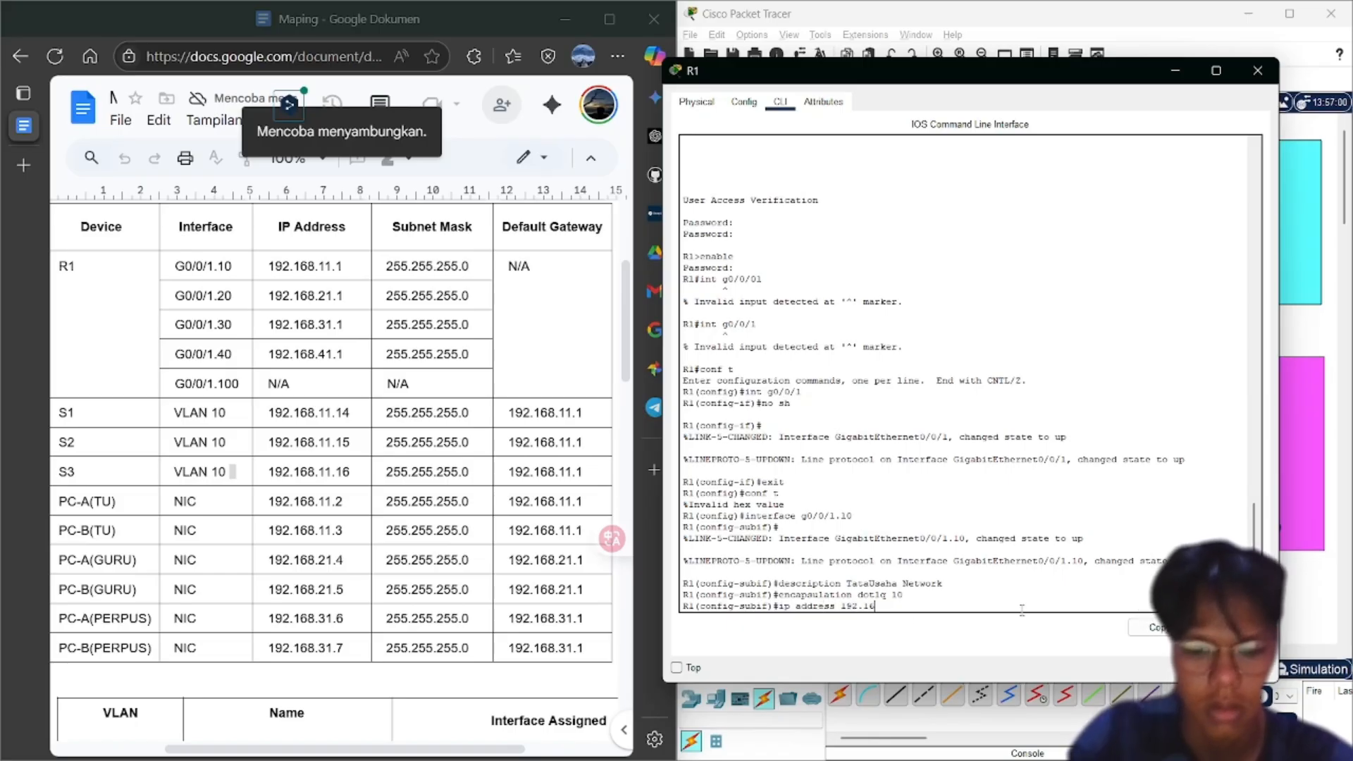
text(8.11)
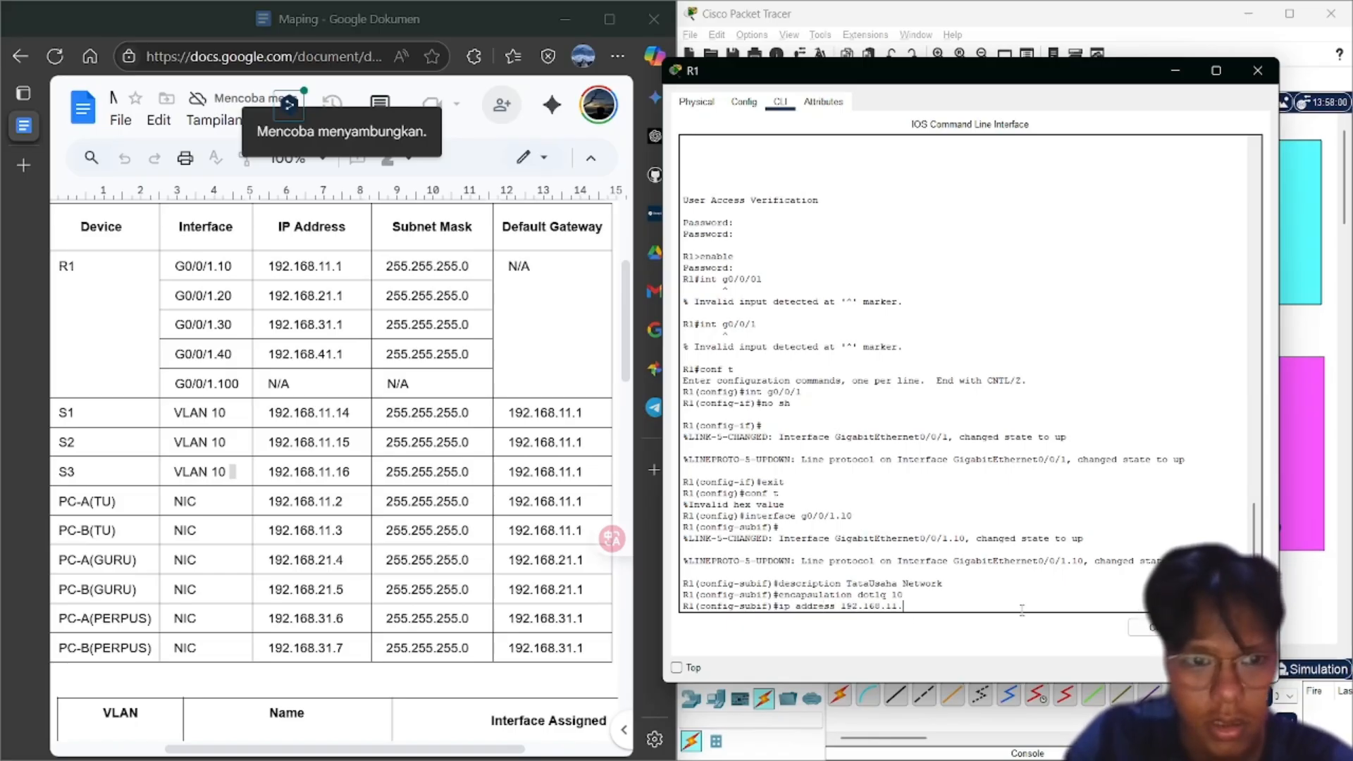
text(.1 255.)
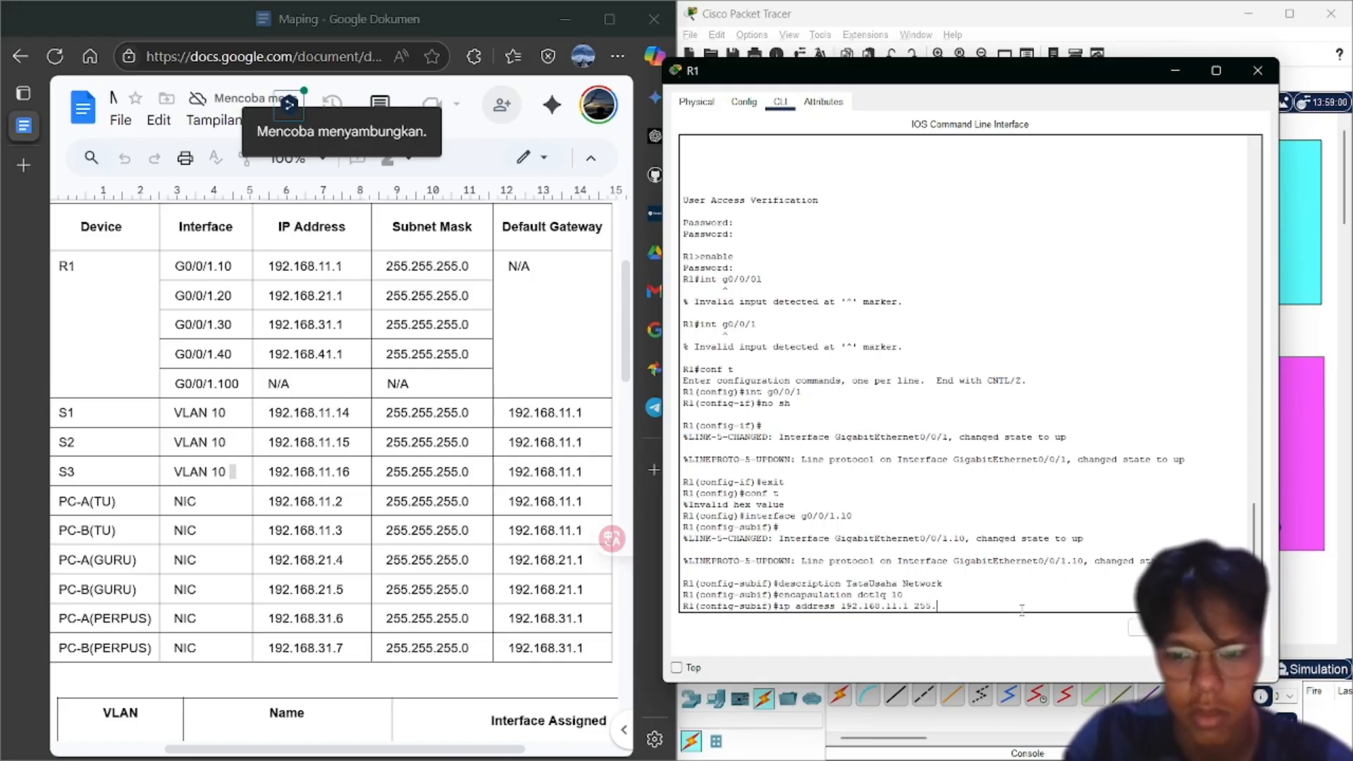
text(255.255.)
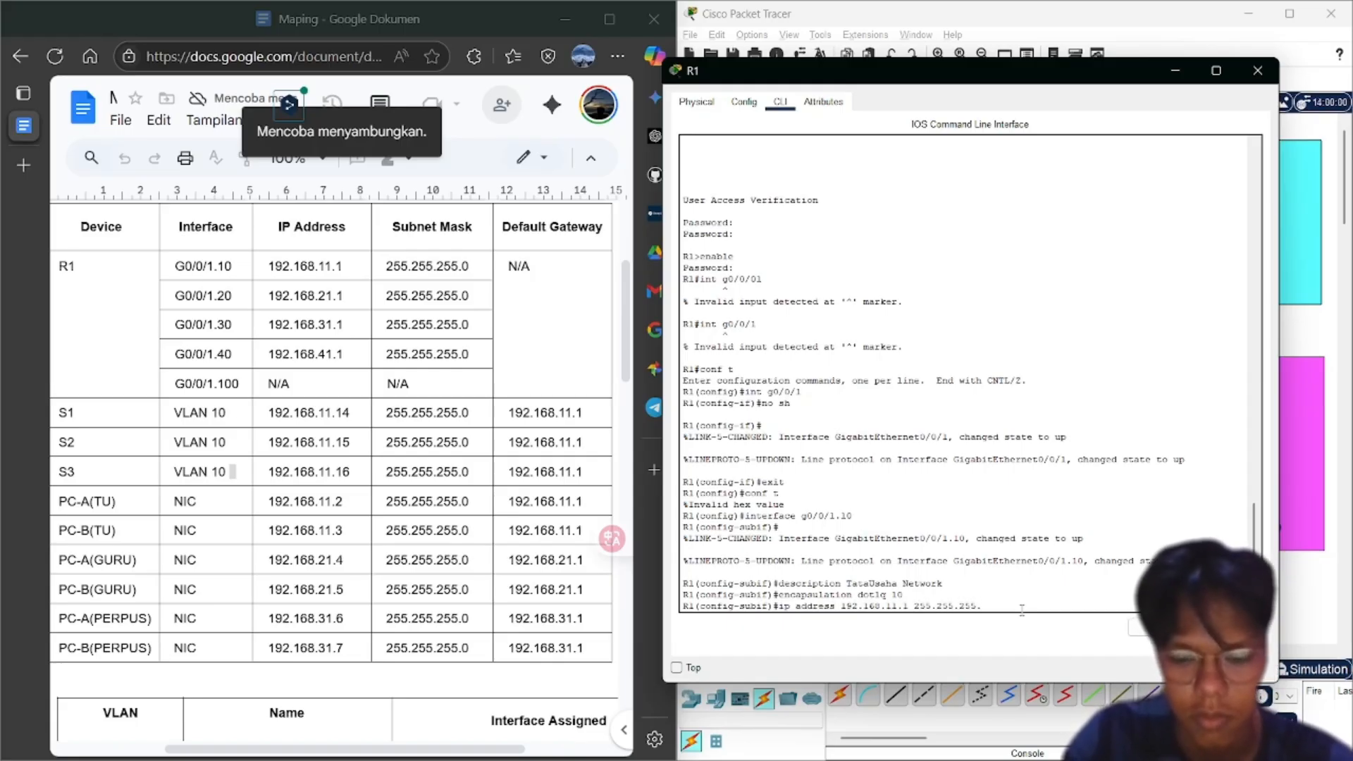
text(0)
key(Return)
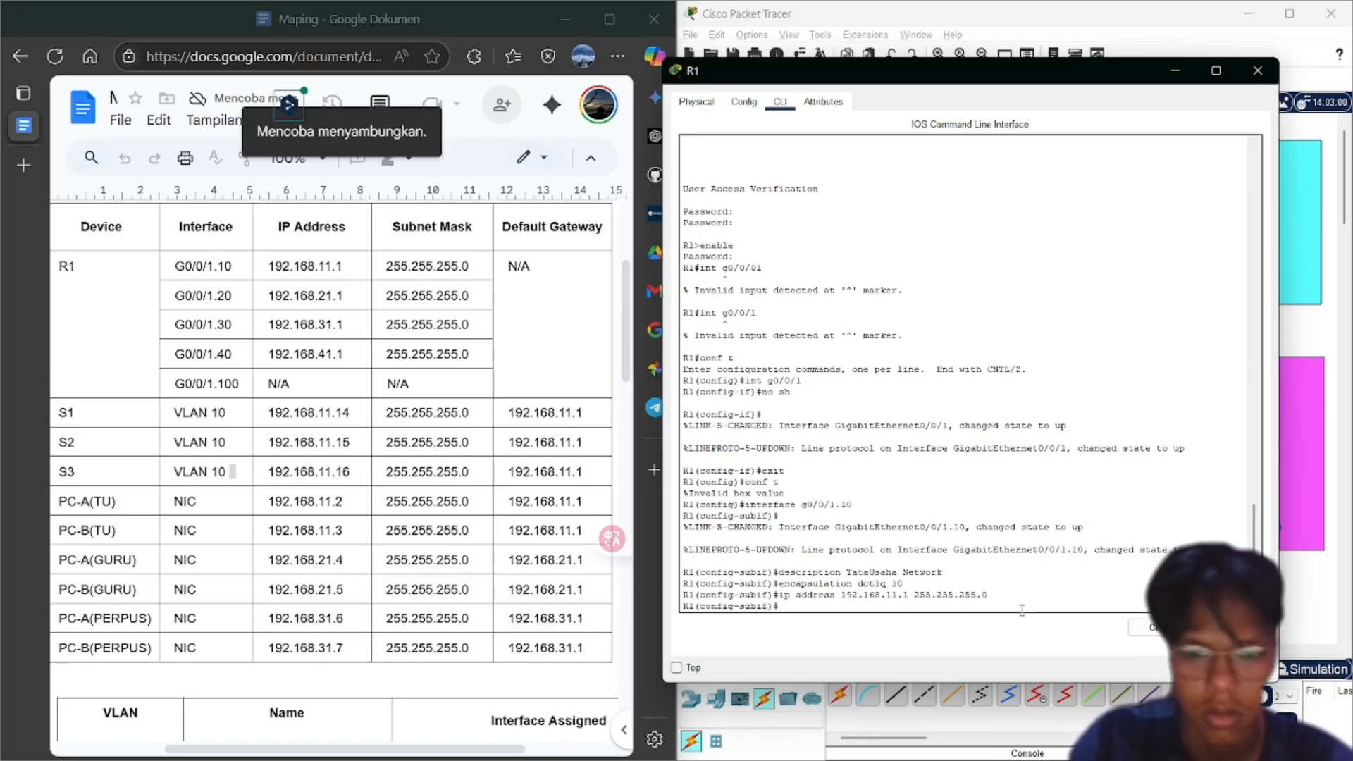
key(Up)
key(Up)
key(Up)
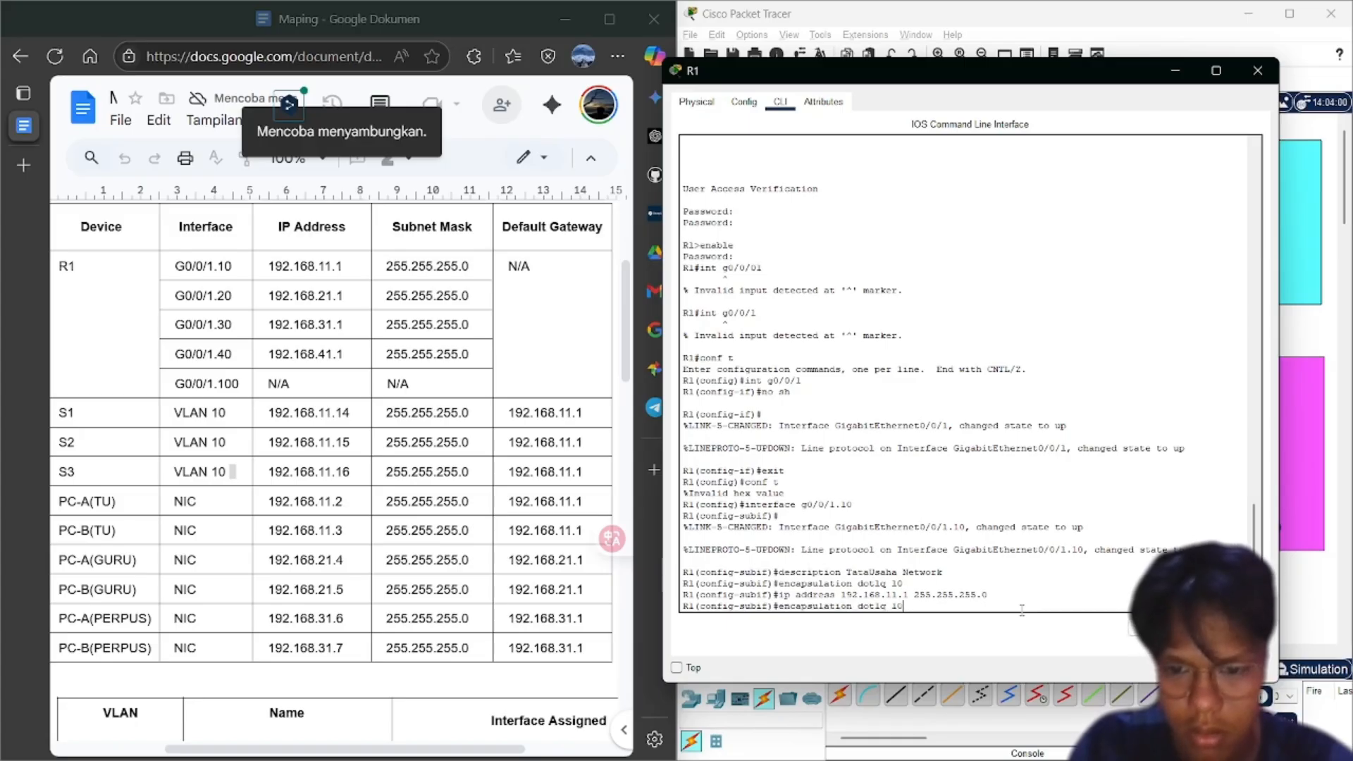
key(Up)
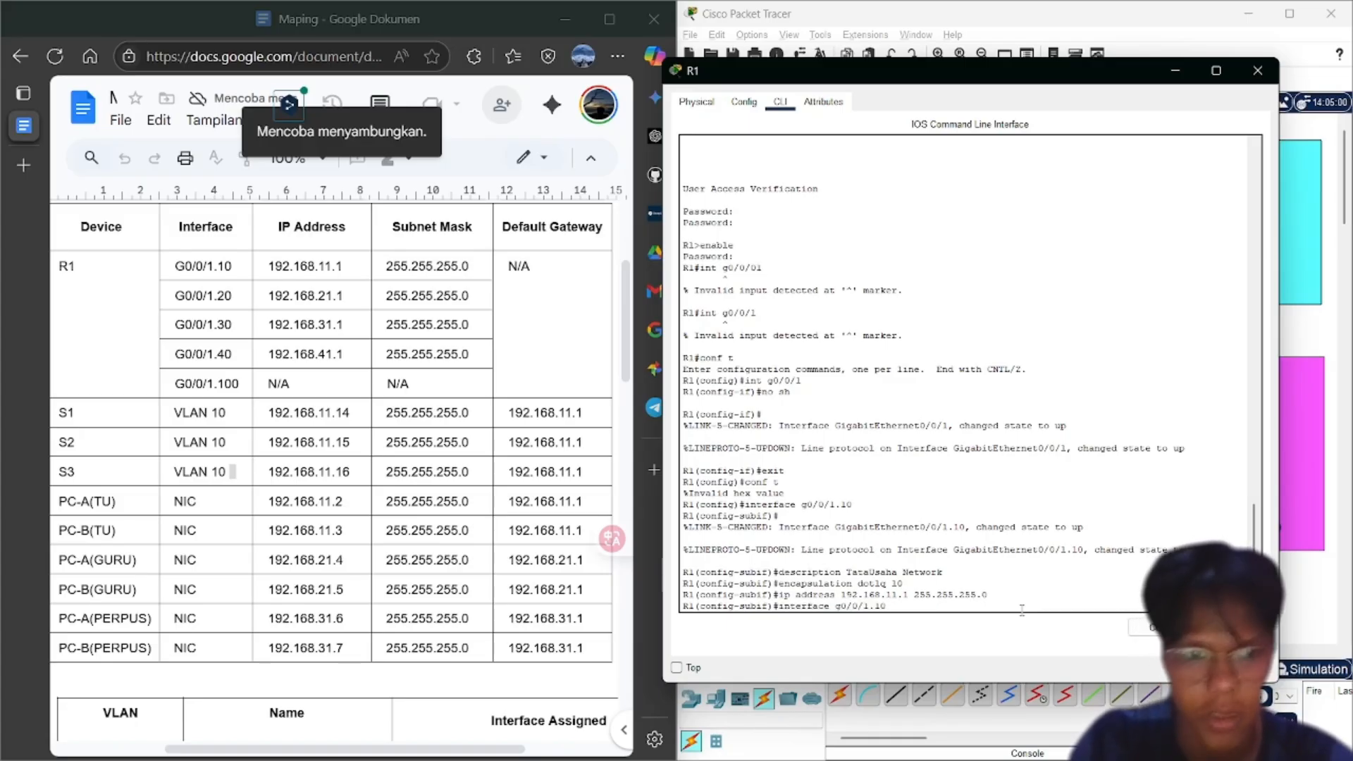
Create subinterface g0/0/1.20 with the description Guru Network
key(BackSpace)
key(BackSpace)
text(20)
key(Return)
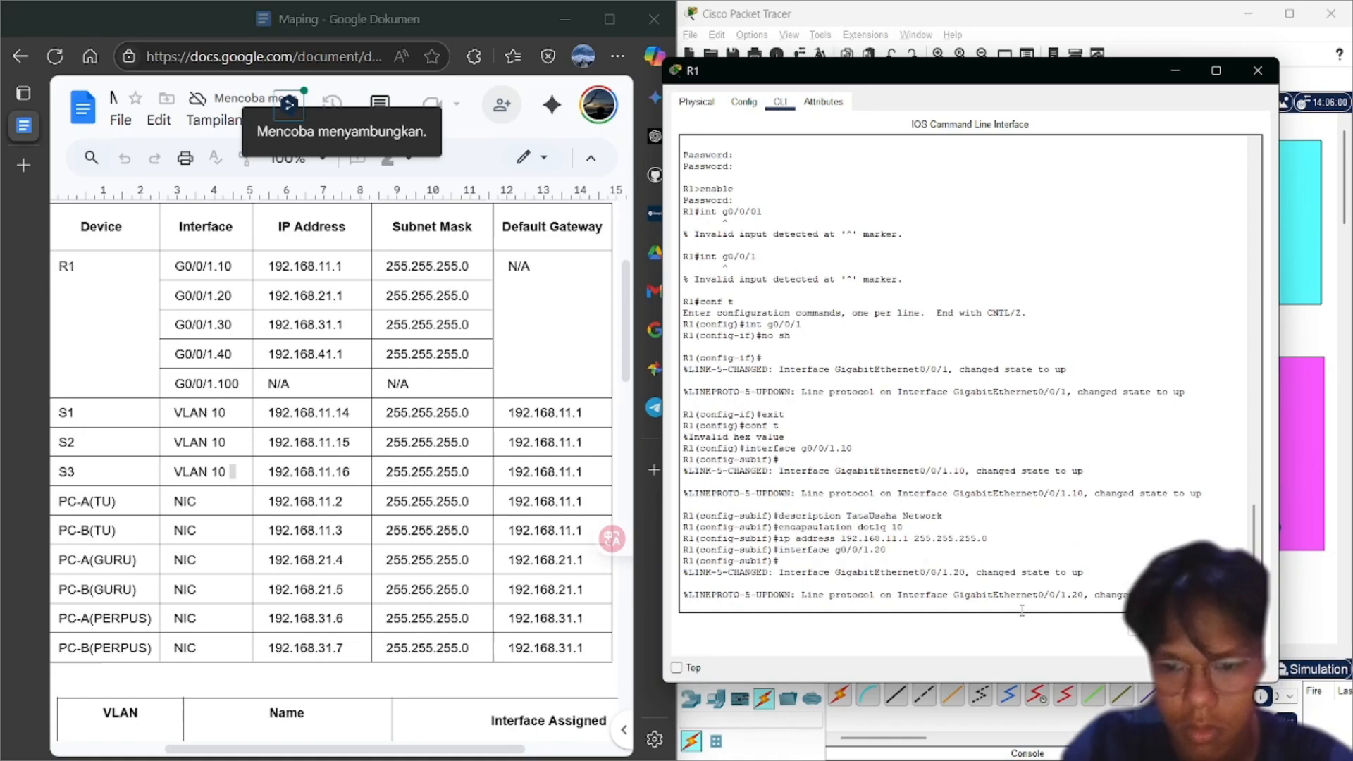
key(Up)
key(Up)
key(Up)
key(Up)
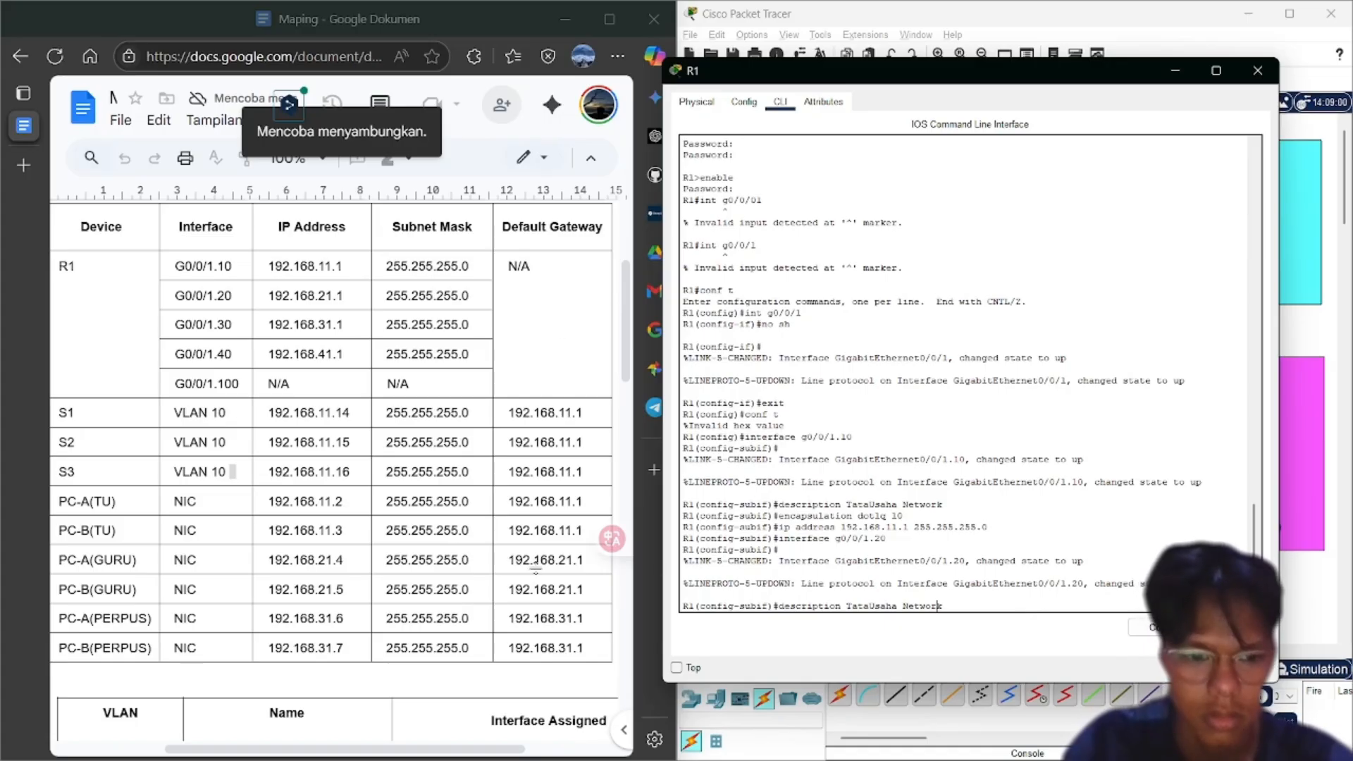
scroll(539, 569, down, 4)
scroll(538, 570, up, 1)
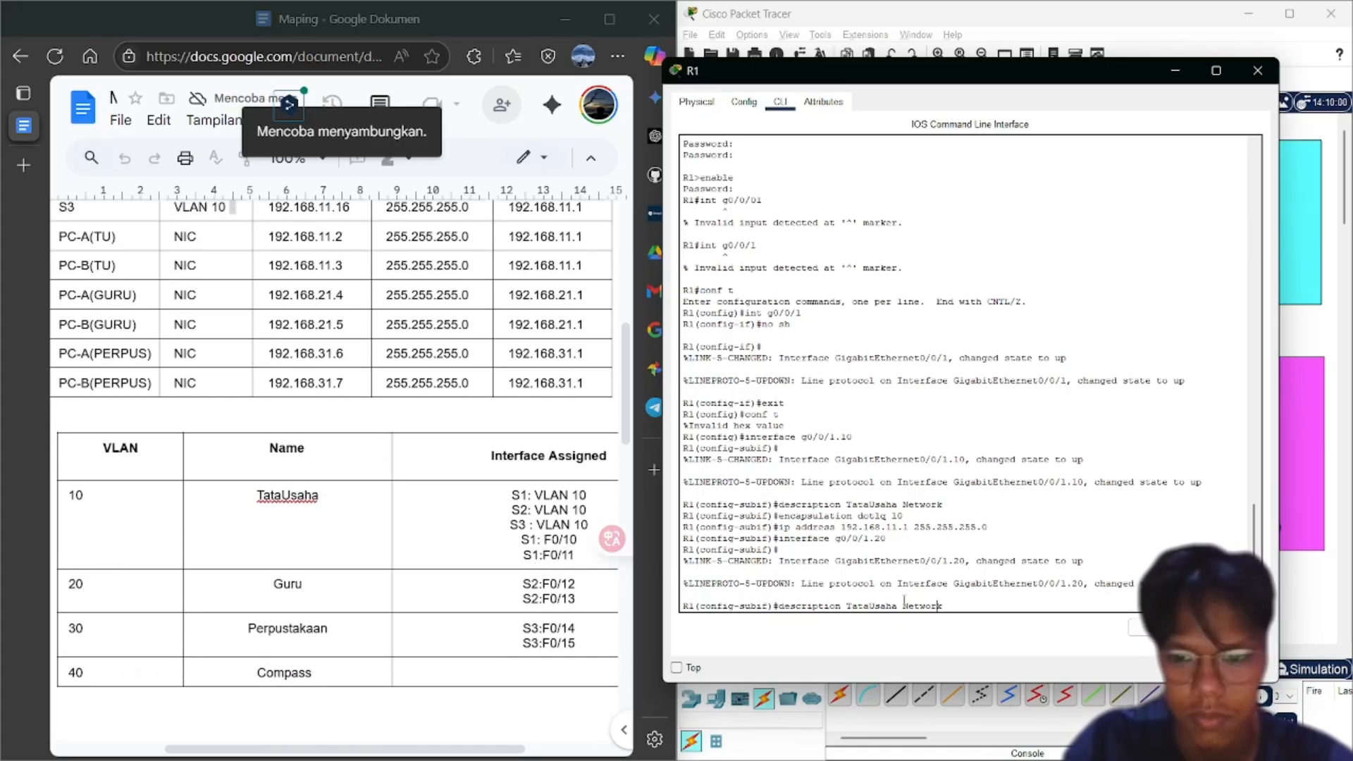
key(BackSpace)
key(BackSpace)
key(BackSpace)
key(BackSpace)
key(BackSpace)
key(BackSpace)
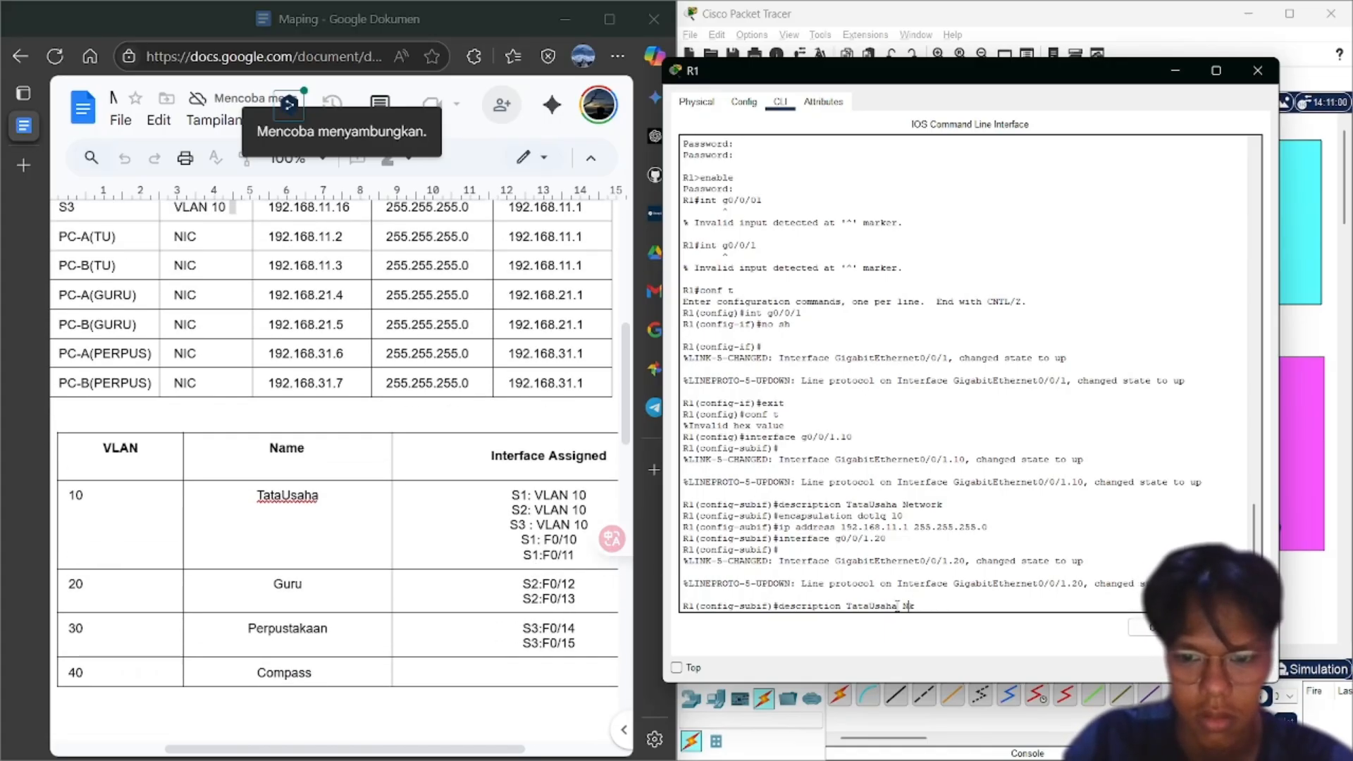
key(BackSpace)
key(BackSpace)
key(BackSpace)
key(BackSpace)
key(BackSpace)
key(BackSpace)
key(BackSpace)
key(BackSpace)
key(BackSpace)
key(BackSpace)
key(BackSpace)
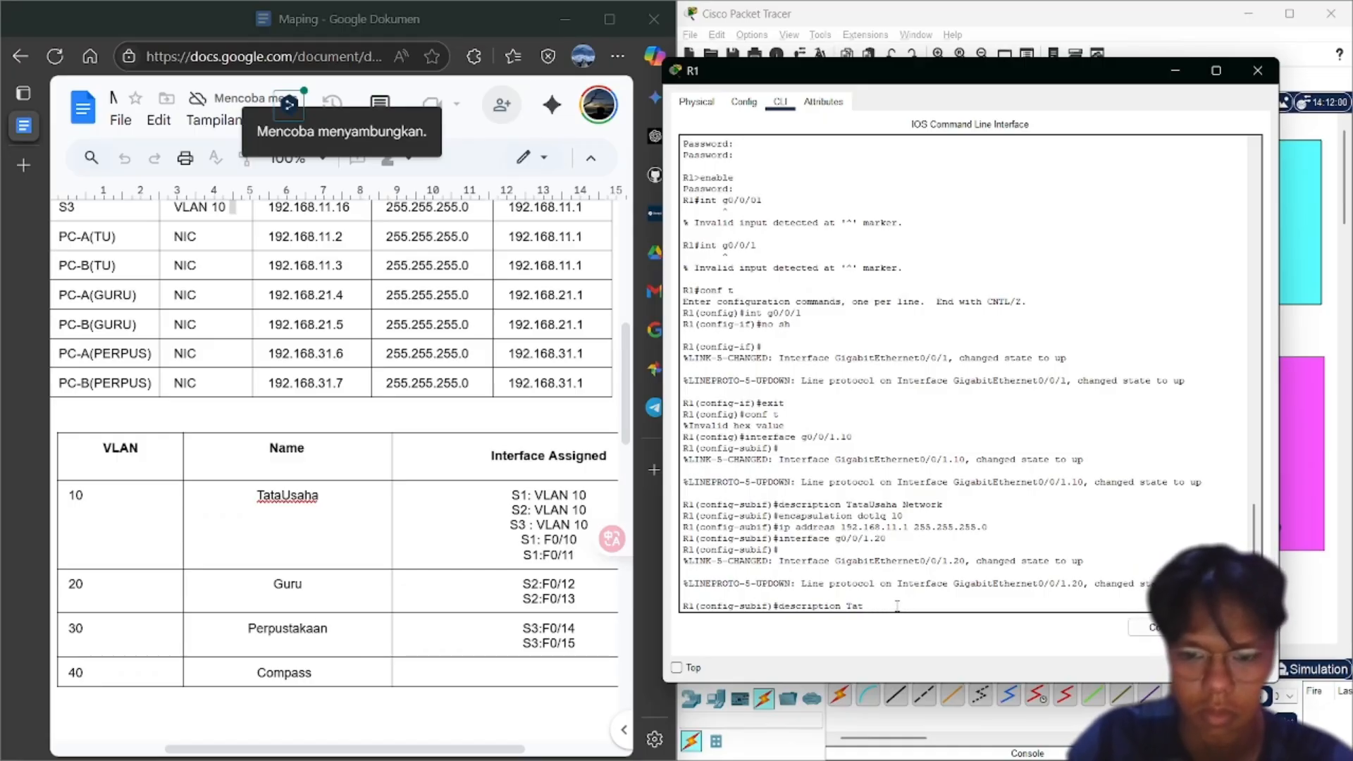
text(Hur)
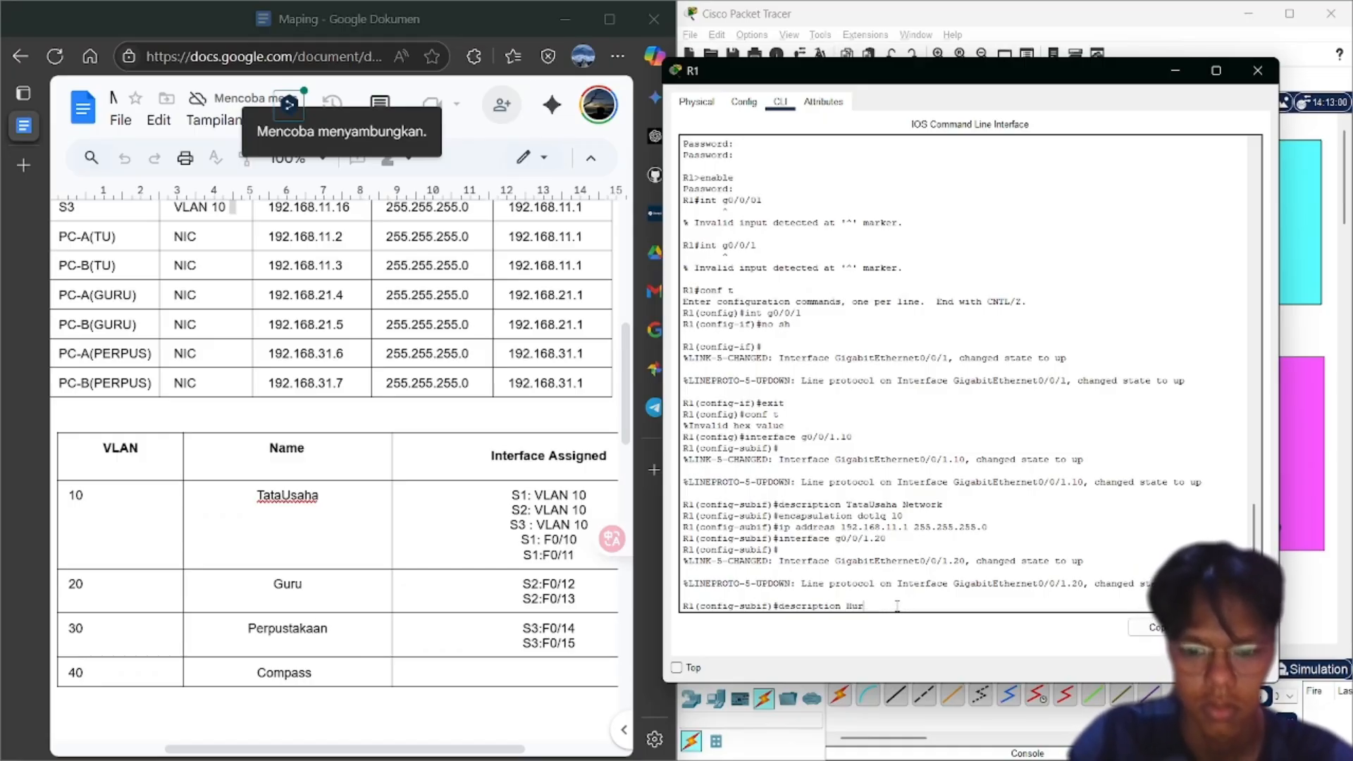
text(u)
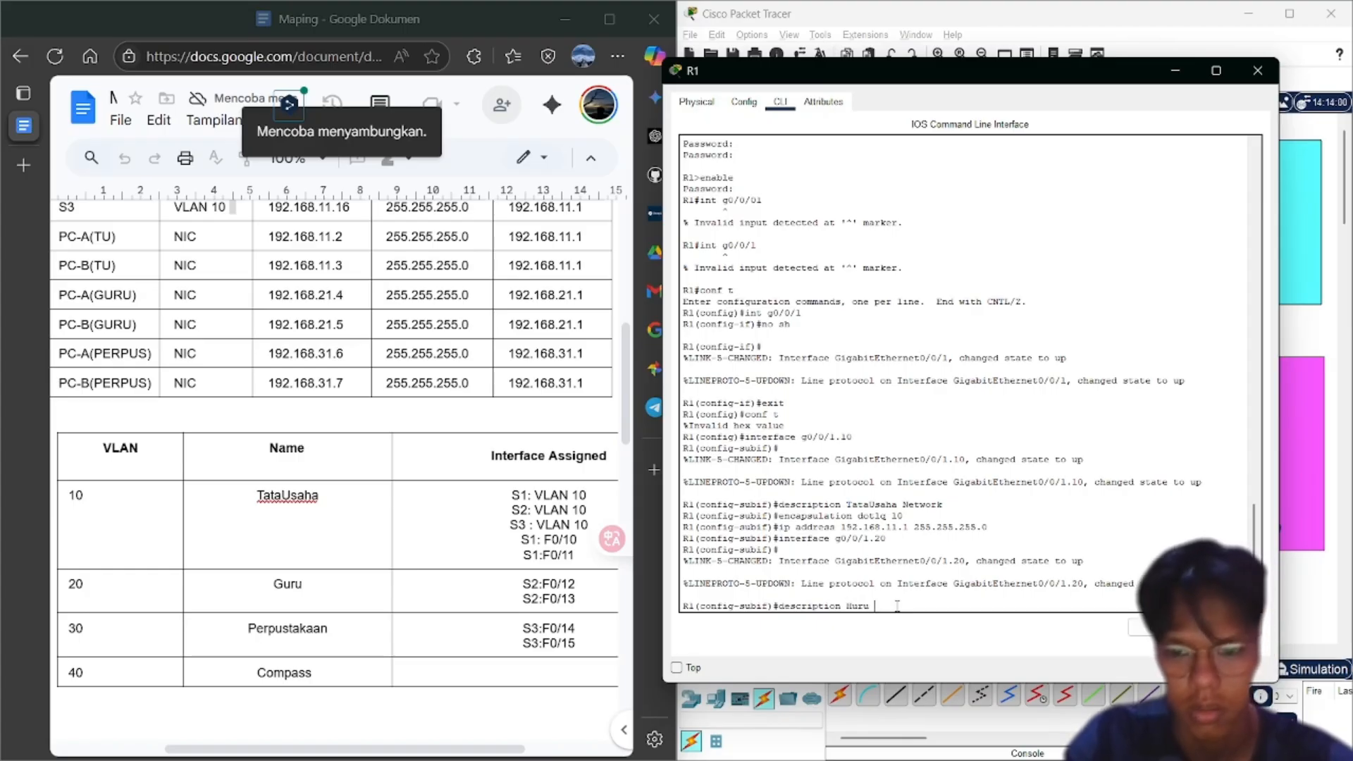
key(BackSpace)
key(BackSpace)
text(G)
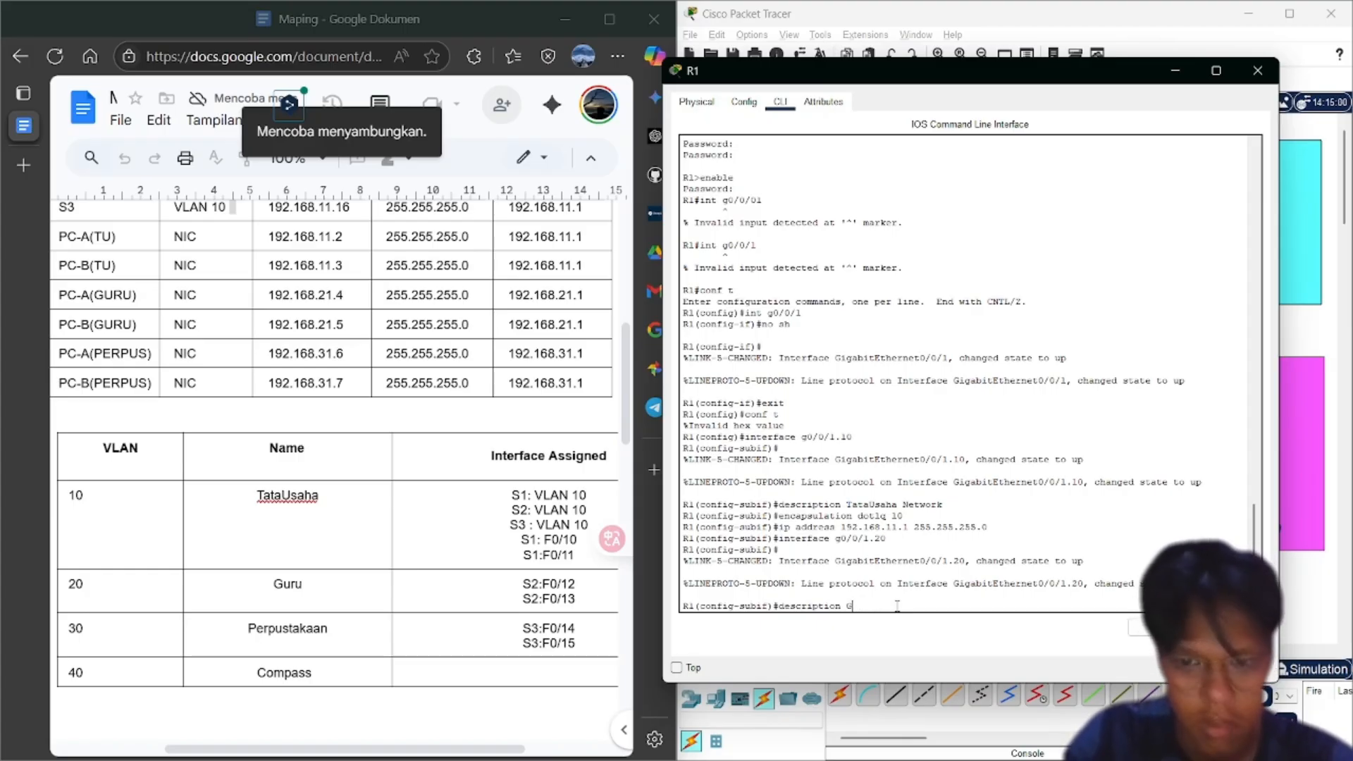
text(uru Networ)
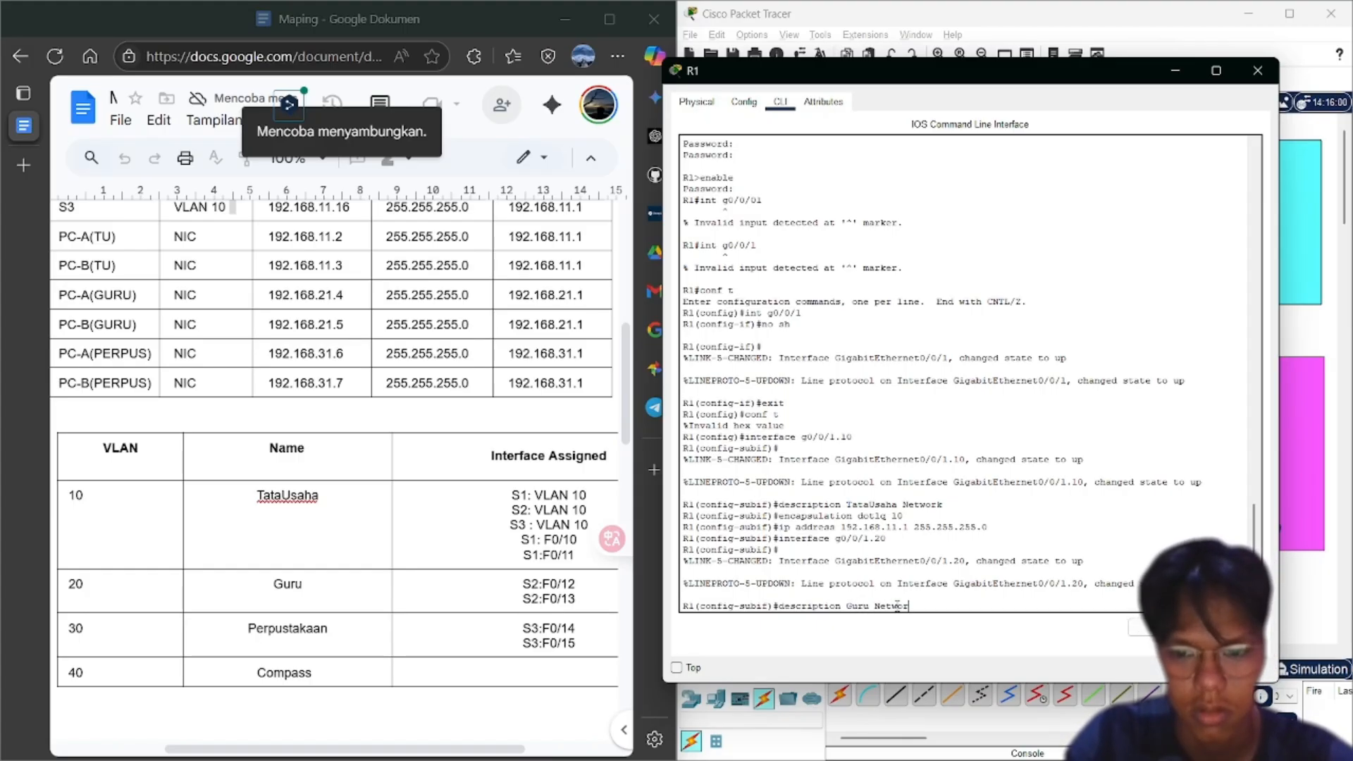
text(k)
key(Return)
Give g0/0/1.20 encapsulation dot1q 20 and address 192.168.21.1 255.255.255.0
text(encapsulation dot1q 10)
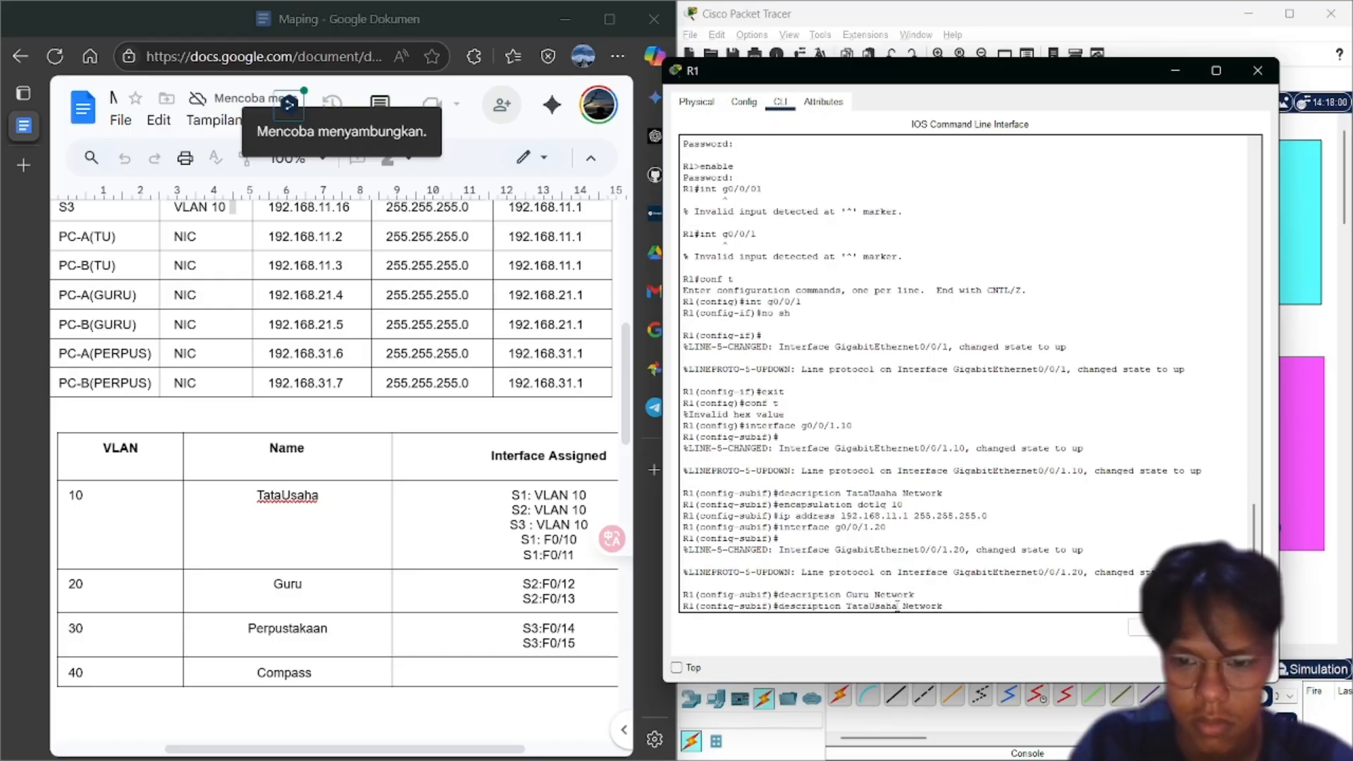
key(BackSpace)
key(BackSpace)
text(20)
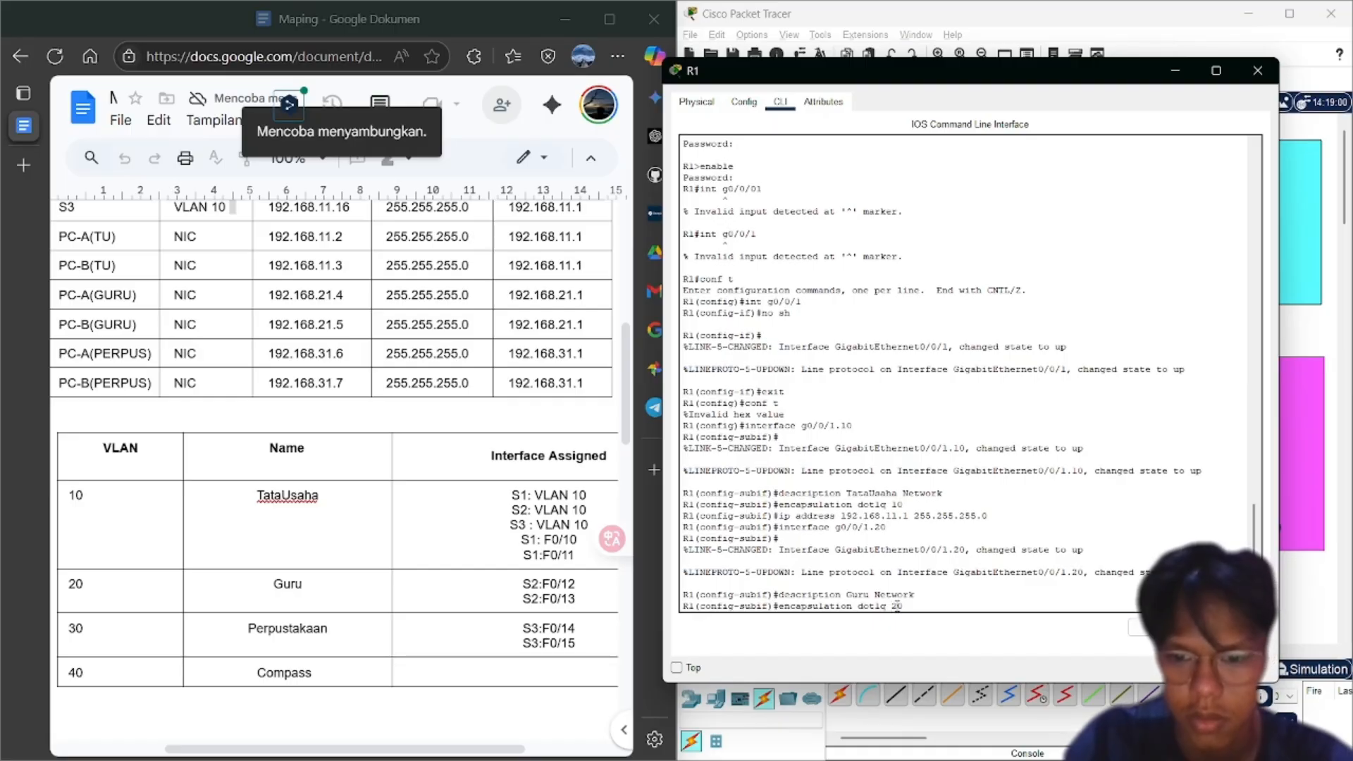
key(Return)
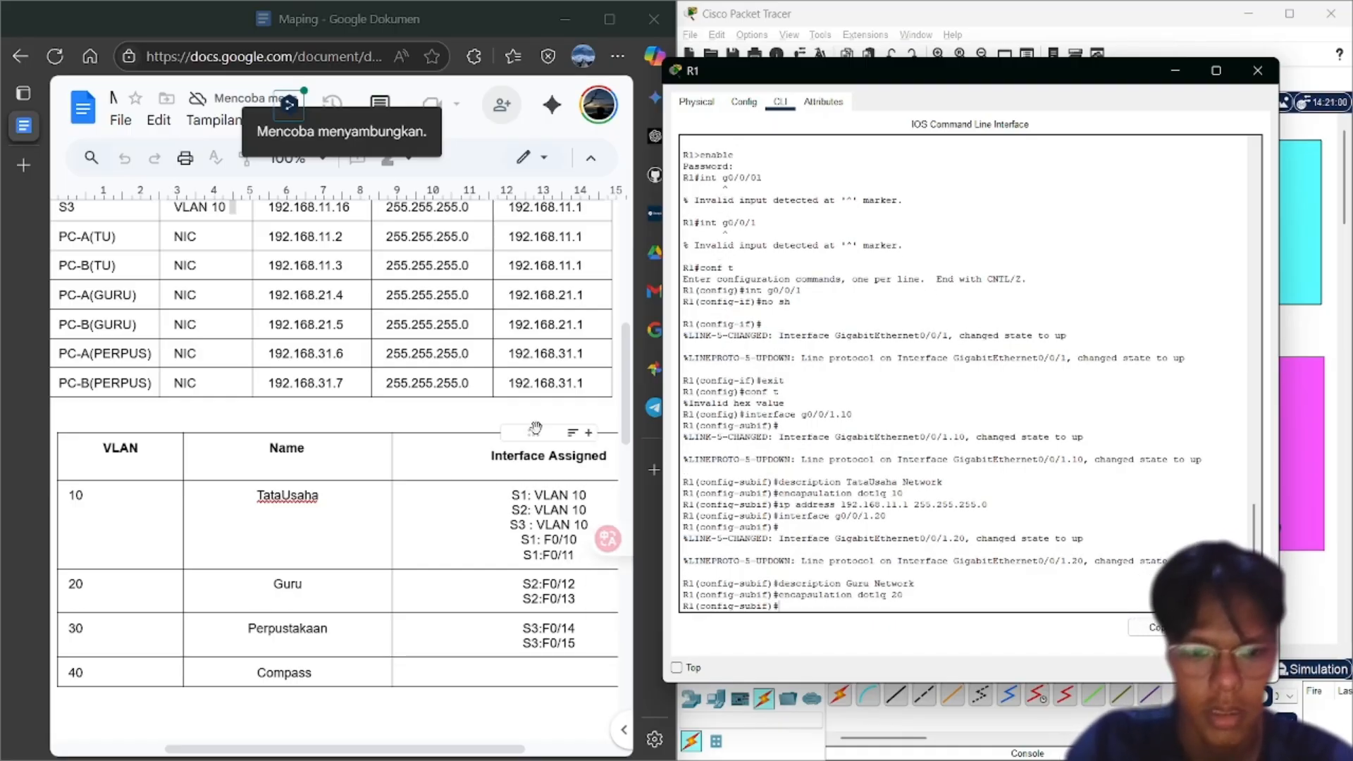
scroll(537, 426, up, 3)
scroll(536, 427, up, 1)
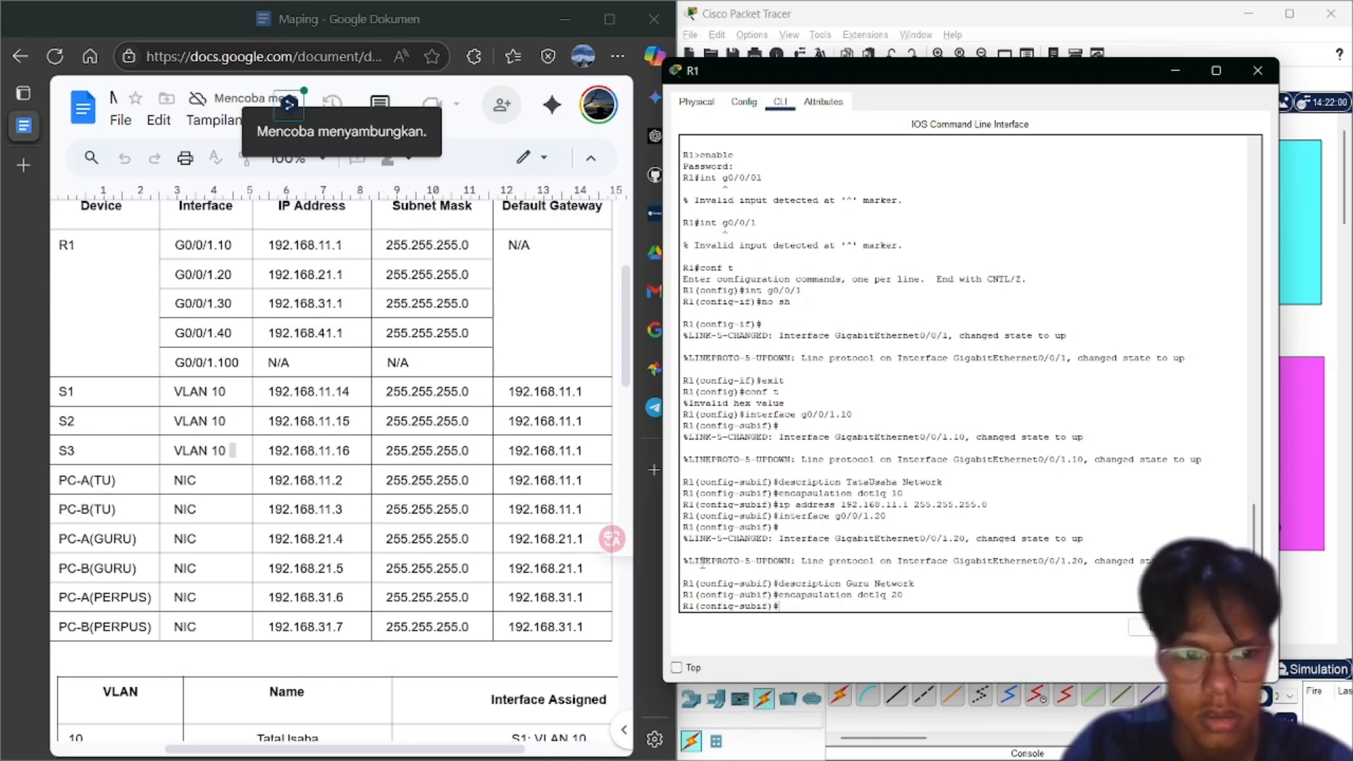
text(ip address)
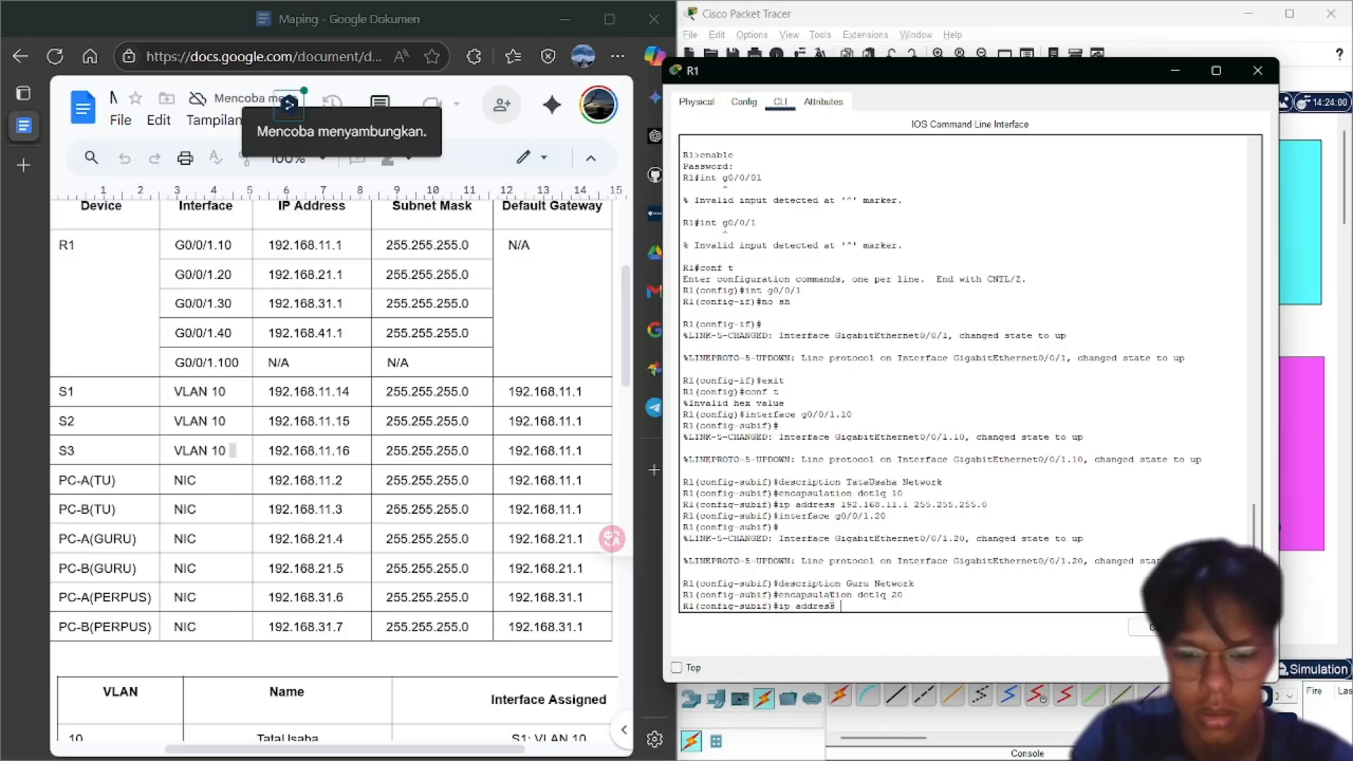
text( 192.168)
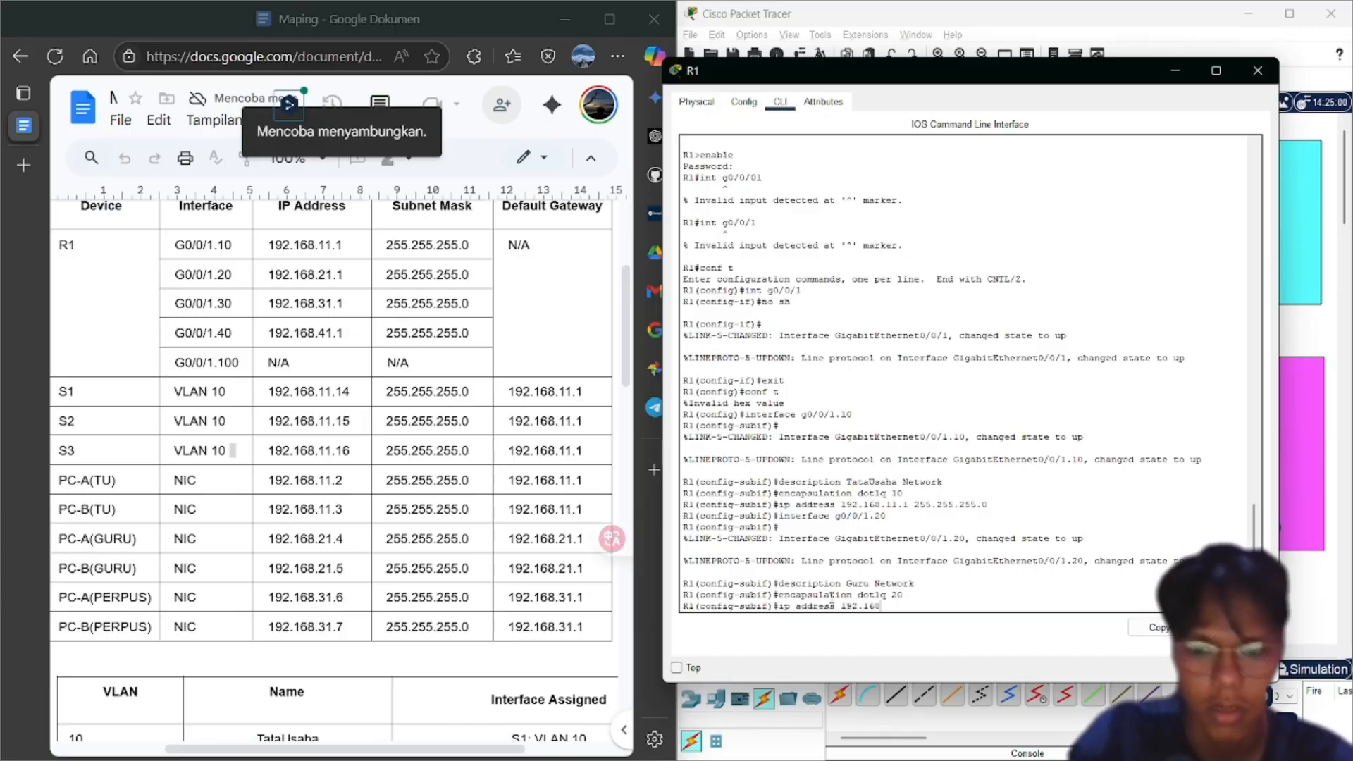
text(.21.1)
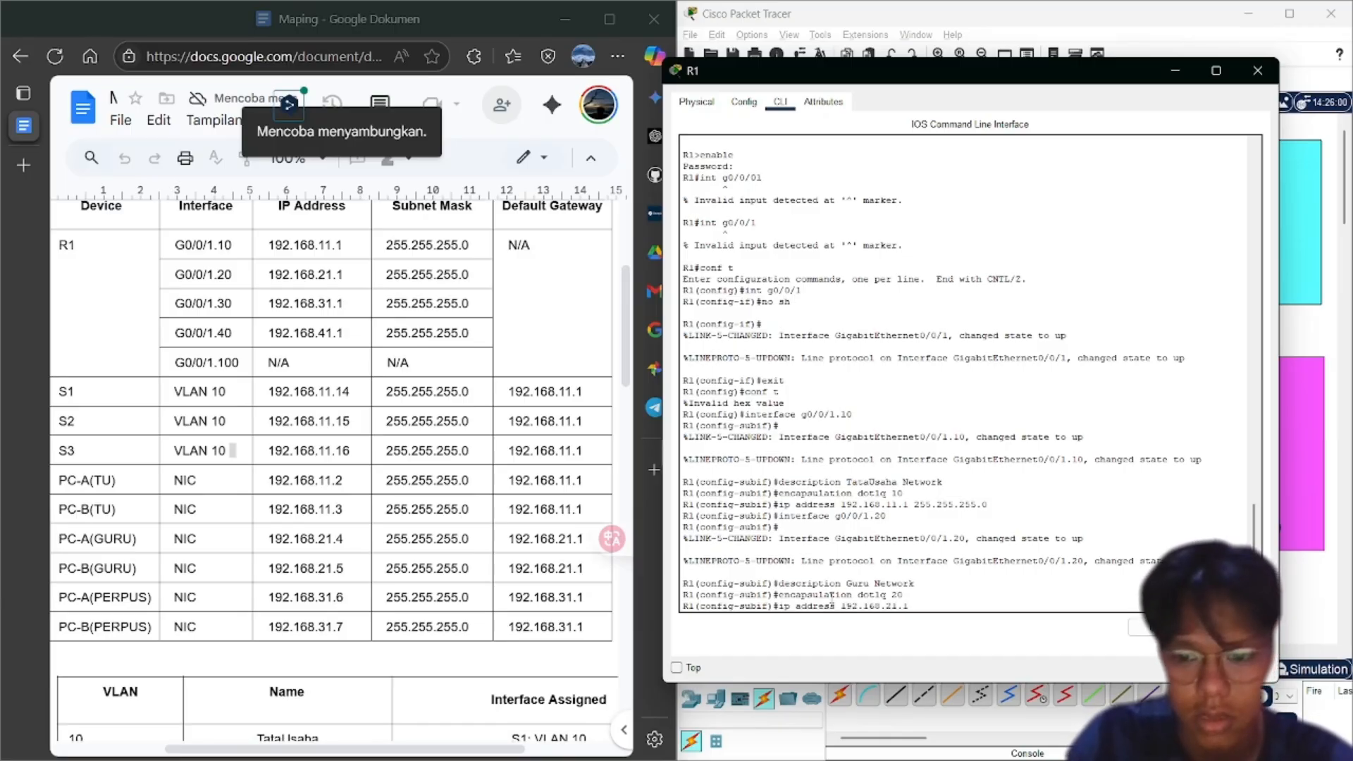
text( 255.255.)
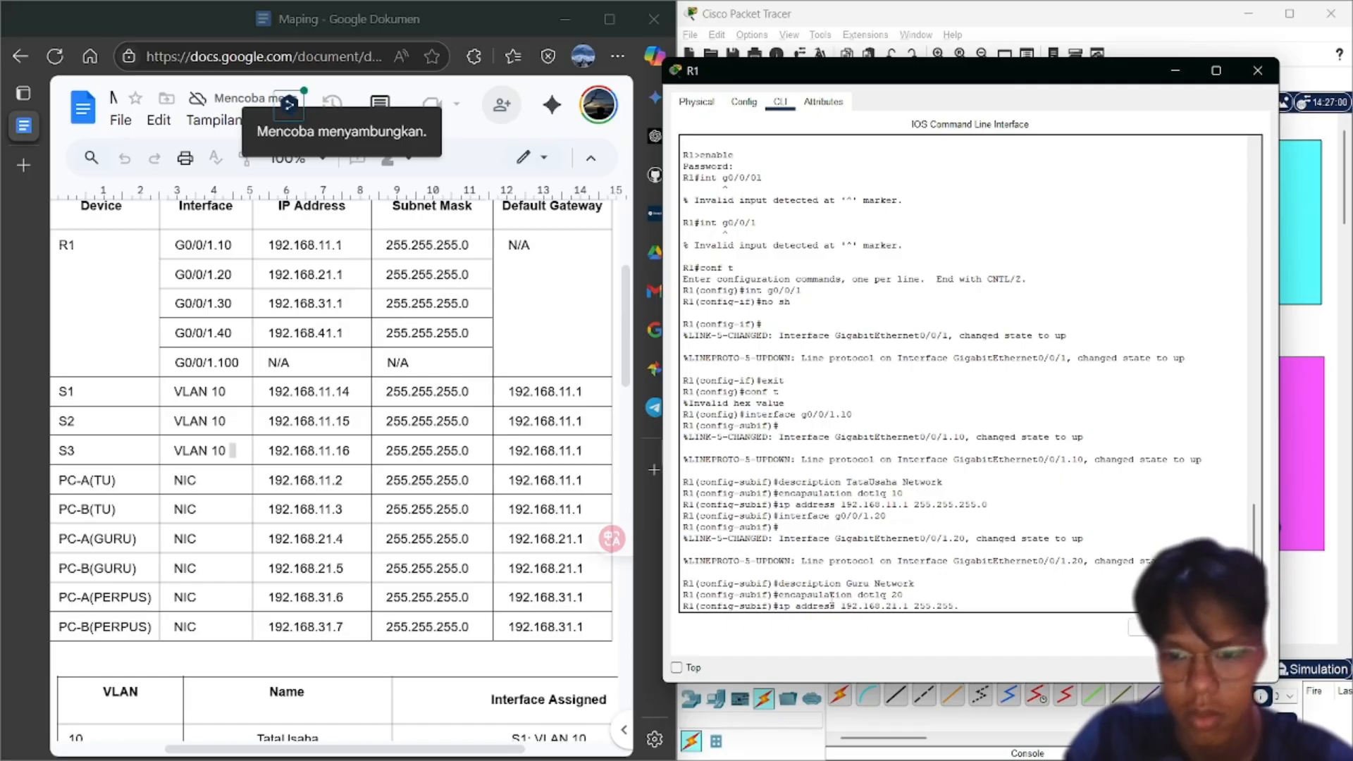
text(255.0)
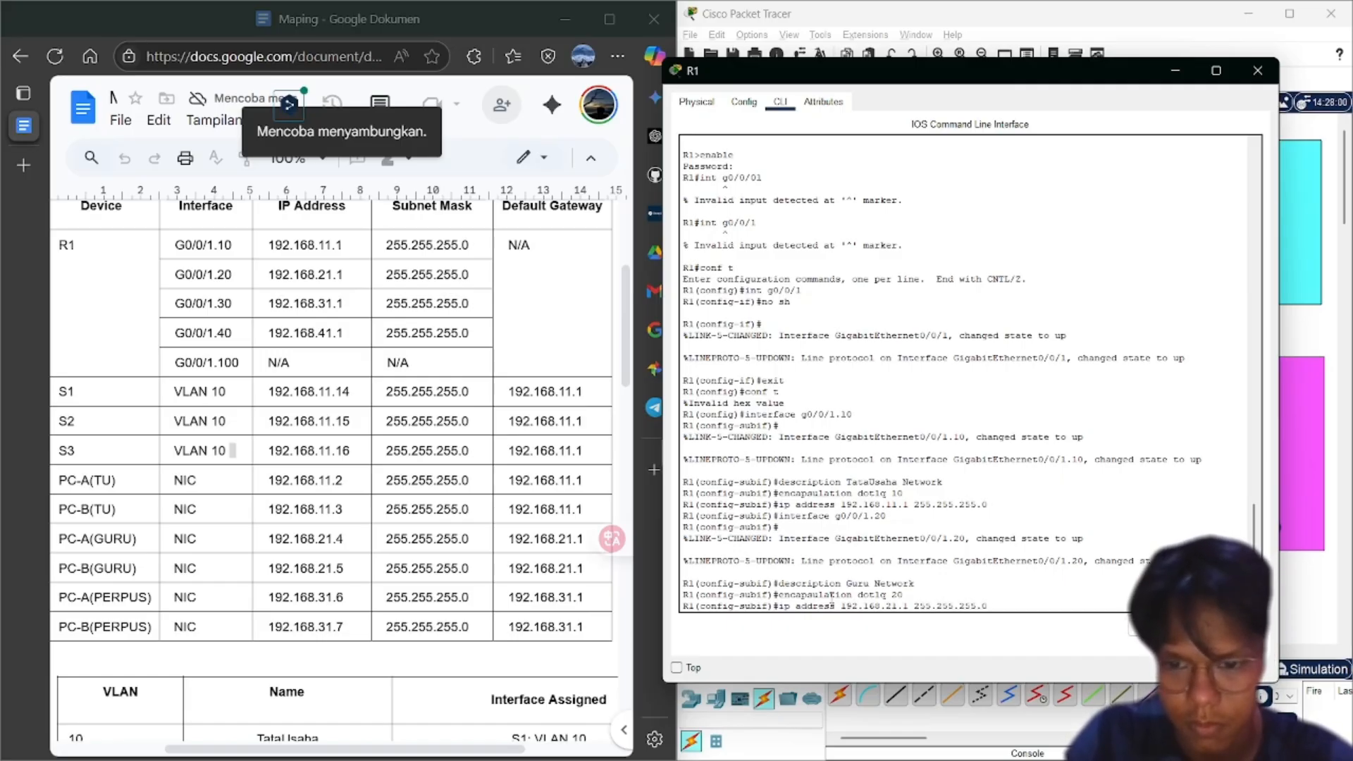
key(Return)
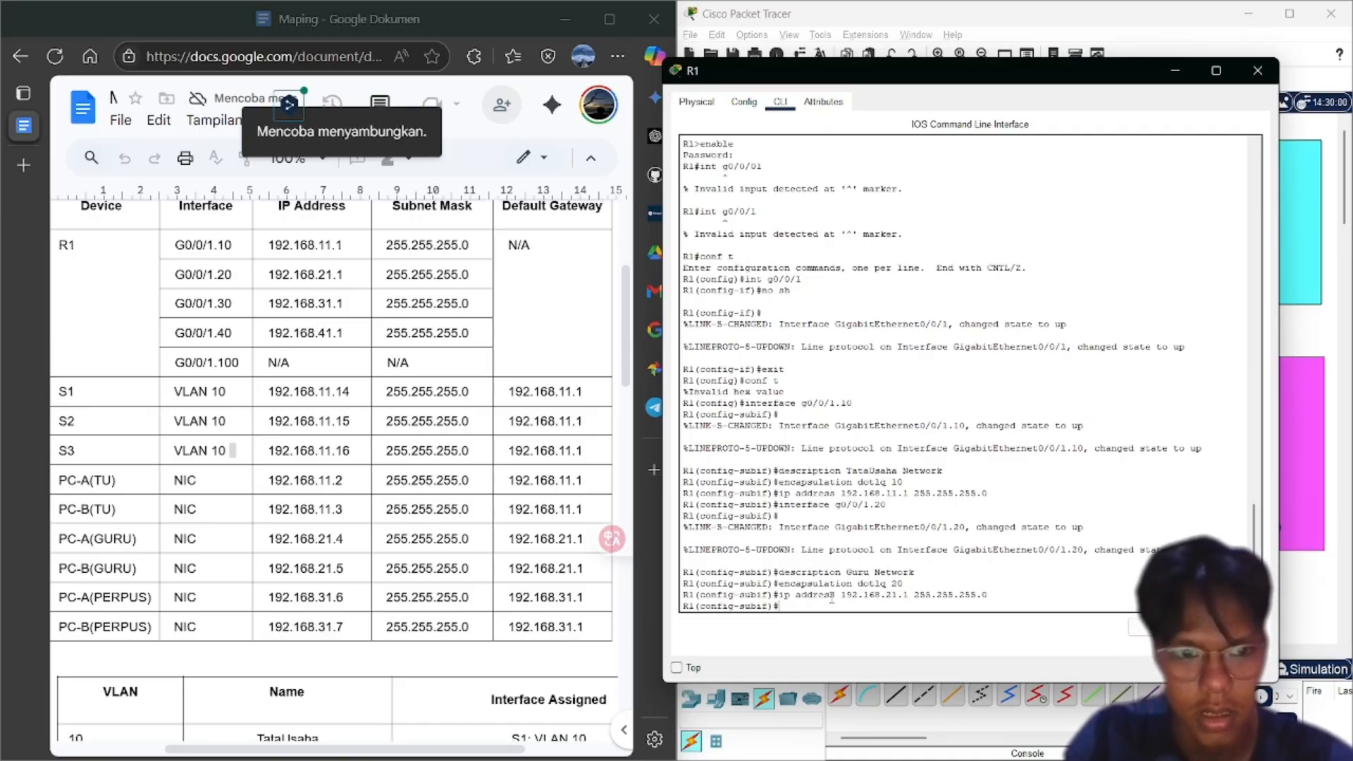
key(Up)
key(Up)
key(Up)
key(Up)
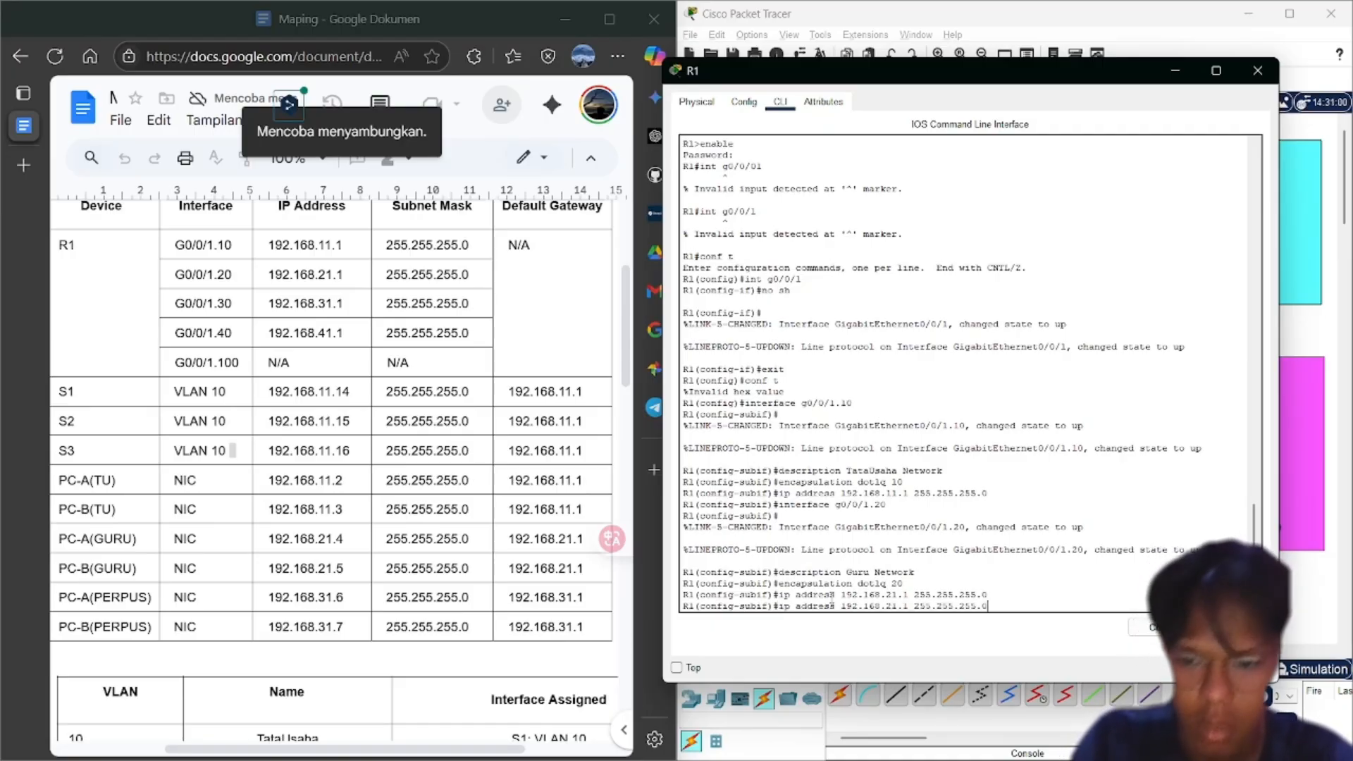
Create subinterface g0/0/1.30 with the description Perpustakaan Network
key(BackSpace)
key(BackSpace)
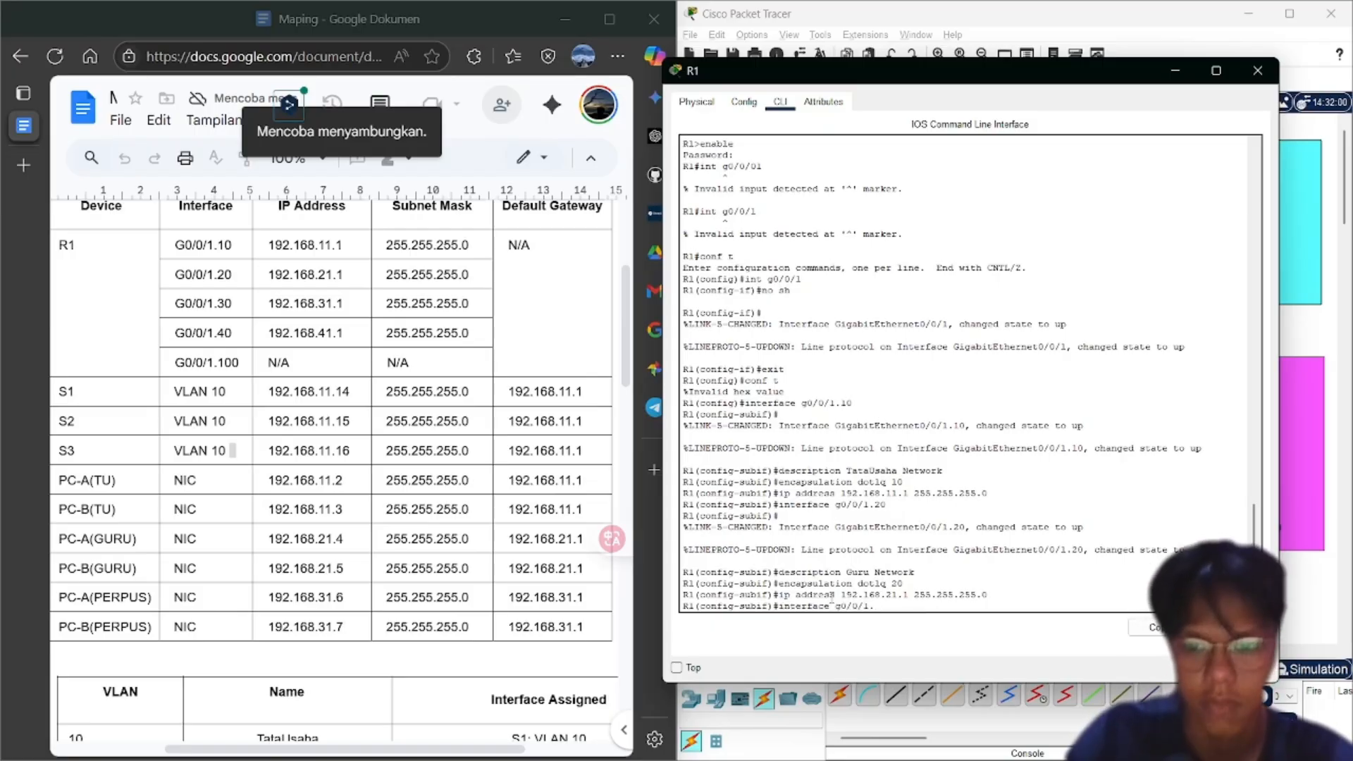
text(30)
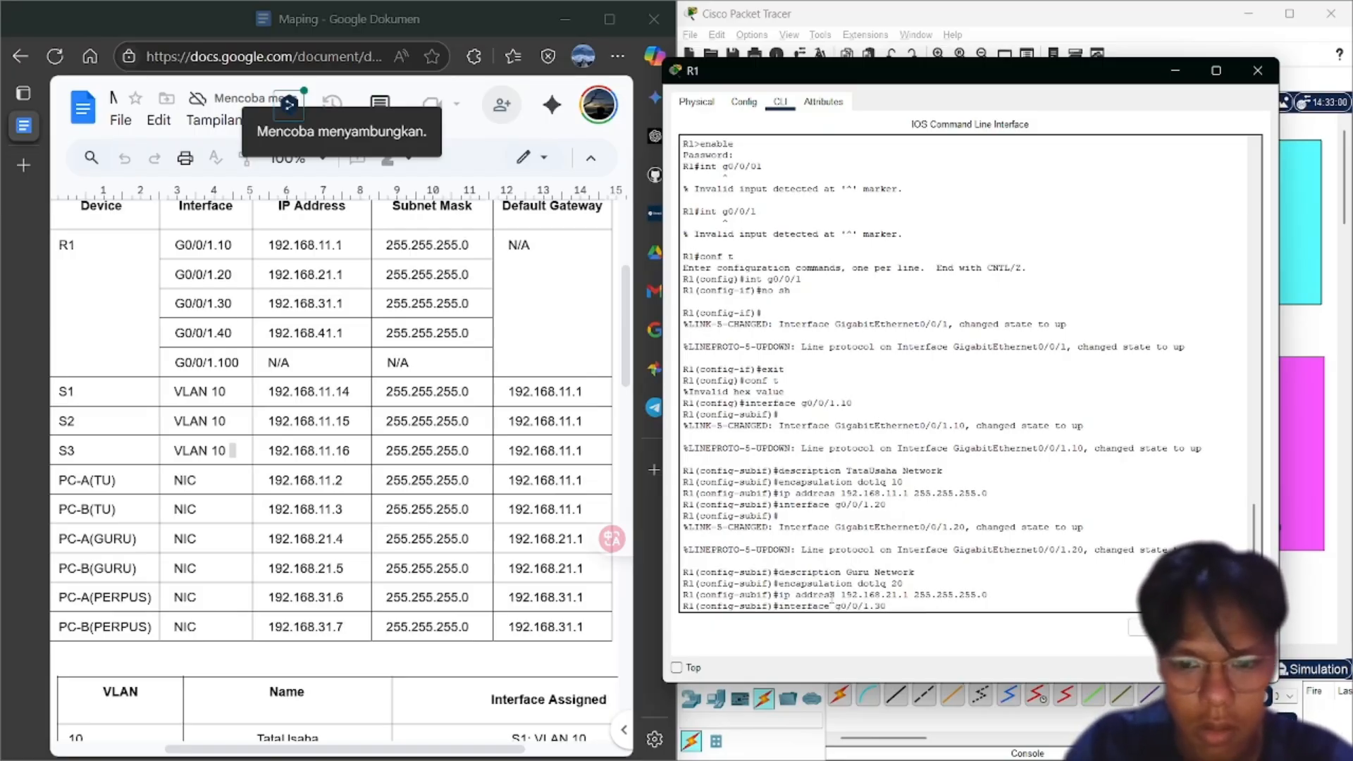
key(Return)
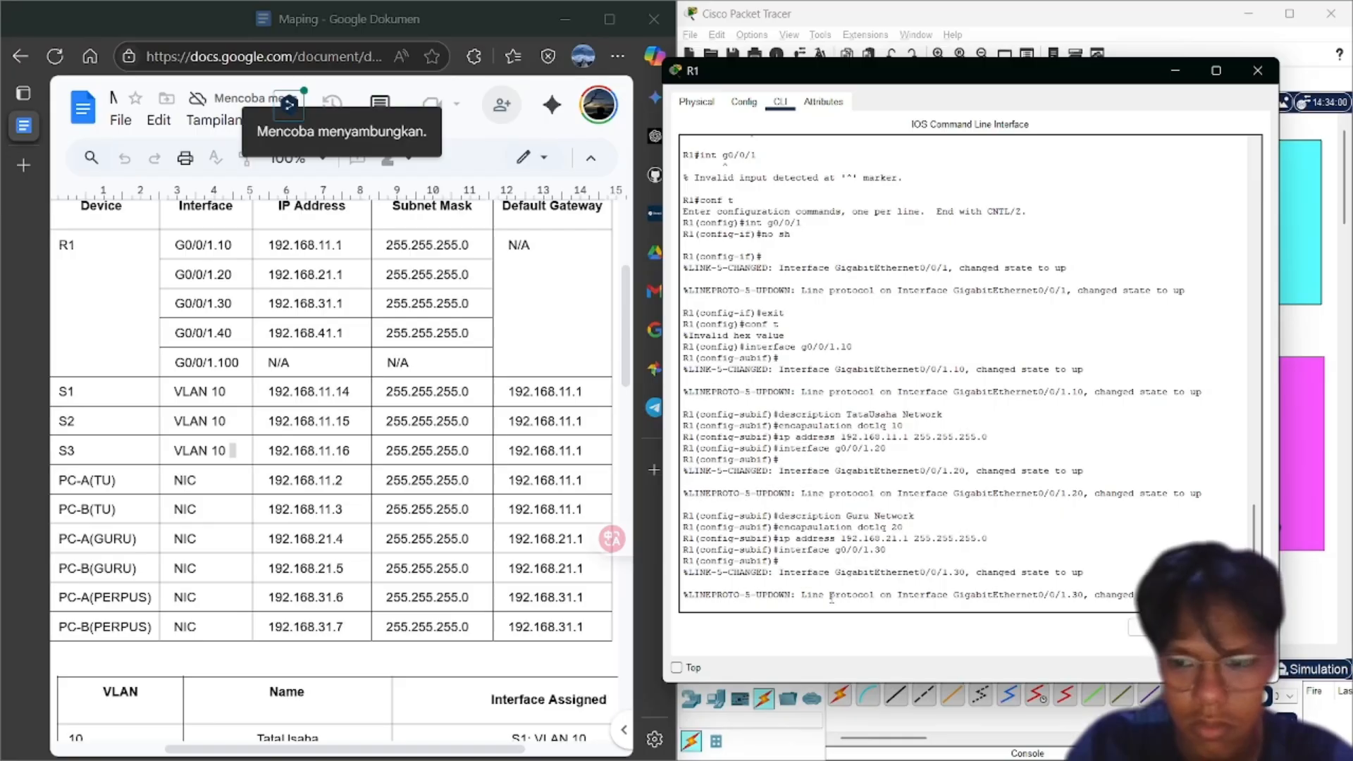
key(Up)
key(Up)
key(Up)
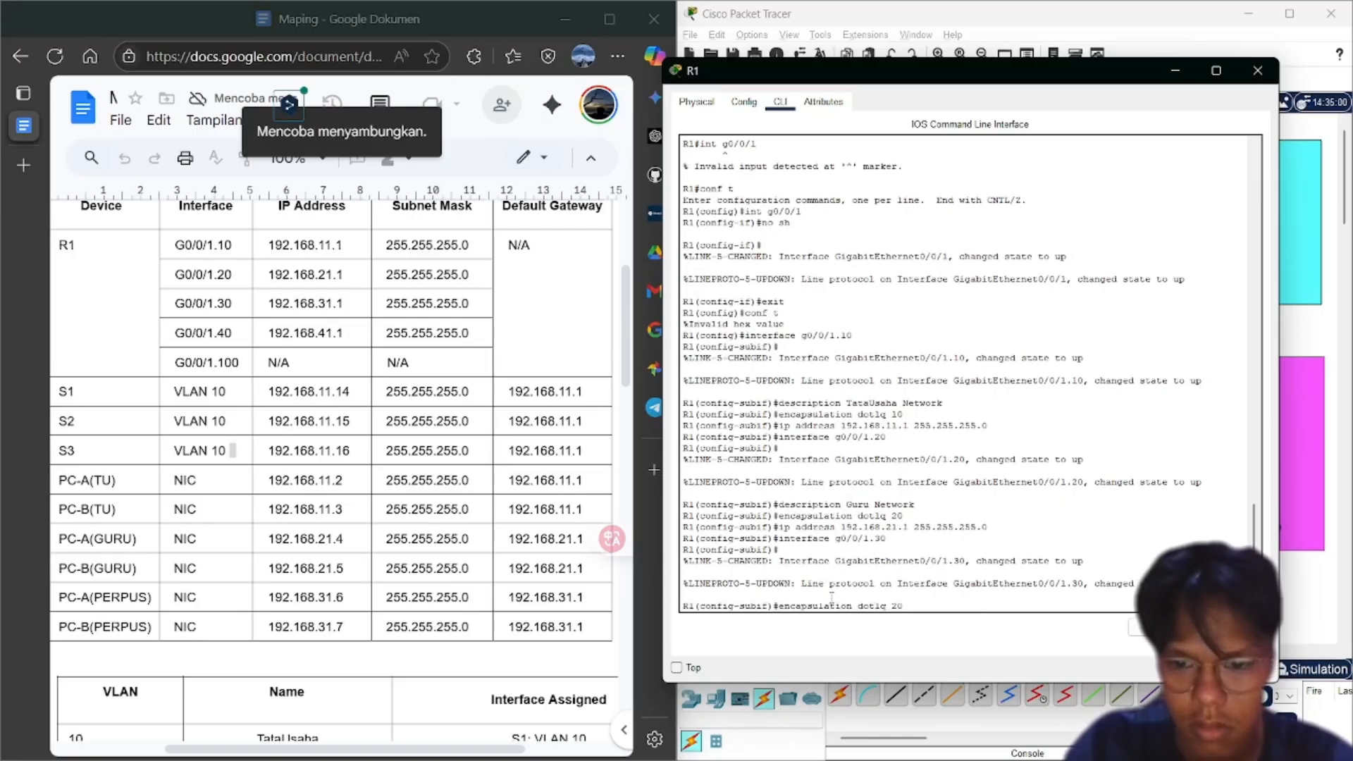
key(Up)
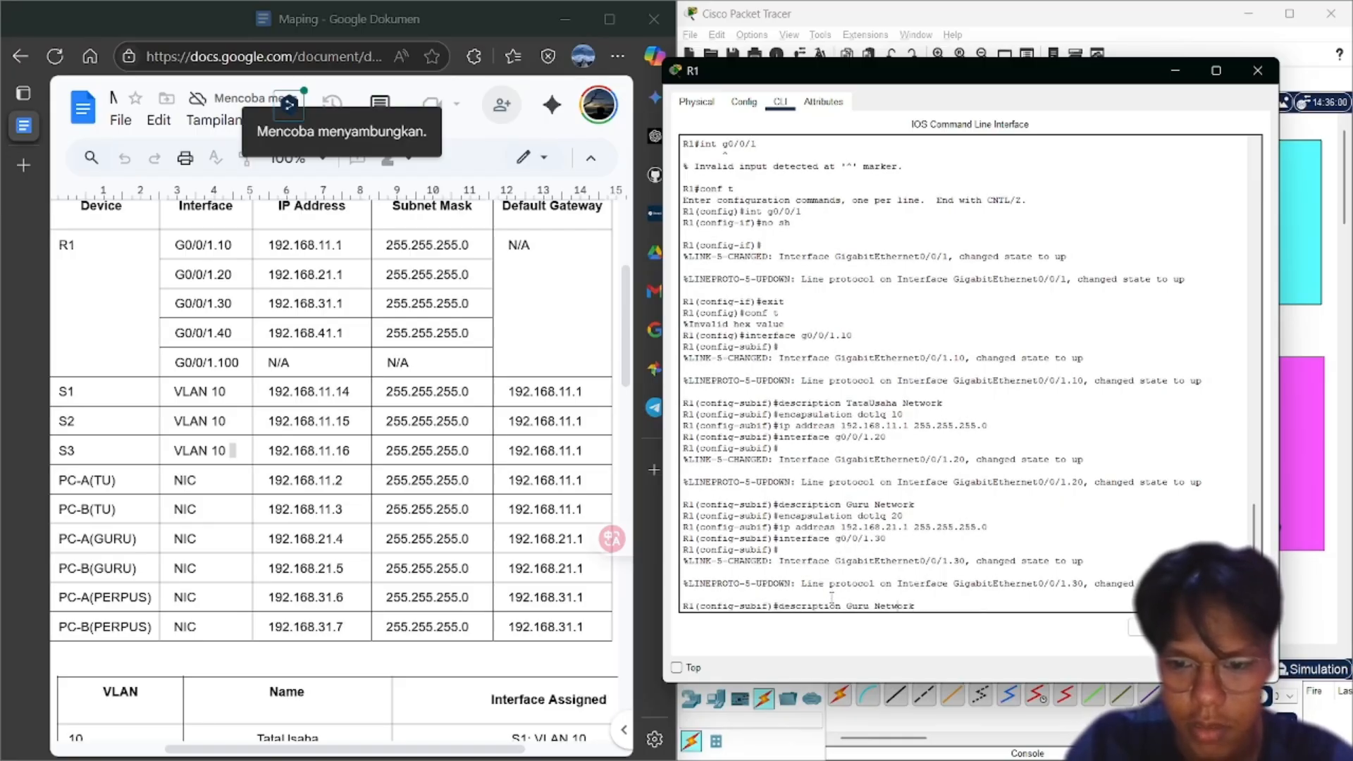
key(BackSpace)
key(BackSpace)
key(BackSpace)
key(BackSpace)
key(BackSpace)
key(BackSpace)
key(BackSpace)
key(BackSpace)
key(BackSpace)
key(BackSpace)
key(BackSpace)
key(BackSpace)
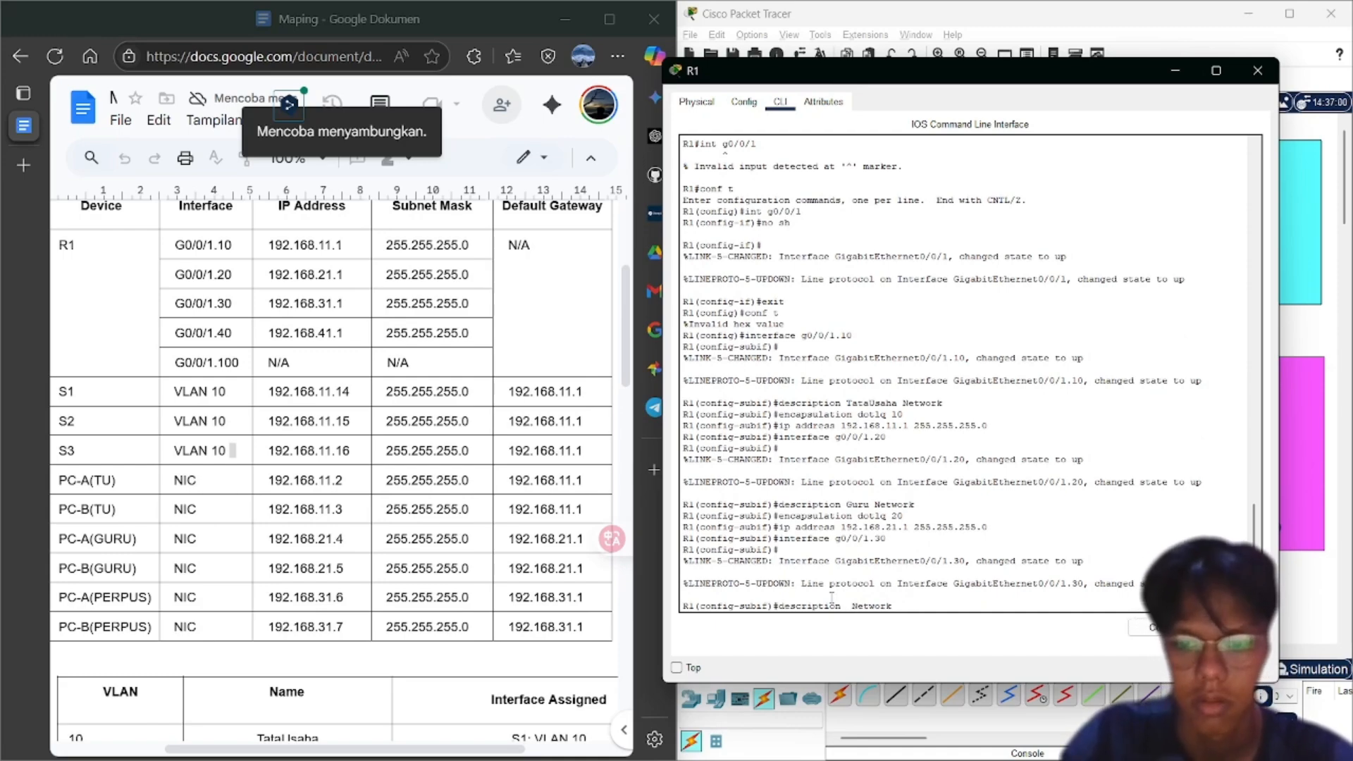
text(Perpus Network)
key(Left)
key(Left)
key(Left)
key(Left)
key(Left)
key(Left)
key(Left)
key(Left)
text(takaa)
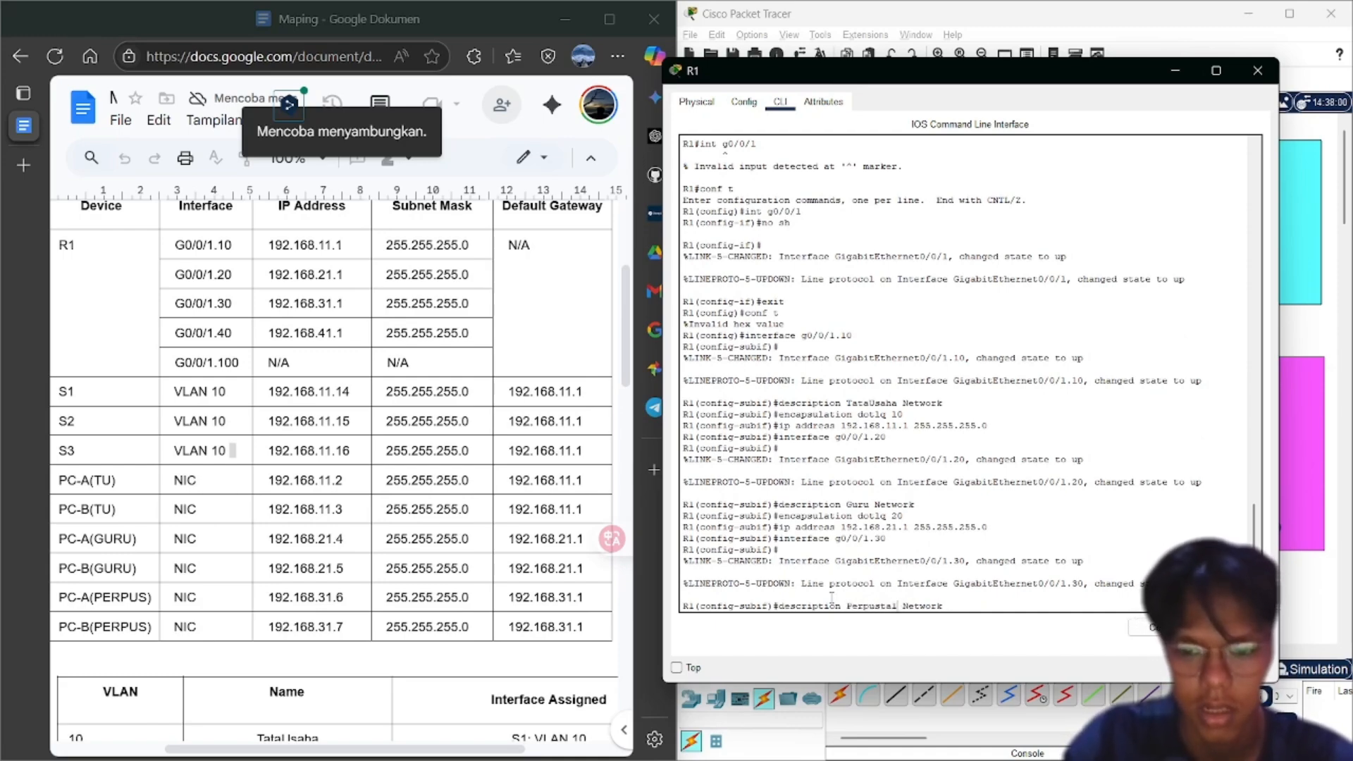
text(n)
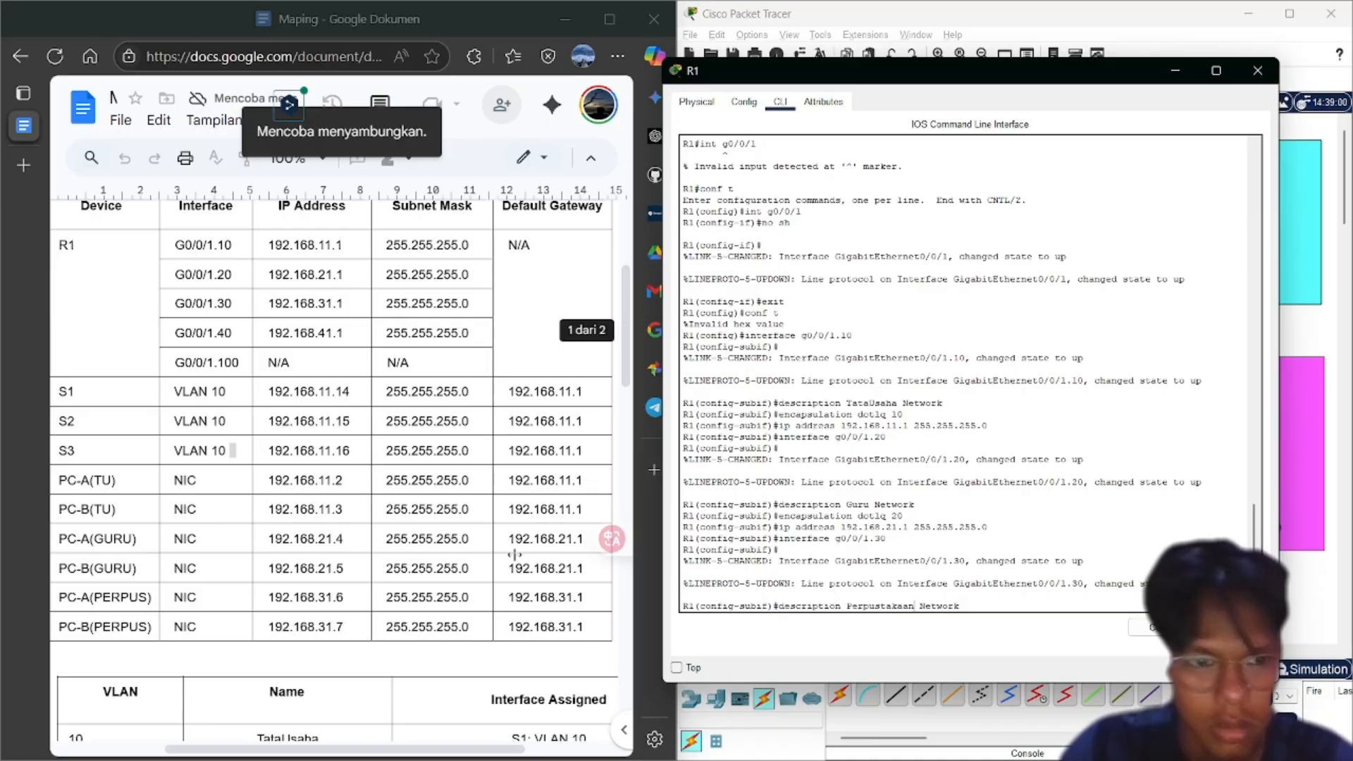
scroll(436, 539, down, 4)
scroll(436, 540, up, 3)
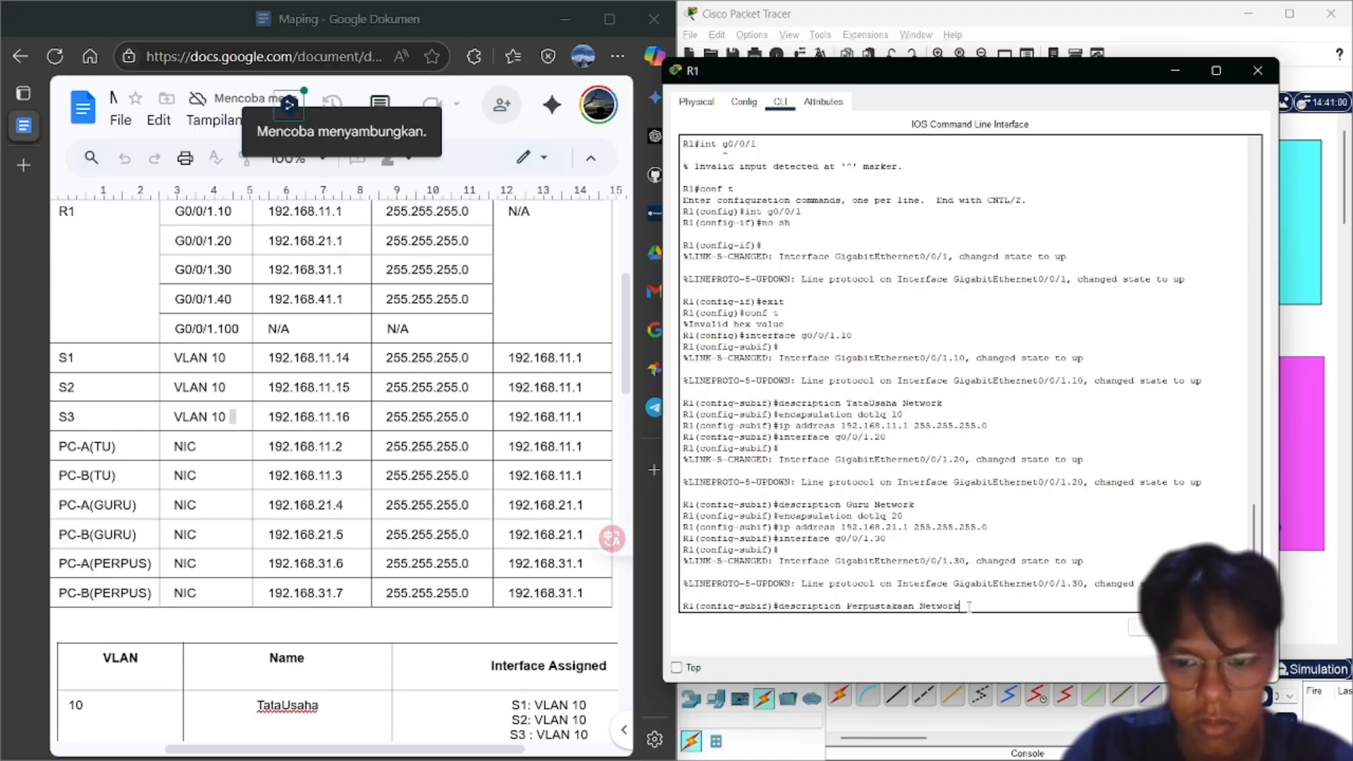
key(Return)
Give g0/0/1.30 encapsulation dot1q 30 and address 192.168.31.1 255.255.255.0
key(Up)
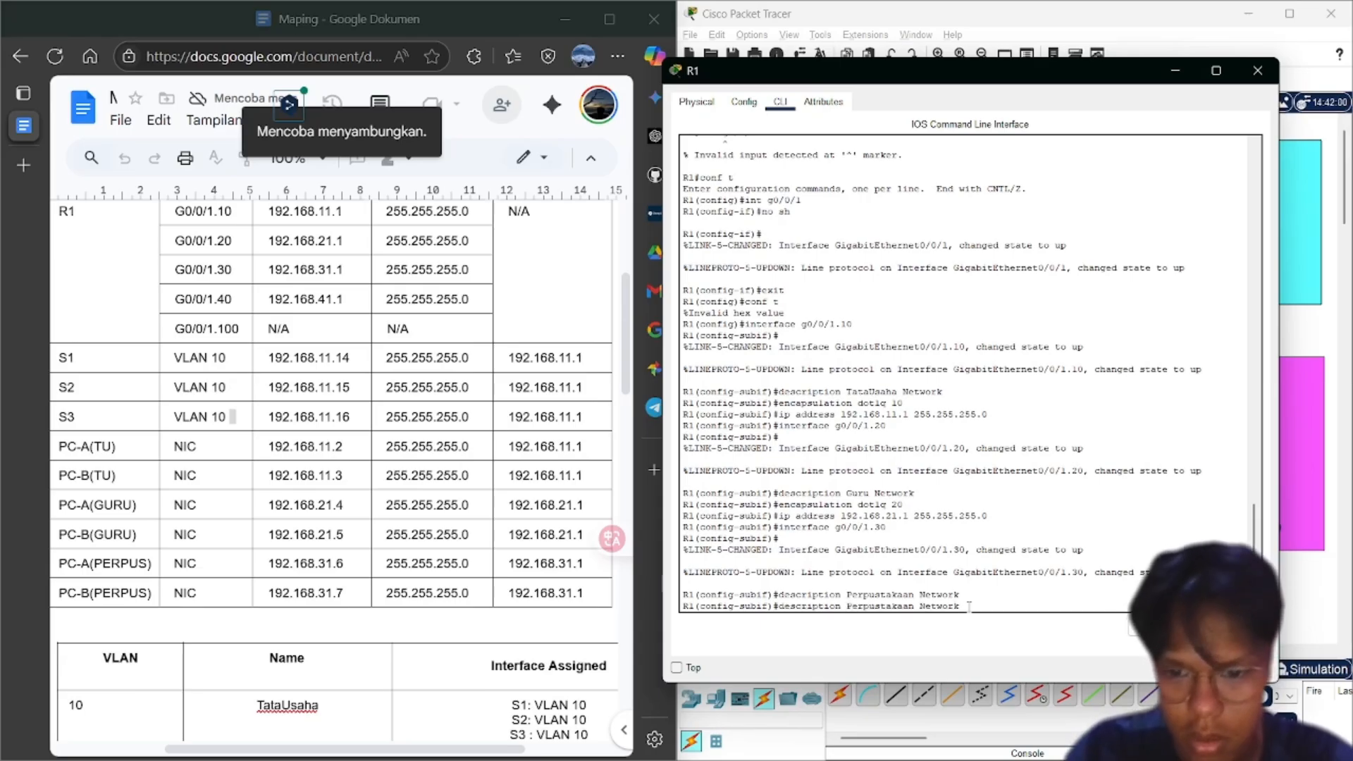
key(Up)
key(Up)
key(Up)
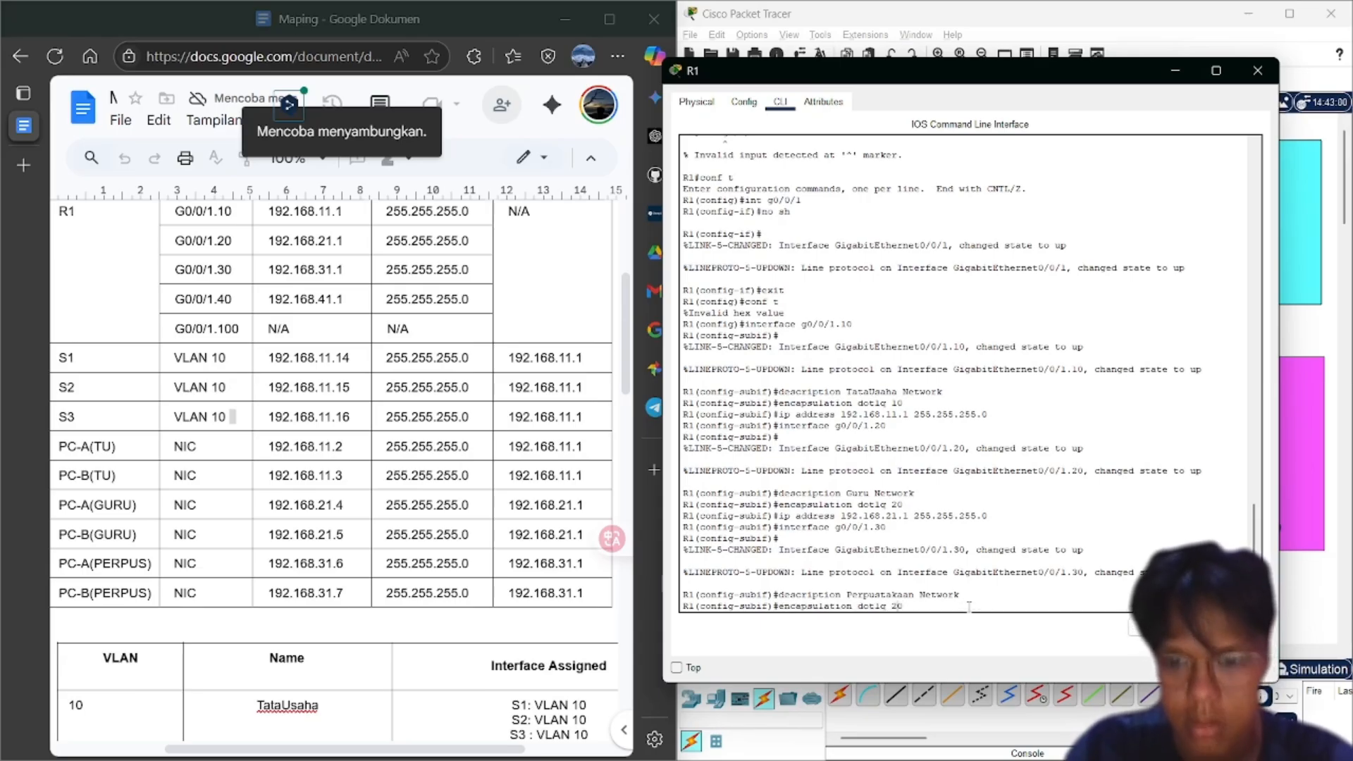
key(BackSpace)
key(BackSpace)
text(30)
key(Return)
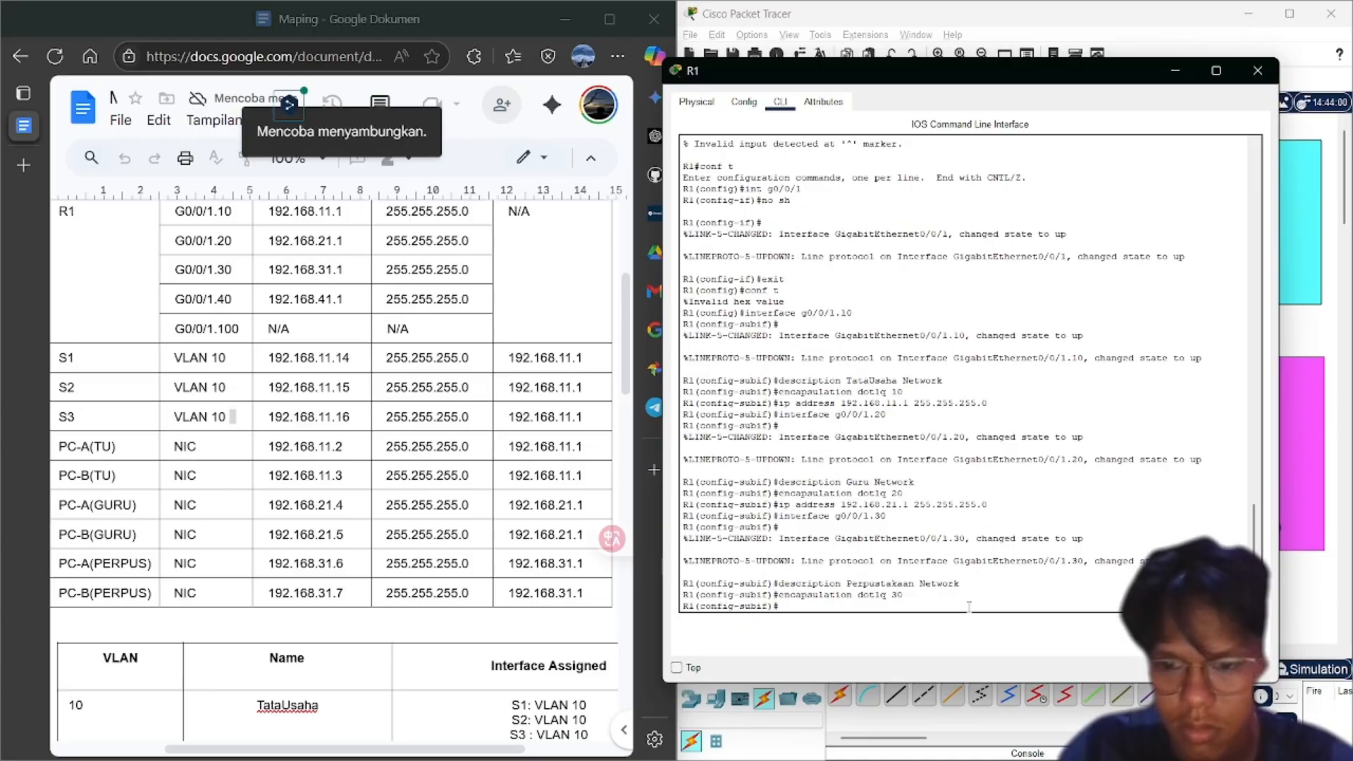
key(Up)
key(Up)
key(Up)
key(Up)
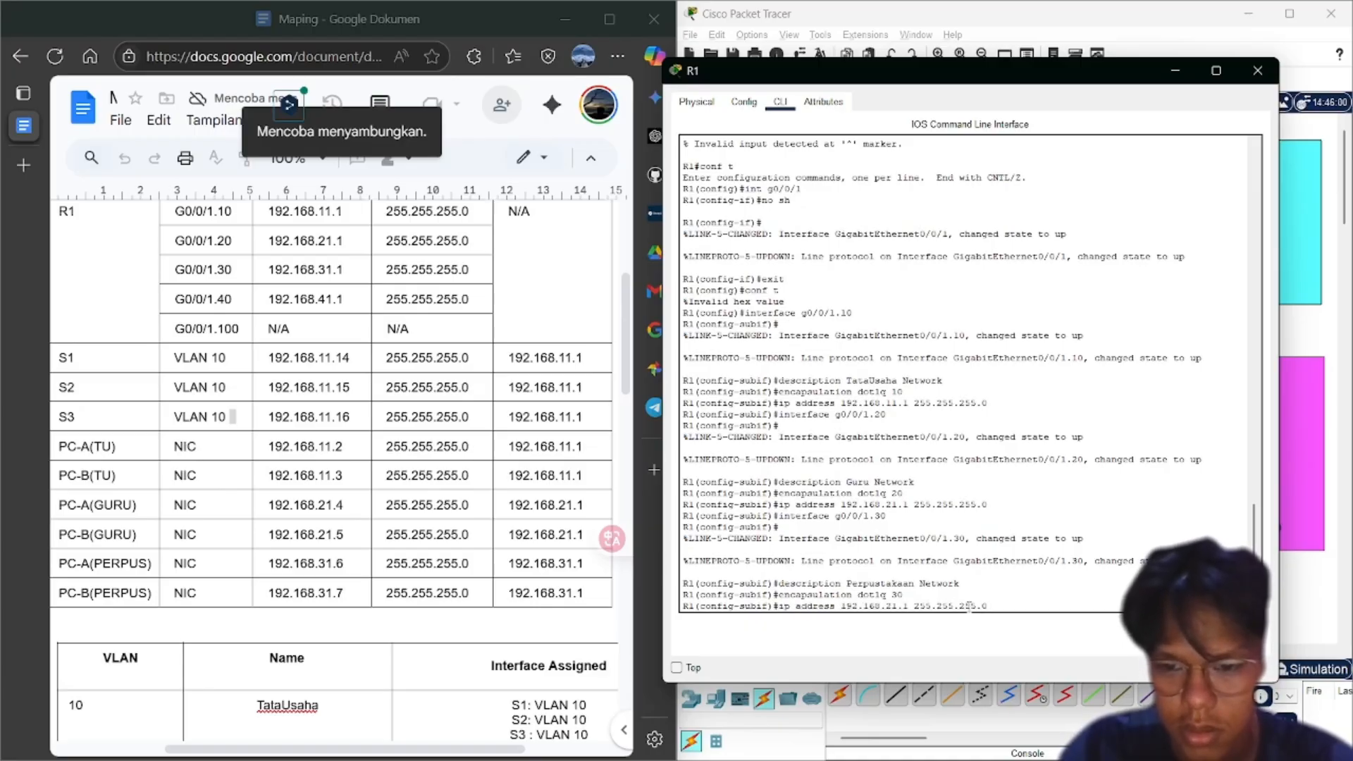
key(Left)
key(Left)
key(Left)
key(Left)
key(Left)
key(Left)
key(Left)
key(Left)
key(Left)
key(Left)
key(Left)
key(Left)
key(Left)
key(Left)
key(Left)
key(Left)
key(Left)
key(BackSpace)
text(3)
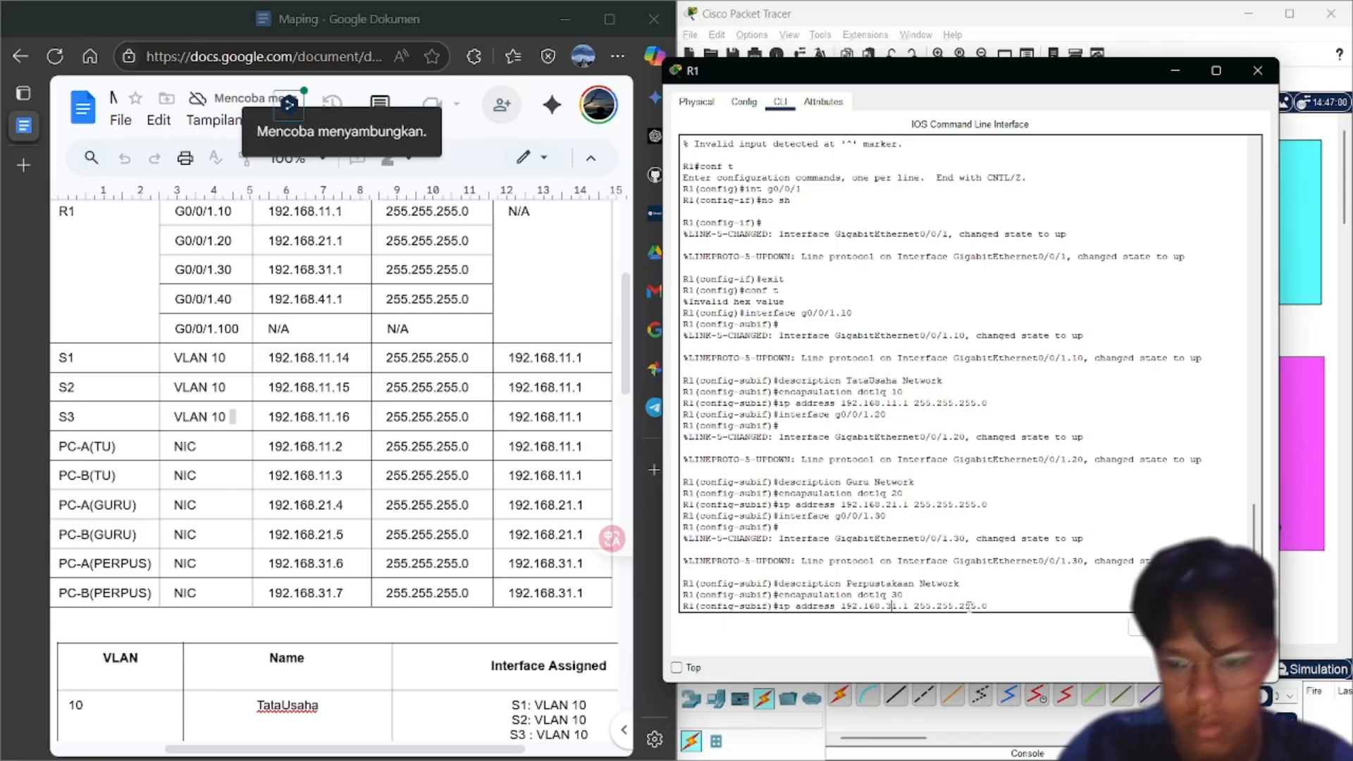
key(Return)
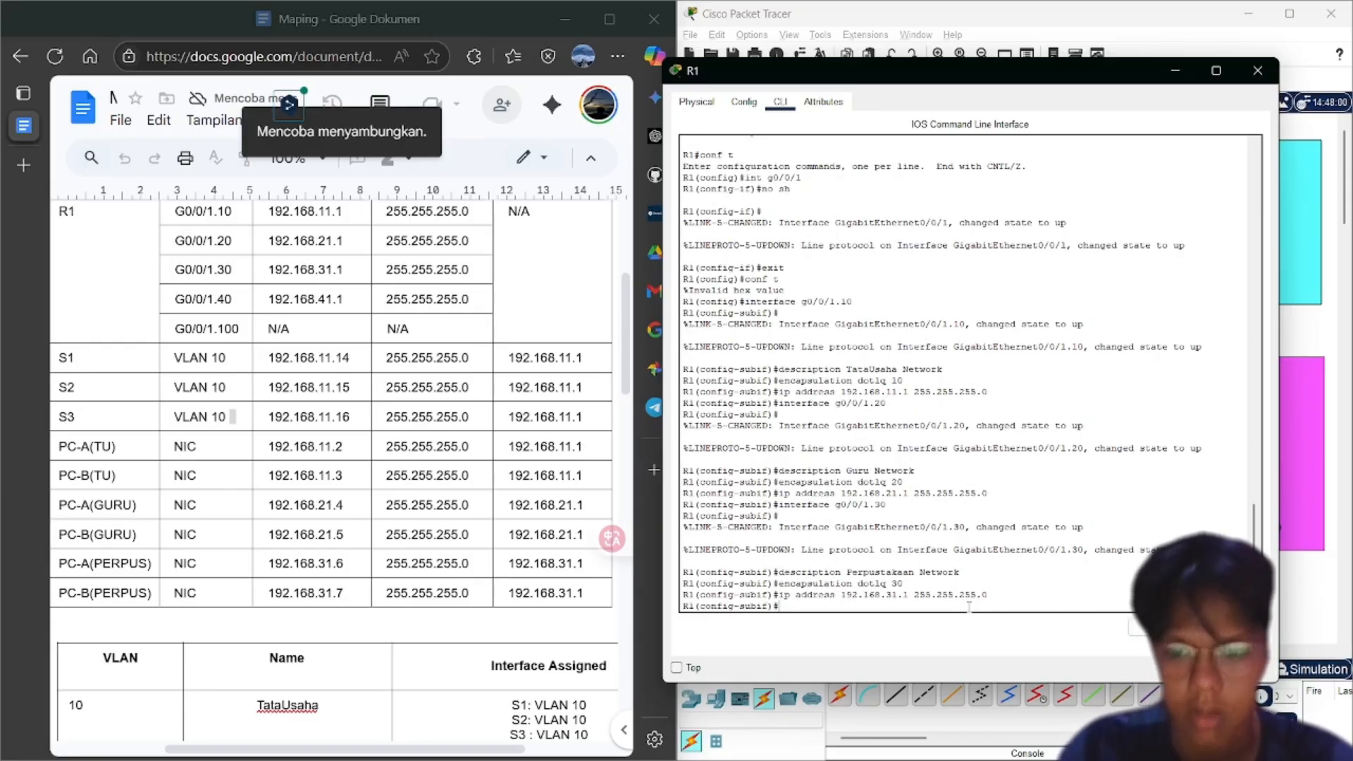
key(Up)
key(Up)
key(Up)
key(Up)
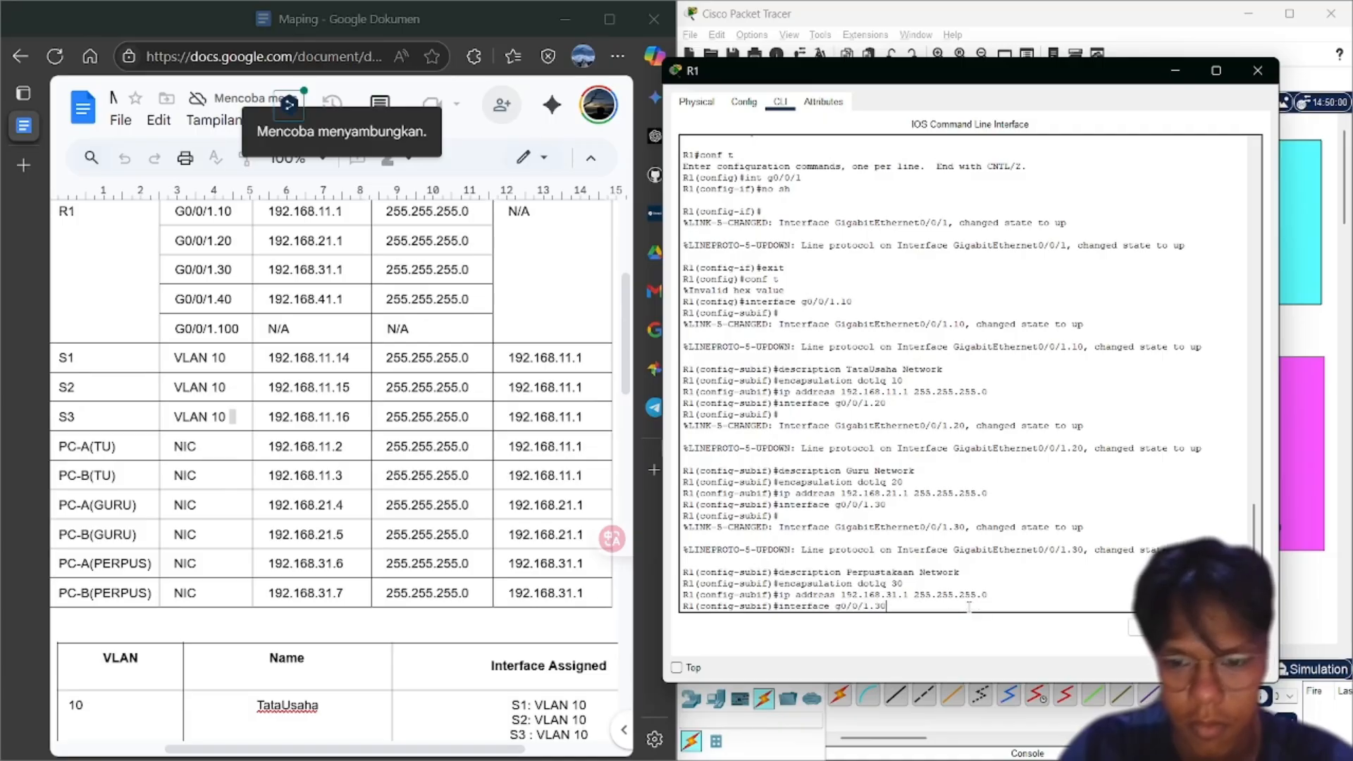
Create subinterface g0/0/1.40 with the description Compass Network
text(4)
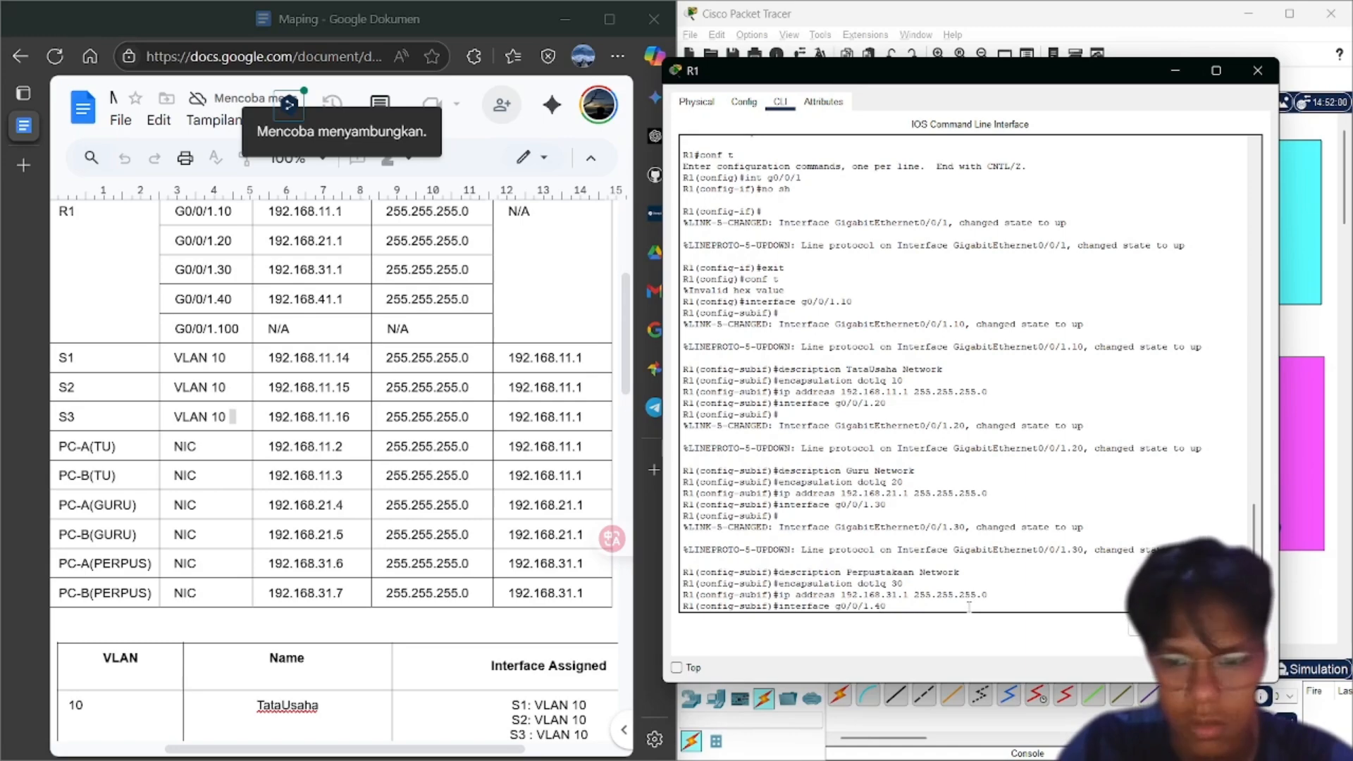
key(Return)
key(Up)
key(Up)
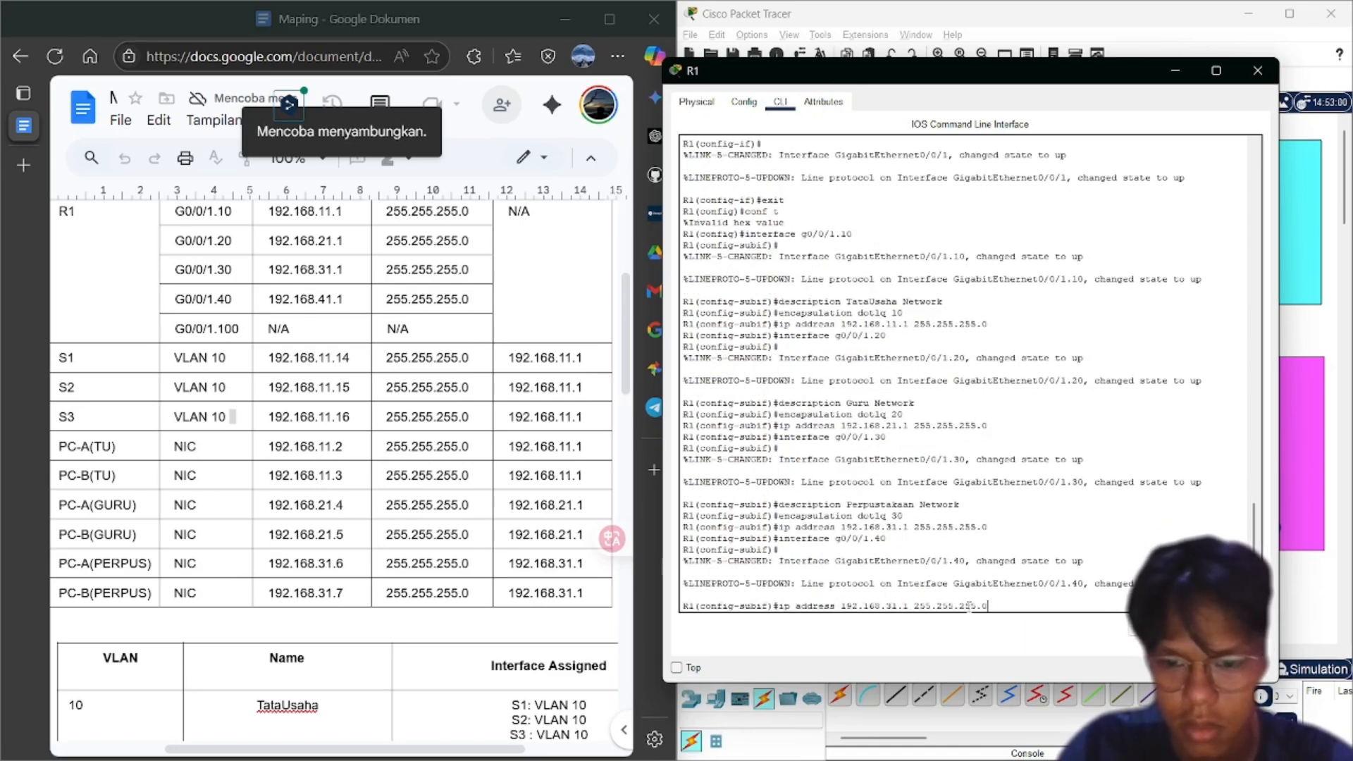
key(Up)
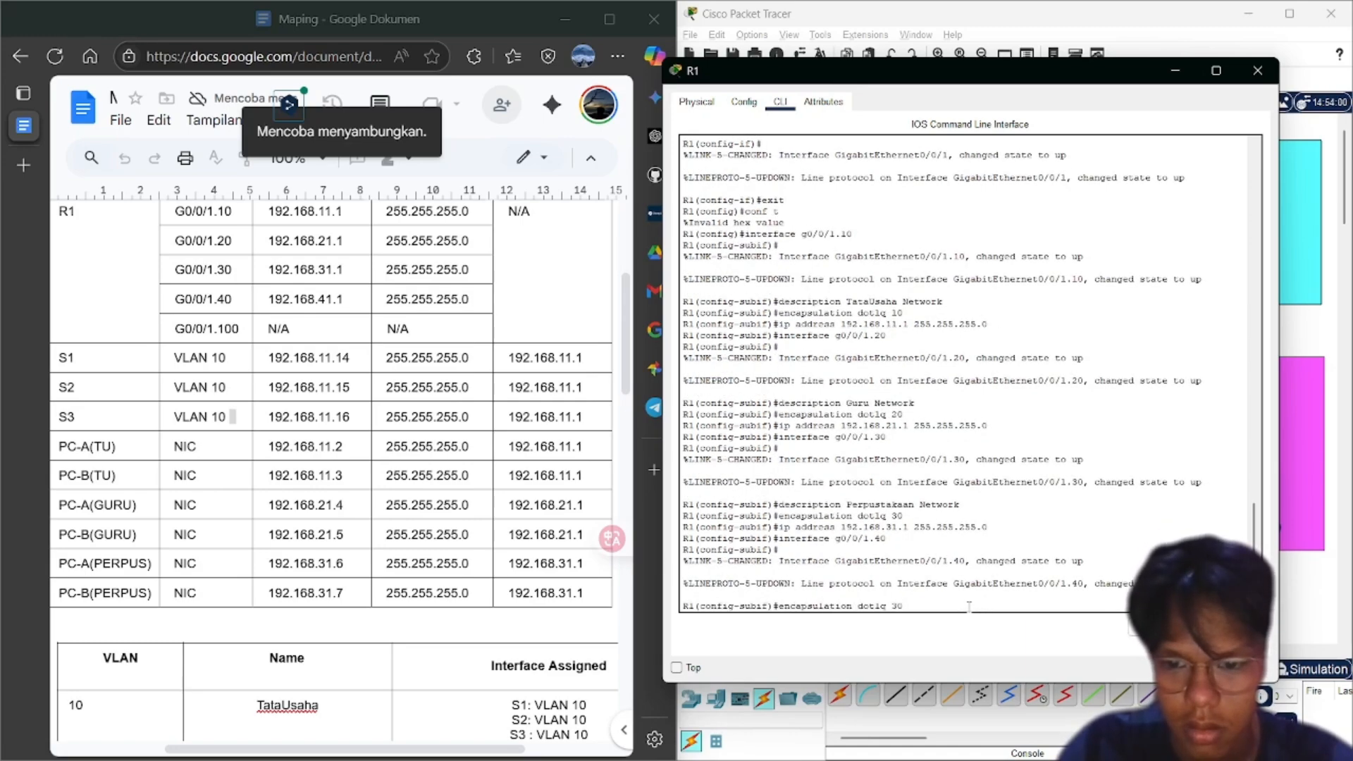
key(Up)
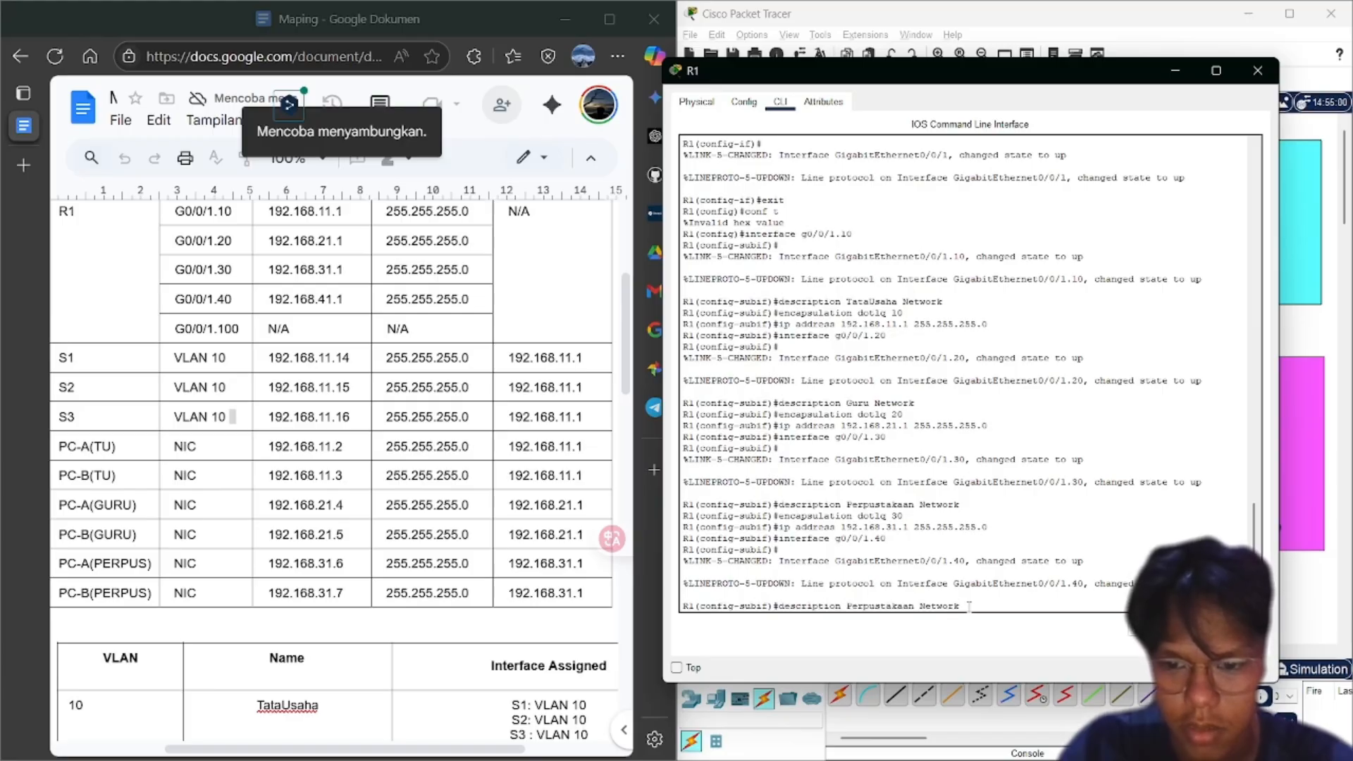
key(BackSpace)
key(BackSpace)
key(BackSpace)
key(BackSpace)
key(BackSpace)
key(BackSpace)
key(BackSpace)
key(BackSpace)
key(BackSpace)
key(BackSpace)
key(BackSpace)
key(BackSpace)
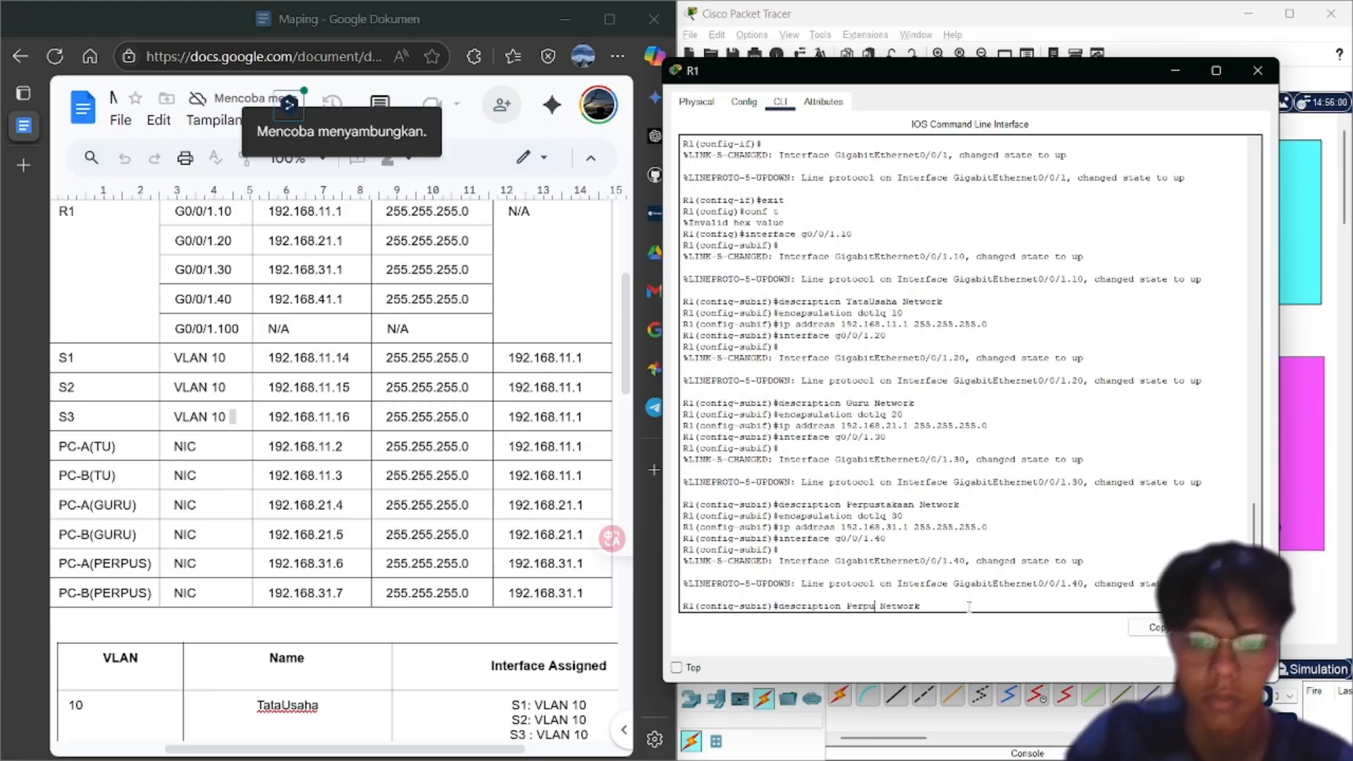
text(Compass)
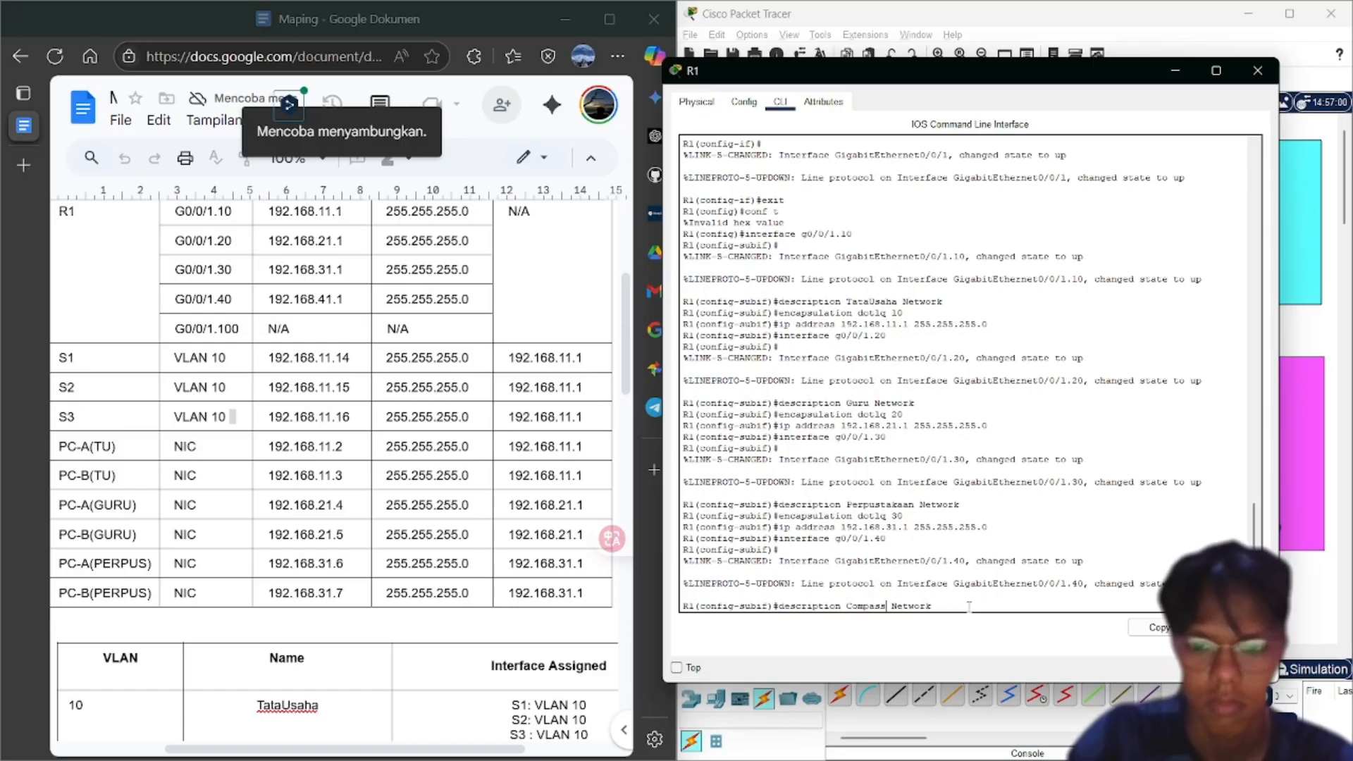
key(Return)
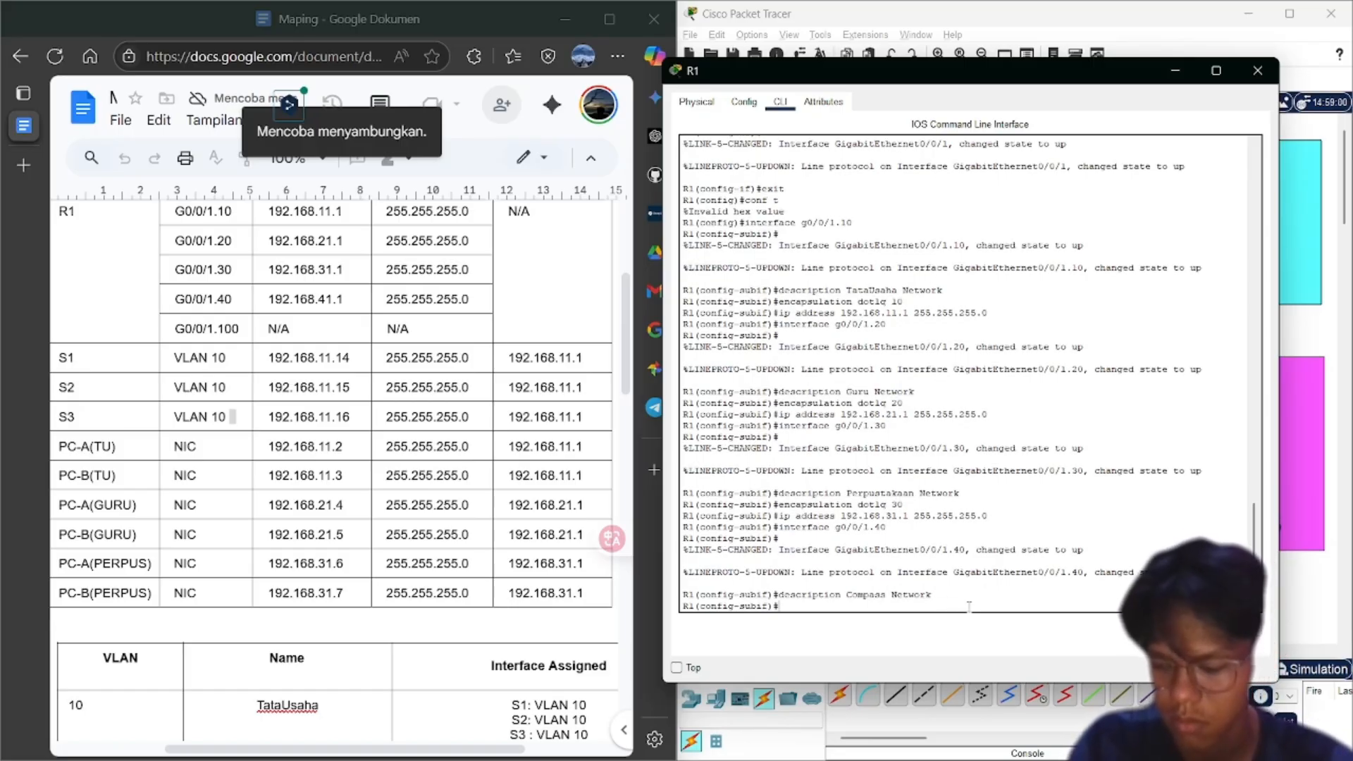
Give g0/0/1.40 encapsulation dot1q 40 and address 192.168.41.1 255.255.255.0
key(Up)
key(Up)
key(Up)
key(Up)
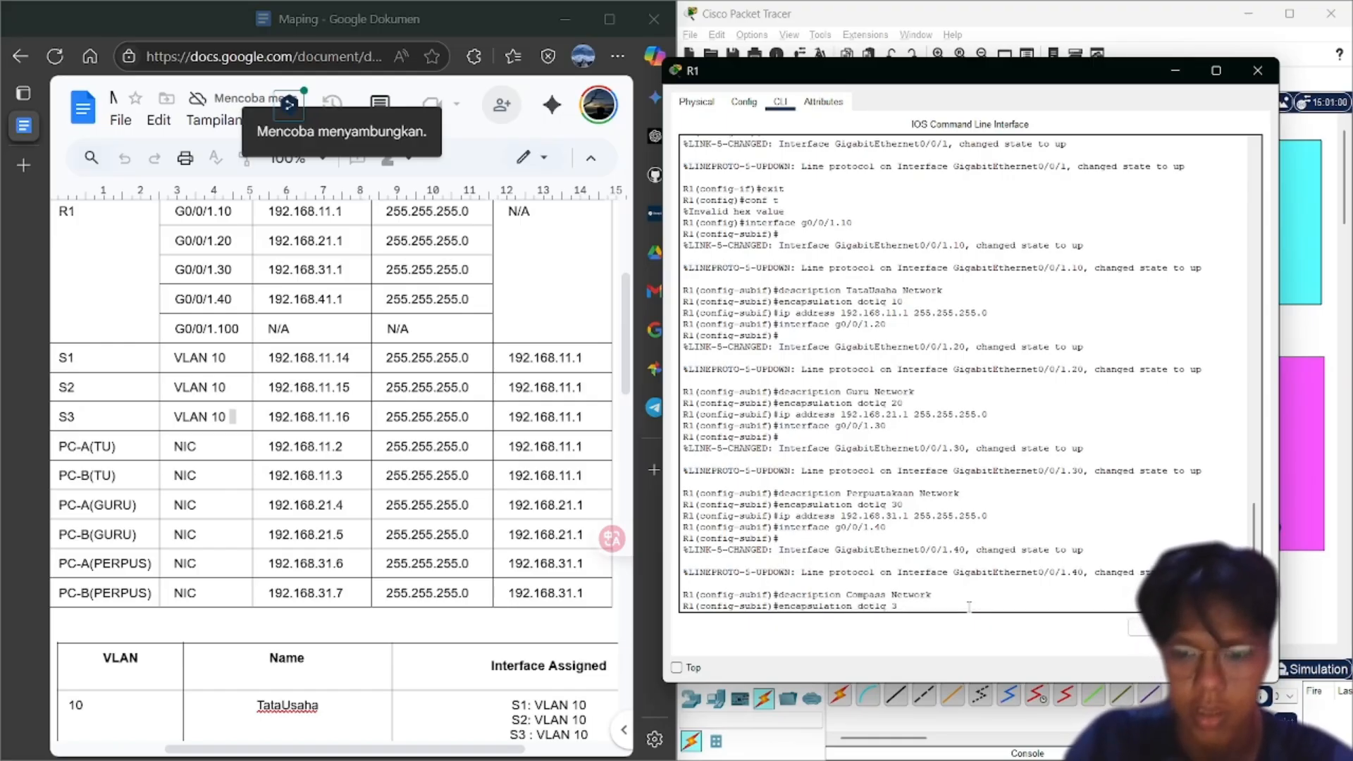
key(BackSpace)
text(40)
key(Return)
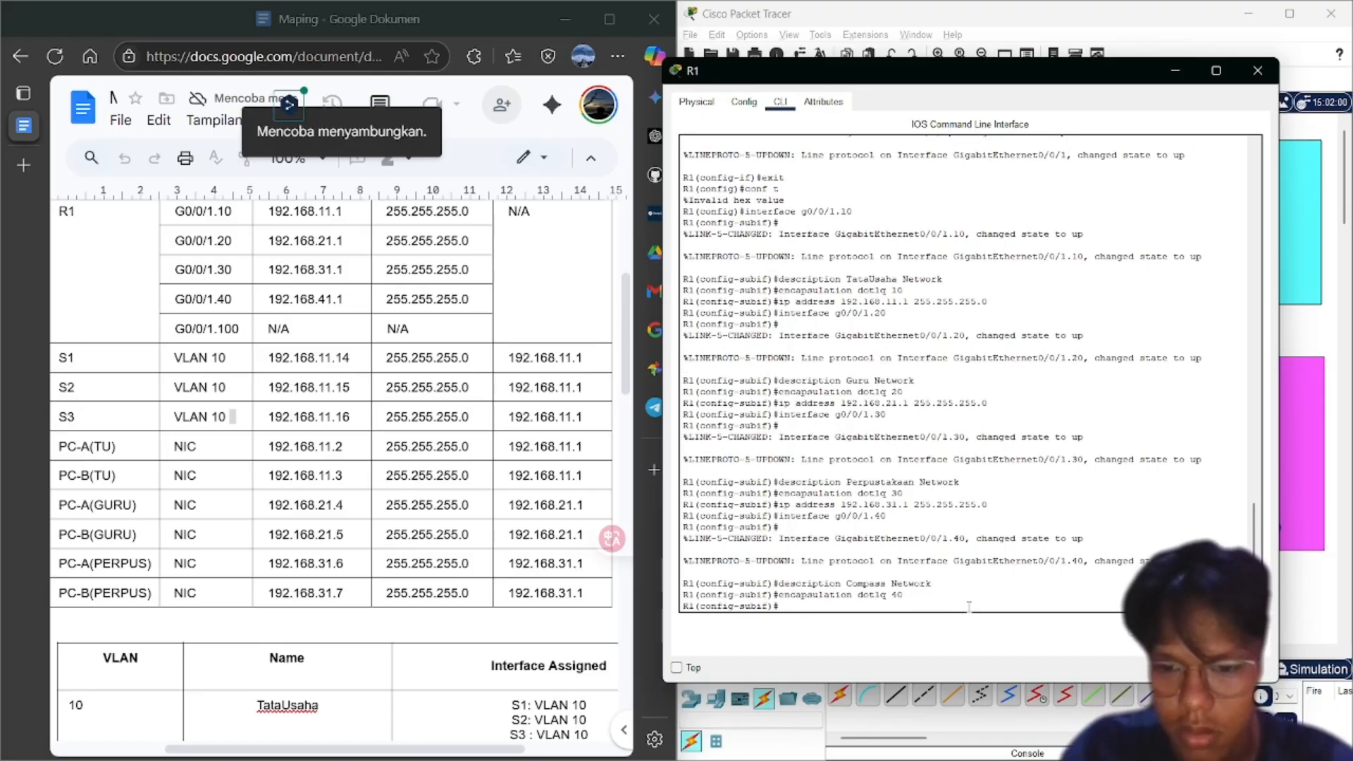
key(Up)
key(Up)
key(Up)
key(Up)
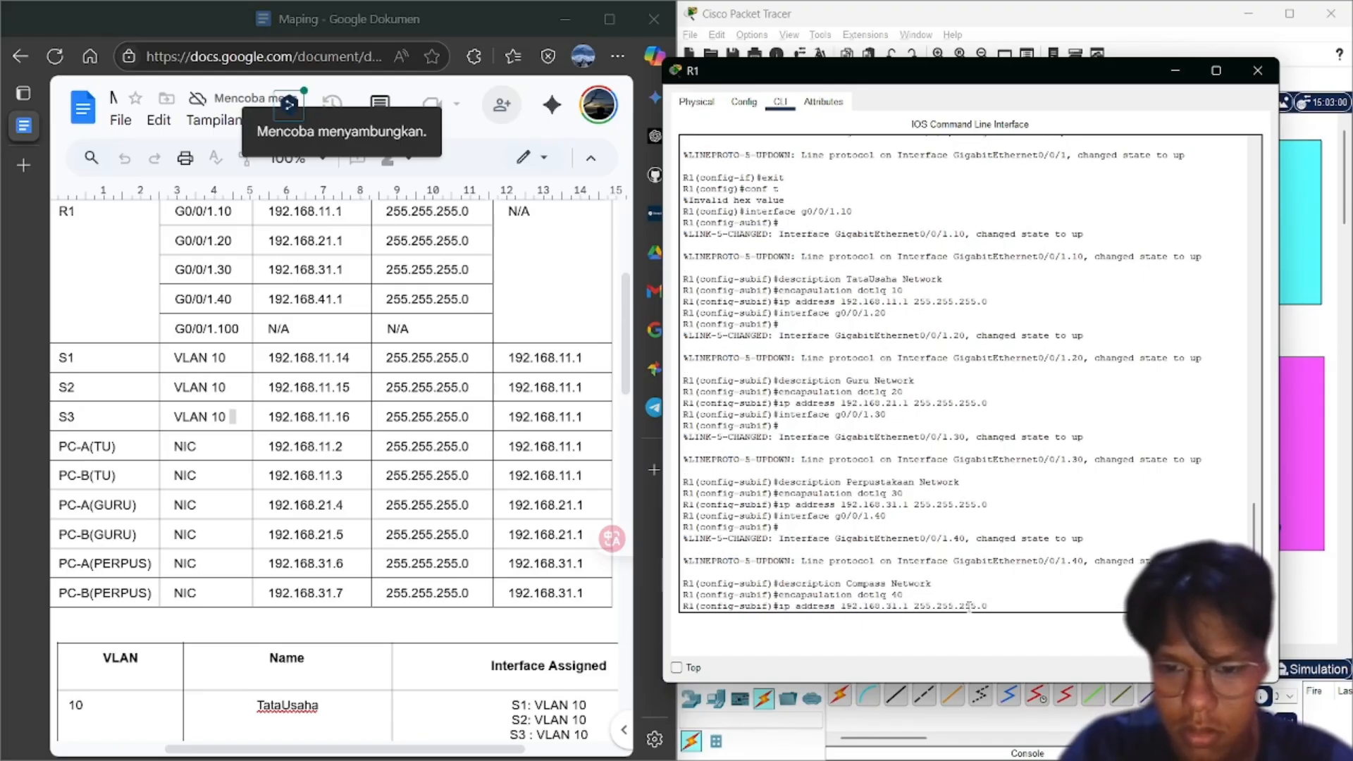
key(Left)
key(Left)
key(Left)
key(Left)
key(Left)
key(Left)
key(Left)
key(Left)
key(Left)
key(Left)
key(Left)
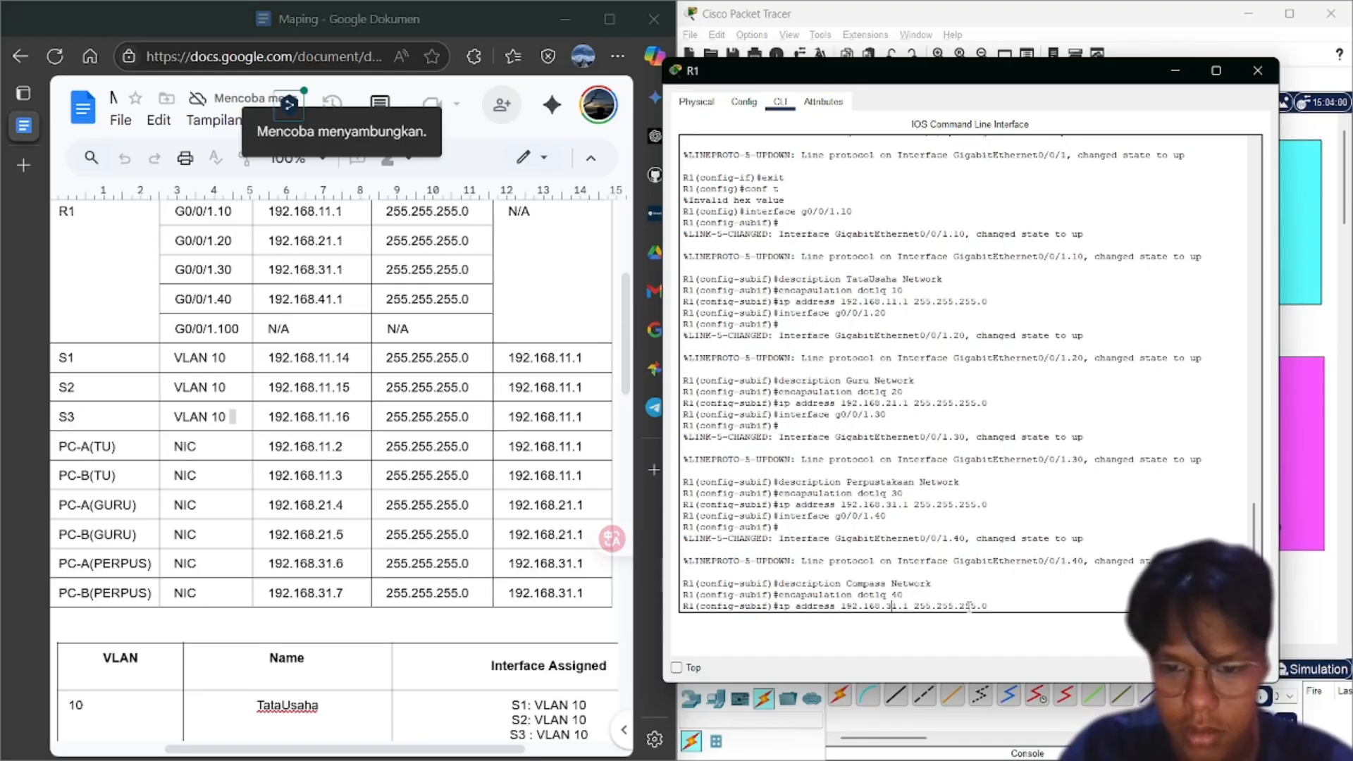
key(BackSpace)
text(4)
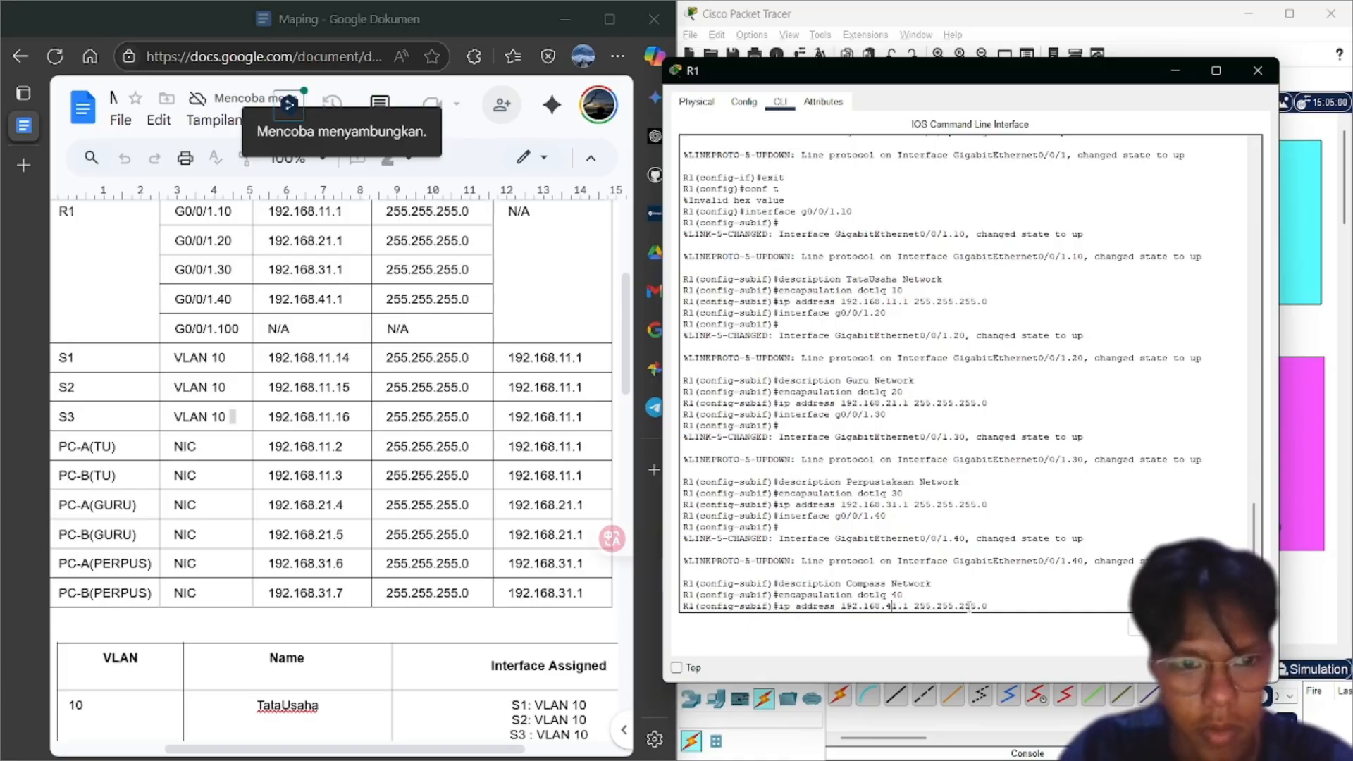
key(Return)
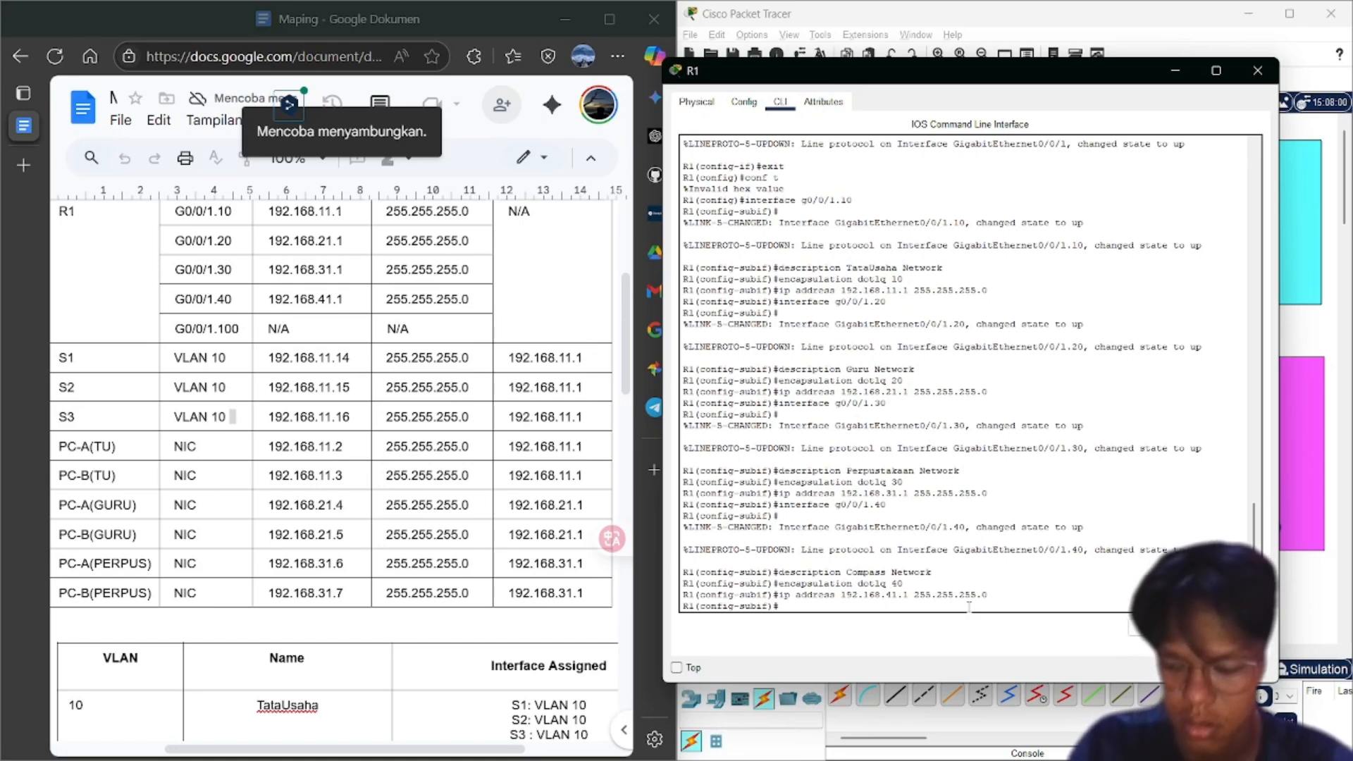
text(interface g0/0/1.40)
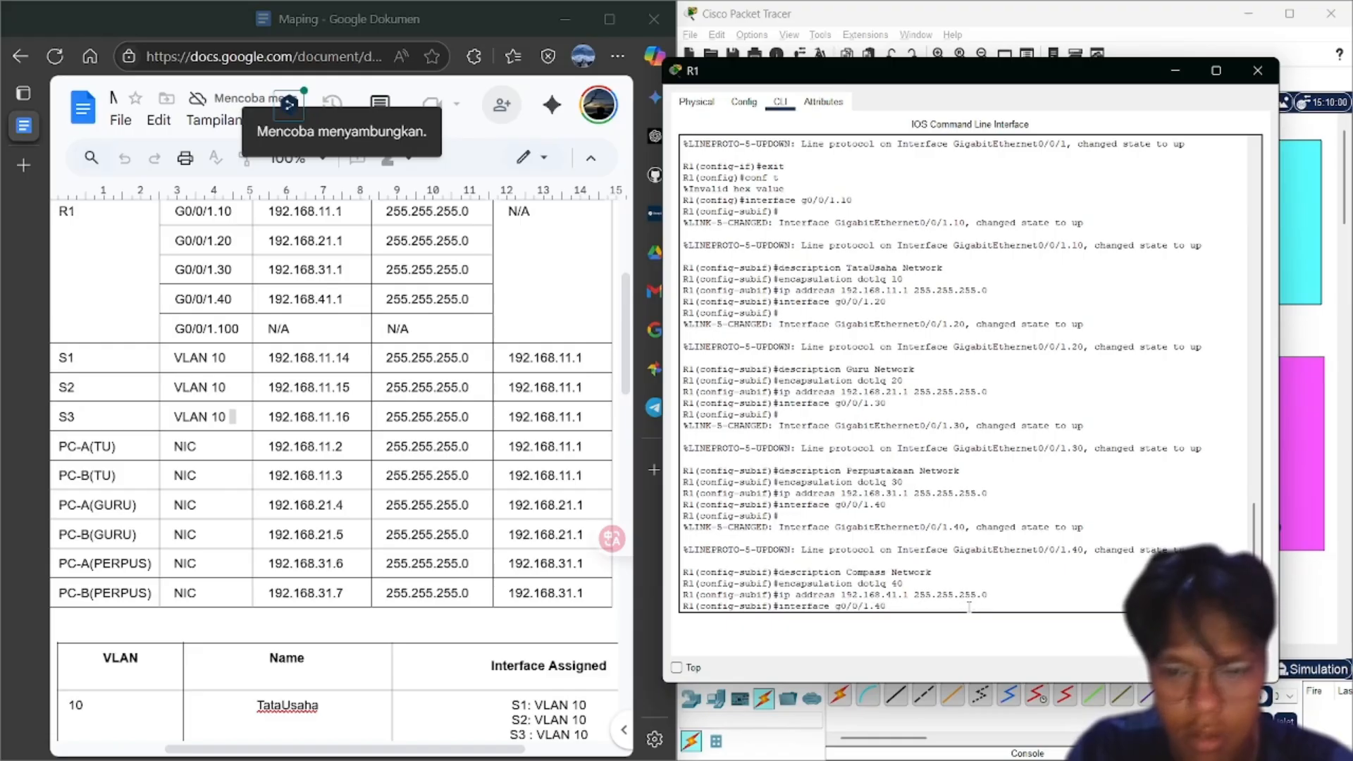
Create subinterface g0/0/1.100 with encapsulation dot1q 100
key(BackSpace)
key(BackSpace)
text(100)
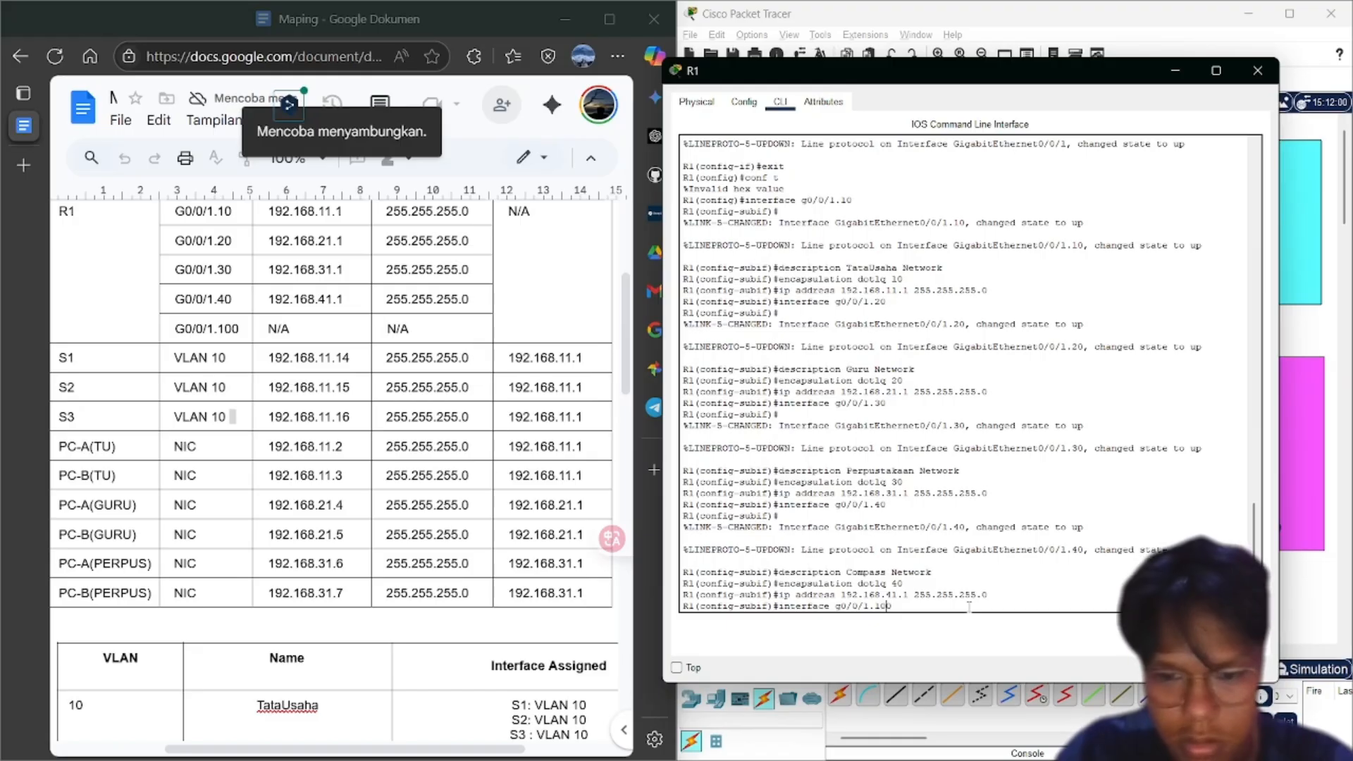
key(Return)
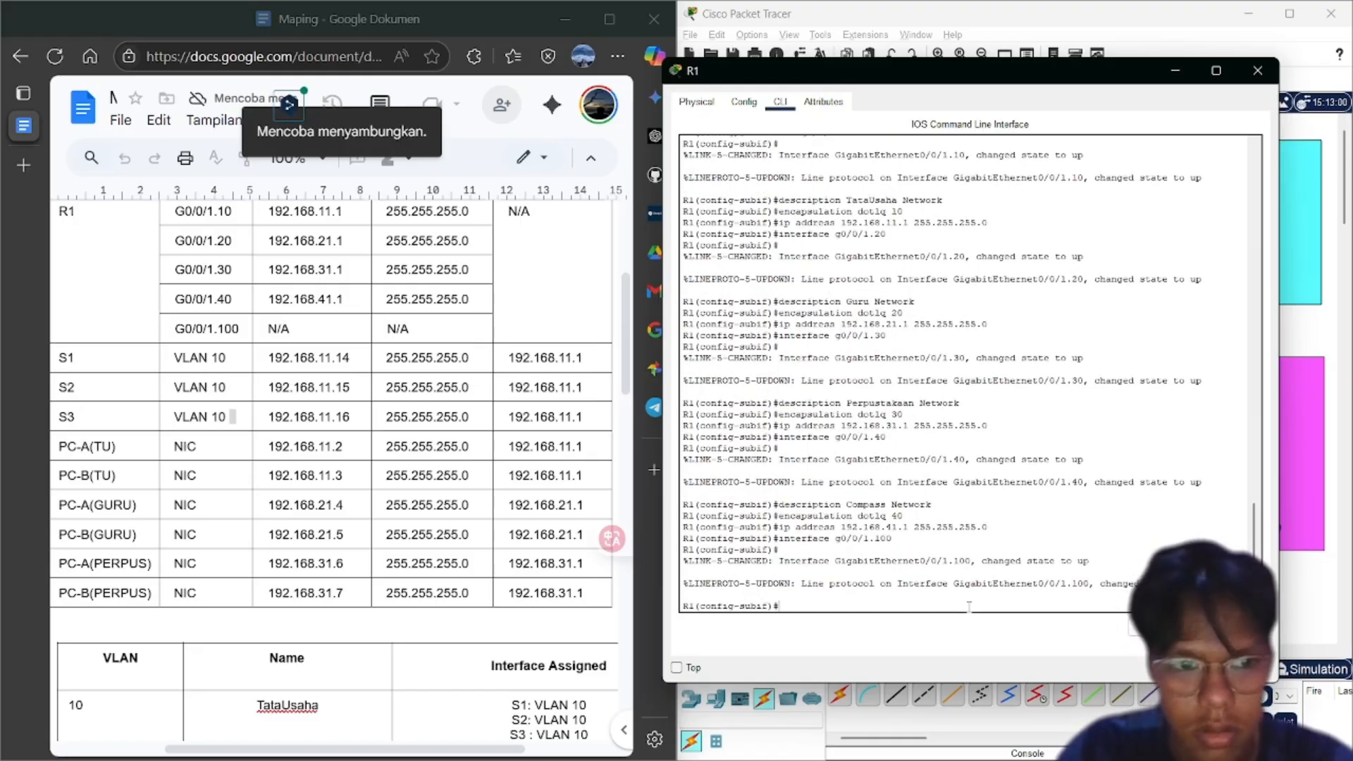
key(Up)
key(Up)
key(Up)
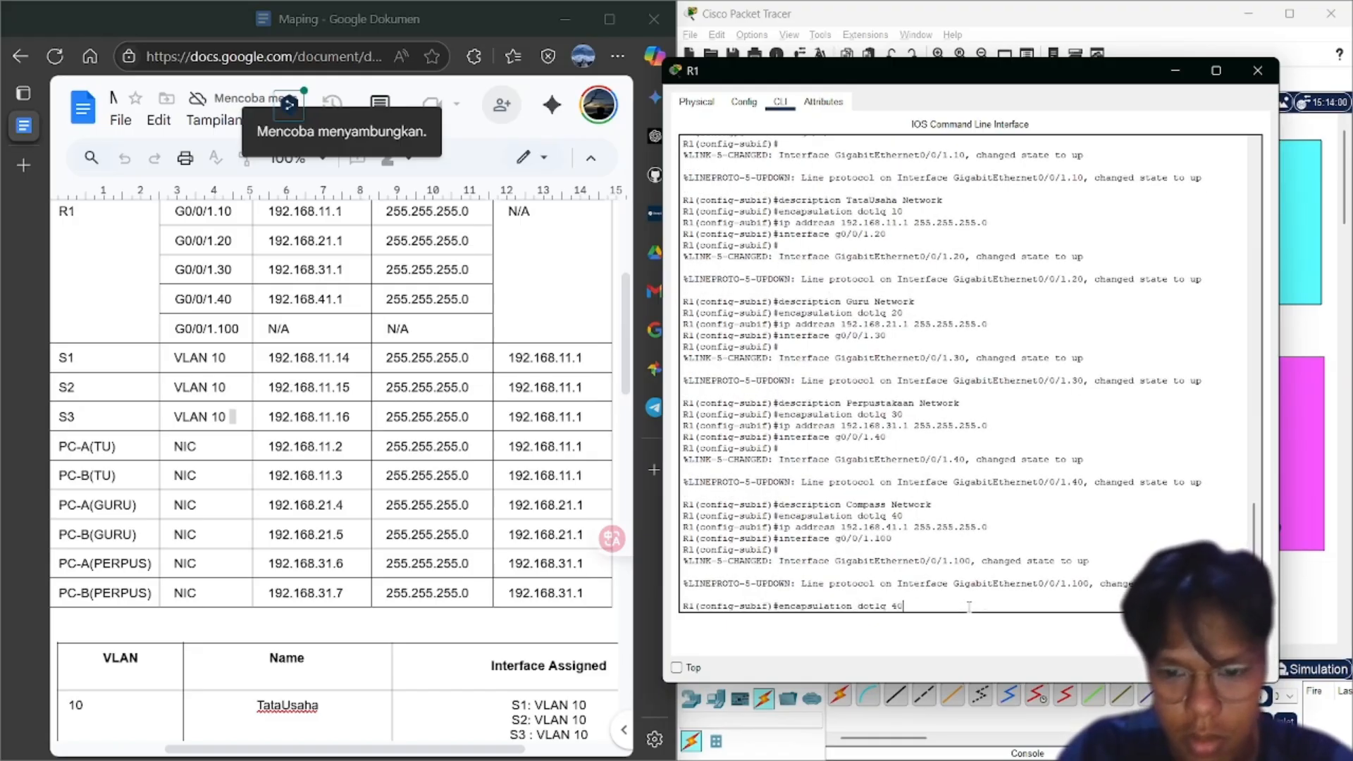
key(BackSpace)
key(BackSpace)
text(1)
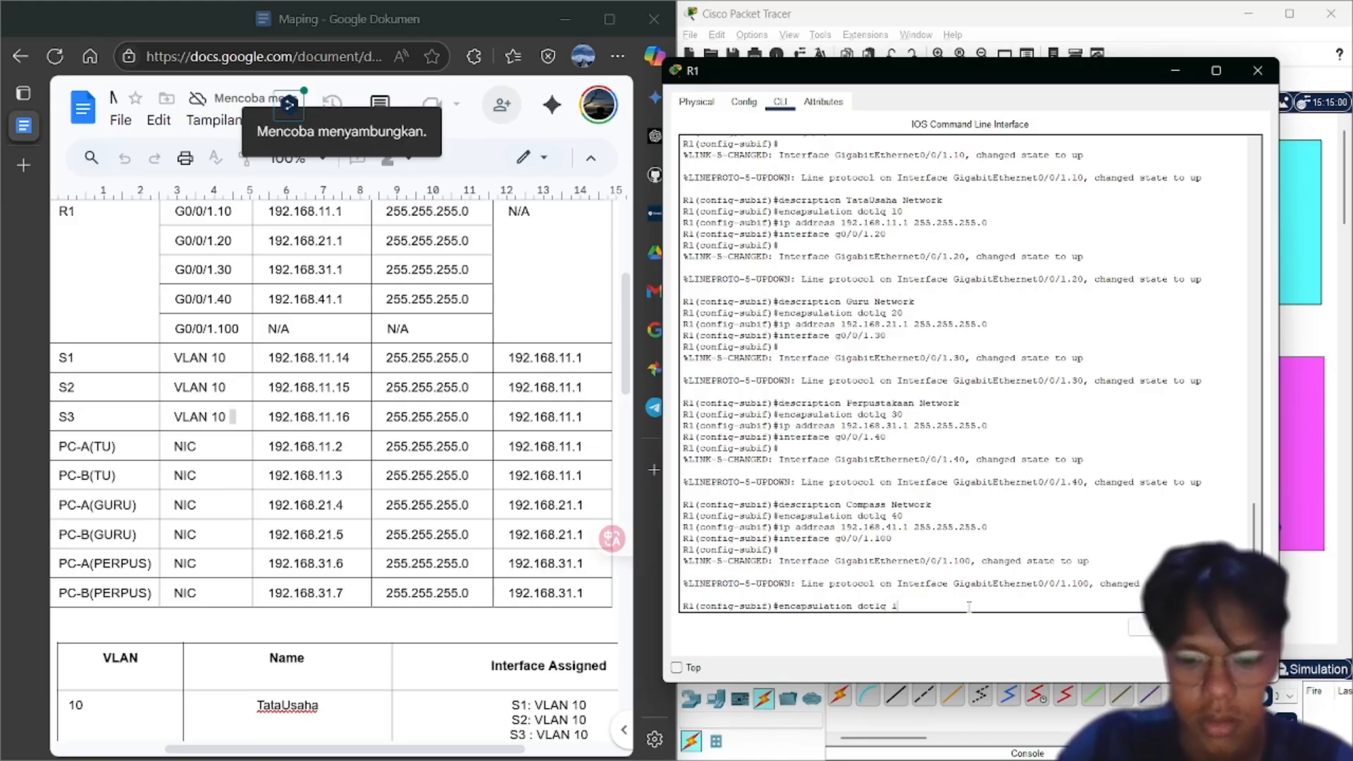
text(00)
key(Return)
Describe g0/0/1.100 as Native VLAN and set encapsulation dot1q 100 native
key(Up)
key(Up)
key(Up)
key(Up)
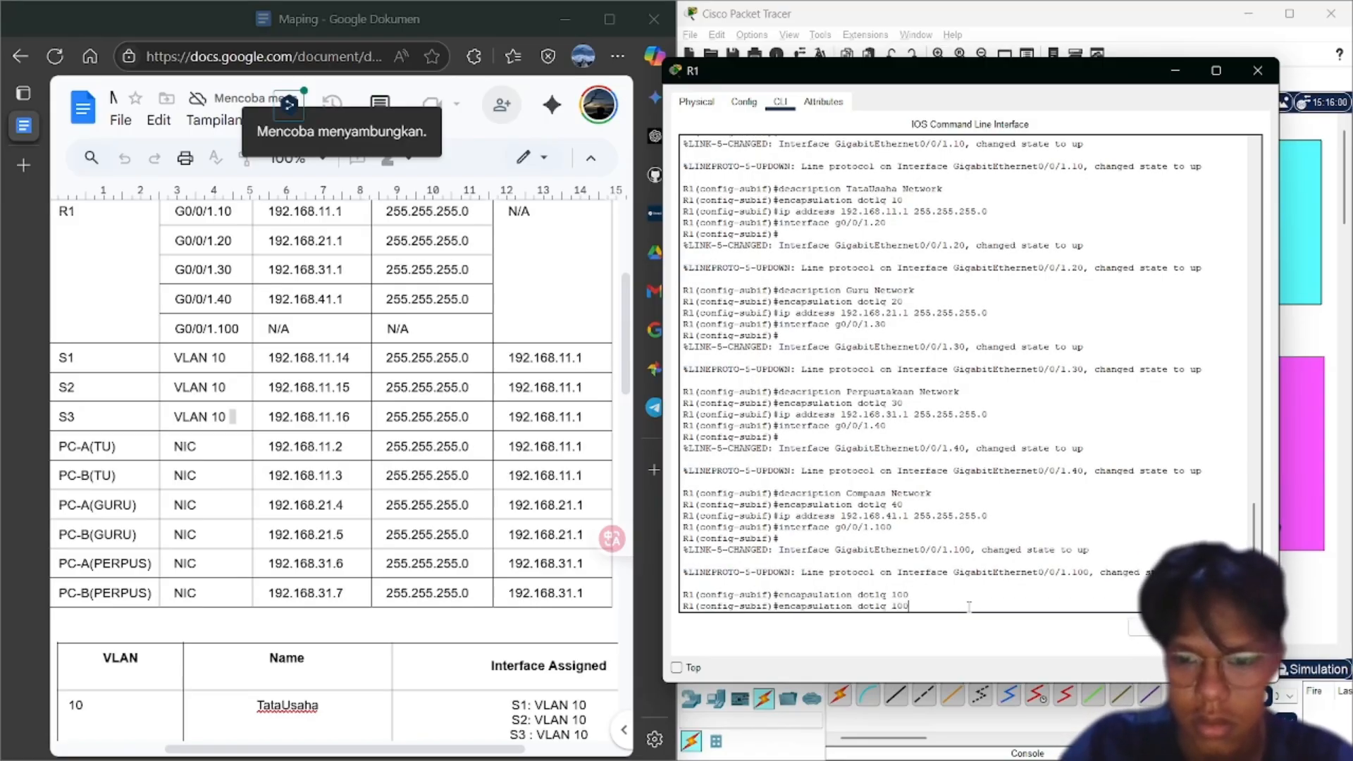
key(Up)
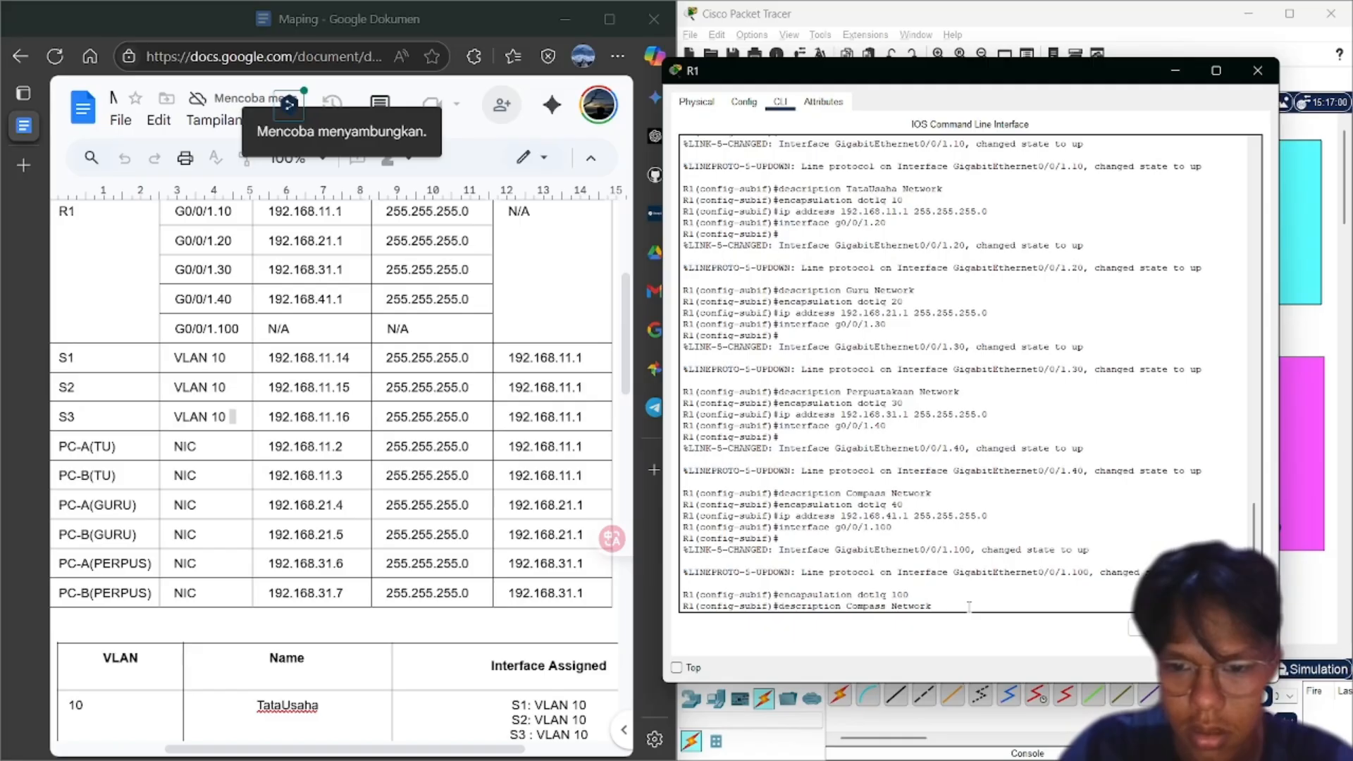
key(BackSpace)
key(BackSpace)
key(BackSpace)
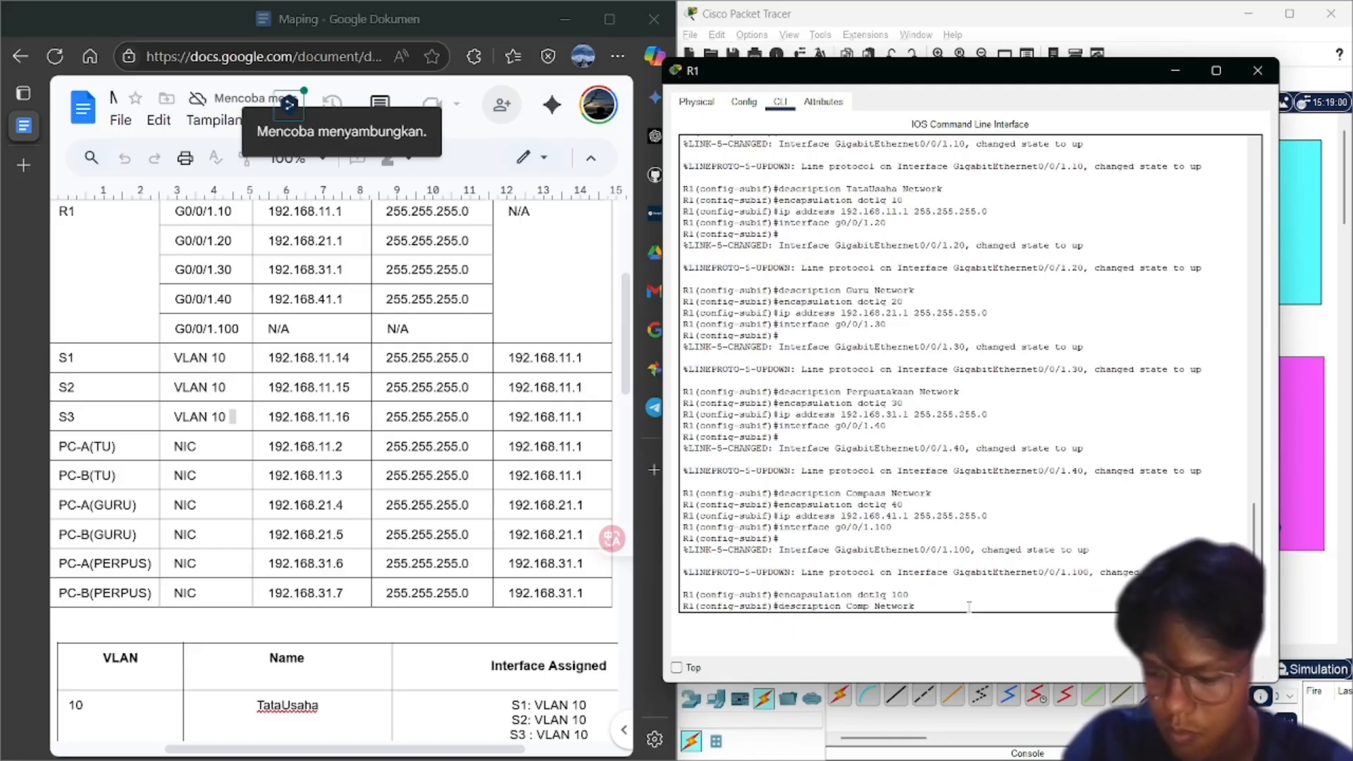
key(BackSpace)
key(BackSpace)
key(BackSpace)
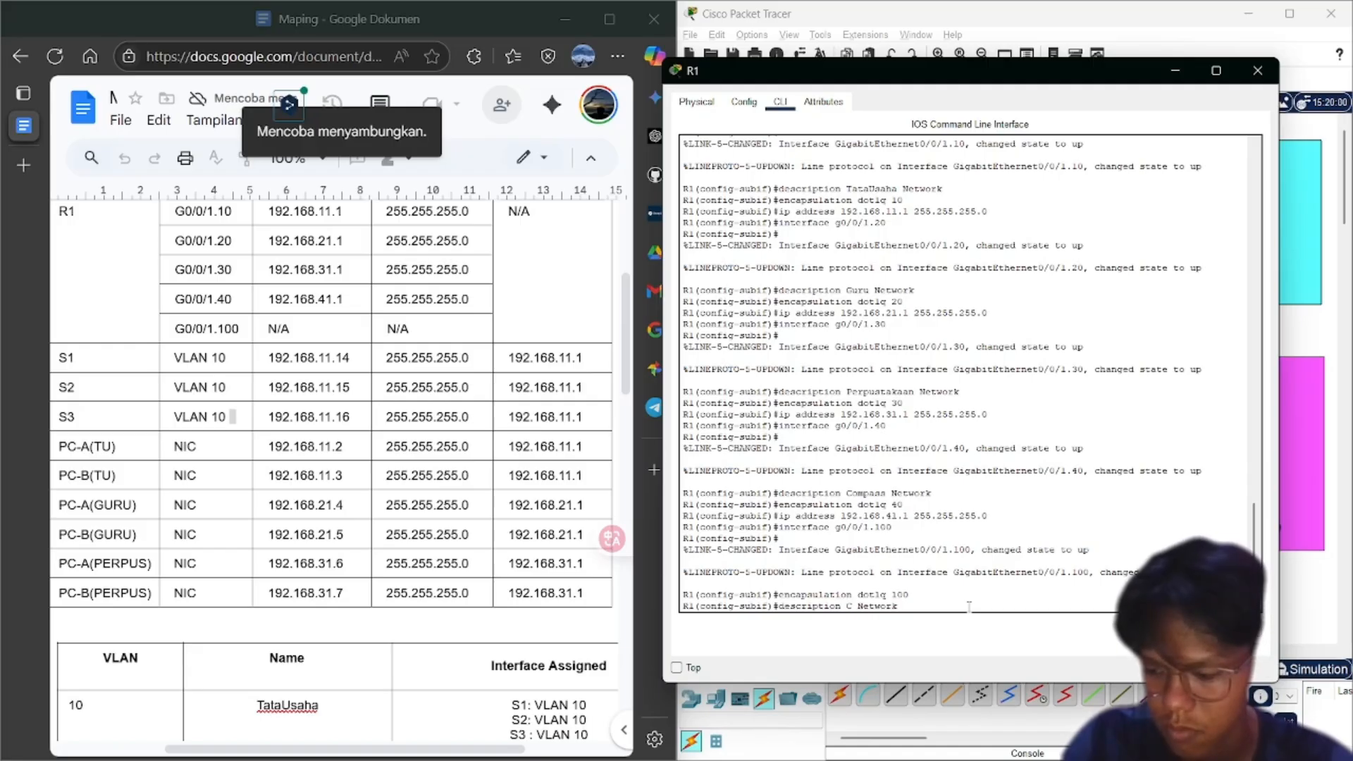
key(BackSpace)
text(Native)
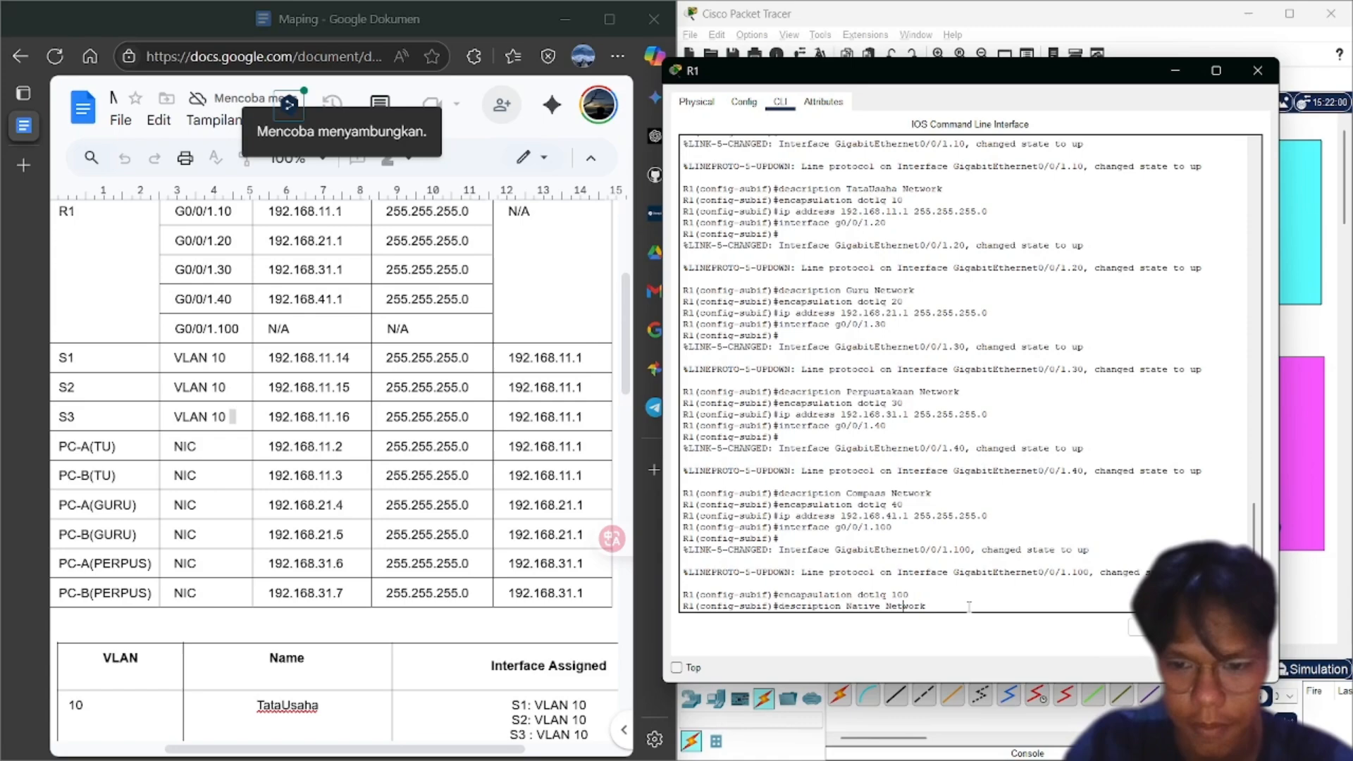
key(BackSpace)
key(BackSpace)
key(BackSpace)
key(BackSpace)
key(BackSpace)
key(BackSpace)
key(BackSpace)
key(BackSpace)
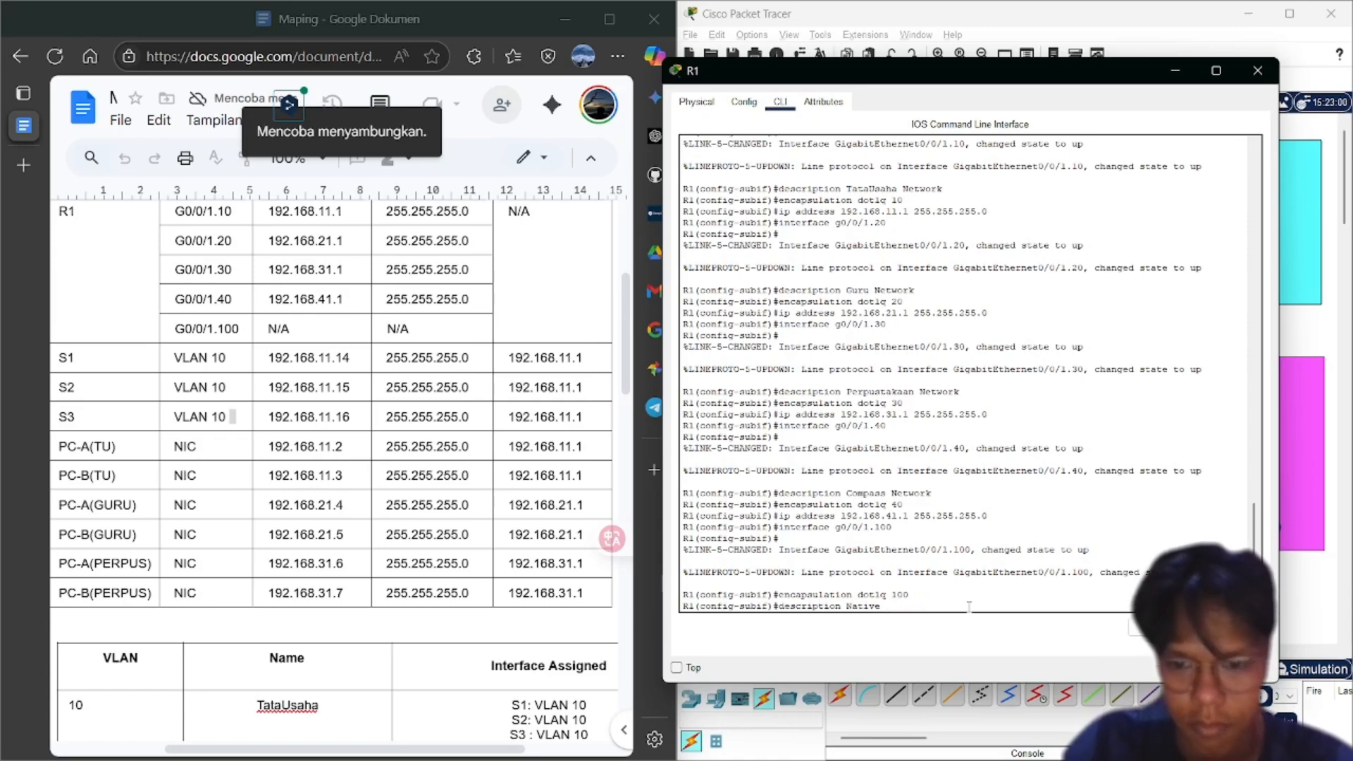
text(VLAN)
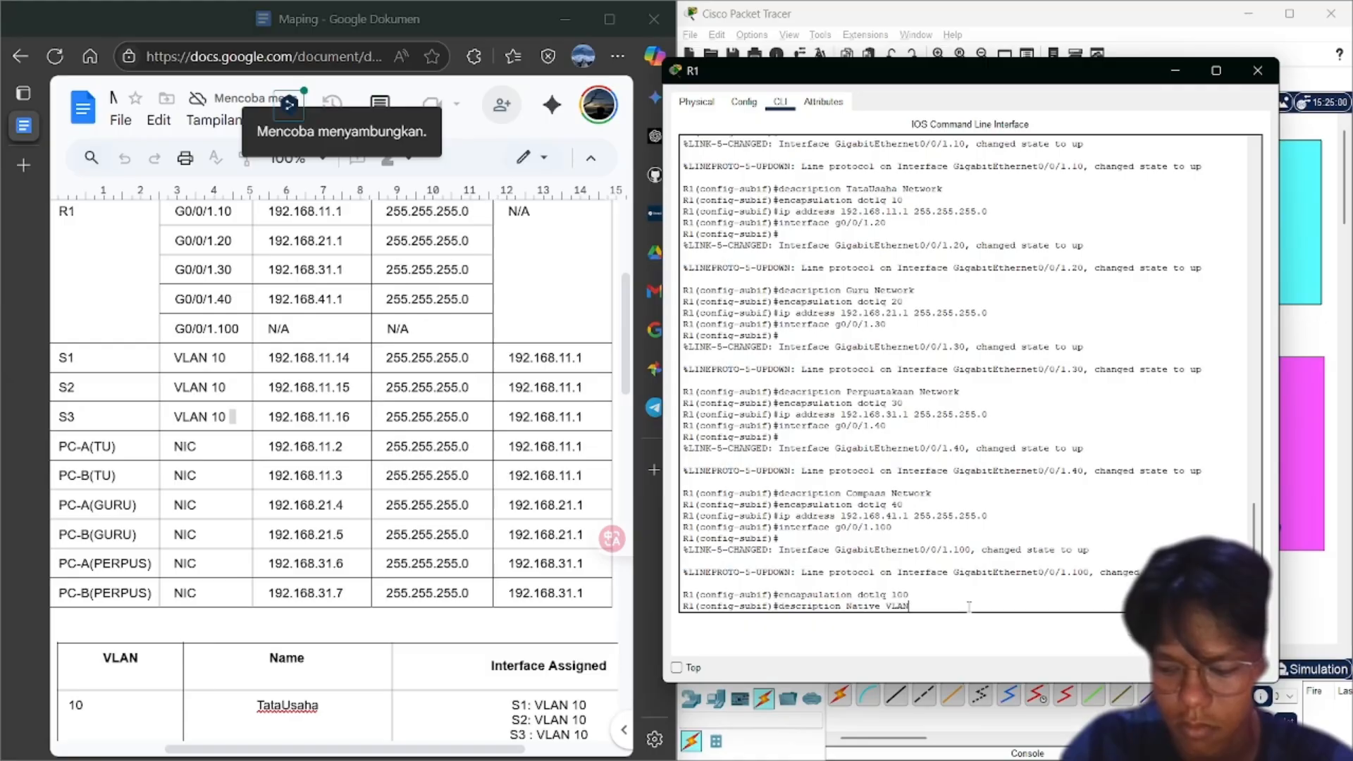
key(Return)
key(Up)
key(Up)
key(Up)
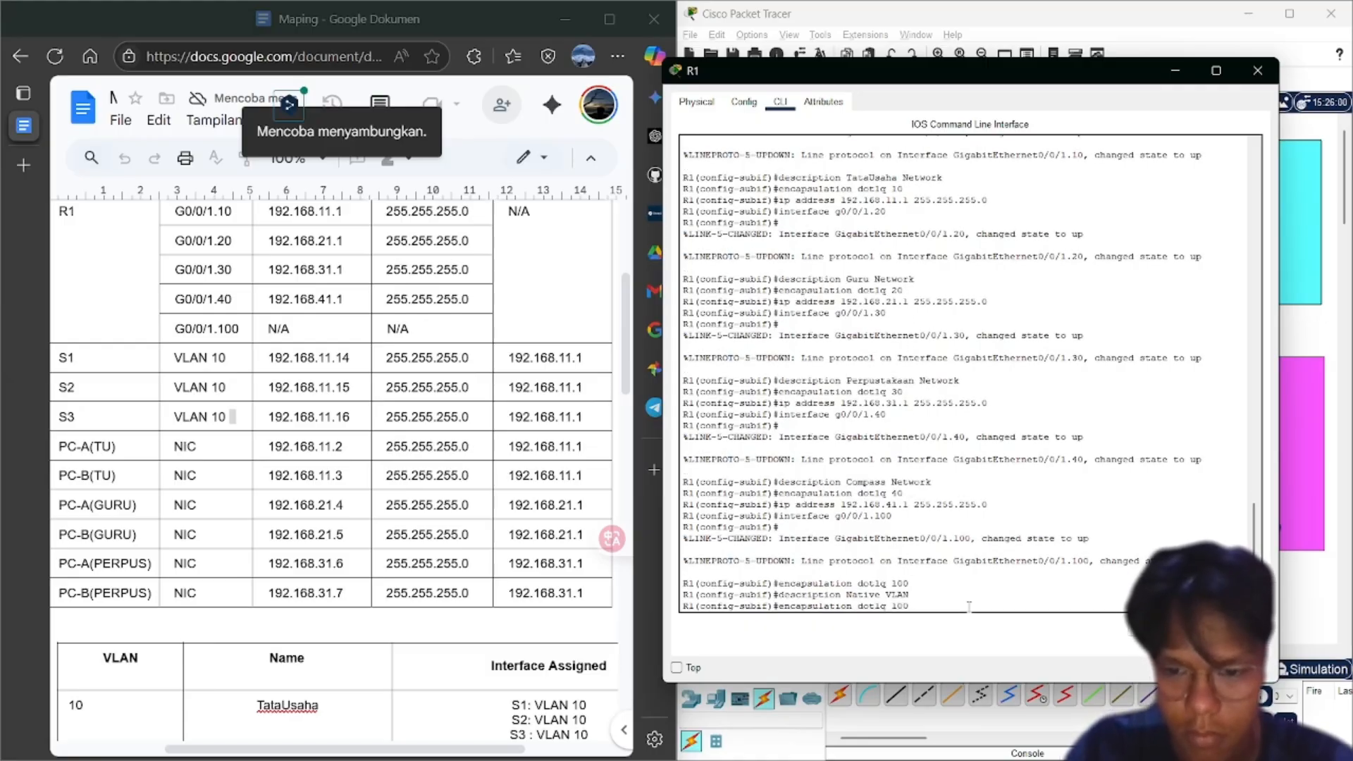
key(Down)
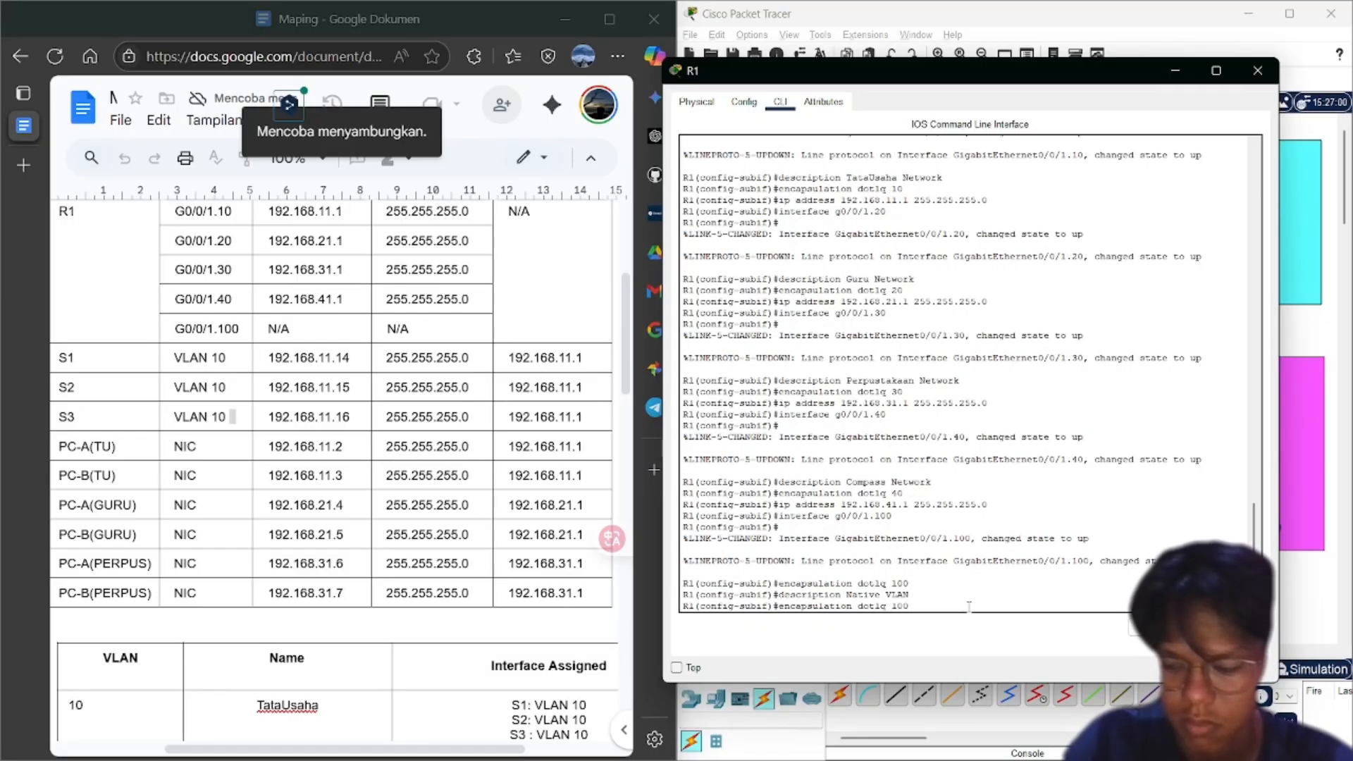
text(native)
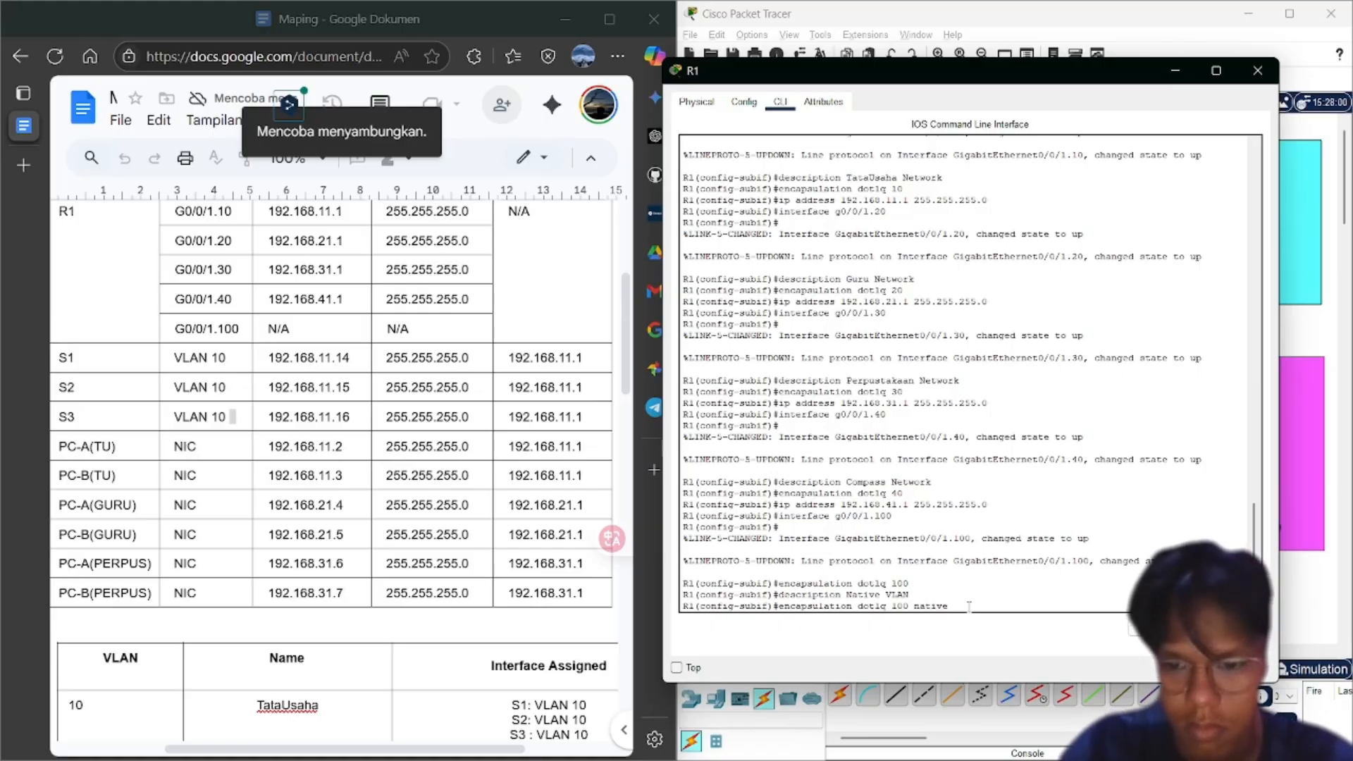
key(Return)
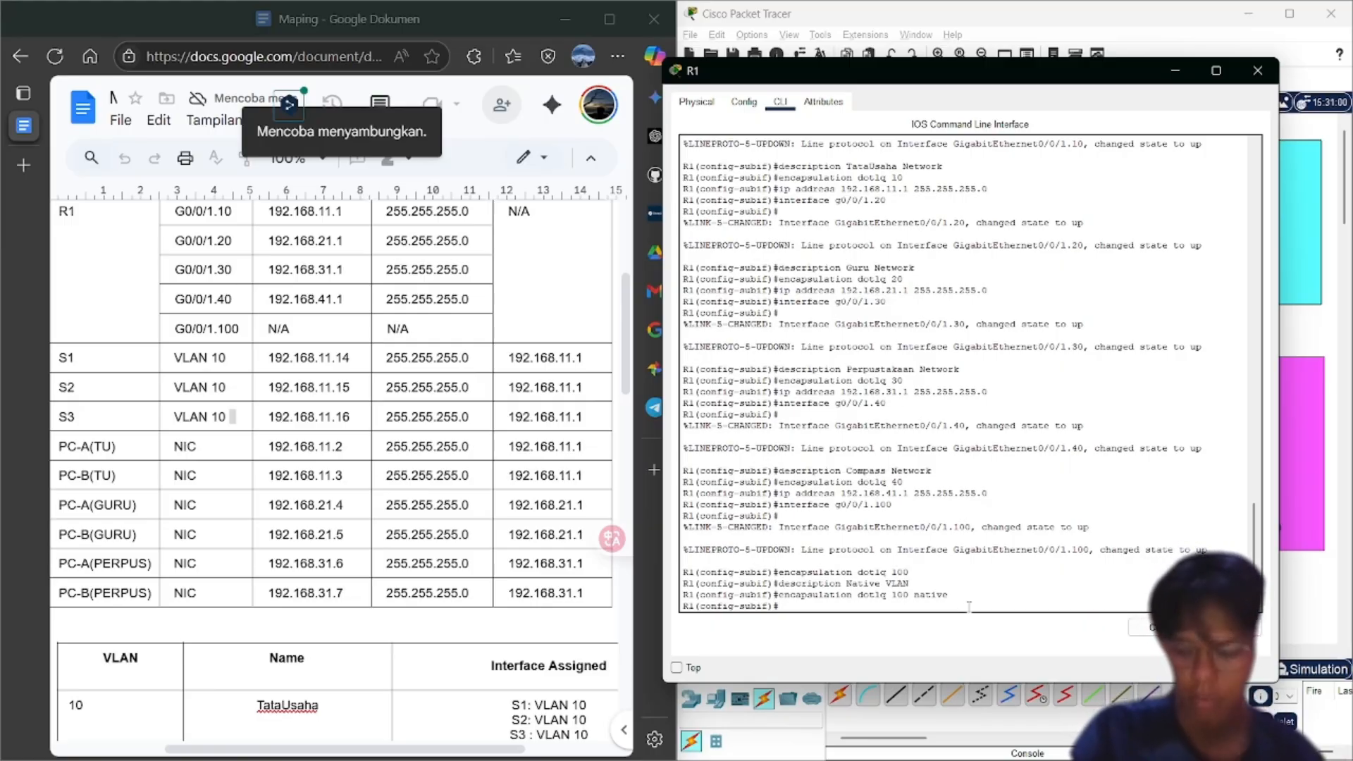
Exit R1's configuration with end and run show ip interface brief
text(end)
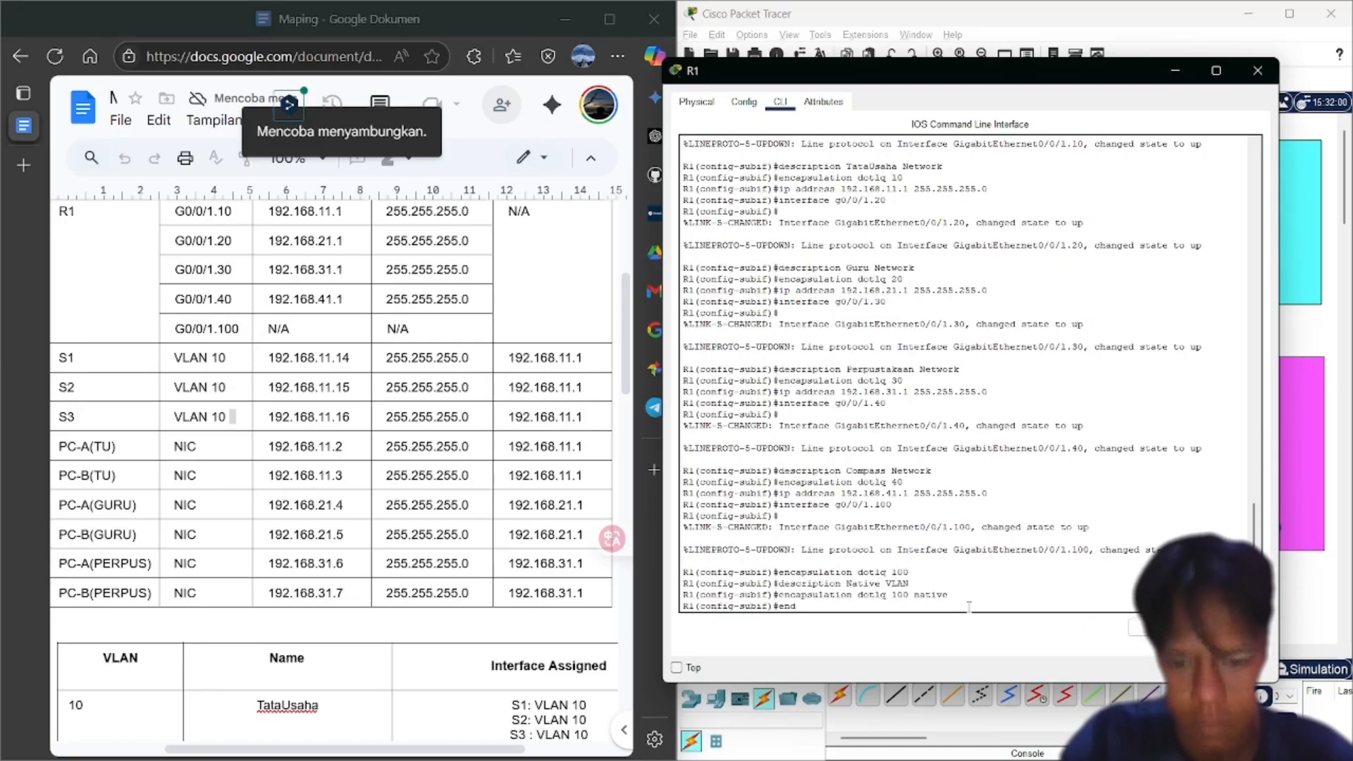
key(Return)
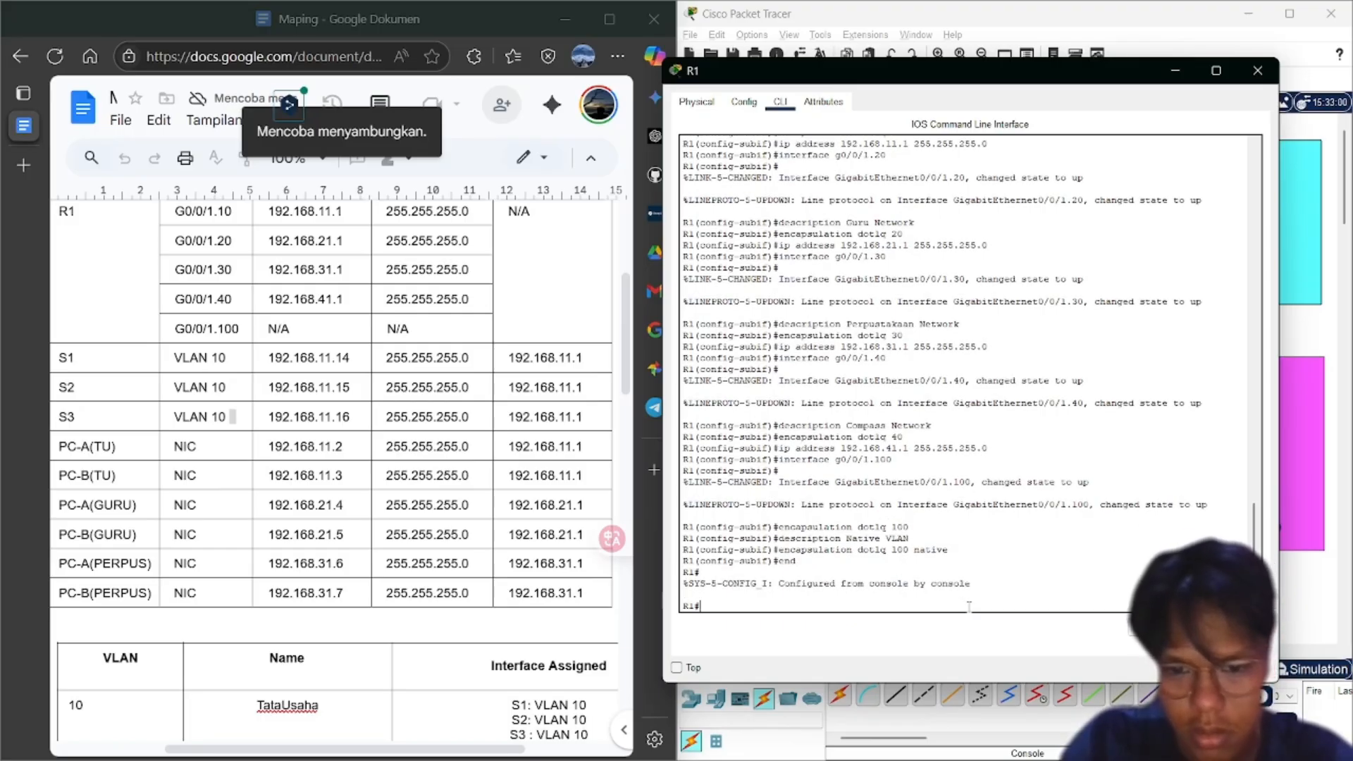
text(s)
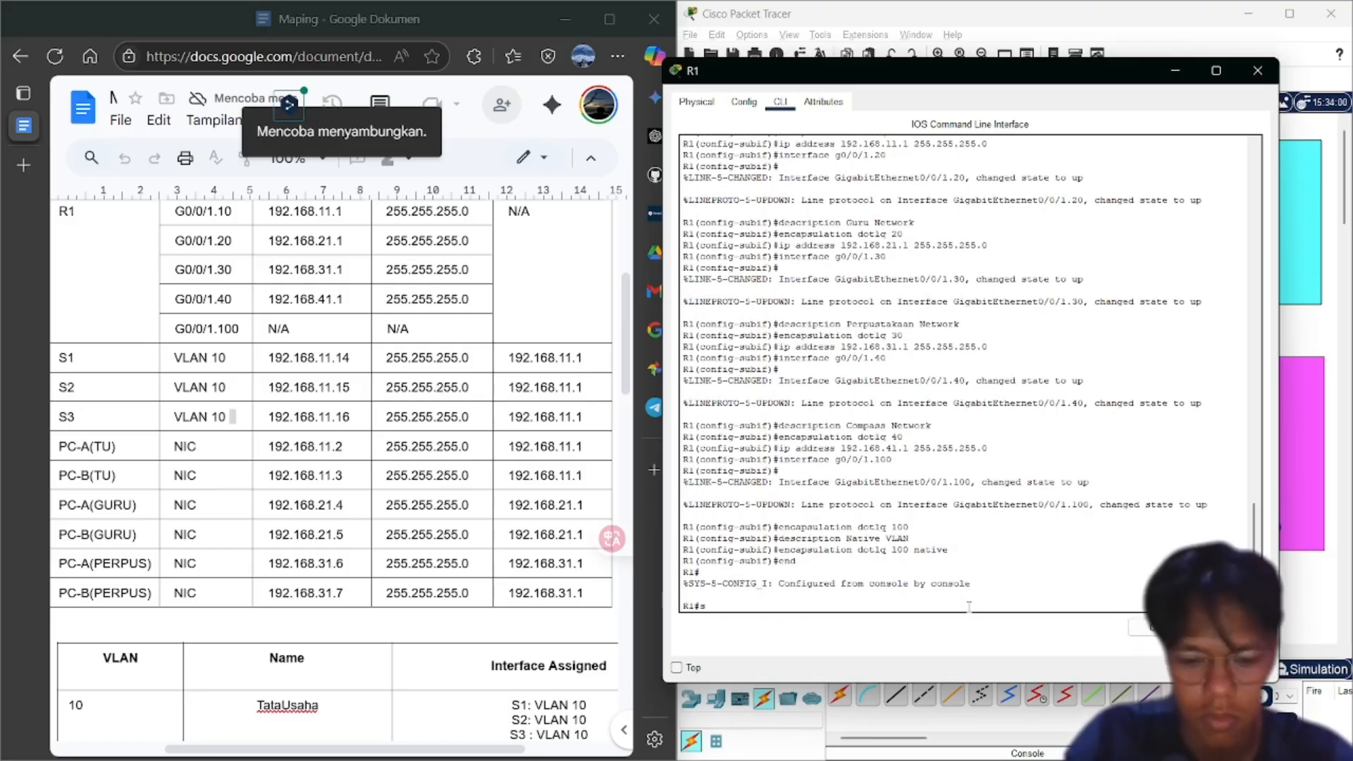
text(how ip)
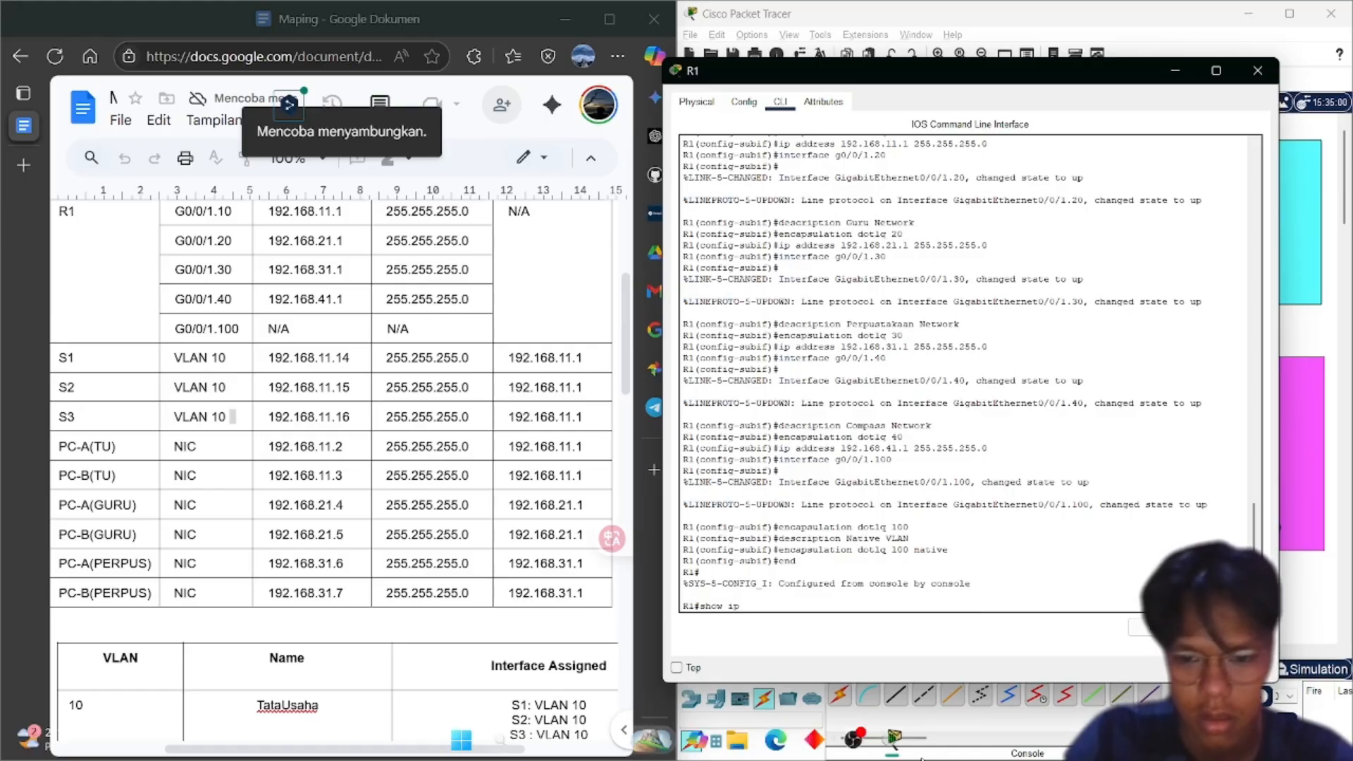
text( interface)
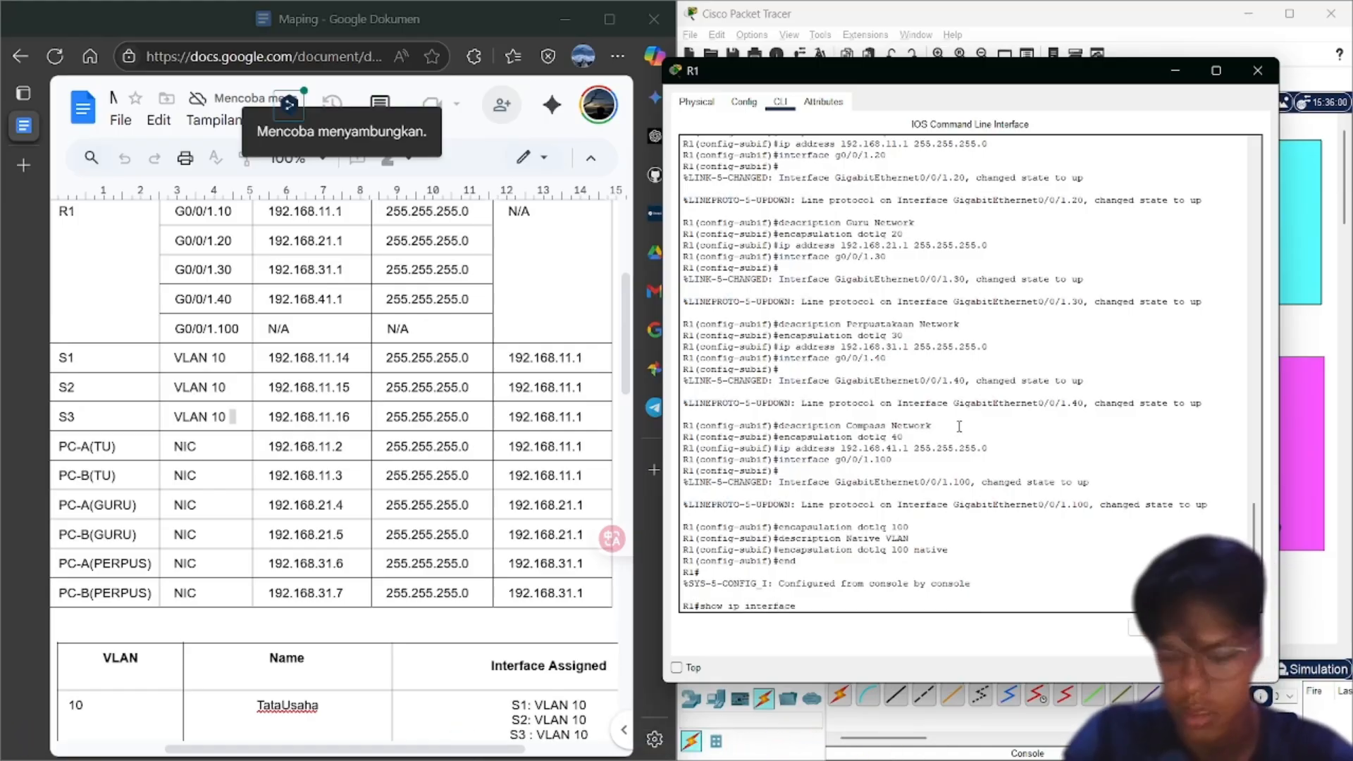
text( brief)
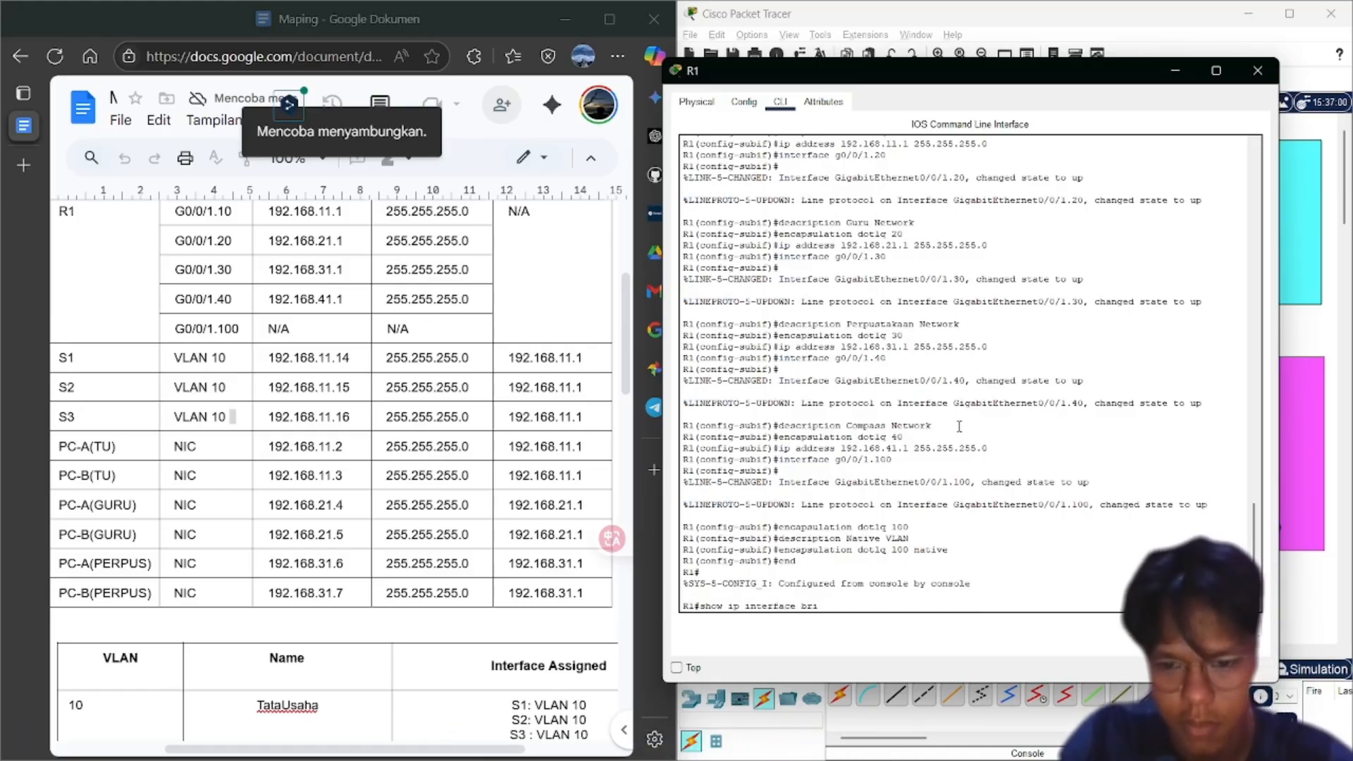
key(Return)
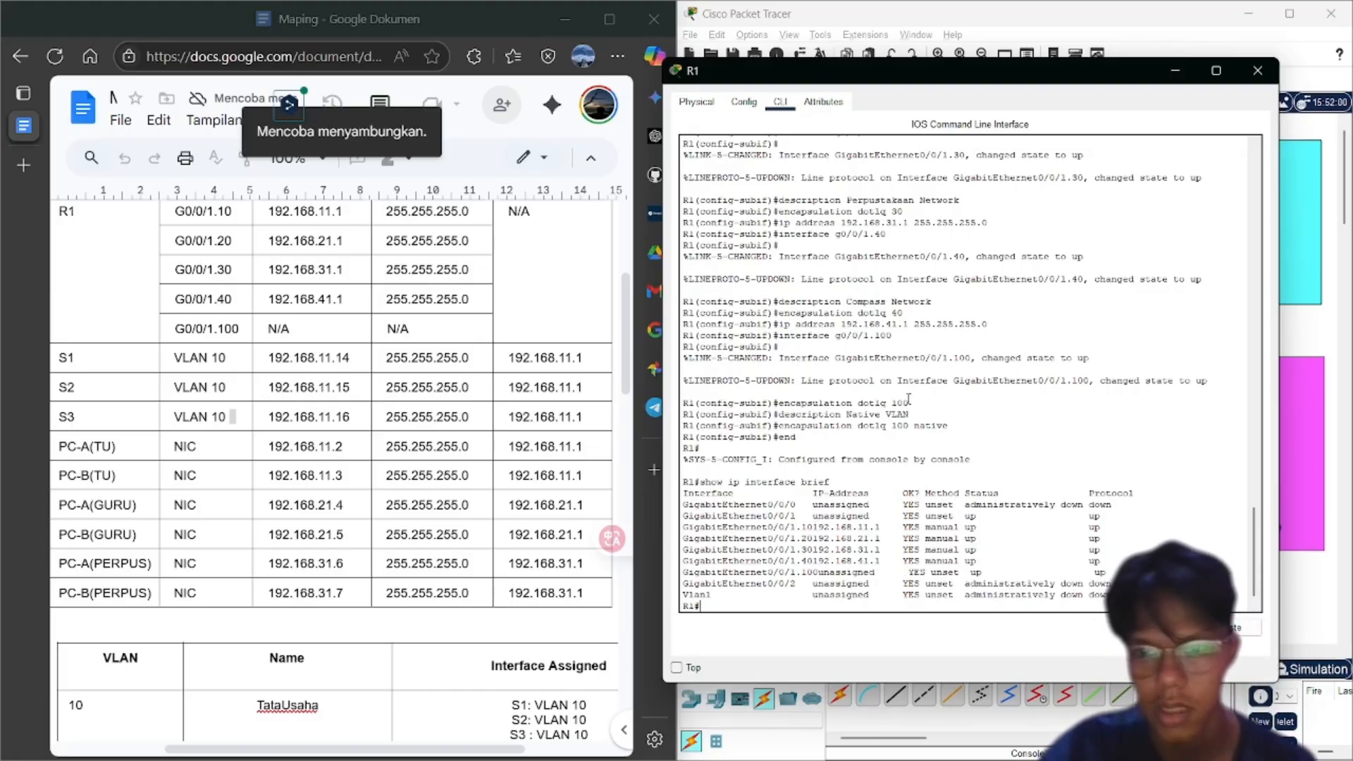
Review the Google Docs VLAN table down to the Native VLAN 100 row
click(571, 338)
scroll(571, 337, down, 15)
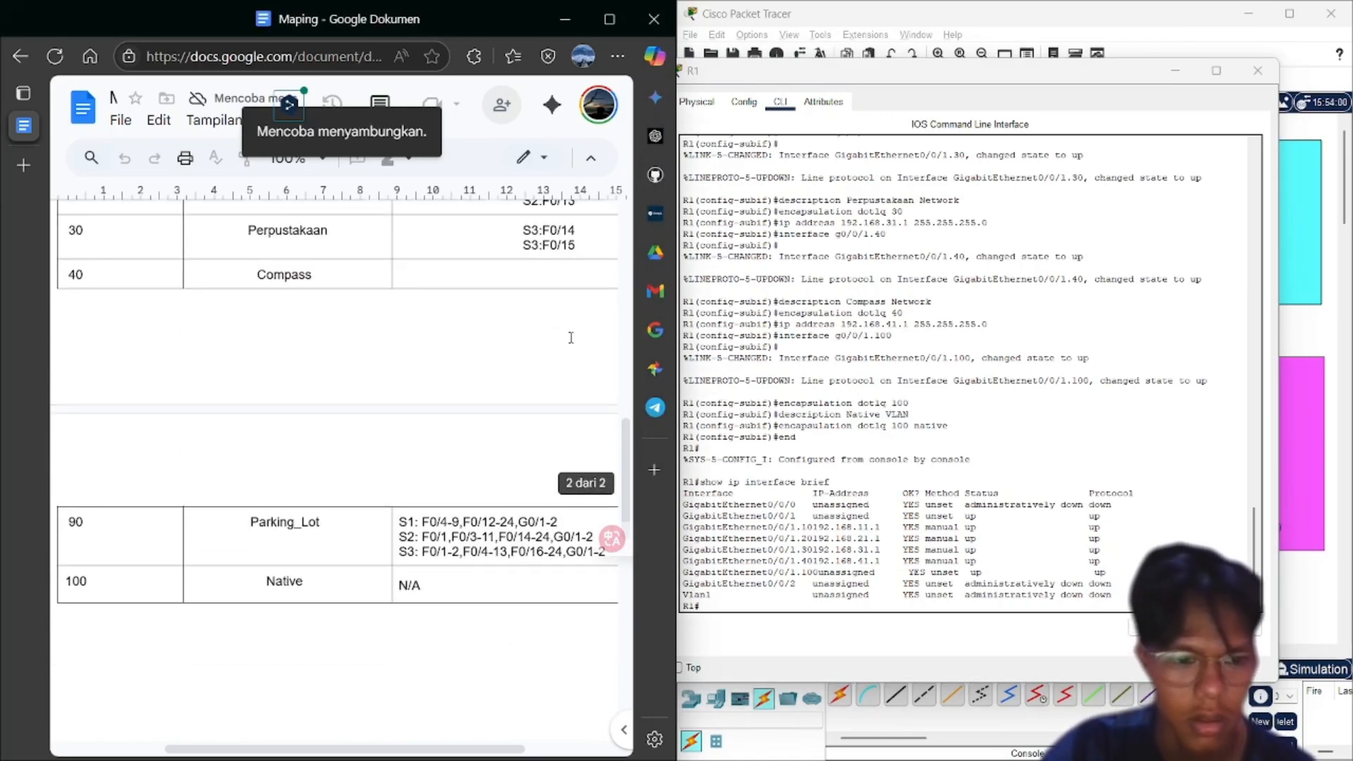
scroll(571, 337, up, 5)
Close R1's configuration window to reveal the network topology
click(882, 296)
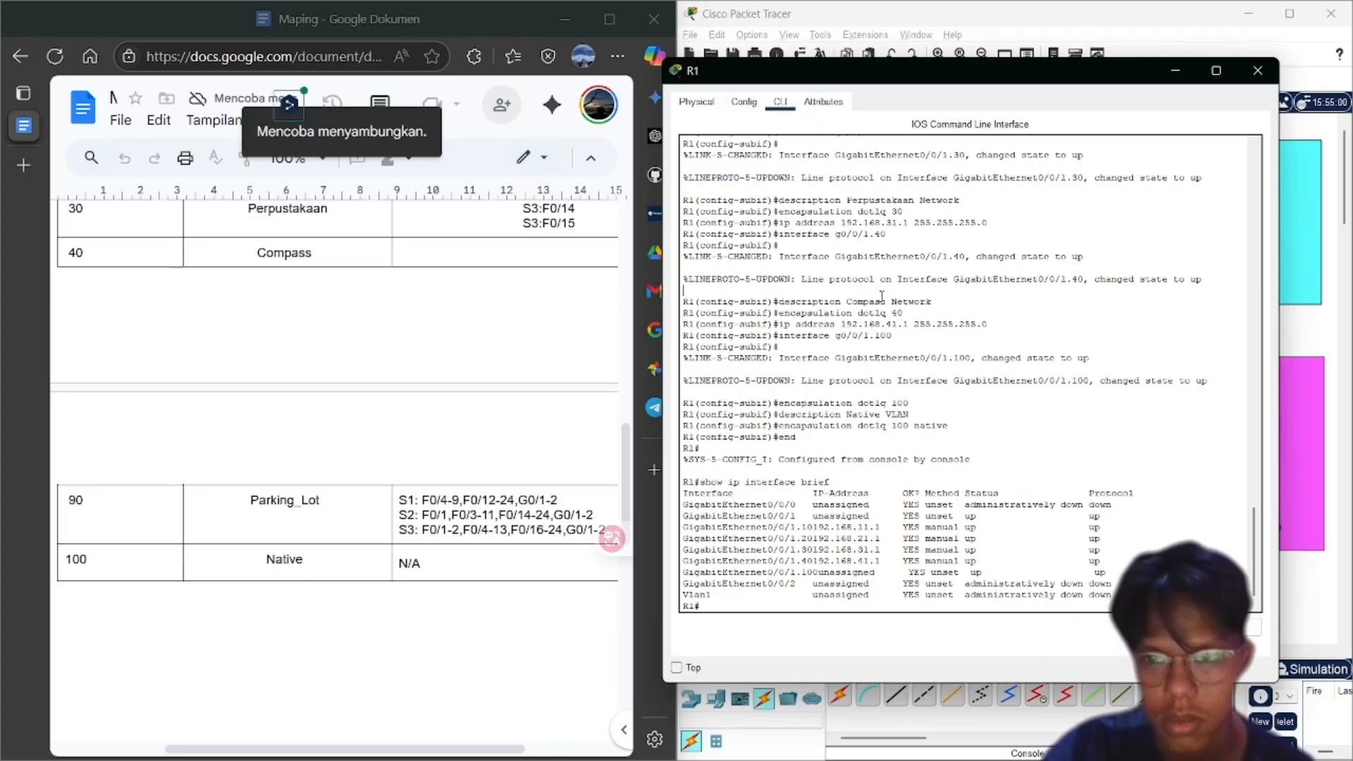
click(1258, 71)
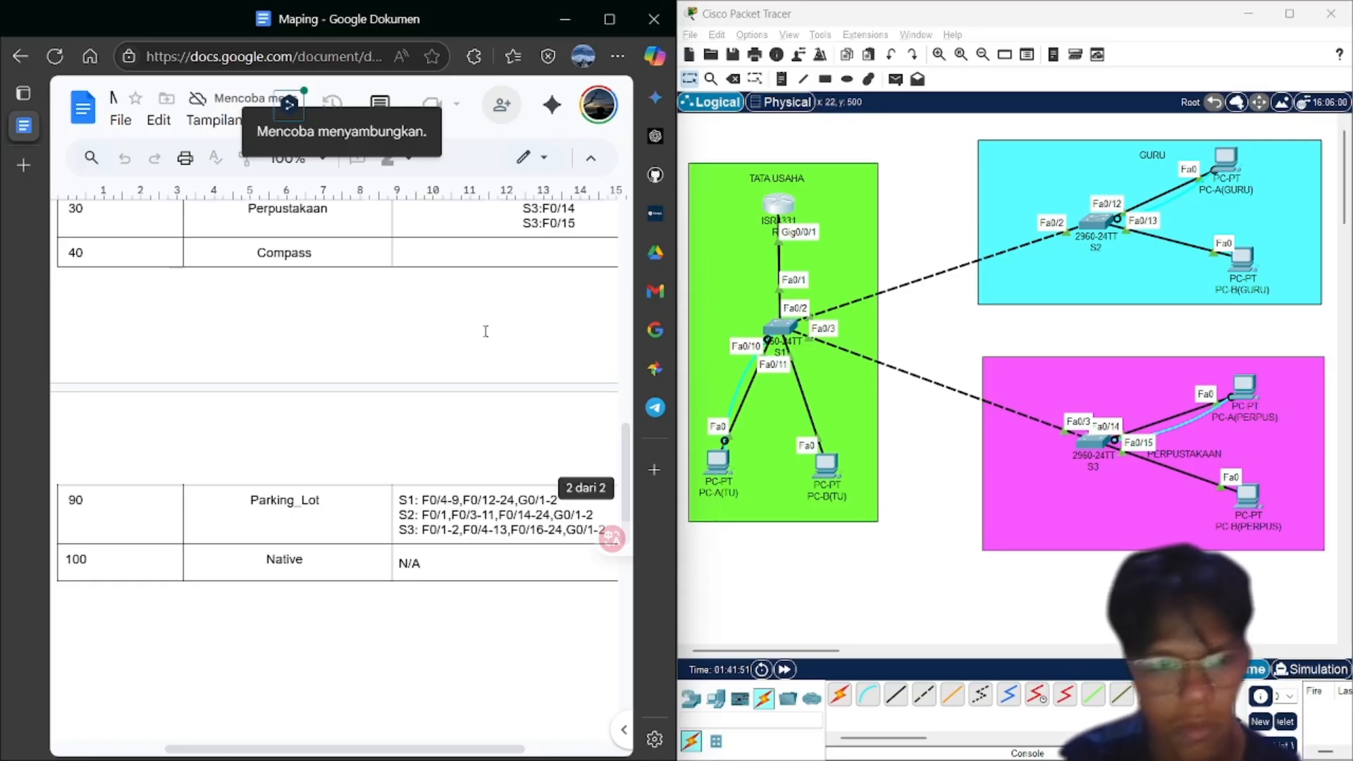
scroll(487, 329, up, 3)
Ping 192.168.11.3 from PC-A(TU)'s Command Prompt, confirming 4 of 4 replies and 0% loss
scroll(487, 329, up, 7)
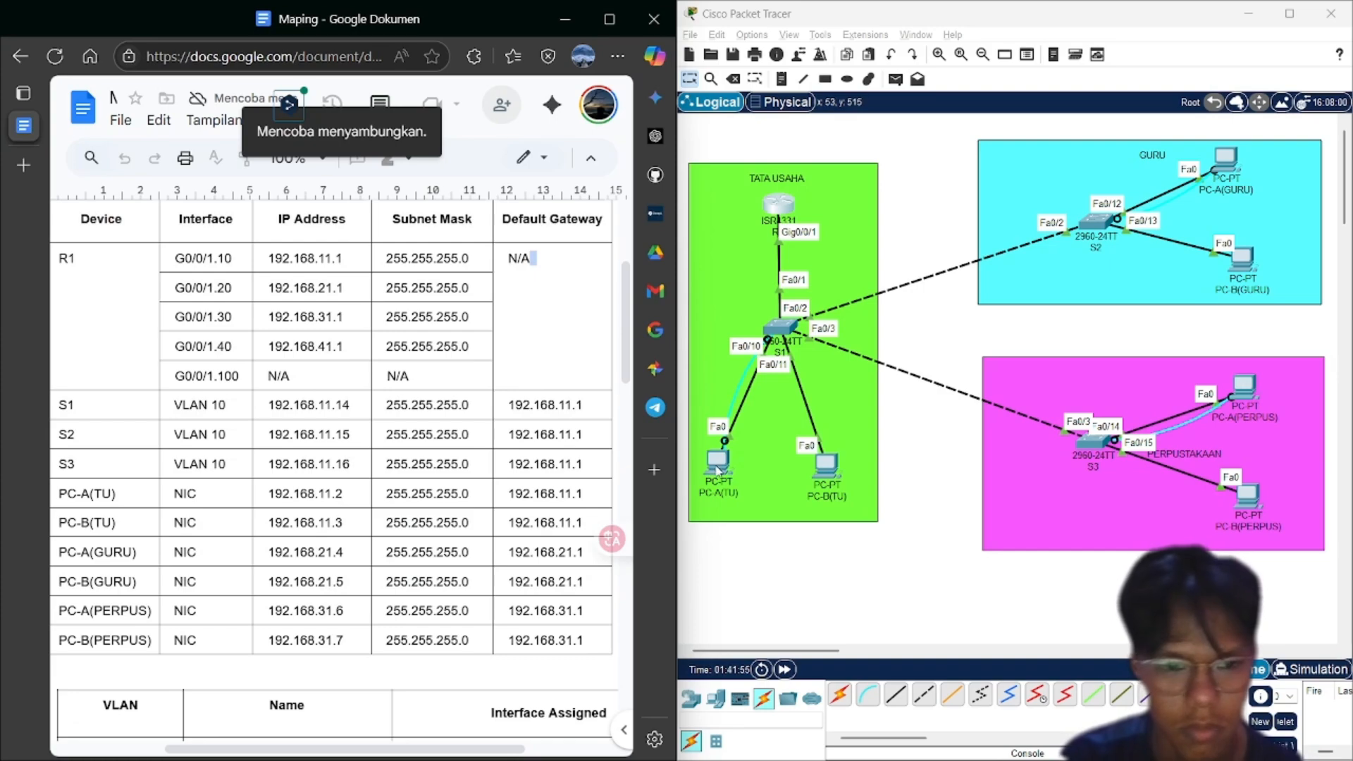
click(718, 468)
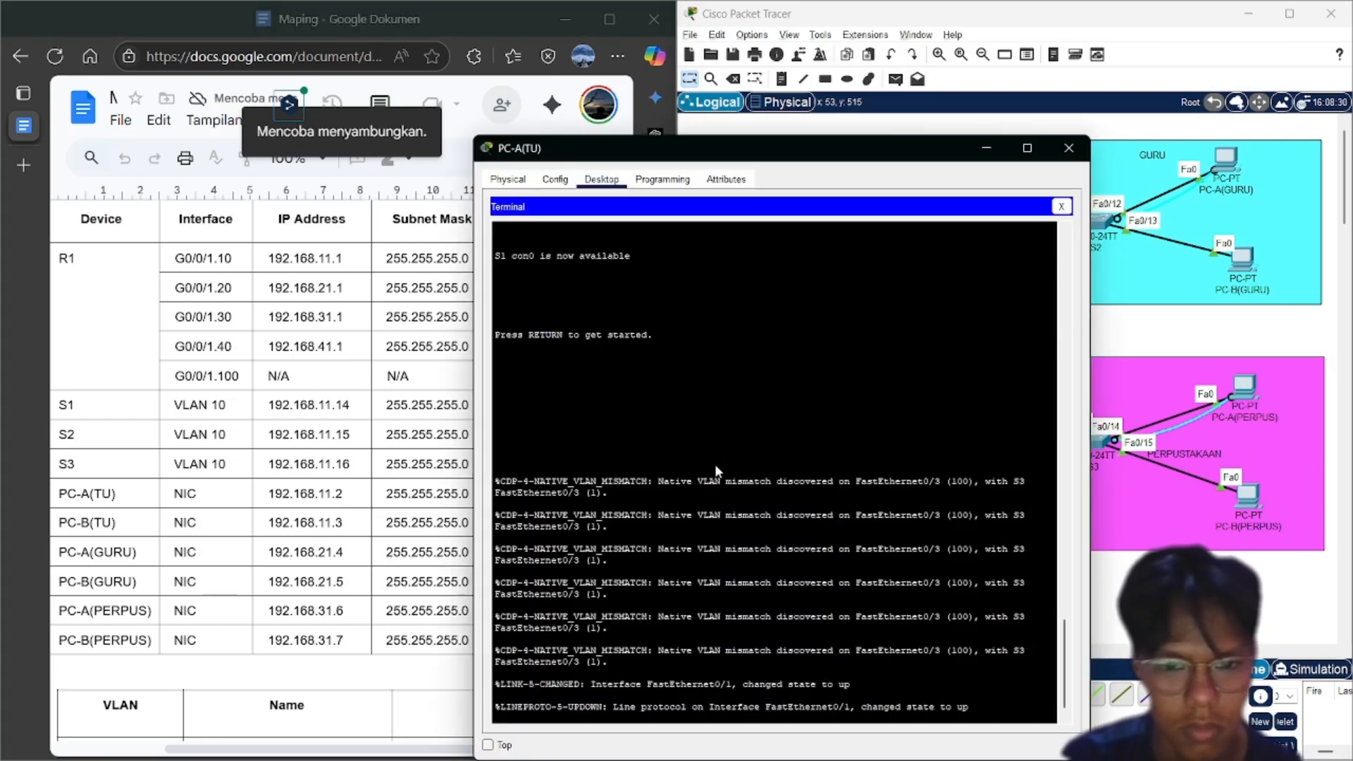
click(1062, 207)
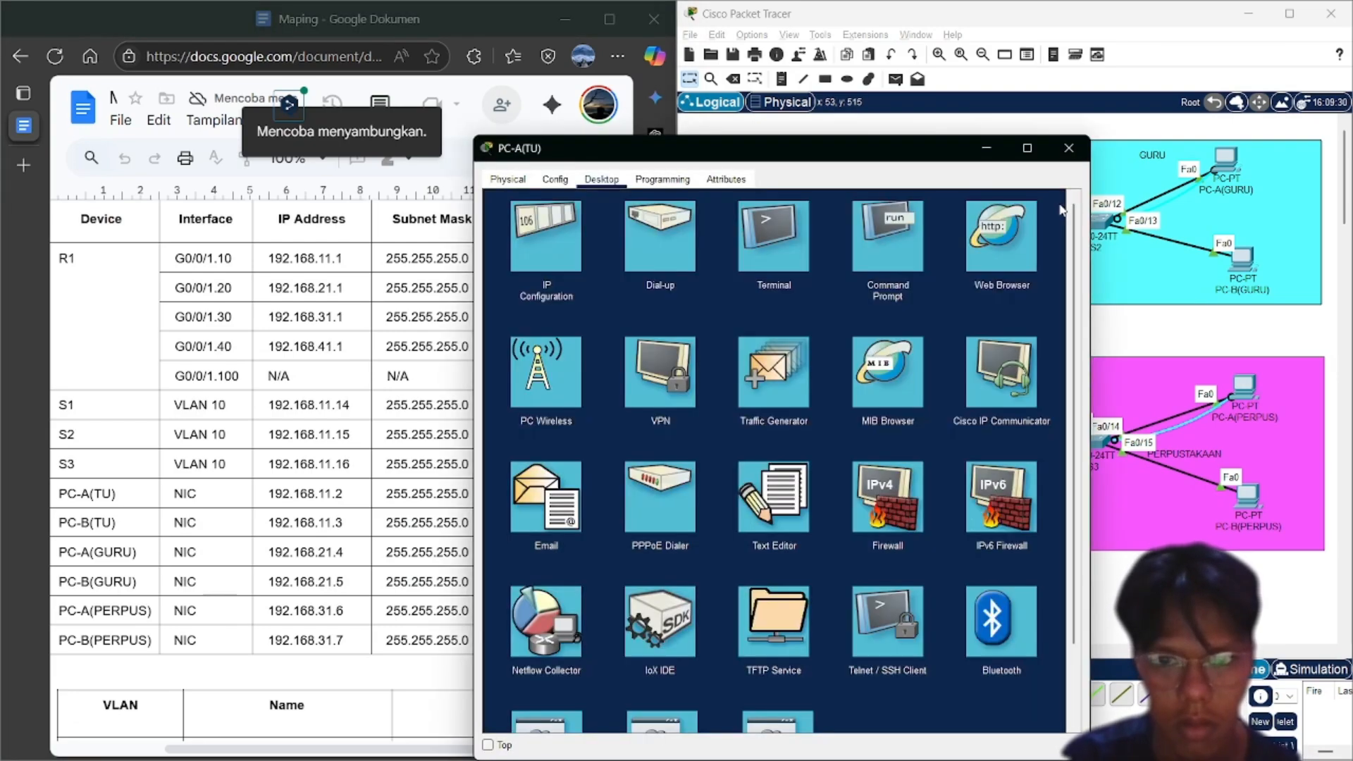
click(913, 227)
text(ping )
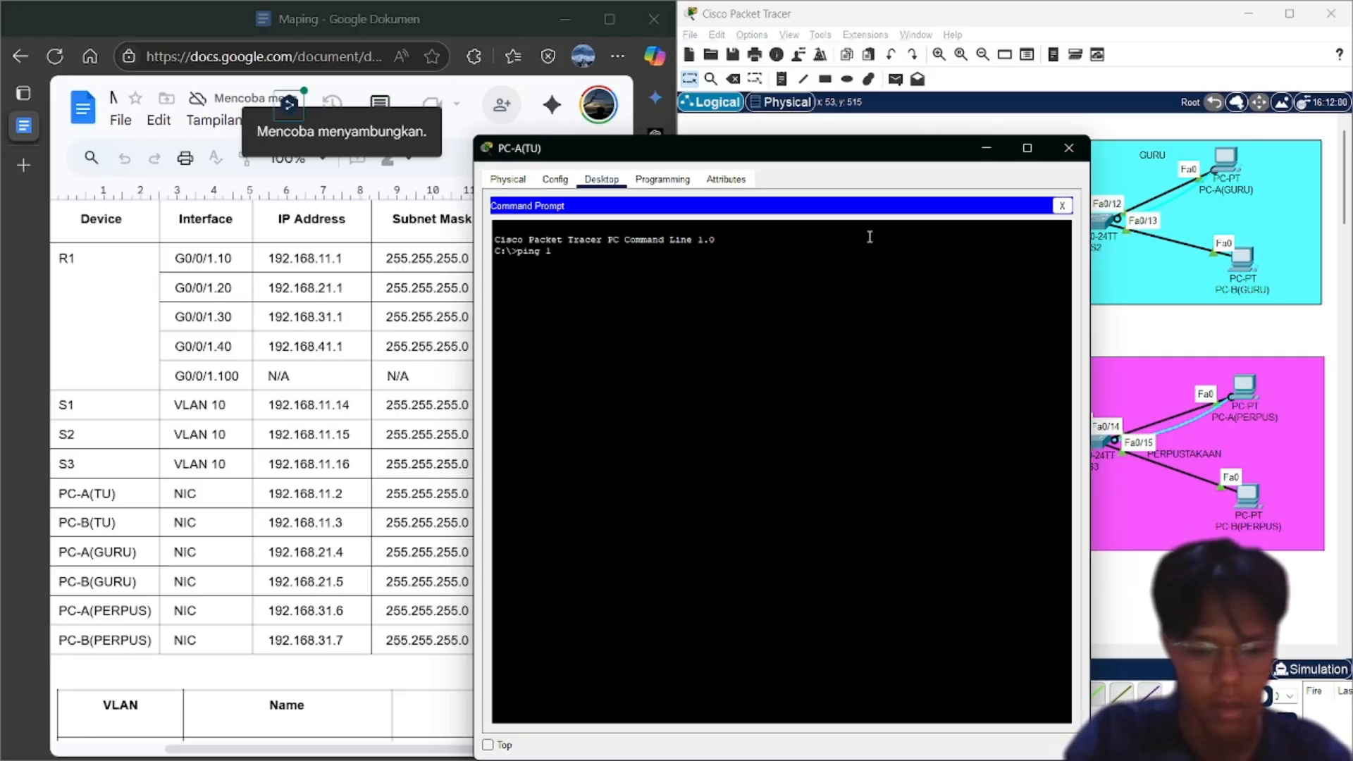
text(192.168)
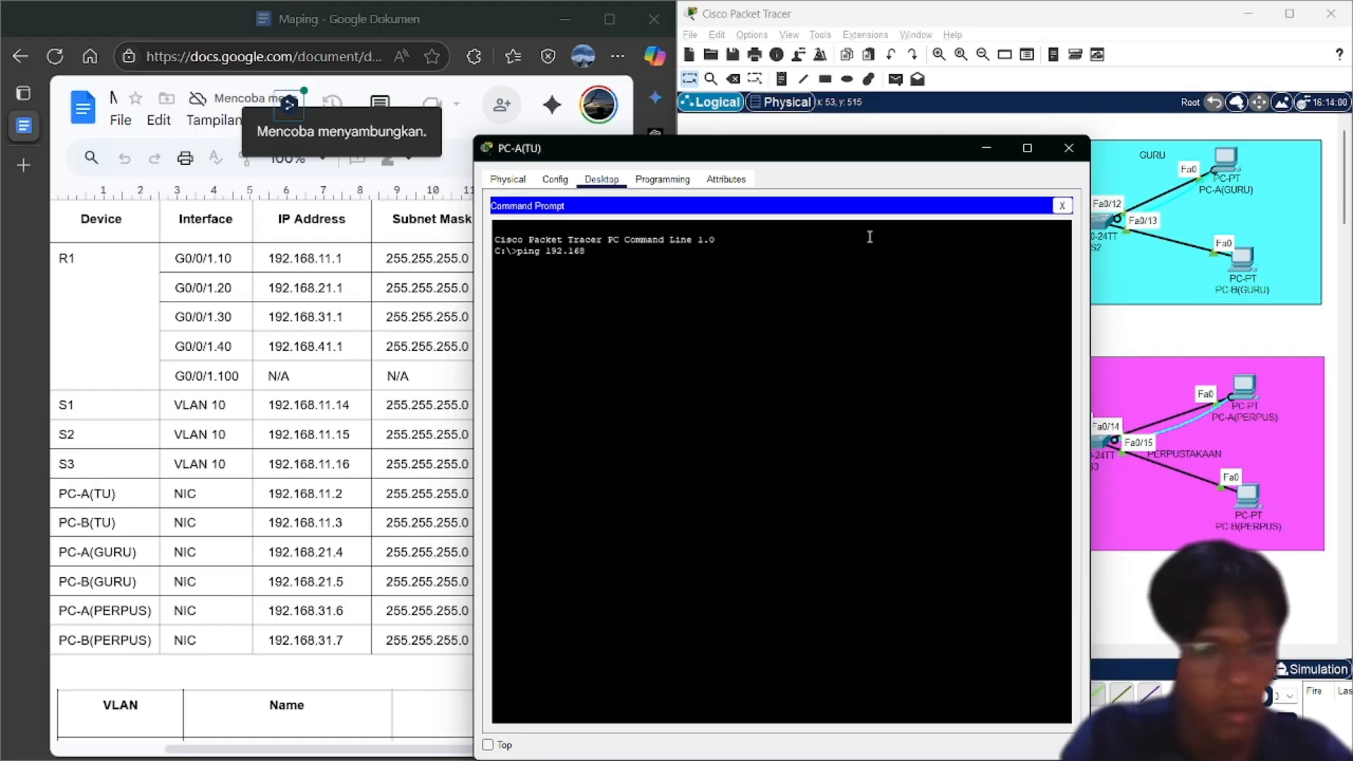
text(.11.3)
key(Return)
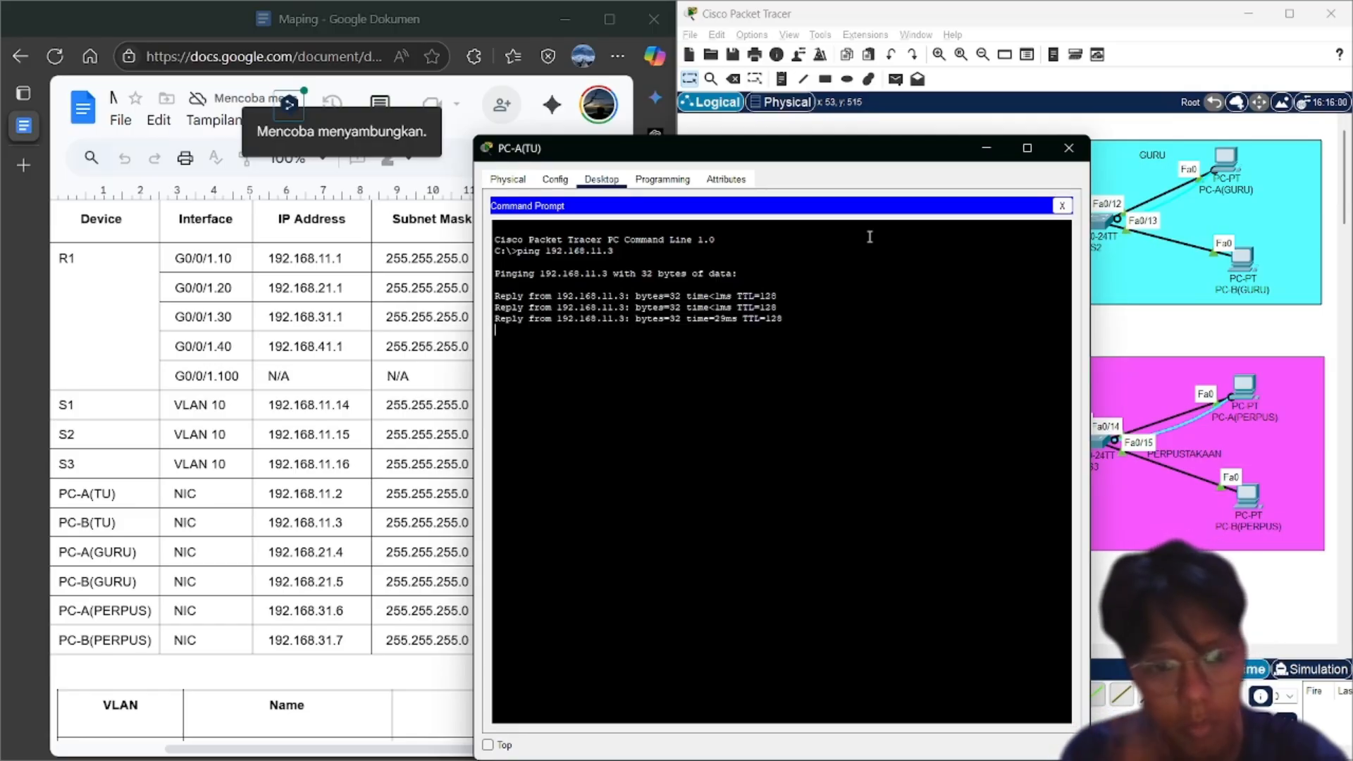
click(989, 151)
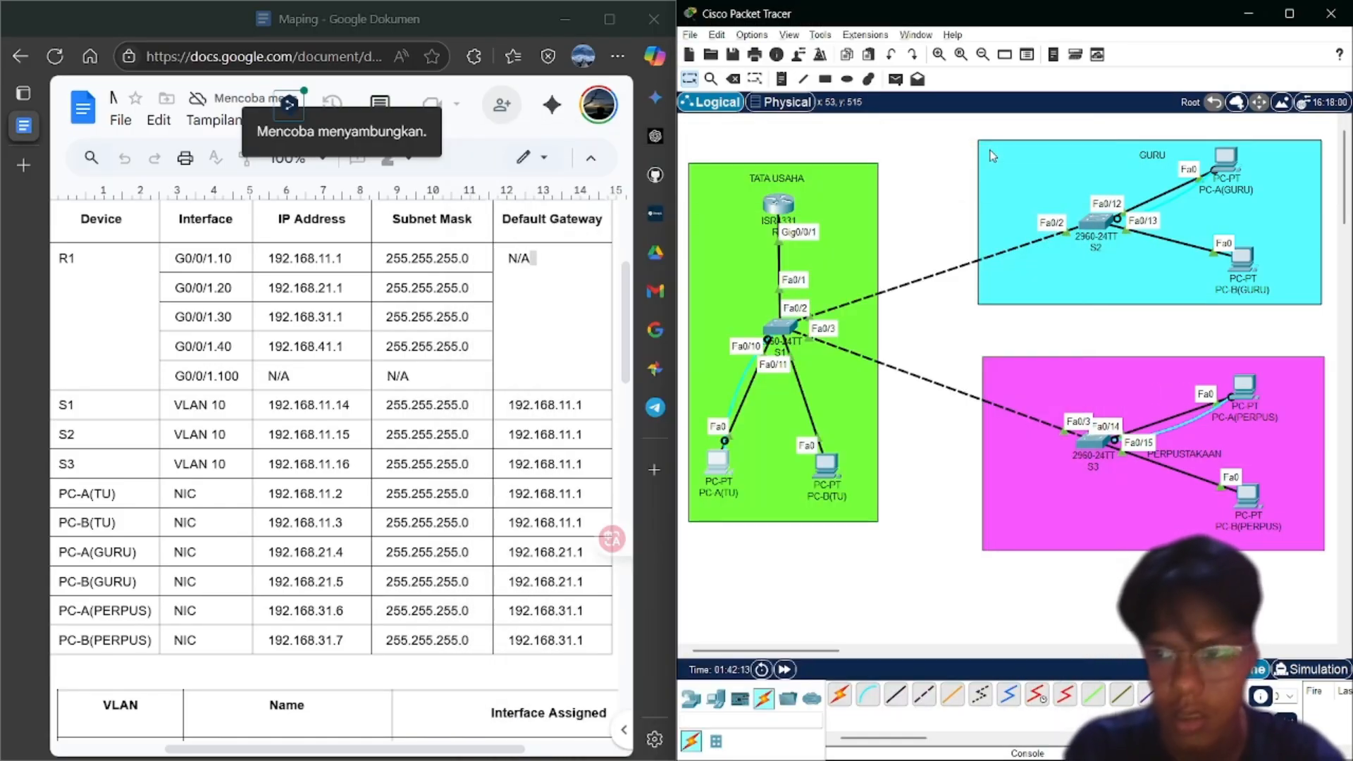
Ping 192.168.21.5 from PC-A(GURU)'s Command Prompt and confirm the replies
click(1227, 167)
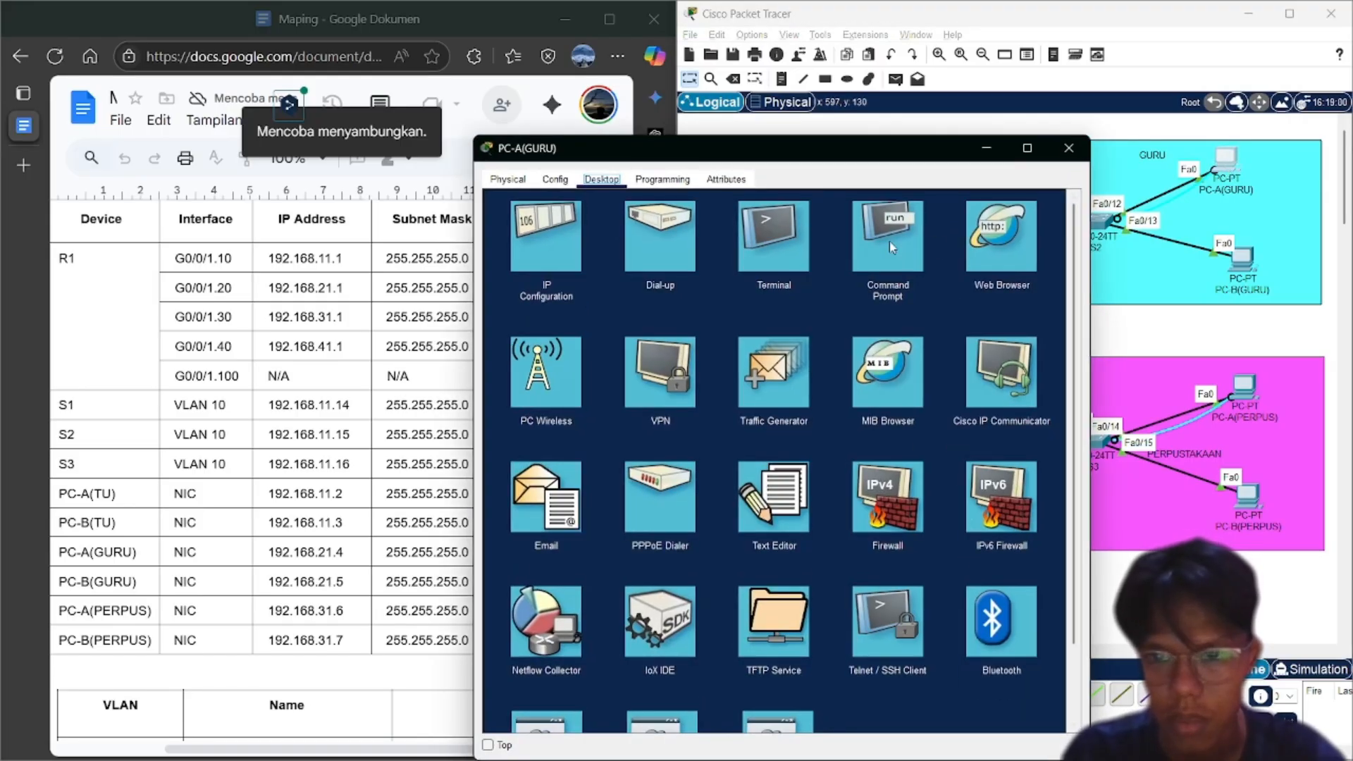
click(887, 248)
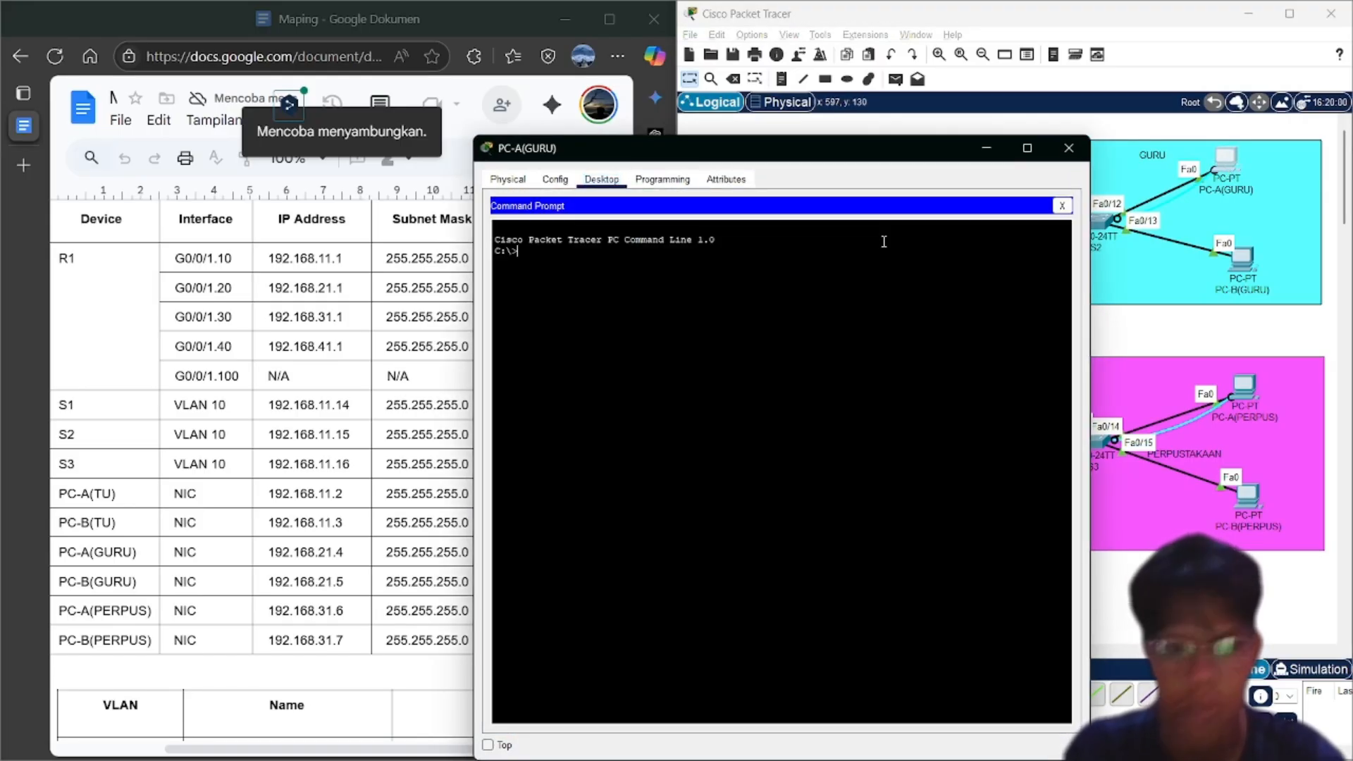
text(ping)
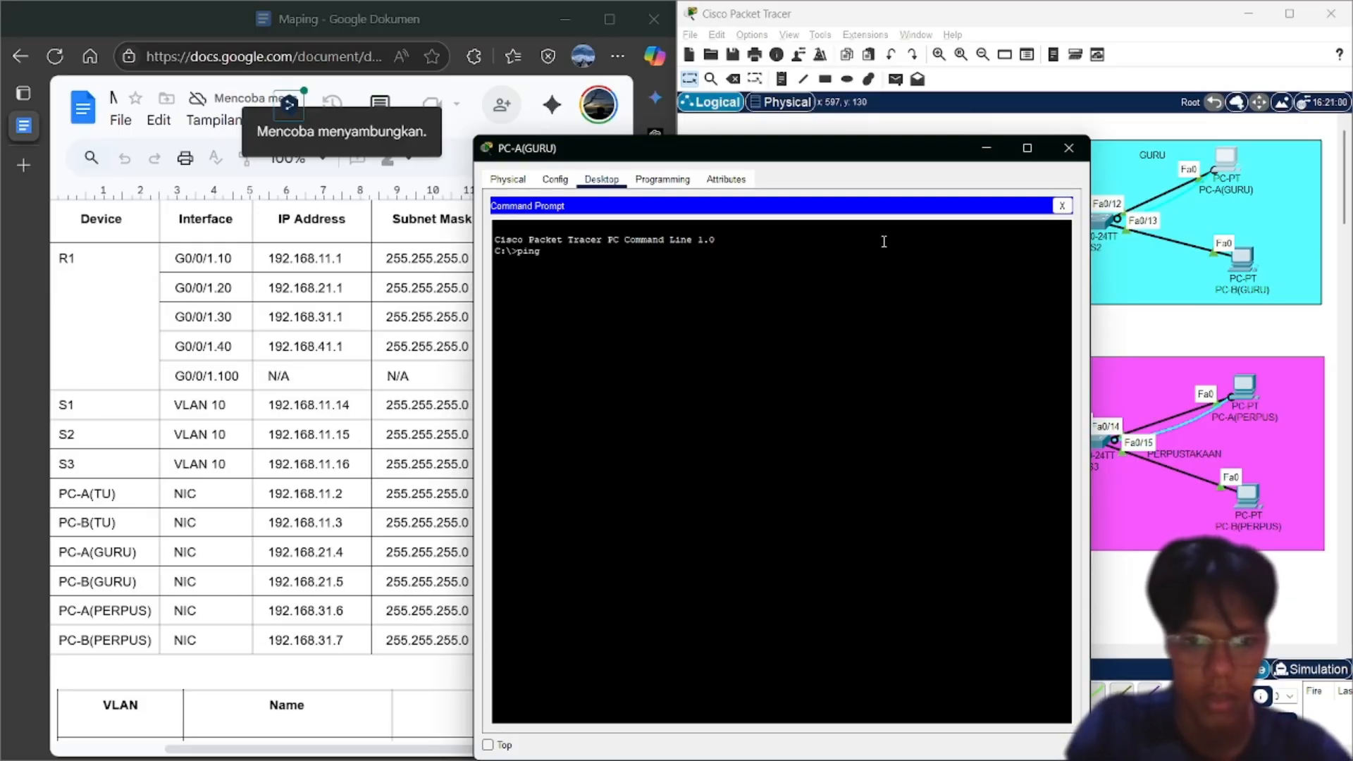
text( 192.1)
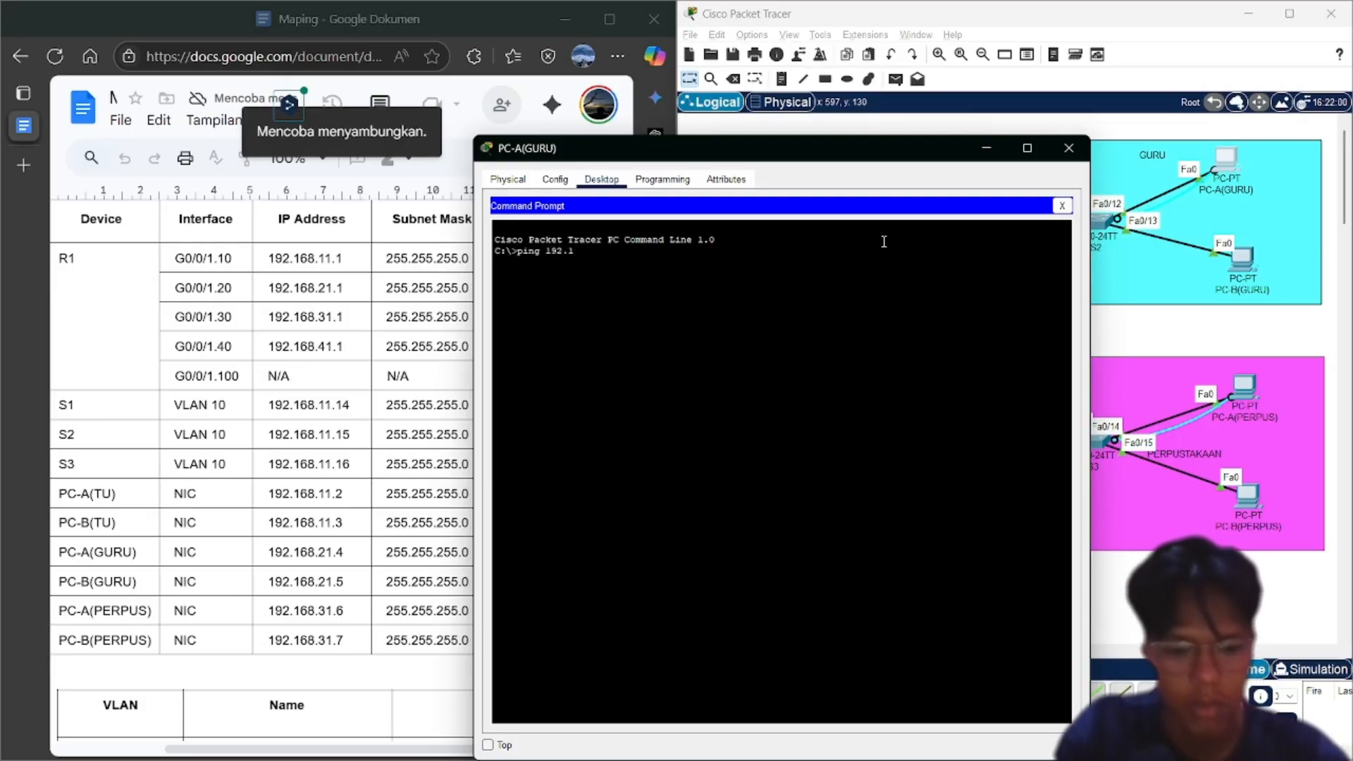
text(68.21.5)
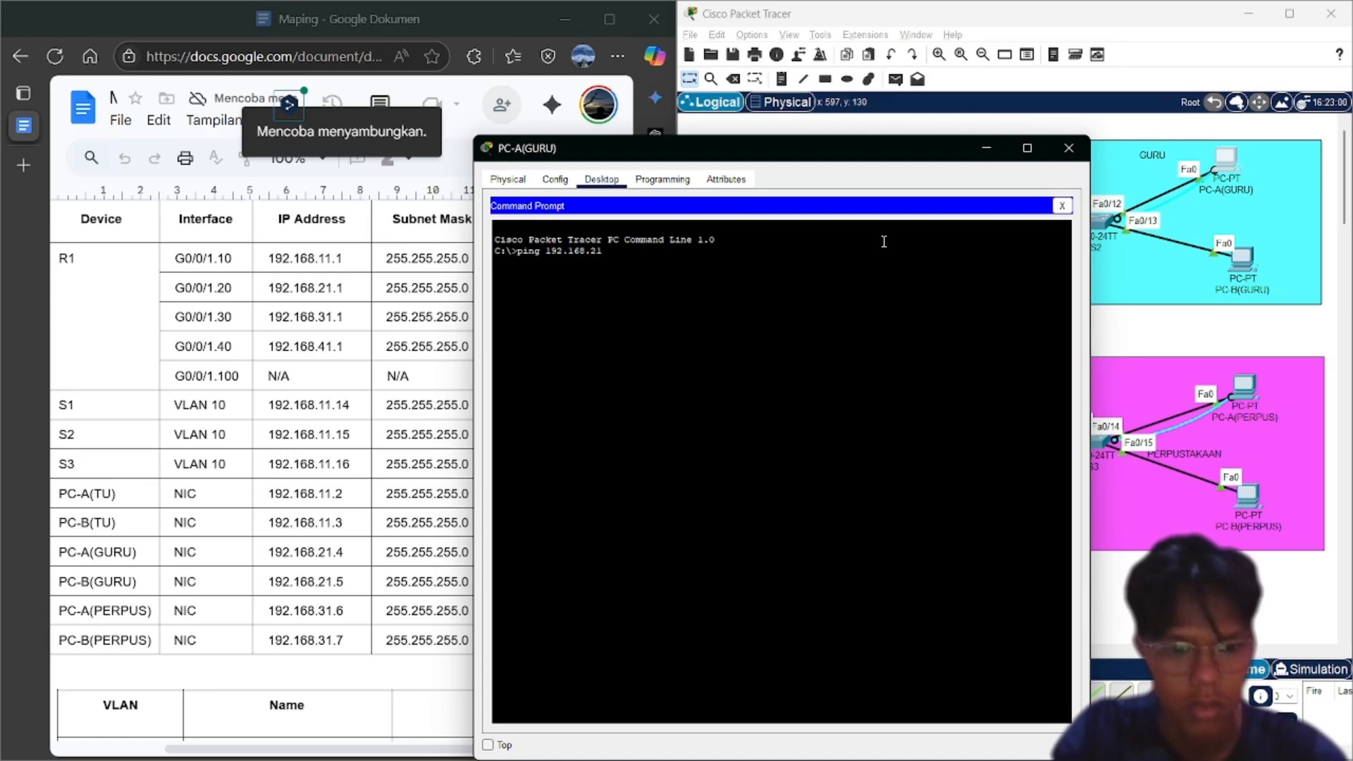
key(Return)
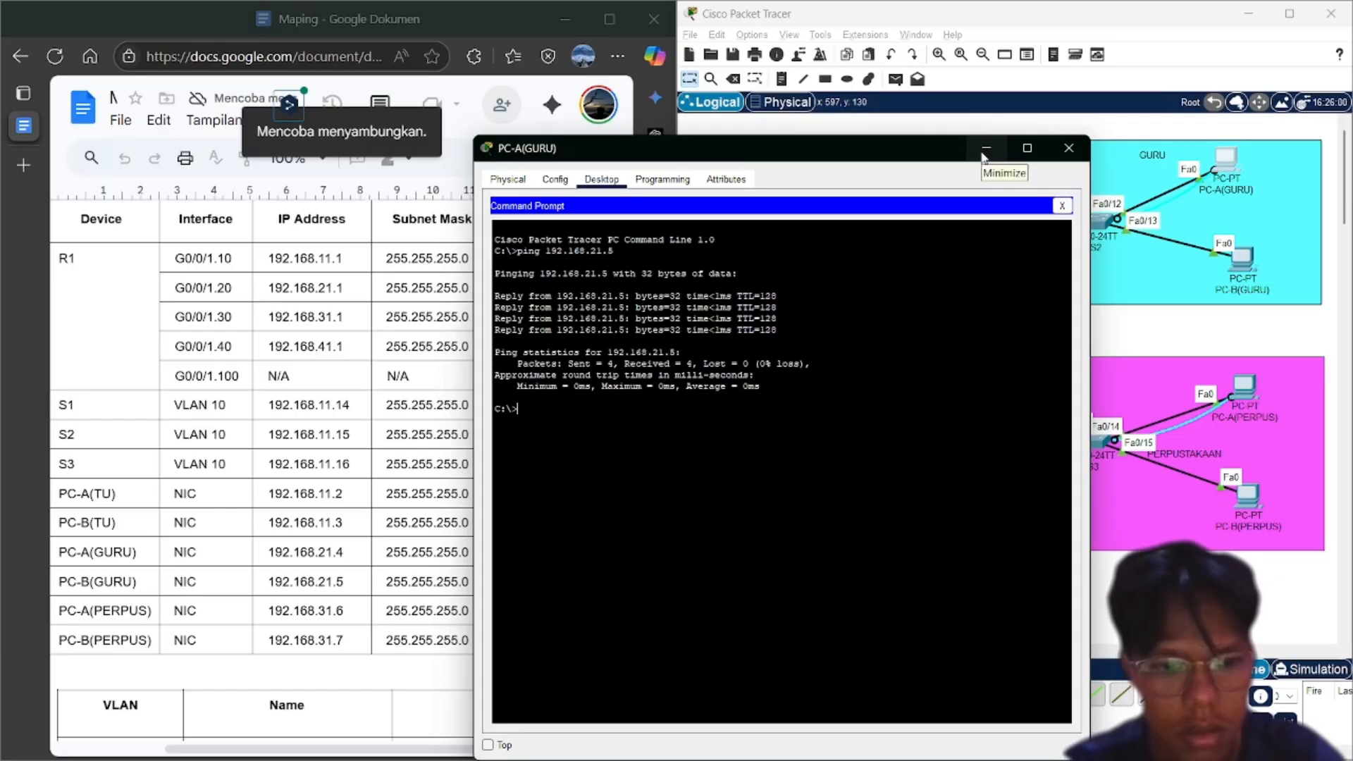
click(985, 150)
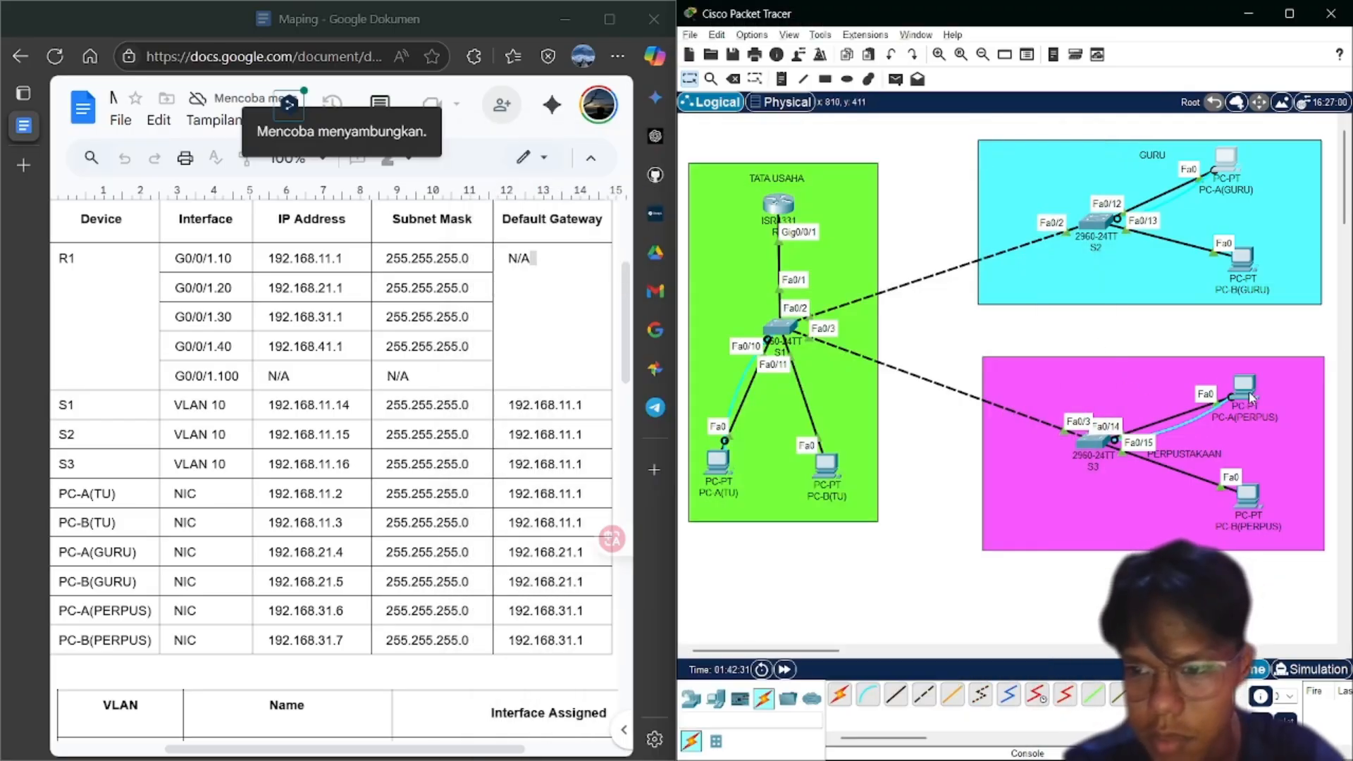
Ping 192.168.31.7 from PC-A(PERPUS)'s Command Prompt and confirm the replies
click(1246, 389)
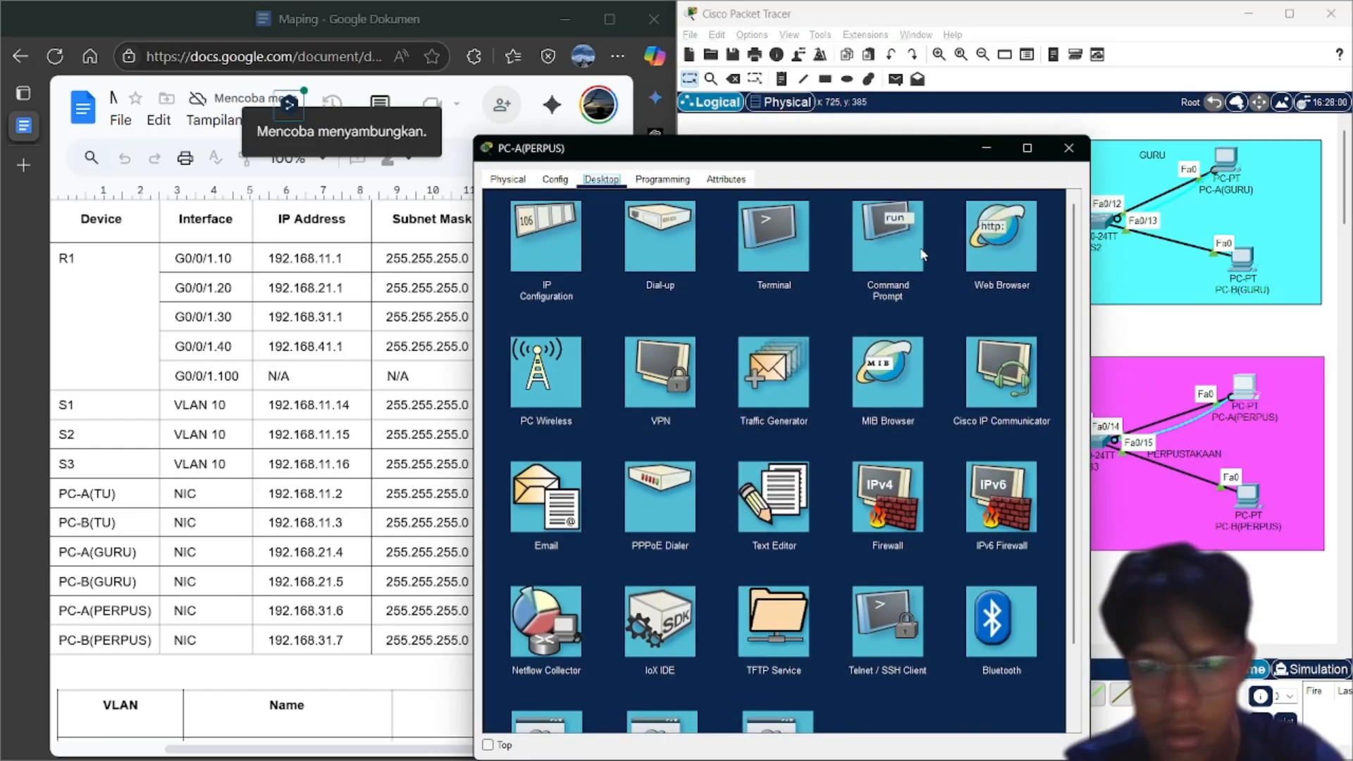
click(907, 251)
text(ping)
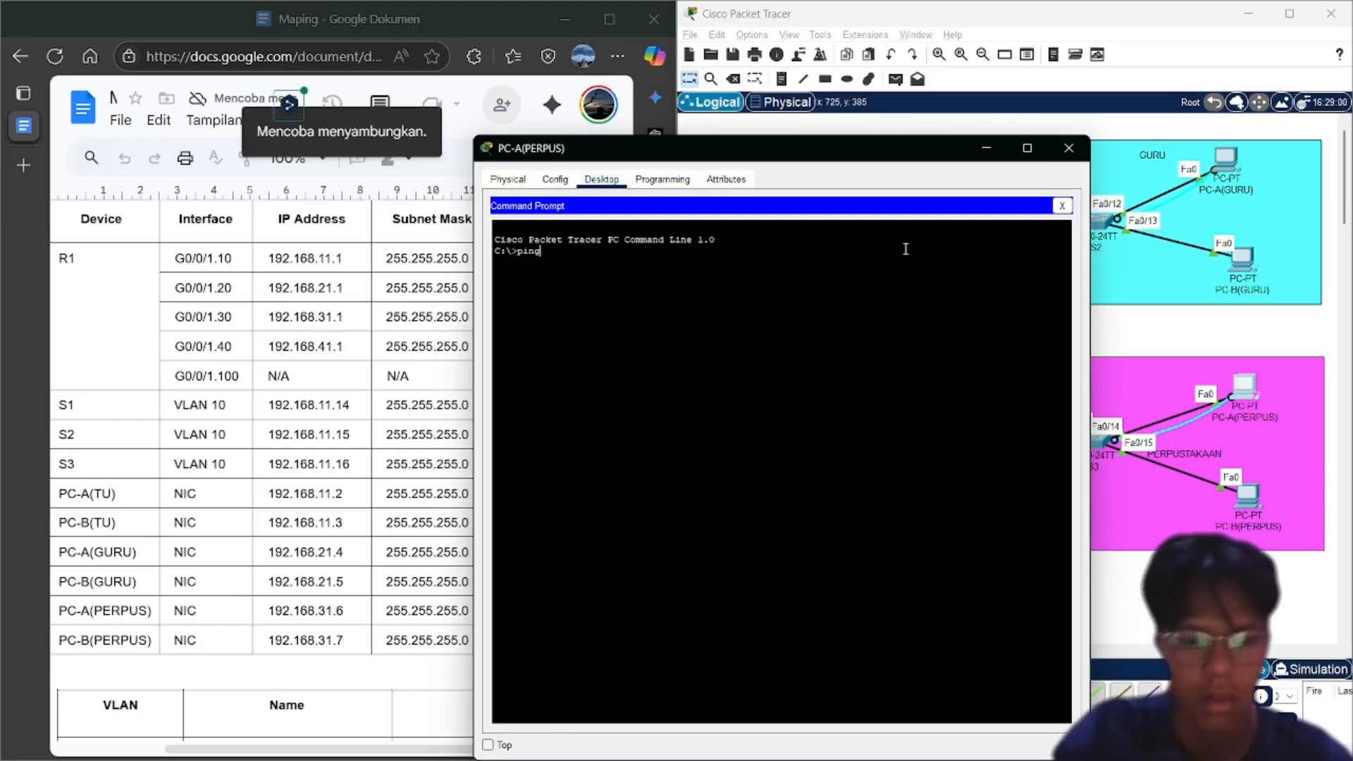
text( 192.)
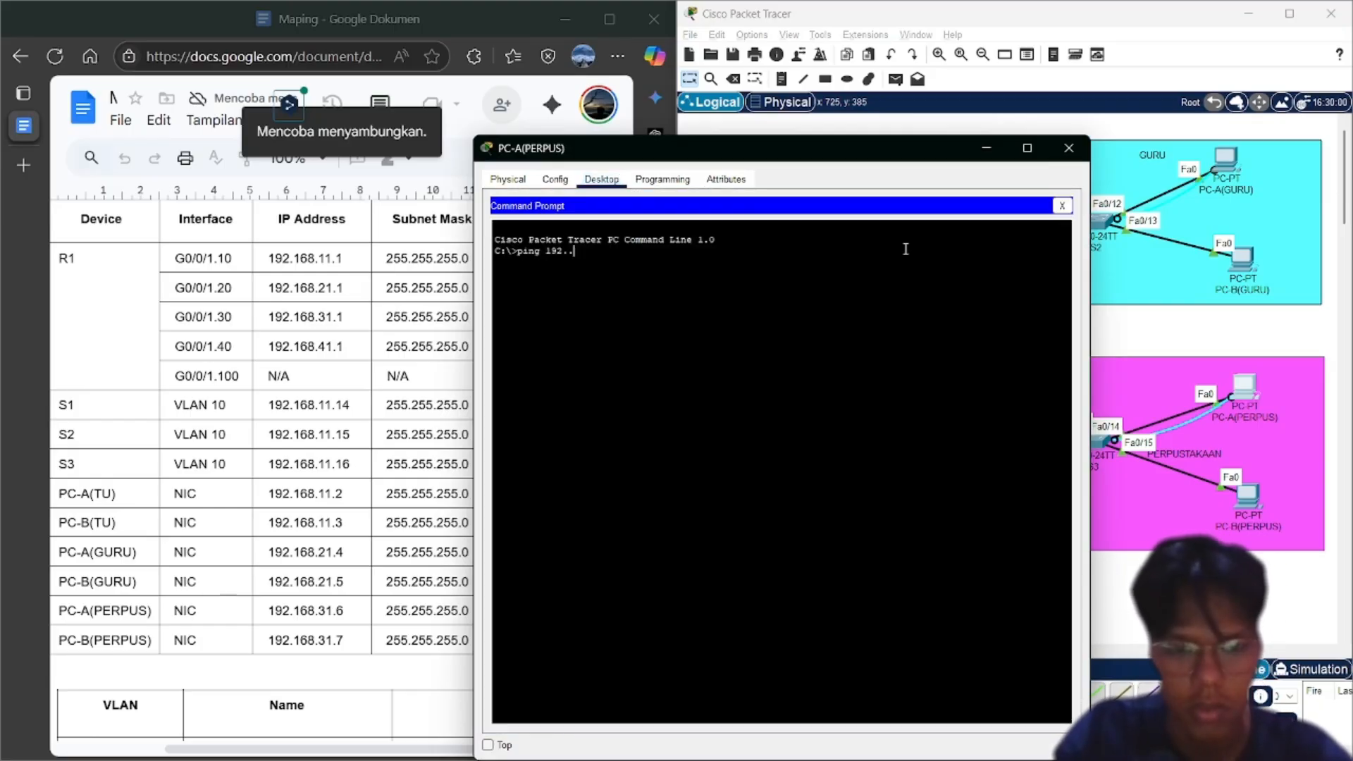
text(16)
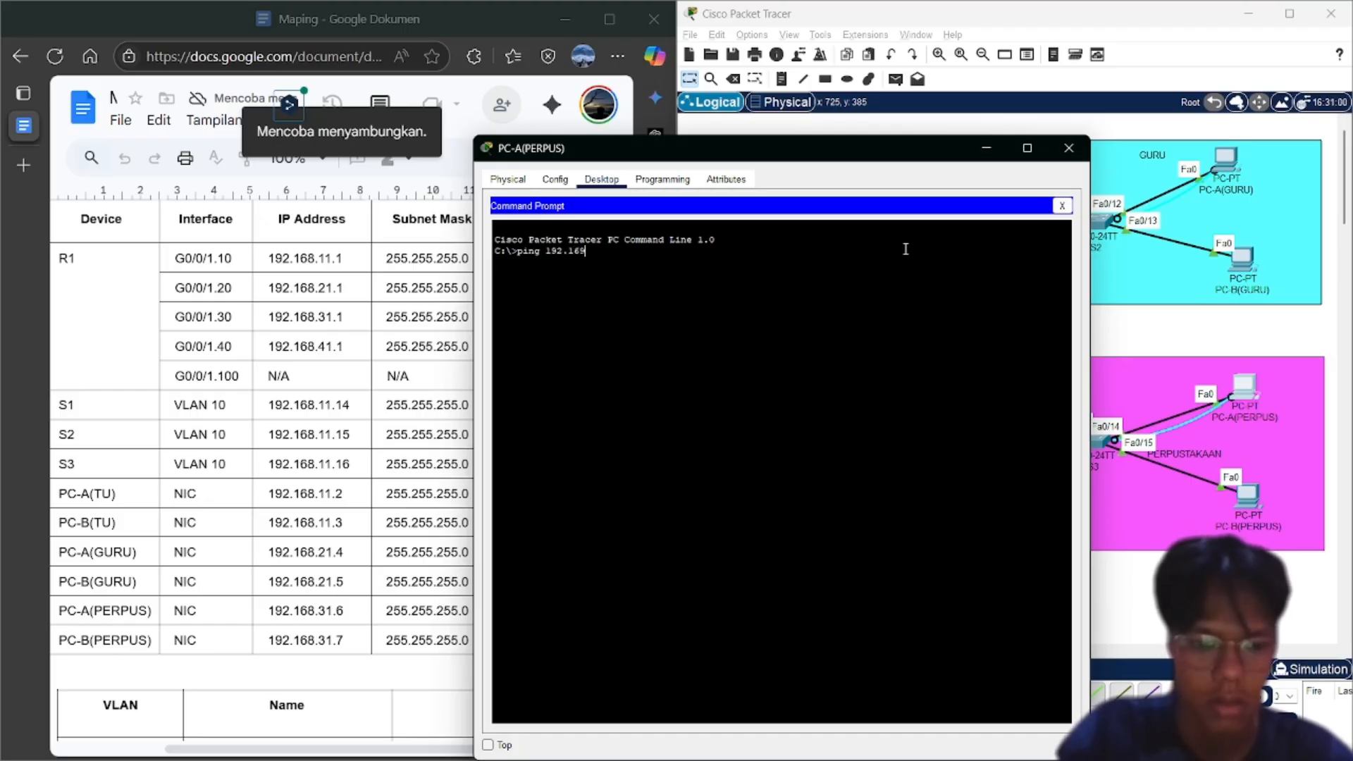
text(8)
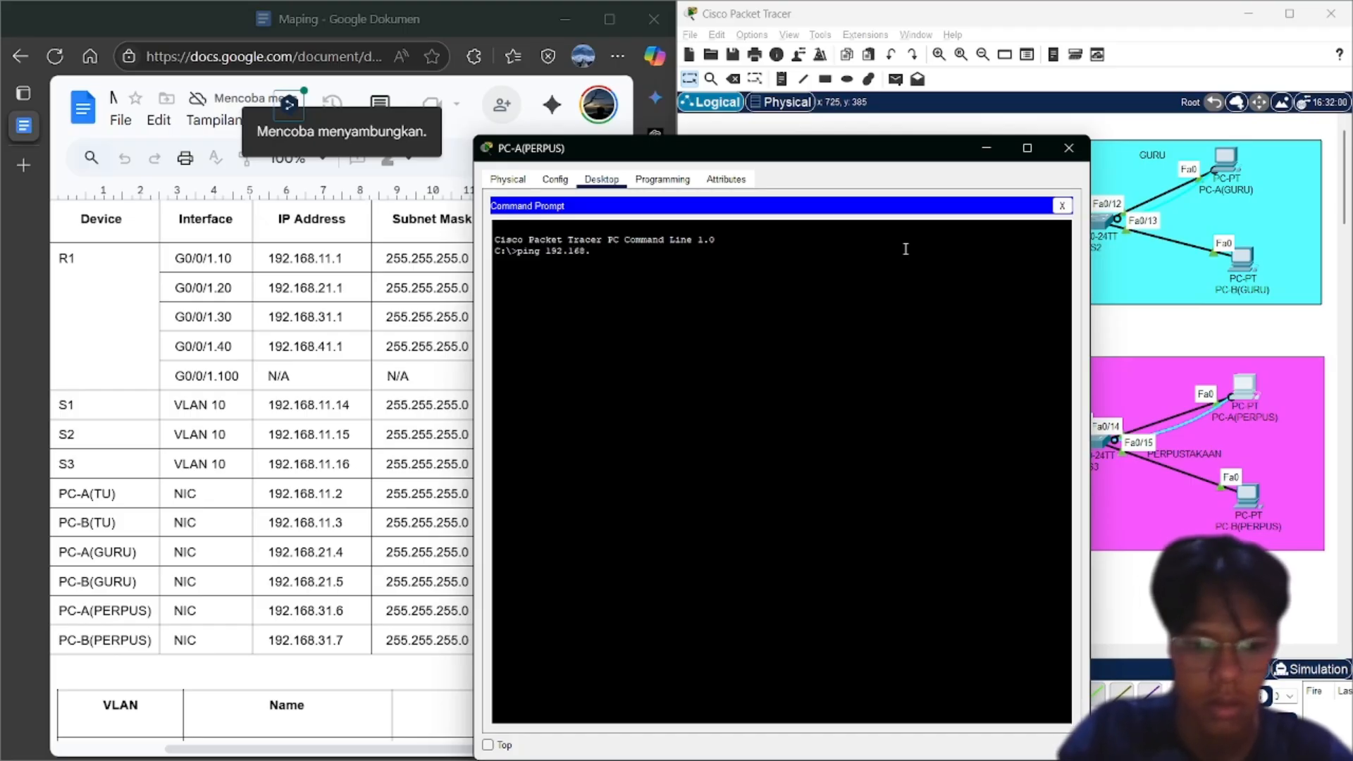
text(.31.7)
key(Return)
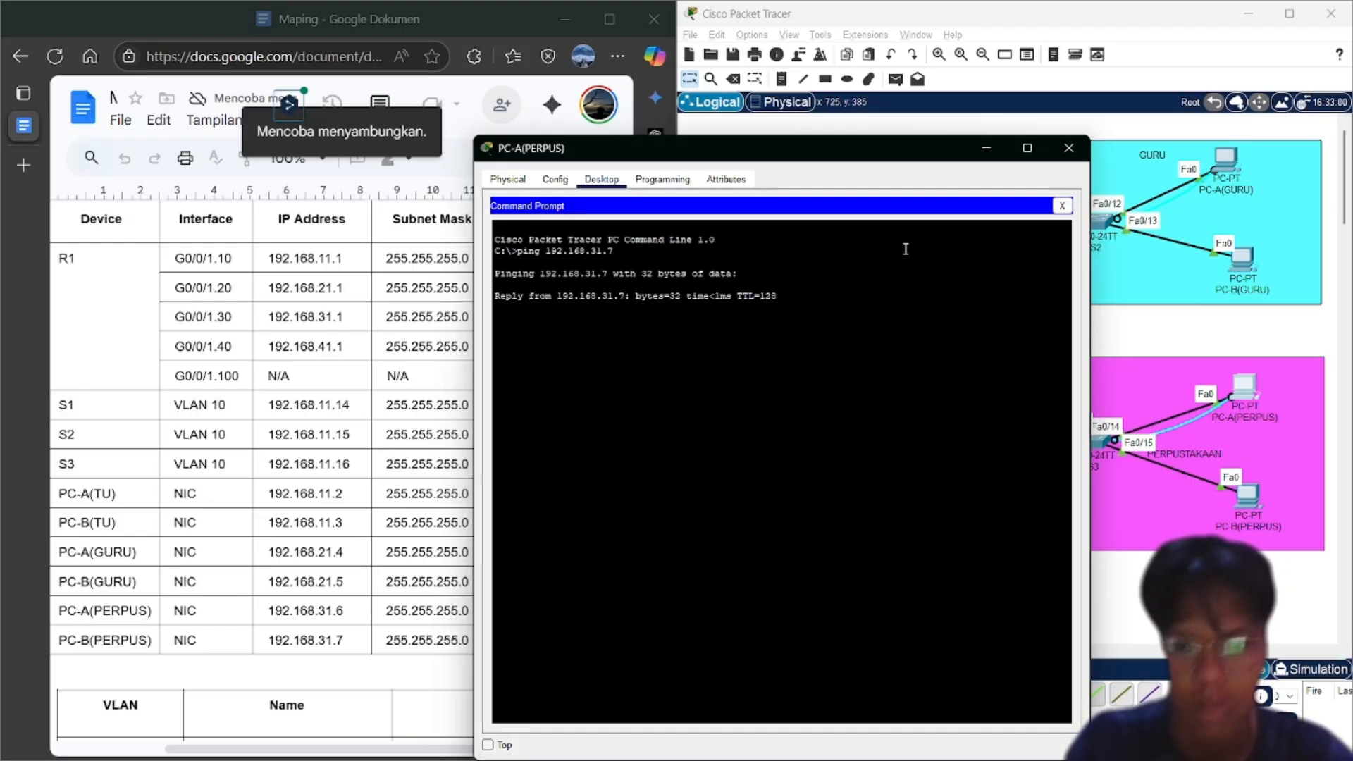
click(986, 147)
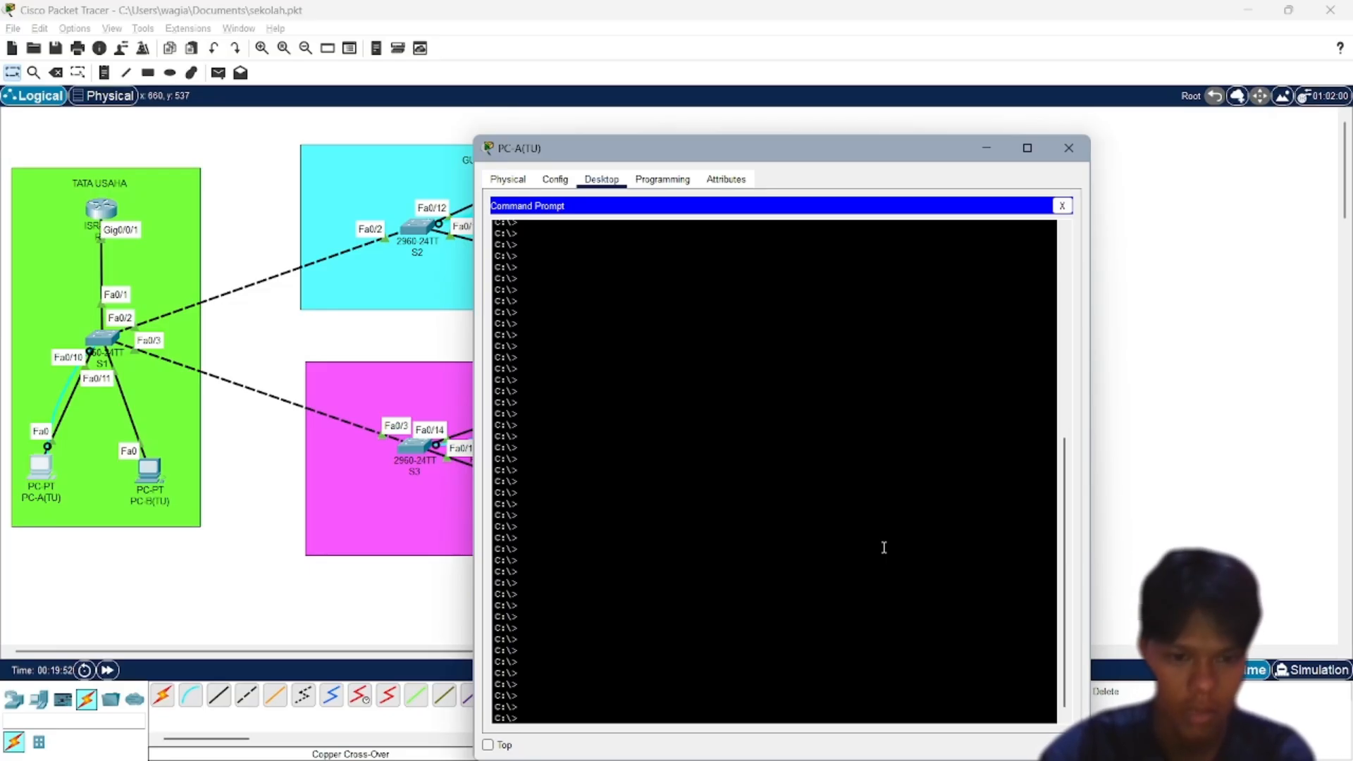
Ping switch S2 at 192.168.11.15 from PC-A(TU), checking the address in the Docs table
text(pin)
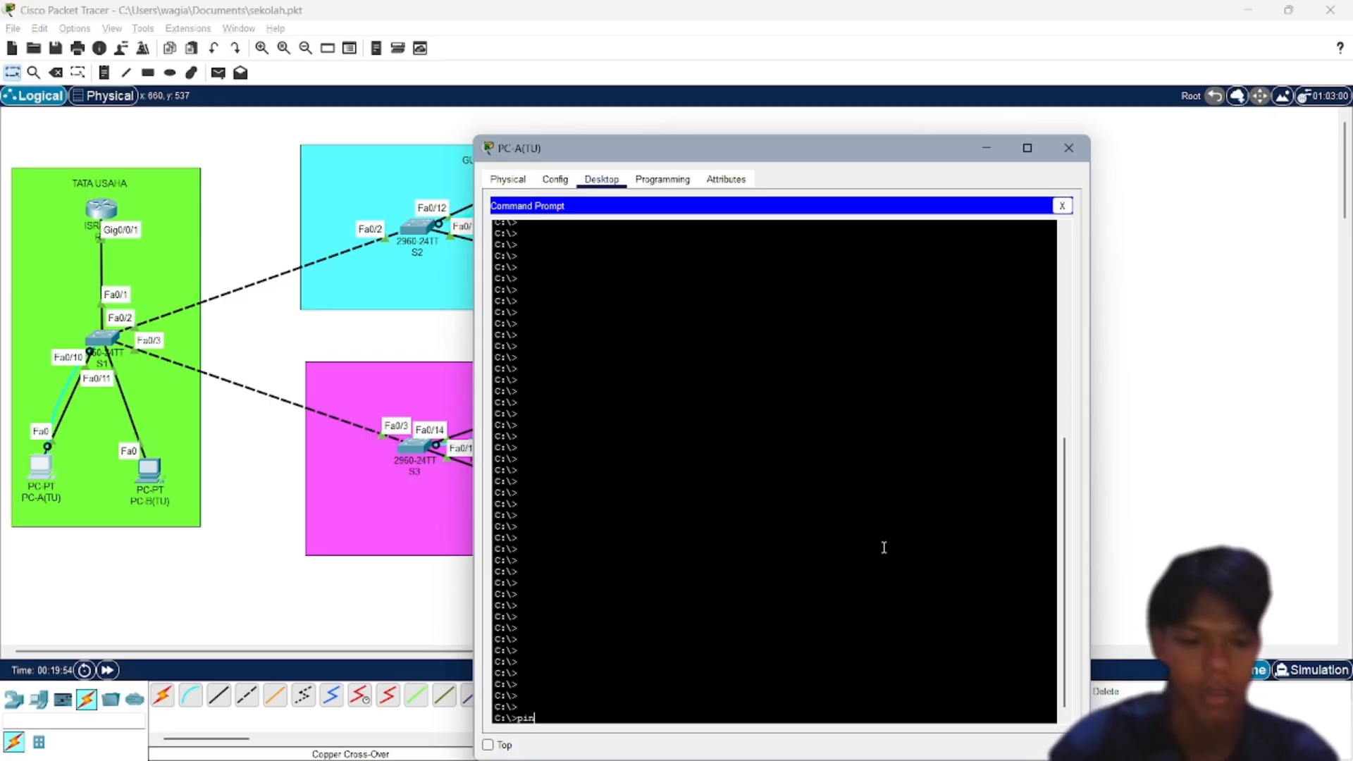
text(g 192.1)
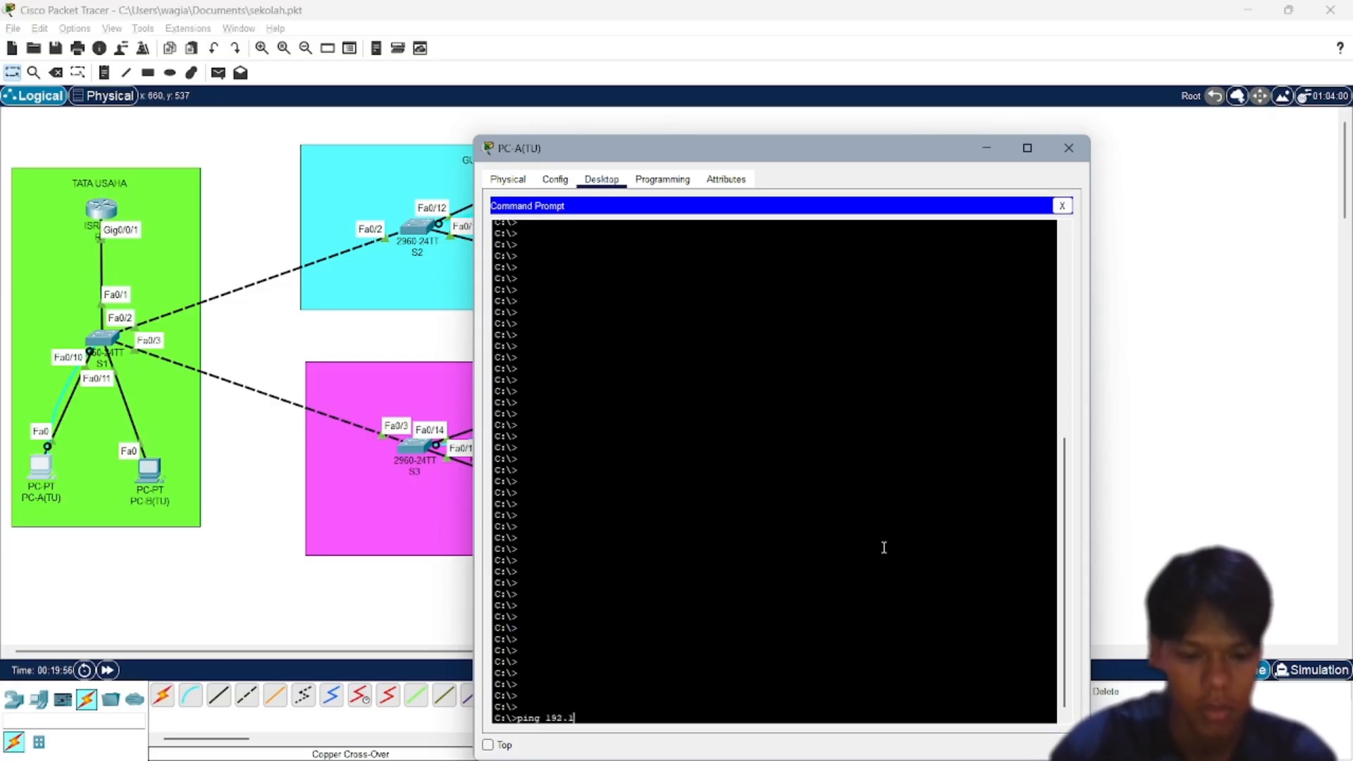
text(68.11.15)
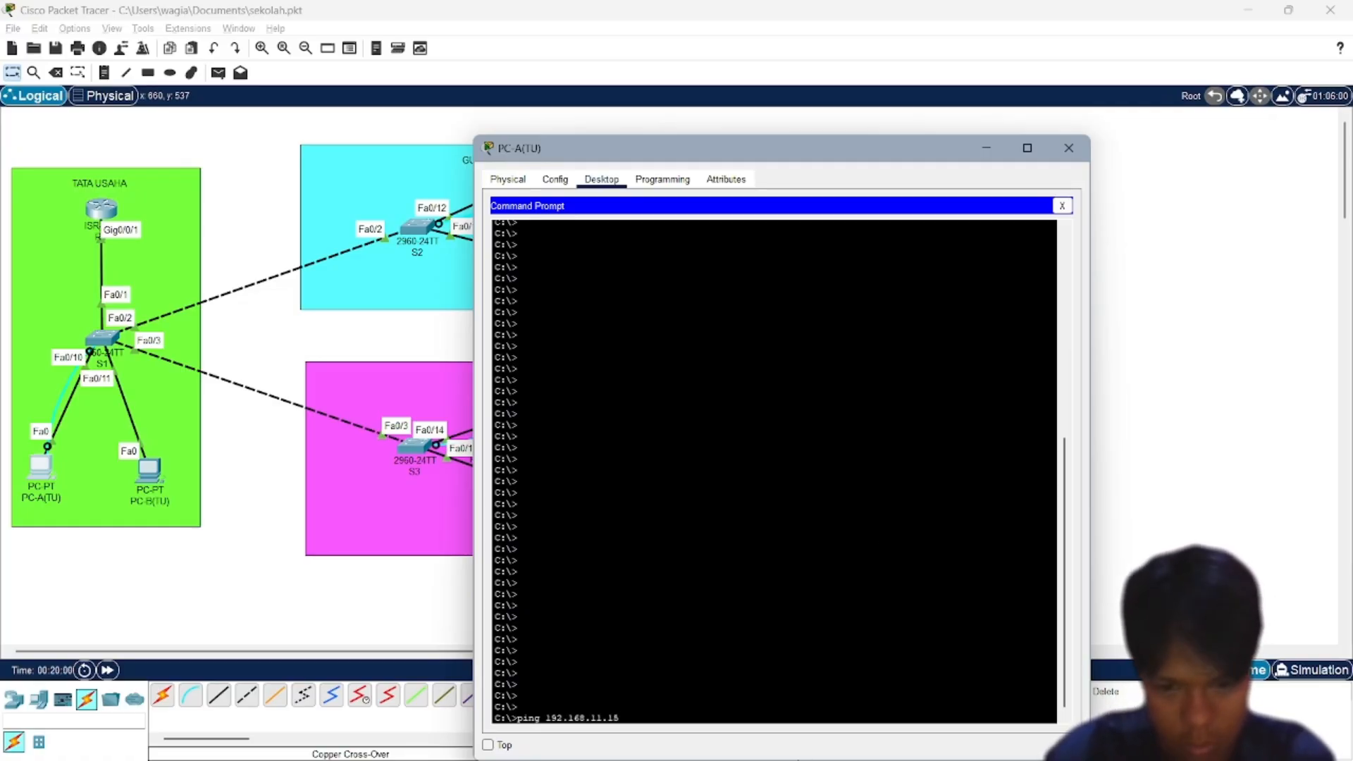
click(776, 744)
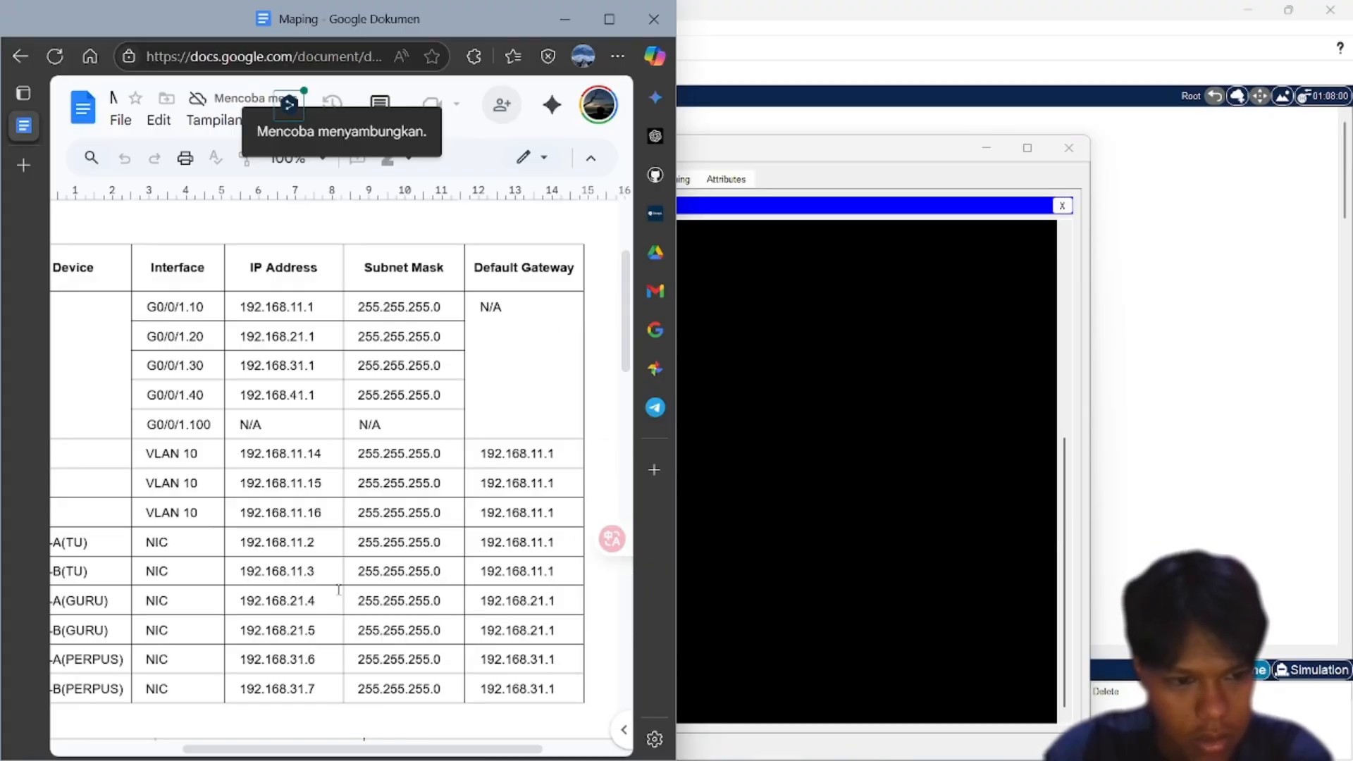
scroll(315, 488, left, 1)
scroll(315, 487, left, 3)
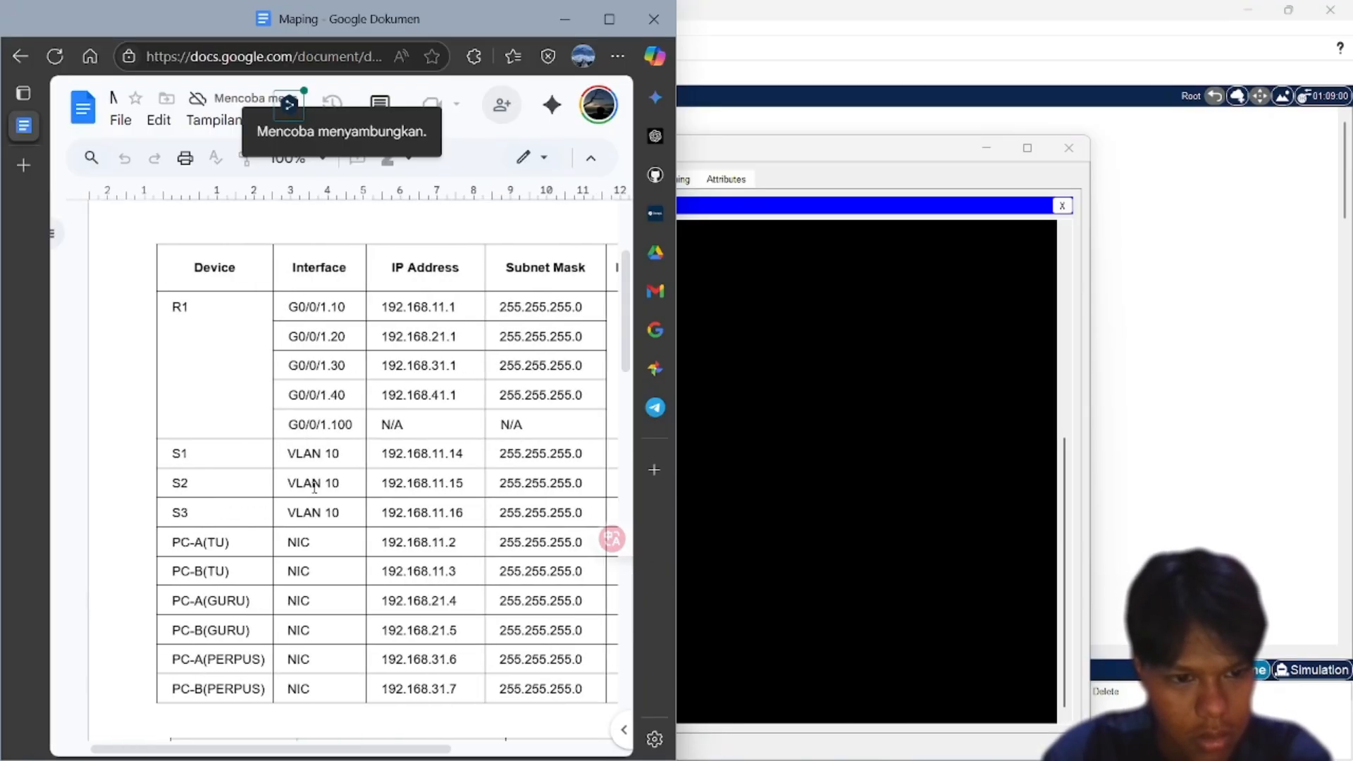
click(804, 551)
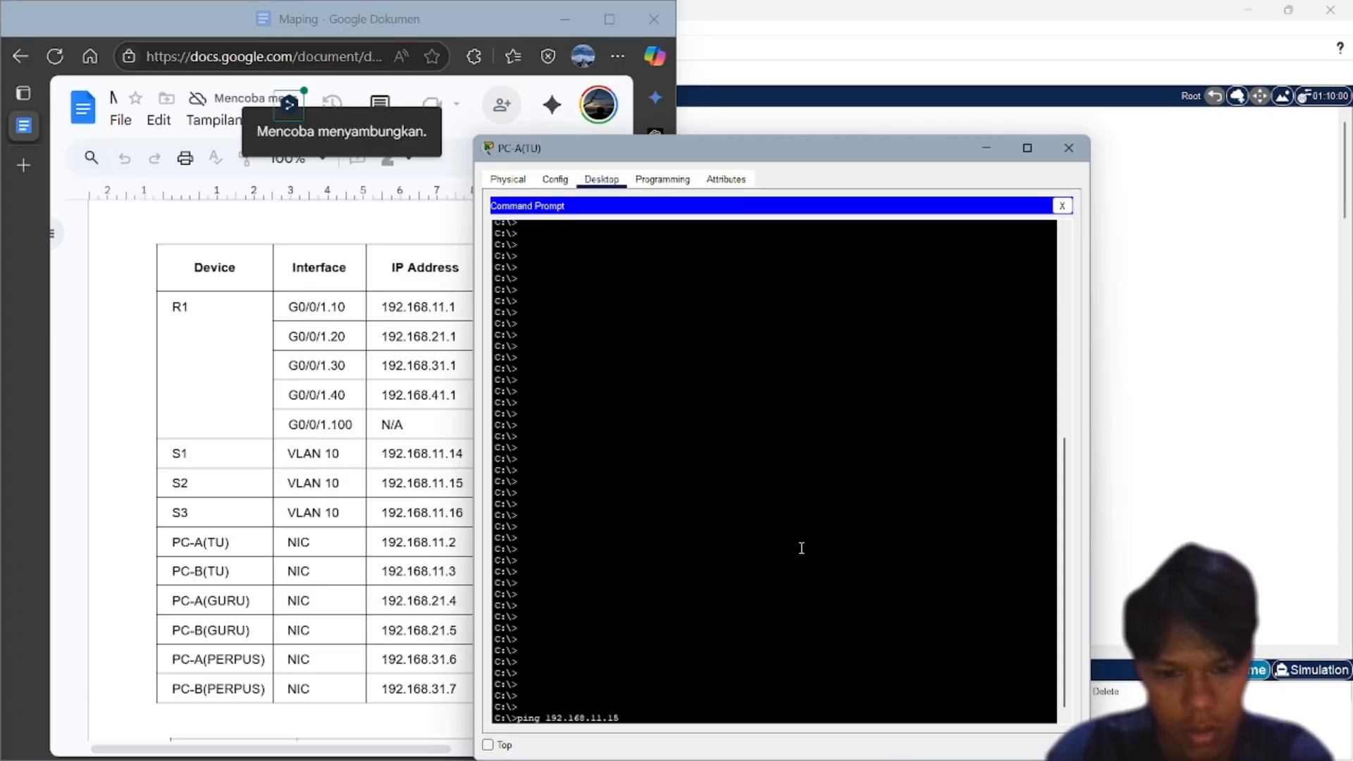
click(680, 717)
key(Return)
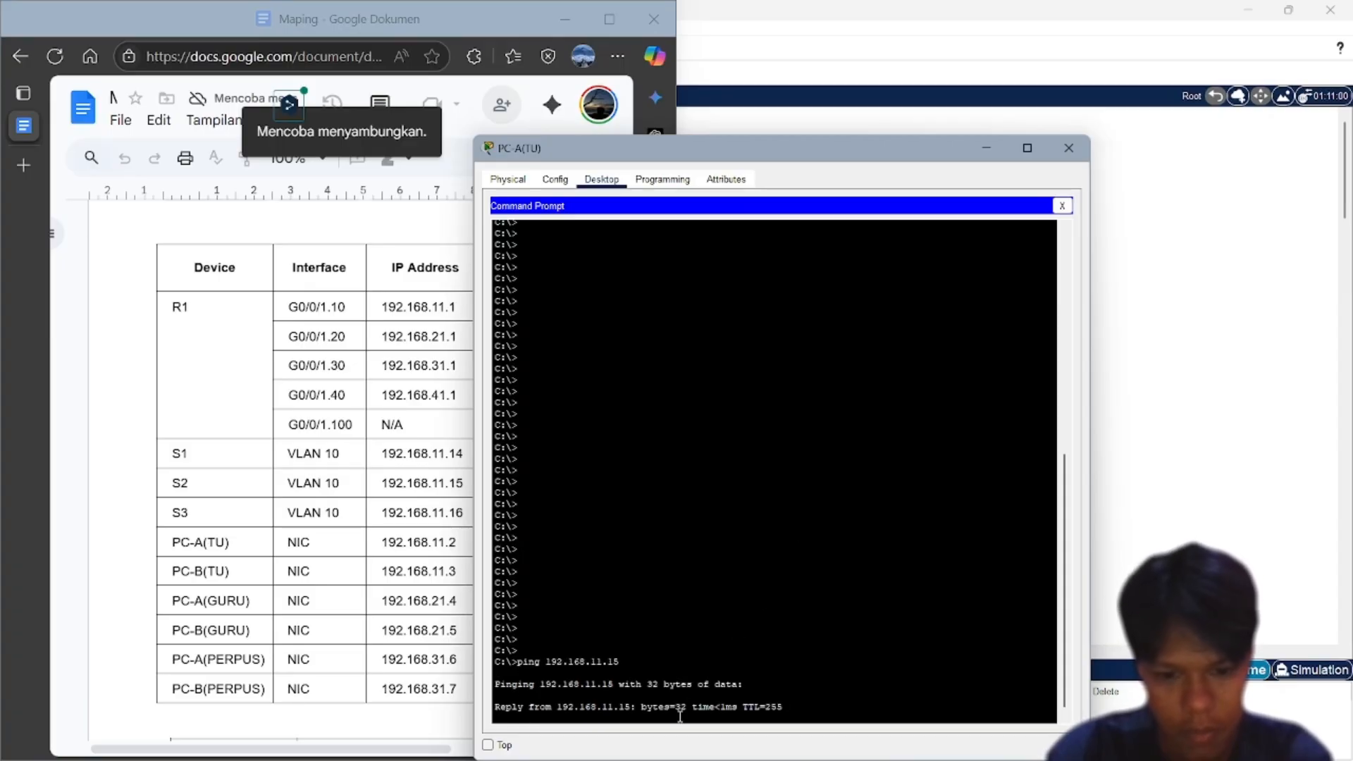